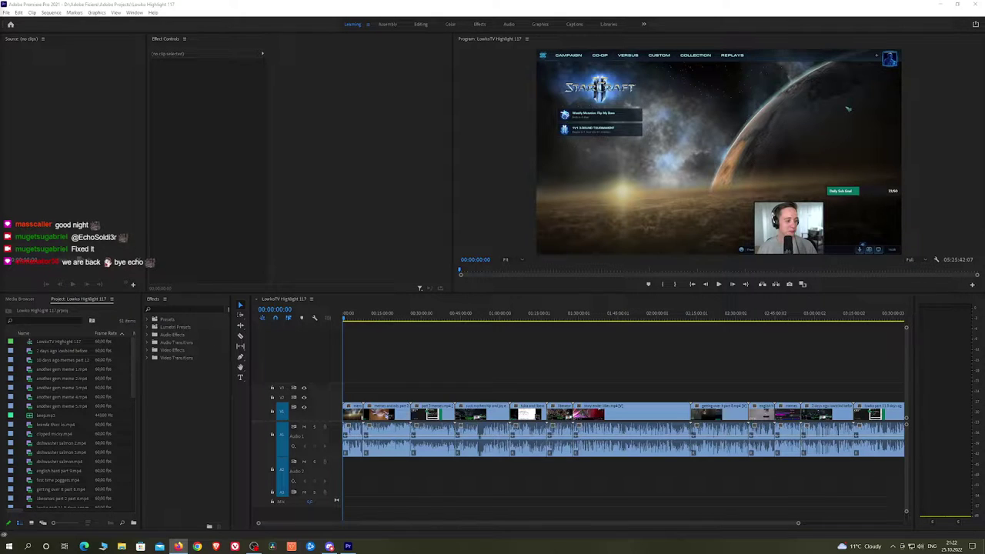
Look over the whole sequence from its first clip to its end, returning the playhead to the start
left_click(343, 339)
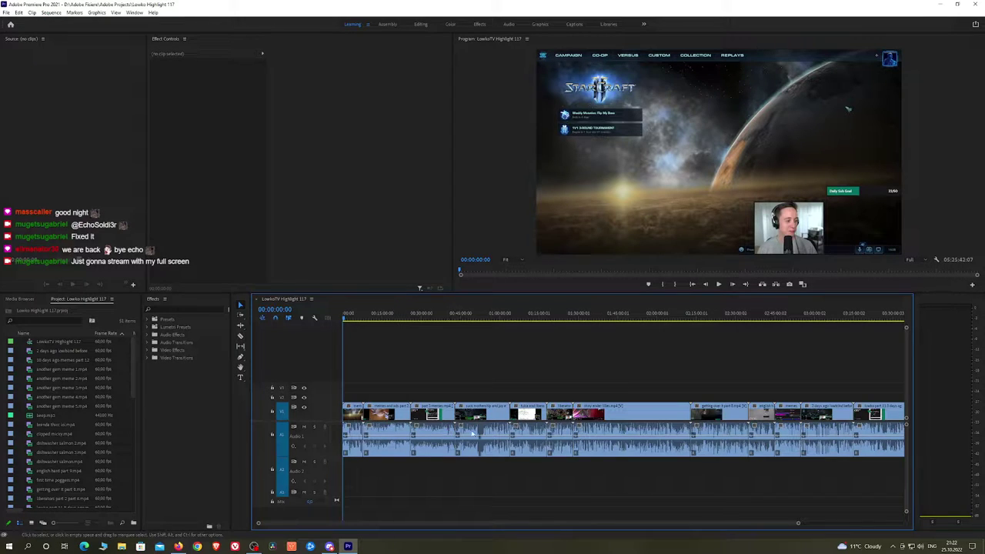
left_click_drag(798, 523, 867, 525)
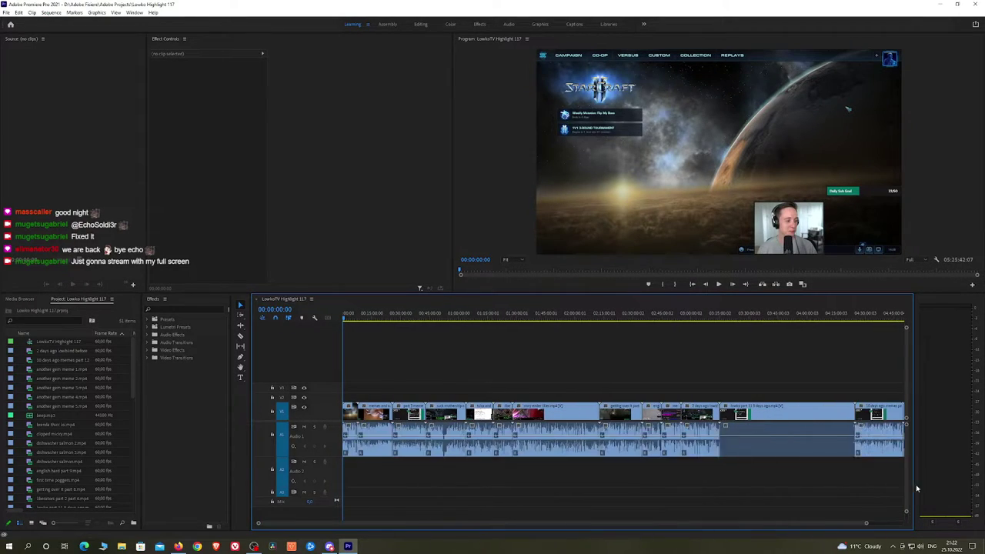
key("h")
left_click_drag(810, 397, 611, 392)
left_click(886, 320)
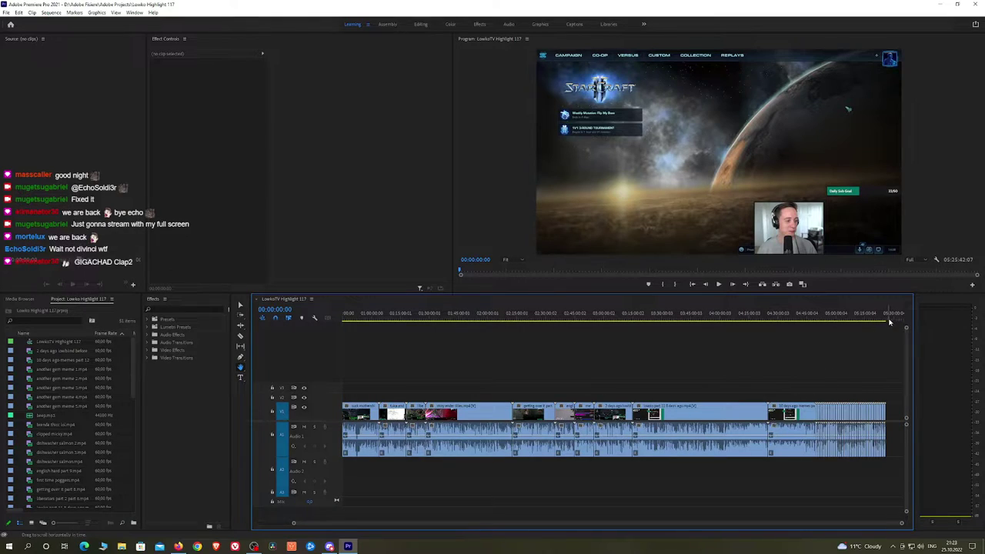
key("ctrl+s")
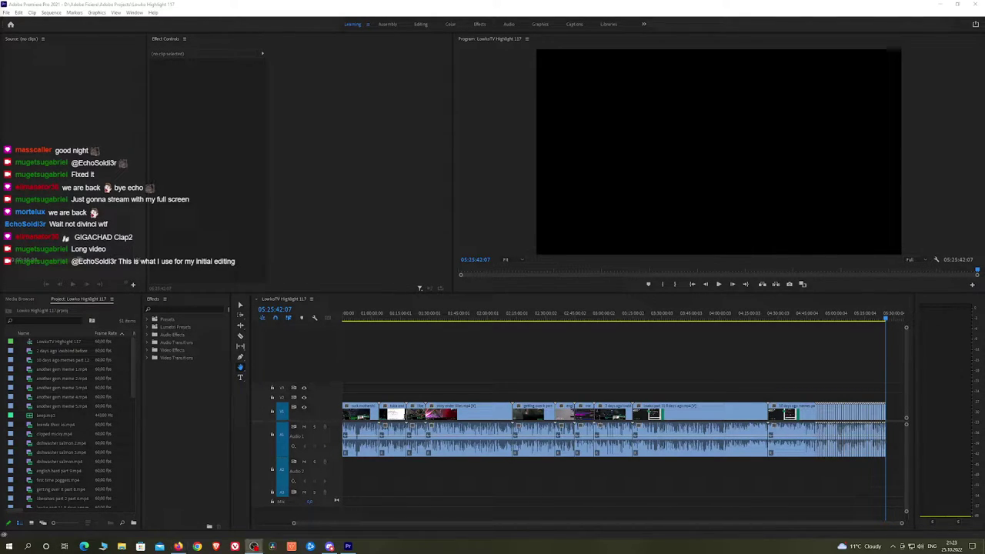
left_click_drag(363, 323, 383, 324)
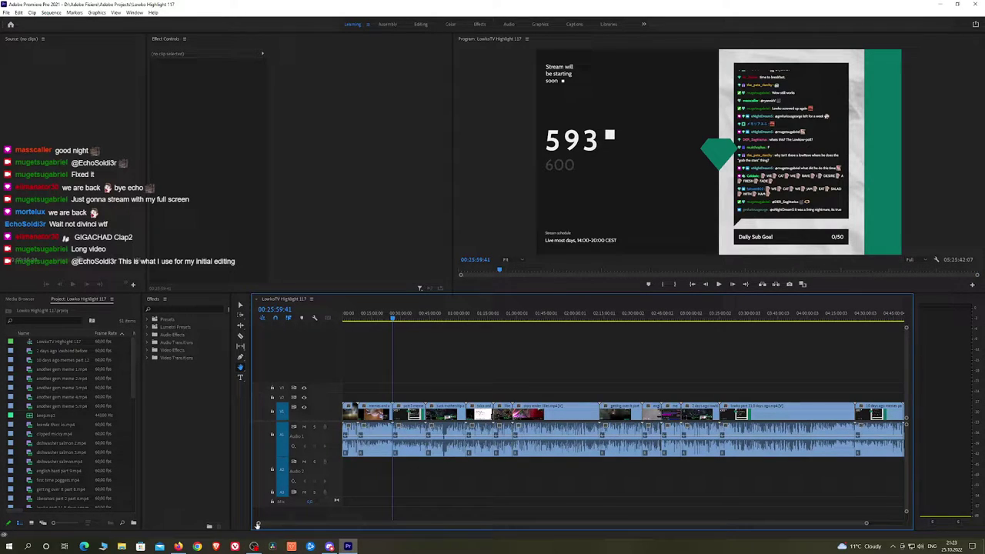
left_click_drag(867, 524, 908, 526)
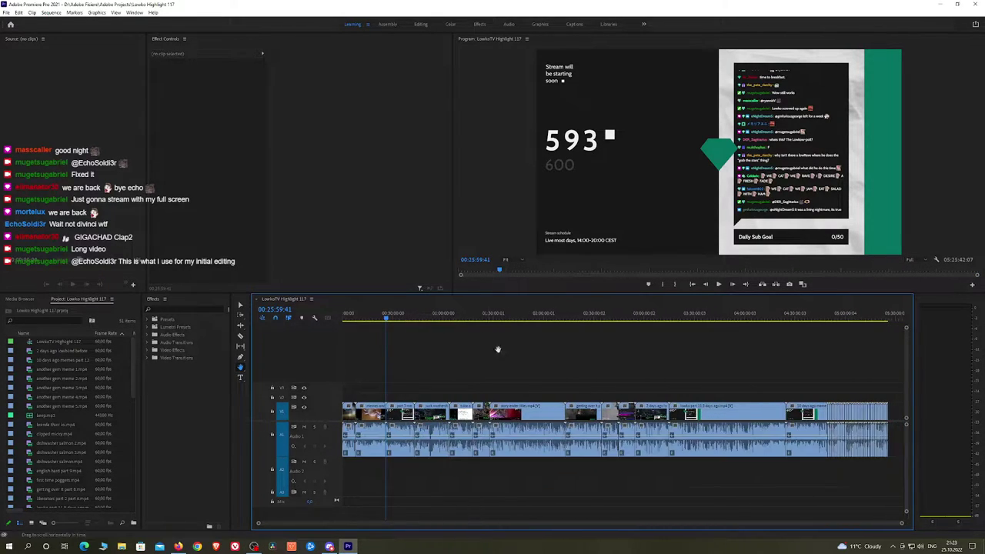
key("Home")
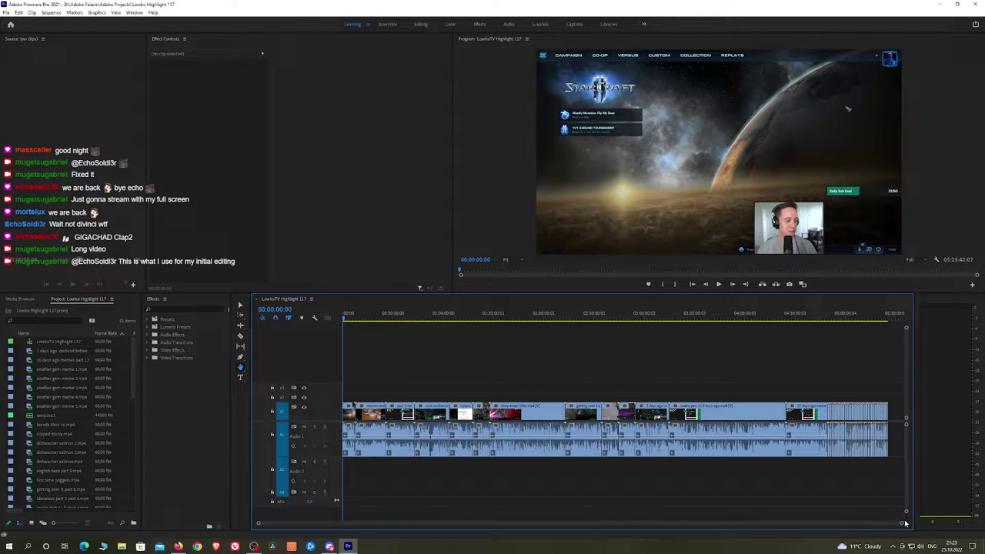
Play the opening of the first clip with the timeline zoomed in to its audio waveform
left_click_drag(902, 525, 551, 535)
key("space")
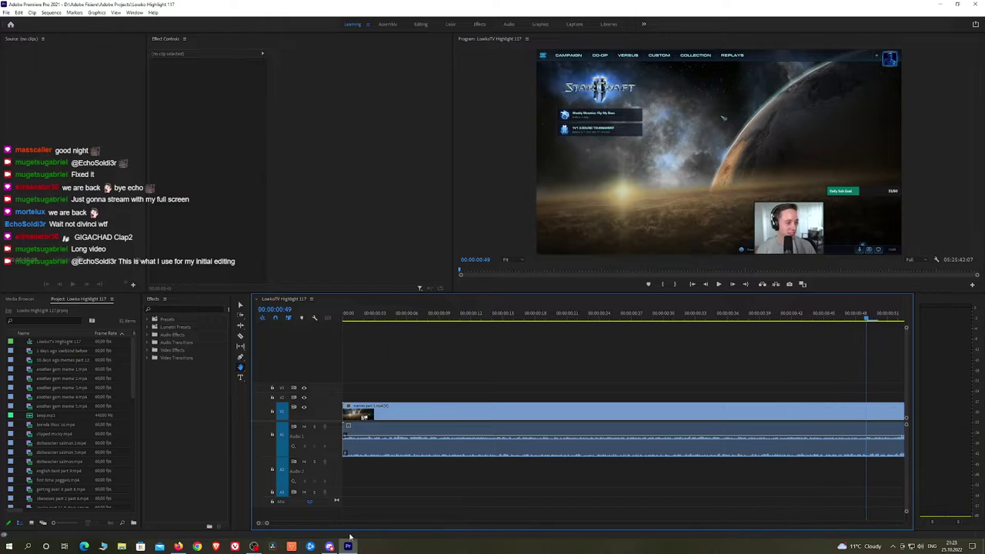
left_click_drag(267, 524, 354, 525)
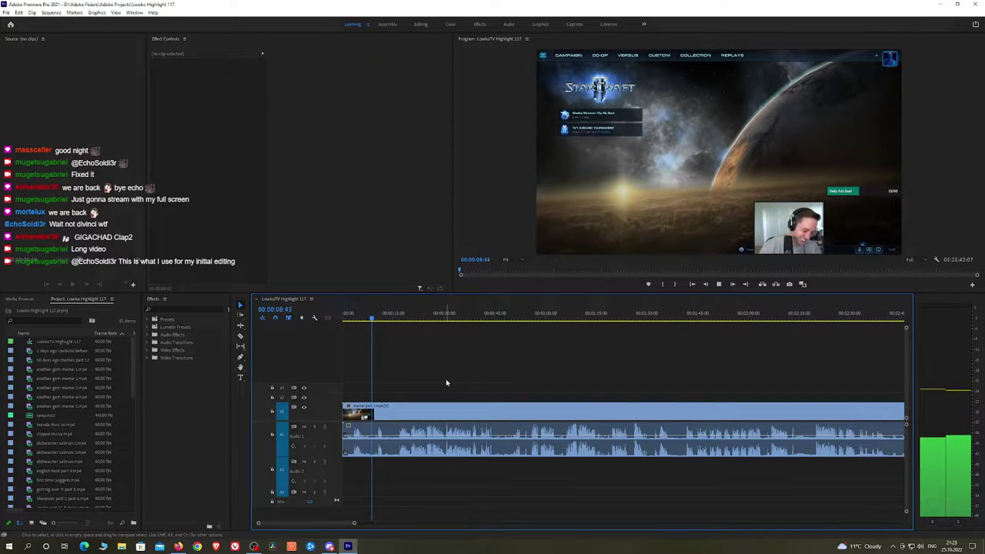
key("space")
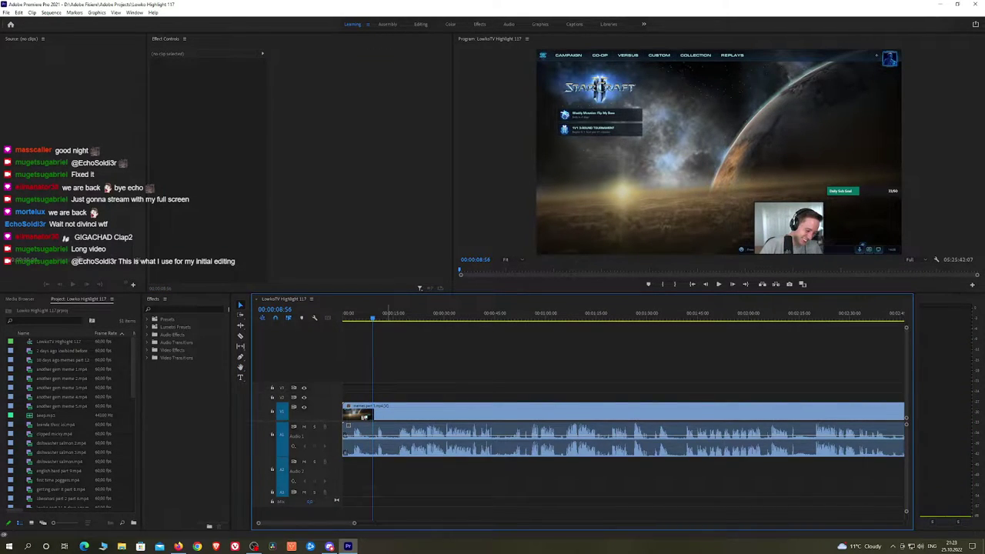
key("alt+Tab")
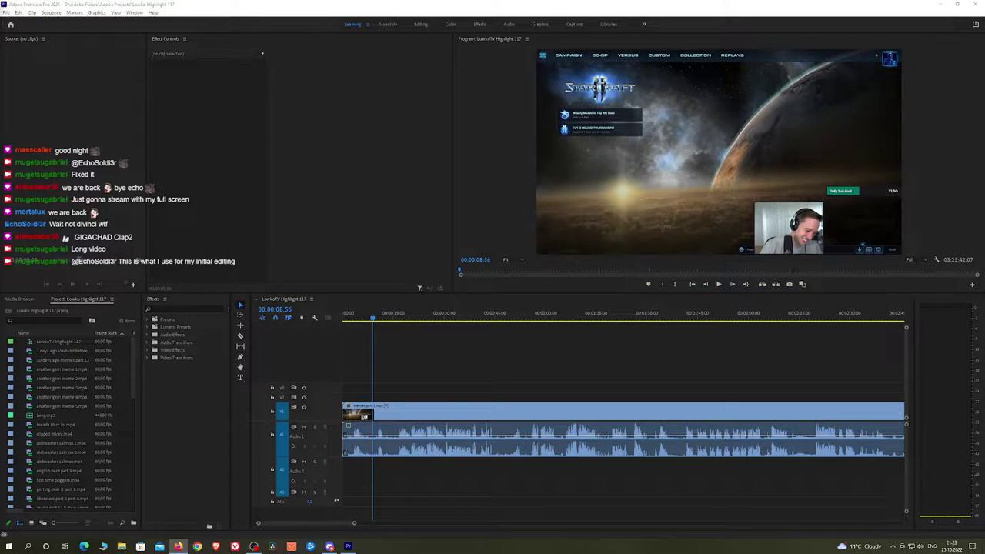
left_click(462, 387)
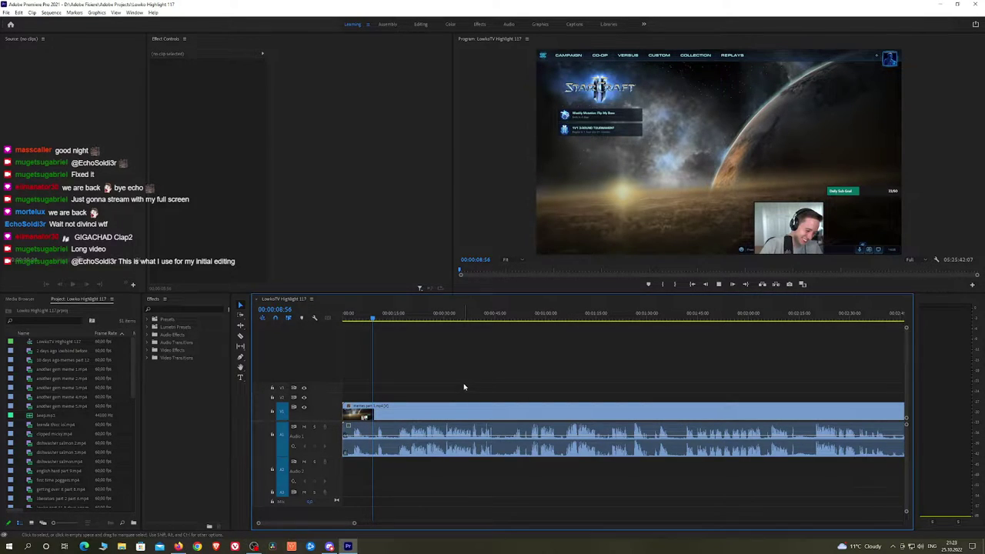
key("space")
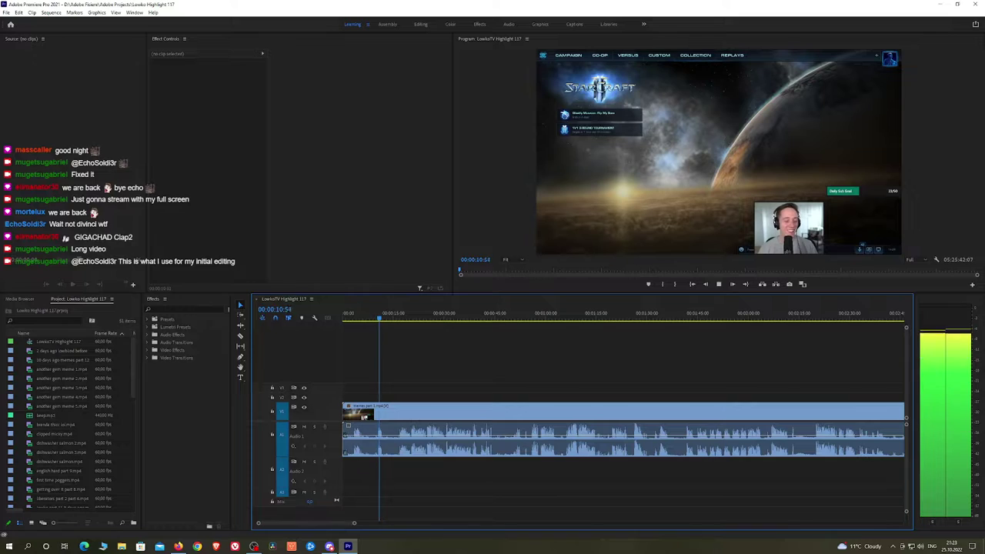
key("alt+Tab")
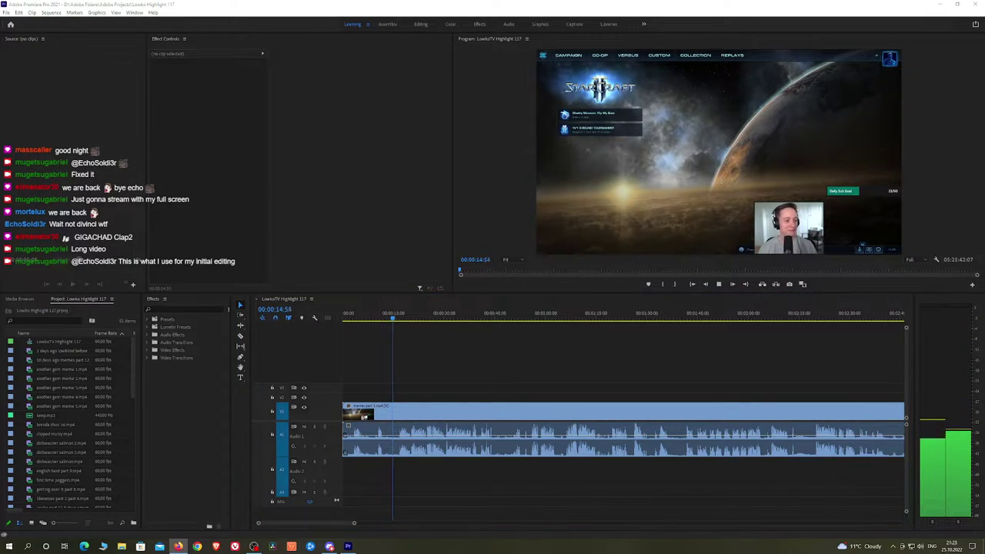
left_click(495, 385)
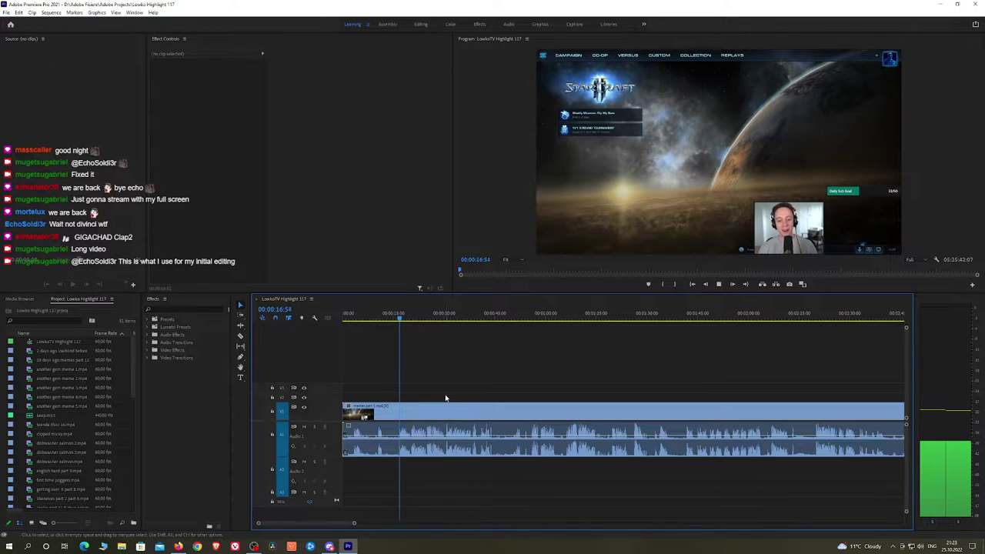
scroll(462, 383, "up", 3)
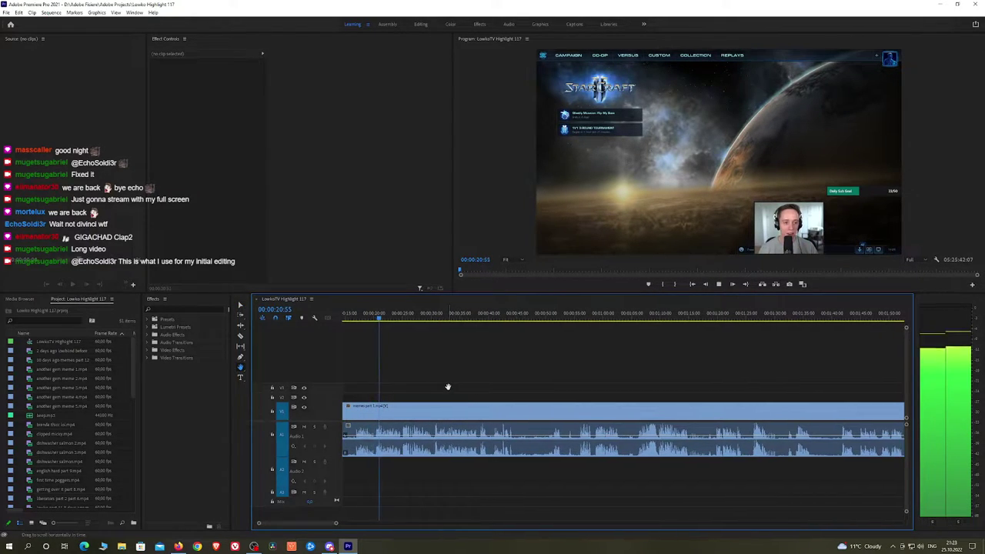
scroll(461, 385, "up", 3)
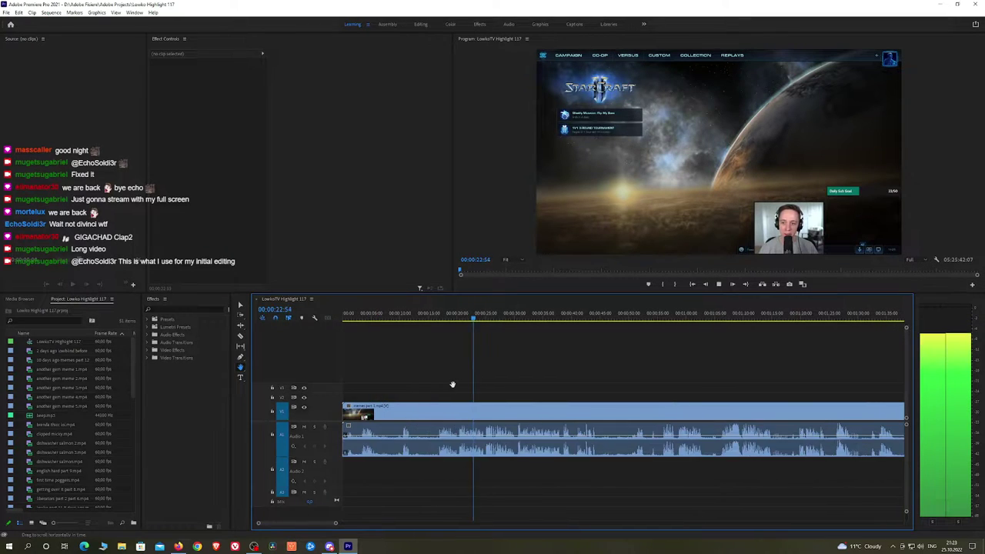
scroll(470, 382, "down", 2)
scroll(473, 382, "down", 1)
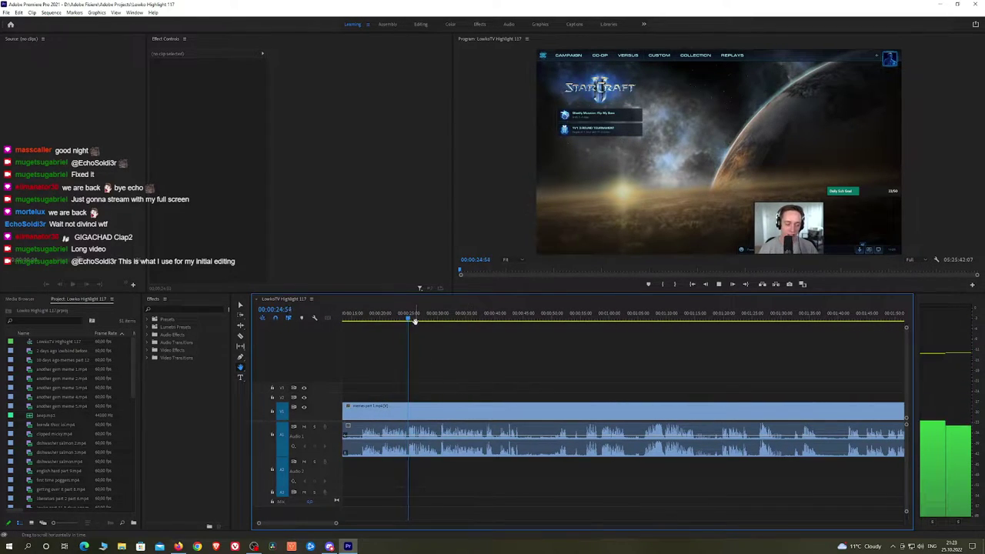
Split the first clip at 00:01:41:21 and ripple delete the part before the cut
left_click_drag(414, 319, 818, 329)
left_click_drag(837, 380, 515, 367)
left_click_drag(534, 323, 468, 328)
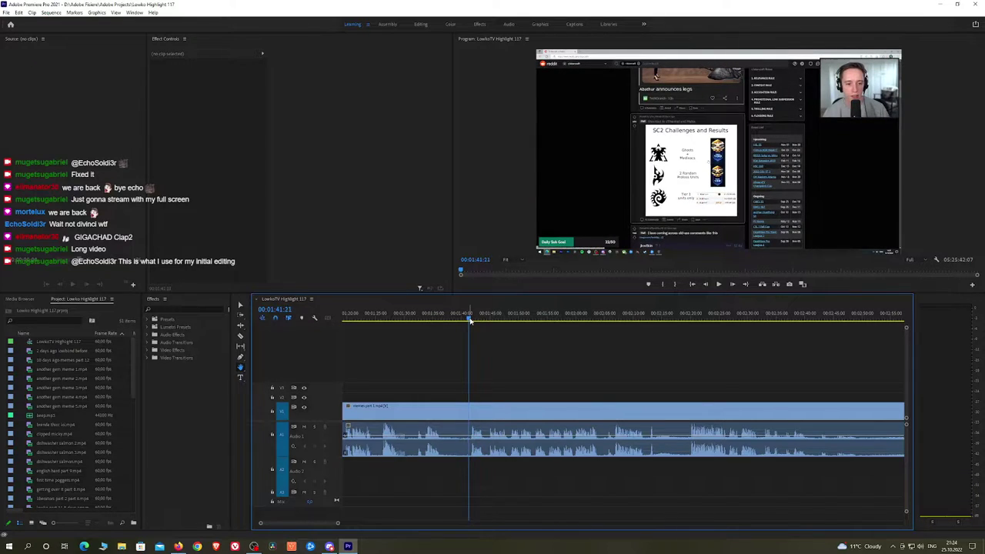
left_click(470, 407)
key("v")
left_click(453, 411)
key("shift+Delete")
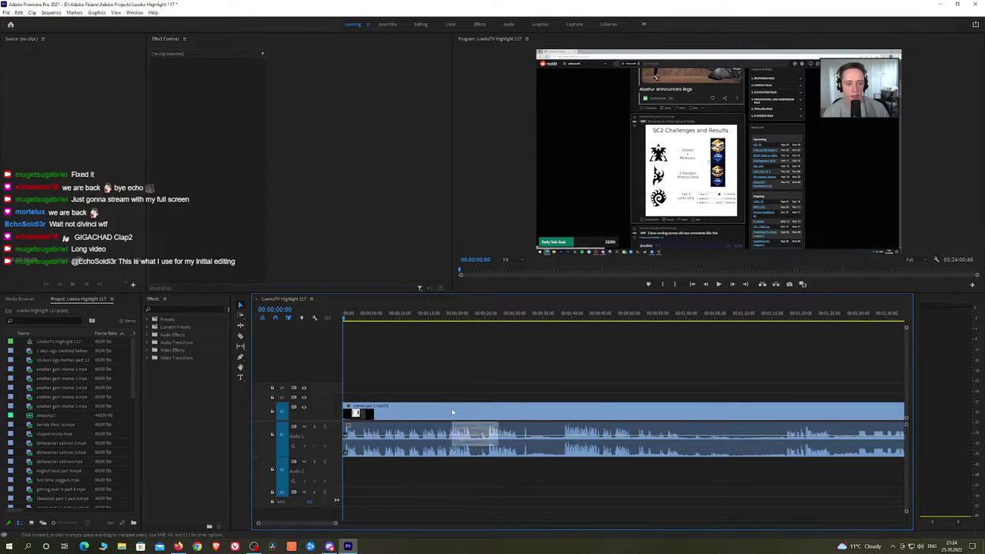
Add an Exponential Fade audio transition to the start of the first clip's audio
left_click(151, 358)
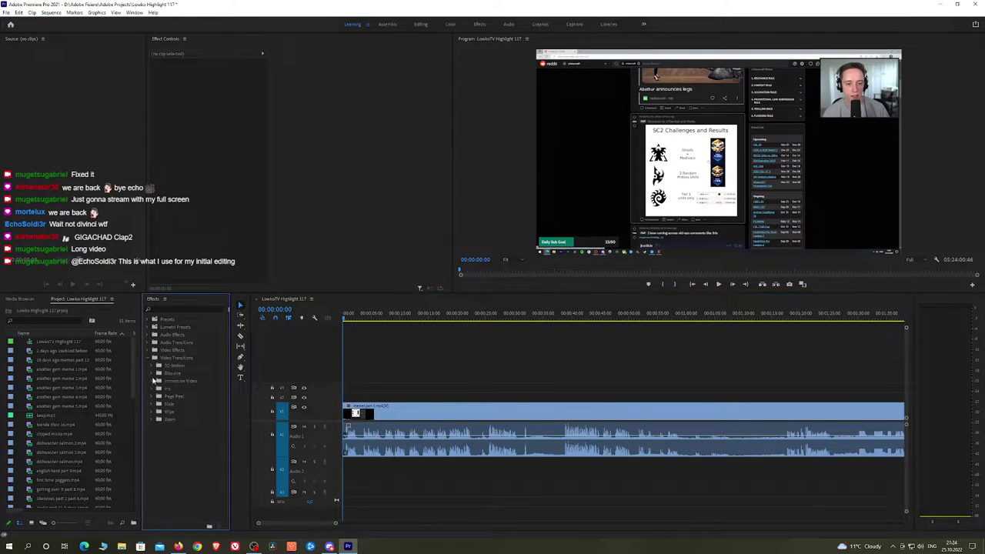
left_click(154, 374)
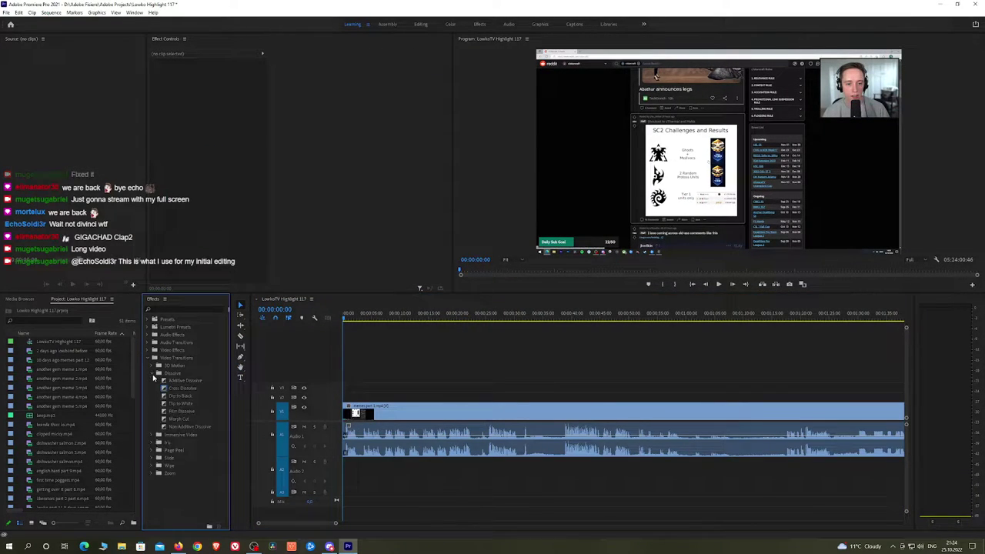
left_click(150, 343)
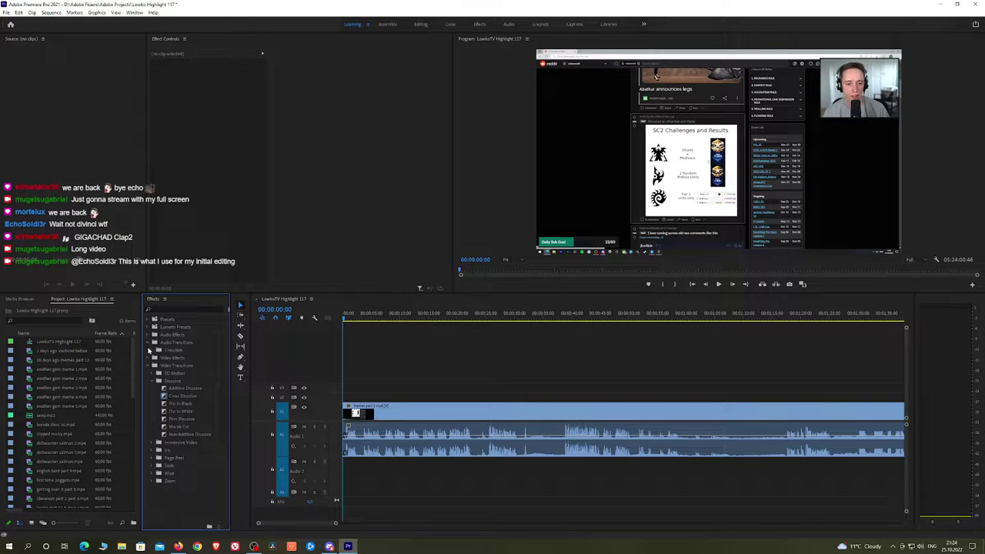
left_click(160, 350)
left_click(193, 373)
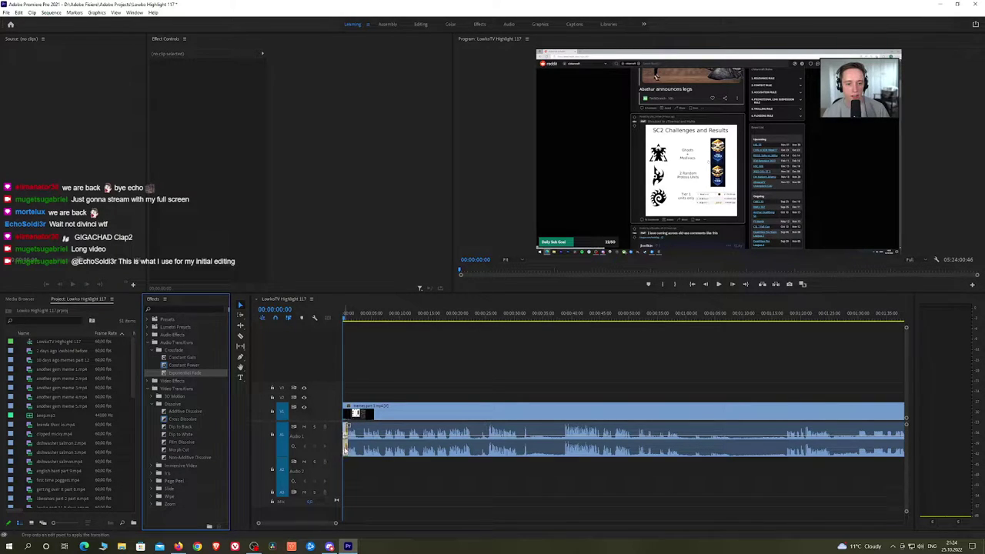
left_click_drag(345, 450, 346, 448)
Play the sequence from the start and enlarge the Program Monitor in width and height
scroll(382, 420, "up", 4)
key("h")
left_click_drag(395, 391, 759, 387)
key("space")
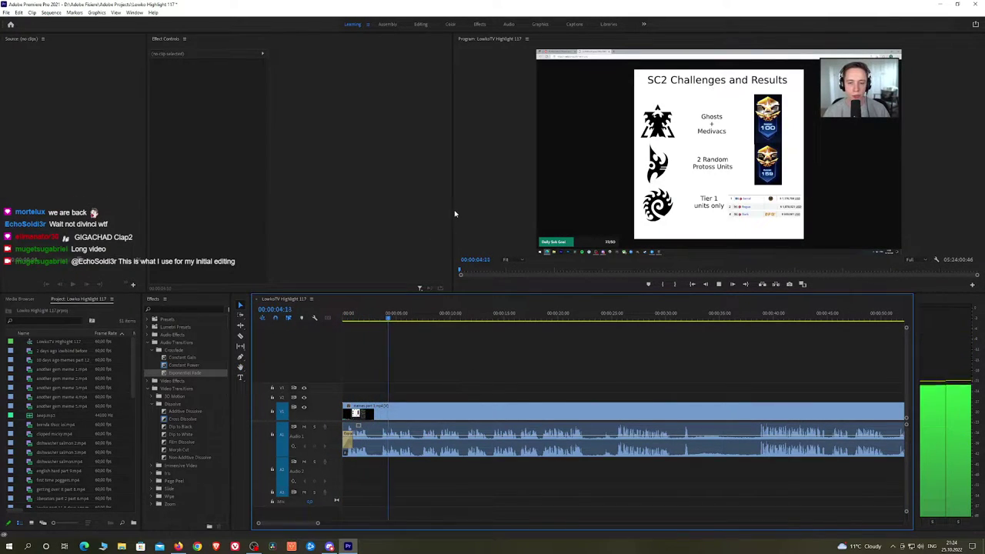
left_click_drag(455, 214, 332, 220)
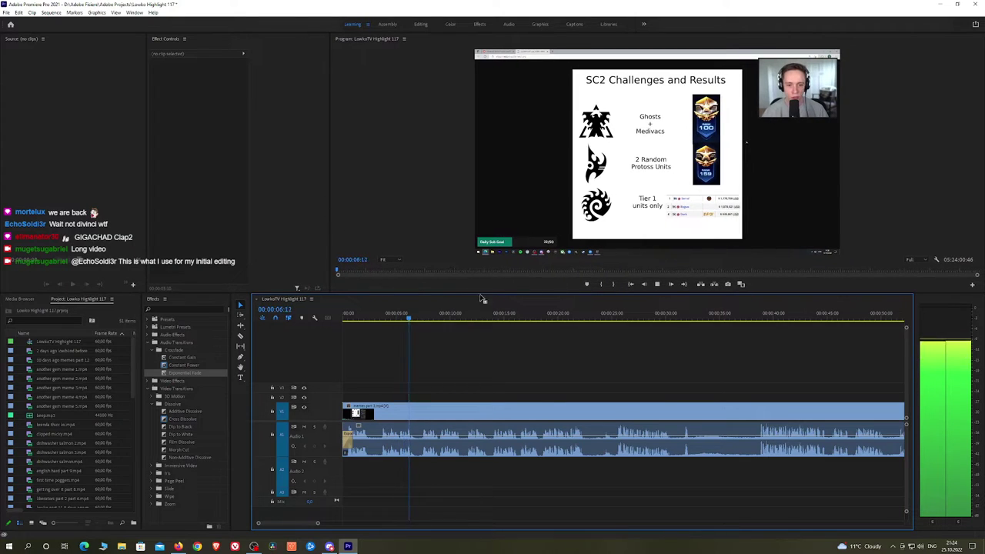
left_click_drag(480, 297, 516, 375)
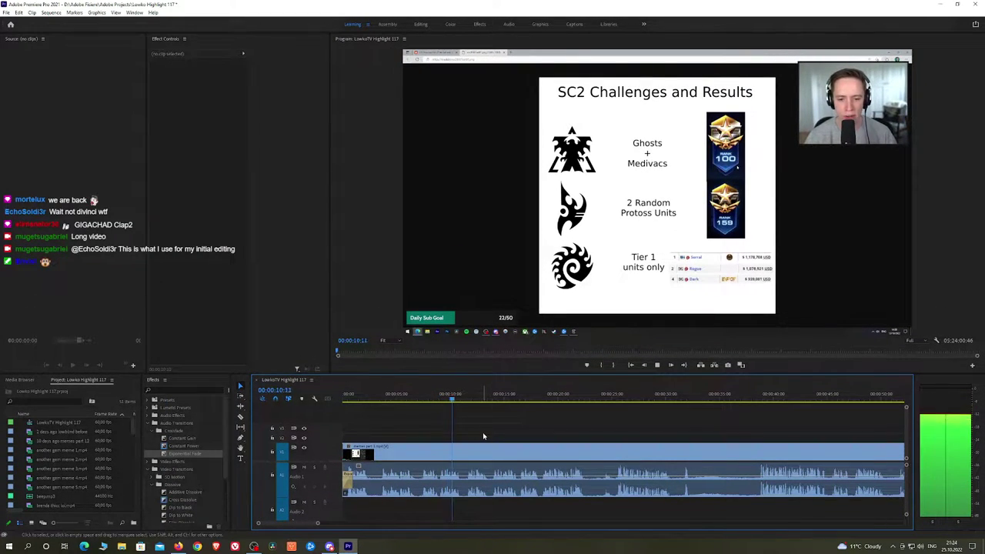
Play on through the first clip and split it at 00:00:30:43
scroll(517, 435, "down", 1)
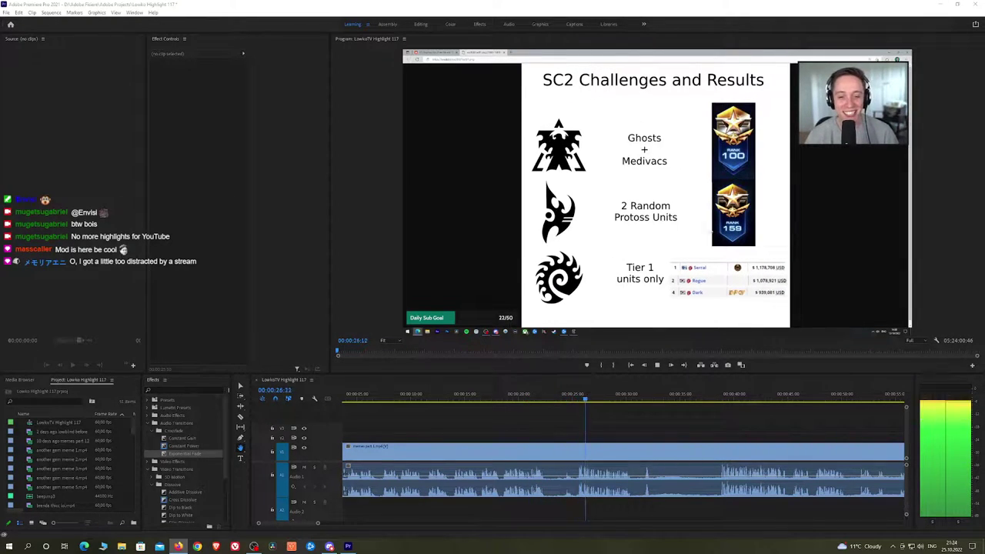
left_click(615, 428)
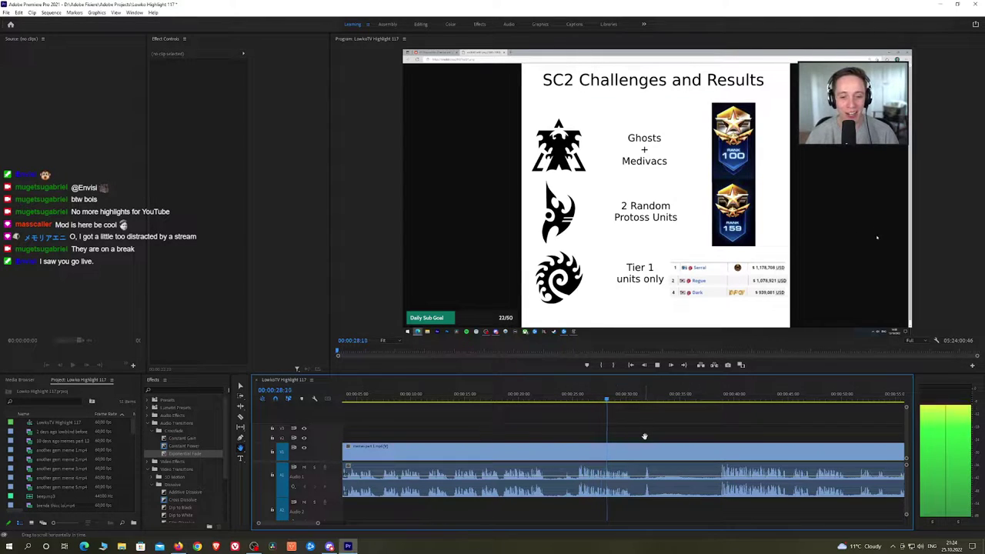
left_click_drag(643, 435, 549, 439)
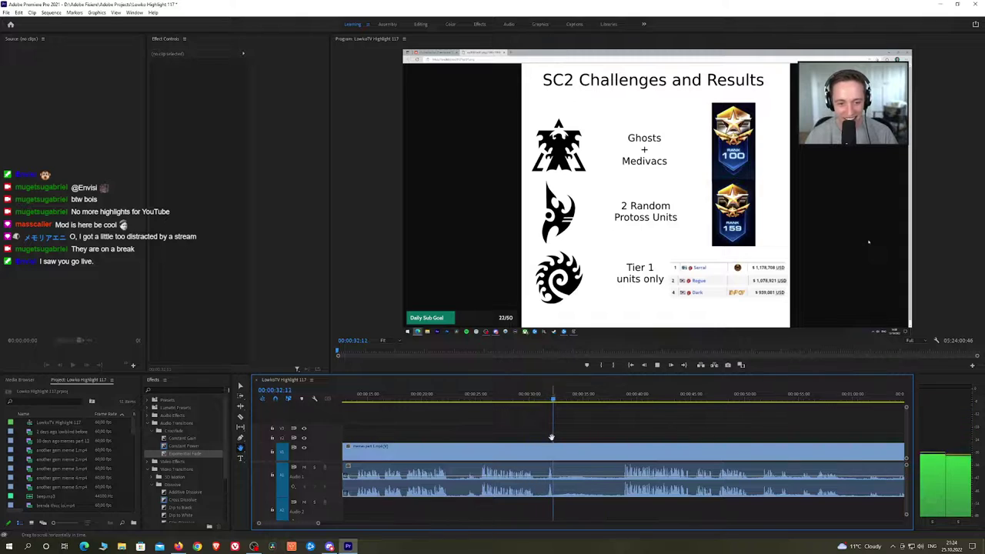
left_click_drag(532, 398, 537, 400)
key("c")
left_click(537, 448)
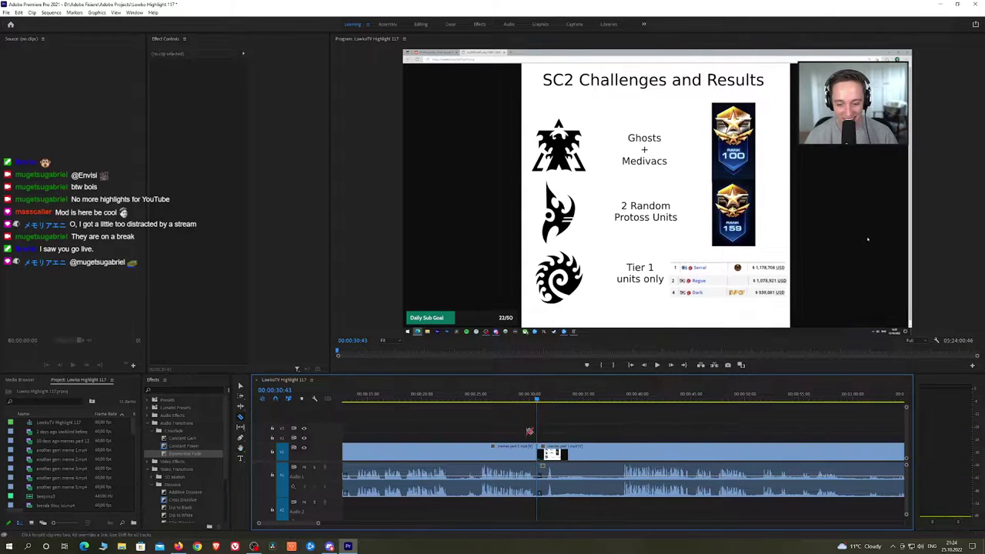
Cut out the quiet section from 00:00:22:38 to about 00:00:25:00 in the first clip, closing the gap
left_click(442, 399)
key("space")
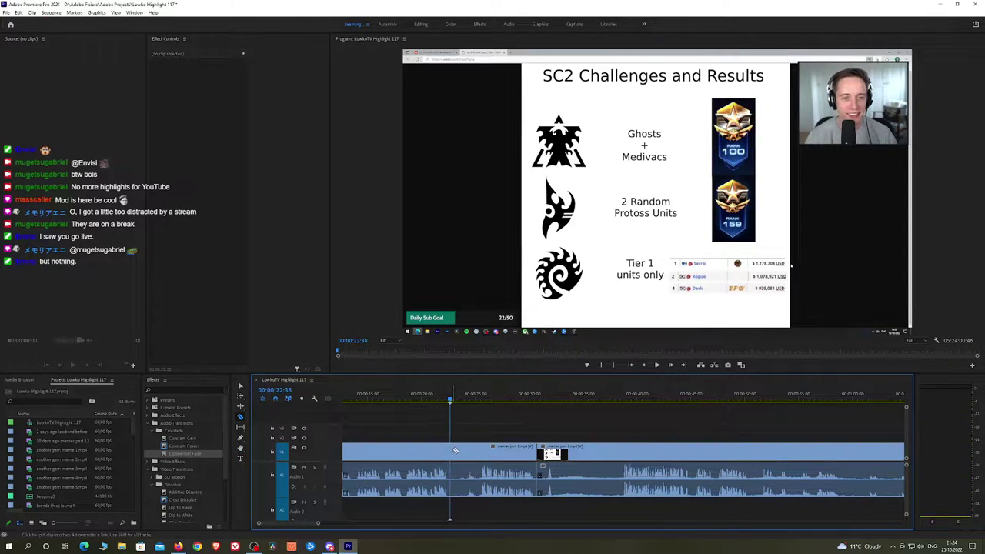
key("space")
key("ctrl+v")
key("space")
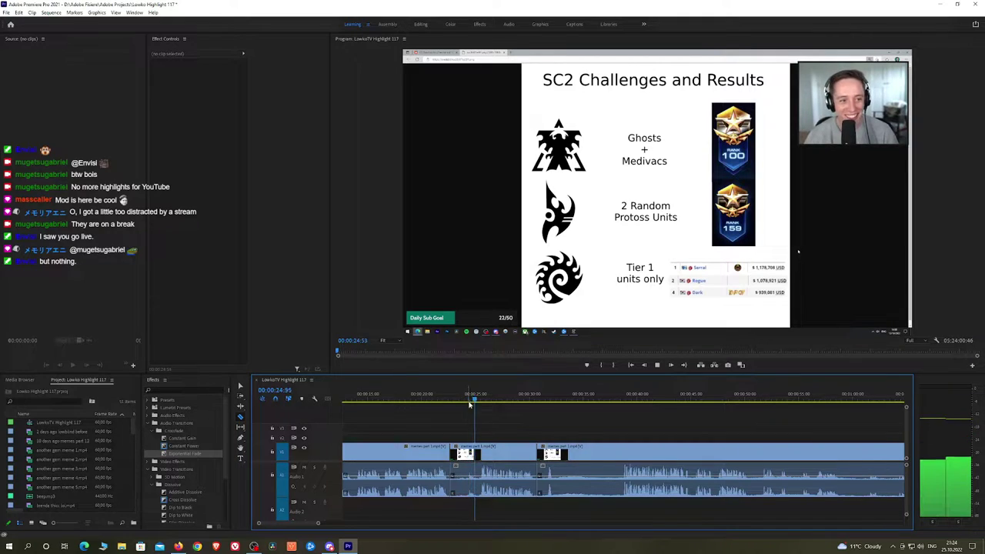
key("space")
key("ctrl+v")
key("shift+Delete")
Add a Constant Power audio crossfade at the cut at 00:00:22:38
key("Up")
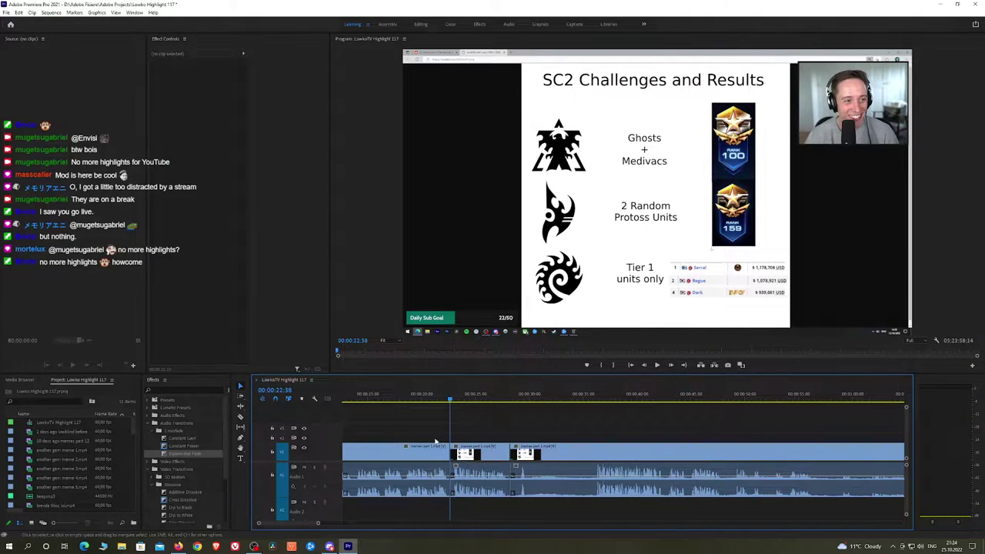
left_click_drag(171, 446, 322, 448)
left_click_drag(450, 479, 451, 480)
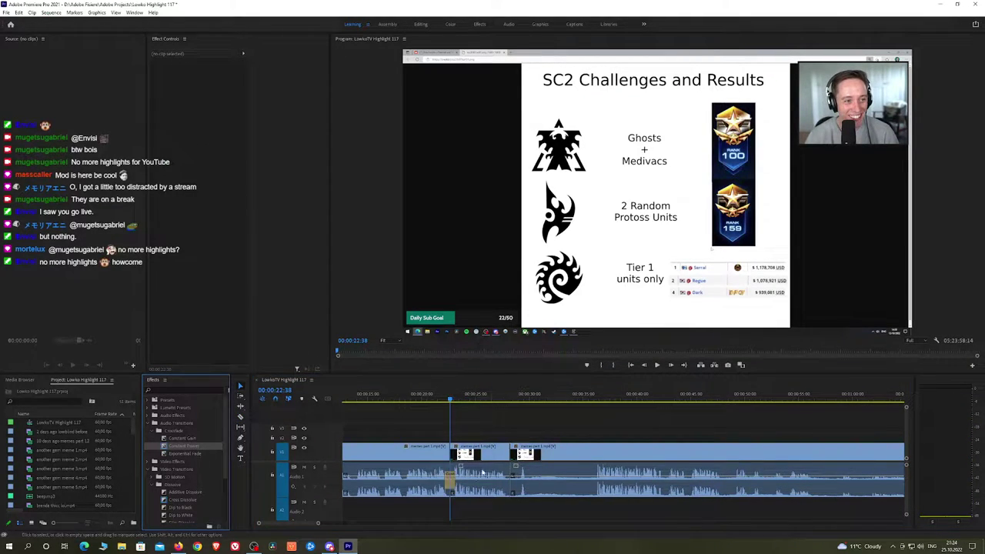
Cut out the quiet section from 00:00:28:11 to about 00:00:36:00, closing the gap, and add a Constant Power audio crossfade at the cut
left_click_drag(505, 405, 595, 409)
key("c")
left_click(596, 452)
key("v")
left_click(568, 452)
key("shift+Delete")
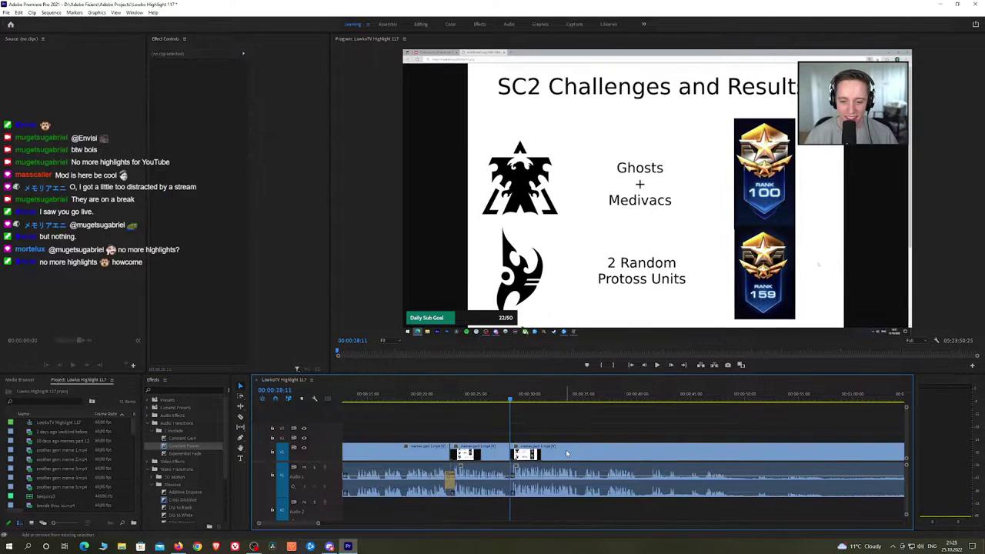
left_click(201, 447)
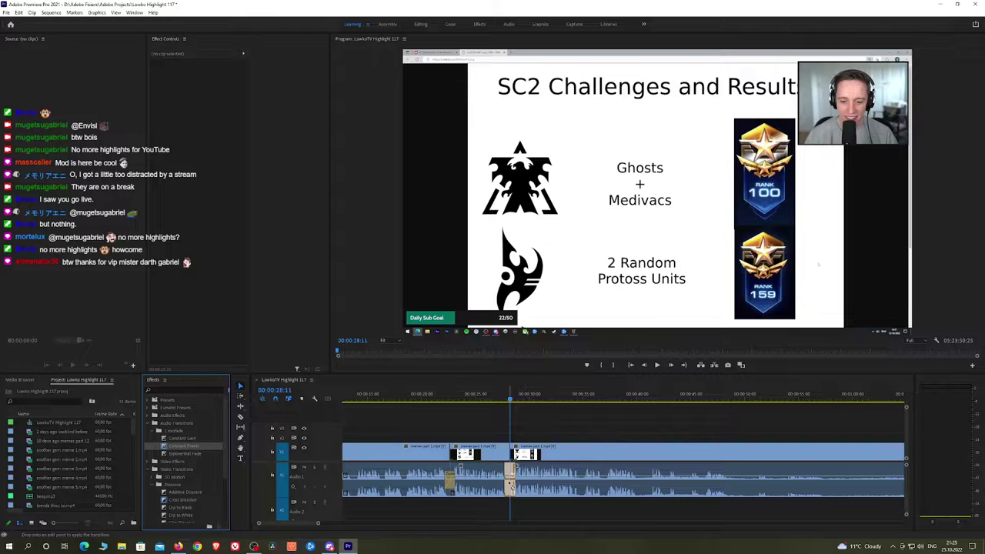
left_click_drag(510, 484, 510, 485)
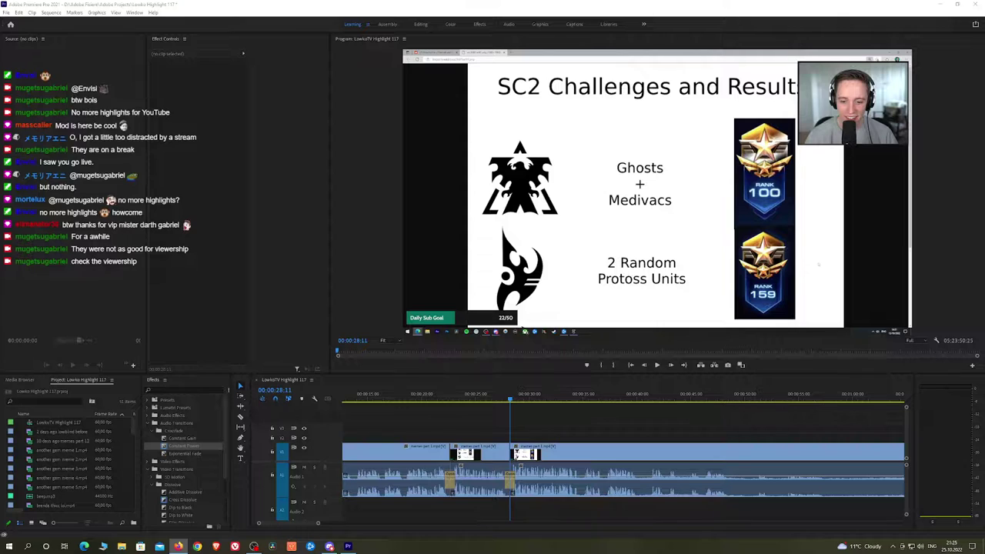
Play the sequence on from 00:00:28:11 to about 00:00:36:46, following along the timeline to find the next passage to edit
left_click(534, 424)
key("space")
key("h")
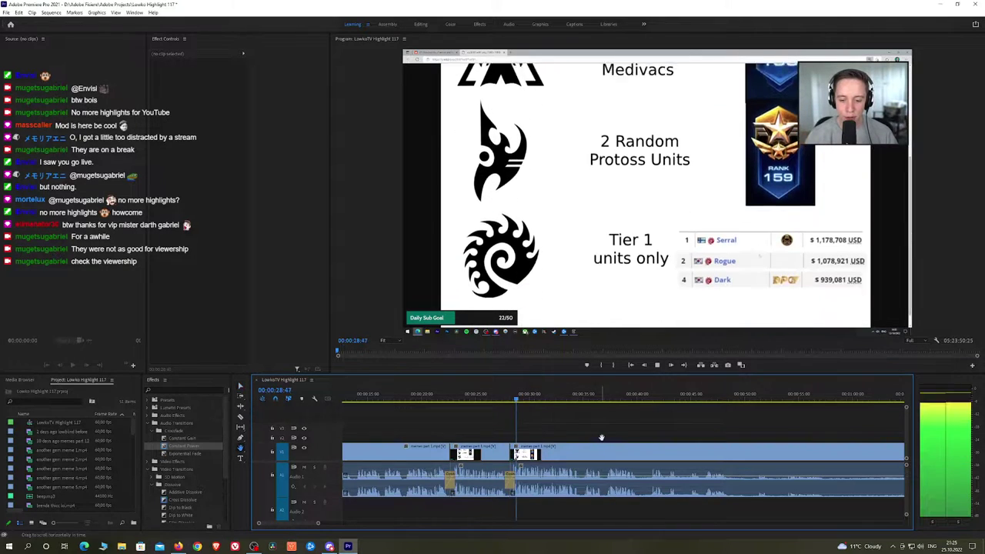
left_click_drag(602, 435, 534, 423)
scroll(533, 425, "down", 1)
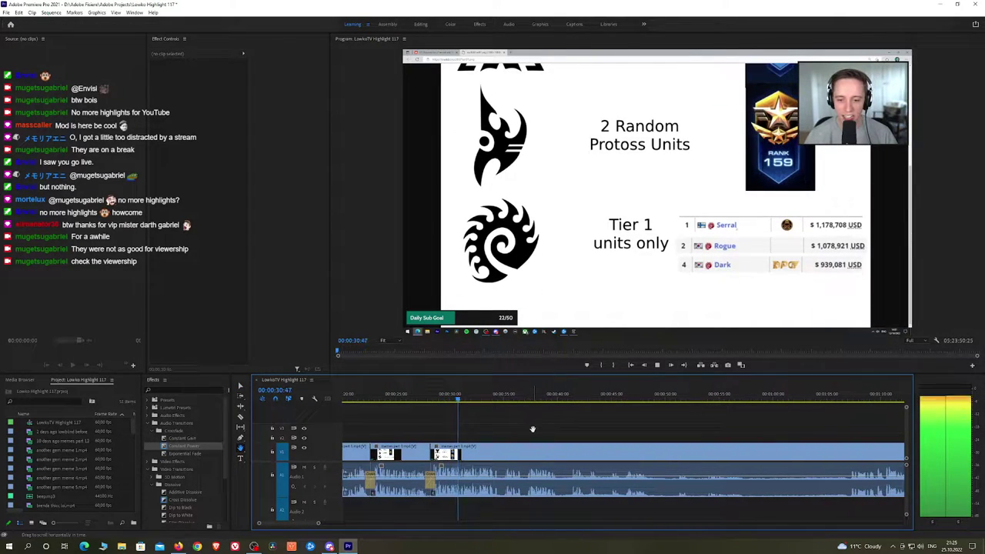
scroll(532, 429, "down", 2)
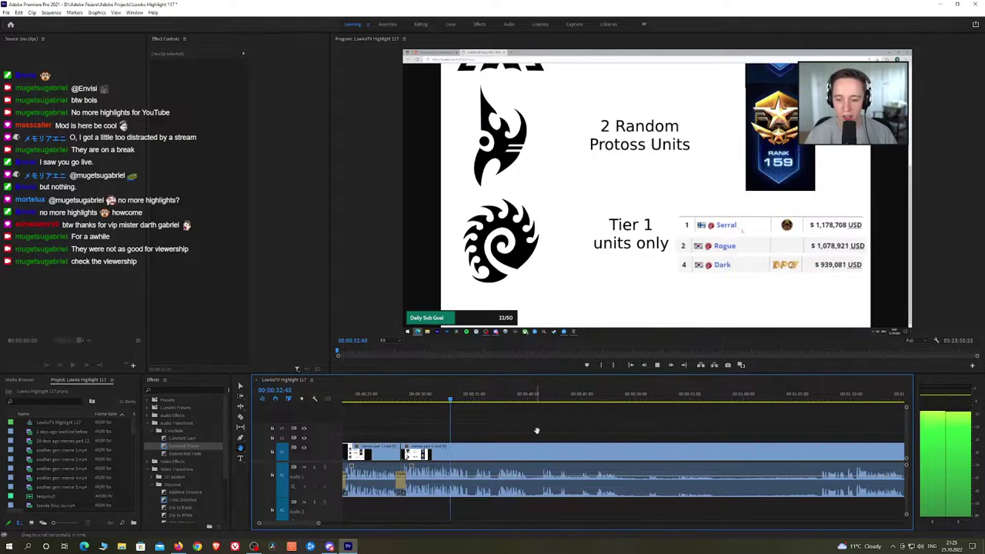
scroll(530, 430, "down", 2)
scroll(507, 427, "down", 2)
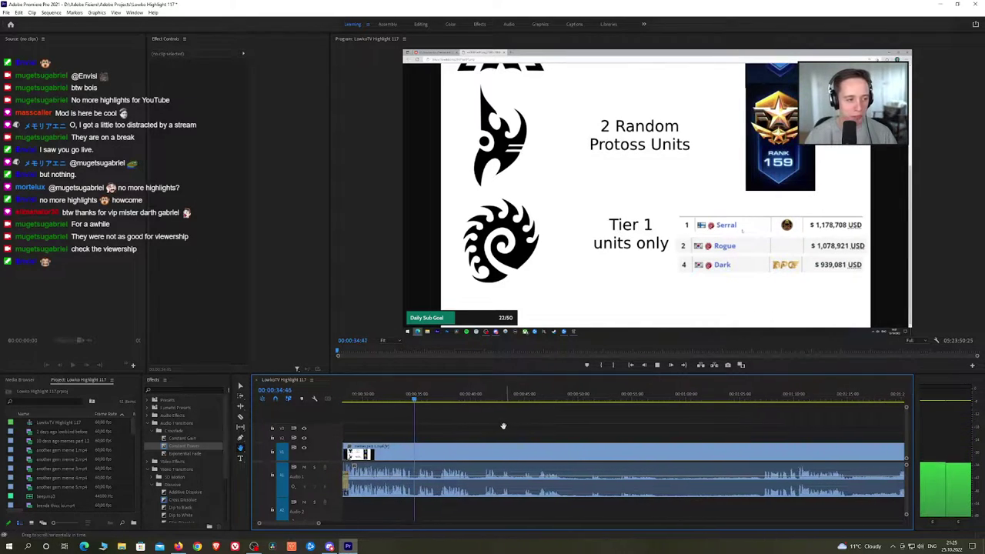
scroll(515, 428, "up", 1)
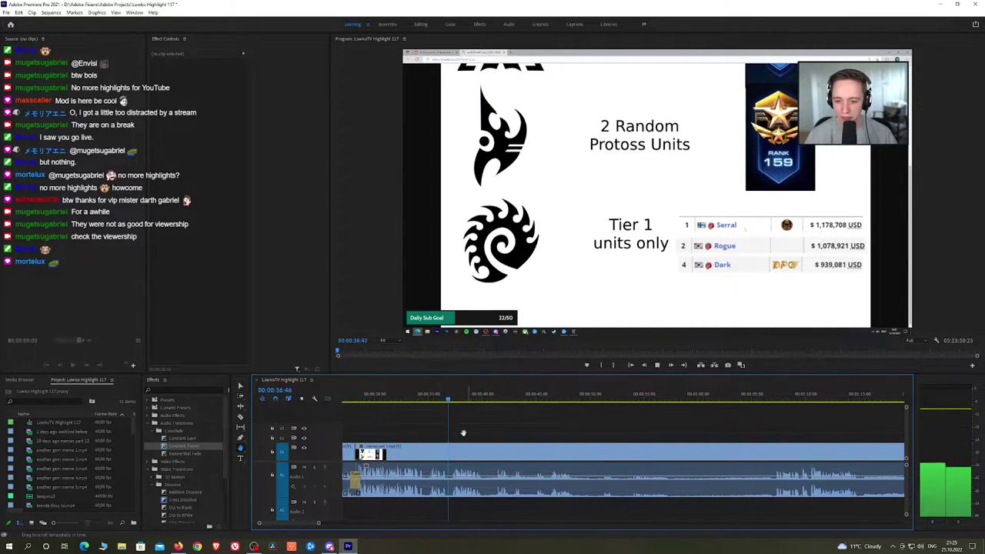
key("space")
Replay the passage from 00:00:33:58 and split the clip at about 00:00:35:33
left_click(418, 399)
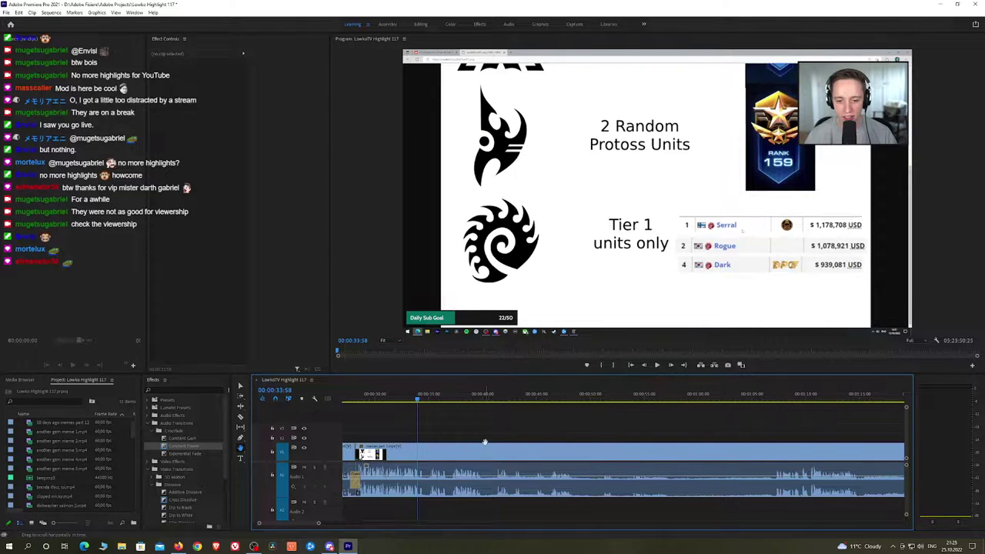
scroll(324, 529, "up", 4)
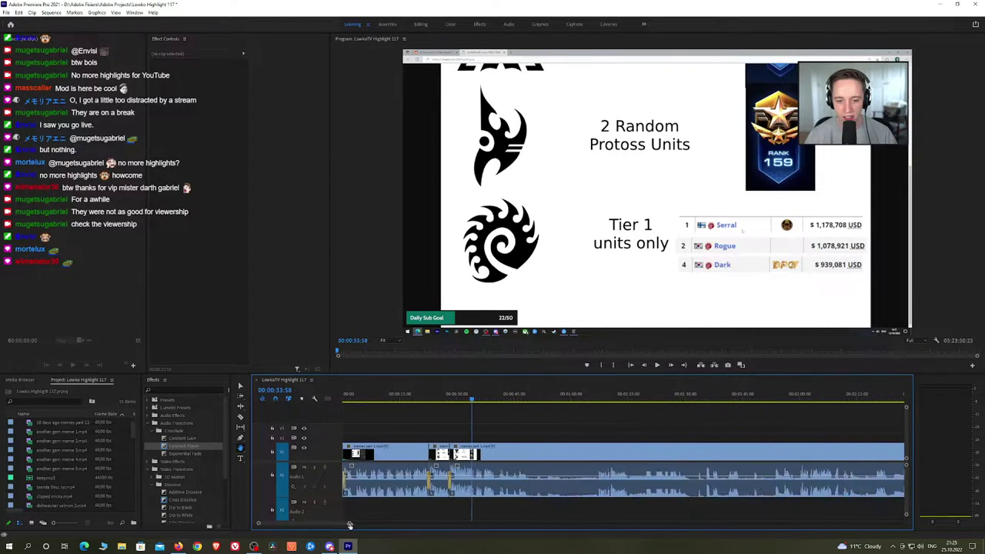
left_click_drag(324, 528, 323, 528)
key("space")
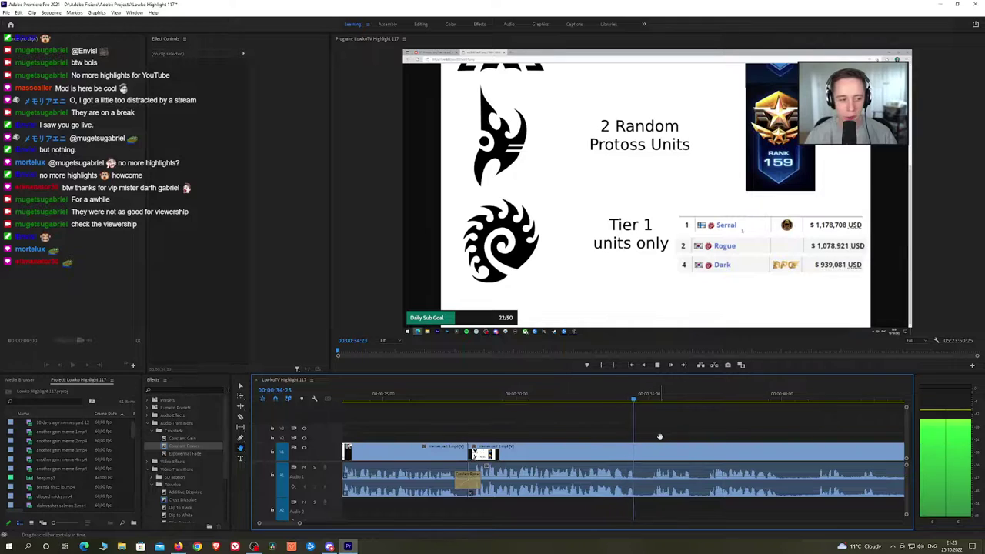
left_click_drag(658, 436, 563, 434)
key("space")
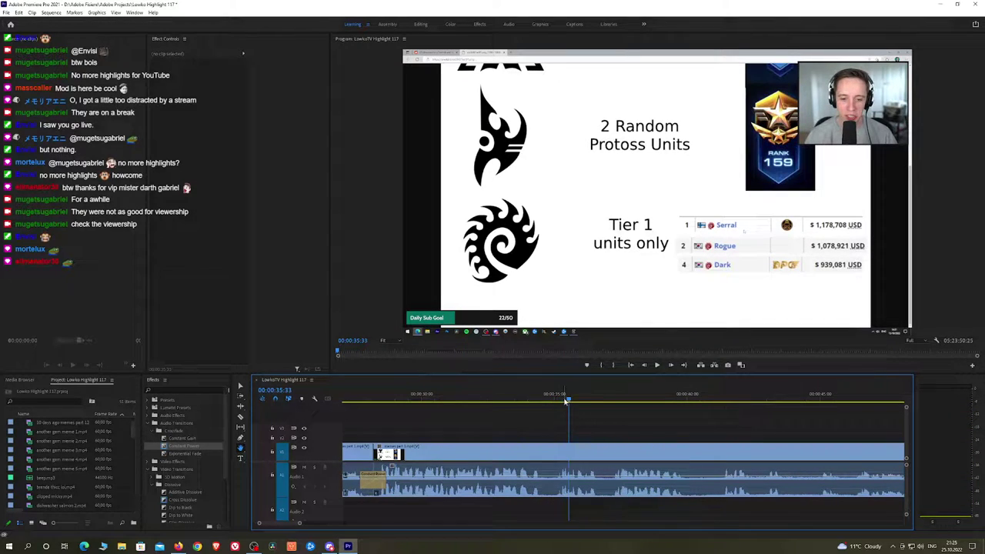
left_click(565, 401)
key("space")
key("space")
key("c")
left_click(571, 454)
Isolate a short segment for censoring with a split at 00:00:35:46, and move its start back to 00:00:35:29
key("space")
key("space")
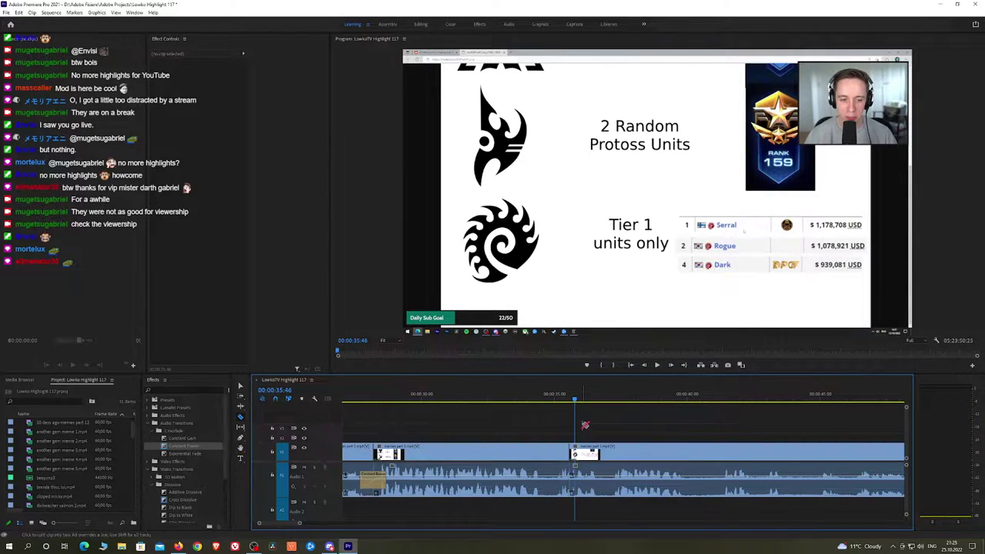
left_click(567, 399)
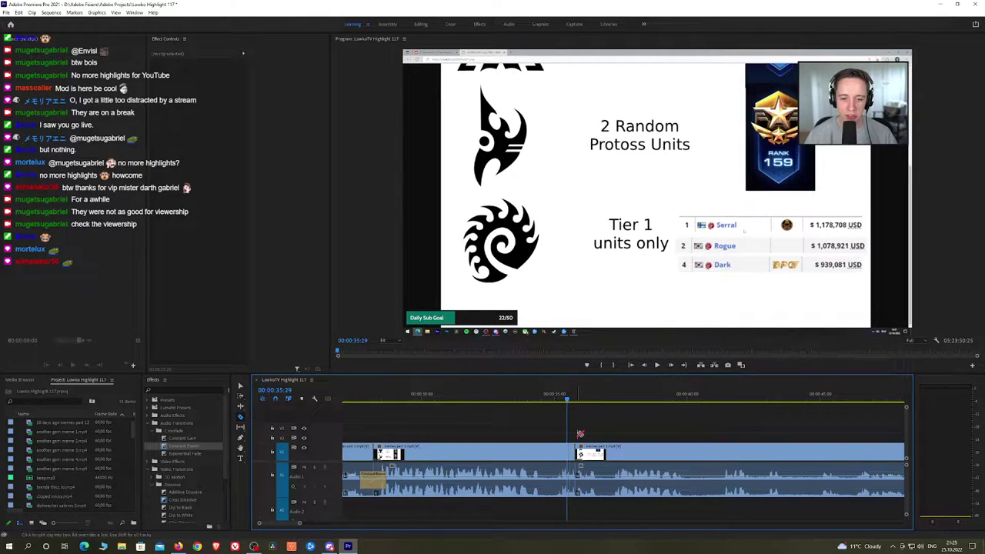
scroll(581, 435, "up", 5)
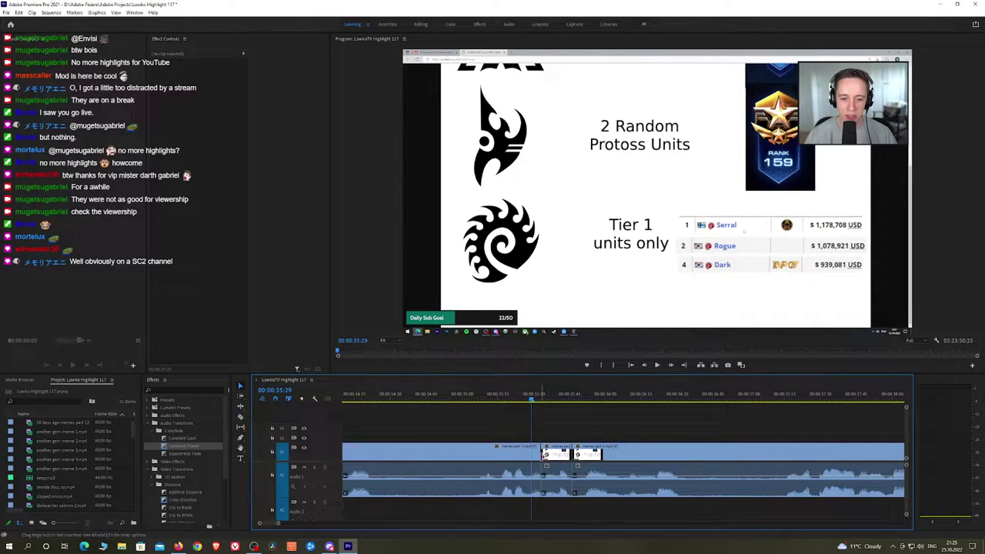
left_click_drag(545, 454, 536, 456)
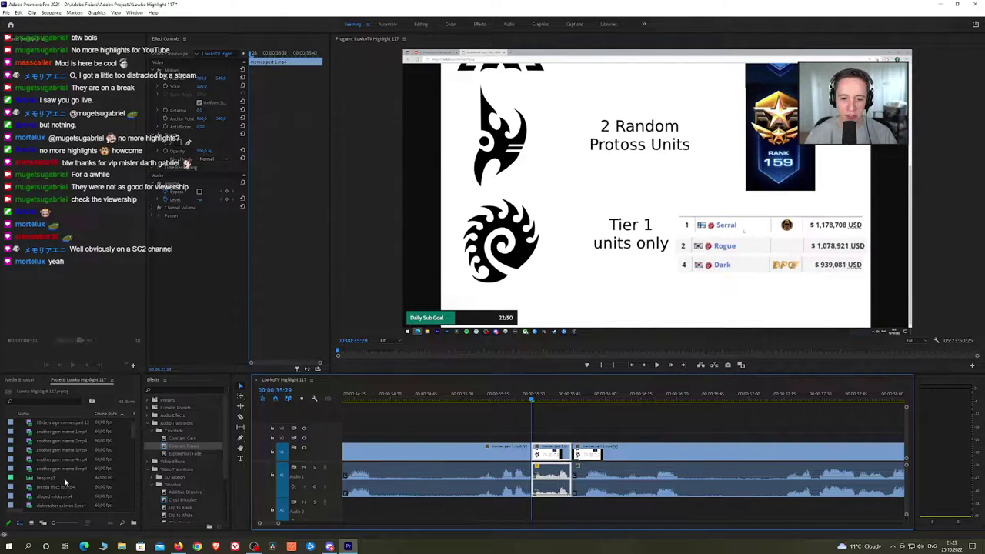
Place the beep sound on the Audio 2 track at 00:00:35:29 and trim its end to match the isolated segment
left_click_drag(66, 482, 532, 514)
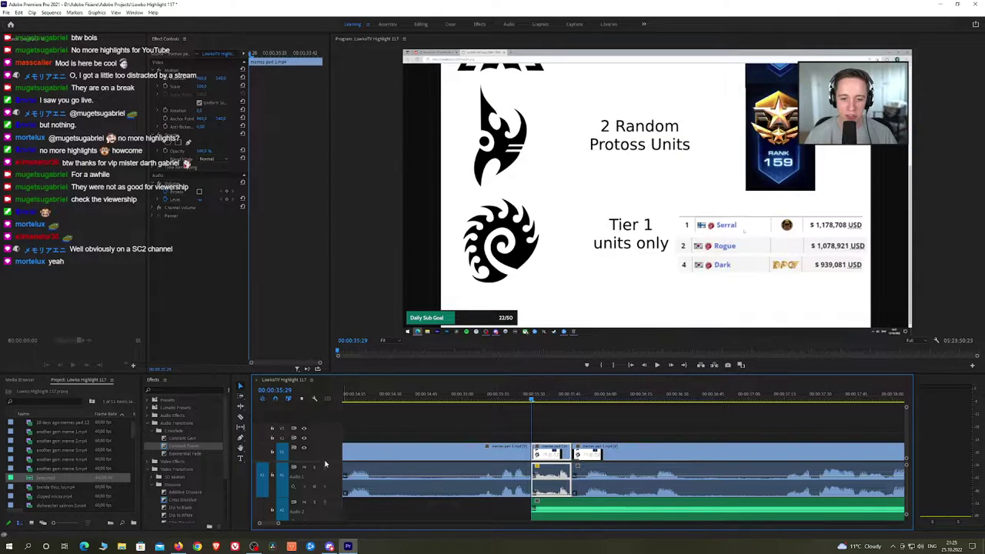
left_click_drag(325, 460, 327, 448)
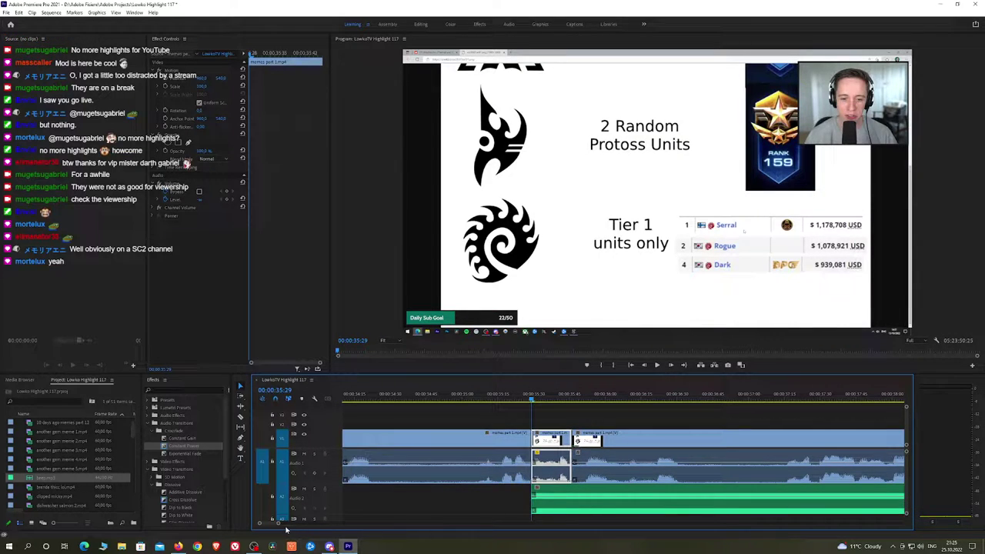
left_click_drag(278, 523, 326, 528)
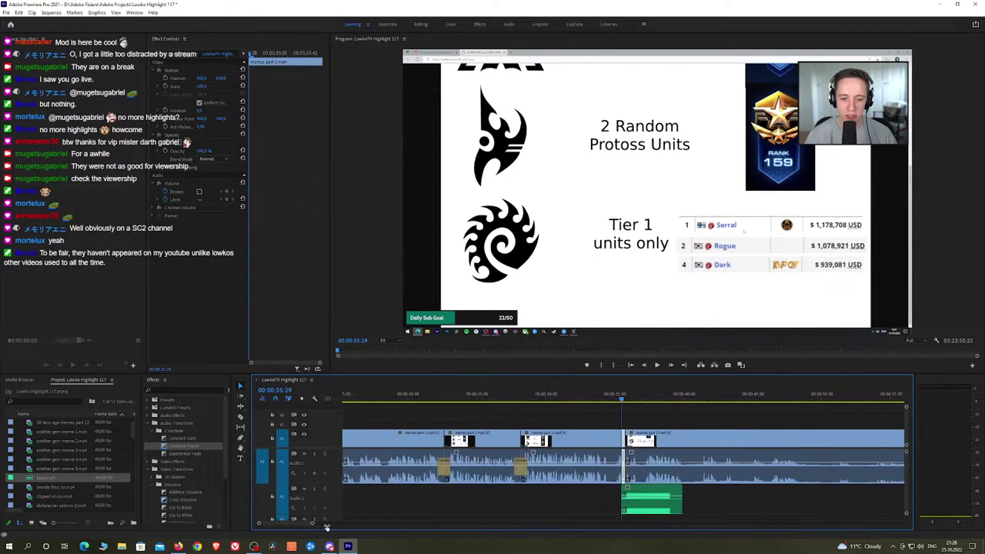
left_click_drag(681, 505, 626, 505)
scroll(644, 497, "up", 3)
scroll(644, 496, "up", 2)
Lower the beep clip's volume level and play the sequence from 00:00:35:29 to check the censored word
left_click(564, 493)
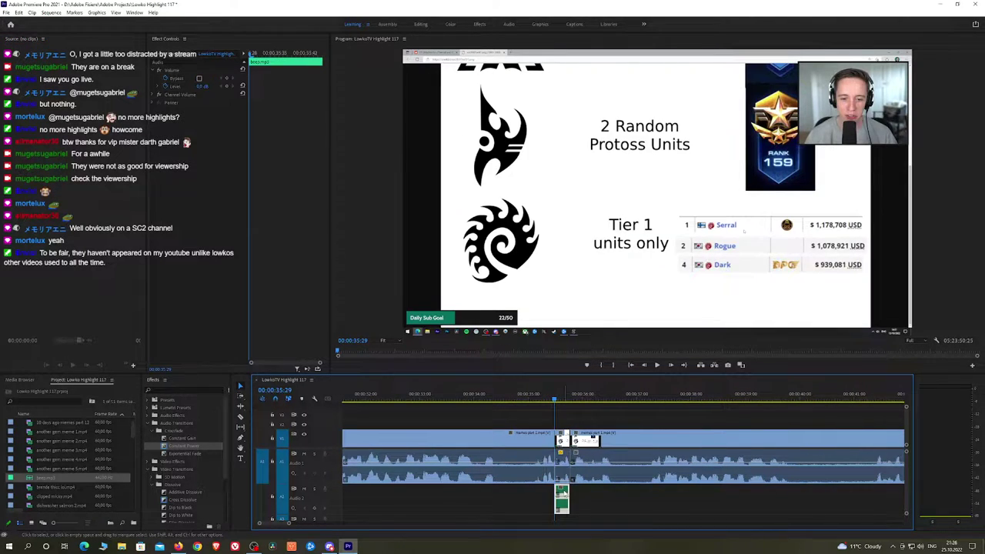
left_click(201, 86)
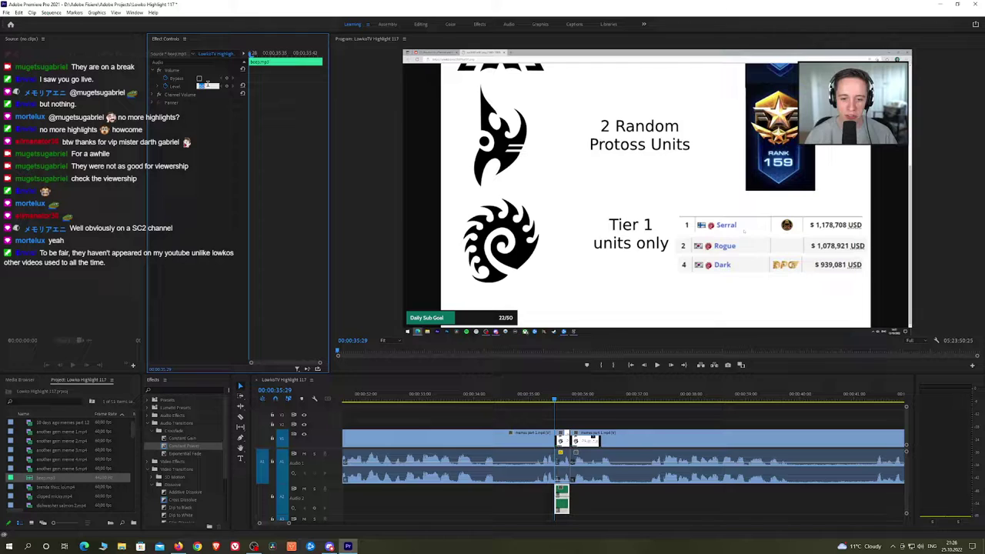
key("Return")
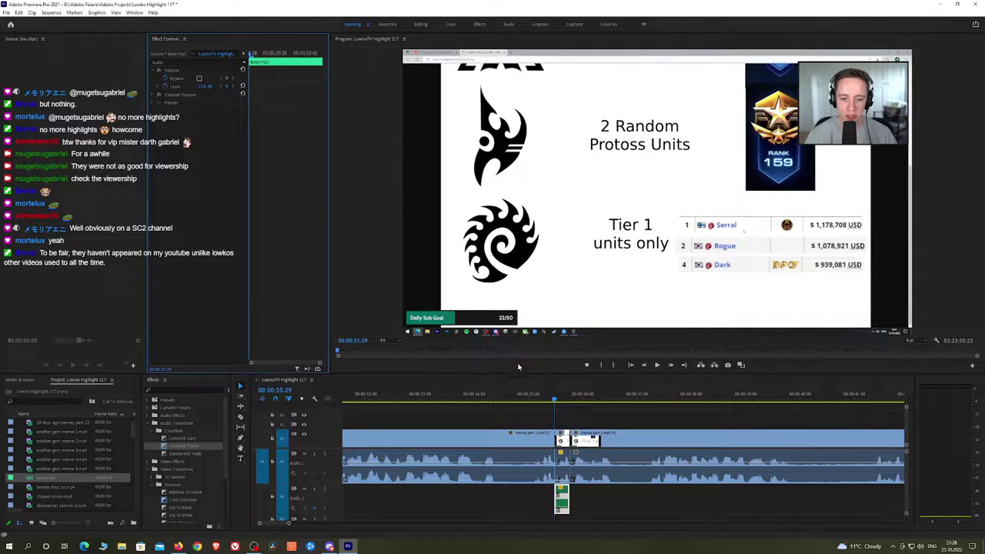
left_click(541, 424)
key("space")
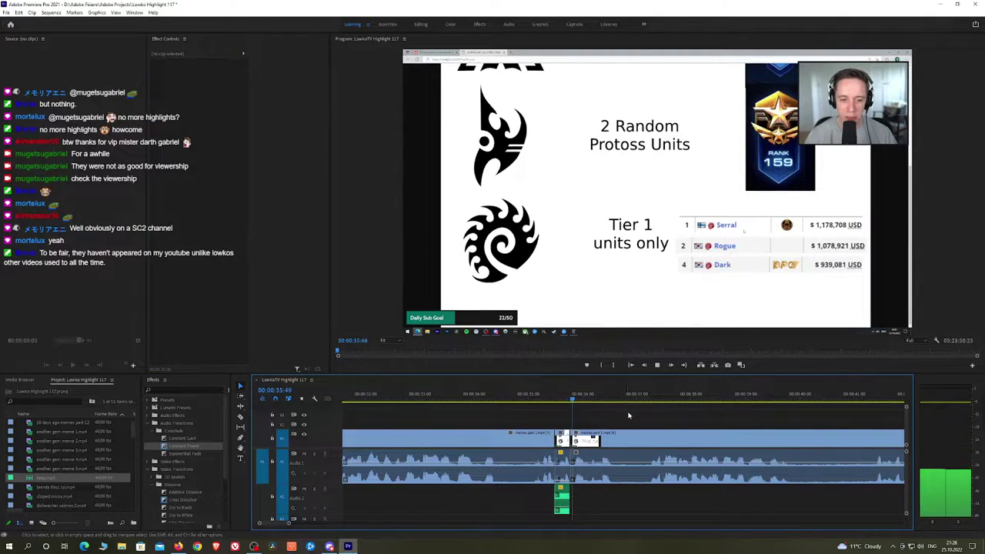
Play on past the beep and cut out the quiet section from 00:00:39:58 to about 00:00:41:14, closing the gap
scroll(672, 420, "down", 3)
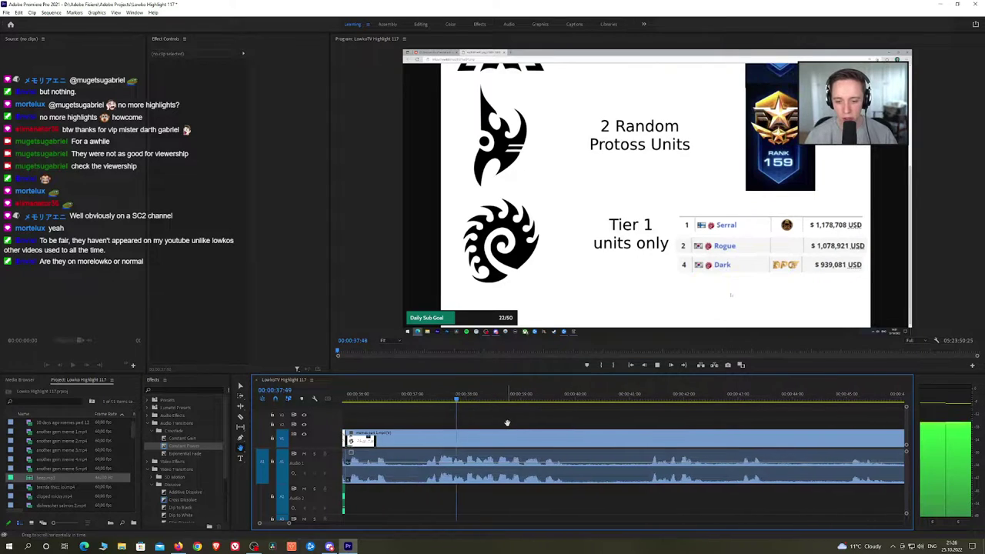
scroll(530, 422, "down", 2)
scroll(530, 422, "down", 1)
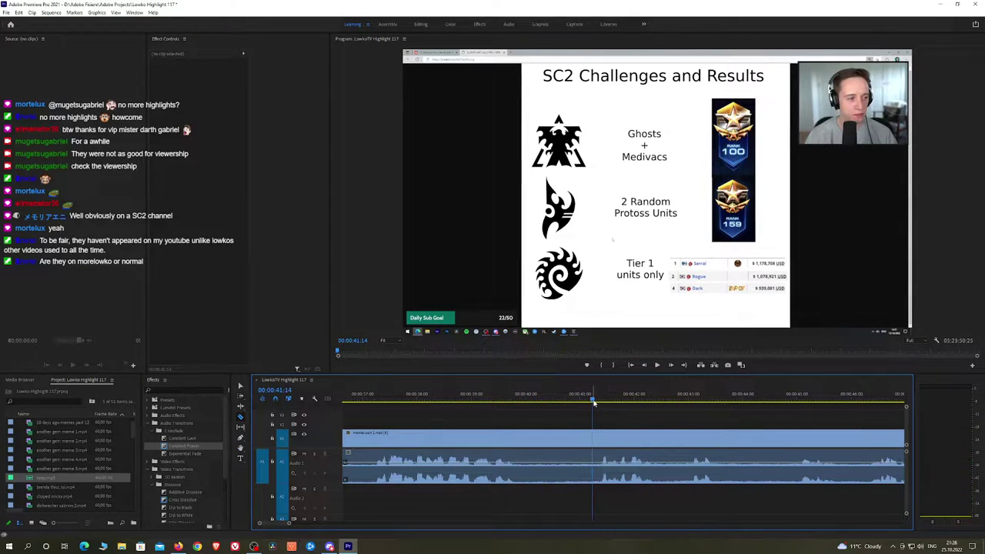
left_click_drag(529, 400, 524, 402)
left_click(524, 438)
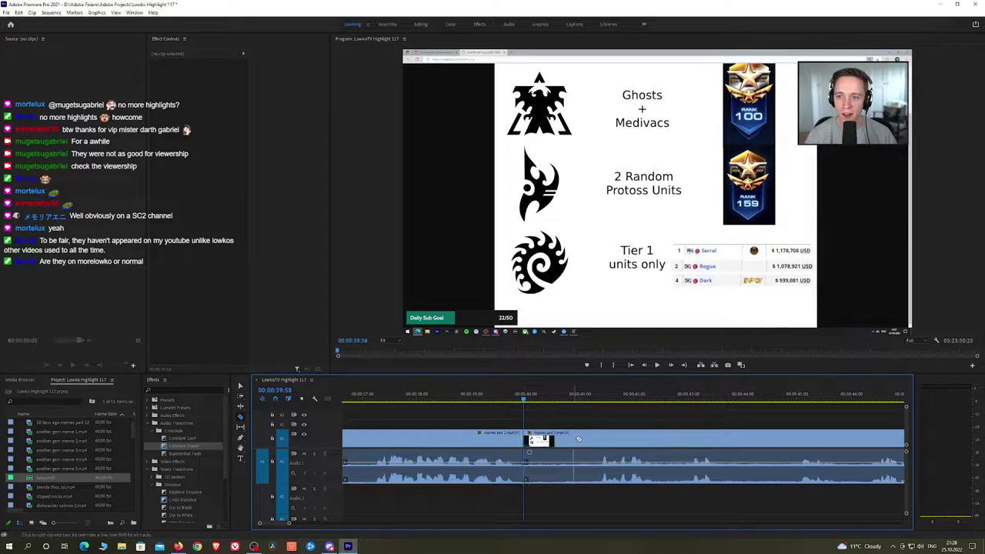
left_click(595, 440)
key("v")
left_click(566, 446)
key("shift+Delete")
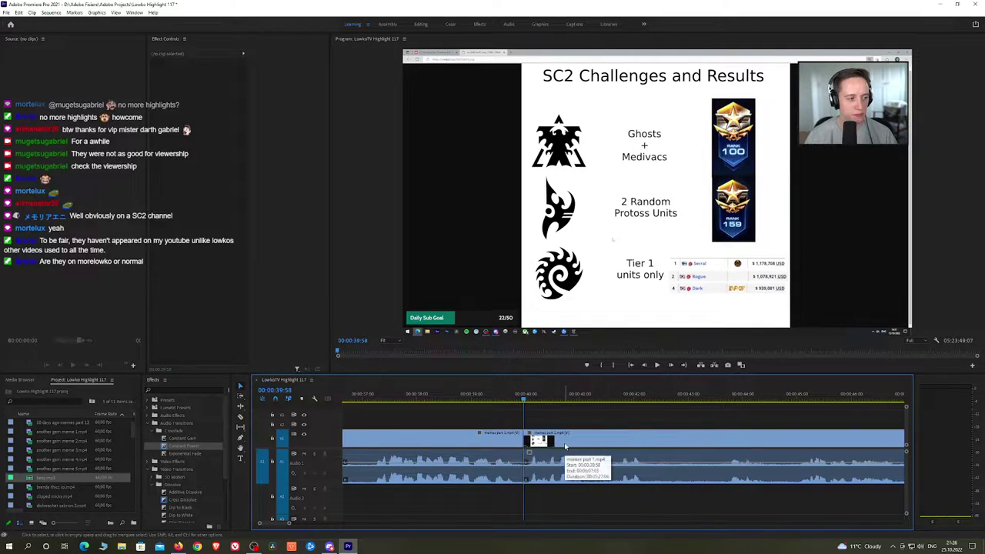
Add a Constant Power audio crossfade at the cut at 00:00:39:58 and save the project
left_click_drag(171, 447, 523, 465)
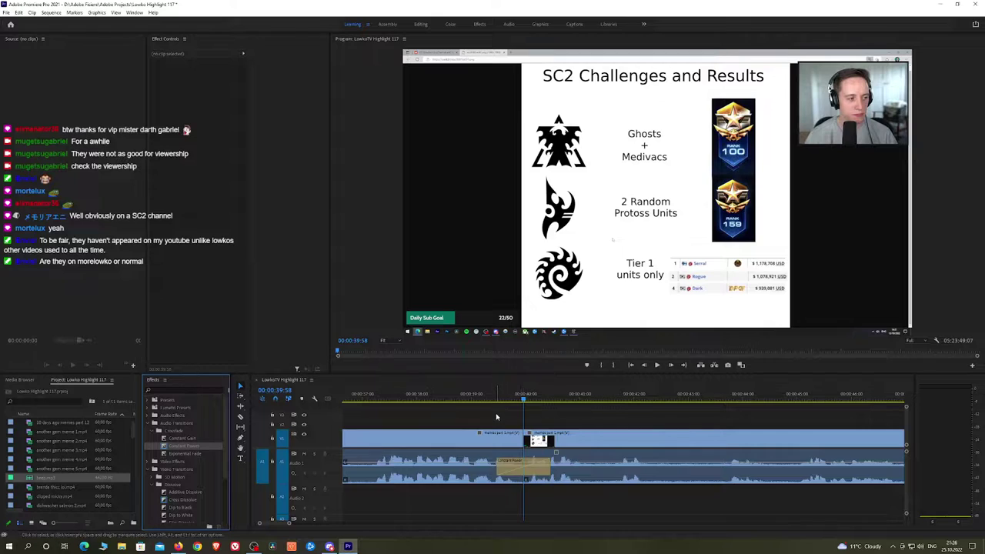
key("ctrl+s")
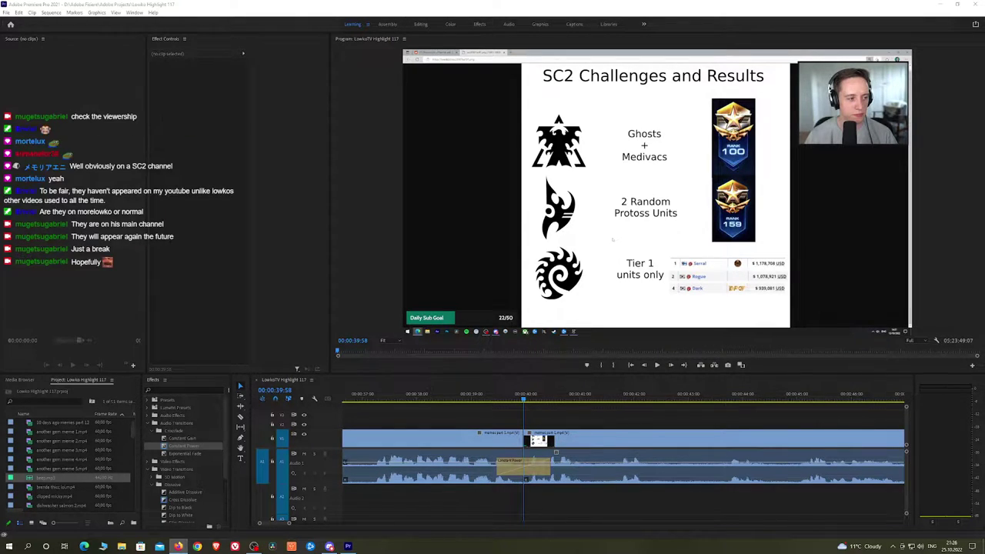
Play on to about 00:00:44:00 and cut out about one second starting at 00:00:42:22, closing the gap
left_click(610, 450)
key("space")
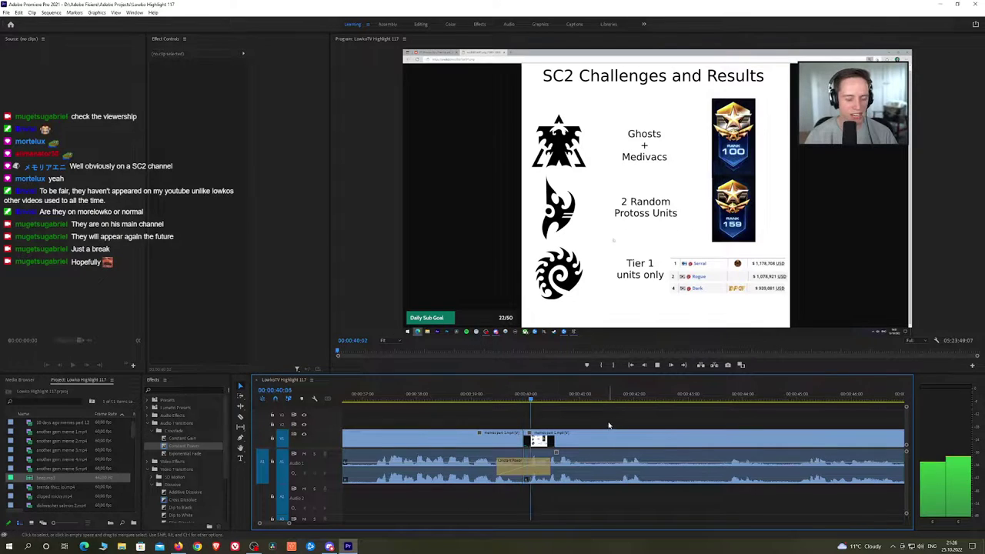
mouse_move(290, 524)
left_mouse_down()
mouse_move(307, 525)
mouse_move(298, 526)
left_mouse_up()
key("h")
scroll(671, 424, "down", 3)
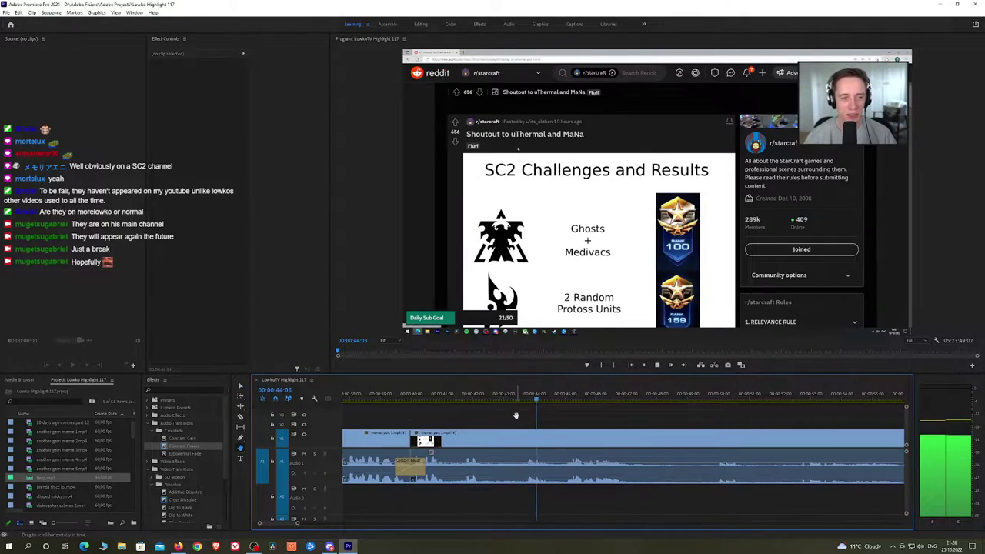
left_click(485, 399)
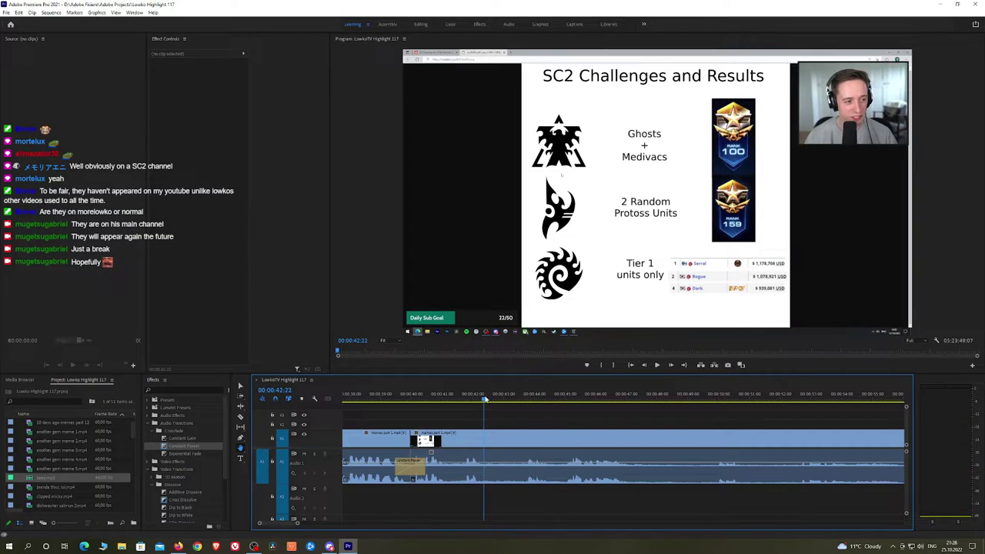
key("v")
left_click(503, 441)
key("shift+Delete")
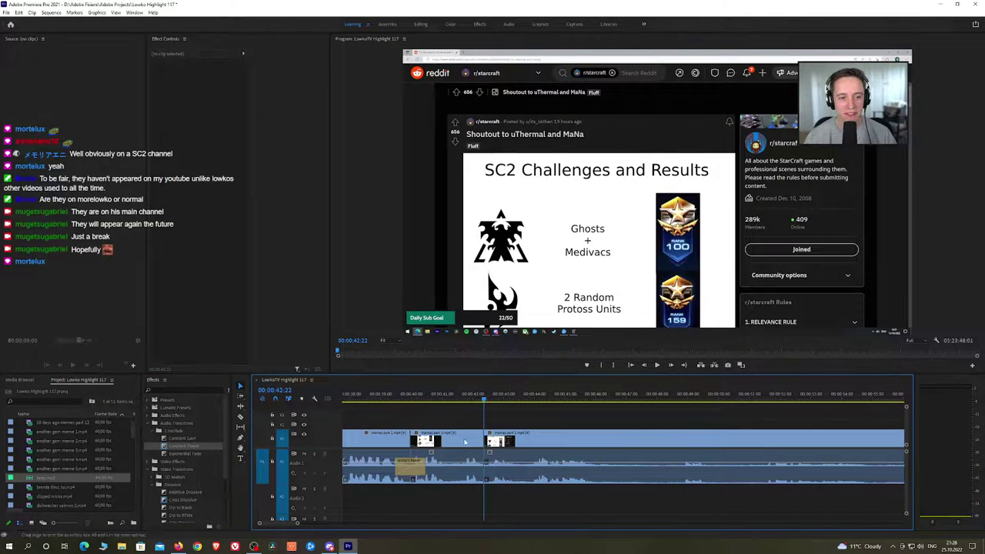
Add a Constant Power audio crossfade at the cut at 00:00:42:22 and play on past it
left_click_drag(183, 446, 484, 466)
key("space")
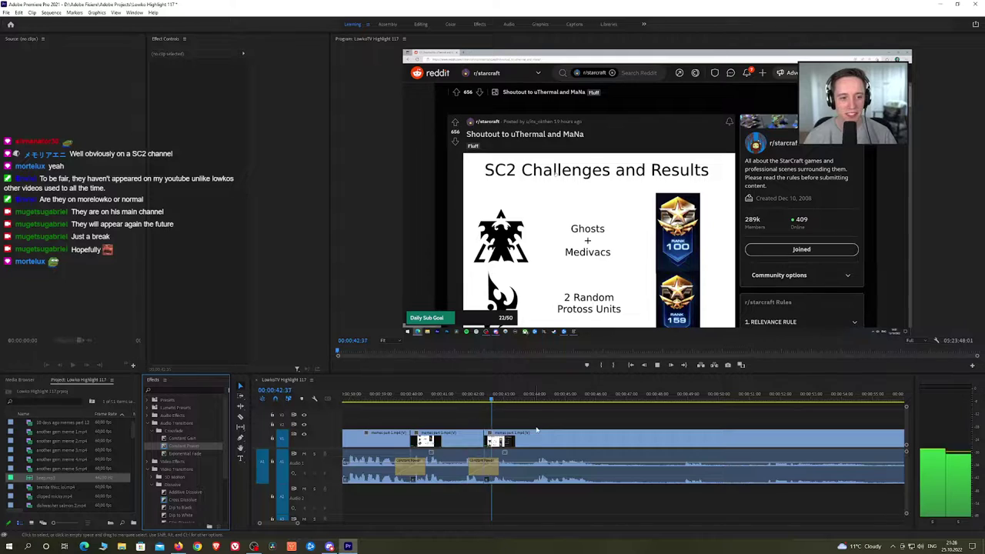
key("h")
left_click_drag(594, 414, 523, 418)
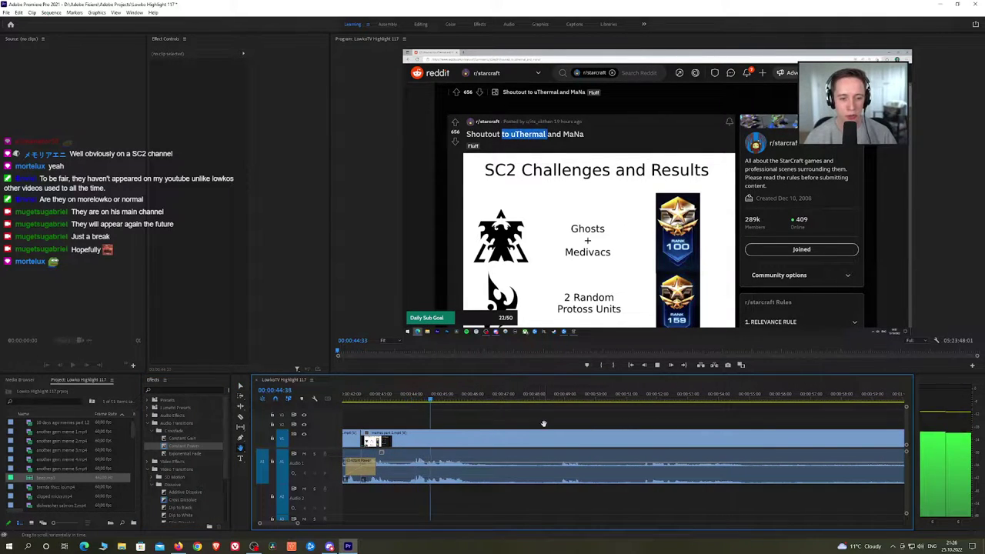
Split the clip at 00:00:43:43 where the unwanted section starts and resume playback from about 00:00:49
key("space")
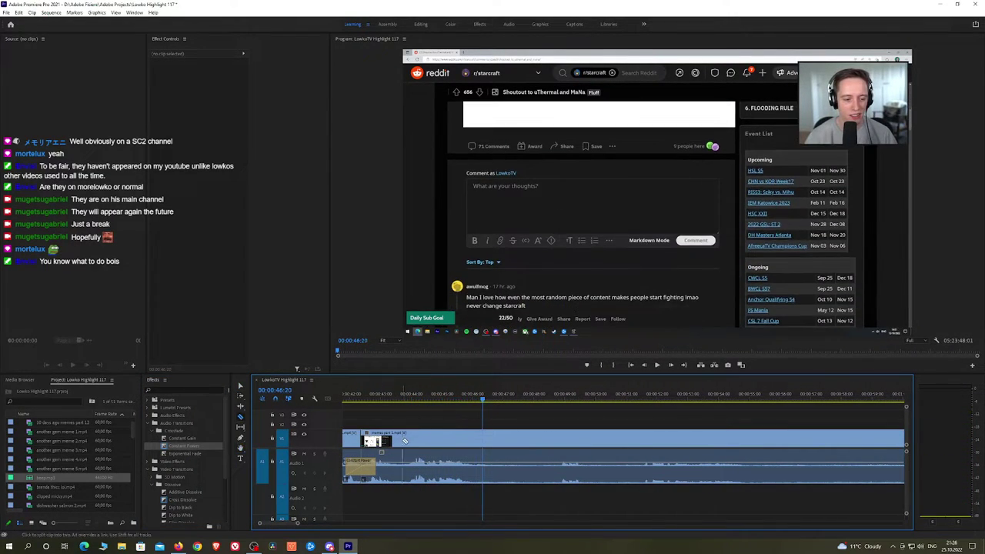
left_click(558, 398)
key("space")
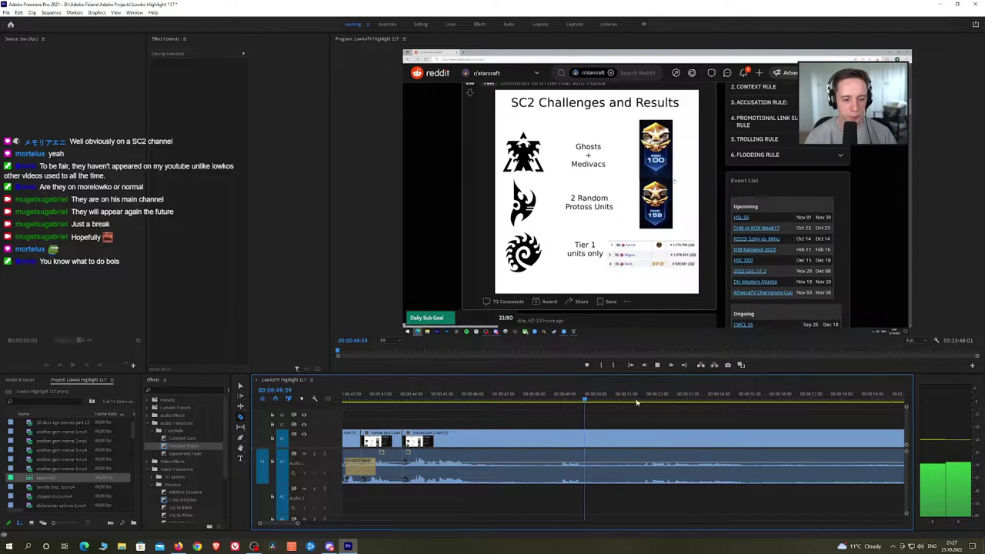
Skim the footage from about 00:00:50 to 00:01:30 for the end of the unwanted section
left_click(646, 400)
left_click_drag(297, 524, 335, 523)
left_click(682, 396)
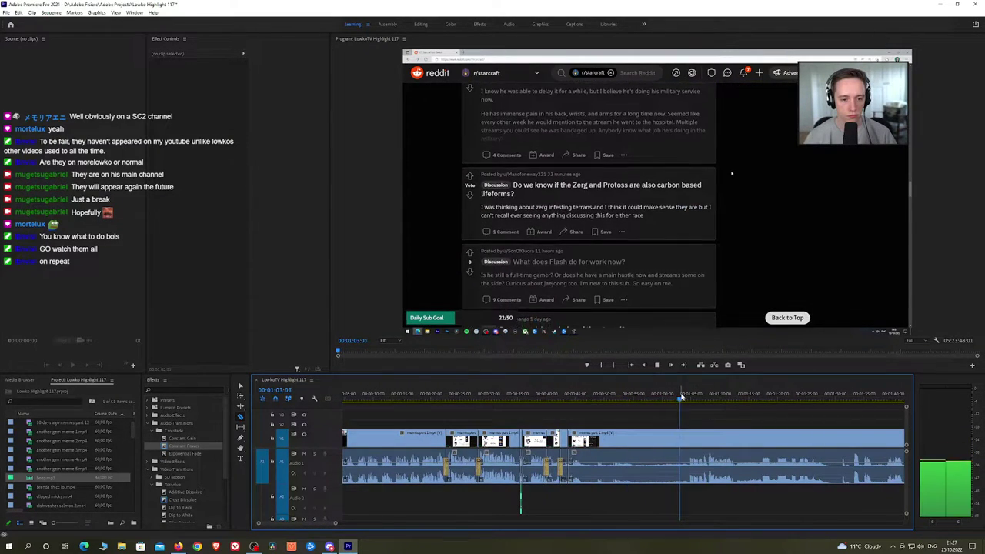
left_click_drag(707, 431, 555, 414)
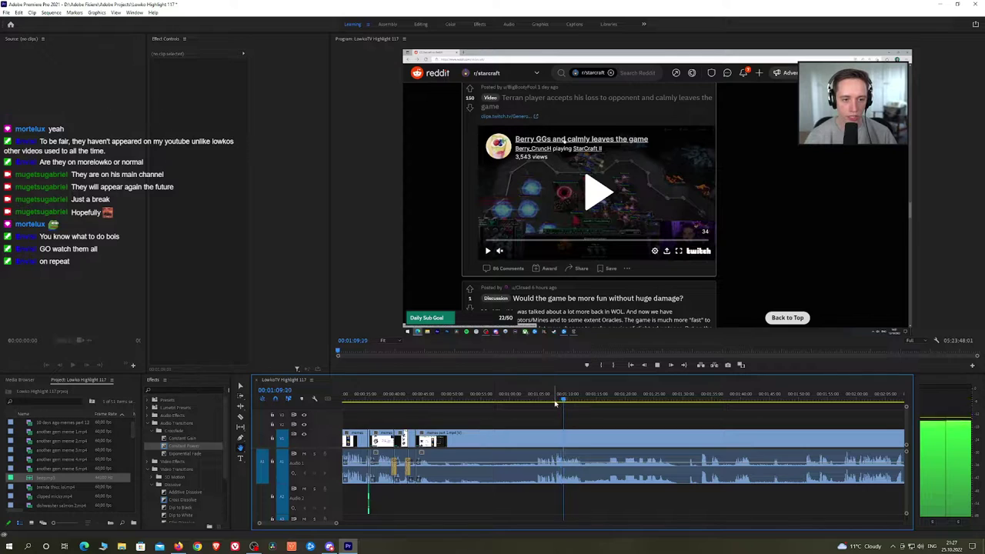
left_click(593, 397)
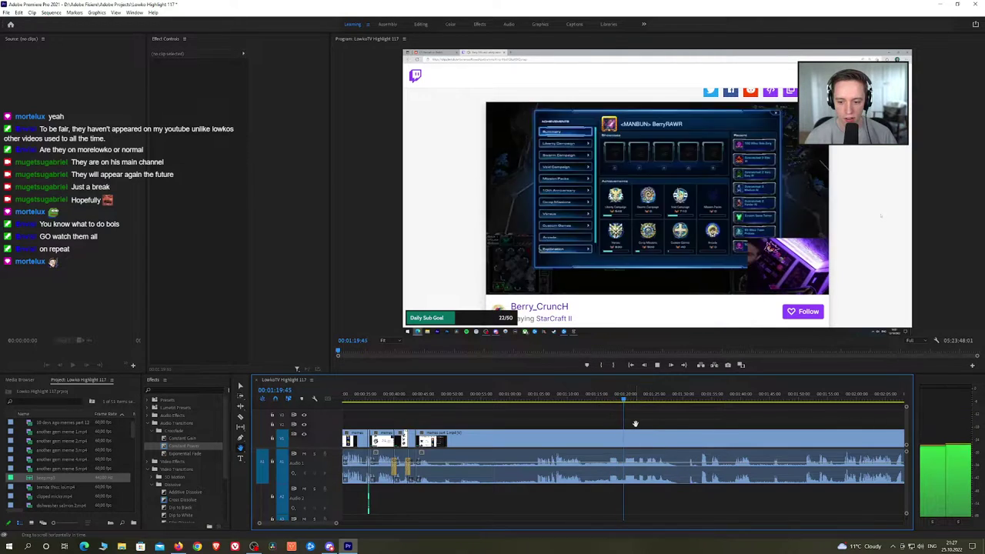
scroll(566, 408, "down", 2)
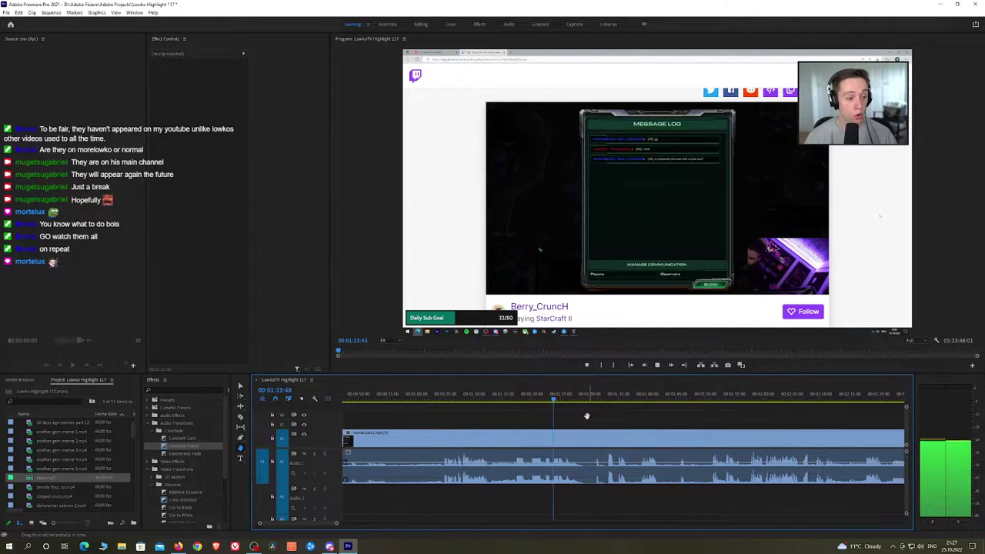
scroll(589, 416, "down", 1)
left_click(589, 397)
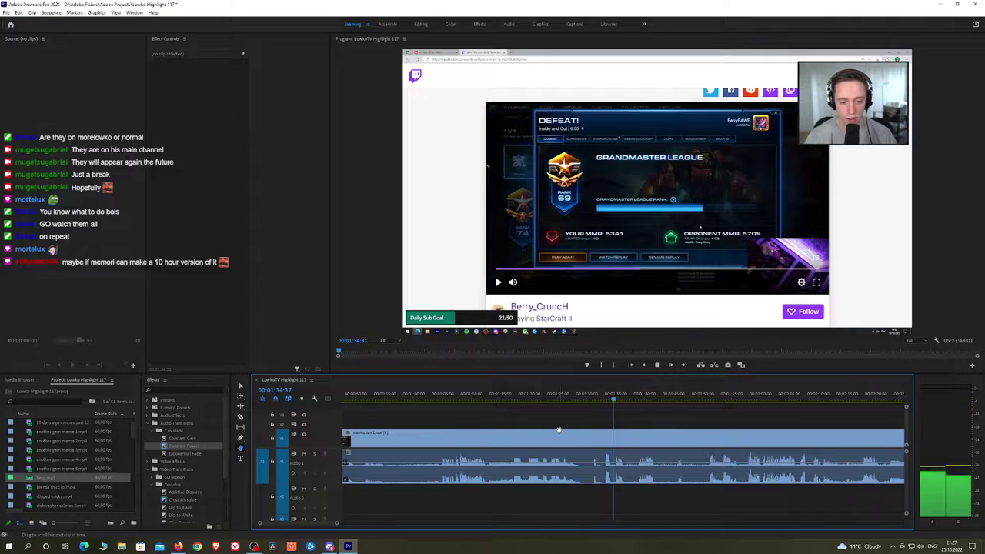
Skim on from about 00:01:34 to 00:01:57 through the Twitch clip, looking for where the next usable part begins
scroll(645, 421, "up", 3)
scroll(643, 425, "down", 3)
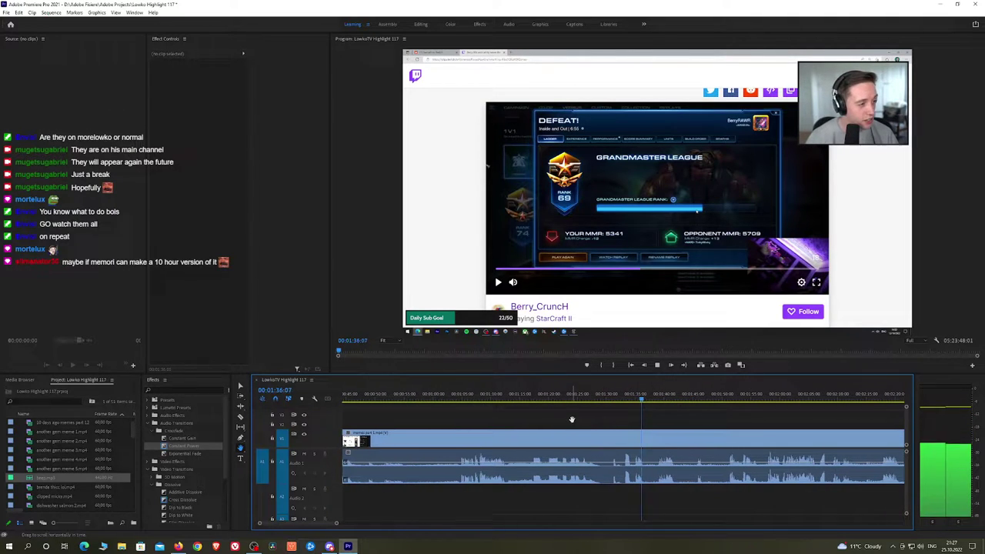
left_click(663, 399)
key("space")
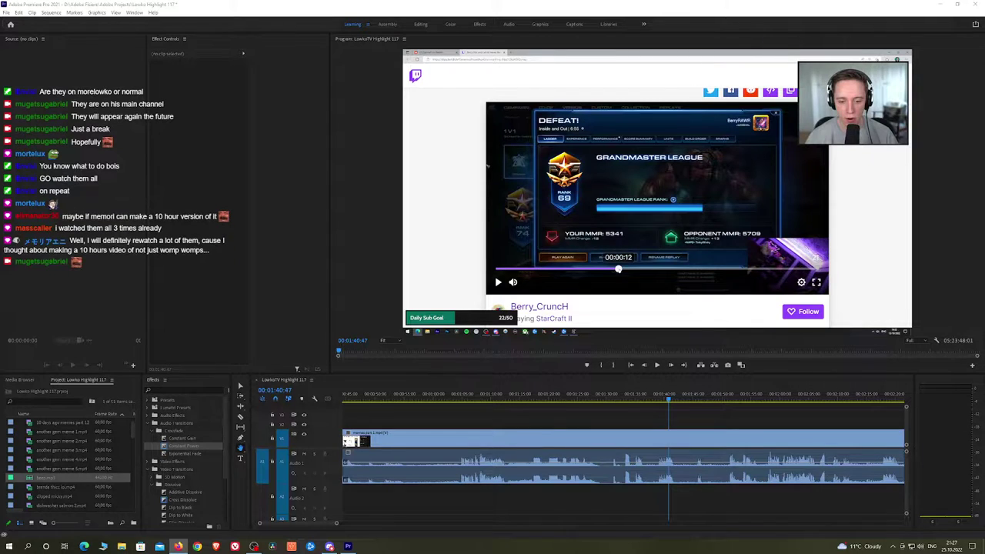
scroll(652, 418, "down", 3)
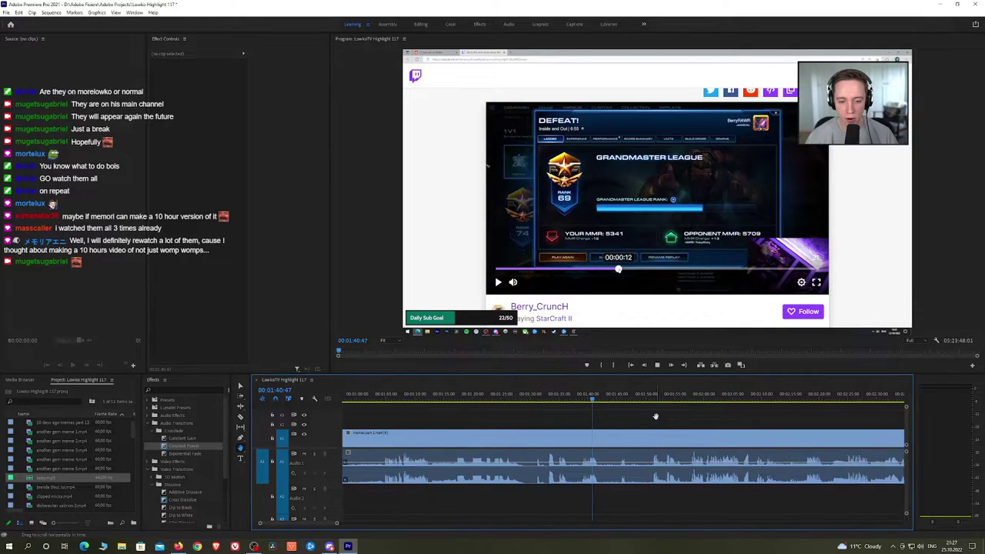
key("space")
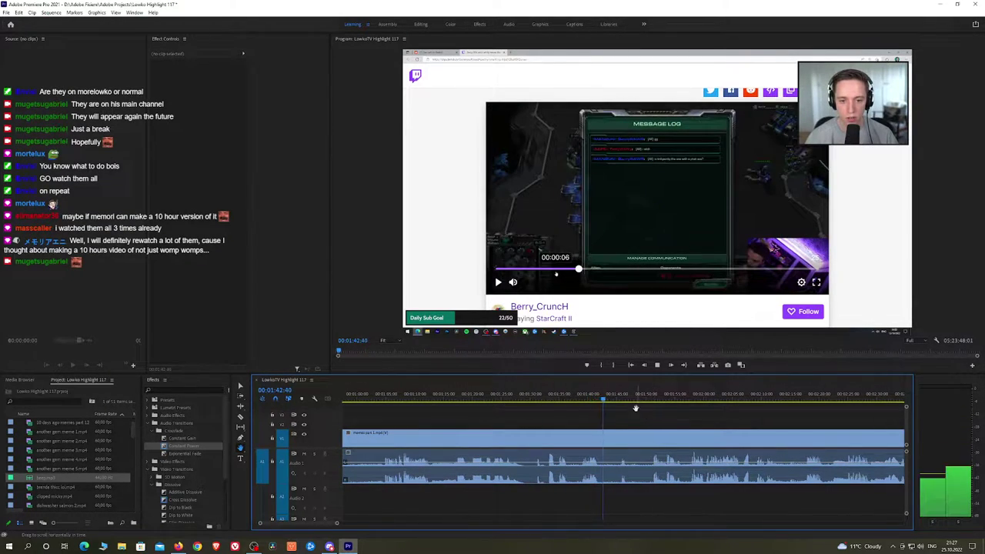
left_click(621, 401)
left_click(650, 401)
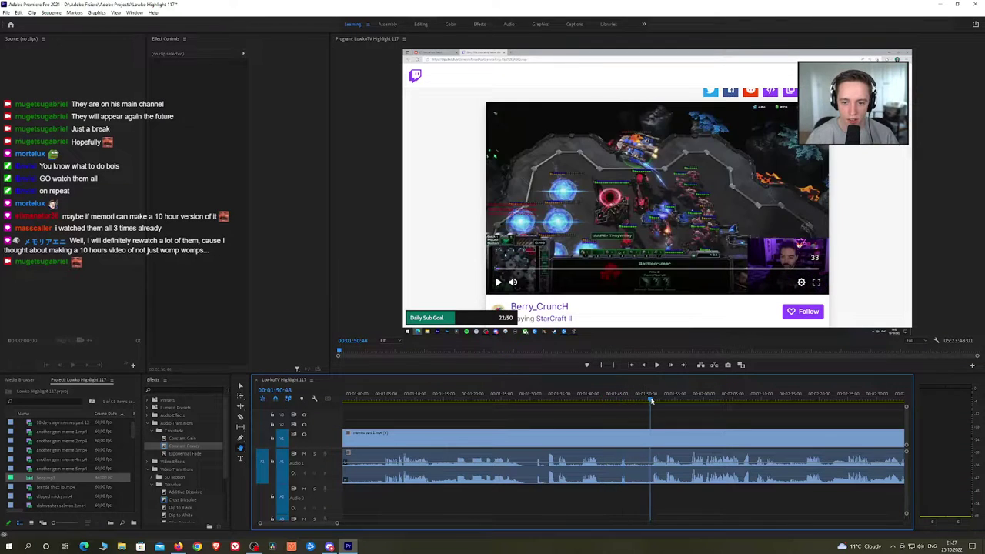
left_click(687, 400)
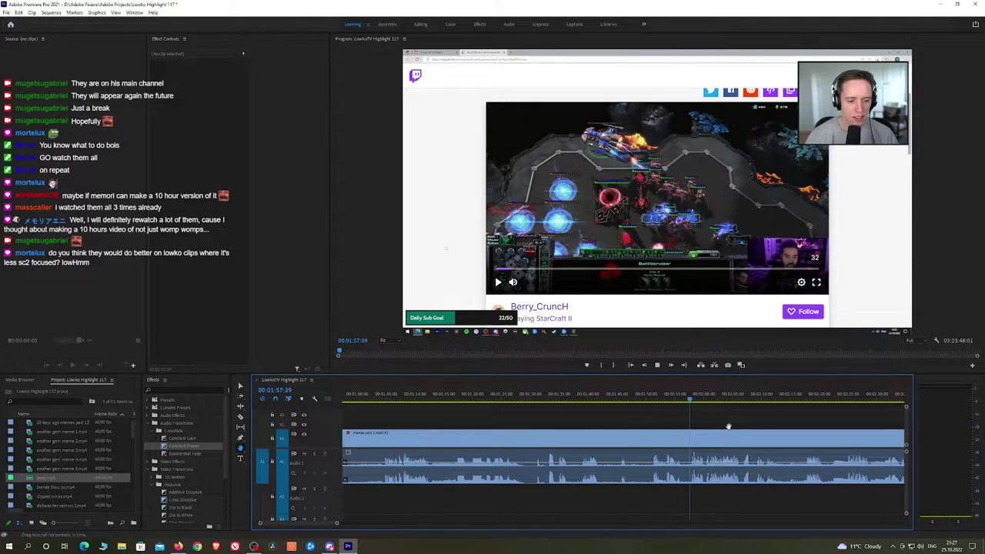
Cut out the section from 00:00:43:43 to about 00:02:16:50, where the Korean voice-over post begins, closing the gap
left_click_drag(705, 425, 665, 426)
left_click(629, 399)
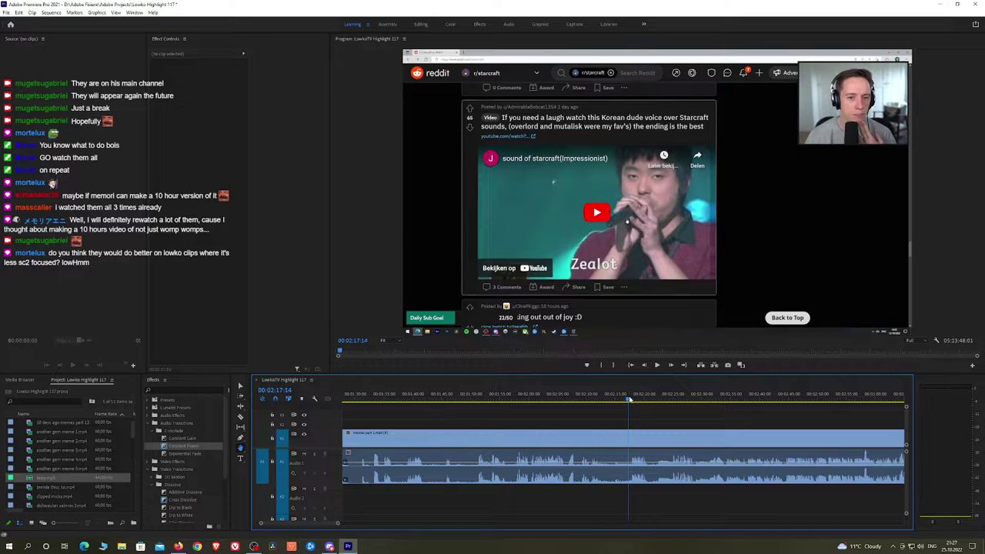
key("space")
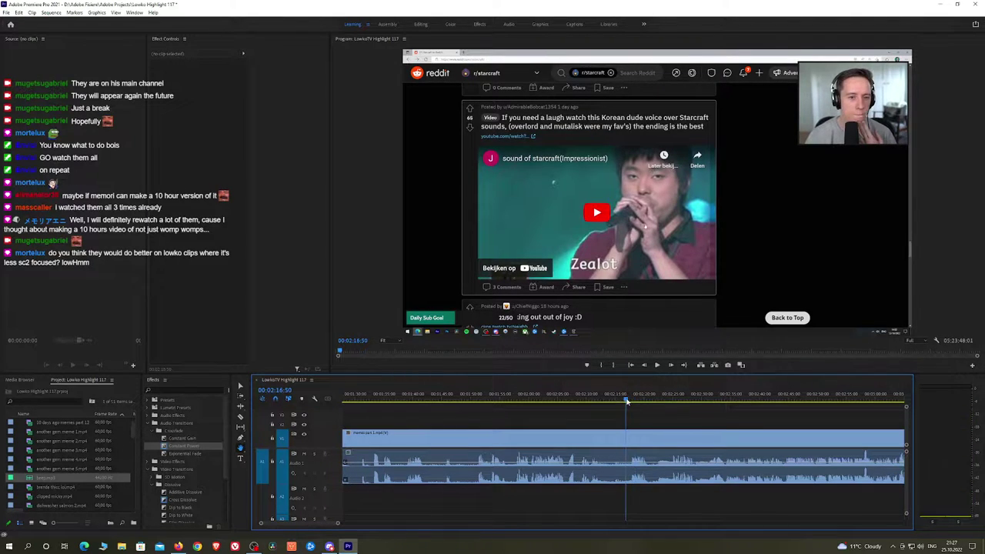
key("ctrl+k")
key("q")
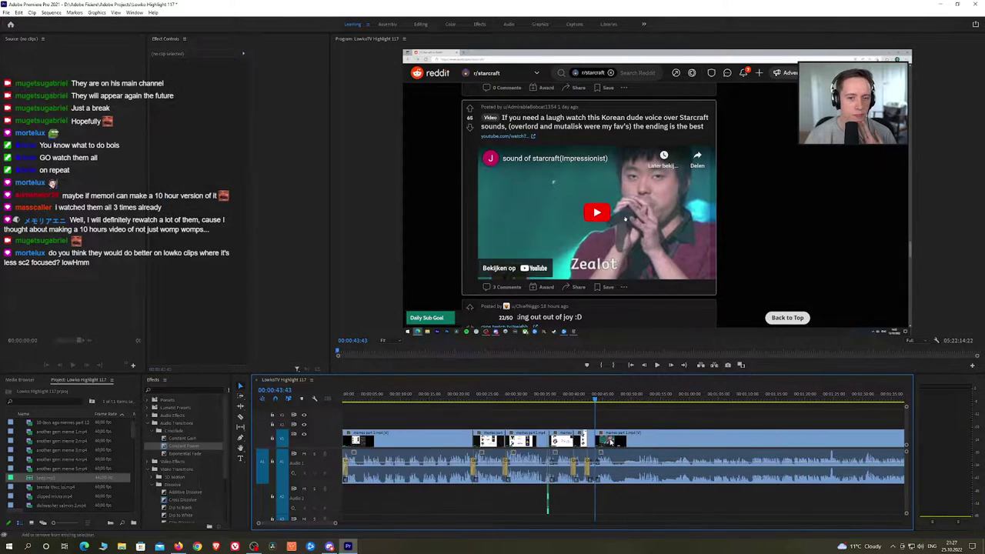
Add an Exponential Fade audio crossfade at the cut at 00:00:43:43 and save the project
left_click(186, 452)
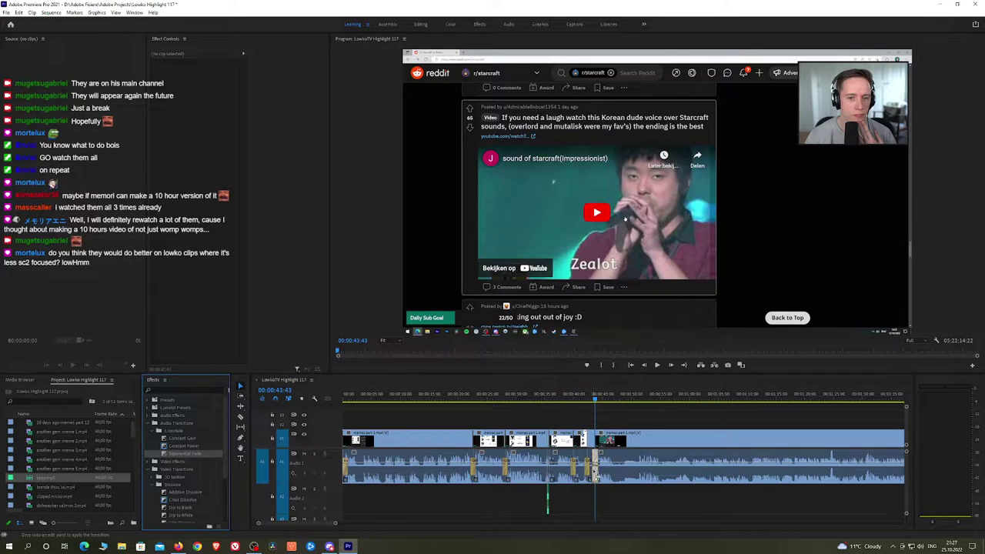
key("ctrl+s")
scroll(613, 424, "up", 5)
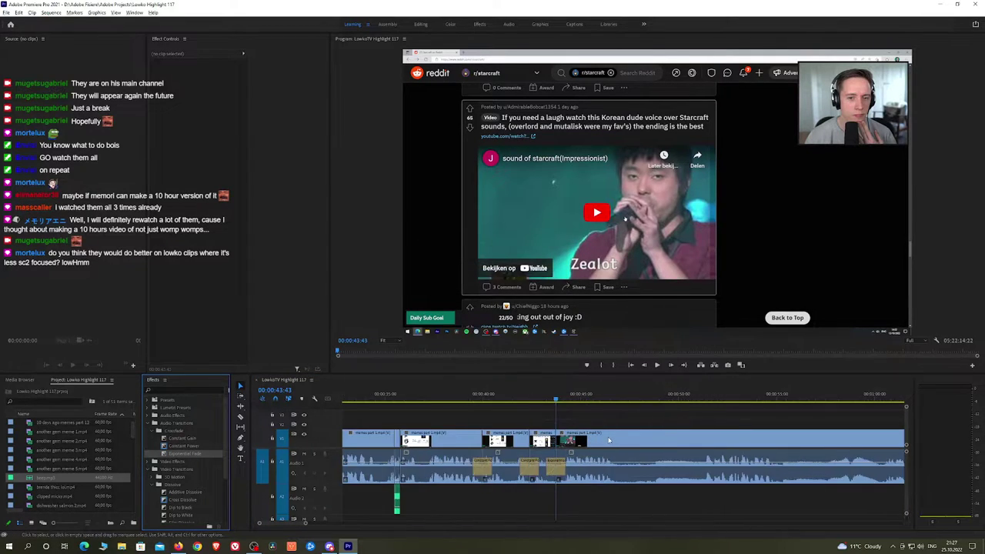
Play across the cut at 00:00:43:43 and on to about 00:00:49:40 to check the transition
left_click(502, 400)
key("space")
key("h")
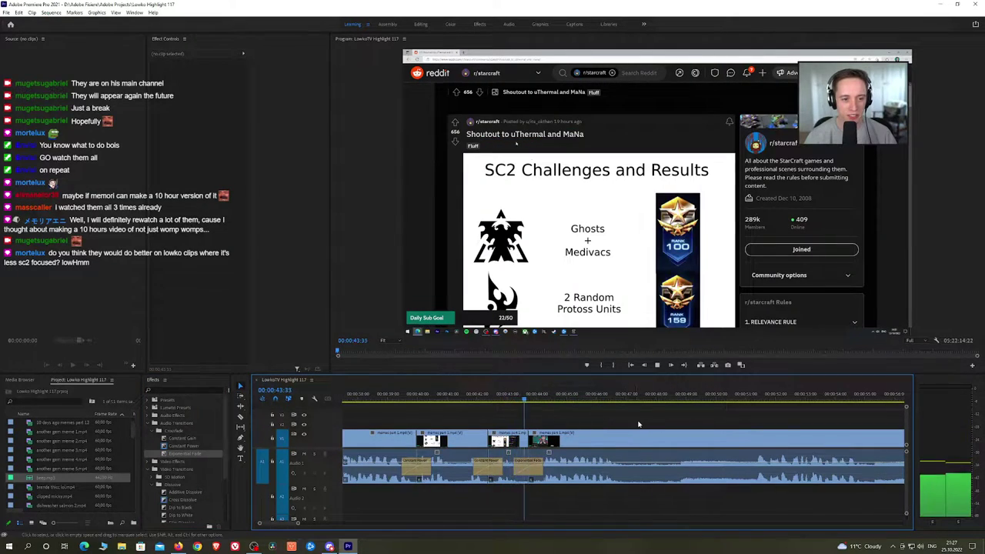
left_click_drag(643, 424, 548, 418)
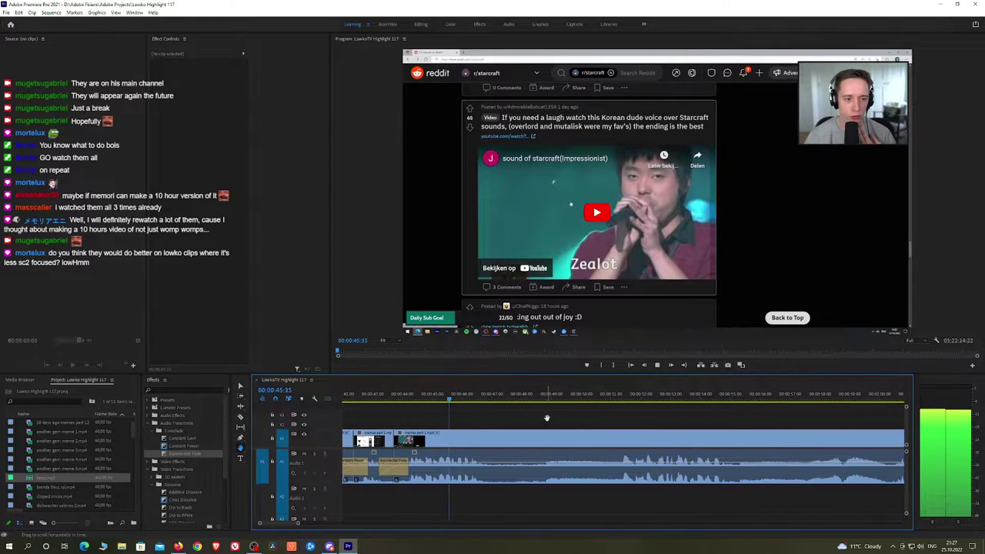
scroll(548, 420, "down", 3)
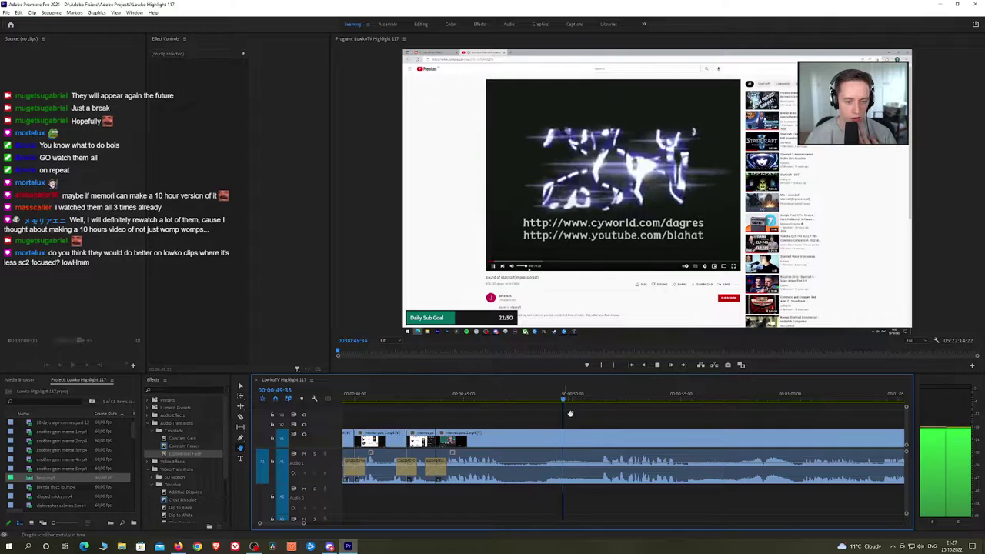
key("space")
Play on from 00:00:49:40 to about 00:01:01:53 to review the start of the impressionist video
key("alt+Tab")
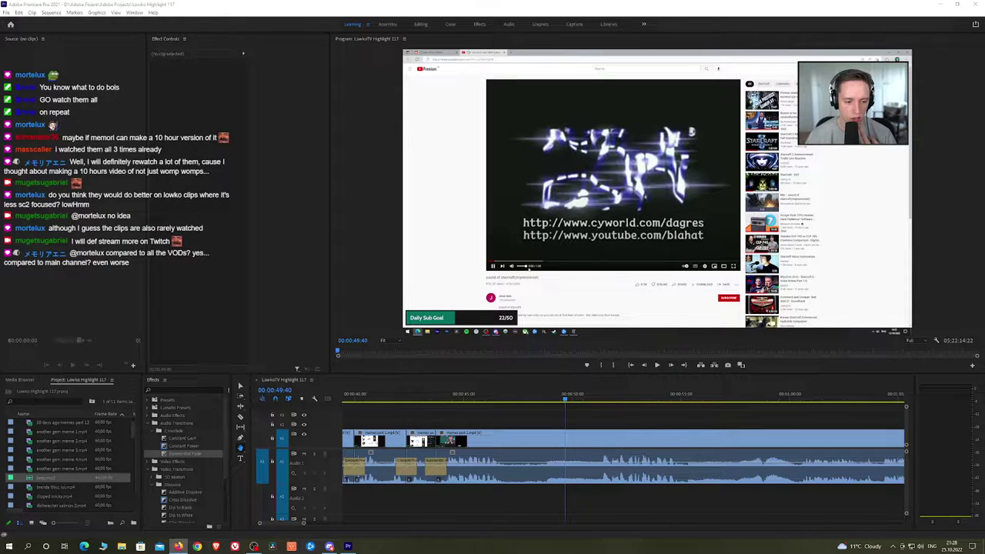
left_click(624, 421)
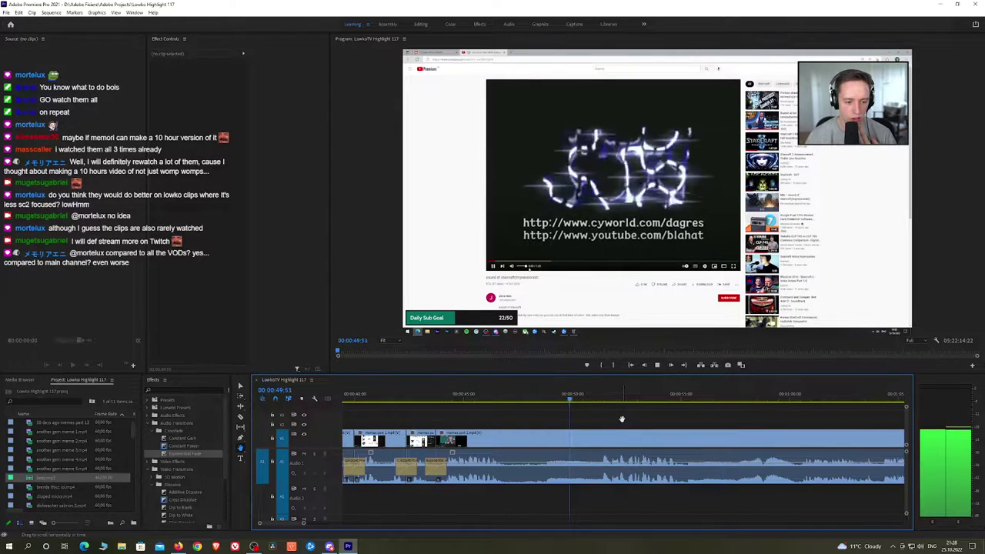
key("space")
key("h")
left_click_drag(643, 421, 512, 420)
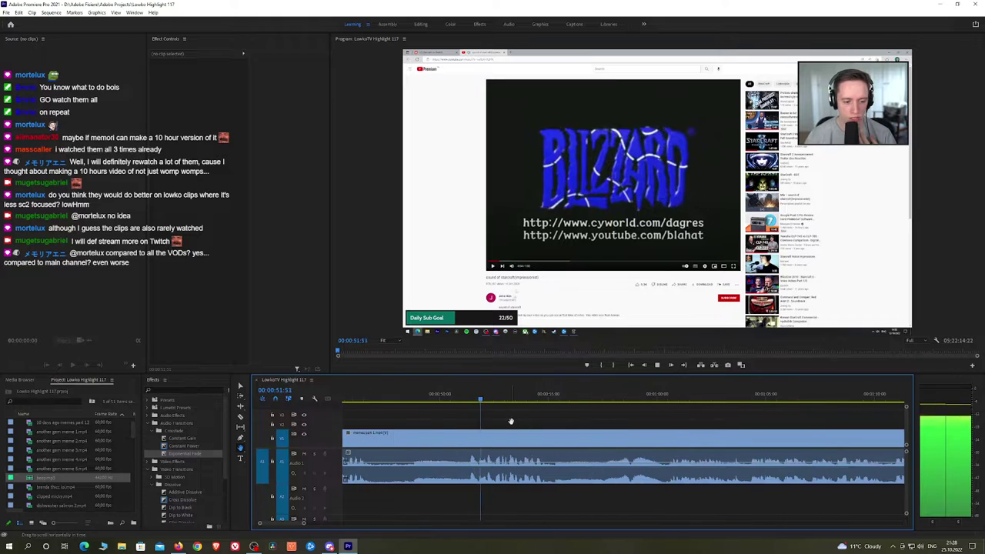
left_click_drag(570, 426, 531, 423)
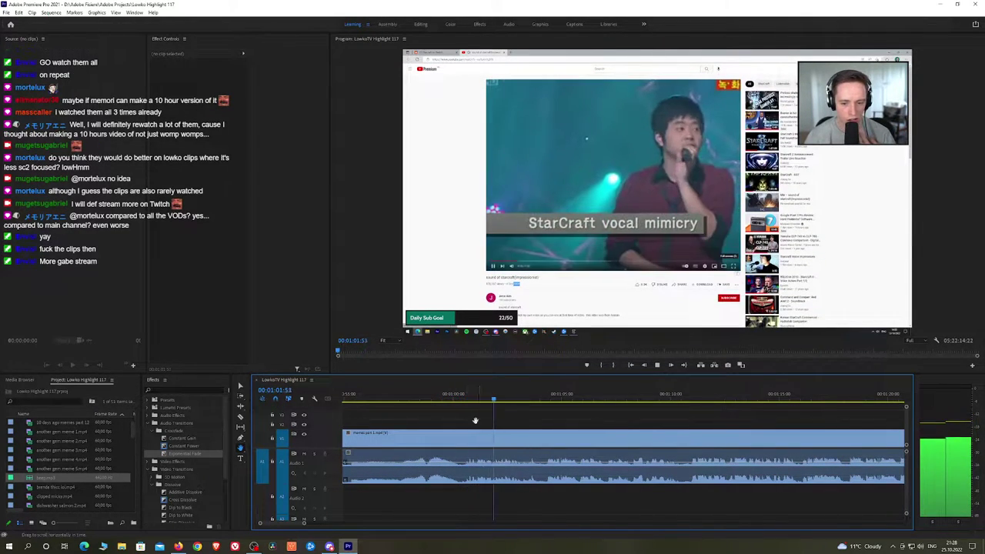
Cut out the section from 00:00:55:05 to about 00:01:00:25, closing the gap
key("space")
left_click(473, 401)
key("space")
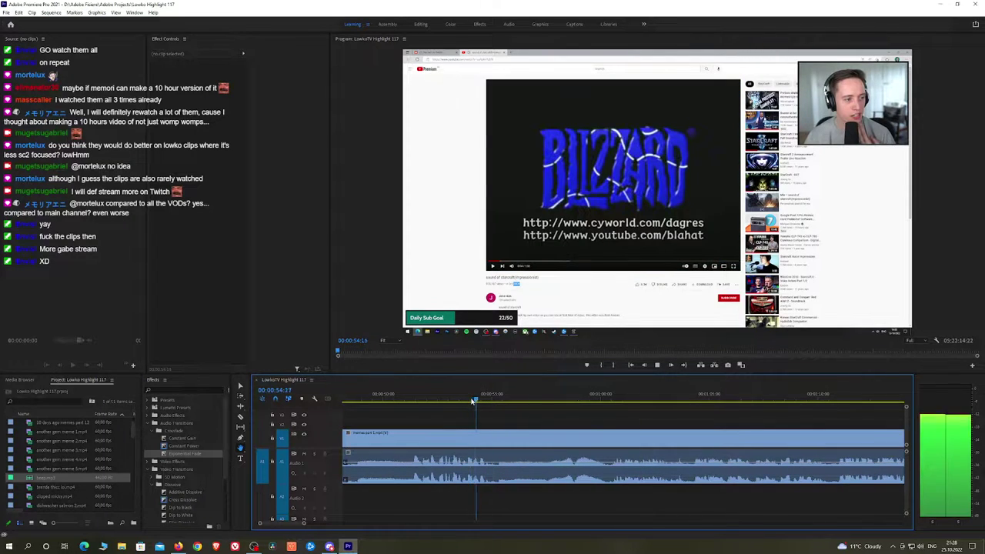
key("space")
key("c")
left_click(494, 438)
left_click_drag(603, 398, 608, 398)
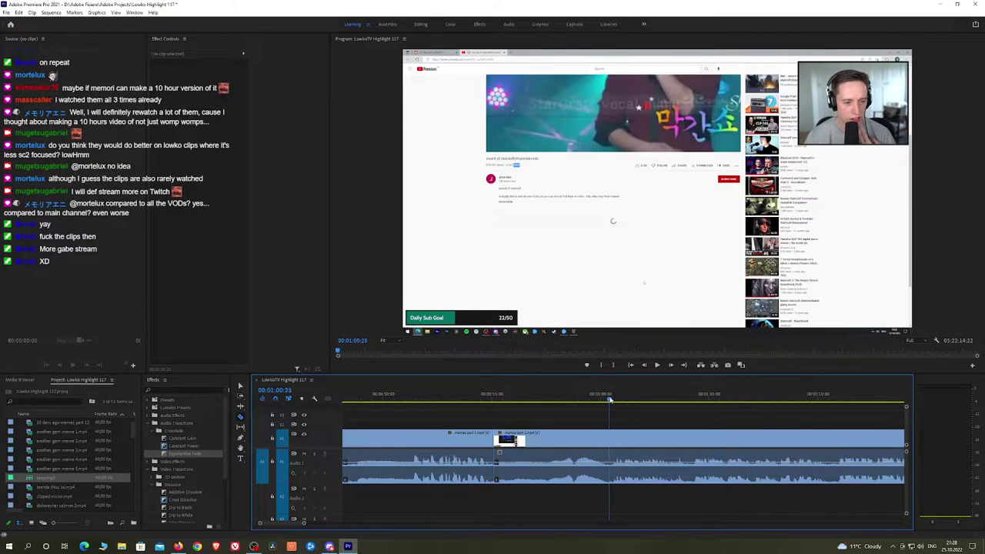
left_click(608, 434)
key("v")
left_click(571, 439)
key("shift+Delete")
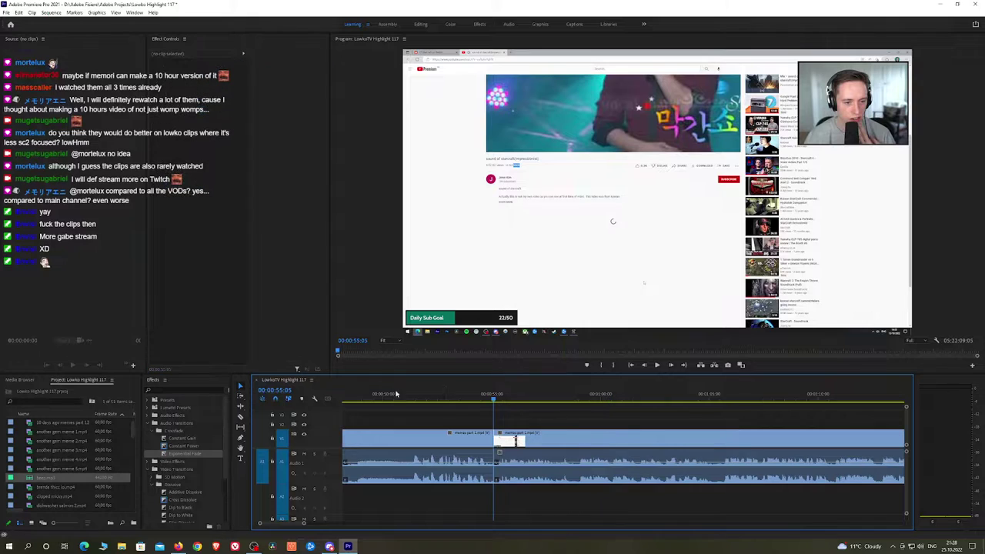
Add a Constant Power audio crossfade at the cut at 00:00:55:05 and replay from just before it
left_click_drag(186, 446, 495, 465)
left_click(479, 395)
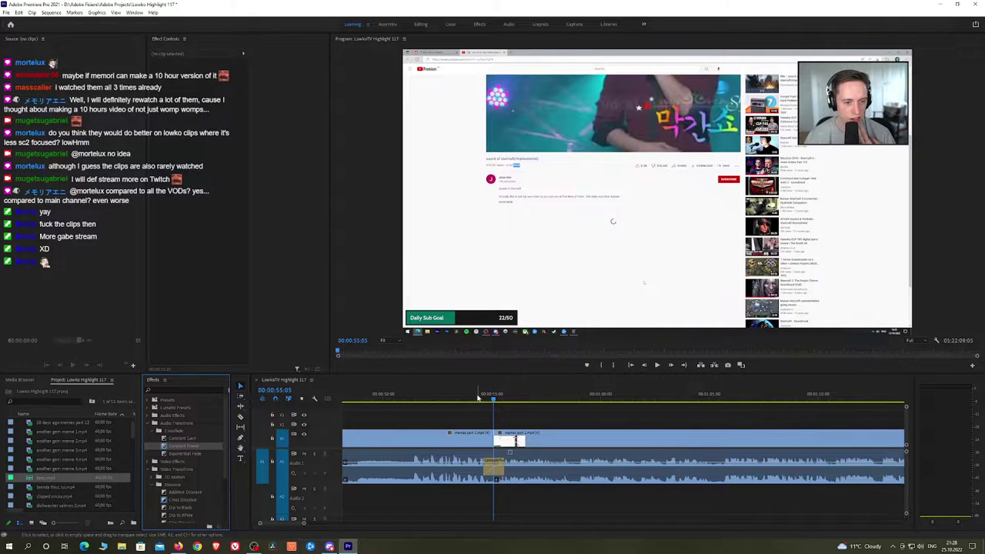
key("space")
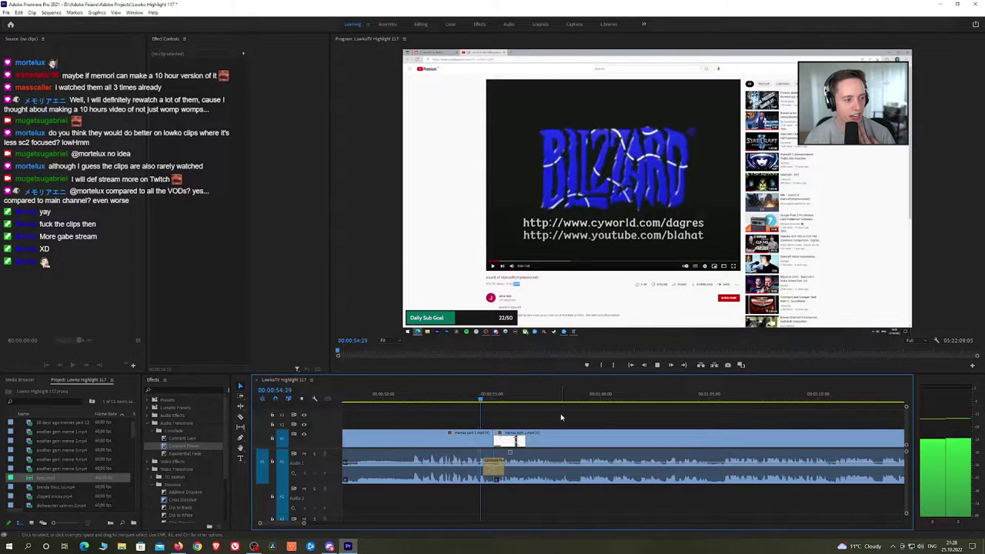
Play on past the cut to about 00:01:01:08 to review the vocal mimicry footage
scroll(601, 416, "down", 2)
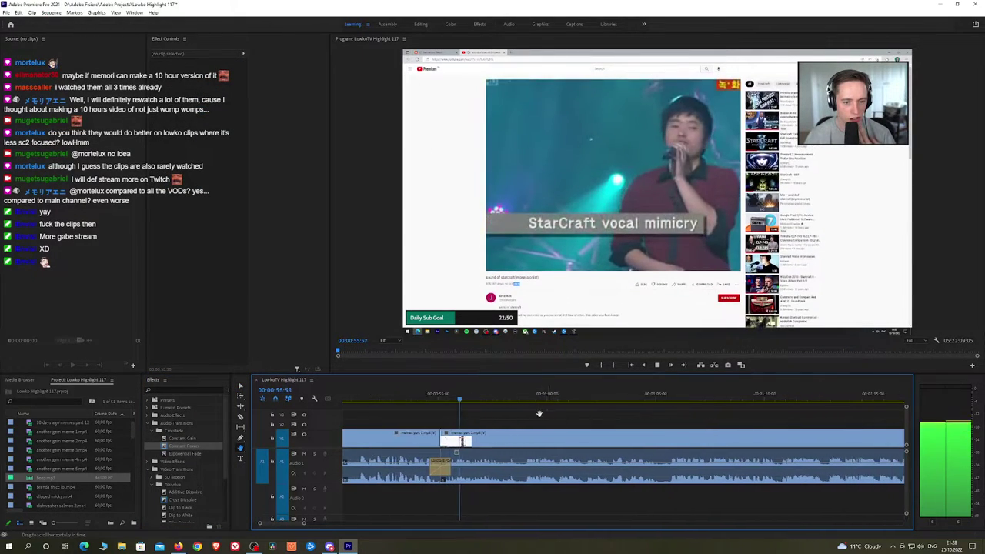
scroll(611, 422, "down", 2)
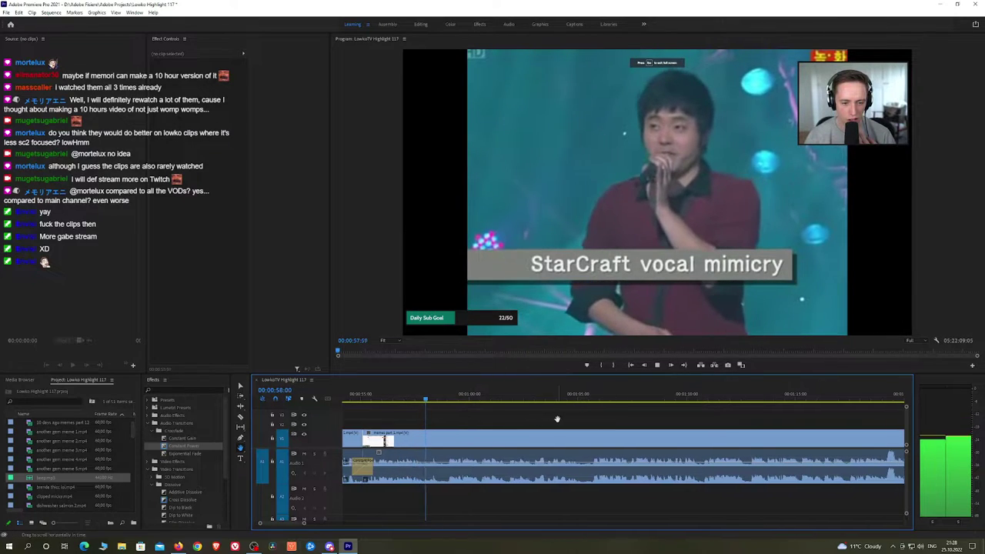
scroll(556, 421, "down", 2)
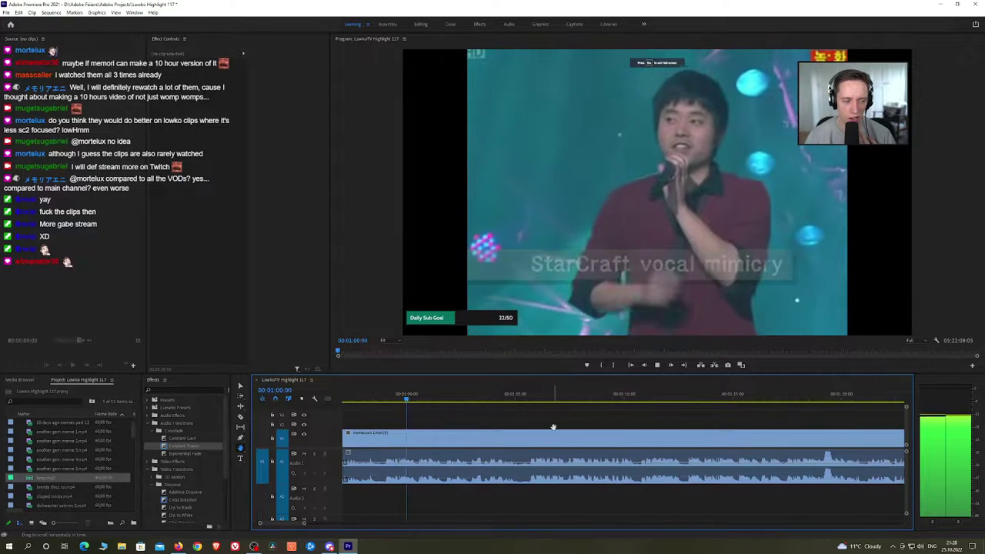
key("alt+Tab")
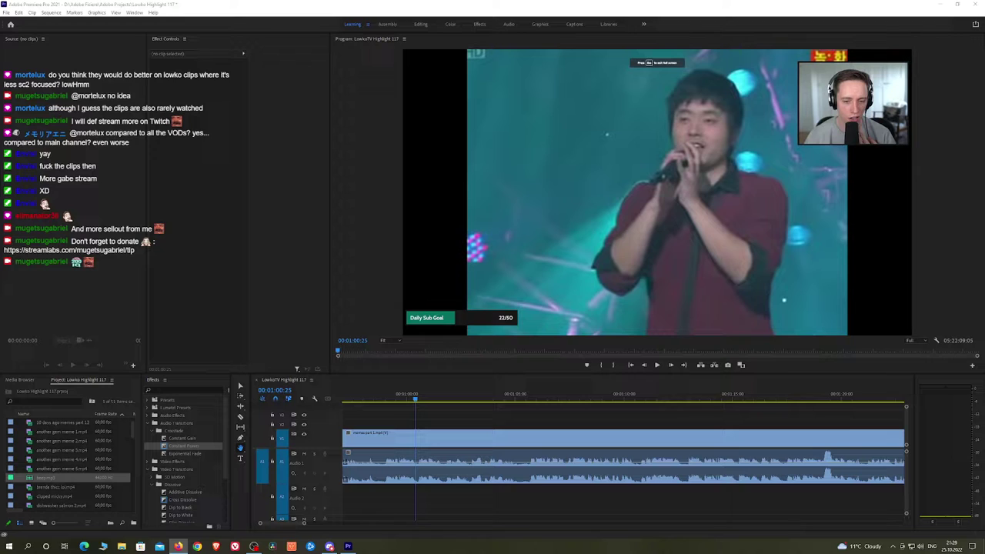
left_click(458, 415)
key("space")
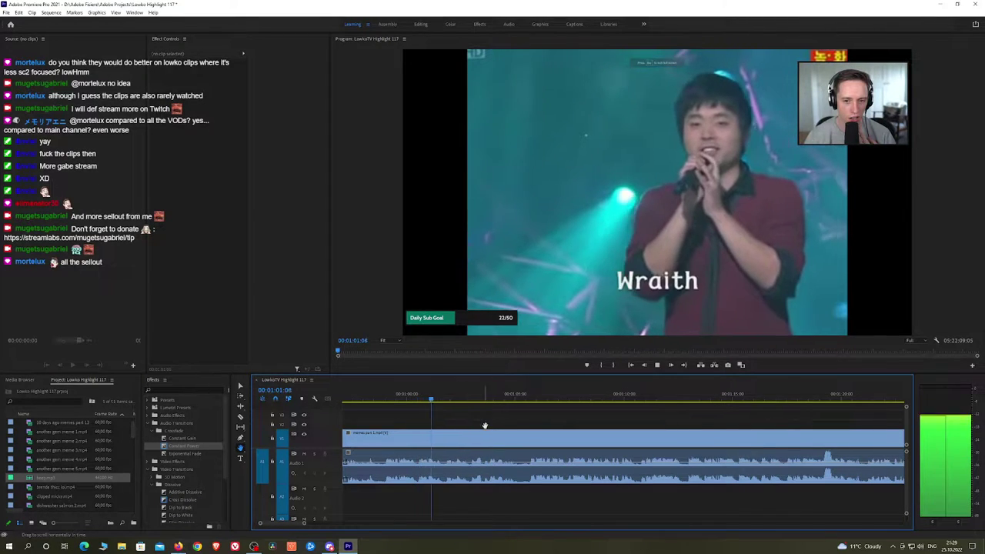
Play on from about 00:01:01:08 to 00:01:32:59 to review the Wraith, Science vessel and Zealot impressions
left_click_drag(492, 424, 462, 423)
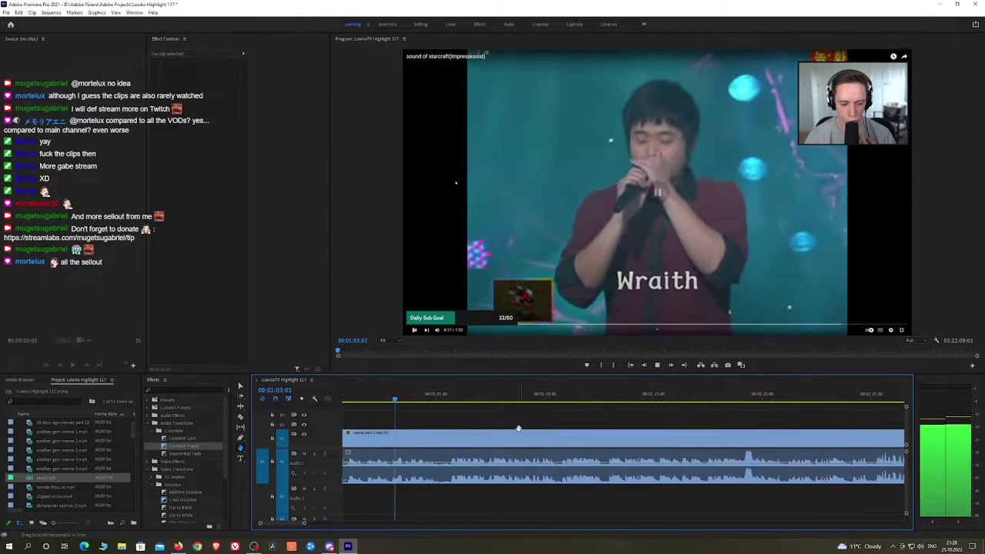
left_click_drag(347, 374, 345, 380)
key("space")
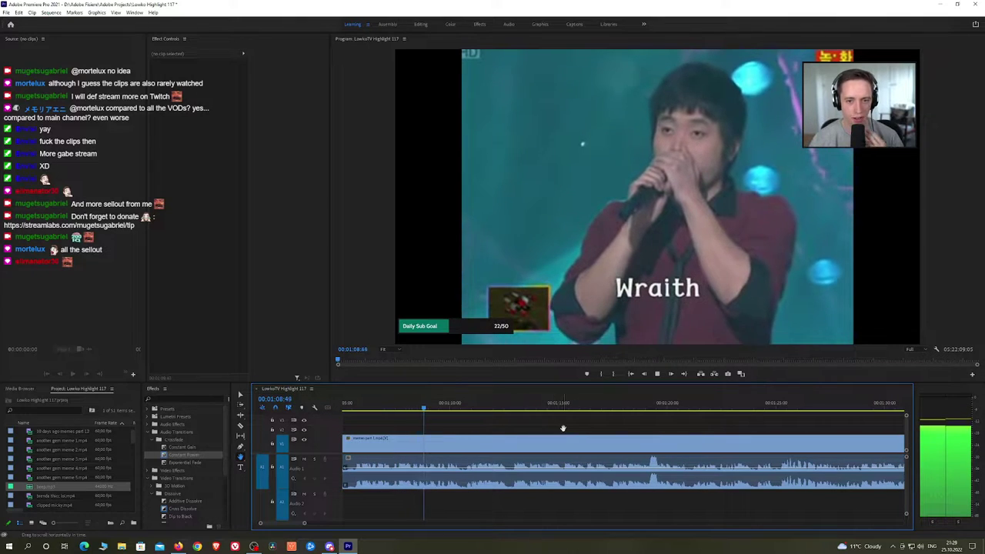
left_click(537, 435)
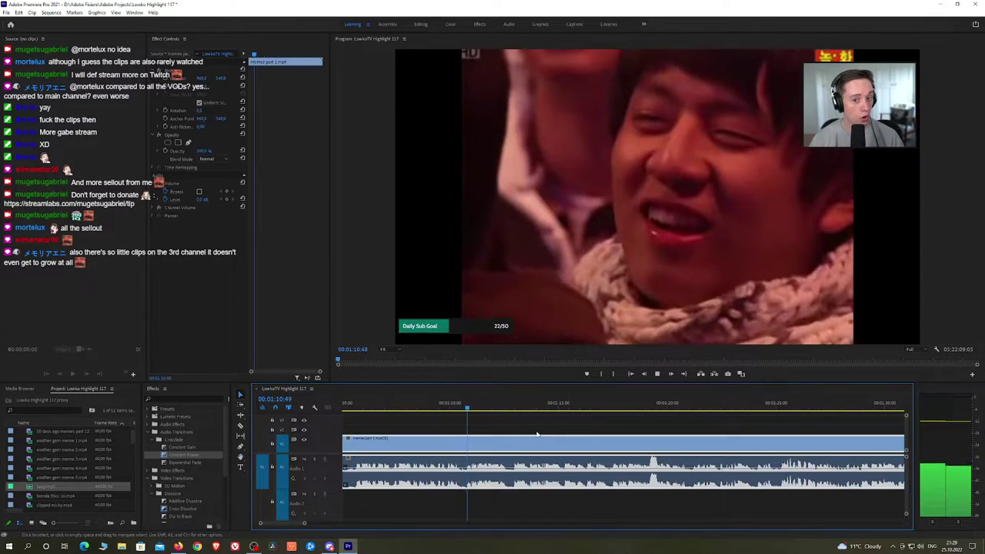
left_click(541, 431)
key("h")
left_click_drag(589, 430, 521, 418)
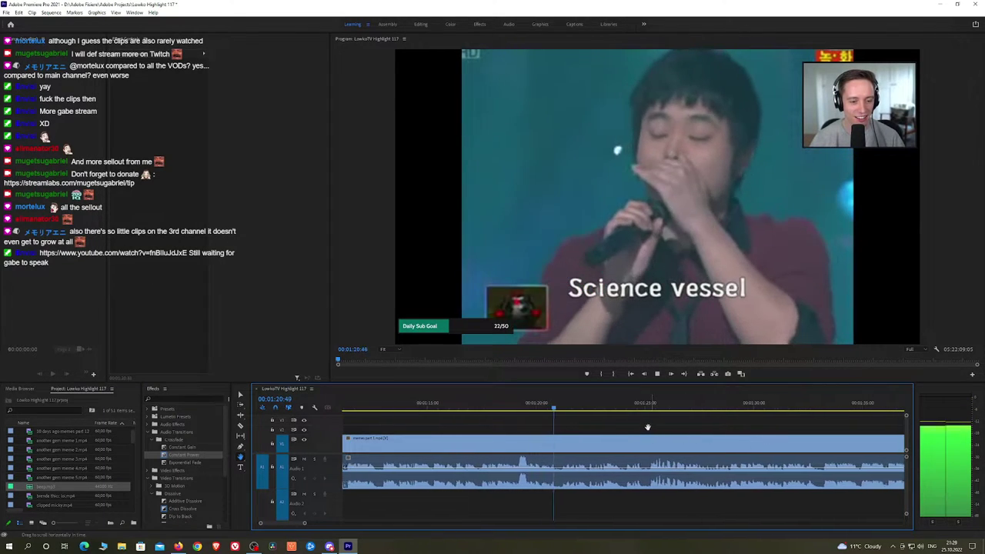
left_click_drag(647, 427, 564, 431)
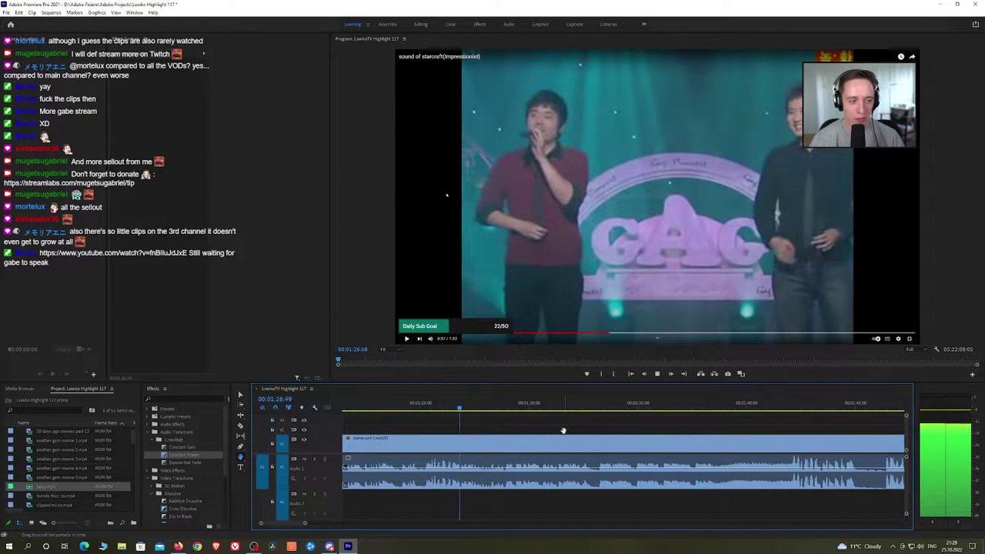
scroll(569, 433, "down", 2)
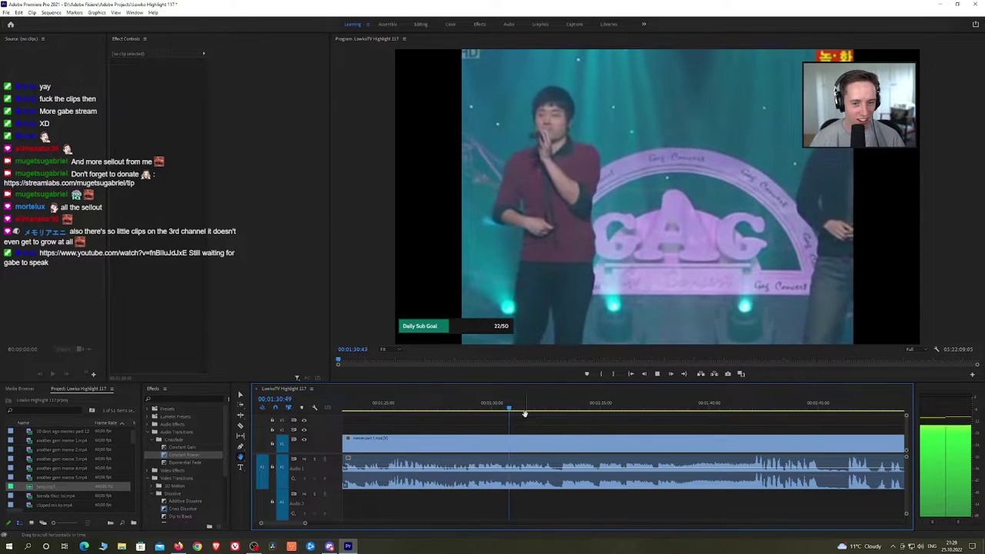
left_click_drag(576, 431, 533, 425)
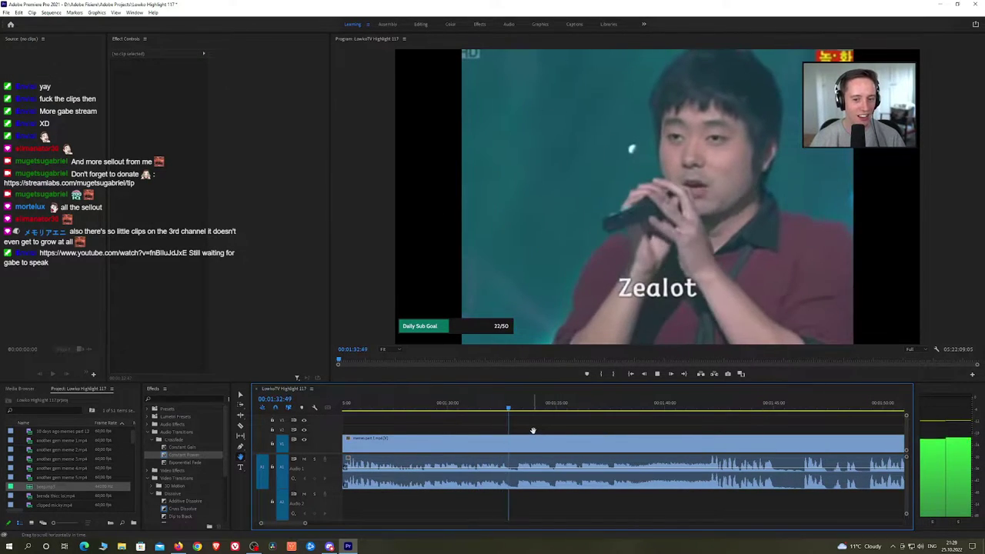
key("space")
Resume playback from 00:01:32:59 to about 00:01:53:57 to review the footage up to the browser-window view of the video
key("alt+Tab")
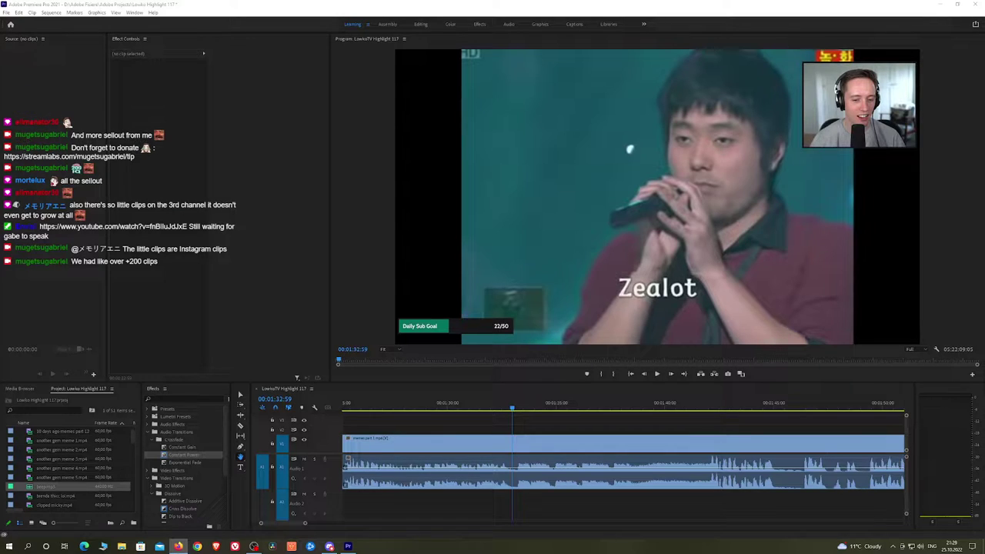
left_click(560, 426)
key("space")
scroll(554, 429, "down", 1)
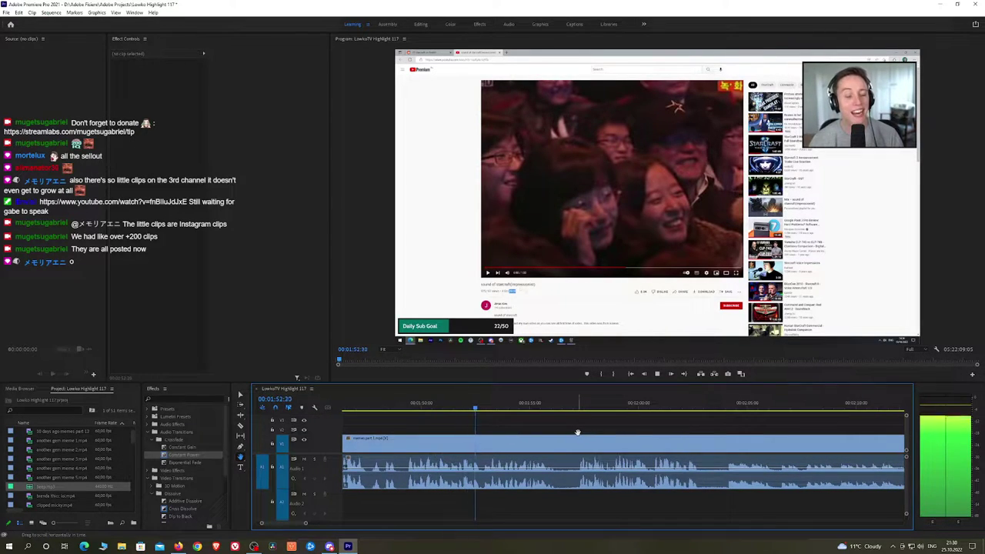
key("space")
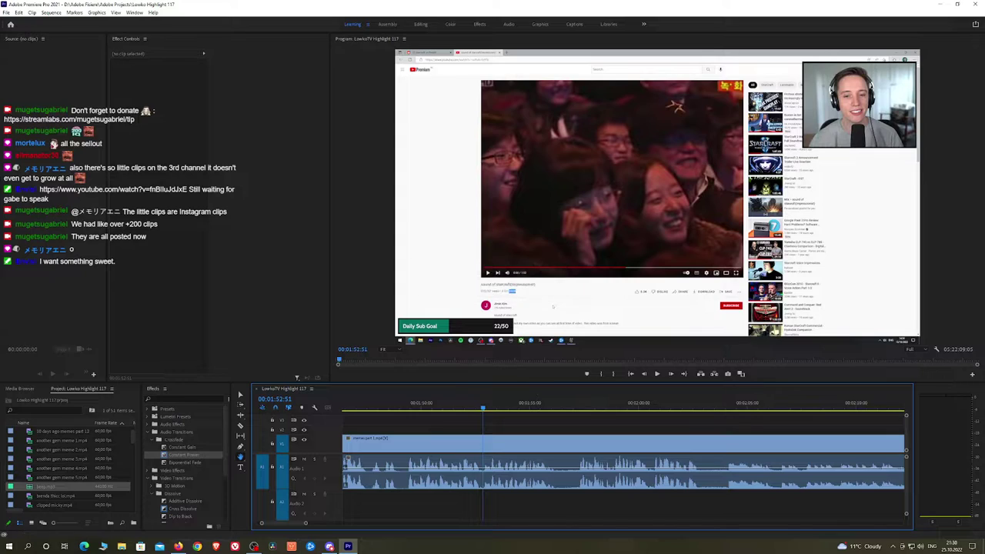
key("alt+Tab")
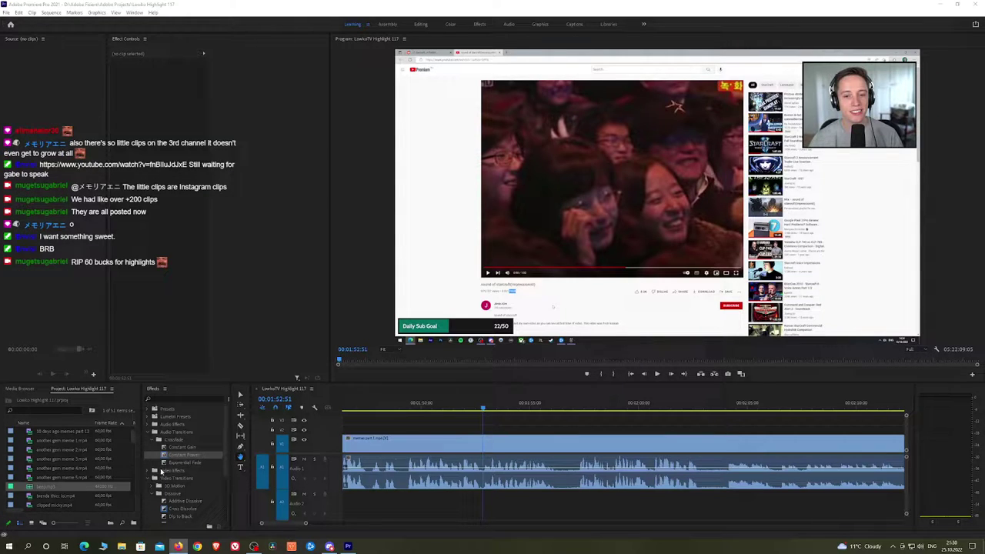
left_click(530, 420)
key("space")
left_click_drag(581, 429, 514, 420)
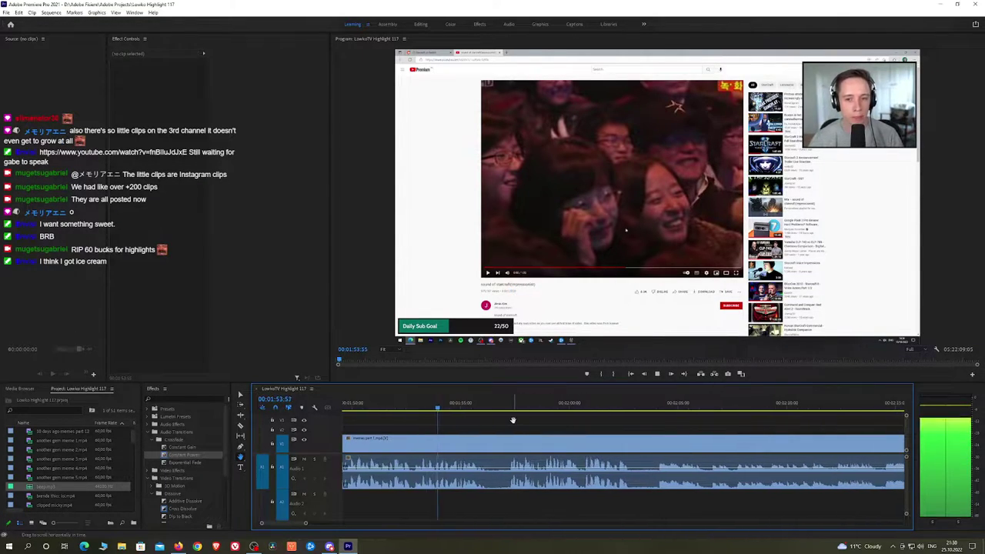
Cut out about one second of the clip starting near 00:01:56:15, closing the gap, and smooth the cut with a Constant Power crossfade
left_click(489, 451)
left_click(509, 453)
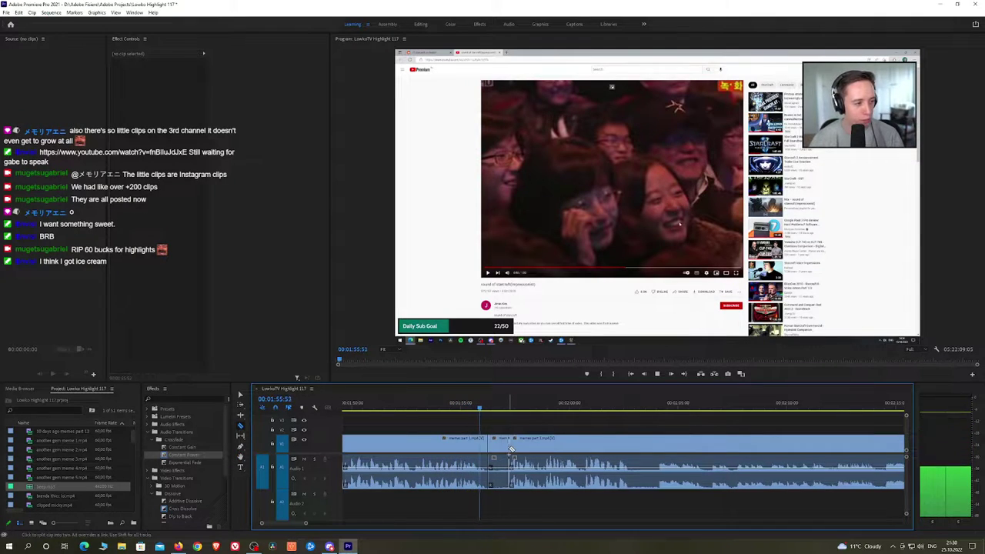
key("v")
left_click(502, 450)
key("shift+Delete")
key("space")
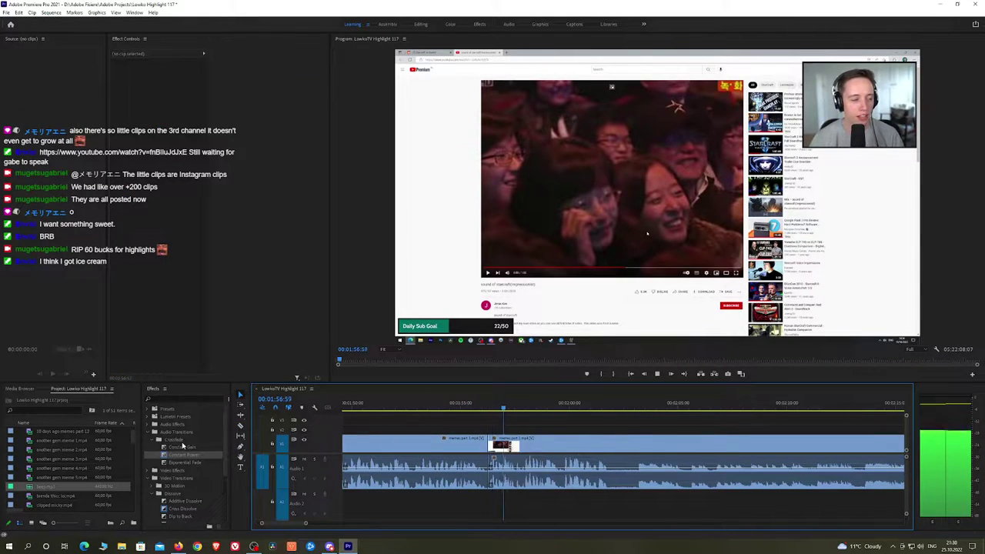
left_click_drag(184, 455, 489, 474)
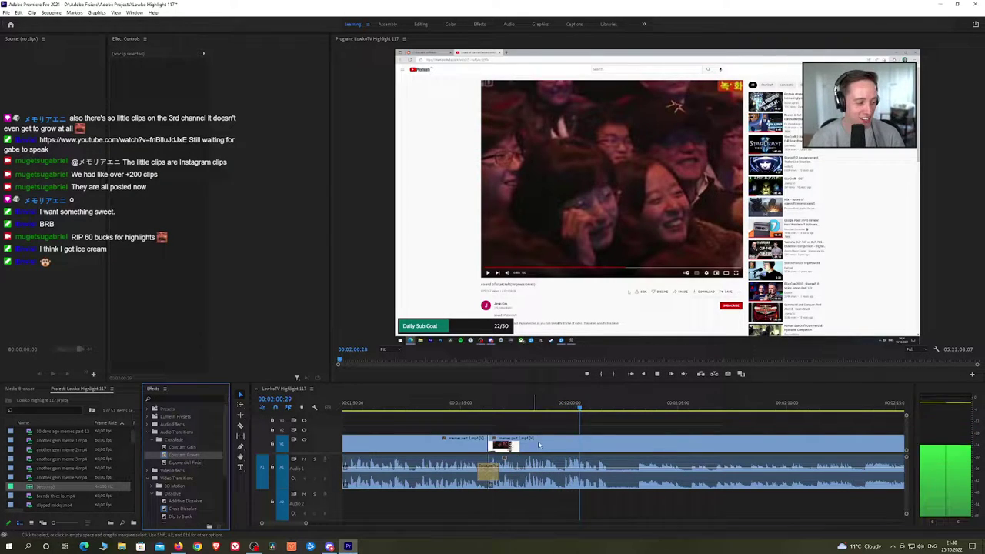
left_click(583, 428)
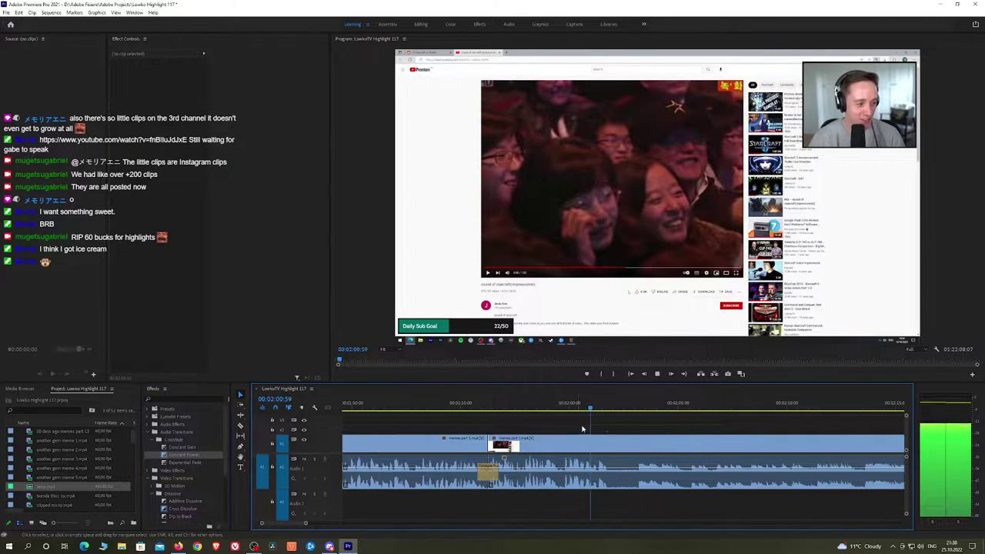
Cut out the section from 00:02:01:52 to about 00:02:03:04, closing the gap
key("h")
left_click_drag(658, 423, 527, 414)
key("c")
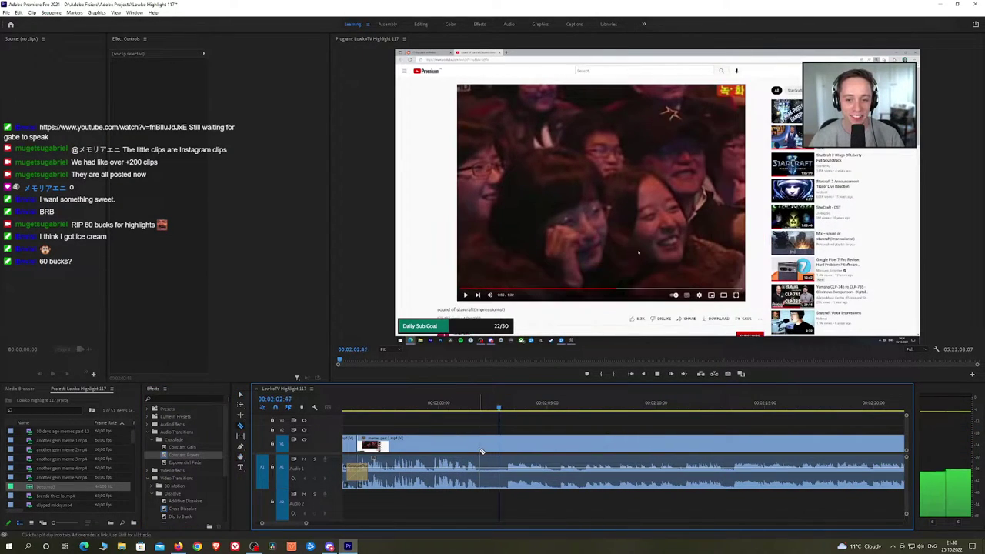
left_click(480, 450)
left_click(505, 448)
key("v")
left_click(499, 448)
key("shift+Delete")
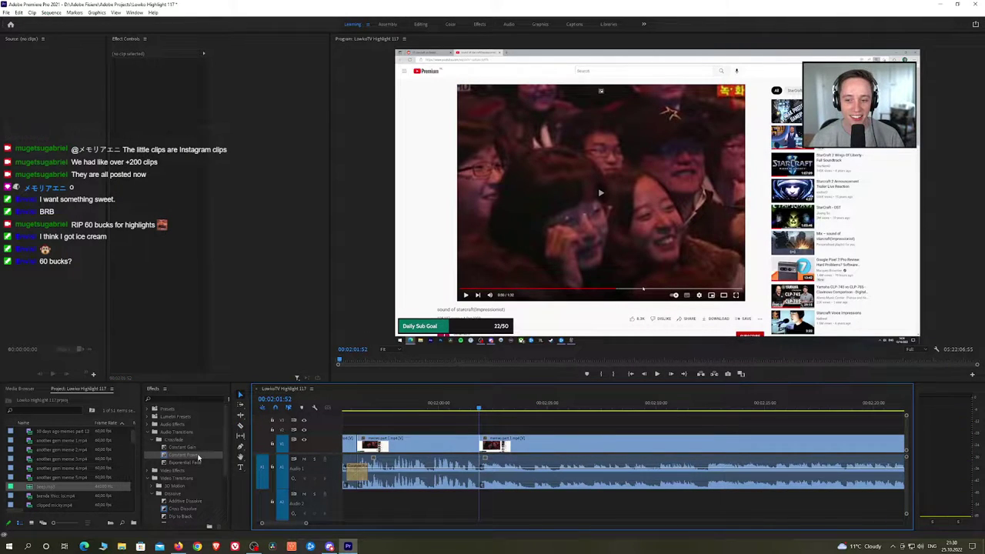
Add a Constant Power audio crossfade at the cut at 00:02:01:52 and replay from just before it
left_click_drag(198, 458, 493, 475)
left_click(462, 409)
key("space")
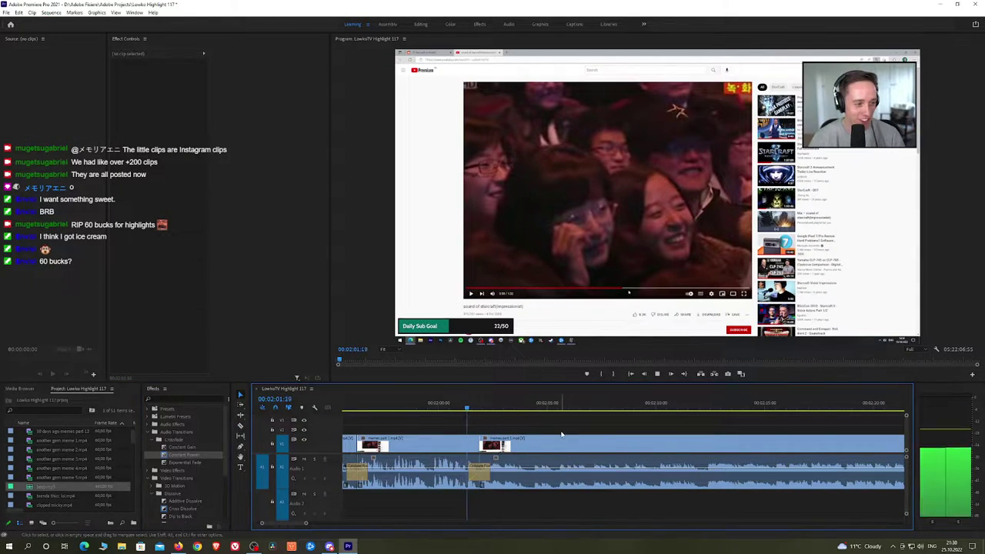
Play on past the cut to 00:02:18:41 to review the Dragoon and Templar impressions
key("h")
left_click_drag(601, 437, 514, 422)
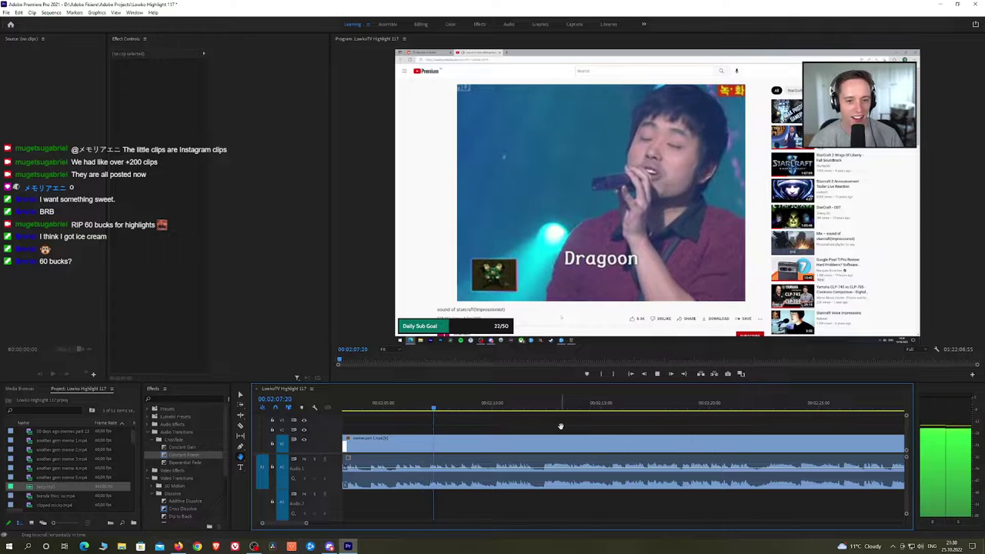
left_click_drag(590, 426, 542, 425)
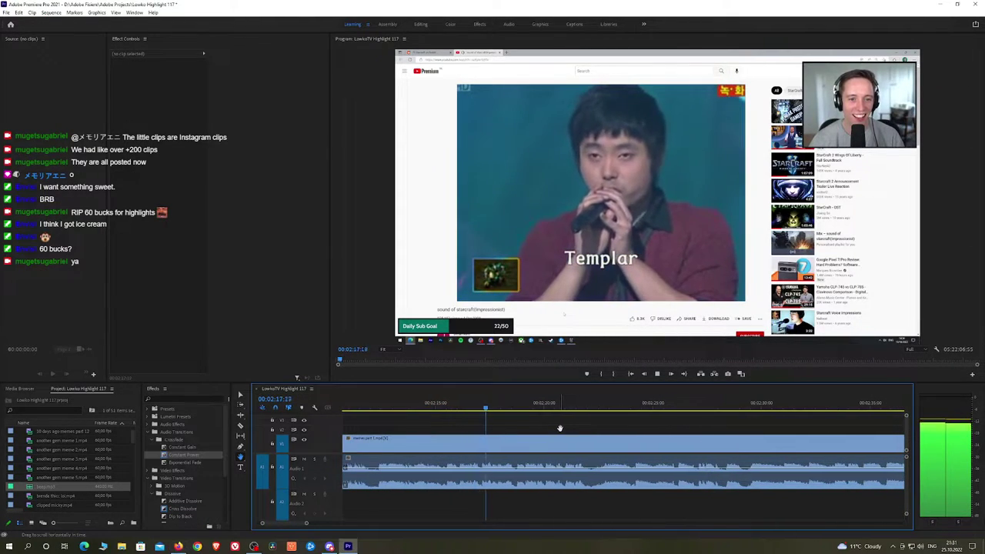
key("space")
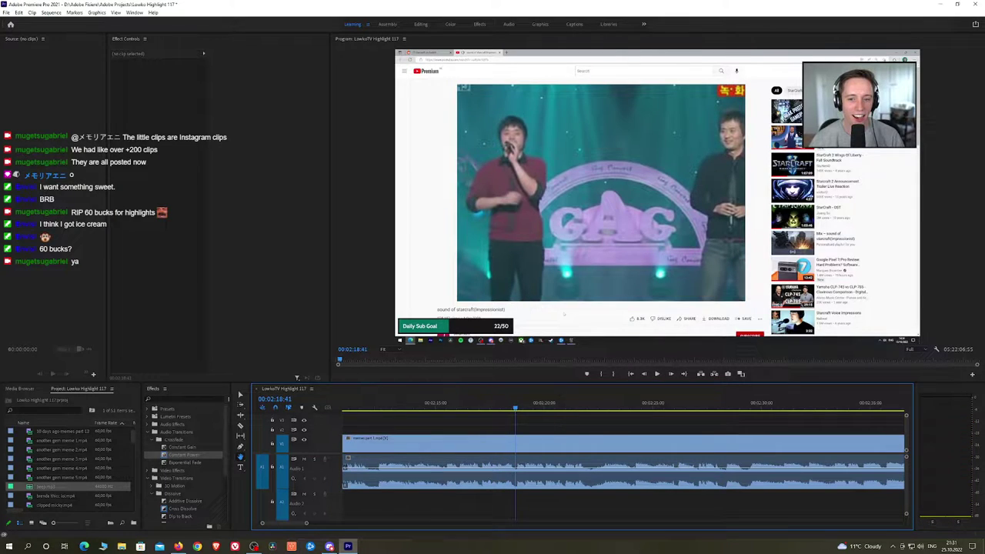
left_click(178, 546)
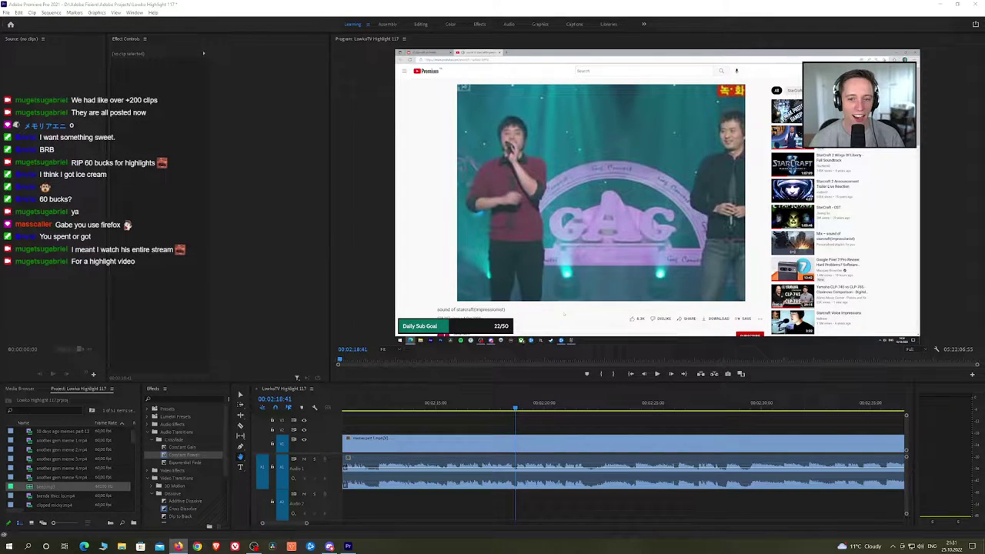
Review the Hydralisk and Mutalisk impressions from 00:02:18:41 to about 00:02:31:45 and save the project
left_click(597, 432)
key("space")
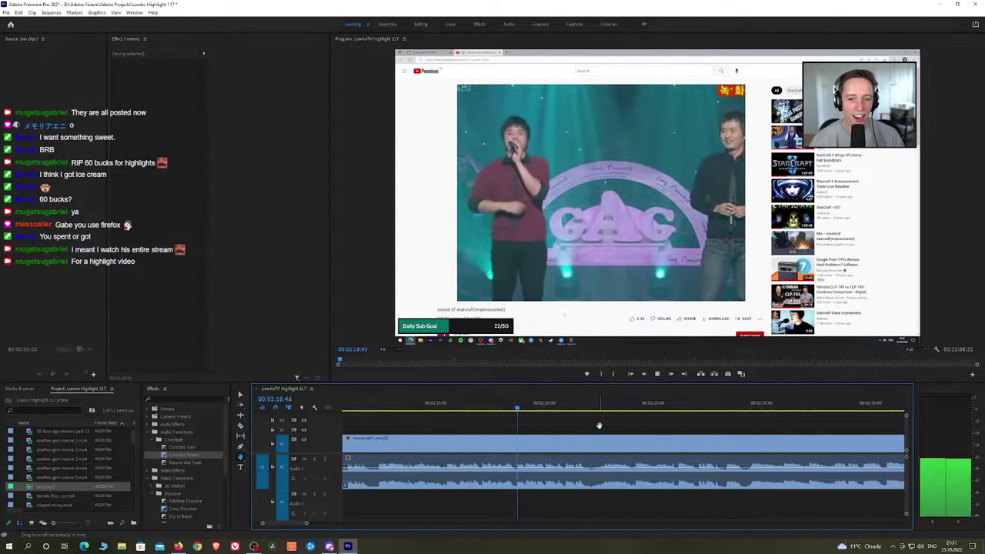
scroll(585, 429, "down", 2)
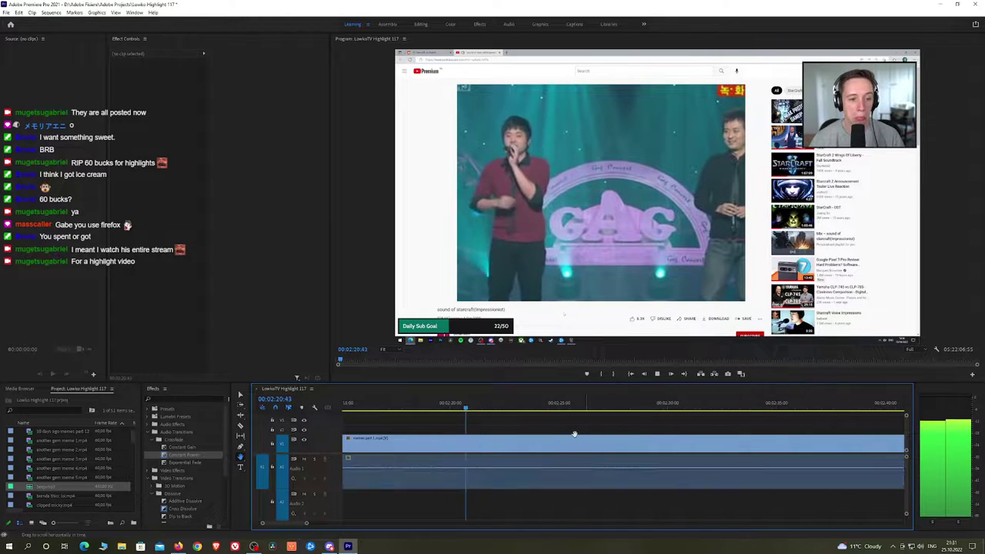
scroll(581, 428, "down", 2)
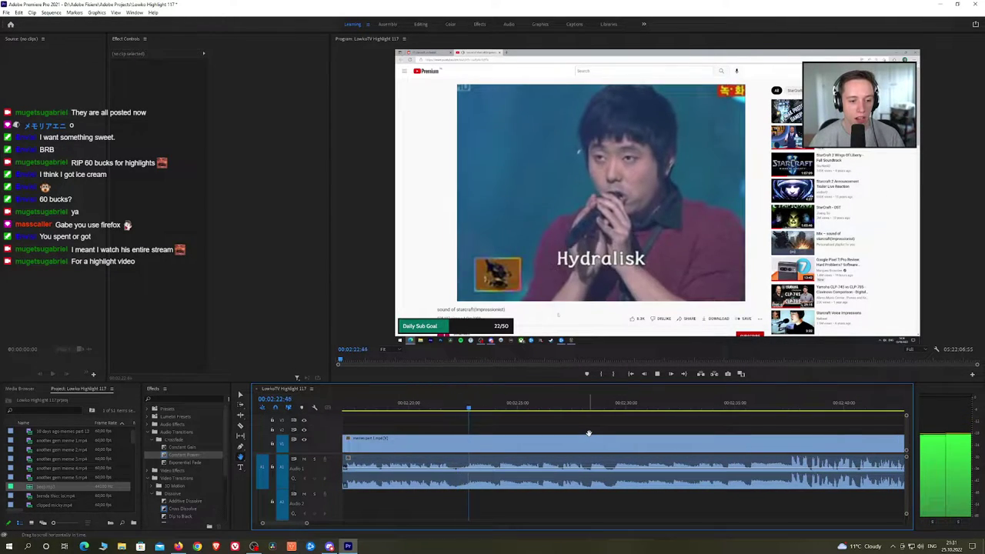
scroll(600, 431, "down", 1)
left_click_drag(604, 430, 555, 427)
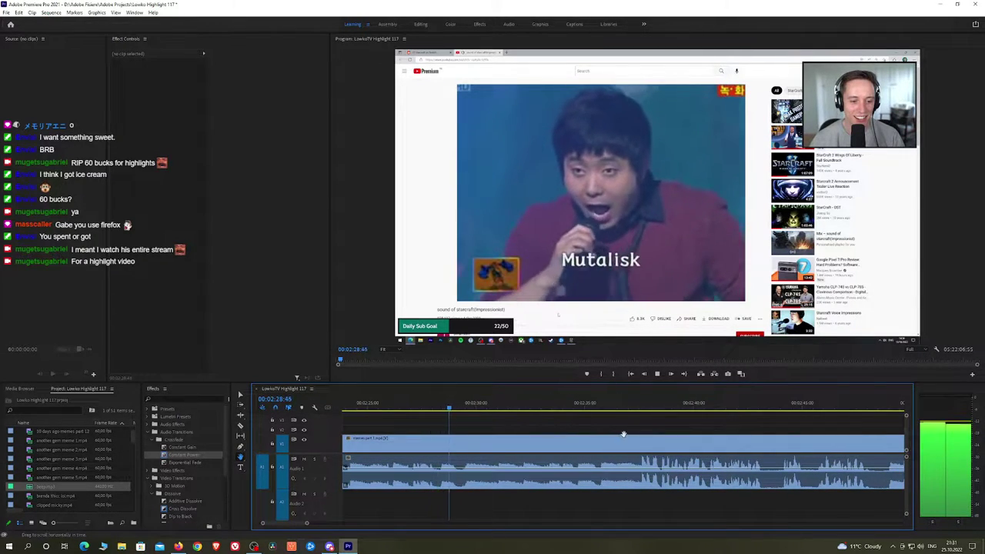
scroll(574, 426, "down", 1)
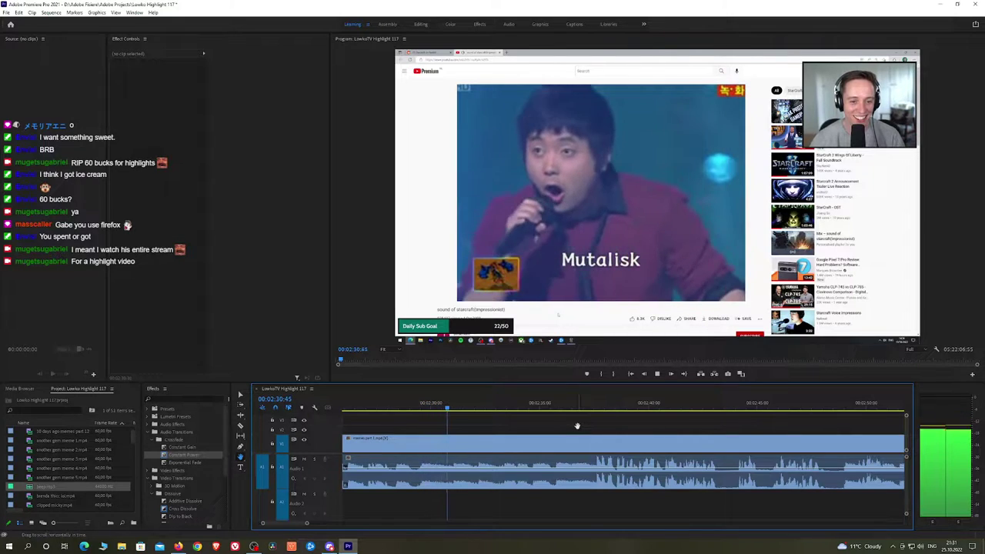
key("ctrl+s")
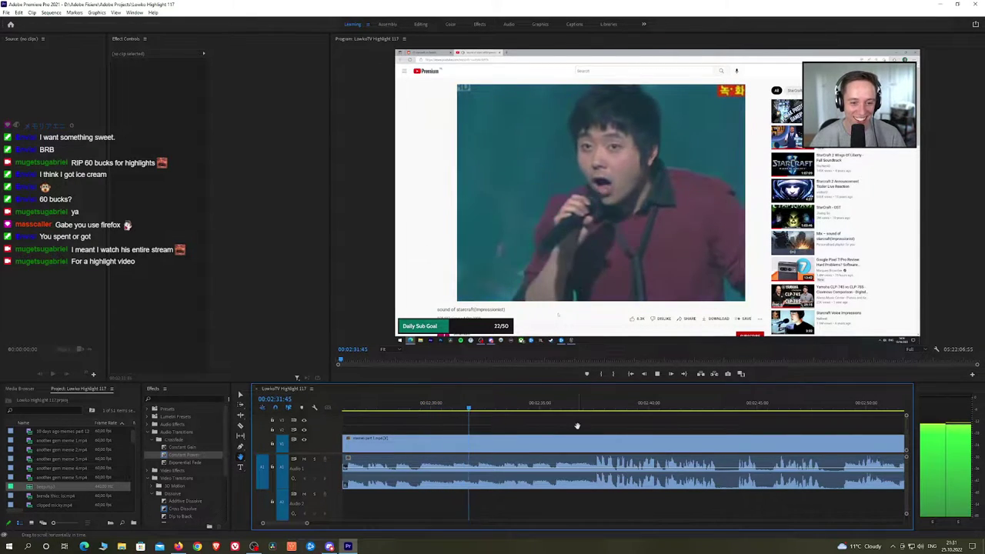
Play on from about 00:02:31:45 to 00:02:44:48 to review the Overlord impression and the audience's reaction
scroll(569, 427, "down", 2)
left_click_drag(574, 424, 554, 421)
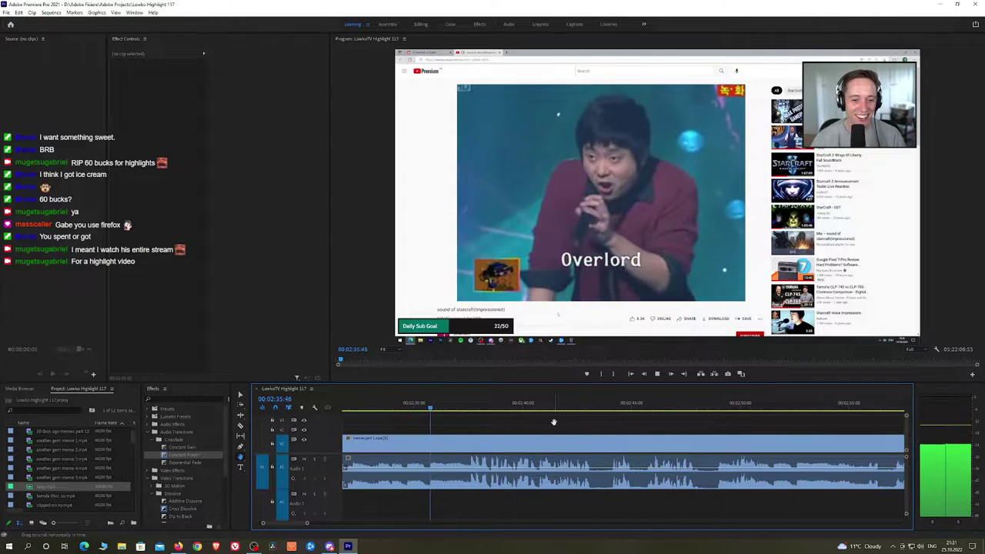
scroll(583, 427, "down", 2)
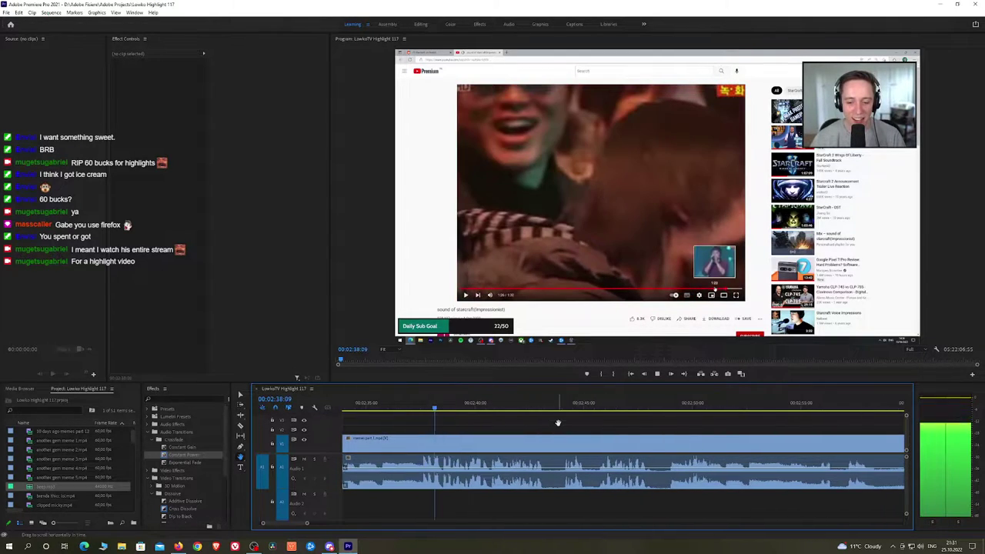
scroll(577, 425, "down", 2)
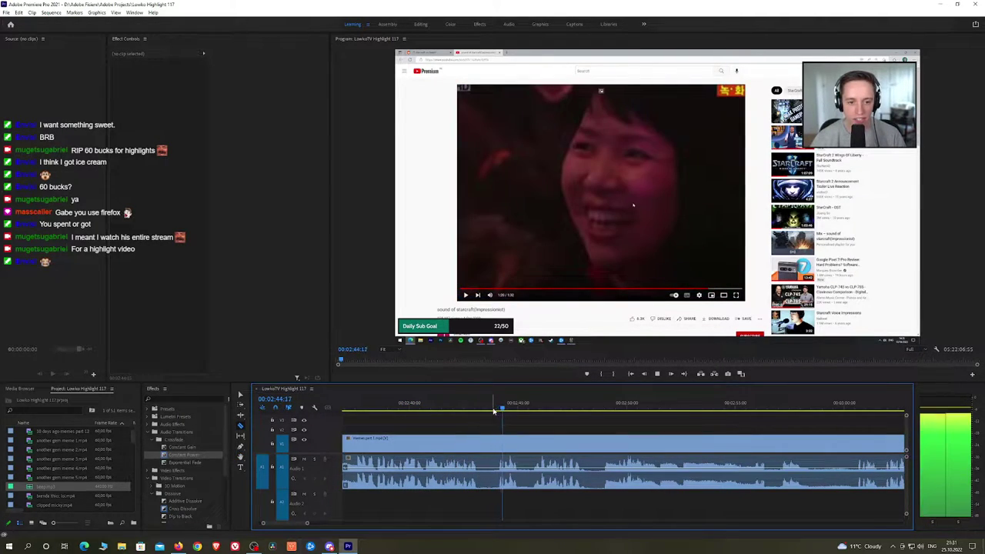
key("space")
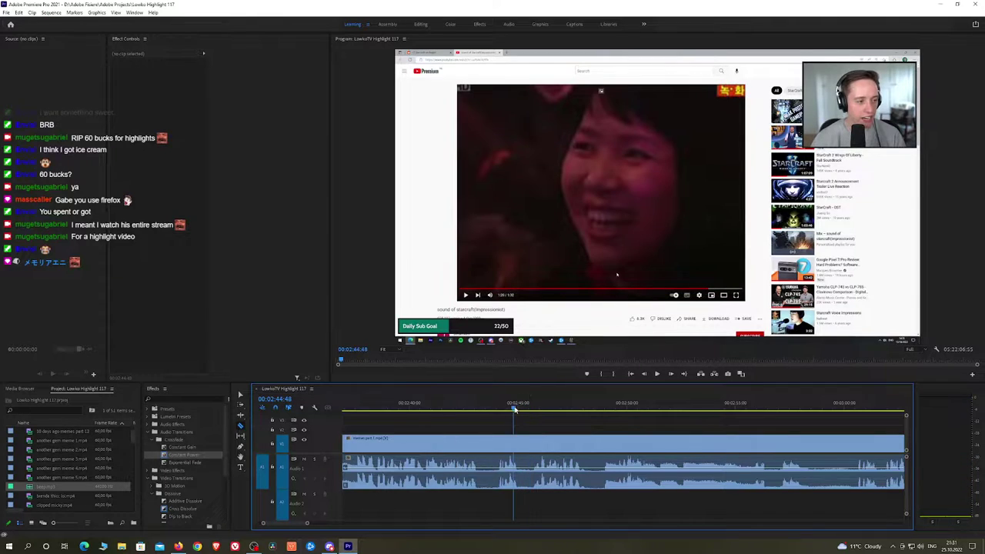
Split off the piece from 00:02:45:01 to about 00:02:45:40 and enlarge it to about 198%, reframed on the laughing spectator's face
left_click(533, 444)
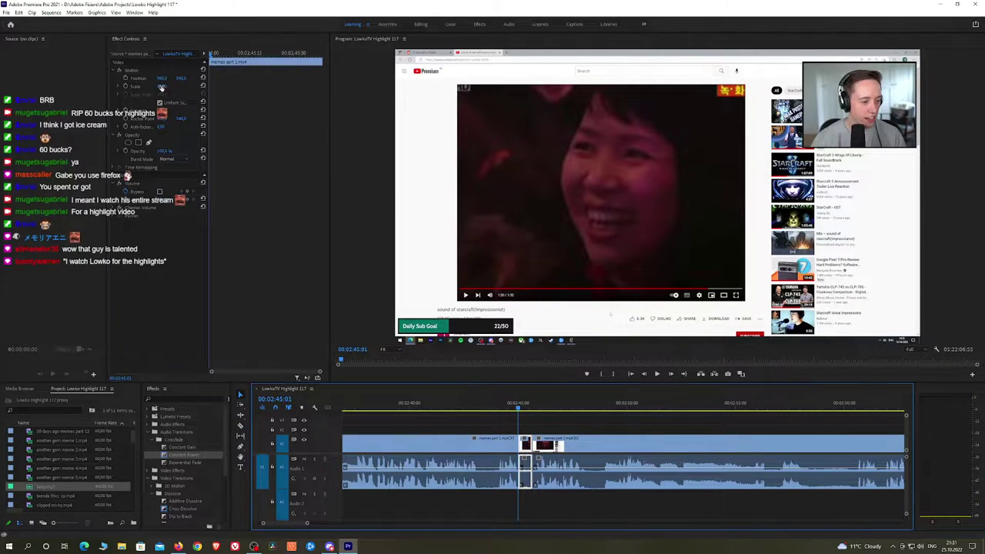
left_click_drag(161, 86, 238, 78)
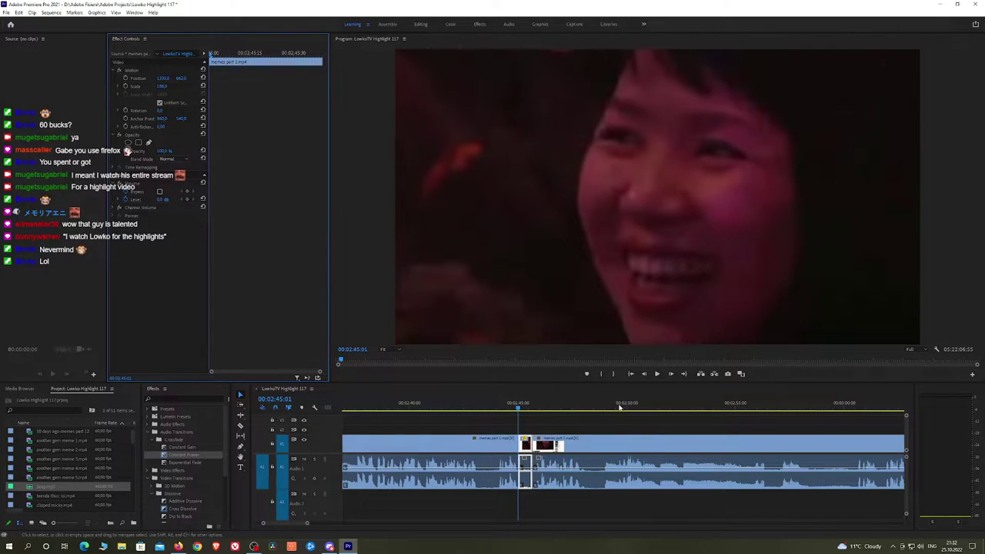
Play on from 00:02:45:01 to about 00:02:59 to review the zoomed reaction and the impressionist's profile card
left_click(523, 412)
key("space")
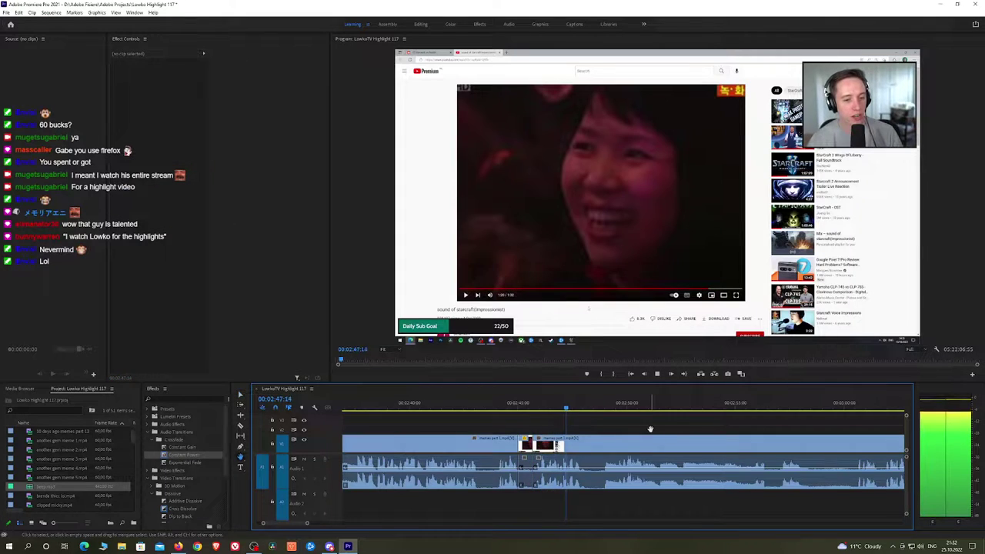
key("h")
left_click_drag(649, 429, 553, 425)
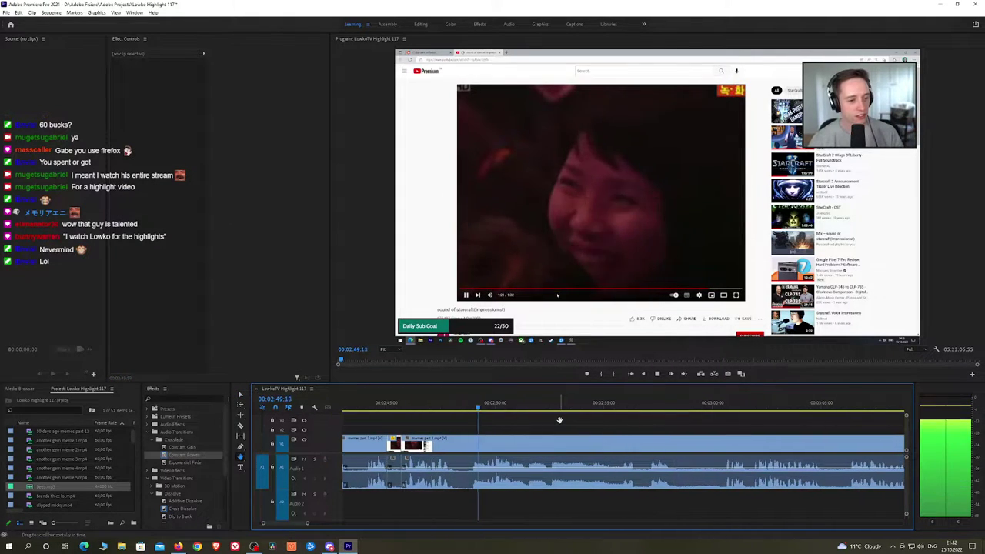
left_click_drag(651, 425, 599, 424)
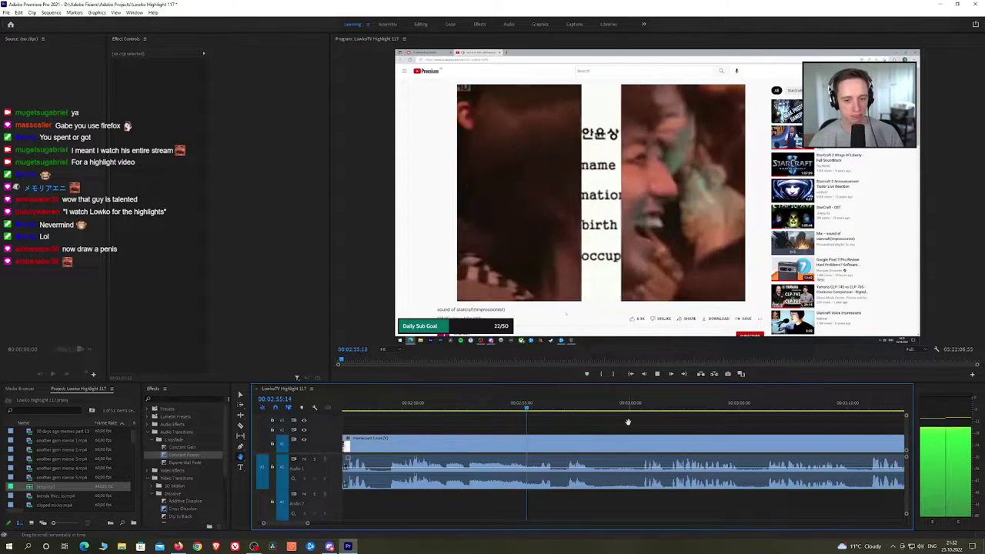
left_click_drag(640, 422, 524, 424)
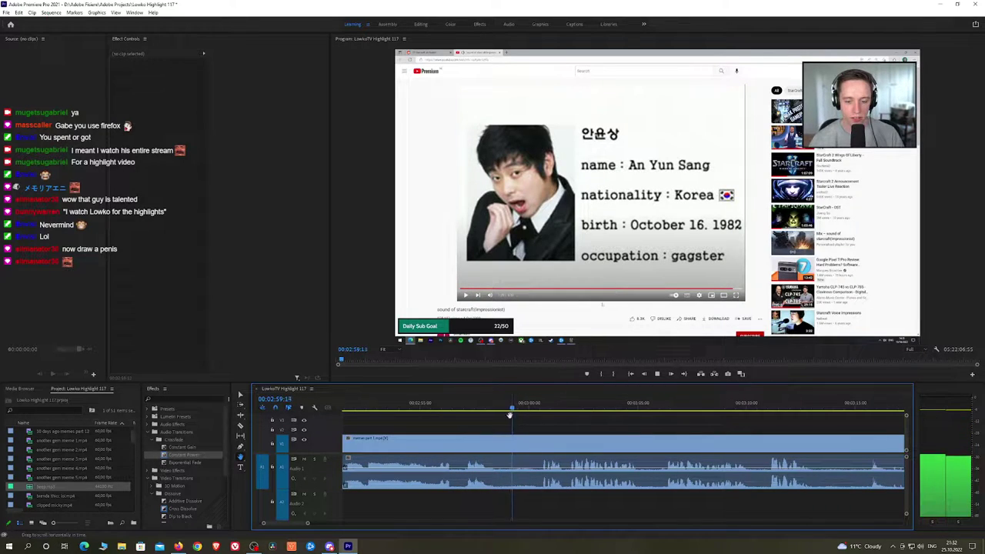
Cut out the piece from about 00:02:58:40 to 00:03:00:30, close the gap, and smooth the cut with a Constant Power crossfade
left_click(502, 445)
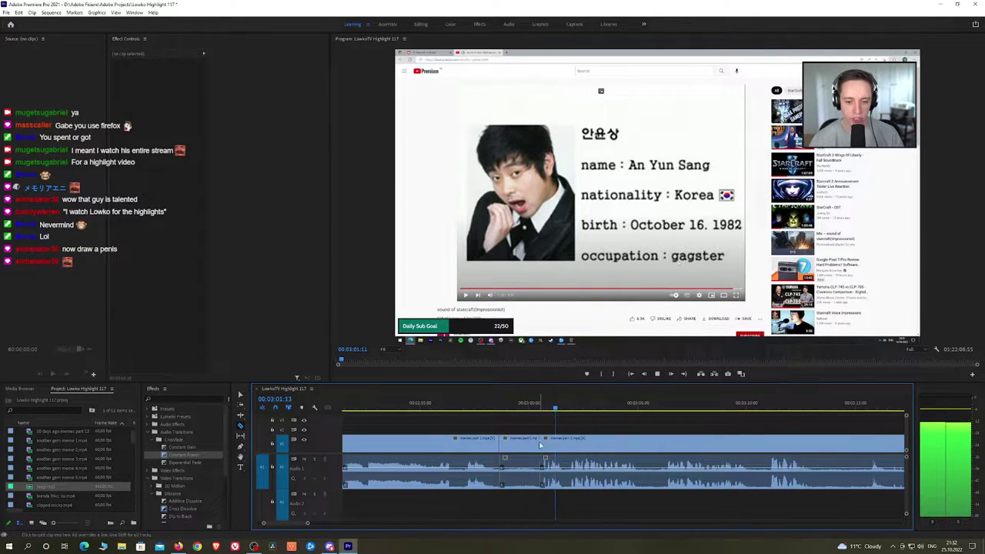
key("v")
left_click(524, 446)
key("shift+Delete")
key("space")
key("space")
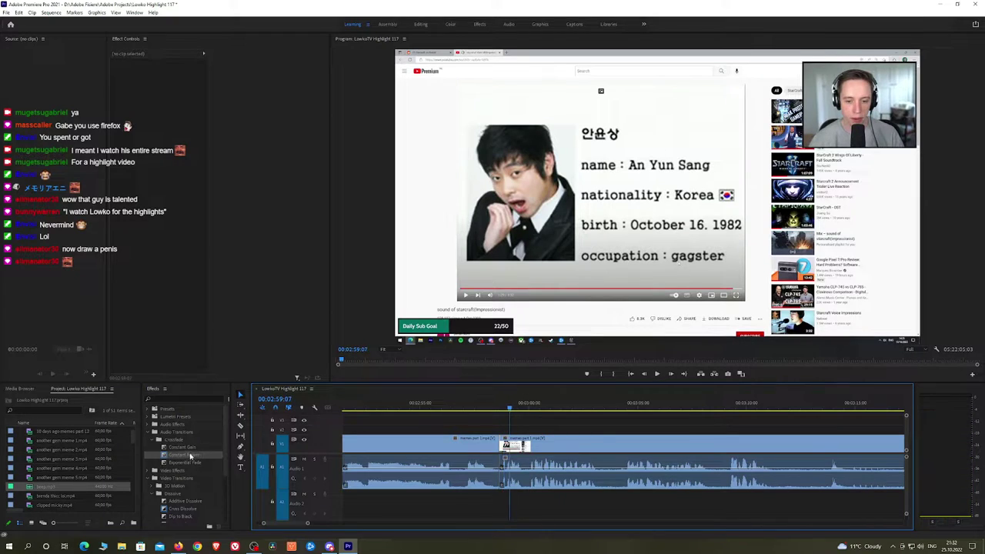
left_click_drag(191, 455, 499, 466)
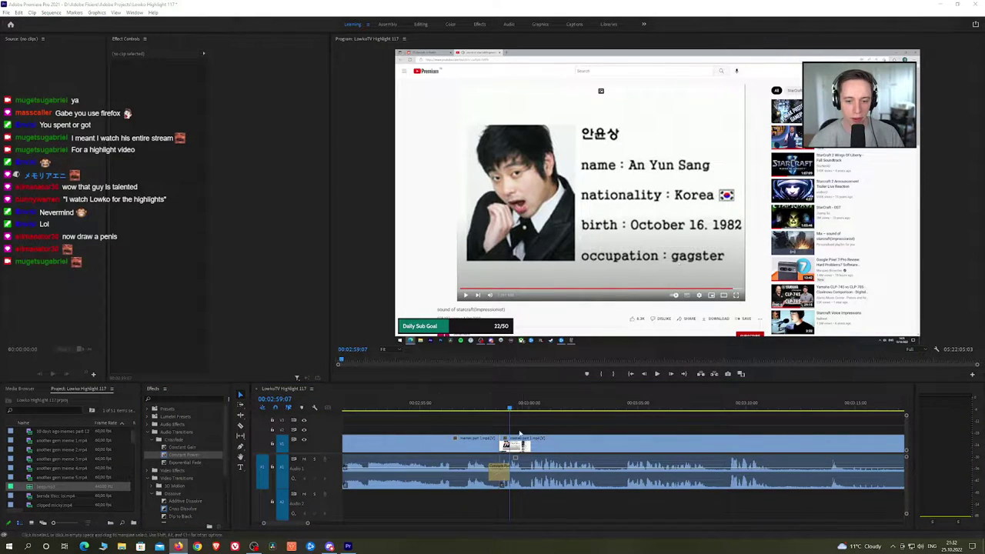
Ripple-delete the piece from 00:03:03:12 to about 00:03:04:20 and put a Constant Power crossfade on the cut
left_click(520, 435)
key("space")
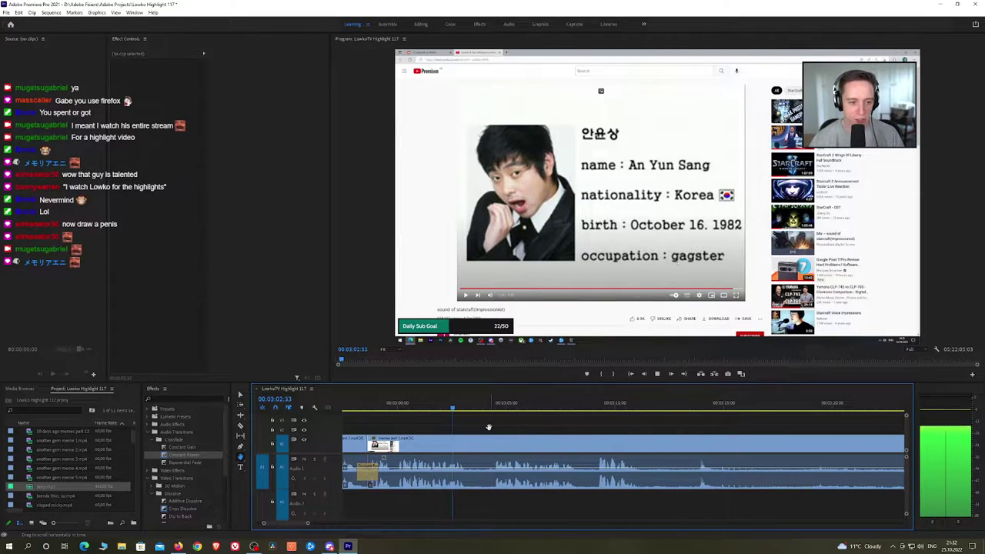
key("space")
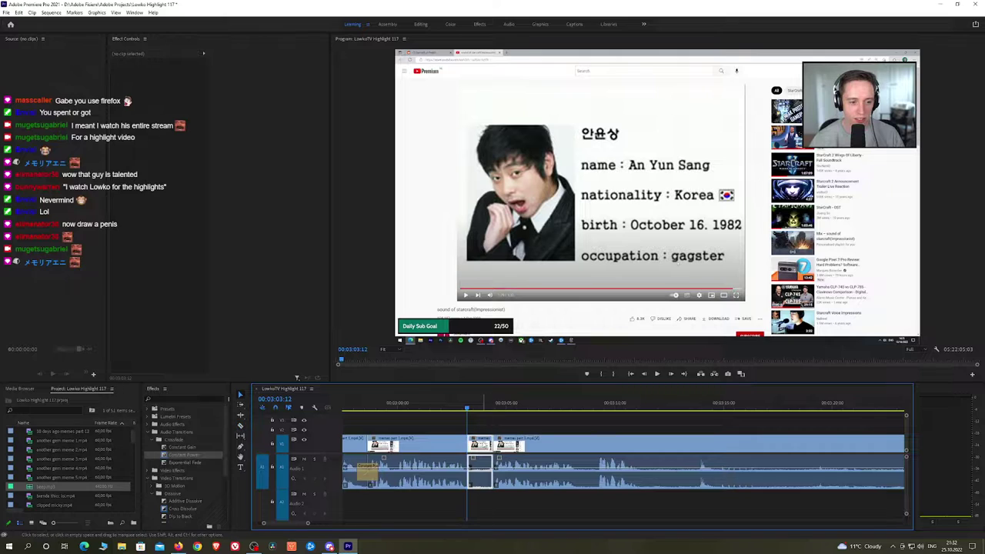
key("shift+Delete")
key("space")
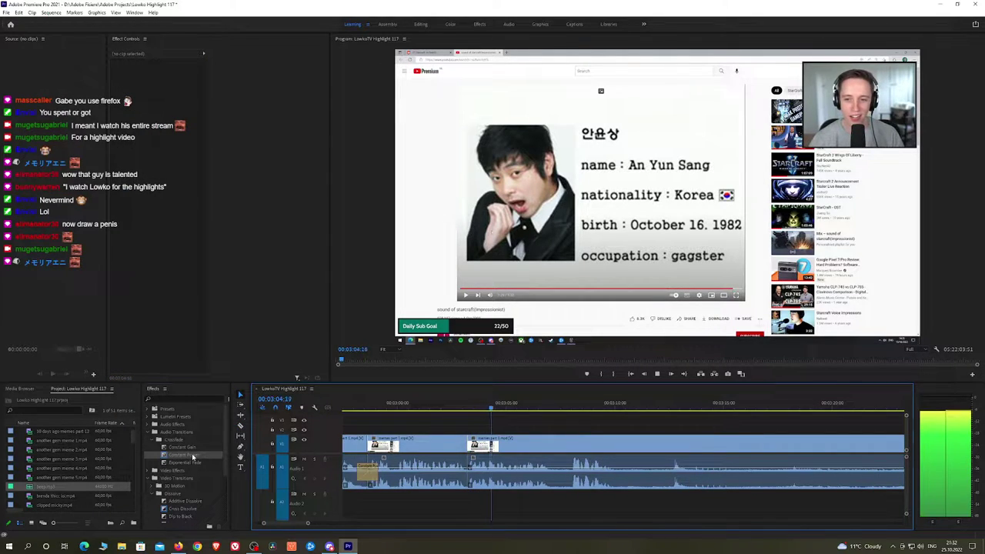
left_click_drag(192, 457, 468, 471)
Play on past the new crossfade and split the clip at 00:03:10:13, on the StarCraft II menu screen
key("h")
left_click_drag(615, 416, 529, 414)
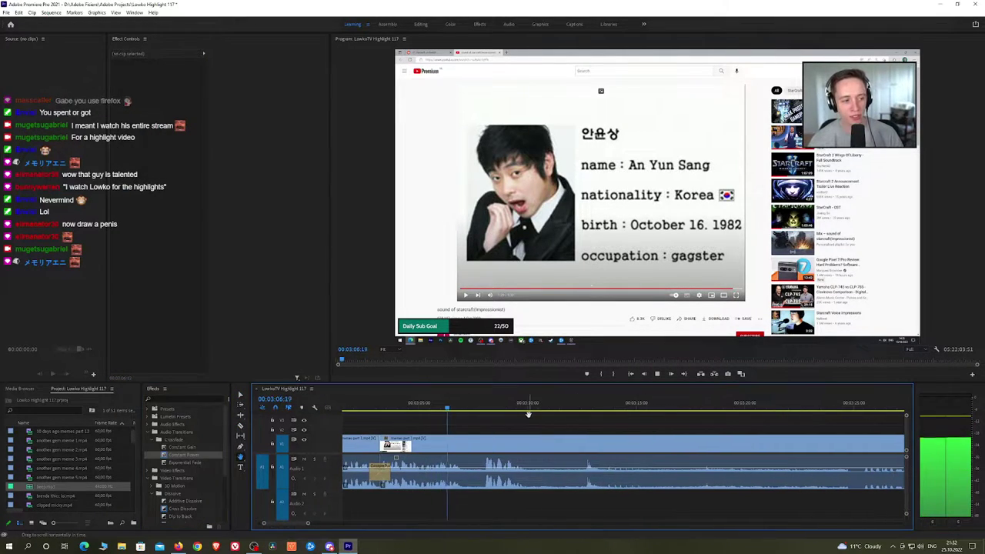
scroll(531, 413, "down", 1)
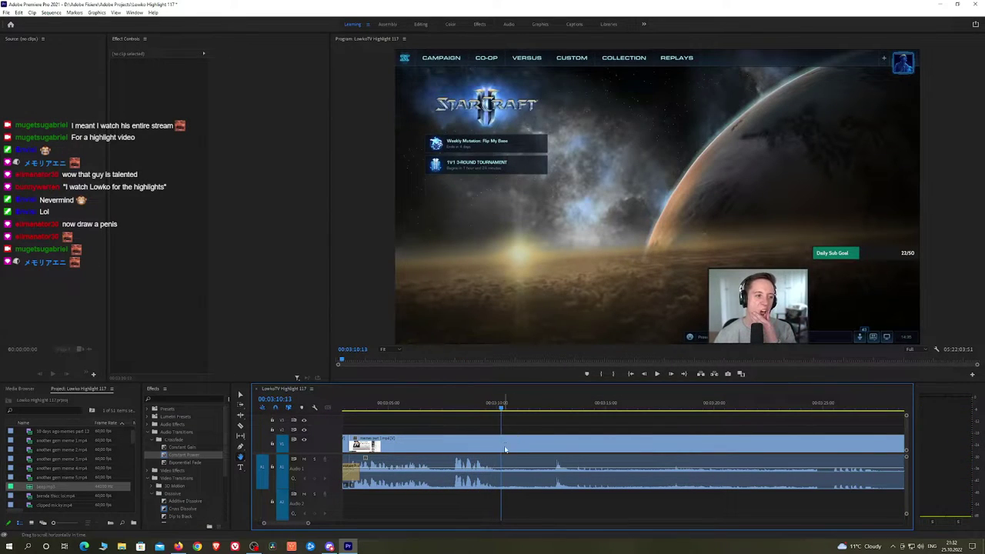
key("ctrl+k")
Skim the rest of the memes part 1 clip after 00:03:10:13 and ripple-delete that remainder up to the next clip
left_click(549, 410)
left_click_drag(549, 410, 828, 410)
key("space")
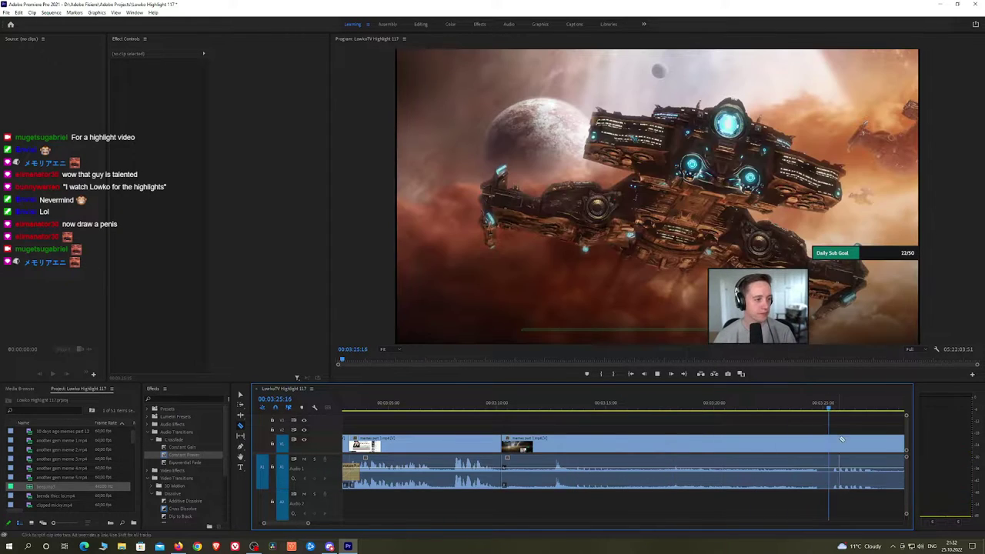
scroll(775, 433, "down", 3)
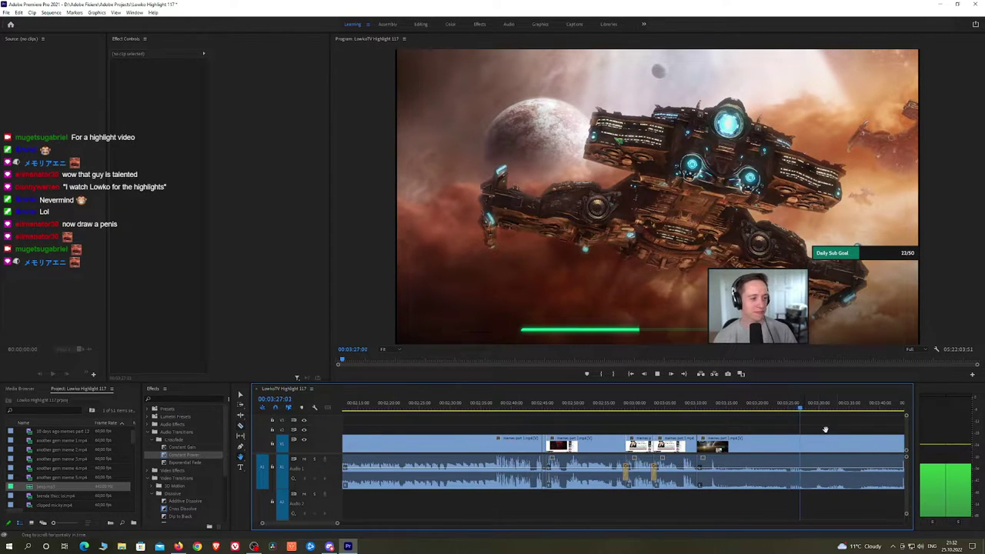
scroll(825, 429, "down", 5)
left_click(587, 411)
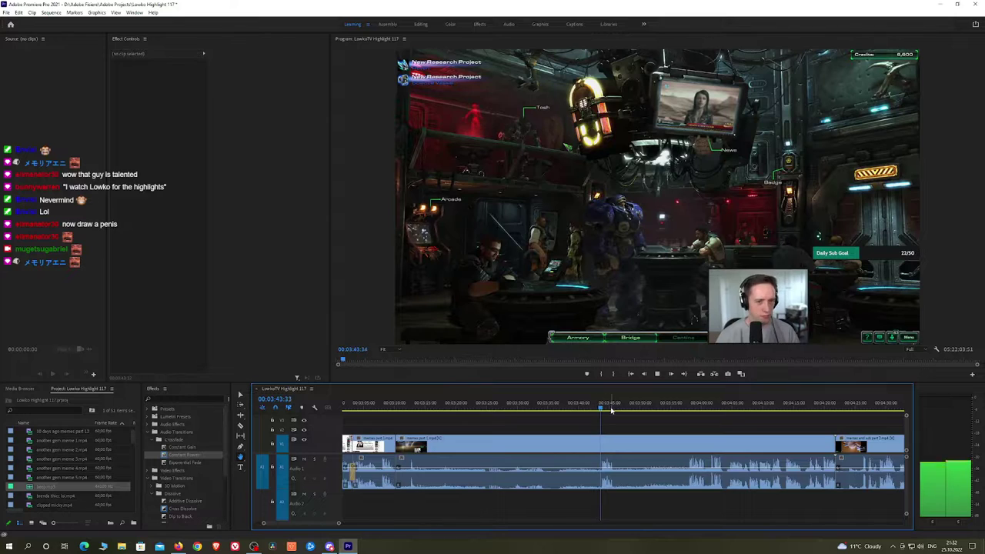
left_click(789, 403)
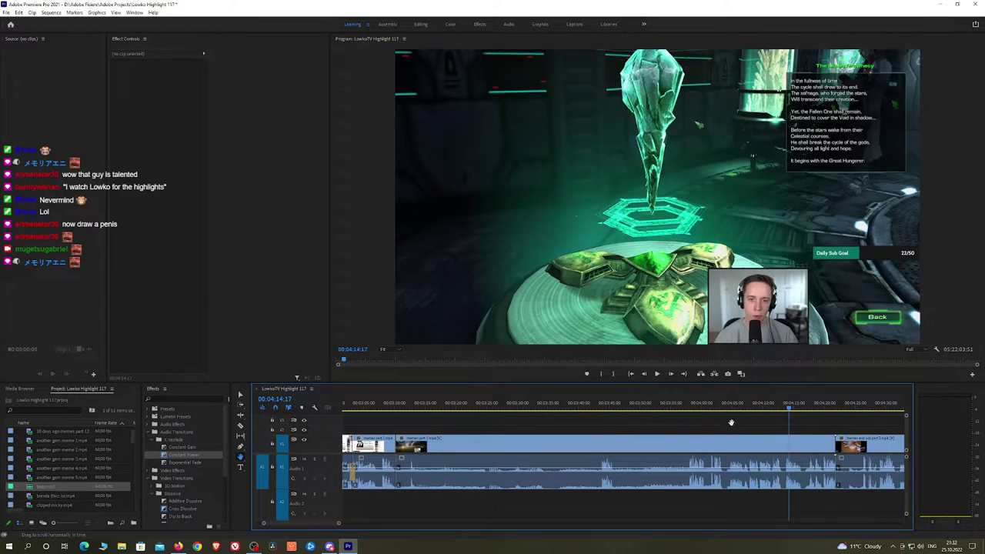
left_click(663, 452)
key("shift+Delete")
Skim the following clip from 00:03:10:13 to about 00:03:51:39 to locate where the cat video segment should start
key("Up")
key("space")
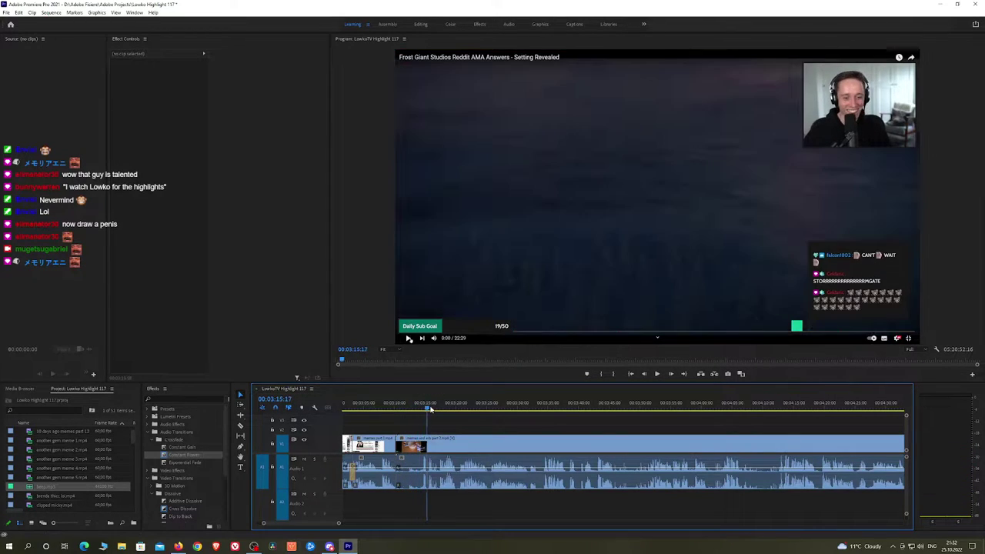
left_click(452, 408)
left_click(530, 408)
left_click(543, 408)
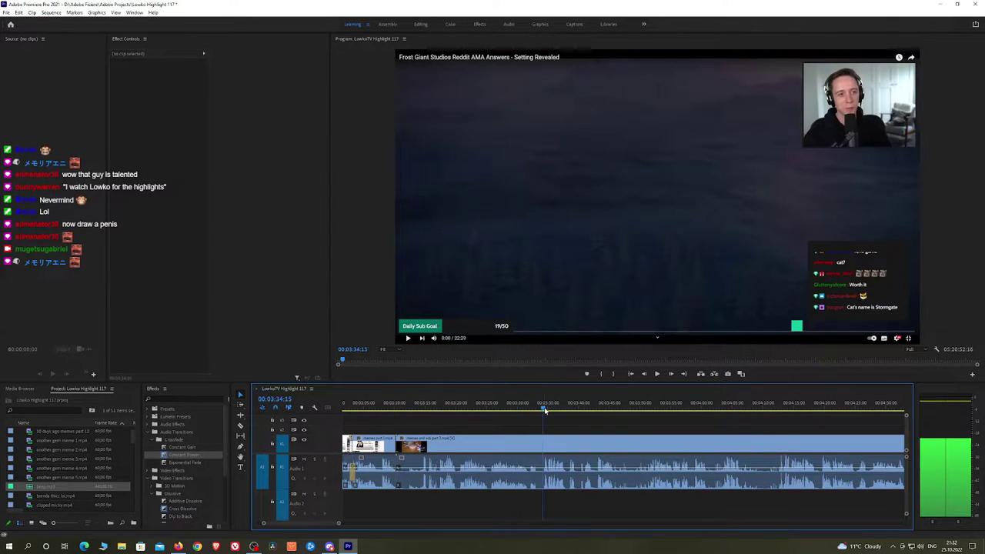
left_click_drag(564, 410, 595, 411)
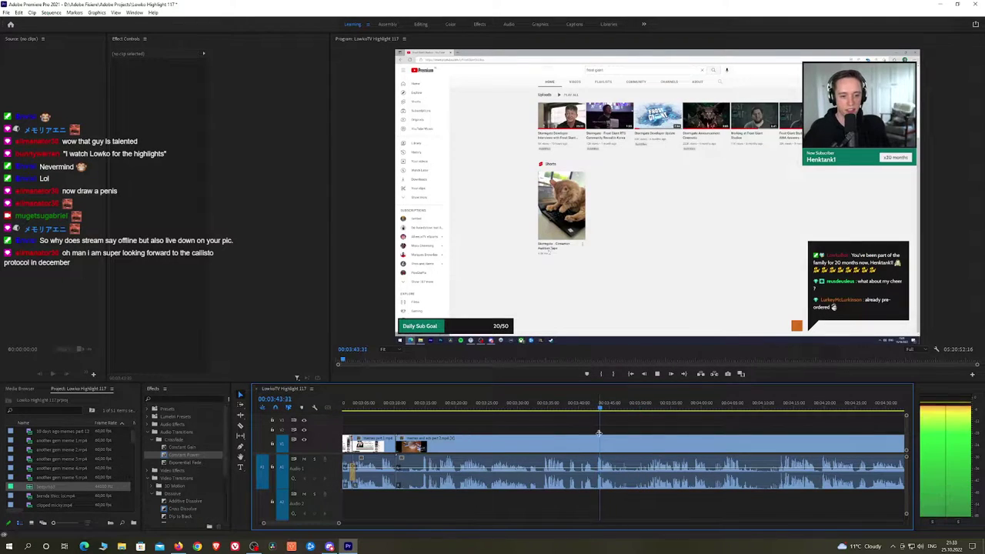
scroll(602, 433, "up", 4)
left_click(536, 407)
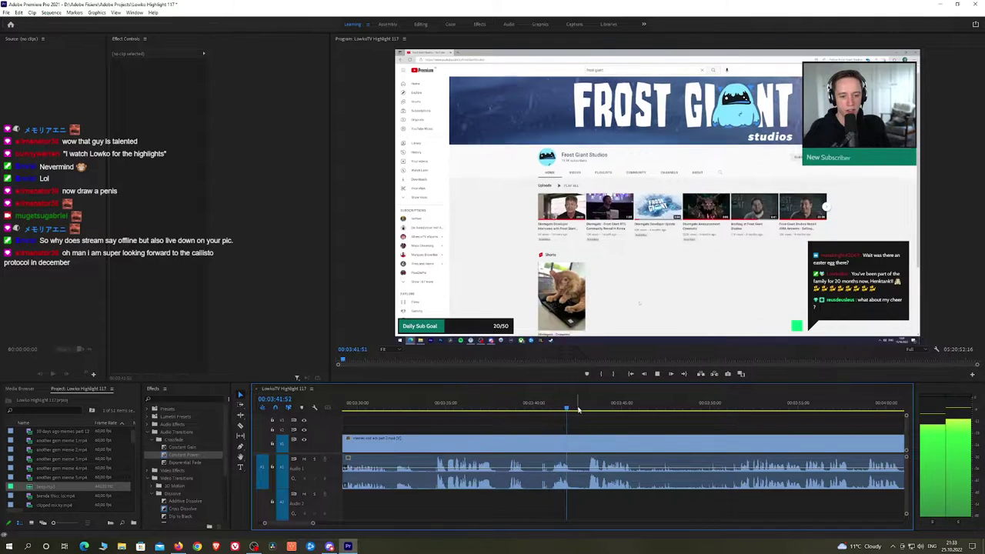
left_click(731, 408)
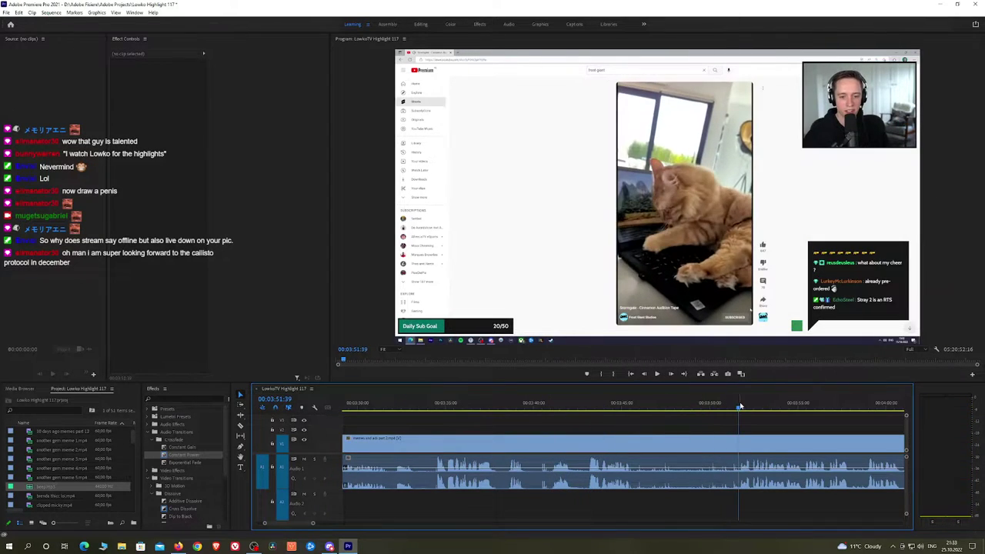
left_click_drag(716, 408, 610, 408)
key("space")
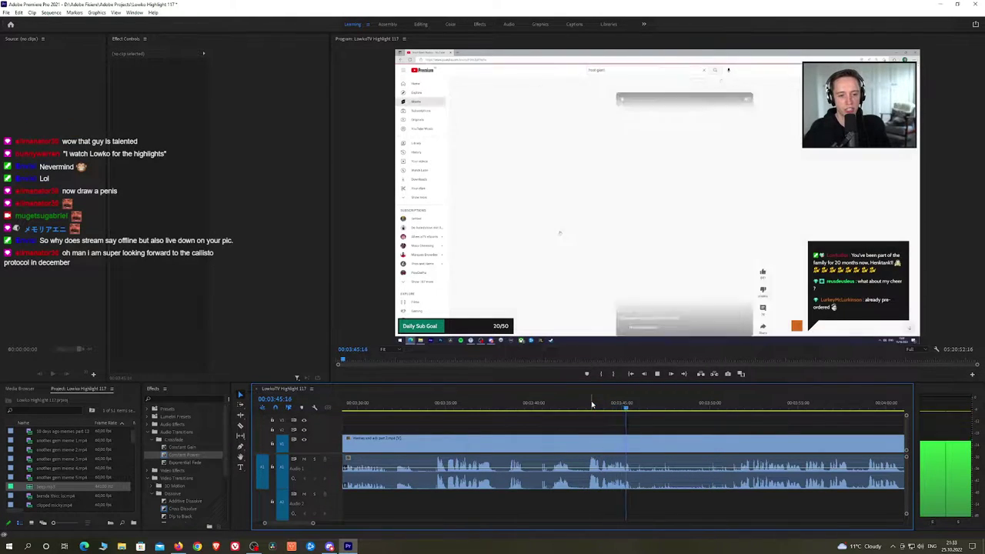
Ripple-delete the clip's opening up to about 00:03:43:04 and smooth the cut at 00:03:10:13 with an Exponential Fade
left_click(588, 409)
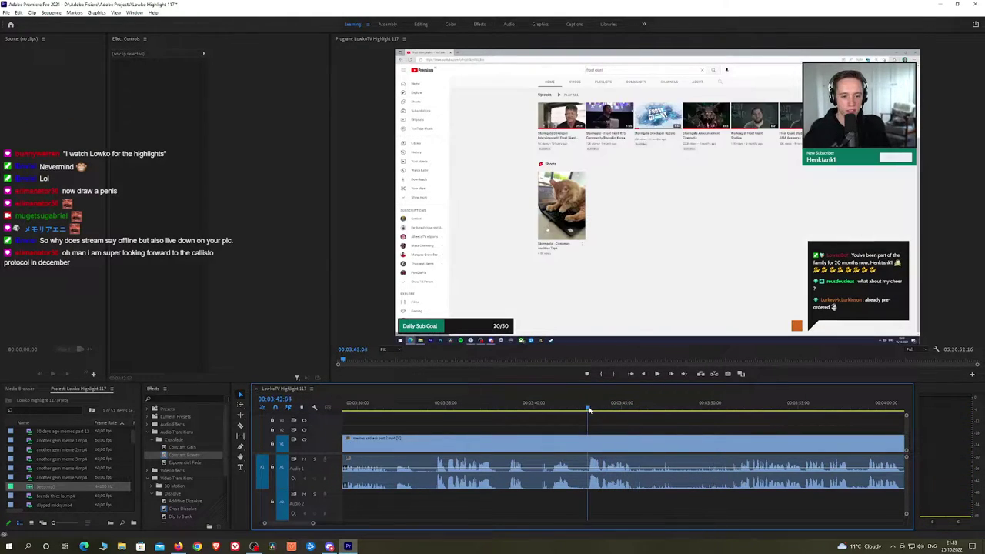
left_click(570, 449)
key("shift+Delete")
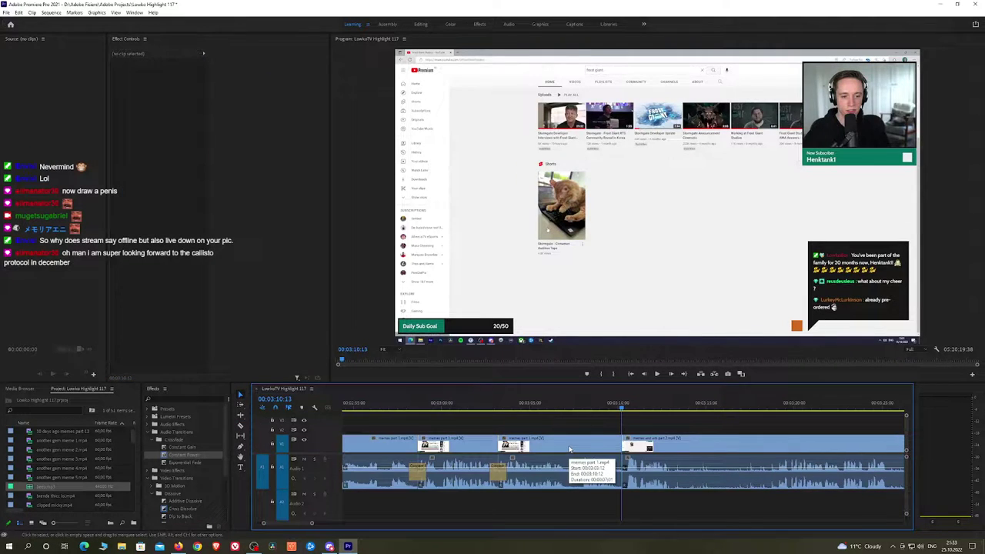
left_click_drag(598, 440, 505, 435)
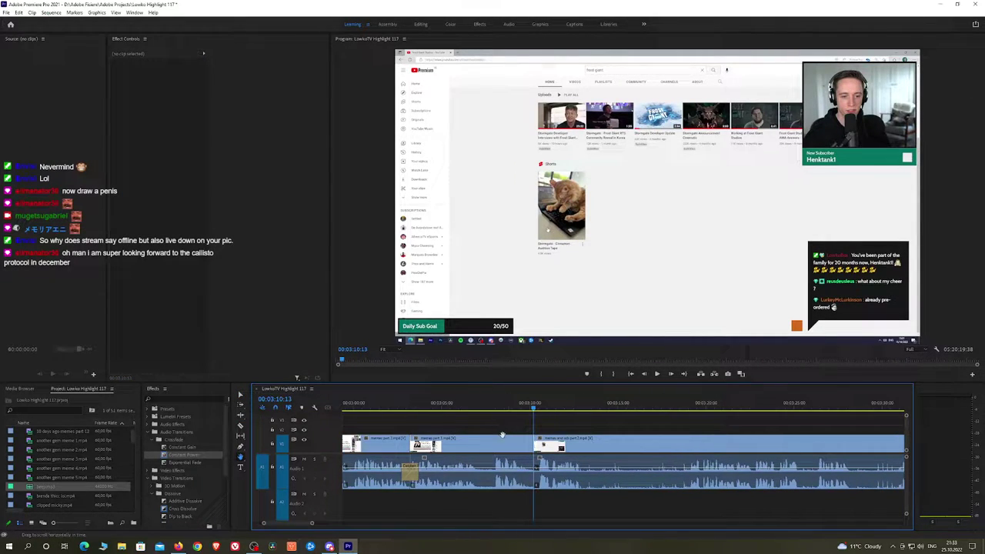
left_click_drag(183, 466, 488, 483)
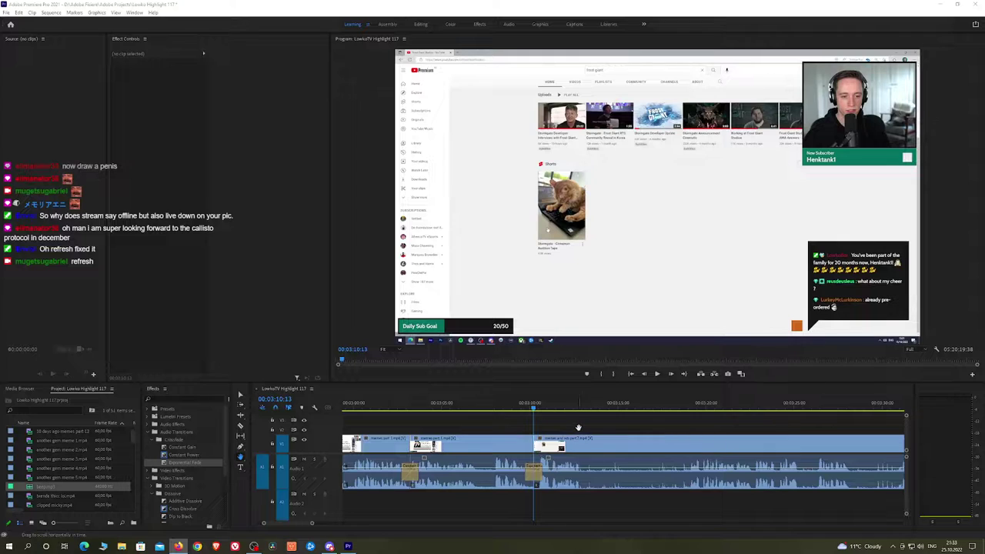
Play on from 00:03:10:13 to 00:03:29:54 to review the new crossfade and the cat video reaction
left_click(581, 427)
key("space")
left_click_drag(652, 432, 557, 421)
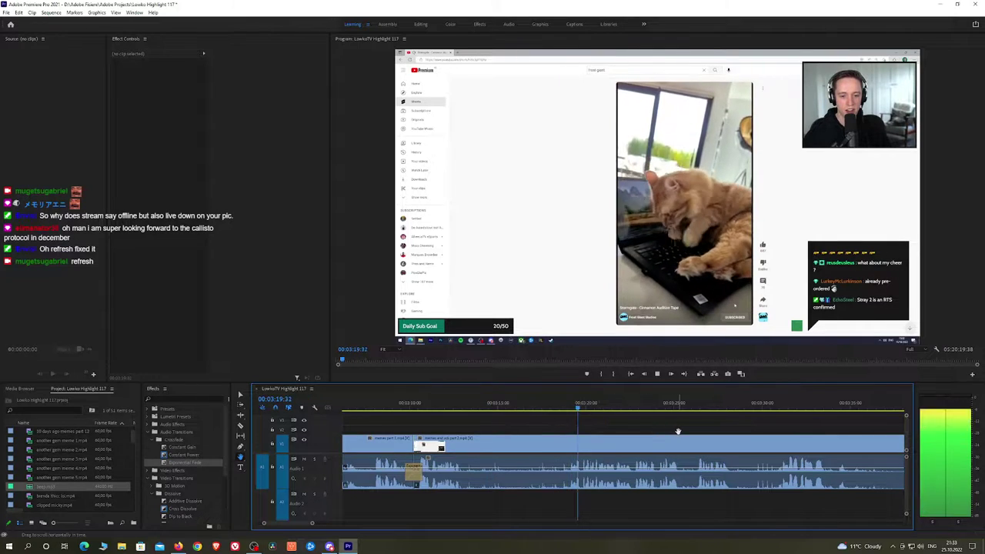
scroll(589, 425, "down", 3)
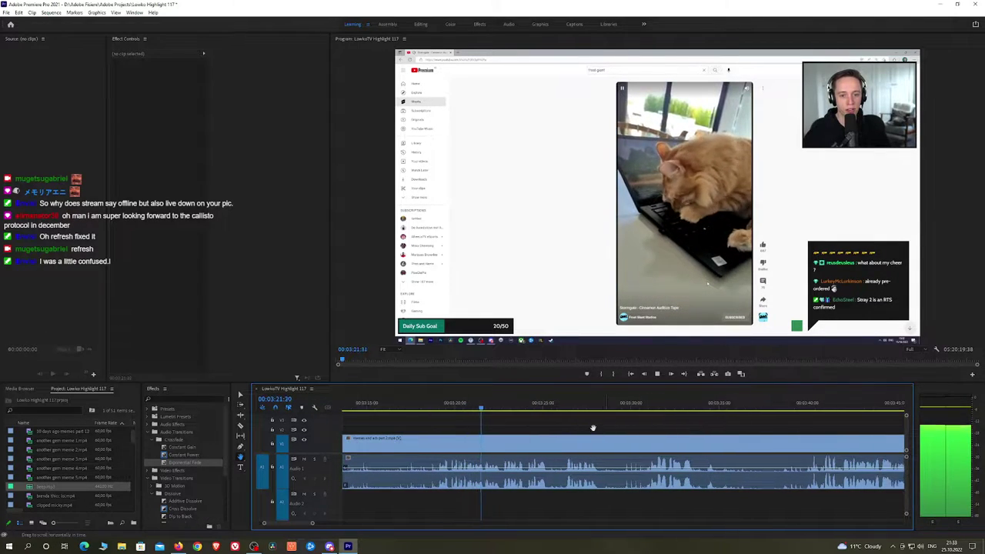
scroll(593, 428, "down", 1)
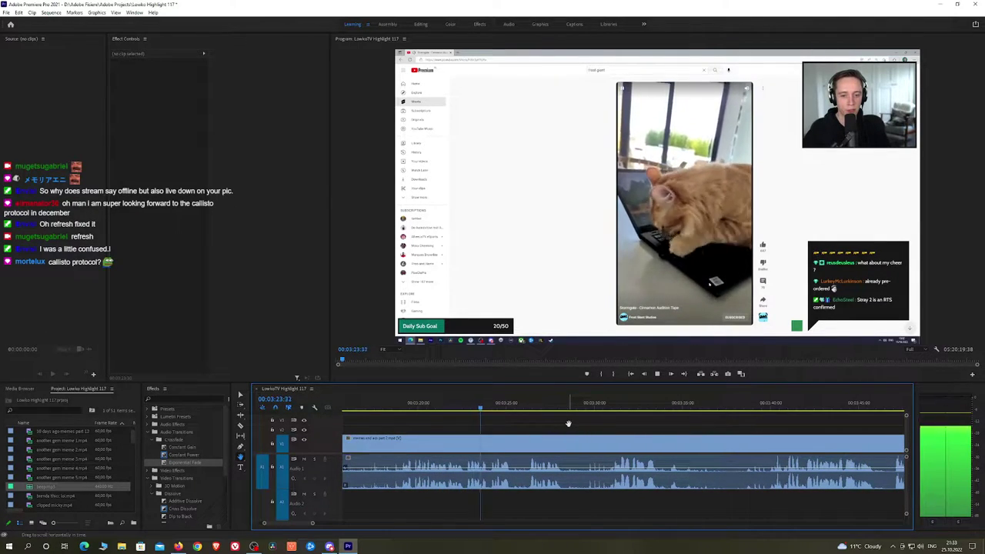
scroll(570, 423, "down", 2)
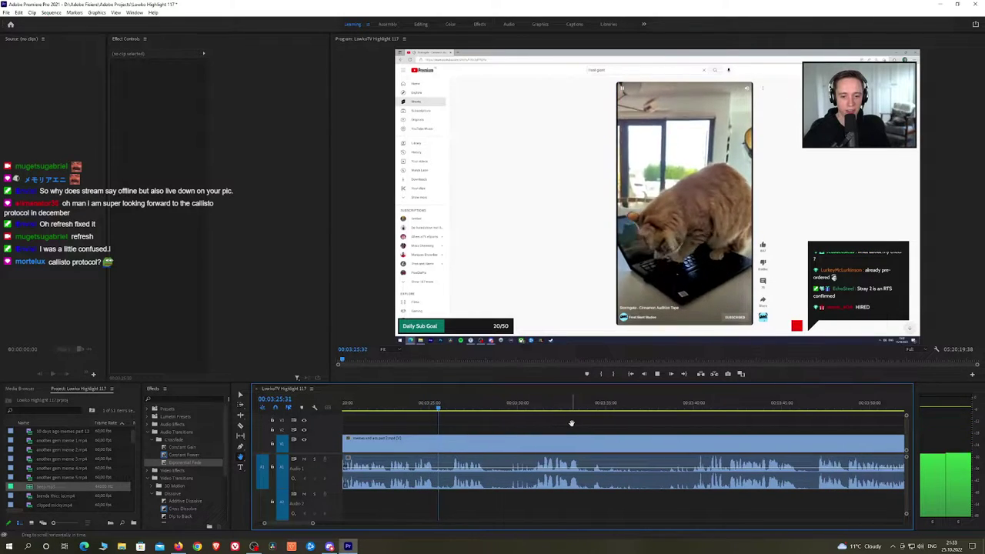
scroll(561, 423, "down", 1)
left_click(479, 408)
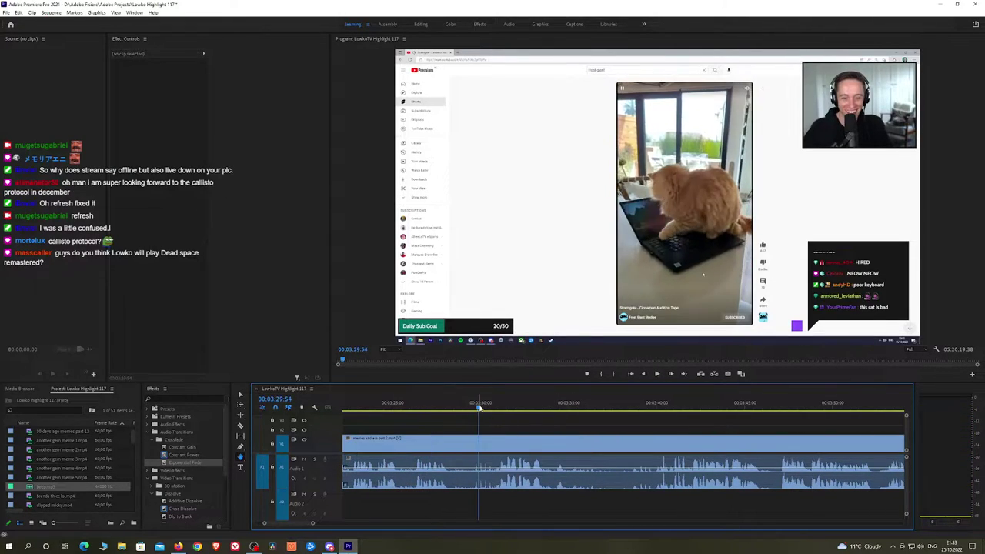
Skim the rest of the cat video reaction from 00:03:29:54 and split the clip at its end, 00:03:45:54
scroll(543, 422, "down", 1)
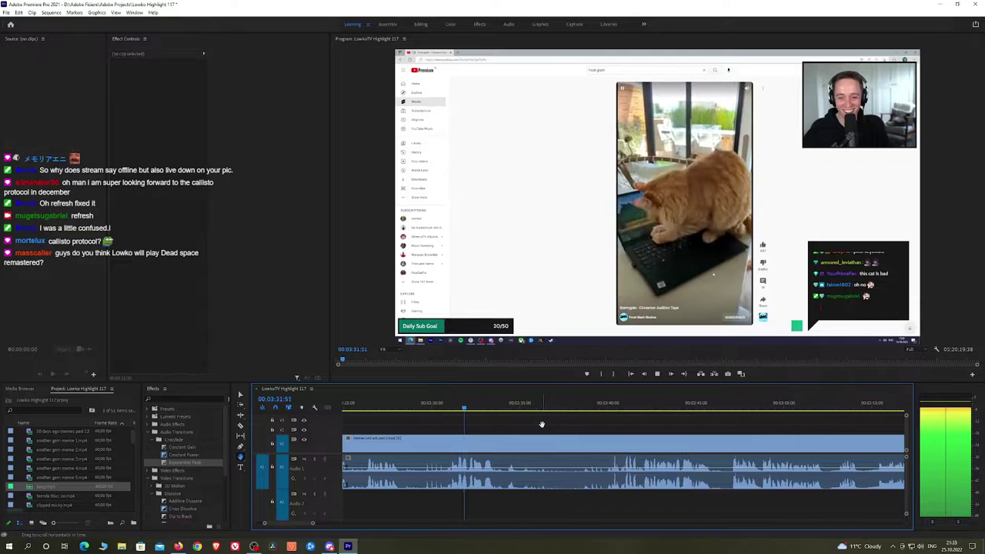
left_click_drag(507, 410, 606, 411)
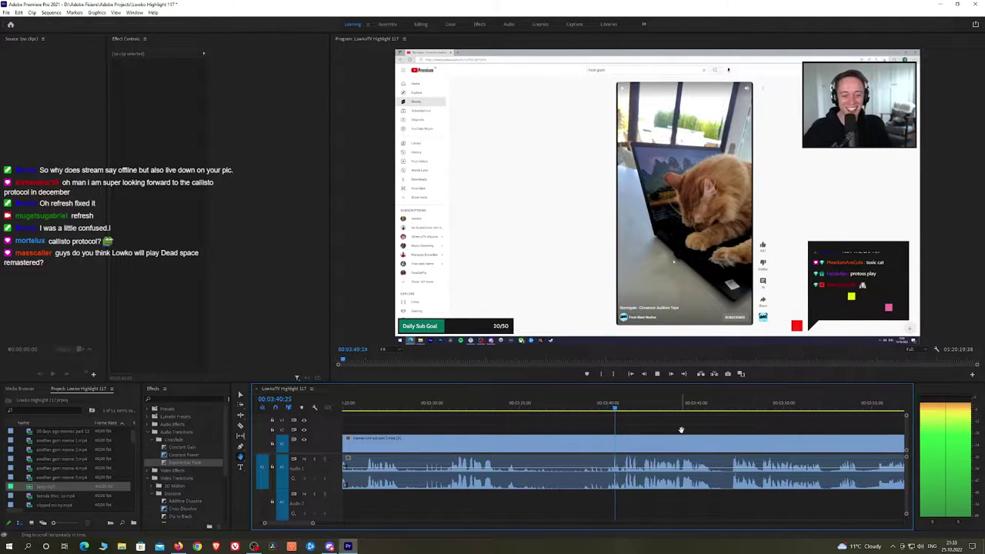
scroll(585, 427, "down", 4)
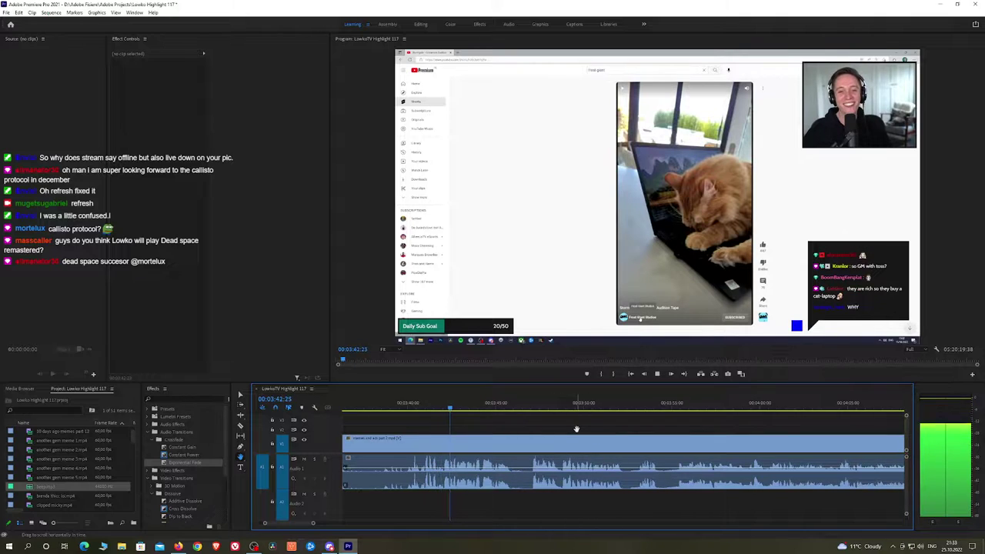
left_click_drag(576, 428, 522, 427)
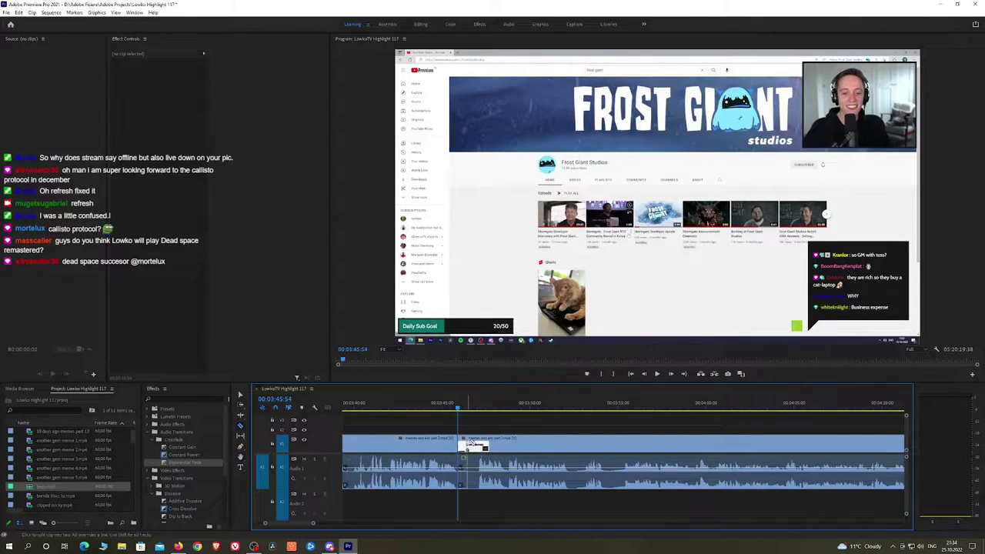
Skim the remainder from 00:03:45:54 through the Seoul event video to about 00:05:43 in search of the next usable segment
left_click(472, 407)
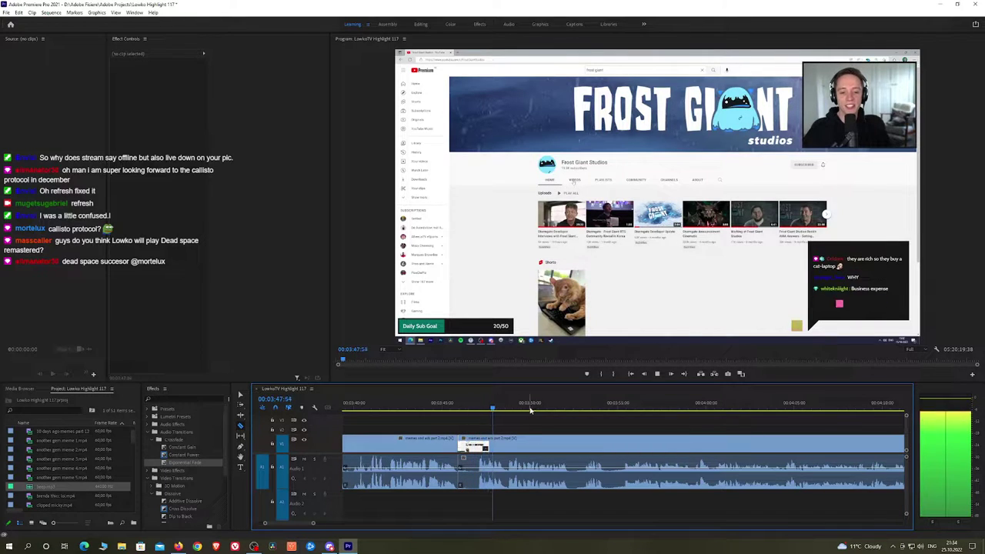
left_click_drag(530, 410, 643, 411)
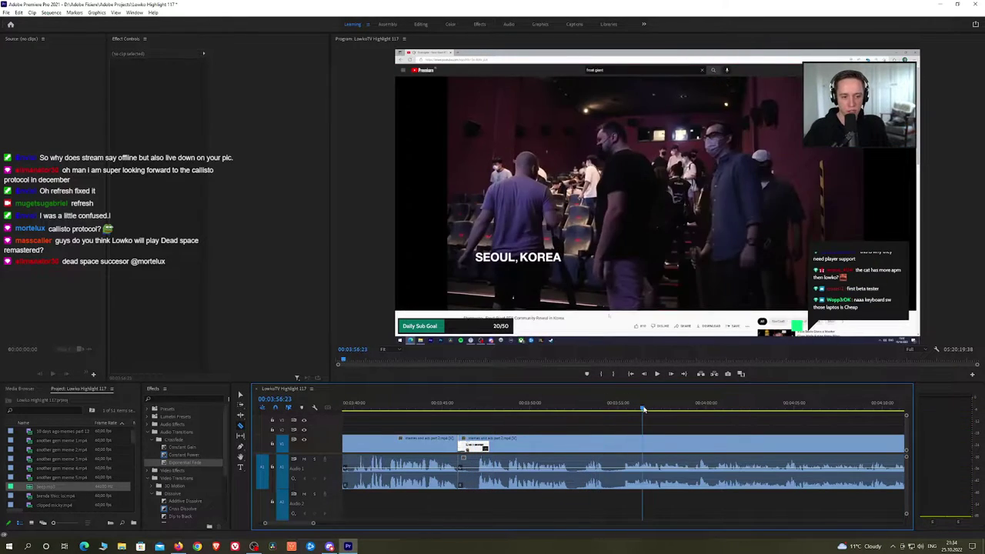
key("space")
left_click_drag(312, 523, 373, 524)
left_click_drag(613, 410, 628, 409)
key("space")
scroll(658, 451, "up", 3)
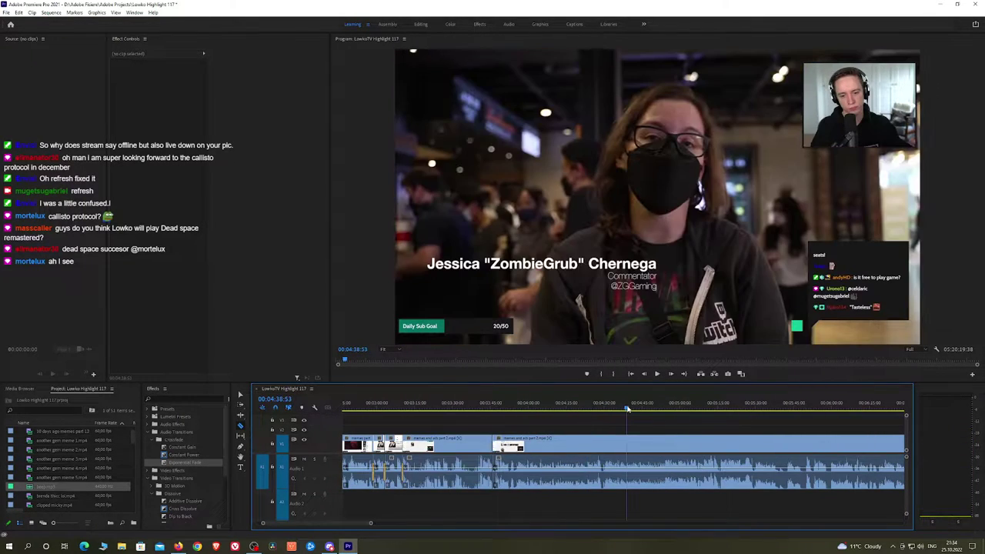
left_click(687, 410)
key("space")
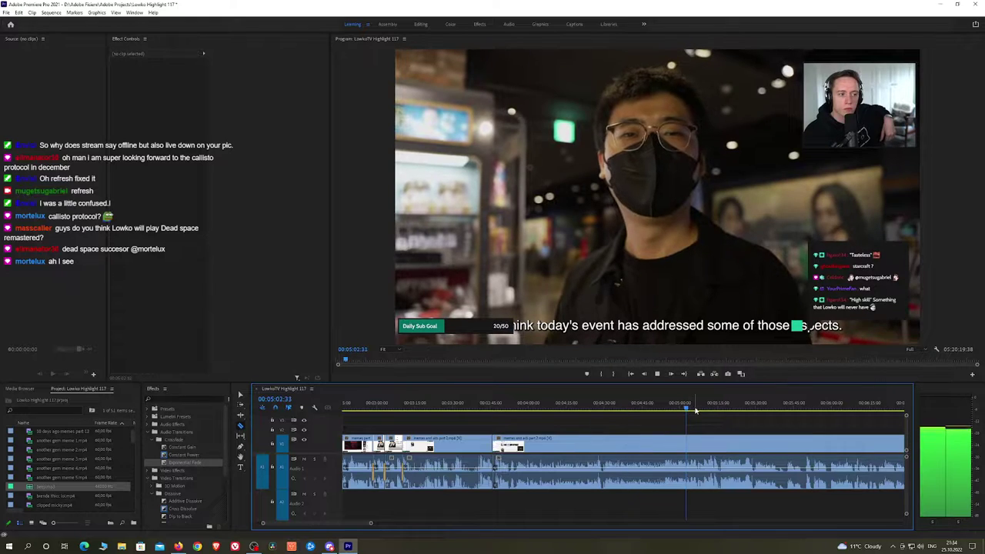
left_click_drag(769, 411, 788, 412)
key("space")
key("equal")
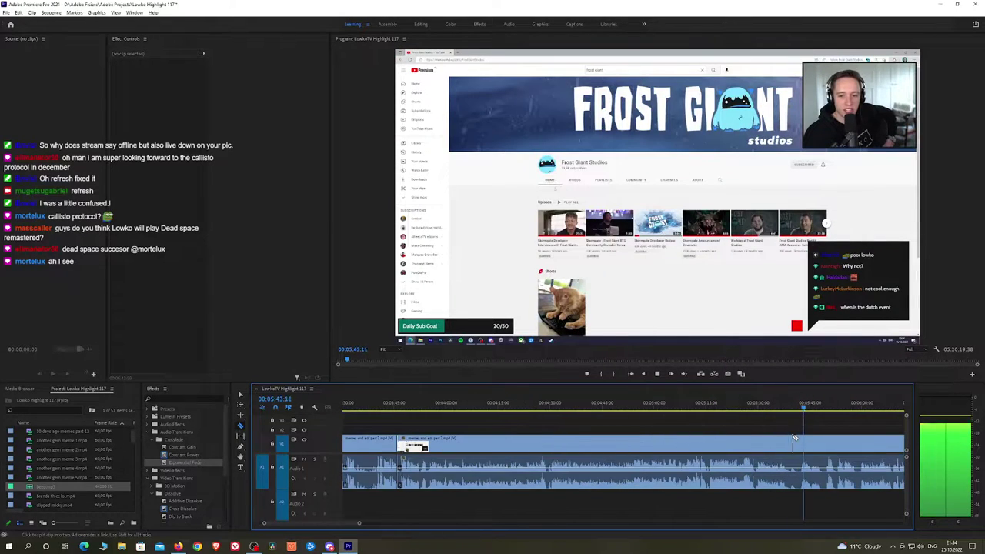
Skim from about 00:05:43 through the Frost Giant channel discussion to 00:08:42:47 for material worth keeping
scroll(692, 446, "down", 2)
left_click(625, 413)
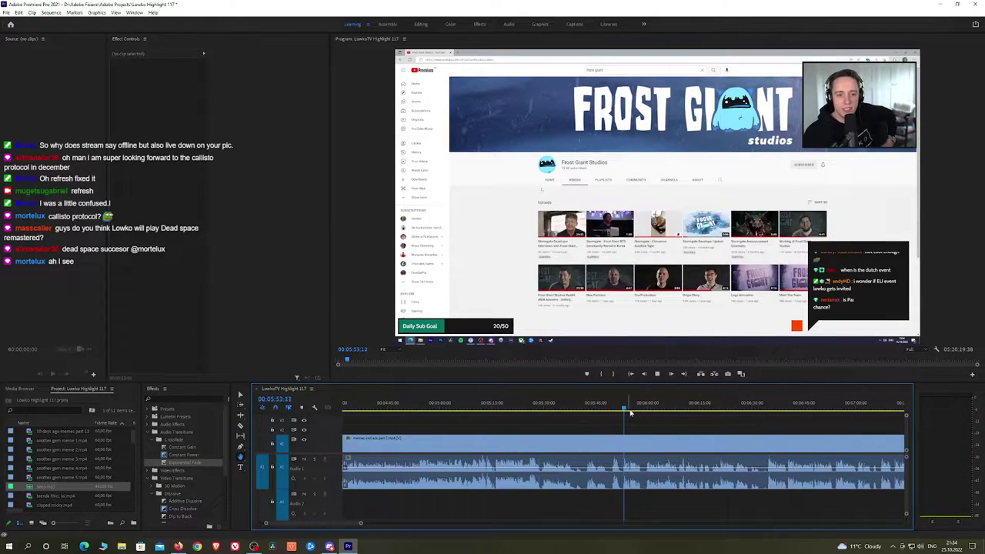
left_click_drag(630, 413, 765, 410)
key("space")
scroll(794, 432, "down", 3)
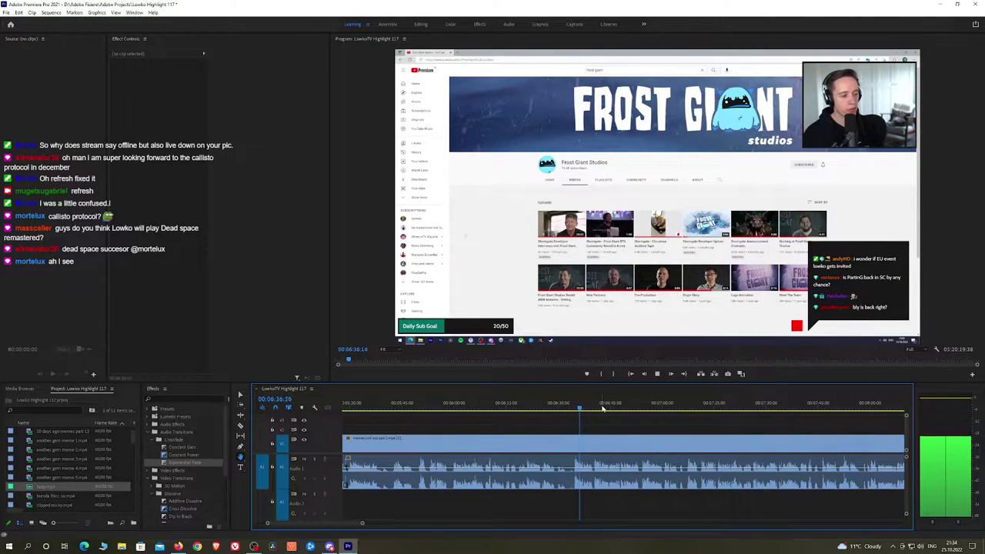
scroll(603, 436, "up", 2)
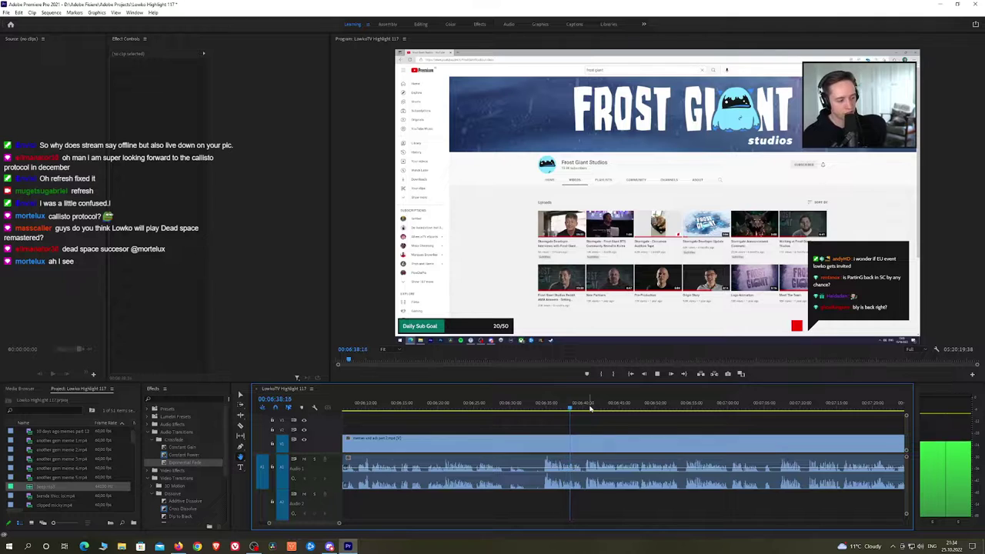
left_click_drag(591, 408, 819, 409)
left_click_drag(873, 439, 734, 409)
key("space")
left_click_drag(825, 429, 857, 409)
scroll(555, 427, "down", 3)
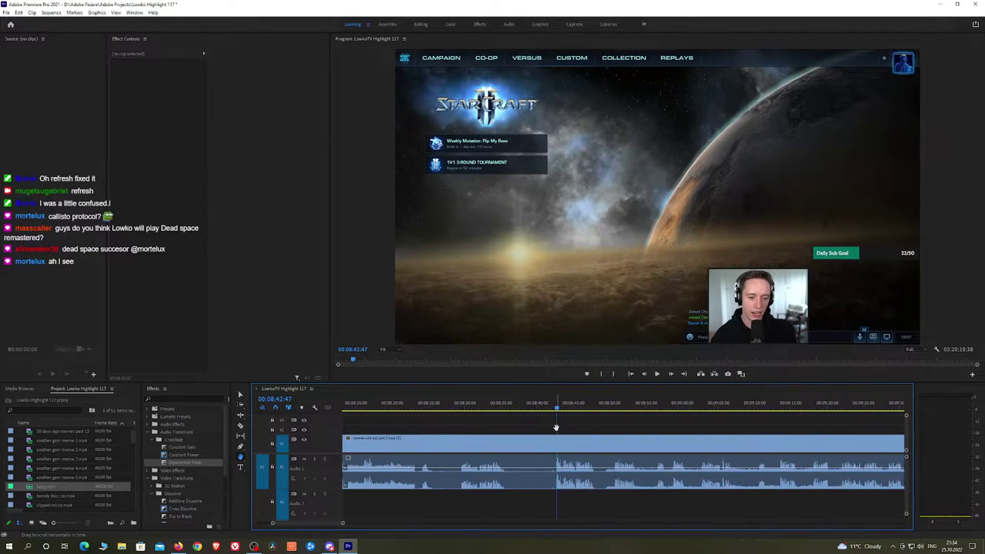
Skim the StarCraft menu talk from 00:08:42:47 to about 00:10:24 for the next highlight
key("space")
left_click_drag(604, 412, 817, 410)
left_click_drag(344, 526, 602, 530)
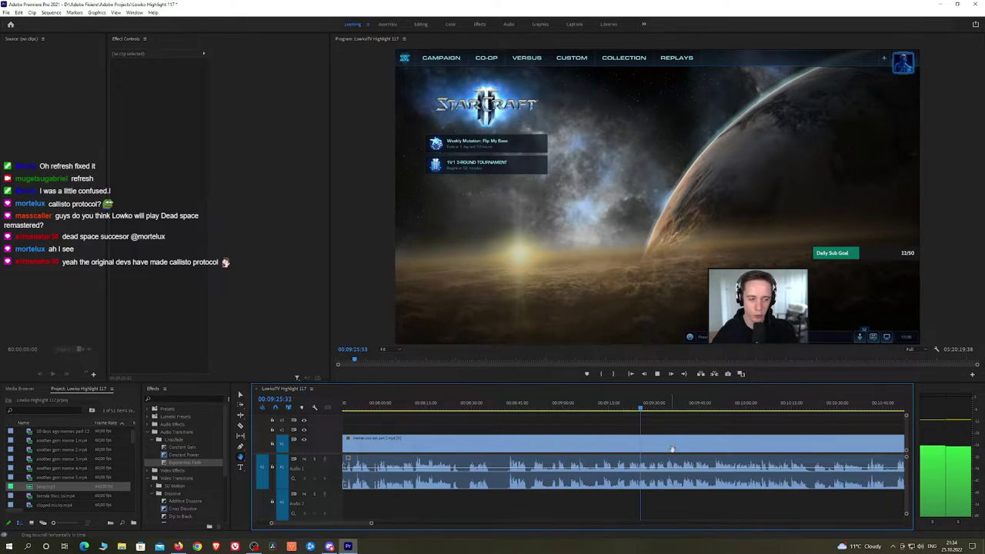
left_click_drag(677, 448, 541, 433)
left_click_drag(462, 408, 639, 436)
key("space")
key("=")
key("=")
key("=")
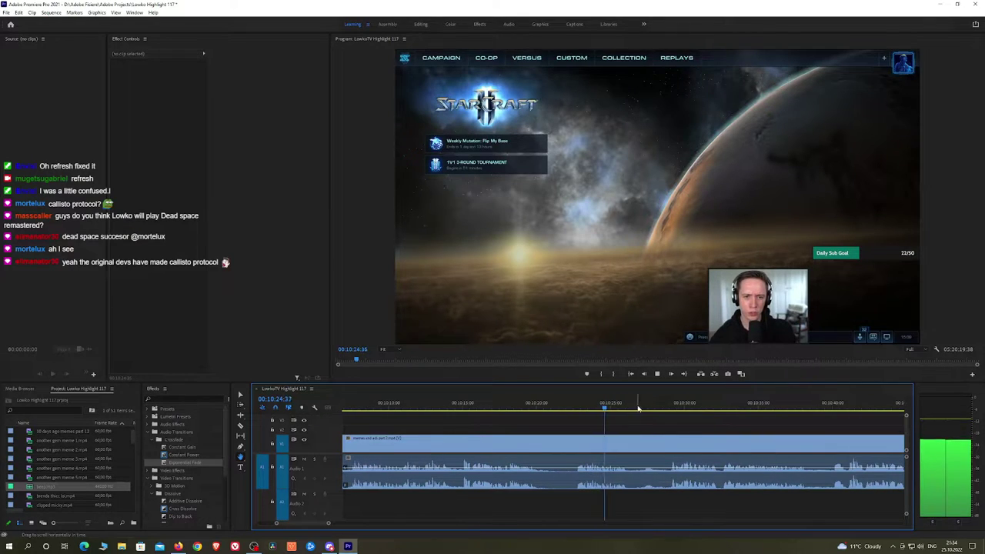
Skim the tweet discussion from about 00:10:24 to 00:11:43 for material worth keeping
left_click(660, 409)
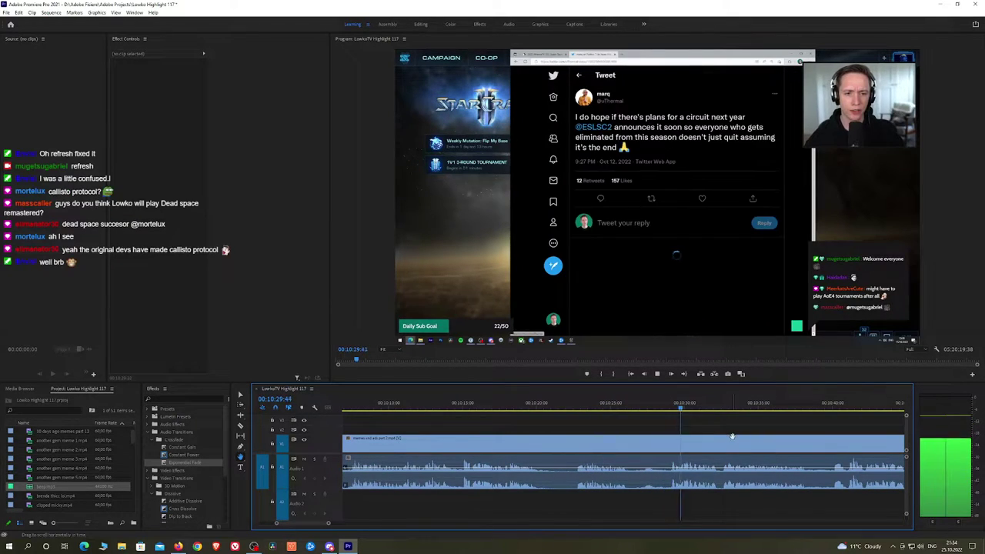
left_click_drag(769, 408, 840, 409)
left_click_drag(804, 439, 493, 441)
left_click_drag(640, 410, 830, 407)
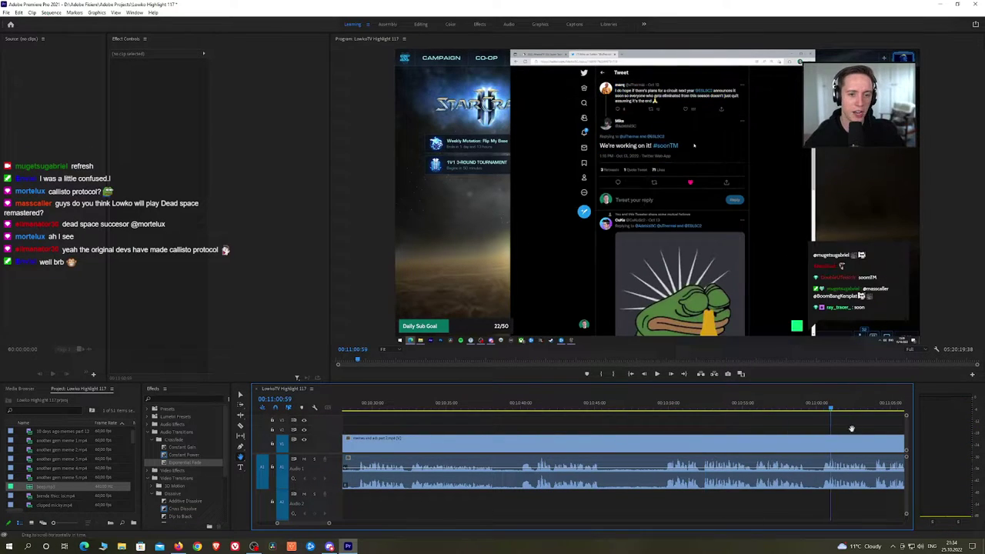
key("l")
key("l")
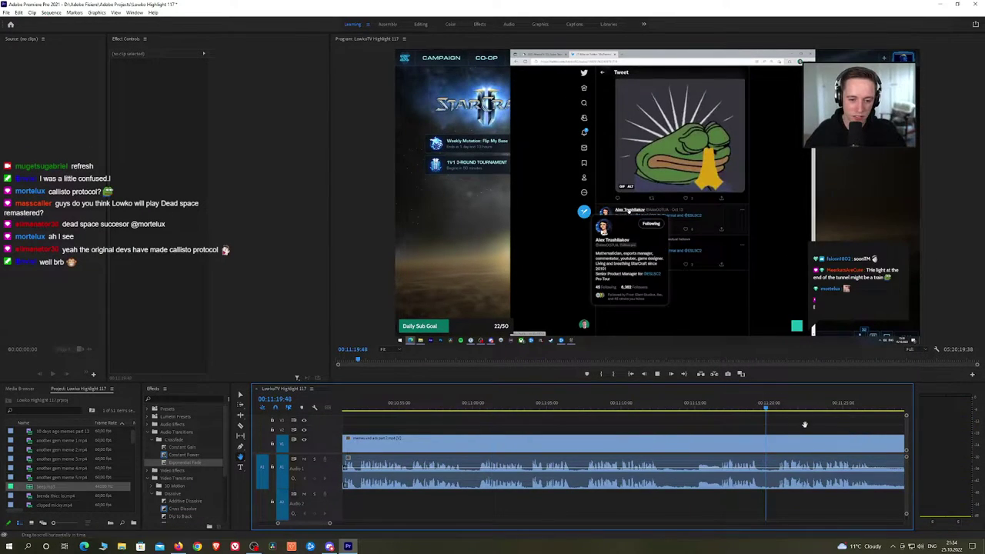
key("k")
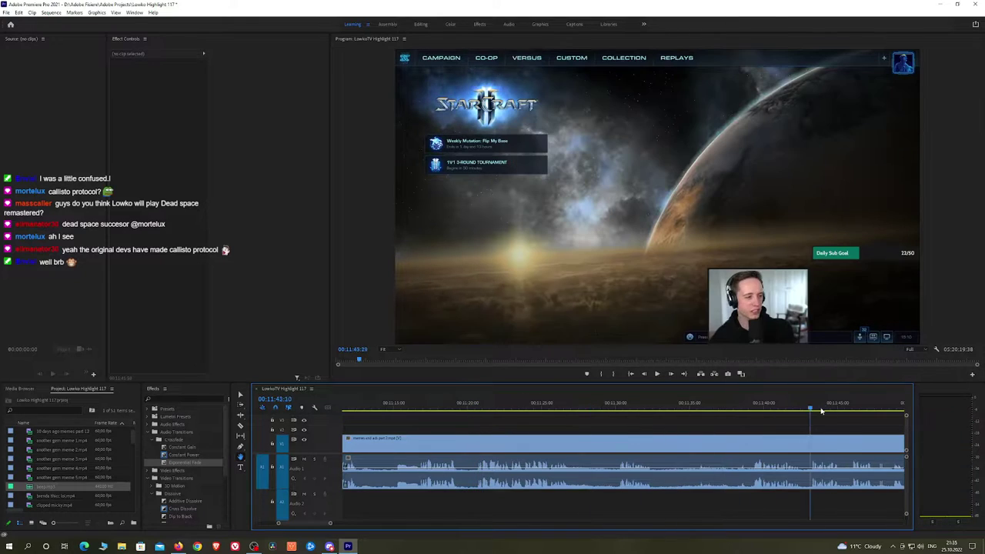
Review the section from about 00:11:43 to 00:12:07 to locate where the Twitch ads tweet segment should start
key("l")
left_click_drag(705, 409, 727, 413)
key("l")
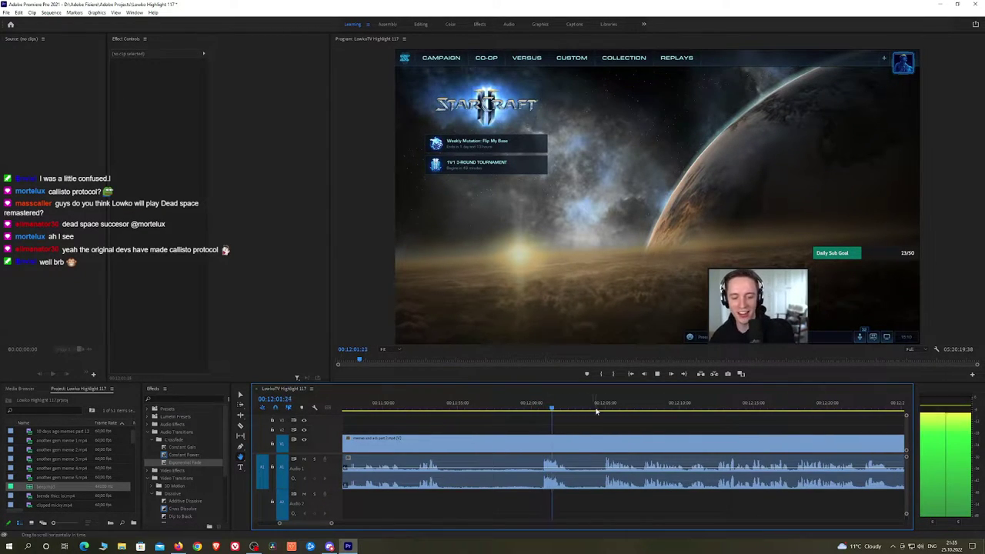
left_click_drag(545, 410, 539, 410)
left_click_drag(444, 414, 415, 411)
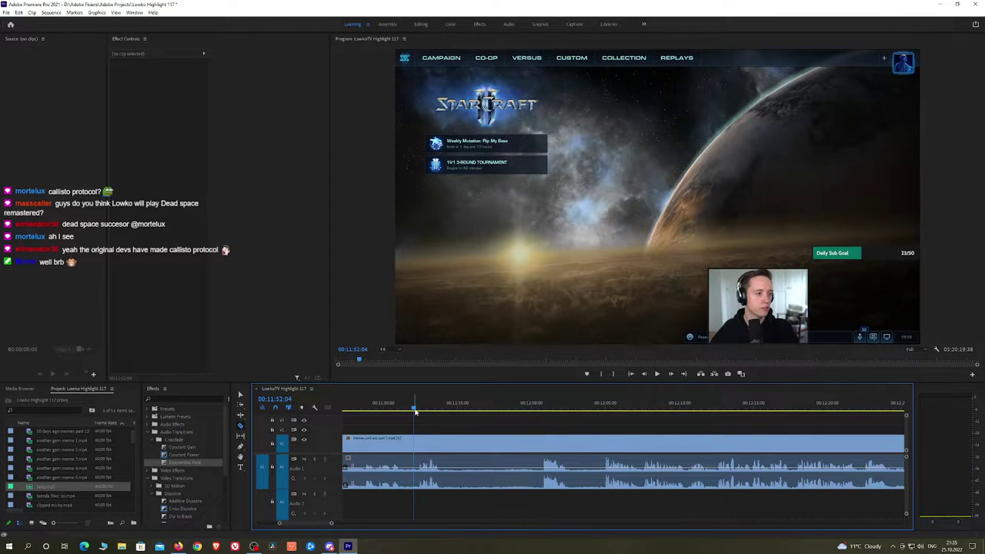
key("l")
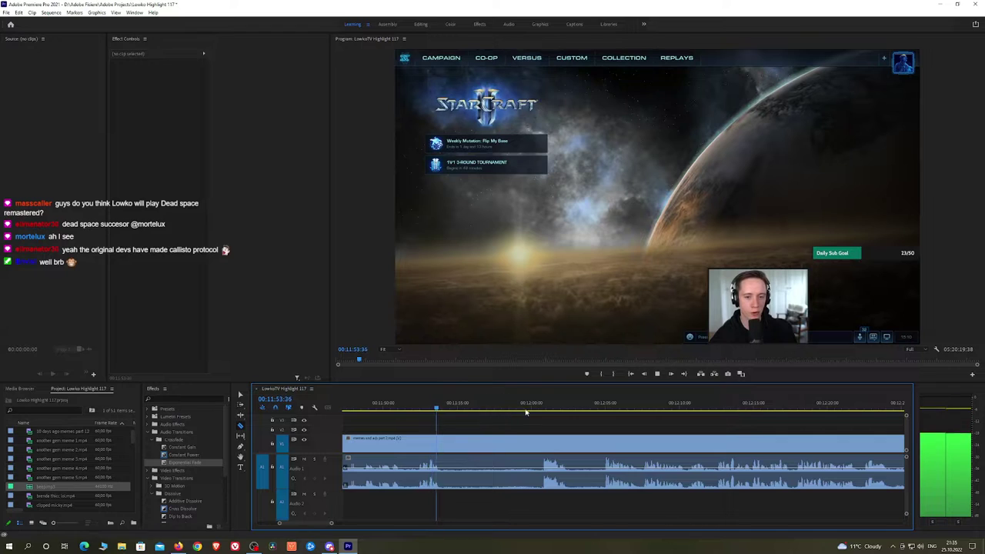
left_click_drag(526, 413, 542, 409)
left_click(592, 410)
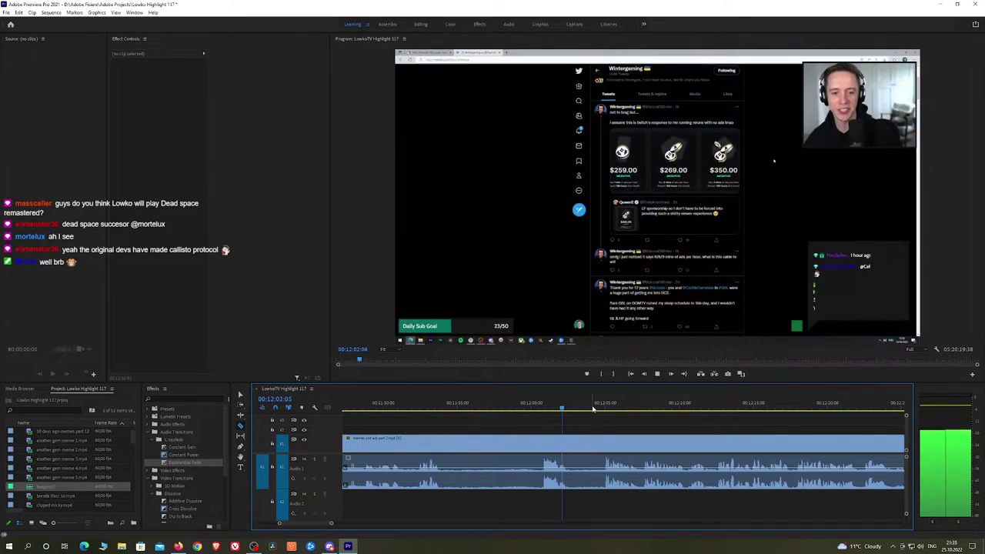
left_click(604, 414)
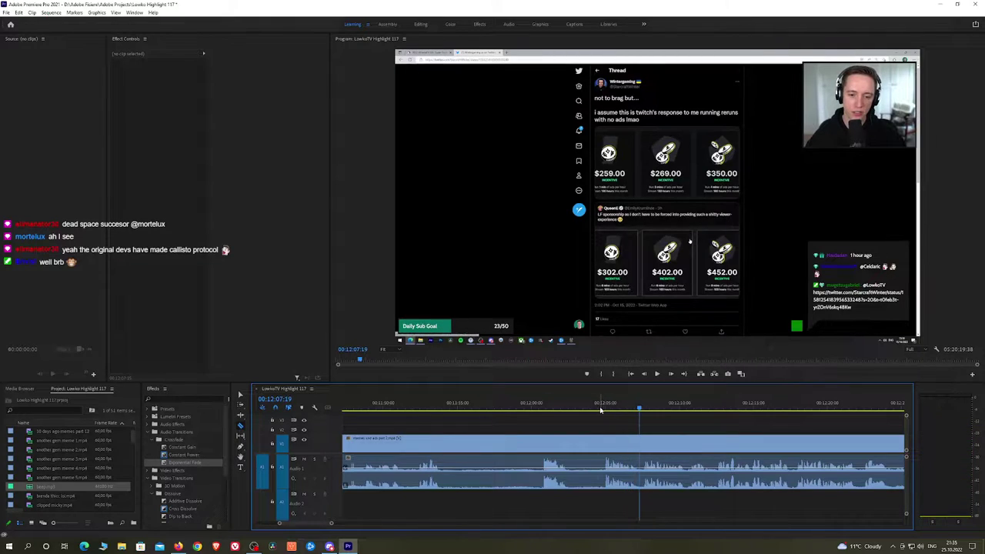
Split the clip at 00:12:04:46 and ripple-delete everything between 00:03:45:54 and that cut
left_click(602, 412)
left_click(603, 443)
key("v")
left_click(581, 447)
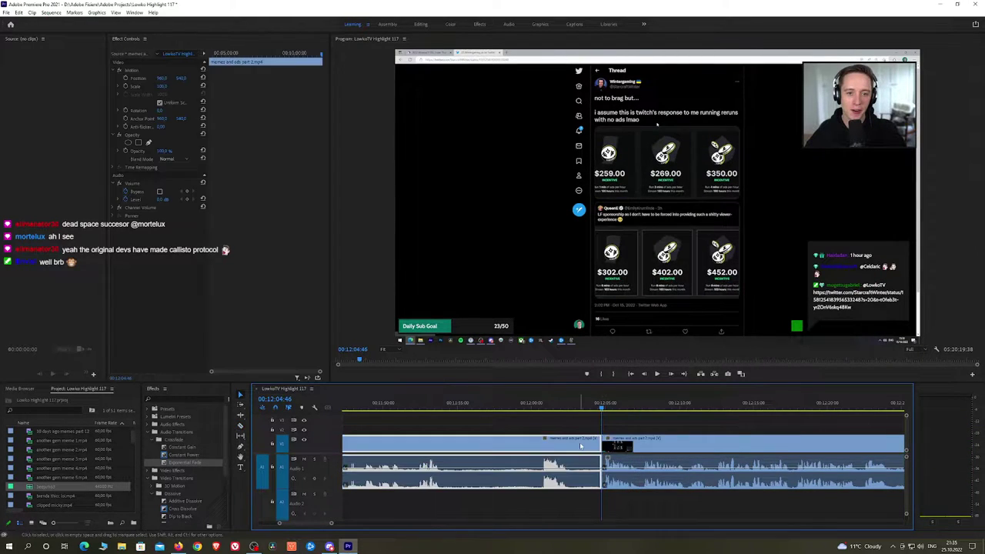
key("shift+Delete")
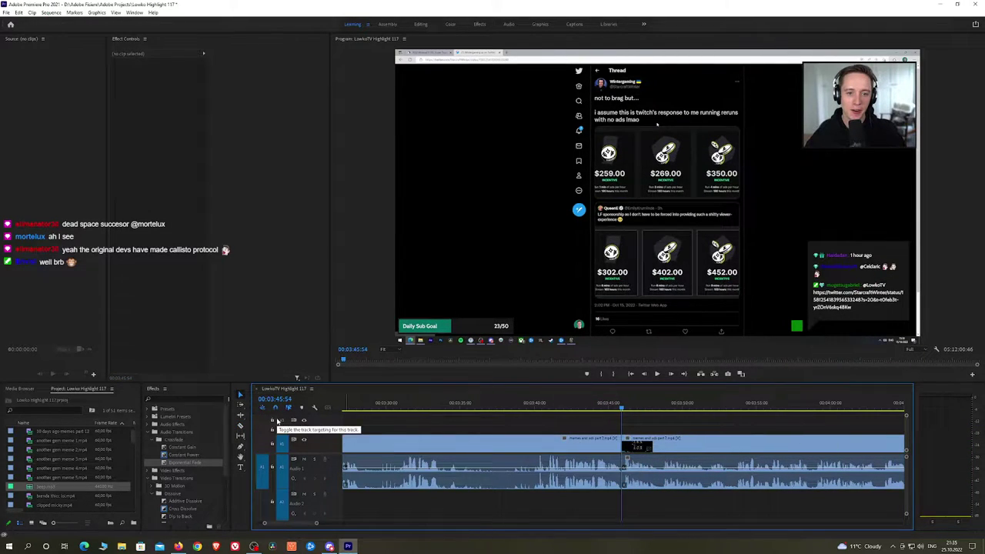
Smooth the audio cut at 00:03:45:54 with an Exponential Fade and play across it
key("alt+Tab")
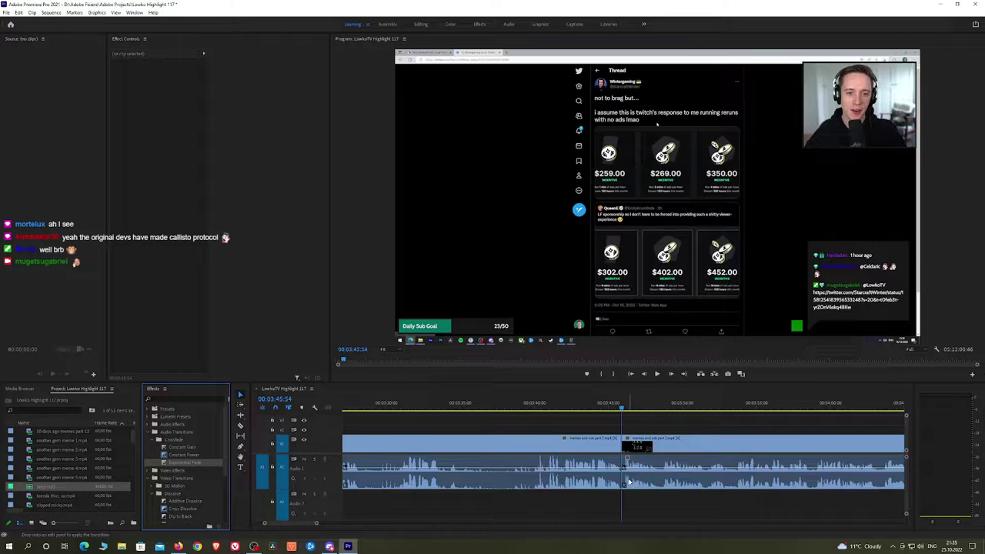
left_click(682, 429)
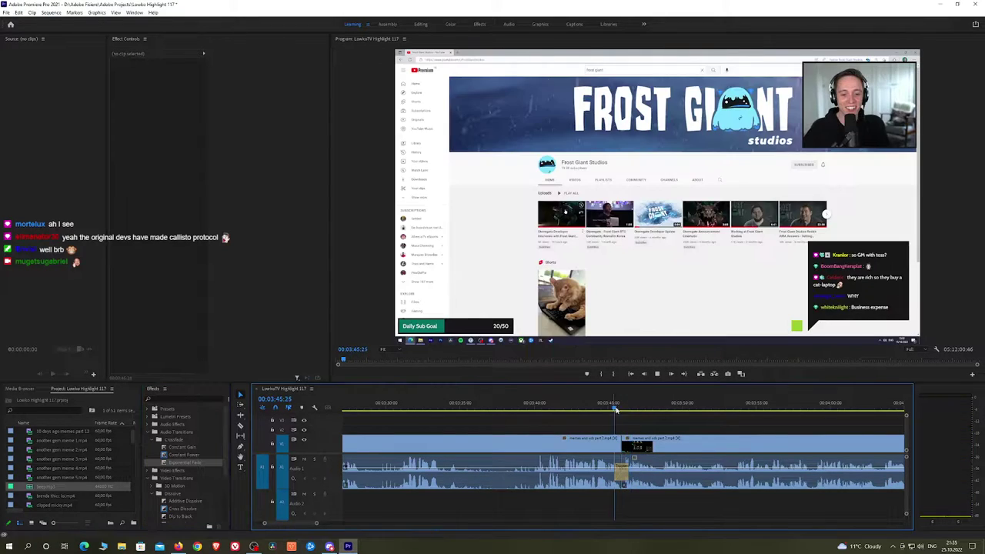
key("space")
Play the Twitch ads segment on to about 00:04:06 and enlarge the program preview by resizing the neighbouring areas
key("h")
left_click_drag(681, 430, 551, 430)
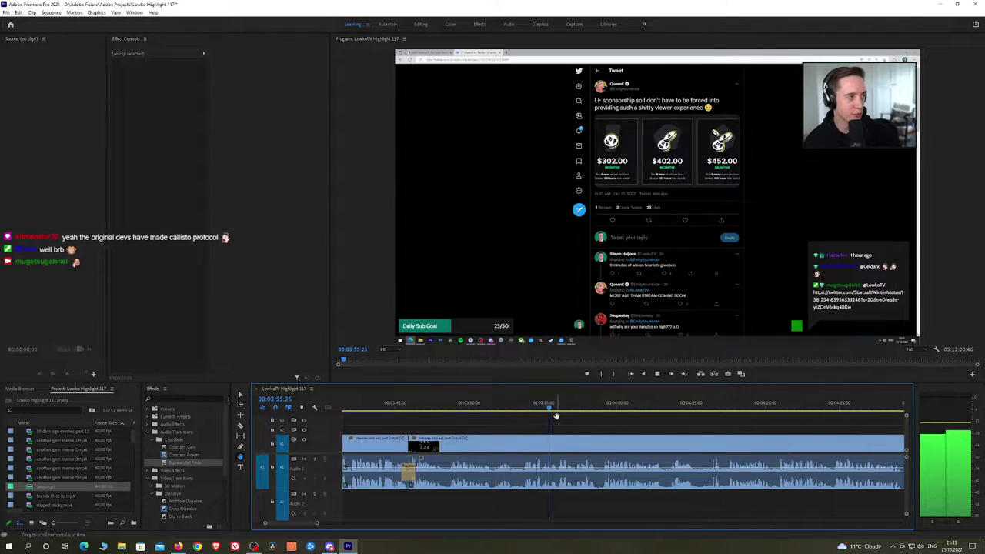
left_click_drag(625, 429, 530, 414)
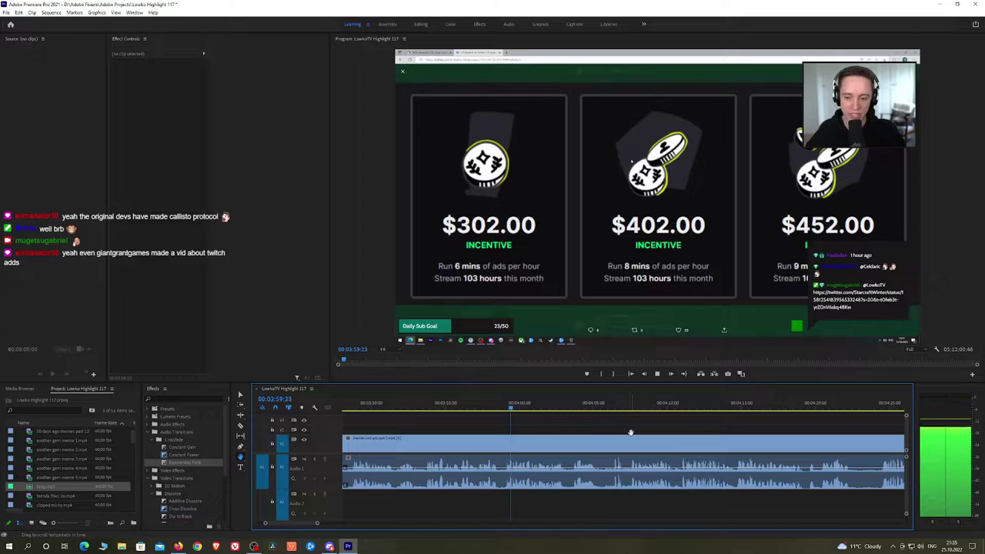
left_click_drag(329, 252, 290, 252)
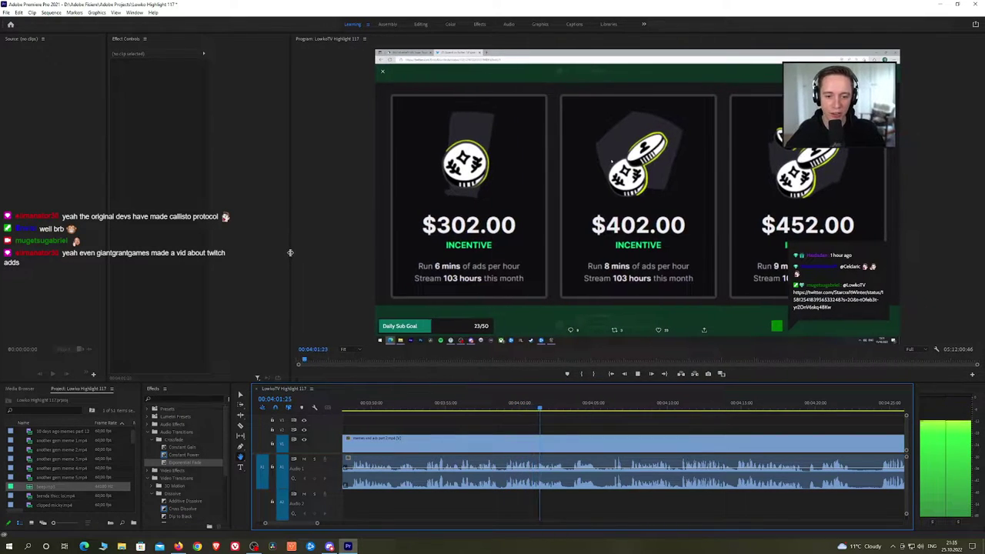
scroll(651, 427, "down", 4)
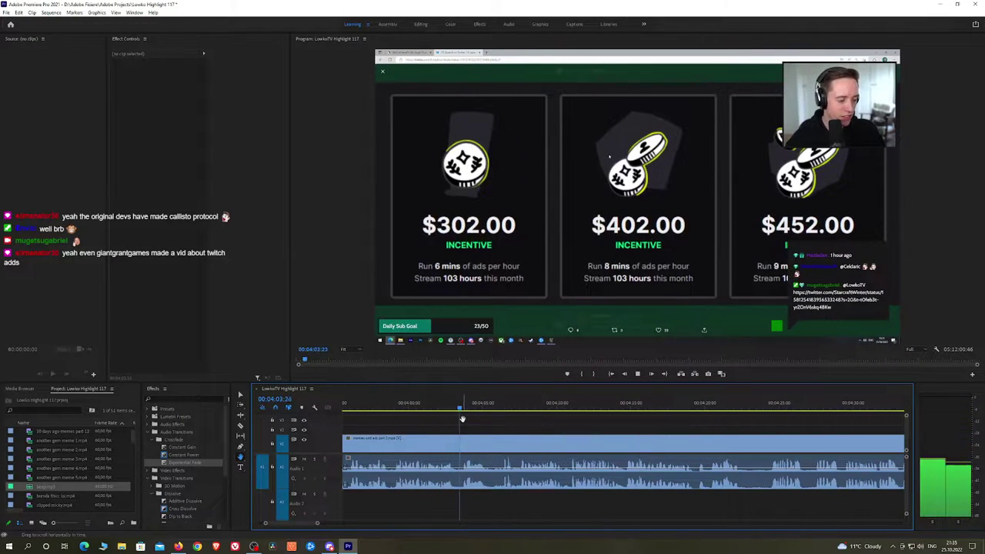
left_click_drag(478, 383, 478, 391)
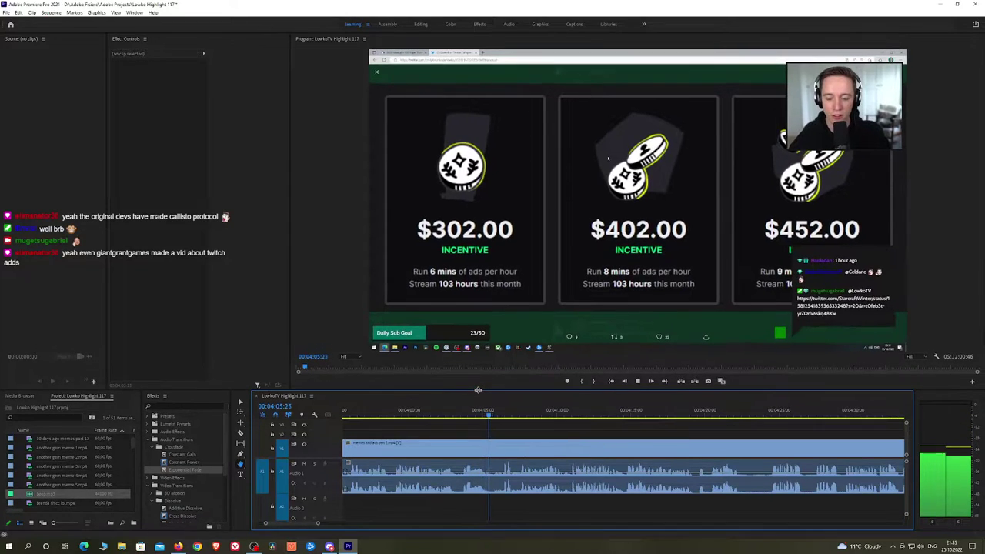
scroll(539, 434, "down", 2)
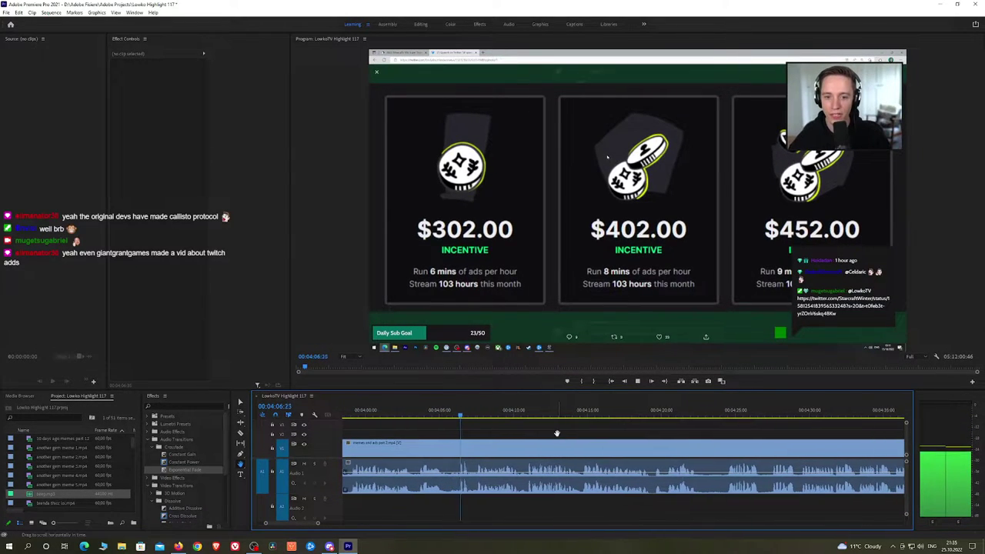
Split out and ripple-delete the roughly one-second pause near 00:04:05, and smooth the audio cut with a Constant Power crossfade
left_click(444, 450)
left_click(457, 451)
key("v")
left_click(451, 452)
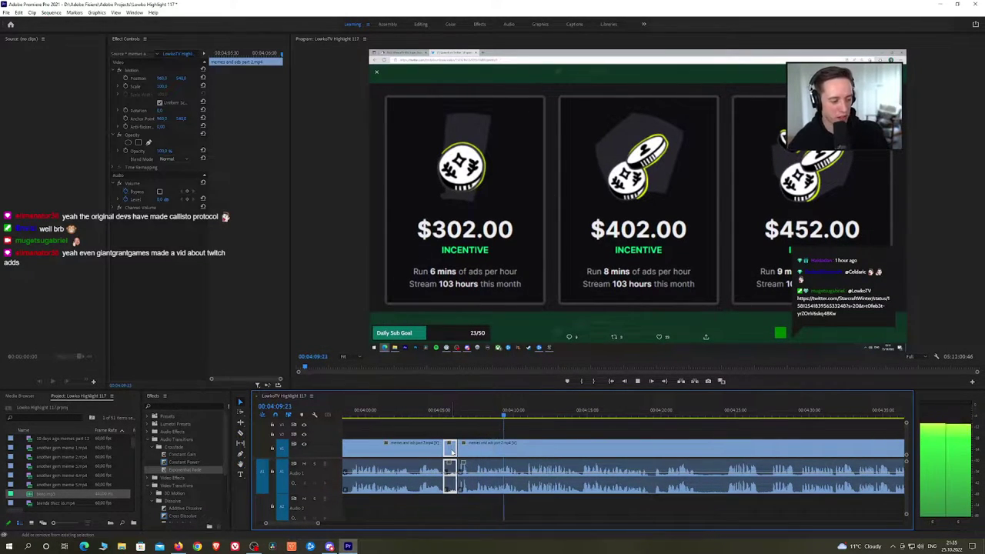
left_click_drag(183, 462, 443, 478)
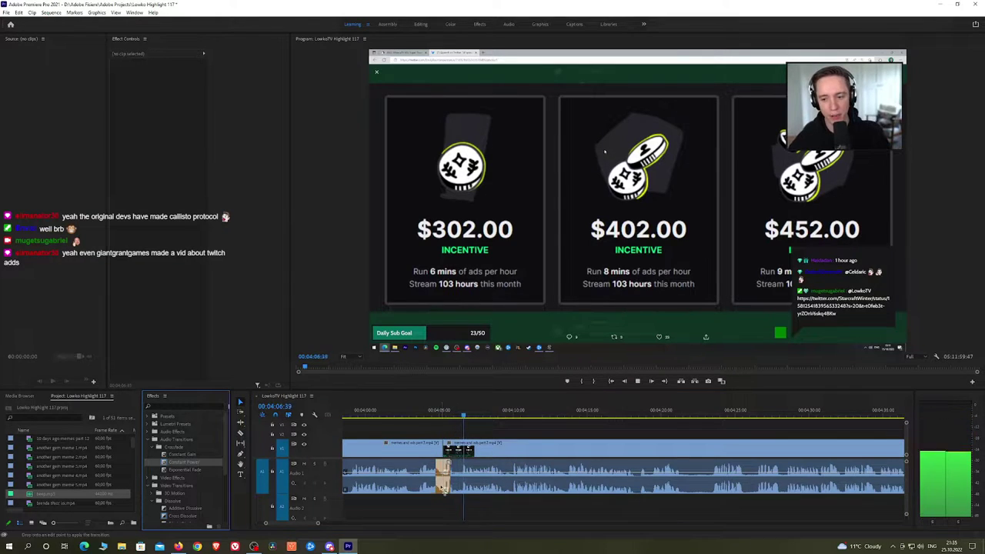
left_click(508, 416)
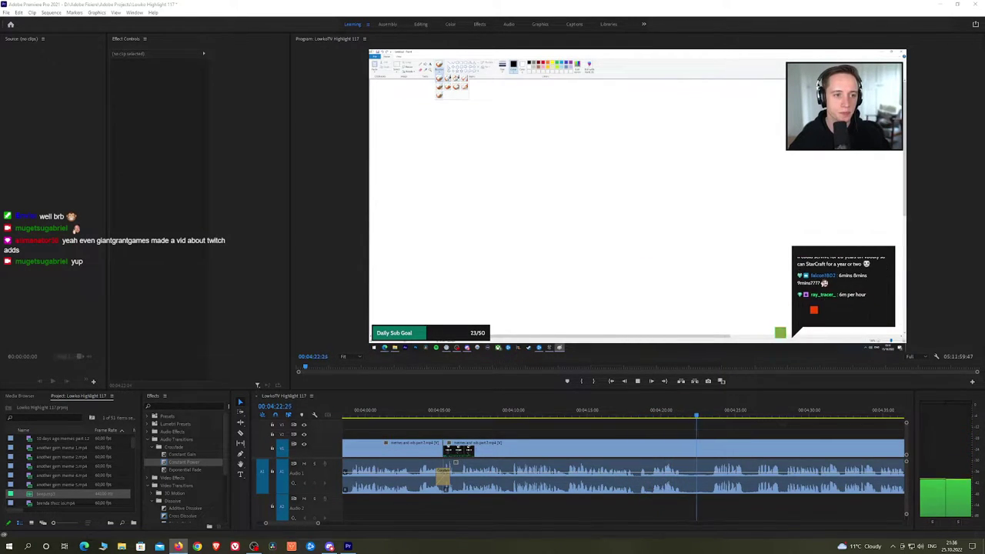
Play through the Paint drawing explanation from about 00:04:22 to 00:04:51 to look for parts to cut
left_click(772, 433)
key("h")
left_click_drag(776, 438, 589, 437)
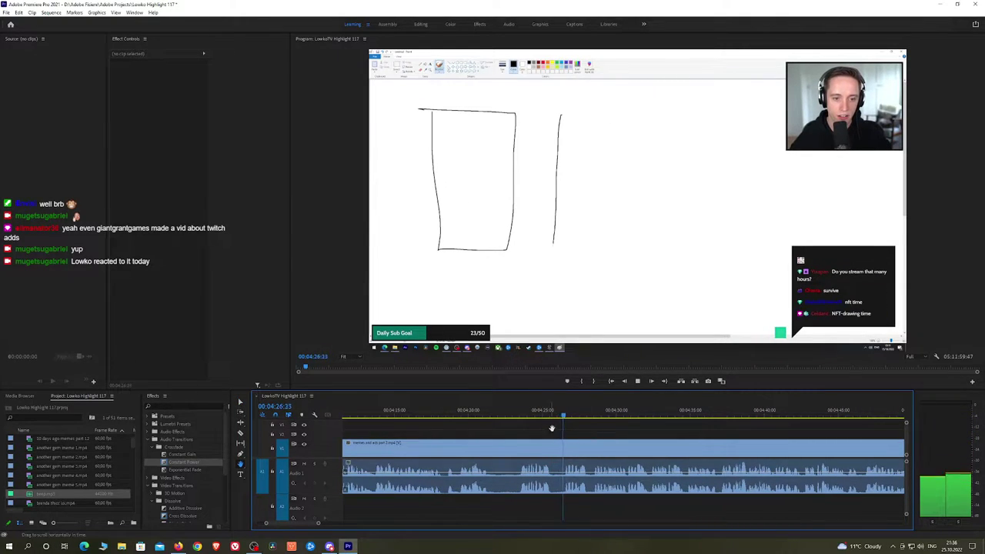
left_click_drag(659, 441, 556, 436)
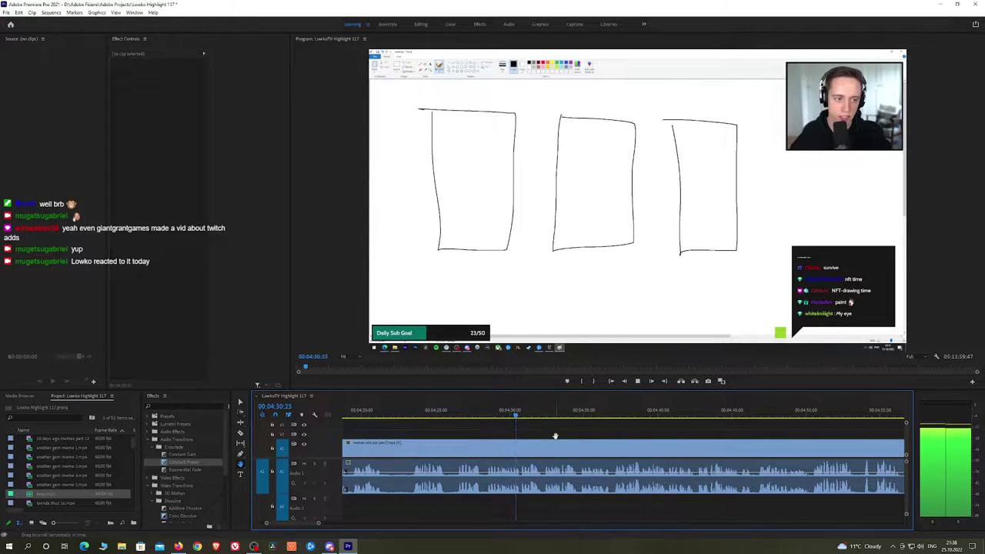
left_click_drag(635, 437, 551, 432)
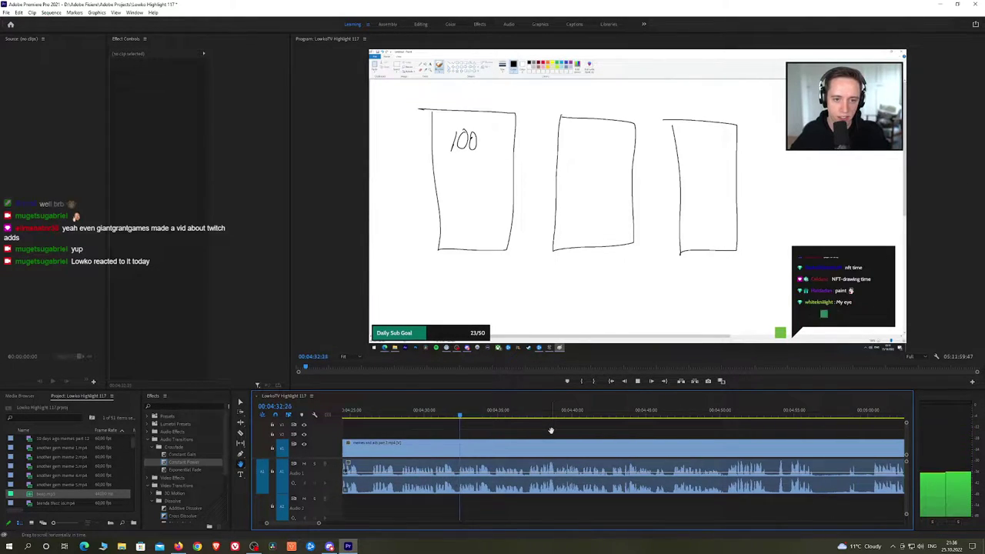
scroll(587, 433, "down", 1)
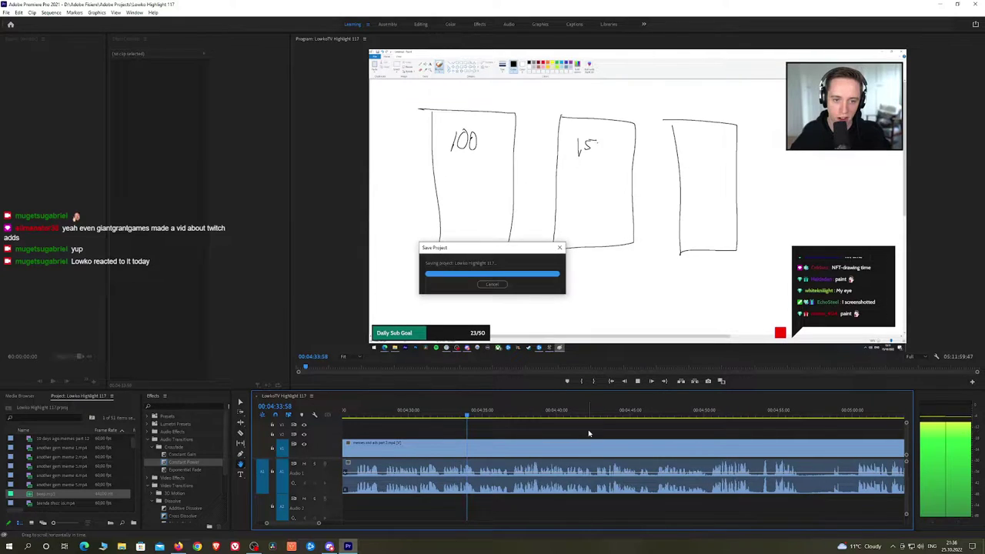
scroll(615, 432, "down", 2)
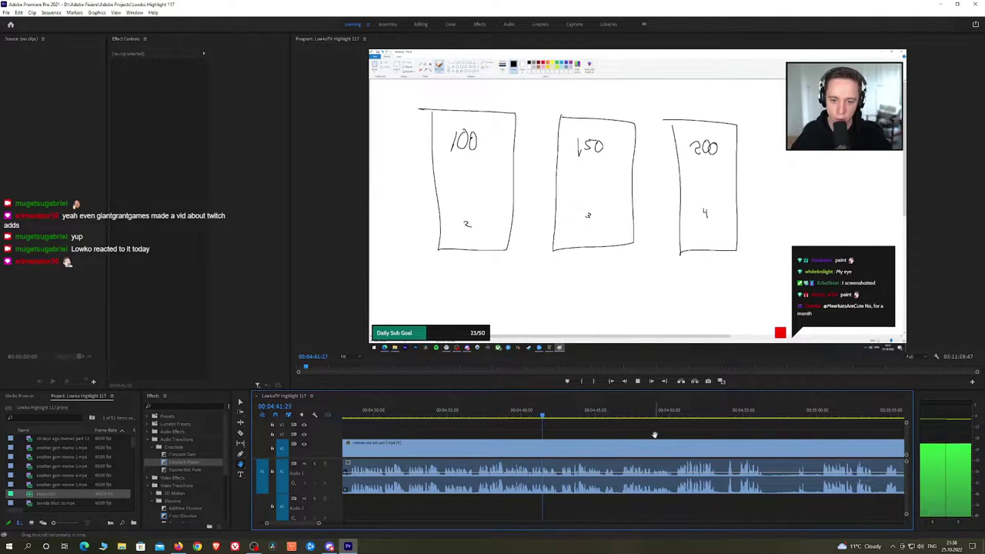
scroll(653, 434, "down", 3)
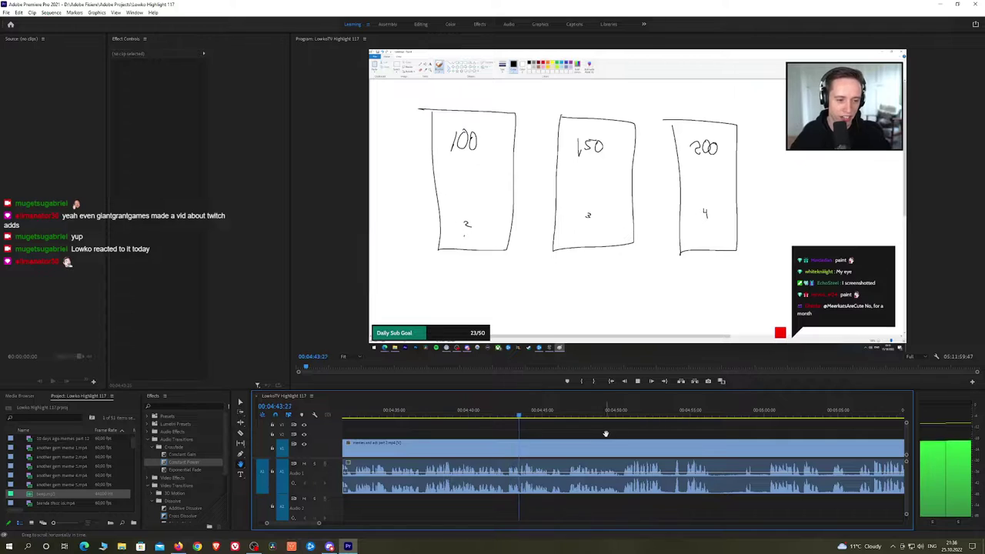
scroll(584, 429, "down", 3)
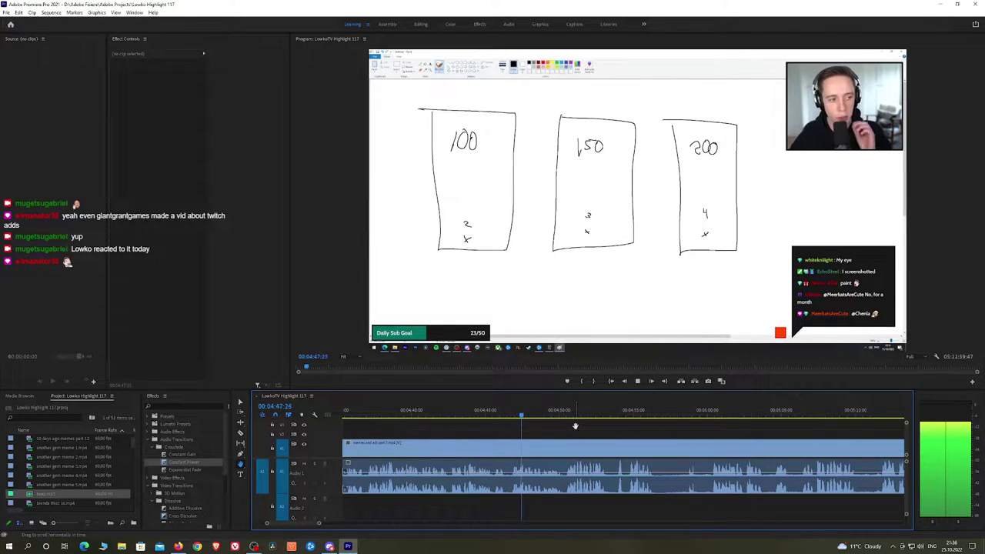
scroll(615, 431, "down", 4)
scroll(570, 429, "down", 3)
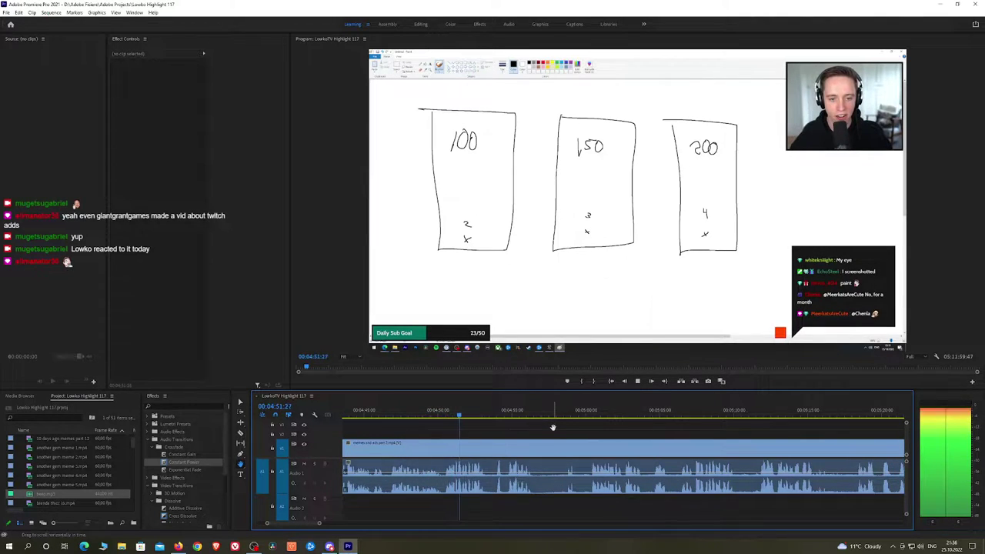
left_click(442, 414)
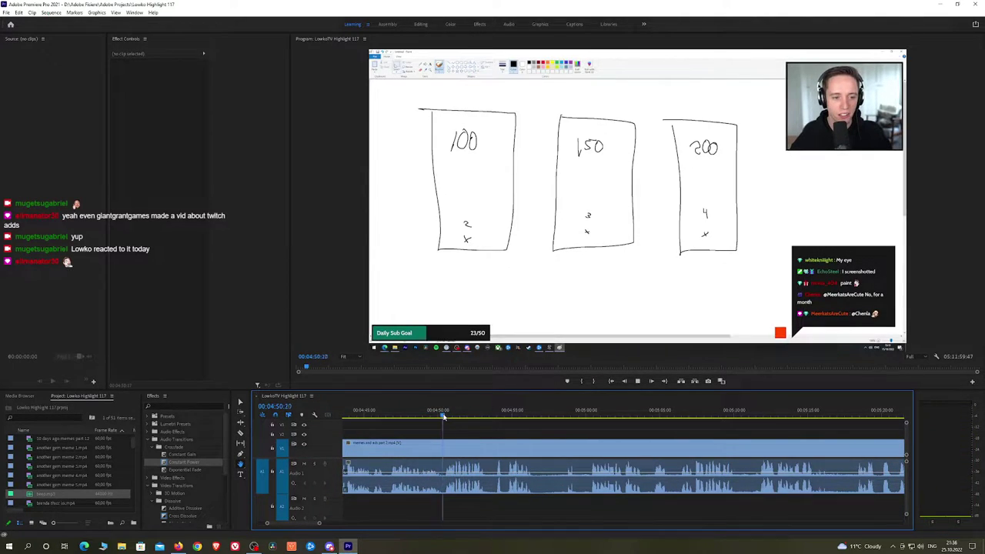
left_click_drag(444, 417, 443, 416)
key("c")
left_click(444, 444)
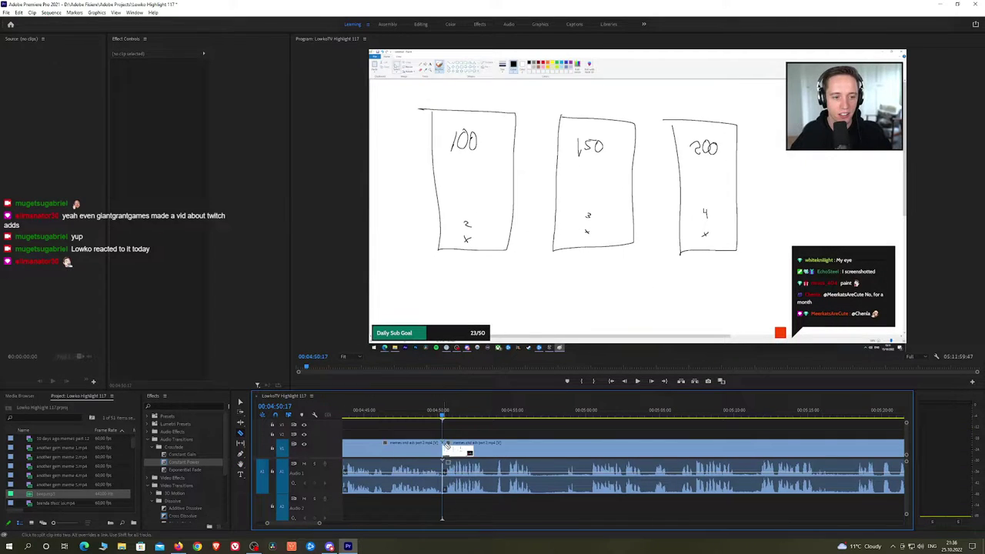
key("space")
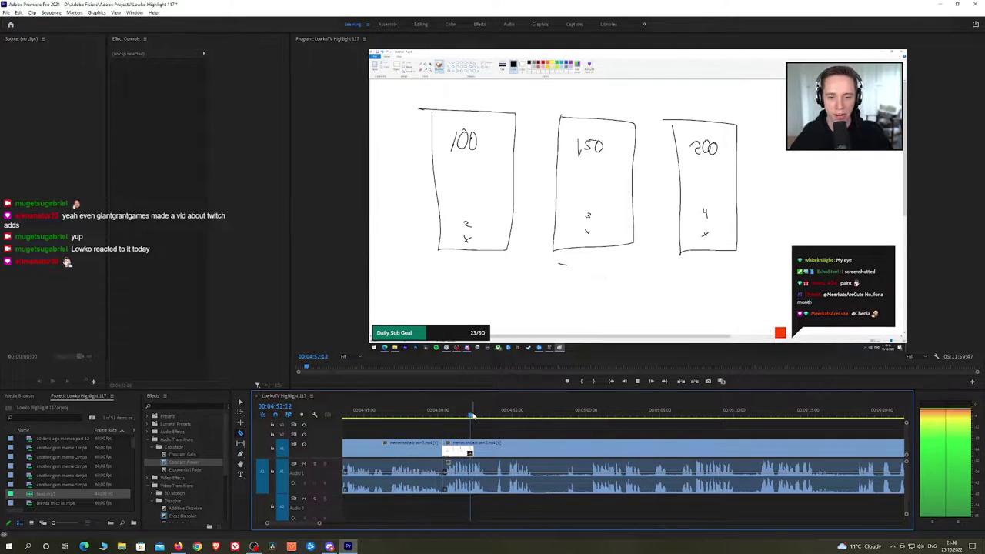
key("ctrl+z")
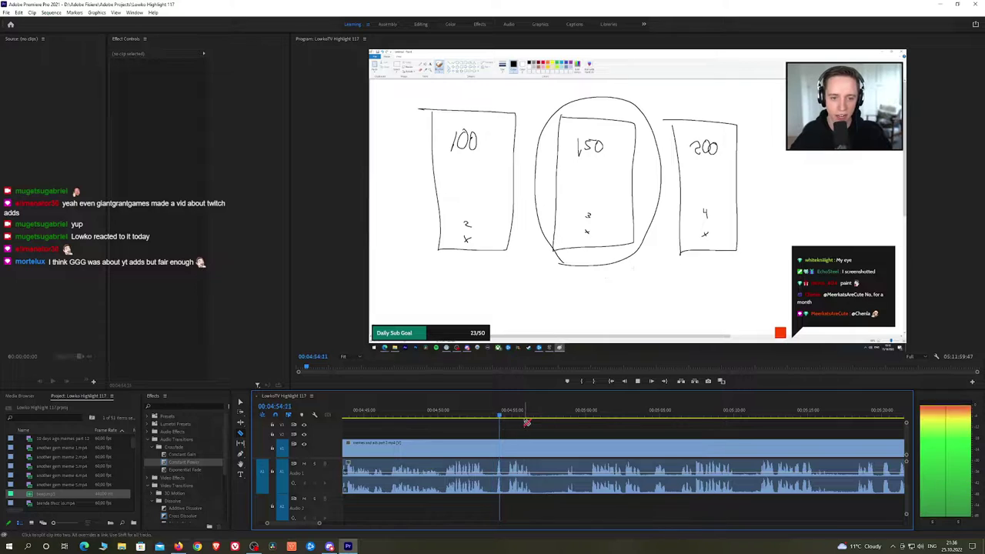
Split the clip near 00:04:53 and again about a second further on, and ripple-delete the piece between the cuts
left_click(493, 446)
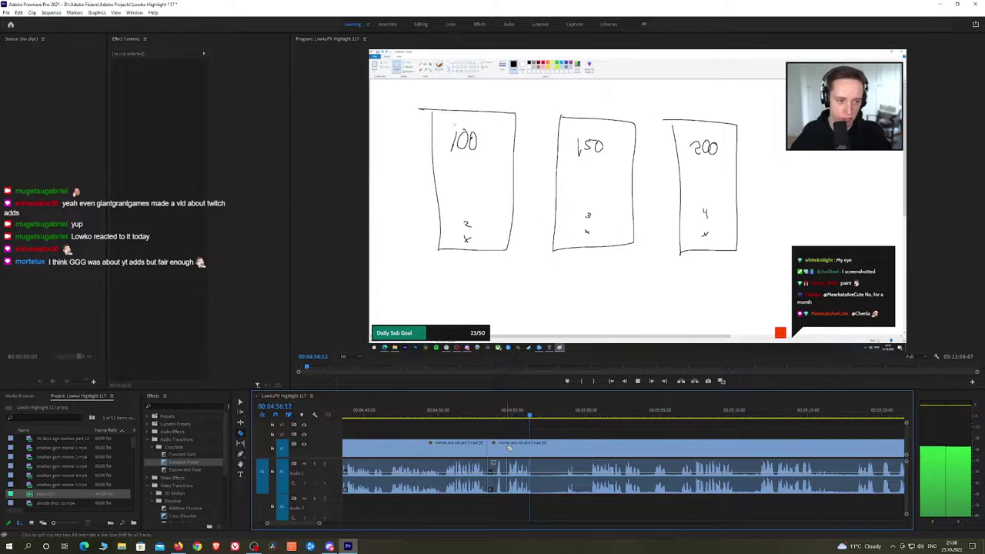
left_click(509, 448)
key("v")
left_click(499, 448)
key("shift+Delete")
key("space")
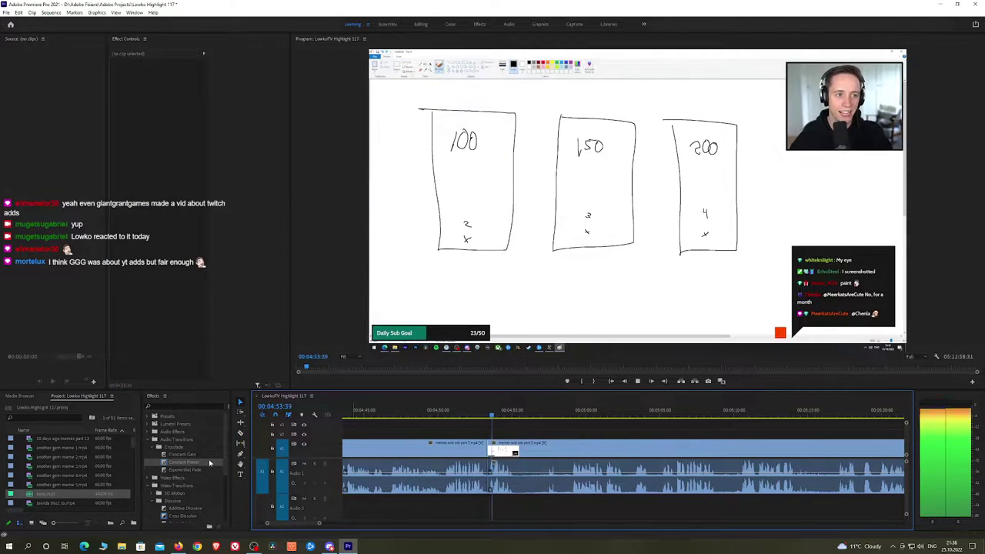
Smooth the audio cut near 00:04:53 with a Constant Power crossfade and play across it
left_click_drag(210, 462, 489, 483)
left_click(482, 411)
key("space")
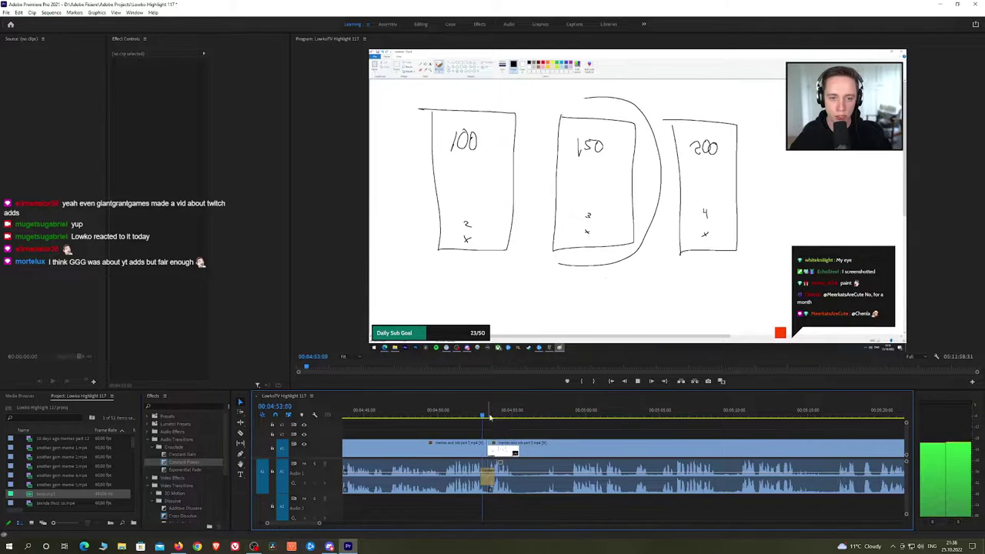
Ripple-delete the quiet stretch right after 00:05:15:31 and smooth its audio cut with a Constant Power crossfade
scroll(532, 435, "down", 3)
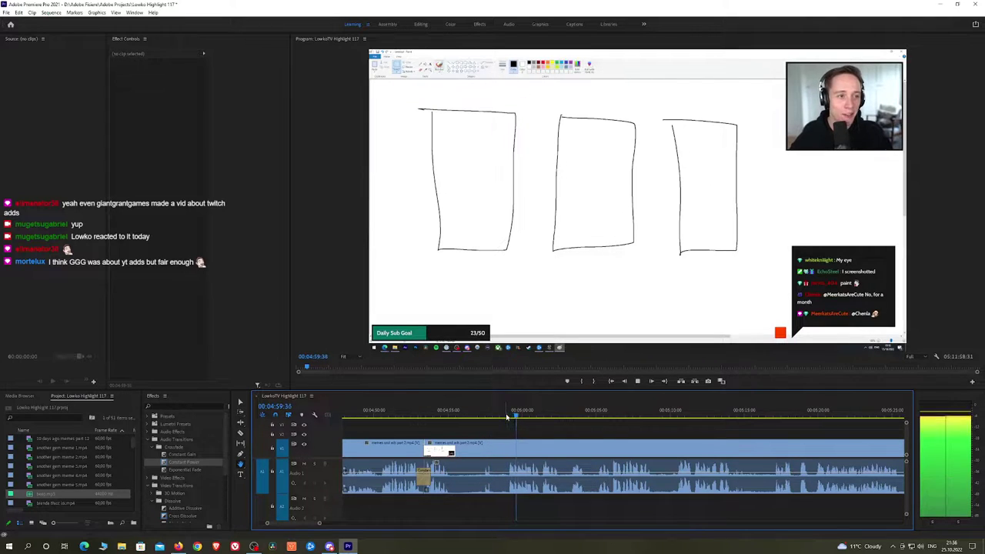
scroll(524, 431, "down", 3)
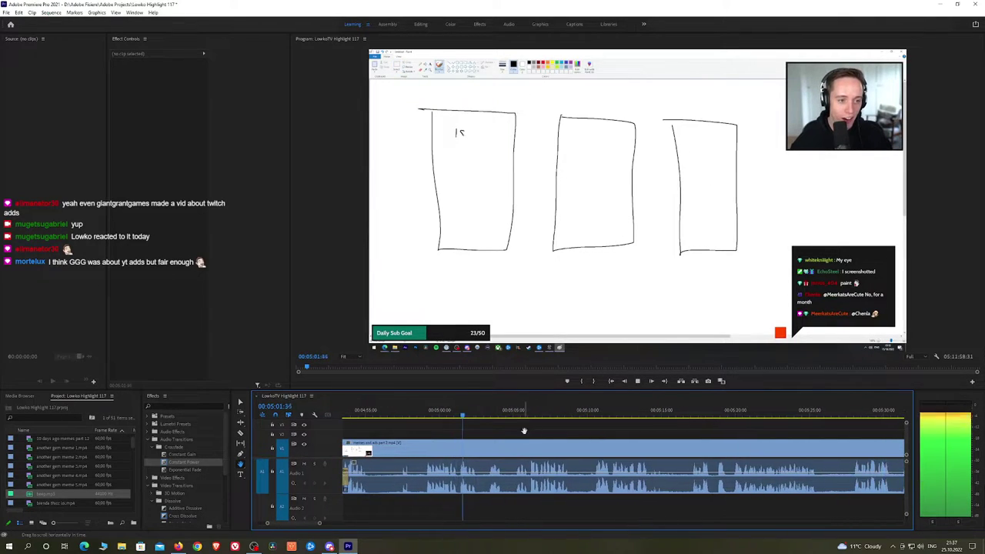
scroll(569, 435, "down", 2)
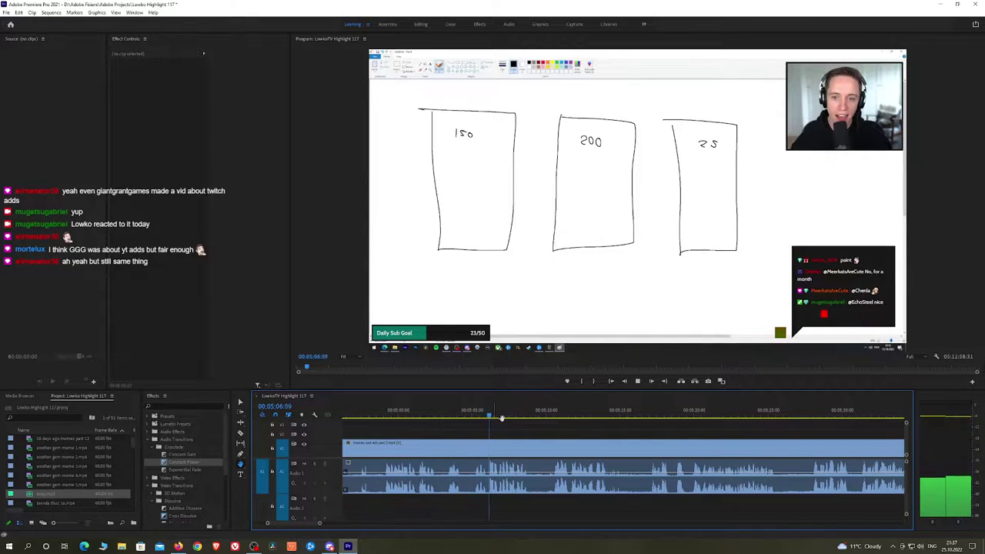
left_click_drag(605, 431, 587, 432)
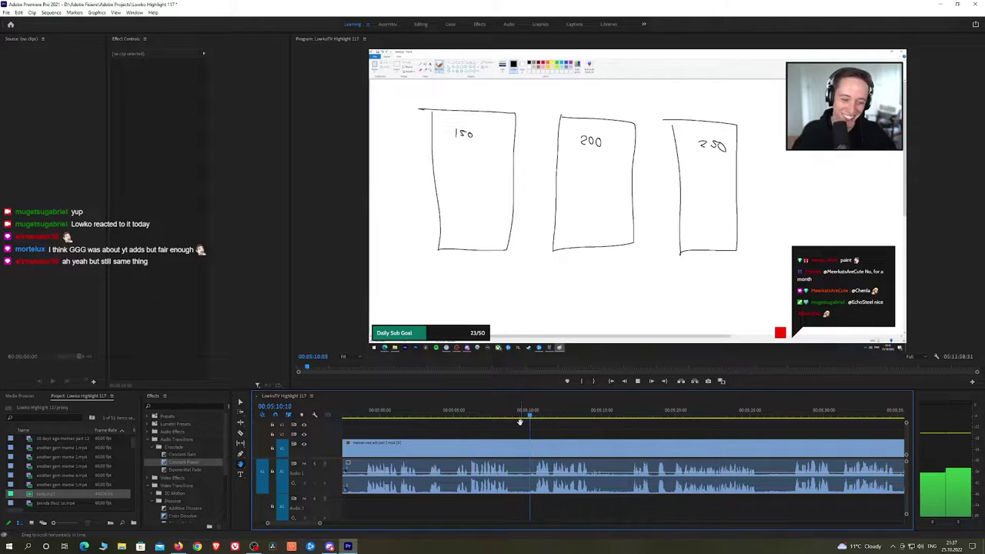
scroll(554, 428, "down", 3)
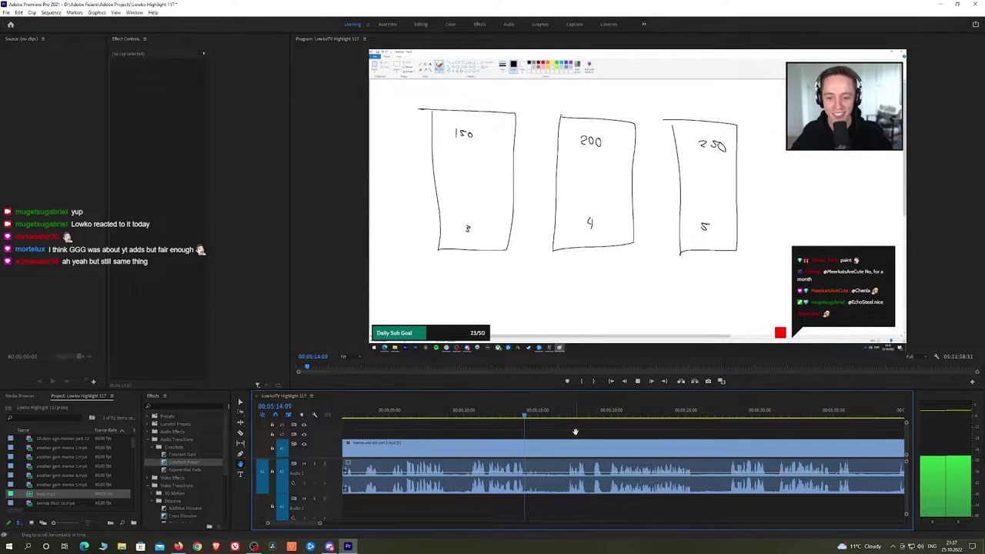
key("space")
key("c")
left_click(564, 450)
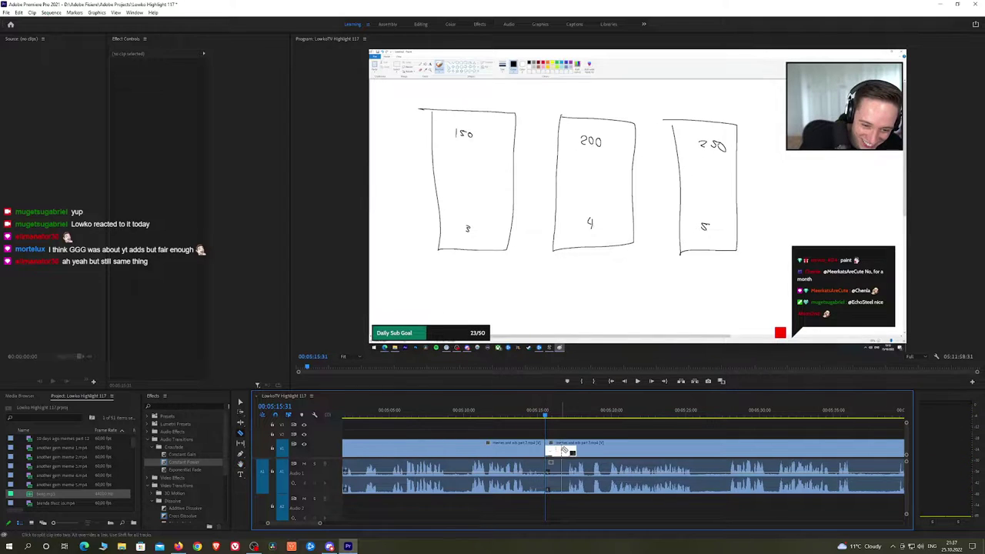
key("v")
key("space")
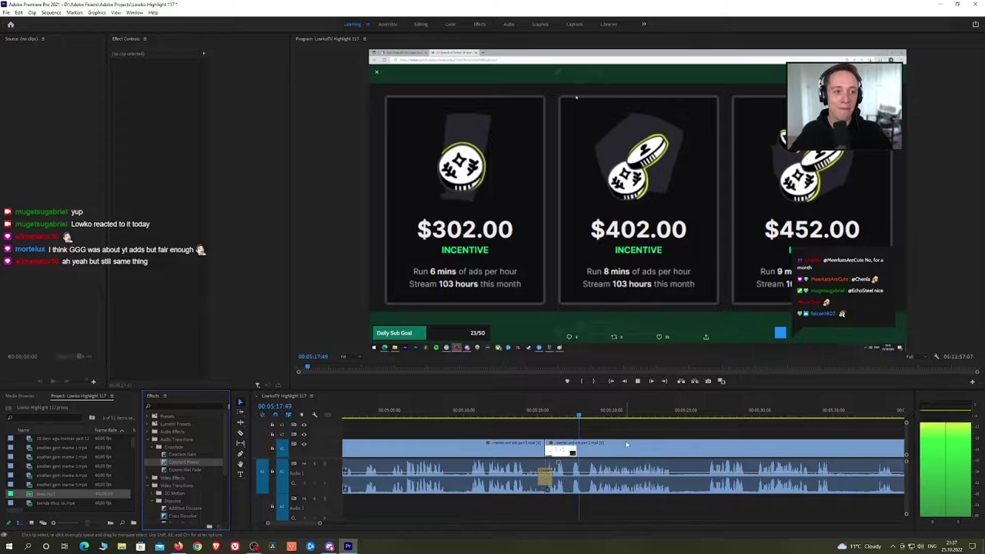
Split off and ripple-delete about one second of the clip right after 00:05:17
scroll(583, 436, "right", 2)
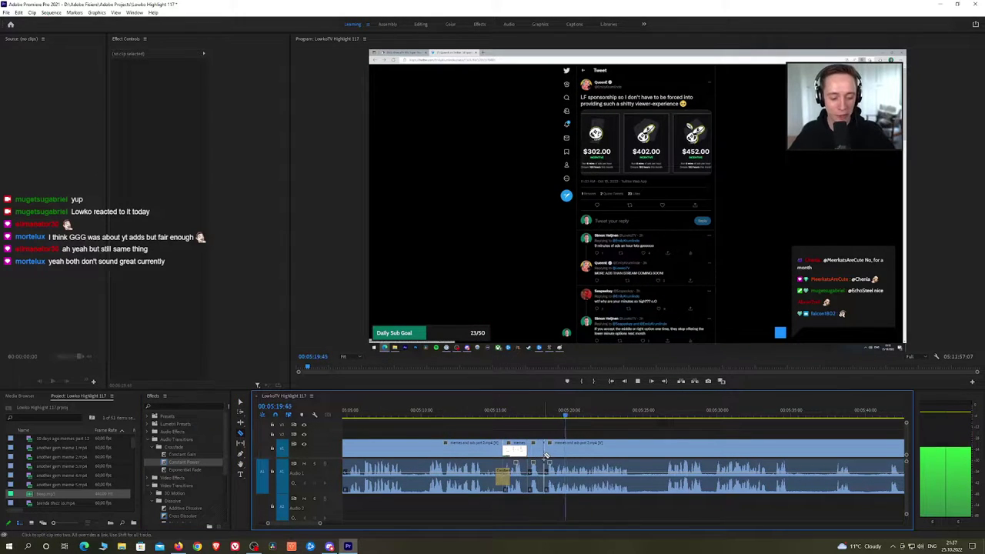
left_click(537, 454)
key("shift+Delete")
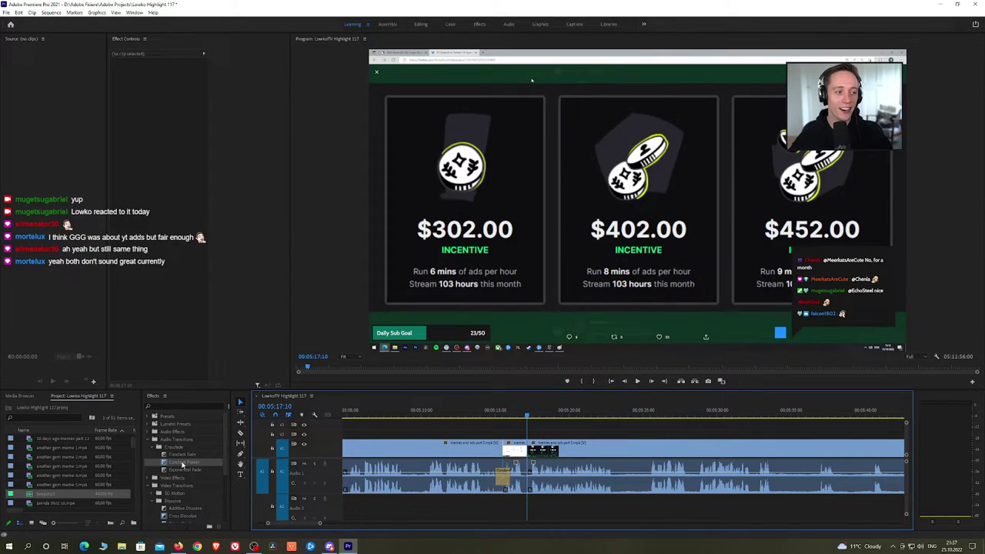
Add a Constant Power crossfade to the audio cut near 00:05:17 and play across it
left_click_drag(183, 463, 528, 473)
key("space")
left_click(520, 414)
key("space")
key("space")
key("space")
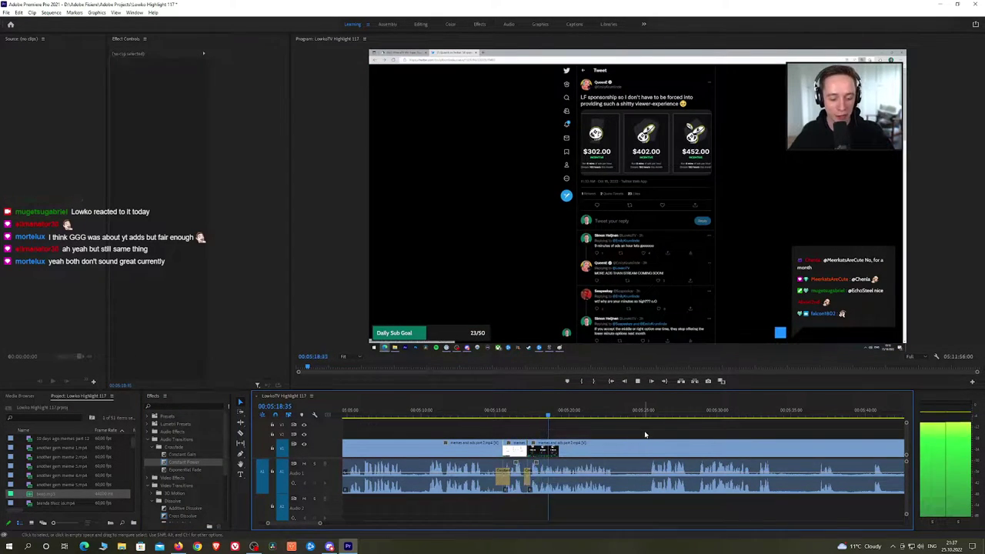
Split out and ripple-delete the quiet webcam part that starts at 00:05:23:04, just before the 10-minute ads incentive image
key("h")
left_click_drag(680, 429, 584, 422)
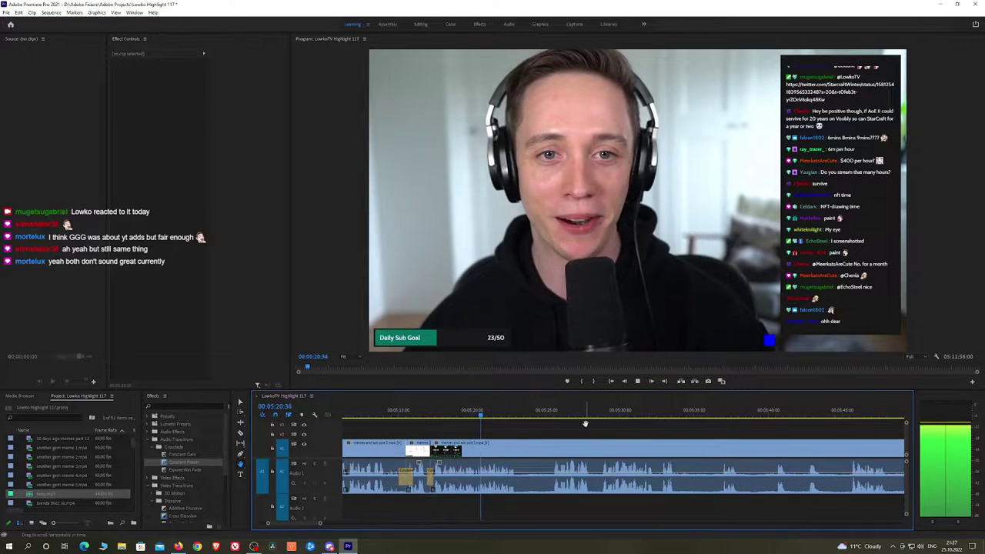
scroll(585, 423, "down", 1)
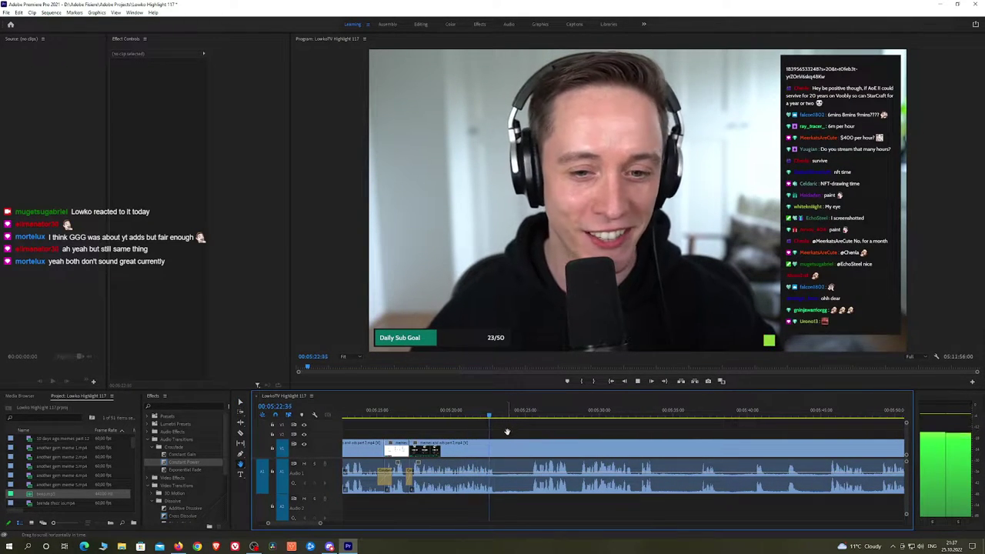
key("space")
left_click(531, 449)
key("v")
left_click(517, 450)
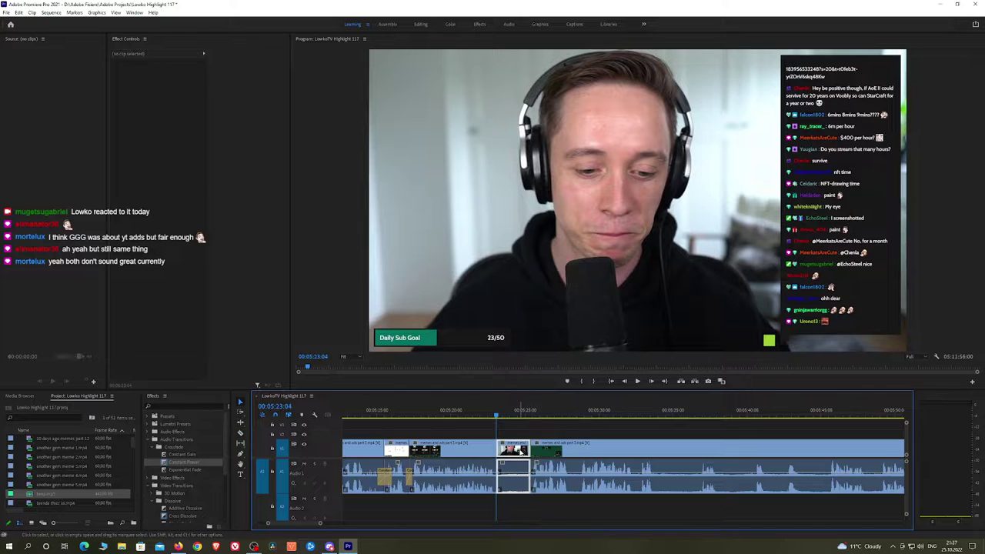
key("shift+Delete")
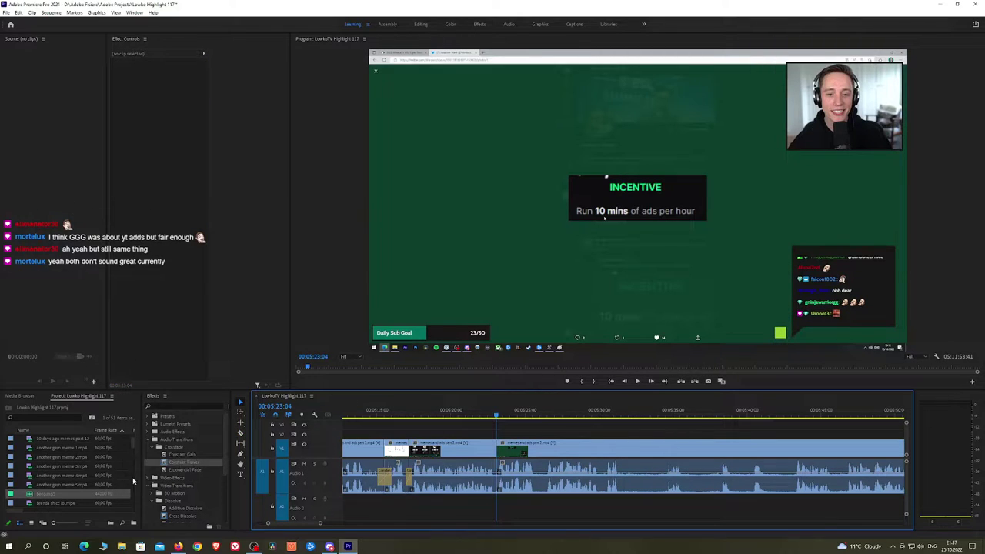
Smooth the audio cut at 00:05:23:04 with a Constant Power crossfade and resume playback
left_click(213, 462)
left_click_drag(504, 478, 502, 472)
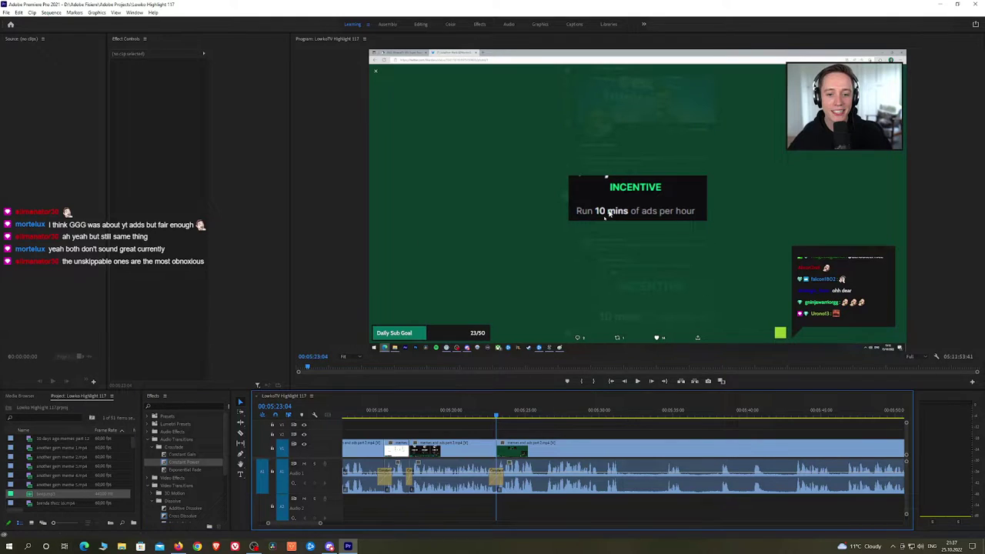
key("alt+Tab")
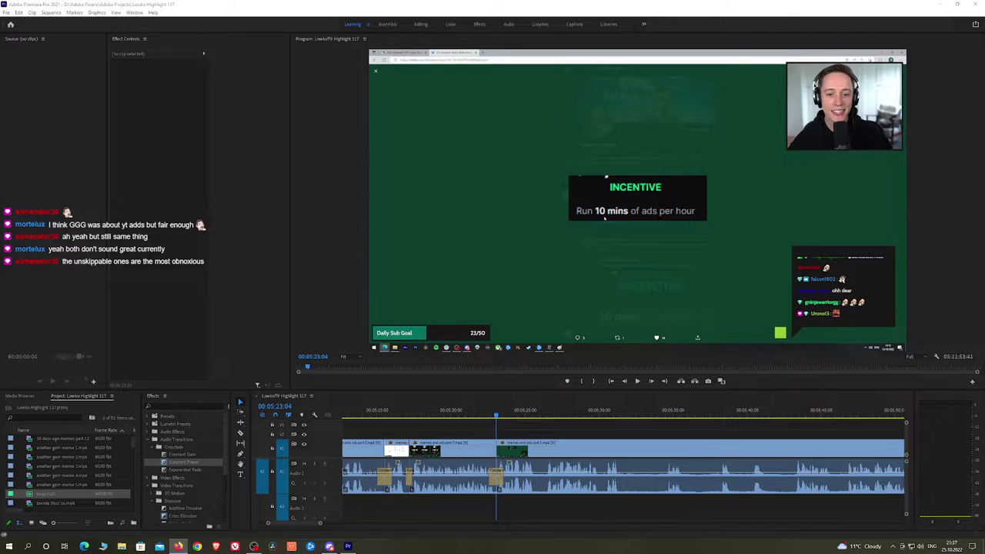
left_click(529, 433)
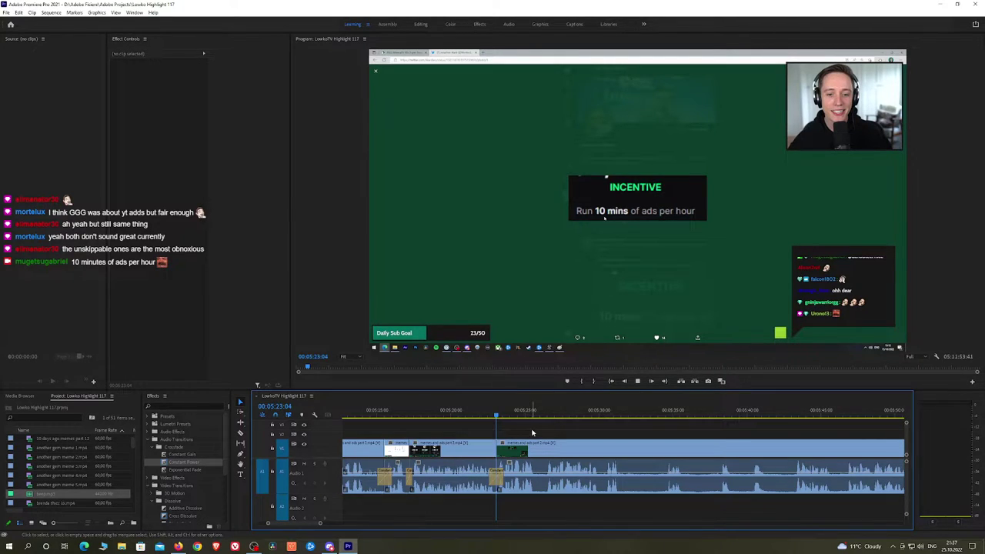
Split the clip at 00:05:31:38 and 00:05:34:24 and ripple-delete the quiet part between the cuts
key("space")
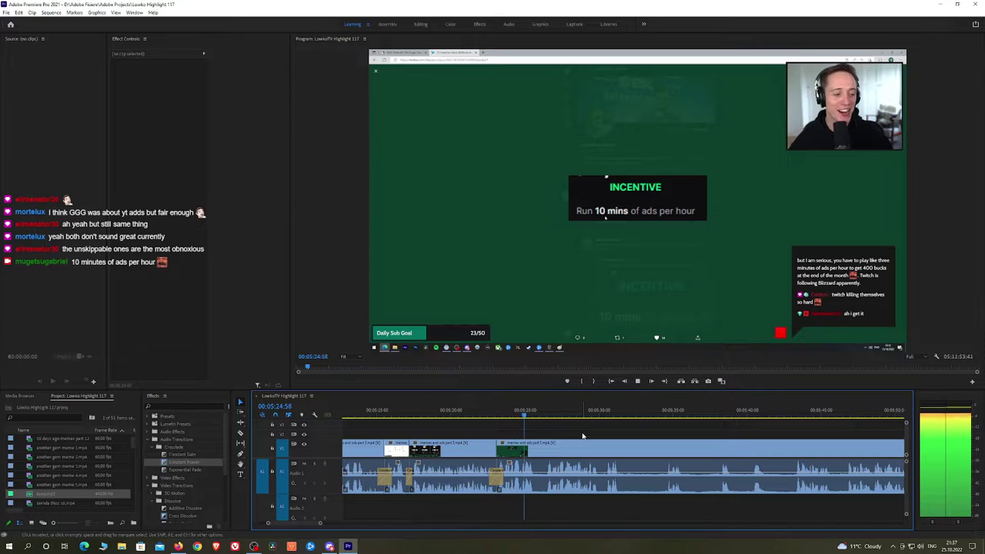
scroll(570, 432, "down", 3)
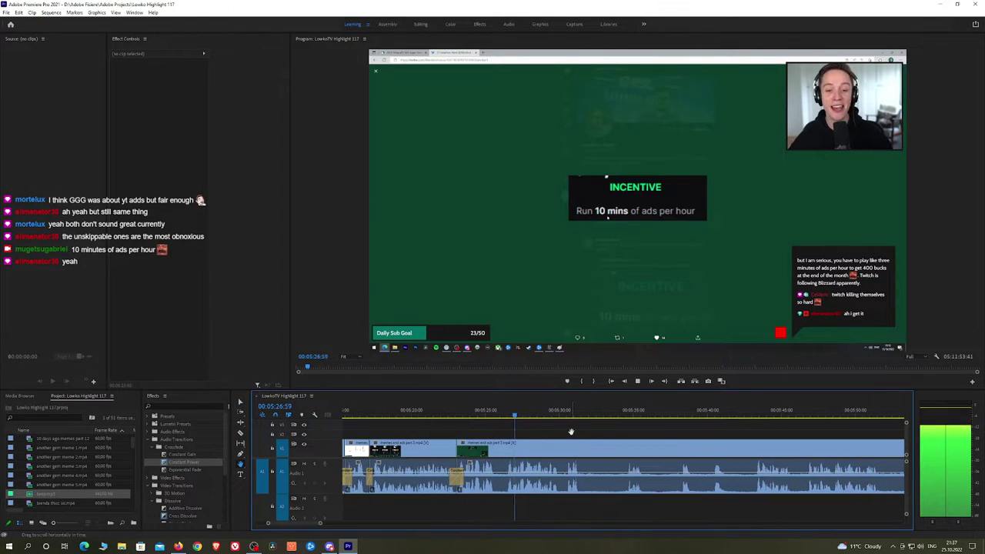
scroll(570, 432, "down", 3)
scroll(551, 432, "down", 2)
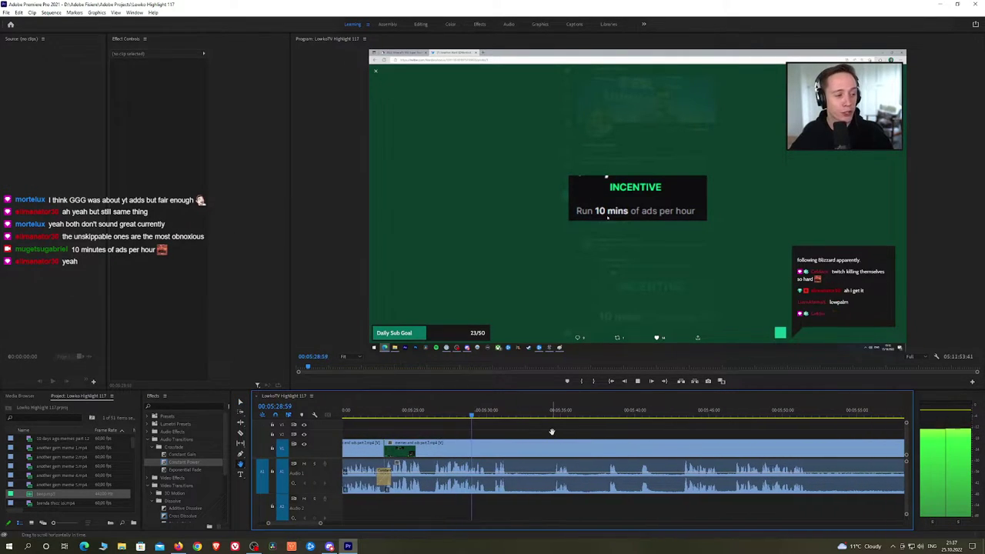
scroll(531, 431, "down", 1)
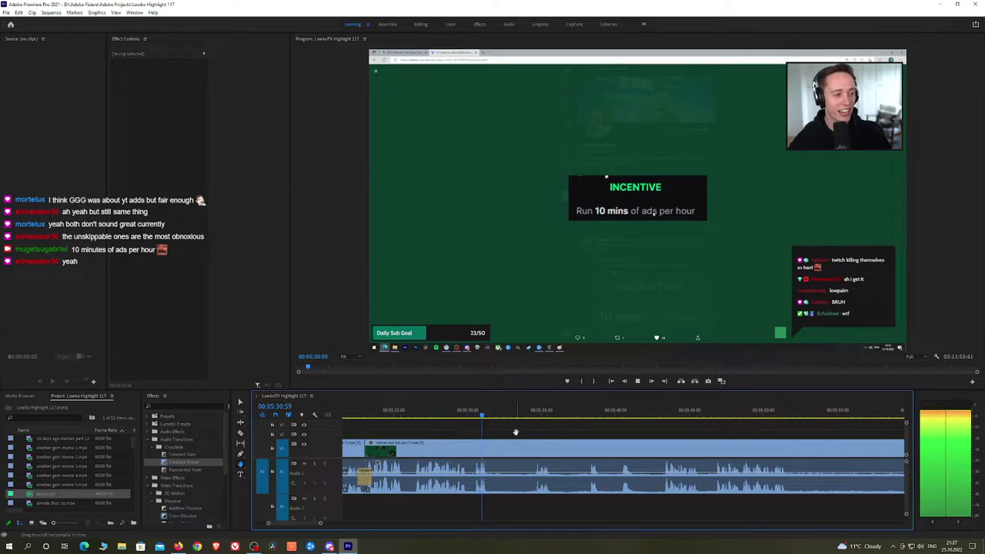
key("ctrl+k")
left_click(534, 420)
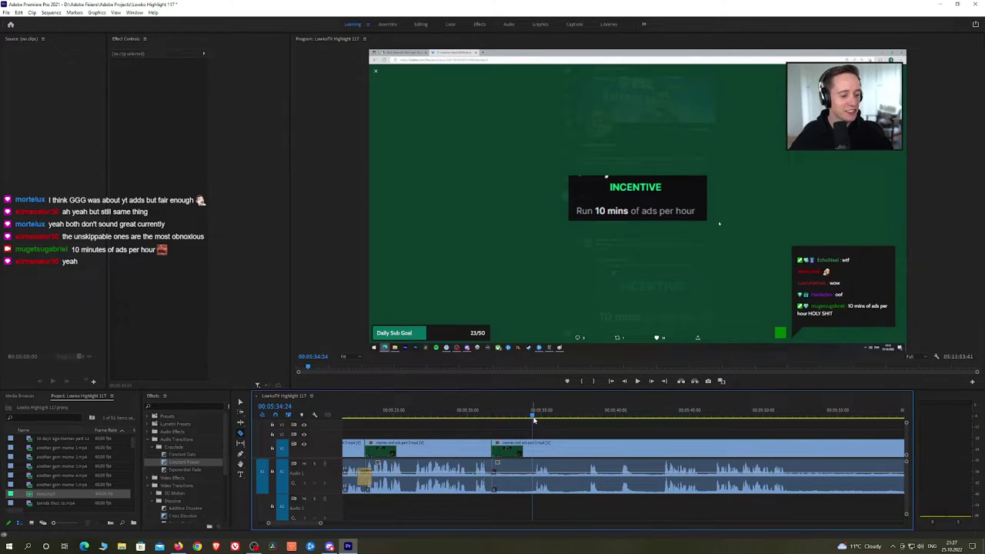
key("ctrl+k")
left_click(524, 454)
key("shift+Delete")
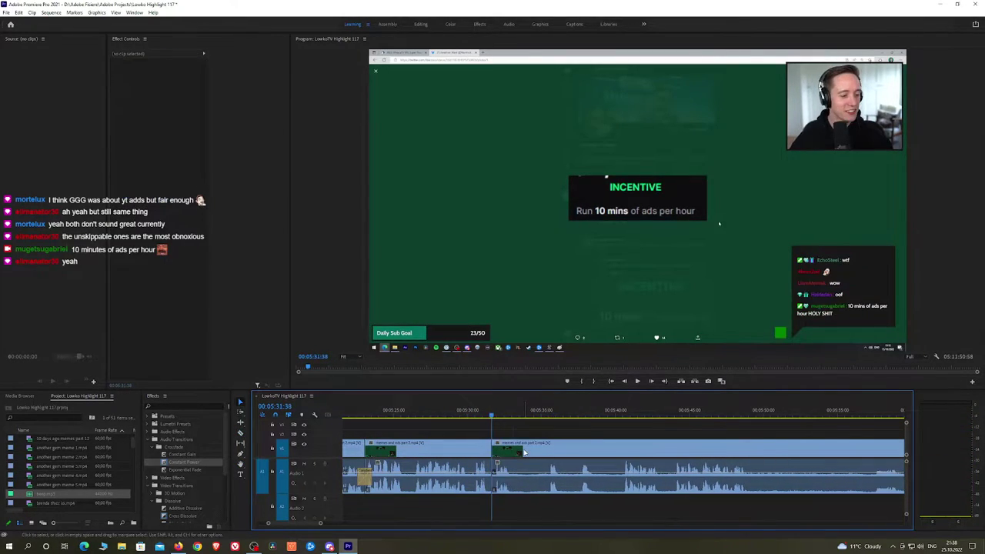
Add a Constant Power crossfade to the audio cut at 00:05:31:38 and resume playback
left_click_drag(189, 463, 369, 465)
left_click_drag(494, 489, 494, 489)
key("c")
key("space")
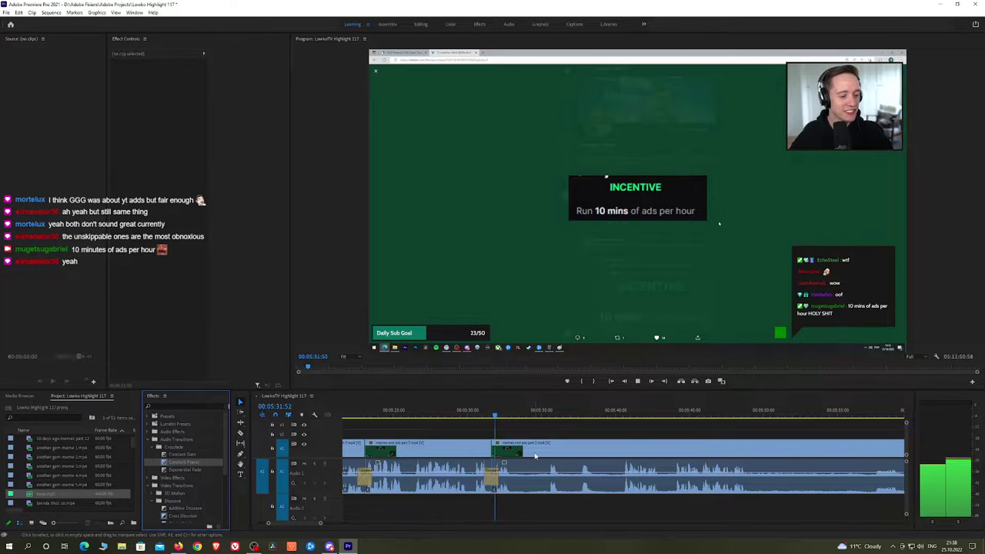
Split the clip near 00:05:33 and 00:05:35:13 and ripple-delete the piece of about two seconds in between
left_click(514, 451)
left_click(544, 414)
key("space")
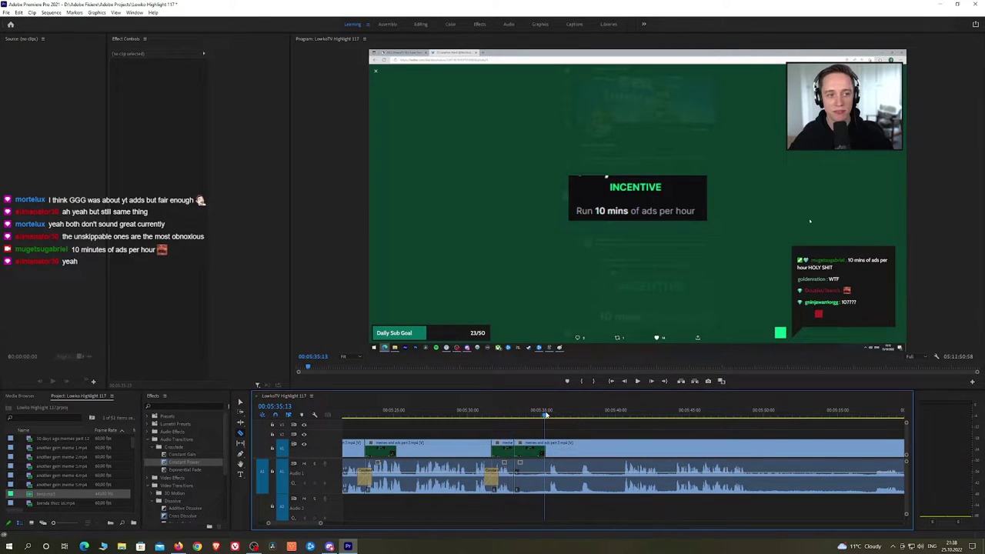
left_click(546, 449)
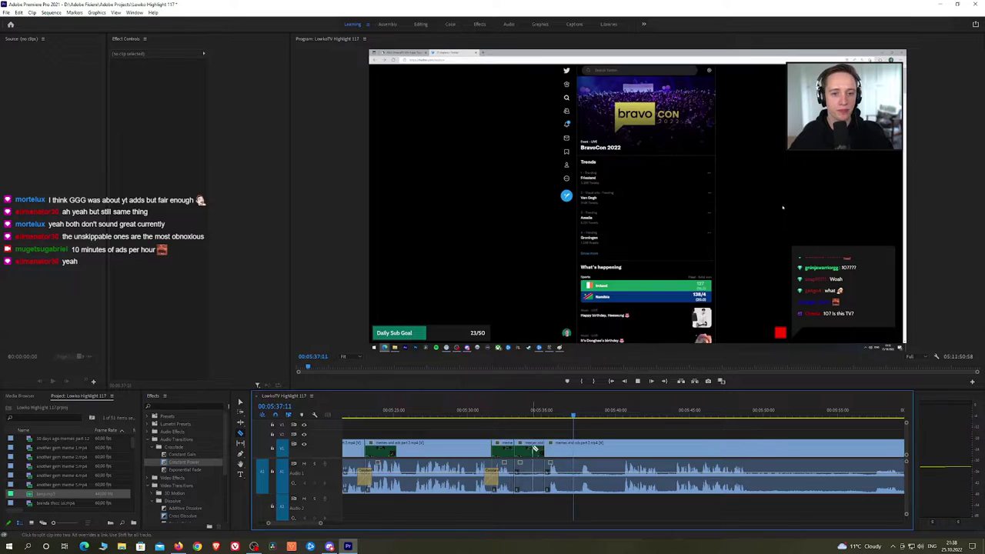
key("v")
left_click(532, 449)
key("shift+Delete")
key("space")
Smooth the audio cut near 00:05:33 with a Constant Power crossfade and briefly play it
left_click(217, 441)
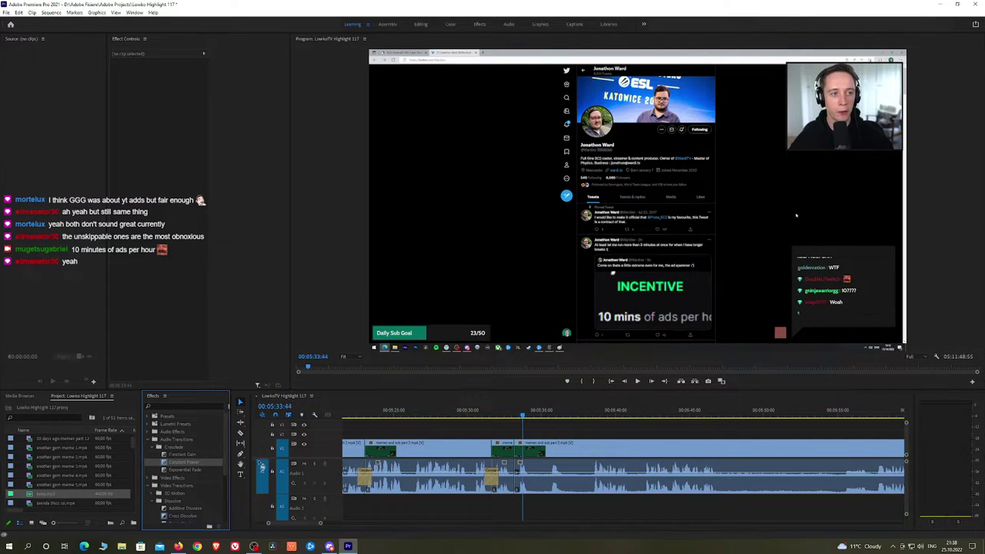
left_click_drag(515, 486, 515, 485)
key("space")
key("space")
Split the clip at 00:05:34:23, ripple-delete about four seconds after it, and bridge the audio cut with a Constant Power crossfade
key("c")
left_click(533, 450)
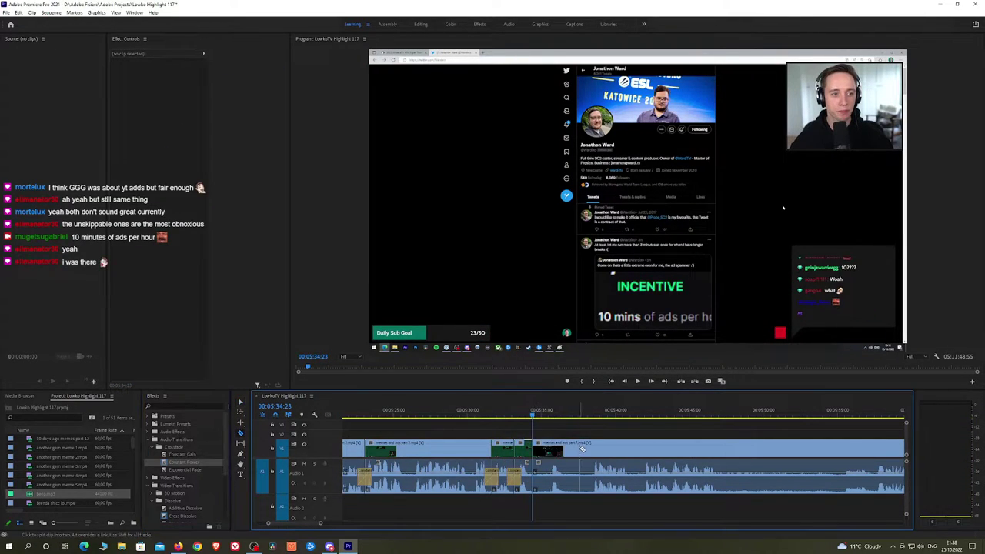
key("space")
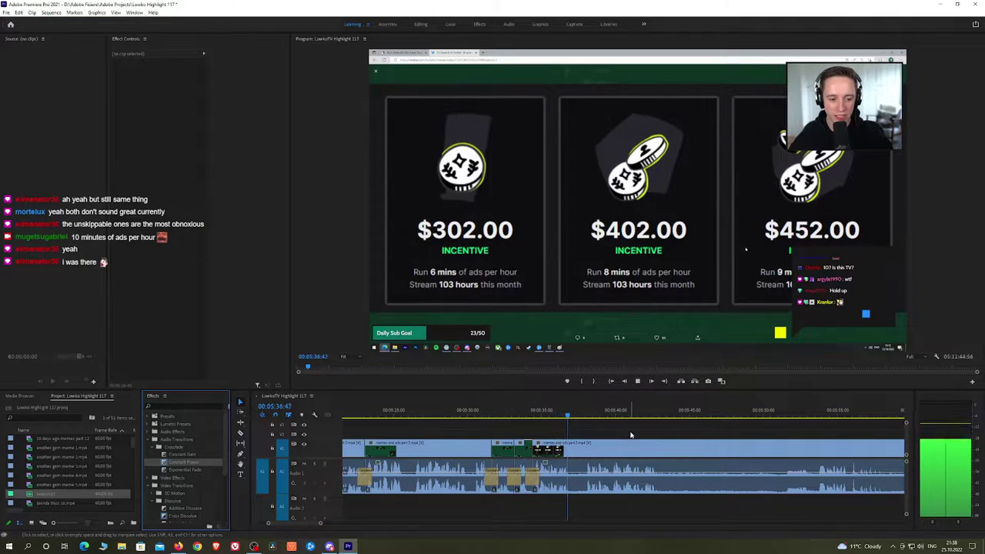
Split out and ripple-delete about one second of the clip right after 00:05:36:58
scroll(558, 431, "down", 2)
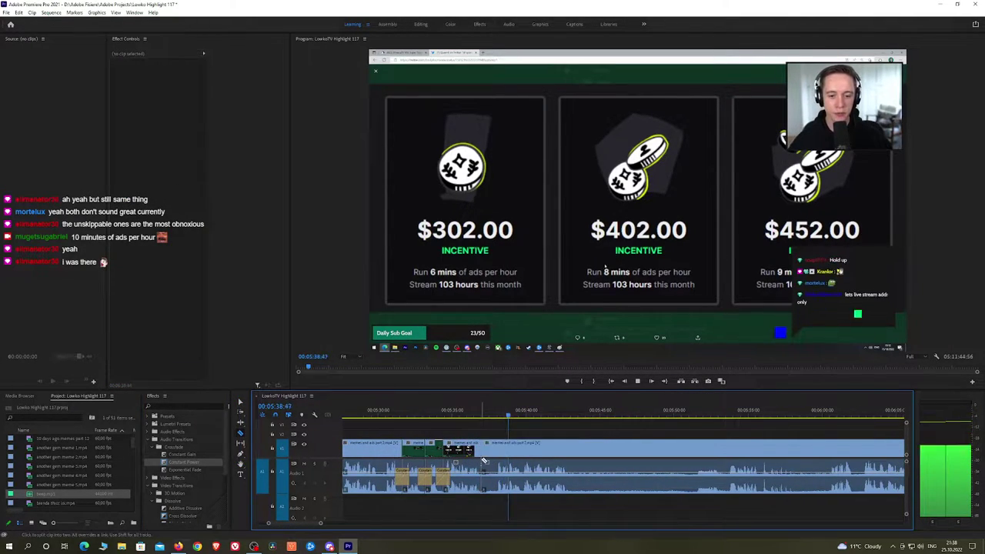
left_click(490, 452)
key("shift+Delete")
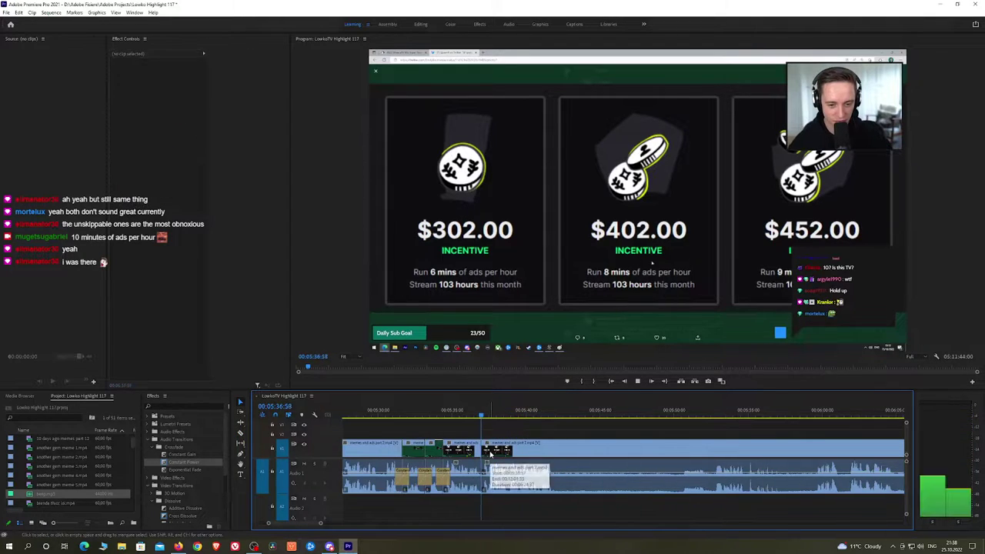
Smooth the audio cut at 00:05:36:58 with a Constant Power crossfade, replay it, and save the project
left_click_drag(182, 466, 493, 475)
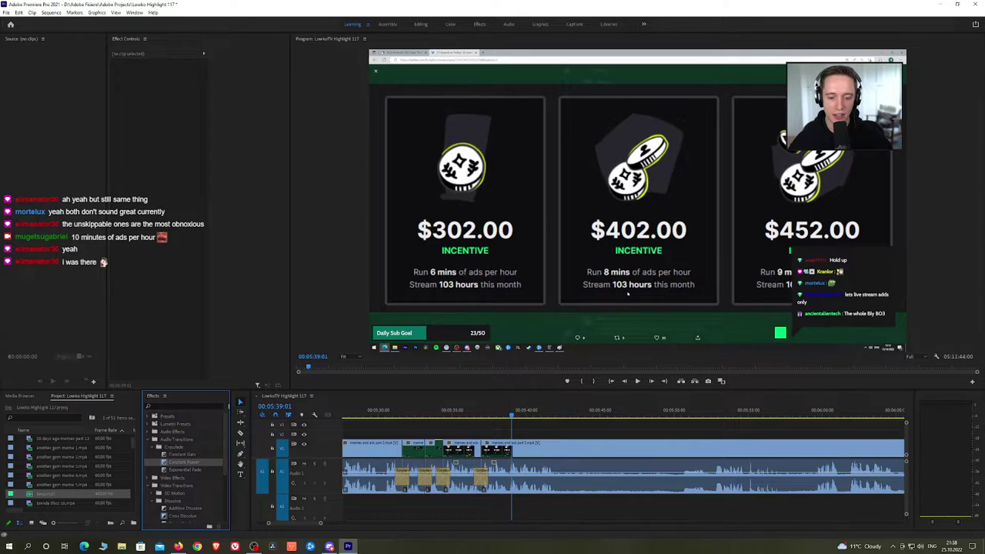
key("alt+Tab")
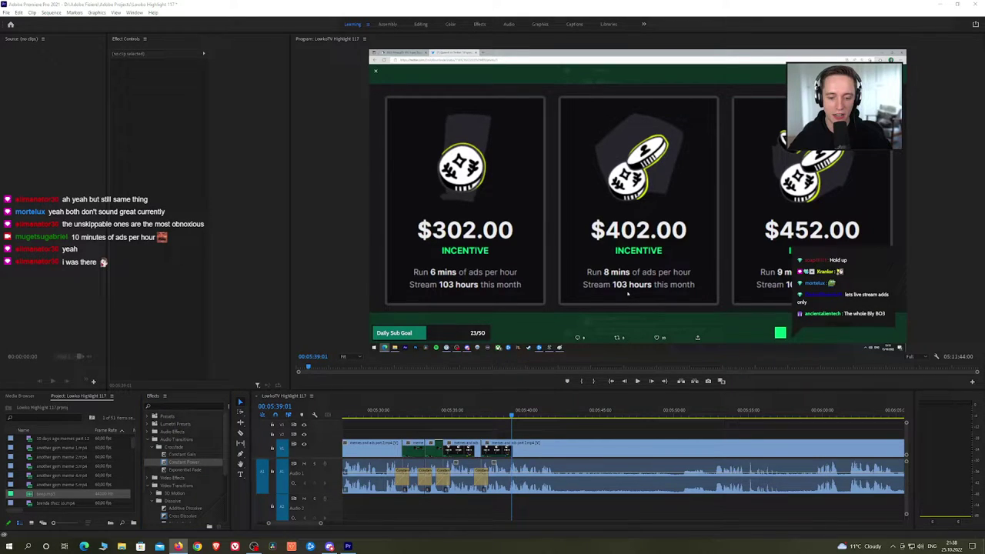
left_click(480, 418)
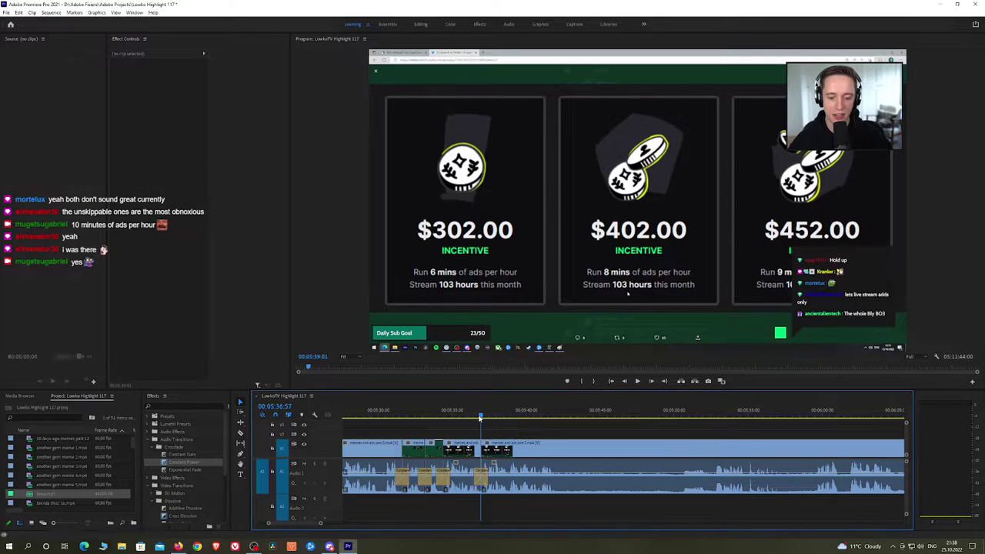
key("space")
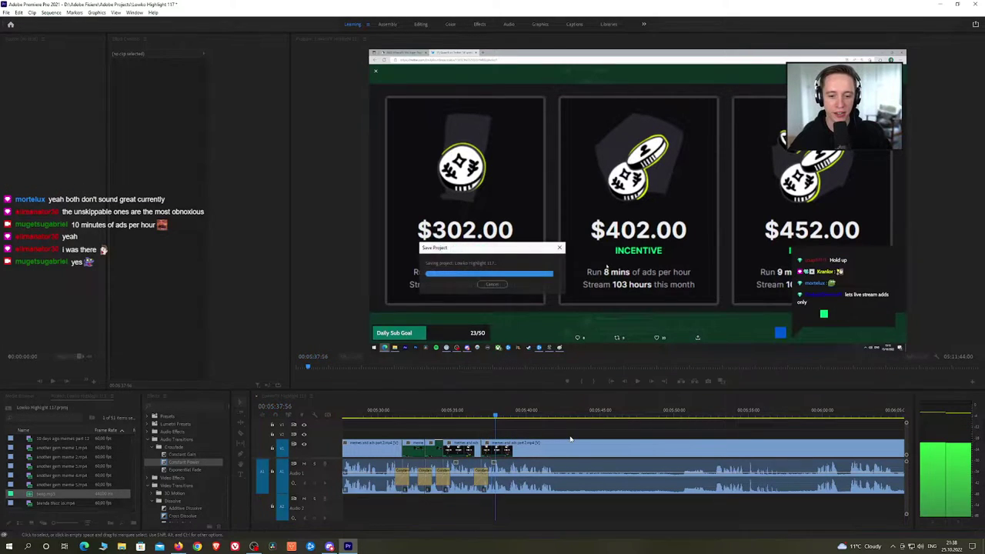
key("ctrl+s")
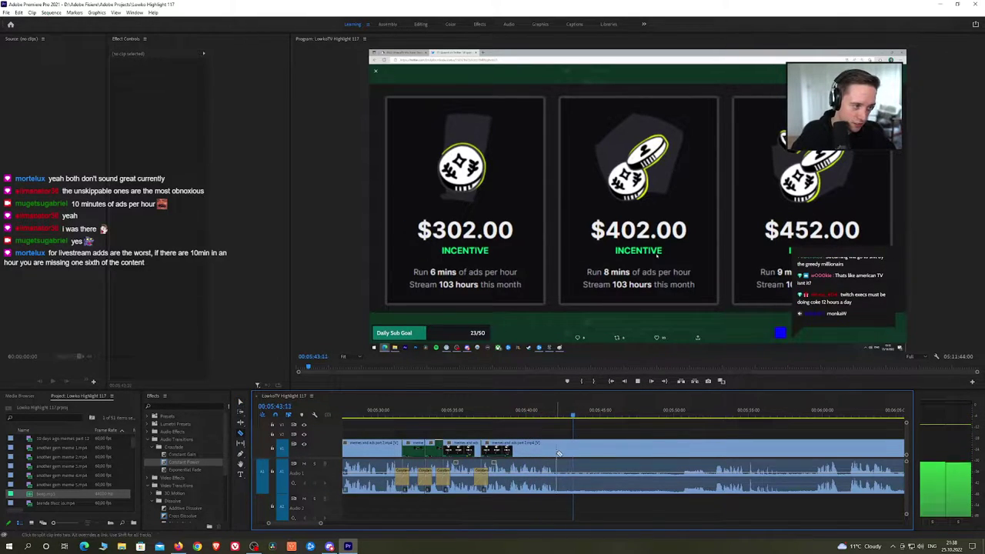
Split the clip near 00:05:42 and 00:05:52 and ripple-delete the quiet part of about ten seconds in between
left_click(562, 454)
left_click(676, 415)
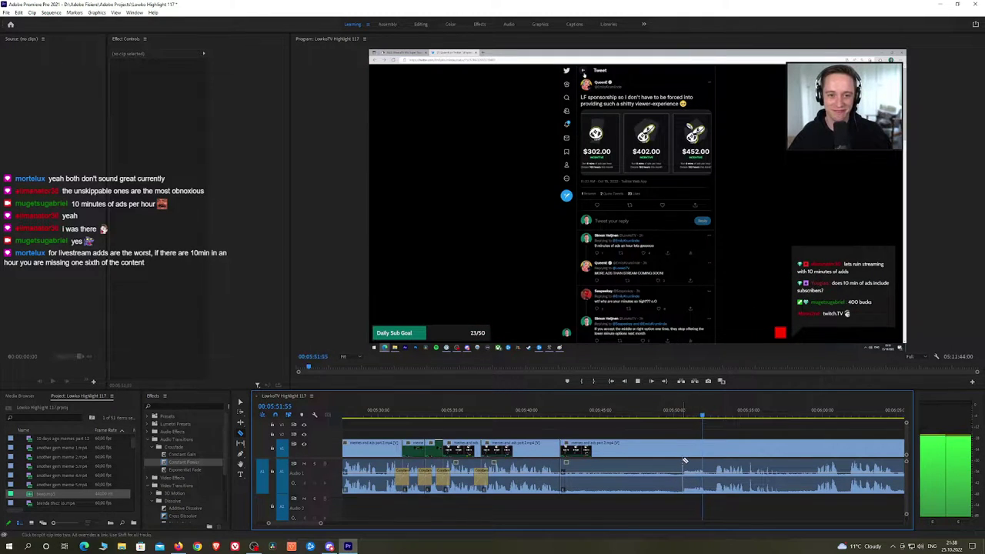
key("ctrl+k")
left_click(690, 454)
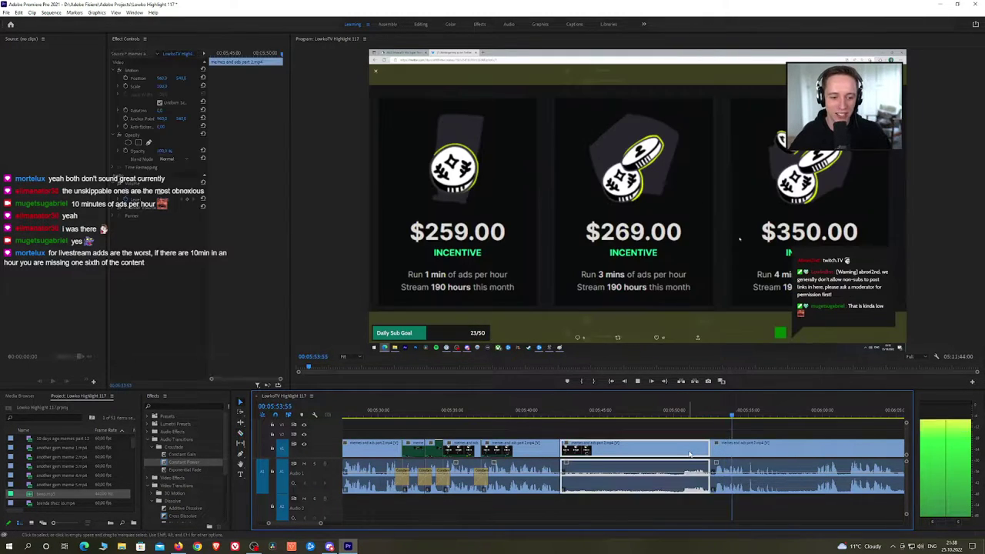
key("shift+Delete")
Add a Constant Power crossfade to the audio cut near 00:05:42 and play on through the $259.00 incentive part
left_click_drag(202, 463, 562, 485)
key("h")
left_click_drag(663, 430, 576, 433)
scroll(577, 435, "down", 1)
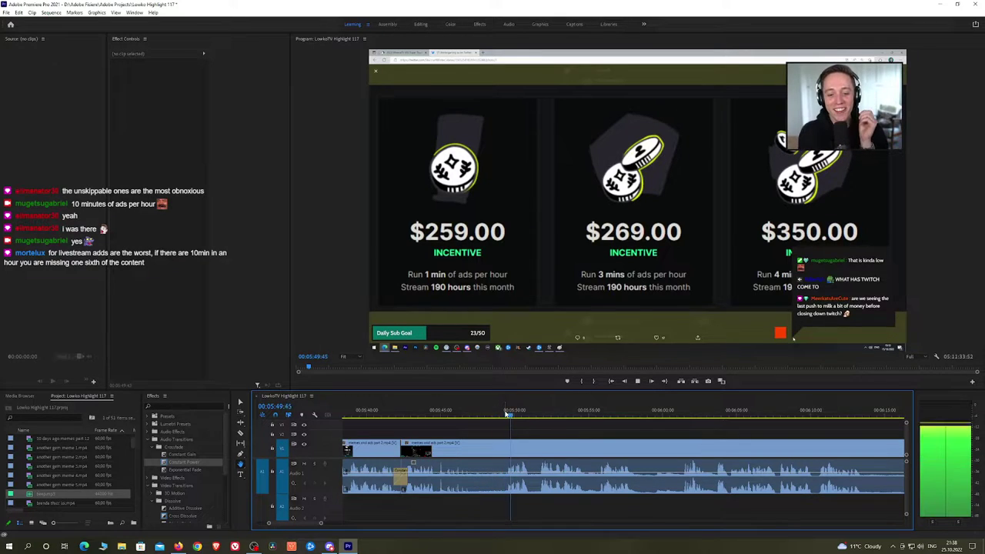
left_click_drag(566, 439, 521, 428)
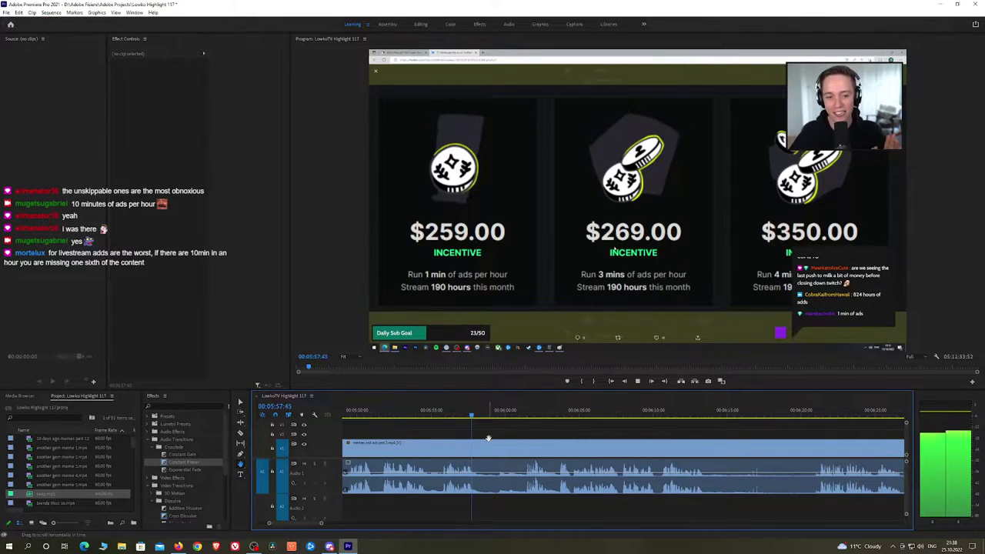
Split the clip at 00:05:58:21 and about three seconds after it, and ripple-delete the quiet piece between the cuts
left_click(482, 448)
left_click(521, 450)
key("v")
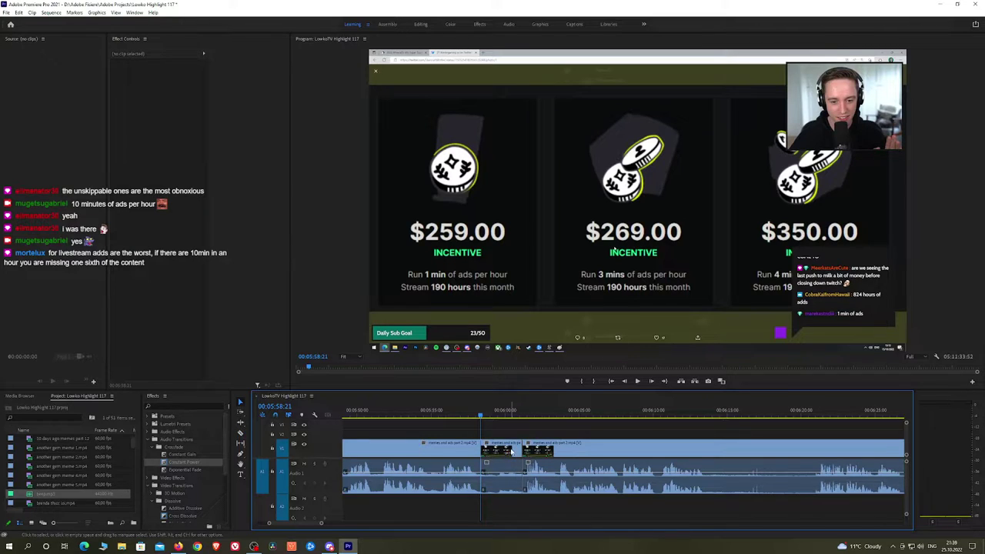
left_click(512, 450)
key("shift+Delete")
Smooth the audio cut at 00:05:58:21 with a Constant Power crossfade and save the project
left_click_drag(185, 462, 481, 489)
key("space")
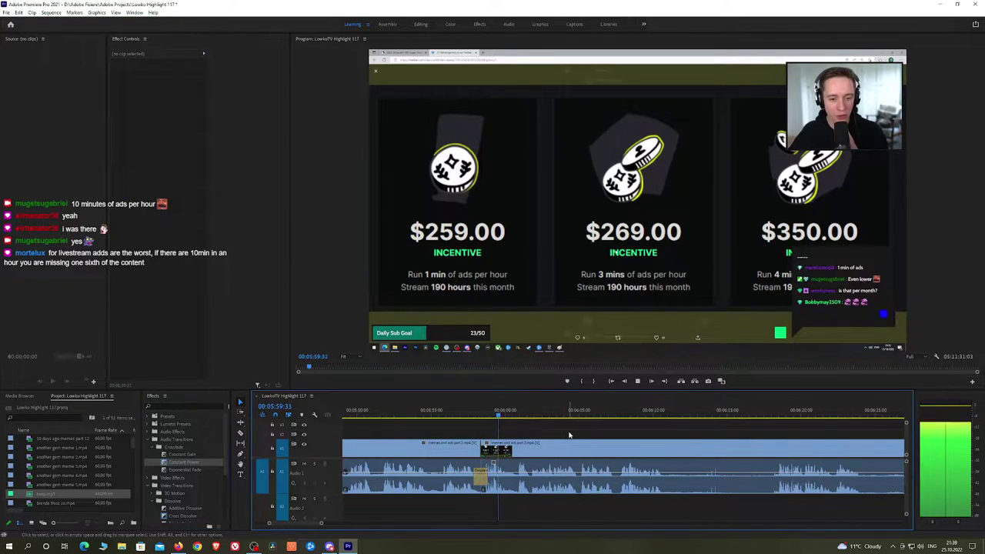
key("ctrl+s")
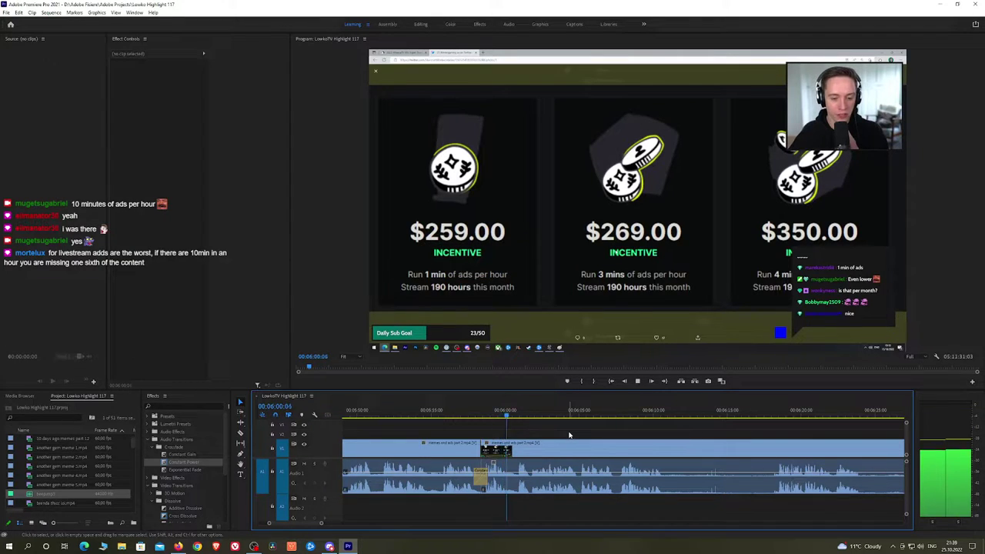
Split the clip at 00:06:10:53 and 00:06:17:59 and ripple-delete the quiet part between the cuts
left_click_drag(616, 433, 540, 433)
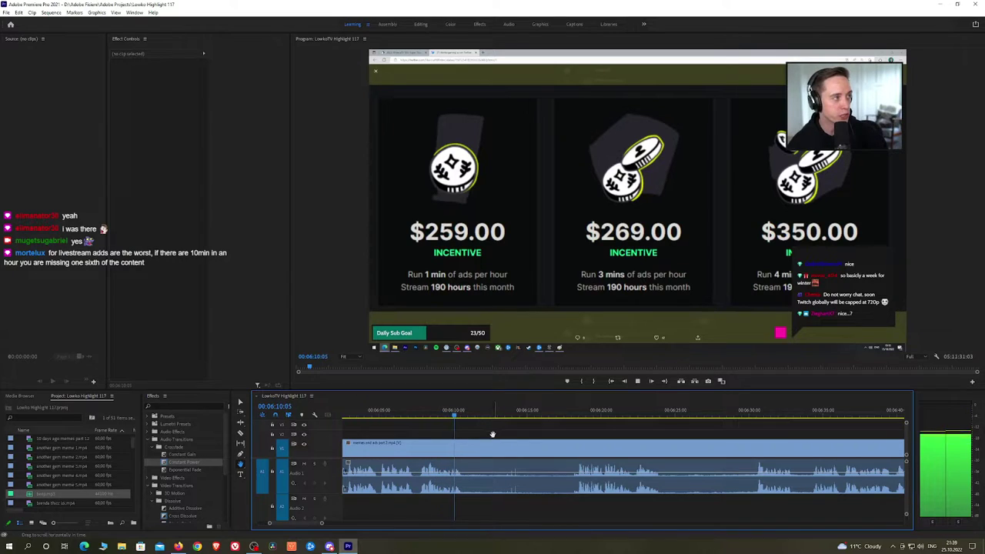
key("c")
left_click(467, 445)
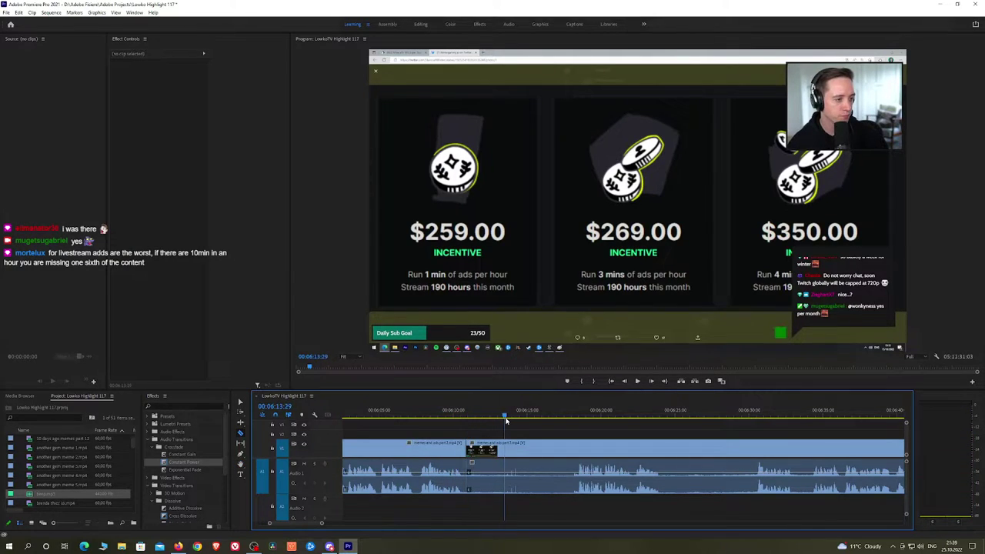
left_click(570, 417)
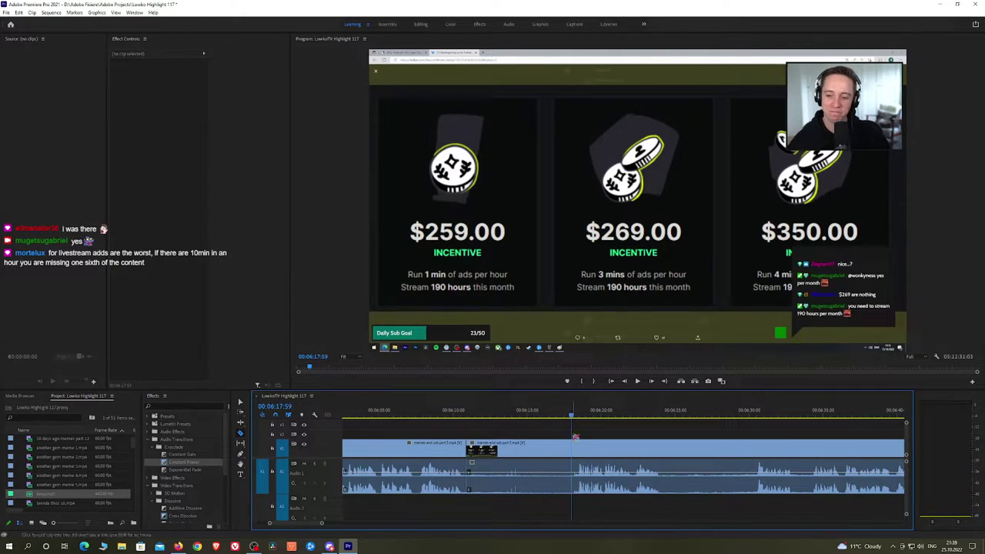
left_click(571, 444)
key("v")
left_click(544, 452)
key("shift+Delete")
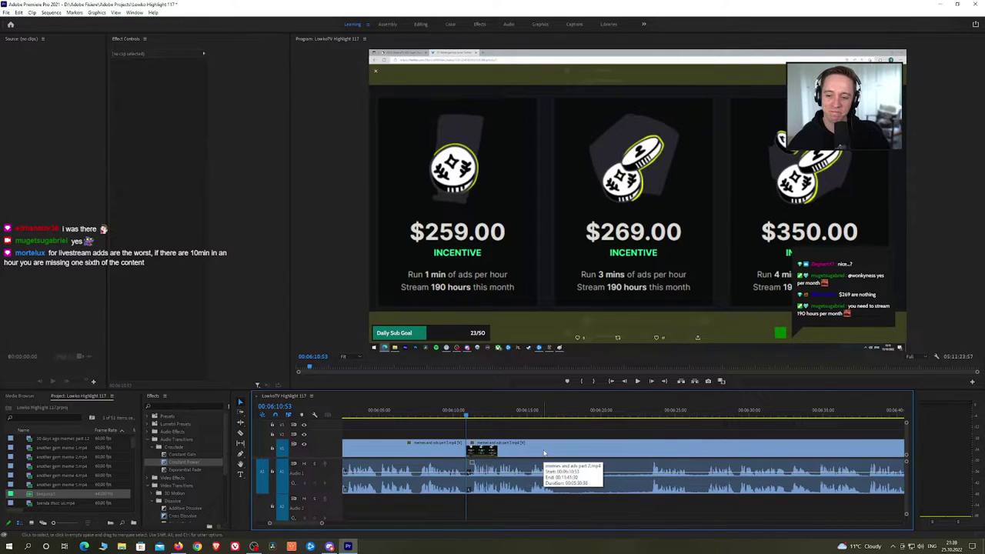
Add a Constant Power crossfade to the audio cut at 00:06:10:53 and play across it up to 00:06:17:09
left_click_drag(187, 465, 414, 467)
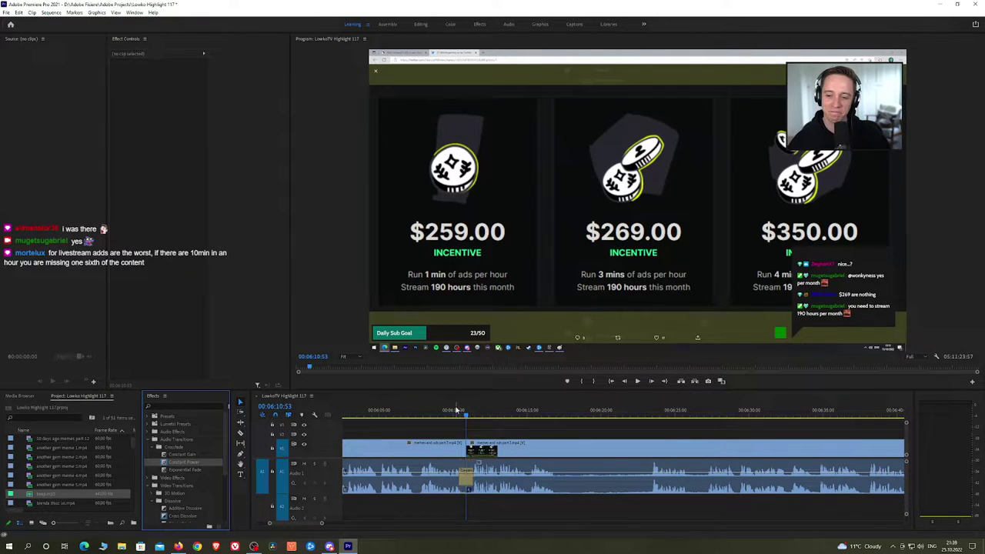
left_click(457, 411)
key("space")
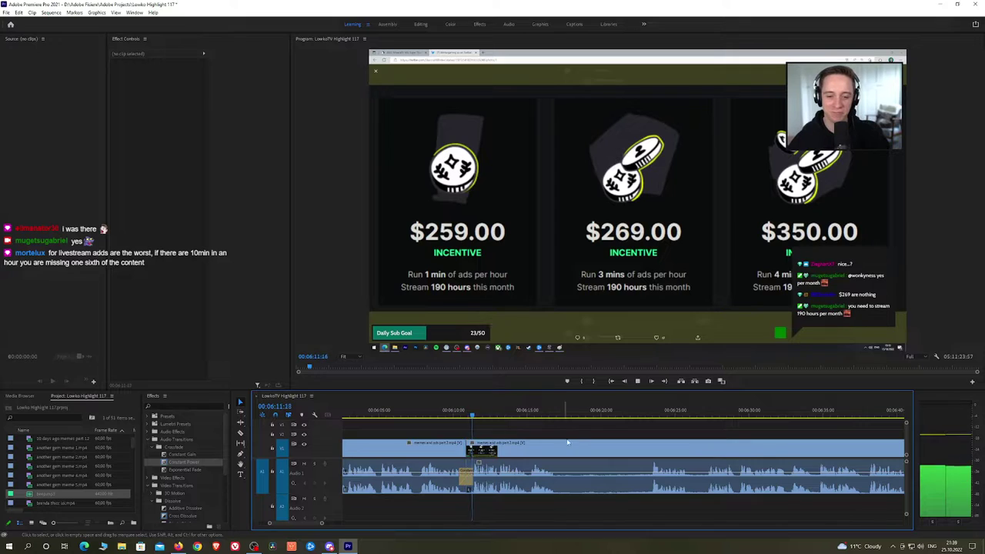
key("h")
left_click_drag(609, 436, 562, 428)
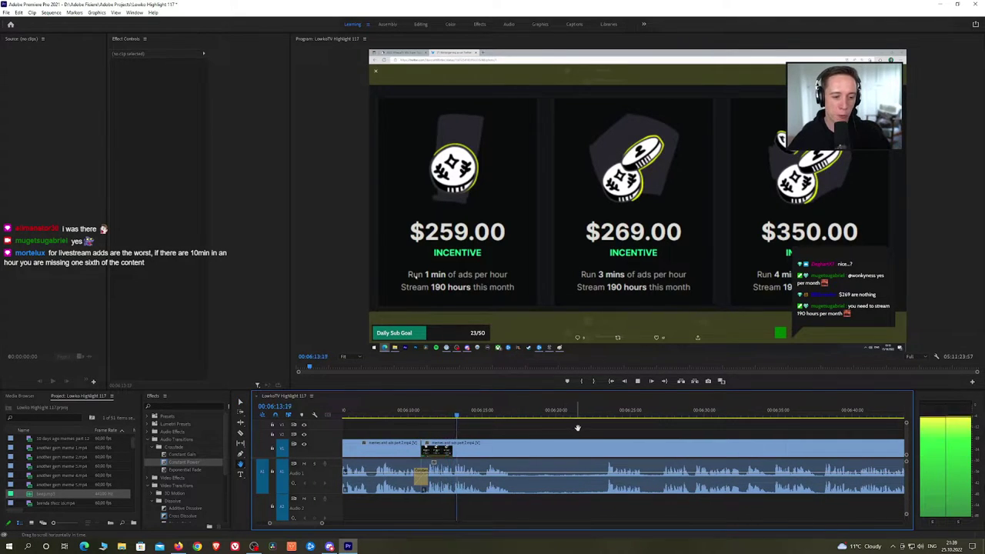
scroll(548, 428, "down", 2)
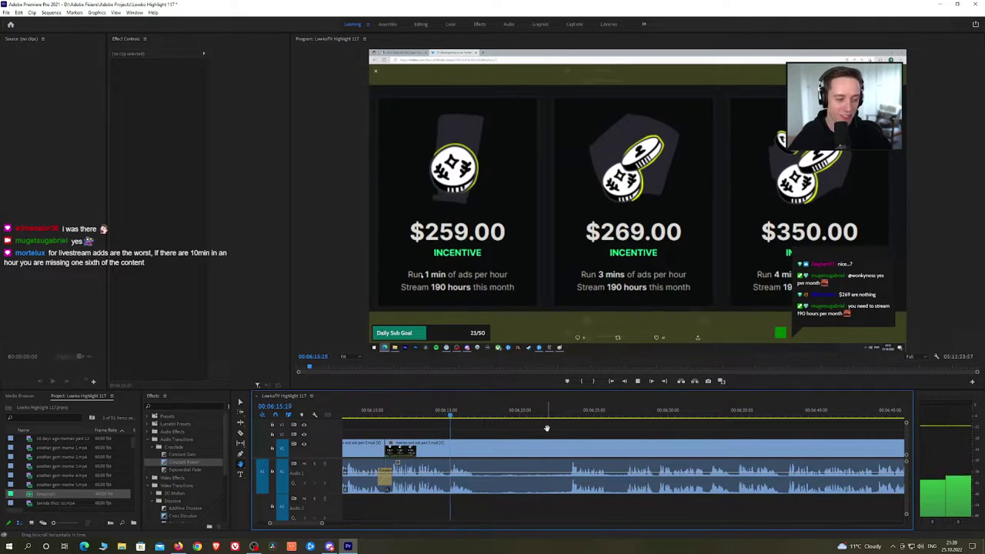
key("space")
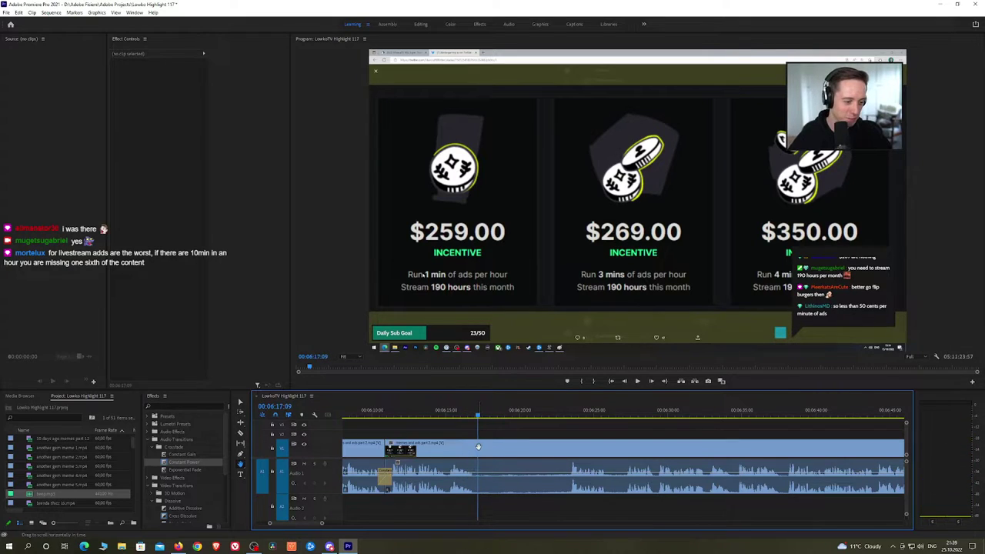
Split the clip at 00:06:17:09 and 00:06:23:14 and ripple-delete the quiet part between the cuts
left_click(567, 416)
left_click(568, 447)
key("v")
left_click(541, 450)
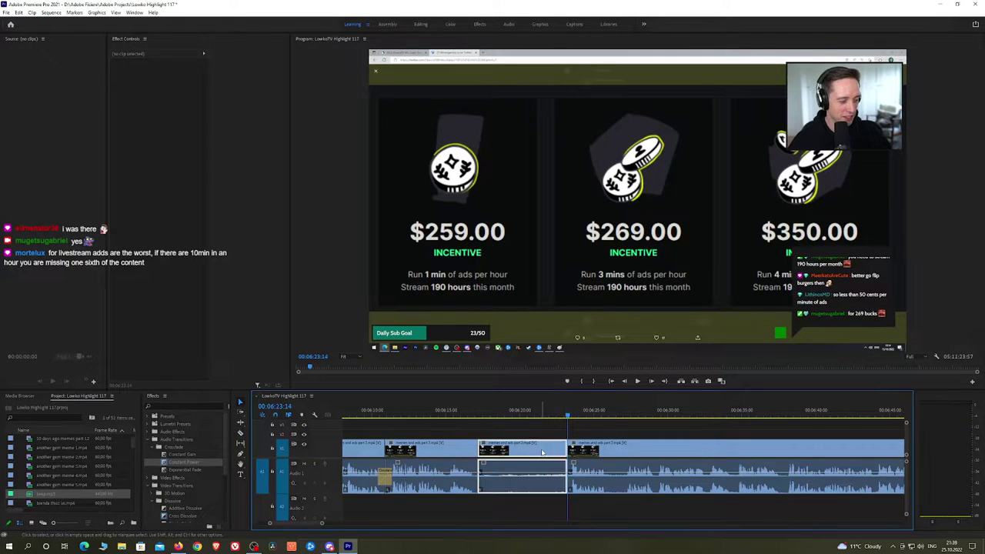
key("shift+Delete")
Add a Constant Power crossfade to the audio cut at 00:06:17:09 and play on to 00:06:19:52
key("space")
left_click_drag(186, 461, 478, 475)
key("space")
Split the clip at 00:06:19:52 and about one second after it, and ripple-delete the piece between the cuts
key("c")
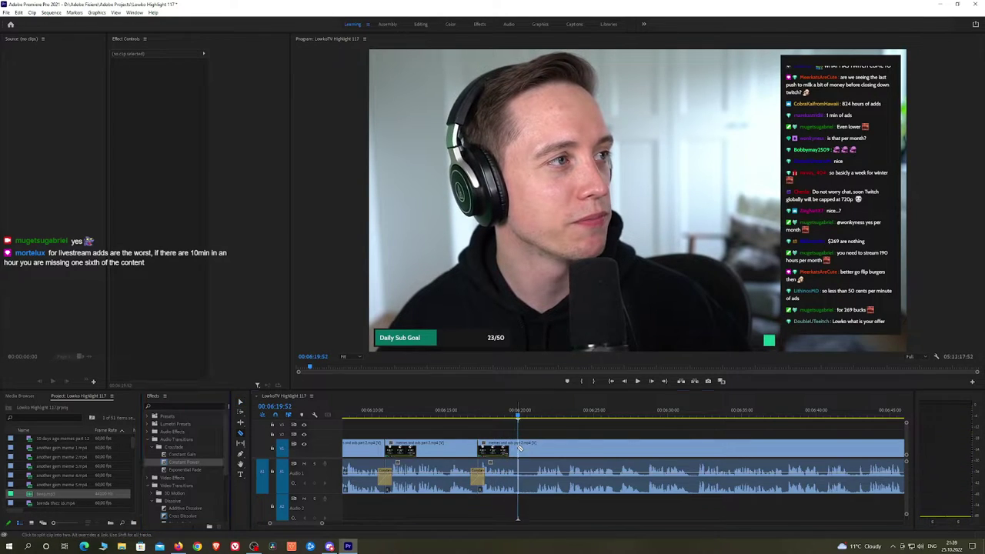
left_click(518, 448)
left_click(535, 449)
key("v")
left_click(530, 450)
key("shift+Delete")
Smooth the audio cut at 00:06:19:52 with a Constant Power crossfade and save the project
key("space")
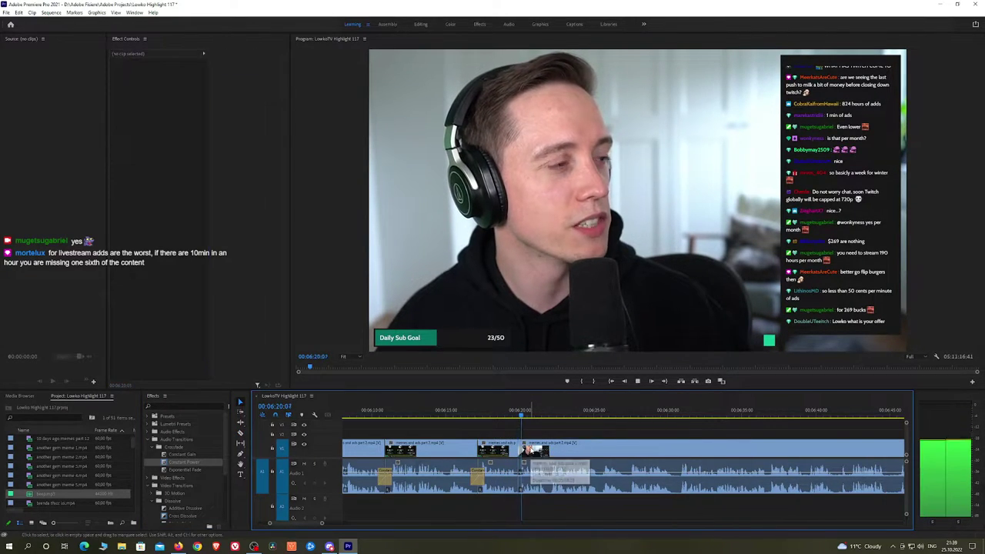
left_click_drag(187, 462, 413, 460)
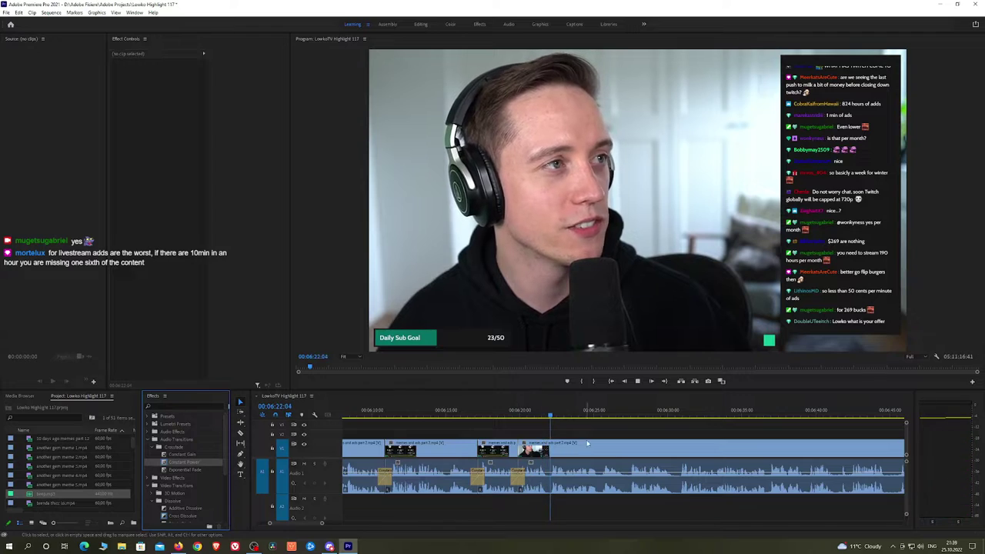
key("ctrl+s")
Ripple-delete the roughly one-second piece near 00:06:45 and smooth its audio cut with a Constant Power crossfade
scroll(567, 431, "right", 3)
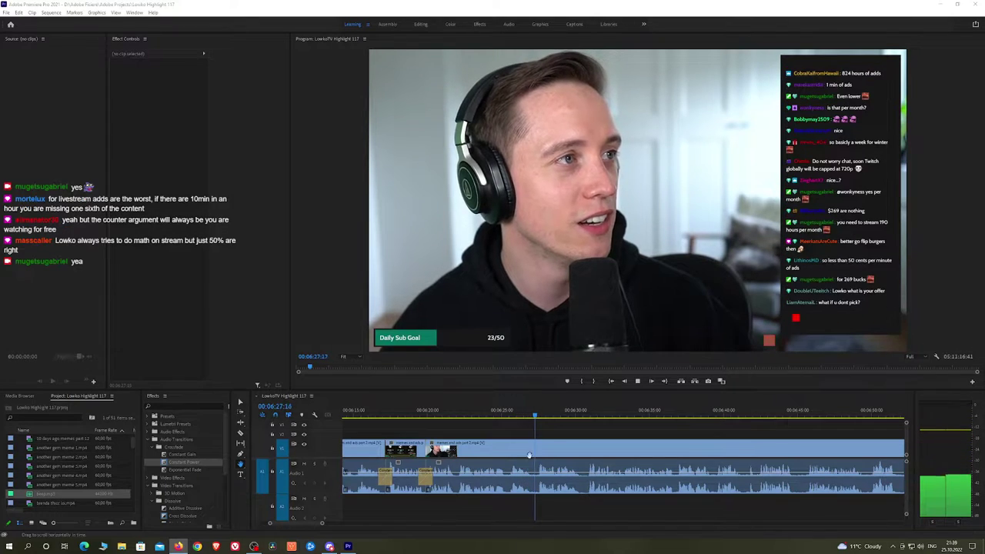
left_click(624, 440)
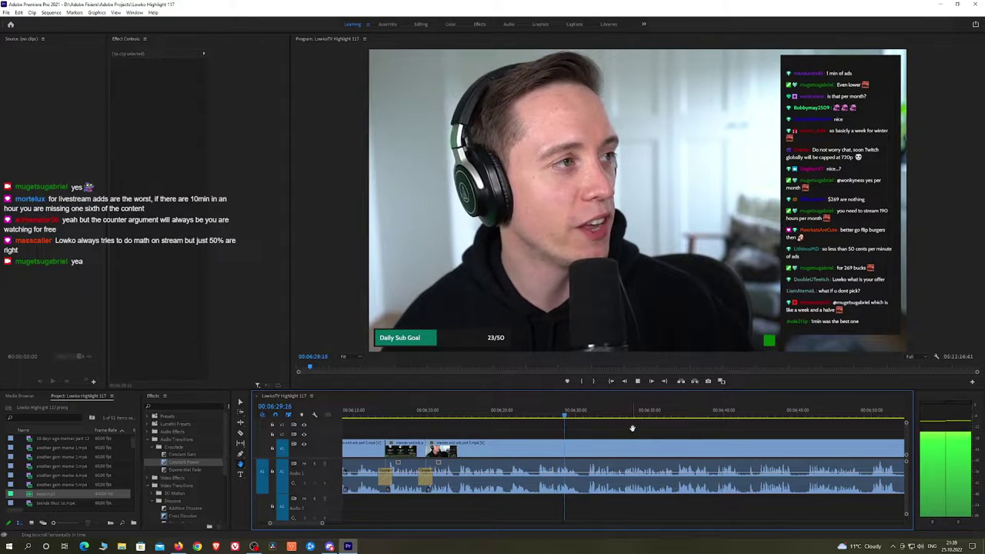
left_click_drag(664, 432, 562, 433)
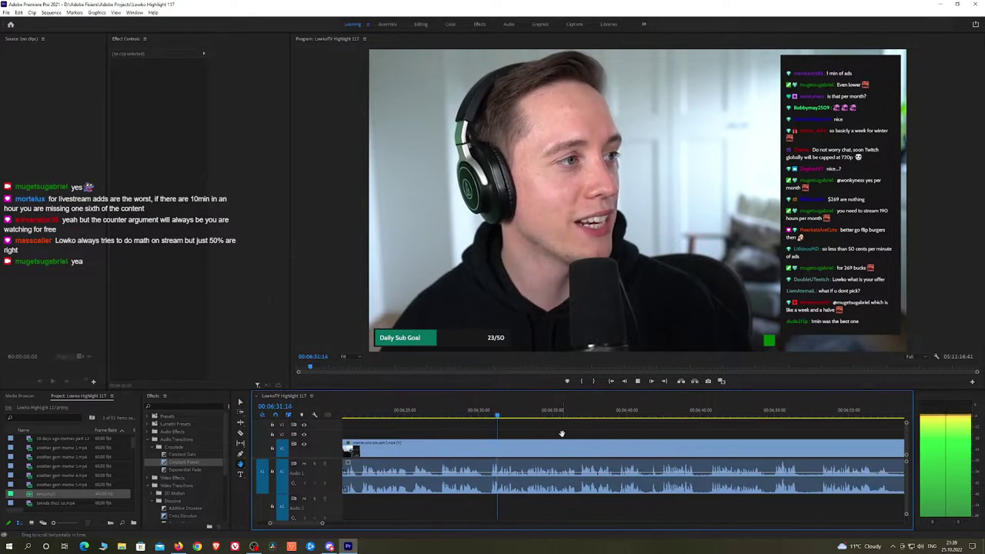
left_click_drag(631, 433, 588, 435)
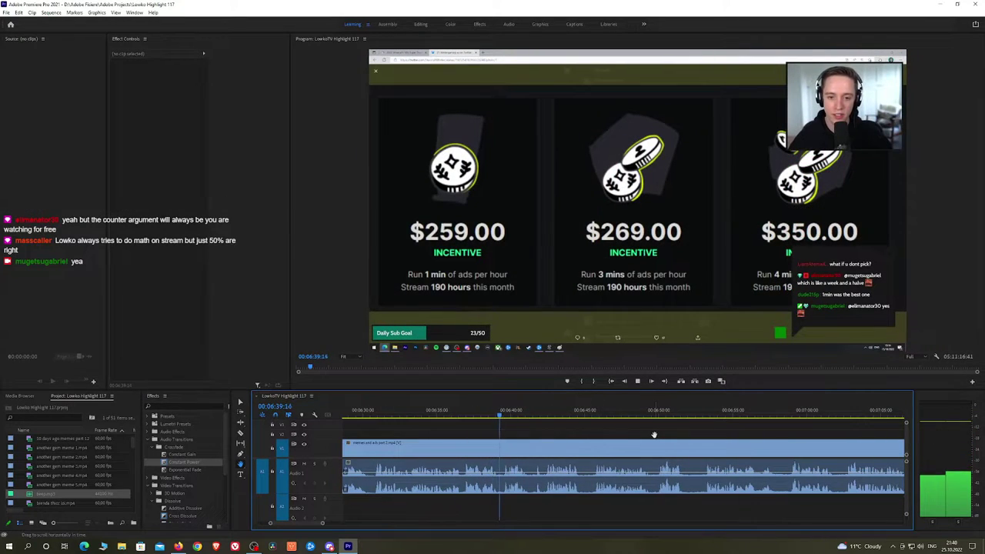
left_click_drag(653, 433, 590, 433)
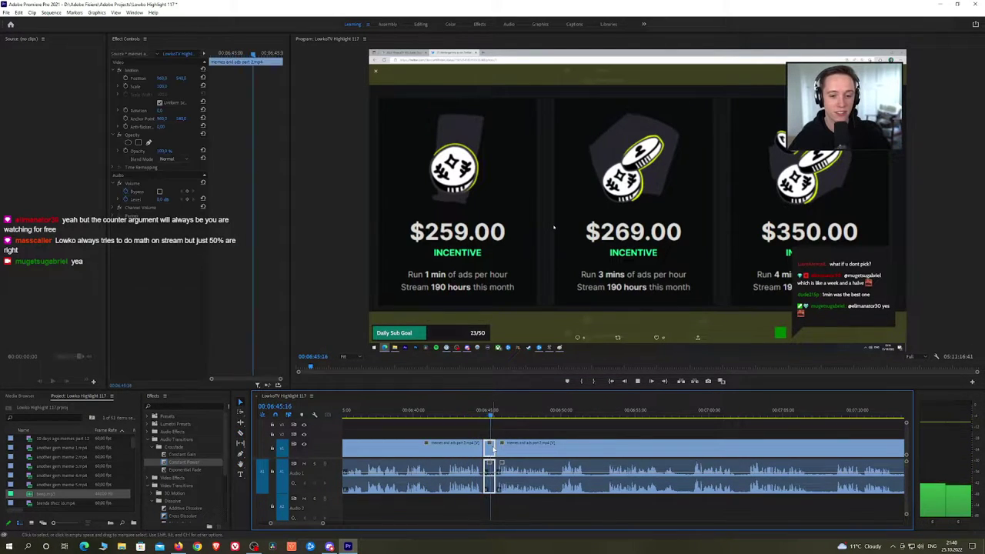
left_click(487, 448)
key("space")
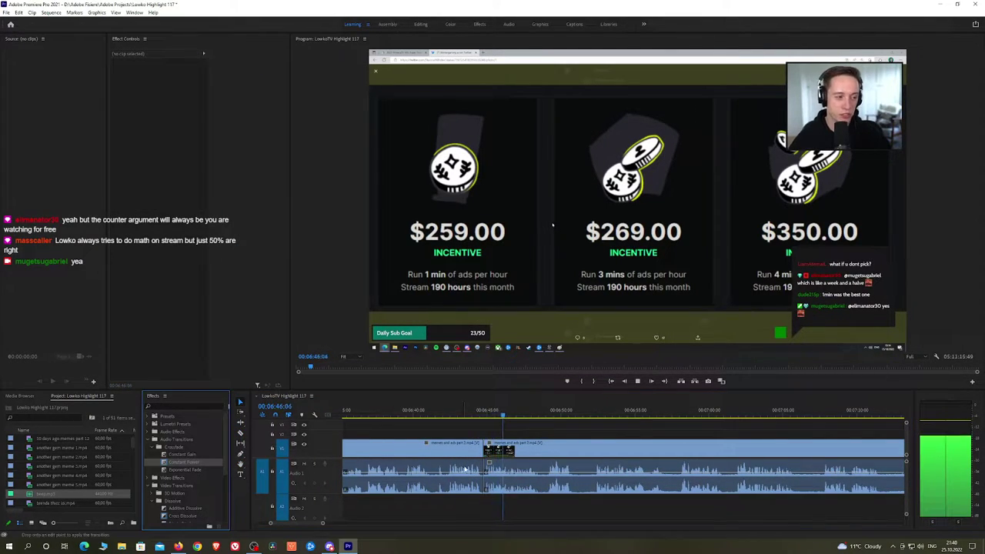
left_click_drag(484, 475, 485, 475)
Cut out and ripple-delete the quiet second or so after 00:06:50:46, and add a Constant Power crossfade to the audio cut
left_click(589, 428)
key("h")
left_click_drag(615, 432, 515, 427)
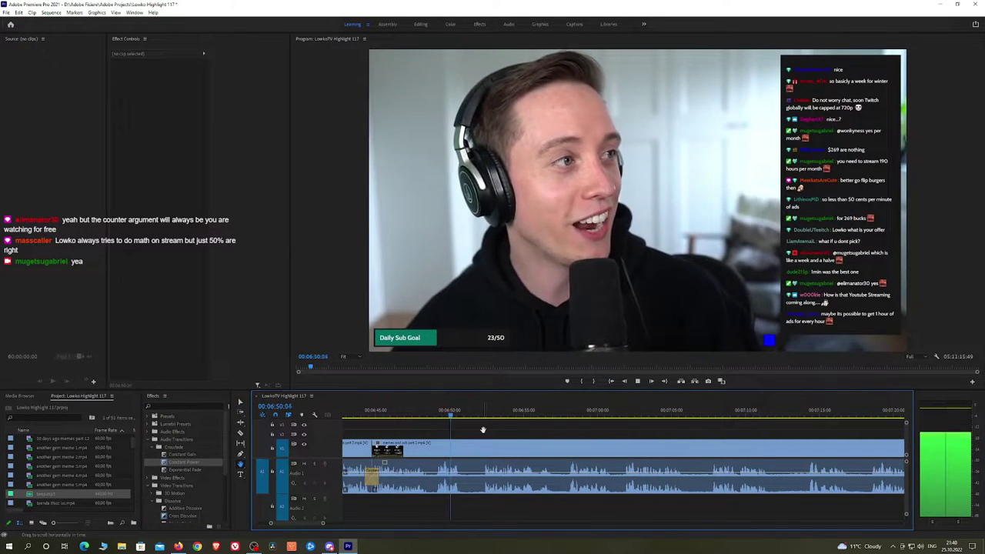
left_click(462, 445)
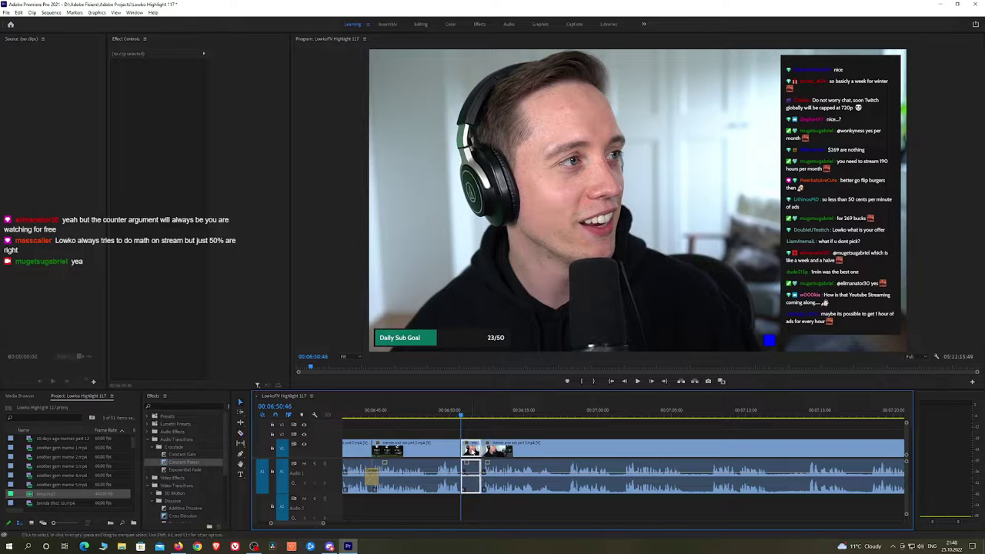
key("shift+Delete")
left_click(225, 473)
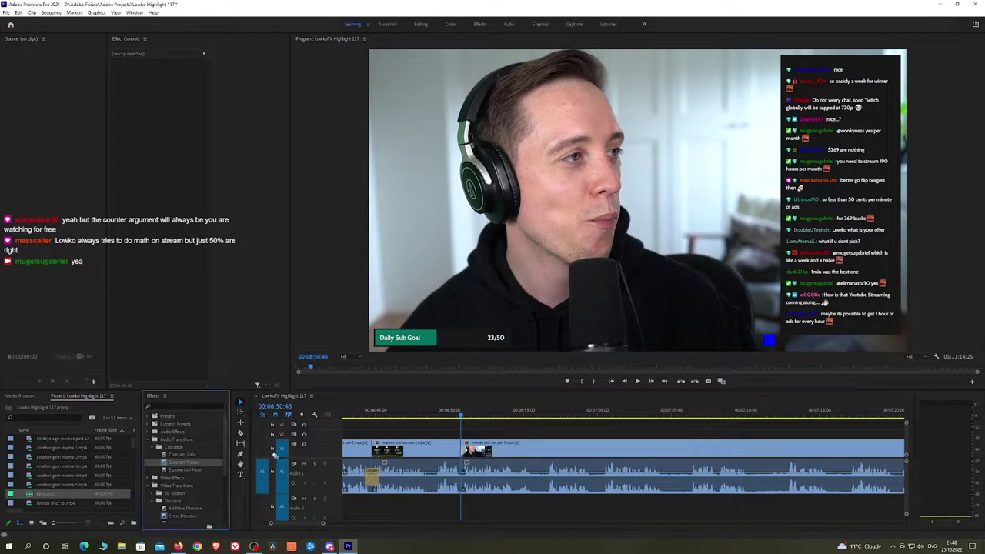
key("space")
Cut out and ripple-delete the quiet second after 00:06:55:39, and smooth the audio cut with a Constant Power crossfade
key("h")
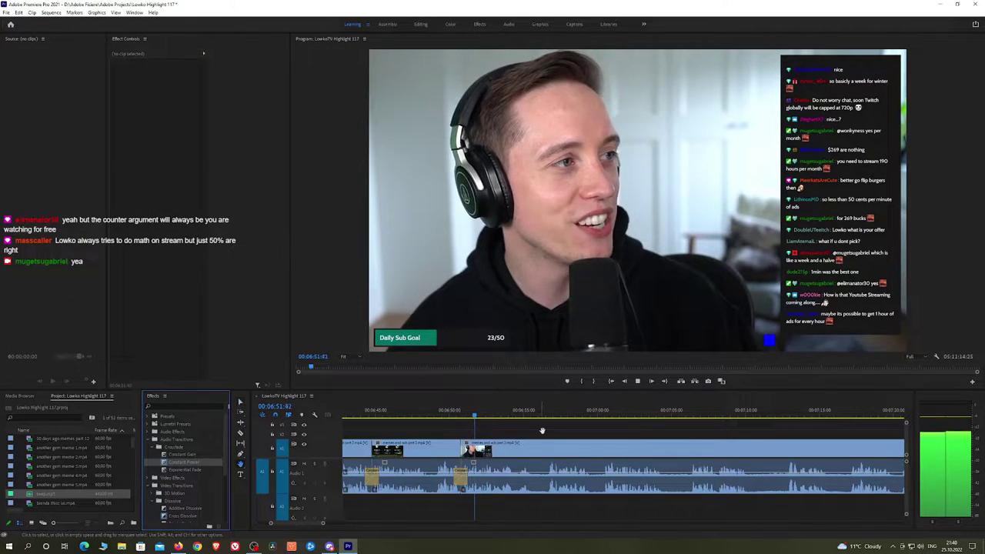
left_click_drag(551, 429, 514, 427)
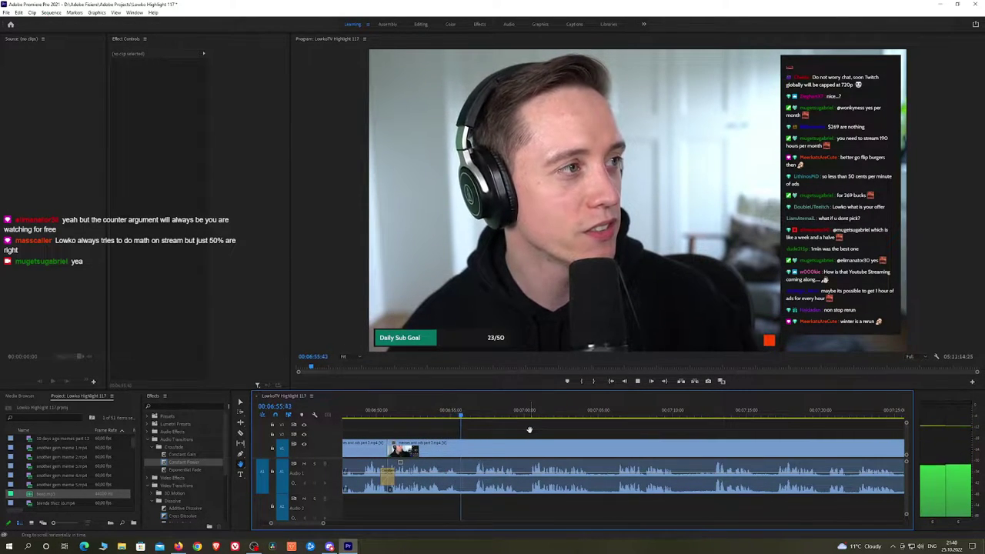
key("c")
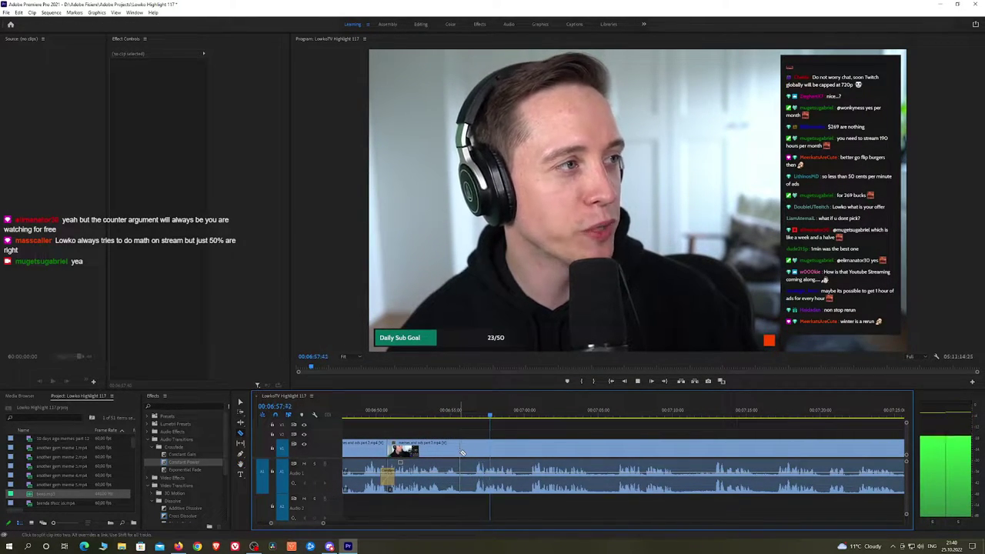
left_click(460, 451)
left_click(474, 451)
key("v")
left_click(469, 454)
key("shift+Delete")
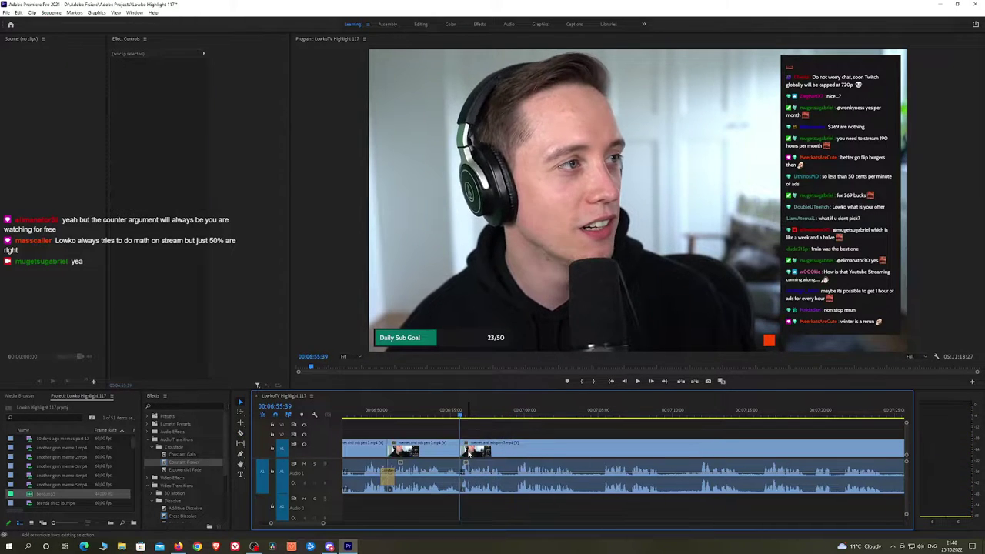
left_click_drag(198, 472, 318, 455)
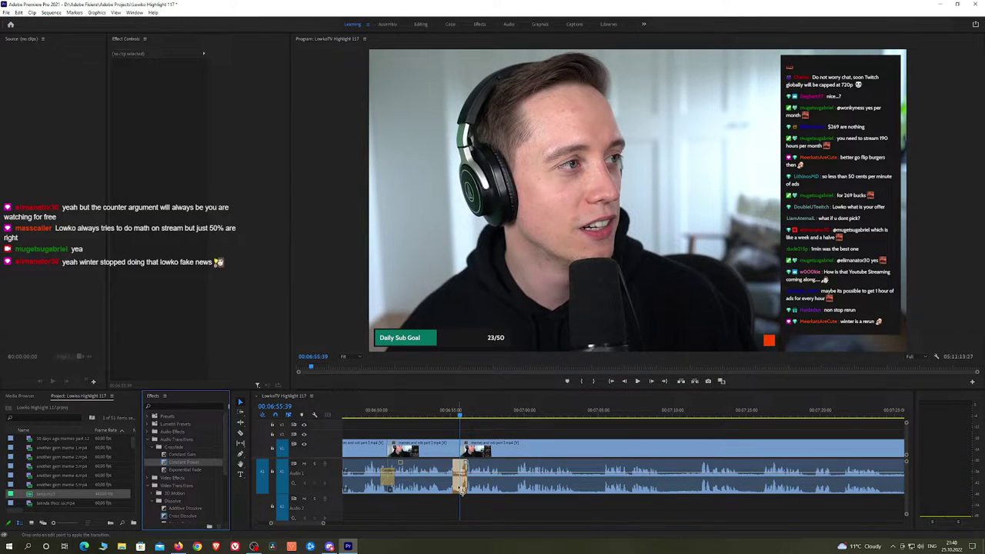
Split off the quiet piece of about one second after 00:06:58:20 and ripple-delete it
left_click(502, 416)
key("space")
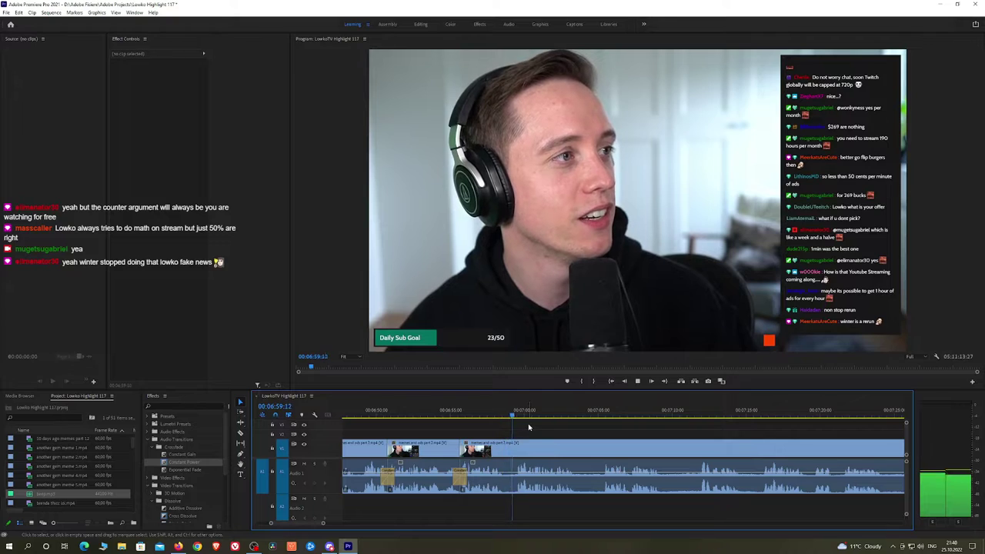
key("space")
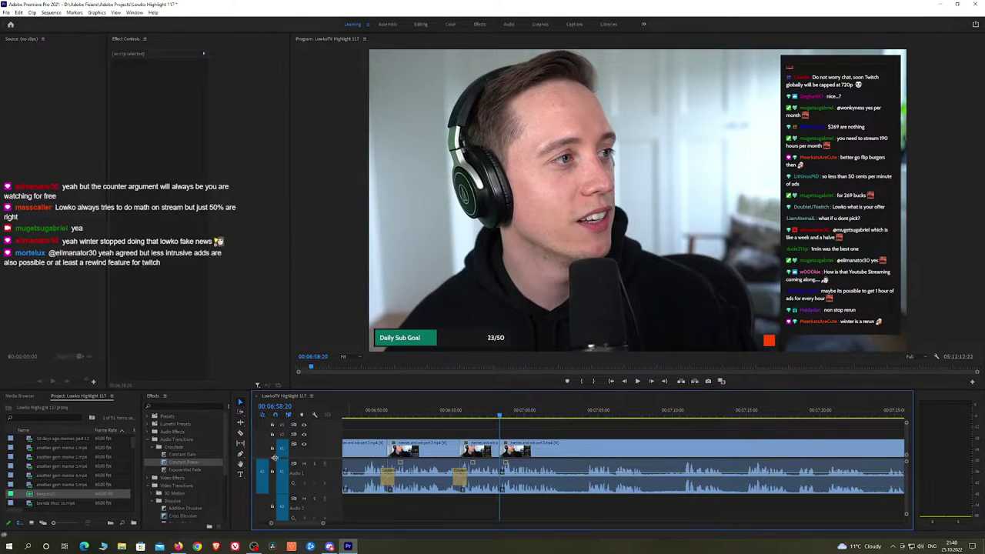
Add a Constant Power crossfade to the audio cut at 00:06:58:20 and replay the transition
left_click(204, 467)
left_click_drag(499, 470, 500, 470)
key("space")
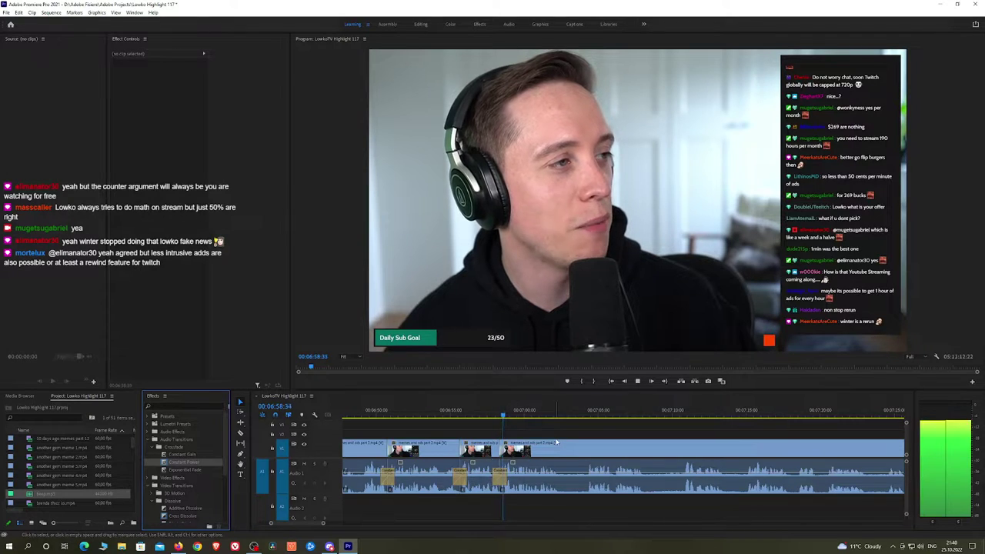
key("space")
left_click(493, 416)
key("space")
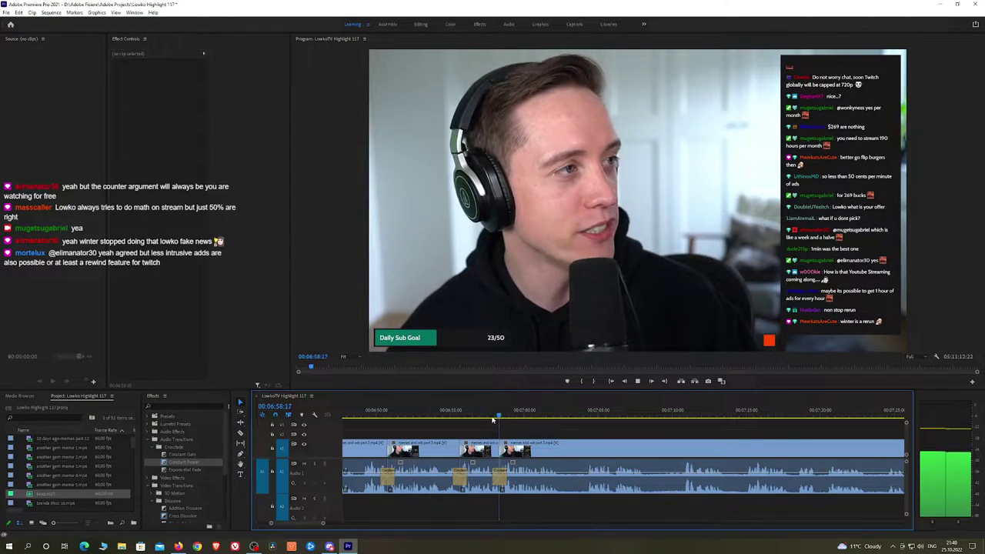
Cut out and ripple-delete the short quiet piece after 00:07:02:37, and smooth the audio cut with a Constant Power crossfade
key("h")
left_click_drag(597, 433, 532, 428)
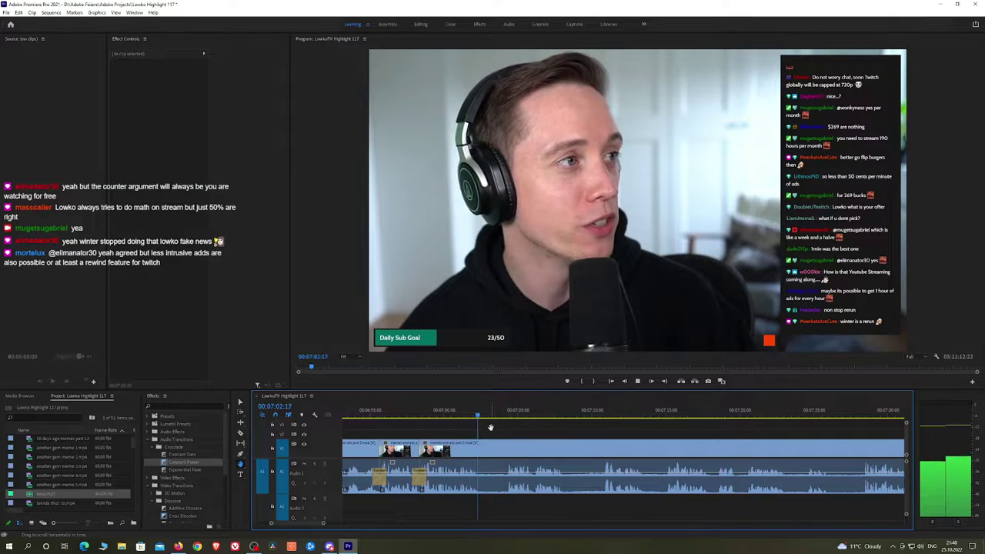
key("space")
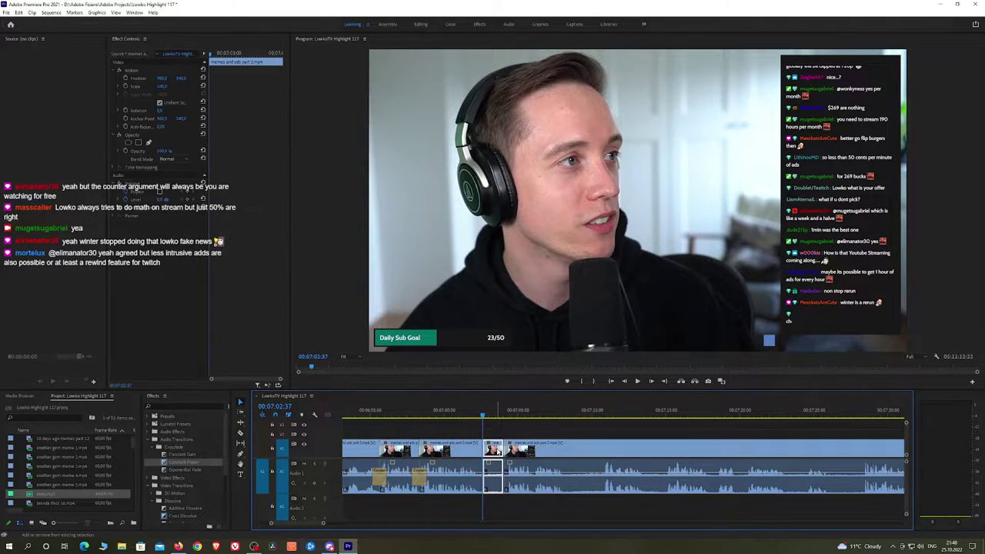
key("space")
left_click(195, 462)
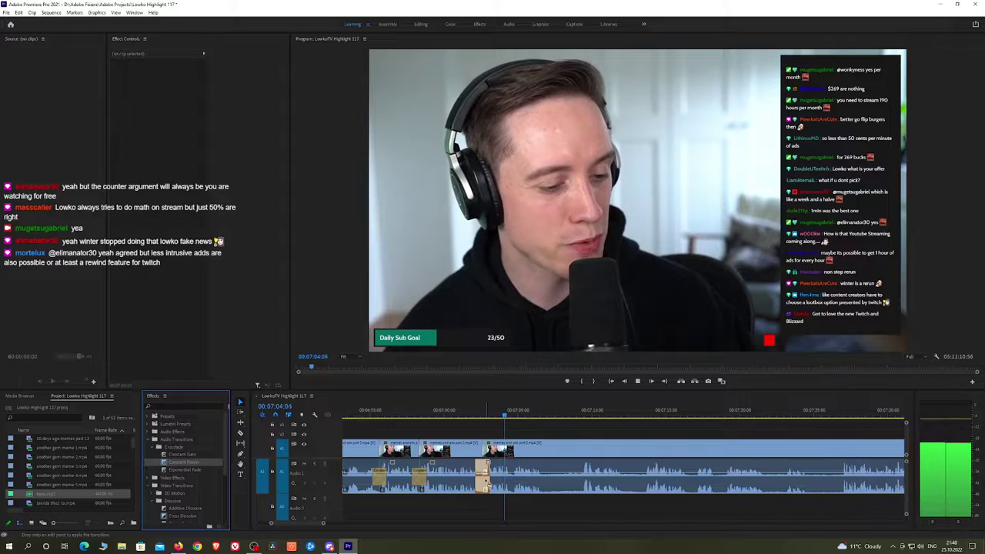
Cut out and ripple-delete about two seconds after 00:07:06:51, and add a Constant Power crossfade to the audio cut
left_click_drag(589, 429, 533, 427)
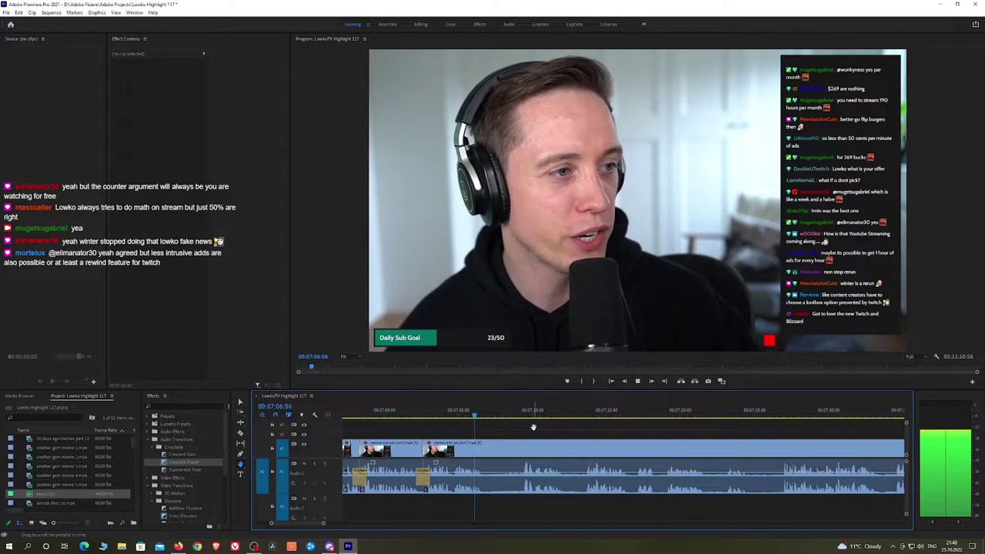
key("space")
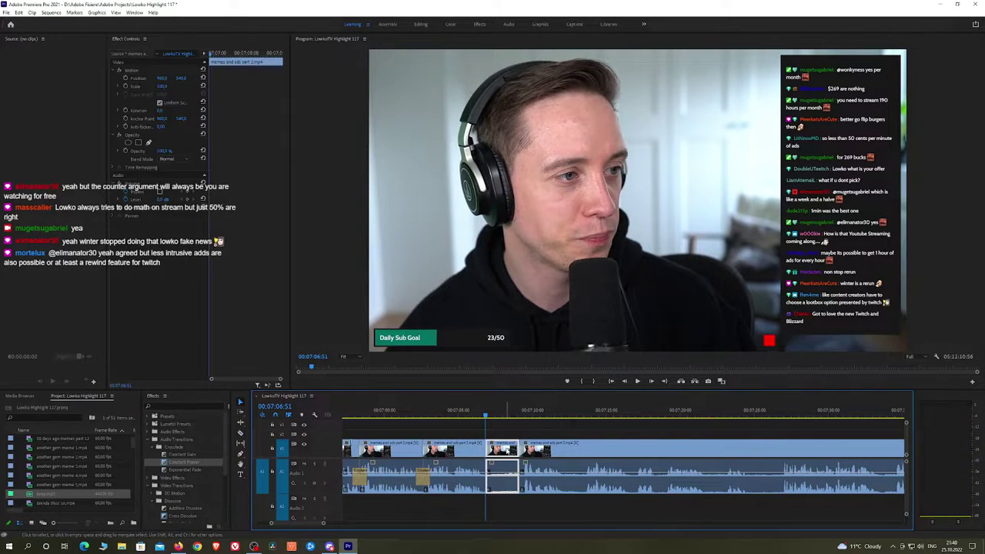
key("space")
left_click(199, 463)
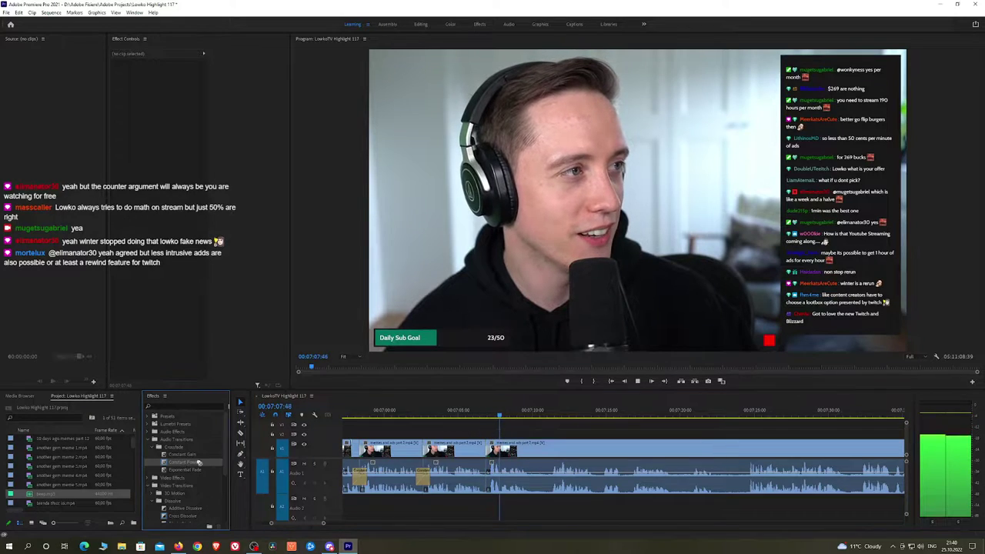
left_click_drag(493, 478, 486, 478)
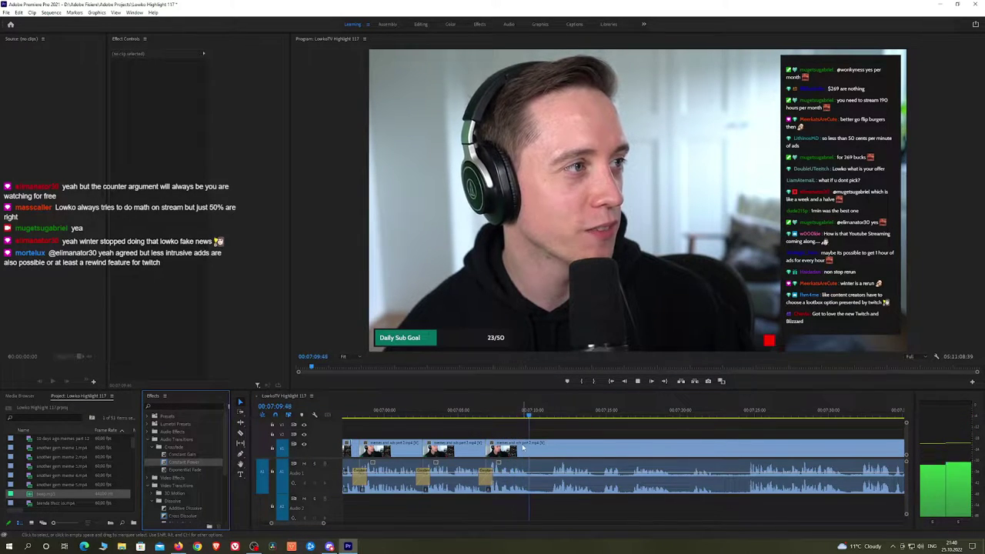
Split the clip at about 00:07:10 and at 00:07:11:24, and ripple-delete the quiet part between the cuts
left_click(532, 454)
key("space")
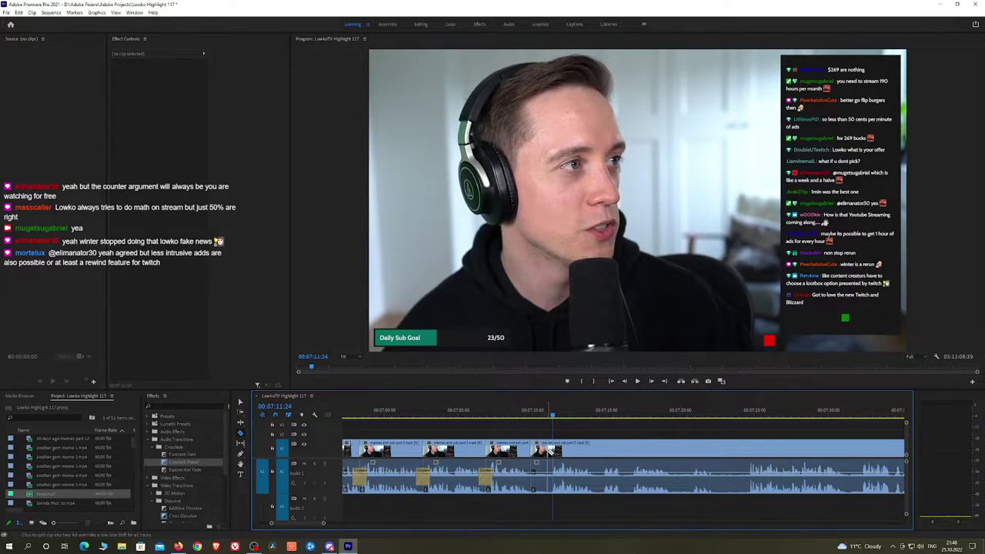
left_click(552, 453)
key("v")
left_click(543, 453)
key("shift+Delete")
key("space")
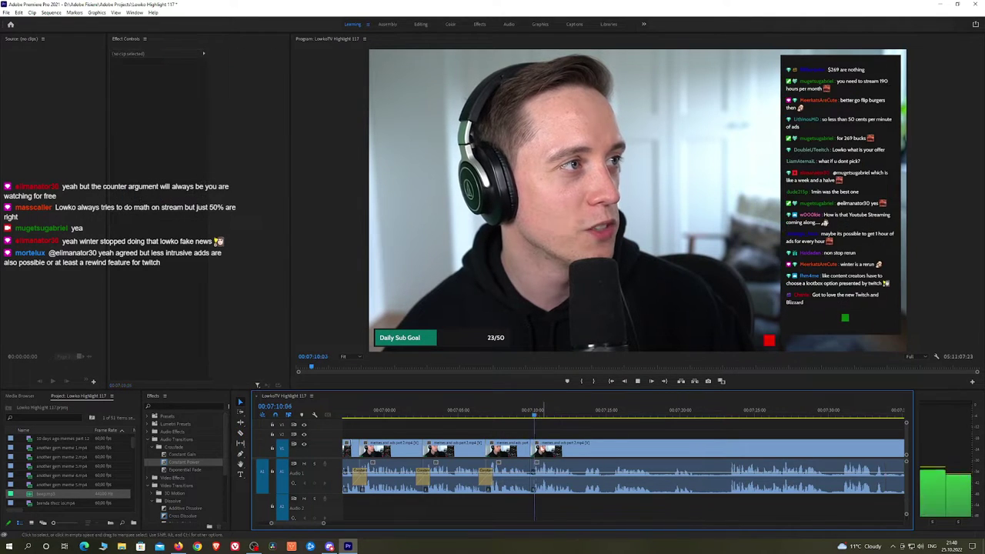
Add a Constant Power crossfade to the audio cut at about 00:07:10 and play on to about 00:07:19
left_click_drag(193, 471, 536, 479)
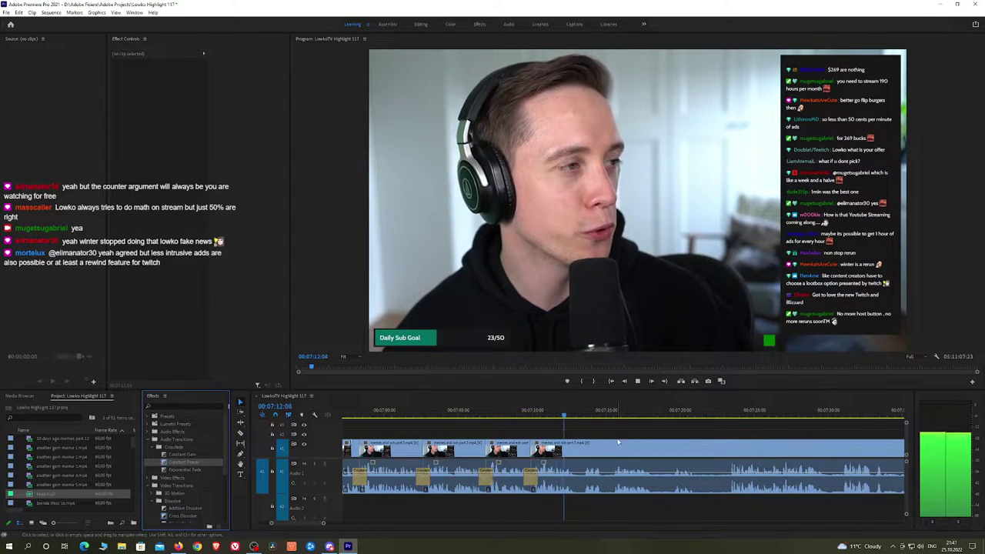
scroll(569, 432, "down", 4)
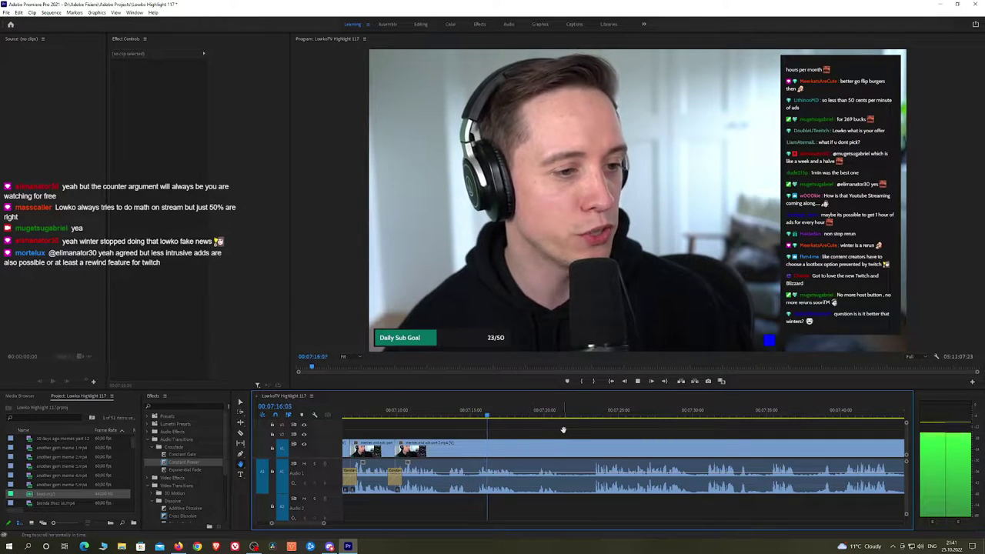
scroll(545, 431, "down", 1)
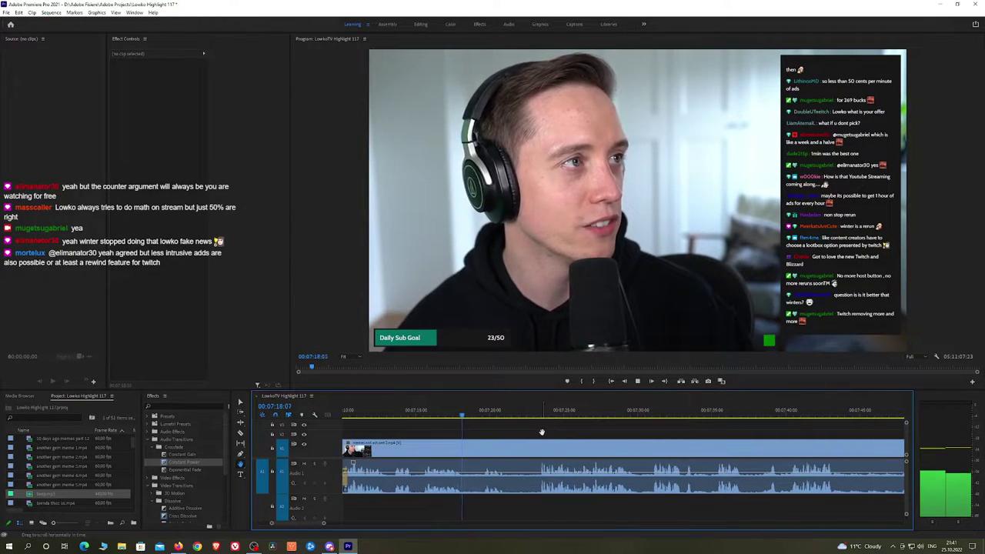
left_click_drag(553, 434, 532, 431)
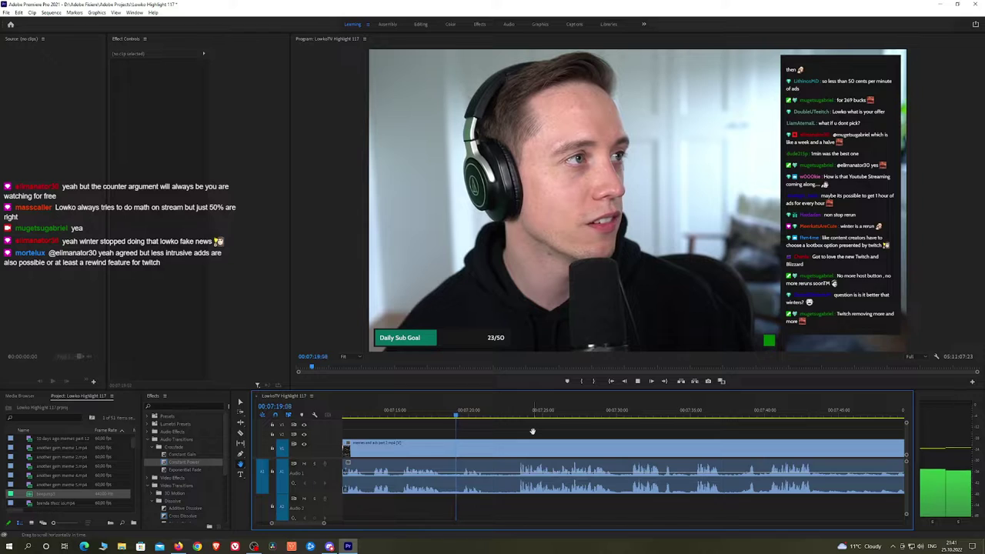
Cut out and ripple-delete about one second after 00:07:18:10, and add a Constant Power crossfade to the audio cut
key("c")
left_click(443, 448)
left_click(459, 449)
key("v")
left_click(453, 450)
key("shift+Delete")
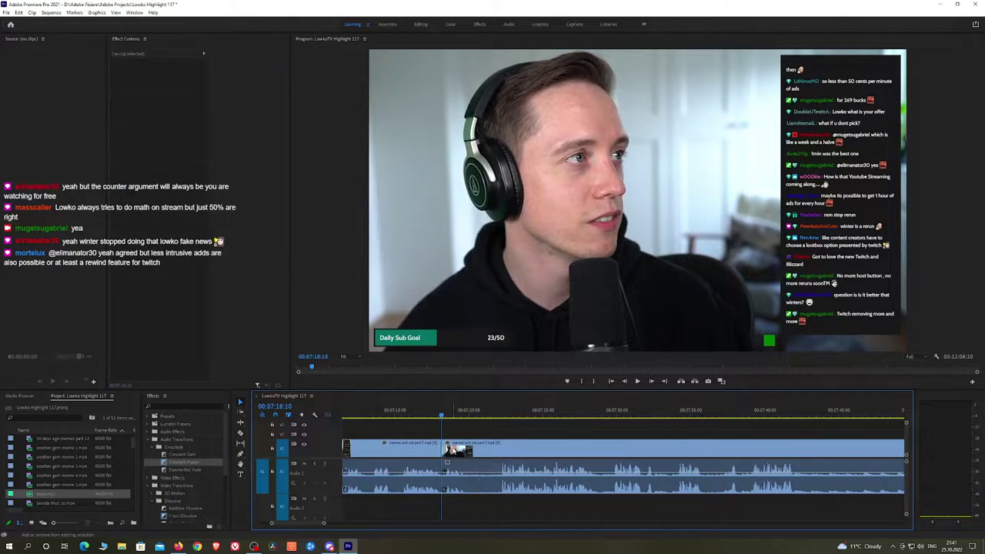
left_click(218, 460)
left_click_drag(444, 479, 499, 456)
Ripple-delete the quiet piece of about two seconds after 00:07:19:54, and smooth the audio cut with a Constant Power crossfade
key("space")
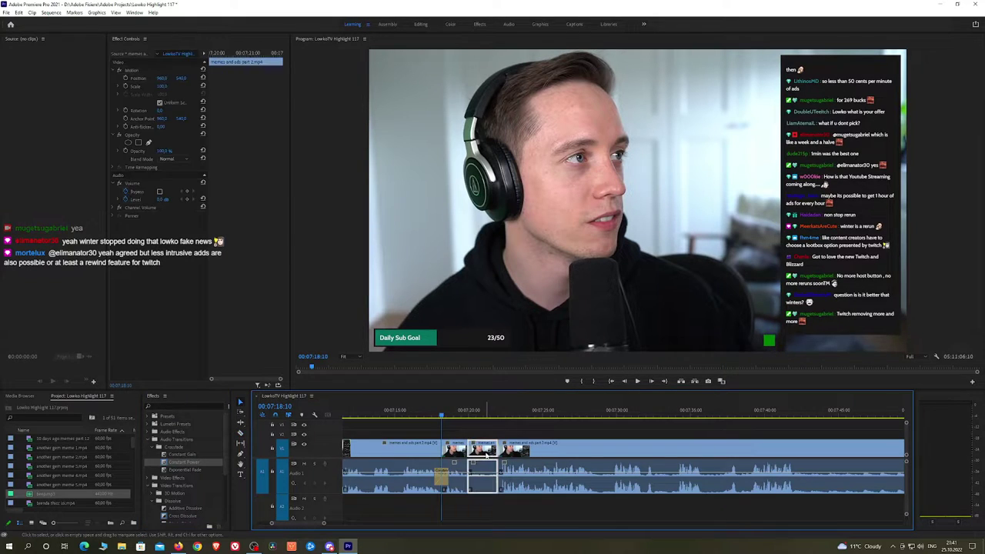
left_click_drag(195, 463, 472, 479)
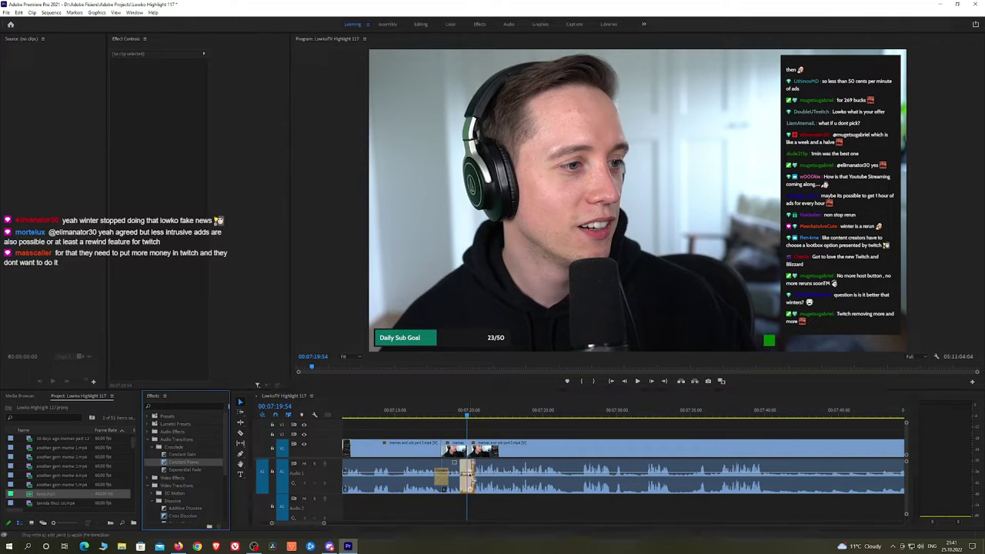
key("Return")
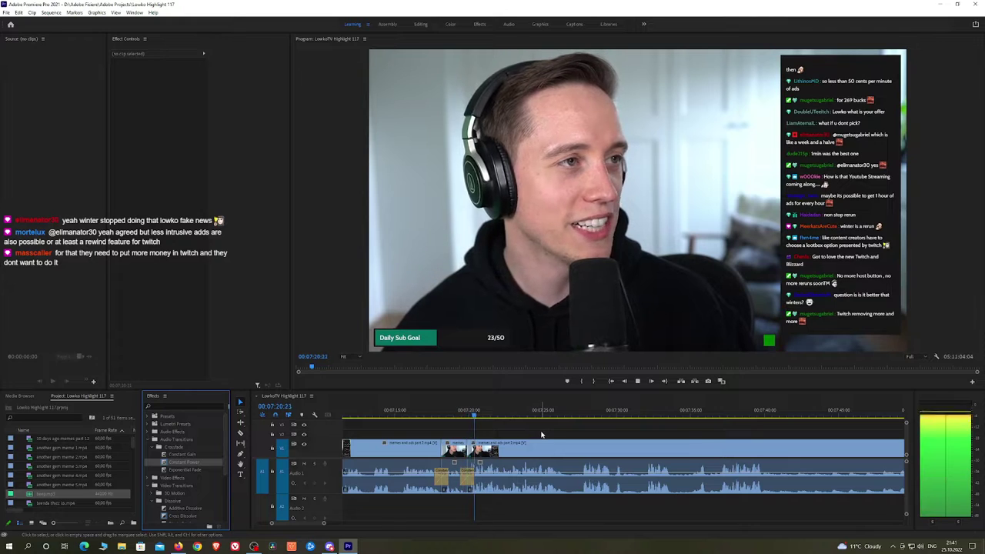
Cut out and ripple-delete about one second after roughly 00:07:26:30, and add a Constant Power crossfade to the audio cut
scroll(554, 434, "down", 3)
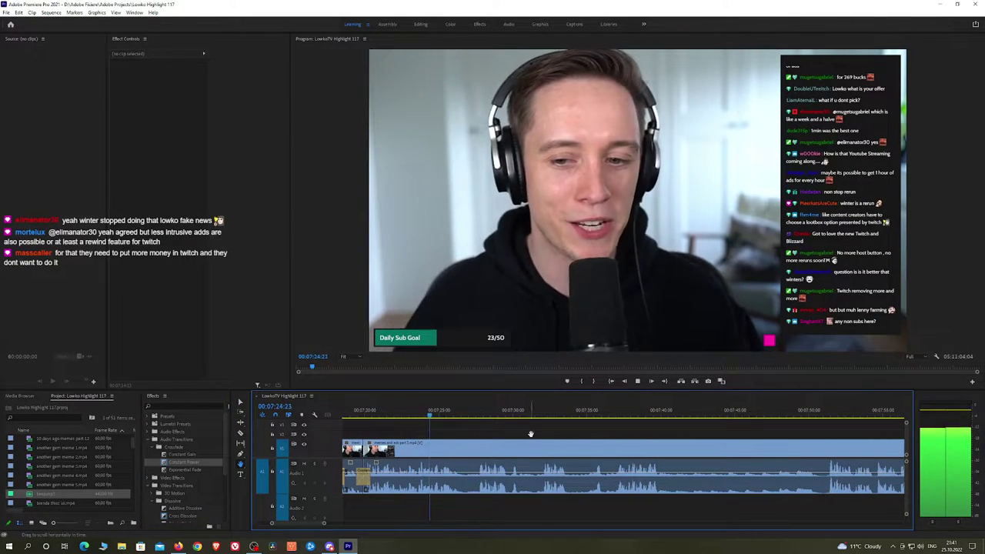
scroll(498, 434, "down", 2)
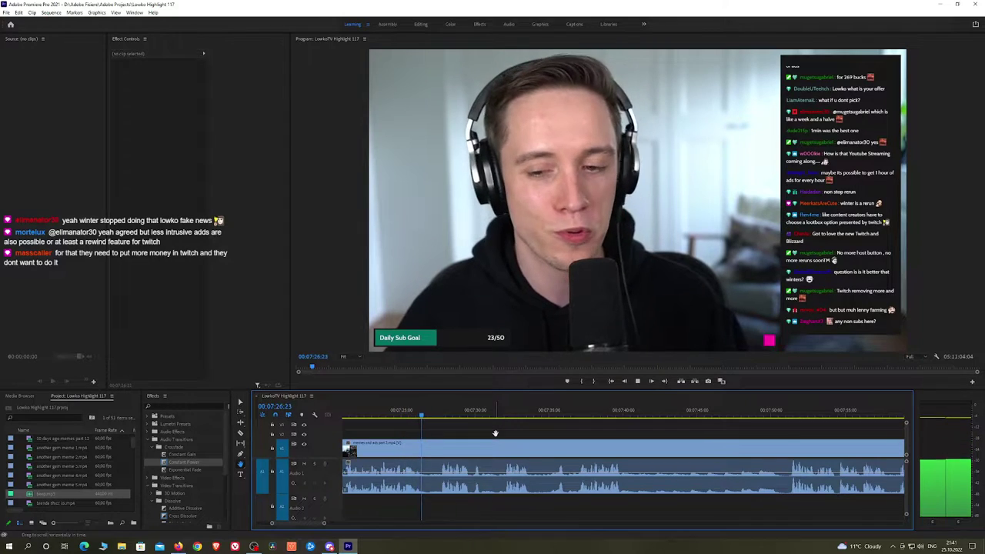
left_click(423, 451)
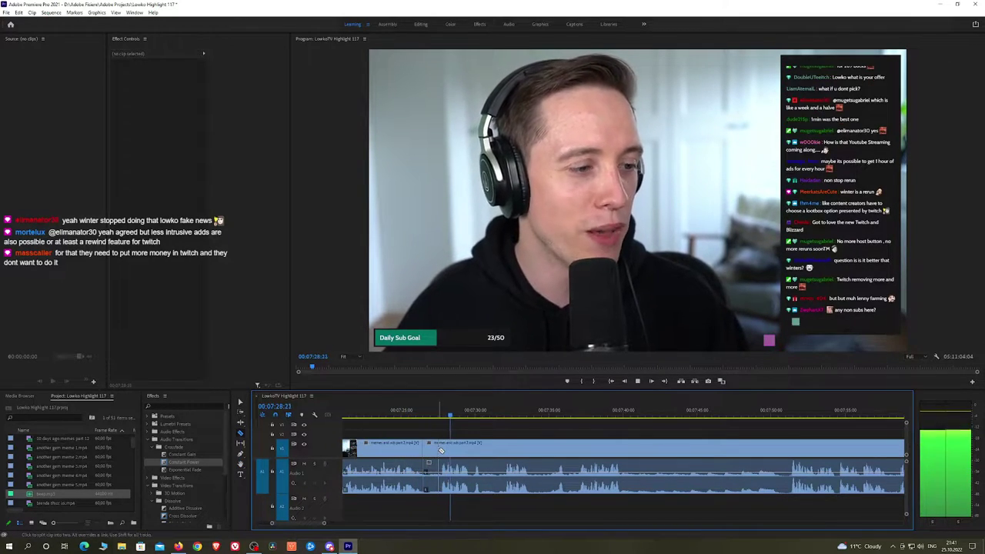
left_click(440, 451)
key("v")
left_click(434, 451)
key("shift+Delete")
key("space")
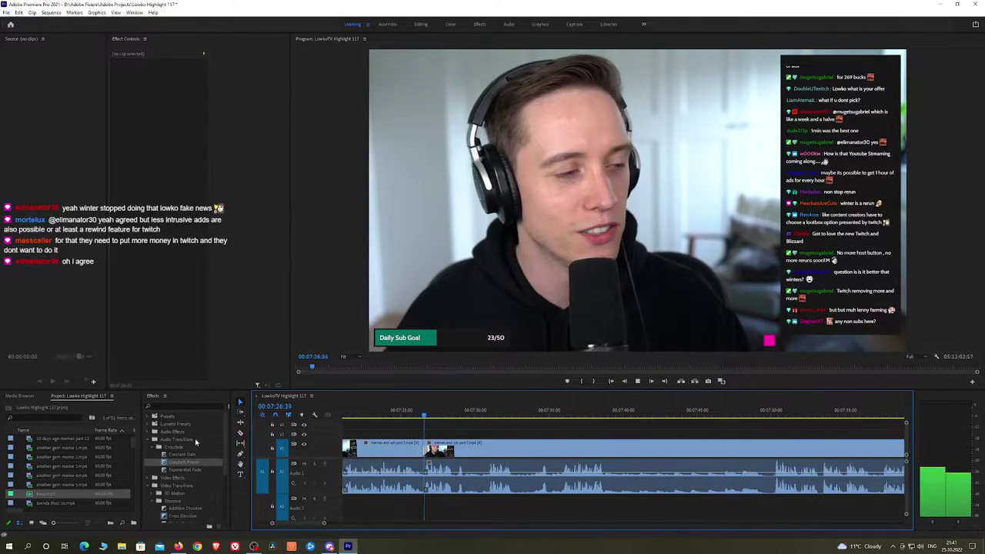
left_click_drag(183, 462, 423, 478)
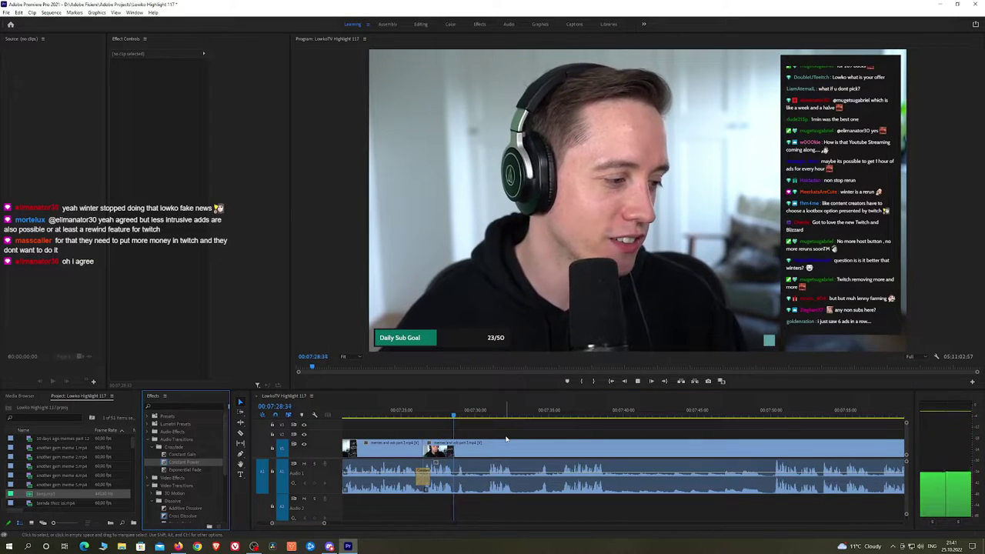
Split the clip at about 00:07:32:30 and 00:07:35:30, and select the piece between the two cuts
key("h")
left_click_drag(517, 435, 481, 435)
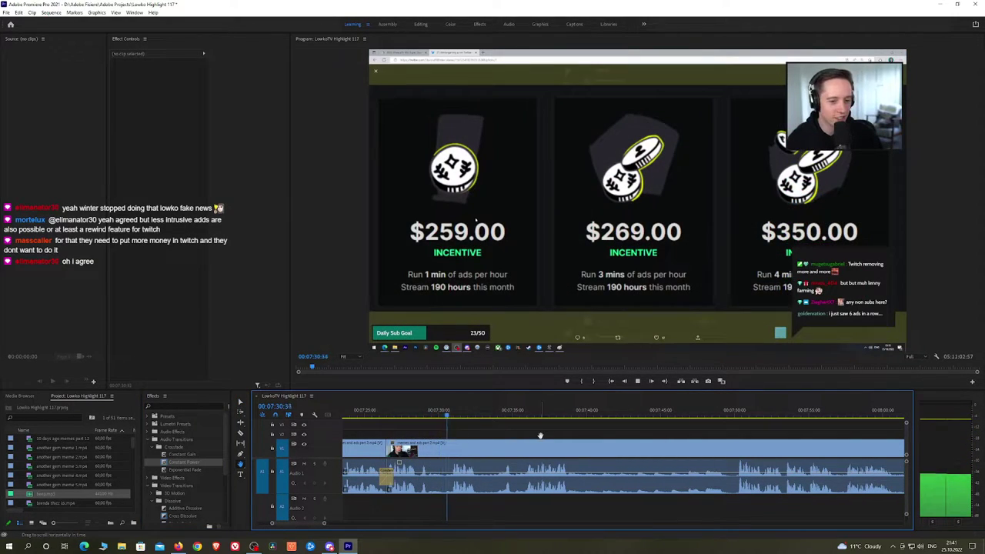
scroll(508, 428, "down", 2)
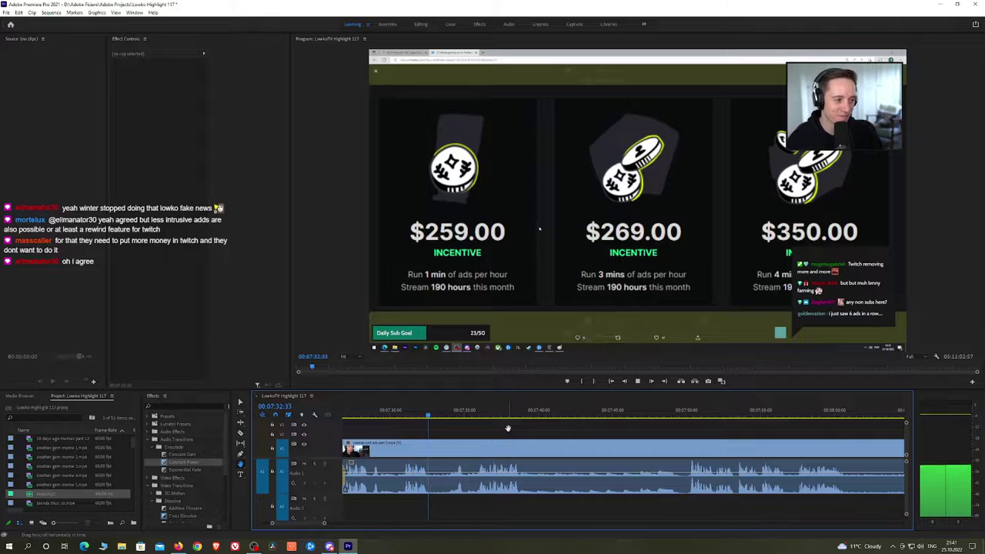
left_click(425, 416)
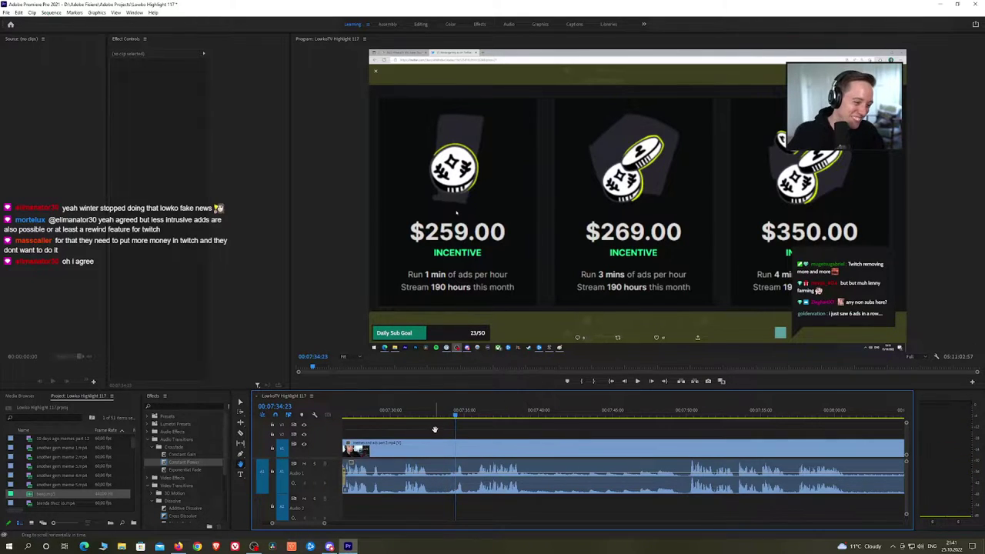
left_click(433, 444)
key("space")
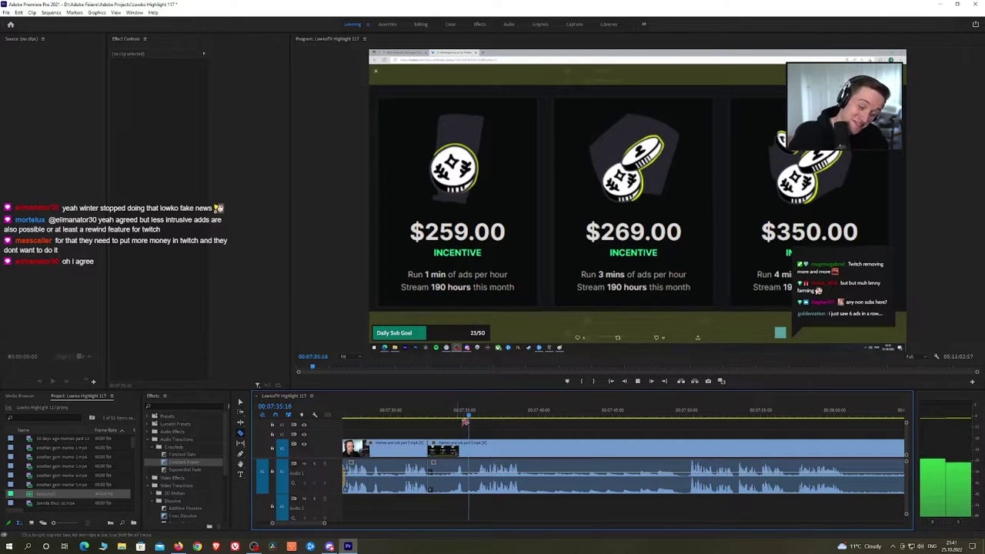
key("space")
left_click(444, 420)
left_click(448, 450)
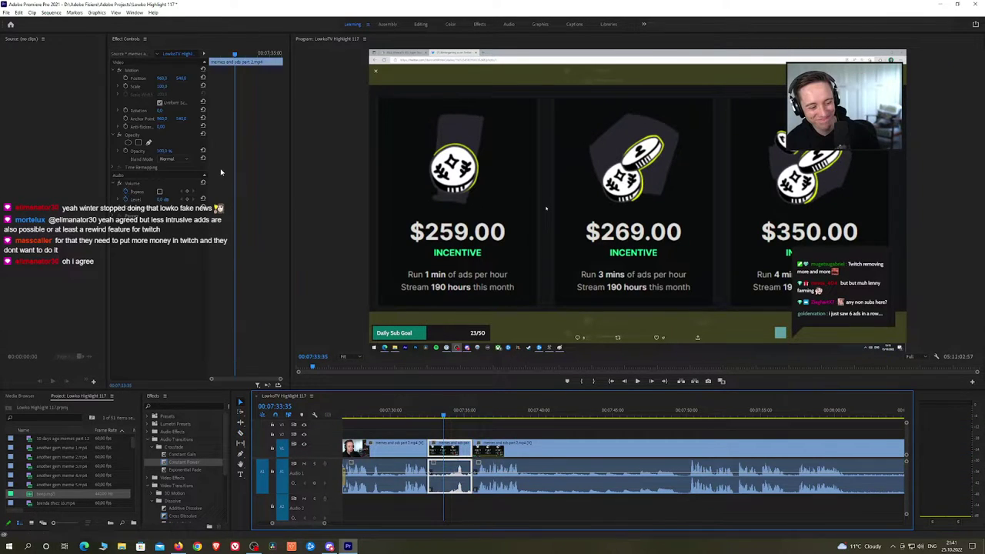
Zoom the selected piece in on the webcam by scaling it to about 169% and setting its position to about 311, 874
left_click_drag(171, 87, 482, 213)
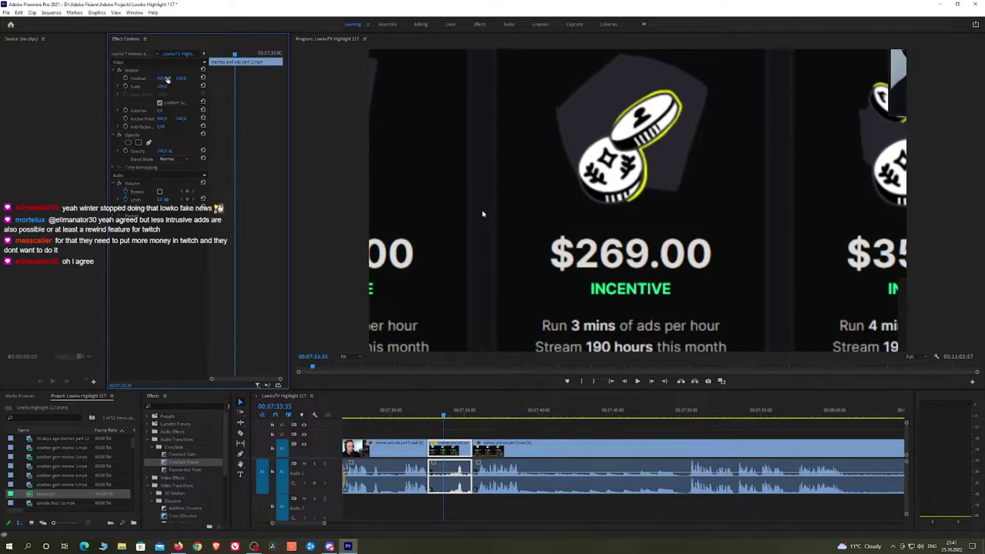
left_click_drag(167, 79, 35, 78)
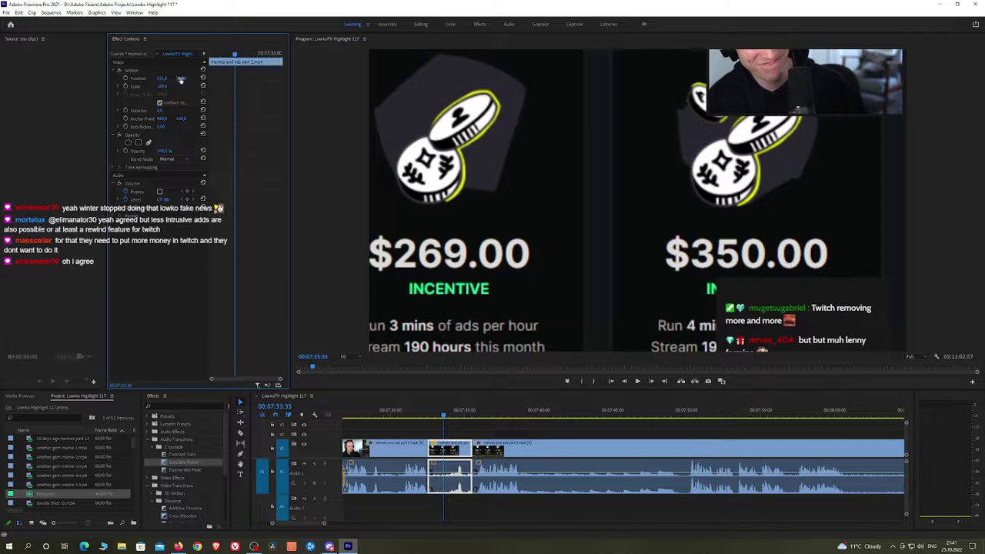
mouse_move(180, 80)
left_mouse_down()
mouse_move(164, 79)
mouse_move(194, 79)
mouse_move(180, 79)
left_mouse_up()
Split the clip at 00:07:39:15 and just before 00:07:50, and ripple-delete the quiet part between the cuts
key("space")
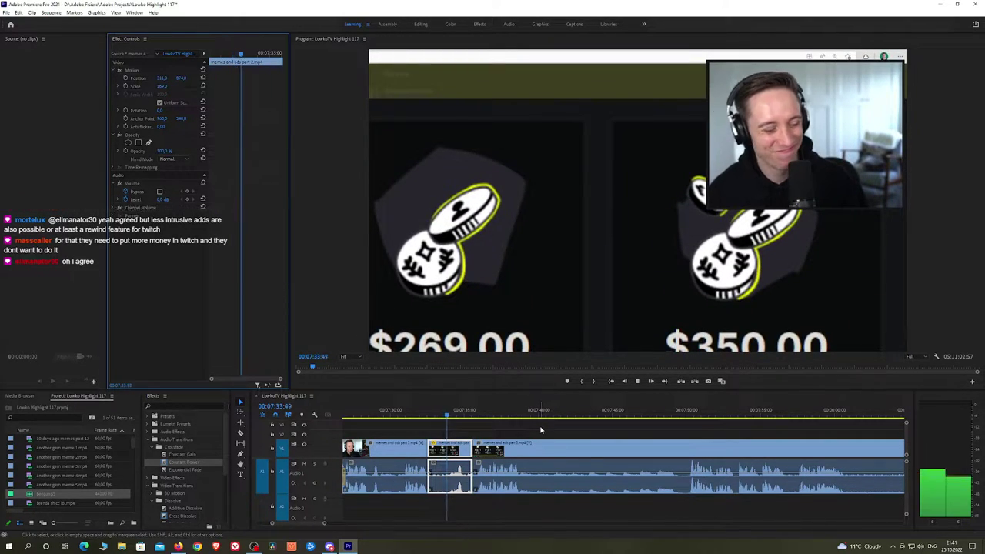
left_click(551, 426)
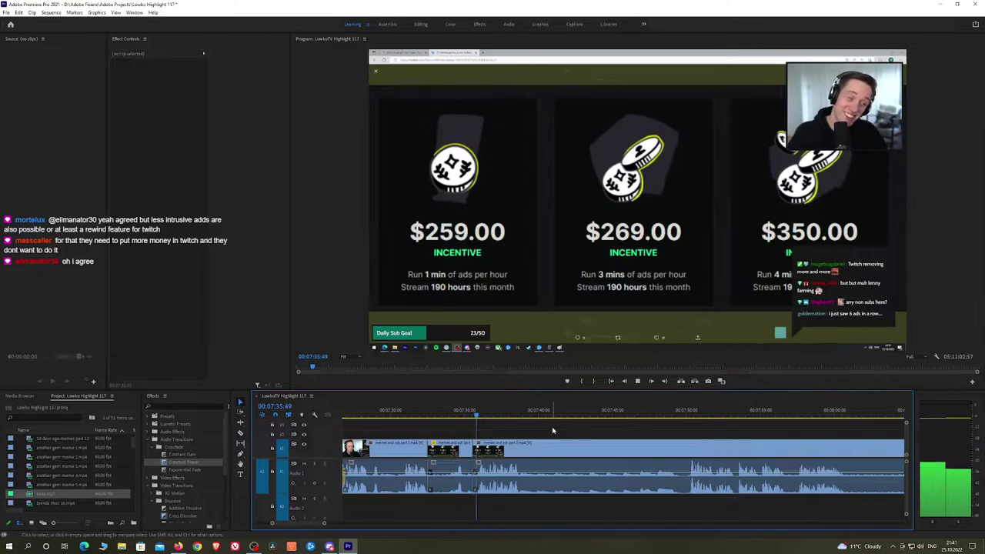
scroll(538, 424, "down", 3)
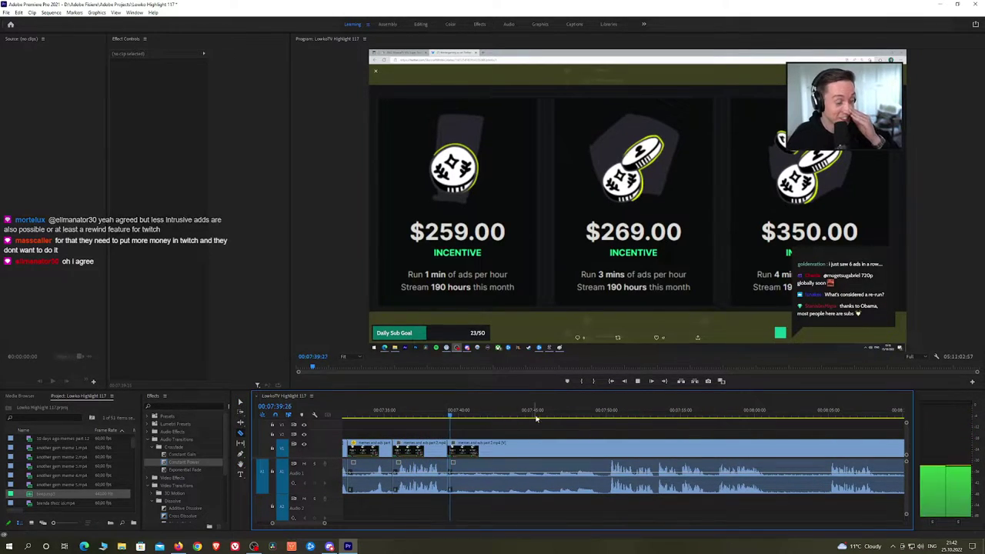
left_click(596, 417)
left_click_drag(597, 417, 607, 416)
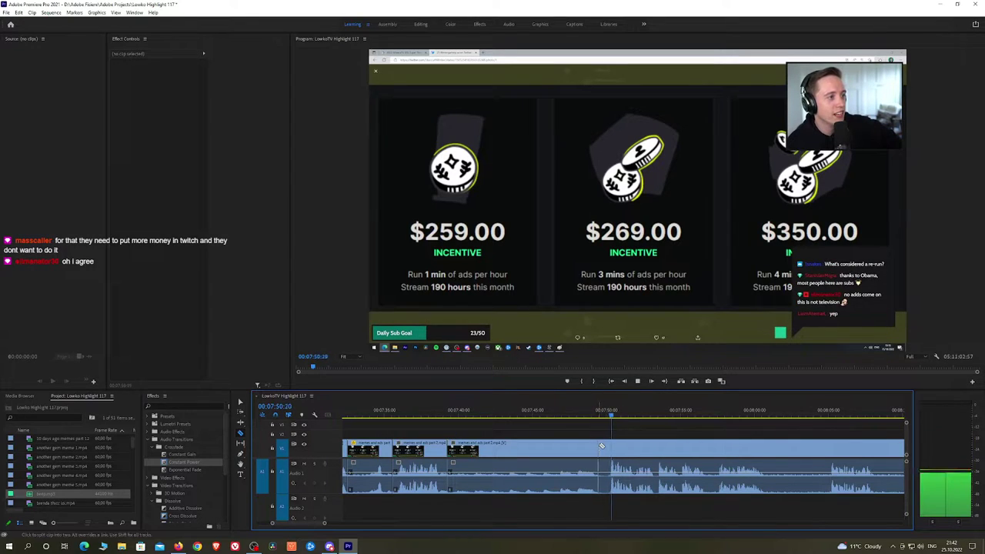
left_click(608, 448)
key("v")
left_click(574, 449)
key("shift+Delete")
Add an Exponential Fade transition to the audio cut at 00:07:39:15 and play the result
key("Up")
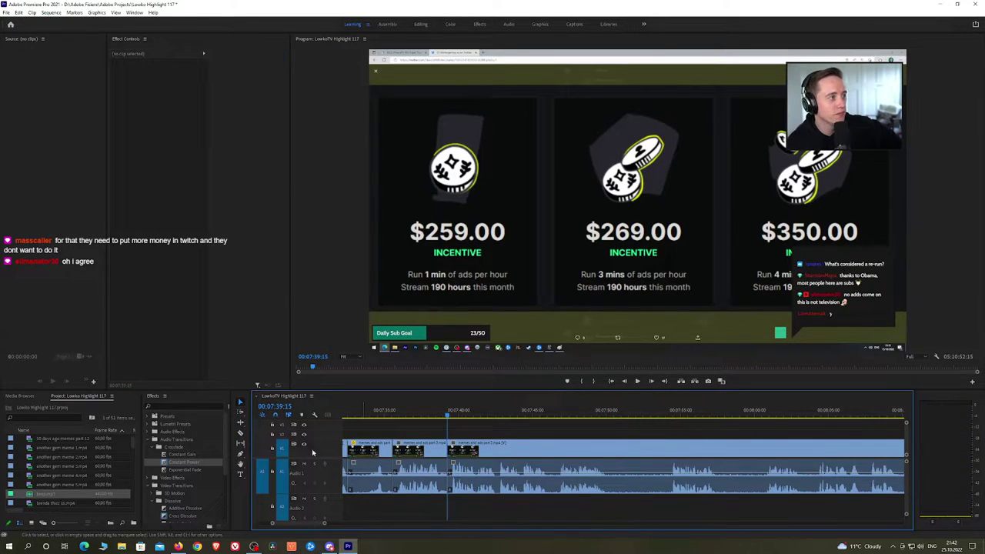
left_click_drag(181, 474, 422, 483)
key("space")
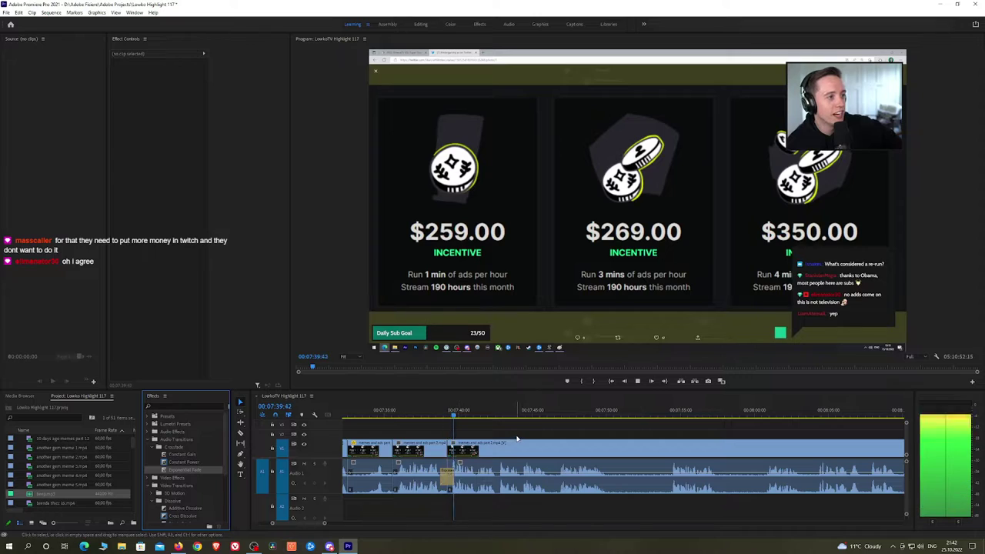
Cut out and ripple-delete about four seconds after 00:07:50:22, and add a Constant Power crossfade to the audio cut
key("h")
mouse_move(570, 434)
left_mouse_down()
mouse_move(542, 433)
mouse_move(557, 433)
left_mouse_up()
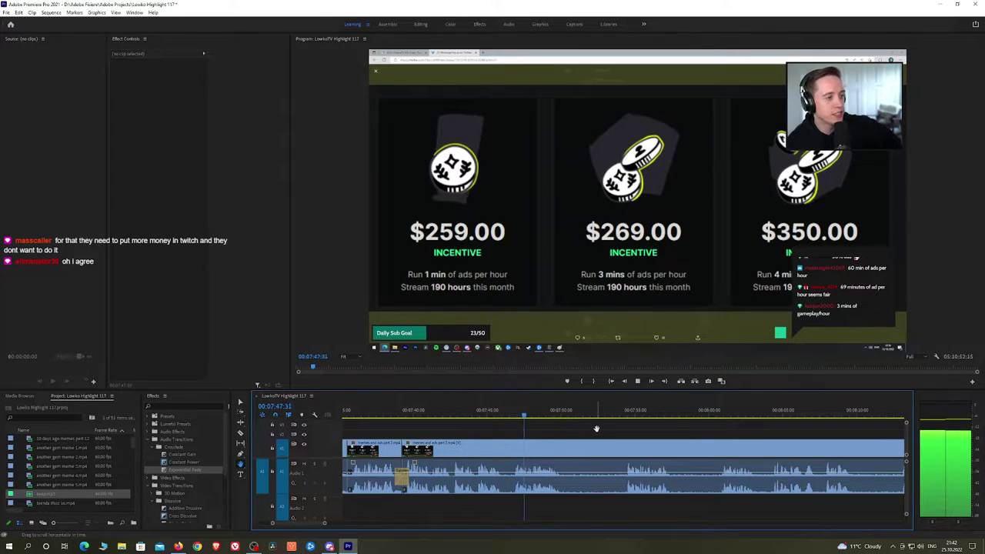
left_click_drag(596, 428, 557, 433)
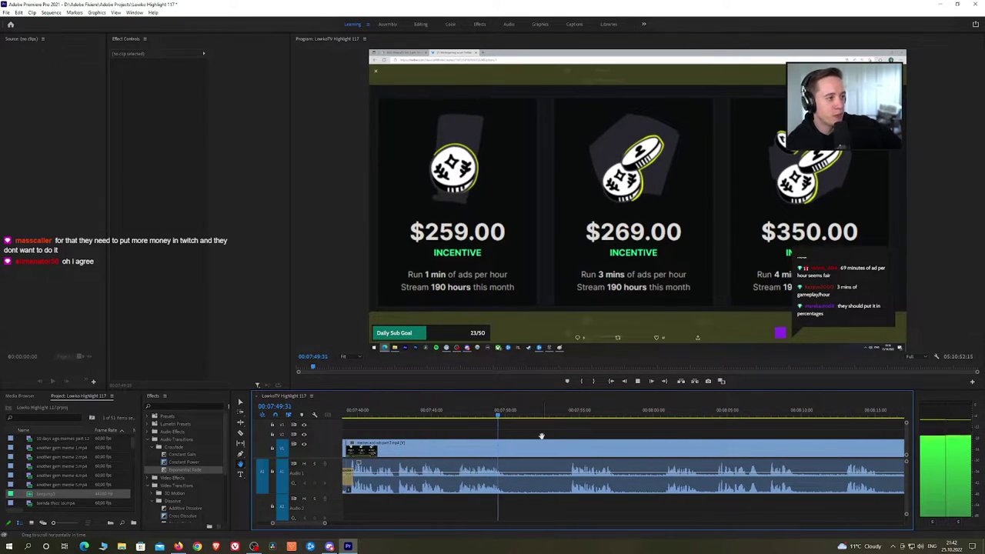
left_click(512, 444)
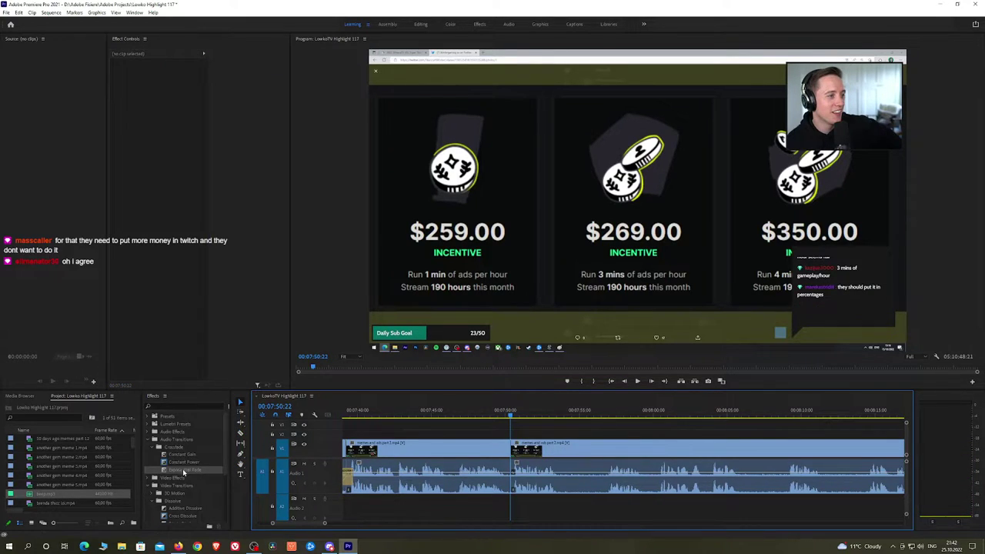
left_click_drag(184, 463, 330, 458)
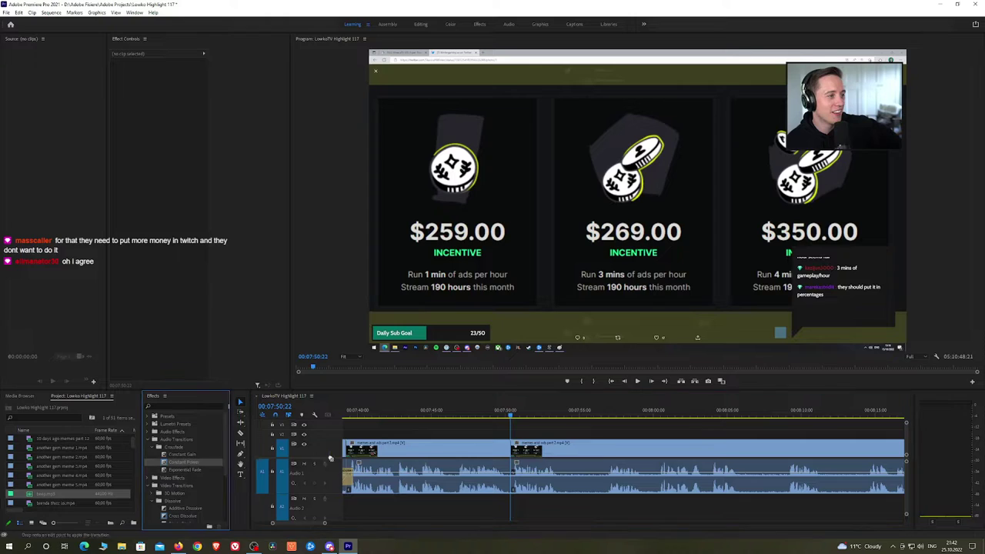
left_click_drag(510, 483, 510, 477)
key("space")
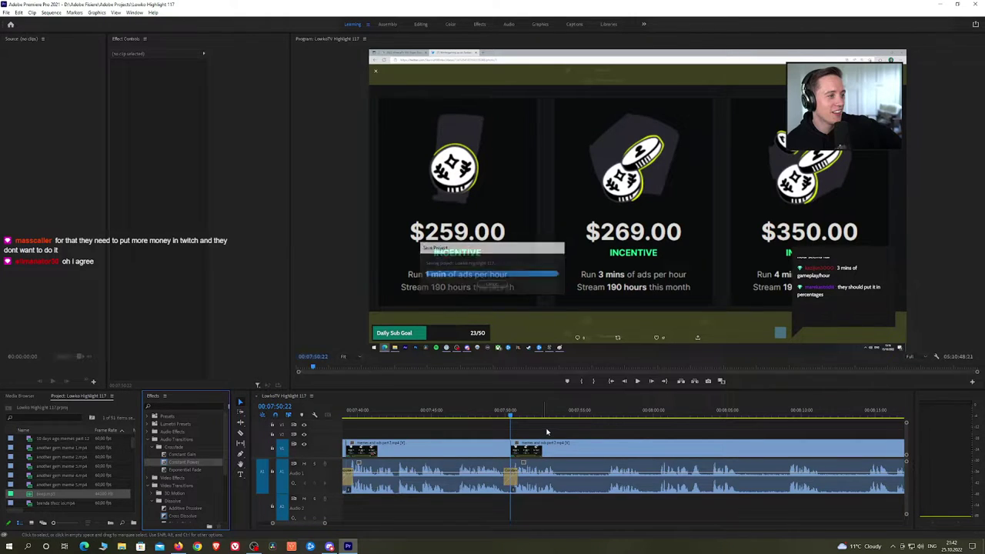
Split the clip at 00:07:53:54 and about three seconds further on, and ripple-delete the quiet part between the cuts
scroll(542, 428, "down", 2)
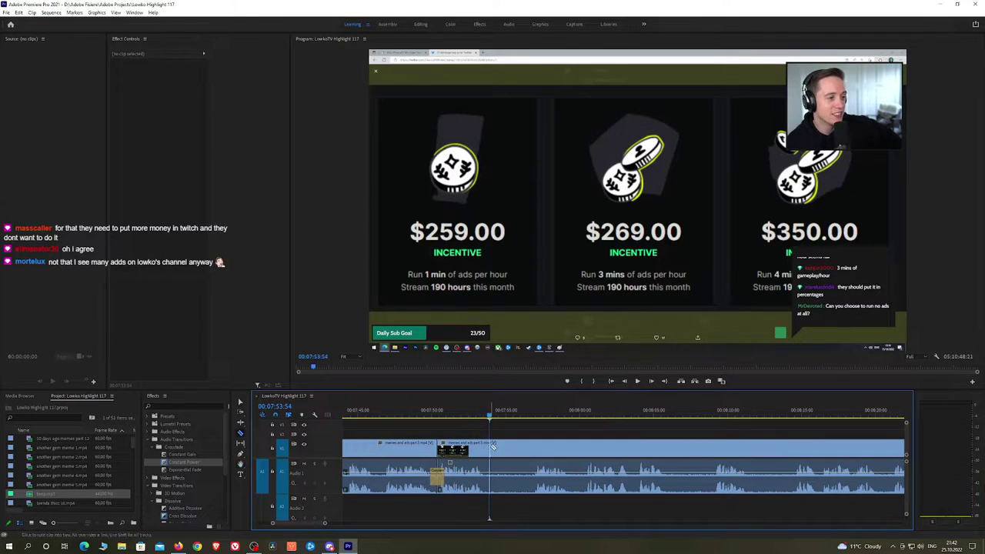
key("ctrl+k")
left_click(526, 419)
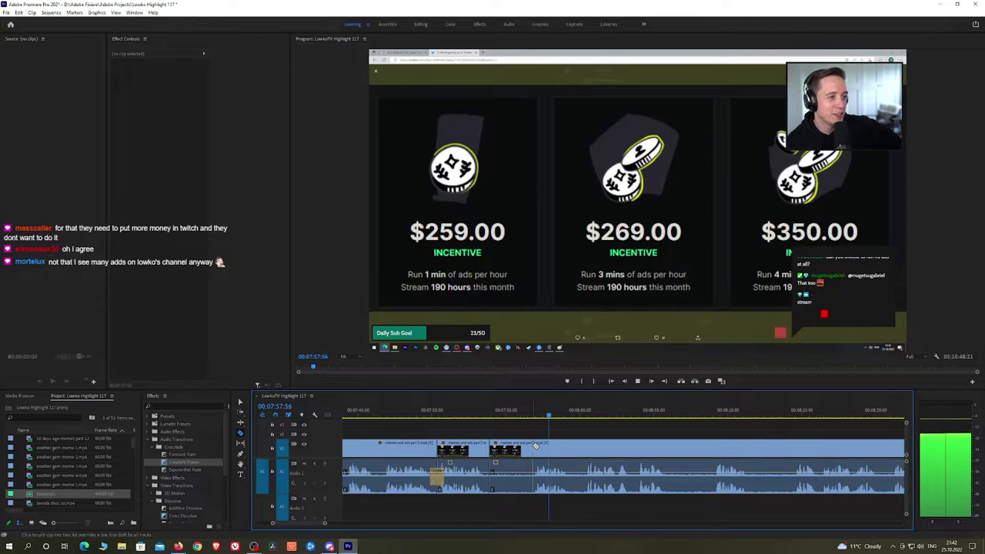
left_click(536, 447)
key("v")
left_click(519, 450)
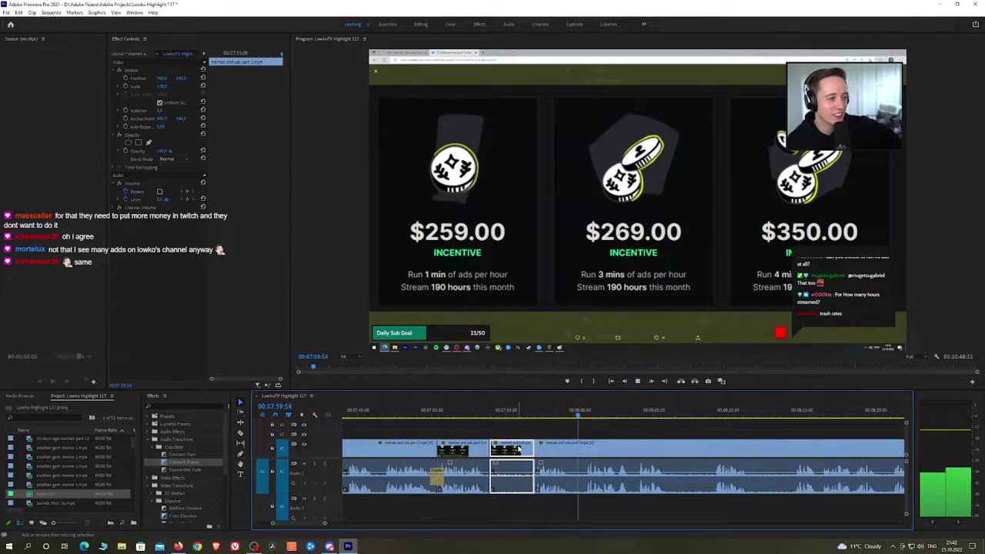
key("shift+Delete")
key("space")
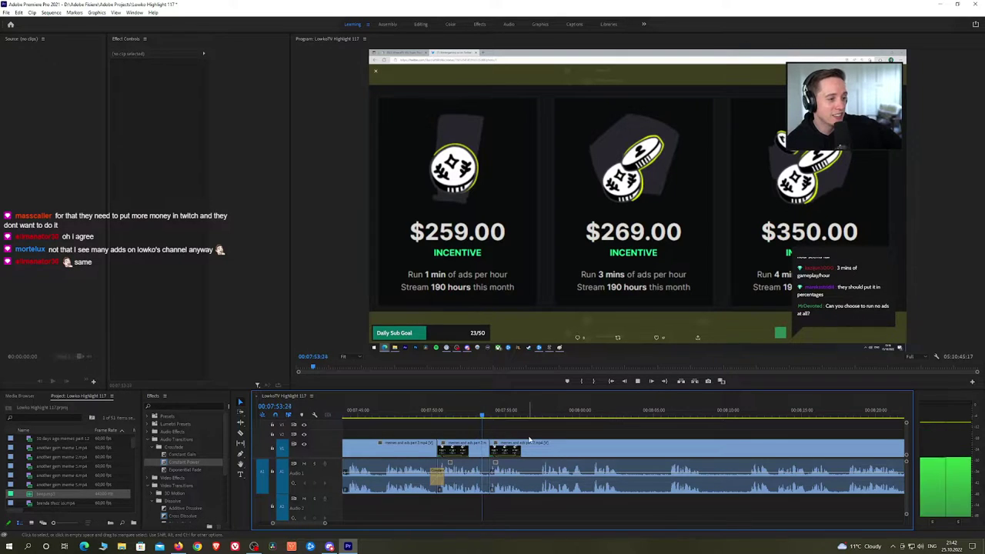
Add a Constant Power crossfade to the audio cut at 00:07:53:54 and play on from there
key("space")
left_click(185, 466)
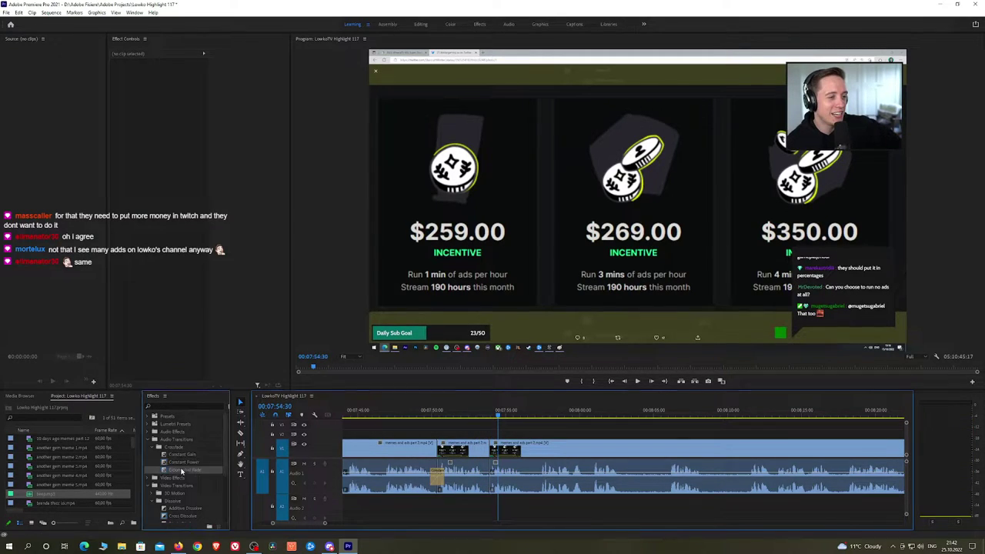
left_click_drag(496, 485, 493, 483)
key("space")
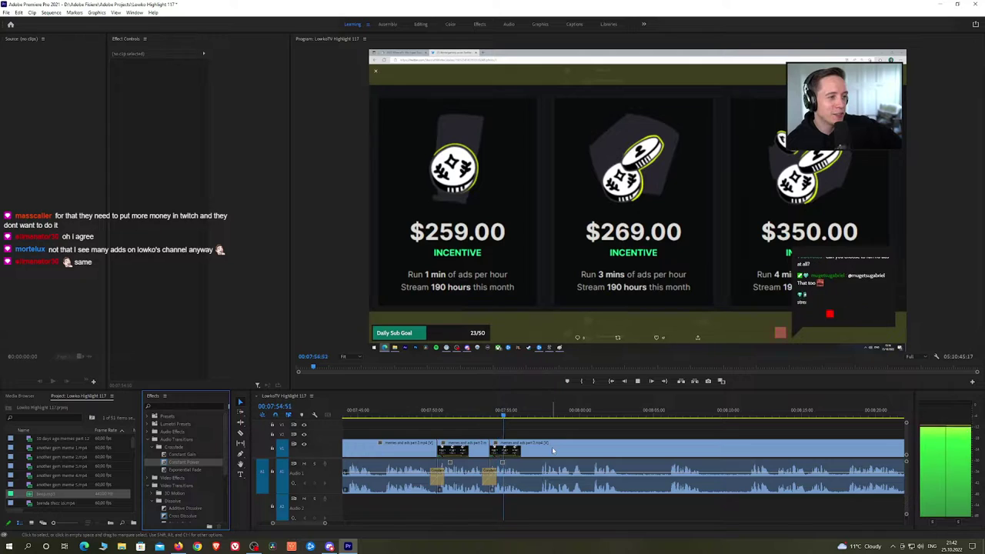
Cut out and ripple-delete about one second after roughly 00:07:56, and add a Constant Power crossfade to the audio cut
left_click(524, 451)
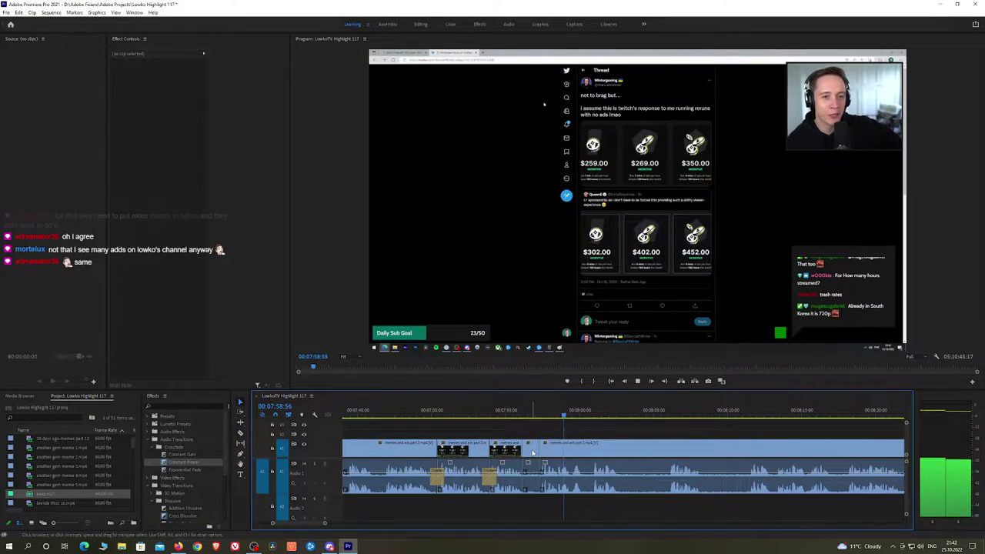
key("Up")
left_click_drag(184, 462, 527, 486)
scroll(542, 429, "down", 5)
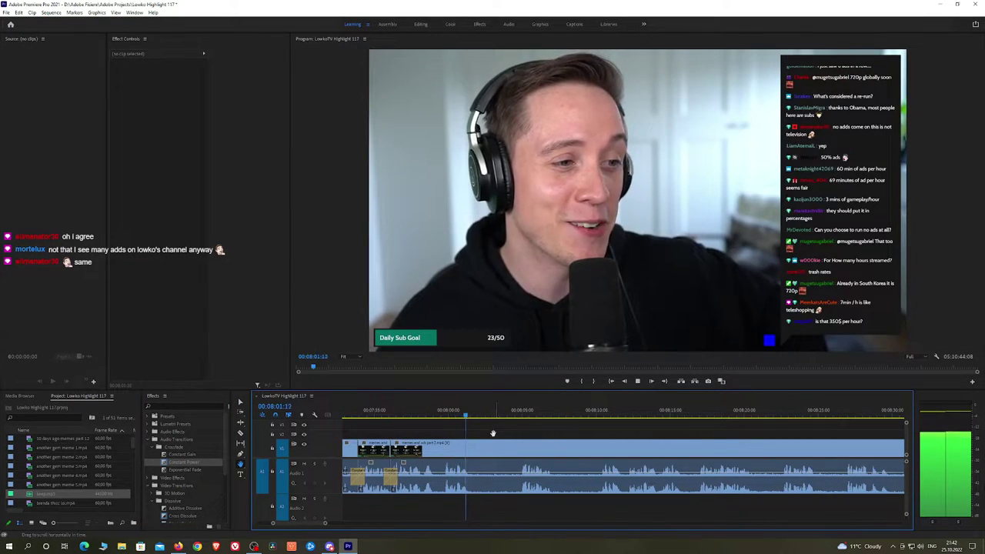
Cut out and ripple-delete about three seconds after 00:08:01:46, and add a Constant Power crossfade to the audio cut
left_click(476, 450)
left_click(517, 451)
key("v")
left_click(511, 452)
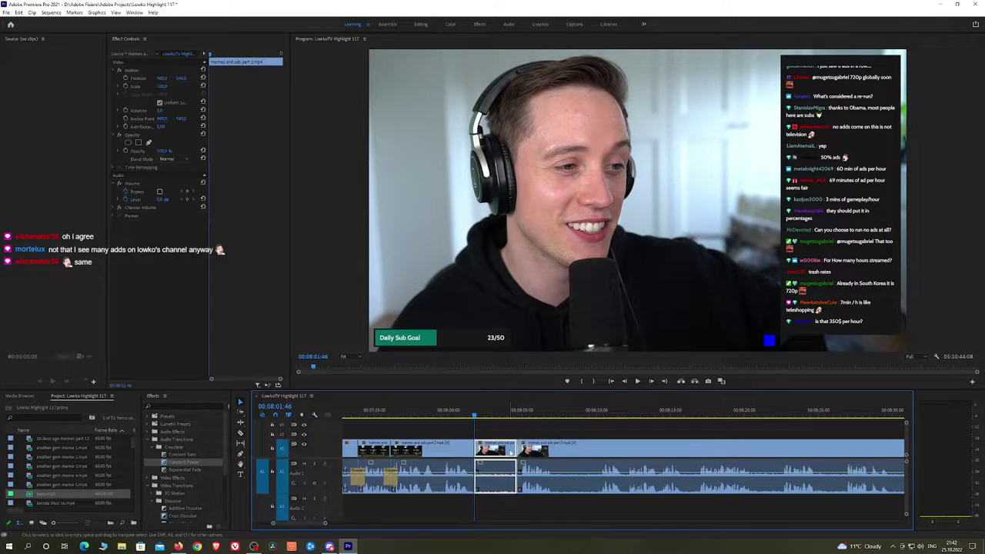
key("shift+Delete")
left_click_drag(167, 467, 475, 479)
key("space")
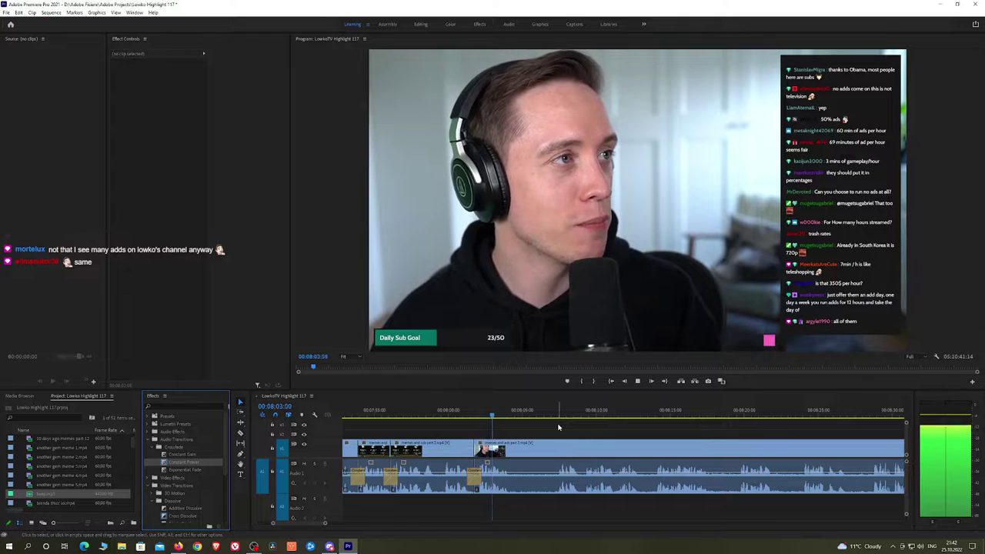
Ripple-delete another five to six seconds after 00:08:01:46, and reapply the Constant Power crossfade to the audio cut
left_click(553, 413)
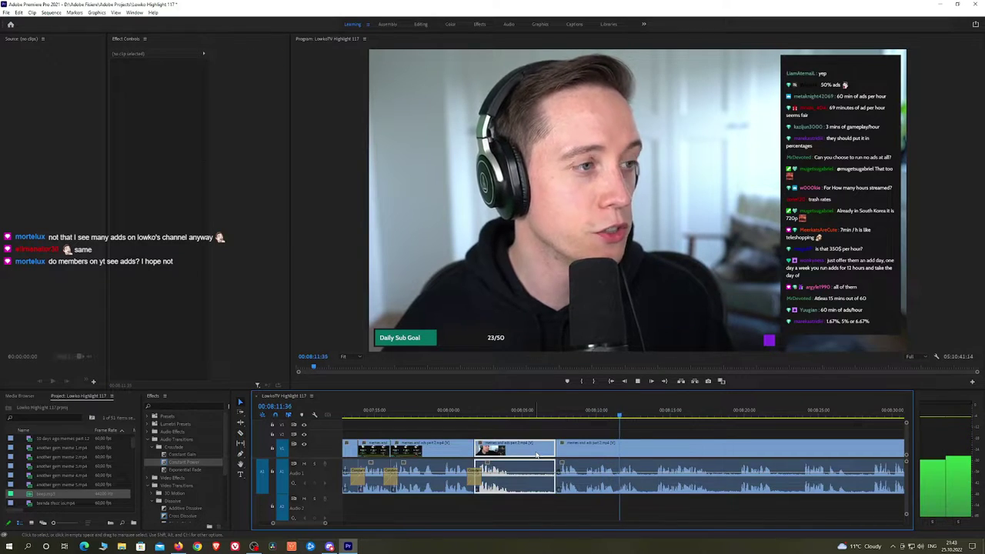
key("space")
left_click_drag(184, 460, 474, 492)
key("space")
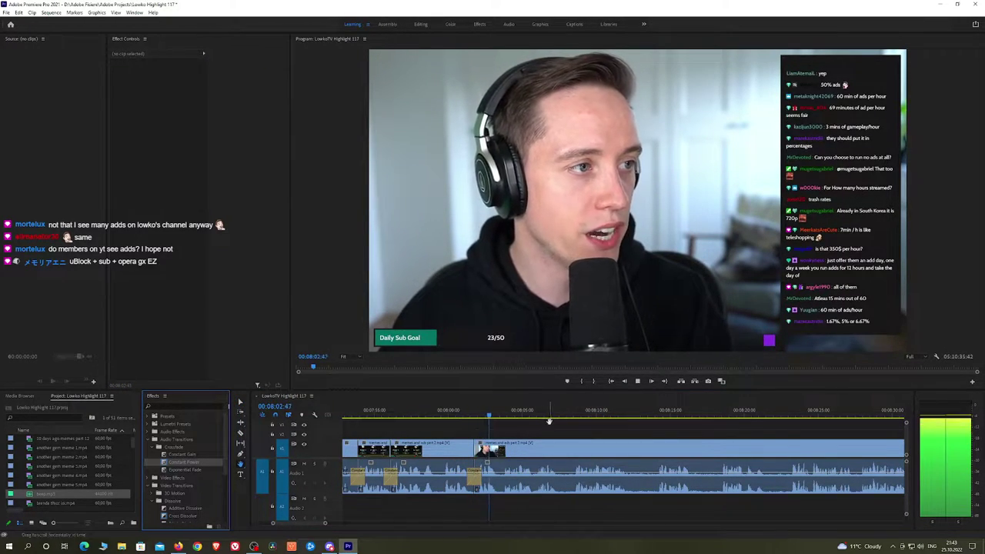
Cut out and ripple-delete about one second after 00:08:07:30, and add a Constant Power crossfade to the audio cut
key("alt+Tab")
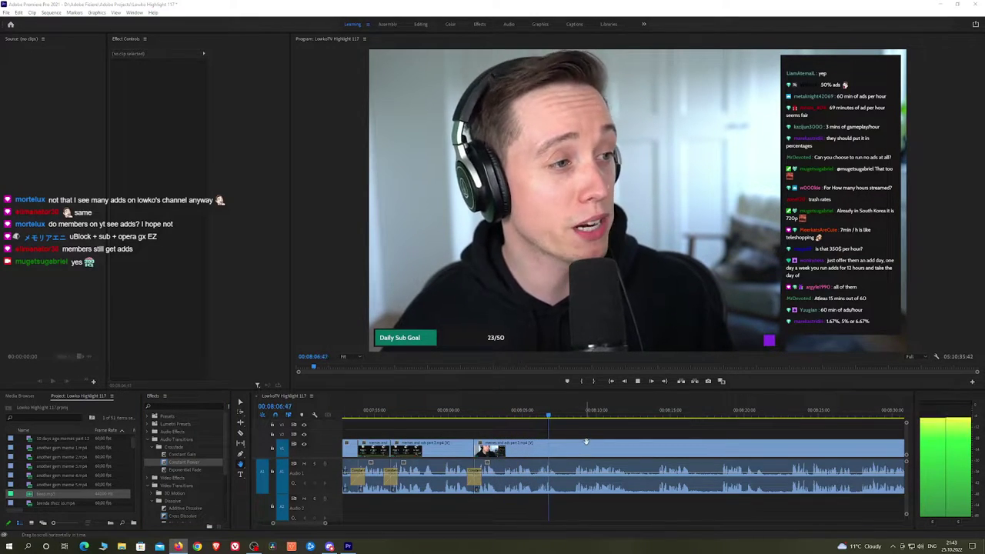
scroll(585, 442, "down", 4)
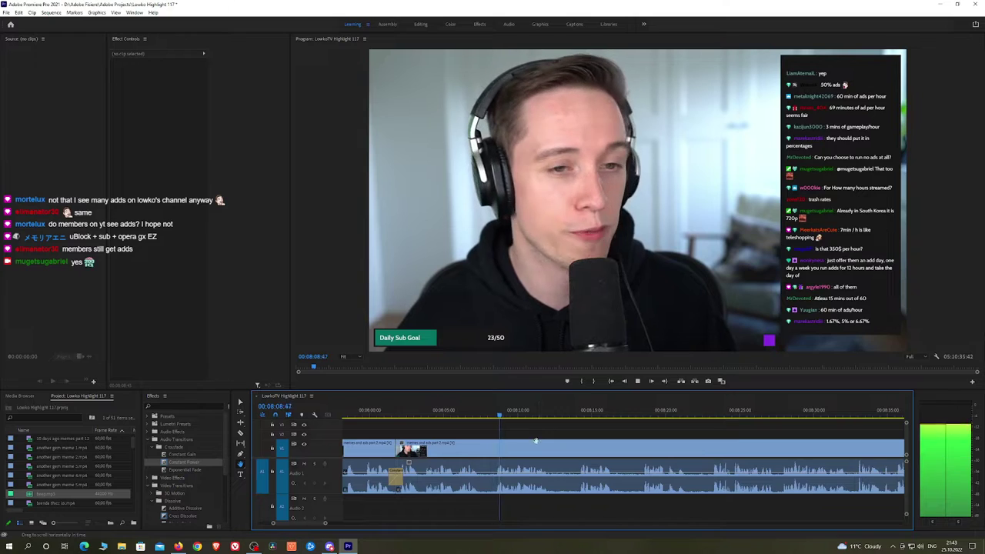
left_click(483, 455)
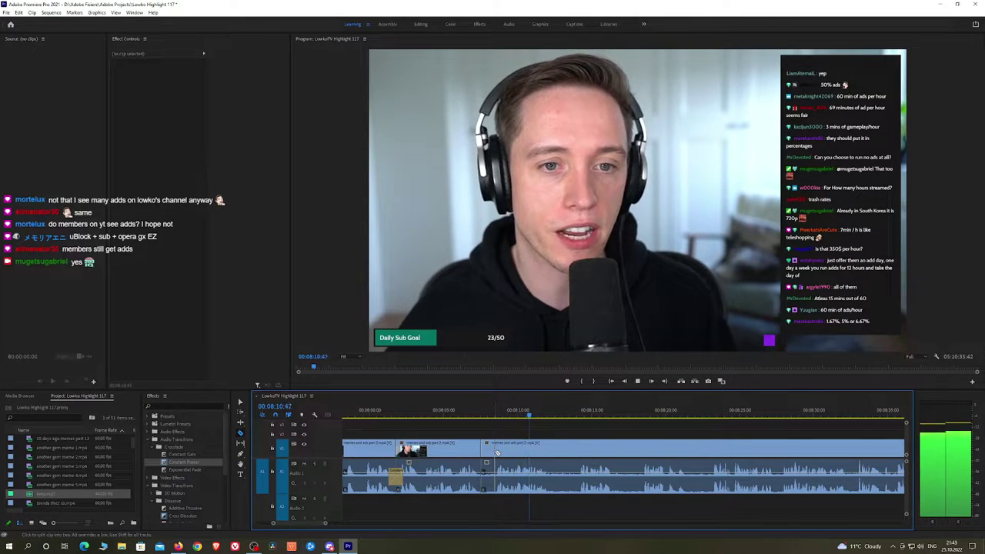
left_click(494, 454)
key("v")
left_click(489, 452)
key("shift+Delete")
key("Up")
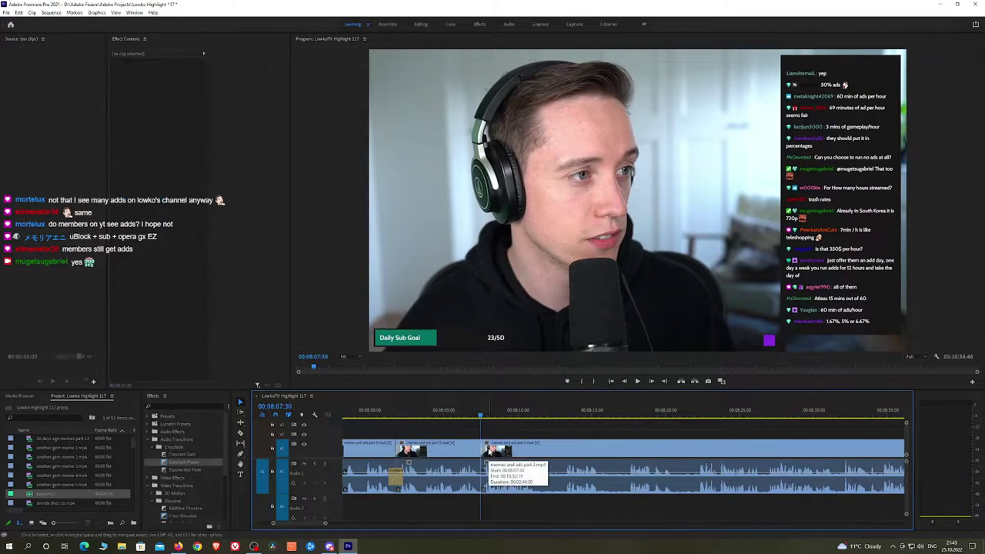
left_click(198, 465)
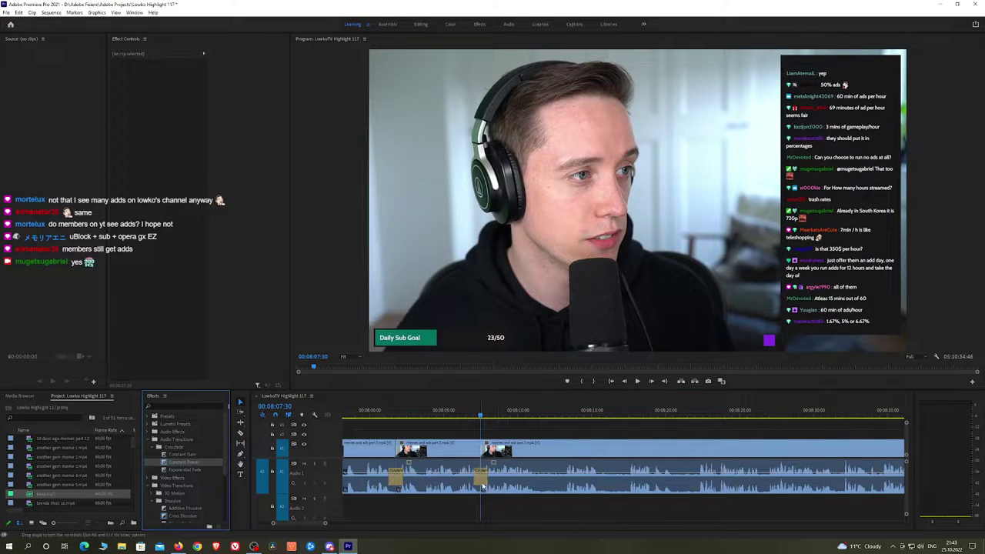
key("space")
Cut out and ripple-delete a bit over one second after 00:08:11:47, and add a Constant Power crossfade to the audio cut
key("h")
left_click_drag(583, 434, 524, 435)
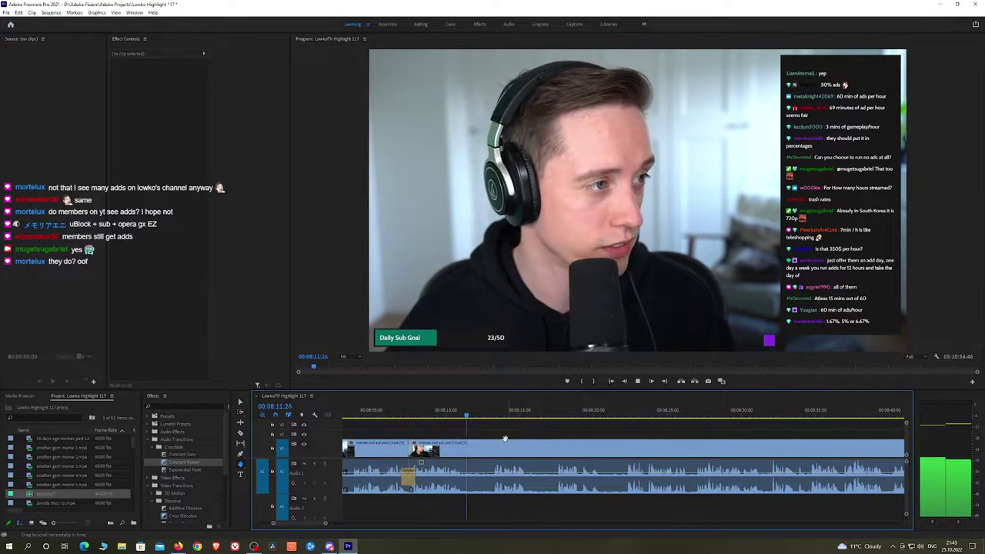
key("space")
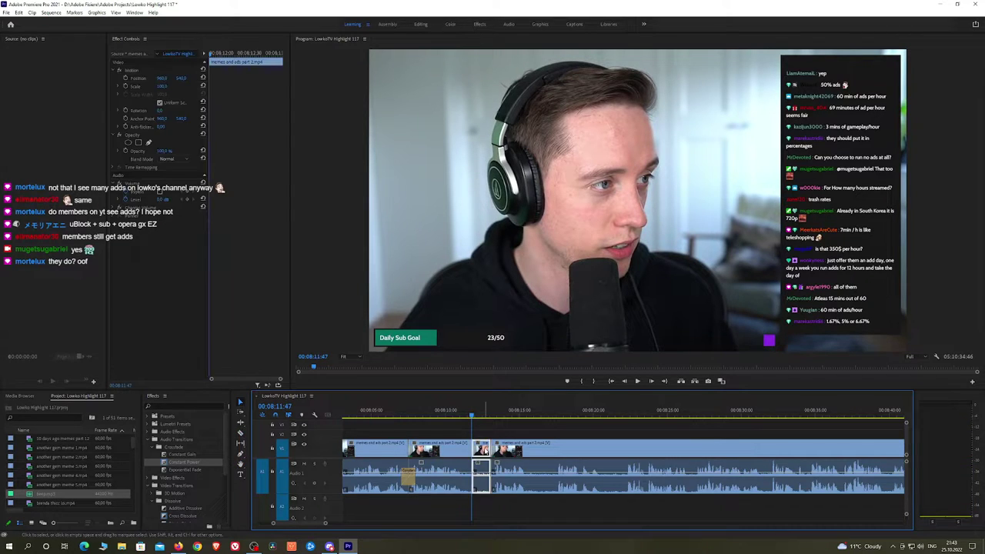
left_click(192, 465)
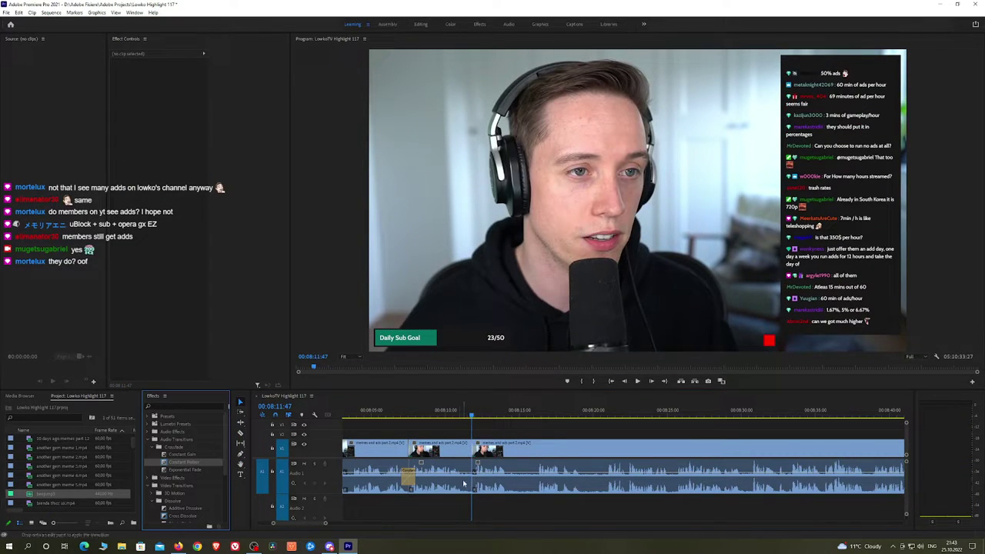
key("space")
Cut out and ripple-delete about two seconds after 00:08:14:23, and add a Constant Power crossfade to the audio cut
scroll(493, 429, "down", 2)
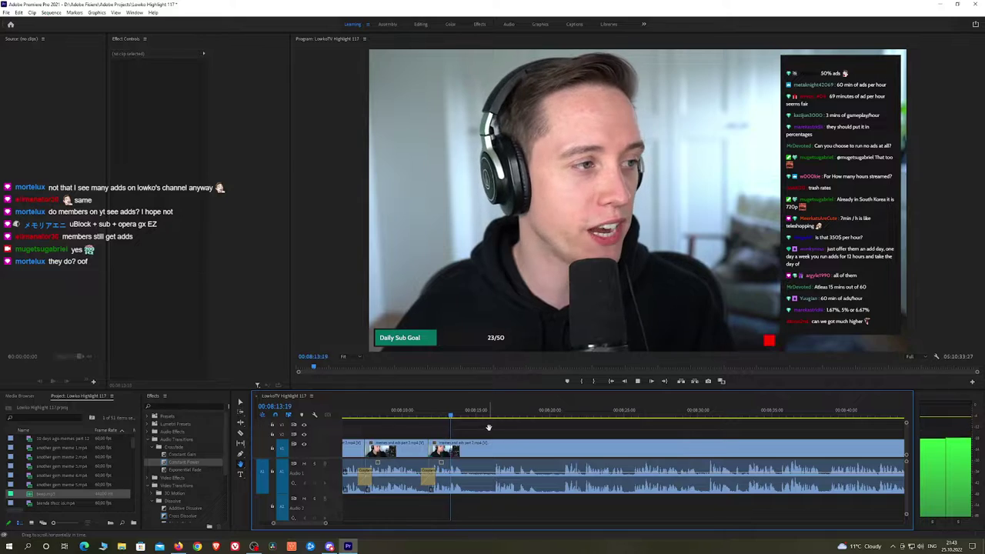
key("space")
key("c")
left_click(467, 452)
left_click(493, 453)
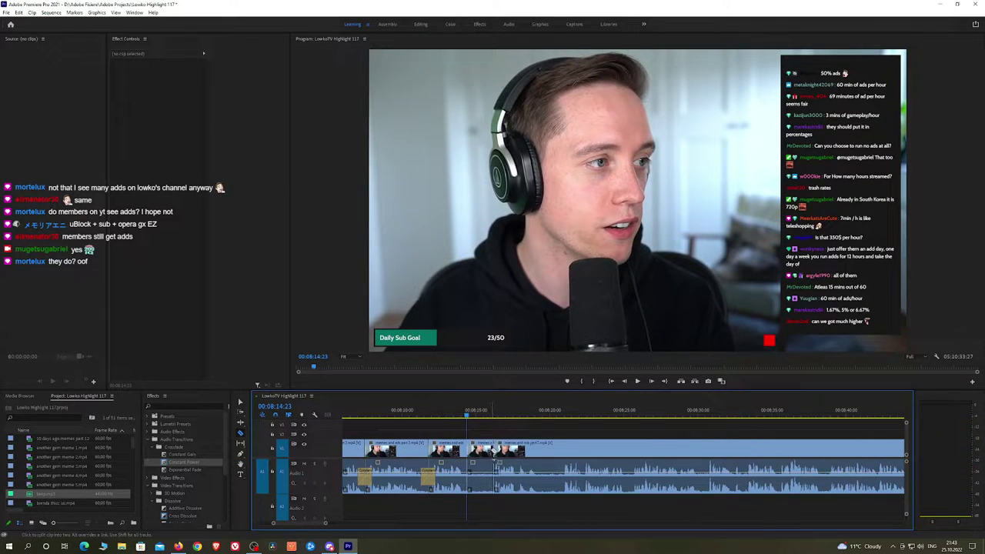
key("v")
left_click(480, 451)
key("shift+Delete")
left_click(197, 463)
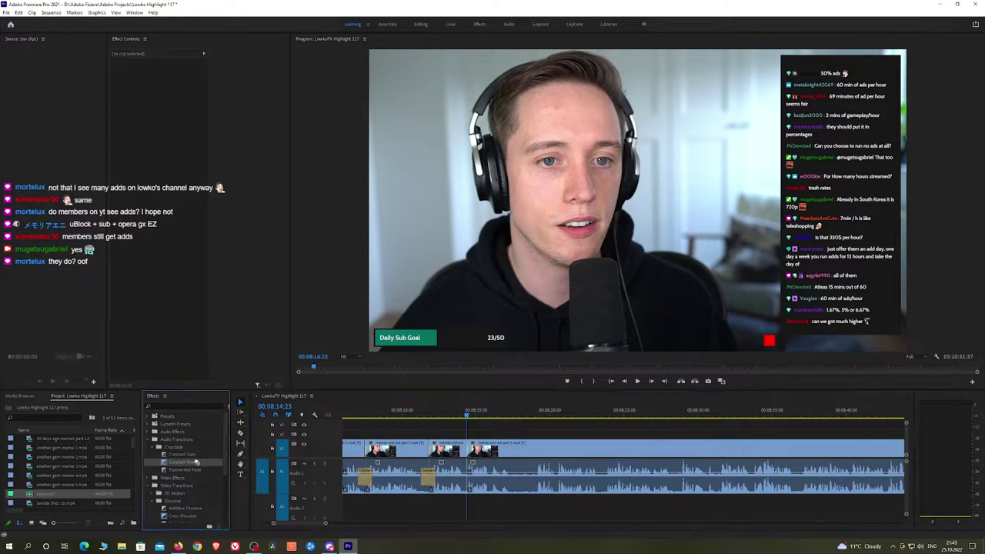
key("space")
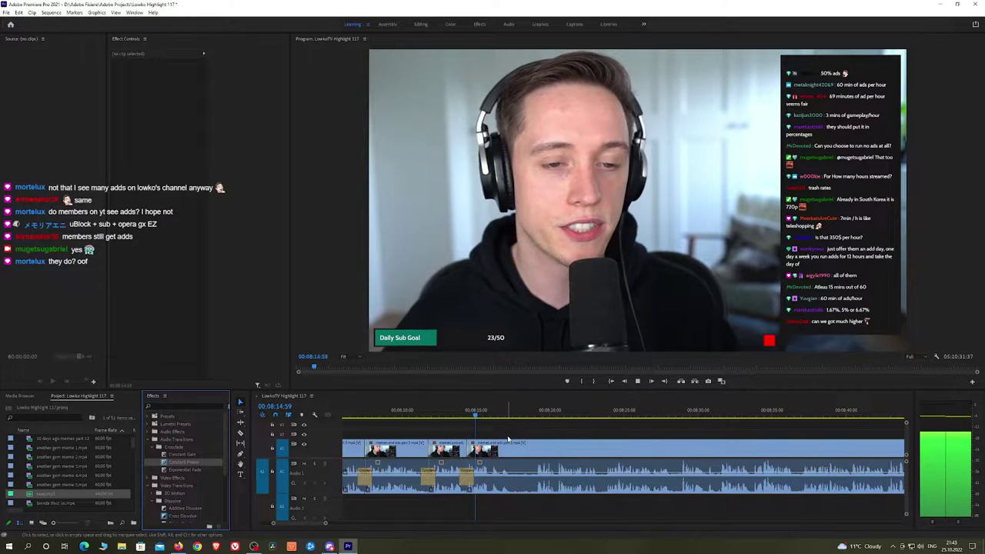
Play through the footage from about 00:08:15 to 00:08:47, checking for quiet or unwanted parts
left_click_drag(551, 444, 507, 429)
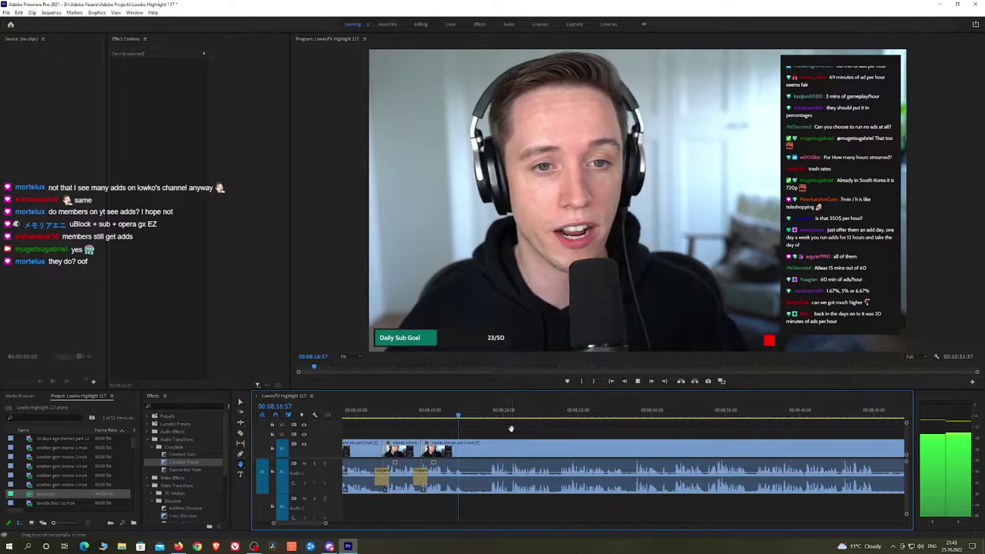
left_click(484, 417)
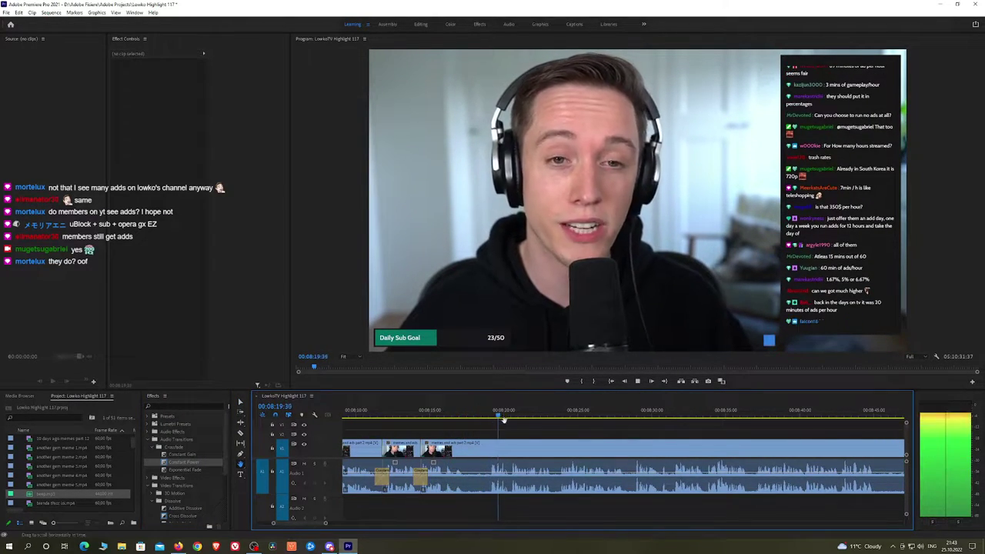
scroll(572, 431, "down", 3)
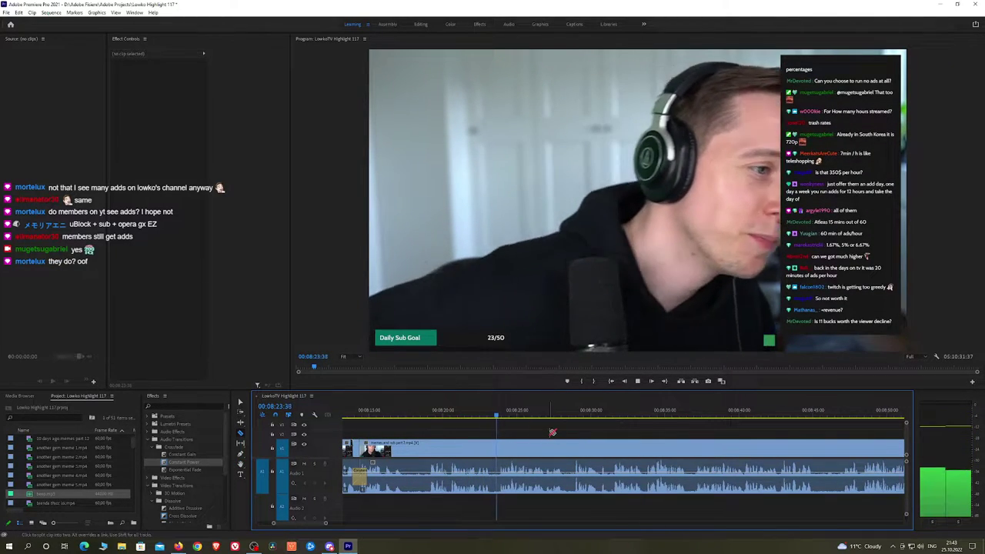
scroll(535, 433, "down", 3)
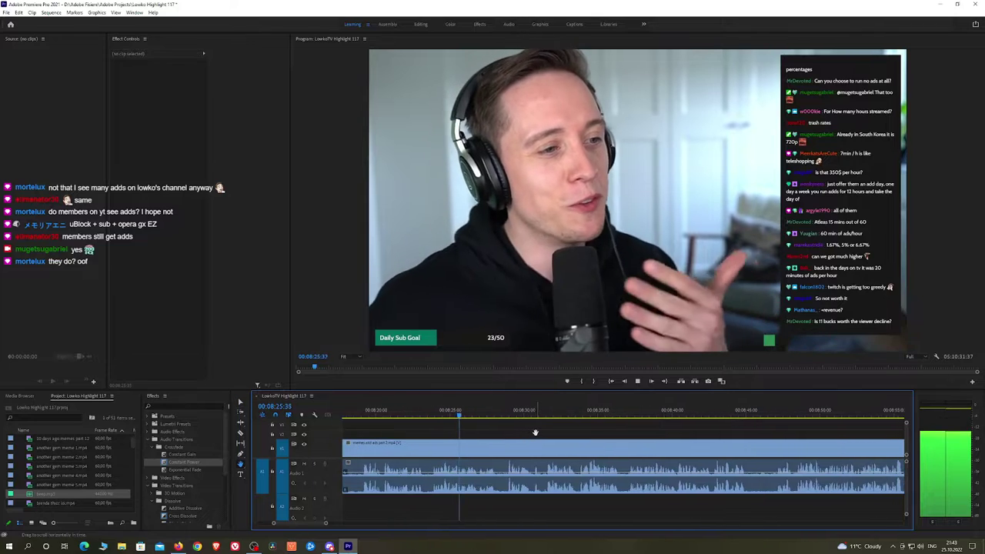
scroll(508, 433, "down", 3)
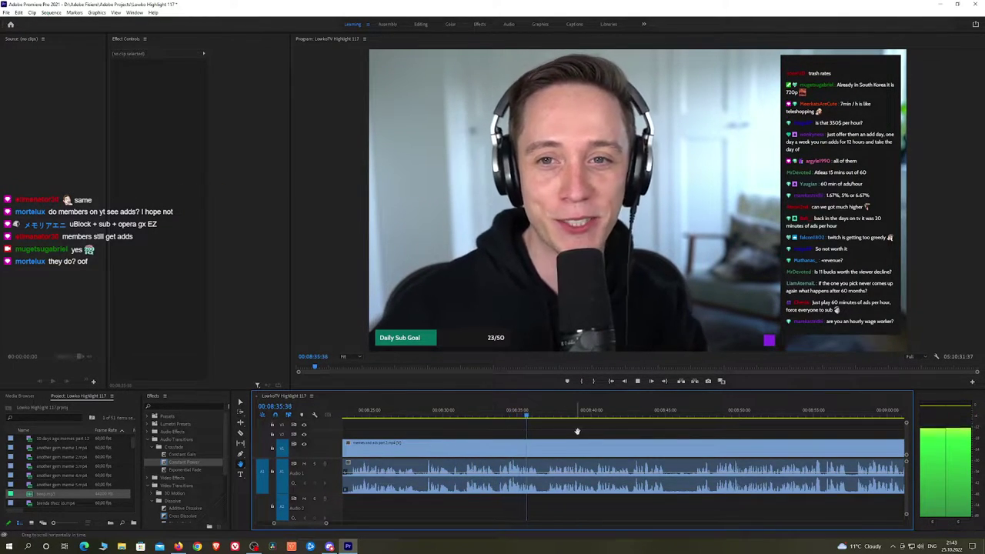
left_click_drag(627, 434, 559, 435)
left_click_drag(625, 440, 577, 435)
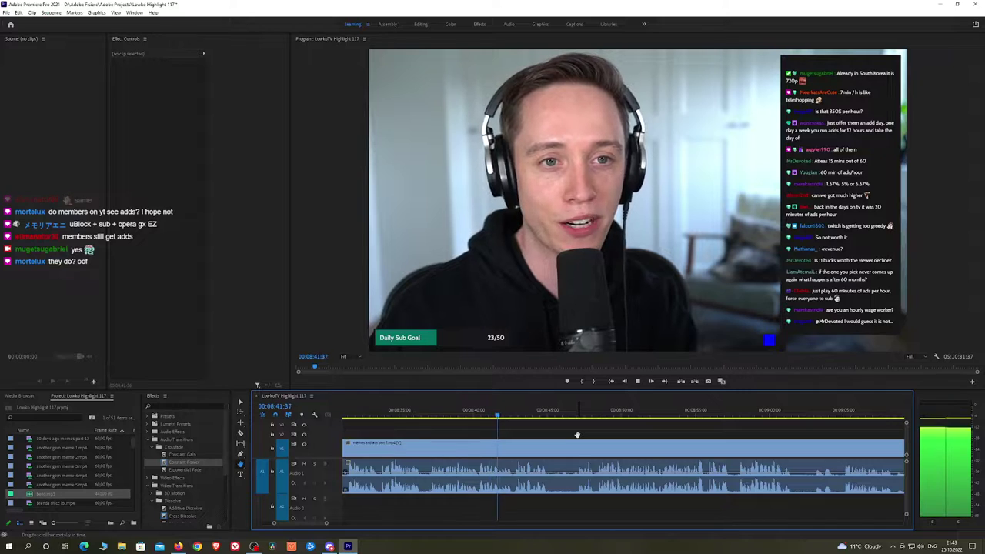
scroll(589, 433, "down", 2)
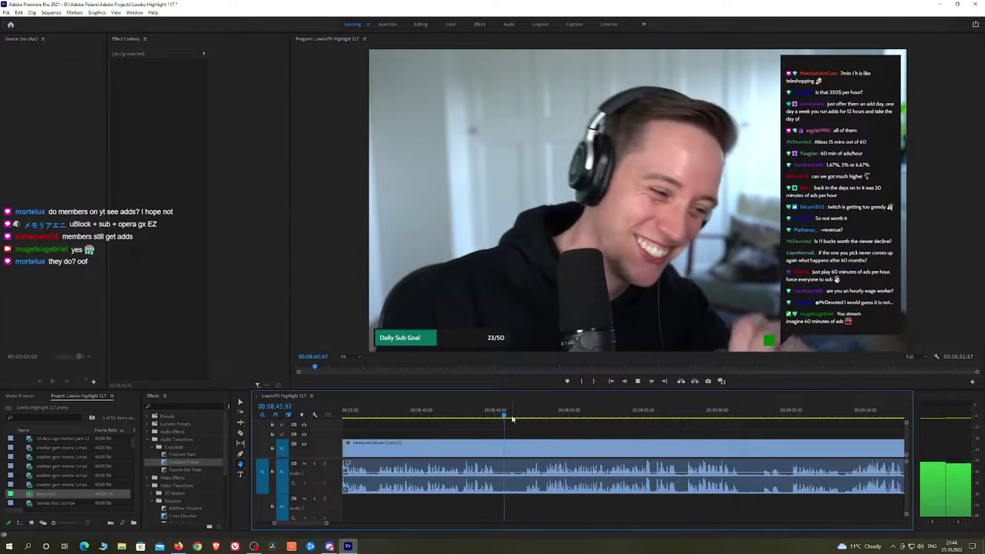
key("space")
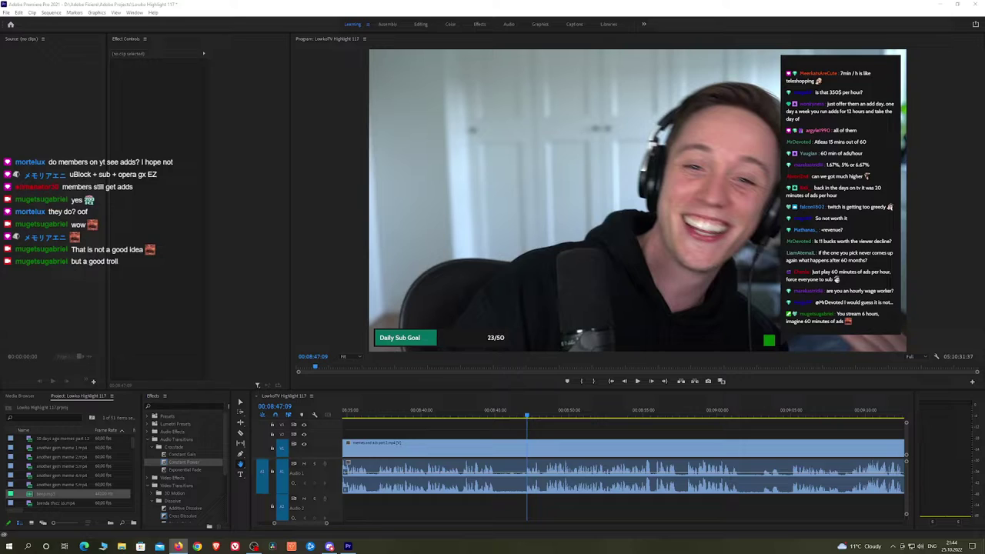
Replay the footage from 00:08:45:23 and listen on to about 00:08:55 for parts that need editing
left_click(555, 434)
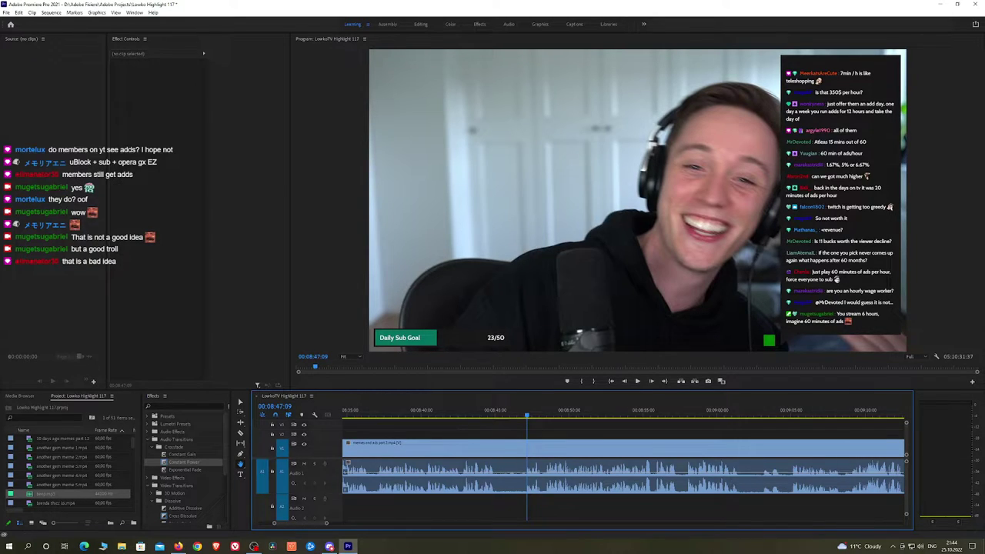
key("alt+Tab")
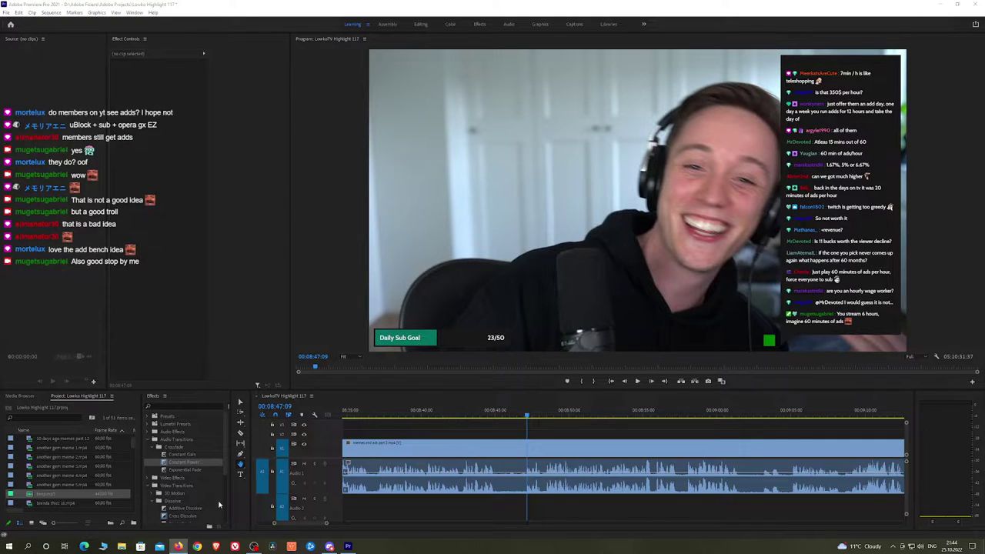
left_click(553, 433)
key("space")
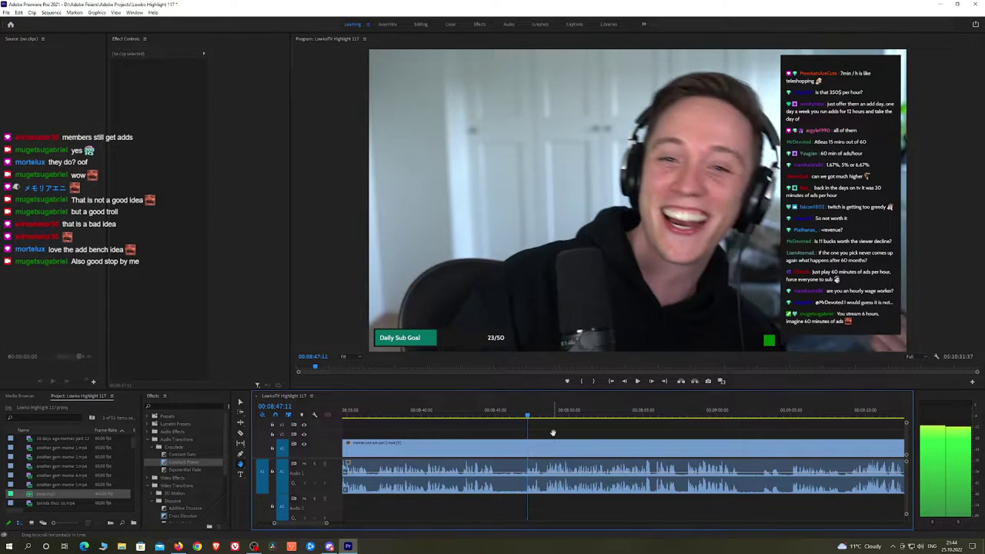
left_click(501, 415)
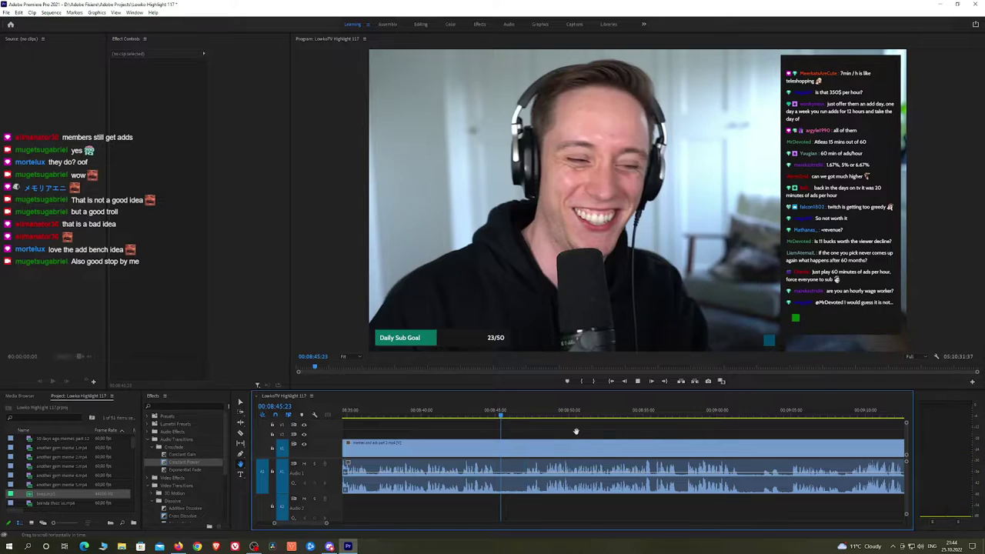
key("space")
left_click_drag(579, 431, 530, 429)
scroll(530, 428, "down", 2)
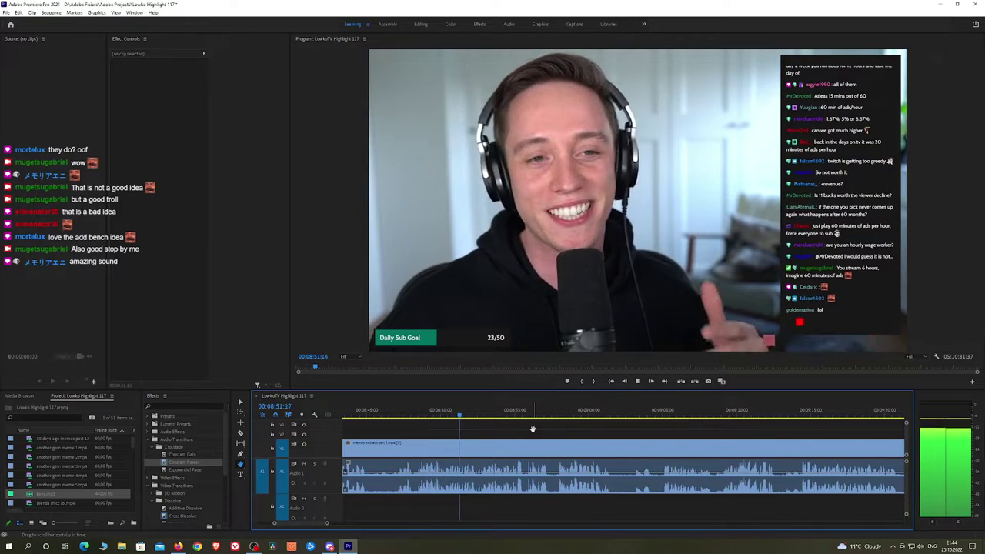
scroll(544, 431, "down", 1)
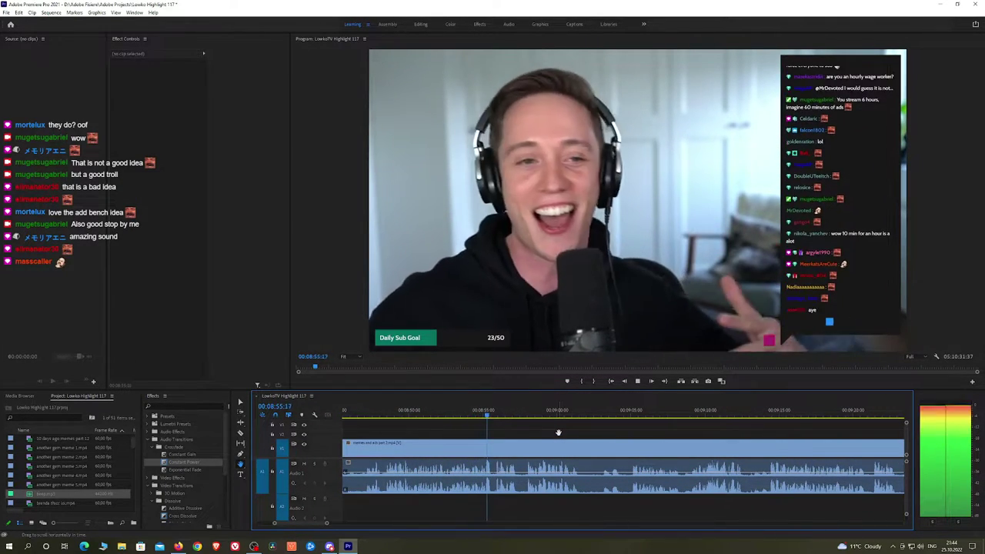
Locate the start of the word just before 00:08:56 in the audio and split the clip there at about 00:08:55:50
left_click(508, 417)
left_click_drag(507, 416, 494, 413)
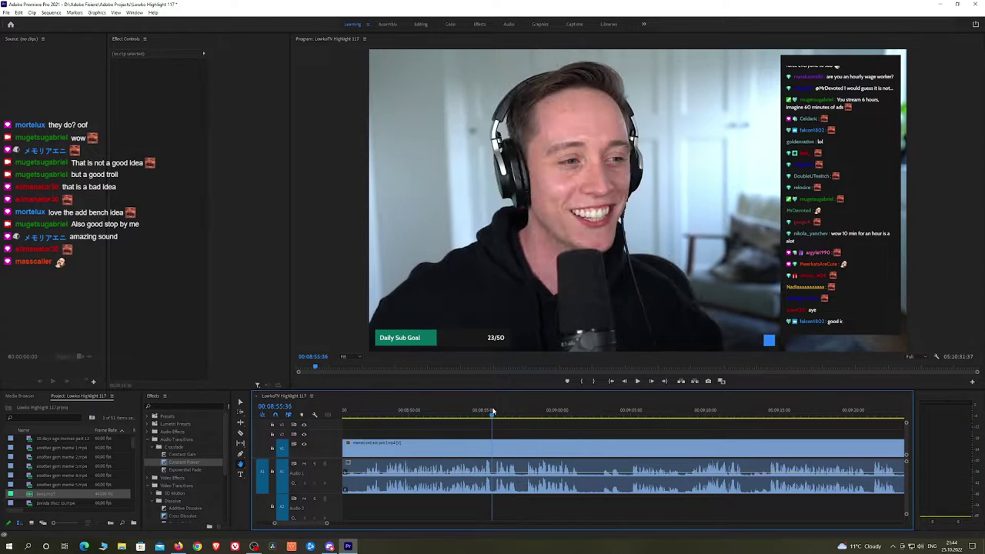
key("space")
scroll(510, 458, "up", 7)
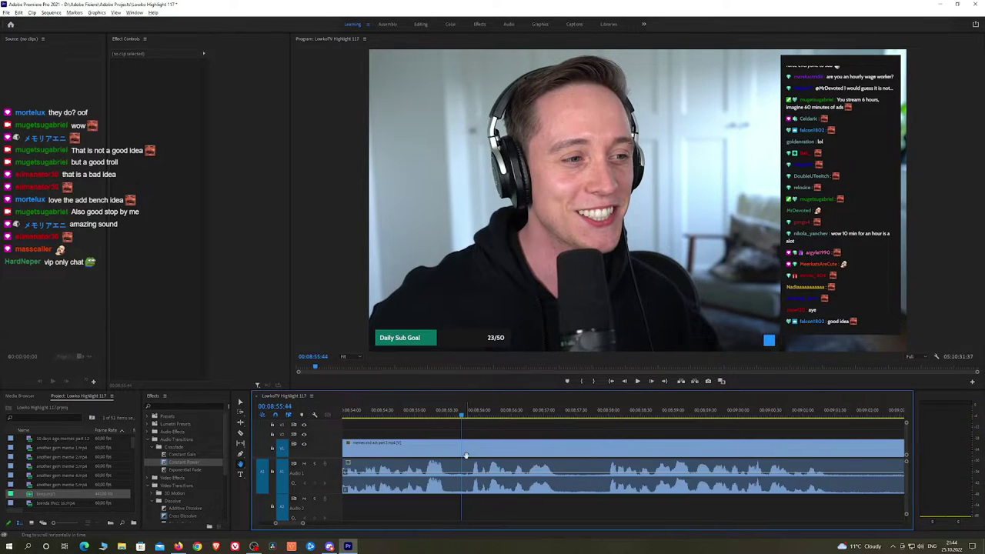
key("space")
key("space")
left_click(408, 415)
key("space")
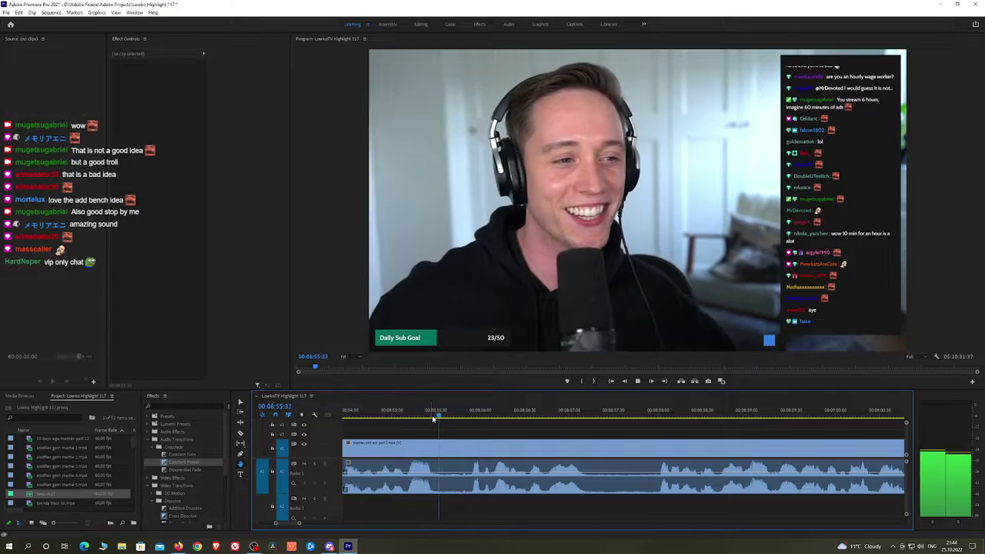
key("space")
key("c")
left_click(466, 443)
Split the clip at the end of the word at about 00:08:56:07 and mute the isolated word's audio
key("space")
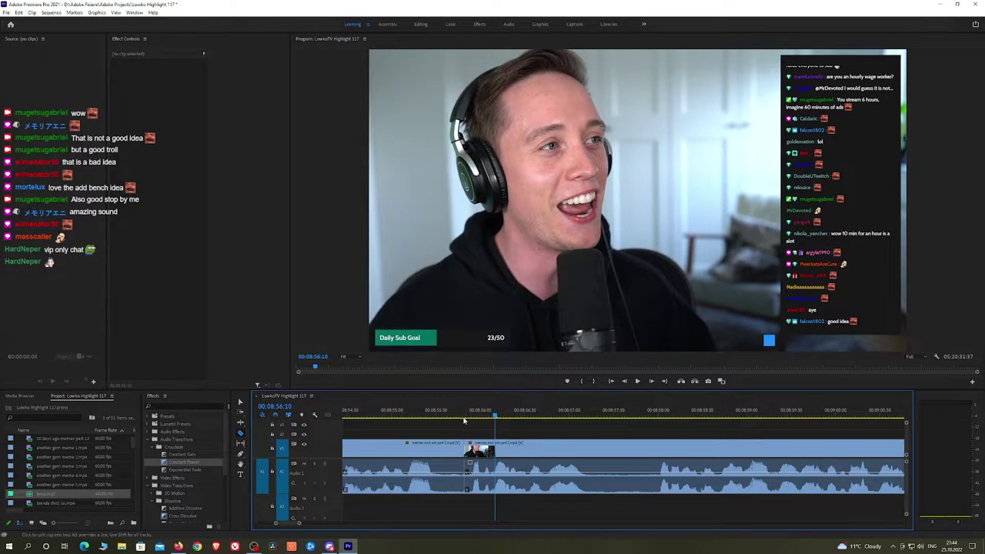
left_click(464, 420)
key("v")
left_click(481, 487)
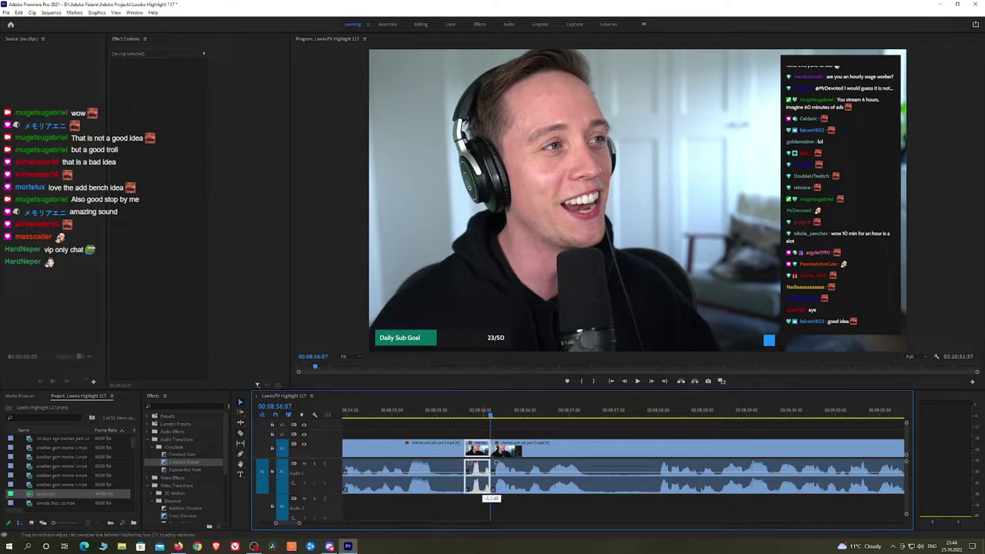
Place the beep sound on the Audio 2 track beneath the muted word and trim it to the word's length
left_click_drag(40, 495, 474, 508)
scroll(538, 504, "down", 2)
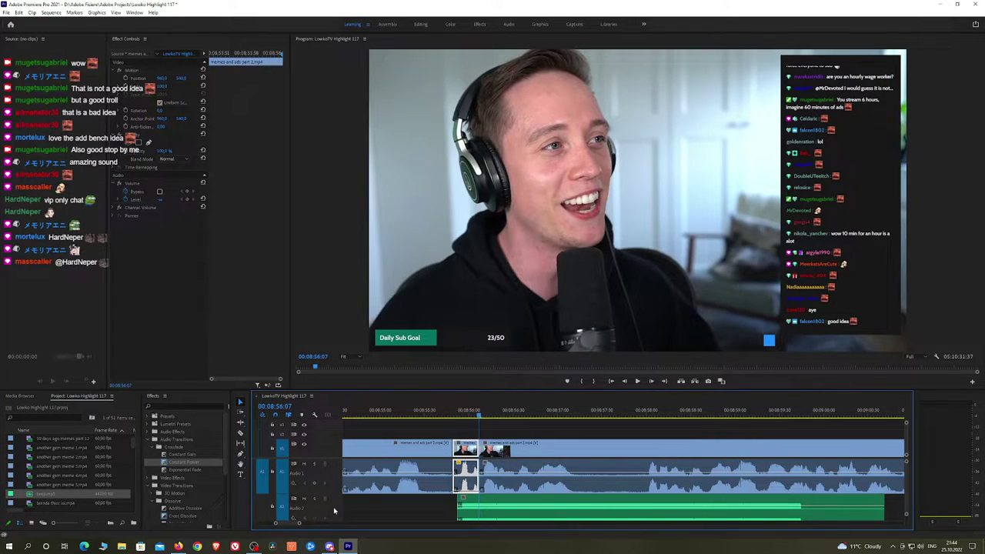
left_click_drag(874, 514, 444, 506)
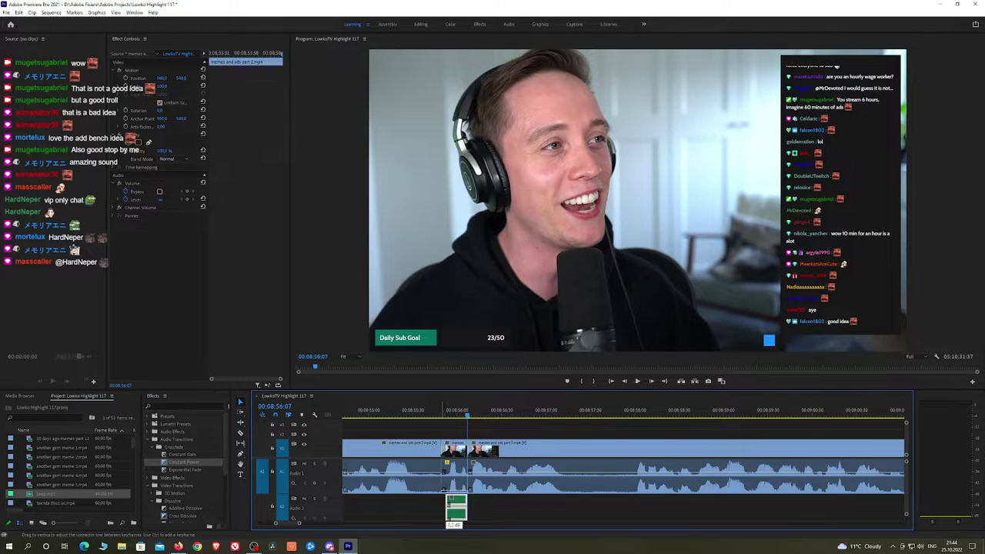
left_click(445, 508)
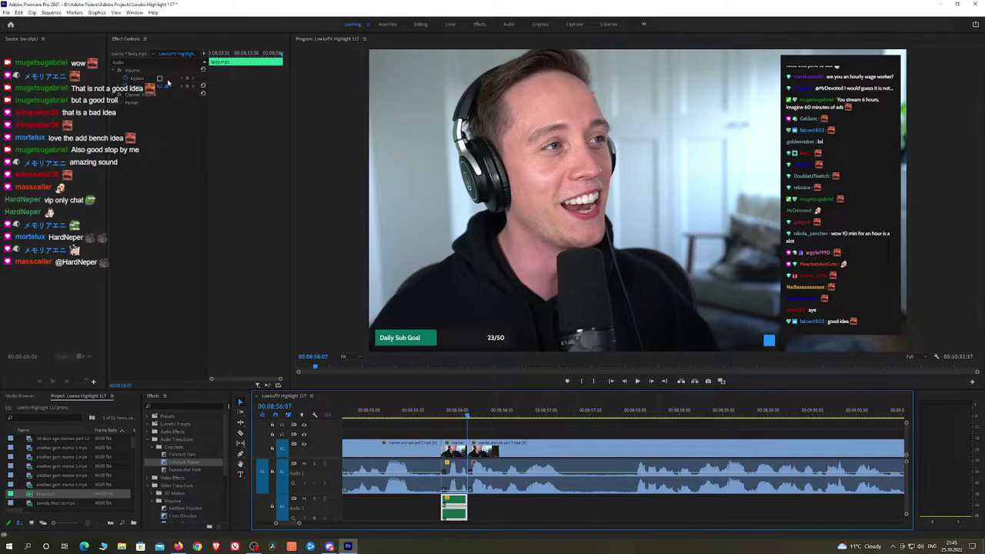
Lower the volume level of the beep clip under the censored word
left_click(168, 85)
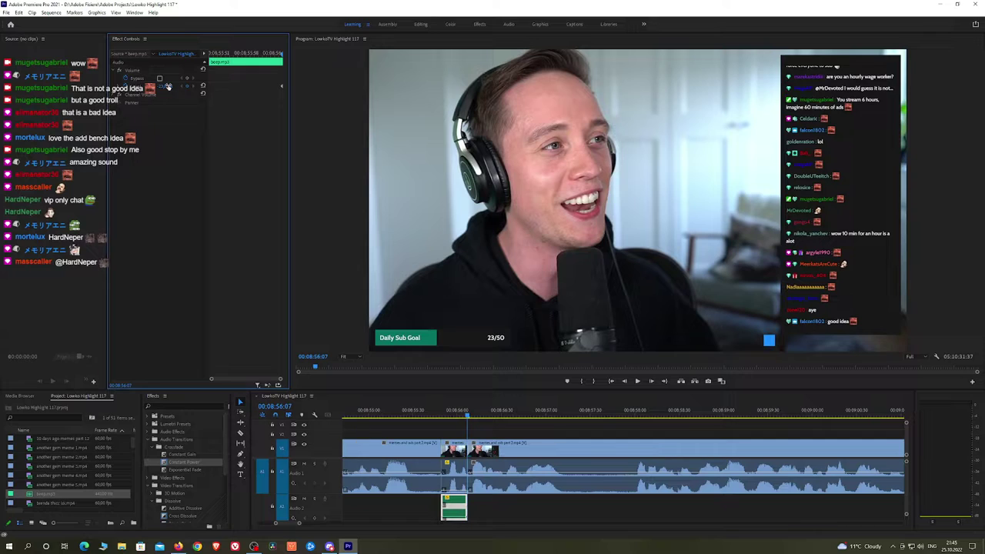
left_click(556, 433)
Play back the censored word from about 00:08:55 to 00:08:57:41 to check the beep
scroll(549, 436, "down", 4)
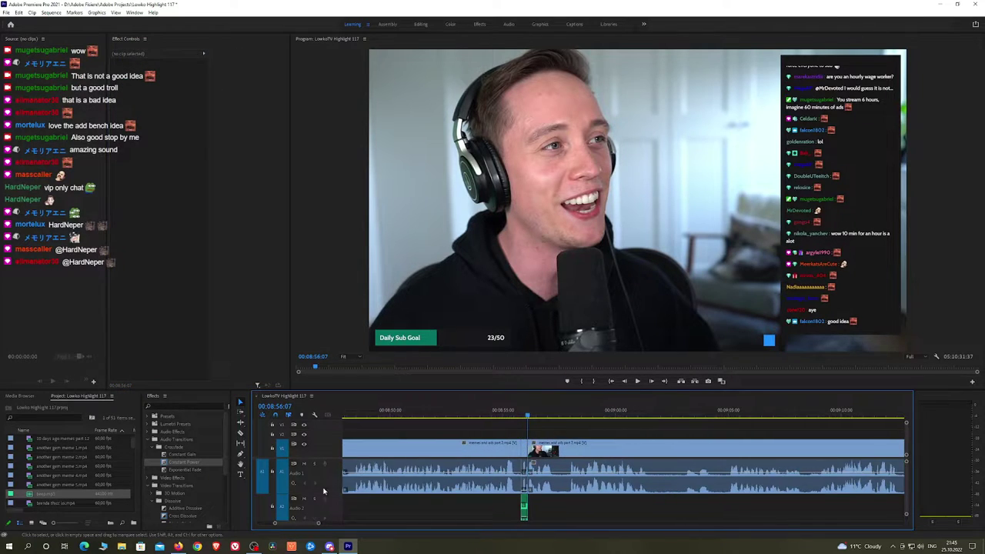
scroll(326, 486, "down", 1)
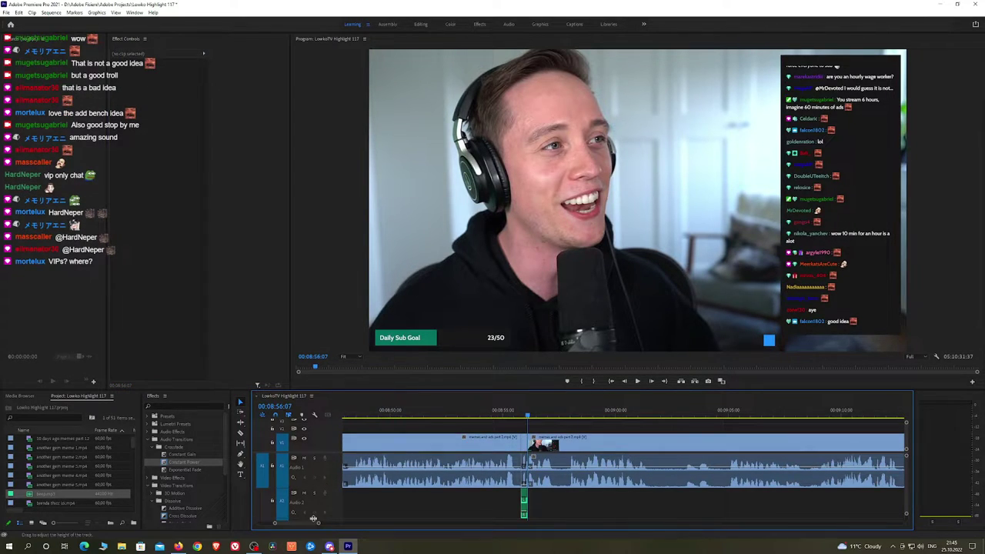
key("space")
left_click(511, 416)
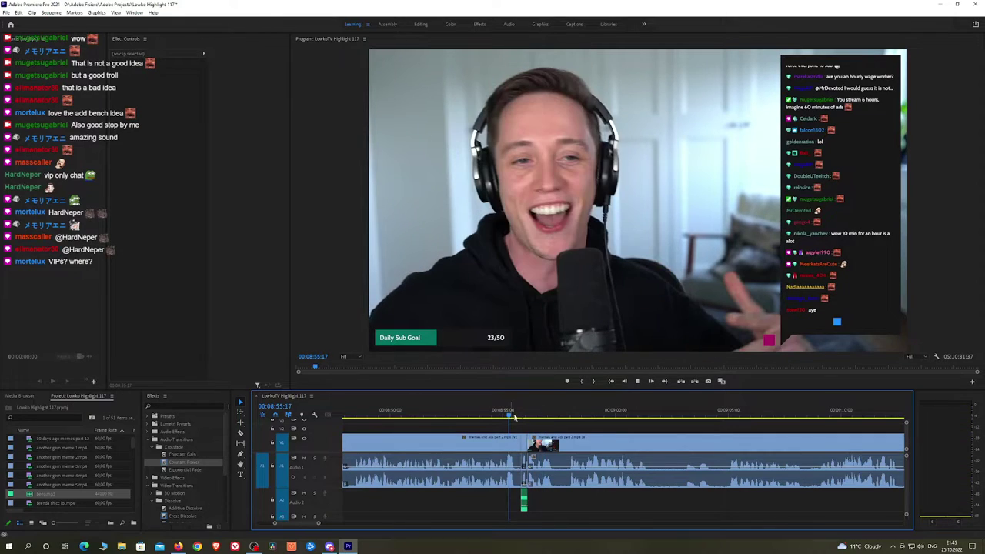
scroll(554, 423, "right", 1)
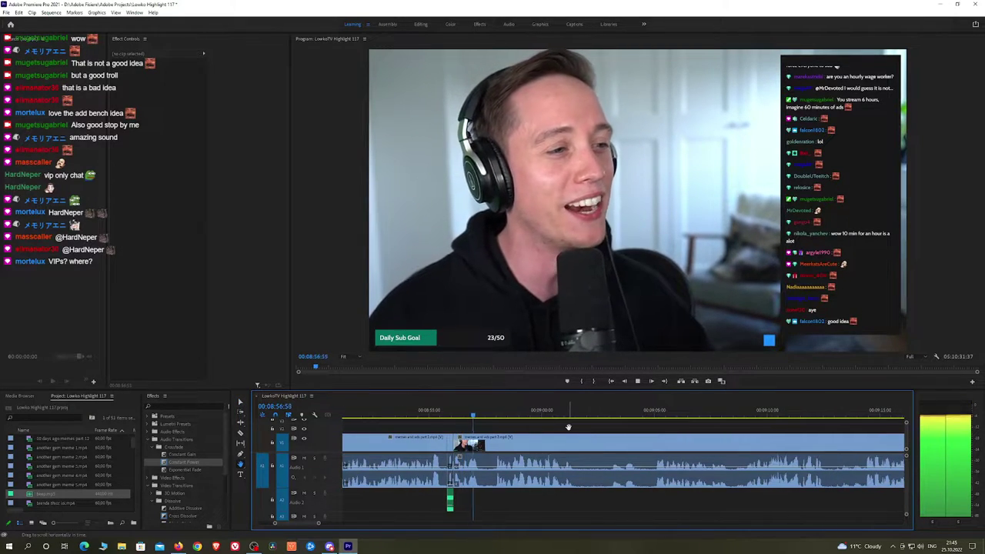
scroll(567, 427, "right", 1)
key("space")
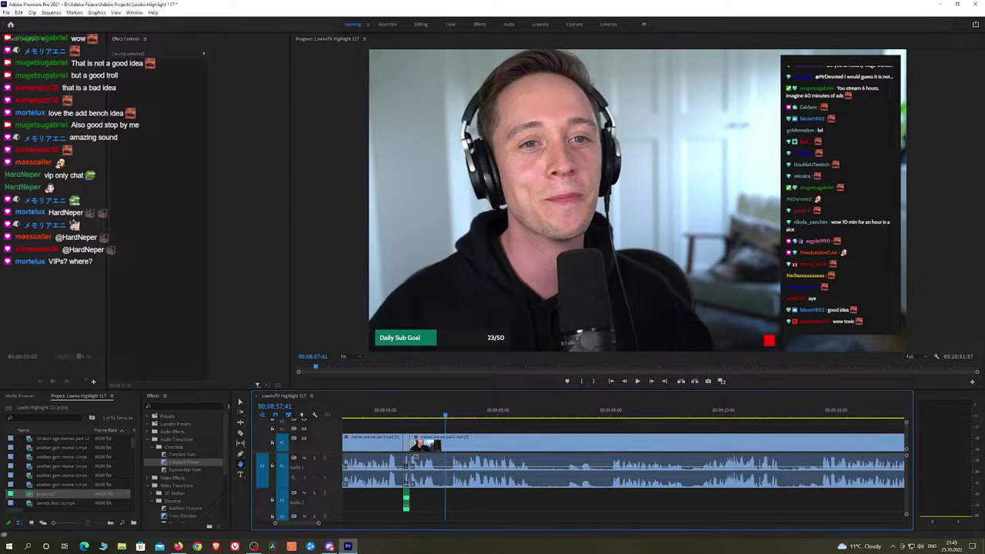
Save the project with the newly censored word
key("alt+Tab")
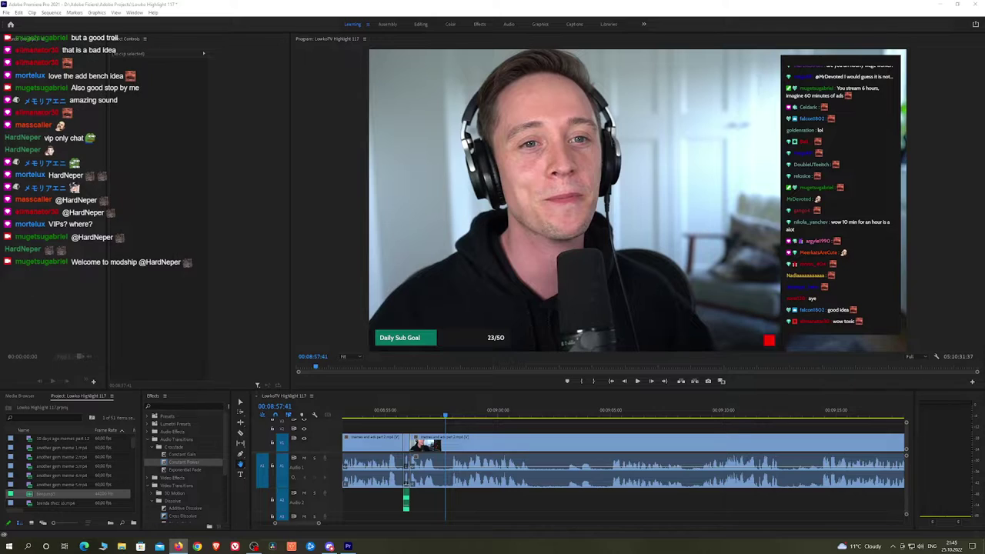
left_click(486, 434)
key("ctrl+s")
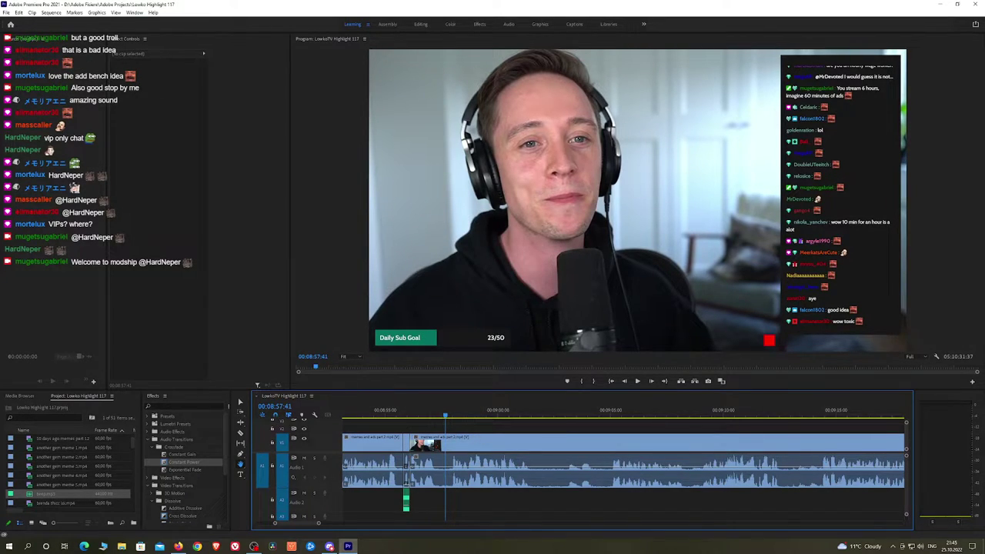
key("alt+Tab")
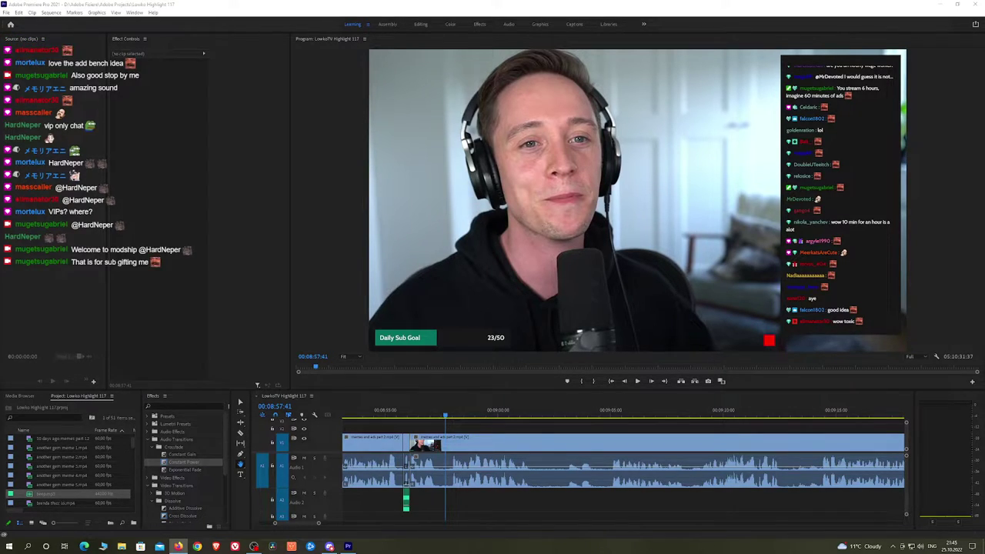
Save the project and play back the edited footage from about 00:08:55 to check the existing cuts
key("ctrl+s")
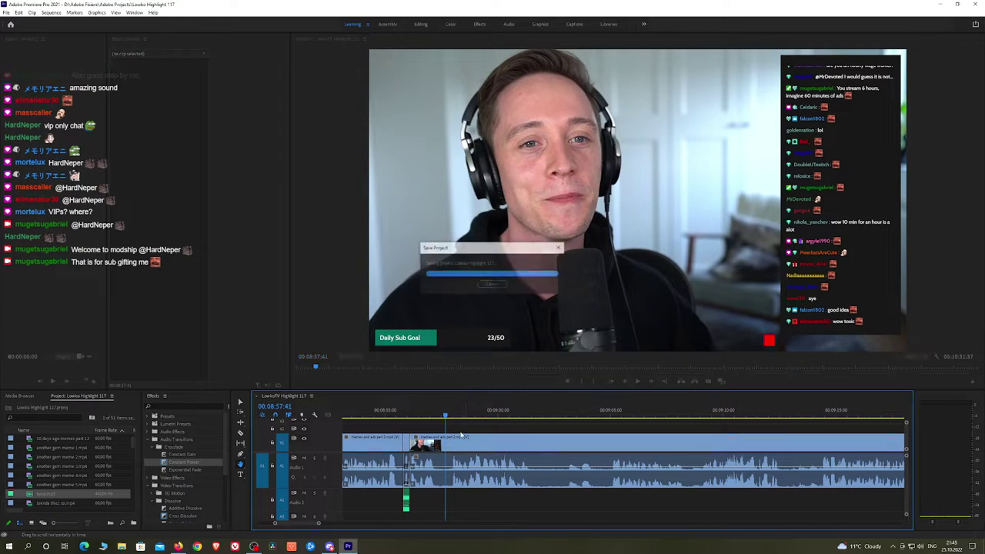
left_click(385, 415)
key("space")
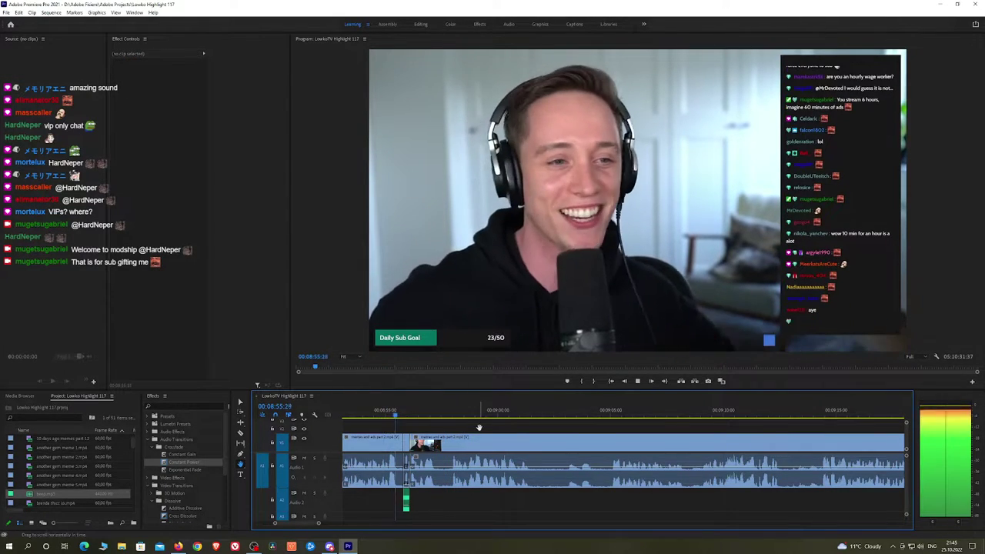
scroll(498, 427, "down", 2)
scroll(500, 430, "down", 2)
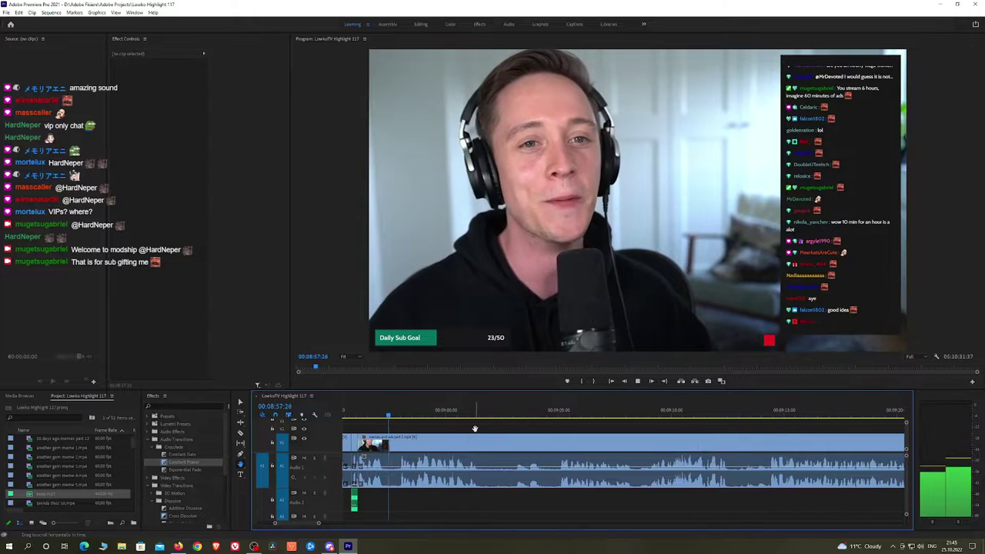
scroll(499, 431, "down", 2)
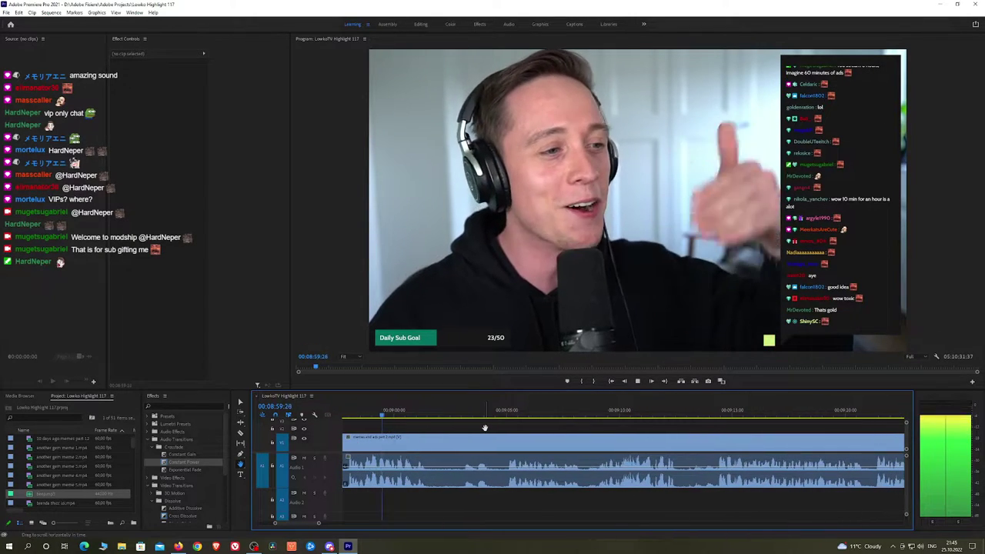
Split the clip at about 00:09:02 and 00:09:05 and ripple-delete the section between the cuts
key("space")
left_click(435, 444)
key("space")
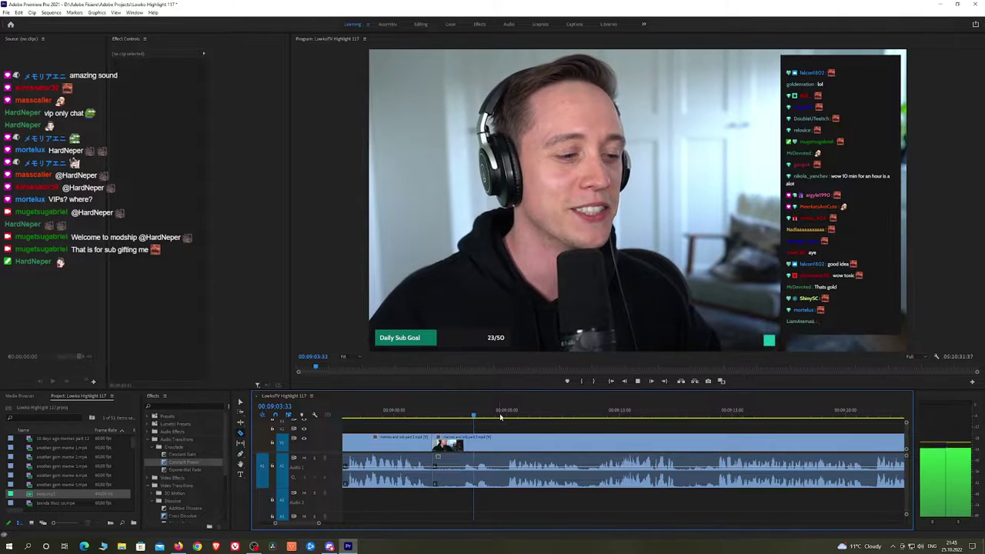
left_click(508, 416)
key("space")
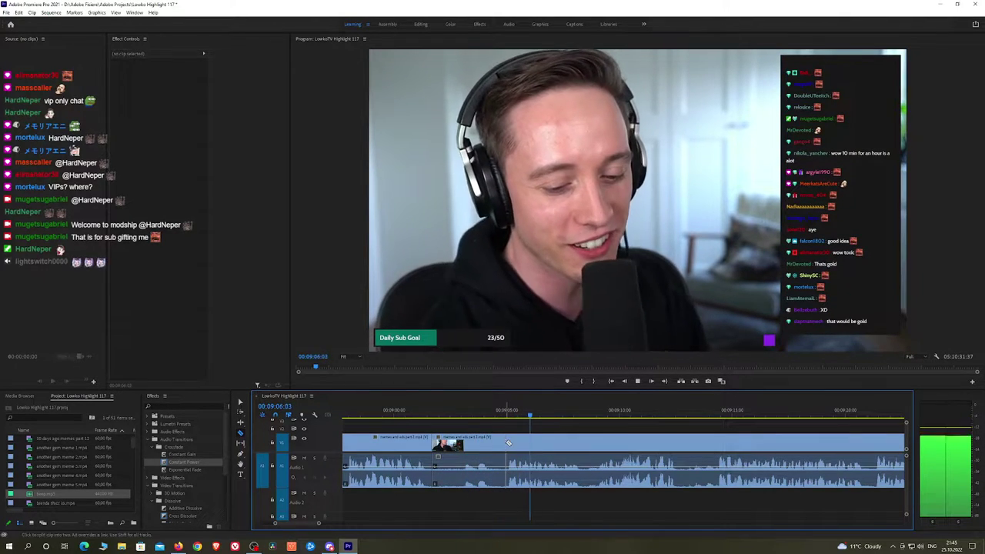
left_click(507, 443)
key("v")
left_click(495, 445)
key("shift+Delete")
Apply a Constant Power audio crossfade at the cut near 00:09:02
key("space")
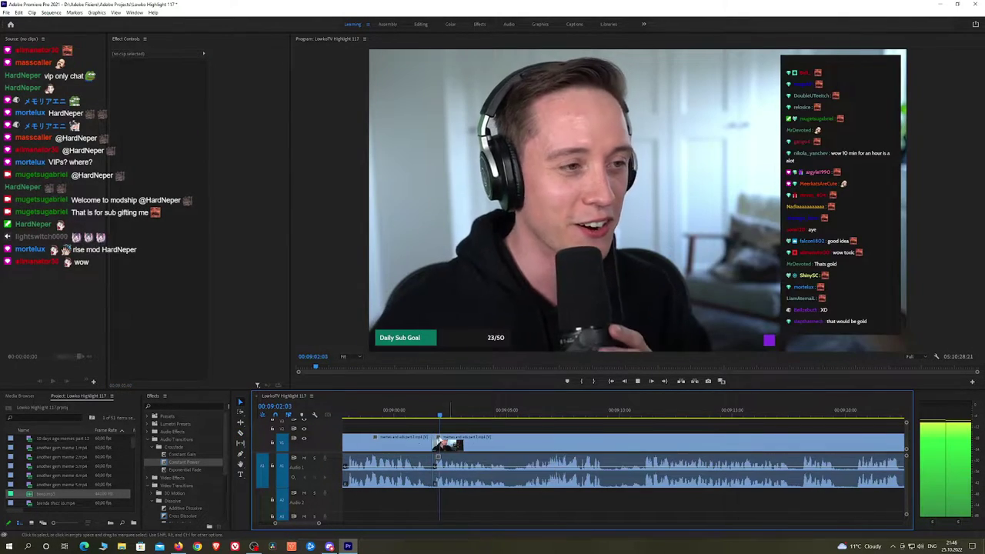
left_click_drag(186, 462, 433, 471)
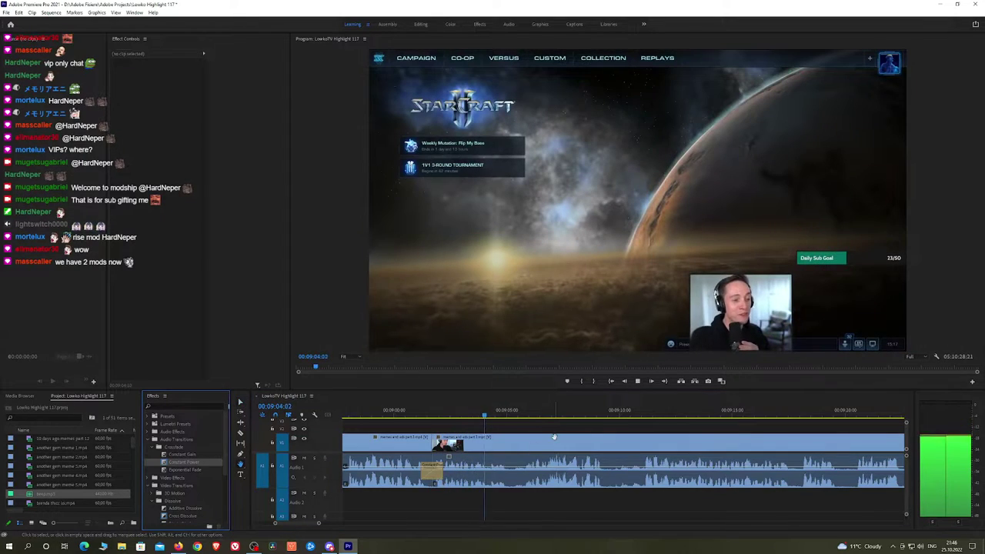
key("h")
Review the footage up to about 00:09:17 and save the project
left_click_drag(596, 432, 548, 424)
scroll(583, 433, "down", 2)
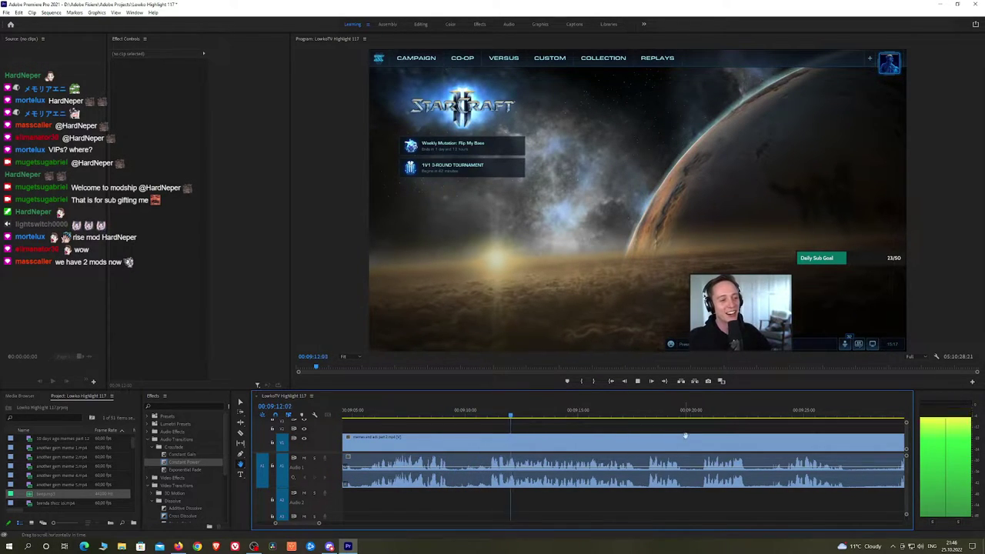
scroll(598, 427, "down", 2)
scroll(592, 428, "down", 1)
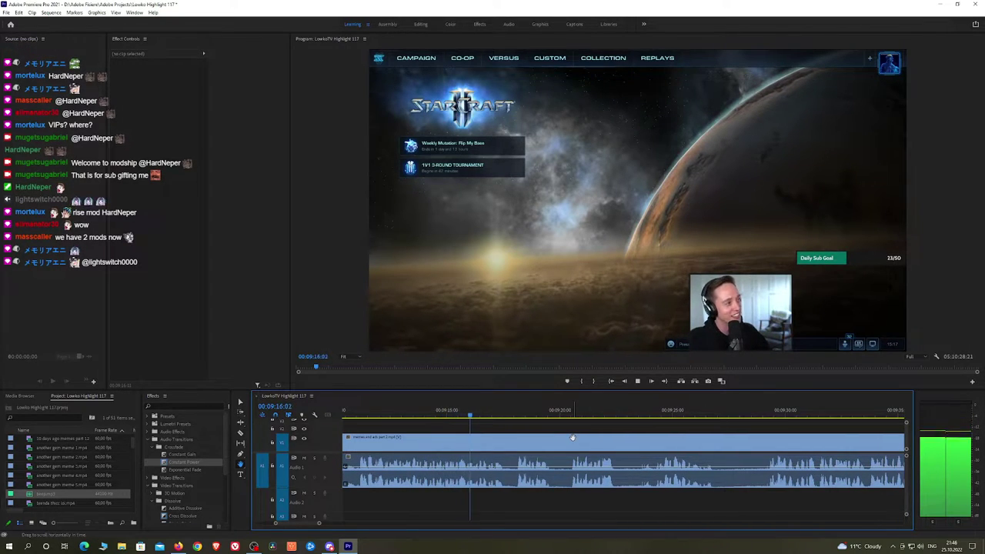
key("space")
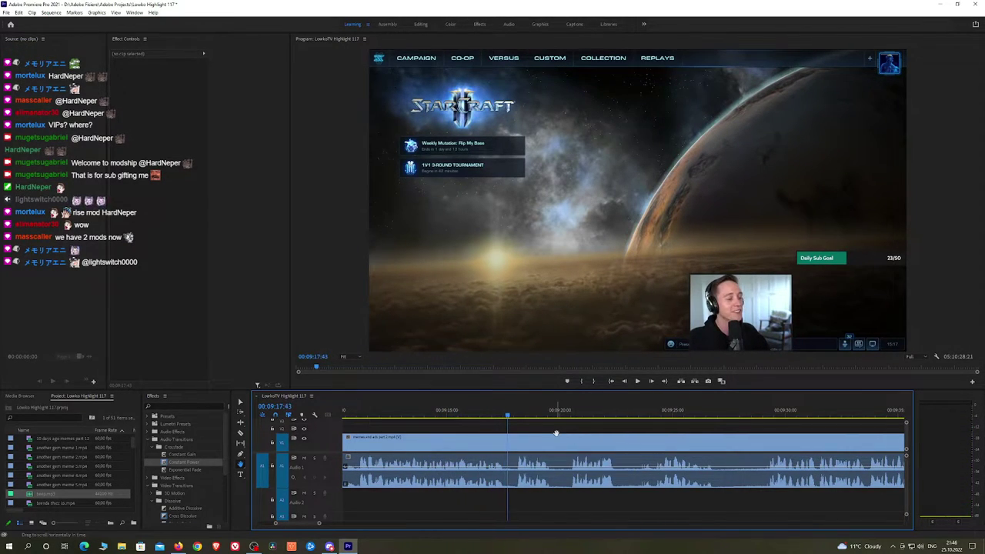
key("ctrl+s")
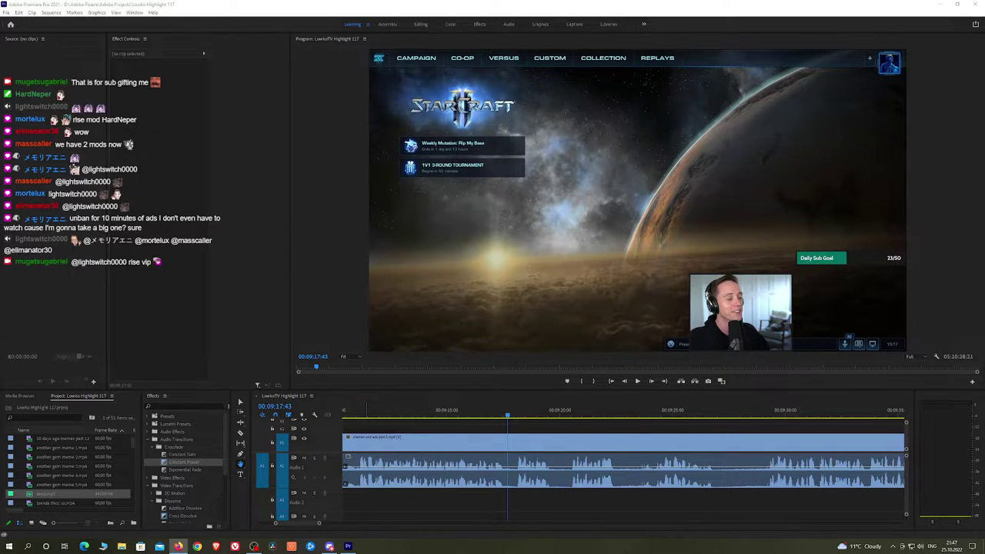
Split the clip at 00:09:19:42 and about 00:09:20:25, and ripple-delete the short silent section between the cuts
left_click(528, 429)
key("space")
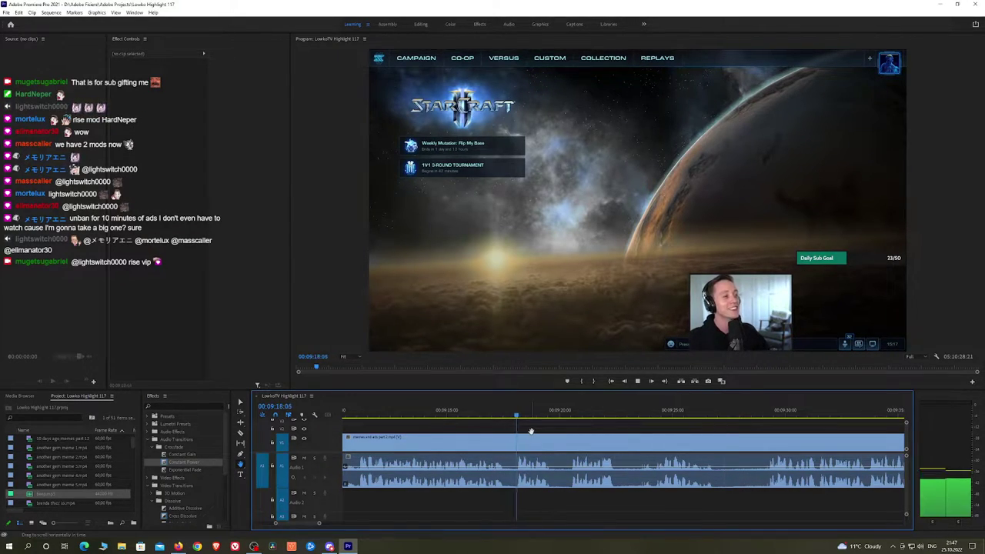
left_click_drag(581, 435, 531, 430)
key("space")
key("c")
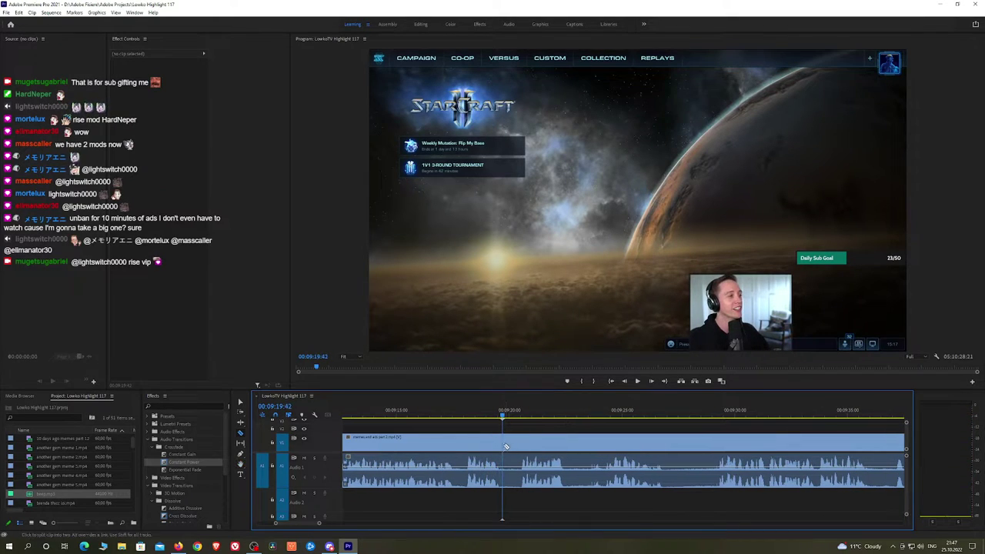
left_click(503, 445)
left_click(519, 445)
key("v")
left_click(513, 445)
key("shift+Delete")
key("space")
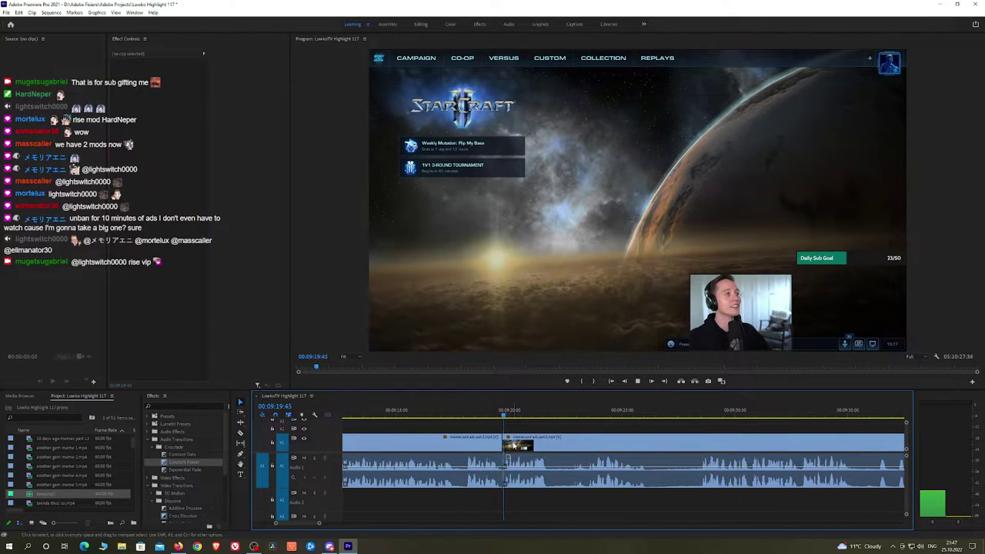
Add a Constant Power audio crossfade over the cut near 00:09:19:42
key("space")
left_click(192, 463)
left_click_drag(510, 489, 504, 478)
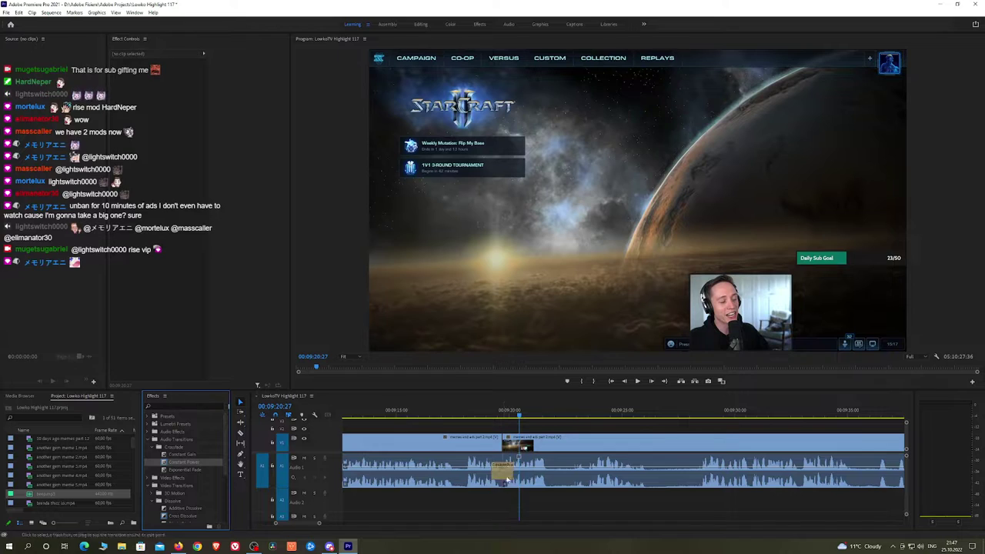
Cut the clip at 00:09:21:51 and about 00:09:23:30, and ripple-delete the piece in between
key("space")
key("h")
left_click_drag(576, 422, 513, 420)
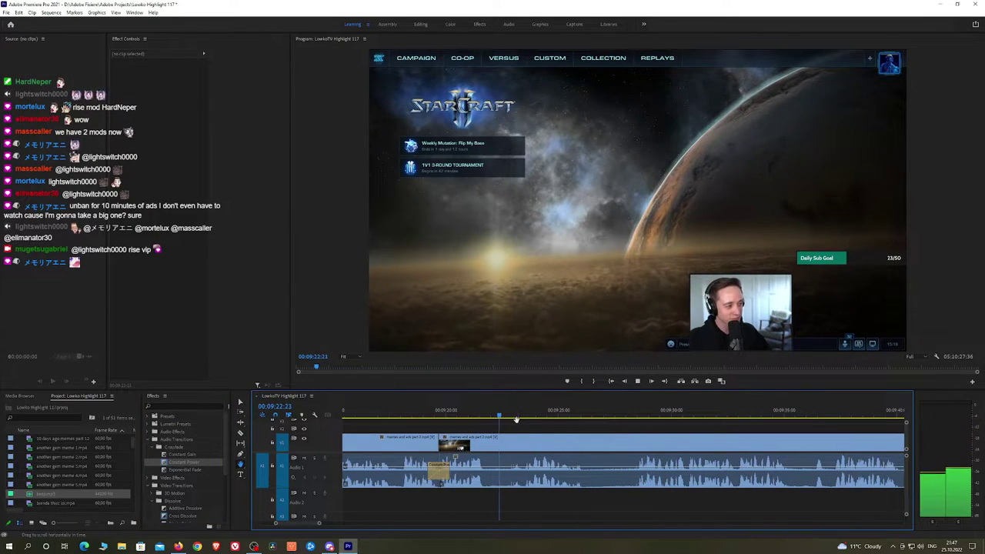
key("c")
left_click(487, 443)
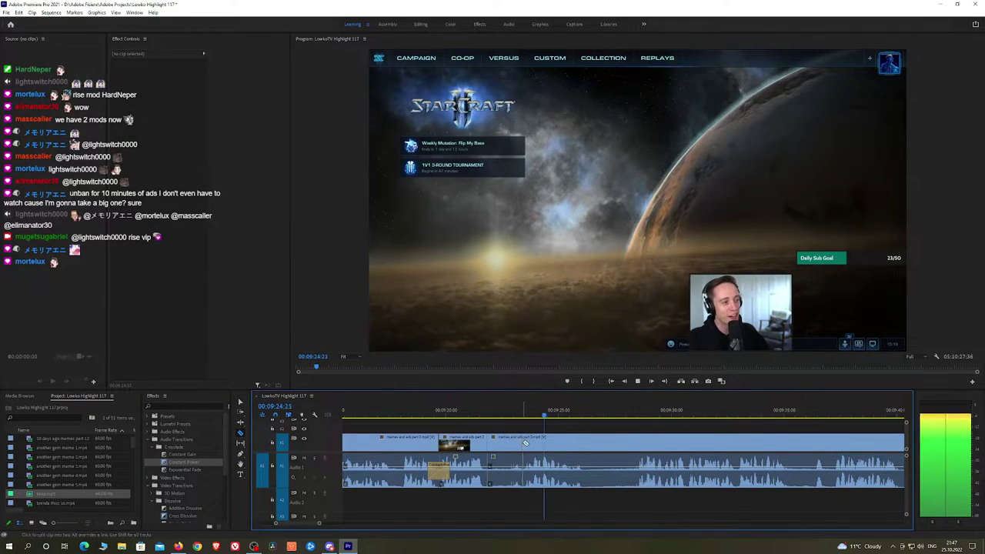
left_click(526, 443)
key("v")
left_click(515, 444)
key("shift+Delete")
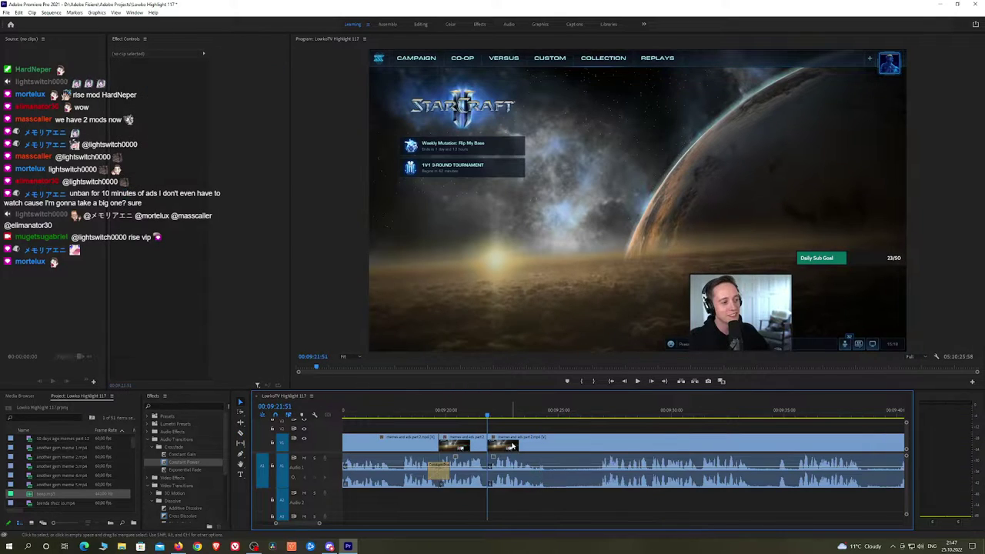
Place a Constant Power audio crossfade on the cut at 00:09:21:51
key("space")
left_click_drag(183, 461, 487, 471)
key("space")
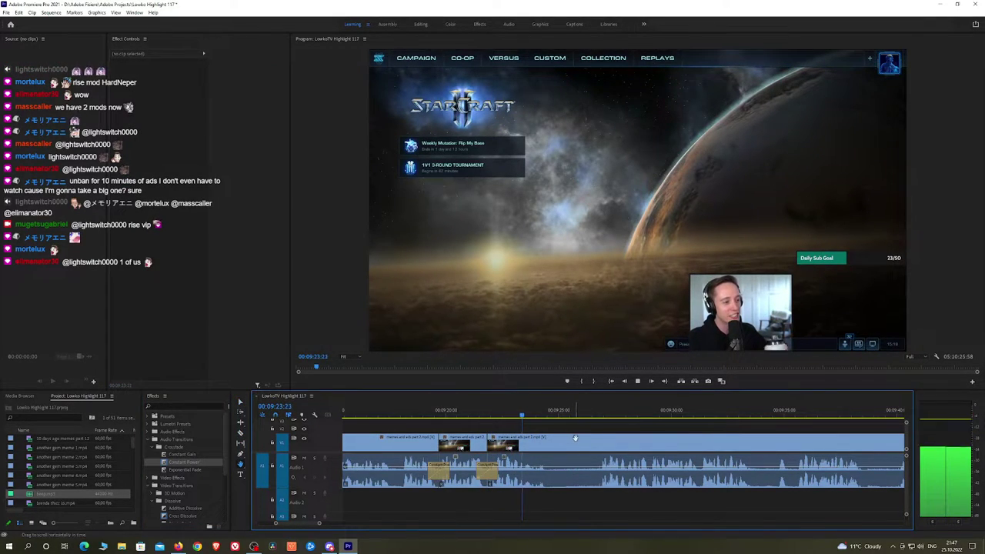
Split the clip at about 00:09:24:40 and 00:09:26:50, and ripple-delete the drinking pause between the cuts
scroll(503, 423, "down", 2)
left_click(526, 417)
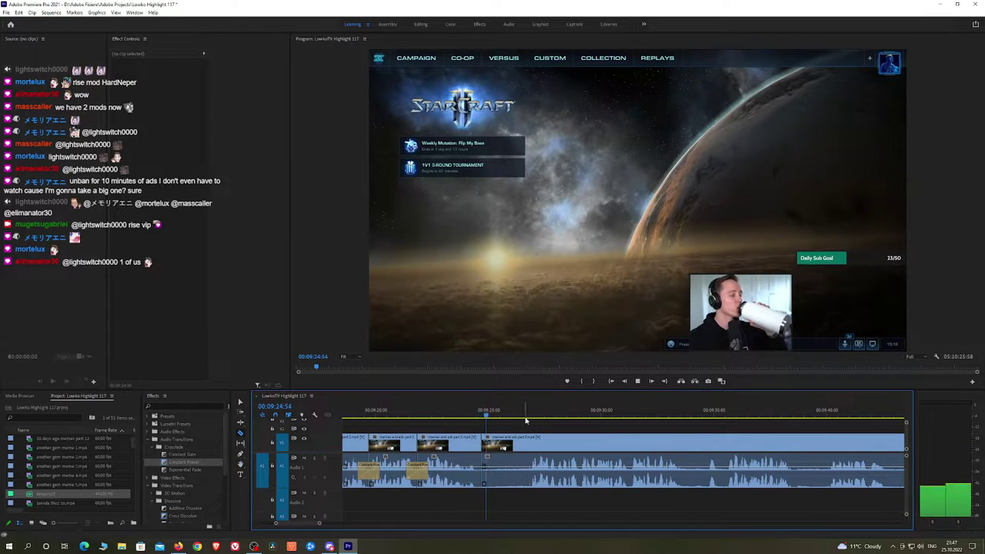
left_click(530, 442)
key("v")
left_click(514, 447)
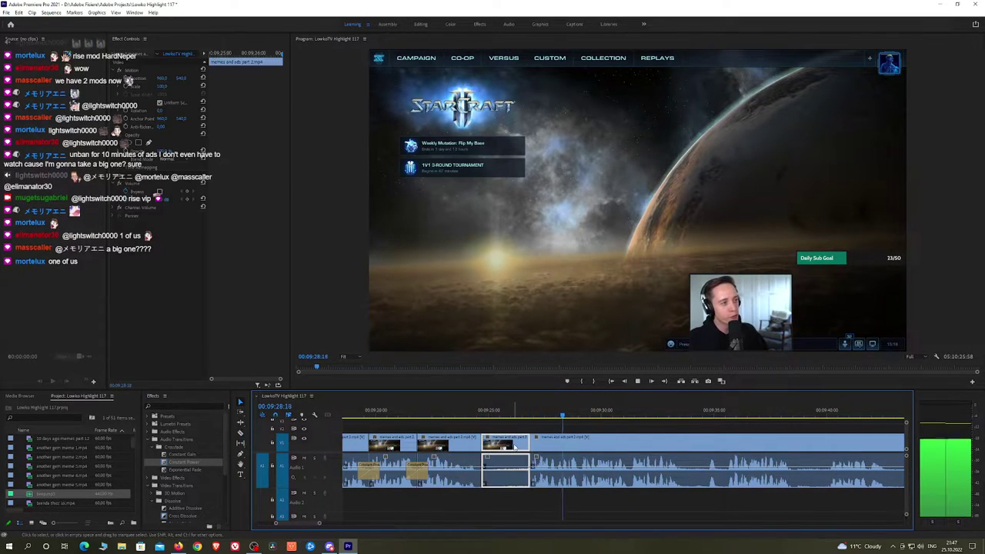
key("shift+Delete")
Smooth the audio at the cut near 00:09:24:40 with a Constant Power crossfade
left_click_drag(184, 463, 482, 470)
scroll(599, 423, "down", 2)
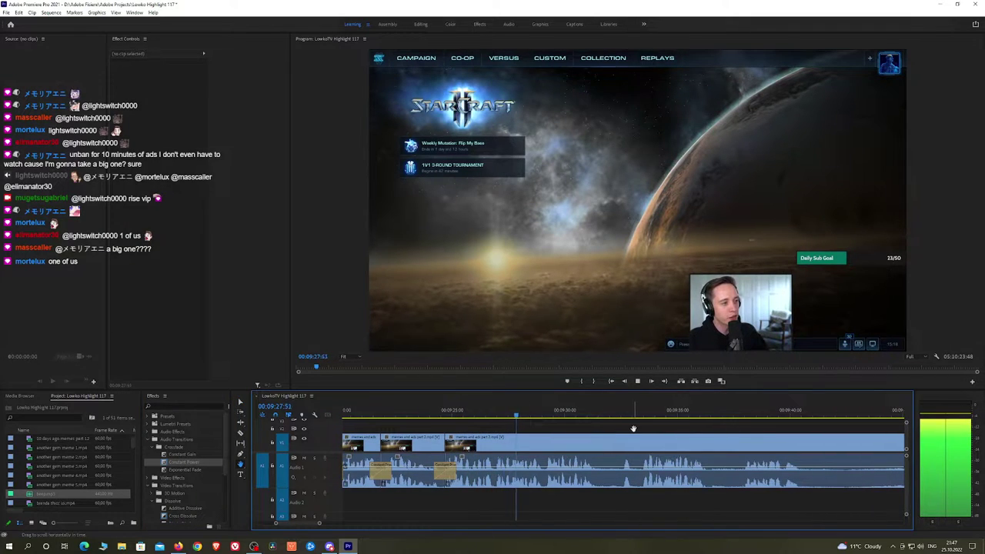
left_click_drag(633, 428, 537, 425)
key("c")
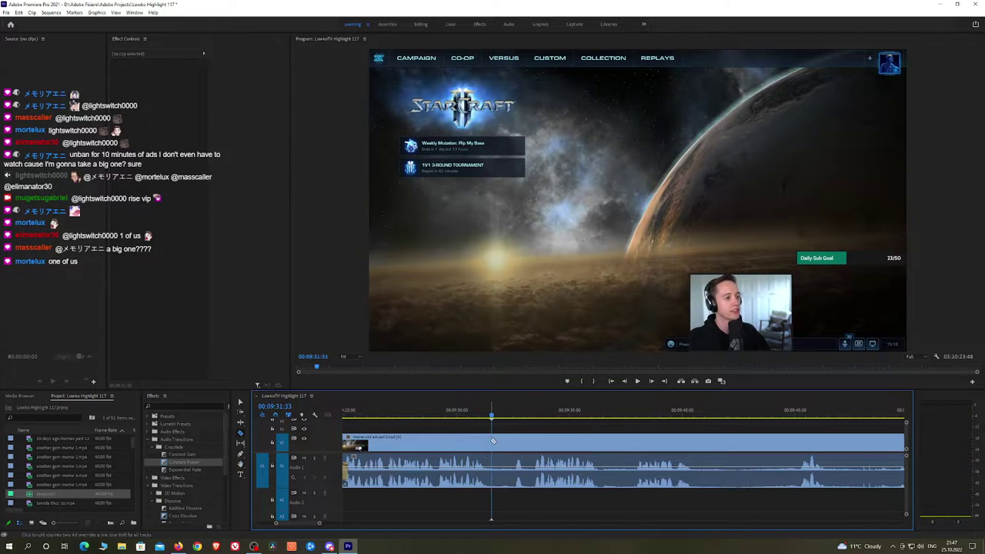
left_click(491, 441)
key("space")
key("ctrl+z")
Split the clip at 00:09:31:47 and at about 00:09:36:30 to isolate the section in between
left_click(490, 414)
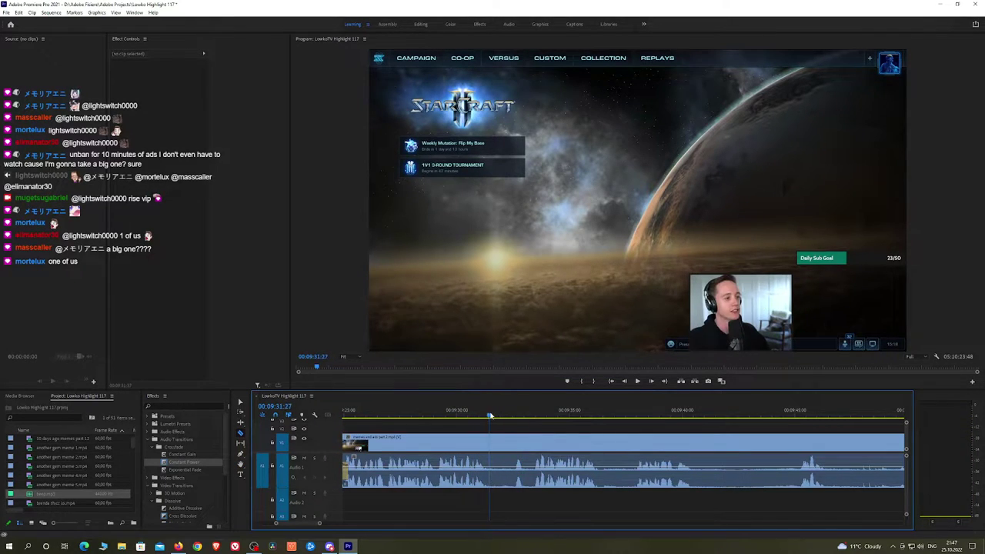
key("space")
key("space")
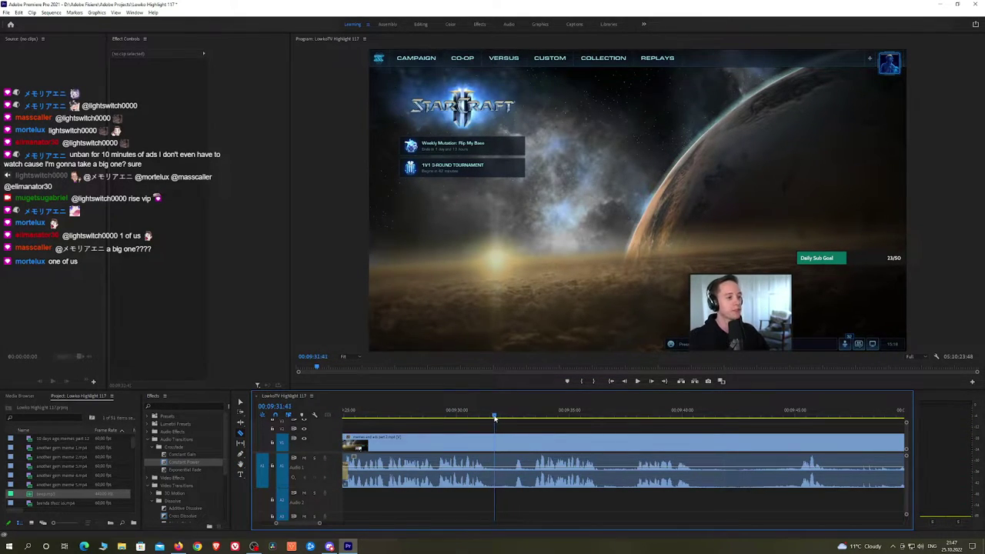
mouse_move(495, 418)
left_mouse_down()
mouse_move(485, 418)
mouse_move(497, 417)
left_mouse_up()
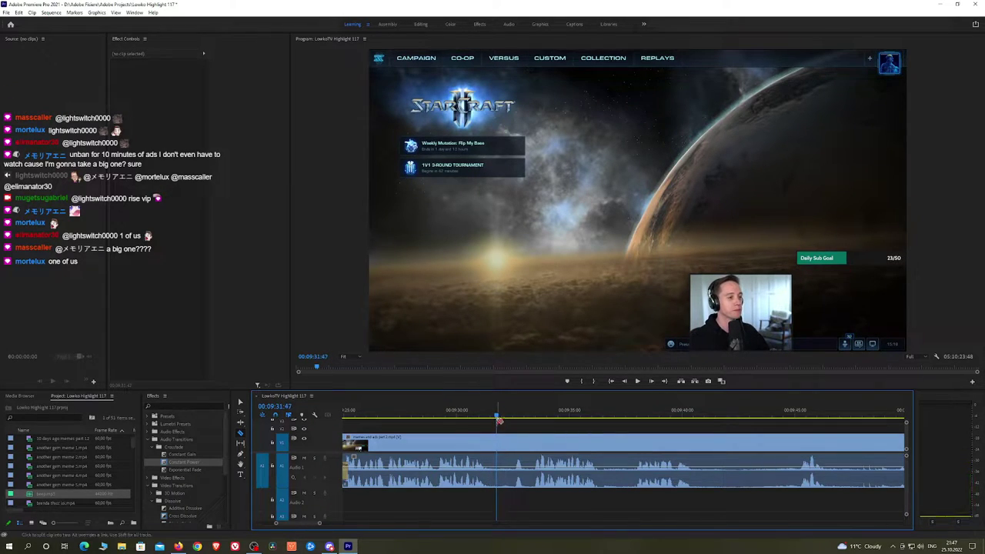
left_click(502, 439)
key("space")
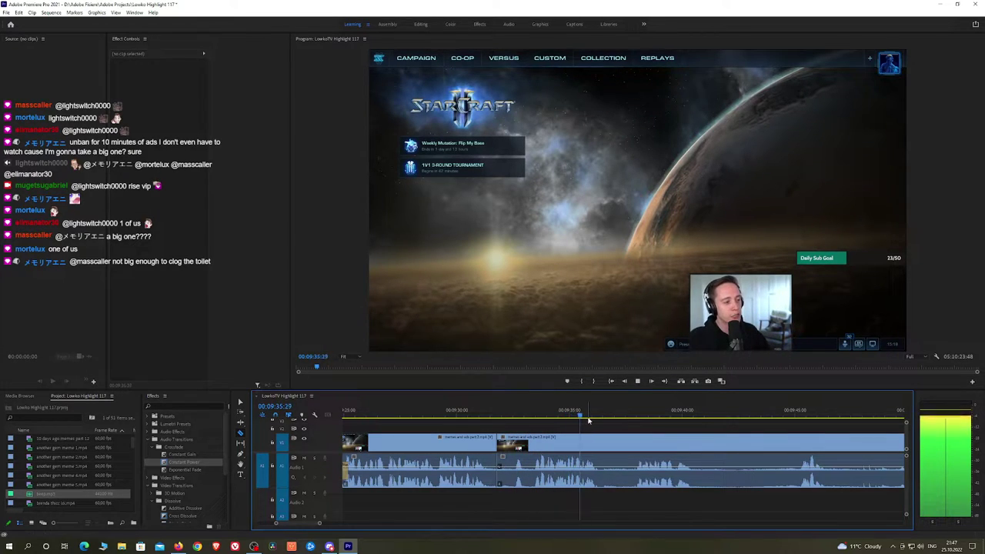
left_click(603, 438)
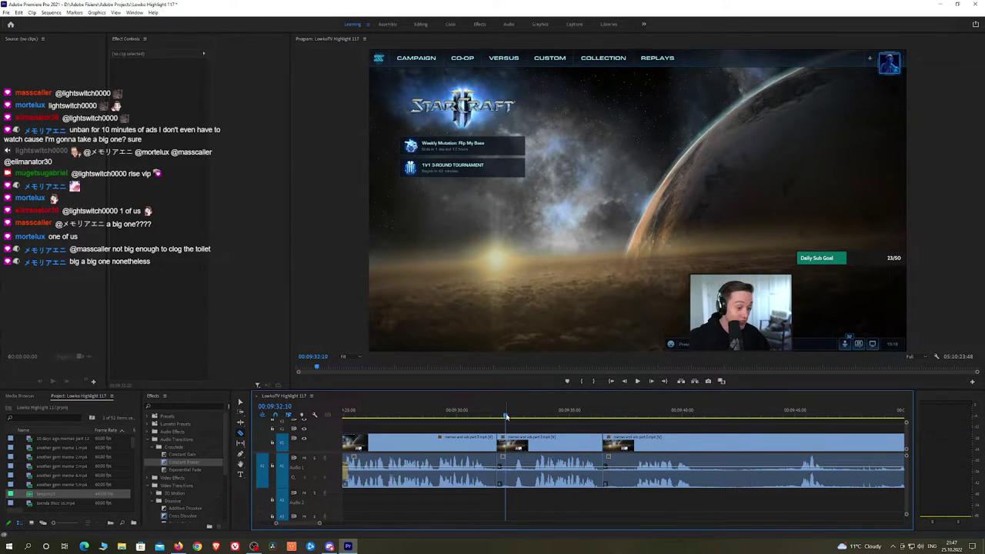
Apply the Transform effect from the Distort video effects to the isolated clip starting at 00:09:31:47
left_click_drag(504, 416, 500, 415)
left_click(515, 437)
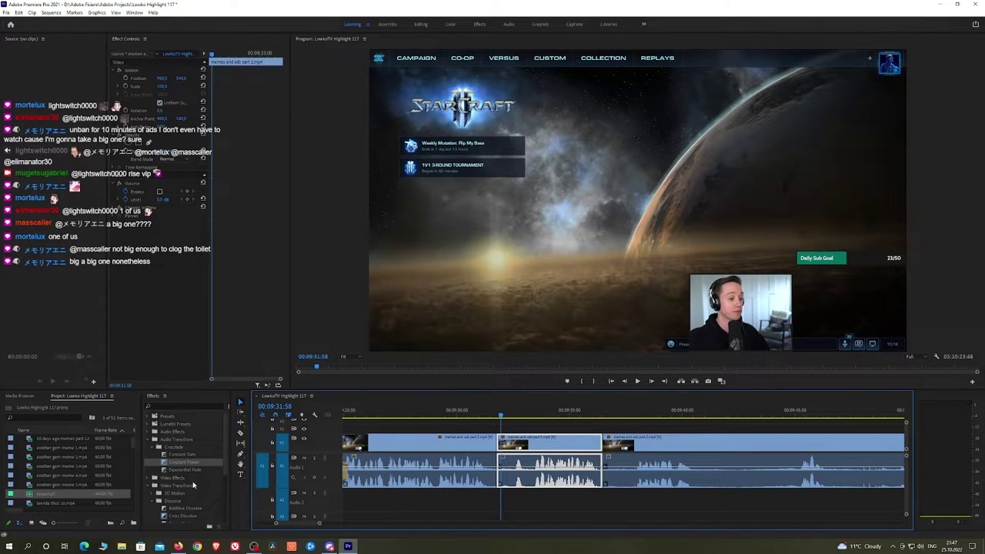
scroll(193, 483, "down", 5)
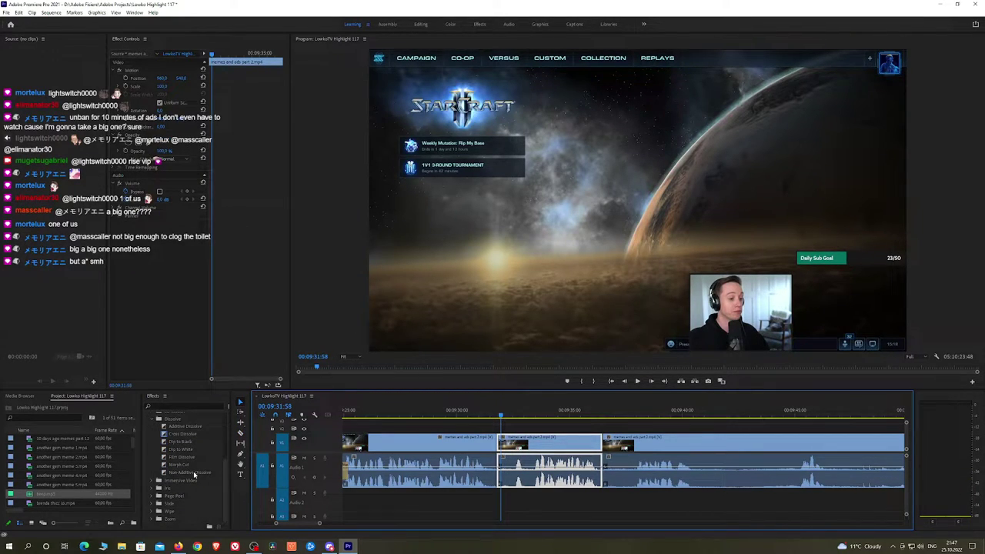
scroll(194, 475, "up", 1)
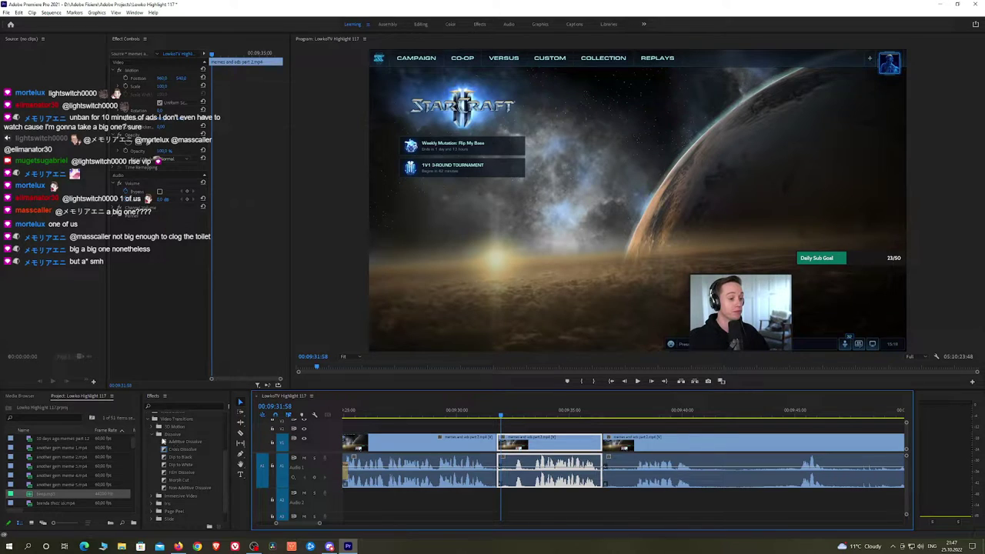
left_click(158, 434)
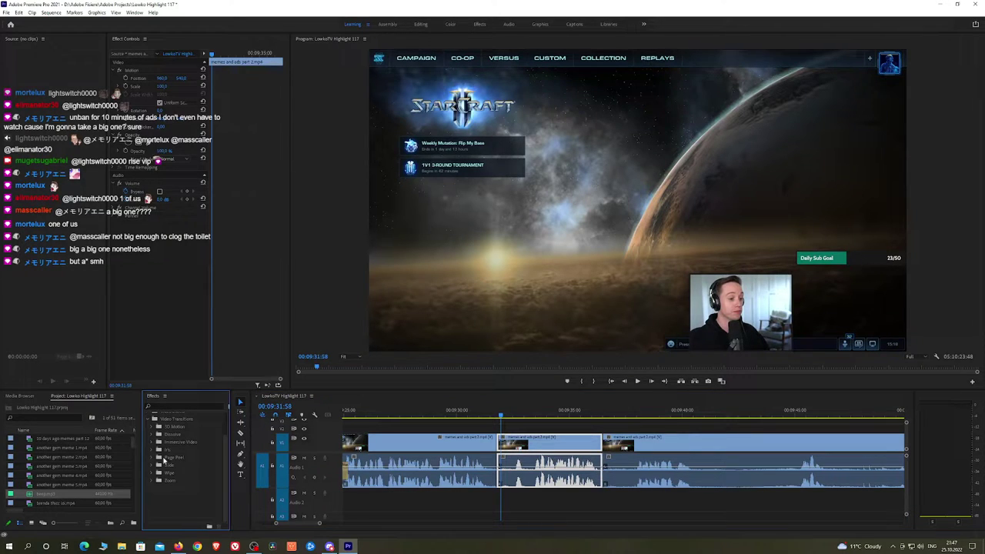
scroll(160, 439, "up", 3)
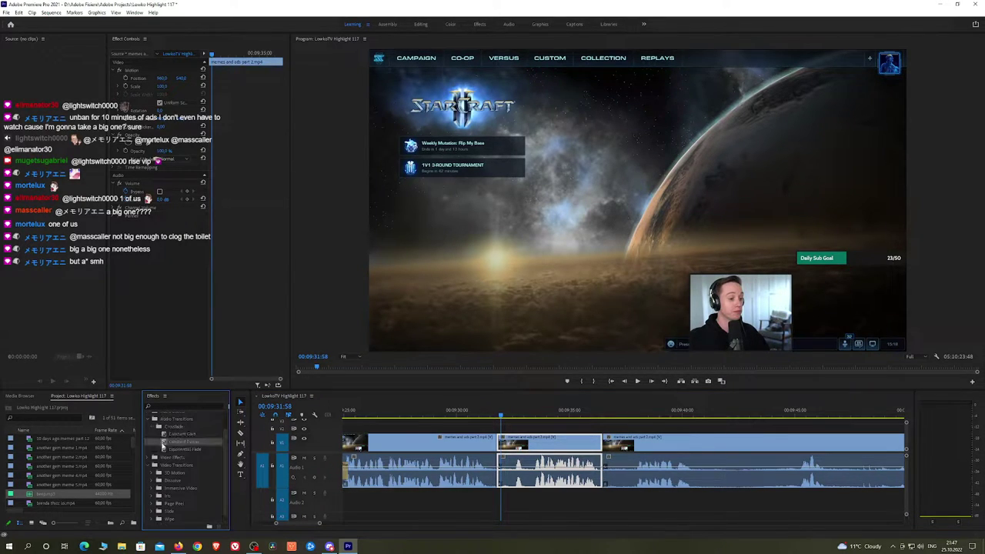
left_click(151, 466)
left_click(151, 478)
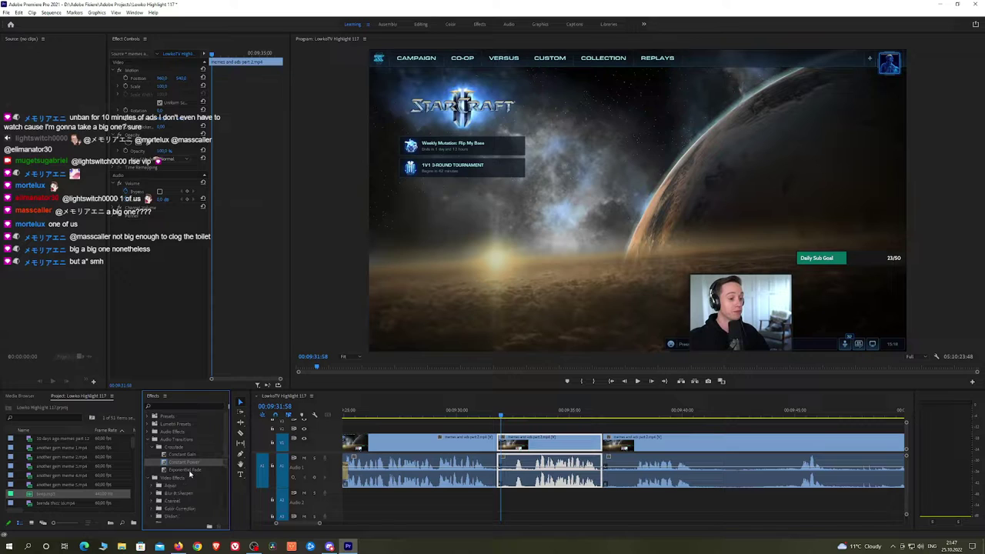
scroll(190, 475, "down", 1)
left_click(157, 485)
scroll(170, 492, "down", 2)
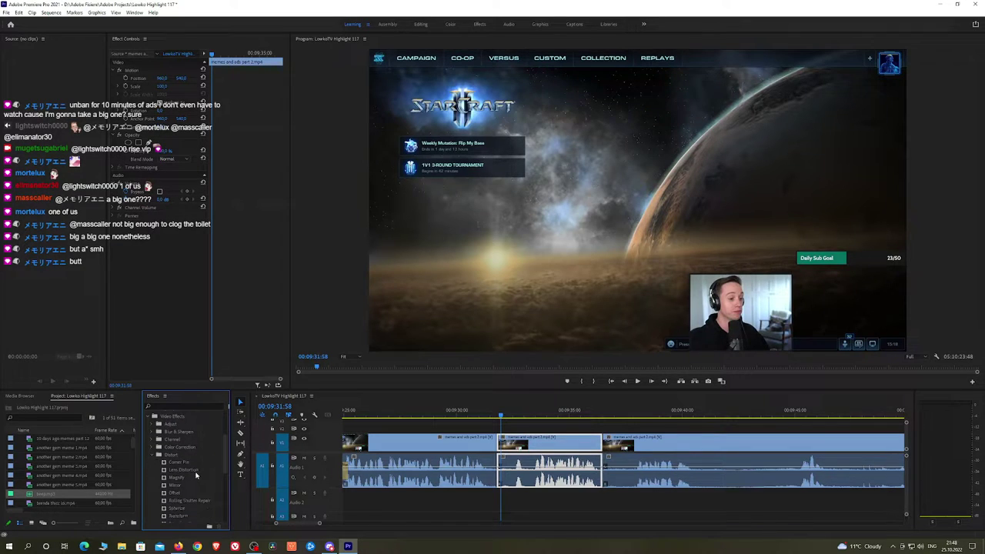
left_click_drag(188, 510, 562, 448)
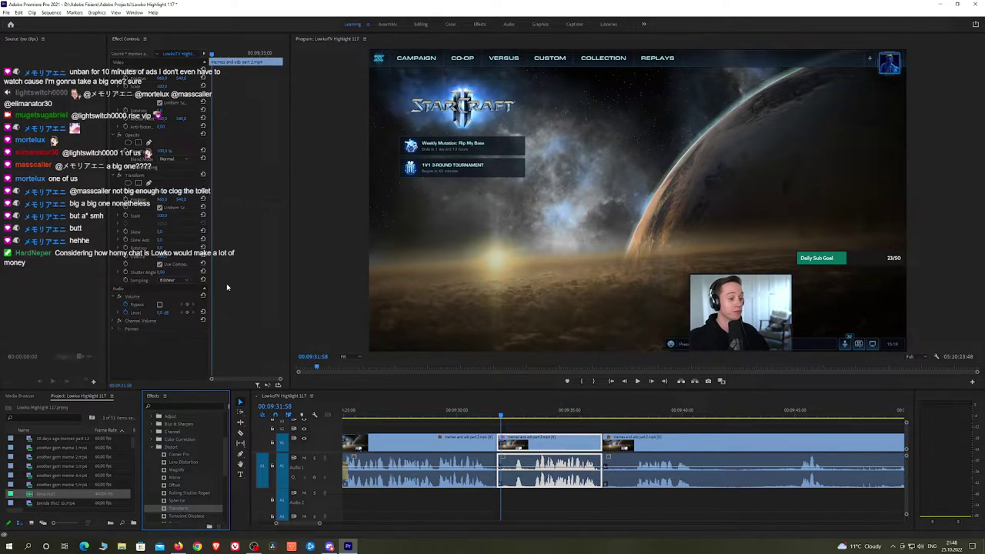
Raise the Transform effect's shutter angle for motion blur and start Position and Scale keyframes at 00:09:31:58
left_click(160, 274)
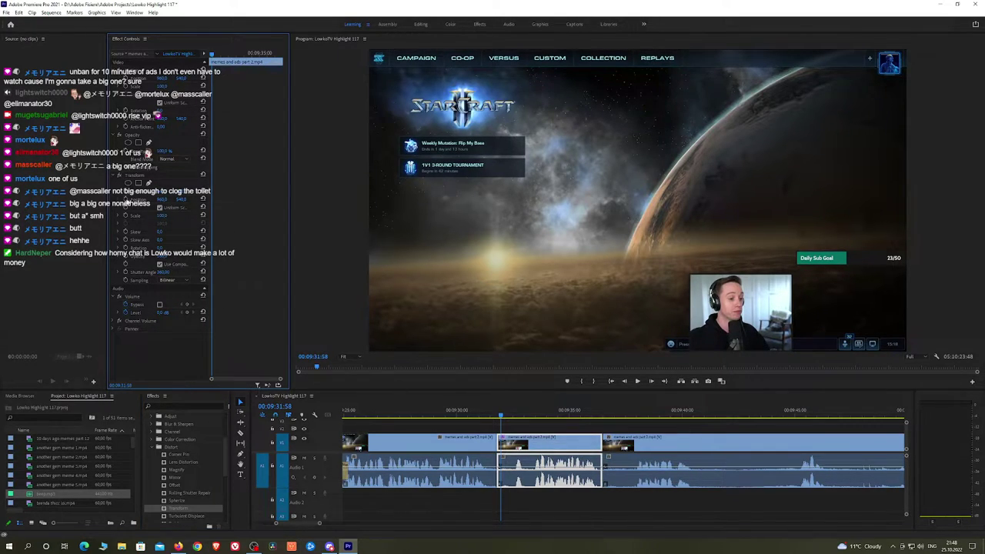
left_click(126, 200)
left_click(127, 216)
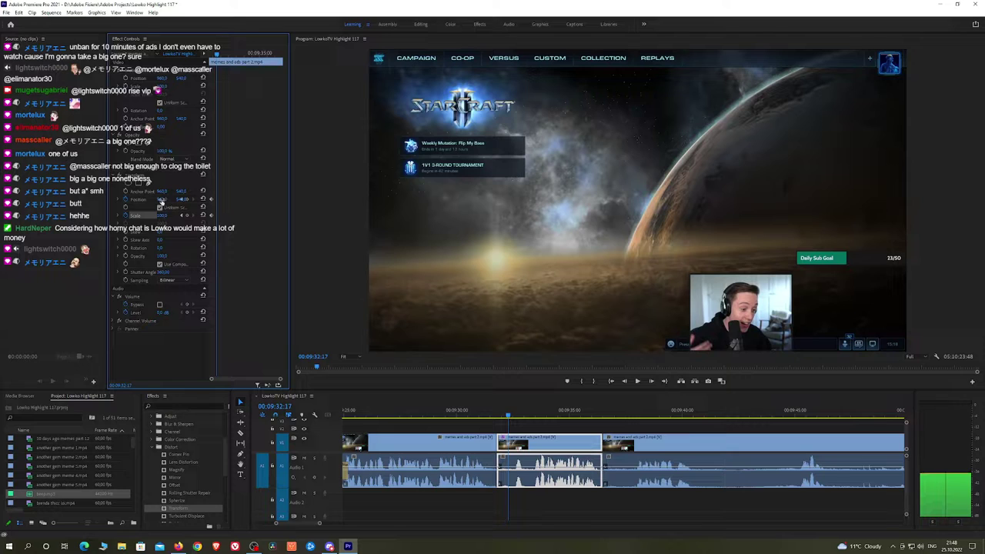
At 00:09:32:17, keyframe the Transform scale at 200 and its position at about 480, 0 to zoom in on the webcam
left_click_drag(162, 200, 220, 216)
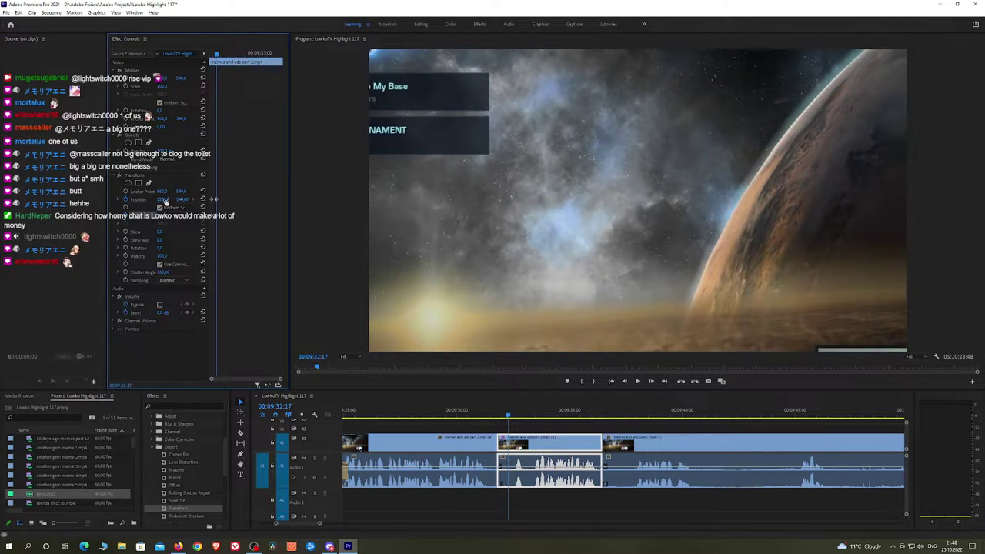
left_click_drag(166, 201, 2, 200)
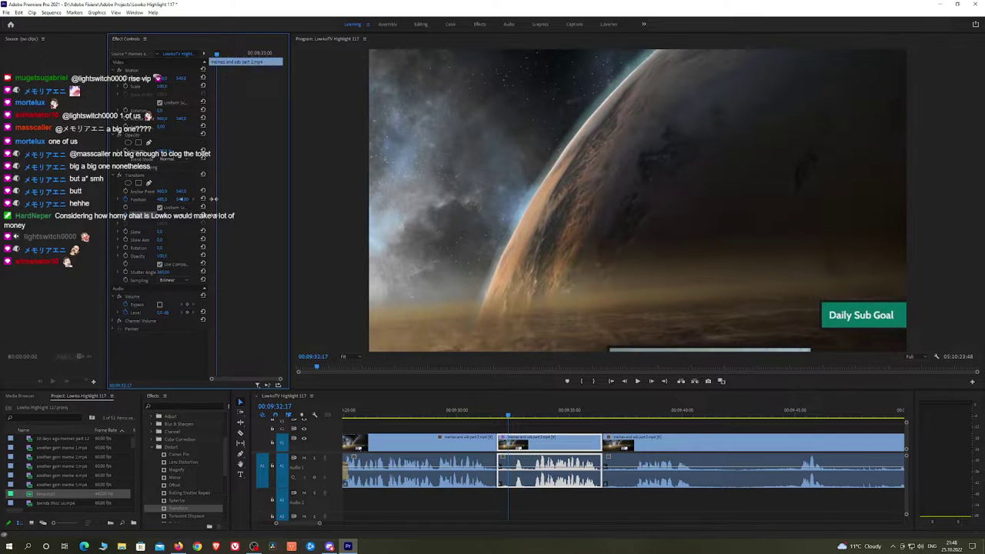
left_click_drag(162, 216, 1, 200)
left_click_drag(182, 200, 121, 200)
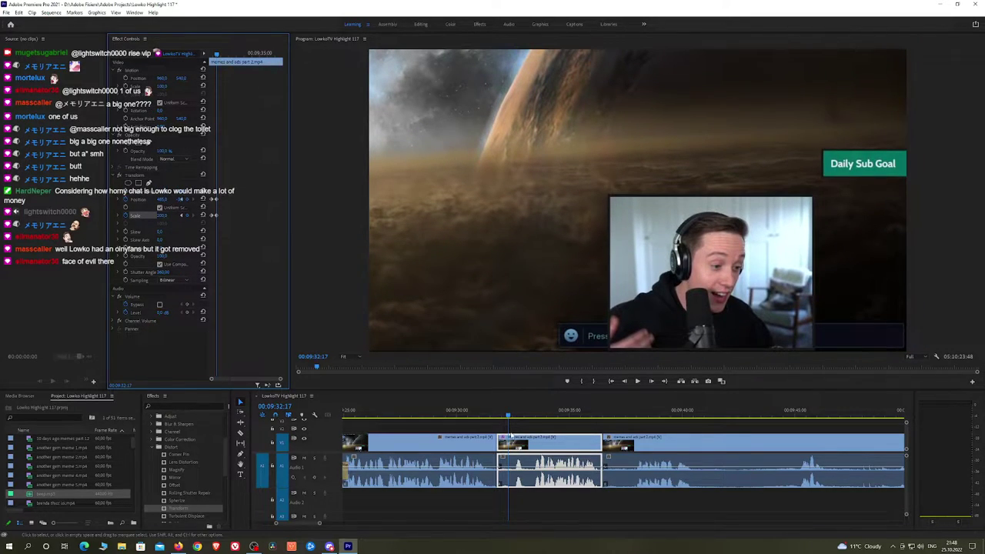
Ease the temporal interpolation of the Transform position and scale keyframes, and play back the zoom-in
right_click(214, 202)
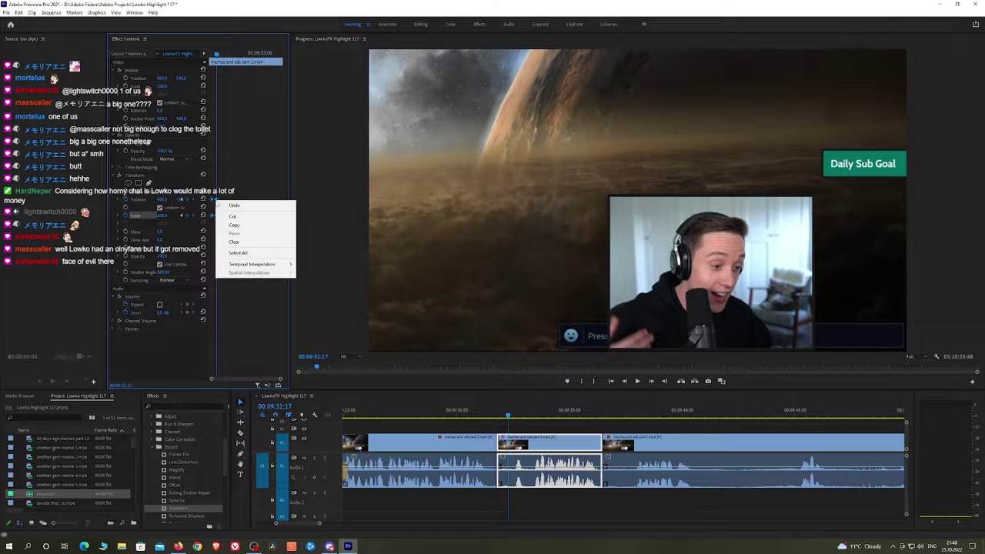
mouse_move(265, 267)
left_click(319, 309)
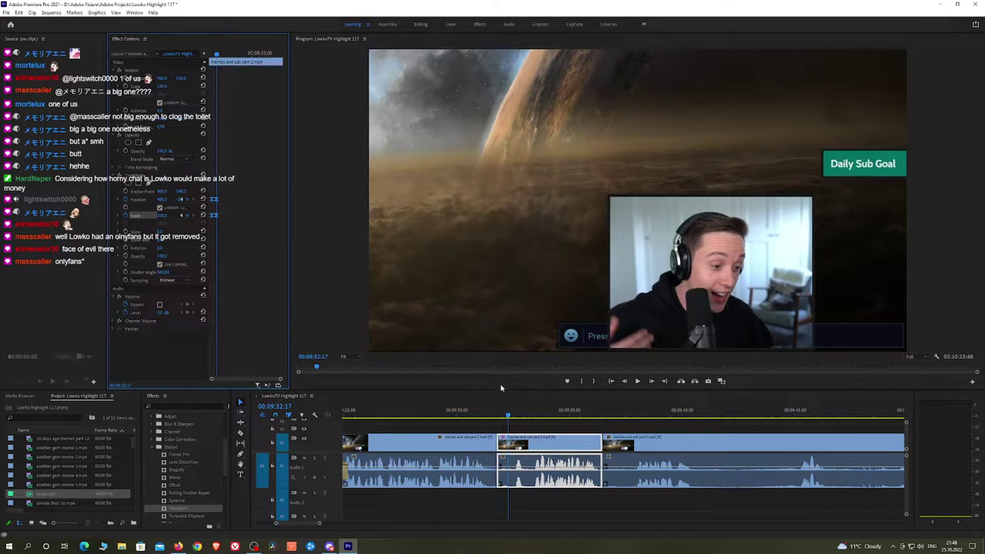
left_click_drag(216, 55, 209, 55)
key("space")
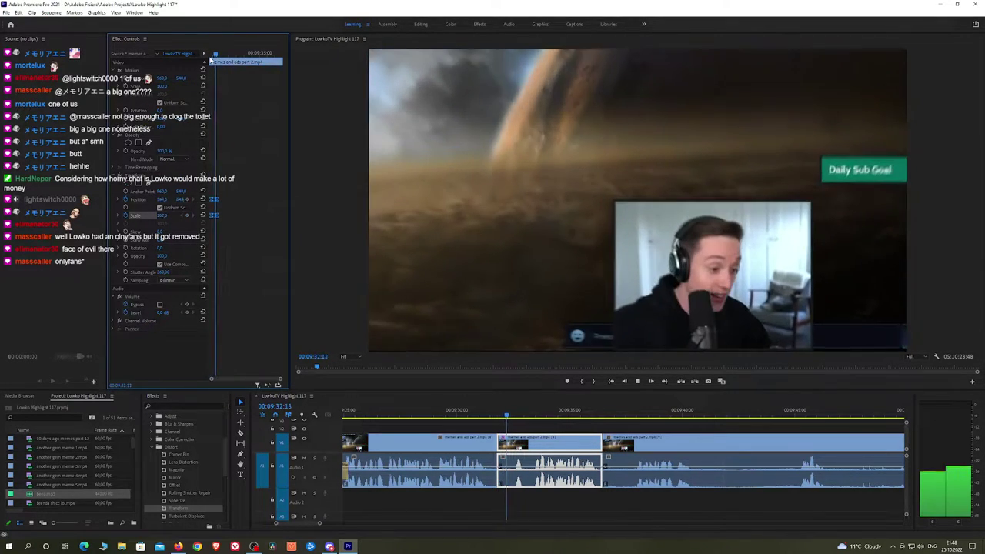
left_click(210, 56)
key("space")
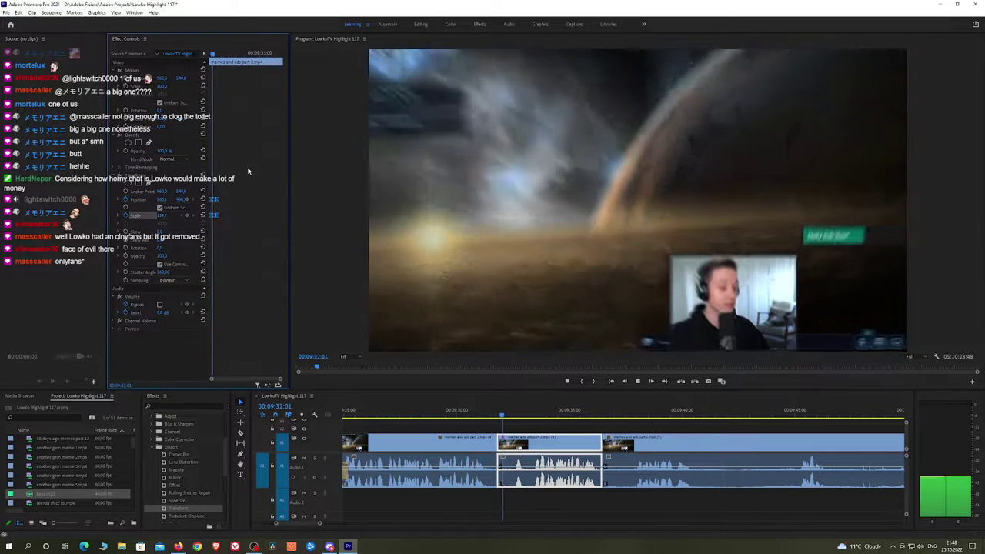
left_click(497, 415)
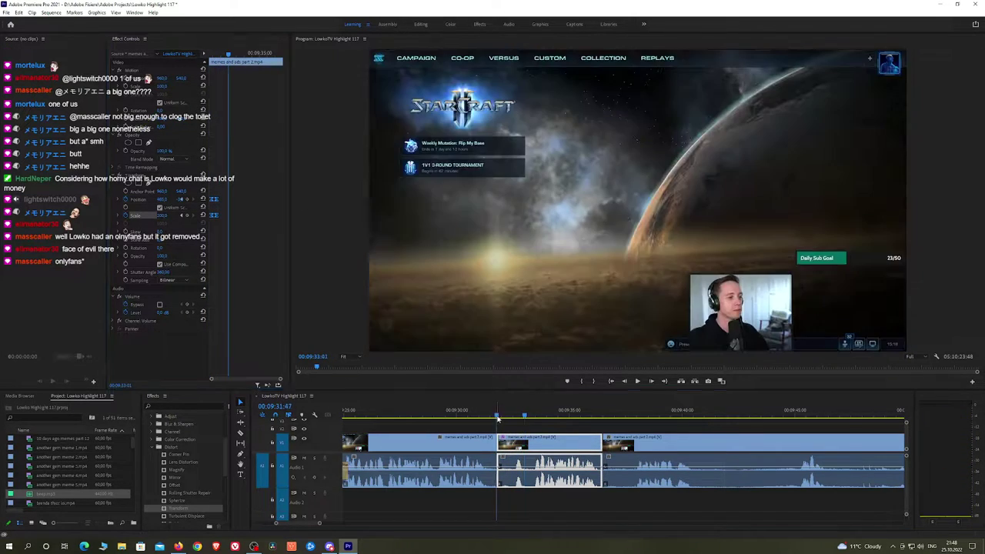
key("space")
left_click(587, 430)
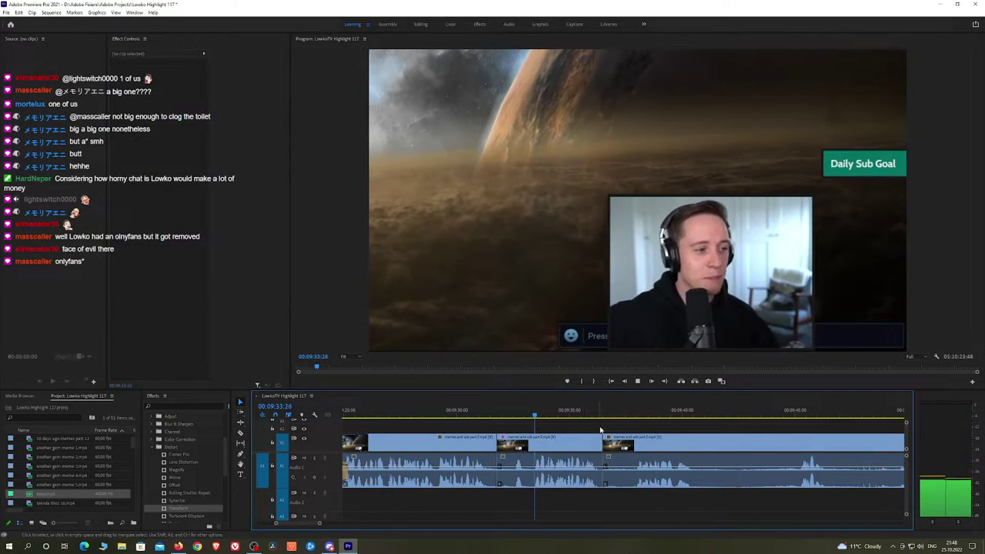
Split the clip at about 00:09:38:00 and ripple-delete the pause between the cut at 00:09:36:30 and the new cut
key("h")
left_click_drag(660, 432, 482, 415)
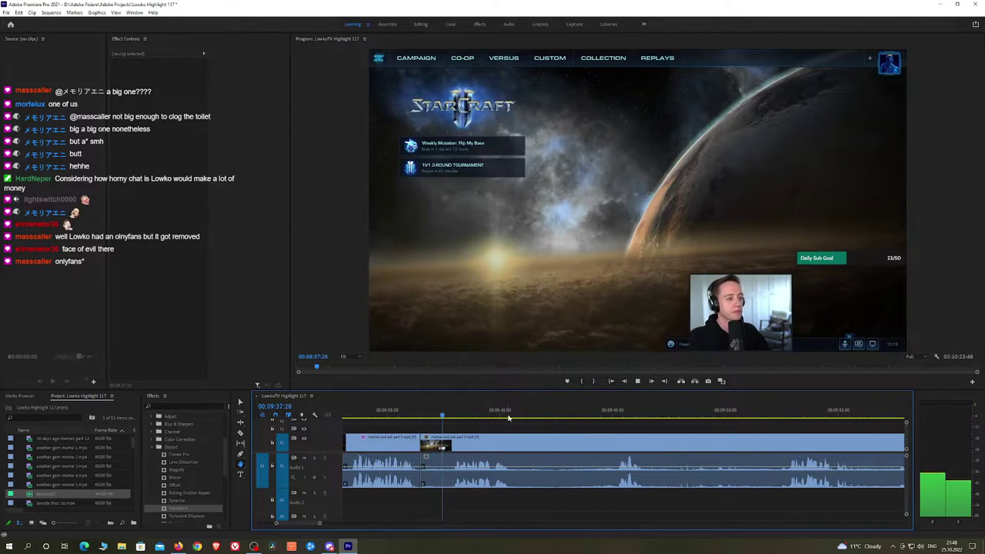
left_click(452, 416)
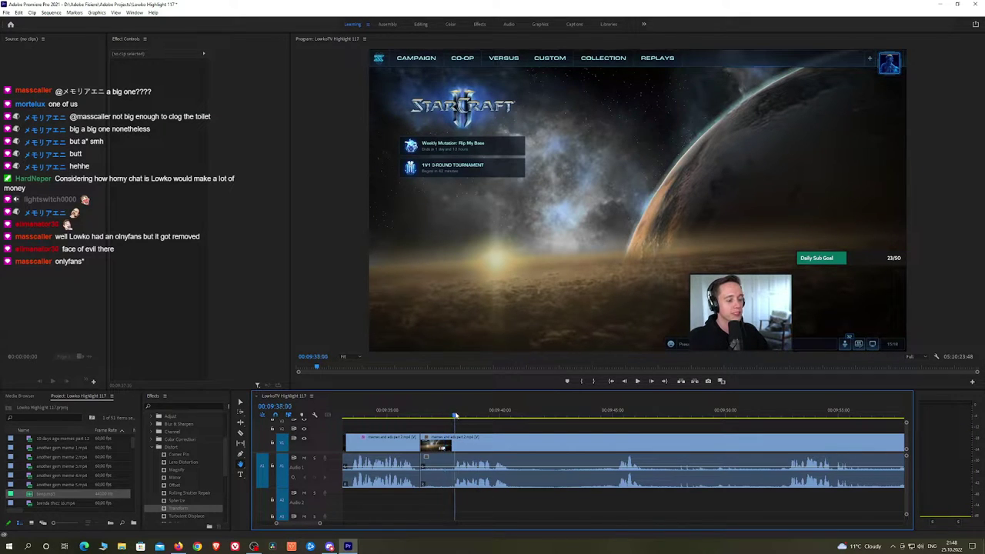
left_click(453, 440)
key("v")
left_click(440, 445)
key("shift+Delete")
key("space")
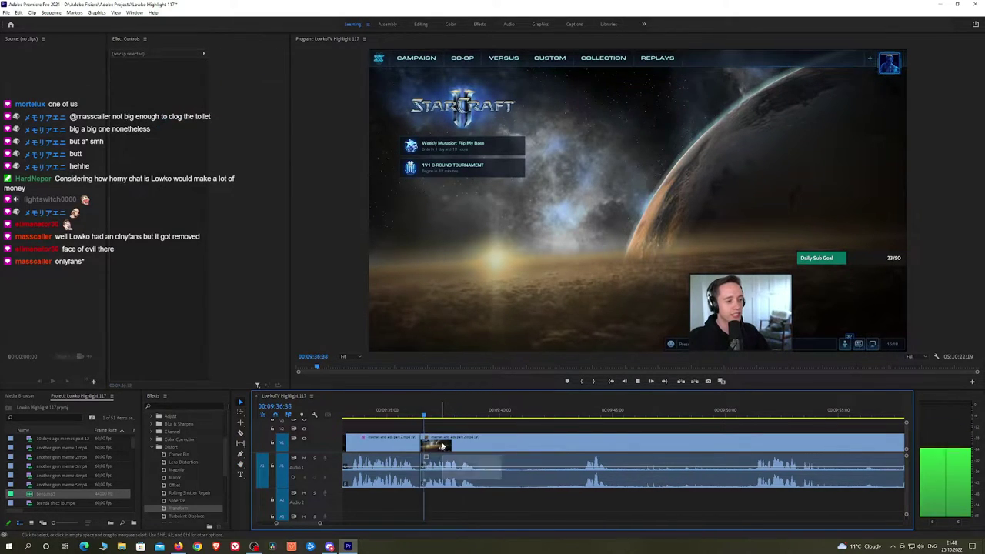
left_click(413, 416)
key("space")
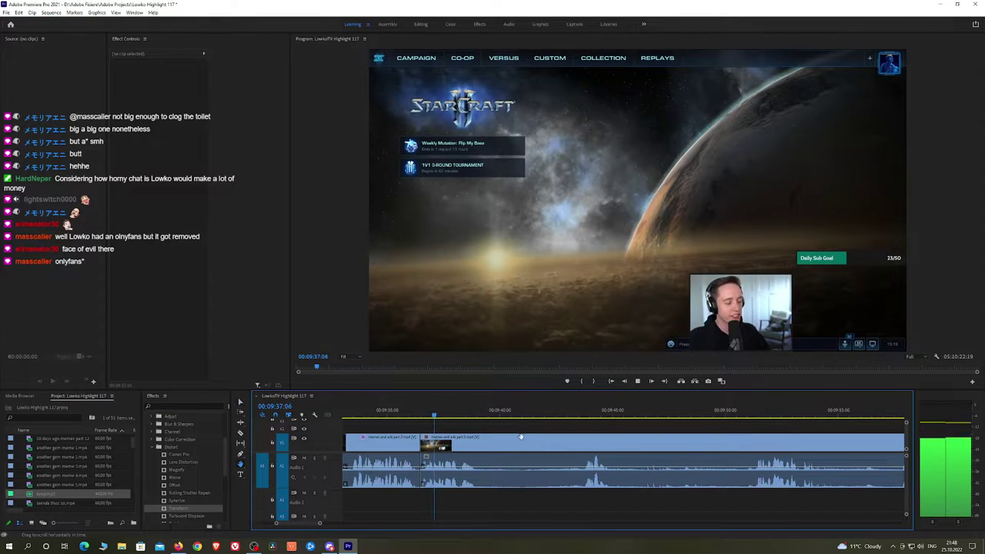
Split the clip at 00:09:39:18, where the drinking pause starts, and save the project
scroll(478, 426, "down", 1)
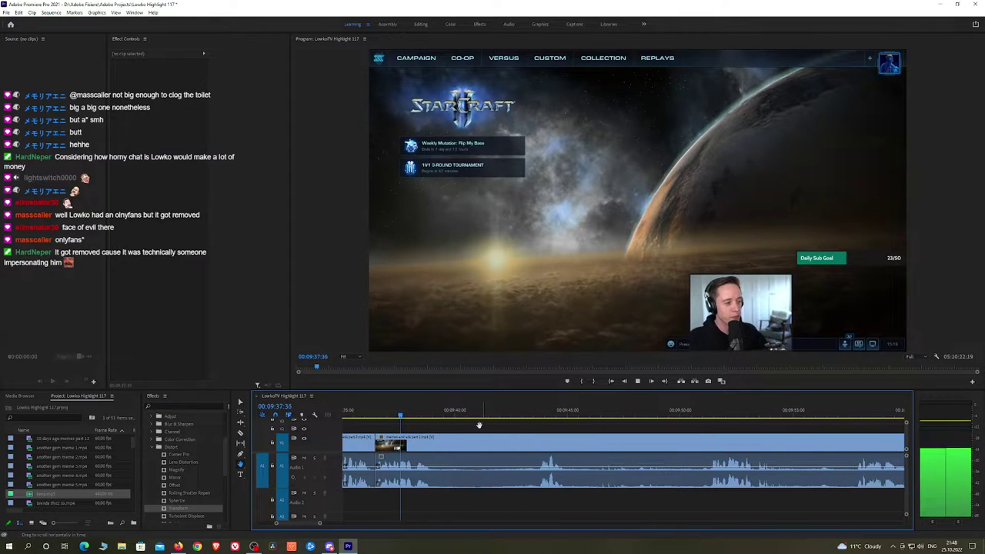
key("space")
left_click(441, 445)
key("alt+Tab")
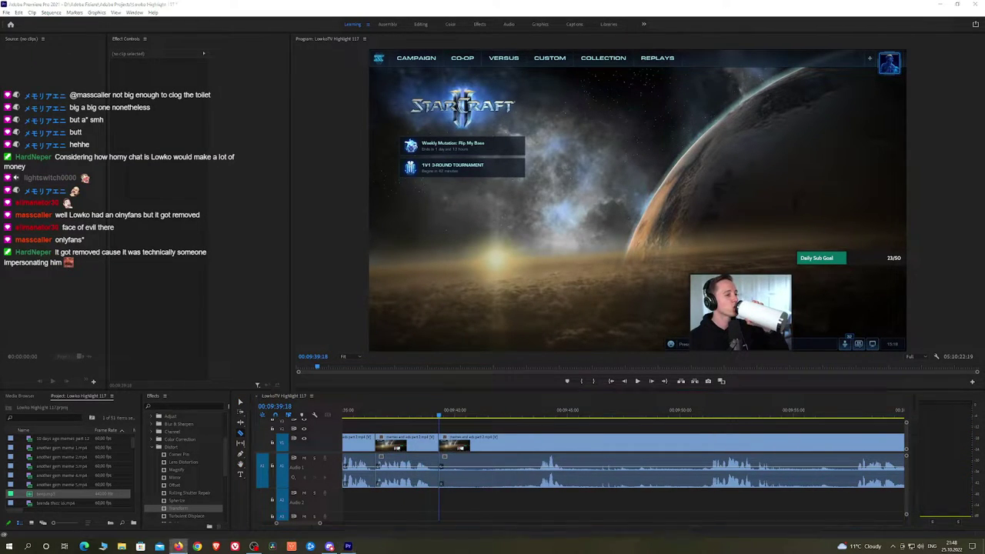
left_click(523, 427)
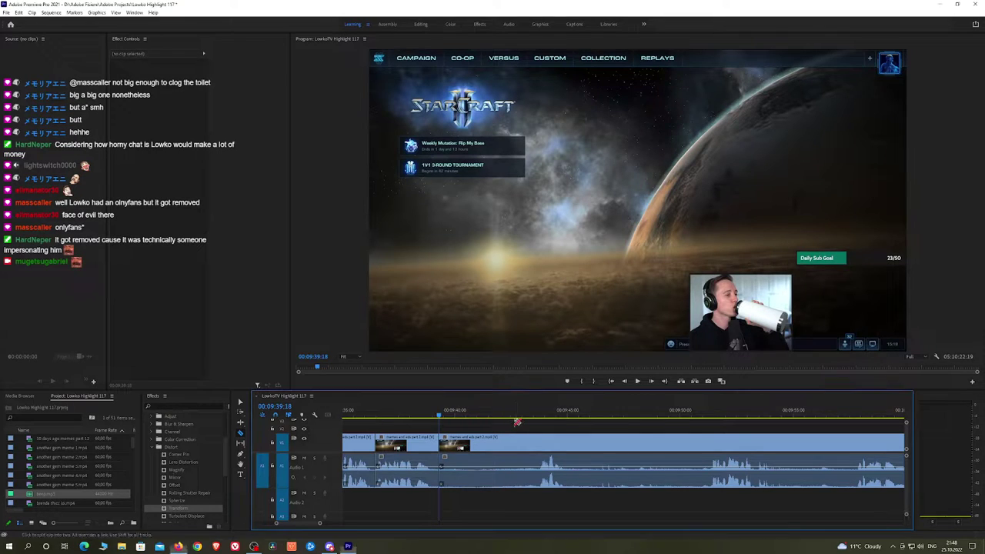
key("ctrl+s")
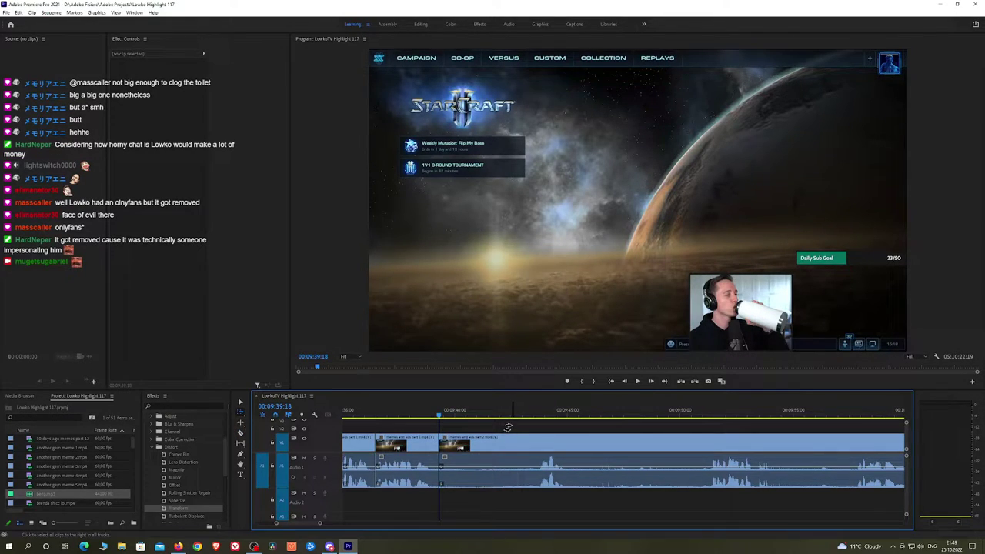
Play back the zoomed webcam section and the following cuts up to 00:09:39:18 to check the edit
key("space")
left_click(376, 414)
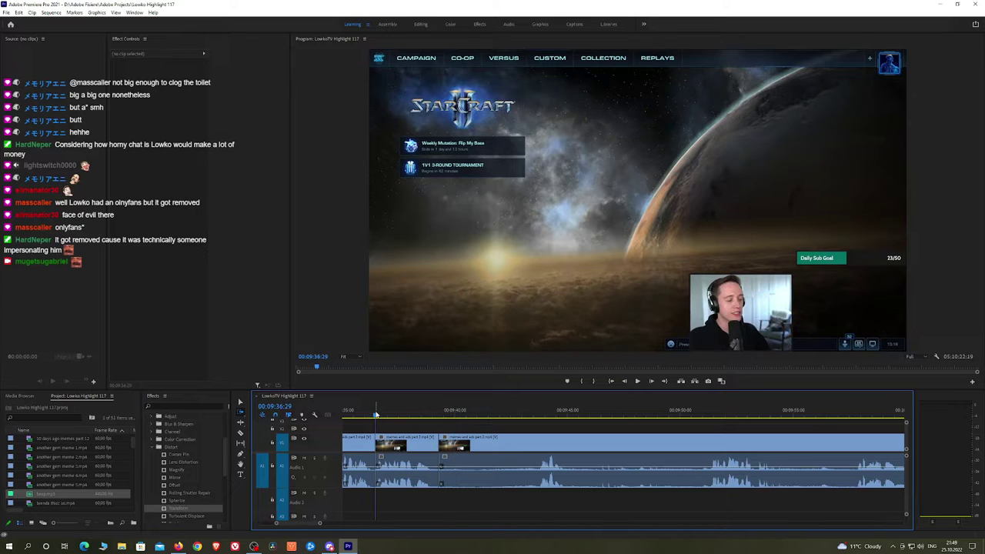
key("space")
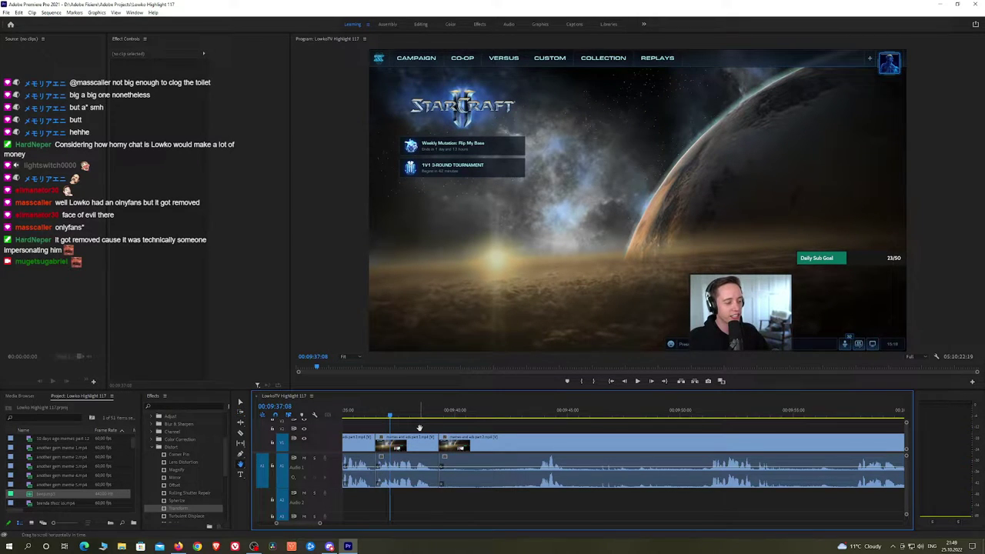
left_click_drag(419, 428, 588, 432)
left_click(429, 414)
key("space")
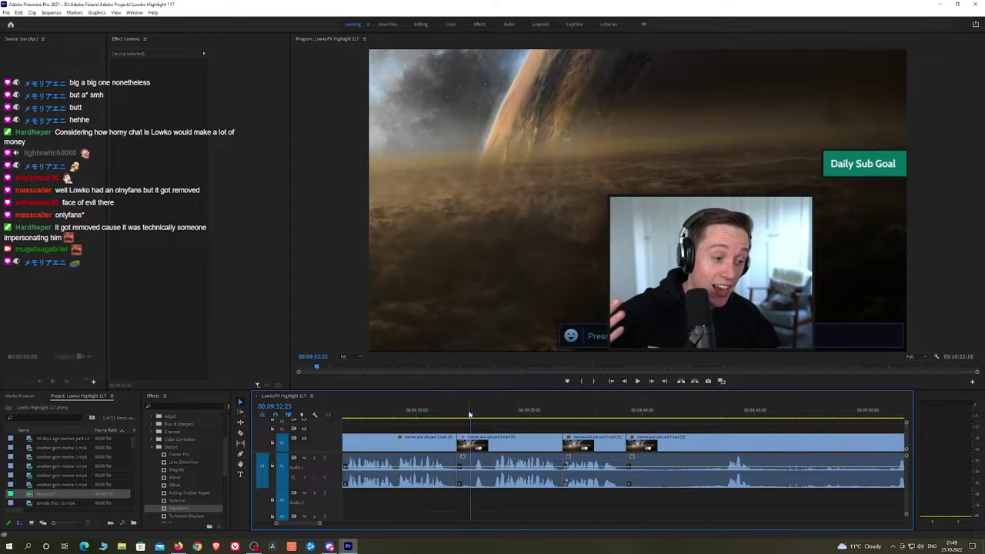
key("space")
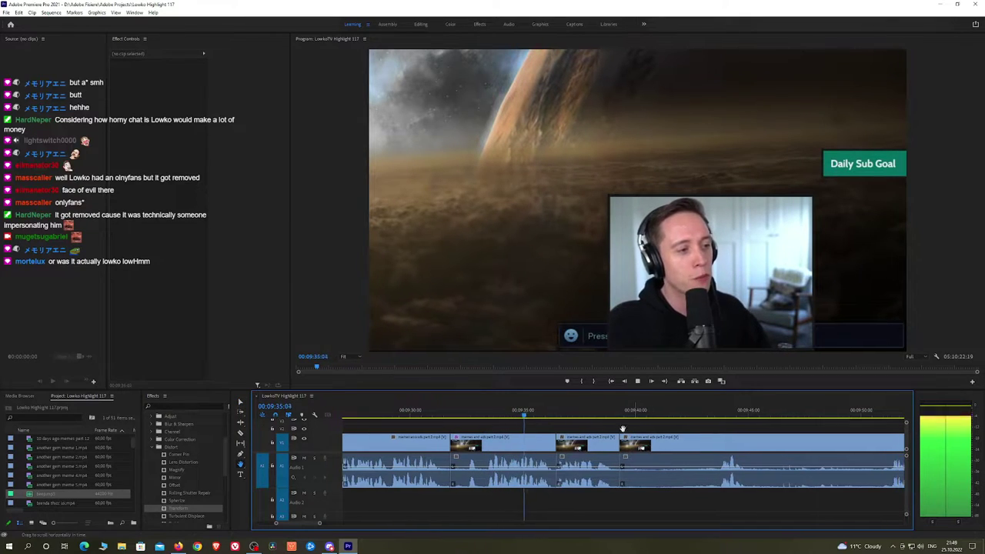
left_click_drag(622, 428, 559, 422)
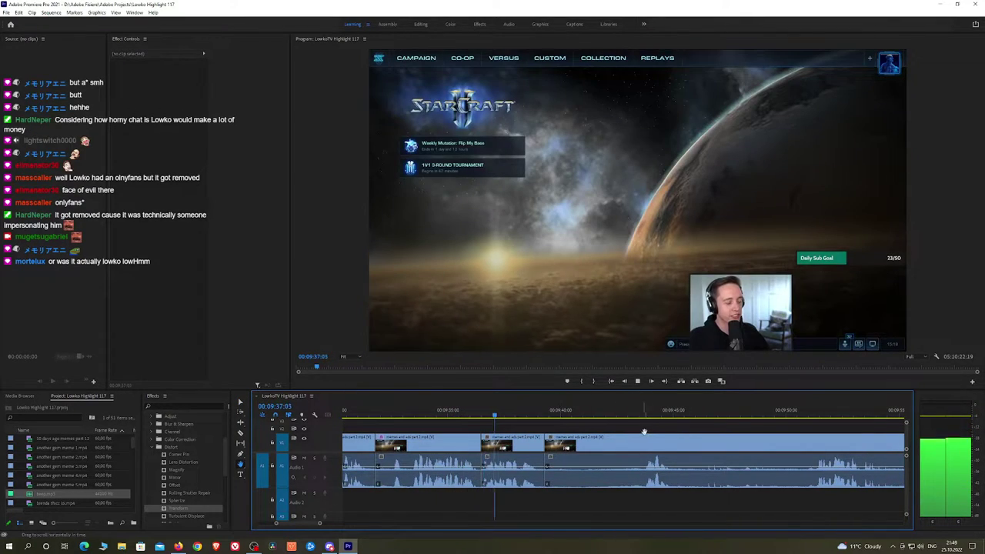
left_click_drag(644, 431, 553, 429)
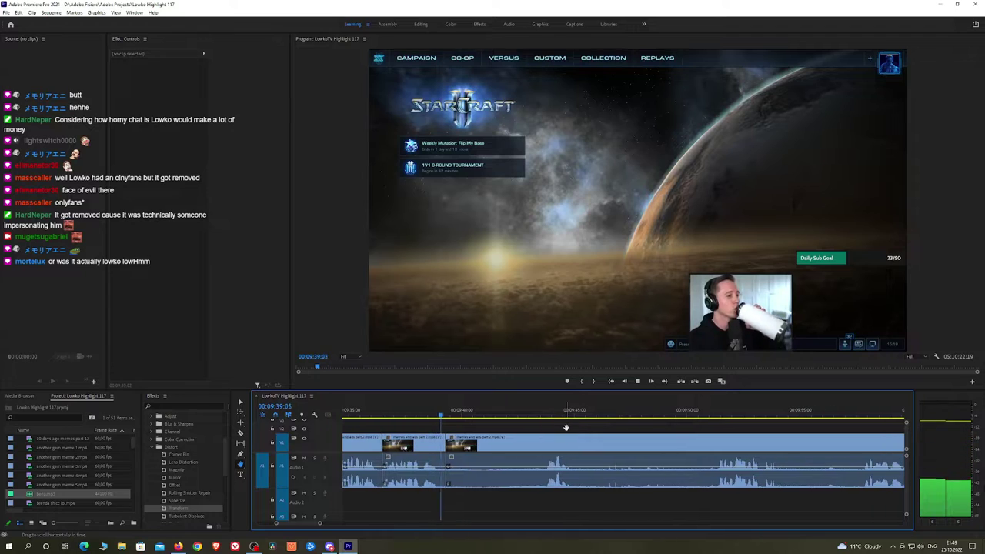
Split the clip at about 00:09:43:45 and ripple-delete the drinking pause from the cut at 00:09:39:18
left_click(543, 414)
key("space")
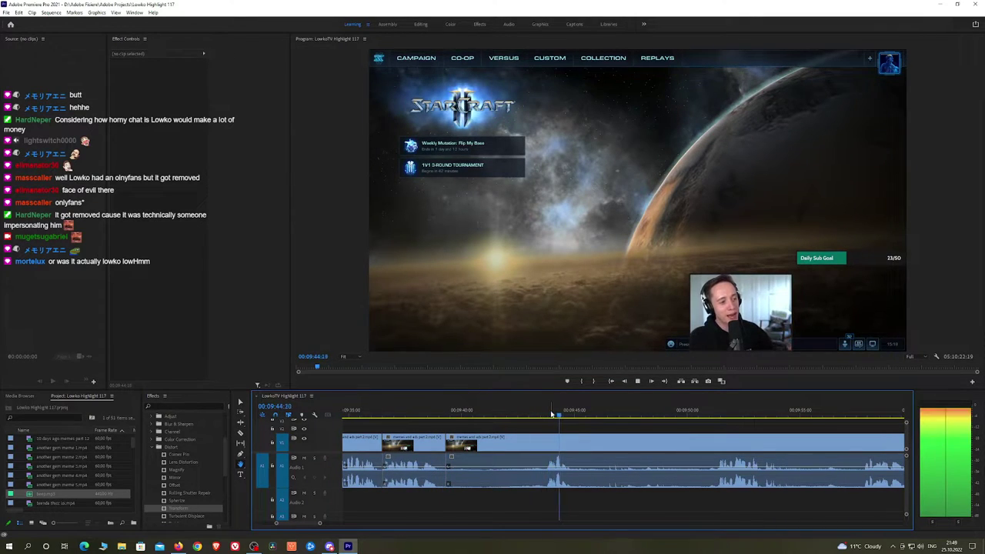
key("c")
left_click(548, 446)
key("v")
left_click(524, 446)
key("shift+Delete")
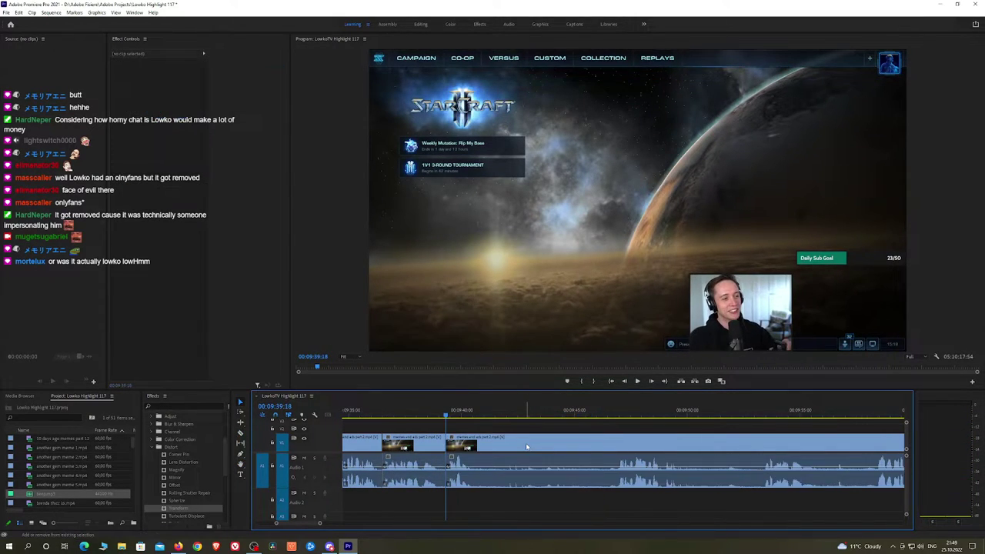
Apply a Constant Power crossfade to the audio cut at 00:09:39:18 and play it back
scroll(185, 457, "up", 2)
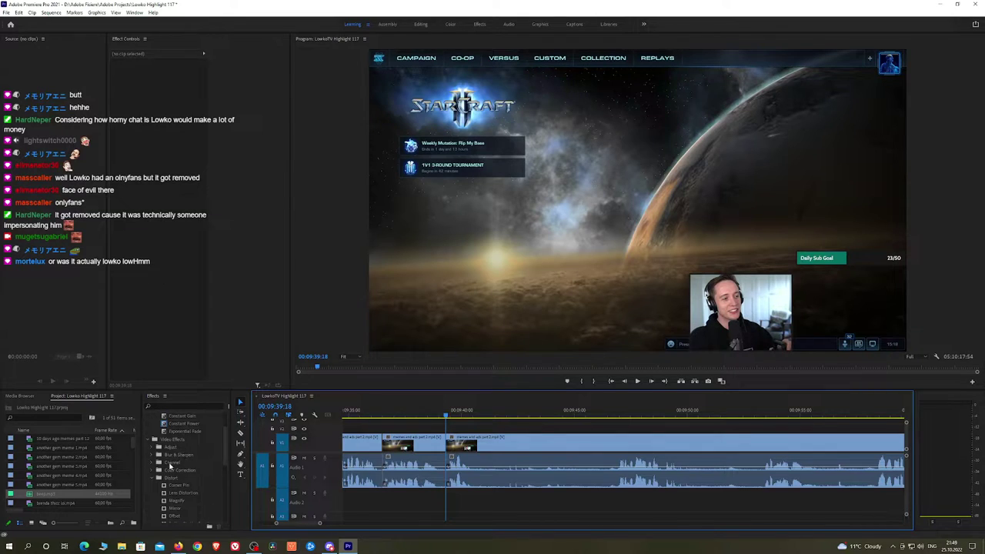
left_click_drag(183, 439, 299, 435)
left_click_drag(447, 481, 446, 478)
key("space")
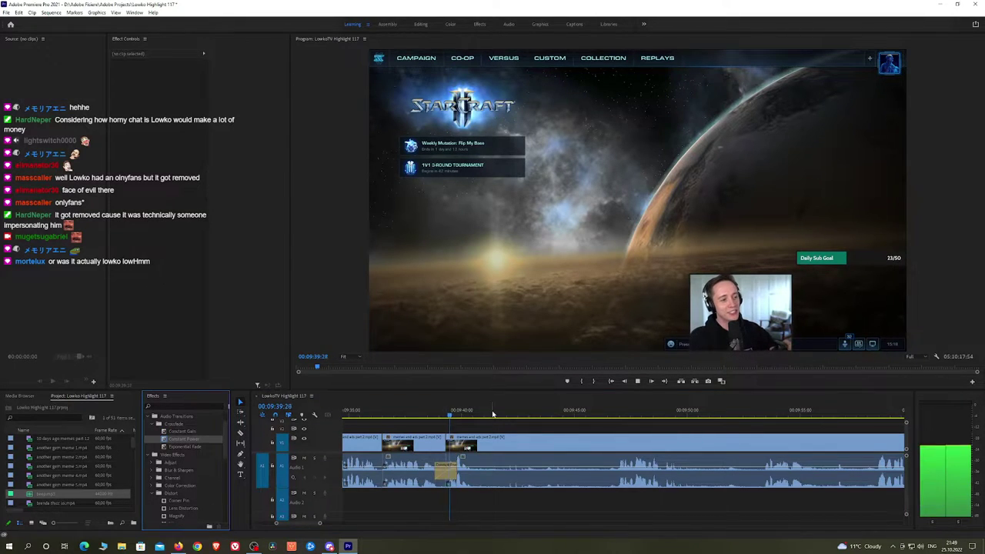
Split the clip at about 00:09:40:49 and 00:09:46:27, and ripple-delete the piece between the two cuts
left_click_drag(493, 416, 503, 416)
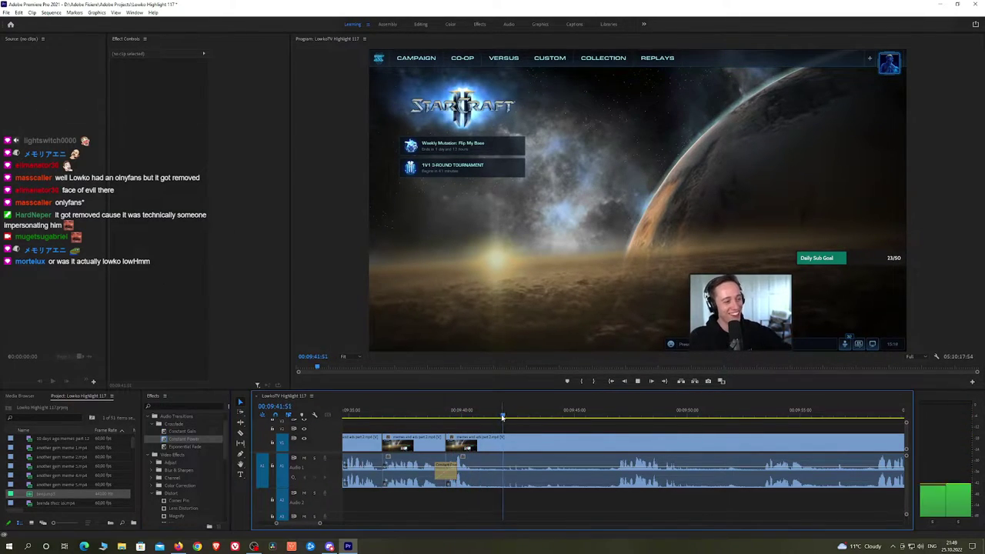
left_click(481, 444)
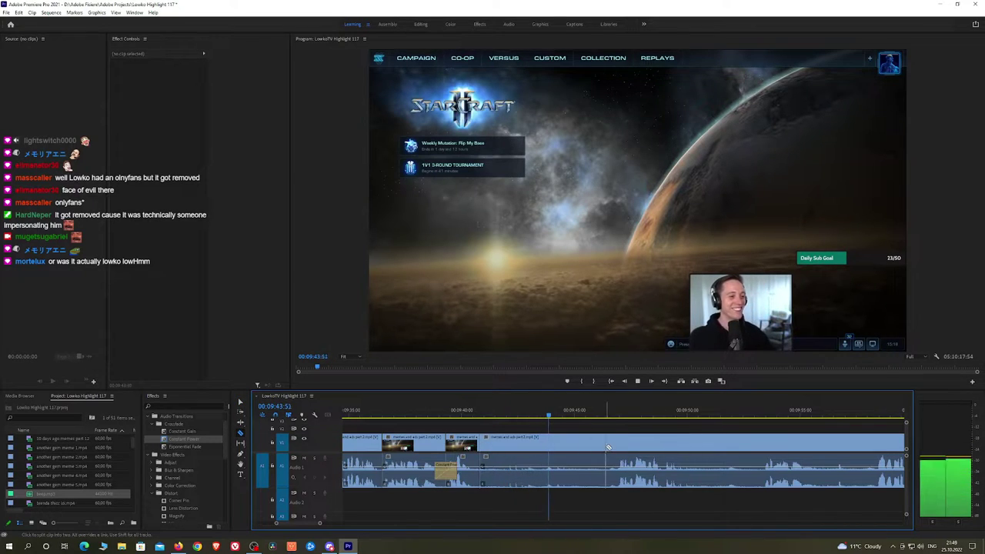
left_click(607, 446)
key("v")
left_click(566, 444)
key("shift+Delete")
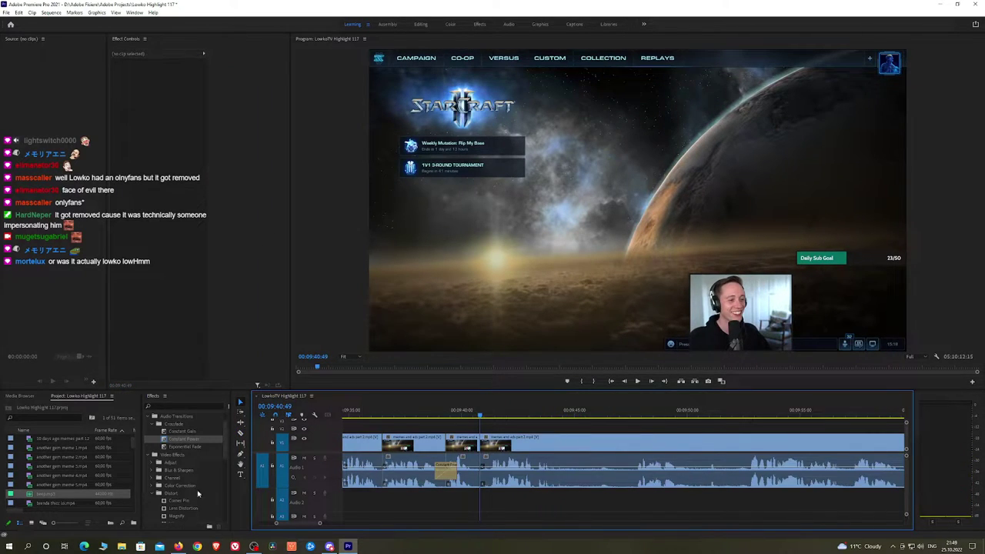
Apply a Constant Power crossfade to the audio cut at 00:09:40:49 and play on past it
left_click_drag(191, 448, 481, 476)
key("space")
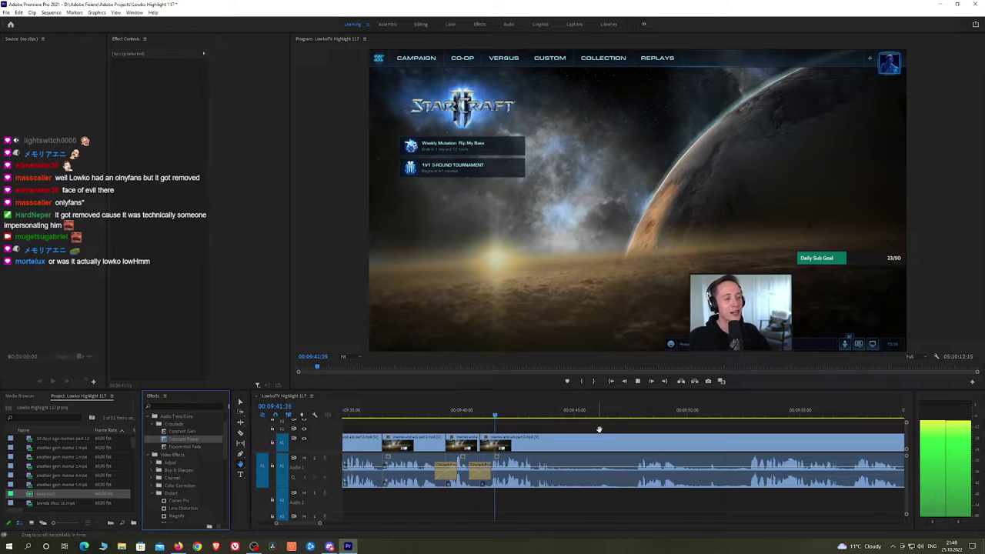
scroll(566, 423, "down", 2)
scroll(561, 421, "down", 1)
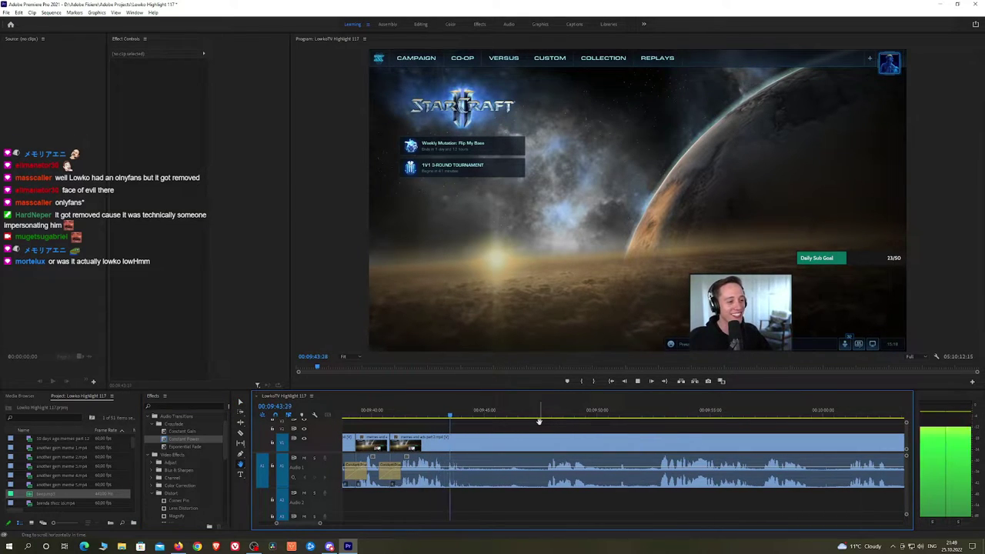
Split the clip at about 00:09:44:40 and 00:09:52:35, and ripple-delete the piece between the two cuts
left_click(546, 414)
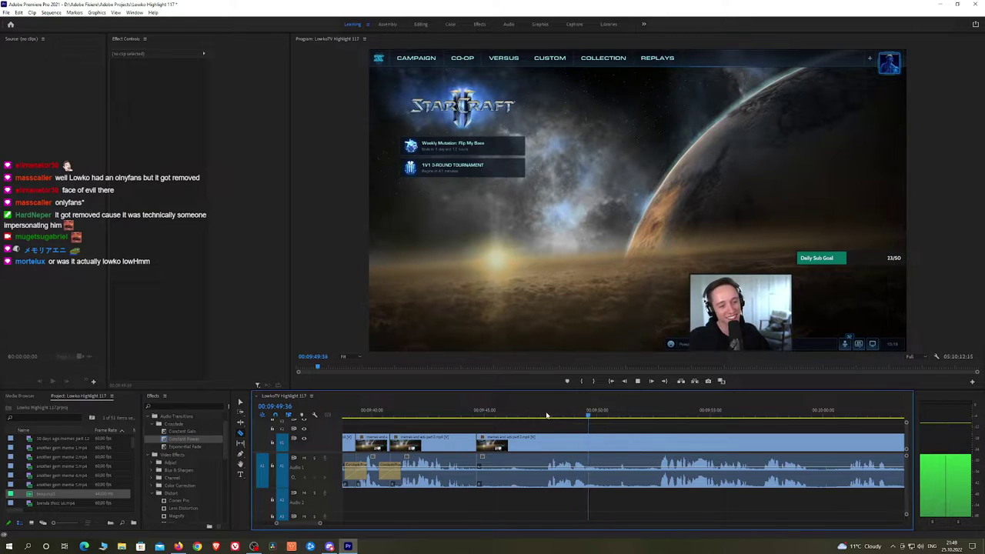
left_click(655, 413)
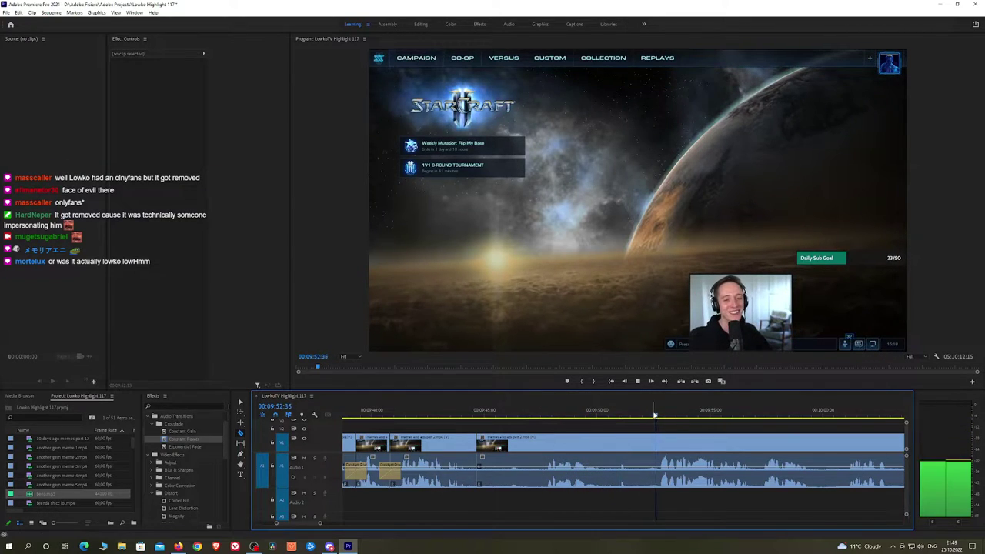
scroll(677, 428, "down", 1)
key("minus")
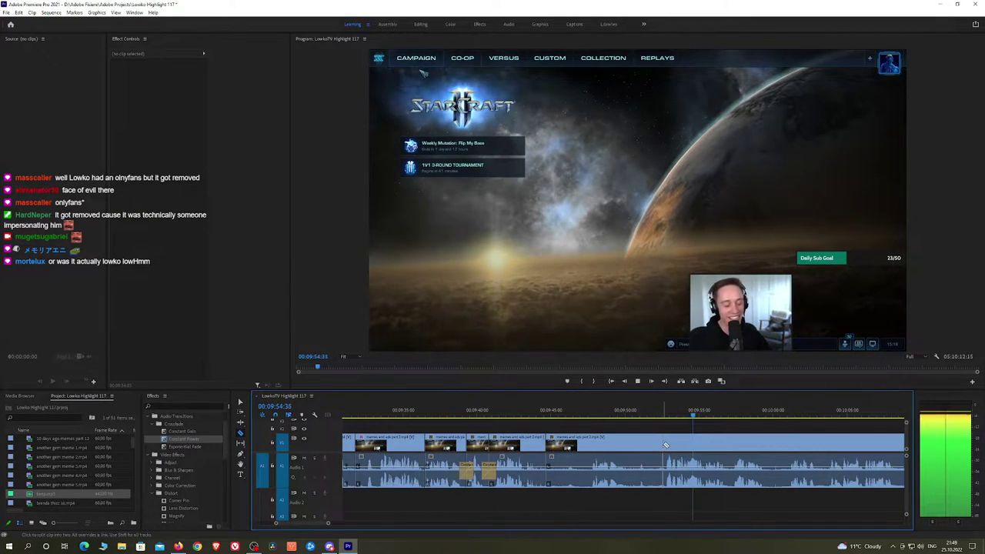
left_click(664, 445)
key("v")
left_click(649, 448)
key("shift+Delete")
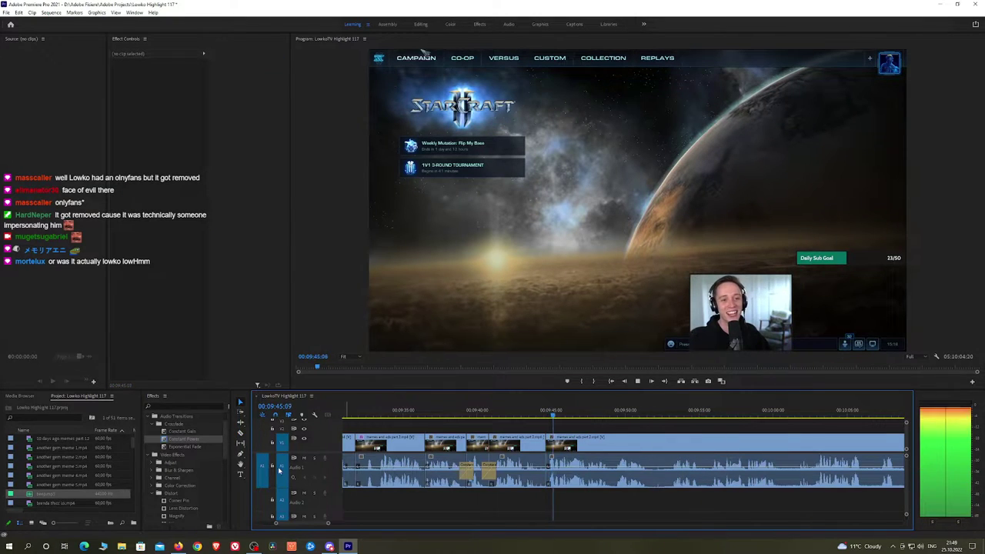
Apply a Constant Power crossfade to the audio cut at about 00:09:44:40 and play on past it
left_click_drag(195, 441, 547, 470)
key("h")
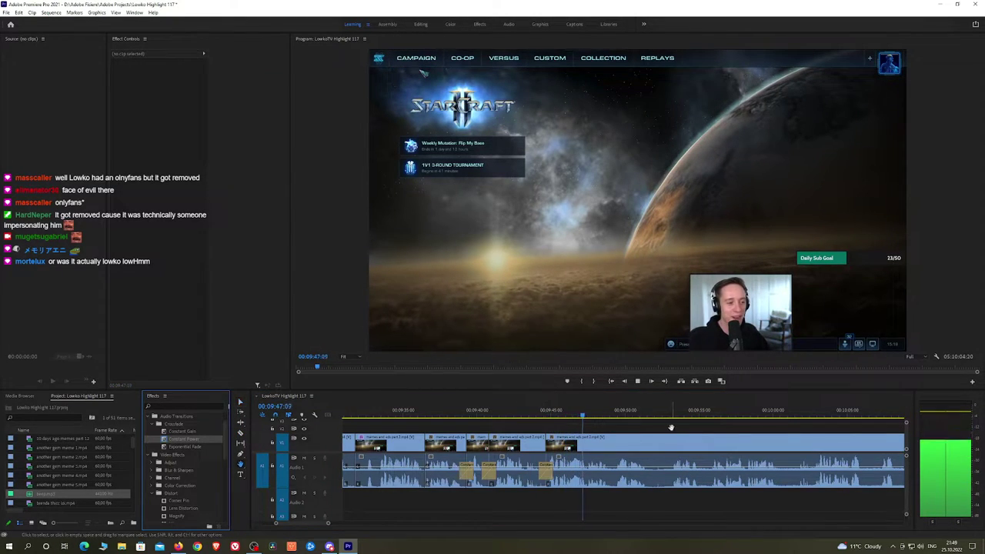
left_click_drag(673, 427, 524, 426)
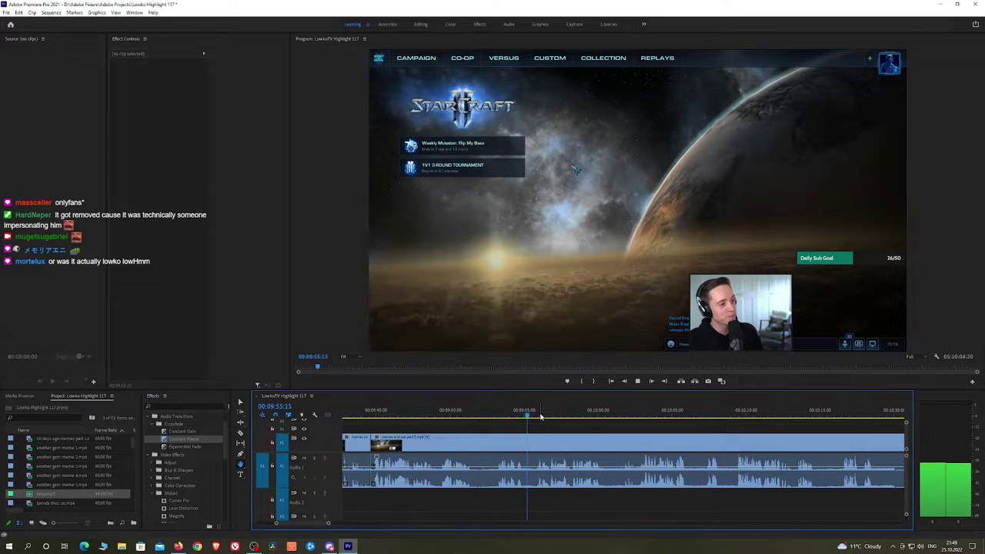
Review the rest of the StarCraft menu clip and ripple-delete everything from the cut at about 00:09:44:40 to the next source clip
left_click(616, 415)
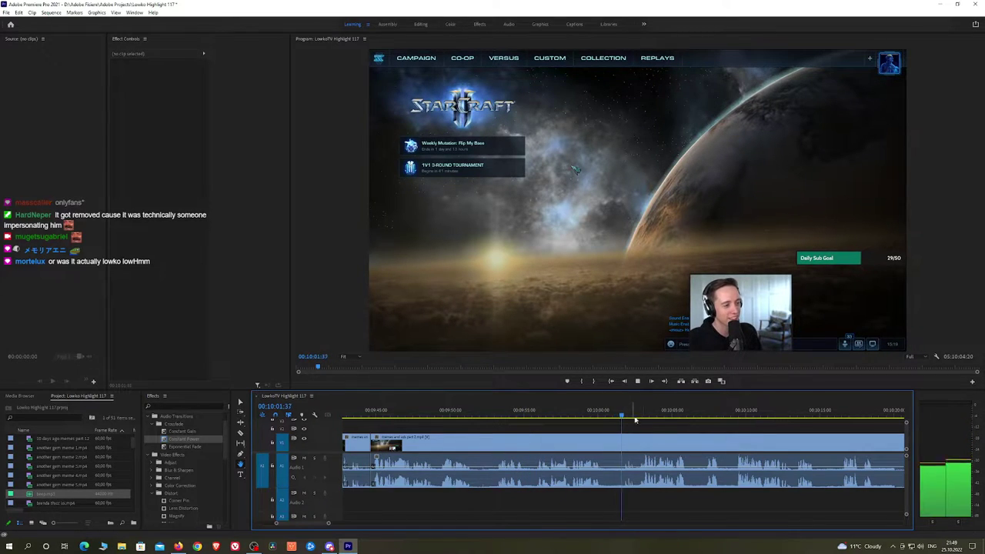
scroll(662, 436, "down", 3)
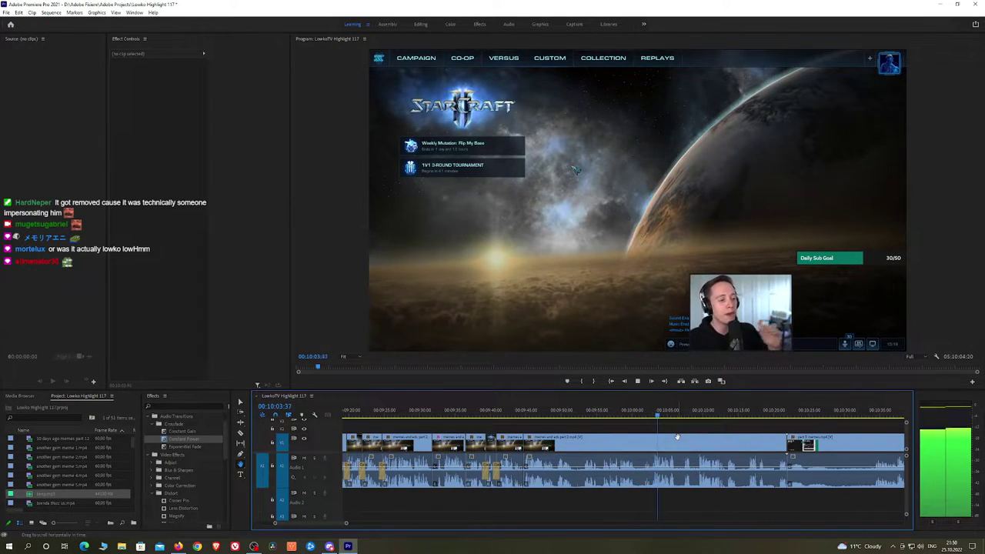
key("equal")
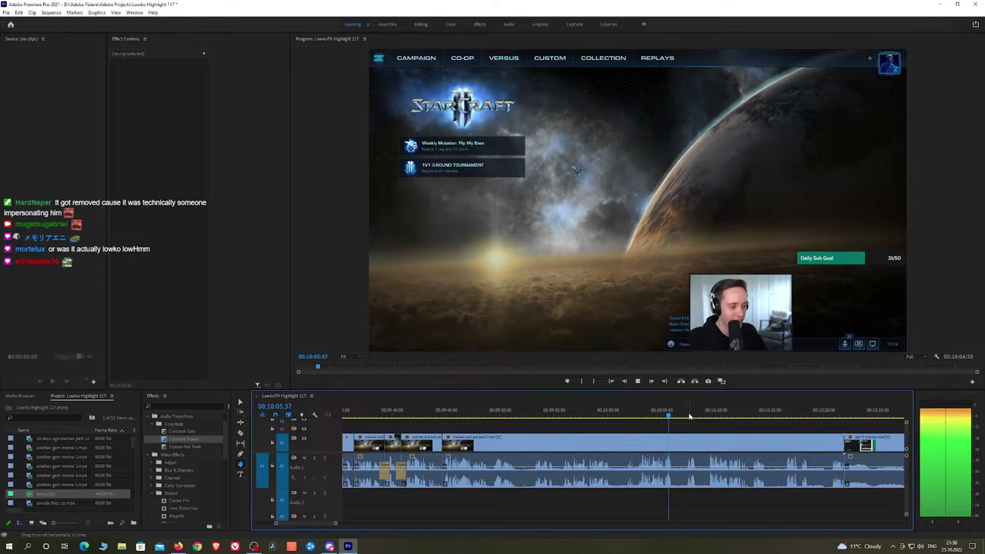
left_click(683, 414)
key("space")
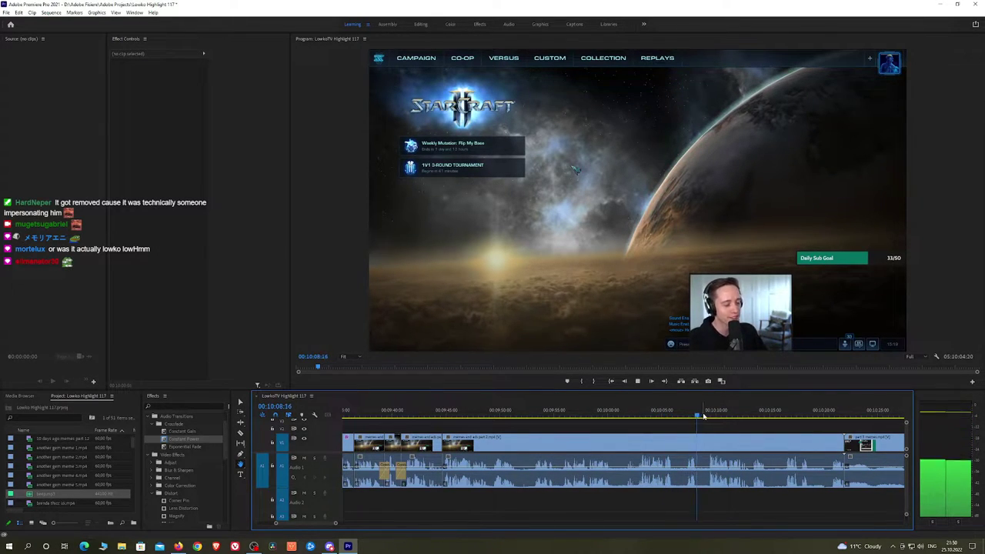
left_click(657, 453)
key("shift+Delete")
key("Up")
key("space")
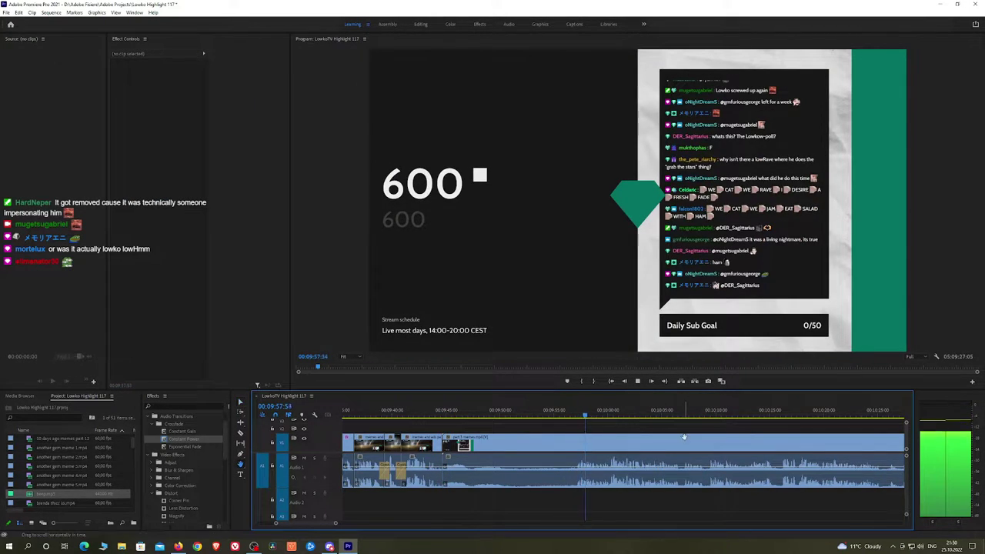
Skim the newly adjoining clip from its stream countdown screen to about 00:11:22:34 for footage worth keeping
left_click_drag(684, 437, 589, 432)
left_click_drag(503, 416, 684, 415)
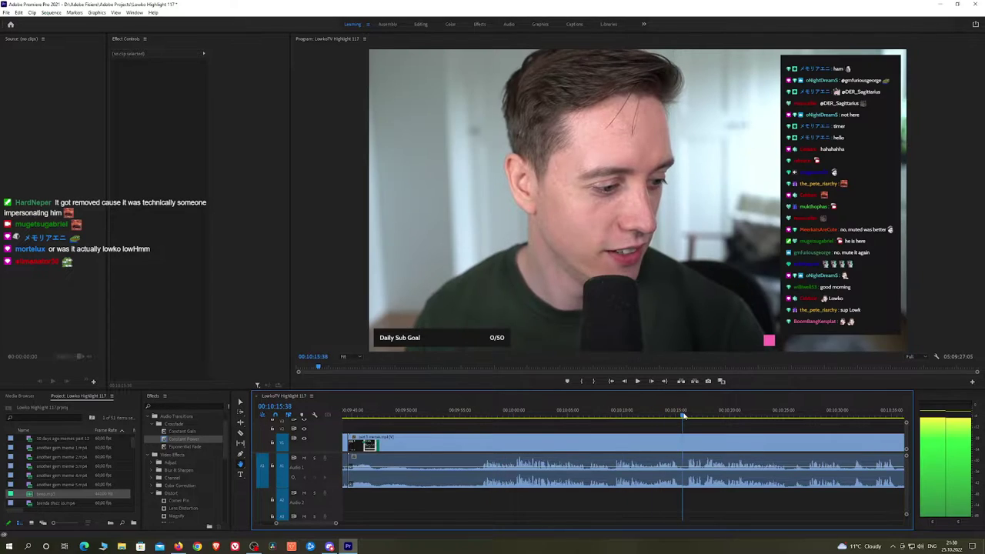
scroll(682, 420, "down", 5)
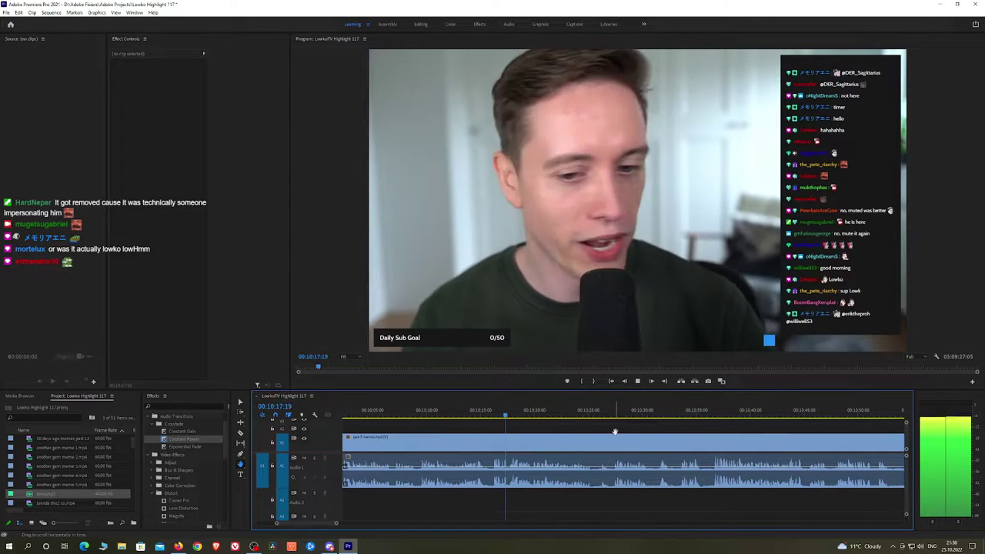
left_click_drag(616, 433, 581, 416)
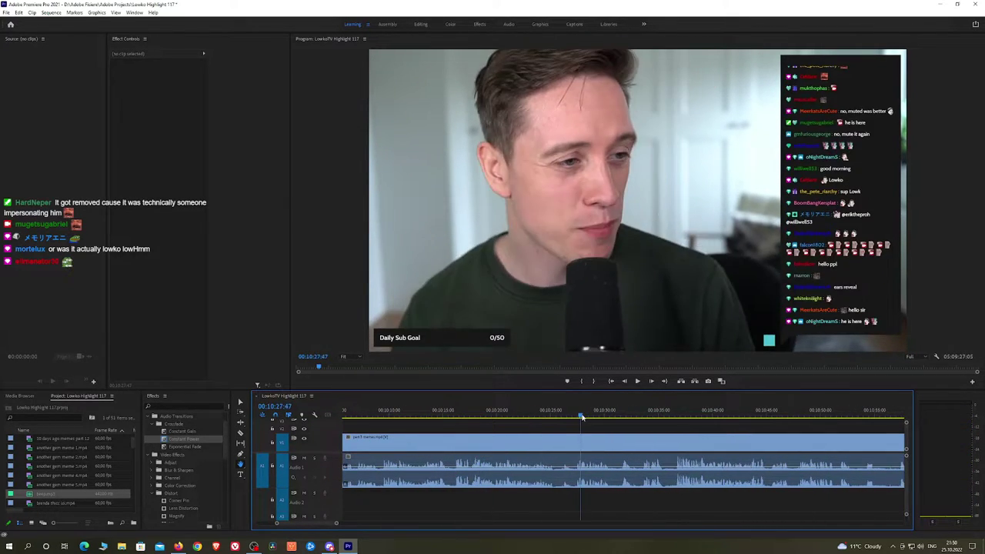
key("space")
left_click(642, 416)
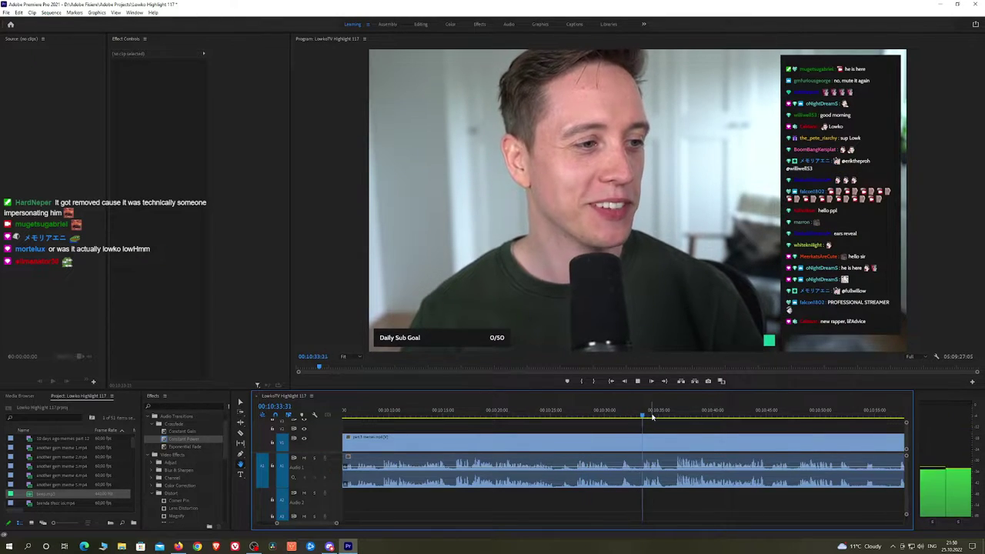
scroll(539, 421, "down", 4)
left_click(527, 415)
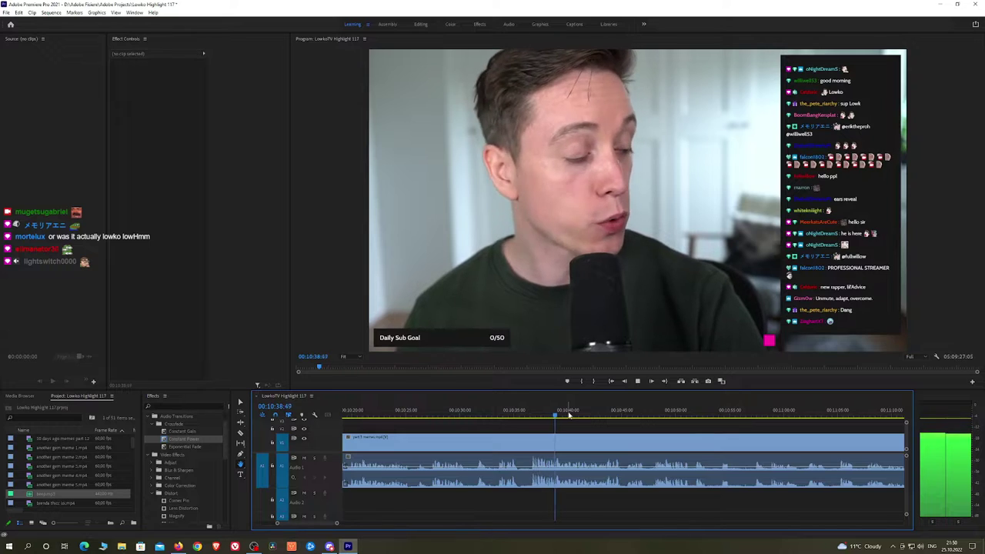
left_click(629, 415)
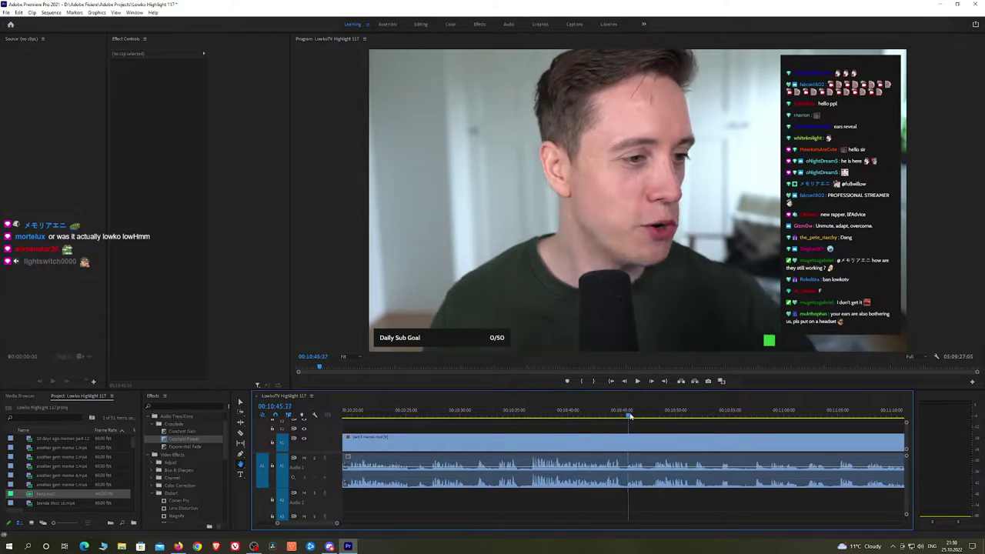
left_click(654, 416)
left_click_drag(736, 433, 844, 418)
scroll(765, 438, "down", 3)
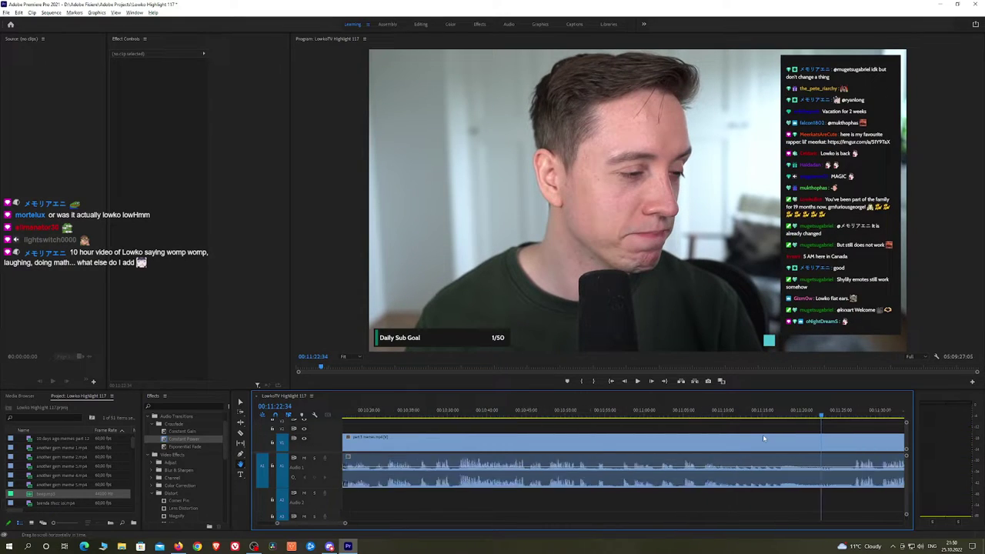
Play the stretch from about 00:11:05 through the mug-drinking moment to about 00:11:31 to judge its content
left_click(697, 414)
left_click_drag(695, 415, 693, 415)
key("space")
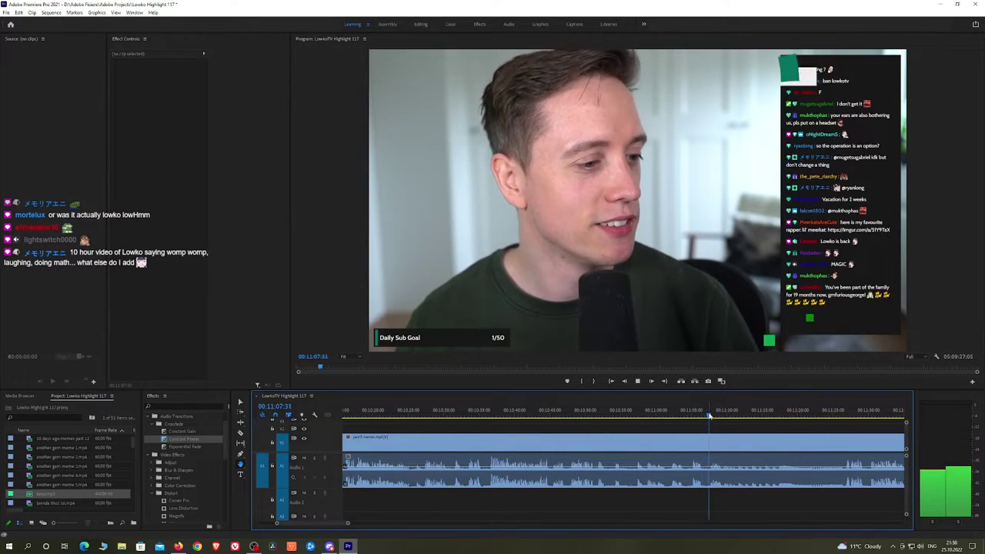
scroll(653, 432, "down", 3)
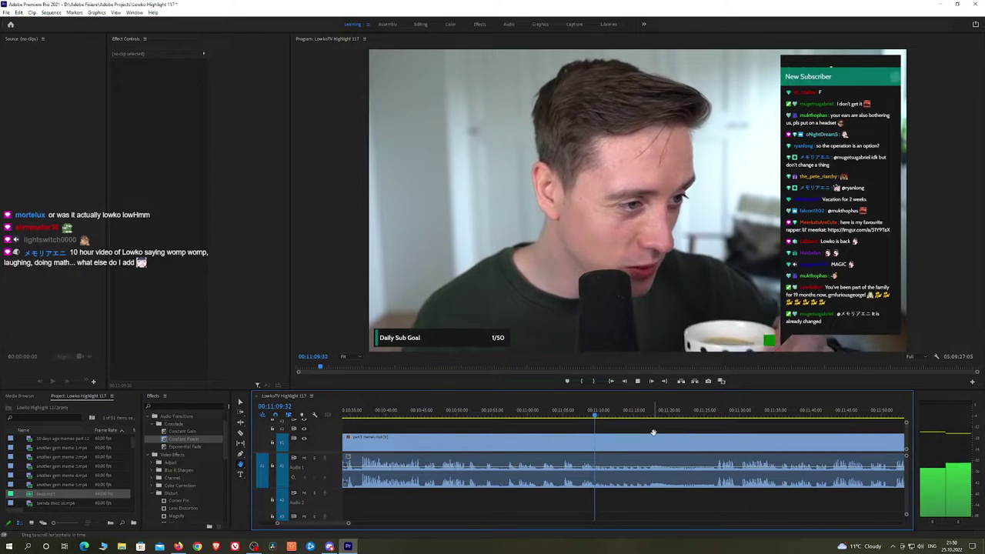
scroll(631, 433, "down", 2)
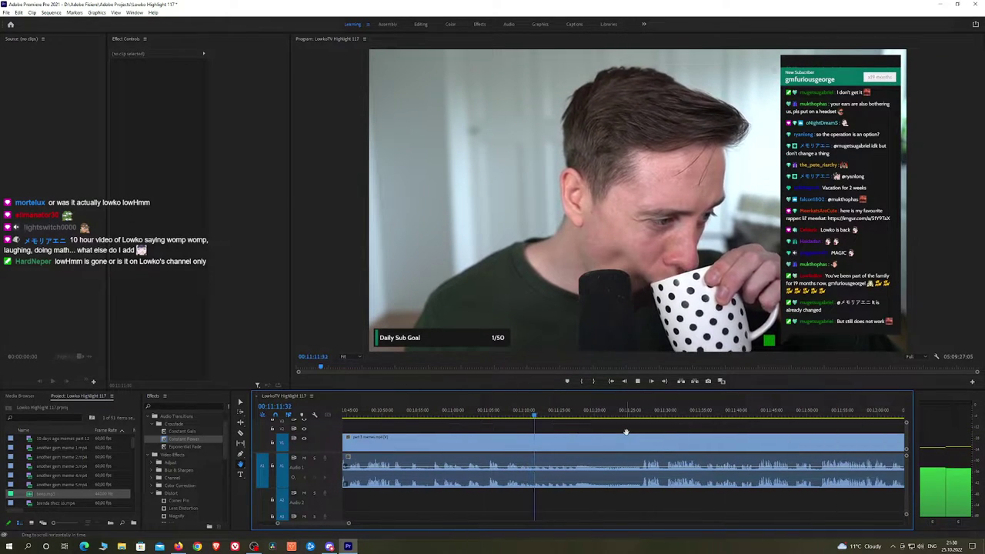
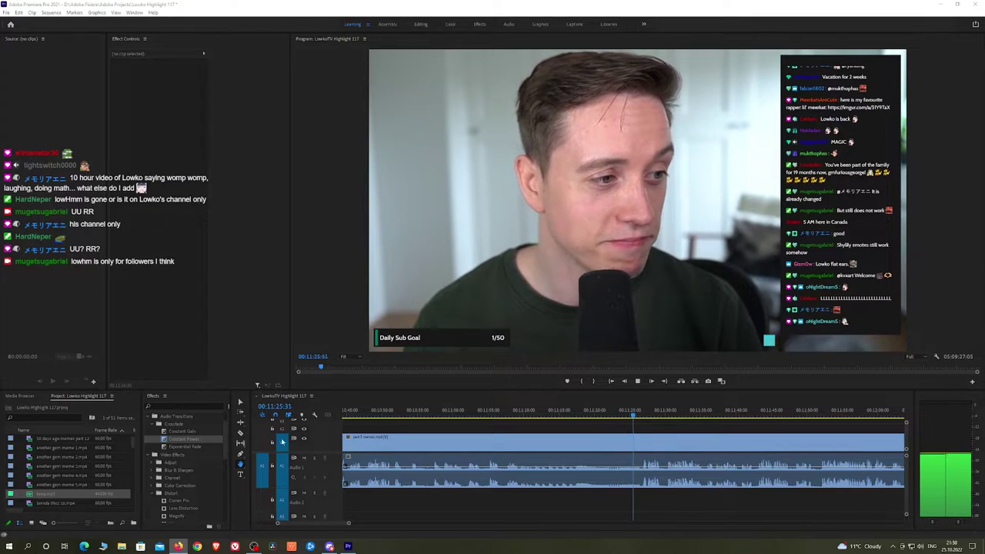
scroll(503, 432, "down", 4)
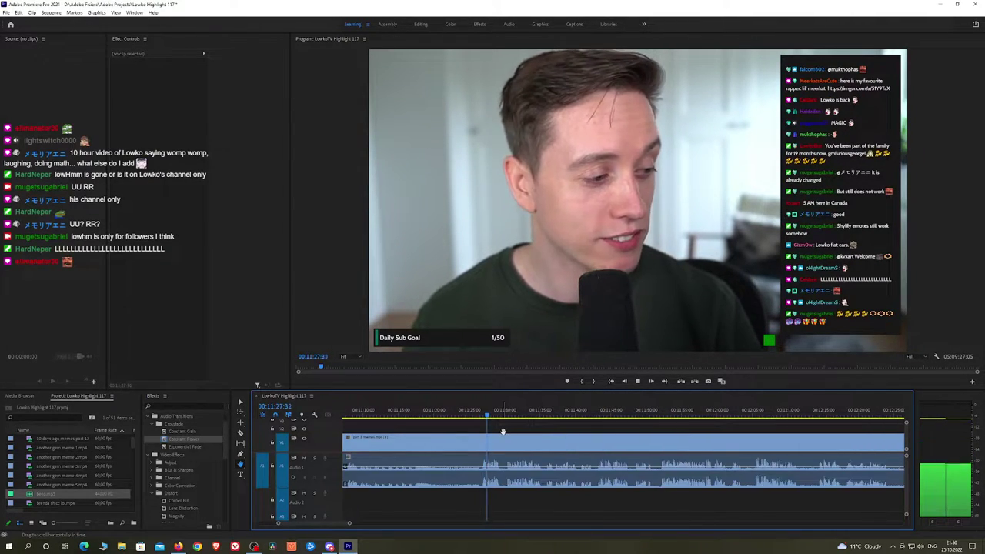
left_click_drag(542, 435, 516, 433)
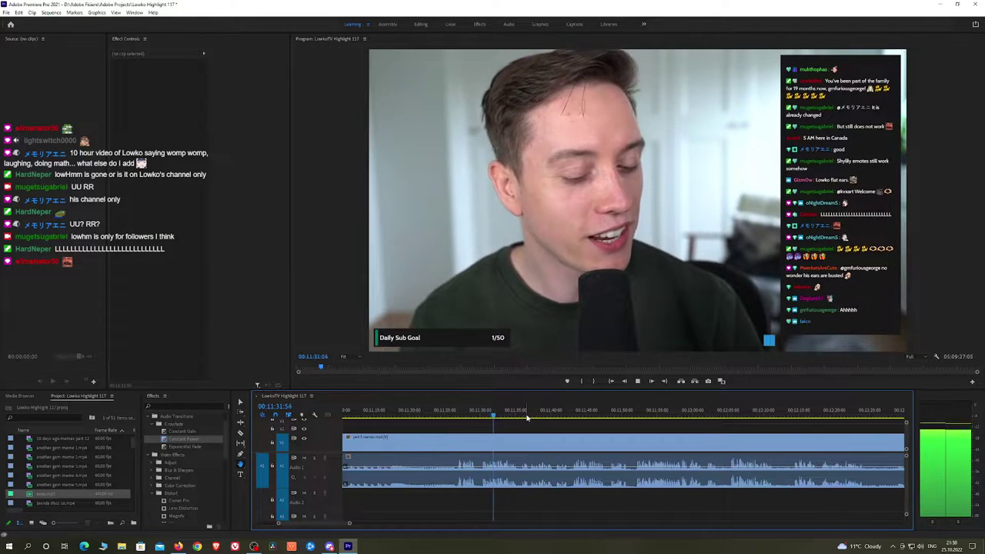
Skim onward from about 00:11:32 to the Twitch recap page near 00:13:43:46 and play that part in a closer timeline view
left_click_drag(527, 417, 543, 428)
key("space")
scroll(597, 444, "down", 5)
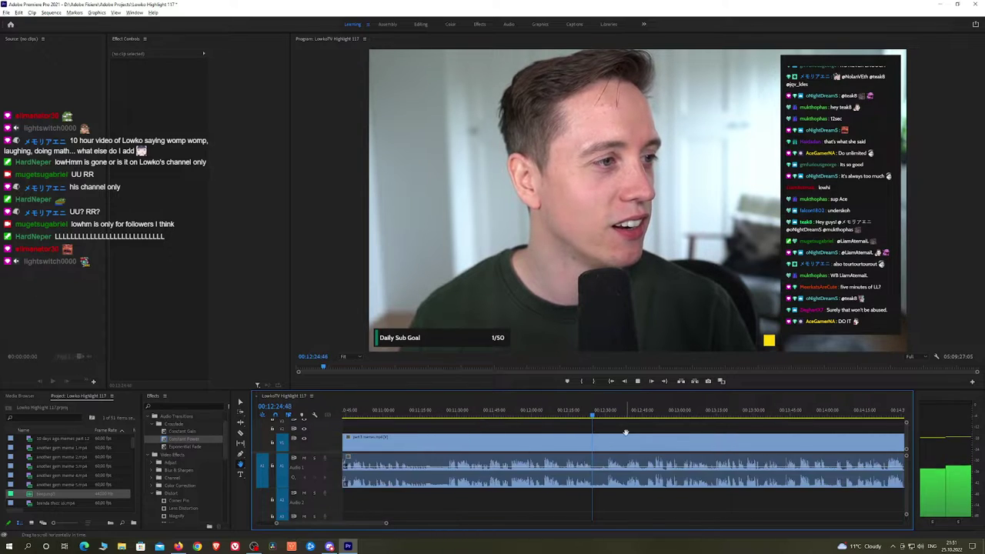
scroll(626, 432, "down", 4)
left_click(624, 416)
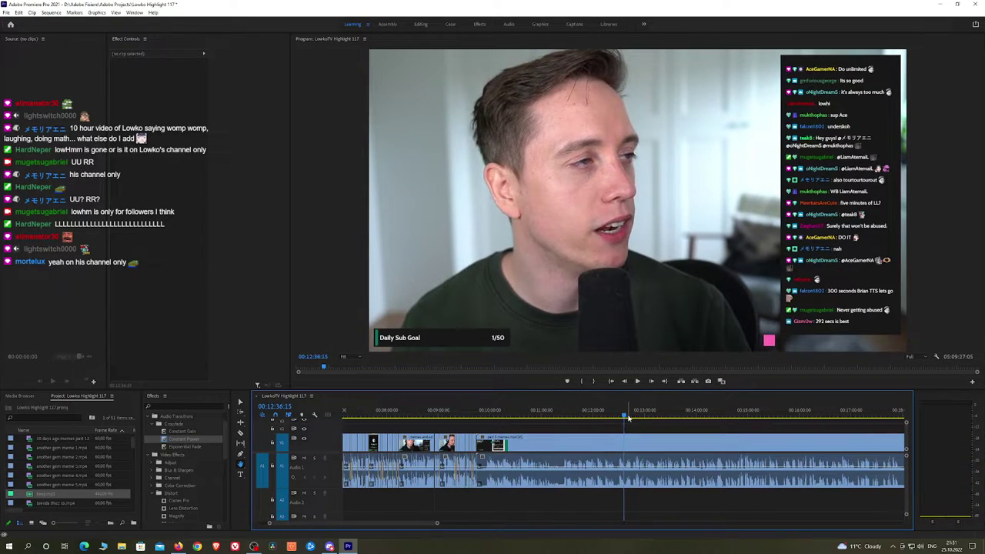
key("space")
left_click_drag(629, 417, 683, 417)
key("space")
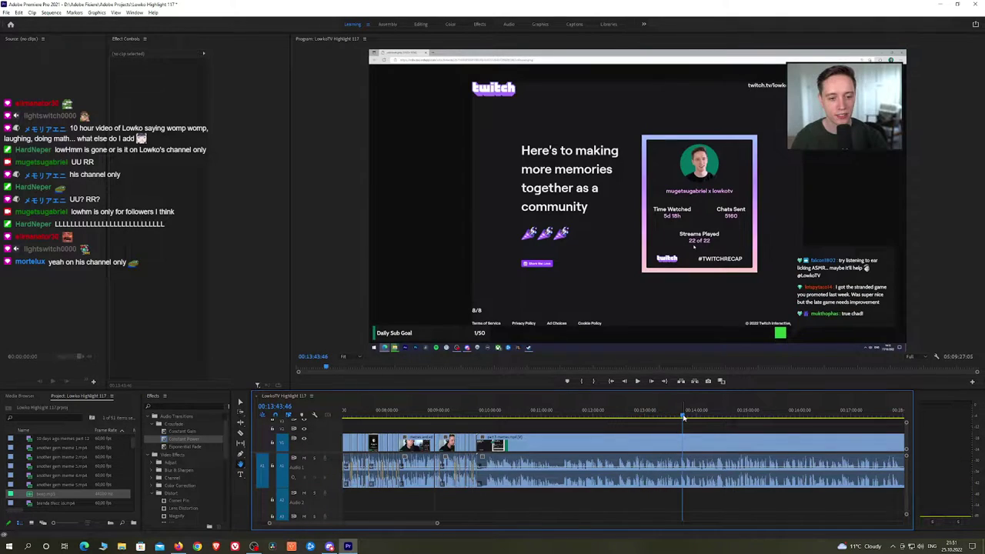
key("equal")
key("equal")
key("equal")
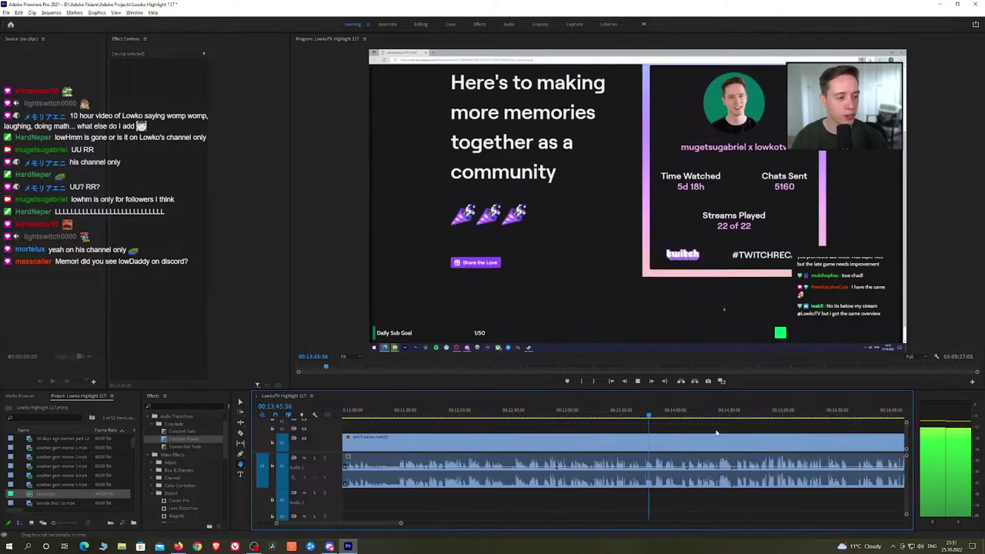
Trace the Twitch recap discussion back to its start and ripple-delete the clip's footage from 00:09:44:39 up to about 00:13:15
left_click_drag(716, 433, 672, 439)
left_click(550, 417)
key("space")
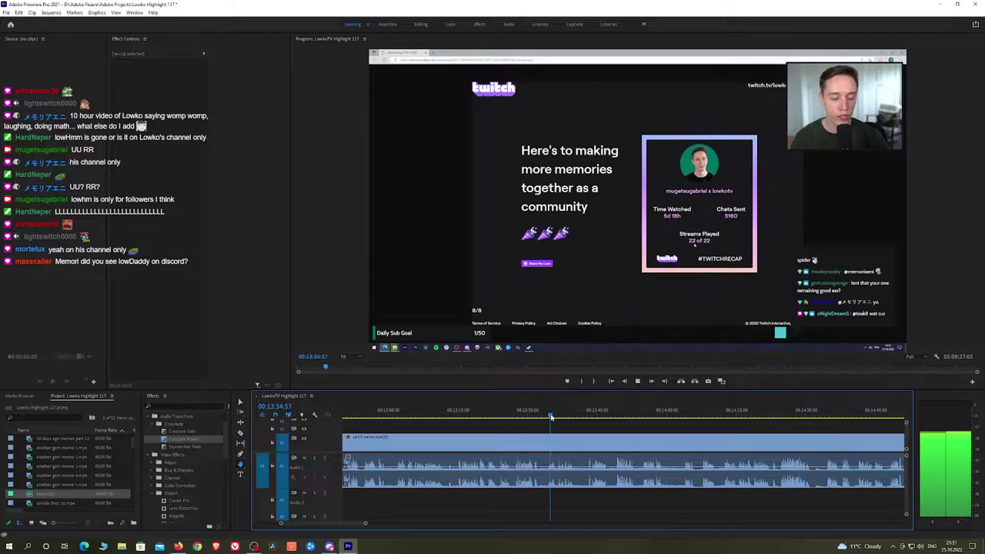
left_click(515, 416)
key("equal")
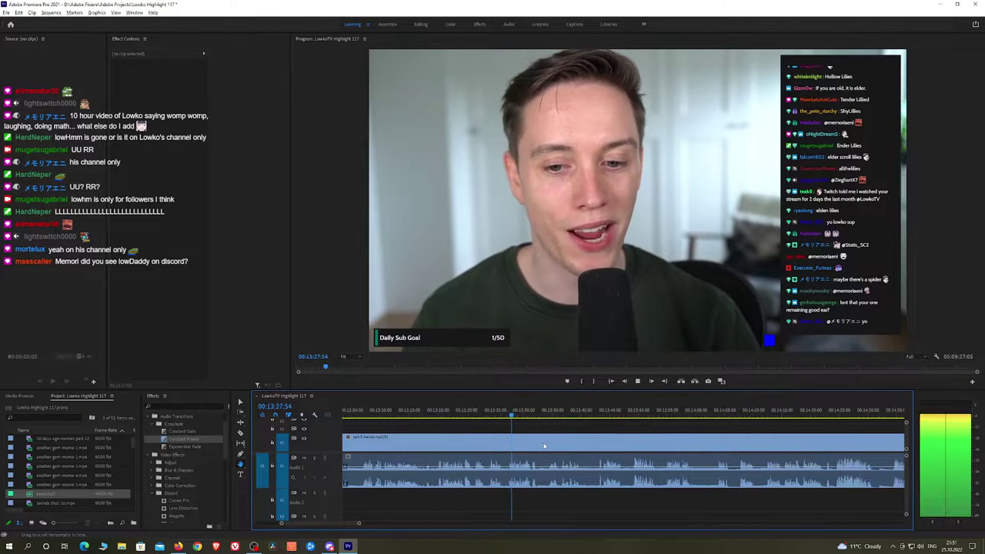
left_click_drag(545, 446, 533, 444)
key("space")
left_click(401, 416)
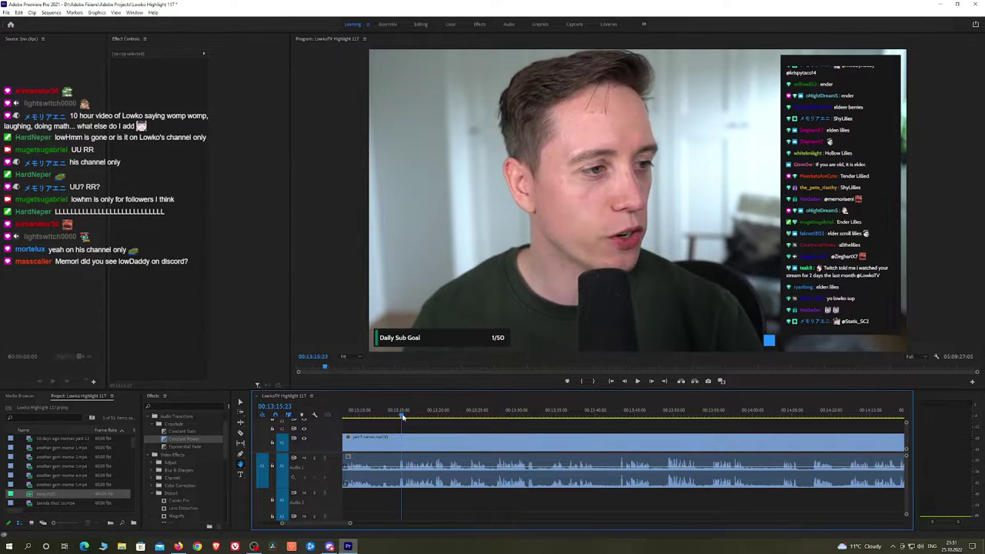
left_click_drag(399, 418, 401, 416)
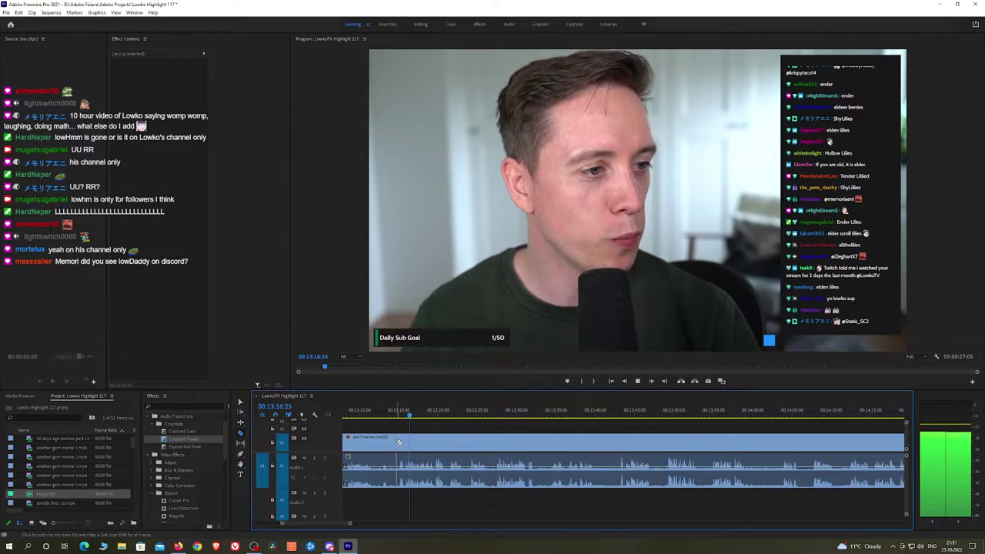
left_click(399, 442)
key("v")
left_click(391, 441)
key("shift+Delete")
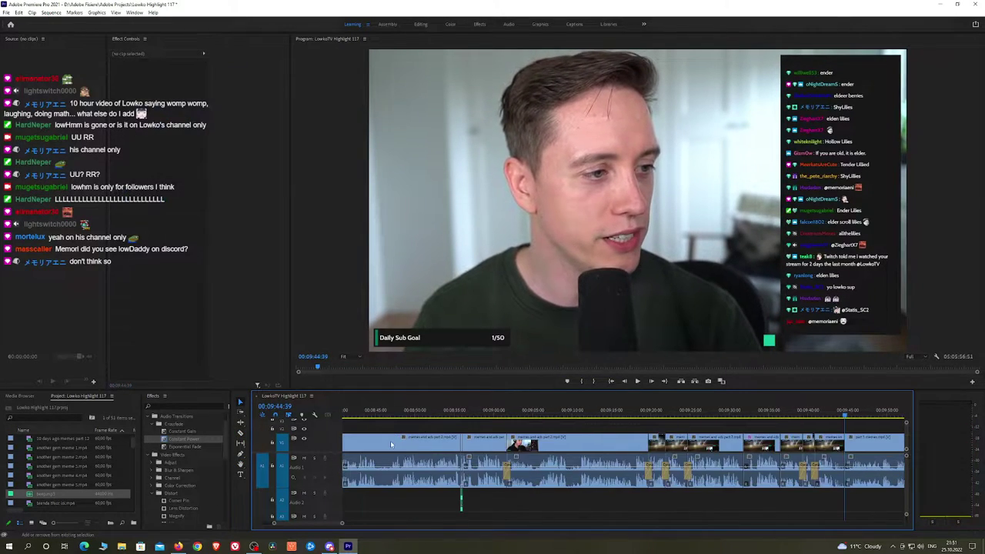
Add an Exponential Fade over the audio cut at 00:09:44:39 and save the project
key("h")
left_click_drag(892, 440, 624, 454)
scroll(625, 454, "up", 2)
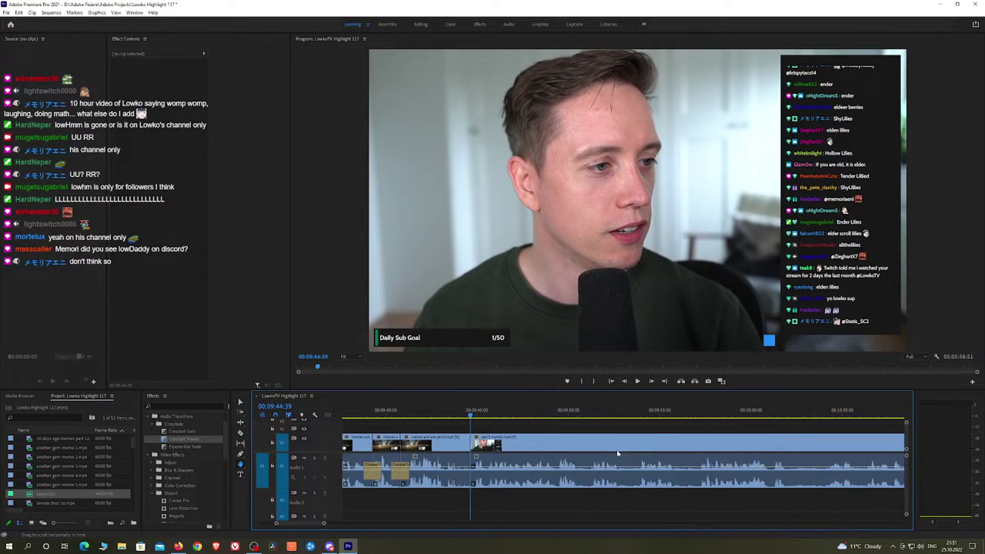
left_click_drag(183, 446, 269, 444)
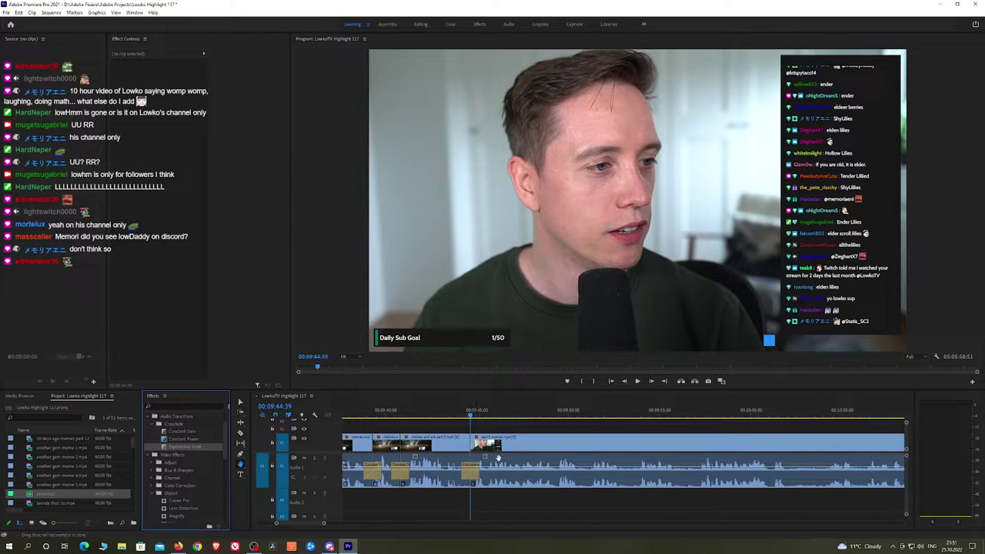
key("ctrl+s")
left_click(532, 424)
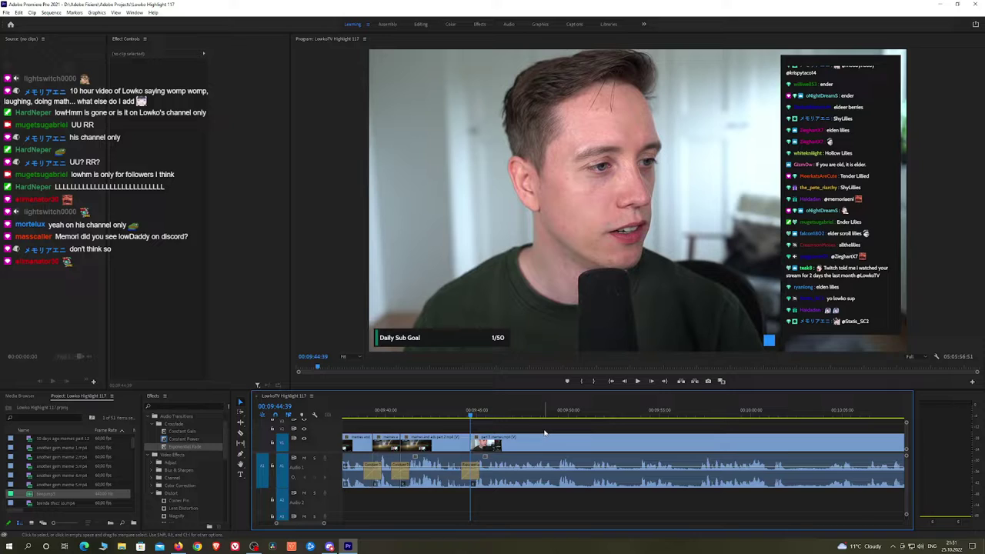
Play on from the join and ripple-delete the short pause from about 00:09:52:50 to 00:09:53:50
key("space")
scroll(530, 424, "down", 2)
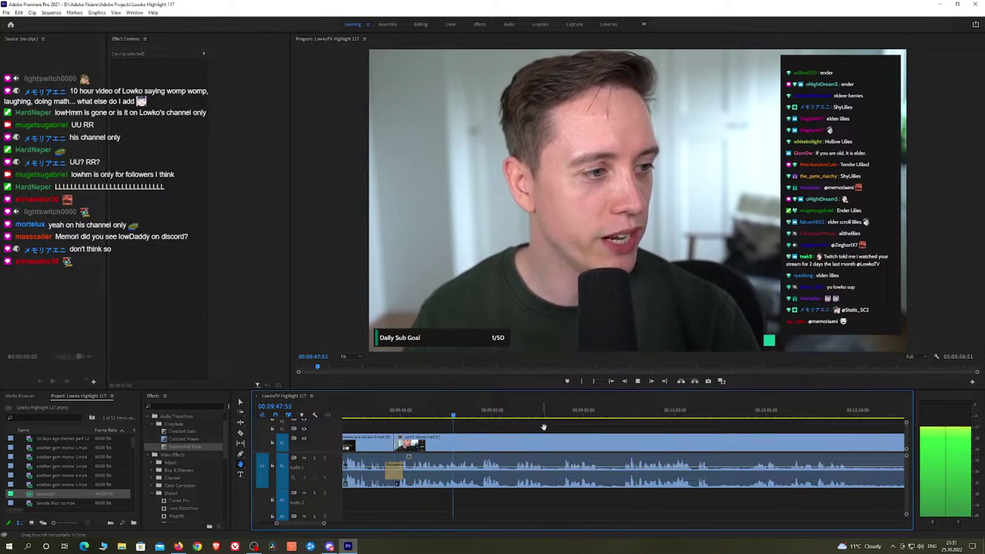
left_click_drag(603, 432, 536, 421)
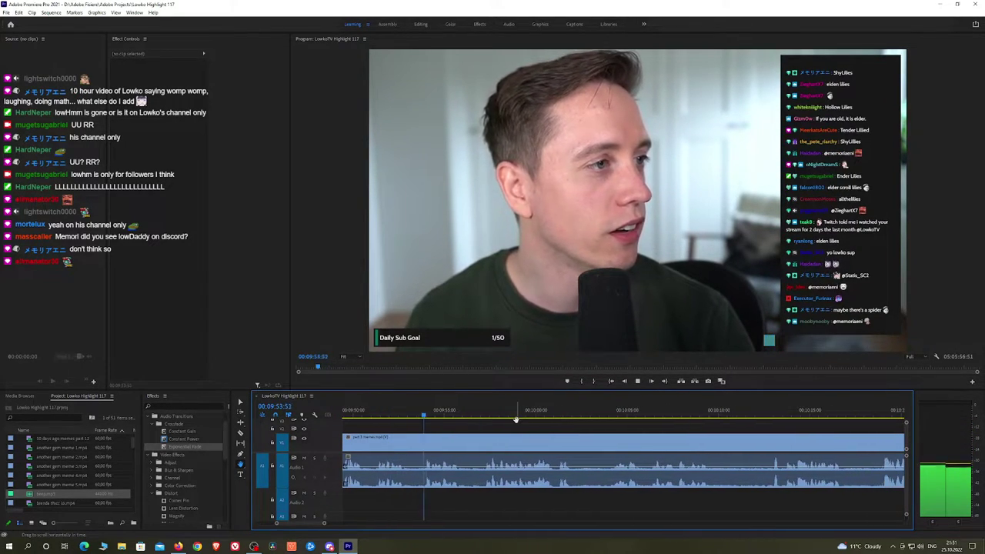
key("c")
left_click(406, 439)
left_click(422, 440)
key("v")
left_click(413, 441)
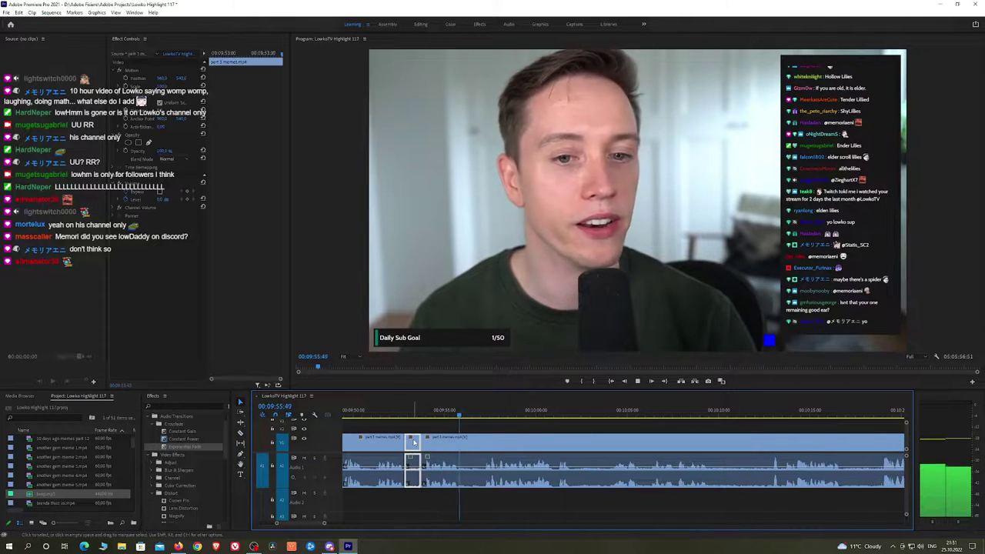
key("shift+Delete")
Add a Constant Power crossfade to the audio cut near 00:09:52:50 and play through it
left_click_drag(187, 445, 404, 466)
key("space")
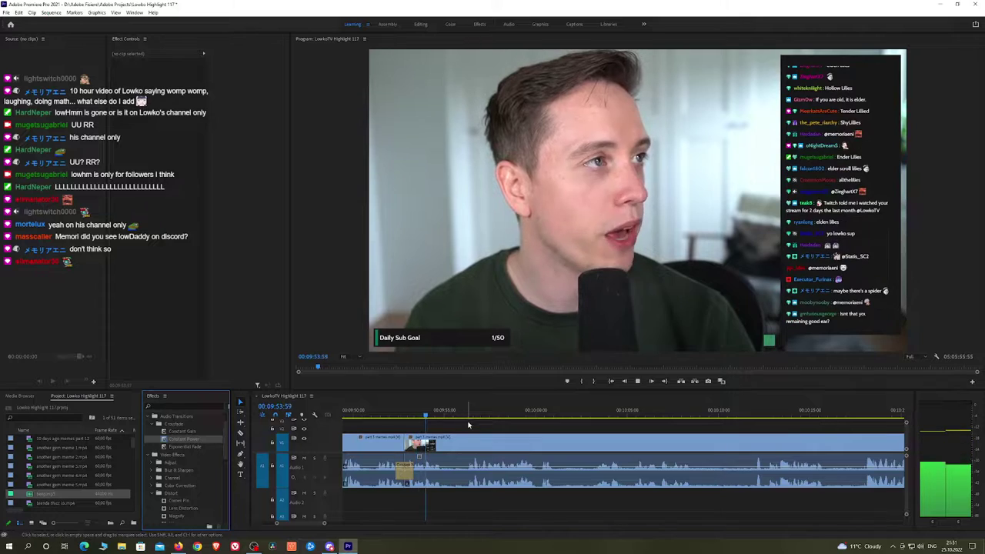
key("space")
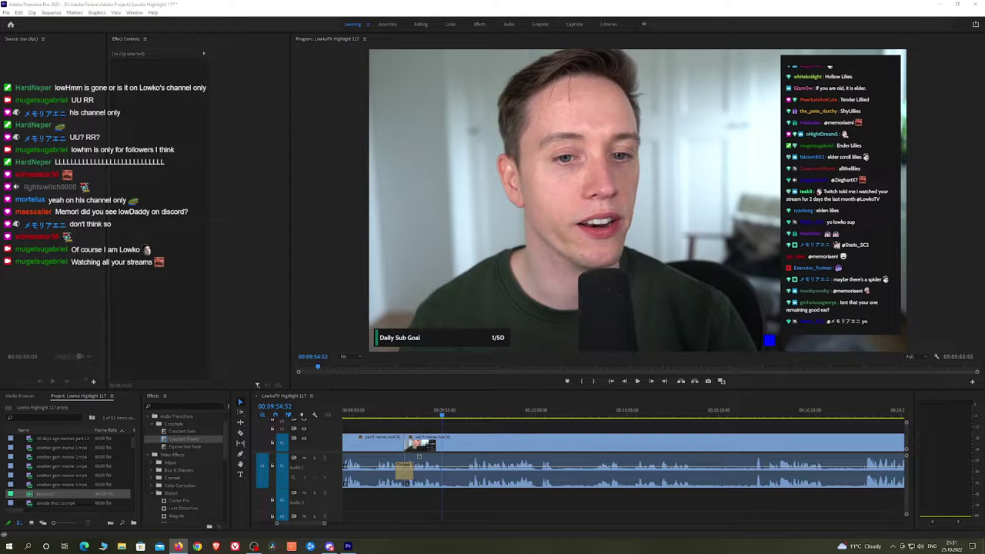
Continue playback and ripple-delete the stretch from about 00:09:55:00 to 00:09:56:10
left_click(505, 430)
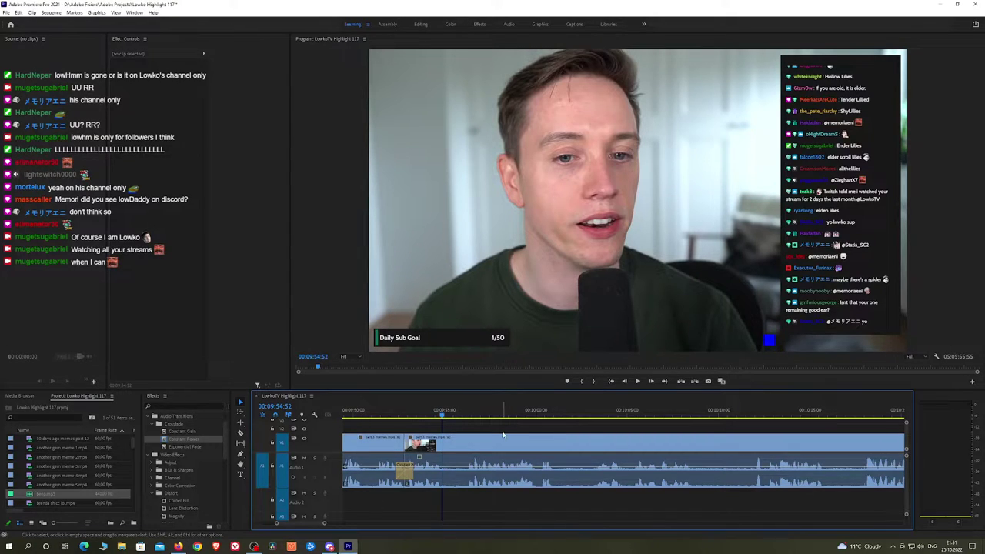
key("space")
key("h")
left_click_drag(476, 434, 446, 437)
key("c")
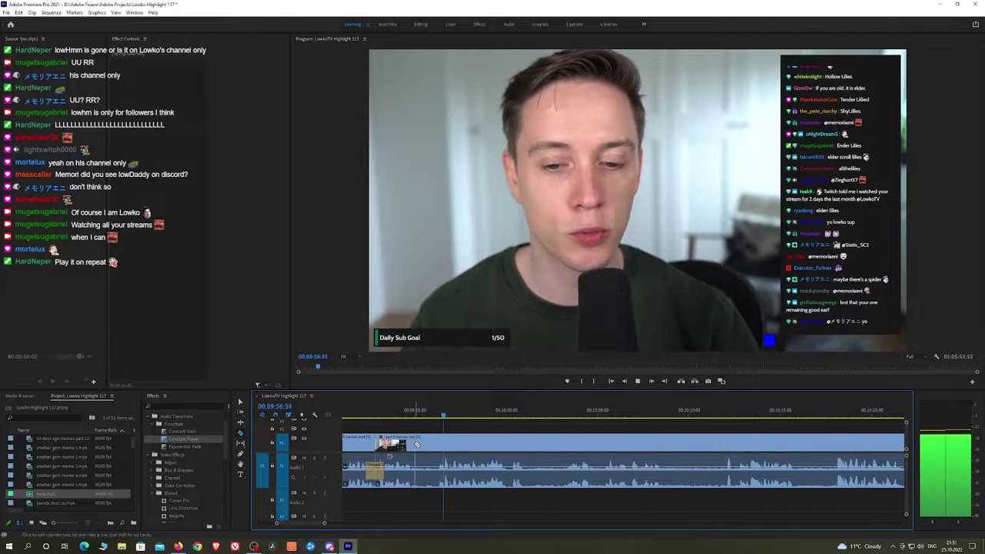
left_click(415, 442)
left_click(437, 440)
key("v")
left_click(428, 443)
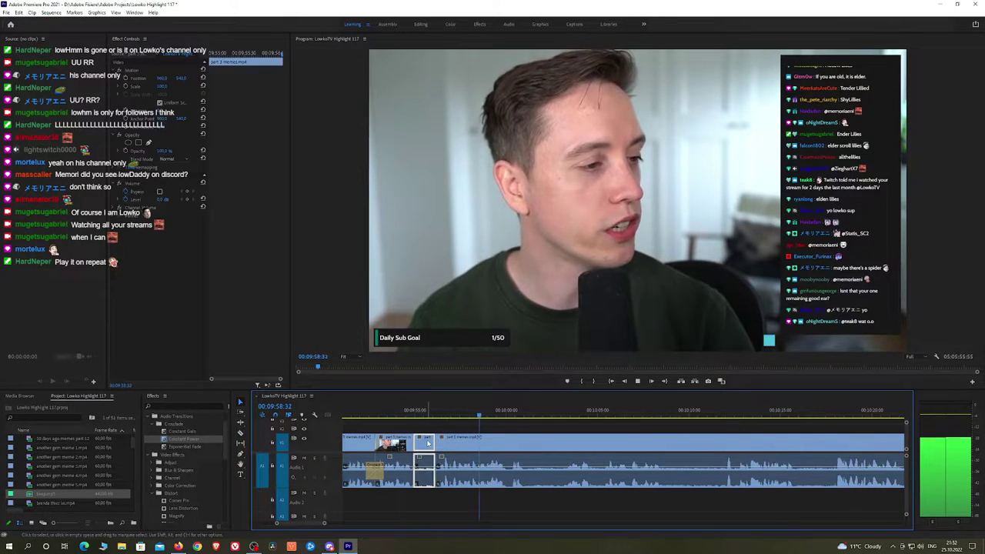
key("shift+Delete")
Add a Constant Power crossfade to the audio cut near 00:09:55:00 and play from about 00:09:52:49
left_click(376, 417)
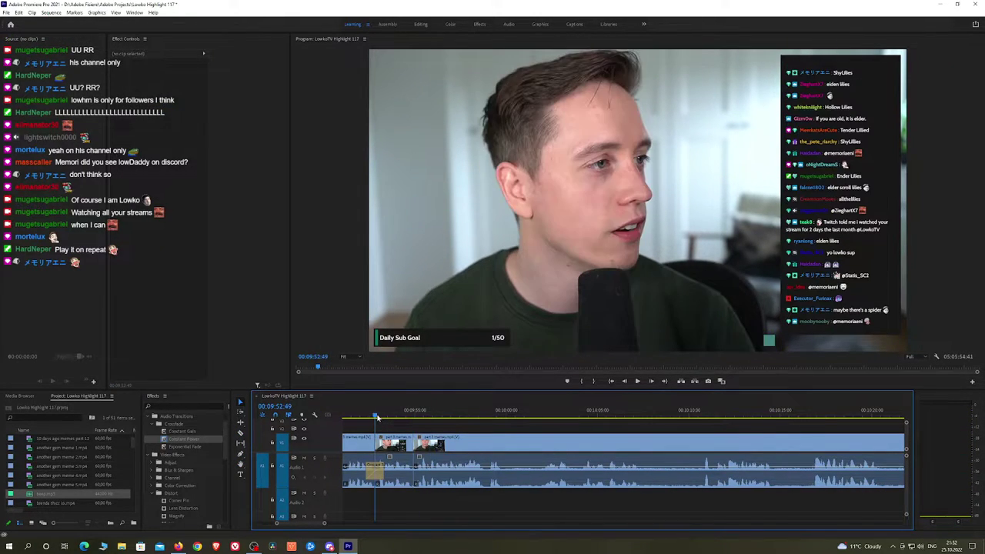
left_click_drag(187, 439, 413, 470)
key("space")
key("h")
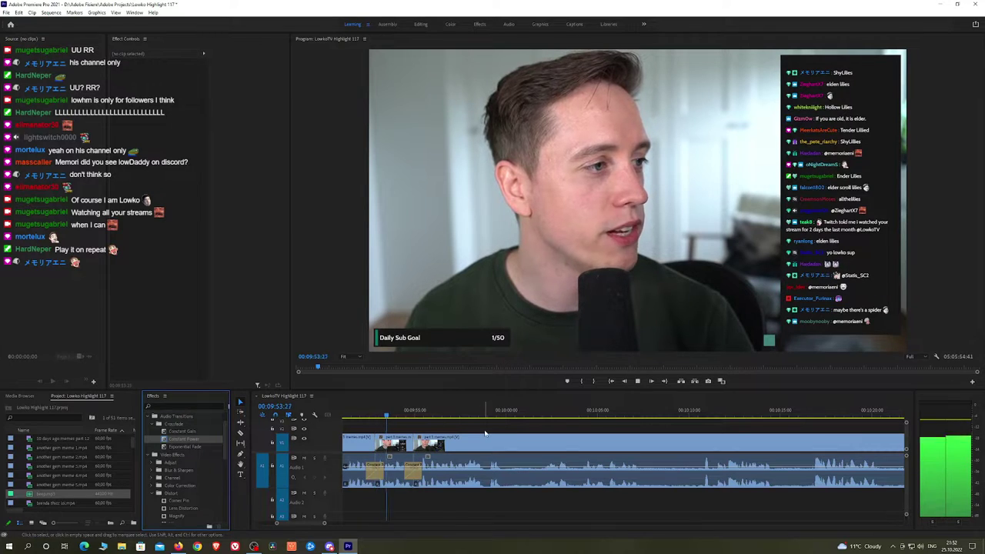
Ripple-delete the pause from about 00:10:00 to 00:10:02 and add a Constant Power crossfade over its audio cut
left_click_drag(549, 428, 520, 431)
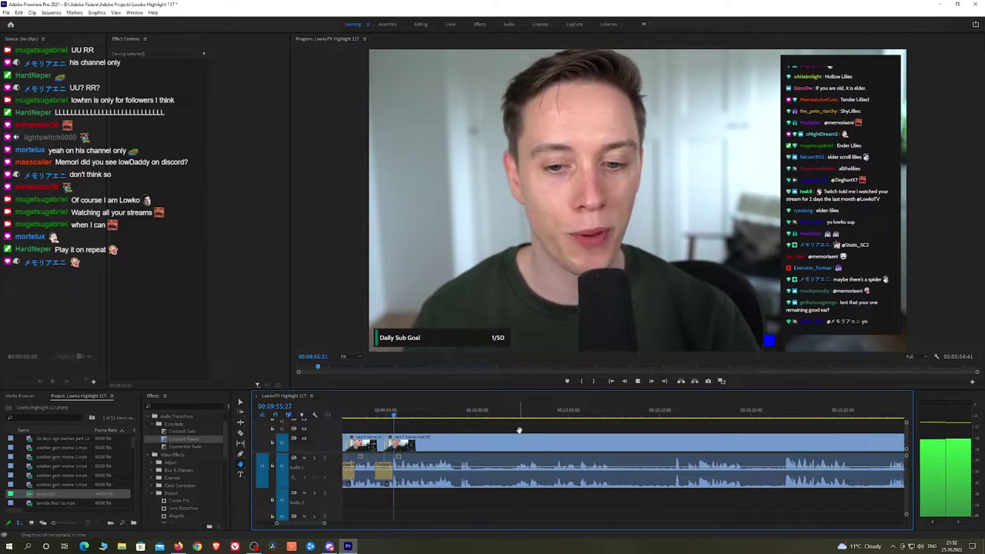
scroll(563, 442, "down", 1)
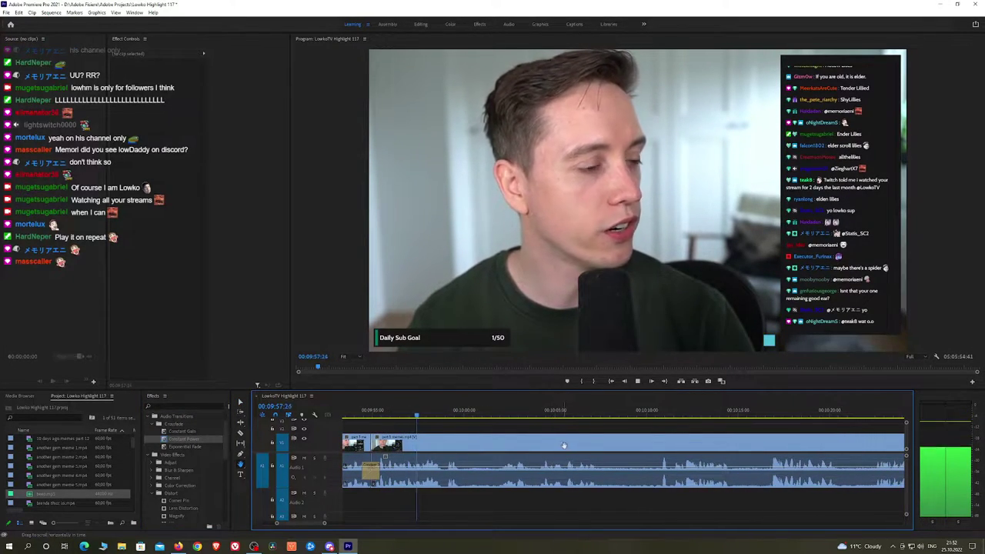
scroll(523, 437, "down", 1)
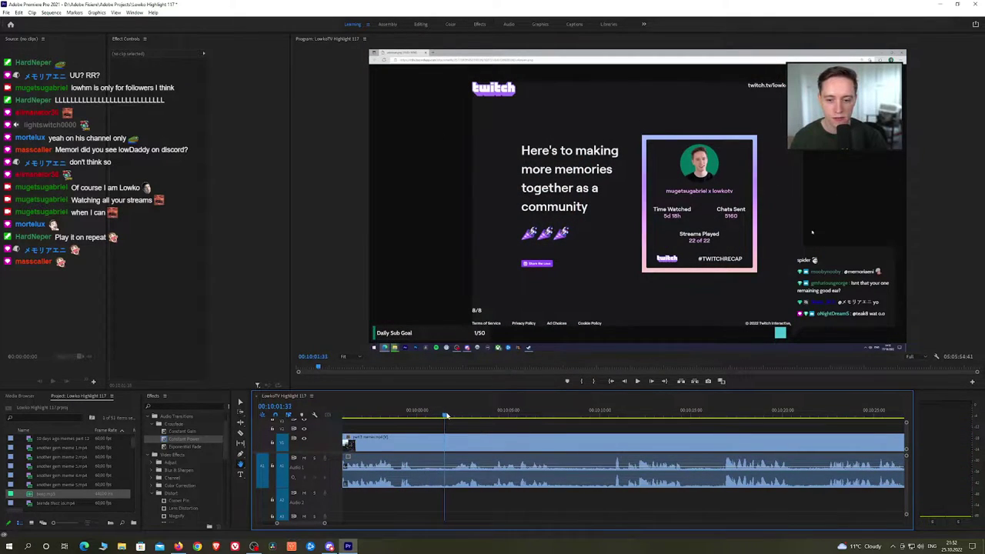
left_click(453, 445)
key("v")
left_click(443, 446)
key("shift+Delete")
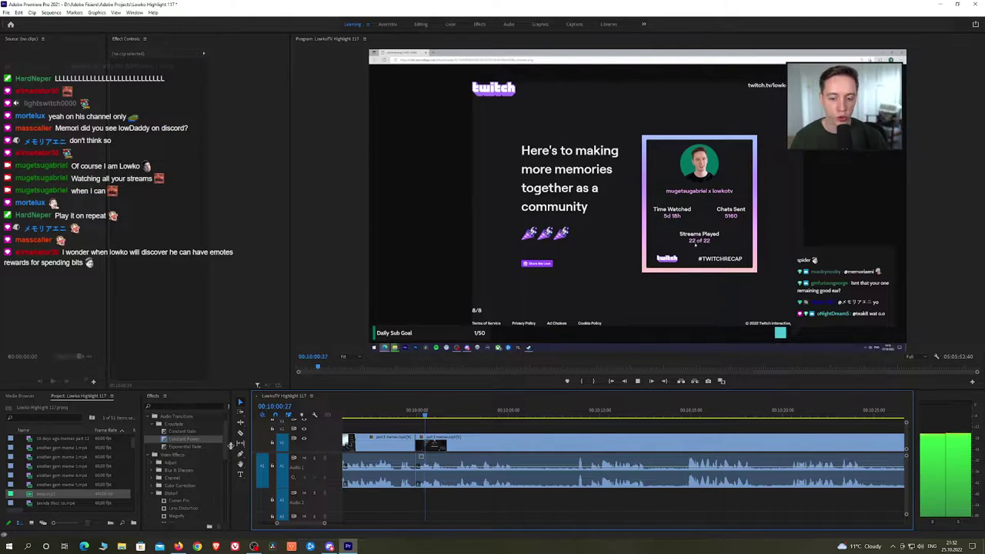
left_click_drag(187, 439, 415, 470)
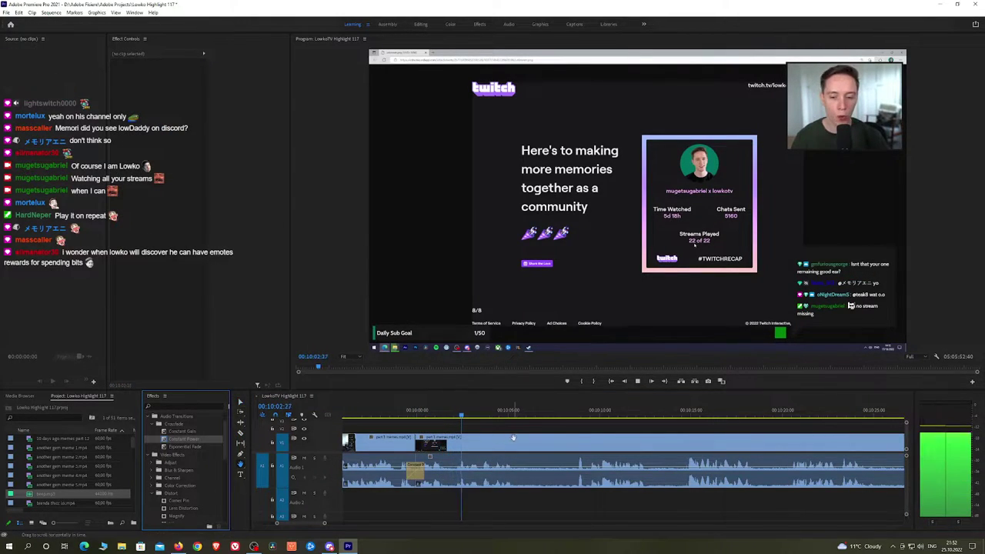
Ripple-delete the pause from about 00:10:06:25 to 00:10:08:40 on the recap page and smooth the audio cut with a Constant Power crossfade
mouse_move(513, 437)
left_mouse_down()
mouse_move(475, 431)
mouse_move(499, 436)
left_mouse_up()
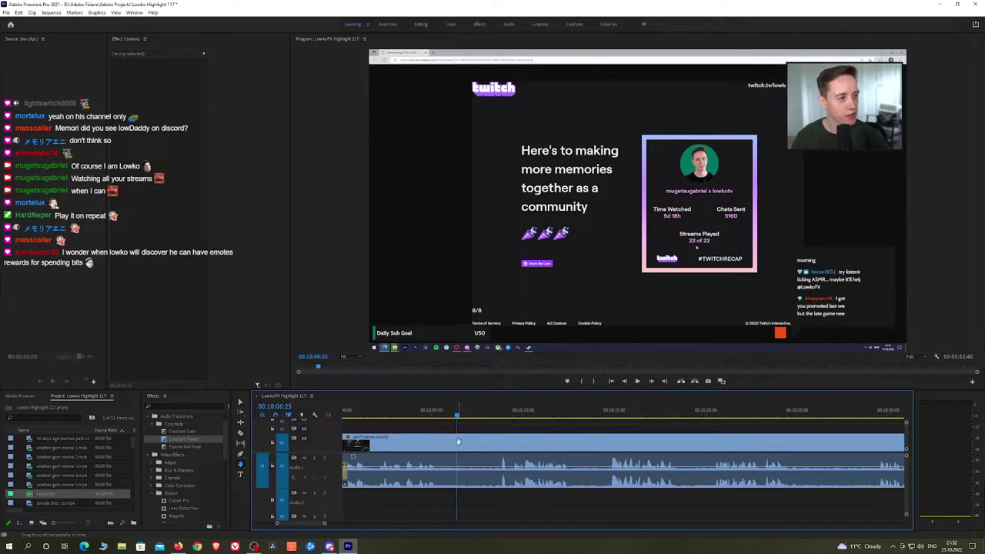
key("c")
left_click(460, 443)
left_click(498, 445)
key("v")
left_click(483, 445)
key("shift+Delete")
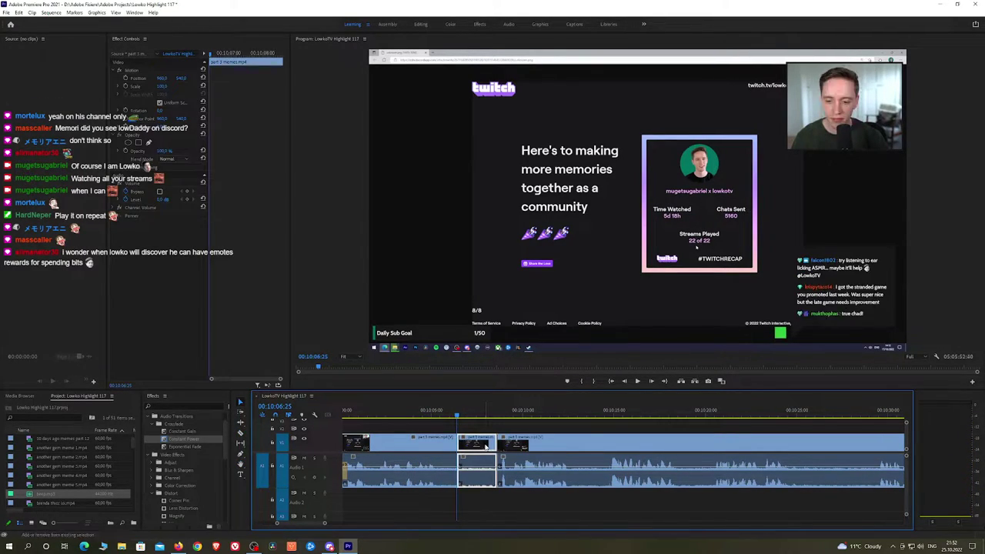
left_click_drag(175, 445, 459, 471)
key("space")
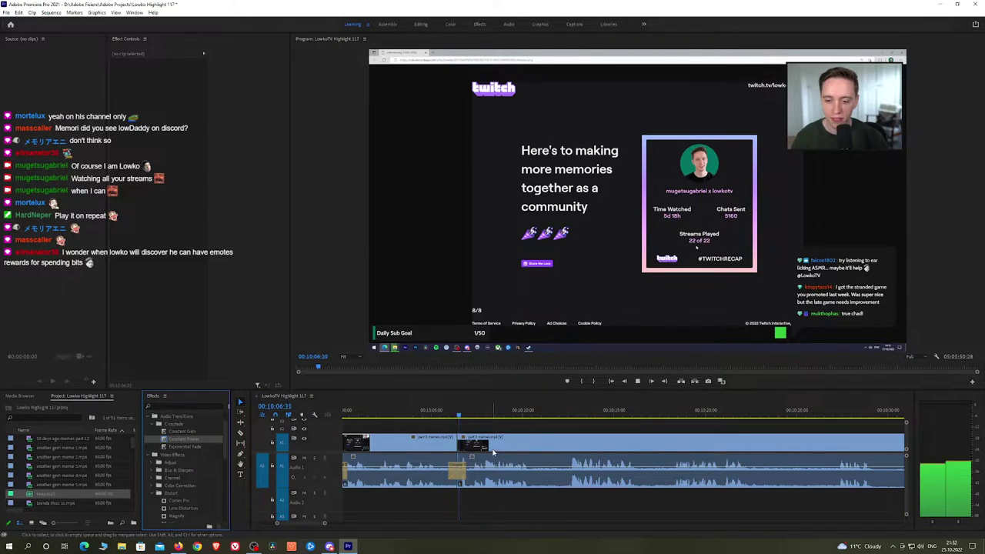
Ripple-delete the quiet gap from about 00:10:10:40 to 00:10:12:40, just before the next burst of speech
key("h")
left_click_drag(569, 445, 493, 441)
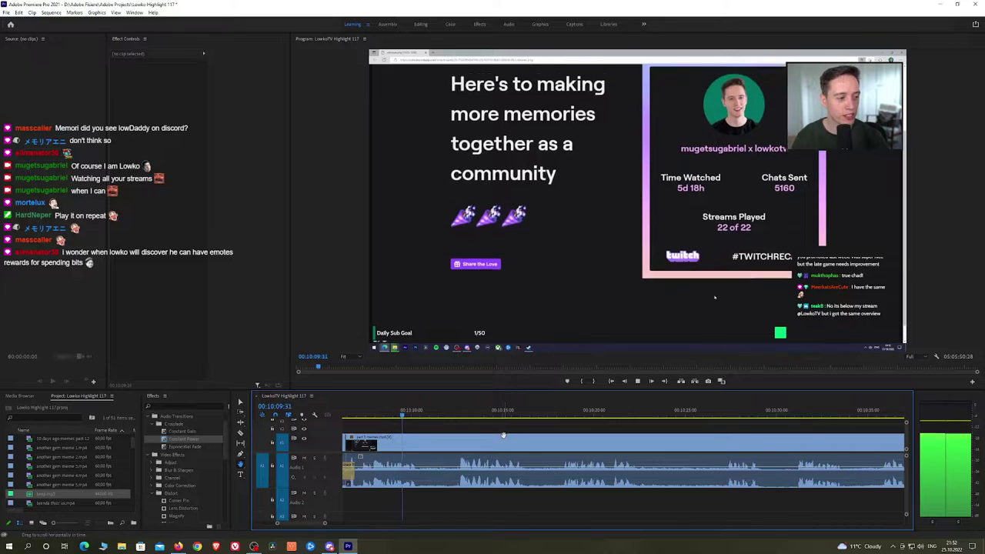
key("c")
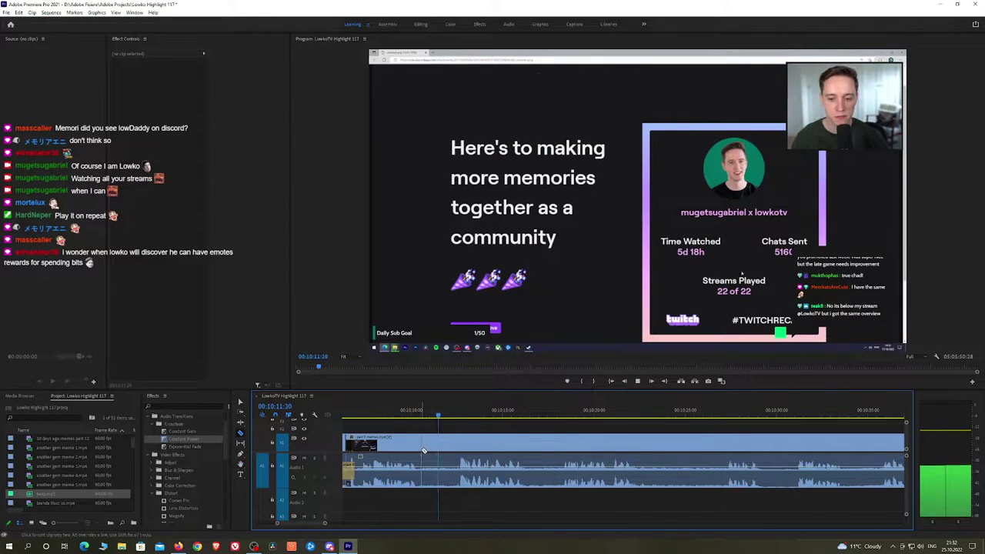
left_click(423, 450)
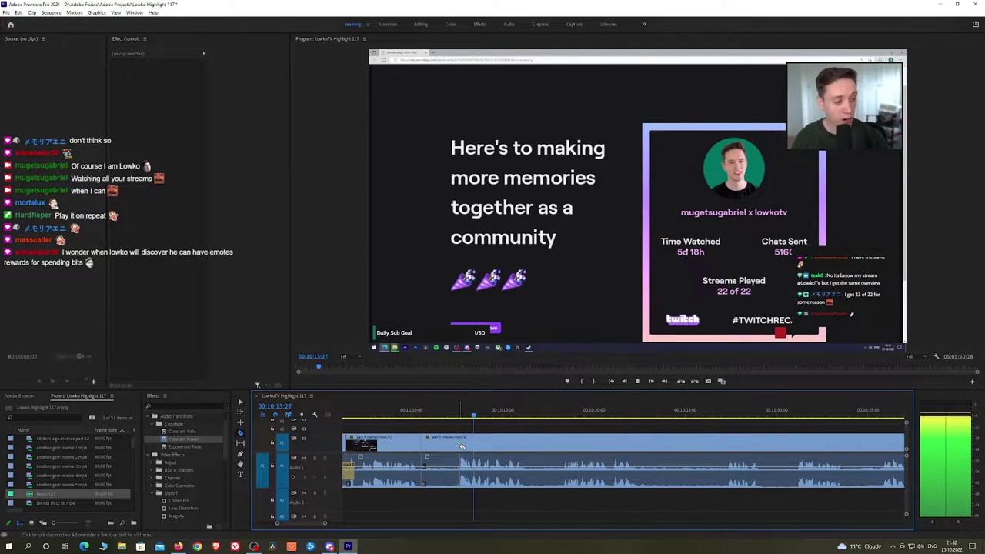
left_click(459, 445)
key("shift+Delete")
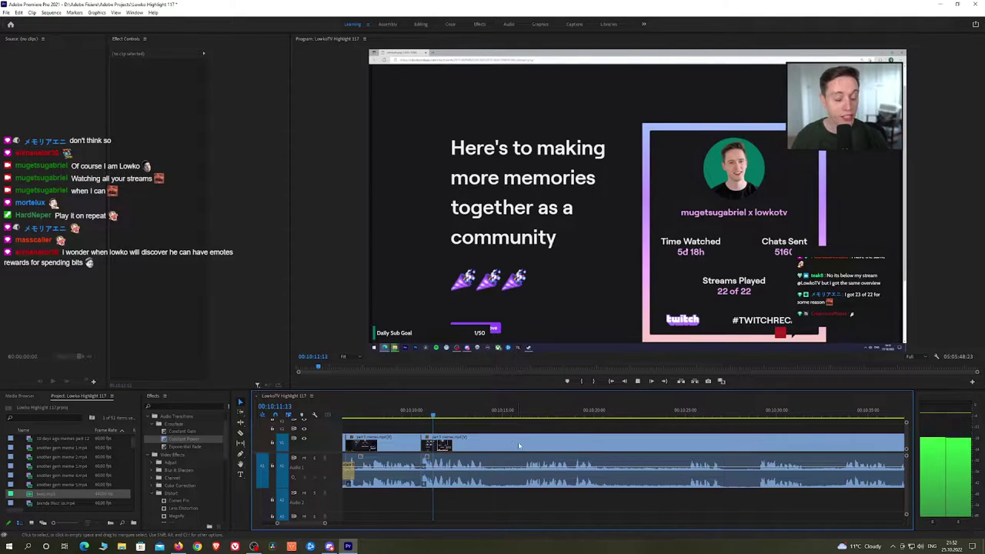
Review the following speech, then split it at about 00:10:16 and ripple-delete the segment back to the previous cut near 00:10:10:40
scroll(508, 443, "down", 3)
scroll(507, 443, "down", 1)
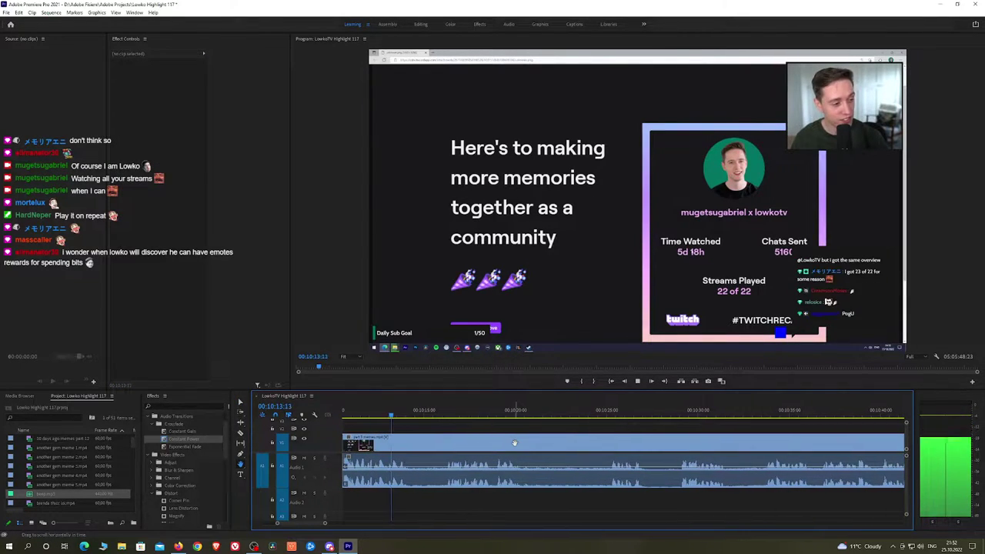
left_click(445, 415)
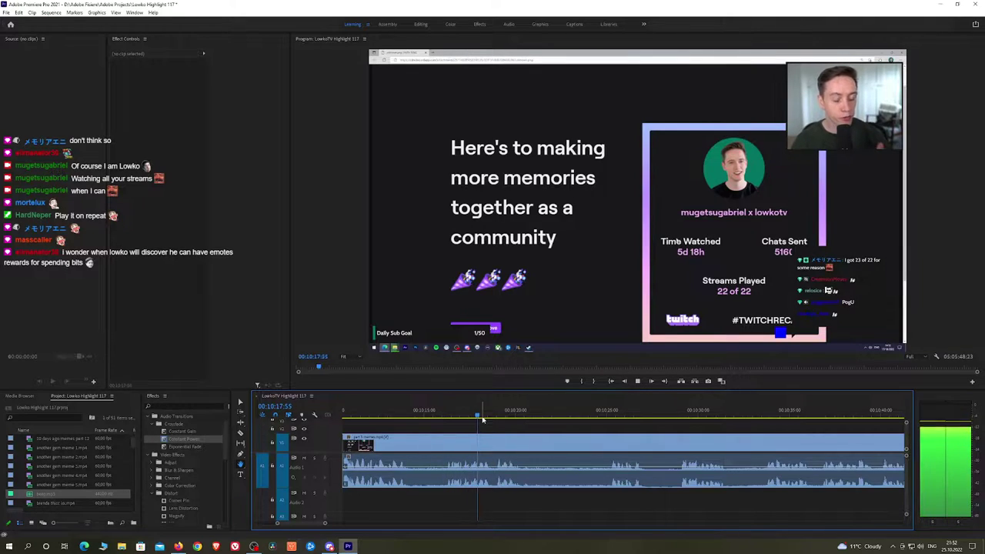
key("space")
key("c")
left_click(443, 450)
key("v")
left_click(427, 450)
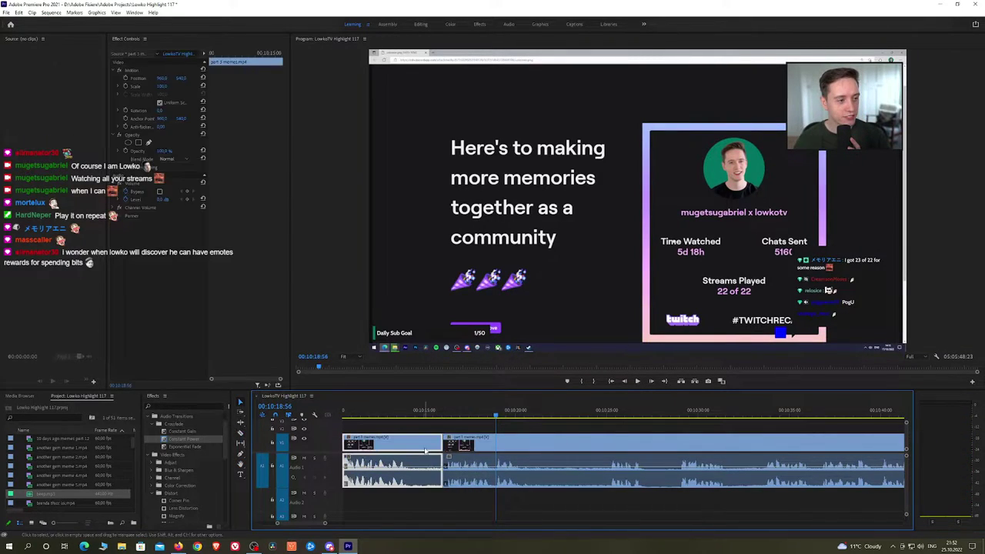
key("shift+Delete")
key("space")
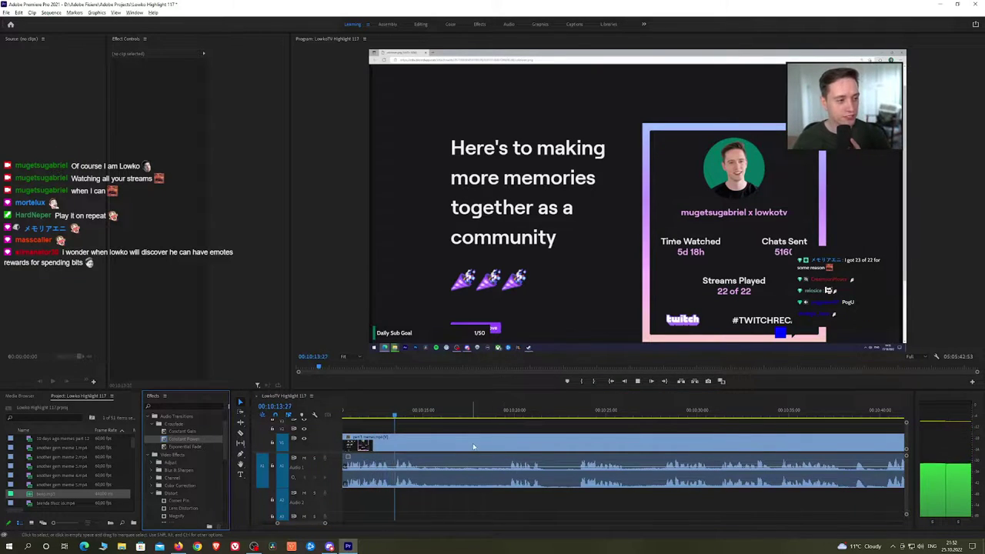
scroll(474, 447, "down", 2)
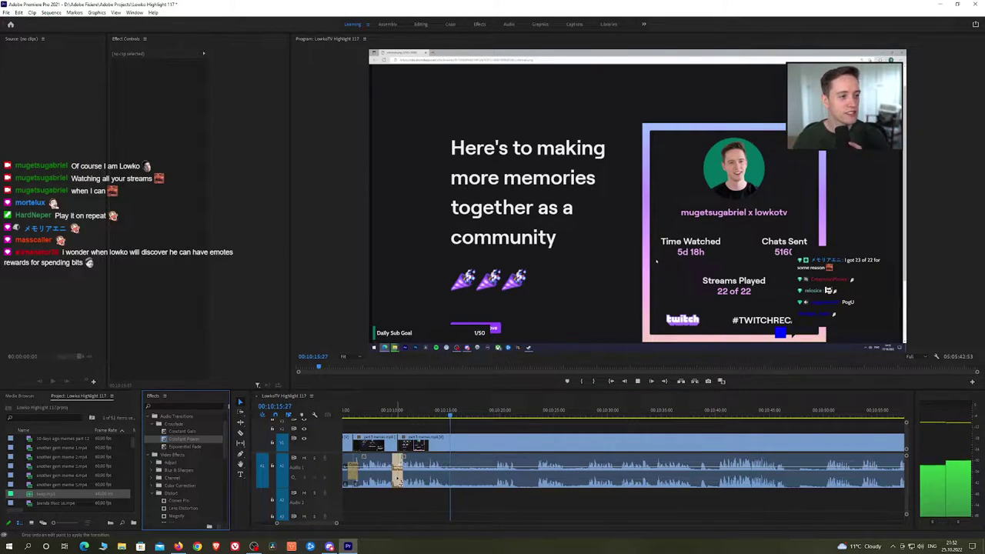
Ripple-delete the section from about 00:10:15 to 00:10:28 and add a Constant Power crossfade over its audio cut
left_click(448, 459)
left_click(492, 414)
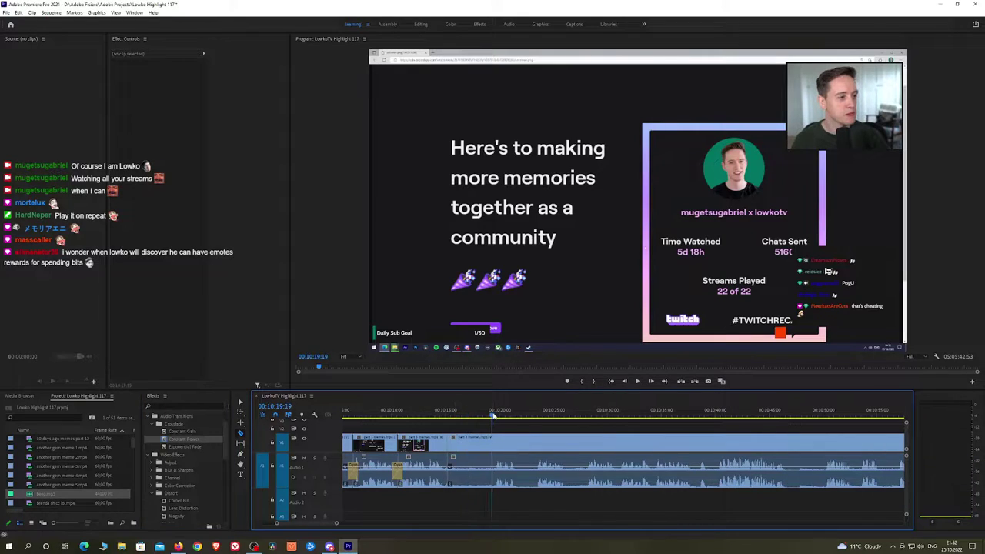
left_click_drag(495, 415, 598, 415)
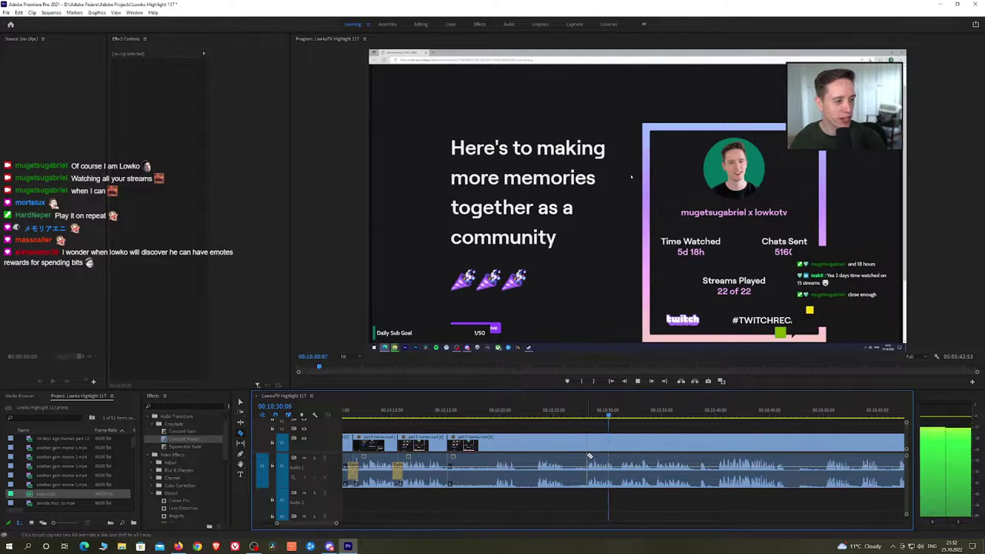
left_click(587, 457)
key("v")
left_click(570, 451)
key("shift+Delete")
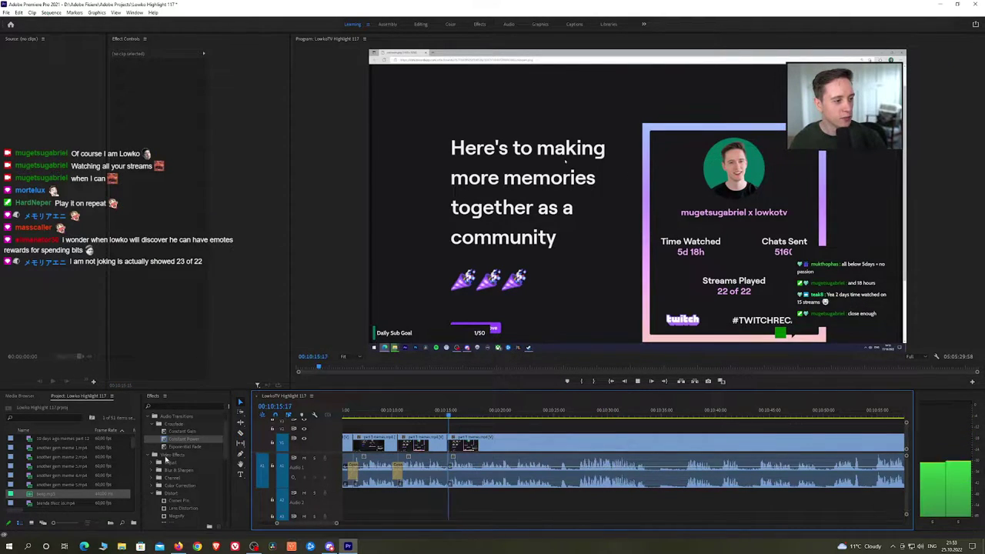
left_click_drag(472, 483, 451, 474)
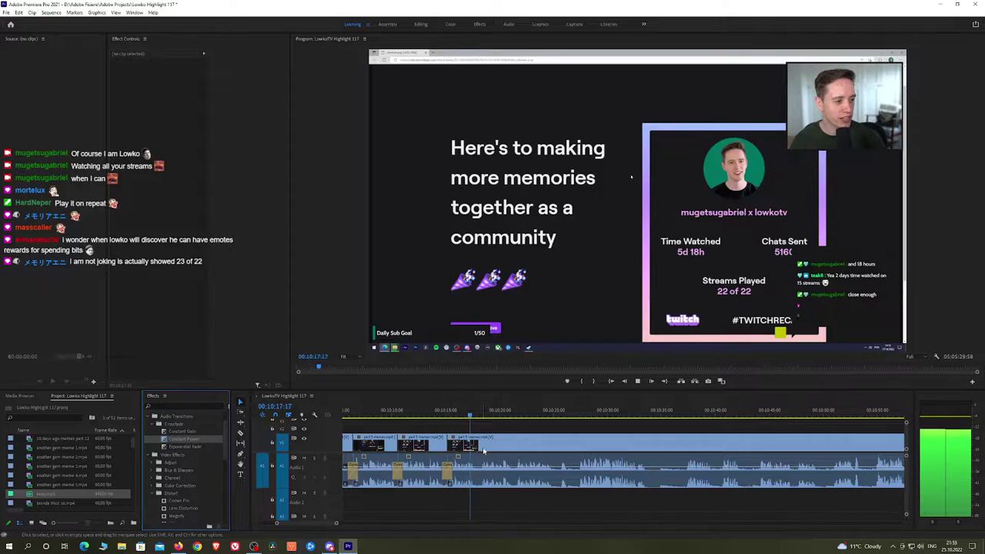
scroll(507, 451, "up", 2)
key("space")
left_click(177, 546)
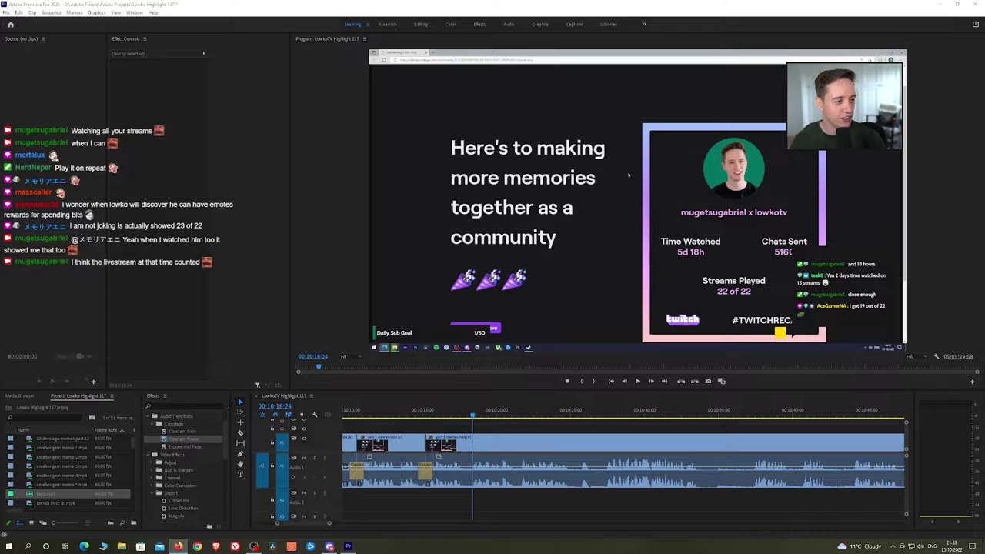
Ripple-delete the segment from about 00:10:25:09 to 00:10:27:15 and smooth the audio cut with a Constant Power crossfade
left_click(557, 432)
key("space")
key("h")
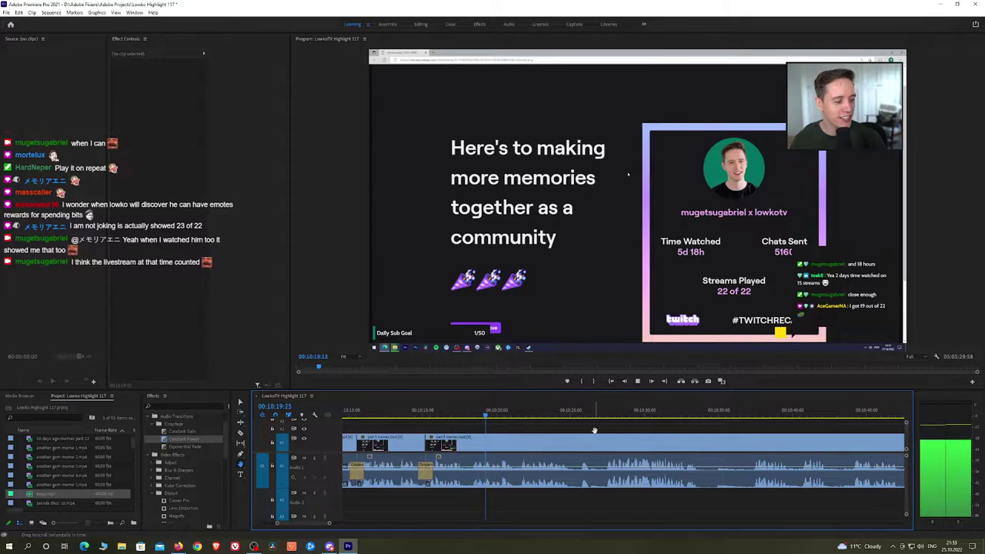
left_click_drag(594, 430, 531, 431)
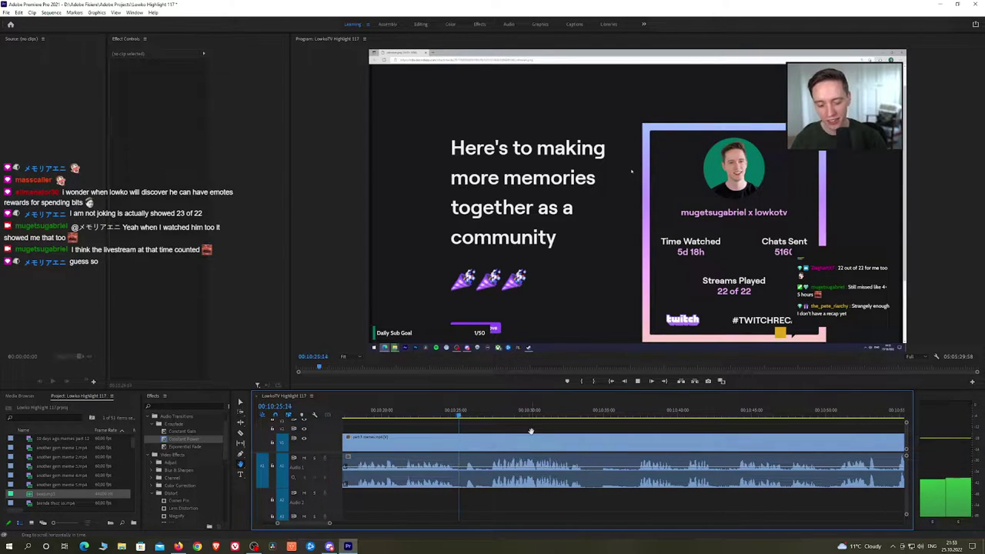
key("c")
left_click(465, 437)
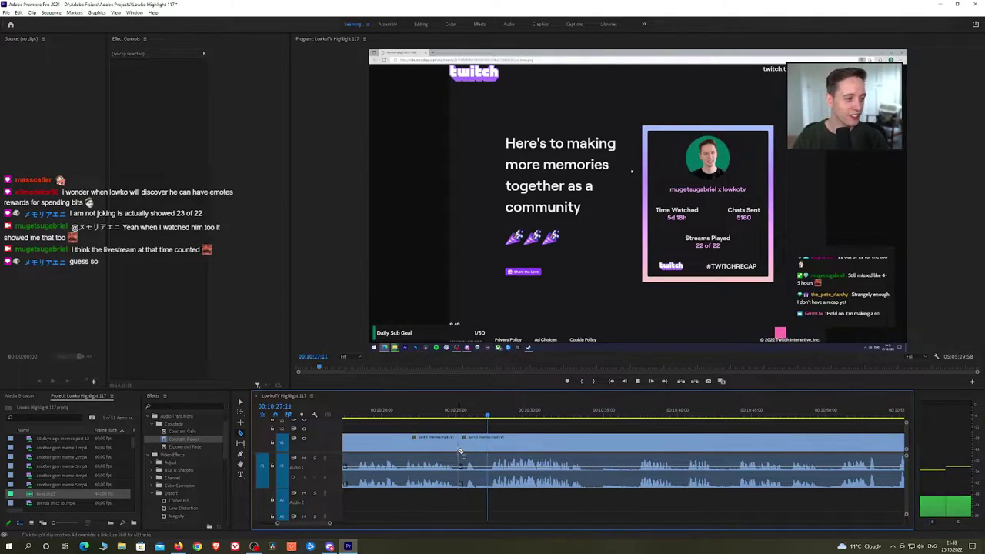
left_click(488, 444)
key("v")
left_click(477, 445)
key("shift+Delete")
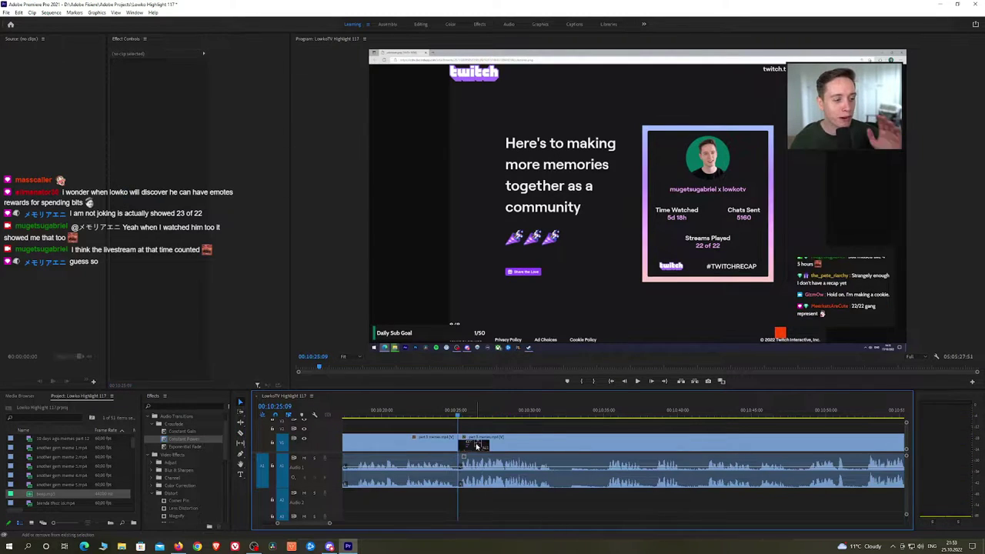
left_click_drag(186, 439, 459, 470)
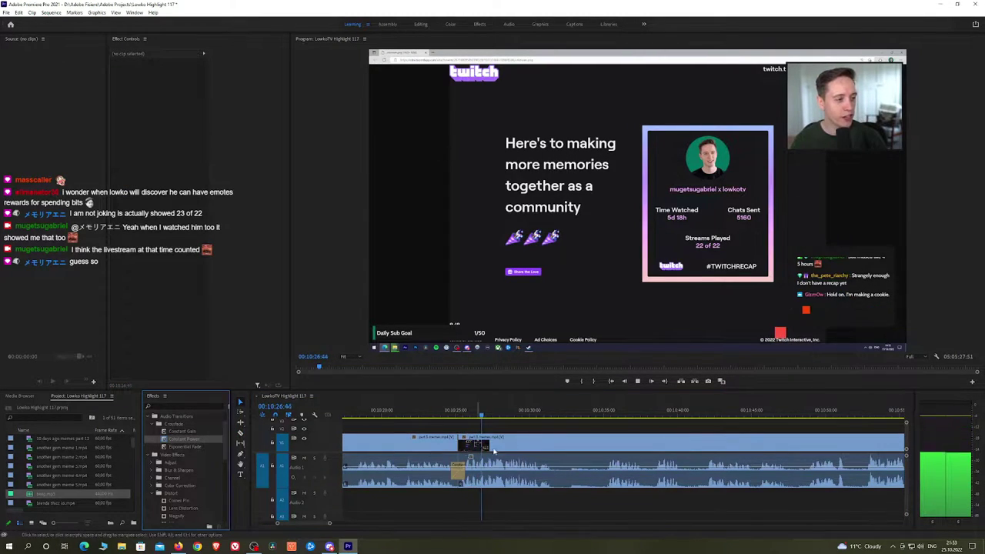
Ripple-delete the footage from about 00:10:32 to 00:10:49 and apply an Exponential Fade over the resulting audio cut
scroll(564, 447, "down", 5)
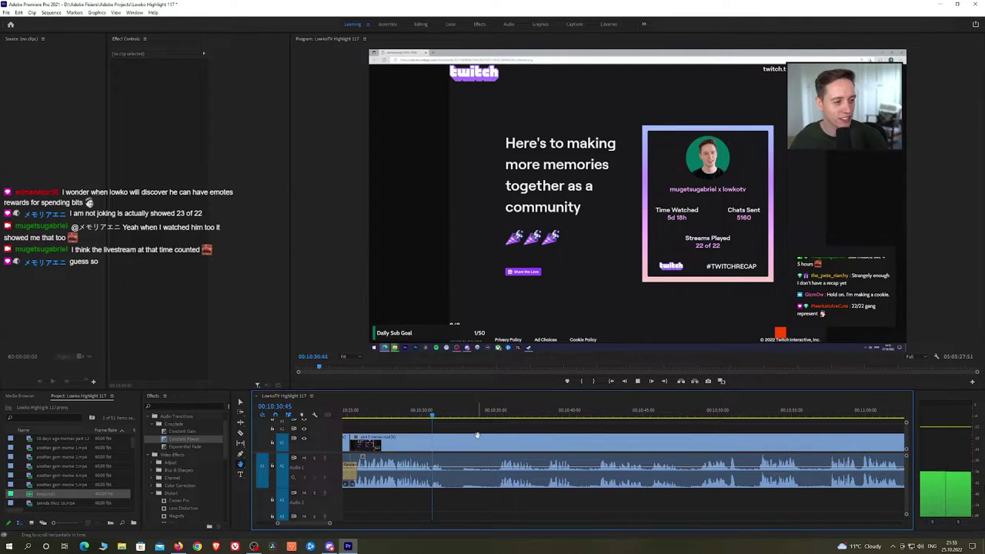
key("space")
key("c")
left_click(447, 446)
left_click(498, 414)
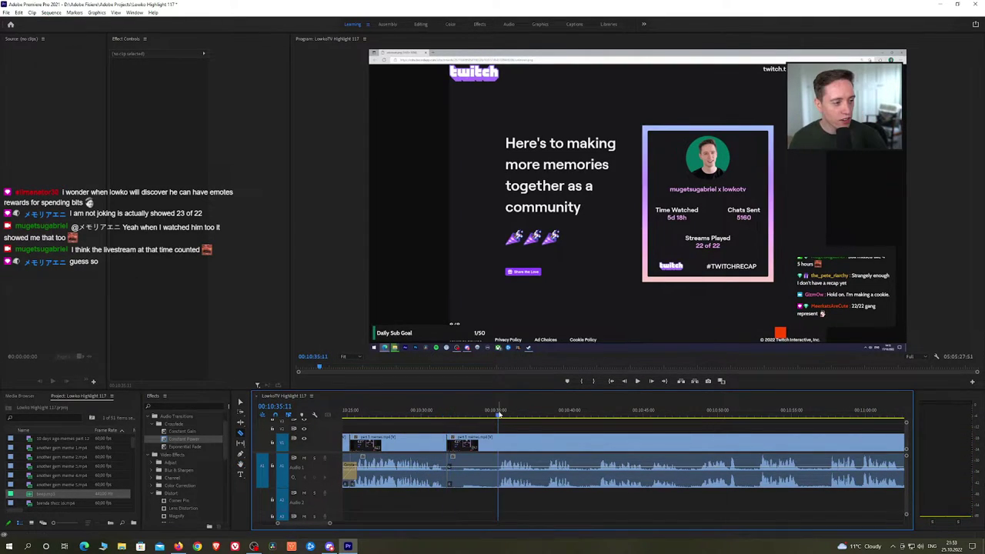
key("space")
left_click(498, 445)
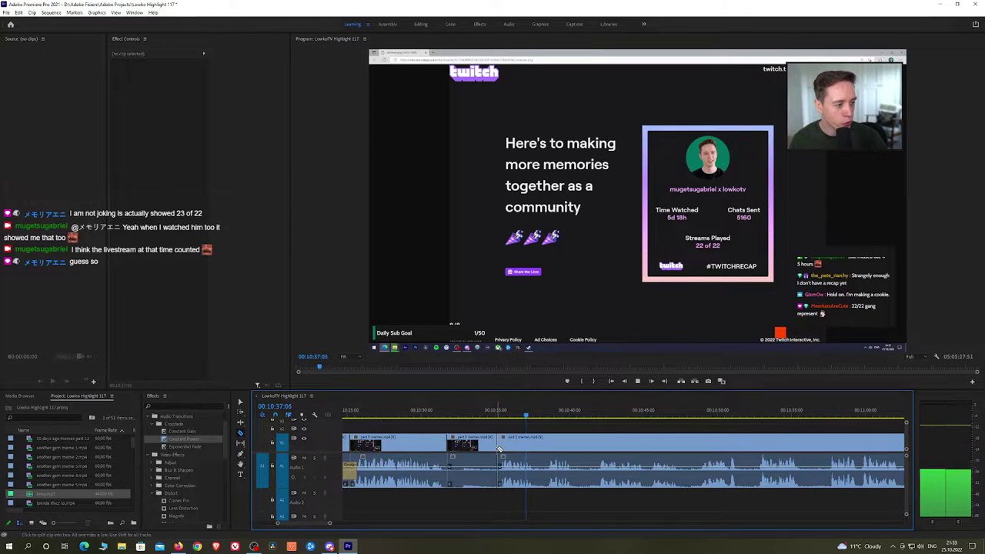
key("ctrl+z")
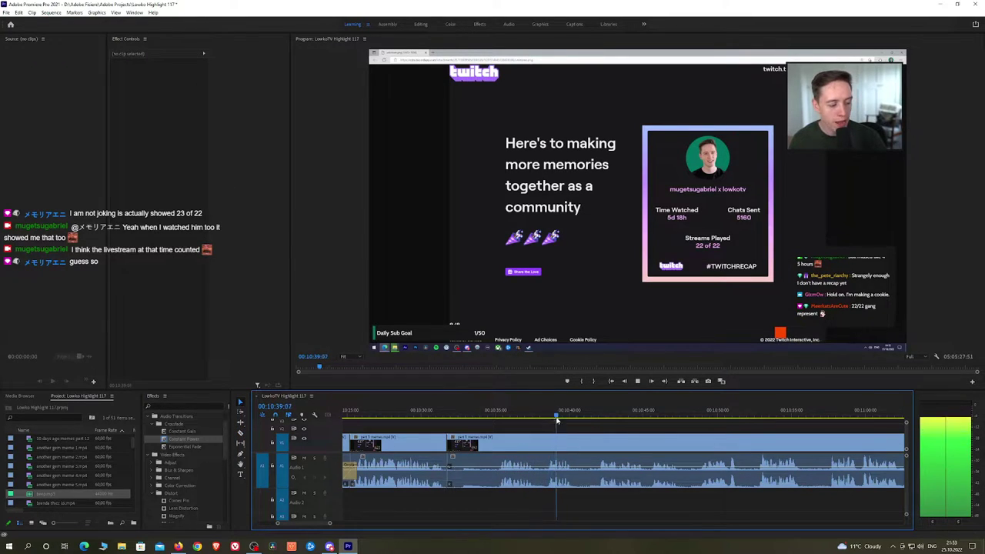
left_click(592, 416)
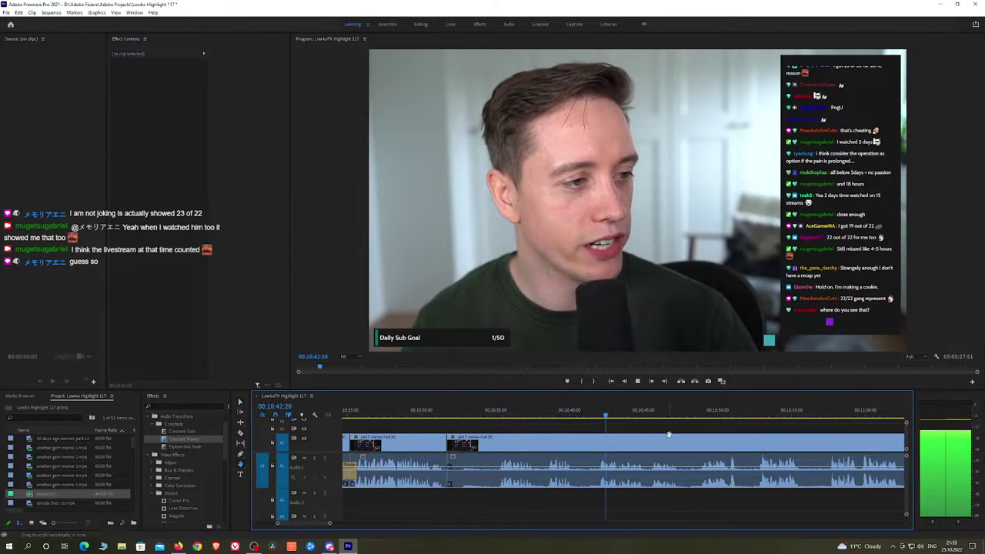
scroll(578, 422, "down", 2)
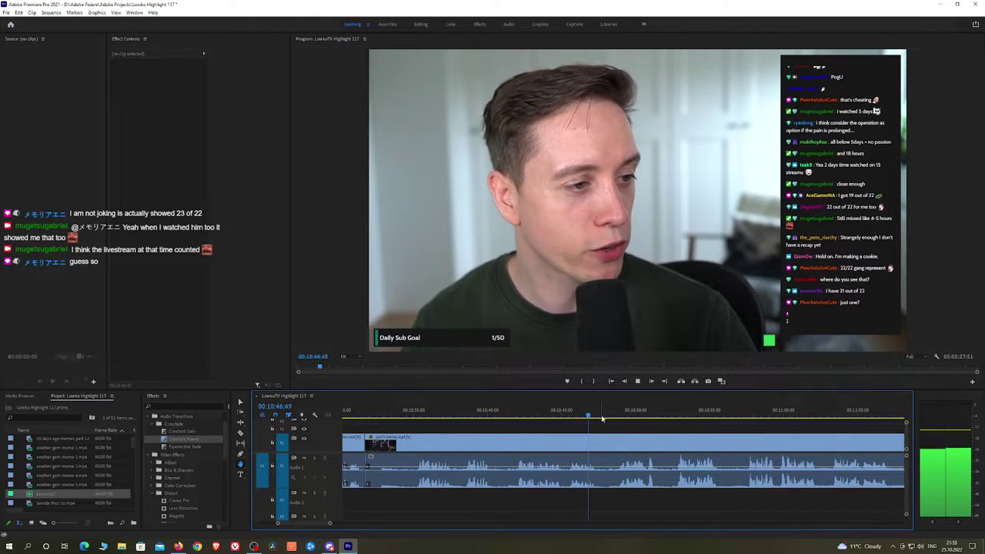
left_click(612, 417)
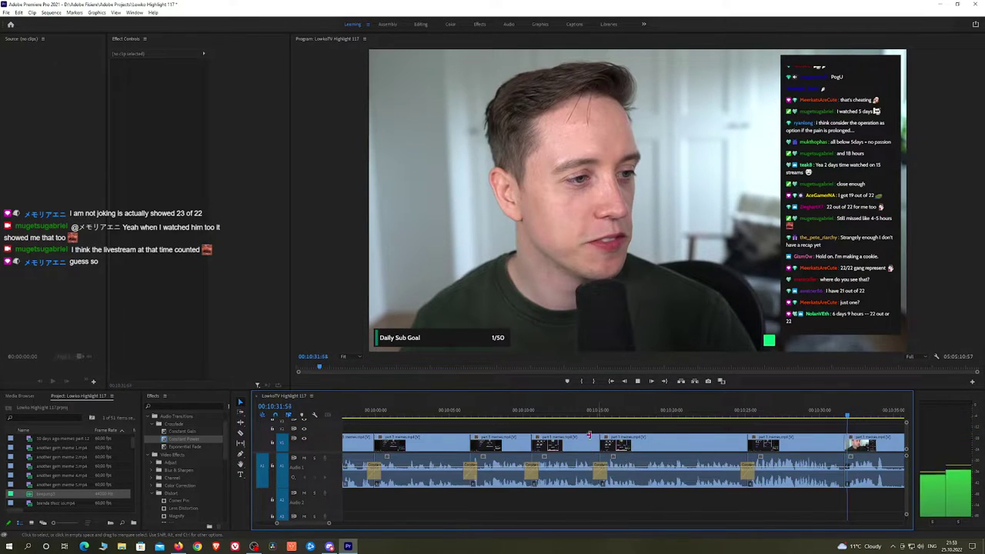
left_click_drag(184, 446, 846, 469)
Ripple-delete the short piece from about 00:10:34:30 to 00:10:35:45 and add a Constant Power crossfade at the audio cut
key("h")
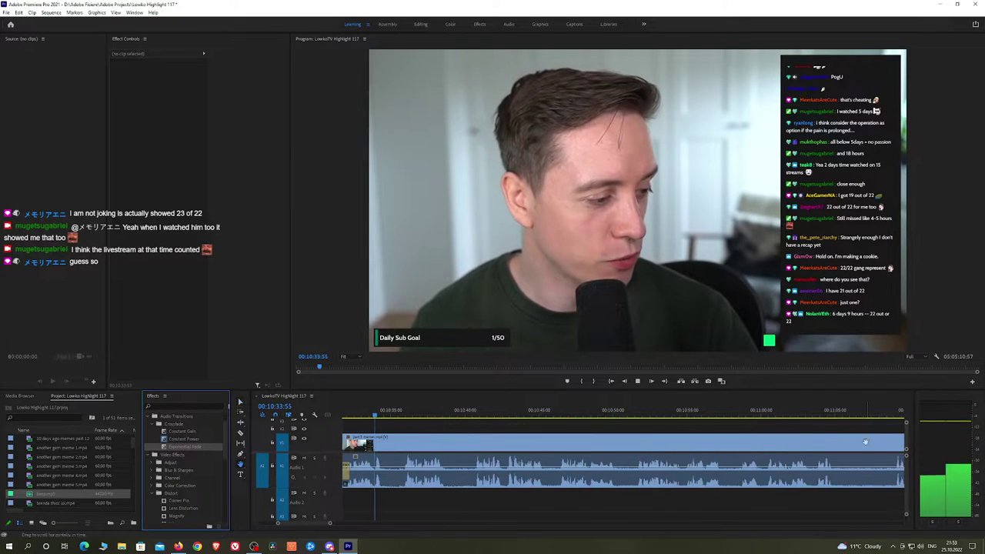
left_click_drag(482, 438, 551, 431)
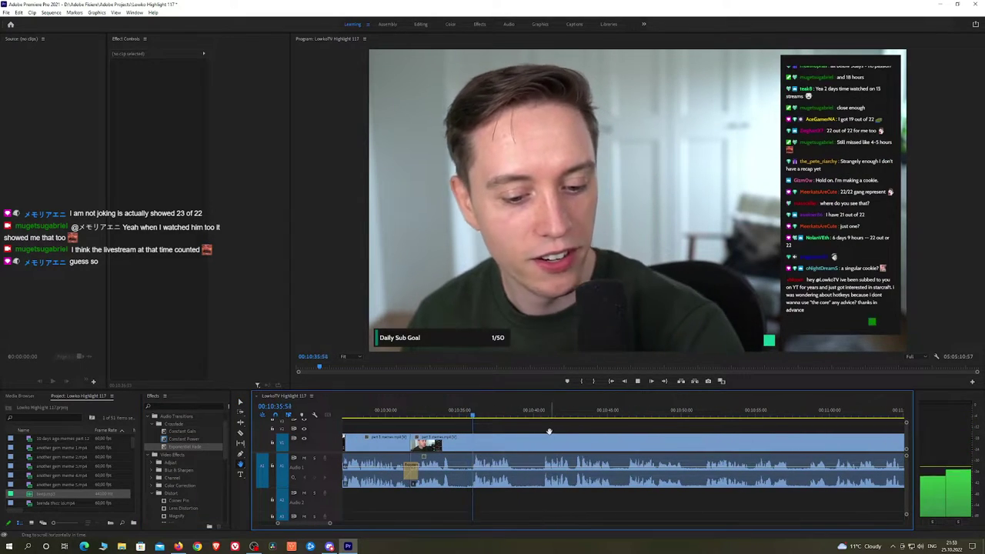
key("c")
left_click(452, 445)
left_click(469, 445)
key("v")
left_click(466, 447)
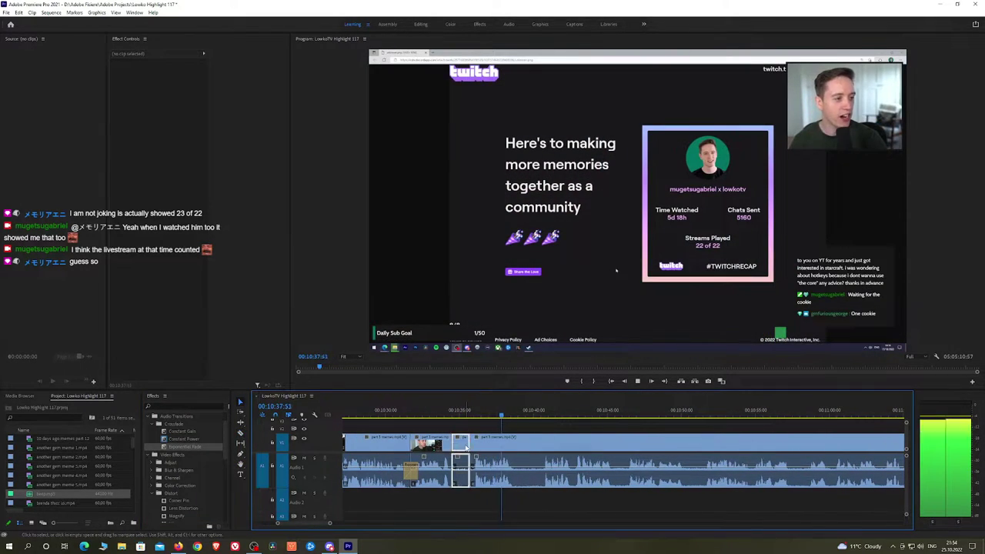
key("shift+Delete")
key("space")
key("space")
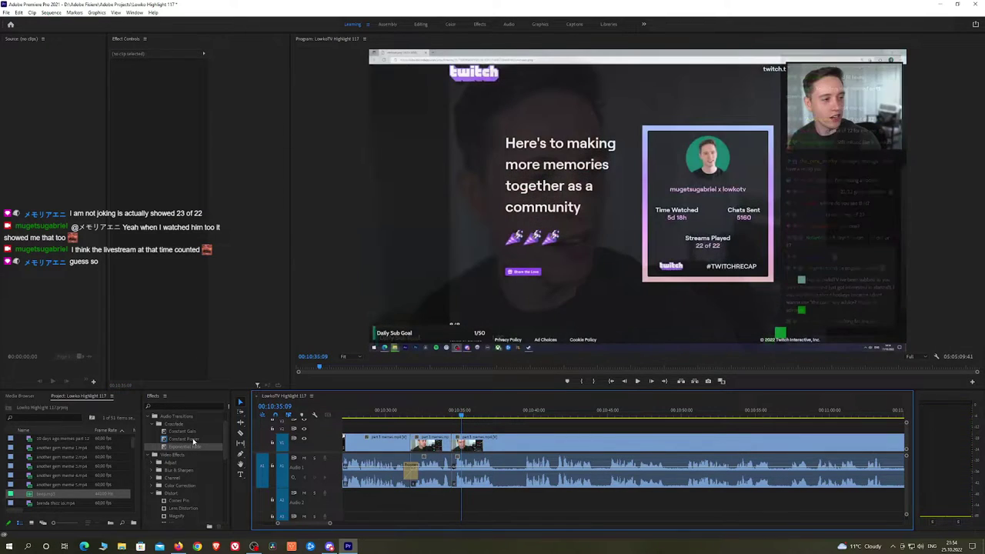
left_click_drag(194, 441, 464, 470)
Ripple-delete the quiet gap from about 00:10:37:42 to 00:10:39:20 and smooth its audio cut with a Constant Power crossfade
key("space")
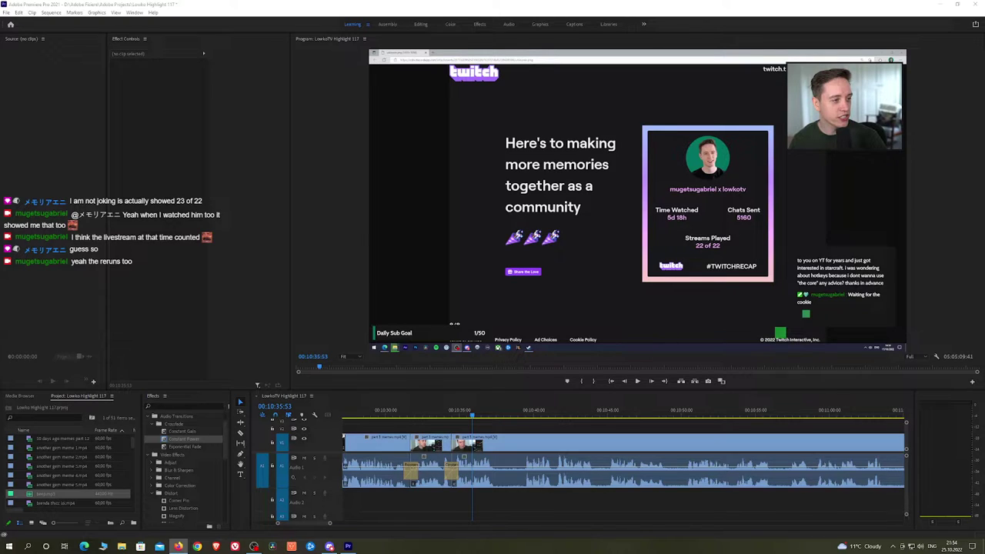
left_click(498, 429)
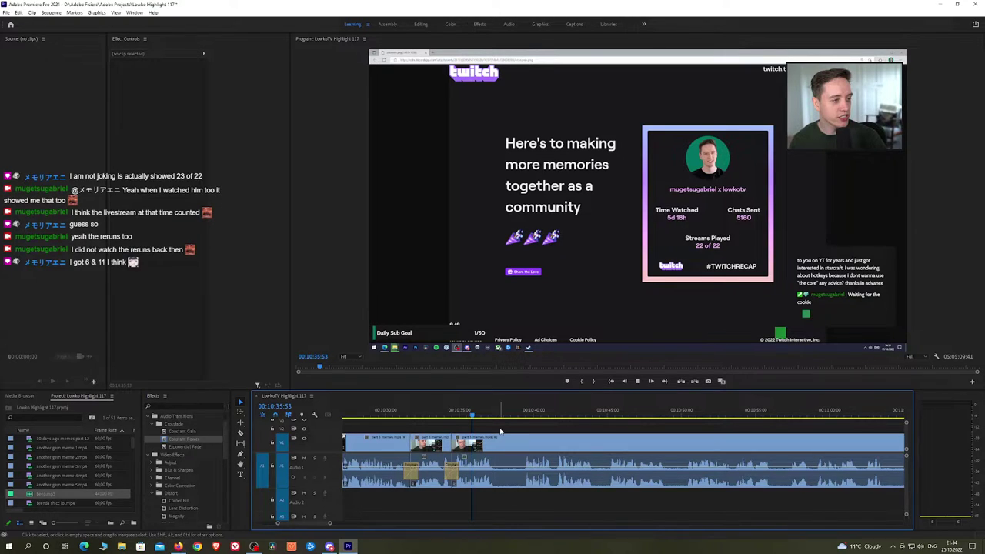
key("space")
key("h")
left_click_drag(537, 419, 504, 419)
key("space")
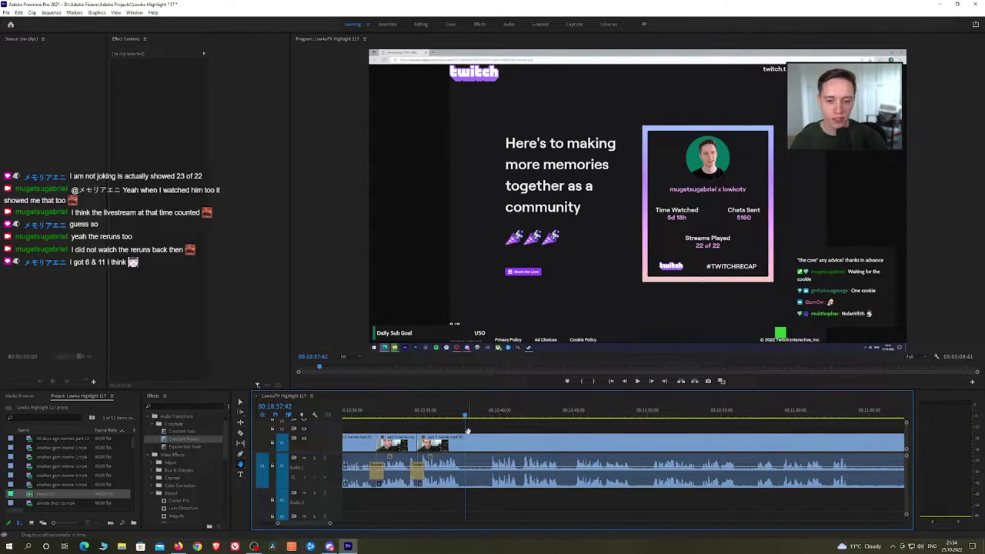
left_click(466, 443)
left_click(490, 445)
key("v")
left_click(481, 445)
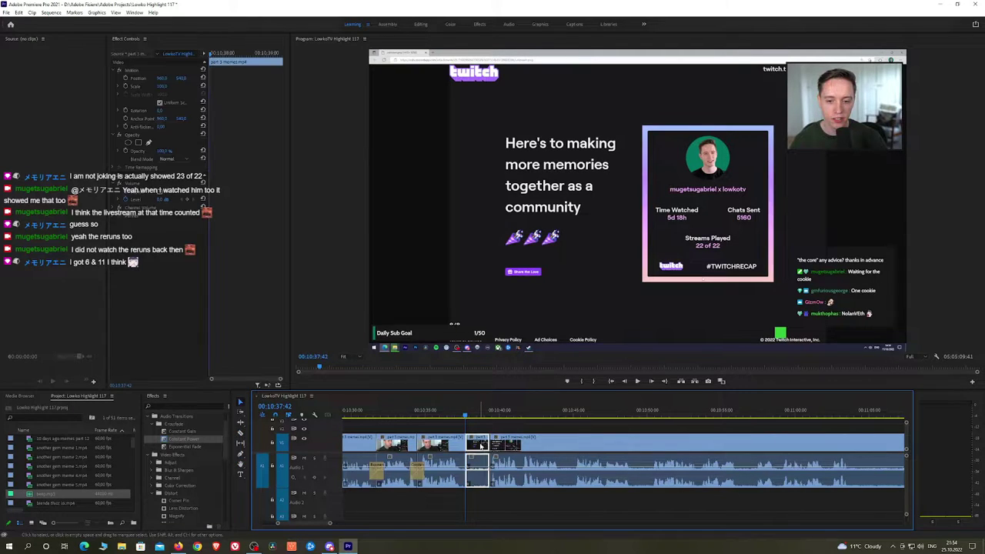
key("shift+Delete")
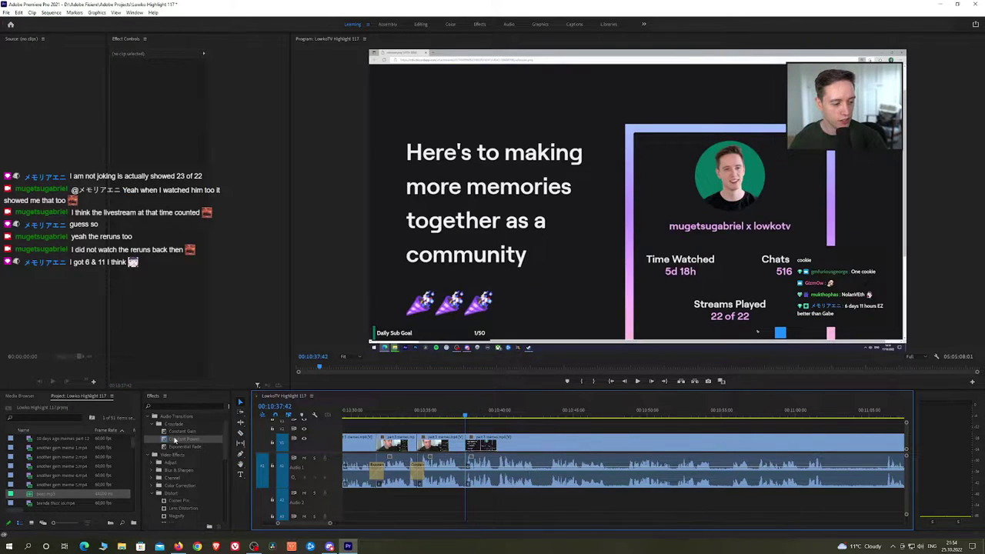
left_click_drag(170, 439, 471, 471)
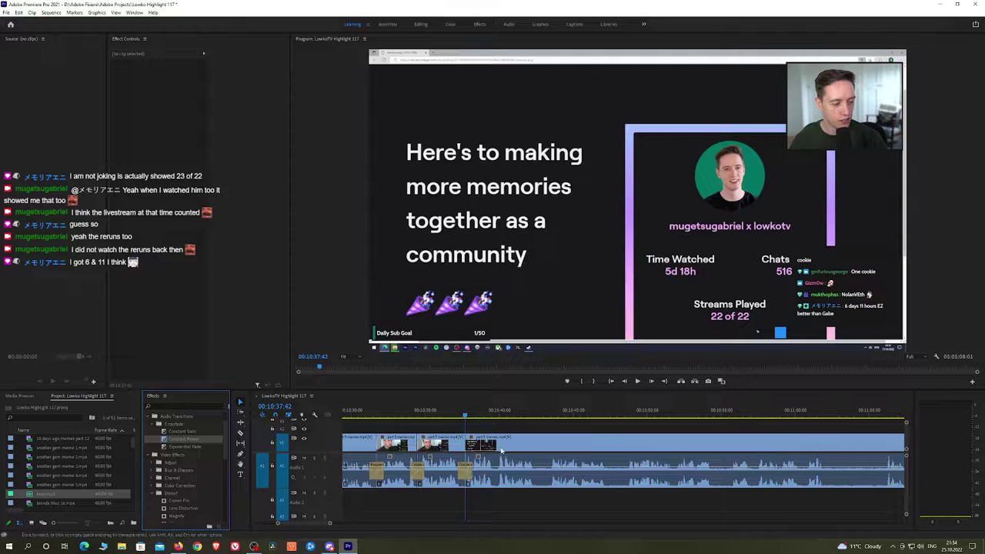
Locate the short burst of speech just after the latest crossfade and split it out as its own clip from about 00:10:38:27 to 00:10:38:46
key("space")
scroll(507, 420, "down", 1)
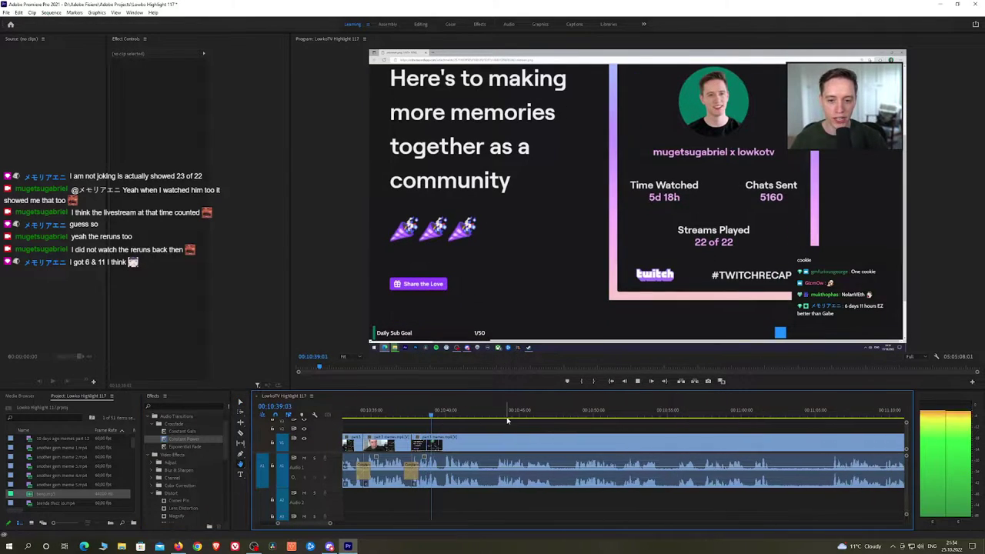
left_click_drag(443, 417, 413, 415)
key("space")
key("space")
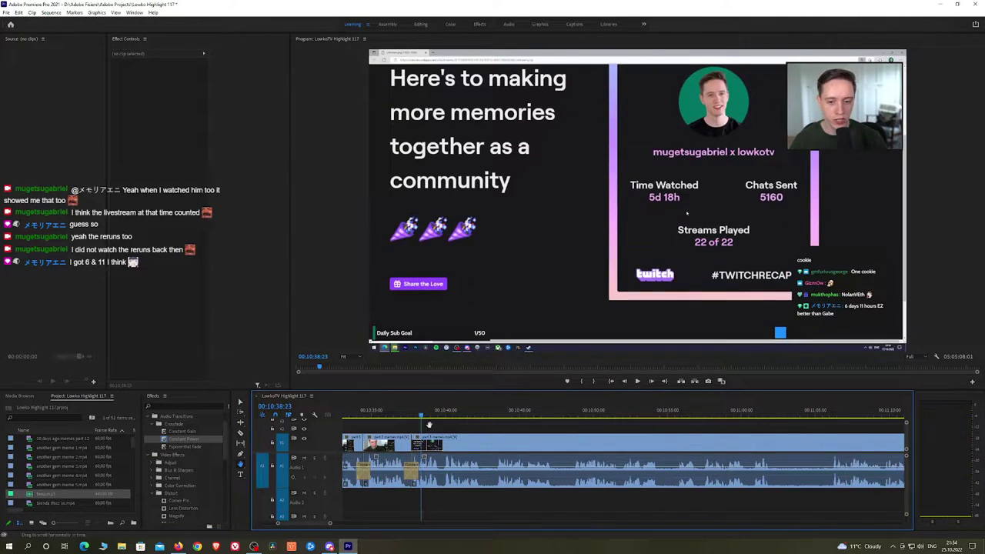
scroll(429, 424, "up", 4)
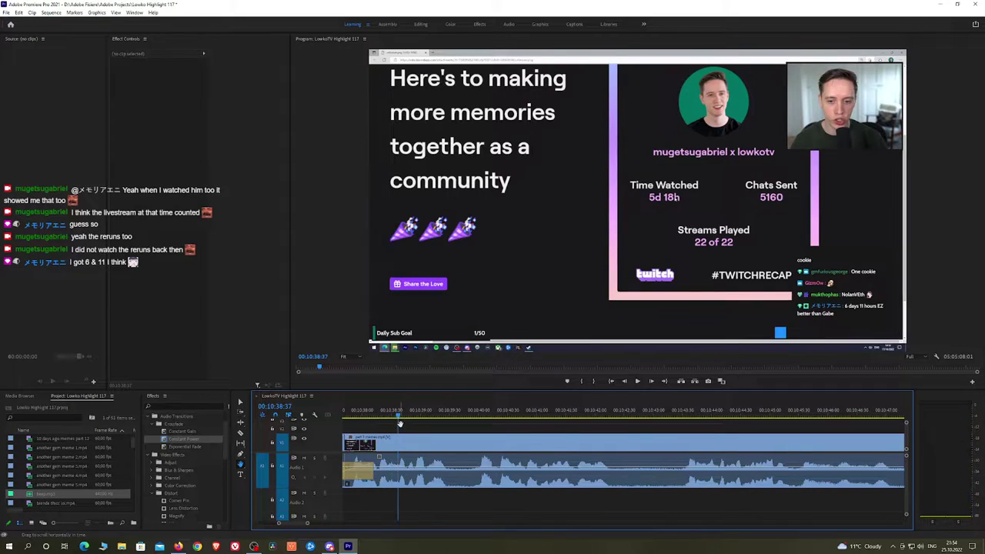
left_click(383, 417)
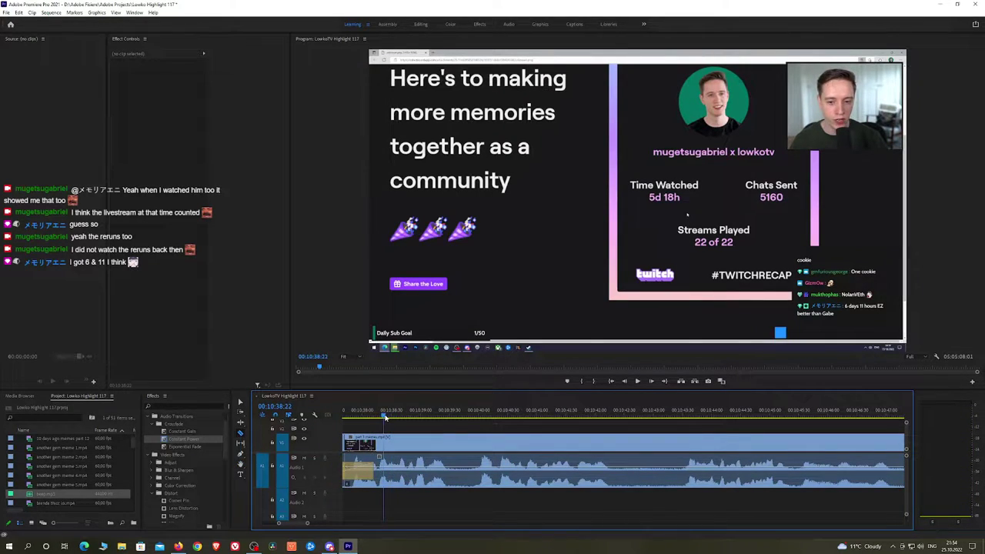
left_click_drag(385, 418, 405, 418)
left_click(389, 440)
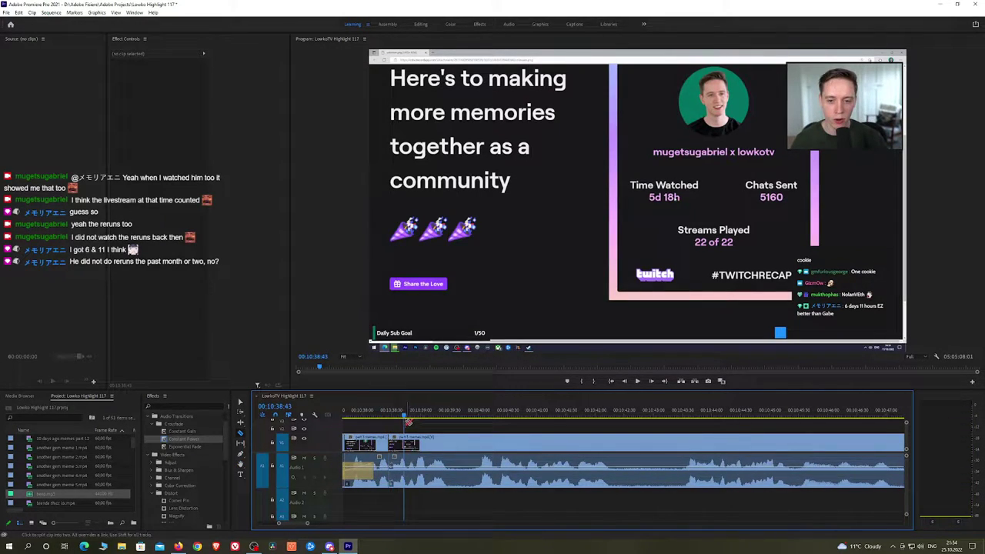
left_click(409, 447)
Select the isolated speech clip and place the beep sound on the Audio 2 track, starting at that clip's beginning
left_click(425, 416)
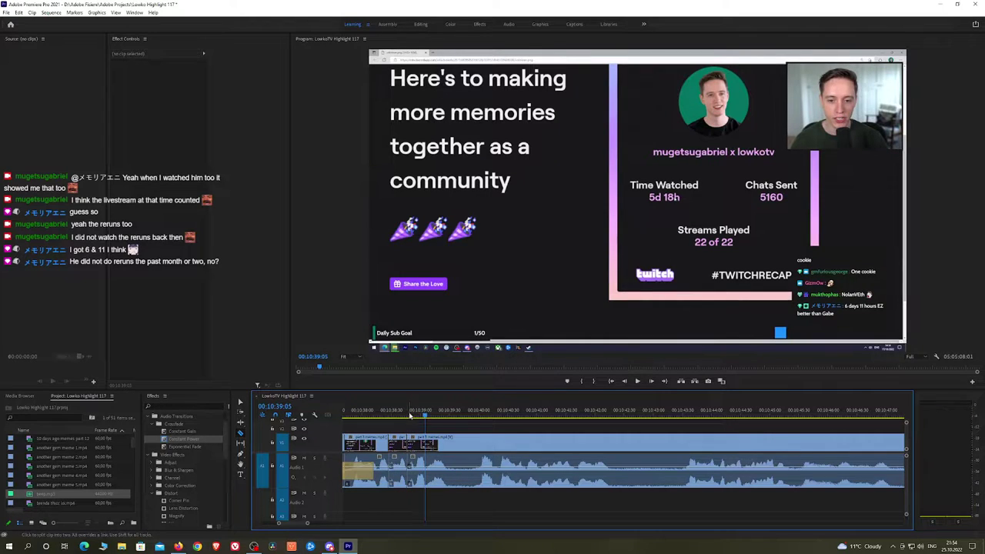
left_click(406, 415)
left_click(397, 445)
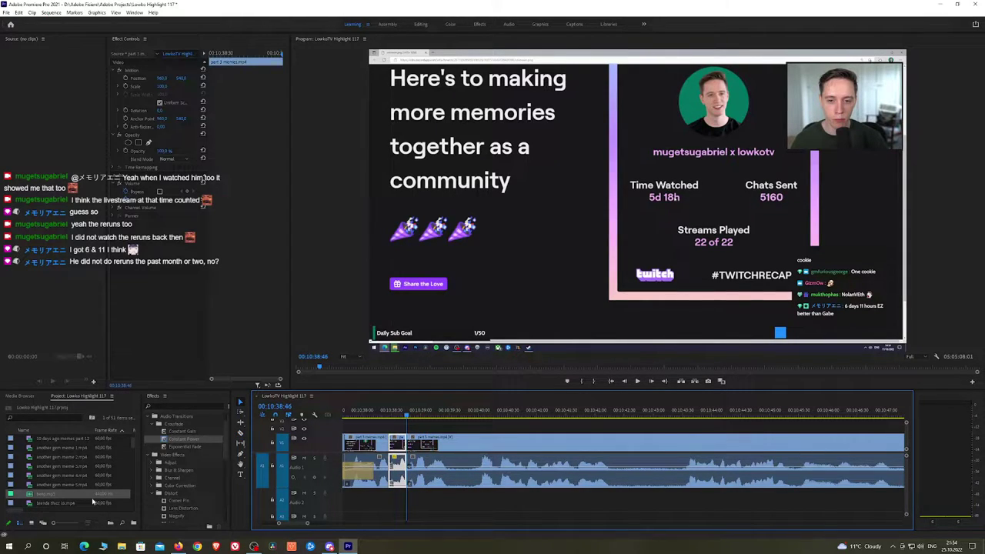
left_click_drag(54, 499, 387, 502)
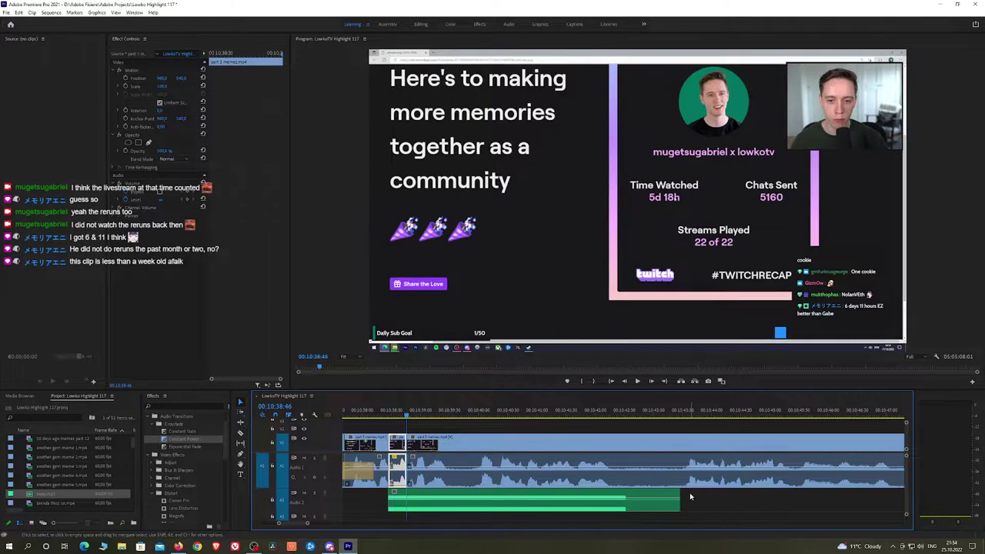
Trim the beep on Audio 2 to end with the isolated speech clip at 00:10:38:46 and lower its volume level
left_click_drag(674, 509, 406, 509)
left_click(168, 85)
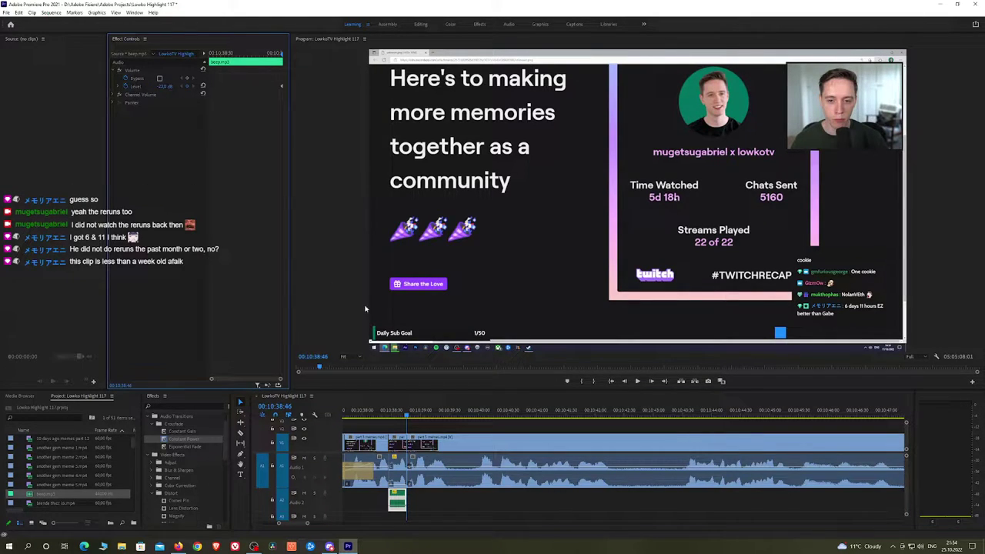
left_click(442, 424)
Save the project and play back the beeped section from just before the isolated speech clip
key("ctrl+s")
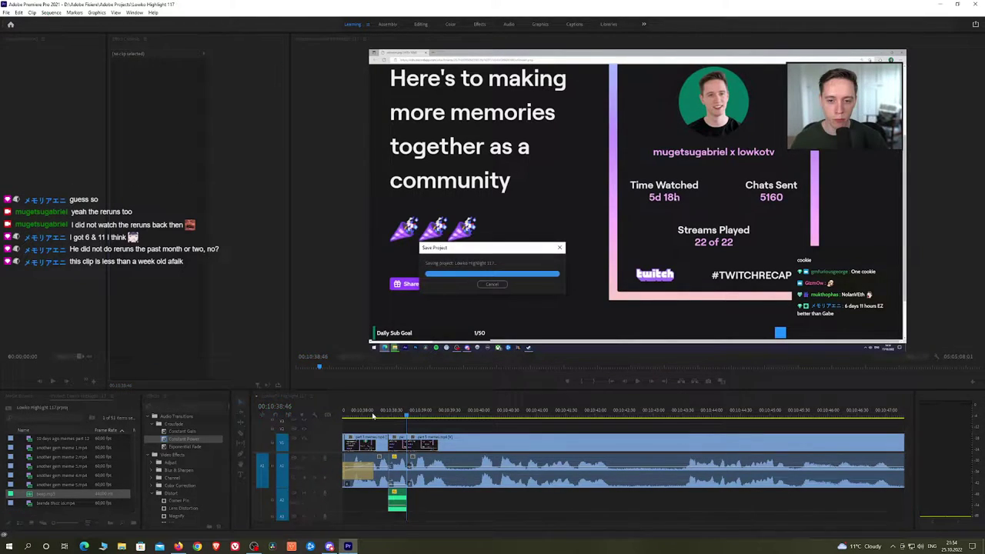
left_click(374, 415)
key("space")
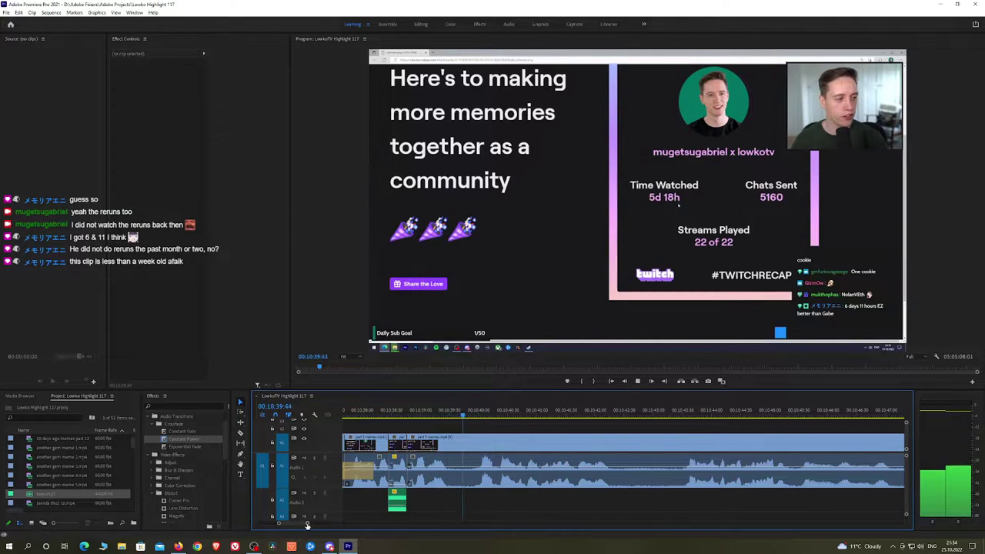
Ripple-delete the pause from about 00:10:47:27 to 00:10:48:39 and add a Constant Power crossfade at the audio cut
left_click_drag(307, 524, 312, 525)
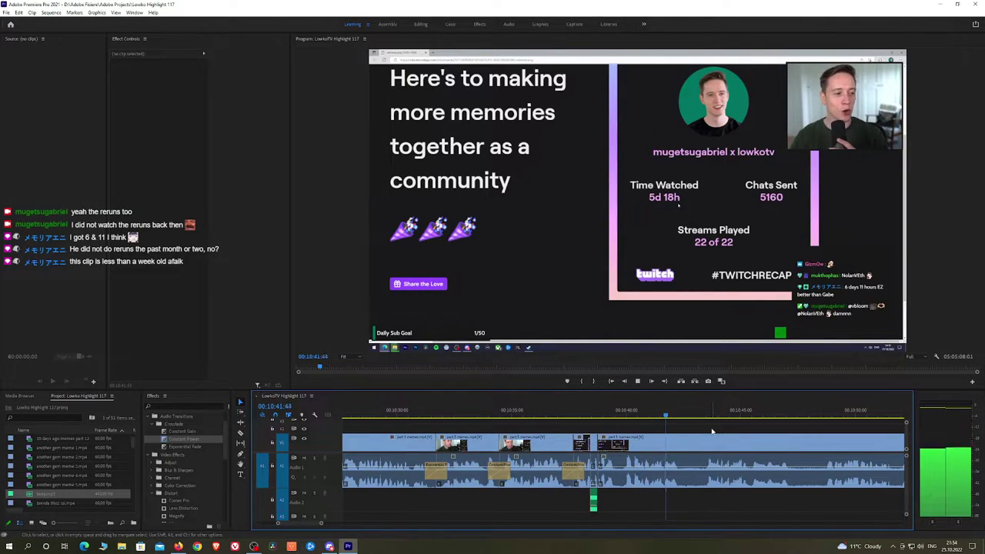
key("h")
left_click_drag(714, 430, 587, 427)
scroll(586, 427, "right", 1)
scroll(544, 420, "right", 1)
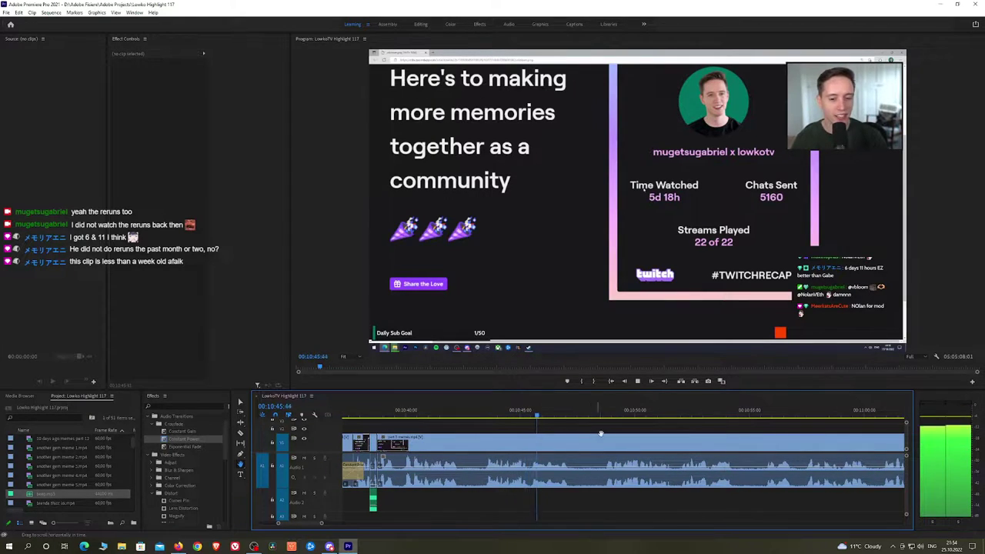
left_click_drag(618, 434, 562, 428)
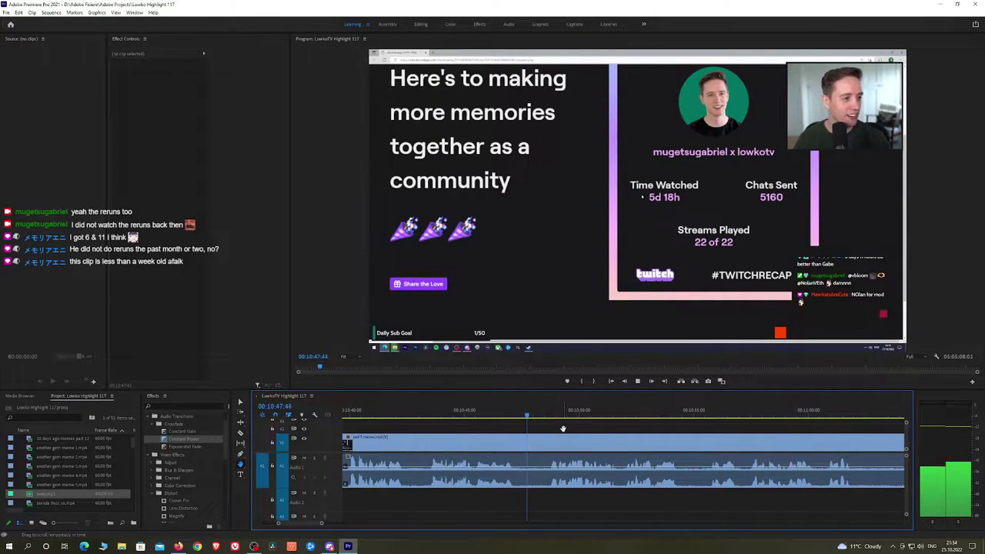
key("c")
left_click(520, 443)
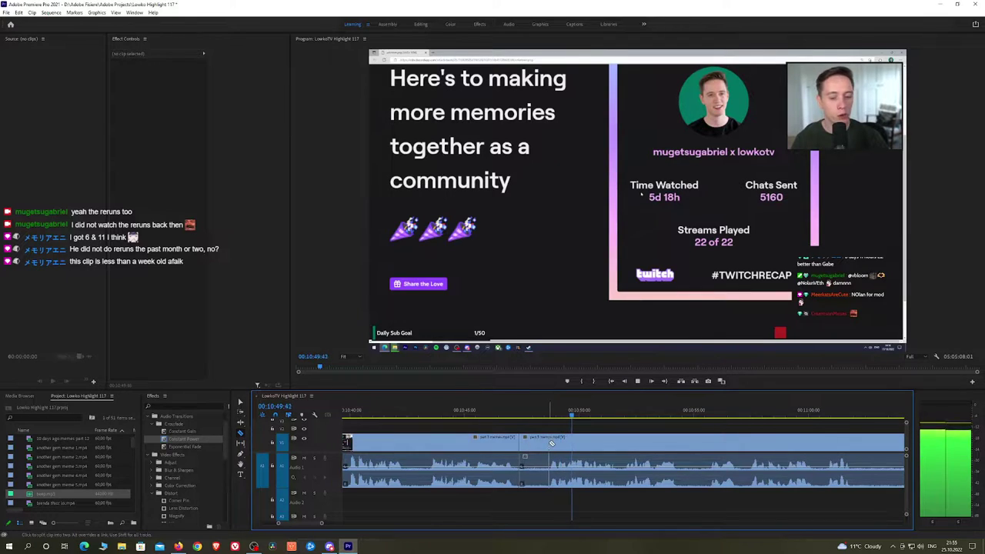
left_click(547, 443)
key("v")
left_click(538, 443)
key("shift+Delete")
key("space")
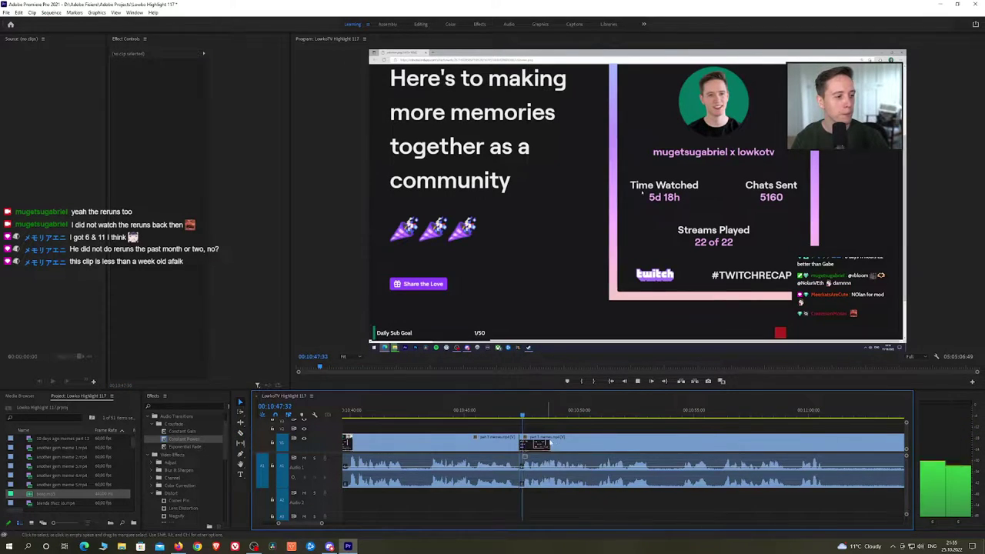
left_click_drag(197, 439, 441, 436)
left_click_drag(489, 477, 523, 470)
Ripple-delete the unwanted section from about 00:10:52:21 to 00:10:54:32
left_click_drag(656, 433, 573, 429)
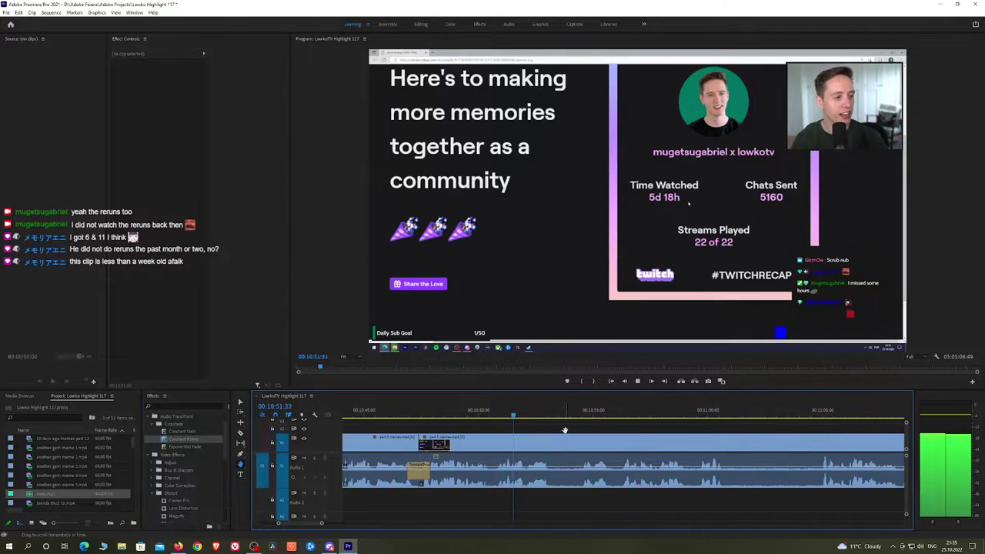
key("space")
key("c")
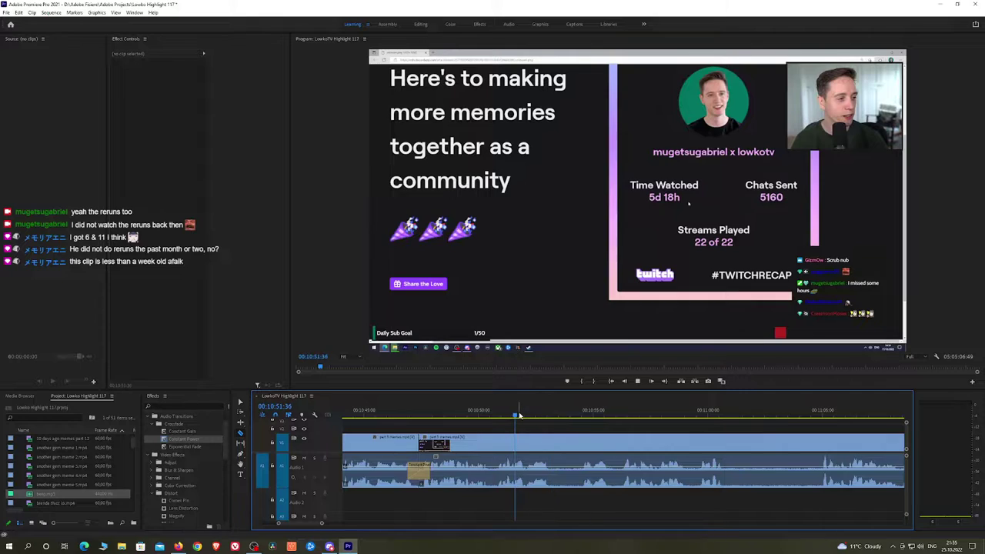
key("space")
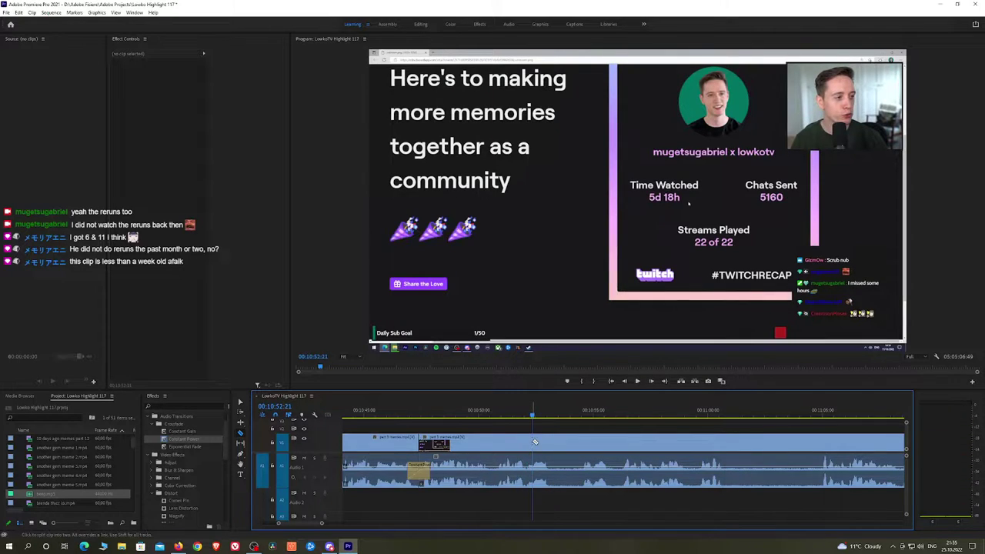
left_click(533, 444)
left_click(582, 448)
key("v")
left_click(569, 446)
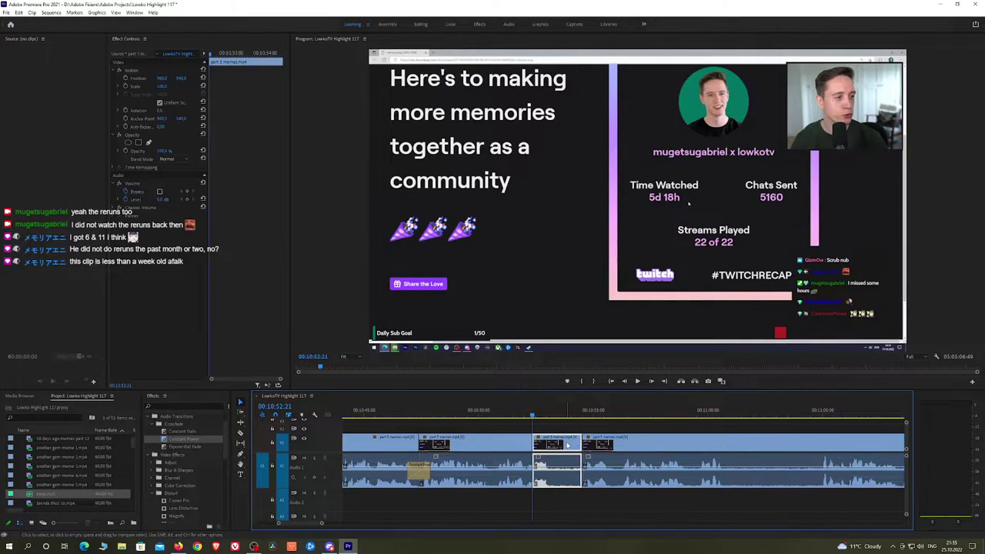
key("shift+Delete")
Play back the footage across the new cut at about 00:10:52:21 to check the transition
left_click(508, 416)
key("space")
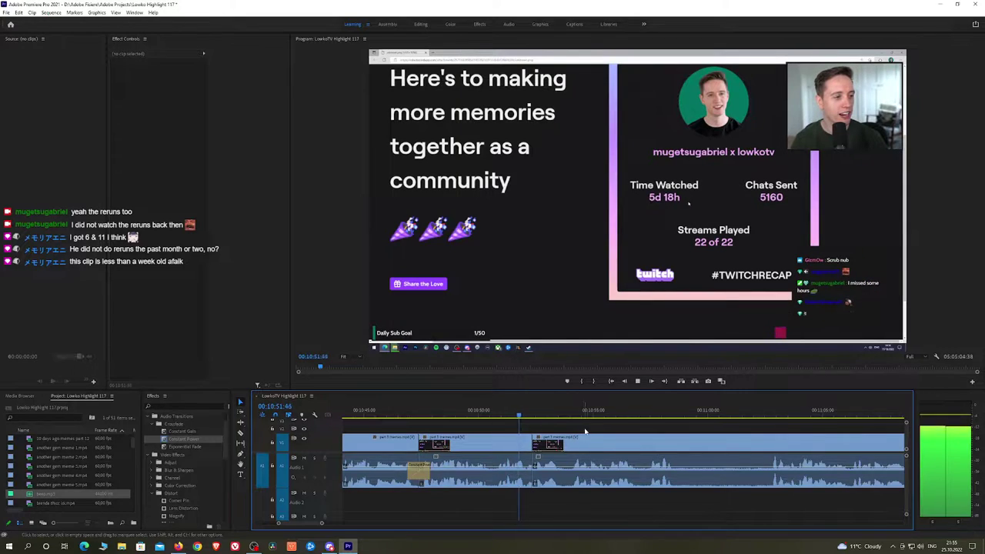
key("space")
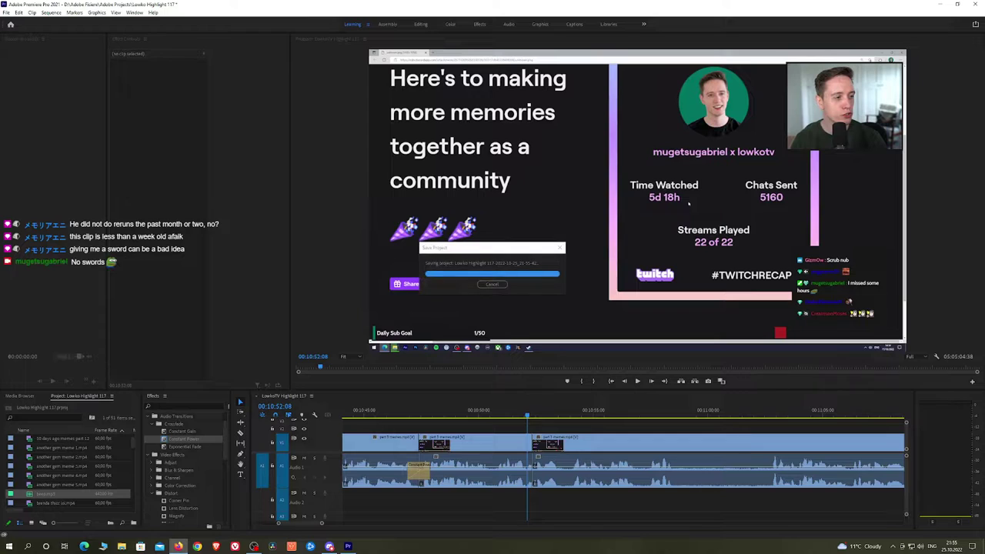
left_click(573, 427)
key("space")
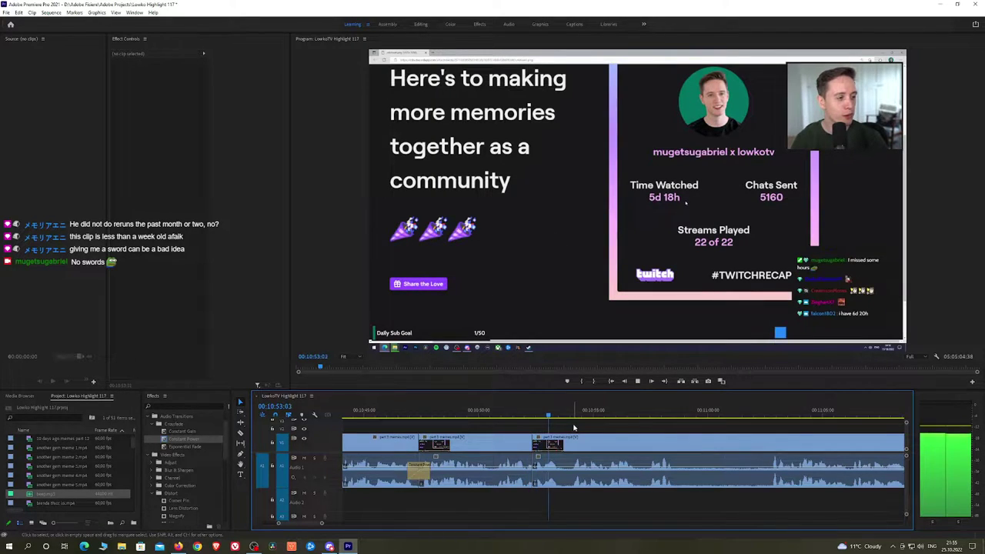
Ripple-delete the quiet stretch from about 00:10:58:45 to 00:11:02:46 and smooth its audio cut with a Constant Power crossfade
left_click_drag(661, 433, 563, 429)
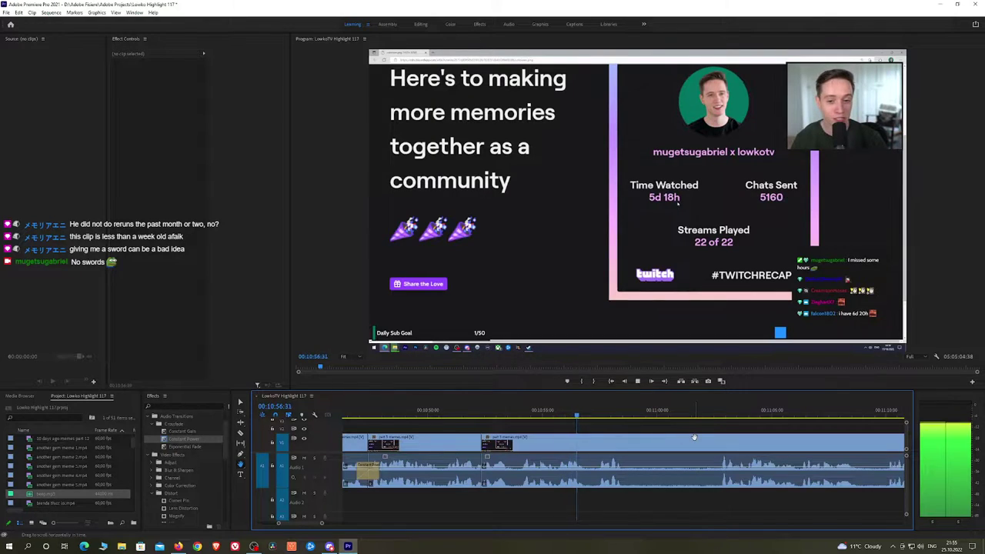
left_click_drag(670, 433, 602, 430)
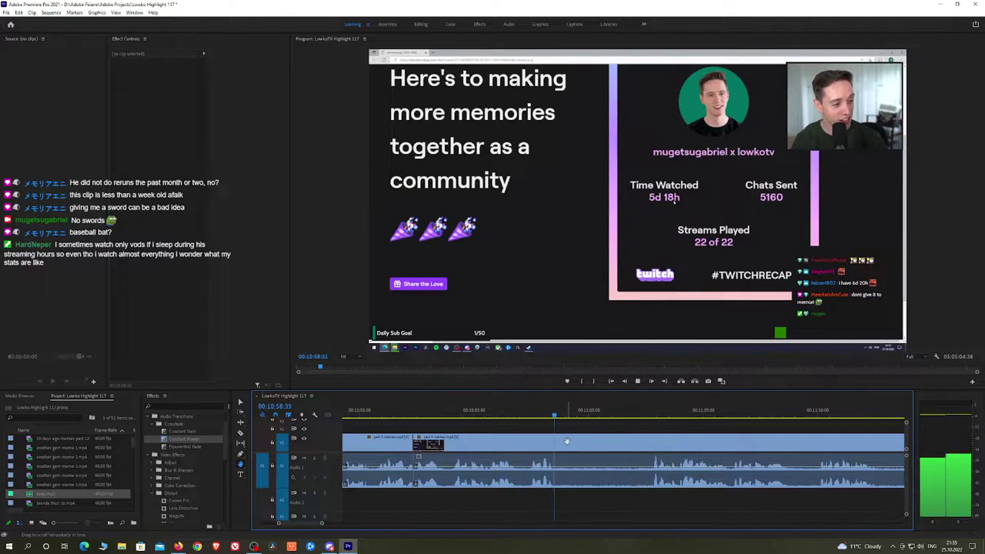
key("ctrl+v")
left_click(649, 417)
key("space")
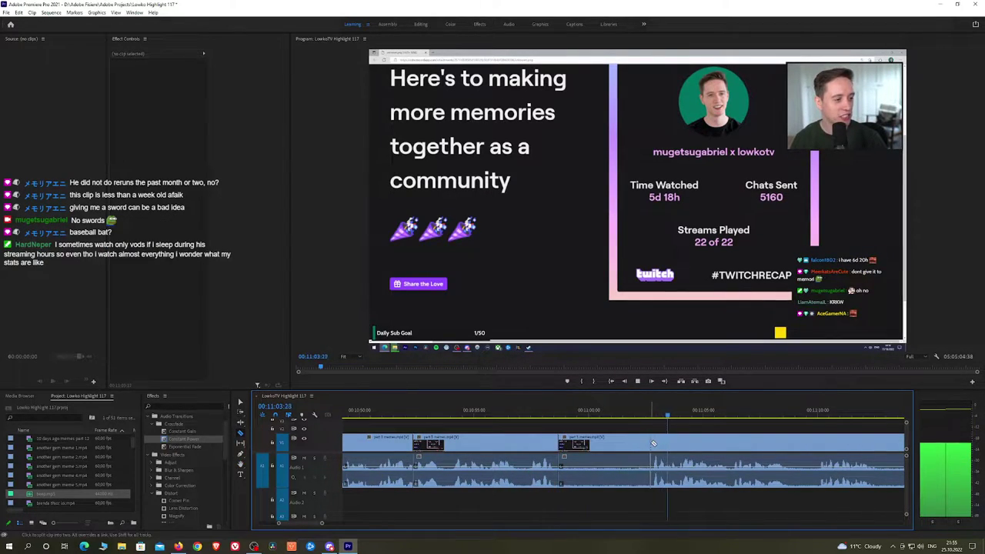
key("v")
left_click(630, 444)
key("shift+Delete")
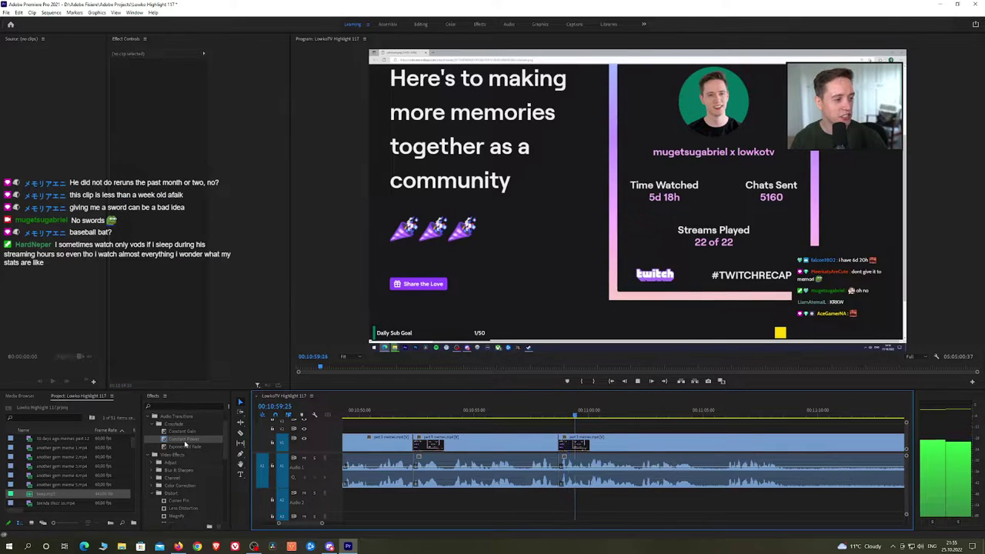
left_click_drag(185, 444, 561, 469)
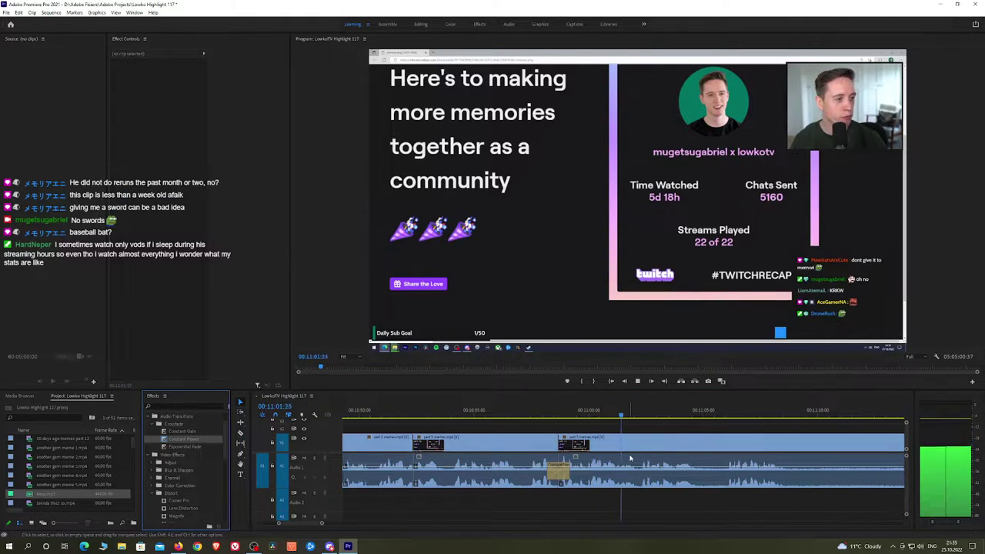
Ripple-delete the one-second pause starting at about 00:11:05:00 and apply a Constant Power crossfade to the audio cut
scroll(630, 459, "down", 3)
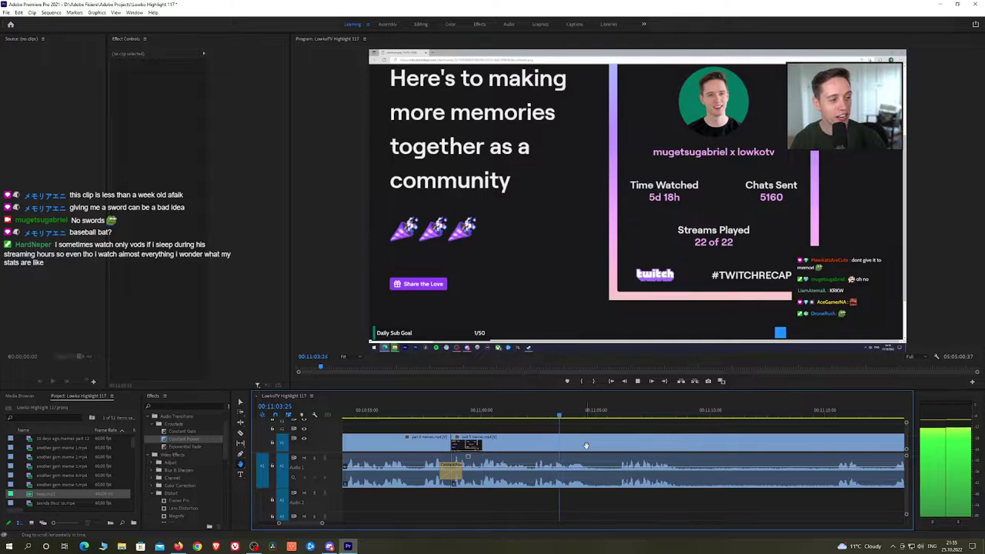
scroll(572, 437, "down", 3)
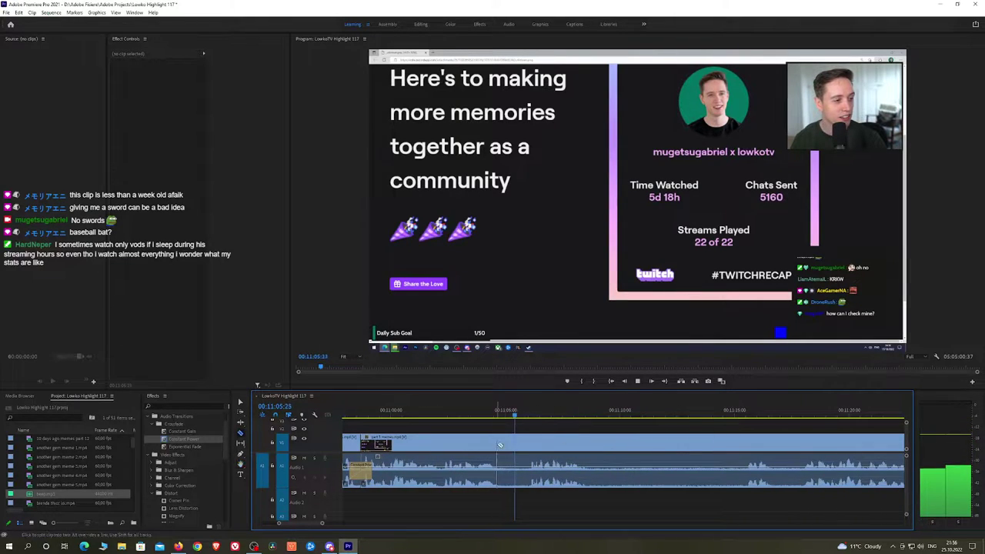
left_click(528, 449)
key("v")
left_click(519, 448)
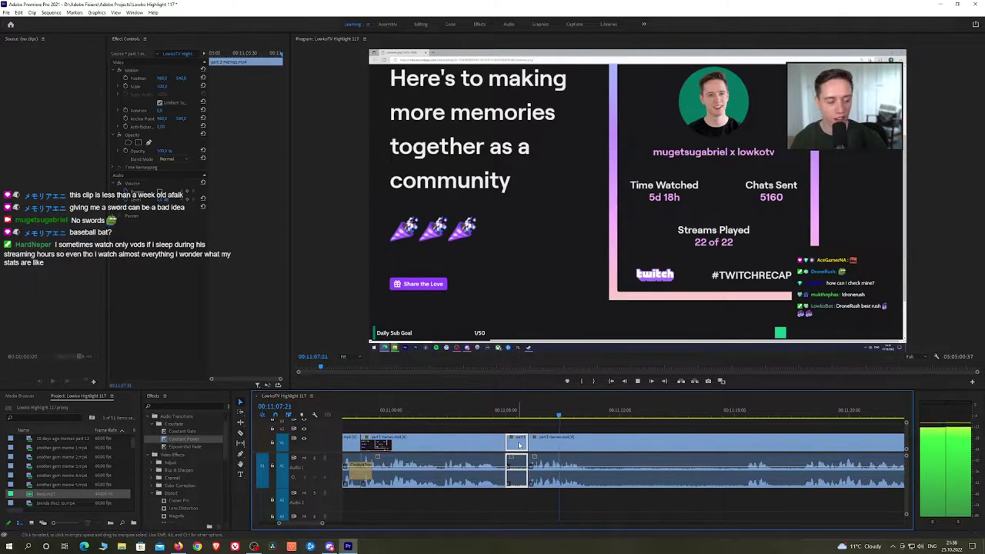
key("shift+Delete")
key("space")
left_click_drag(183, 439, 508, 469)
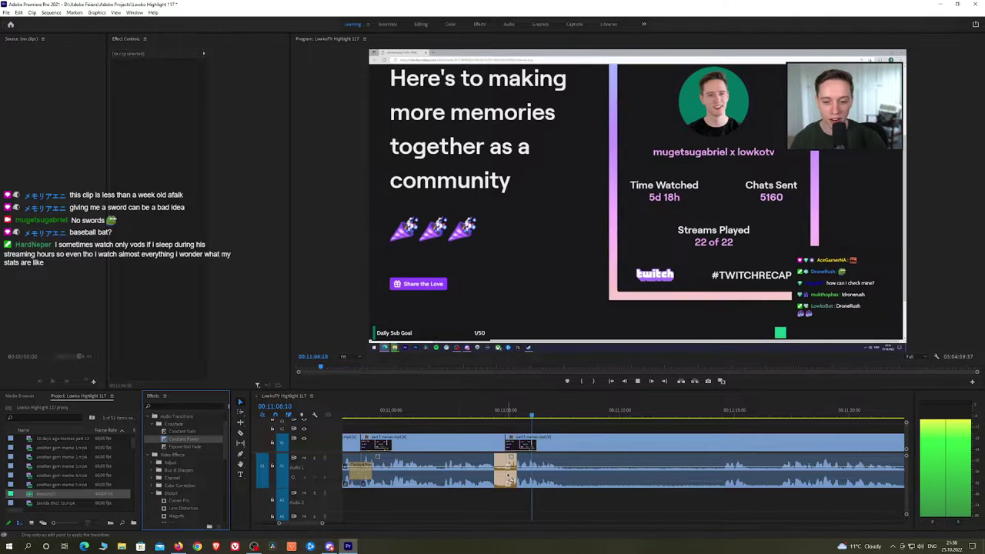
Ripple-delete the section from 00:11:07:52 to about 00:11:14:25 and place a Constant Power crossfade on its audio cut
key("c")
left_click(571, 452)
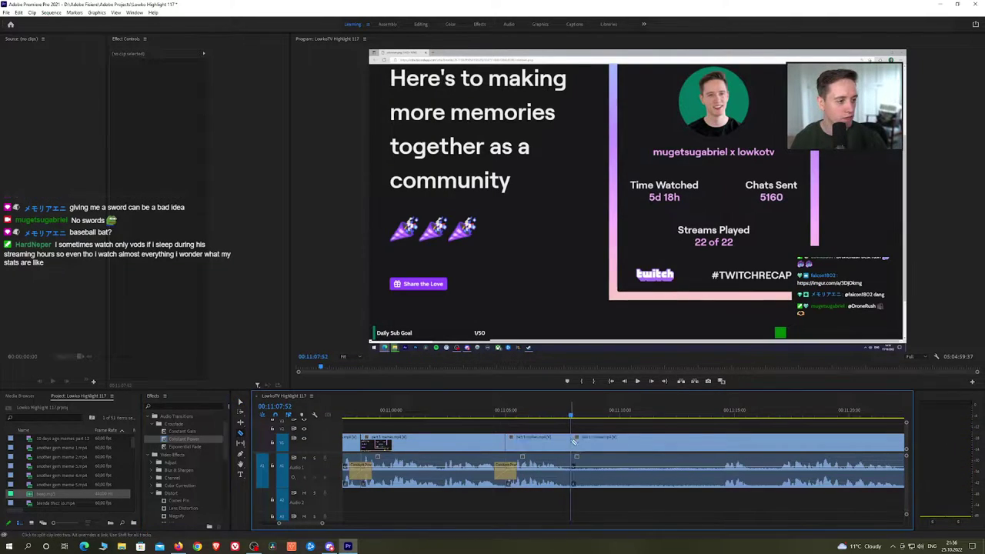
left_click(718, 413)
key("ctrl+k")
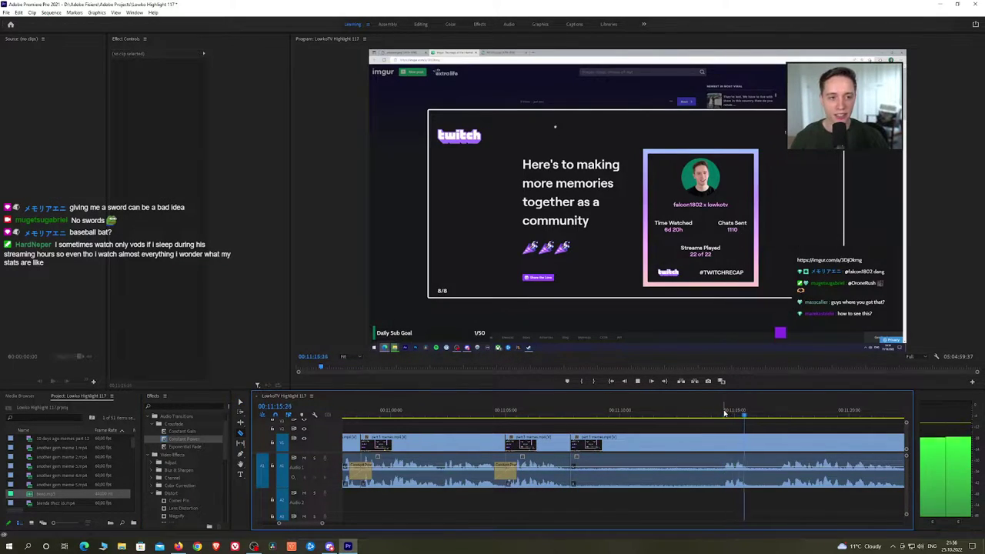
key("v")
left_click(693, 447)
key("shift+Delete")
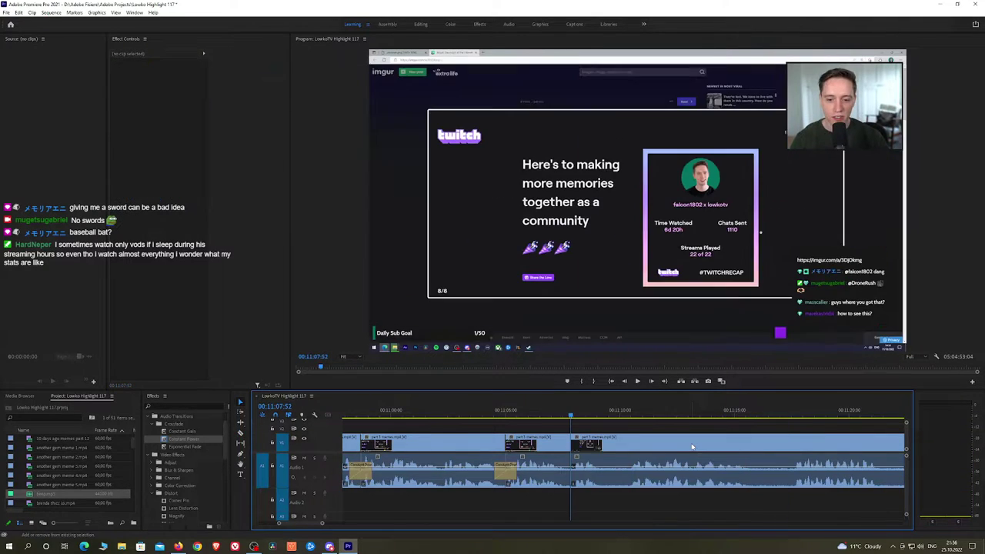
key("space")
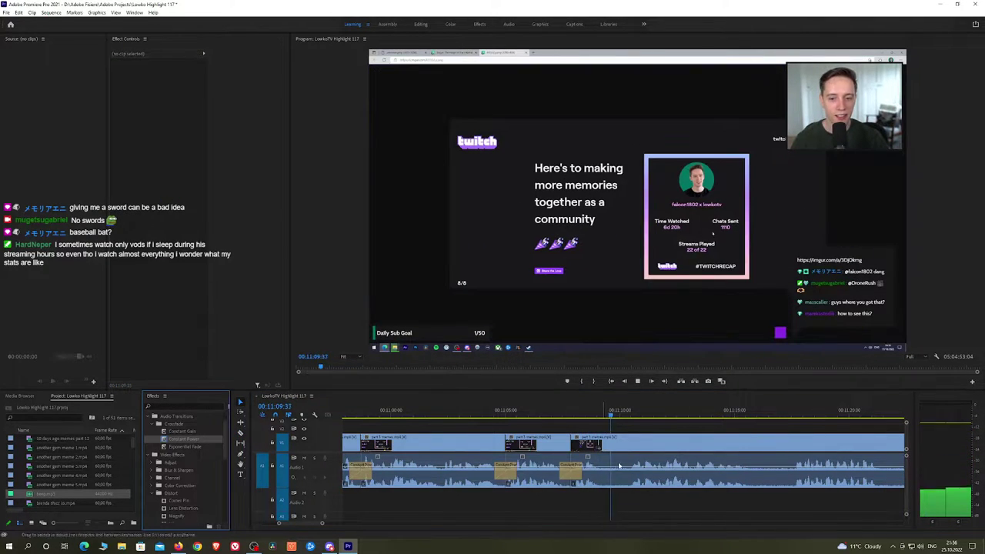
Ripple-delete the quiet gap from about 00:11:15:53 to 00:11:17:32 and add a Constant Power crossfade at the audio cut
scroll(590, 442, "down", 3)
scroll(608, 439, "down", 2)
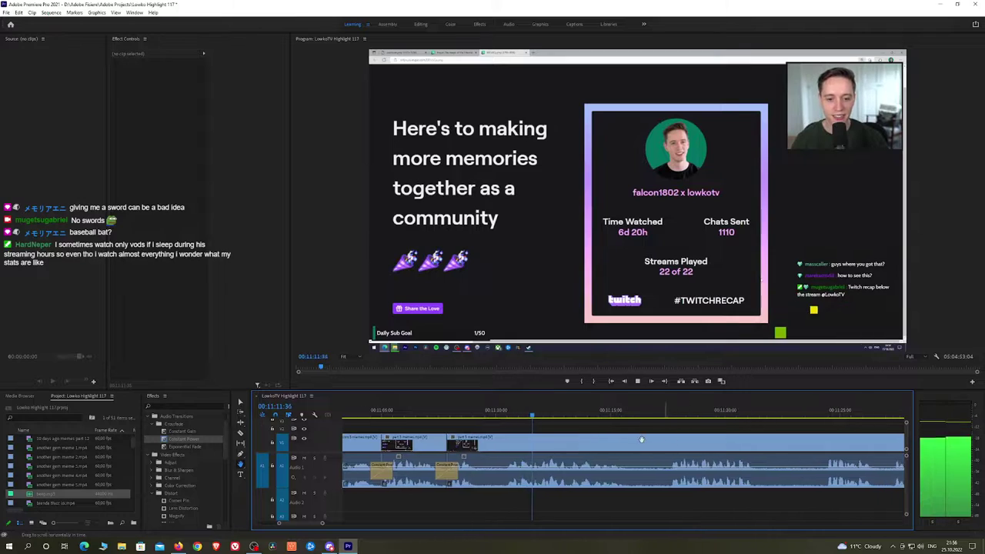
scroll(616, 437, "down", 1)
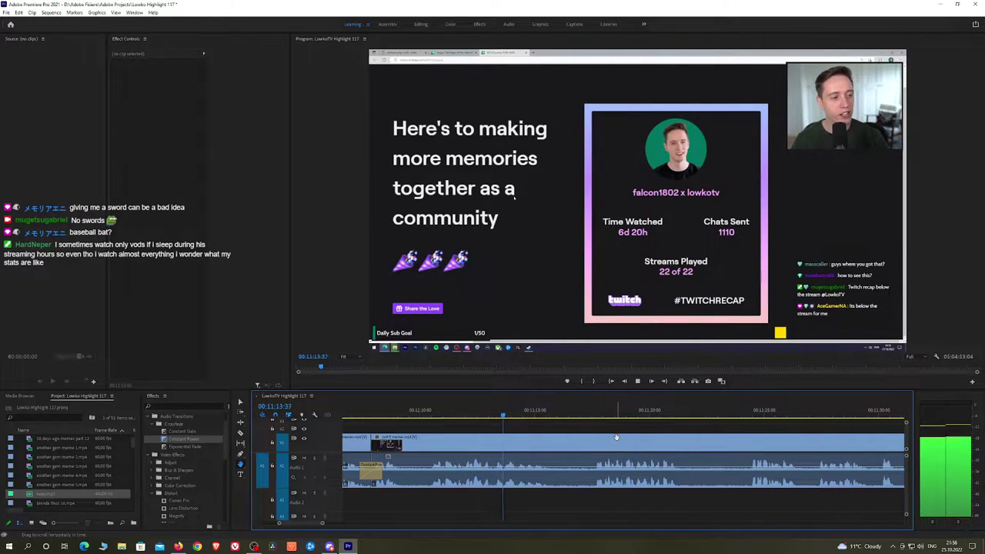
left_click(554, 445)
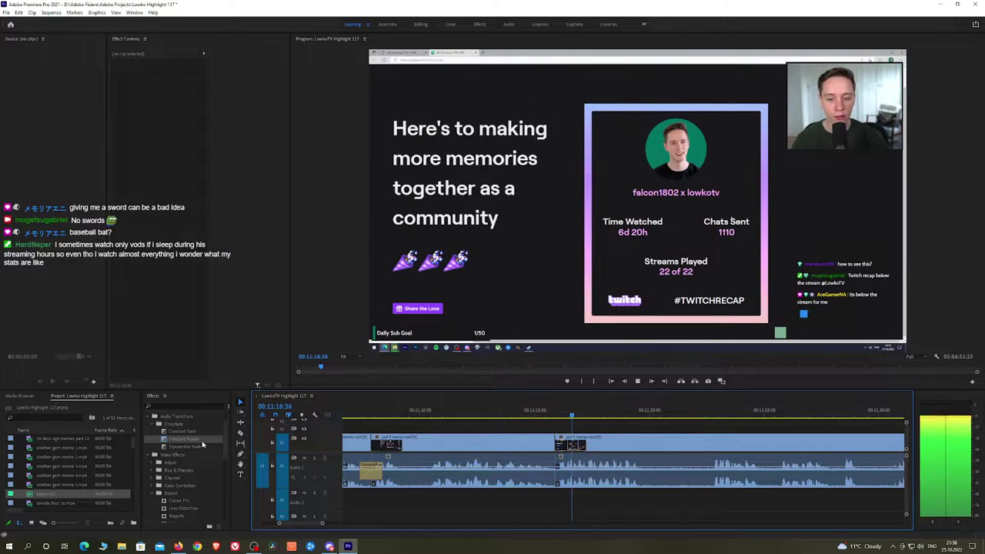
left_click_drag(203, 444, 557, 467)
Ripple-delete the pause from 00:11:20:47 to about 00:11:22:37 and place a Constant Power crossfade on its audio cut
scroll(622, 436, "down", 2)
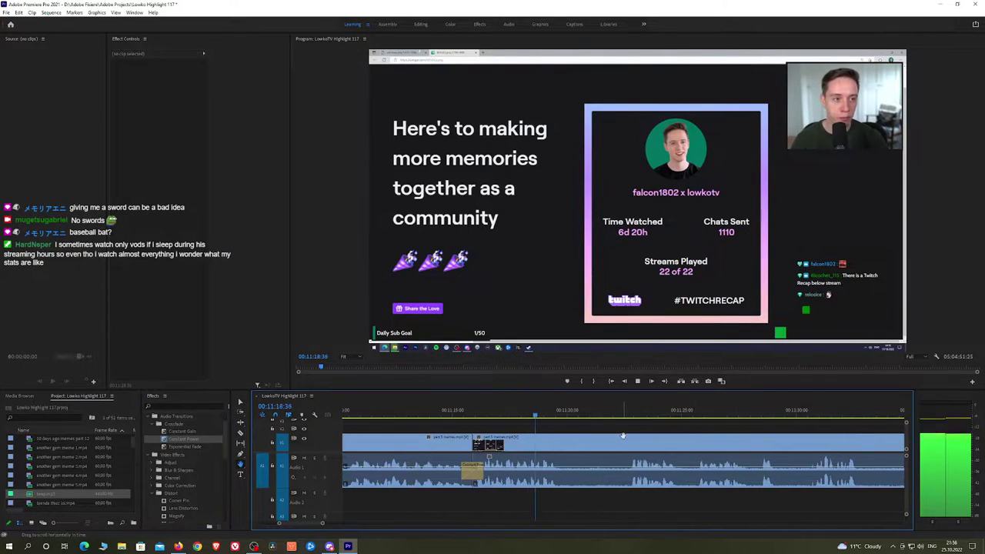
scroll(623, 437, "down", 1)
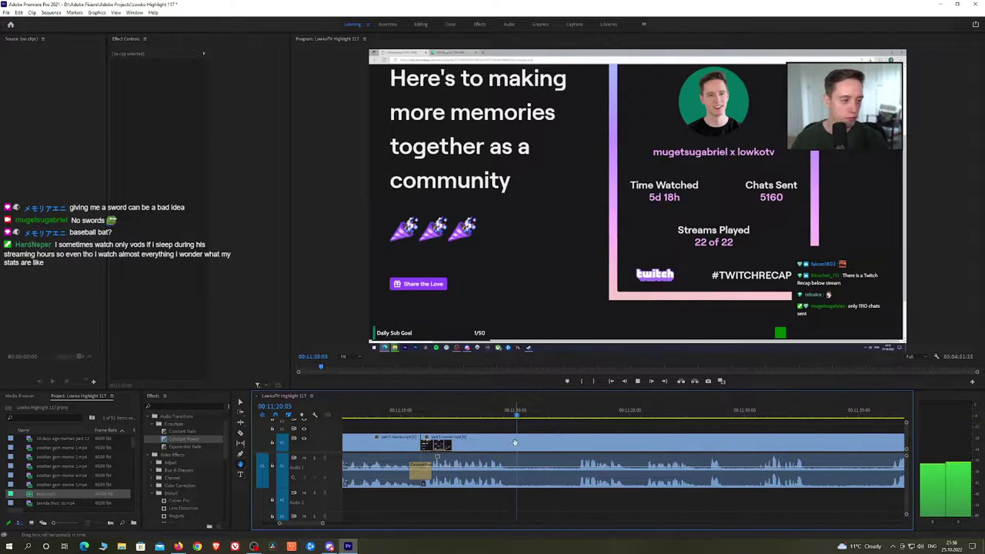
key("space")
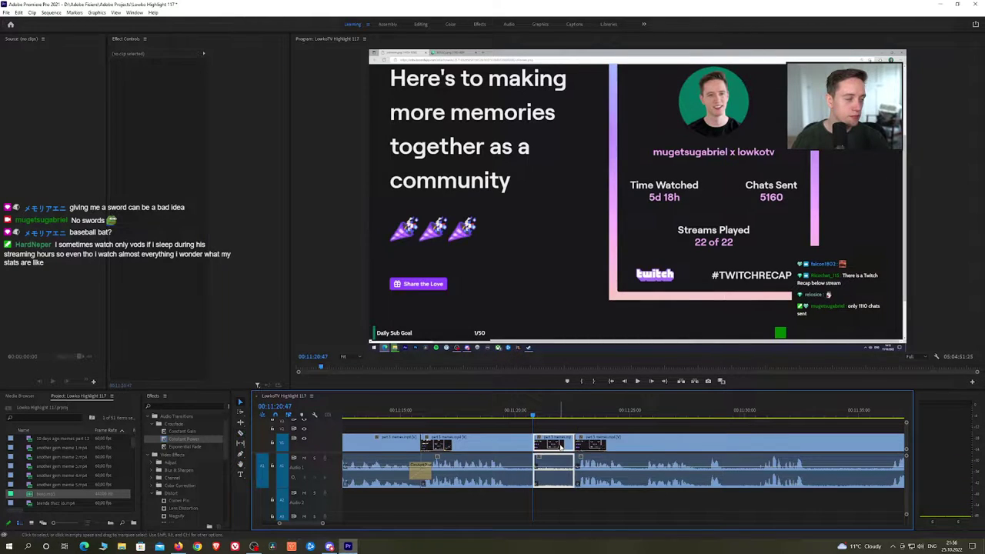
left_click(197, 438)
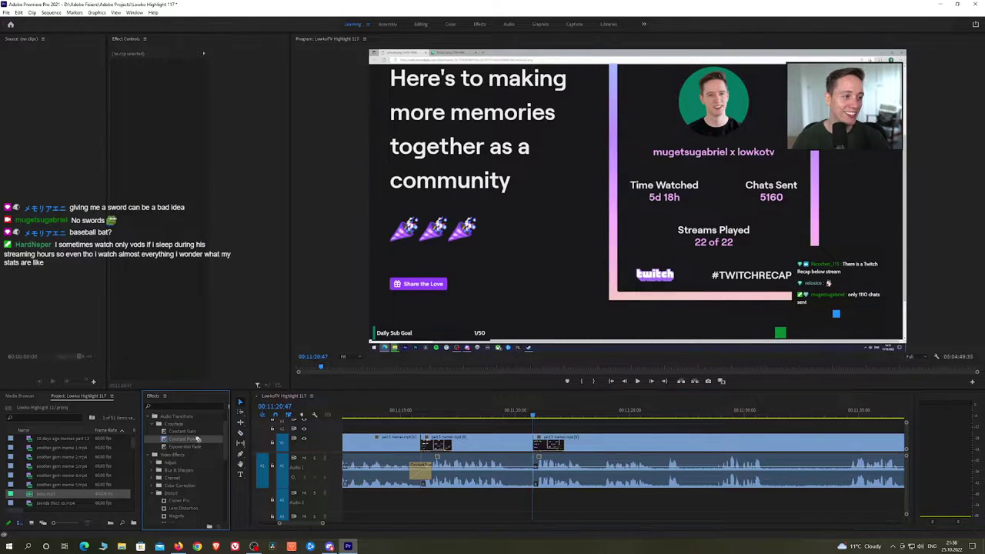
left_click_drag(538, 482, 539, 481)
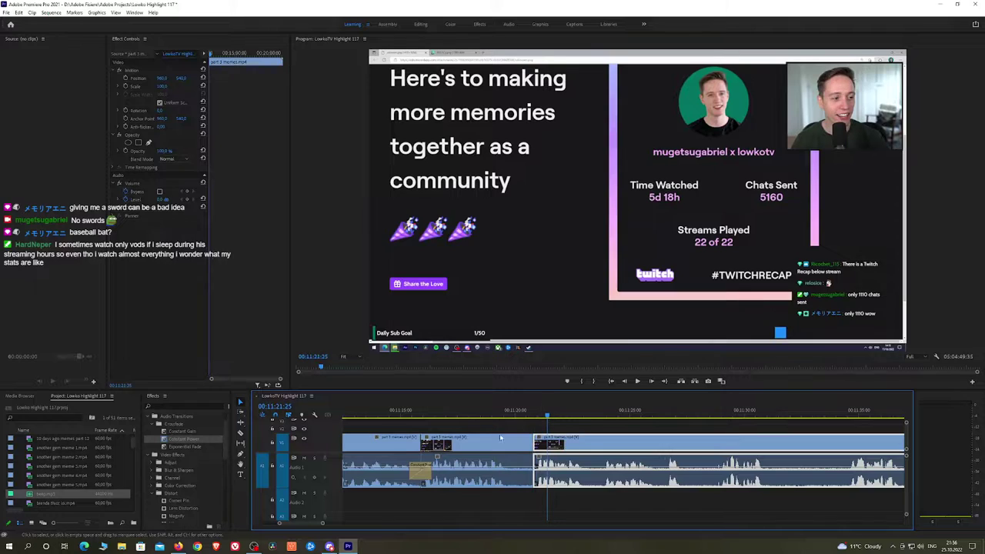
left_click_drag(184, 440, 518, 477)
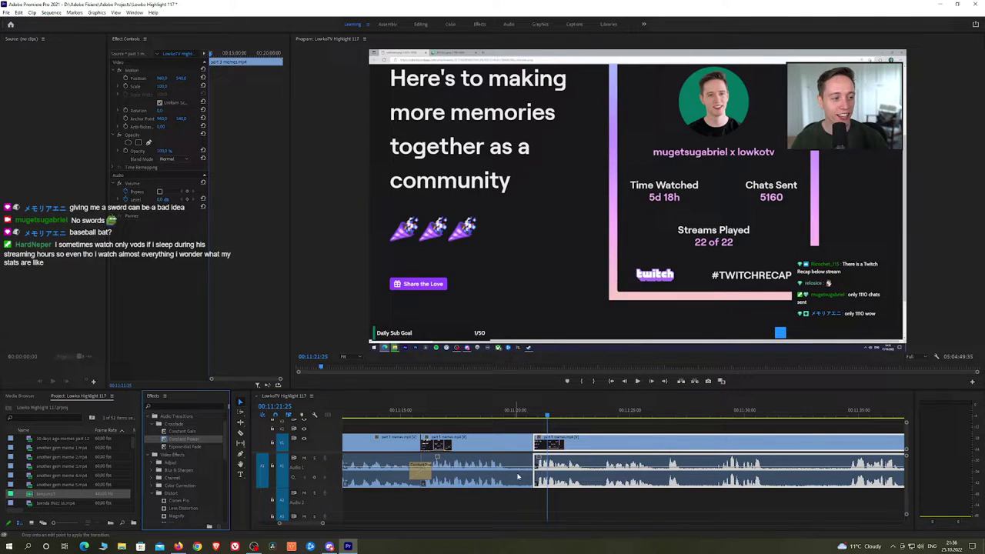
Return the playhead to the cut at 00:11:20:47, save the project and resume playback
left_click(534, 415)
left_click(551, 427)
key("ctrl+s")
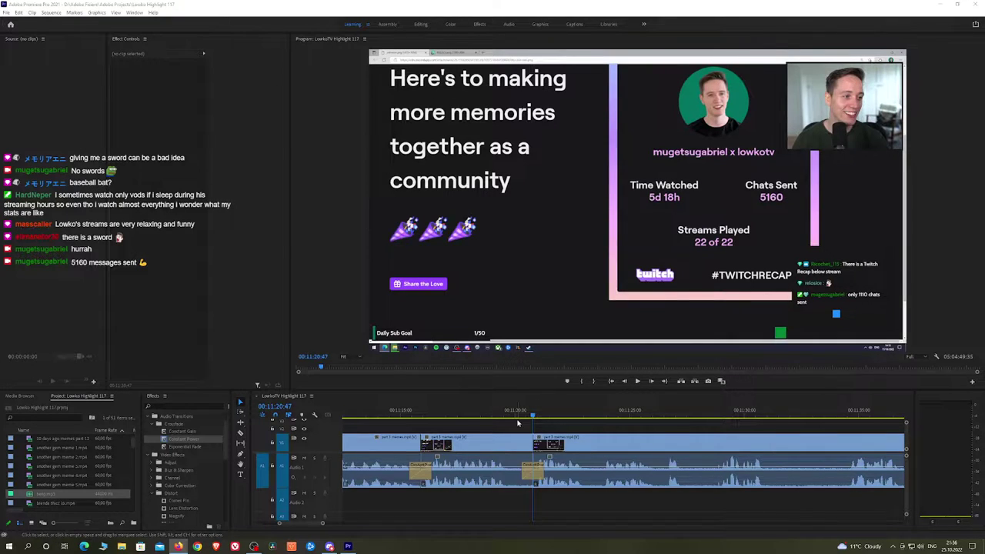
left_click(595, 428)
key("ctrl+s")
key("space")
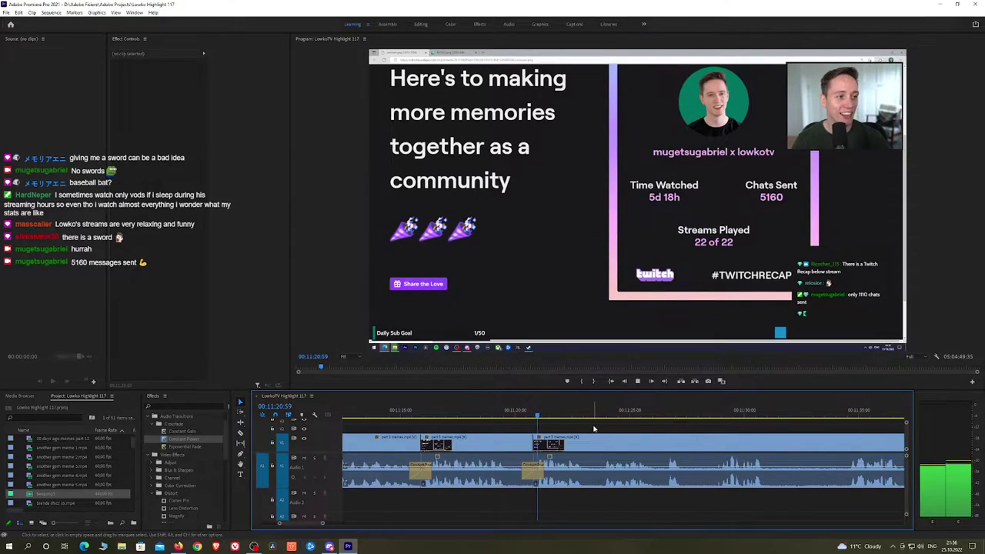
Ripple-delete the short pause from about 00:11:23:03 to 00:11:23:52 and add a Constant Power crossfade at the audio cut
key("h")
left_click_drag(642, 430, 555, 425)
key("c")
left_click(465, 442)
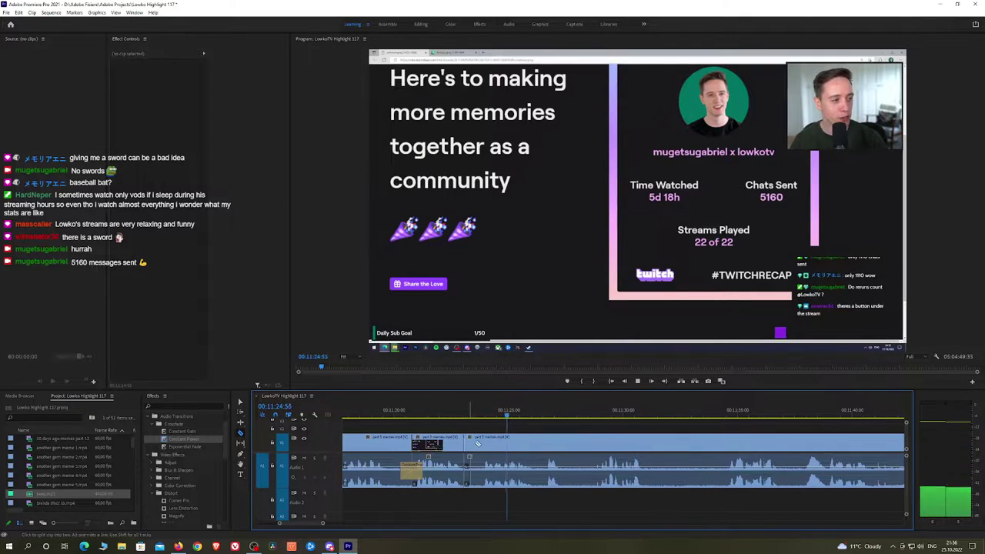
left_click(484, 444)
key("v")
left_click(474, 443)
key("shift+Delete")
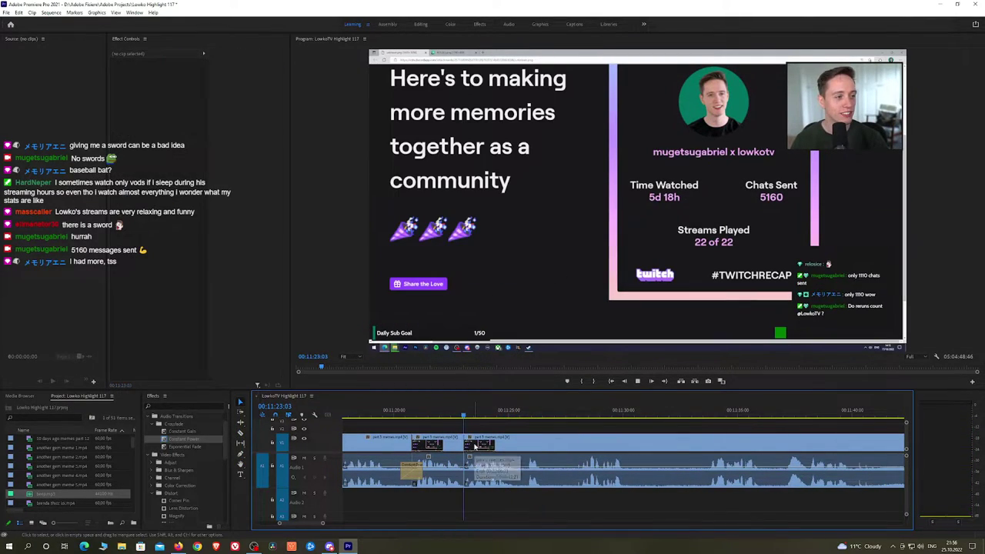
left_click_drag(199, 440, 466, 463)
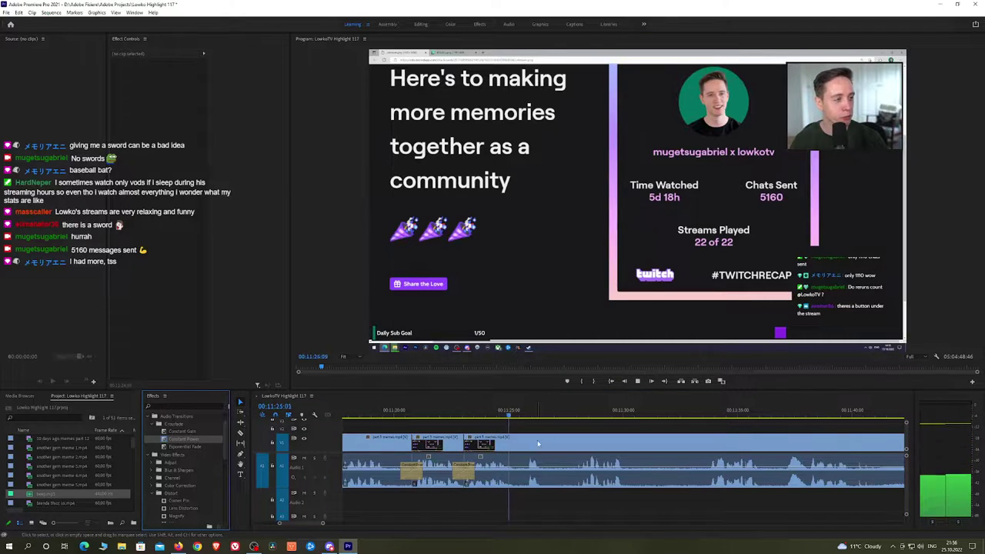
Ripple-delete the quiet stretch from about 00:11:26:37 to 00:11:28:12
key("h")
left_click_drag(563, 436, 512, 435)
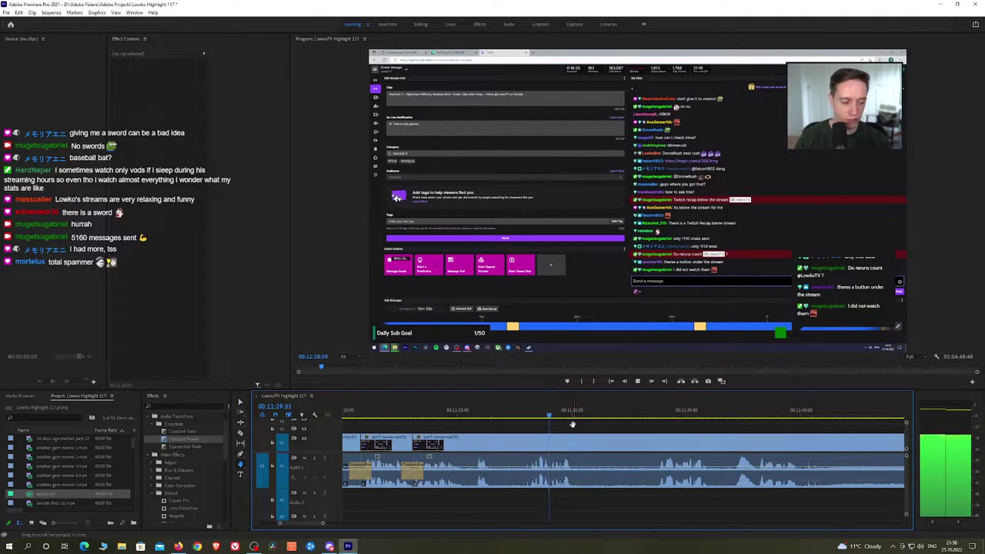
left_click(530, 444)
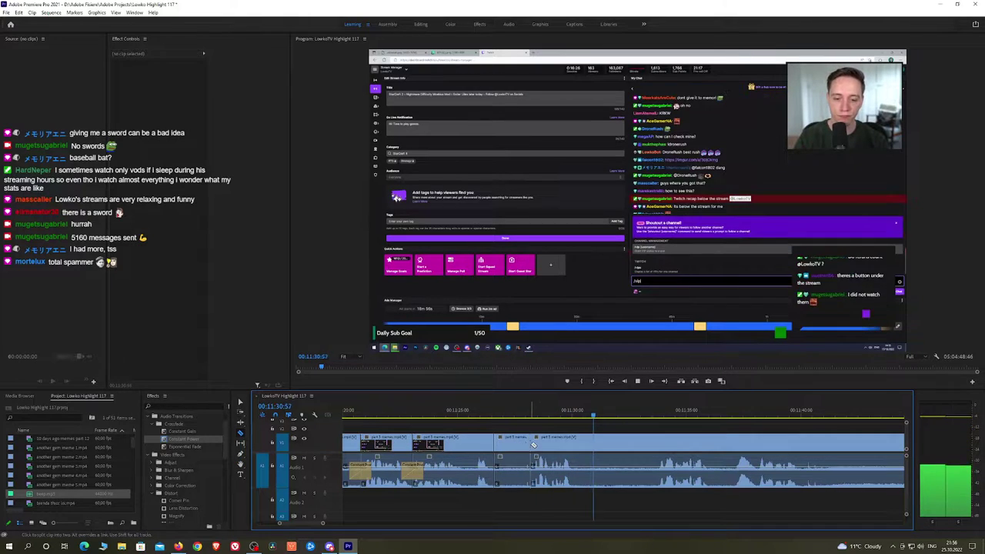
key("v")
left_click(521, 444)
key("shift+Delete")
key("space")
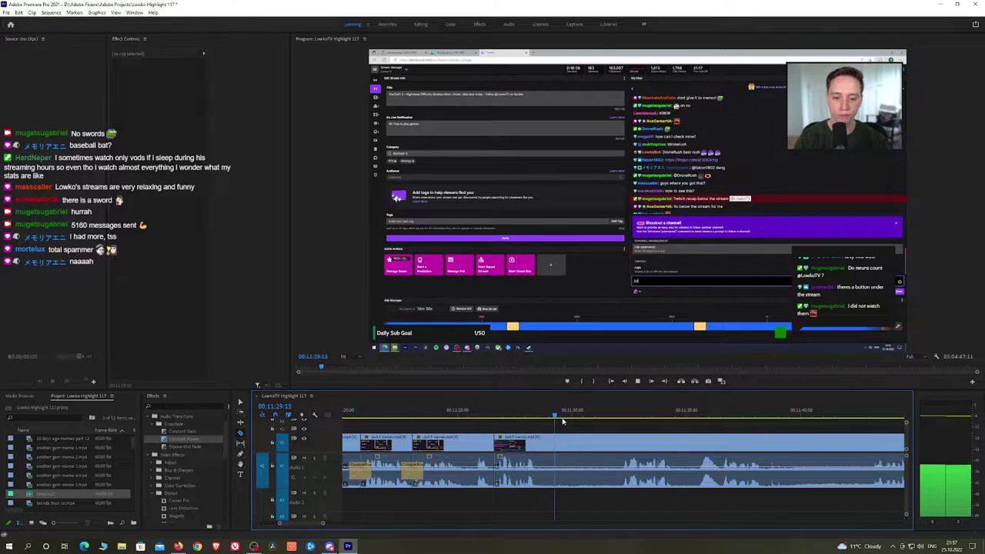
Skim the footage from about 00:11:29 to 00:12:11 for the point where the highlight should continue
left_click(597, 416)
left_click(626, 416)
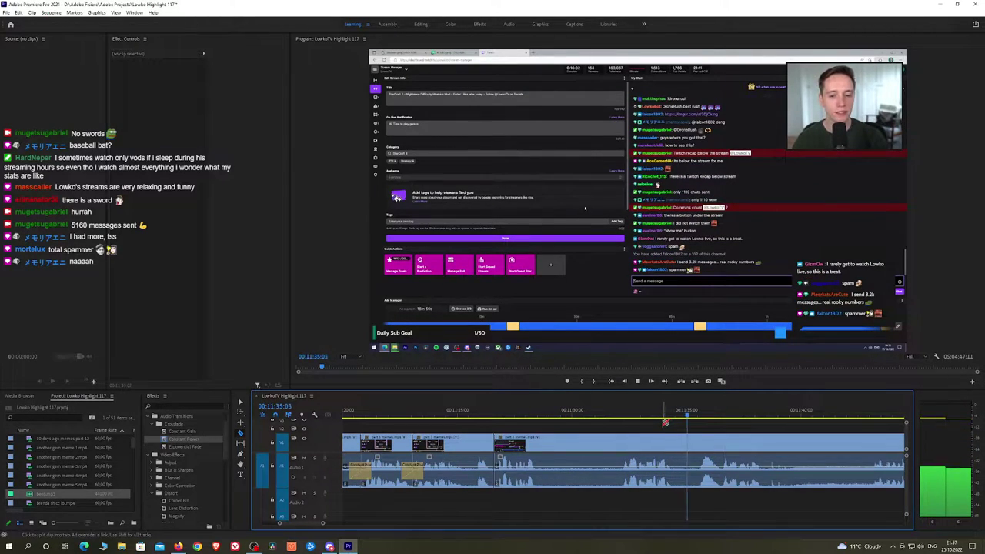
key("minus")
key("minus")
key("minus")
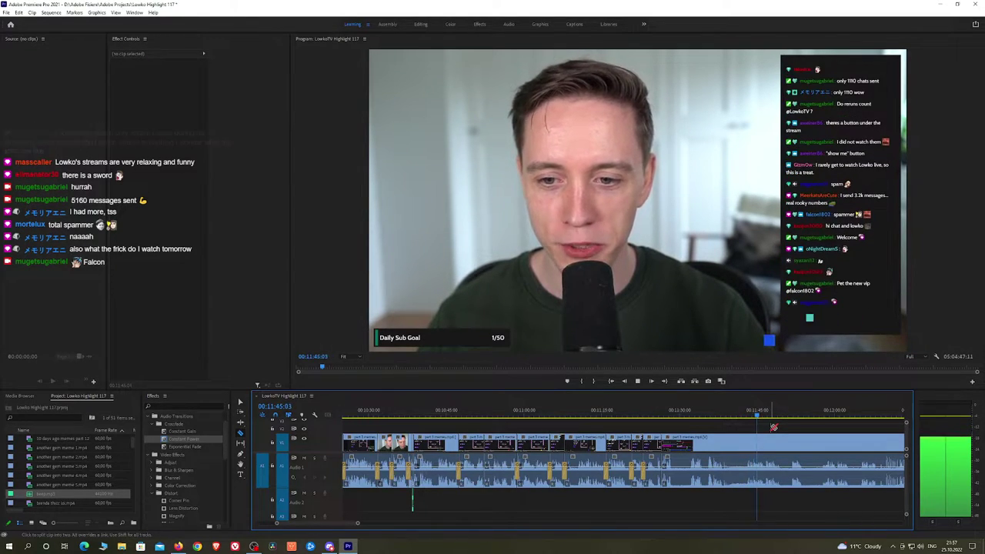
scroll(553, 425, "down", 3)
left_click_drag(554, 427, 535, 425)
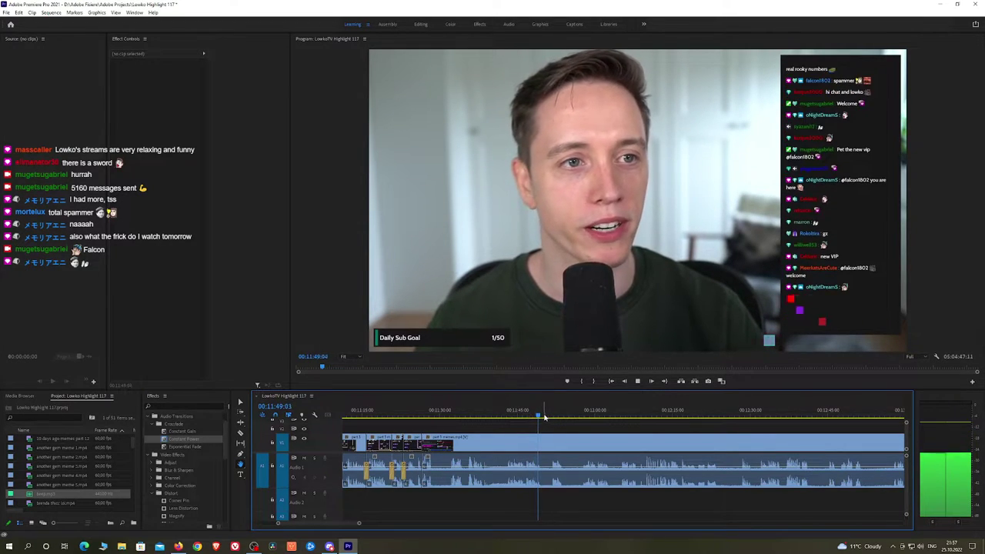
left_click_drag(574, 417, 626, 418)
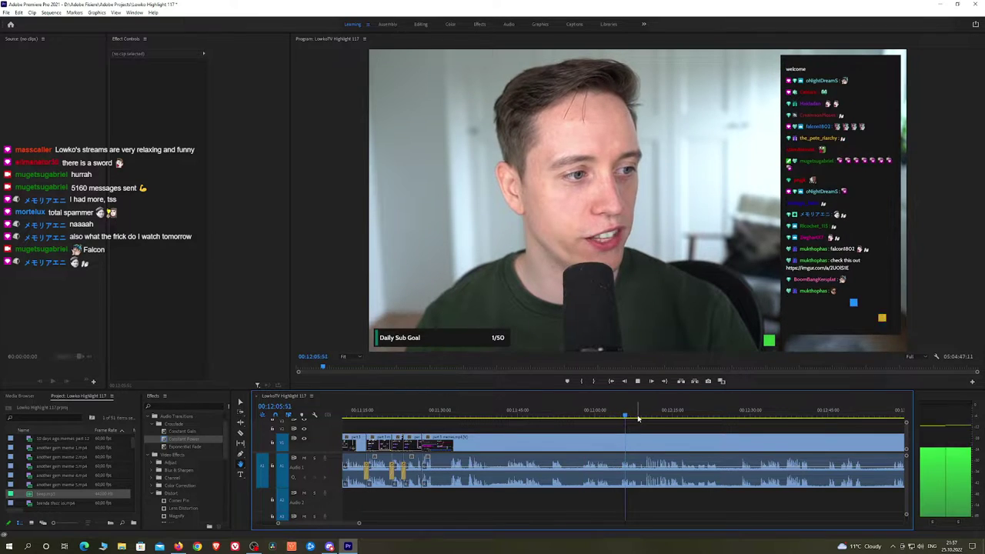
left_click(642, 418)
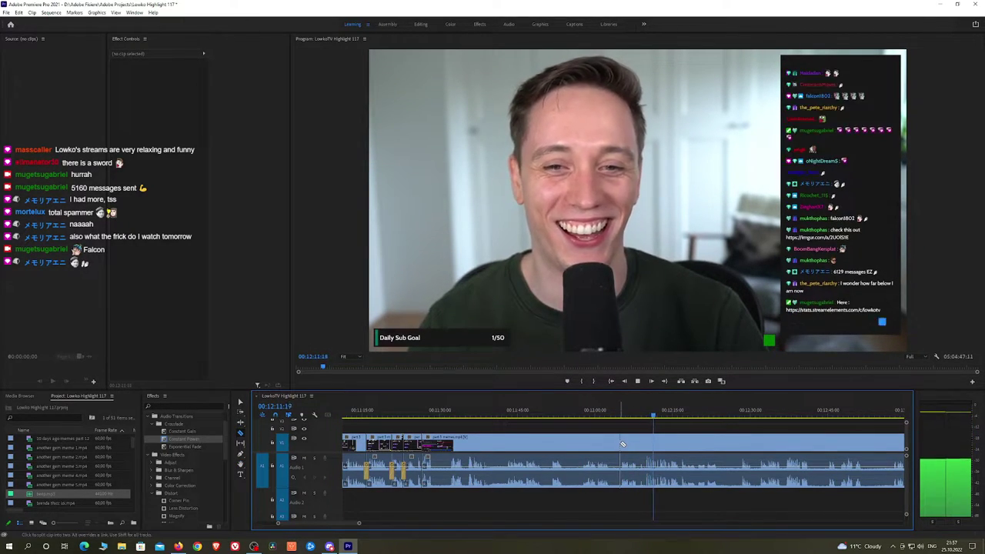
Ripple-delete the section from 00:11:26:37 to about 00:12:04:51 and apply an Exponential Fade at the audio cut
left_click(620, 444)
key("v")
left_click(599, 444)
key("shift+Delete")
key("shift+Delete")
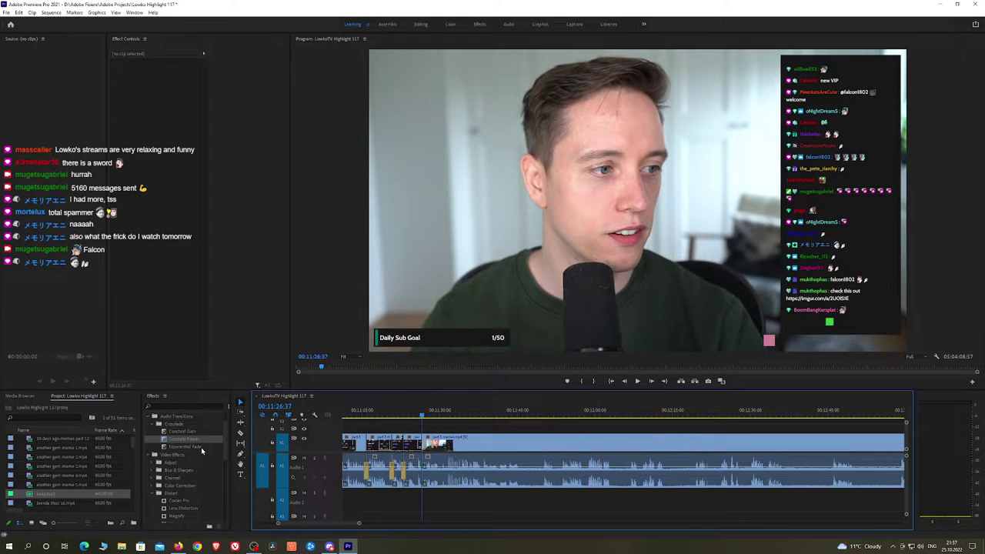
left_click_drag(205, 446, 439, 466)
key("space")
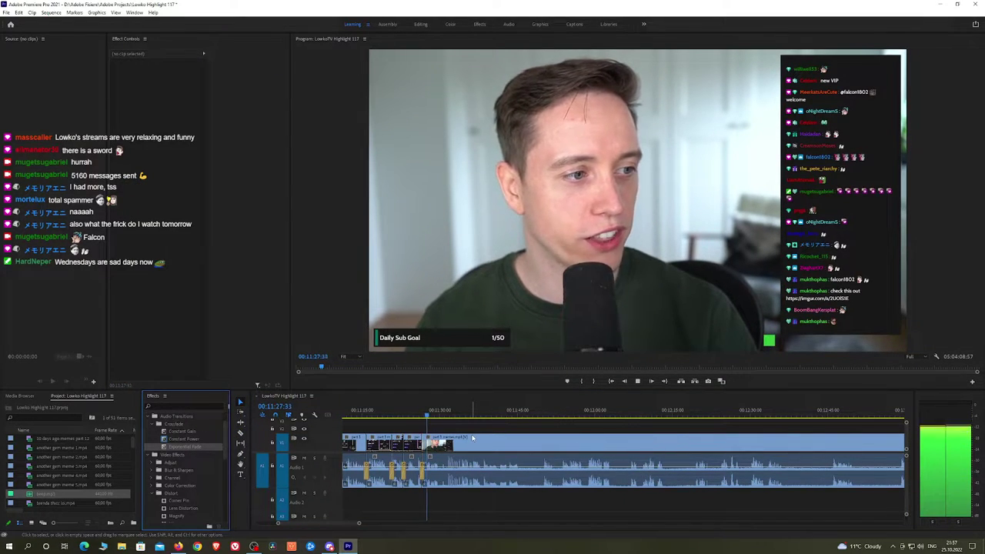
Review the footage following the new cut, from about 00:11:27 to 00:11:42
scroll(472, 438, "up", 2)
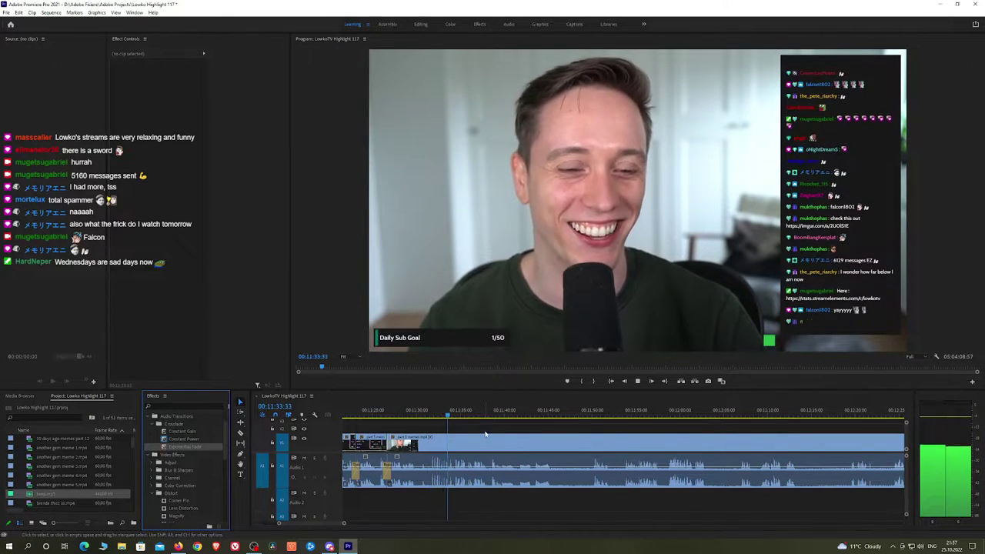
key("h")
left_click_drag(492, 432, 472, 426)
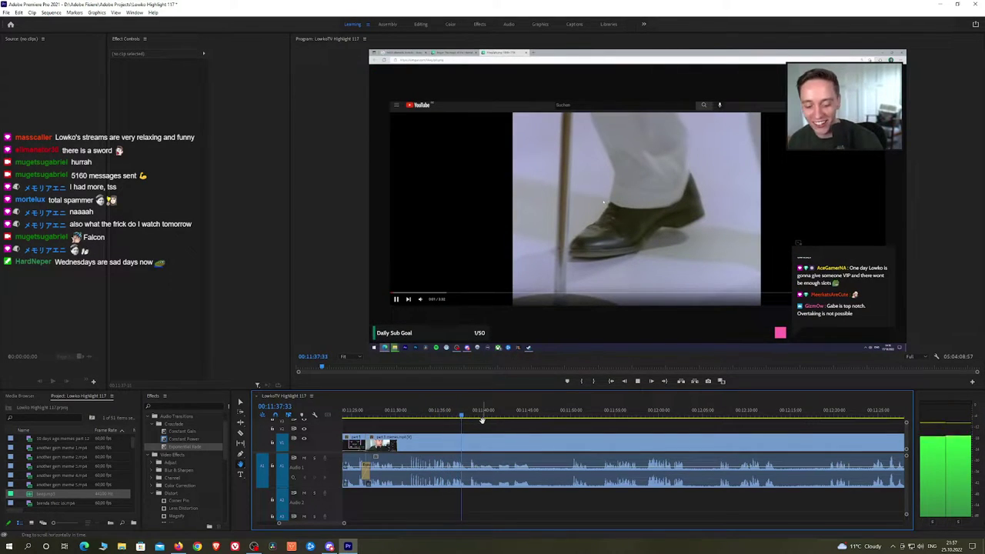
key("space")
left_click(177, 546)
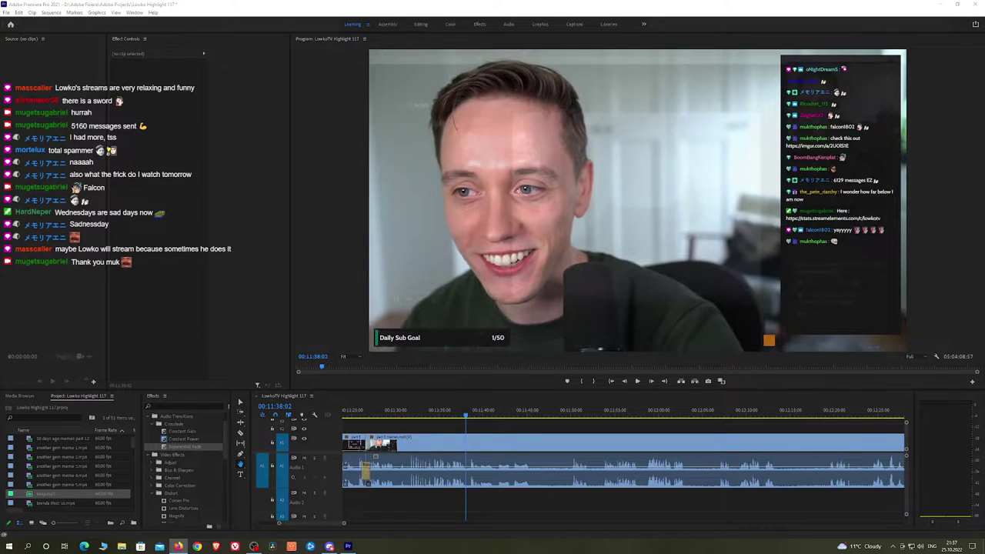
left_click(484, 426)
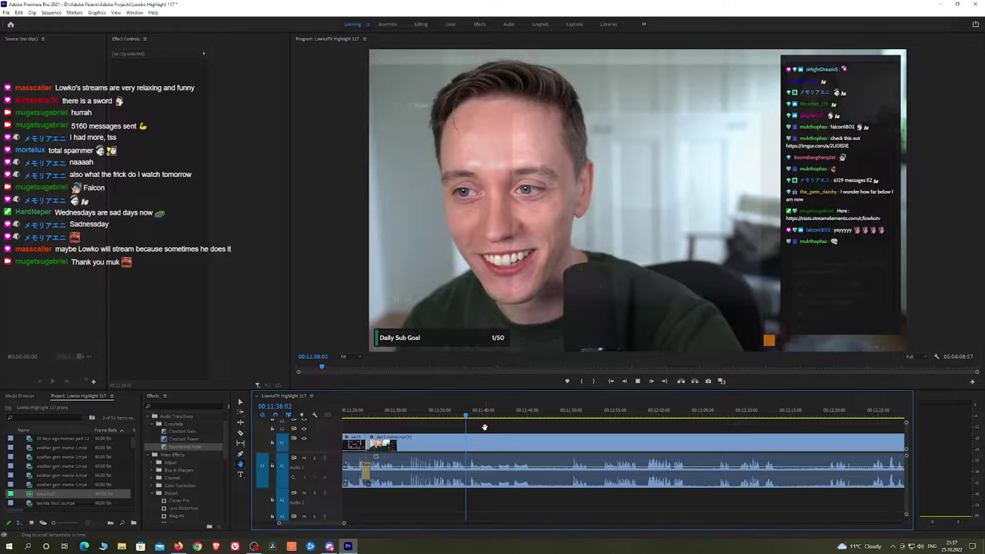
key("space")
key("space")
left_click_drag(441, 413, 496, 418)
key("space")
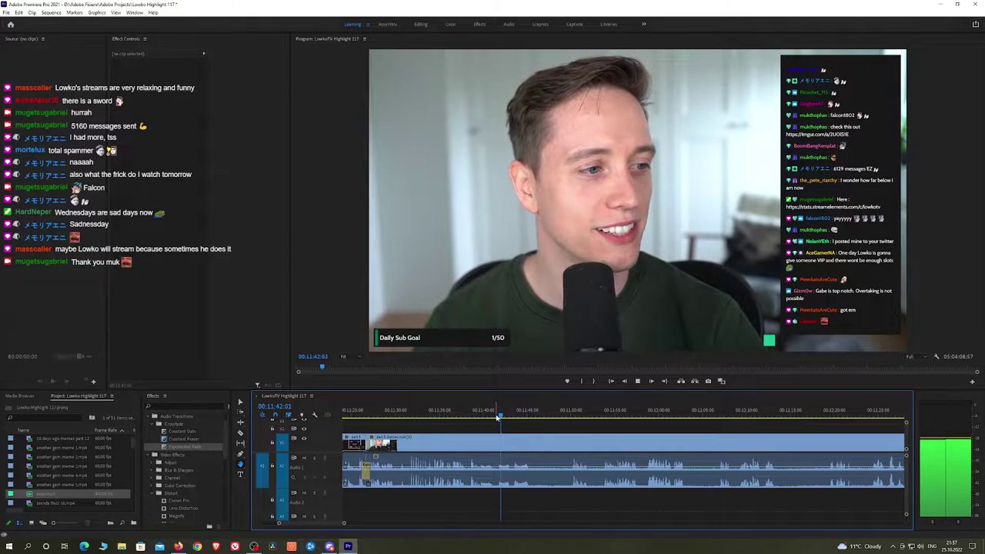
Ripple-delete the section from about 00:11:45:31 to 00:11:49:51 and place a Constant Power crossfade on its audio cut
left_click_drag(547, 435, 494, 437)
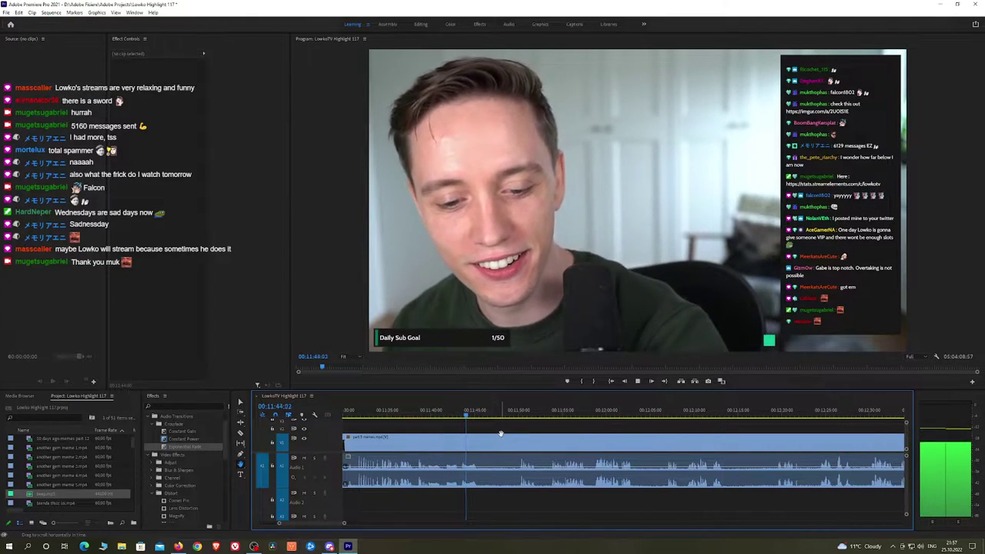
key("space")
key("c")
left_click(480, 440)
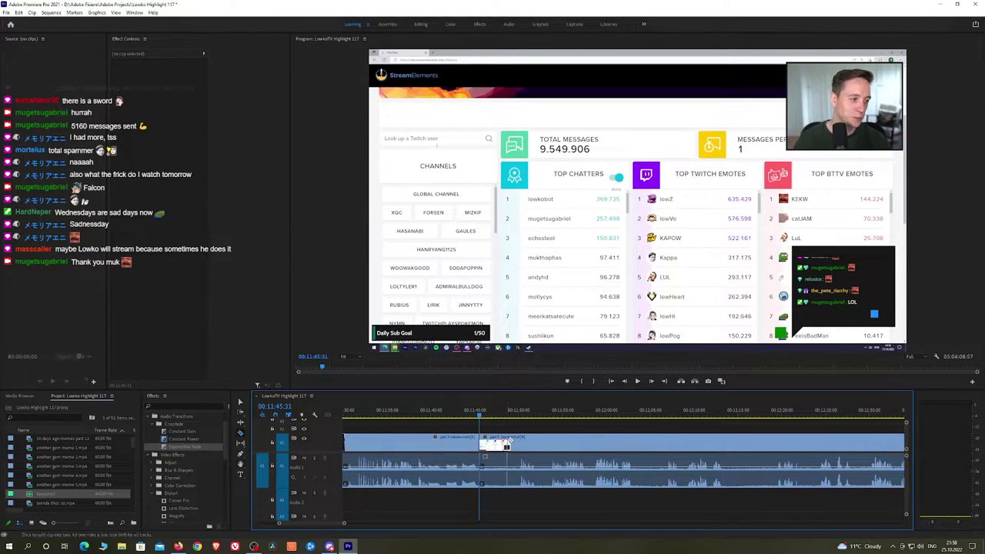
key("space")
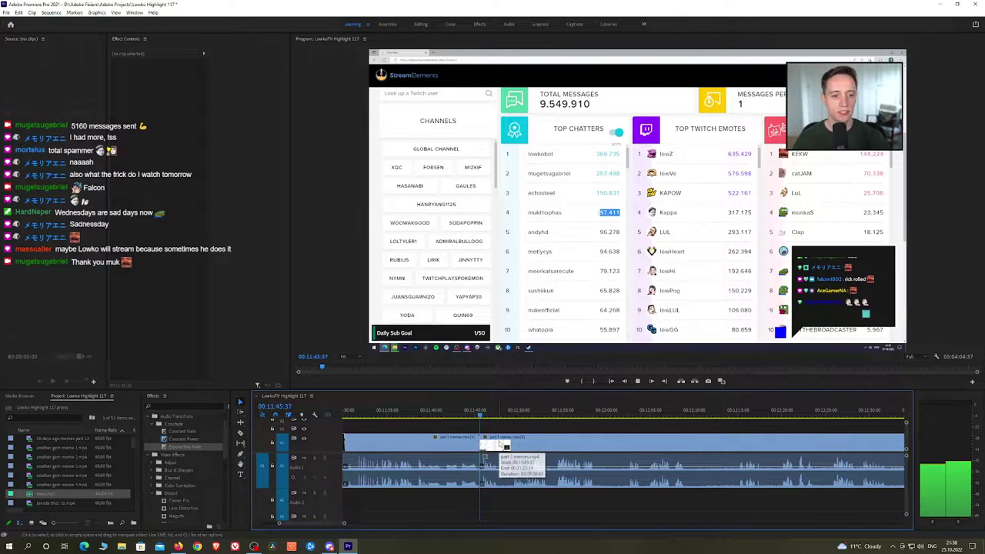
left_click_drag(217, 448, 380, 432)
left_click_drag(477, 481, 478, 479)
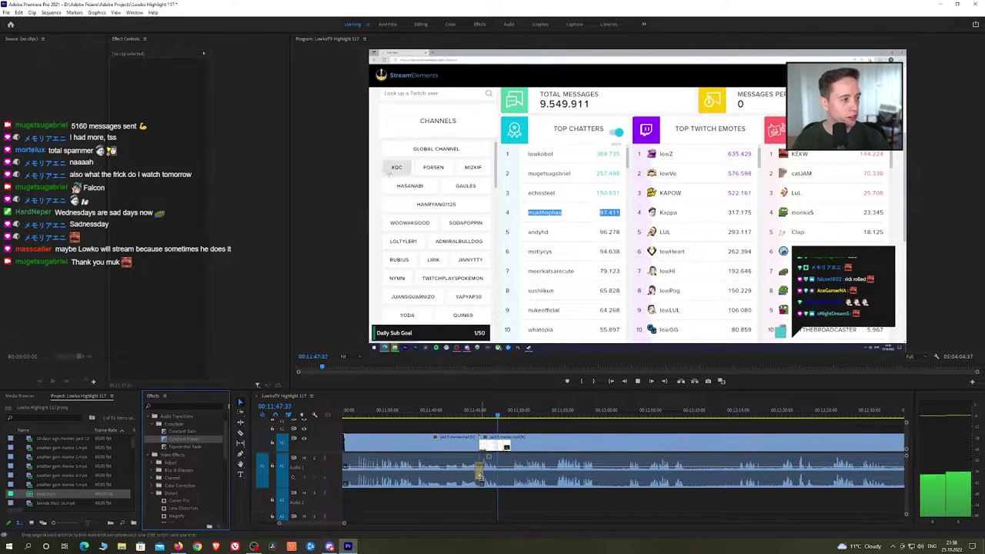
Try to ripple-delete the short pause starting at about 00:11:48:10 and crossfade its audio cut with Constant Power
key("h")
left_click_drag(541, 432, 480, 429)
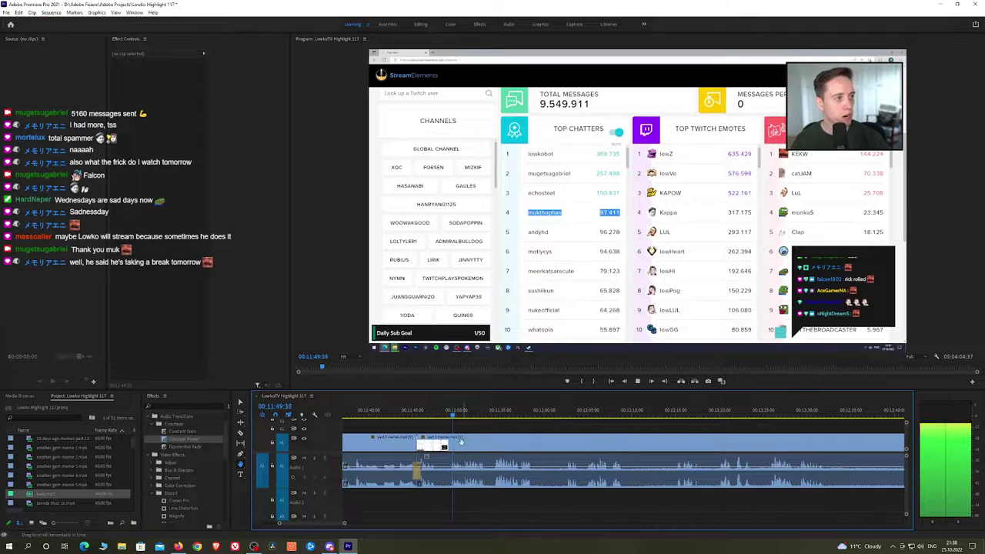
left_click(439, 446)
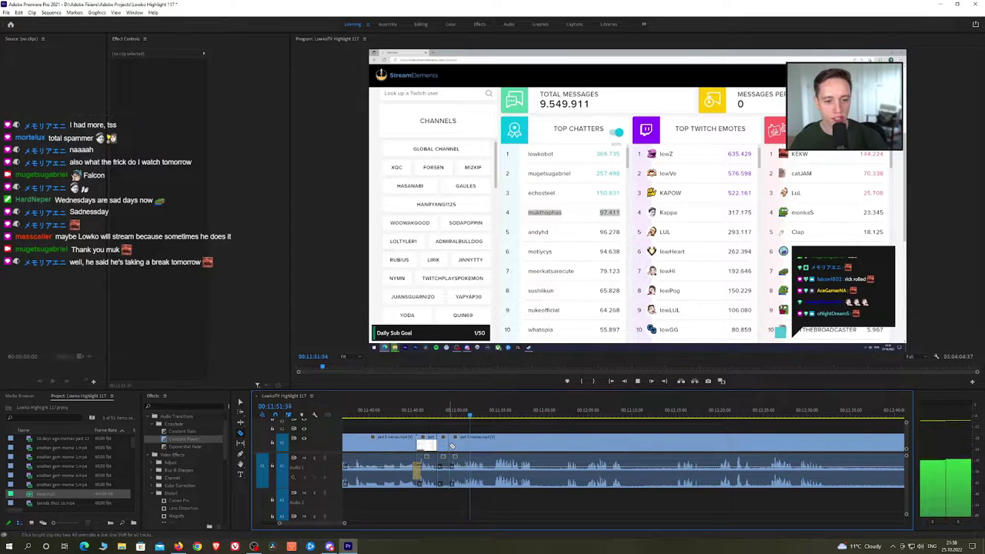
key("v")
left_click(444, 447)
key("shift+Delete")
key("space")
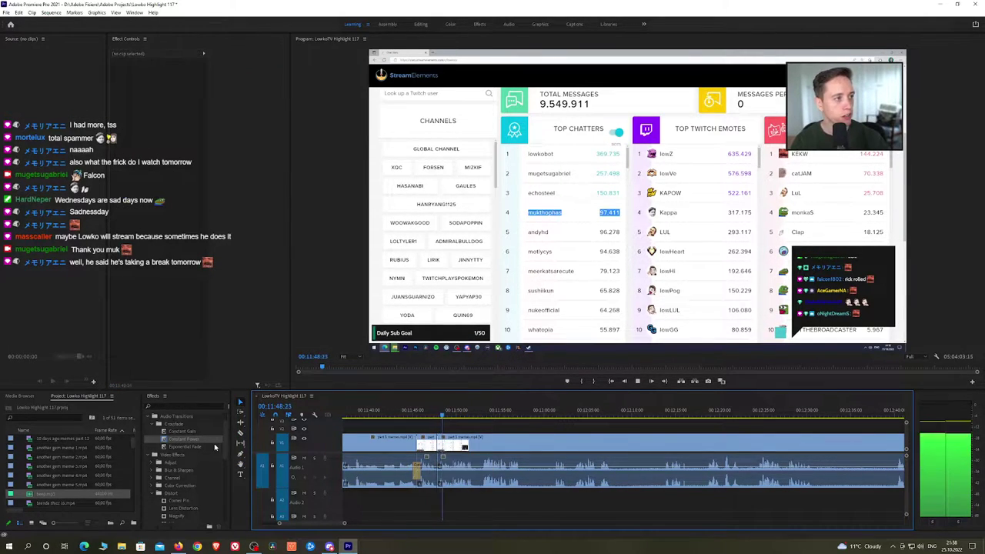
left_click(215, 447)
left_click_drag(438, 470, 438, 470)
Play the footage on to about 00:11:56 and undo the last ripple delete together with its cuts and crossfade
key("h")
left_click_drag(517, 440, 472, 439)
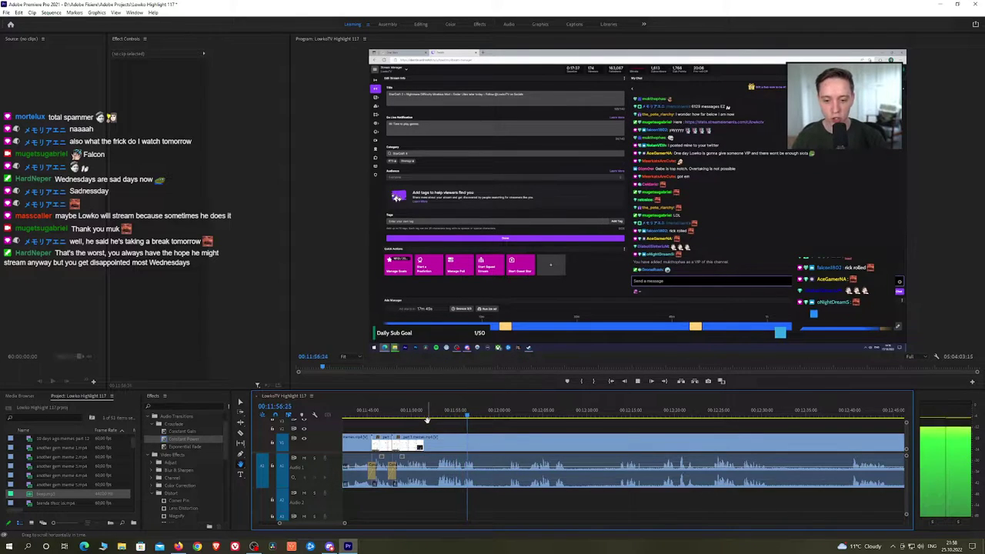
key("space")
key("ctrl+z")
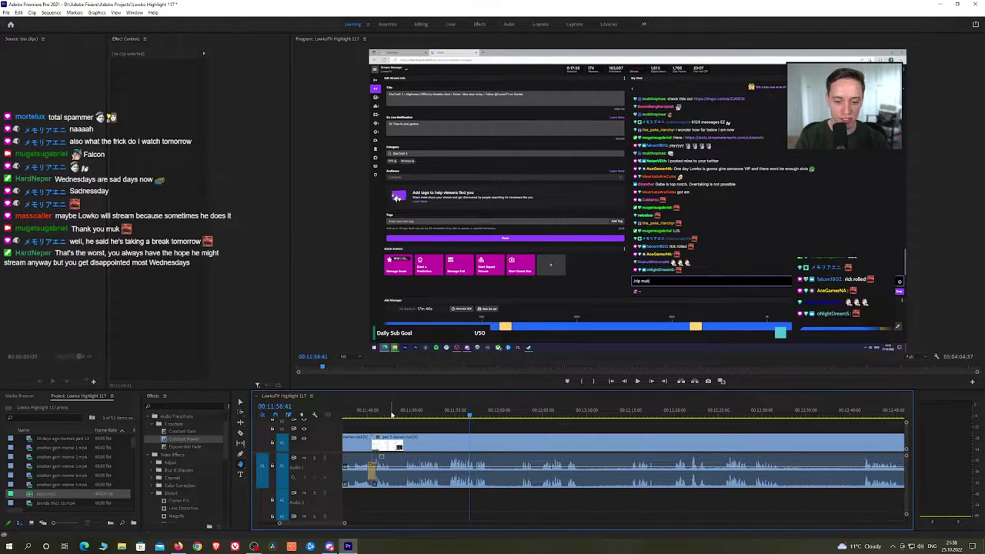
Undo the crossfade on the audio cut at 00:11:45:31 and replay the footage from about 00:11:41
key("space")
mouse_move(462, 425)
left_mouse_down()
mouse_move(589, 422)
mouse_move(462, 415)
left_mouse_up()
key("ctrl+z")
key("space")
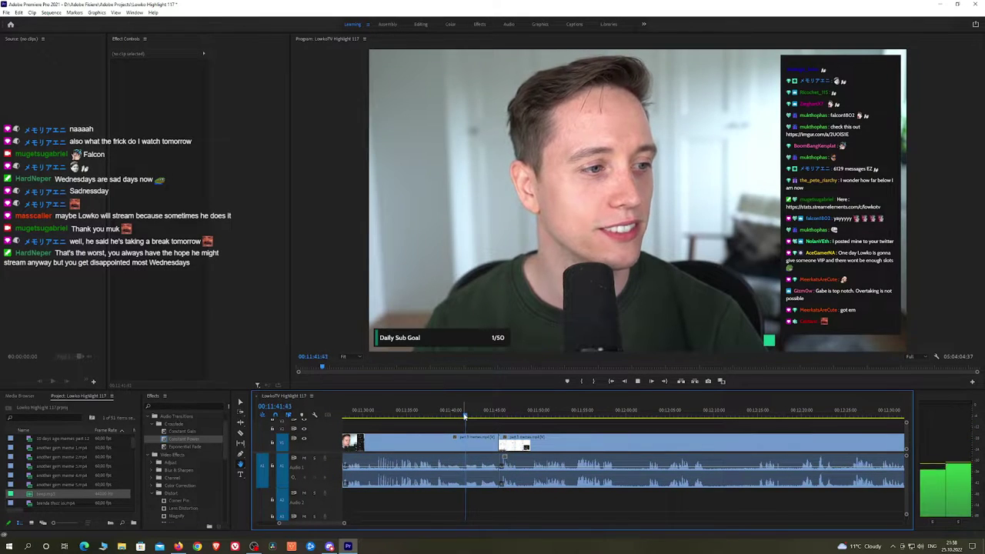
Review the footage from about 00:12:20 to 00:13:33 to find where the next usable part begins
left_click(805, 416)
scroll(747, 440, "down", 3)
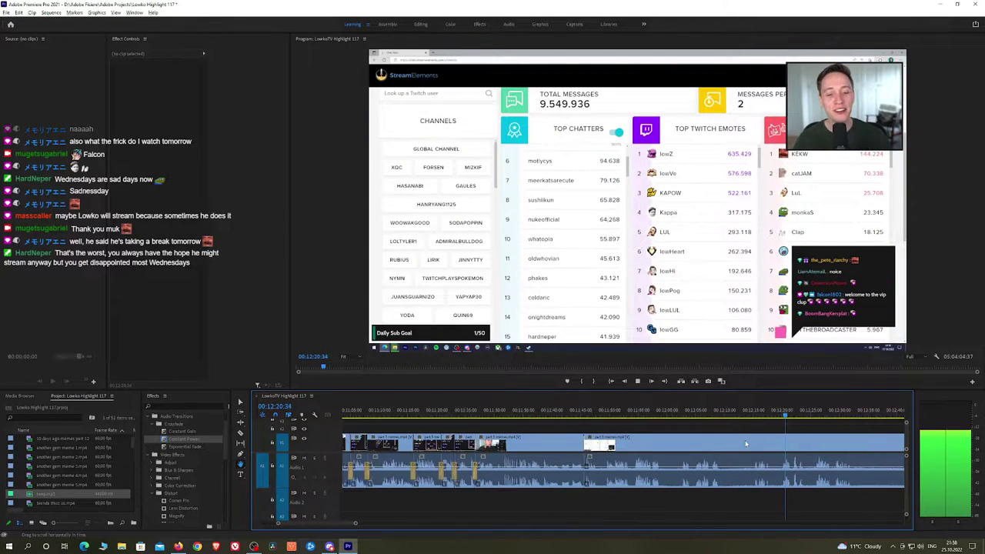
left_click_drag(769, 427, 537, 417)
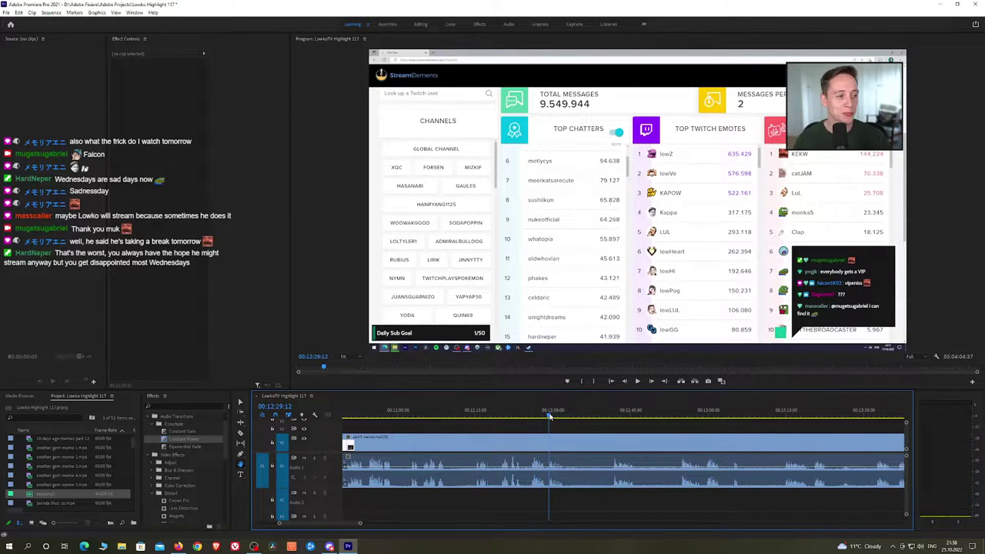
left_click(617, 417)
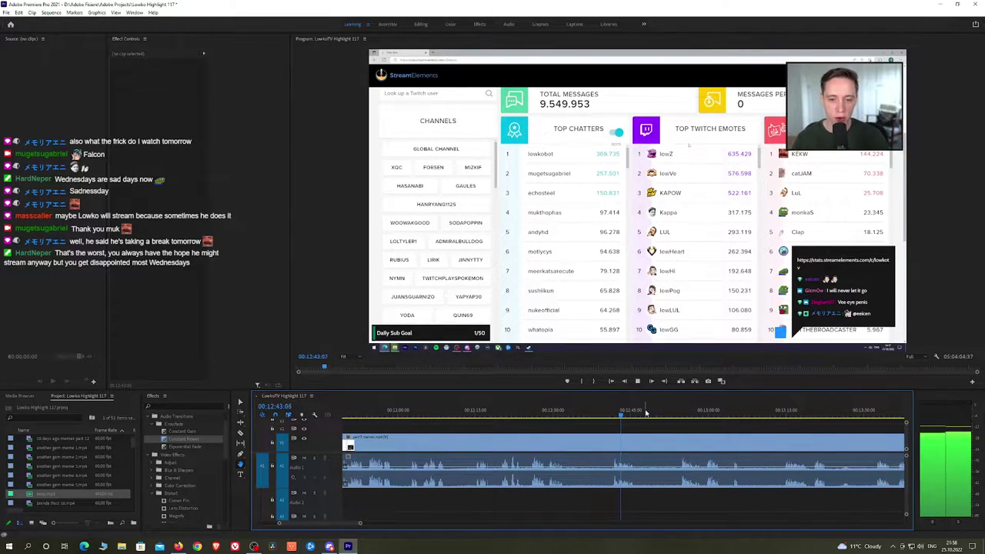
left_click(682, 414)
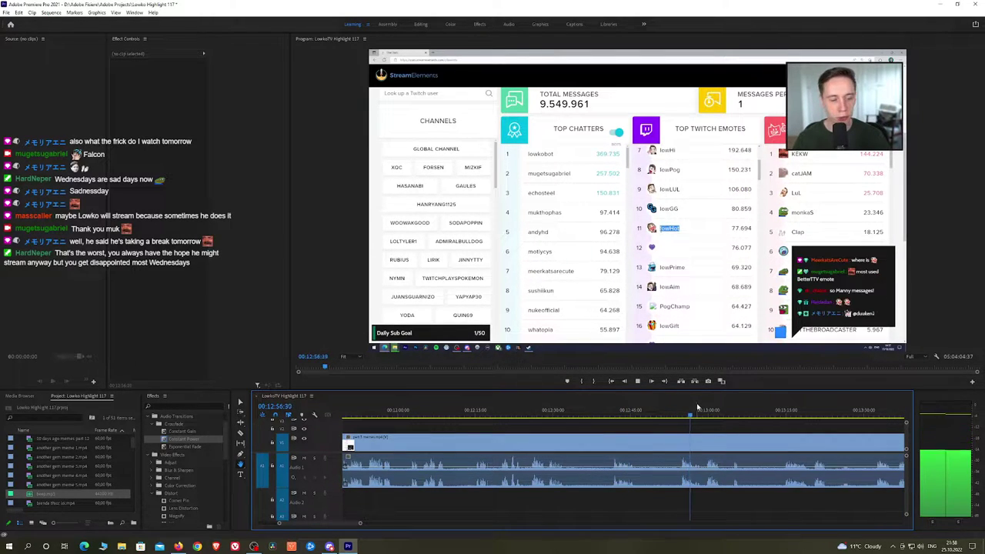
left_click_drag(741, 427, 607, 432)
key("space")
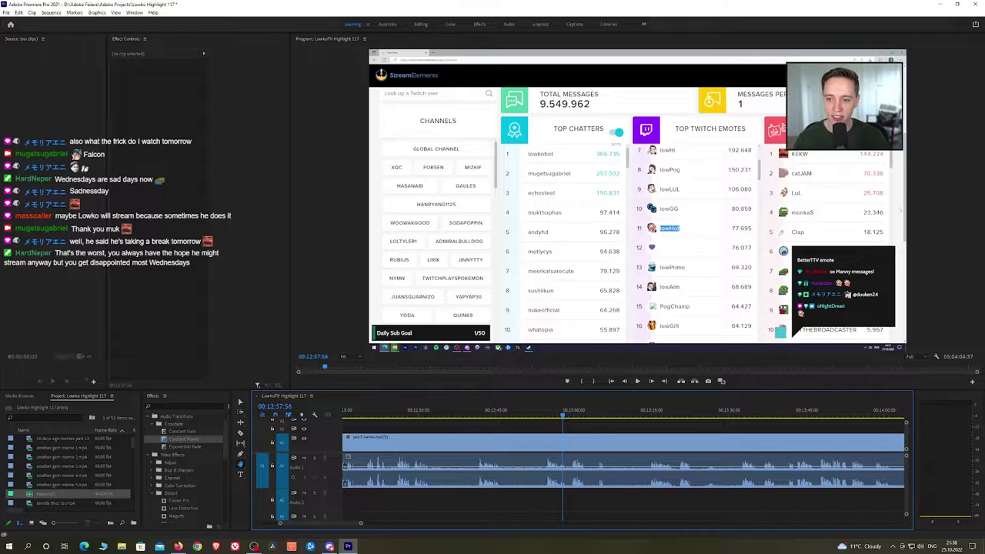
key("alt+Tab")
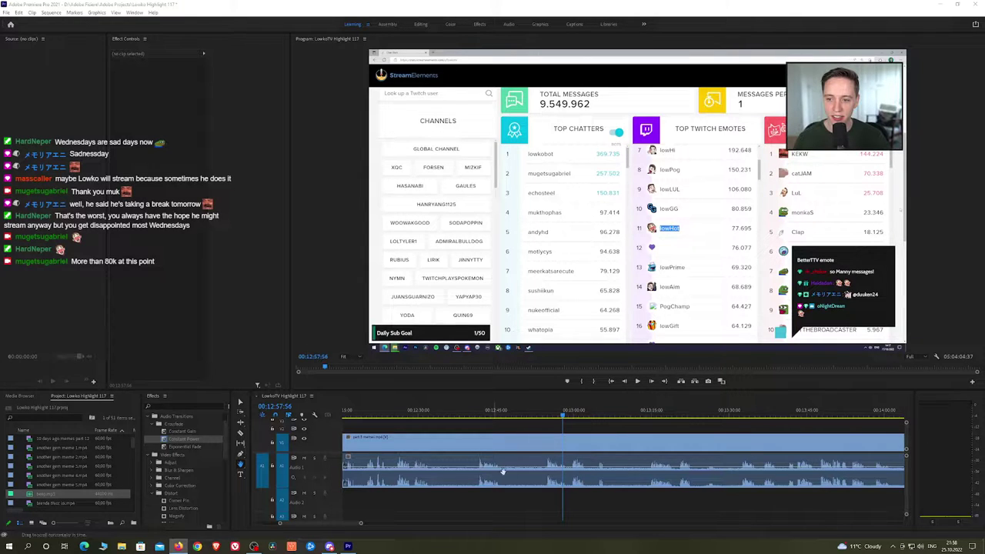
left_click(586, 433)
key("space")
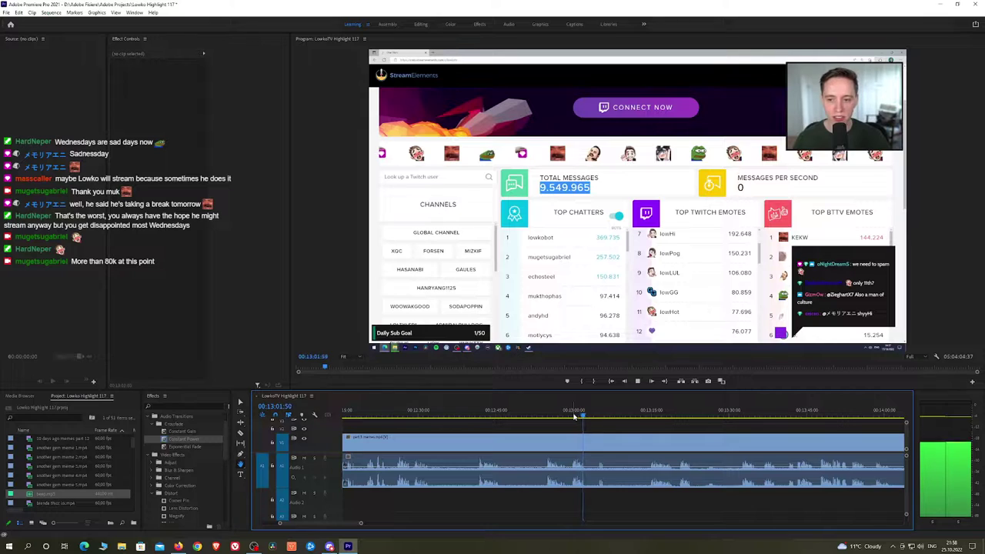
left_click(595, 417)
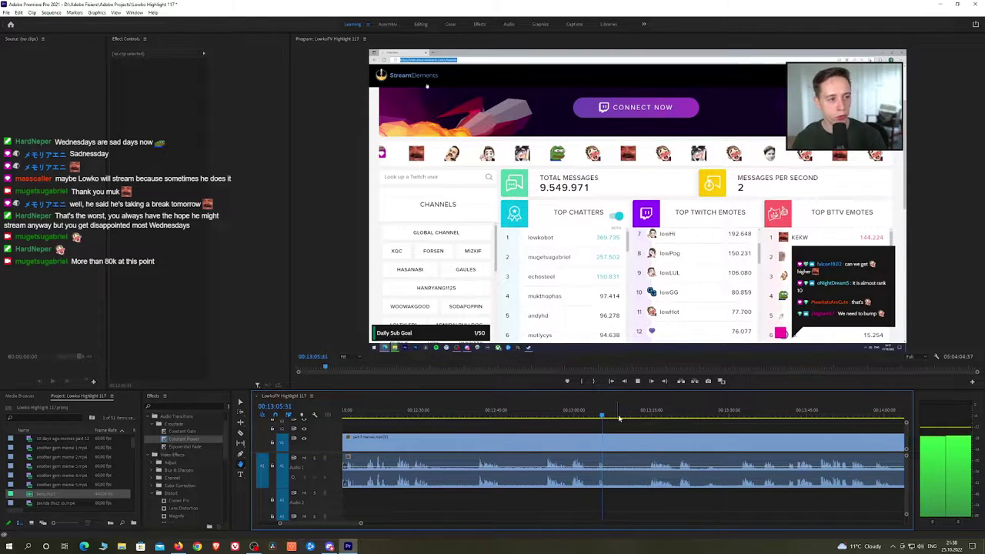
left_click(642, 416)
key("space")
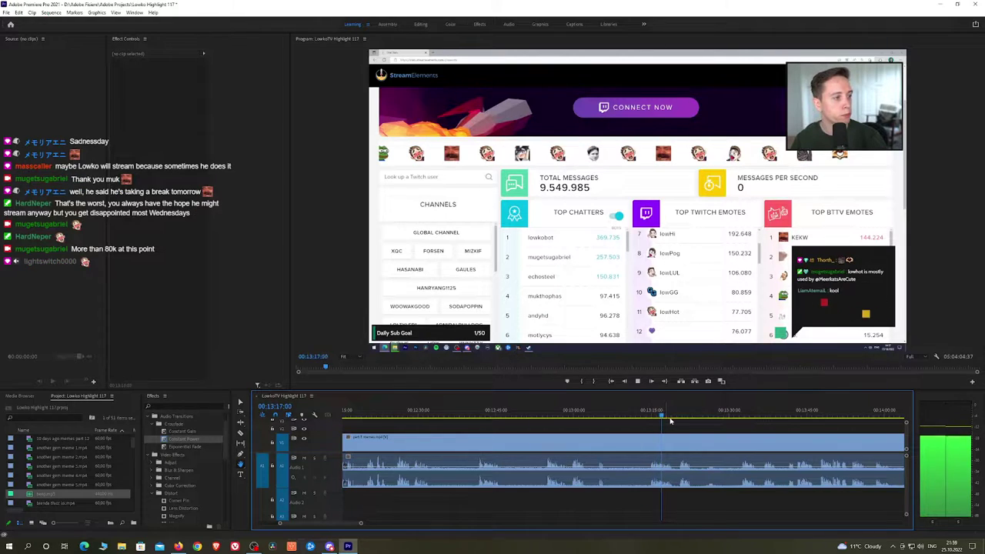
left_click(682, 416)
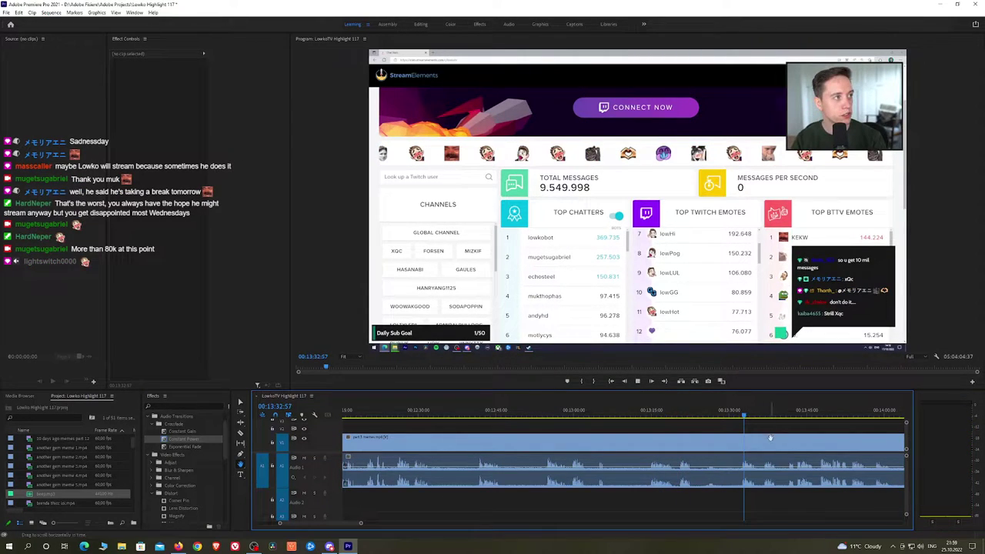
Ripple-delete the section from 00:11:45:31 to 00:12:59:26 and place an Exponential Fade on its audio cut
left_click(600, 415)
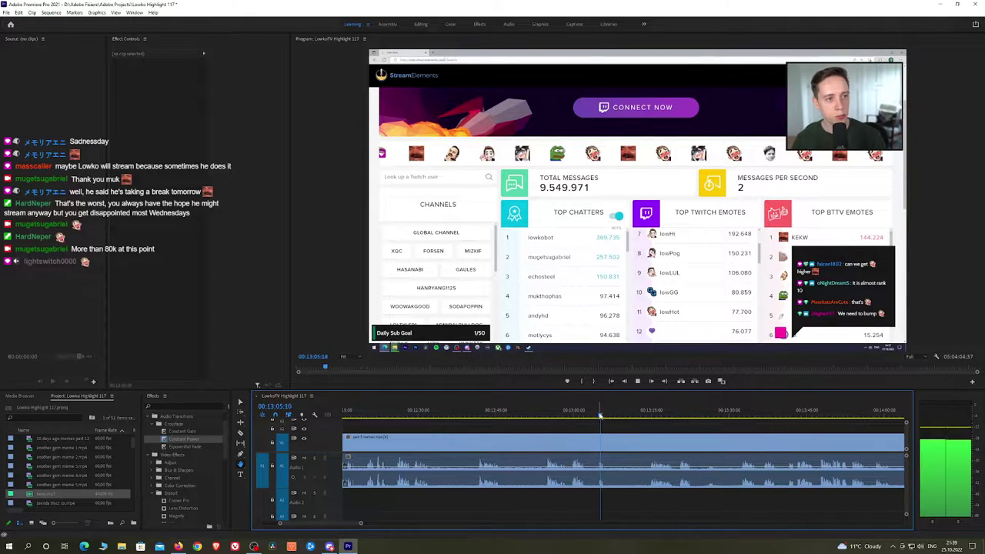
left_click_drag(600, 415, 572, 415)
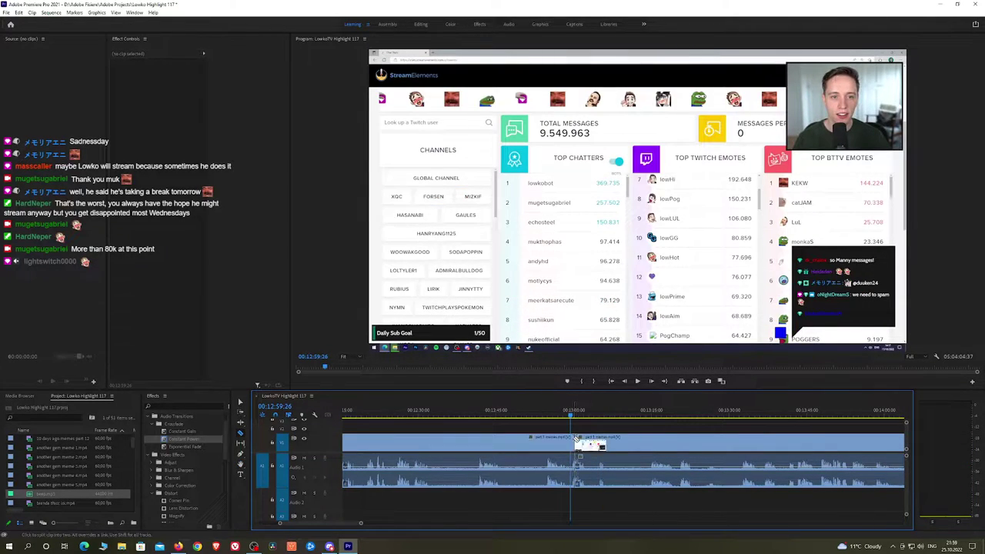
key("v")
left_click(552, 444)
key("shift+Delete")
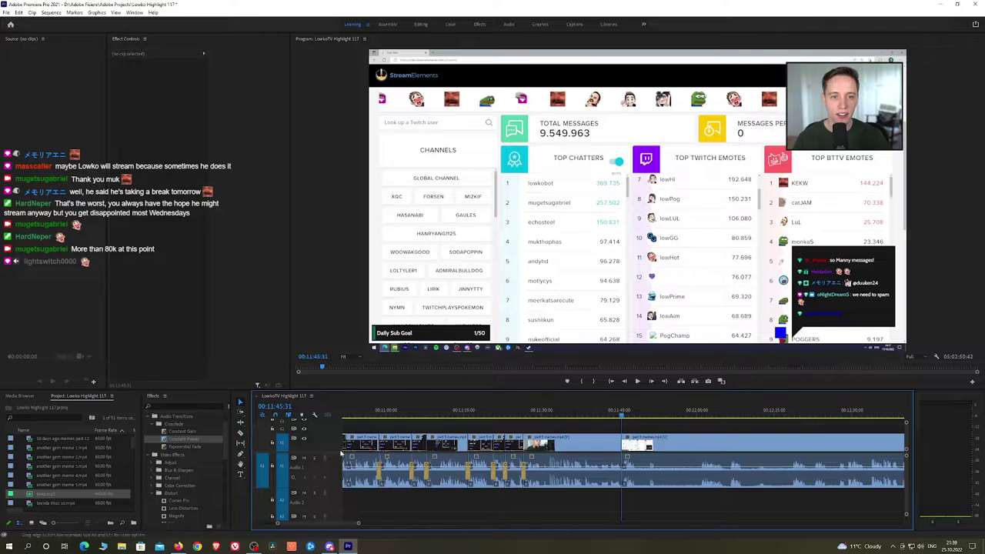
left_click_drag(202, 447, 637, 451)
left_click_drag(626, 484, 625, 483)
Ripple-delete the pause of about two seconds near 00:11:49 and crossfade its audio cut with Constant Power
key("space")
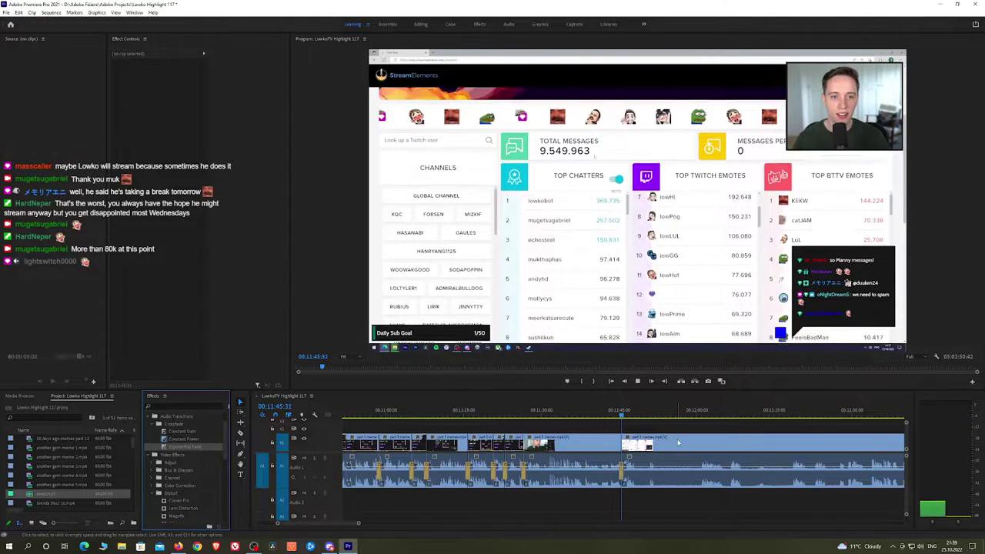
scroll(673, 442, "up", 3)
key("c")
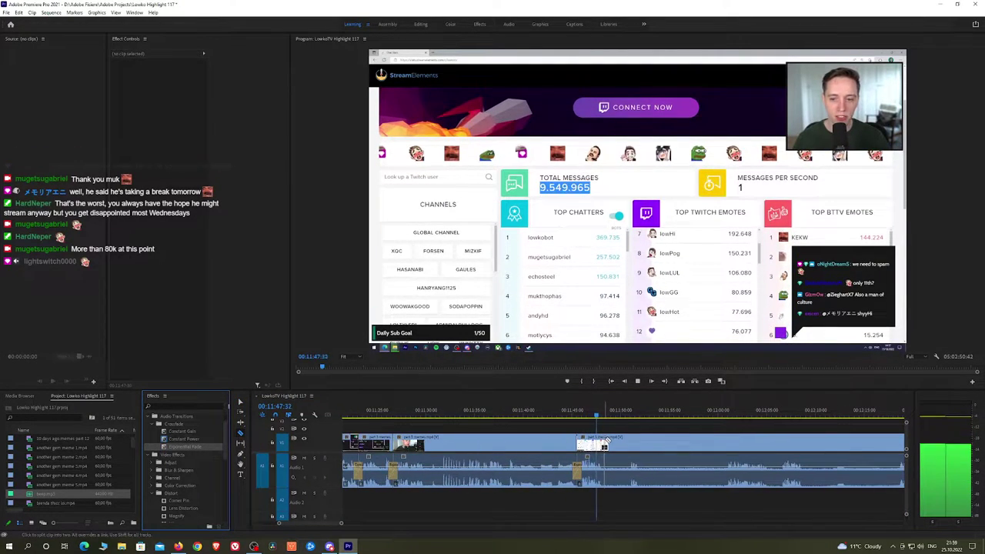
left_click(619, 442)
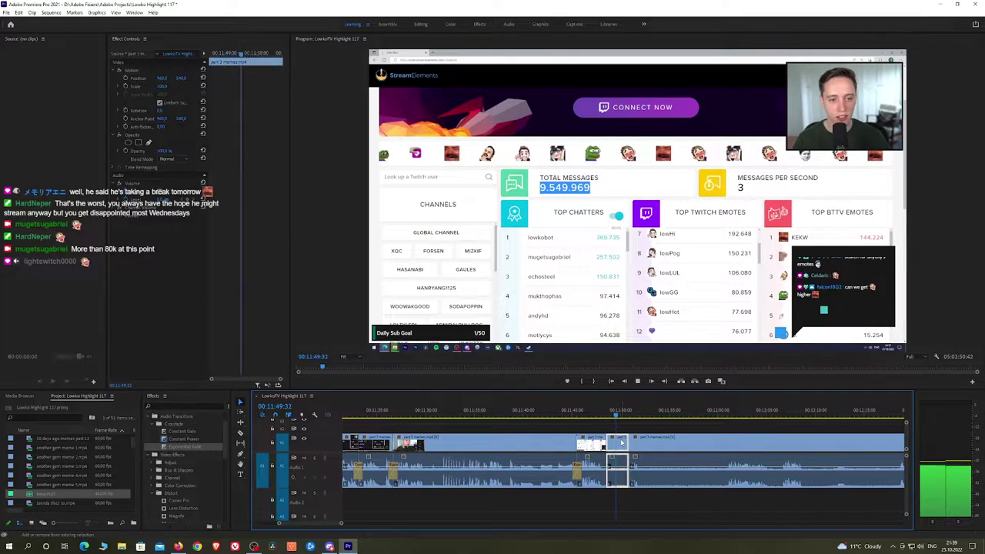
left_click(219, 441)
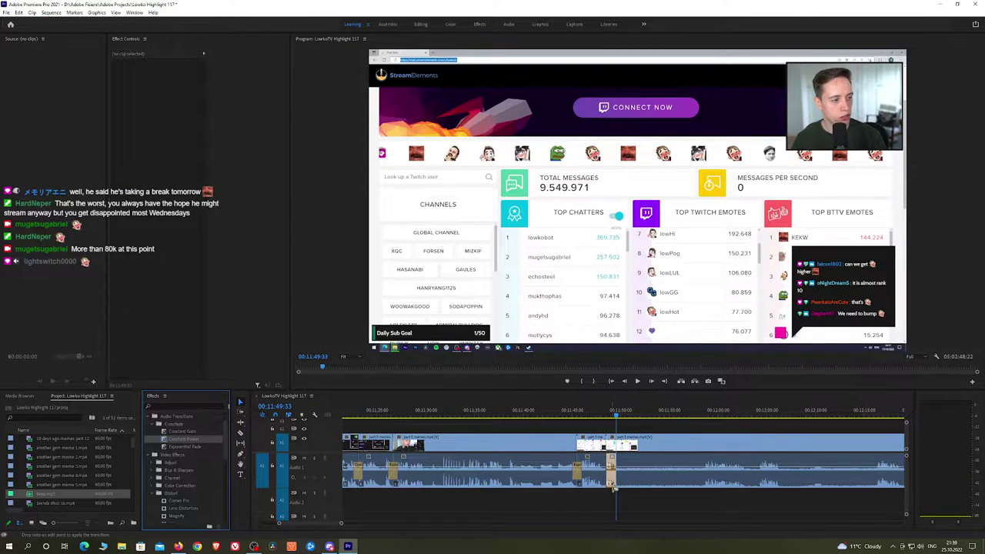
left_click_drag(613, 486, 607, 485)
Ripple-delete the section of about 8.5 seconds starting at 00:11:50:02 and place a Constant Power crossfade on its audio cut
key("space")
key("space")
key("c")
left_click(621, 444)
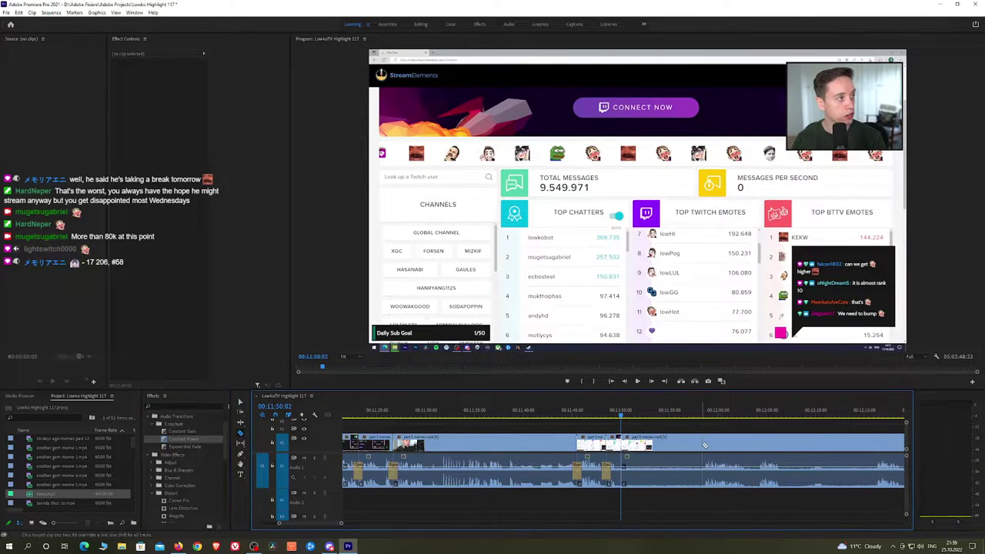
key("v")
left_click(679, 445)
key("shift+Delete")
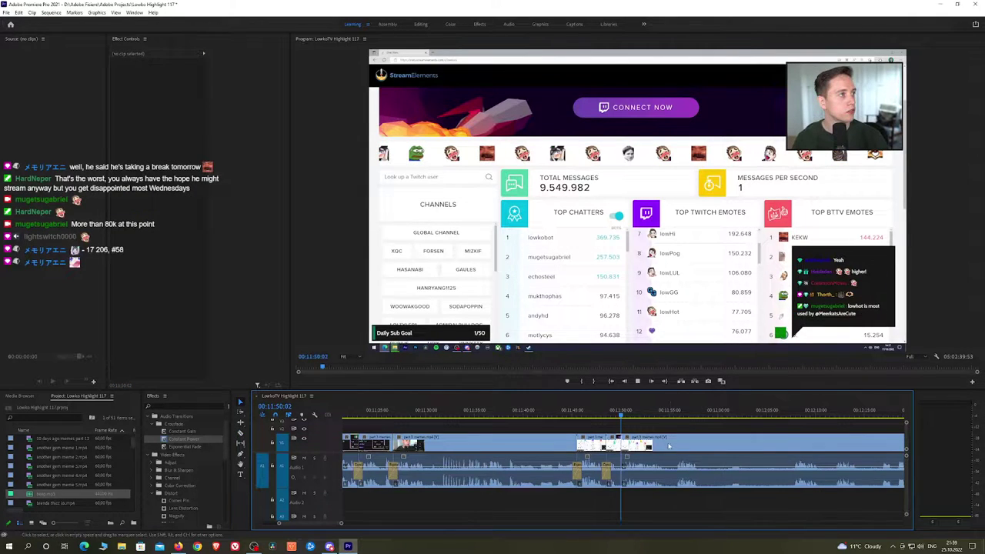
key("space")
left_click_drag(214, 441, 623, 473)
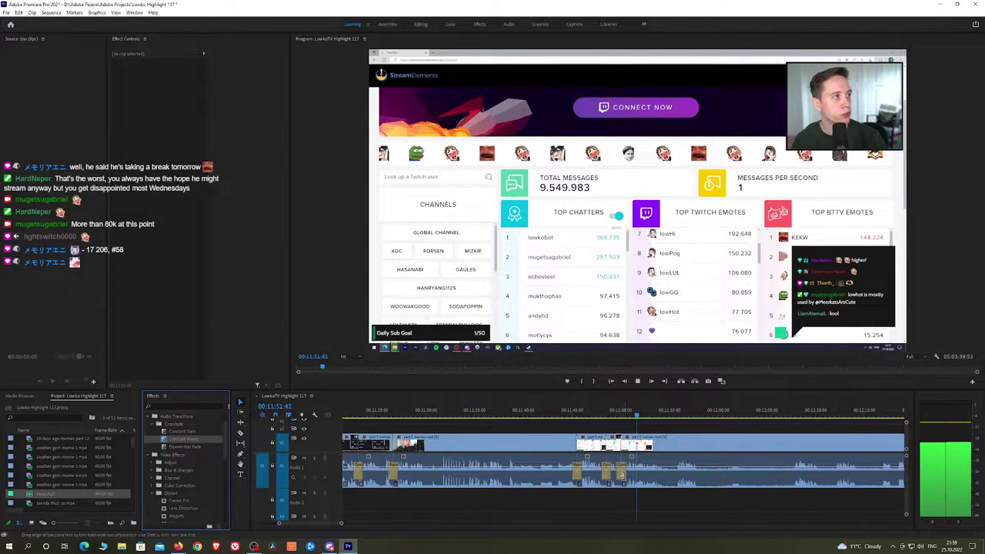
Play the footage following the new cut, from about 00:11:51 to 00:11:56
key("h")
left_click_drag(703, 450, 699, 450)
scroll(699, 450, "down", 5)
key("space")
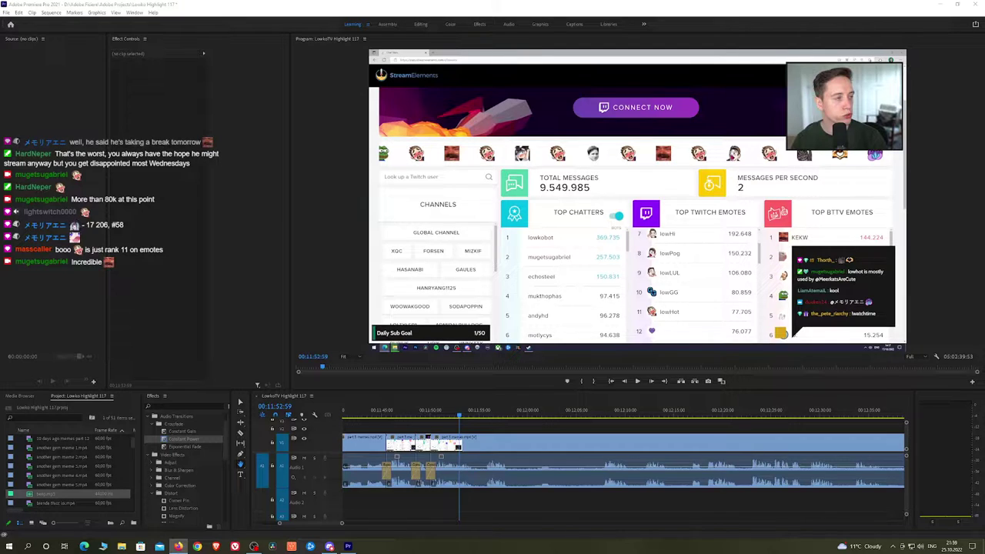
left_click(490, 458)
key("space")
scroll(493, 453, "up", 3)
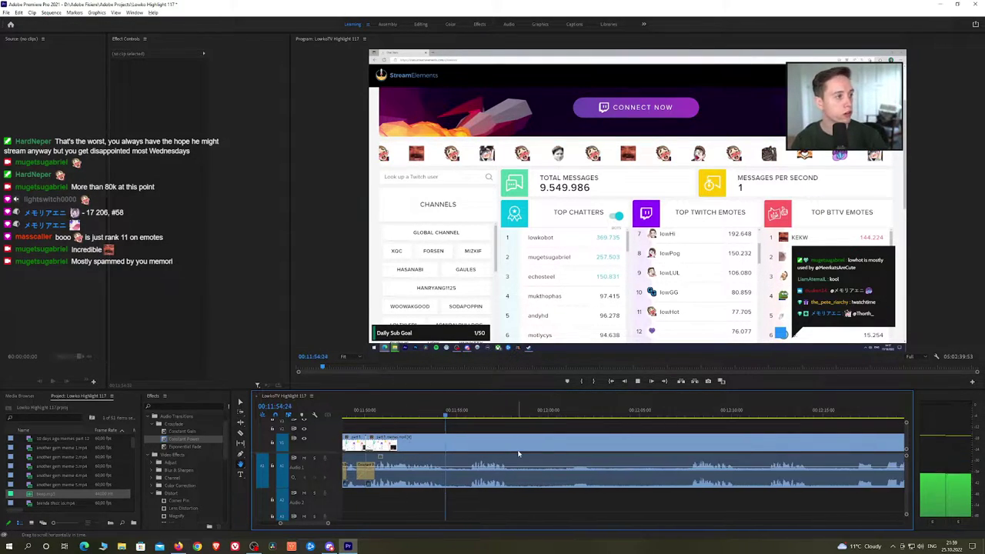
left_click_drag(521, 443, 516, 441)
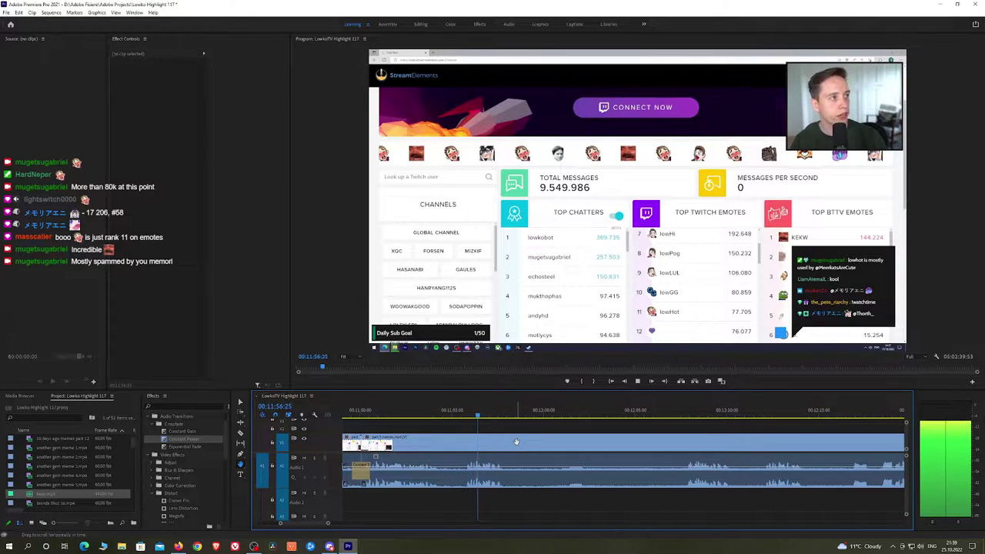
Ripple-delete the section from about 00:11:58:05 to 00:12:07:40 and crossfade its audio cut with Constant Power
key("ctrl+k")
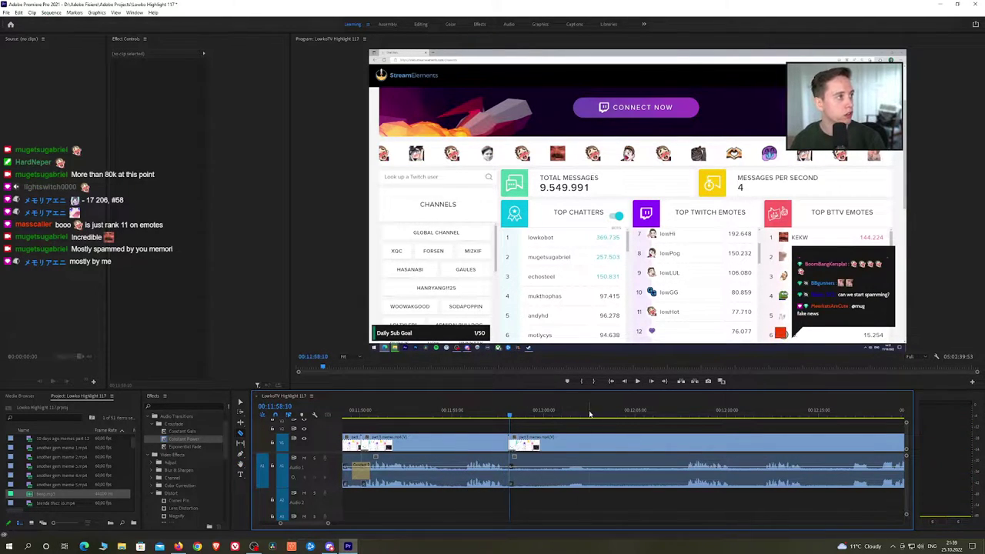
left_click(688, 414)
key("space")
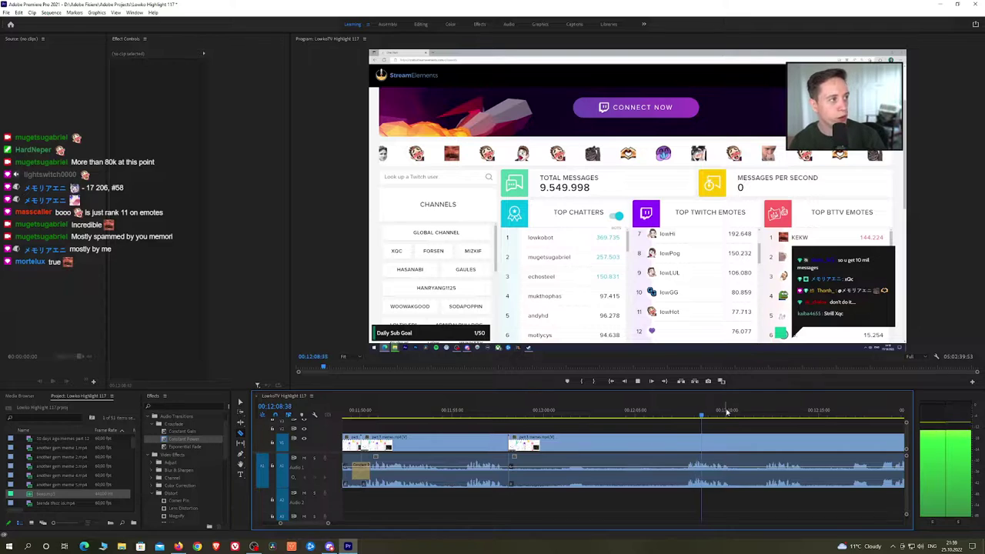
left_click(684, 441)
key("v")
left_click(658, 447)
key("shift+Delete")
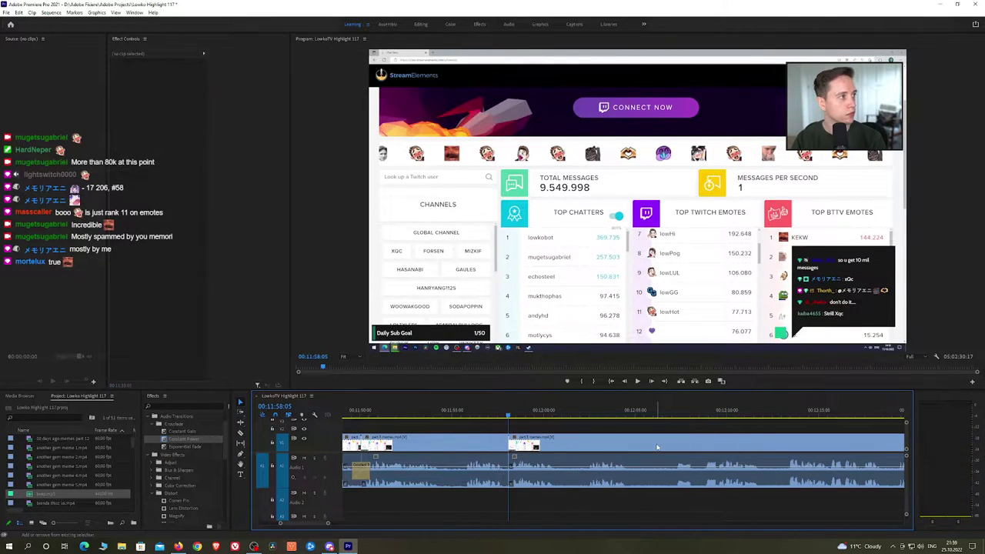
key("space")
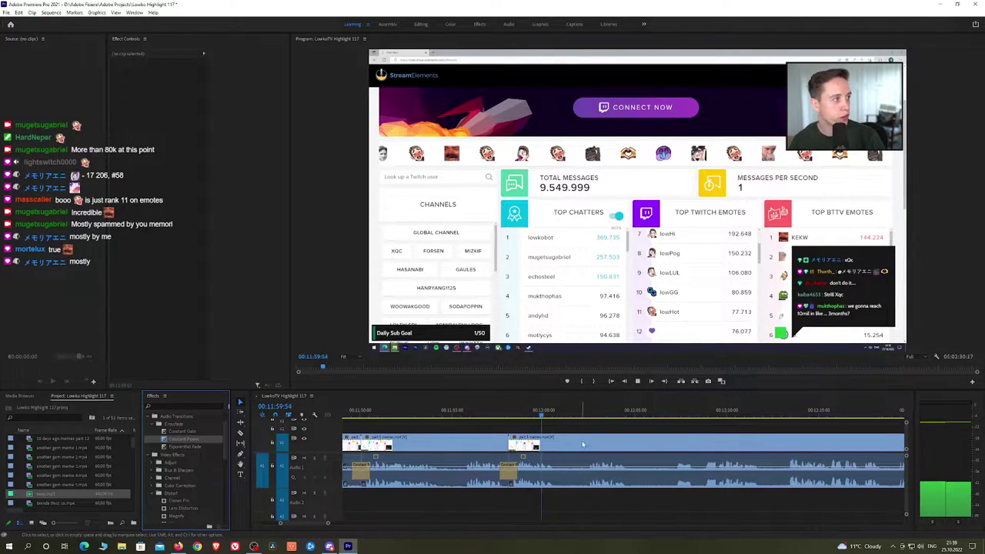
Ripple-delete the pause of under two seconds starting just before 00:12:01 and add a Constant Power crossfade to its audio cut
scroll(582, 444, "down", 3)
key("space")
key("c")
left_click(473, 440)
left_click(495, 416)
key("space")
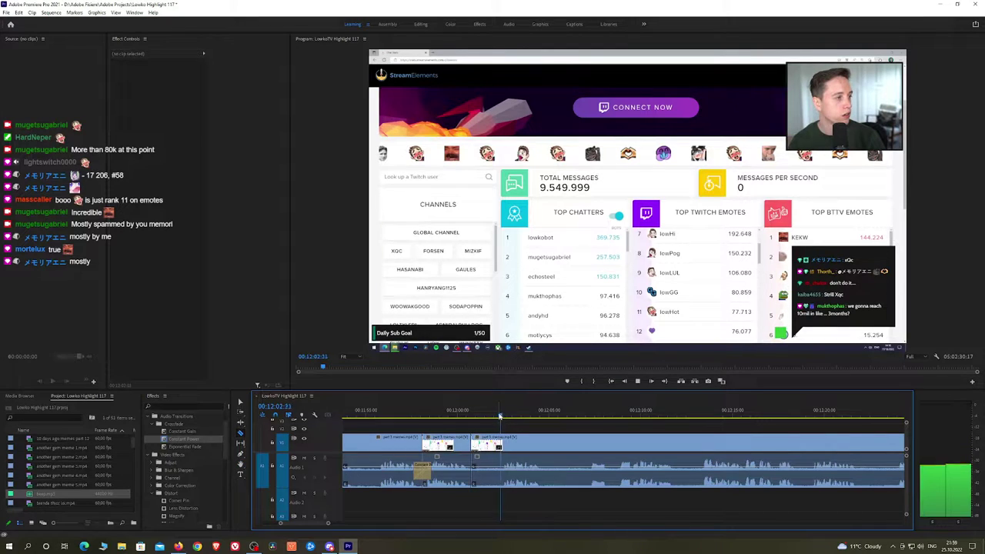
left_click(503, 445)
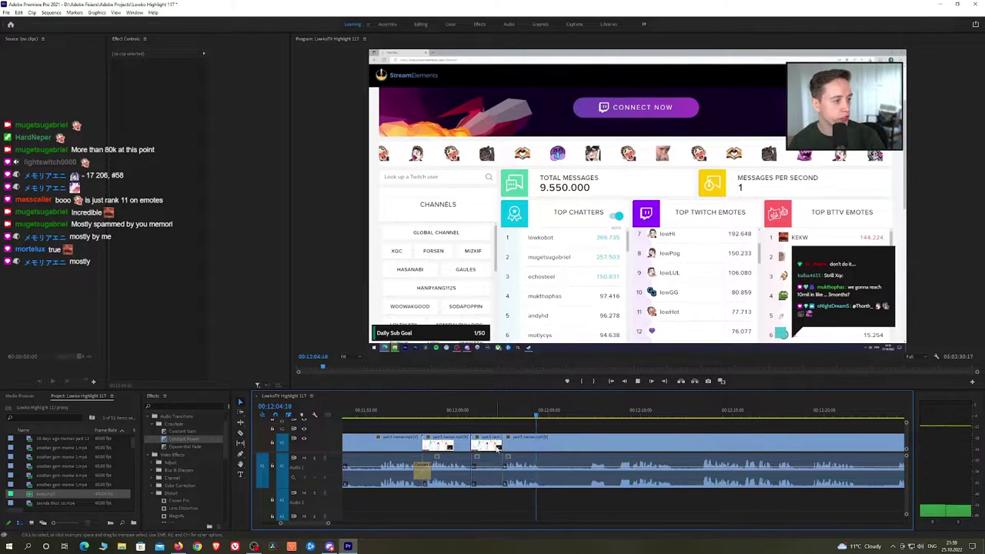
key("v")
left_click(489, 445)
key("shift+Delete")
key("space")
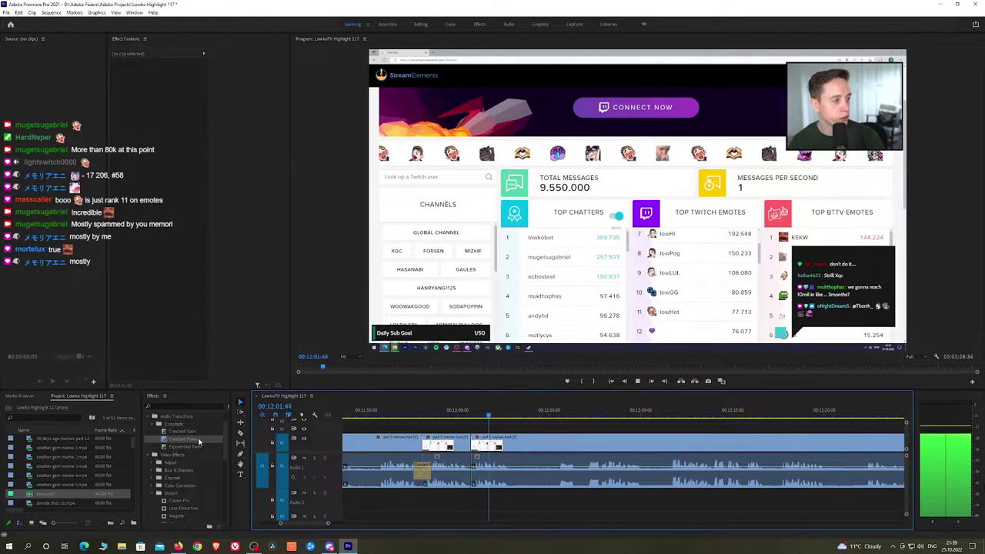
left_click_drag(197, 440, 472, 467)
Ripple-delete the section from 00:12:03:11 to 00:12:05:15 and place a Constant Power crossfade on its audio cut
key("space")
left_click_drag(516, 441, 548, 440)
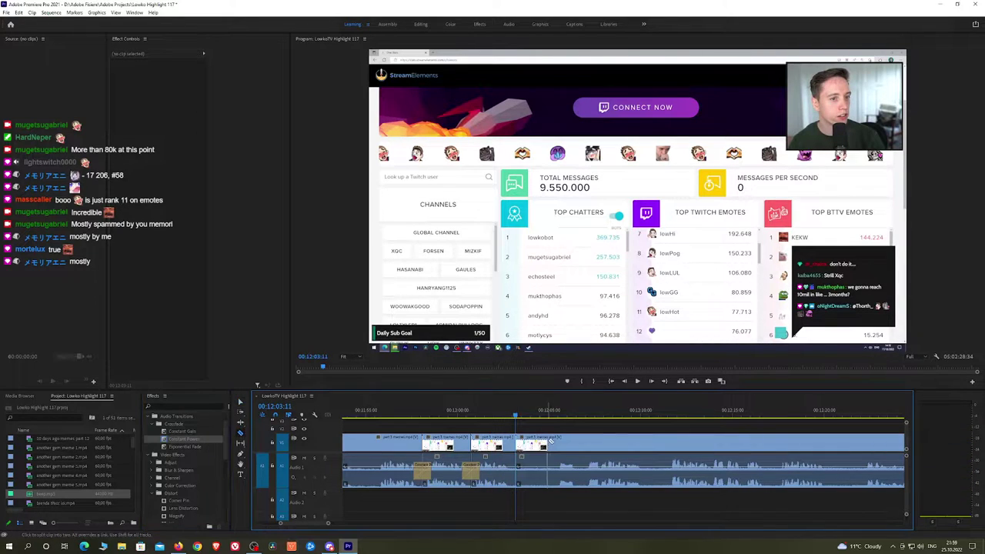
key("alt+Tab")
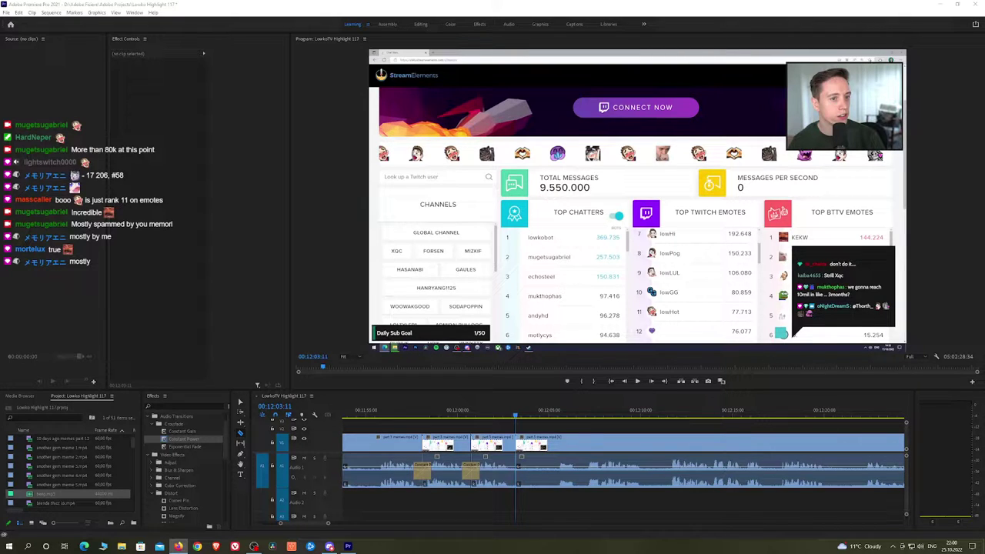
left_click_drag(189, 440, 373, 422)
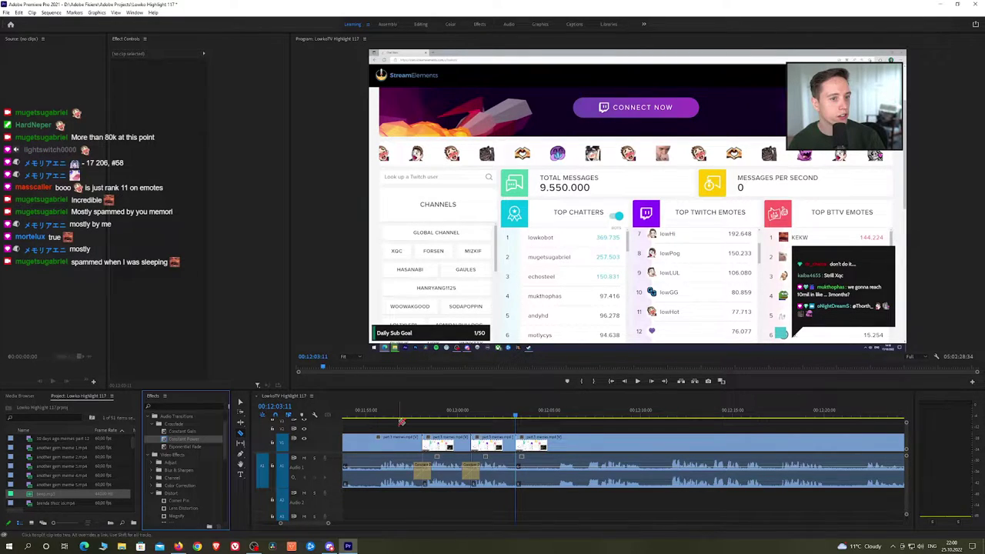
left_click(405, 424)
key("space")
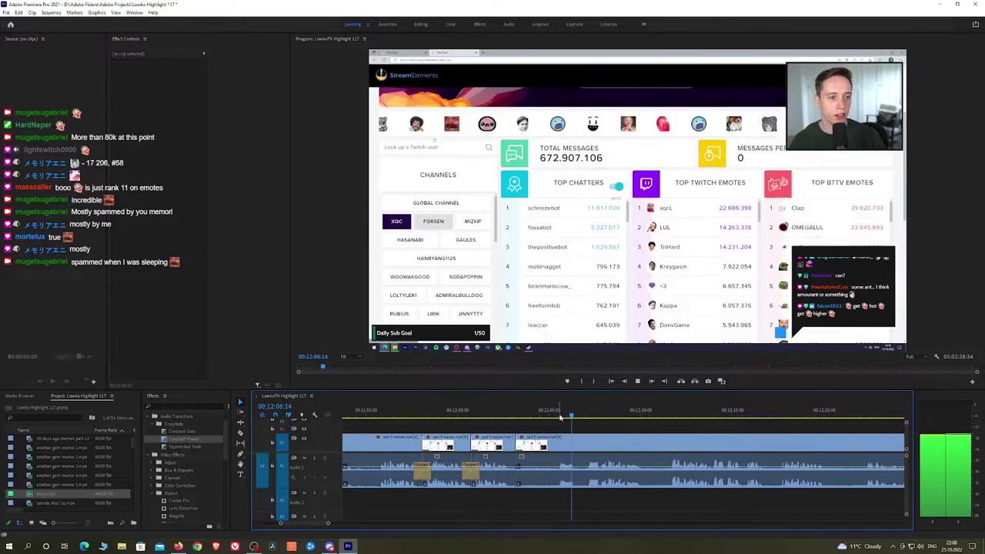
left_click(553, 417)
key("Up")
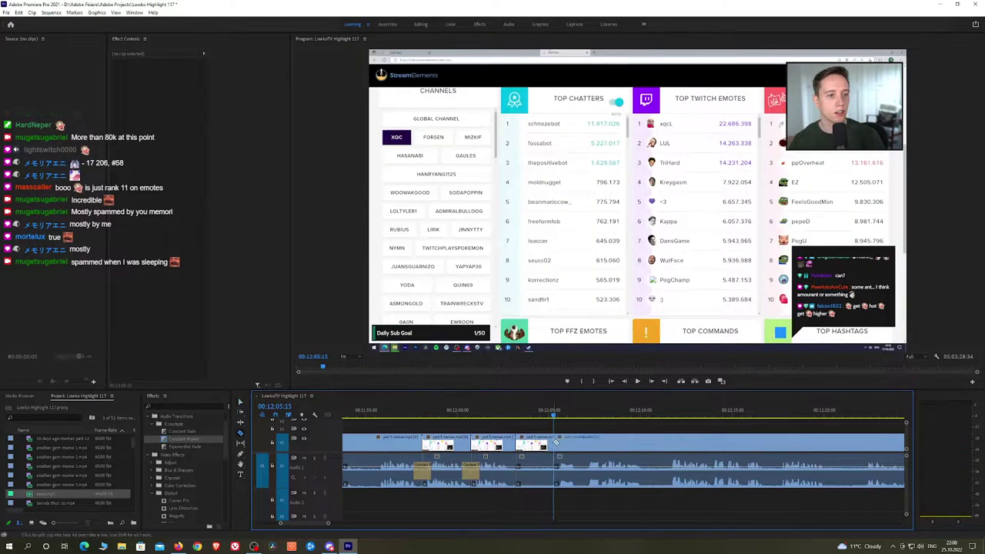
key("space")
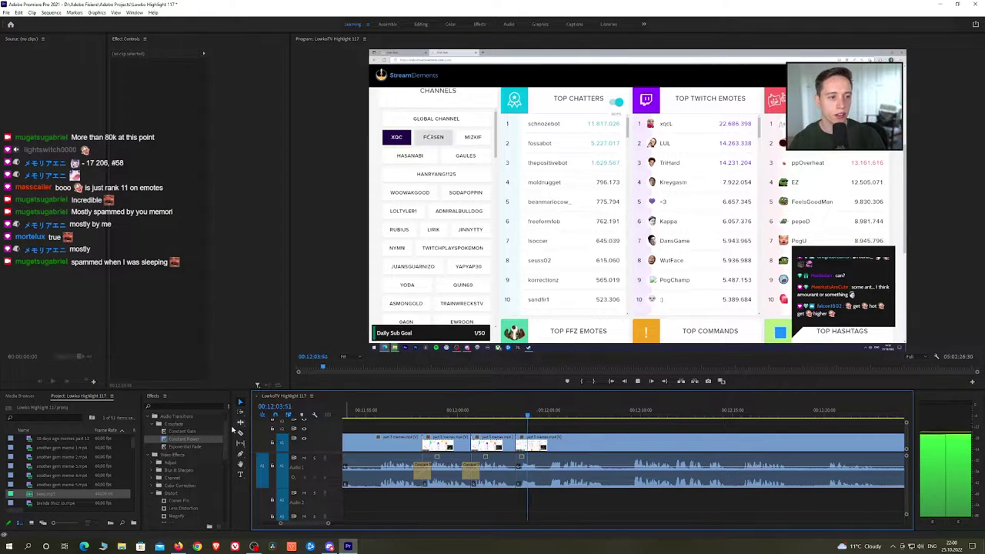
Ripple-delete the pause of about 1.3 seconds starting near 00:12:08 and add a Constant Power crossfade to its audio cut
scroll(621, 445, "down", 2)
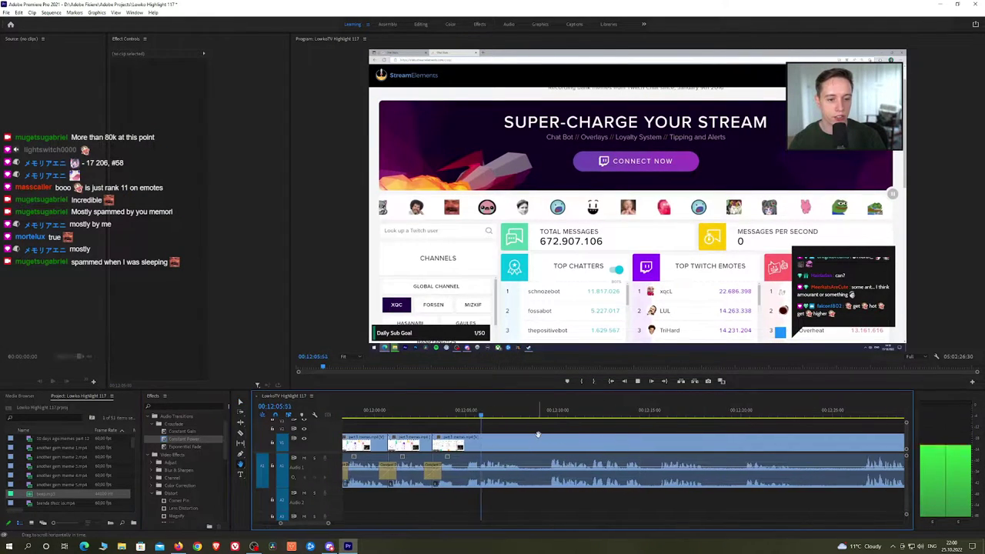
key("space")
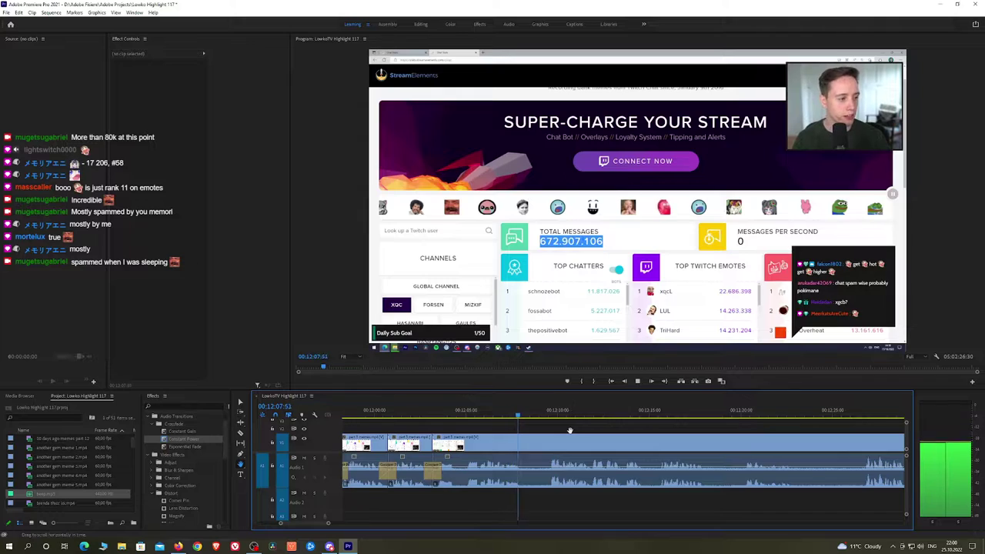
left_click(178, 545)
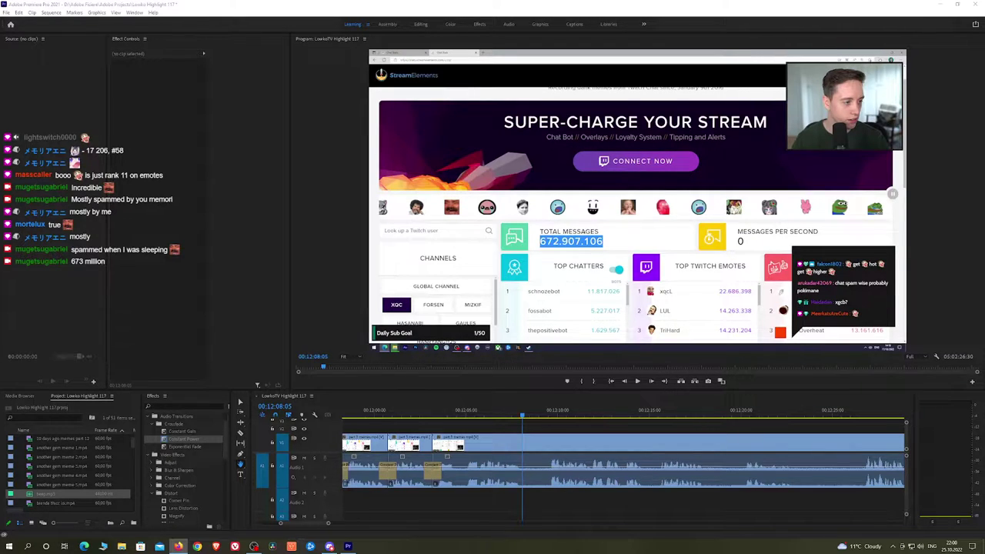
left_click_drag(536, 444, 525, 442)
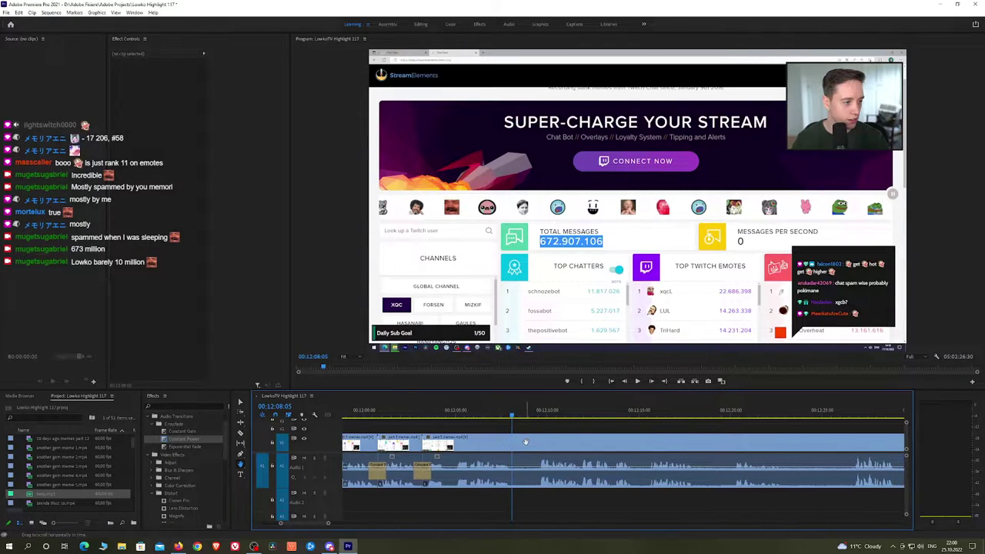
key("space")
key("c")
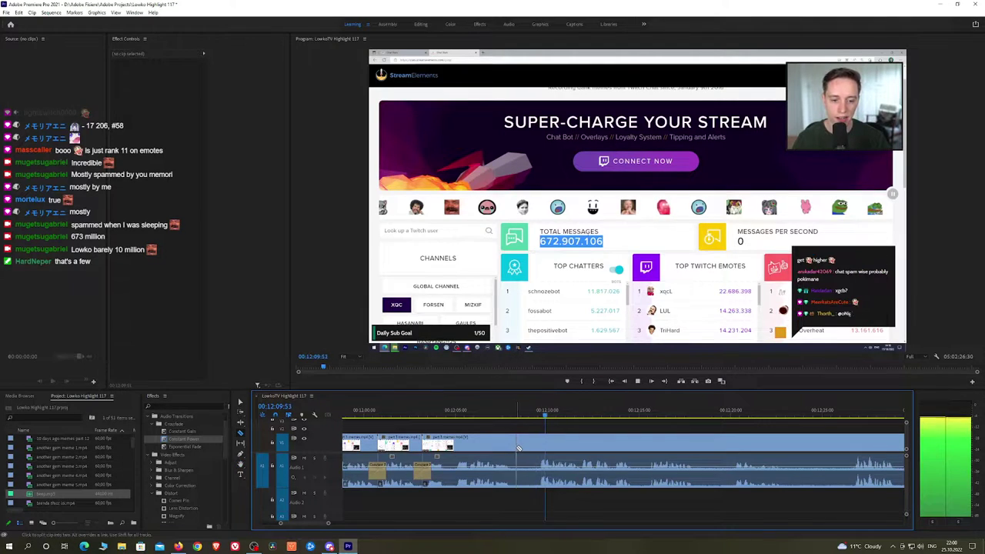
left_click(514, 449)
left_click(538, 449)
key("v")
left_click(531, 449)
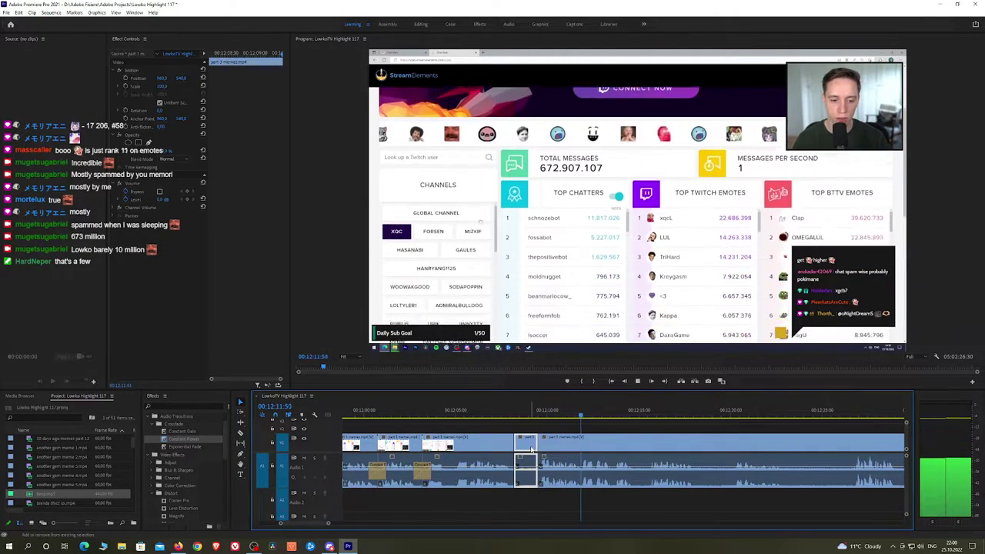
key("shift+Delete")
key("space")
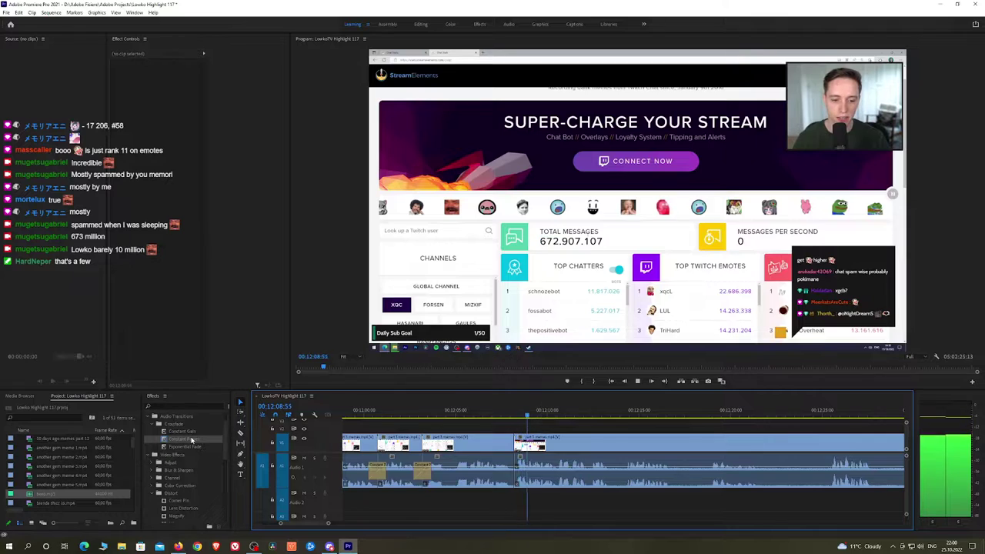
left_click_drag(184, 439, 515, 470)
Ripple-delete the section of about 1.8 seconds starting near 00:12:16:54 and crossfade its audio cut with Constant Power
key("h")
left_click_drag(617, 435, 574, 427)
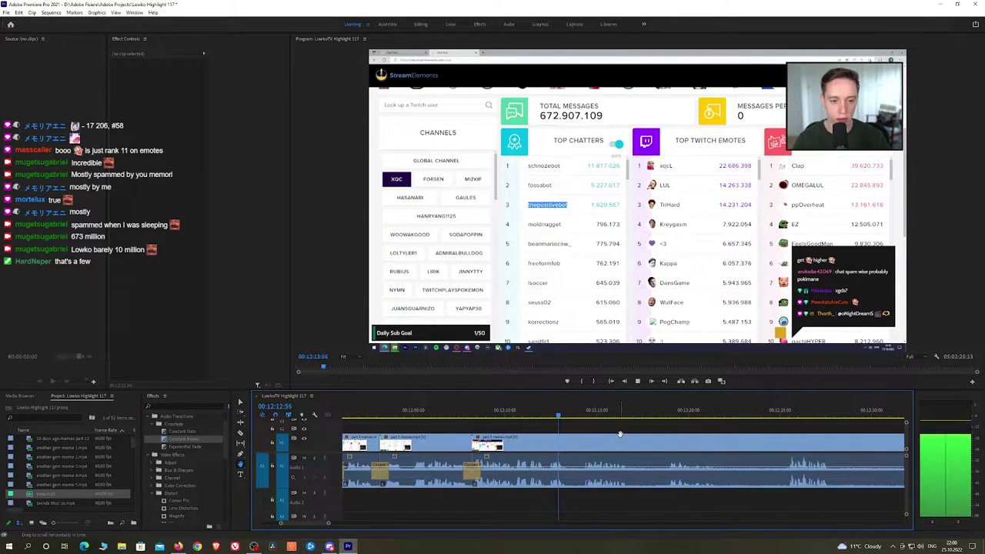
scroll(656, 444, "down", 4)
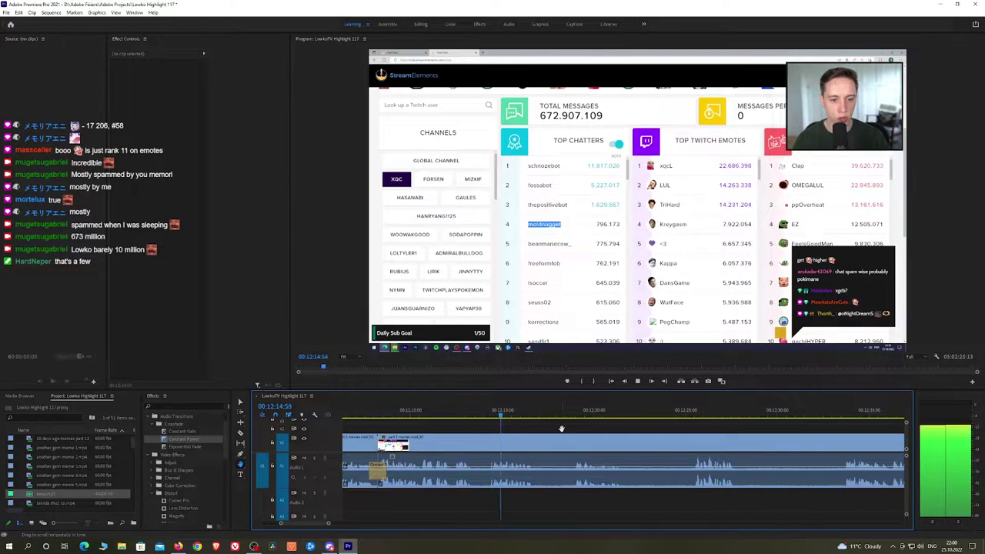
scroll(556, 432, "down", 1)
key("space")
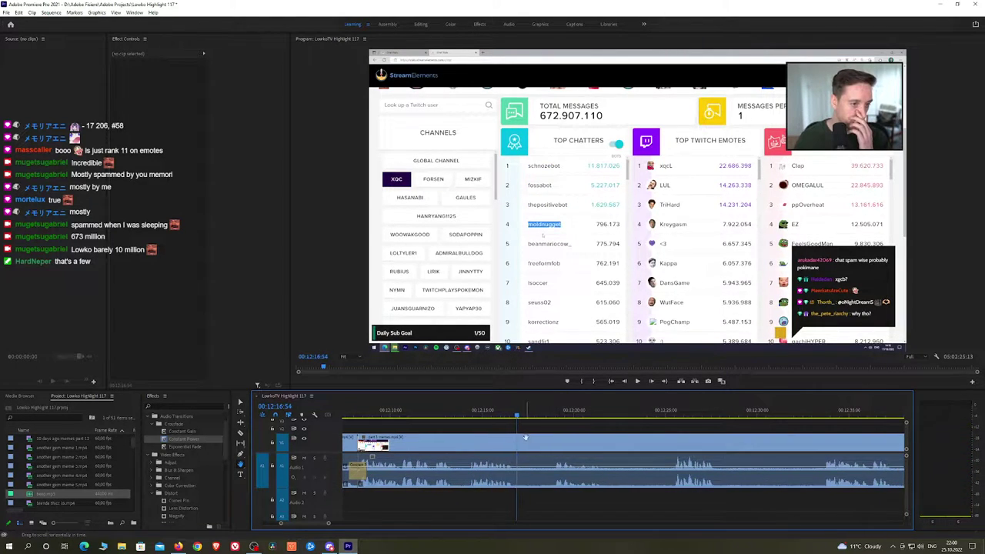
key("c")
left_click(518, 438)
key("space")
left_click(552, 416)
key("space")
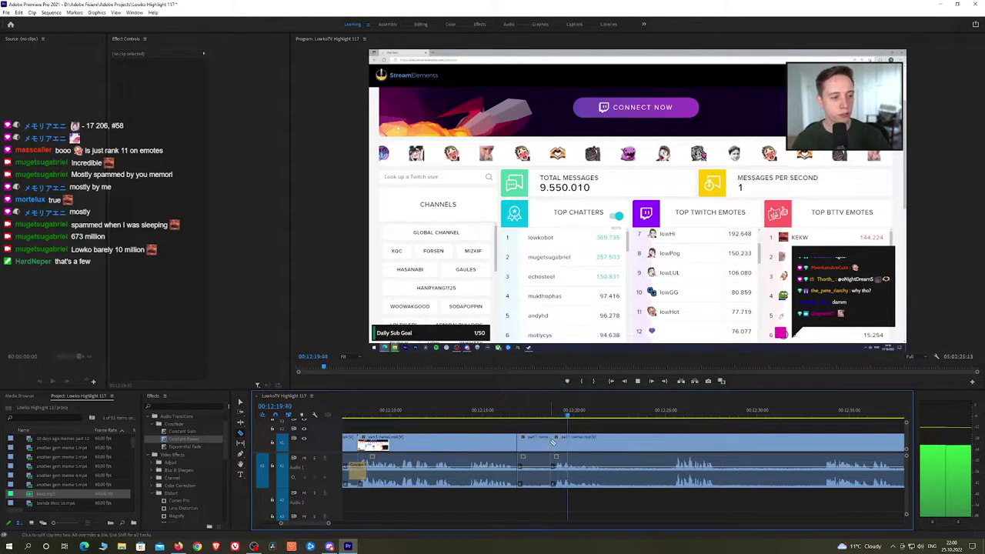
key("v")
left_click(540, 443)
key("shift+Delete")
key("space")
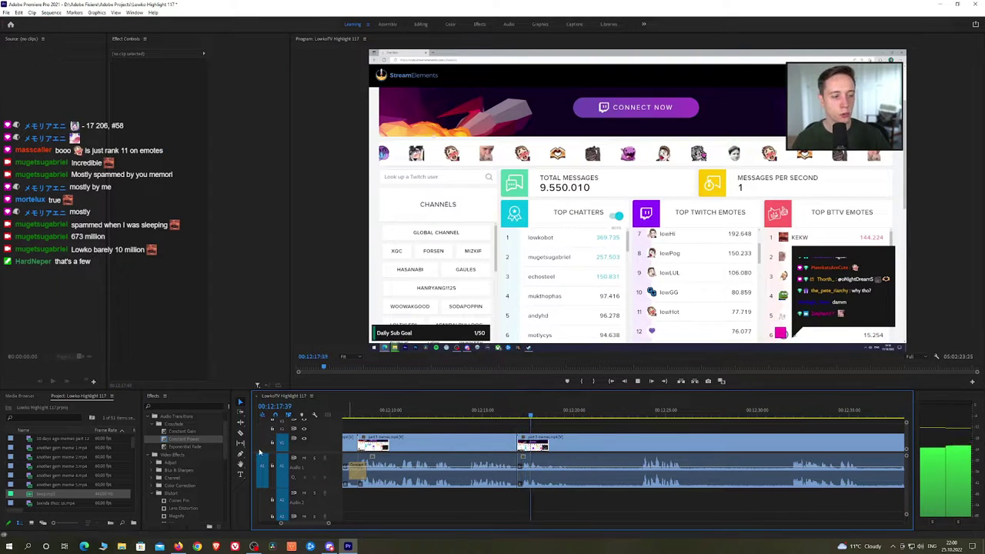
left_click_drag(187, 442, 518, 471)
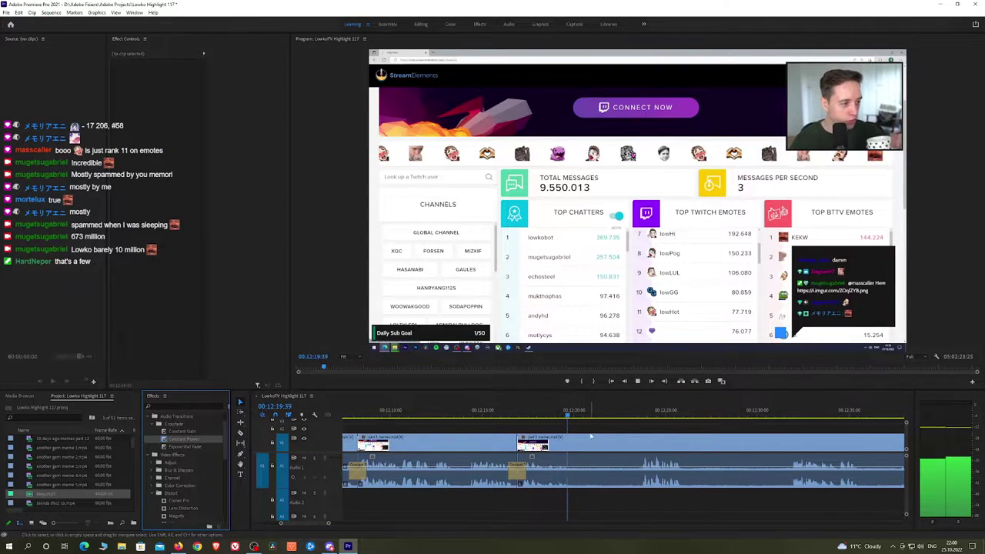
Ripple-delete the section from about 00:12:20 to 00:12:23:29 and apply a Constant Power crossfade to its audio cut
left_click(575, 443)
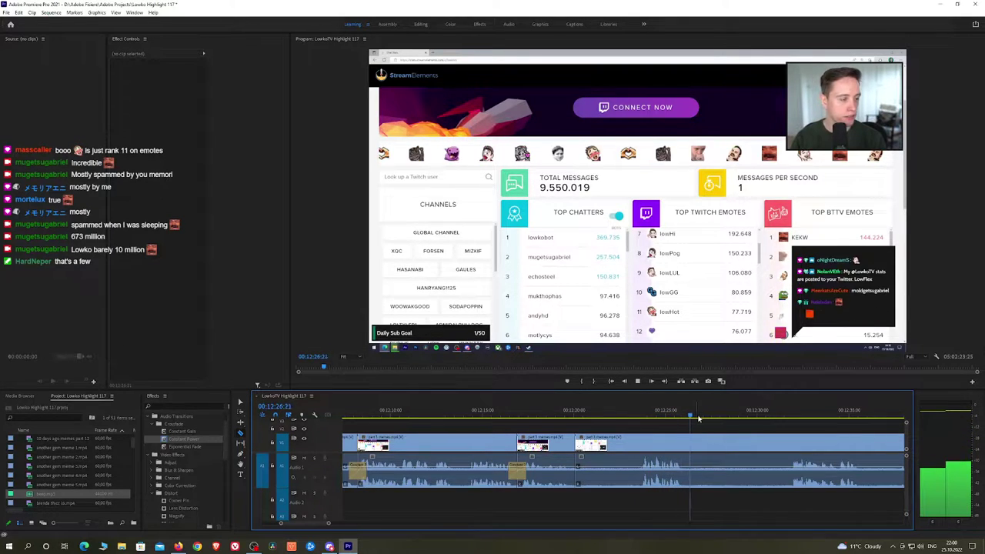
left_click(785, 416)
key("space")
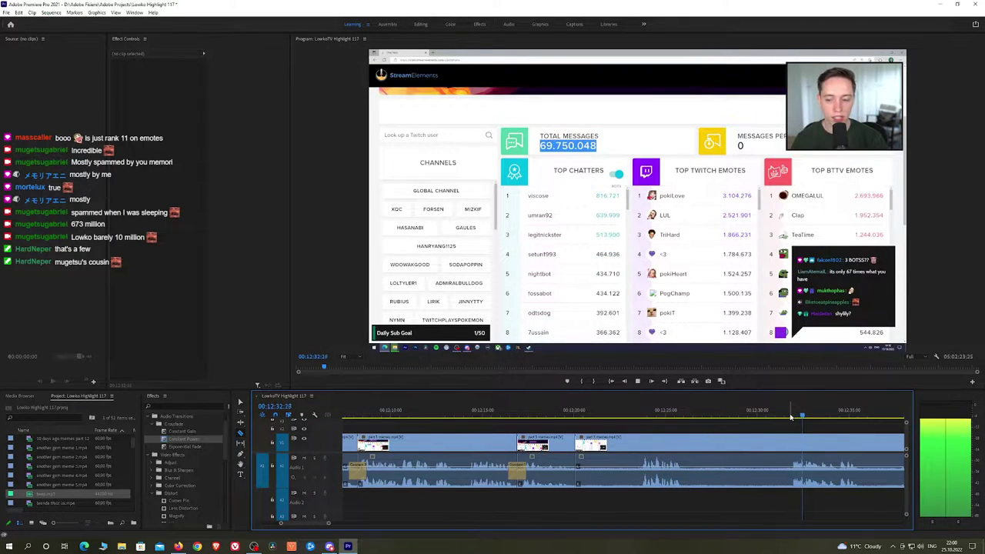
left_click(637, 415)
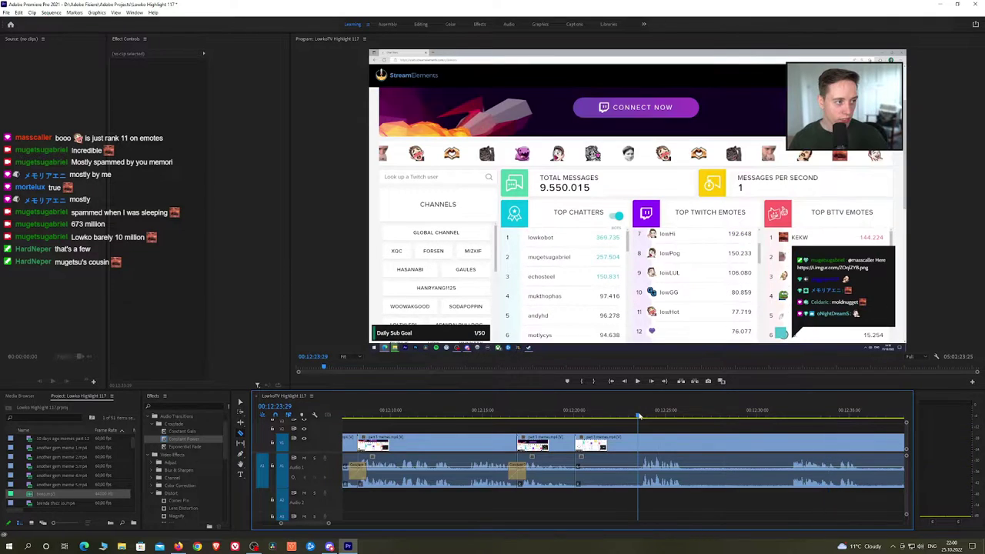
key("Up")
key("space")
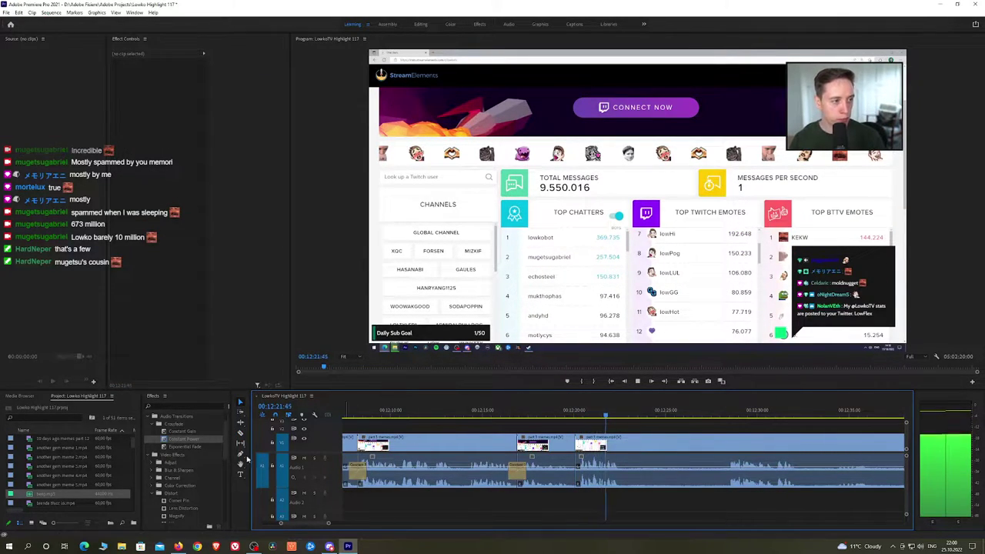
left_click_drag(190, 440, 576, 471)
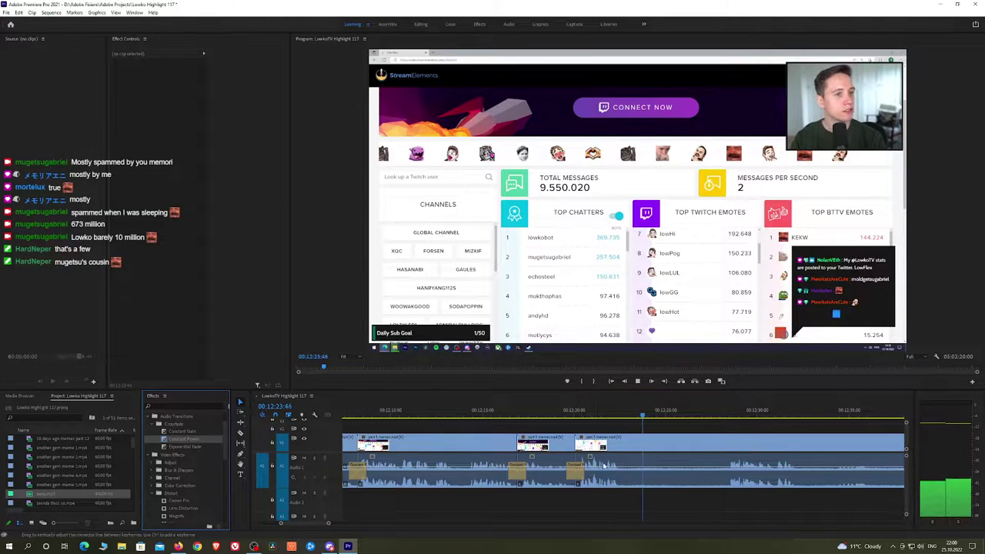
Ripple-delete the section of about 5.7 seconds starting at 00:12:22:36 and place a Constant Power crossfade on its audio cut
key("c")
left_click(623, 450)
left_click(726, 451)
key("v")
left_click(712, 450)
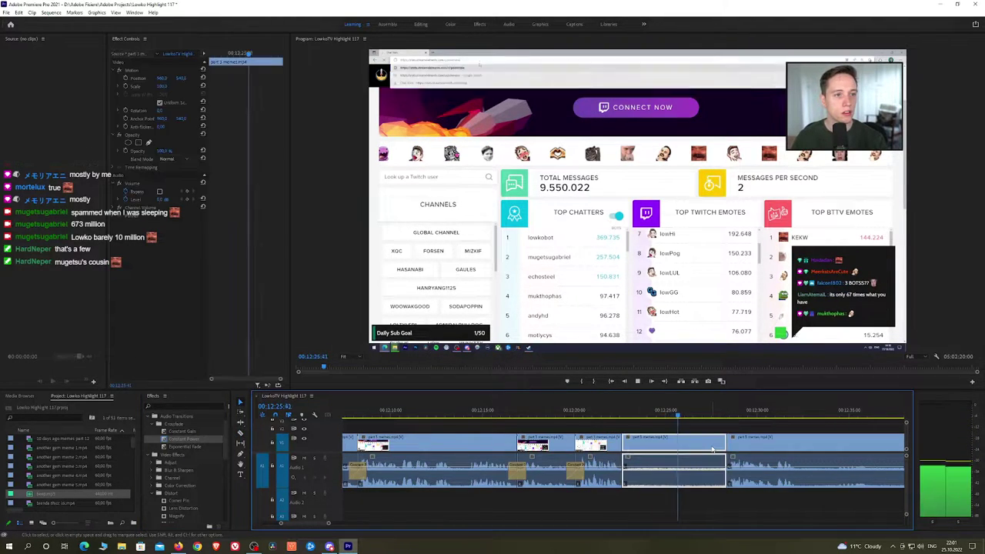
key("shift+Delete")
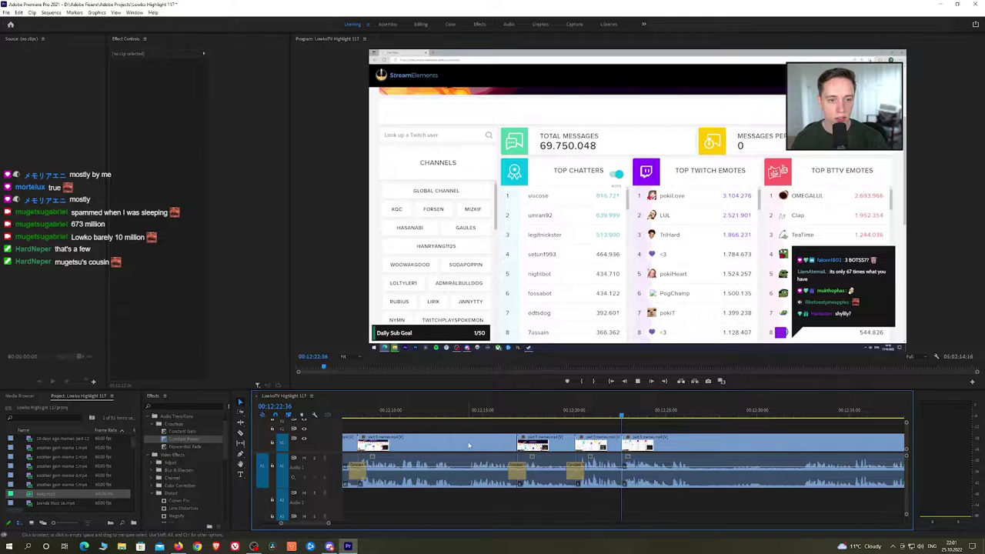
key("space")
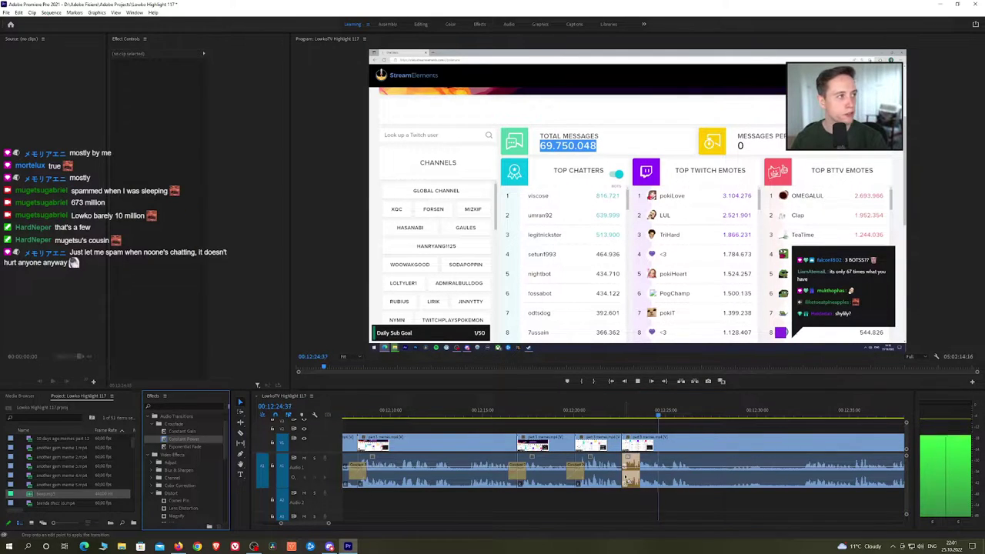
left_click_drag(625, 478, 624, 477)
Ripple-delete the section of about six seconds starting near 00:12:26:37 and crossfade its audio cut with Constant Power
key("h")
left_click_drag(675, 448, 518, 430)
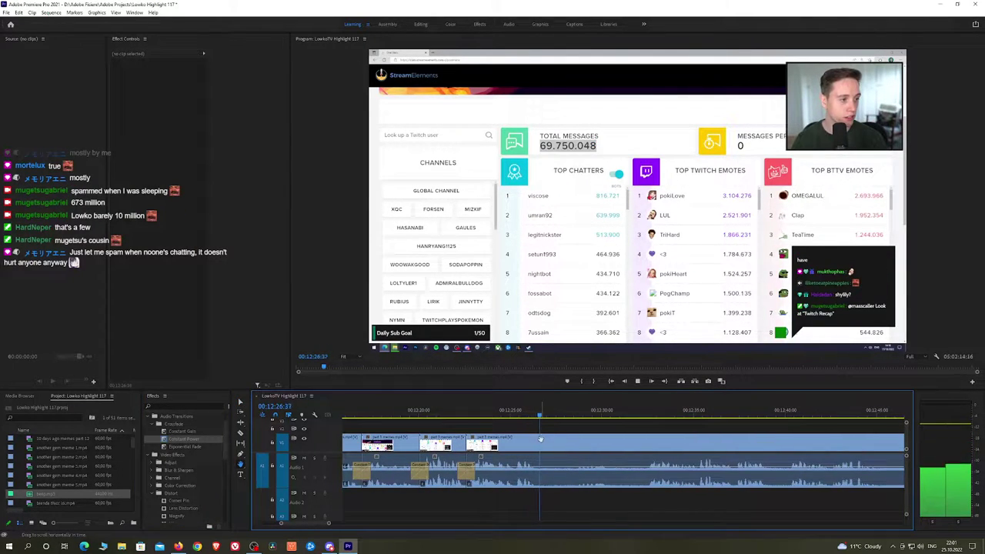
key("space")
key("c")
left_click(540, 439)
left_click_drag(615, 414, 650, 413)
key("space")
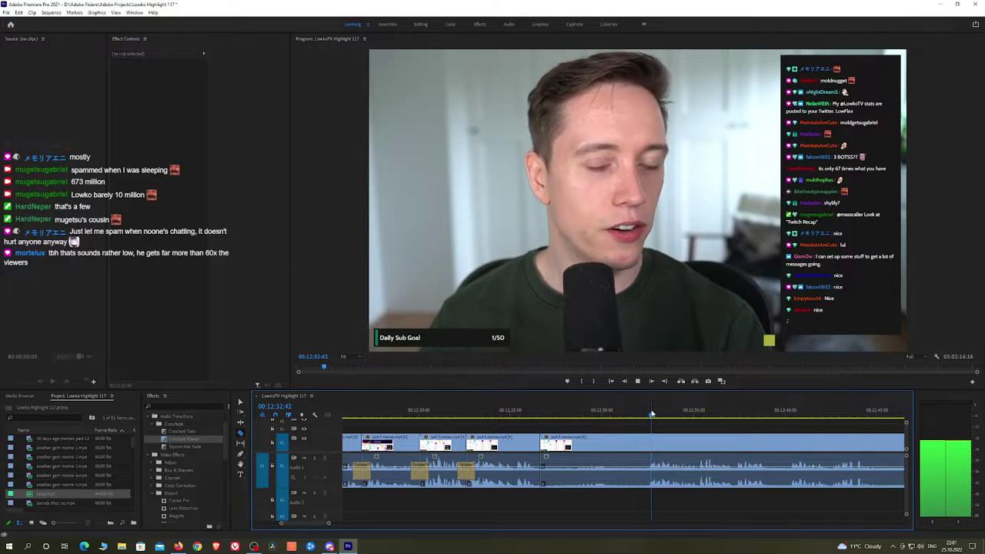
key("ctrl+k")
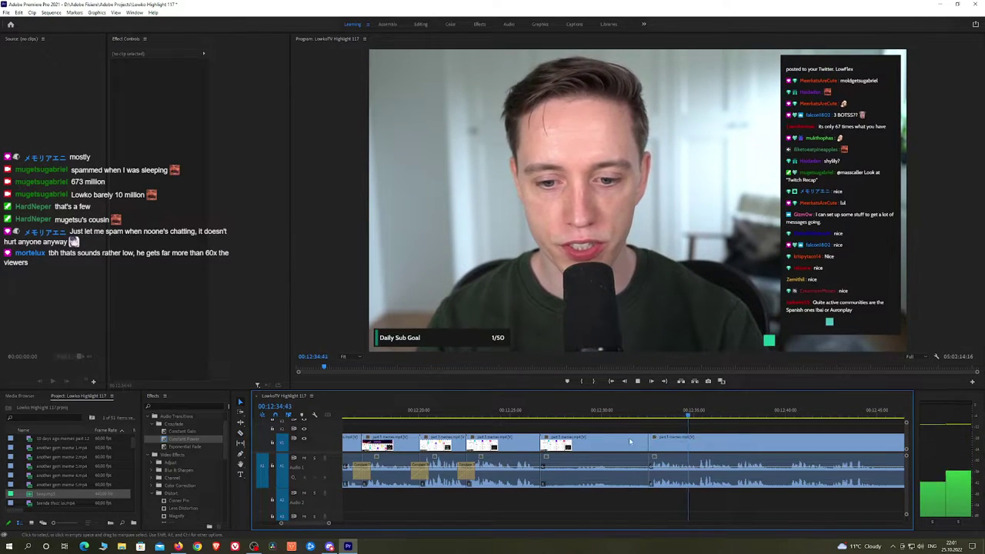
left_click(630, 441)
key("shift+Delete")
key("Up")
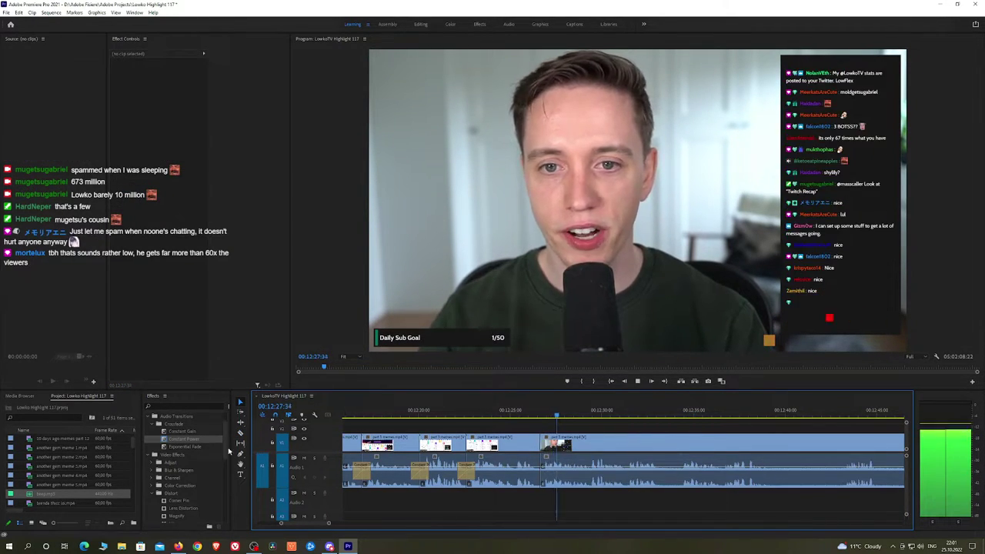
left_click(228, 452)
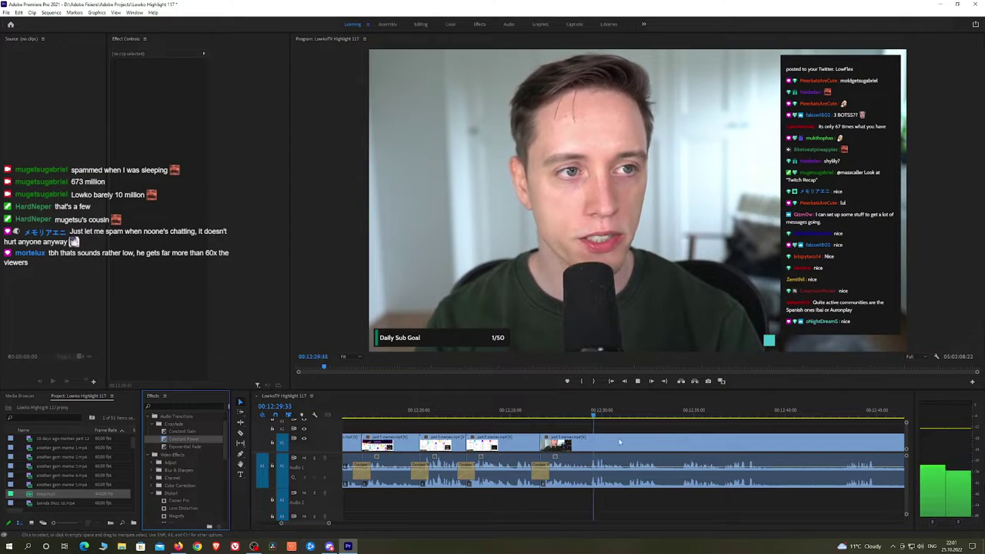
Review the webcam footage up to about 00:12:33 and split the clip at 00:12:33:21
scroll(620, 441, "down", 2)
scroll(637, 437, "down", 4)
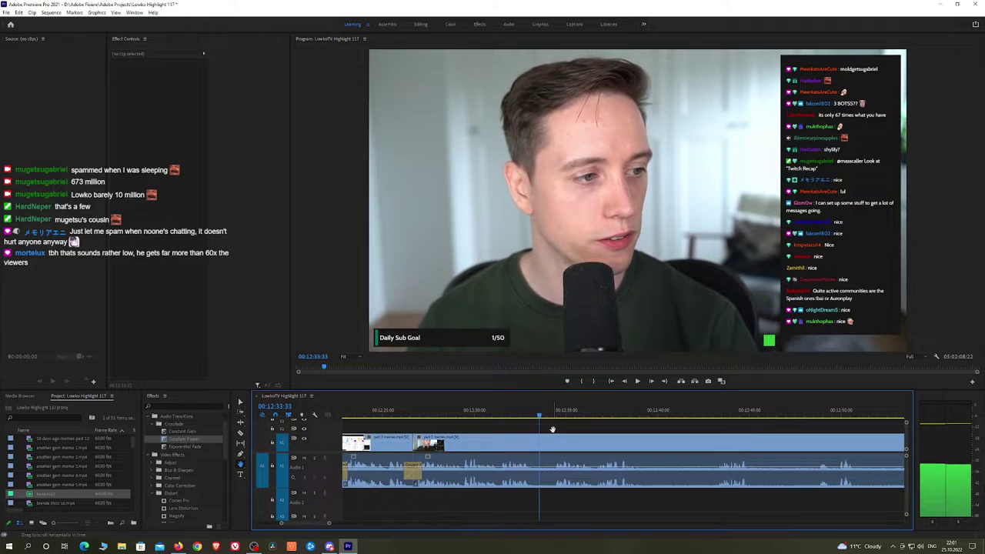
key("space")
key("alt+Tab")
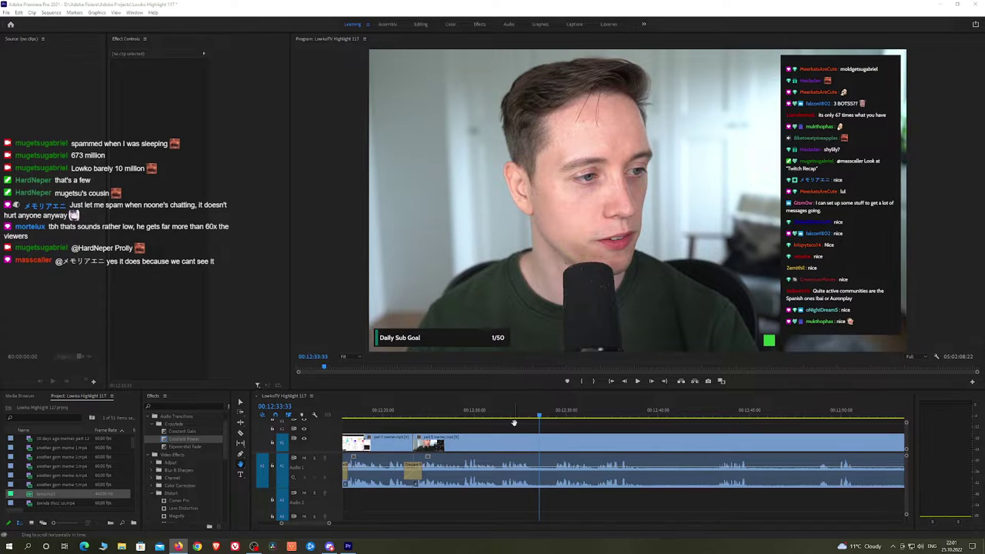
left_click(526, 417)
key("space")
key("c")
left_click(536, 441)
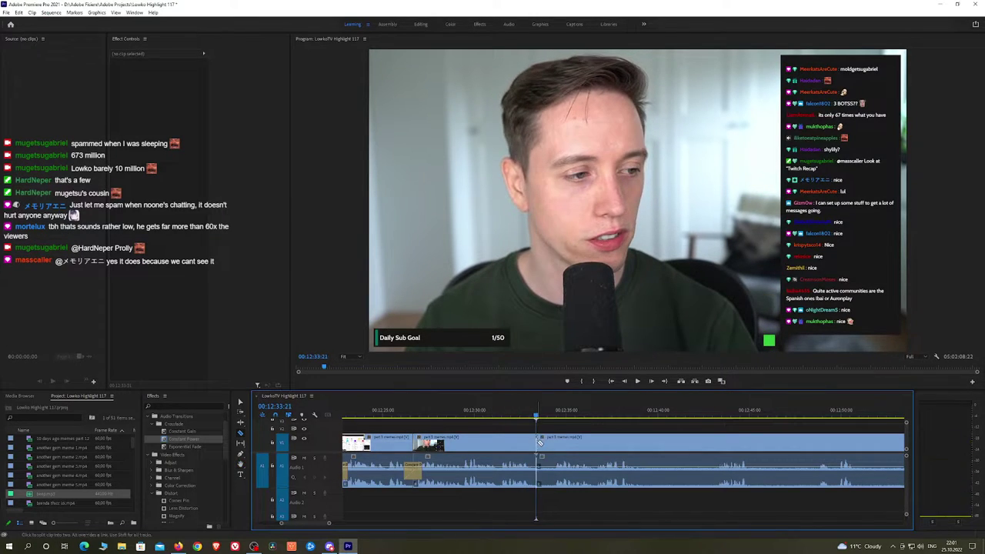
Ripple-delete the section of about one second following the 00:12:33:21 cut and crossfade its audio cut with Constant Power
key("space")
left_click(554, 442)
key("v")
left_click(547, 444)
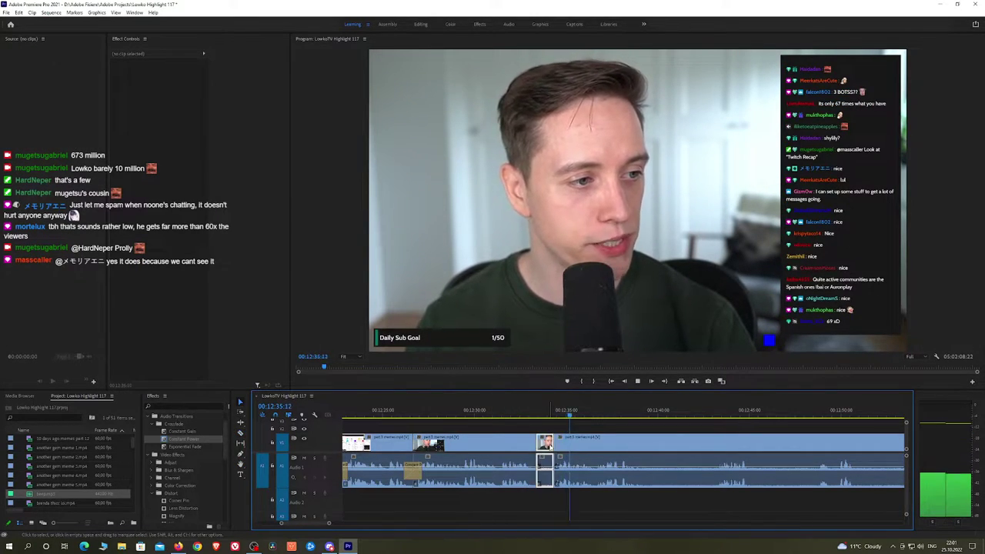
key("shift+Delete")
left_click_drag(184, 439, 404, 433)
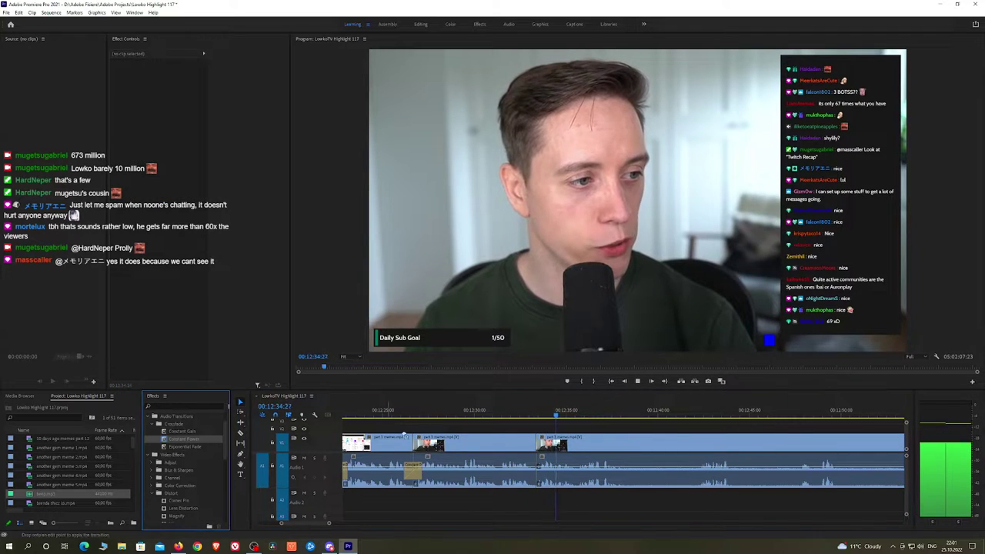
left_click_drag(543, 463, 539, 470)
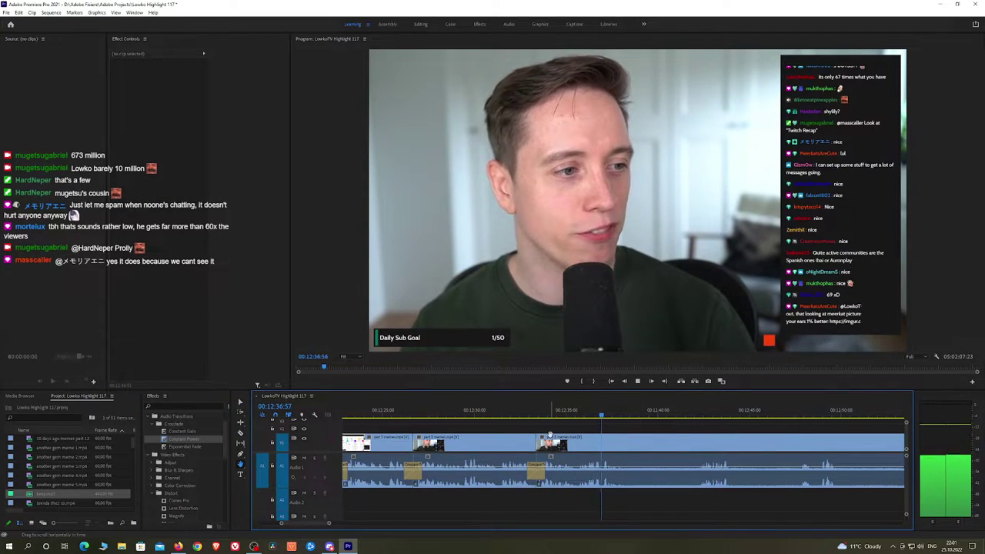
Play on from the crossfaded cut and split the clip near 00:12:38:30, where the streamer lifts the mug
left_click_drag(616, 444, 502, 444)
key("c")
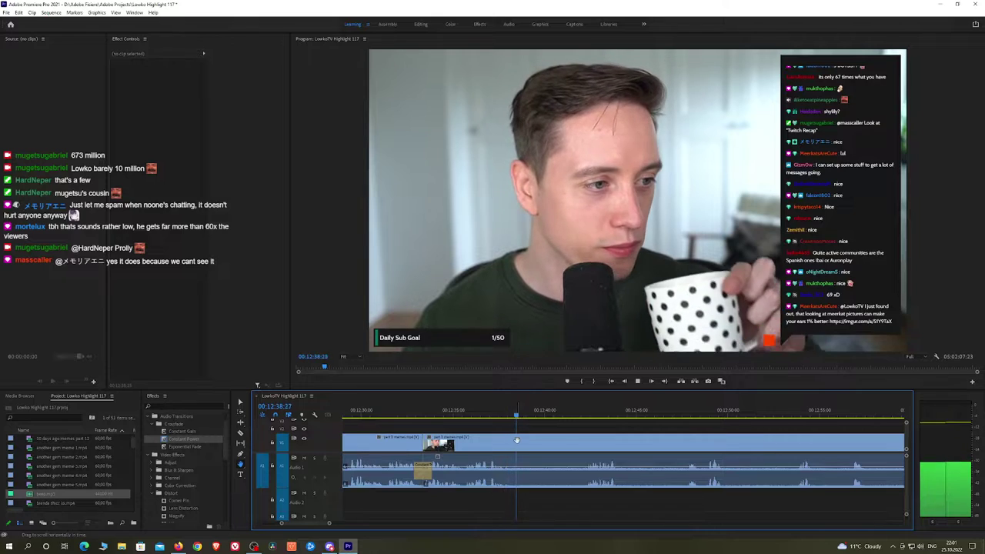
key("space")
left_click(520, 440)
Skim the footage from about 00:12:42 to 00:13:27 to find where the unwanted section should end
left_click(588, 413)
key("space")
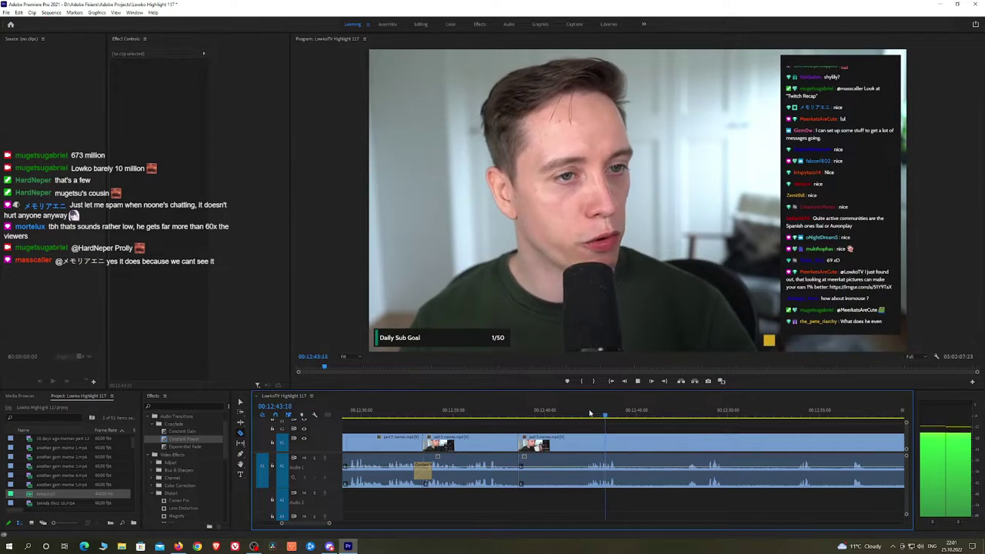
left_click(696, 413)
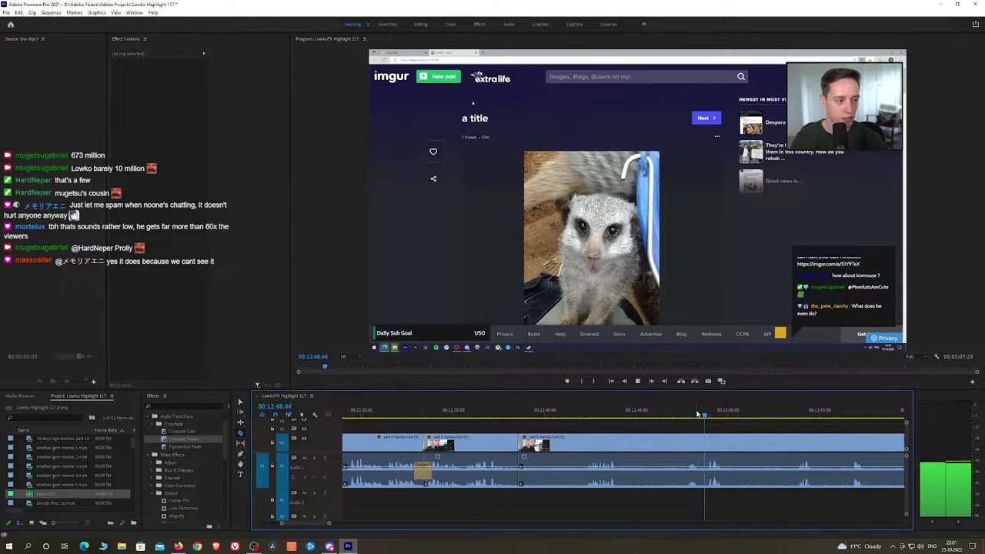
left_click(755, 415)
left_click(796, 417)
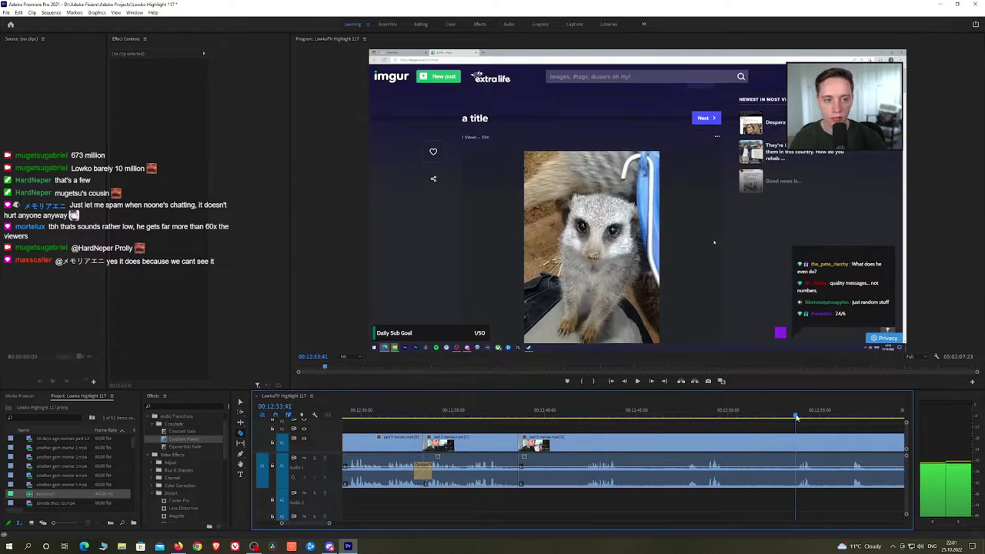
scroll(793, 432, "down", 4)
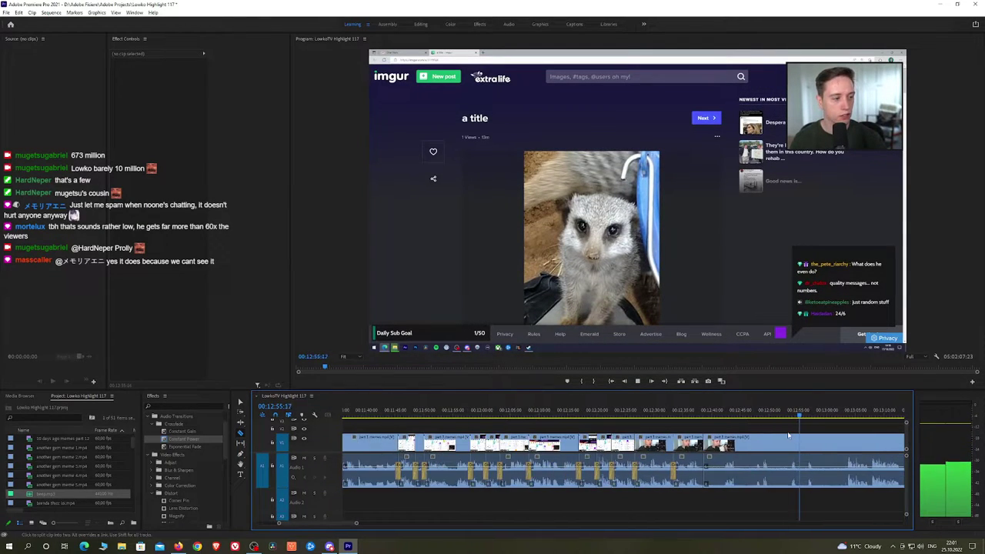
key("h")
left_click_drag(690, 427, 597, 427)
scroll(596, 426, "down", 5)
left_click_drag(523, 413, 684, 415)
key("space")
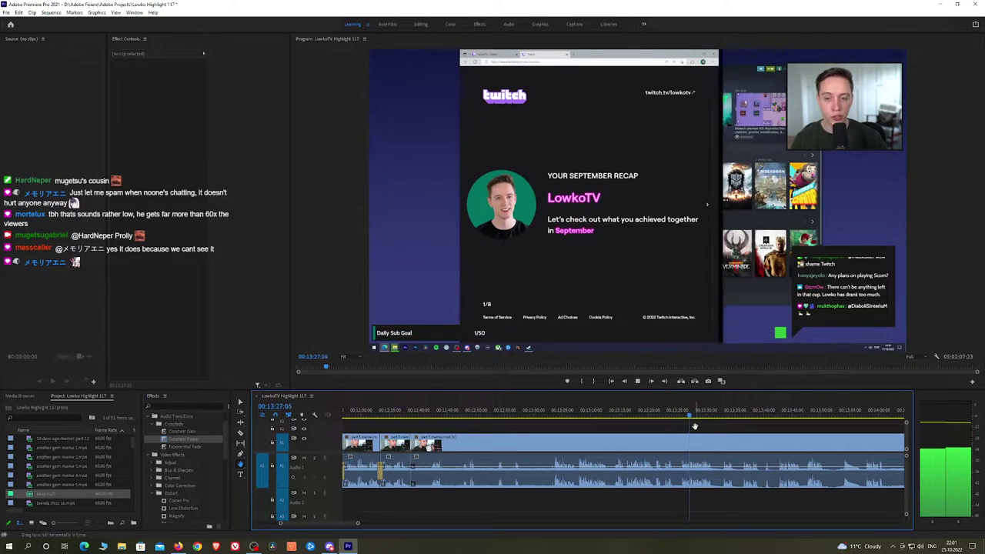
scroll(603, 410, "up", 2)
left_click(605, 414)
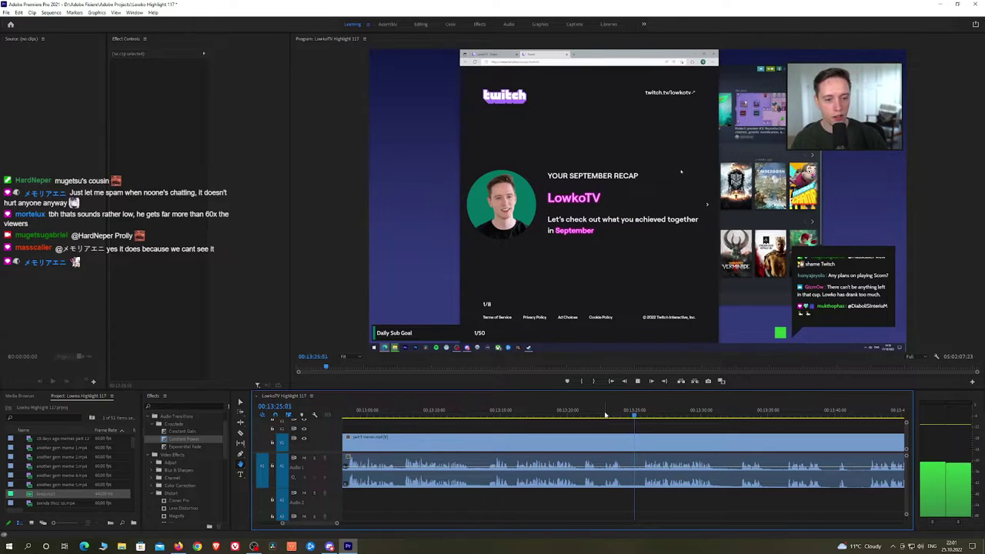
Pause playback near 00:13:26, save the project and resume playing
key("space")
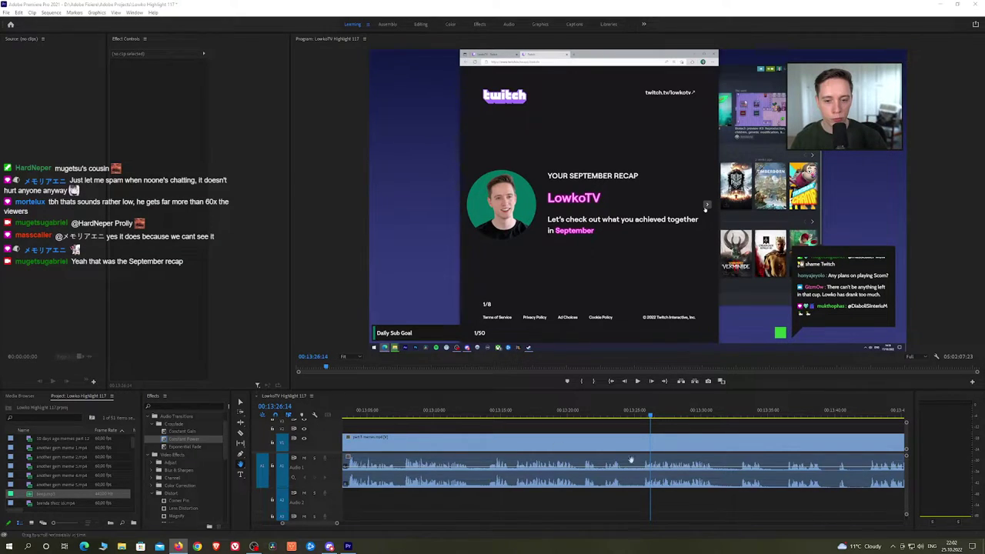
left_click(681, 431)
key("ctrl+s")
key("space")
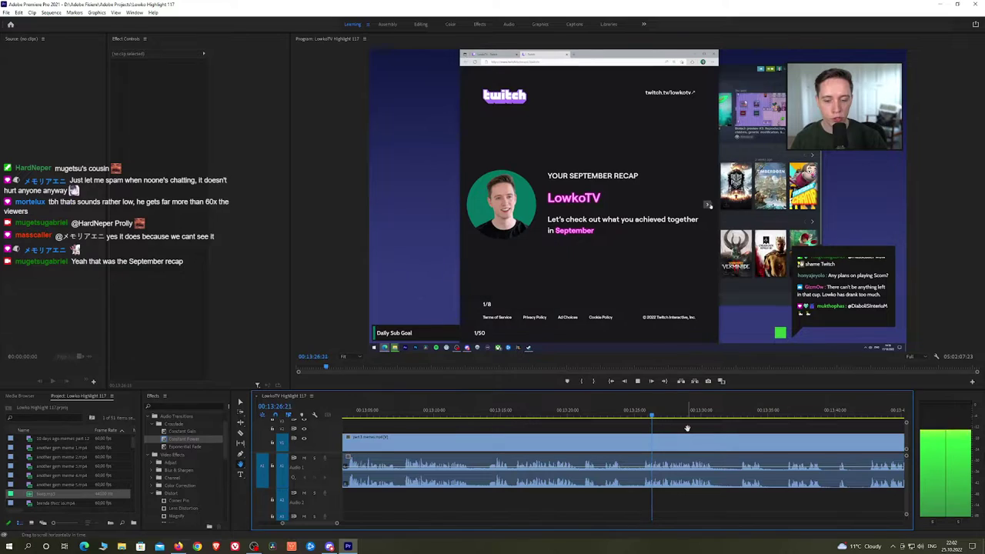
Review the September recap footage from about 00:13:27 to 00:14:00 for parts to keep or cut
left_click_drag(688, 427, 627, 427)
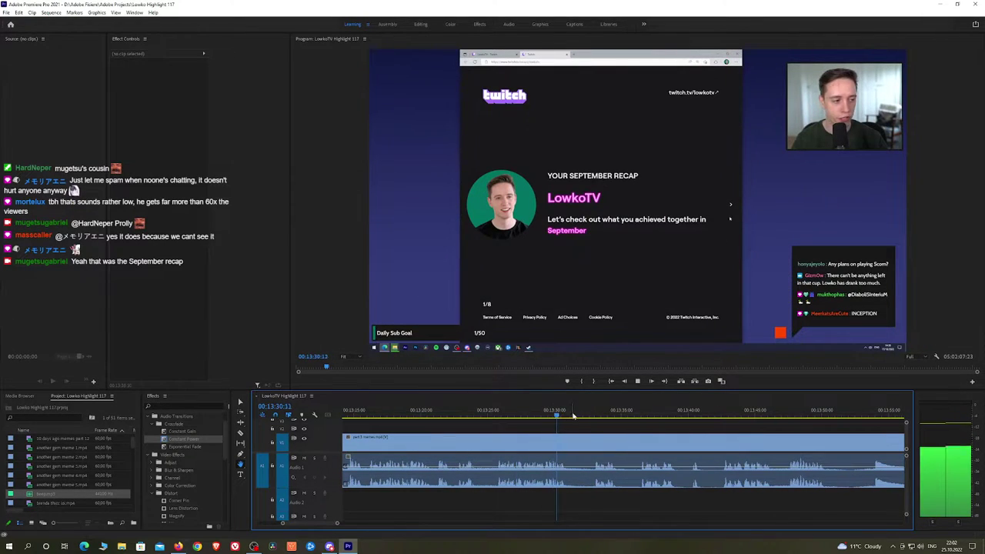
left_click(592, 414)
key("space")
scroll(527, 430, "down", 2)
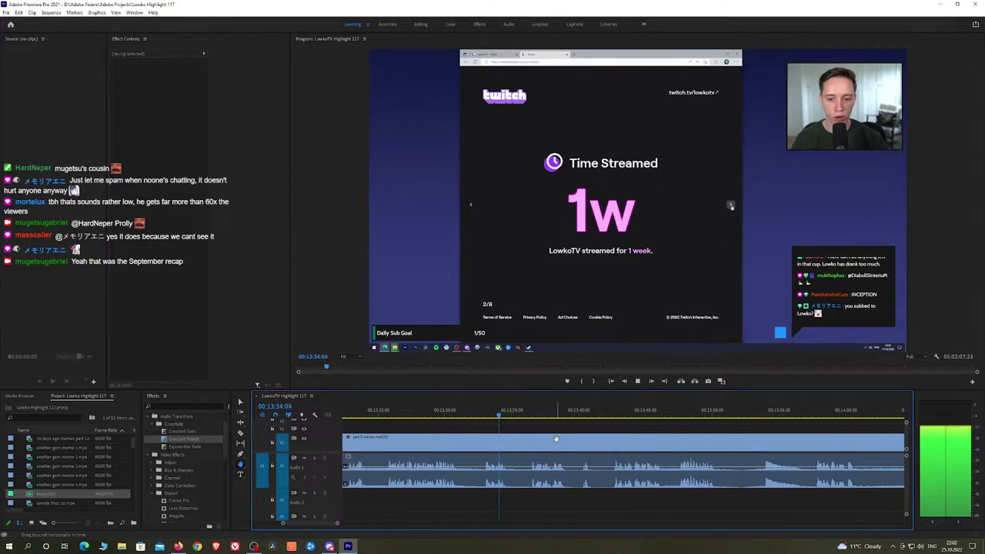
left_click(522, 416)
key("space")
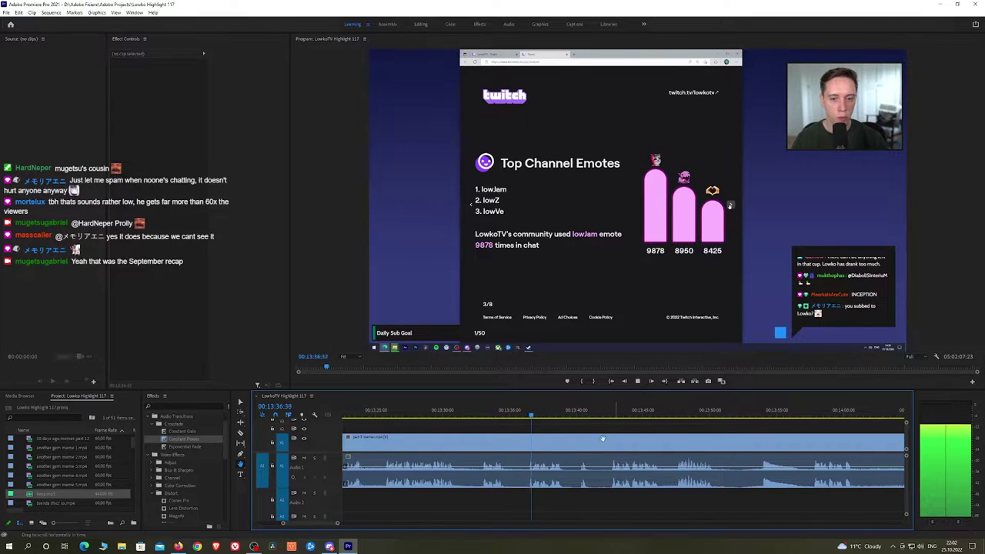
left_click_drag(616, 434, 536, 431)
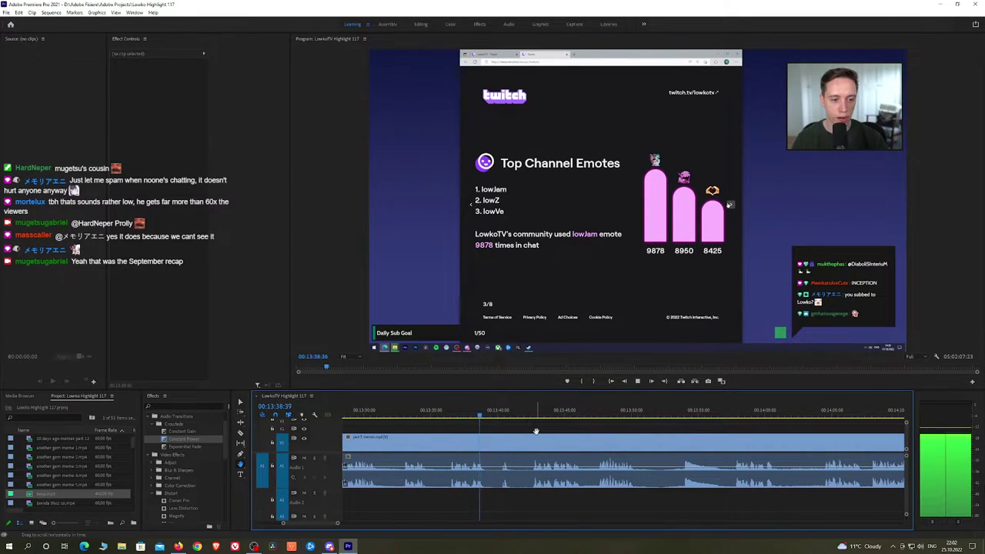
scroll(536, 431, "down", 2)
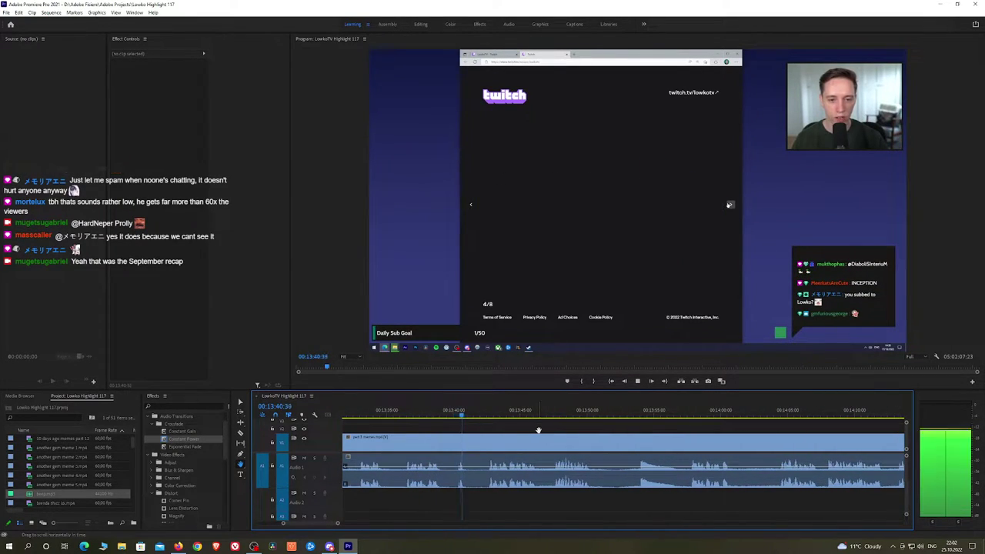
scroll(538, 432, "down", 2)
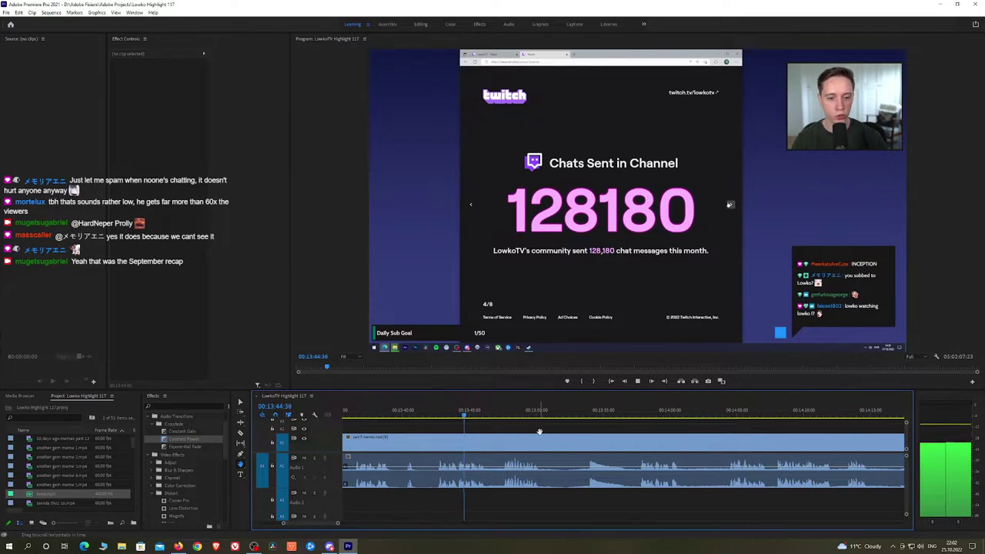
left_click(503, 415)
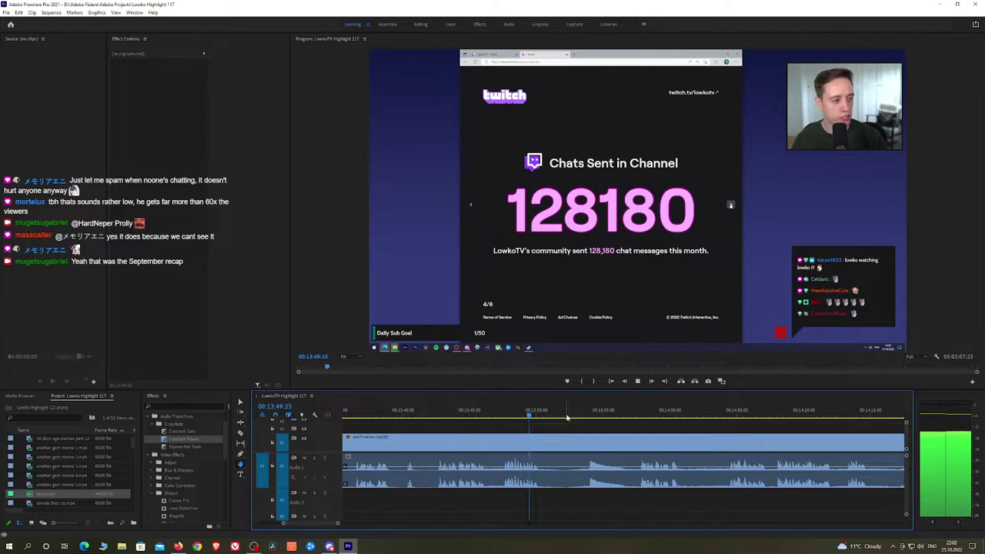
left_click(637, 417)
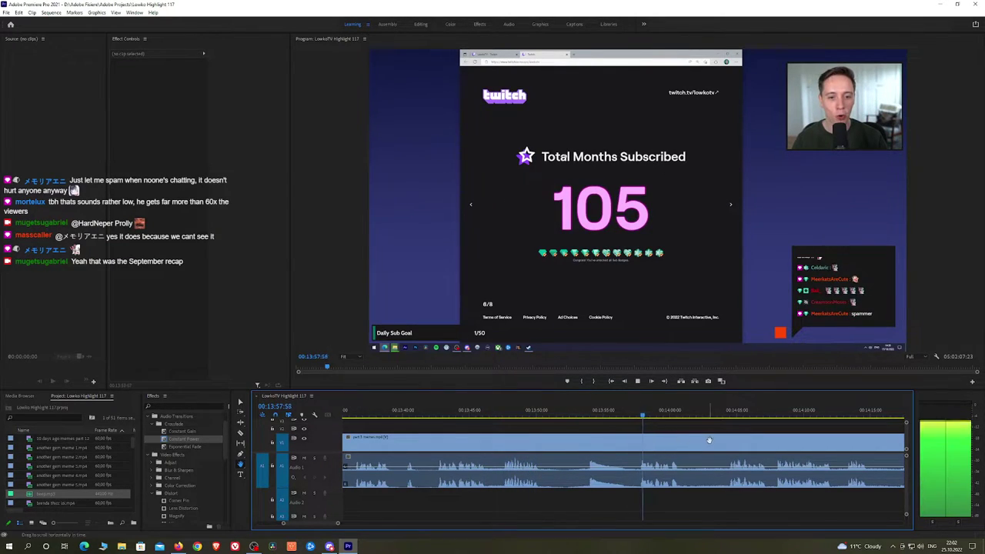
left_click_drag(710, 439, 557, 427)
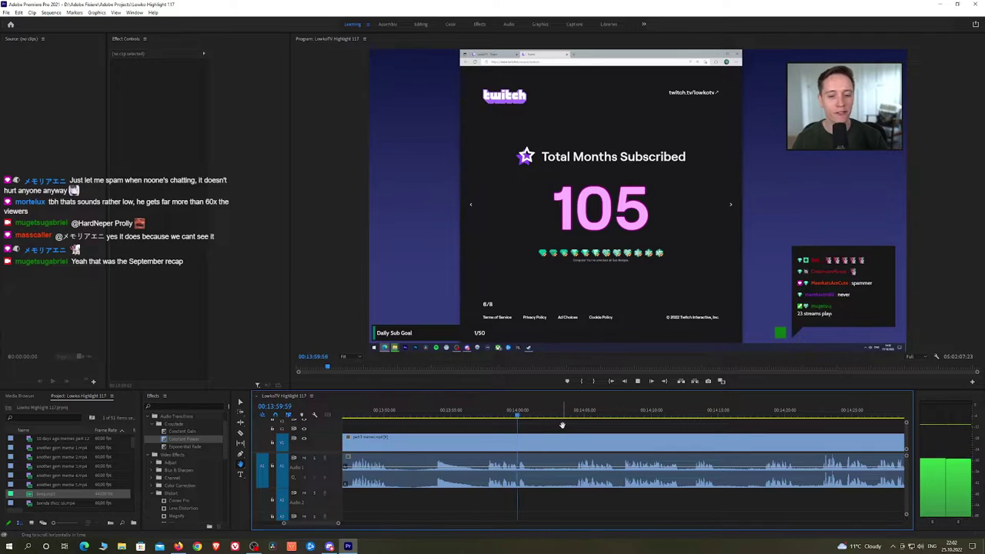
Skim the September recap footage from about 00:14:00 to 00:14:27 to find where the unwanted section should end
left_click(574, 416)
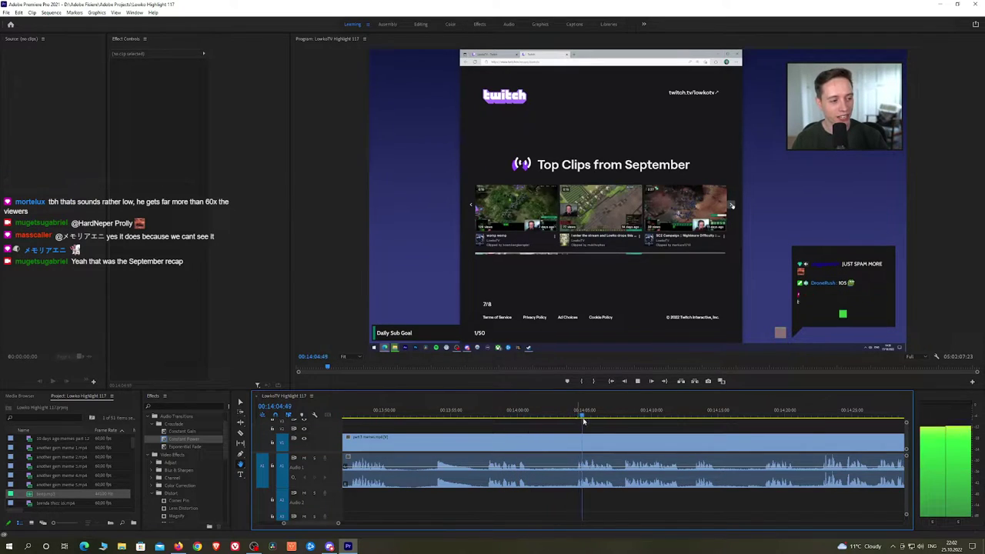
left_click_drag(640, 439, 552, 430)
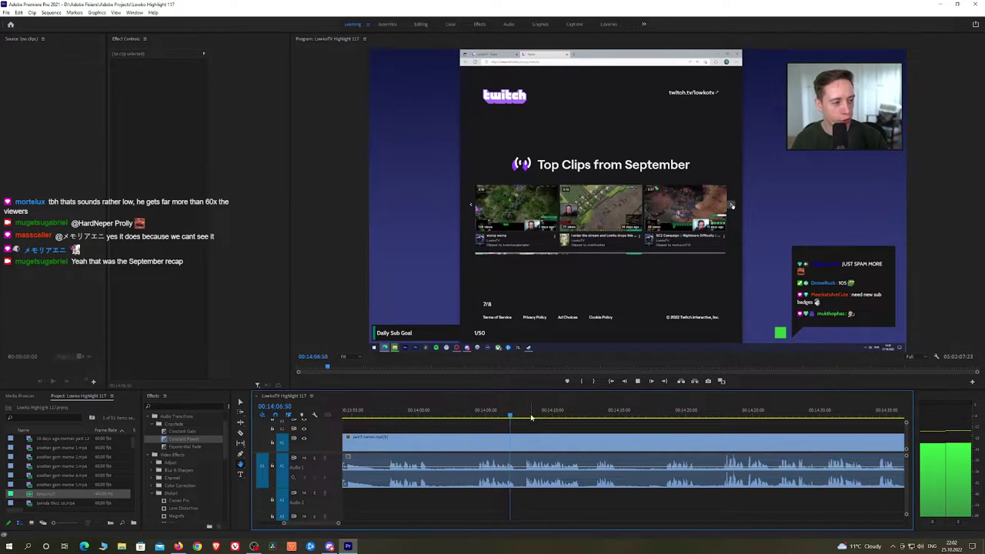
left_click(531, 416)
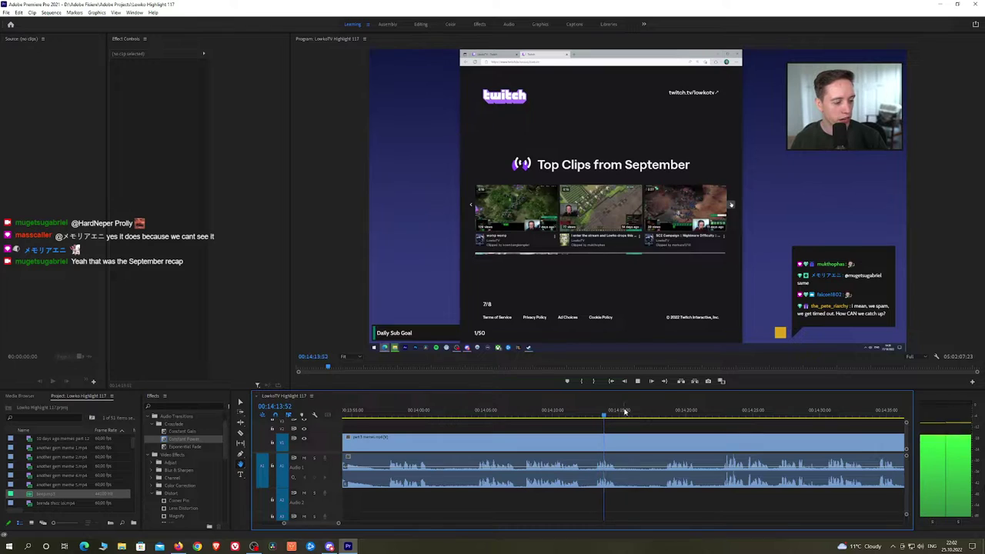
left_click(658, 414)
left_click_drag(717, 435, 548, 419)
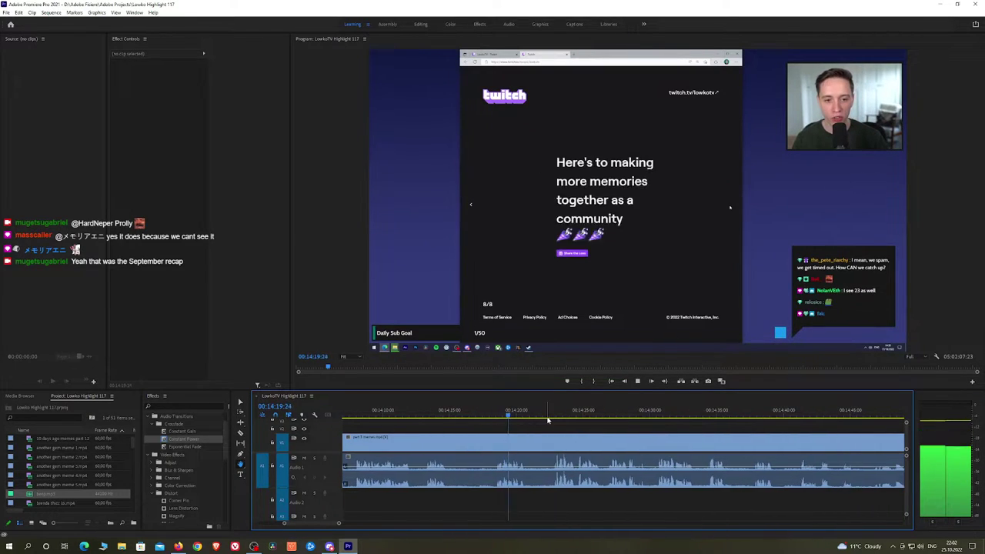
left_click(551, 416)
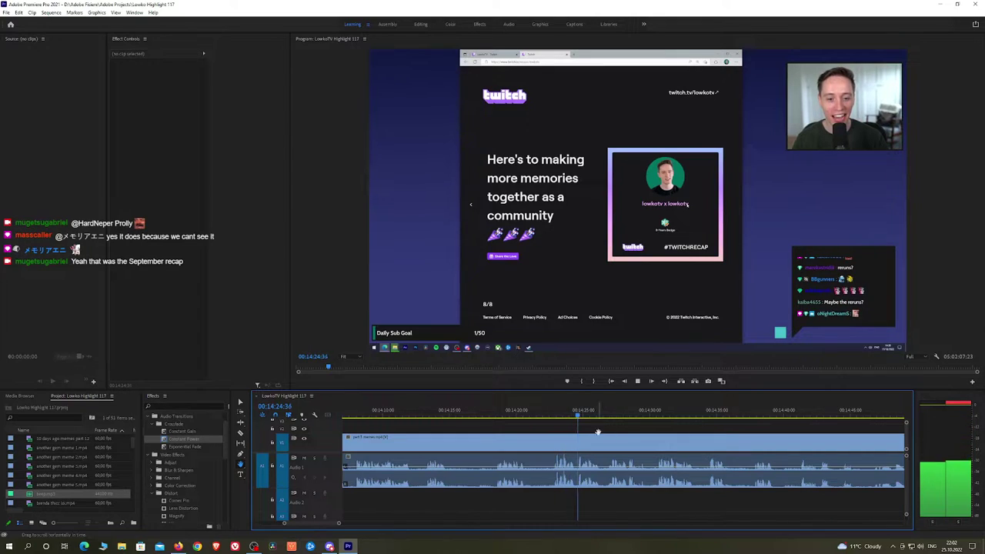
scroll(598, 432, "right", 3)
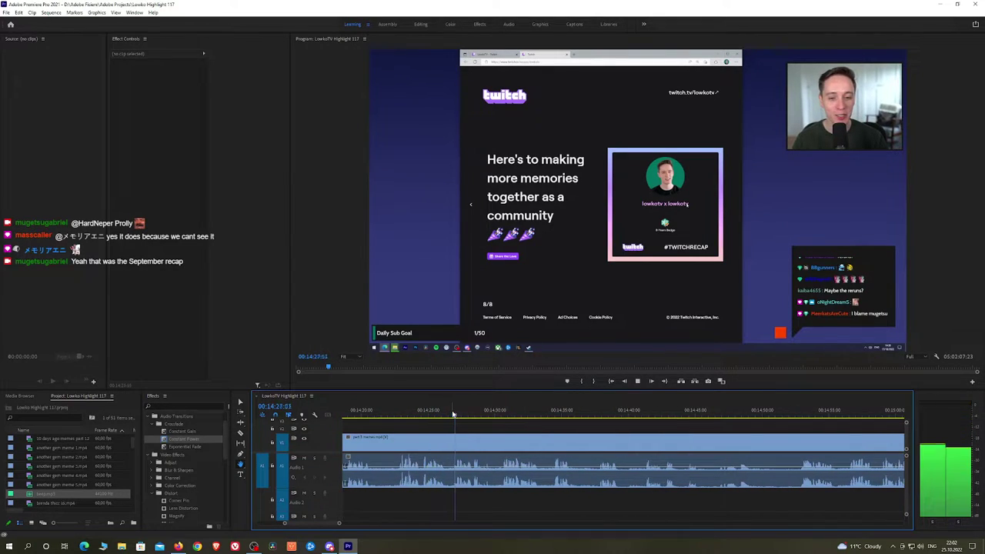
Review the footage from about 00:14:27 to 00:14:55, comparing the full-screen webcam part with the viewer's recap card
left_click(499, 413)
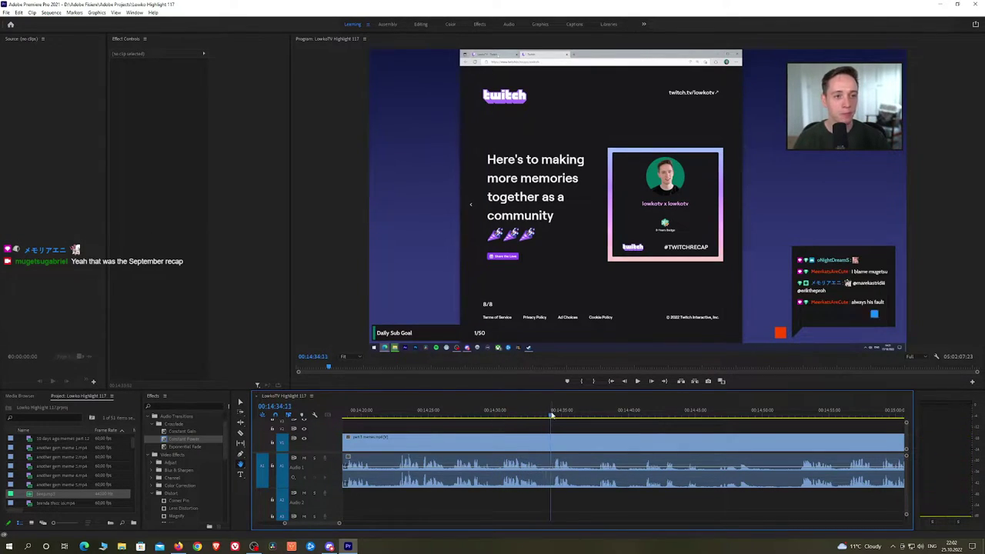
left_click(598, 416)
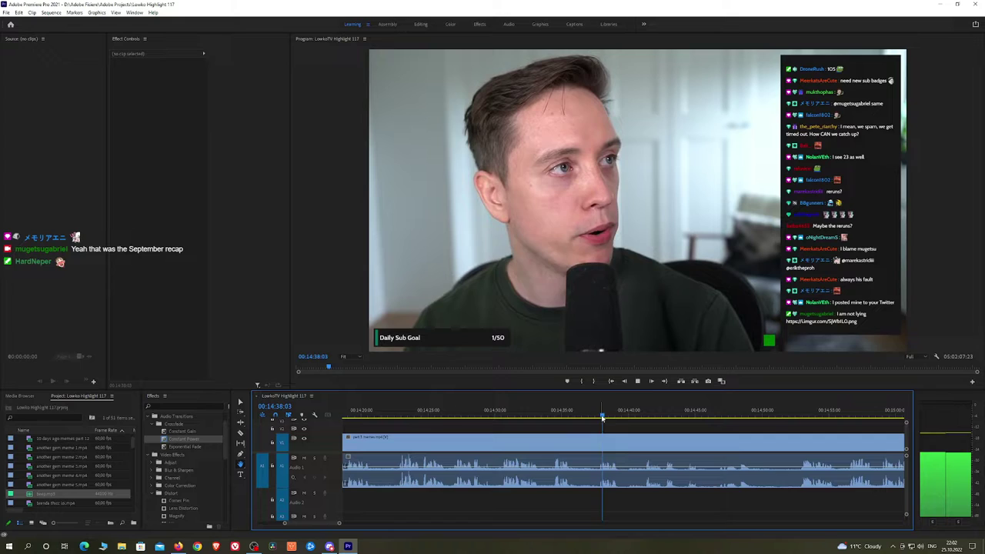
left_click(642, 416)
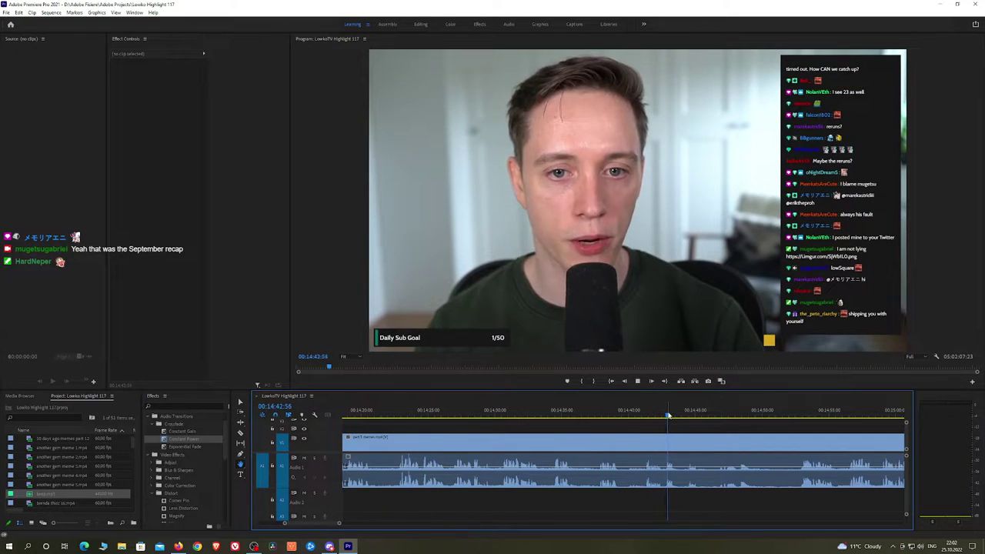
left_click(783, 415)
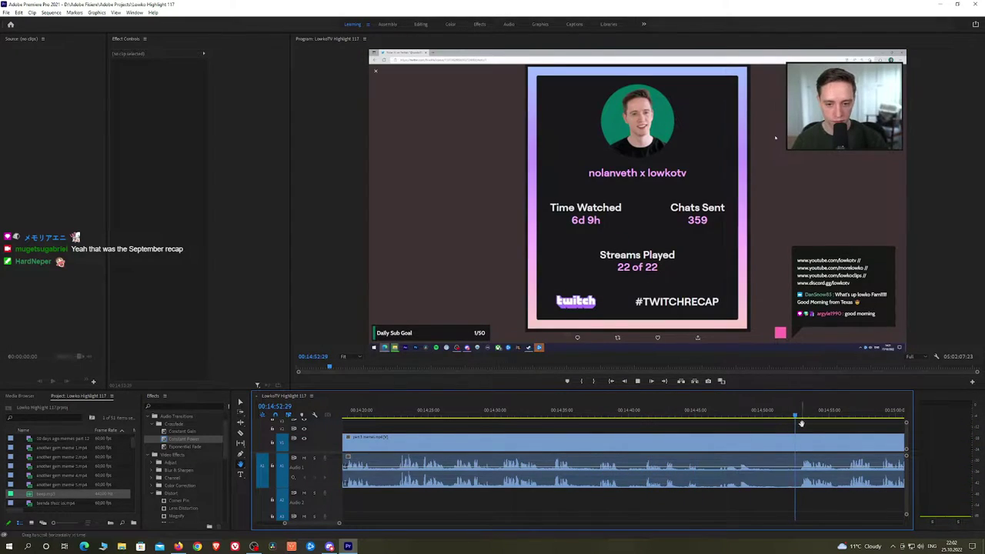
left_click_drag(831, 435, 608, 429)
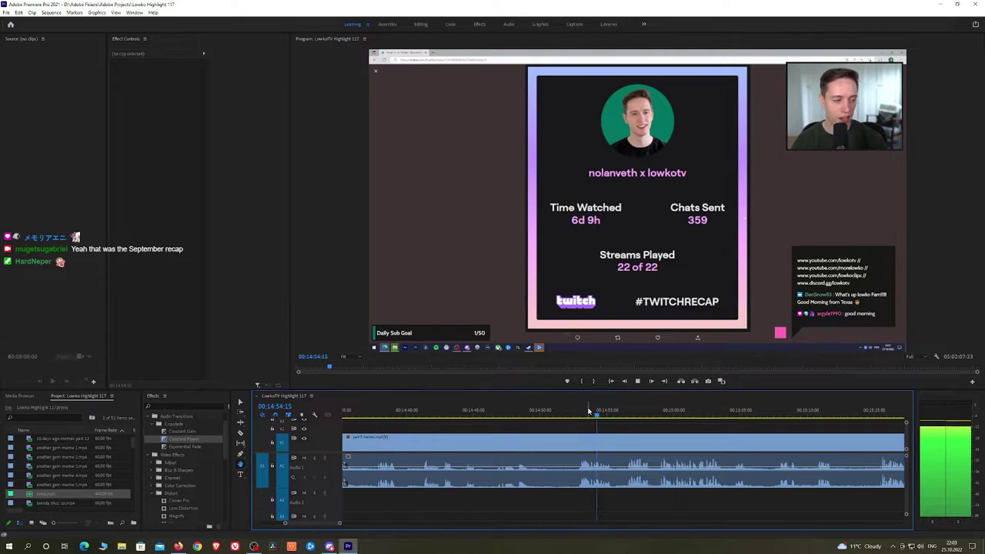
key("space")
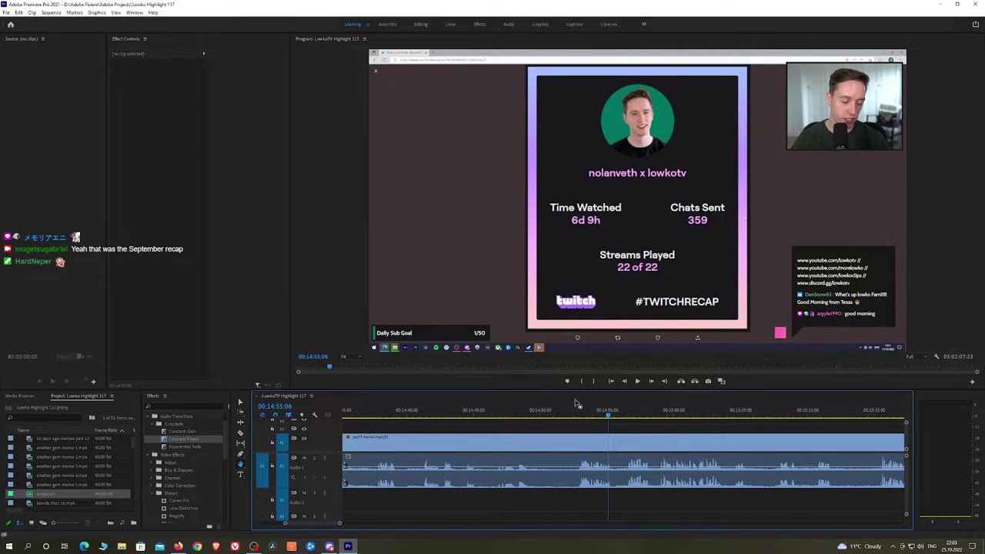
key("space")
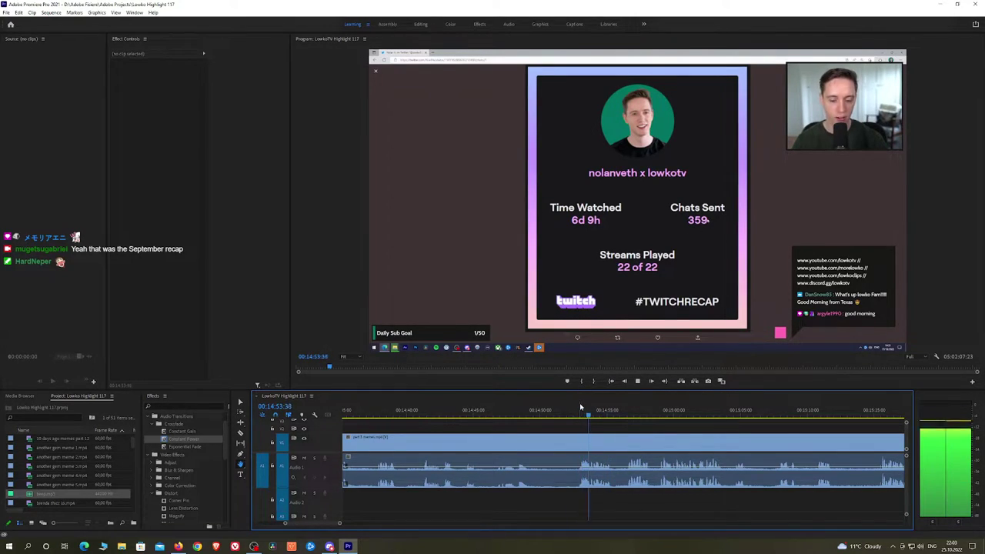
Ripple-remove the section between the 00:12:38:30 split and 00:14:37:36, and apply an Exponential Fade across the audio cut
left_click_drag(581, 407, 376, 416)
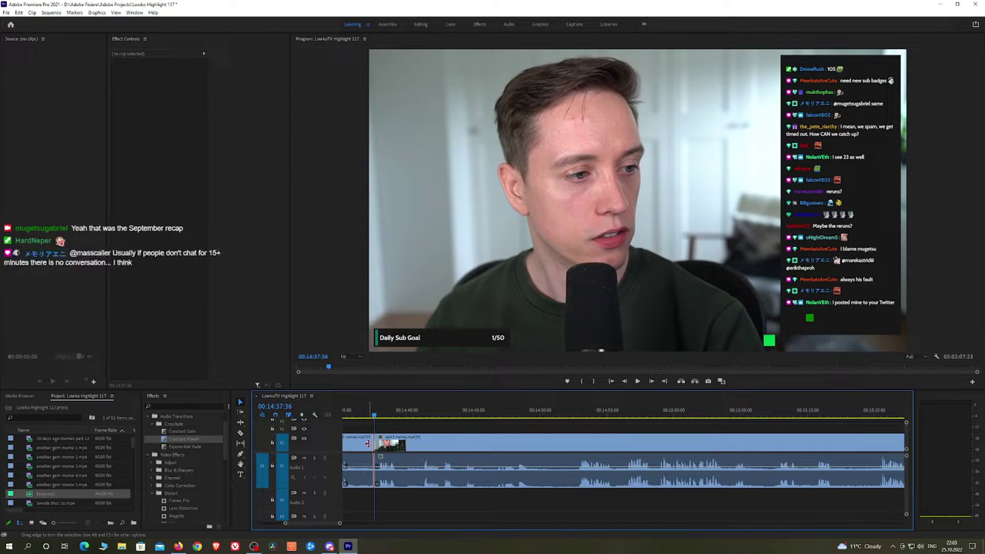
key("q")
key("space")
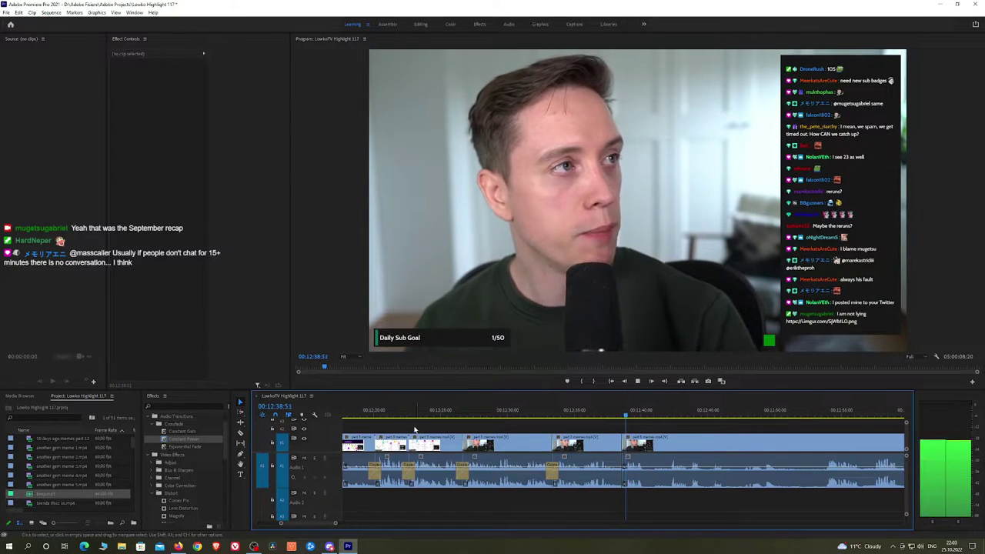
left_click_drag(183, 447, 620, 482)
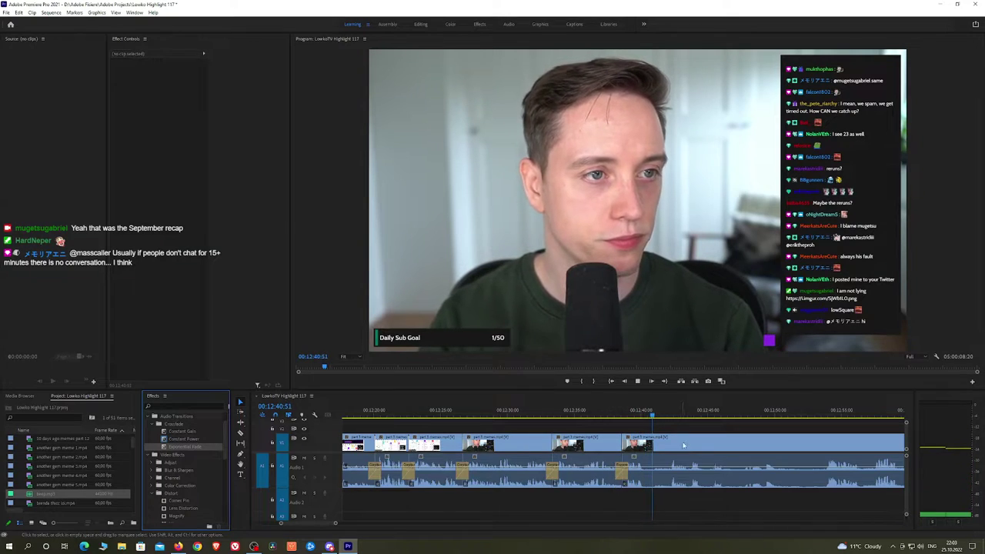
Play on past the new cut and split the clip at about 00:12:44:37
scroll(535, 437, "down", 3)
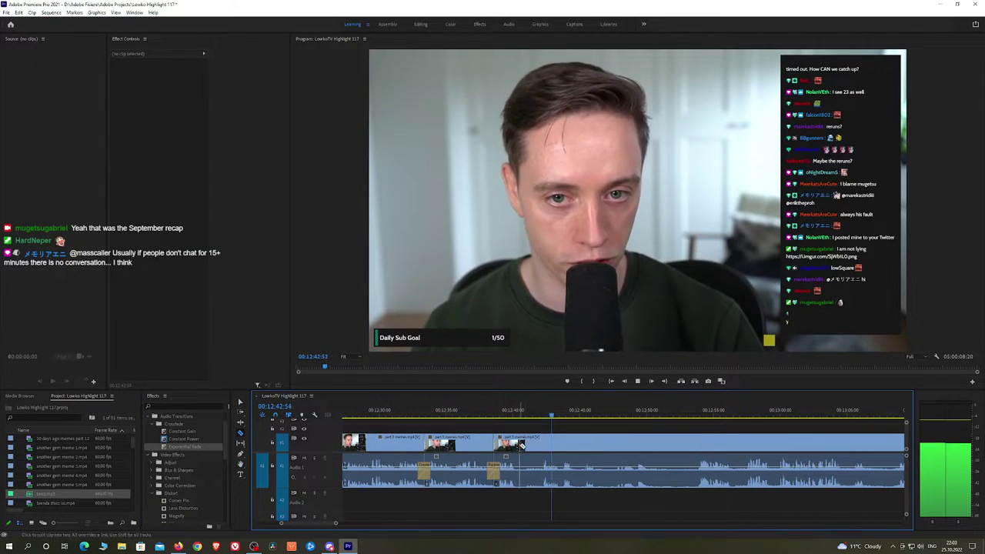
key("c")
left_click(577, 437)
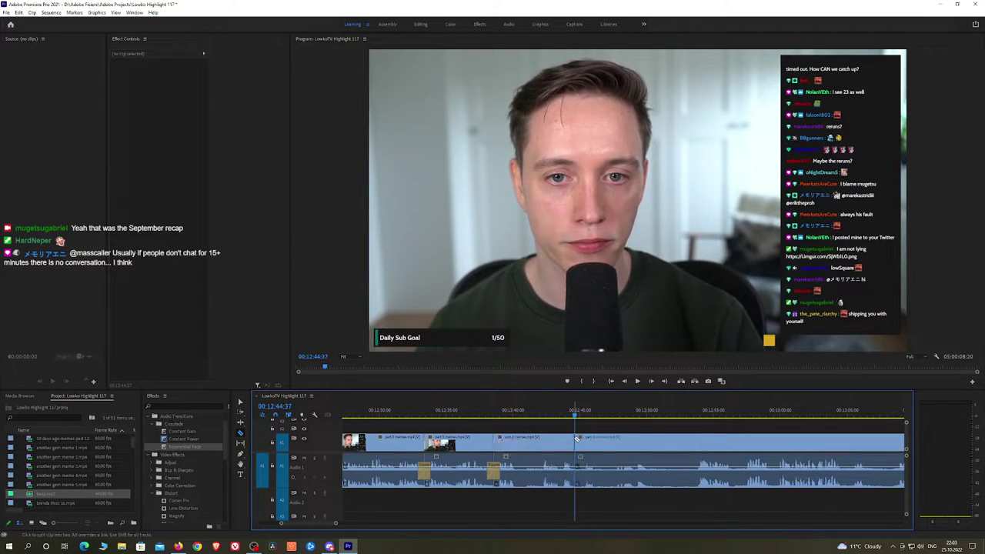
Cut out the short pause from about 00:12:40:21 to 00:12:42:00, close the gap and add a Constant Power crossfade there
left_click(541, 444)
key("v")
left_click(529, 445)
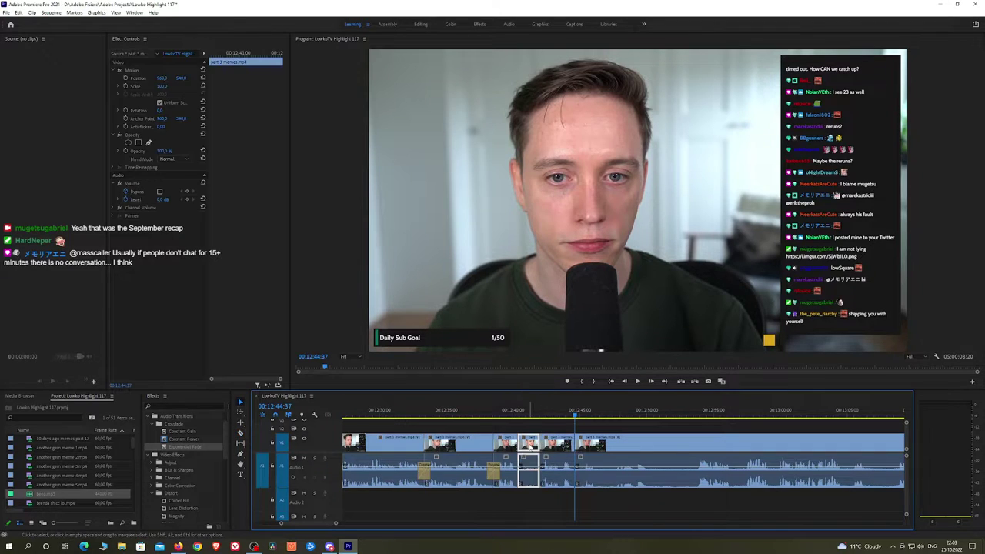
key("shift+Delete")
left_click_drag(195, 440, 522, 477)
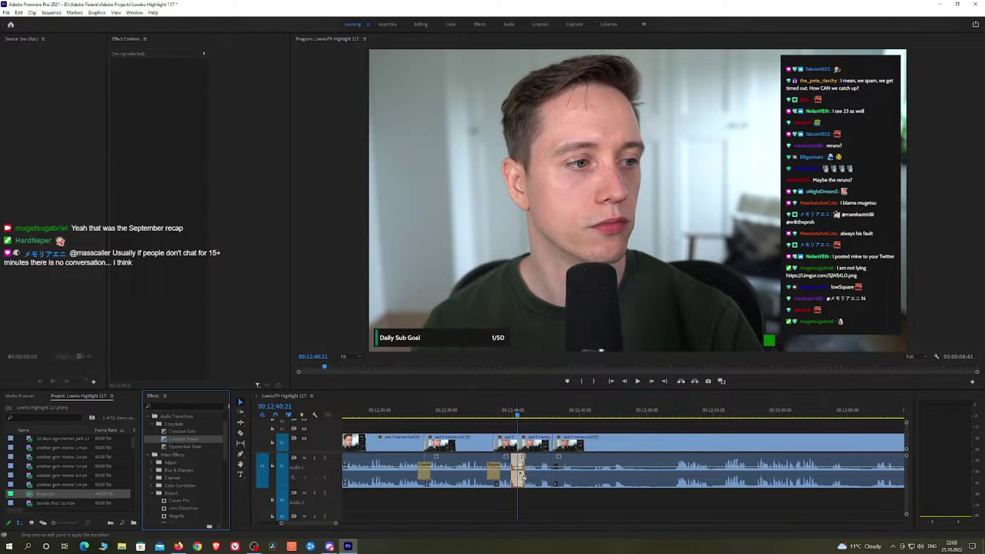
Ripple delete the footage from the 00:12:43 cut to a new split at 00:12:51:56, and crossfade the audio at the join
left_click_drag(552, 413, 598, 414)
key("space")
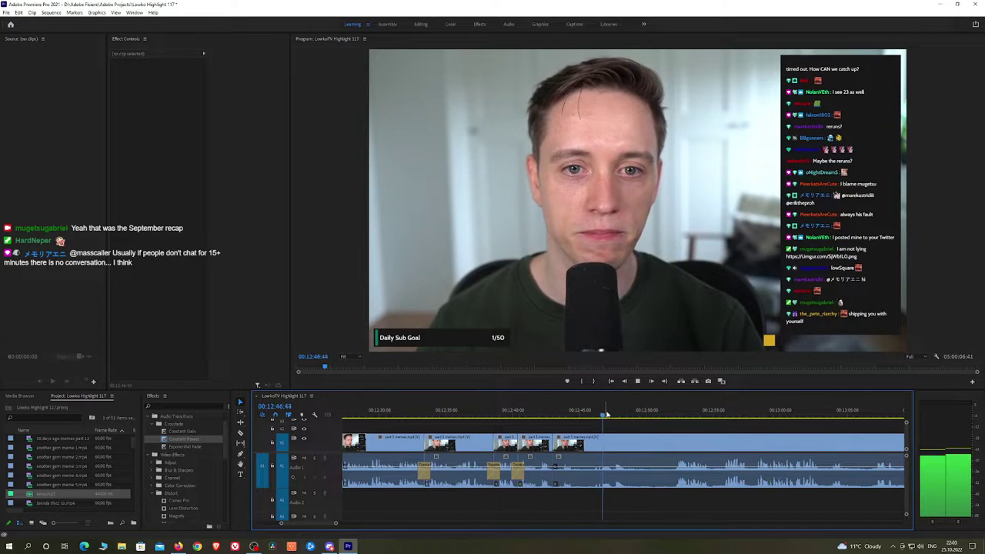
left_click(672, 415)
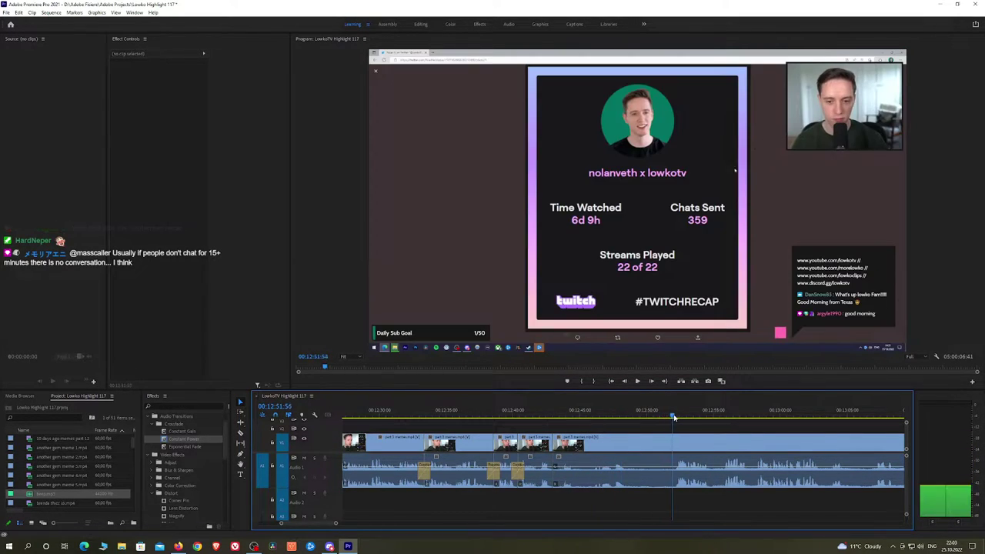
key("c")
left_click(672, 444)
key("v")
left_click(658, 444)
key("shift+Delete")
key("space")
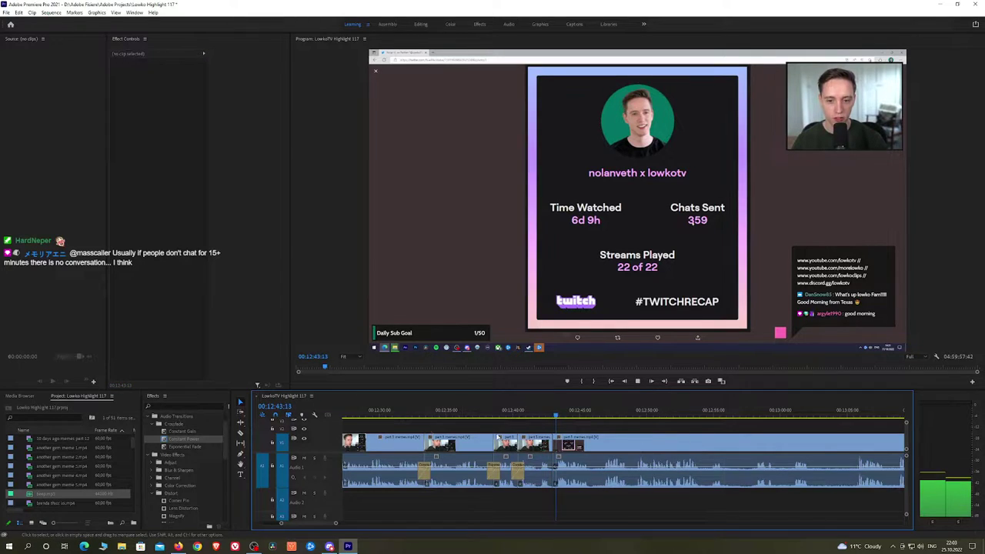
left_click_drag(560, 472, 557, 473)
Play on through the viewer's recap card and split the clip near 00:12:55:54
key("h")
left_click_drag(617, 446, 572, 446)
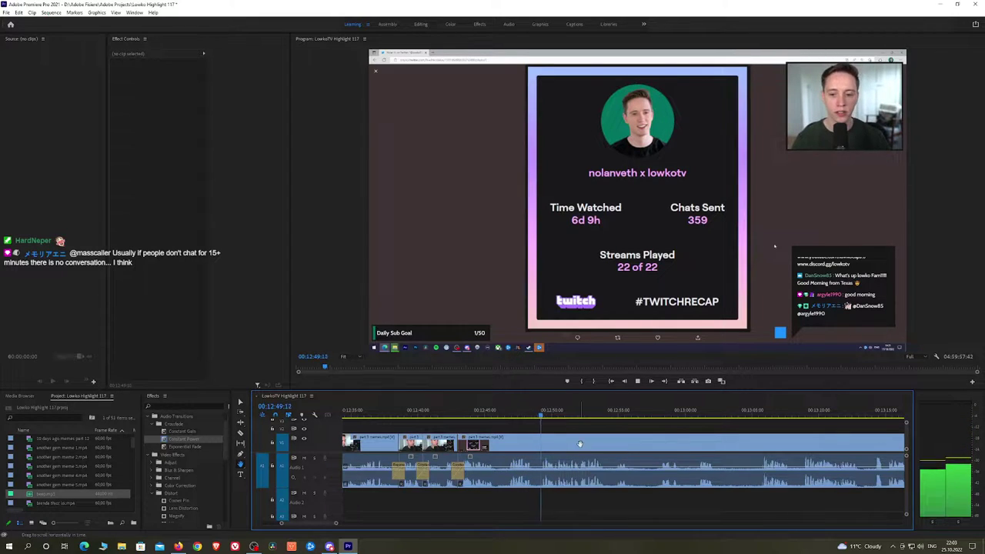
scroll(554, 435, "down", 2)
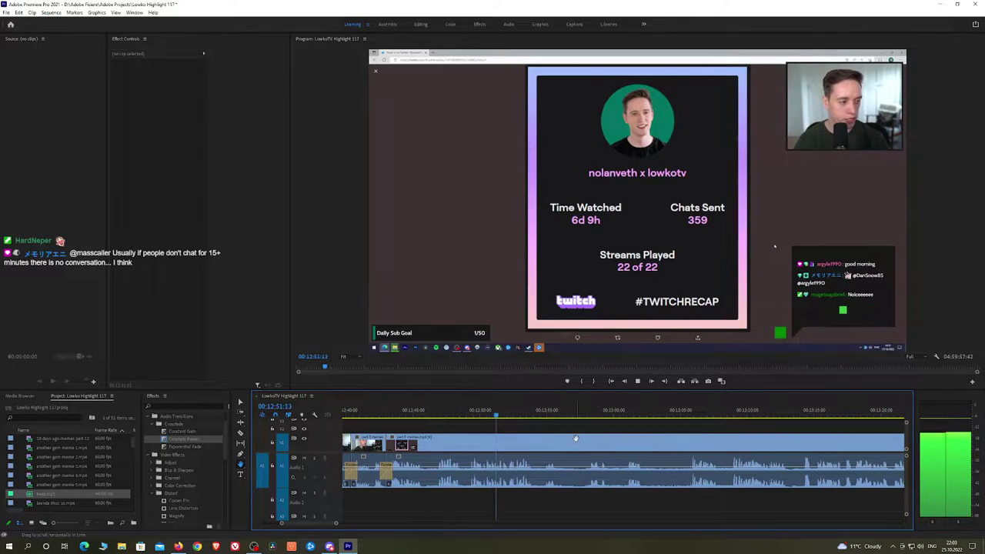
scroll(555, 435, "down", 1)
scroll(546, 436, "down", 1)
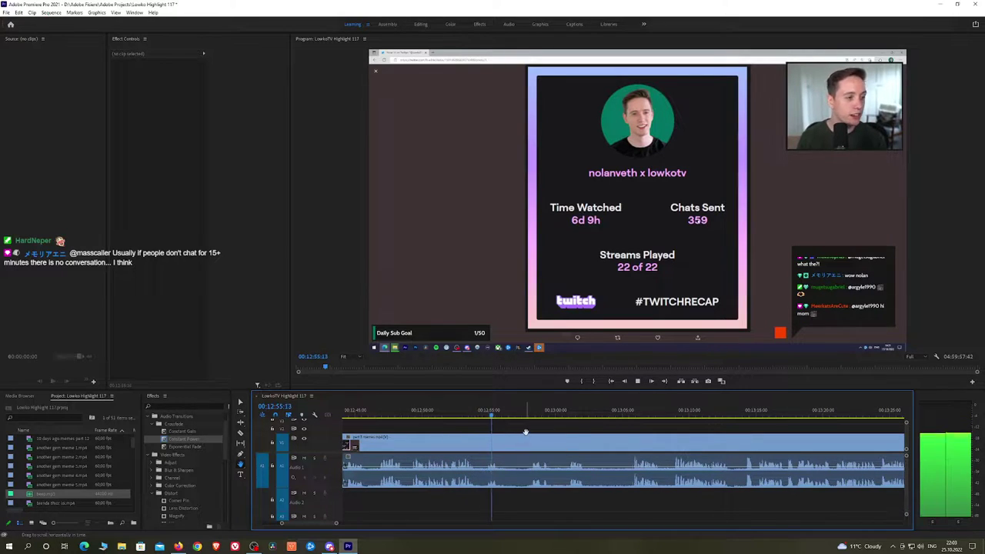
left_click(501, 440)
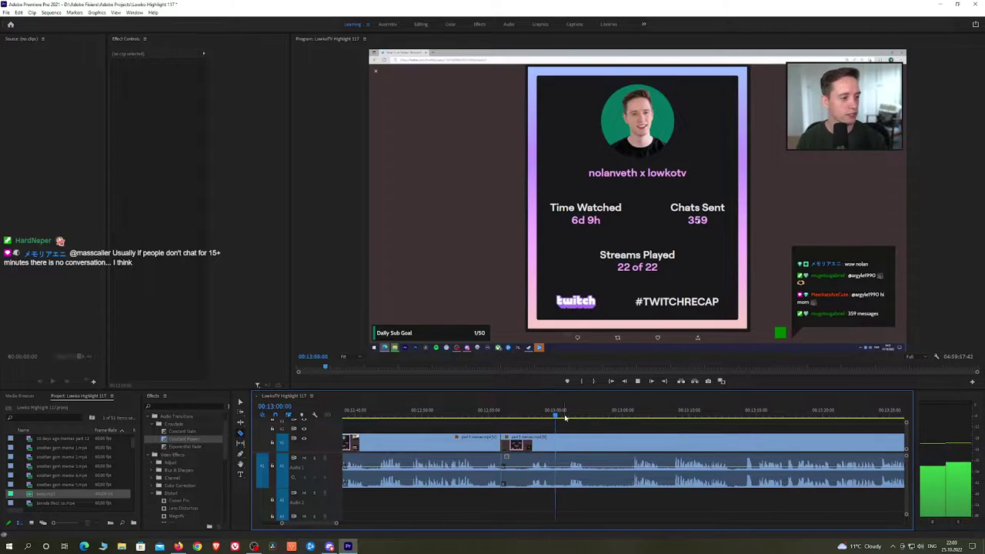
Find the end of the recap card talk, split near 00:13:08:46 and ripple delete the section back to the 00:12:55:54 split
key("space")
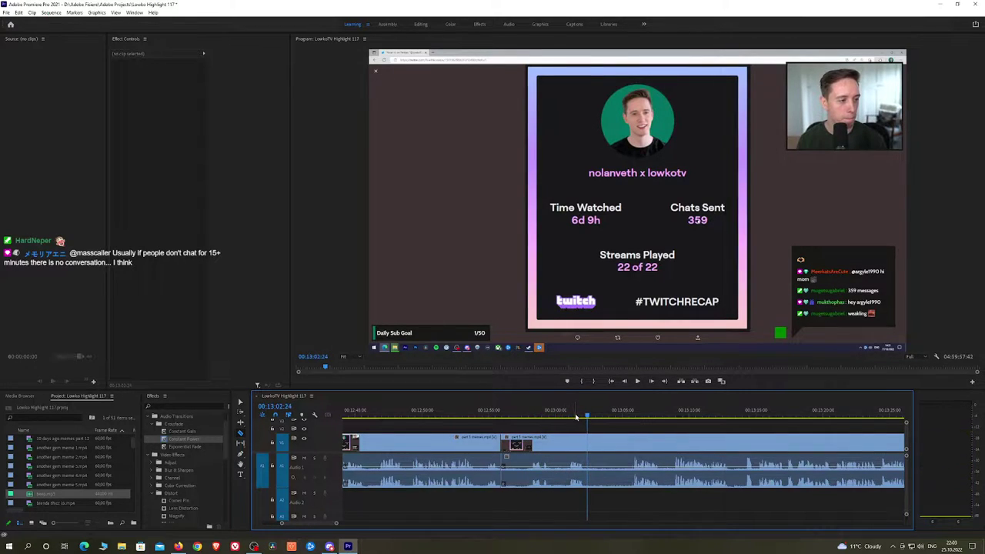
key("alt+Tab")
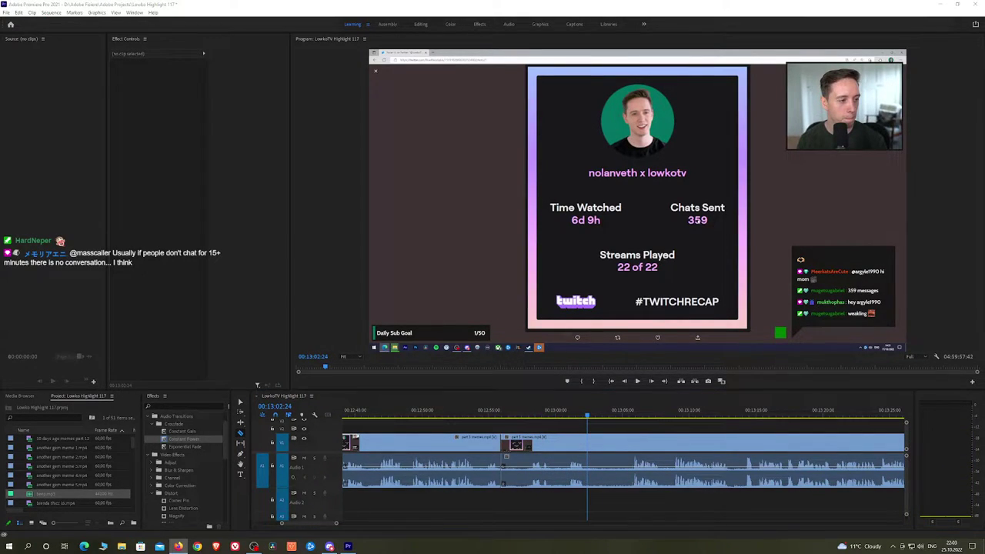
left_click(633, 415)
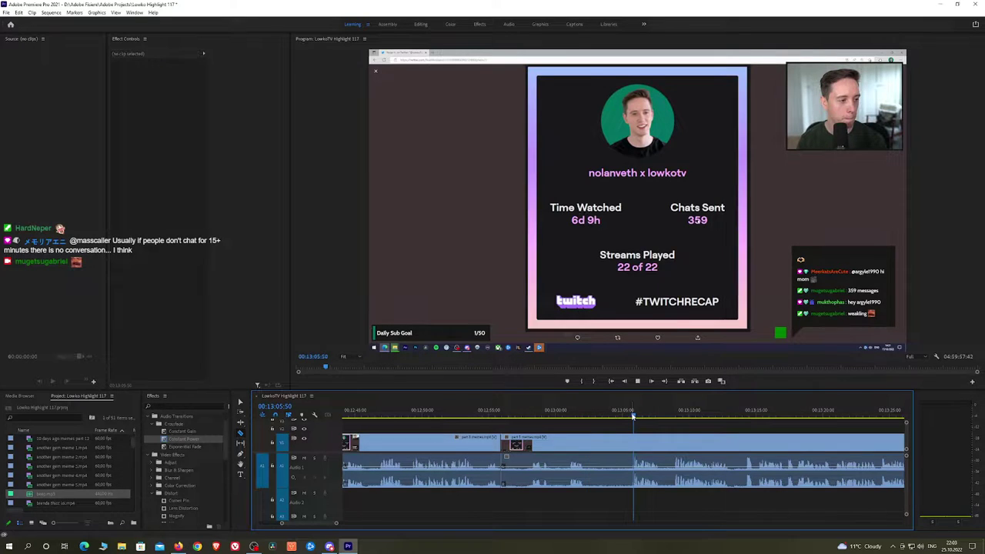
key("space")
scroll(724, 439, "down", 3)
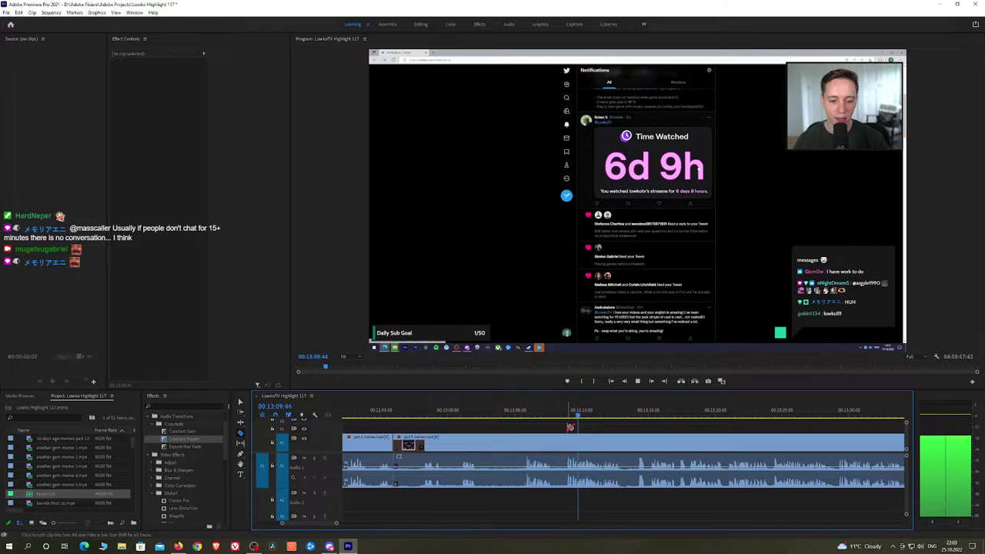
key("c")
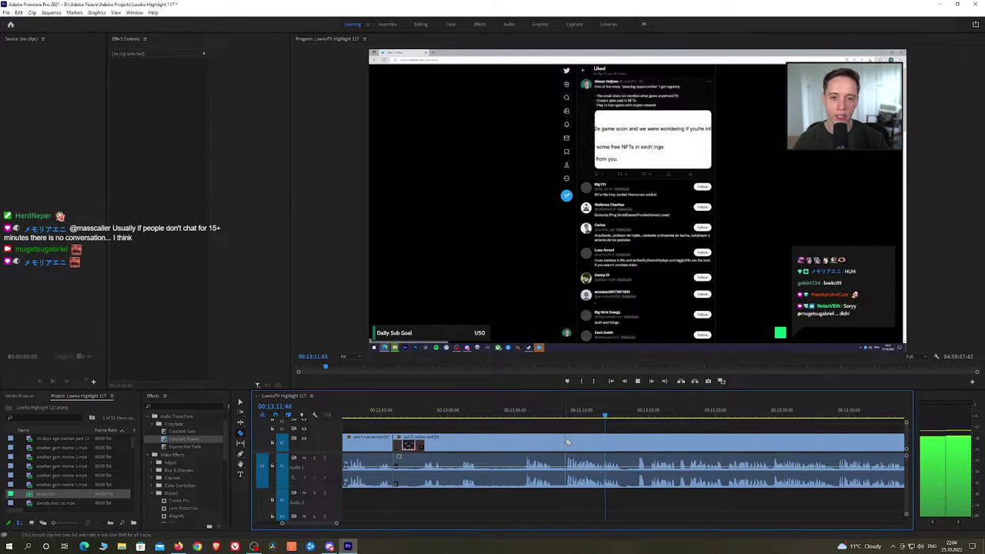
left_click(566, 442)
key("v")
left_click(548, 444)
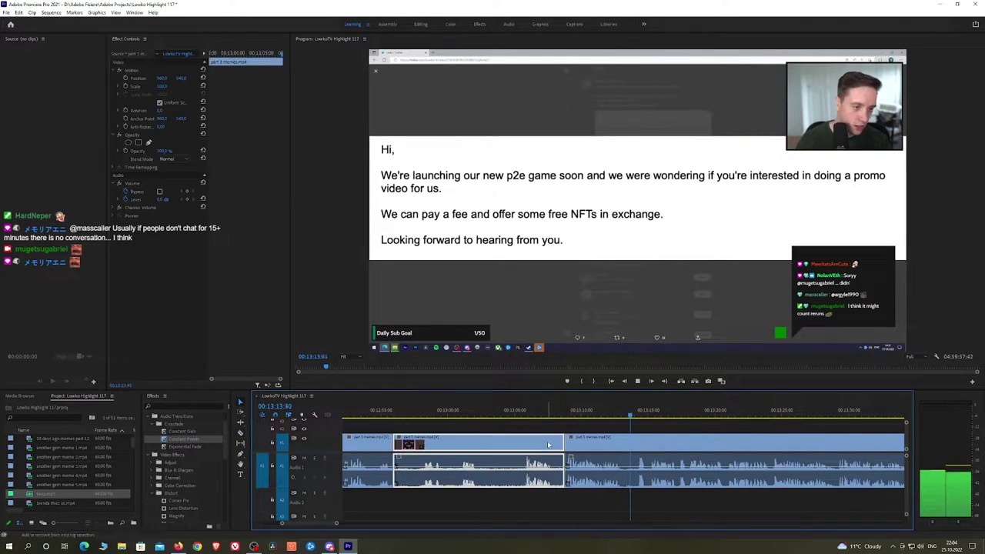
key("shift+Delete")
Apply an Exponential Fade to the audio cut at 00:12:55:54 and resume playback from there
left_click_drag(183, 448, 453, 477)
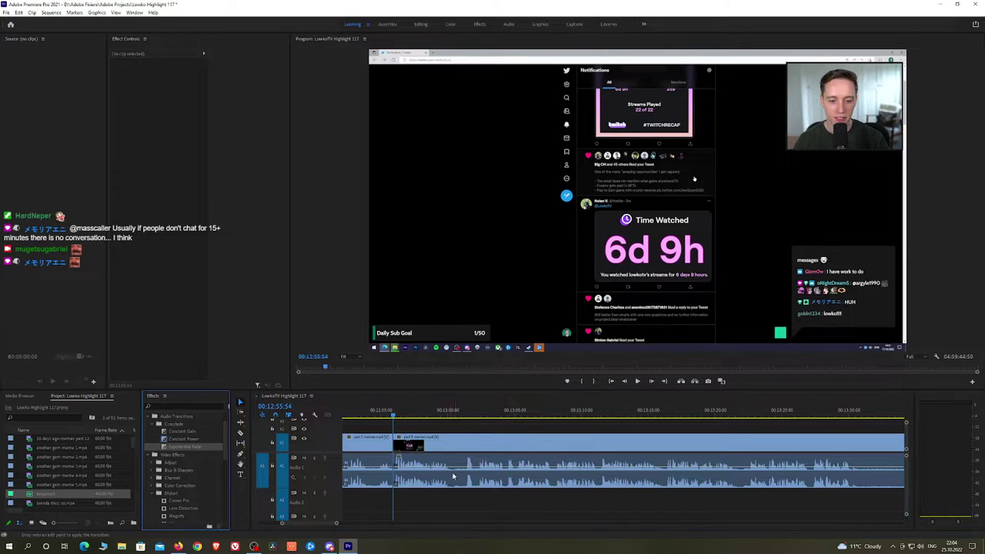
left_click_drag(393, 468, 393, 468)
key("space")
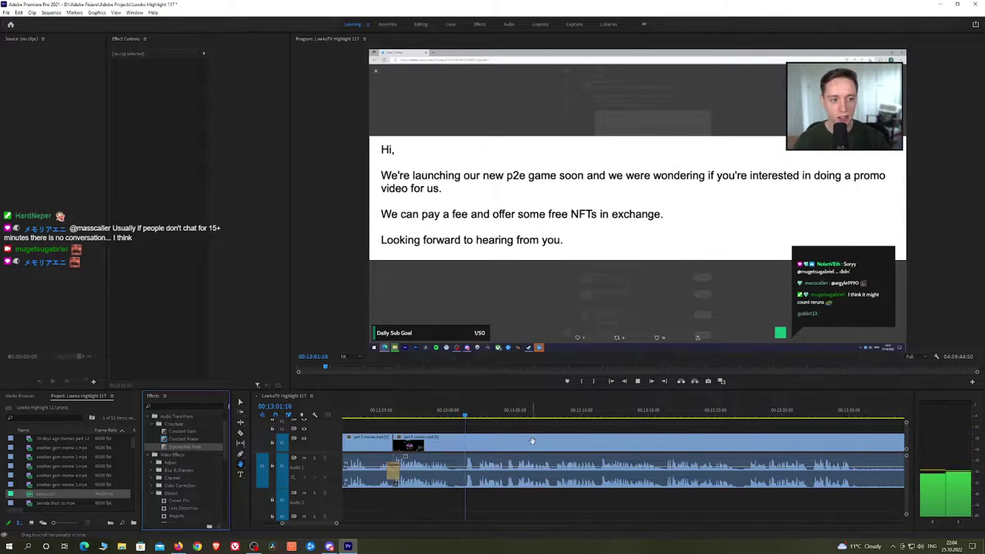
Play on through the promo email reading, ripple delete the pause following 00:13:33:02 and apply a Constant Power crossfade at the join
scroll(527, 438, "right", 3)
scroll(537, 442, "right", 2)
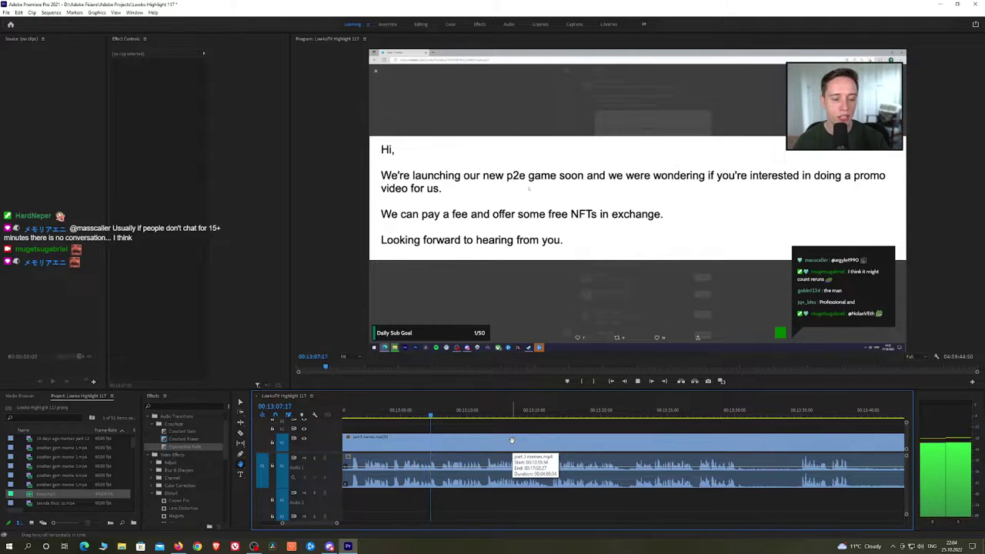
scroll(514, 441, "right", 1)
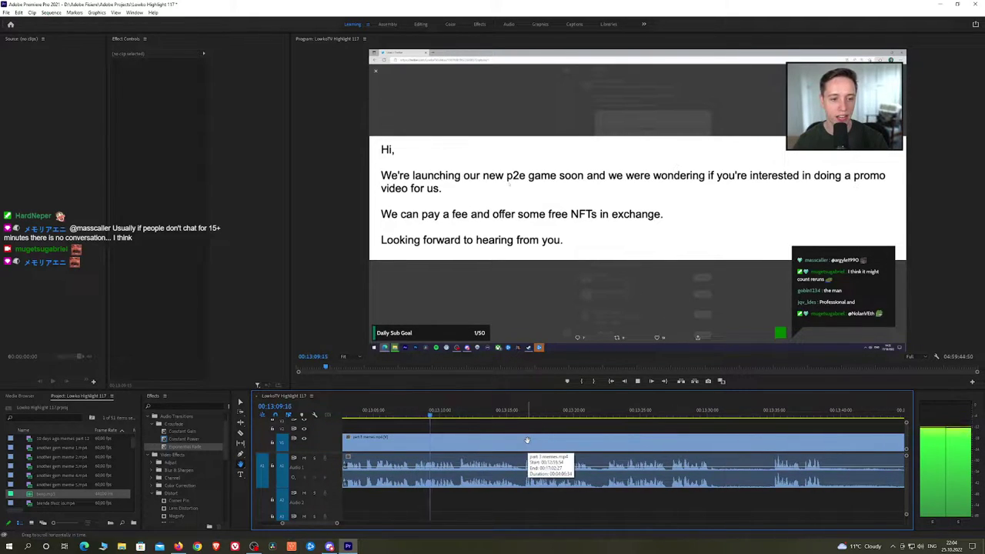
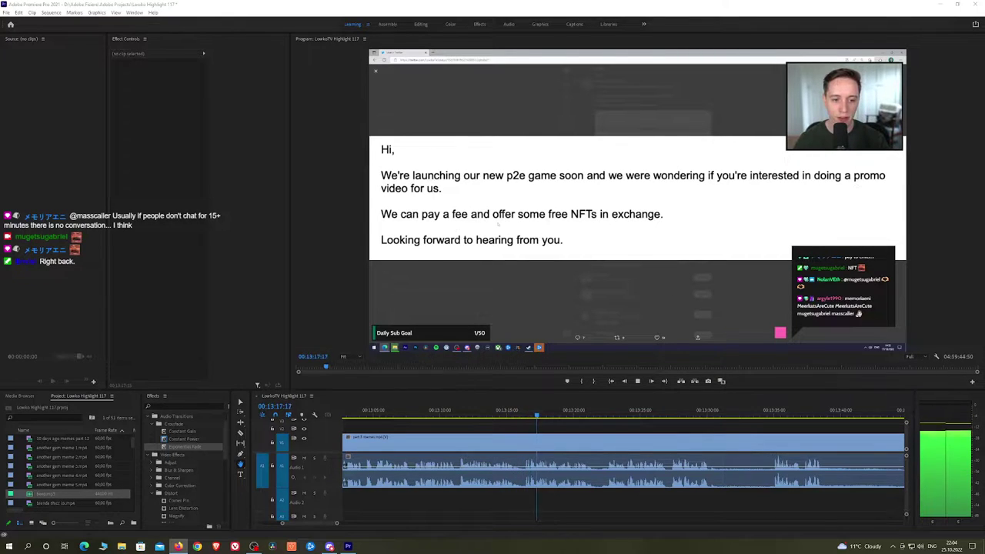
scroll(609, 465, "down", 3)
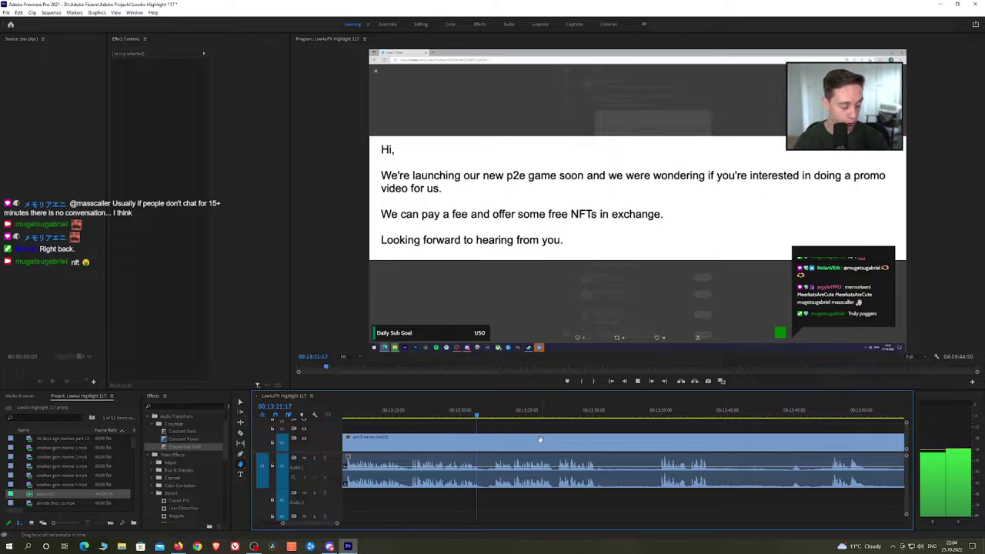
scroll(538, 437, "down", 1)
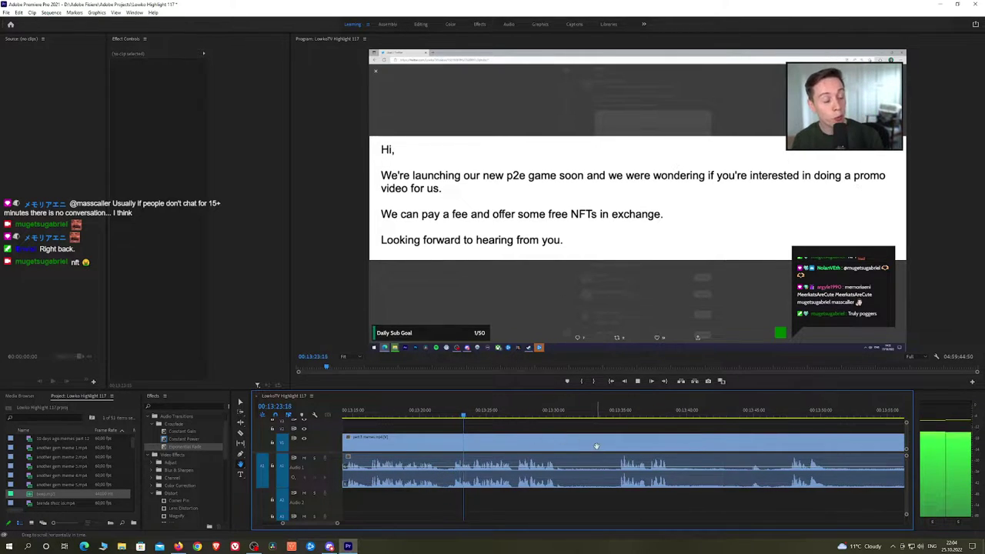
scroll(585, 445, "down", 1)
left_click_drag(587, 447, 499, 436)
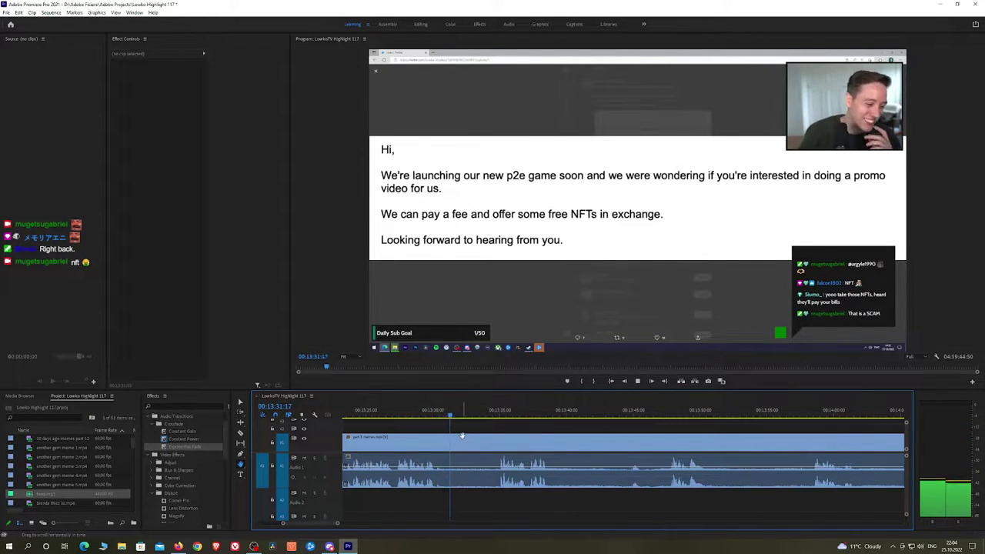
key("space")
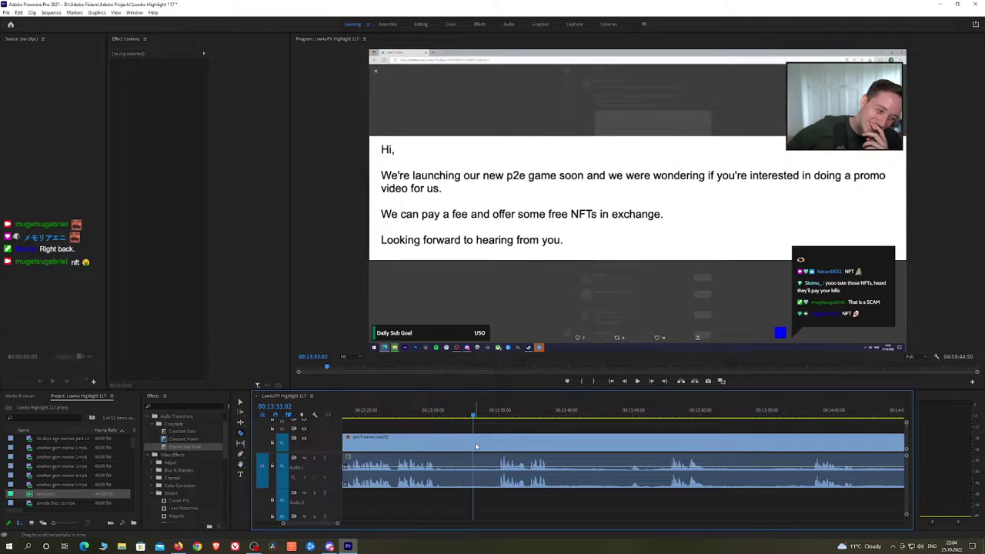
key("v")
left_click(489, 446)
key("shift+Delete")
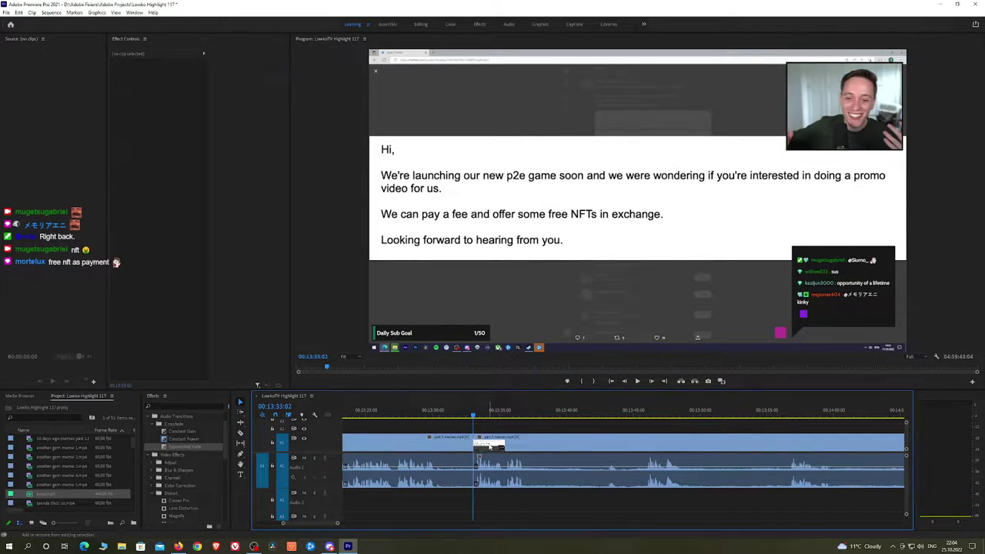
left_click_drag(191, 443, 414, 439)
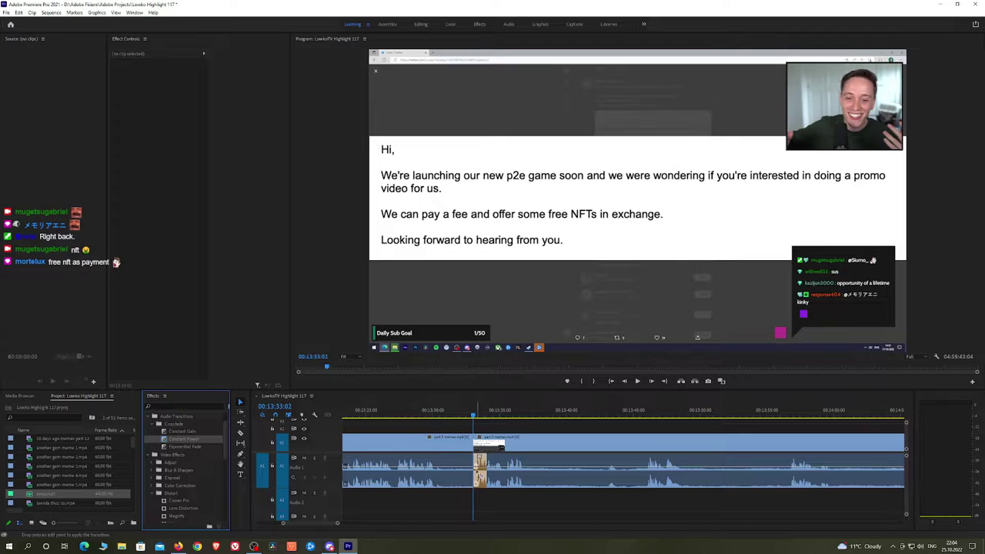
Split near 00:13:37 and 00:13:46, ripple delete the section between, and apply a Constant Power crossfade to the audio cut
key("h")
left_click_drag(575, 435, 517, 431)
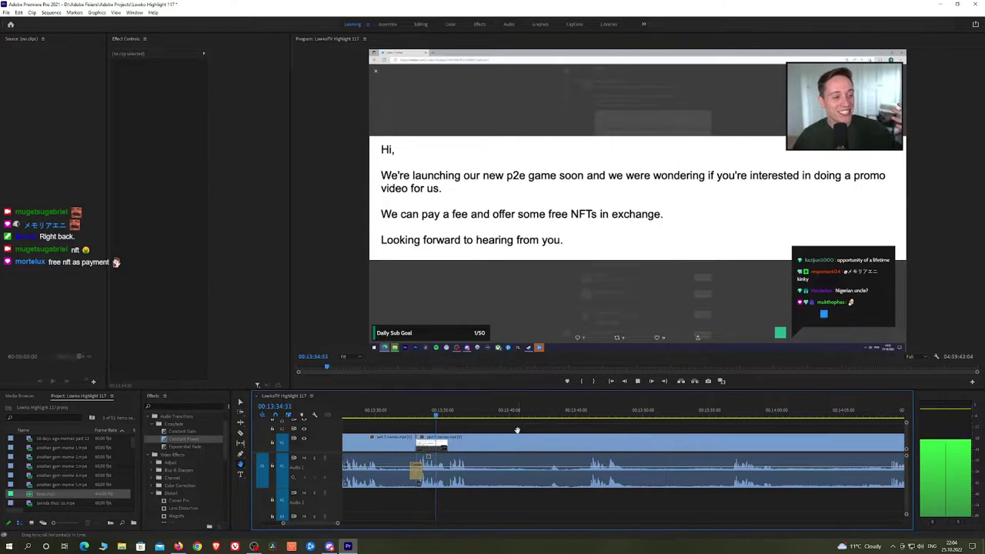
key("c")
left_click(470, 440)
left_click(582, 414)
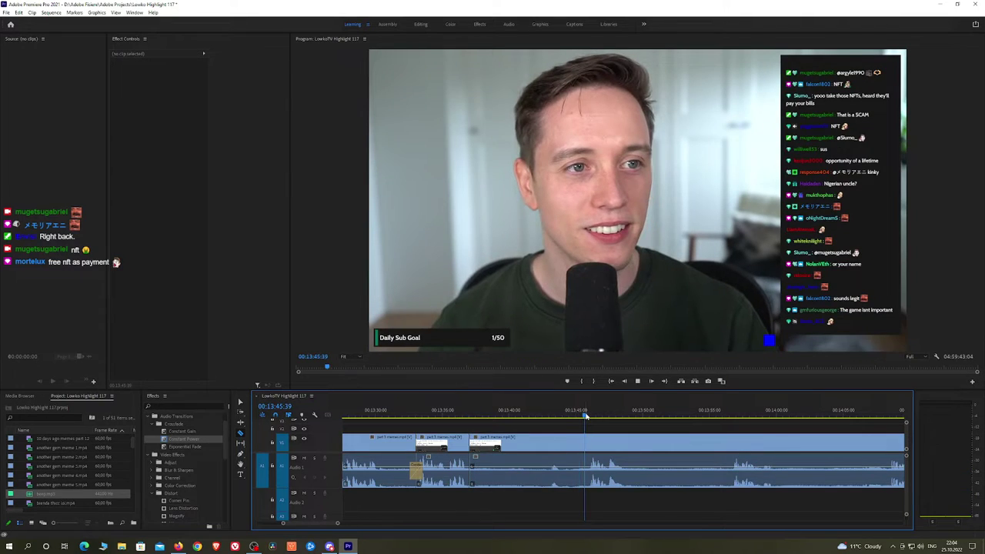
left_click(587, 447)
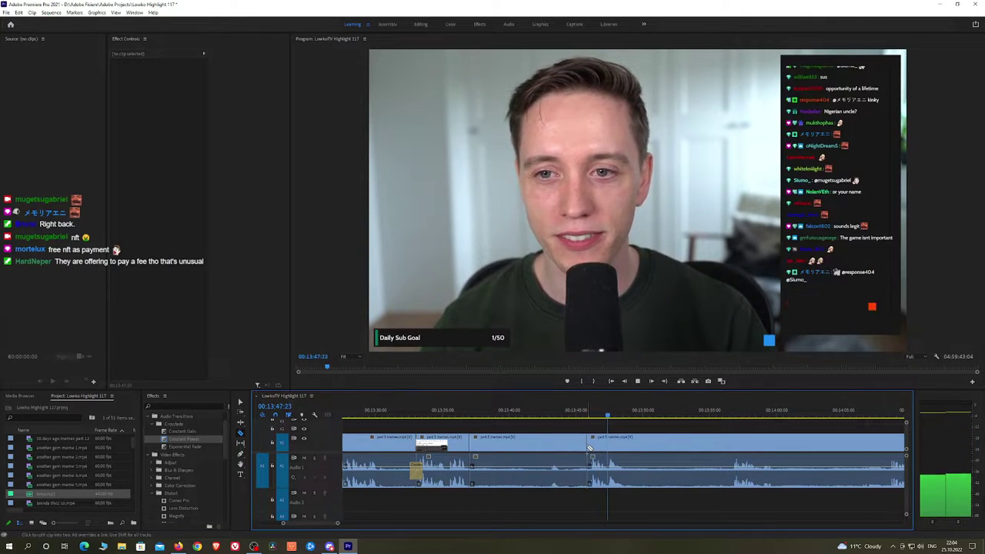
key("v")
left_click(565, 450)
key("shift+Delete")
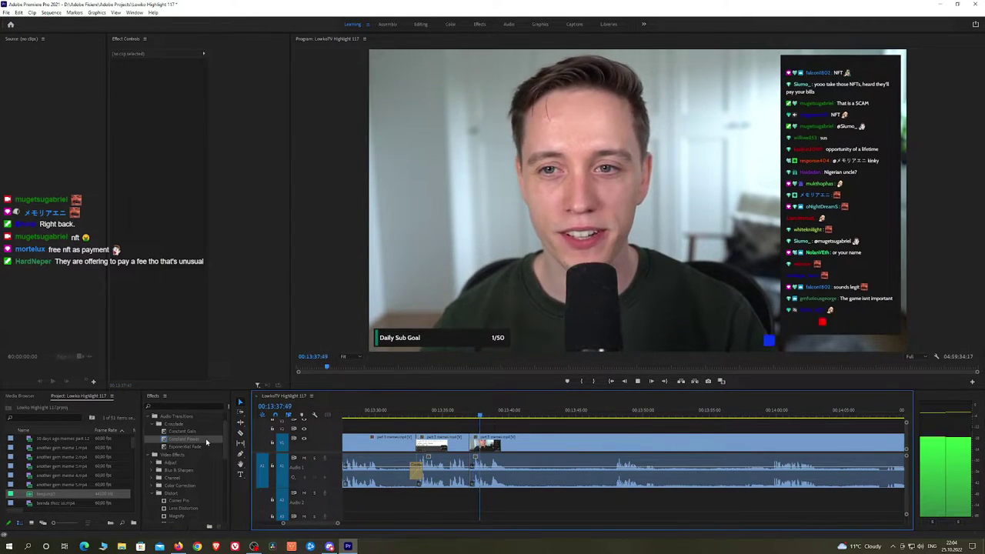
left_click_drag(455, 481, 469, 480)
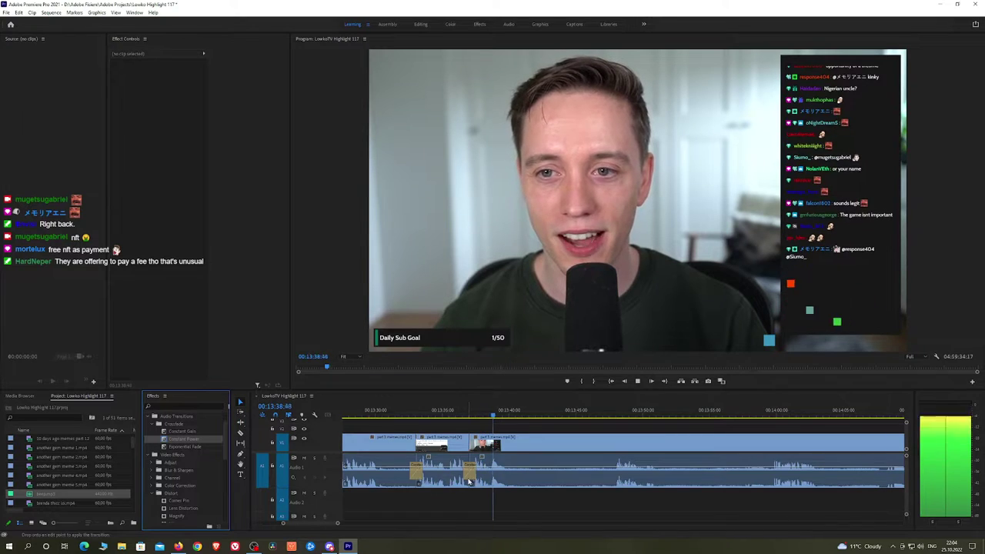
Pause playback and split the webcam clip at about 00:13:40
key("space")
key("c")
left_click(511, 445)
Try splitting again near 00:13:48 and removing the section back to the 00:13:40 split
left_click(615, 416)
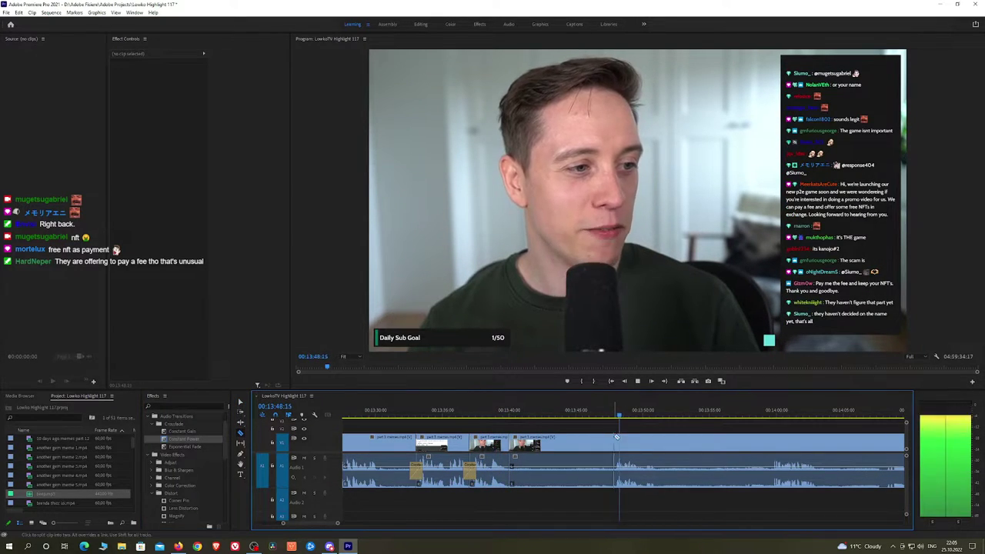
left_click(614, 442)
key("v")
left_click(599, 444)
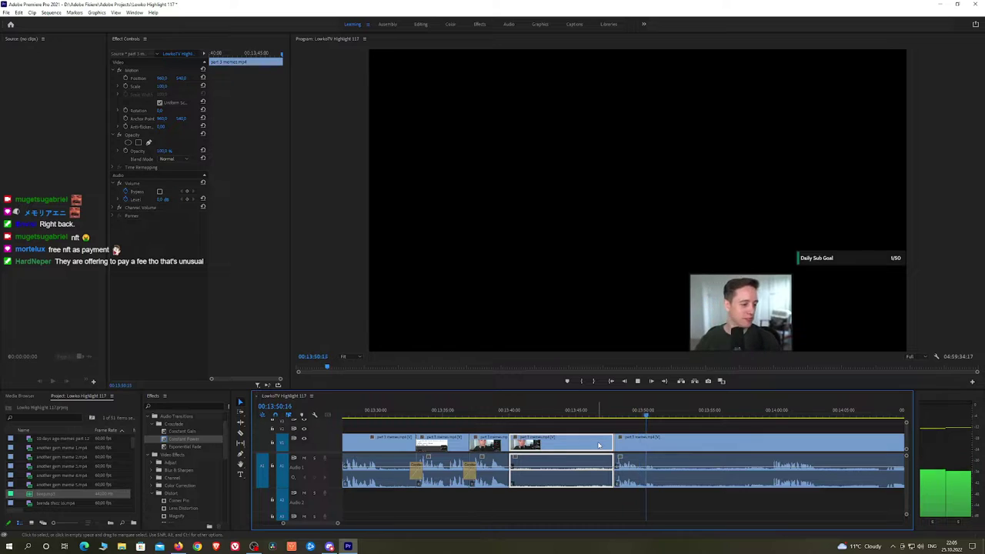
key("shift+Delete")
Split near 00:13:59:30, ripple delete the section back to the 00:13:40 cut and apply a Constant Power crossfade at the join
left_click(771, 416)
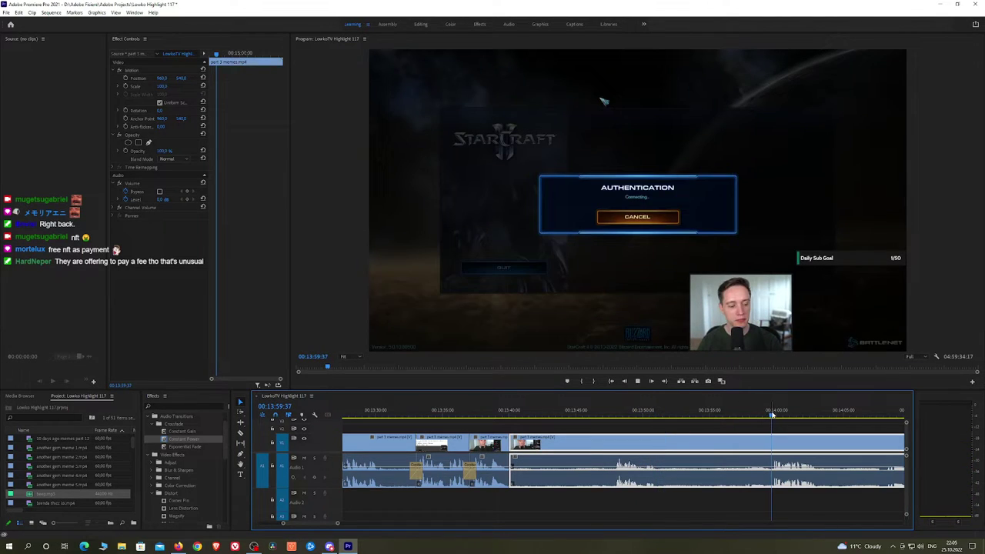
key("c")
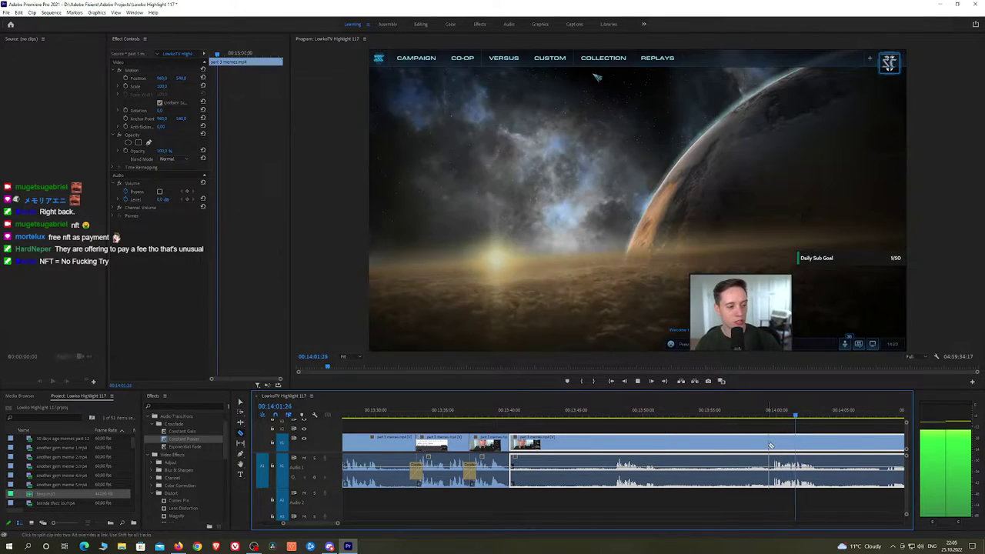
left_click(769, 442)
key("v")
key("shift+Delete")
key("space")
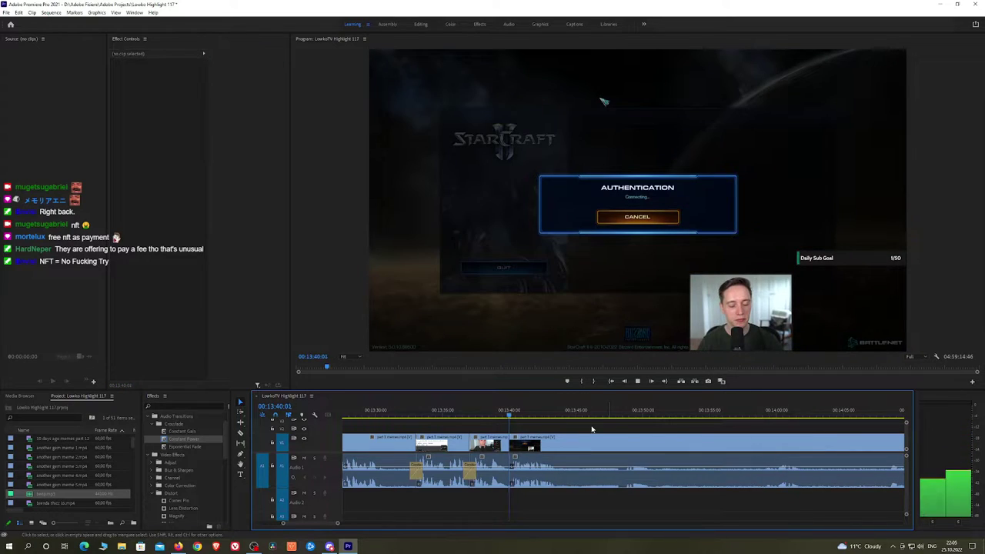
left_click_drag(183, 438, 471, 471)
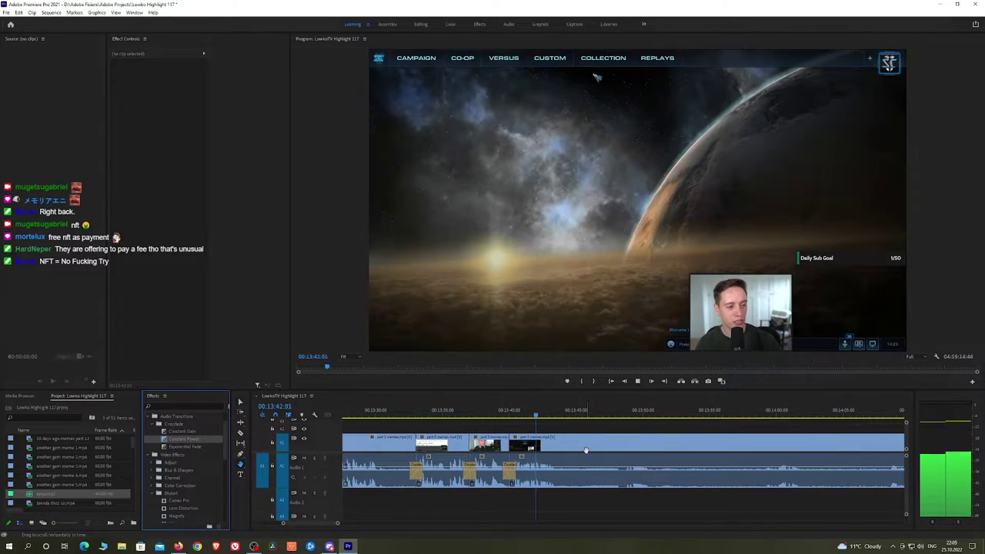
Split the StarCraft menu footage at 00:13:43:46 and resume playback near 00:14:10
scroll(487, 445, "right", 3)
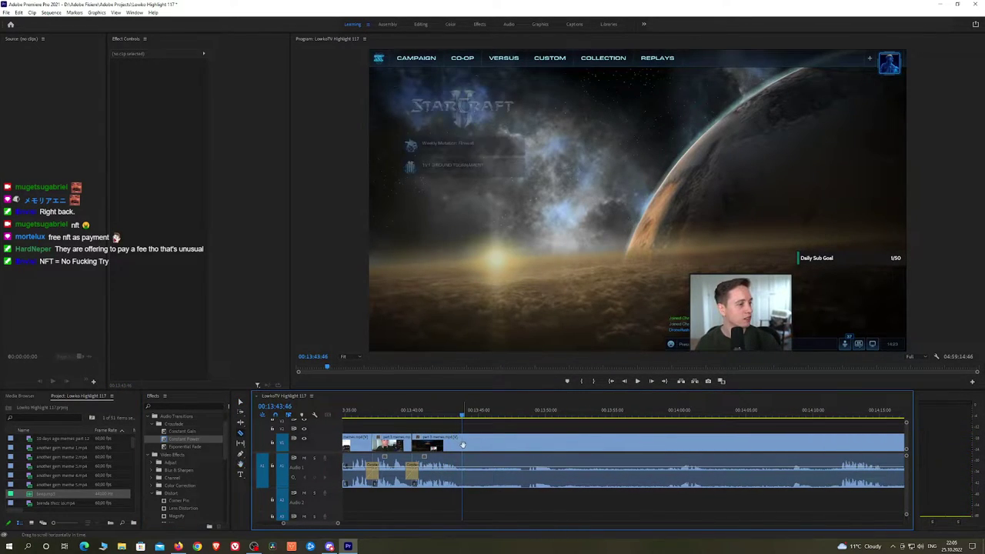
left_click(808, 414)
key("space")
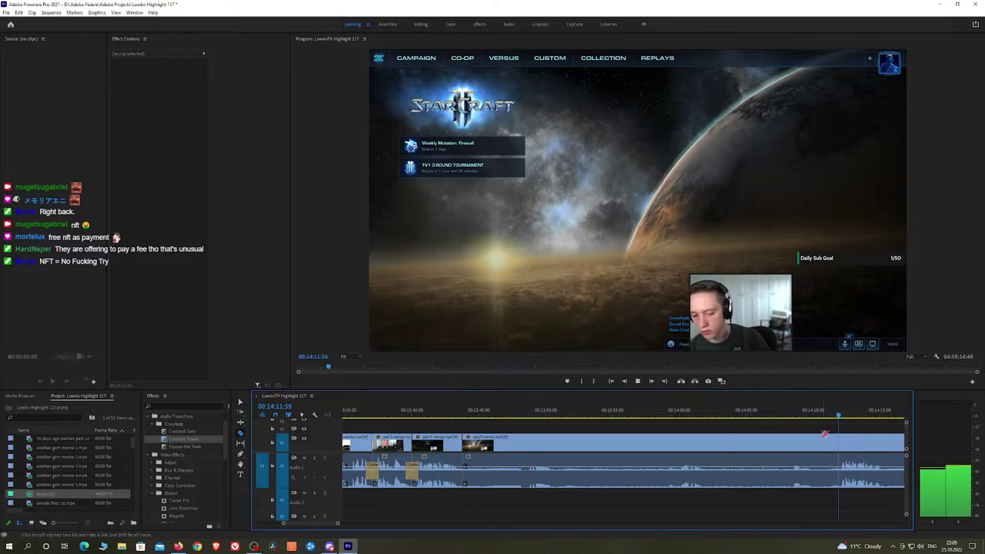
Skim the rest of the part 3 memes clip, from the StarCraft menu through the load game screen to the clip's end
scroll(815, 438, "down", 4)
scroll(857, 435, "right", 5)
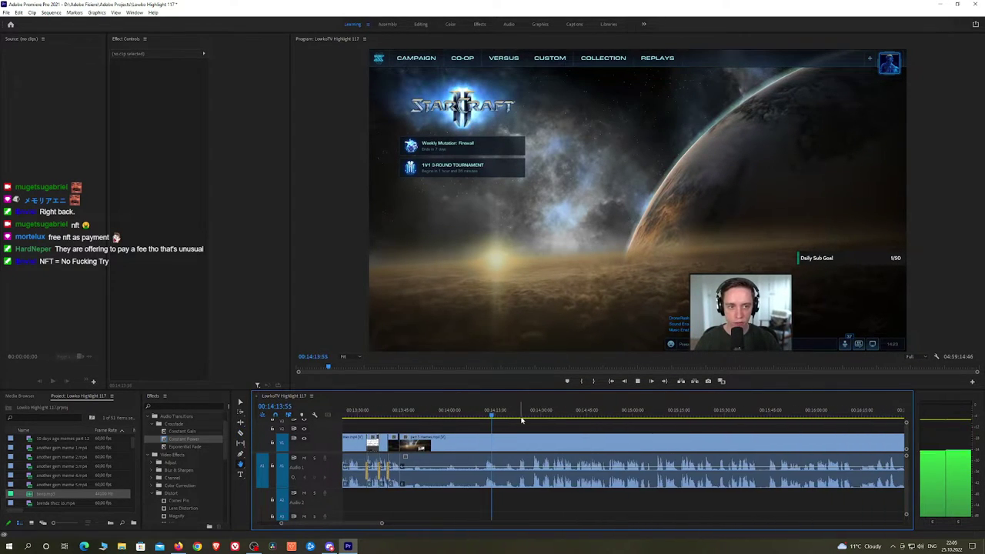
left_click(517, 416)
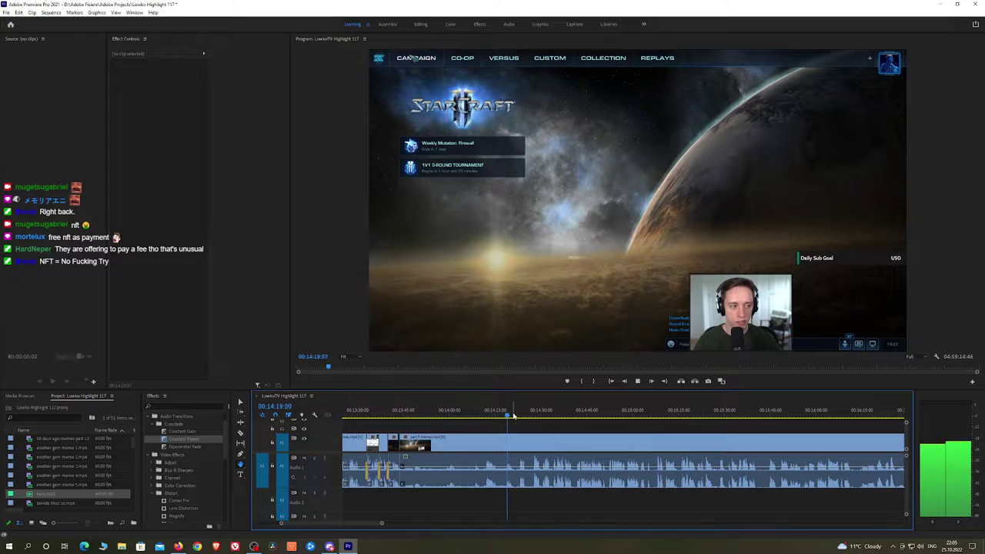
scroll(679, 439, "down", 4)
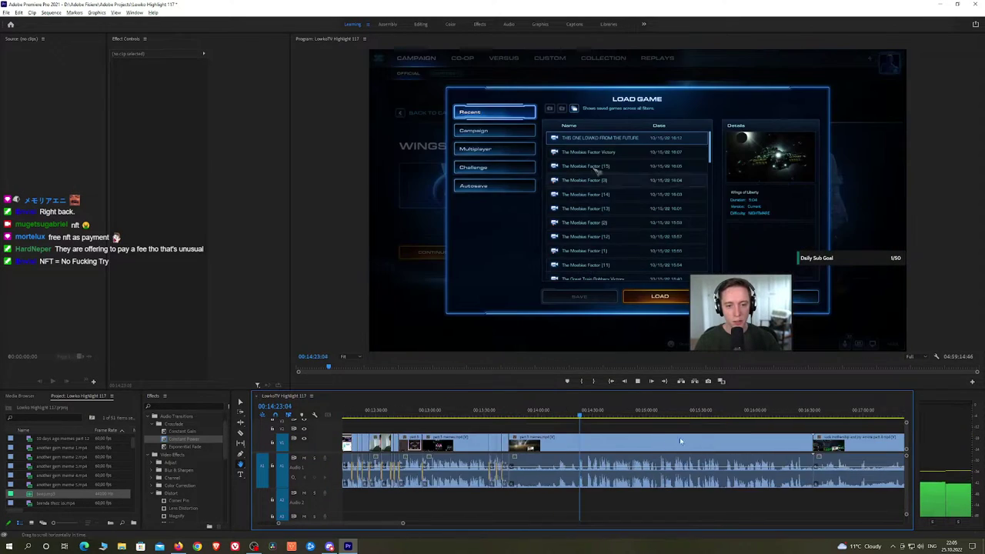
scroll(677, 440, "up", 3)
scroll(671, 437, "up", 3)
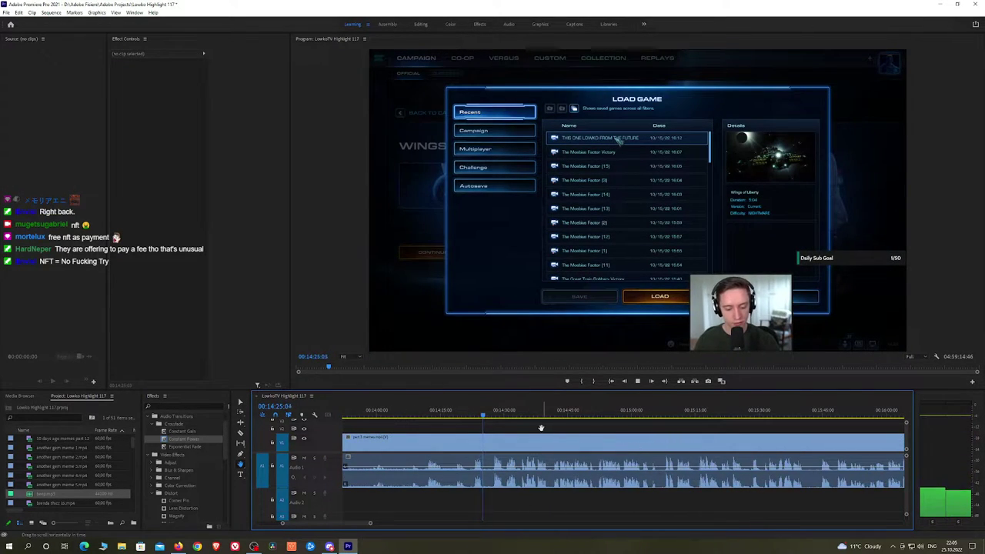
left_click(494, 420)
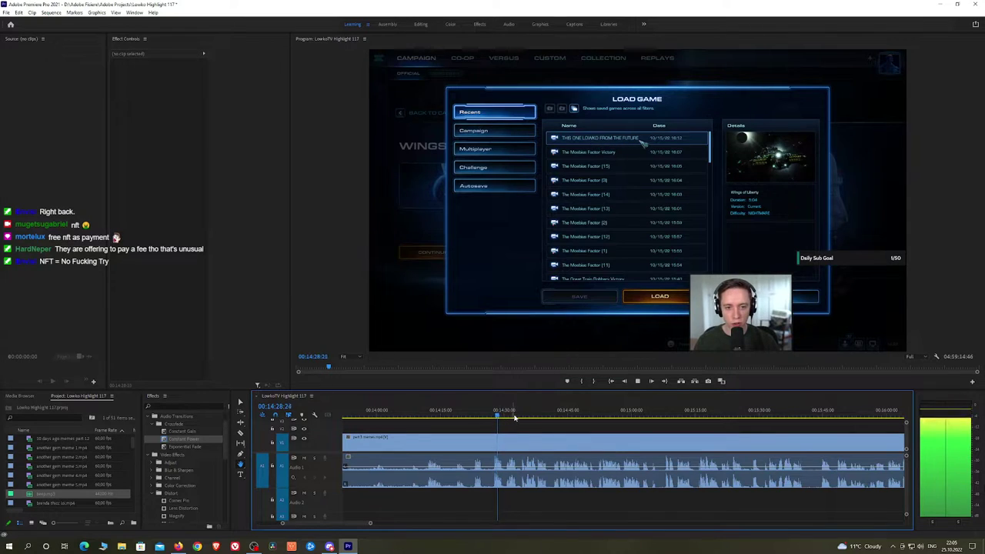
left_click_drag(514, 417, 866, 417)
left_click_drag(865, 458, 598, 447)
key("space")
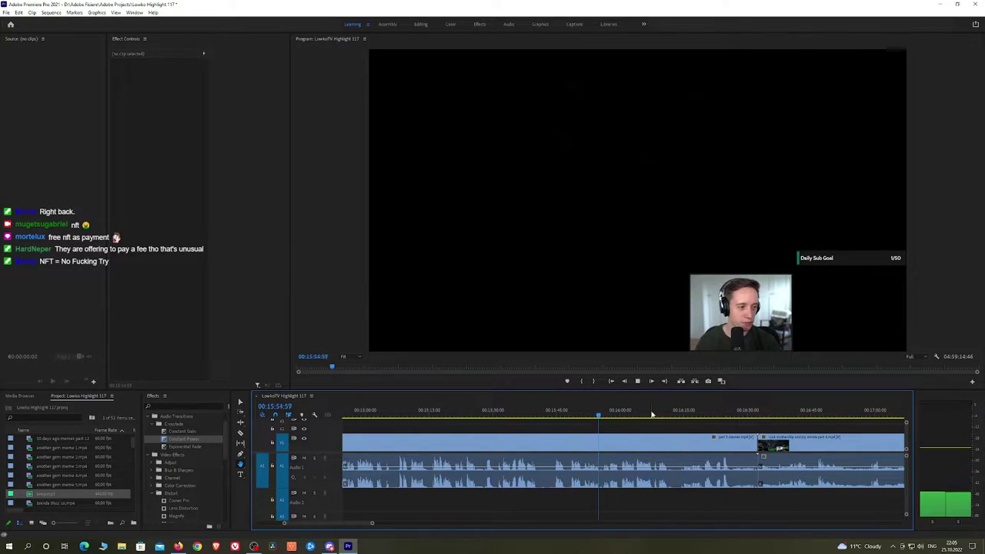
Ripple delete the remainder of the part 3 memes clip after the 00:13:43:46 split and play on
left_click(719, 420)
left_click(680, 451)
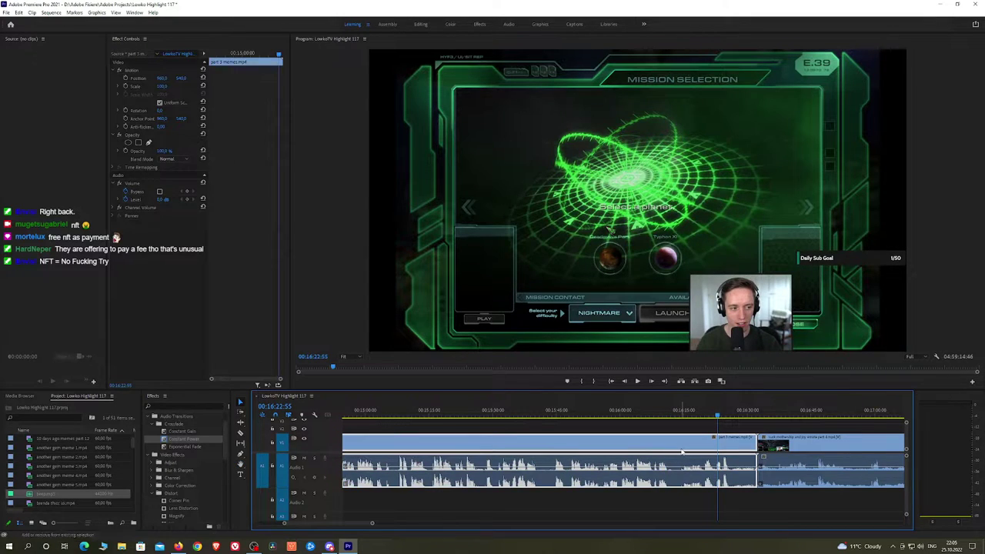
key("shift+Delete")
key("space")
Play the start of the StarCraft gameplay clip, remove its opening up to 00:13:44:32 and close the gap to the 00:13:43:46 cut
scroll(686, 439, "up", 1)
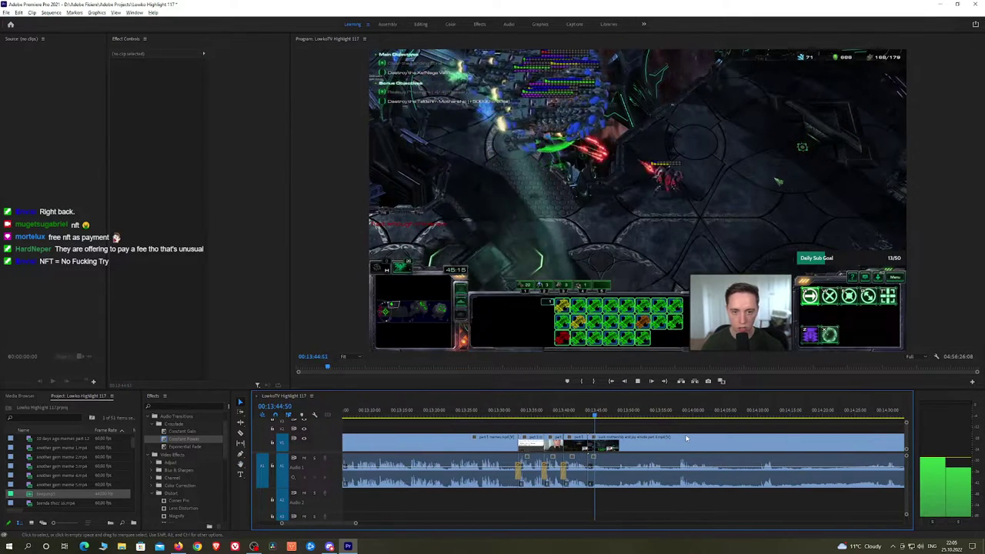
key("h")
left_click_drag(657, 437, 532, 436)
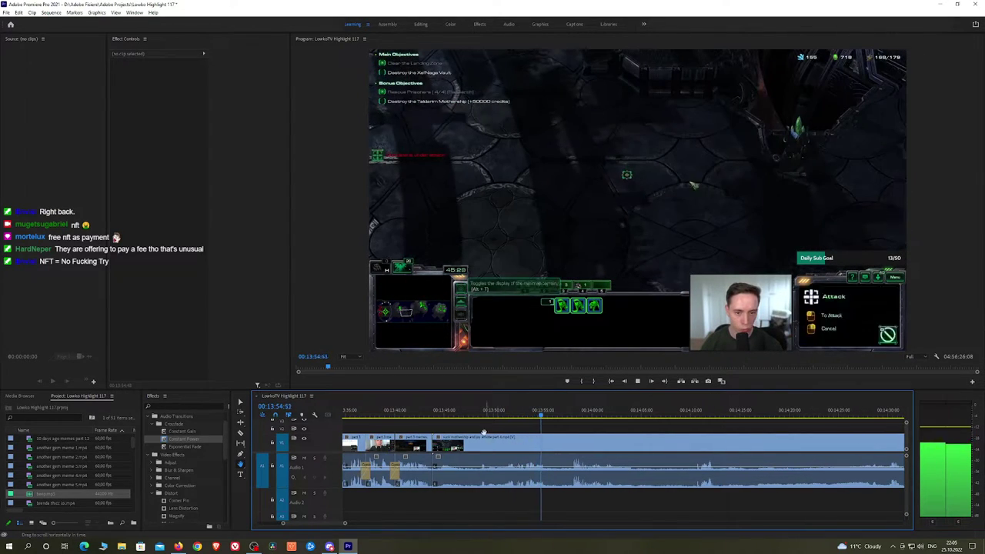
left_click(457, 416)
left_click_drag(457, 417, 439, 417)
key("space")
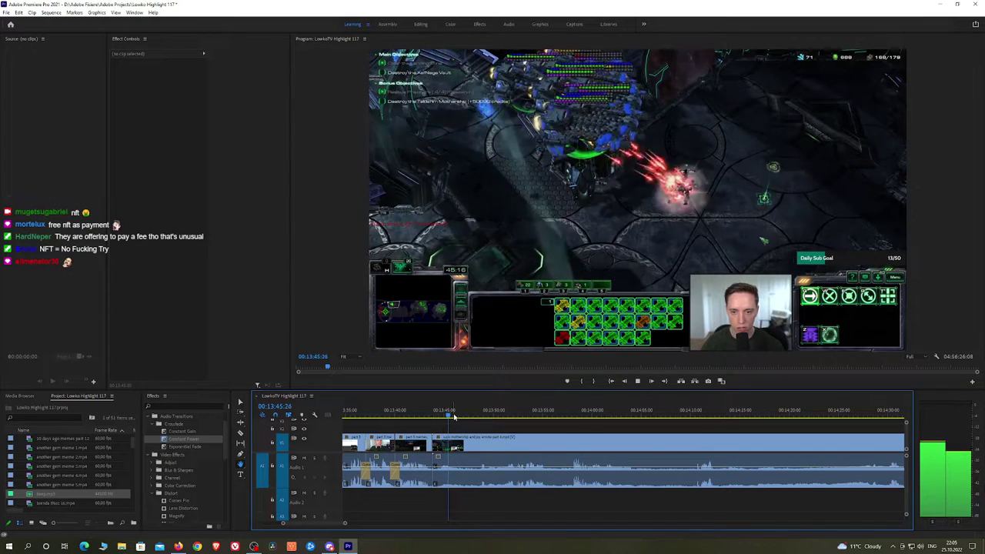
key("space")
left_click_drag(457, 411, 439, 413)
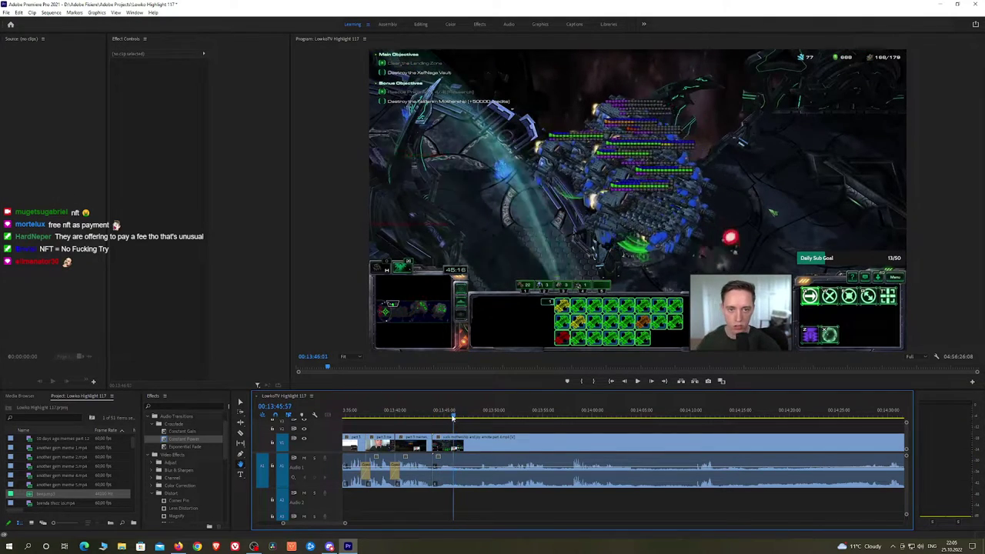
key("c")
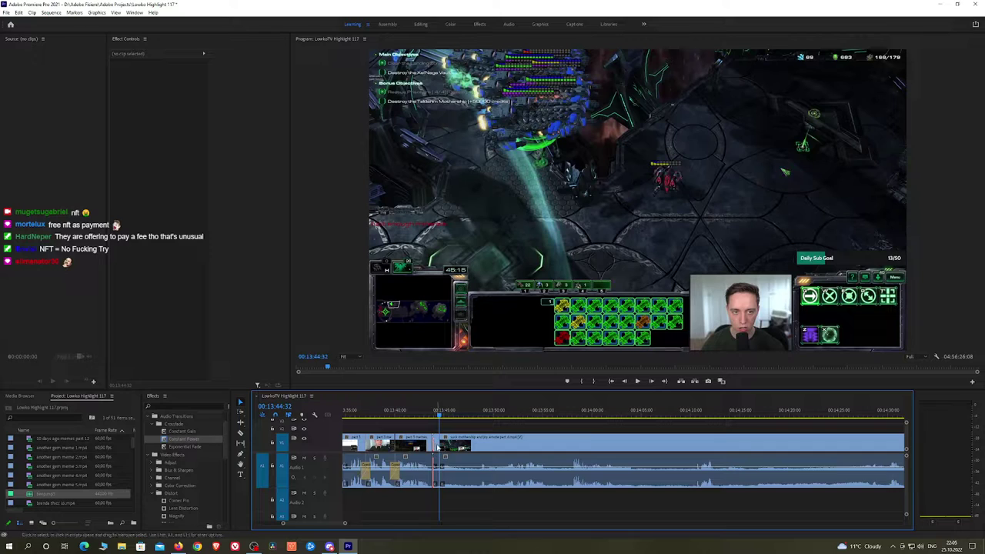
left_click(433, 441)
key("Up")
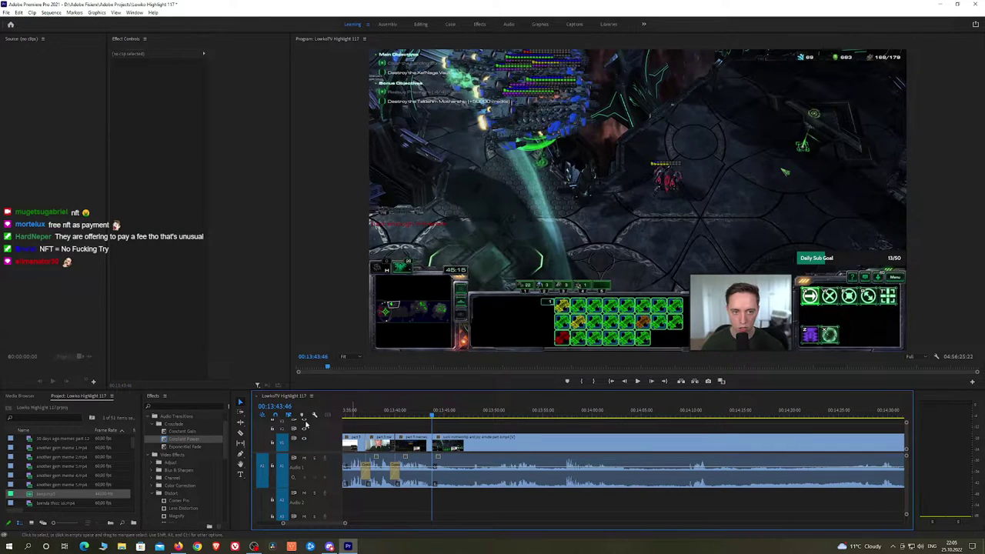
Apply an Exponential Fade to the audio cut at 00:13:43:46 and play through the transition
left_click(184, 447)
key("space")
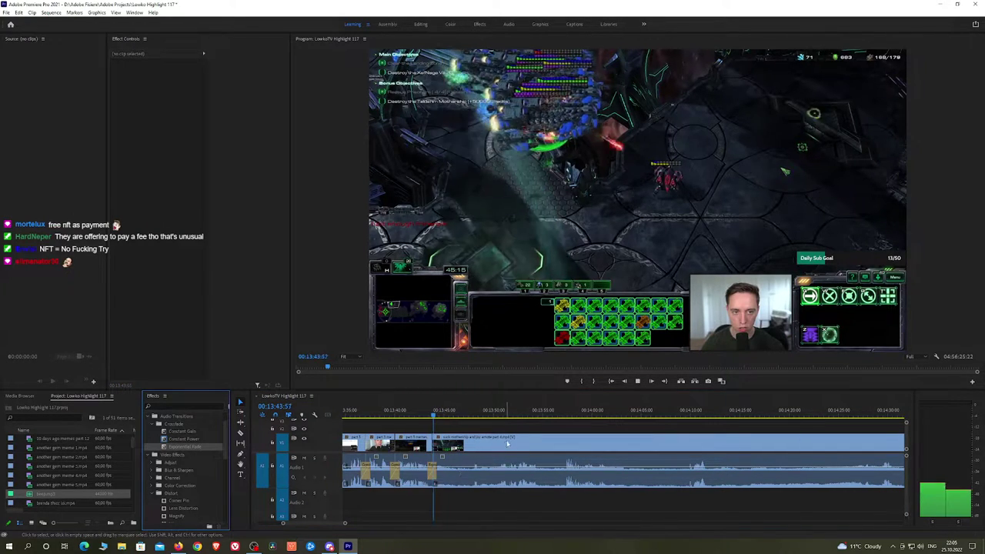
left_click(465, 414)
key("space")
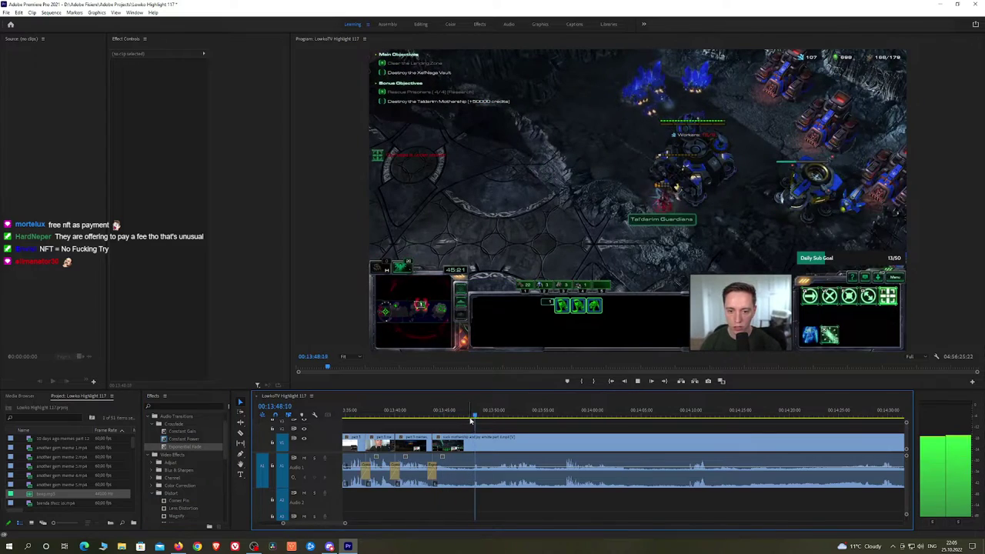
Split the gameplay clip at 00:13:54:46, where the unwanted section begins
key("h")
left_click_drag(540, 433, 474, 434)
scroll(517, 446, "up", 1)
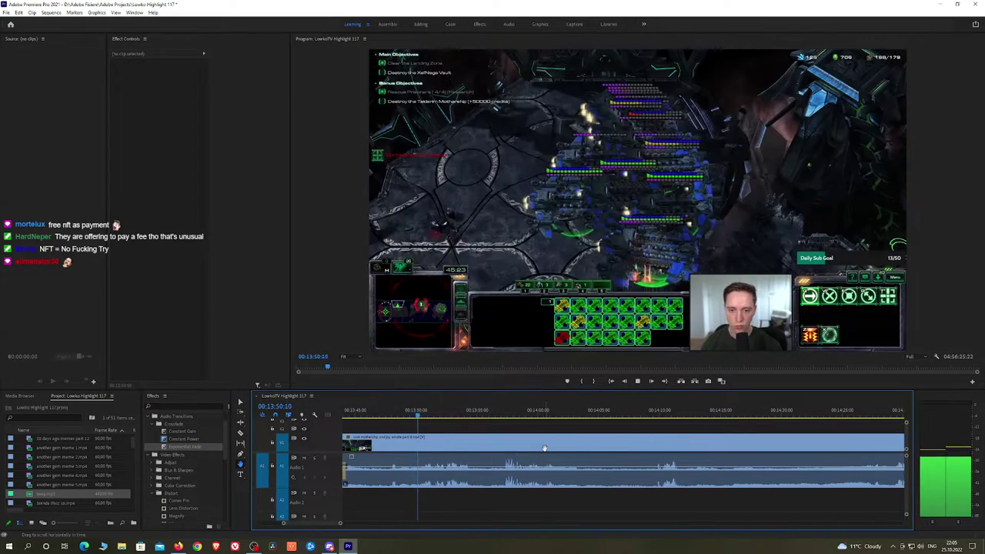
left_click_drag(545, 449, 488, 443)
scroll(486, 445, "up", 10)
scroll(539, 448, "down", 9)
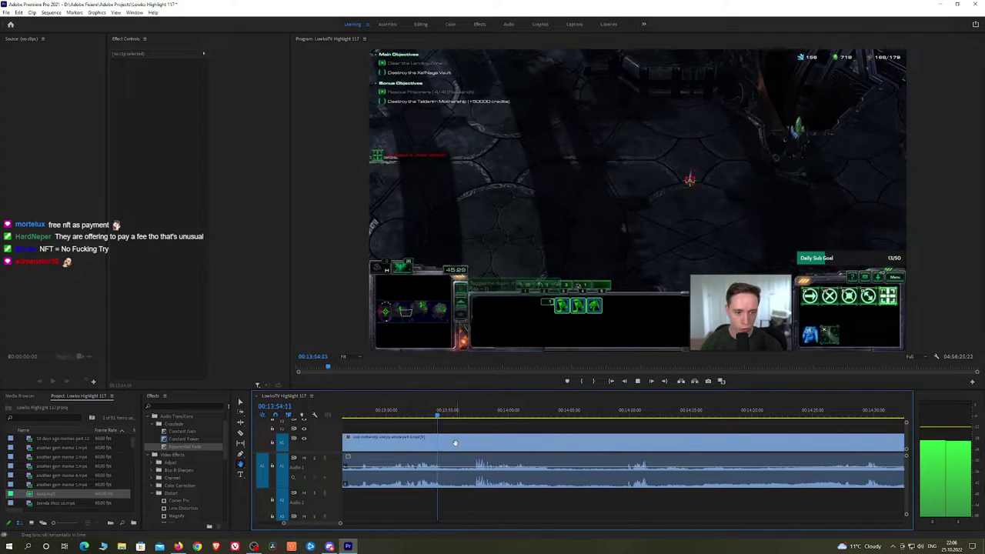
key("space")
key("c")
left_click(446, 441)
Skim ahead for the end of the unwanted section and split the clip at 00:14:28:43
key("space")
left_click(470, 417)
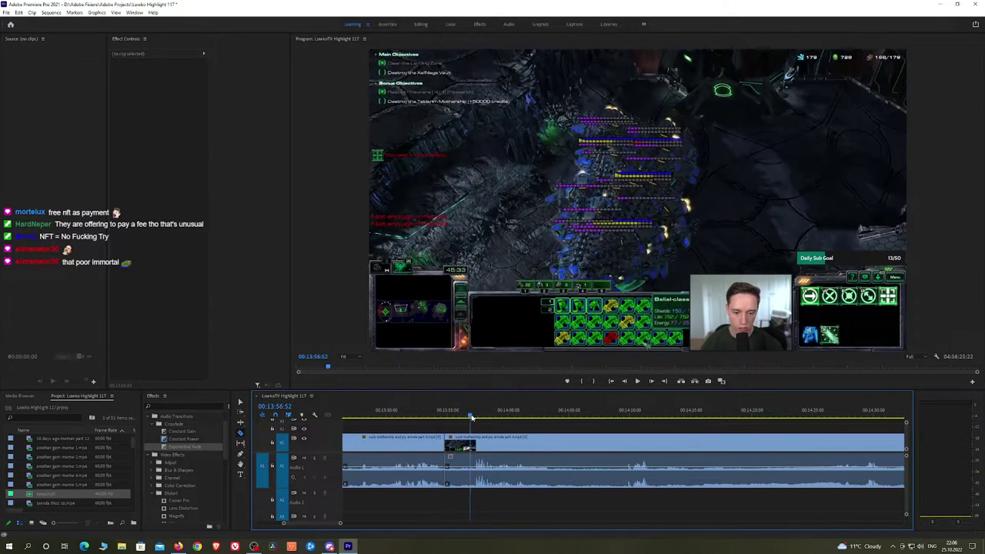
key("space")
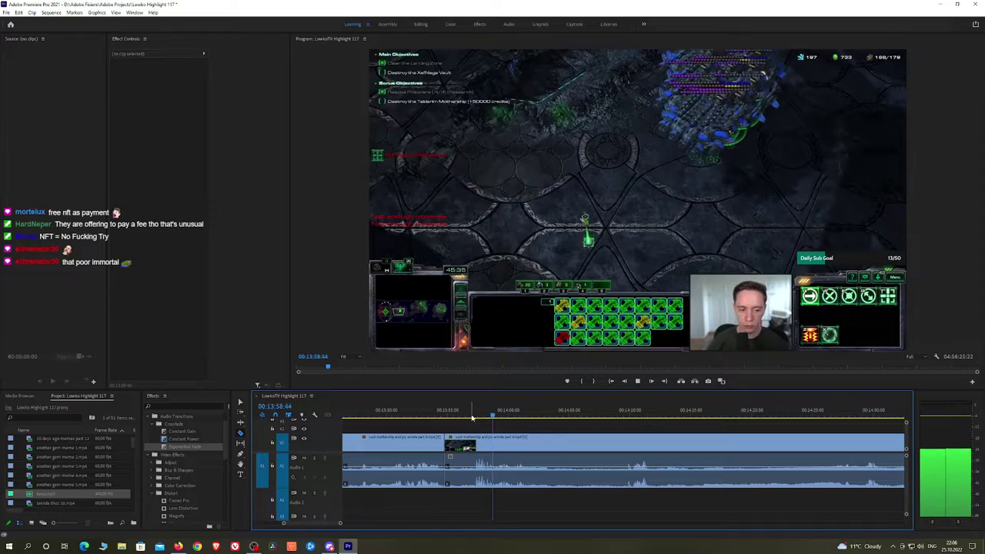
left_click(620, 415)
left_click_drag(622, 416, 573, 429)
key("h")
left_click(589, 415)
key("space")
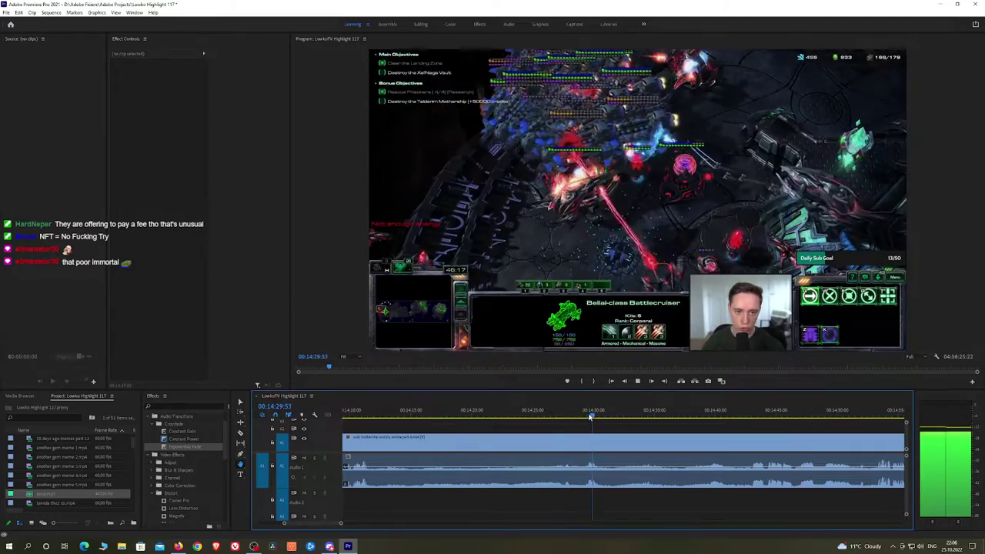
left_click(702, 416)
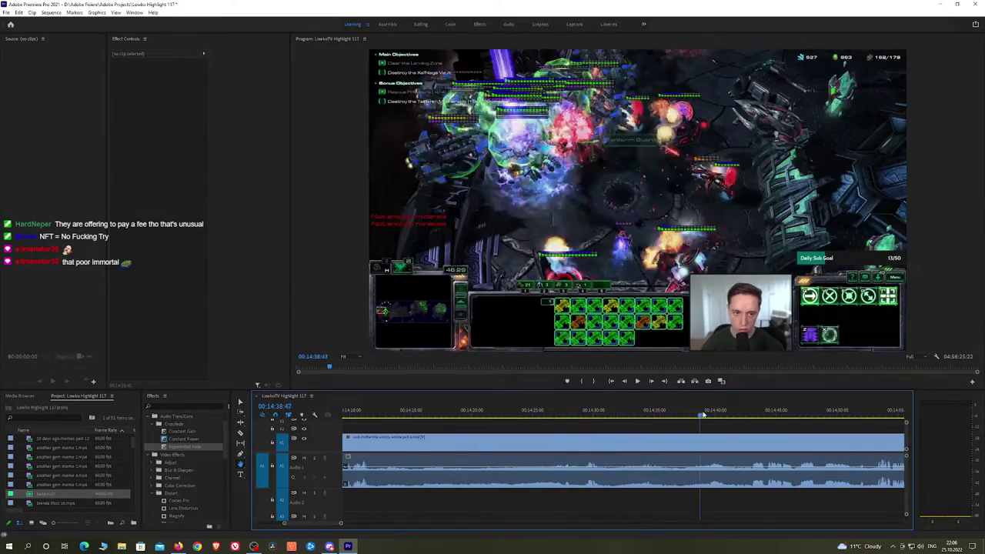
left_click_drag(734, 413, 576, 412)
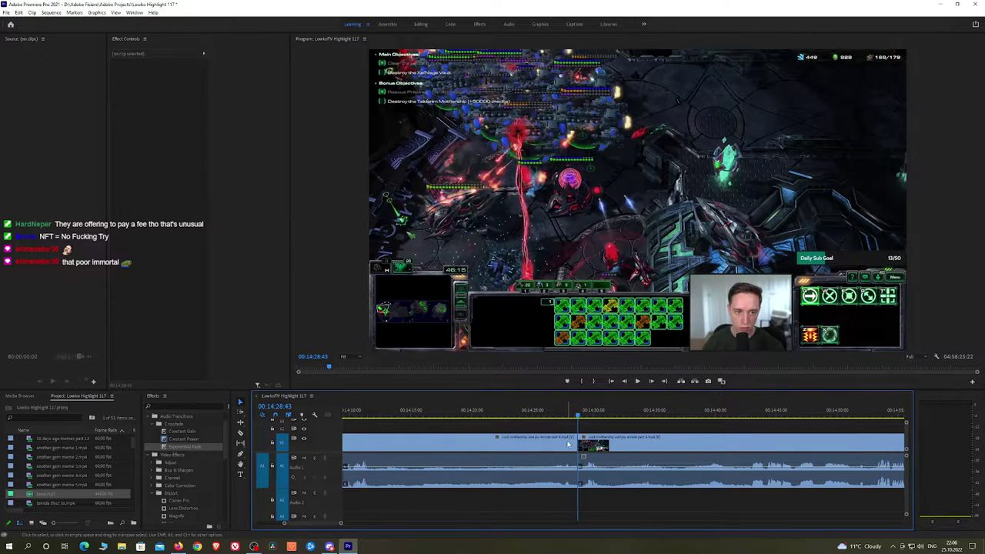
Ripple-delete the section before the 00:14:28:43 cut, apply an Exponential Fade to the joined audio, and play it back
left_click(568, 444)
key("shift+Delete")
left_click(198, 450)
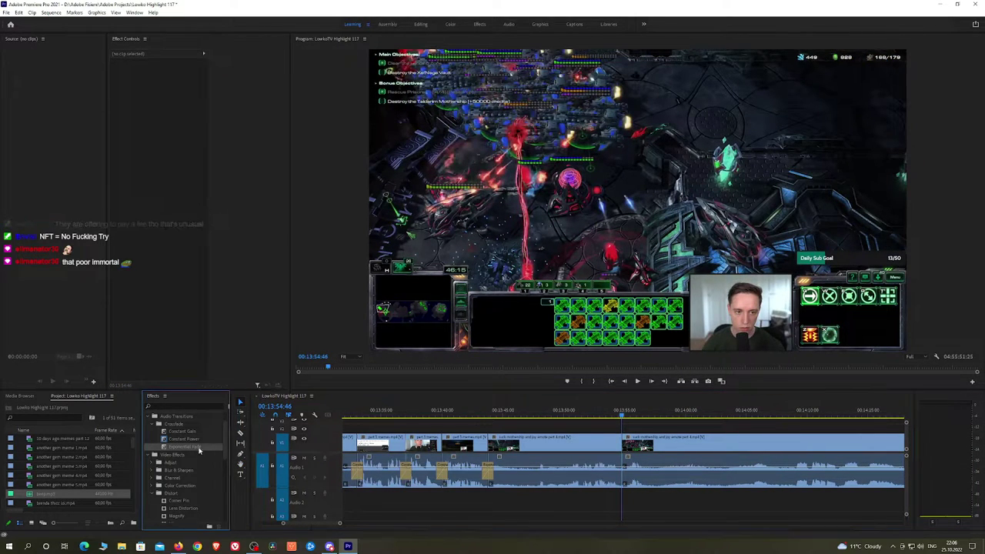
key("h")
left_click_drag(716, 439, 558, 431)
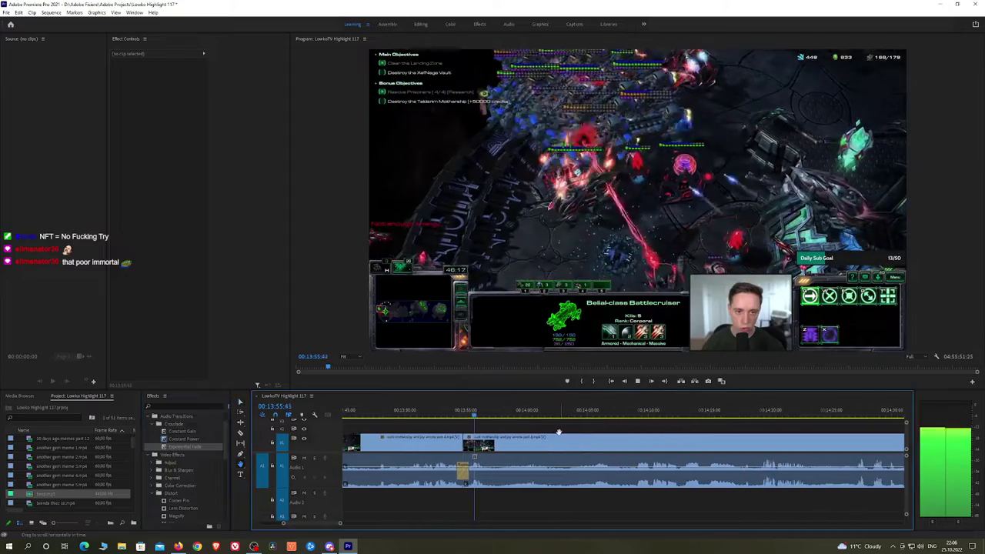
key("space")
left_click(455, 414)
key("space")
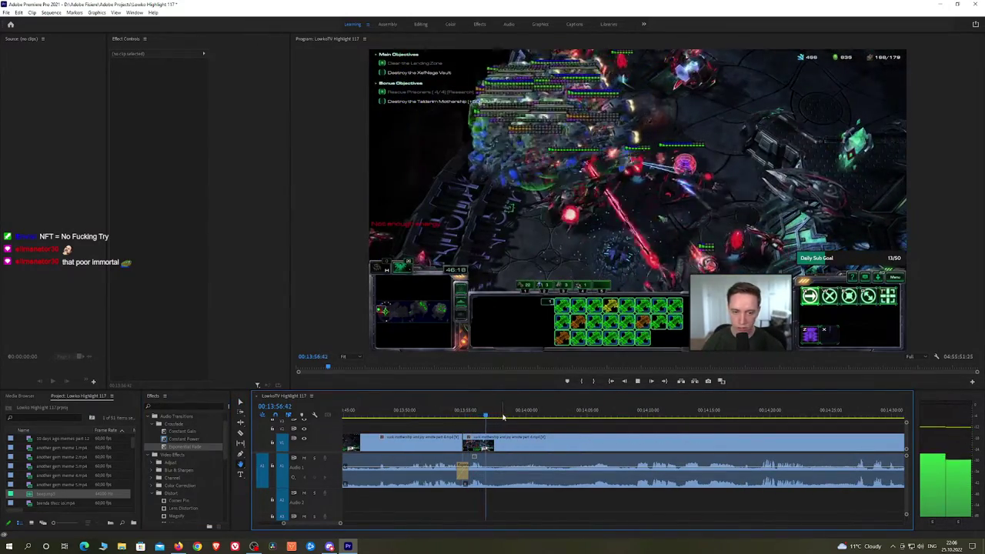
Skim the battle footage up to about 00:14:12 for parts worth trimming
left_click(528, 416)
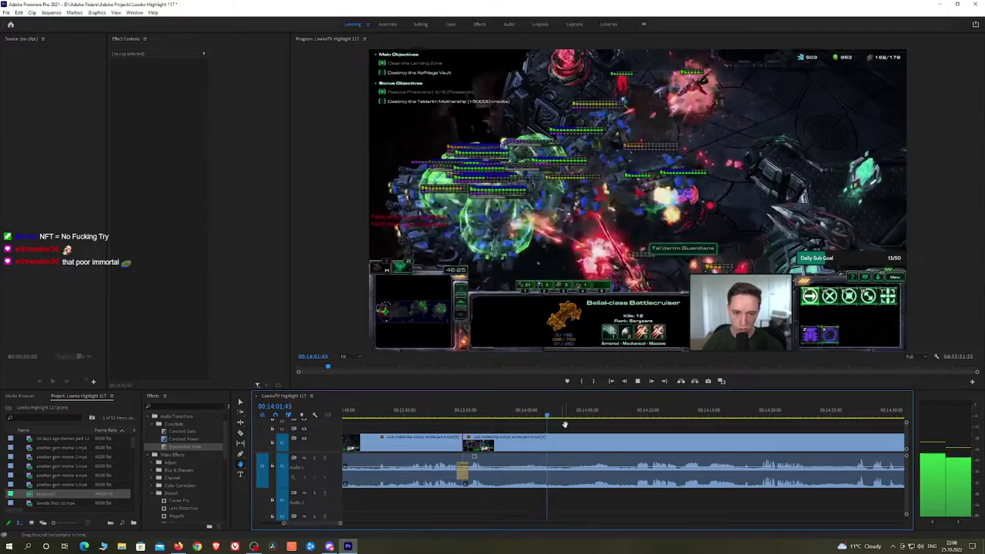
left_click_drag(565, 419, 632, 419)
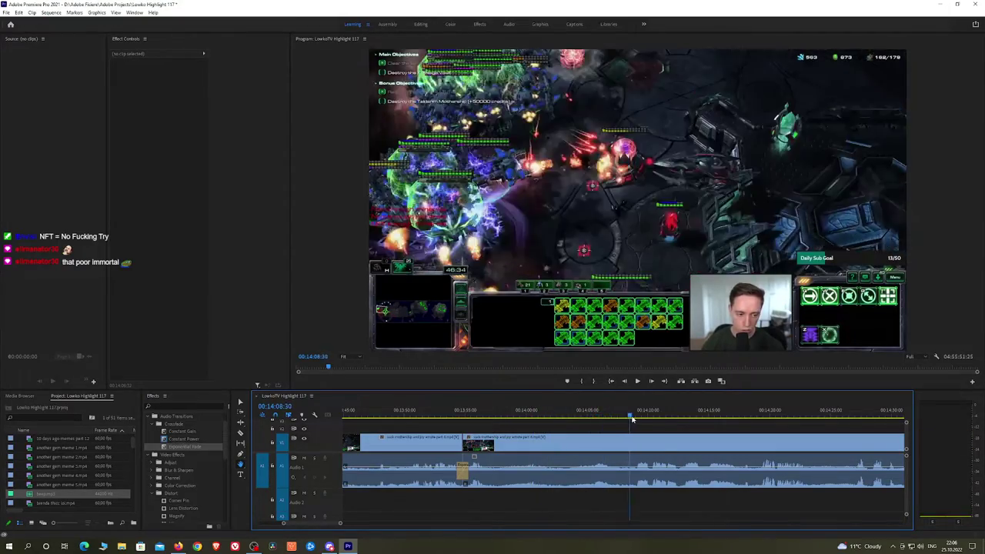
left_click_drag(701, 444, 556, 433)
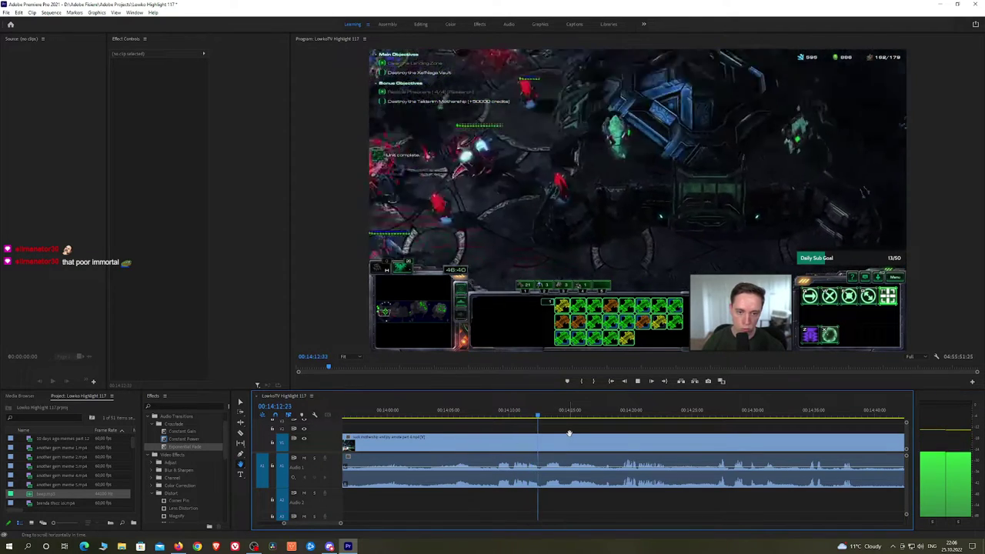
key("space")
left_click(495, 416)
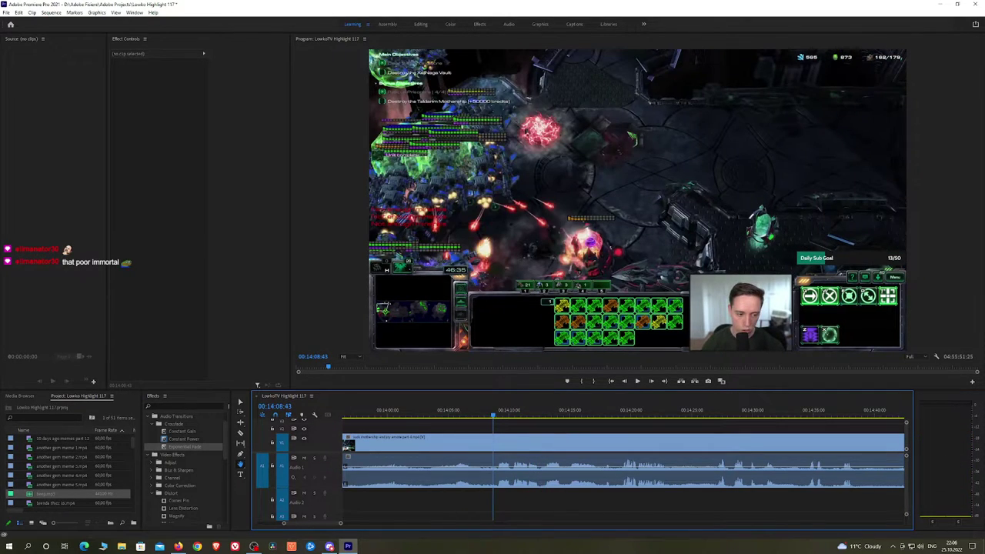
left_click(178, 546)
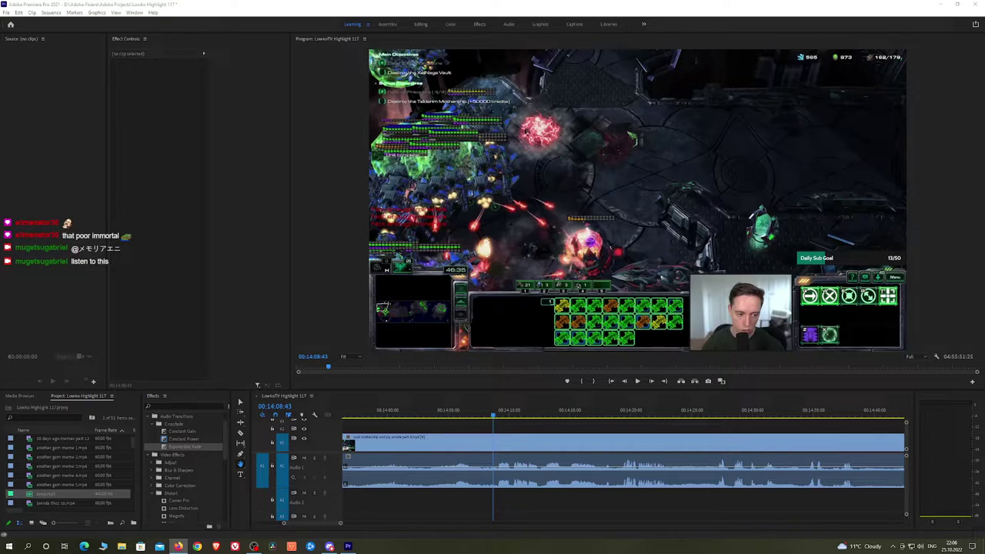
Save the project and play the footage from 00:14:07:05
left_click_drag(467, 415, 473, 416)
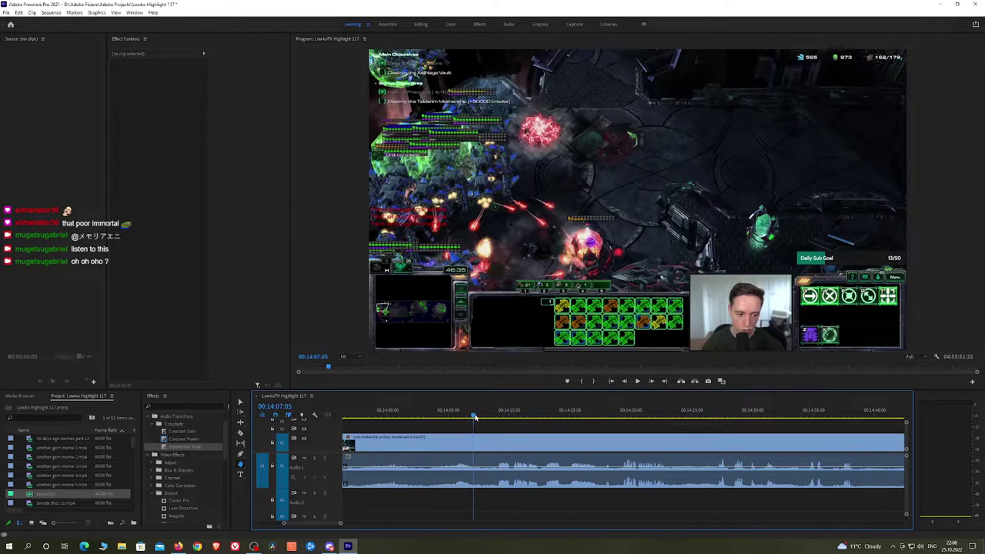
key("ctrl+s")
key("space")
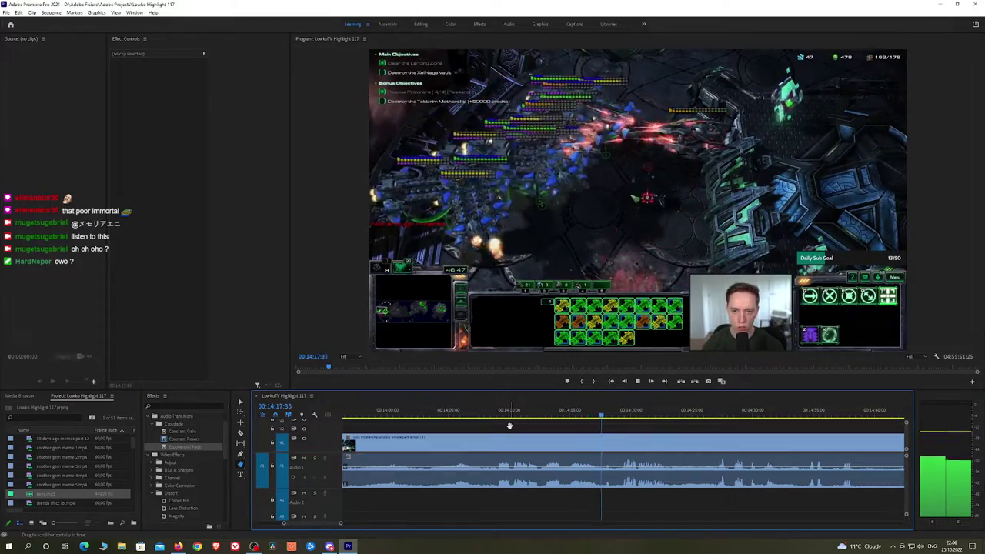
left_click(497, 416)
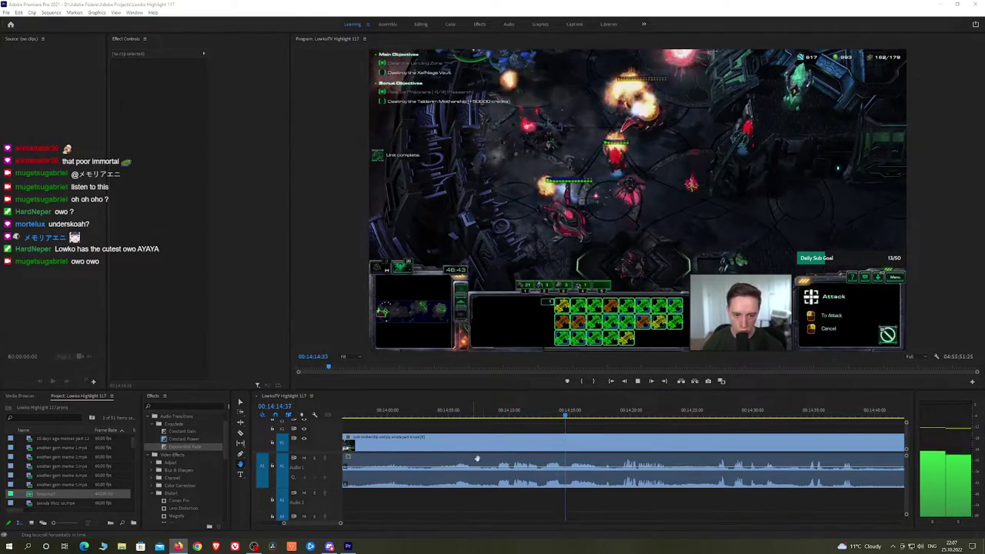
Split the gameplay clip at 00:14:23:35 and again about three seconds further to isolate the unwanted section
scroll(542, 412, "down", 3)
scroll(543, 411, "down", 3)
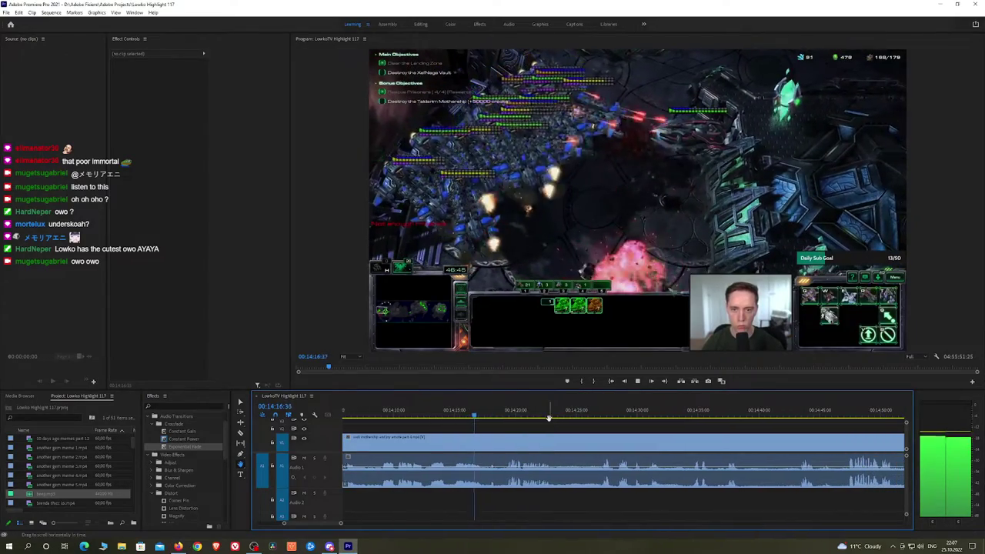
left_click_drag(517, 420, 476, 418)
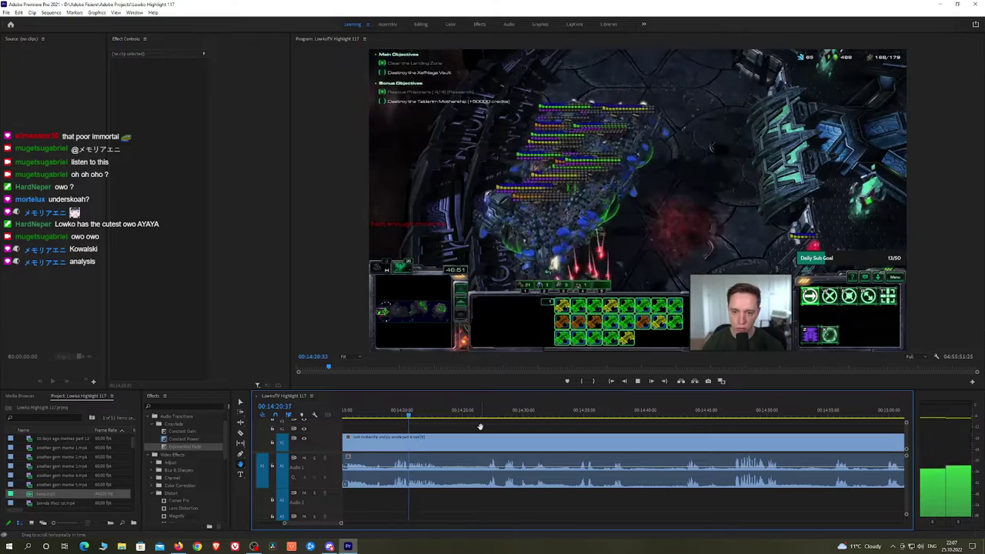
key("c")
left_click(436, 440)
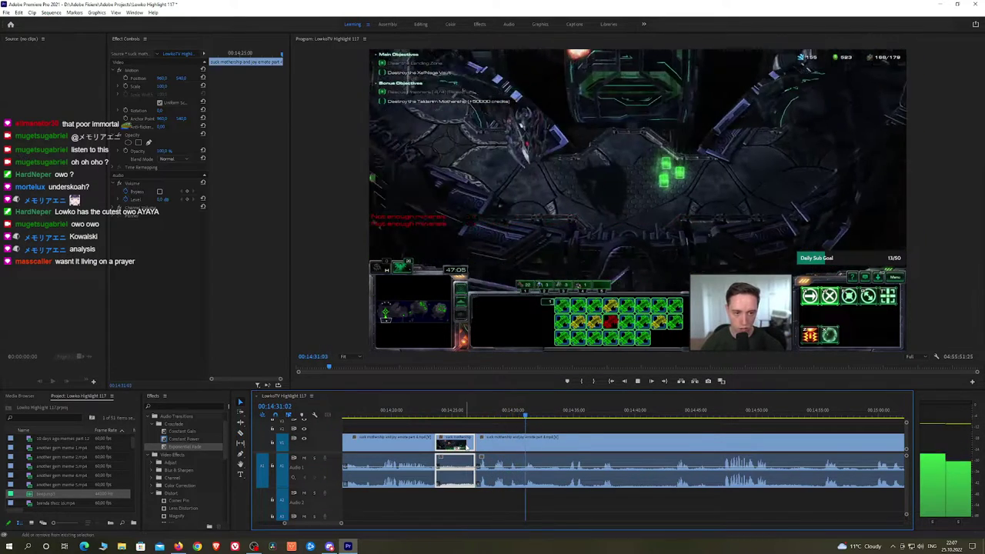
Ripple-delete the isolated section, apply a Constant Power crossfade to the audio cut at 00:14:23:35, and play it back
key("space")
left_click_drag(202, 444, 475, 479)
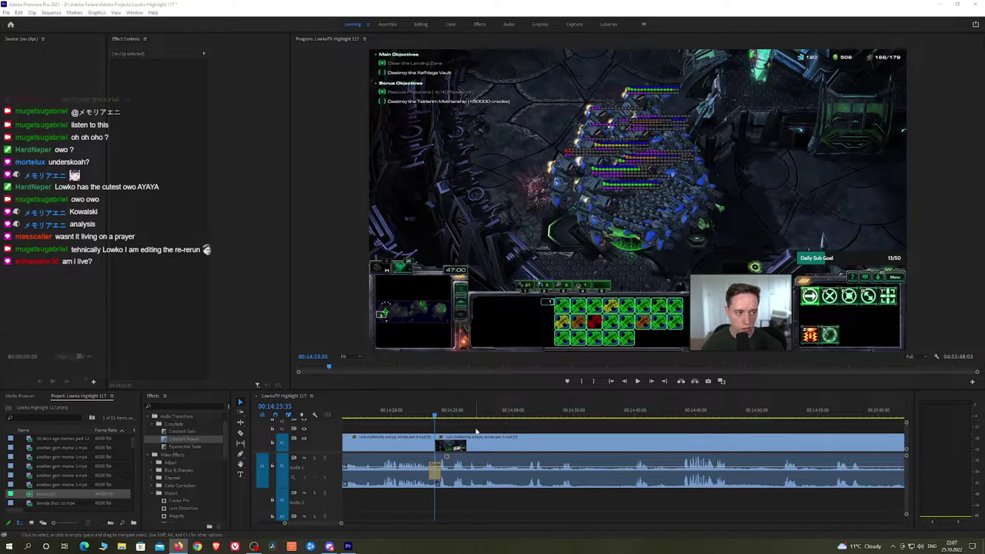
key("space")
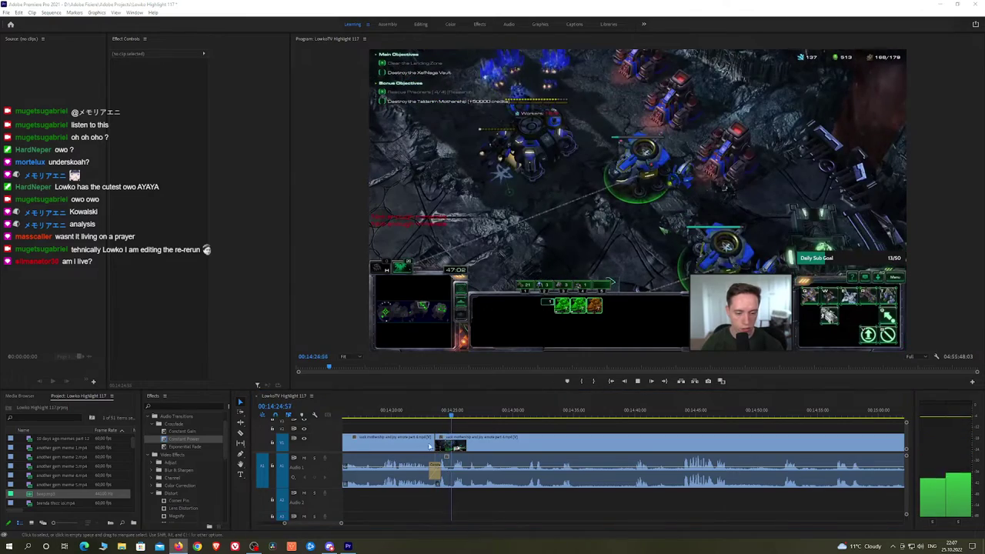
Cut and ripple-delete a section of about two seconds from about 00:14:29, and apply a Constant Power crossfade to the joined audio
left_click(495, 429)
key("h")
left_click_drag(550, 431, 475, 422)
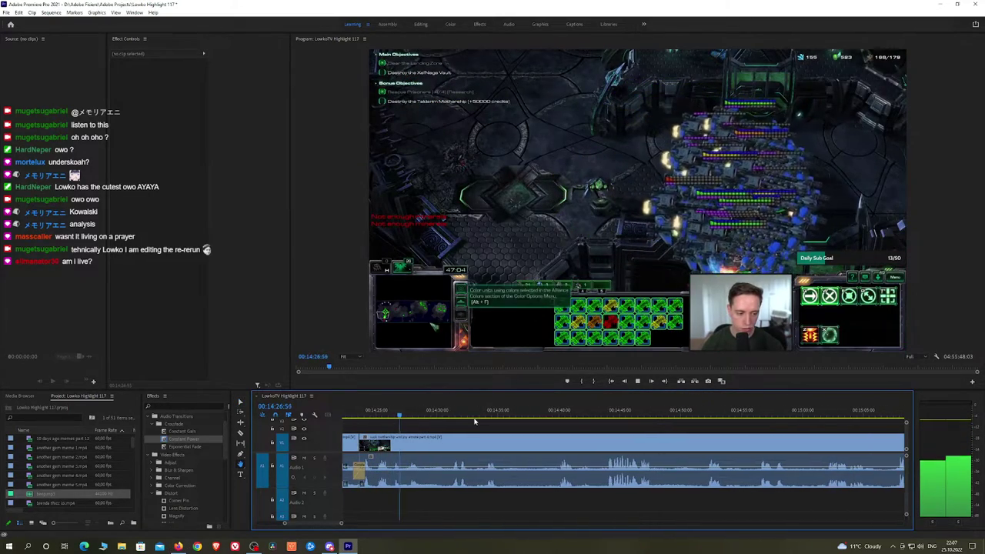
key("c")
left_click(427, 437)
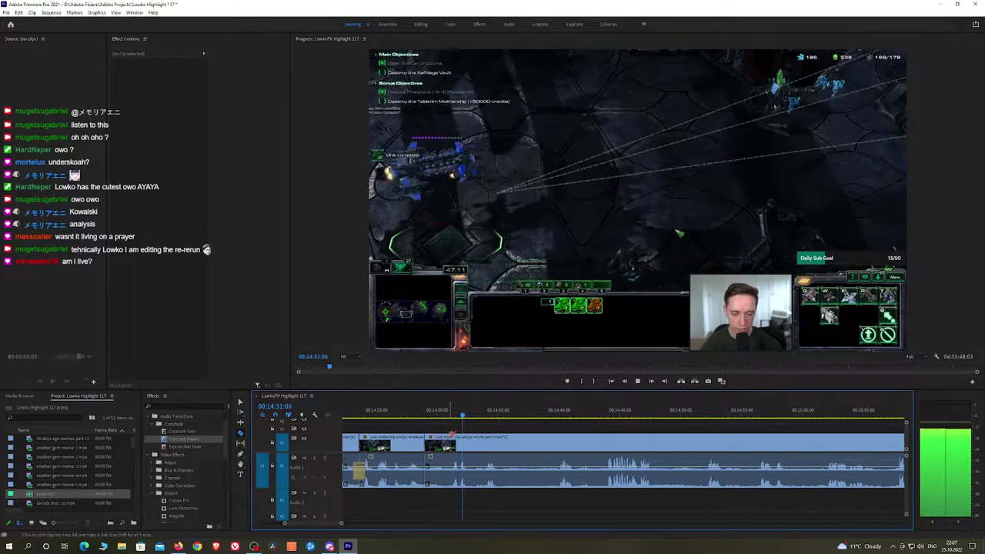
left_click(451, 436)
key("v")
left_click(444, 445)
key("shift+Delete")
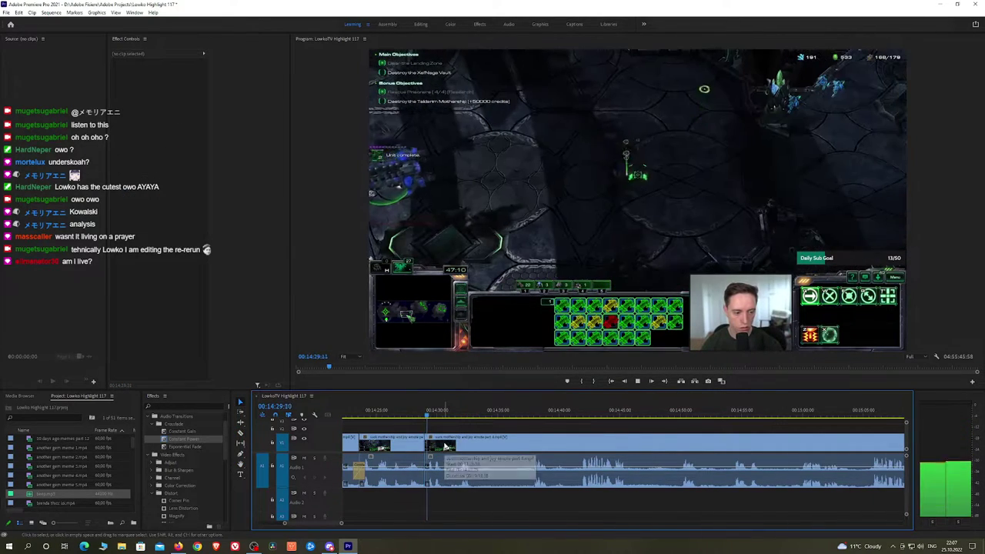
left_click_drag(191, 440, 426, 478)
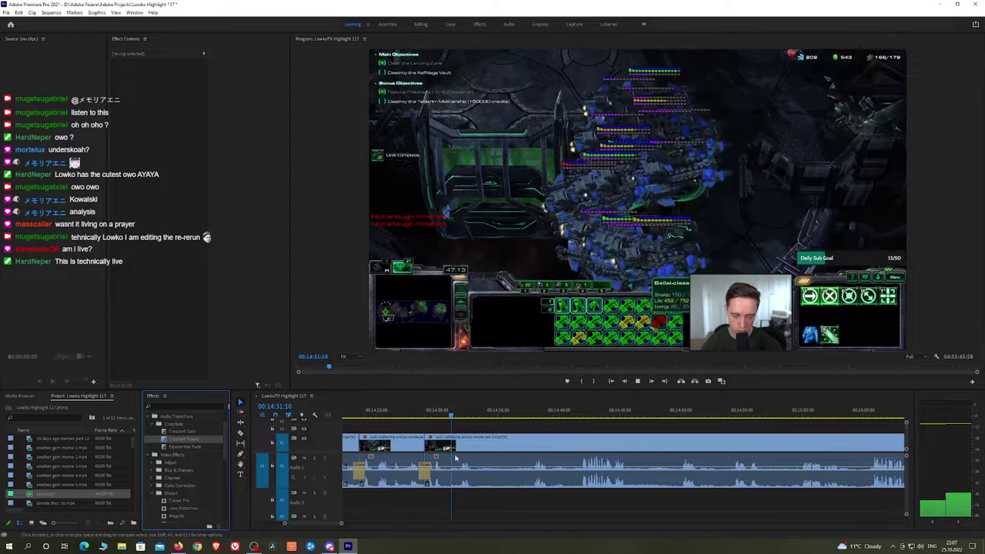
Split the clip at 00:14:33:06 and about 00:14:38, and ripple-delete the section between the cuts
key("h")
left_click_drag(502, 435, 461, 429)
key("c")
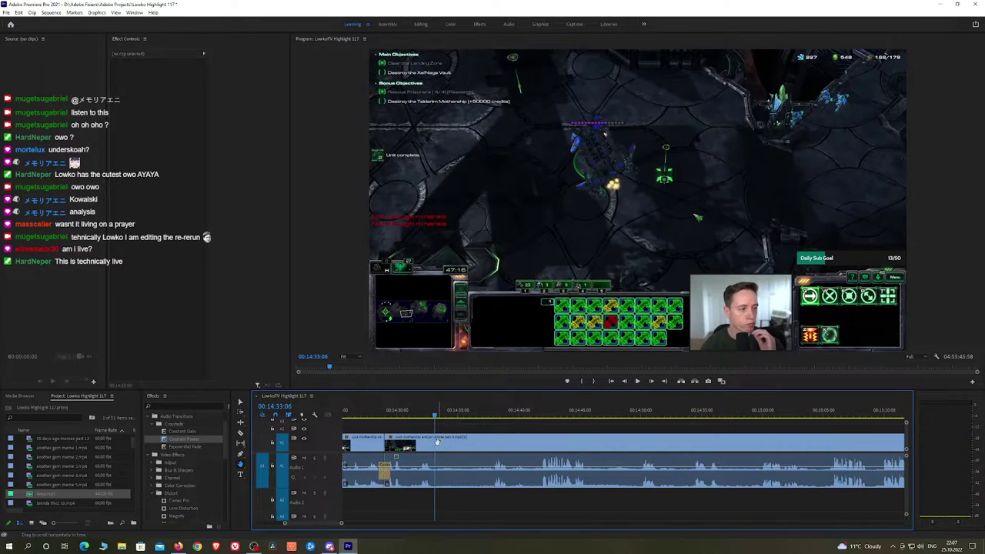
left_click(436, 442)
left_click(488, 417)
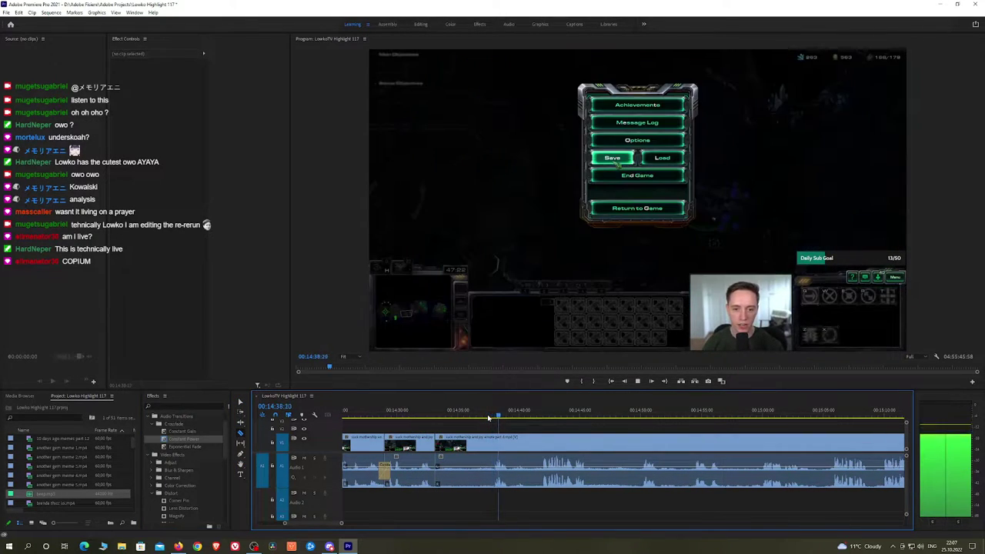
left_click(493, 437)
key("v")
left_click(478, 442)
key("shift+Delete")
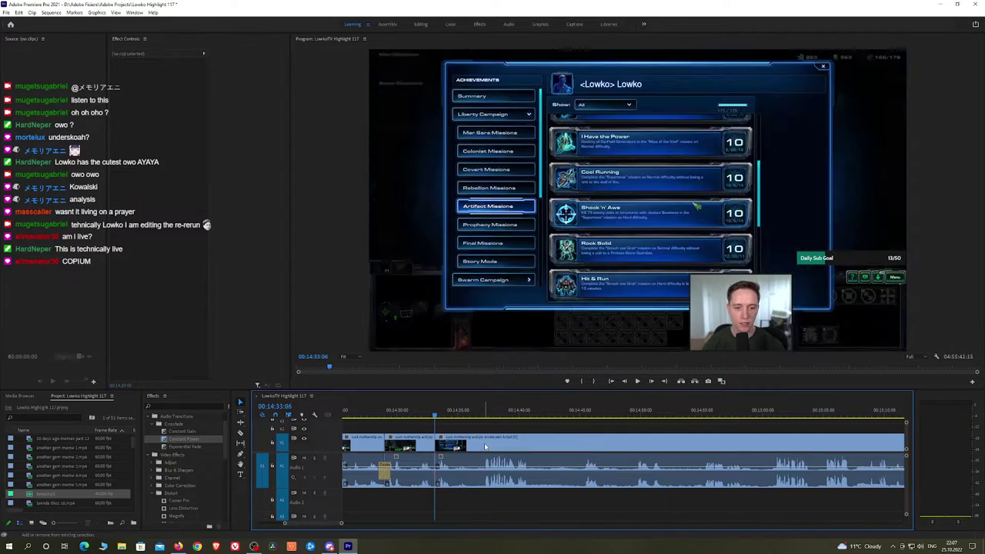
Apply a Constant Power crossfade to the audio cut at 00:14:33:06 and continue playback beyond it
left_click_drag(190, 439, 426, 481)
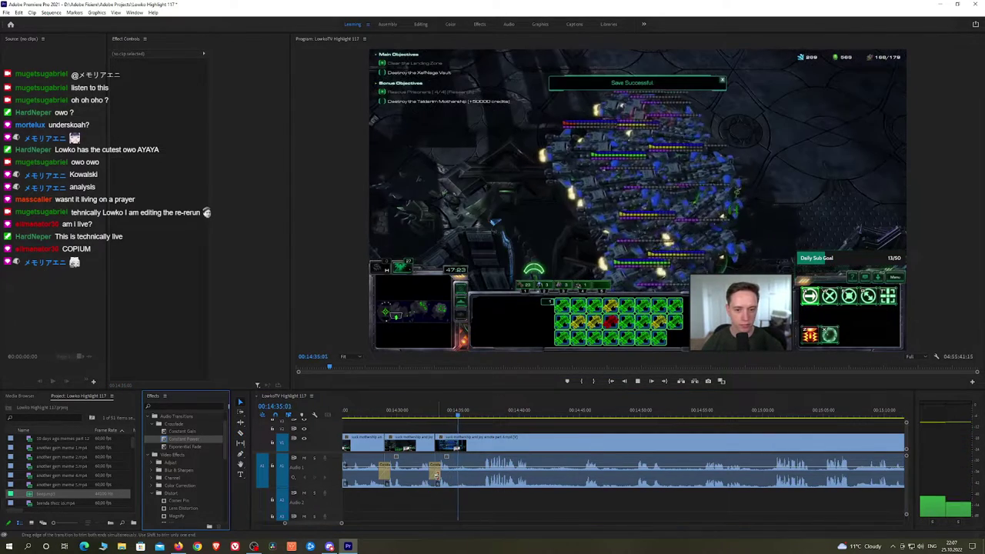
key("alt+Tab")
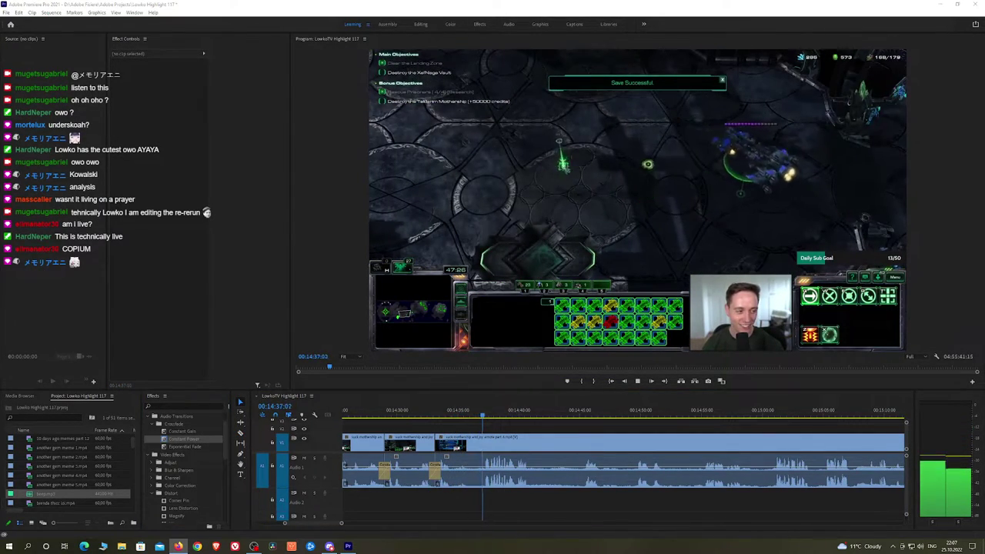
left_click(551, 432)
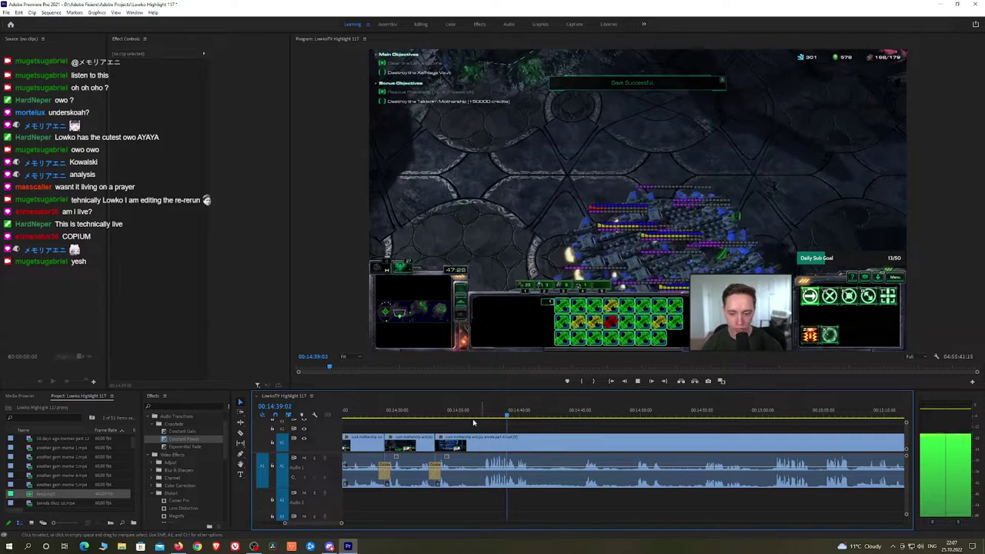
Split the clip at 00:14:34:35 and about 00:15:00, and ripple-delete the section between the cuts
left_click(452, 416)
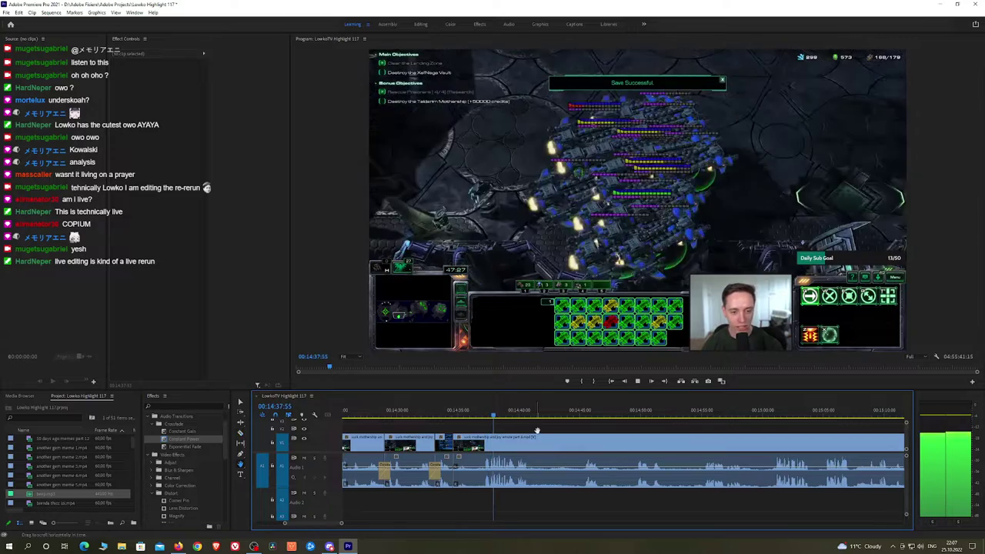
scroll(531, 431, "right", 2)
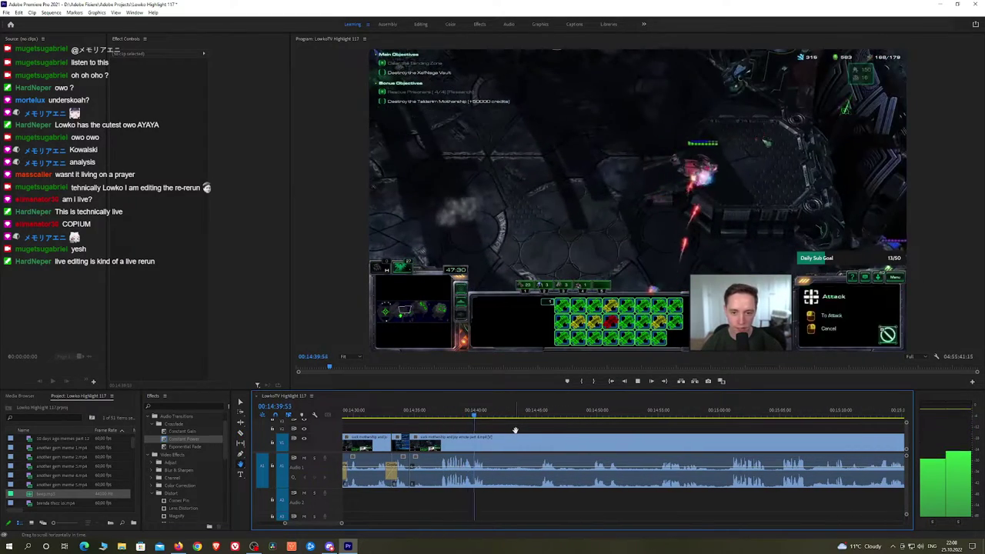
left_click(544, 417)
left_click_drag(545, 416, 601, 416)
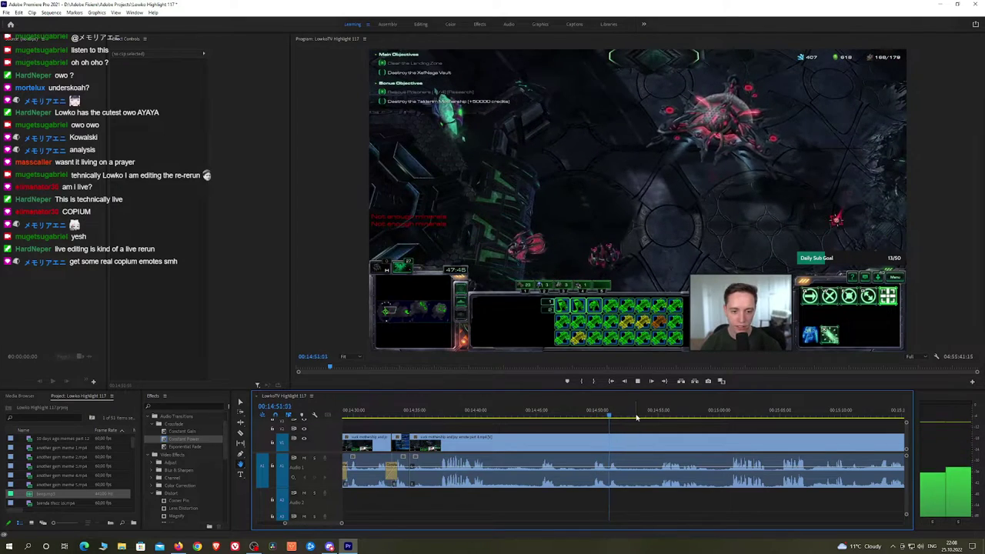
left_click(659, 416)
left_click_drag(715, 433, 577, 424)
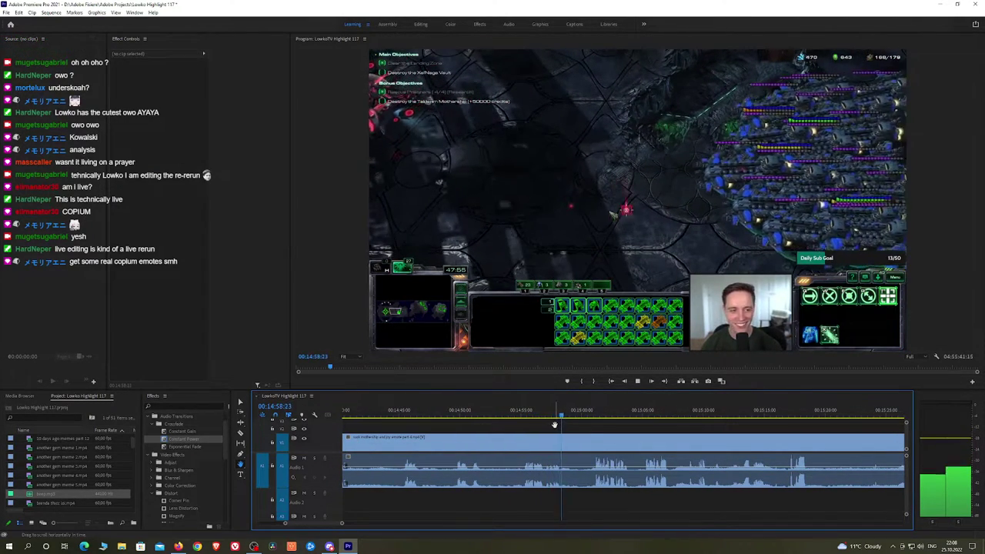
left_click(522, 413)
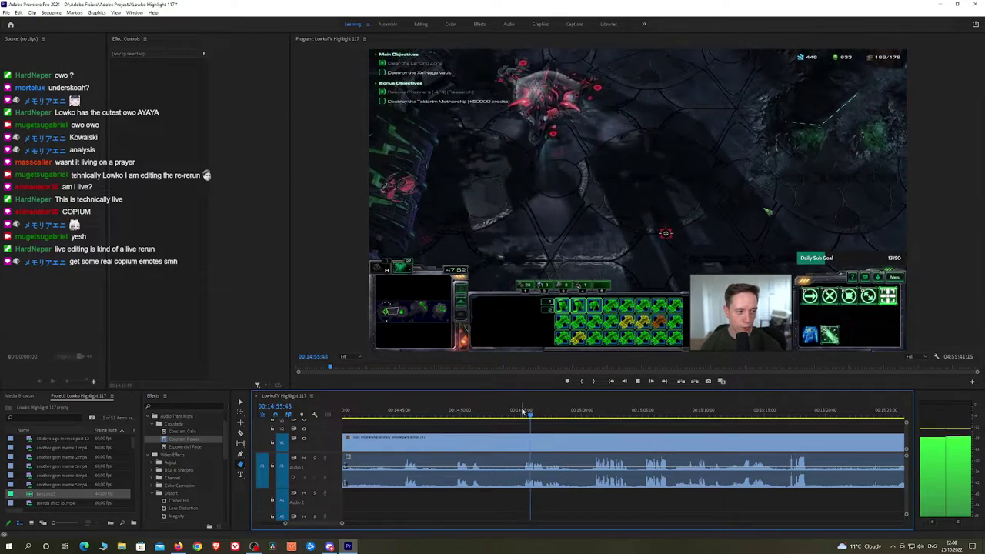
left_click(590, 415)
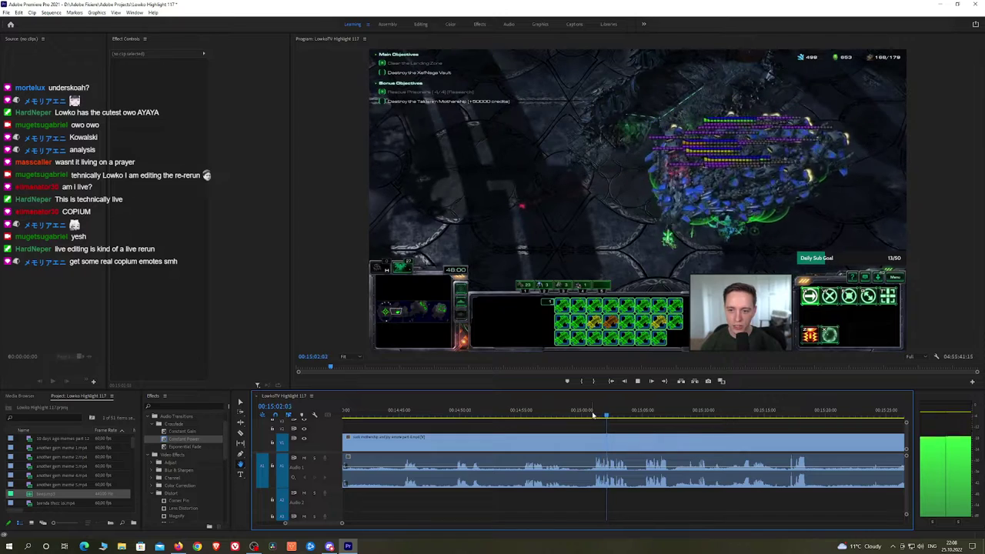
left_click(590, 448)
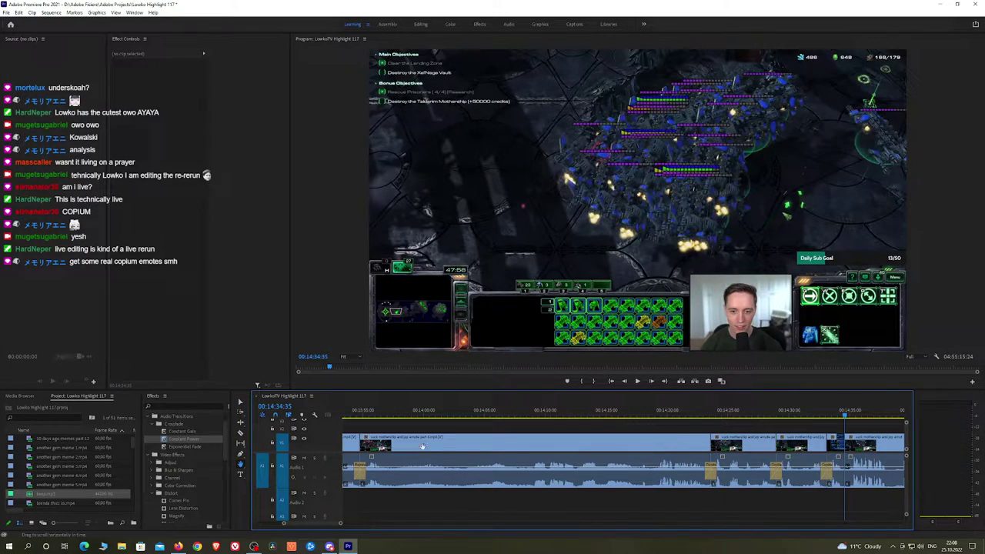
Apply an Exponential Fade to the audio cut at 00:14:34:35 and play the sequence on to about 00:14:43
scroll(422, 446, "down", 6)
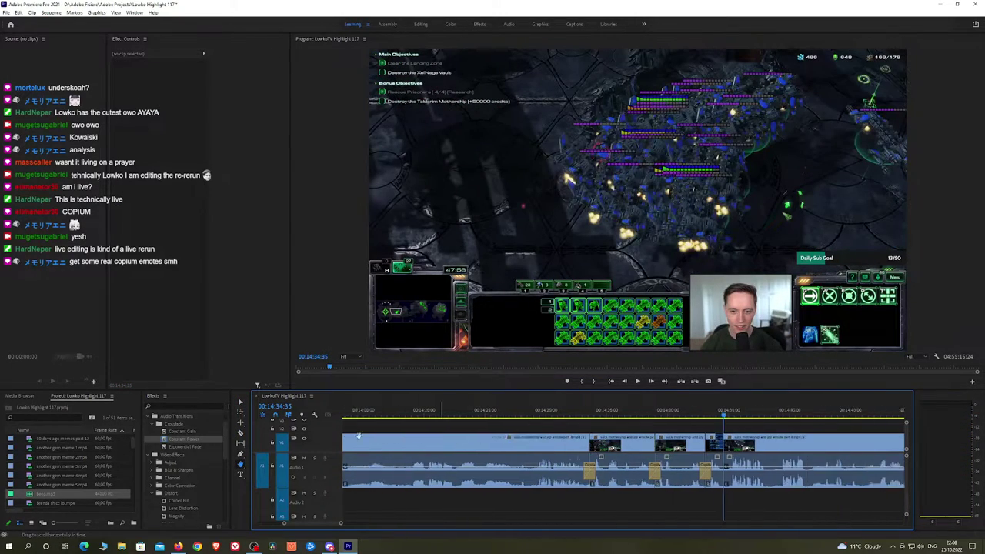
left_click(196, 448)
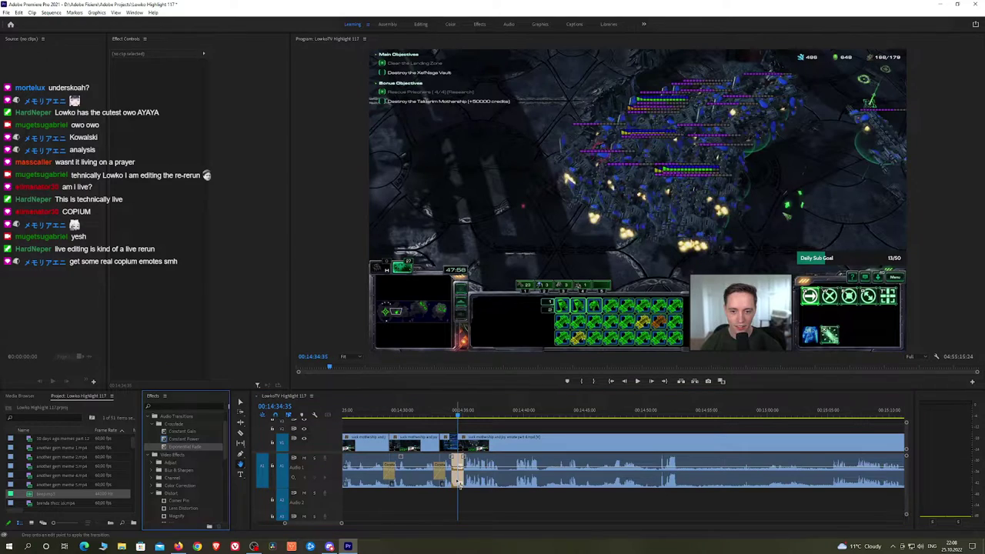
key("space")
scroll(520, 446, "down", 1)
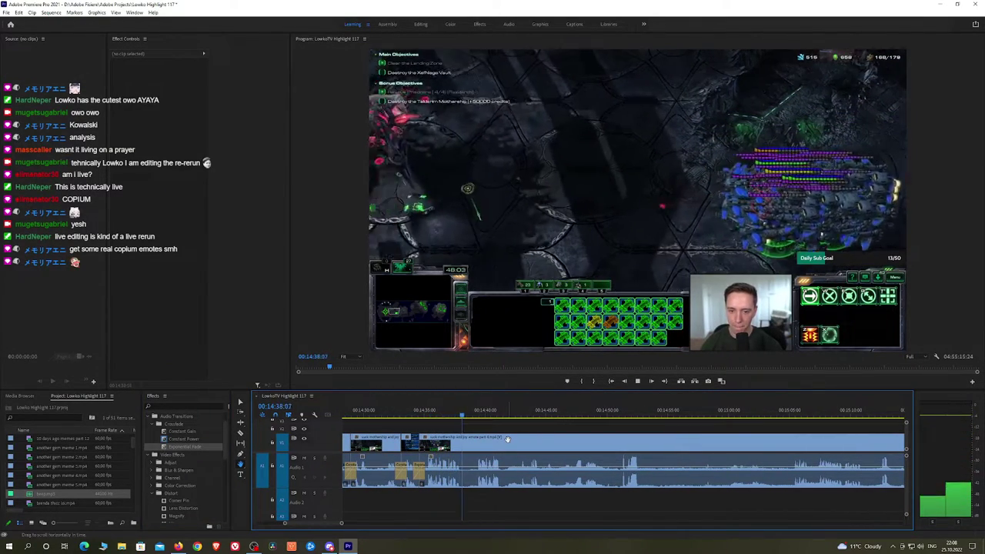
scroll(520, 439, "down", 1)
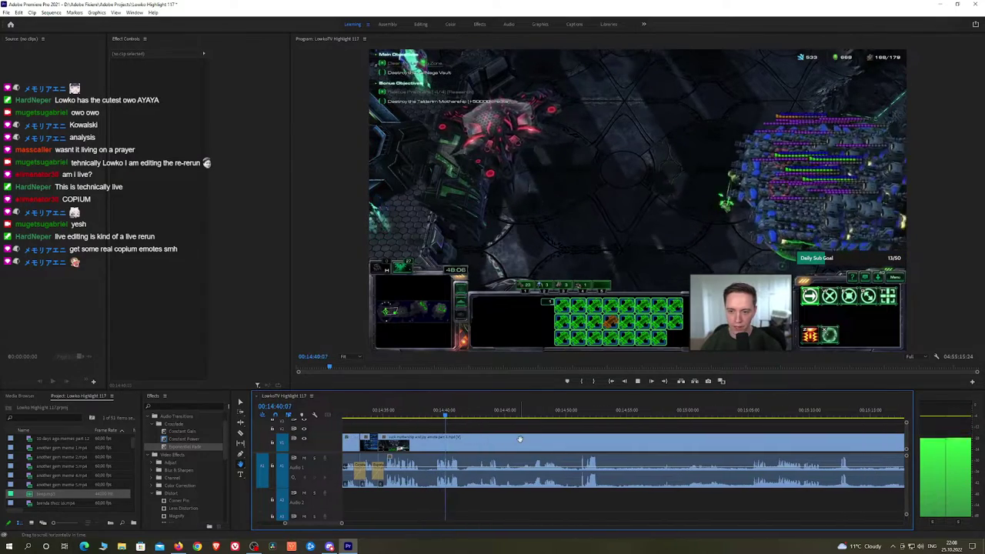
scroll(519, 439, "down", 1)
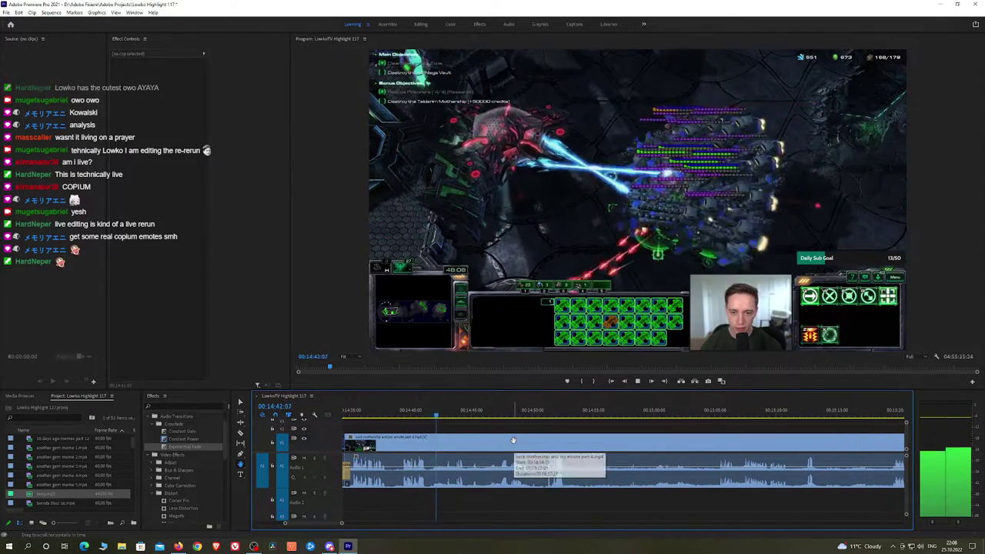
key("space")
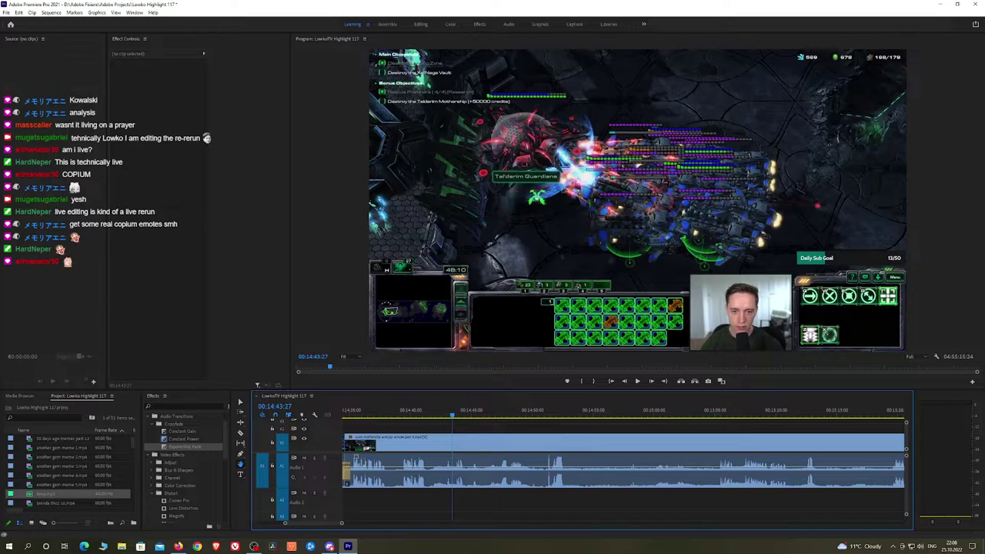
Continue playback through the battle and split the clip at 00:14:53:04
key("alt+Tab")
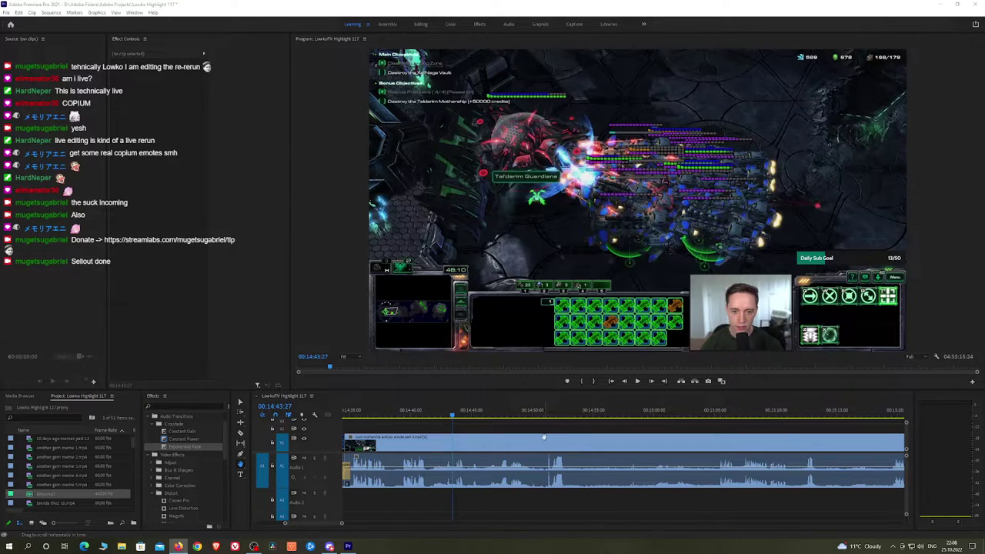
scroll(544, 437, "down", 2)
key("space")
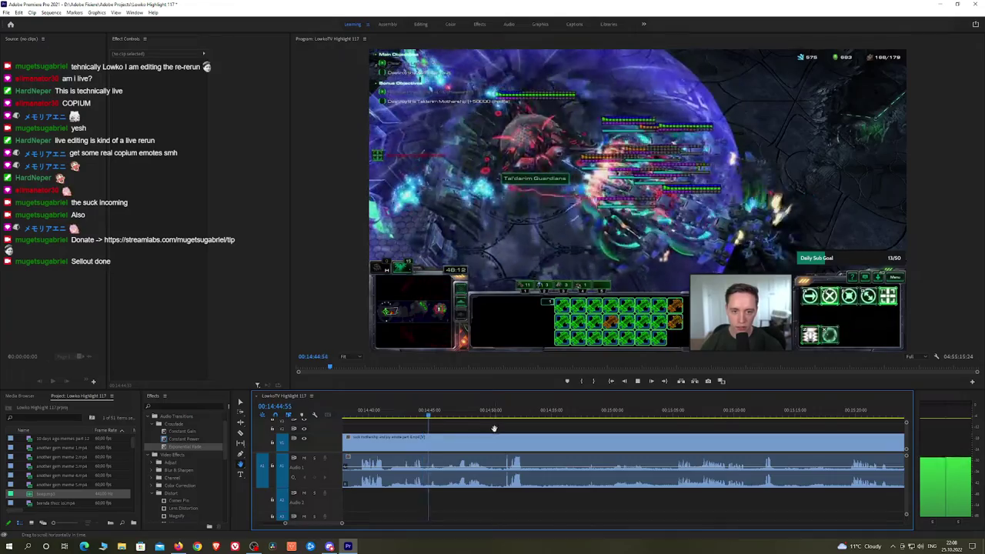
left_click_drag(493, 428, 463, 429)
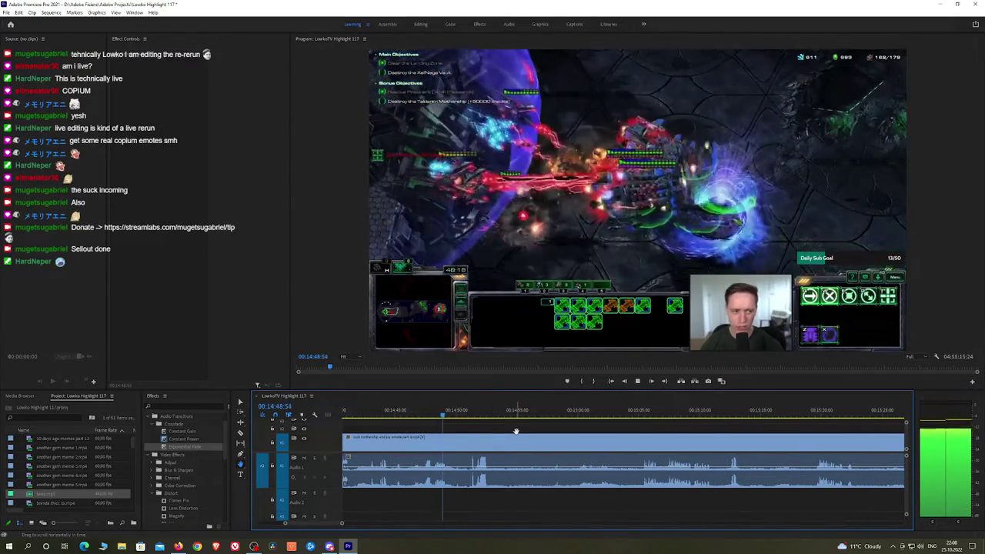
scroll(506, 429, "down", 3)
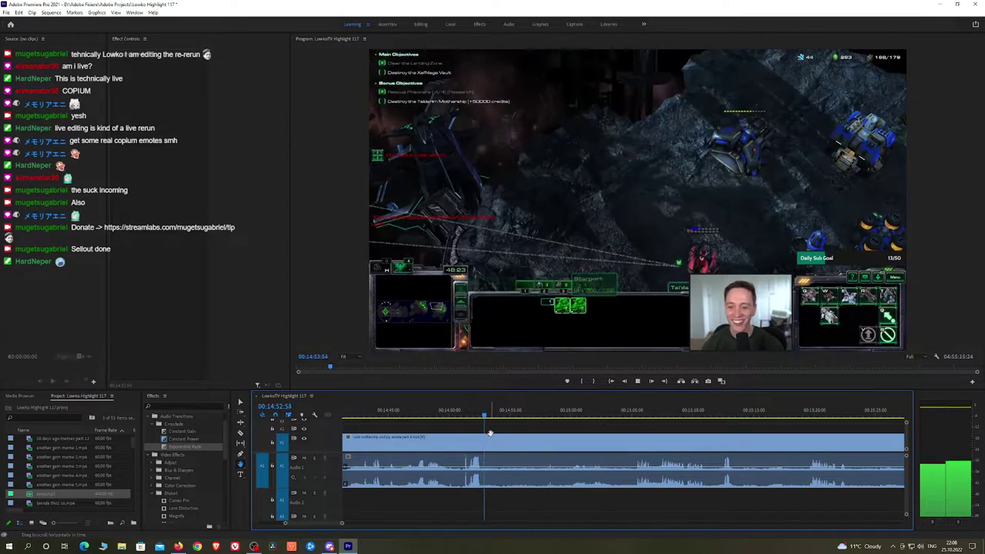
key("ctrl+k")
Try splitting the clip at about 00:15:05 and ripple-deleting everything from the 00:14:53:04 cut up to it
left_click(615, 415)
key("space")
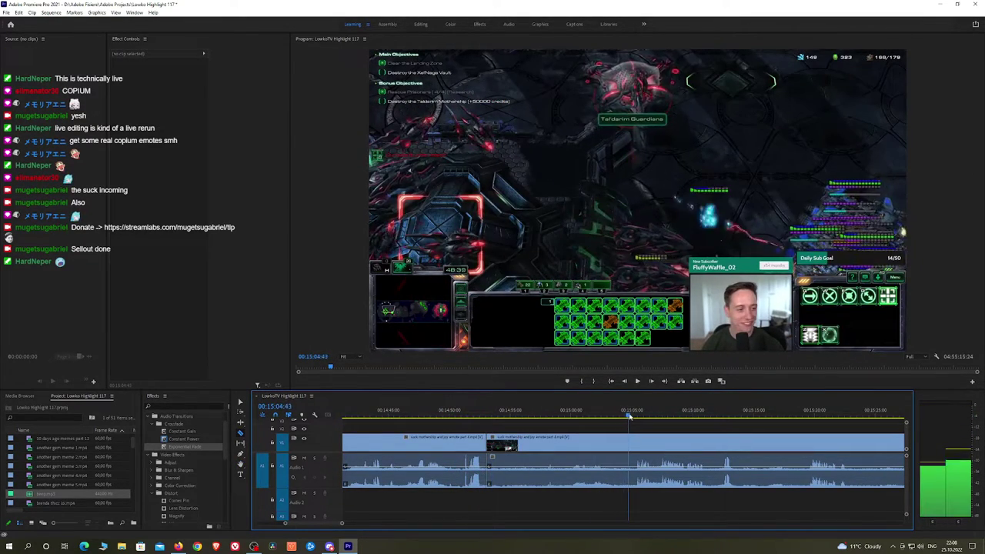
left_click(565, 414)
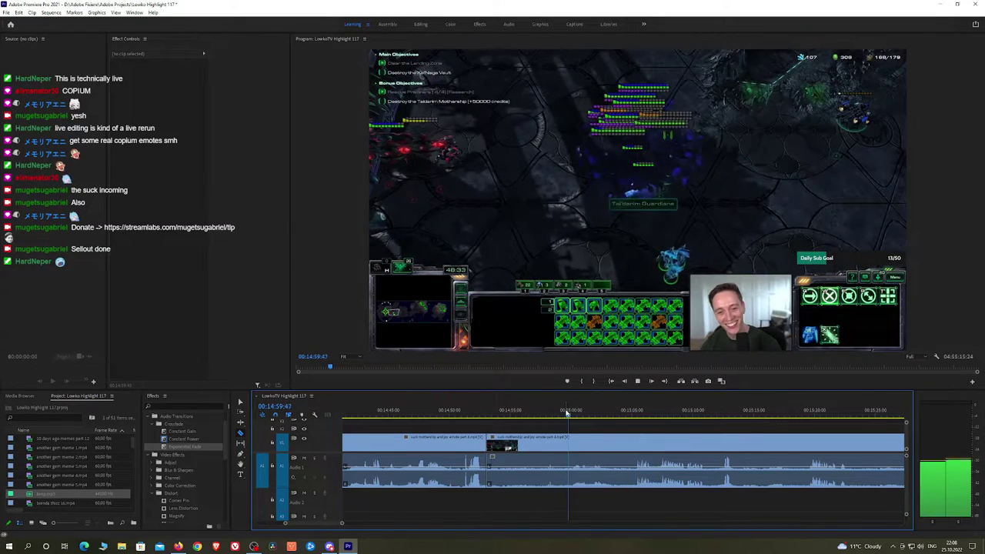
left_click(548, 415)
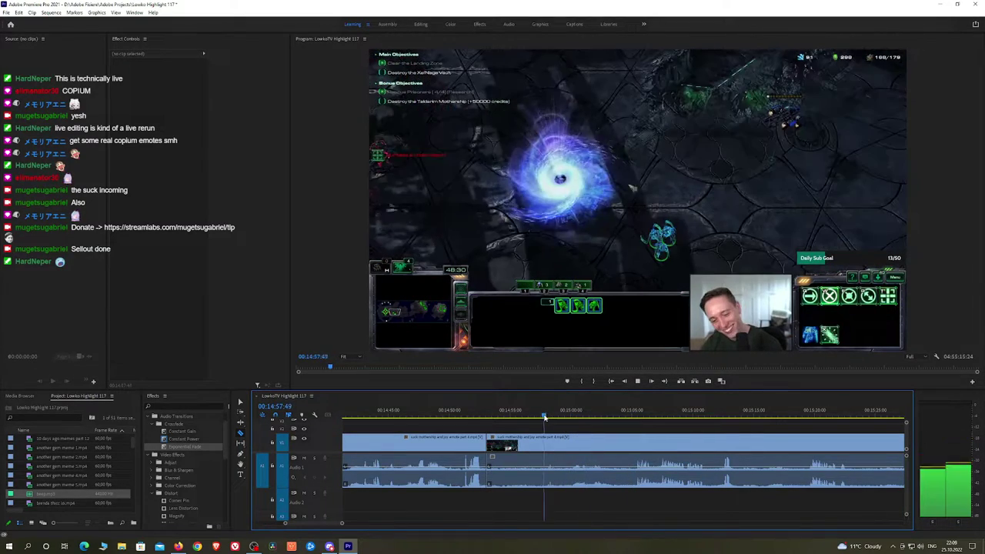
left_click_drag(604, 415, 632, 417)
left_click(632, 443)
key("v")
left_click(621, 446)
key("shift+Delete")
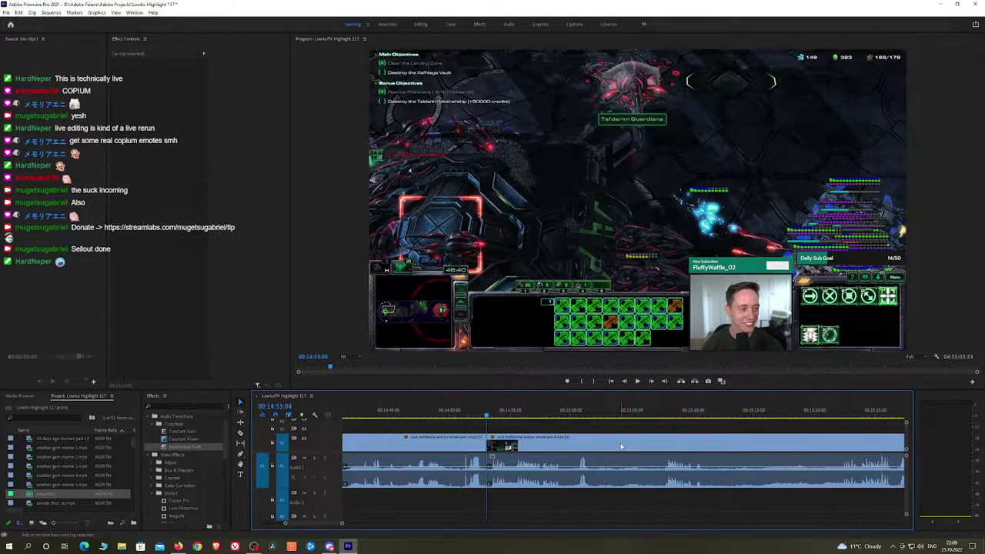
Try a Constant Power crossfade on the audio cut at 00:14:53:04 and play back the join
key("space")
left_click_drag(184, 439, 488, 469)
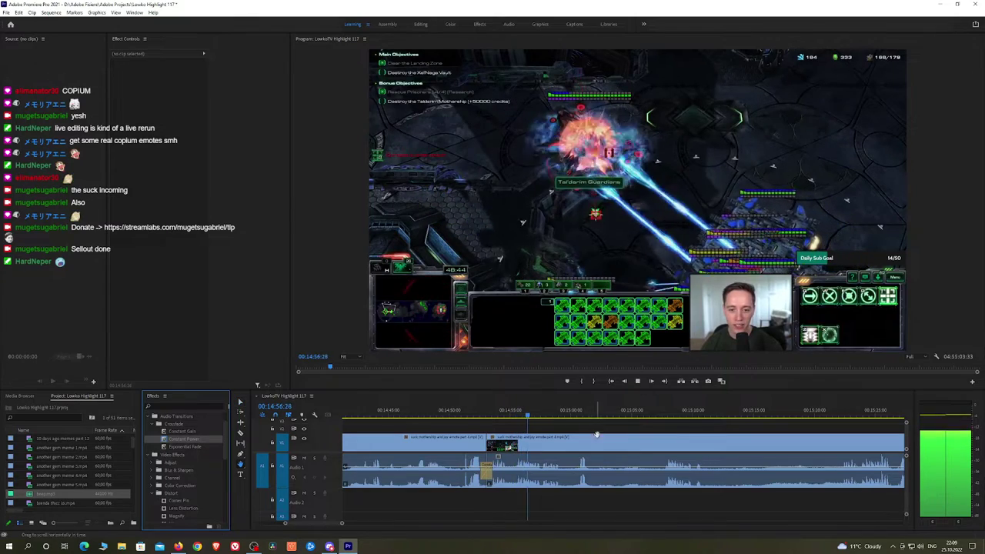
key("h")
left_click_drag(591, 432, 527, 429)
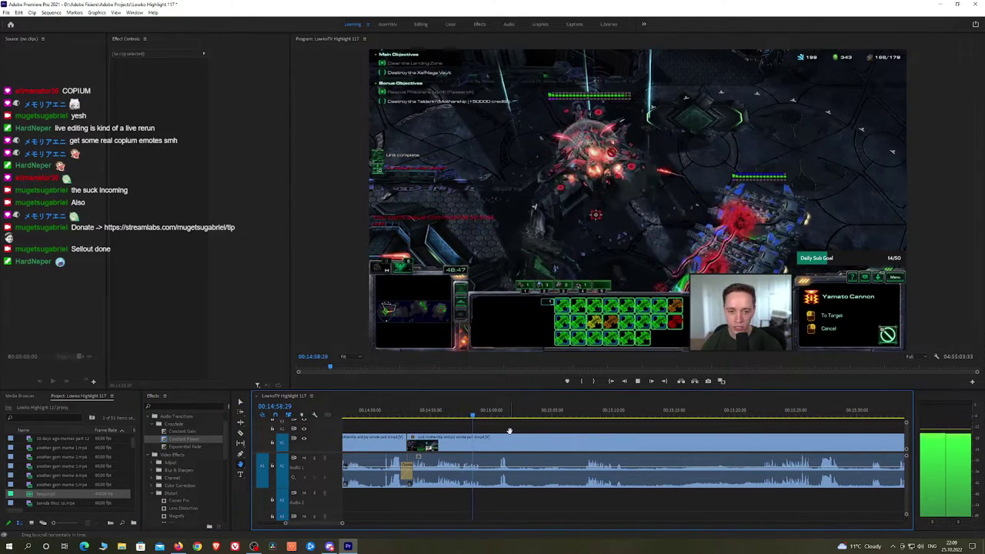
Undo the last crossfade and ripple deletion, and resume playback of the restored section
key("space")
key("ctrl+z")
key("ctrl+z")
key("space")
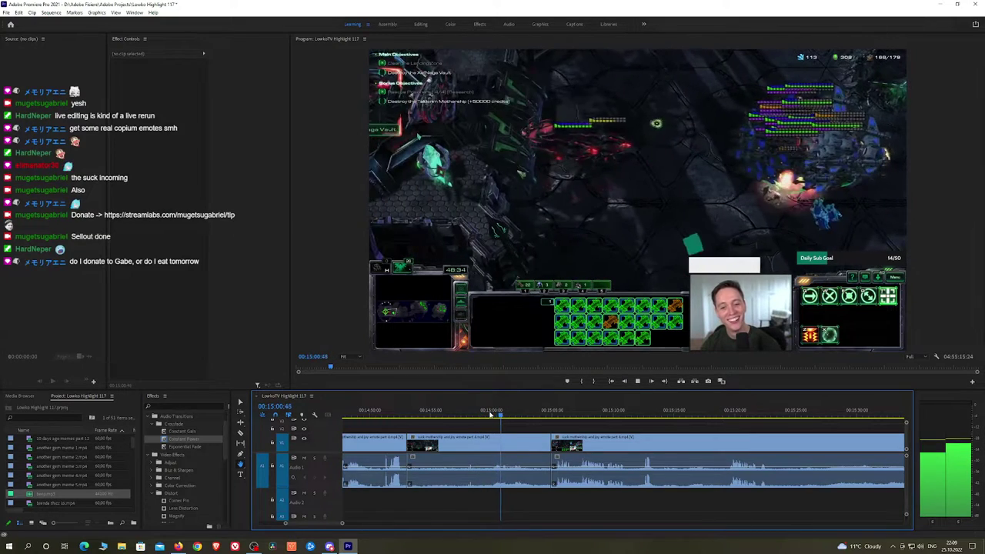
Split the clip at 00:14:59:44, ripple-delete the section back to the 00:14:53:04 cut, and play the join
left_click(488, 414)
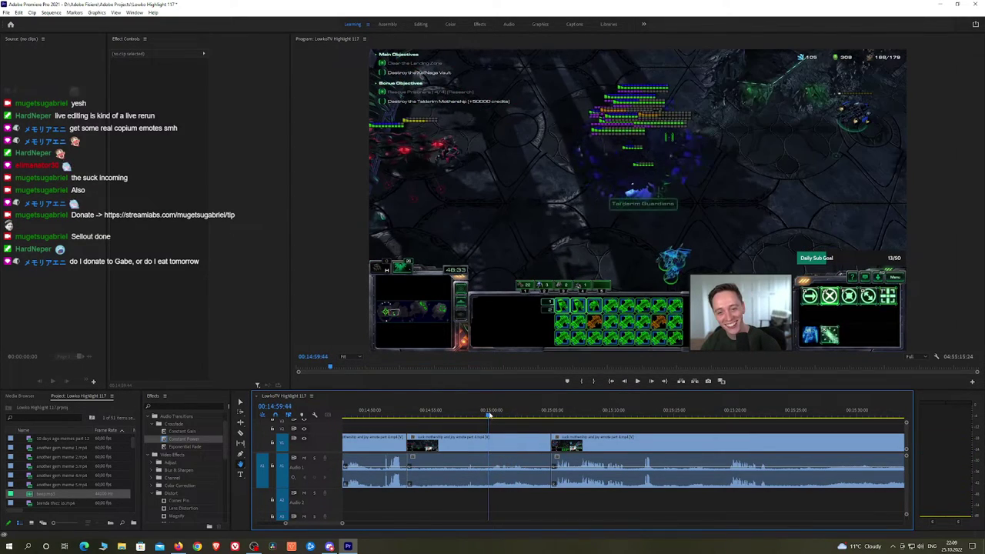
left_click(478, 443)
key("shift+Delete")
key("space")
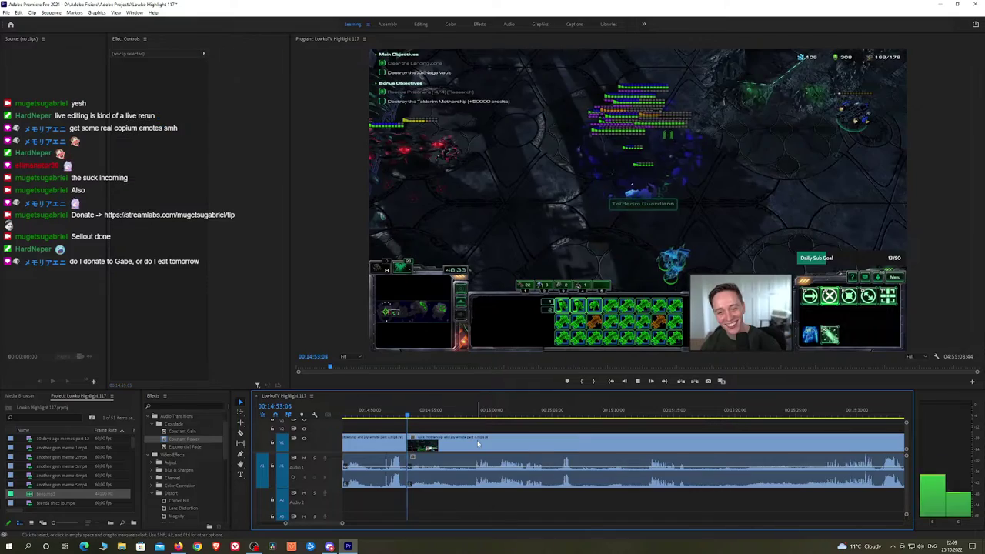
Apply a Constant Power crossfade to the audio cut at 00:14:53:04 and play on to about 00:15:04
left_click_drag(188, 440, 406, 471)
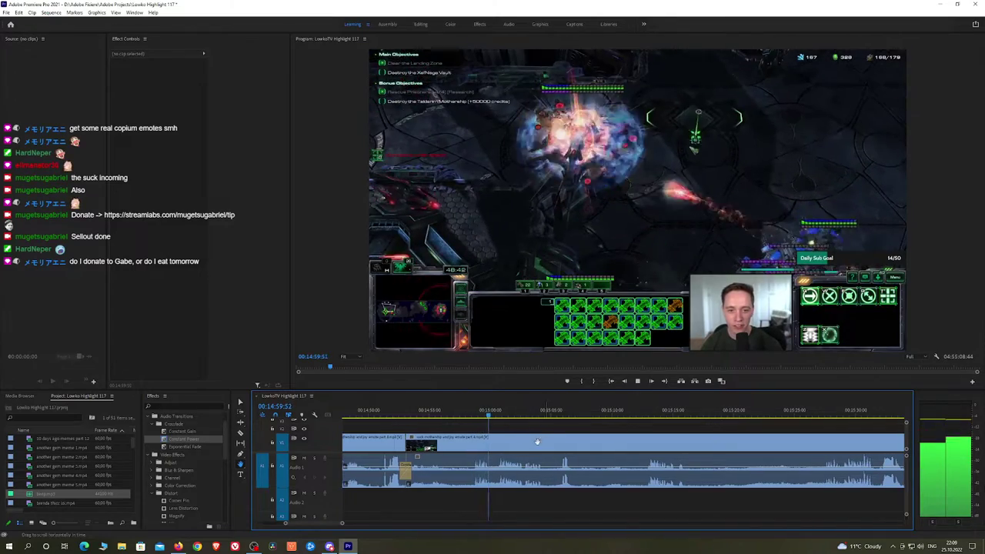
scroll(489, 436, "down", 2)
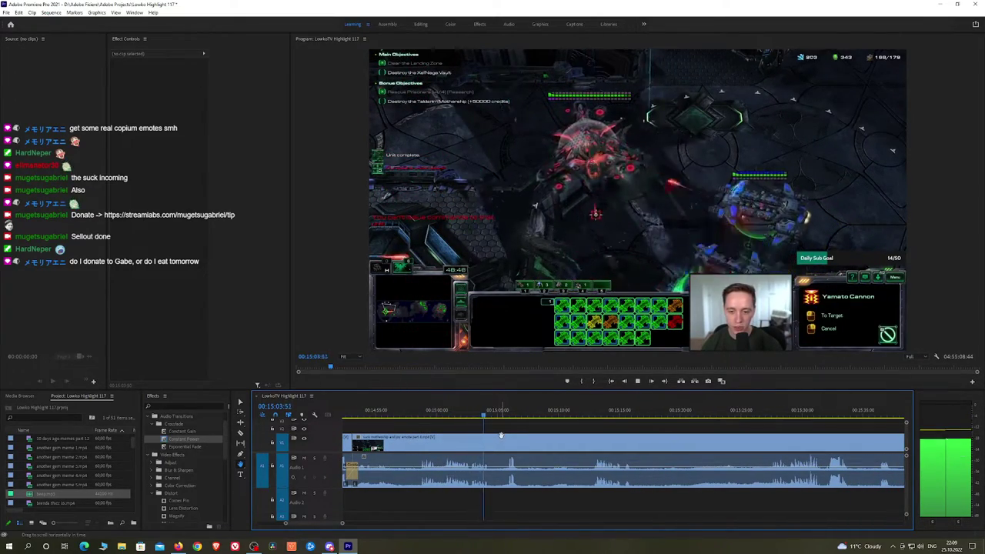
key("space")
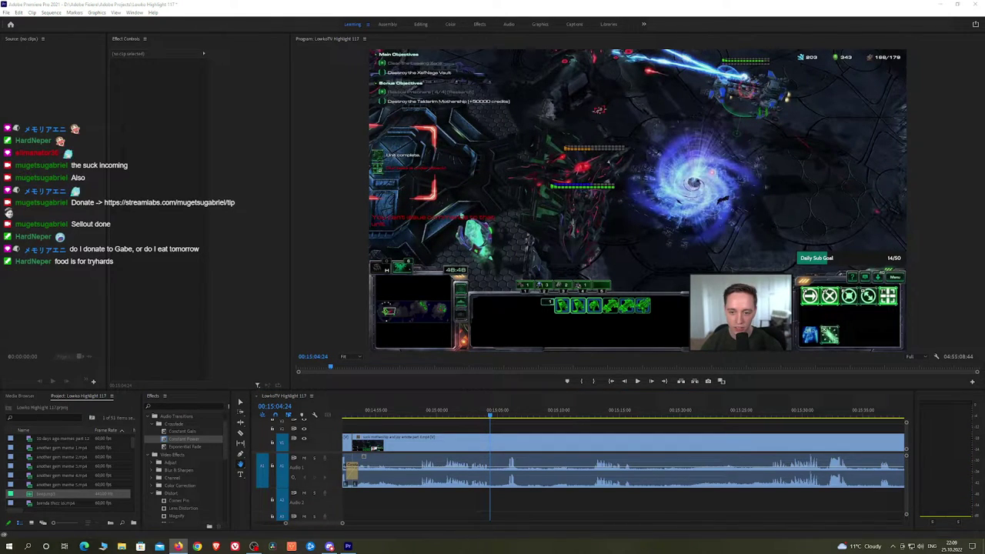
Split the clip at 00:15:07:04 and about 00:15:13, and ripple-delete the section between the cuts
left_click(528, 437)
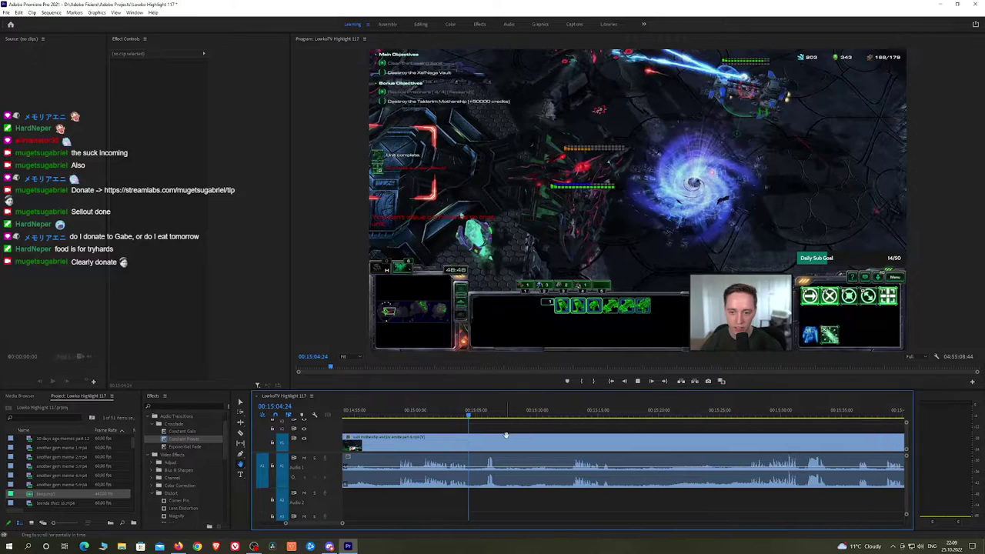
key("space")
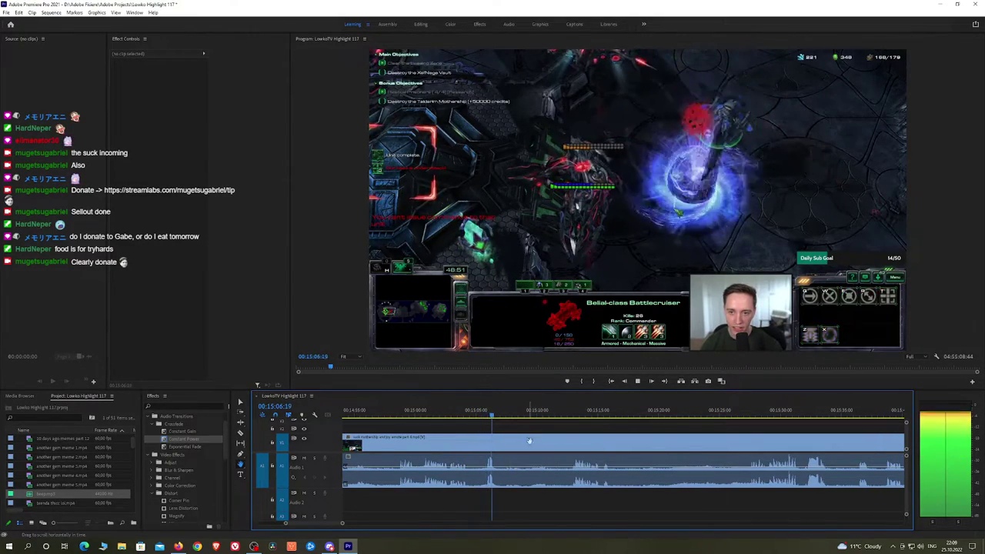
left_click(532, 417)
left_click_drag(533, 417, 502, 416)
left_click(569, 416)
key("space")
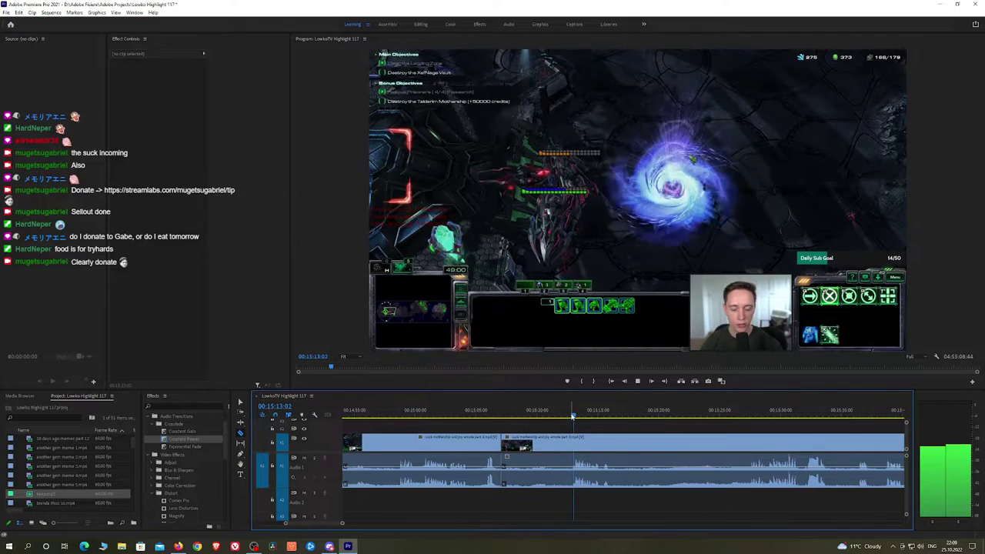
left_click(573, 445)
key("v")
left_click(545, 444)
key("shift+Delete")
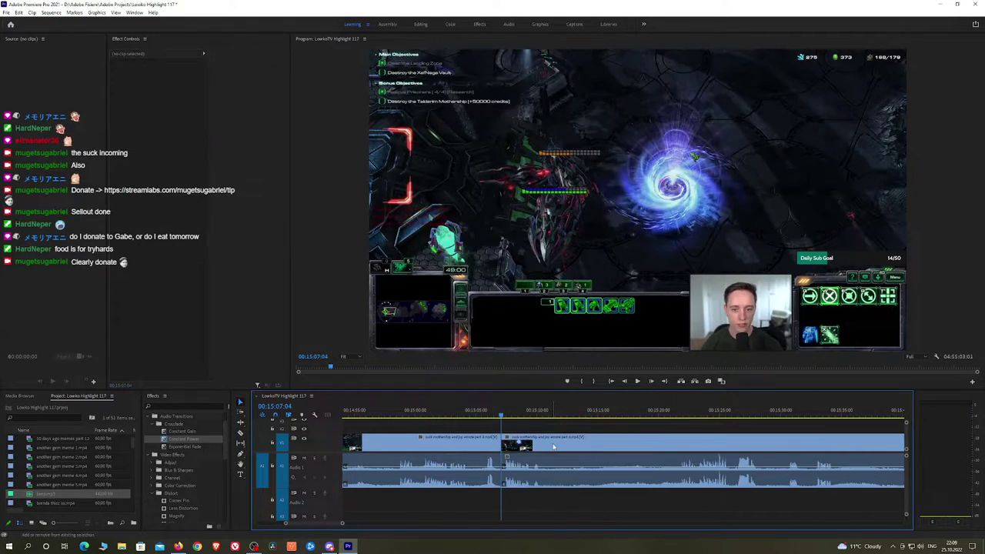
Apply a Constant Power crossfade to the audio cut at 00:15:07:04, play it back, and skip ahead to about 00:15:20
key("space")
left_click_drag(199, 440, 202, 440)
left_click_drag(503, 479, 503, 477)
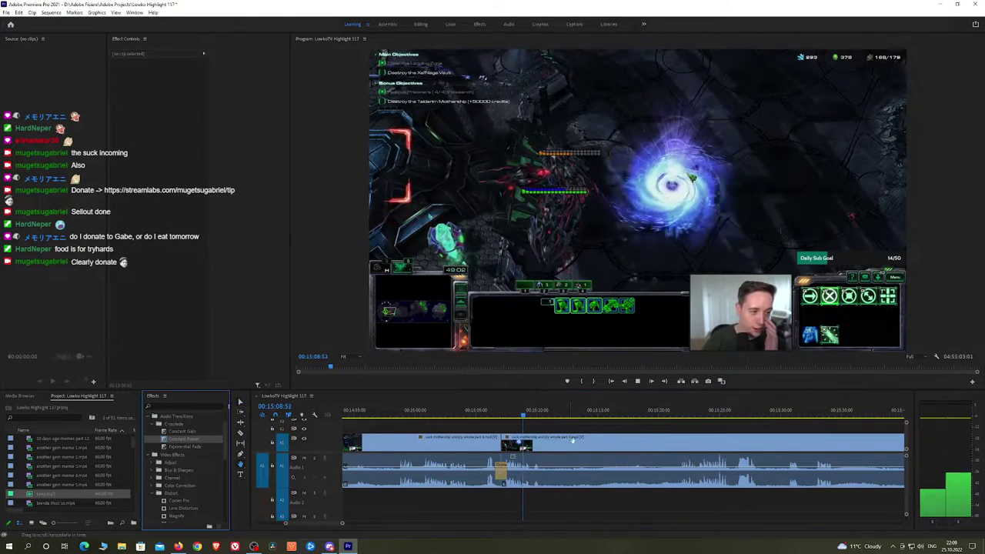
key("h")
left_click_drag(574, 440, 589, 414)
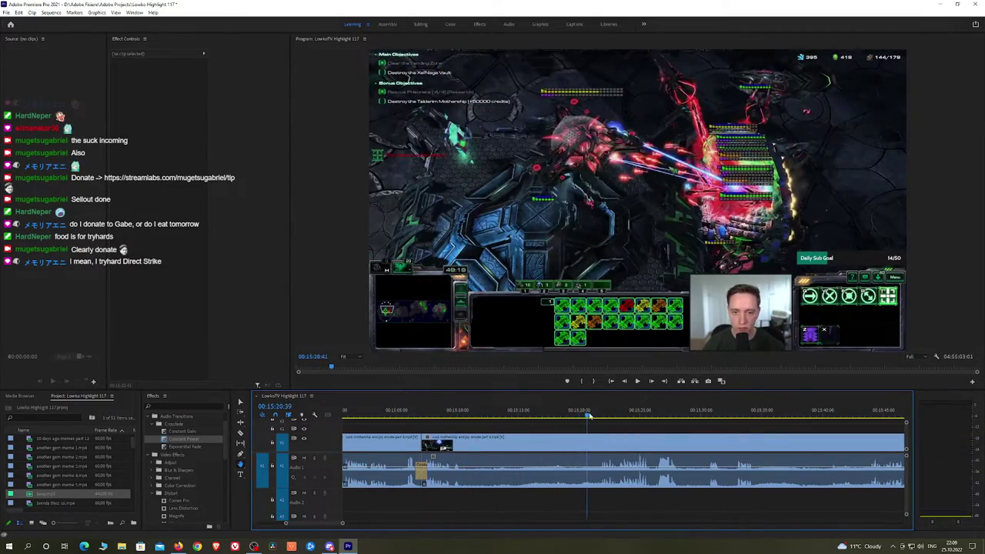
Play through the fight from about 00:15:20 to 00:15:44, skipping ahead in places, to check for dull stretches
key("space")
scroll(521, 429, "down", 3)
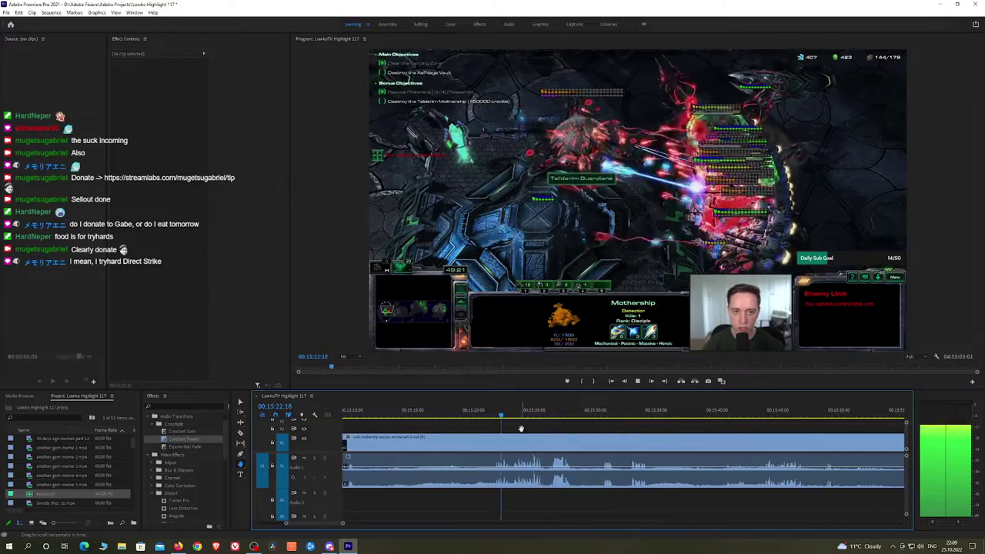
left_click_drag(593, 441, 549, 439)
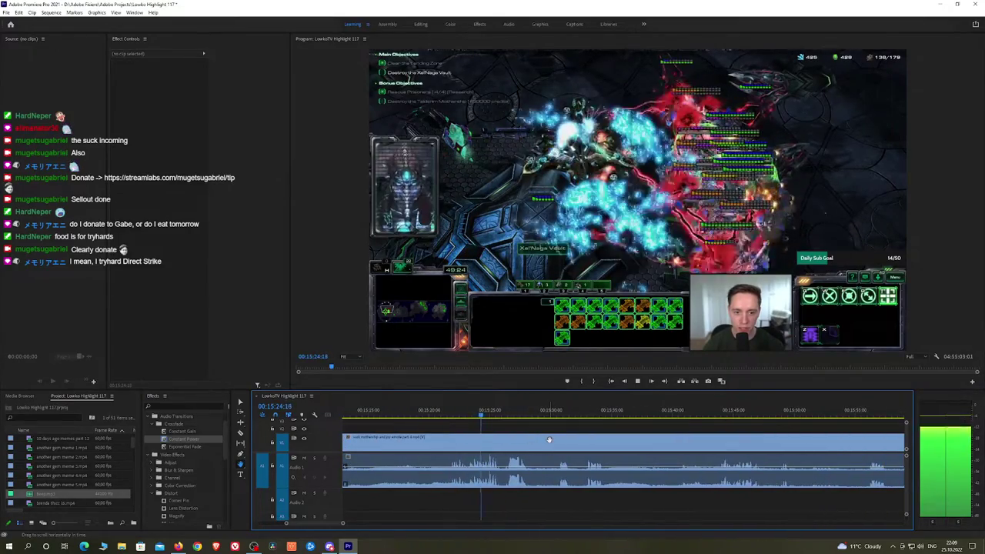
scroll(549, 440, "down", 1)
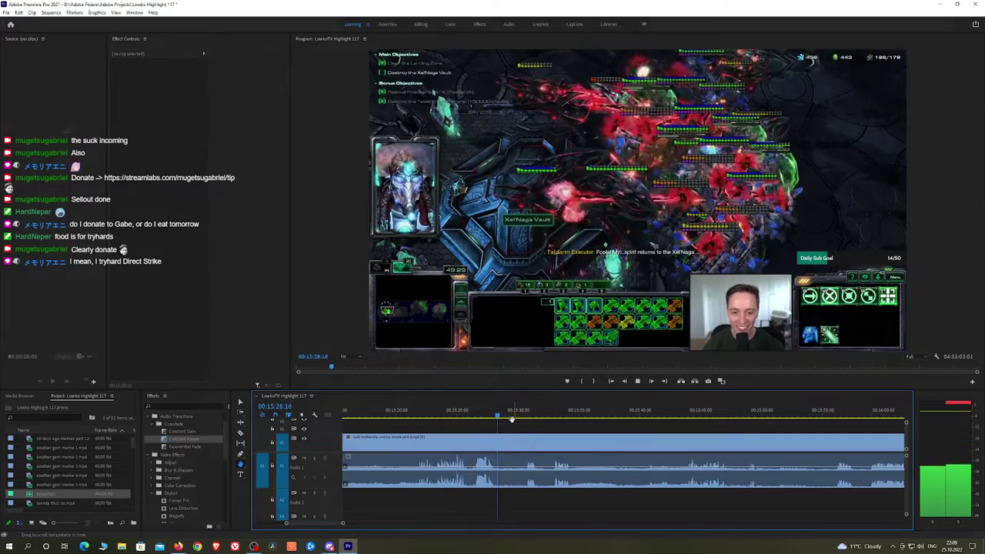
left_click(515, 416)
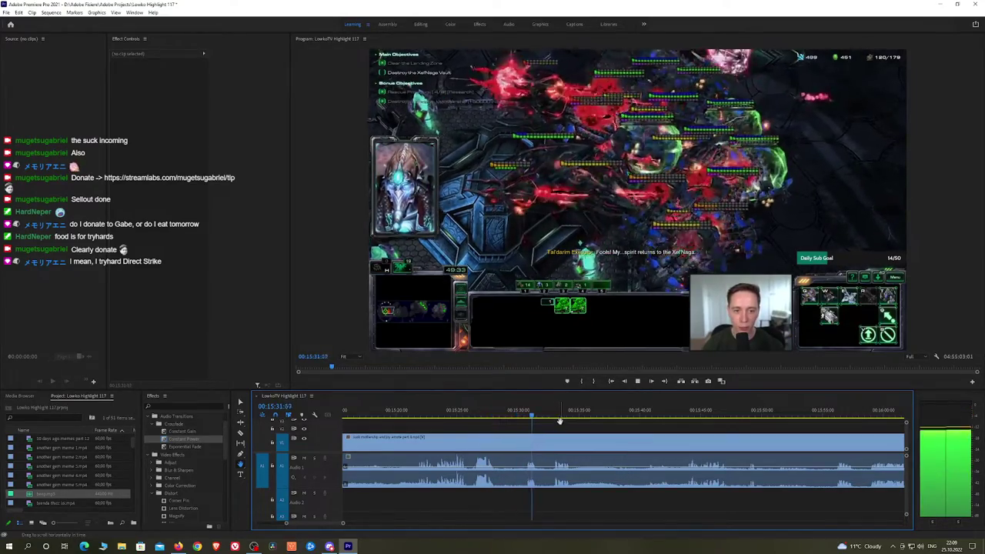
scroll(544, 435, "down", 2)
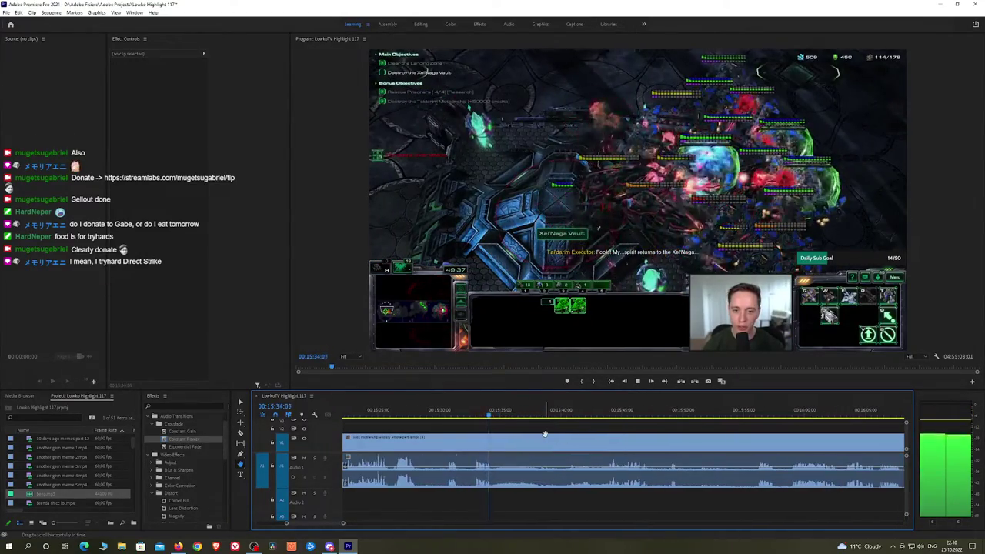
scroll(552, 435, "down", 1)
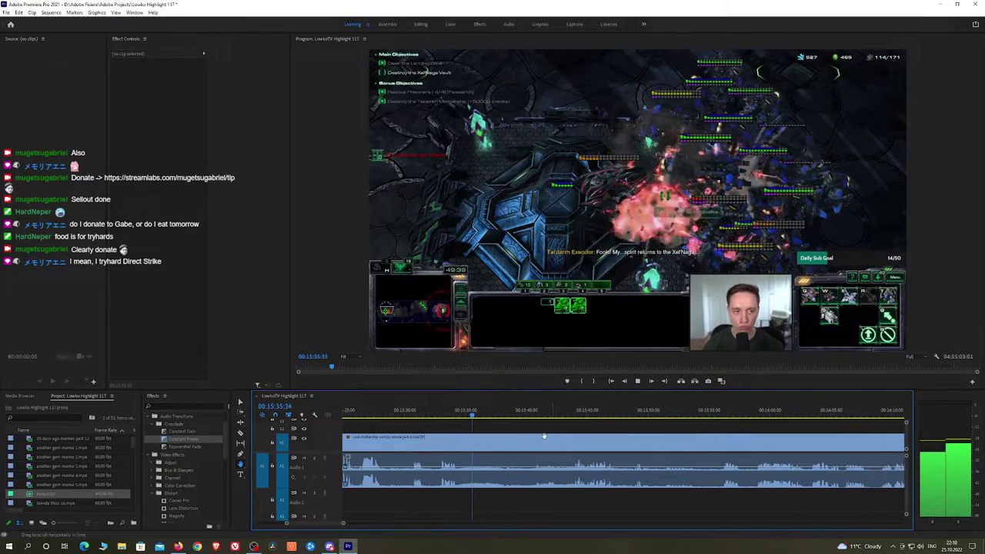
left_click(503, 415)
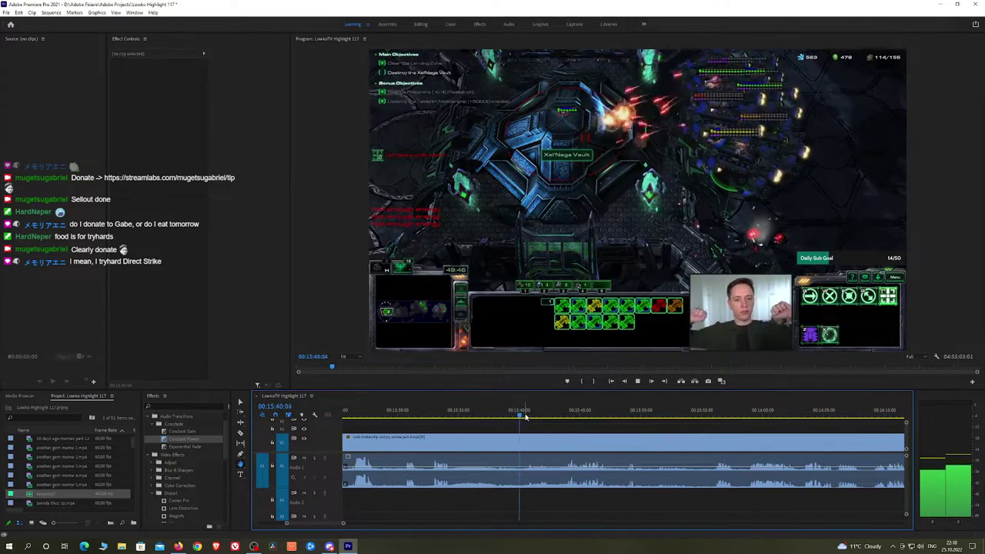
left_click(561, 416)
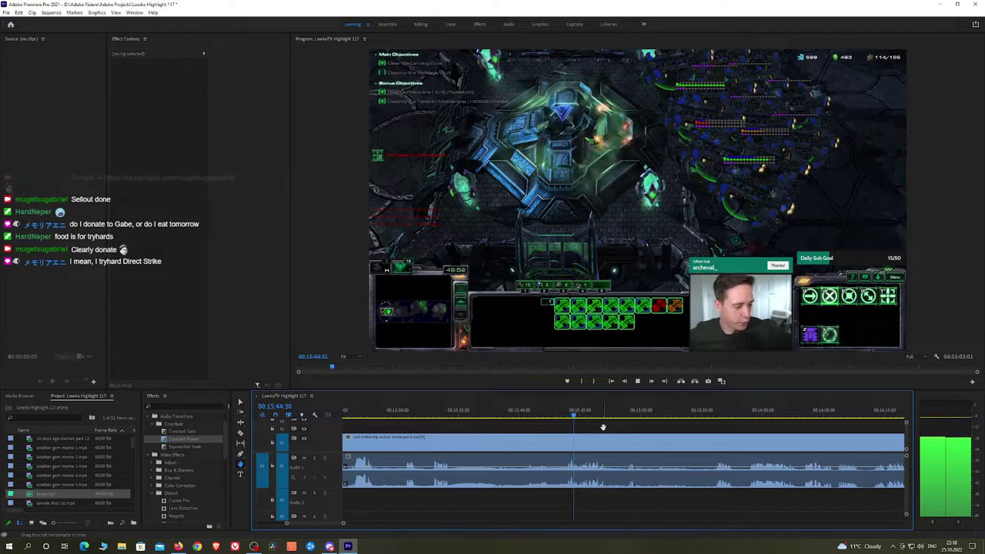
Review the footage from about 00:15:44 through the mission ending and victory screen to about 00:16:04
left_click_drag(605, 414, 553, 421)
key("space")
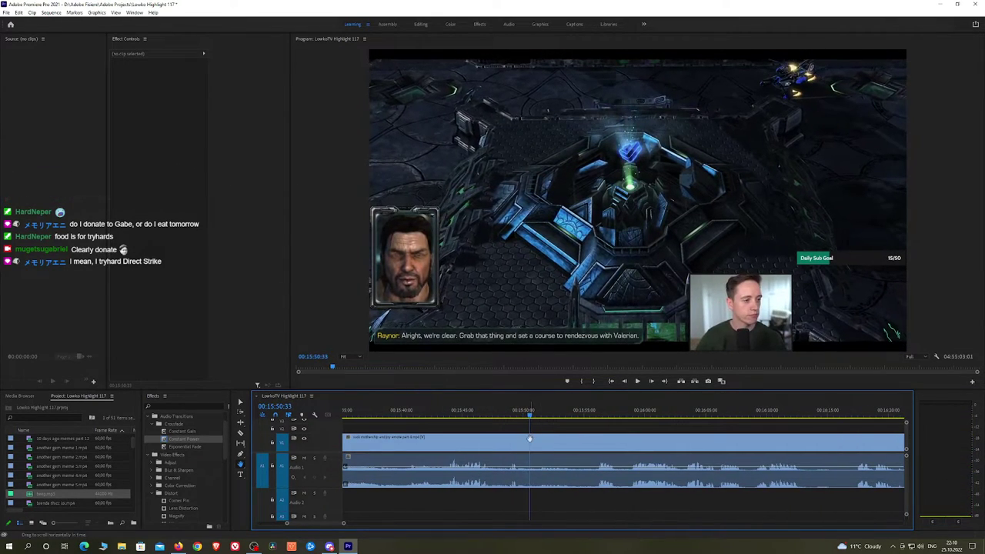
key("space")
left_click(595, 416)
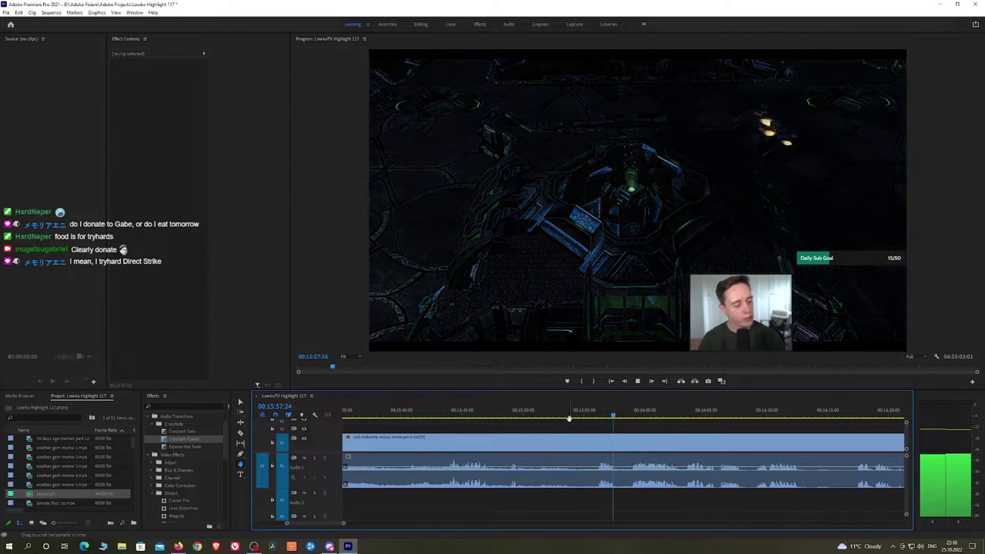
left_click(632, 417)
left_click_drag(698, 444, 575, 433)
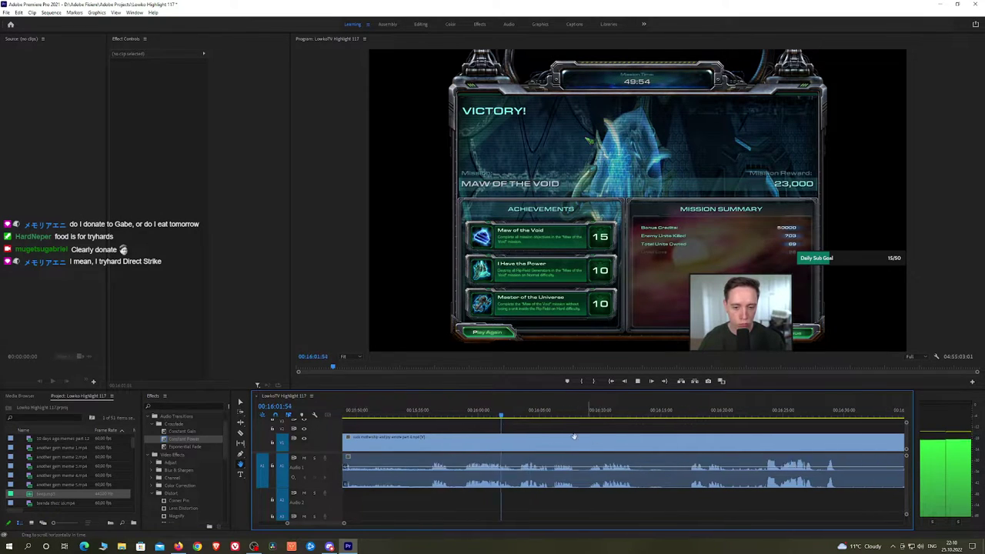
scroll(574, 432, "down", 1)
scroll(512, 432, "down", 1)
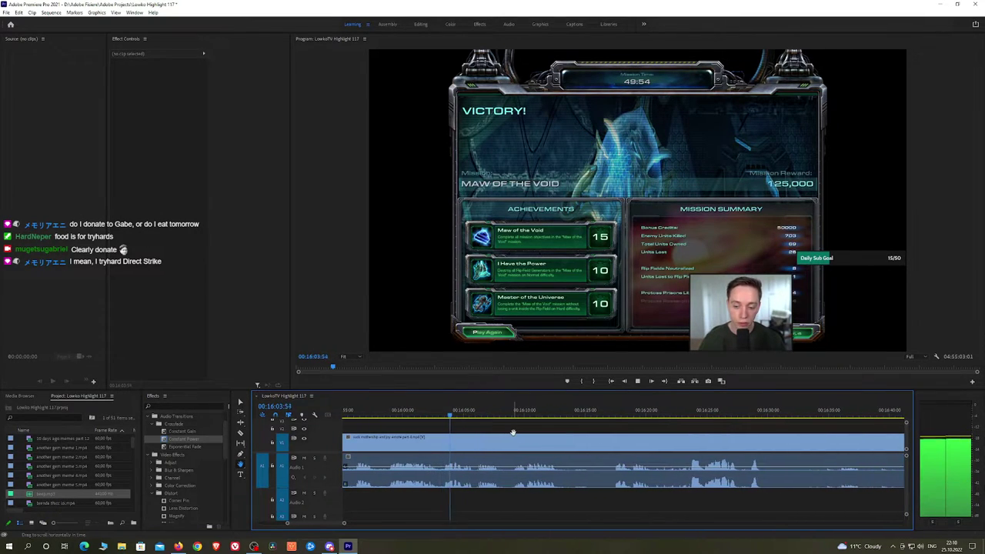
Cut out about one second at 00:16:08 with a ripple delete and apply a Constant Power crossfade to the audio cut
scroll(512, 435, "down", 1)
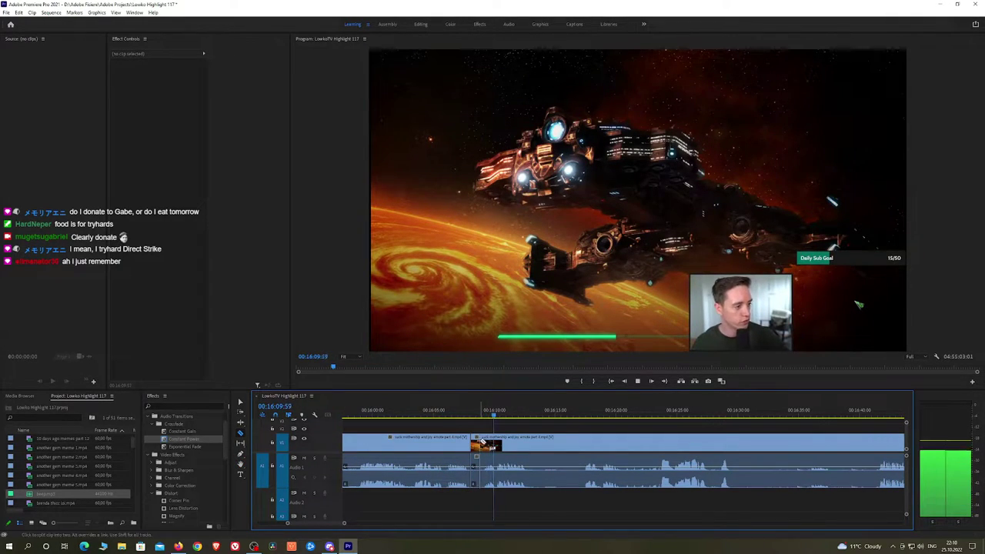
left_click(477, 446)
key("shift+Delete")
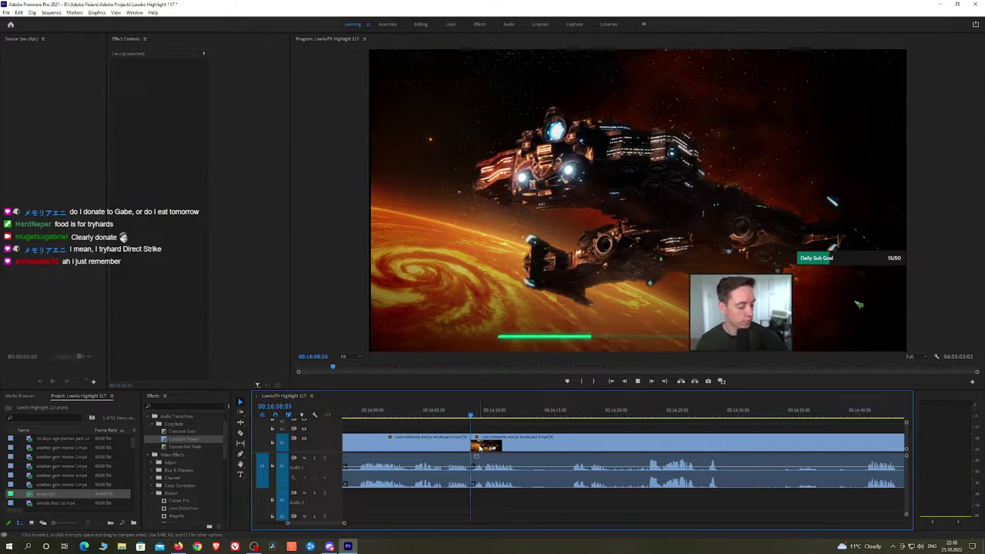
key("space")
left_click_drag(184, 439, 337, 439)
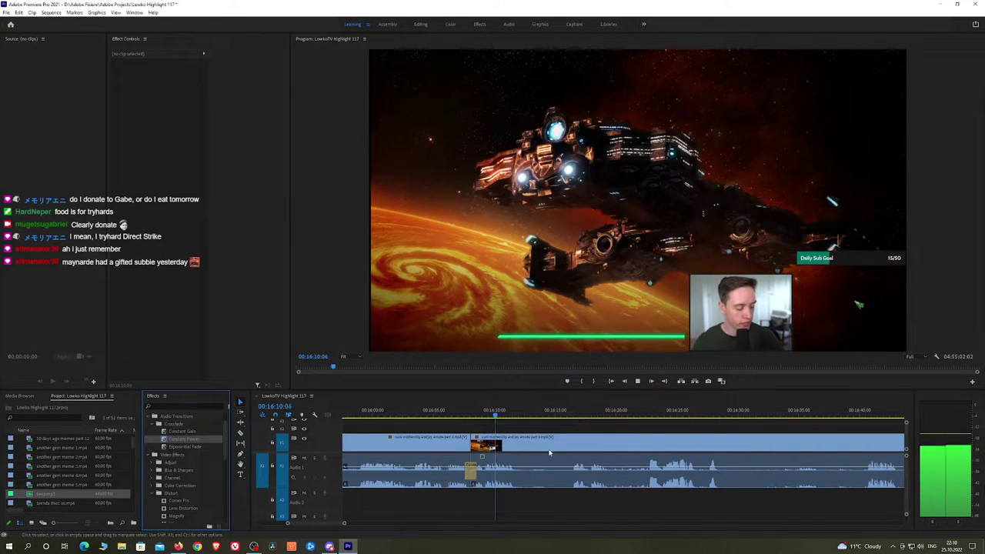
Split the clip at about 00:16:12 and 00:16:16, ripple-delete the section between, and apply a Constant Power crossfade to the join
key("h")
left_click_drag(552, 439, 496, 431)
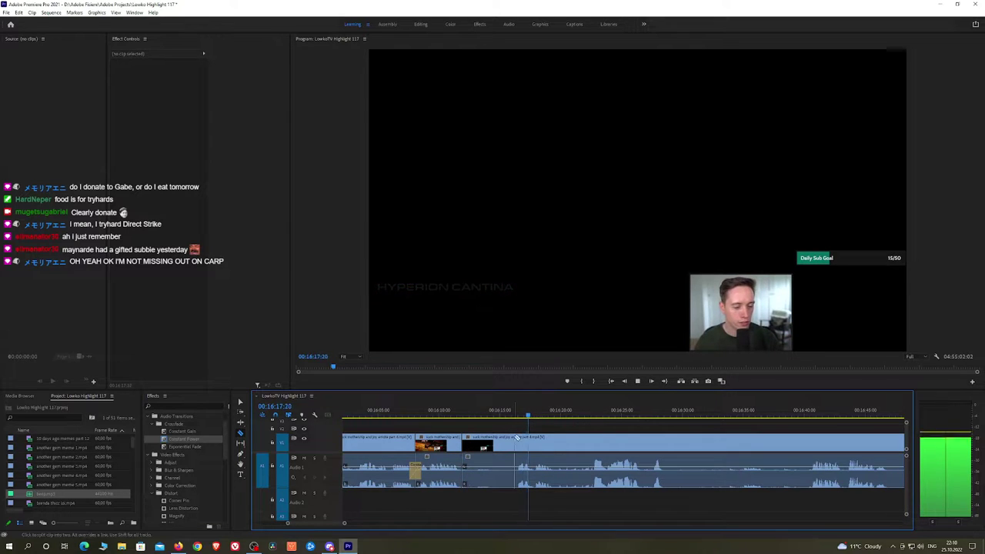
left_click(518, 446)
key("v")
left_click(497, 448)
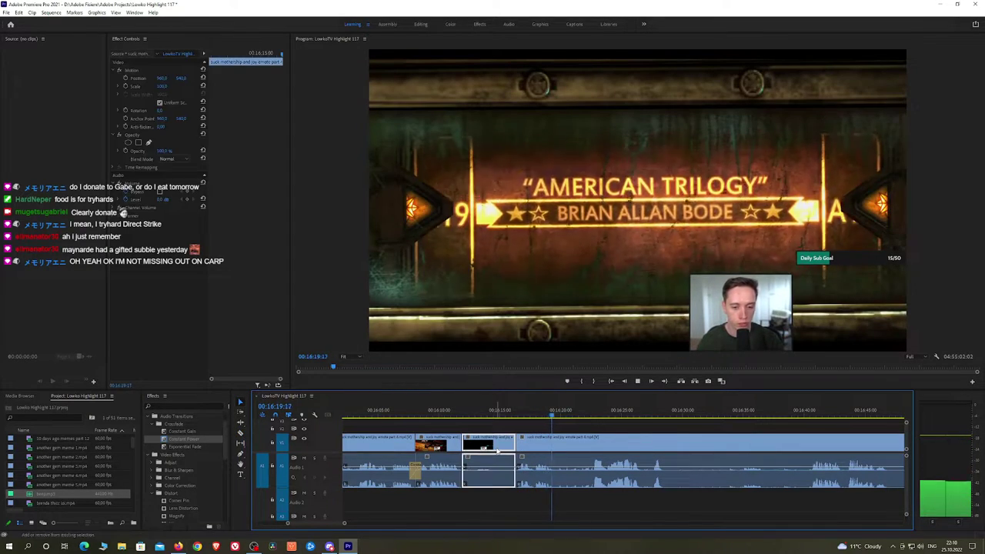
key("shift+Delete")
left_click_drag(193, 446, 480, 444)
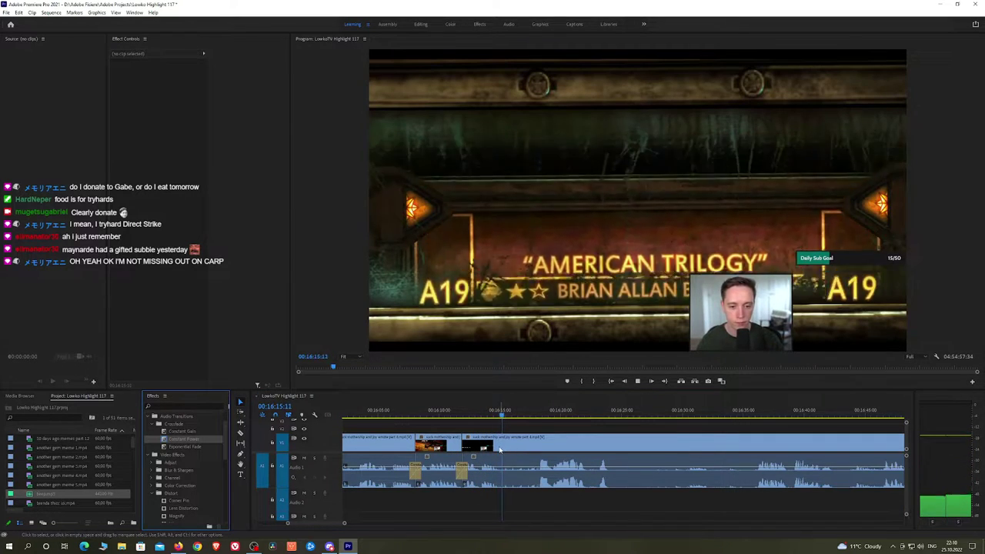
Split the clip at 00:16:15:03 and about 00:16:36, and ripple-delete the section between the cuts
left_click(501, 447)
left_click(540, 417)
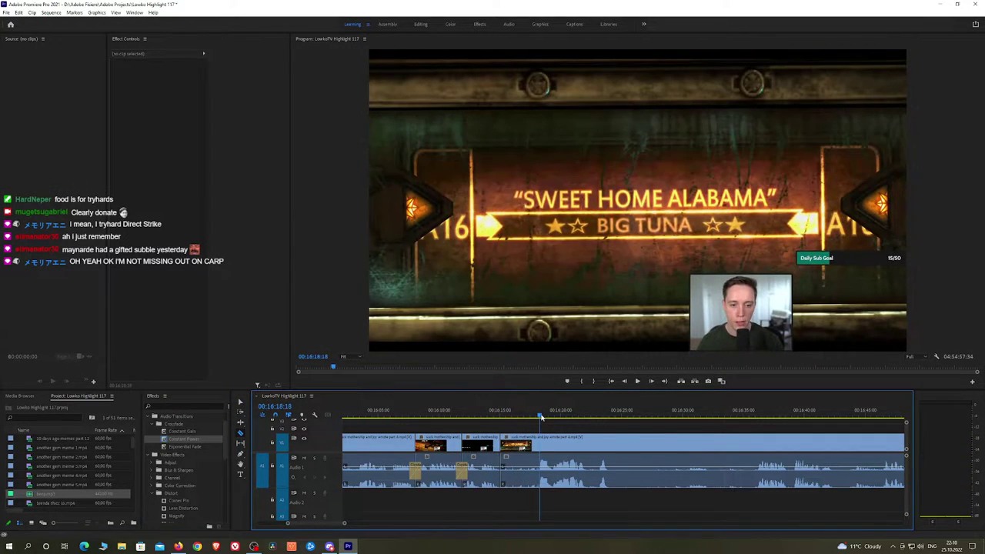
left_click_drag(559, 413, 757, 413)
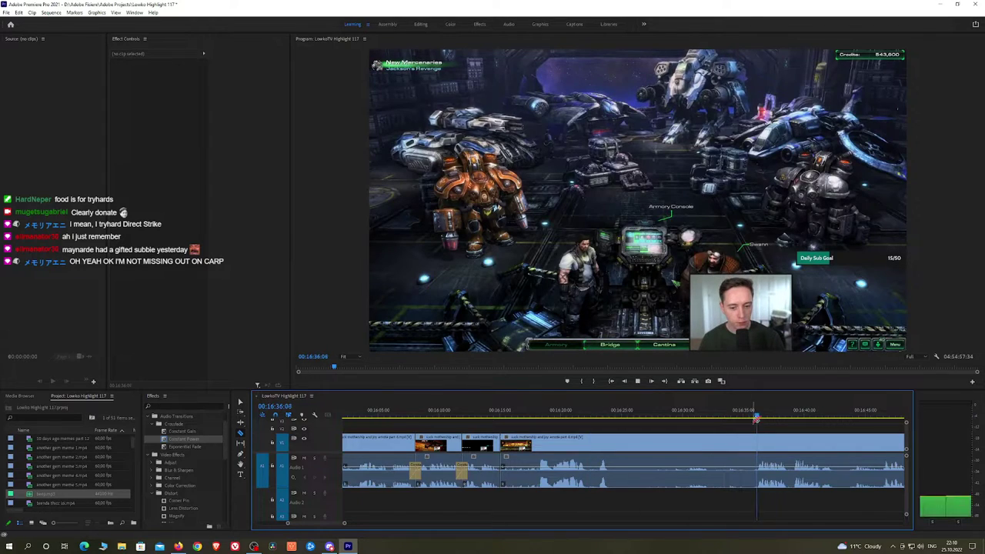
scroll(751, 434, "down", 6)
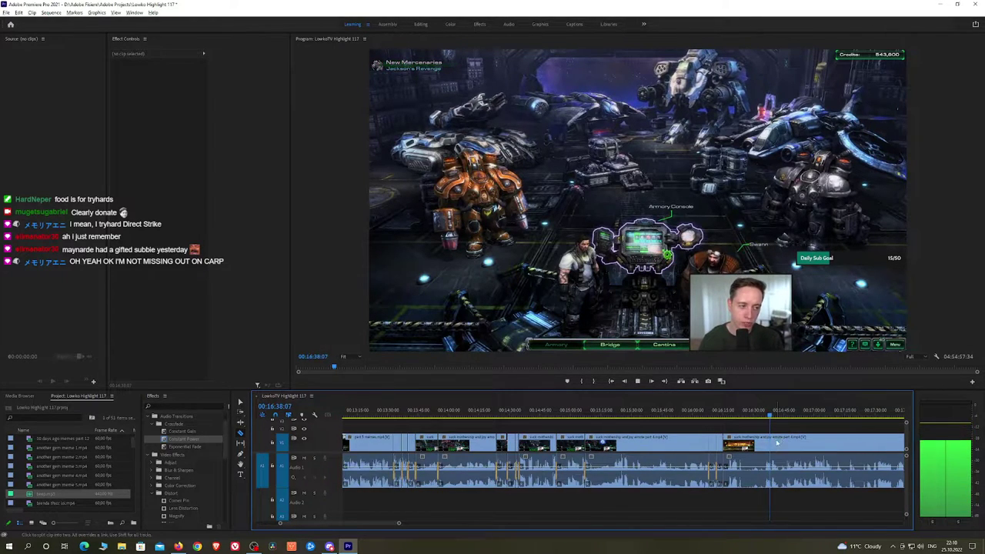
scroll(777, 442, "up", 5)
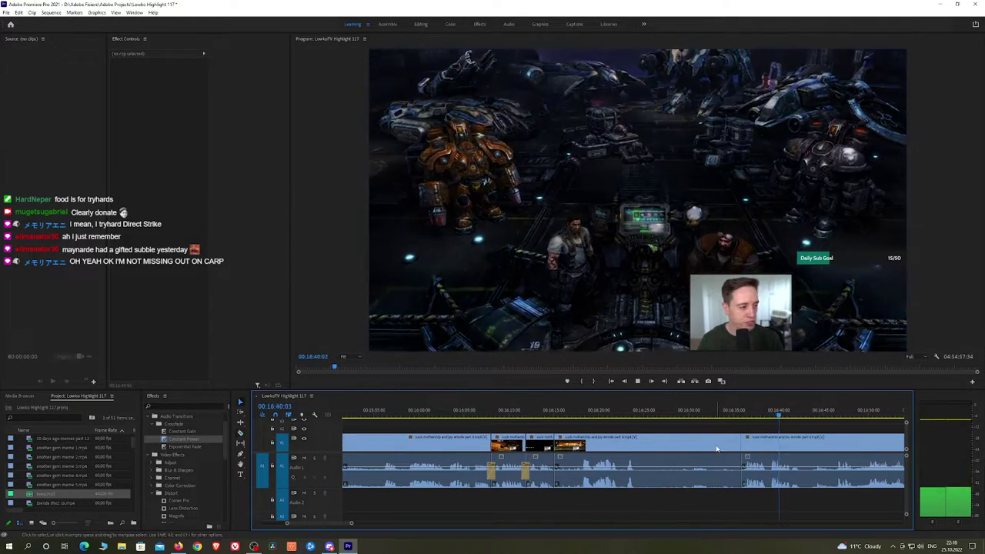
left_click(716, 448)
key("shift+Delete")
Apply an Exponential Fade to the audio cut at 00:16:15:03, play on, and split the clip at about 00:16:21:45
key("space")
left_click_drag(185, 446, 258, 443)
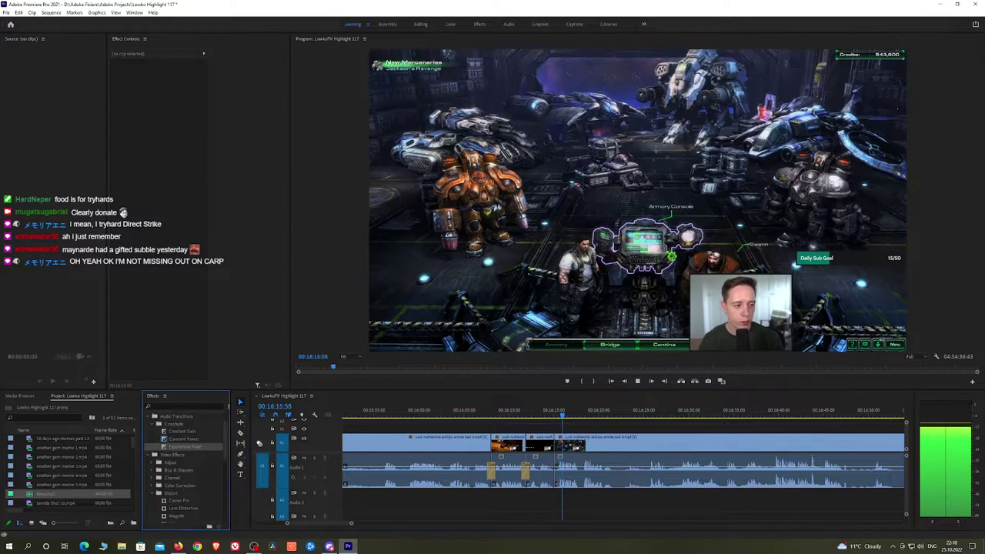
scroll(499, 435, "down", 5)
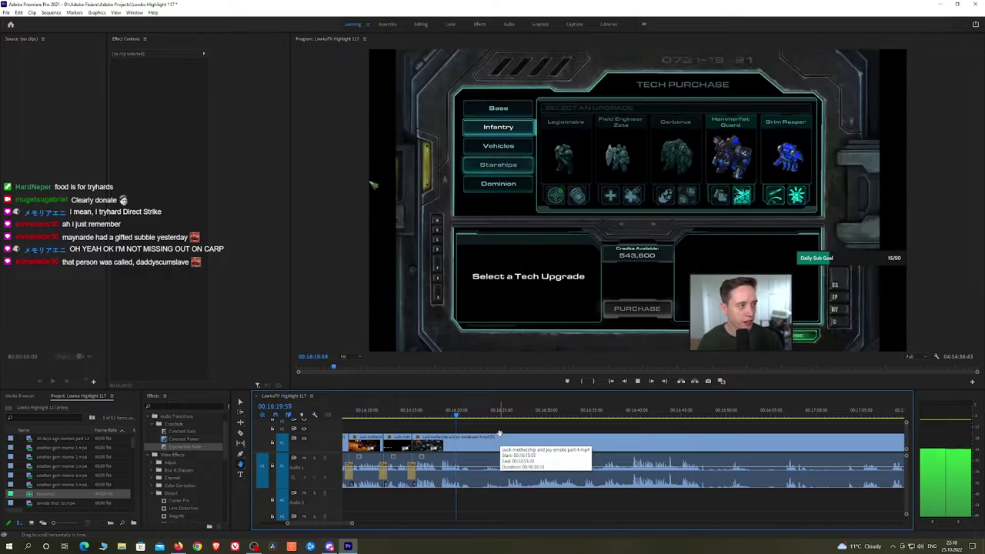
key("space")
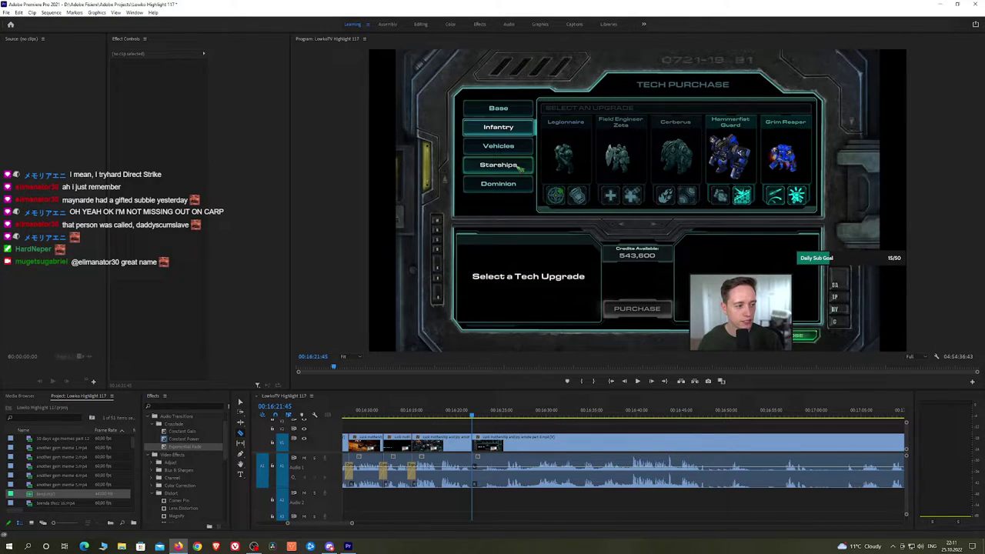
Skim the footage from the tech purchase screen at about 00:16:26 to the bridge scene at about 00:17:36
left_click(526, 428)
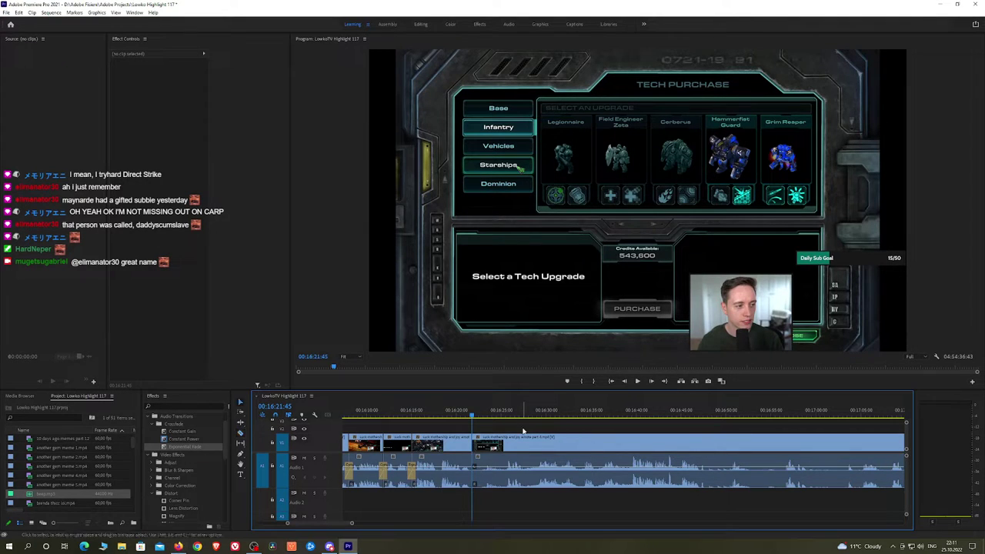
left_click(510, 416)
key("space")
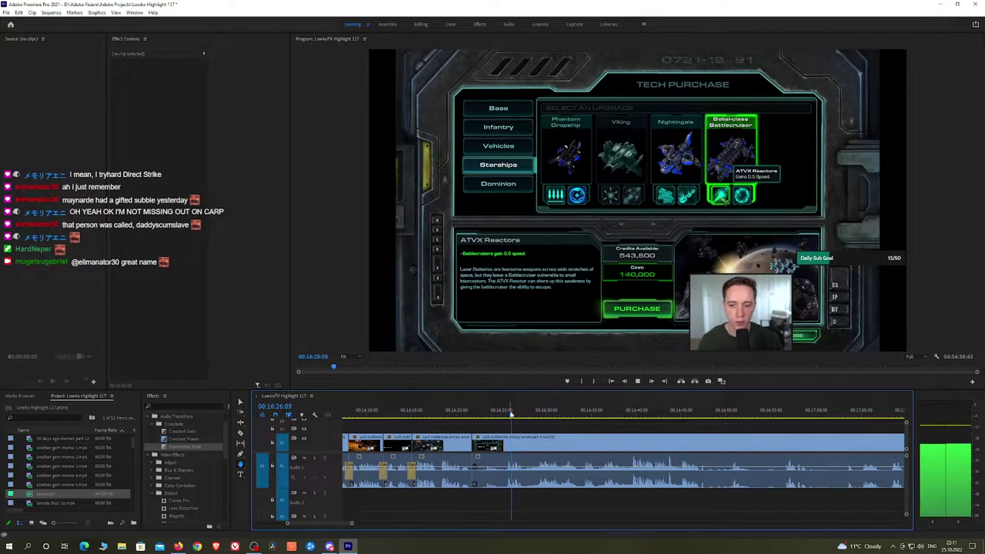
left_click(622, 416)
mouse_move(625, 416)
left_mouse_down()
mouse_move(839, 416)
mouse_move(484, 423)
mouse_move(682, 416)
mouse_move(624, 418)
left_mouse_up()
key("minus")
key("space")
scroll(652, 442, "up", 2)
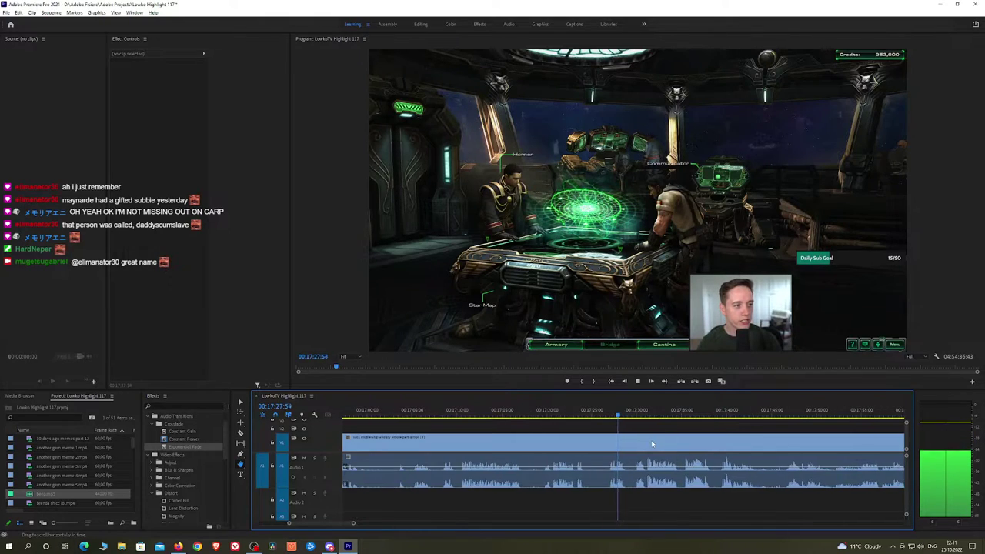
left_click(629, 417)
key("space")
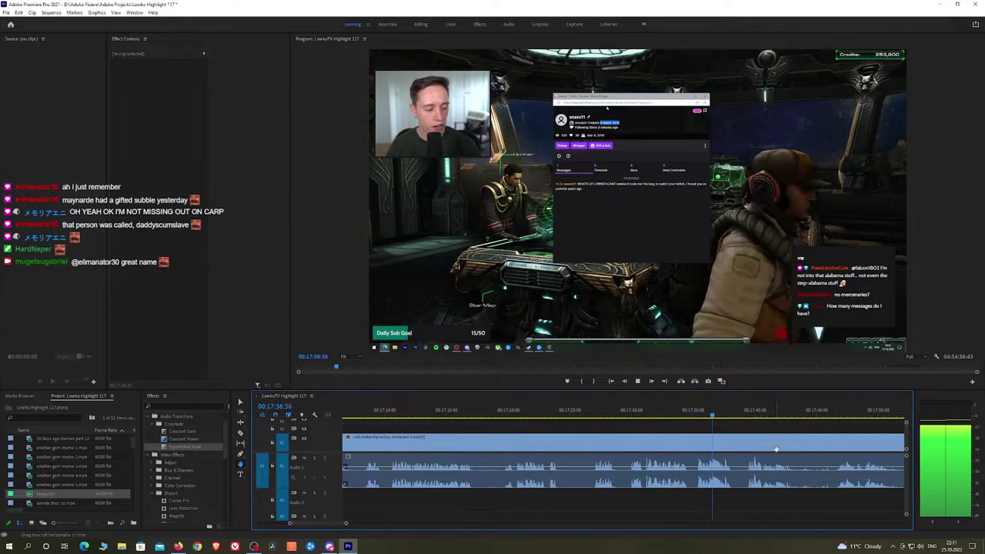
Skim the footage from about 00:17:39 through the mission selection screen to about 00:18:39, sampling the talking parts
left_click_drag(775, 448, 558, 439)
left_click(535, 417)
key("space")
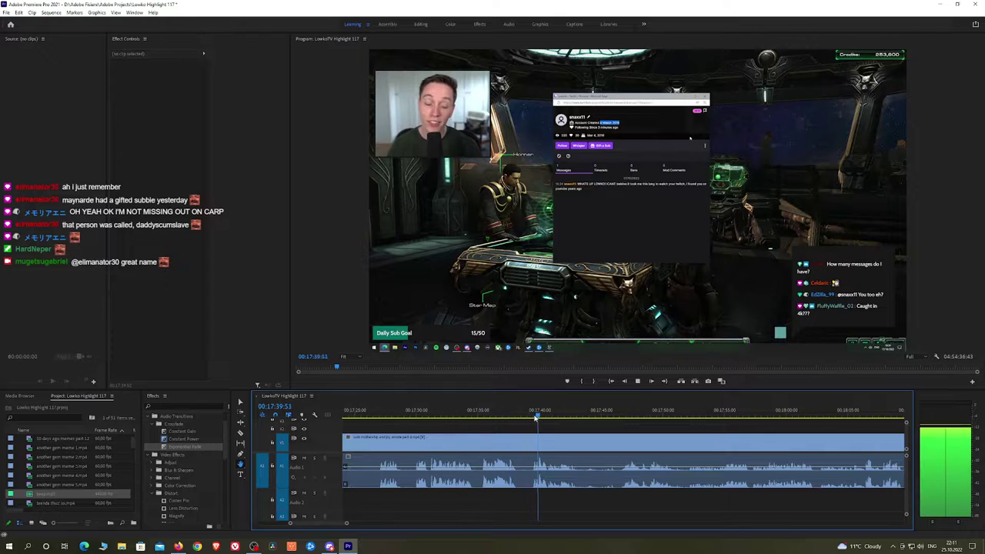
left_click_drag(543, 416, 506, 435)
scroll(775, 445, "down", 2)
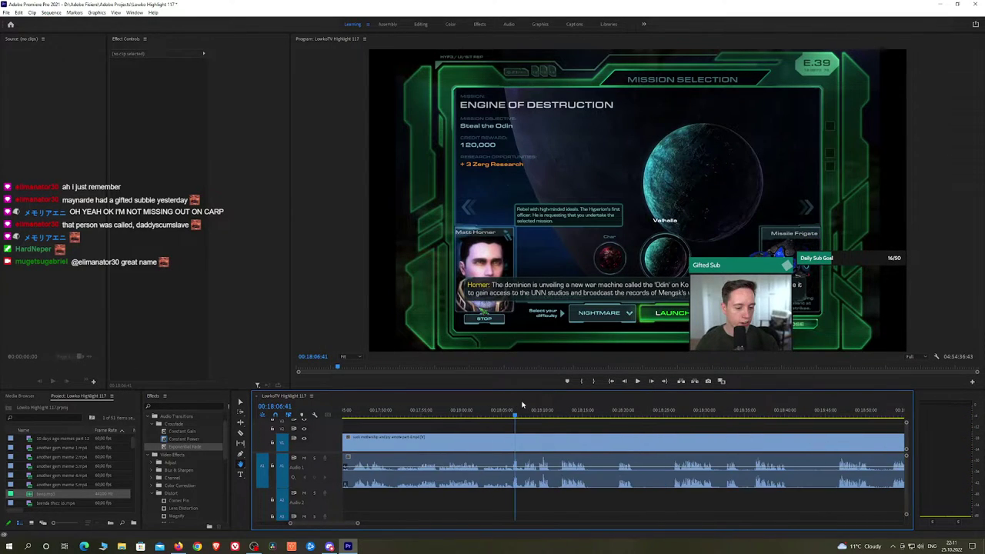
key("space")
left_click(560, 415)
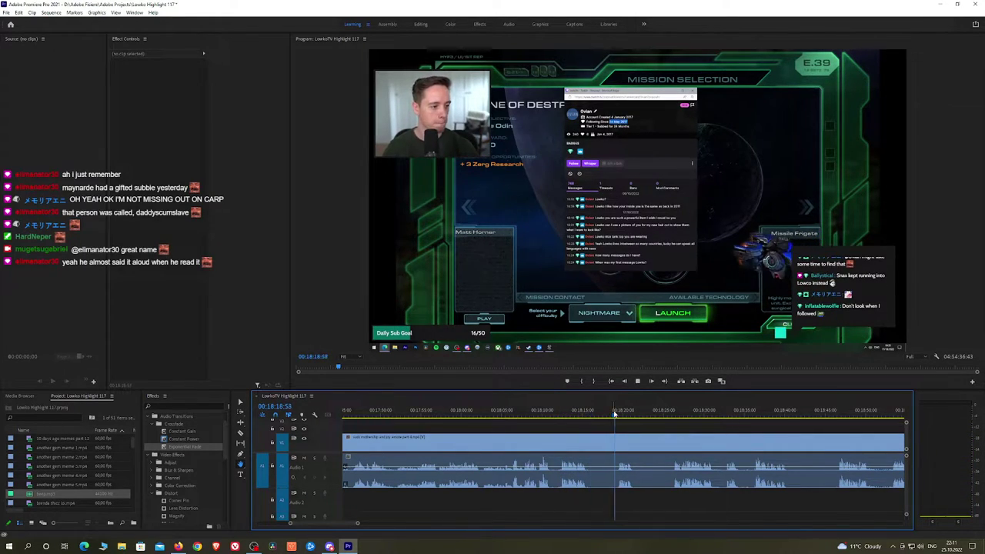
left_click_drag(658, 416, 675, 416)
key("space")
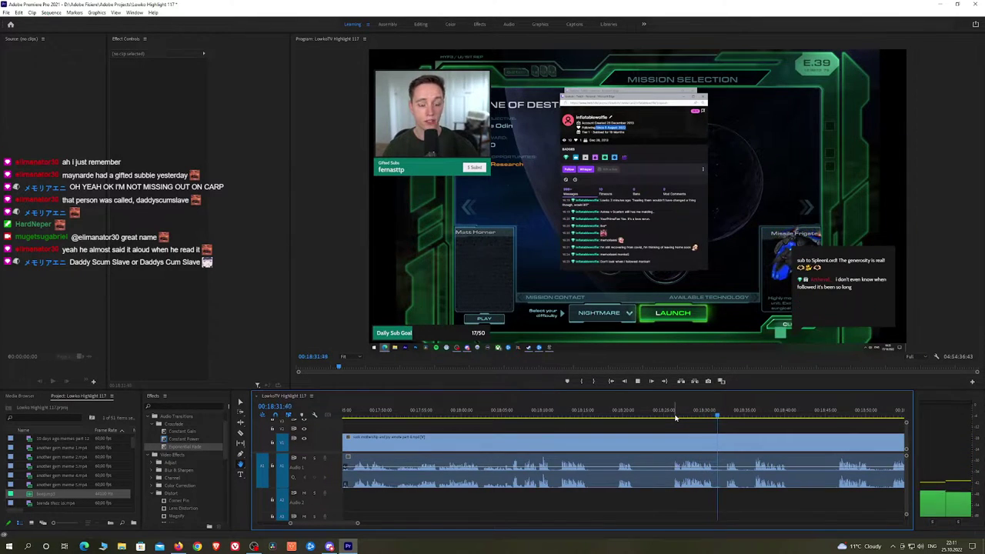
left_click_drag(761, 437, 591, 428)
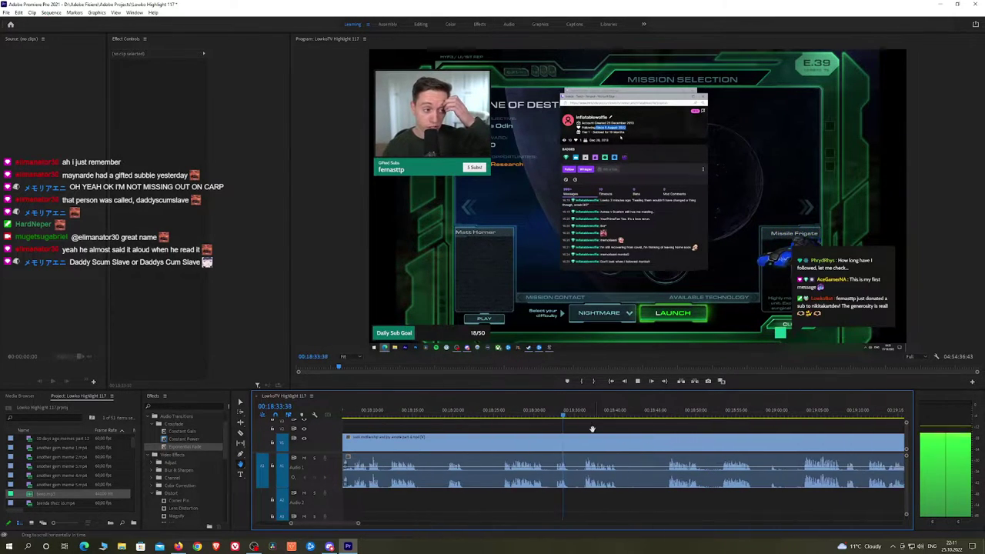
left_click(583, 416)
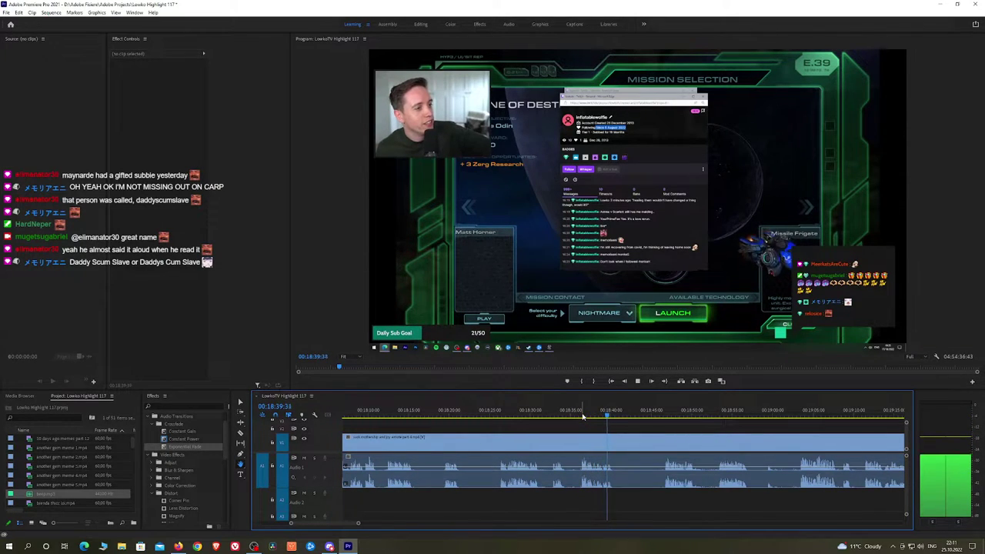
Skim the mission selection footage from about 00:18:39 to about 00:19:45, sampling the talking parts
left_click_drag(607, 415, 693, 416)
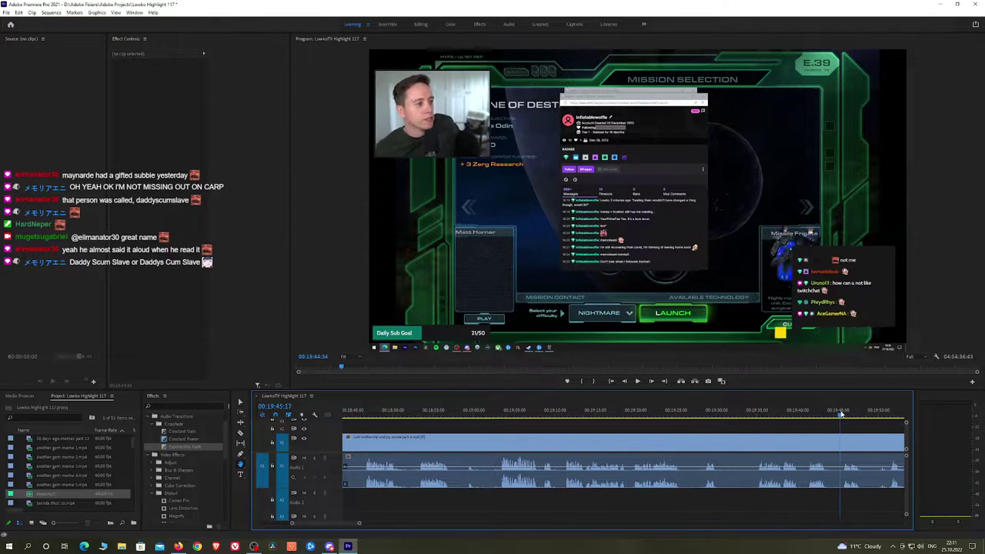
left_click(573, 416)
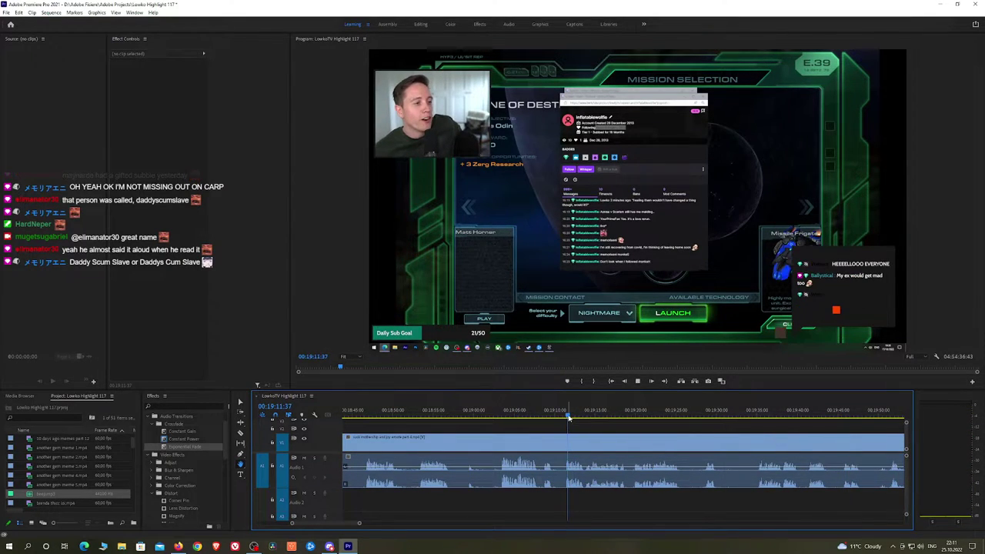
key("space")
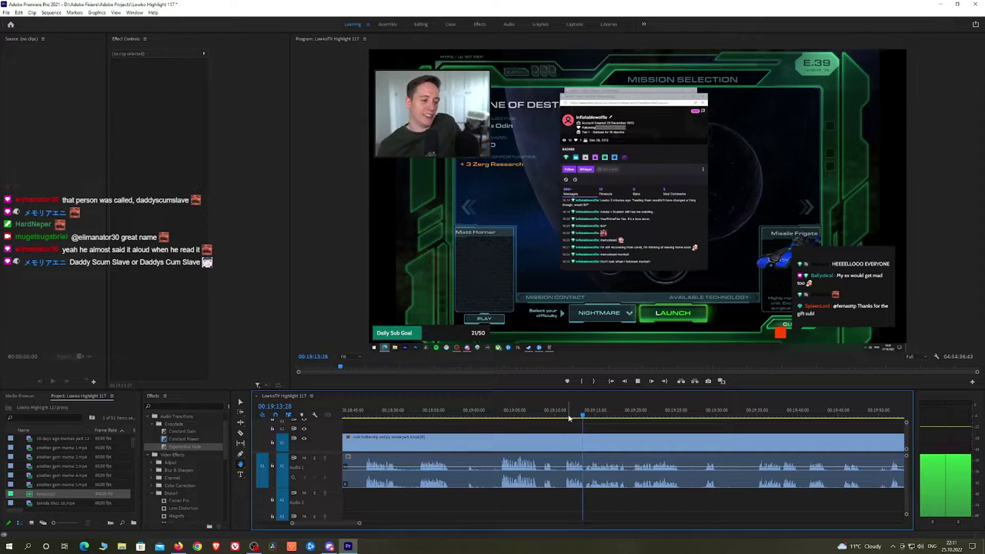
left_click(634, 414)
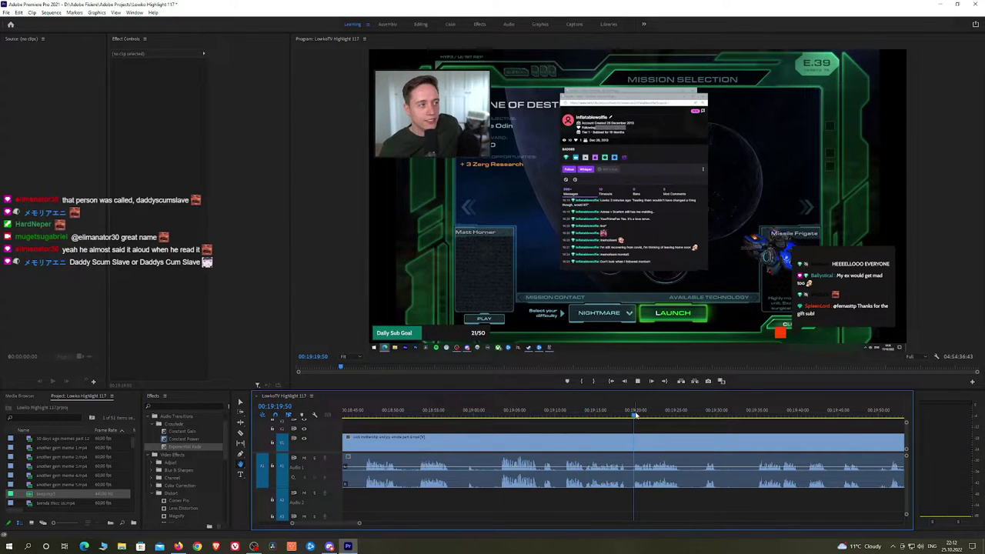
key("space")
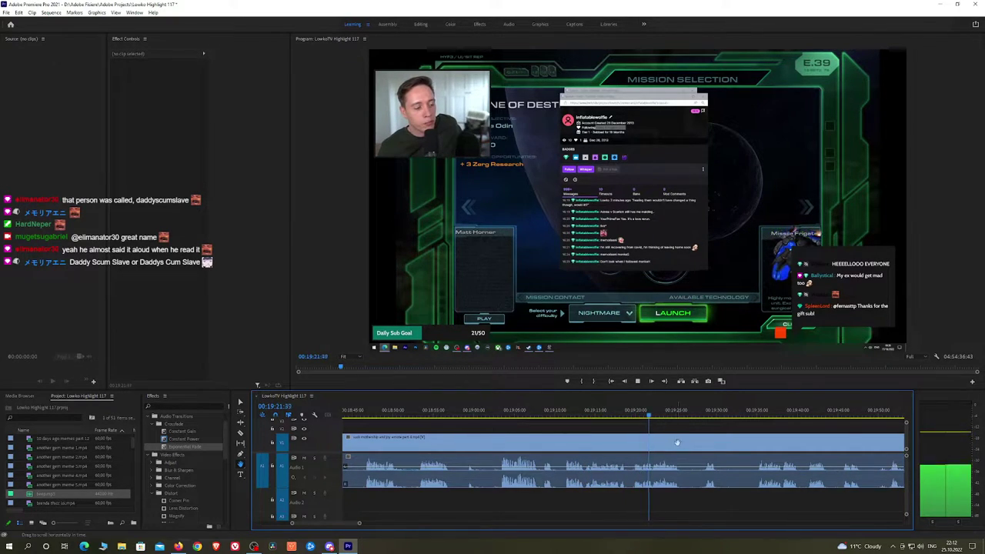
scroll(681, 445, "down", 2)
left_click_drag(699, 439, 554, 436)
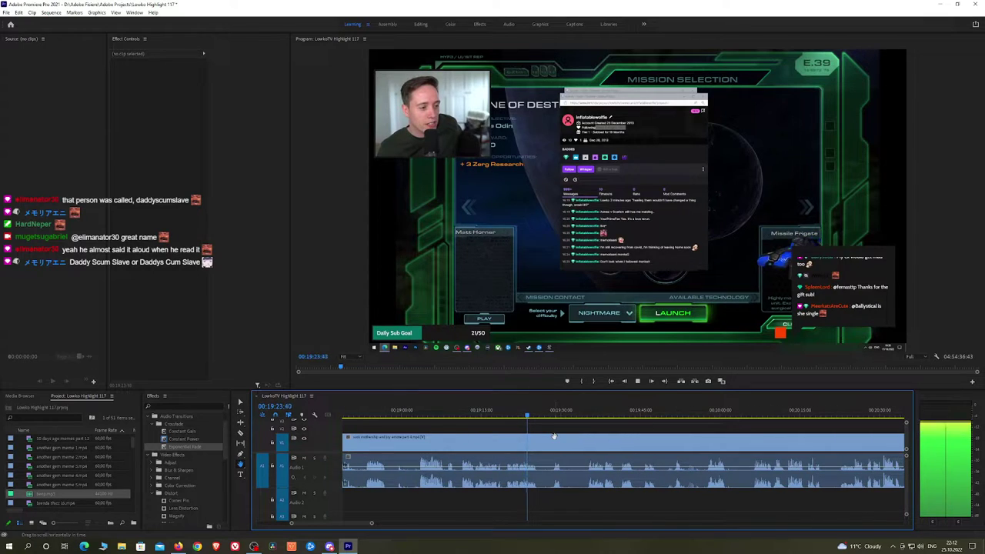
left_click(556, 414)
key("minus")
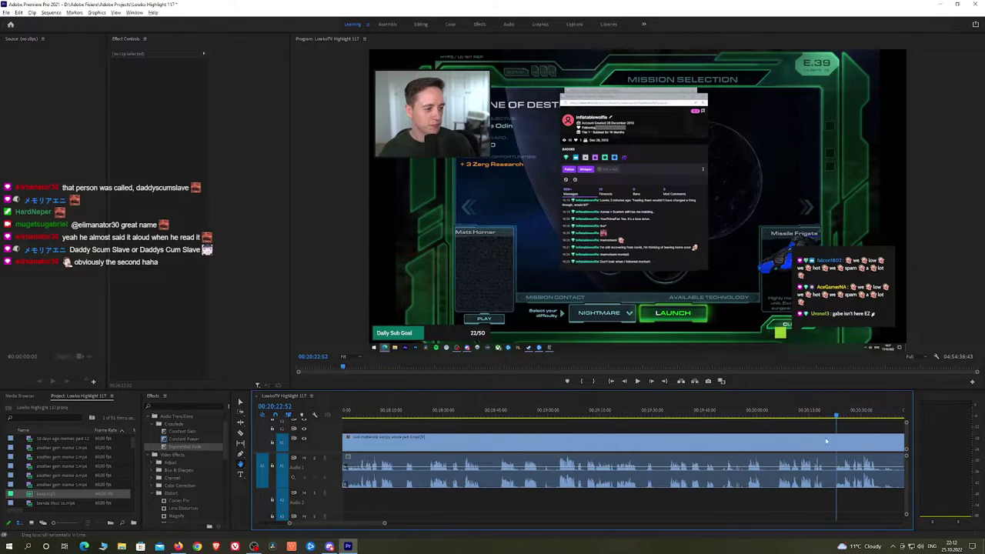
Skim the footage from about 00:19:45 past the empty-chair break at about 00:21:49 to about 00:23:45
key("space")
left_click_drag(548, 415, 828, 414)
scroll(807, 421, "down", 2)
left_click_drag(843, 452, 557, 448)
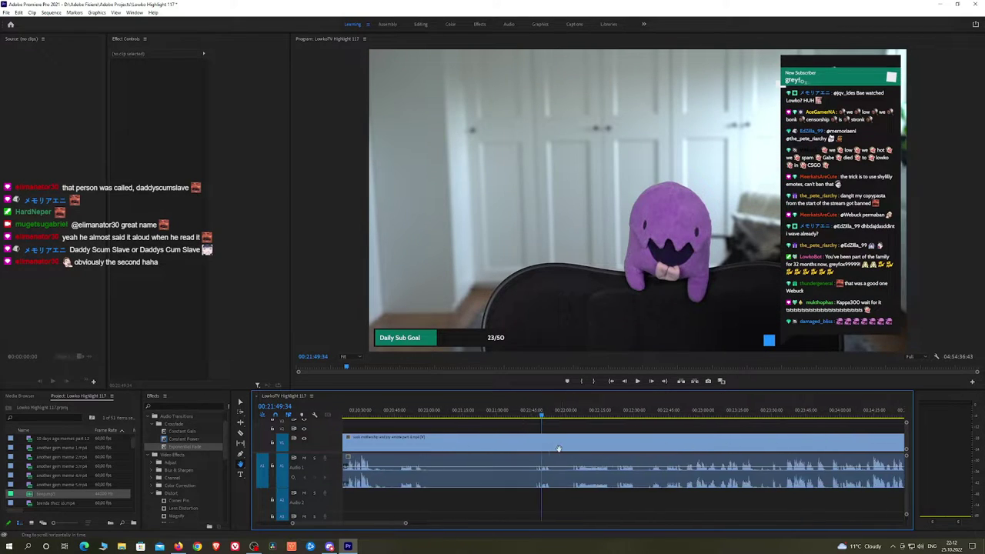
left_click_drag(449, 417, 827, 430)
key("space")
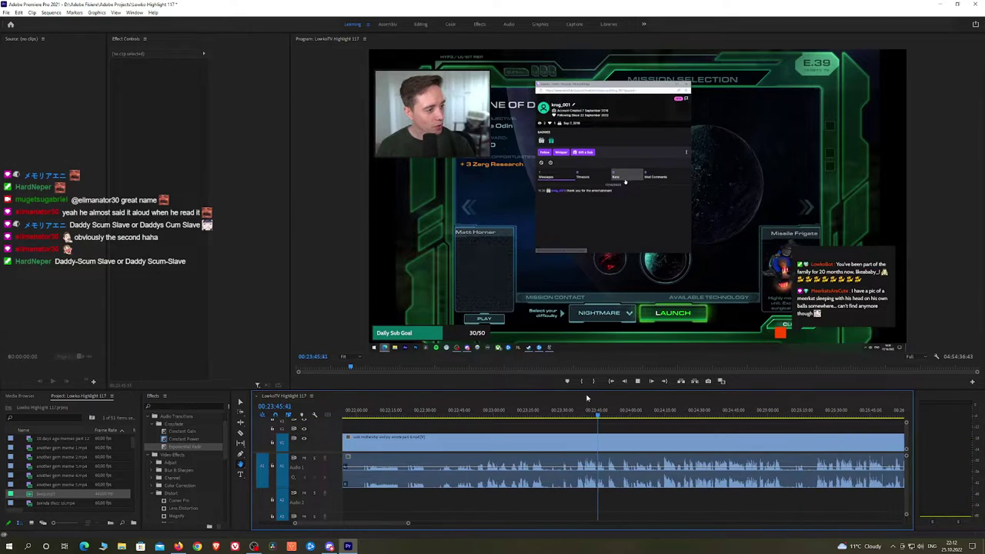
Skim the footage from about 00:23:45 through the close-up webcam talk to the Reddit minimap post at about 00:27:27
left_click_drag(601, 415, 696, 415)
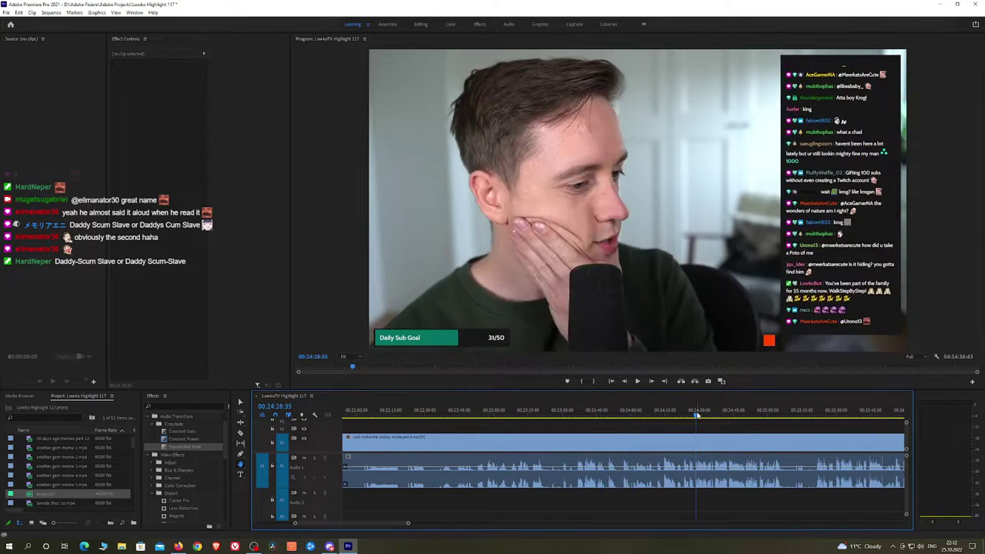
key("space")
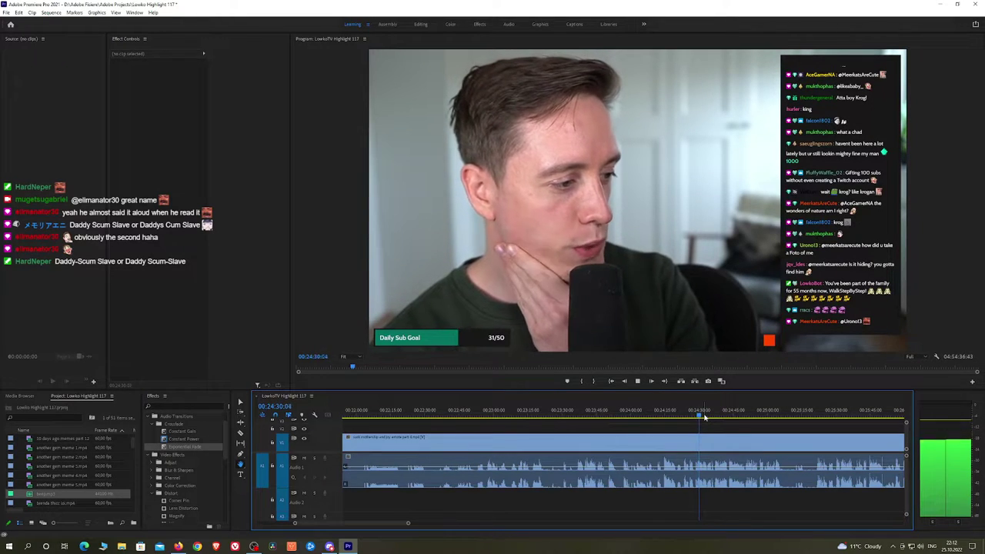
left_click(708, 416)
key("space")
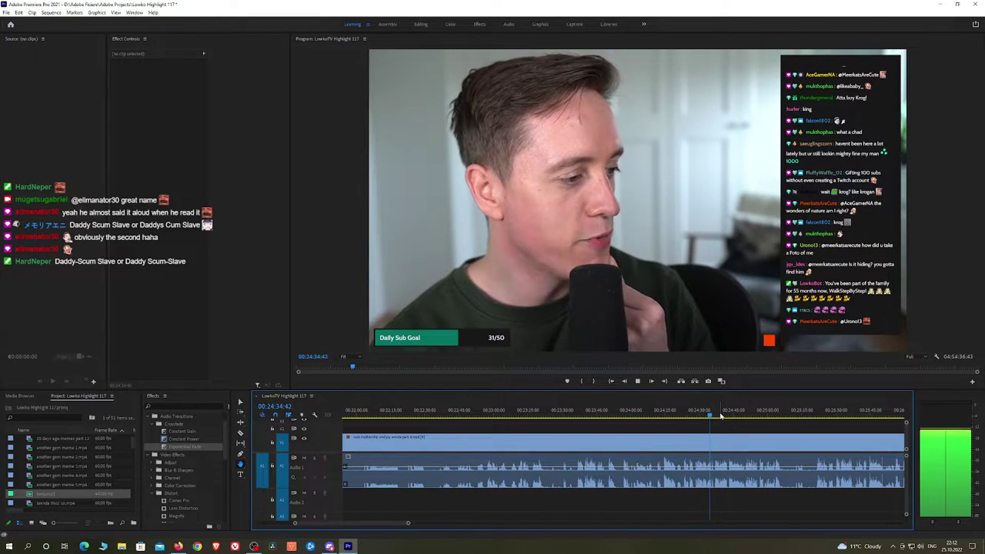
left_click(721, 416)
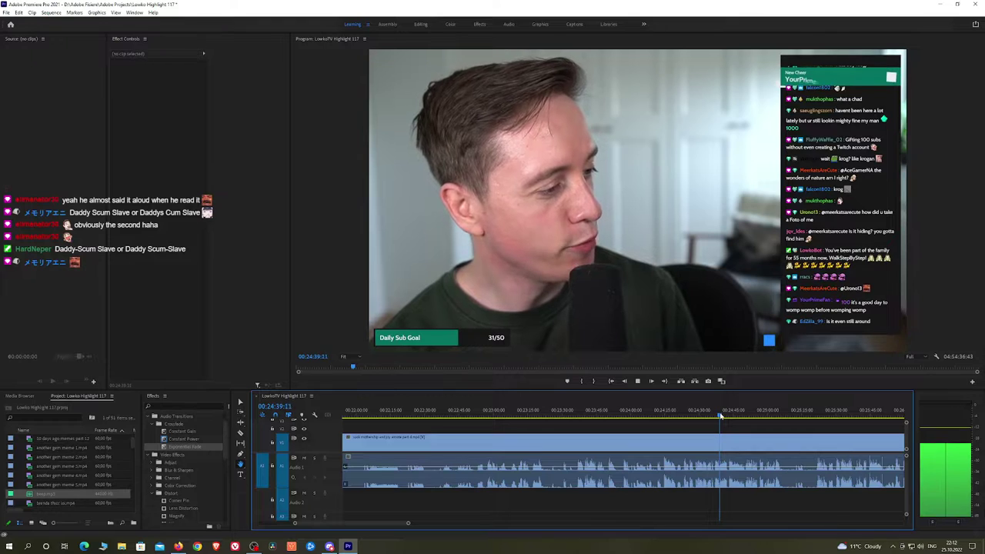
scroll(746, 447, "up", 2)
left_click_drag(723, 413, 849, 413)
key("space")
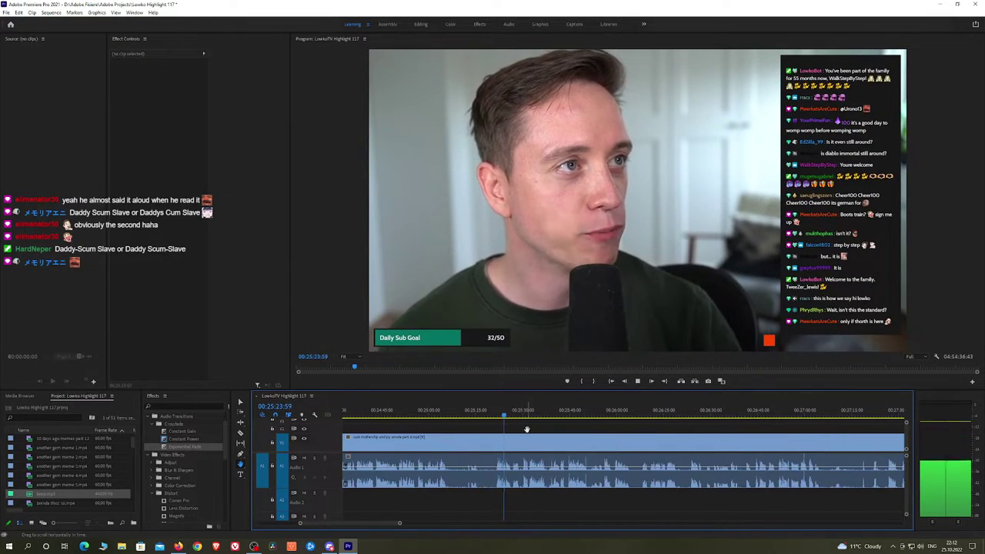
left_click_drag(515, 418, 621, 416)
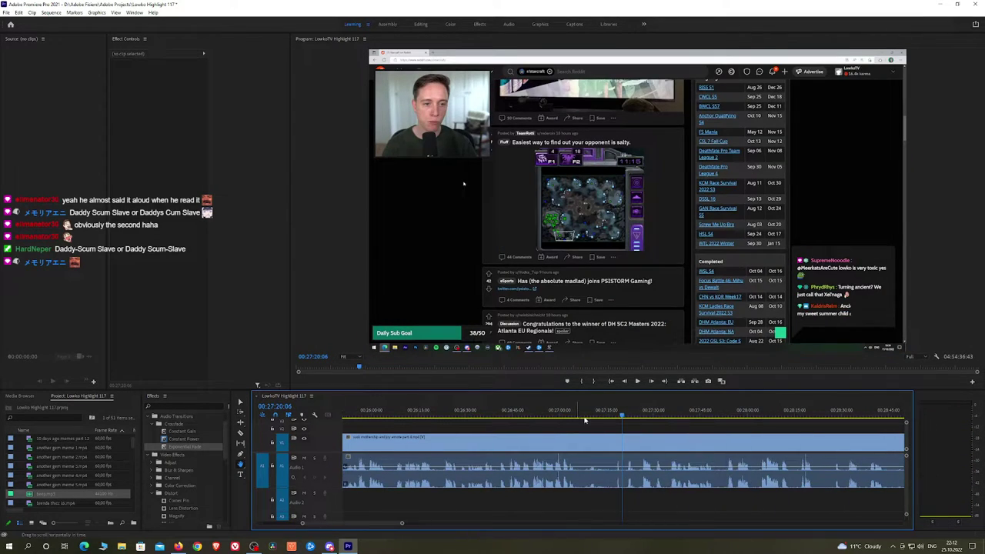
left_click(635, 416)
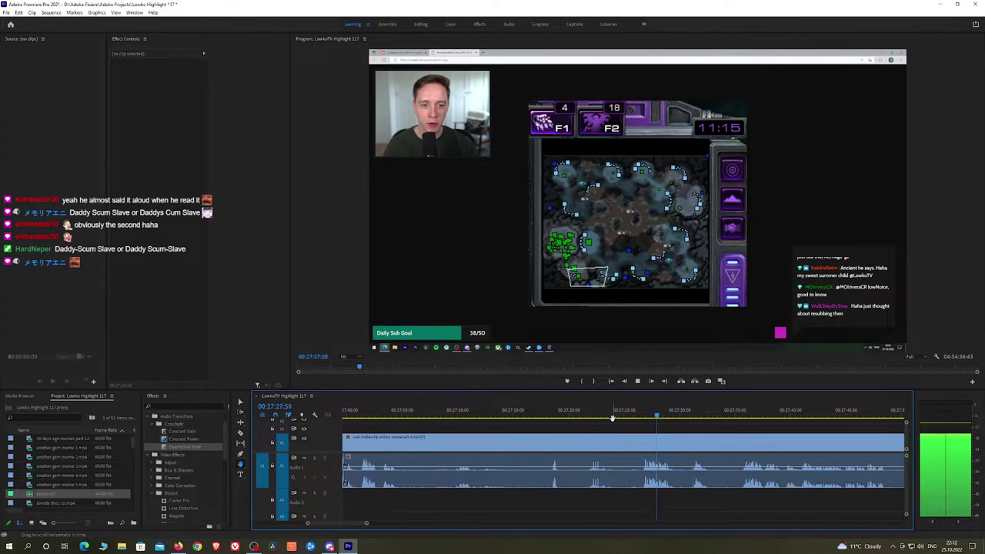
Split the clip at 00:27:26:19 and ripple-delete the section between the cut at 00:16:21:45 and this new cut
left_click(636, 415)
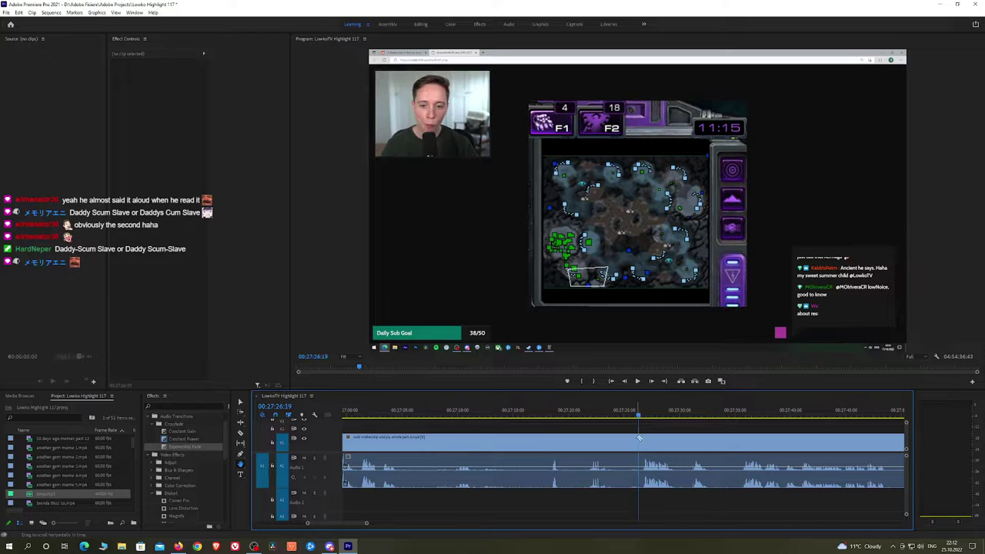
left_click(638, 439)
key("v")
left_click(613, 444)
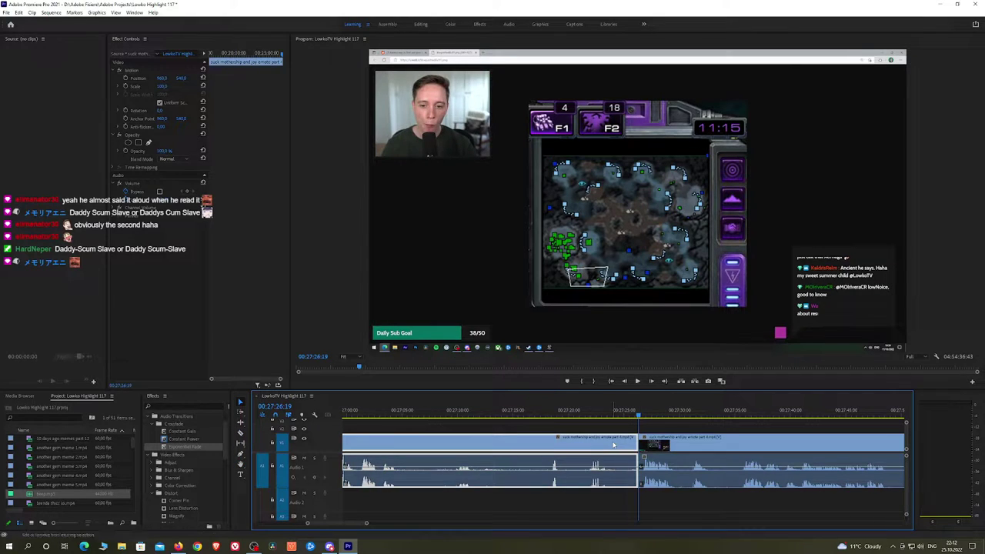
key("shift+Delete")
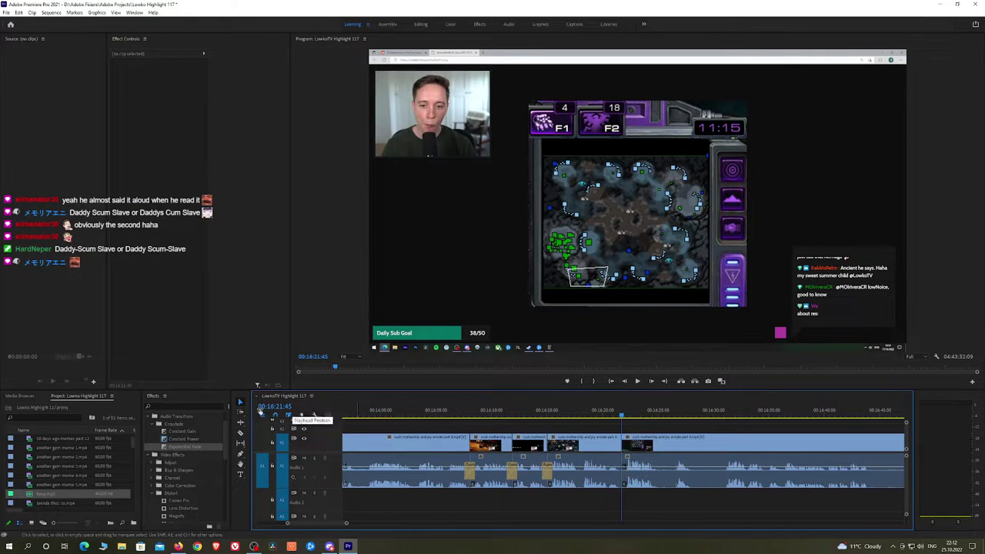
Apply an Exponential Fade to the audio cut at 00:16:21:45 and play on past it
left_click(219, 442)
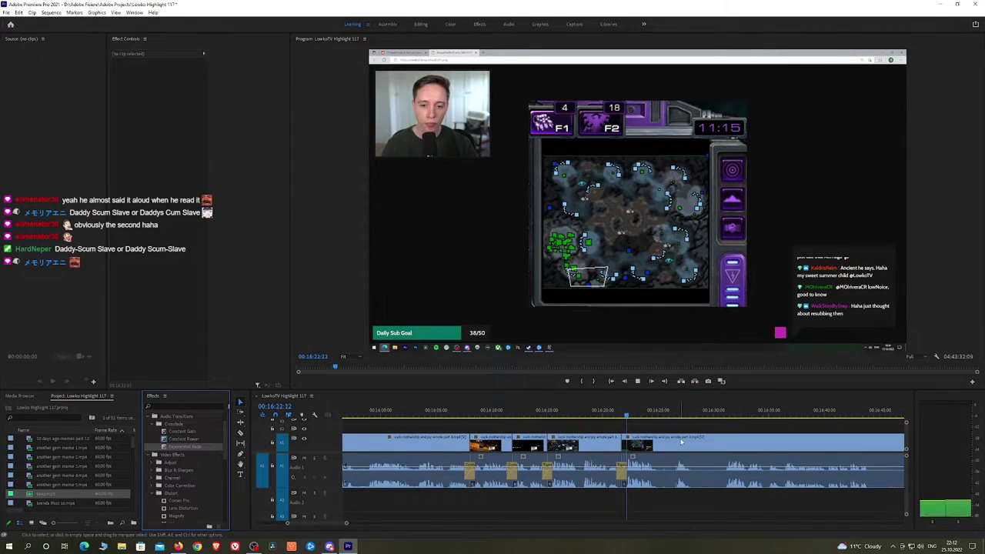
key("h")
left_click_drag(681, 442, 510, 419)
scroll(535, 452, "up", 1)
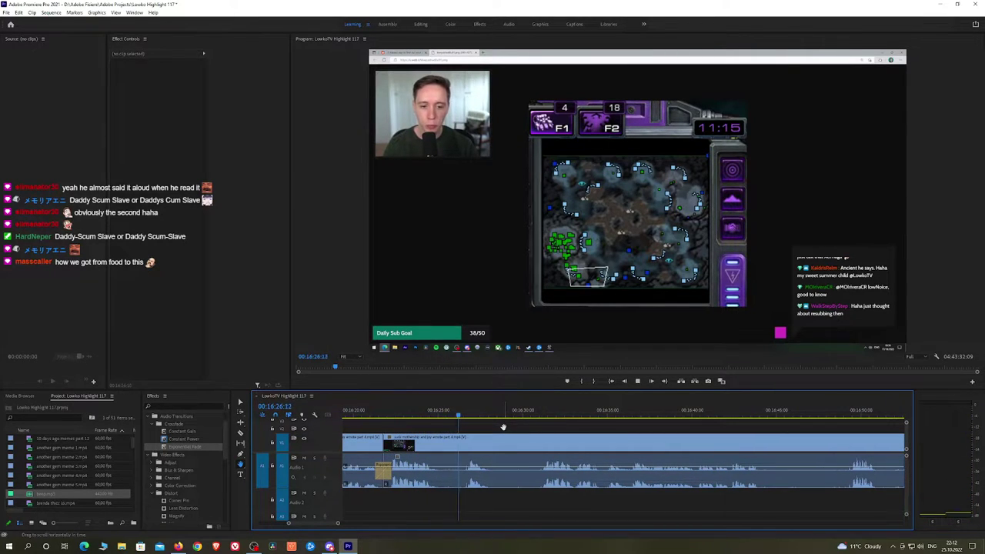
Split the clip at 00:16:24:50 and about 00:16:26:40, and ripple-delete the quiet section between the cuts
left_click(438, 445)
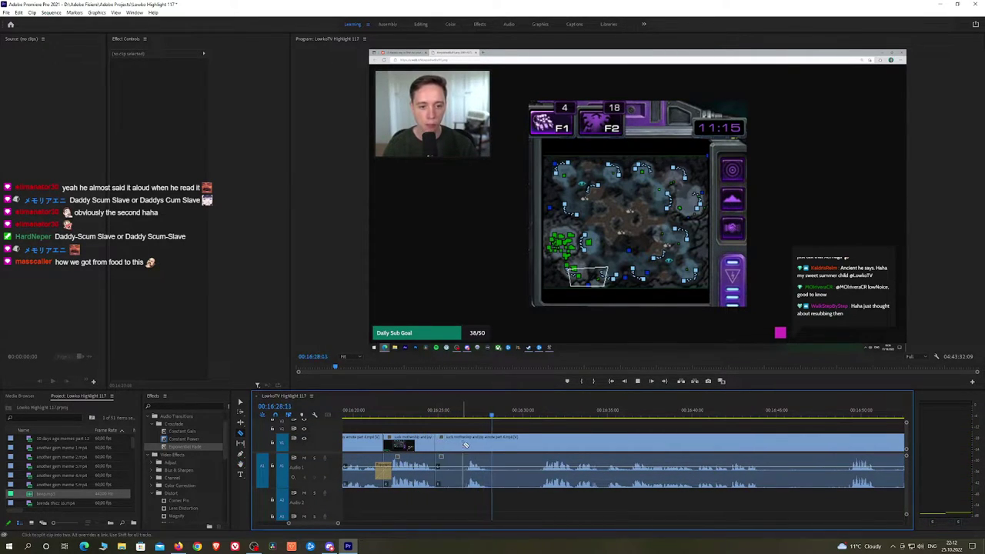
key("v")
left_click(453, 445)
key("shift+Delete")
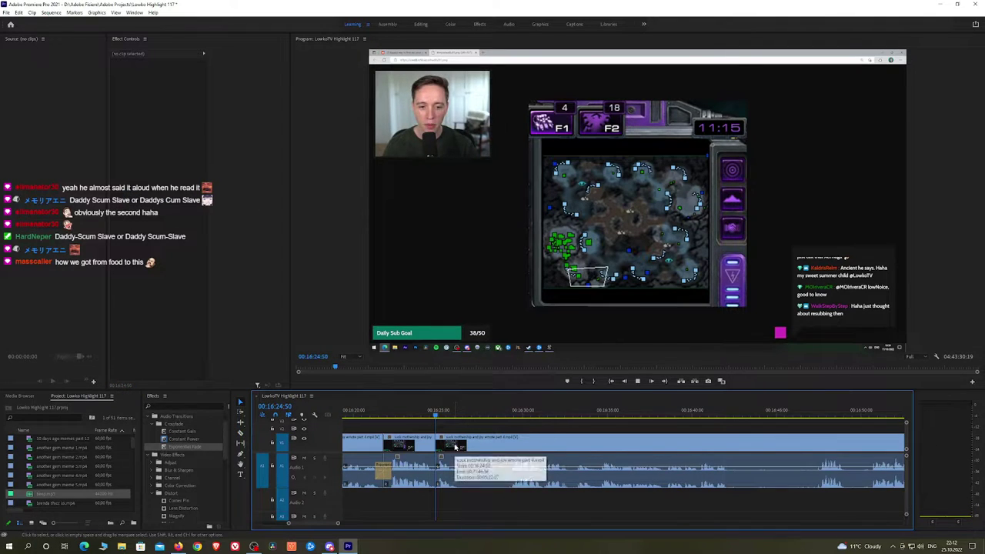
Split the clip at 00:16:26:23 and about 00:16:29, and ripple-delete the section between the cuts
key("space")
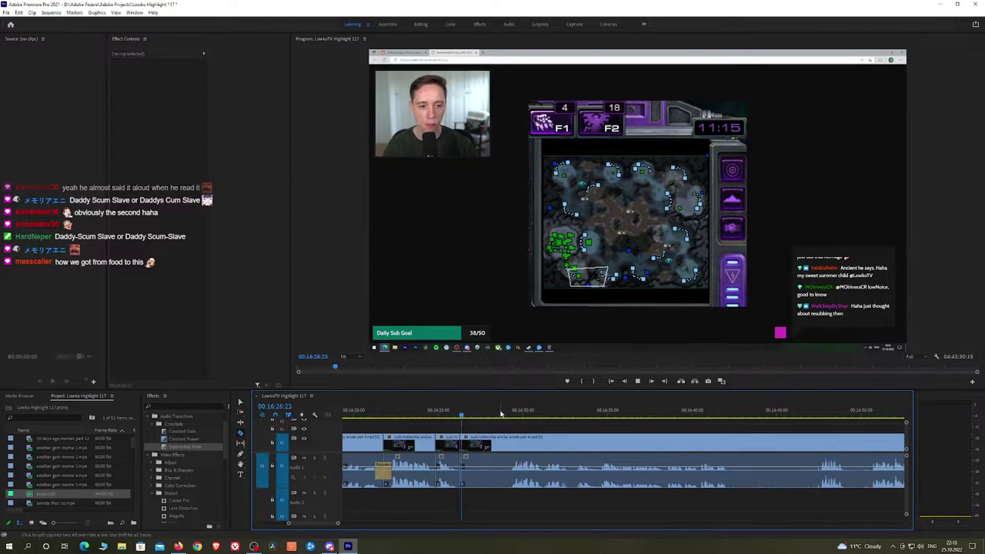
left_click(506, 413)
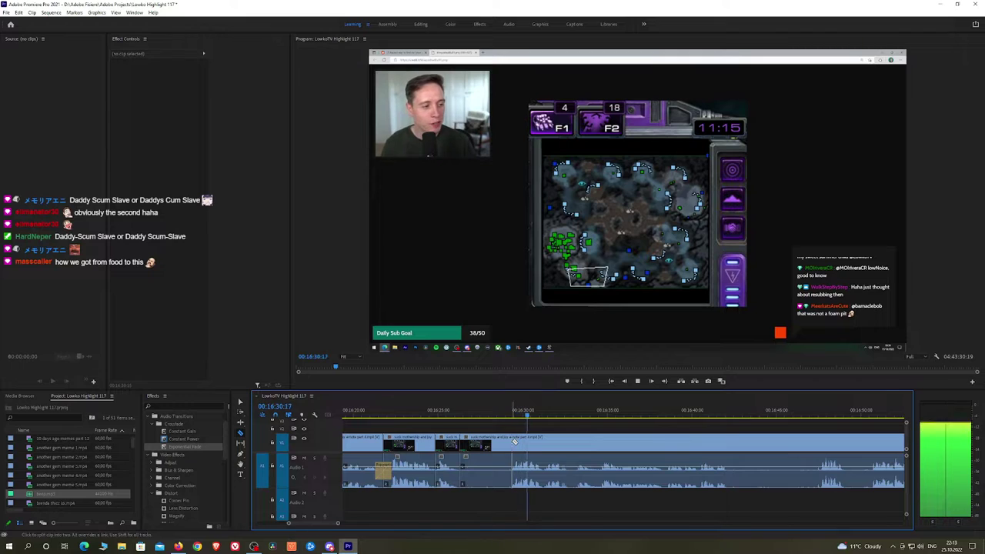
left_click(514, 442)
key("v")
left_click(498, 445)
key("shift+Delete")
key("space")
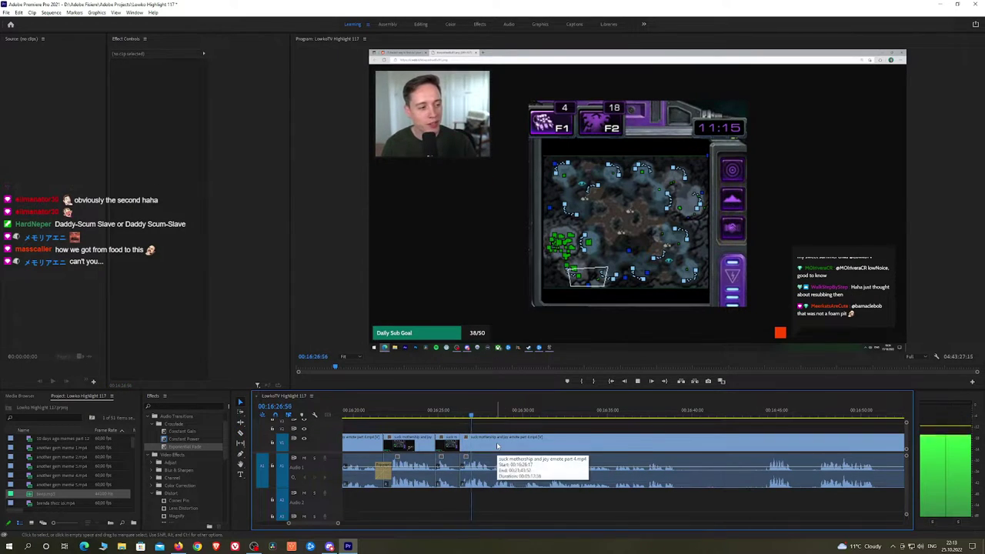
Play on through the minimap discussion and split the clip at about 00:16:39, where the talking stops
key("h")
left_click_drag(541, 445, 495, 443)
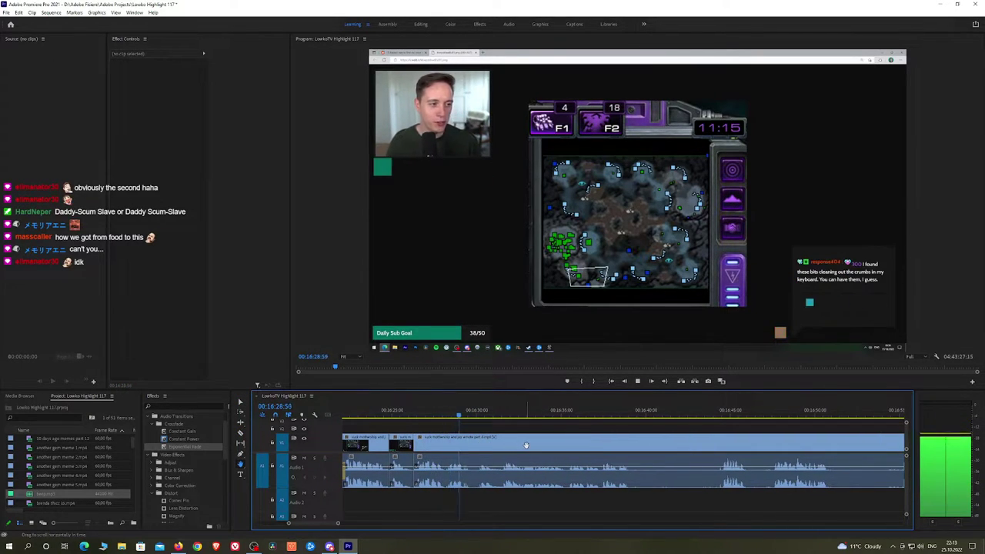
left_click_drag(571, 446, 507, 441)
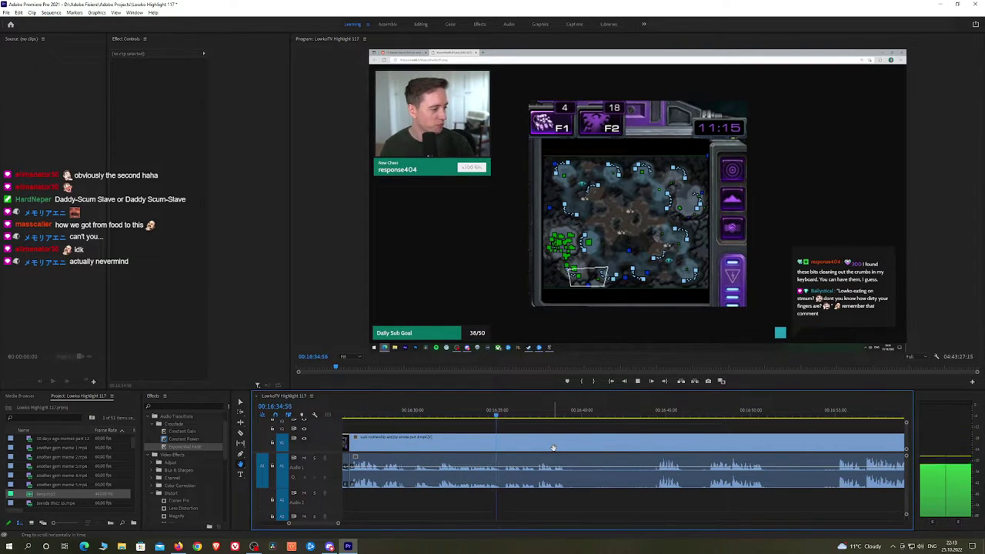
left_click_drag(592, 446, 535, 445)
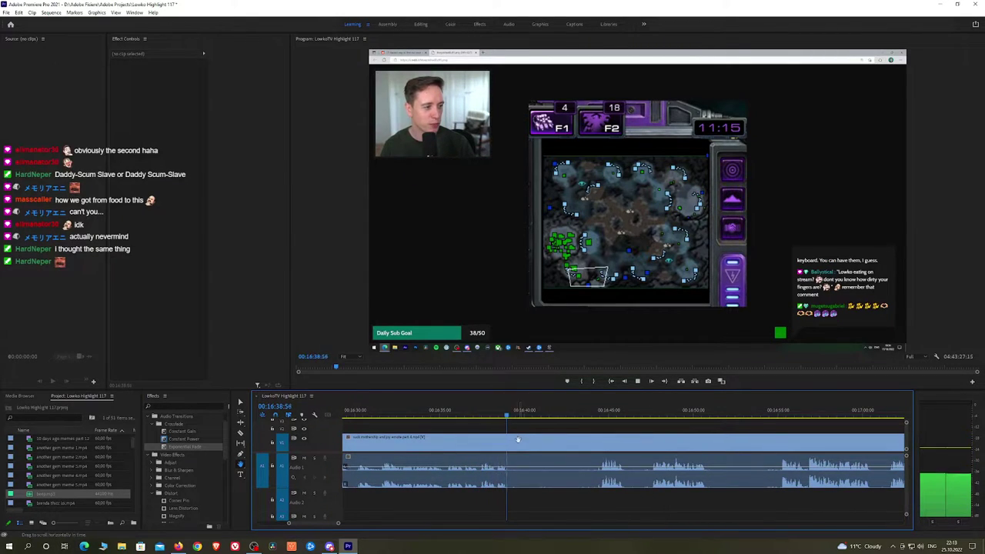
key("space")
Skim the footage from about 00:16:44 through the Reddit post and the team announcement tweet to about 00:17:30
left_click(599, 414)
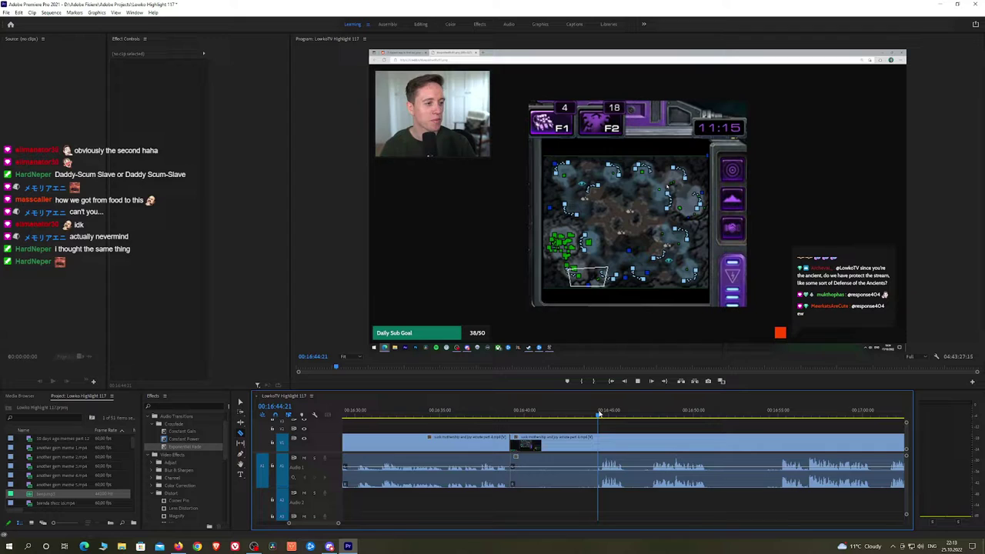
key("space")
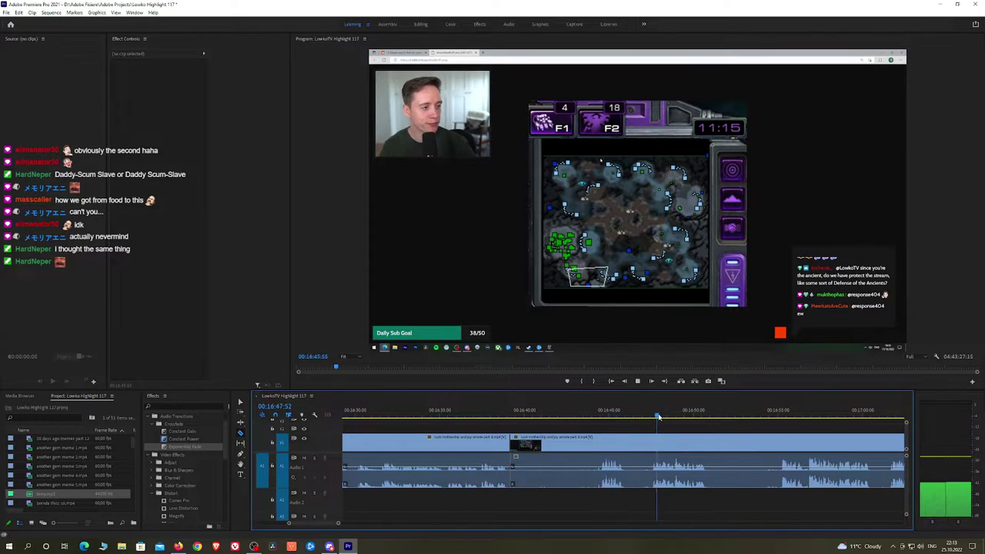
key("space")
key("h")
left_click_drag(725, 445, 571, 431)
left_click(621, 415)
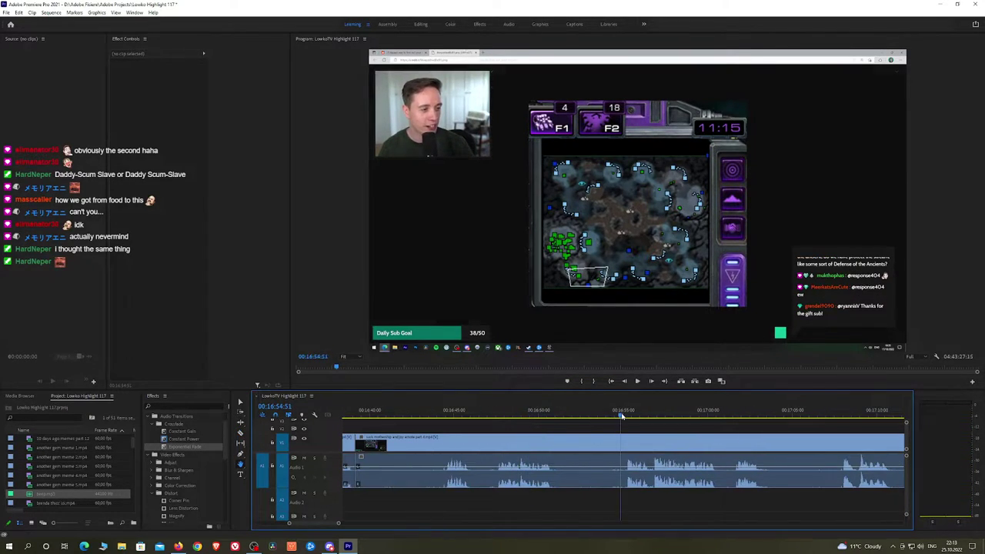
key("space")
scroll(692, 431, "down", 6)
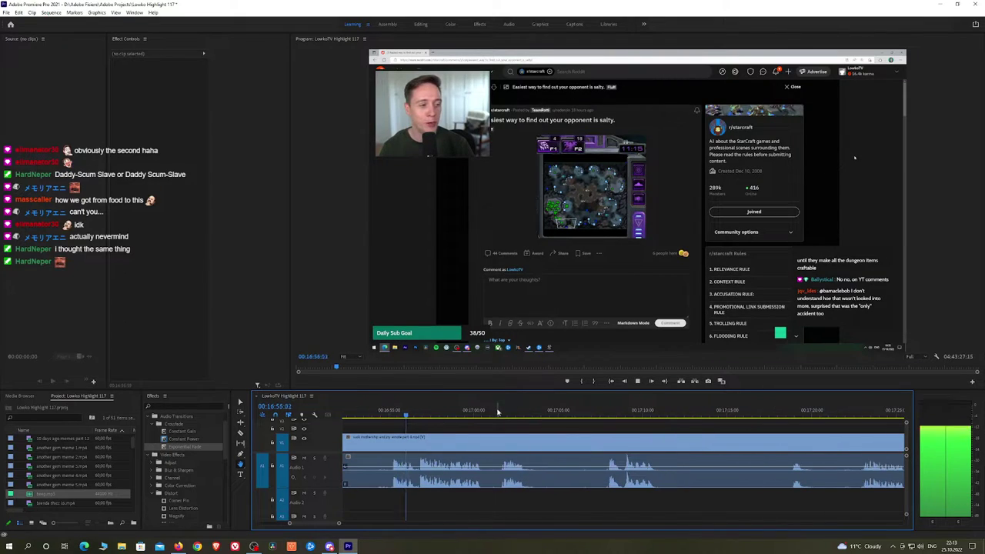
left_click(589, 416)
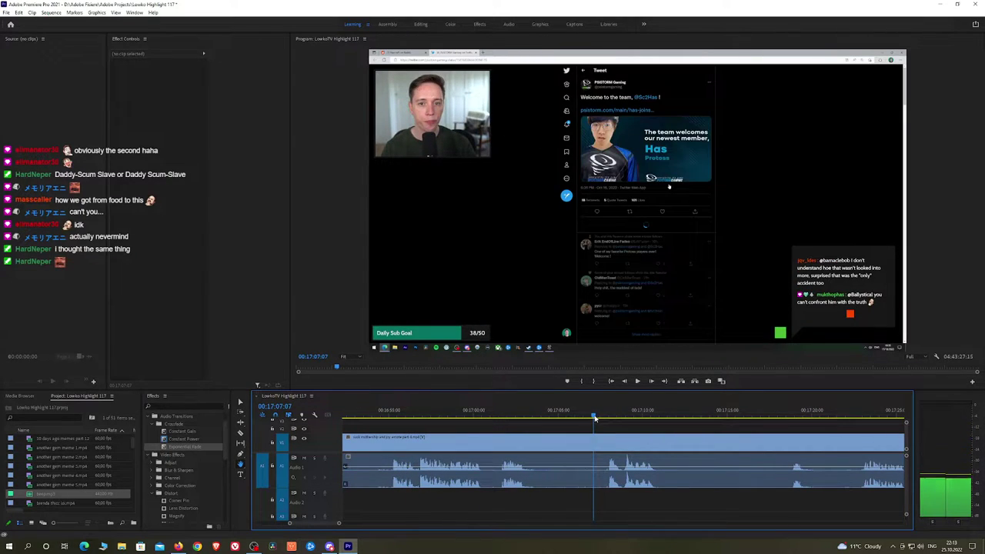
left_click_drag(594, 418, 736, 420)
key("space")
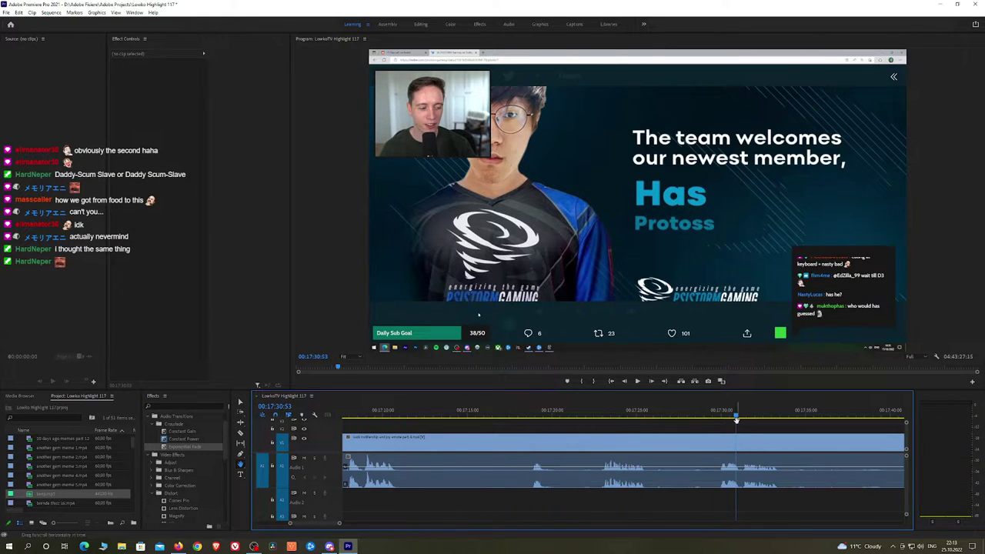
Split the clip at 00:17:47:46 and ripple-delete the skimmed section before it, back to the cut at about 00:16:39
scroll(773, 447, "down", 3)
left_click_drag(797, 434, 559, 429)
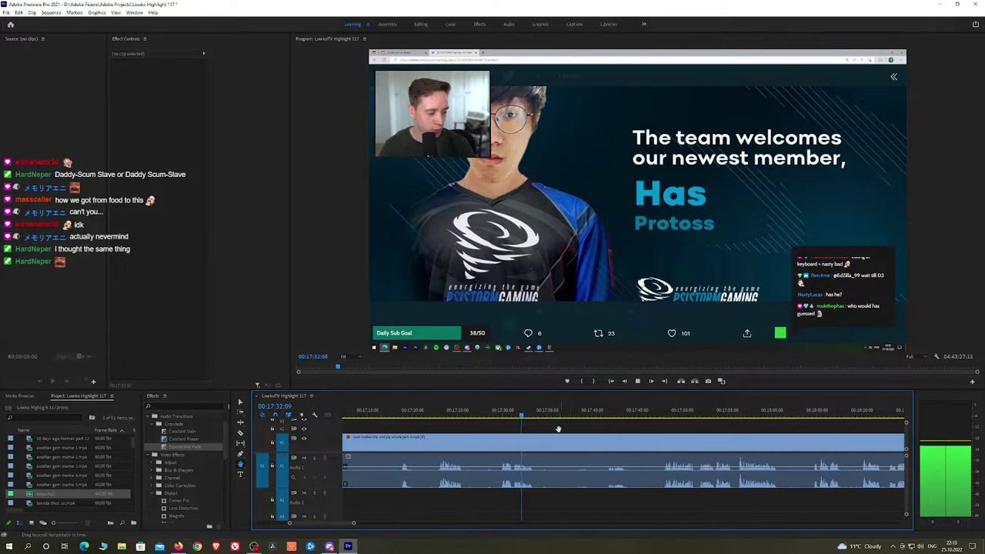
left_click(660, 418)
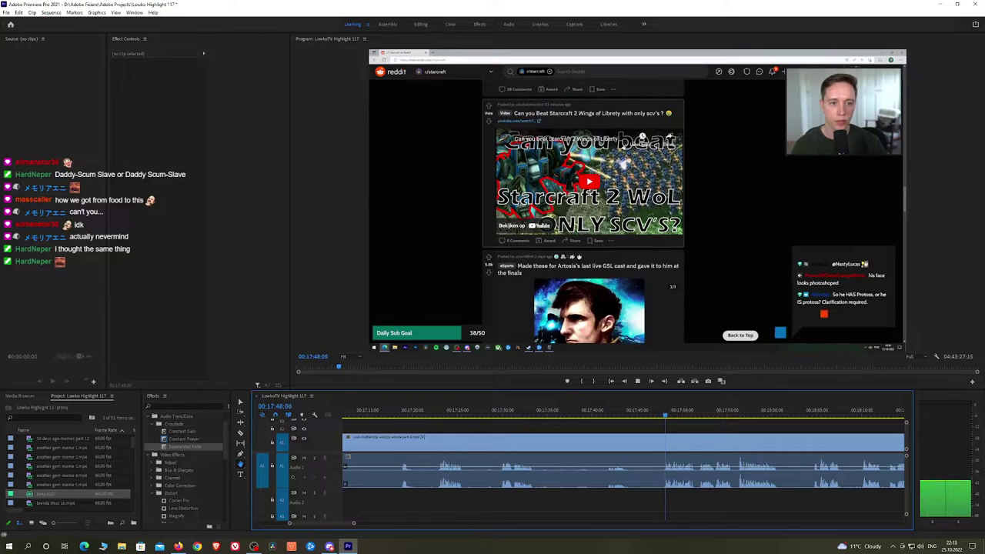
scroll(708, 438, "down", 2)
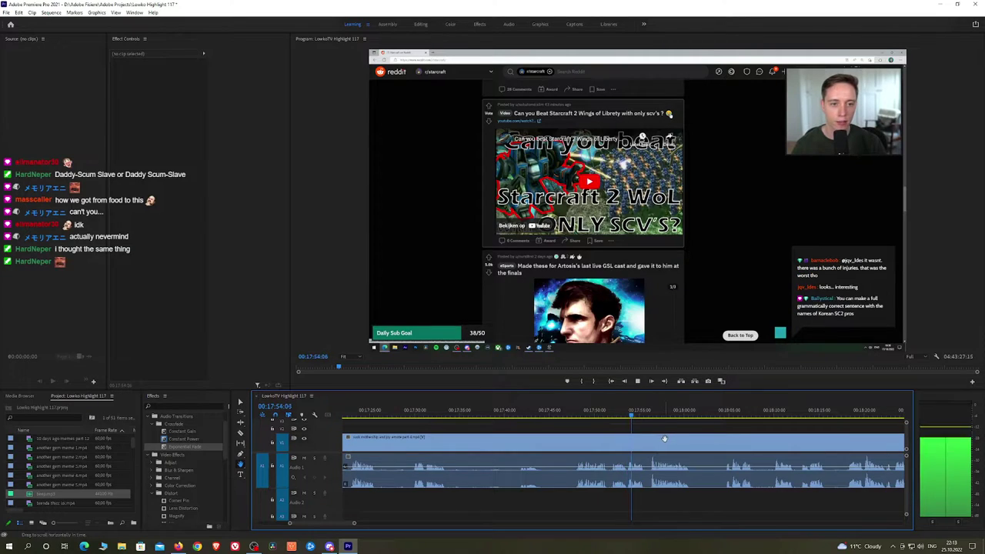
scroll(615, 439, "down", 2)
key("space")
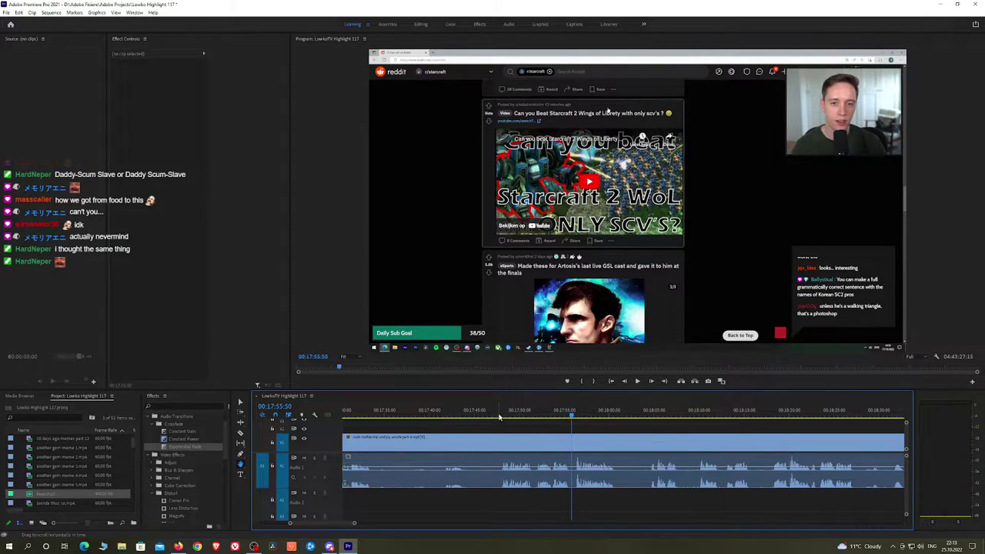
left_click(499, 416)
left_click(501, 440)
key("v")
left_click(490, 443)
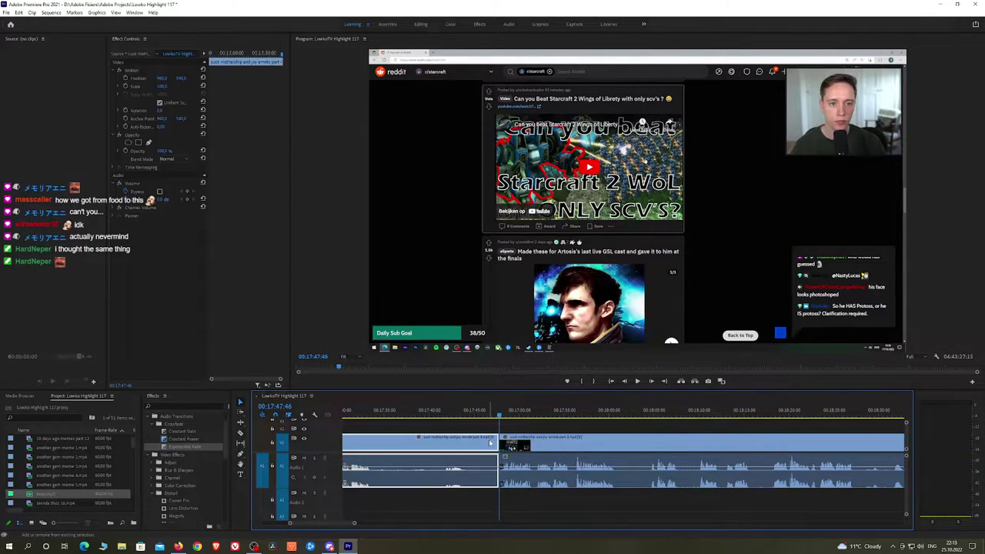
key("shift+Delete")
Add an Exponential Fade to the audio cut at 00:16:39:09 and play across it
left_click_drag(207, 450, 622, 478)
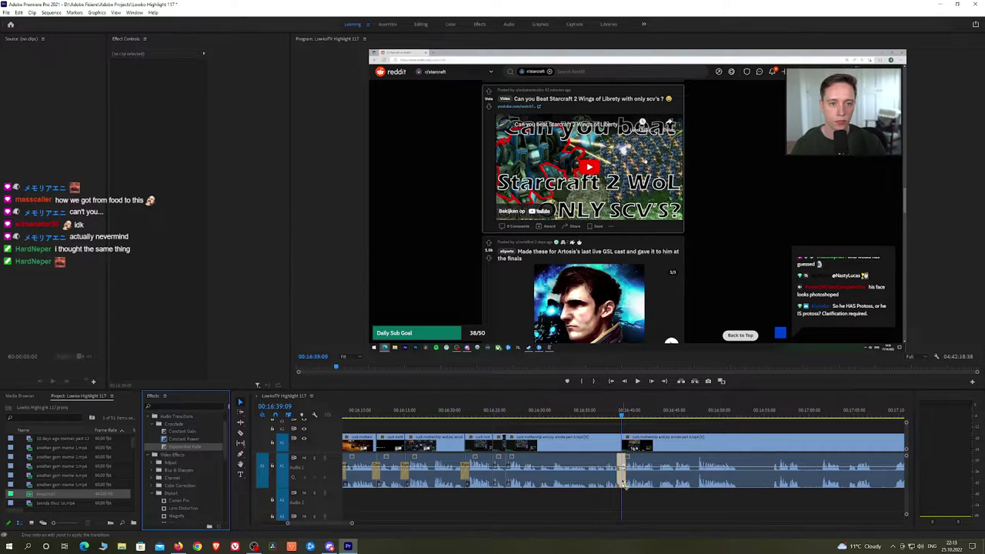
key("space")
scroll(684, 450, "up", 2)
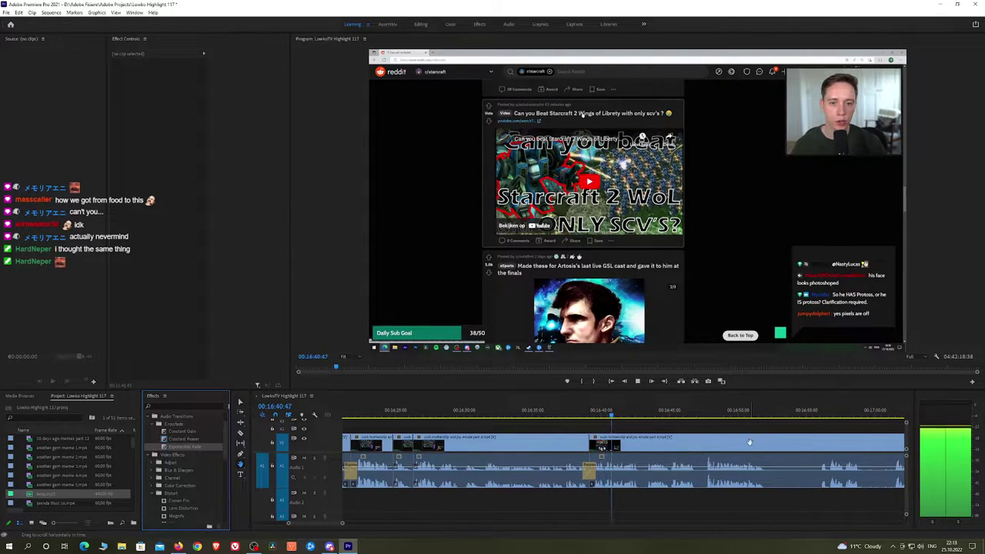
Split the clip at about 00:16:45 and about 00:16:47:40 to isolate the remark about the Reddit post
left_click_drag(749, 442, 523, 436)
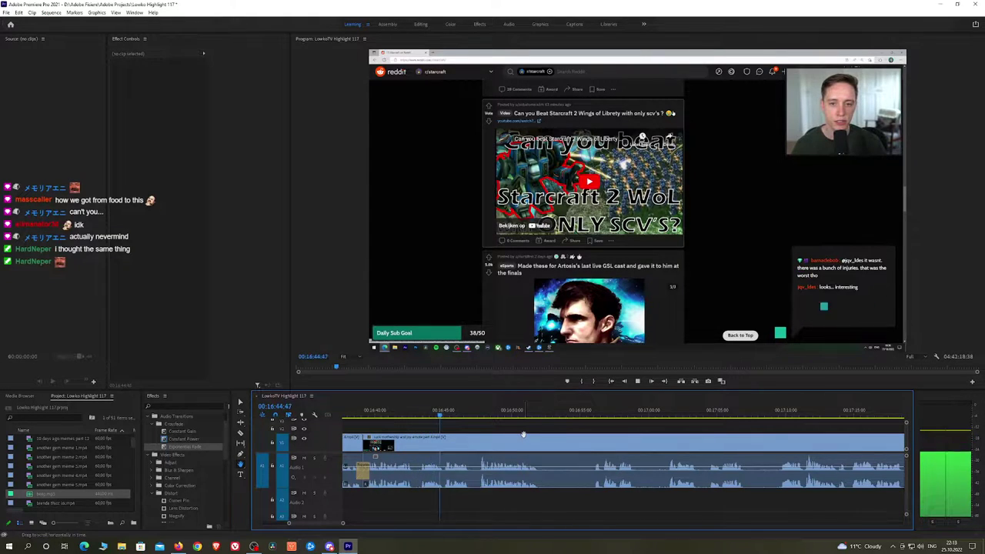
key("space")
left_click(445, 440)
key("space")
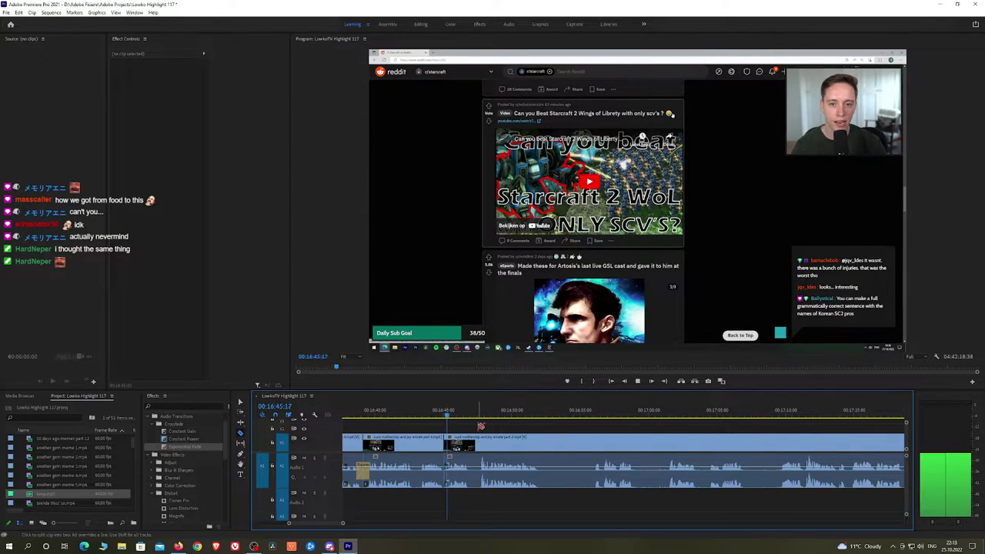
key("space")
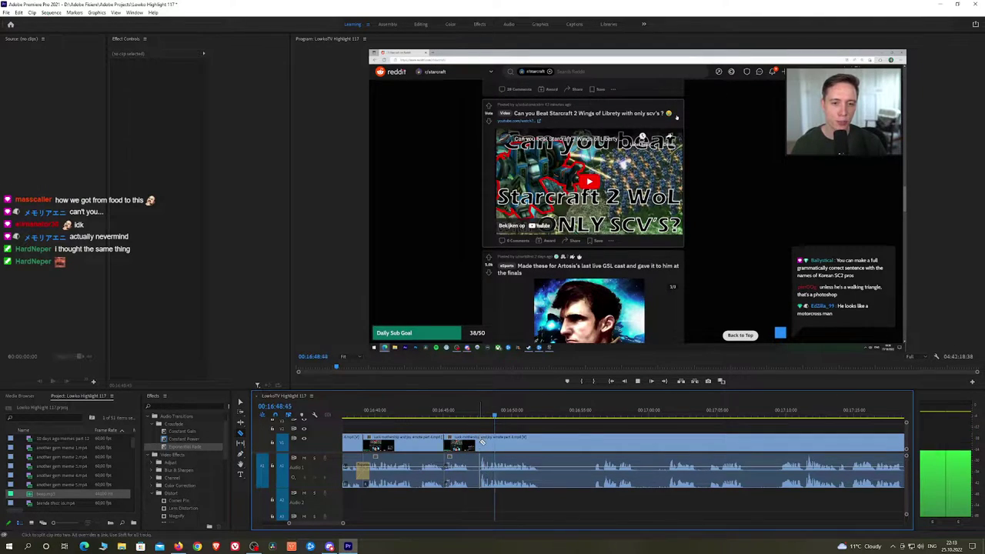
Scale up and reposition the short section at about 00:16:46 so the Reddit post's title and thumbnail fill the frame
left_click(460, 443)
left_click(463, 413)
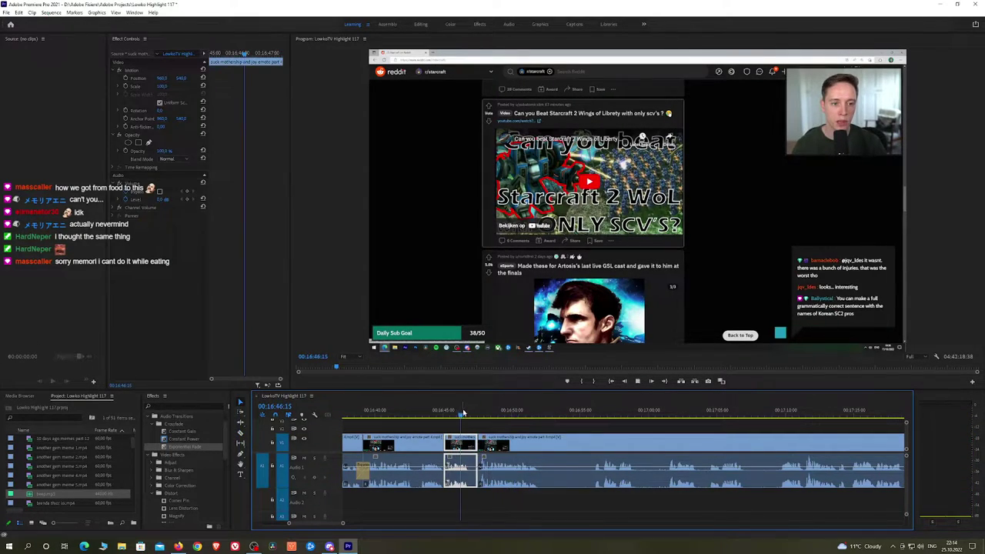
key("space")
left_click_drag(163, 86, 369, 79)
left_click_drag(163, 78, 234, 79)
key("space")
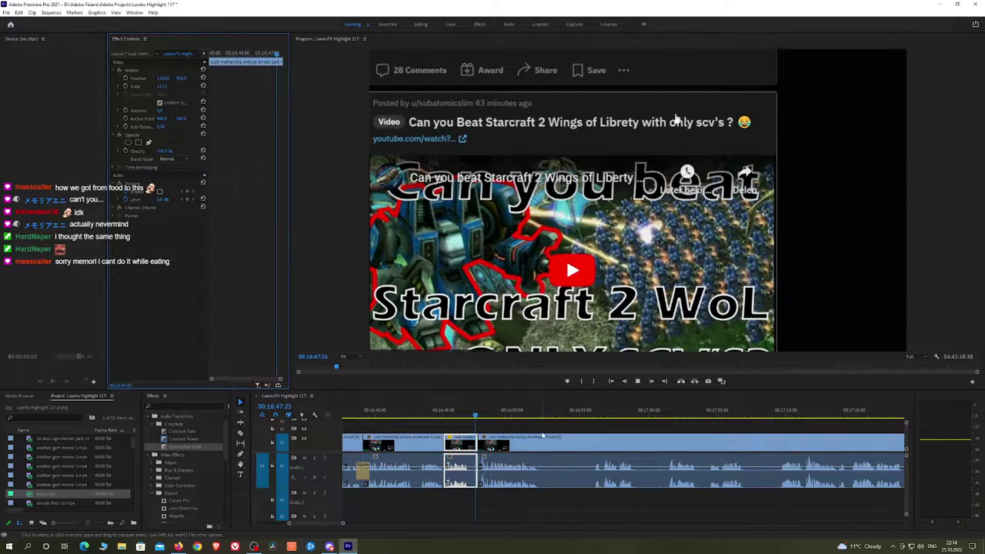
Split the clip at about 00:16:52:16 and about 00:17:01:20, and ripple-delete the section between the cuts
left_click(551, 429)
key("h")
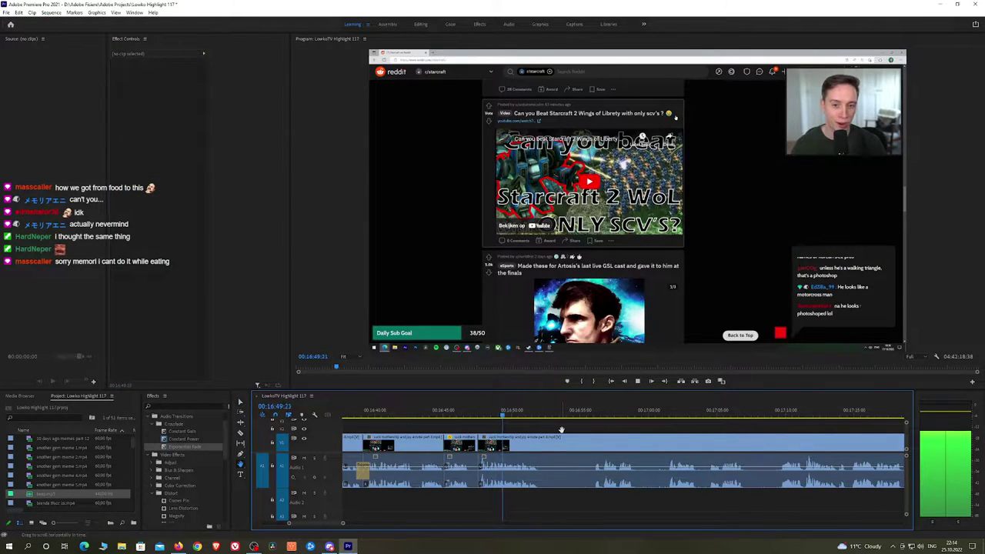
left_click_drag(561, 429, 480, 423)
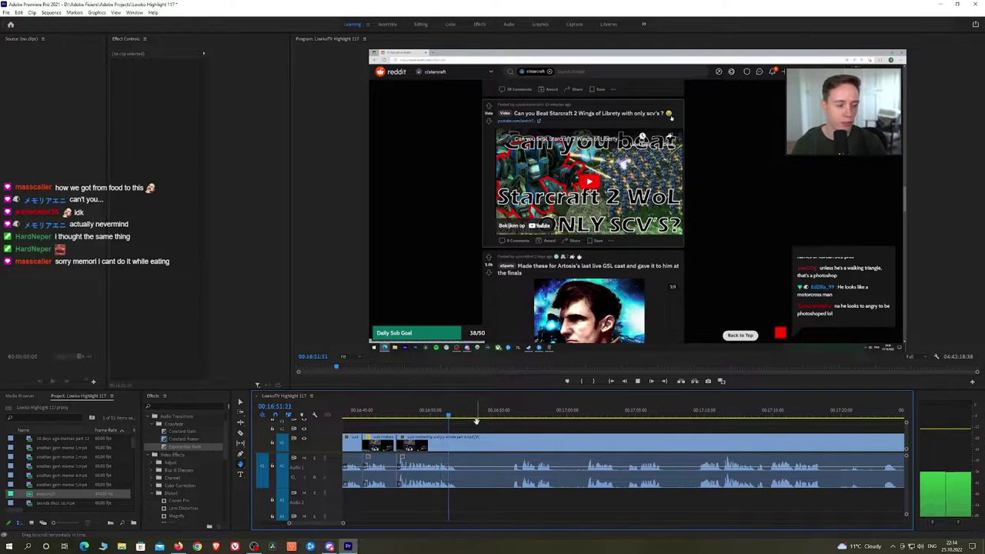
key("space")
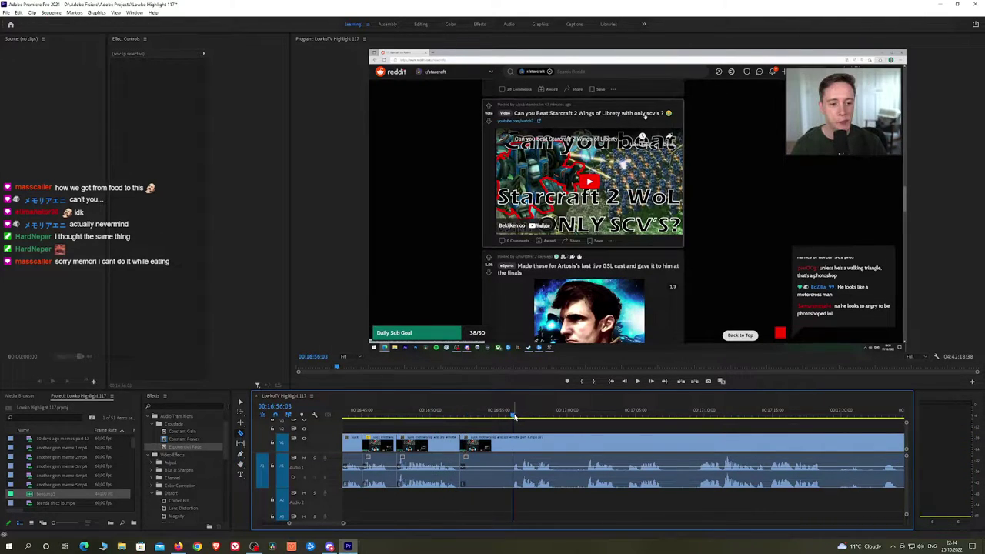
key("space")
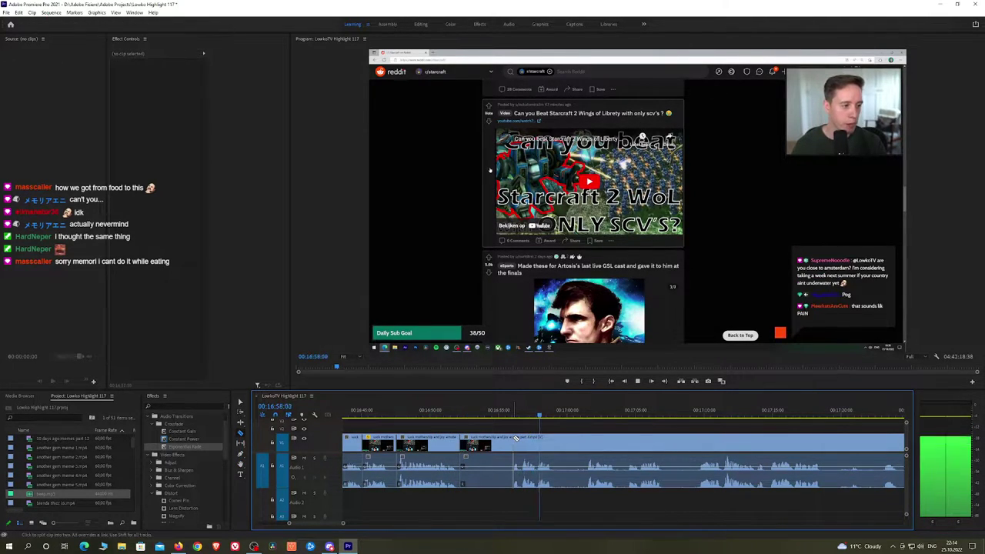
left_click(583, 415)
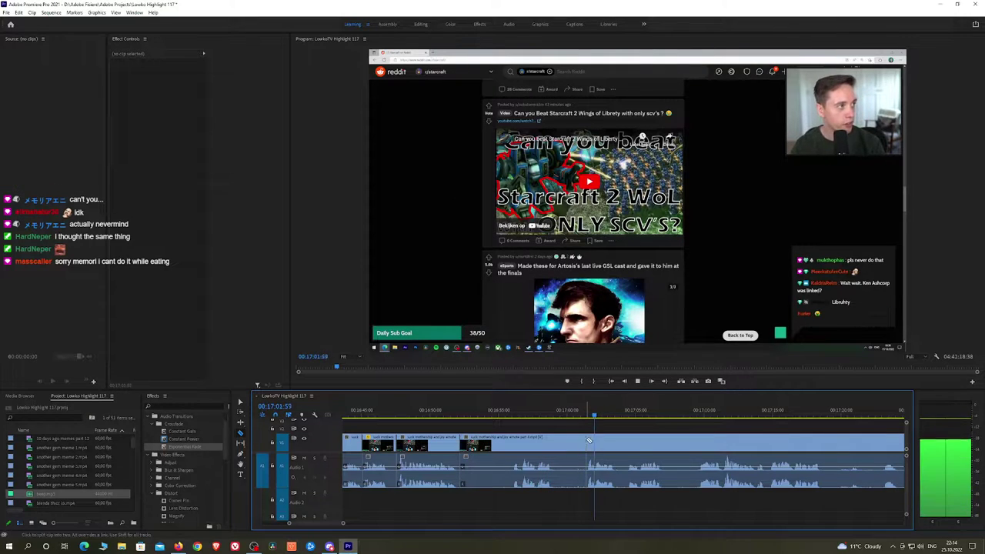
left_click(586, 442)
key("v")
left_click(565, 443)
key("shift+Delete")
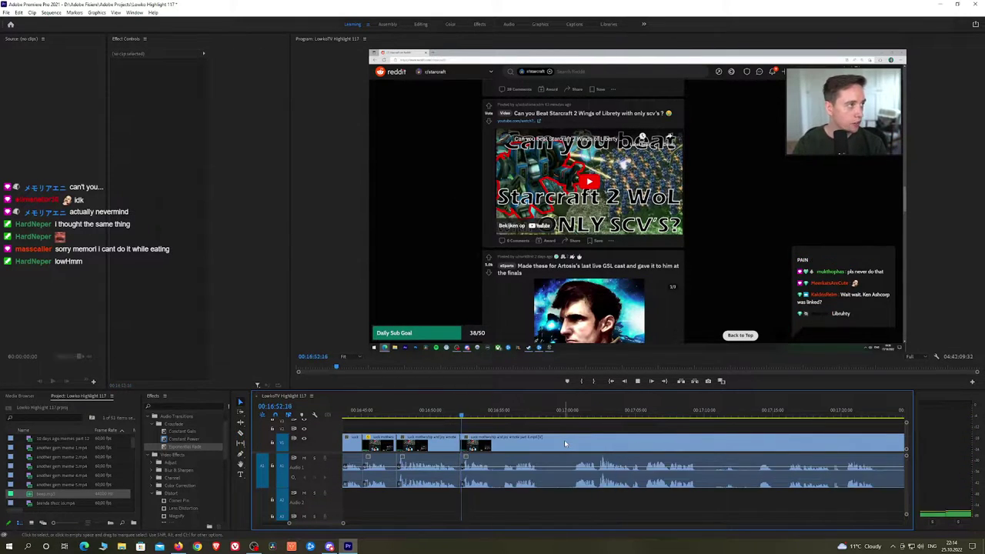
Split the clip at about 00:16:54:30 and about 00:16:55:25, and ripple-delete the short gap between the cuts
scroll(493, 447, "down", 3)
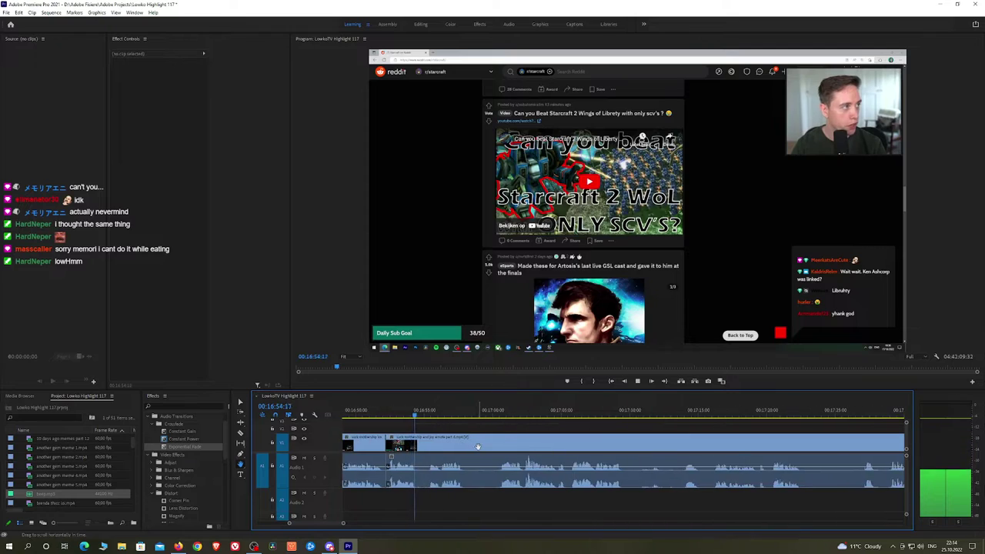
left_click(417, 447)
left_click(429, 449)
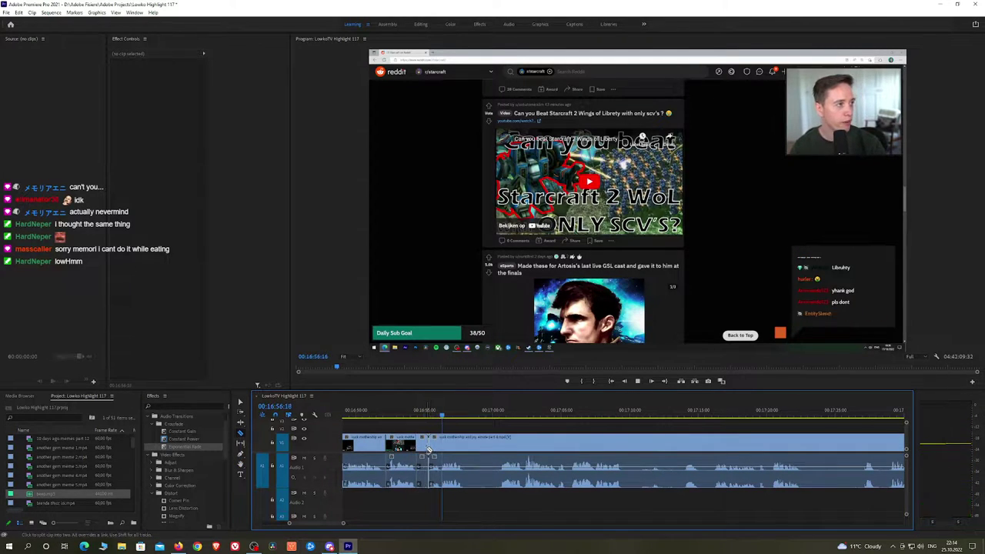
key("v")
left_click(423, 449)
key("shift+Delete")
Split the clip at 00:16:57:04 and about 00:16:59:40, and ripple-delete the quiet section between the cuts
key("space")
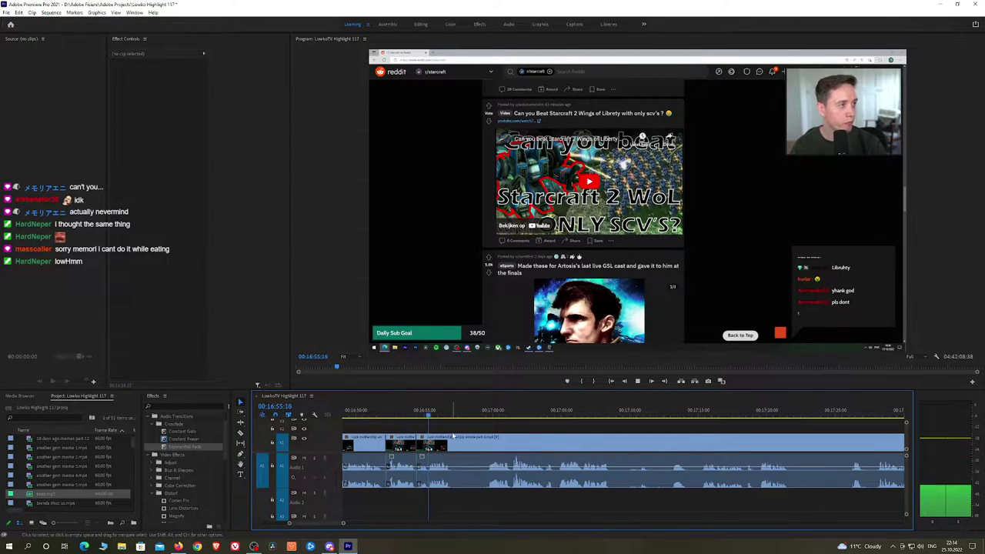
key("space")
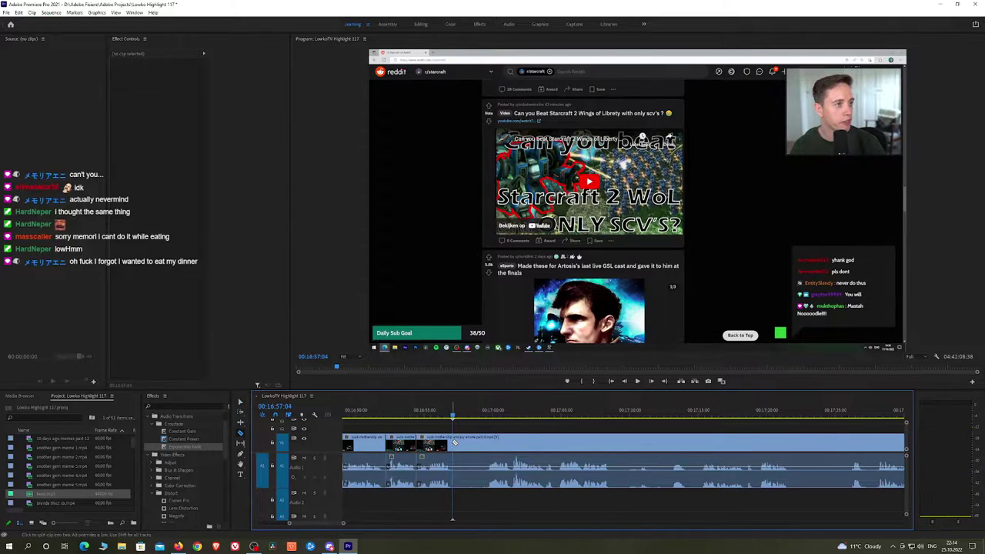
key("shift+Delete")
key("space")
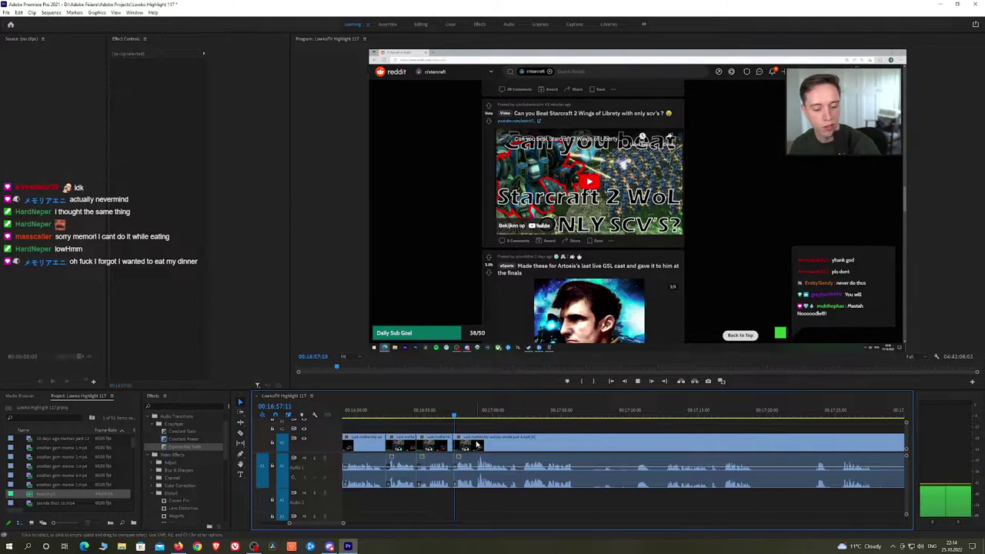
Split the clip at 00:17:06:02 and about 00:17:12:40, and ripple-delete the section between the cuts
left_click_drag(563, 438, 499, 433)
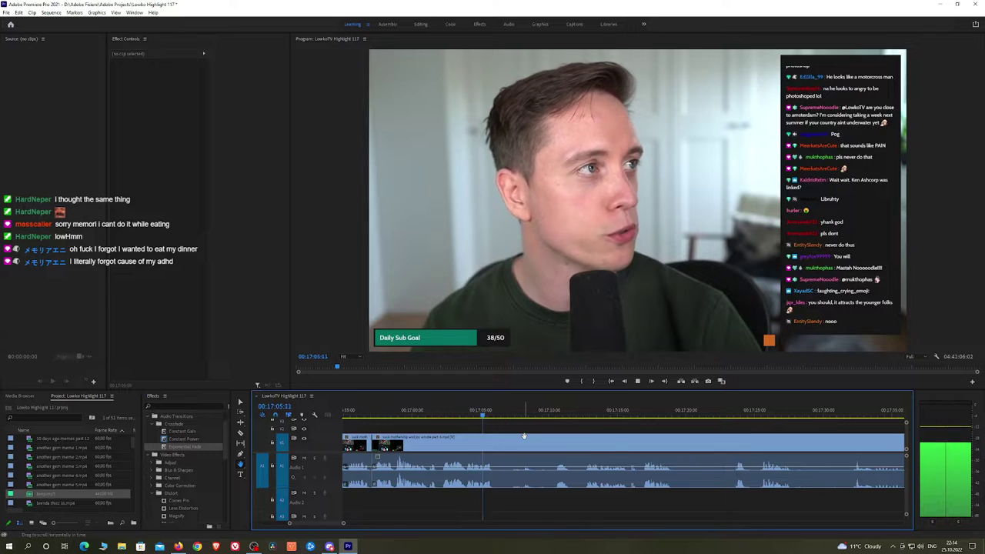
key("space")
left_click(177, 546)
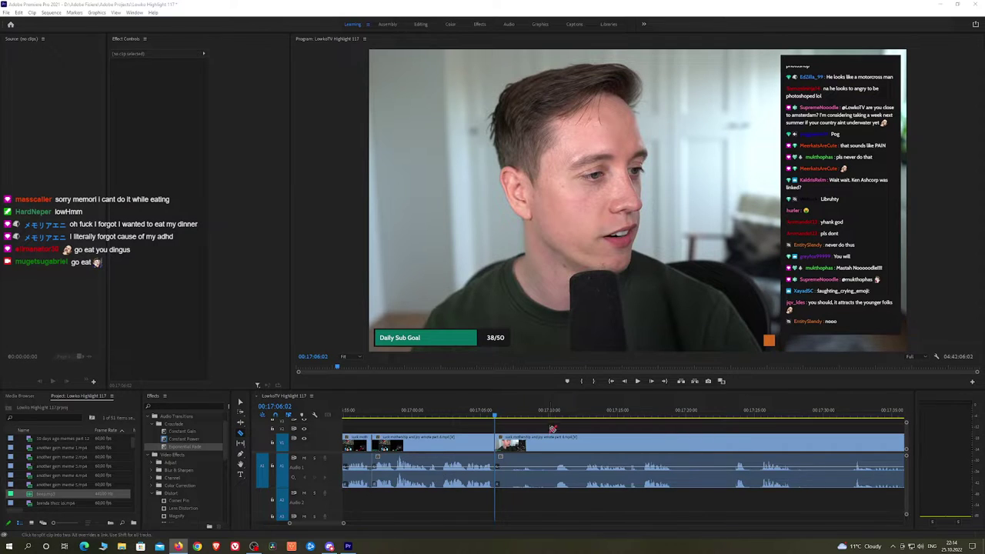
left_click_drag(551, 419, 590, 415)
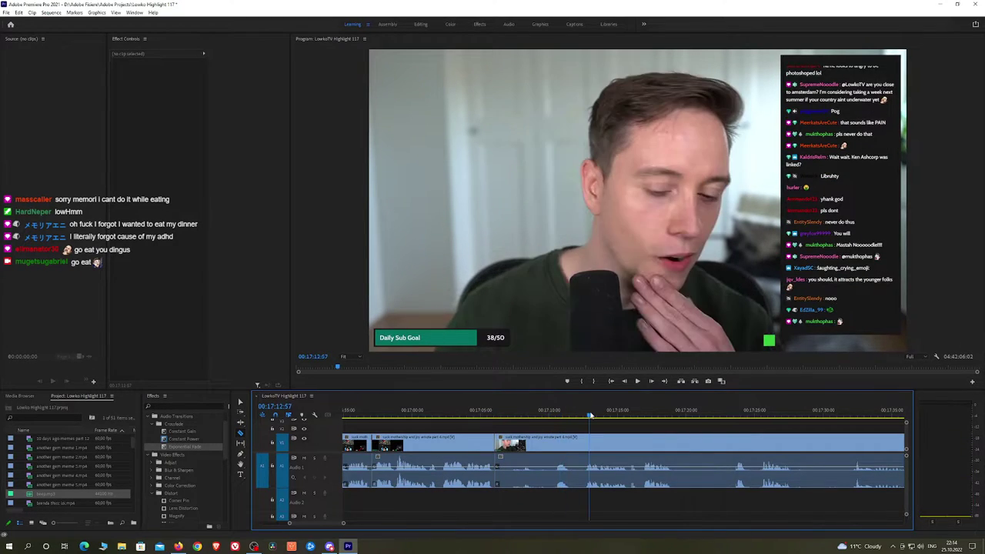
left_click(588, 443)
key("space")
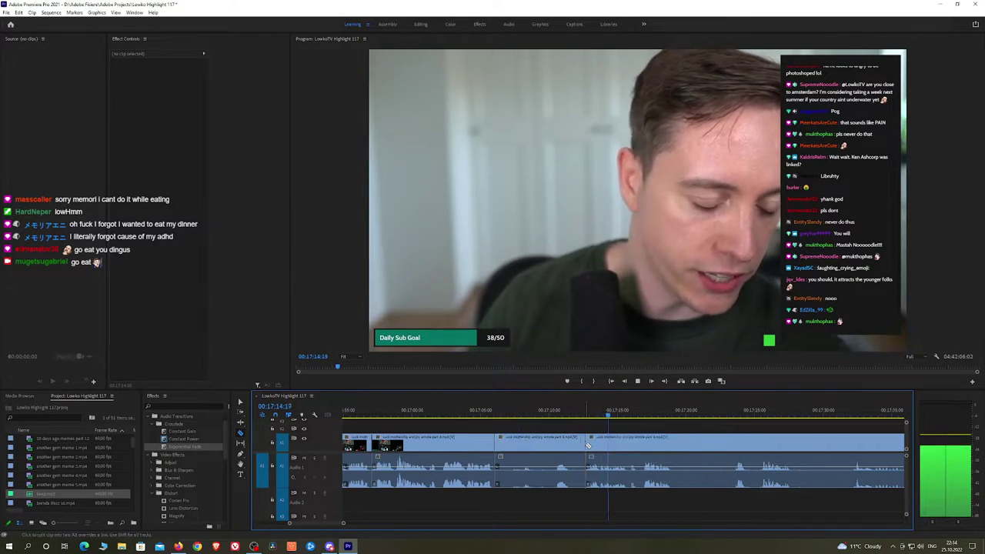
key("v")
left_click(568, 445)
key("shift+Delete")
key("Up")
key("h")
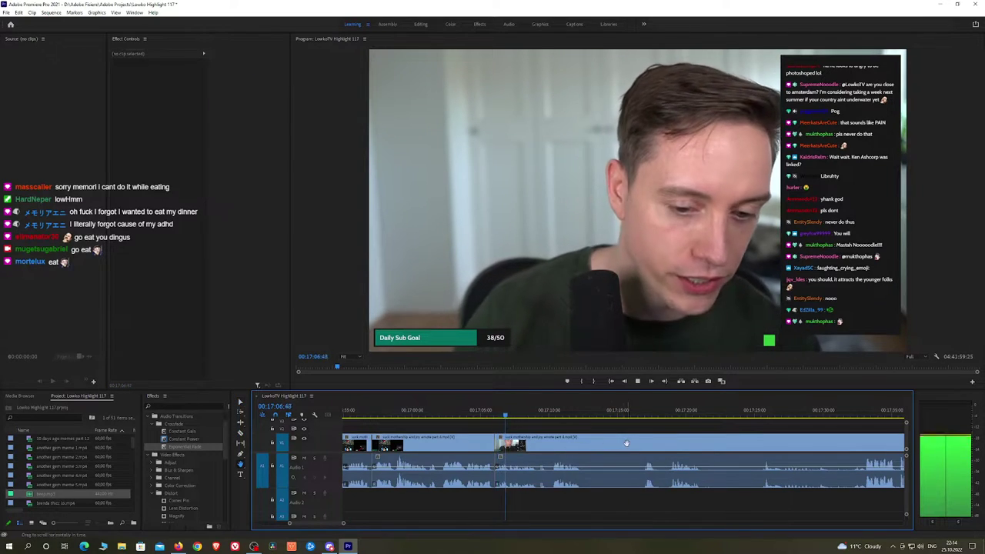
Split the clip at about 00:17:09:12, ripple-delete from there to 00:17:16:48, and play back across the cut
left_click_drag(626, 443, 548, 435)
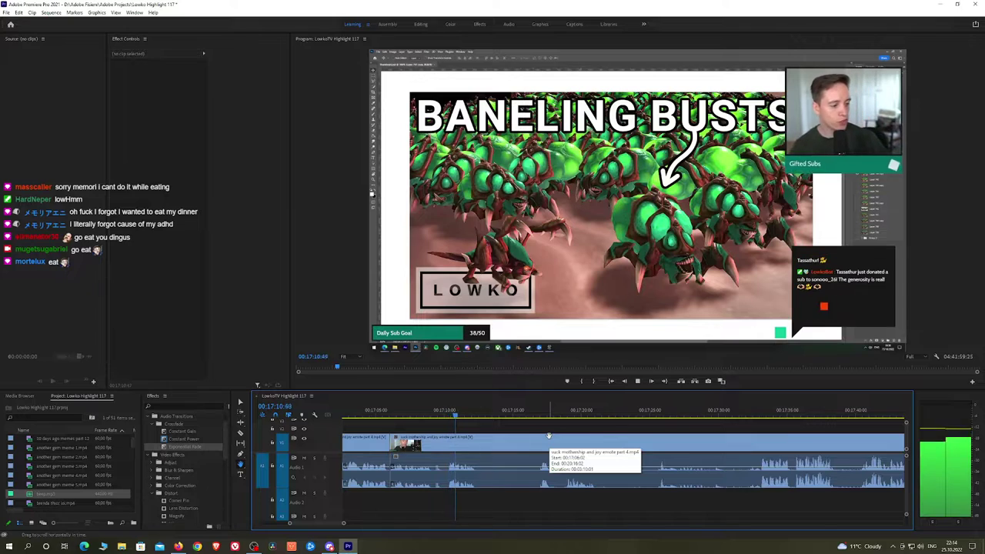
key("space")
key("c")
left_click(439, 443)
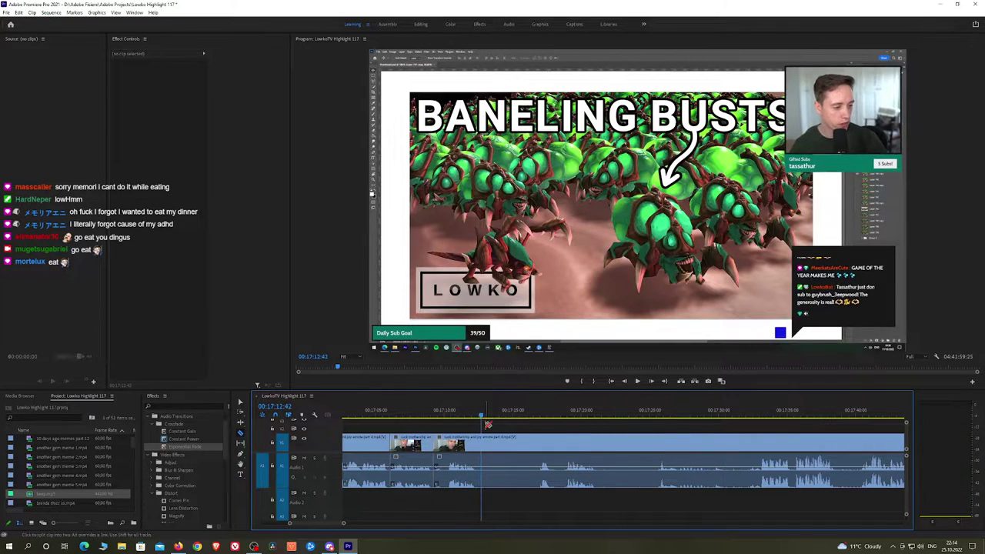
left_click_drag(487, 423, 536, 422)
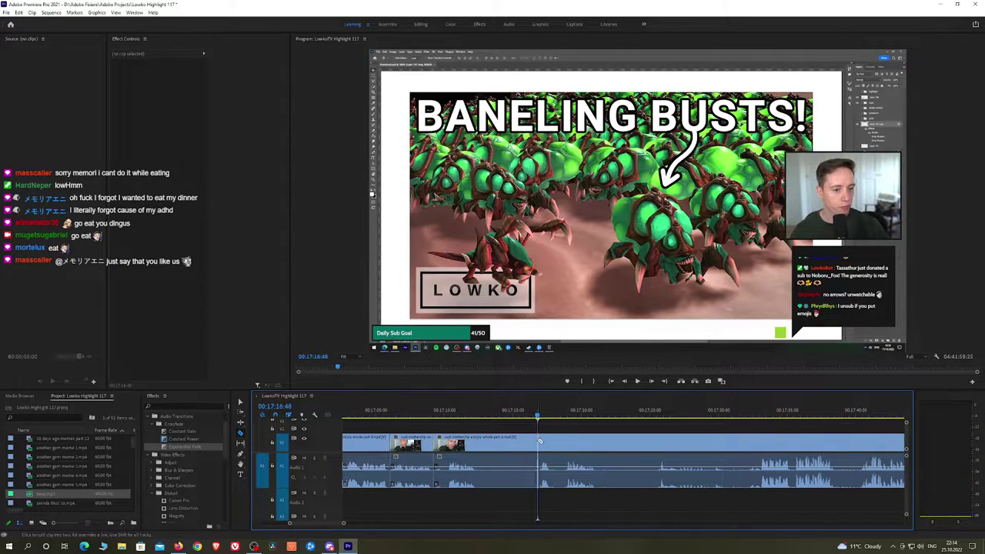
key("q")
key("space")
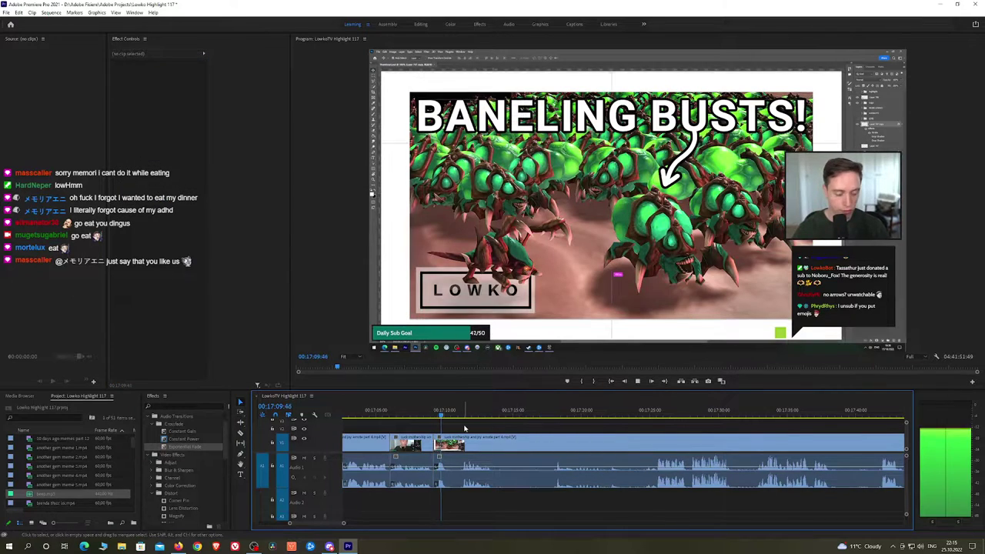
left_click(425, 416)
key("space")
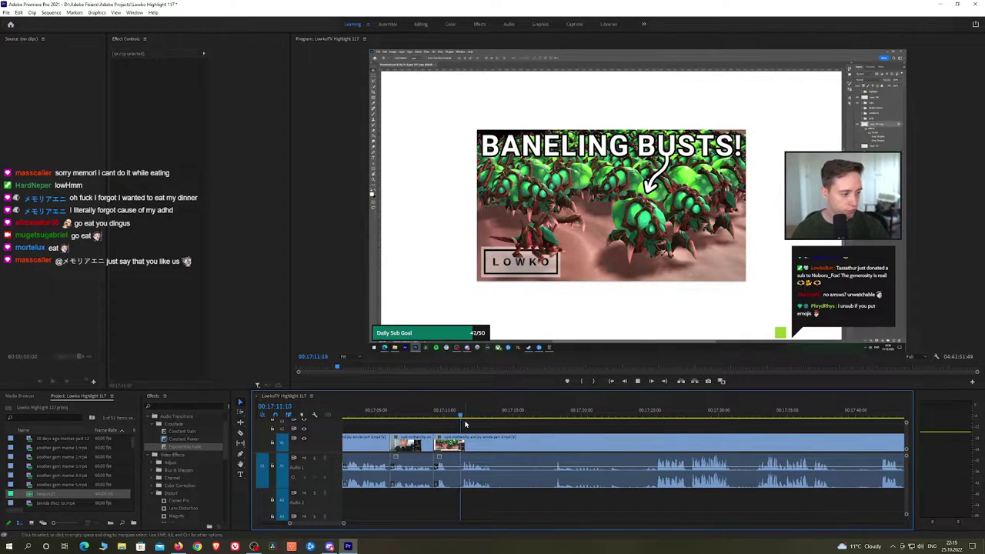
Split the clip at about 00:17:10:35 and about 00:17:17:35, and ripple-delete the quiet section between the cuts
key("h")
left_click_drag(525, 445, 463, 432)
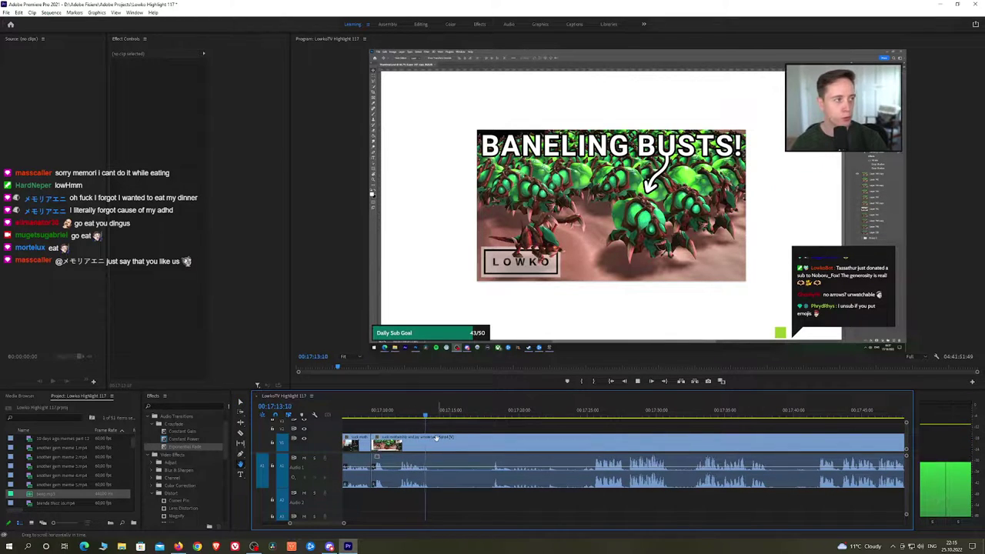
key("space")
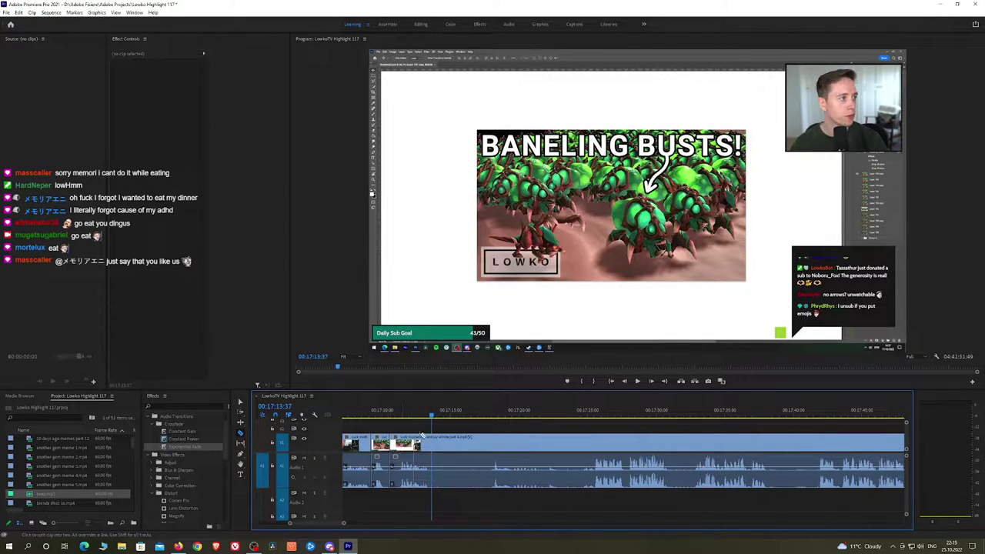
left_click_drag(477, 413, 492, 413)
key("space")
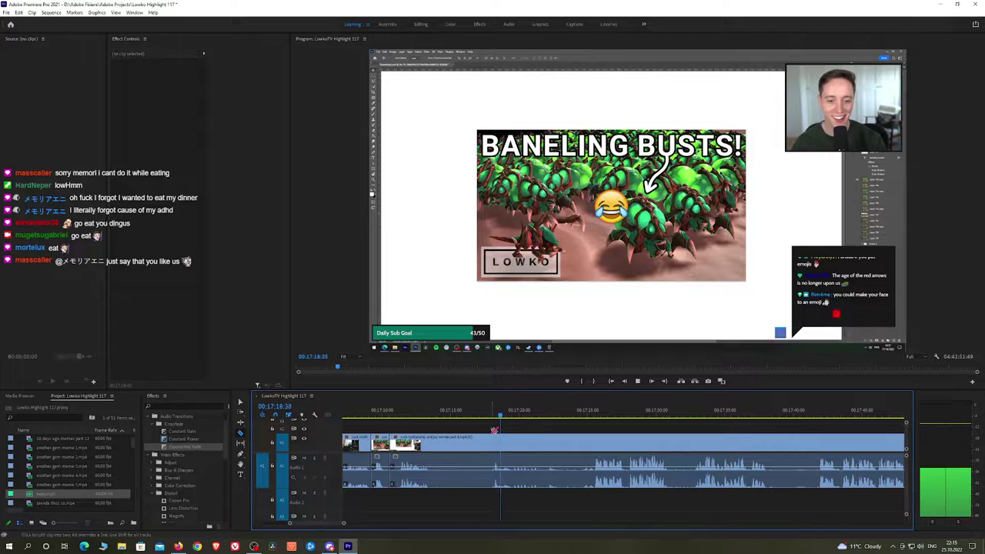
left_click(486, 444)
key("v")
left_click(471, 445)
key("shift+Delete")
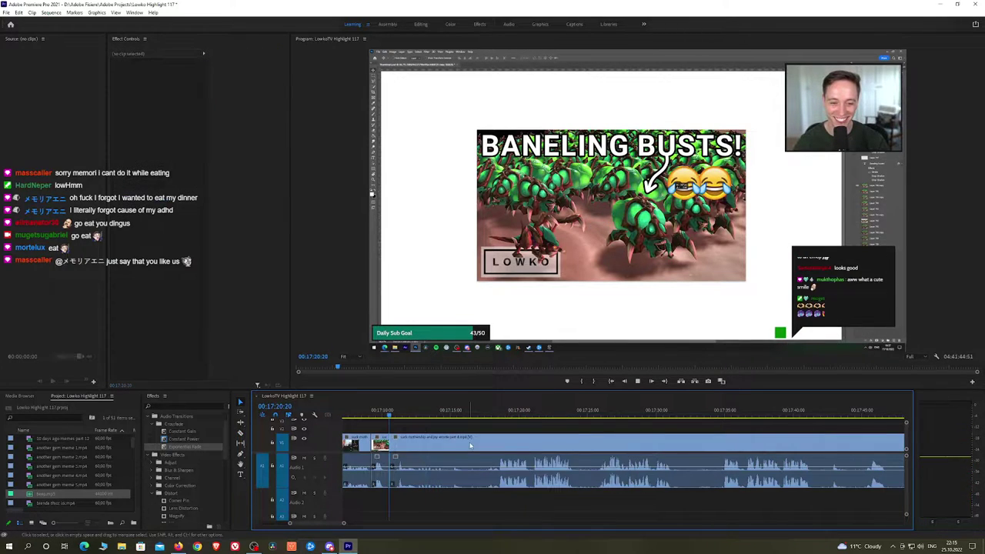
Split the clip at 00:17:24:05 and about 00:17:25:45, and ripple-delete the short section between the cuts
key("space")
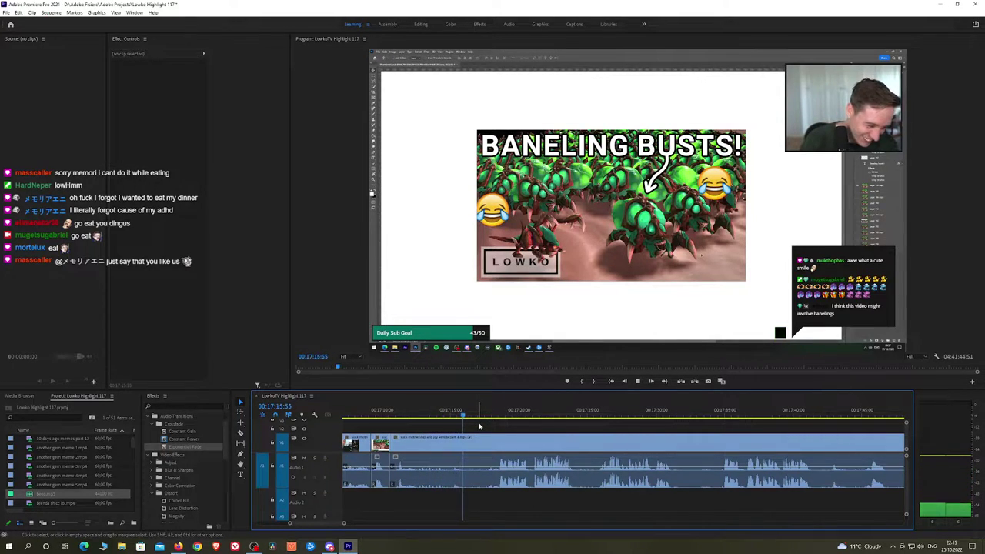
key("space")
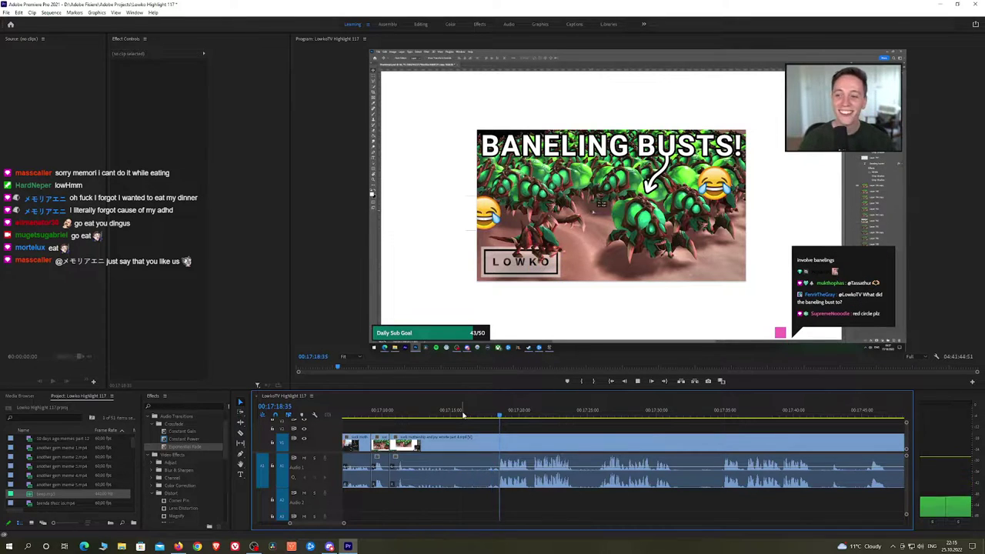
key("h")
left_click_drag(571, 437, 523, 432)
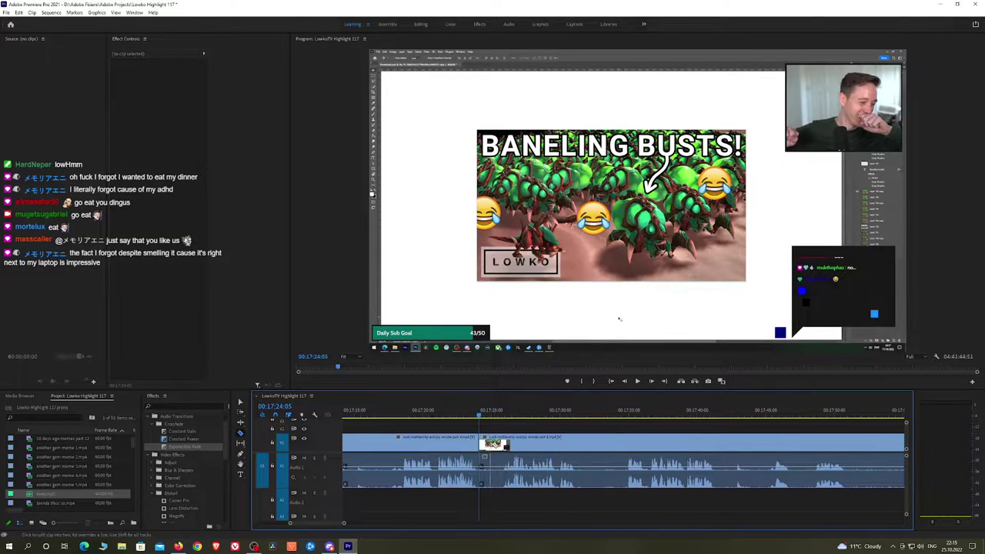
left_click(504, 447)
key("v")
left_click(493, 446)
key("shift+Delete")
Apply a Constant Power crossfade to the audio at the 00:17:24:05 cut and play back across it
key("space")
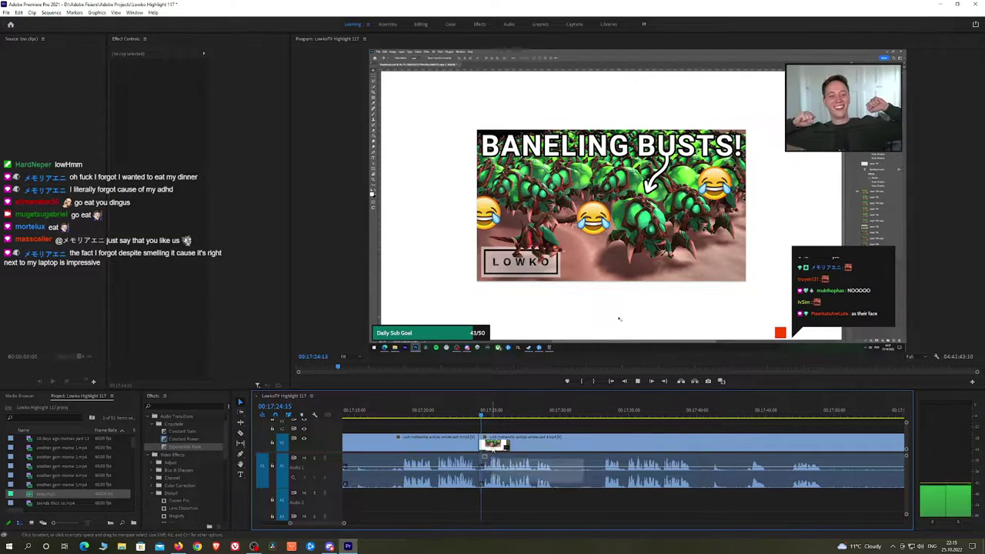
left_click_drag(186, 439, 480, 470)
key("h")
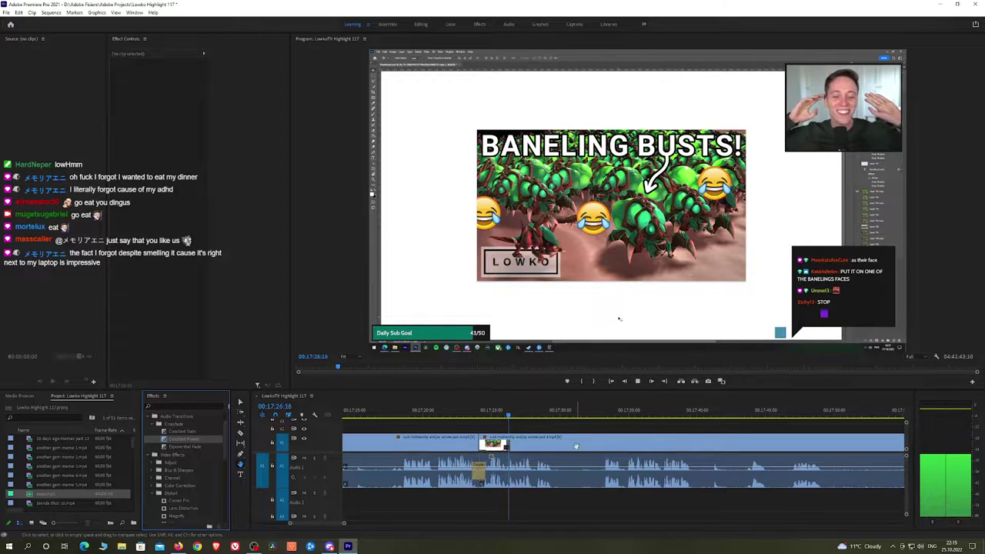
left_click_drag(594, 444, 547, 439)
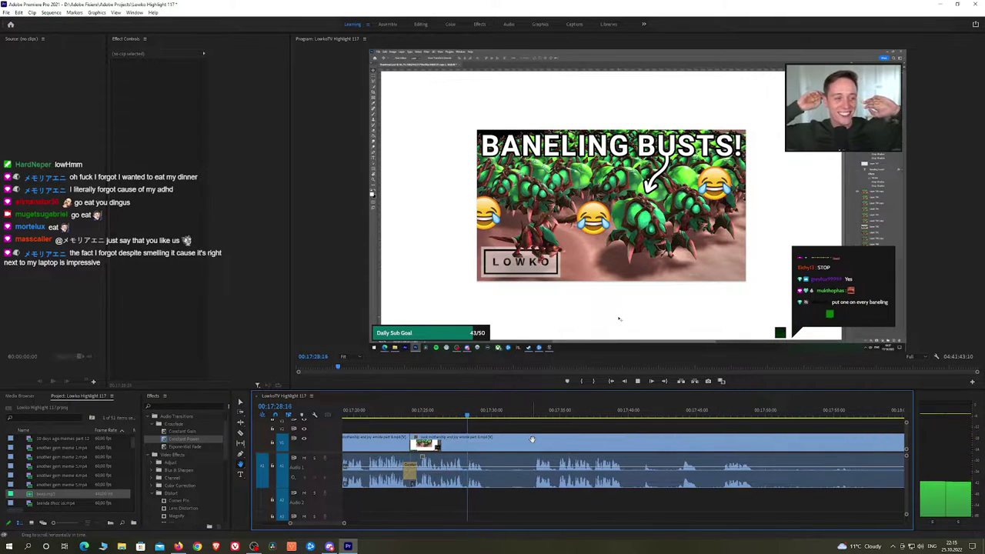
Split the clip at 00:17:29:35 and about 00:17:33:07, and ripple-delete the section between the cuts
key("space")
key("c")
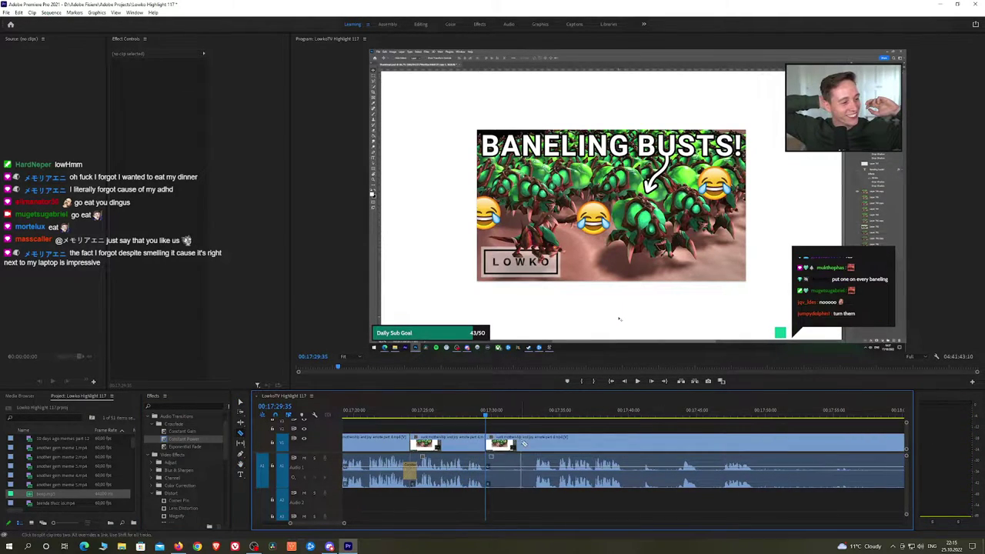
left_click(535, 444)
key("v")
left_click(514, 445)
key("shift+Delete")
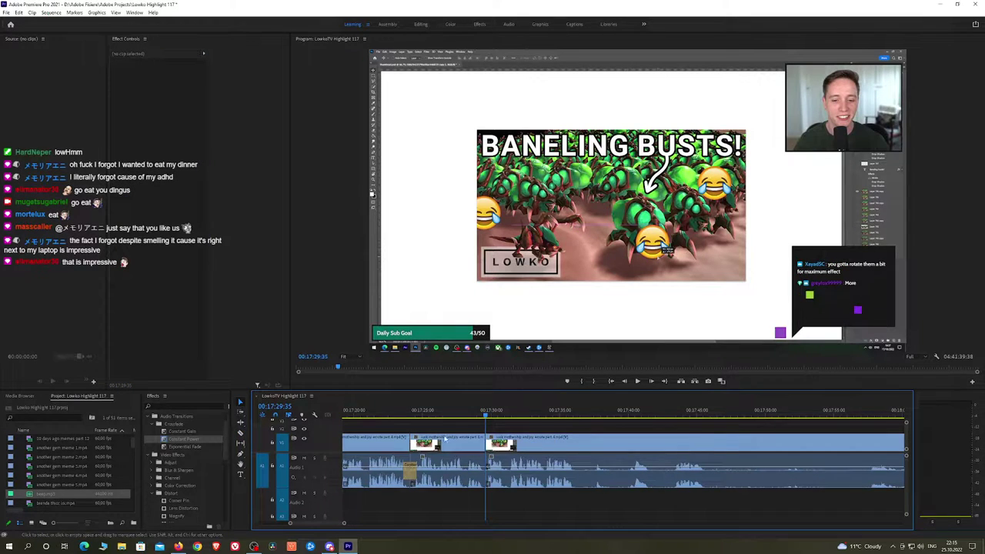
Apply a Constant Power crossfade to the audio at the 00:17:29:35 cut and save the project
left_click_drag(165, 440, 487, 470)
key("space")
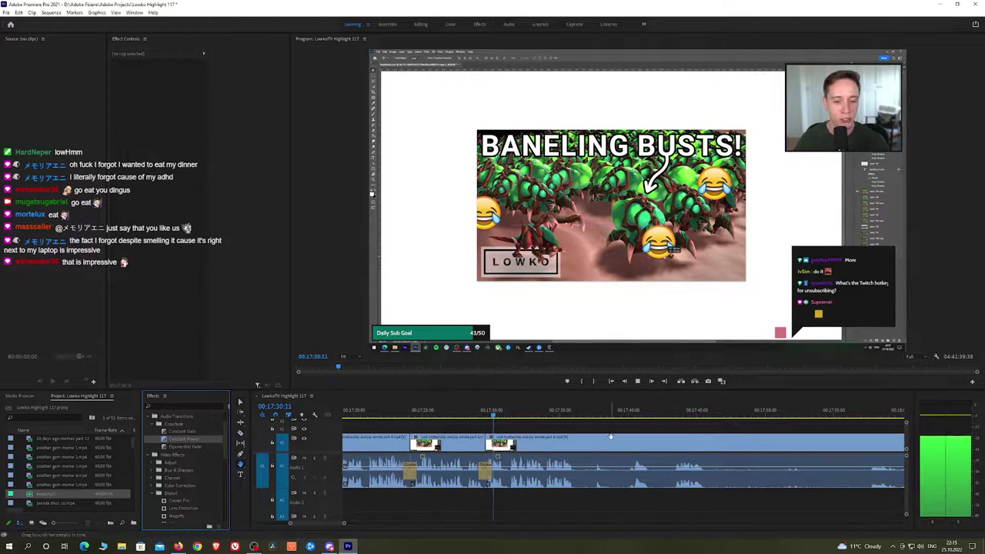
key("h")
left_click_drag(616, 437, 559, 437)
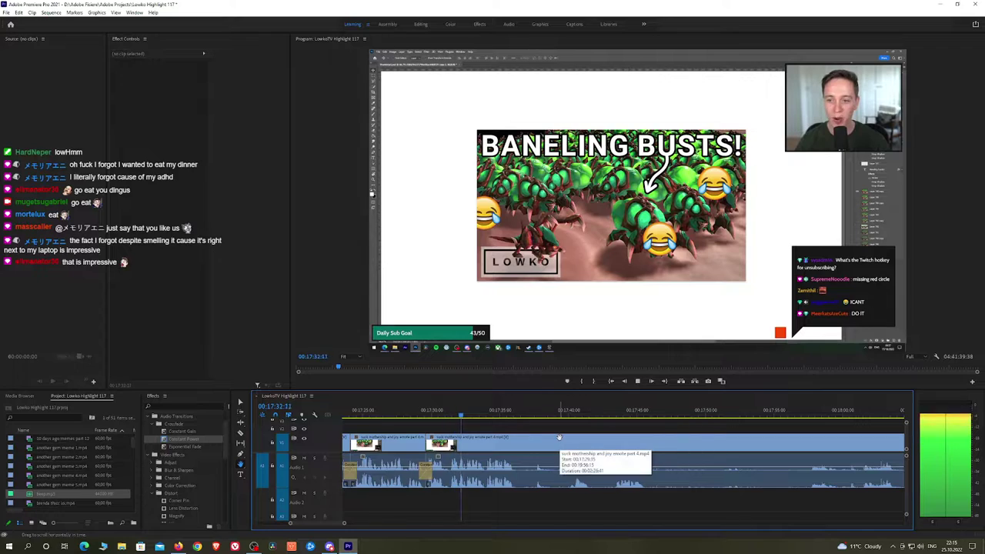
key("ctrl+s")
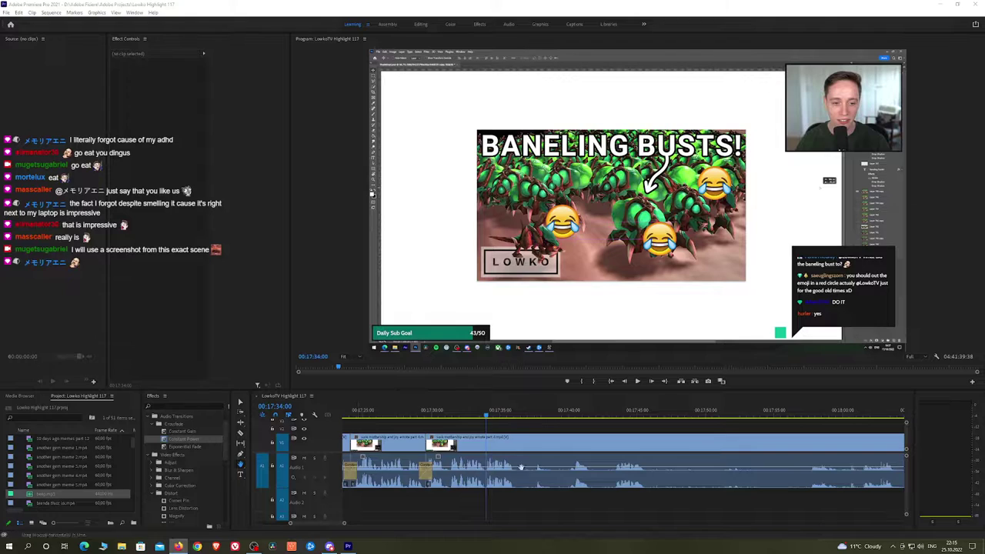
left_click(521, 431)
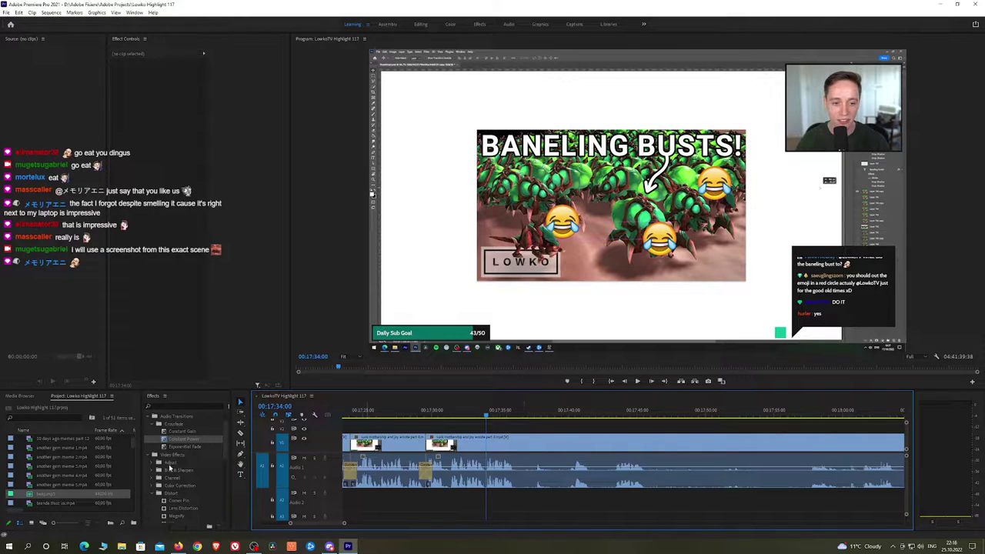
key("alt+Tab")
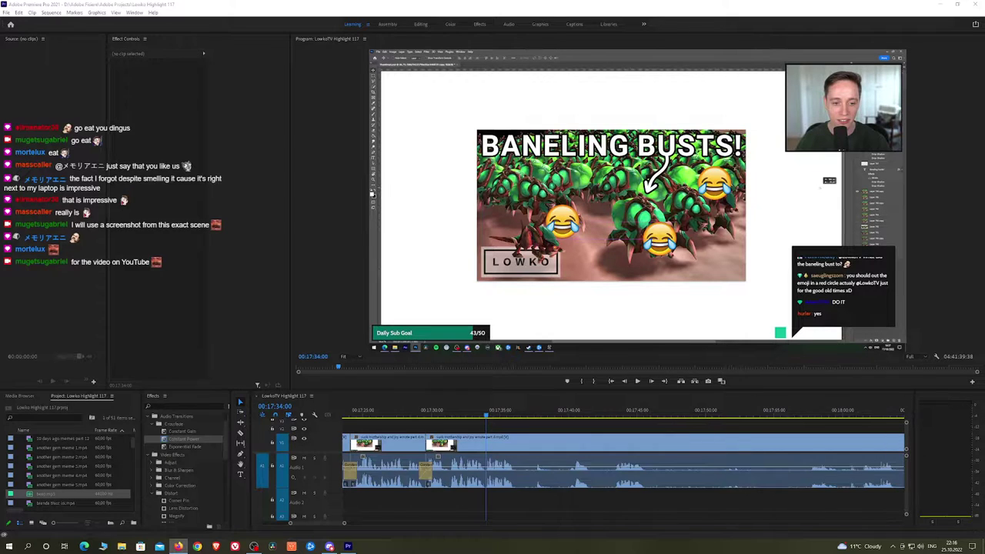
left_click(514, 431)
key("space")
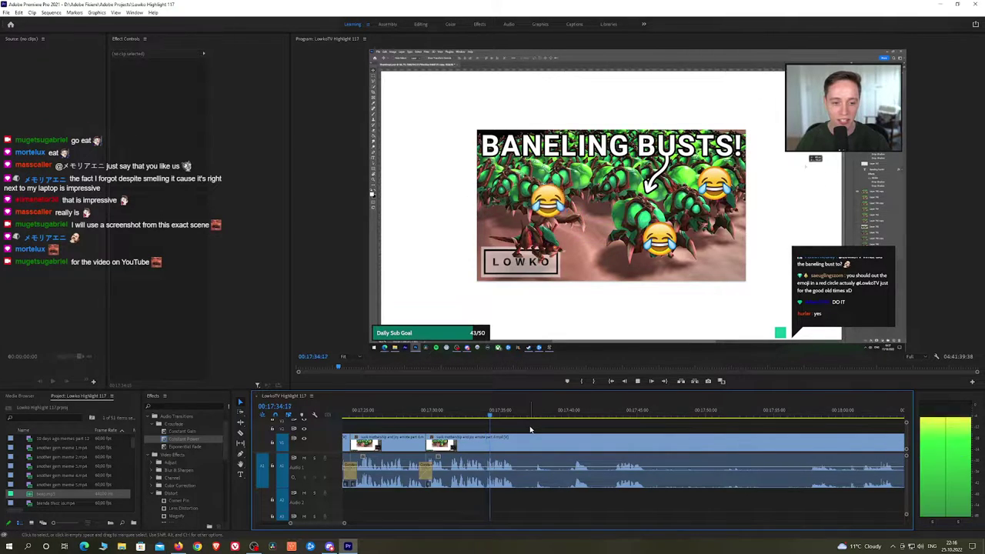
key("space")
key("c")
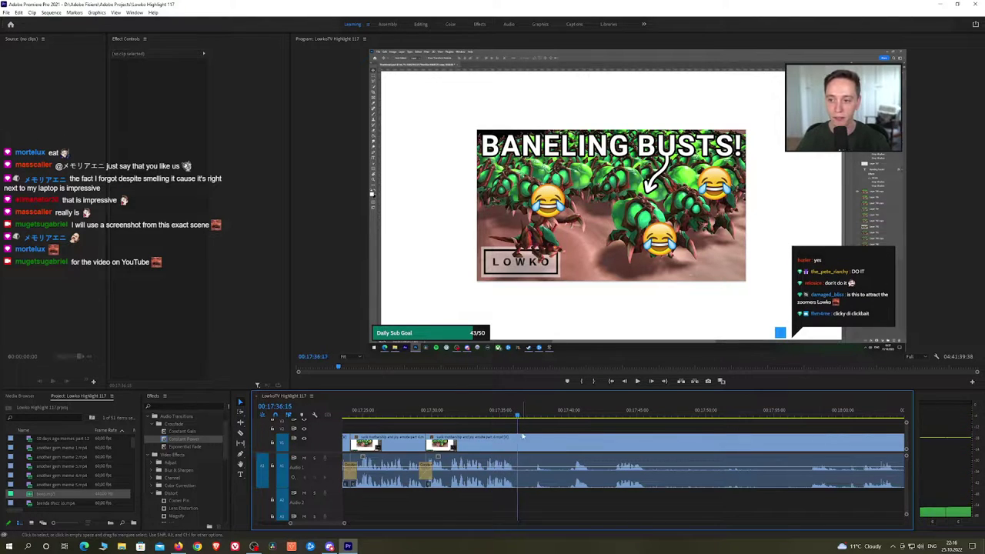
left_click(519, 438)
left_click(533, 415)
key("space")
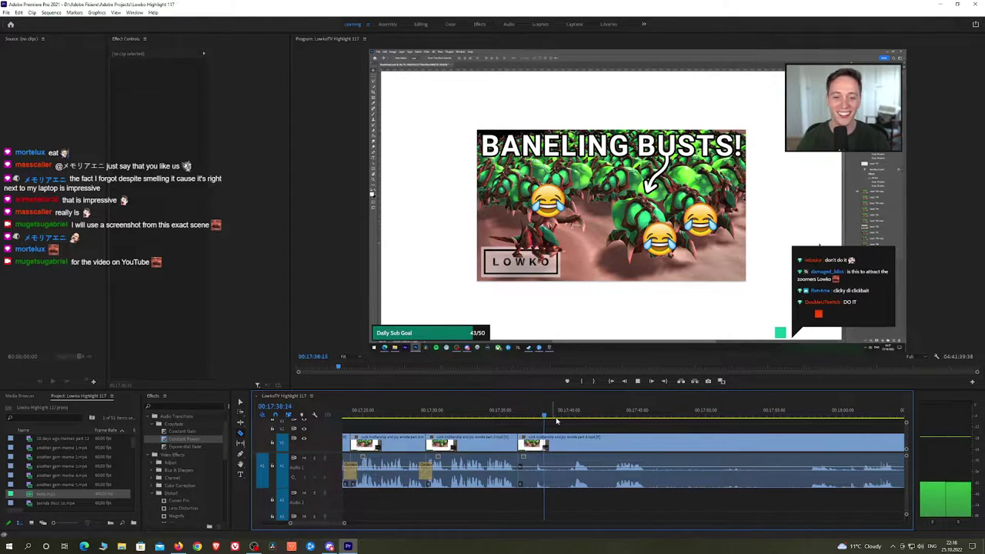
key("ctrl+z")
Split the clip at 00:17:41:34 and about 00:17:43:24, and ripple-delete the short section between the cuts
left_click(574, 416)
key("space")
key("space")
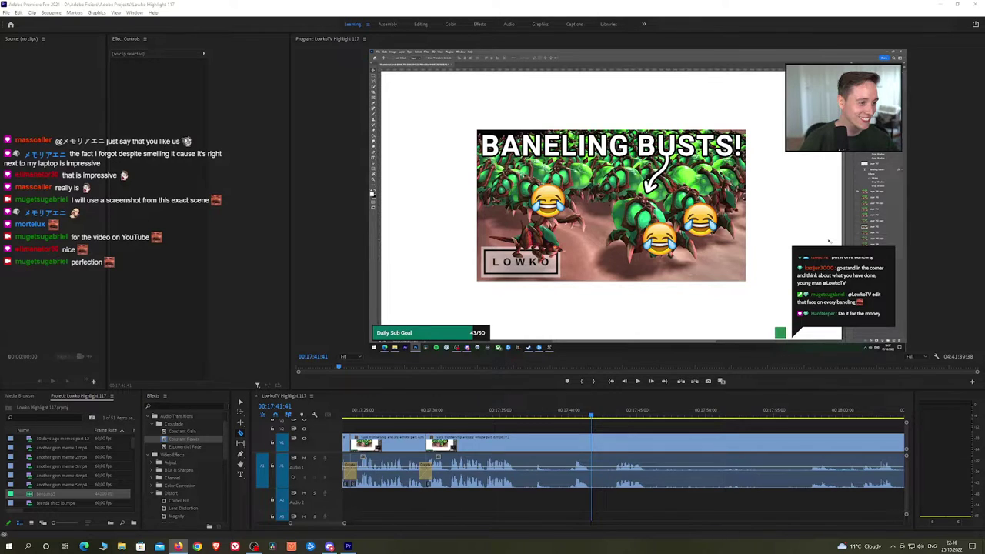
left_click(635, 427)
key("v")
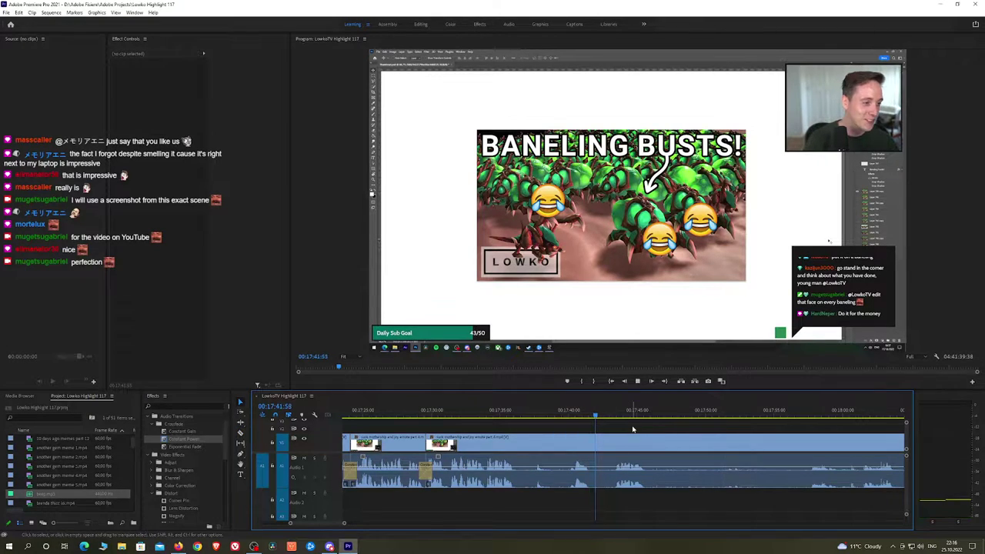
key("c")
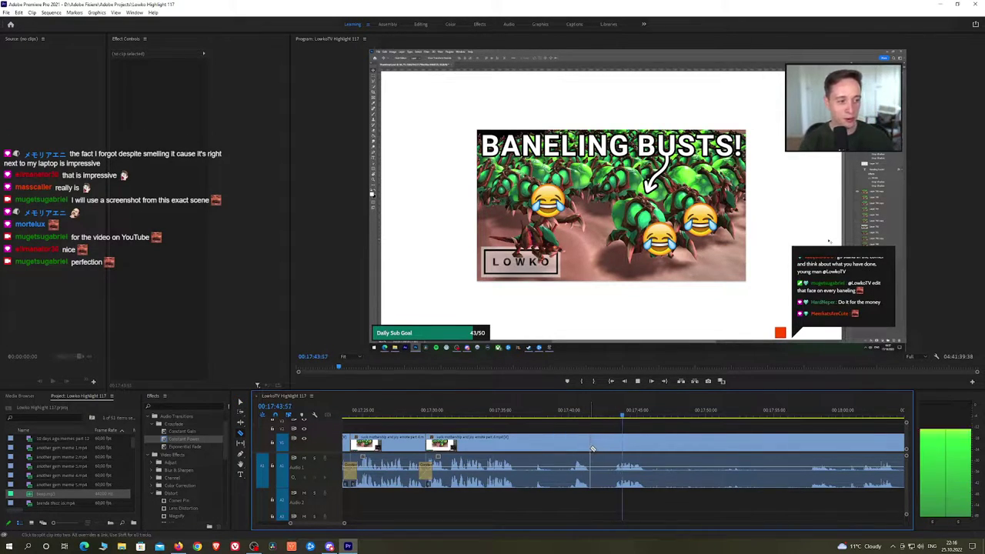
left_click(591, 448)
key("space")
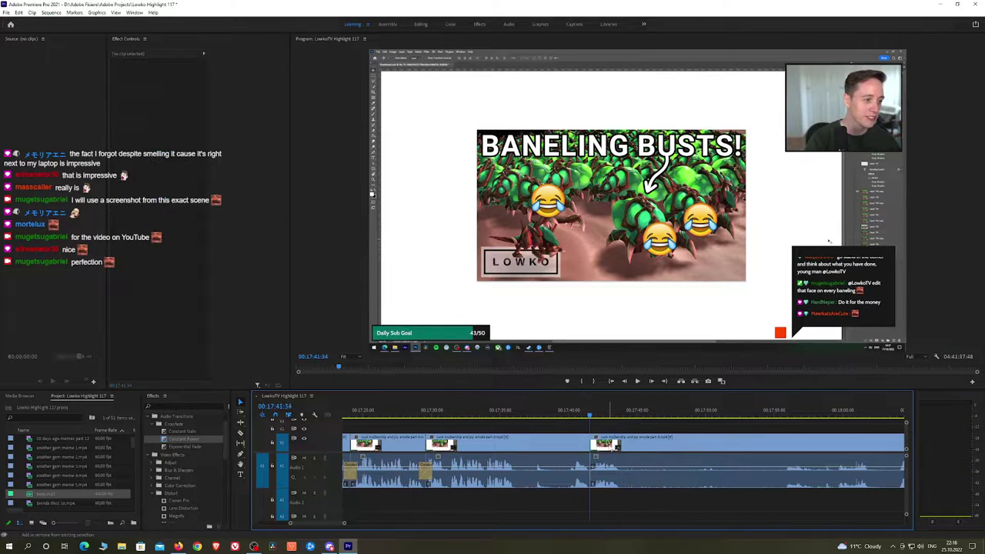
Split the clip at 00:17:43:56 and about 00:18:04:07, ripple-delete the long section between the cuts, and resume playback
key("h")
left_click_drag(657, 436, 538, 432)
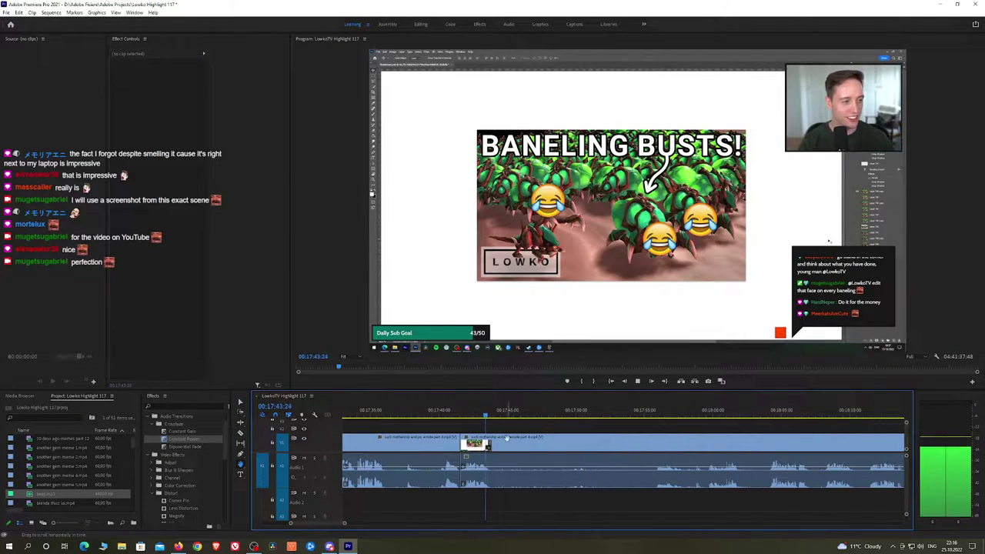
left_click(657, 414)
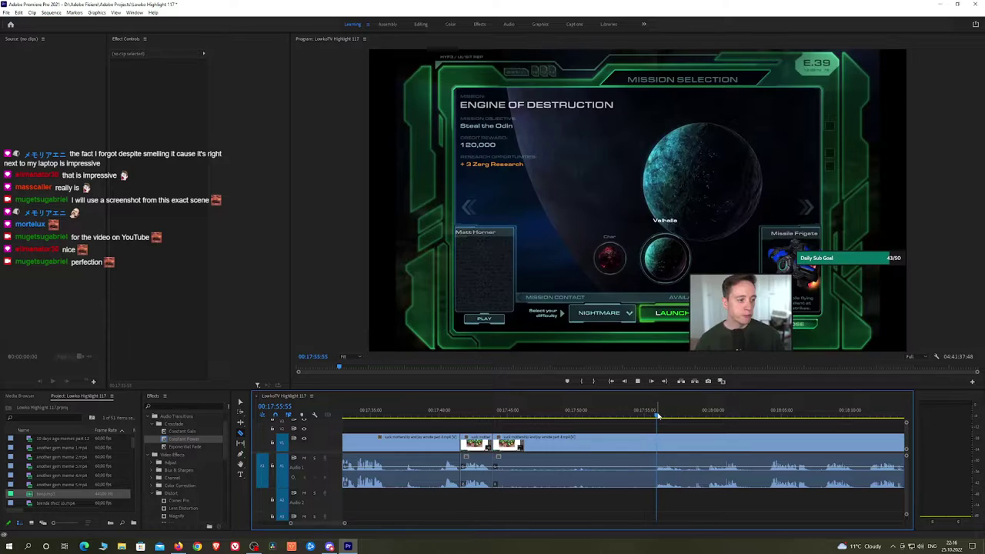
left_click_drag(692, 431, 582, 432)
left_click(610, 414)
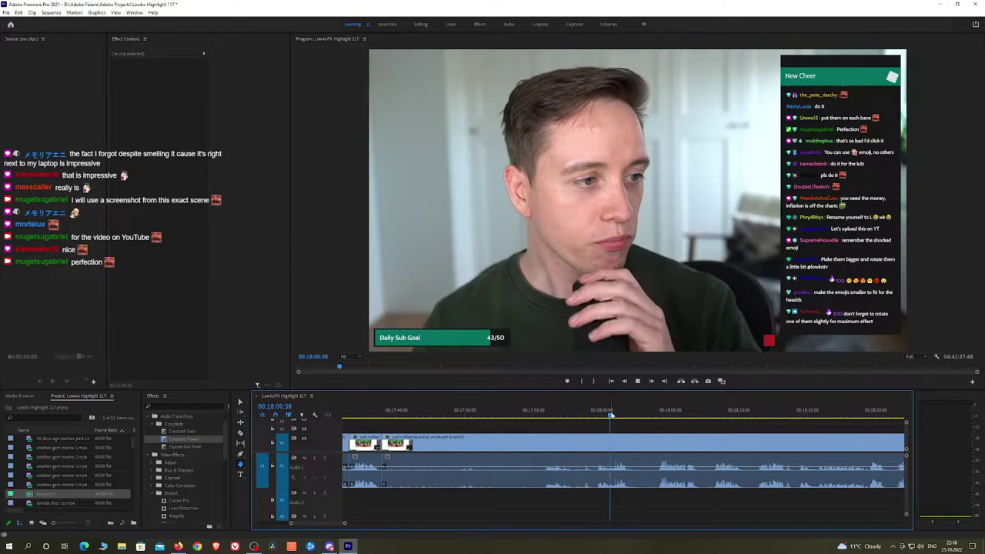
left_click(662, 415)
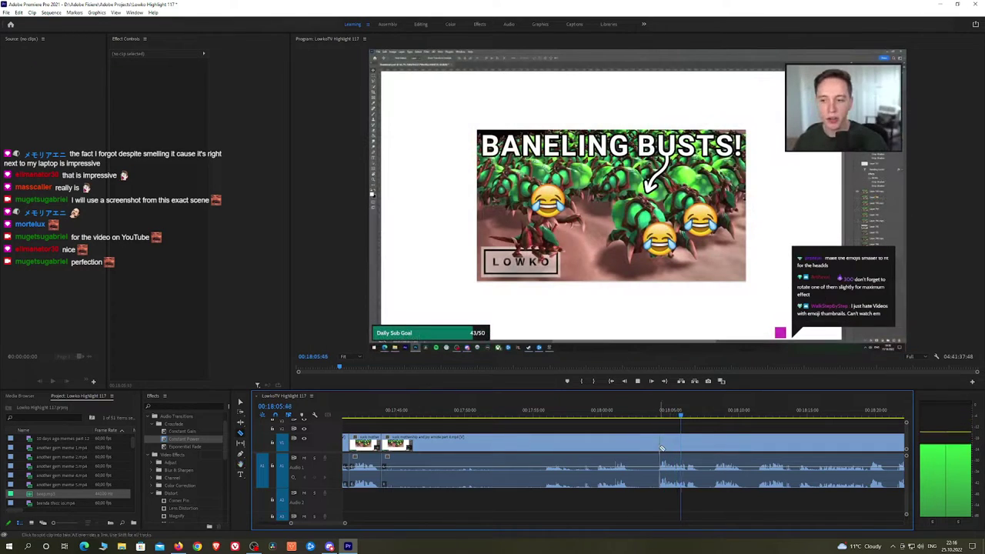
left_click(660, 448)
key("v")
left_click(644, 447)
key("shift+Delete")
key("space")
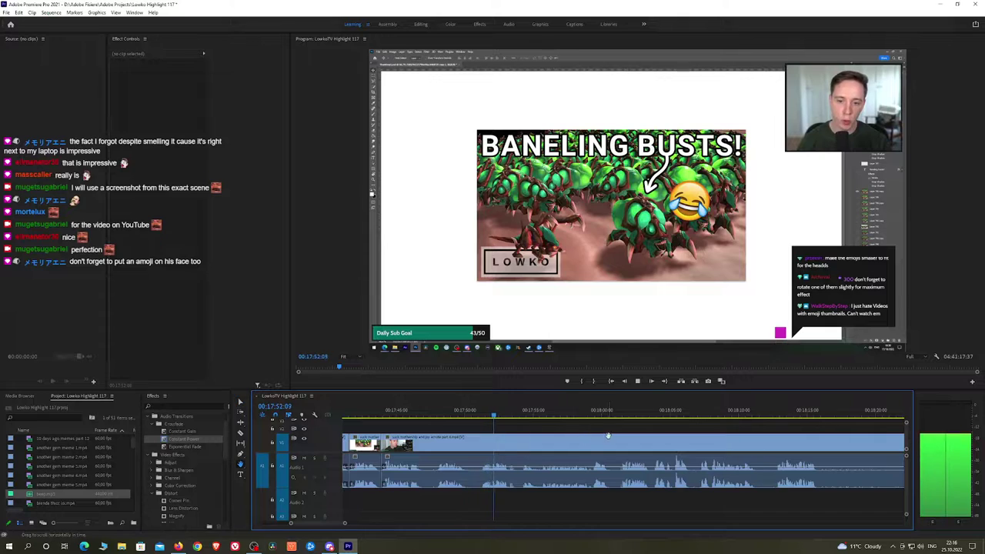
Review the footage after the 00:17:43:56 cut up to 00:18:03:33 for further sections to trim
left_click_drag(608, 435, 560, 426)
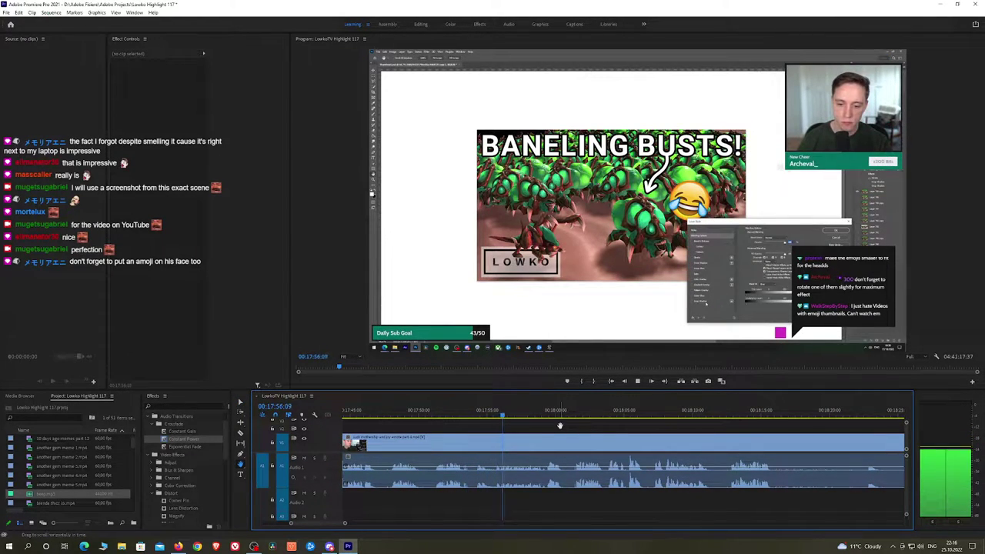
left_click_drag(626, 442, 597, 438)
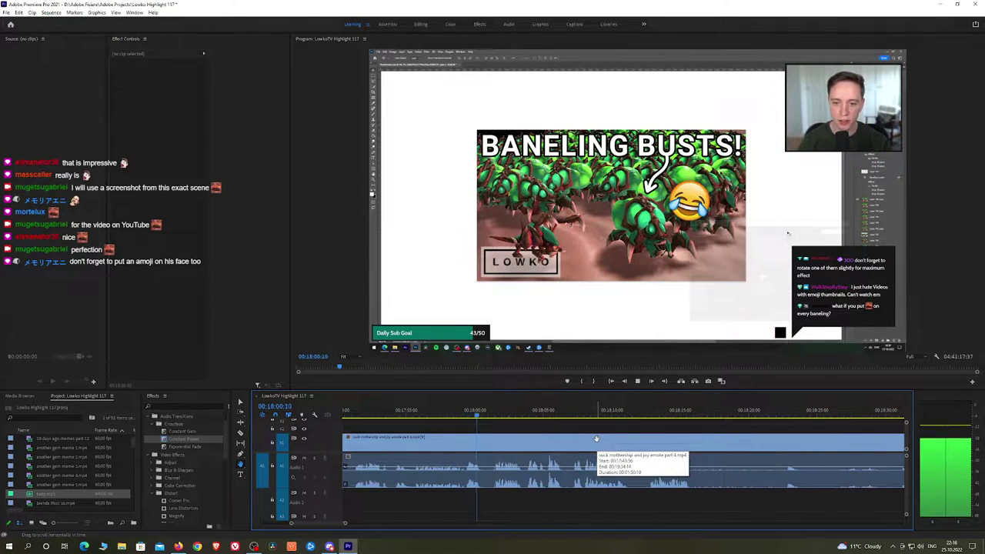
left_click_drag(592, 440, 587, 440)
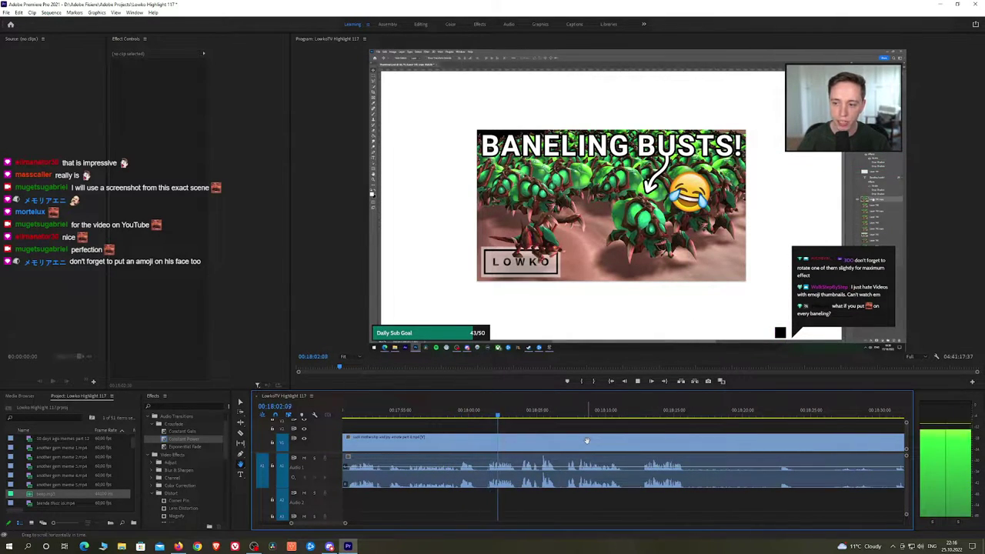
key("space")
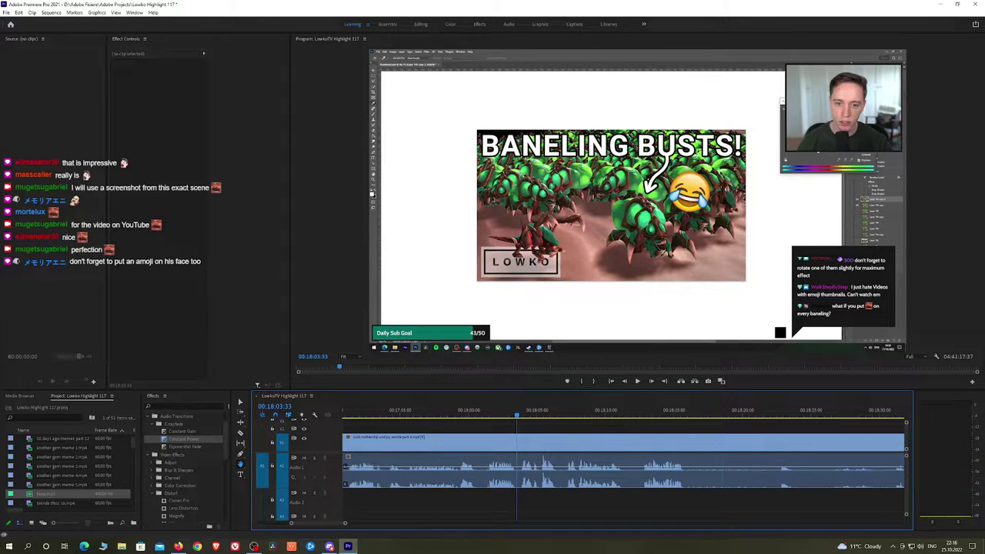
key("alt+Tab")
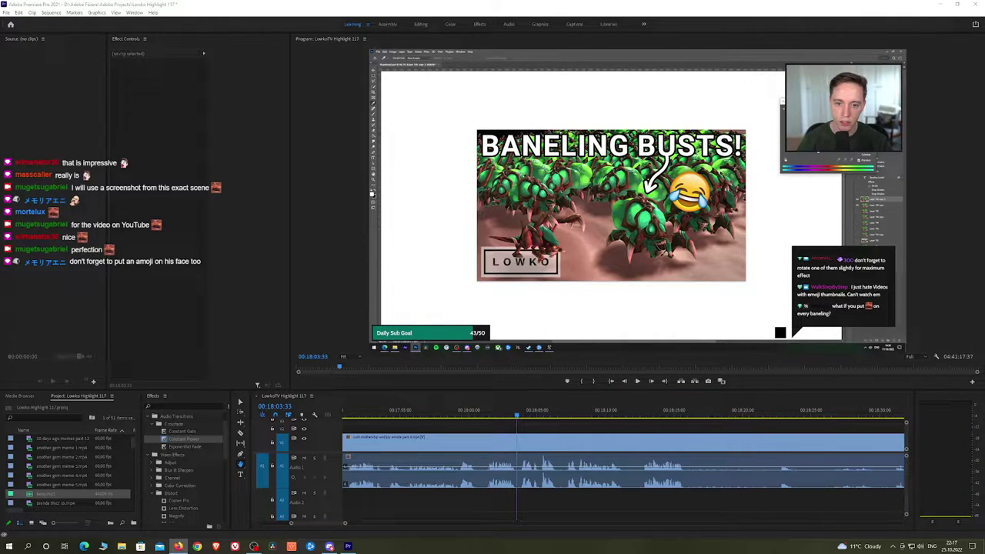
left_click_drag(542, 442, 534, 444)
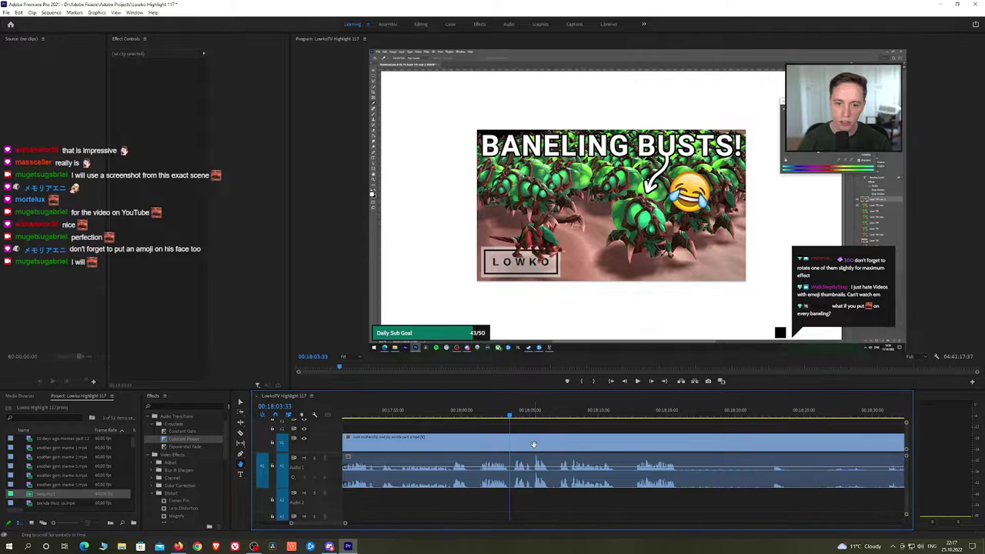
Split the clip at about 00:18:11:20 and 00:18:12:50, and ripple-delete the short section between the cuts
key("space")
left_click_drag(600, 439, 565, 440)
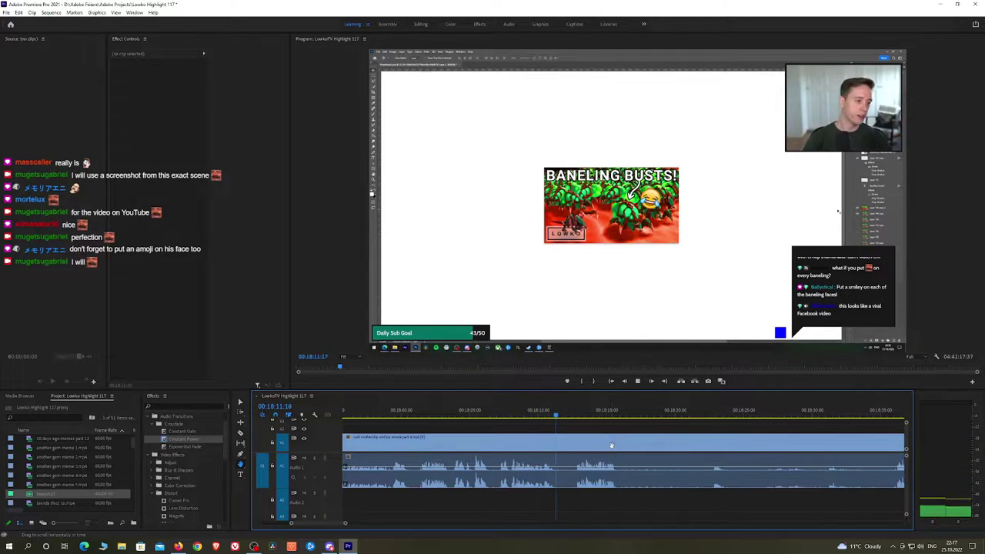
left_click_drag(615, 444, 570, 442)
key("c")
left_click(512, 442)
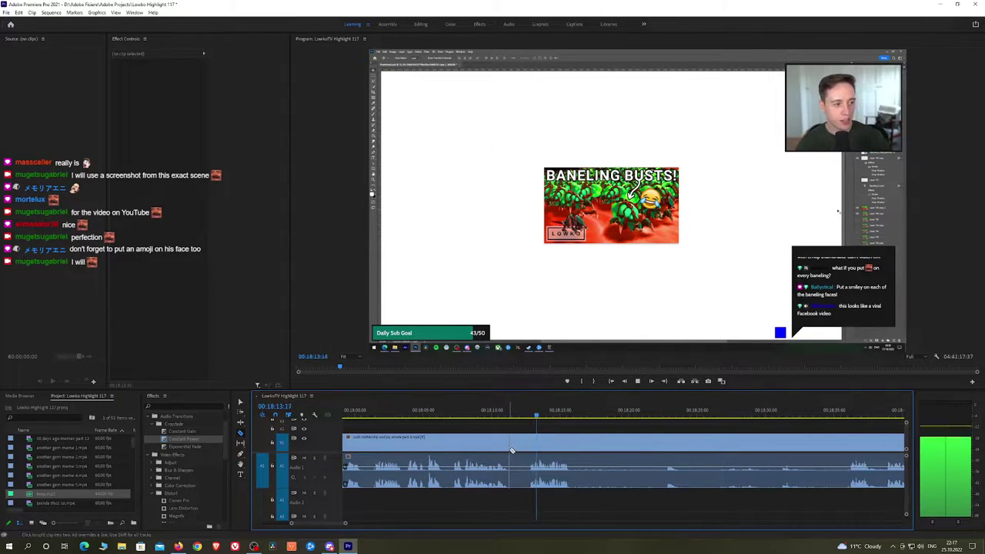
left_click(530, 446)
key("v")
left_click(522, 445)
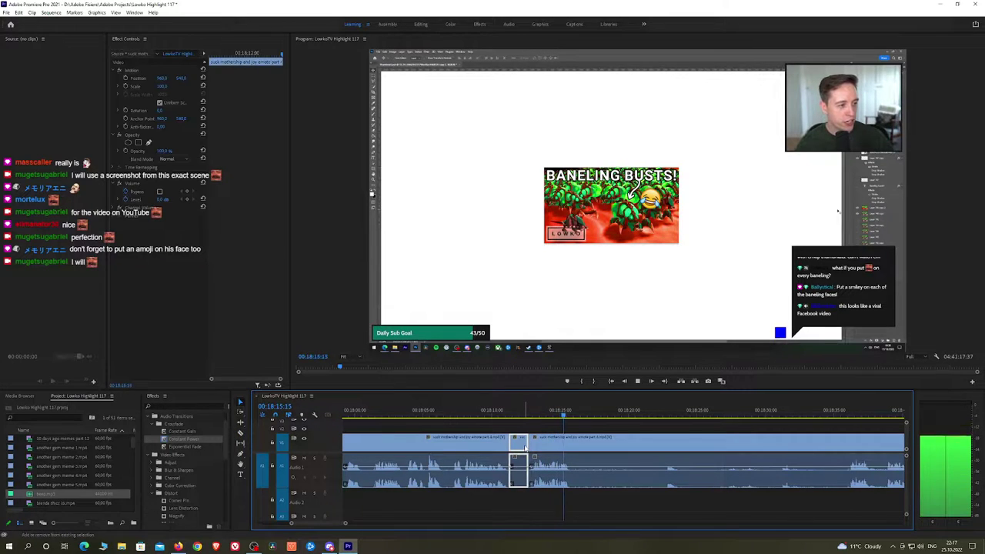
key("shift+Delete")
Split the clip at about 00:18:14:30 and 00:18:34:36, and ripple-delete the long section between the cuts
scroll(520, 420, "right", 3)
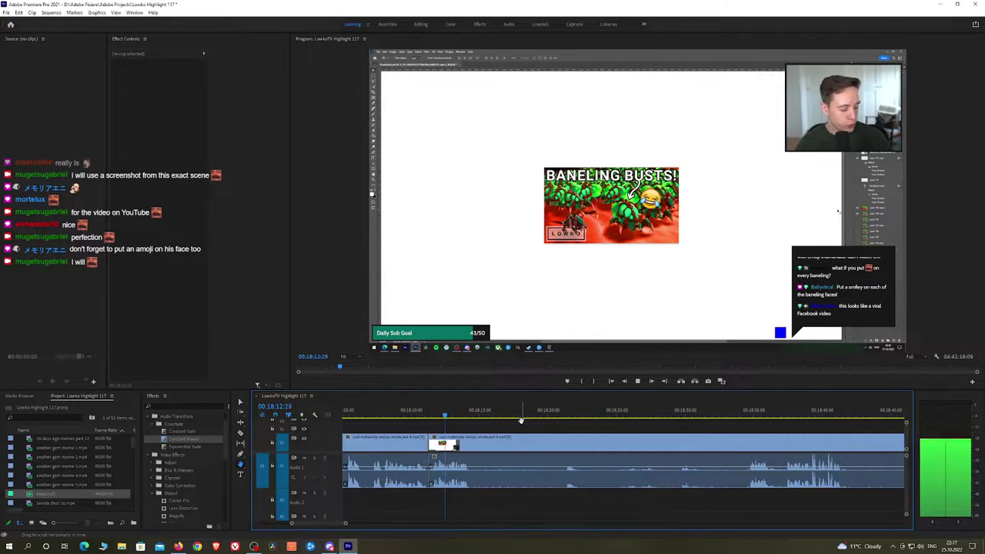
key("c")
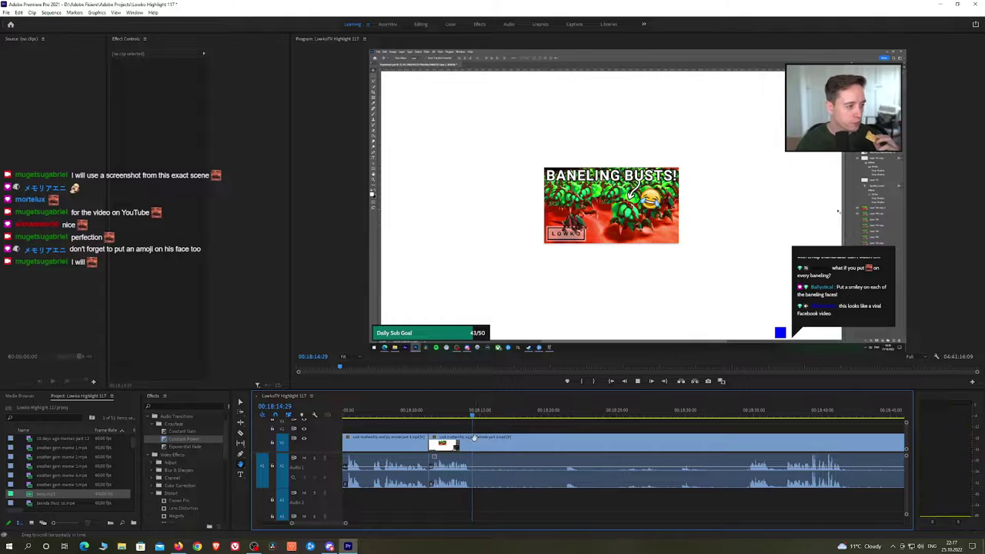
left_click(473, 437)
left_click(563, 416)
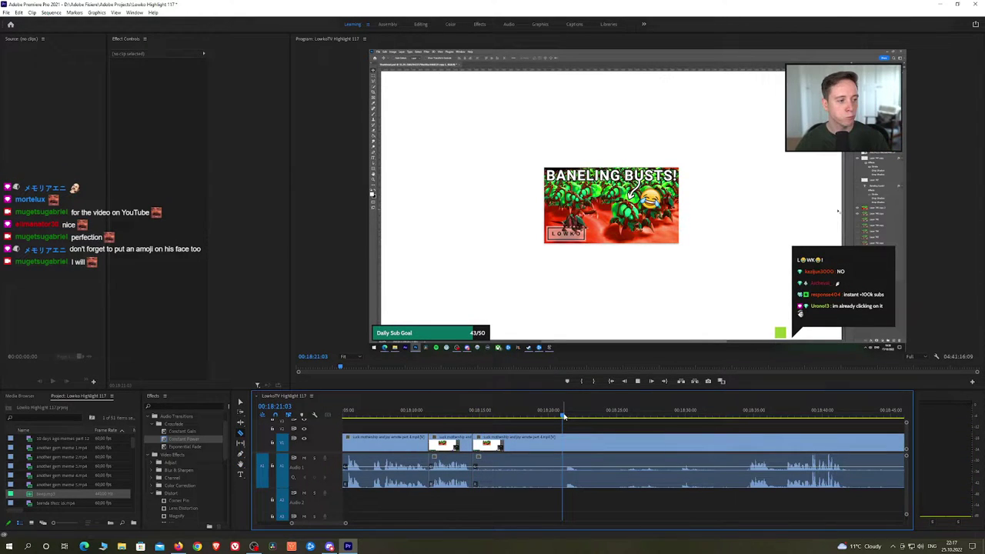
key("space")
left_click(736, 417)
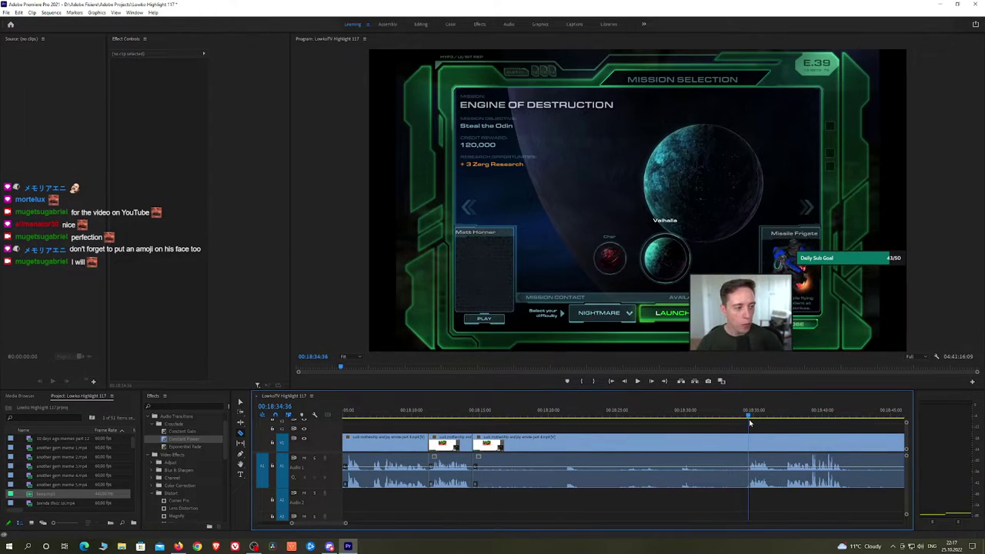
key("space")
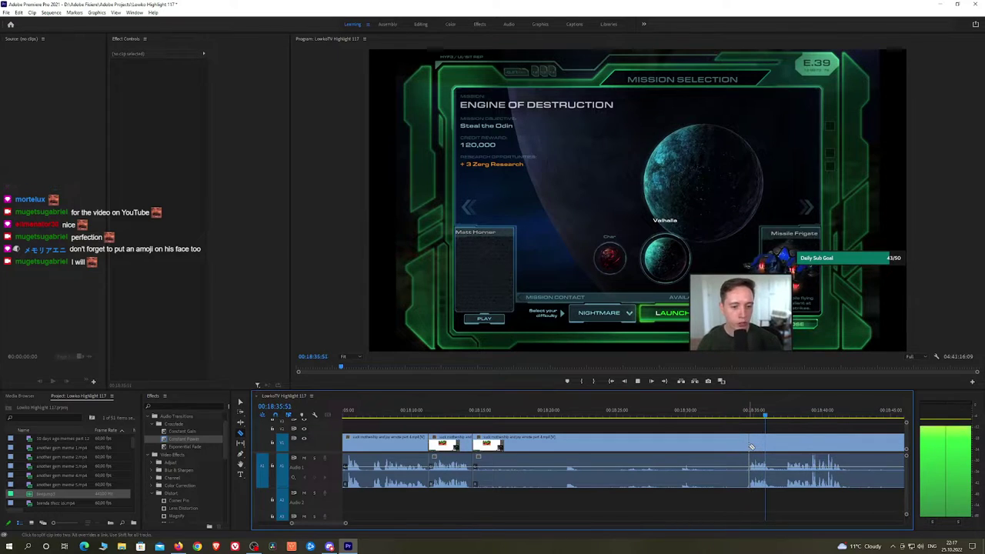
left_click(751, 446)
key("v")
left_click(722, 447)
key("shift+Delete")
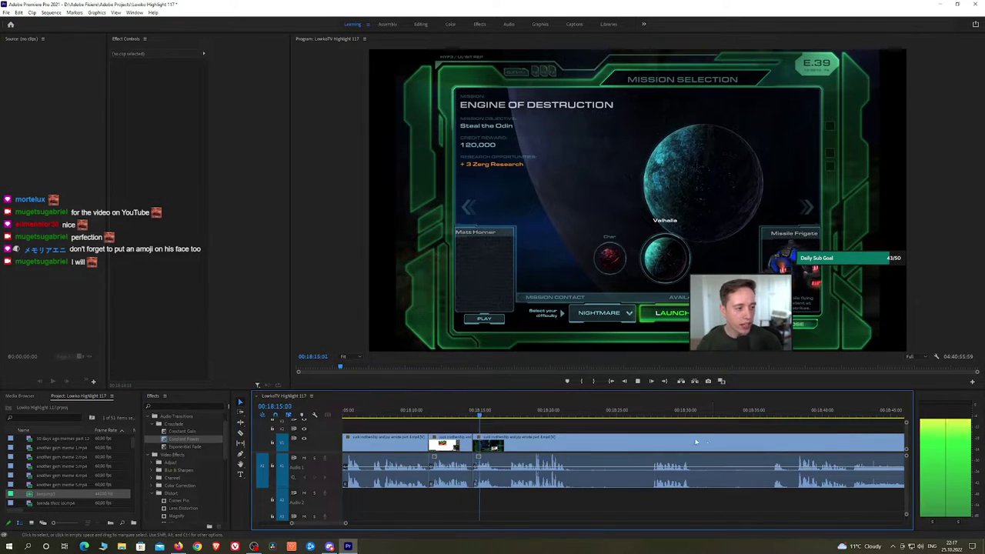
left_click_drag(593, 430, 545, 431)
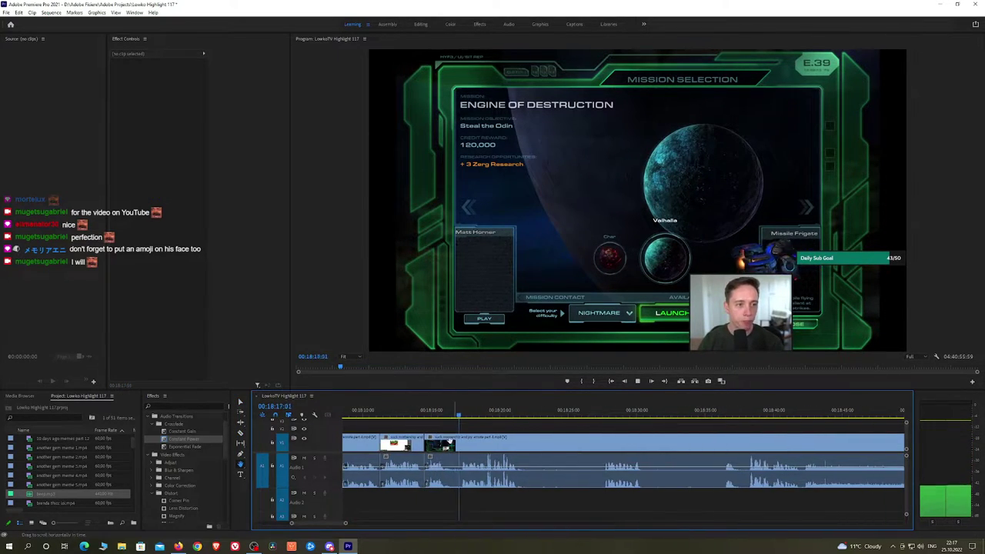
key("c")
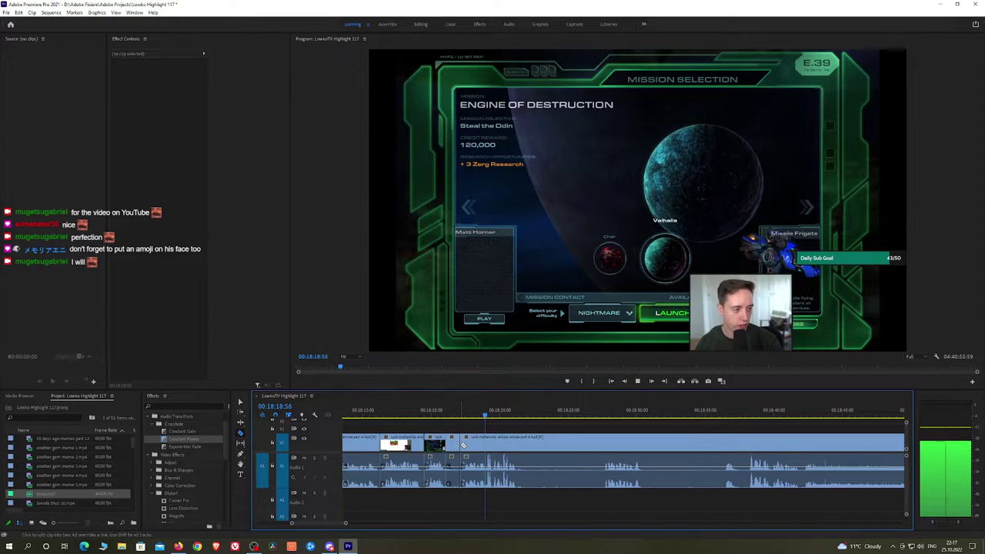
key("v")
left_click(454, 444)
key("shift+Delete")
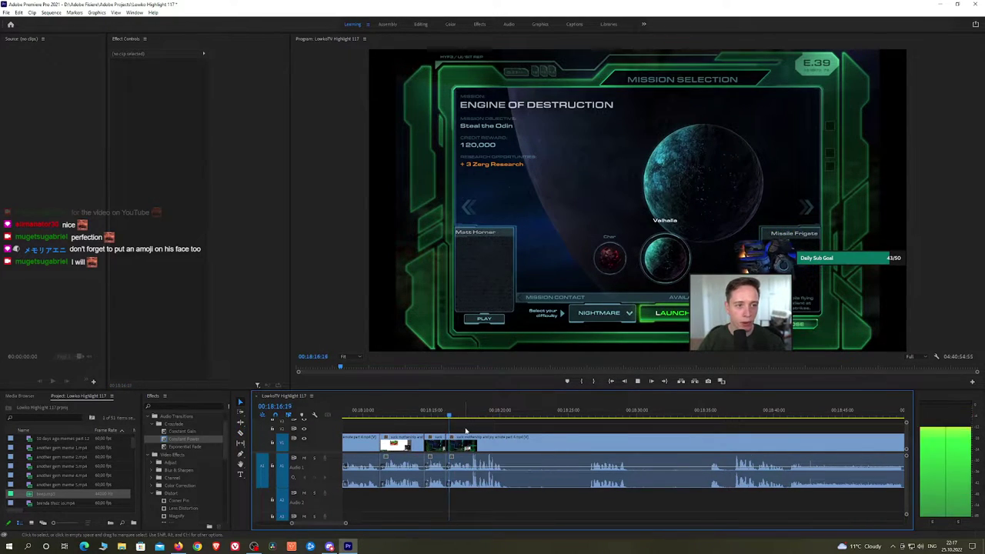
key("ctrl+z")
key("ctrl+z")
key("ctrl+z")
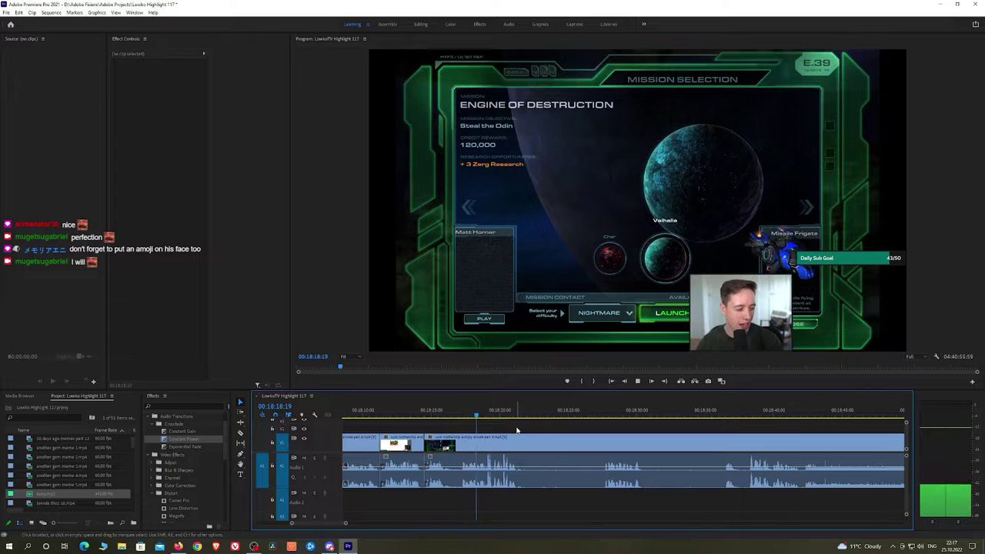
Split the clip at about 00:18:27:35 and ripple-delete the section between the 00:18:14:30 cut and that point
left_click(555, 416)
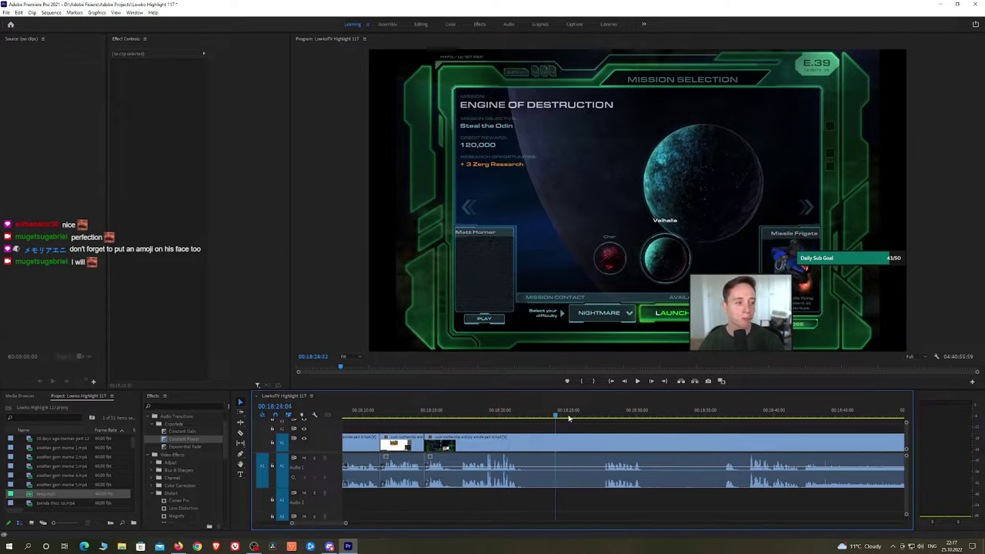
key("space")
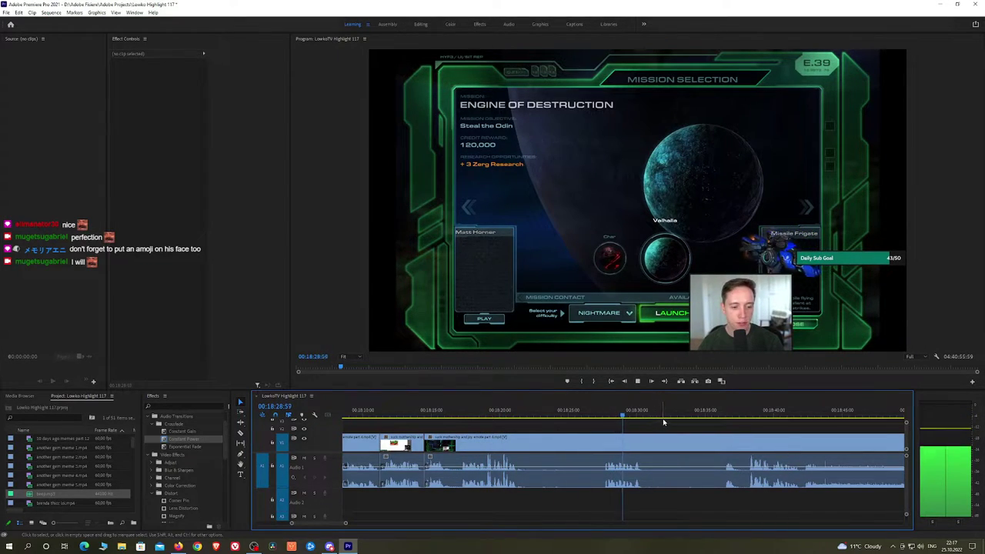
left_click(605, 417)
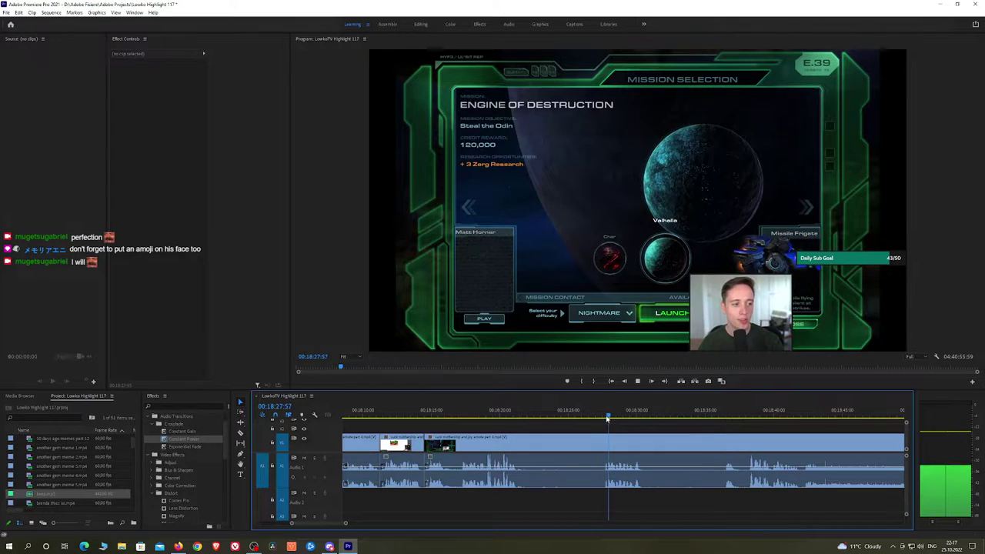
left_click(568, 436)
key("shift+Delete")
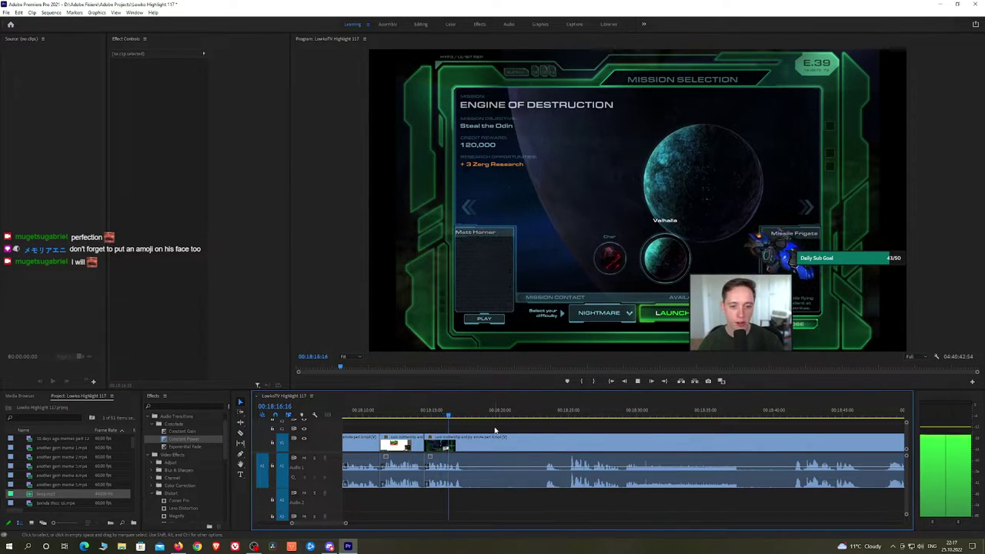
Split the clip at 00:18:17:28, check the remaining mission-selection footage, and ripple-delete everything from the cut to the next clip
key("ctrl+k")
left_click(542, 416)
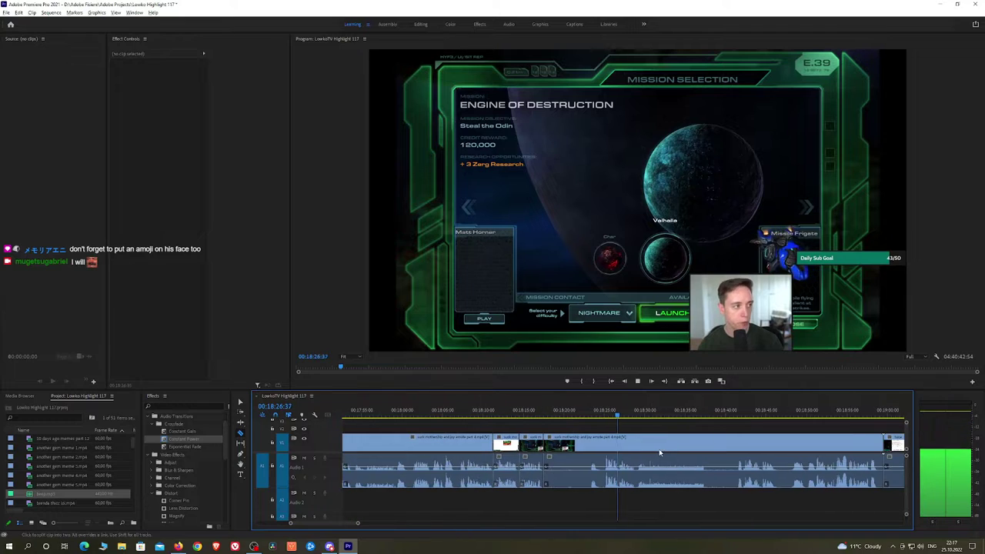
key("minus")
left_click(589, 417)
key("space")
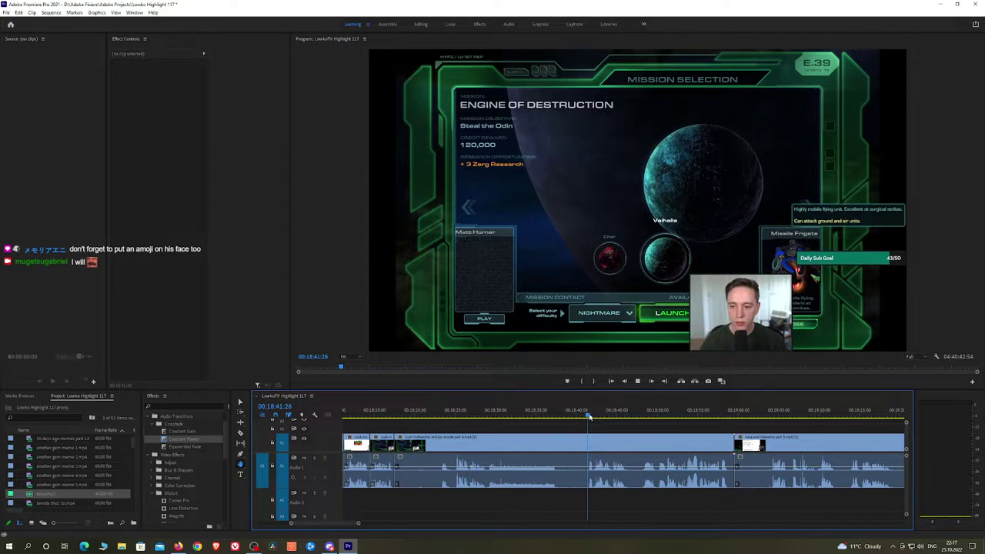
left_click(620, 445)
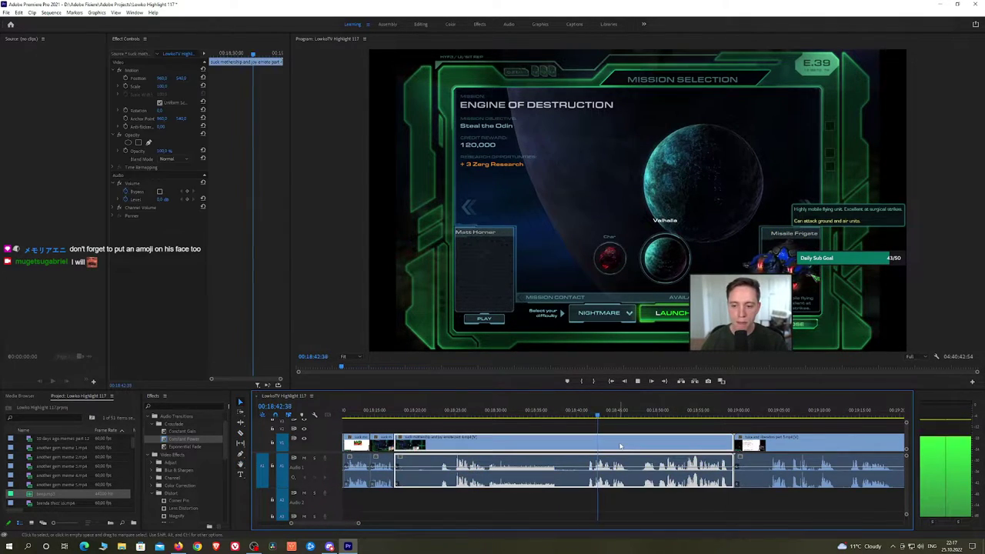
key("shift+Delete")
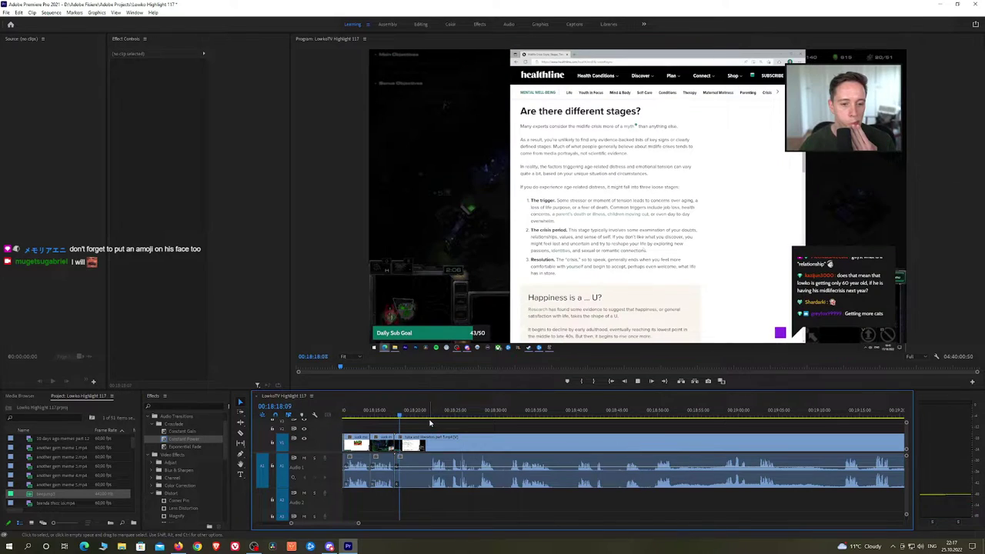
Split the article-reading clip at 00:18:22:03, just before the speech starts, and ripple-delete its silent opening
left_click(428, 416)
key("space")
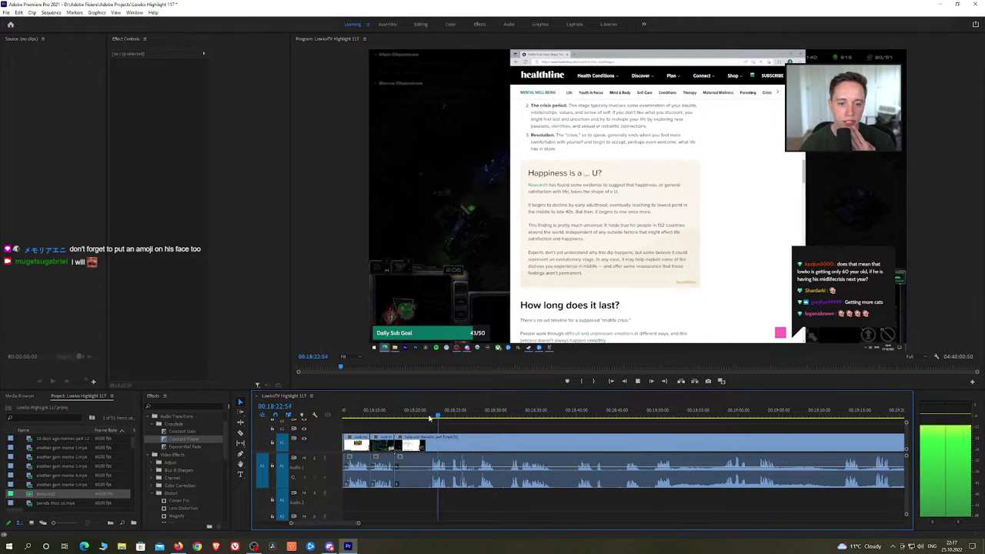
scroll(451, 446, "up", 3)
key("space")
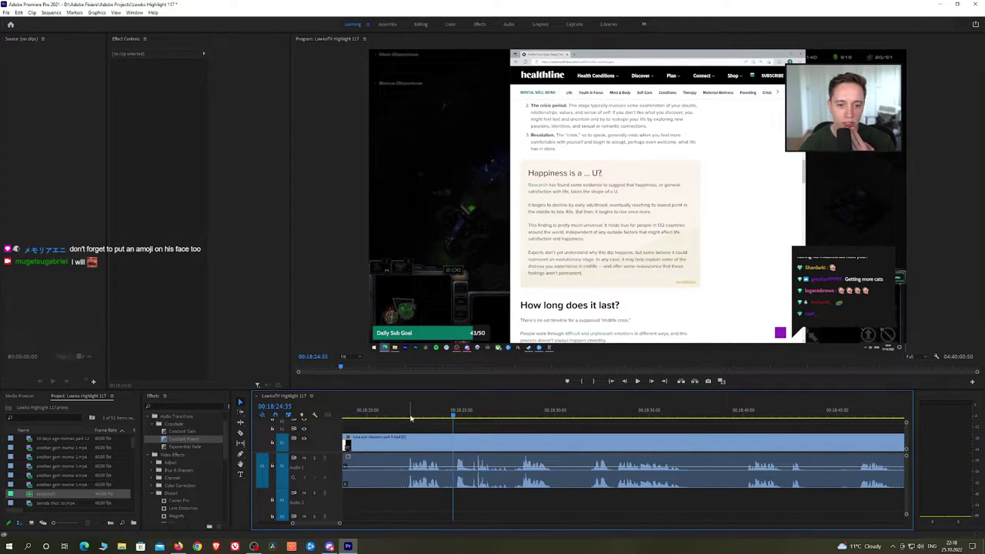
left_click(406, 416)
key("v")
left_click(397, 444)
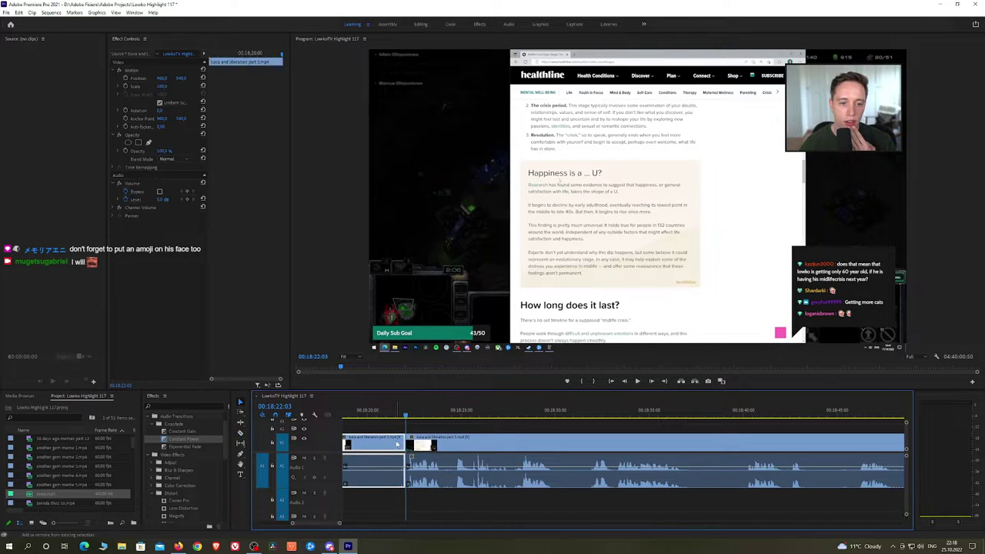
key("shift+Delete")
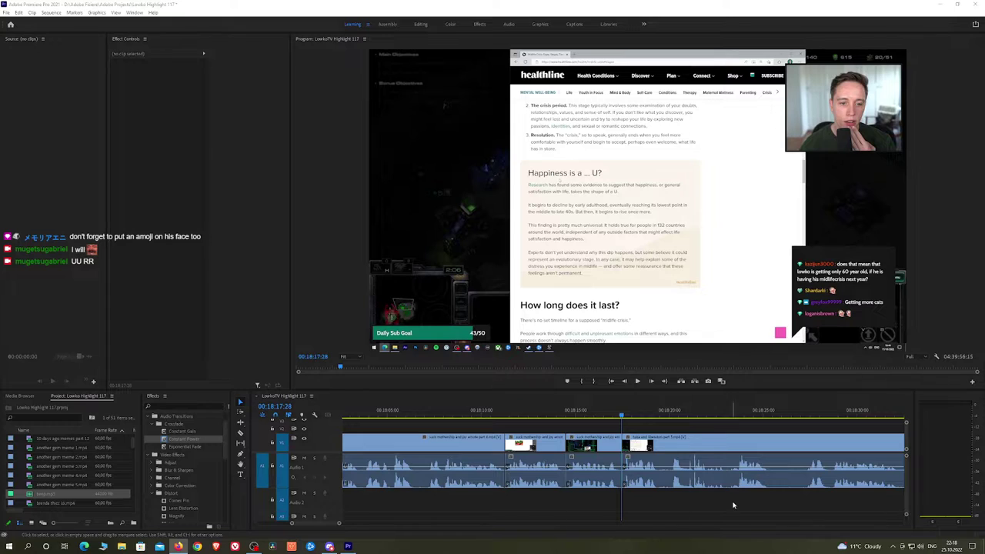
Split the article-reading clip at about 00:18:25:30 and 00:18:27:15, and ripple-delete the section between the cuts
key("space")
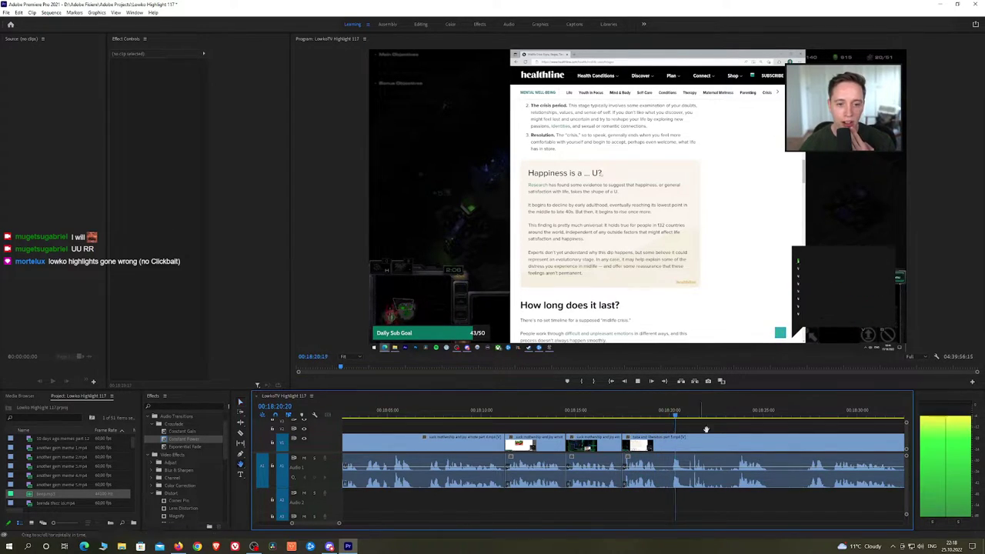
left_click_drag(706, 429, 568, 428)
left_click_drag(644, 427, 584, 429)
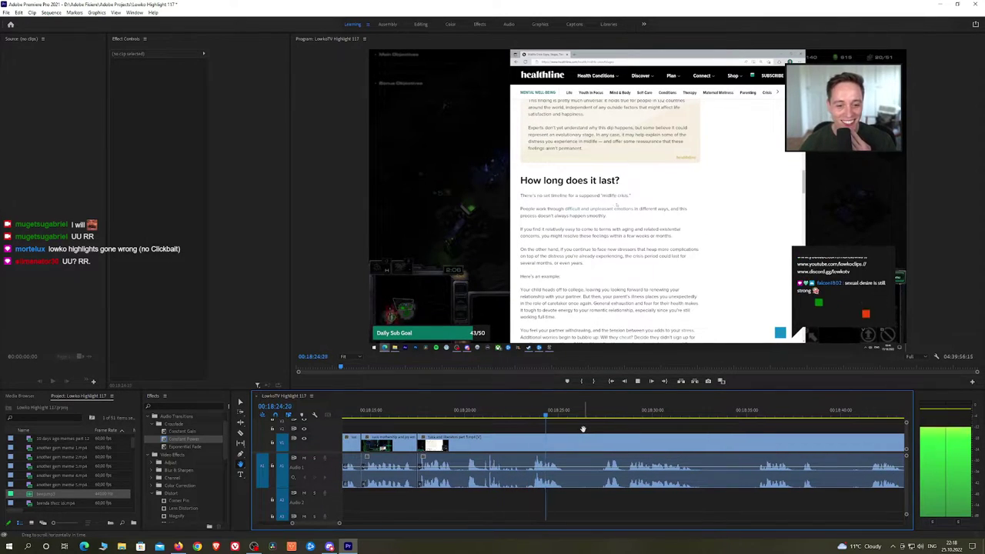
key("space")
key("c")
left_click(570, 445)
key("space")
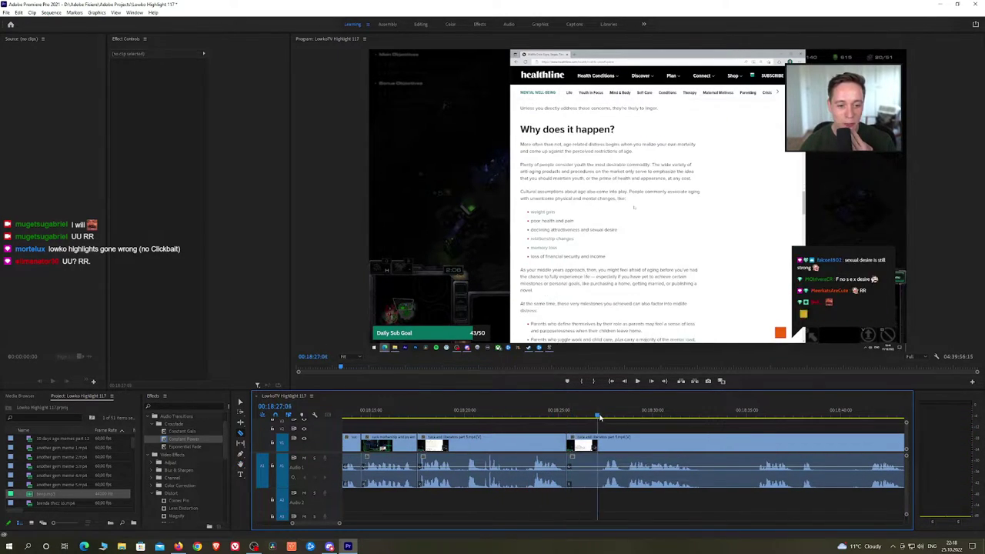
left_click(604, 444)
key("v")
left_click(587, 443)
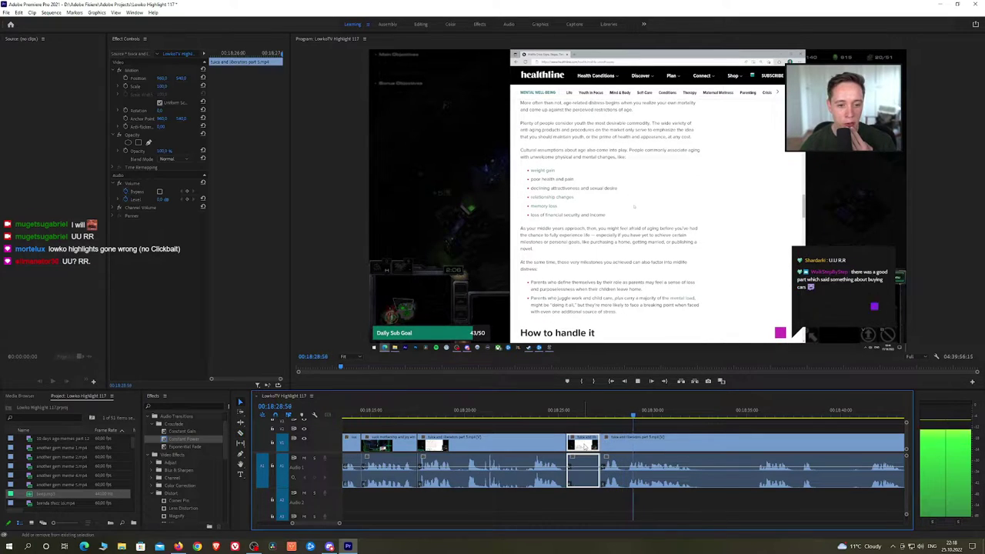
key("shift+Delete")
Apply a Constant Power crossfade to the audio at the cut near 00:18:25:30
key("space")
key("h")
left_click_drag(615, 437, 563, 439)
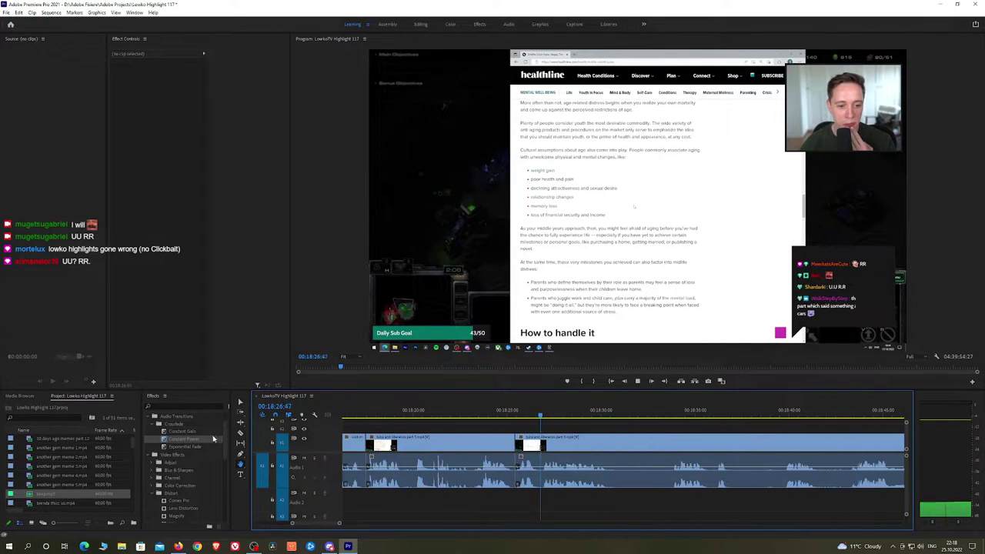
left_click_drag(194, 439, 516, 468)
Split the clip at 00:18:30:44 and about 00:18:33:48, and ripple-delete the section between the cuts
left_click_drag(636, 447, 579, 438)
key("space")
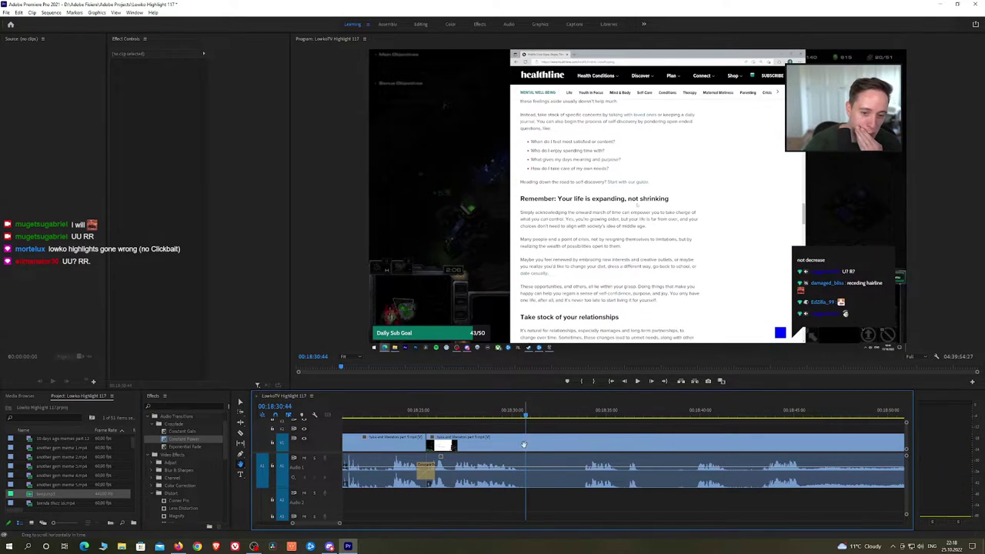
key("c")
left_click(526, 444)
left_click(579, 415)
key("space")
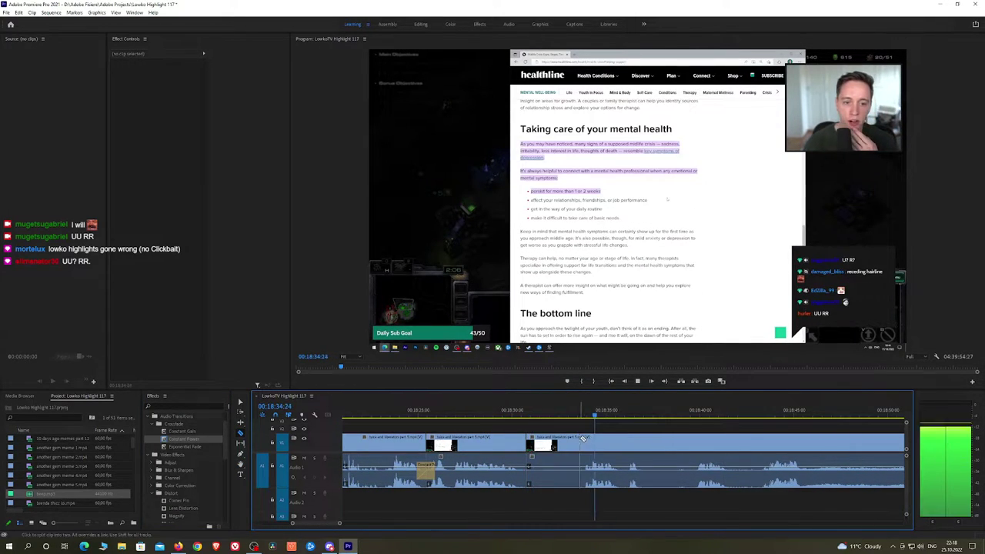
left_click(577, 443)
key("shift+Delete")
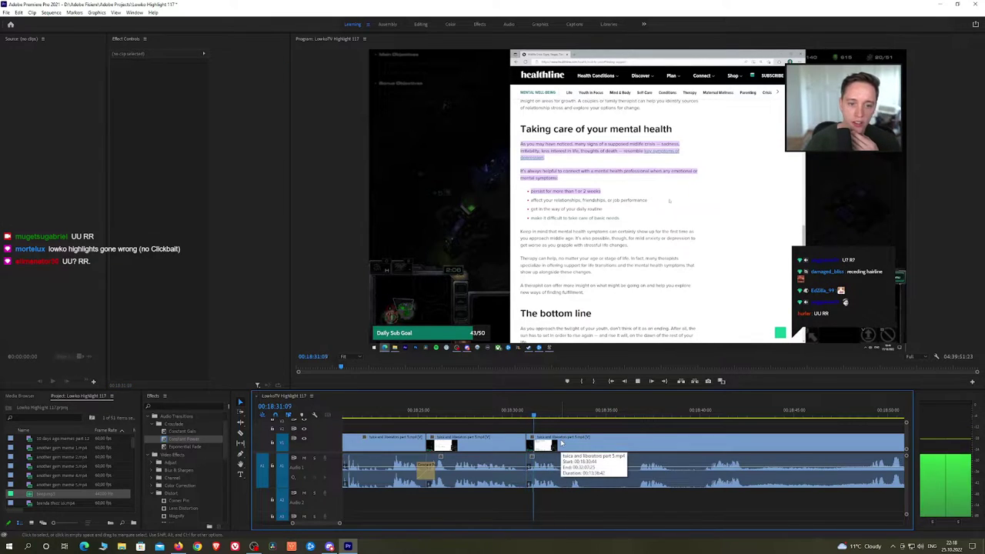
Split the clip at about 00:18:34:00 and 00:18:36:40, ripple-delete the section between, and apply a Constant Power crossfade to the audio at the cut
scroll(527, 435, "down", 2)
scroll(528, 434, "down", 1)
scroll(545, 437, "down", 1)
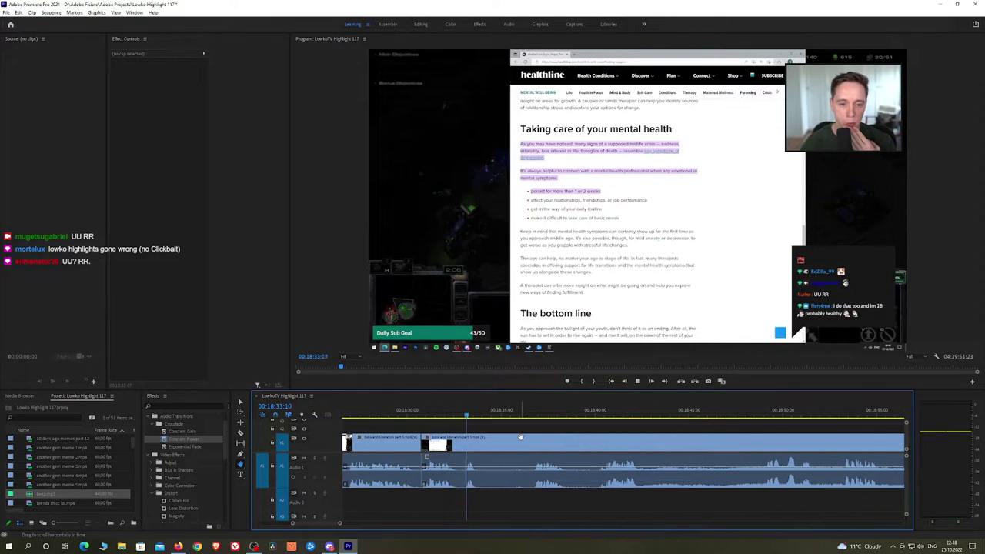
left_click(520, 417)
key("space")
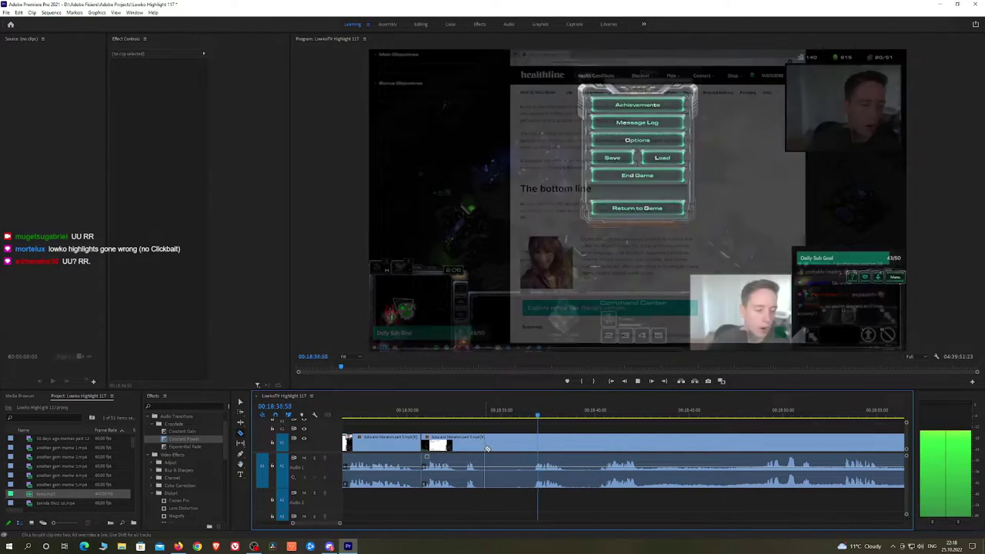
left_click(522, 448)
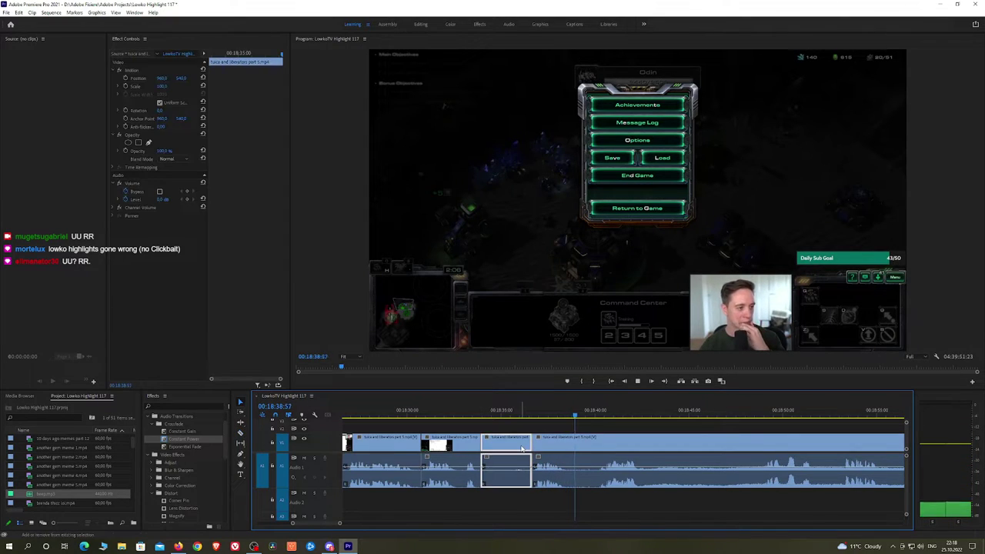
key("shift+Delete")
key("space")
left_click_drag(197, 439, 203, 440)
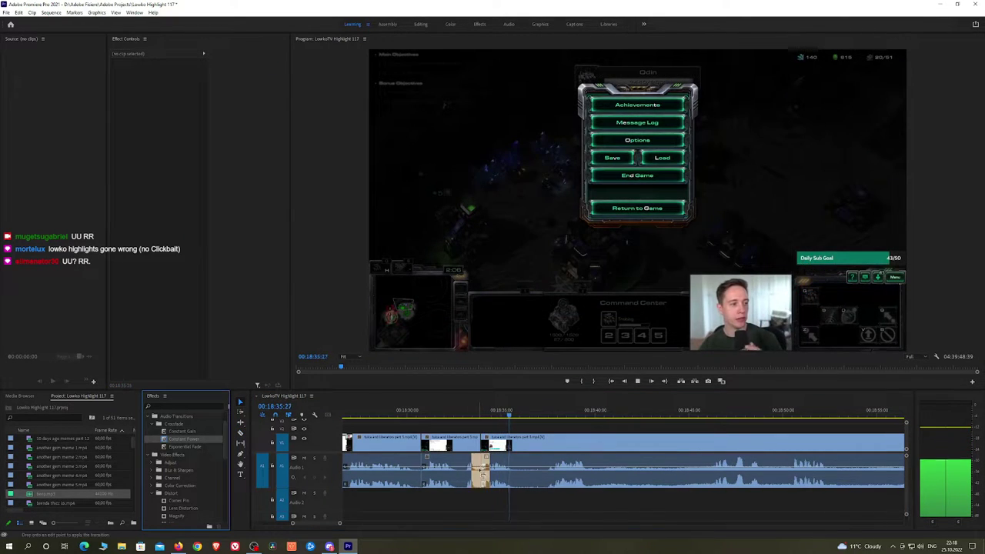
Cut out the section from 00:18:35:45 to about 00:18:37:24 with a ripple delete, and add a Constant Power crossfade to the joined audio
left_click(547, 416)
key("space")
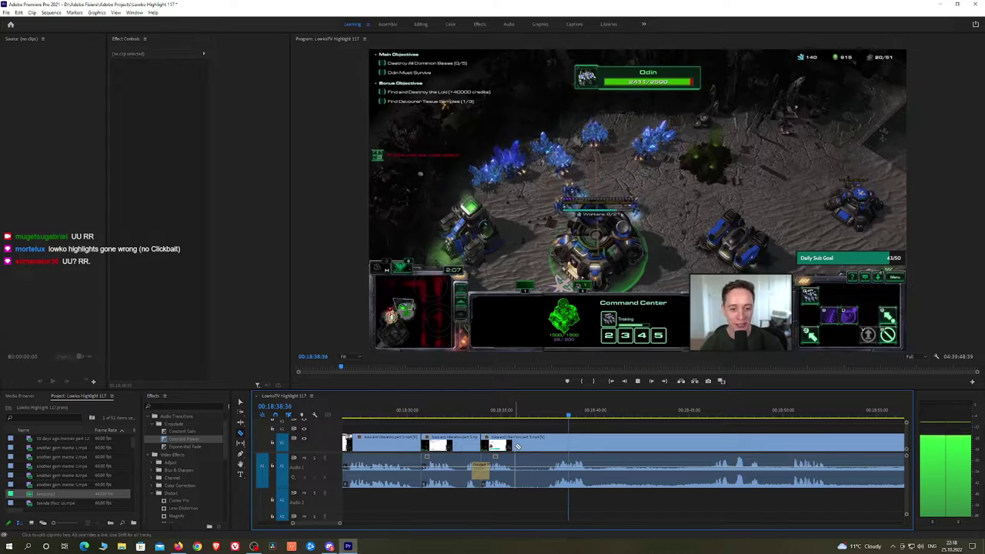
left_click(530, 449)
key("shift+Delete")
key("Up")
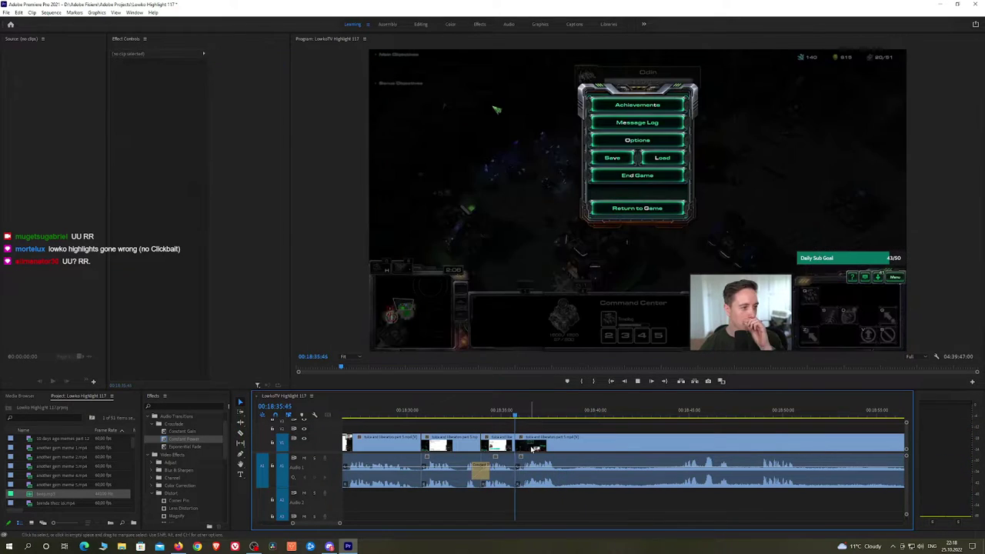
left_click_drag(184, 439, 515, 469)
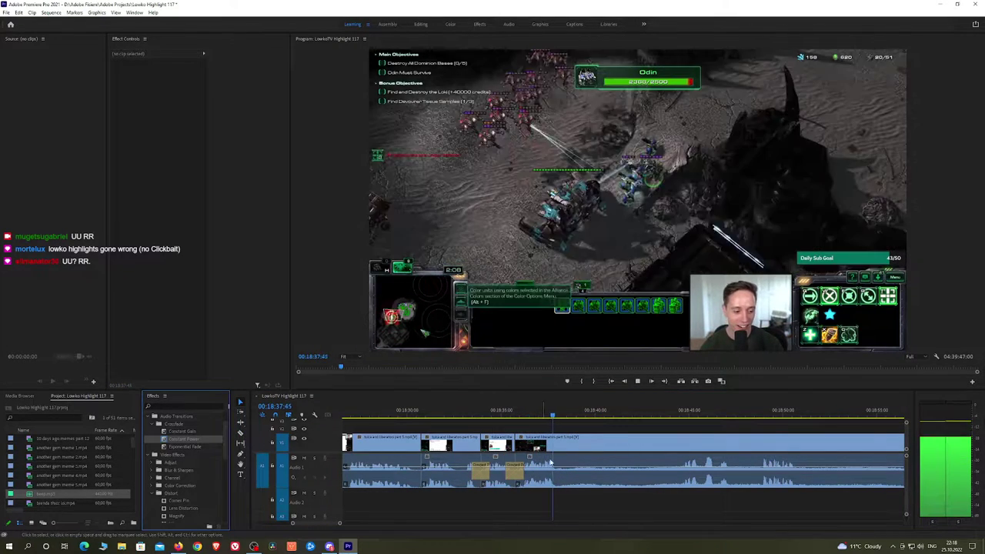
Ripple-delete the quiet gameplay between 00:18:38:46 and about 00:18:44:20, and smooth the resulting audio cut with a Constant Power crossfade
key("h")
left_click_drag(595, 429, 556, 429)
key("c")
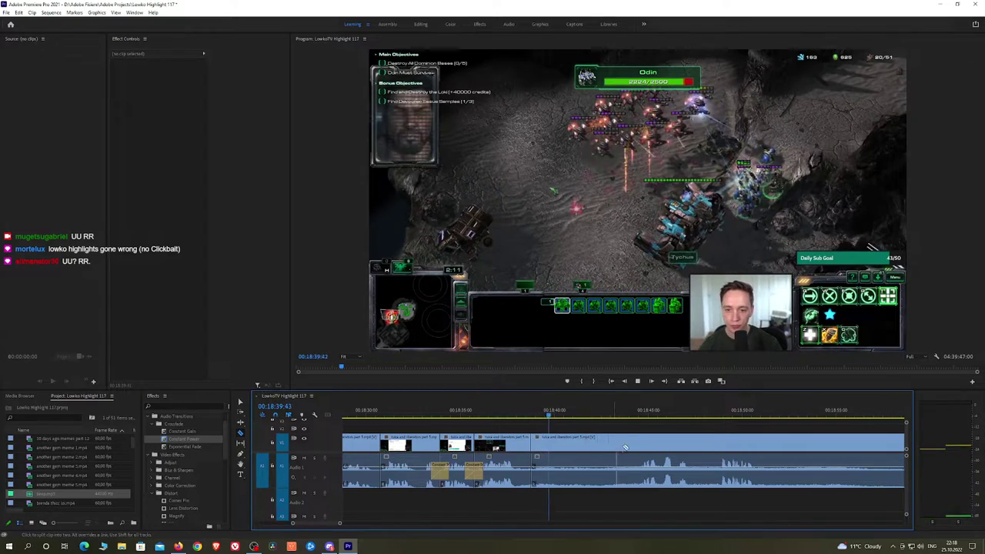
left_click(638, 447)
key("v")
left_click(614, 447)
key("shift+Delete")
key("Up")
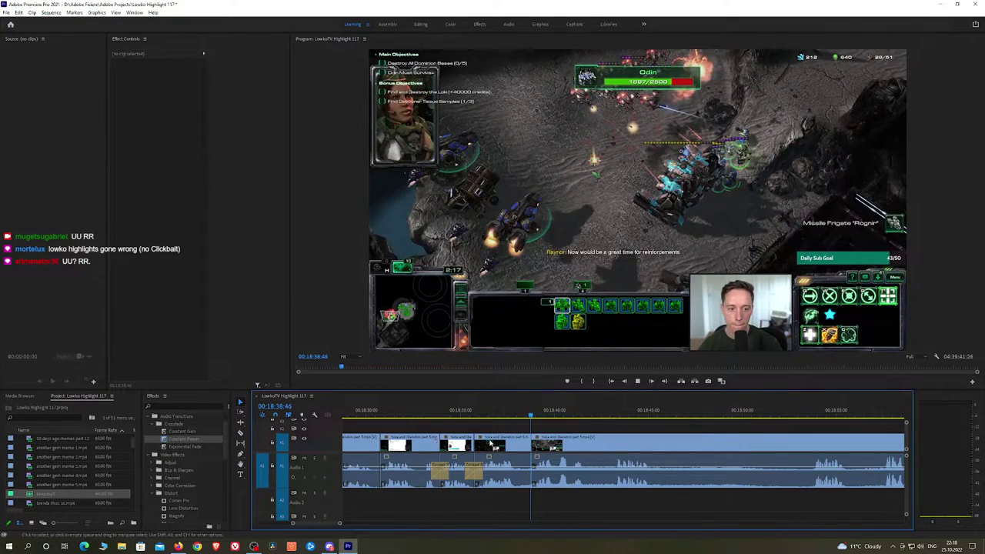
key("space")
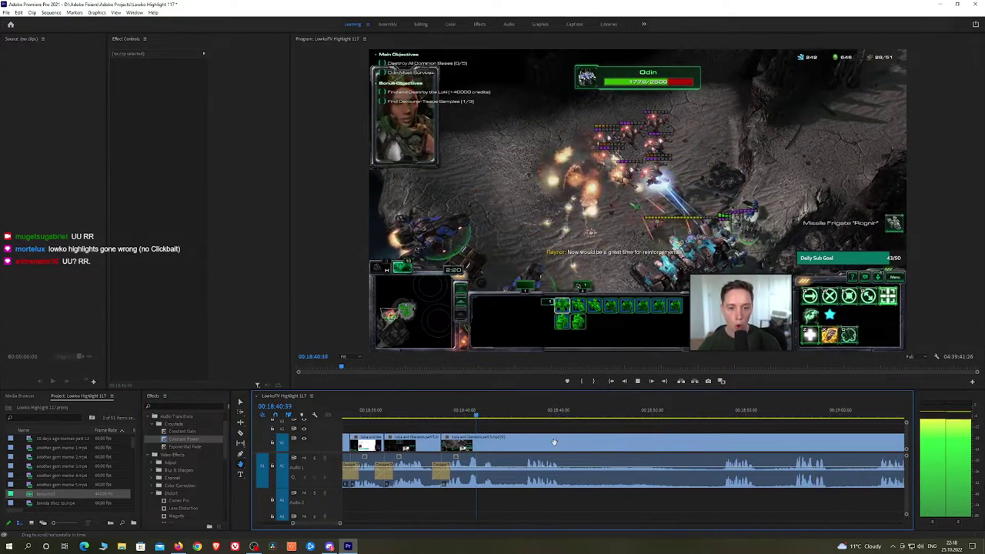
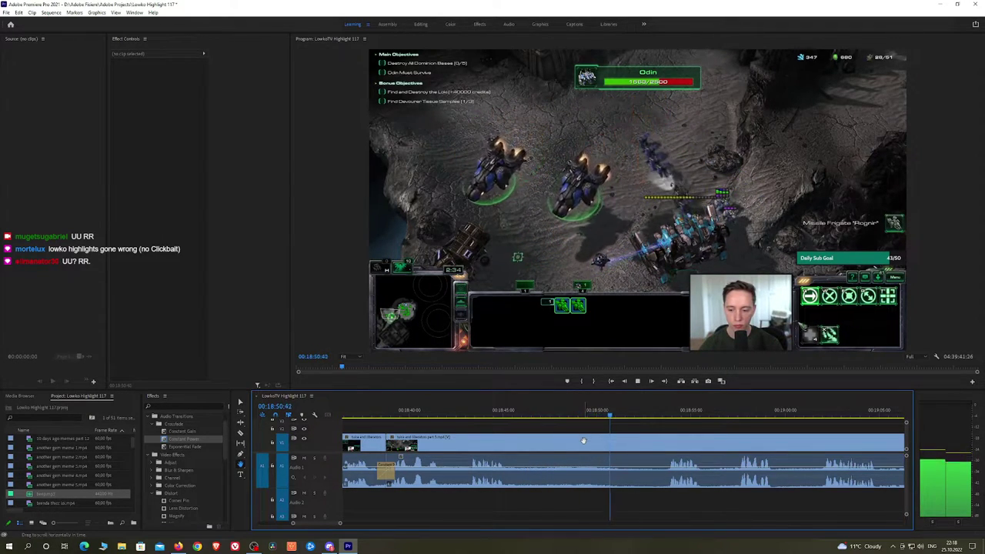
Ripple-delete the short pause from 00:18:55:42 to about 00:18:57:20, and apply a Constant Power crossfade to the audio at that cut
left_click_drag(675, 446, 572, 440)
left_click(561, 416)
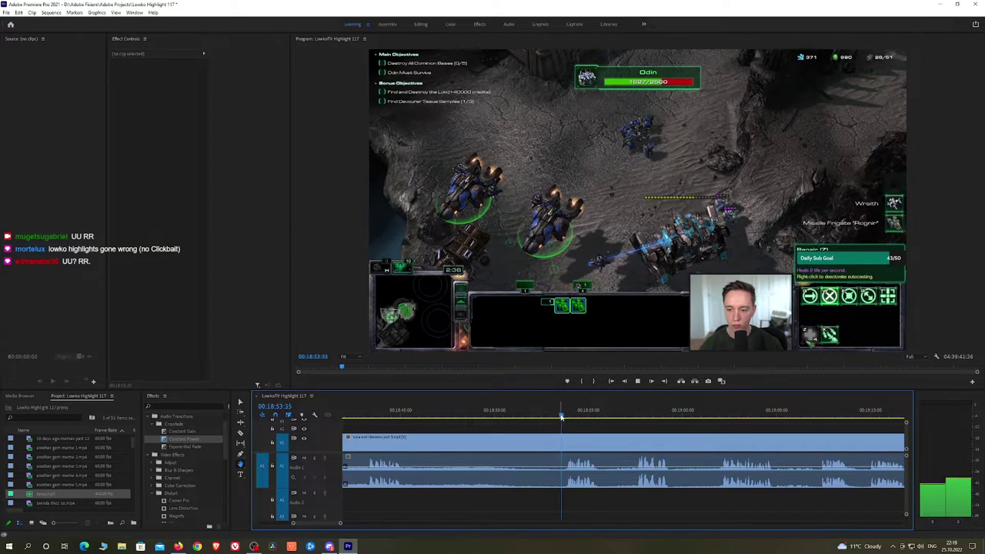
scroll(563, 424, "down", 3)
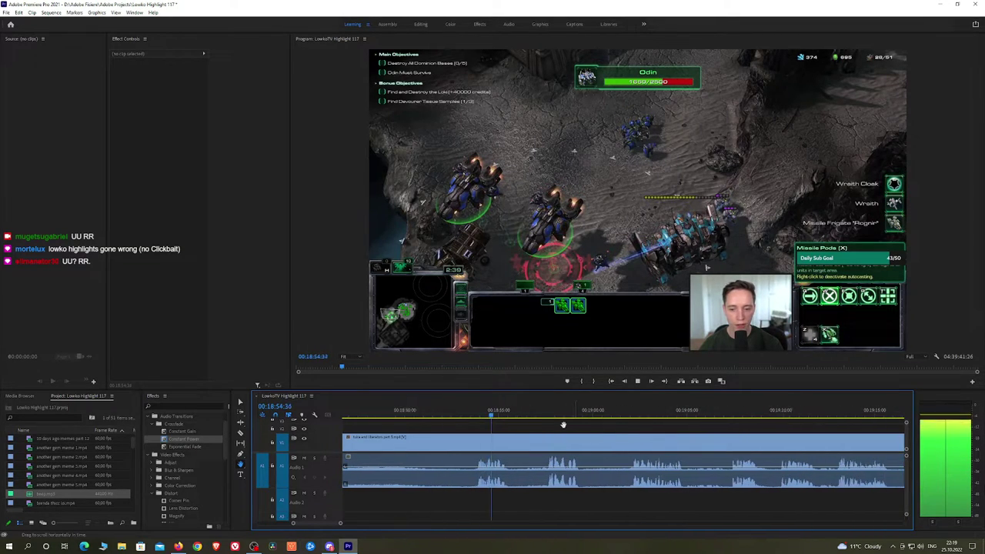
left_click(504, 439)
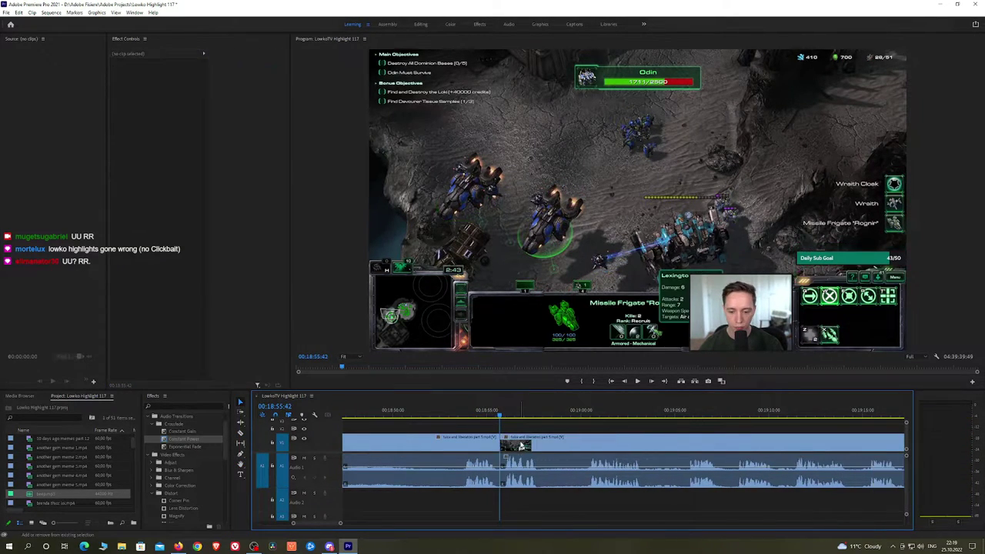
key("space")
left_click_drag(200, 441, 501, 471)
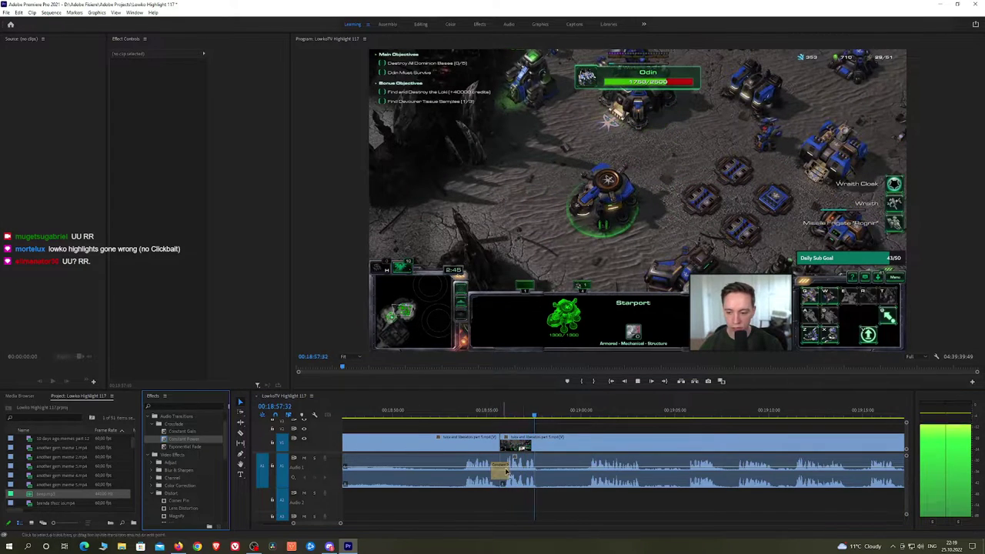
Review the gameplay between about 00:18:57 and 00:19:27 for dull or silent sections worth cutting
key("h")
left_click_drag(617, 439, 557, 437)
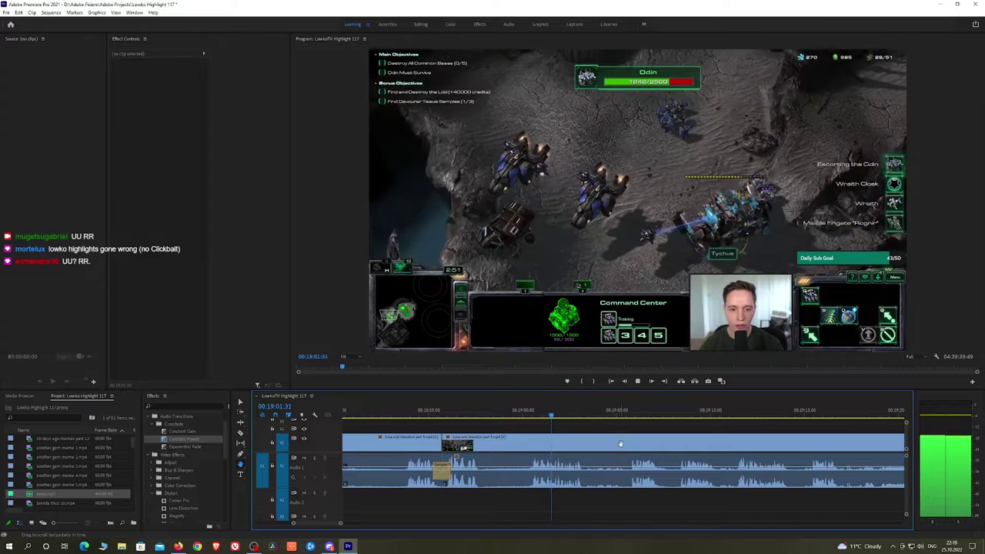
left_click_drag(638, 444, 589, 440)
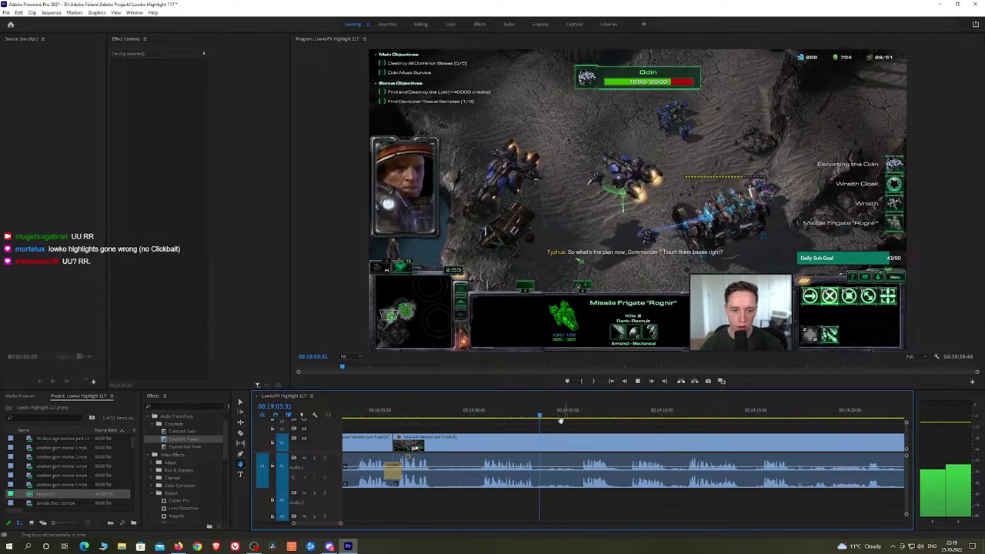
left_click(564, 414)
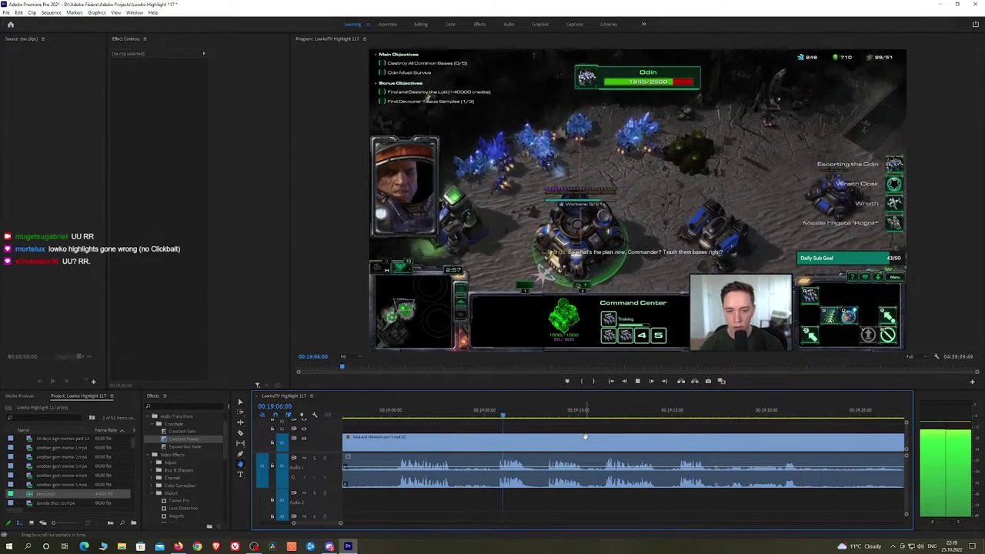
scroll(631, 446, "down", 3)
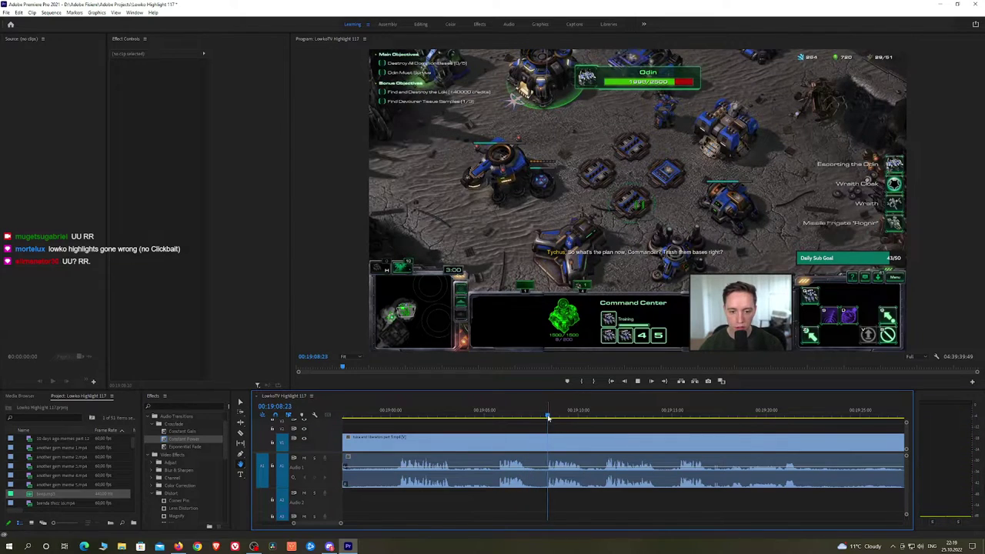
scroll(562, 435, "down", 3)
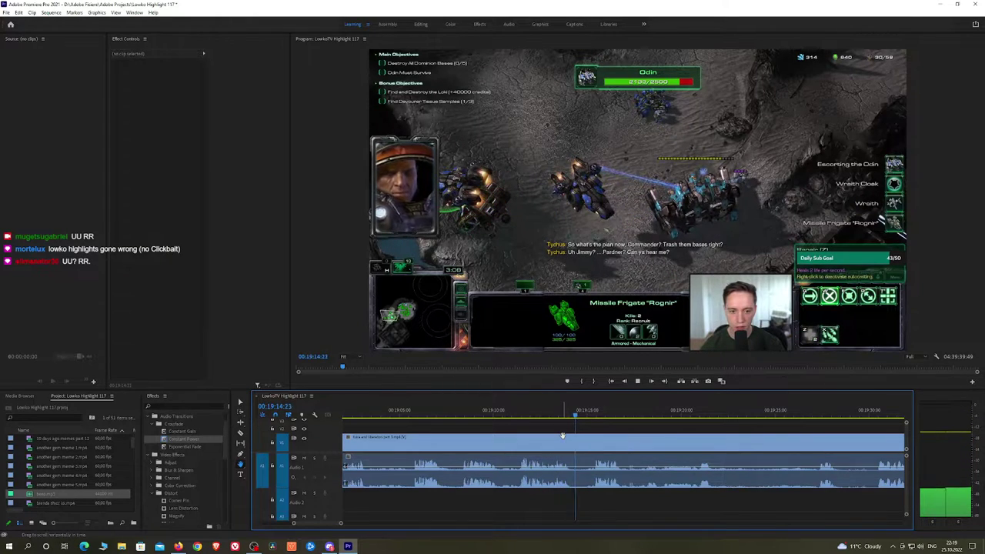
scroll(619, 435, "down", 2)
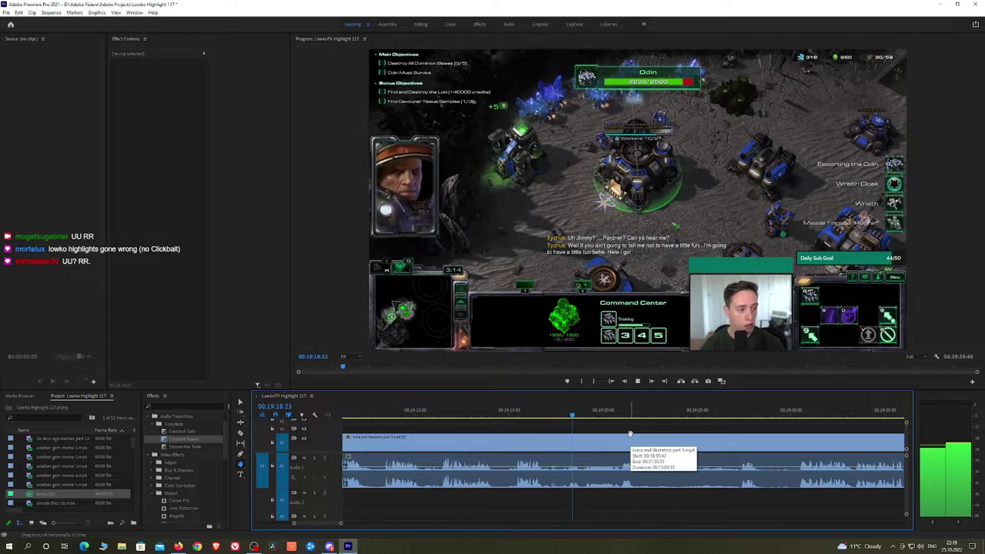
scroll(639, 435, "down", 2)
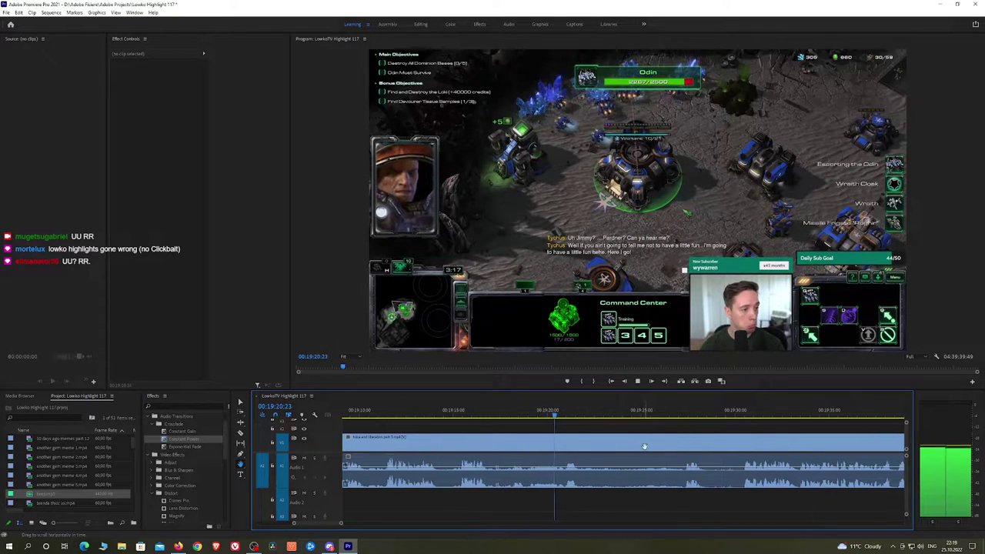
scroll(561, 440, "down", 2)
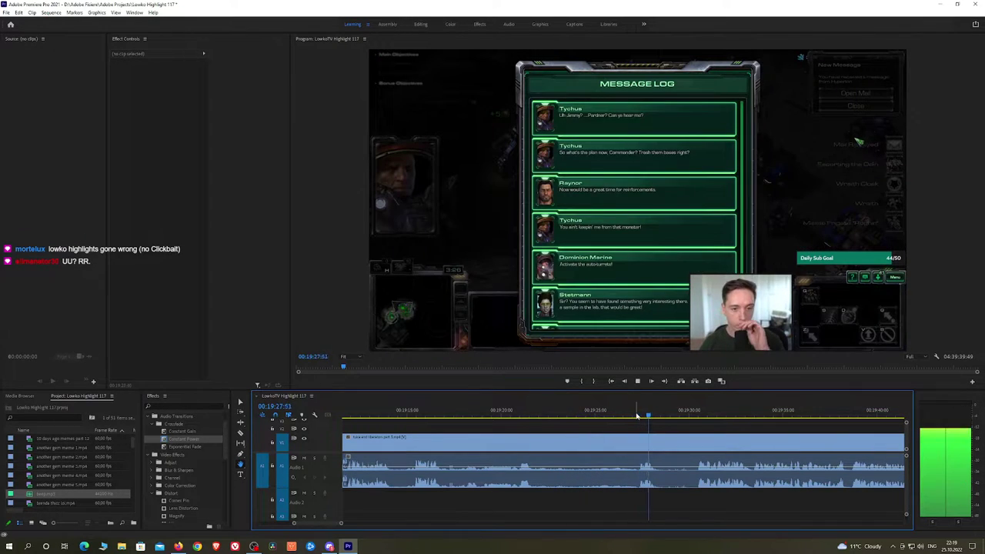
Ripple-delete the section between 00:19:22:31 and about 00:19:30:25, and apply an Exponential Fade to the audio at the cut
key("space")
left_click(531, 415)
key("space")
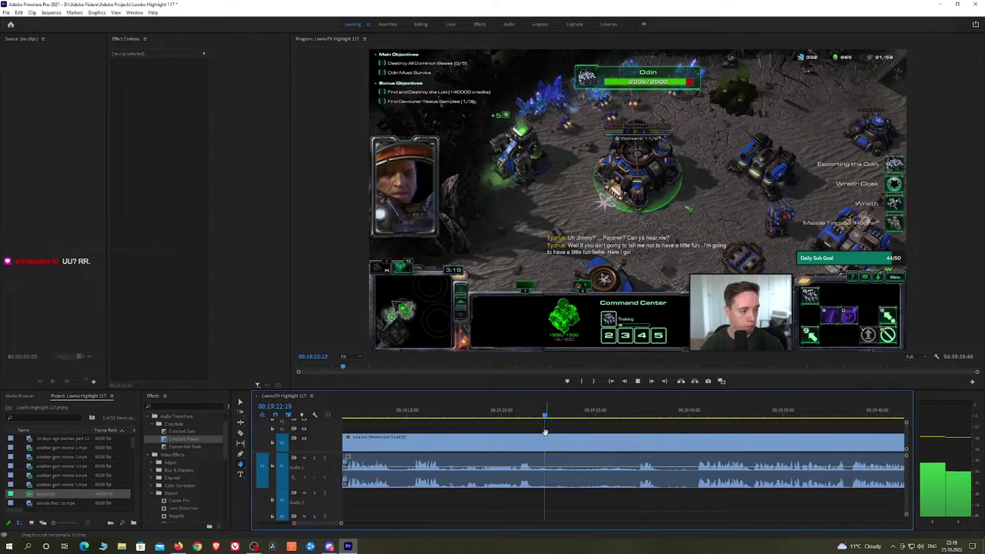
left_click(551, 444)
left_click(691, 413)
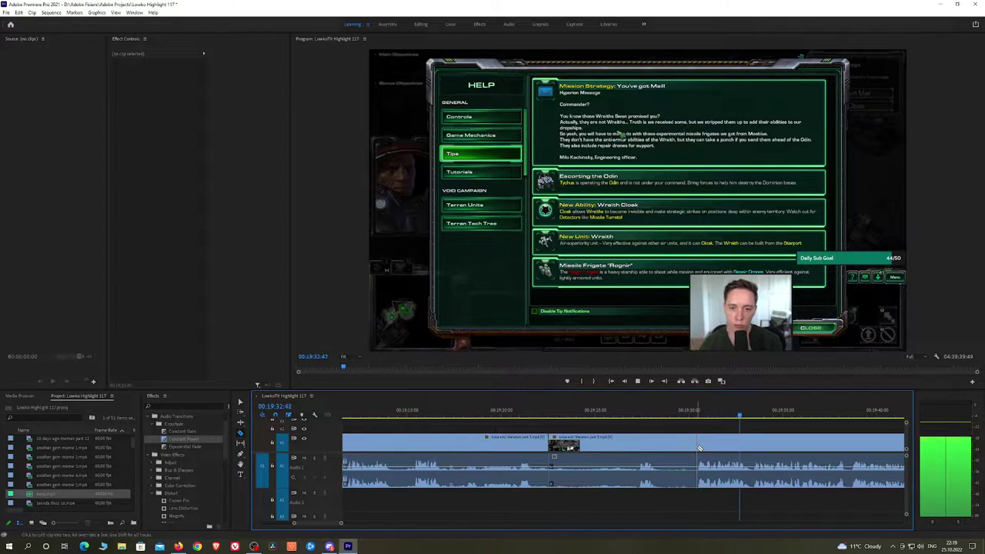
key("v")
left_click(661, 450)
key("shift+Delete")
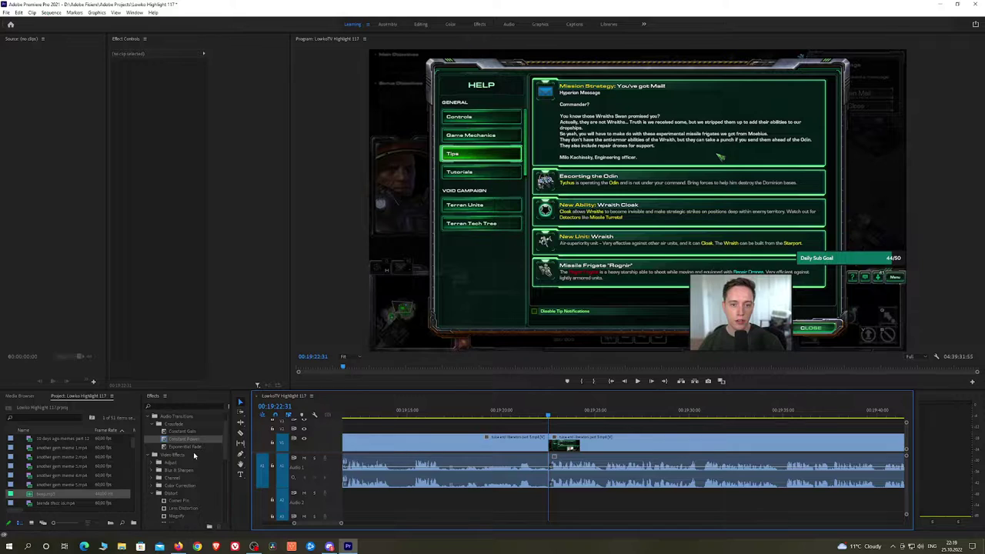
left_click_drag(193, 447, 277, 431)
left_click_drag(548, 486, 551, 480)
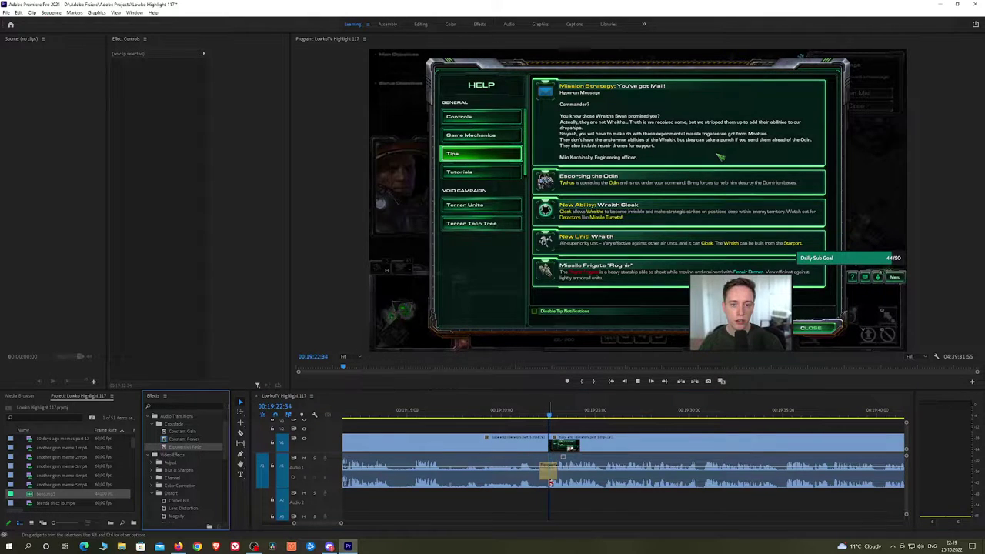
Review the mission tips segment from 00:19:22 to about 00:19:42 for dull or silent stretches worth cutting
key("space")
key("h")
left_click_drag(689, 446, 610, 444)
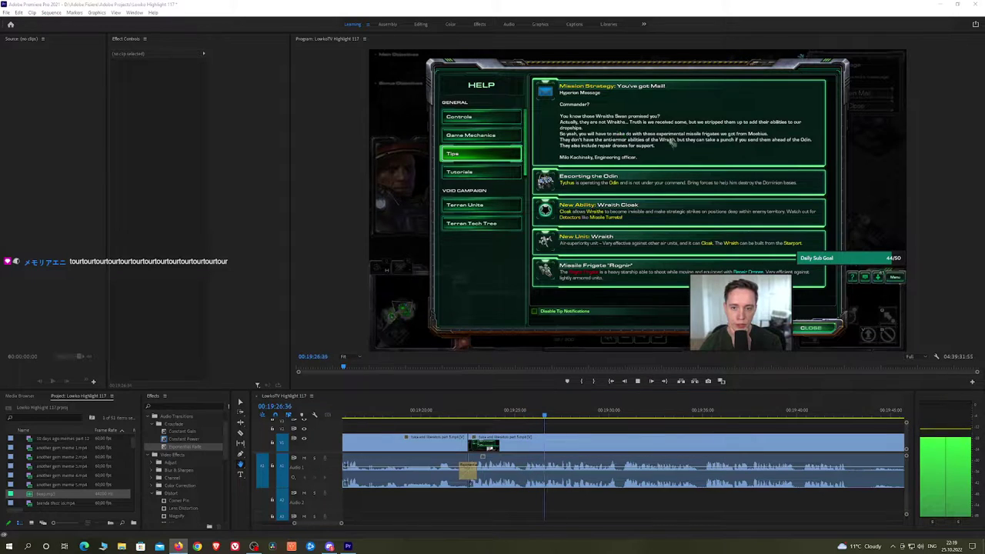
left_click(617, 430)
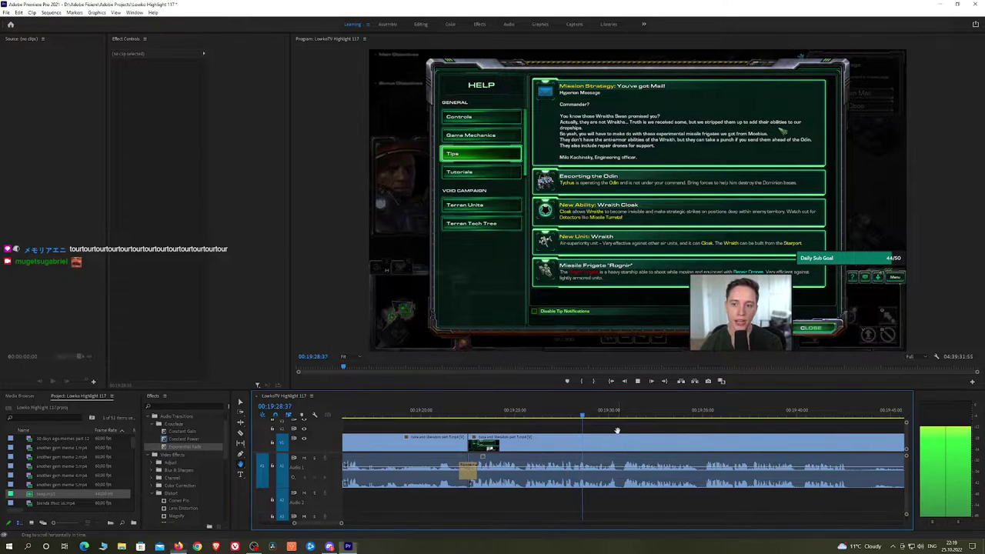
scroll(685, 436, "right", 3)
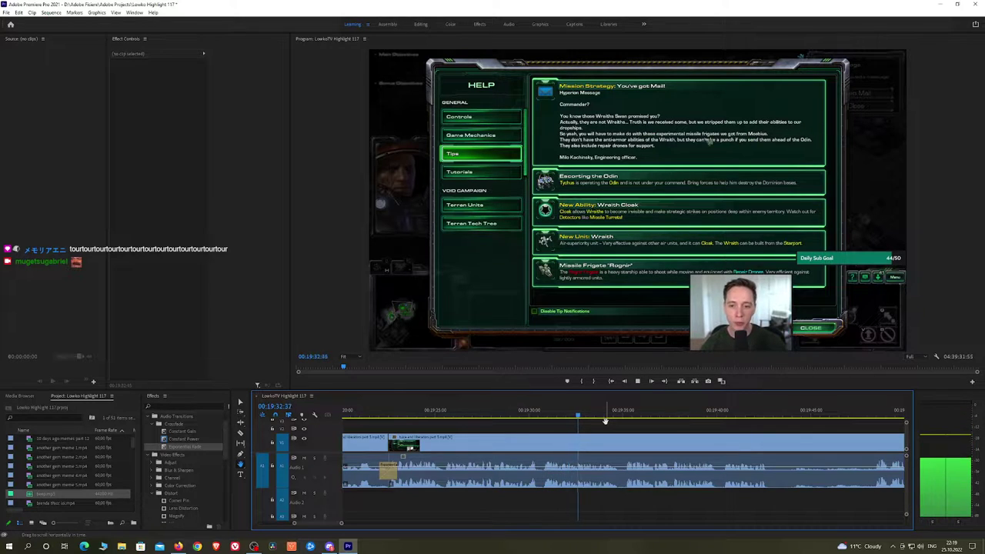
scroll(600, 427, "right", 5)
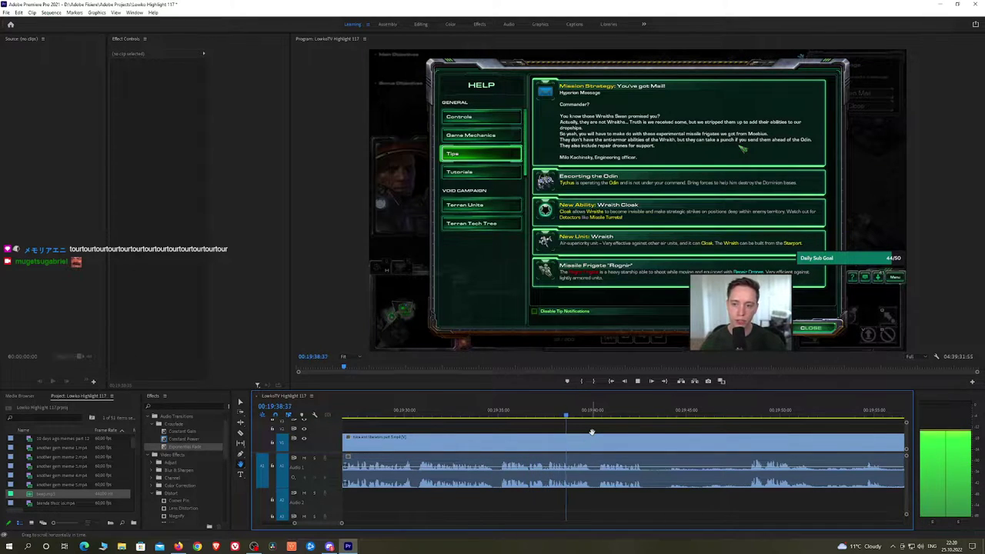
scroll(600, 427, "right", 6)
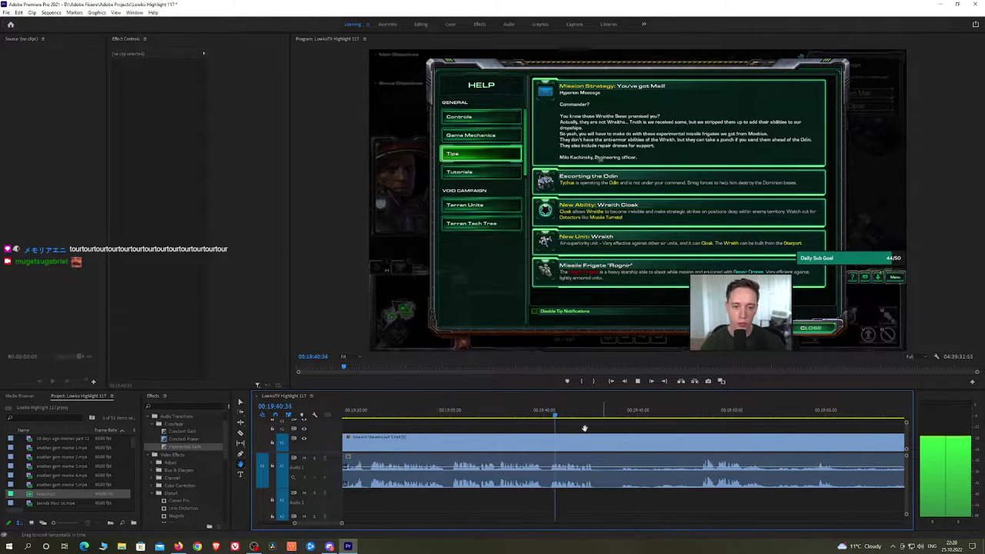
Ripple-delete the quiet gameplay from about 00:19:42:50 to 00:19:48:00, and apply a Constant Power crossfade to the audio at that cut
key("c")
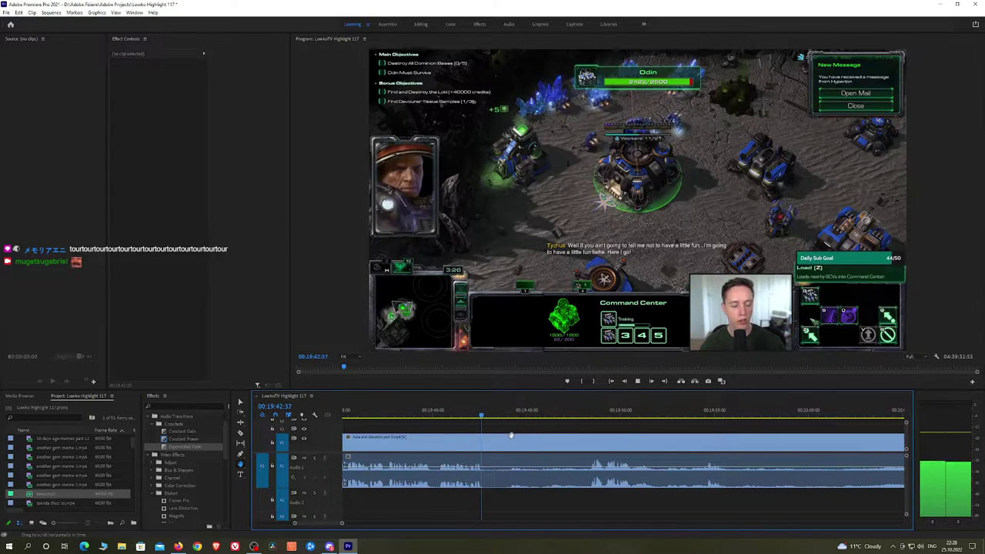
left_click(487, 441)
left_click(585, 414)
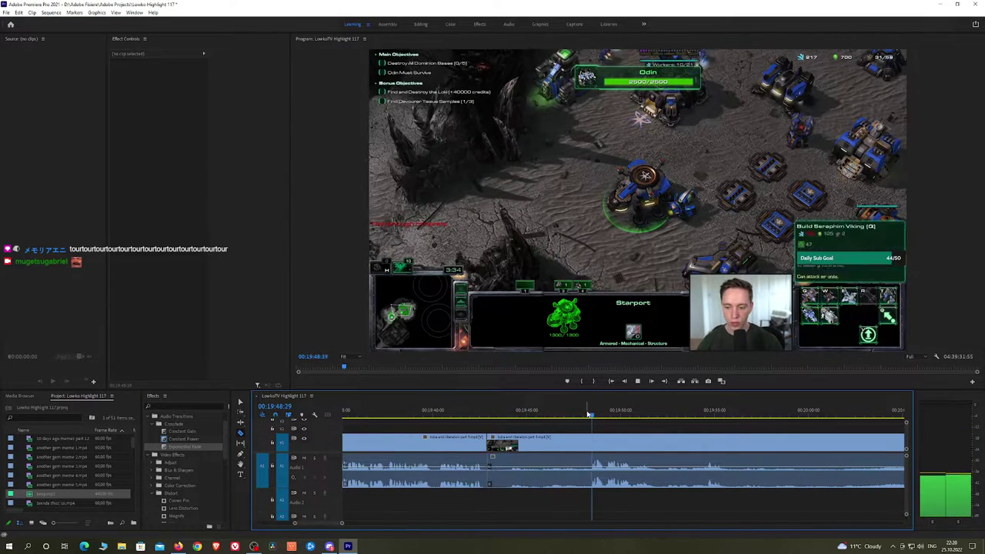
left_click(579, 446)
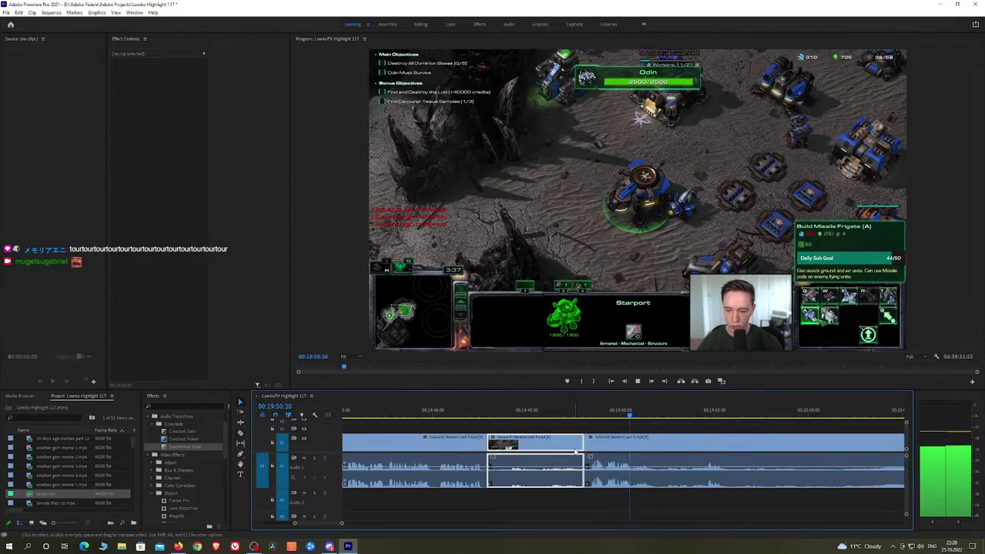
key("shift+Delete")
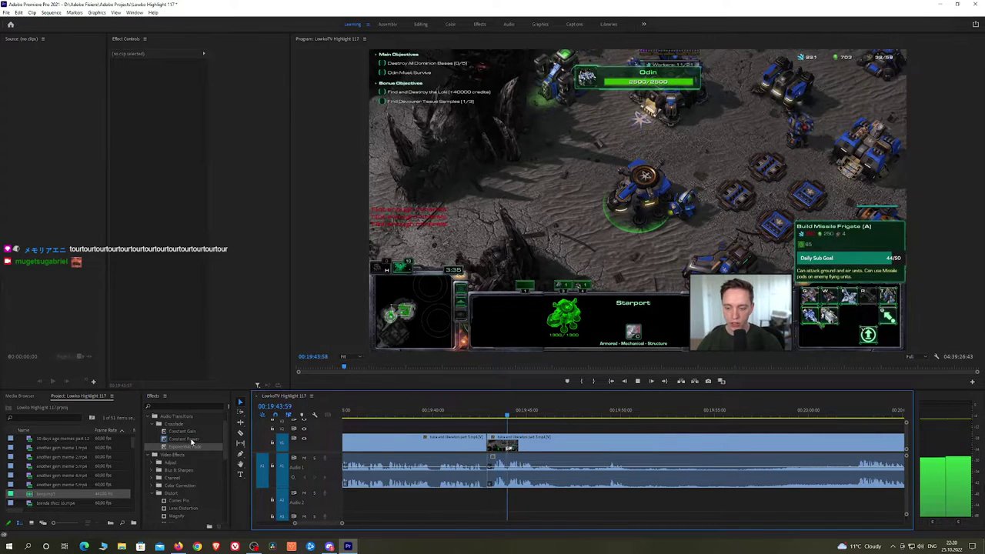
left_click_drag(189, 440, 488, 472)
Split the gameplay clip at about 00:19:46:49 and check the footage up to about 00:20:04 for a point to resume
key("h")
left_click_drag(587, 436, 498, 425)
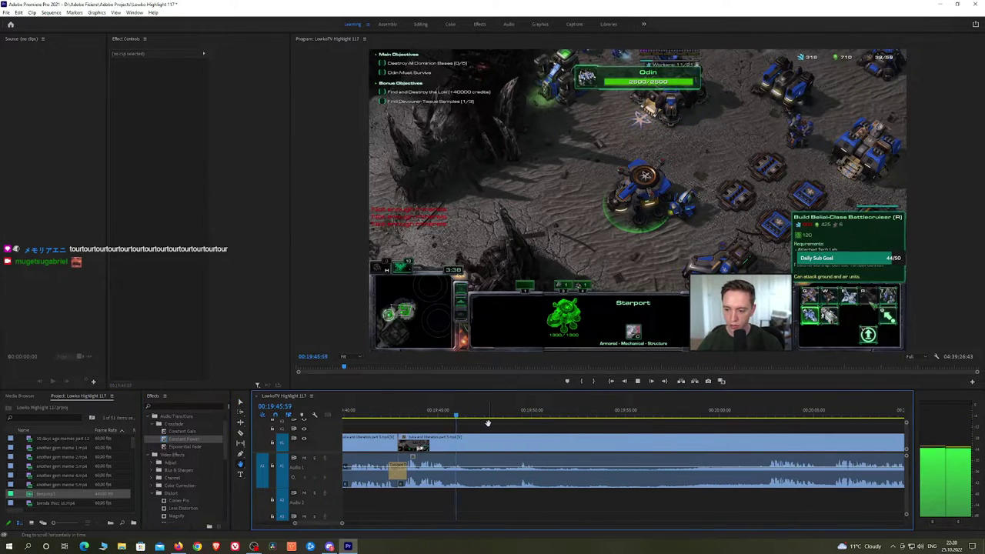
key("c")
left_click(473, 445)
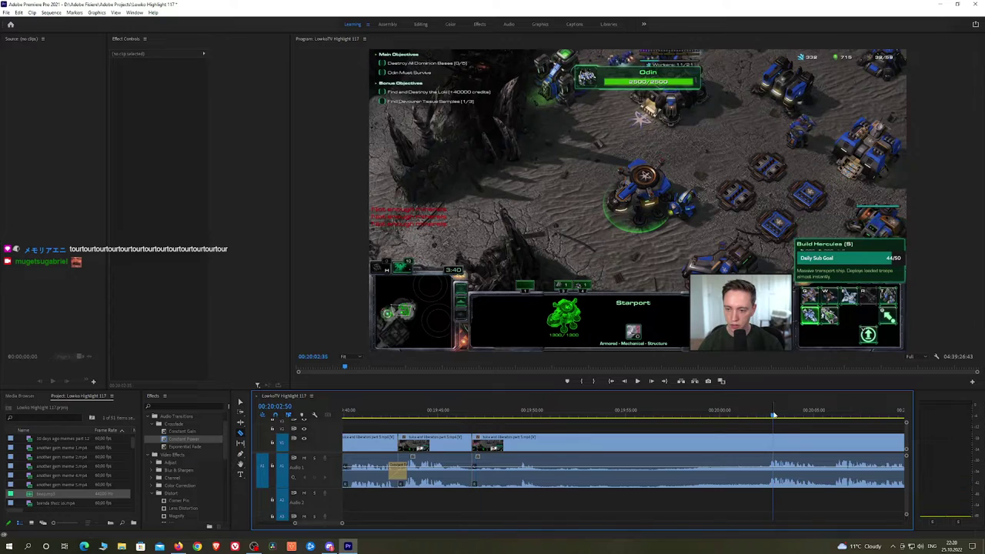
left_click(771, 416)
key("space")
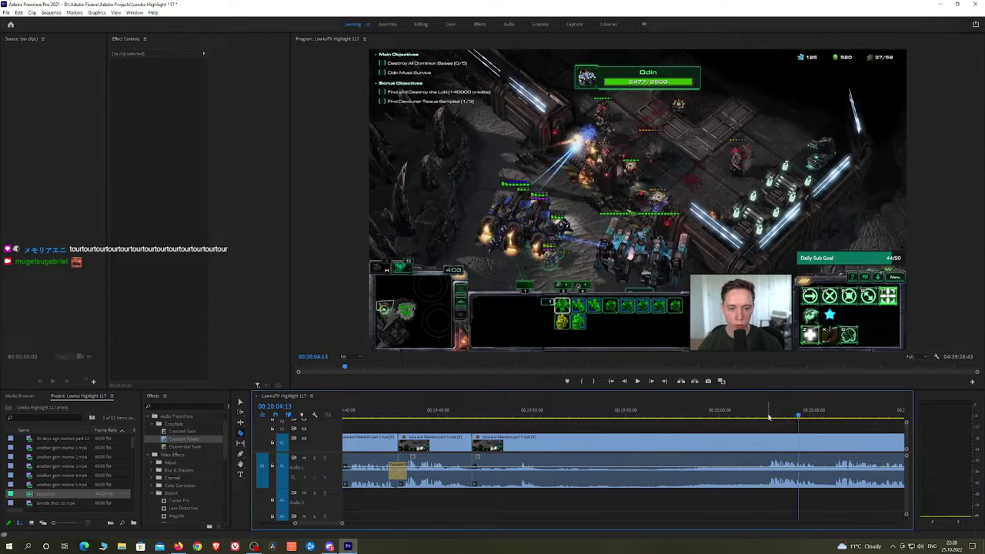
left_click(673, 415)
key("space")
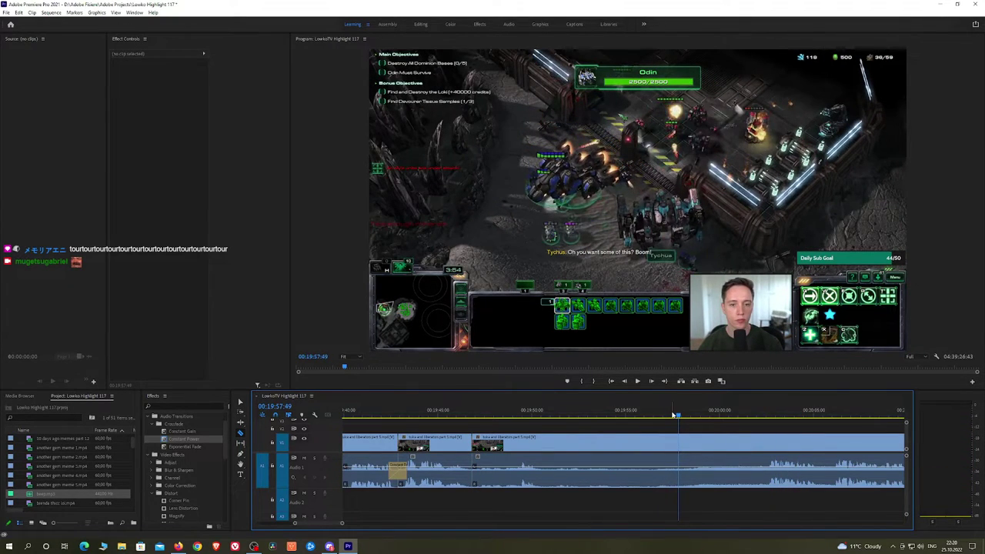
Ripple-delete the quiet section from the last split to 00:19:58:08, and apply an Exponential Fade to the audio at the cut
key("space")
left_click(685, 438)
key("v")
left_click(674, 444)
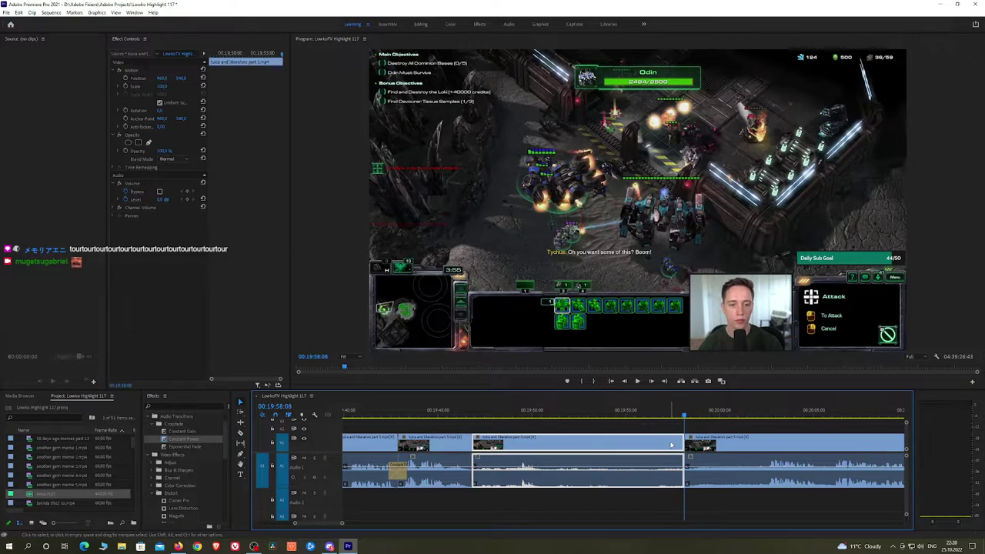
key("shift+Delete")
left_click_drag(165, 447, 473, 481)
Review the battle gameplay up to about 00:19:57 and split the clip at 00:19:56:46
key("space")
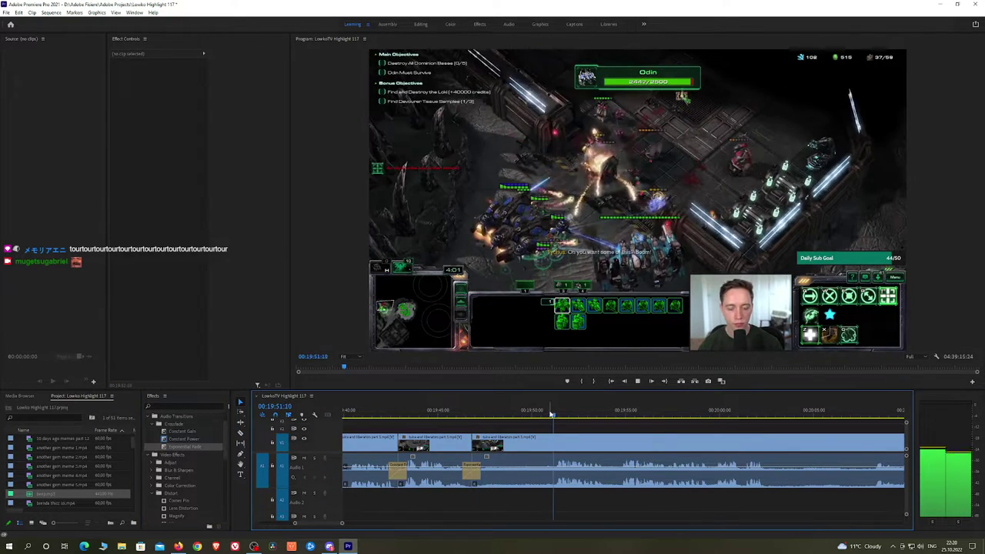
left_click_drag(674, 442, 580, 431)
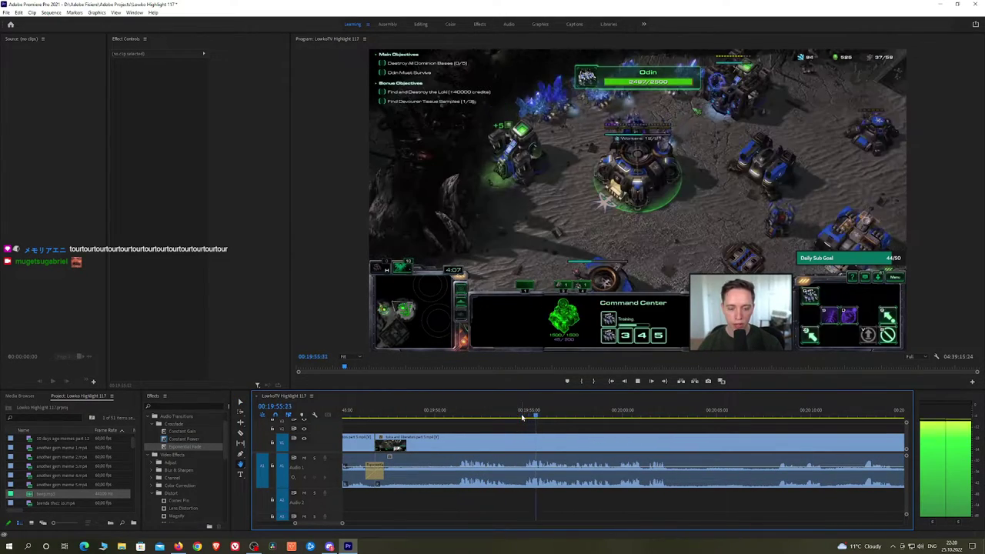
scroll(666, 441, "down", 1)
scroll(593, 427, "down", 1)
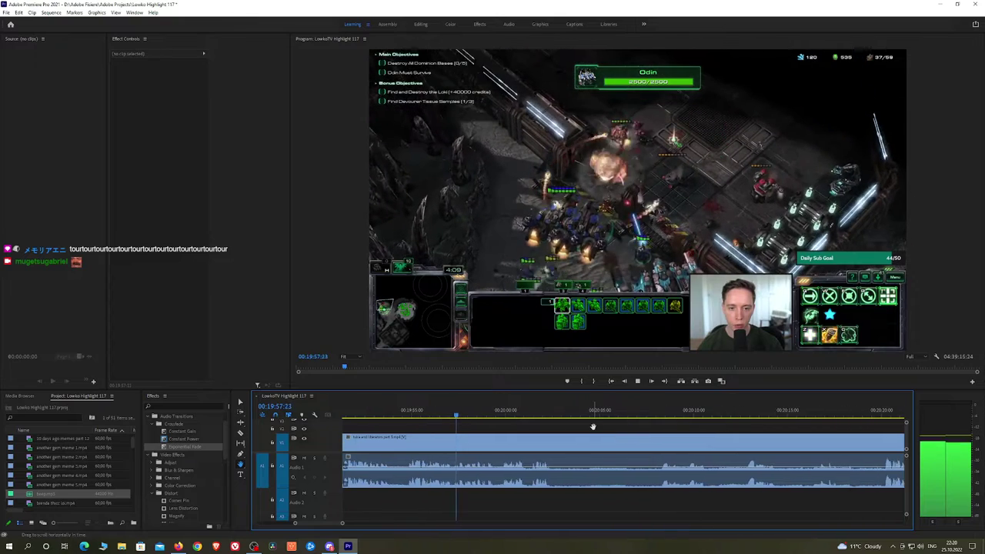
left_click(437, 414)
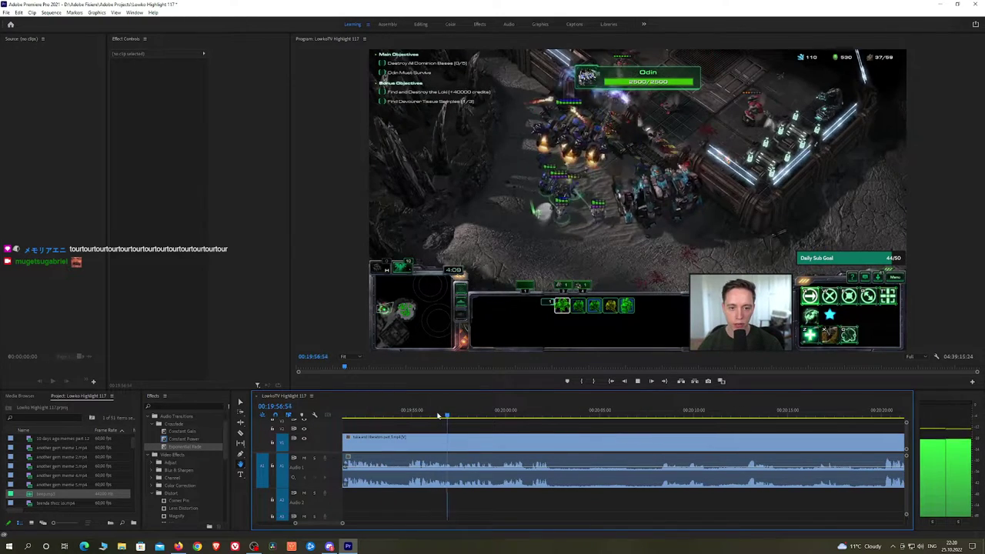
key("space")
scroll(467, 430, "up", 4)
left_click(382, 416)
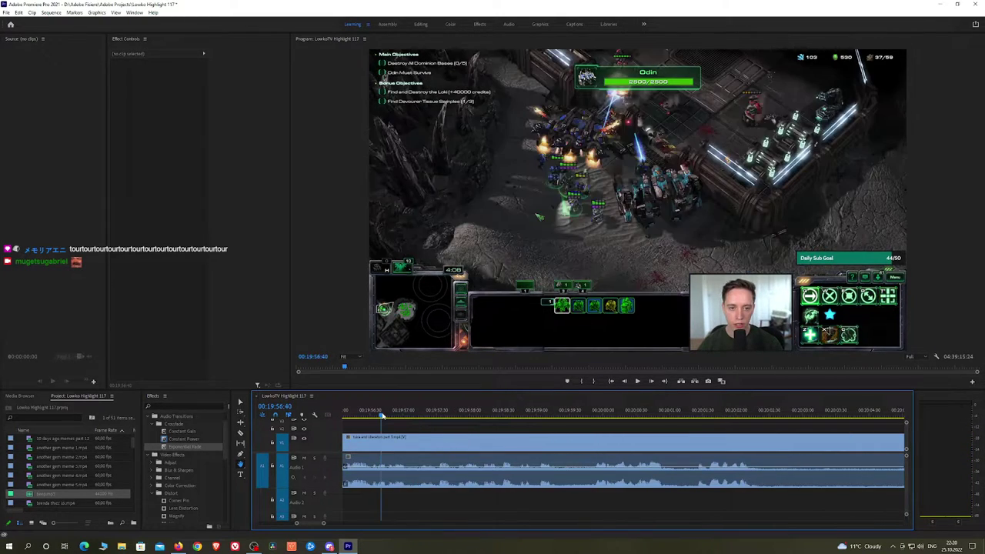
key("space")
left_click(382, 414)
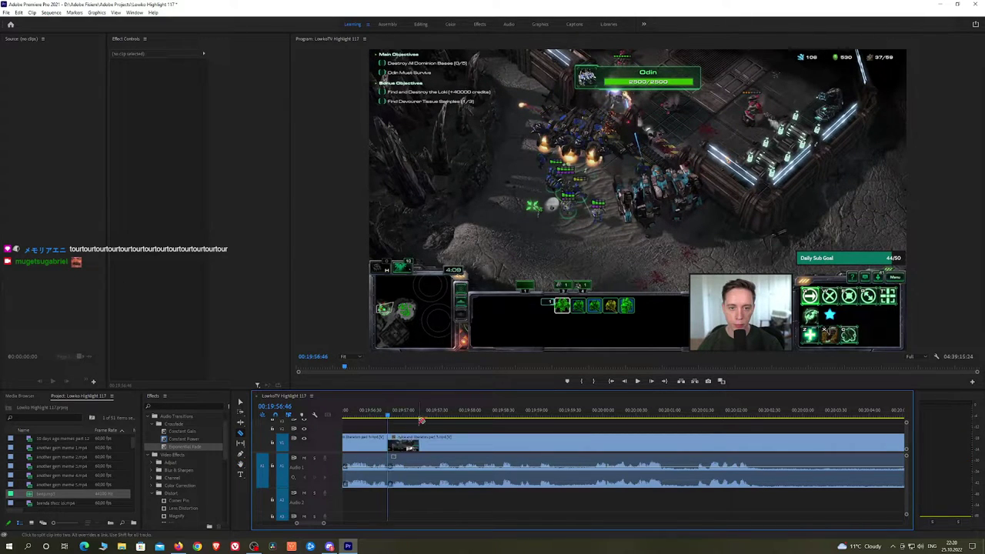
Split the clip again at about 00:20:02:38 to isolate the section for the zoom
left_click_drag(422, 420, 514, 421)
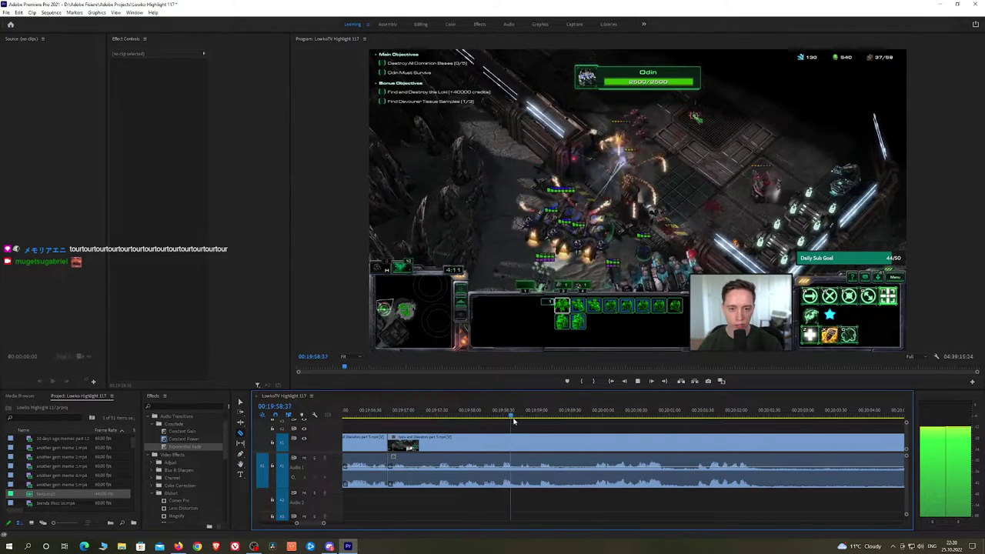
scroll(660, 428, "down", 2)
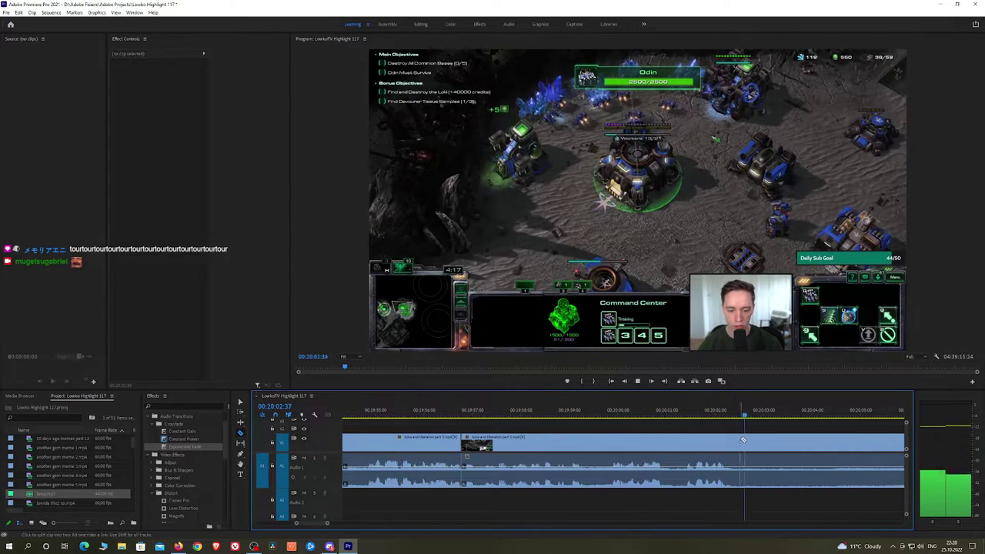
left_click(746, 441)
Apply the Transform effect to the isolated clip, with Position and Scale keyframes at 00:19:56:58 and a shutter angle of 360
left_click(464, 412)
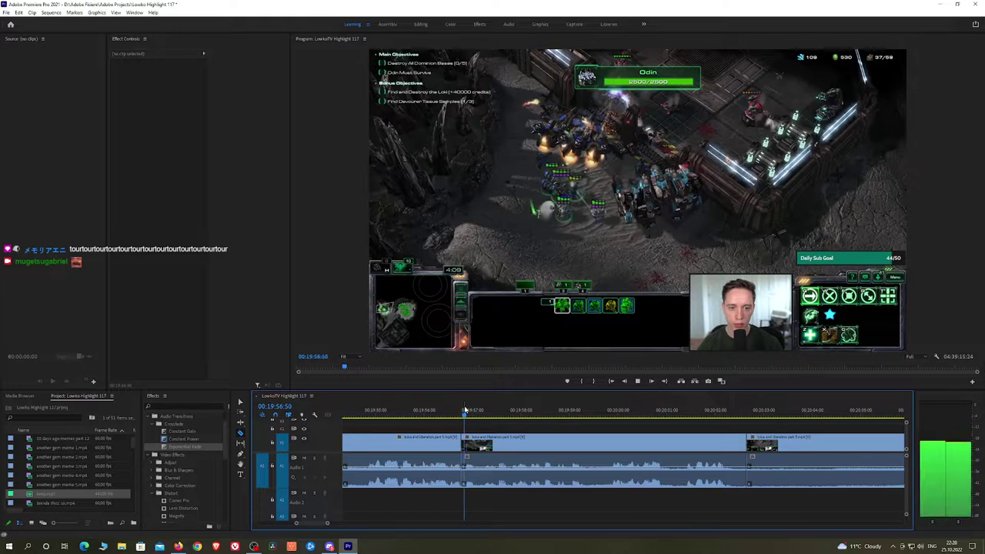
left_click_drag(464, 411, 471, 412)
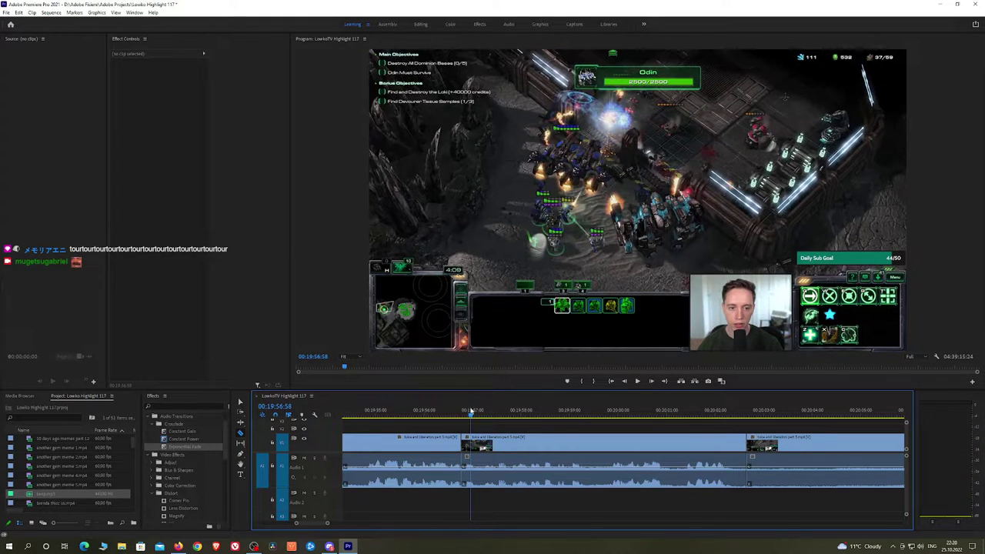
left_click(485, 446)
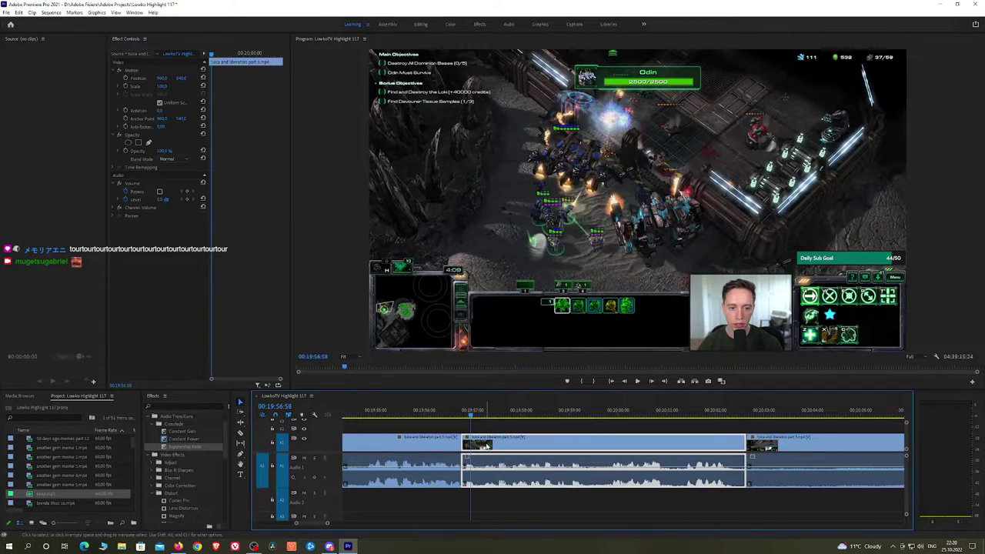
scroll(204, 468, "down", 2)
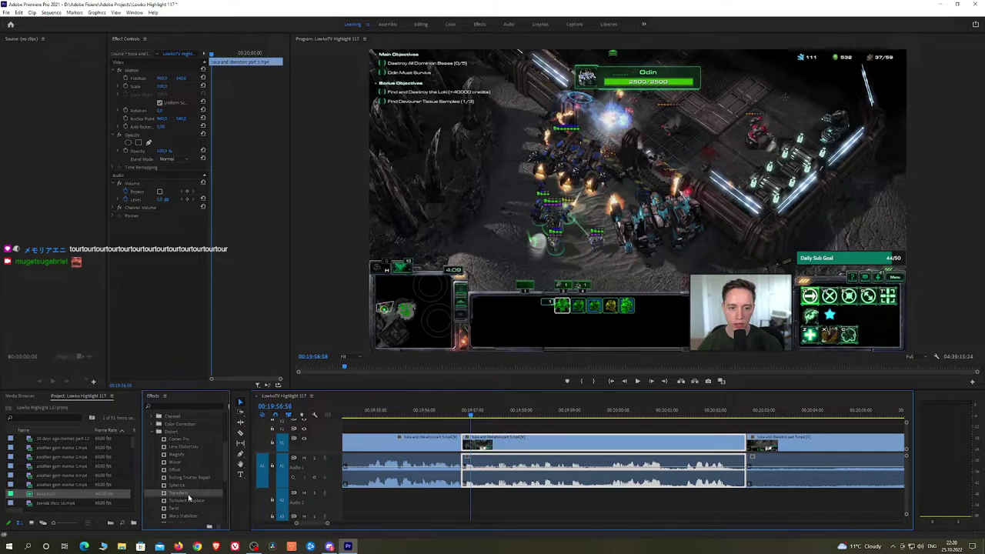
left_click_drag(189, 498, 538, 444)
scroll(200, 483, "up", 3)
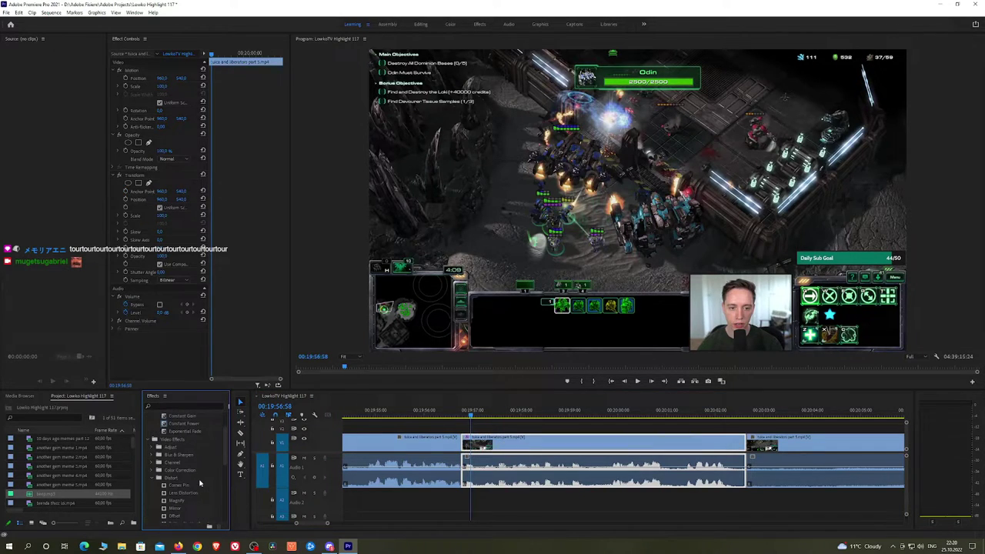
left_click(161, 271)
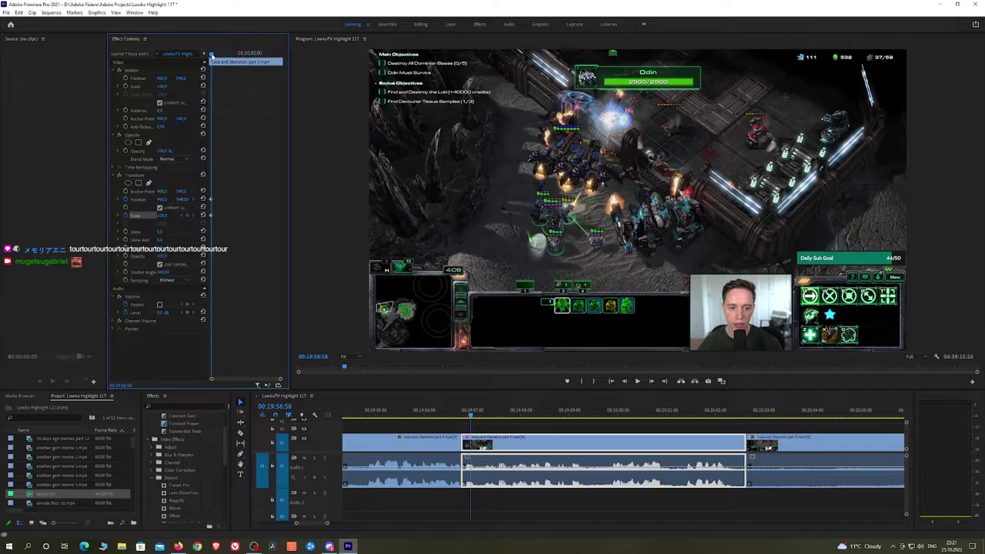
At 00:19:57:09, keyframe the Transform position and a scale of about 200 to zoom in on the streamer's webcam
key("Right")
key("Right")
key("Right")
key("Right")
key("Right")
key("Right")
key("Right")
key("Right")
key("Right")
key("Right")
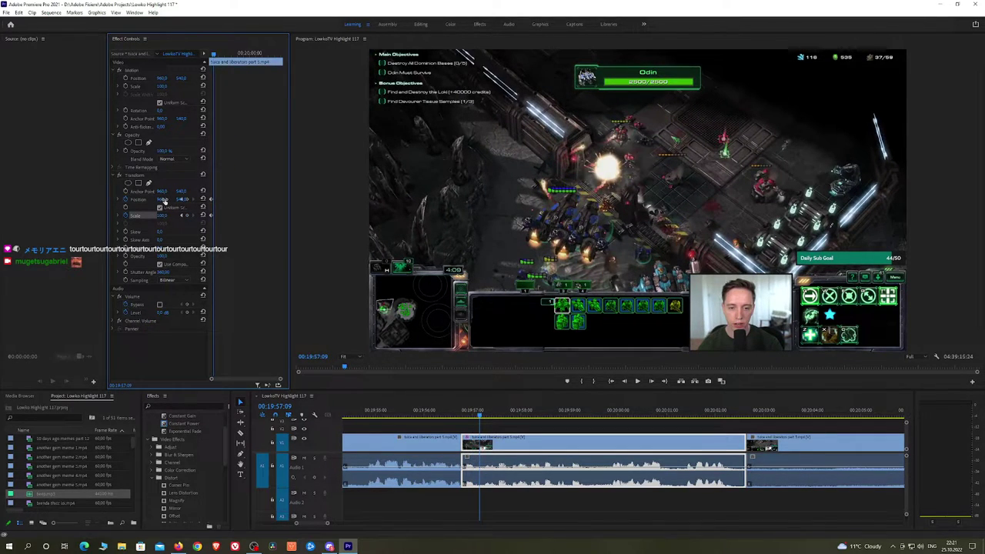
left_click_drag(163, 200, 92, 200)
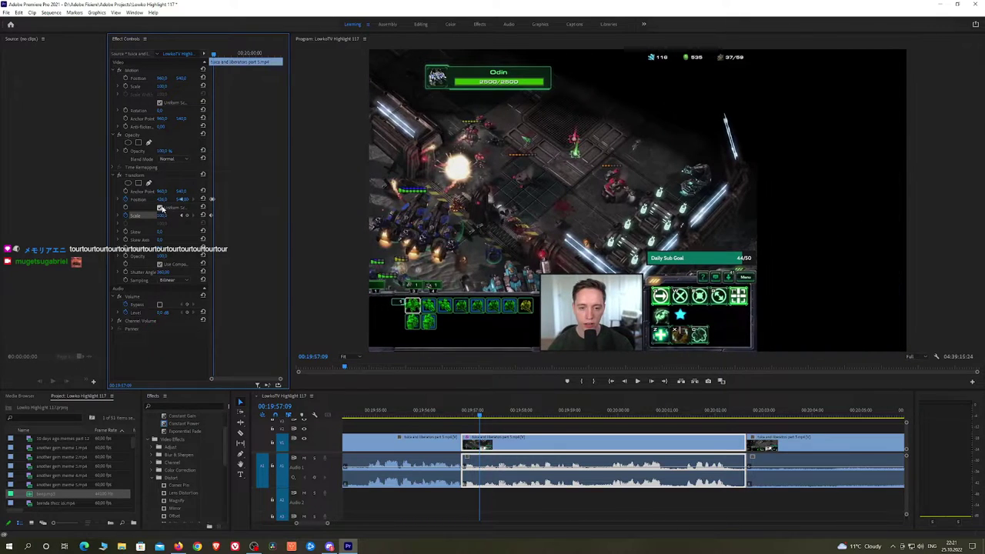
left_click_drag(161, 215, 38, 200)
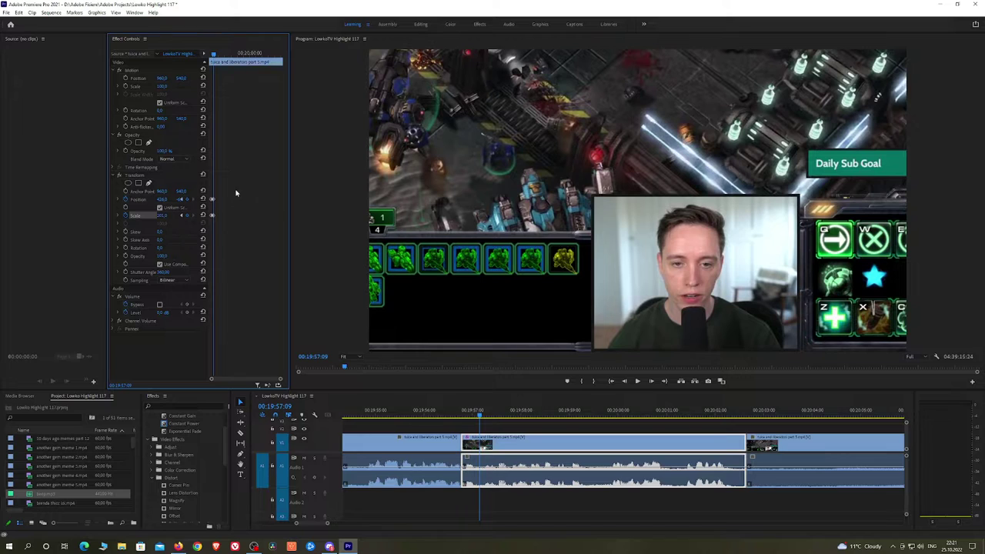
Apply eased temporal interpolation to the Transform's Position and Scale keyframes
right_click(212, 218)
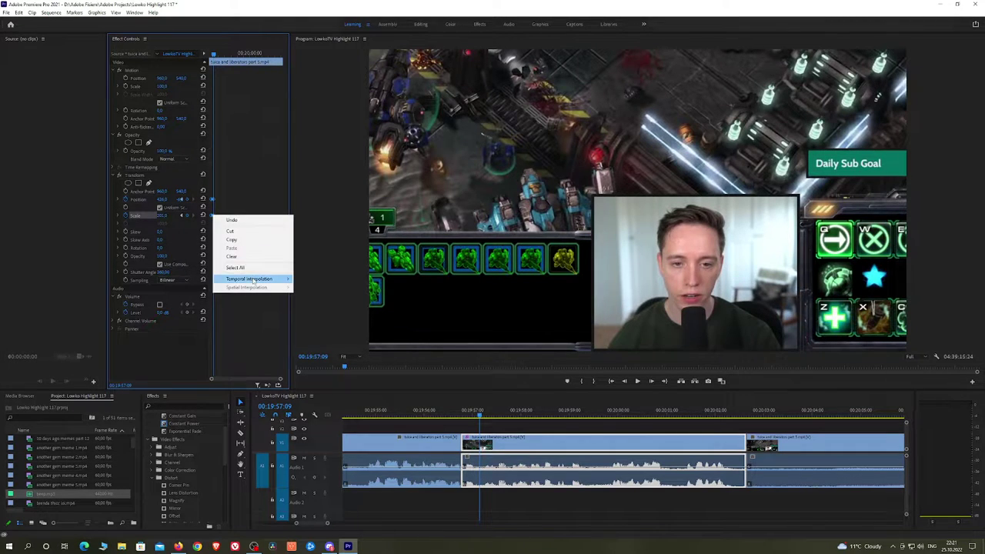
mouse_move(254, 280)
left_click(327, 323)
Play back the isolated clip from 00:19:56:46 to check the webcam zoom animation
left_click(209, 55)
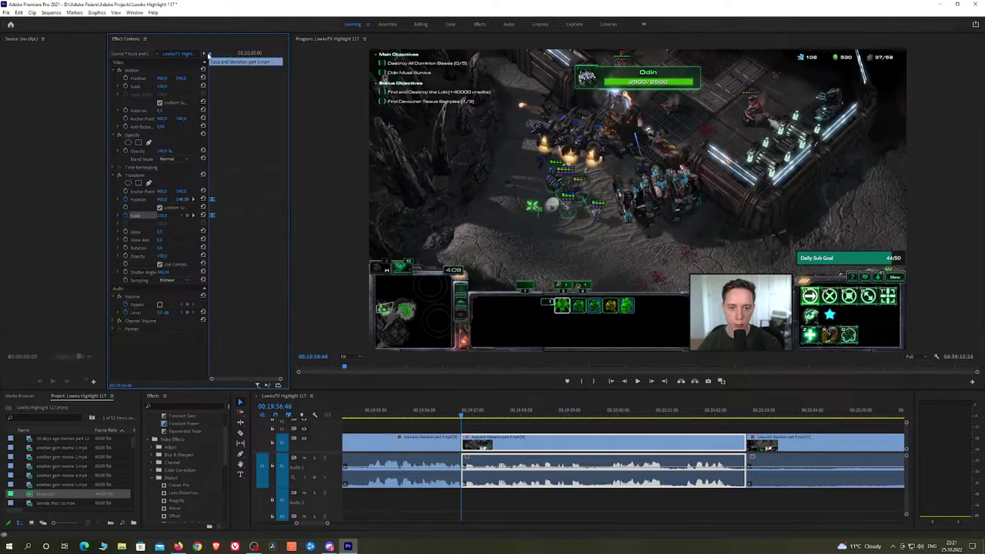
key("space")
key("space")
left_click(211, 57)
left_click_drag(210, 58, 215, 59)
key("space")
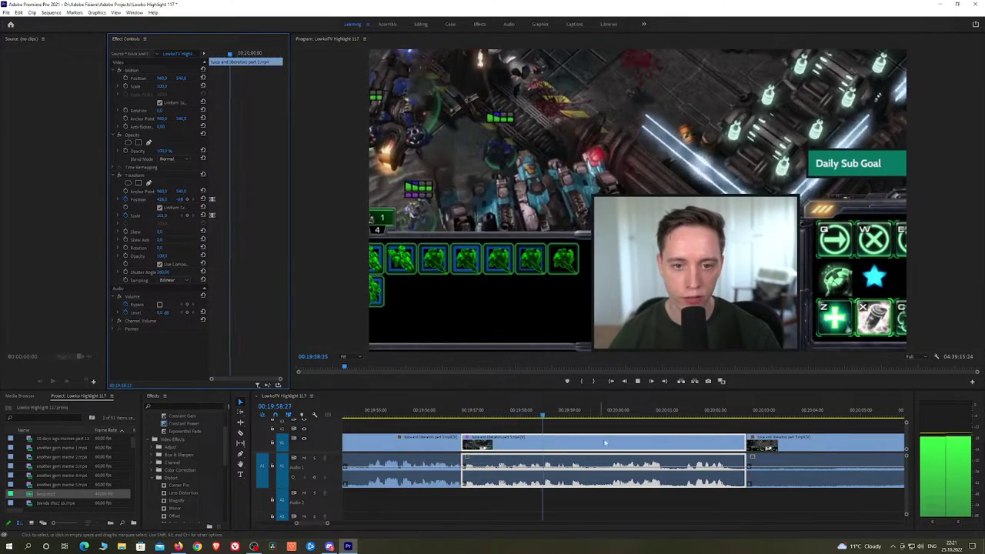
left_click(713, 435)
left_click_drag(713, 433, 581, 427)
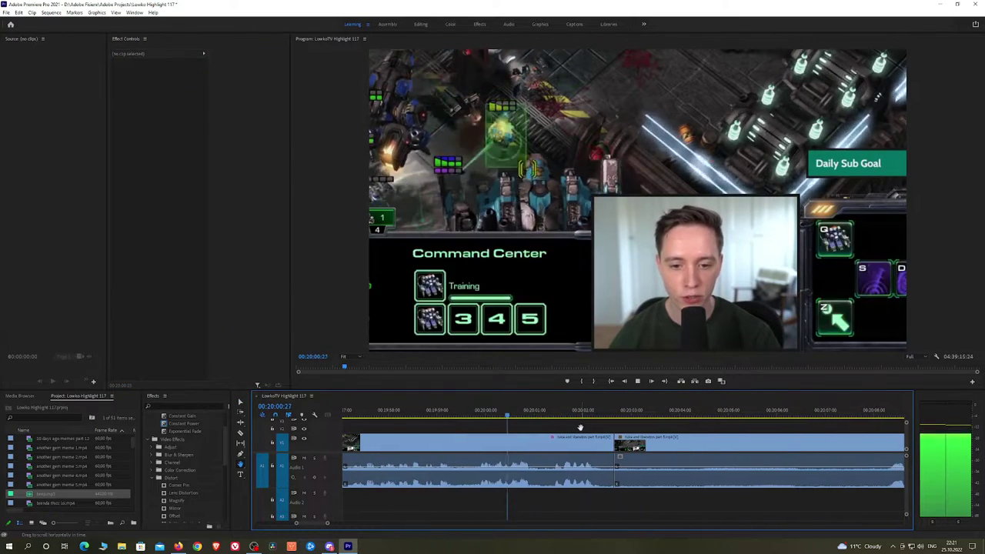
Split the clip at about 00:20:08 and ripple-delete the dull section between 00:20:02:39 and that cut
scroll(648, 442, "down", 1)
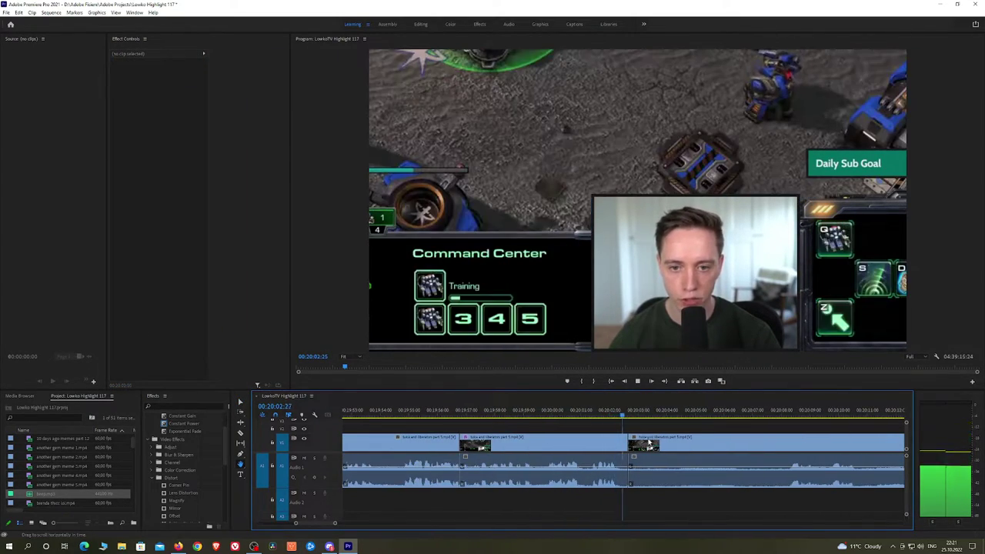
key("minus")
key("space")
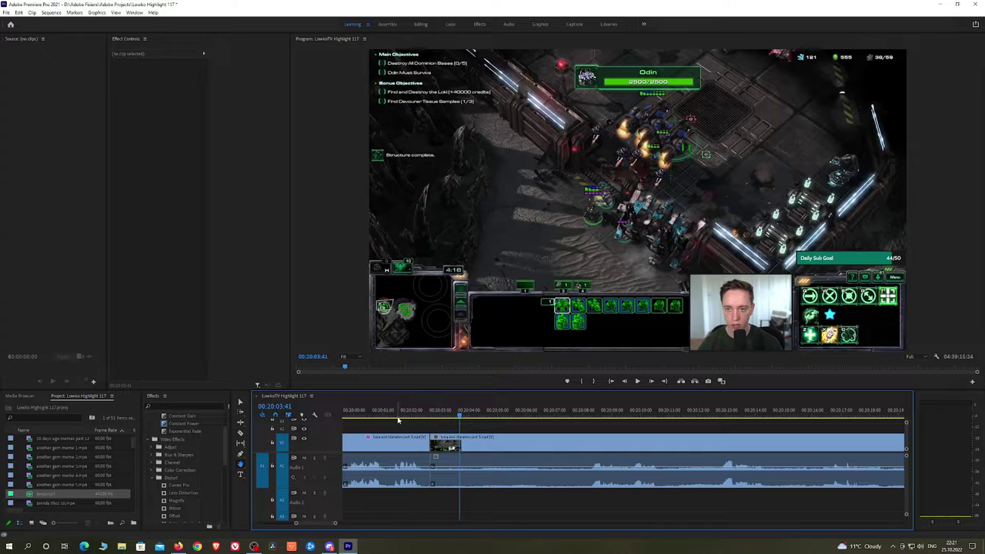
left_click_drag(548, 414, 586, 411)
key("space")
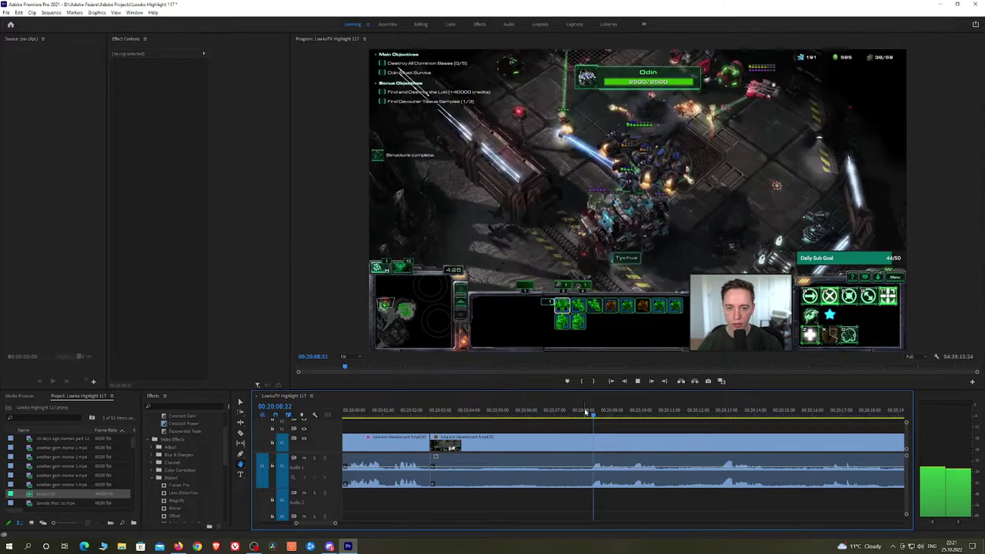
key("c")
left_click(590, 450)
key("v")
left_click(561, 447)
key("shift+Delete")
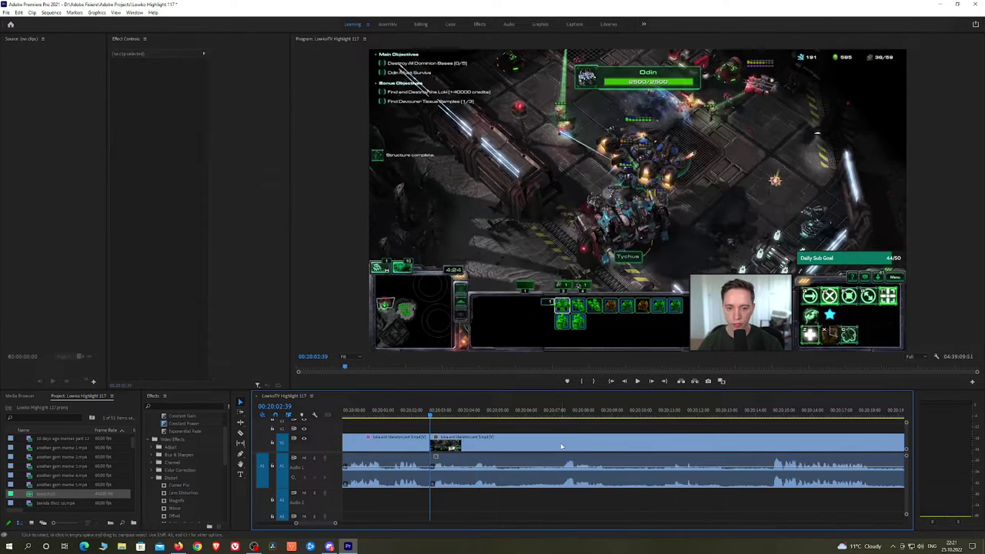
Add a Constant Power crossfade at the 00:20:02:39 audio cut and play back the footage after it
left_click_drag(183, 423, 429, 473)
key("space")
scroll(522, 454, "down", 2)
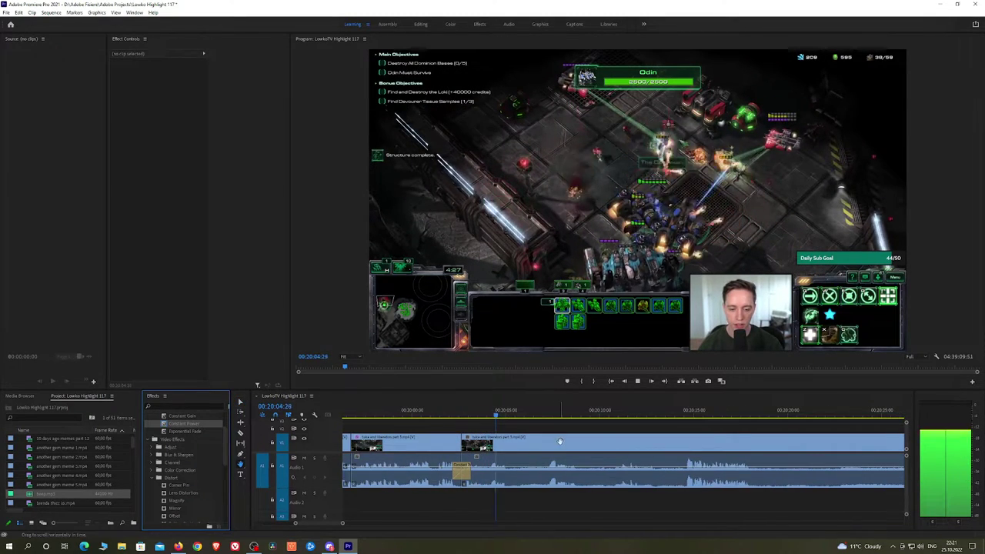
scroll(538, 435, "down", 2)
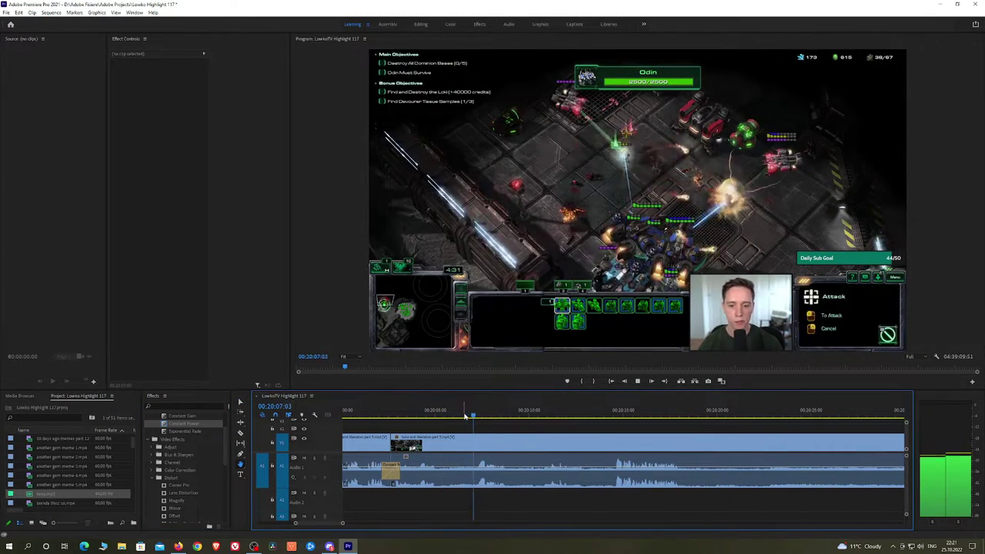
Ripple-delete the section from about 00:20:09 to 00:20:14 and add a Constant Power crossfade at the cut
left_click_drag(507, 416, 609, 417)
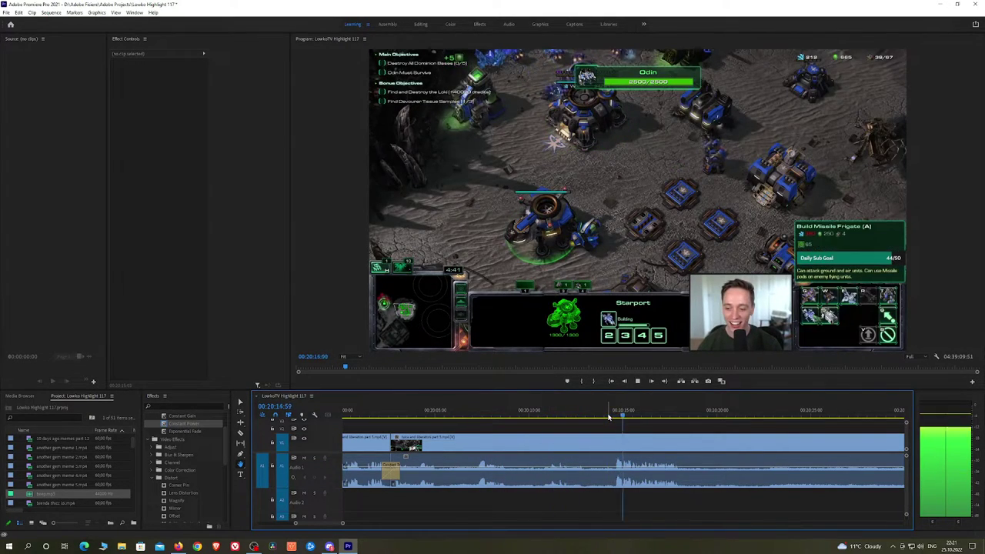
key("c")
left_click(516, 444)
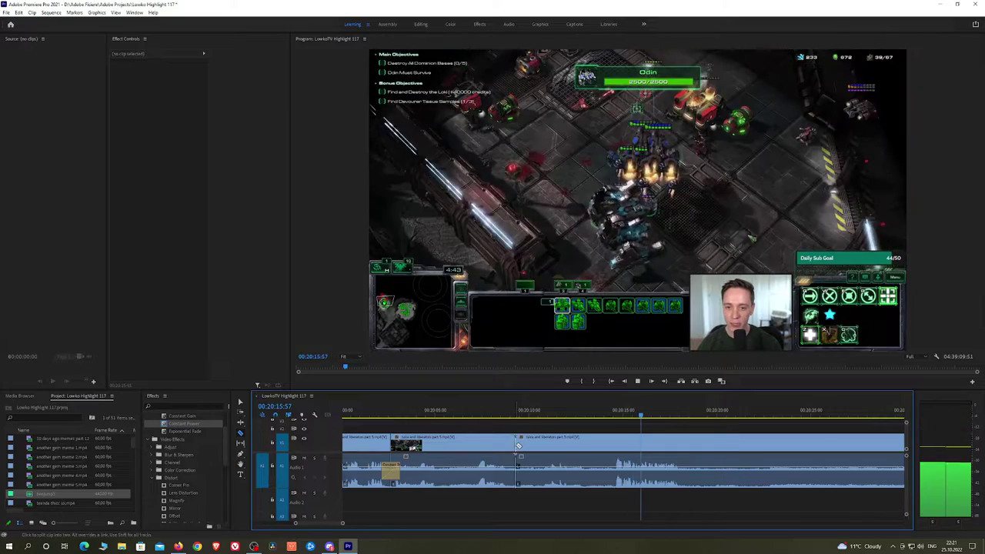
left_click(601, 447)
key("v")
left_click(577, 449)
key("shift+Delete")
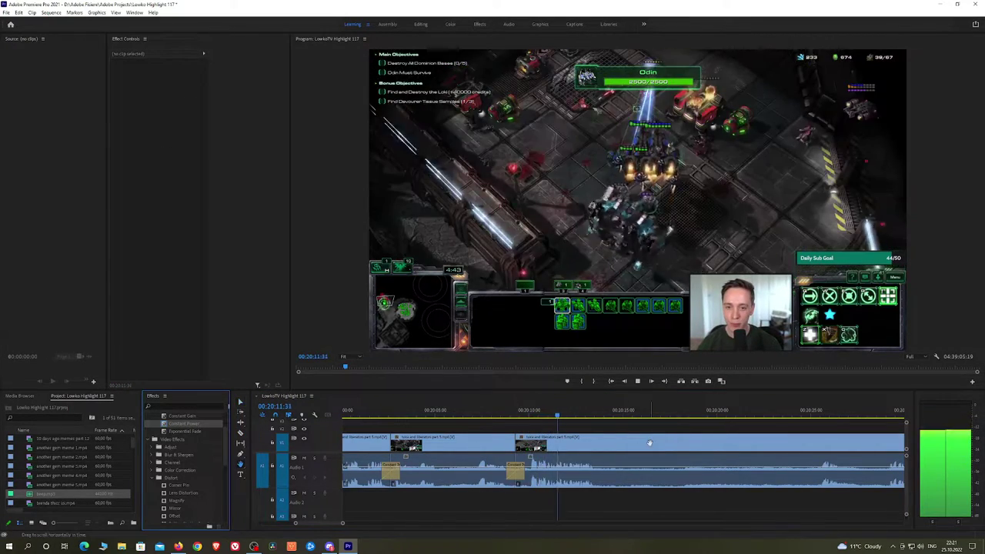
Split the clip at about 00:20:13:48, move the playhead ahead to 00:20:25:11 and save the project
scroll(556, 437, "down", 3)
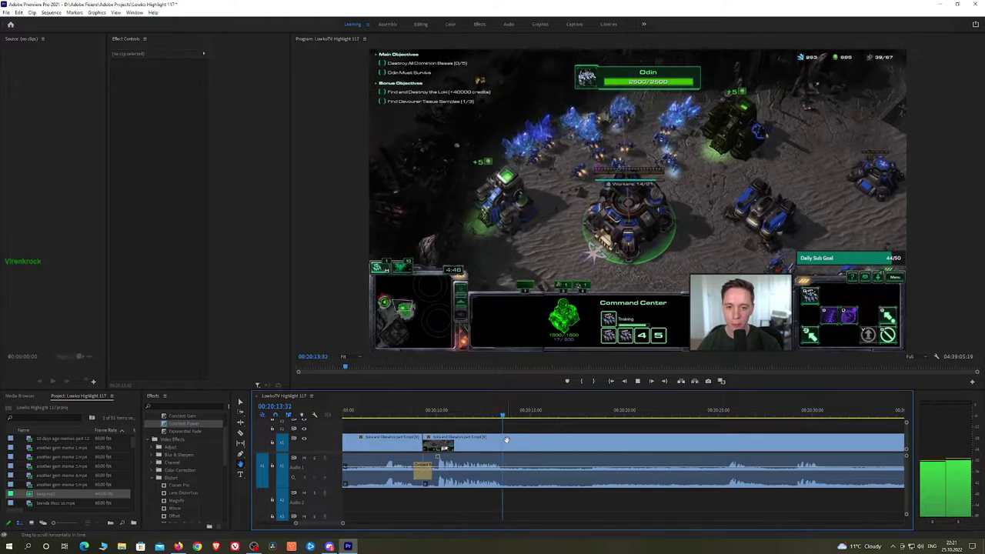
key("ctrl+k")
mouse_move(703, 413)
left_mouse_down()
mouse_move(732, 412)
mouse_move(721, 415)
left_mouse_up()
key("ctrl+s")
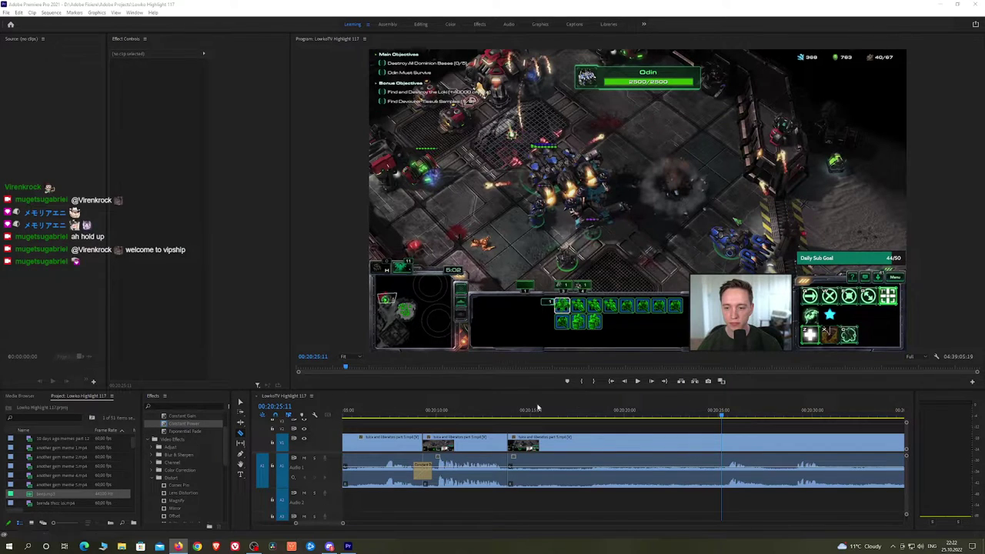
Review the footage ahead, split the clip at 00:20:34:42 and ripple-delete the section back to the 00:20:13:48 cut
left_click(654, 428)
scroll(660, 428, "down", 3)
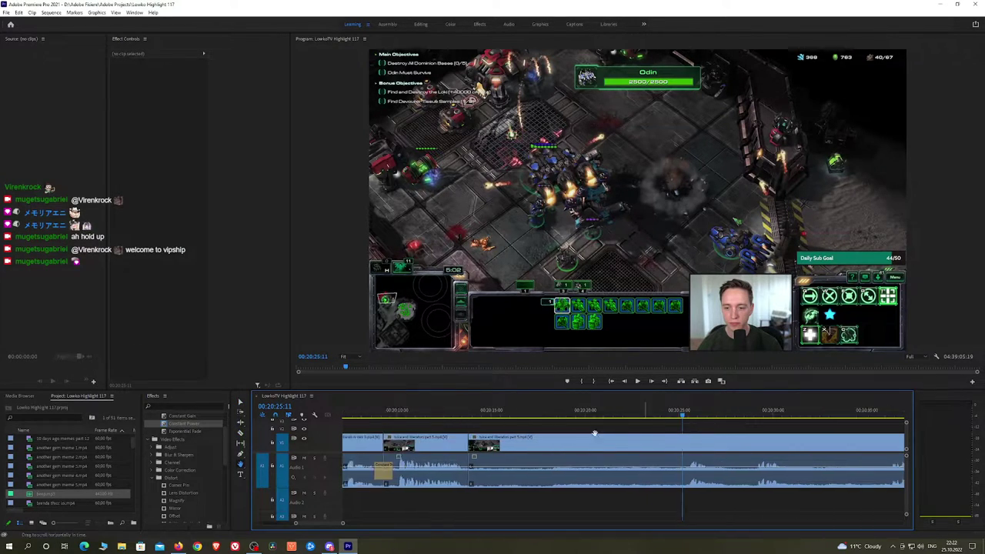
key("space")
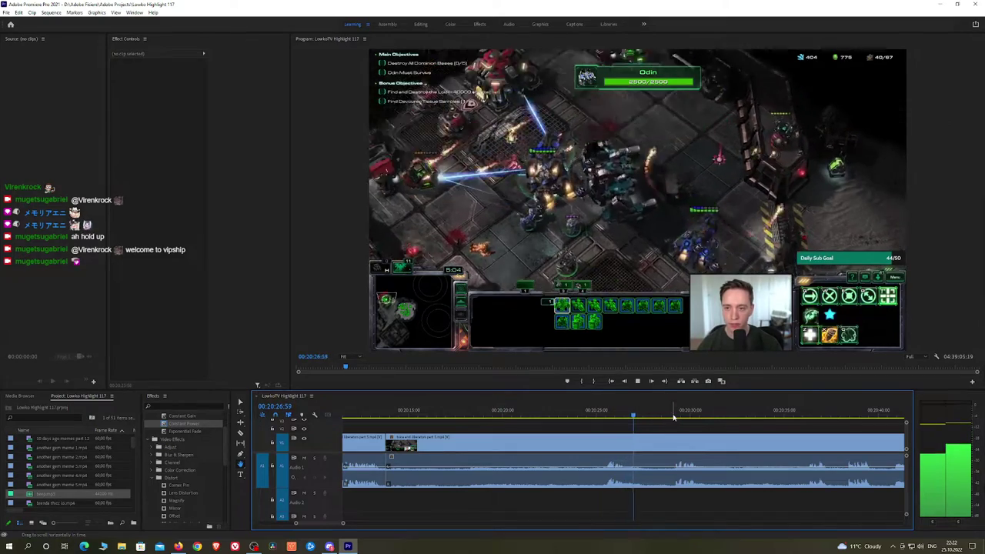
left_click(676, 416)
scroll(694, 443, "down", 5)
scroll(704, 440, "down", 3)
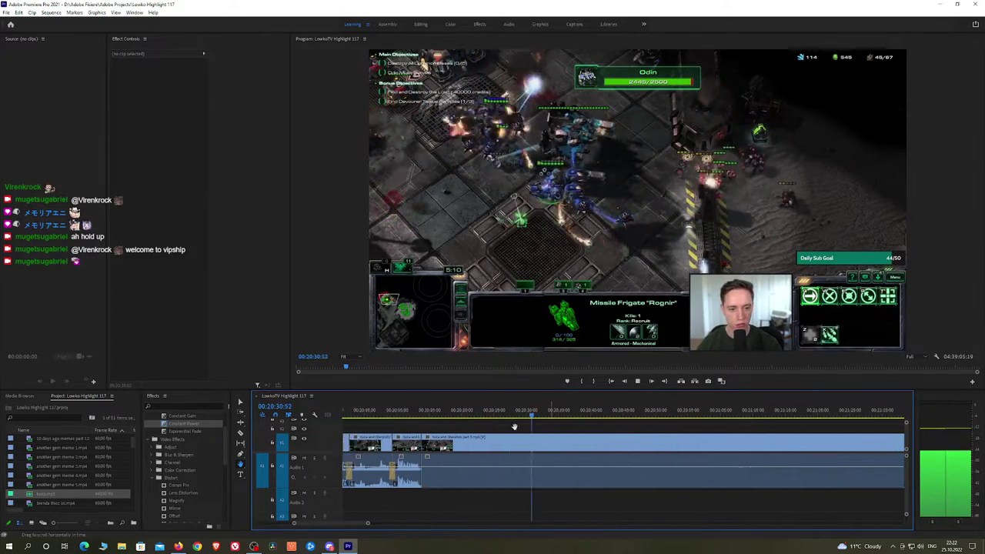
left_click(528, 413)
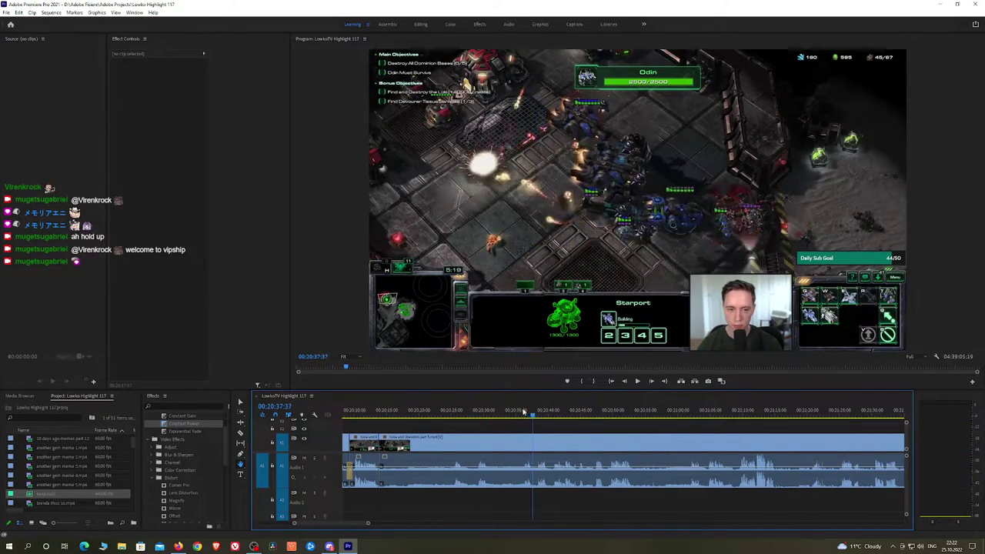
left_click_drag(523, 413, 515, 412)
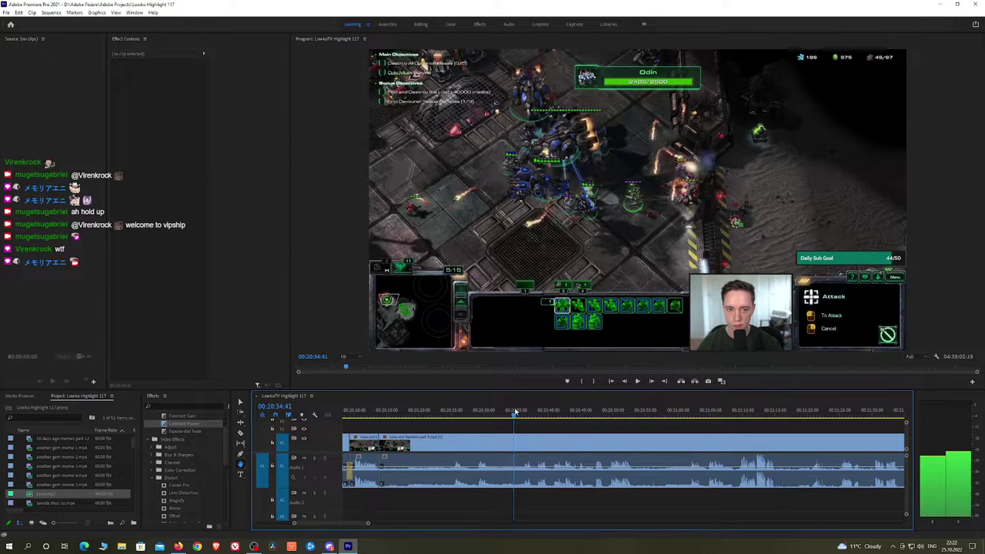
key("ctrl+k")
left_click(505, 445)
key("shift+Delete")
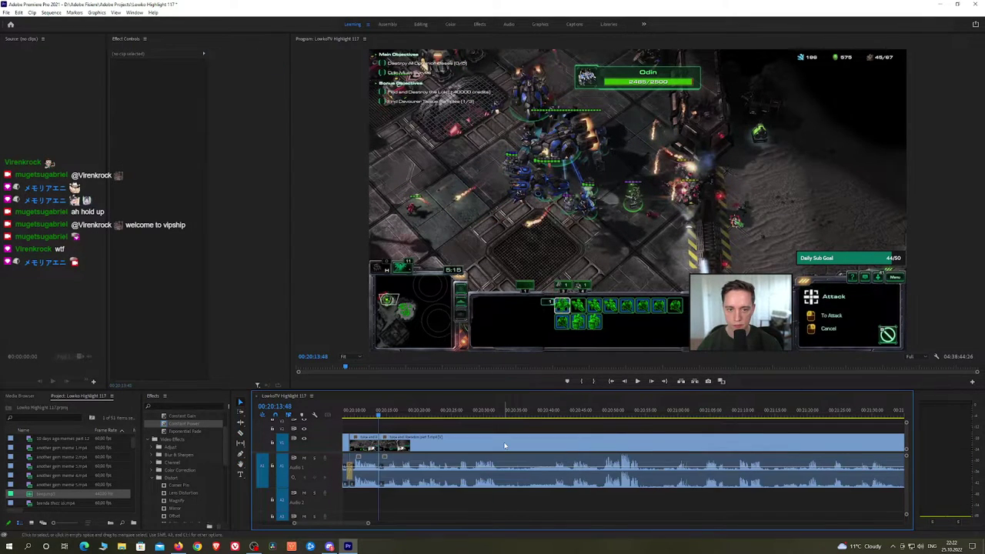
Add a Constant Power crossfade at the 00:20:13:48 audio cut and split the clip at 00:20:24:37
key("space")
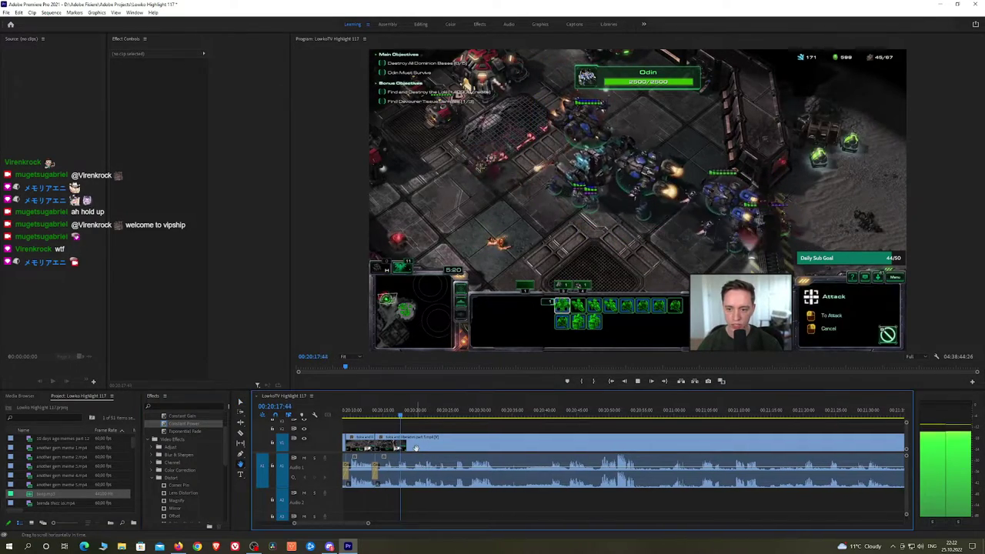
scroll(442, 446, "up", 3)
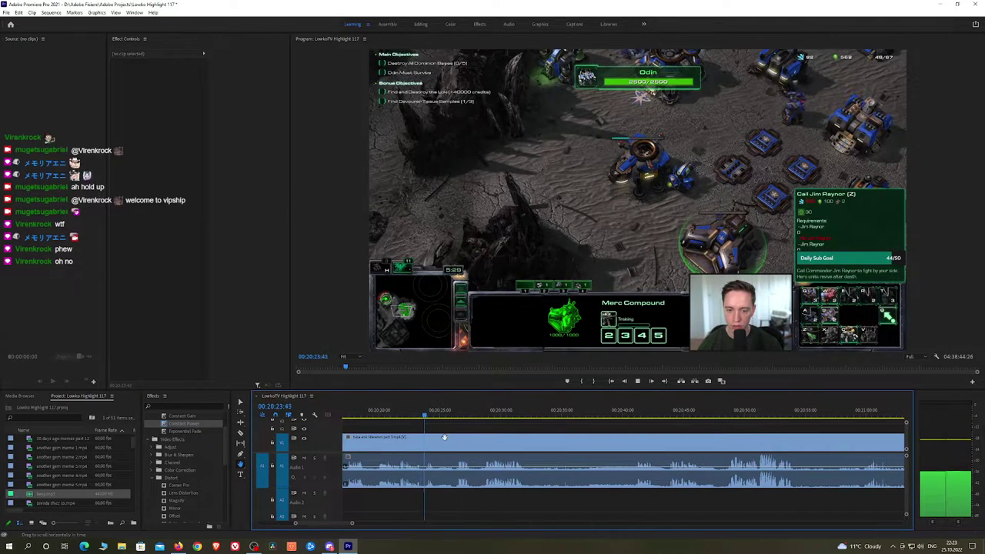
left_click_drag(448, 416, 417, 416)
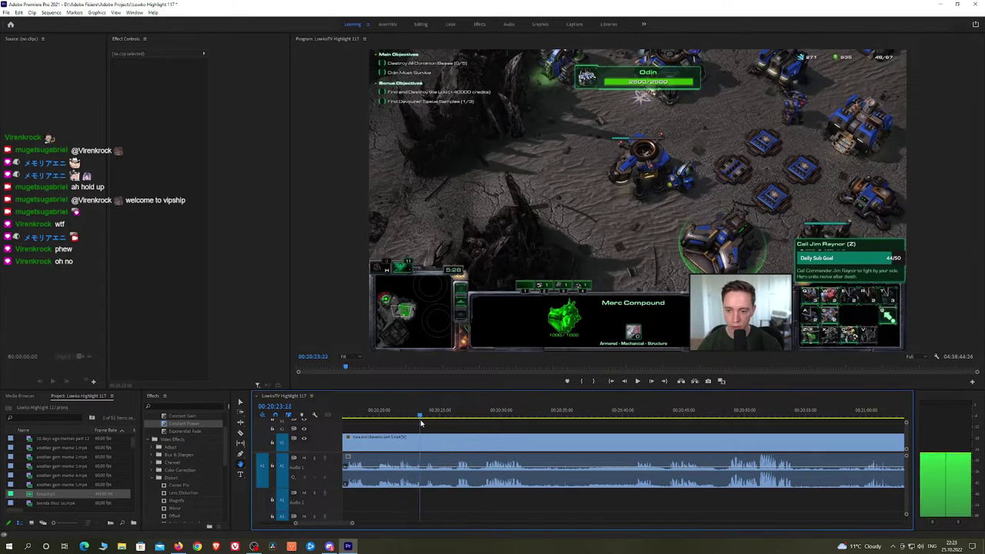
left_click(435, 440)
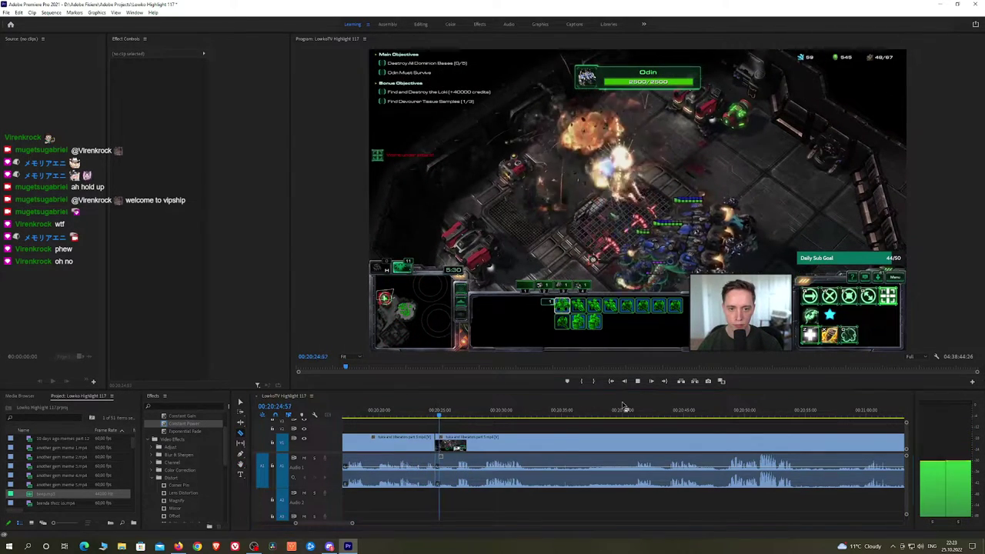
Check the following moments, split the clip at about 00:20:28:31 and ripple-delete the section starting at 00:20:24:37
left_click(633, 415)
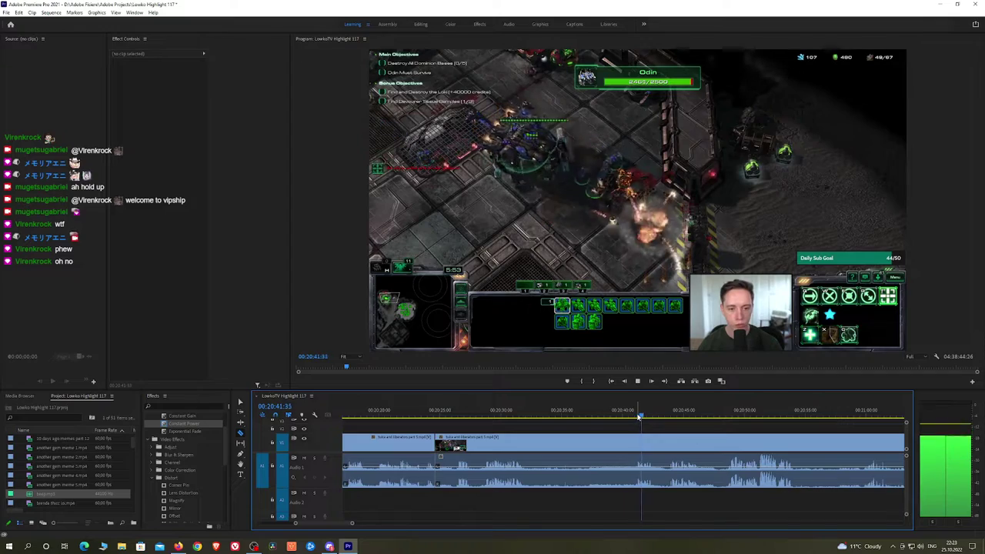
left_click(669, 415)
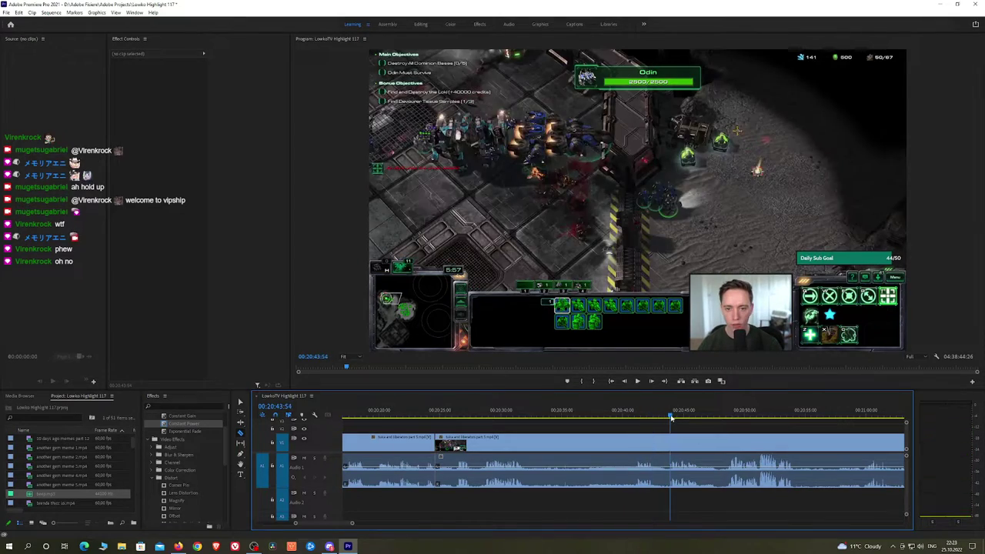
left_click(724, 415)
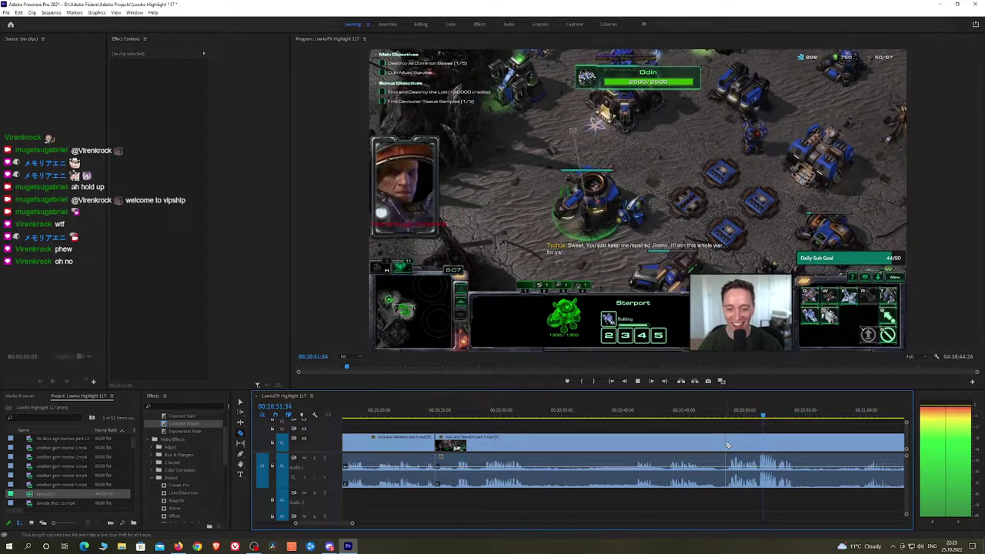
left_click(485, 413)
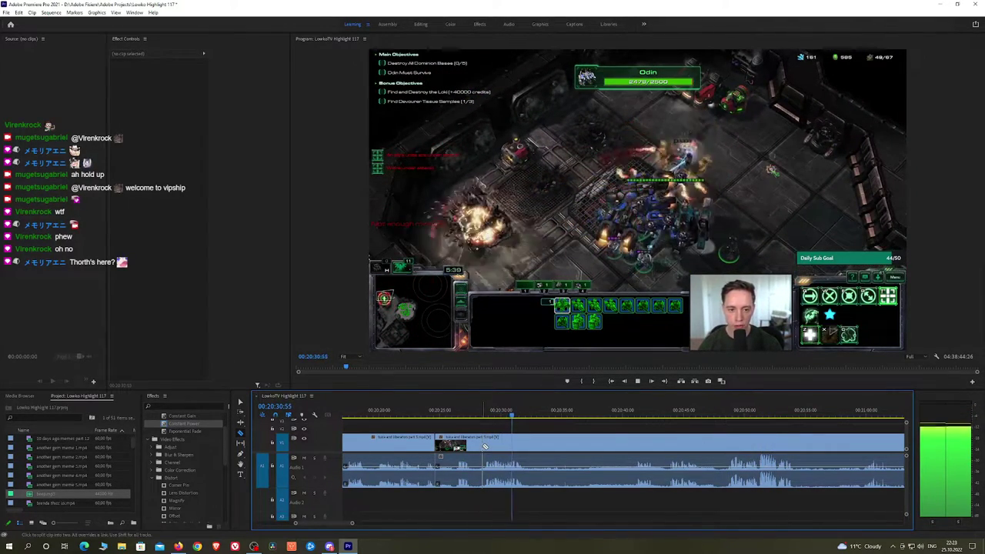
left_click(484, 446)
key("v")
left_click(476, 449)
key("shift+Delete")
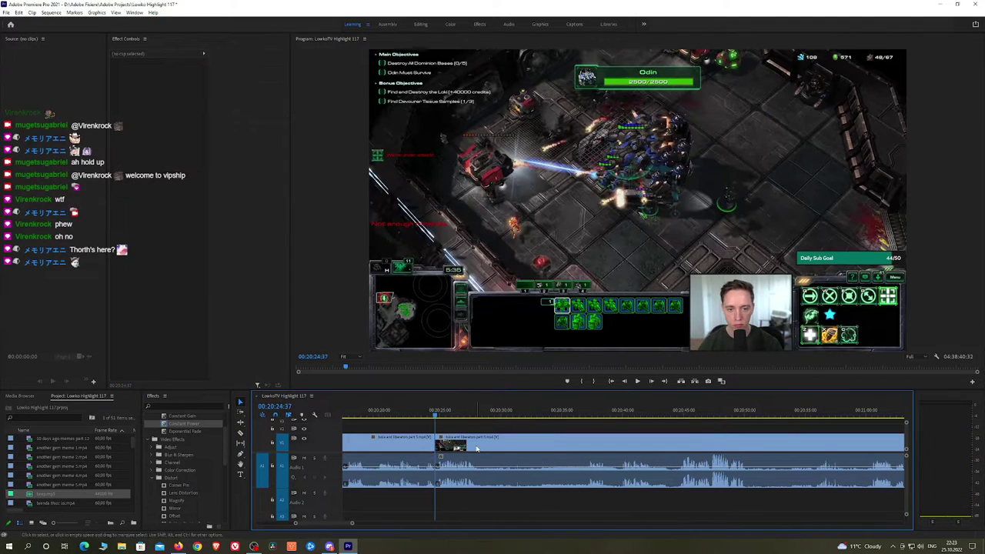
Add a Constant Power crossfade at the 00:20:24:37 audio cut and split the clip at 00:20:28:10
left_click_drag(194, 426, 435, 469)
key("space")
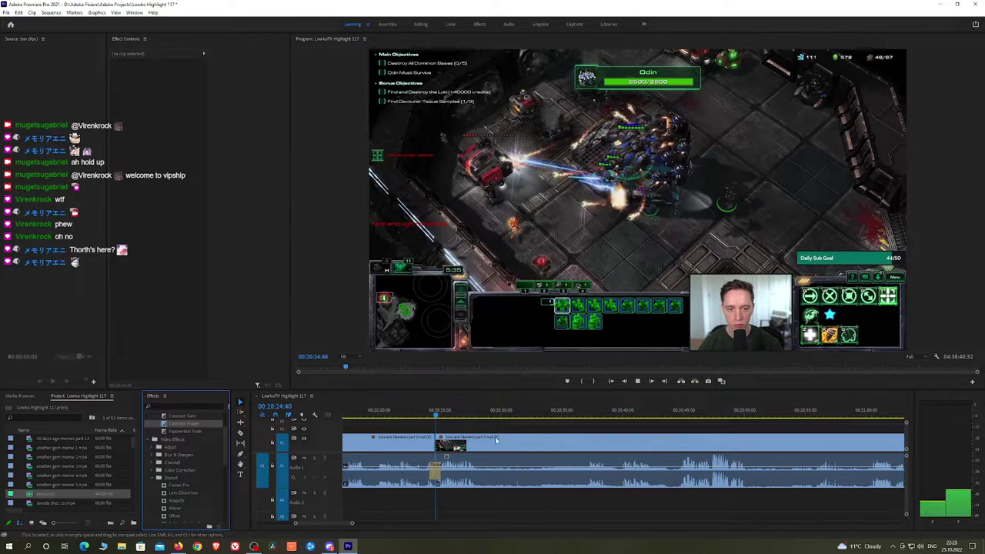
key("h")
left_click_drag(550, 441, 541, 440)
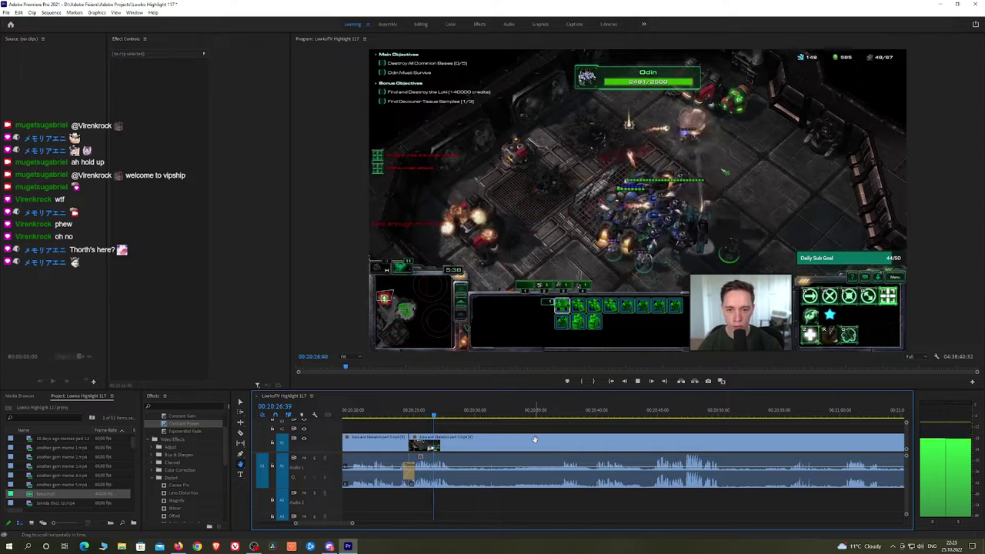
key("c")
left_click(452, 444)
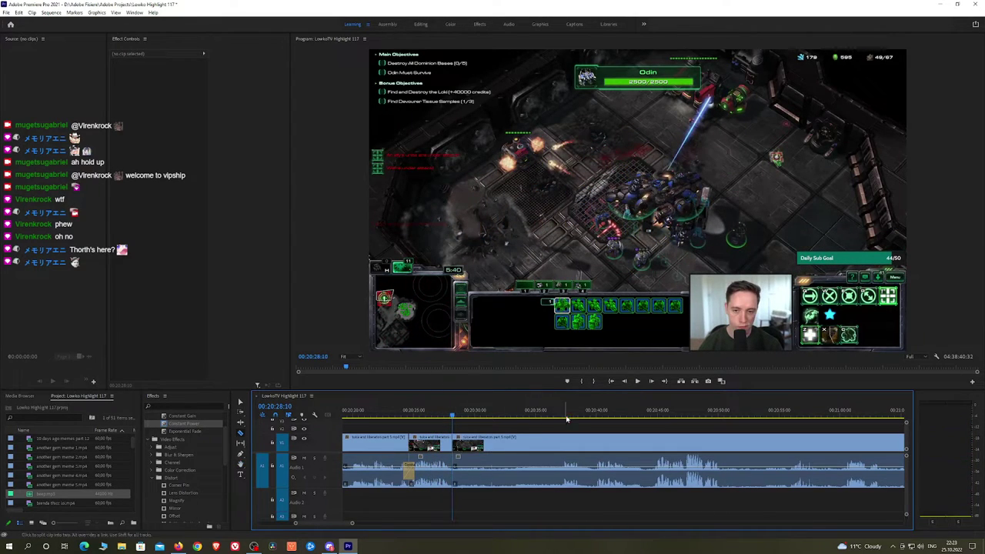
Ripple-delete the section from 00:20:28:10 to about 00:20:37:03 and add a Constant Power crossfade at the cut
left_click(567, 416)
key("space")
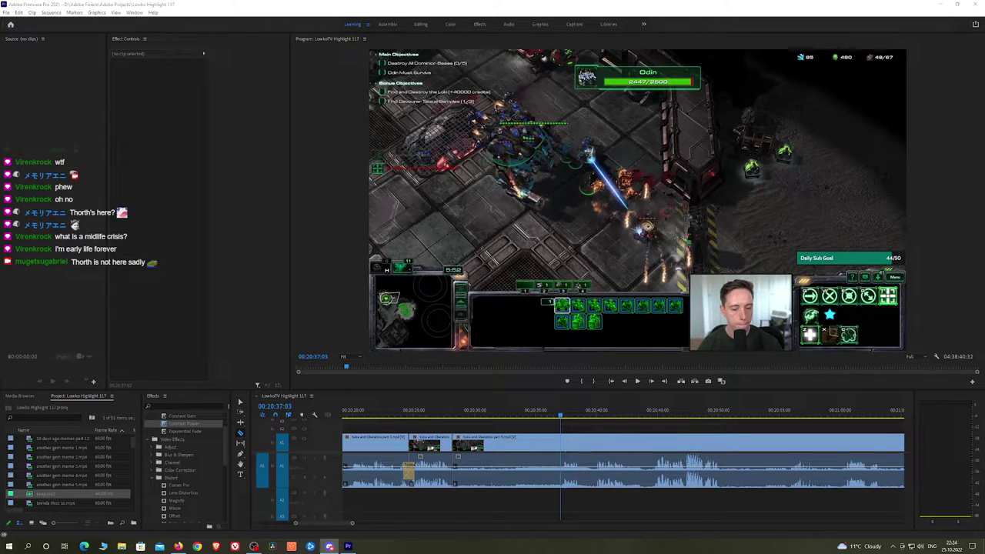
left_click(562, 452)
key("space")
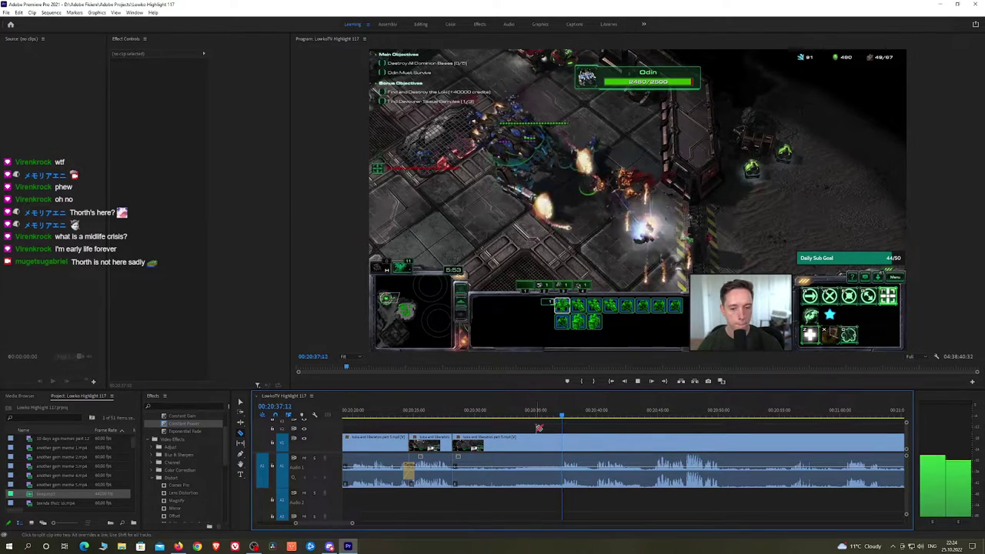
left_click(560, 452)
key("v")
left_click(550, 452)
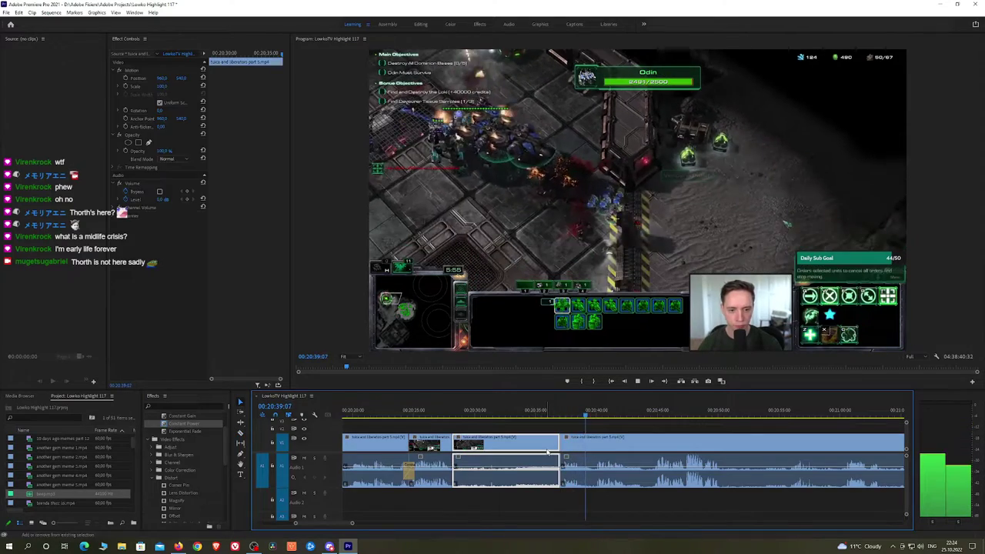
key("shift+Delete")
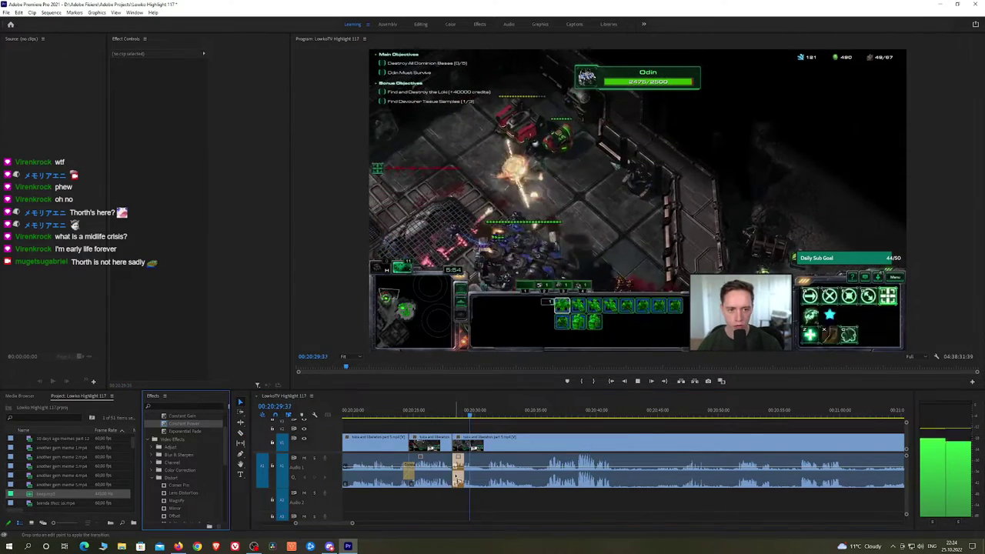
Ripple-delete about two seconds of footage after 00:20:33:39 and add a Constant Power crossfade at the cut
left_click_drag(503, 436, 476, 435)
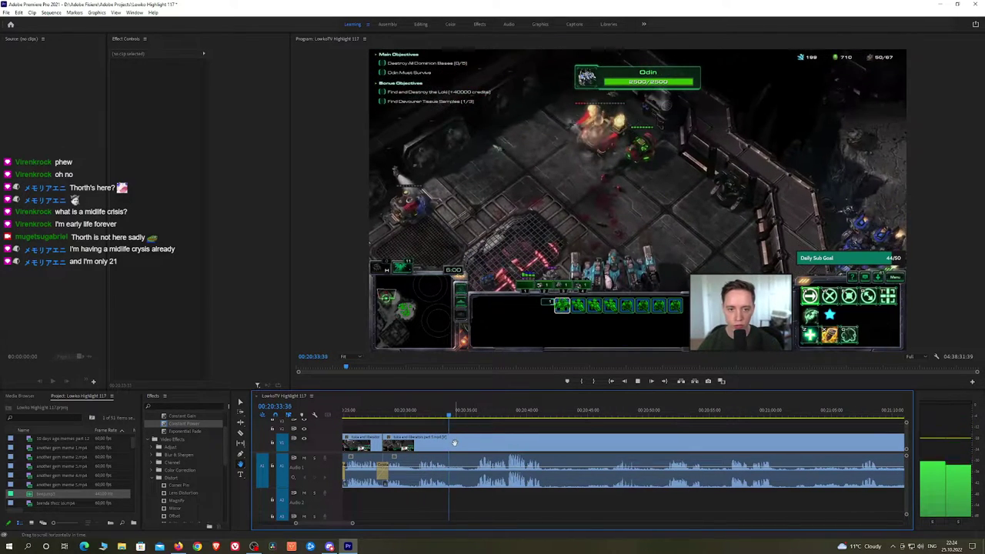
left_click(454, 444)
key("space")
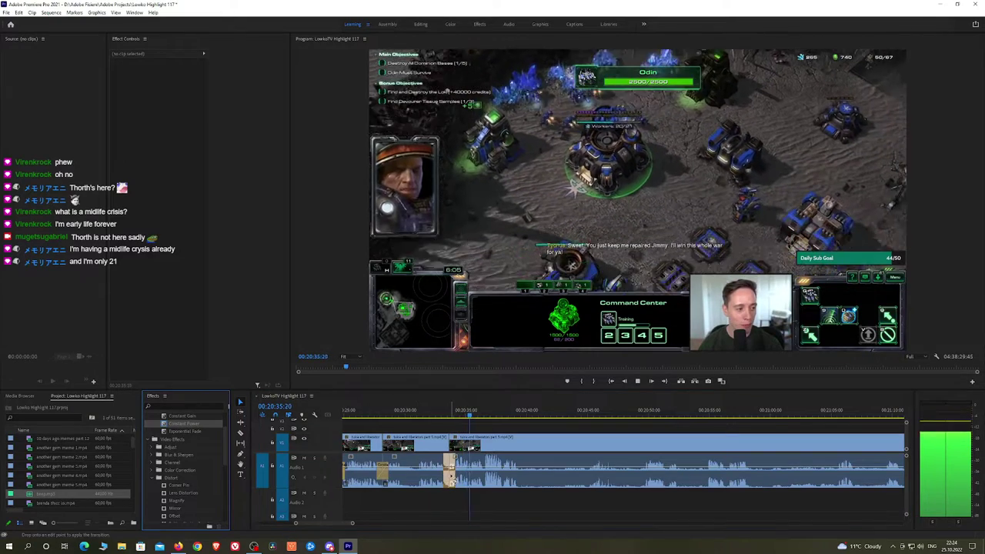
Ripple-delete the section from about 00:20:40 to 00:20:49 and add a Constant Power crossfade at the cut
scroll(500, 439, "down", 2)
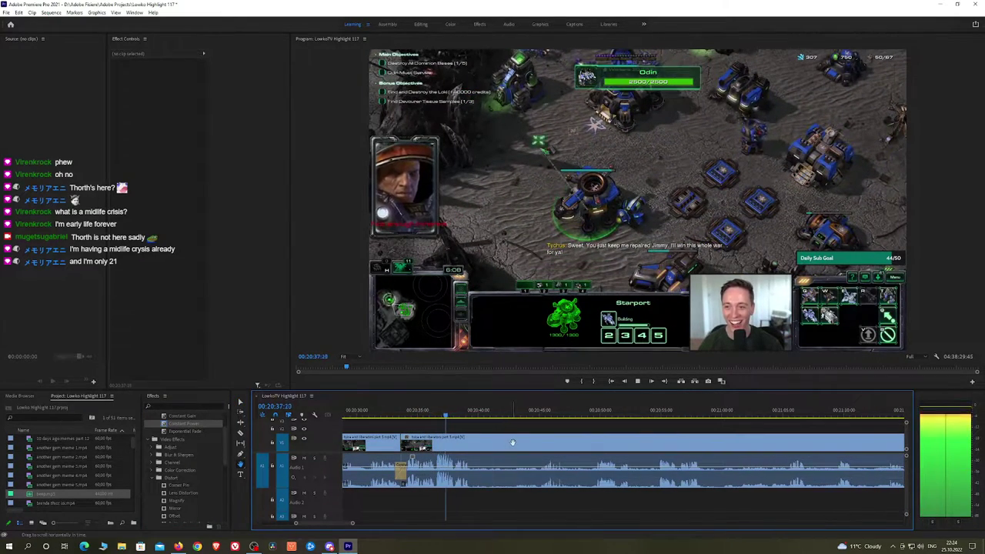
scroll(512, 442, "down", 1)
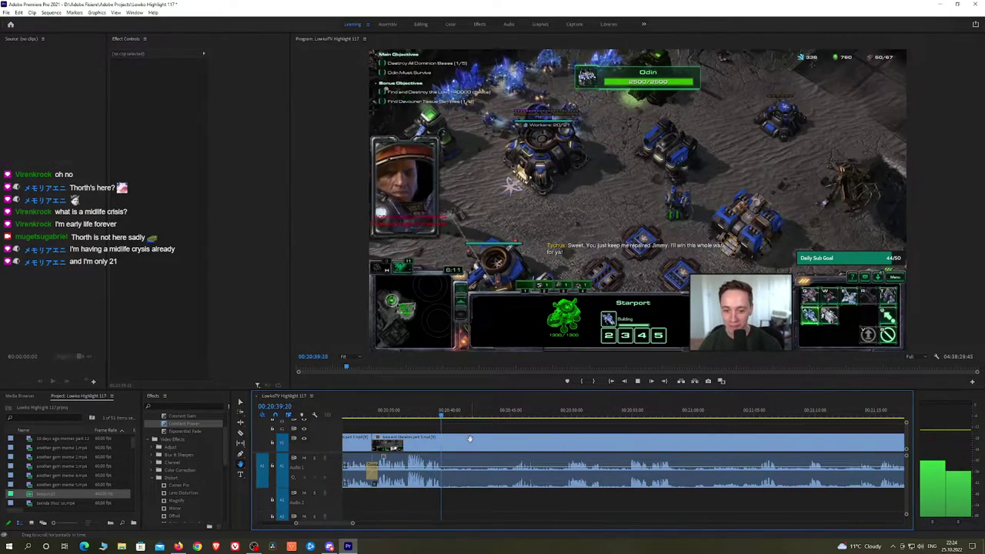
key("c")
left_click(449, 440)
left_click_drag(491, 416, 507, 416)
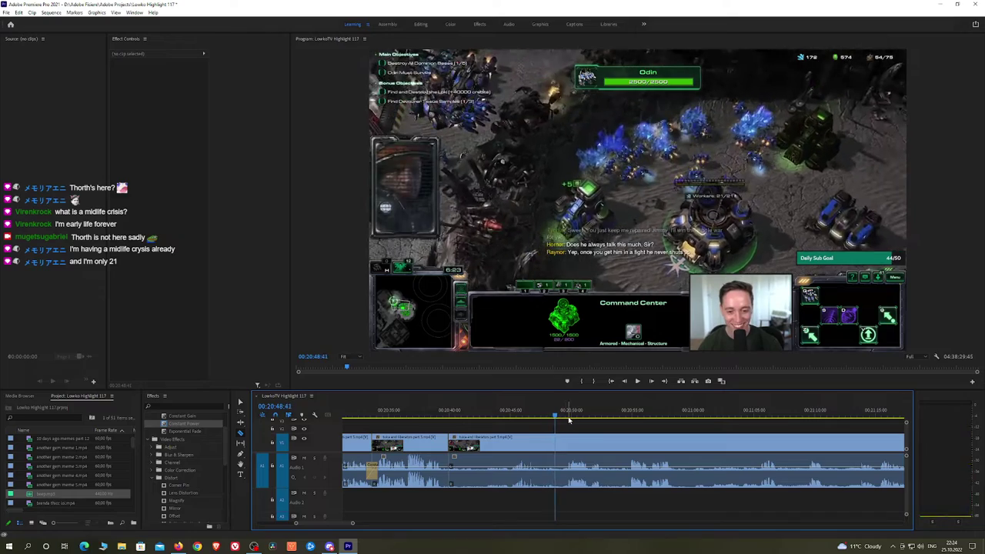
left_click(567, 445)
key("v")
left_click(548, 447)
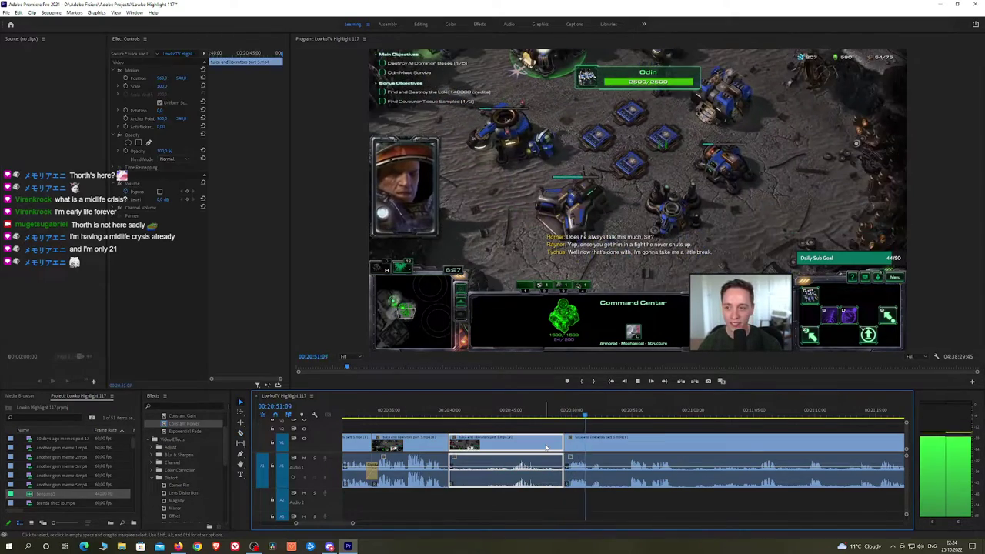
key("shift+Delete")
key("space")
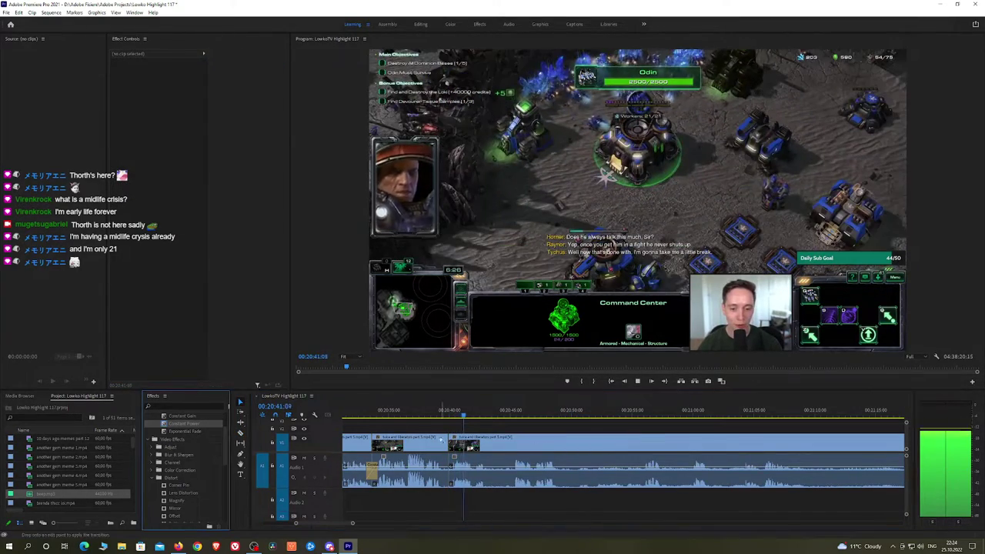
left_click(196, 433)
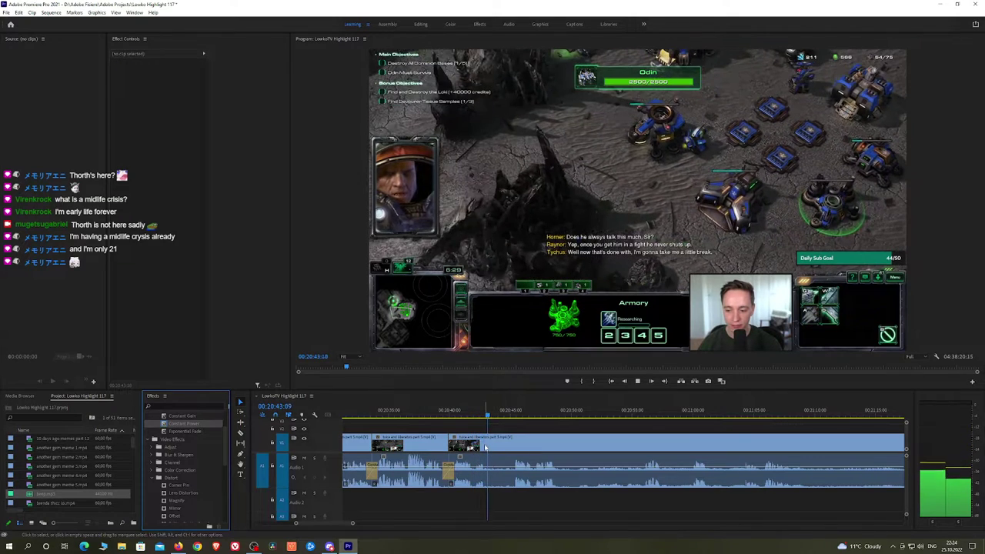
Ripple-delete about two seconds of footage after 00:20:43:10 and add a Constant Power crossfade at the cut
key("space")
key("c")
left_click(489, 444)
key("v")
left_click(505, 445)
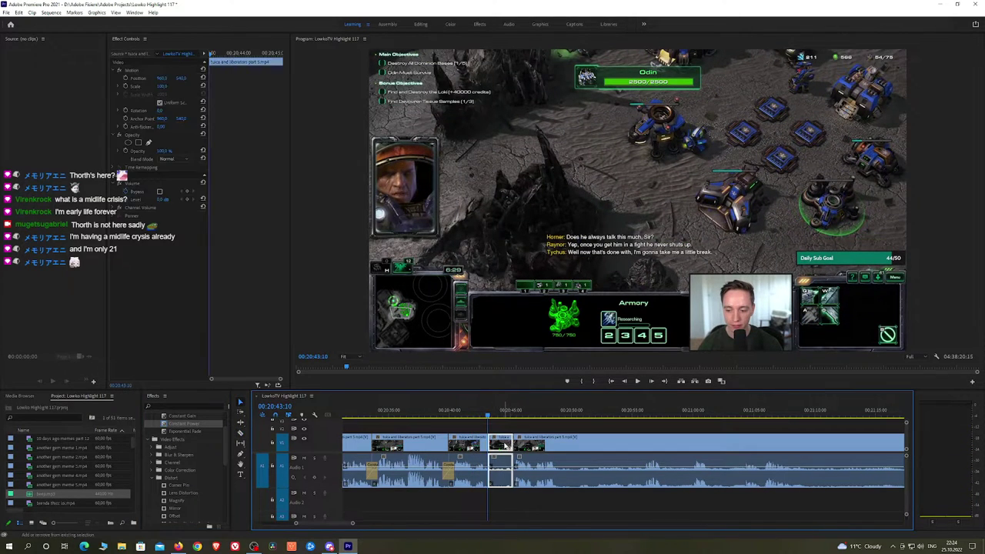
key("shift+Delete")
key("space")
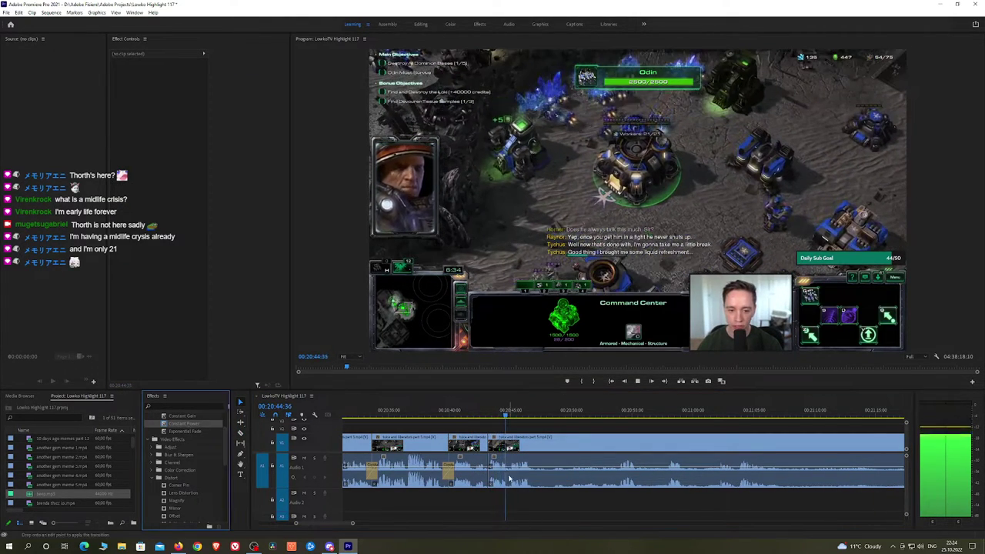
Ripple-delete the section from about 00:20:47 to 00:20:53:28 and add a Constant Power crossfade at the cut
scroll(483, 431, "down", 2)
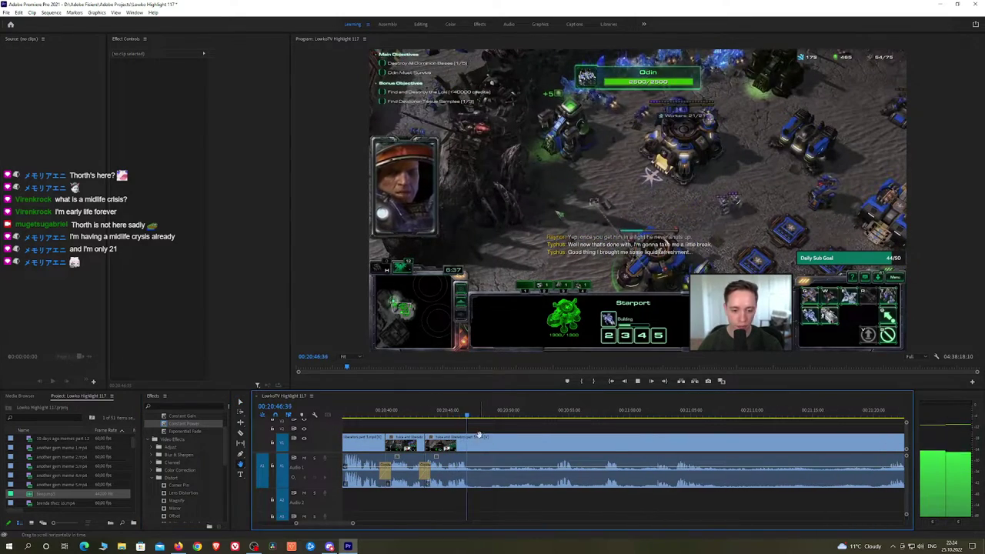
key("space")
key("c")
left_click(472, 443)
key("space")
left_click(551, 416)
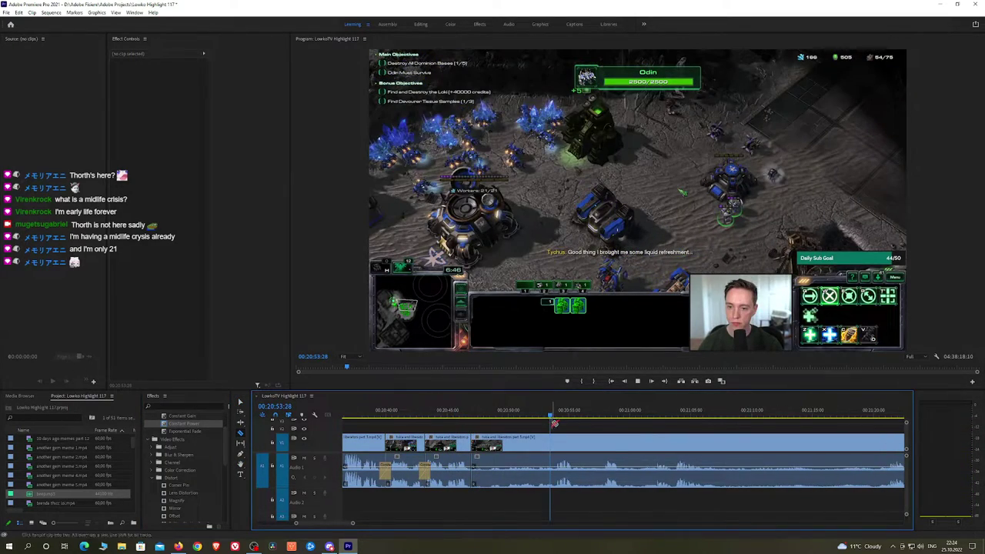
key("ctrl+k")
left_click(532, 445)
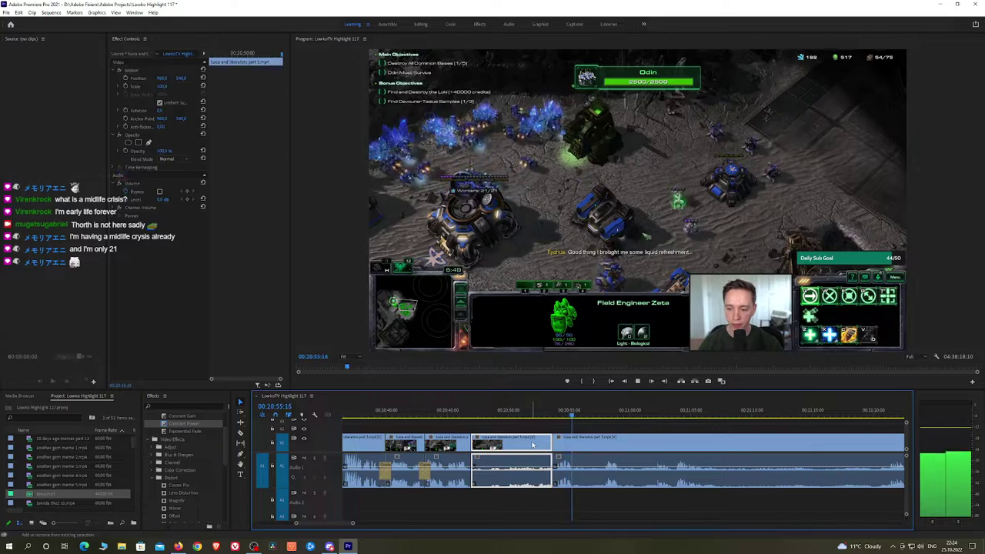
key("shift+Delete")
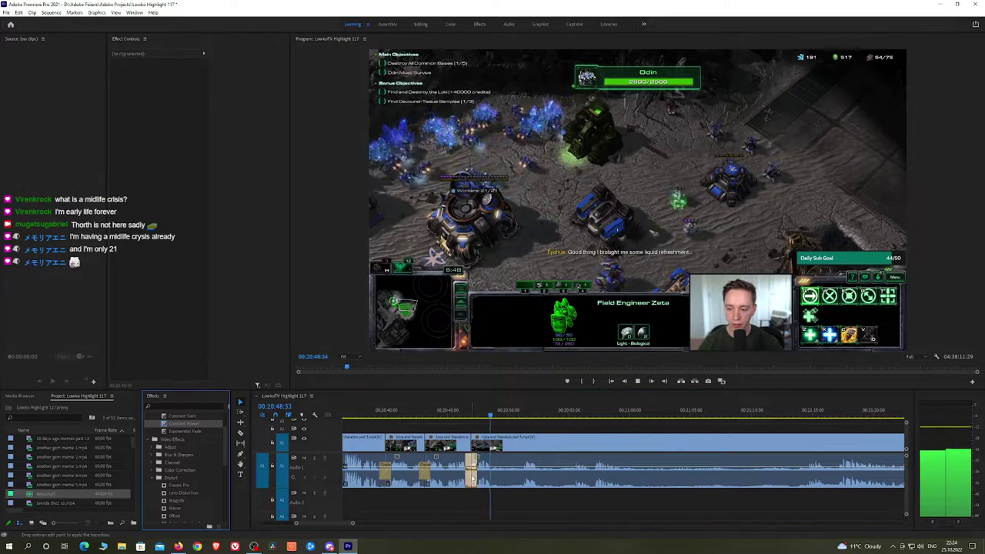
Split the clip at about 00:20:49 and 00:20:51 and ripple-delete the roughly two-second piece between the cuts
key("c")
left_click(523, 446)
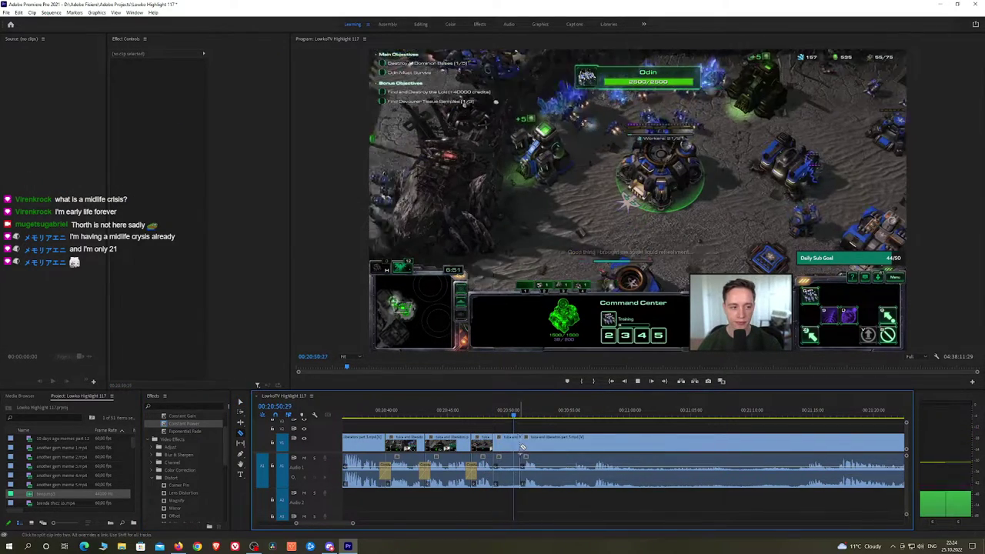
key("v")
left_click(509, 446)
key("shift+Delete")
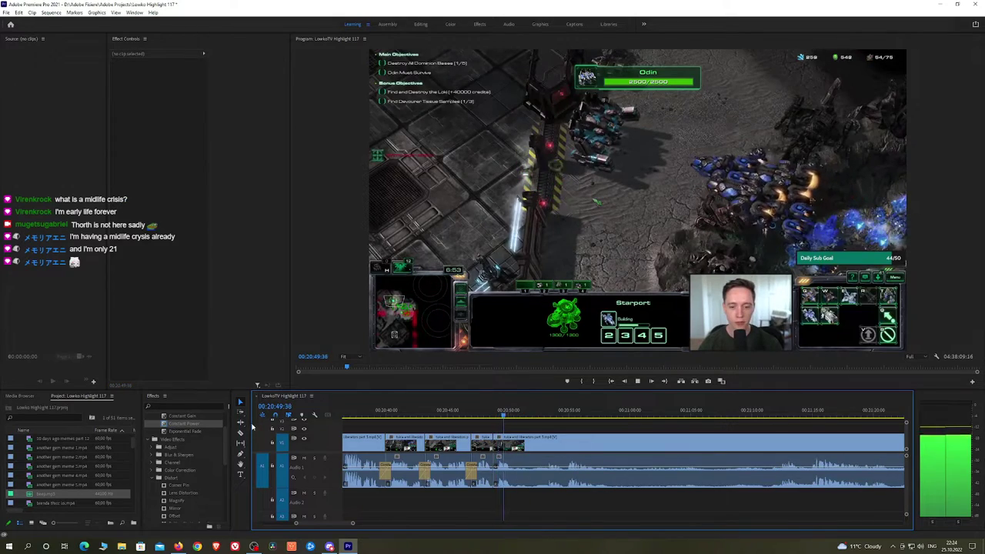
Ripple-delete the section from the 00:20:49 cut to about 00:21:11 and add a Constant Power crossfade at the cut
left_click(547, 414)
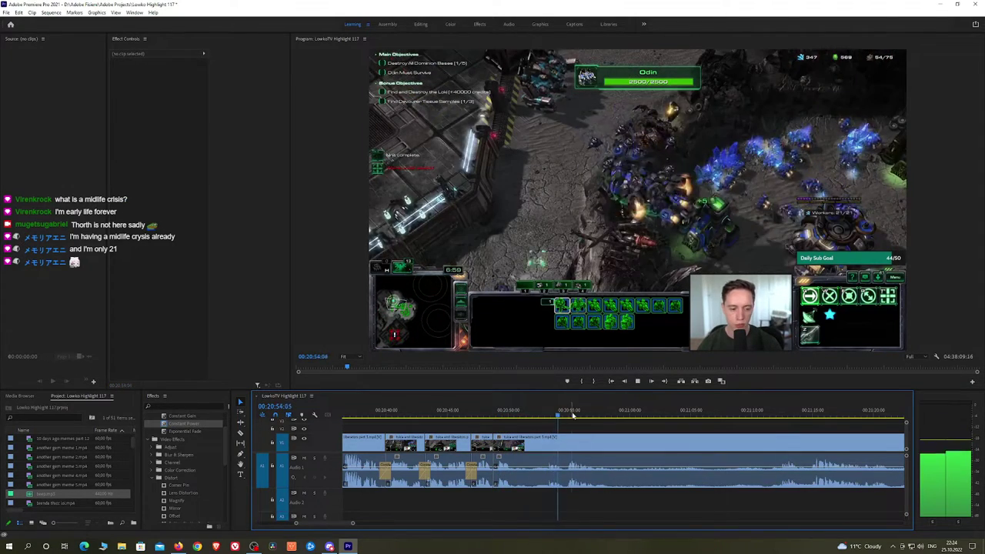
left_click(575, 414)
left_click(780, 414)
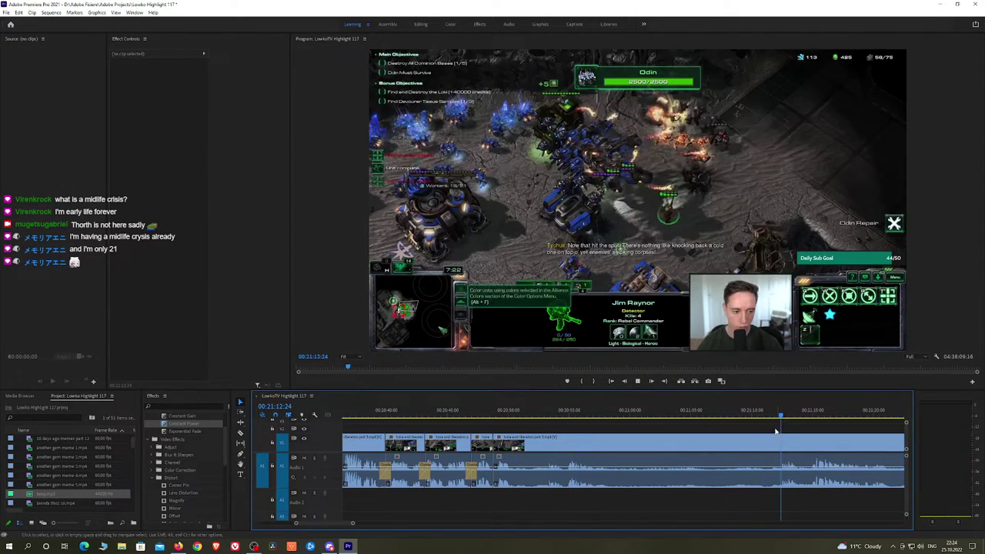
key("space")
scroll(774, 443, "down", 2)
scroll(774, 443, "up", 2)
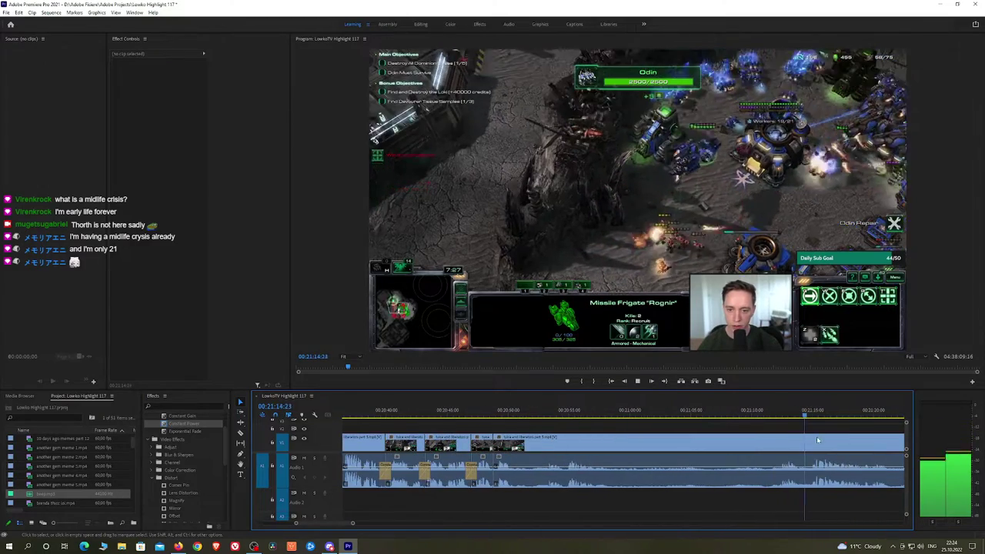
key("h")
left_click_drag(827, 438, 532, 427)
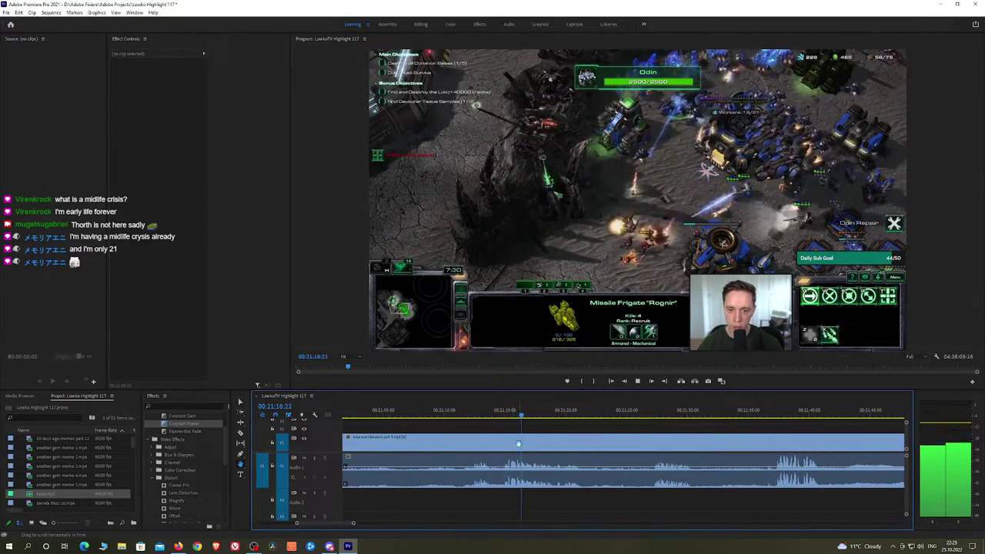
left_click(457, 446)
key("v")
left_click(431, 445)
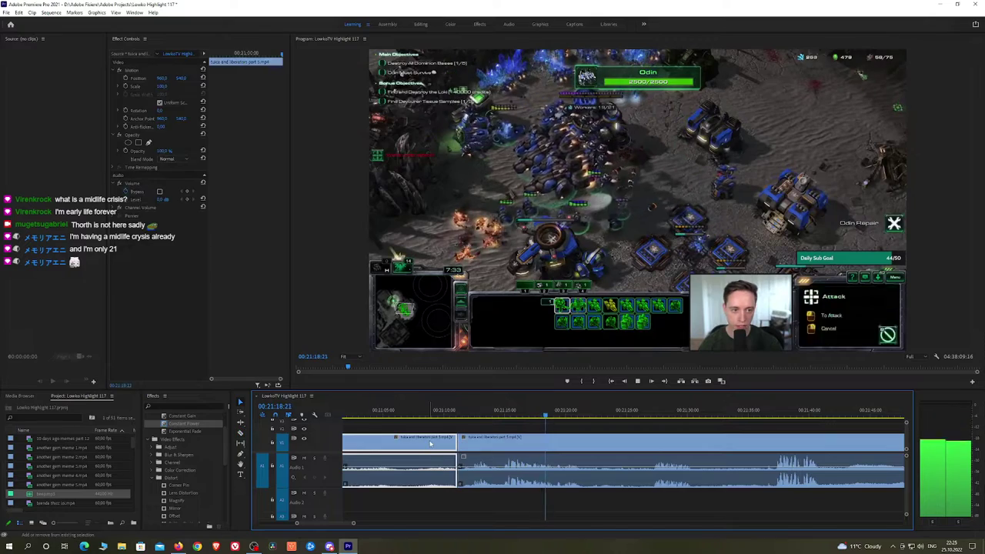
key("shift+Delete")
key("equal")
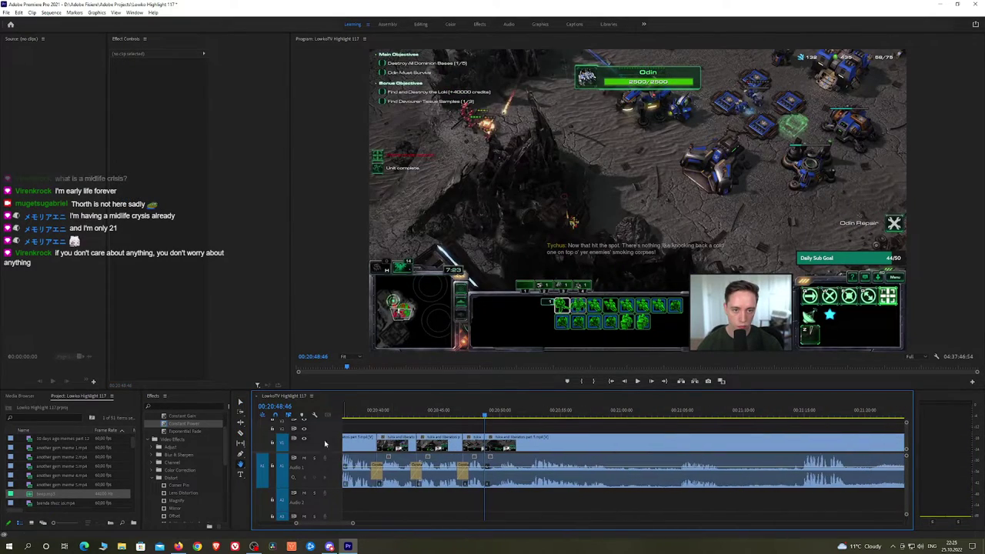
left_click_drag(183, 423, 462, 479)
left_click_drag(183, 423, 430, 453)
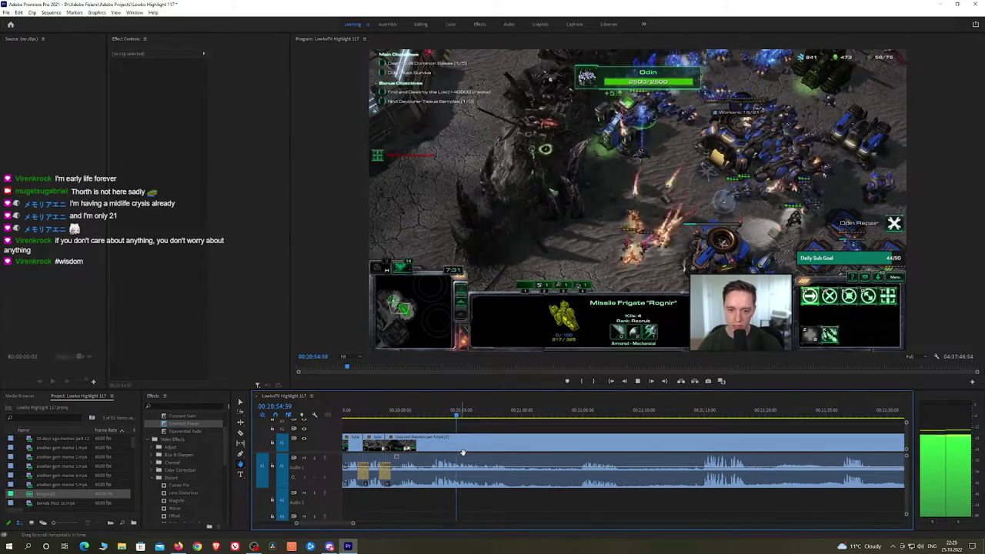
Ripple-delete the section from about 00:20:59 to 00:21:14 and add an Exponential Fade at the audio cut
scroll(462, 452, "down", 2)
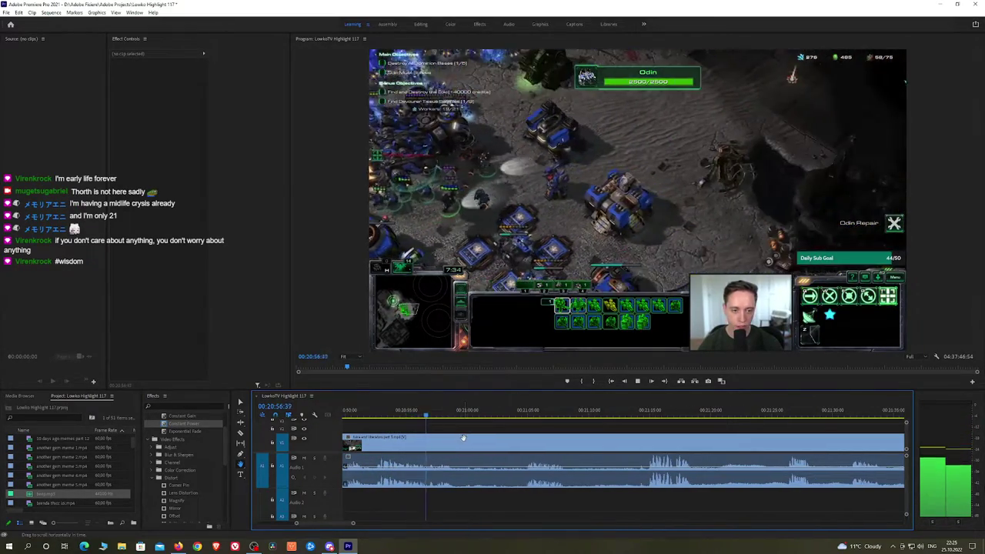
left_click_drag(467, 436, 509, 413)
key("space")
key("c")
left_click(446, 439)
key("space")
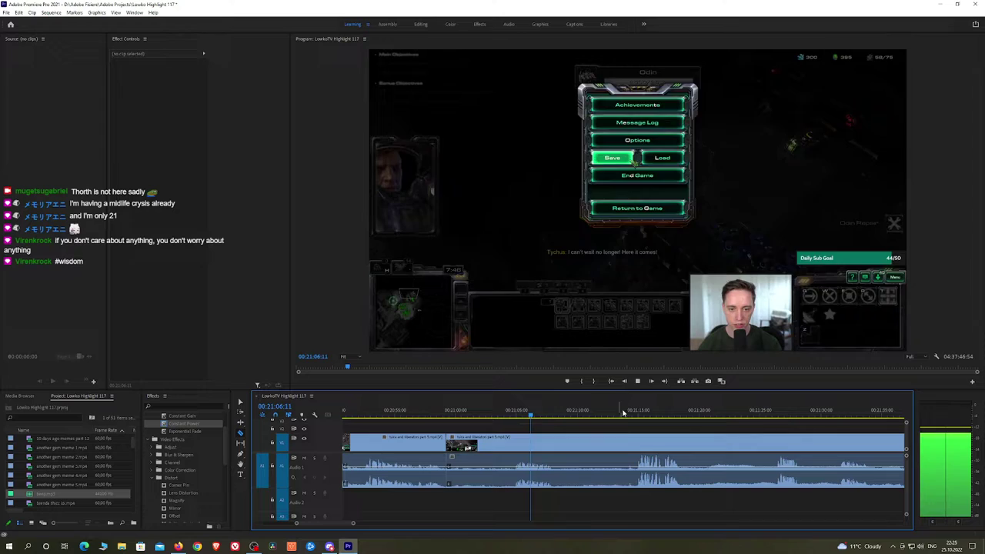
left_click(640, 411)
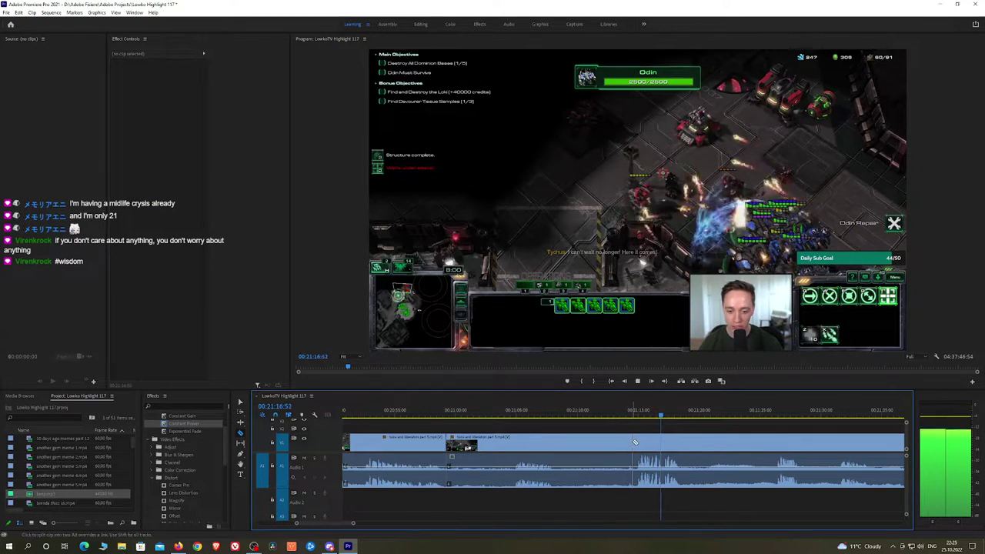
left_click(634, 441)
key("shift+Delete")
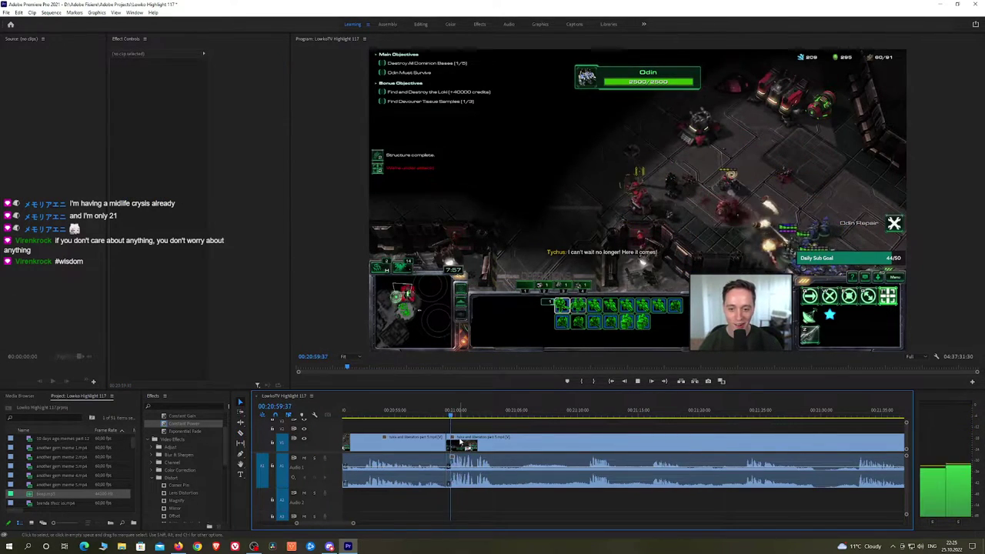
left_click_drag(185, 431, 446, 470)
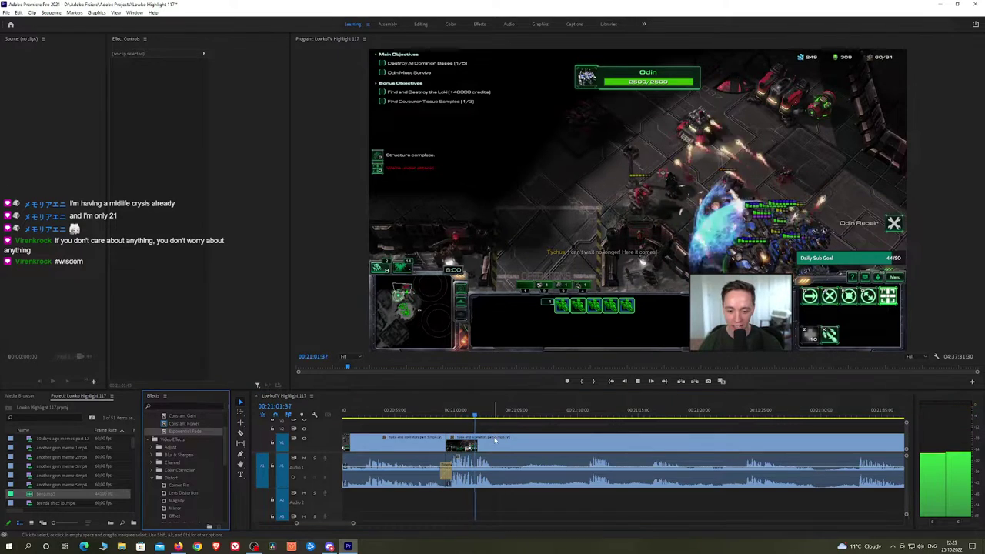
key("space")
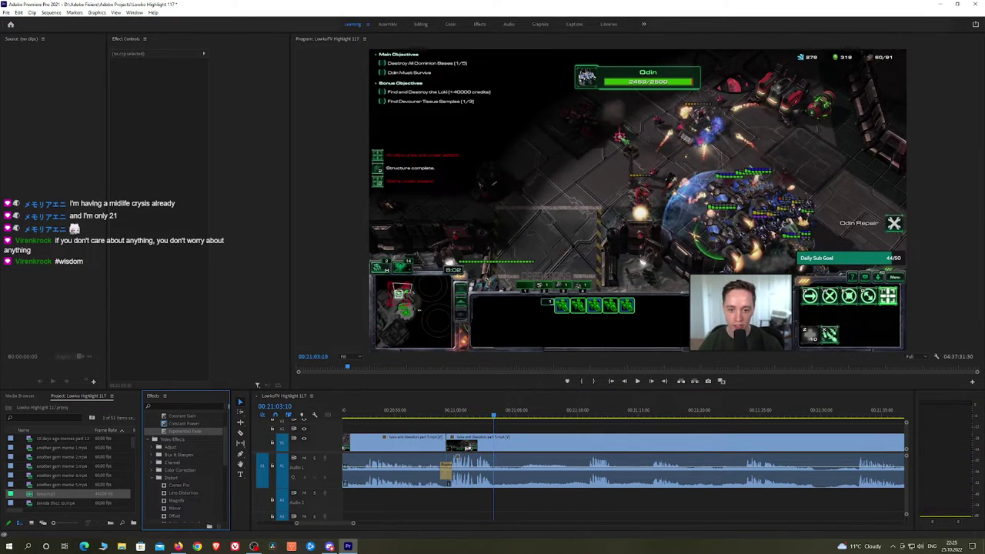
key("alt+Tab")
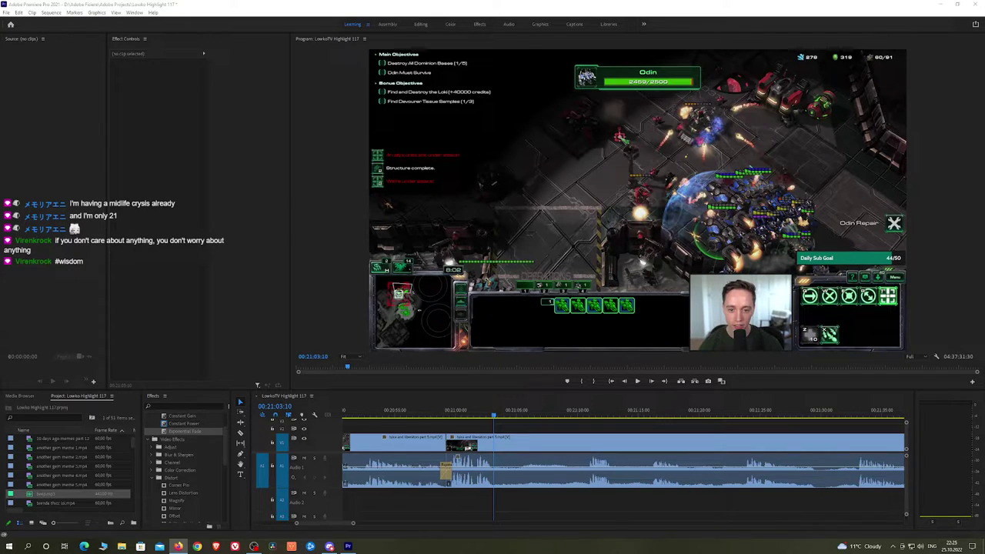
left_click(448, 423)
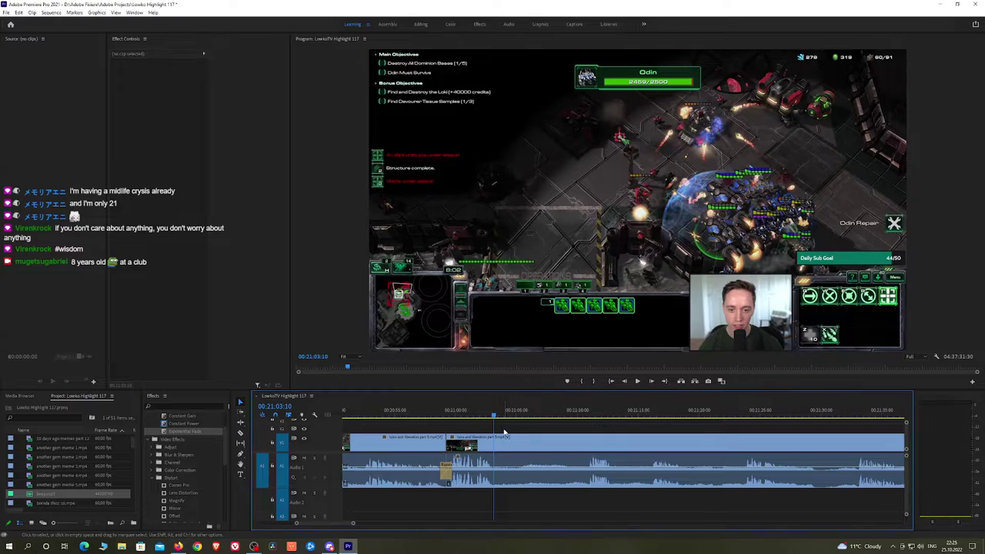
Ripple-delete about seven seconds of footage after 00:21:03 and add a Constant Power crossfade at the cut
key("space")
left_click(498, 445)
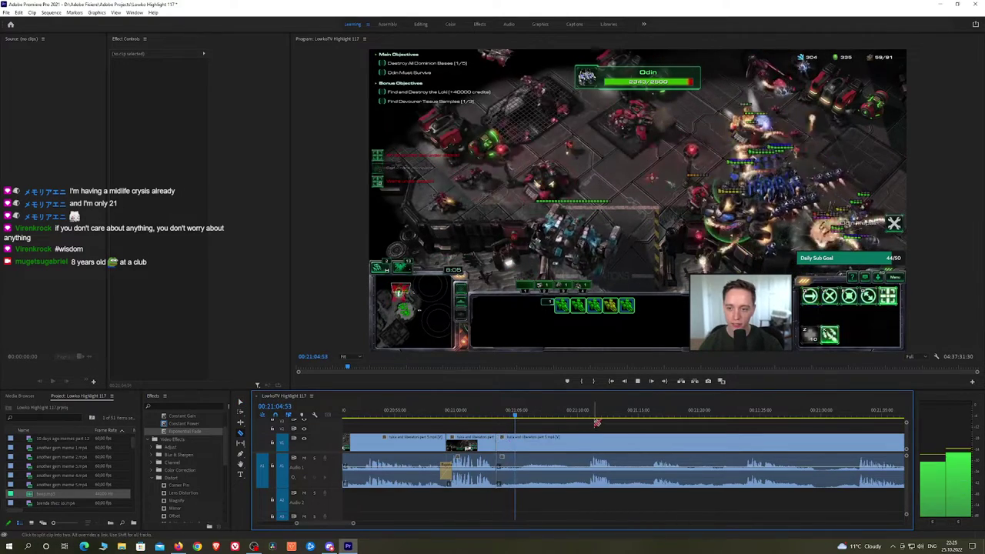
left_click(587, 419)
left_click(585, 444)
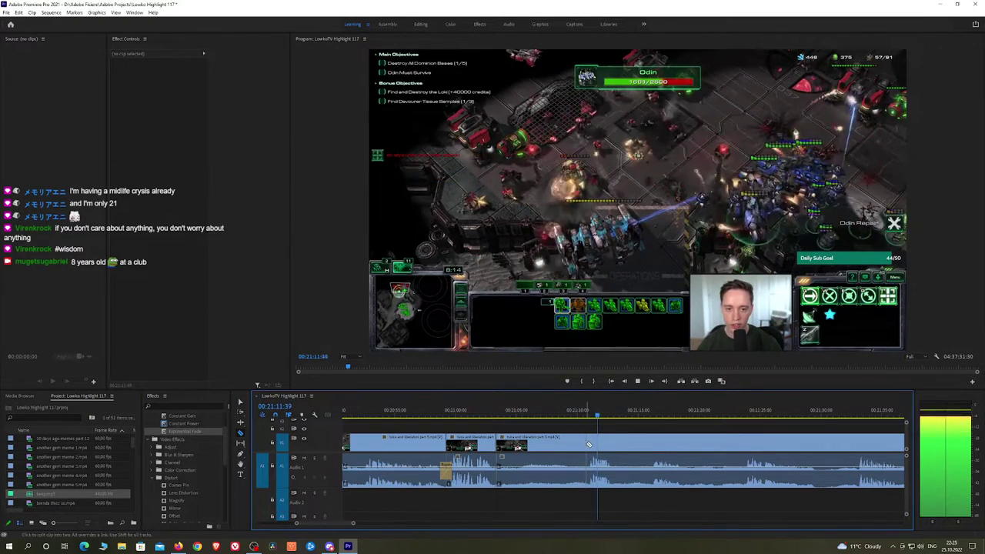
key("v")
left_click(566, 445)
key("shift+Delete")
key("shift+Delete")
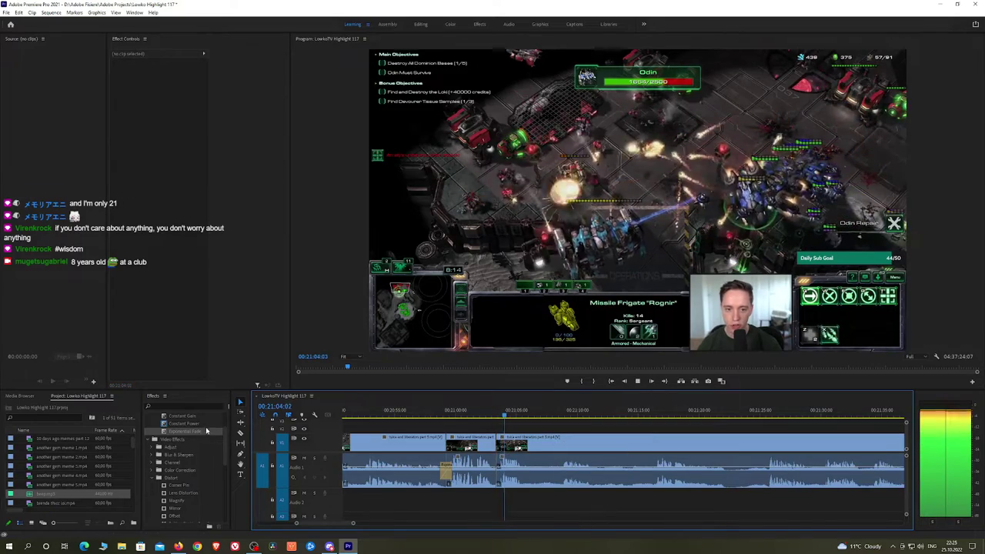
Ripple-delete about three seconds of footage after 00:21:05:38 and add a Constant Power crossfade at the cut
left_click(553, 441)
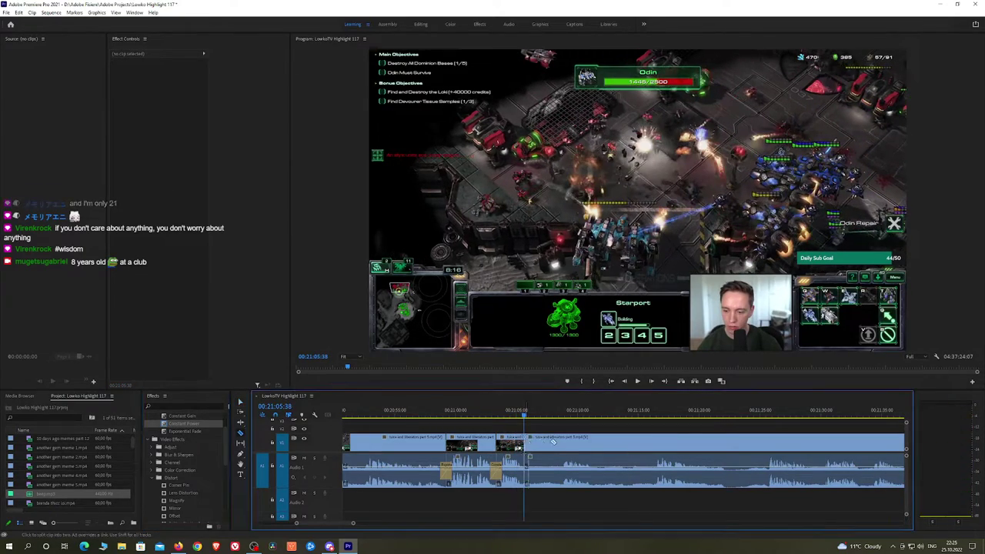
key("shift+Delete")
key("space")
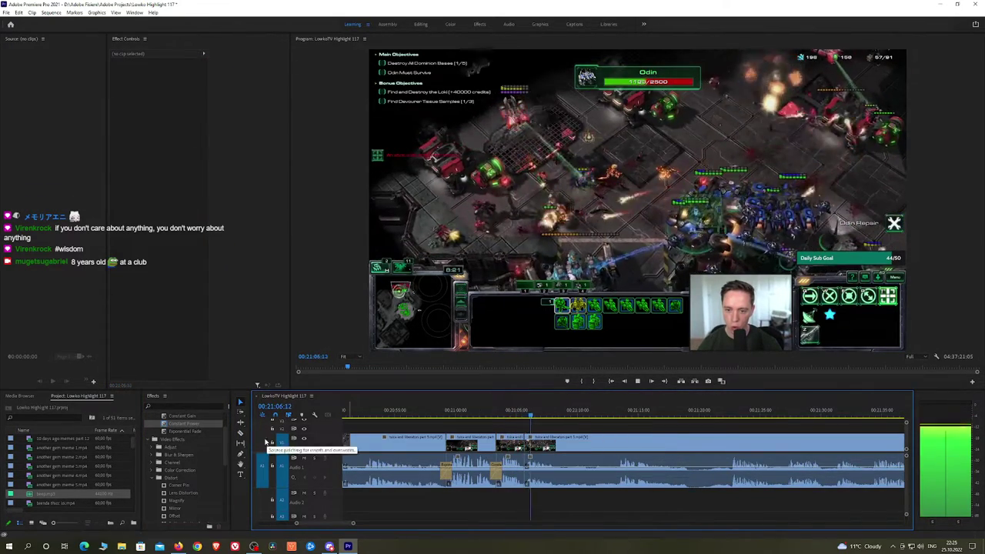
left_click_drag(193, 425, 580, 457)
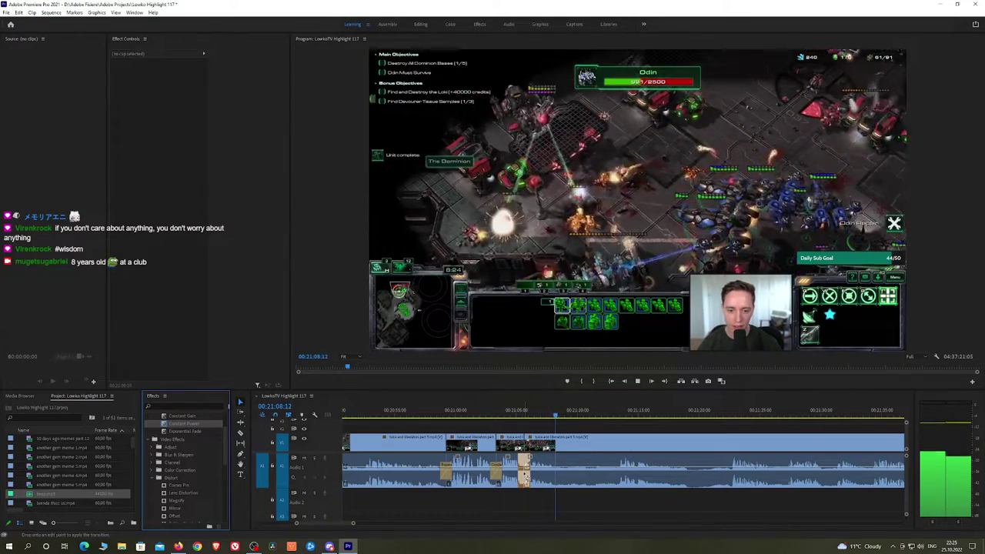
Undo the ripple deletion after 00:21:05:38 along with its crossfade and cuts, and resume playback of the restored footage
left_click(551, 416)
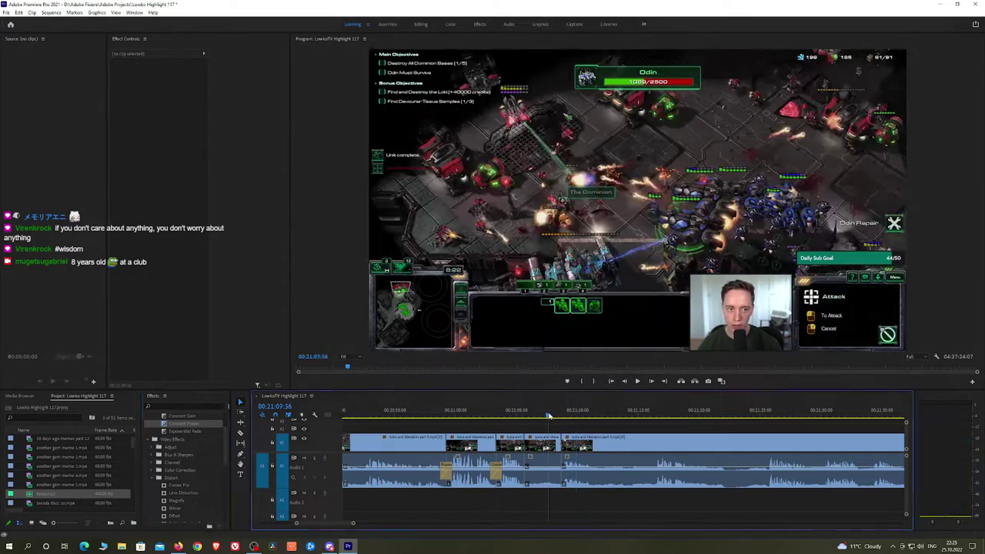
left_click_drag(551, 416, 549, 415)
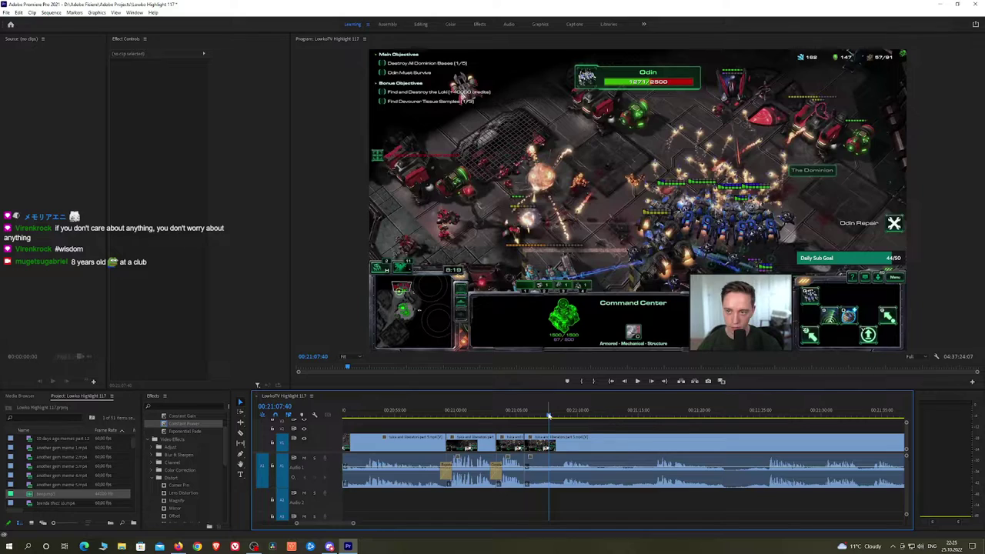
key("space")
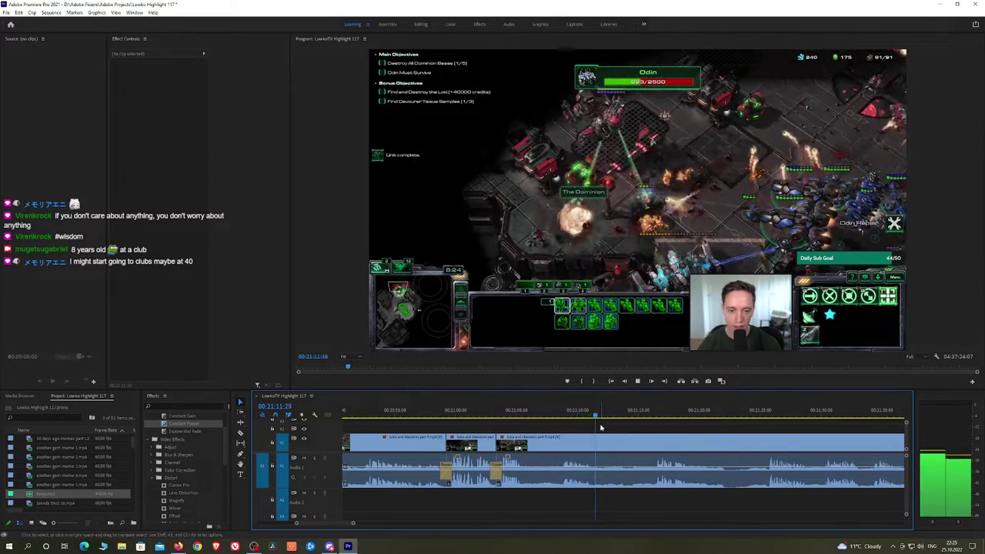
Split the clip at 00:21:11:38 and ripple-delete about 4.5 seconds of footage at that point
key("c")
left_click(599, 445)
key("v")
left_click(631, 446)
key("shift+Delete")
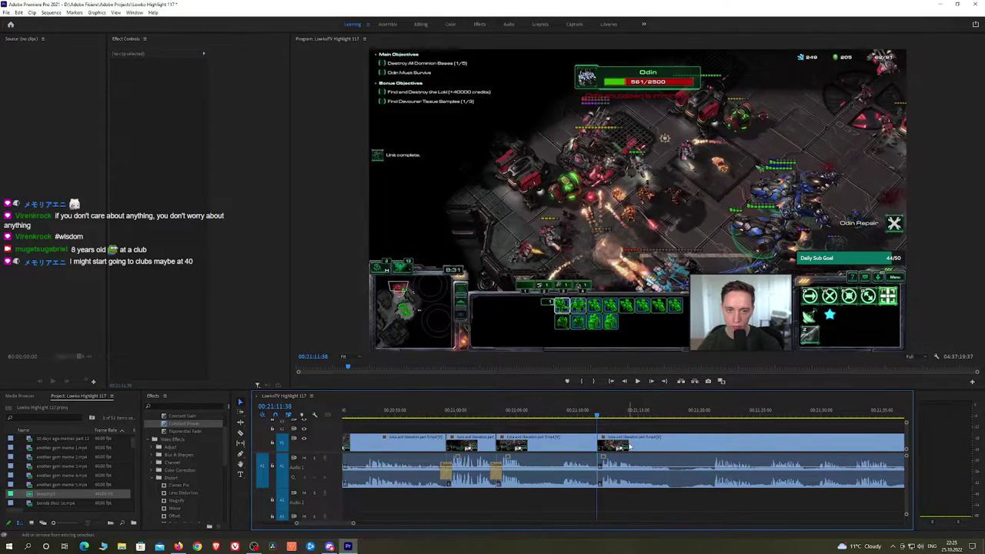
Replay the footage around 00:21:09 several times to review its audio and action before the 00:21:11:38 cut
left_click(561, 414)
key("space")
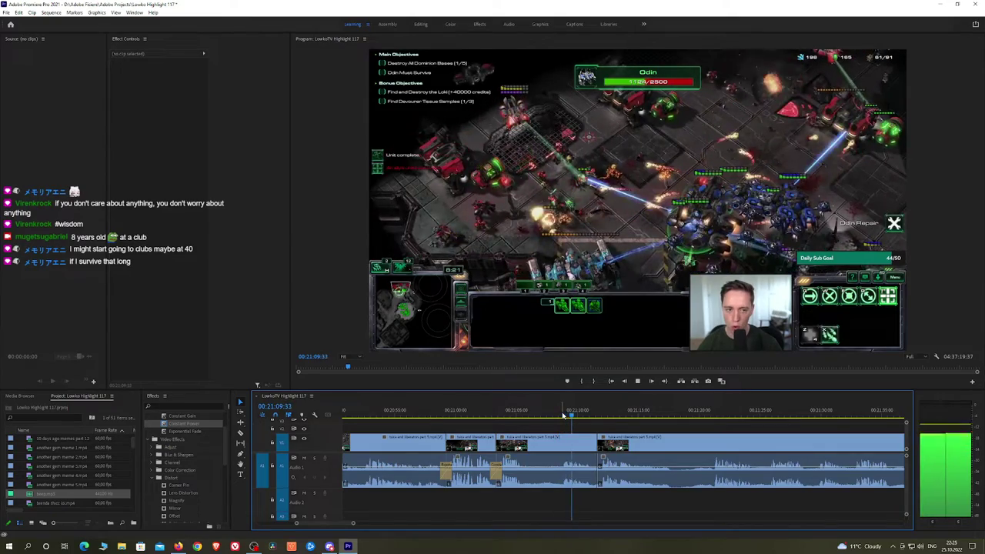
left_click(561, 415)
key("space")
key("space")
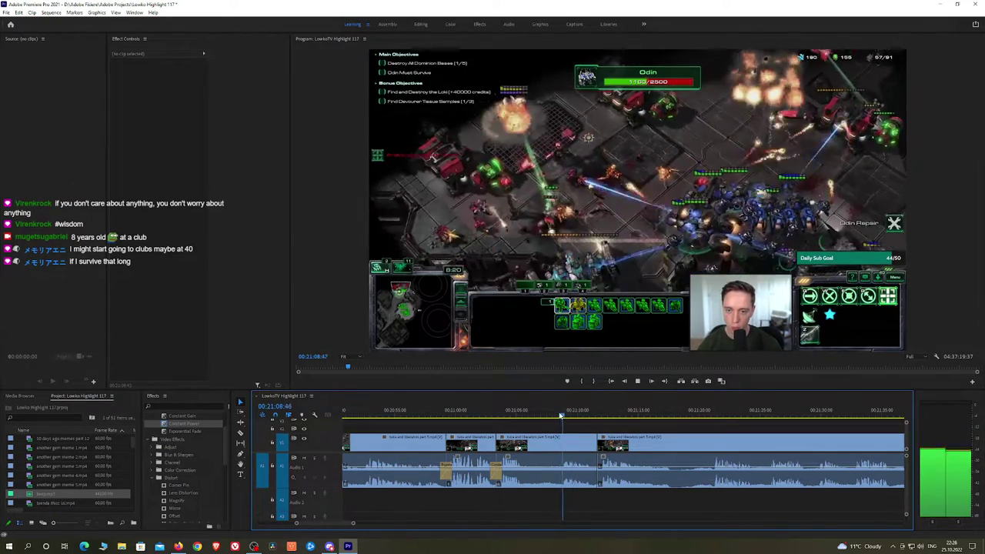
key("space")
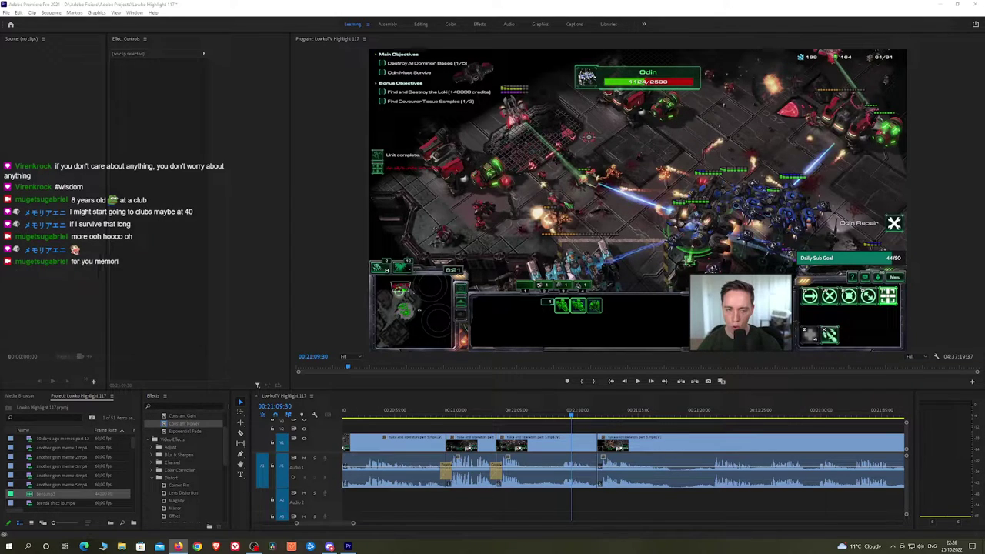
left_click(559, 418)
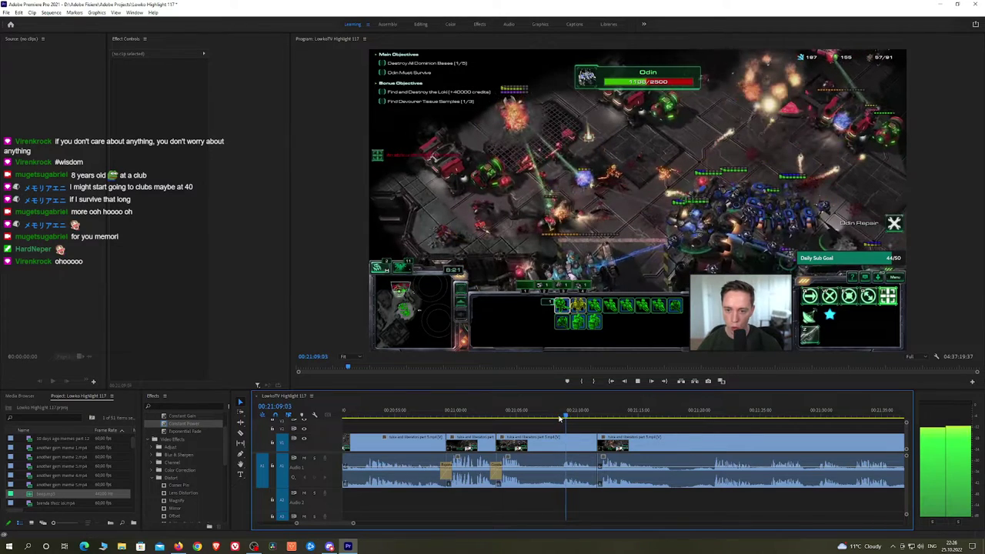
key("alt+Tab")
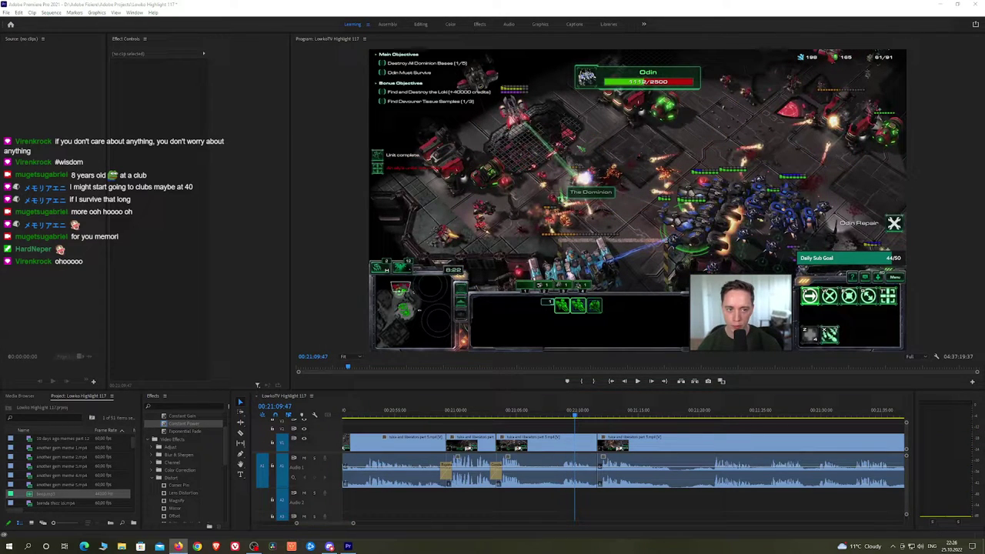
left_click(564, 415)
key("space")
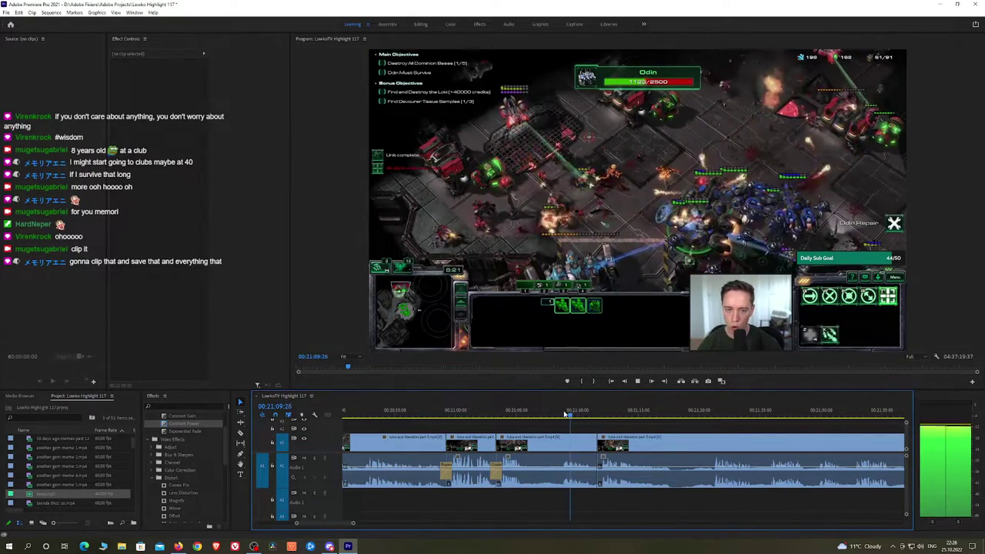
Add a Constant Power crossfade at the 00:21:11:38 audio cut
scroll(564, 431, "down", 3)
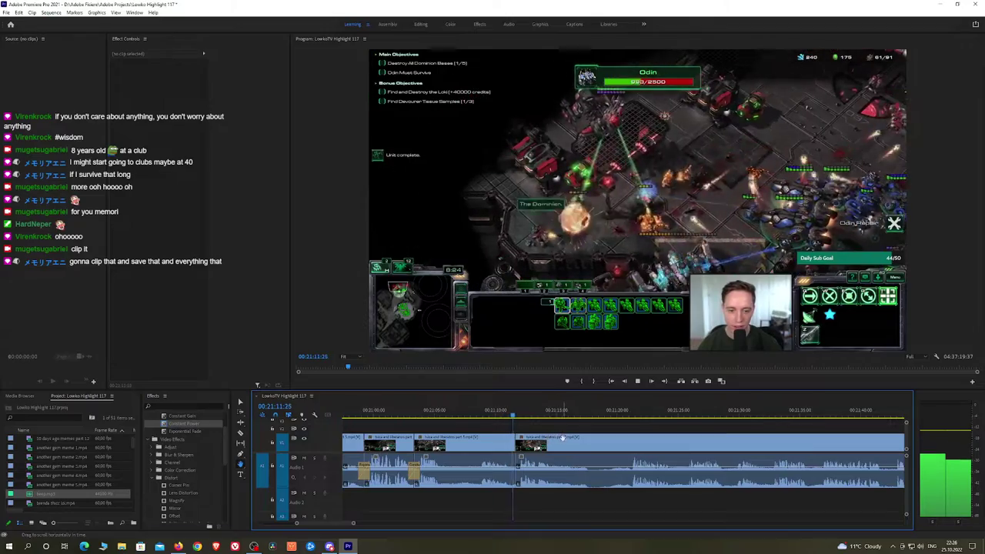
left_click_drag(563, 437, 526, 430)
left_click_drag(184, 424, 478, 481)
left_click_drag(563, 442, 531, 437)
Ripple-delete the section from 00:21:15:25 to 00:21:20:52 and add an Exponential Fade at the audio cut
key("space")
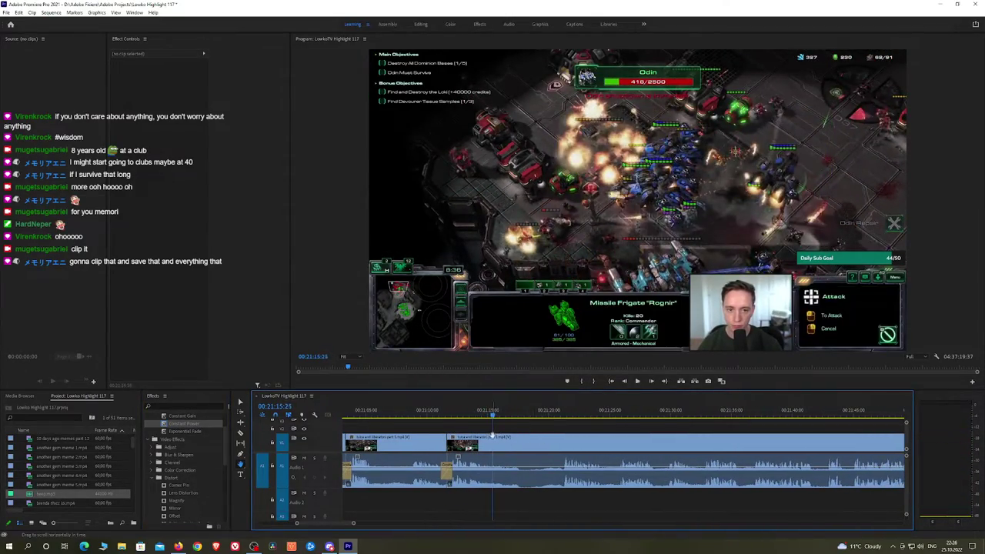
left_click(562, 414)
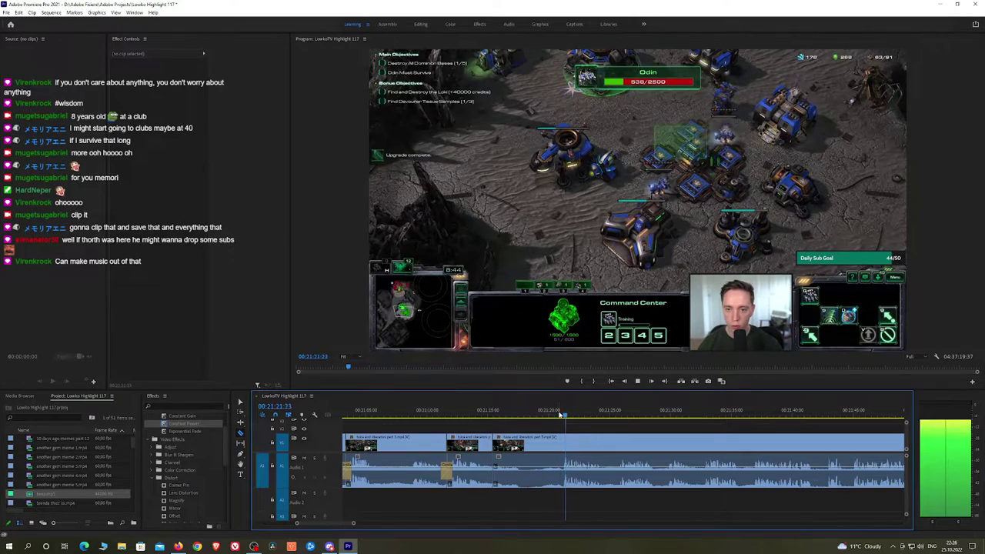
left_click(613, 416)
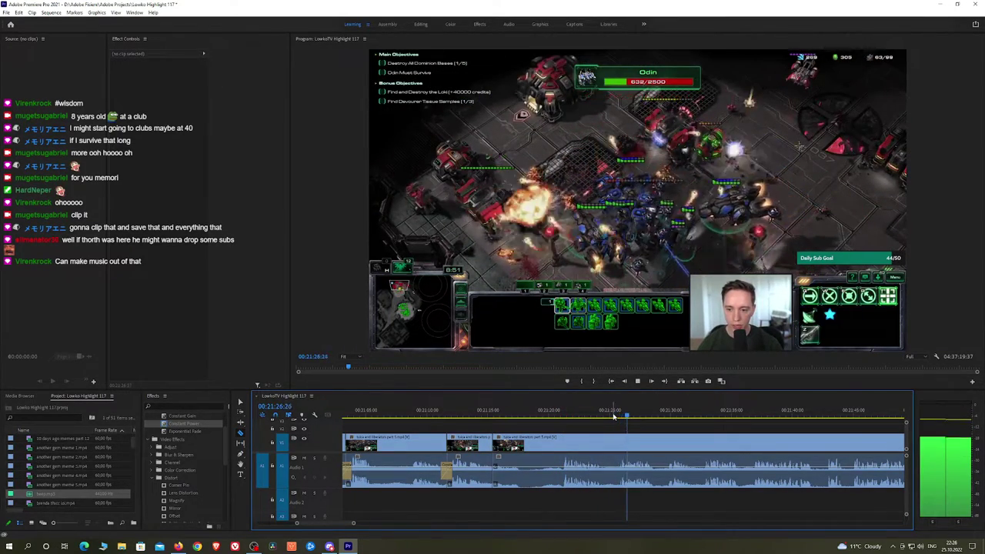
left_click(561, 413)
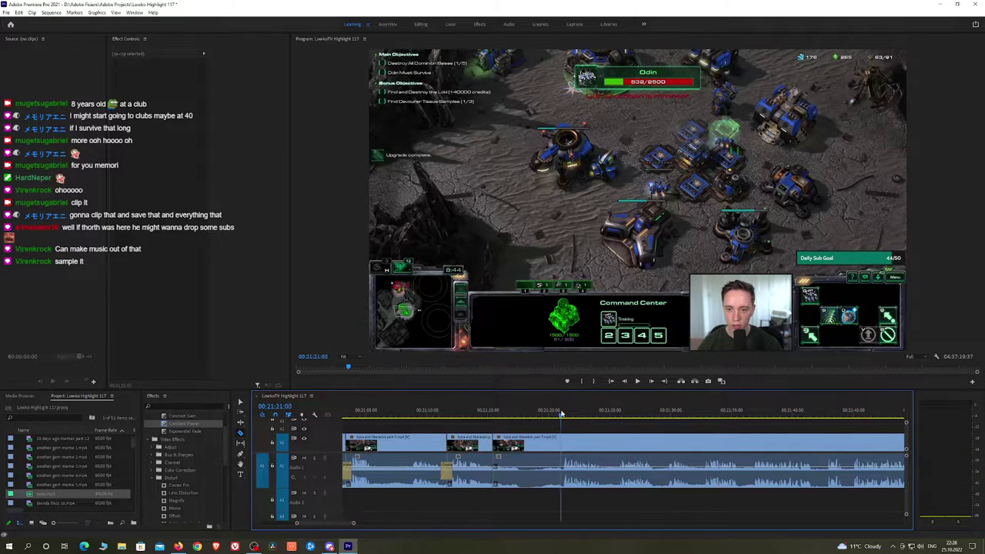
left_click_drag(561, 414, 562, 444)
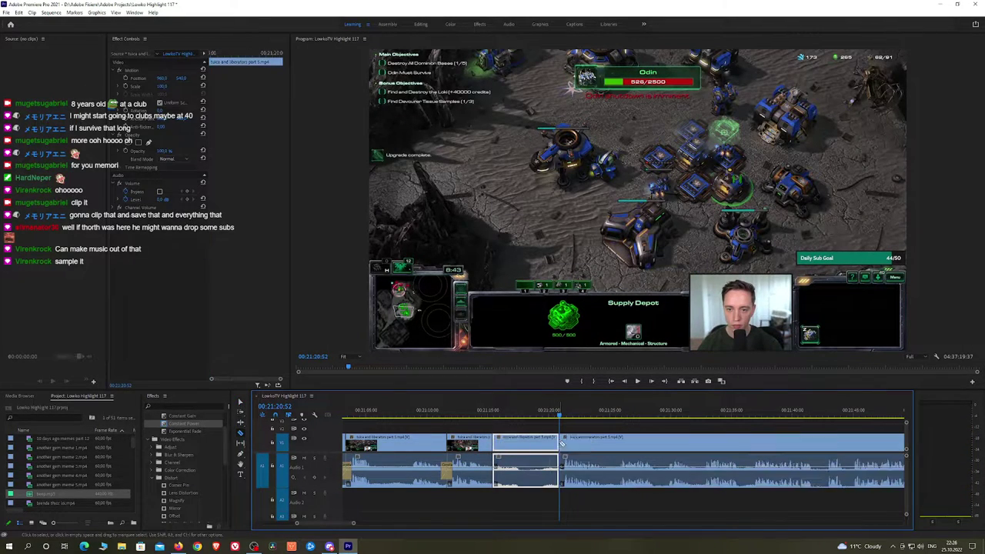
key("shift+Delete")
key("space")
left_click_drag(193, 431, 492, 472)
Review the footage after the new fade and split the clip at 00:21:19:02
key("h")
left_click_drag(548, 455, 477, 438)
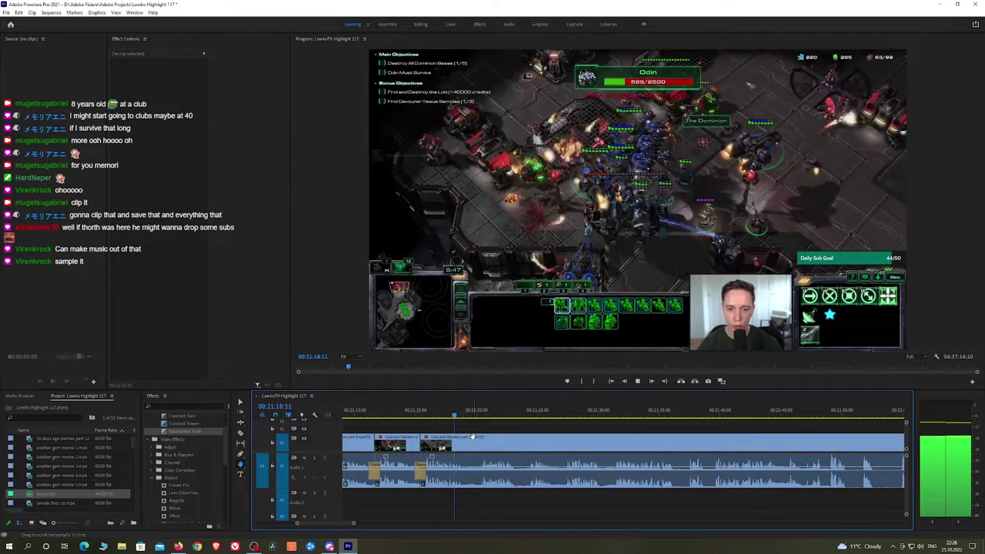
key("space")
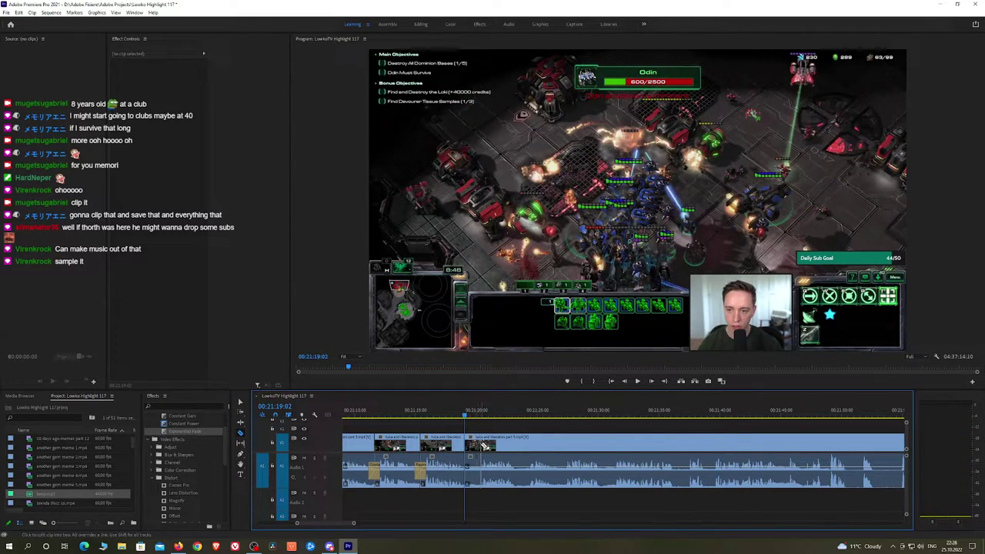
Add a Constant Power crossfade at the audio cut near 00:21:19 and play back the transition
key("space")
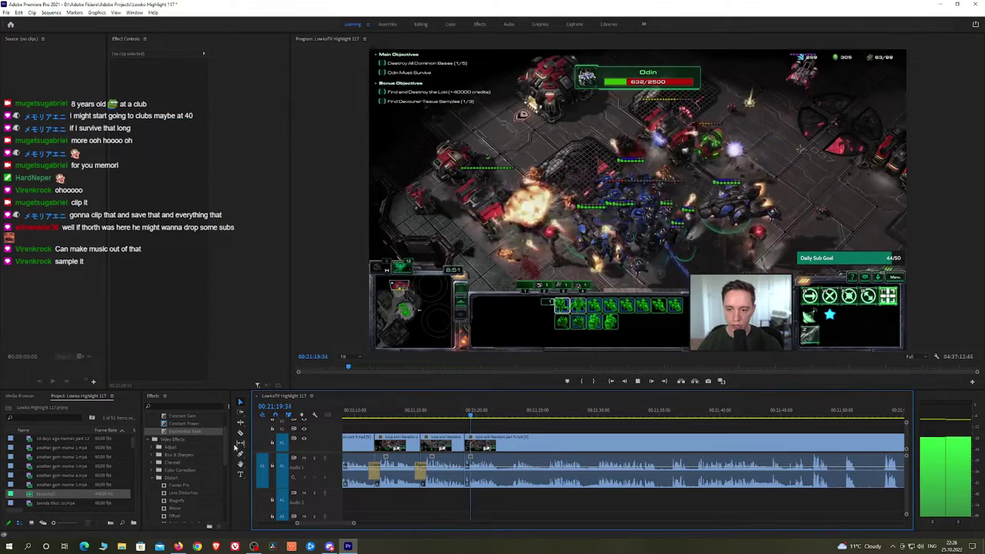
left_click_drag(194, 424, 464, 473)
left_click(460, 416)
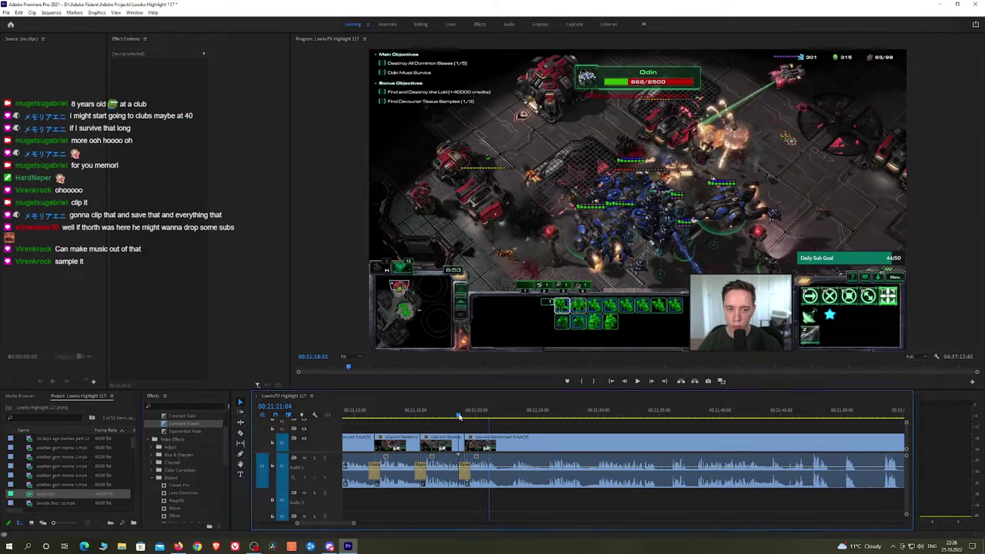
Split out and ripple-delete the short section near 00:21:22, and add a Constant Power crossfade at the new audio cut
scroll(502, 435, "right", 2)
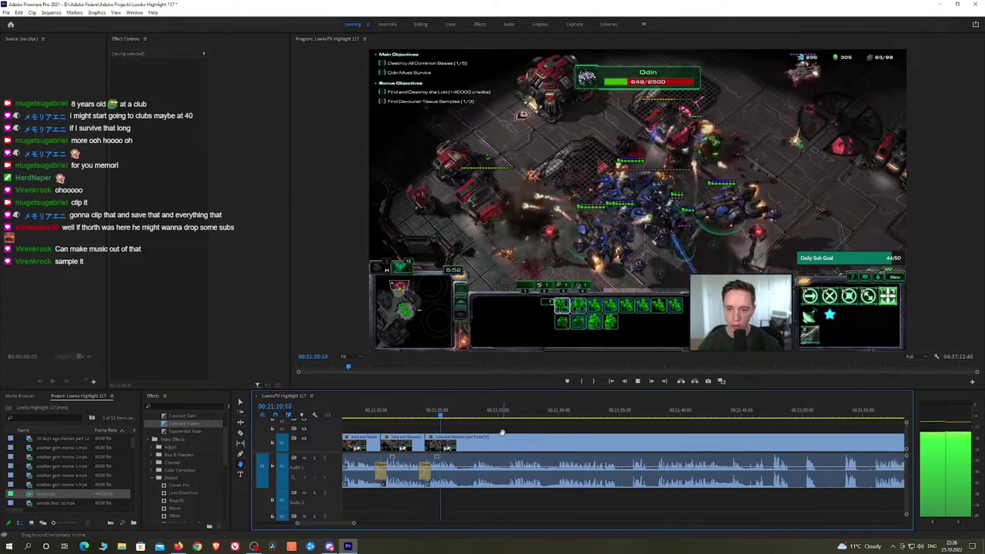
left_click_drag(505, 441, 487, 437)
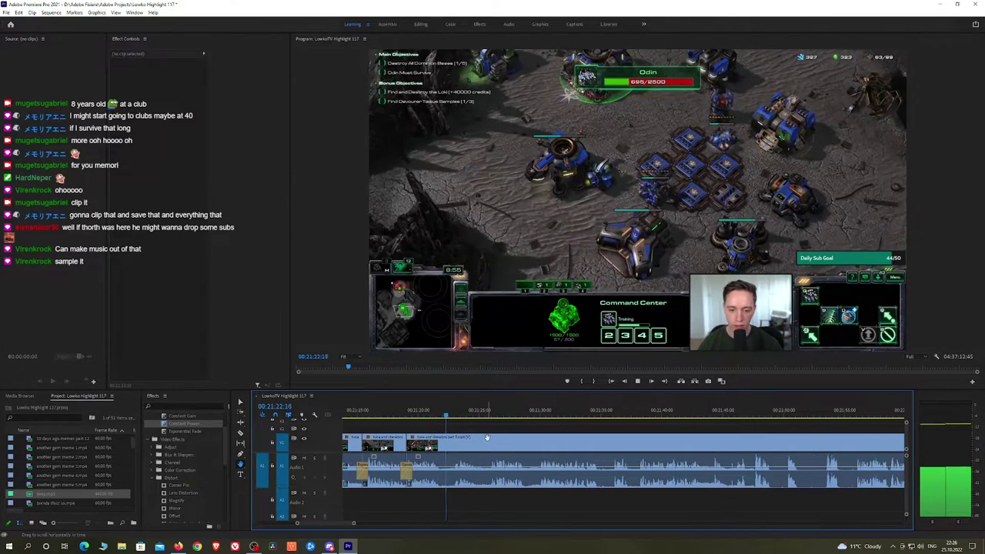
key("c")
left_click(453, 445)
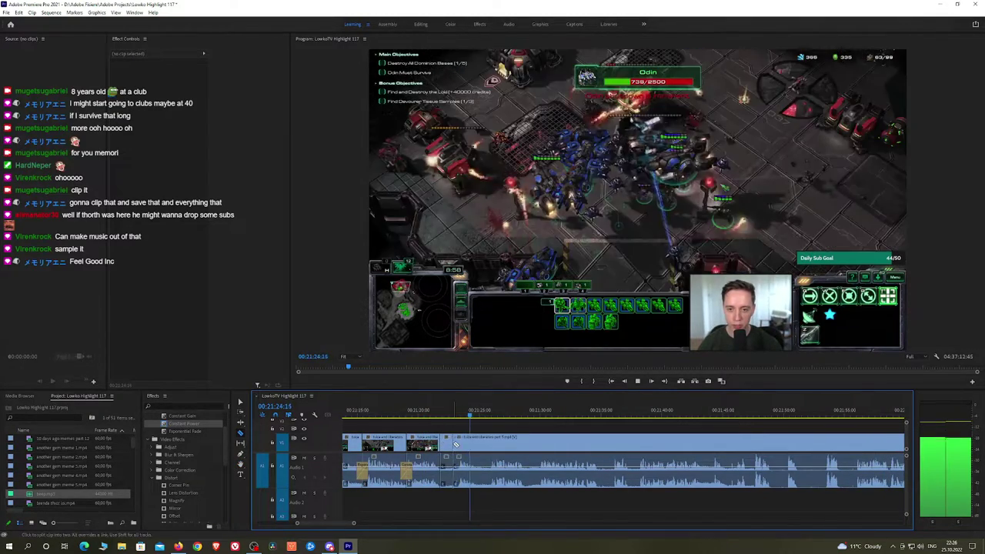
key("v")
left_click(446, 444)
key("shift+Delete")
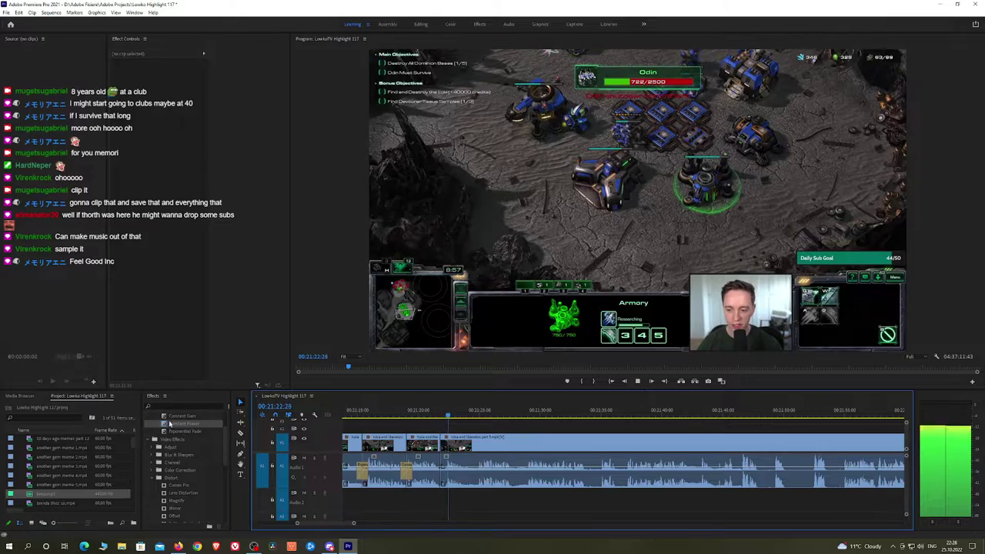
left_click_drag(171, 424, 442, 469)
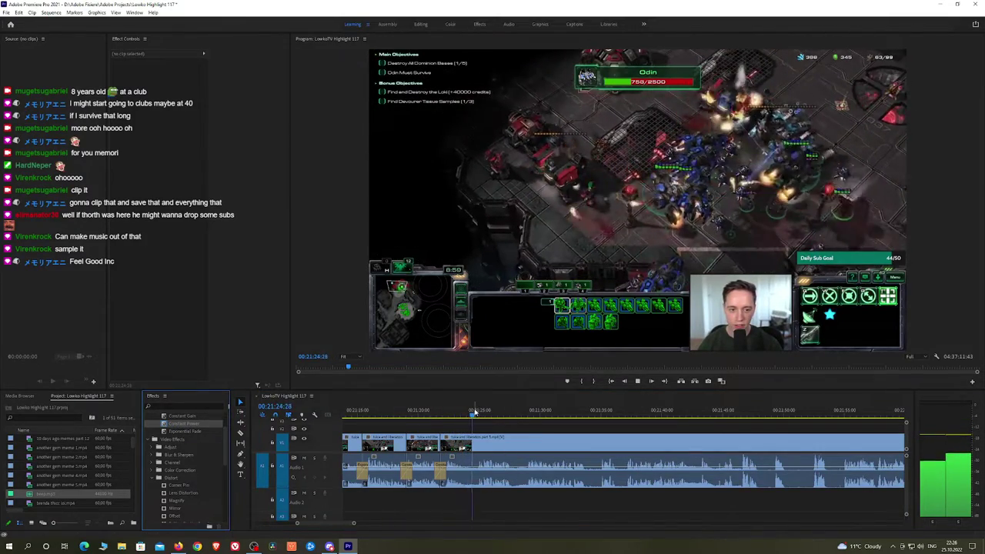
left_click(478, 413)
Ripple-delete a short section starting at 00:21:27:42 and add a Constant Power crossfade at the resulting audio cut
left_click_drag(567, 443, 500, 432)
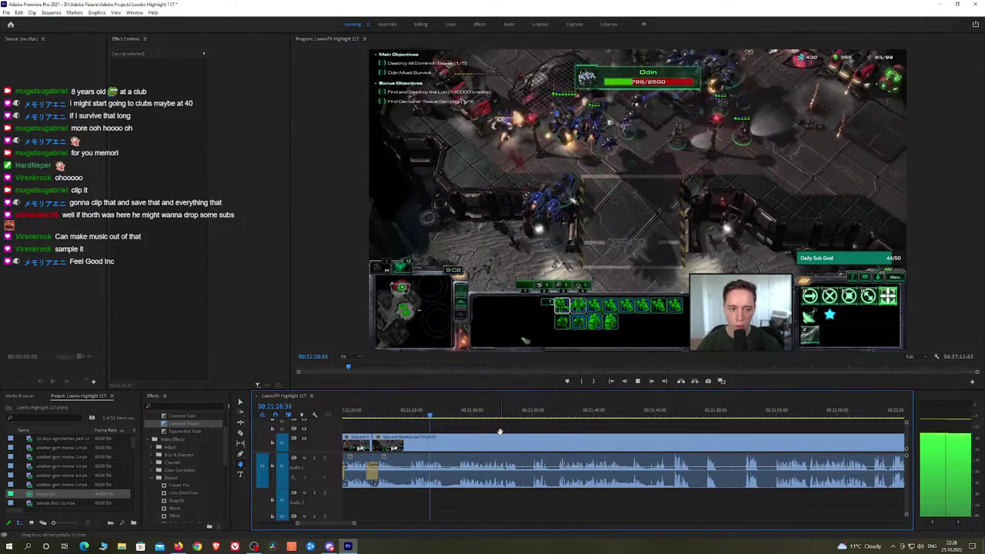
key("c")
left_click(447, 439)
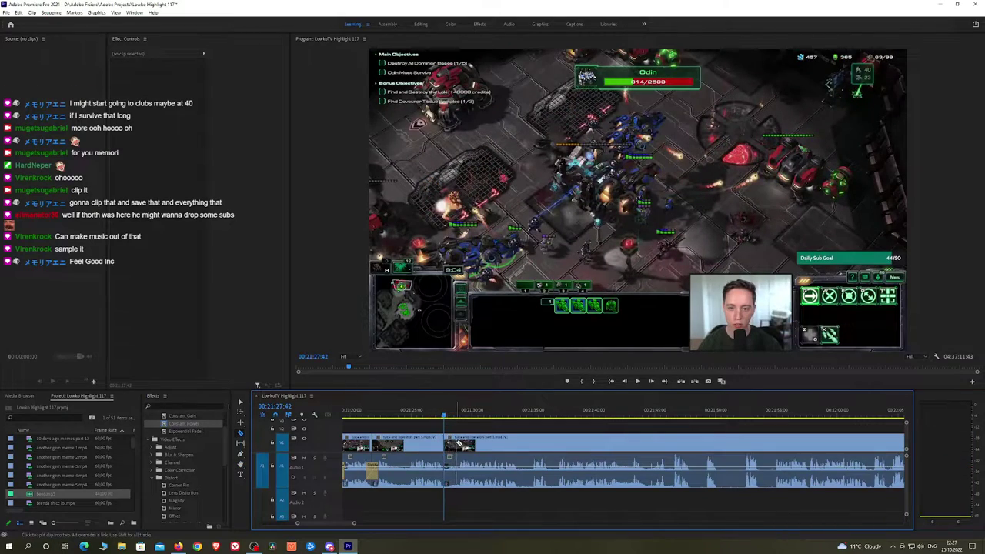
key("shift+Delete")
key("space")
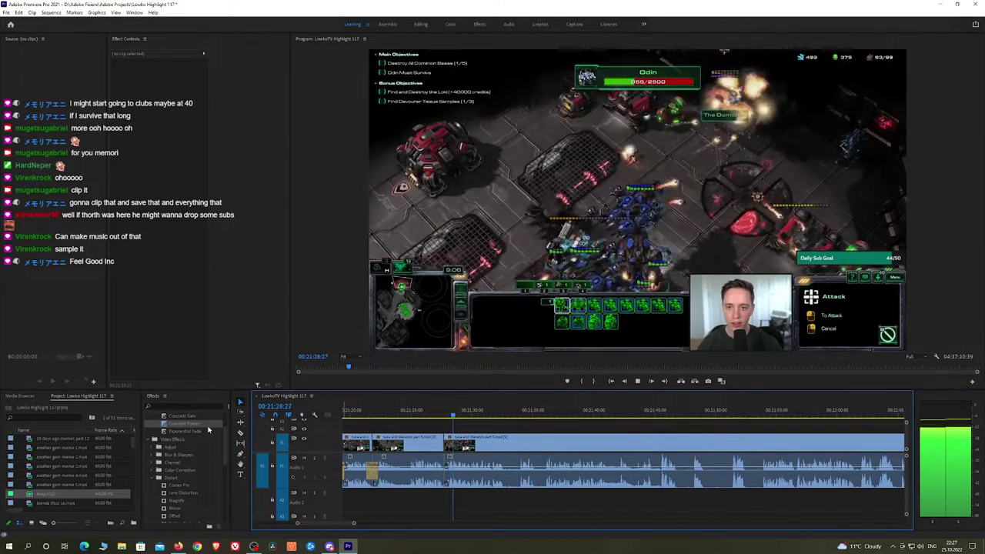
left_click_drag(205, 424, 436, 446)
Play the footage through to the paused game menu and split the clip at 00:21:46:59
key("h")
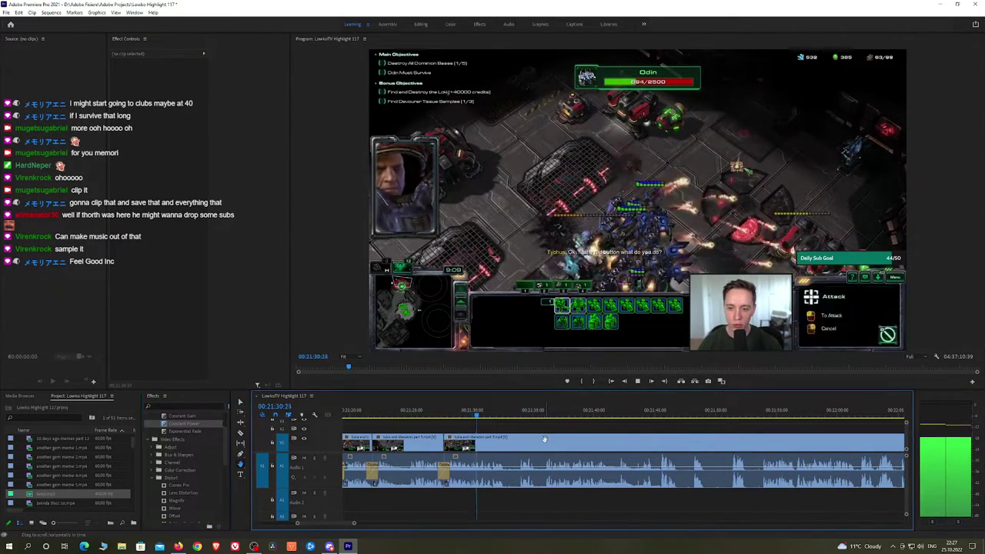
left_click_drag(536, 445, 487, 430)
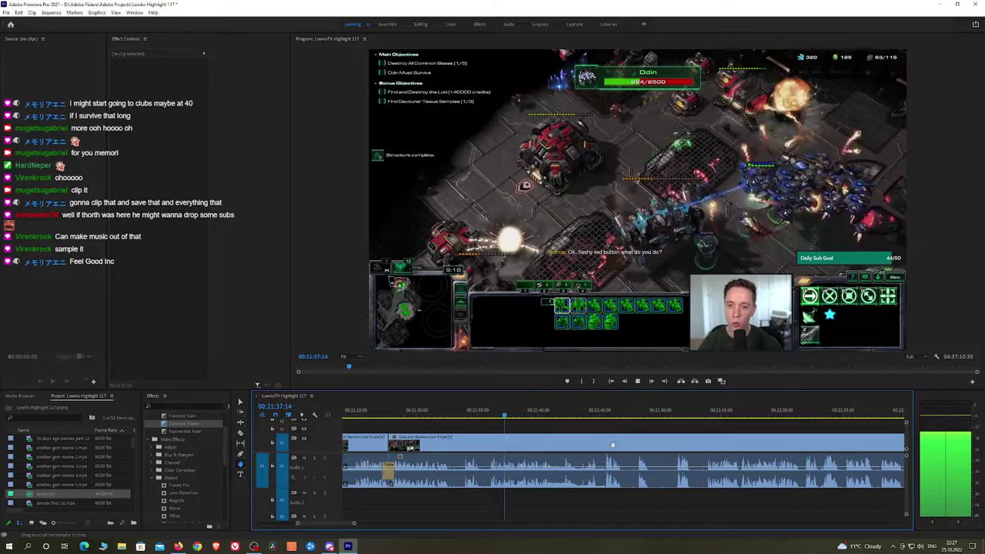
scroll(612, 444, "down", 3)
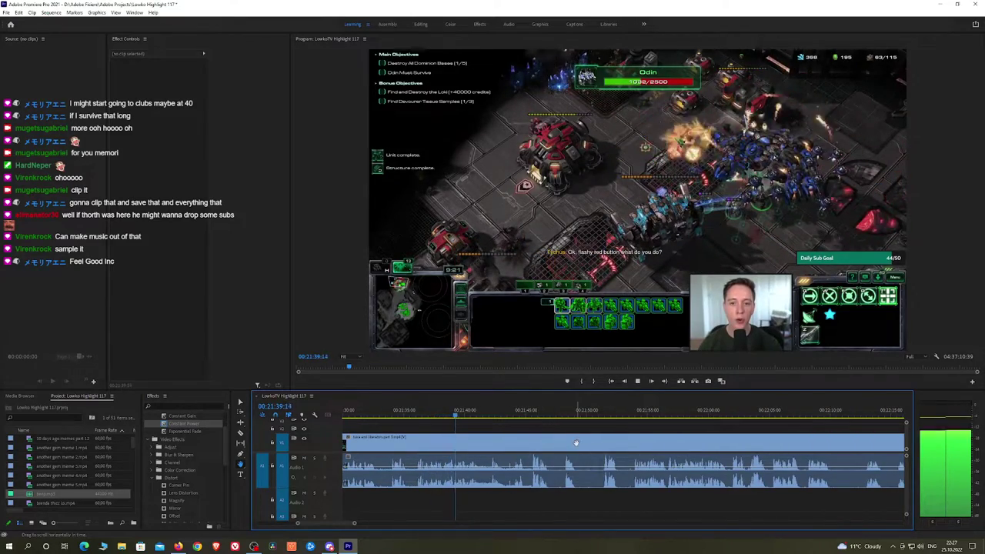
left_click_drag(576, 443, 552, 443)
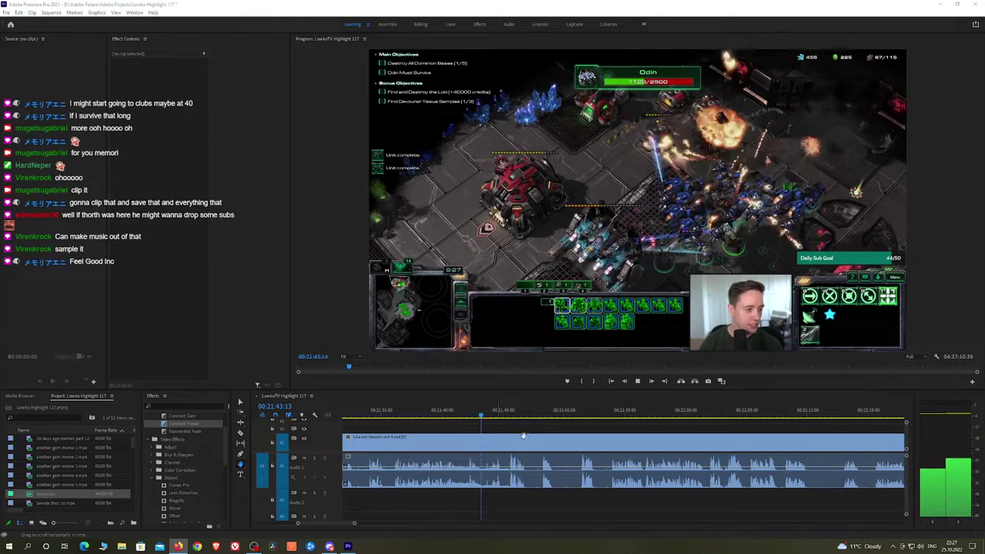
left_click_drag(538, 442, 496, 440)
key("space")
key("c")
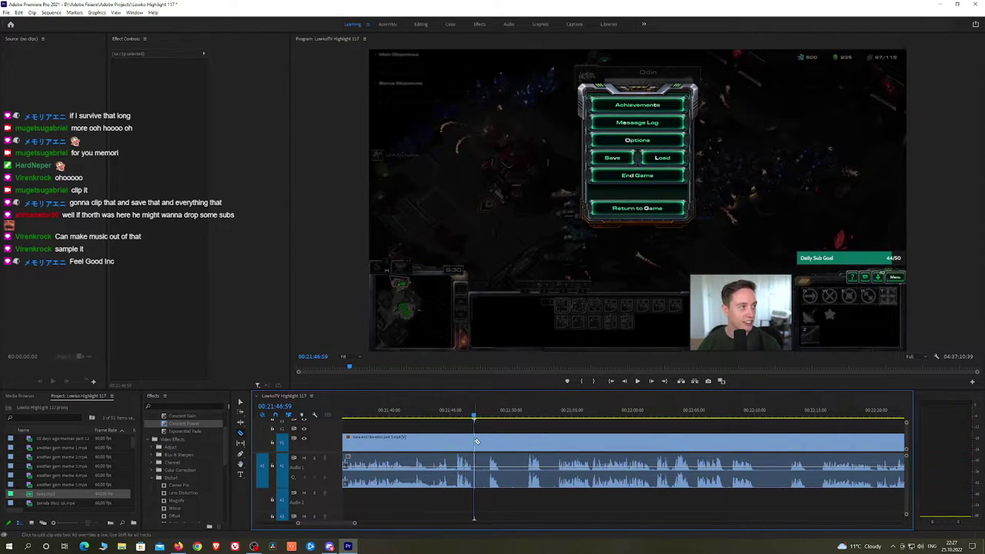
key("space")
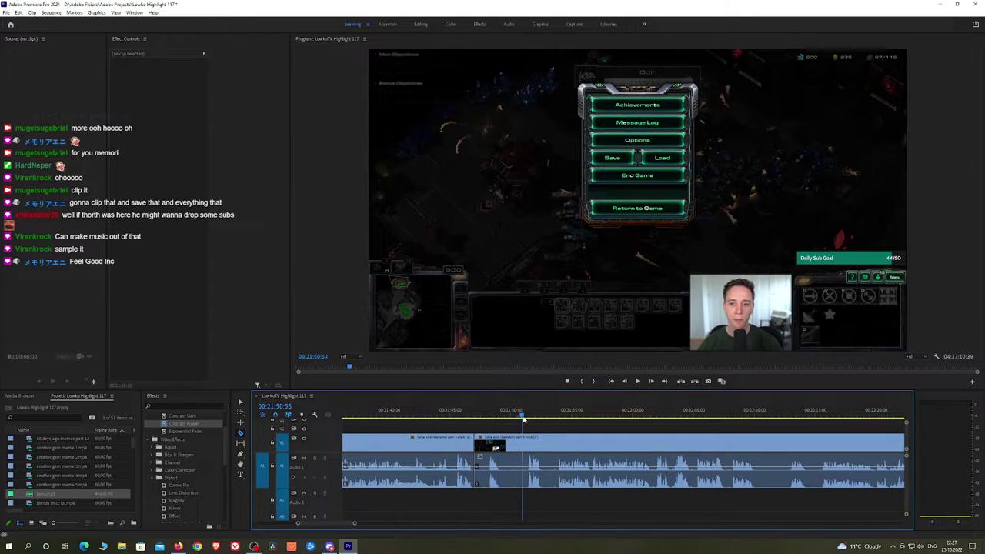
Split again near 00:21:51, ripple-delete the paused-menu section, and add a Constant Power crossfade at the cut
left_click(525, 443)
key("v")
left_click(516, 445)
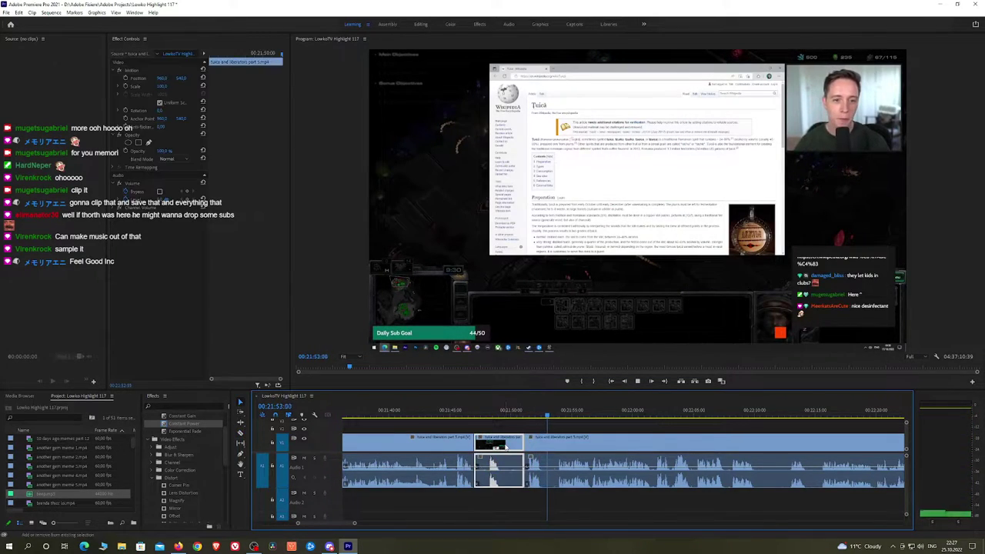
key("shift+Delete")
key("space")
left_click_drag(200, 427, 475, 479)
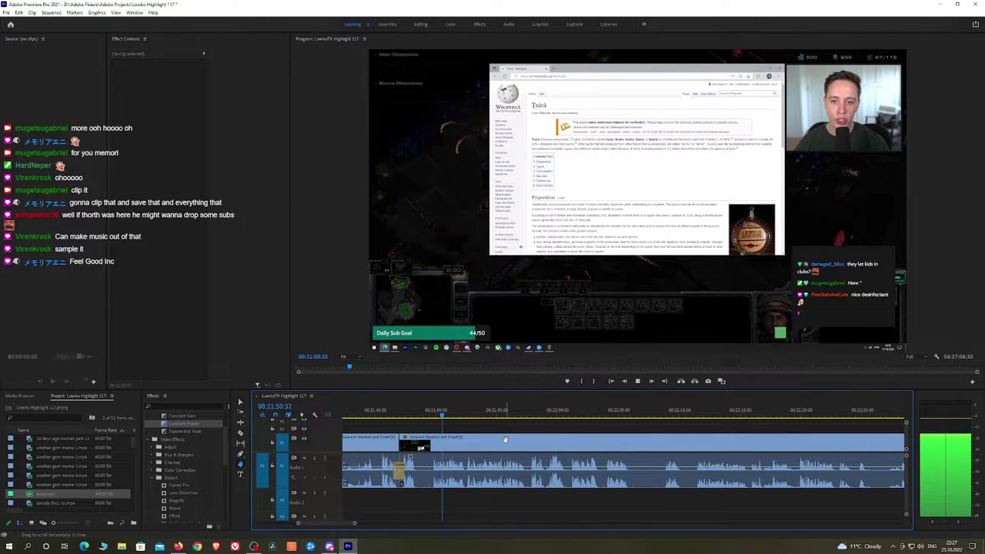
Cut out and ripple-delete the brief gap near 00:21:49, and smooth the audio cut with a Constant Power crossfade
left_click(420, 449)
left_click(431, 447)
key("v")
left_click(426, 448)
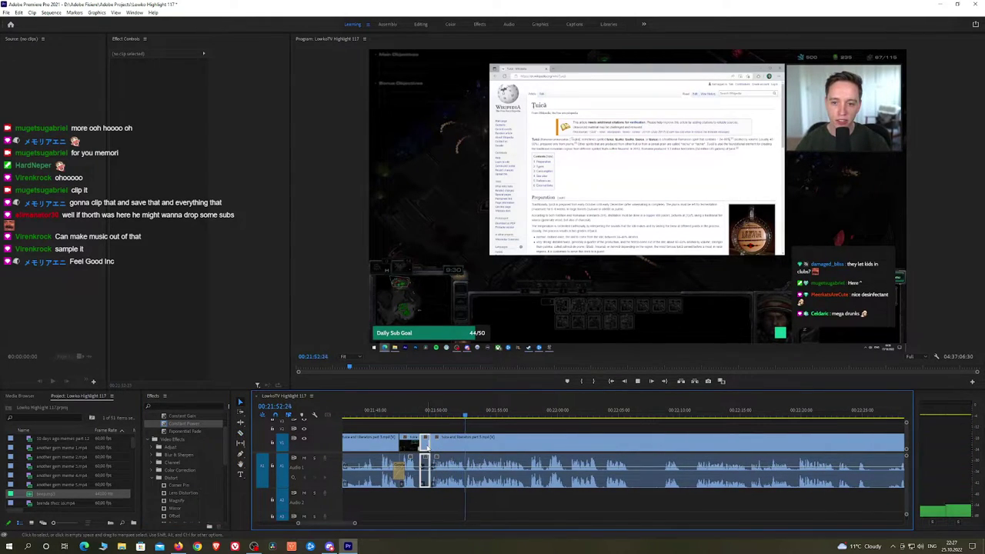
key("shift+Delete")
left_click_drag(205, 427, 421, 471)
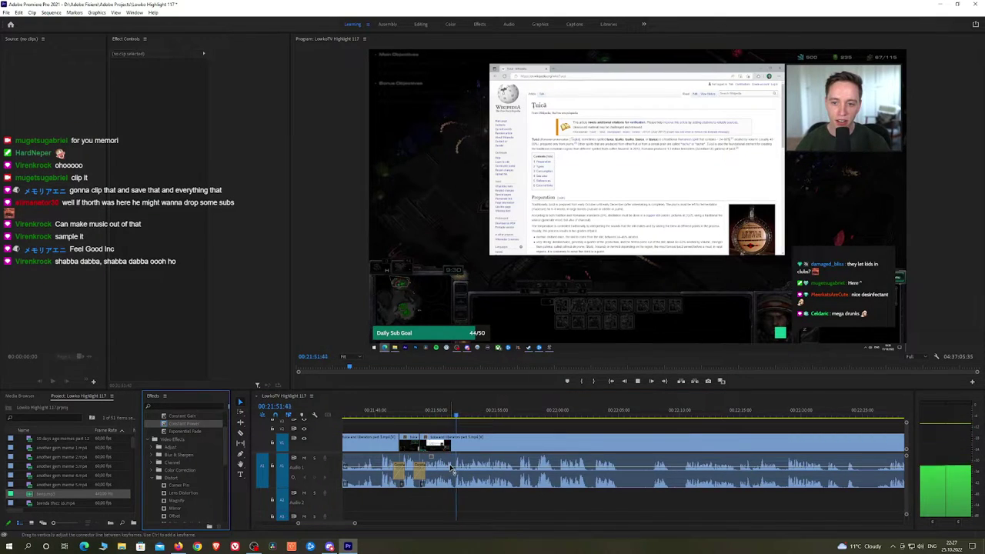
left_click(427, 414)
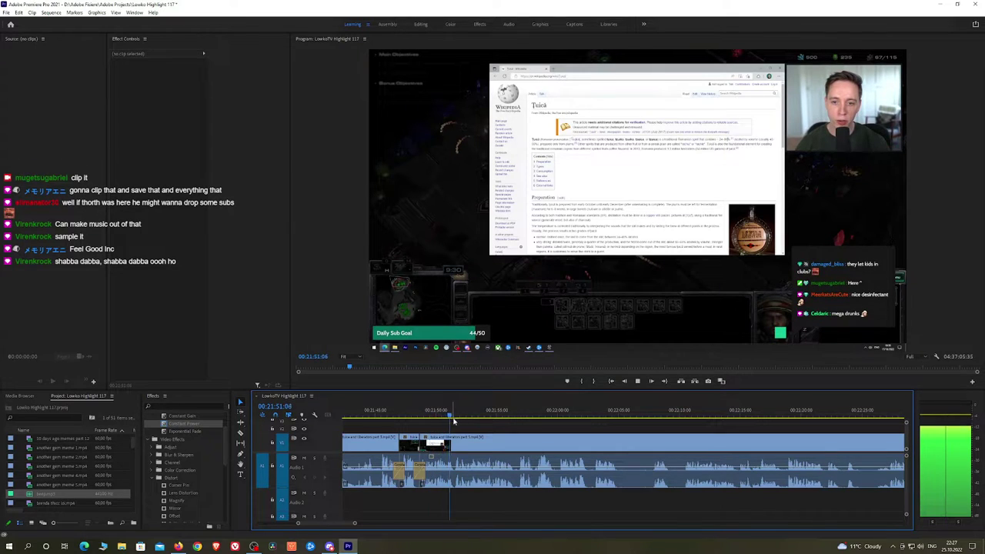
Split the clip at about 00:21:51 and 00:21:57 to isolate the Wikipedia segment
key("space")
left_click_drag(496, 414, 517, 426)
left_click(519, 439)
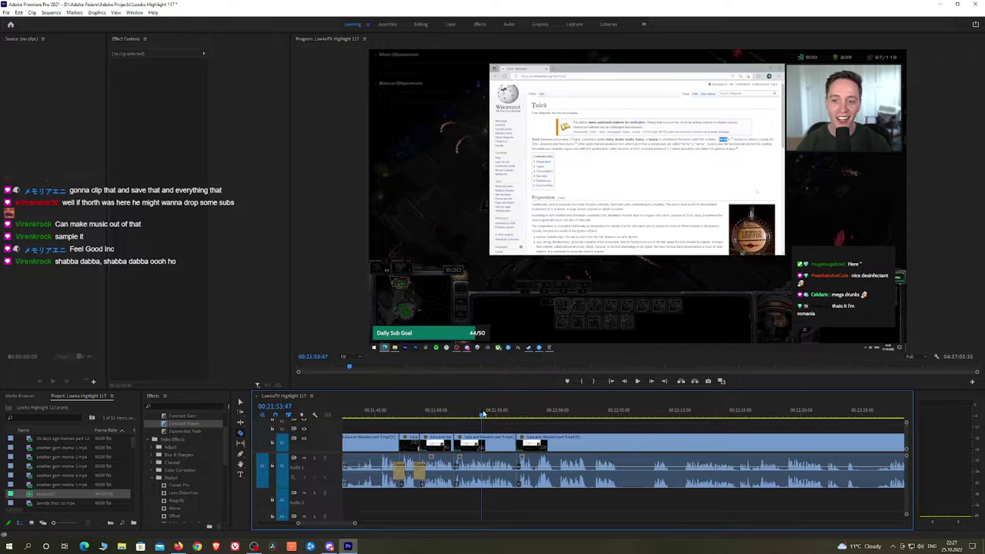
Scale up and reposition the isolated segment so the Wikipedia article and webcam fill the frame, and preview it
left_click(491, 452)
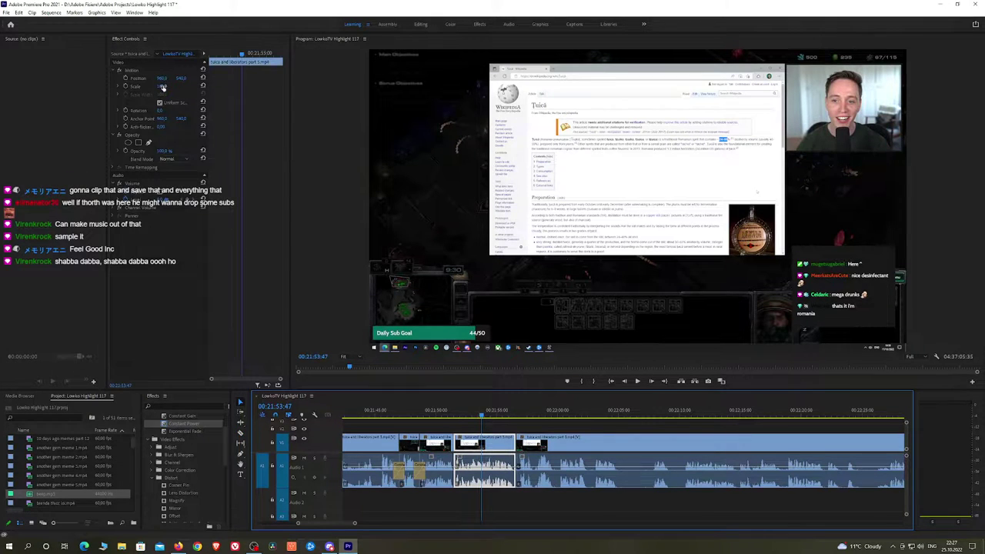
left_click_drag(162, 86, 100, 77)
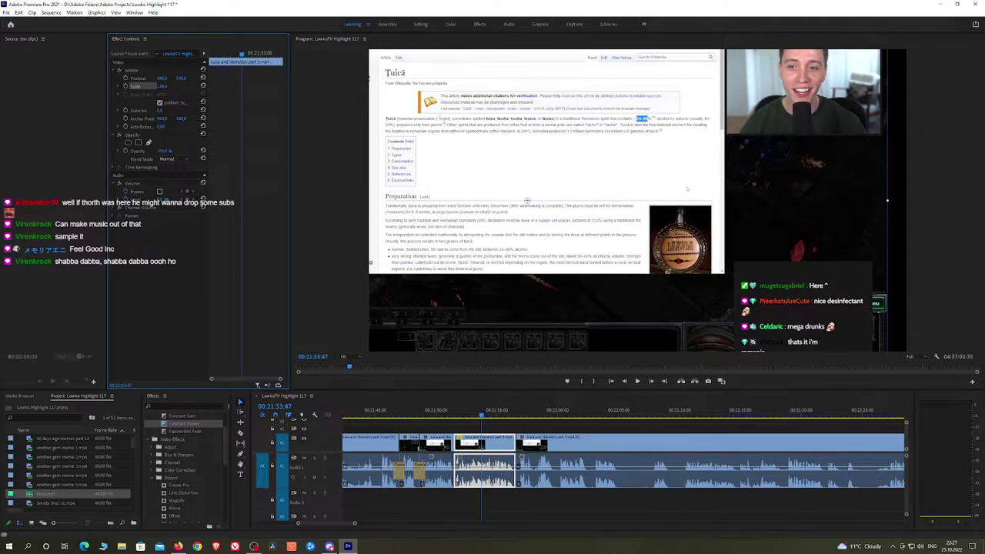
mouse_move(162, 86)
left_mouse_down()
mouse_move(214, 79)
mouse_move(160, 78)
left_mouse_up()
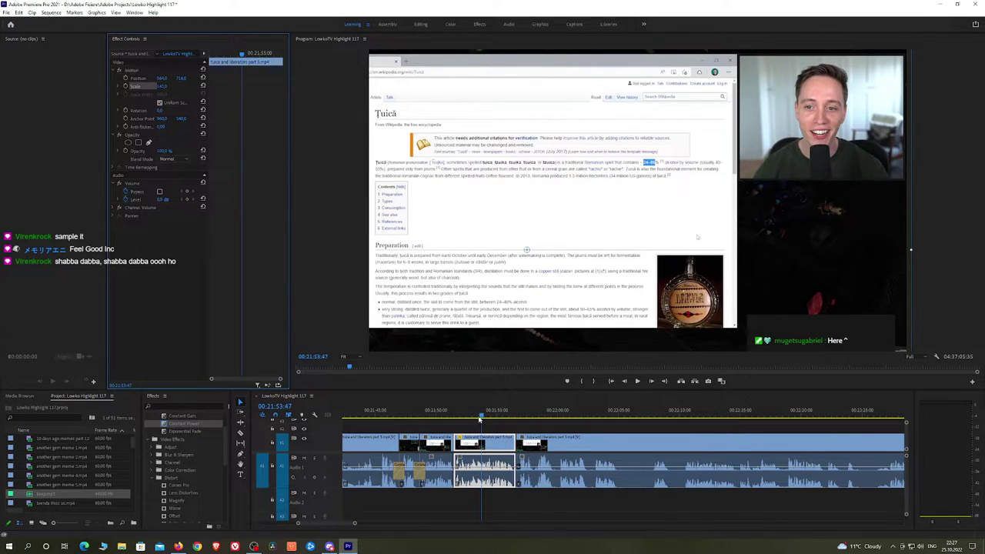
left_click_drag(480, 418, 458, 415)
key("space")
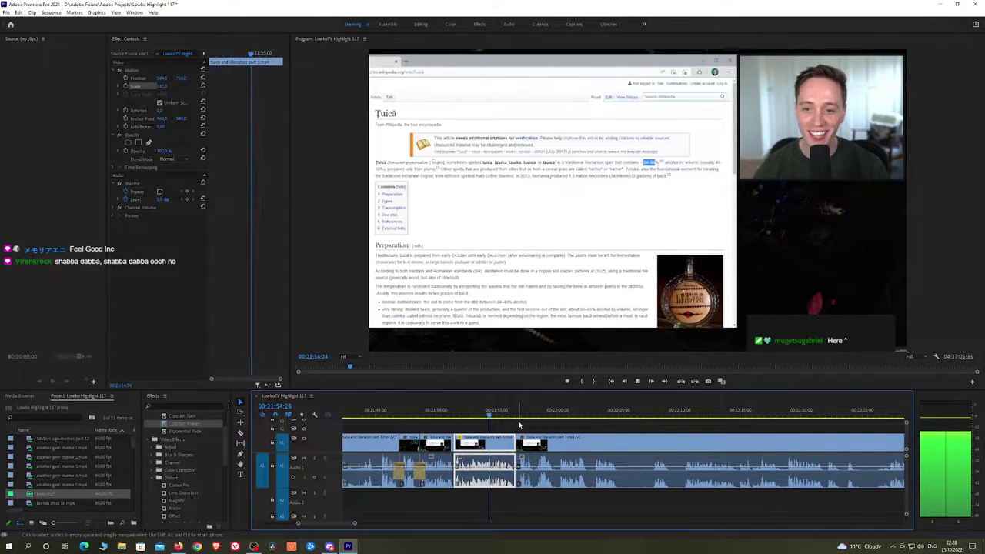
Play on through the Wikipedia discussion and ripple-delete a short section starting at about 00:22:05
left_click(530, 427)
scroll(544, 428, "down", 1)
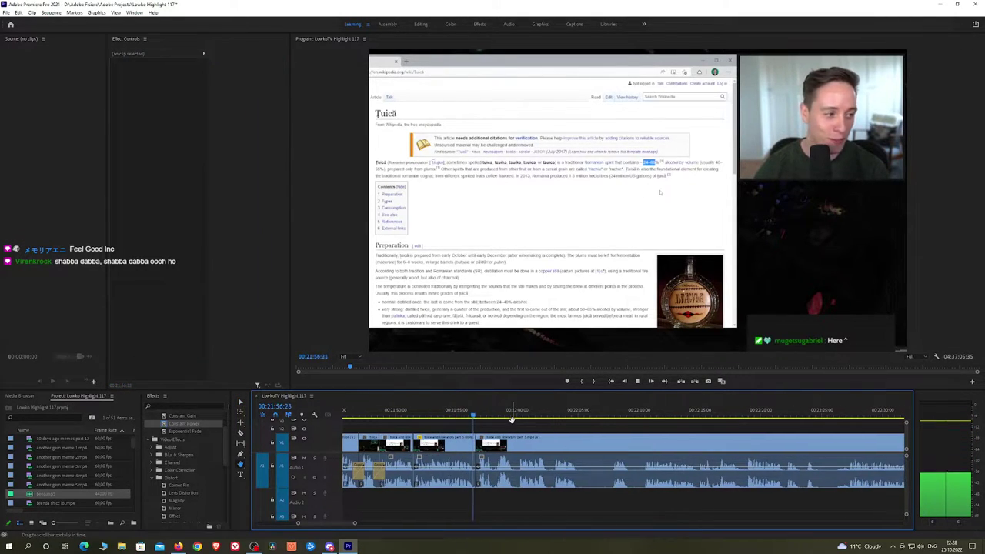
scroll(528, 425, "down", 1)
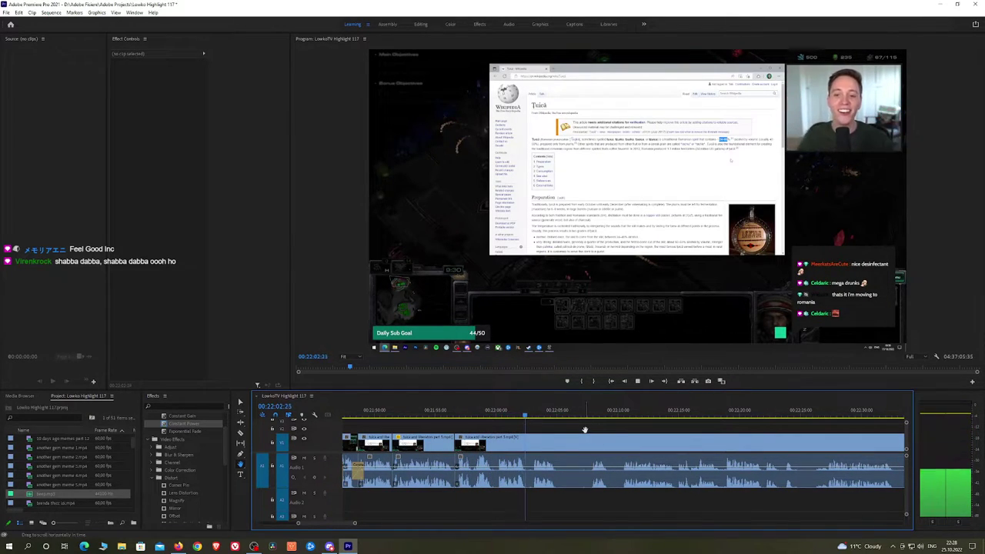
scroll(564, 429, "down", 1)
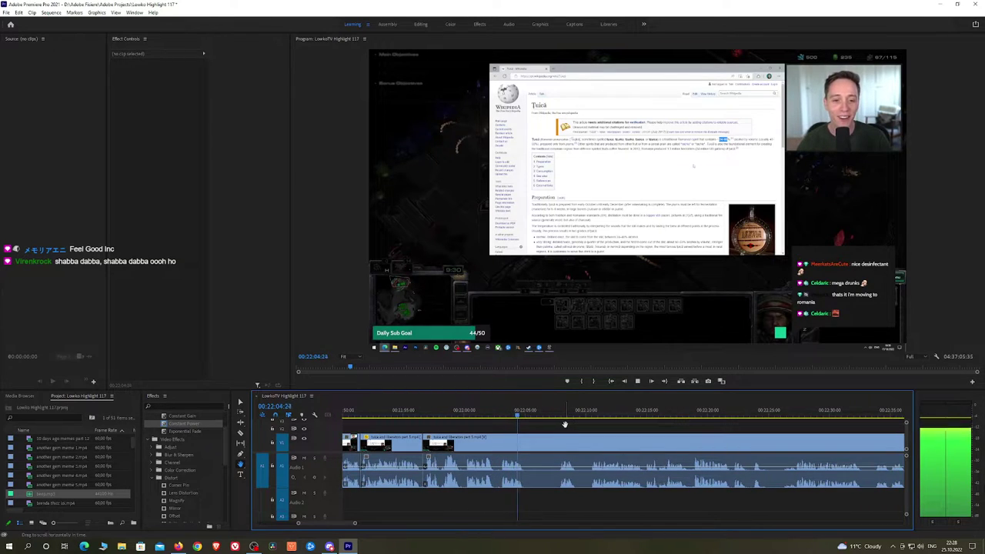
key("space")
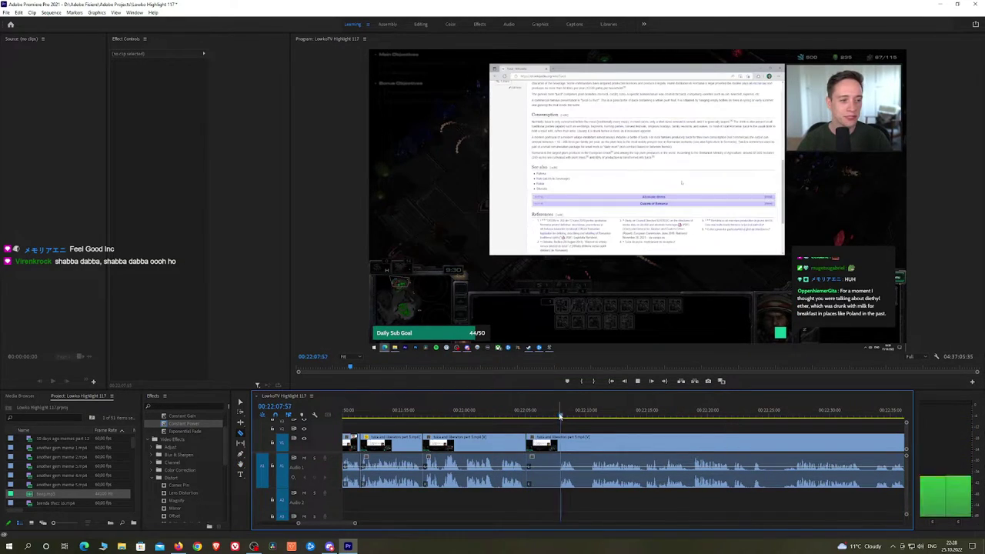
left_click(545, 443)
key("shift+Delete")
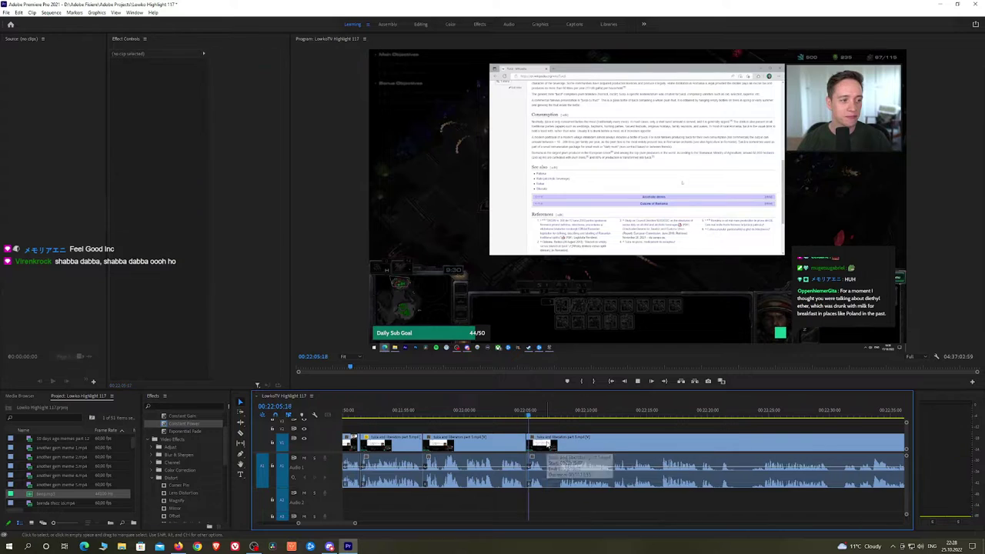
key("space")
Split the clip at 00:22:06:36 and ripple-delete the short section that follows
key("c")
left_click(545, 440)
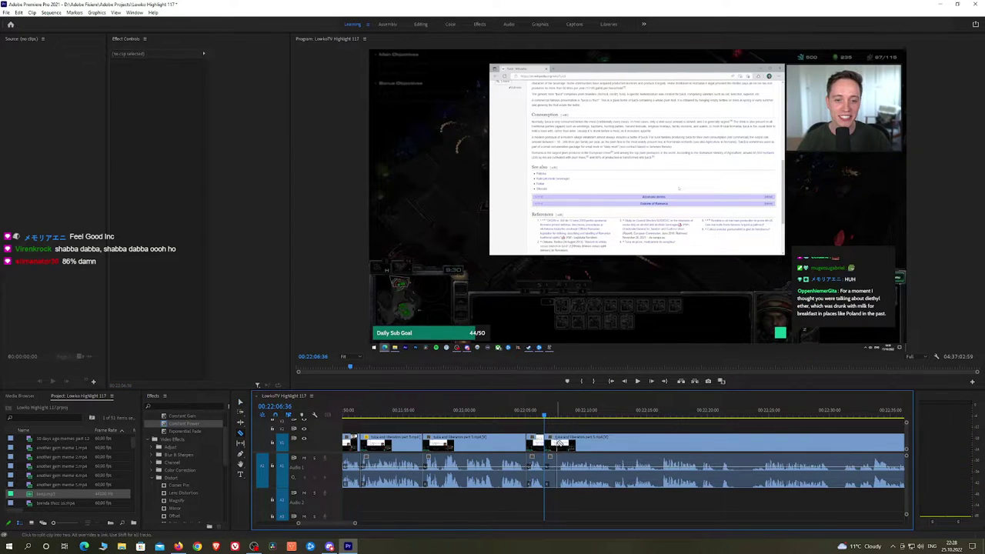
left_click(552, 445)
key("shift+Delete")
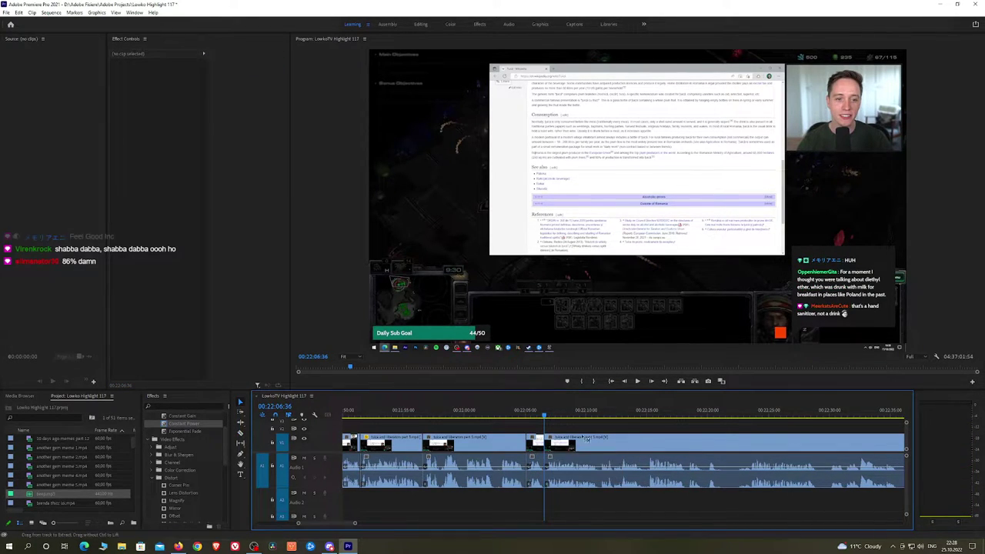
Save the project and resume playback from the latest cut at 00:22:06:36
key("ctrl+s")
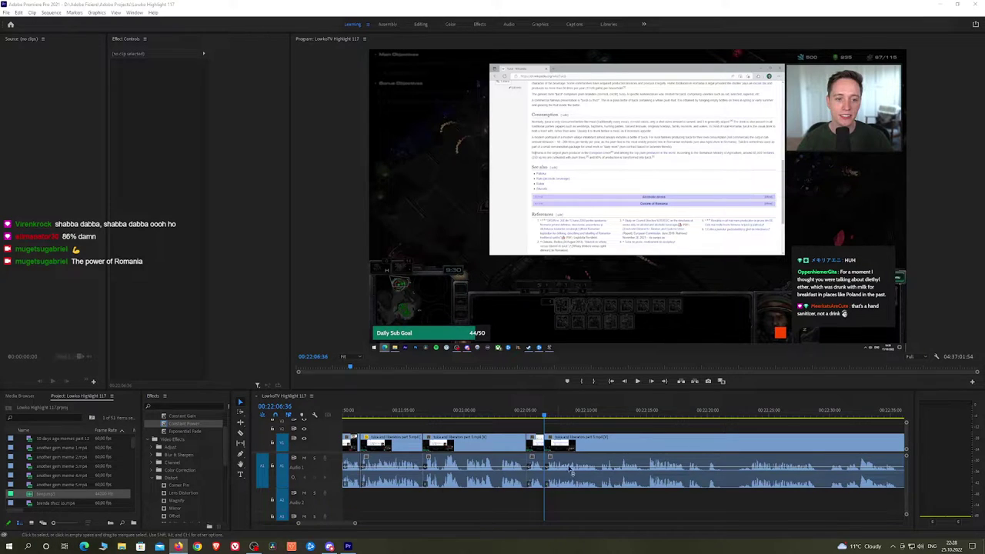
left_click(576, 428)
key("space")
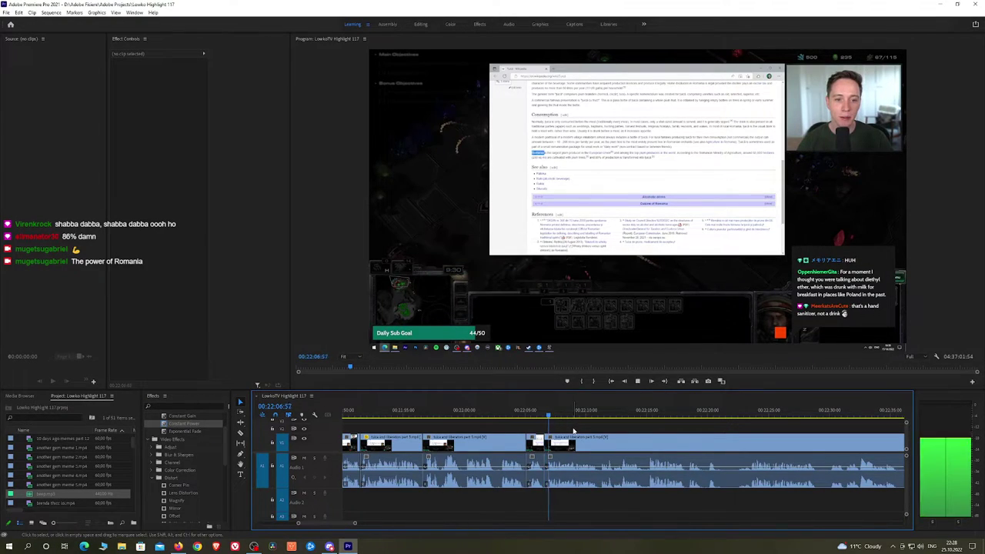
Play on to about 00:22:21:07, cut out the short section that follows with a ripple delete, and apply a Constant Power crossfade there
left_click_drag(608, 427, 541, 422)
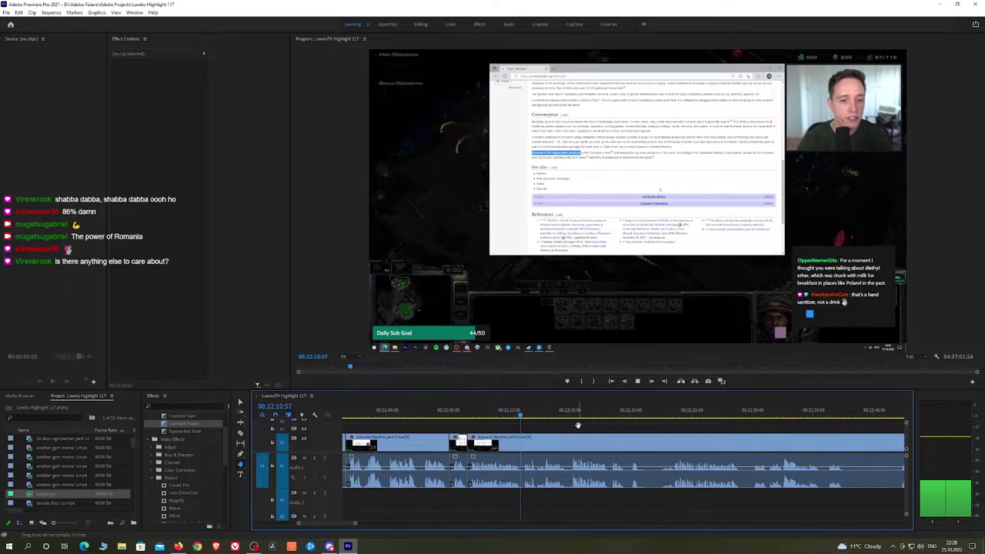
left_click_drag(578, 424, 532, 424)
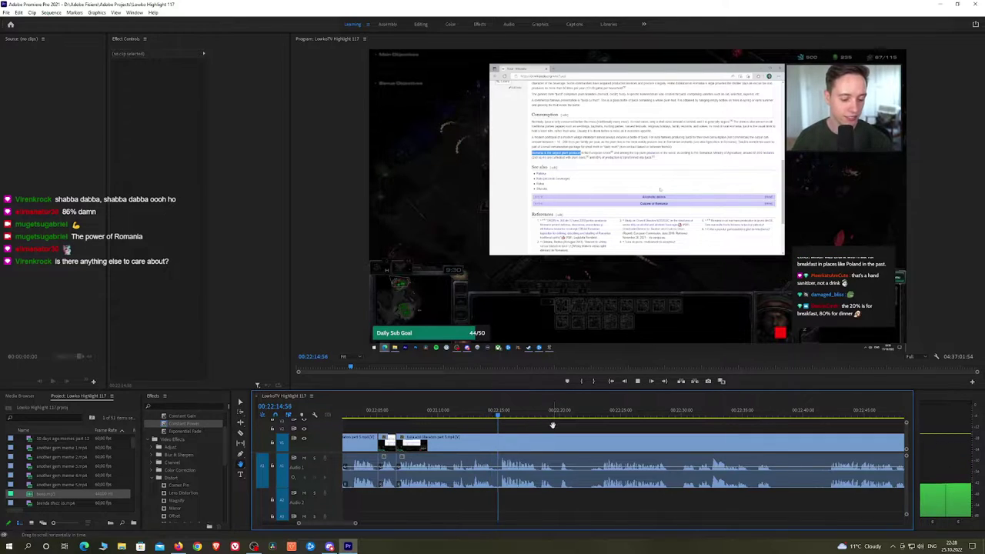
left_click_drag(552, 424, 533, 425)
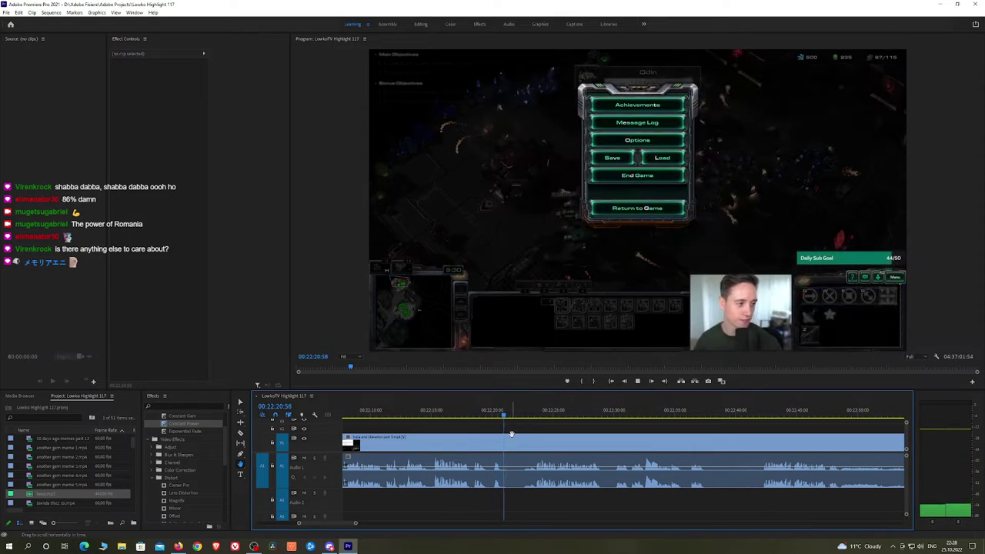
key("c")
left_click(508, 444)
key("v")
left_click(525, 444)
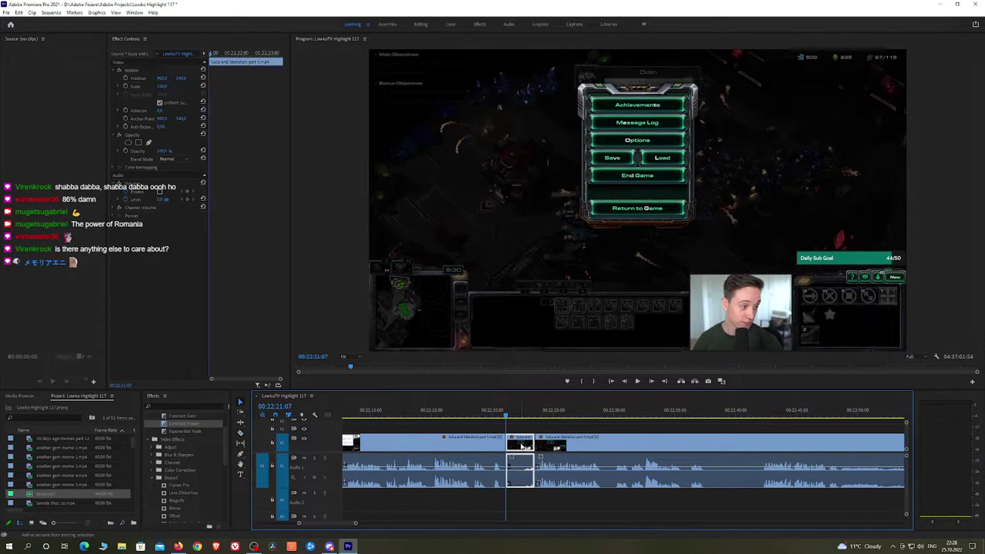
key("shift+Delete")
key("space")
left_click_drag(181, 426, 506, 471)
Try isolating the short section after about 00:22:26:33 and ripple-deleting it
key("h")
left_click_drag(600, 434, 514, 436)
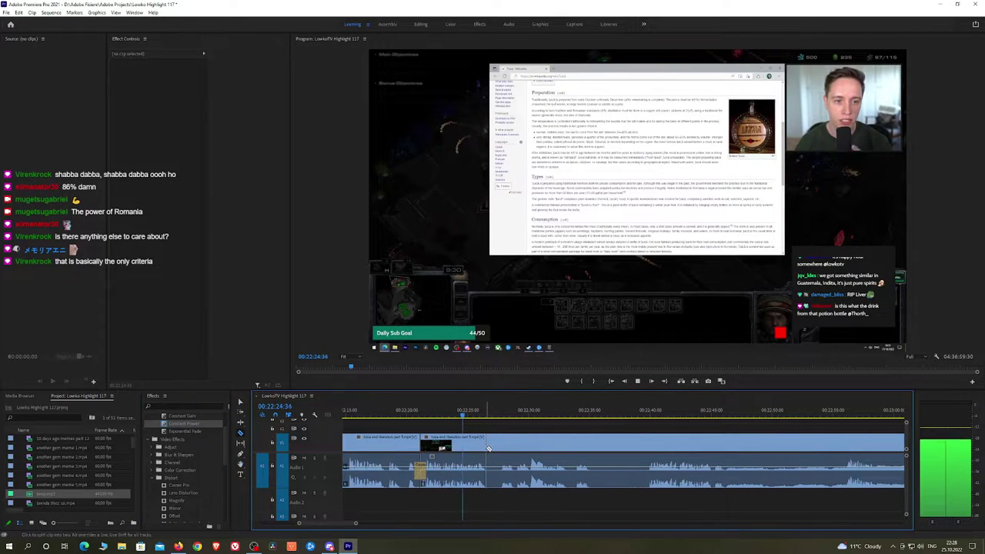
left_click(502, 445)
key("v")
left_click(496, 447)
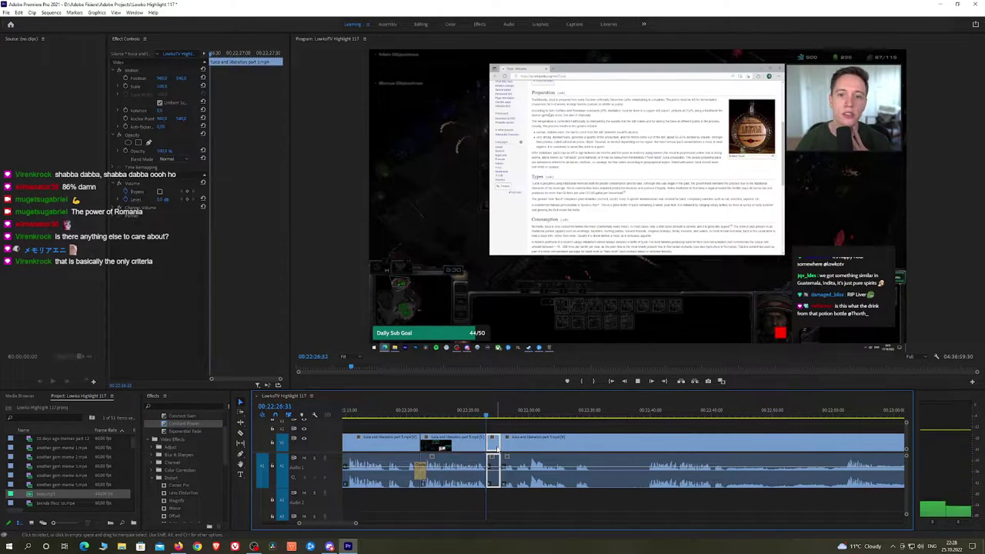
key("shift+Delete")
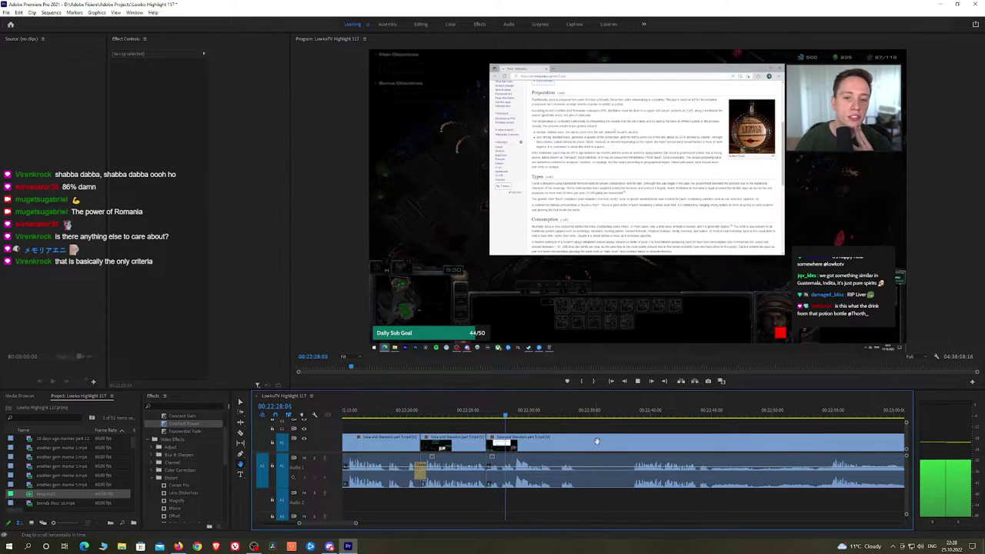
Play a little further, and undo the last ripple delete together with the splits around that section
scroll(543, 435, "down", 2)
left_click_drag(552, 434, 581, 436)
key("ctrl+z")
key("ctrl+z")
key("ctrl+z")
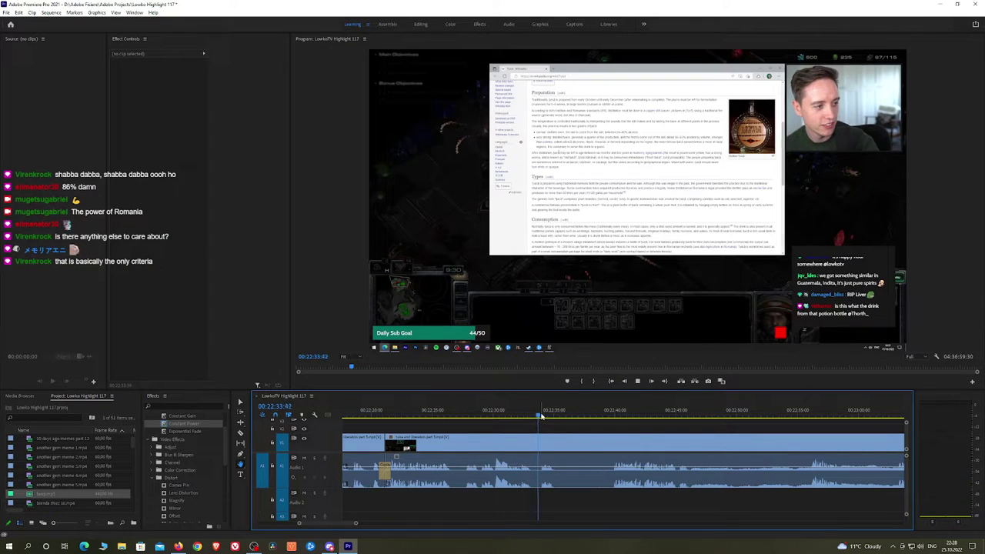
Split the clip at about 00:22:40, ripple-delete the section before it, and apply a Constant Power crossfade at the cut
left_click_drag(600, 415, 616, 416)
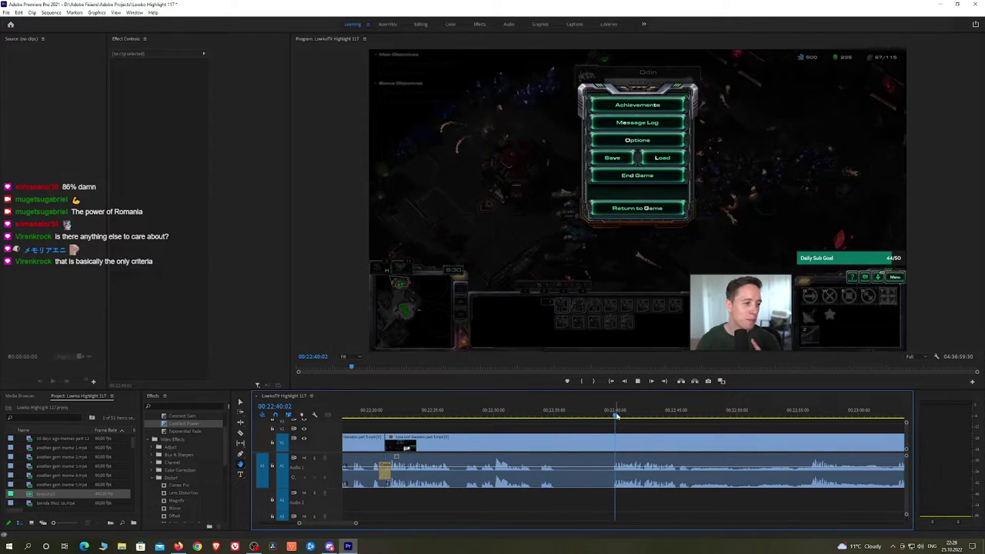
key("space")
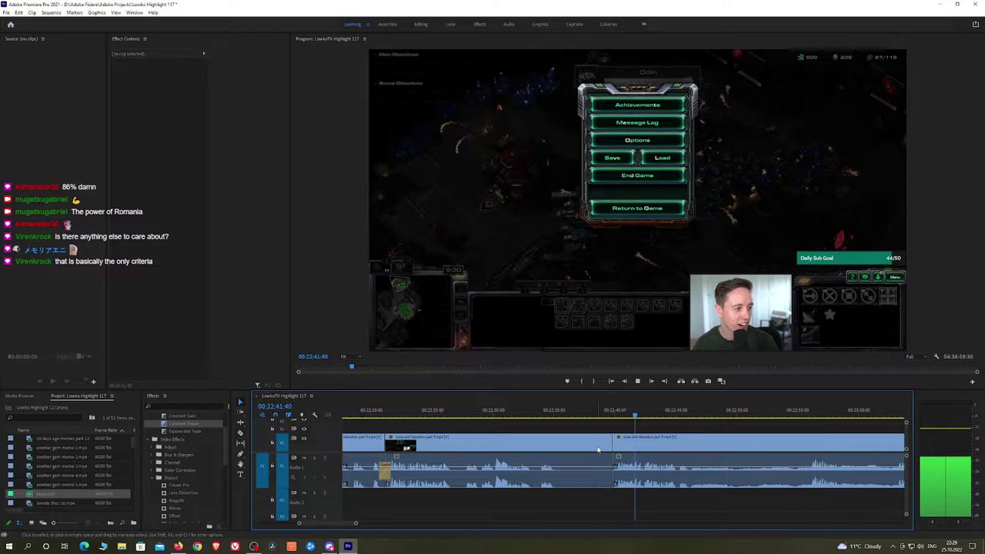
left_click(598, 449)
key("shift+Delete")
left_click_drag(191, 424, 391, 430)
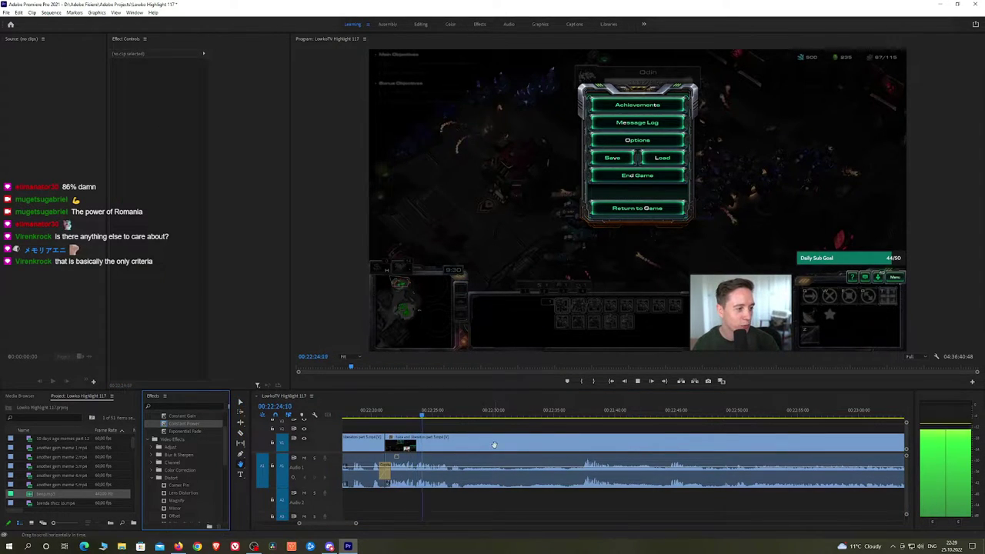
Ripple-delete the gameplay from about 00:22:27 to about 00:22:37 and apply a Constant Power crossfade at the cut
left_click_drag(493, 445, 473, 444)
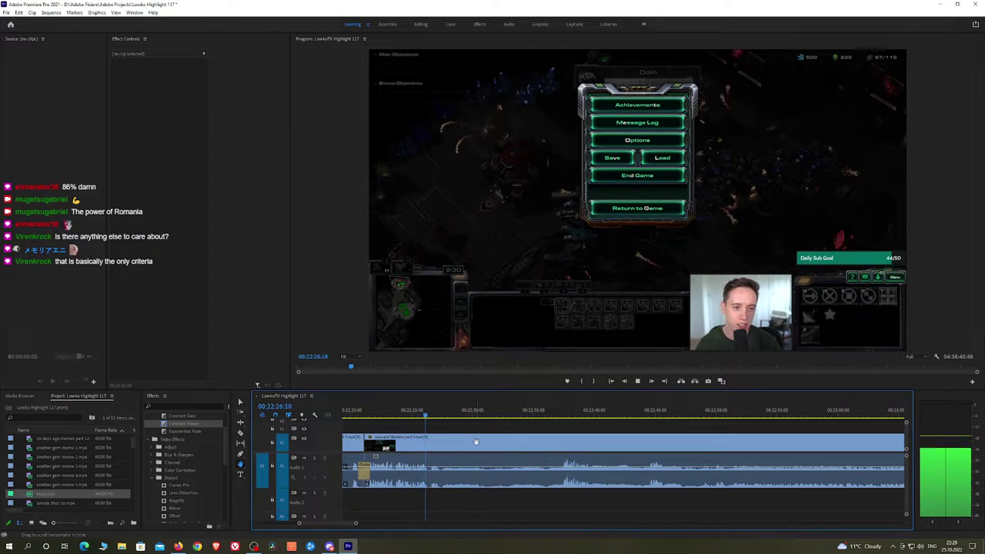
key("space")
key("c")
left_click(444, 448)
key("space")
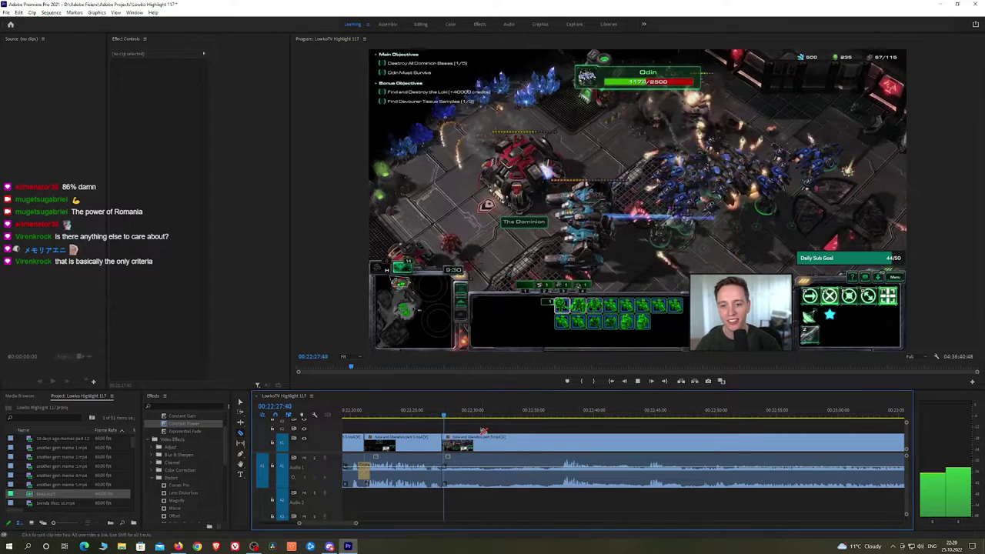
left_click(557, 414)
key("ctrl+k")
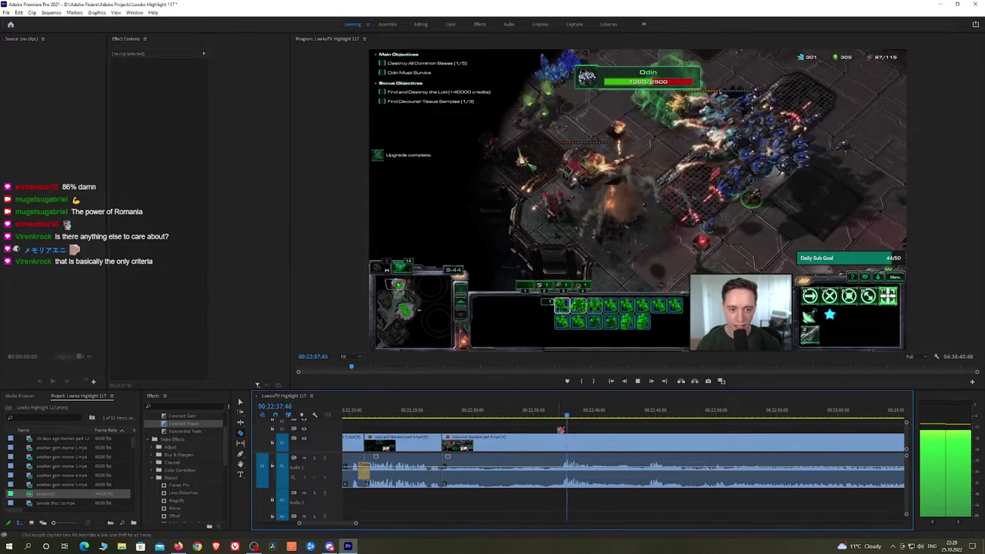
left_click(527, 445)
key("shift+Delete")
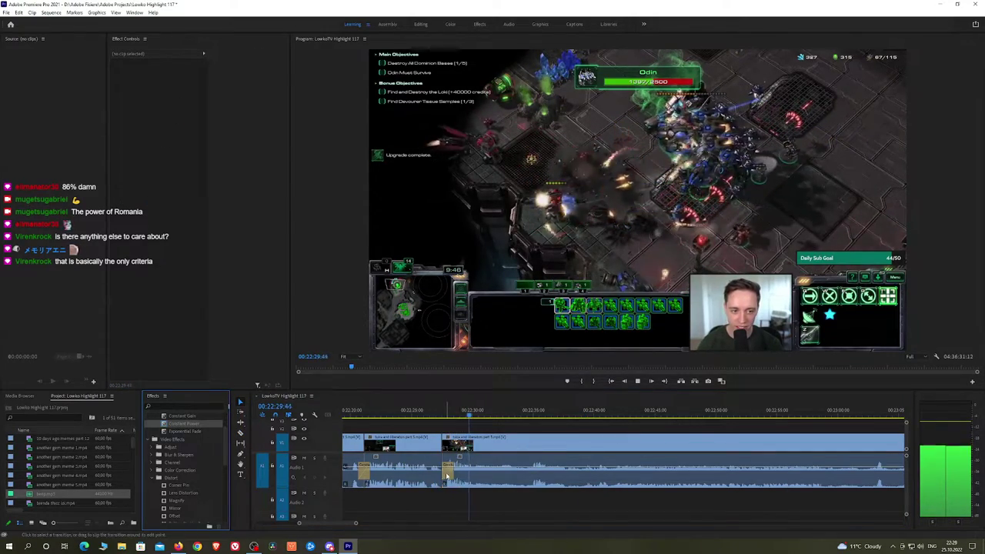
left_click_drag(192, 423, 443, 471)
Play on through the Odin battle and split the clip at about 00:22:36:31
key("h")
left_click_drag(575, 424, 537, 418)
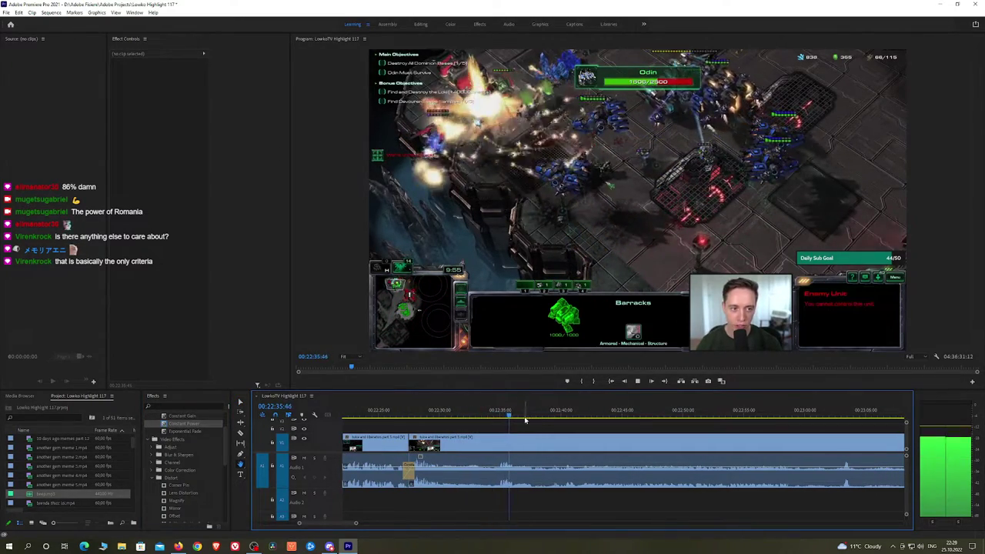
left_click(520, 440)
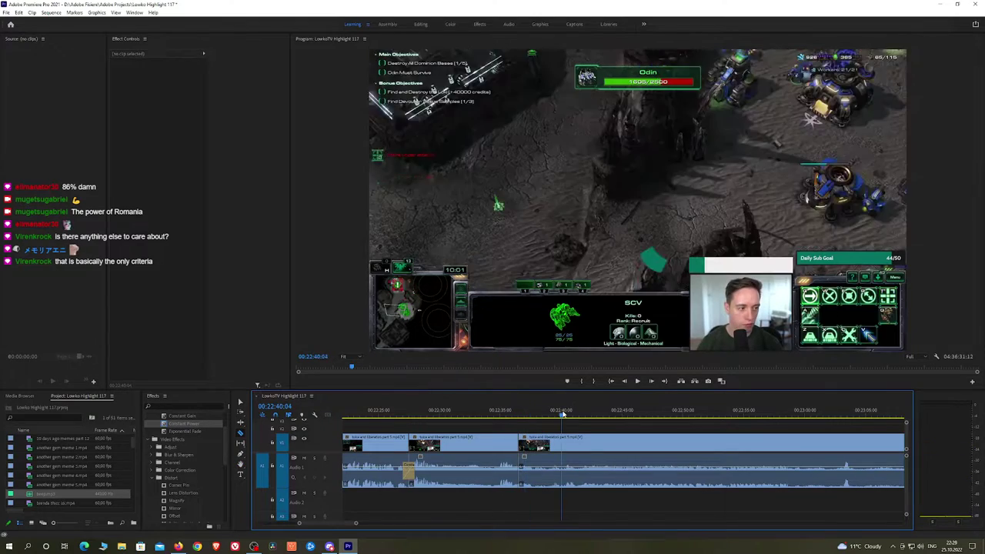
Skim the base-building gameplay between about 00:23:02 and 00:23:26 for commentary worth keeping
left_click(831, 410)
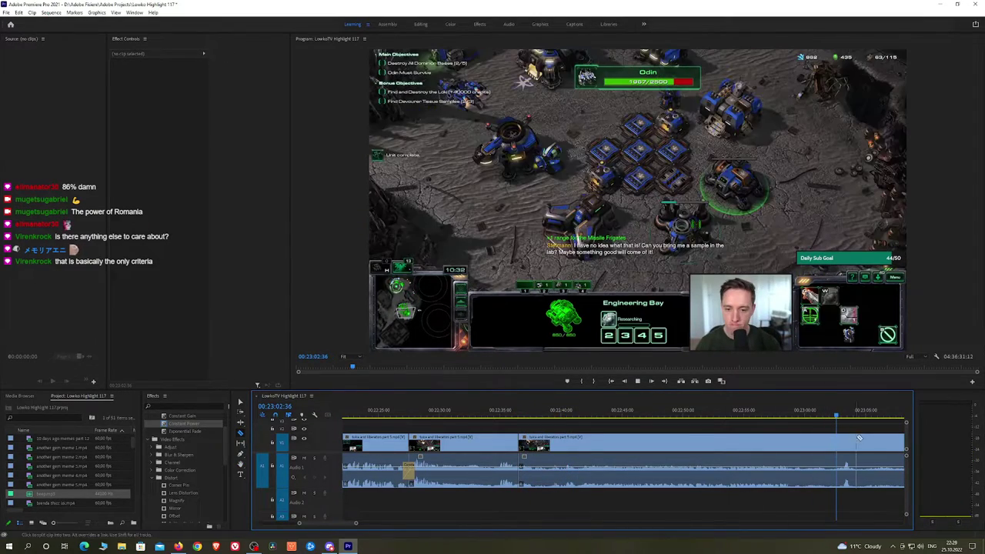
scroll(559, 415, "down", 3)
left_click(652, 416)
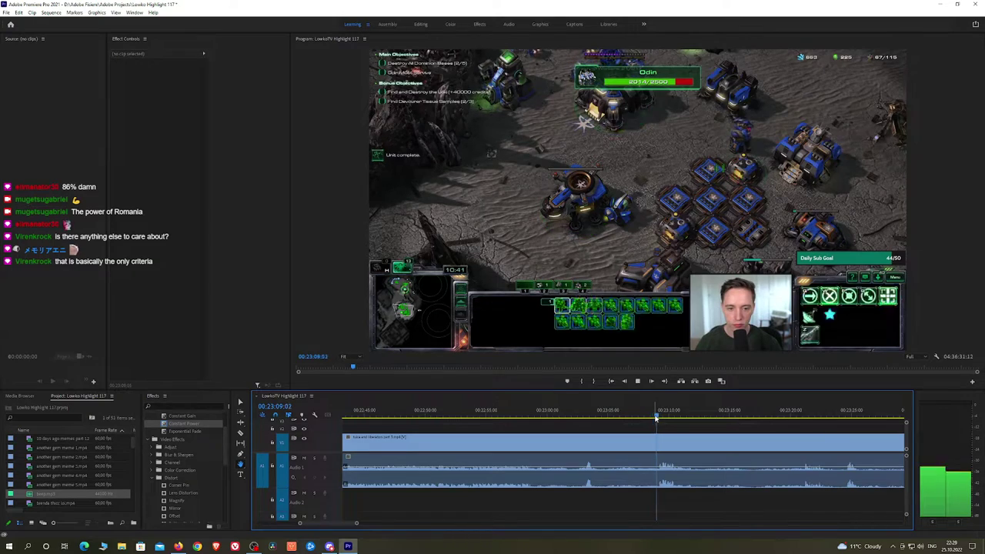
left_click_drag(745, 442, 664, 428)
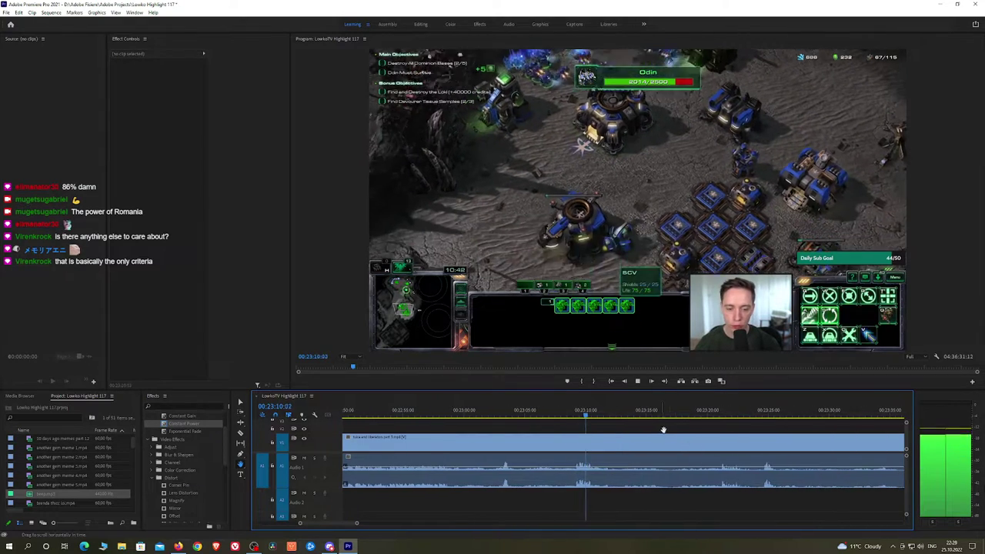
left_click_drag(733, 414, 761, 416)
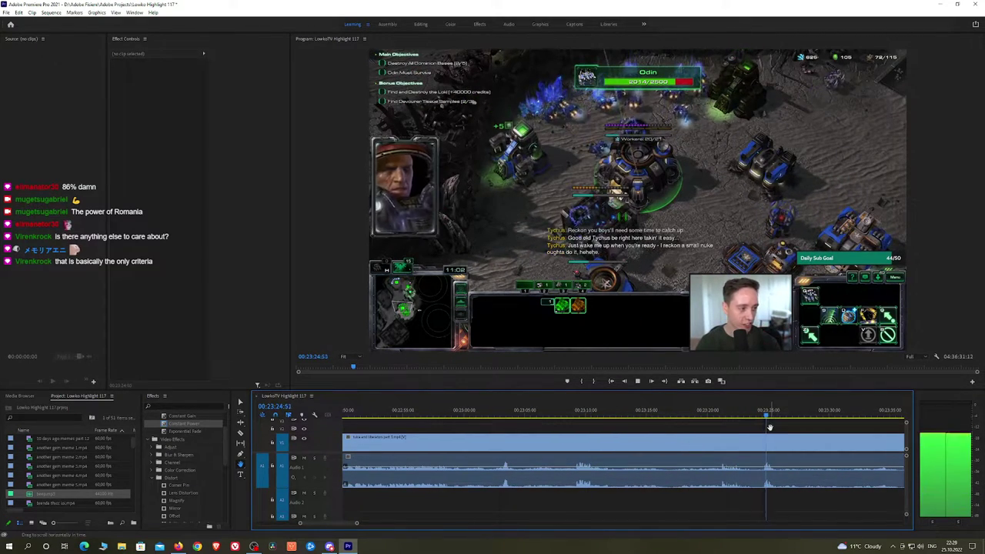
left_click(718, 413)
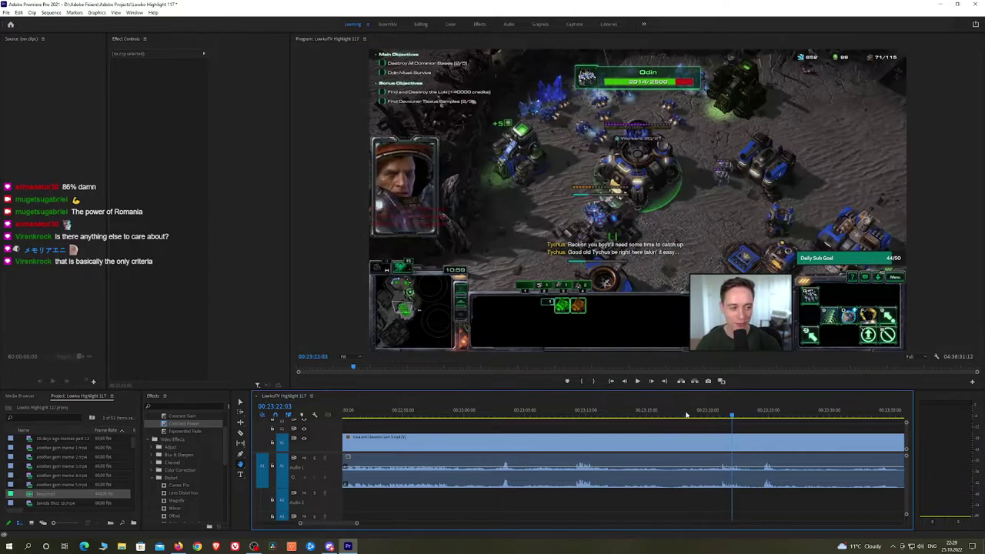
left_click(684, 414)
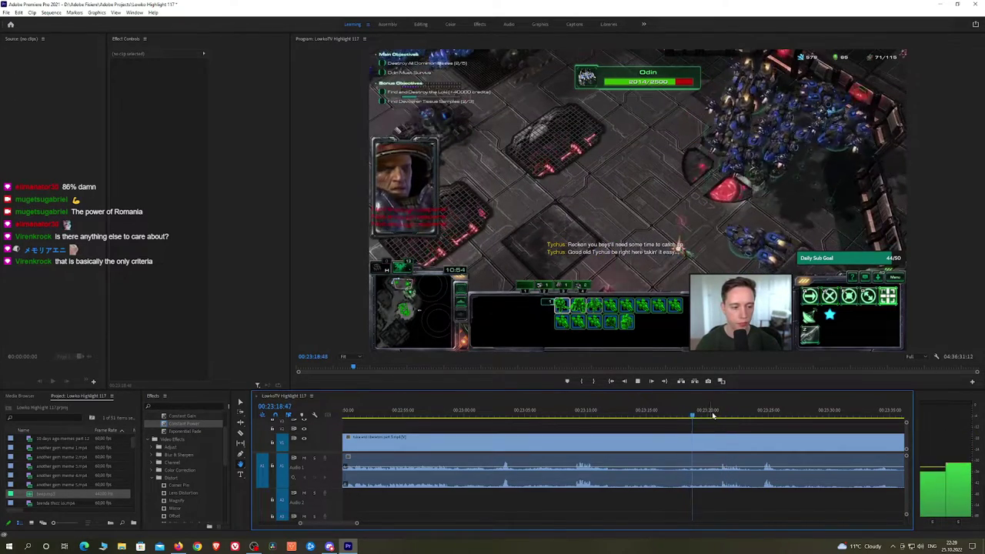
left_click(717, 414)
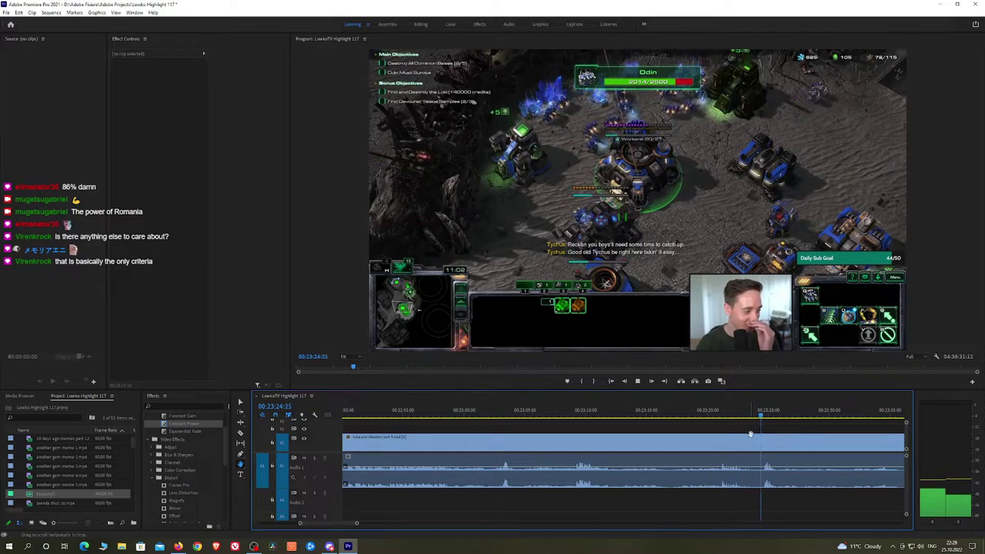
scroll(759, 442, "down", 3)
scroll(781, 438, "down", 1)
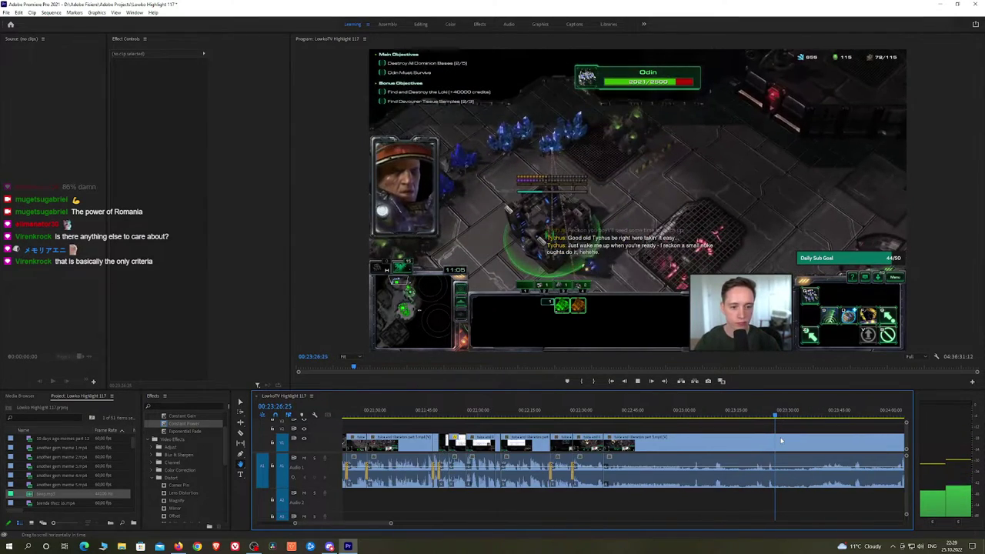
Check the louder audio passages between about 00:23:40 and 00:24:51 for the next moment to keep
scroll(781, 440, "down", 3)
left_click(643, 415)
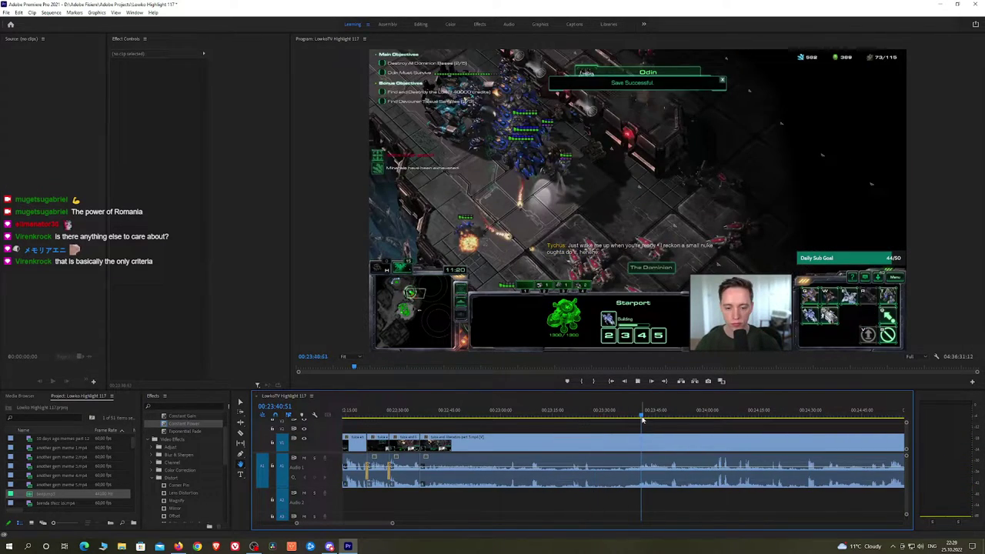
key("space")
left_click_drag(671, 416, 715, 417)
key("space")
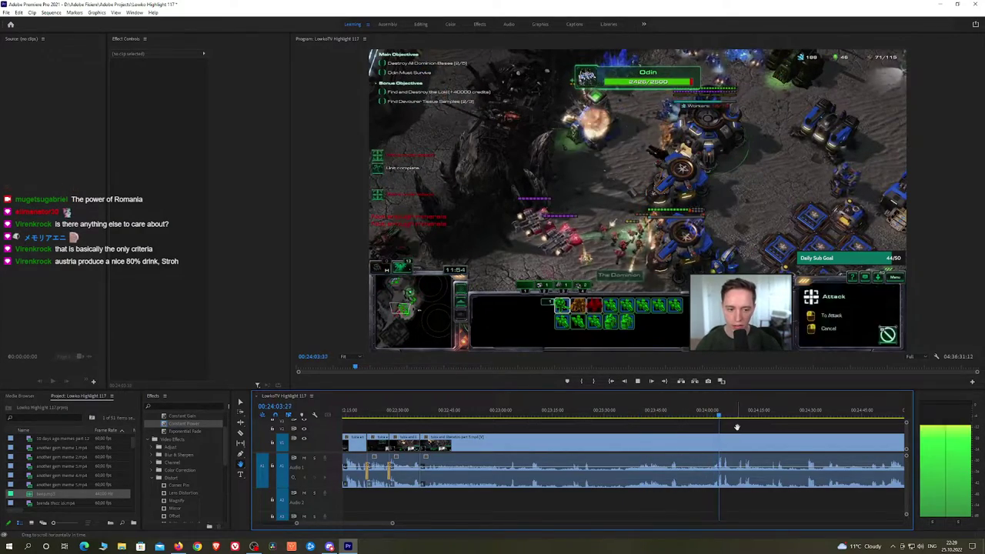
scroll(523, 427, "down", 3)
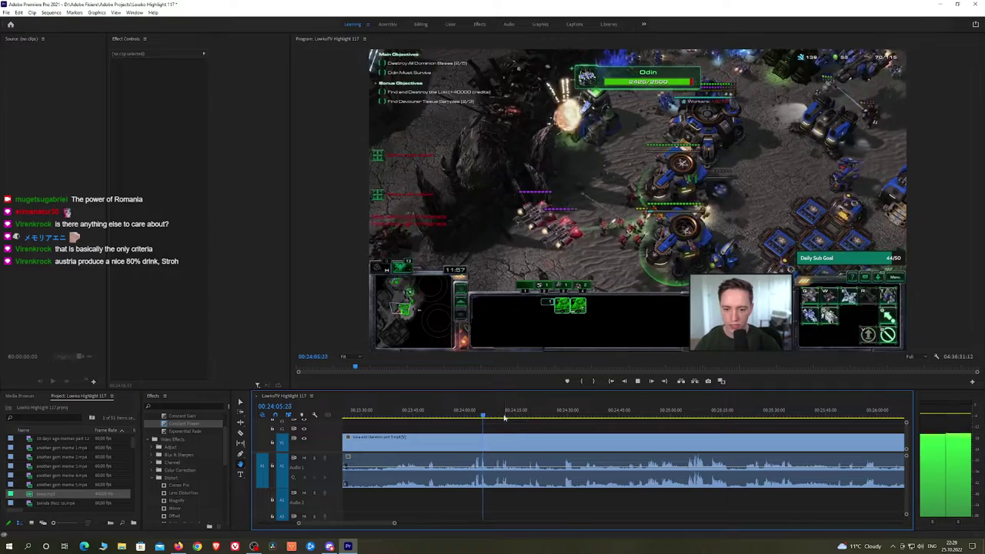
left_click(486, 415)
key("space")
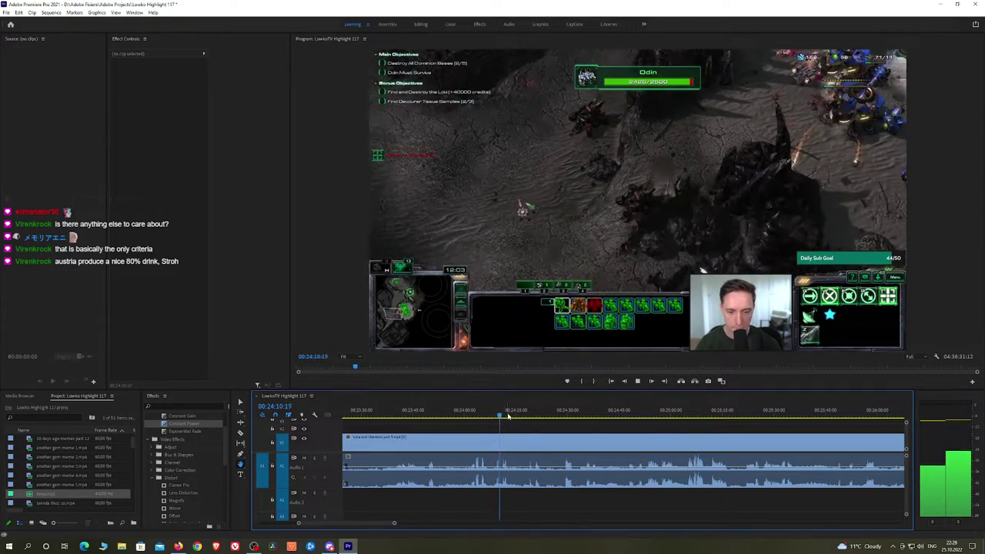
left_click(562, 414)
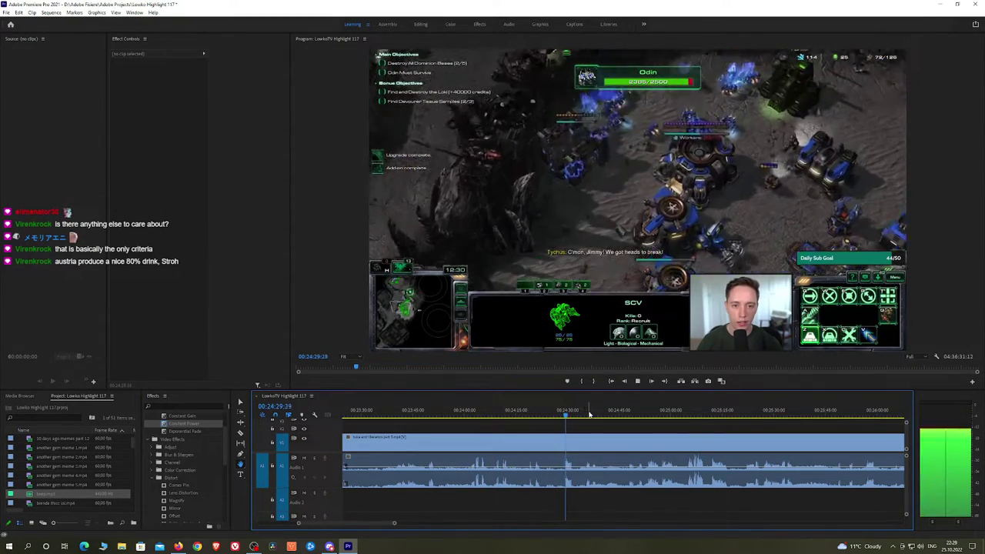
left_click_drag(587, 415, 565, 415)
left_click(565, 417)
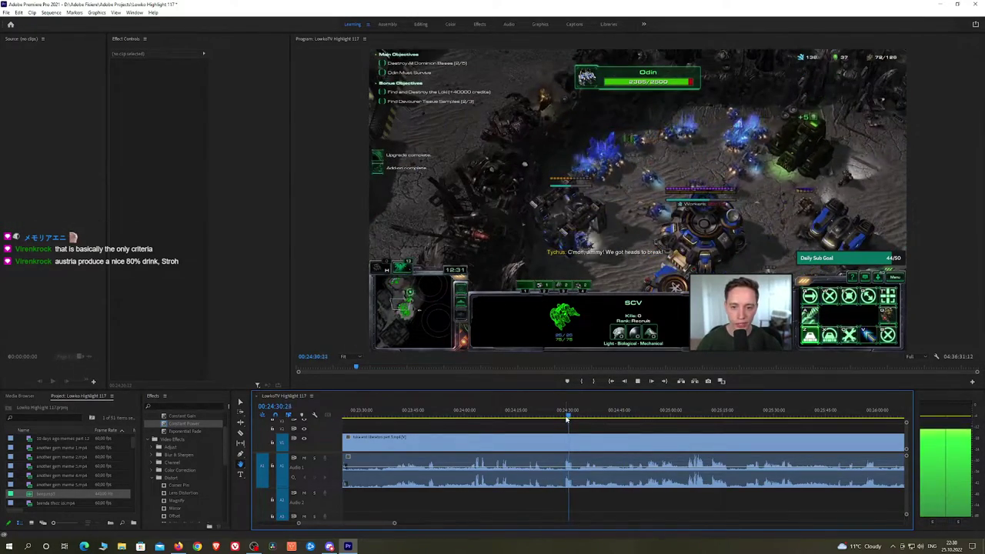
left_click_drag(567, 418, 640, 413)
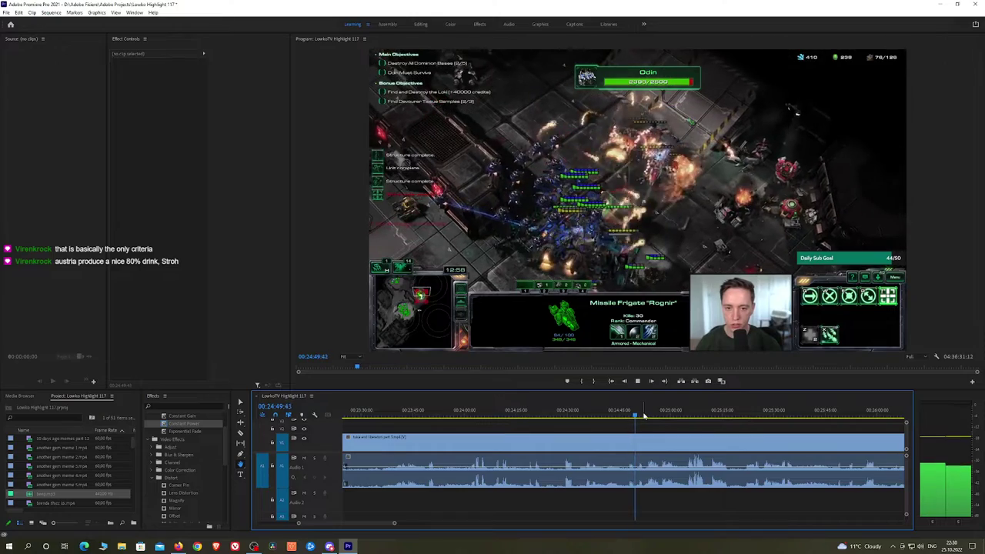
scroll(651, 434, "up", 2)
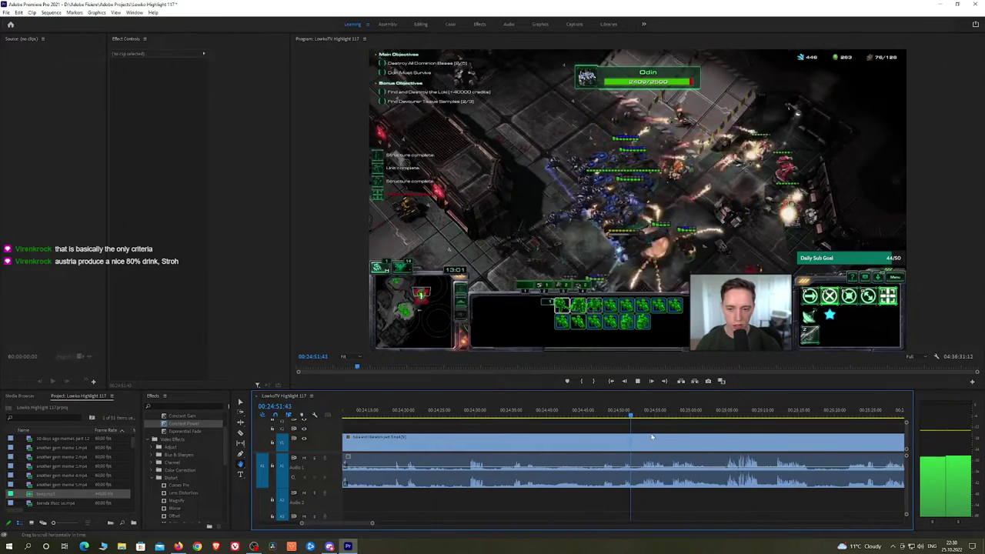
Split the clip at about 00:24:52 and ripple-delete the section back to the cut at 00:22:36:31
left_click(643, 414)
key("space")
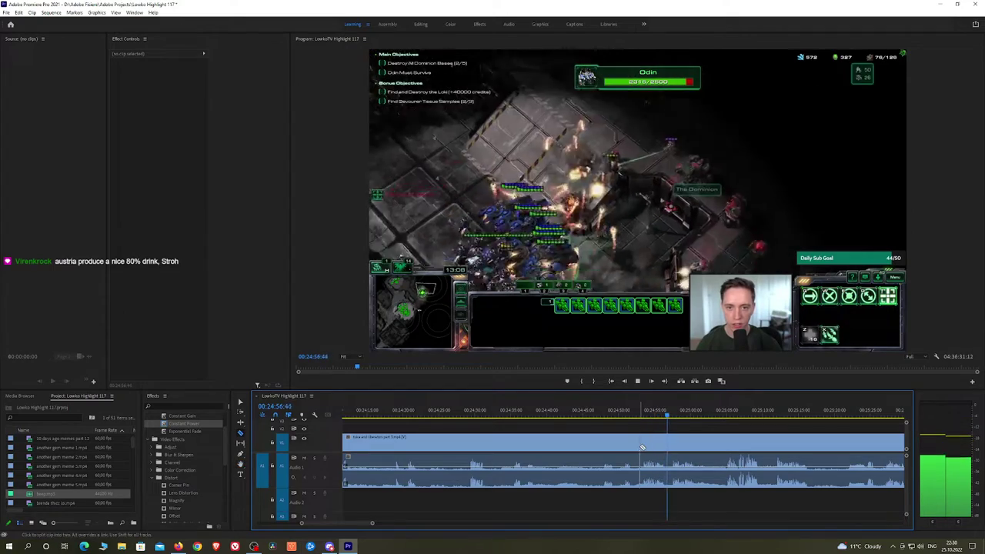
key("c")
left_click(638, 448)
key("v")
left_click(629, 448)
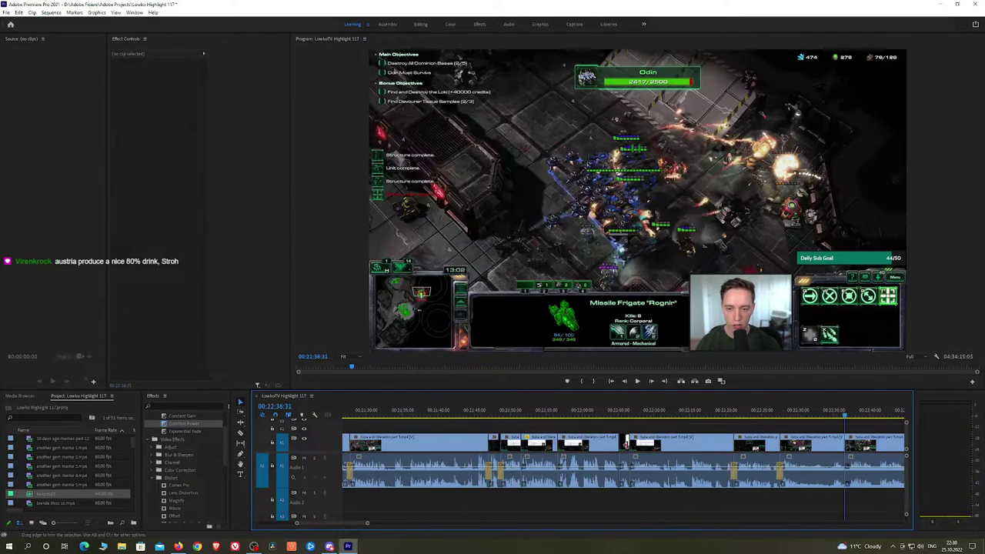
Crossfade the audio cut at 00:22:36:31 with Constant Power and save the project
left_click_drag(755, 446, 472, 445)
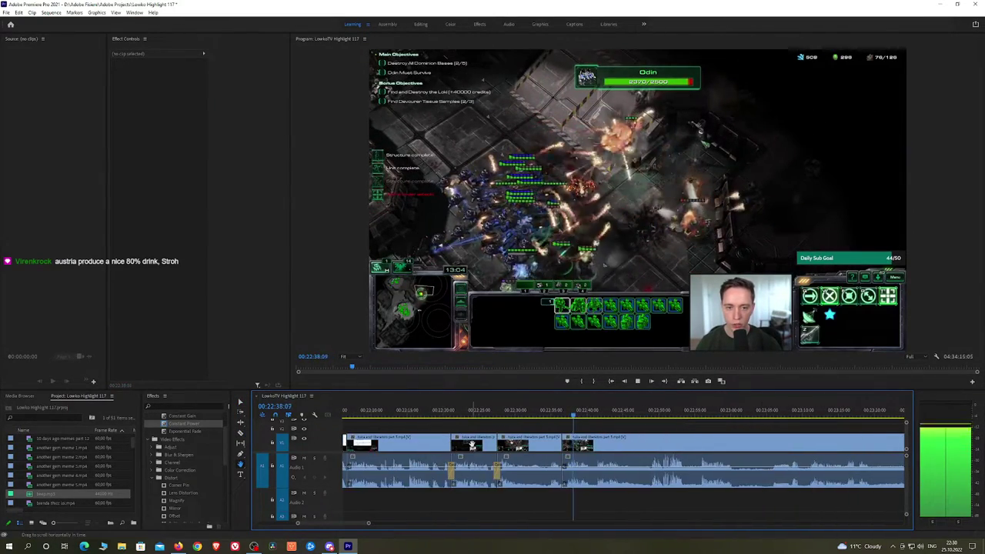
left_click_drag(184, 424, 508, 440)
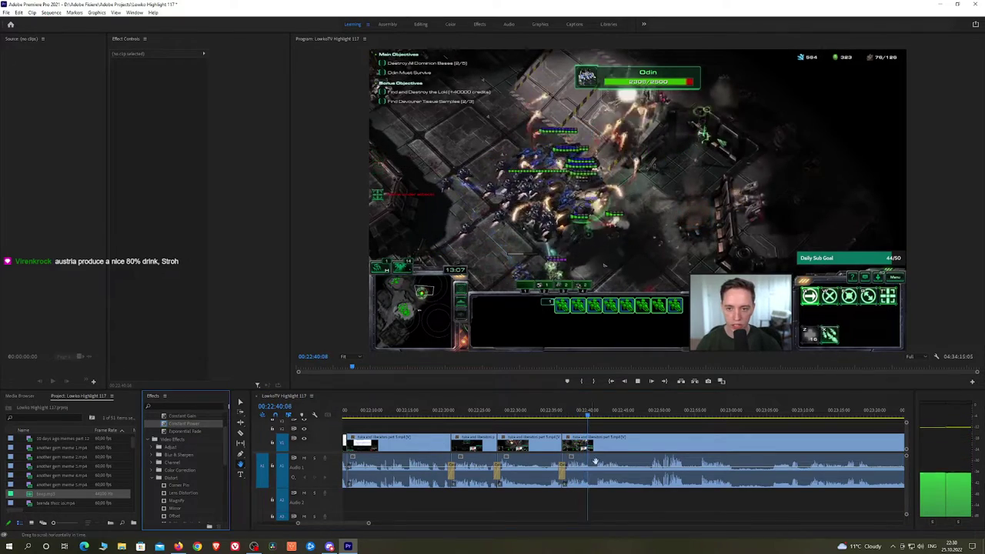
scroll(593, 457, "down", 3)
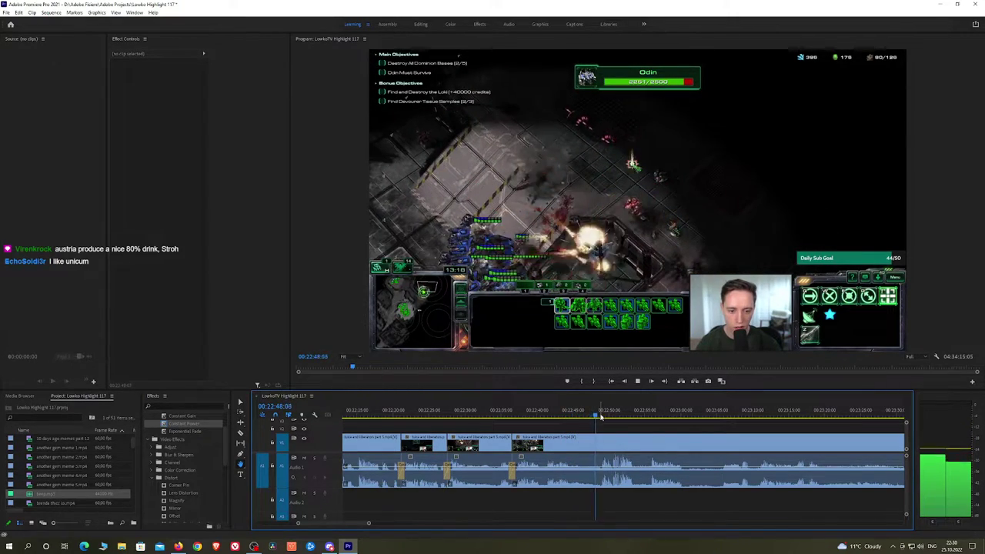
scroll(512, 431, "down", 3)
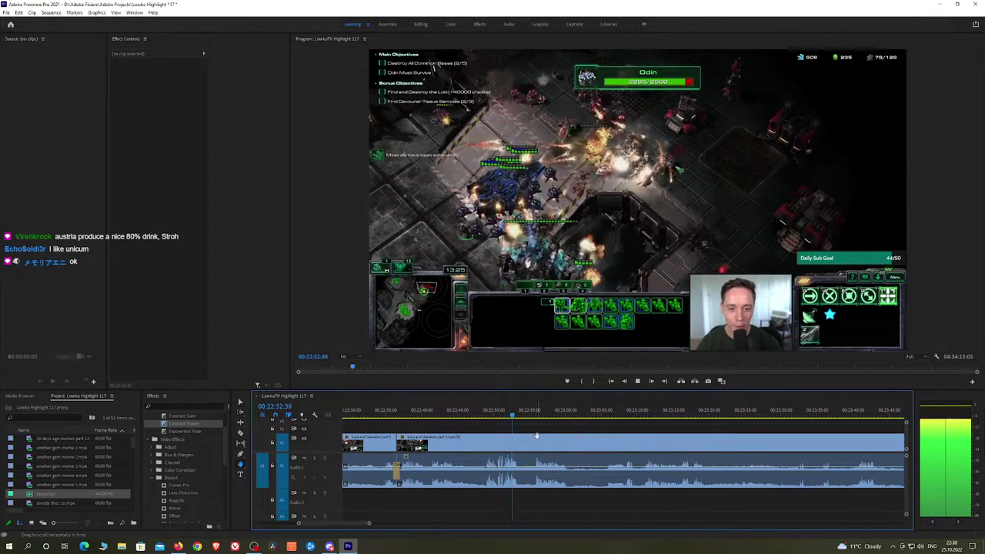
key("ctrl+s")
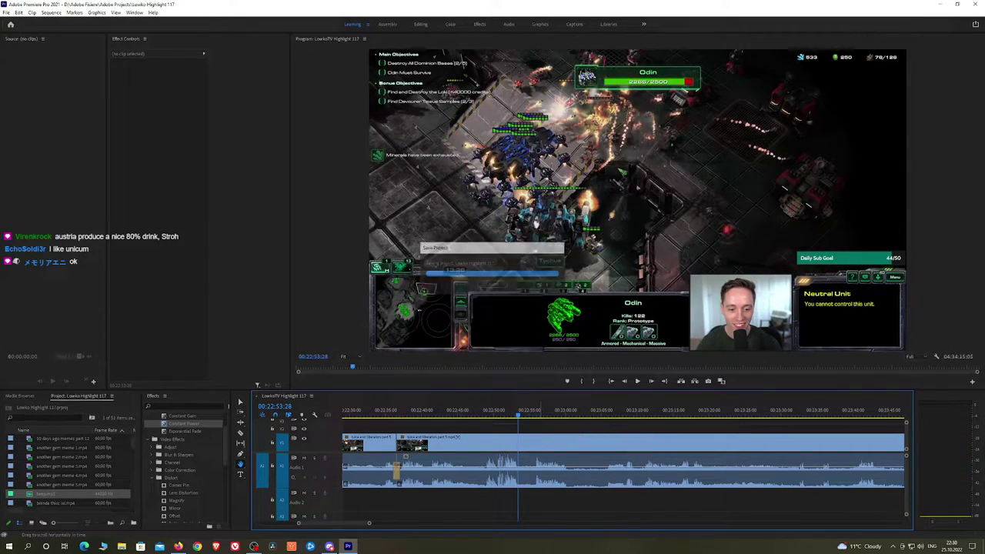
key("alt+Tab")
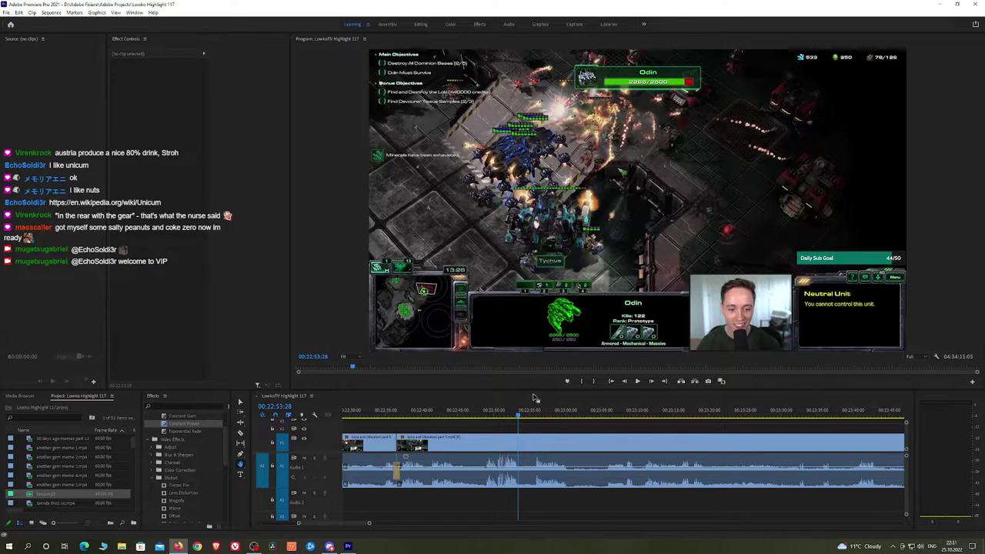
Play on through the Odin battle from 00:22:53:28 and split the clip at about 00:23:00:41
left_click(532, 429)
key("space")
key("c")
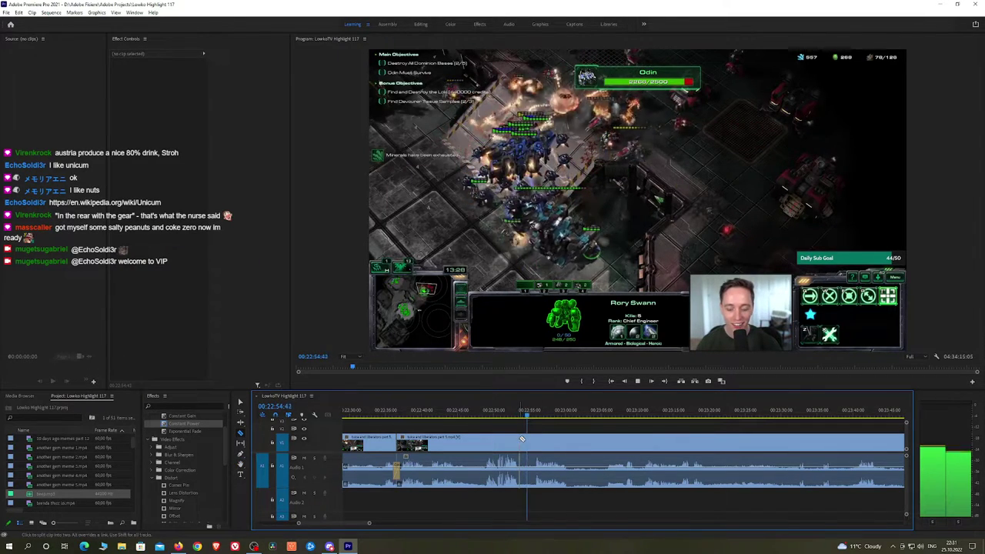
key("h")
left_click_drag(591, 429, 568, 426)
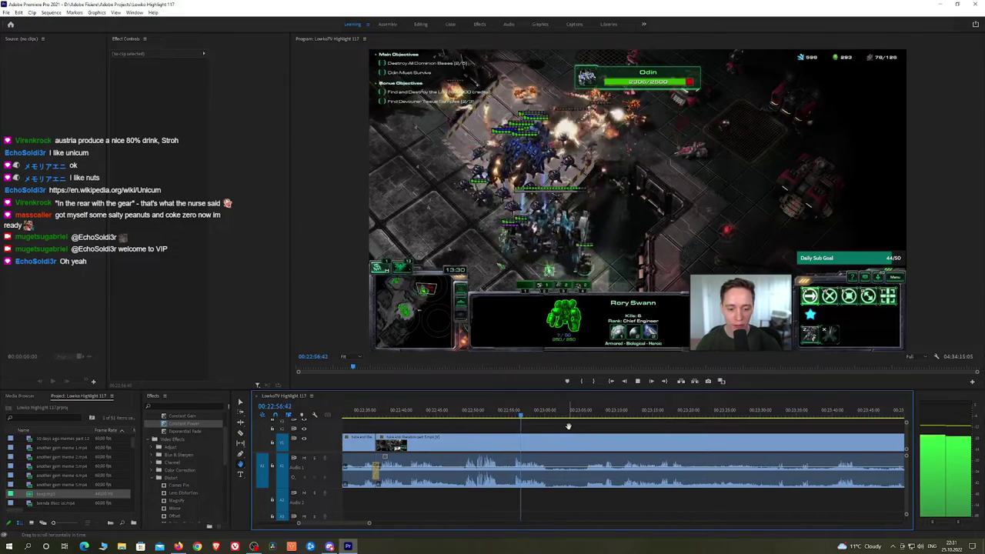
scroll(568, 425, "up", 1)
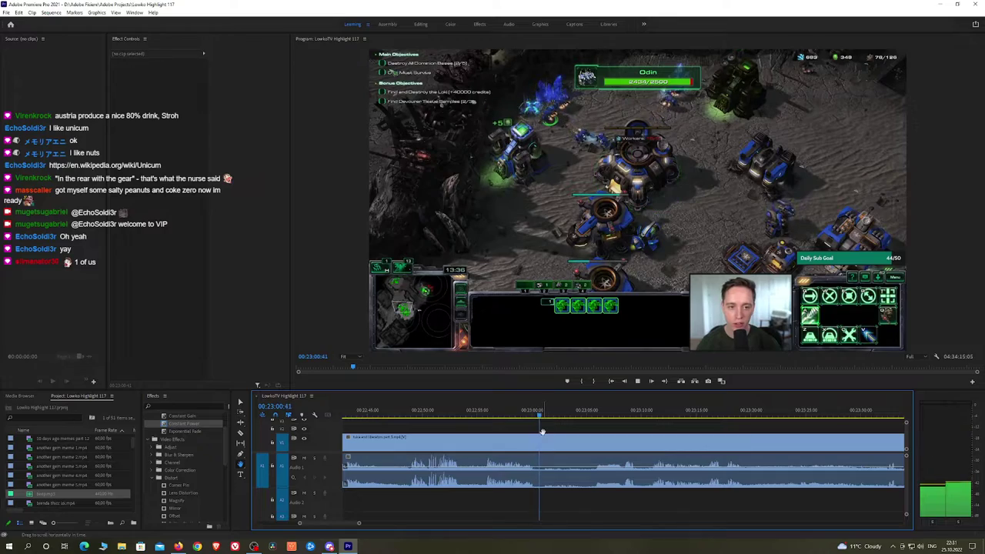
key("c")
left_click(541, 434)
Skim the battle footage between about 00:23:06 and 00:24:06, checking the louder audio passages for the next moment to keep
left_click(604, 413)
left_click(618, 412)
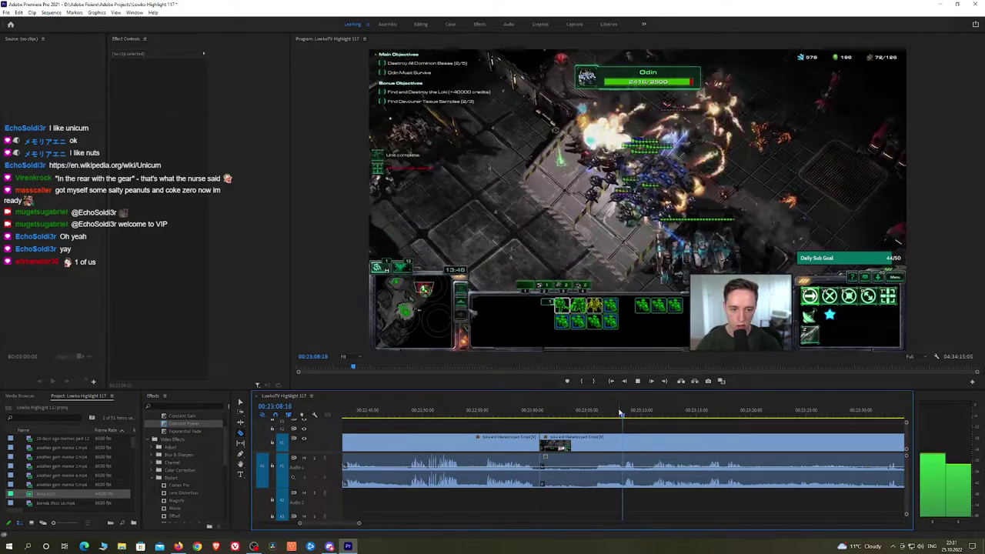
left_click(649, 413)
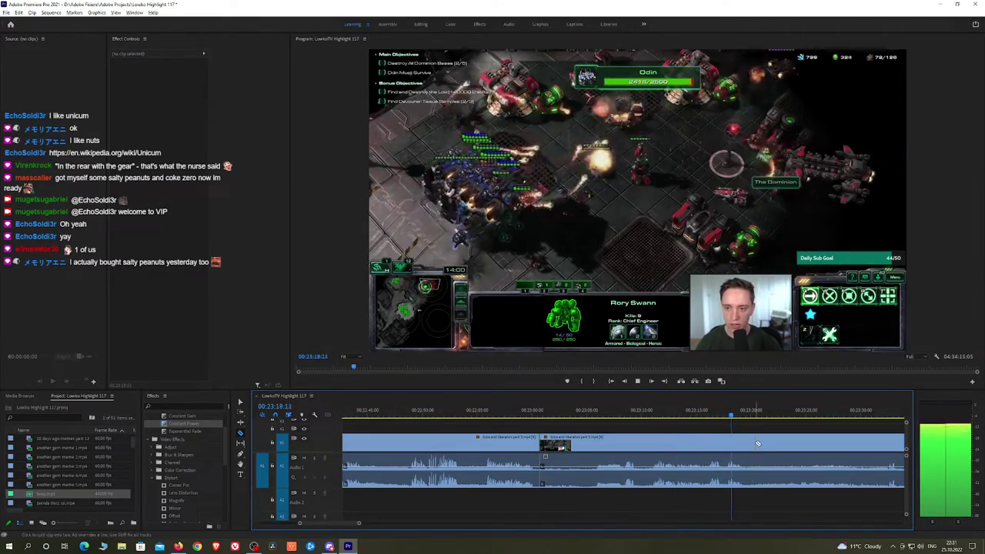
scroll(758, 442, "down", 2)
key("h")
left_click_drag(760, 441, 593, 415)
key("space")
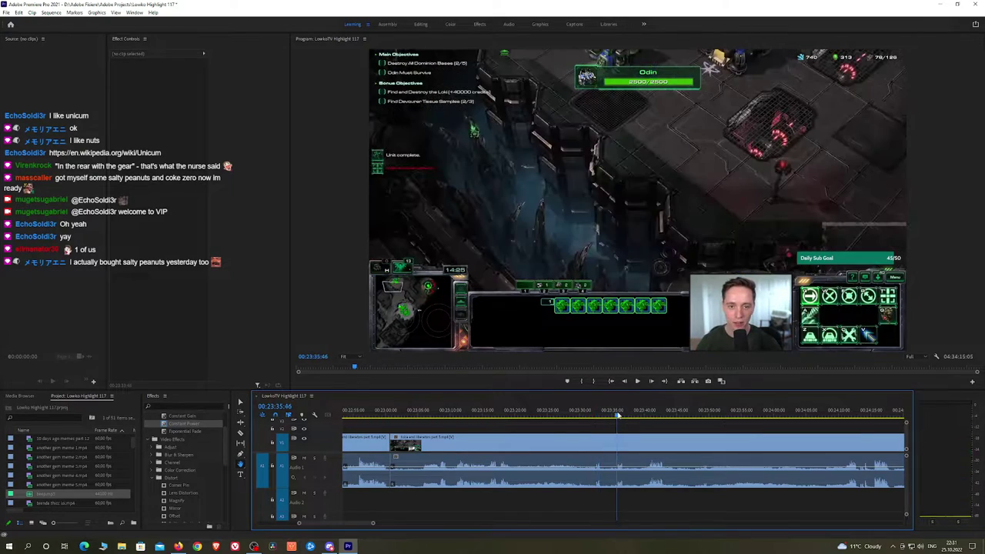
left_click(645, 413)
left_click_drag(646, 415, 651, 413)
key("space")
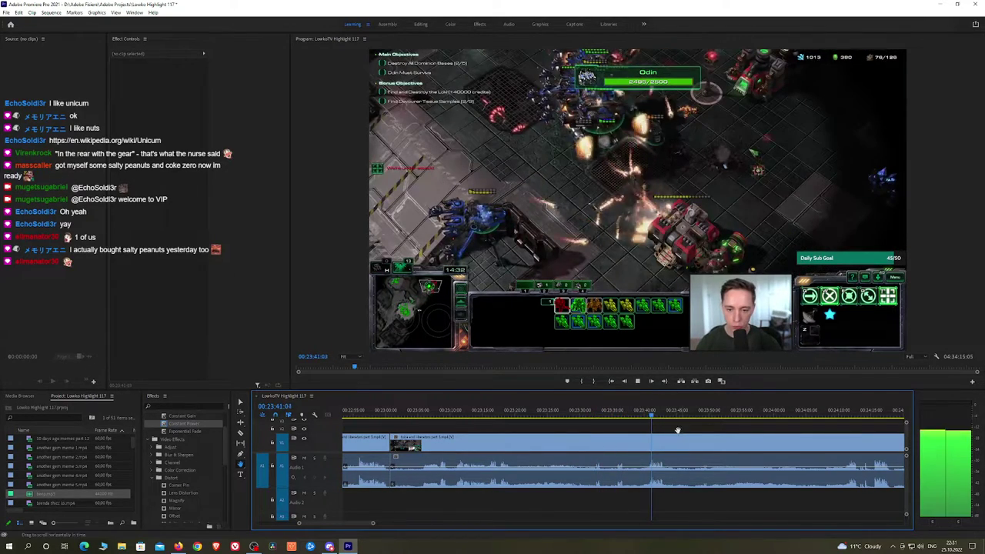
left_click_drag(729, 431, 561, 432)
left_click(676, 415)
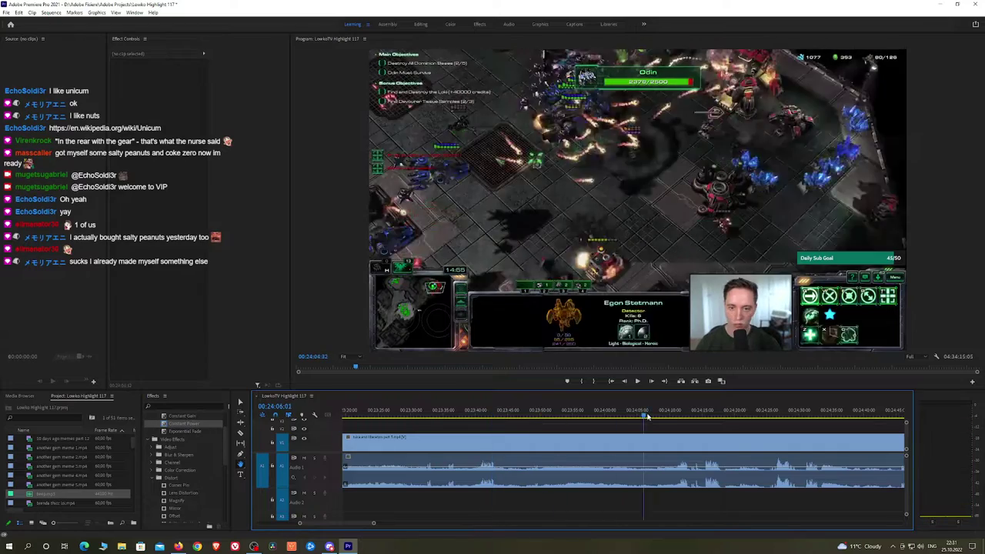
Ripple-delete the section from the cut at 00:23:00:41 to about 00:24:10 and crossfade the audio cut with Exponential Fade
left_click_drag(735, 439, 584, 432)
left_click(524, 413)
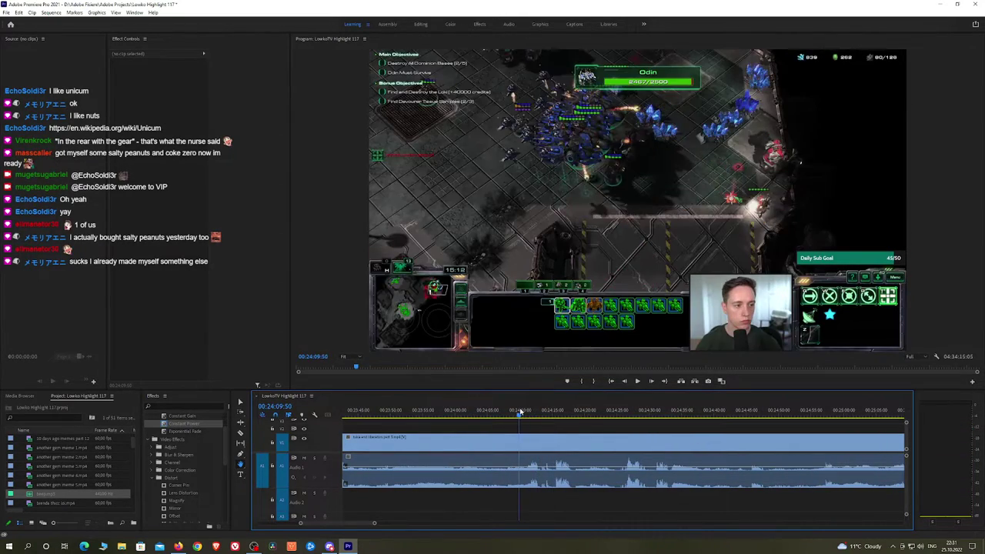
key("Up")
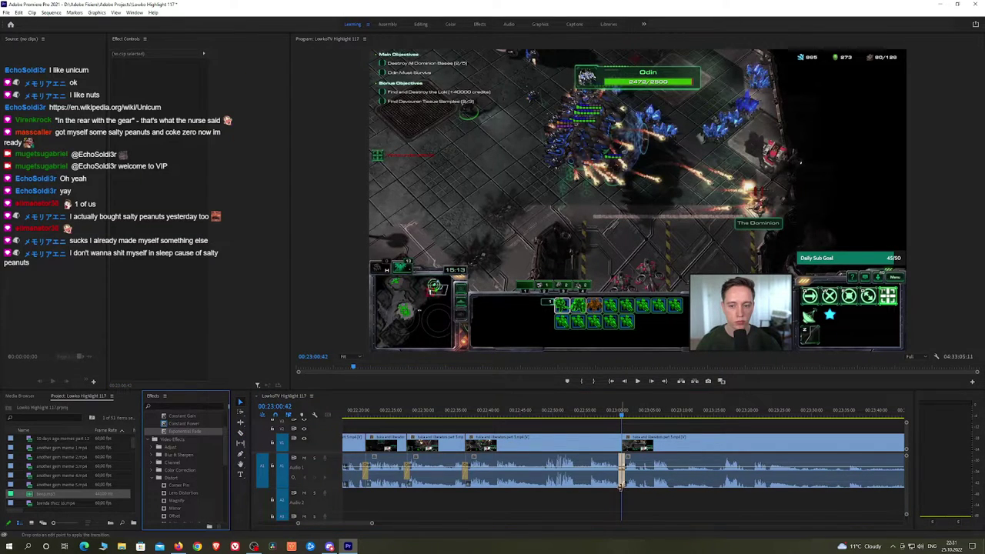
key("space")
scroll(585, 425, "down", 2)
scroll(585, 428, "up", 2)
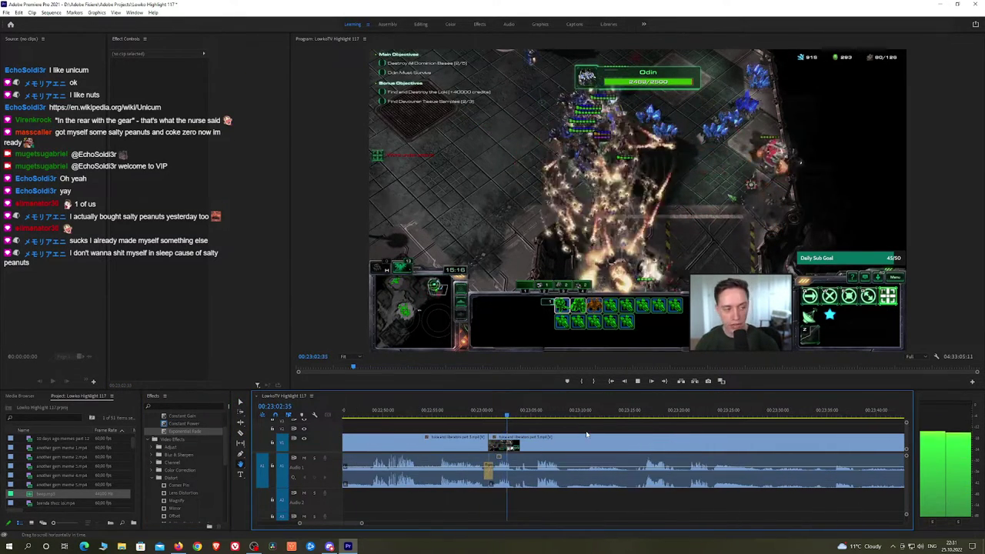
Split the clip at about 00:23:04:04 and 00:23:08:30 and ripple-delete the piece between the two cuts
left_click_drag(525, 416, 541, 417)
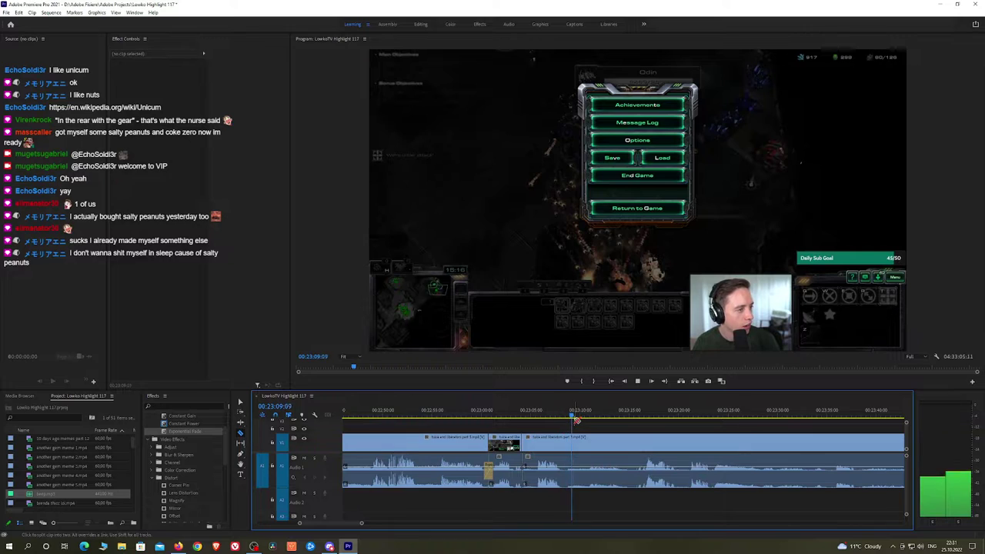
left_click(567, 444)
key("v")
left_click(556, 446)
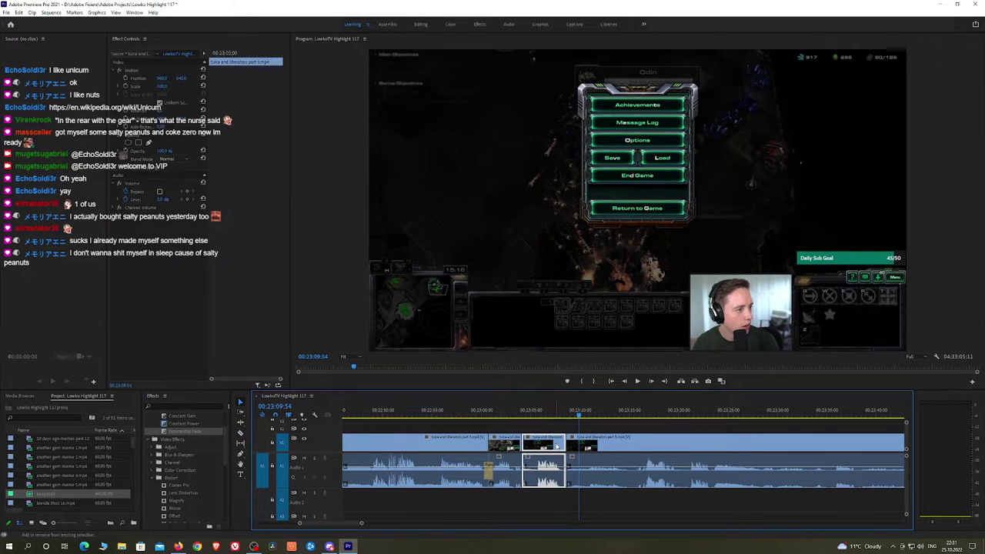
key("shift+Delete")
key("space")
key("space")
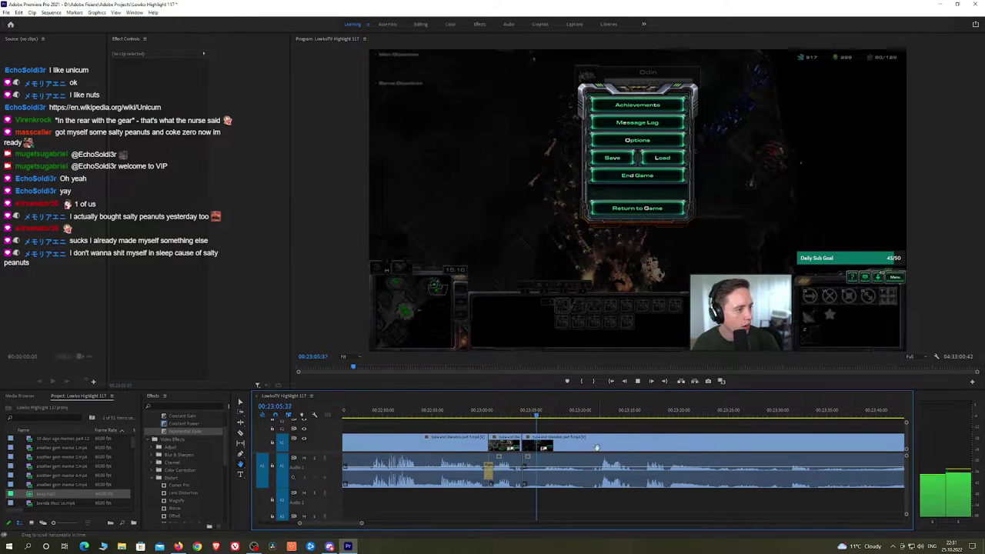
Play on through the paused-game conversation and ripple-delete the short piece from 00:23:15:20 to about 00:23:16:30
scroll(524, 437, "down", 3)
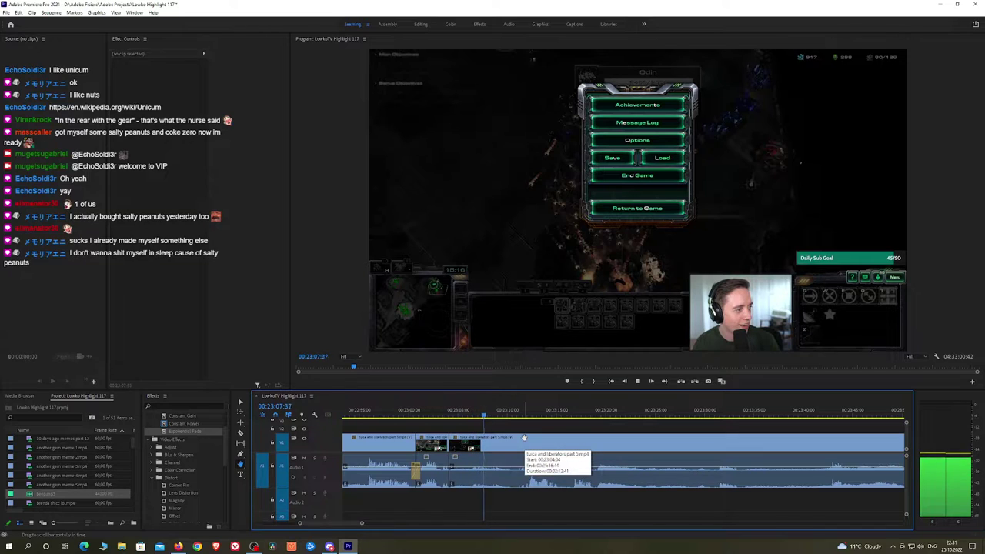
scroll(526, 439, "down", 1)
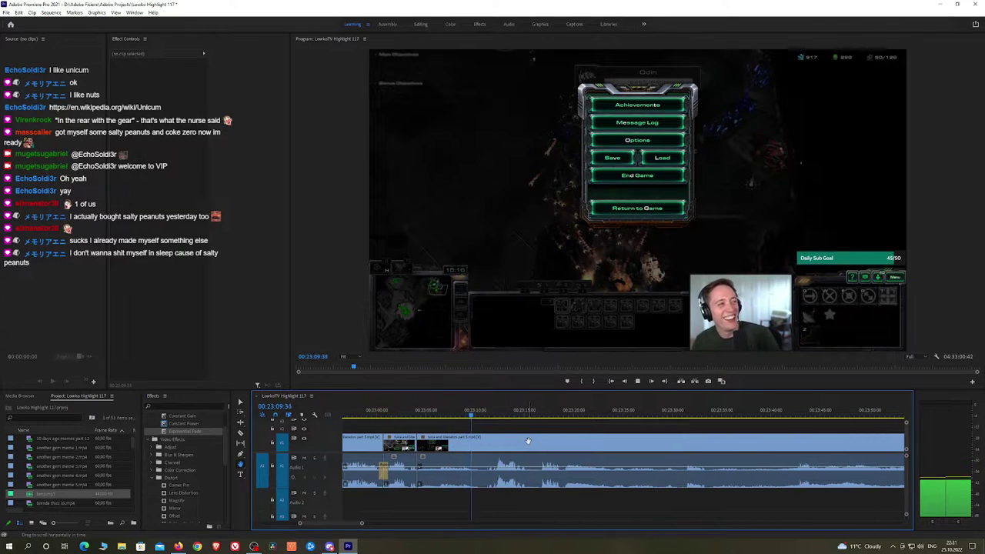
scroll(523, 448, "down", 1)
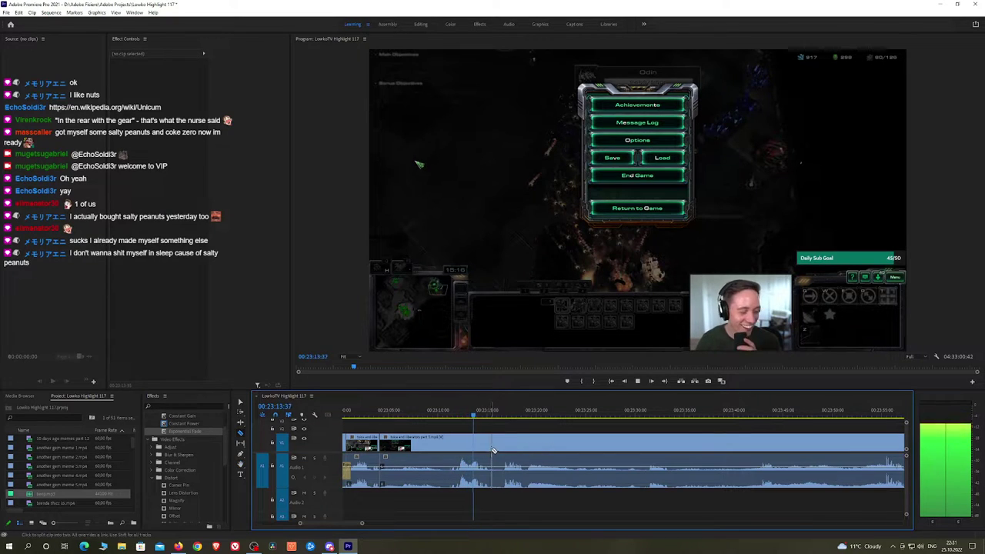
left_click(495, 446)
key("v")
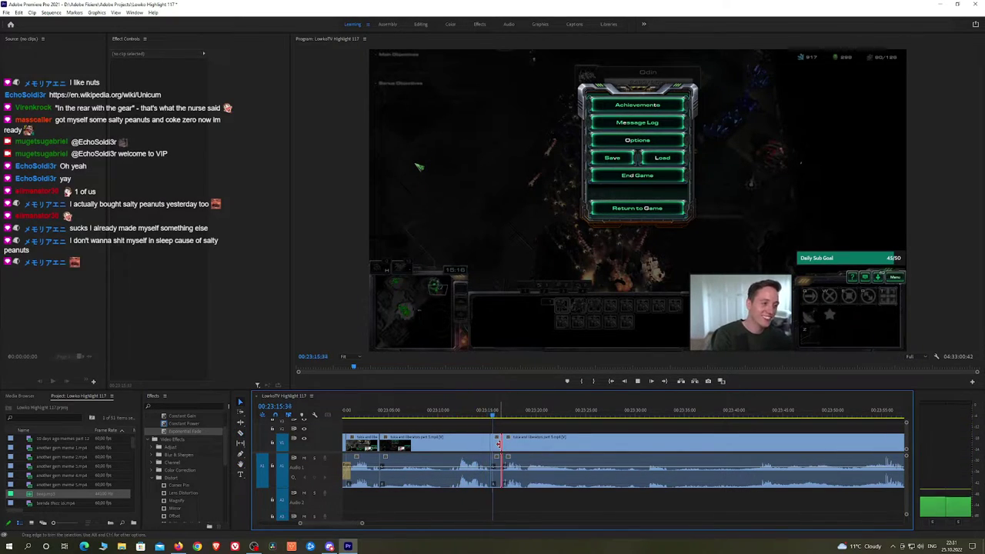
left_click(495, 446)
key("shift+Delete")
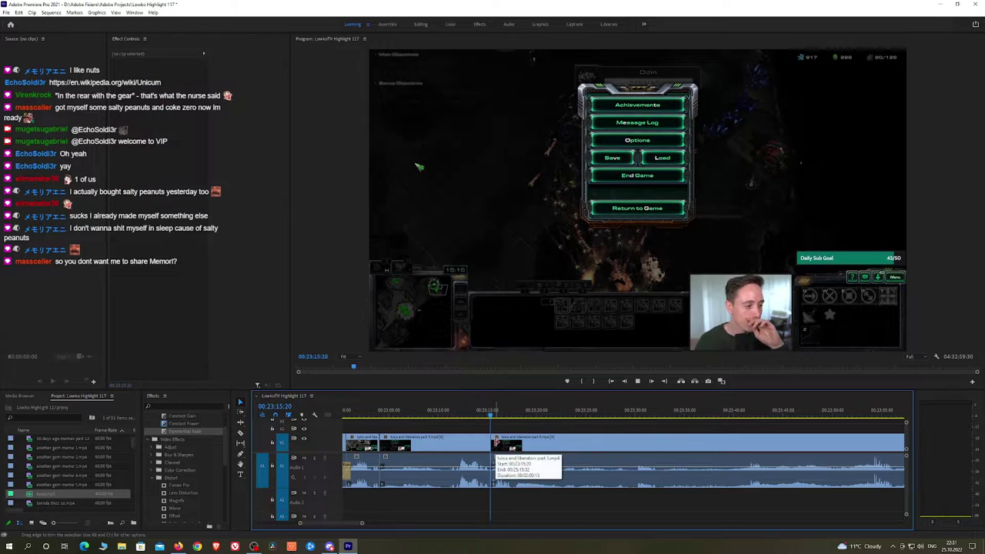
Split the clip at about 00:23:18 and ripple-delete the rest of it up to the start of the next recording
key("h")
left_click_drag(545, 433, 488, 432)
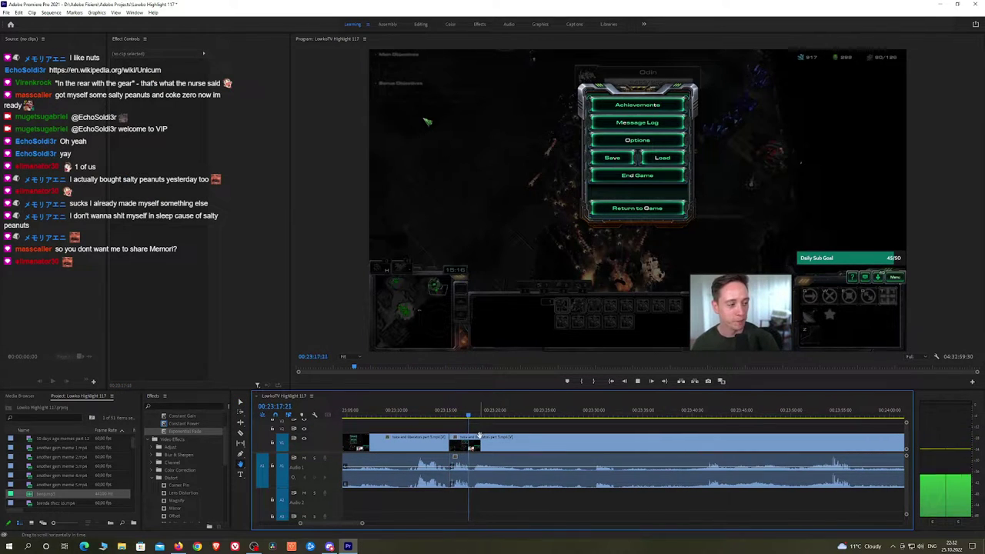
key("c")
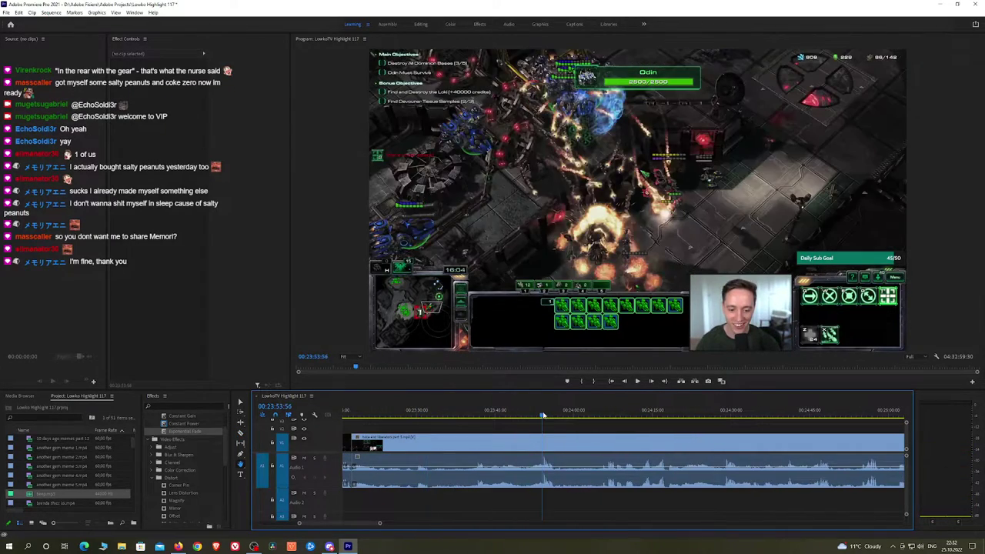
left_click_drag(570, 413, 608, 413)
key("space")
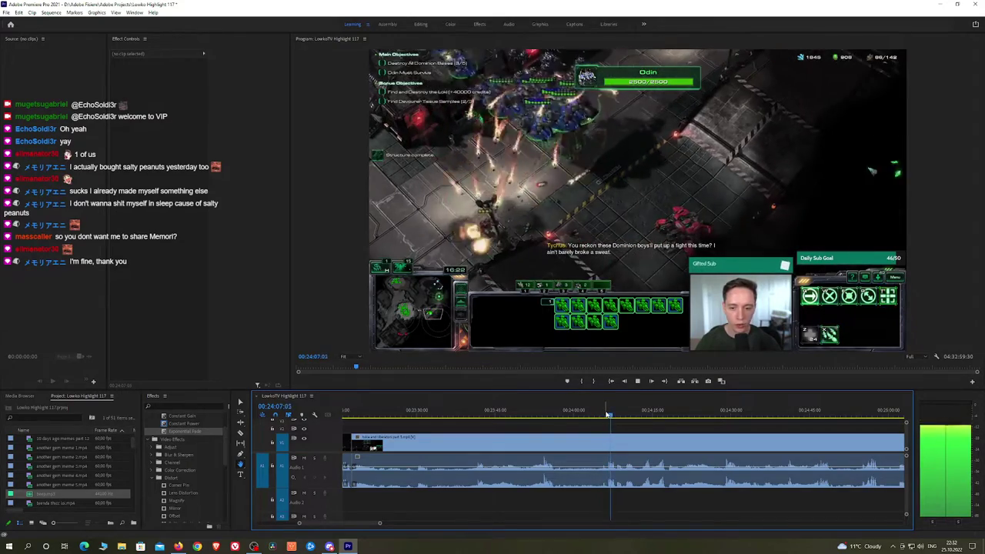
scroll(647, 437, "down", 3)
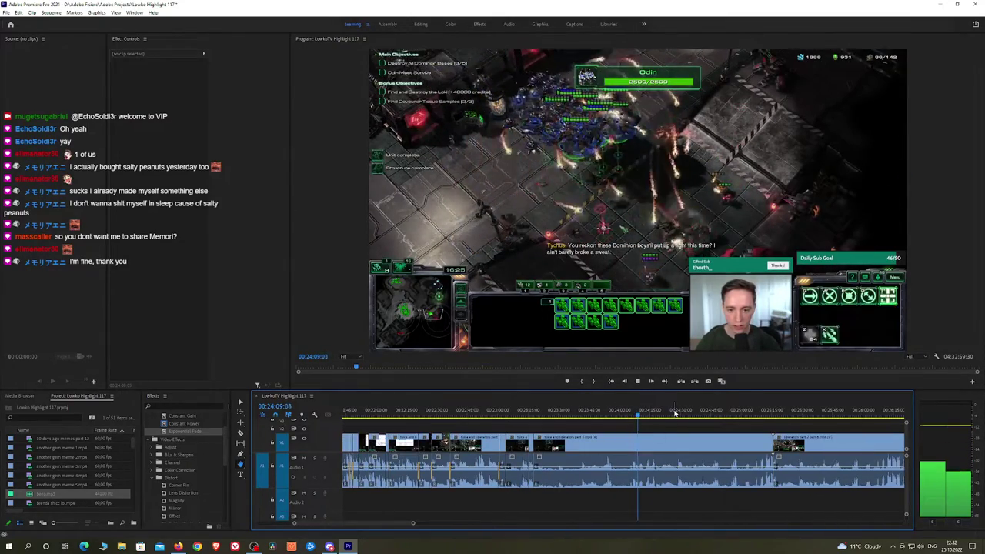
left_click_drag(677, 414, 764, 415)
key("v")
left_click(699, 443)
key("shift+Delete")
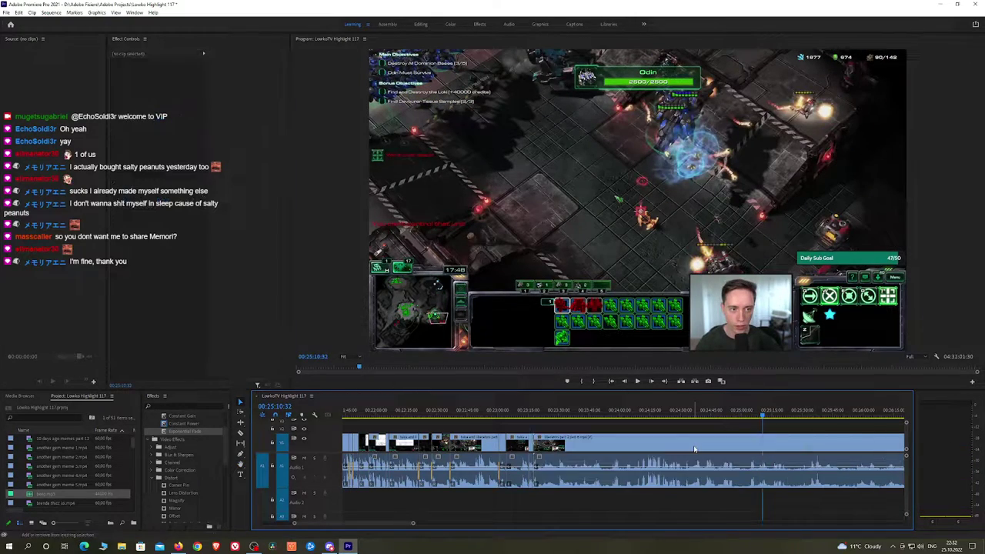
Skim the start of the next recording and check the louder audio passage between about 00:24:12 and 00:24:17
key("space")
key("equal")
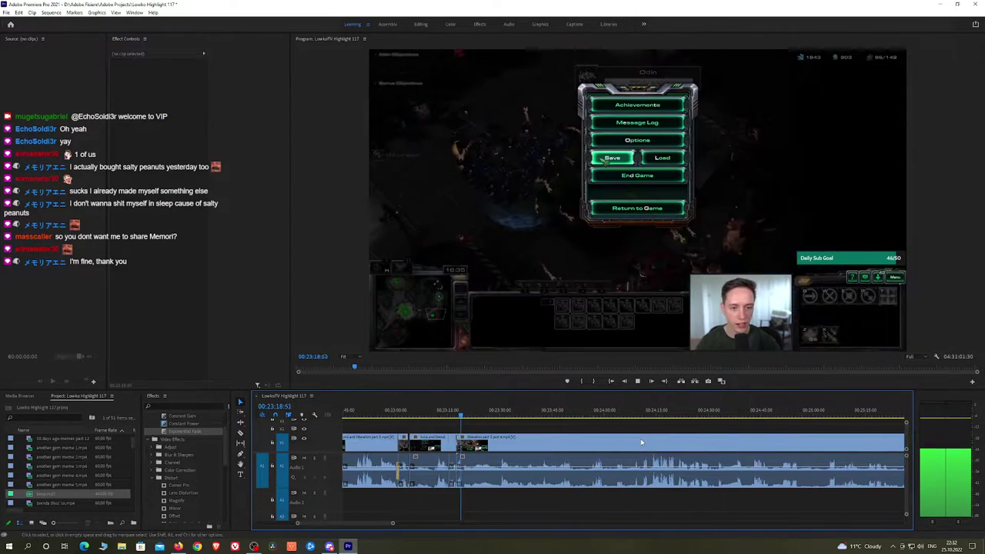
left_click_drag(501, 410, 650, 410)
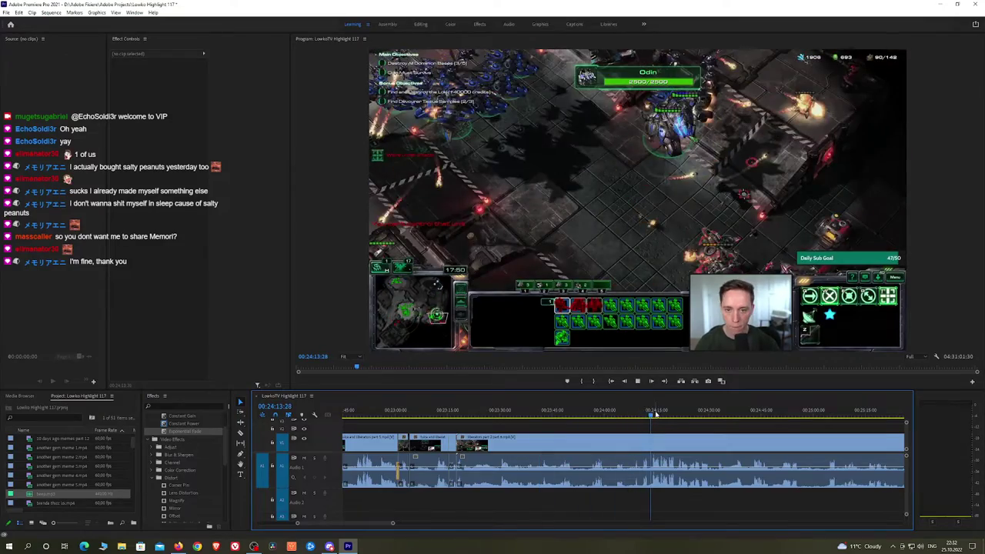
key("space")
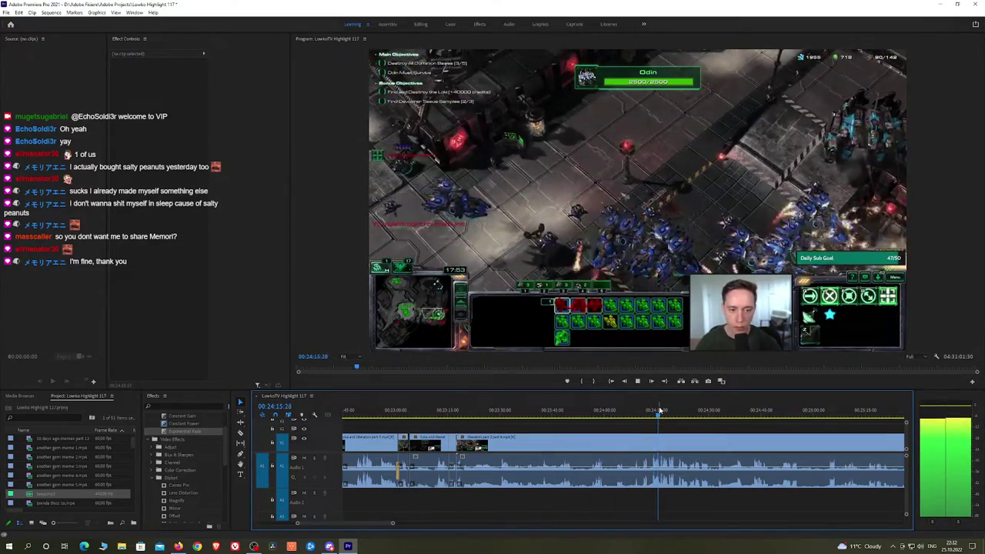
scroll(666, 436, "up", 2)
scroll(666, 436, "up", 1)
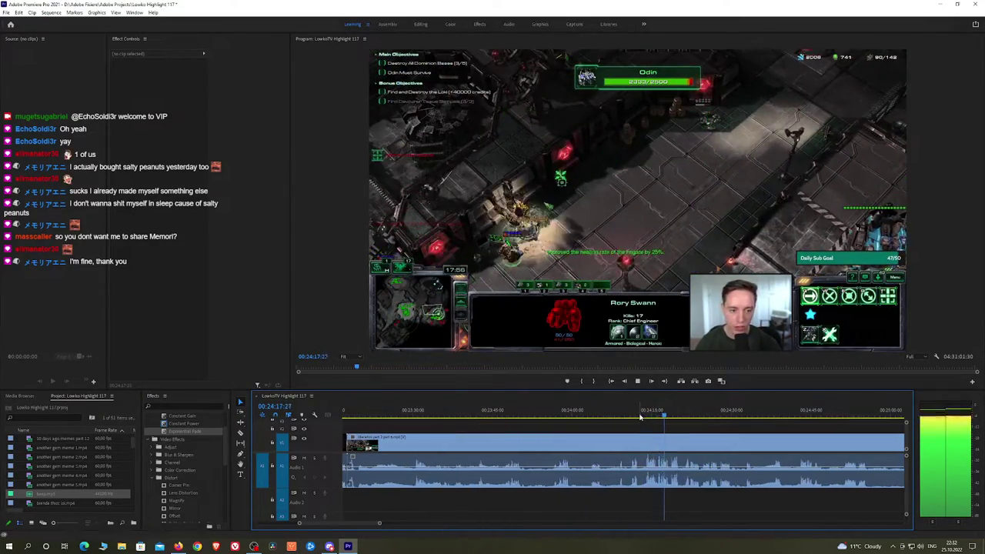
left_click(627, 414)
scroll(637, 429, "up", 2)
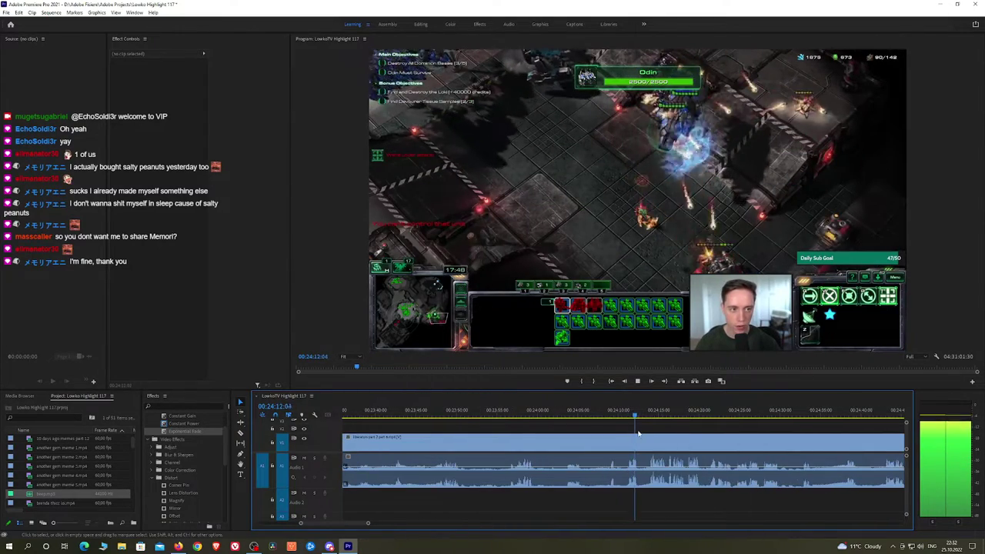
Split the next recording at about 00:24:11 and ripple-delete its opening part before that cut
key("c")
left_click(624, 443)
key("v")
left_click(603, 441)
key("shift+Delete")
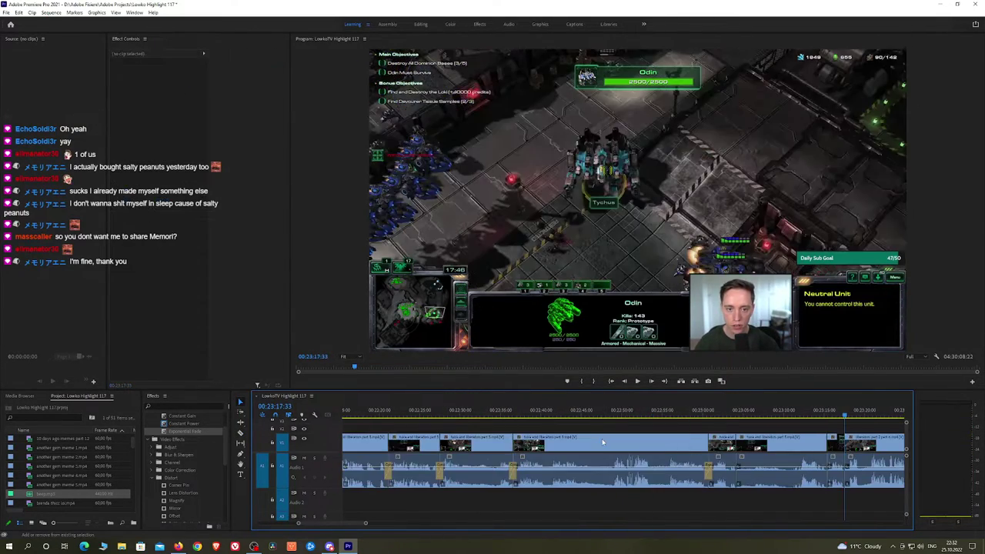
Add an Exponential Fade audio crossfade at the join between the two recordings at about 00:23:17:33
key("equal")
key("equal")
key("equal")
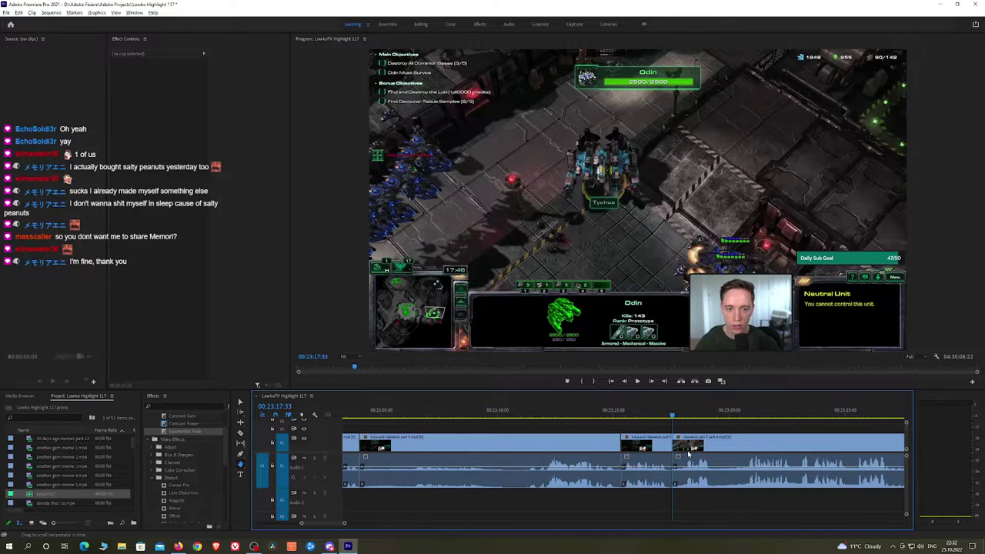
left_click_drag(184, 424, 449, 416)
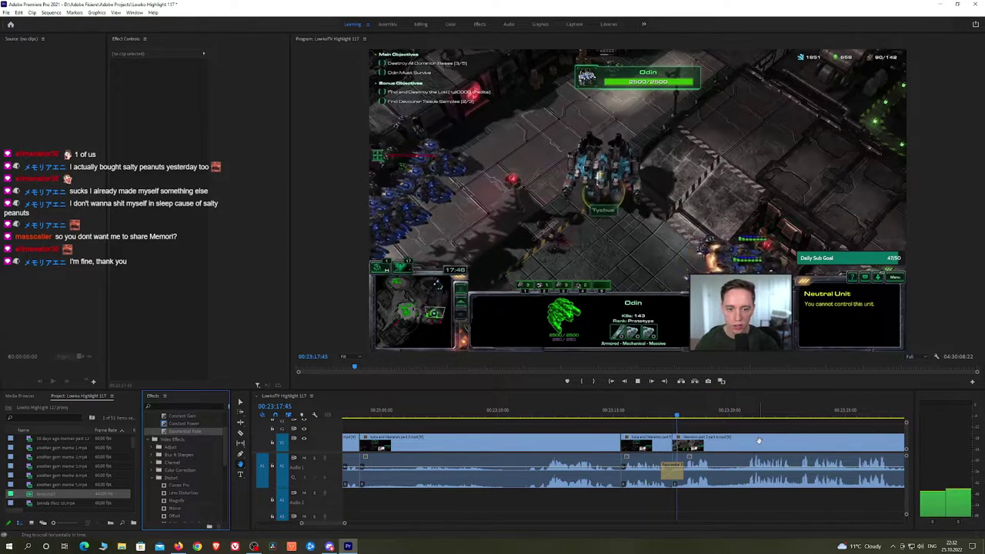
Play on through the Odin fight, split the clip at about 00:23:37:50 and 00:23:39:40, and ripple-delete the piece between the cuts
left_click_drag(759, 440, 540, 433)
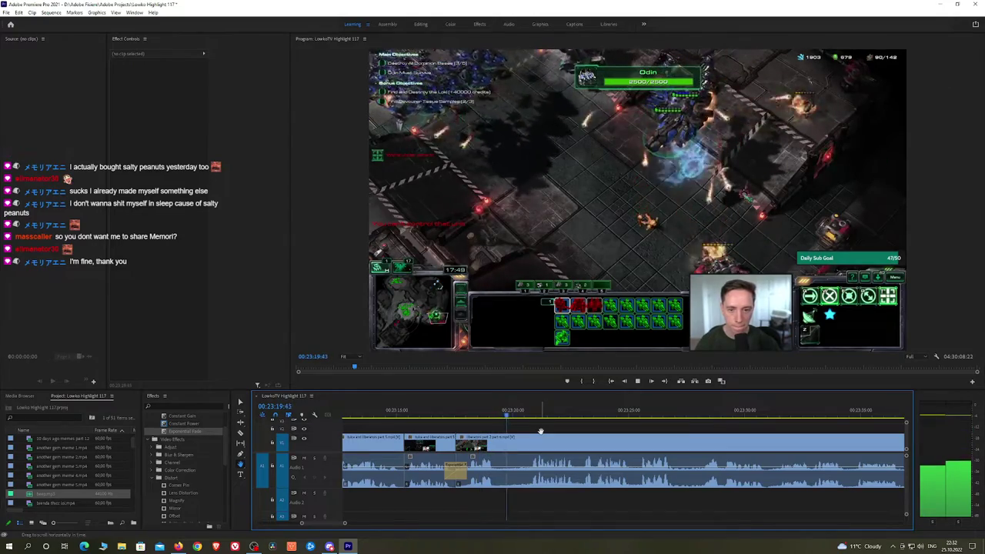
scroll(569, 445, "down", 2)
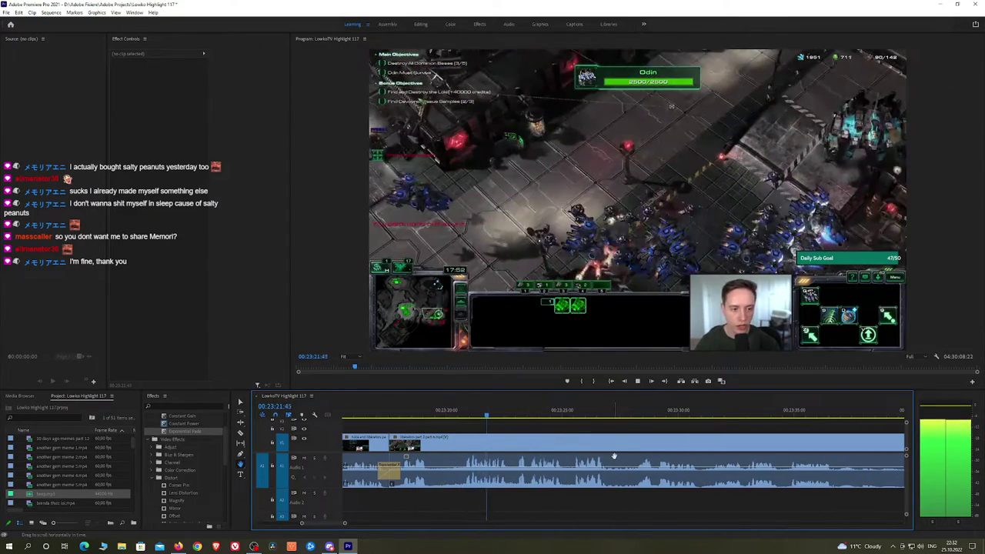
scroll(568, 452, "down", 1)
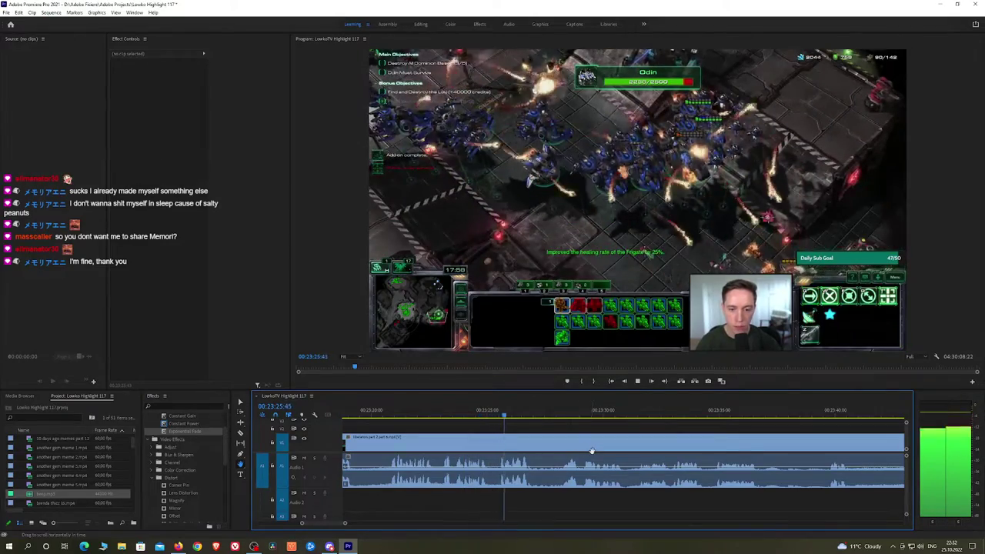
scroll(608, 446, "down", 2)
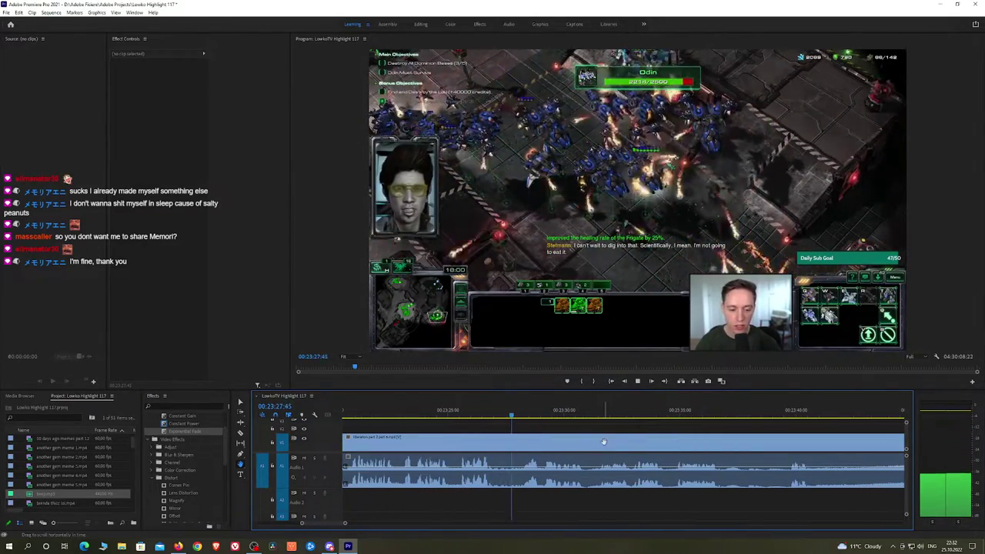
scroll(625, 437, "down", 2)
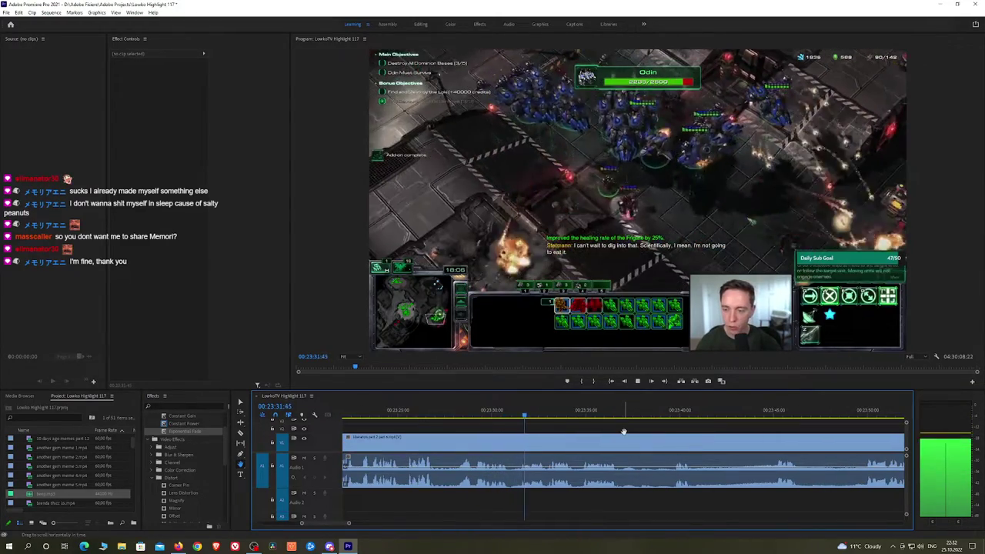
left_click_drag(644, 442, 623, 445)
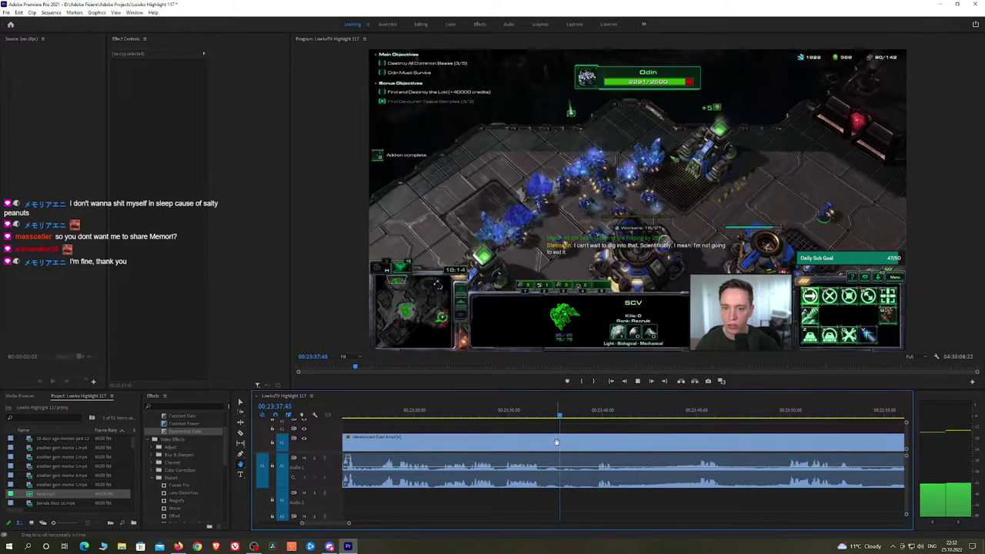
key("space")
key("c")
left_click(561, 447)
left_click(596, 413)
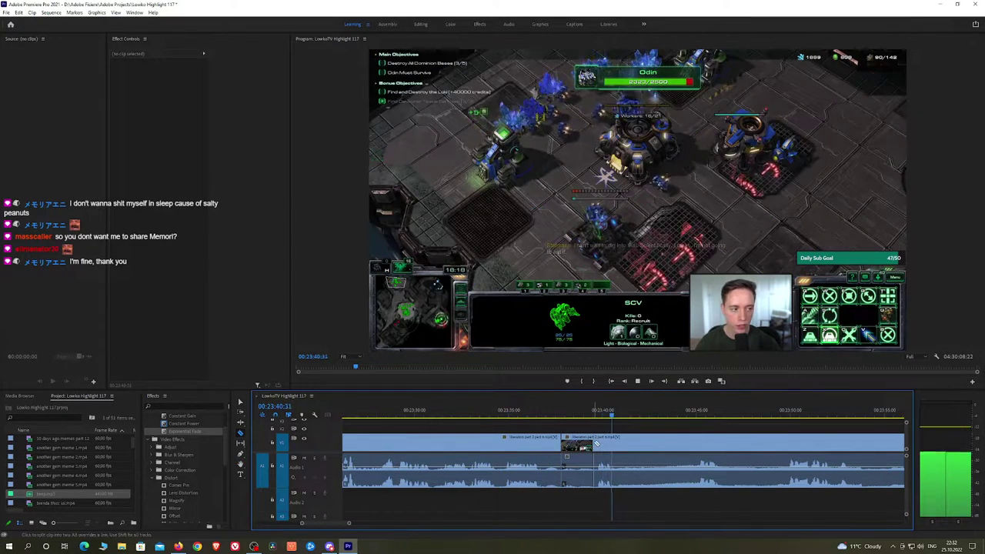
left_click(595, 443)
key("v")
left_click(586, 447)
key("shift+Delete")
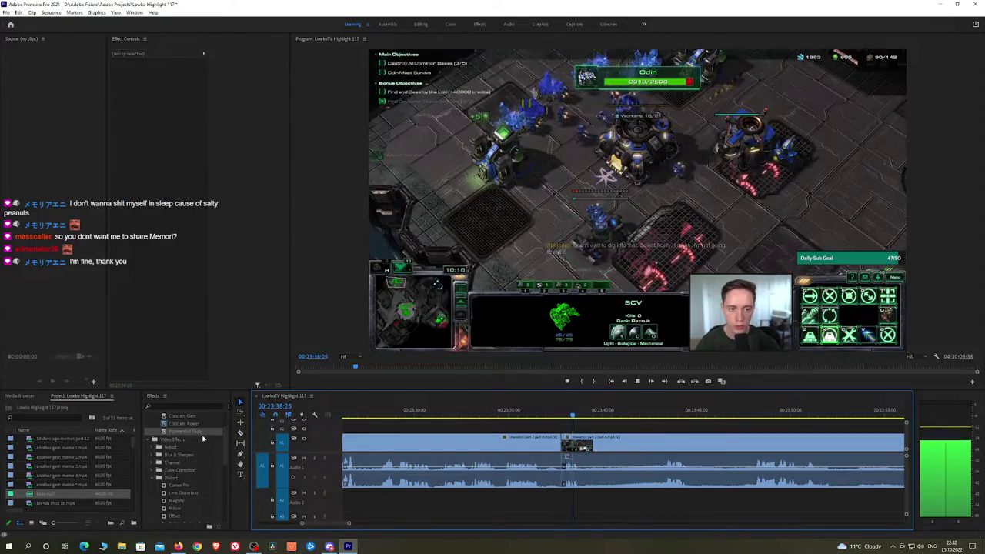
Add a Constant Power audio crossfade at the cut near 00:23:37:50 and skim ahead to about 00:23:48
left_click_drag(184, 423, 379, 422)
left_click_drag(562, 489, 562, 488)
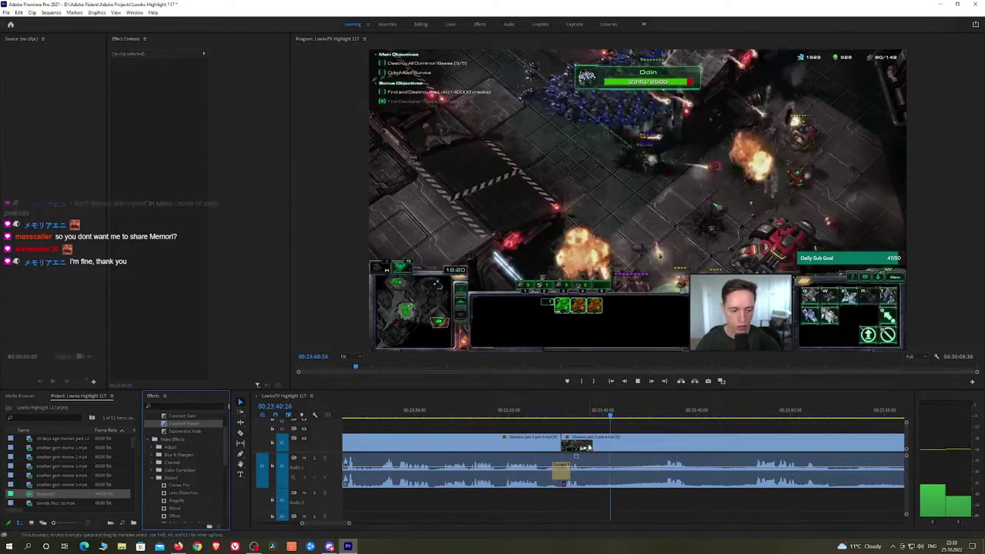
left_click(652, 412)
key("c")
key("h")
left_click_drag(724, 435, 568, 415)
key("space")
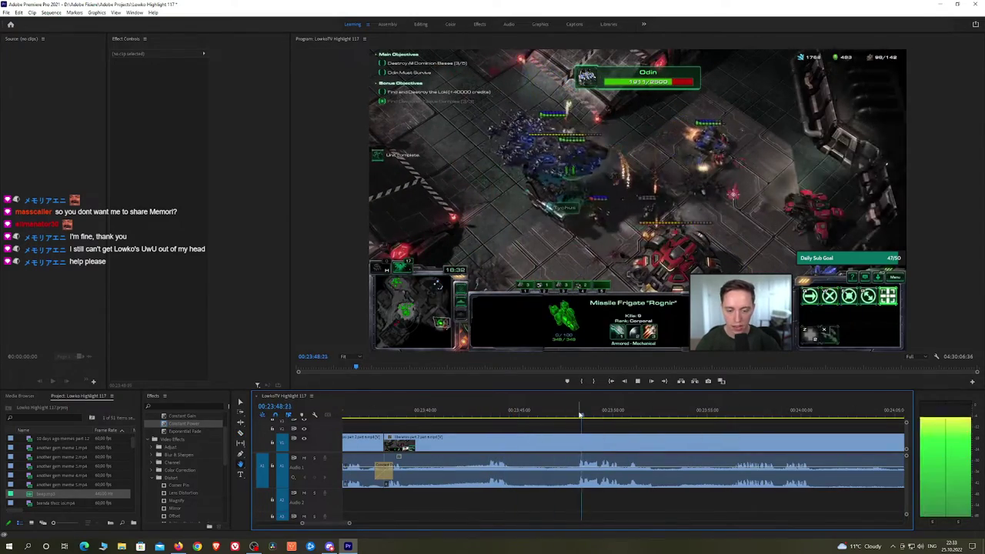
Ripple-delete the section from about 00:23:52:30 to 00:23:56 and crossfade the audio at that cut with Constant Power
scroll(584, 431, "down", 2)
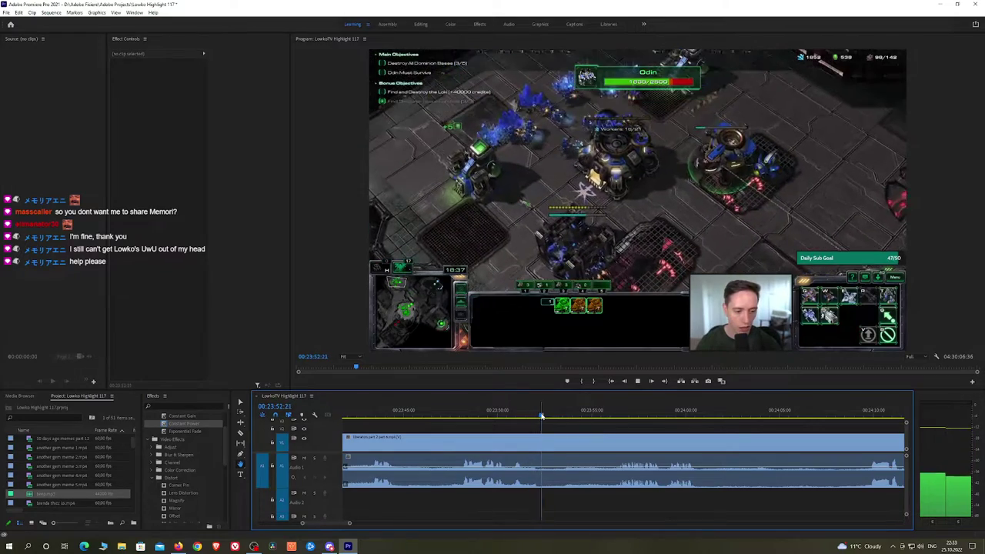
key("space")
key("ctrl+k")
key("space")
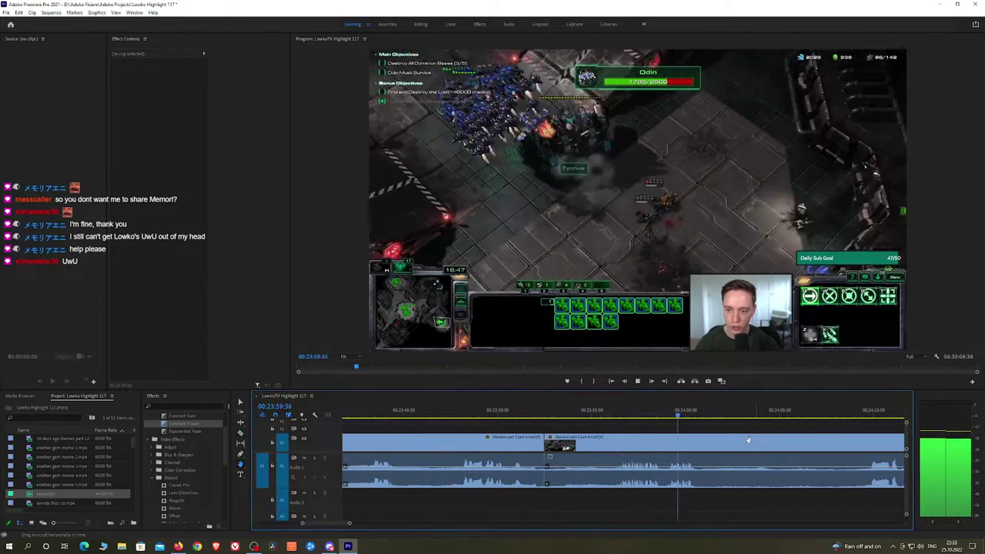
scroll(702, 408, "down", 2)
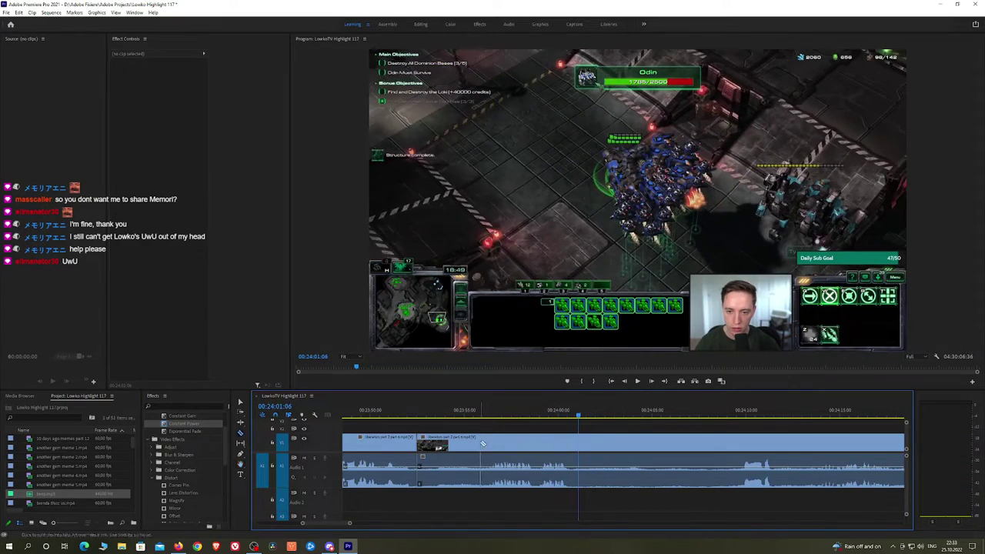
left_click(450, 447)
key("shift+Delete")
key("space")
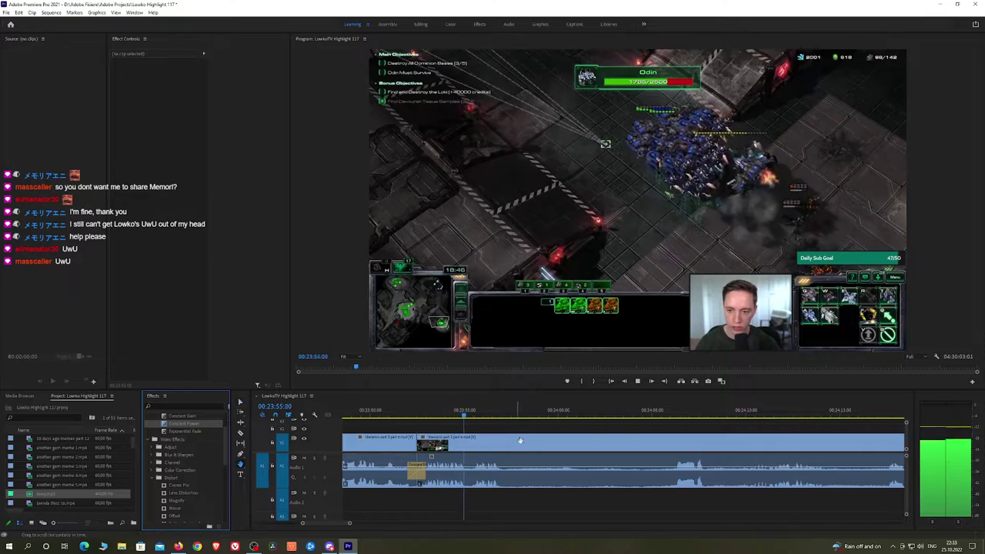
scroll(465, 430, "down", 1)
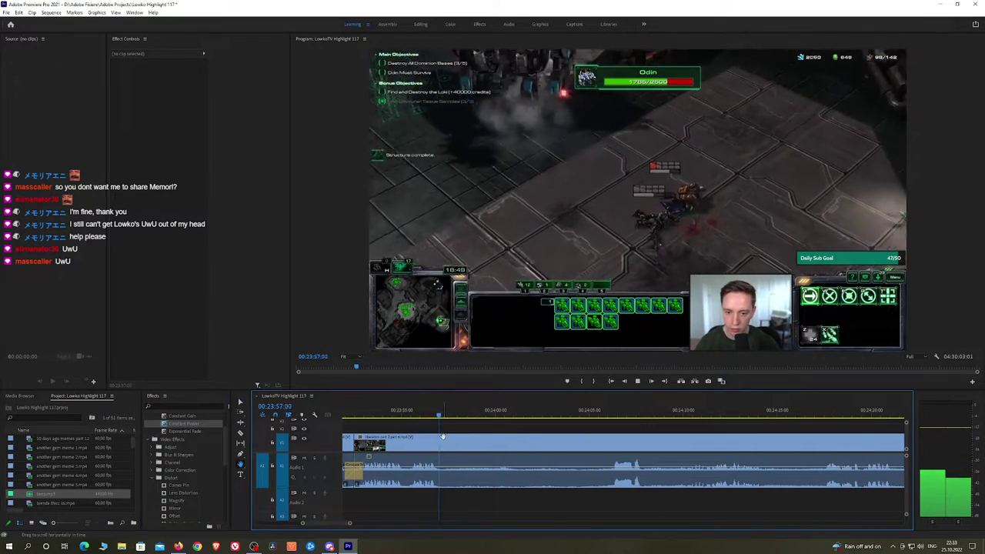
key("space")
key("c")
left_click(443, 437)
key("space")
key("space")
key("ctrl+z")
Split the clip at about 00:23:58:20 and 00:24:05:45 and ripple-delete the piece between the two cuts
left_click(452, 441)
key("space")
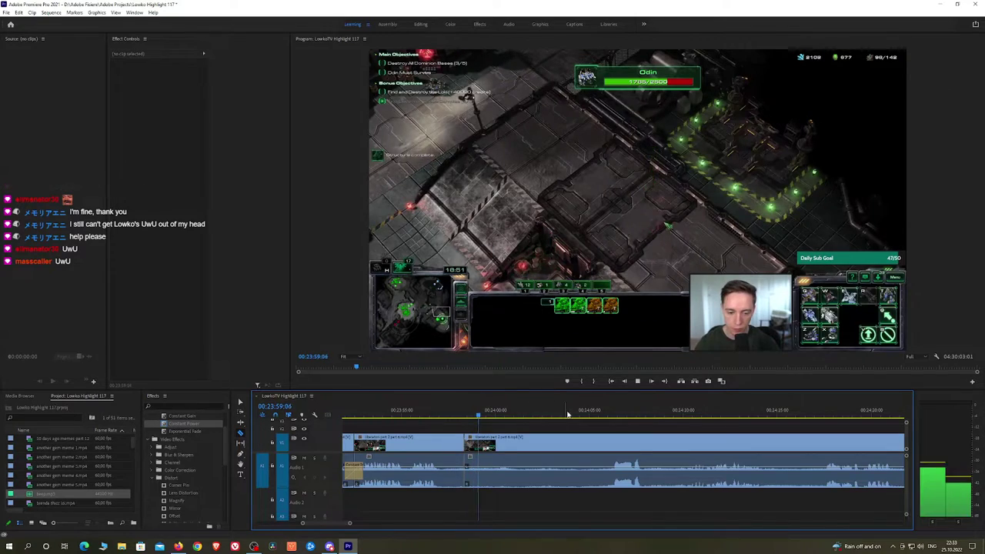
left_click(606, 413)
key("space")
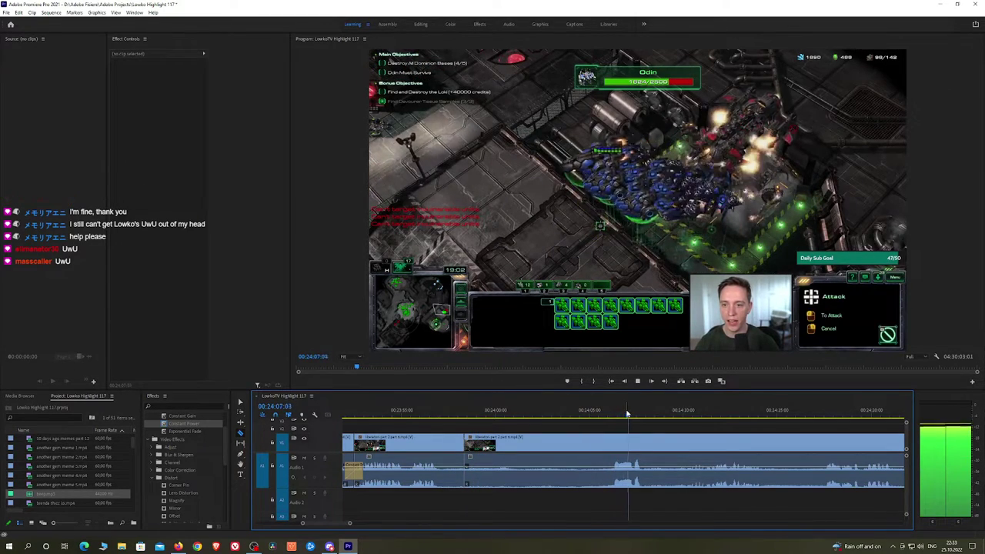
left_click(604, 446)
key("v")
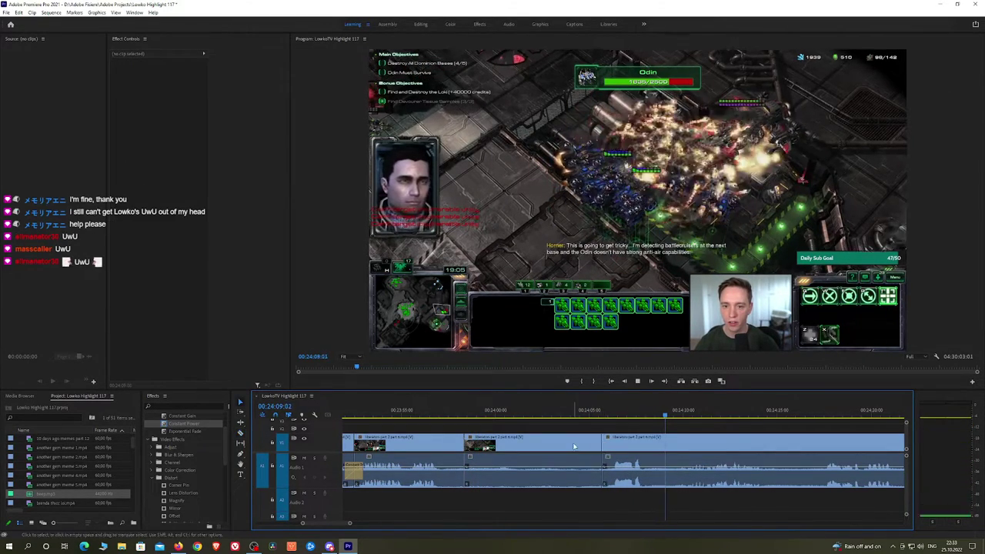
left_click(575, 446)
key("shift+Delete")
Add a Constant Power audio crossfade at the cut near 00:23:58:20 and play on from there
left_click_drag(188, 424, 252, 422)
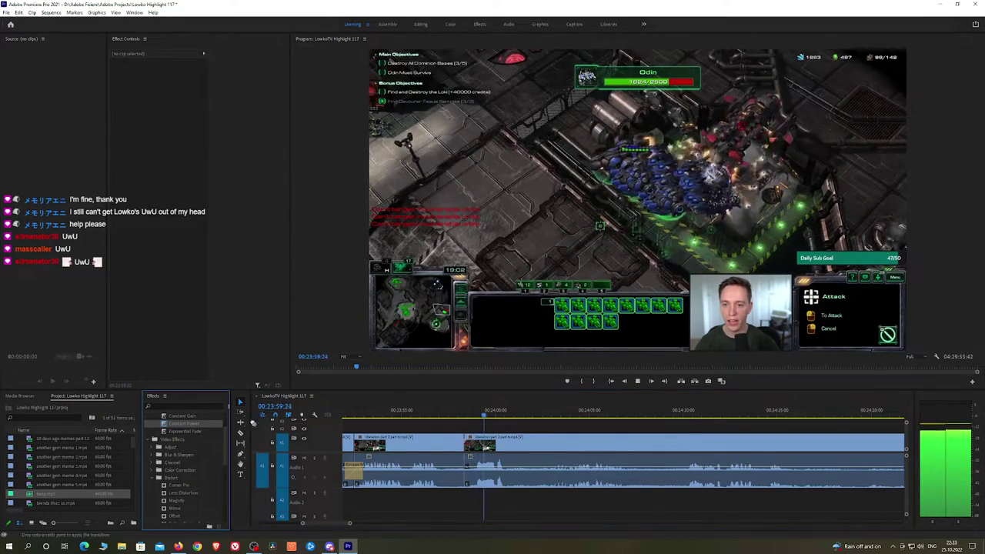
key("h")
left_click_drag(609, 439, 577, 439)
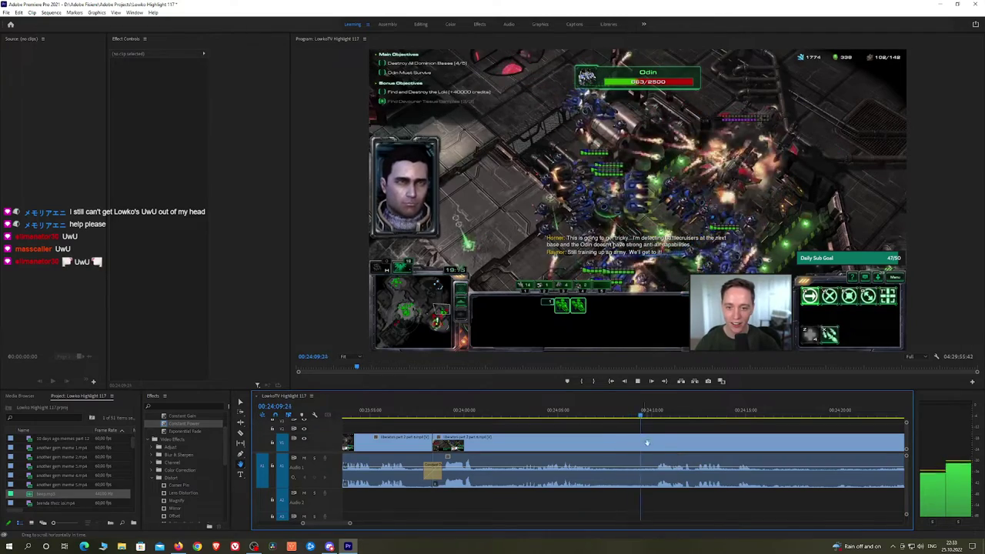
Find the word to censor, split the clip at 00:24:04:33 and 00:24:04:46, and turn down the audio of the piece between
left_click(553, 416)
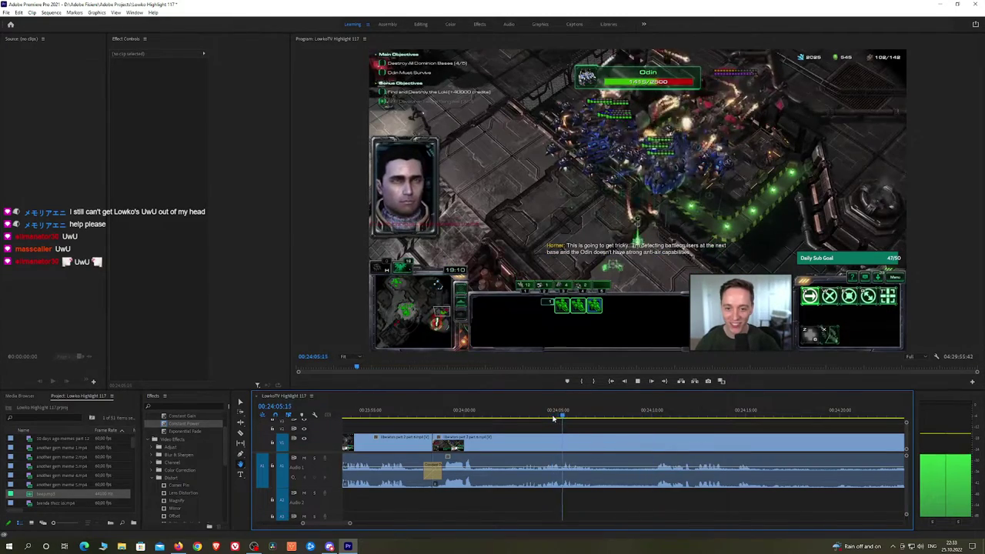
left_click(535, 416)
left_click(520, 416)
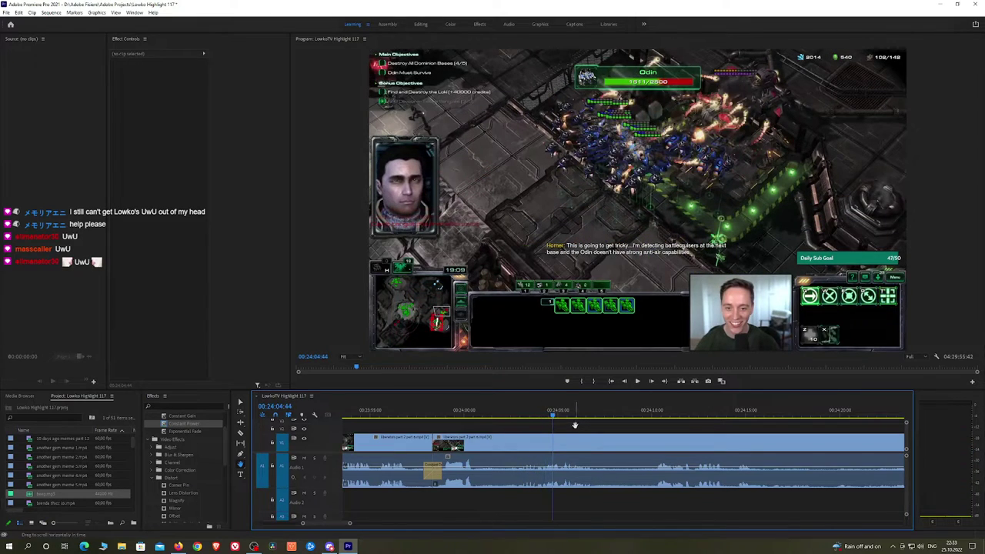
scroll(561, 432, "up", 5)
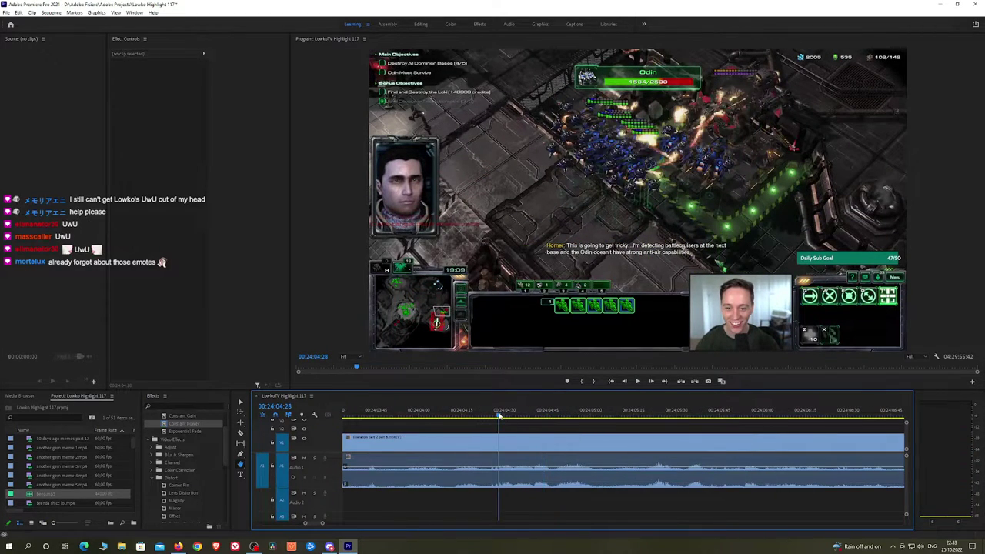
left_click(475, 416)
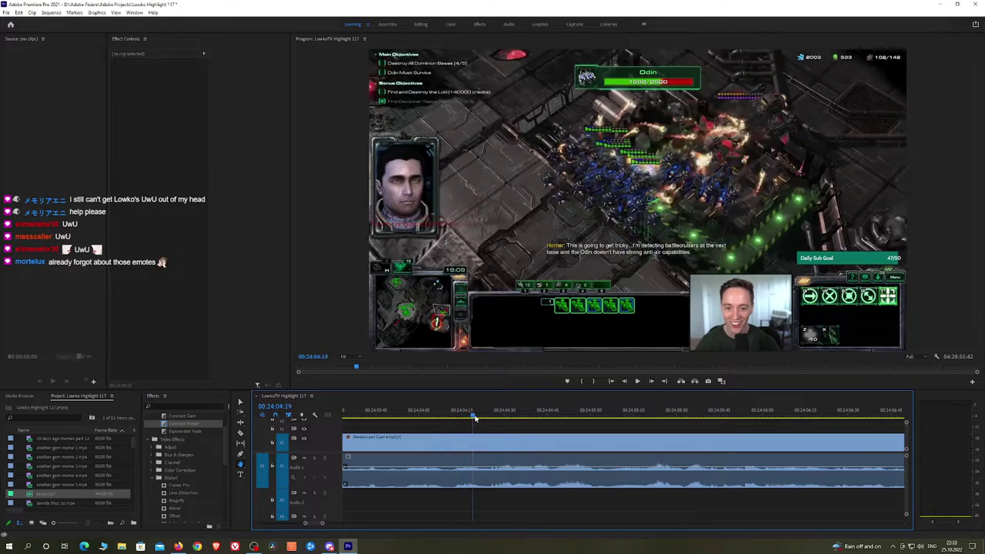
left_click_drag(475, 418, 514, 416)
key("c")
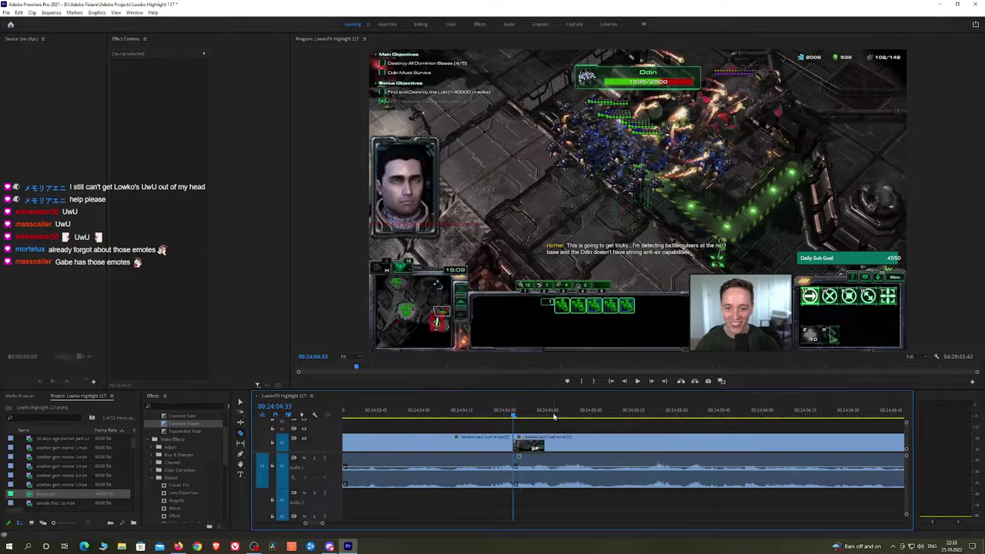
left_click(553, 416)
left_click(535, 471)
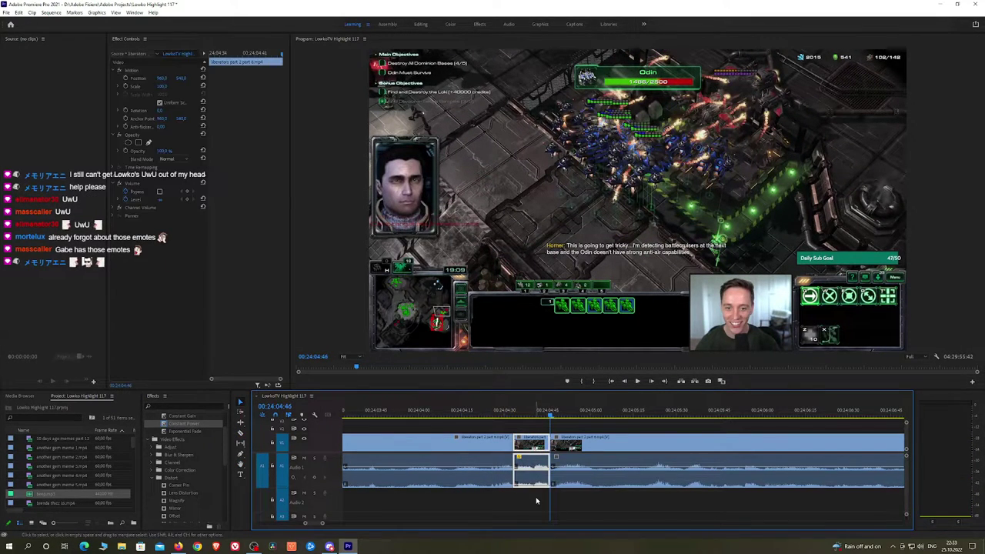
Add beep.mp3 to the Audio 2 track beneath the short piece at about 00:24:04:33
scroll(577, 474, "down", 3)
key("h")
left_click_drag(599, 449, 547, 444)
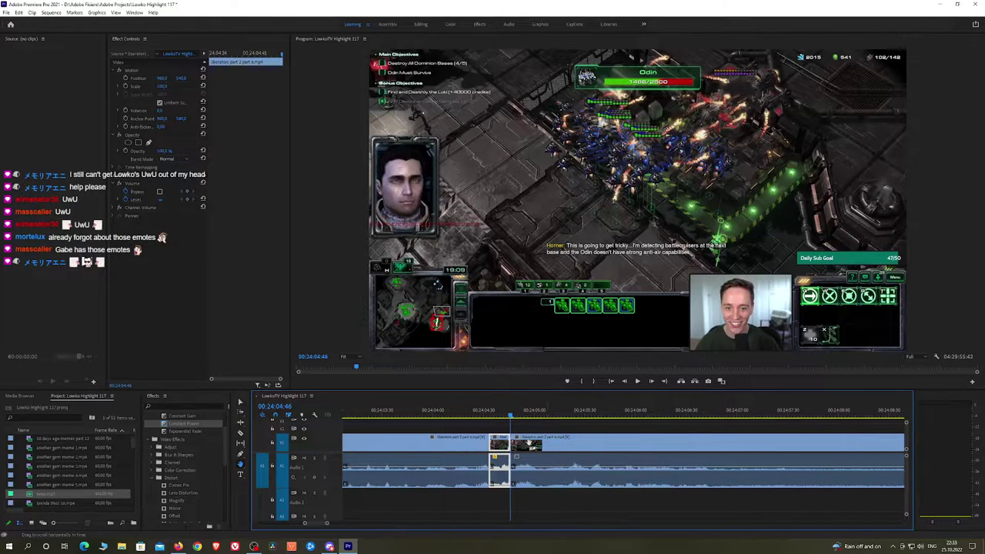
left_click_drag(66, 501, 520, 506)
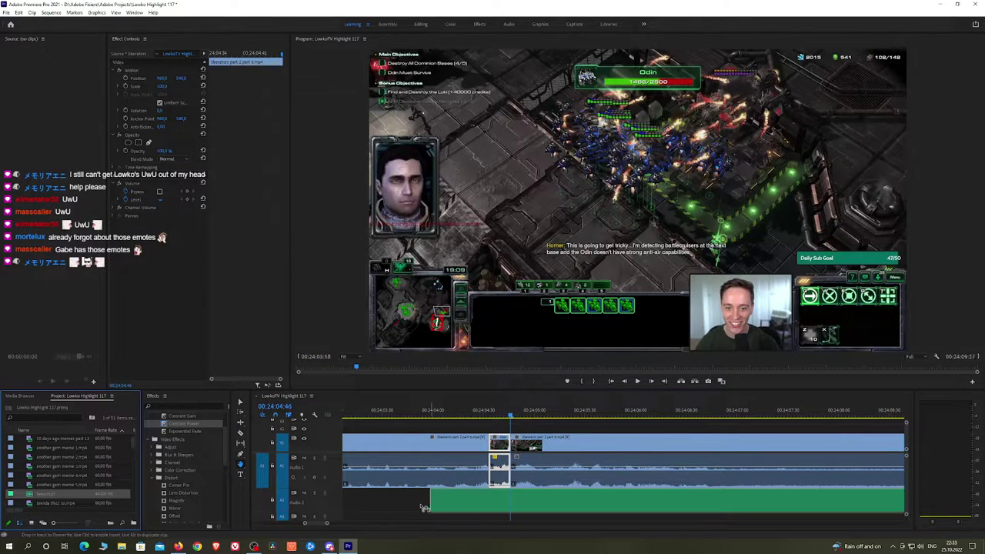
left_click_drag(424, 508, 487, 505)
left_click_drag(554, 495, 422, 515)
Fit the beep to the short piece from 00:24:04:33 to 00:24:04:46 and lower its volume level
key("v")
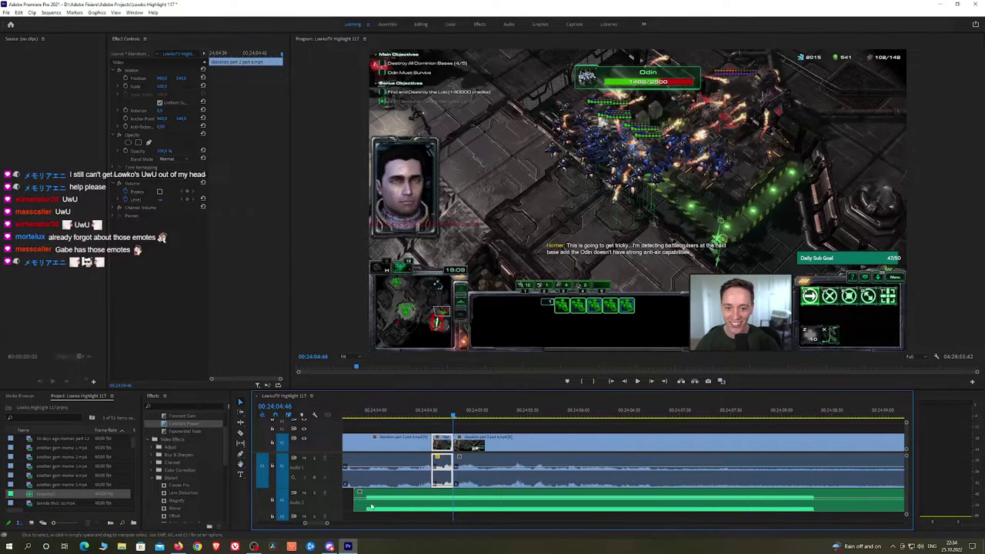
left_click_drag(357, 503, 471, 498)
left_click_drag(667, 506, 452, 501)
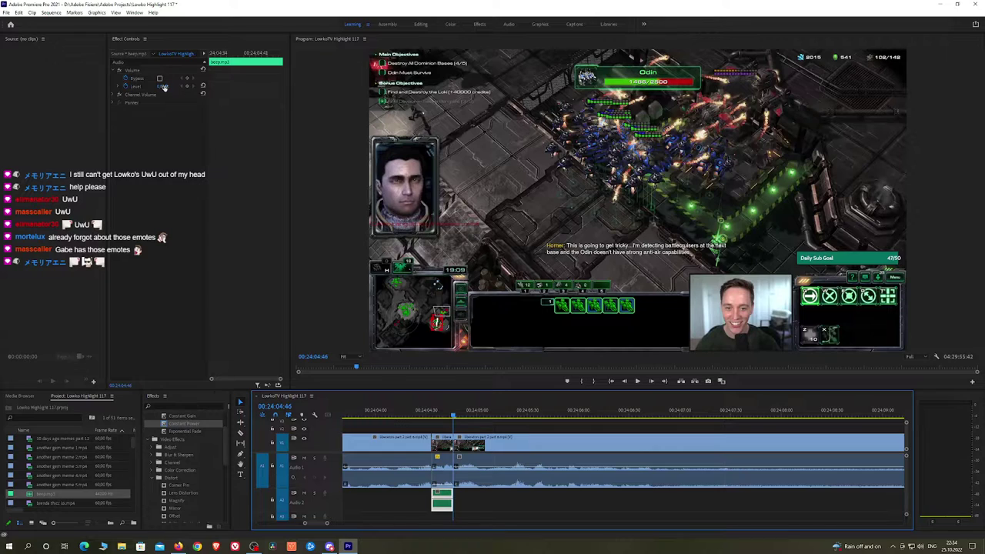
left_click(164, 86)
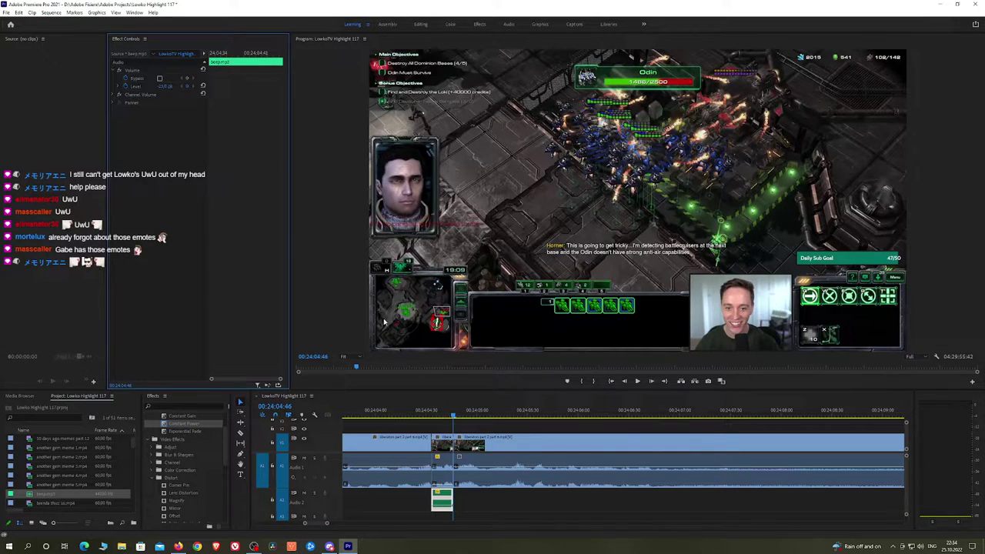
left_click(489, 430)
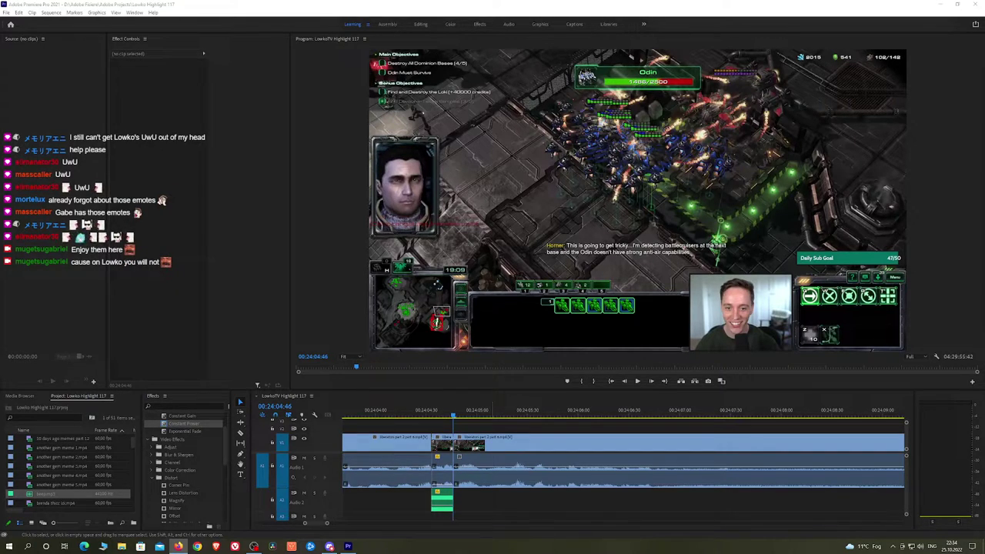
Save the project and play back the censored word around 00:24:04:33 to check the beep
left_click(457, 428)
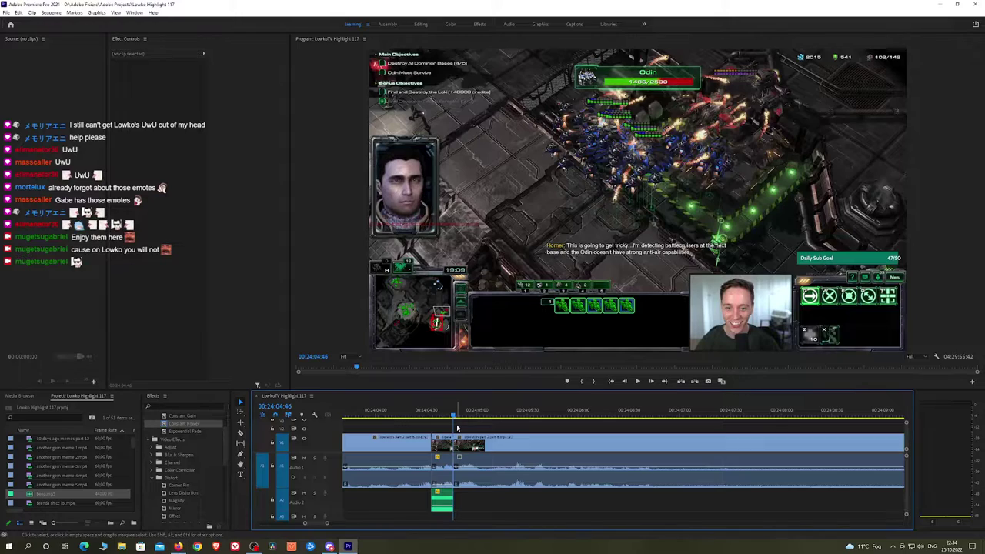
key("ctrl+s")
key("space")
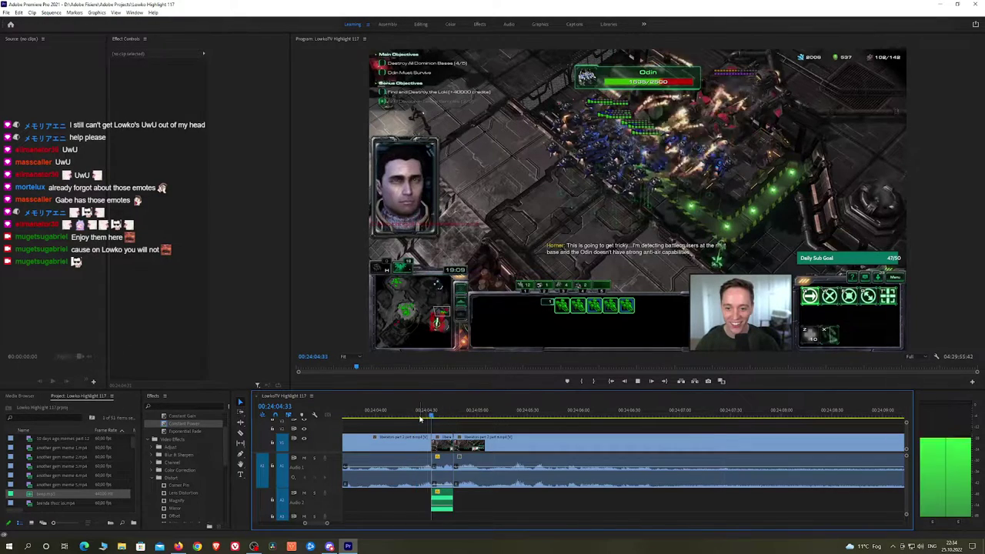
key("minus")
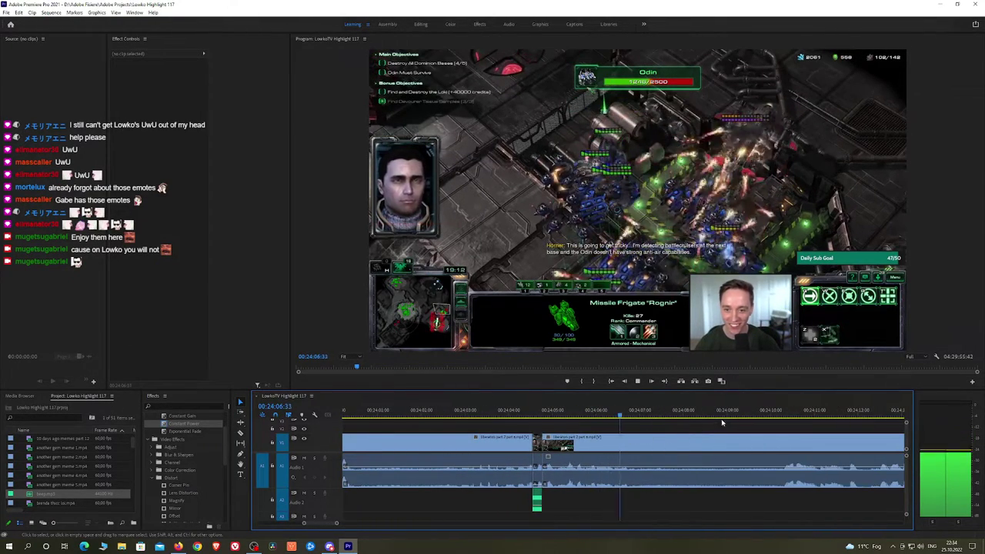
key("minus")
Play on to the start of the next dead section and split the clip at 00:24:19:01
scroll(844, 449, "down", 3)
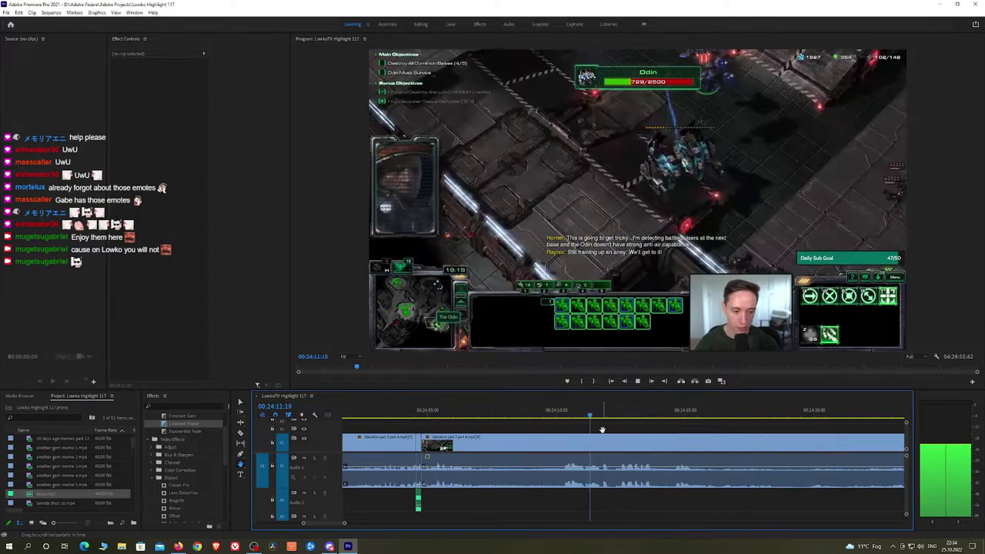
left_click_drag(687, 443, 602, 431)
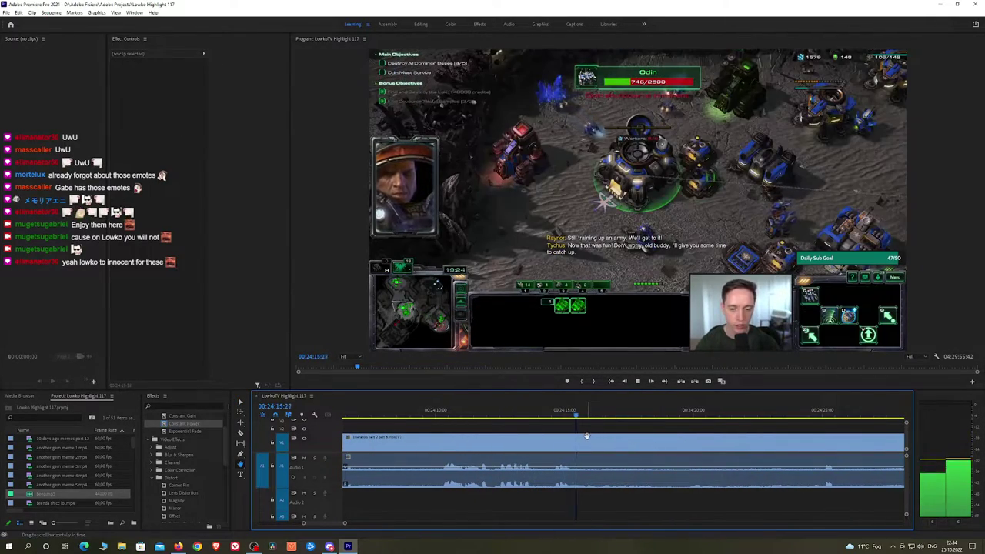
key("minus")
scroll(647, 442, "down", 1)
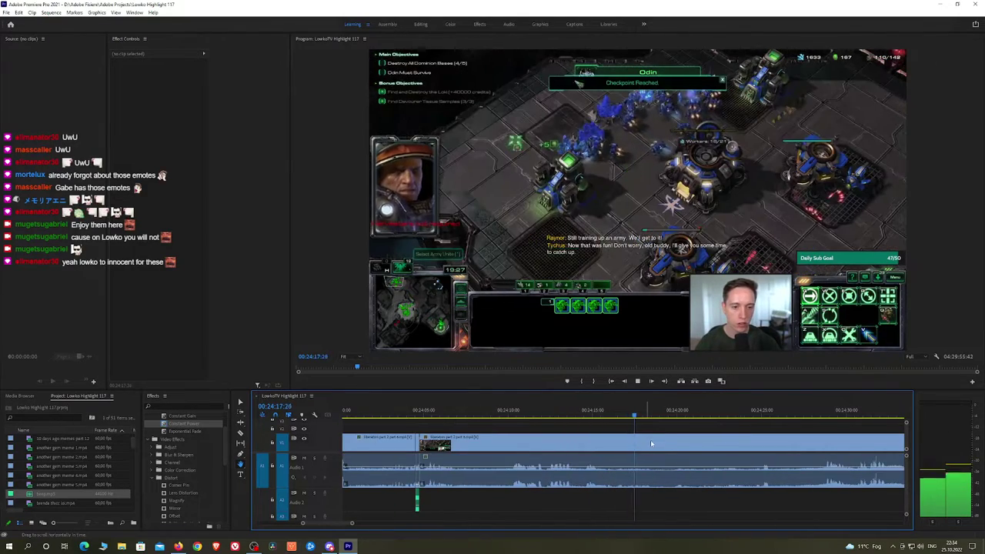
left_click_drag(650, 442, 573, 432)
key("space")
key("c")
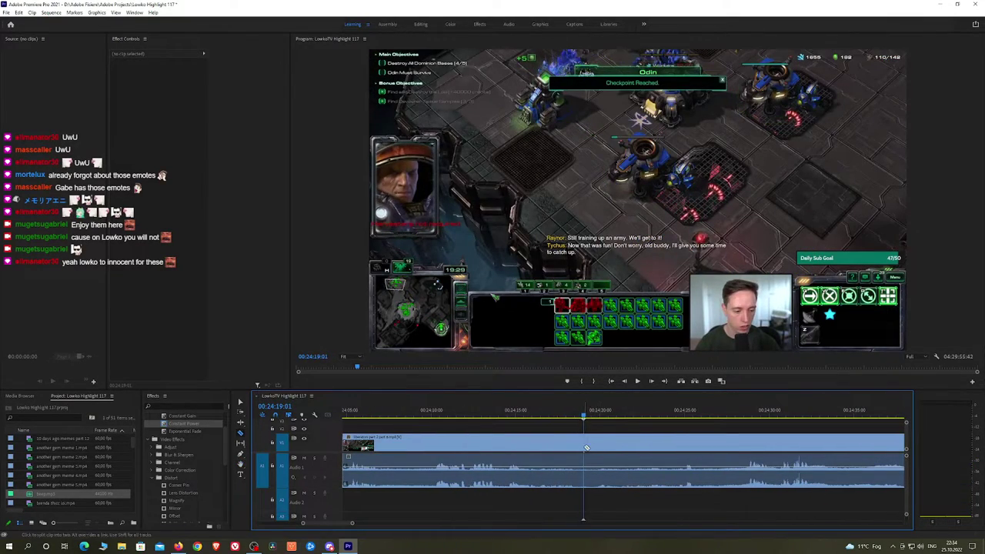
left_click(583, 443)
Find where the action resumes and ripple-delete the dead section from 00:24:19:01 to 00:24:24:04
key("space")
left_click_drag(684, 415, 745, 416)
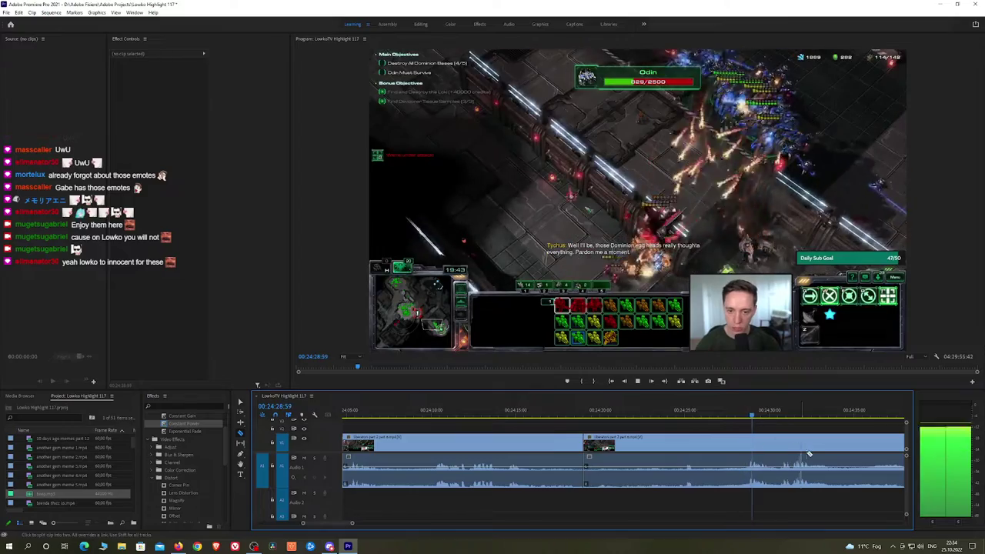
scroll(606, 420, "right", 2)
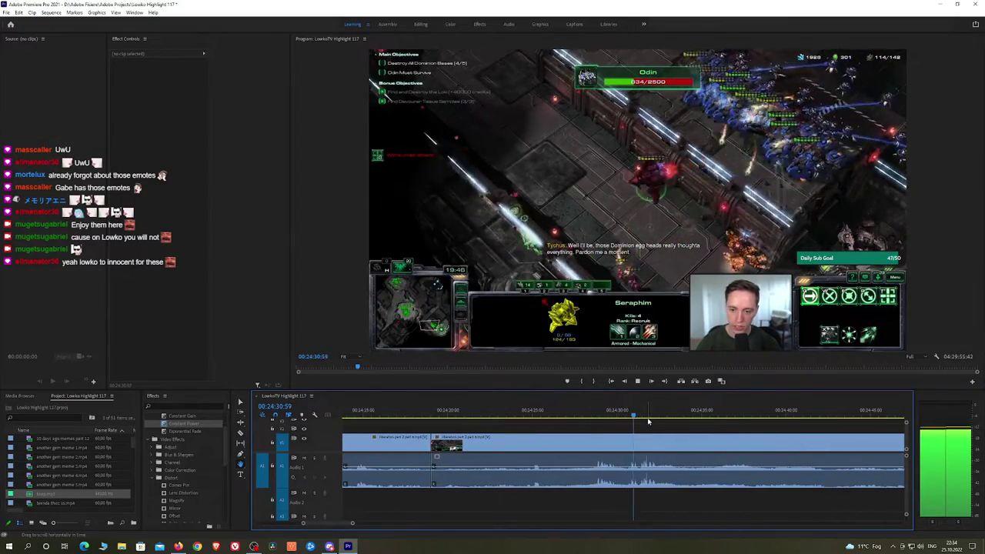
left_click(554, 412)
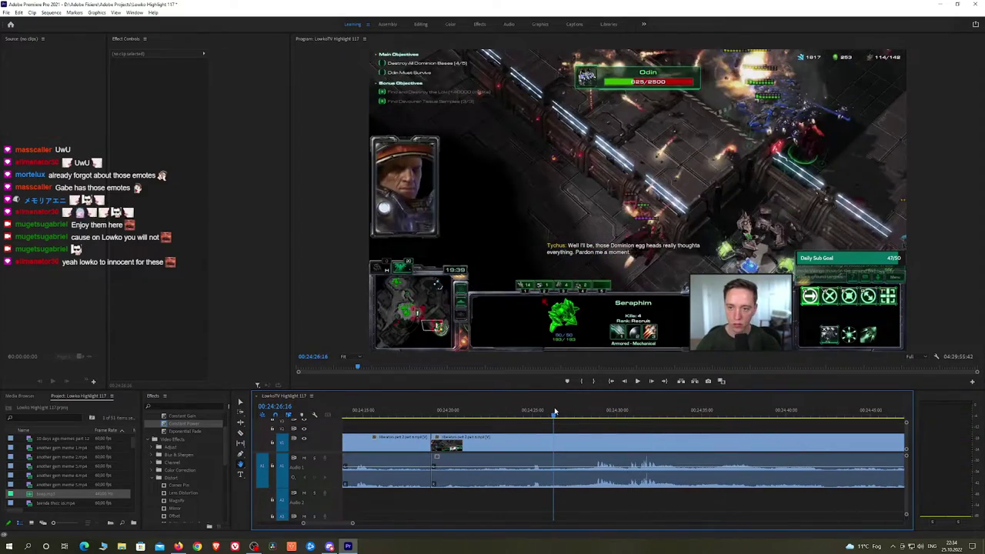
key("space")
left_click_drag(531, 411, 517, 413)
key("q")
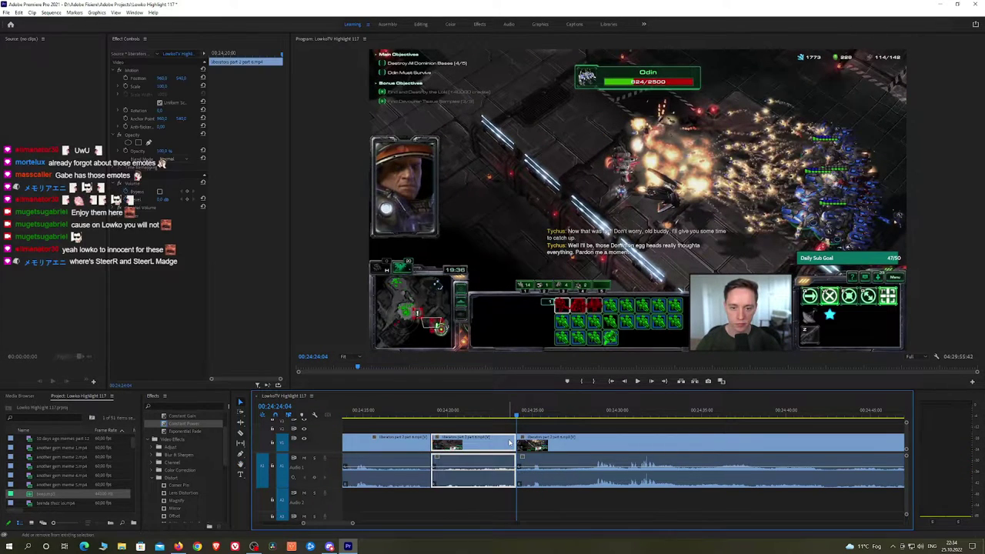
Add a Constant Power audio crossfade at the cut at 00:24:19:01 and play on from there
left_click(207, 425)
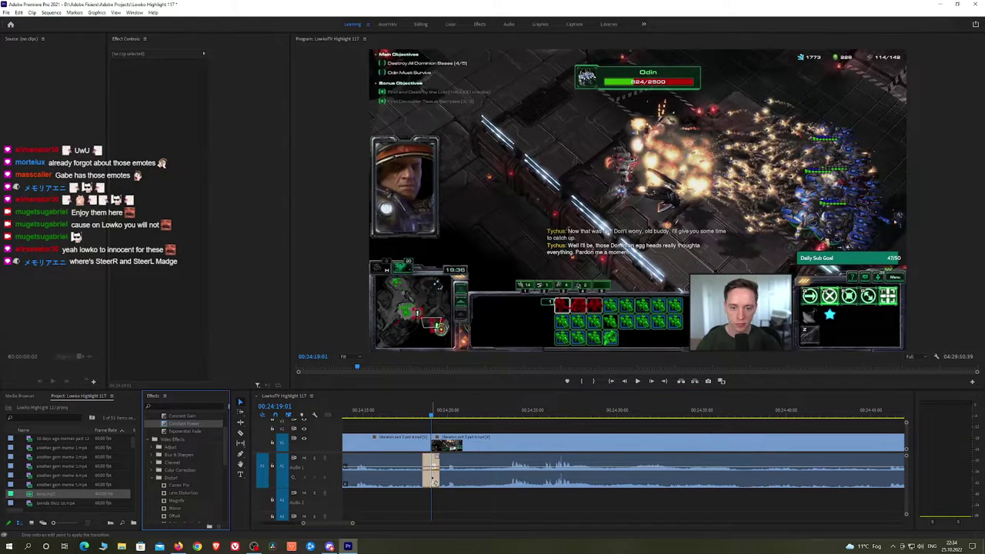
key("space")
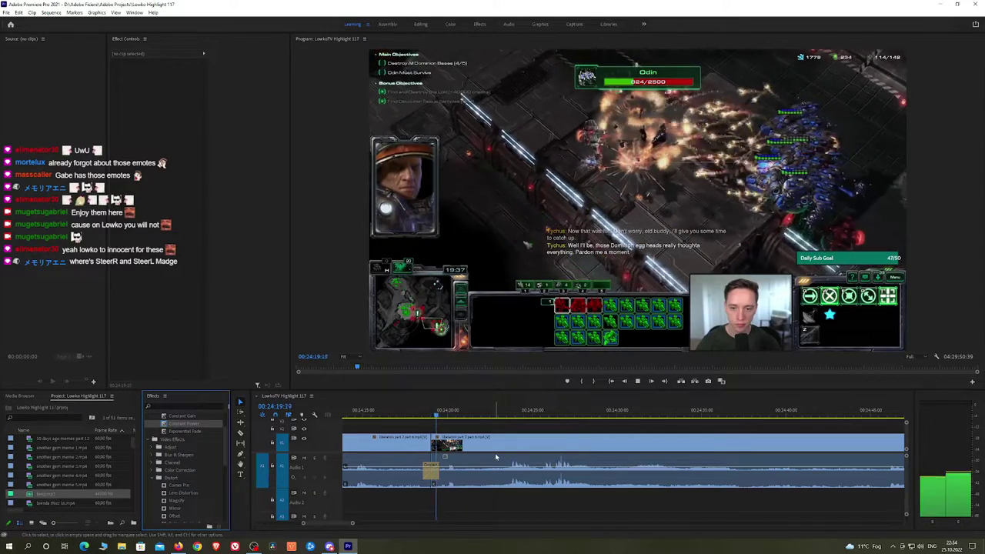
key("h")
left_click_drag(534, 449, 503, 442)
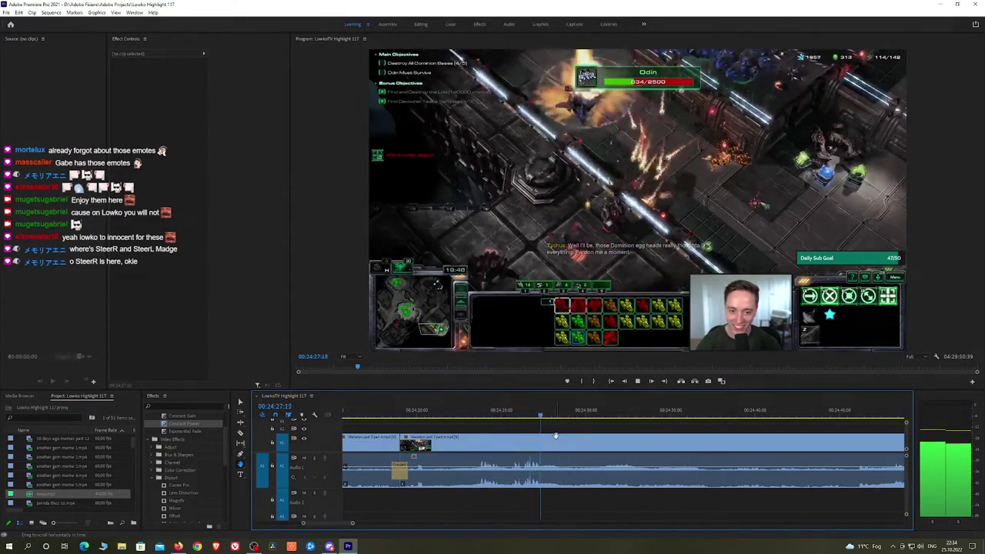
Split the clip at about 00:24:30 and skim ahead to about 00:25:10 for the end of the dead section
scroll(539, 437, "right", 2)
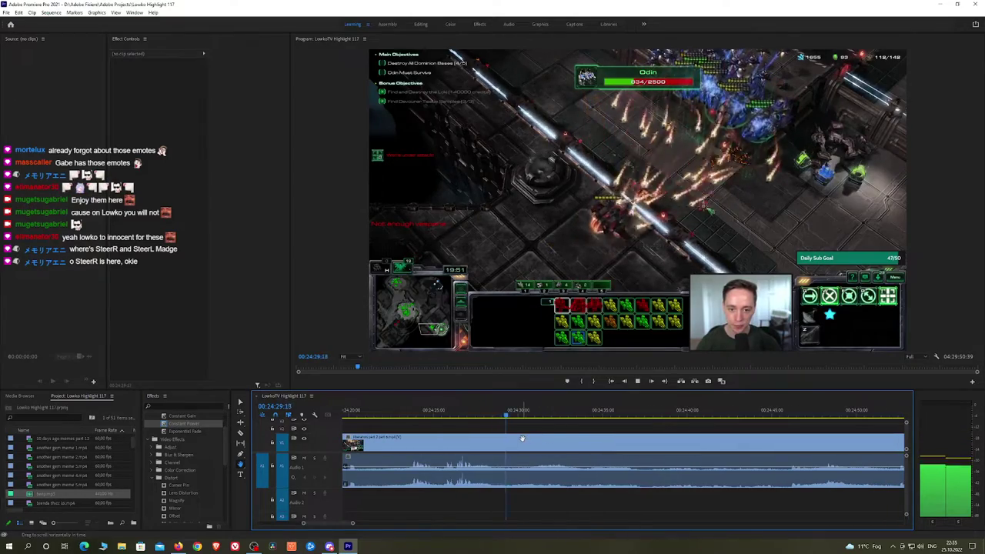
key("c")
left_click(524, 438)
key("space")
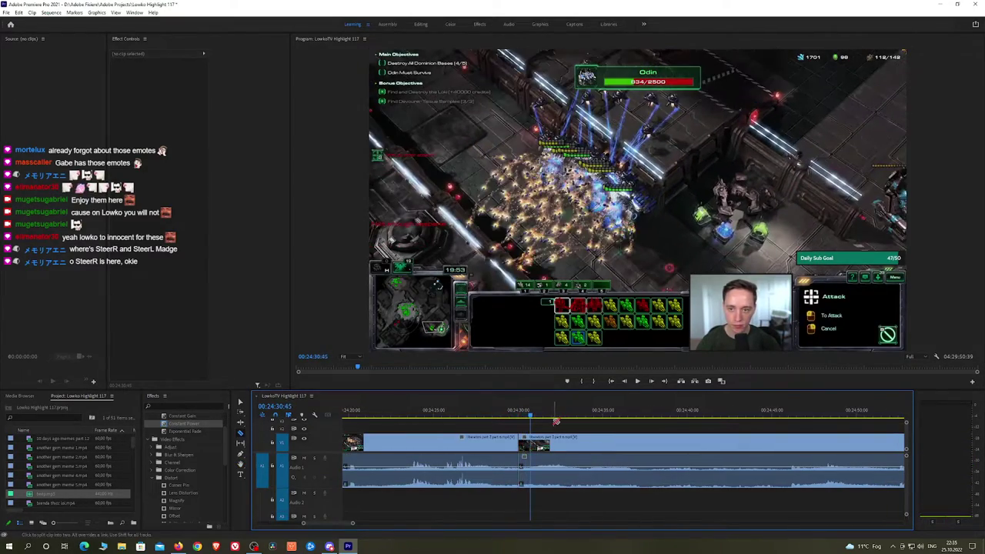
key("space")
left_click_drag(560, 417, 584, 433)
key("space")
scroll(817, 436, "down", 2)
key("h")
left_click(642, 416)
key("space")
left_click_drag(645, 416, 597, 438)
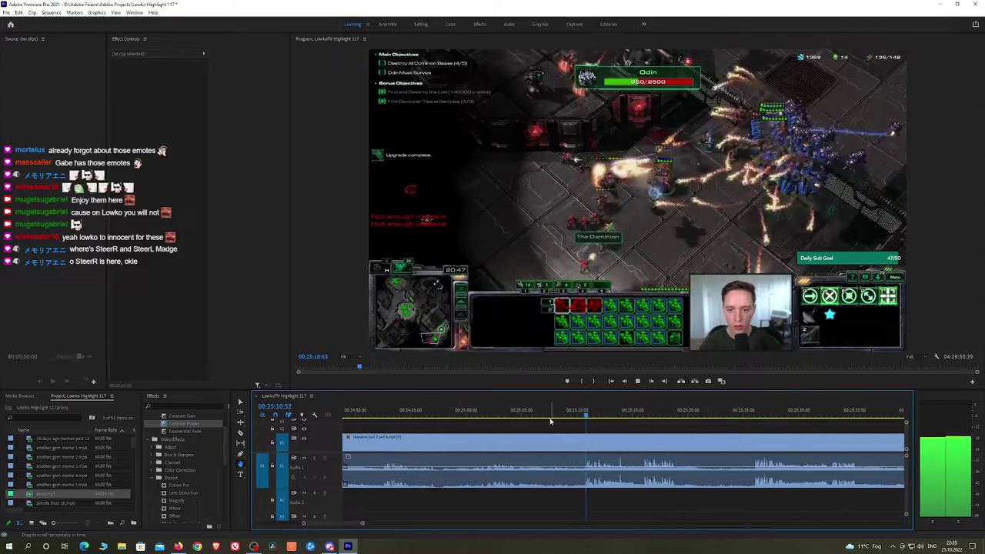
Split the clip at about 00:25:10 and ripple-delete the dead section from about 00:24:30 up to it
key("c")
left_click(583, 447)
key("v")
left_click(554, 445)
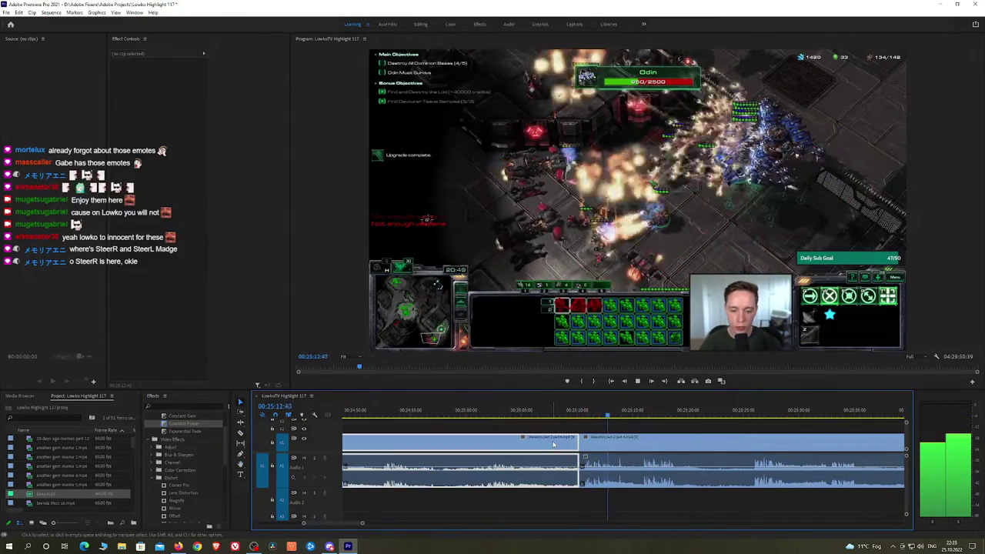
key("shift+Delete")
Add a Constant Power audio crossfade at the new cut near 00:24:30
key("h")
left_click_drag(769, 446, 405, 444)
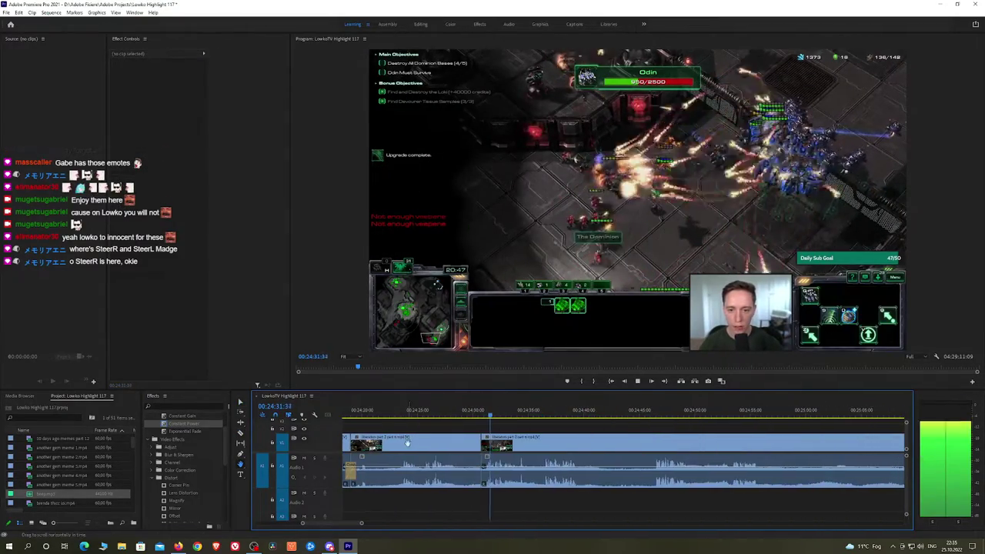
left_click_drag(185, 424, 483, 479)
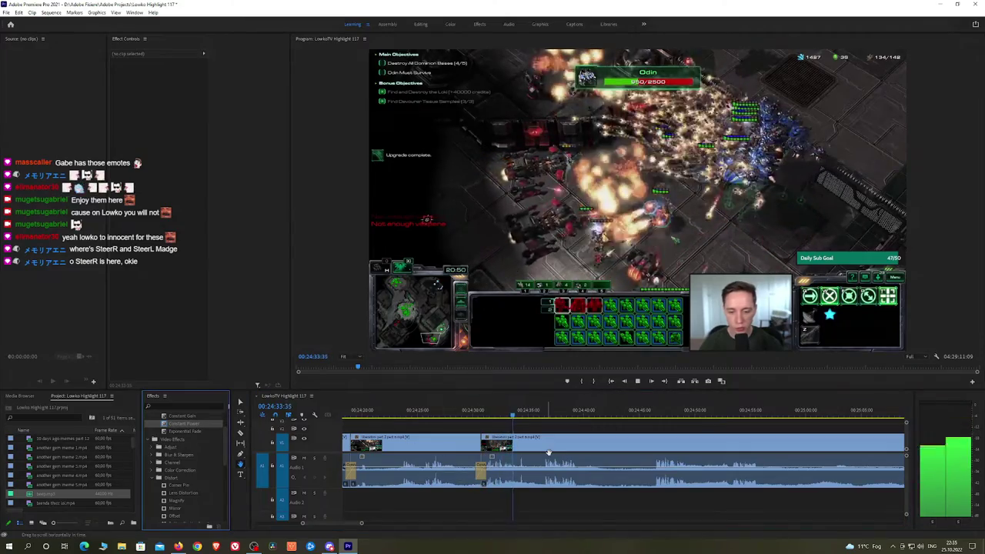
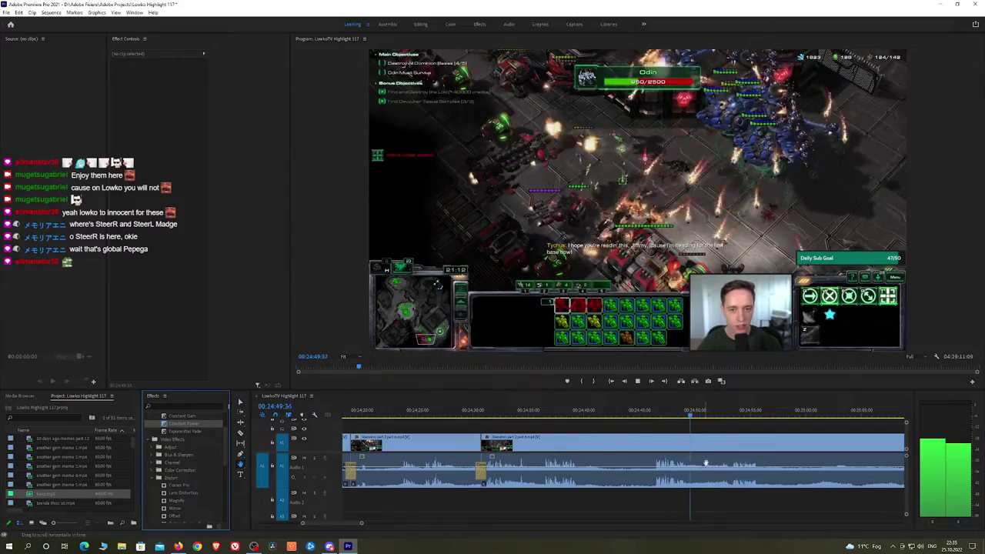
Play on to the next dead section and split the clip at about 00:24:56
left_click_drag(727, 453, 640, 442)
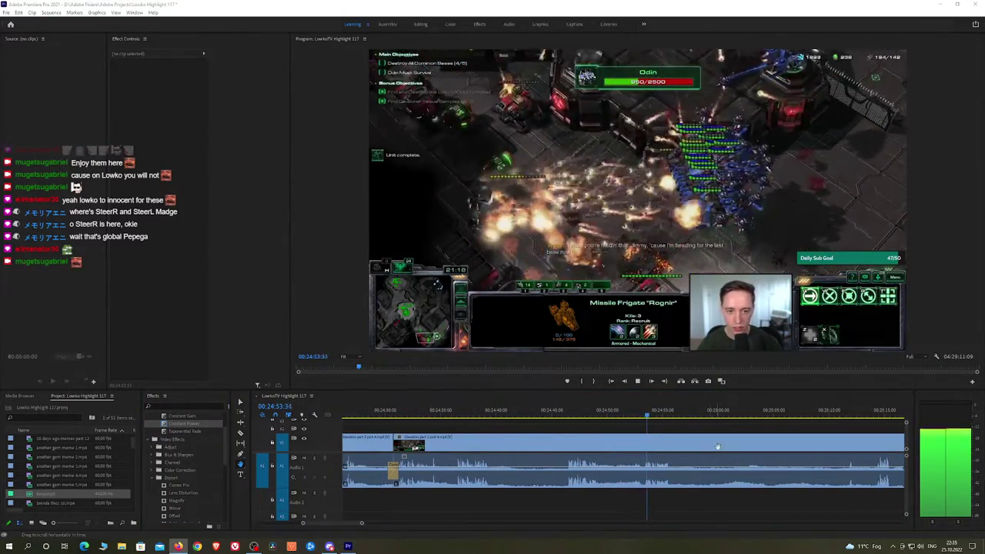
scroll(652, 437, "down", 1)
scroll(653, 434, "down", 1)
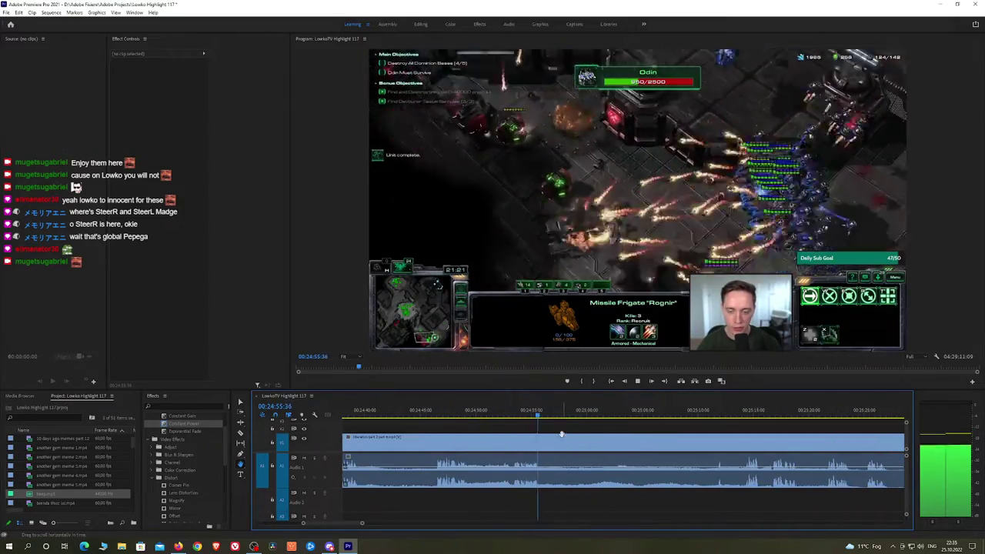
key("ctrl+k")
Split the clip again at about 00:25:10 and ripple-delete the dead section from about 00:24:56 up to that point
left_click(704, 414)
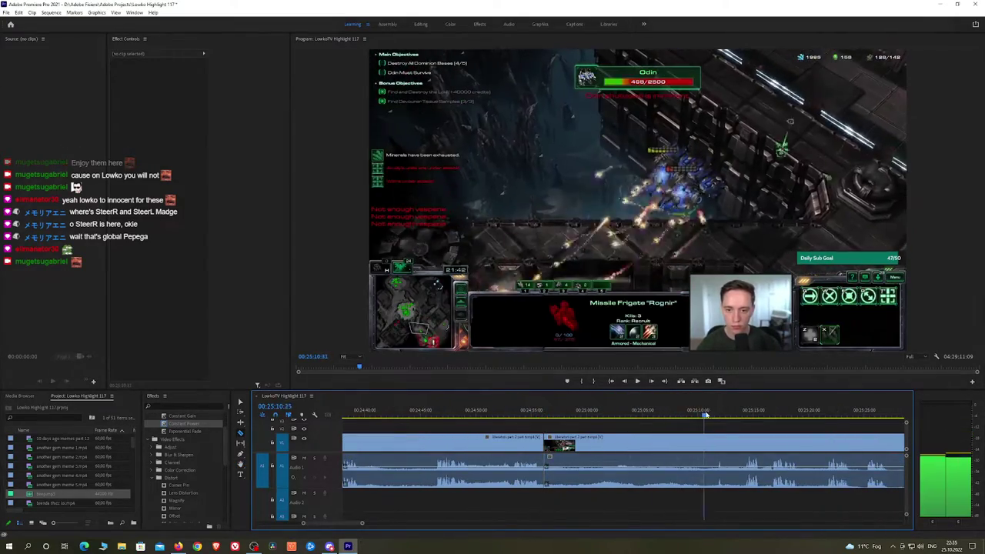
key("space")
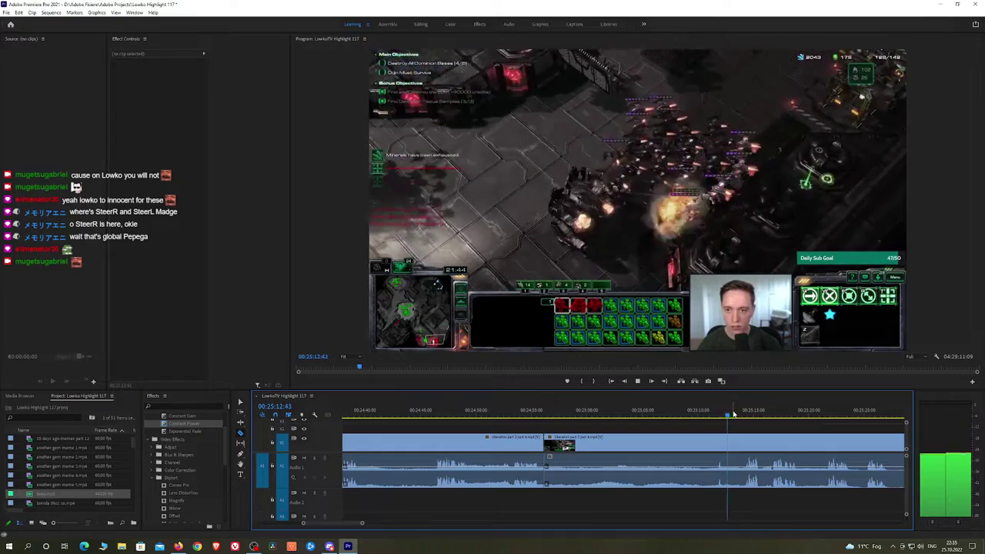
left_click(709, 441)
key("v")
left_click(686, 443)
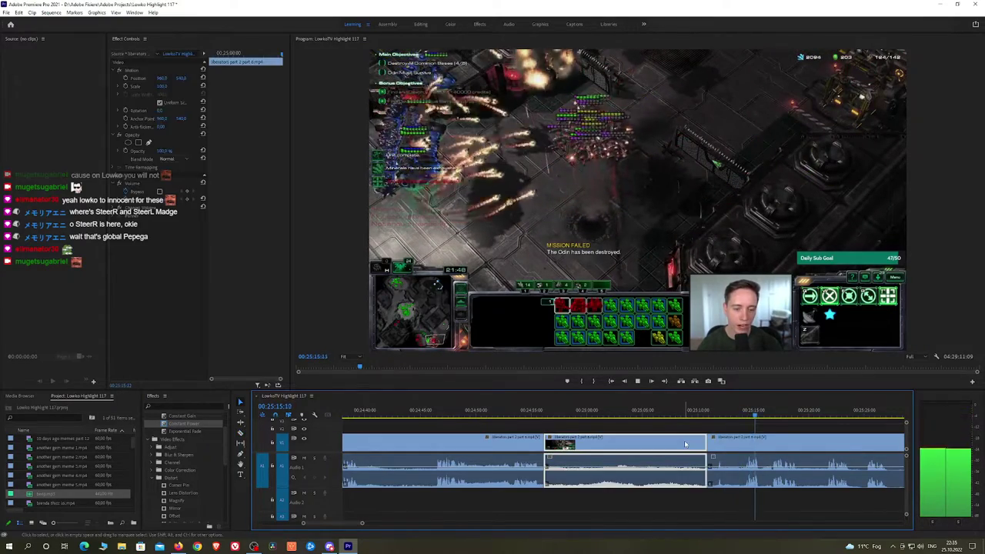
key("shift+Delete")
Add a Constant Power audio crossfade at the cut near 00:24:56 and play on to about 00:25:03
left_click_drag(193, 424, 547, 475)
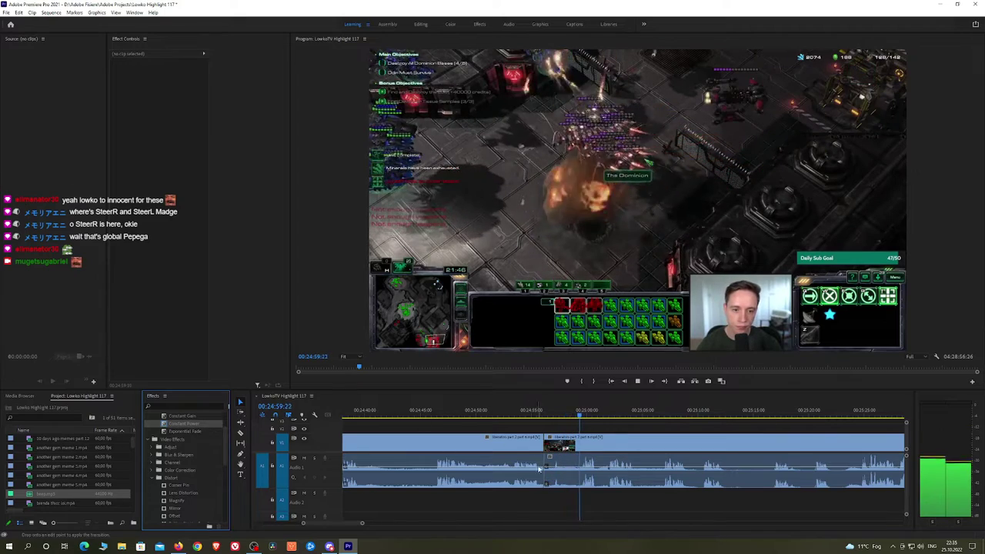
scroll(600, 446, "down", 2)
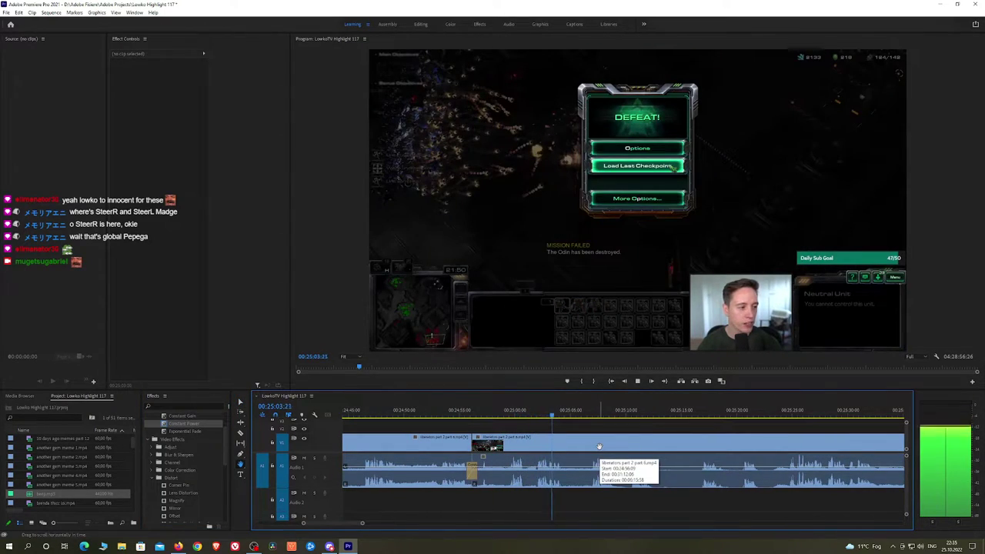
key("space")
Isolate the word to censor by splitting the clip at about 00:25:02:28 and at 00:25:03:00, and turn down that piece's audio
key("space")
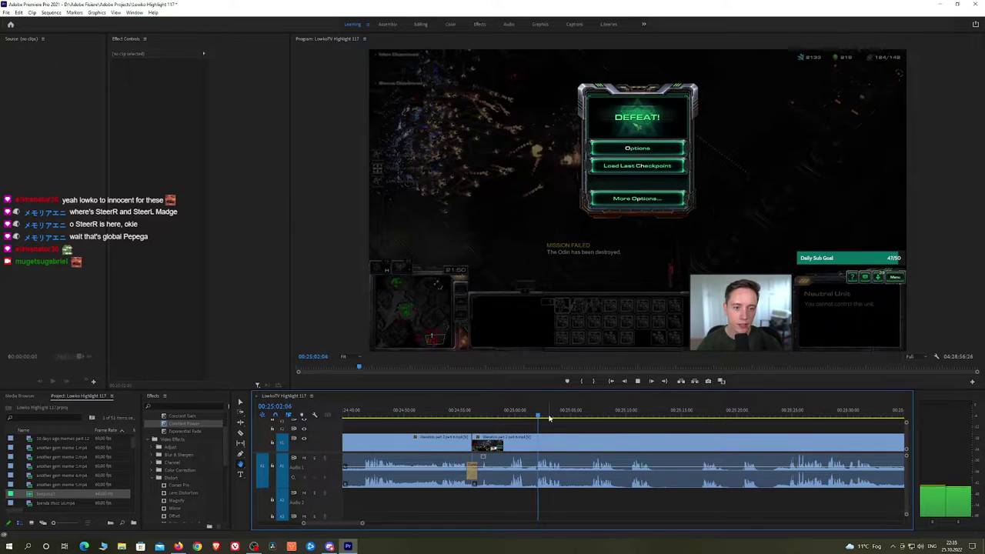
key("space")
scroll(557, 432, "up", 4)
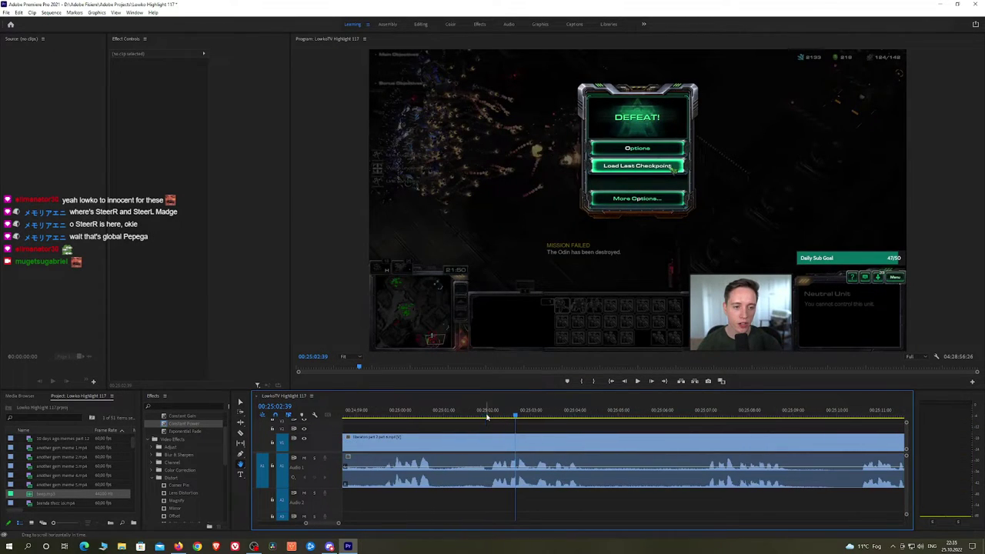
left_click(486, 416)
key("space")
key("space")
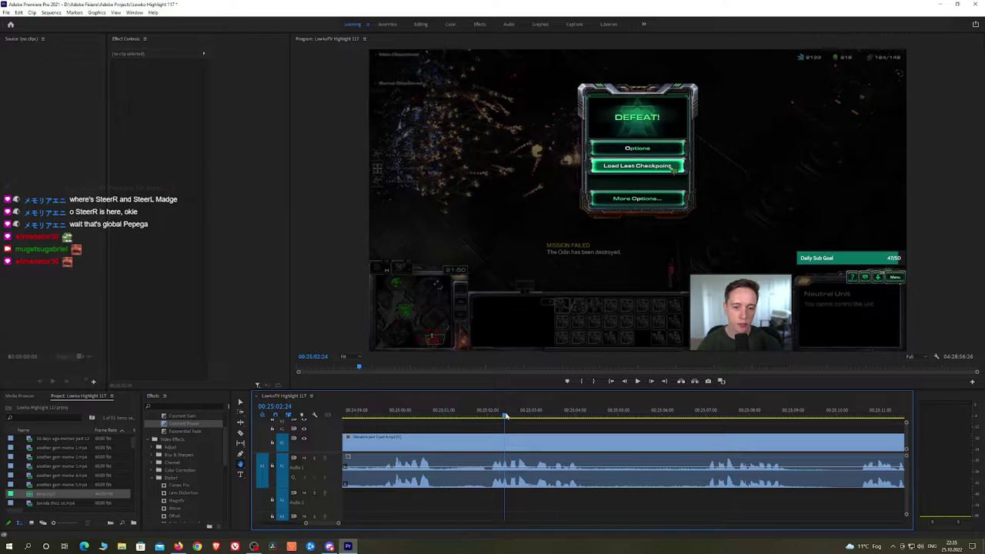
left_click(510, 442)
key("space")
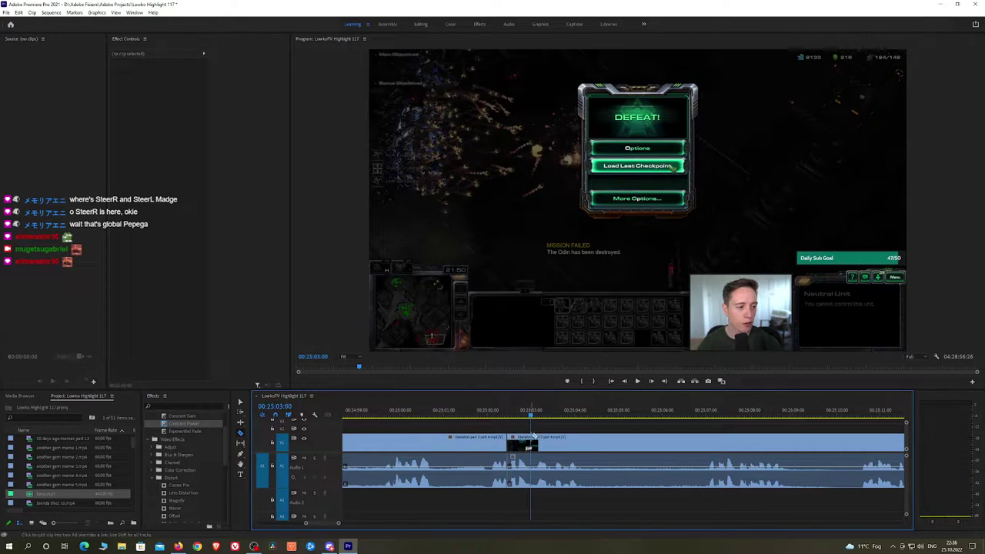
left_click(508, 481)
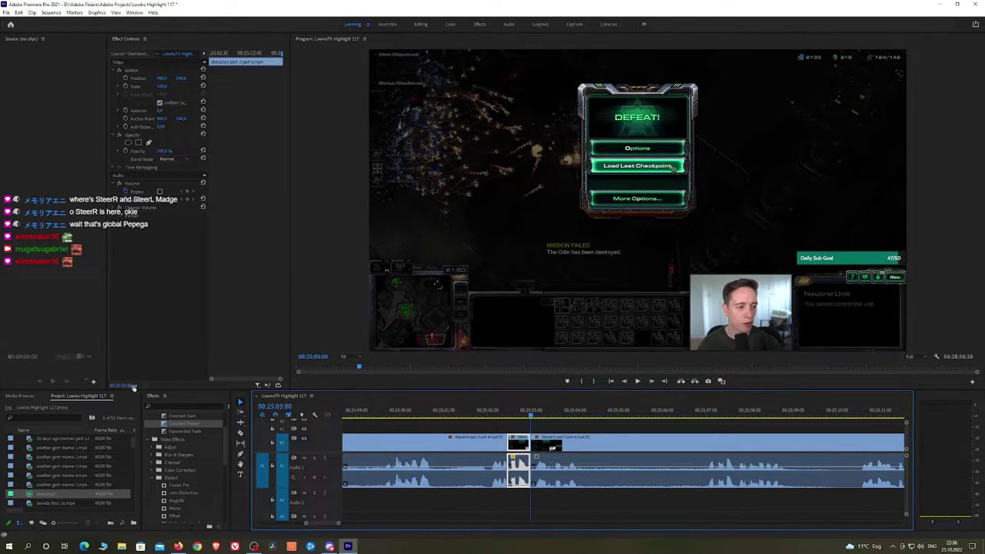
Lay beep.mp3 on Audio 2 beneath the isolated word, trim it to end at 00:25:03:00 and lower its level
left_click_drag(64, 496, 610, 506)
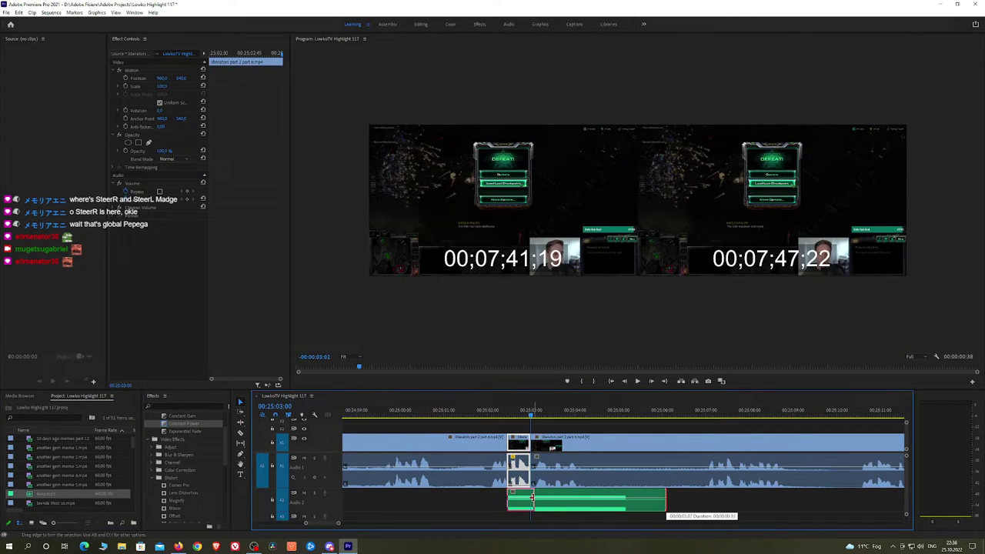
left_click_drag(531, 498, 531, 500)
left_click(167, 83)
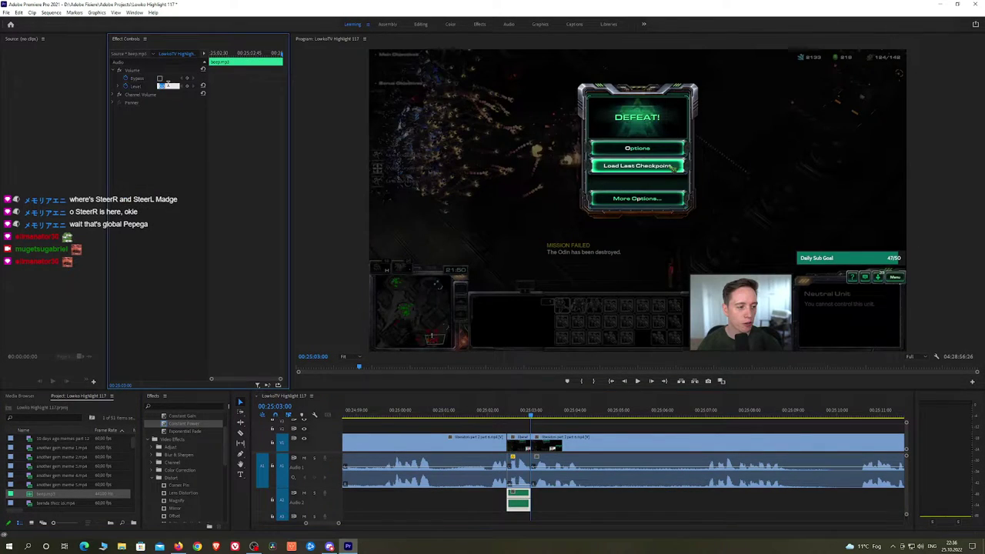
left_click(591, 429)
key("space")
Ripple-delete the dead section from about 00:25:05 to 00:25:07, add a Constant Power crossfade at the cut, and replay it
scroll(627, 435, "down", 5)
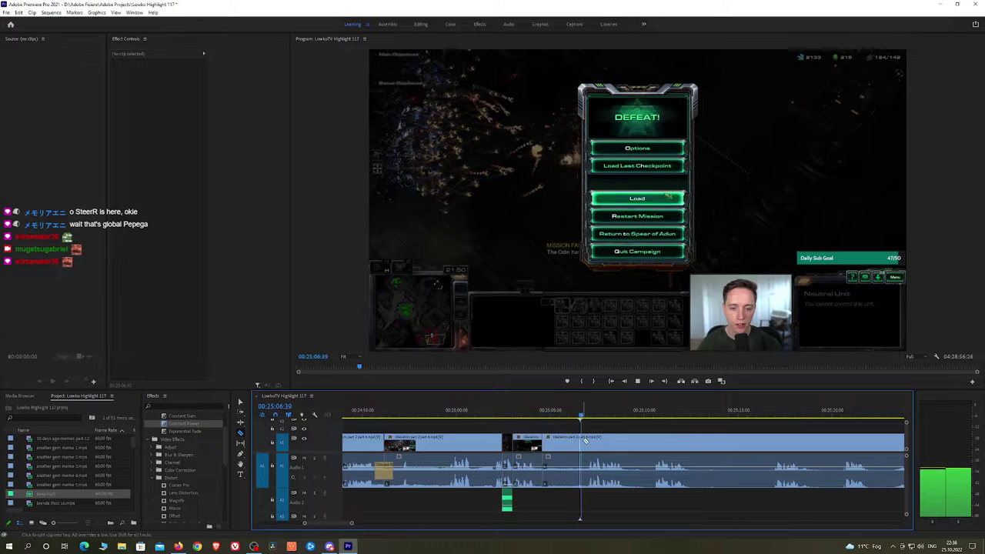
left_click(570, 444)
key("shift+Delete")
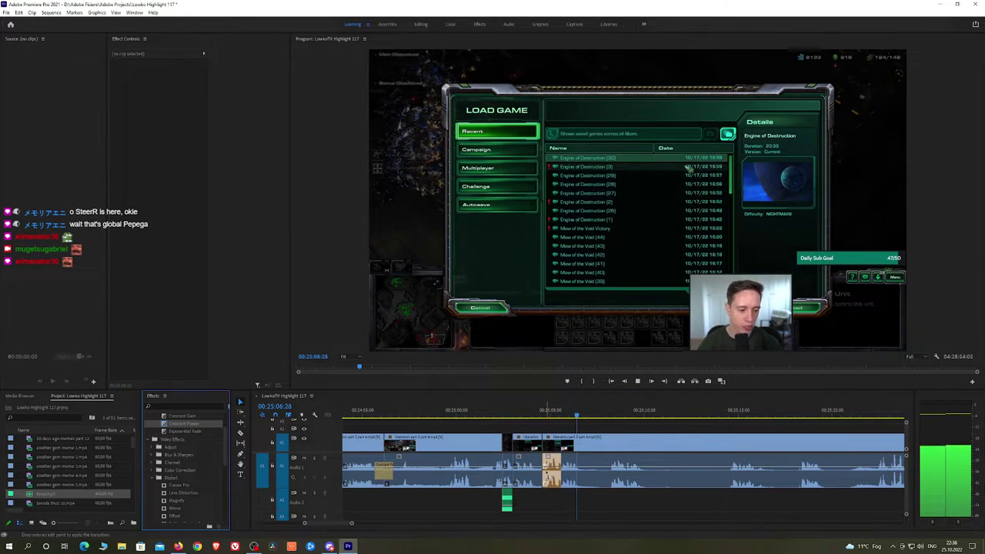
left_click(384, 416)
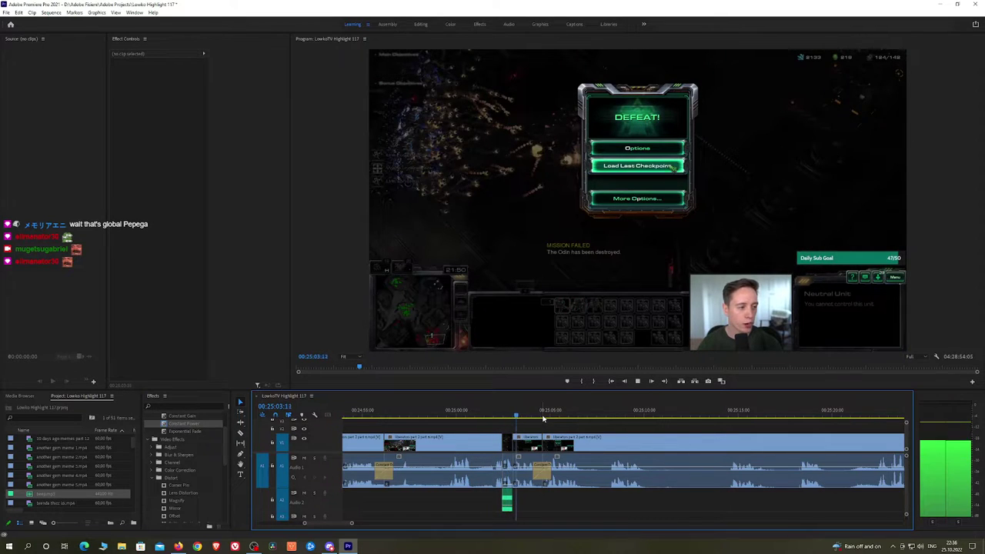
Split the clip at about 00:25:10:24 and ripple-delete the dead section from about 00:25:06:48 to 00:25:08, crossfading its audio cut with Constant Power
left_click(609, 417)
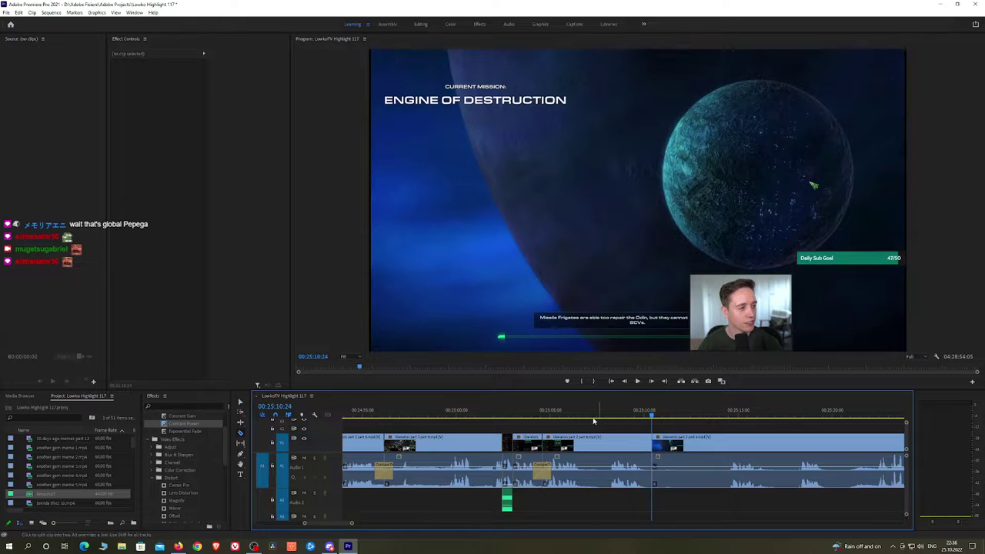
left_click(575, 417)
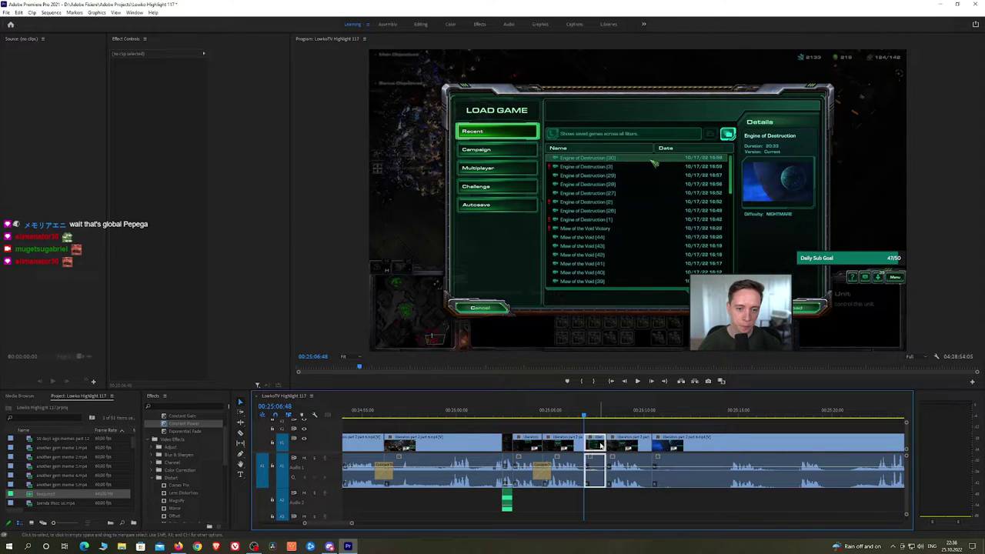
key("space")
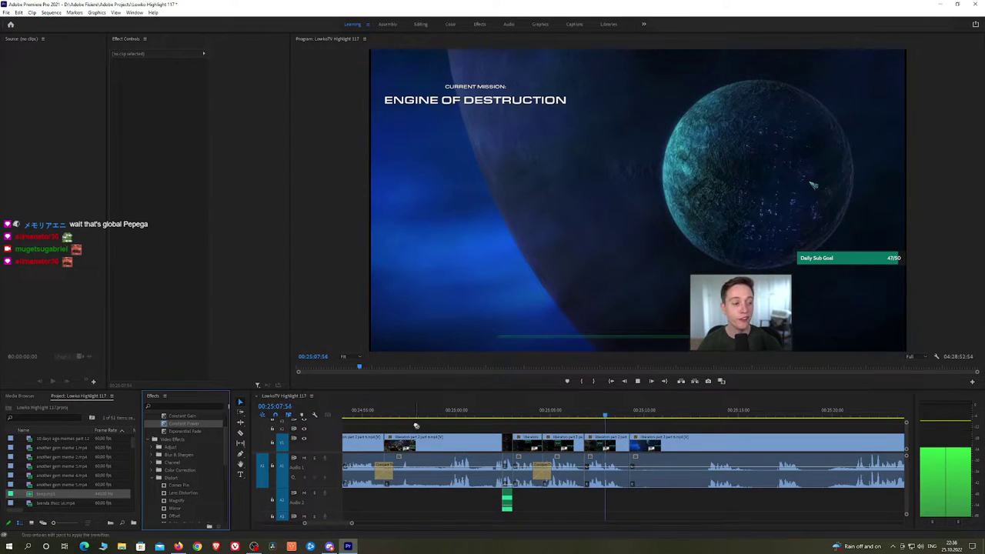
left_click_drag(584, 474, 585, 475)
Split the clip at about 00:25:13 and ripple-delete the dead loading-screen section from about 00:25:09 up to that point
key("h")
left_click_drag(692, 437, 532, 427)
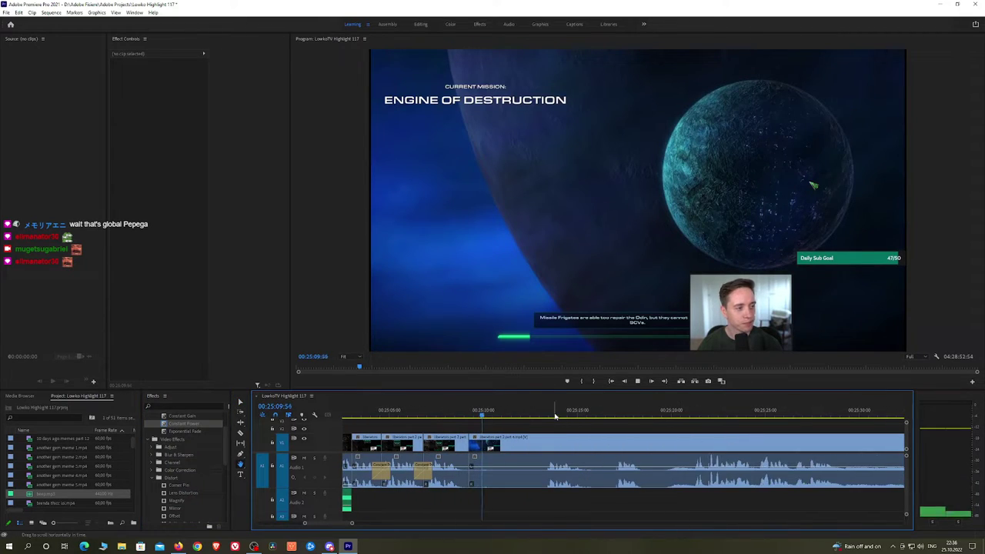
left_click(555, 415)
left_click(546, 444)
key("v")
left_click(526, 445)
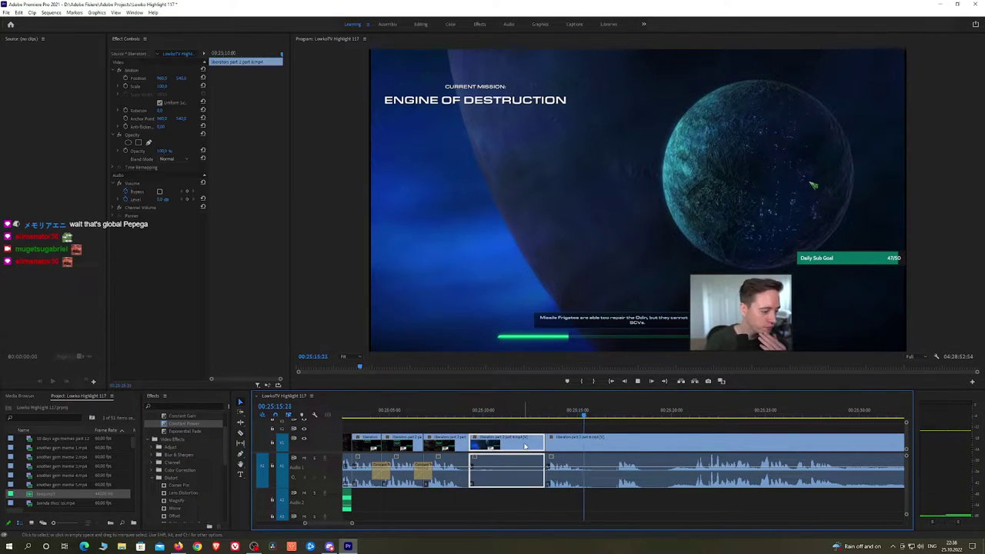
key("shift+Delete")
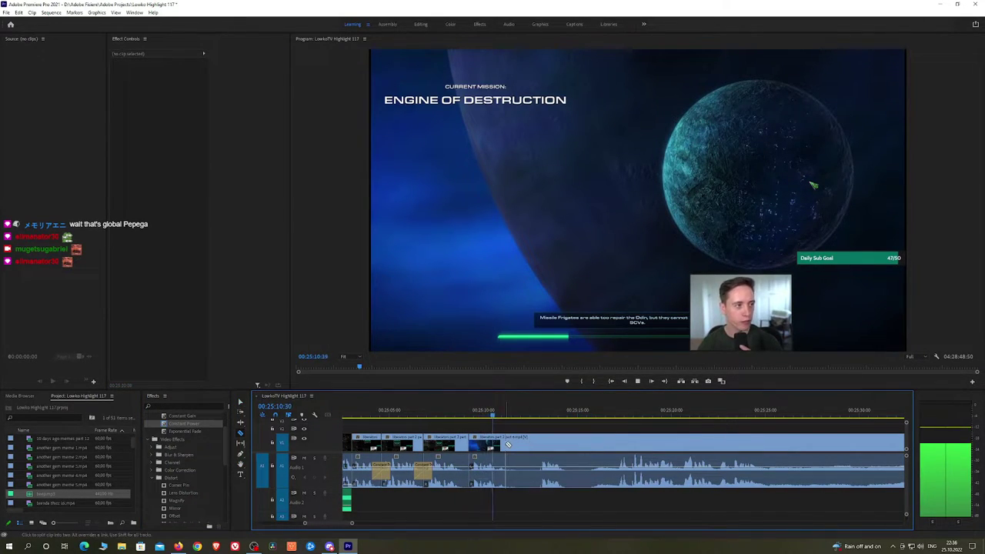
Split the loading-screen clip at about 00:25:10:50 and ripple-delete the dead section from there to about 00:25:13
key("space")
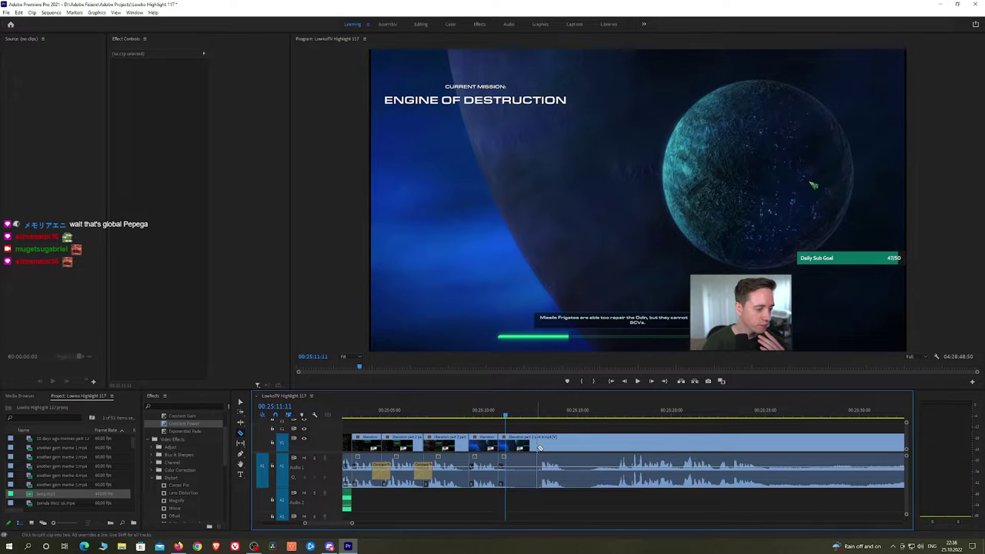
left_click(531, 446)
key("shift+Delete")
key("space")
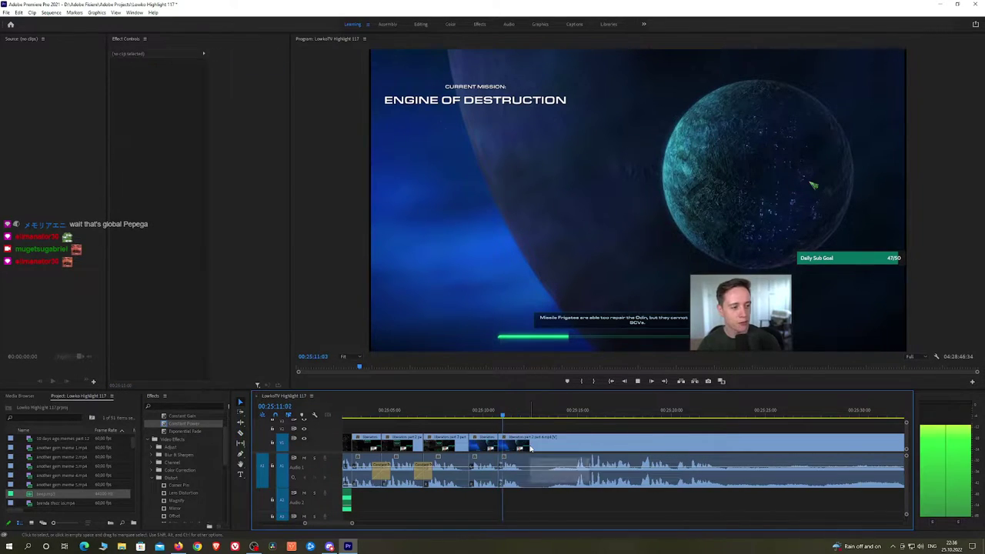
Ripple-delete the rest of the loading screen from about 00:25:10:50 to 00:25:15 and add a Constant Power crossfade at the cut
left_click(579, 415)
key("space")
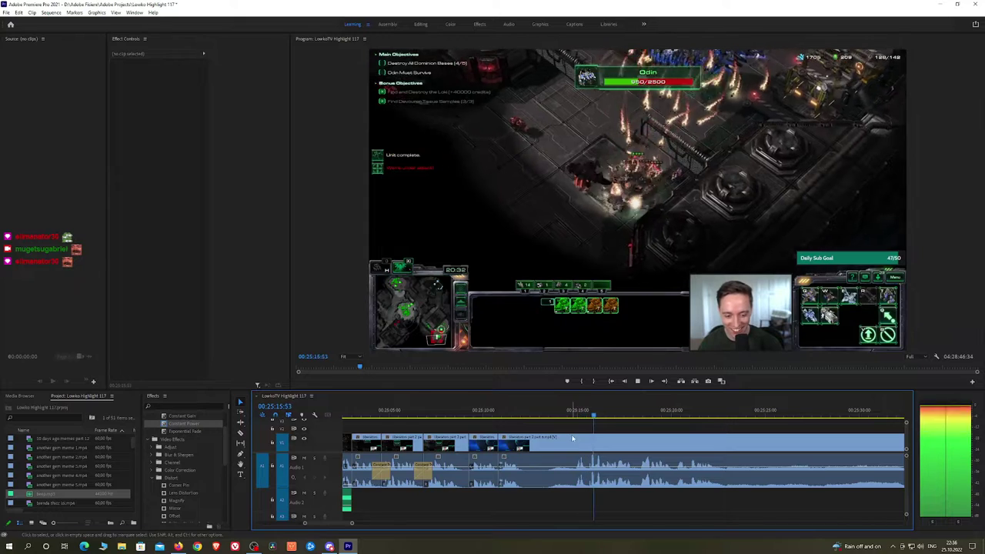
left_click(575, 444)
key("v")
left_click(560, 446)
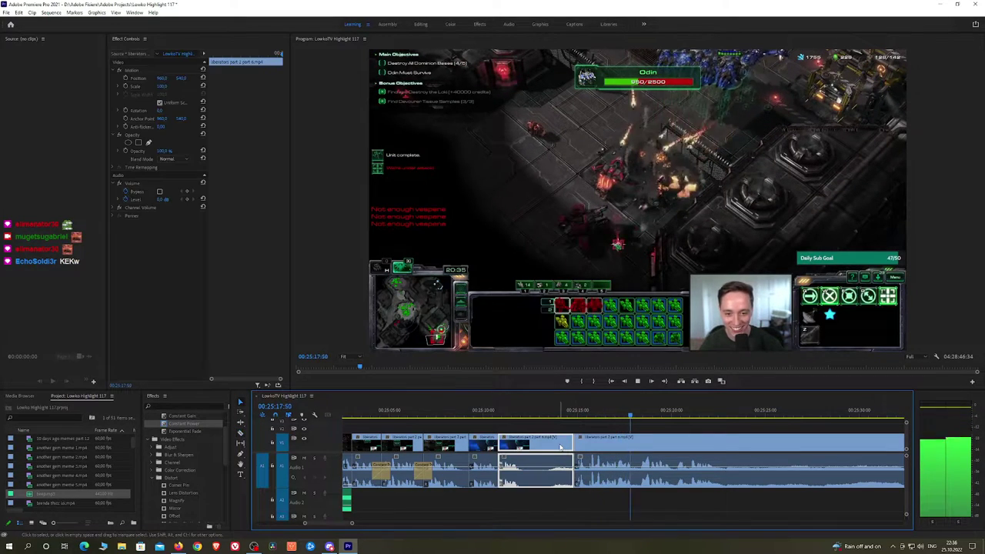
key("shift+Delete")
left_click(196, 425)
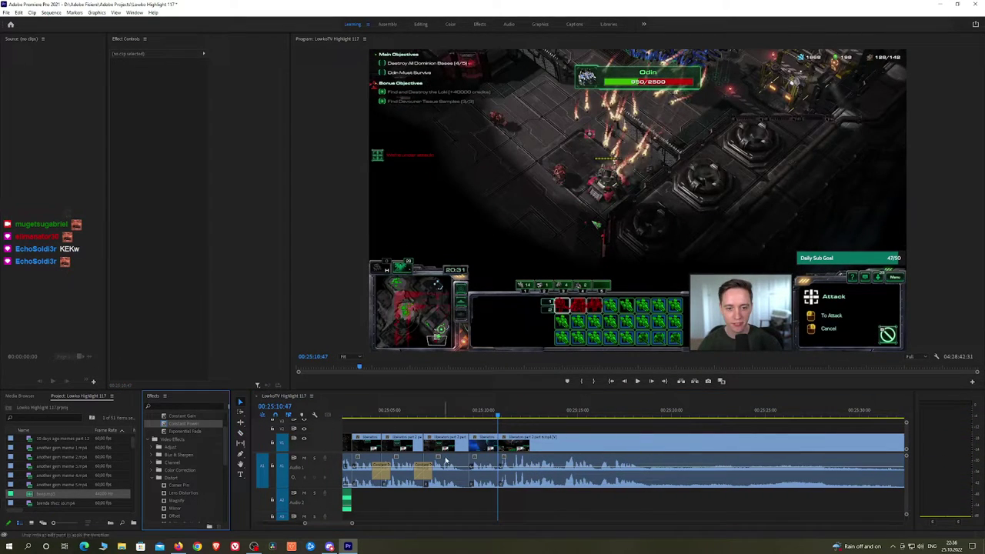
key("space")
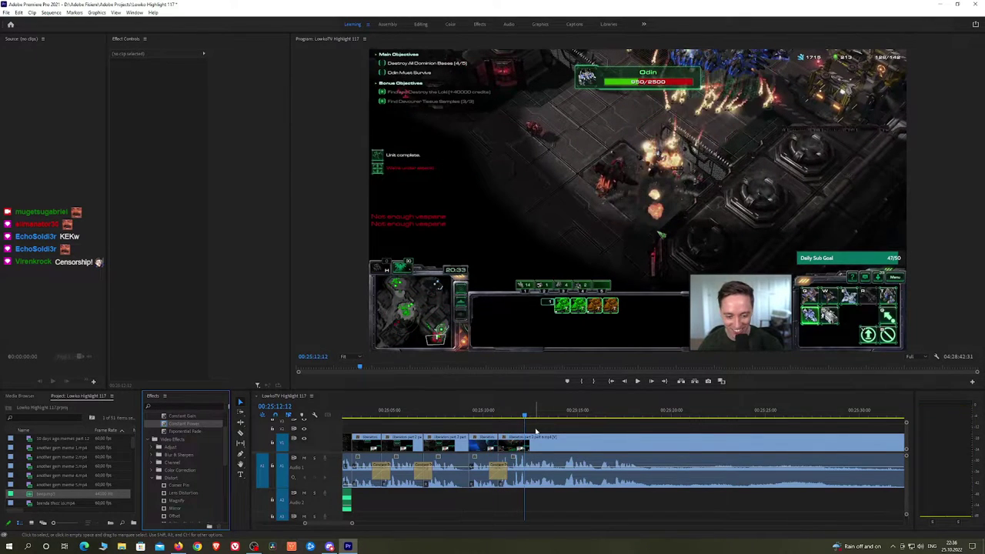
Try splitting the clip at about 00:25:12:22 as the start of the word to censor
key("space")
scroll(538, 438, "up", 2)
scroll(536, 438, "up", 2)
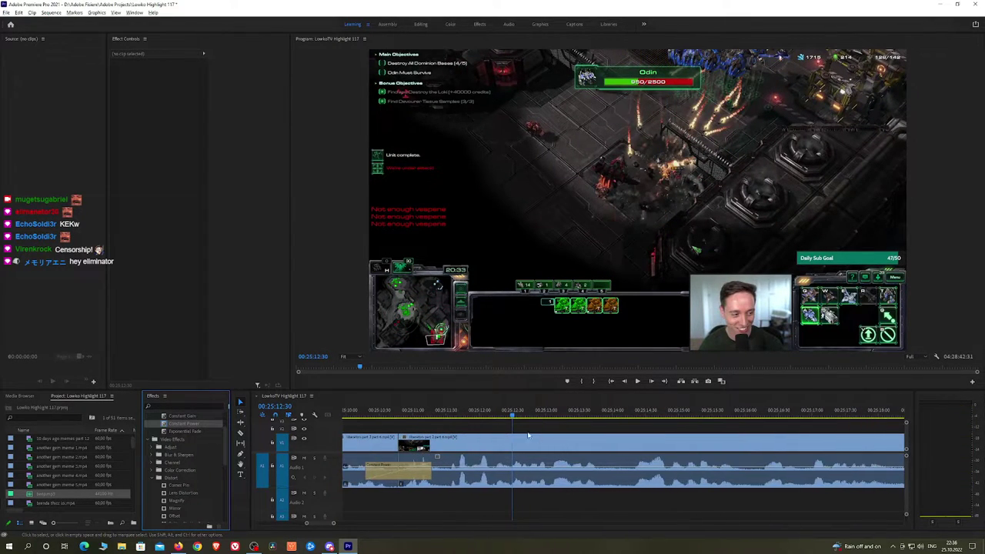
left_click_drag(496, 415, 503, 416)
key("c")
left_click(504, 440)
key("space")
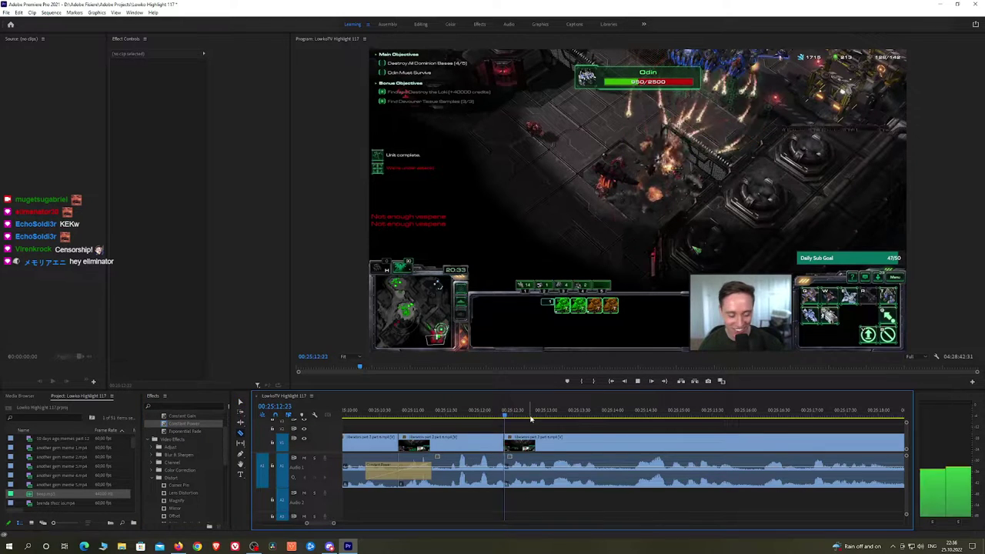
key("space")
Isolate the word to censor by splitting the clip at about 00:25:12:14 and at 00:25:12:47
left_click(493, 415)
key("space")
key("space")
left_click(495, 417)
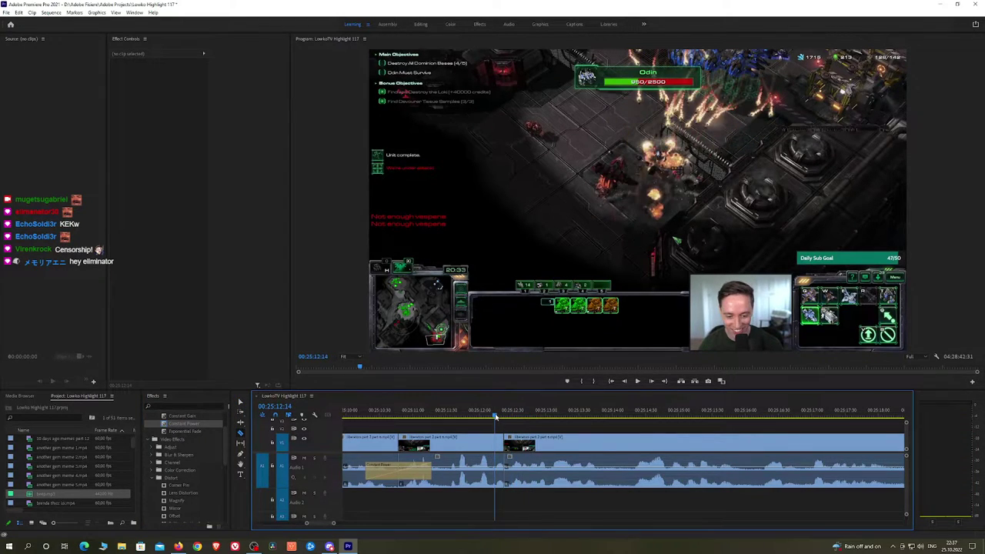
left_click(497, 435)
left_click(522, 416)
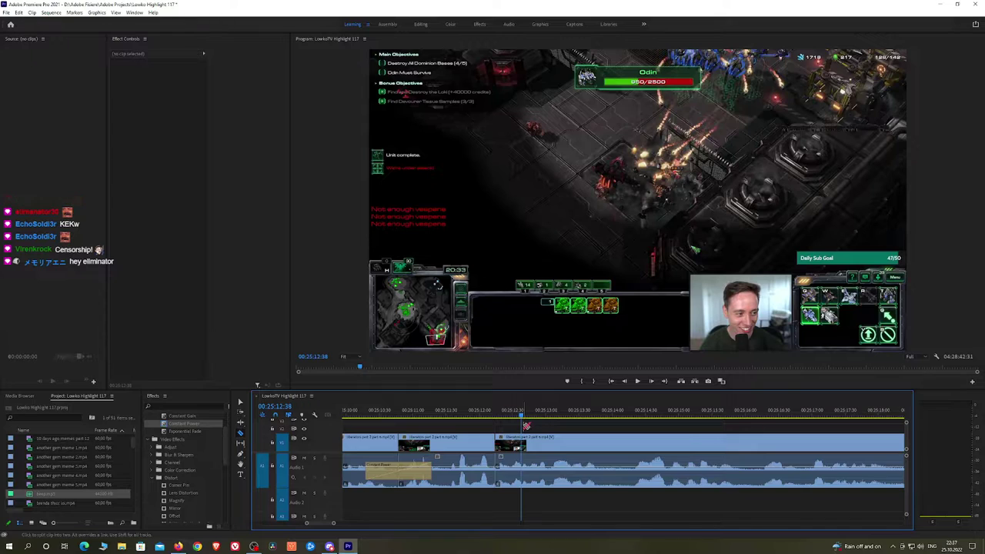
mouse_move(528, 418)
left_mouse_down()
mouse_move(512, 419)
mouse_move(533, 419)
left_mouse_up()
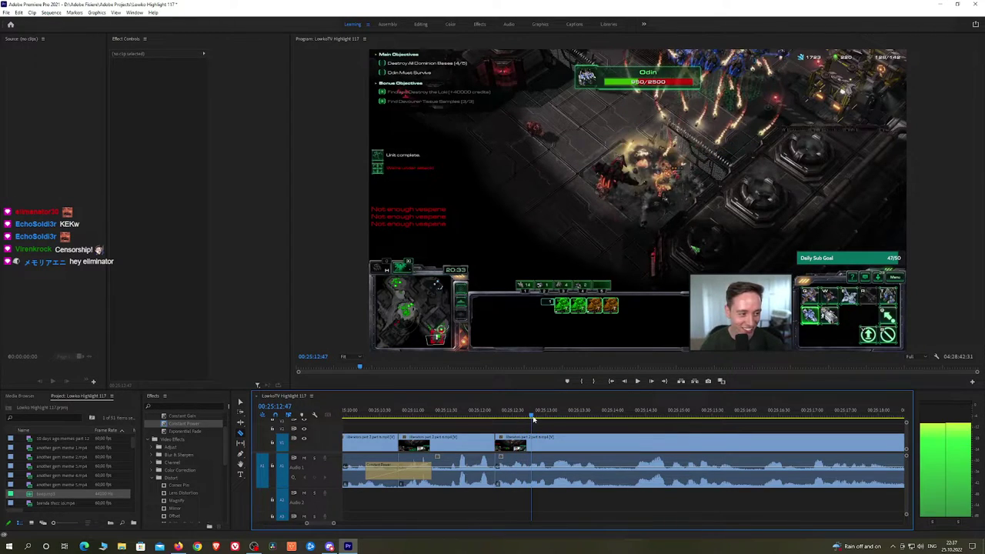
key("space")
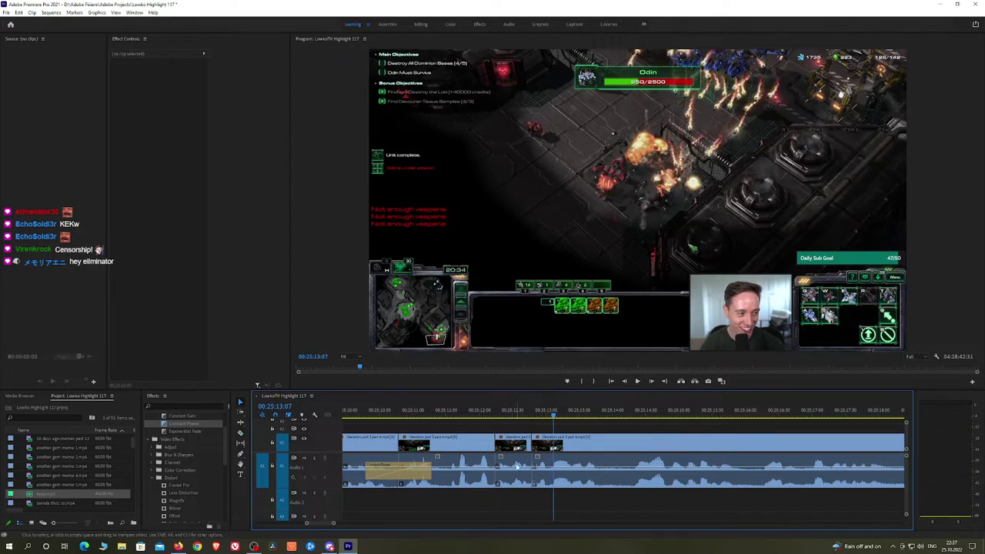
Turn down the isolated piece's audio and lay beep.mp3 beneath it on Audio 2, trimmed to the same length with a lowered level
left_click(514, 475)
left_click_drag(69, 499, 496, 504)
left_click_drag(758, 507, 530, 507)
left_click(164, 87)
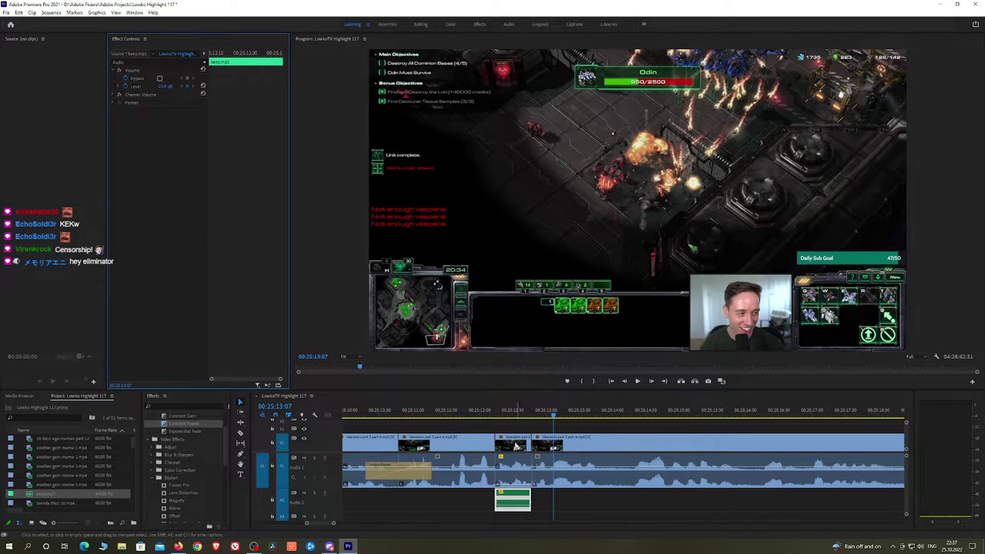
left_click(482, 414)
key("space")
Play on to the next dead section and split the clip at about 00:25:18:49
left_click(596, 429)
scroll(596, 428, "down", 3)
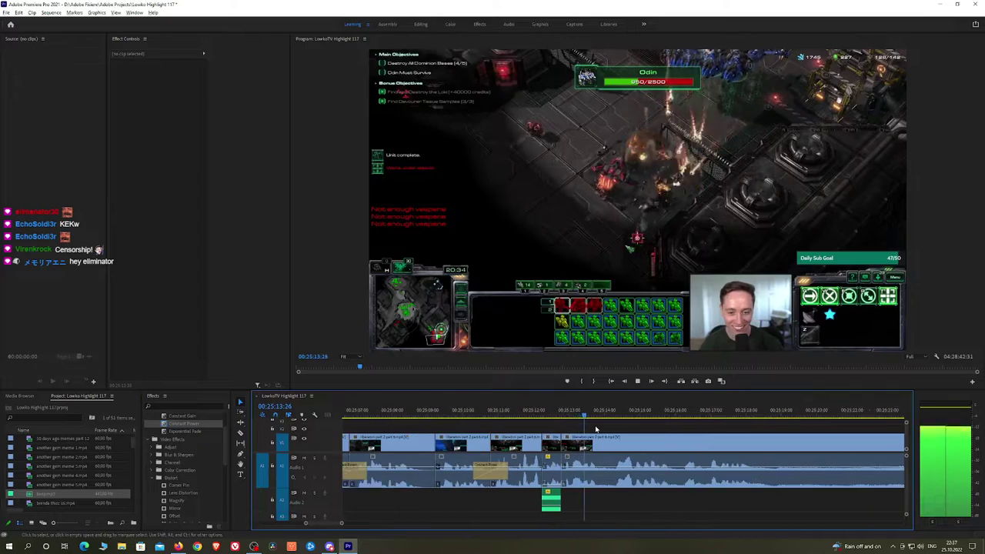
scroll(510, 446, "down", 2, "alt")
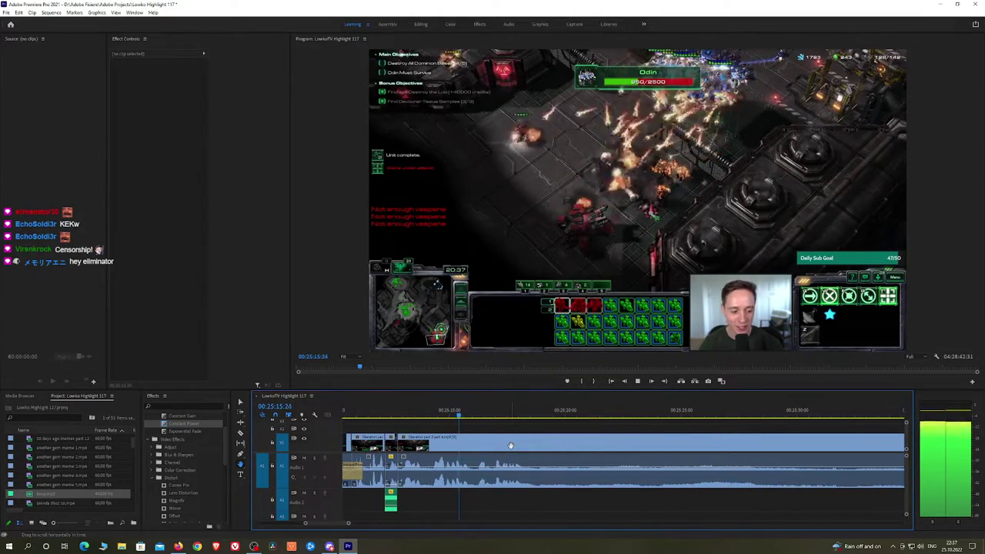
scroll(585, 445, "down", 2, "alt")
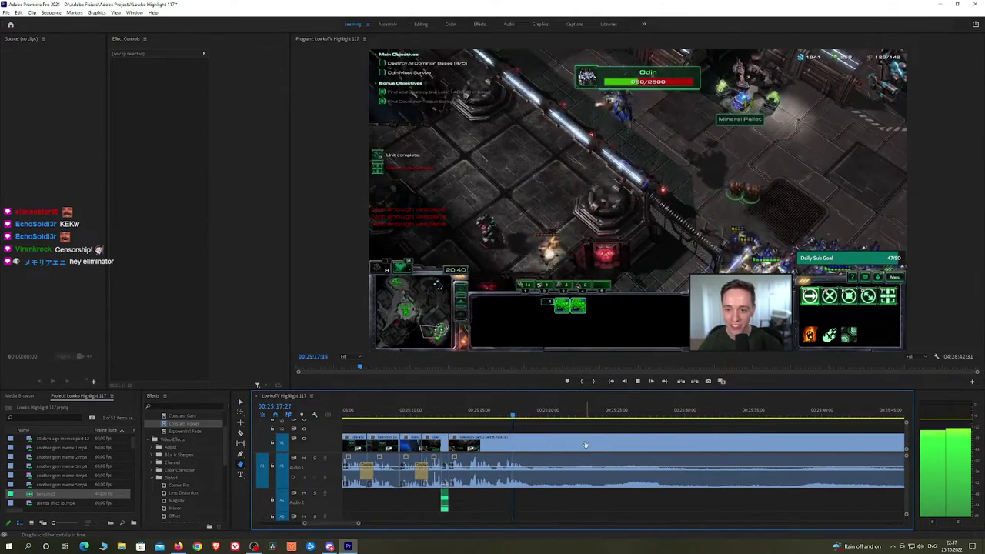
left_click_drag(592, 444, 633, 417)
key("space")
key("c")
left_click(484, 445)
Try splitting the clip at about 00:25:57:16 and ripple-deleting the dead section from about 00:25:18:49 up to that point
scroll(608, 430, "down", 1)
scroll(607, 430, "down", 1)
key("space")
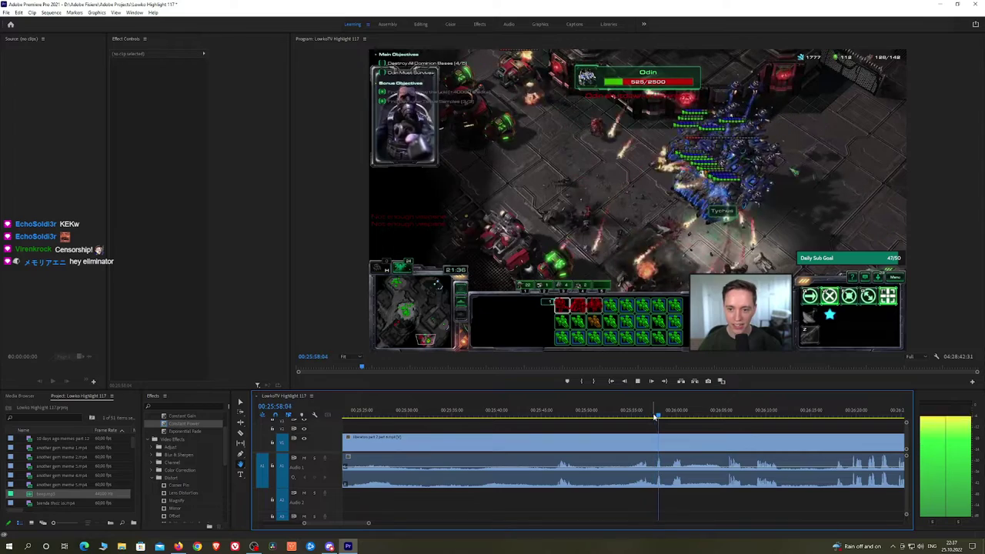
key("space")
mouse_move(662, 417)
left_mouse_down()
mouse_move(671, 416)
mouse_move(651, 416)
left_mouse_up()
key("ctrl+k")
left_click(645, 444)
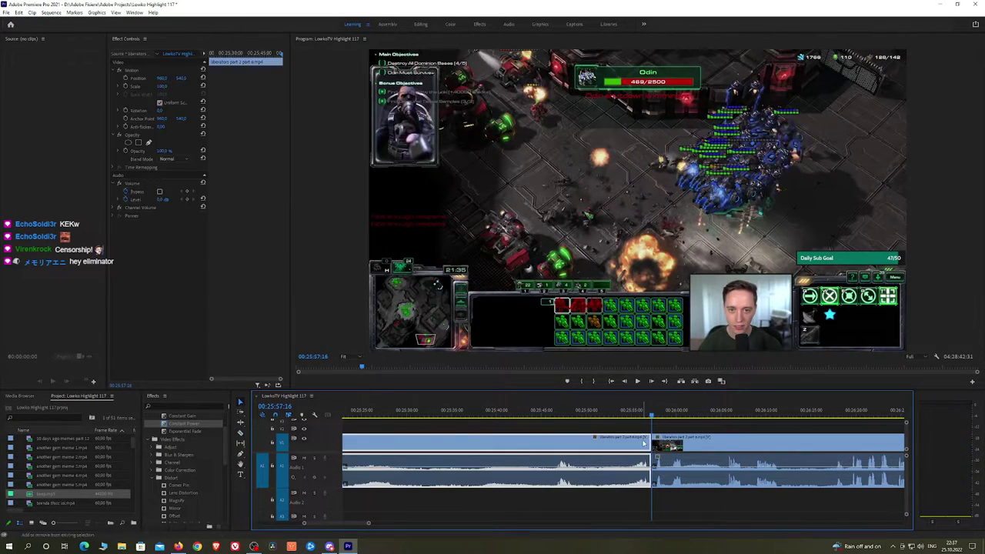
key("q")
key("space")
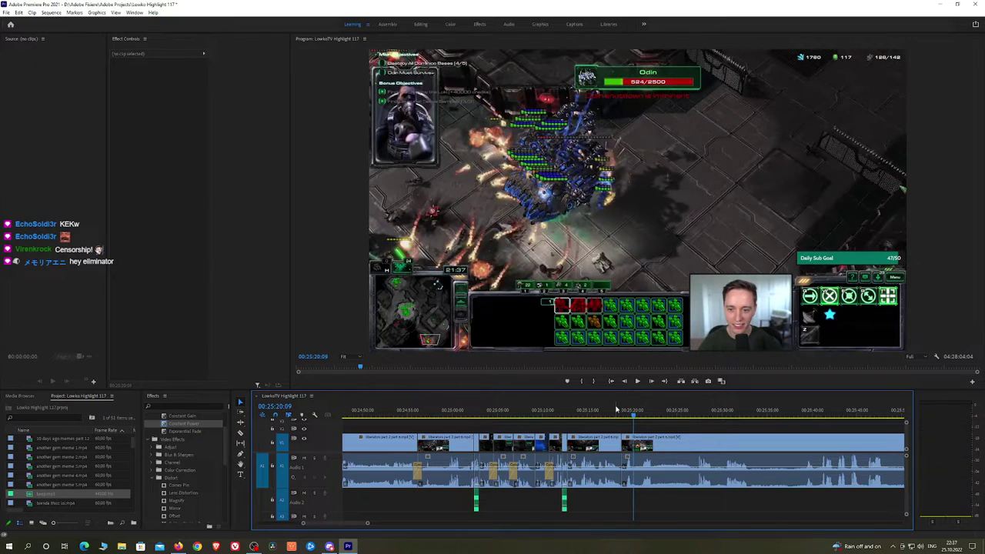
key("space")
Split the clip at about 00:25:55:07 and ripple-delete the dead section from about 00:25:18:49 up to that point
scroll(692, 431, "down", 3)
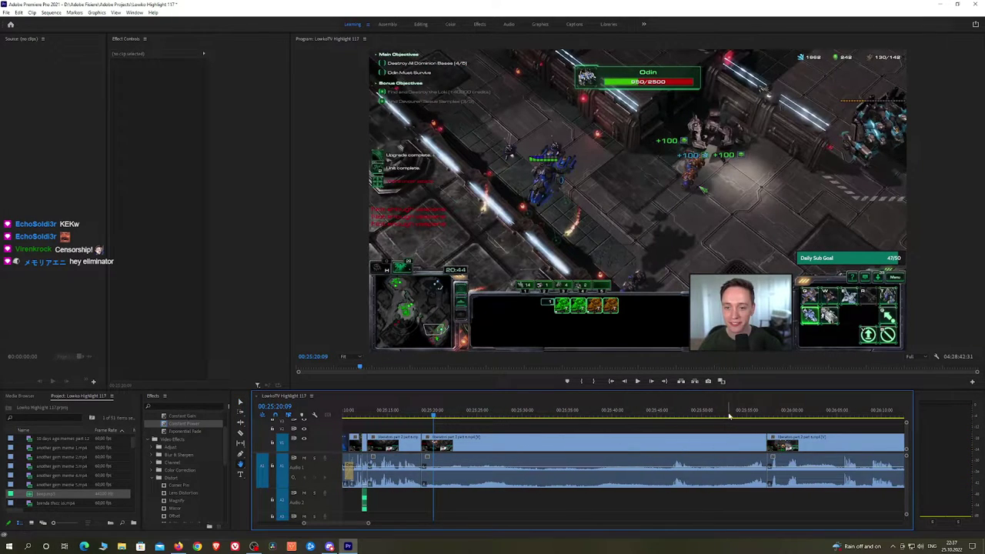
left_click_drag(741, 414, 748, 427)
left_click(748, 442)
key("v")
left_click(739, 447)
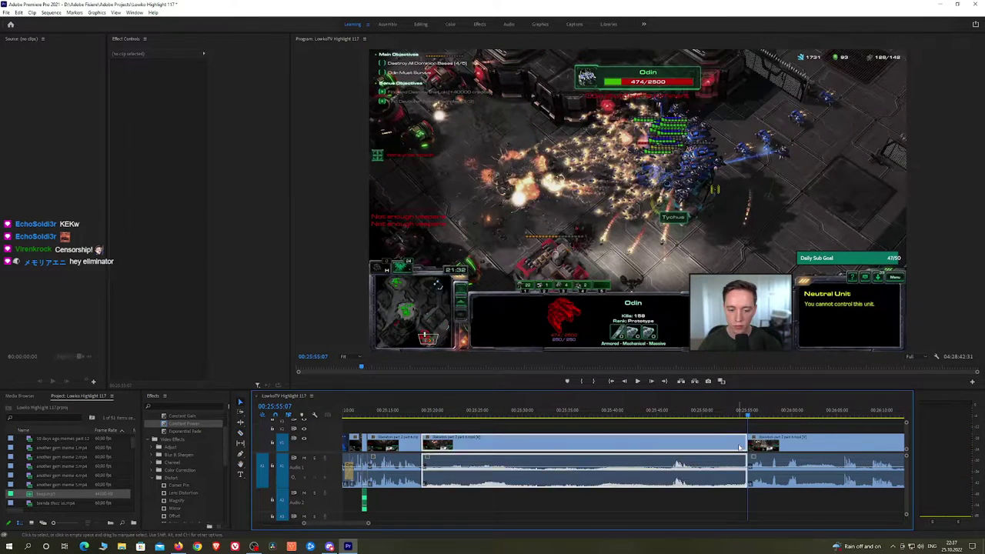
key("shift+Delete")
Add an Exponential Fade audio crossfade at the cut near 00:25:18:49 and play on to about 00:25:28
left_click_drag(204, 436, 423, 477)
key("space")
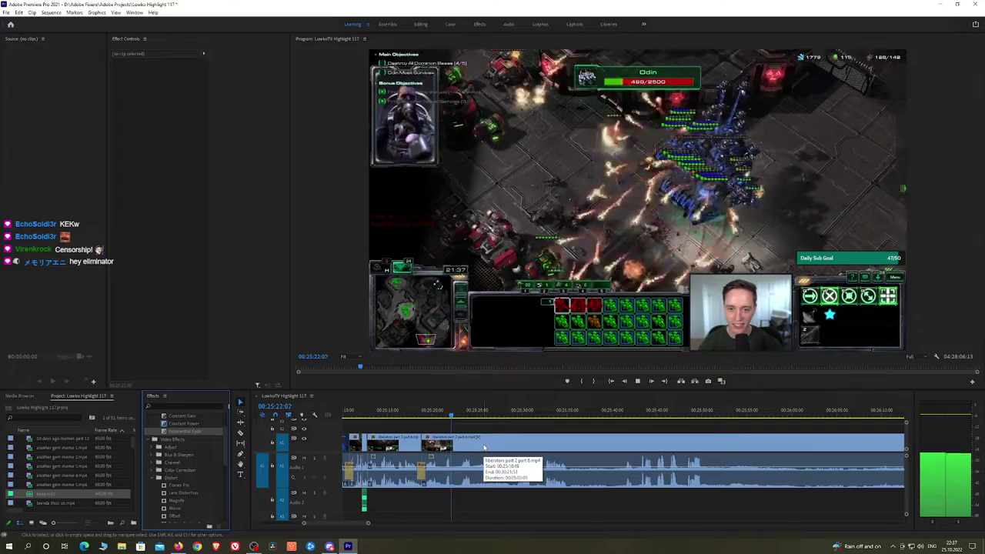
key("h")
left_click_drag(518, 441, 477, 431)
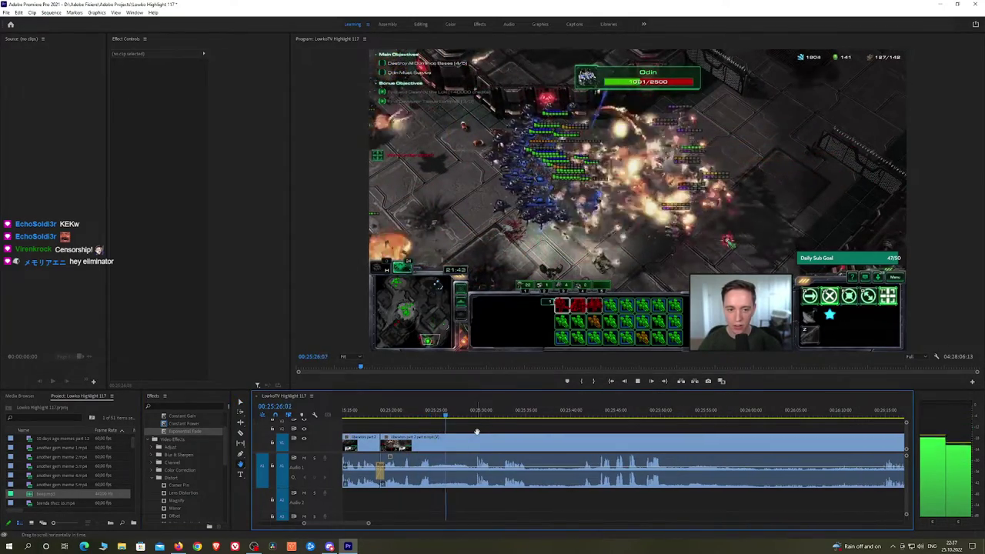
scroll(477, 432, "up", 2)
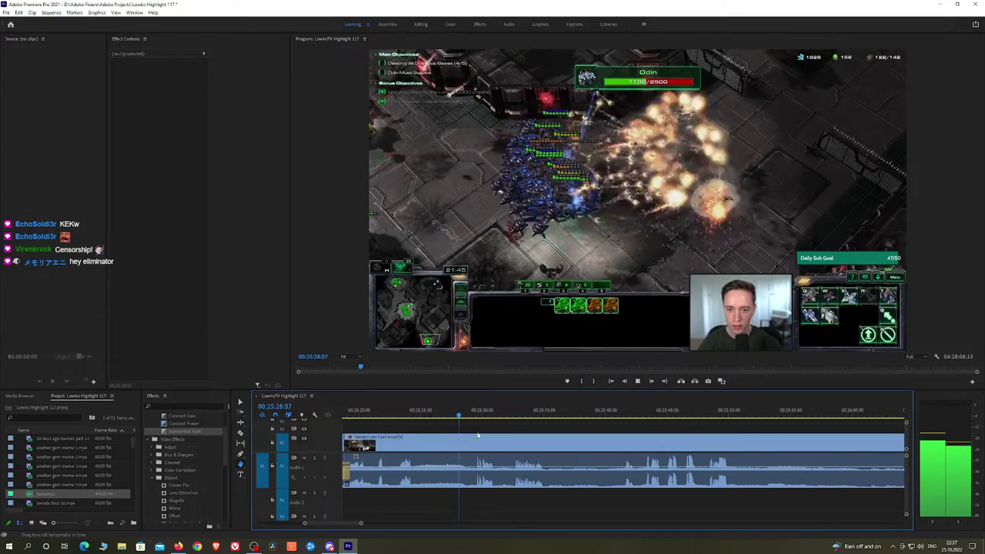
Split the clip at about 00:25:35 and 00:25:41 and ripple-delete the dead section between the two cuts
left_click_drag(564, 435, 531, 434)
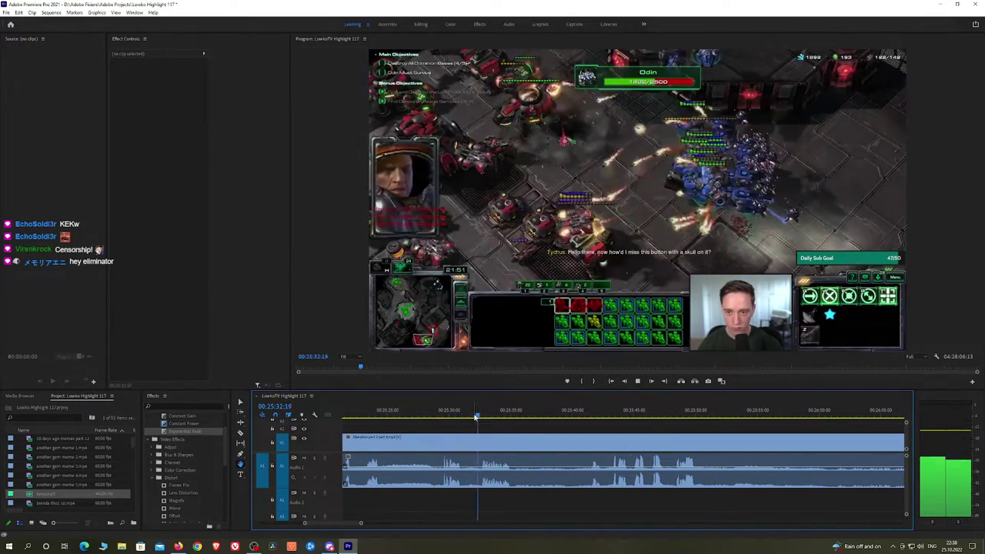
left_click(517, 437)
left_click(581, 417)
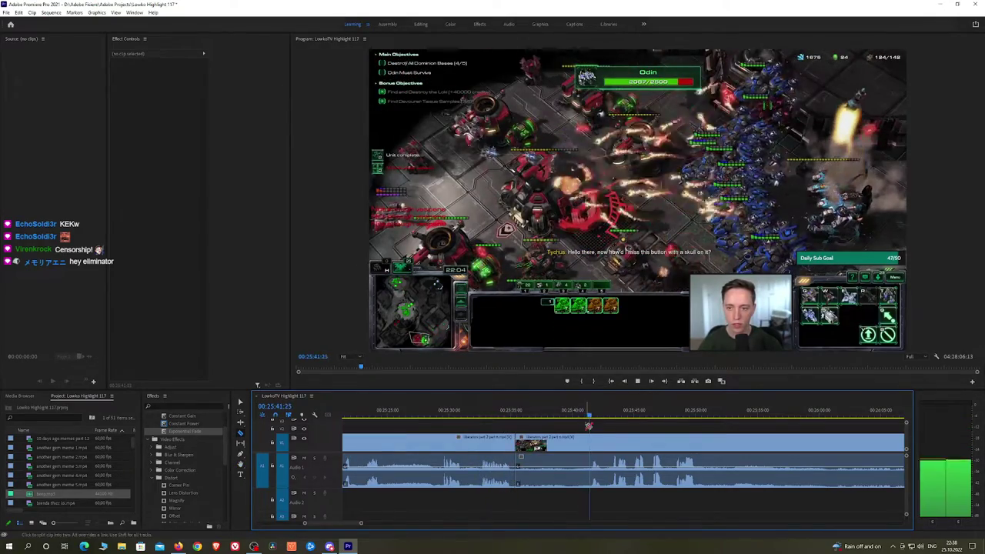
left_click(591, 448)
key("v")
left_click(579, 445)
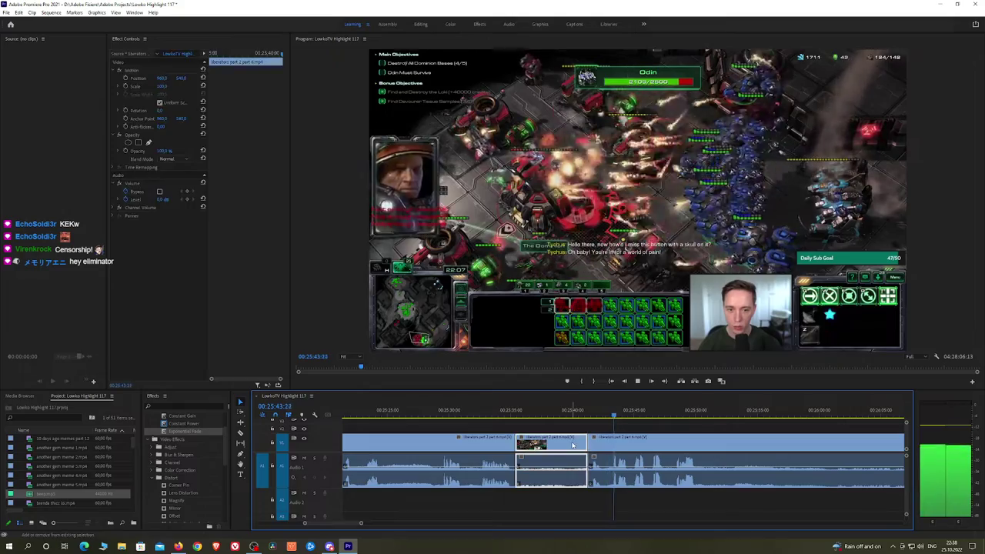
key("shift+Delete")
Add a Constant Power audio crossfade at the cut near 00:25:35
left_click_drag(184, 423, 444, 428)
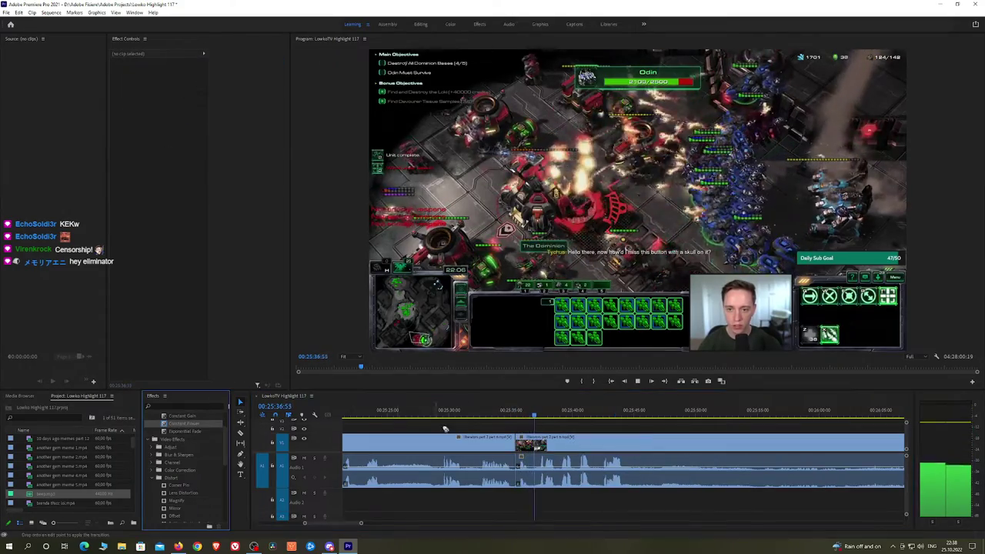
left_click_drag(519, 473, 518, 471)
key("h")
Play on past the Odin fight and split the clip at 00:25:51:14
left_click_drag(693, 441, 630, 437)
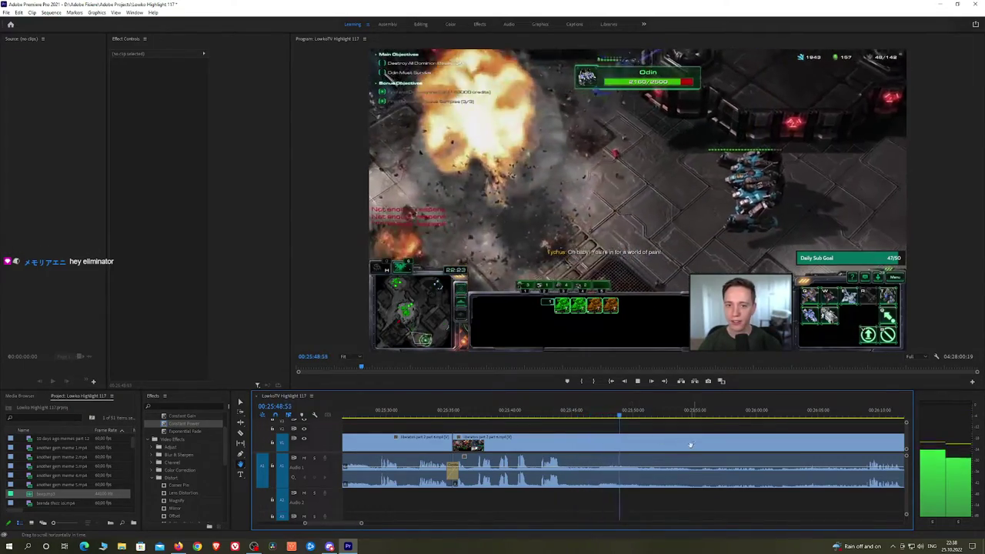
left_click_drag(690, 444, 620, 431)
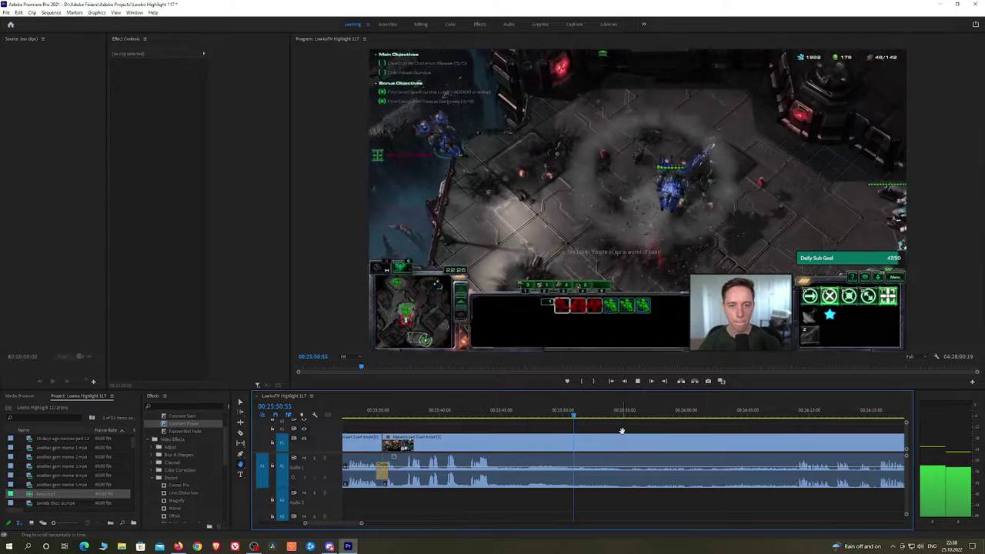
left_click_drag(622, 431, 579, 428)
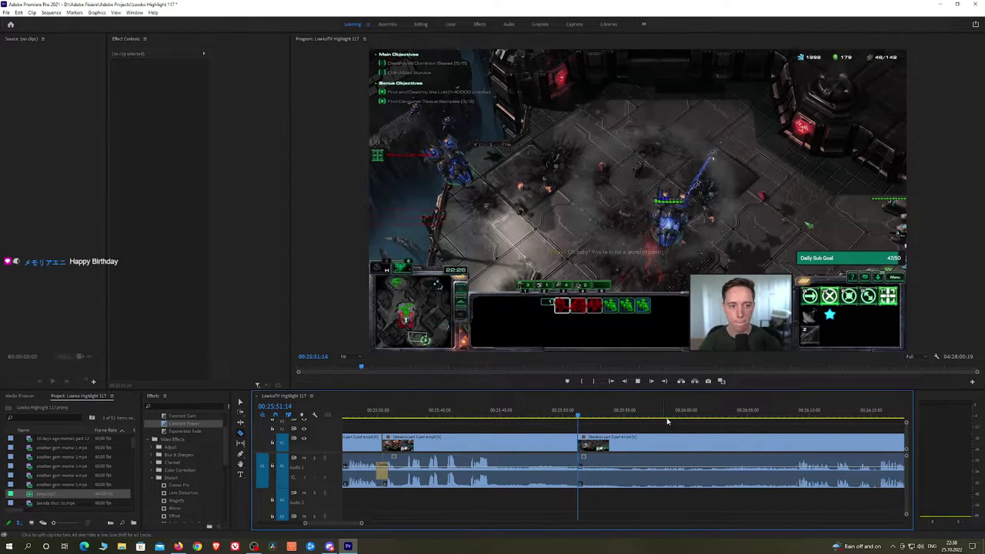
Skim the remaining StarCraft footage from about 00:26:09 to 00:29:38 for moments worth keeping
left_click(779, 413)
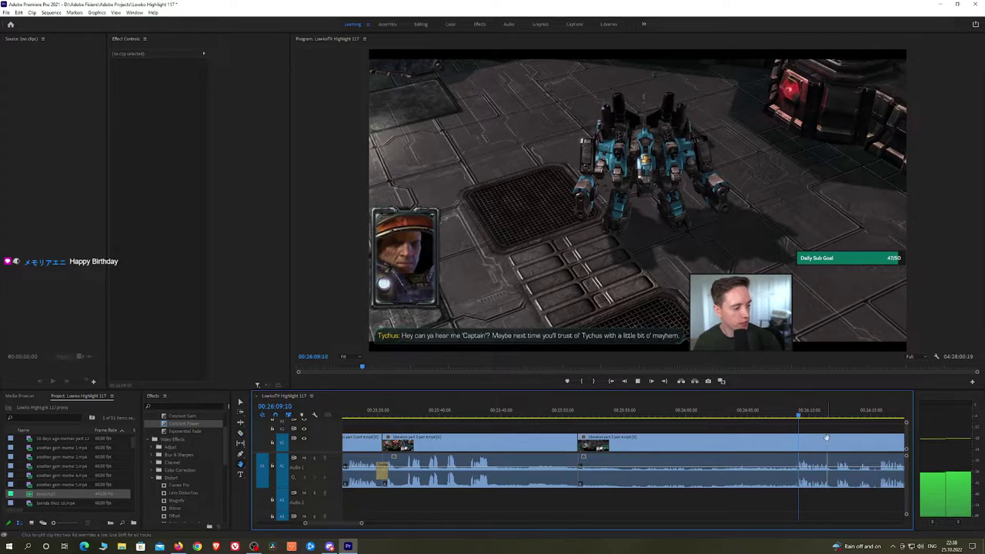
left_click_drag(827, 437, 640, 430)
left_click(648, 416)
left_click(697, 415)
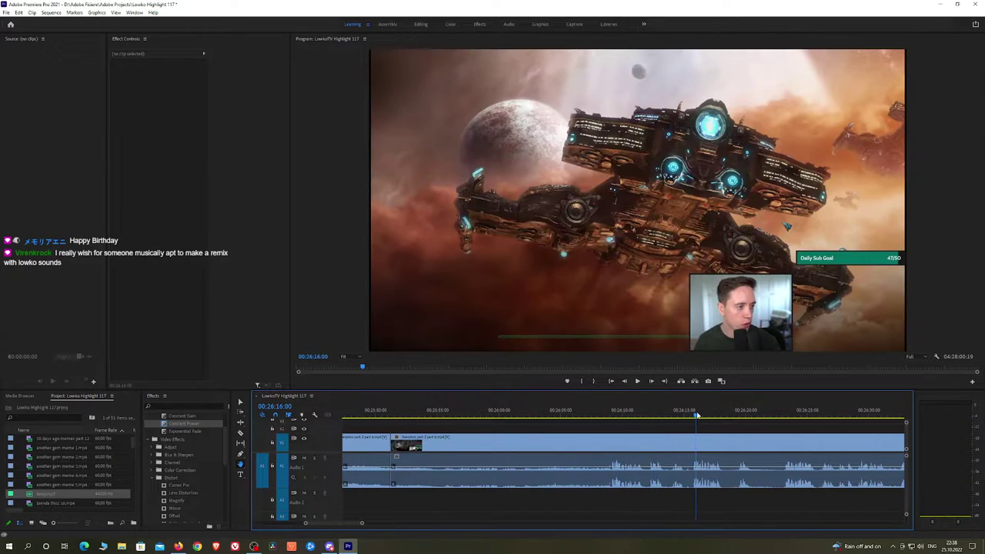
key("space")
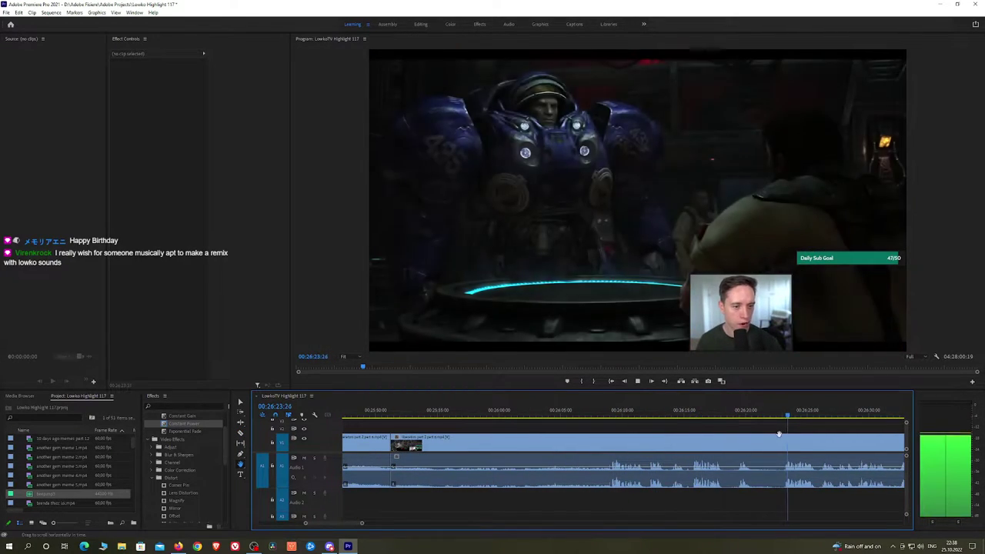
scroll(766, 437, "down", 5)
scroll(779, 437, "up", 4)
scroll(778, 437, "down", 4)
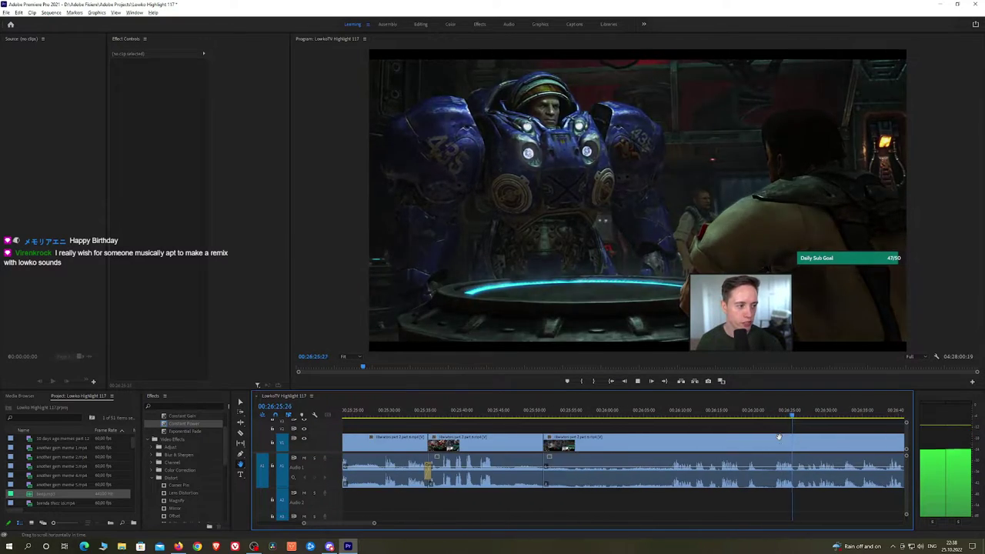
scroll(778, 437, "down", 3)
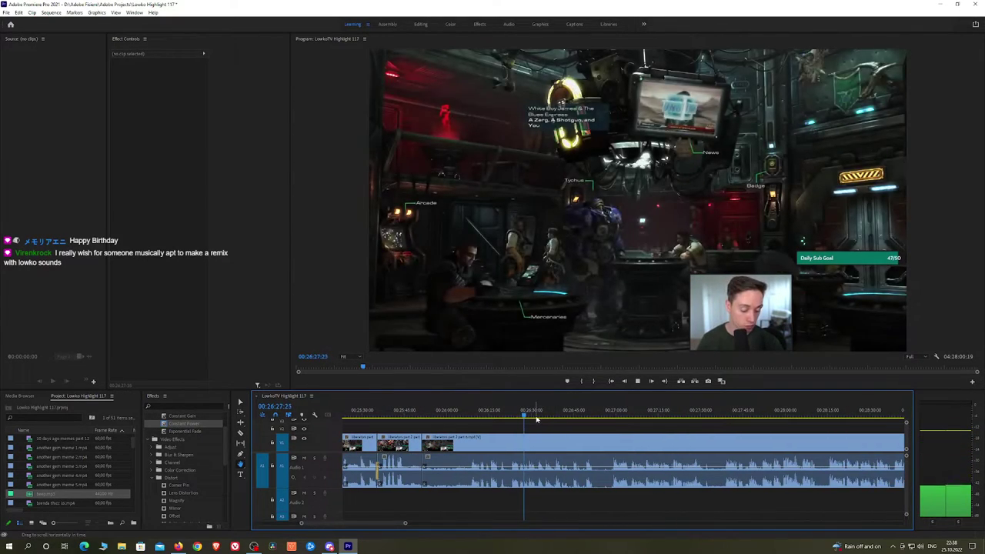
left_click_drag(537, 420, 711, 418)
key("space")
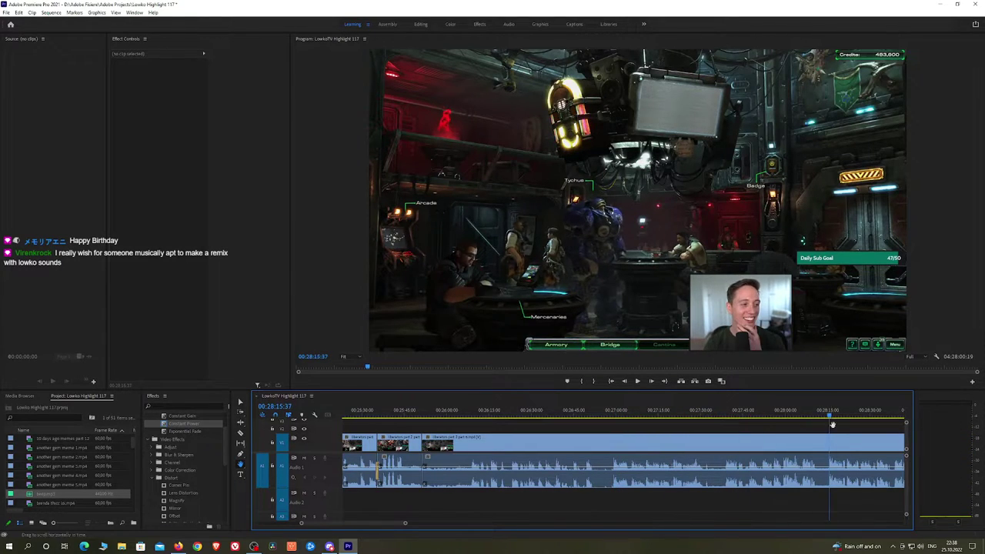
left_click_drag(843, 432, 532, 437)
key("space")
key("space")
scroll(531, 437, "down", 1)
key("space")
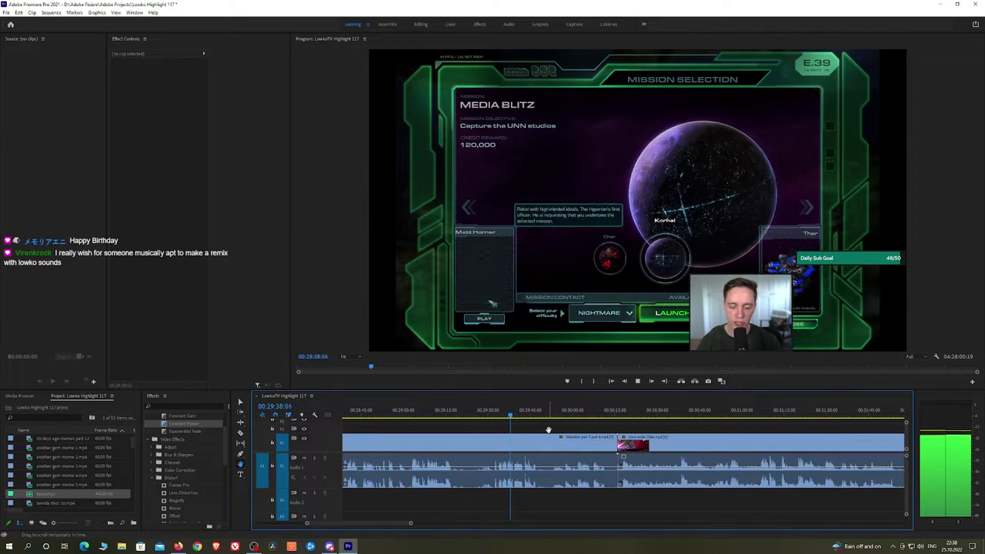
Ripple-delete the rest of the StarCraft clip after 00:25:51:14 and save the project
left_click(552, 452)
key("shift+Delete")
key("Up")
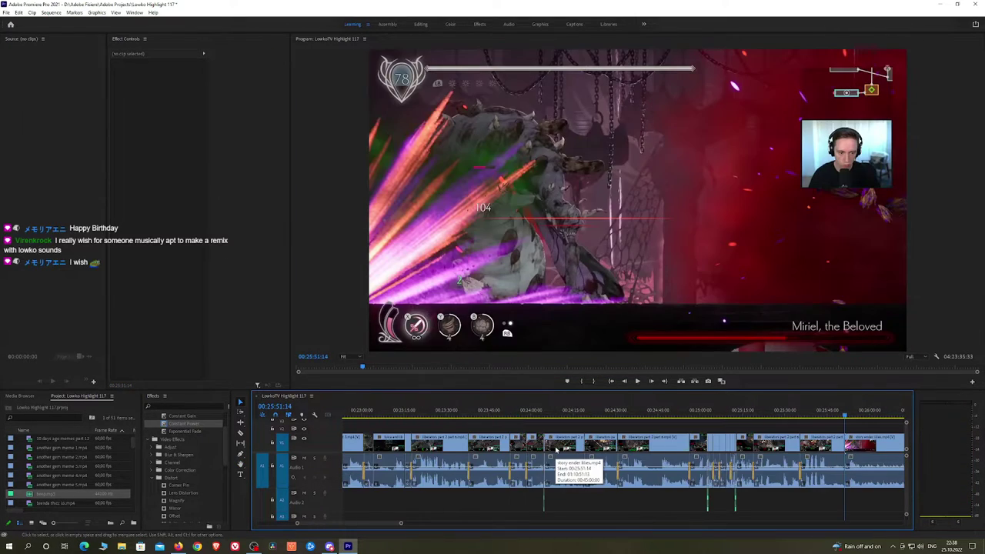
key("ctrl+s")
Skim the start of the Ender Lilies clip from 00:25:51:14 to about 00:26:45, checking the boss fight and the commentary peaks
scroll(555, 450, "up", 5)
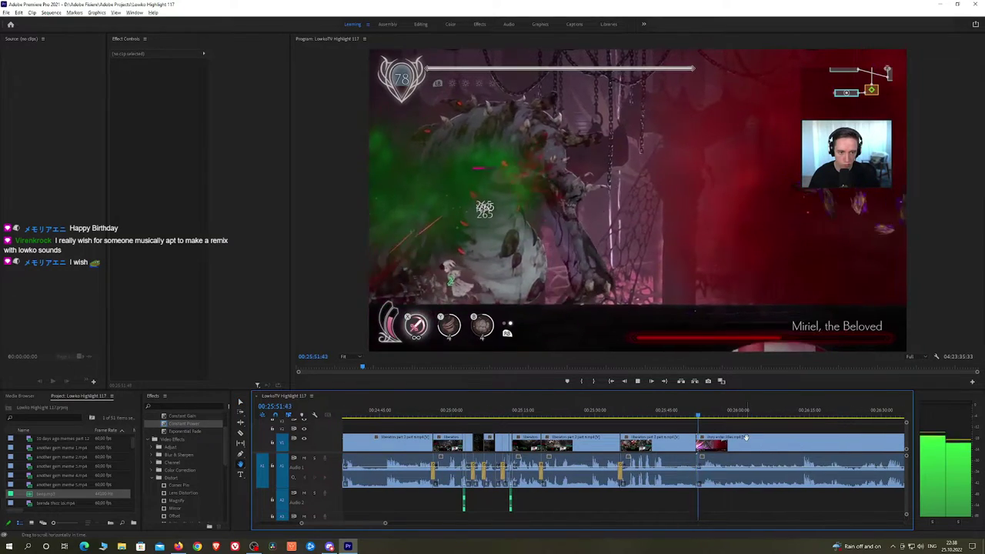
scroll(565, 444, "up", 2)
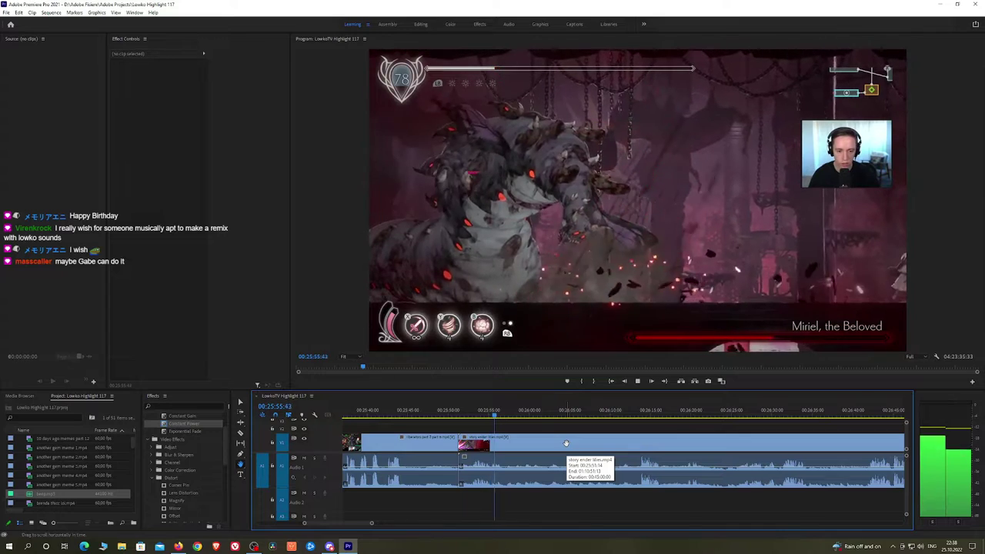
left_click(641, 419)
key("space")
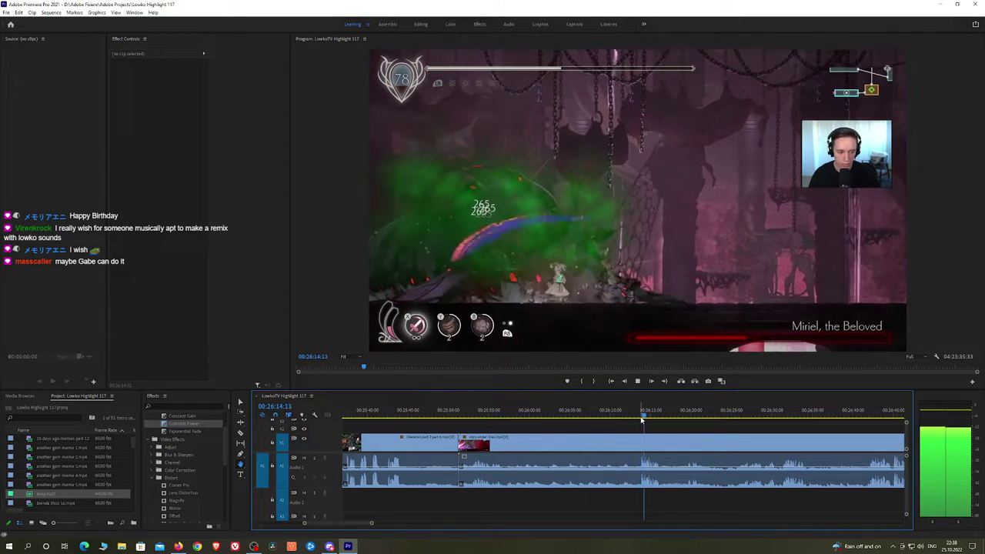
left_click_drag(659, 438, 575, 428)
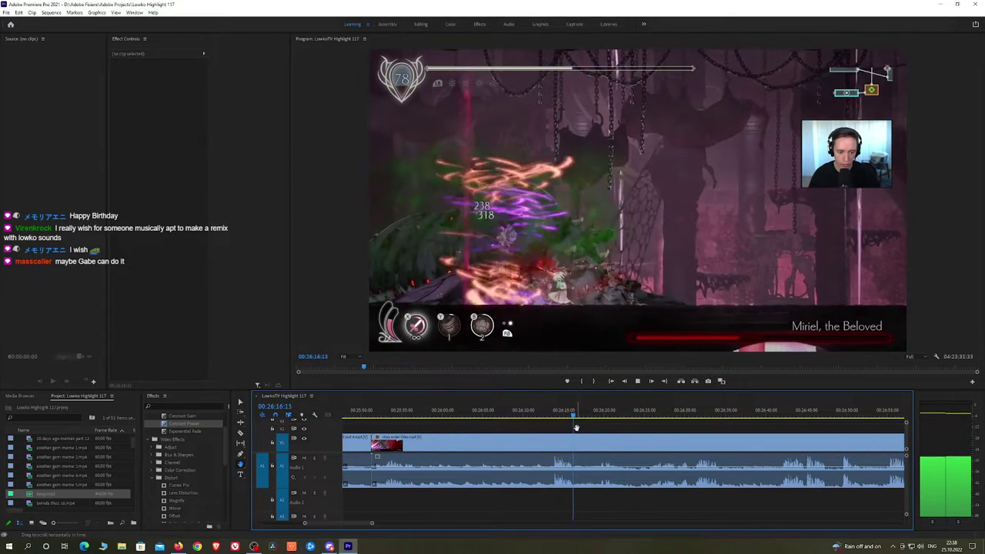
left_click(595, 416)
key("space")
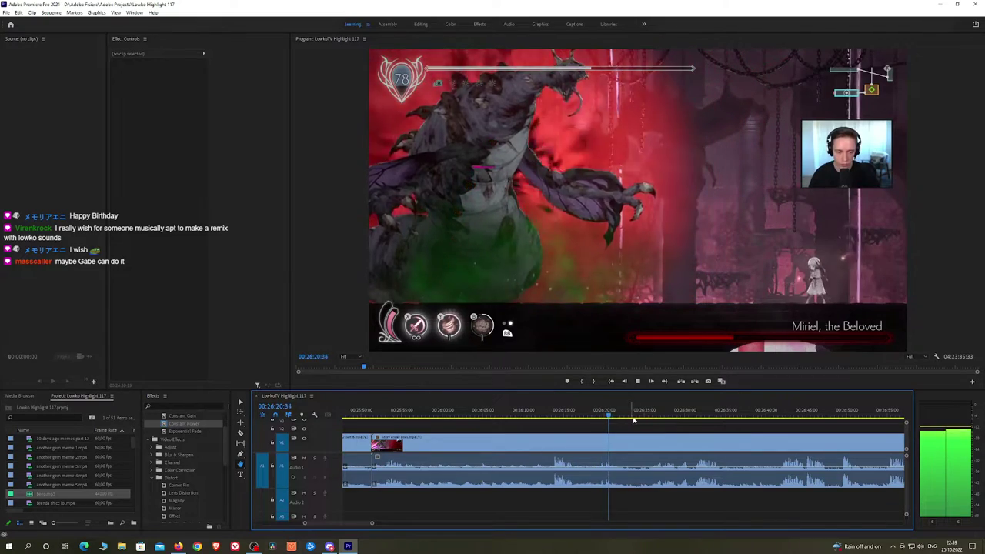
left_click(658, 414)
left_click(696, 416)
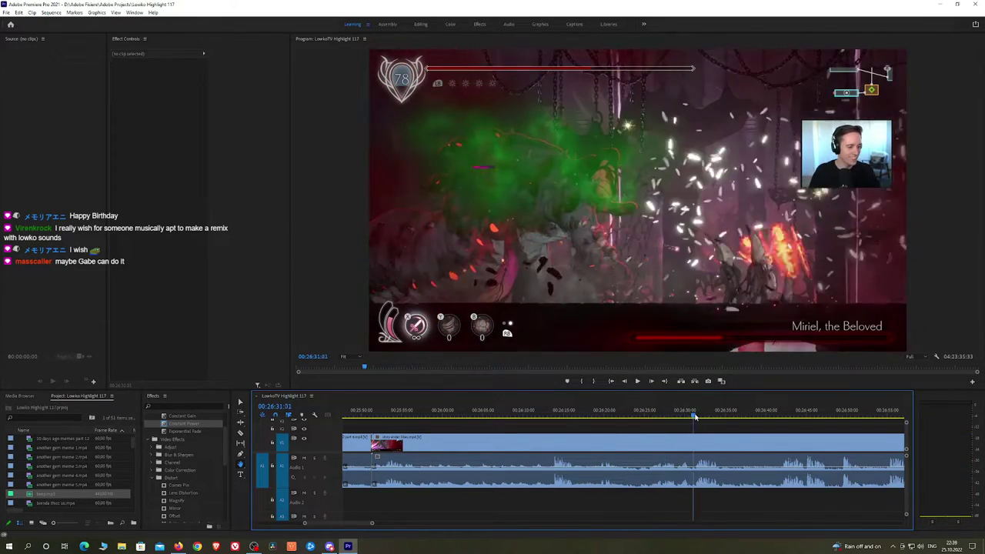
key("space")
left_click_drag(754, 420, 628, 415)
key("space")
scroll(677, 449, "down", 3)
scroll(692, 446, "down", 10)
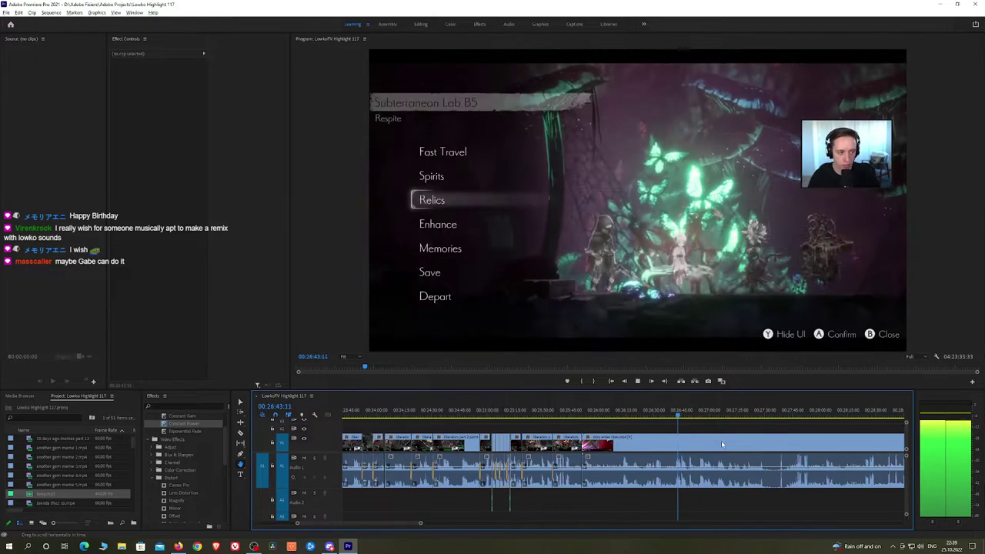
scroll(747, 435, "down", 4)
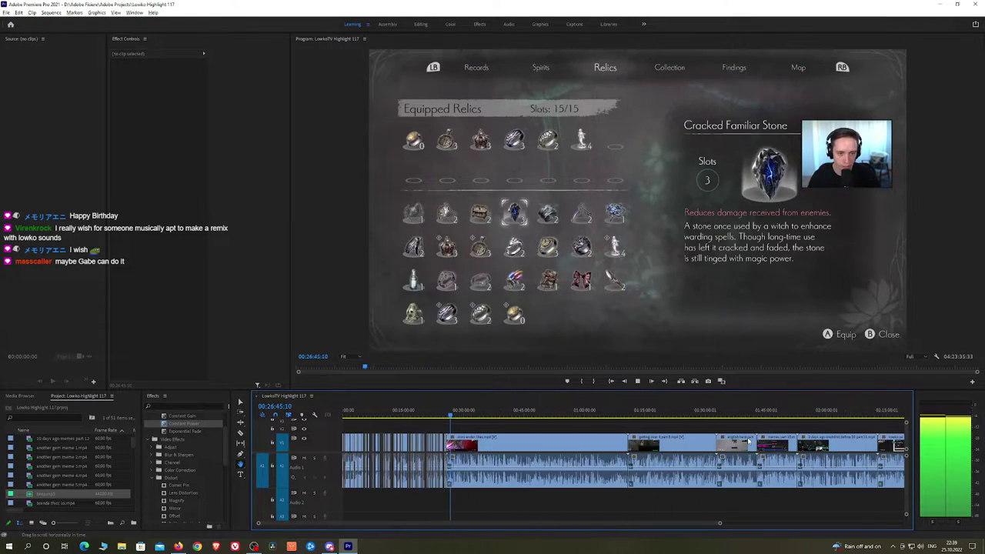
Check the end of the sequence, return to about 00:24:55:39 and save the project
key("space")
key("ctrl+s")
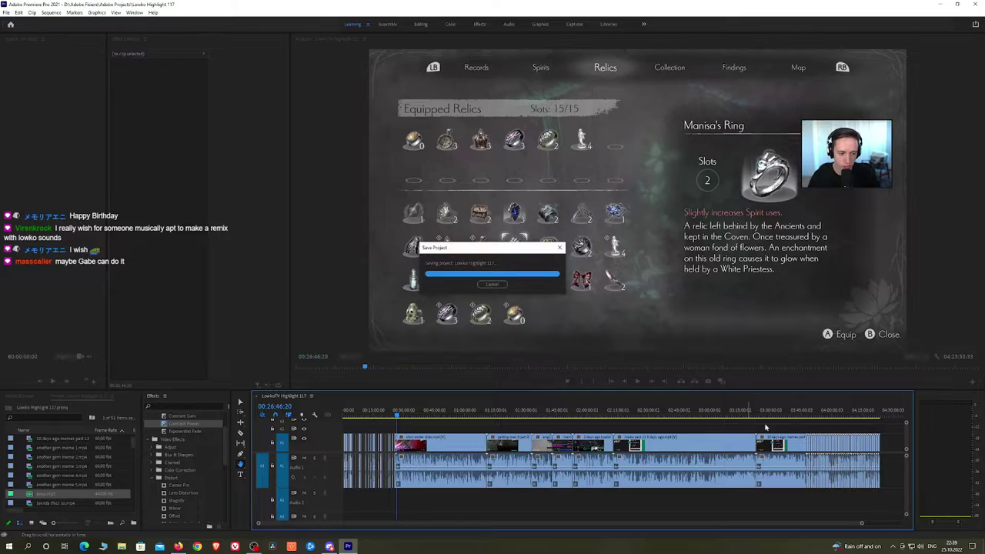
left_click(882, 415)
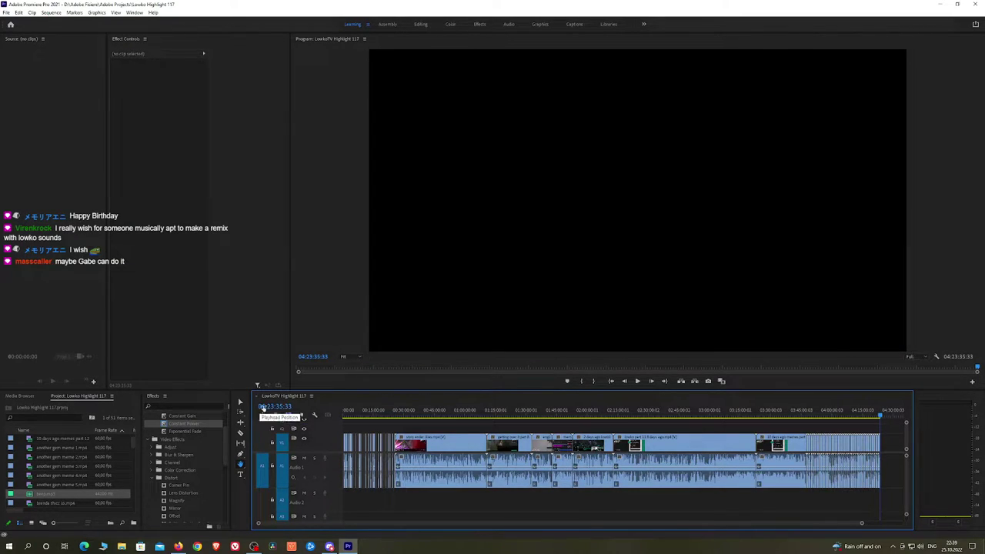
left_click(395, 414)
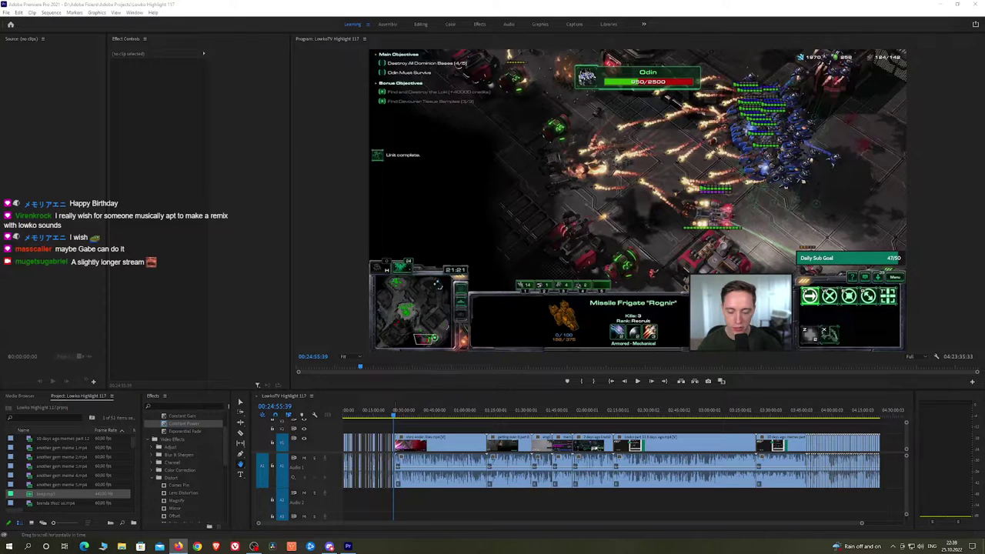
left_click(451, 433)
key("ctrl+s")
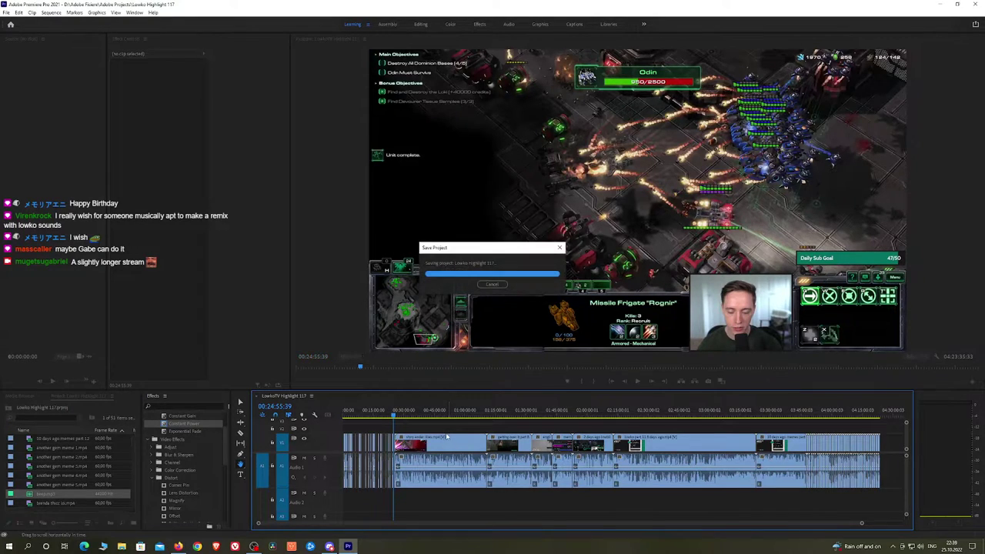
Review the Ender Lilies boss fight from the clip's start at 00:25:51:14 on to about 00:27:43
scroll(419, 439, "up", 4)
scroll(382, 445, "up", 5)
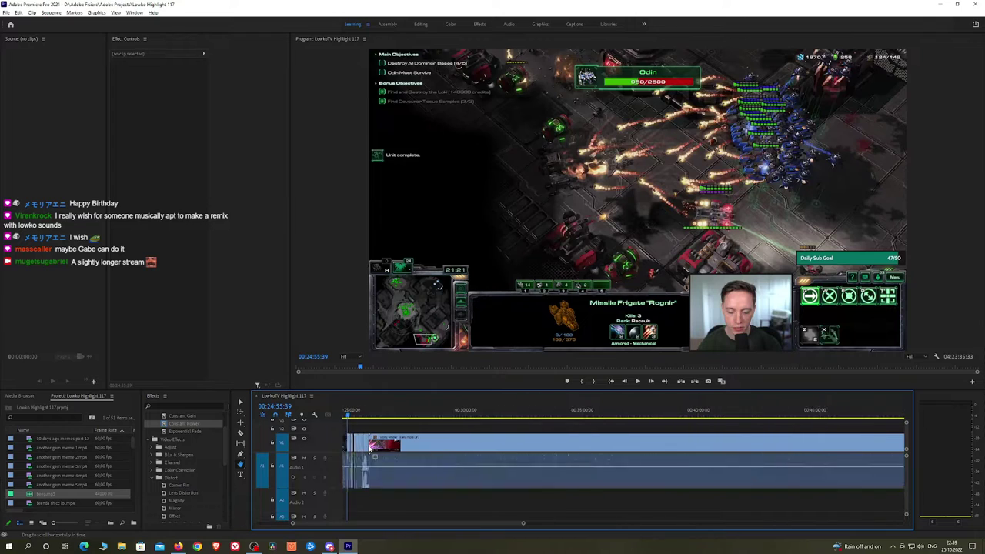
scroll(431, 431, "up", 3)
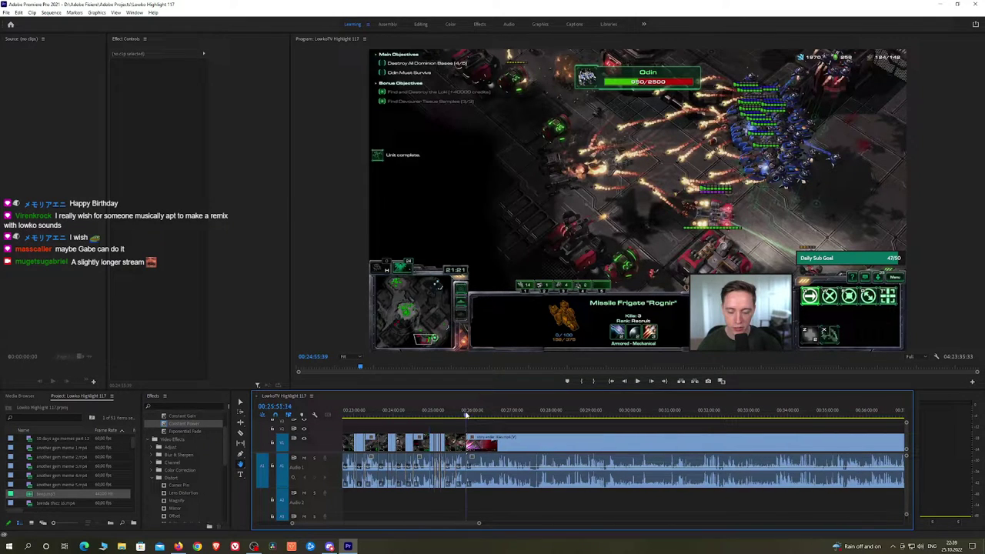
scroll(485, 428, "up", 3)
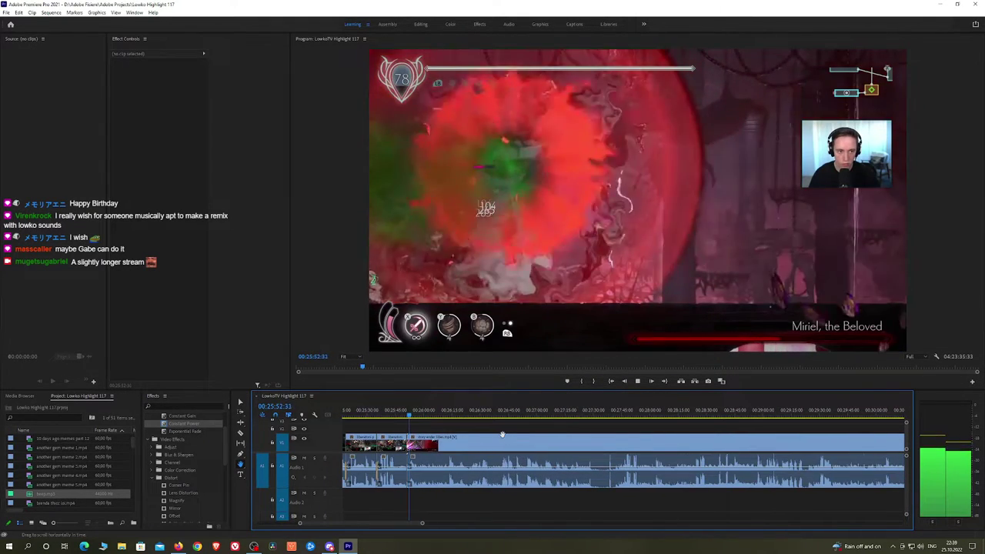
scroll(555, 424, "up", 3)
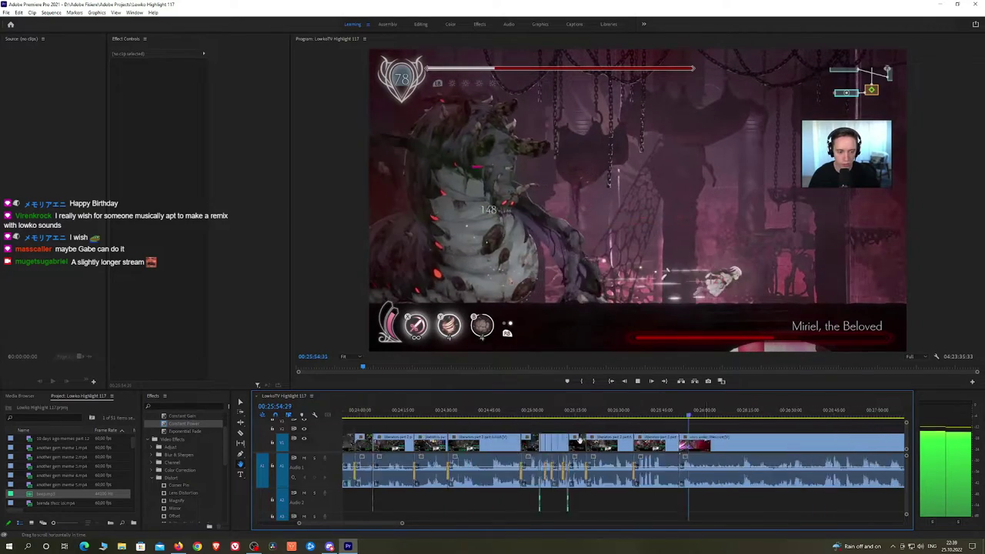
left_click(564, 415)
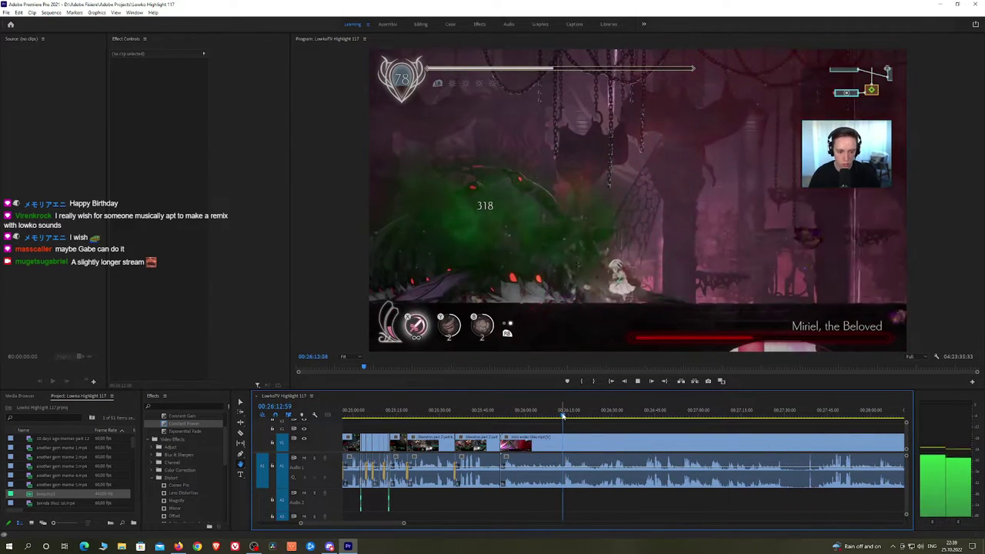
scroll(585, 432, "up", 2)
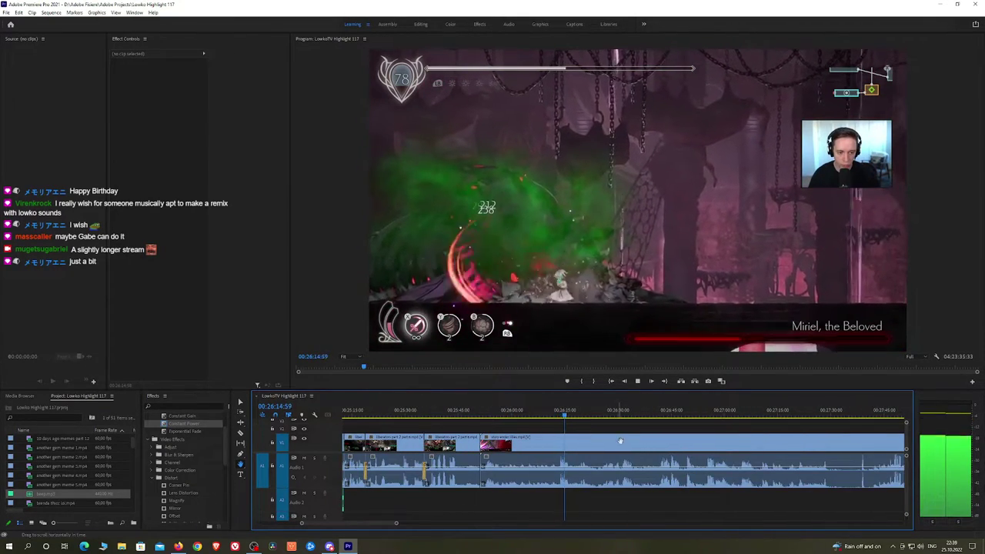
scroll(620, 441, "down", 3)
left_click(501, 413)
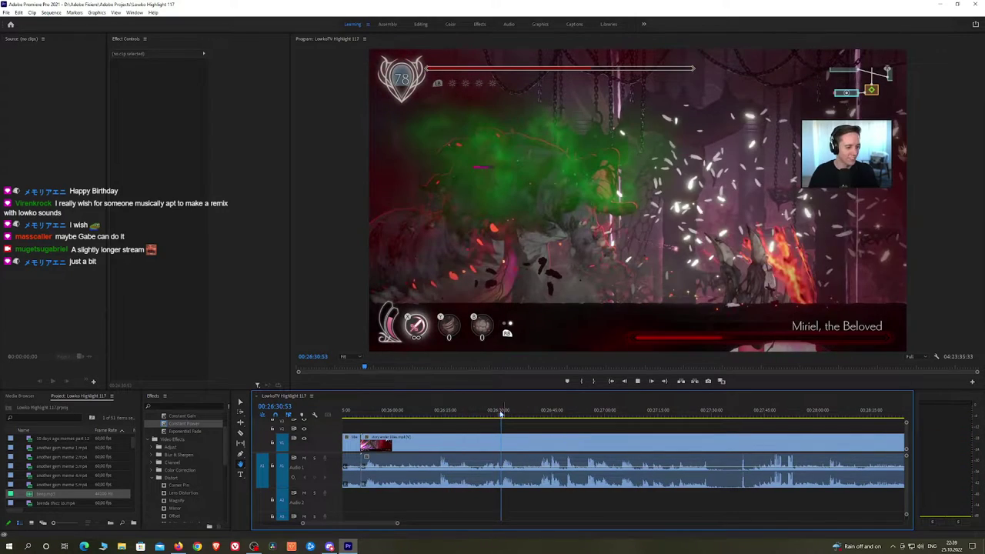
left_click_drag(531, 417, 482, 423)
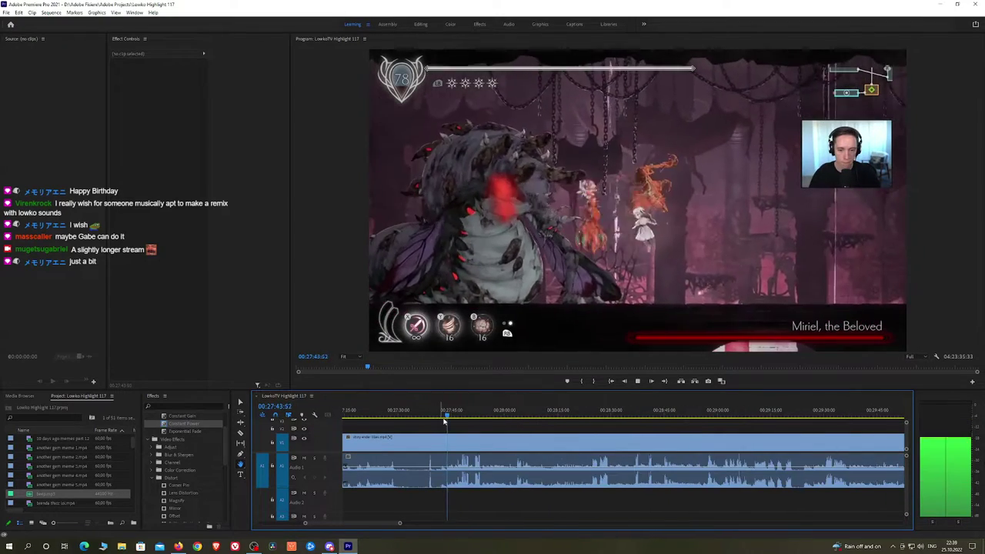
Skim the Ender Lilies boss fight from about 00:27:43 to about 00:28:56, checking the commentary peaks
left_click(458, 414)
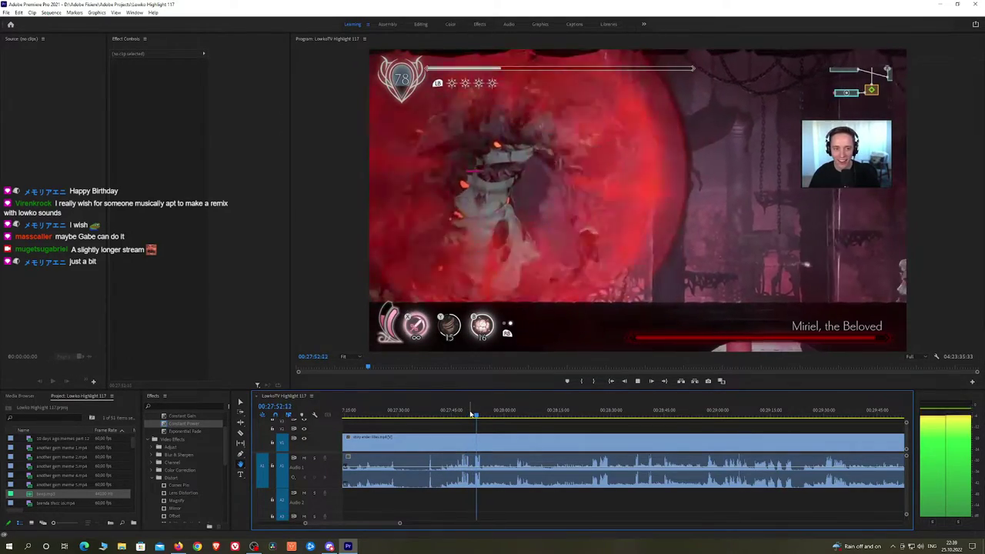
left_click_drag(483, 416, 515, 416)
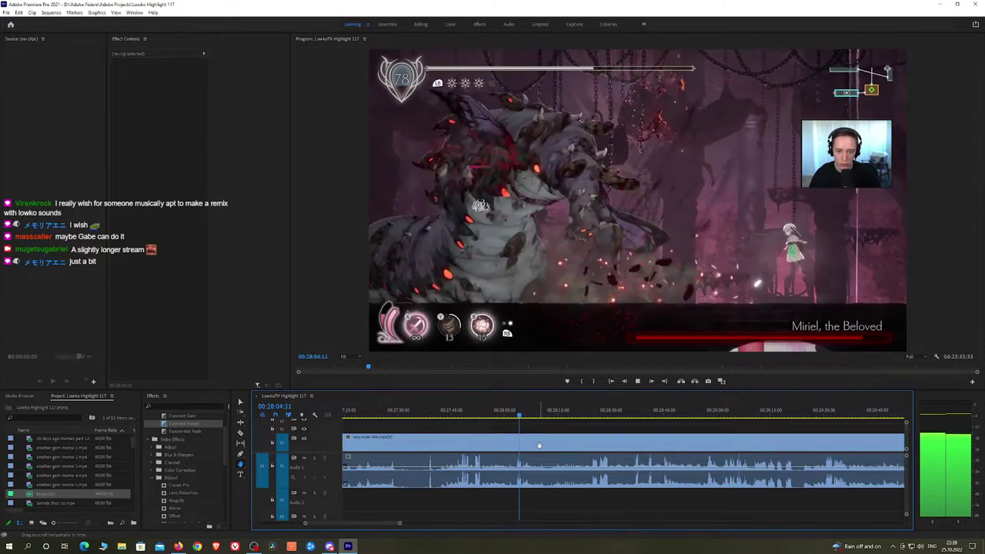
scroll(546, 437, "up", 2)
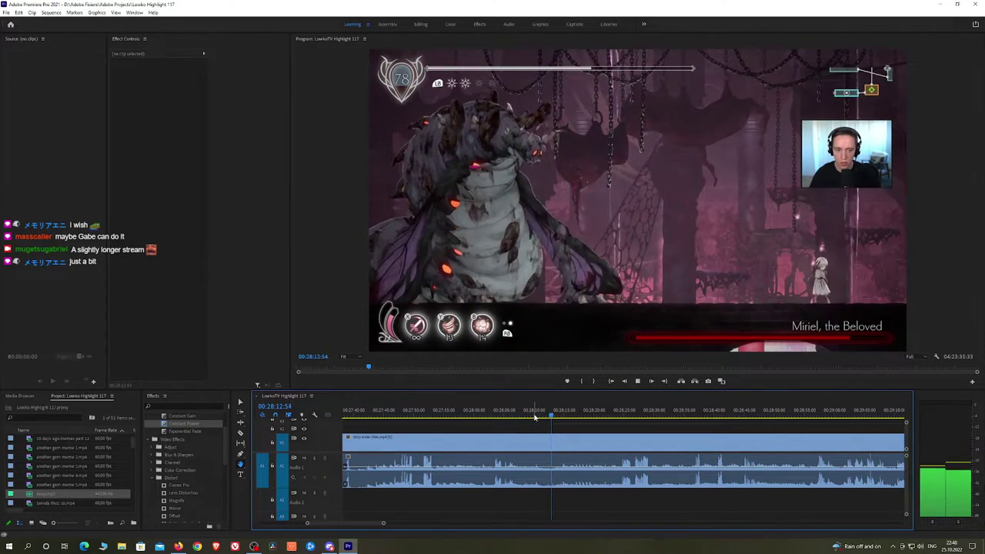
left_click_drag(570, 416, 621, 416)
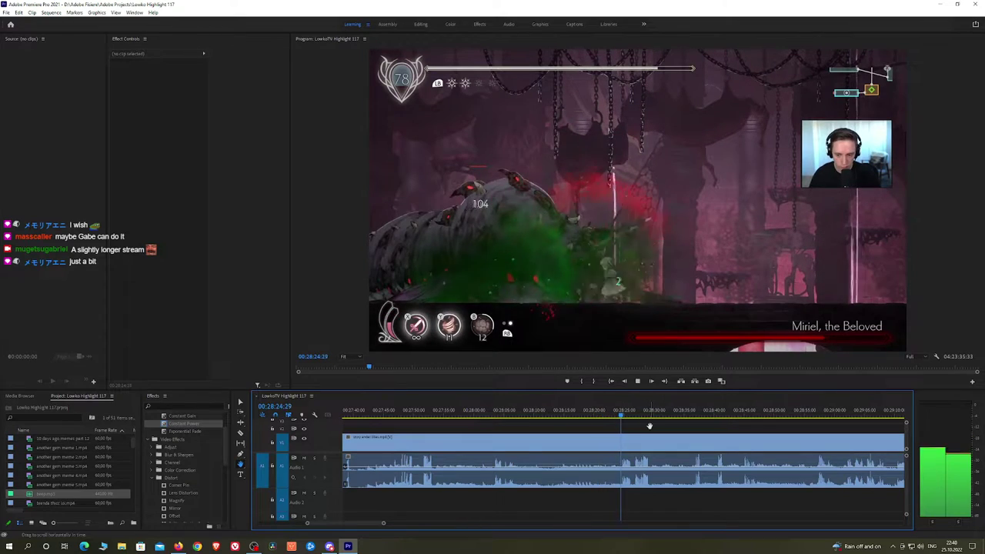
scroll(526, 424, "down", 3)
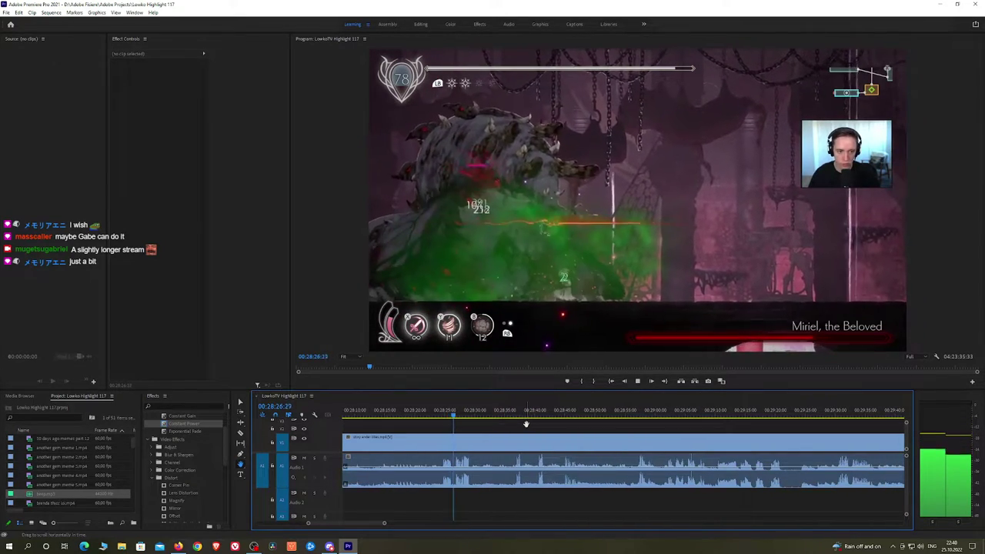
left_click_drag(490, 412, 515, 413)
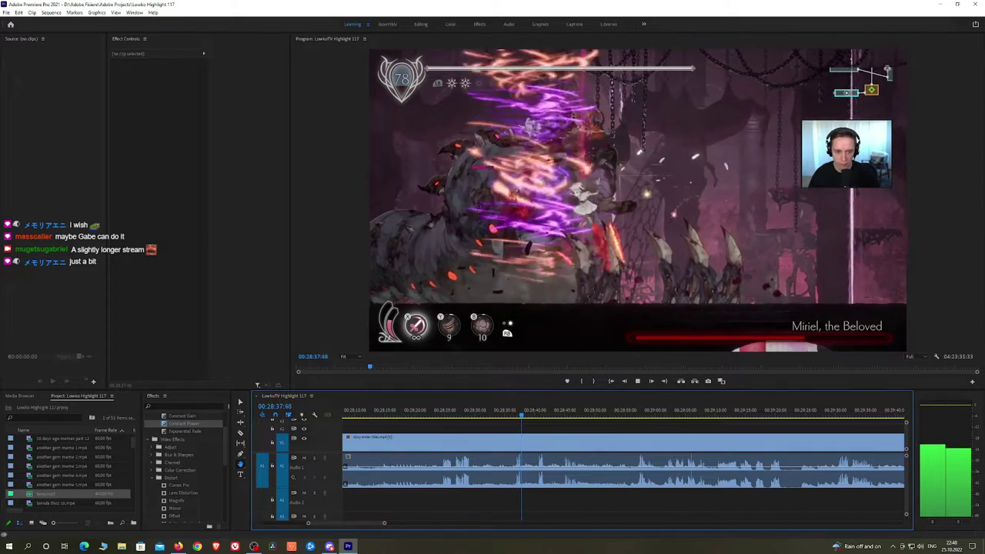
scroll(603, 428, "down", 1)
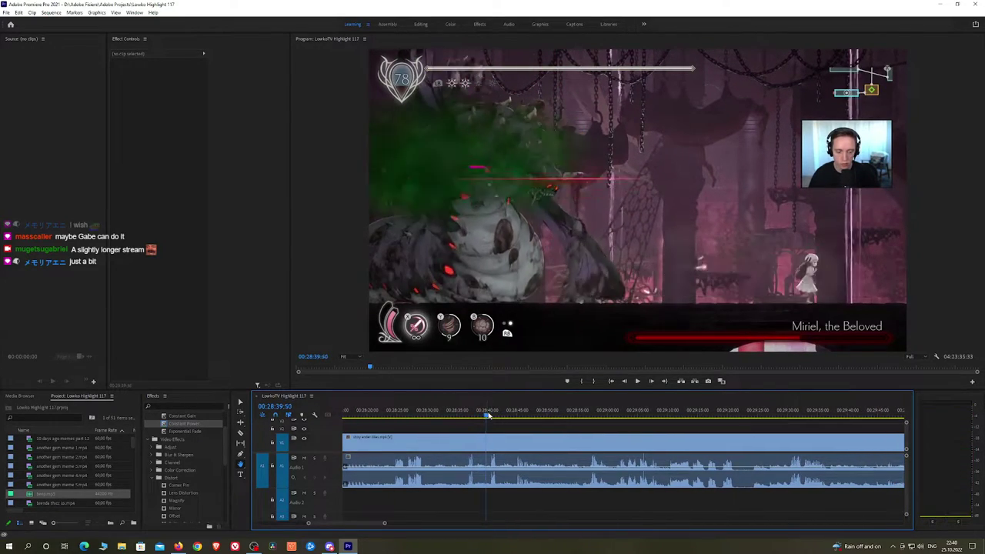
left_click_drag(505, 415, 516, 414)
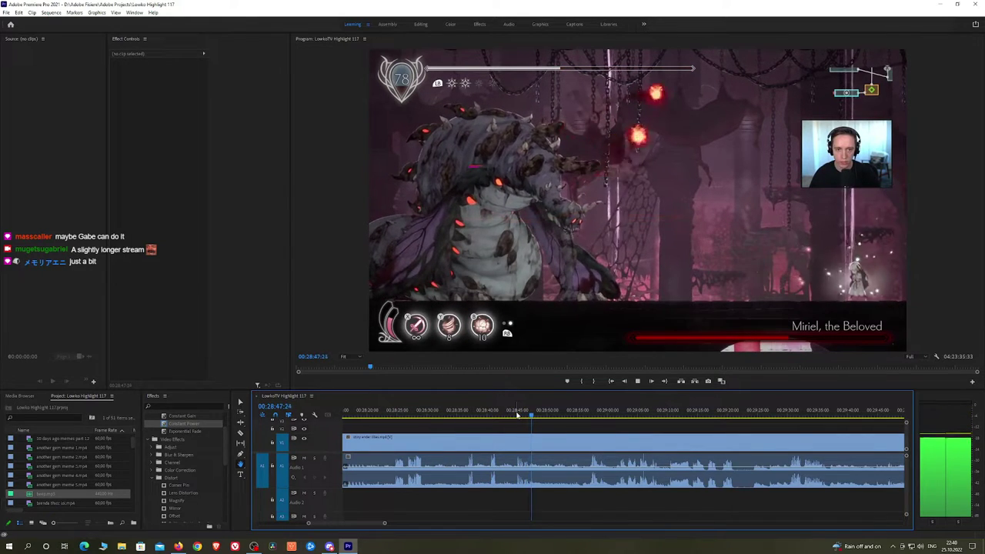
left_click_drag(581, 416, 590, 417)
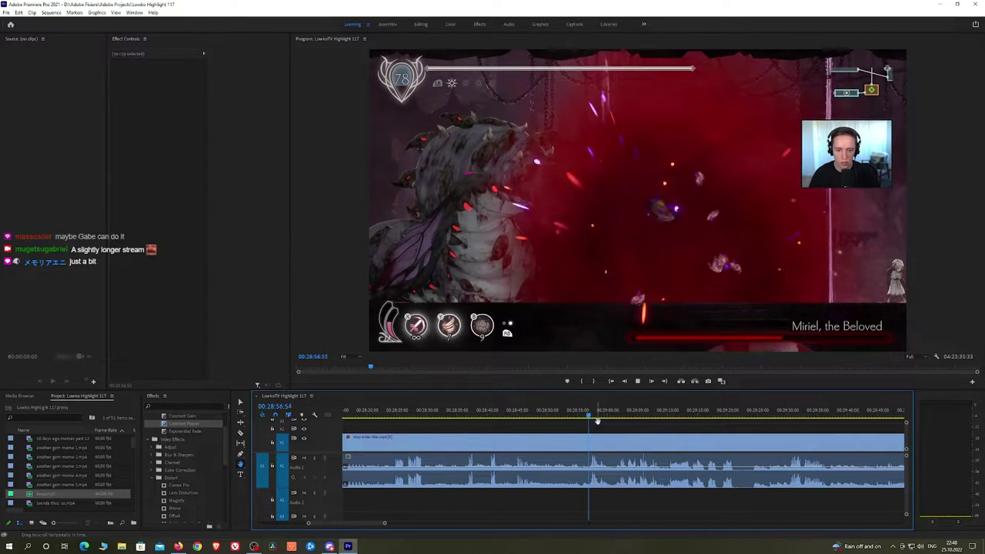
Skim the Ender Lilies boss fight further, from about 00:28:56 to about 00:42:43
key("space")
scroll(548, 432, "down", 3)
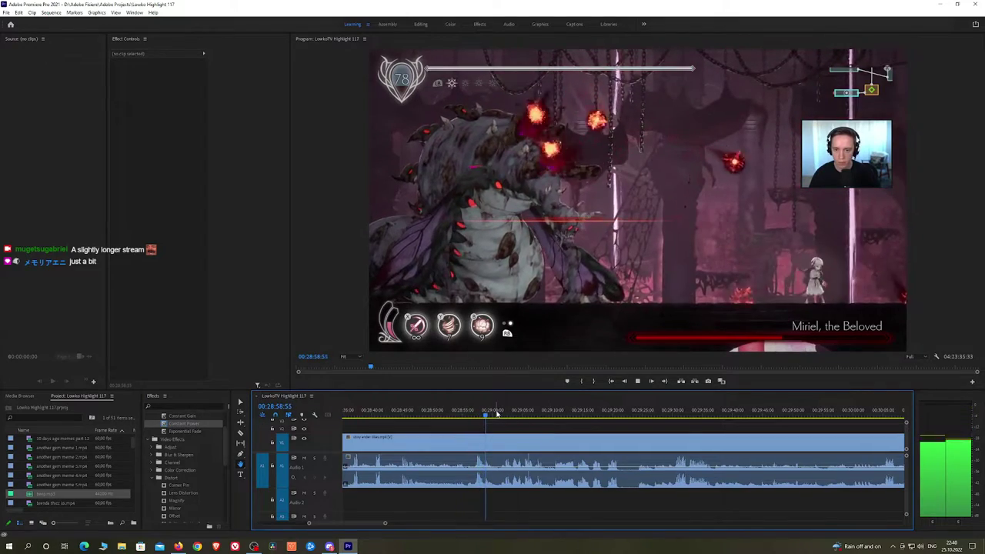
left_click_drag(496, 413, 675, 416)
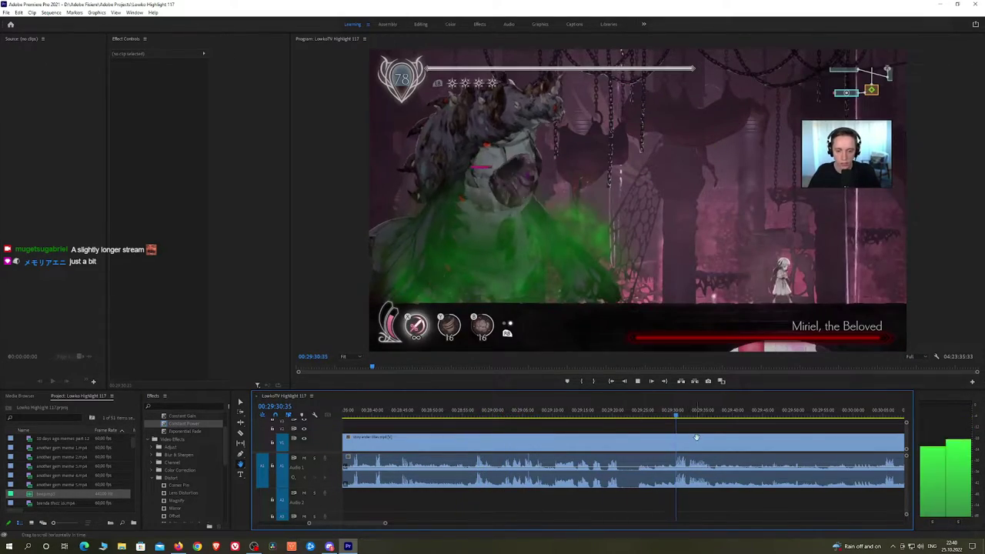
scroll(696, 437, "down", 5)
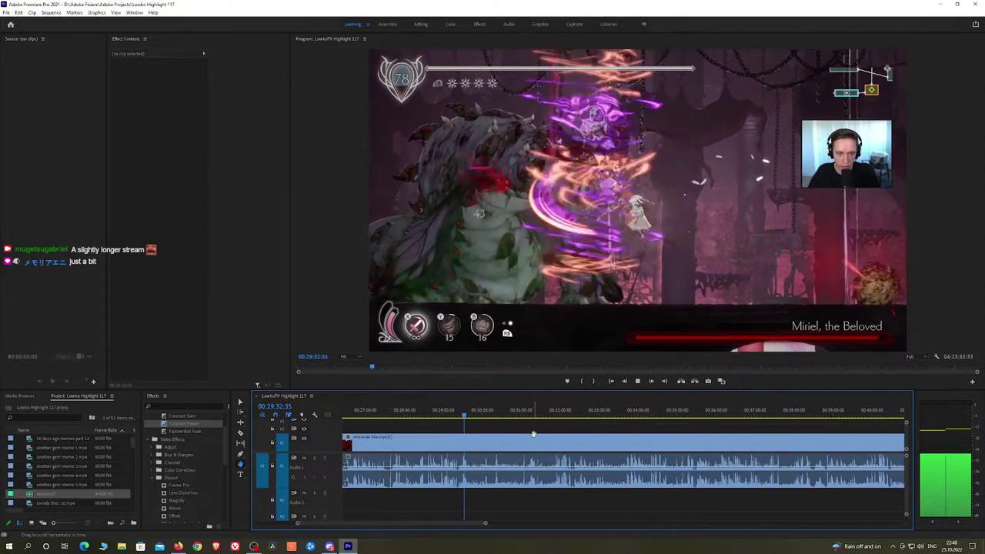
left_click(526, 414)
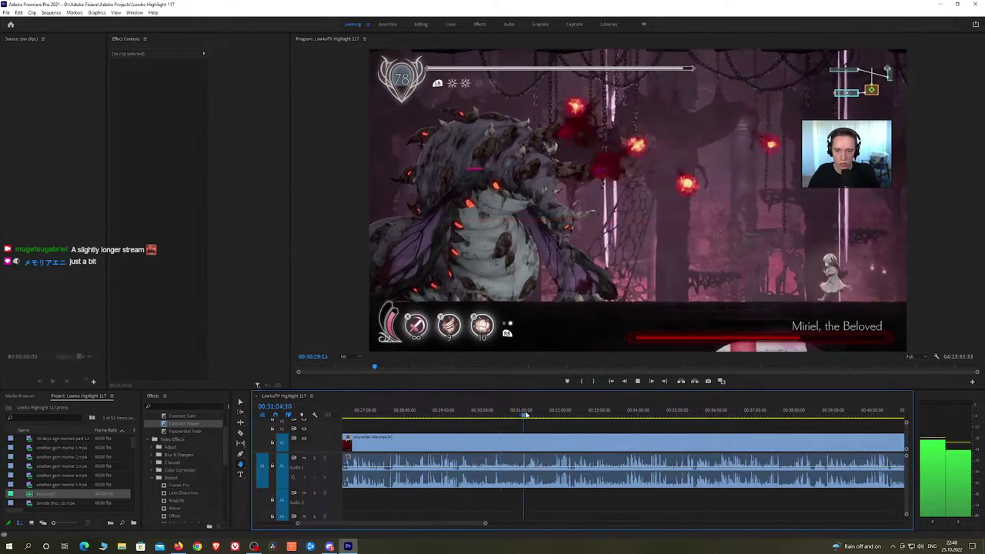
left_click_drag(526, 414, 655, 406)
left_click(177, 546)
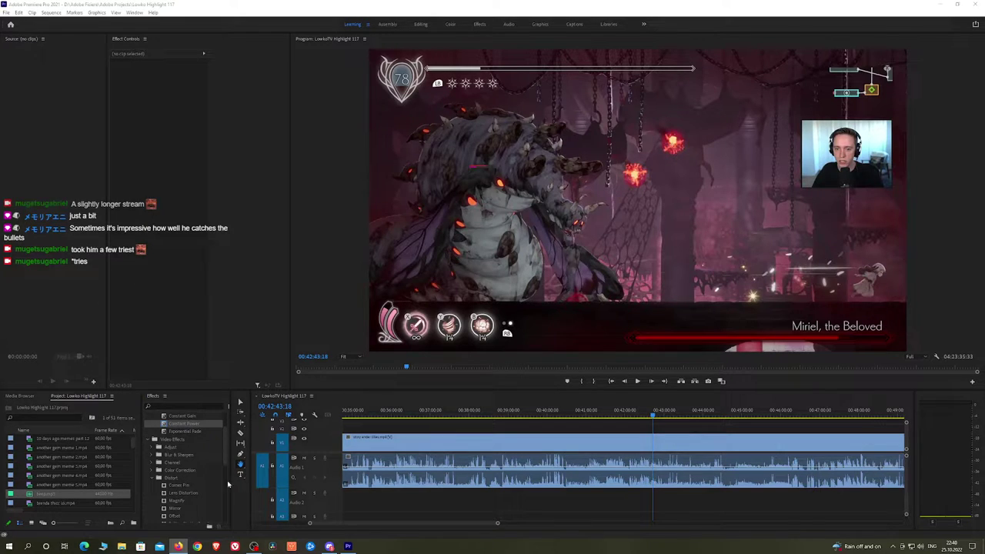
Skim from 00:42:43 to the boss's defeat around 00:46:36, and go back to check the fight around 00:45:48
left_click_drag(720, 427, 482, 427)
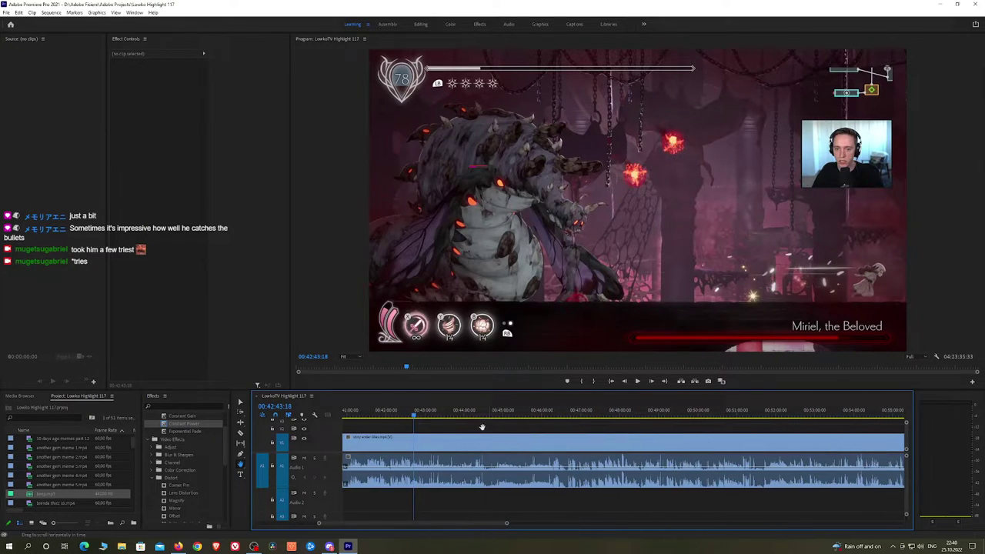
left_click(427, 415)
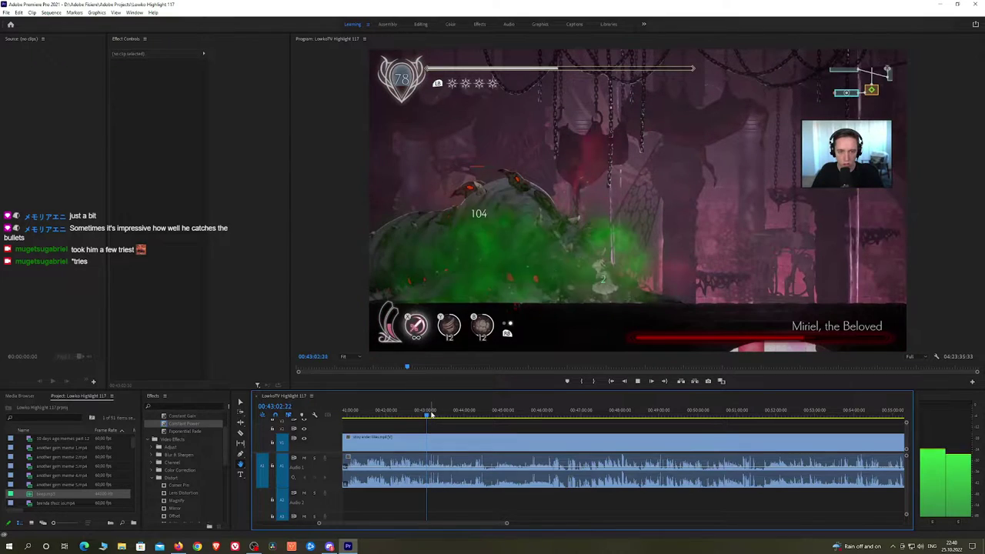
left_click_drag(431, 415, 566, 414)
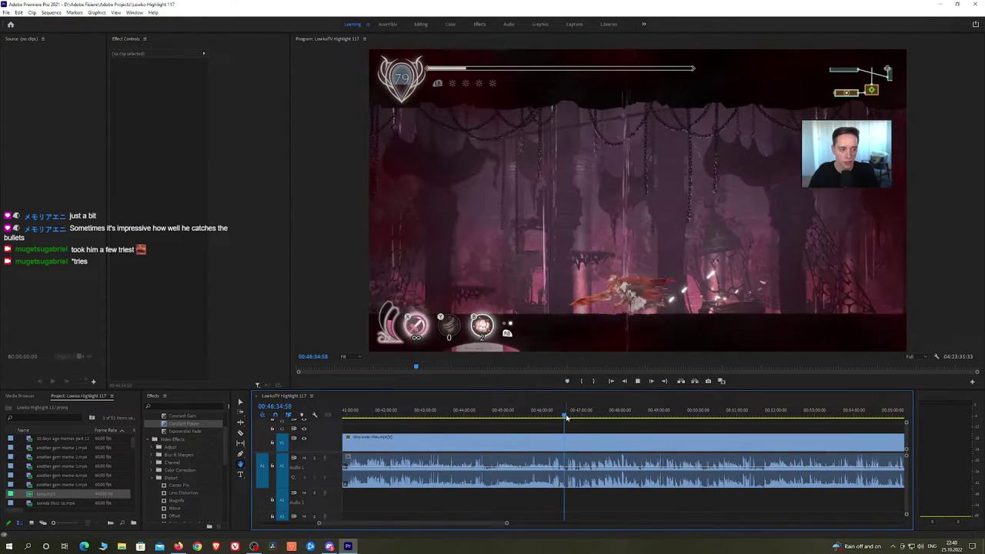
key("space")
scroll(581, 441, "up", 2)
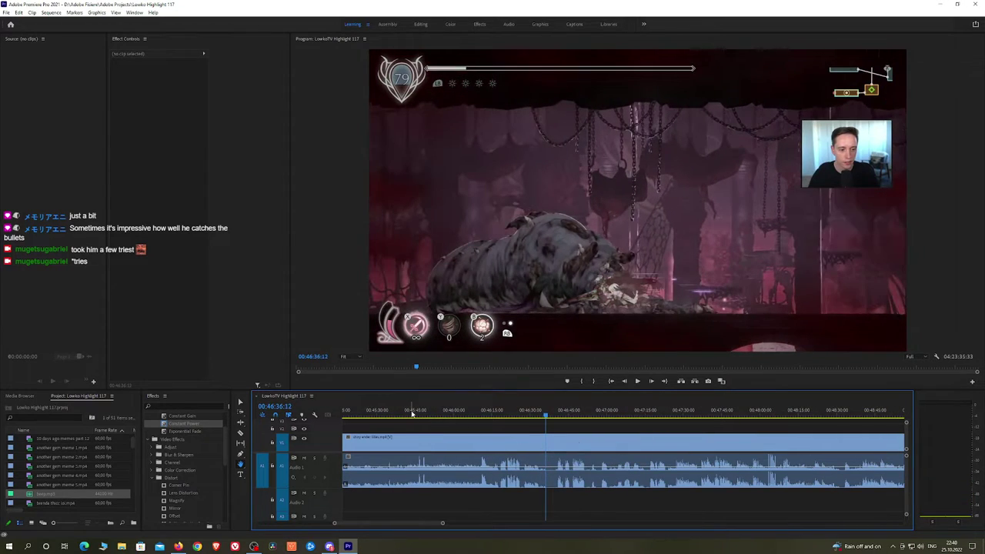
left_click_drag(411, 412, 559, 438)
scroll(559, 436, "up", 2)
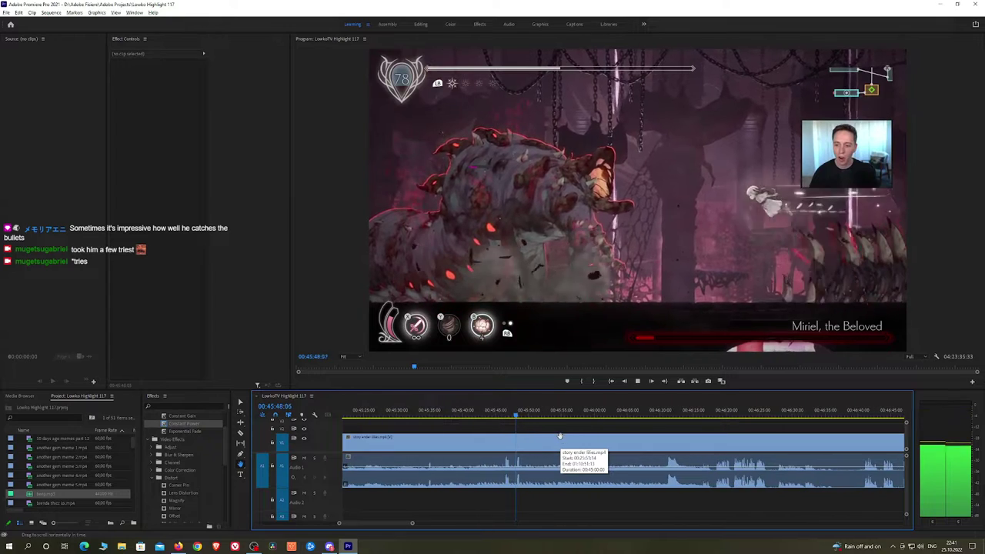
Split the Ender Lilies clip at 00:45:31:45, before the final phase of the boss fight, and ripple-delete the part before it
scroll(560, 436, "down", 3)
left_click(430, 410)
left_click_drag(429, 415, 425, 415)
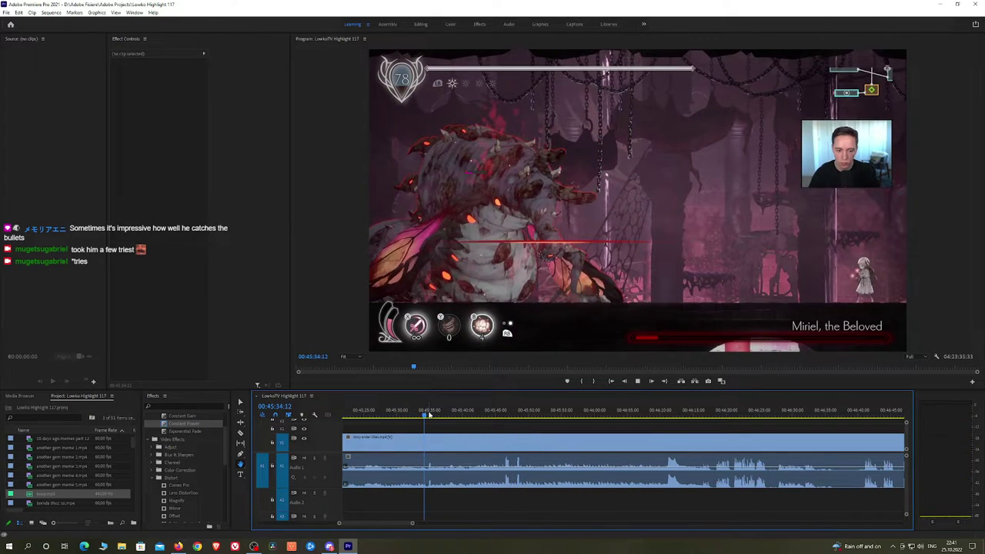
left_click_drag(476, 437, 564, 441)
left_click(507, 417)
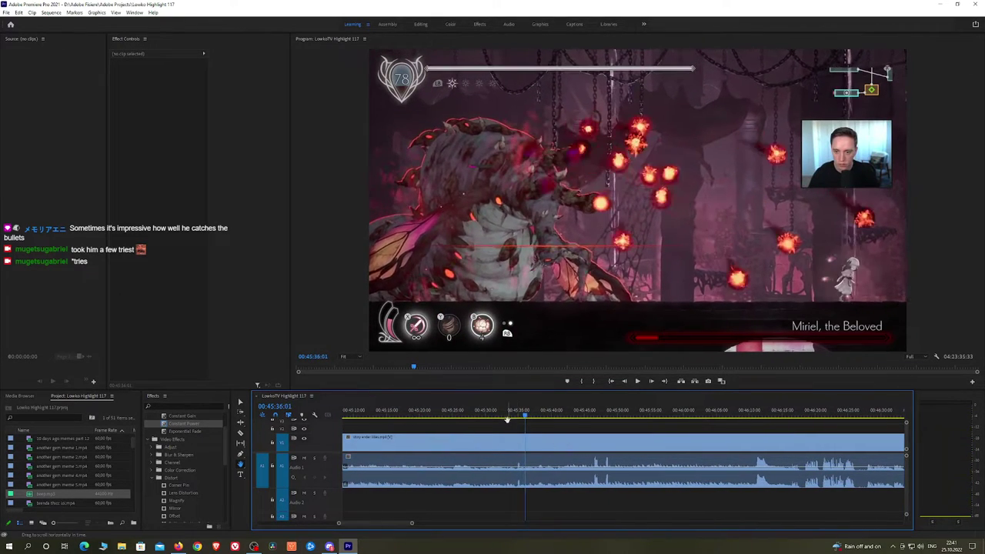
left_click(496, 413)
key("ctrl+k")
left_click(480, 445)
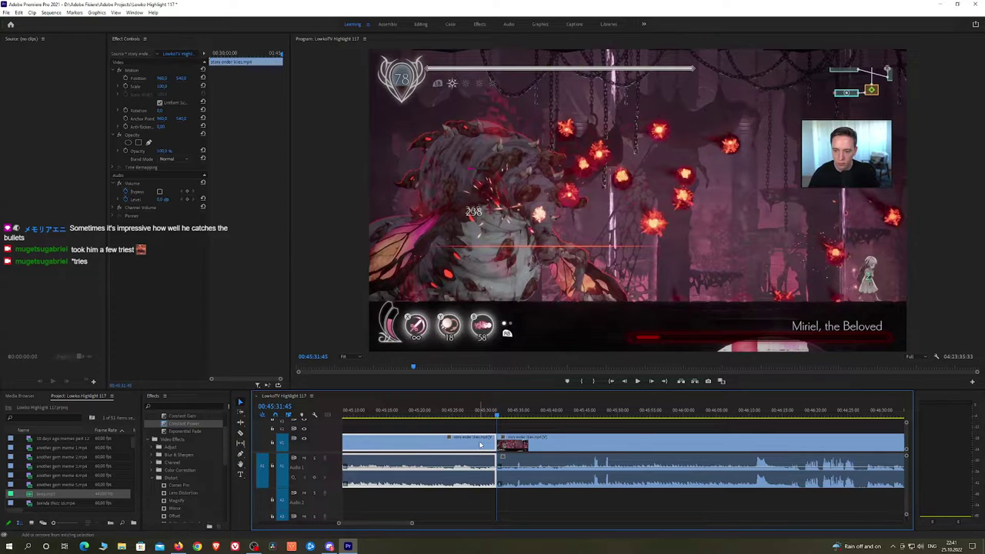
key("shift+Delete")
Apply an Exponential Fade to the audio cut at 00:25:51:14 between the StarCraft and Ender Lilies clips, and play the transition
left_click(192, 432)
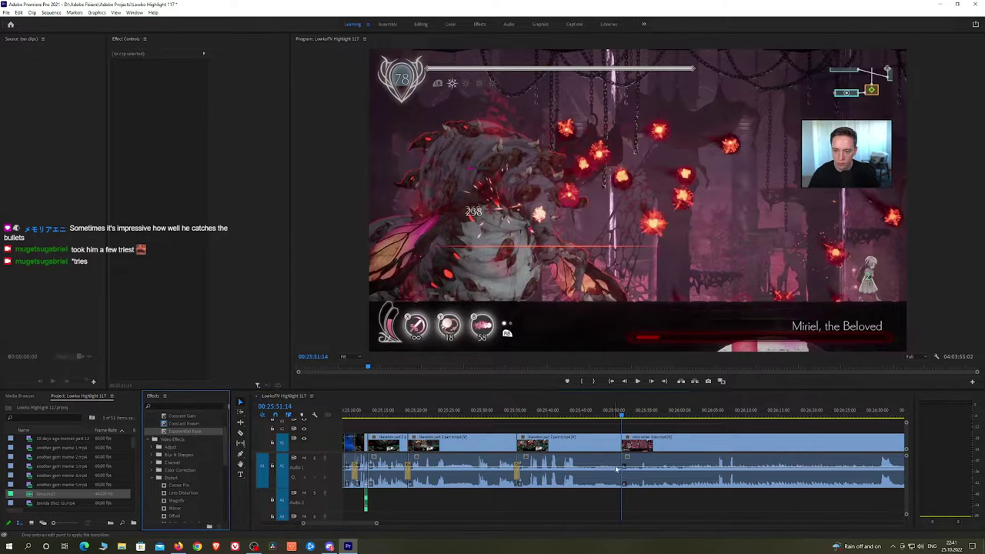
key("space")
scroll(676, 447, "up", 1)
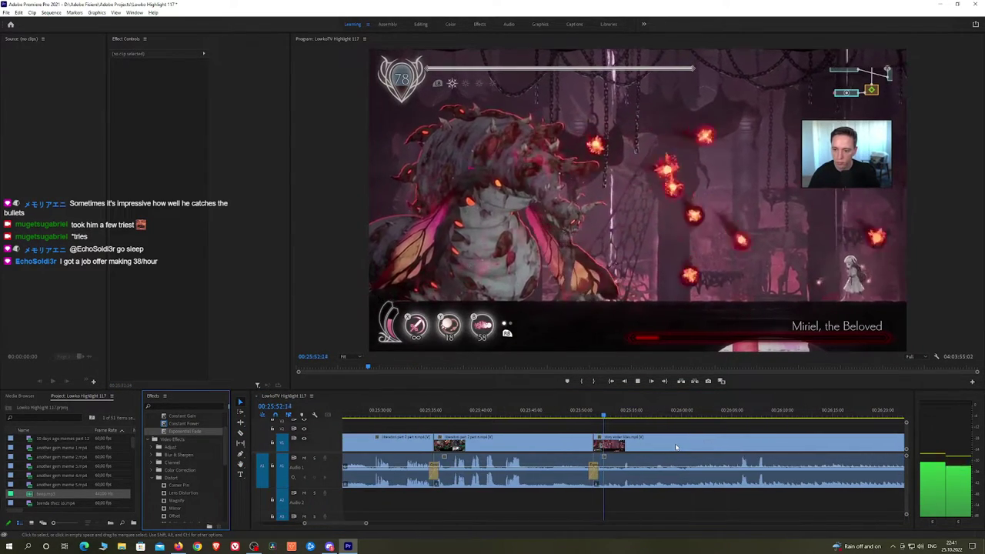
key("h")
left_click_drag(677, 447, 520, 441)
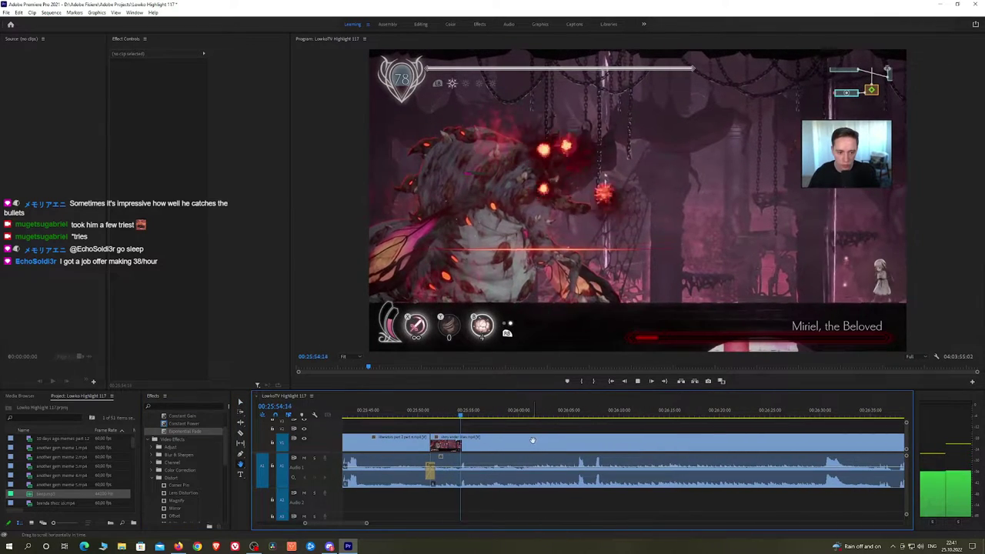
key("space")
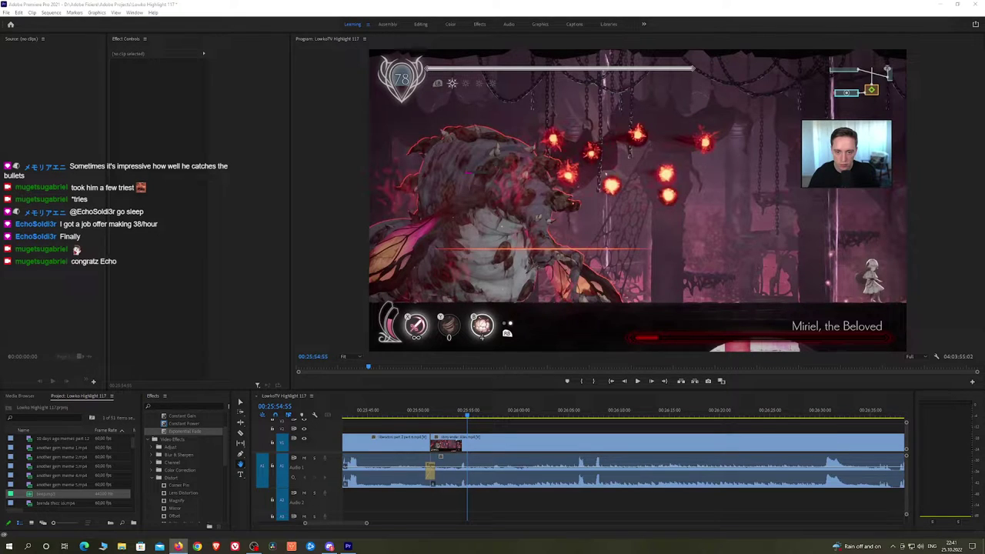
Review the end of the boss fight from about 00:25:54 to about 00:26:29, checking the commentary
left_click_drag(517, 441, 504, 441)
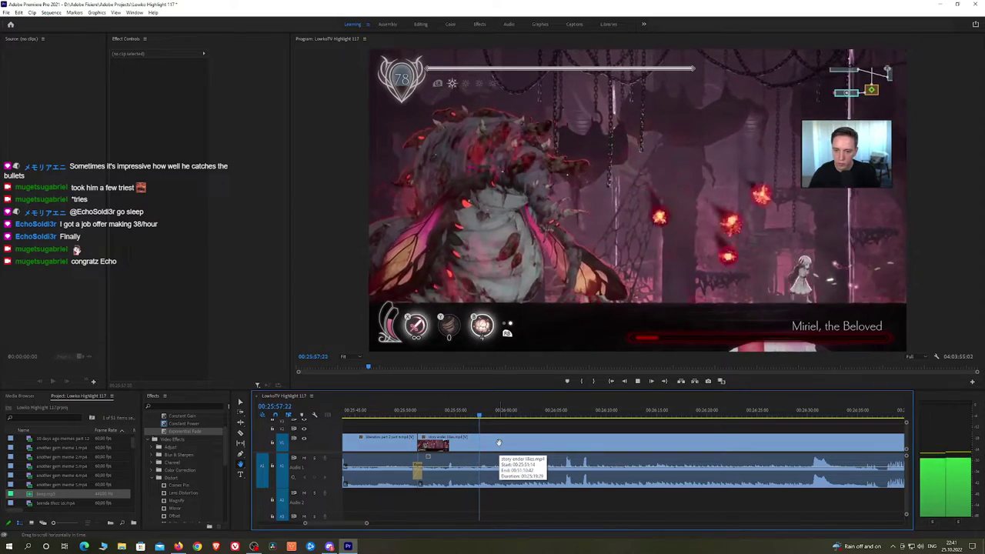
scroll(540, 435, "down", 2)
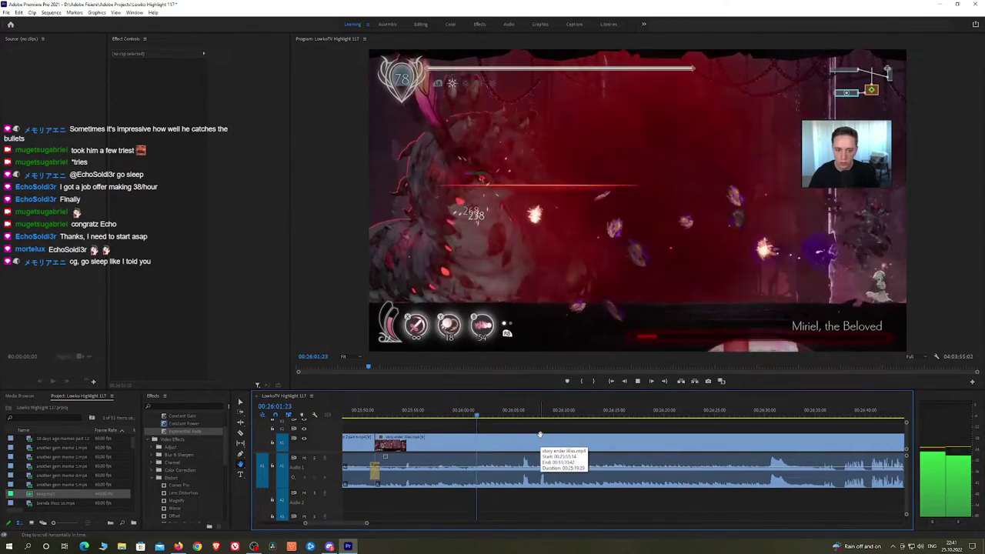
scroll(513, 433, "down", 2)
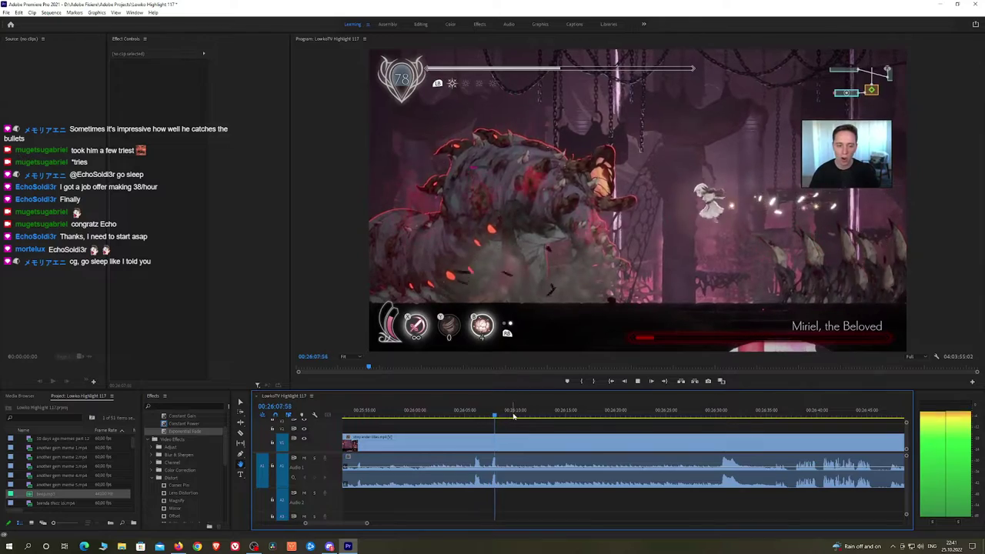
left_click(546, 415)
left_click_drag(546, 416, 706, 415)
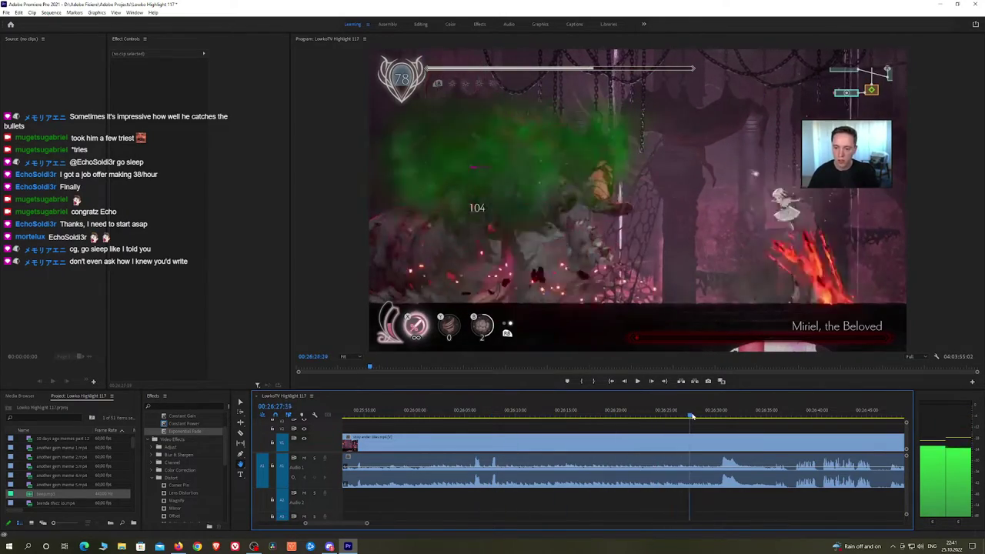
key("c")
key("space")
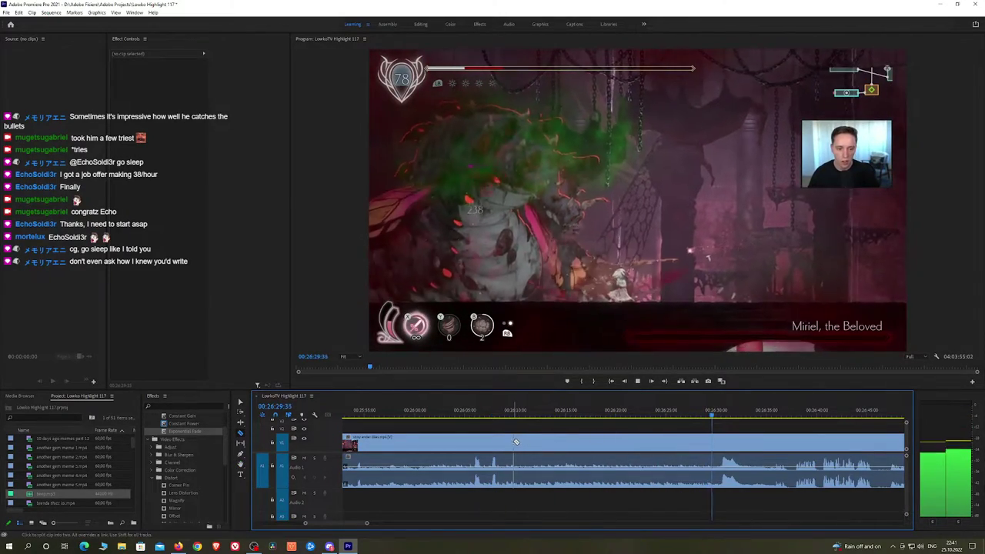
key("h")
left_click_drag(765, 431, 580, 423)
Play the commentary after the boss's defeat from about 00:26:37 and split the Ender Lilies clip at 00:26:45:41
left_click(586, 416)
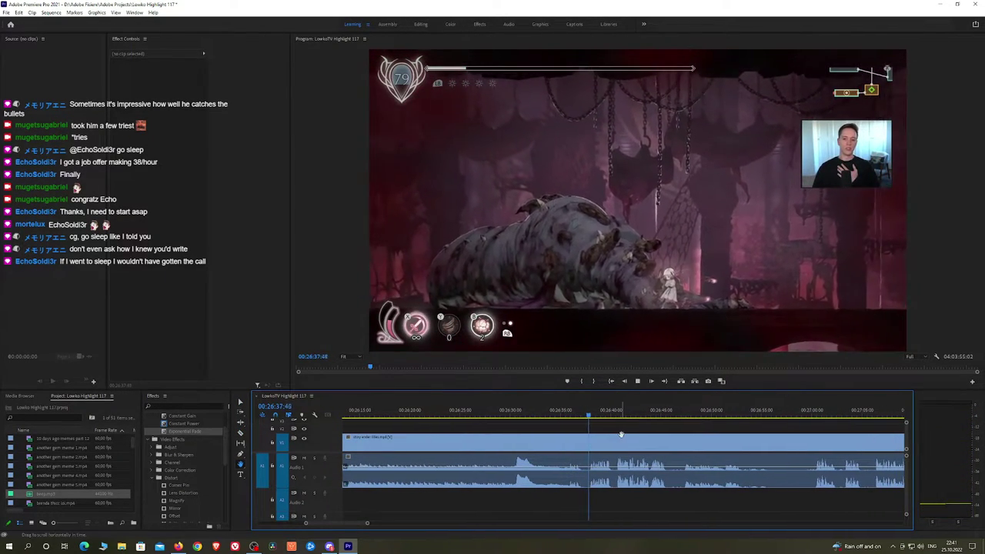
scroll(658, 444, "up", 1)
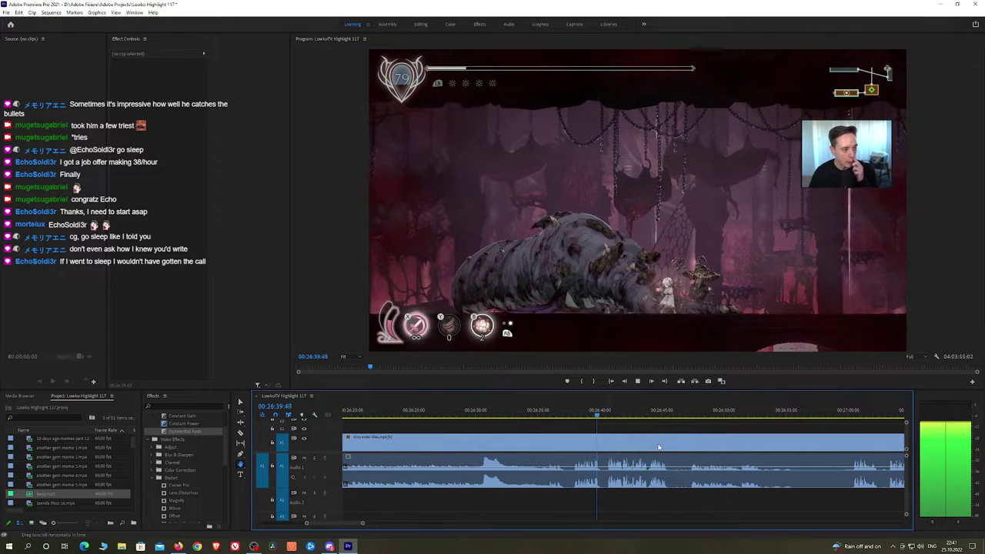
left_click_drag(661, 443, 558, 437)
scroll(613, 437, "up", 1)
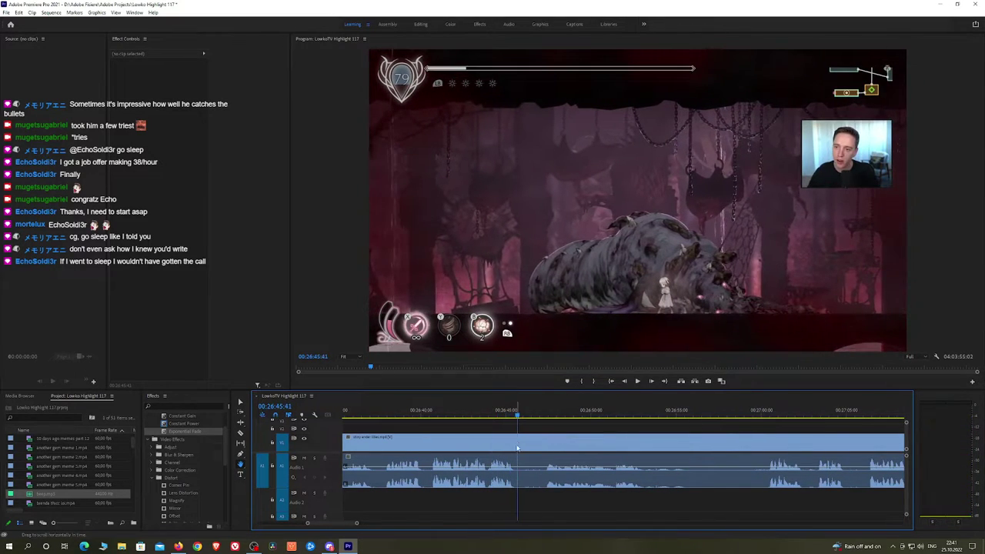
left_click(517, 445)
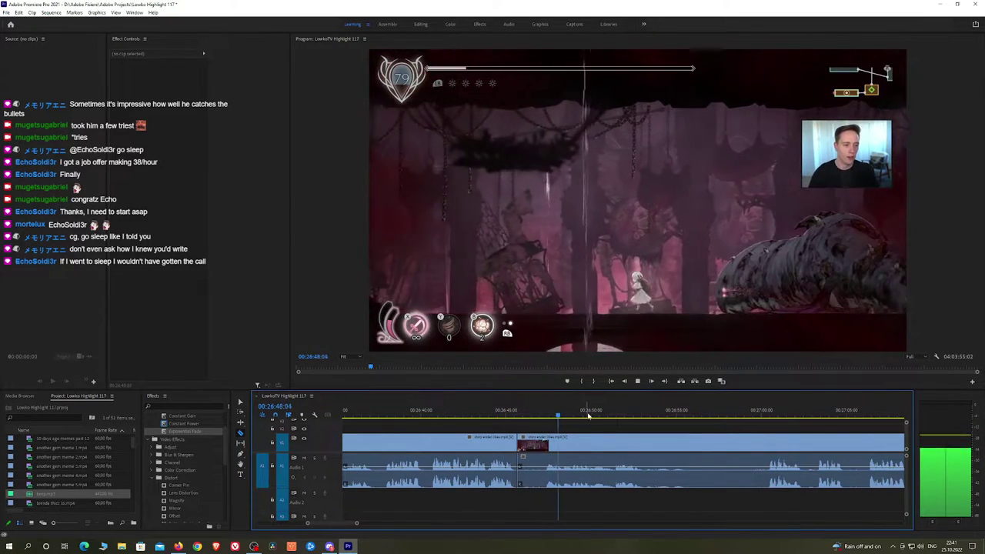
Ripple-delete the Ender Lilies section from 00:26:45:41 to 00:26:47:08 and apply Constant Power to the resulting audio cut
left_click(543, 417)
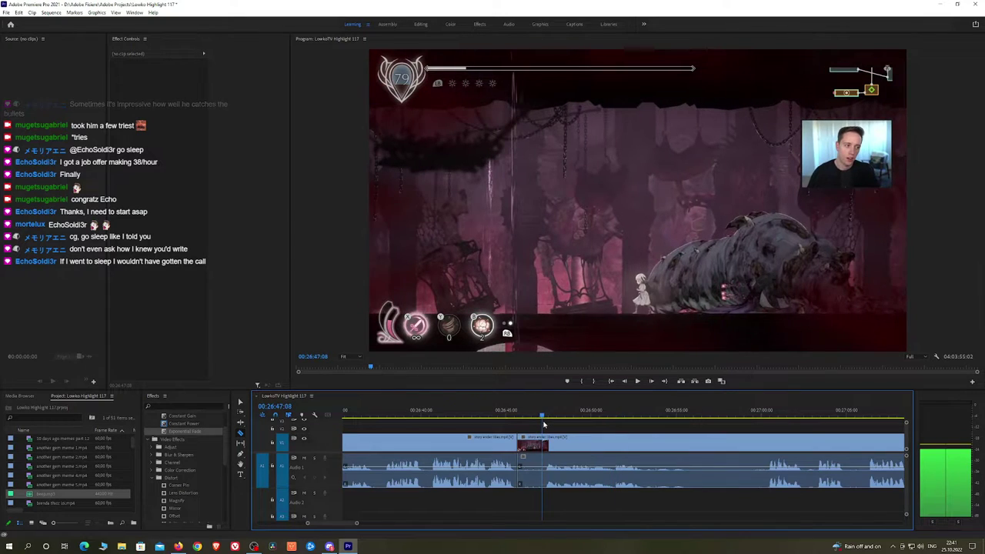
left_click(542, 445)
key("v")
left_click(540, 445)
key("shift+Delete")
key("space")
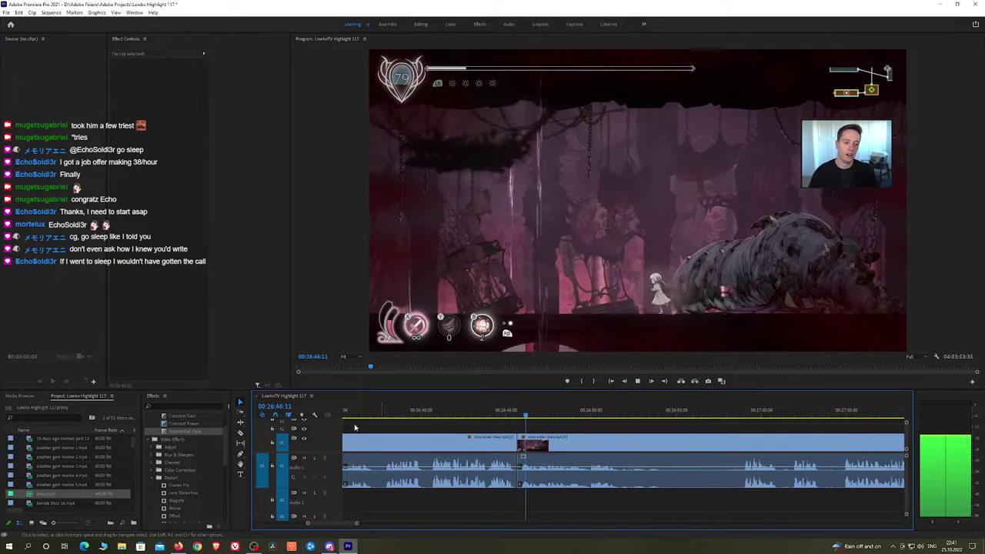
left_click_drag(187, 424, 517, 472)
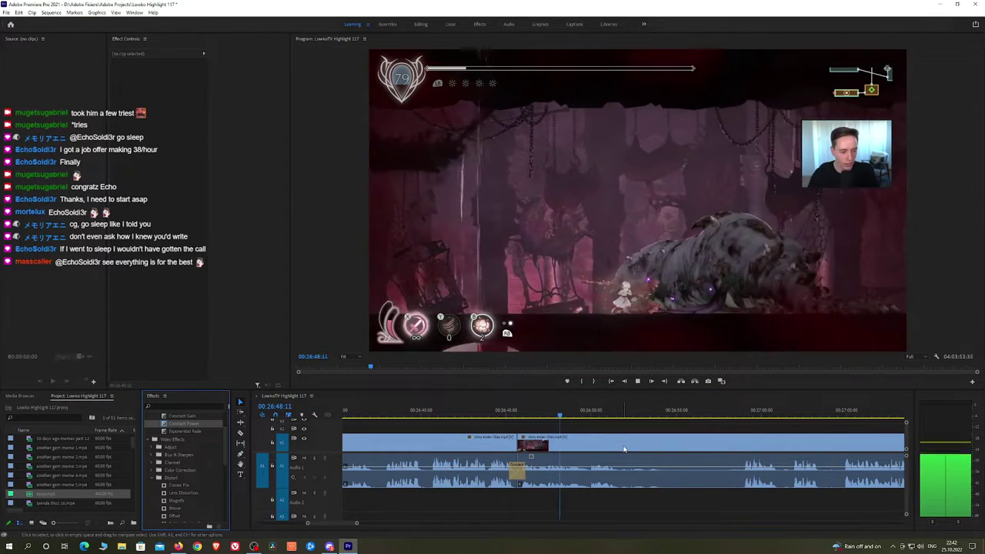
Isolate the spoken word between 00:26:47:30 and 00:26:47:47 as its own segment and silence its audio
key("space")
left_click_drag(545, 413, 550, 414)
scroll(564, 447, "up", 1)
scroll(564, 447, "up", 4)
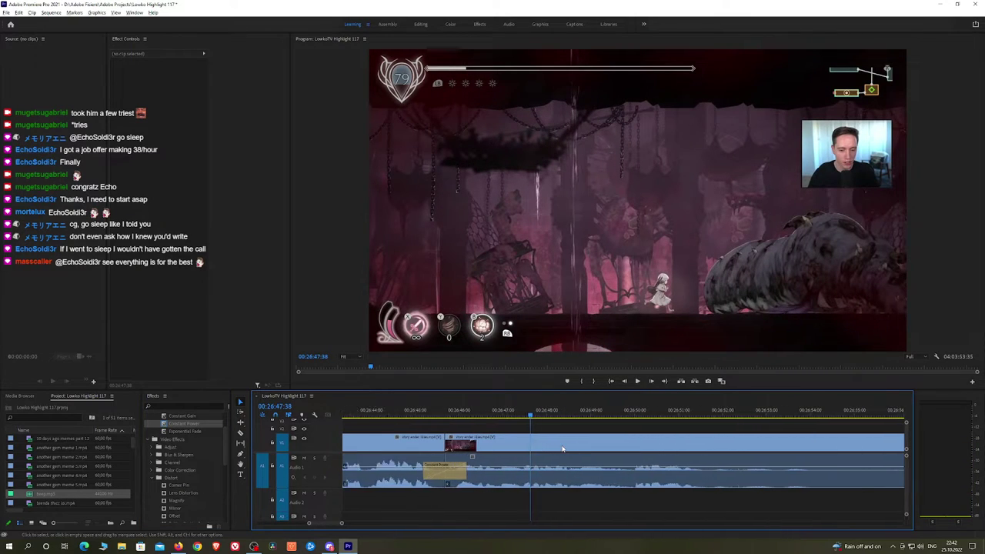
key("space")
left_click(483, 416)
left_click_drag(483, 417, 528, 417)
left_click(509, 441)
left_click(519, 469)
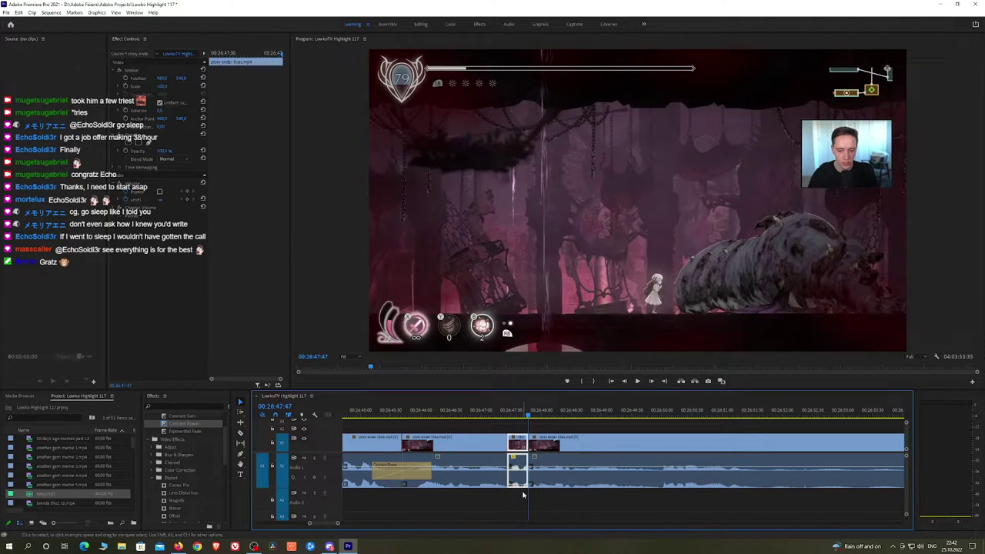
Place beep.mp3 on Audio 2 beneath the isolated word, trim it to the word's length, set its level to -27 dB, and play it
left_click_drag(53, 497, 510, 508)
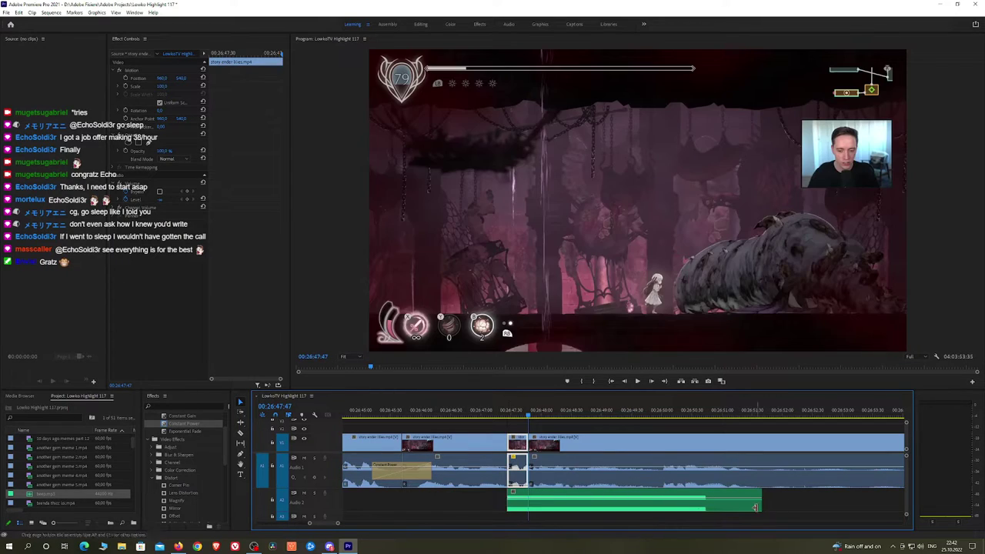
left_click_drag(758, 509, 528, 508)
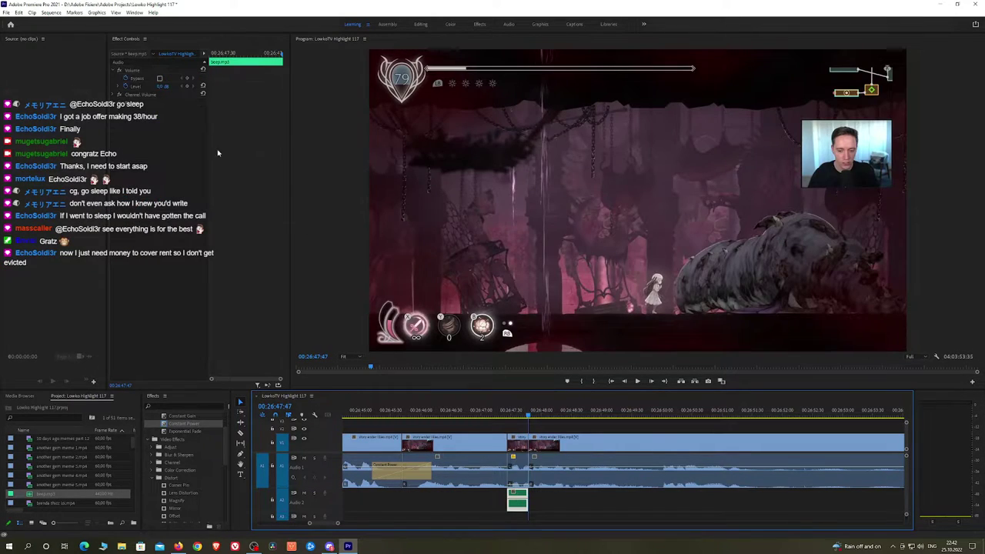
left_click(164, 86)
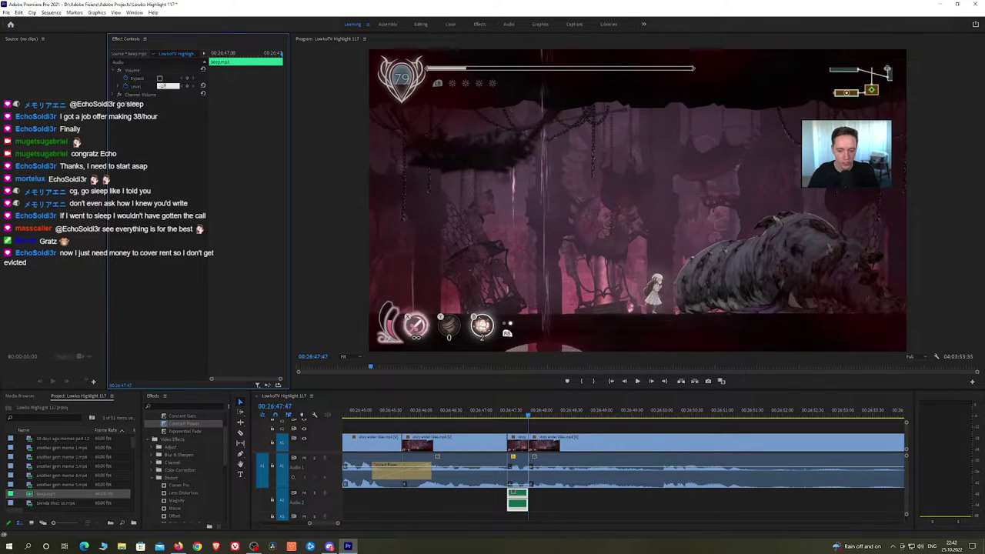
type("-27")
key("Return")
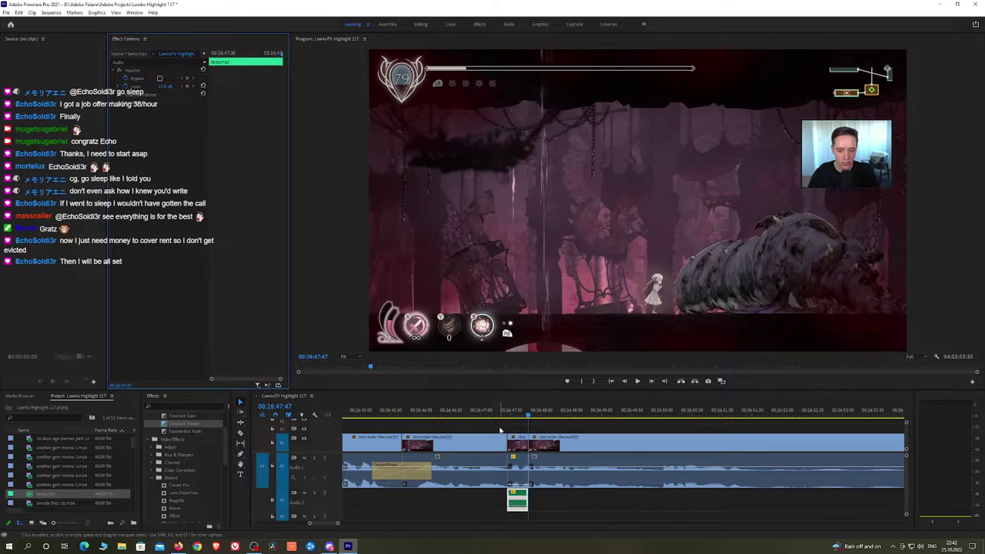
left_click(500, 431)
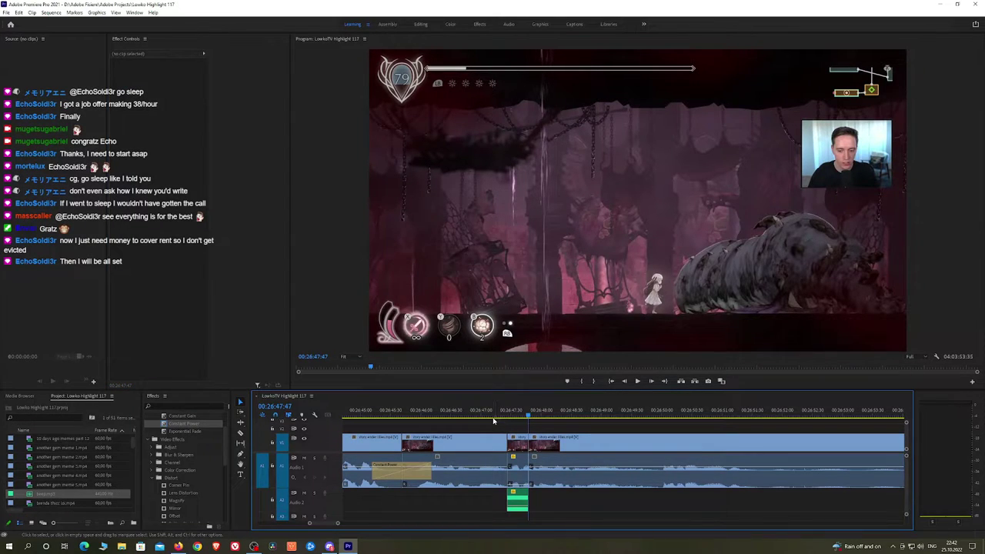
key("space")
Split the Ender Lilies clip at about 00:26:51:40 and 00:26:58:50, before the commentary resumes, and ripple-delete the quiet part between
scroll(589, 433, "down", 3)
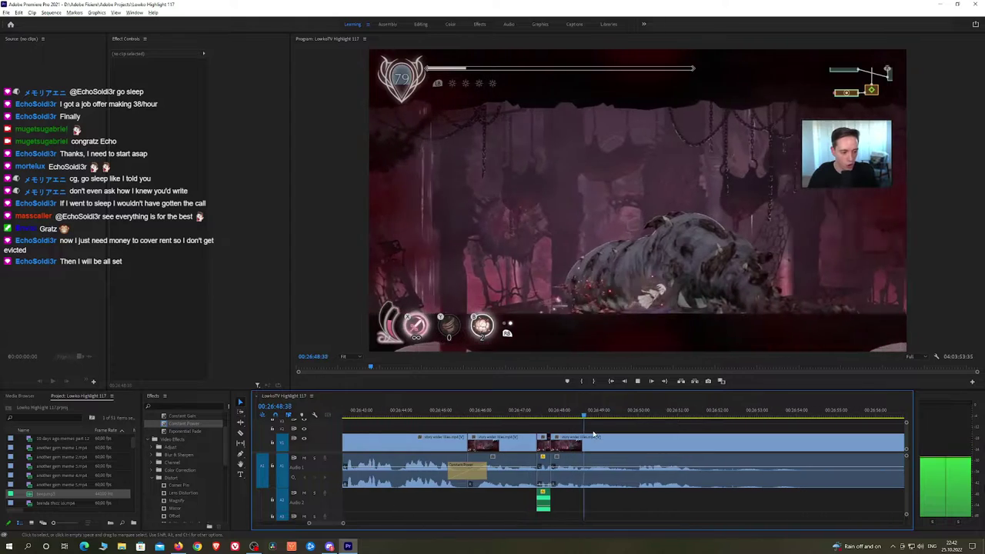
key("h")
left_click_drag(682, 446, 506, 428)
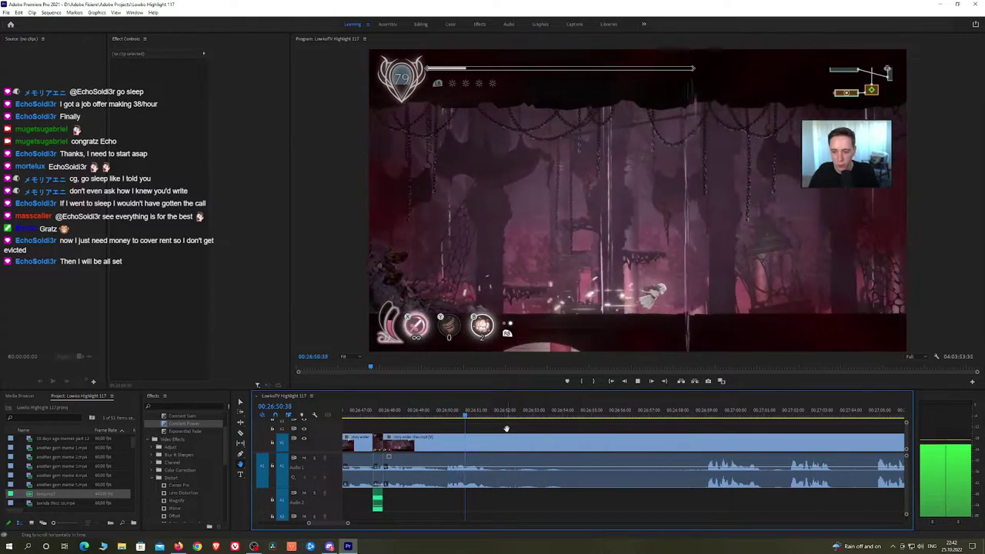
key("c")
left_click(496, 439)
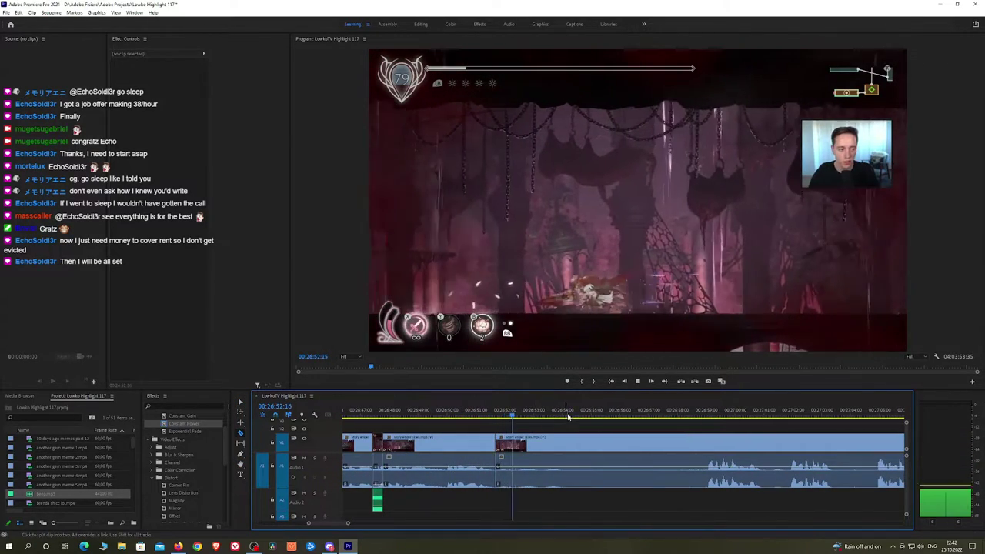
left_click(701, 414)
key("space")
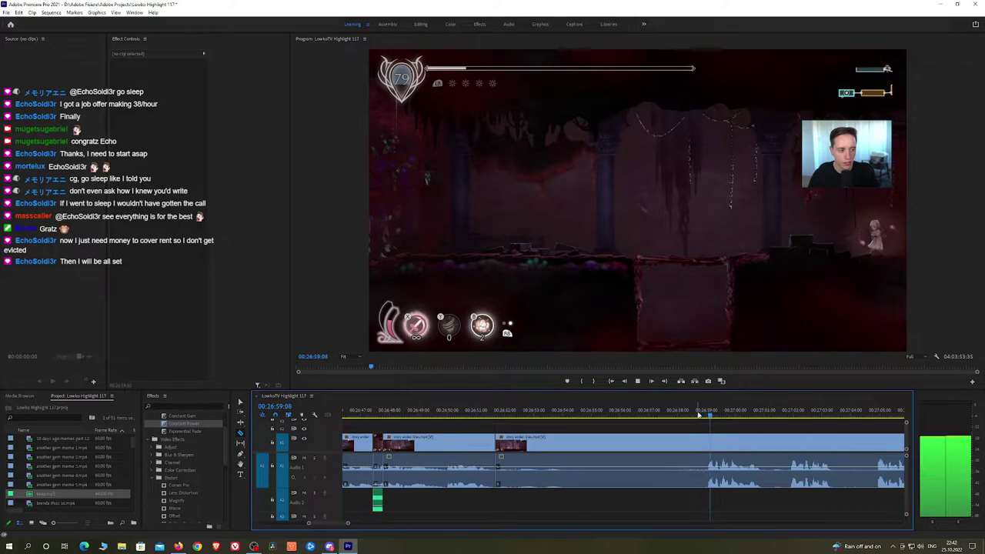
left_click(706, 447)
key("v")
left_click(684, 450)
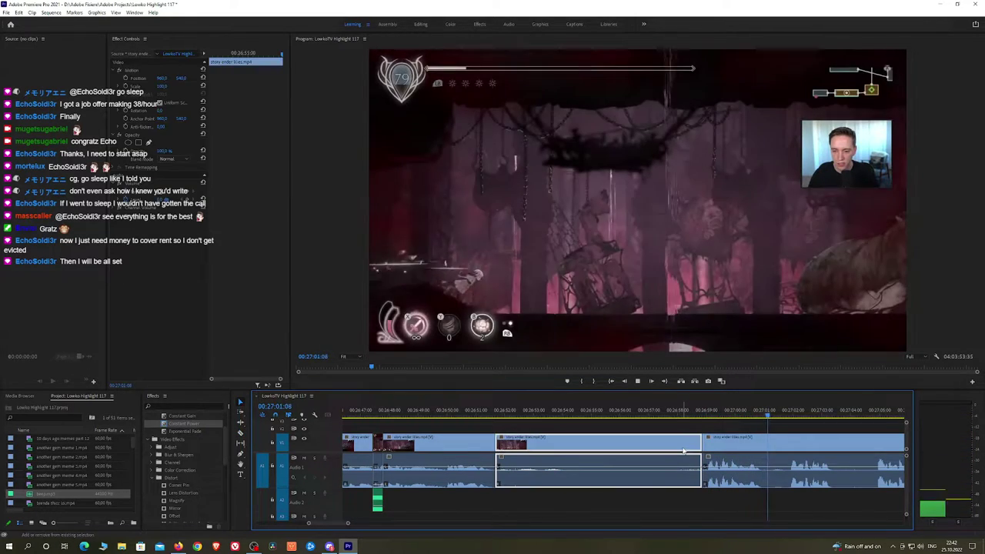
key("shift+Delete")
Apply Constant Power to the audio cut at about 00:26:51:40 and play the commentary that follows
key("space")
left_click_drag(192, 418, 496, 467)
left_click(586, 417)
left_click_drag(586, 418, 666, 416)
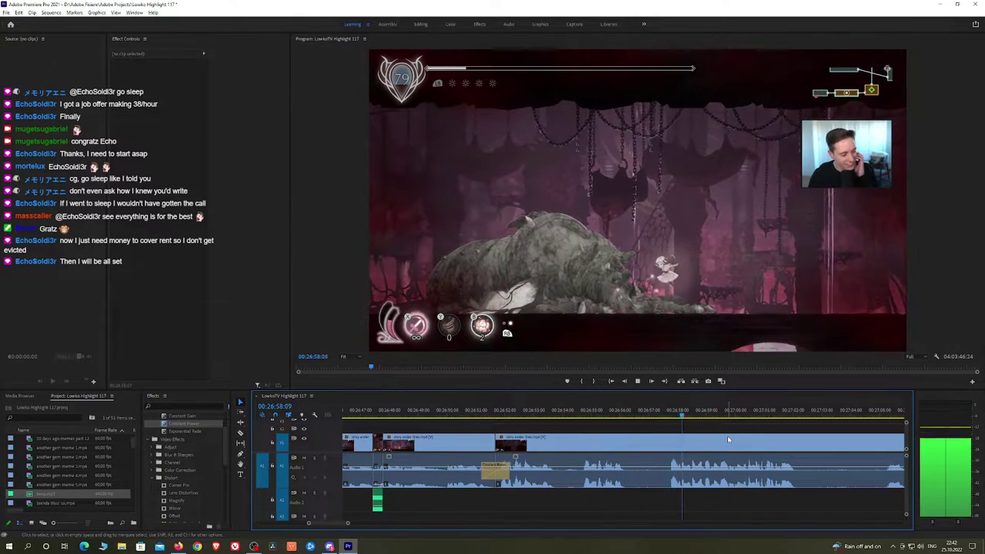
Split the Ender Lilies clip at about 00:27:02:20 and 00:27:08:45, and ripple-delete the part between the two cuts
scroll(727, 436, "down", 2)
key("h")
left_click_drag(727, 435, 509, 442)
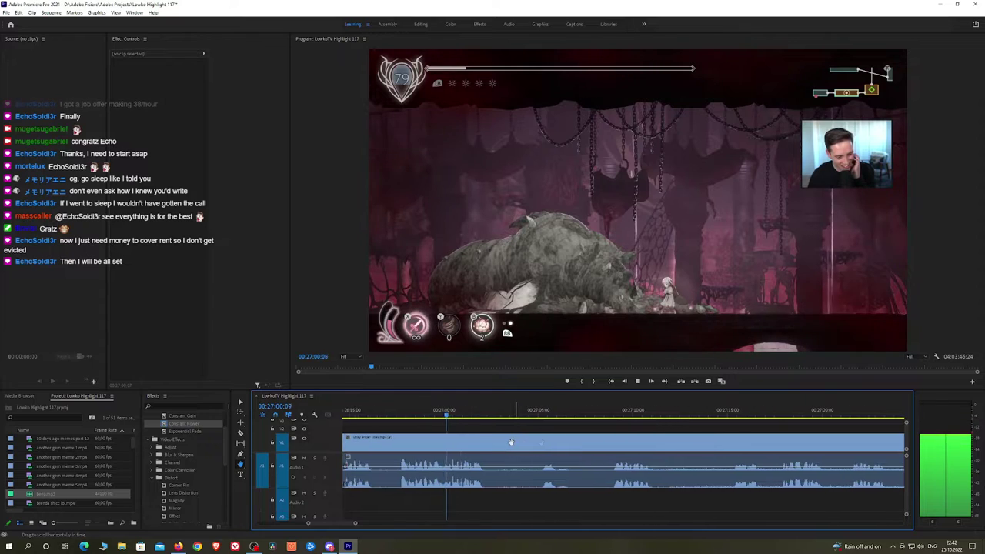
key("space")
key("c")
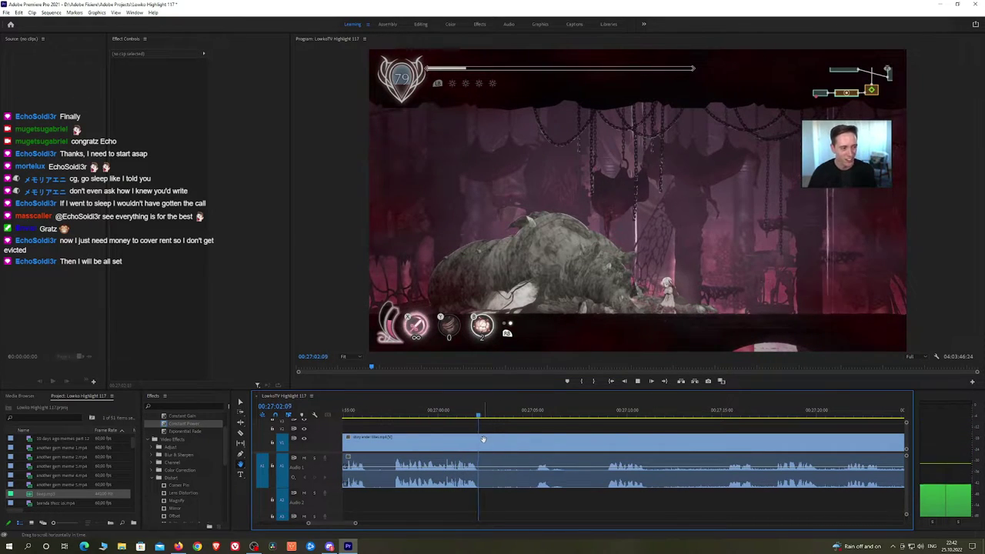
left_click(483, 441)
left_click(536, 416)
key("space")
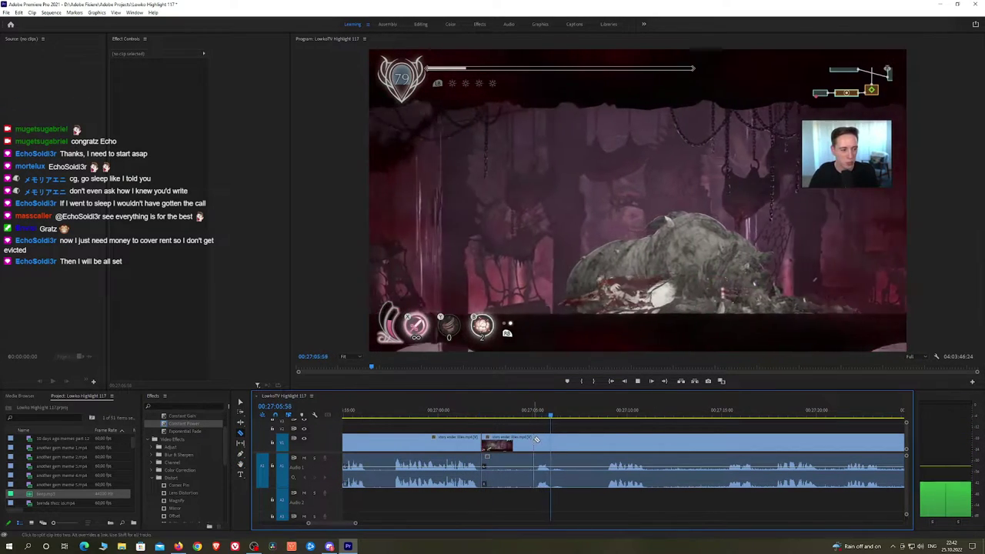
left_click_drag(586, 415, 610, 413)
key("space")
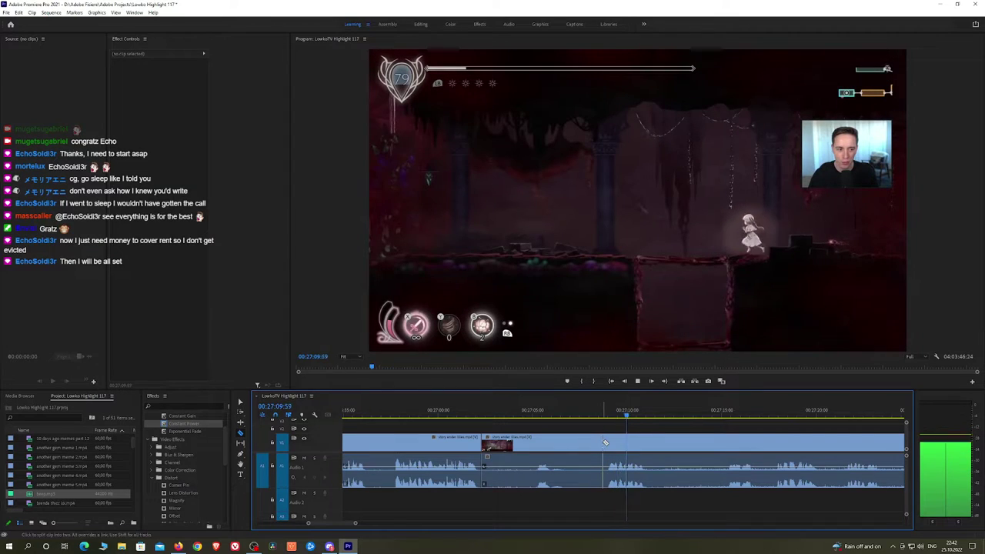
left_click(604, 443)
key("v")
left_click(593, 446)
key("shift+Delete")
Apply Constant Power to the audio cut at about 00:27:02:20 and play on to about 00:27:07
key("space")
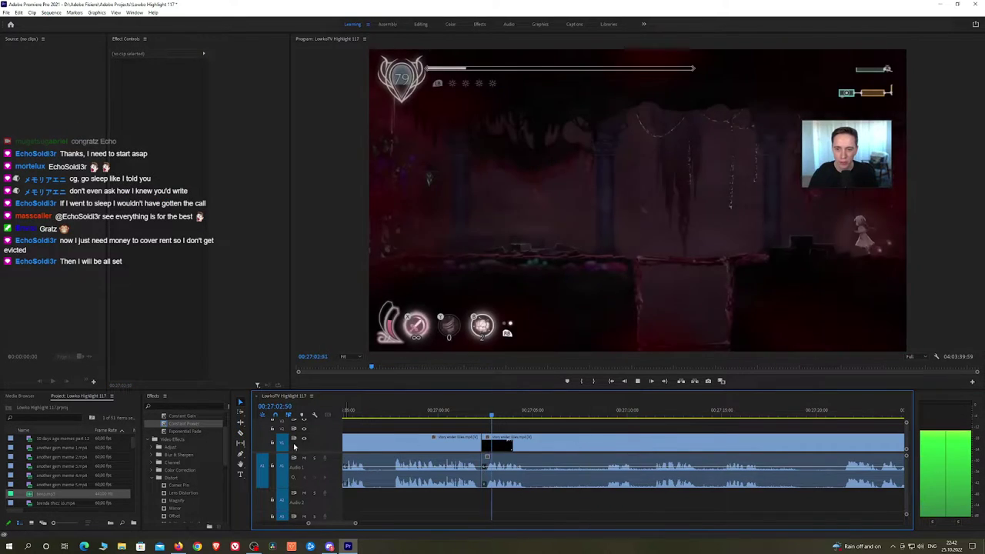
left_click_drag(184, 424, 481, 469)
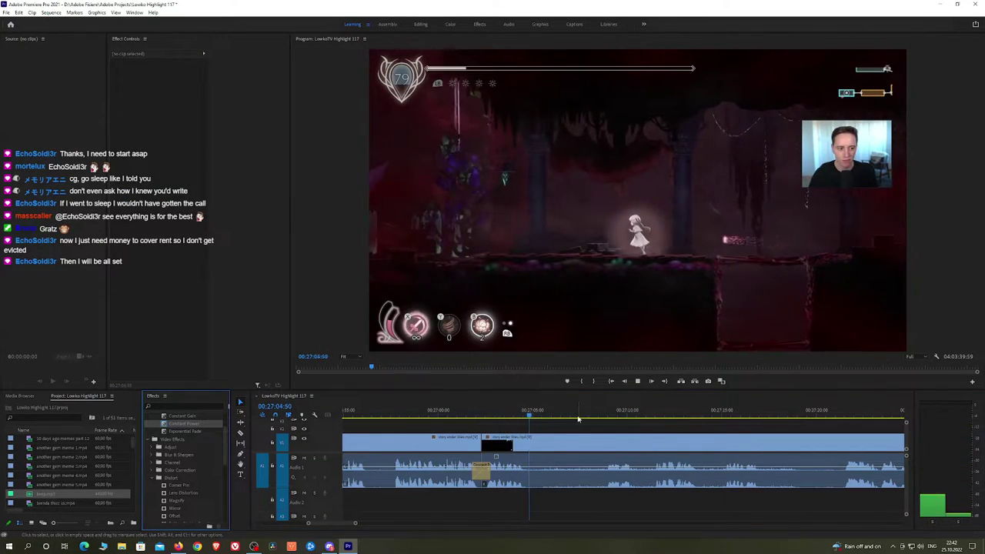
left_click(548, 415)
left_click_drag(548, 416, 578, 415)
key("space")
Split the clip at about 00:27:04:50 and 00:27:07, and ripple-delete the quiet segment between them
key("c")
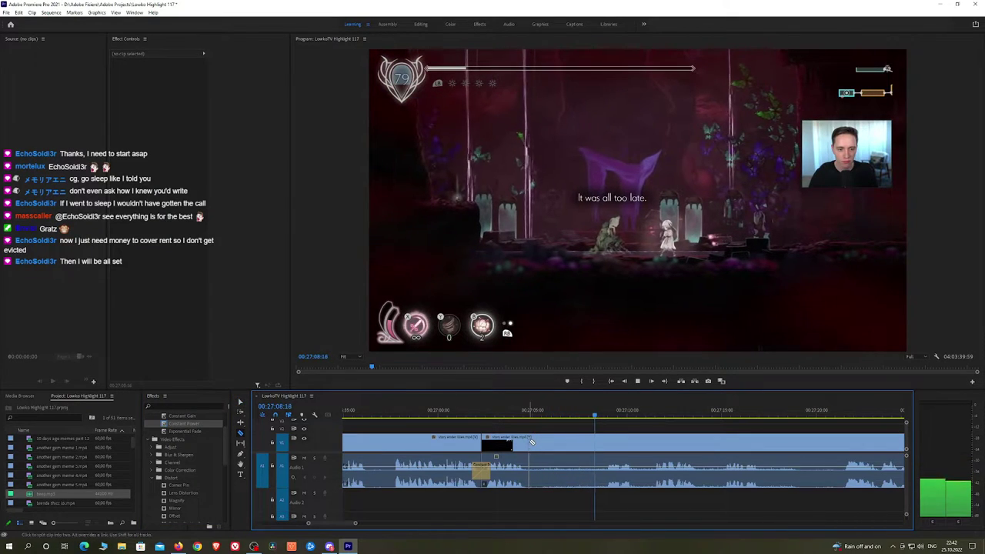
left_click(529, 442)
left_click(572, 443)
key("v")
left_click(563, 445)
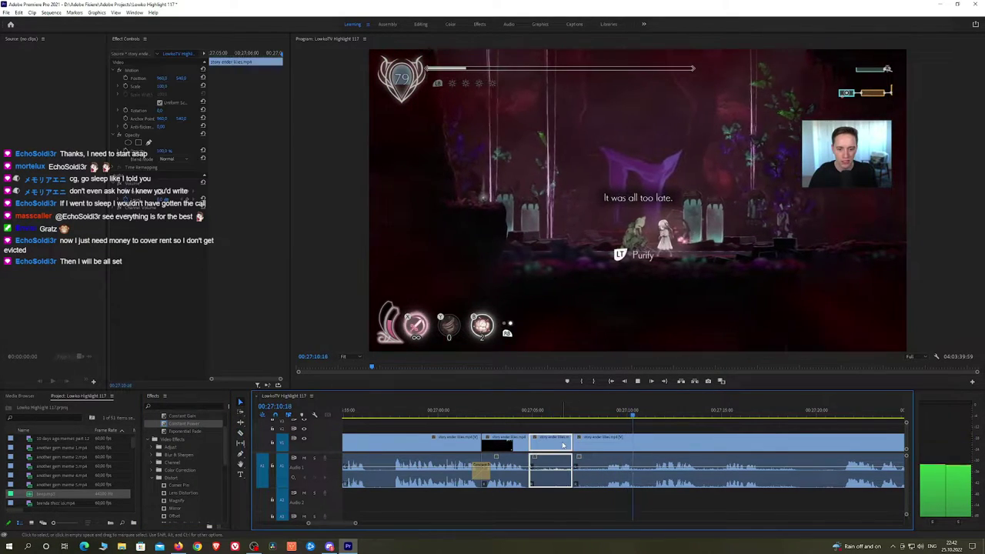
key("shift+Delete")
Apply Constant Power to the audio cut at about 00:27:04:50 and play the transition
key("space")
left_click_drag(189, 425, 587, 479)
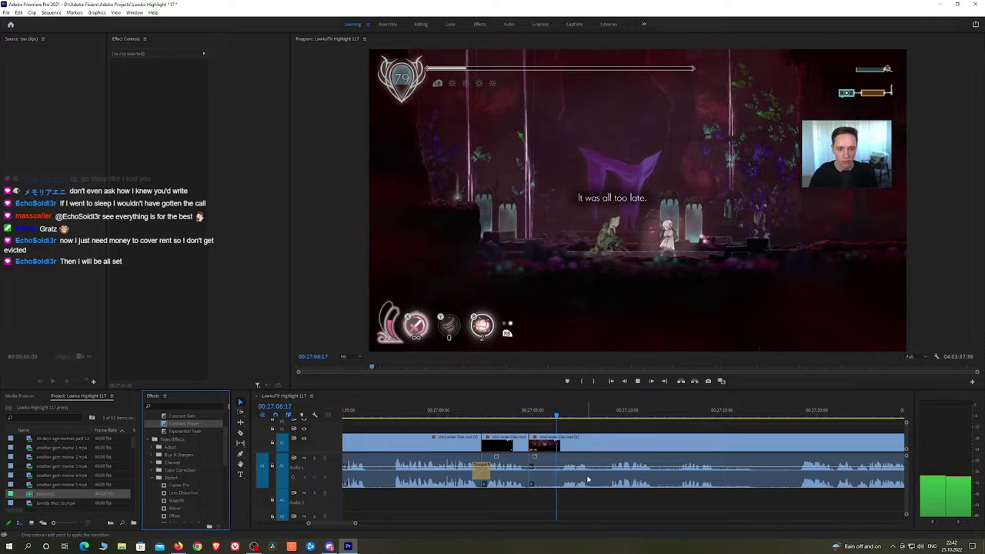
left_click(514, 419)
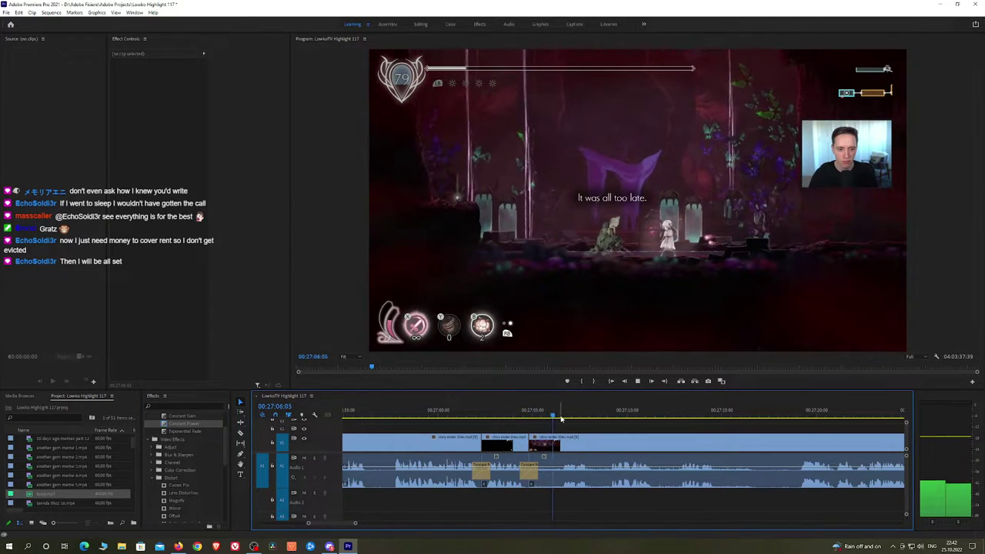
Play through the Ender Lilies clip from about 00:27:06 to 00:27:40, skipping ahead, to check for sections worth cutting
scroll(466, 421, "down", 4)
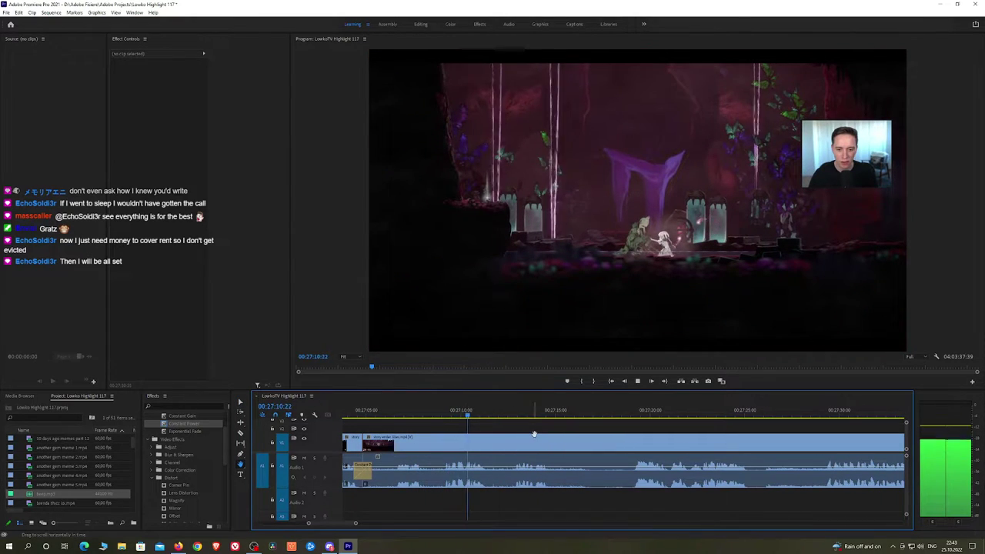
left_click_drag(576, 447, 923, 434)
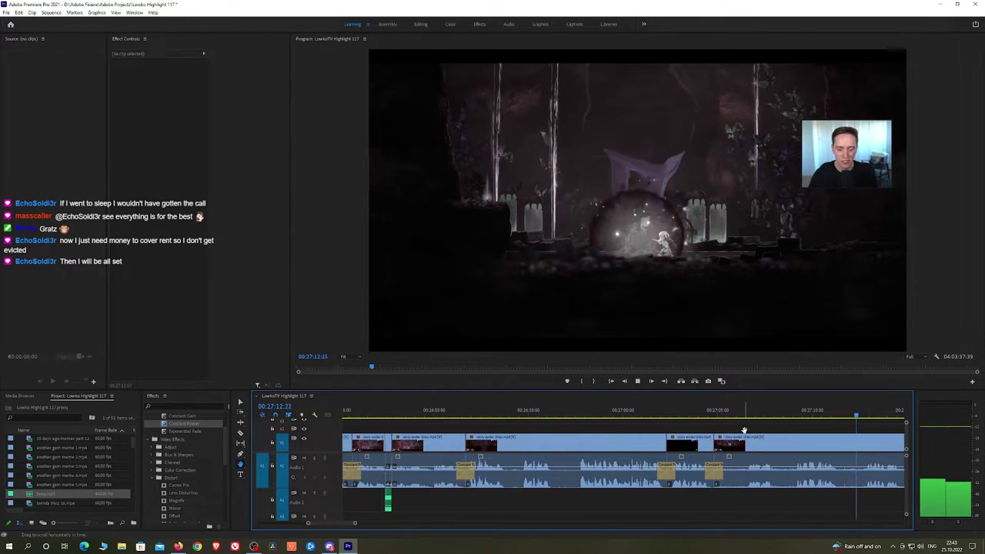
left_click_drag(743, 431, 470, 450)
left_click_drag(699, 456, 594, 436)
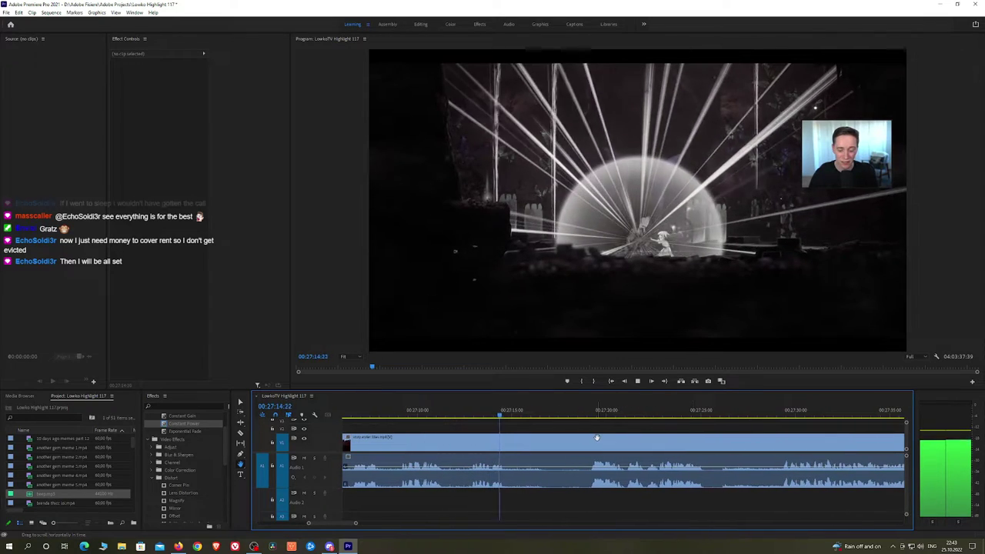
left_click(583, 414)
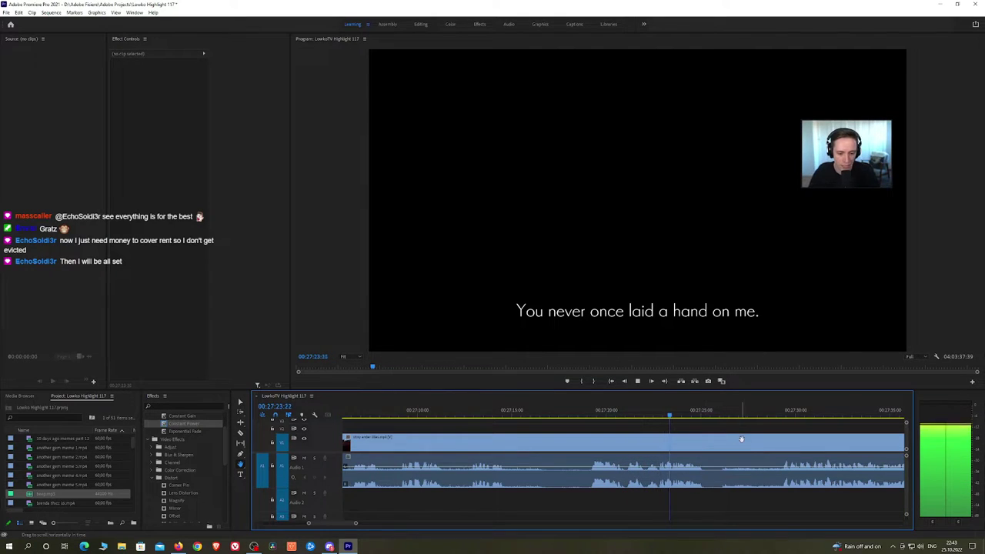
scroll(590, 430, "down", 4)
left_click_drag(591, 431, 522, 431)
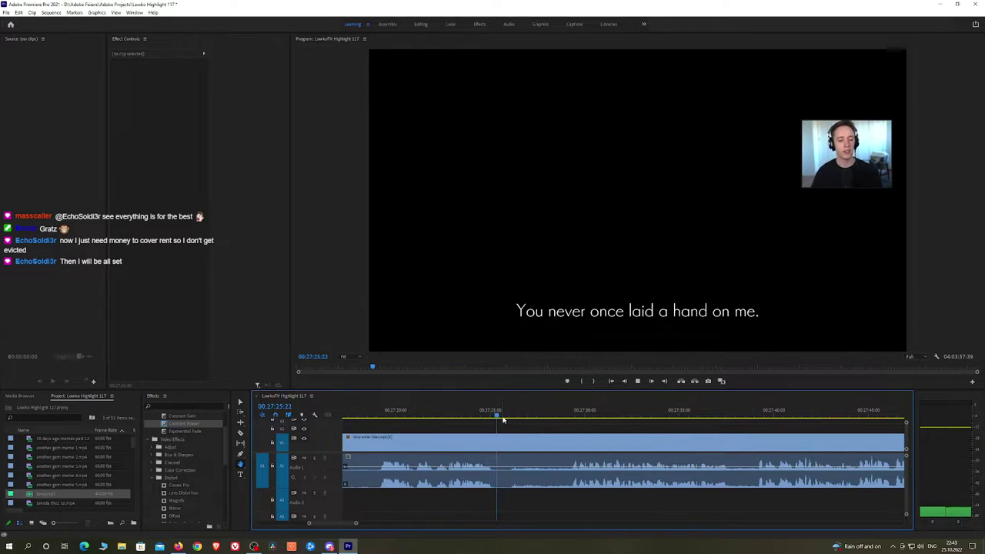
left_click(559, 418)
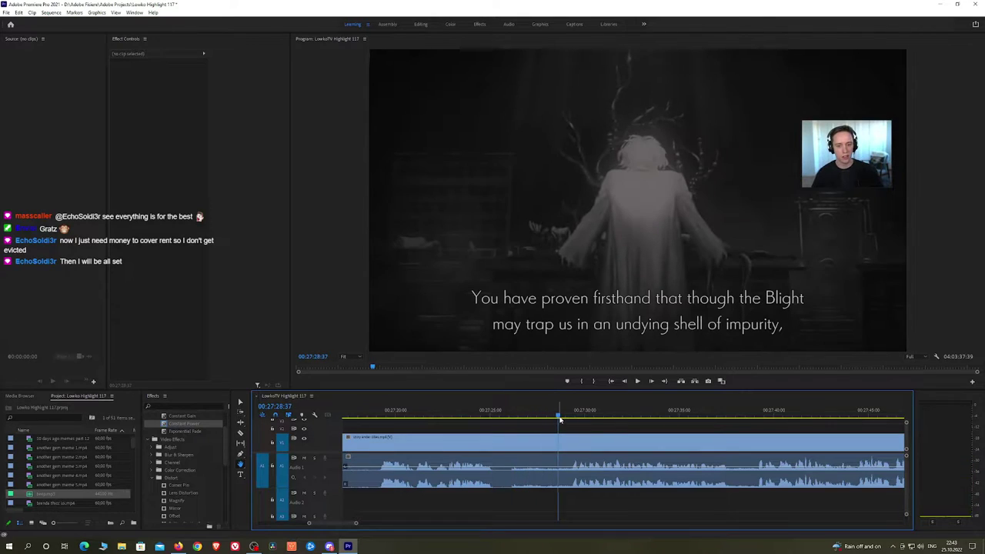
scroll(661, 440, "down", 5)
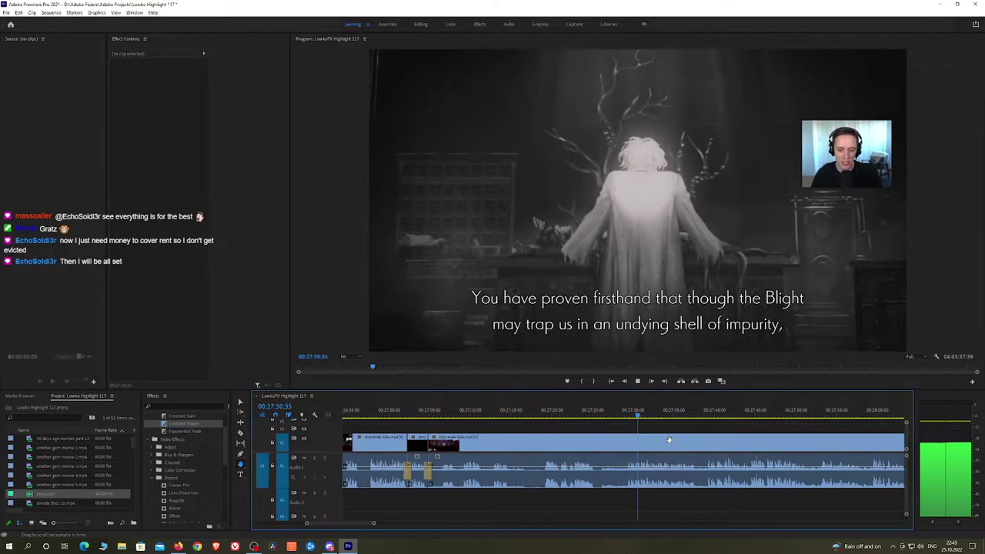
scroll(709, 444, "down", 5)
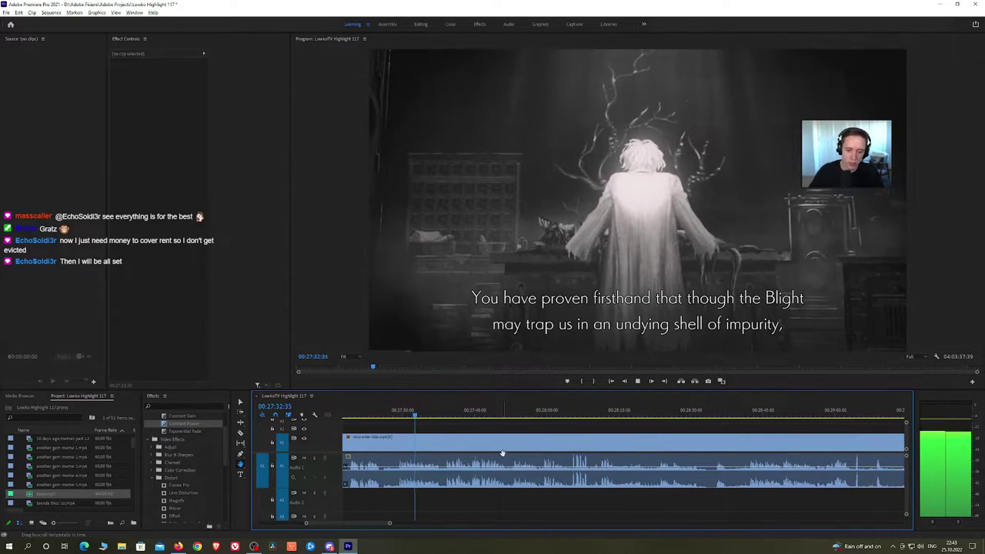
scroll(493, 449, "up", 3)
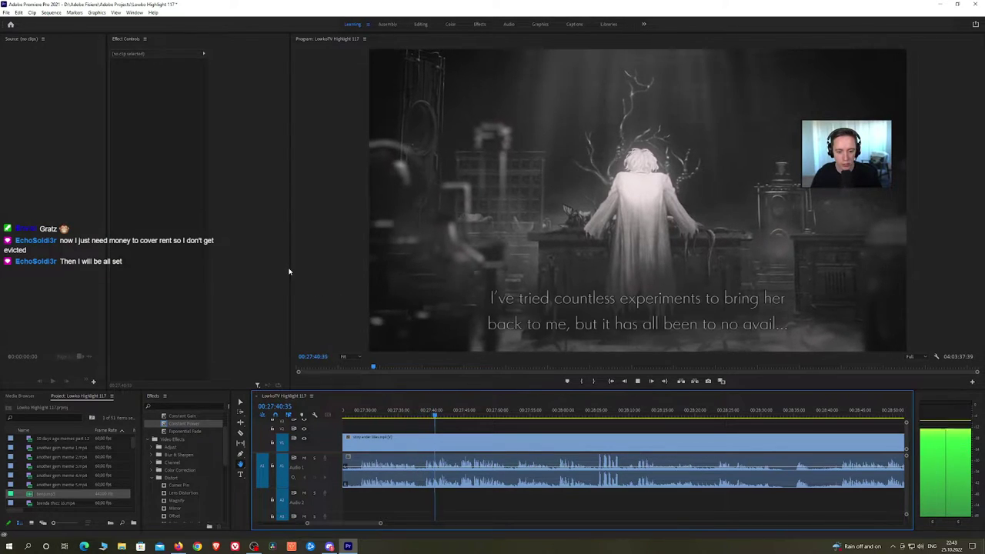
Enlarge the Program monitor slightly by shifting its borders with Effect Controls and the timeline
left_click_drag(290, 270, 283, 269)
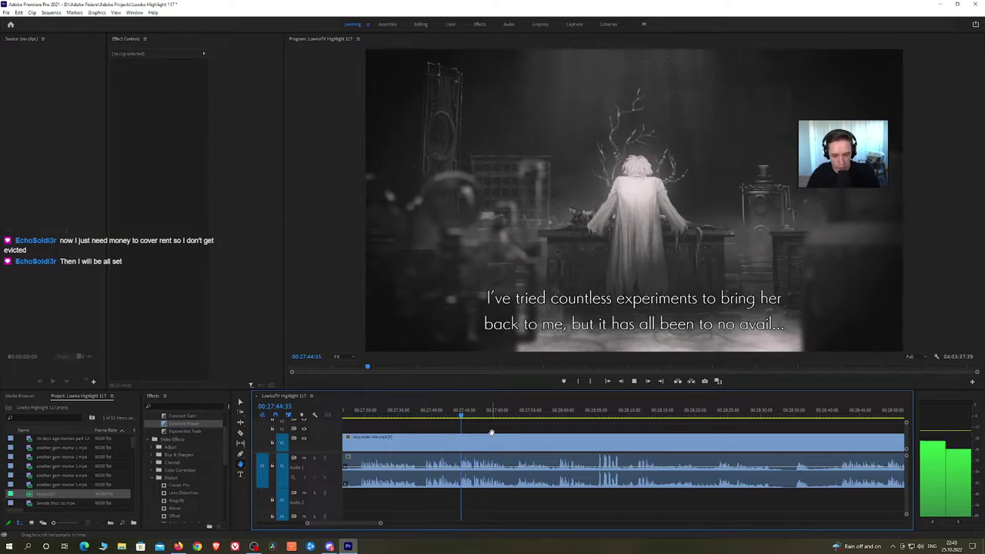
left_click_drag(488, 390, 491, 395)
left_click_drag(531, 444, 476, 433)
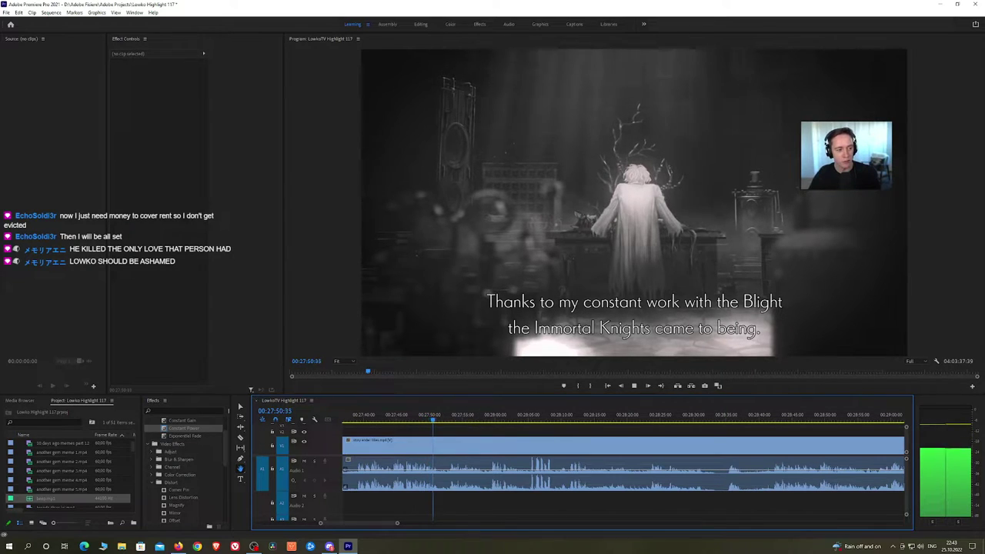
Split the Ender Lilies clip at about 00:28:33:20 and 00:28:35, and ripple-delete the short segment between the cuts
key("alt+Tab")
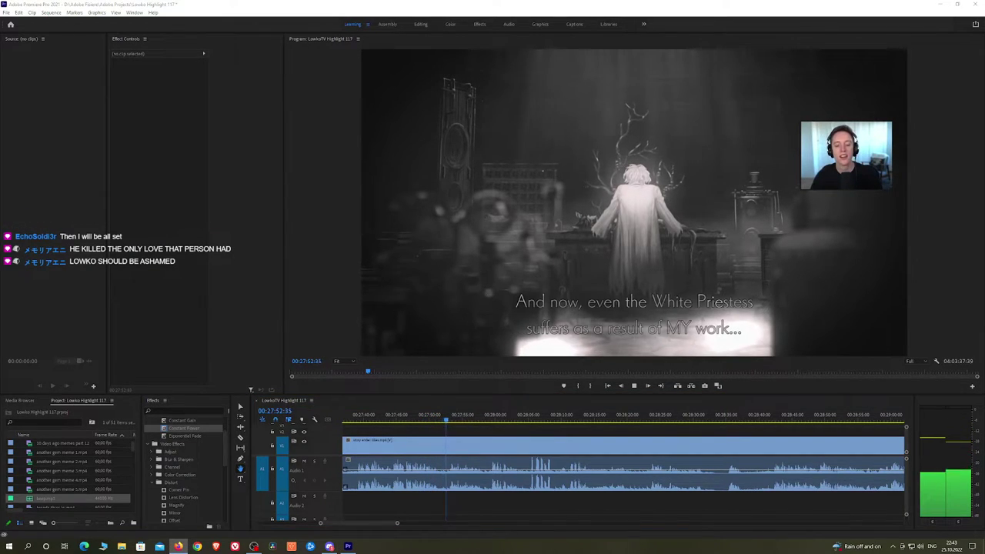
left_click(527, 427)
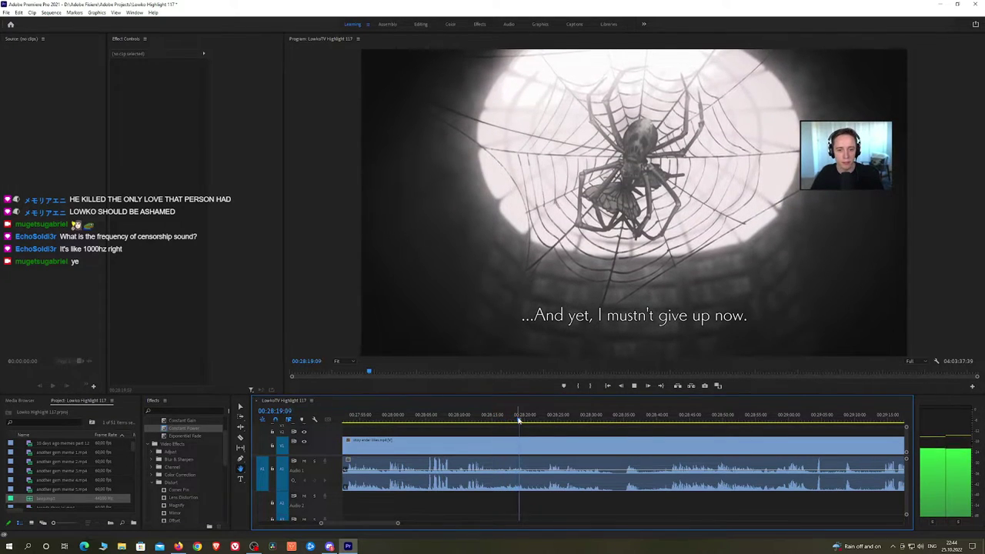
left_click_drag(522, 420, 543, 420)
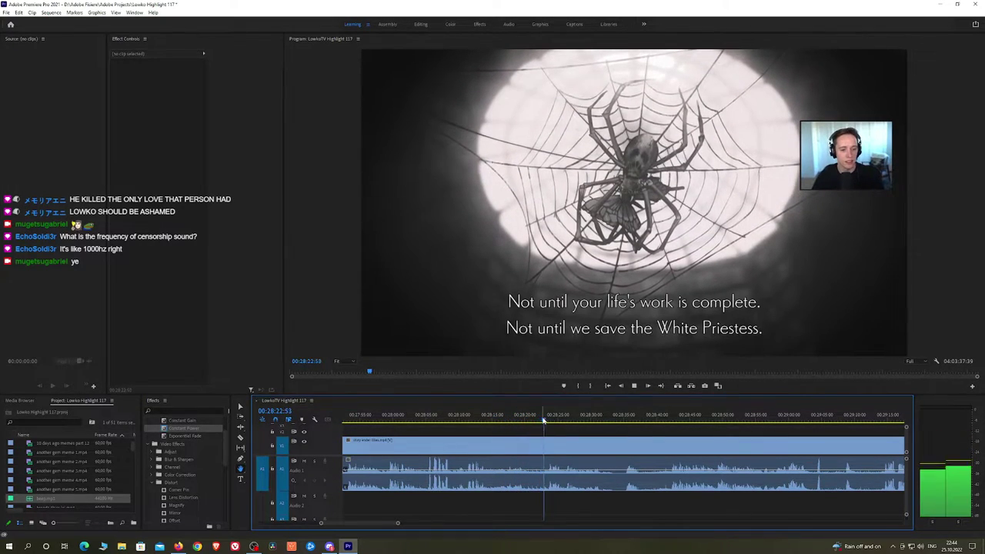
left_click_drag(643, 437, 605, 437)
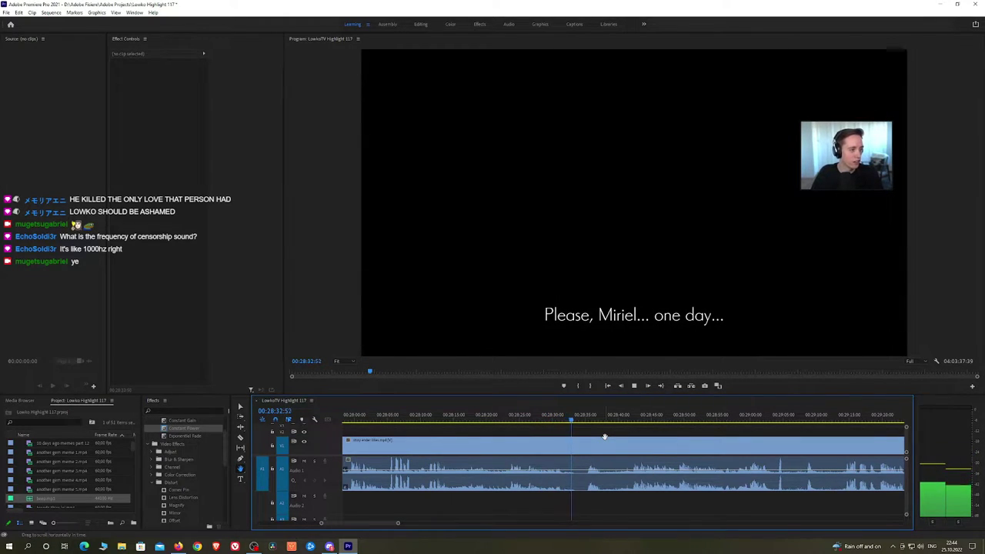
left_click(566, 422)
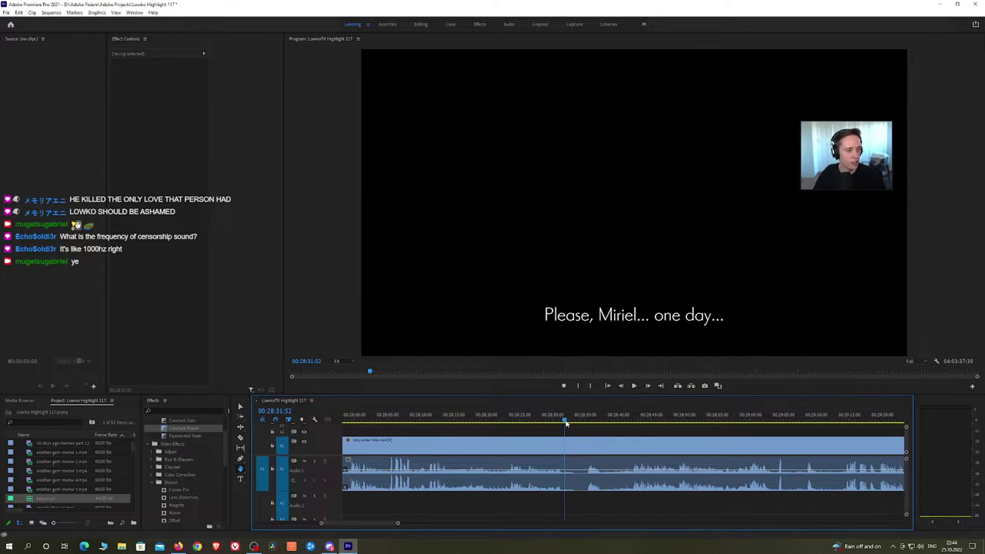
key("space")
key("c")
left_click(574, 443)
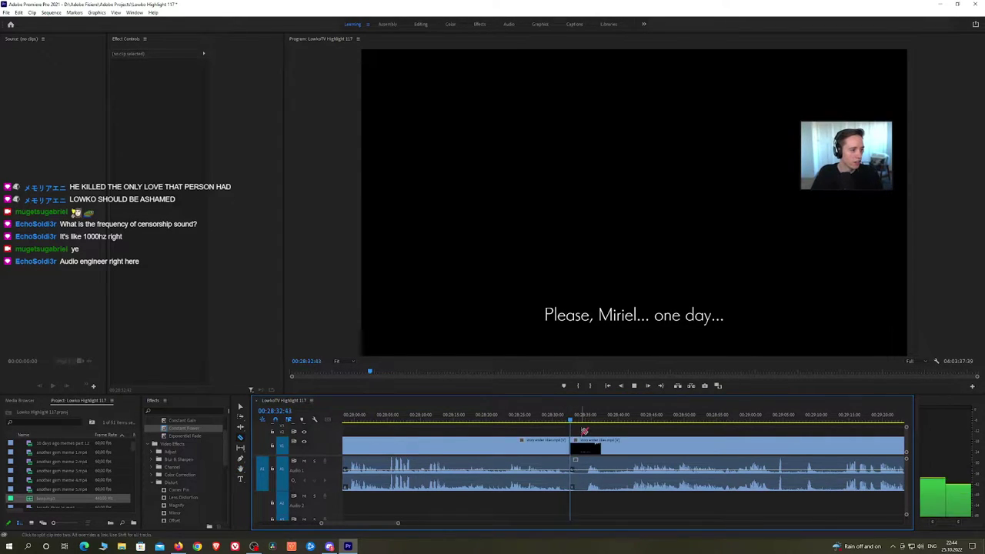
key("ctrl+z")
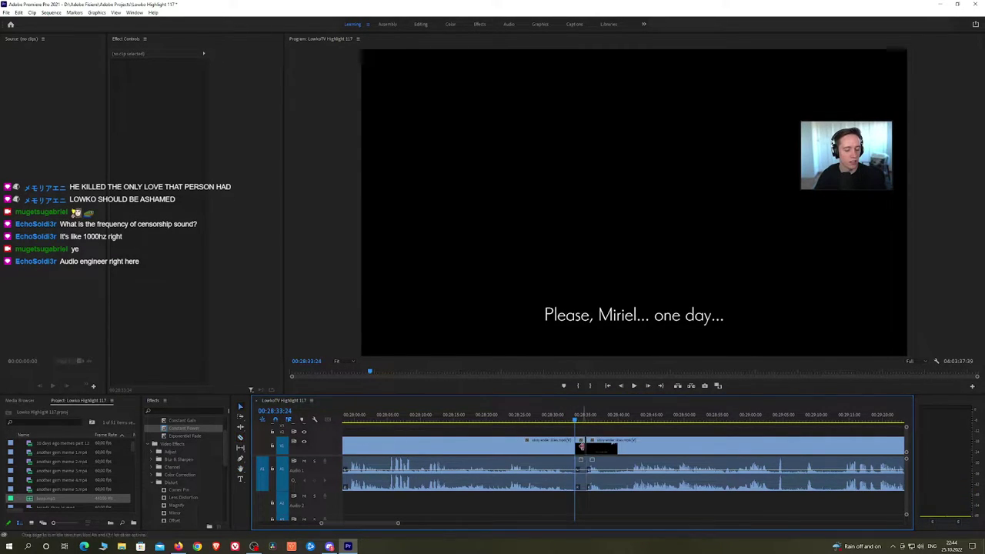
left_click(581, 446)
key("shift+Delete")
key("space")
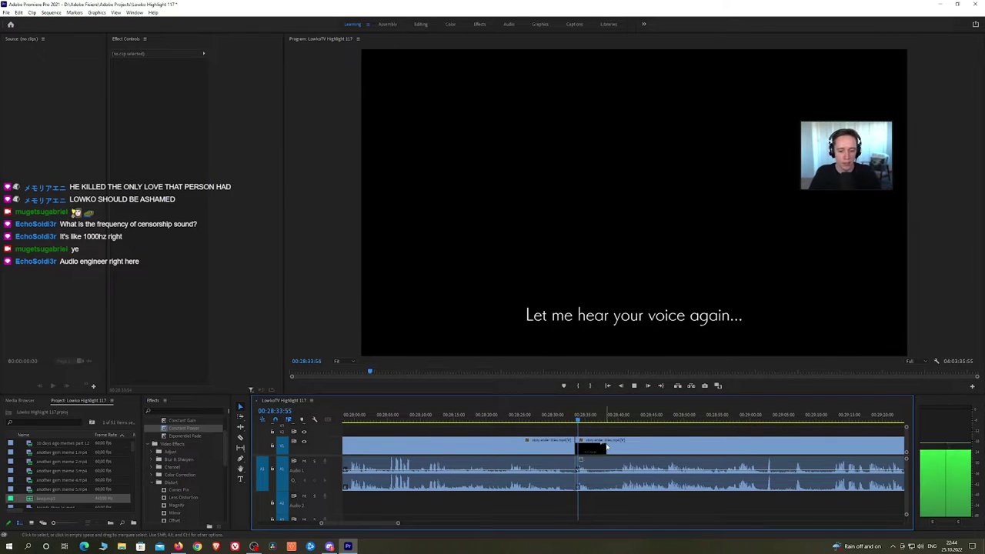
Apply Constant Power to the audio cut at about 00:28:33 and play on to about 00:29:03
left_click_drag(192, 429, 582, 475)
scroll(539, 454, "down", 3)
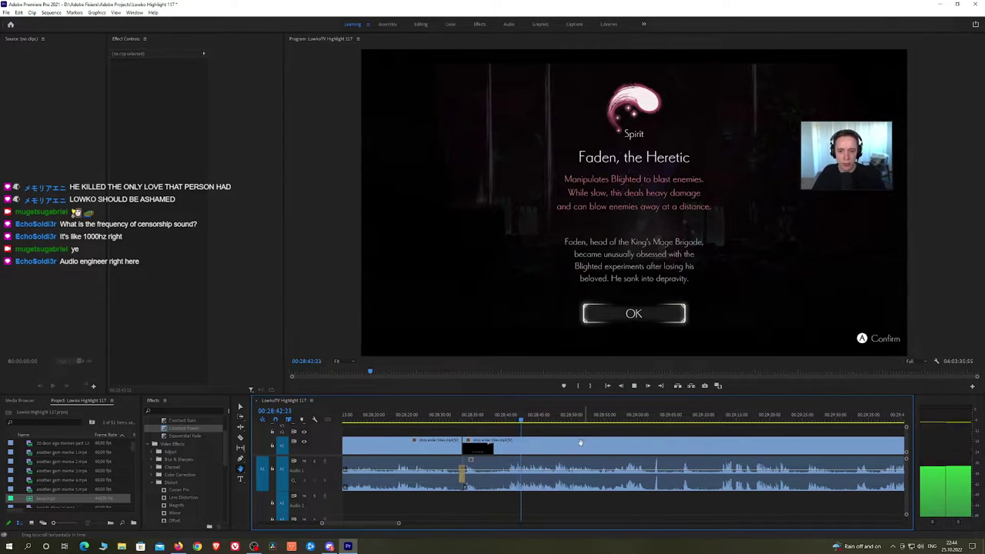
scroll(580, 442, "down", 3)
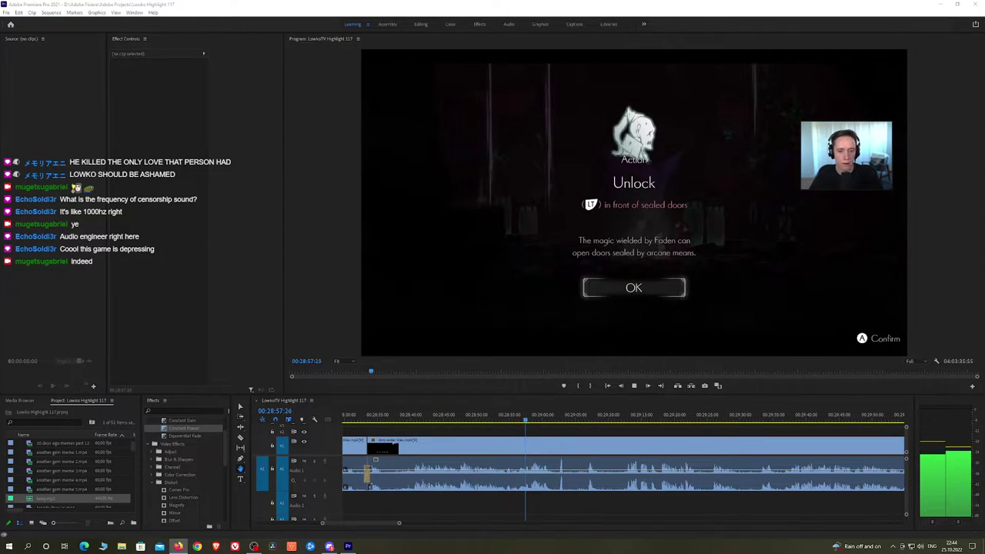
left_click_drag(576, 436, 497, 441)
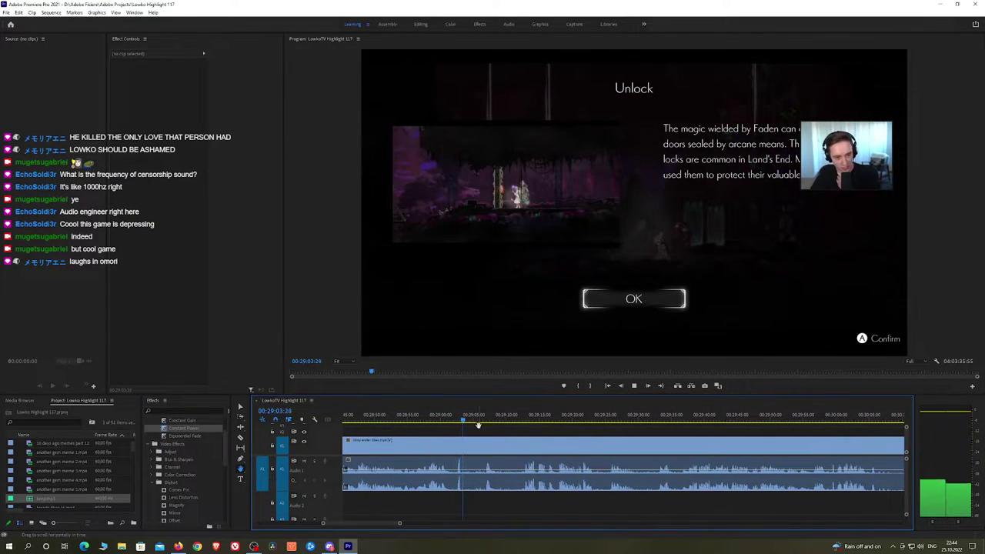
Split the clip at about 00:29:08:11 and 00:29:12:20, and ripple-delete the part between the two cuts
left_click(480, 417)
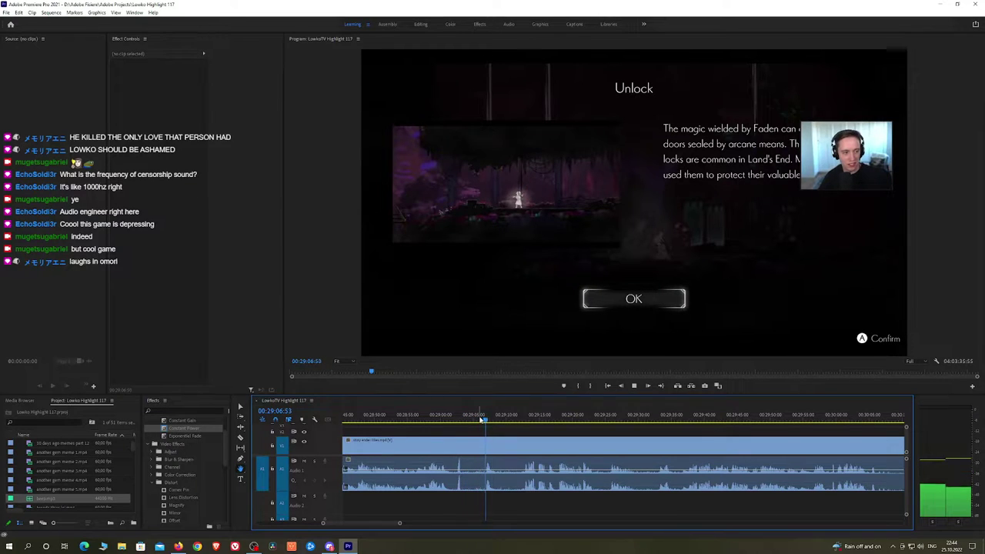
key("c")
left_click(496, 445)
left_click(521, 418)
key("space")
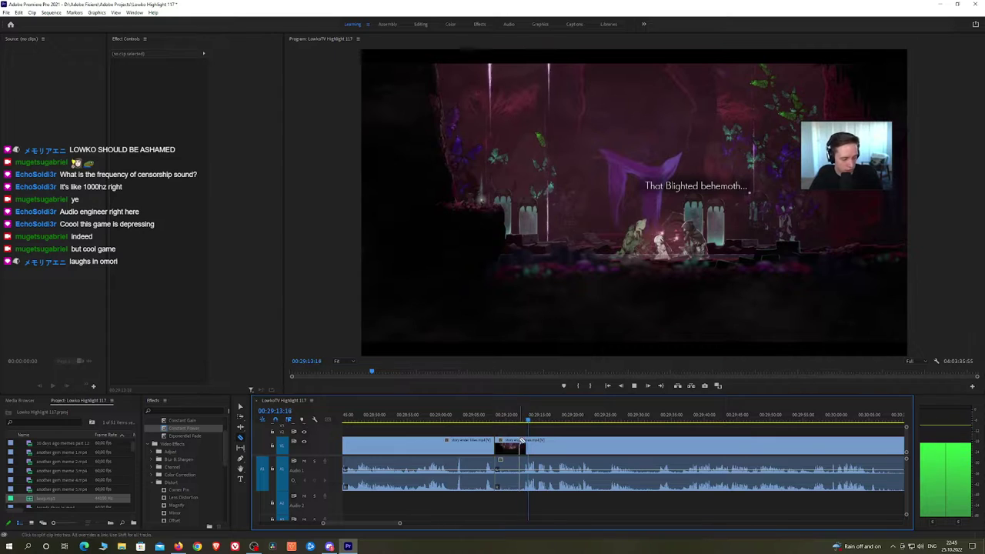
left_click(523, 442)
key("v")
left_click(516, 446)
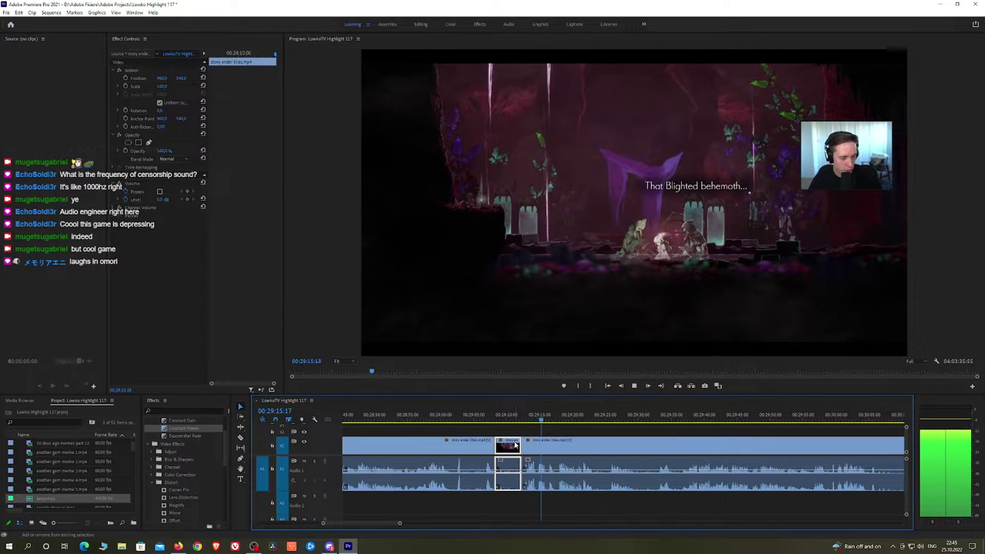
key("shift+Delete")
key("space")
Apply Constant Power to the audio cut at about 00:29:08:11 and play on to about 00:29:22
left_click_drag(182, 427, 497, 468)
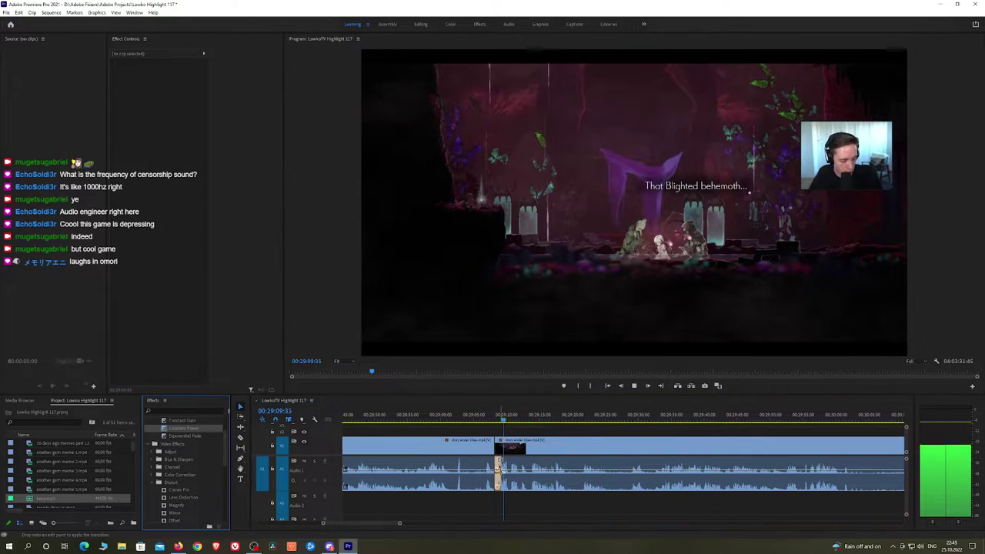
scroll(488, 454, "down", 3)
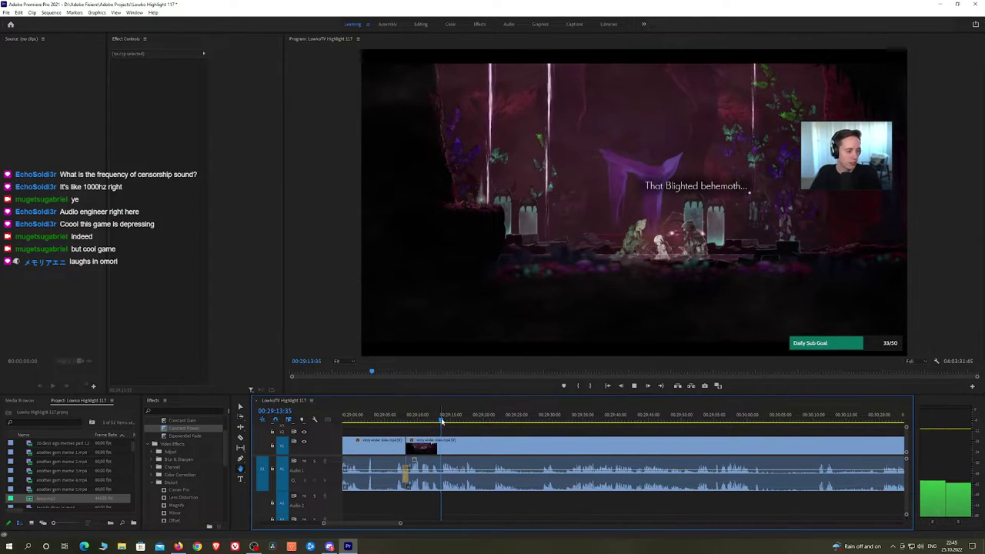
left_click_drag(456, 418, 497, 419)
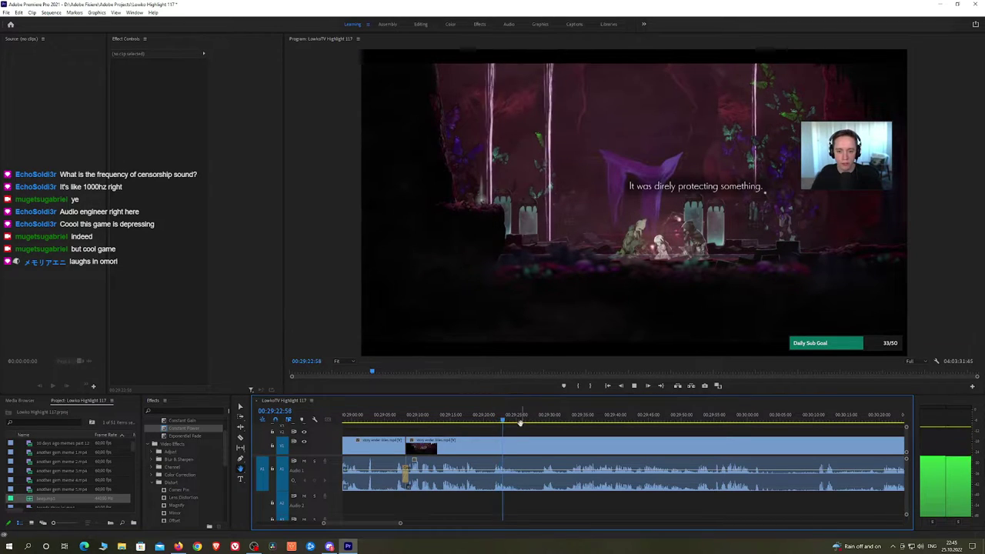
Split the clip at about 00:29:32, where Miriel's Blighted Letter opens, and ripple-delete everything back to the cut at 00:29:08:11
left_click_drag(530, 426, 542, 421)
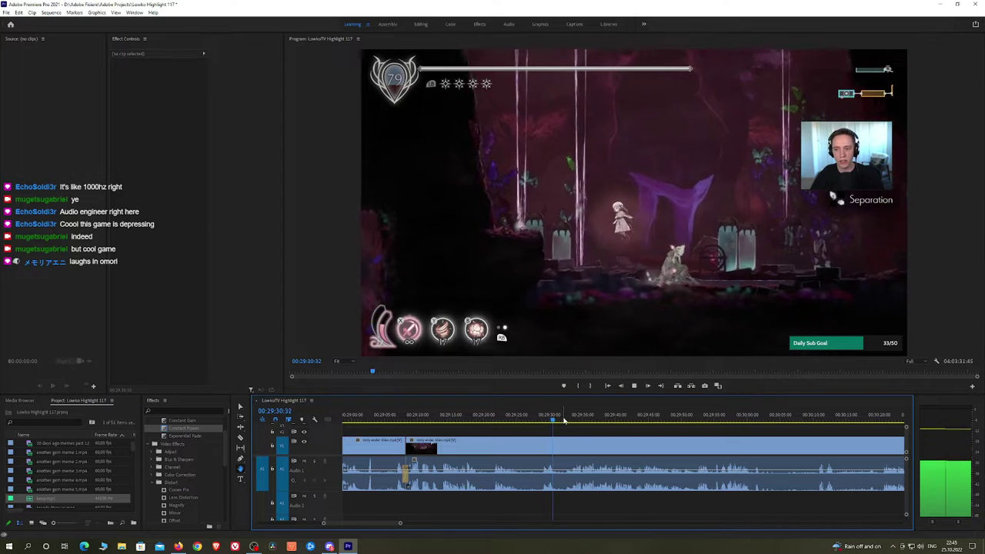
left_click_drag(563, 421, 567, 421)
scroll(574, 451, "up", 2)
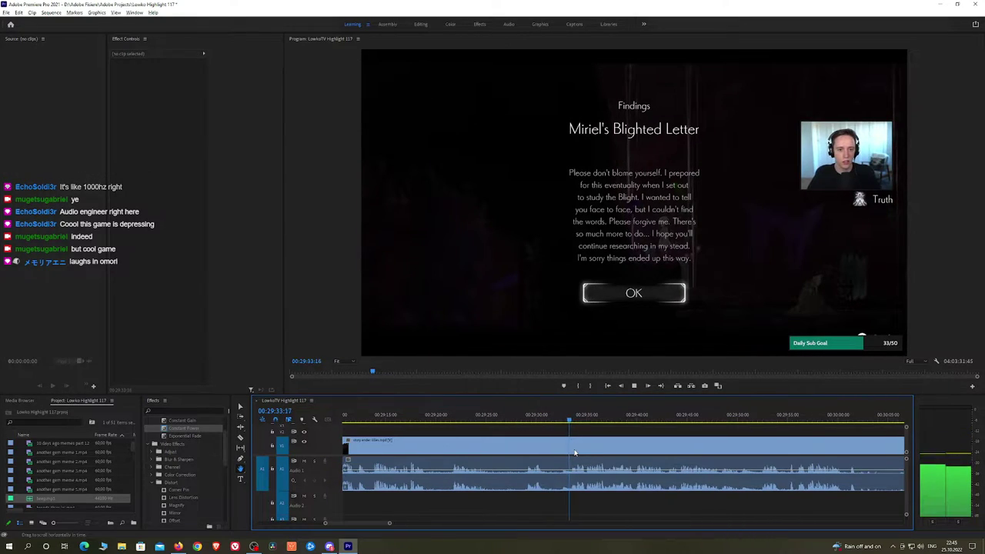
key("v")
left_click(534, 451)
key("shift+Delete")
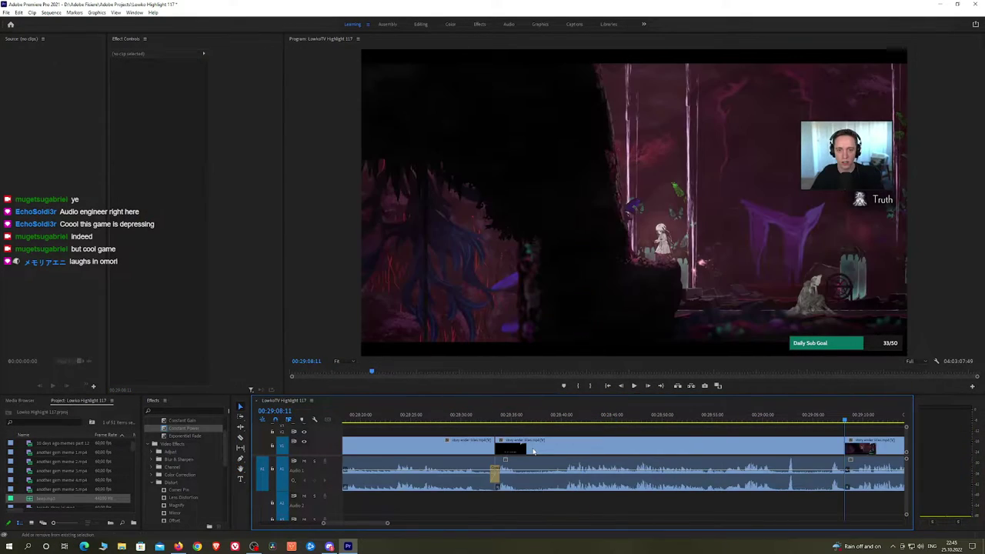
Crossfade the audio cut leading into Miriel's Blighted Letter with Constant Power and play on to about 00:29:26
key("h")
left_click_drag(843, 448, 625, 446)
left_click(611, 420)
key("space")
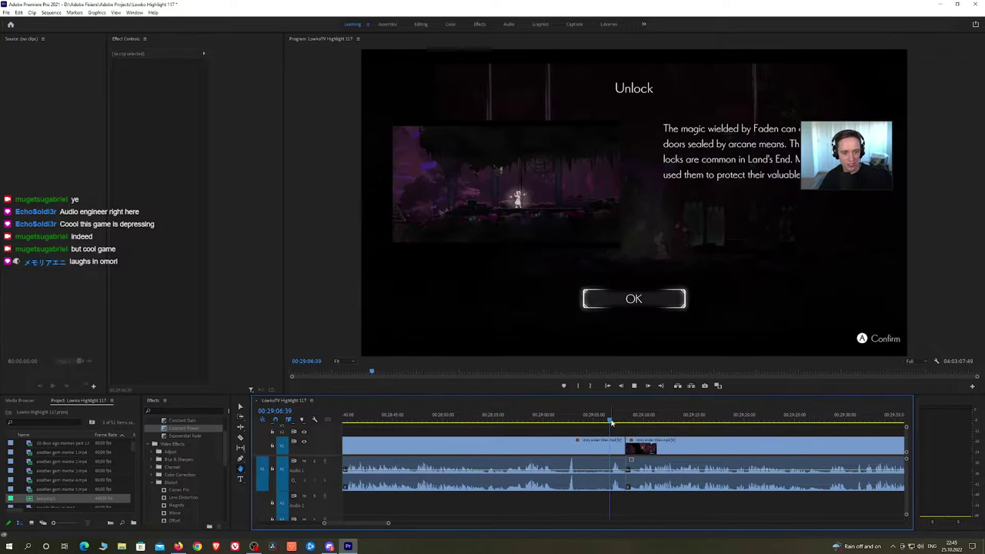
left_click_drag(181, 428, 629, 479)
scroll(738, 448, "down", 3)
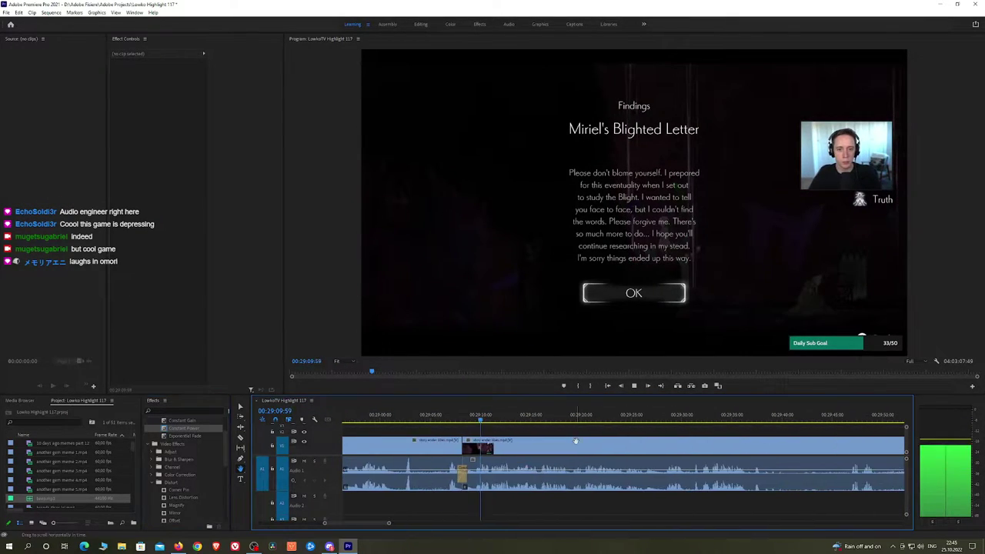
left_click_drag(649, 453, 564, 453)
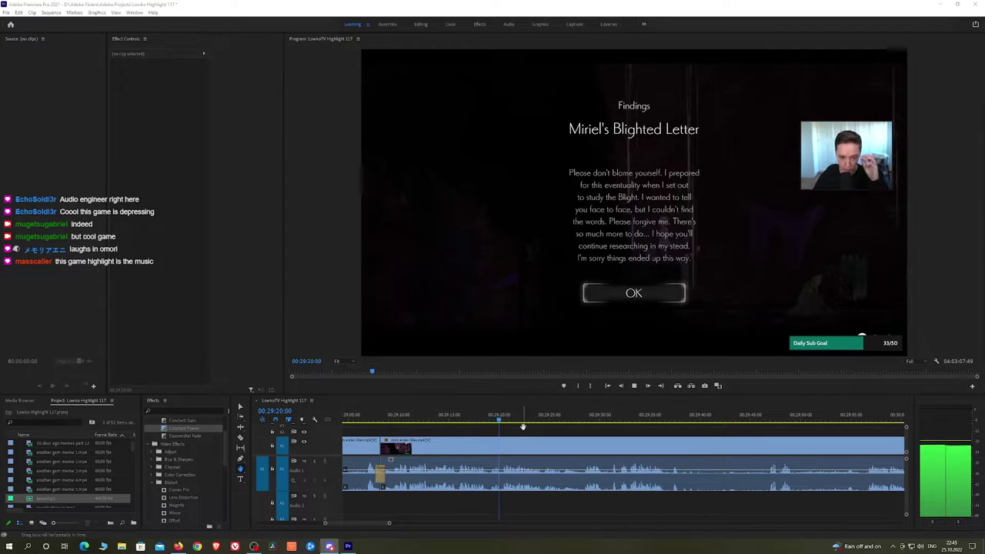
left_click_drag(589, 437, 522, 430)
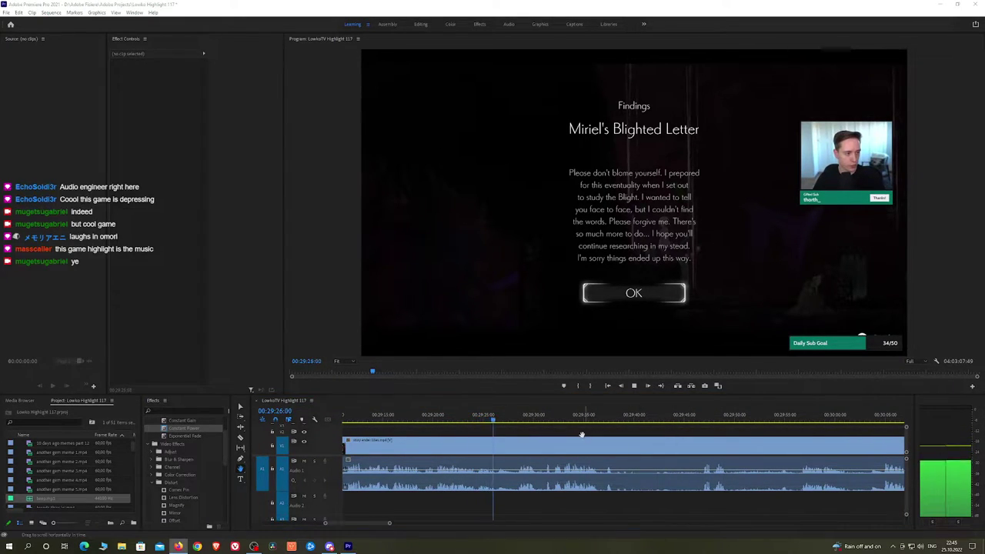
Play past the end of Miriel's Blighted Letter and split the clip at about 00:29:36:30
left_click_drag(581, 434, 554, 434)
left_click(491, 422)
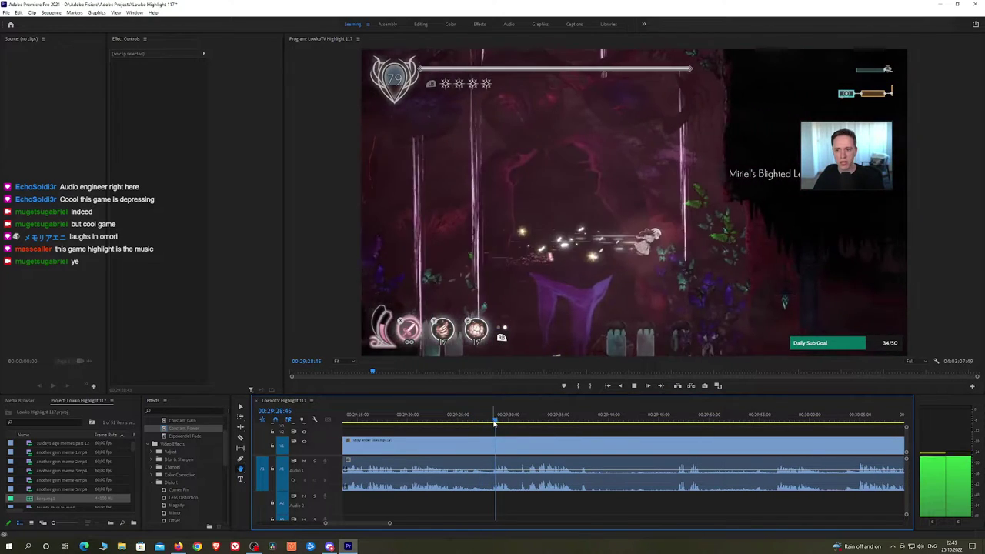
left_click(520, 421)
key("space")
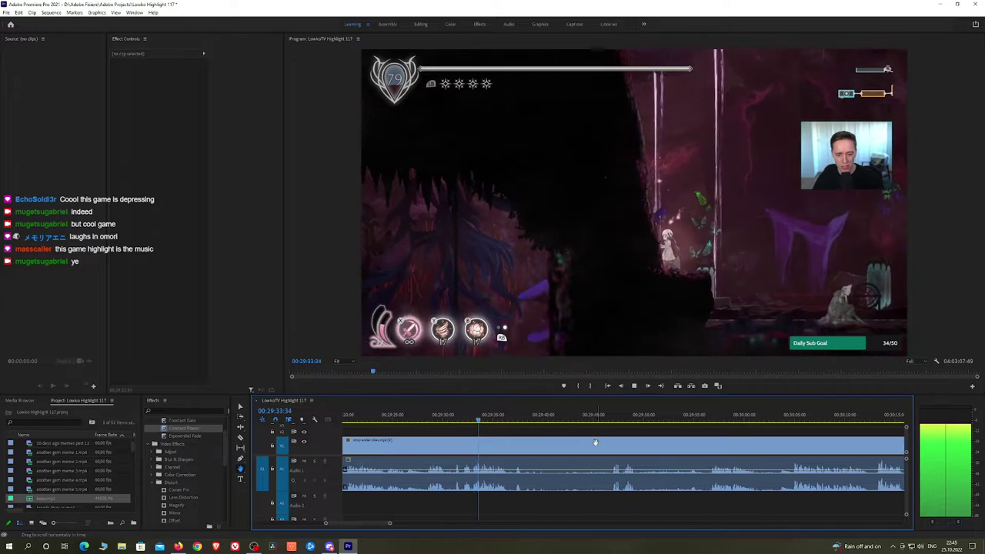
key("c")
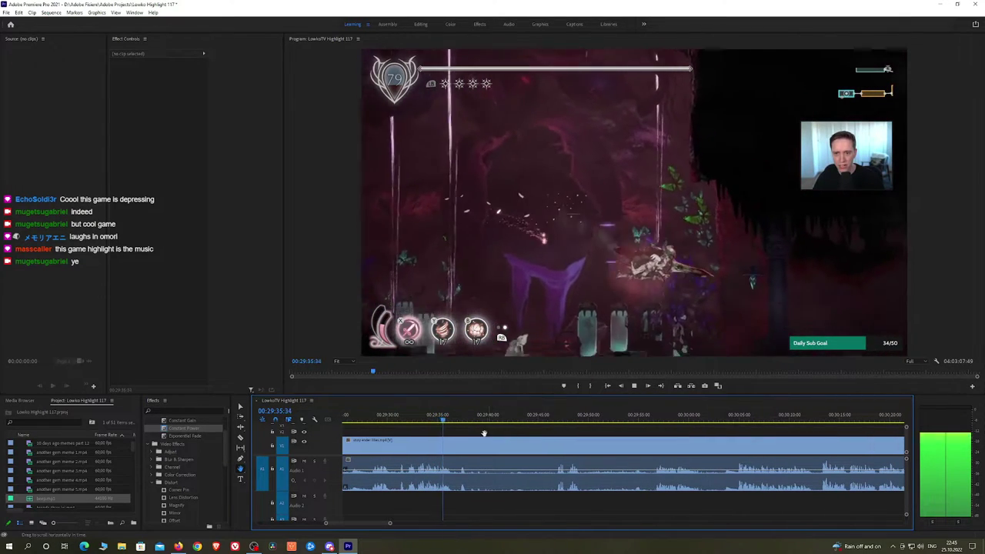
left_click(457, 444)
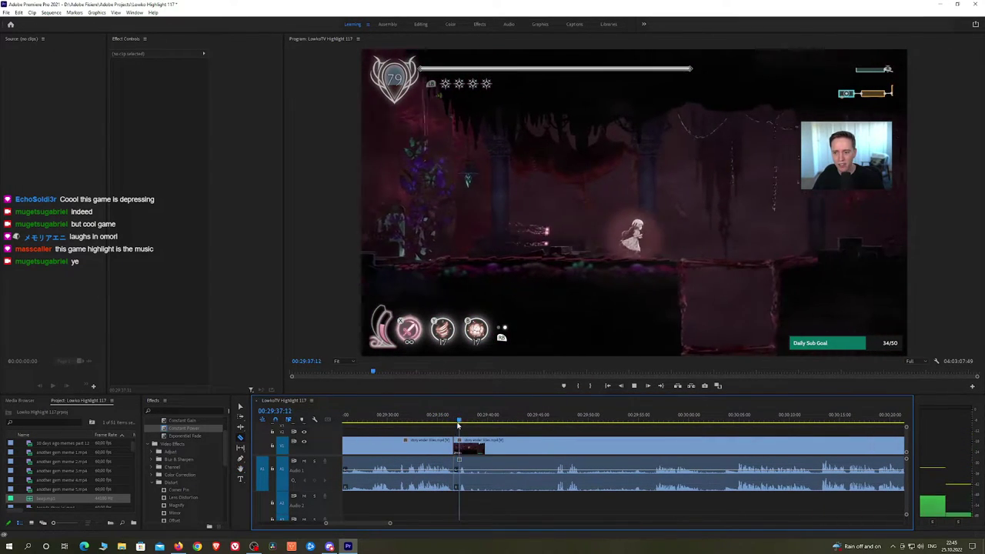
Split the clip at about 00:30:04, where Faden's Archives 5 is open, and ripple-delete everything back to the cut at about 00:29:36:30
left_click_drag(460, 426, 557, 422)
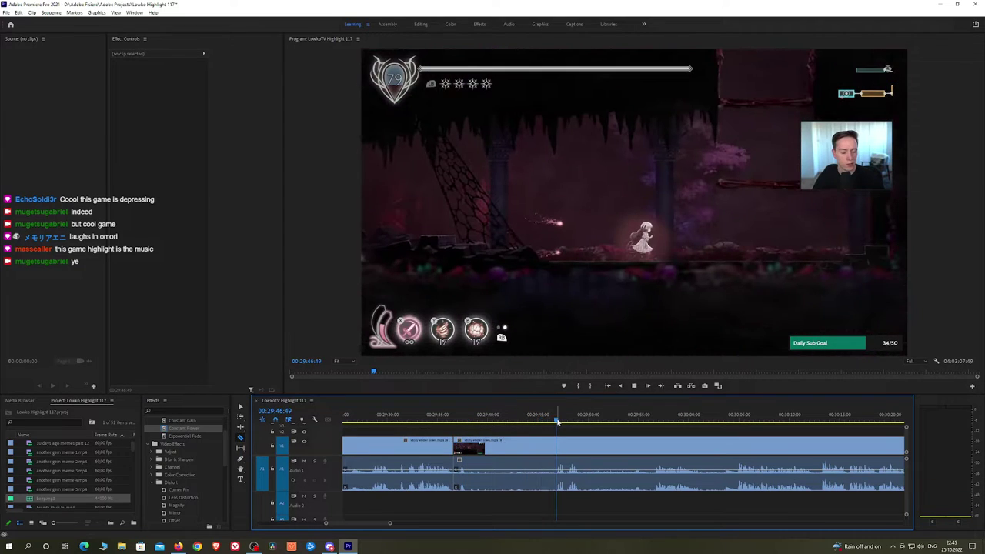
key("space")
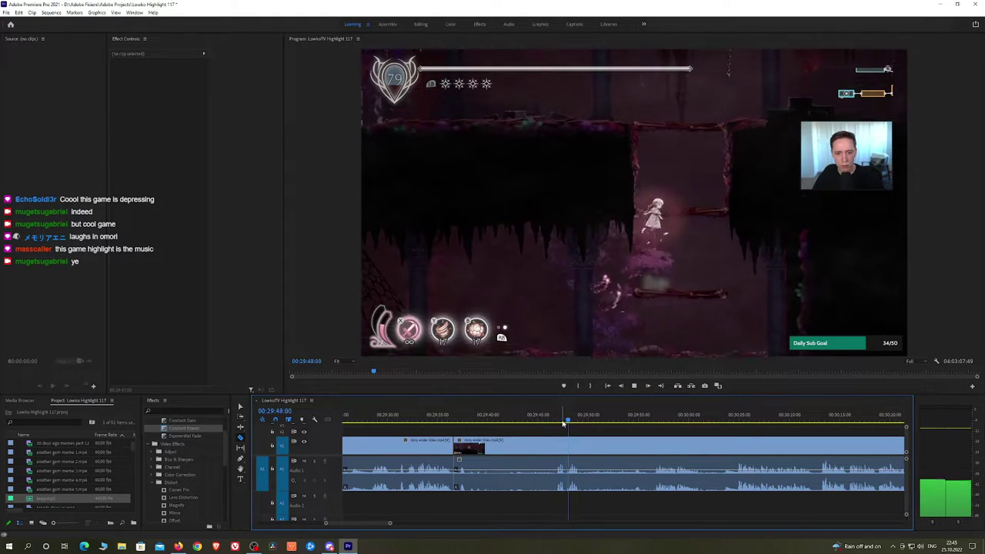
left_click_drag(618, 420, 653, 419)
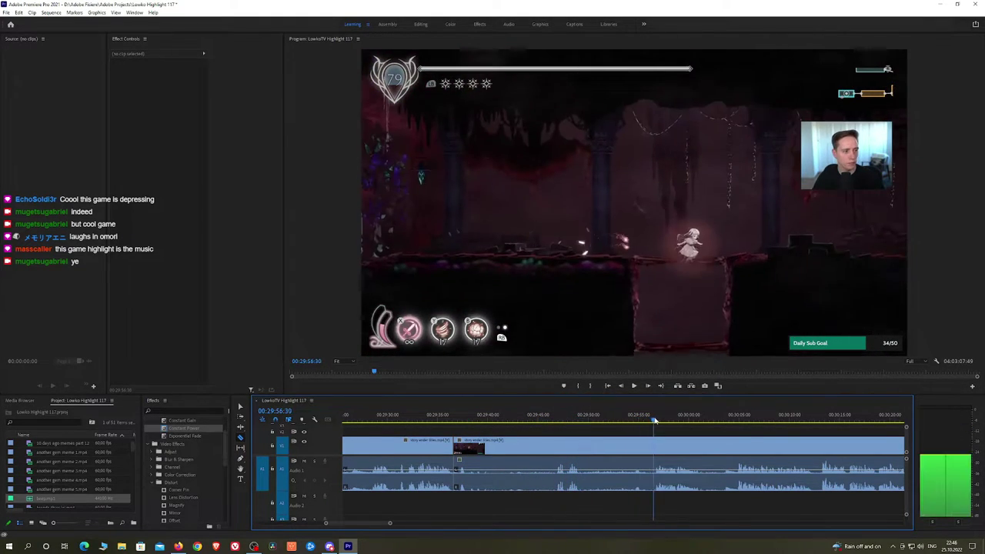
key("h")
left_click_drag(715, 443, 580, 427)
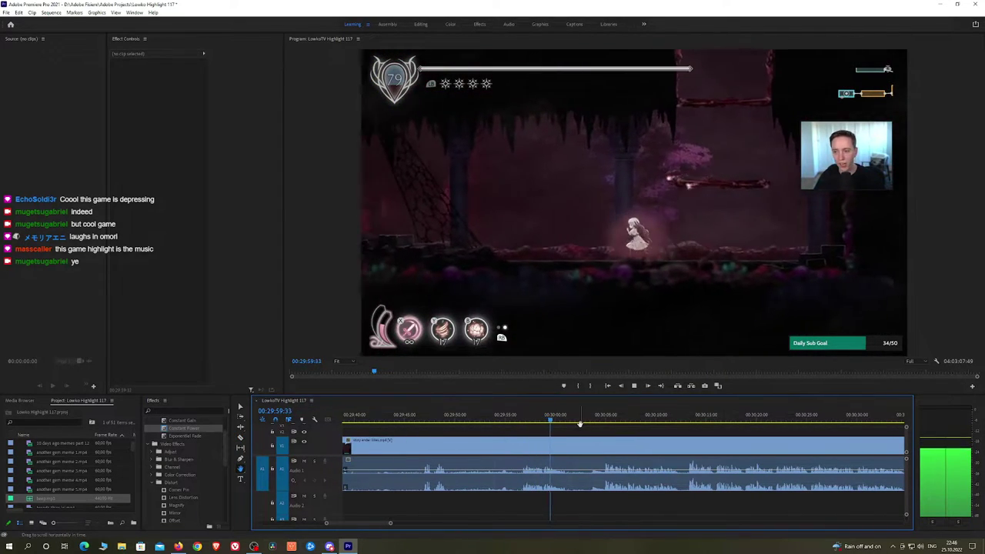
left_click(606, 422)
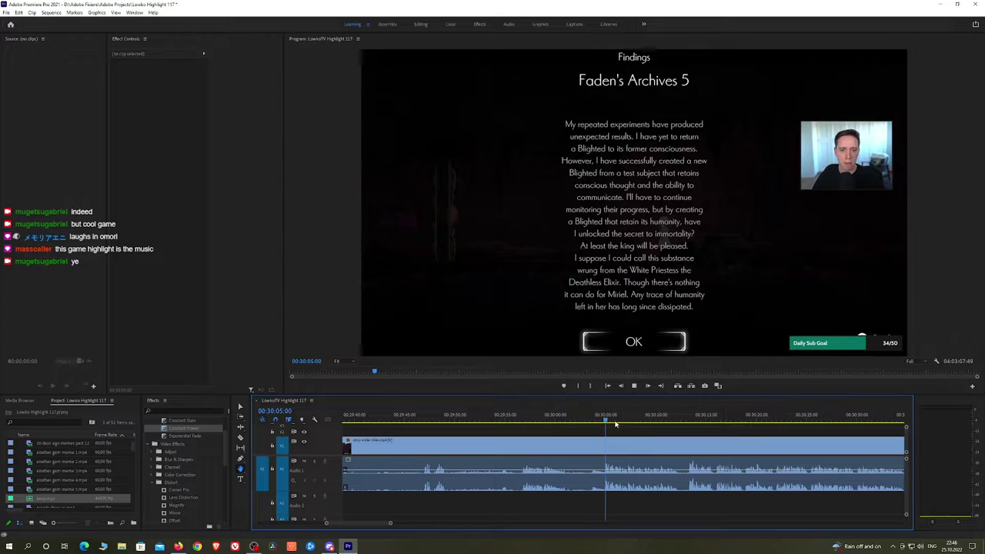
left_click(527, 422)
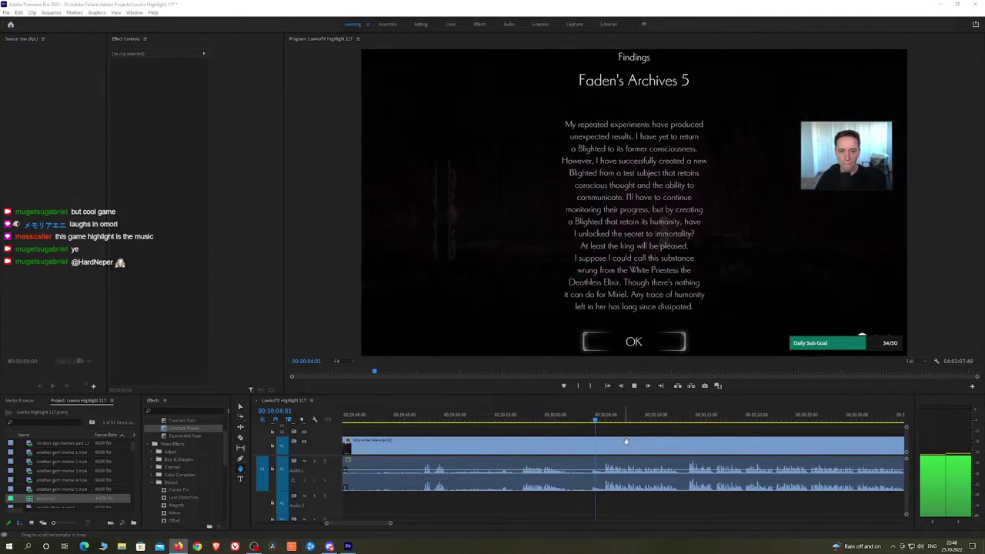
left_click_drag(630, 436, 518, 424)
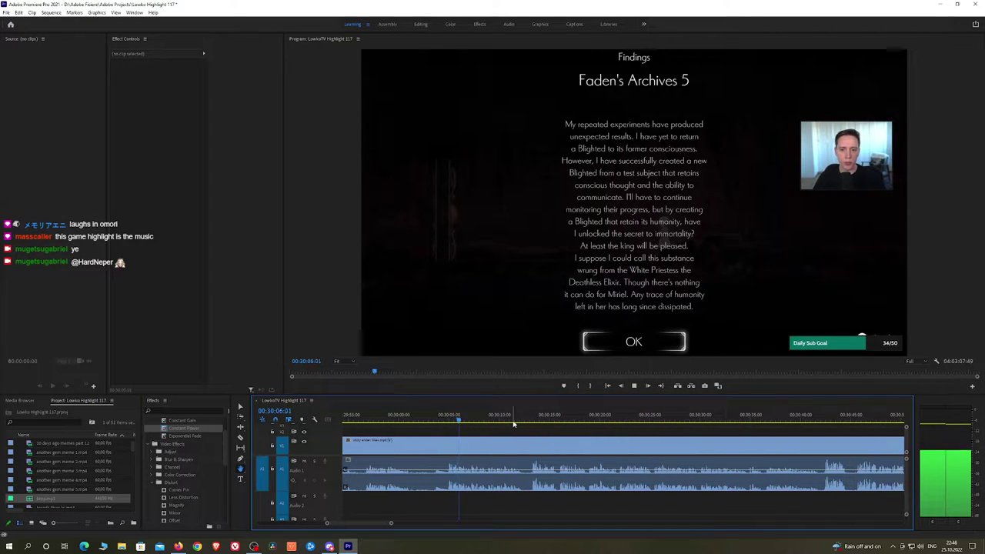
left_click(446, 446)
key("v")
left_click(432, 448)
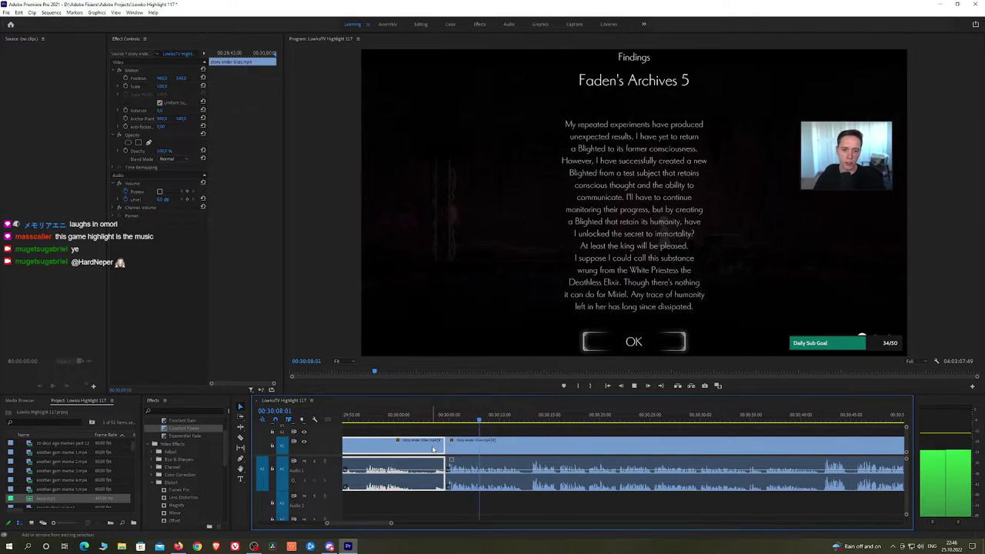
key("shift+Delete")
Crossfade the audio cut leading into Faden's Archives 5 with Constant Power and play across it
key("h")
left_click_drag(872, 422, 526, 421)
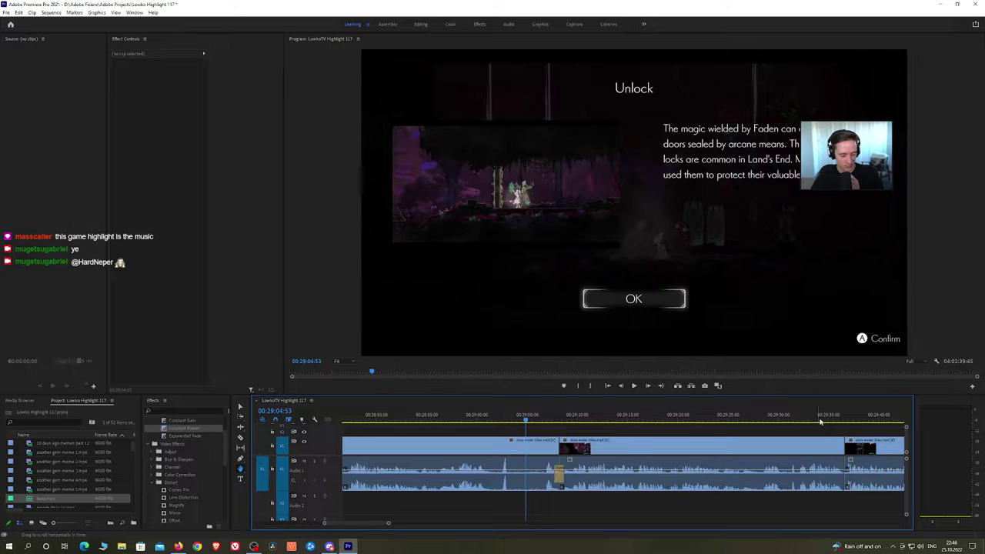
left_click_drag(836, 421, 489, 425)
key("space")
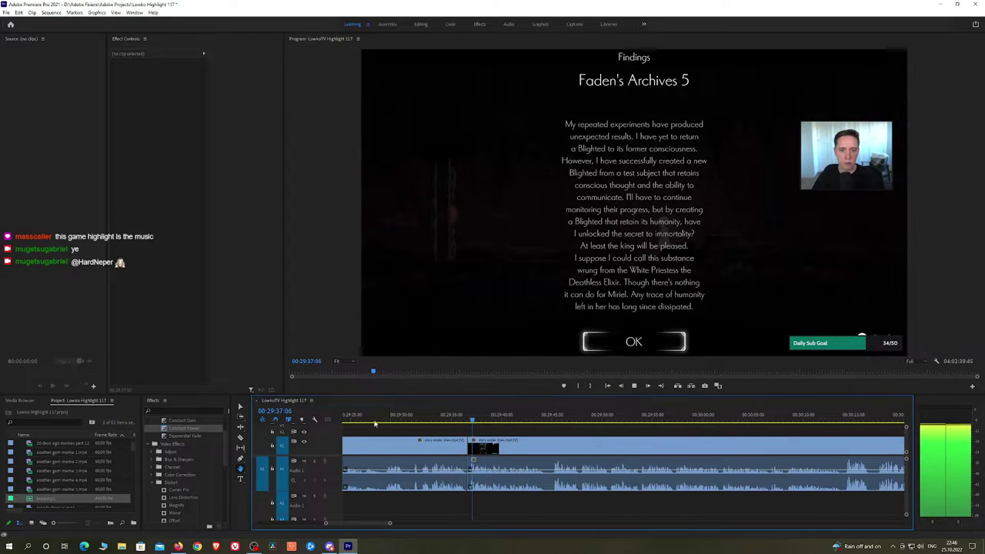
Ripple-delete the short piece at about 00:29:44:21 in the Faden's Archives 5 section and apply Constant Power to the audio cut
left_click_drag(584, 448, 507, 447)
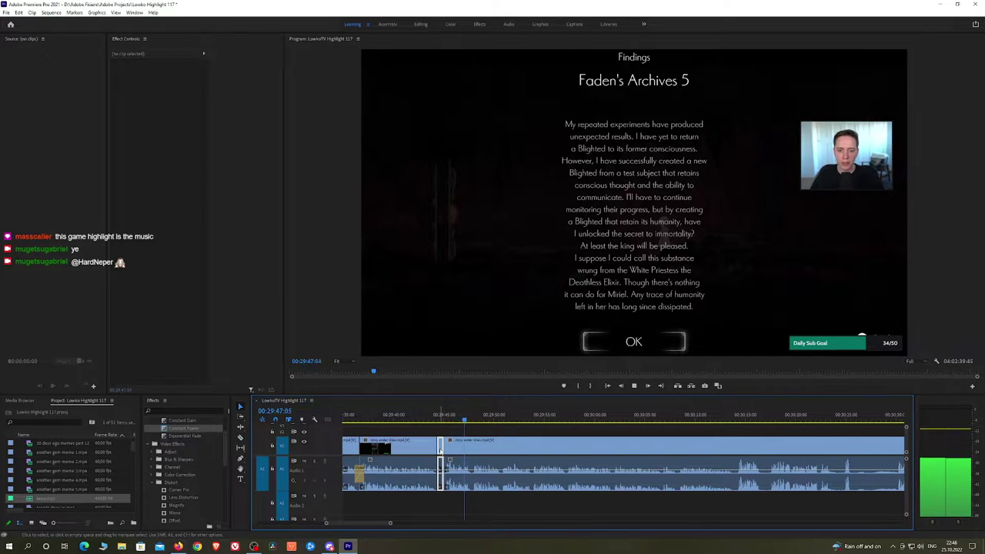
key("shift+Delete")
scroll(471, 444, "up", 2)
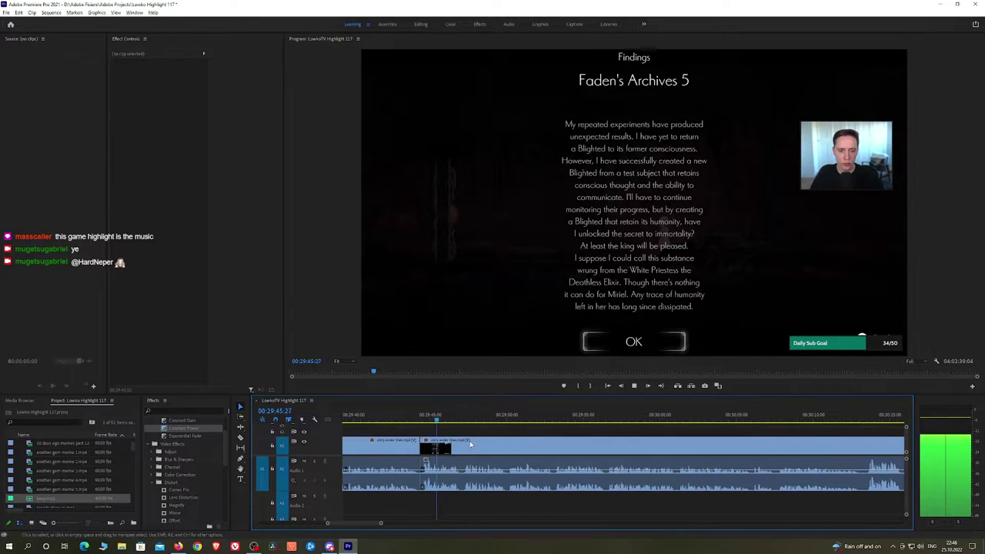
left_click_drag(197, 434, 435, 481)
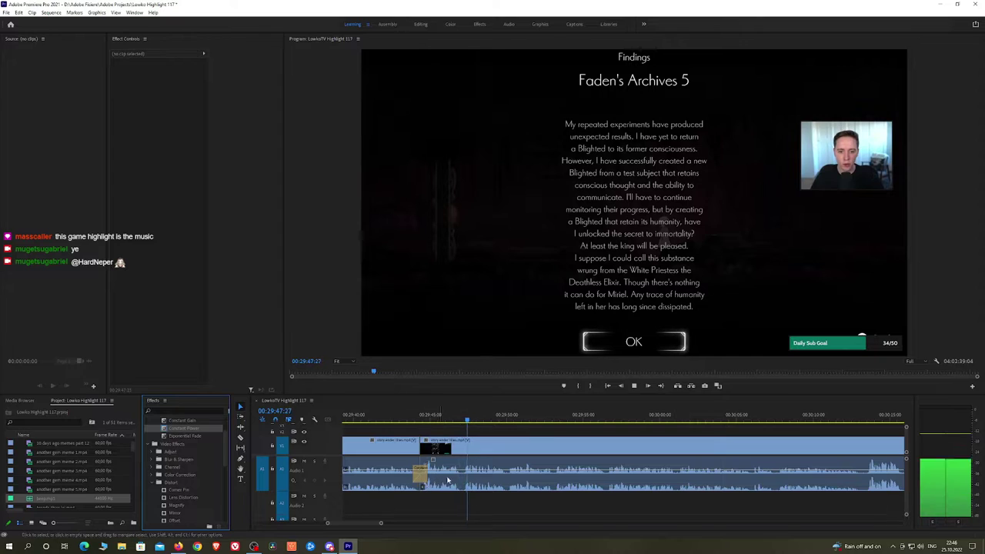
Play the Faden's Archives 5 section on to about 00:30:15 and ripple-delete the roughly one-second piece at 00:30:15:49
left_click_drag(588, 452, 507, 436)
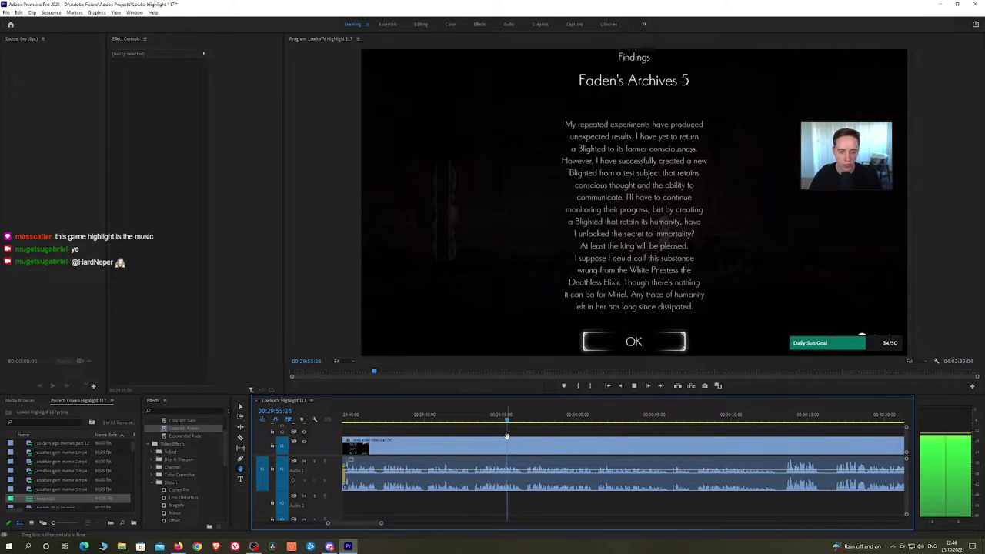
scroll(563, 444, "down", 8)
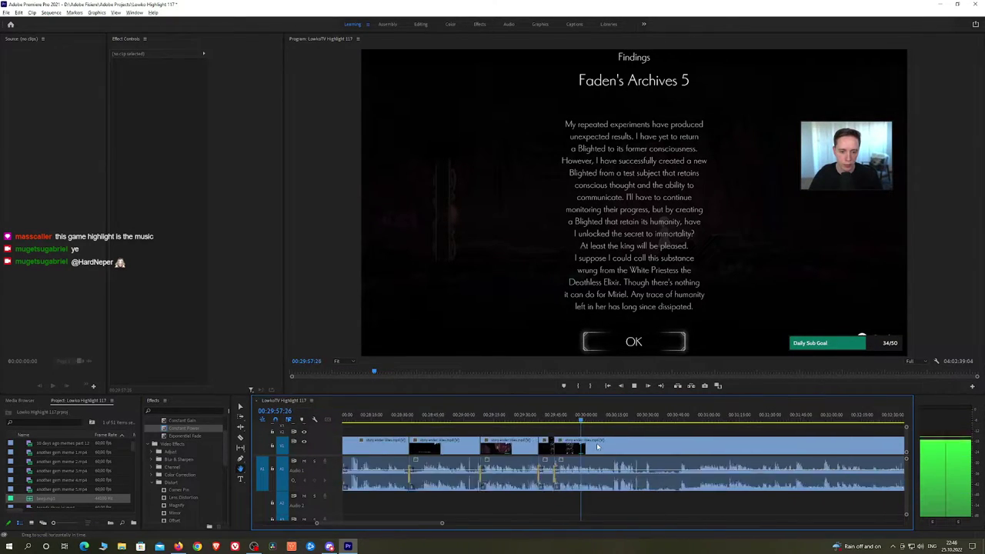
scroll(597, 444, "up", 8)
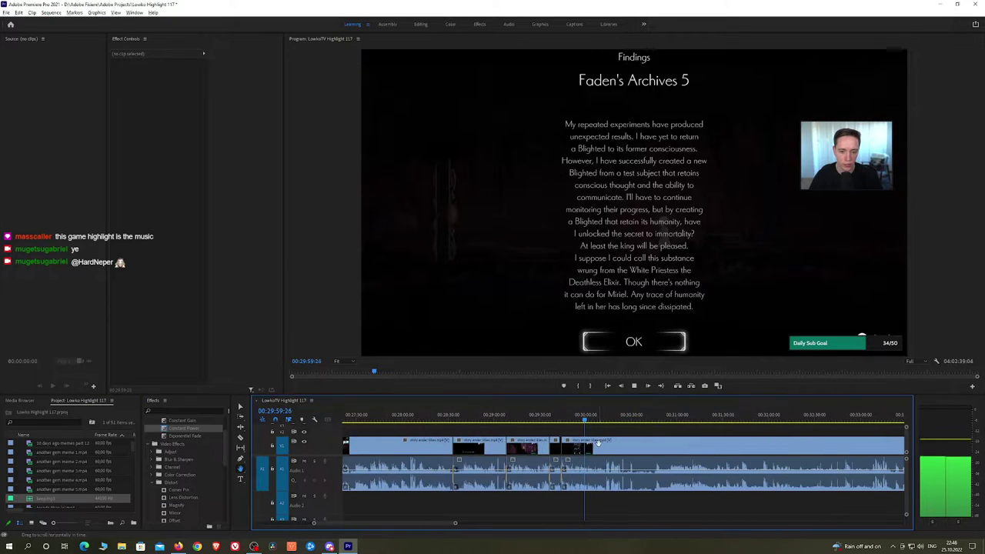
scroll(598, 444, "up", 4)
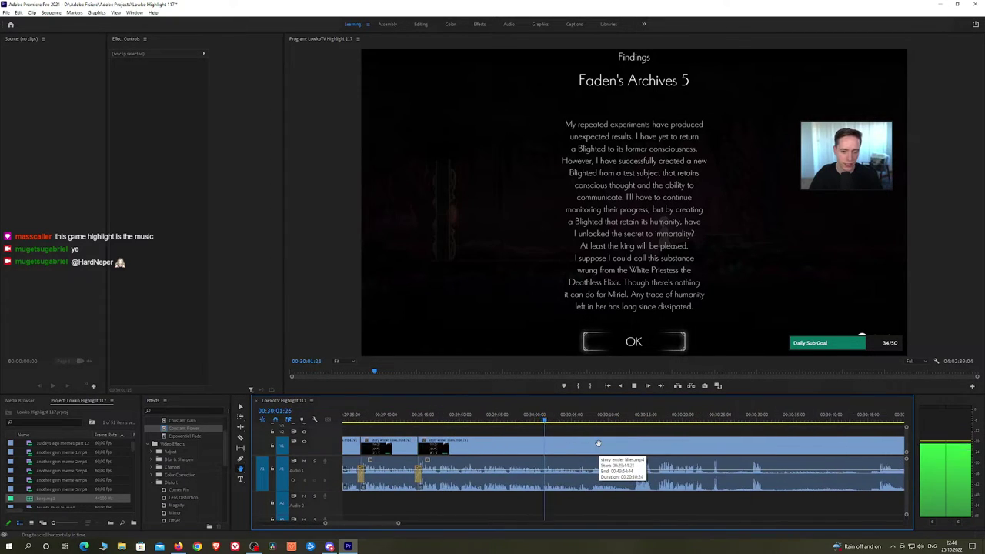
scroll(533, 443, "down", 3)
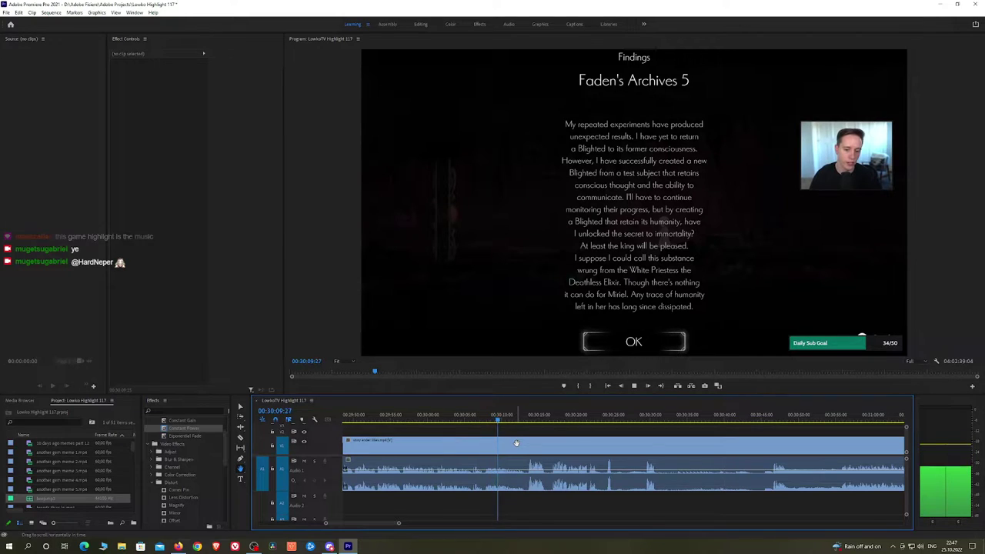
scroll(517, 444, "up", 1)
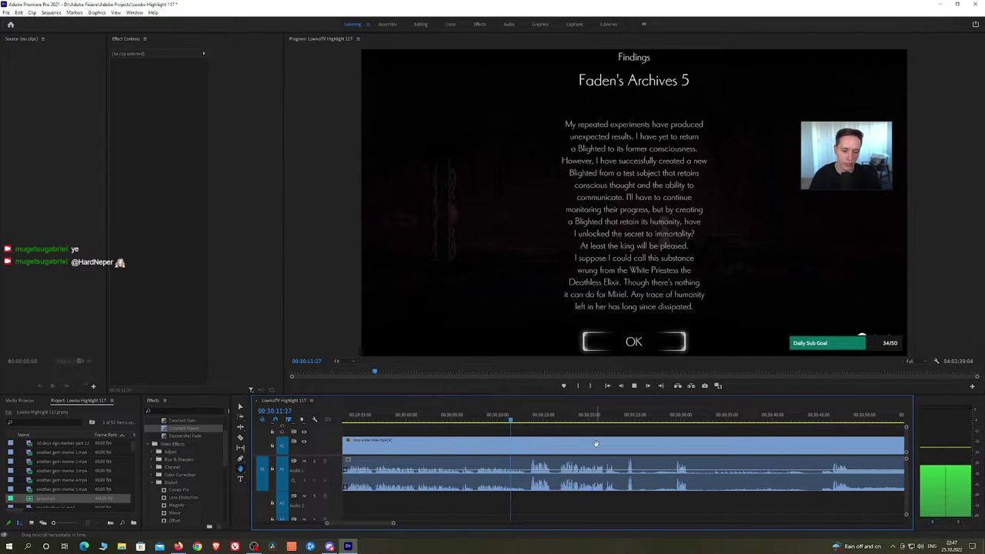
left_click_drag(596, 443, 516, 437)
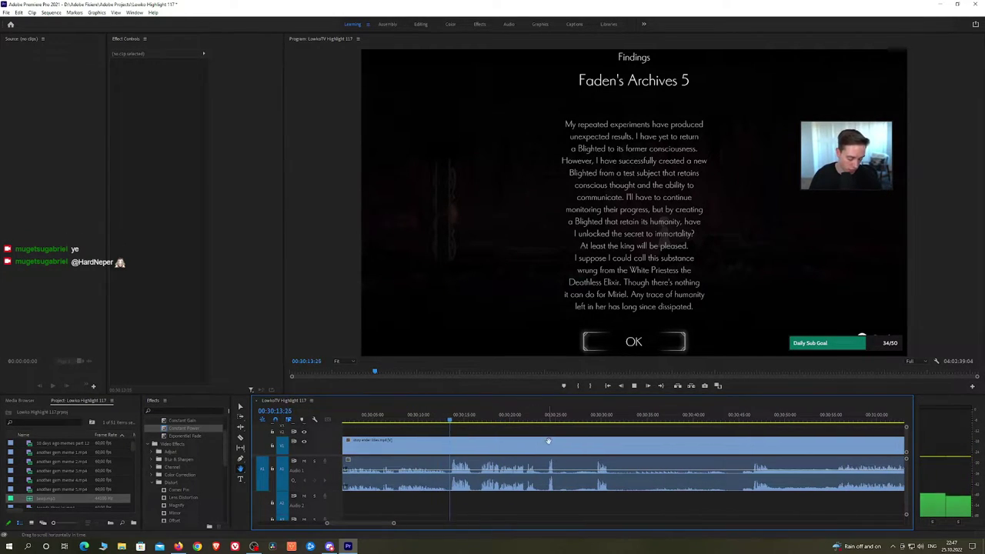
scroll(519, 438, "down", 1)
scroll(514, 440, "up", 2)
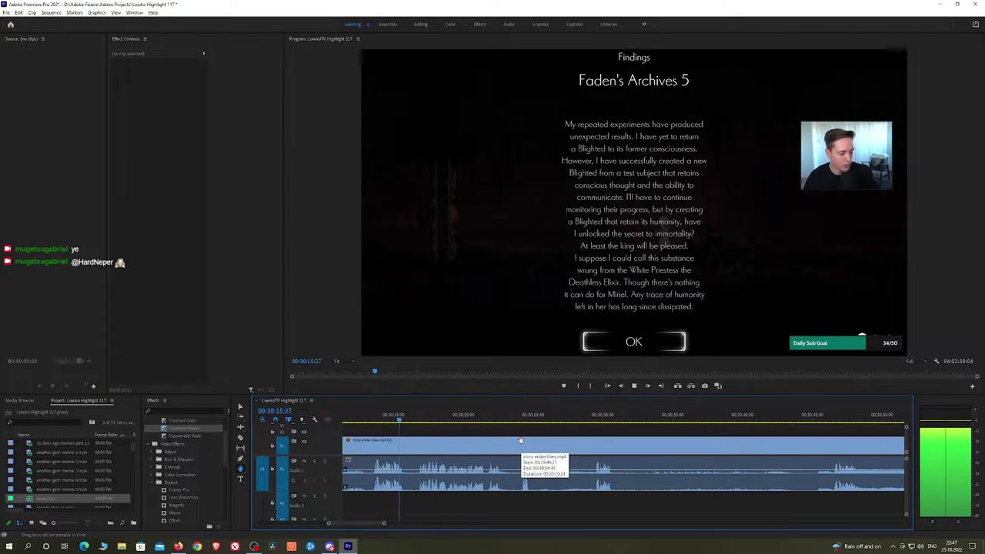
left_click(411, 453)
key("shift+Delete")
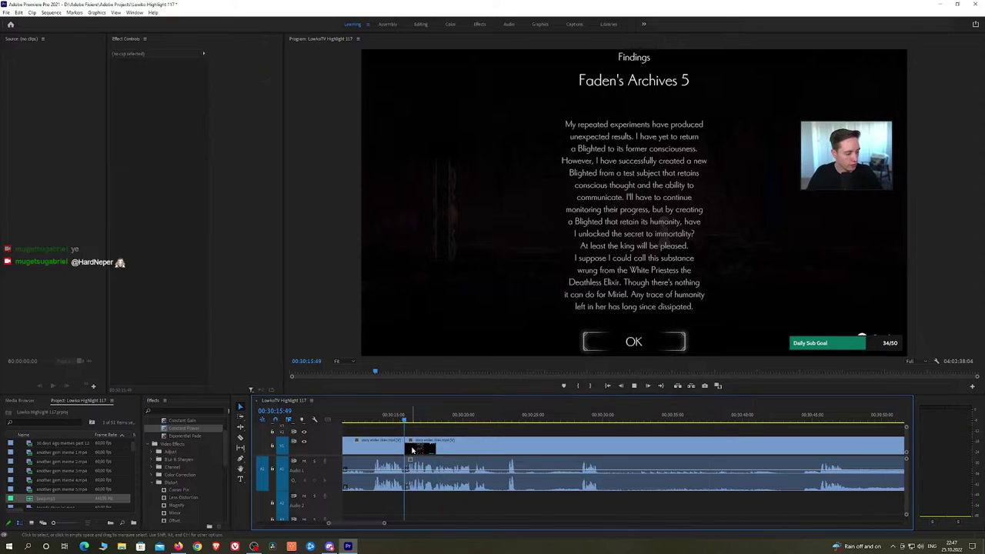
Crossfade the audio cut at about 00:30:15:49 with Constant Power and play on to about 00:30:21
key("space")
left_click_drag(184, 429, 410, 485)
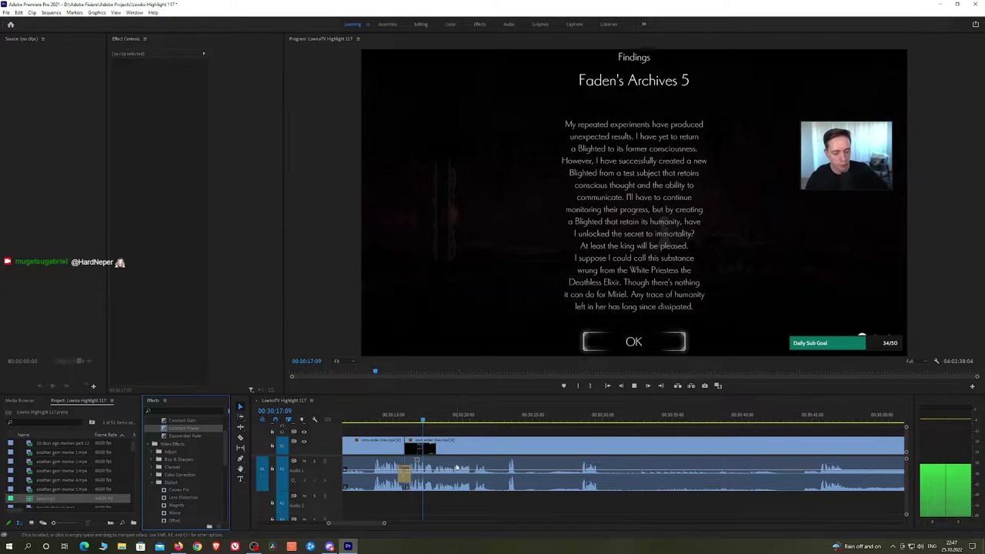
scroll(504, 446, "down", 1)
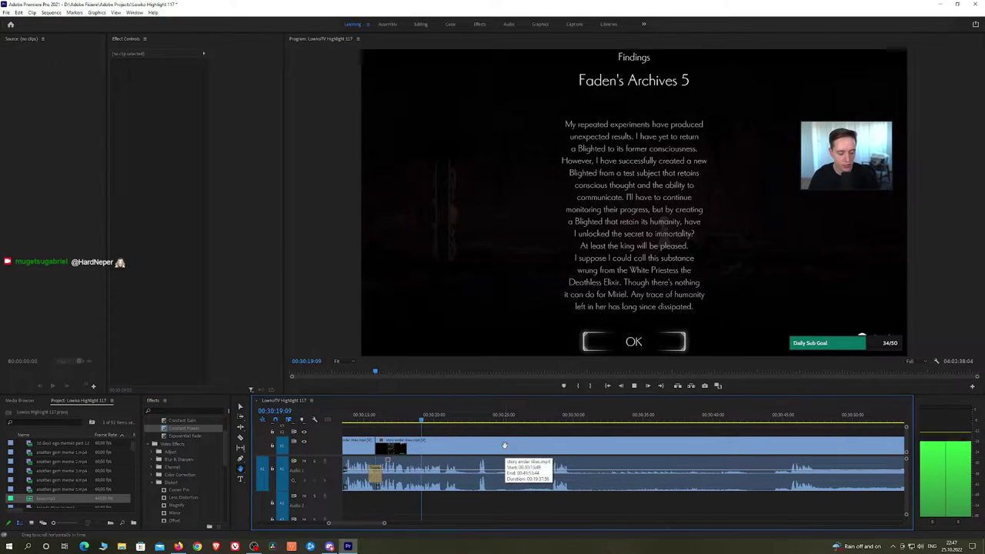
scroll(504, 446, "down", 1)
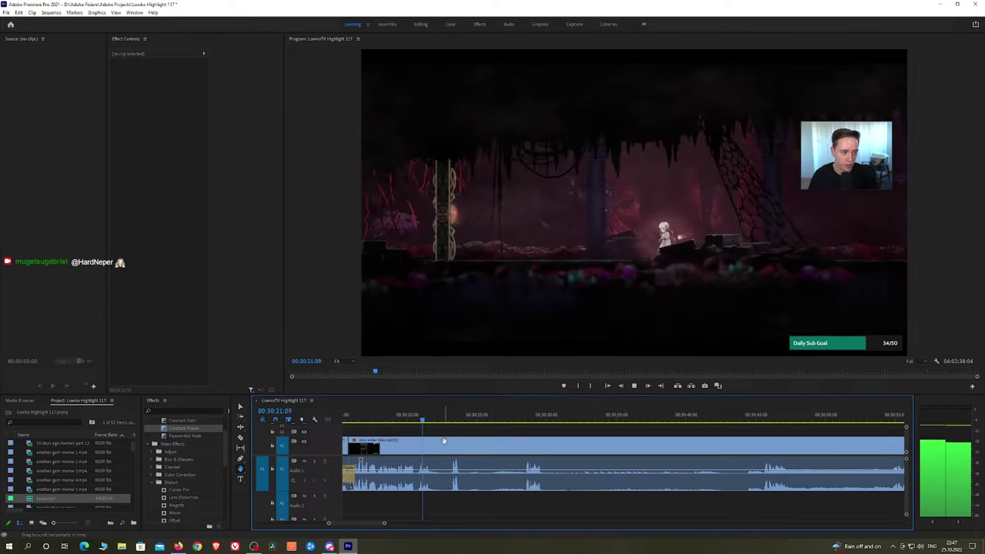
Split the clip at about 00:30:22:12 and 00:30:20:49, and replay from the earlier cut to 00:30:21:09 to find the word's end
key("space")
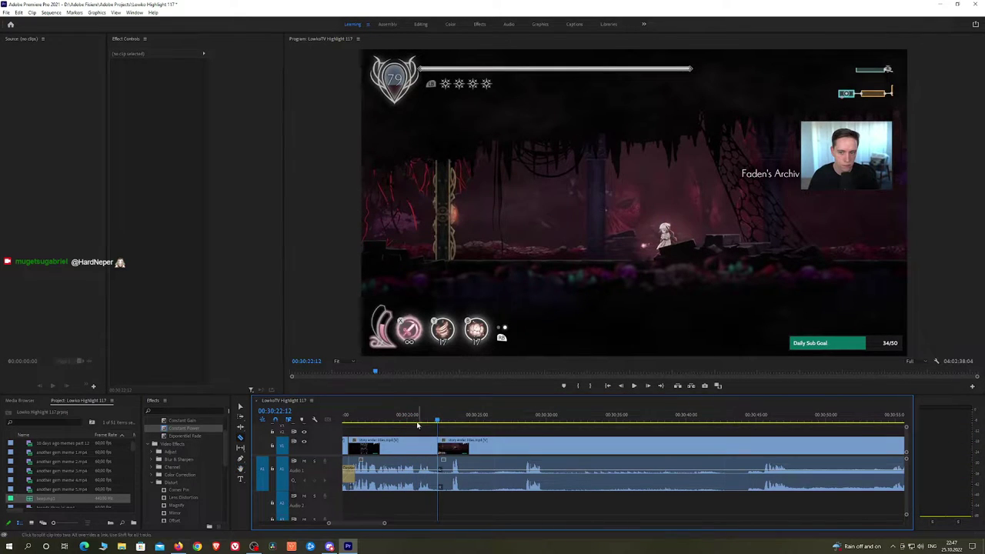
left_click(418, 425)
key("=")
key("space")
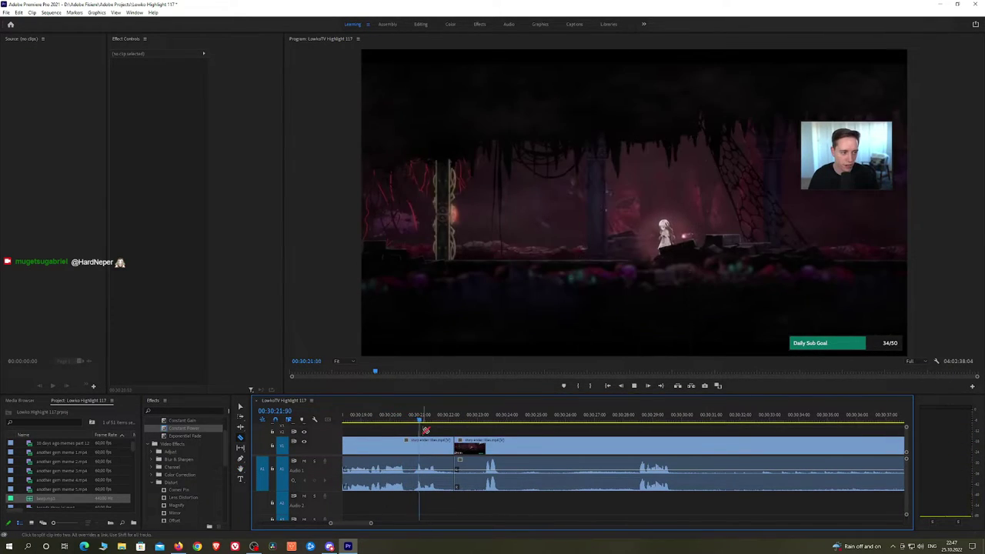
left_click_drag(407, 416, 414, 418)
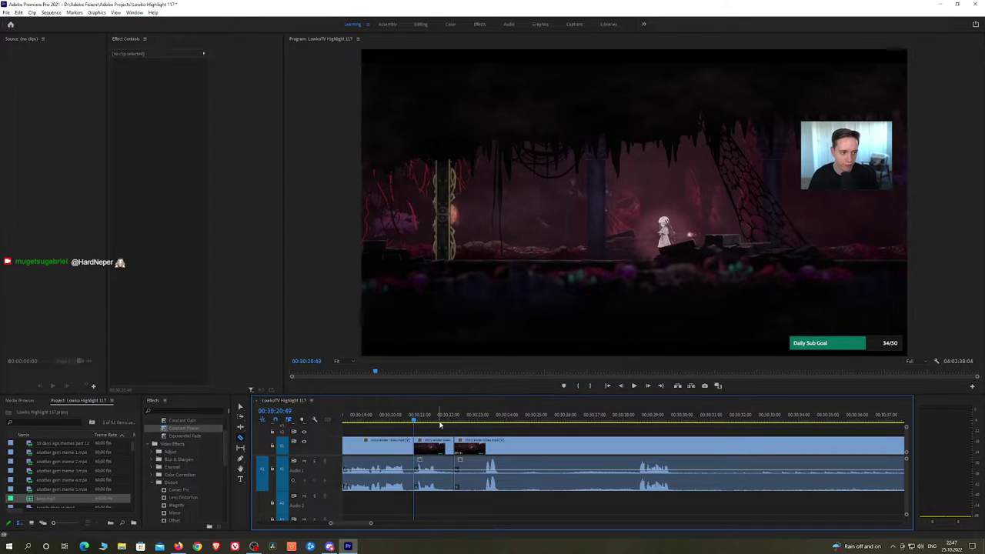
key("space")
key("space")
left_click(413, 418)
key("space")
key("space")
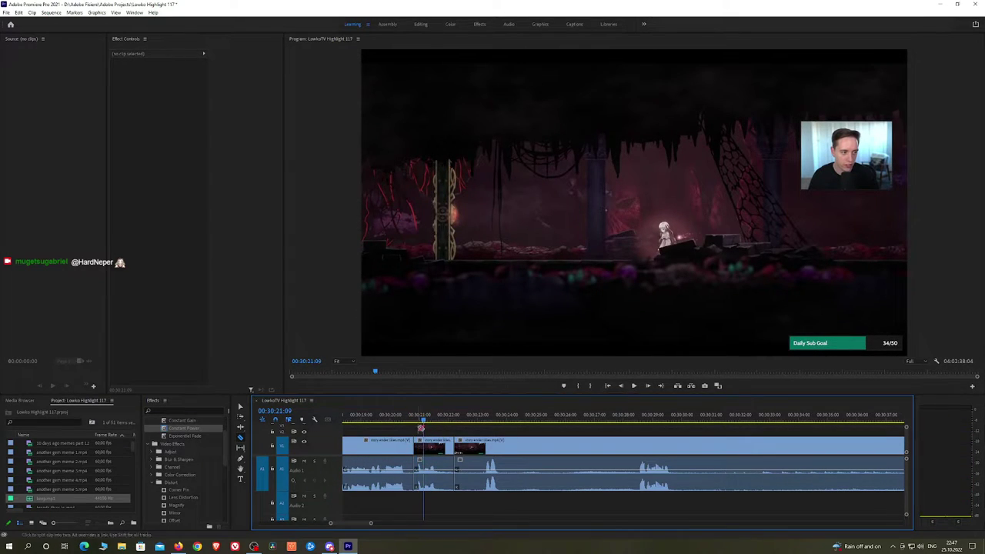
Isolate and mute the word between 00:30:20:49 and 00:30:21:09, and place beep.mp3 under it on Audio 2, trimmed to the same length
left_click_drag(420, 493, 420, 493)
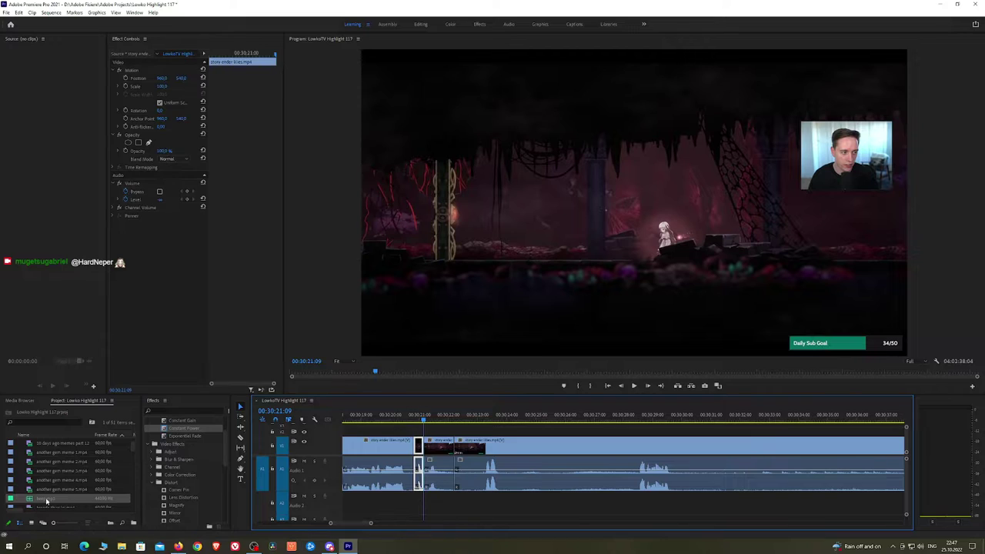
left_click_drag(46, 500, 377, 506)
left_click_drag(375, 507, 421, 504)
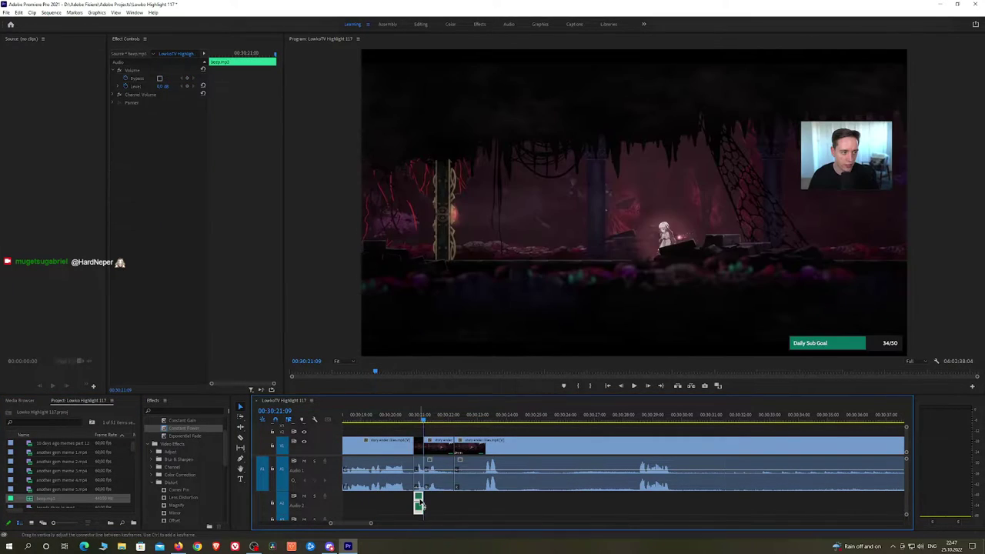
Lower the volume level of the beep.mp3 clip on Audio 2 and play the section on past the beep to about 00:30:22:49
left_click(163, 86)
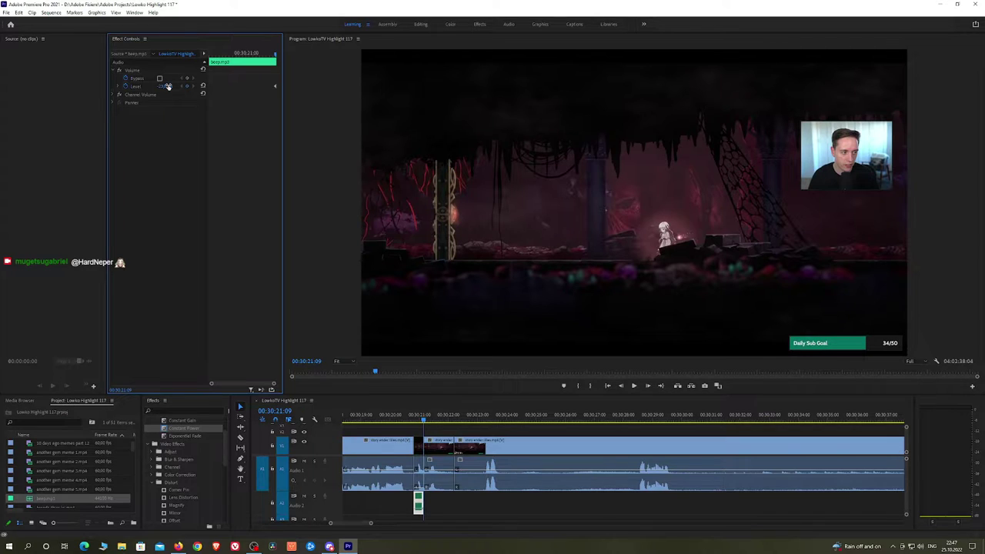
left_click(546, 438)
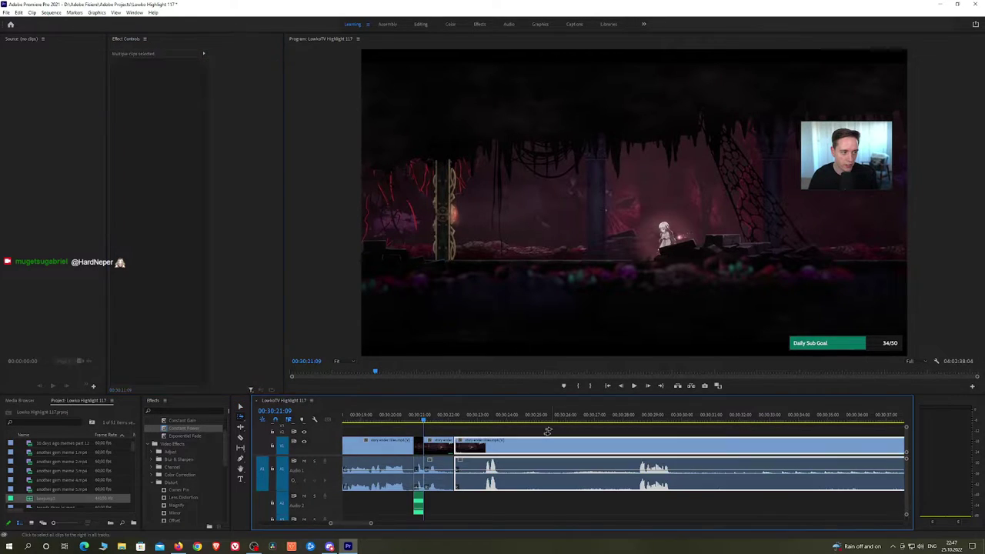
key("space")
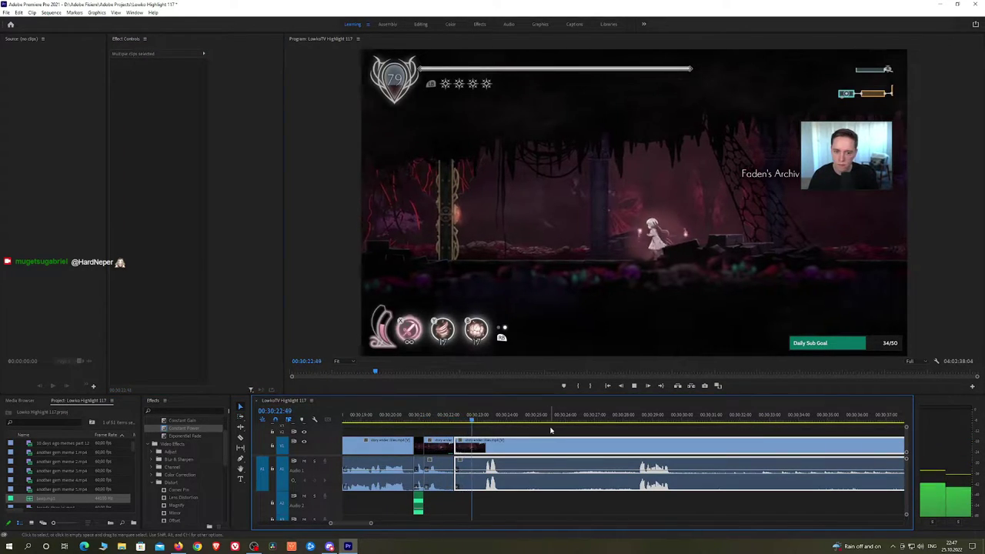
Split the clip at about 00:30:24:07 during the gate scene and play on from there
left_click(550, 429)
scroll(539, 427, "down", 1)
key("space")
key("c")
left_click(455, 446)
key("space")
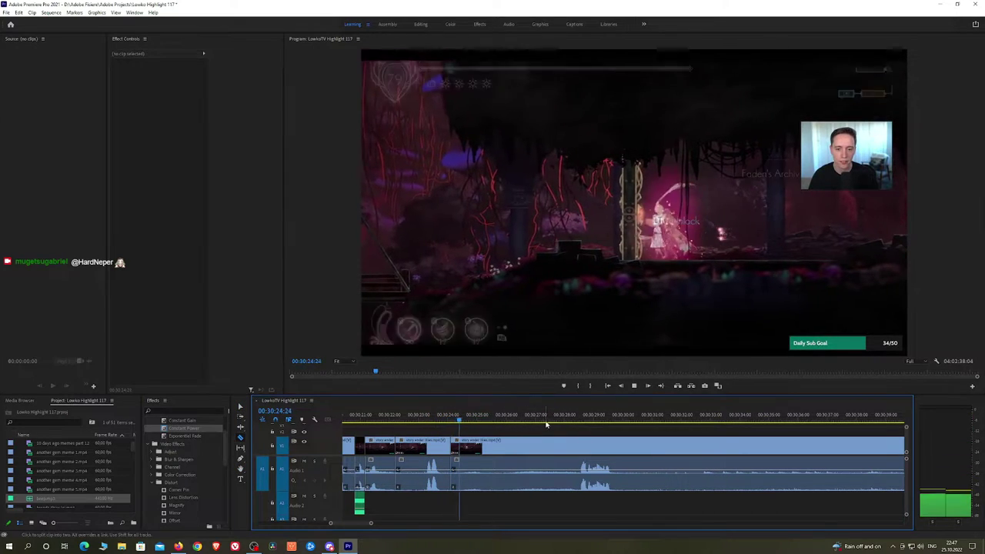
Try splitting at about 00:30:27:25 and ripple-deleting the piece back to 00:30:24:07, and undo these cuts
left_click(571, 417)
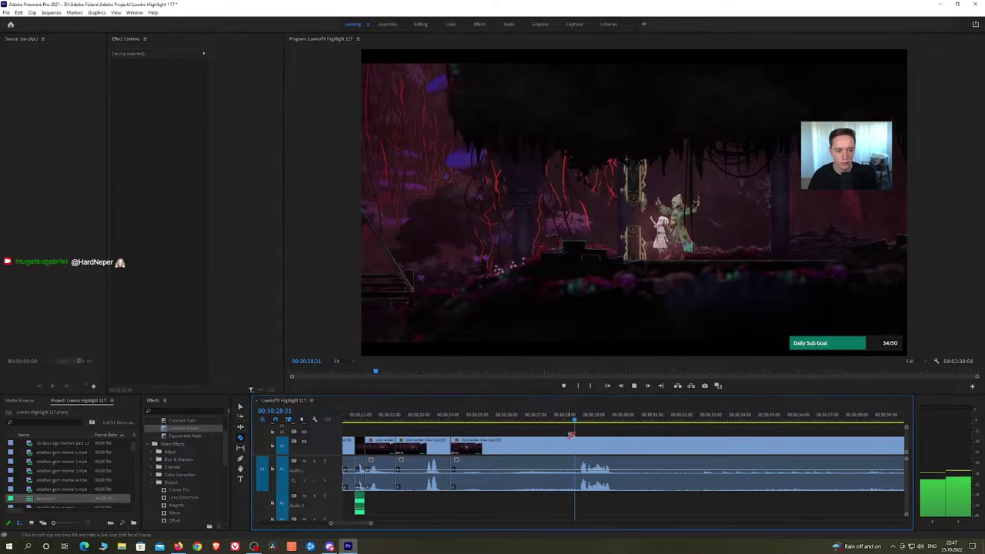
left_click(546, 447)
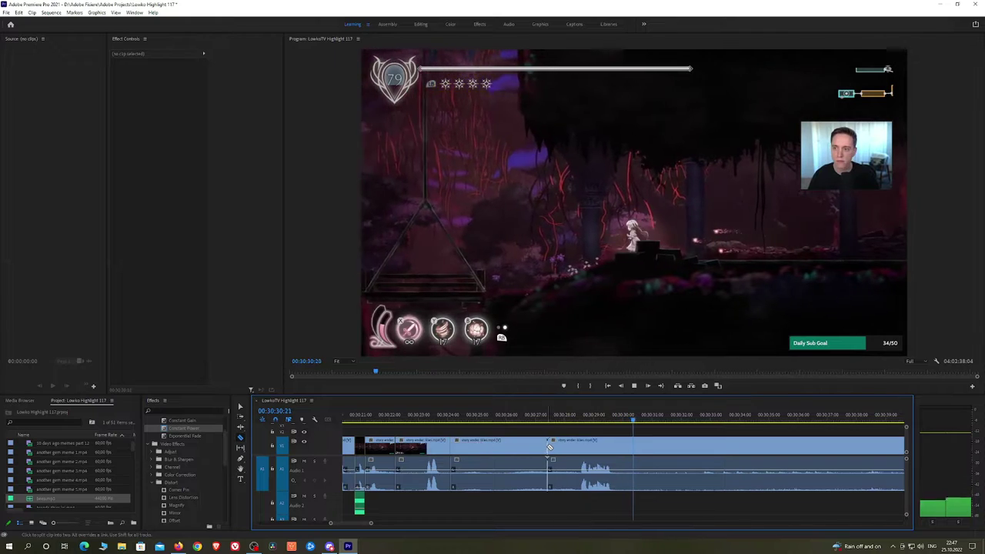
key("v")
left_click(528, 446)
key("shift+Delete")
key("space")
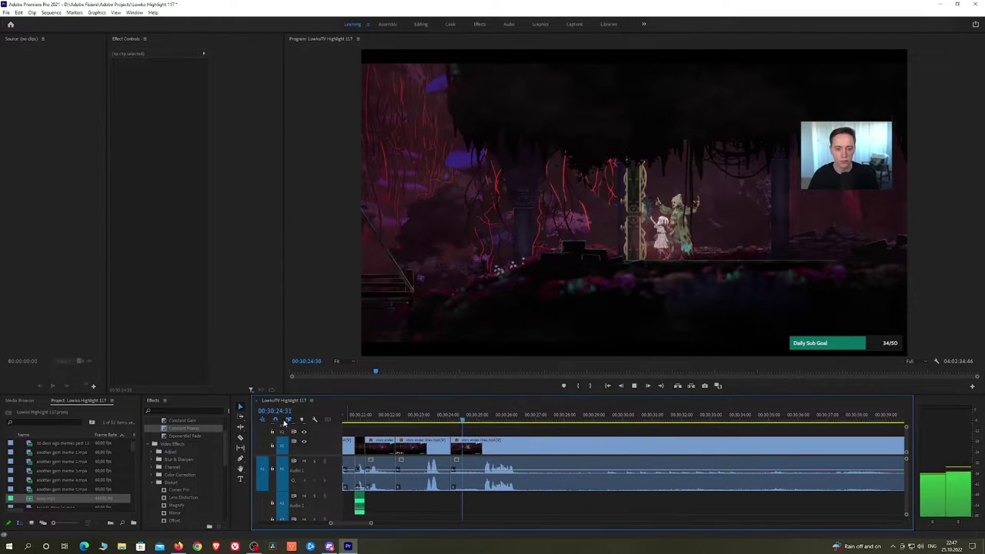
key("ctrl+z")
Play on from about 00:30:28, split the clip at 00:30:30:44 and skip ahead to about 00:30:45
left_click_drag(491, 423, 575, 422)
key("space")
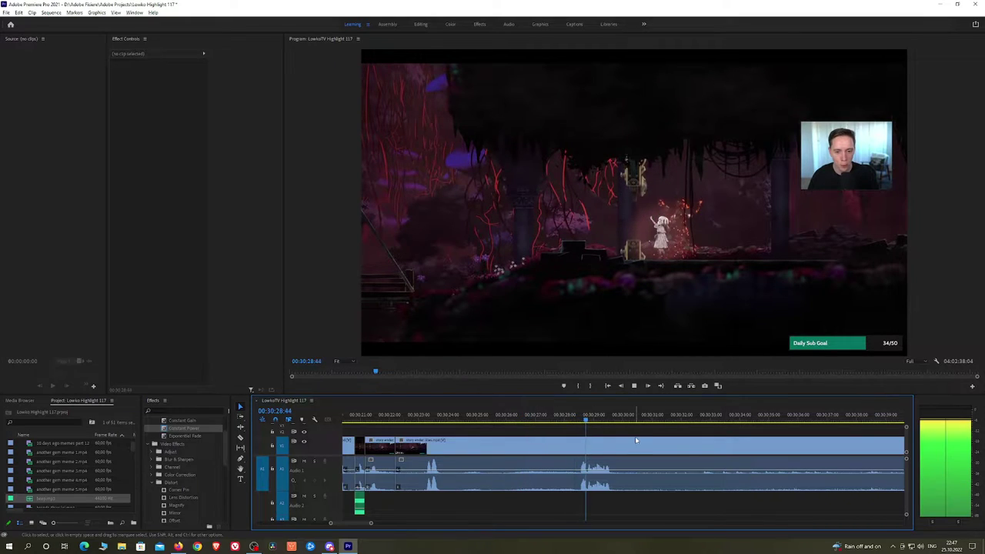
key("minus")
key("space")
left_click_drag(660, 437, 697, 417)
key("c")
left_click(528, 440)
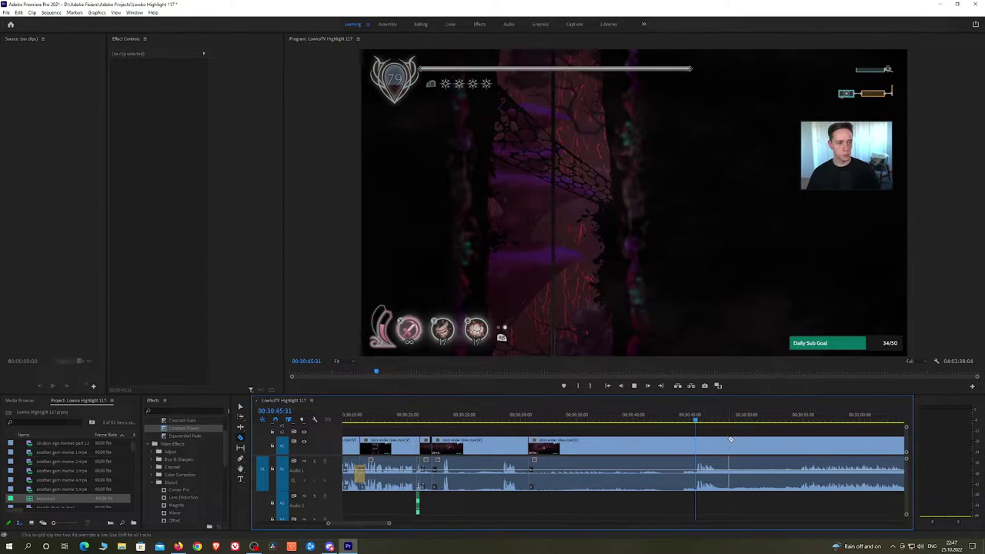
Play on to the Silva's Blight-Stained Note 1 screen, split there at about 00:30:54:30 and ripple-delete the section back to 00:30:30:44
scroll(730, 440, "down", 4)
key("space")
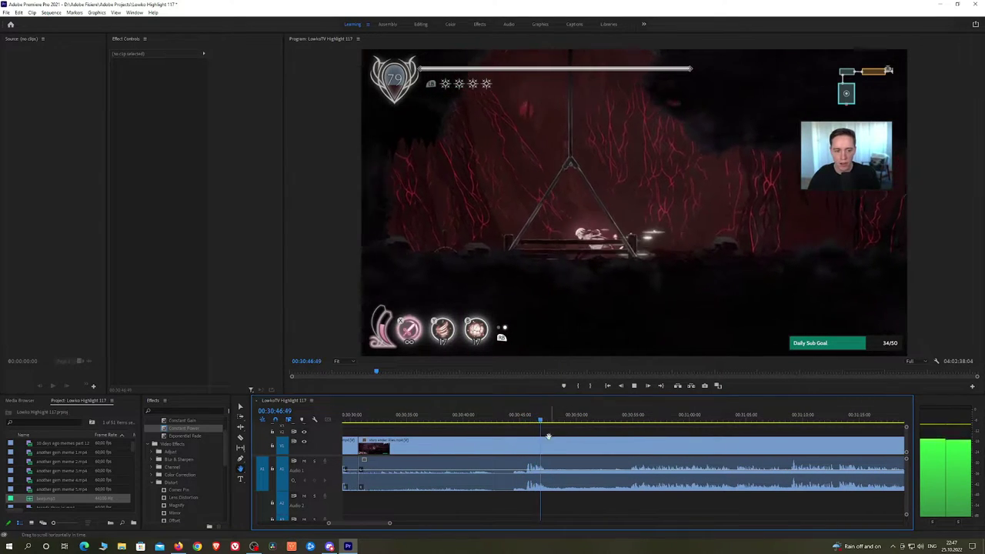
left_click(633, 417)
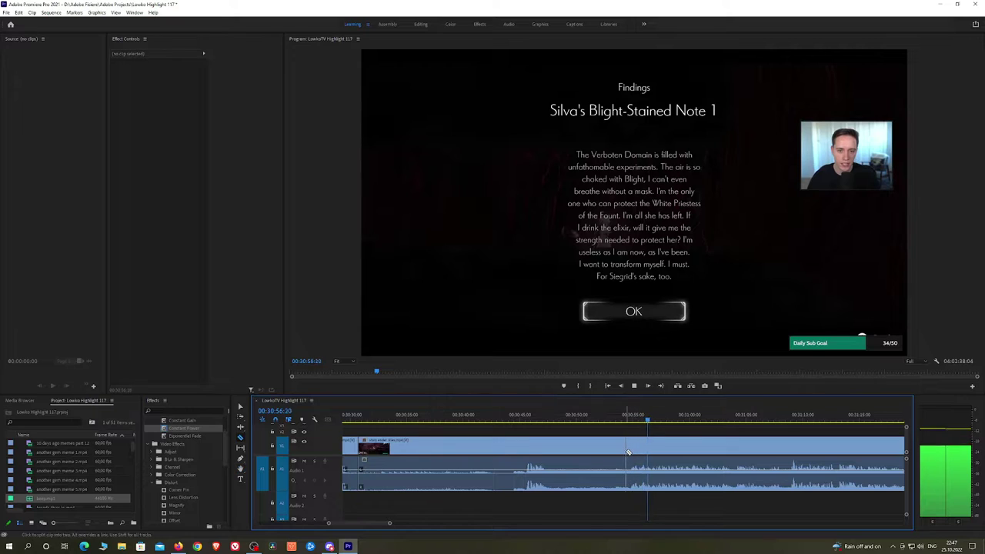
left_click(628, 453)
key("v")
left_click(604, 449)
key("shift+Delete")
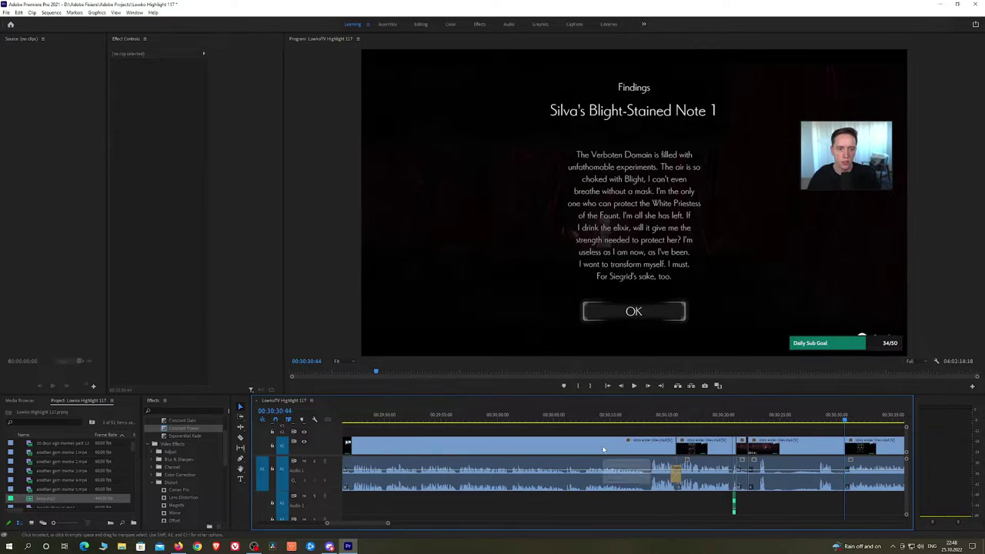
Crossfade the audio cut at 00:30:30:44 with Exponential Fade and play on through the note reading
key("h")
left_click_drag(829, 457, 443, 435)
left_click(185, 435)
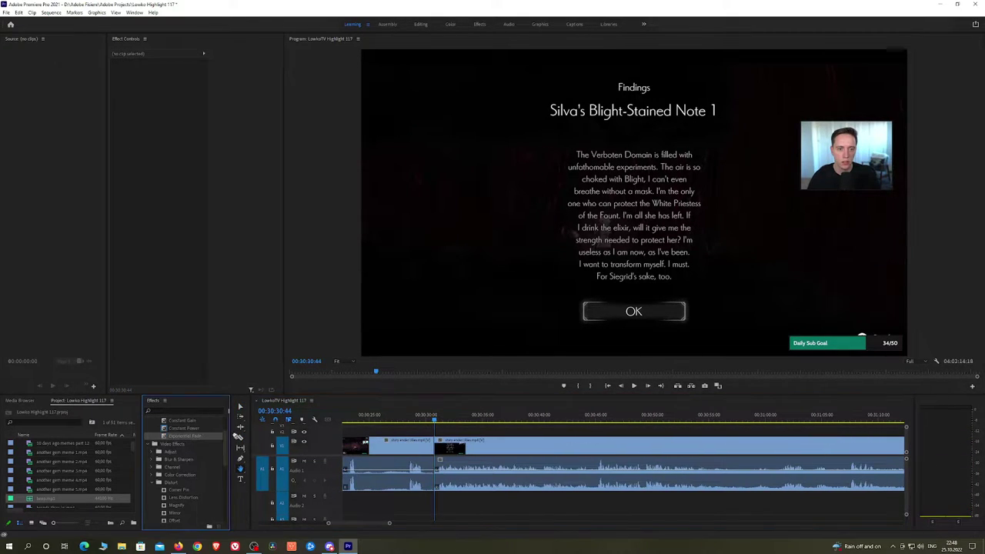
left_click_drag(433, 473, 434, 473)
key("space")
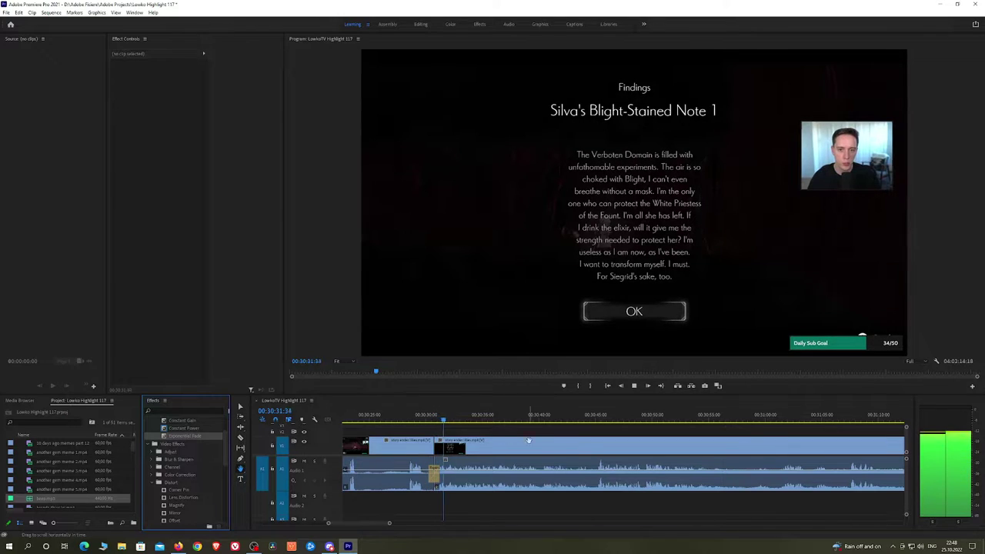
left_click_drag(579, 442, 541, 442)
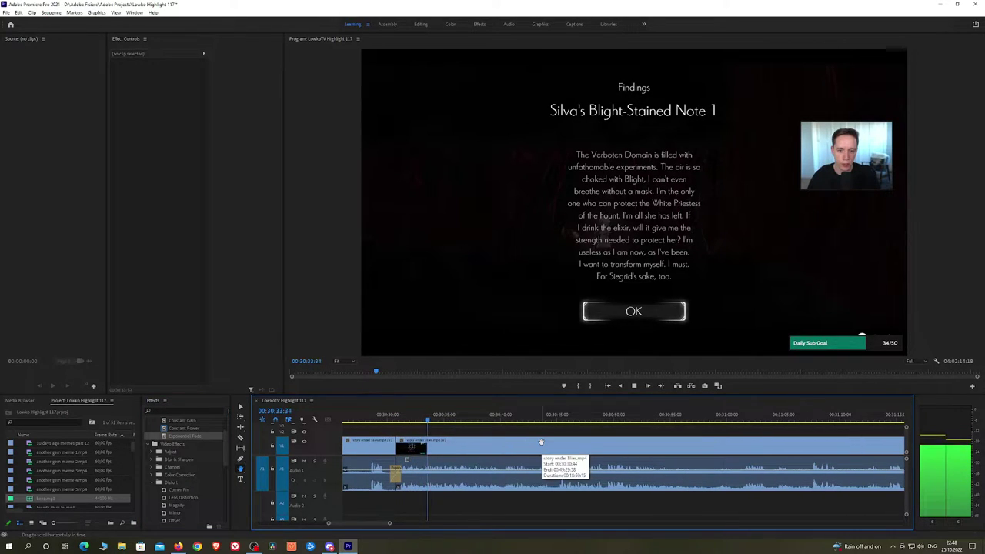
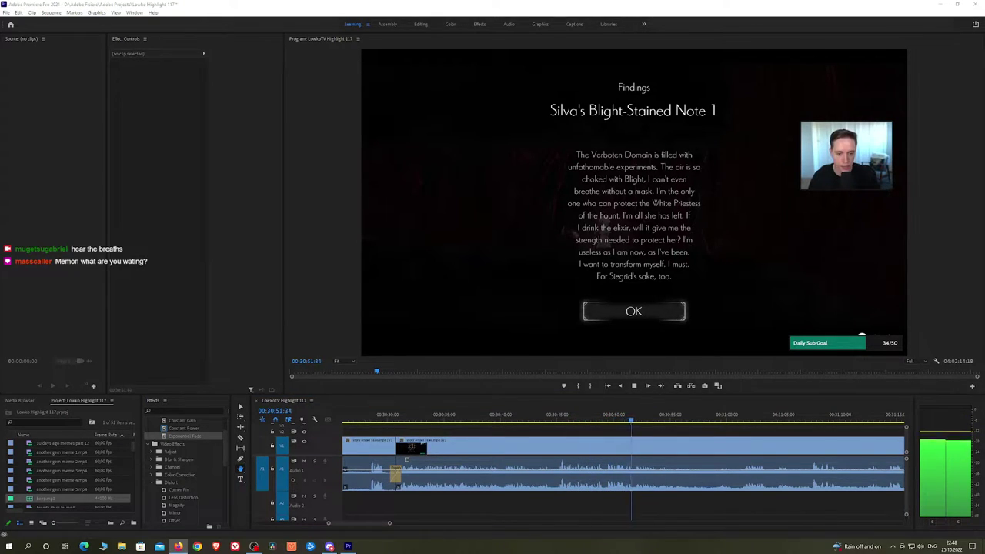
Play to the end of the note reading, split the clip at about 00:30:57 and play on
left_click_drag(709, 437, 555, 430)
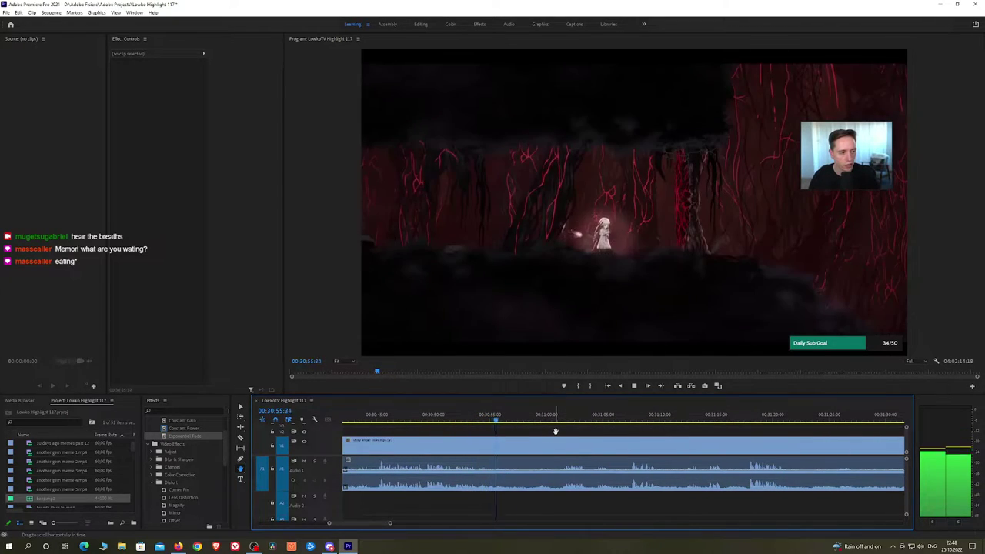
key("space")
key("c")
left_click(513, 444)
key("space")
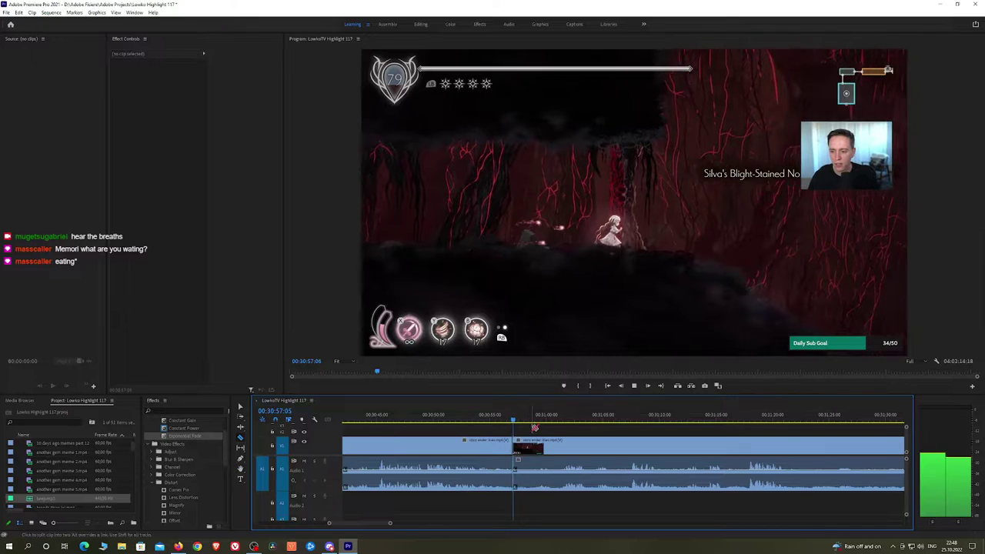
Check the footage after the 00:30:57 cut and ripple delete the roughly two-second section starting at 00:30:57:00
left_click(539, 417)
key("space")
left_click(564, 417)
key("space")
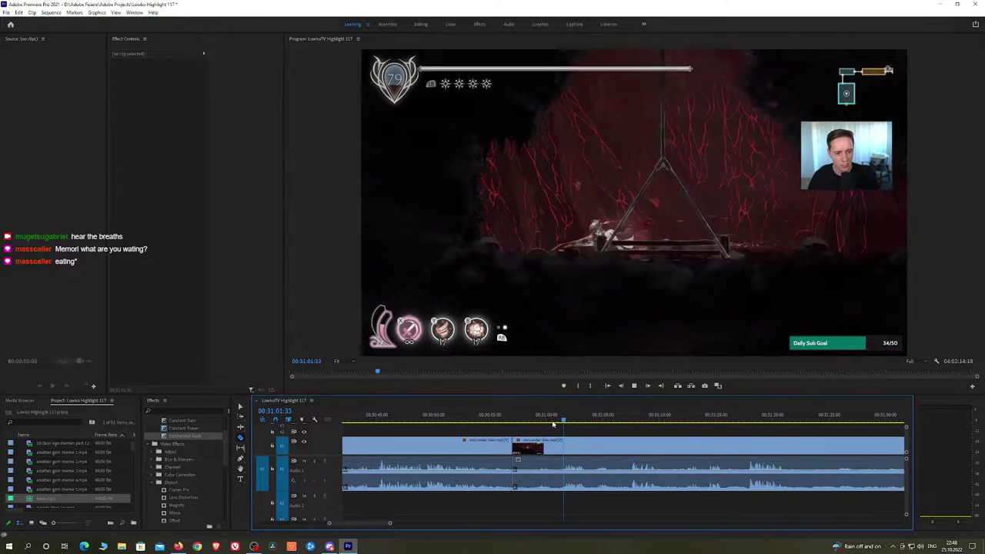
left_click(526, 448)
key("shift+Delete")
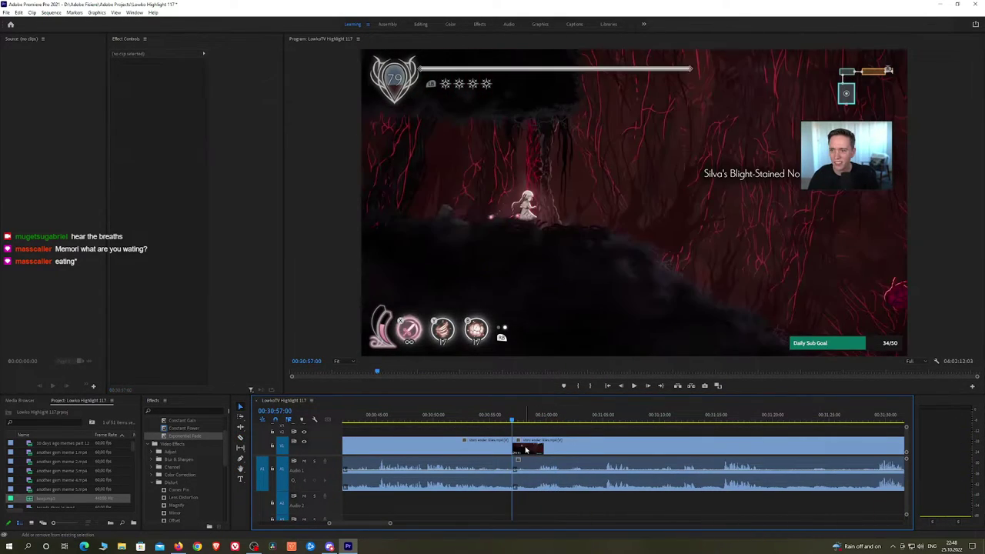
Add a Constant Power audio crossfade at the 00:30:57:00 cut and play the footage onward
key("space")
left_click_drag(190, 428, 513, 473)
key("h")
left_click_drag(630, 446, 567, 443)
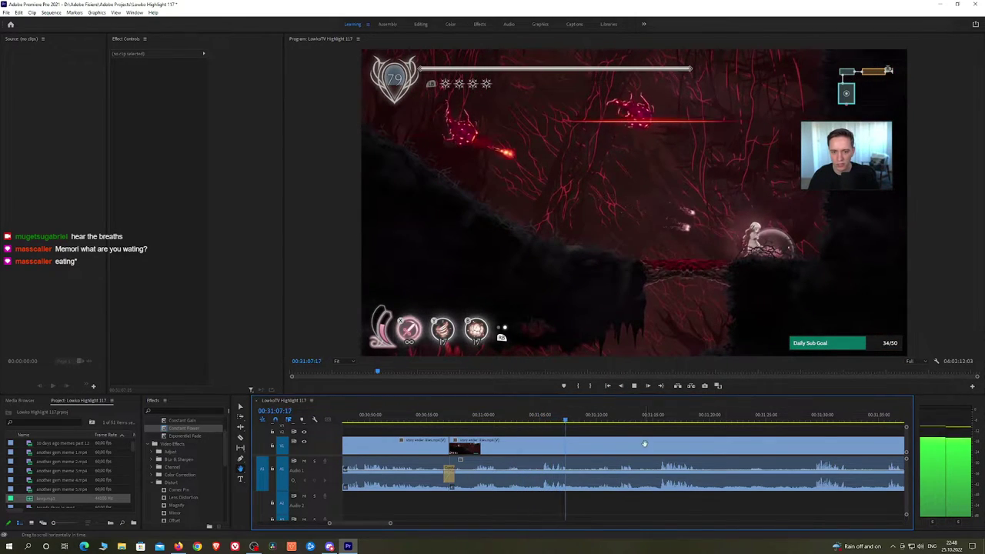
Play through the gameplay footage and split the clip at about 00:31:19:35 and 00:31:28
left_click_drag(645, 443, 551, 429)
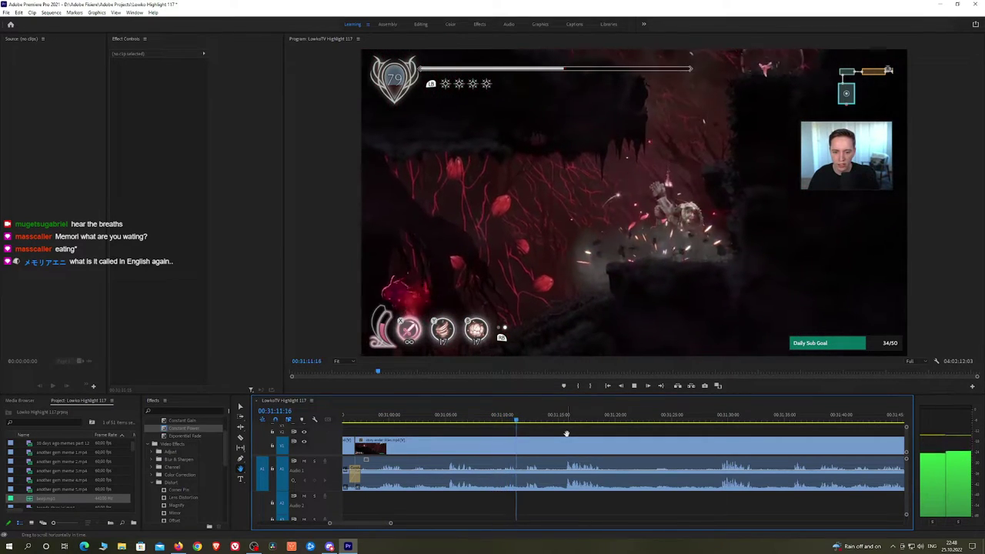
left_click_drag(608, 435, 571, 437)
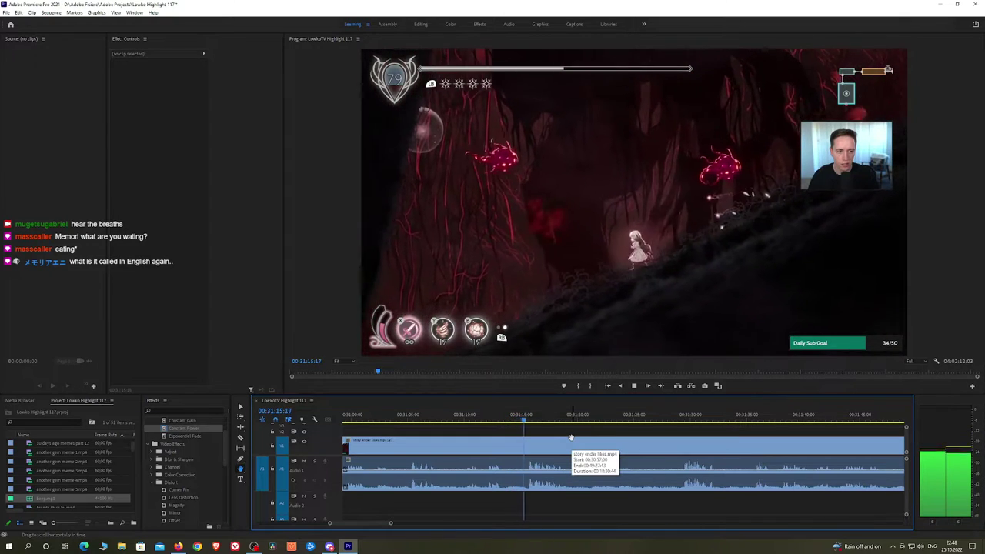
scroll(574, 445, "up", 2)
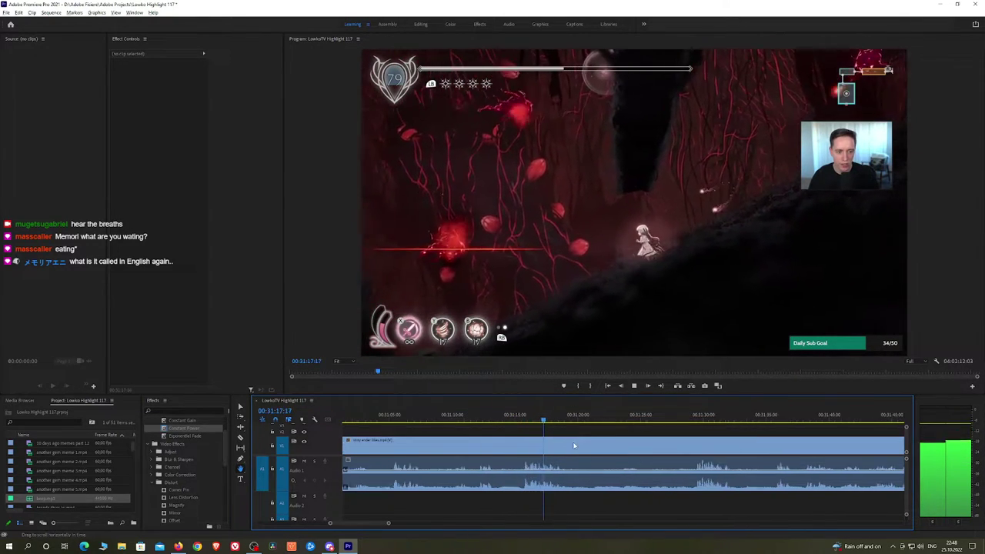
left_click_drag(593, 438, 657, 419)
key("c")
left_click(524, 446)
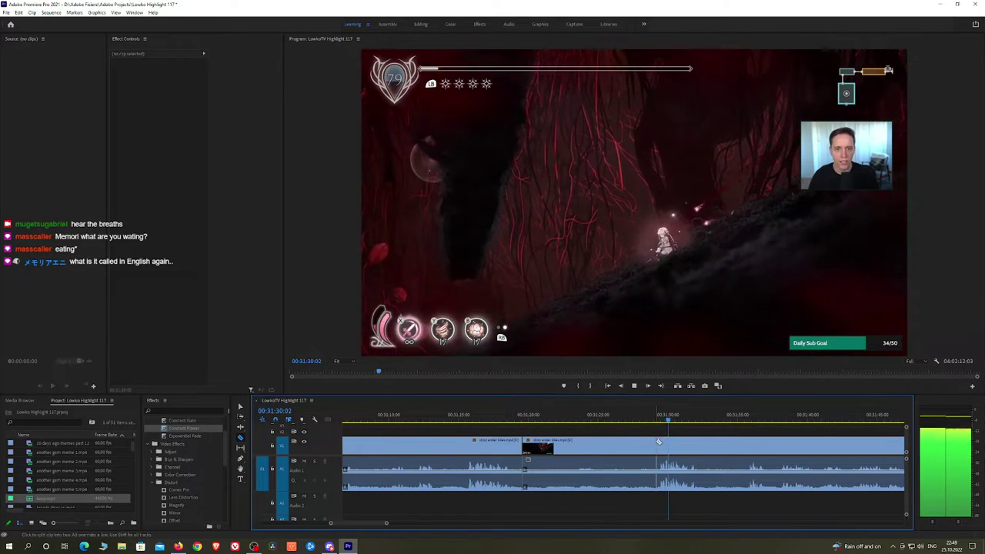
left_click(640, 443)
key("v")
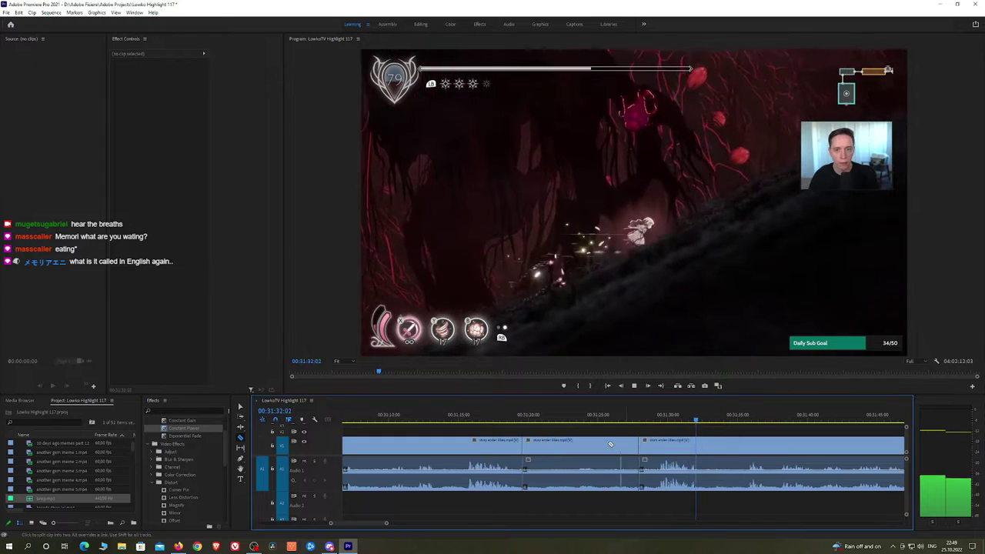
Try to ripple delete the section between the cuts at about 00:31:19:35 and 00:31:28
left_click(601, 445)
key("shift+Delete")
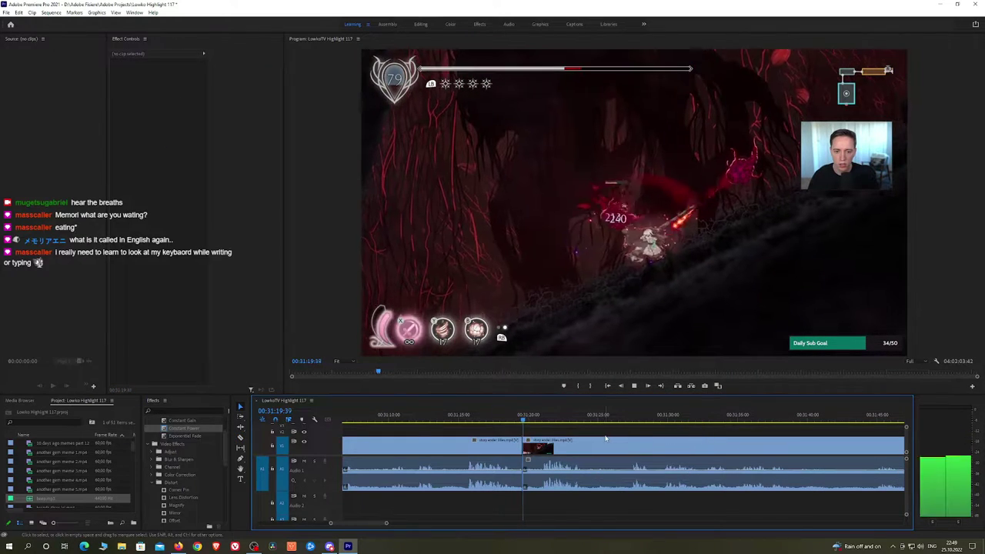
key("space")
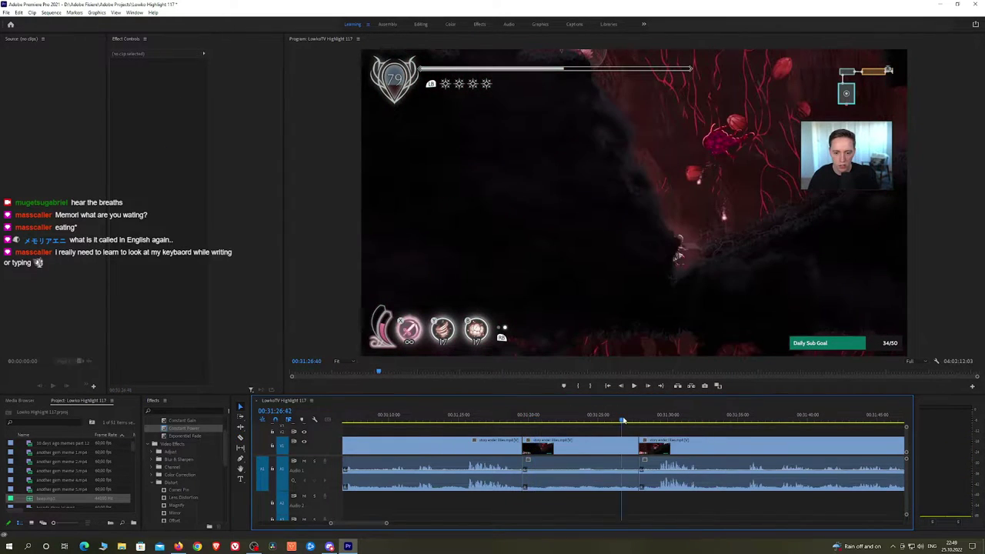
Shorten the section starting at 00:31:19:35 to end at about 00:31:27:35, and ripple delete it
left_click_drag(624, 420, 633, 421)
left_click(620, 447)
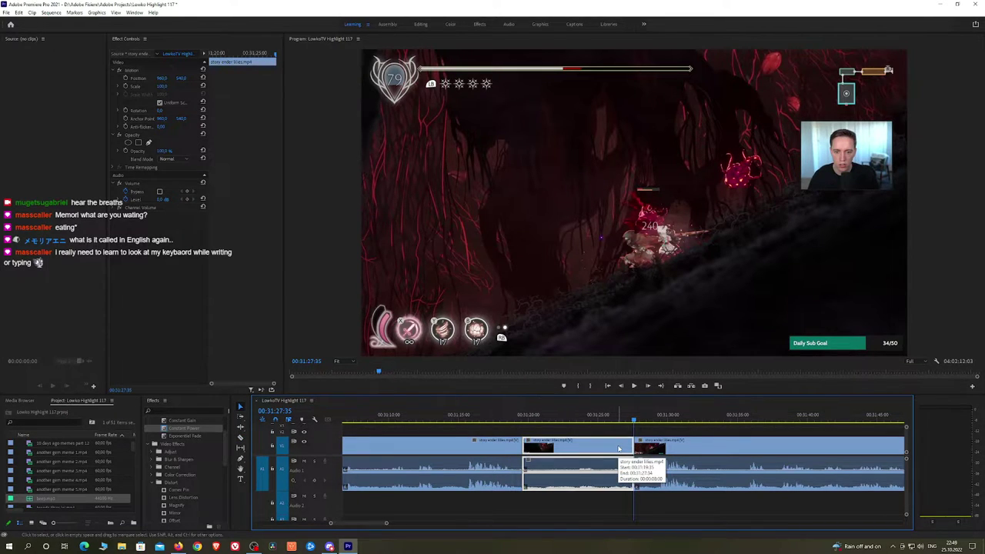
key("shift+Delete")
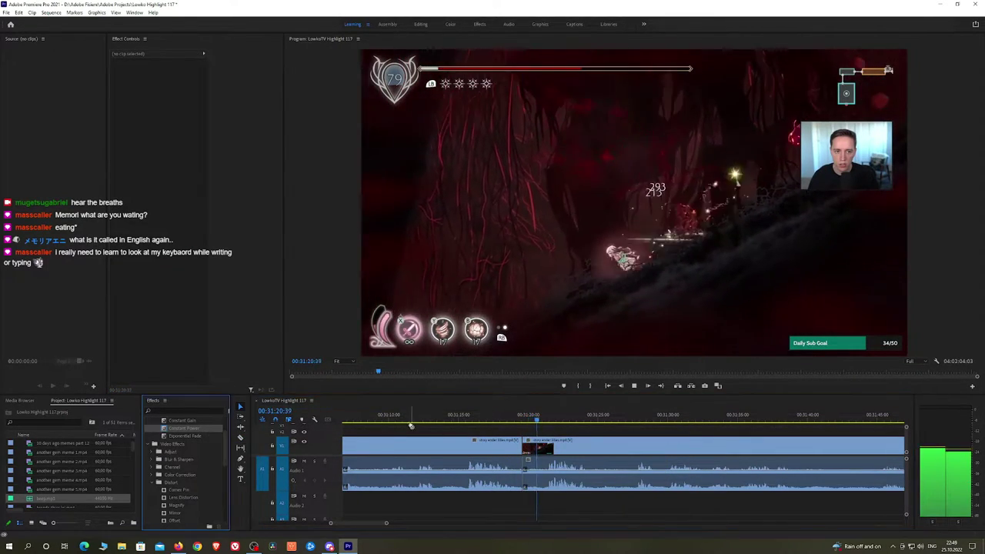
Add a Constant Power audio crossfade at the 00:31:19:35 cut and continue playback past it
left_click_drag(527, 478, 528, 479)
key("h")
left_click_drag(635, 445, 569, 440)
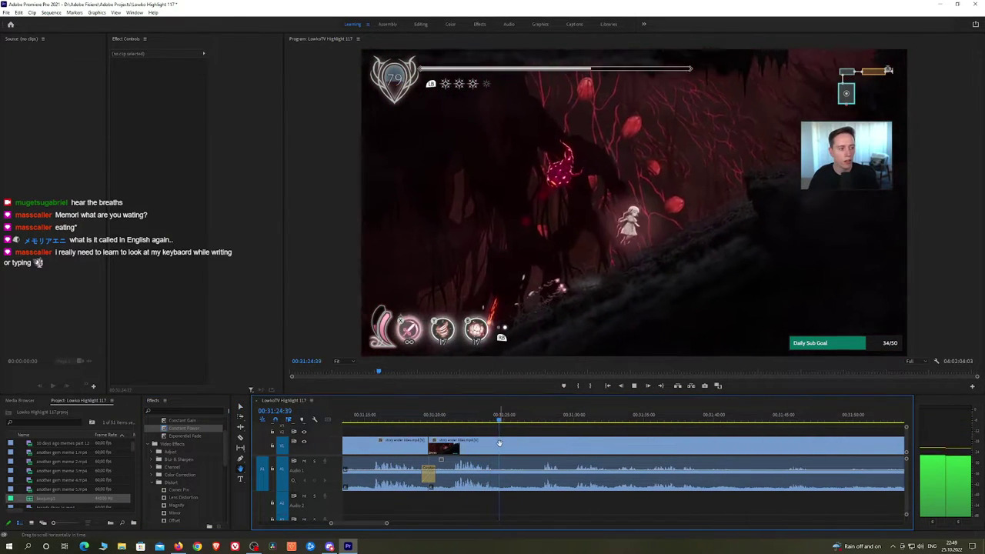
Ripple delete the section from about 00:31:25 to 00:31:28 and put a Constant Power crossfade on the join
left_click(540, 420)
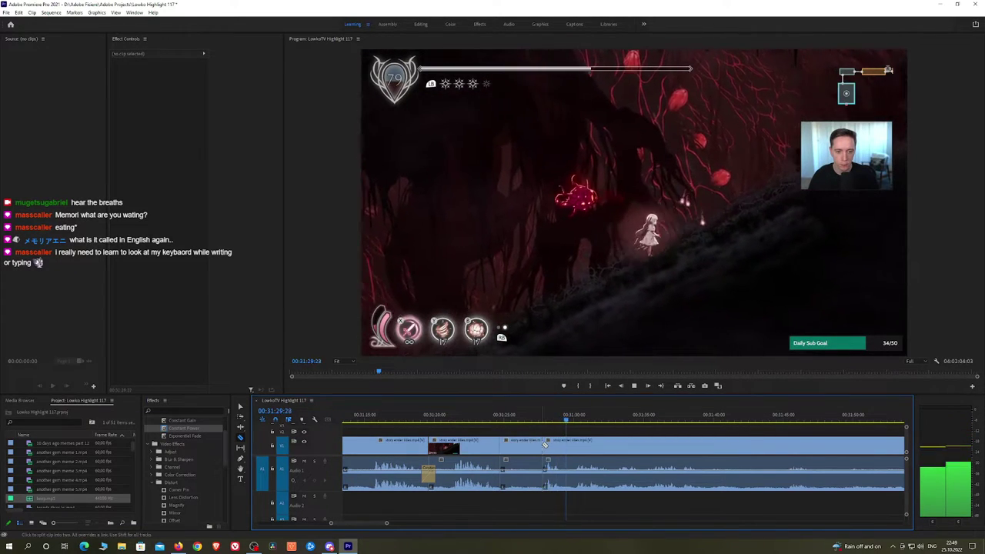
left_click(538, 446)
key("shift+Delete")
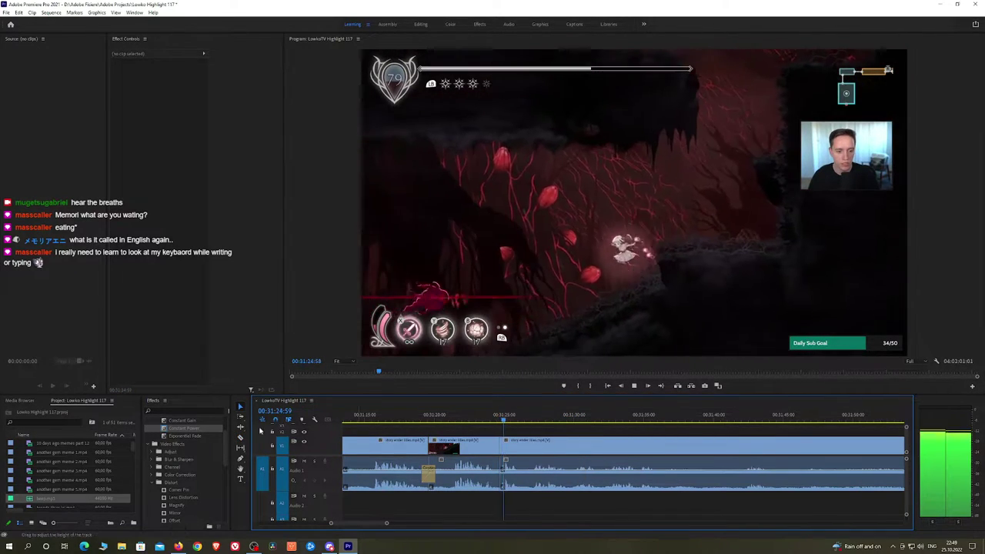
scroll(520, 444, "down", 3)
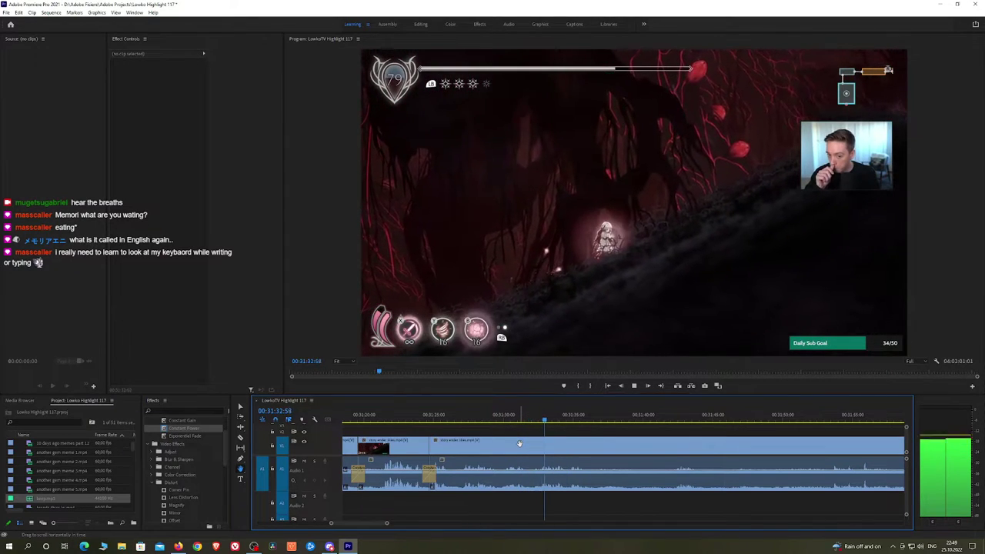
Split the clip at about 00:31:36:20, where the next unwanted section starts
scroll(531, 442, "down", 3)
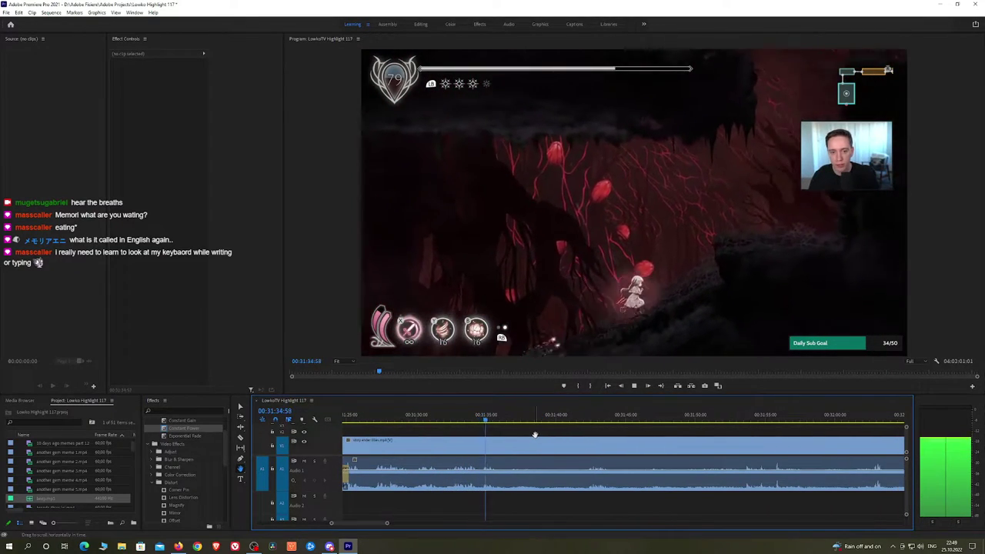
key("c")
left_click(501, 442)
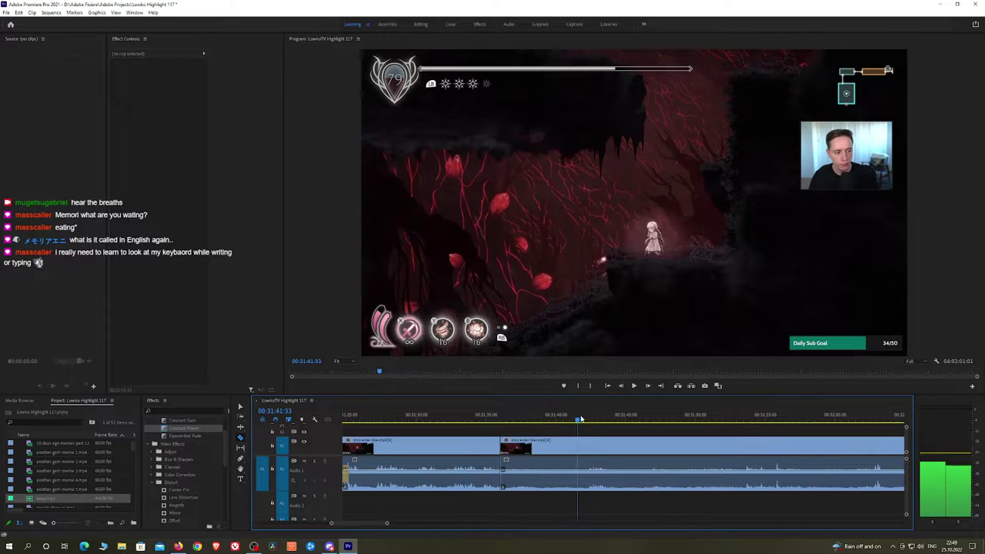
Locate the end of the unwanted section, split the clip at about 00:31:53, and ripple delete back to the 00:31:36:20 cut
key("space")
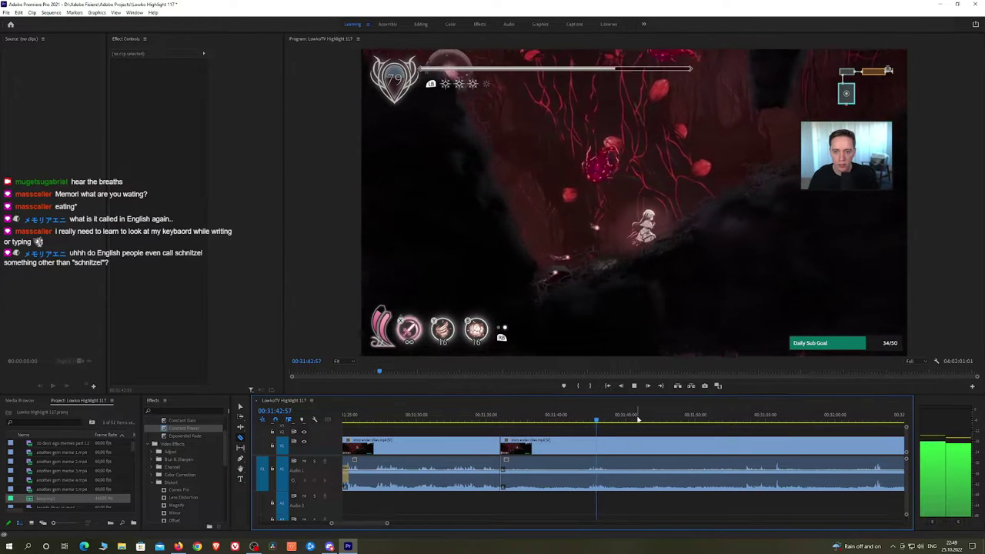
left_click(722, 422)
key("space")
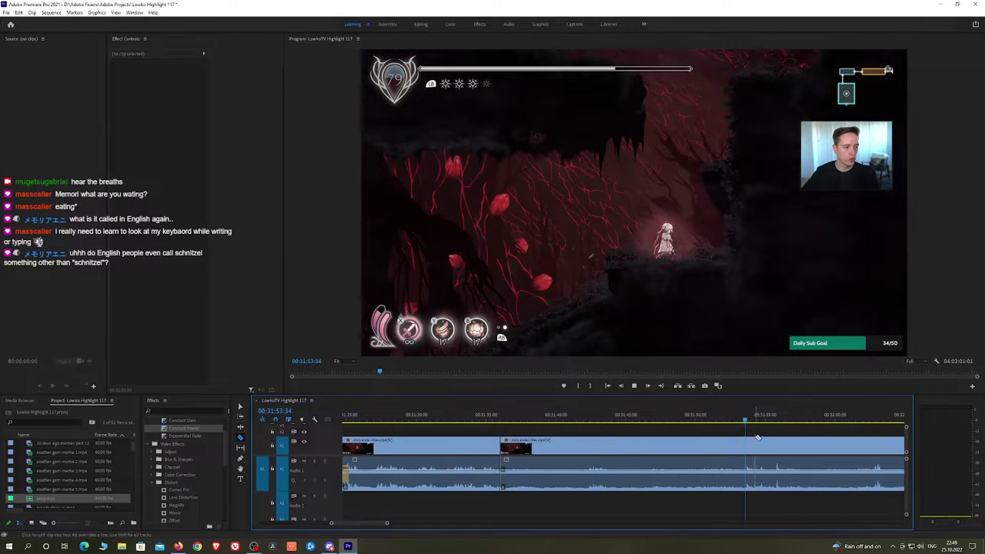
key("minus")
left_click_drag(798, 436, 574, 435)
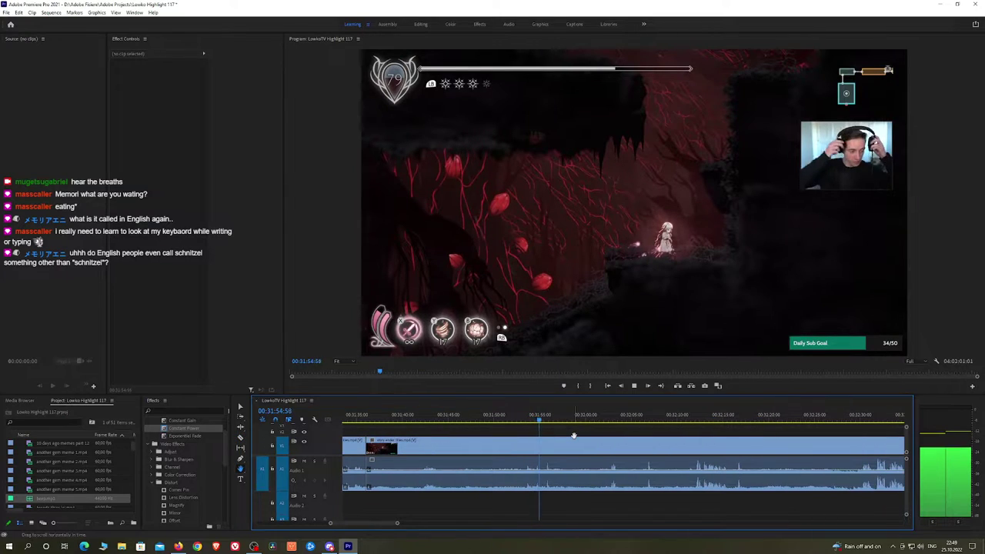
key("space")
key("c")
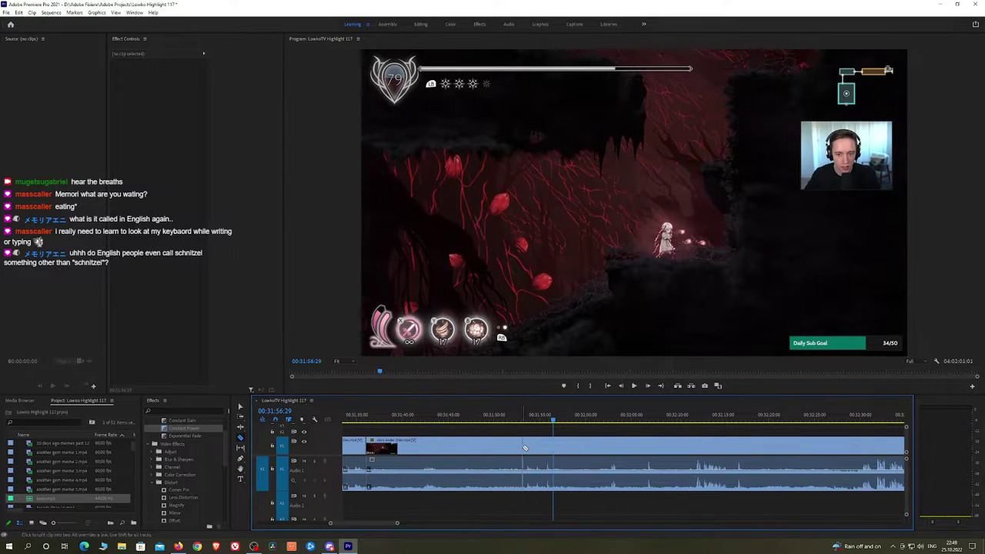
left_click(522, 447)
key("v")
left_click(509, 450)
key("shift+Delete")
Add a Constant Power audio crossfade at the 00:31:36:20 cut and play on from the join
key("space")
scroll(508, 451, "up", 5)
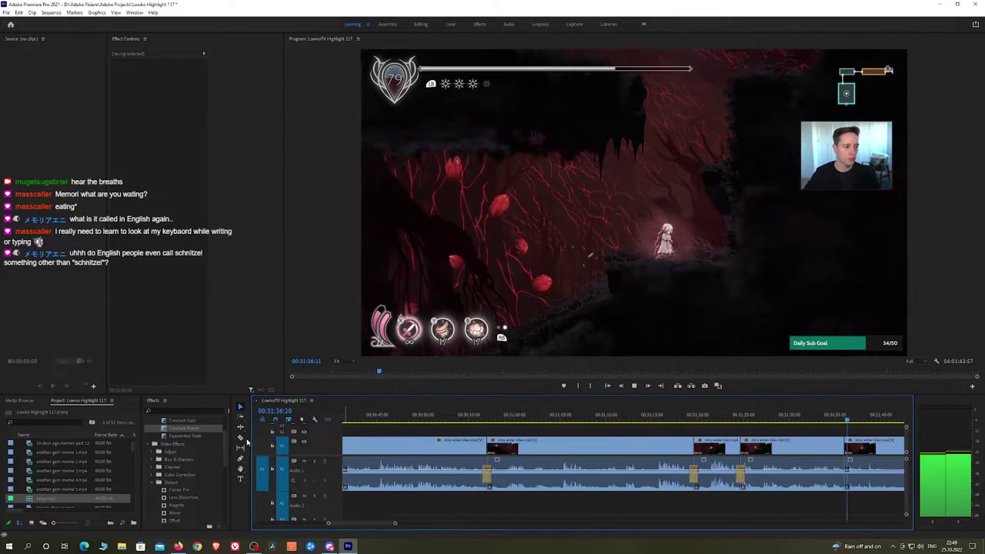
left_click(207, 428)
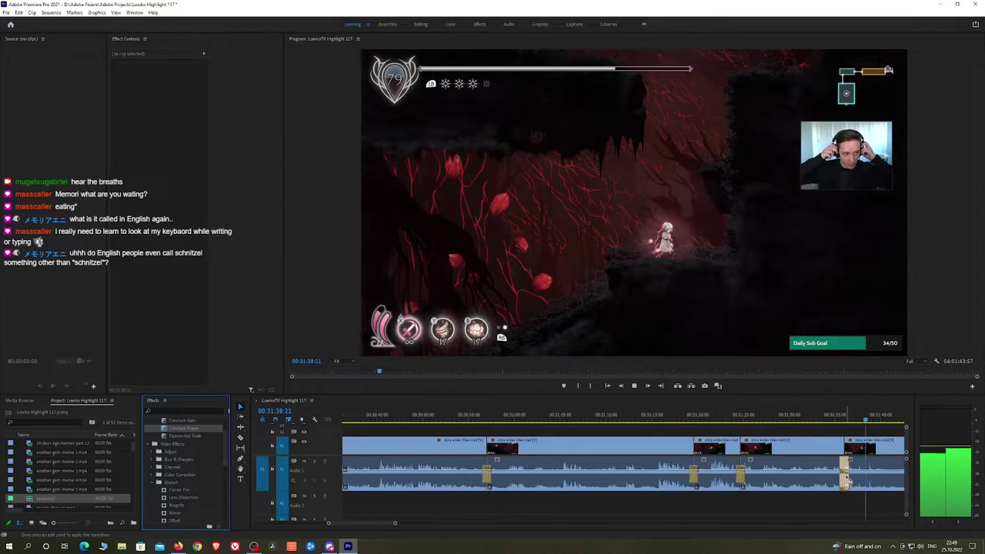
left_click_drag(847, 479, 846, 477)
key("h")
left_click_drag(874, 456, 561, 441)
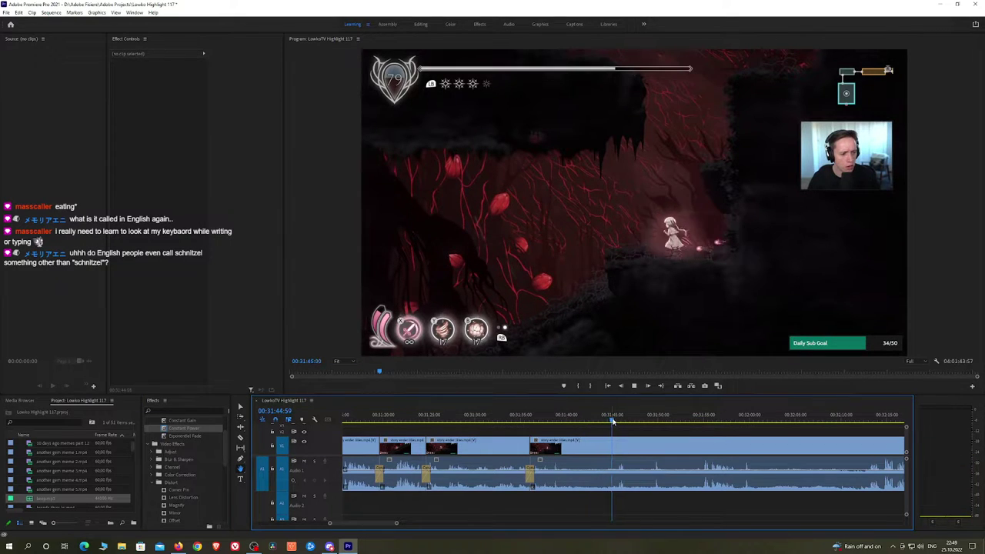
Review the footage between about 00:31:45 and 00:32:00, and split the clip at 00:31:58:43
left_click_drag(666, 441, 540, 430)
left_click(512, 421)
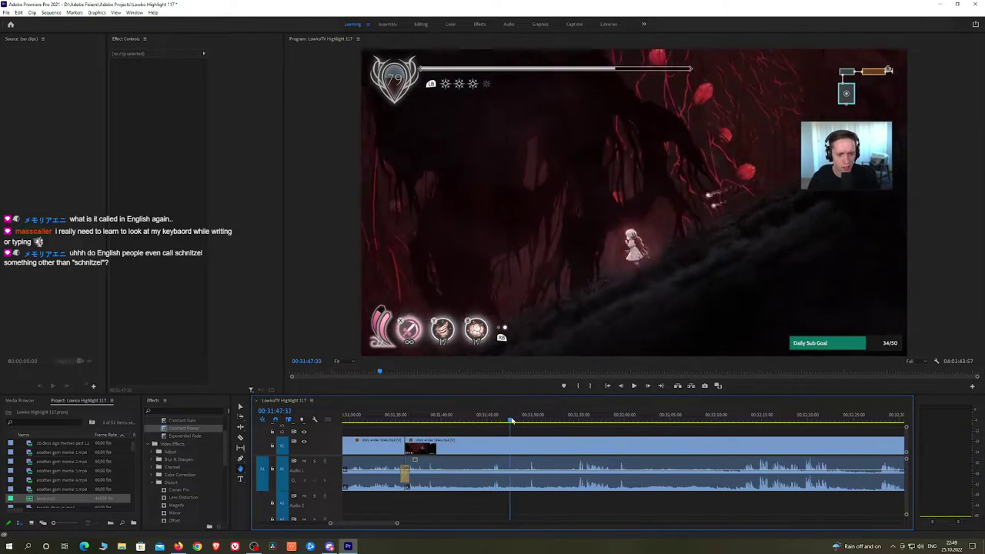
key("space")
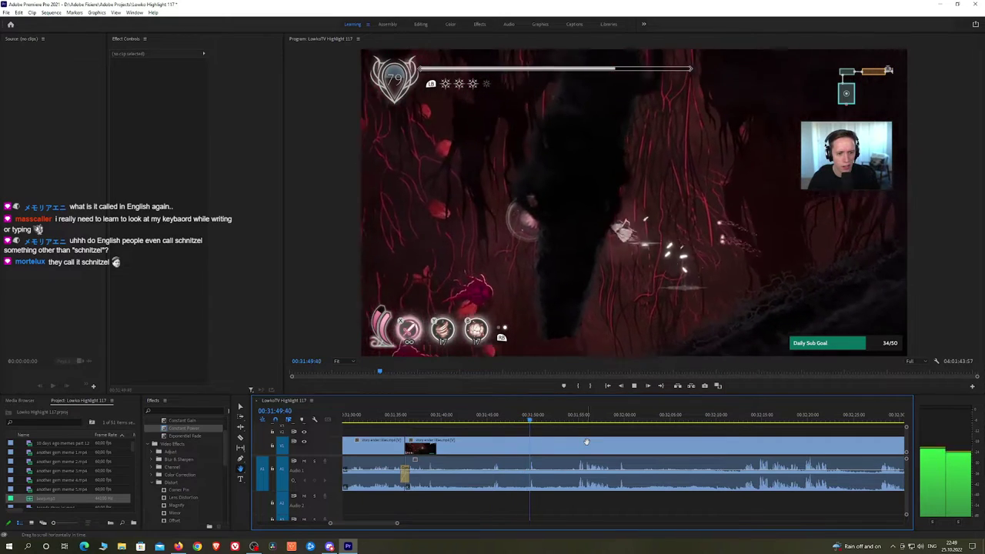
left_click(564, 421)
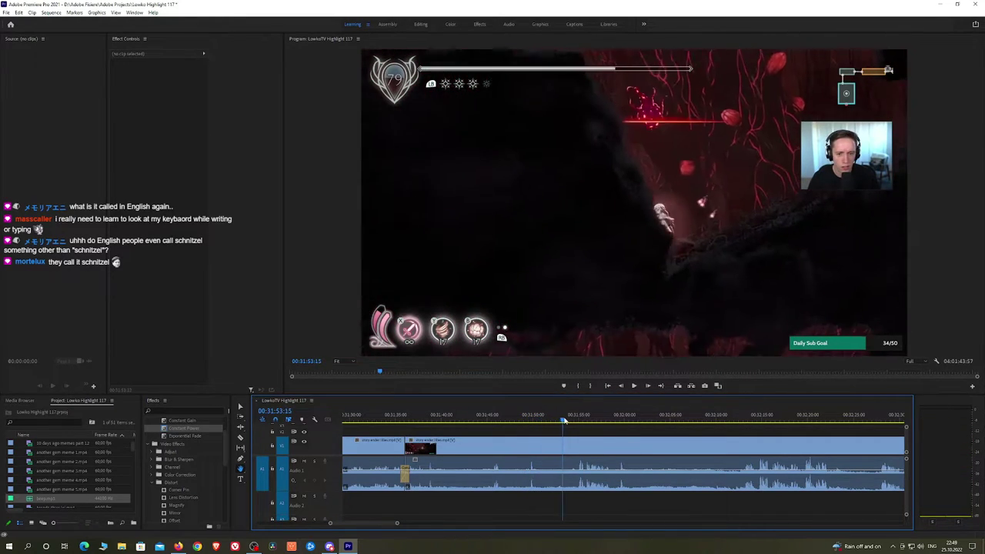
key("space")
scroll(528, 436, "down", 3)
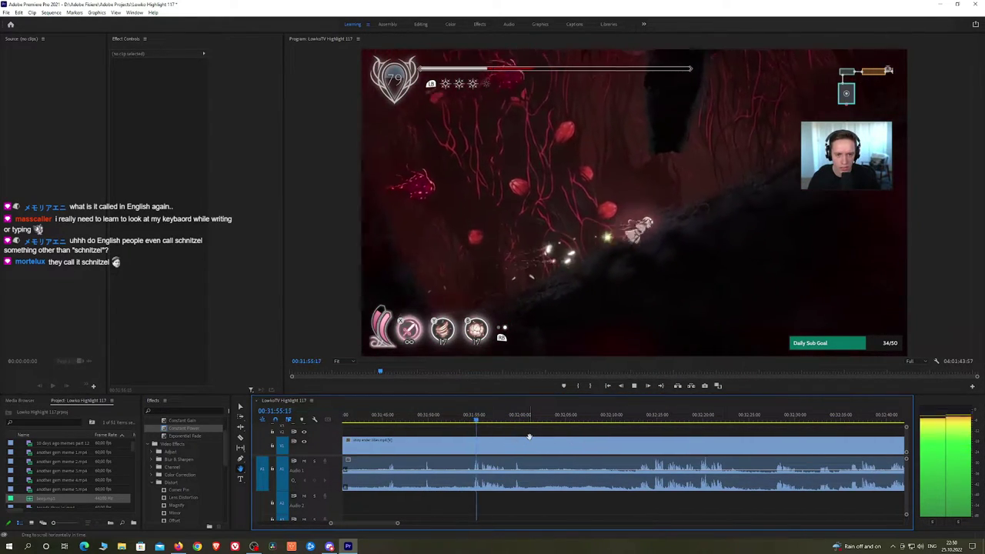
left_click_drag(570, 446, 544, 441)
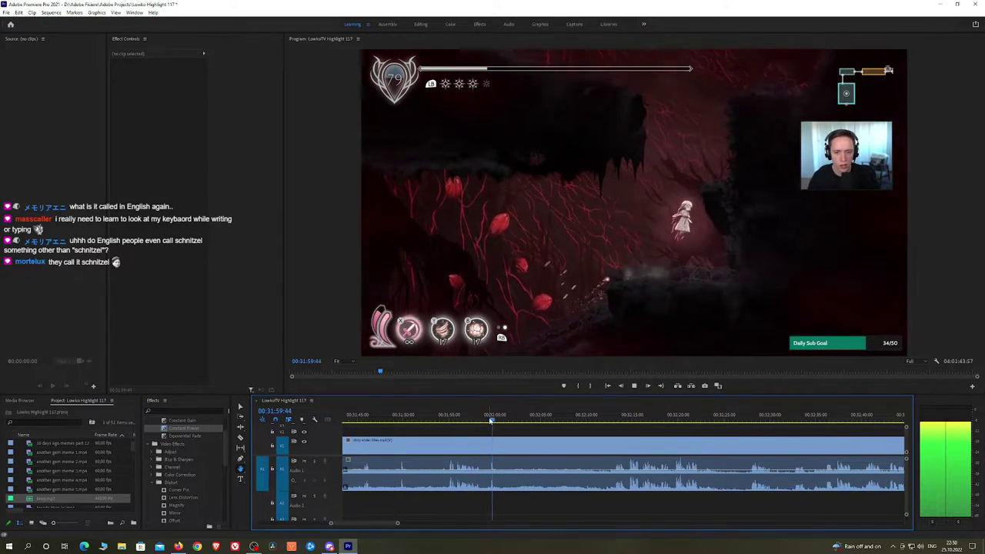
left_click(484, 420)
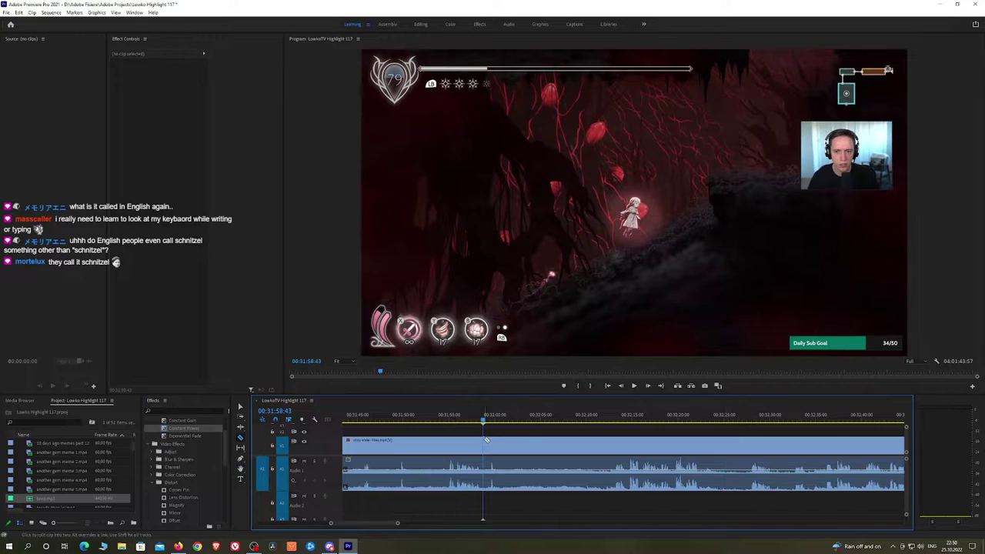
Split the clip at 00:31:50:37 and ripple delete the section between there and the 00:31:58:43 cut
left_click(401, 421)
key("space")
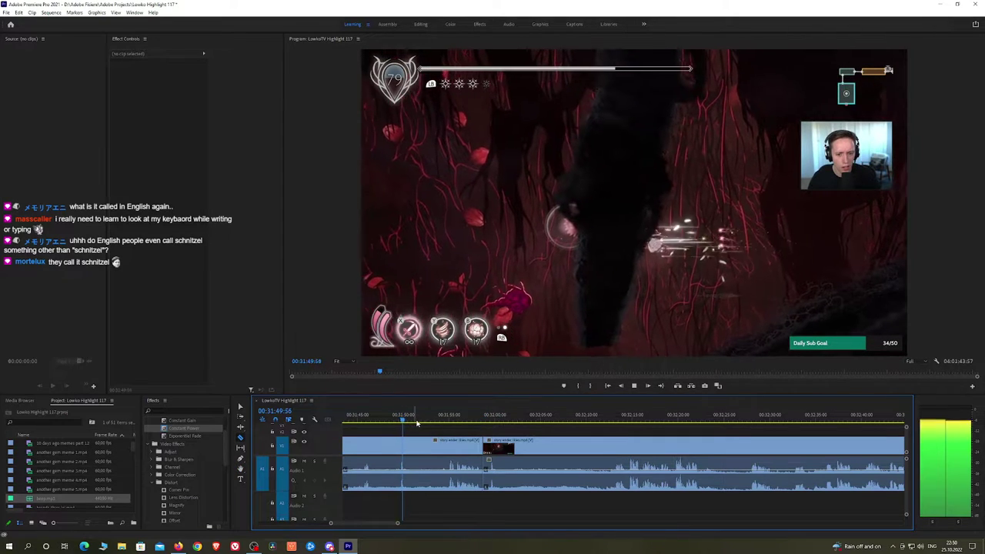
key("space")
key("ctrl+k")
left_click(431, 447)
key("shift+Delete")
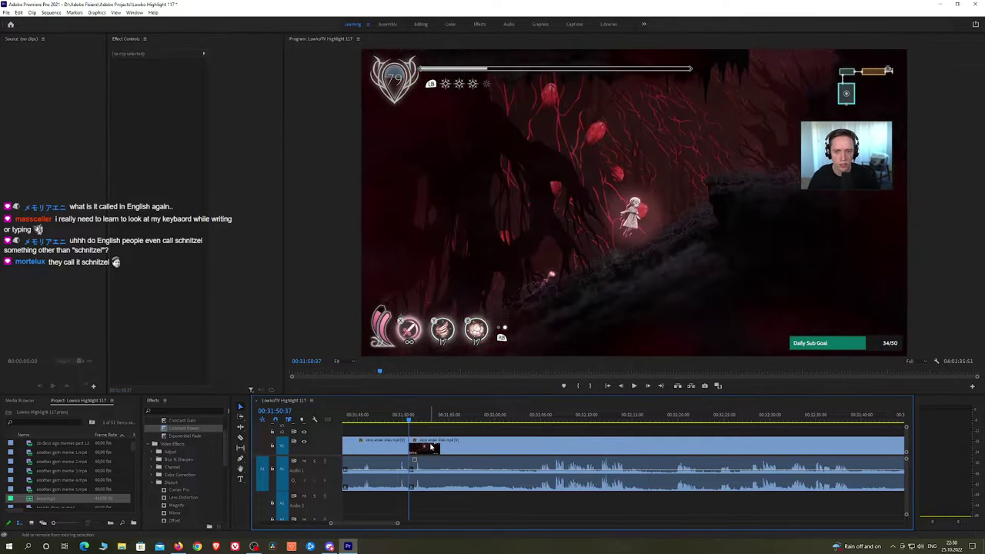
Save the project, and add a Constant Power audio crossfade at the 00:31:50:37 cut, playing the join
key("ctrl+s")
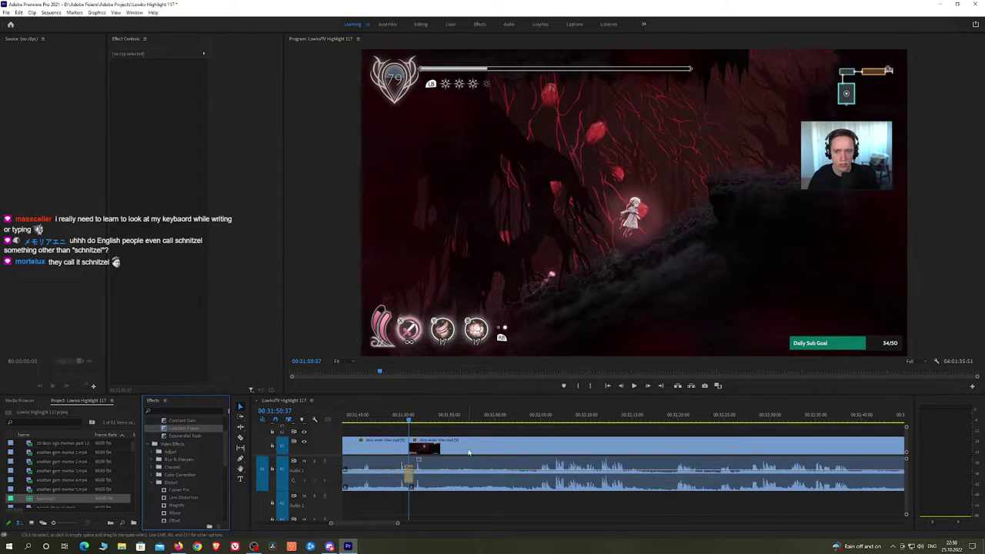
key("space")
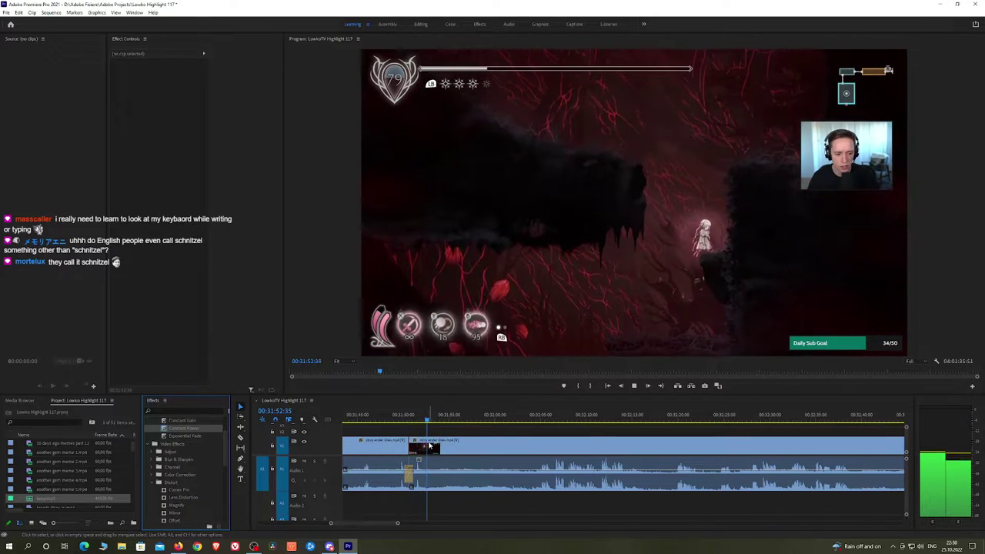
Try splitting the clip at about 00:31:52
key("space")
key("c")
left_click(429, 444)
Review the footage from about 00:32:03 to 00:32:07, and split the clip at 00:32:06:21
left_click(518, 422)
key("space")
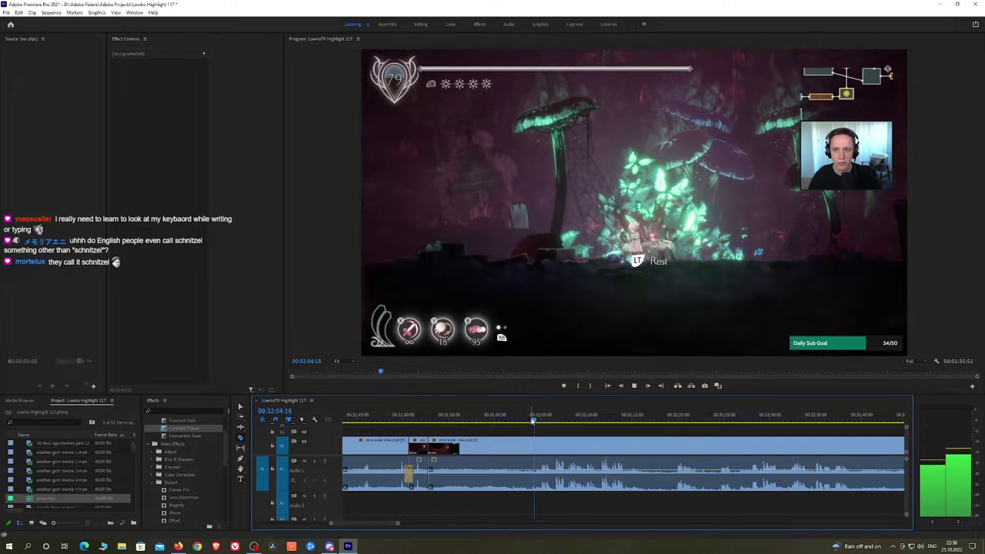
mouse_move(530, 420)
left_mouse_down()
mouse_move(443, 428)
mouse_move(531, 418)
left_mouse_up()
key("c")
key("space")
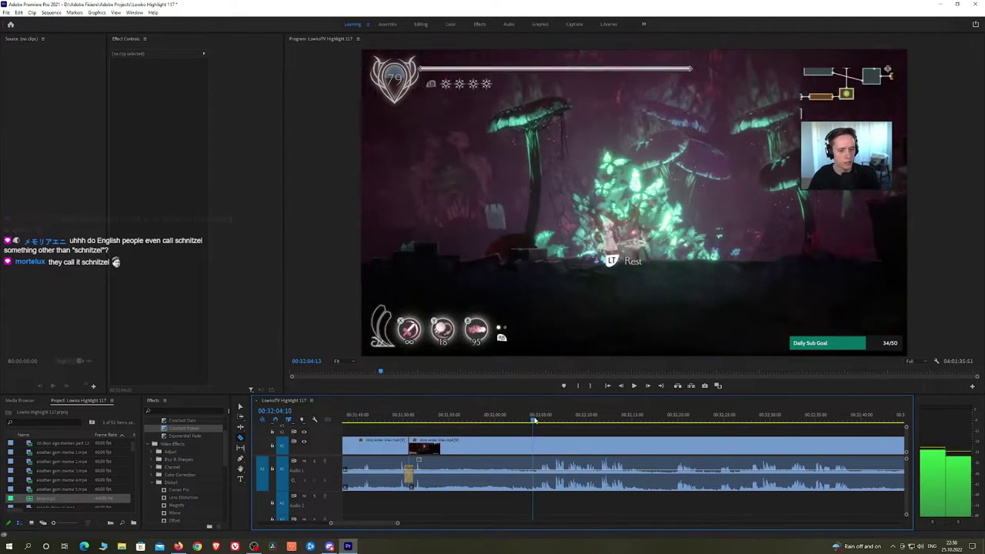
left_click_drag(601, 432, 551, 442)
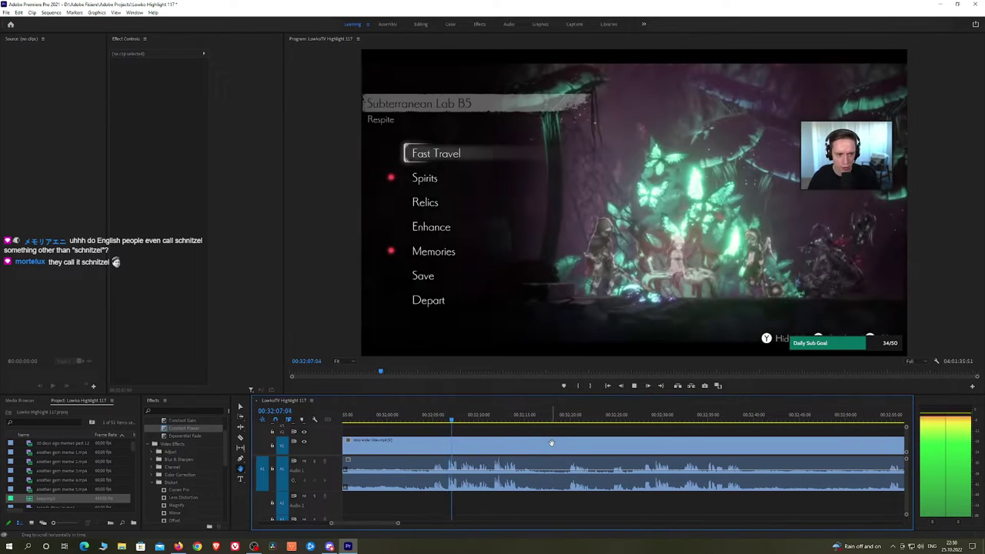
key("c")
left_click(448, 451)
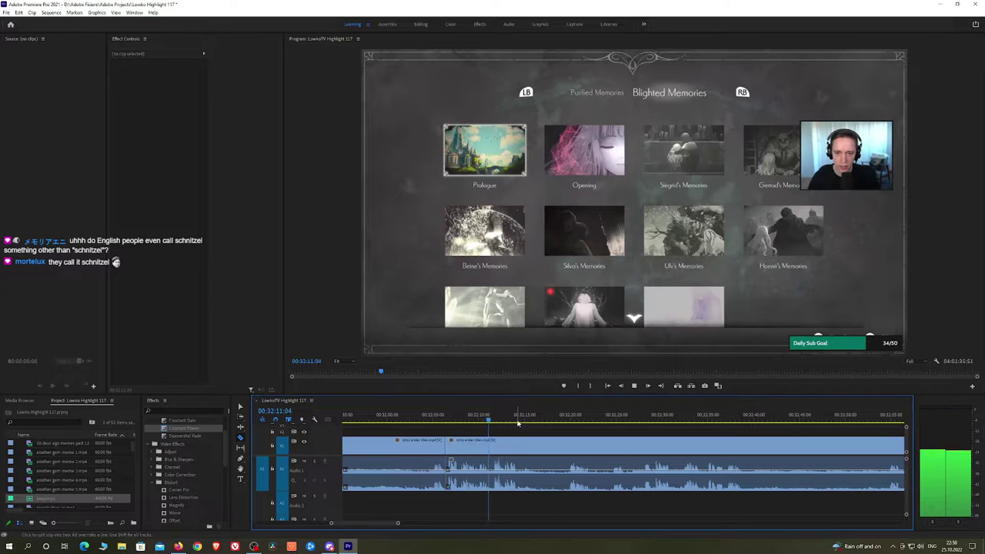
Skim the footage from about 00:32:11 to 00:33:06 for the end of the unwanted section
left_click(560, 417)
scroll(635, 436, "down", 5)
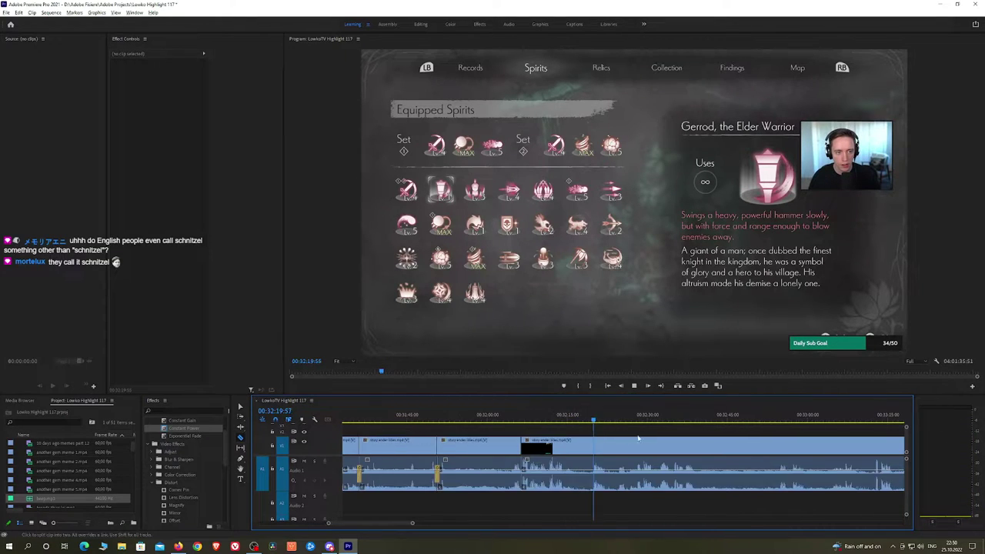
key("v")
left_click_drag(661, 432, 547, 430)
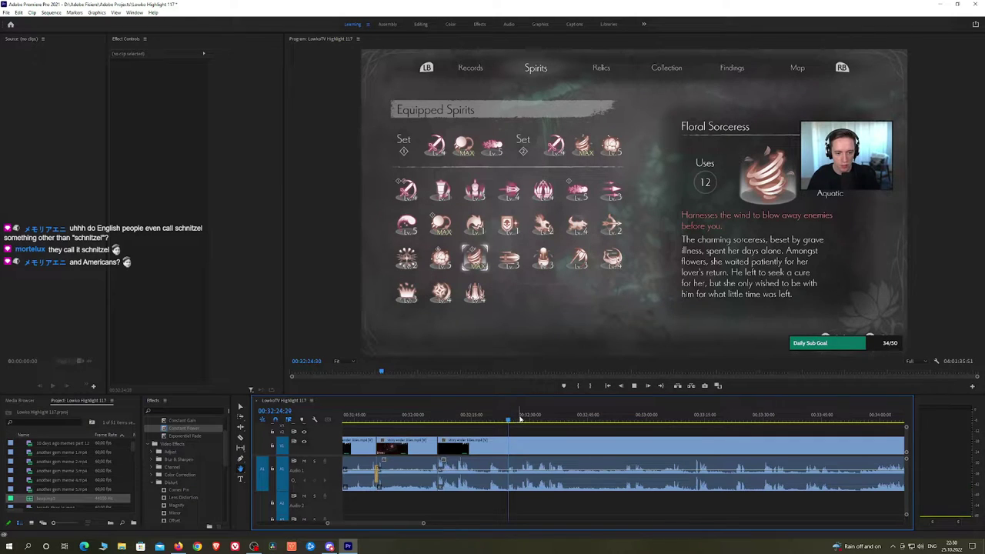
left_click_drag(523, 420, 620, 416)
left_click_drag(725, 438, 578, 428)
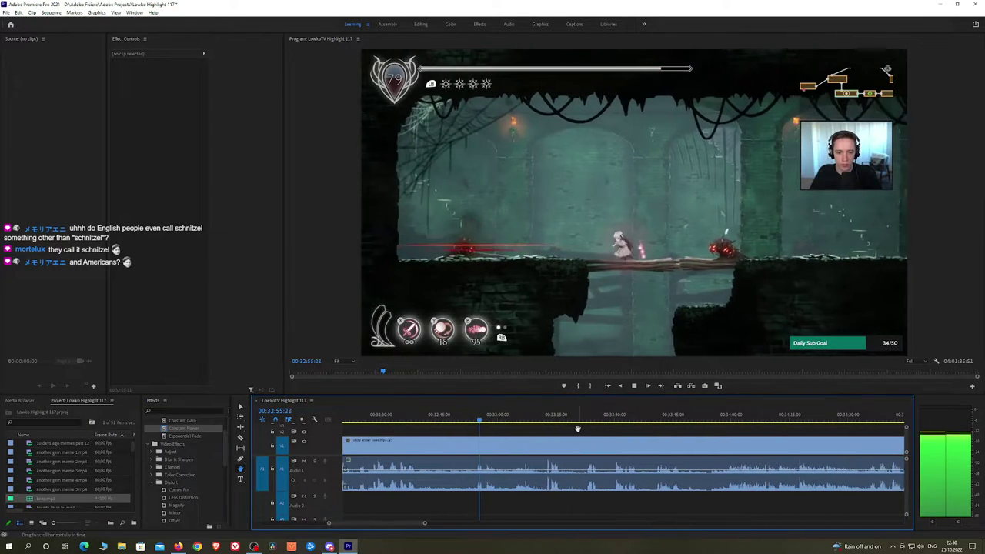
left_click_drag(681, 444, 618, 446)
scroll(665, 444, "down", 4)
key("minus")
key("minus")
key("minus")
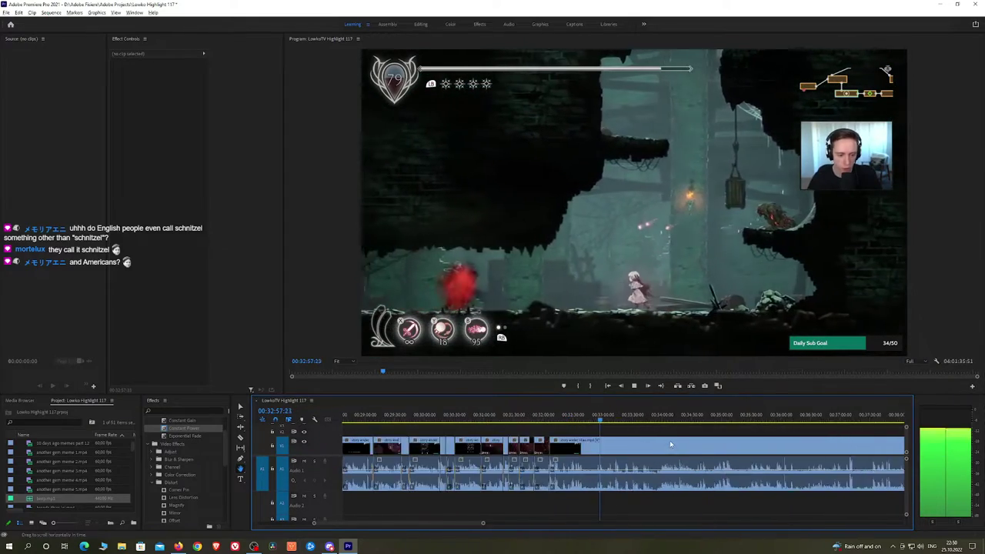
key("equal")
key("equal")
key("equal")
key("equal")
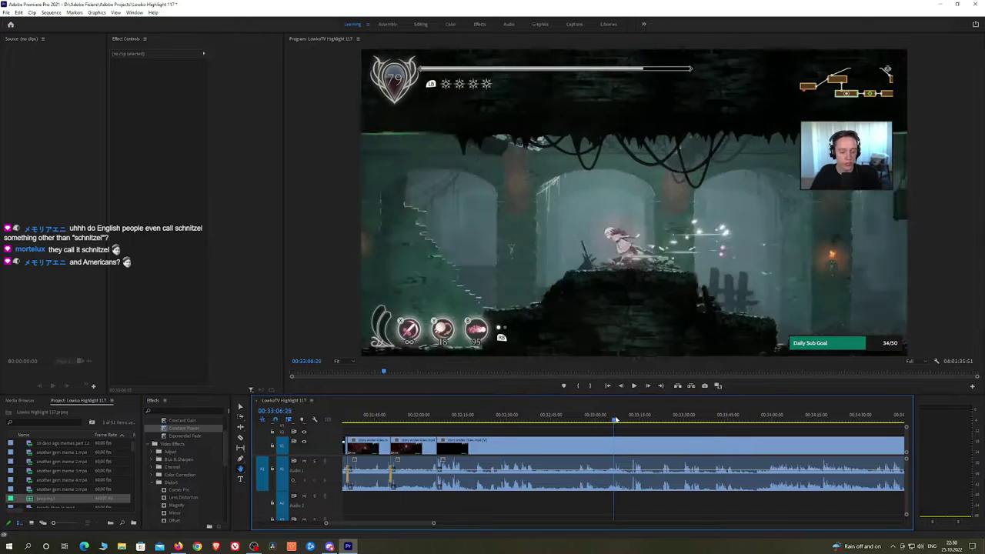
Review the footage between about 00:33:07 and 00:34:00 to find where the next usable section begins
scroll(584, 433, "right", 4)
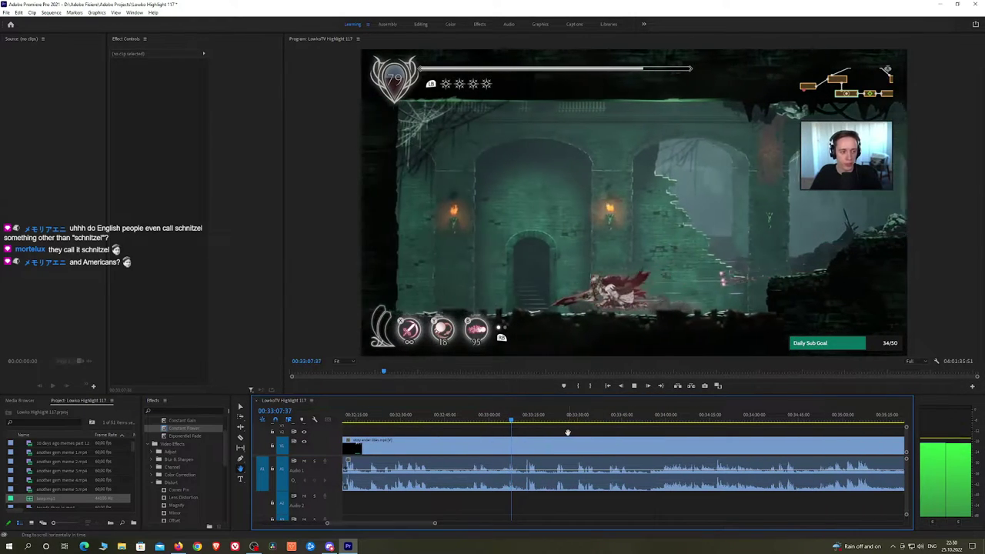
left_click(521, 422)
left_click_drag(521, 422, 526, 421)
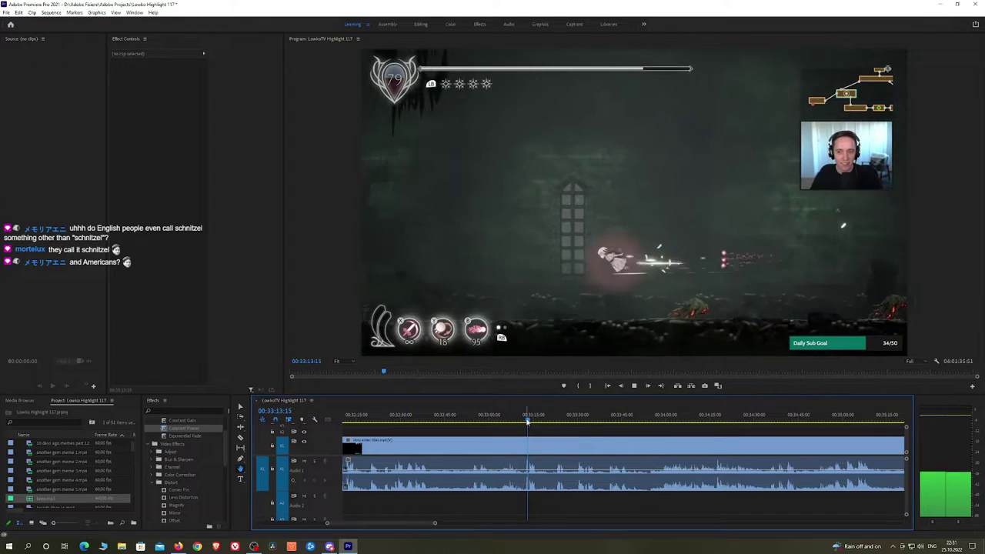
left_click(554, 422)
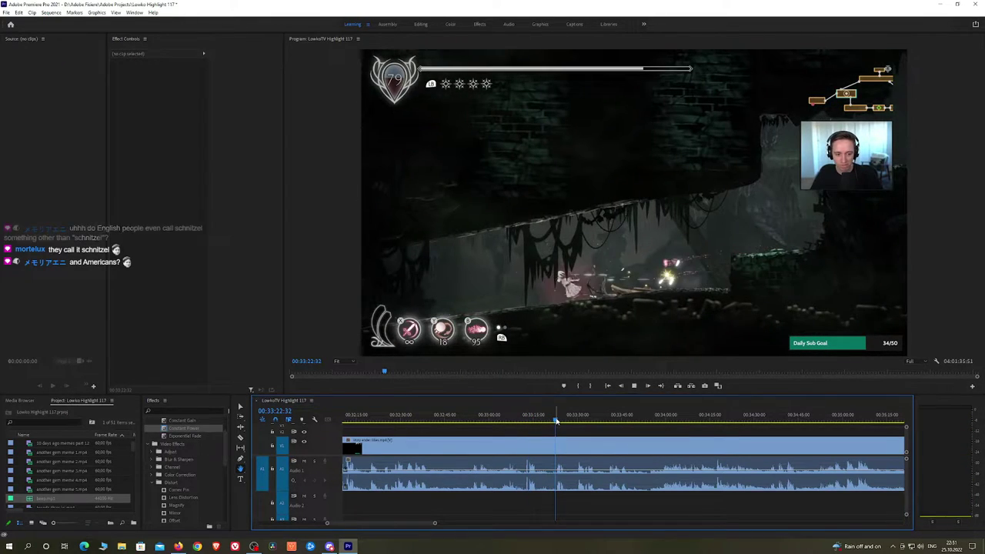
left_click_drag(652, 449, 540, 436)
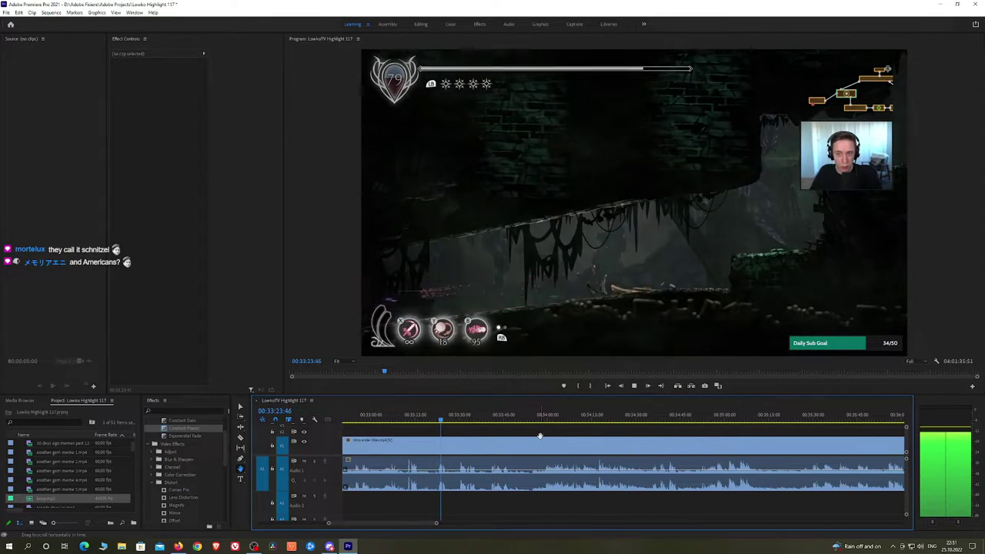
left_click(455, 417)
left_click_drag(454, 417, 542, 418)
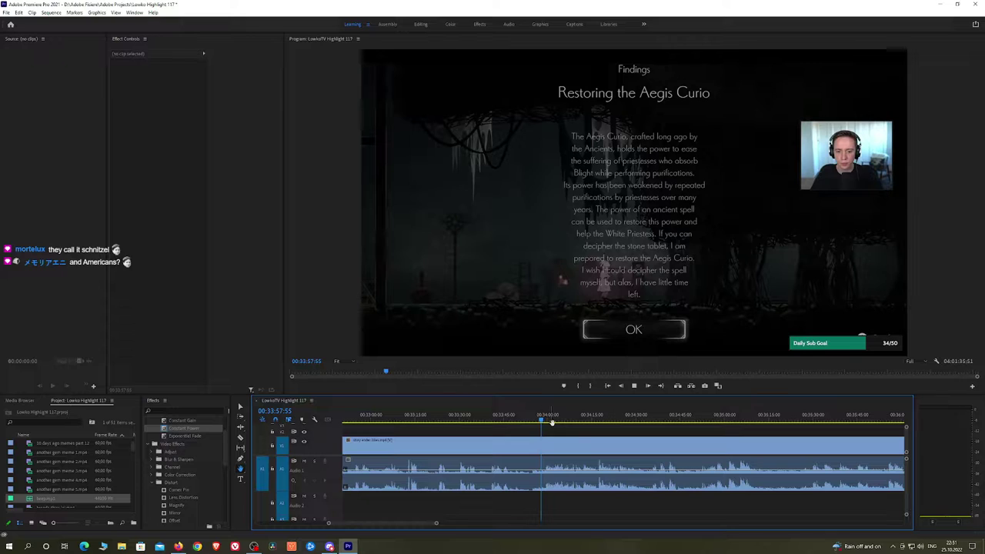
key("space")
scroll(560, 440, "up", 3)
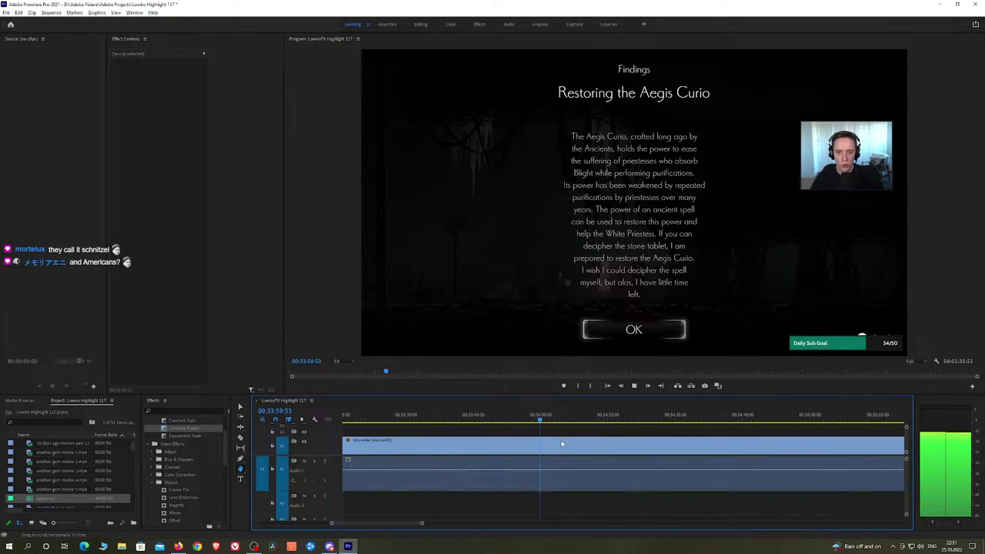
left_click(415, 419)
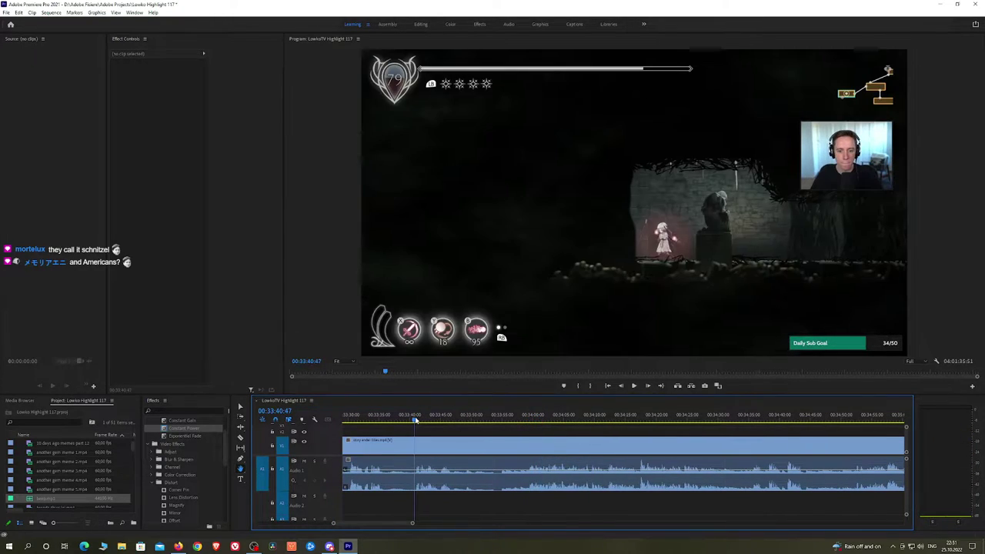
key("space")
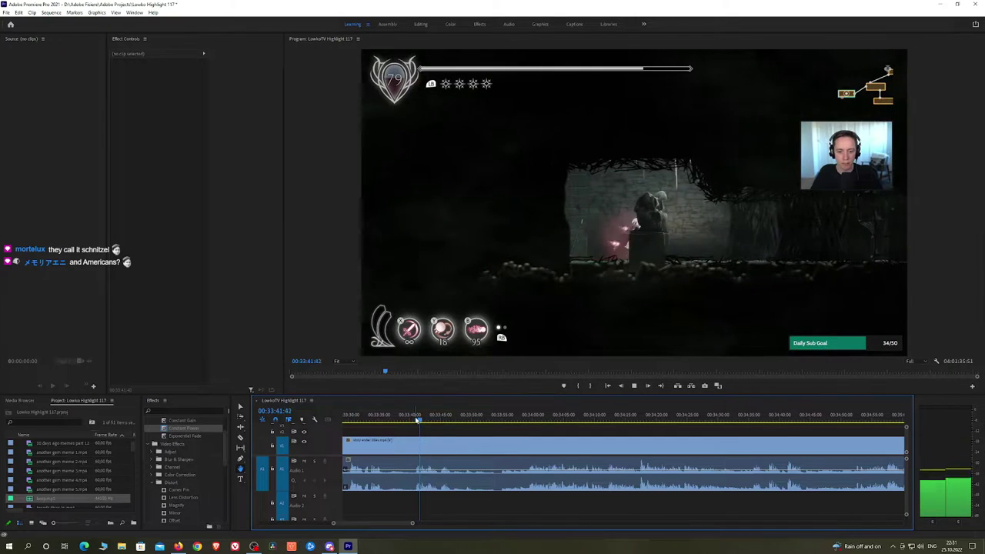
scroll(461, 420, "up", 5)
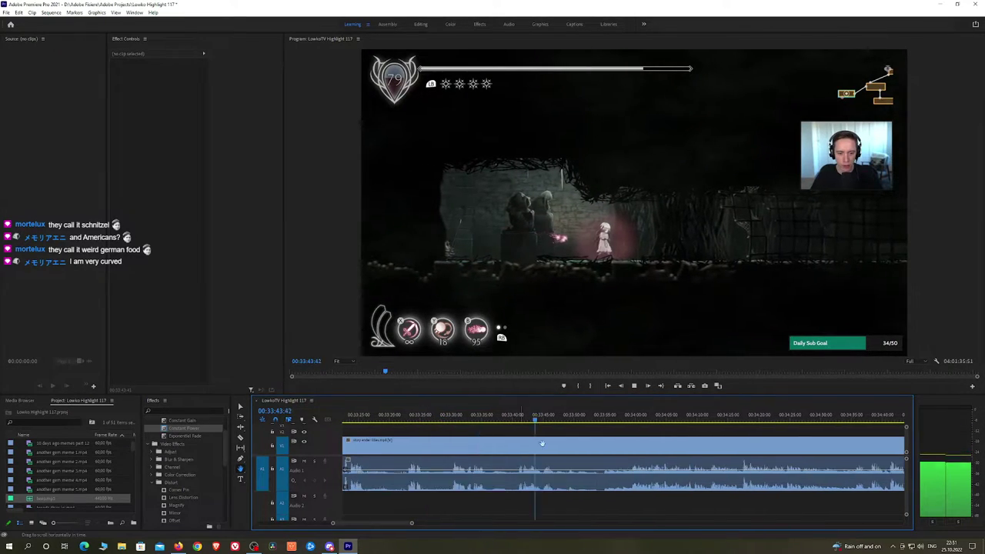
left_click(520, 417)
key("space")
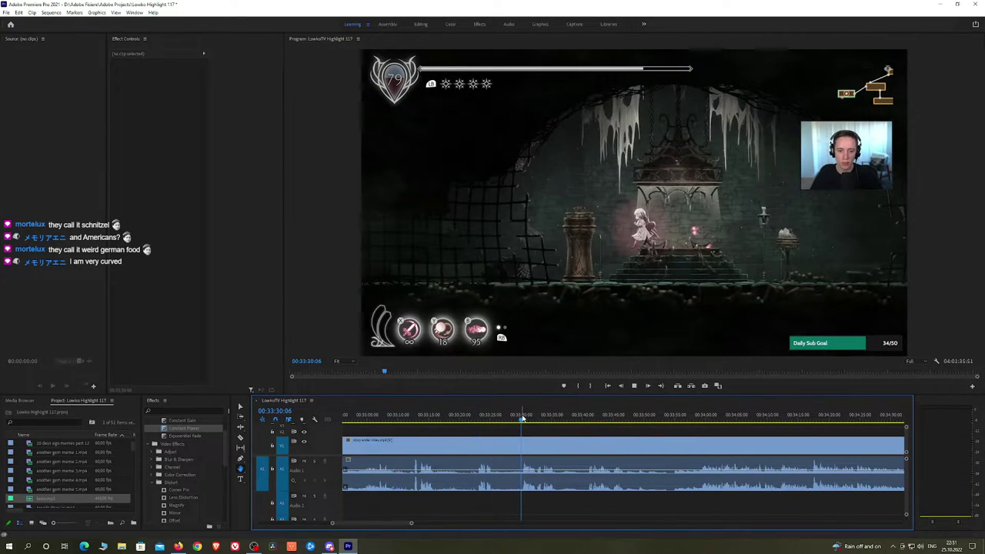
Split the clip at about 00:33:12 and ripple delete the section between the 00:32:06:21 cut and there
left_click_drag(522, 418, 414, 420)
key("space")
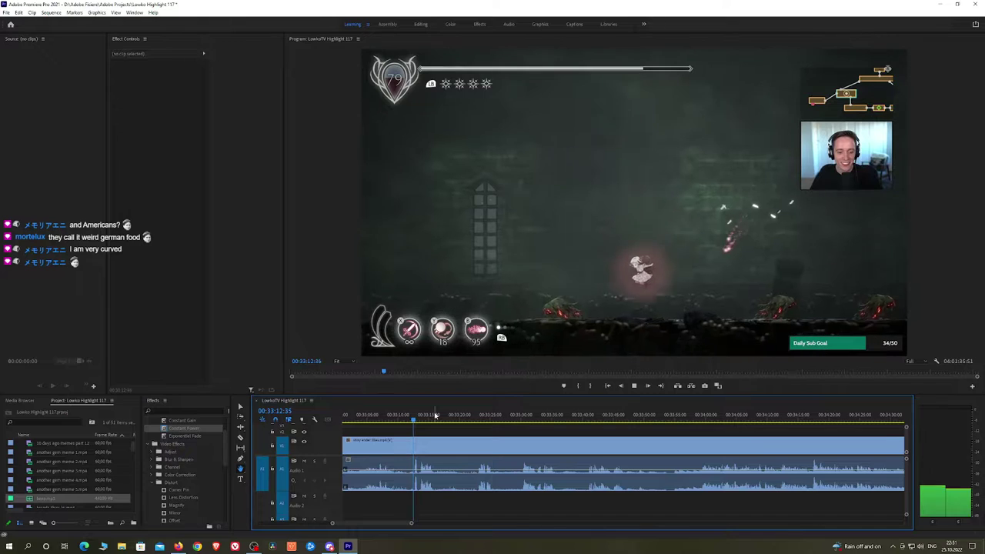
left_click(413, 445)
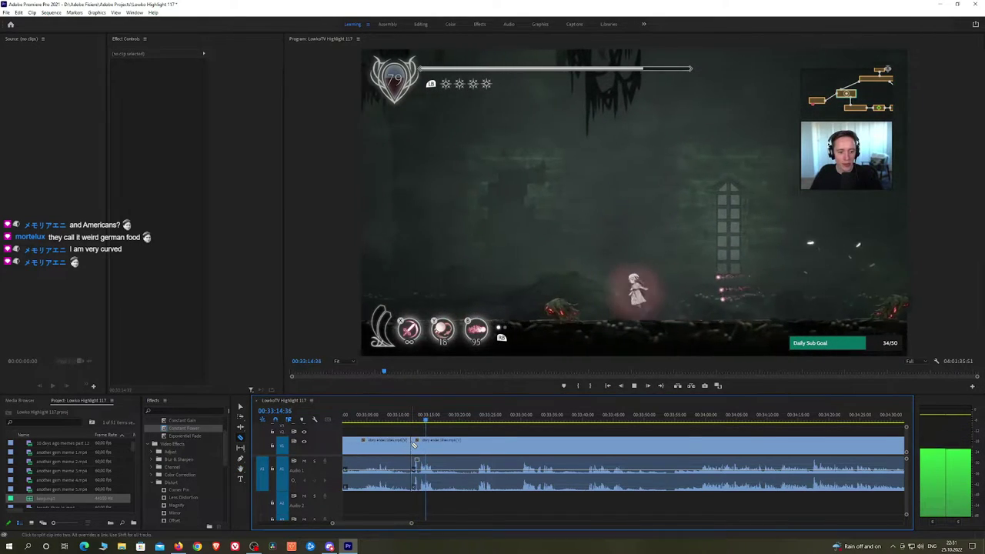
key("v")
left_click(403, 446)
key("shift+Delete")
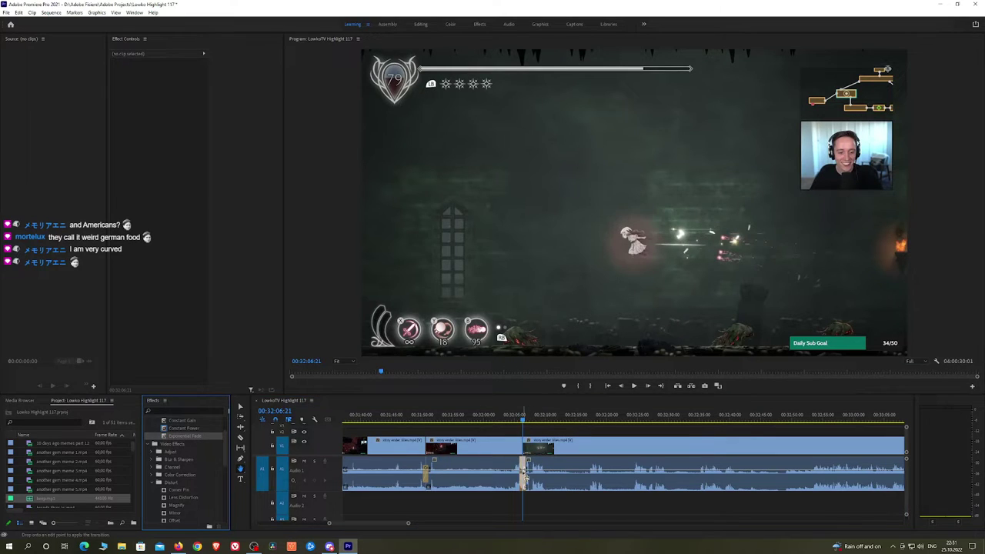
Add an Exponential Fade audio crossfade at the 00:32:06:21 cut and play the join
left_click_drag(526, 476, 526, 474)
key("space")
Split the clip at about 00:32:10 and at 00:32:16:58, and ripple delete the section in between
left_click_drag(538, 421, 588, 422)
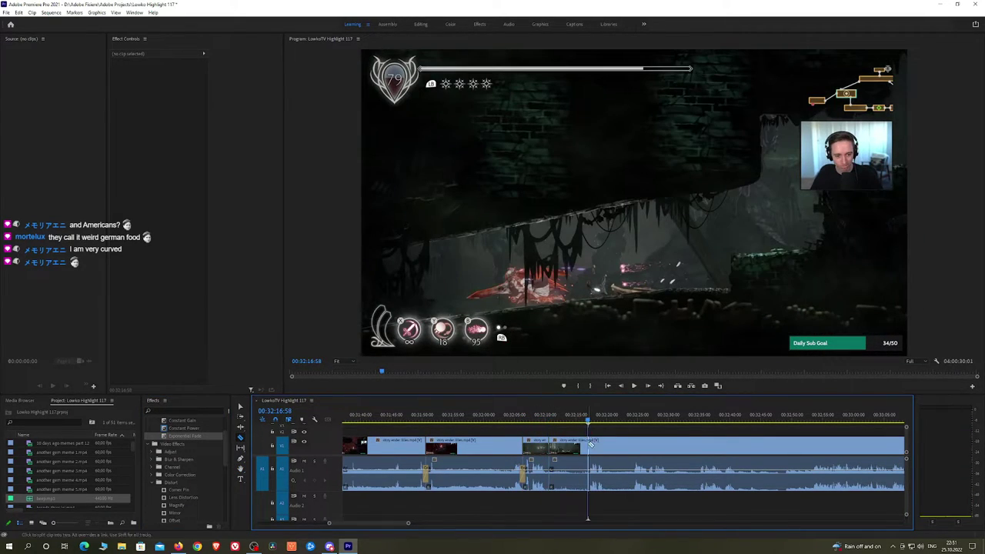
left_click(589, 445)
key("v")
left_click(577, 448)
key("shift+Delete")
Play the join at about 00:32:10 and add a Constant Power audio crossfade there
key("space")
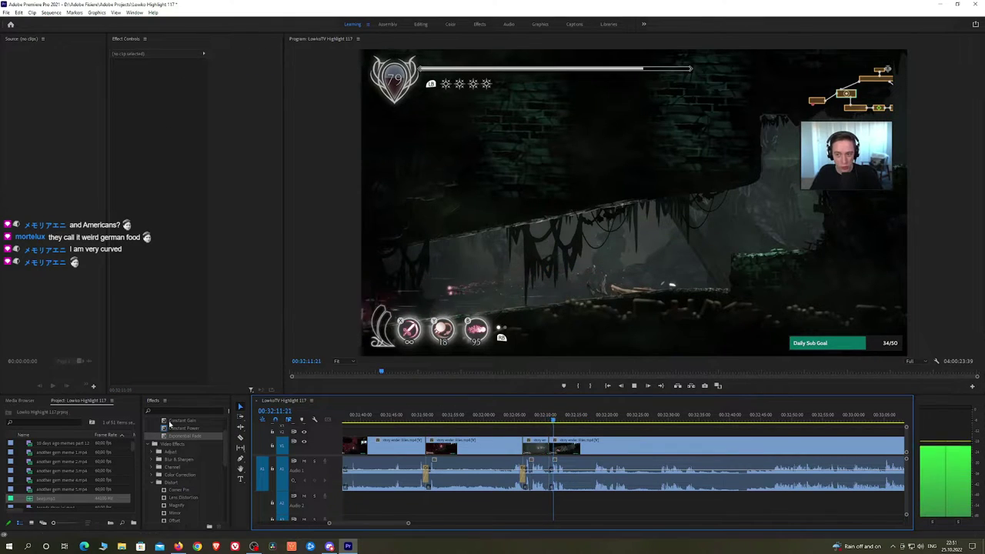
left_click_drag(173, 427, 550, 474)
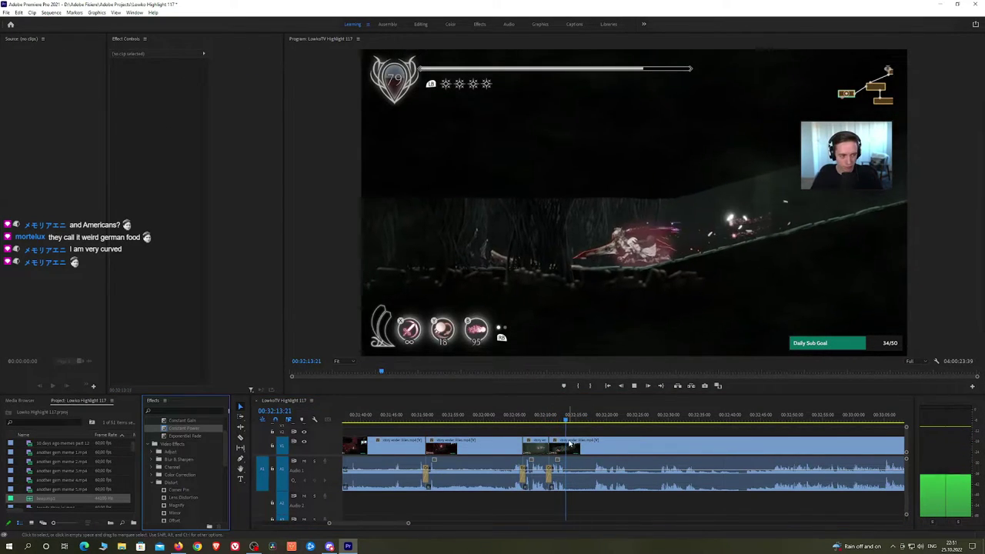
Split the clip at about 00:32:13 and at 00:32:17:28, ripple delete the section in between, and play the join
left_click(590, 418)
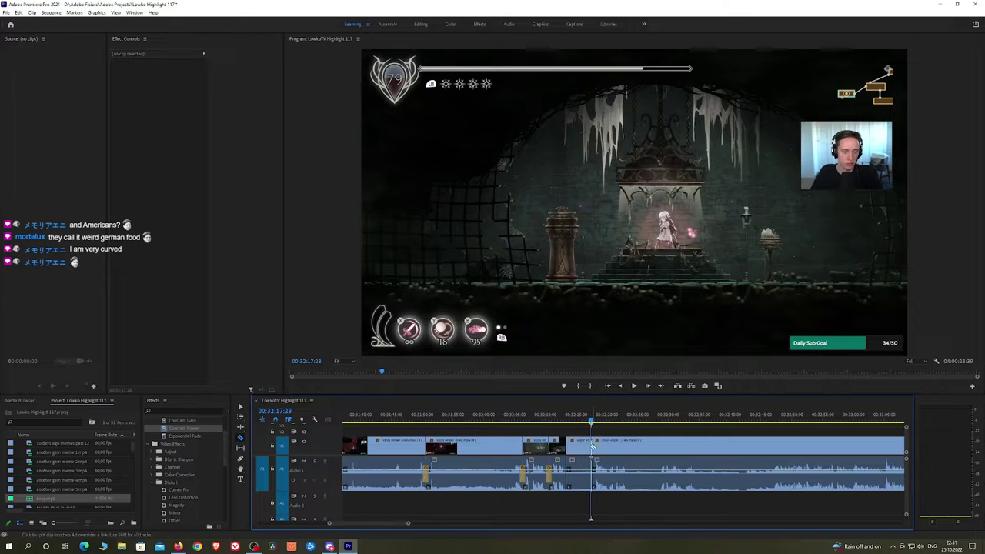
left_click(593, 446)
left_click(569, 418)
key("space")
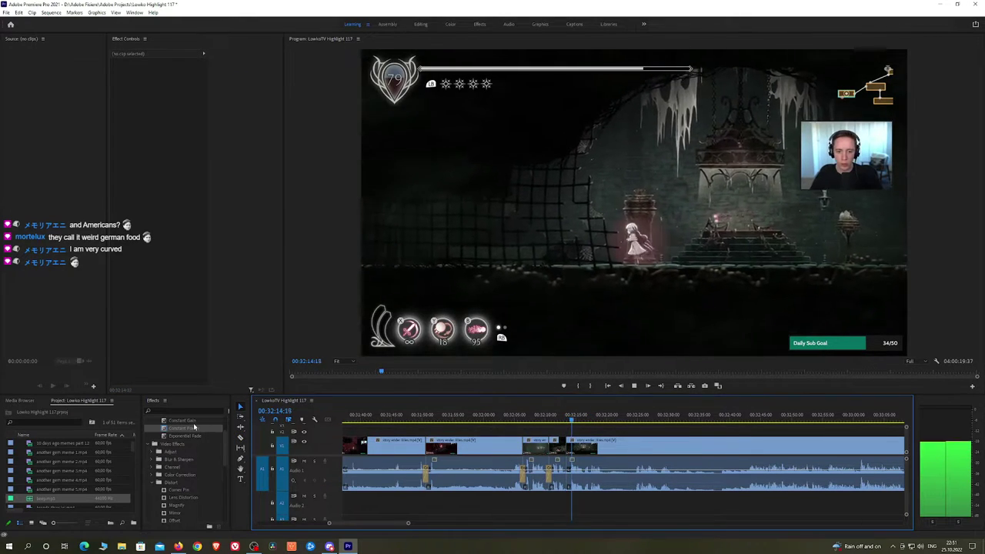
Add a Constant Power audio crossfade at the cut near 00:32:13 and play on from the join
left_click_drag(194, 427, 568, 474)
key("h")
left_click_drag(656, 434, 511, 433)
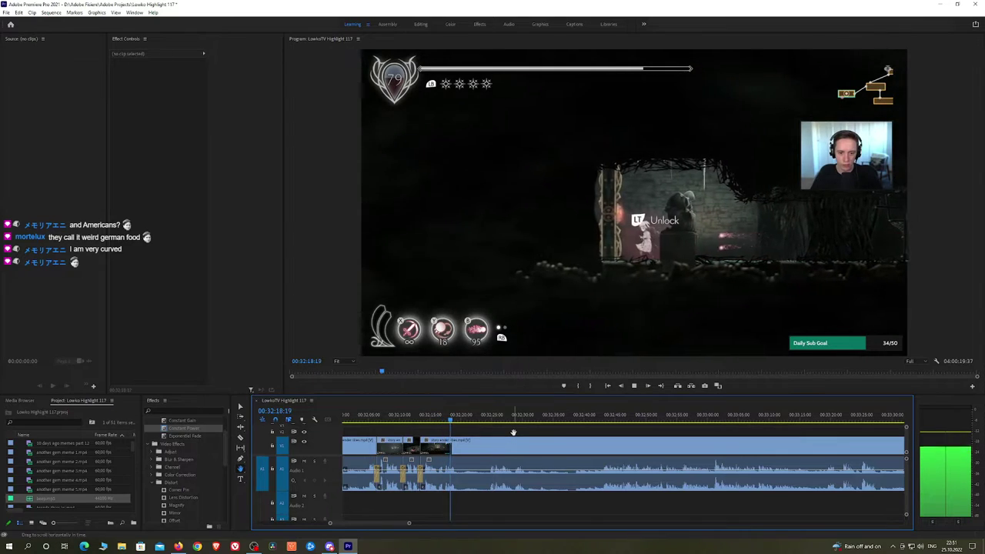
scroll(516, 436, "up", 3)
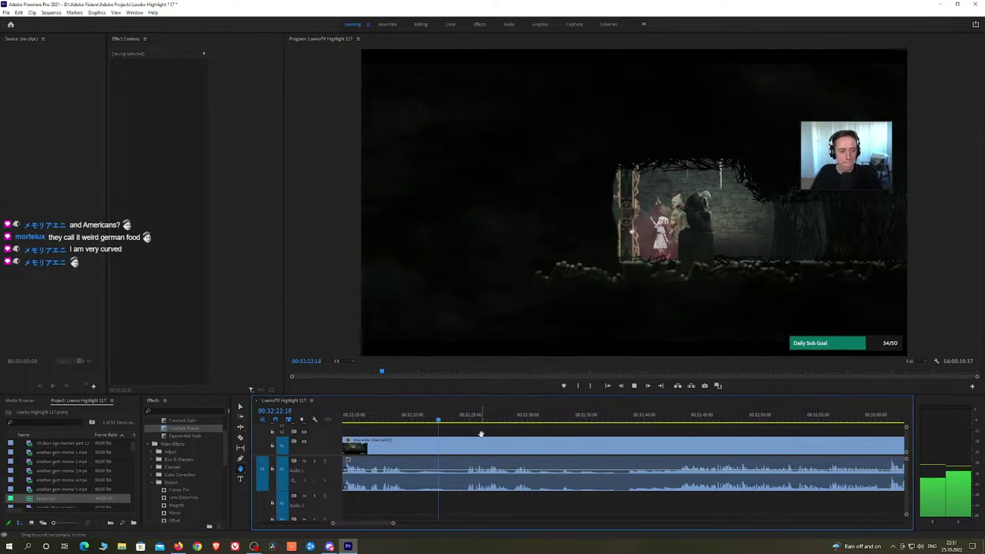
Review the footage around 00:32:24 to 00:32:27 and try splitting the clip at 00:32:25:26
left_click_drag(459, 419, 467, 420)
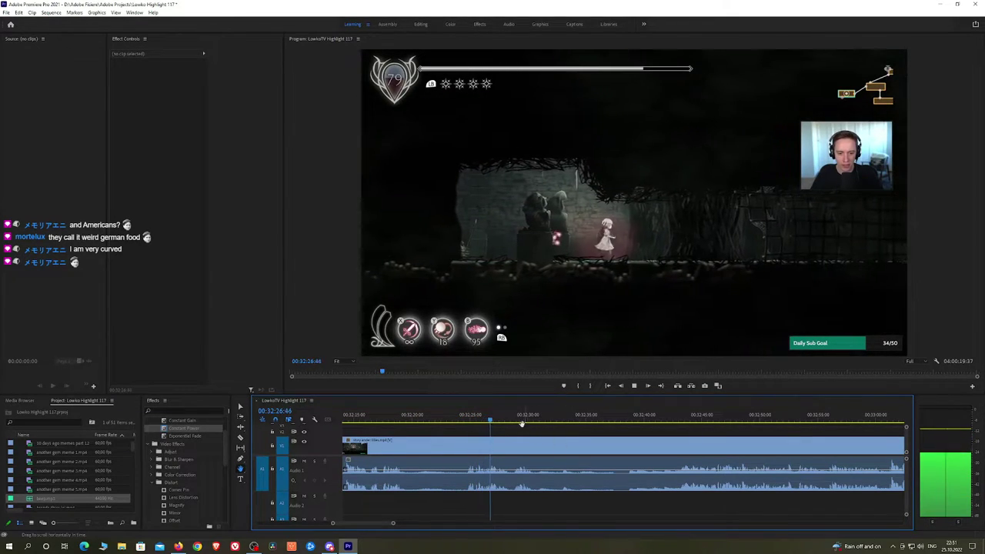
left_click(461, 420)
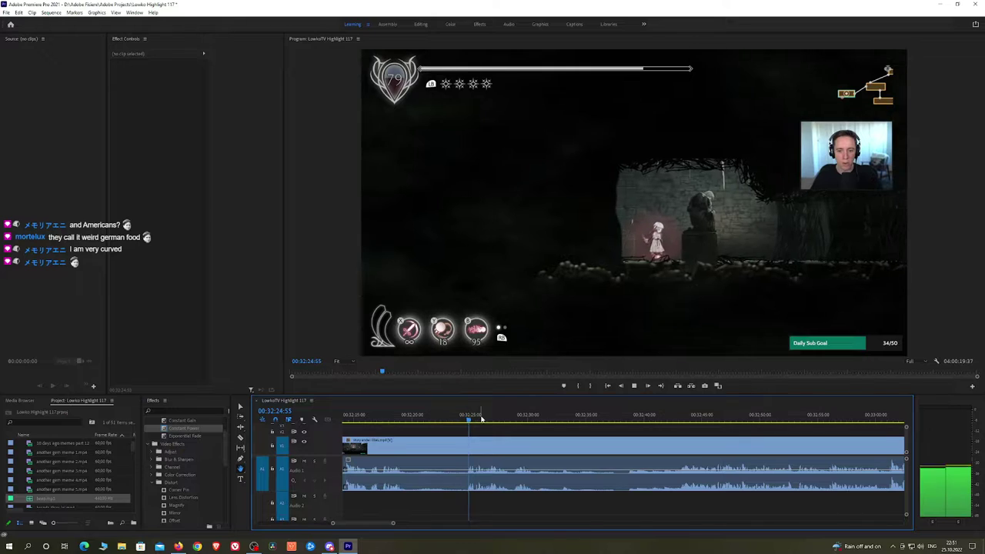
scroll(500, 416, "up", 4)
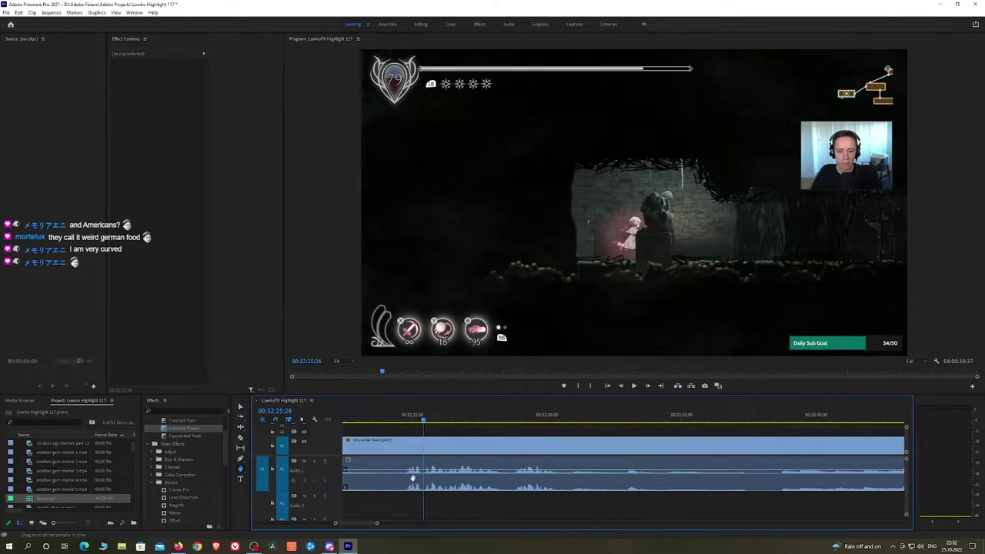
key("space")
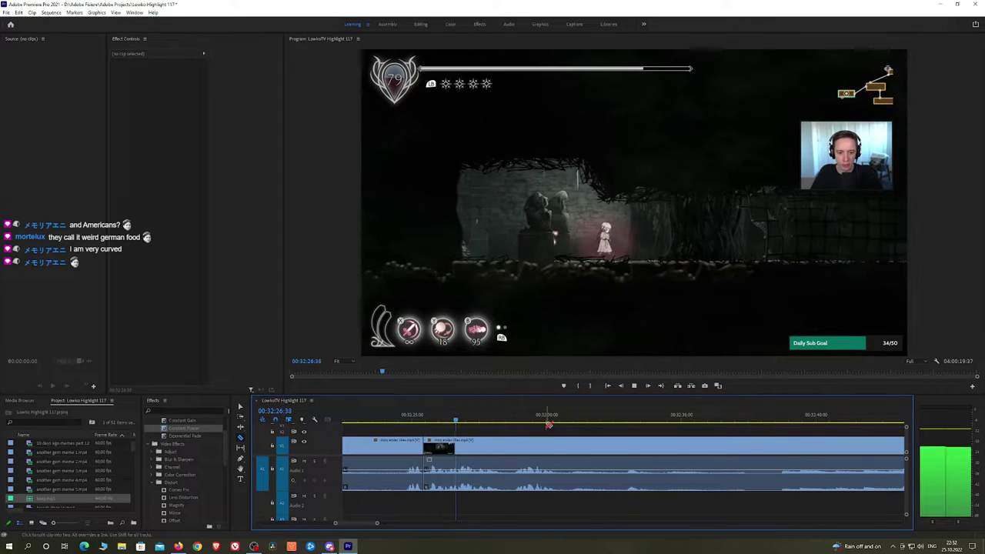
Skip ahead and review the footage from about 00:32:29 to 00:32:33
left_click(514, 418)
key("space")
scroll(603, 437, "down", 3)
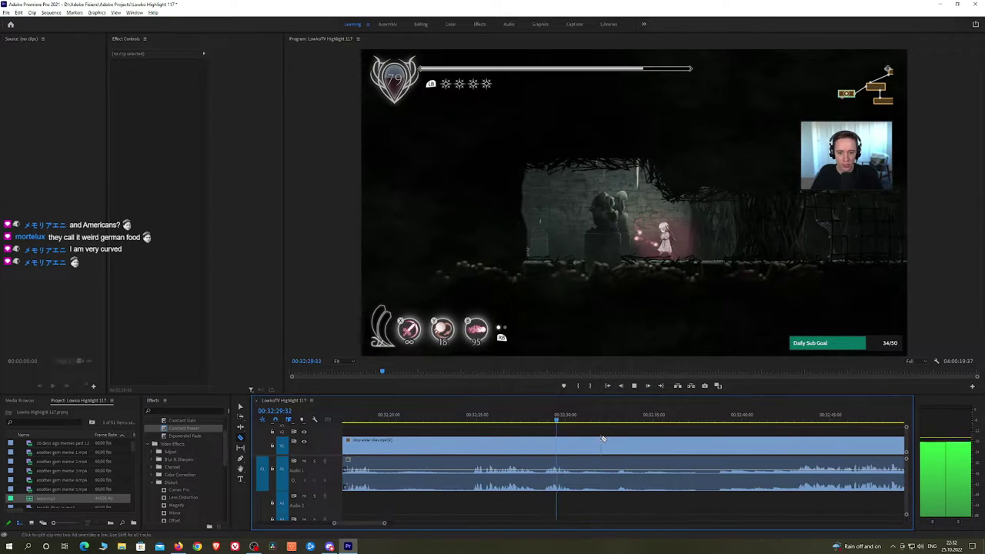
scroll(554, 440, "down", 3)
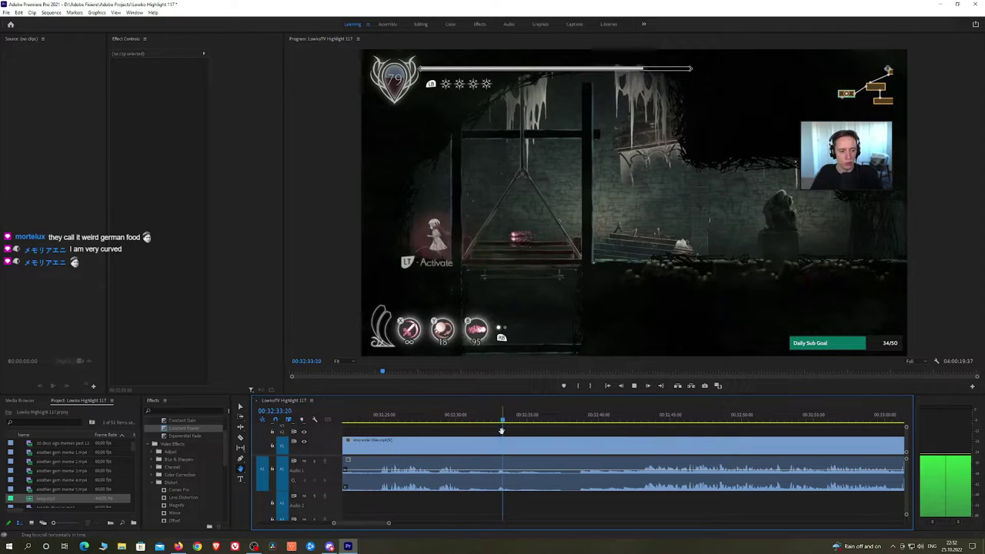
Try splitting the clip at about 00:32:34 and check the footage from 00:32:38 onward for an end point
left_click(514, 444)
left_click(577, 421)
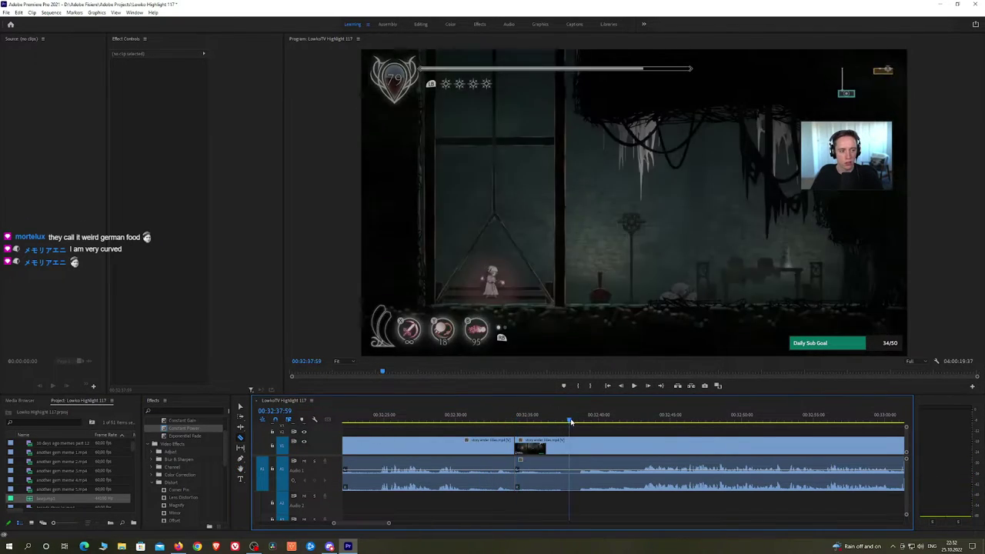
mouse_move(578, 422)
left_mouse_down()
mouse_move(623, 422)
mouse_move(594, 430)
left_mouse_up()
key("h")
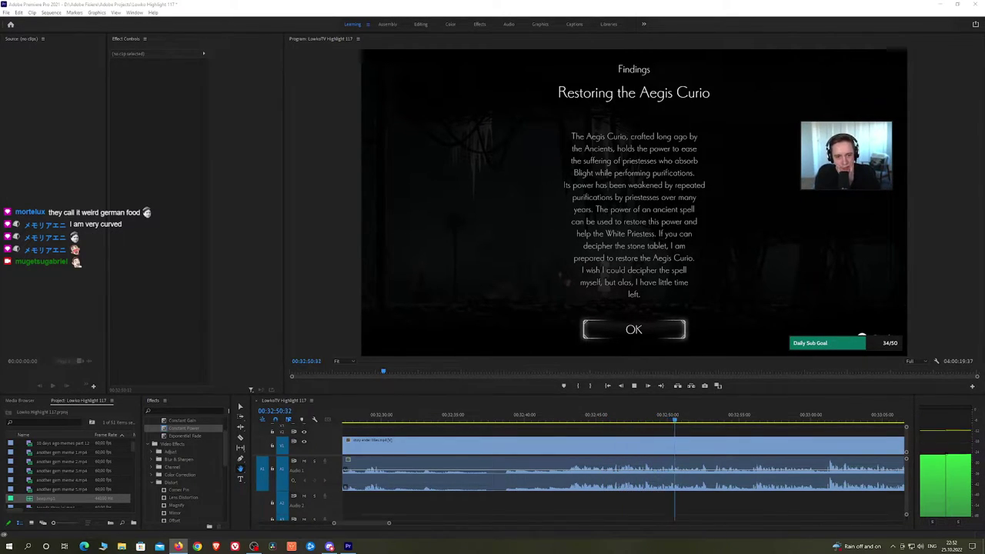
Review the Findings text screen footage from about 00:32:50 to 00:33:15, skipping ahead to where the screen closes
left_click_drag(715, 432, 587, 430)
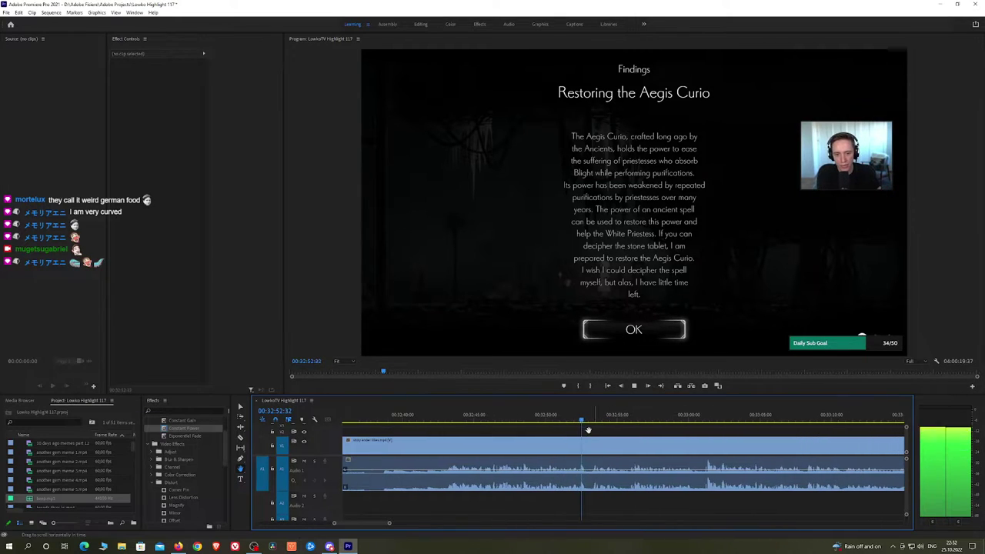
left_click_drag(668, 440, 590, 433)
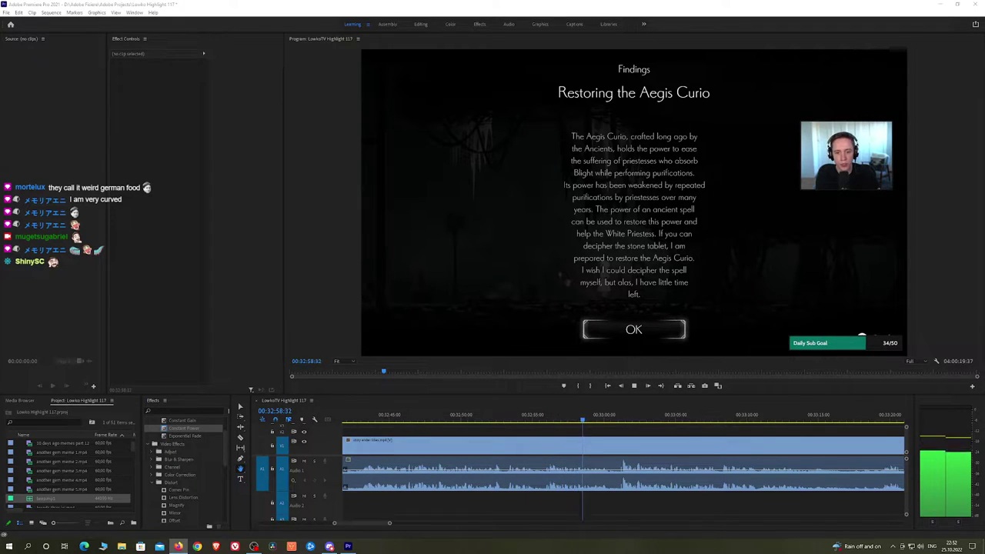
key("space")
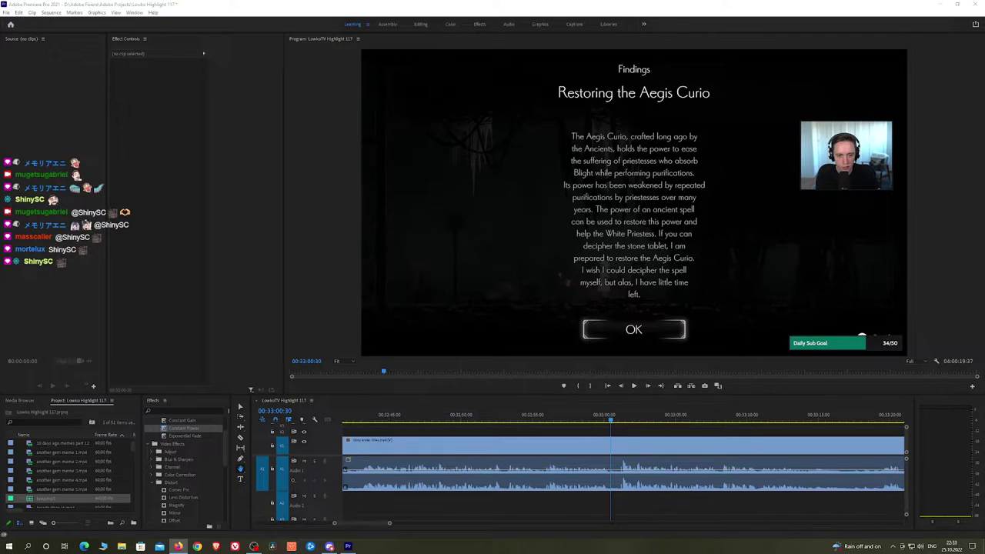
left_click(615, 435)
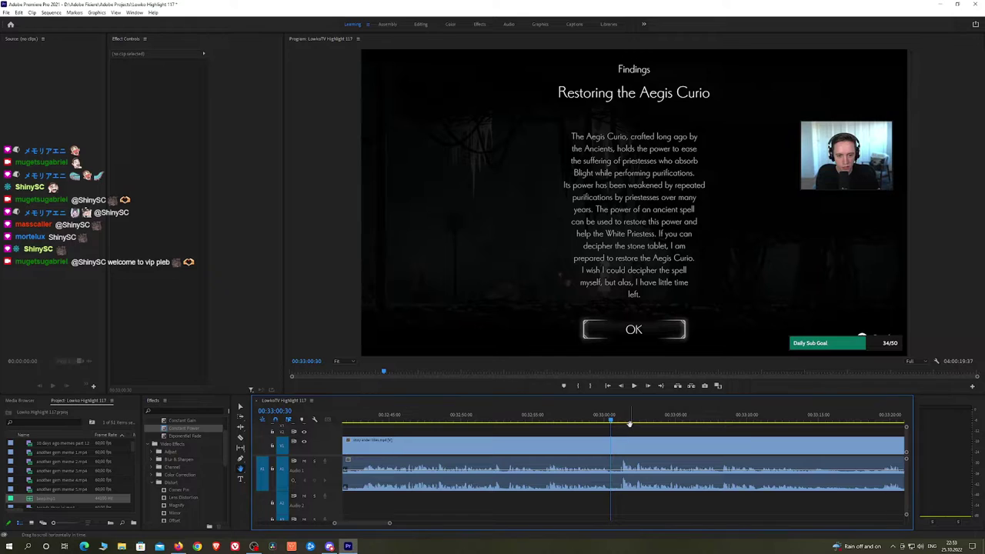
key("space")
left_click_drag(626, 435, 541, 414)
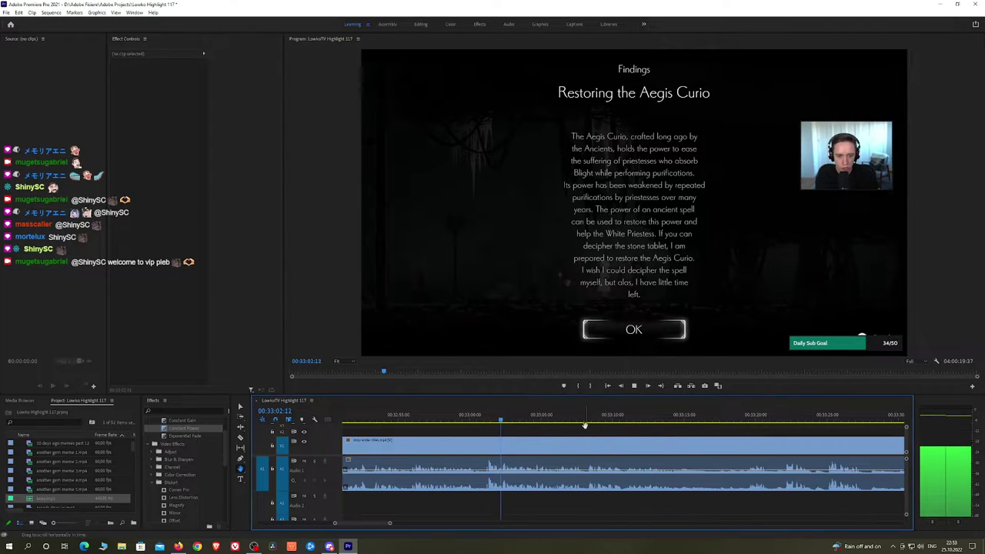
left_click_drag(610, 437, 572, 434)
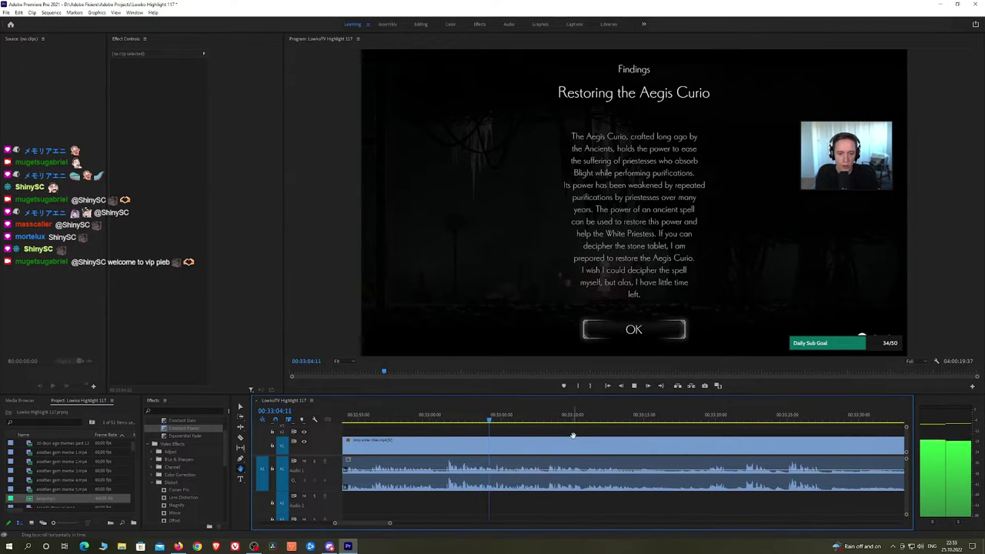
left_click_drag(504, 421, 633, 420)
key("space")
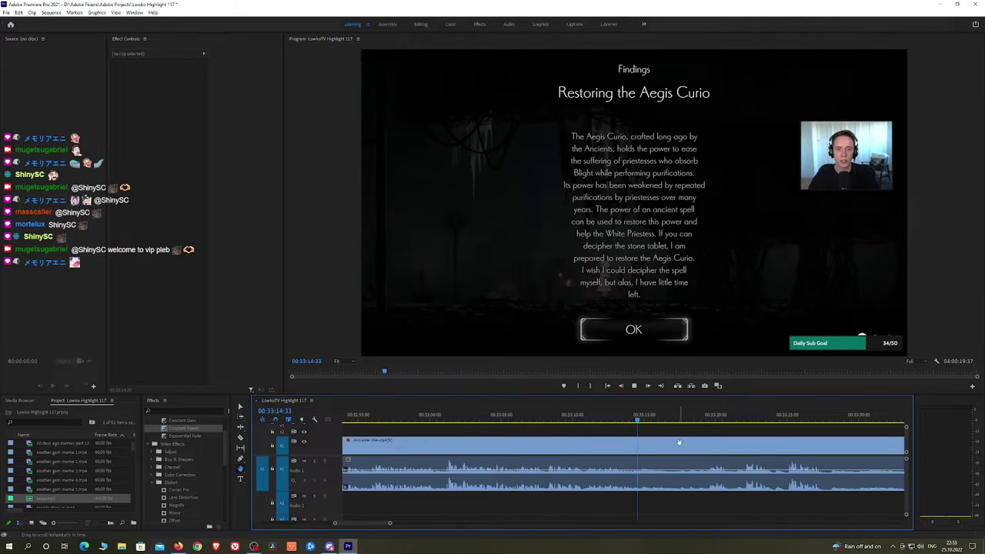
left_click_drag(700, 436, 583, 438)
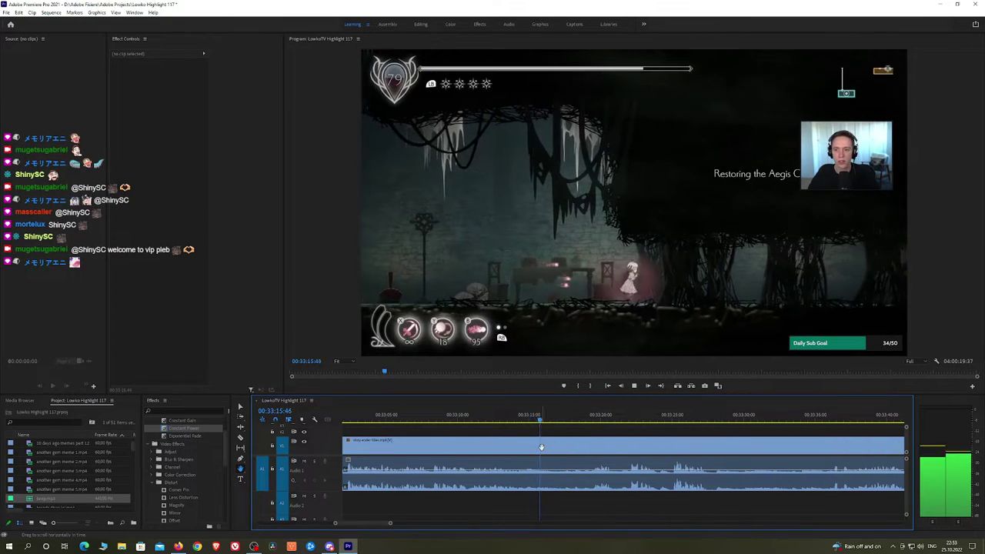
Split the clip at about 00:33:16 and 00:33:19, and ripple delete the section in between
key("c")
left_click(543, 444)
left_click(593, 421)
key("space")
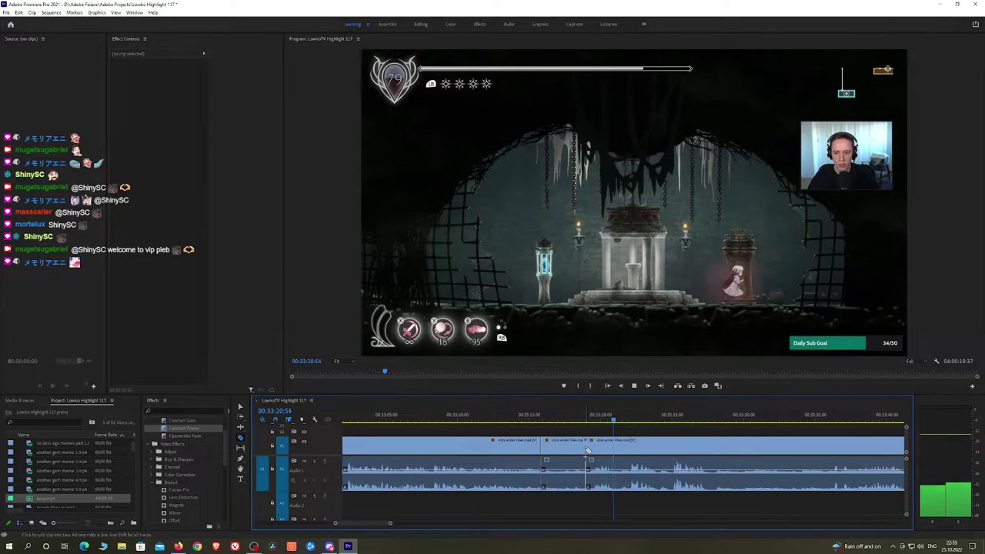
left_click(571, 448)
key("shift+Delete")
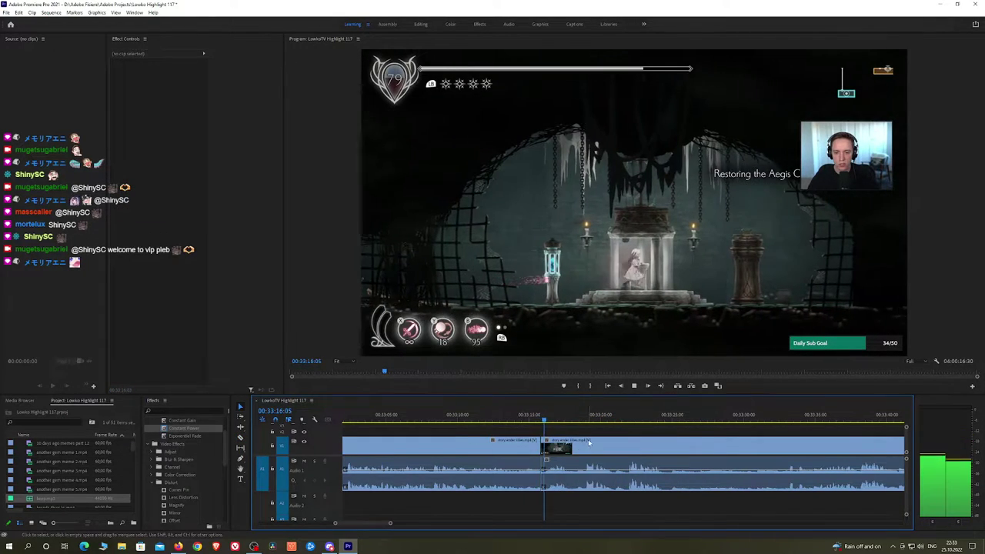
Add a Constant Power audio crossfade at the cut near 00:33:16 and play on to about 00:33:22
left_click_drag(184, 429, 541, 472)
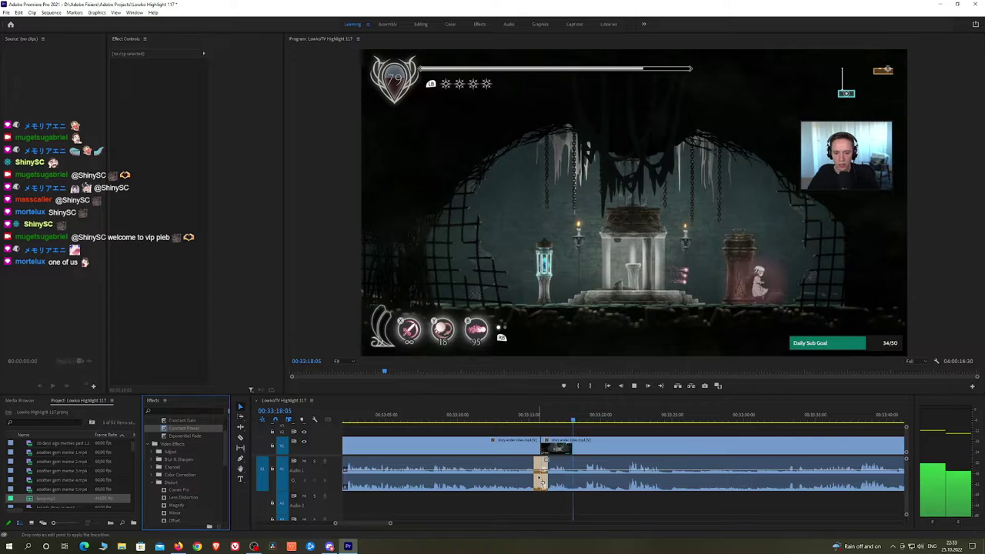
scroll(612, 454, "down", 3)
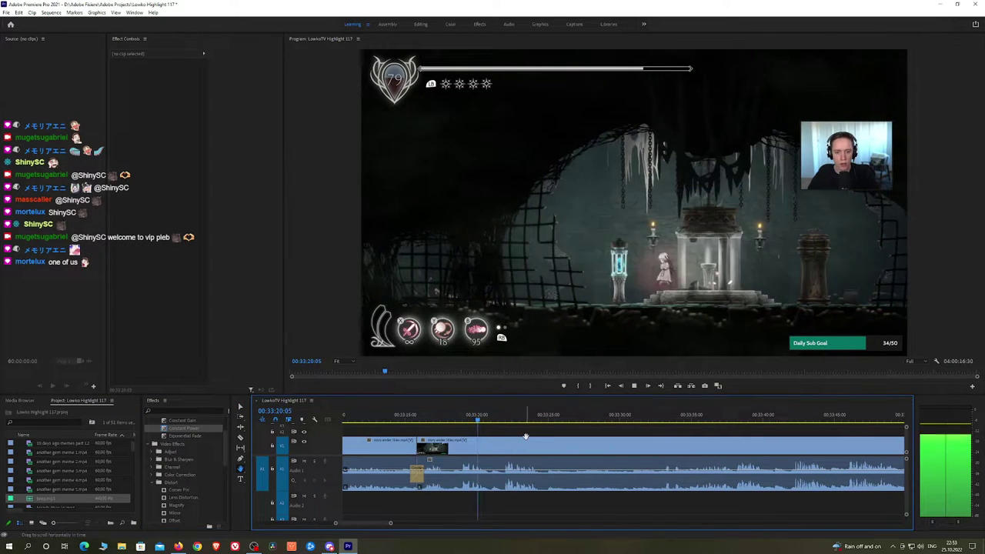
scroll(504, 424, "down", 2)
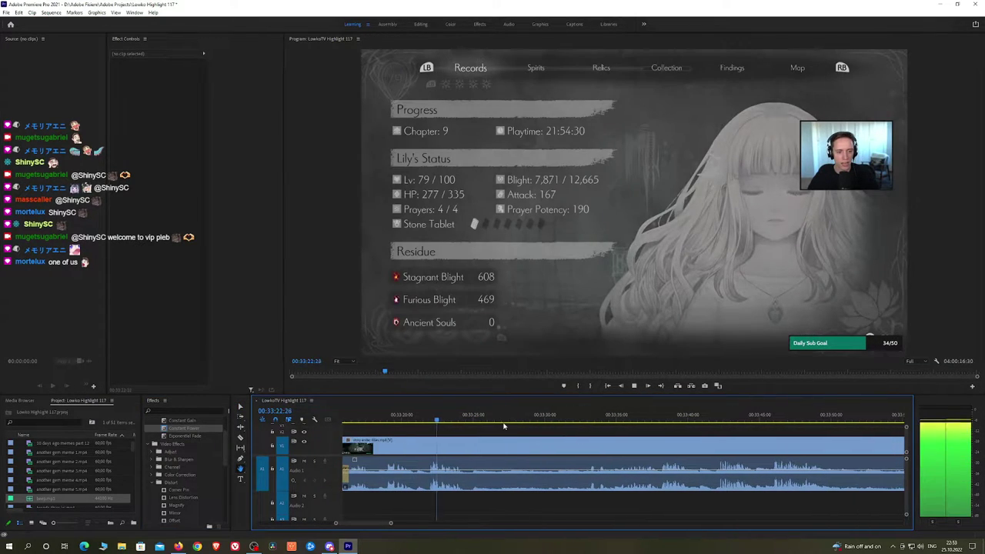
Split the clip at about 00:33:25 and 00:33:35, ripple delete the section in between, and play the join
left_click(471, 445)
left_click(586, 419)
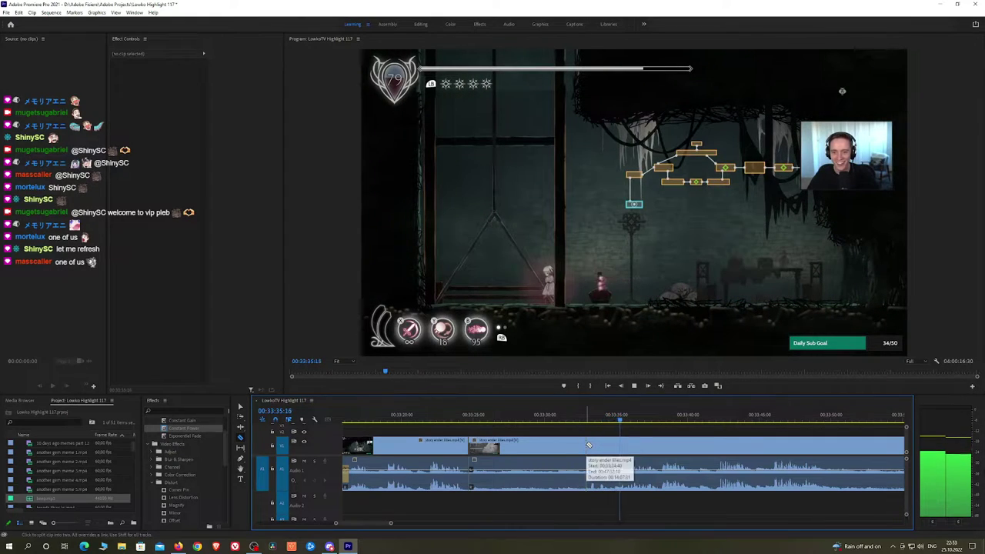
left_click(614, 443)
key("v")
left_click(591, 444)
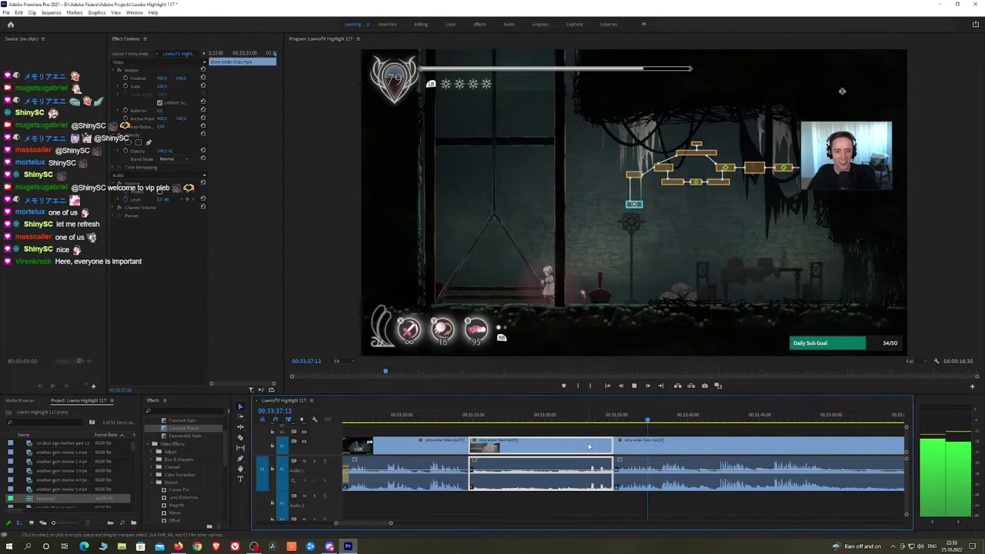
key("shift+Delete")
key("space")
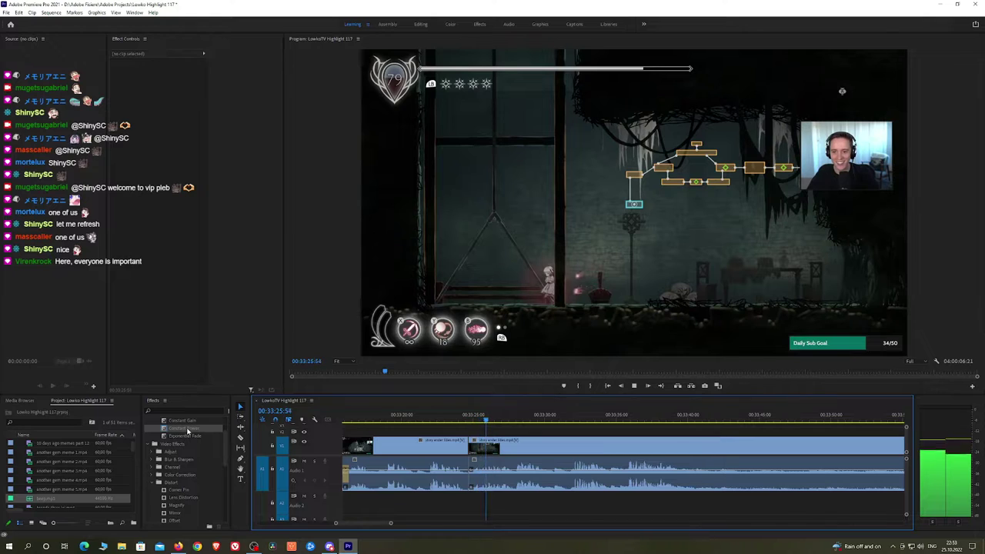
Skip through the footage from about 00:33:28 to 00:34:11 to look for the next section to cut
left_click(519, 422)
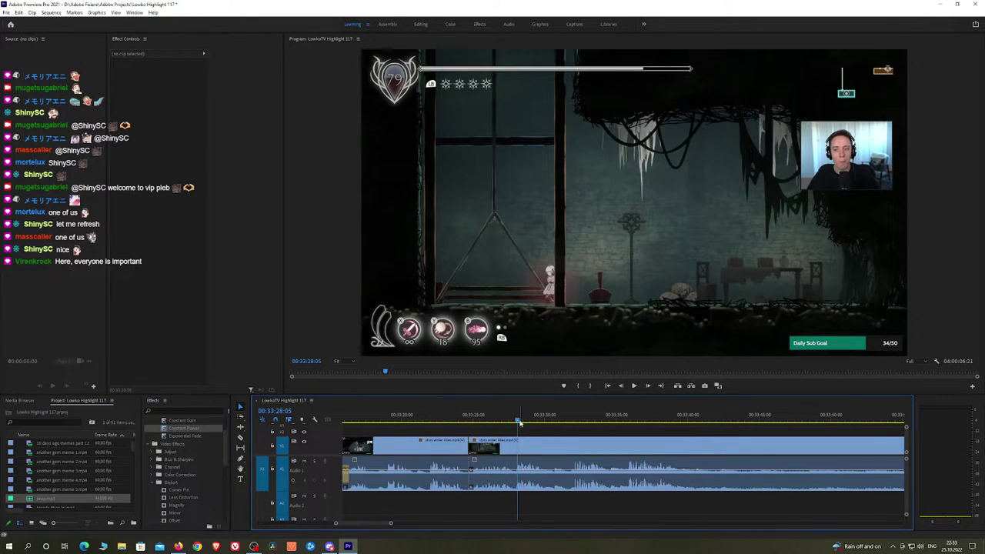
left_click_drag(519, 422, 623, 420)
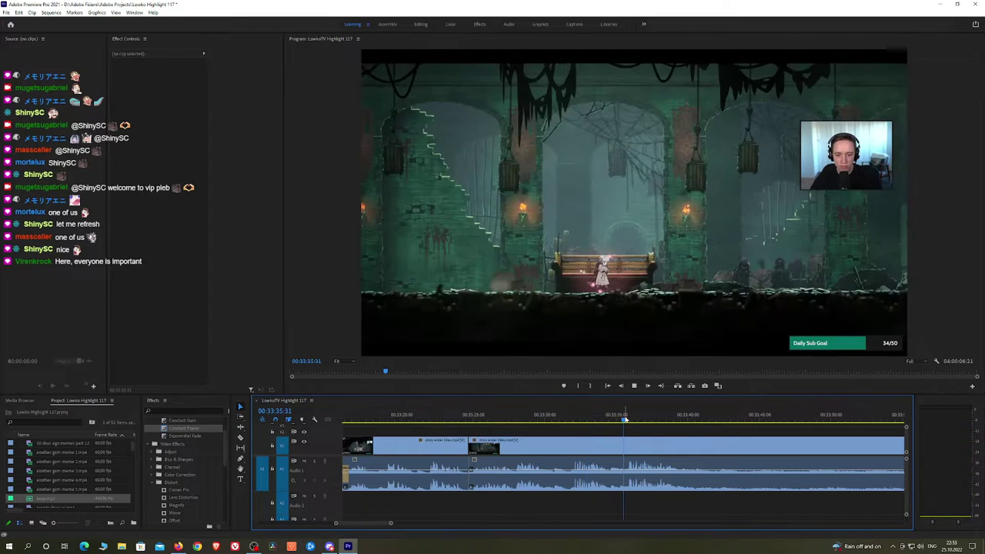
scroll(645, 451, "down", 3)
key("h")
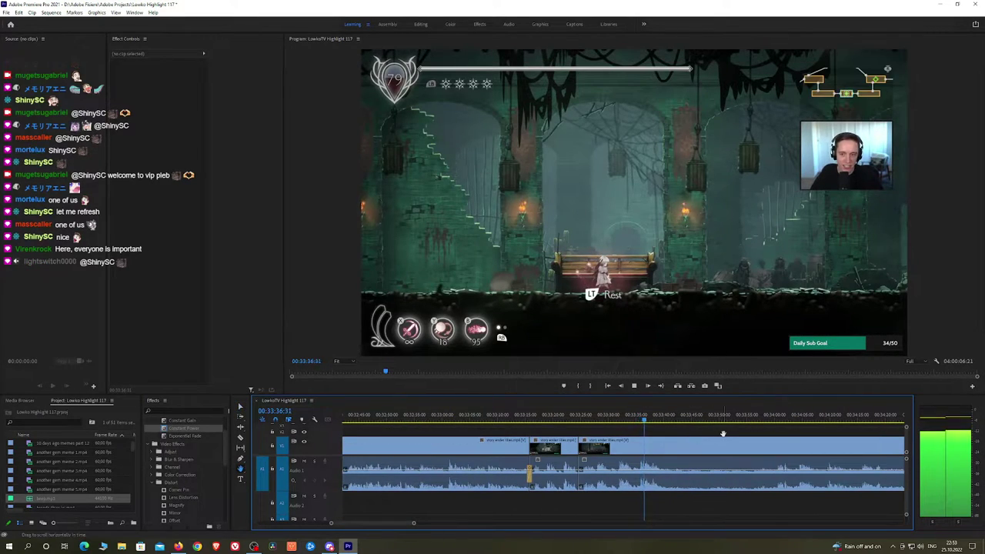
left_click_drag(732, 433, 592, 417)
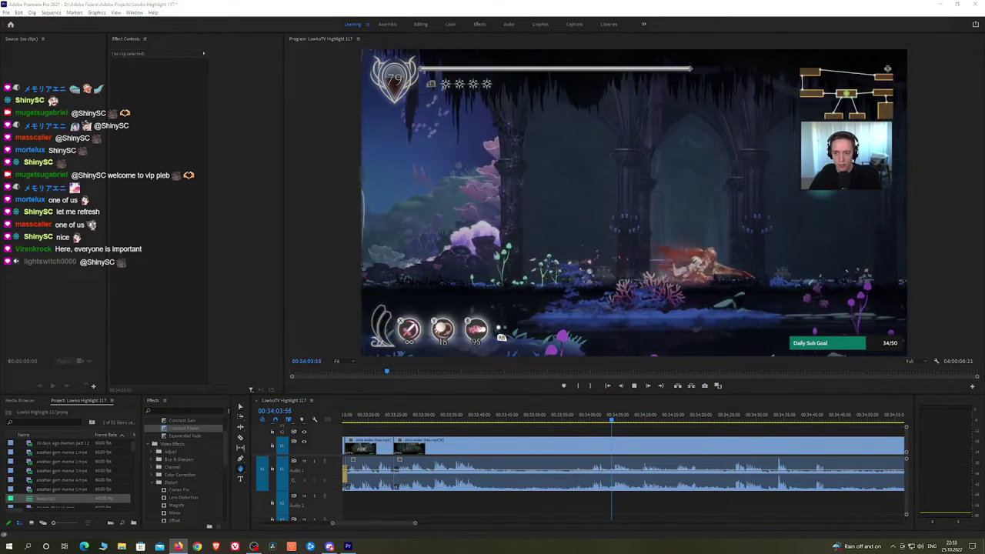
scroll(548, 431, "down", 3)
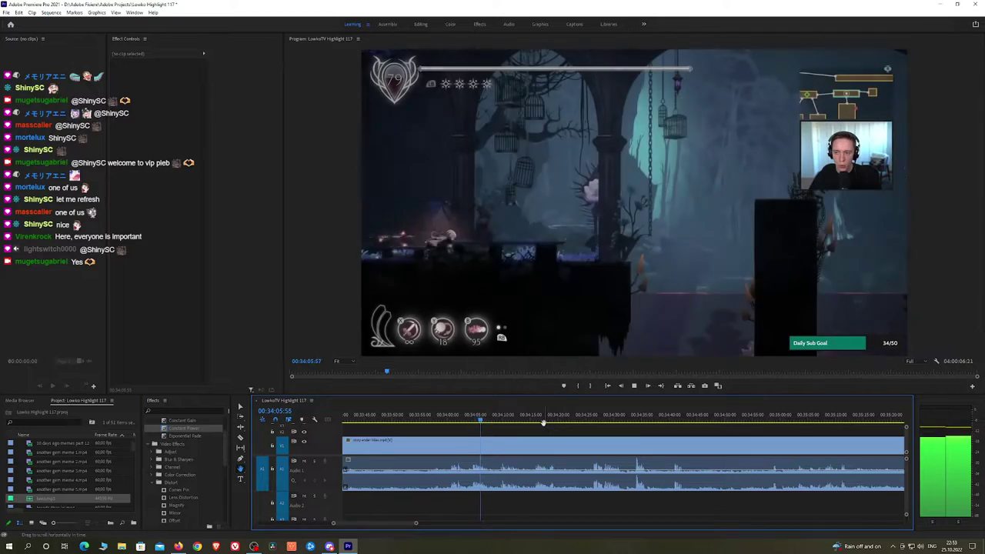
scroll(589, 437, "down", 3)
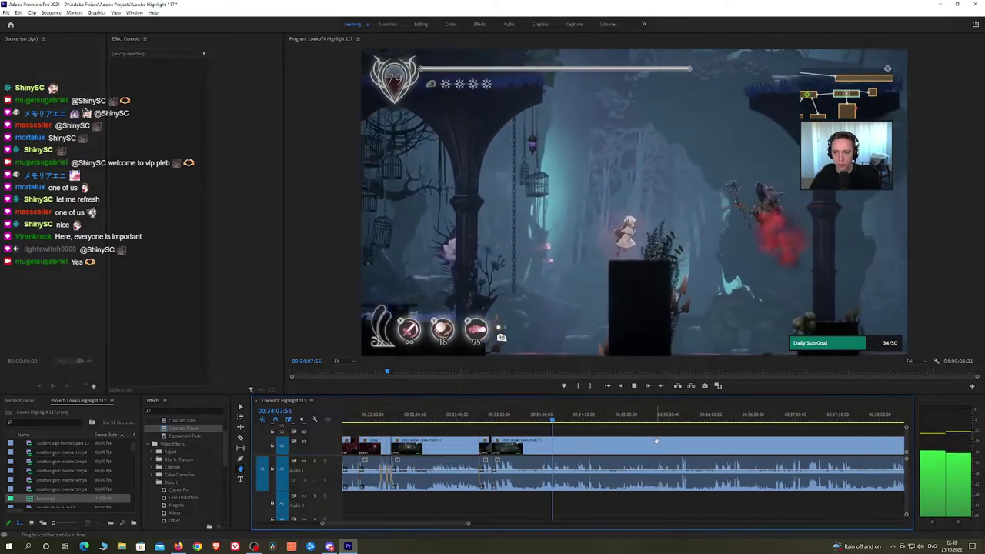
scroll(656, 442, "down", 2)
scroll(504, 422, "down", 3)
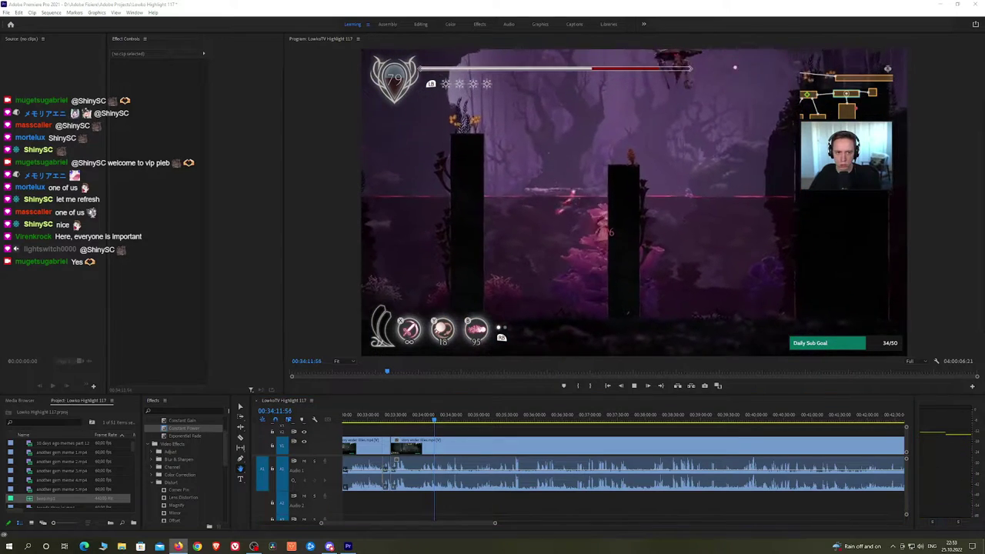
Replay the footage from about 00:34:10 and review it up to about 00:34:46
left_click(438, 442)
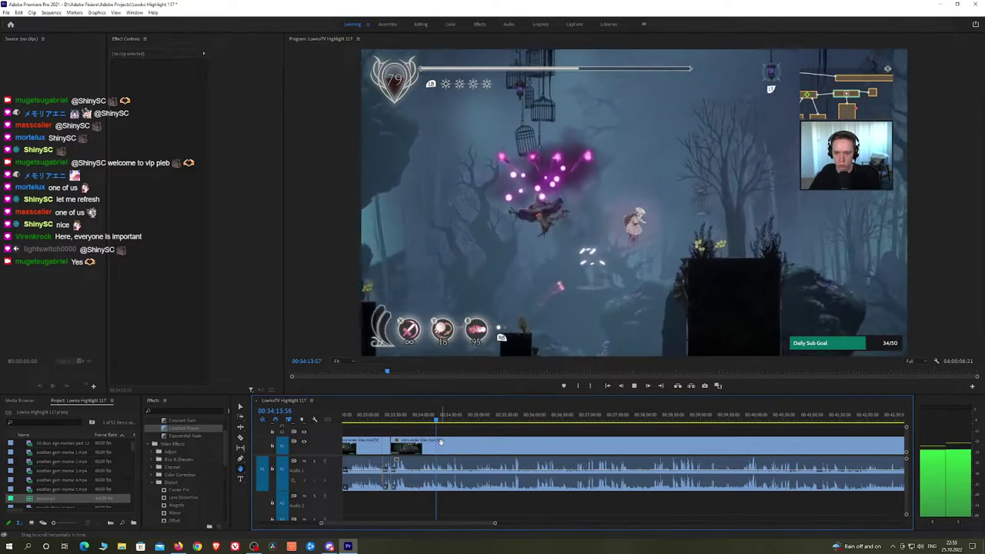
key("space")
left_click(432, 418)
key("space")
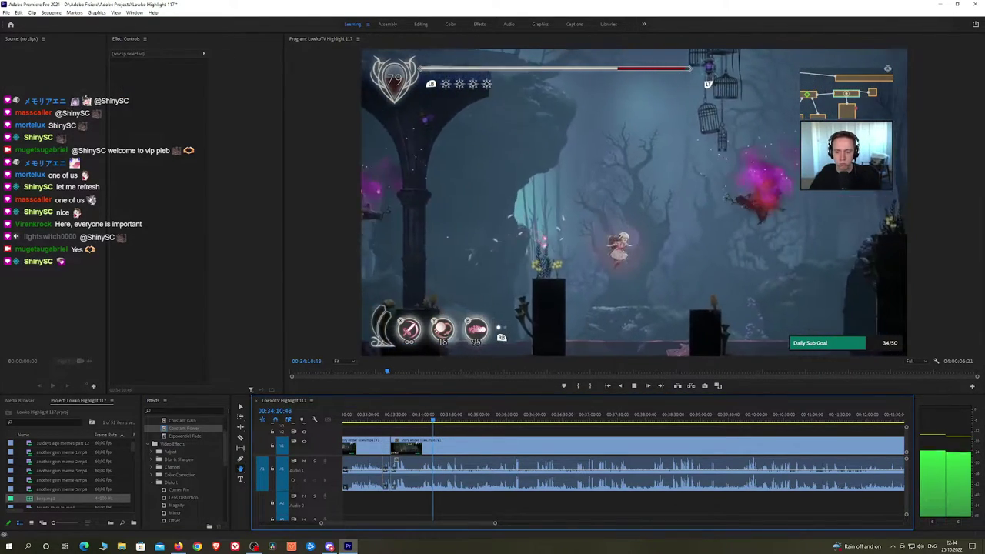
key("alt+Tab")
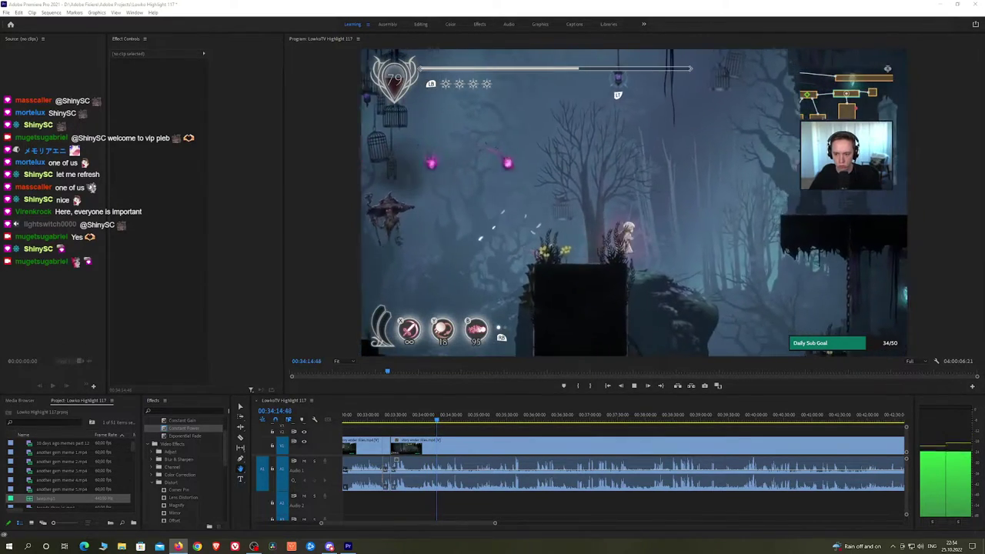
left_click(457, 433)
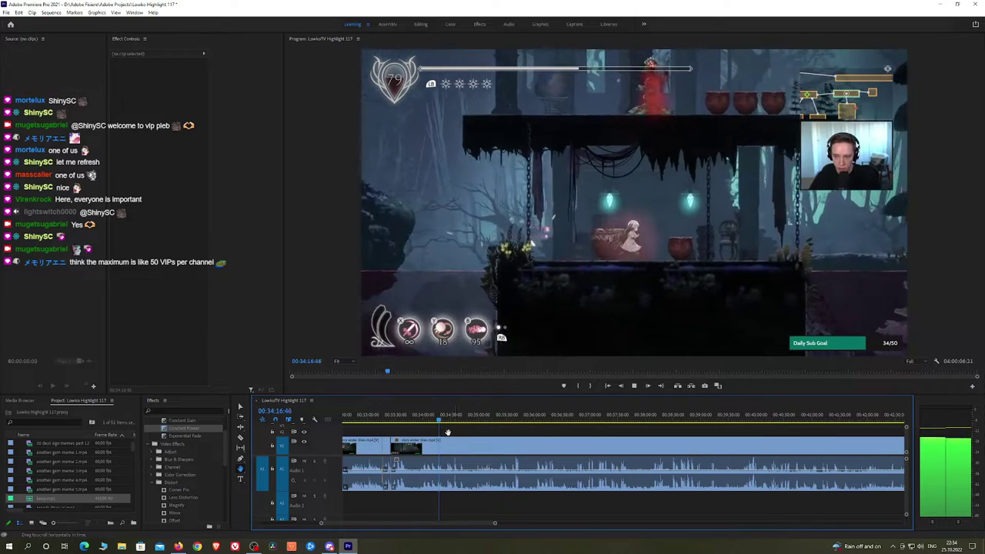
key("alt+Tab")
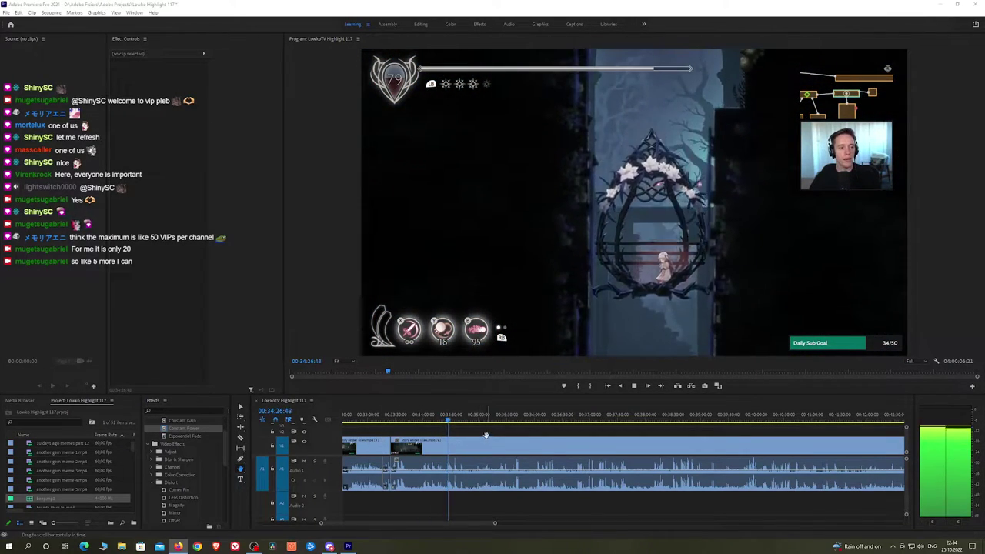
left_click_drag(471, 437, 464, 439)
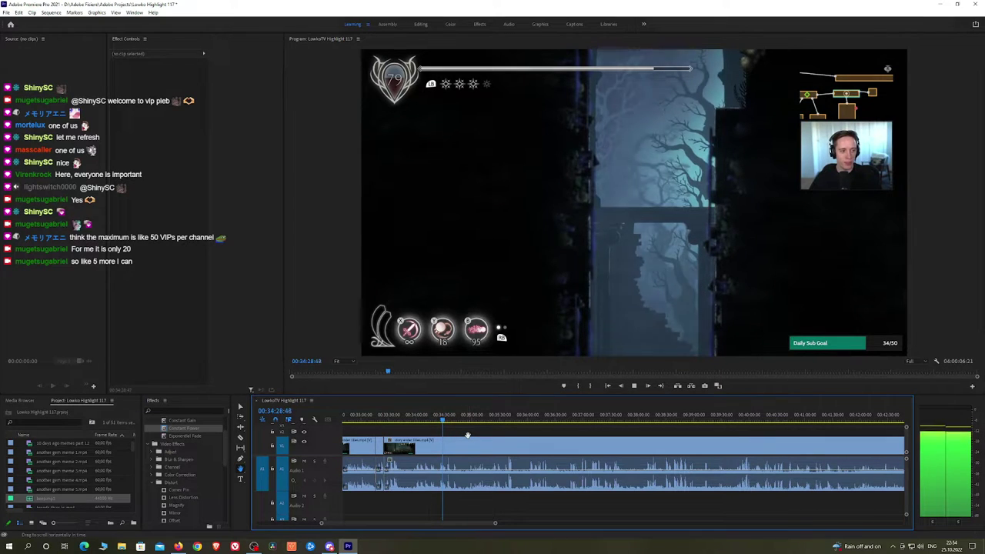
scroll(464, 440, "up", 3)
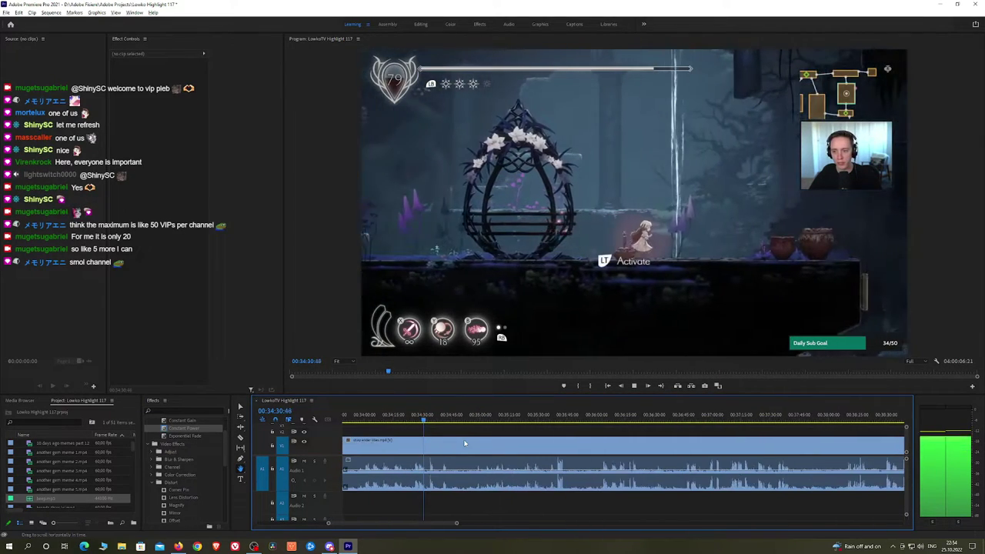
scroll(463, 439, "up", 1)
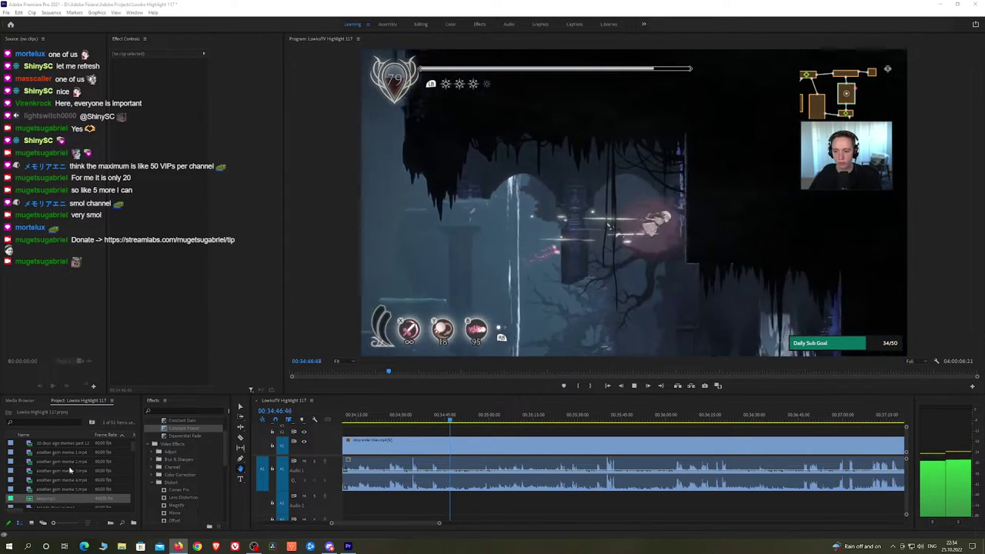
Ripple delete the remaining story ender lilies clip from about 00:33:25 to its end near 00:47:22, and play the join
left_click_drag(439, 425, 604, 422)
scroll(589, 437, "down", 5)
scroll(603, 432, "down", 1)
key("space")
left_click(581, 446)
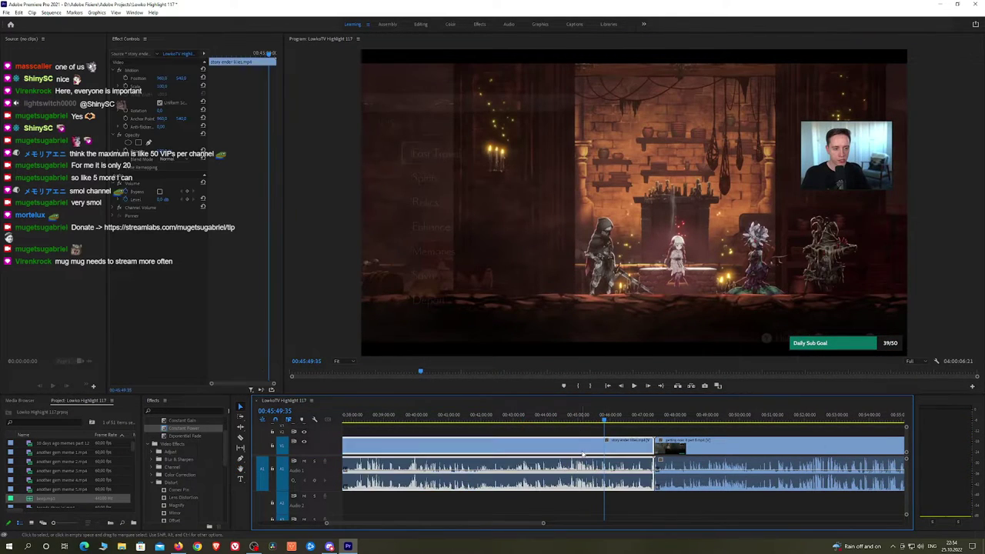
key("shift+Delete")
key("Up")
key("space")
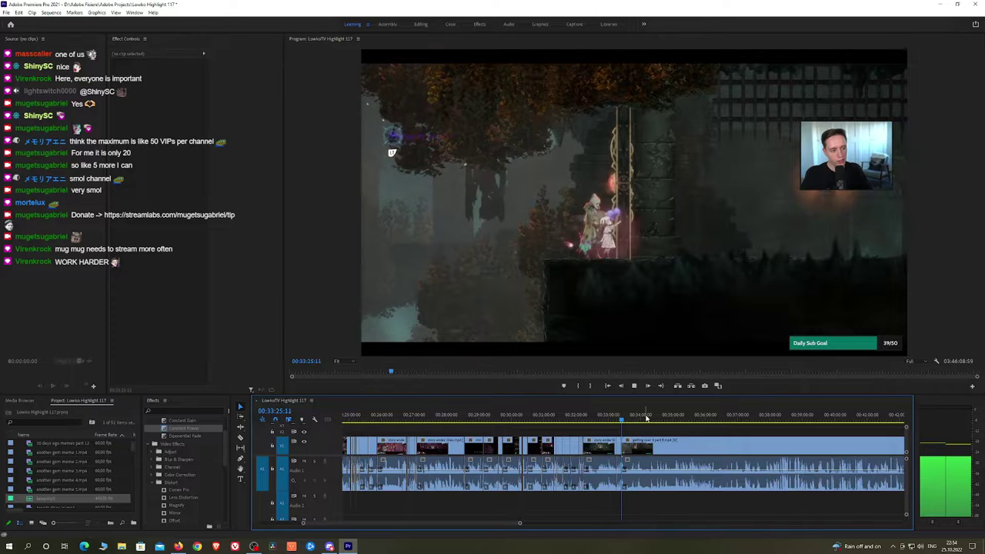
Skip through the getting over it clip from about 00:33:27 to 00:38:32 to find where the part worth keeping starts
scroll(645, 445, "up", 5)
scroll(645, 445, "up", 2)
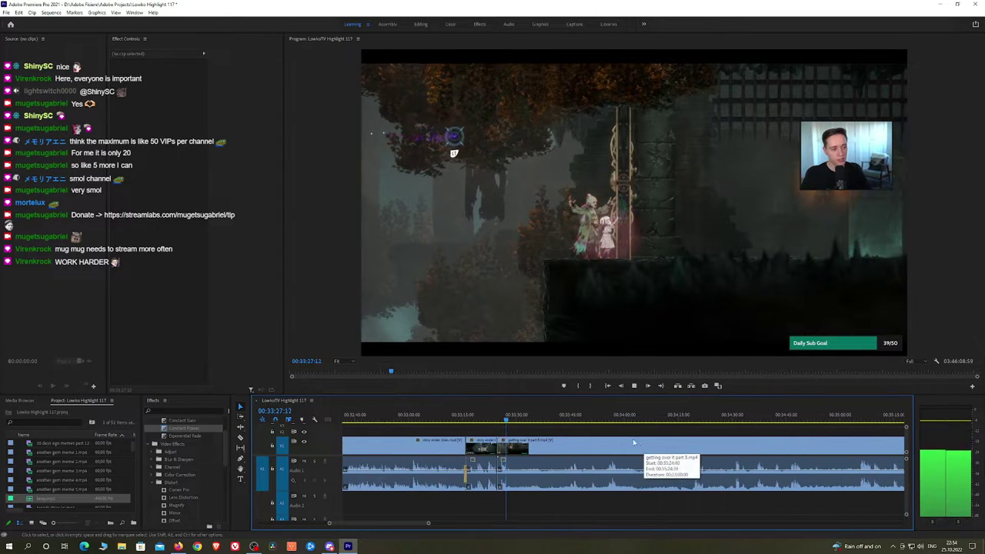
left_click(558, 417)
left_click(569, 417)
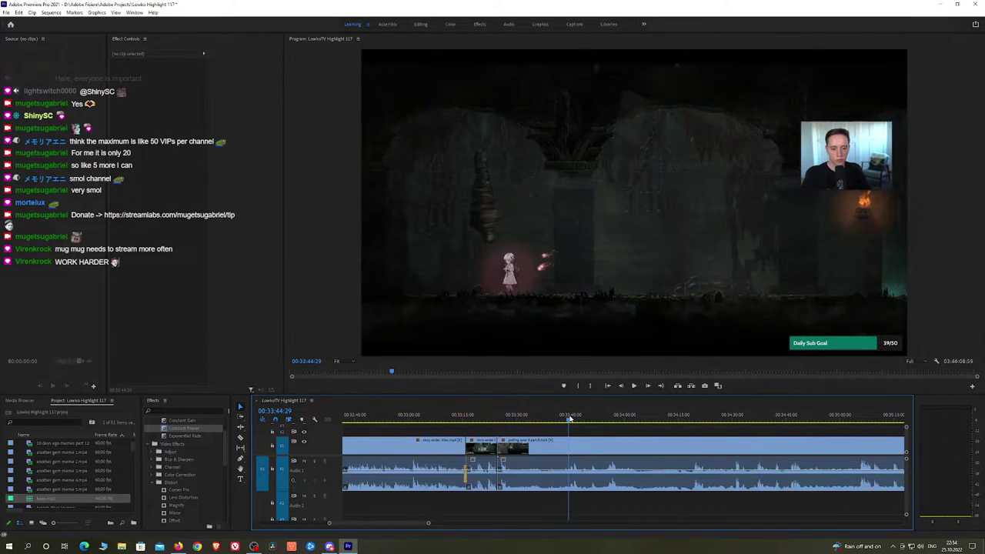
key("space")
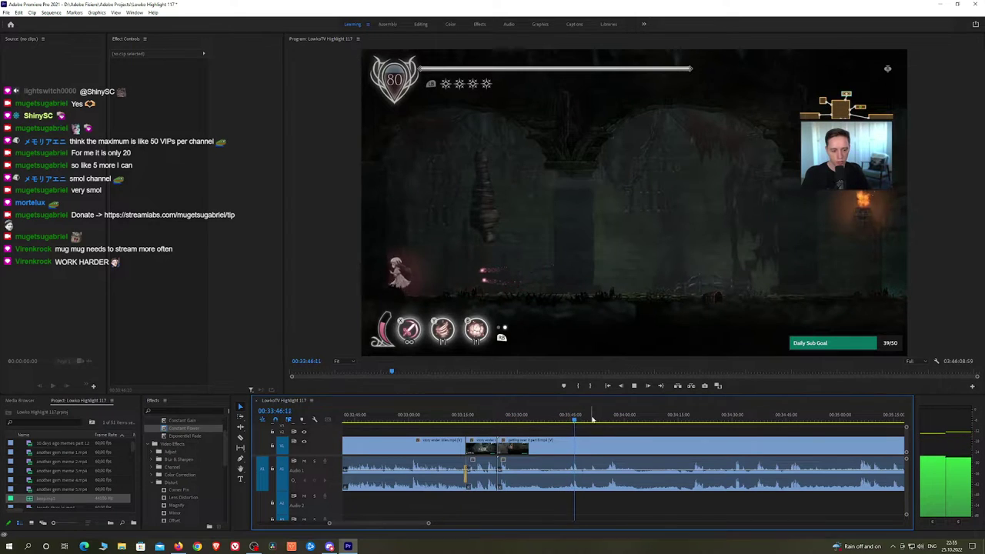
left_click_drag(570, 418, 696, 420)
key("space")
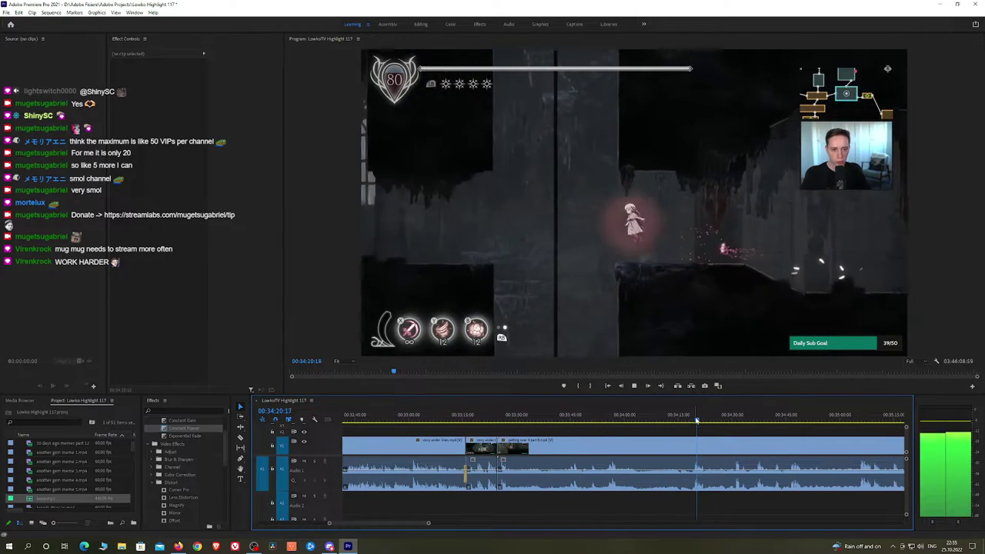
scroll(732, 459, "down", 8)
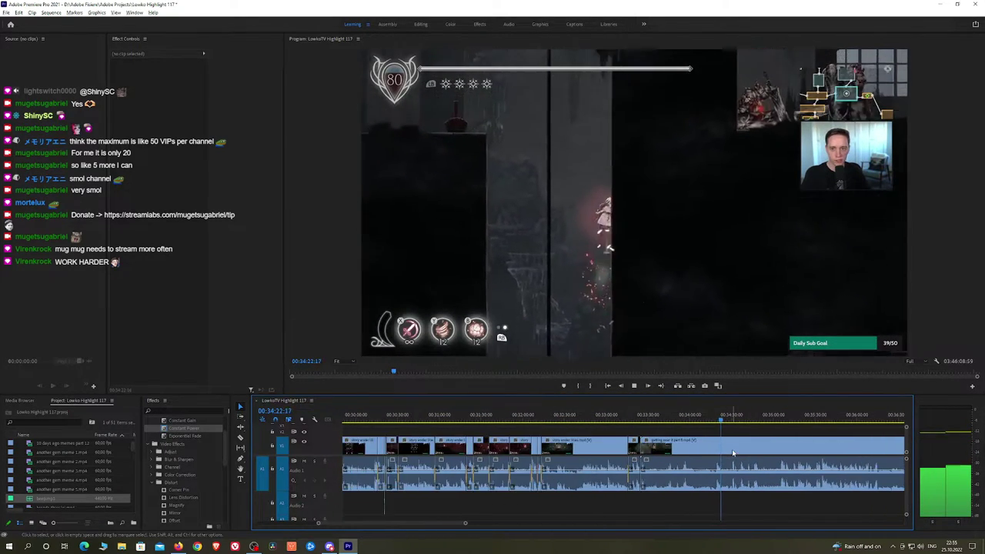
key("h")
left_click_drag(739, 445, 570, 419)
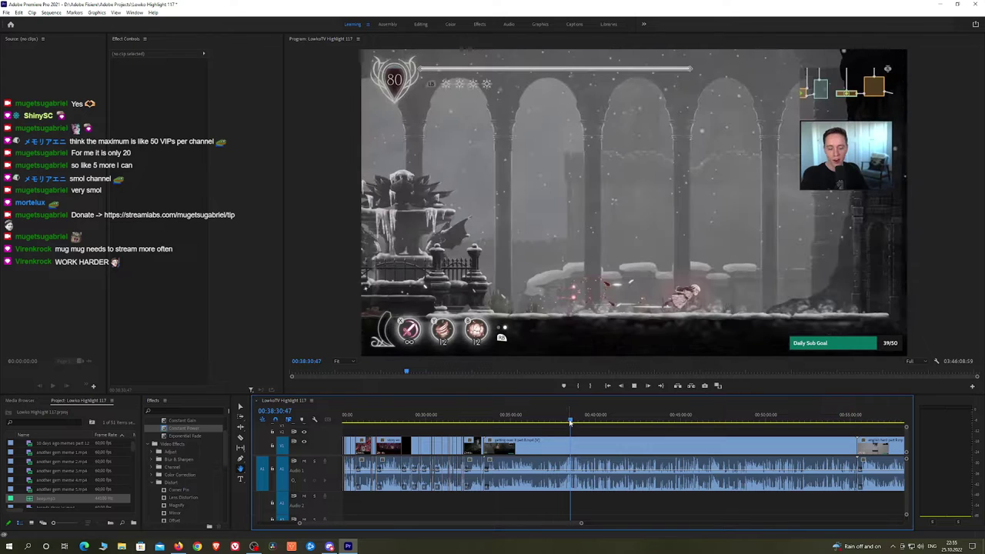
key("space")
scroll(579, 437, "up", 3)
scroll(538, 438, "up", 3)
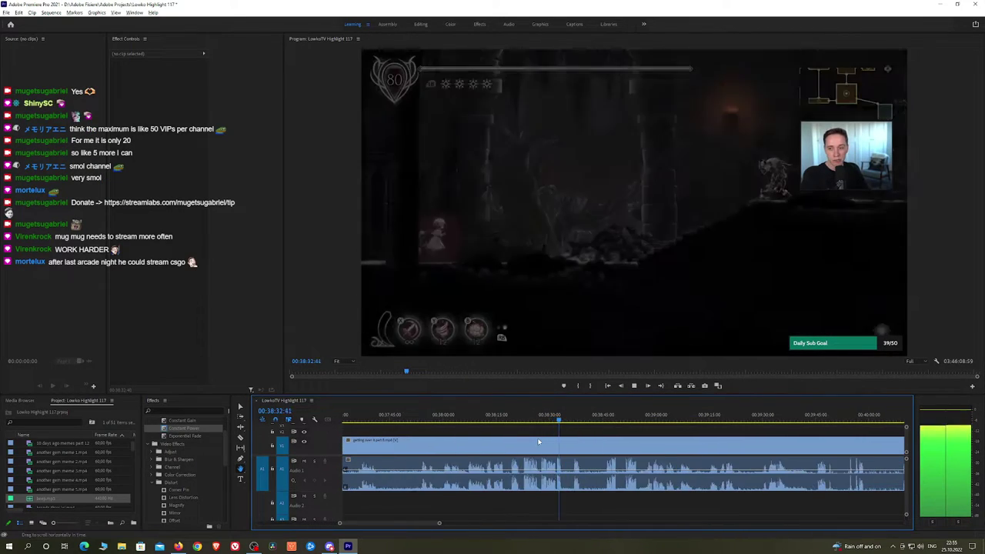
Split the getting over it clip at about 00:37:59, ripple delete the section before the split, and play the join
left_click(443, 418)
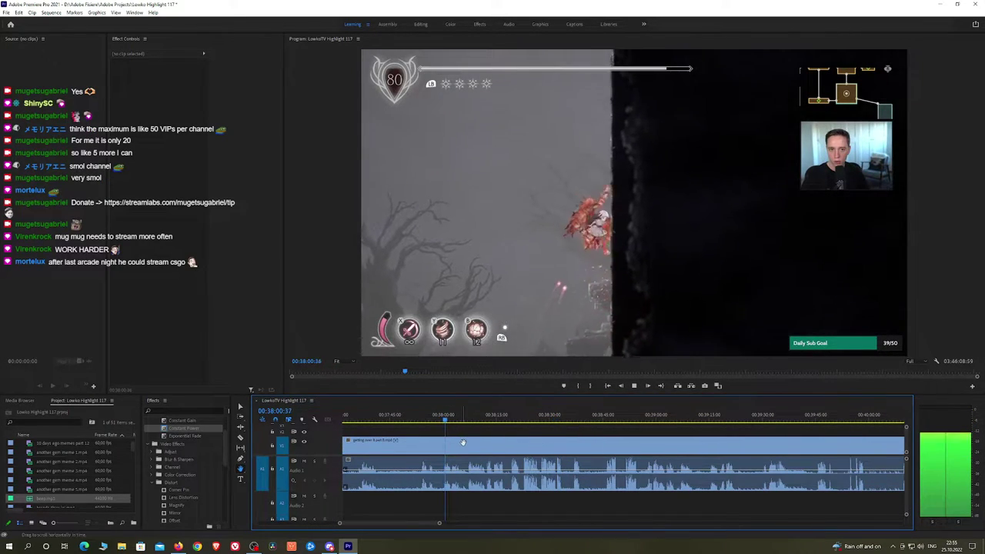
scroll(492, 427, "up", 3)
left_click(500, 418)
key("space")
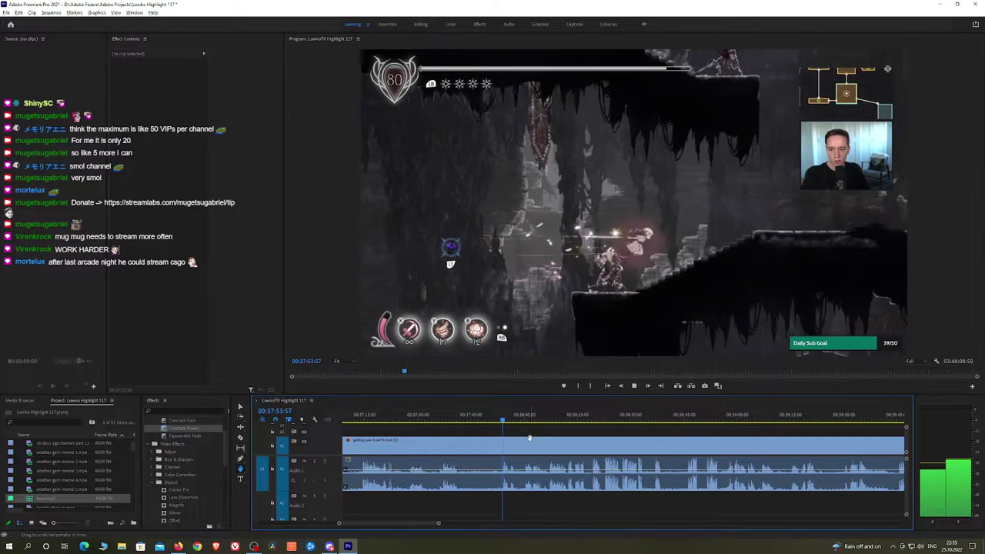
scroll(533, 437, "up", 3)
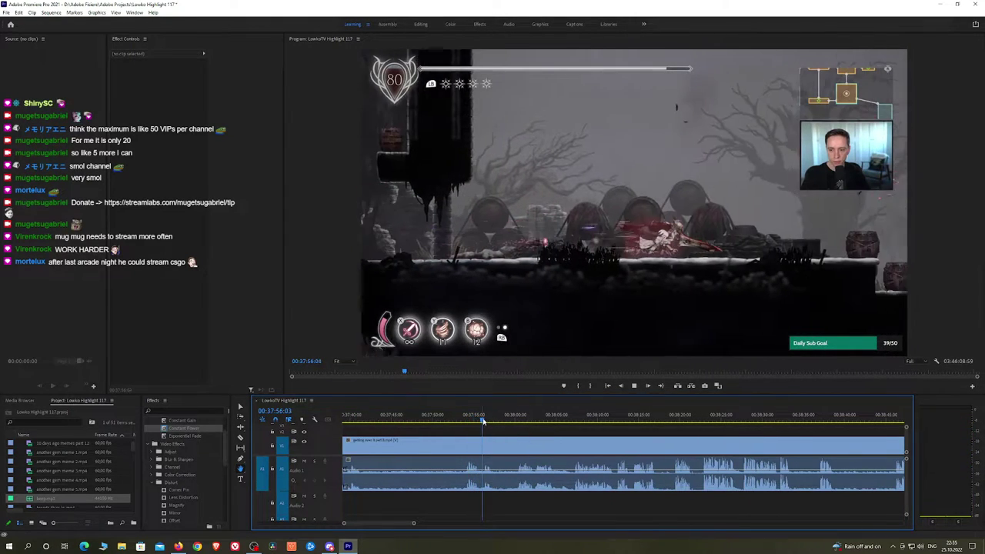
left_click(513, 420)
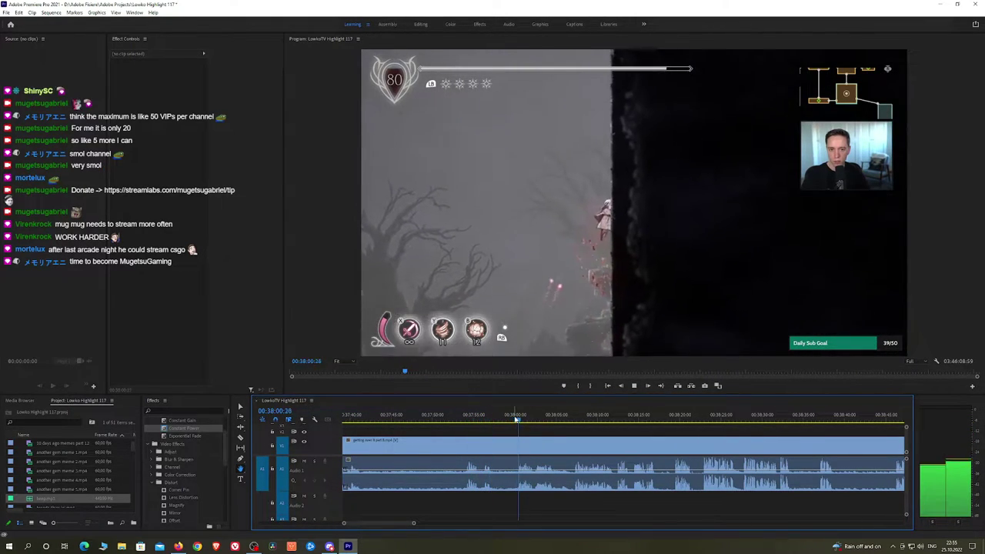
left_click(512, 453)
key("v")
left_click(499, 449)
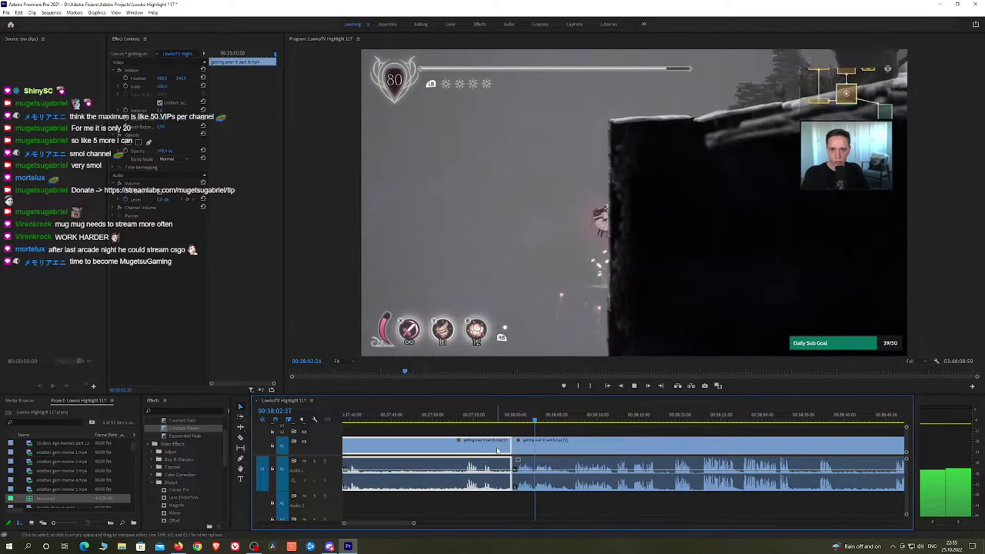
key("shift+Delete")
key("space")
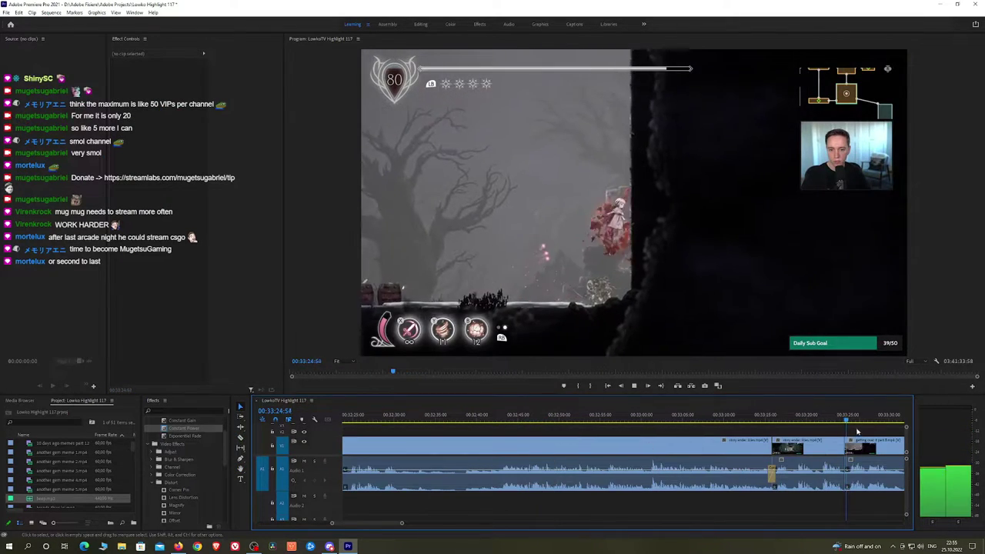
Add an Exponential Fade audio crossfade at the cut near 00:33:25 and play on to about 00:33:30
key("h")
left_click_drag(853, 433, 478, 436)
key("space")
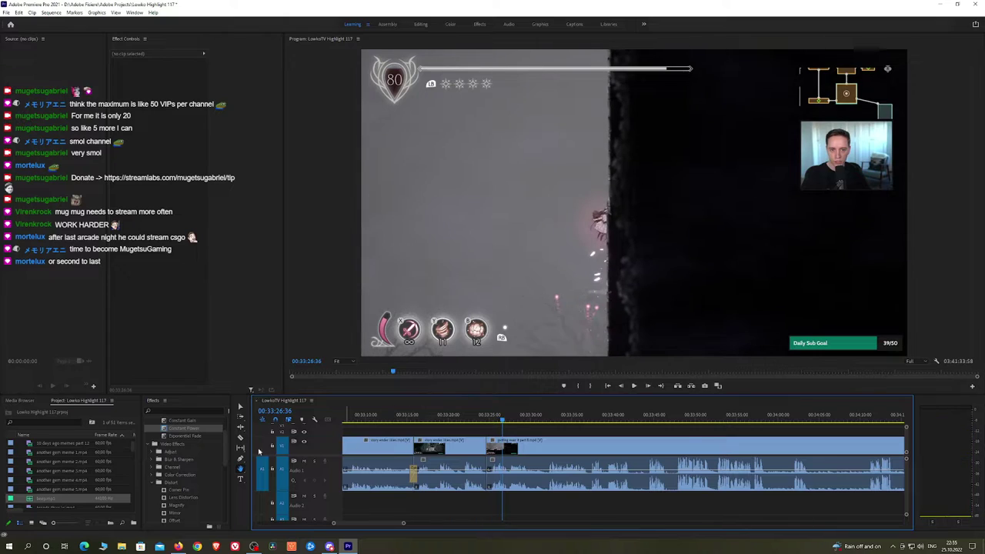
mouse_move(185, 437)
left_mouse_down()
mouse_move(495, 491)
mouse_move(486, 485)
left_mouse_up()
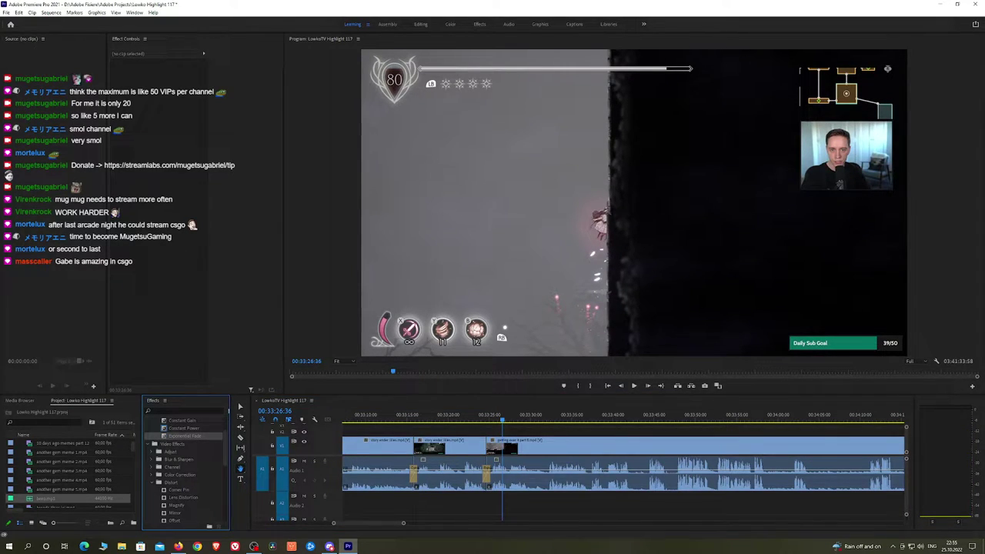
key("alt+Tab")
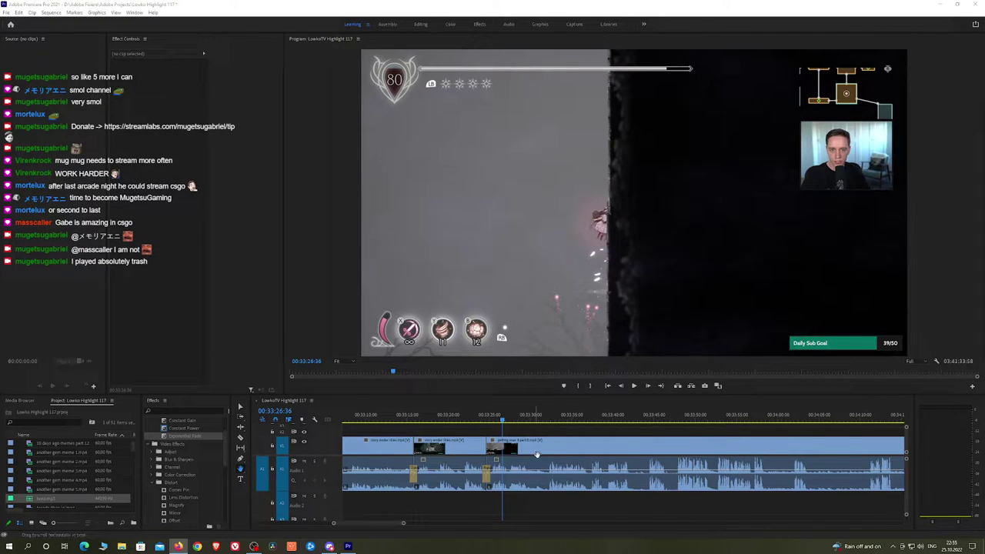
left_click_drag(536, 454, 534, 449)
key("space")
left_click_drag(550, 447, 506, 438)
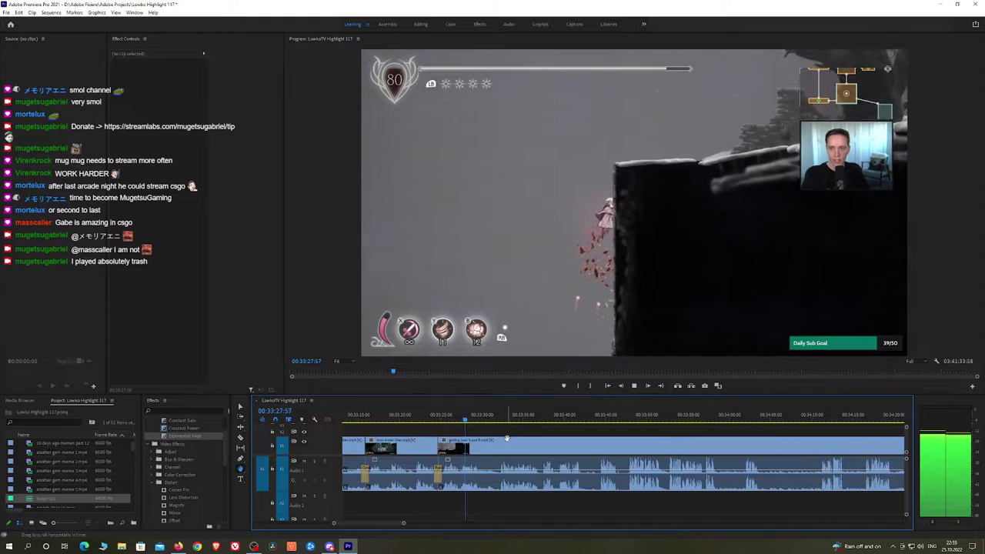
scroll(512, 445, "up", 2)
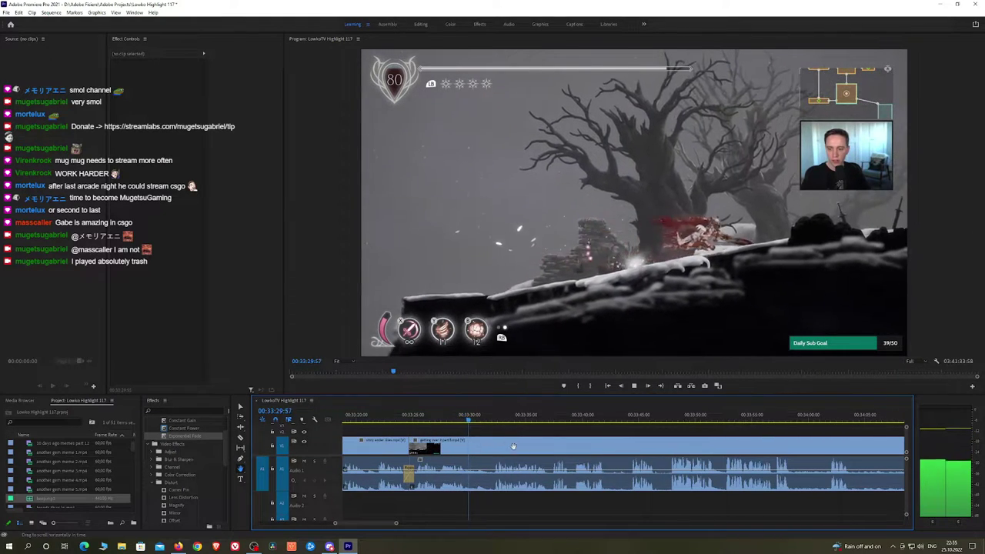
Split the clip at about 00:33:42 and 00:33:47 and ripple delete the section in between
left_click(492, 421)
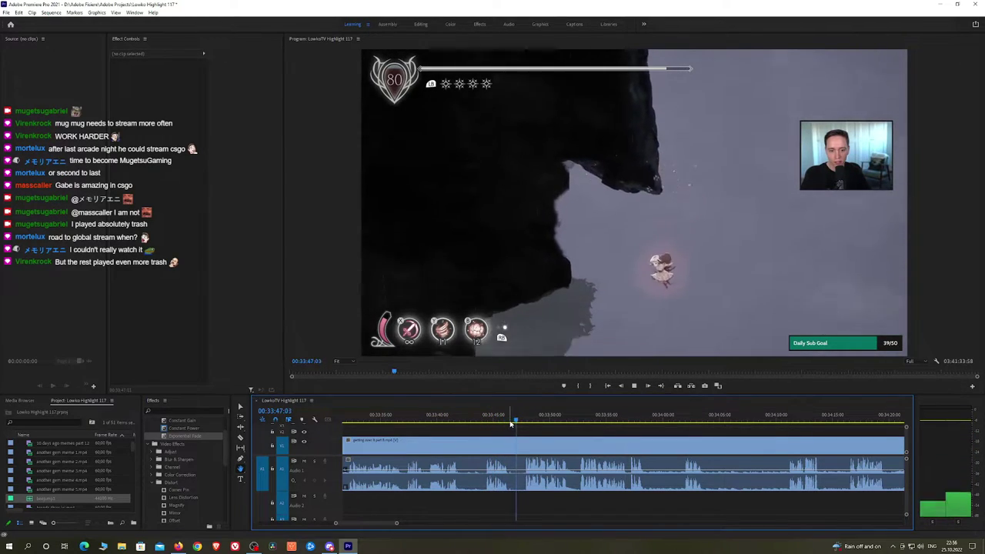
left_click(463, 414)
left_click_drag(464, 414, 520, 422)
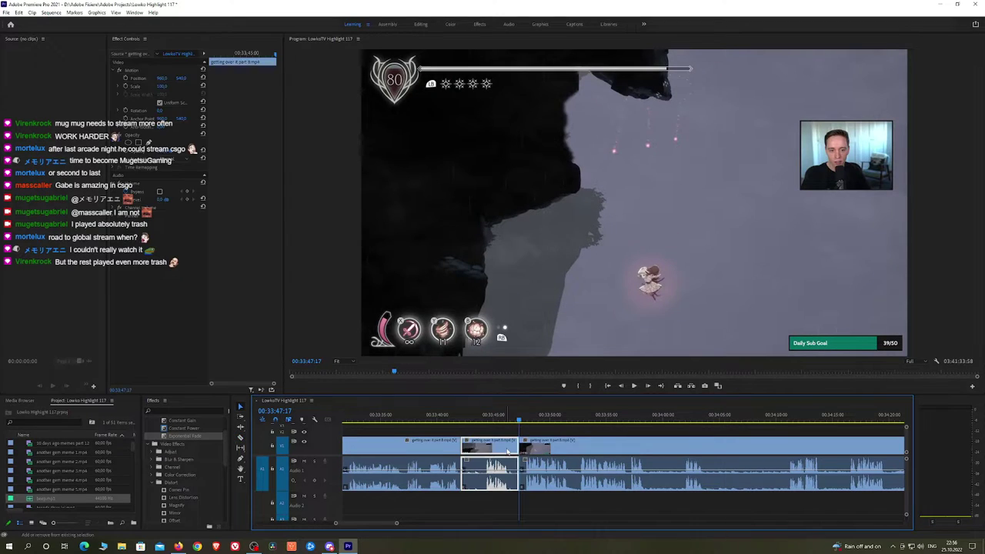
key("shift+Delete")
Add a Constant Power audio crossfade at the cut near 00:33:42 and replay the footage from about 00:33:44
key("space")
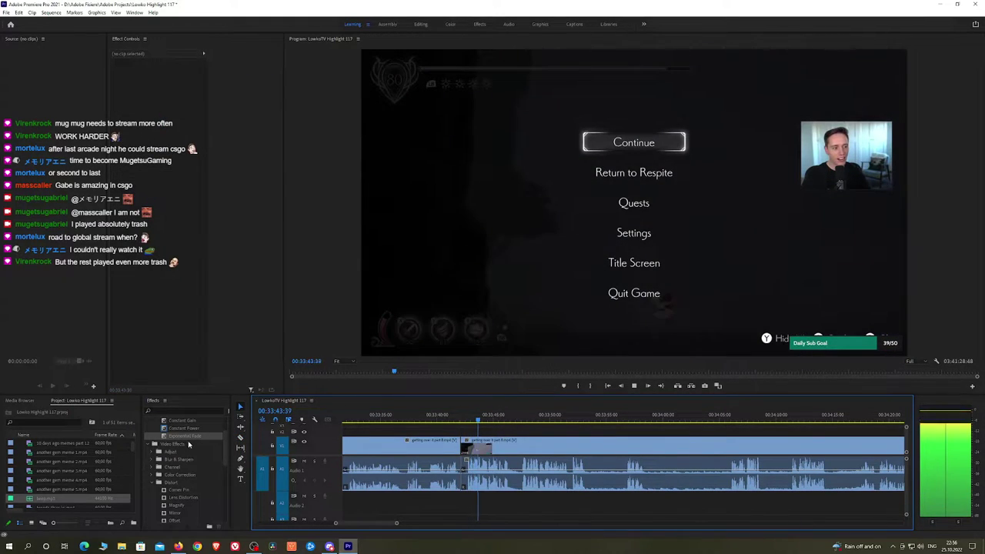
key("space")
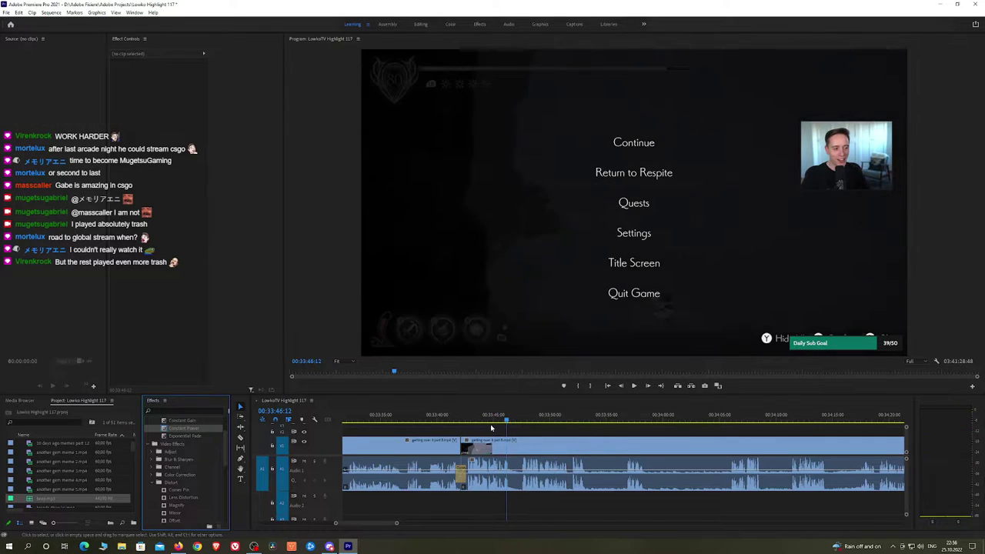
left_click(488, 423)
key("space")
Isolate the short section ending at about 00:33:45:52, censor it with the beep sound on Audio 2, and play it
scroll(505, 445, "up", 5)
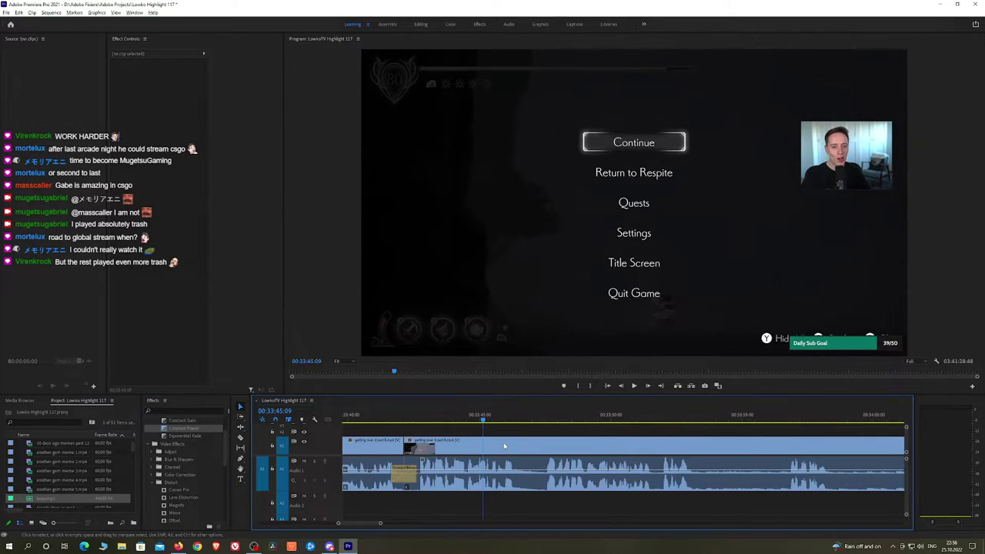
key("space")
key("space")
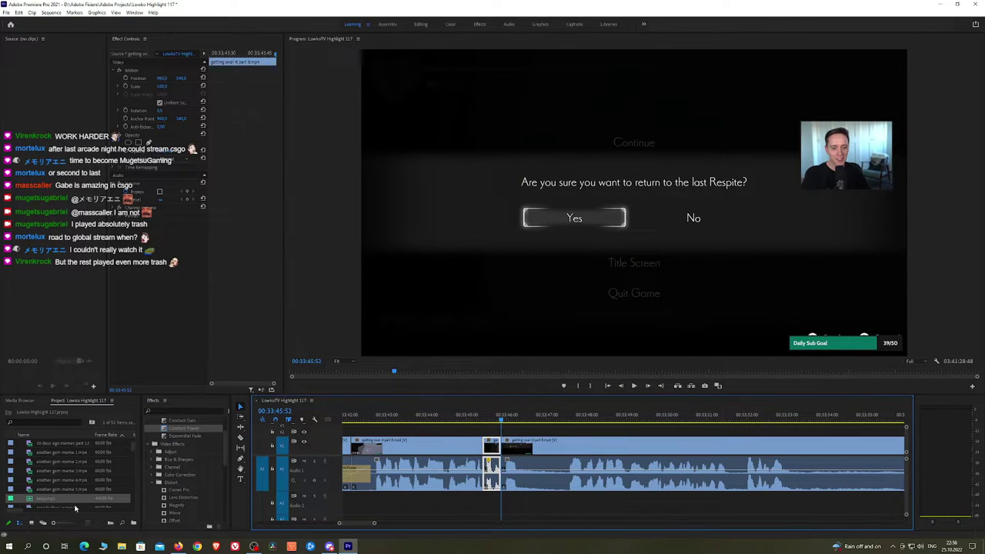
left_click_drag(67, 500, 496, 506)
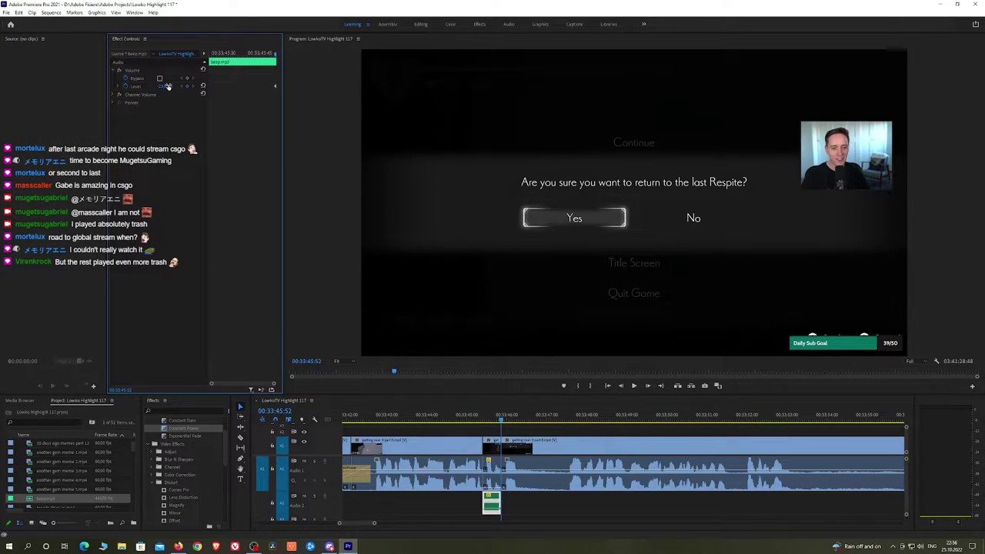
left_click(520, 432)
key("space")
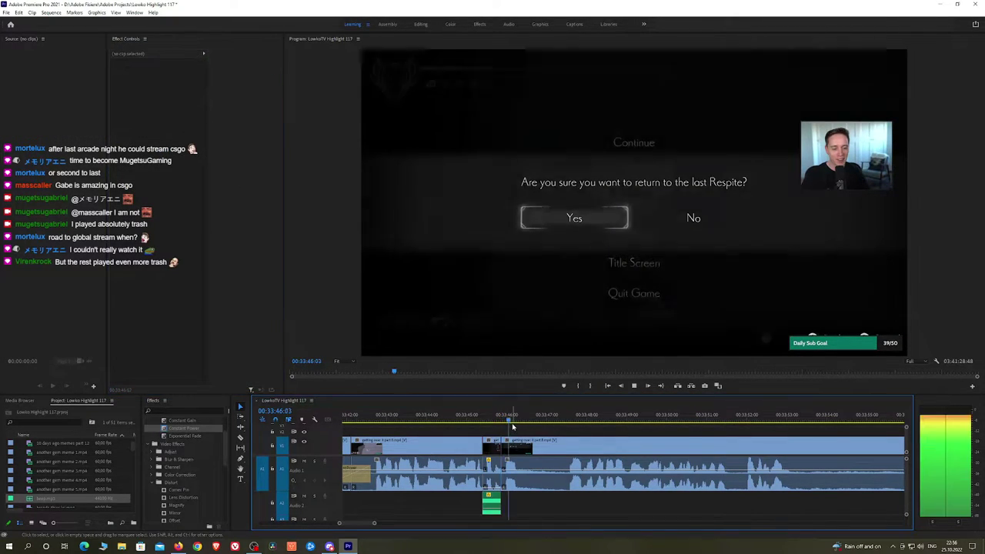
Review the footage past the beep, split the clip at about 00:33:53, and play on
scroll(606, 433, "down", 3)
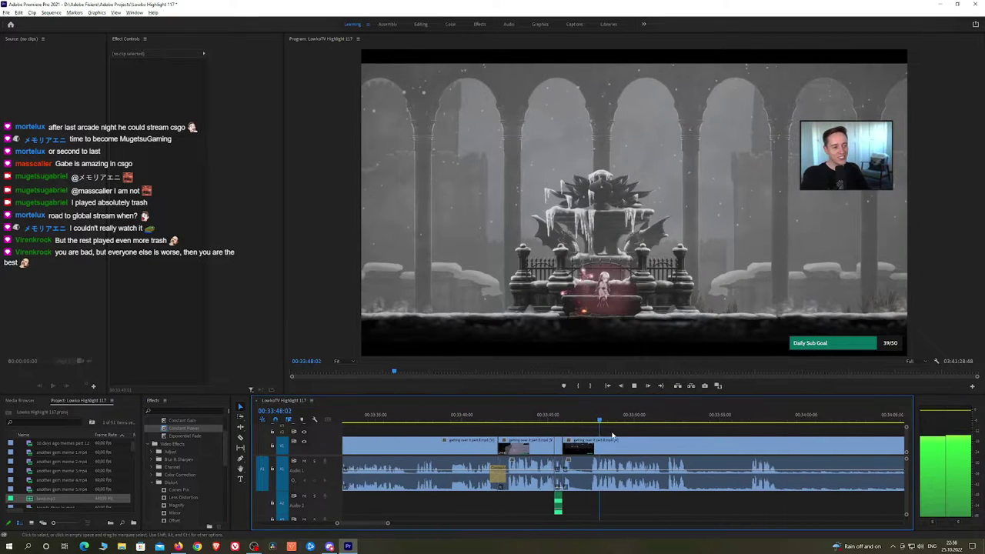
key("h")
left_click_drag(677, 444, 507, 432)
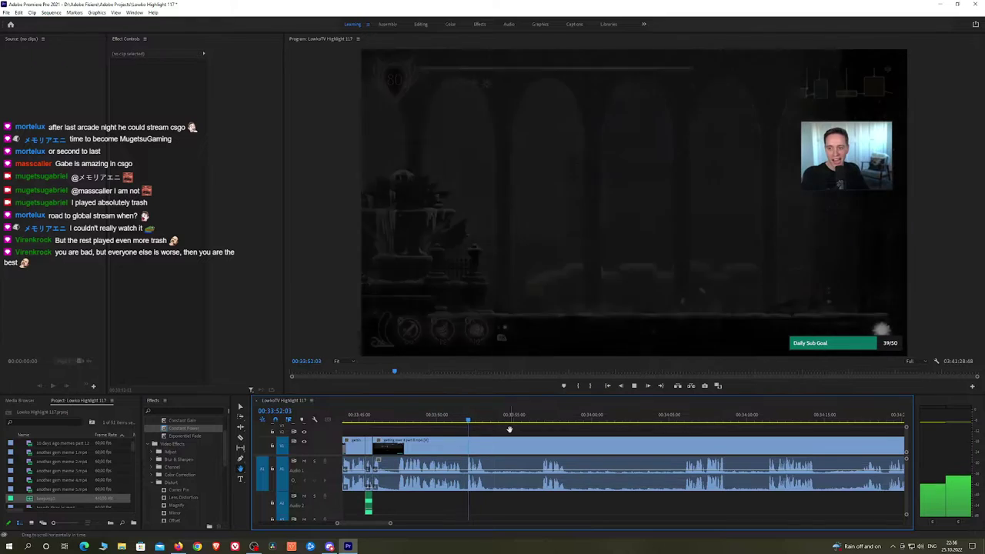
key("c")
left_click(489, 444)
key("space")
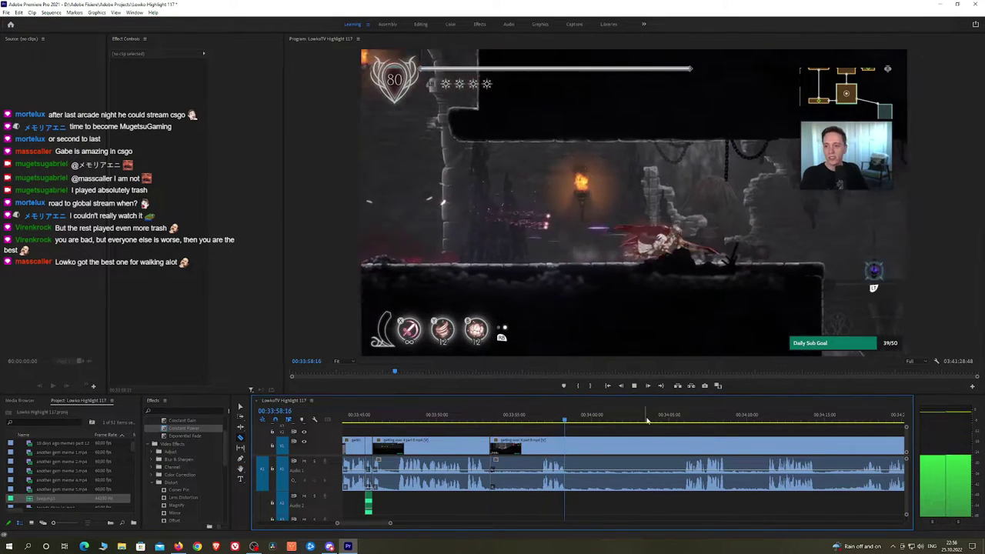
left_click(683, 445)
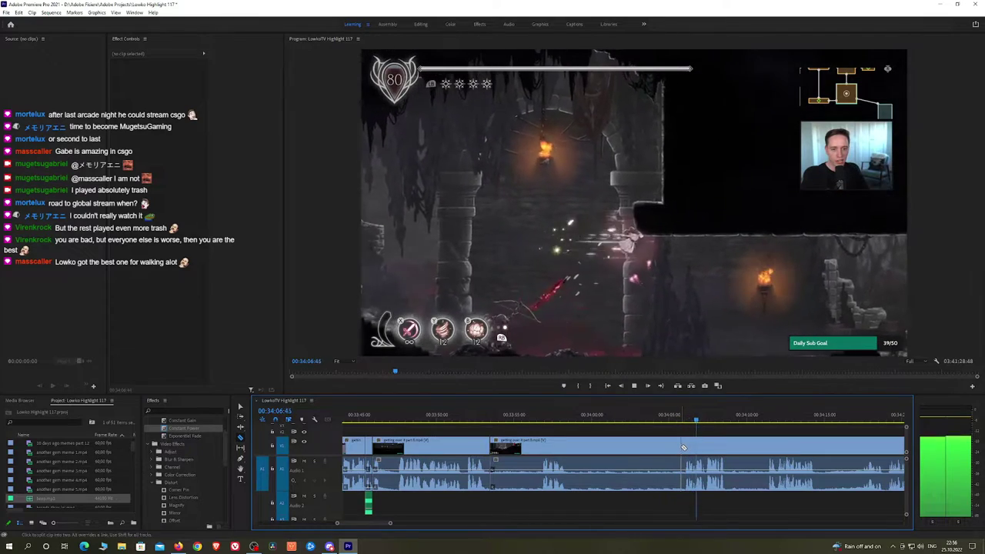
left_click(659, 448)
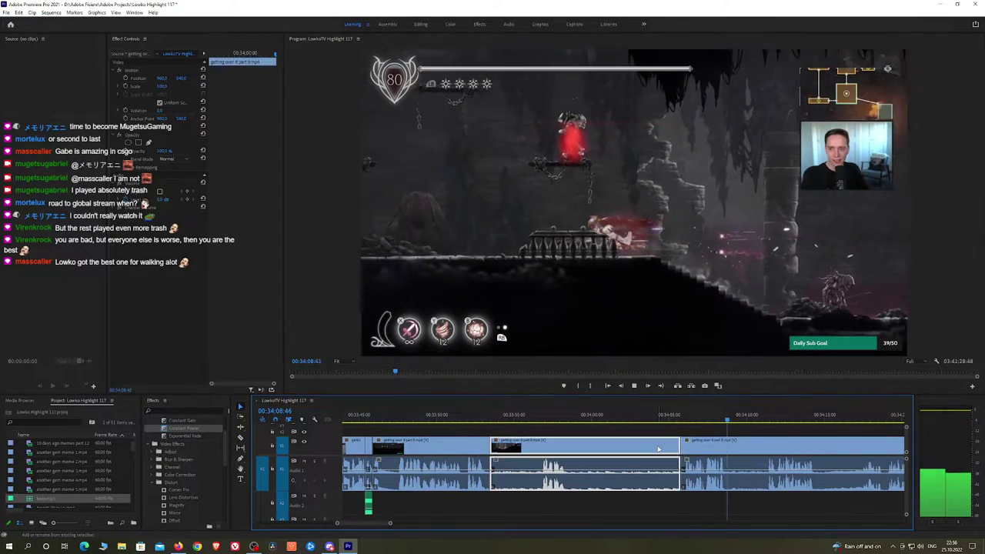
key("ctrl+z")
Review the footage after 00:33:53, split the clip at about 00:35:05, and ripple delete the section between those points
left_click(754, 422)
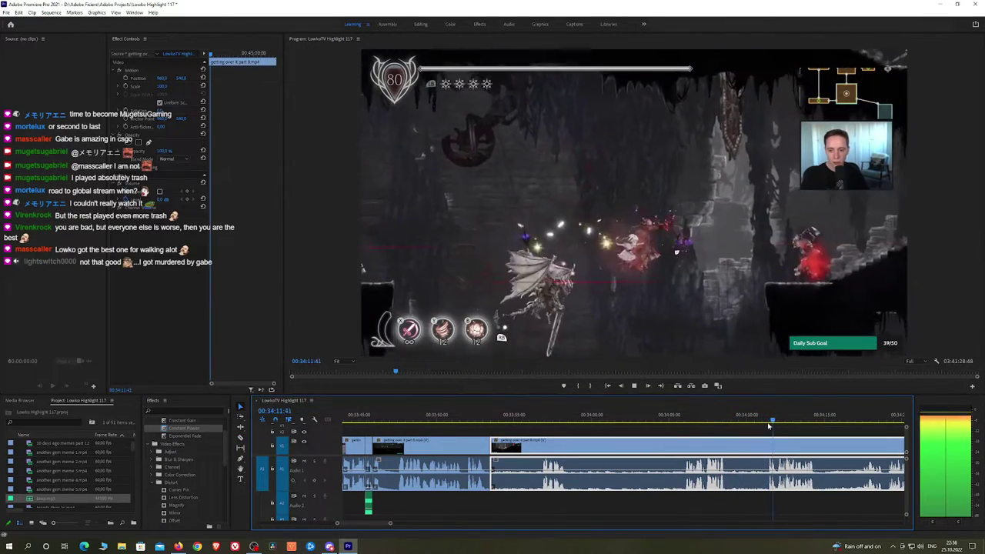
left_click(823, 433)
left_click(852, 421)
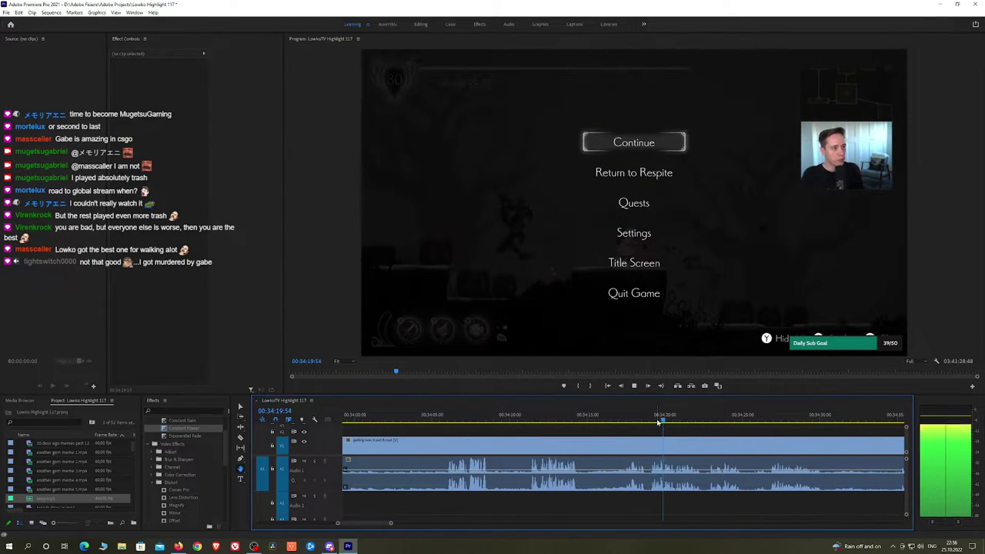
left_click(712, 420)
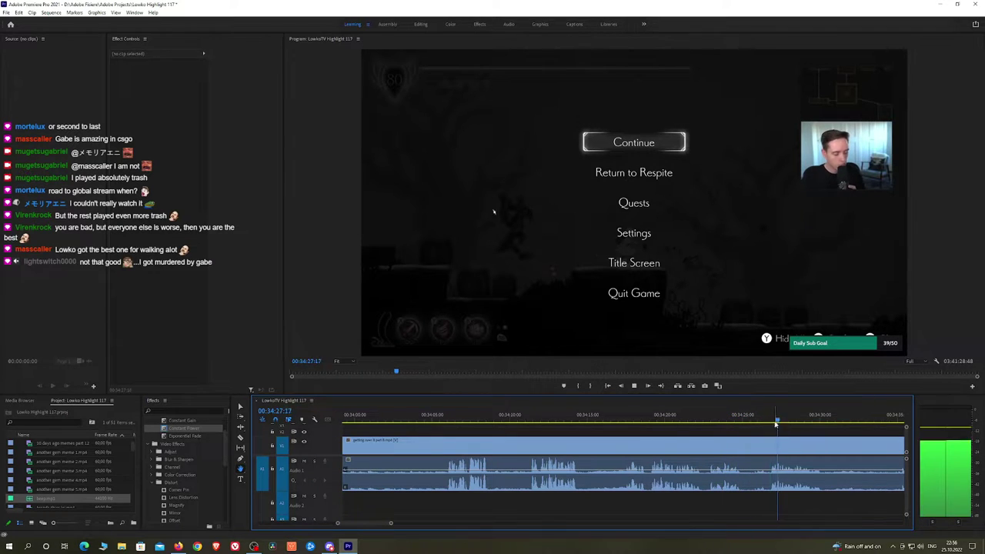
scroll(784, 441, "down", 3)
left_click_drag(790, 440, 640, 436)
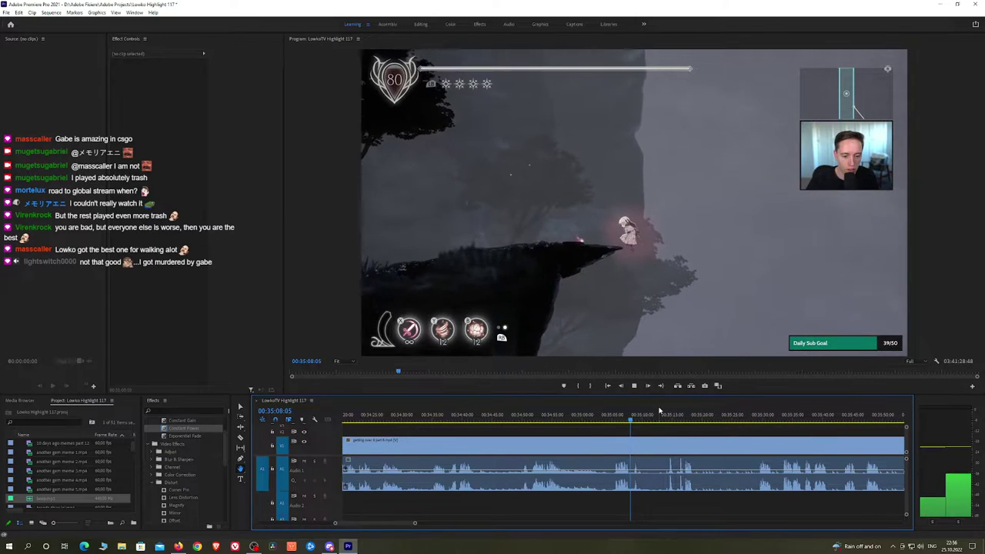
left_click(613, 415)
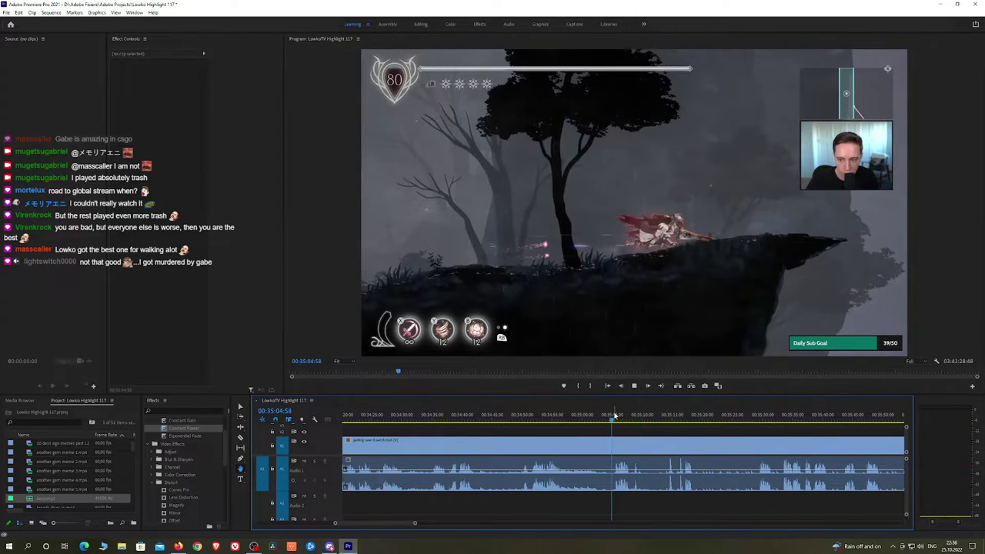
key("c")
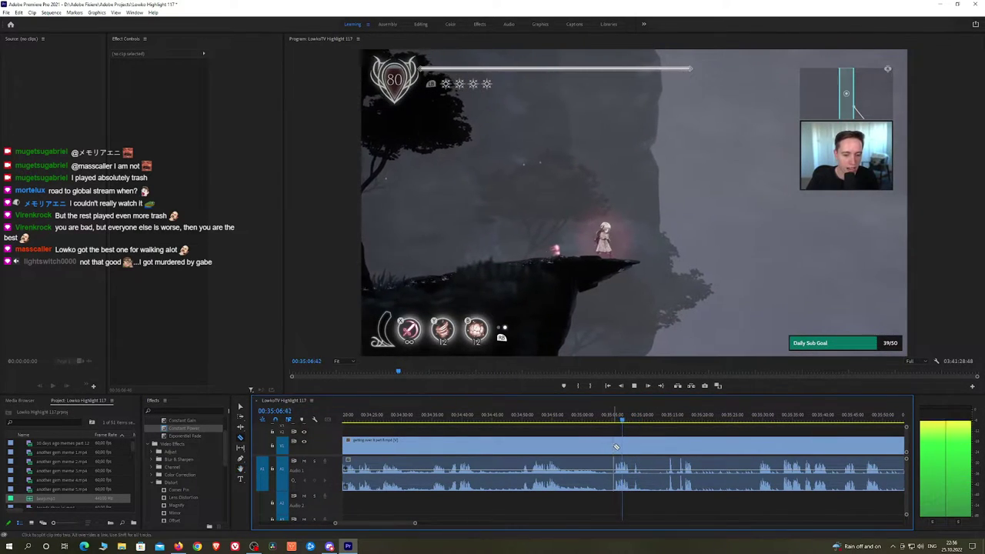
left_click(615, 446)
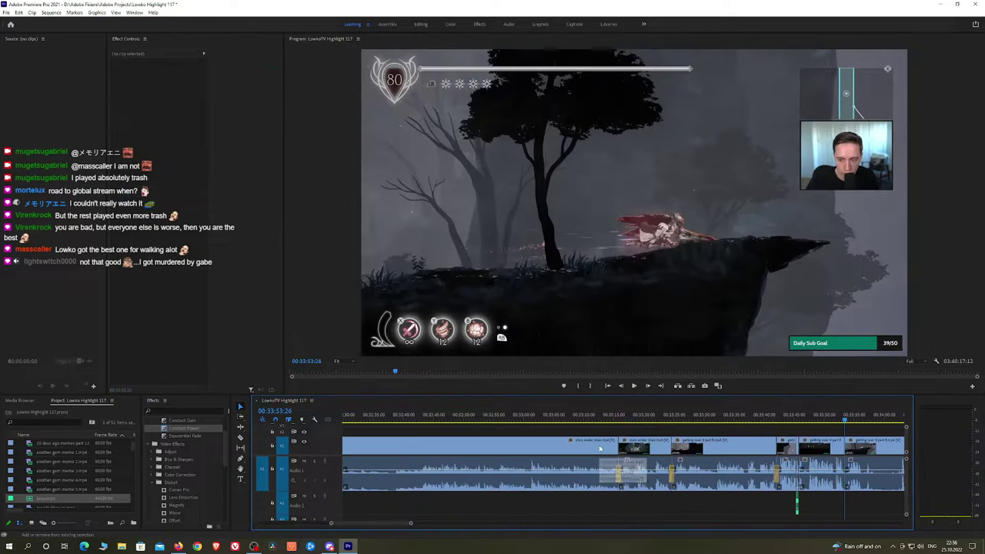
Add a Constant Power audio crossfade at the cut near 00:33:53 and play the footage from there
scroll(600, 449, "up", 4)
key("h")
left_click_drag(800, 448, 451, 428)
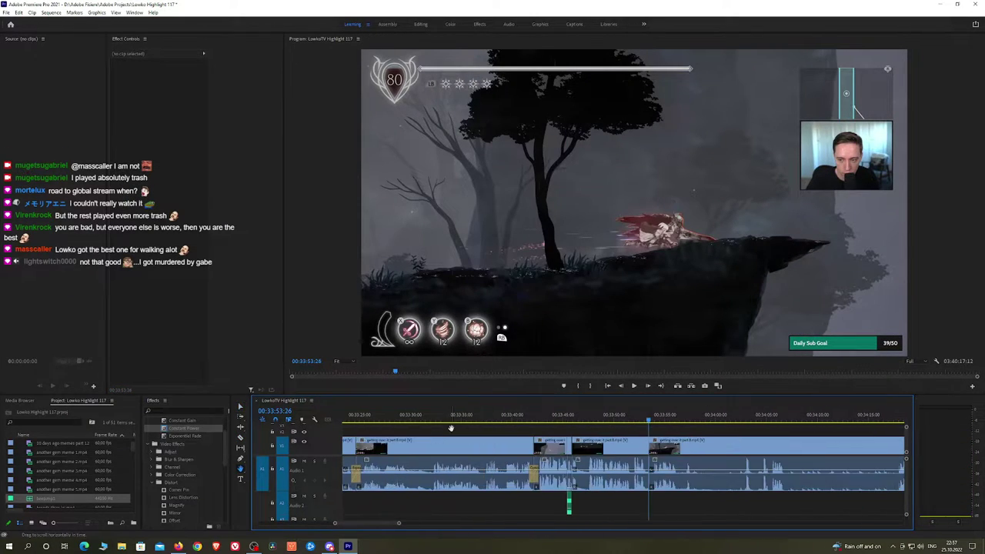
scroll(644, 457, "up", 3)
key("equal")
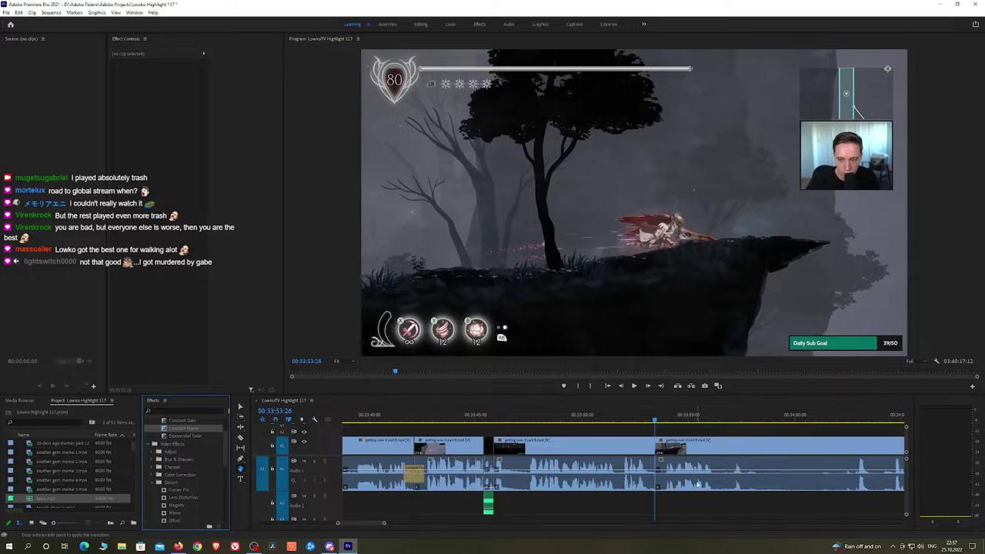
left_click_drag(697, 483, 656, 486)
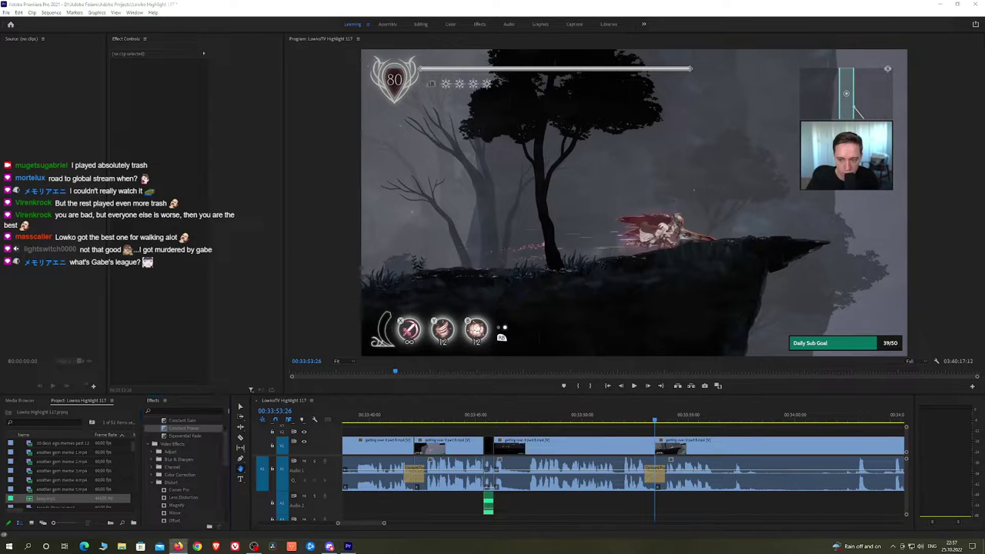
scroll(594, 451, "down", 2)
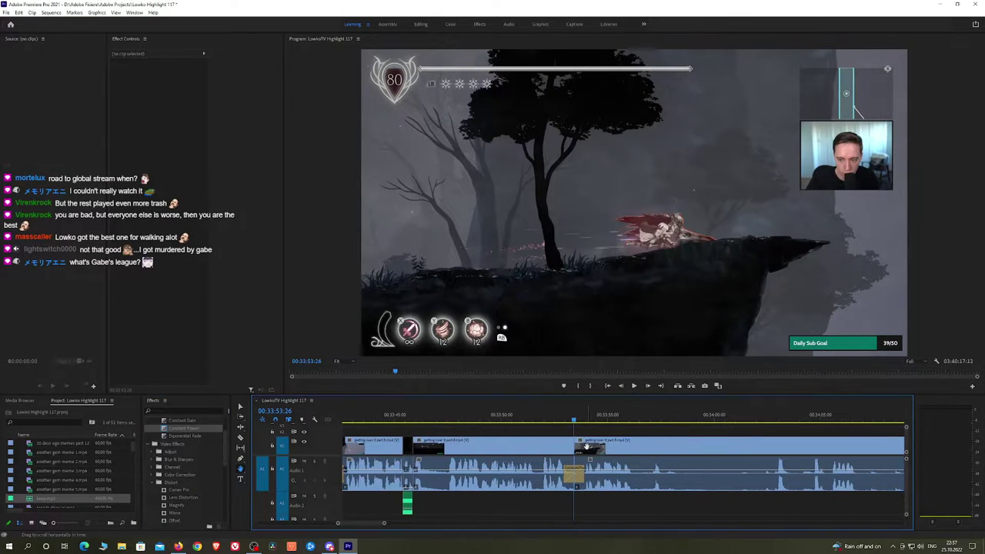
key("space")
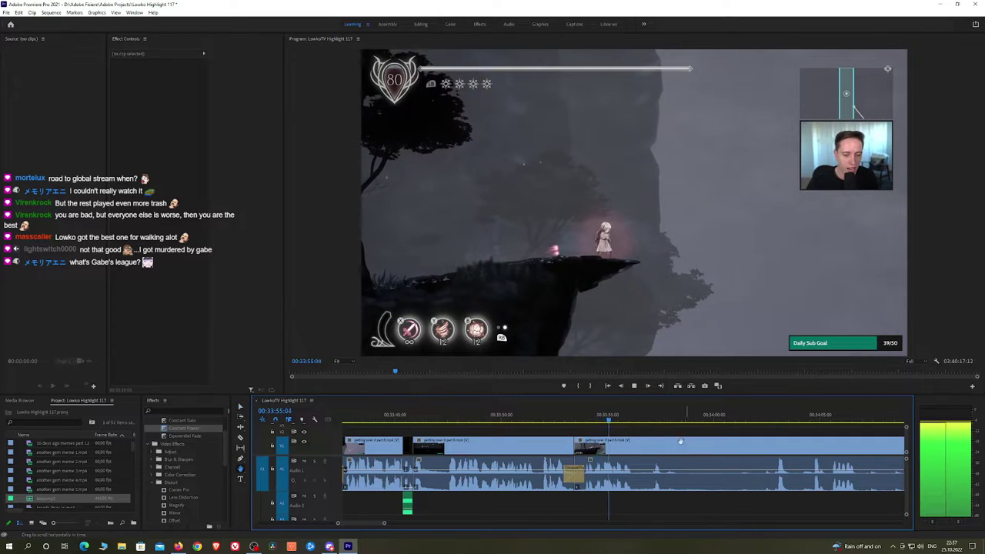
Review the footage after the crossfade and isolate the short section ending at about 00:34:05:06
scroll(569, 435, "down", 5)
left_click_drag(510, 433, 490, 433)
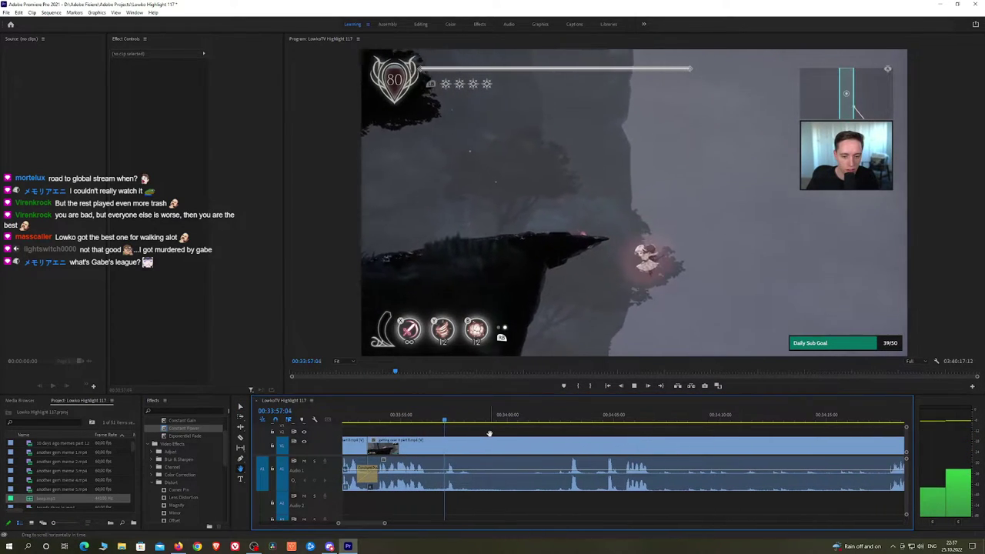
left_click(546, 420)
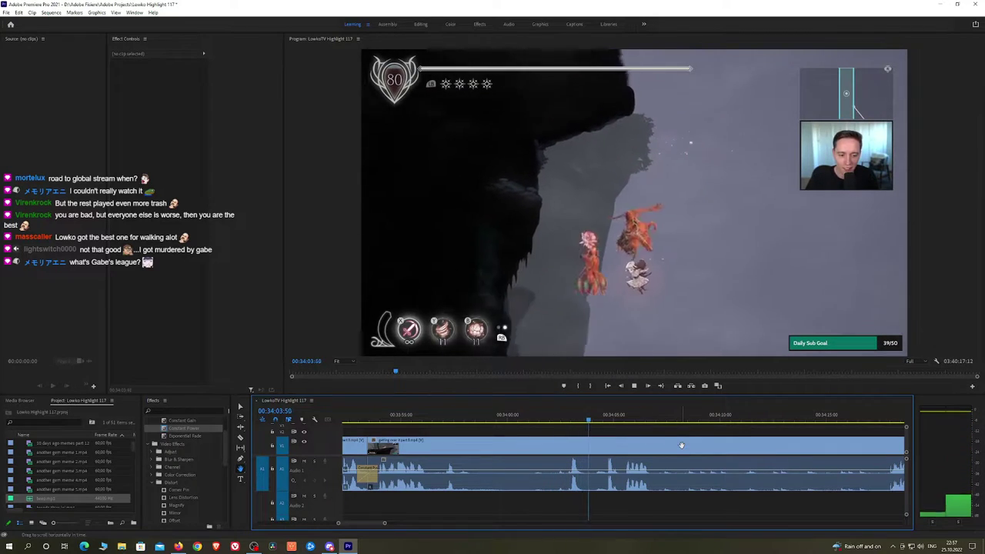
scroll(639, 442, "down", 2)
key("space")
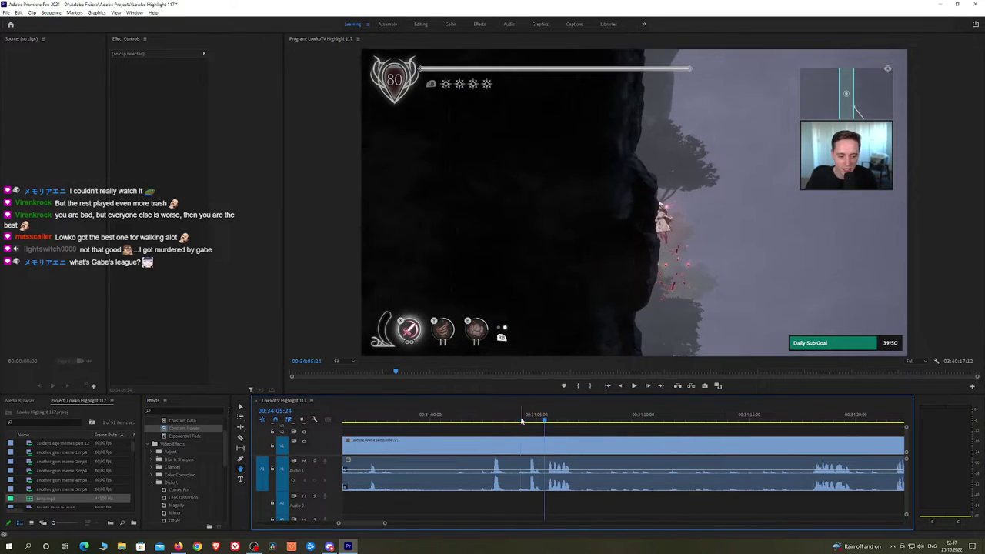
left_click(522, 421)
key("space")
key("space")
key("c")
key("space")
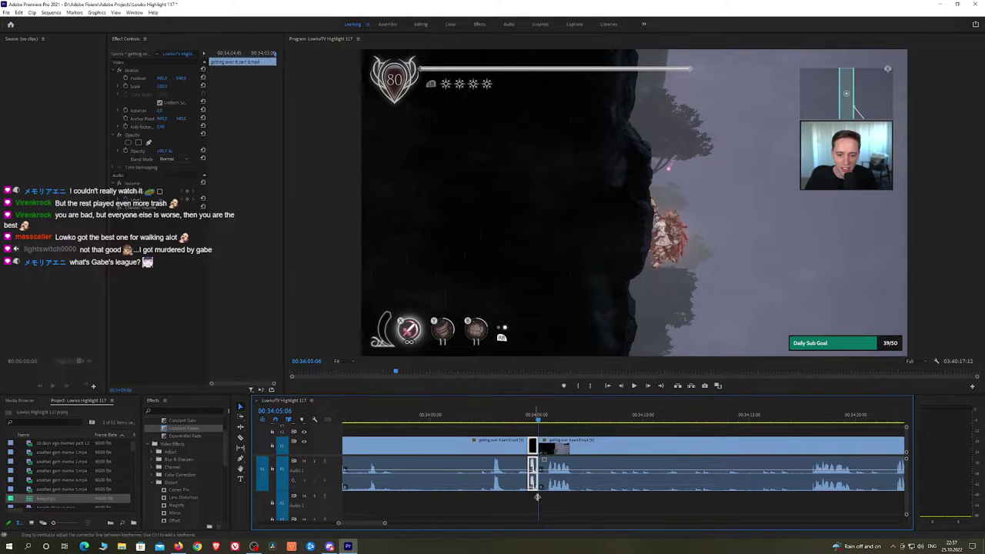
Censor the isolated section near 00:34:05 with the beep sound on Audio 2, adjust the beep's volume level, and play it
left_click_drag(511, 512, 529, 512)
left_click_drag(617, 507, 533, 506)
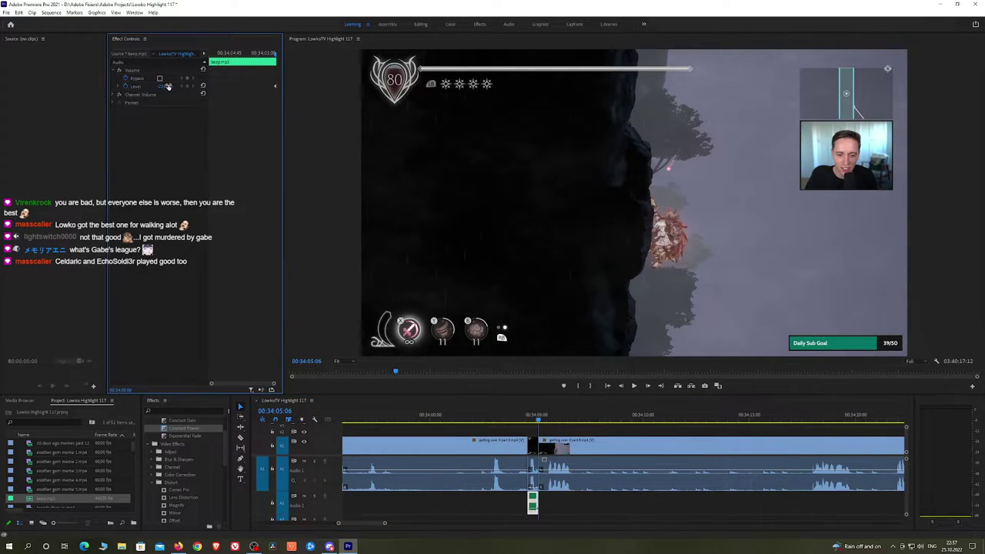
left_click(520, 417)
key("space")
left_click(582, 440)
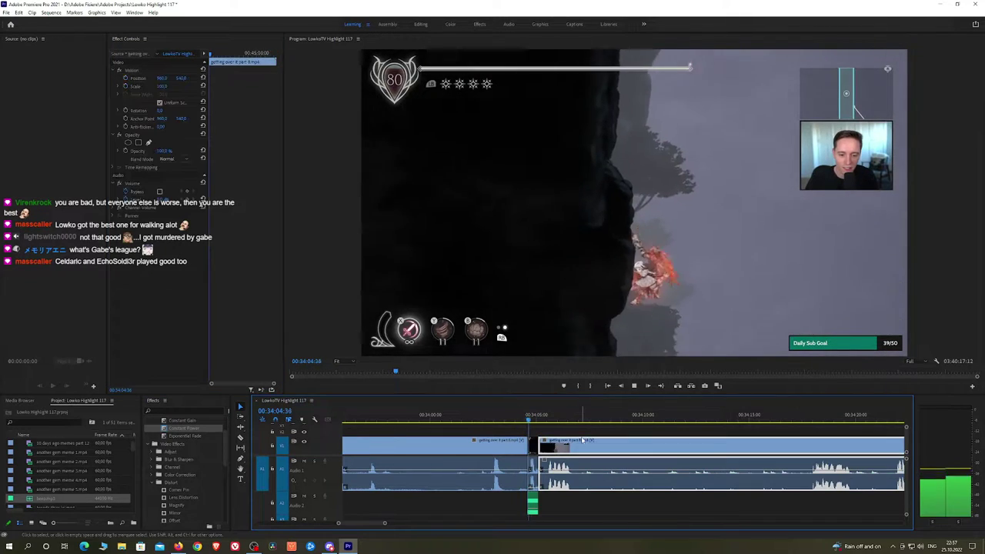
Review the footage following the beep up to about 00:34:35 for the next section to cut
left_click(587, 431)
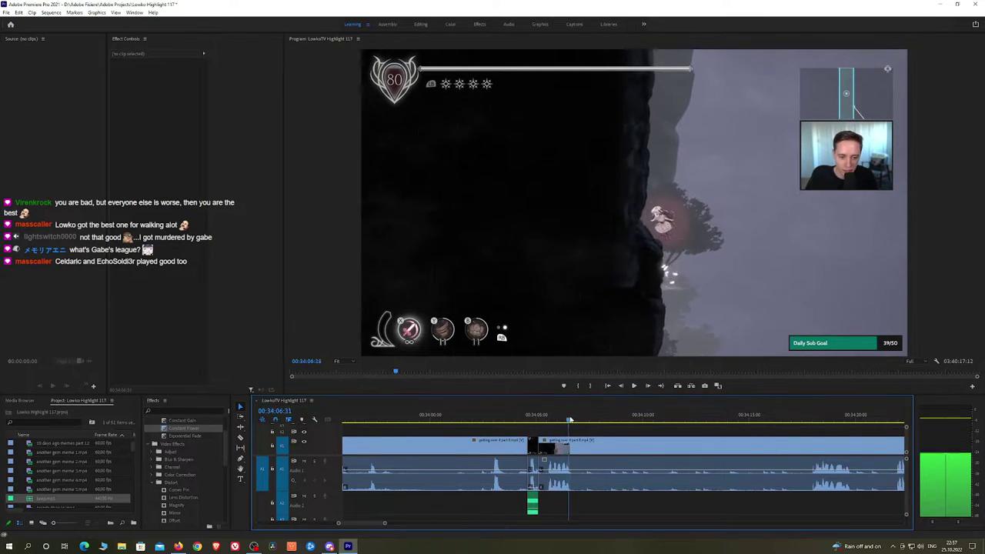
left_click_drag(570, 419, 500, 436)
key("space")
key("h")
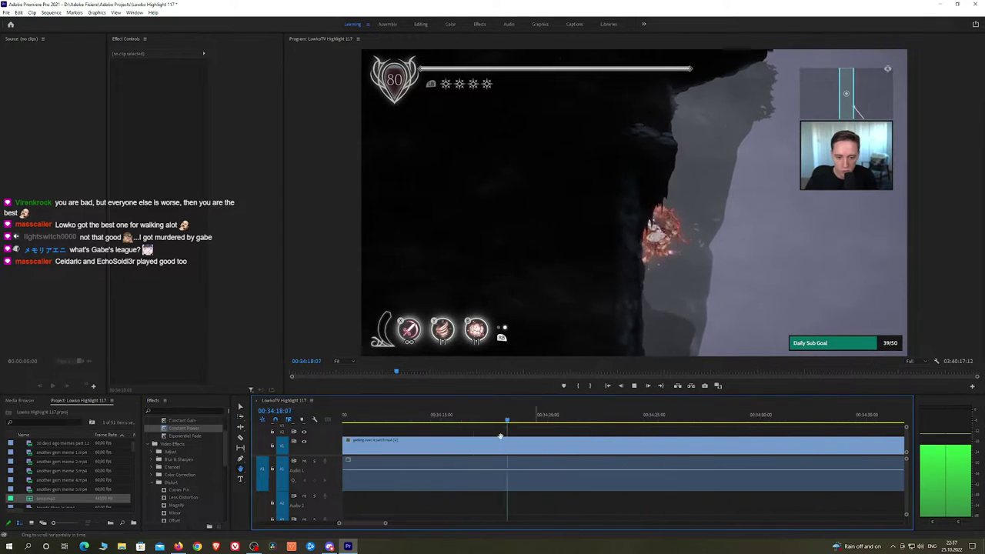
scroll(511, 431, "down", 1)
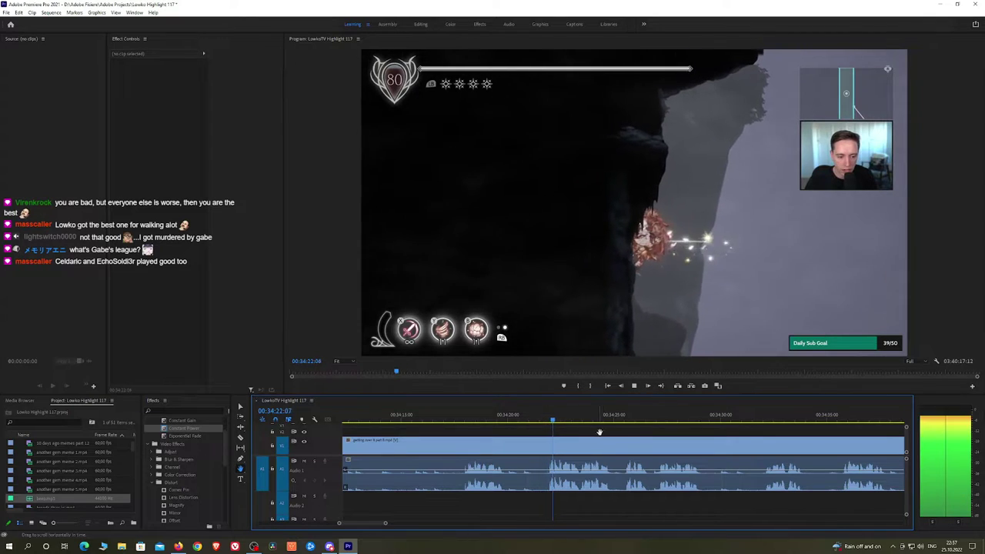
left_click_drag(662, 436, 561, 431)
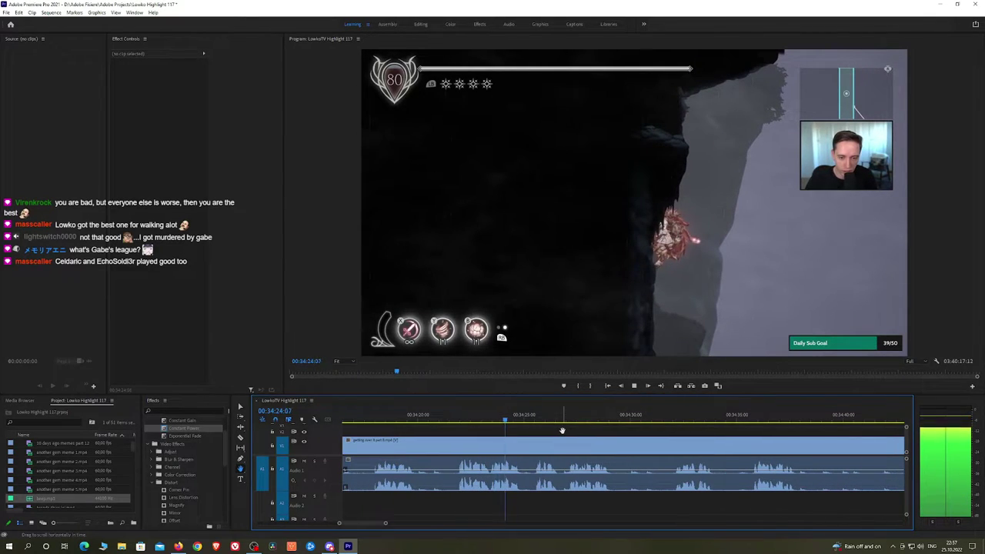
left_click_drag(640, 437, 547, 429)
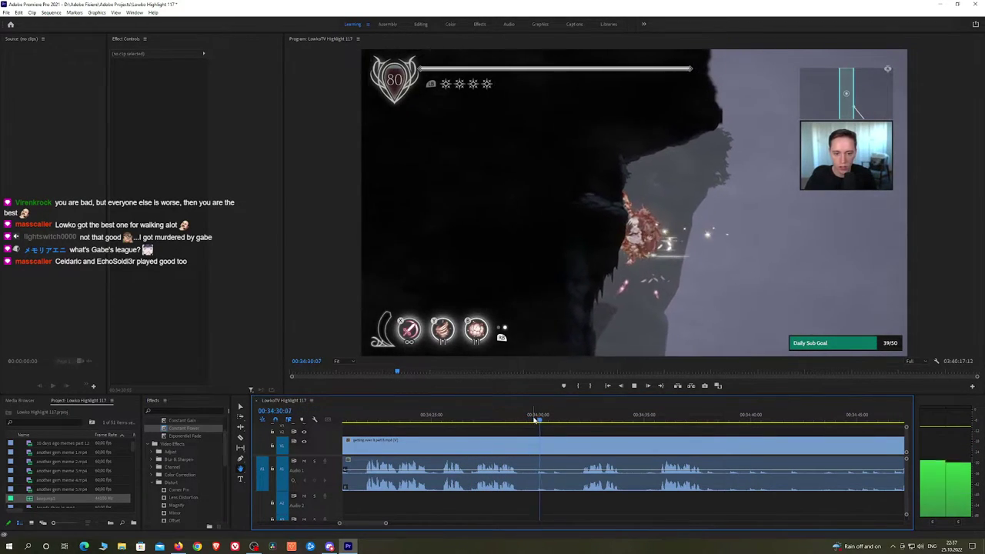
left_click_drag(645, 435, 517, 438)
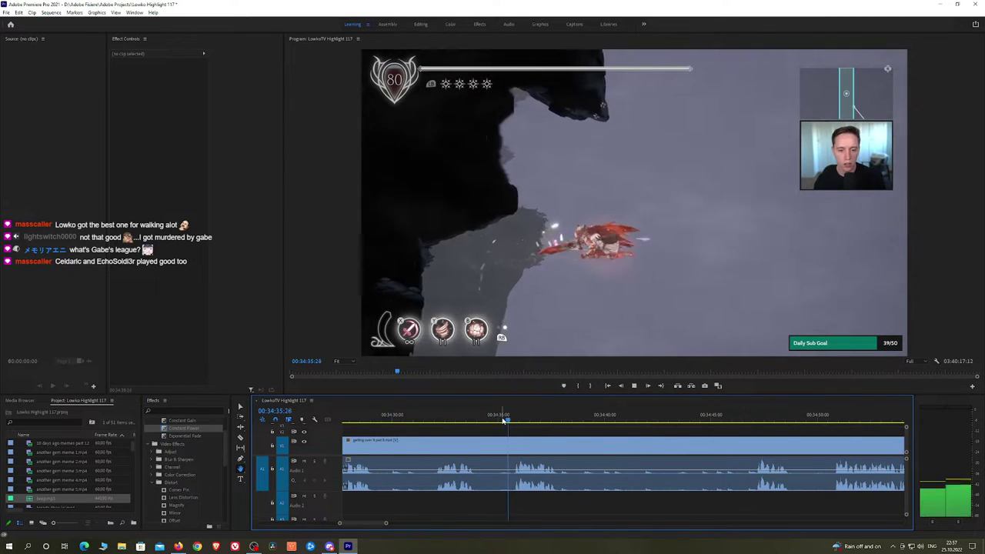
Ripple delete the section between about 00:34:34 and 00:34:36 and add a Constant Power audio crossfade at the join
key("c")
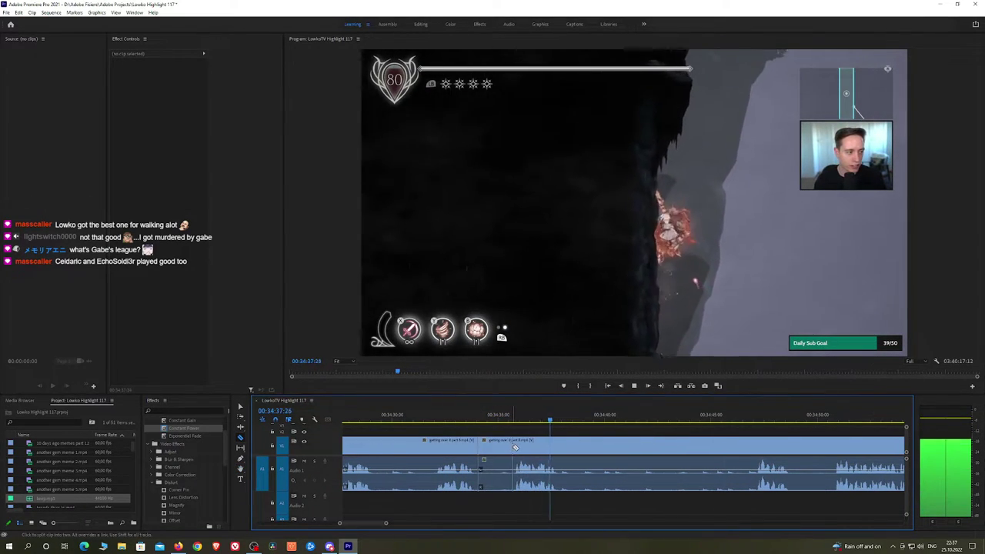
left_click(513, 447)
key("v")
left_click(495, 447)
key("shift+Delete")
key("space")
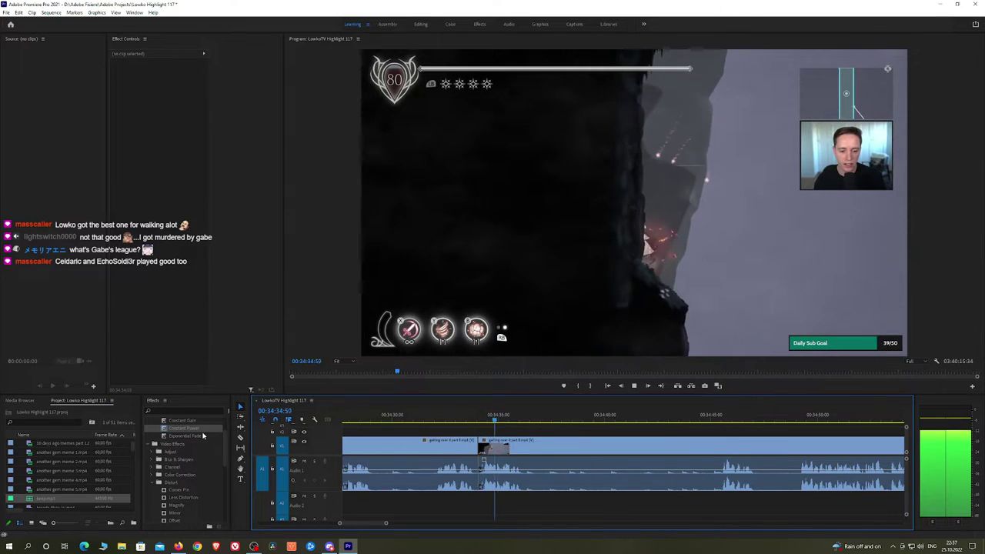
left_click_drag(194, 428, 479, 474)
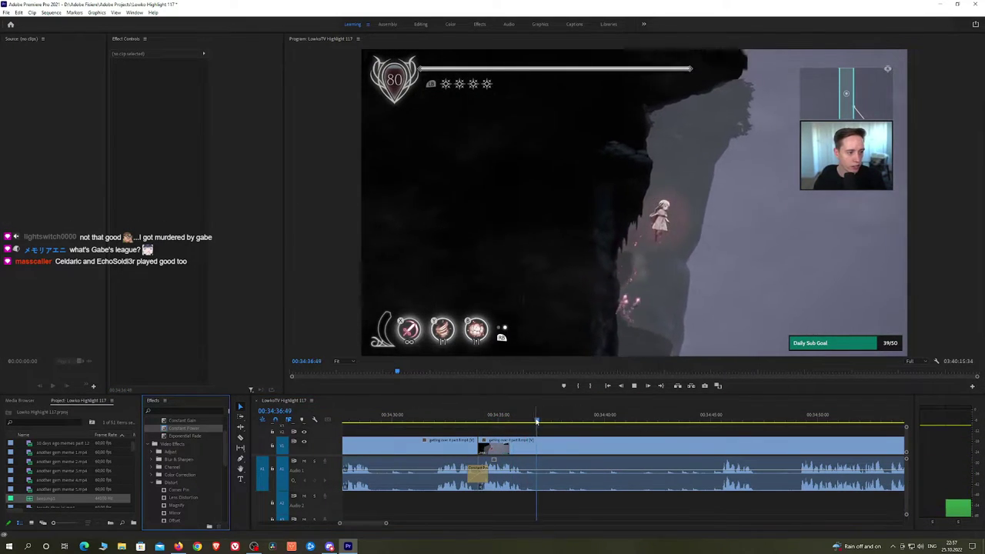
Ripple delete the section between about 00:34:36 and 00:34:45 and smooth the join with a Constant Power audio crossfade
left_click_drag(537, 420, 683, 420)
key("space")
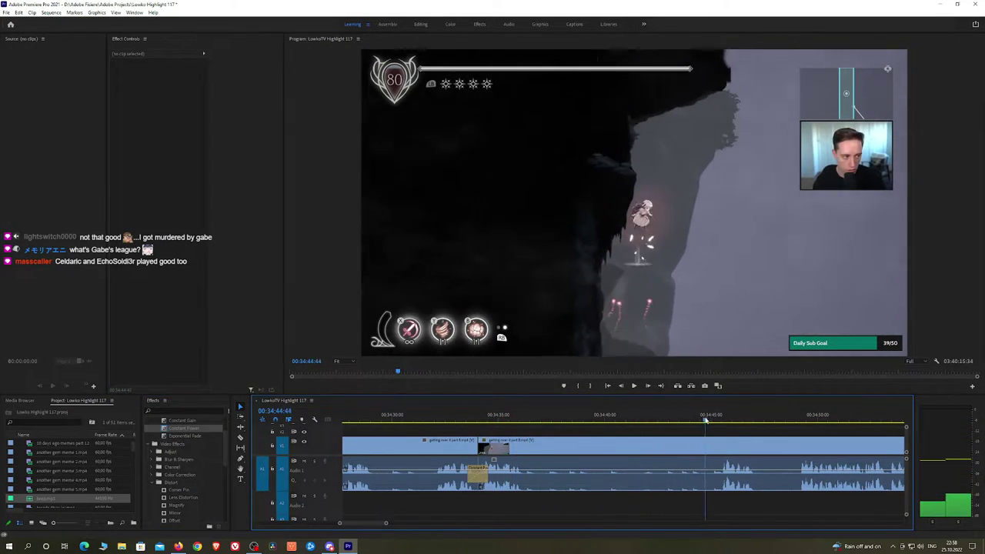
key("c")
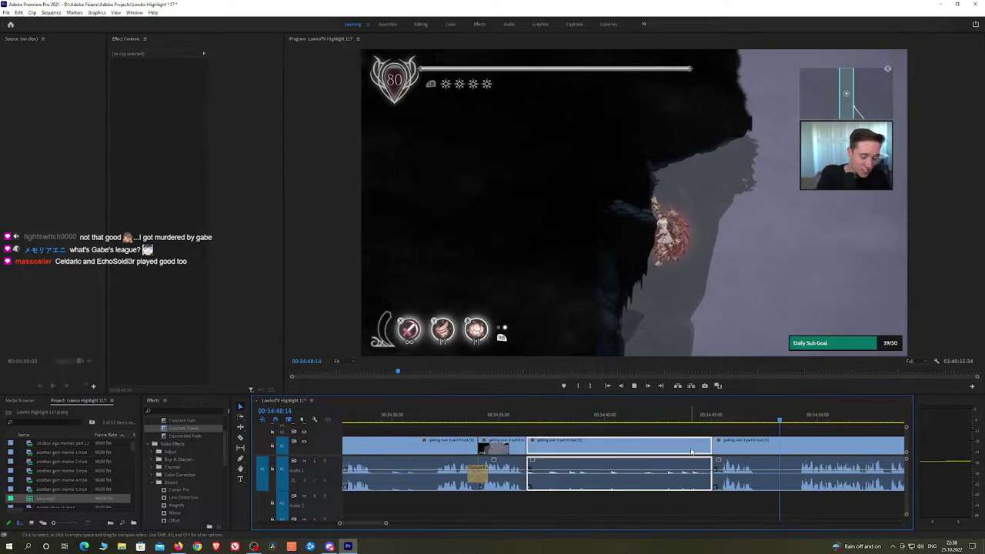
key("shift+Delete")
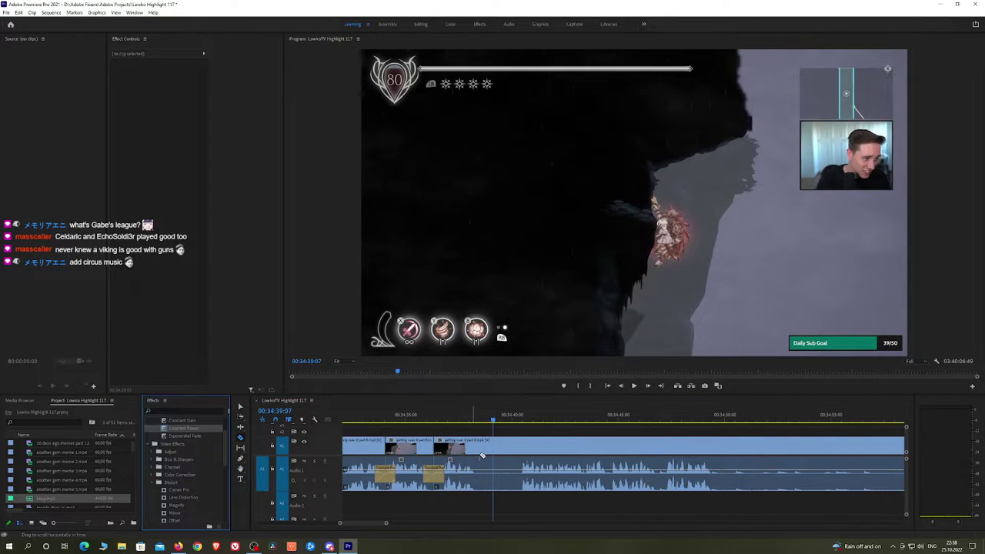
Ripple delete the section between about 00:34:38 and 00:34:40, crossfade the join's audio with Constant Power, and play it
key("shift+Delete")
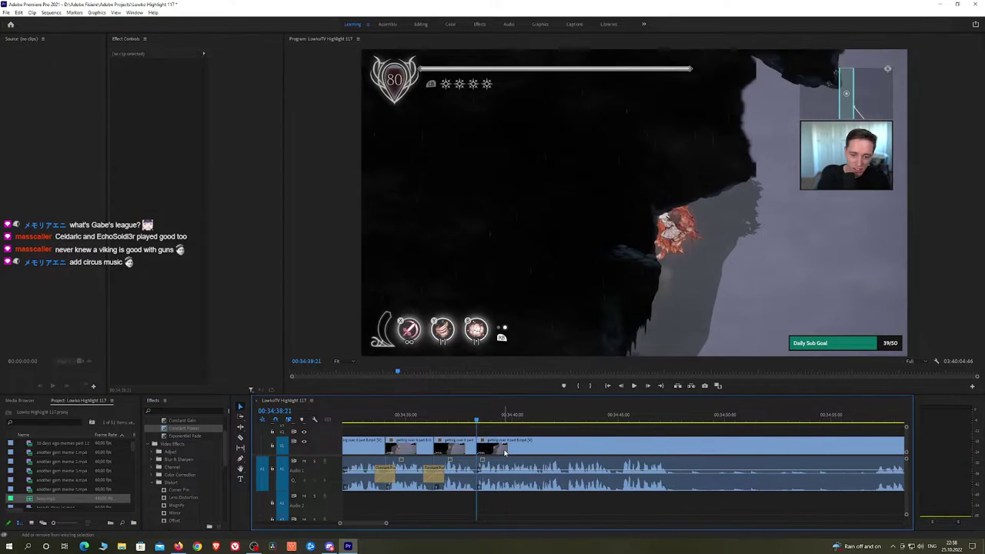
key("space")
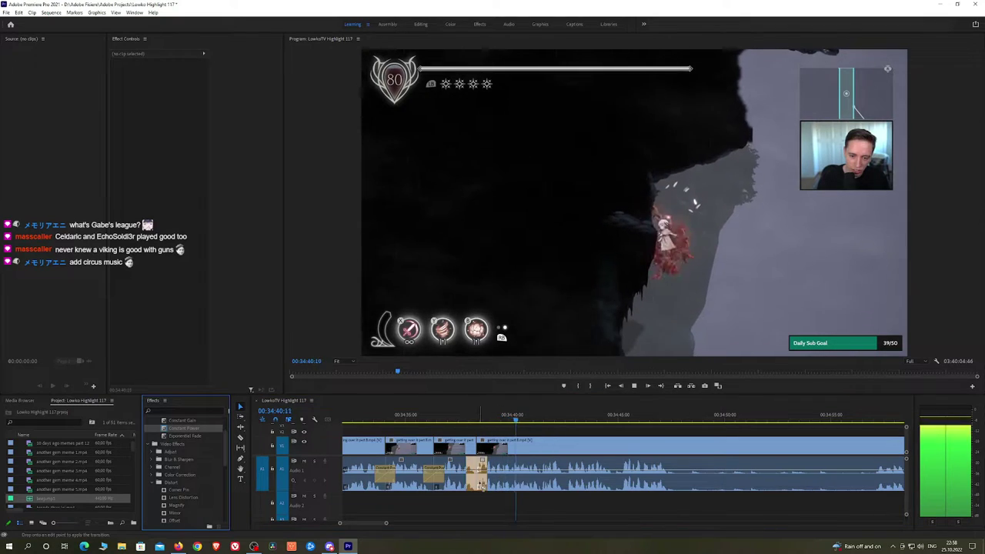
key("space")
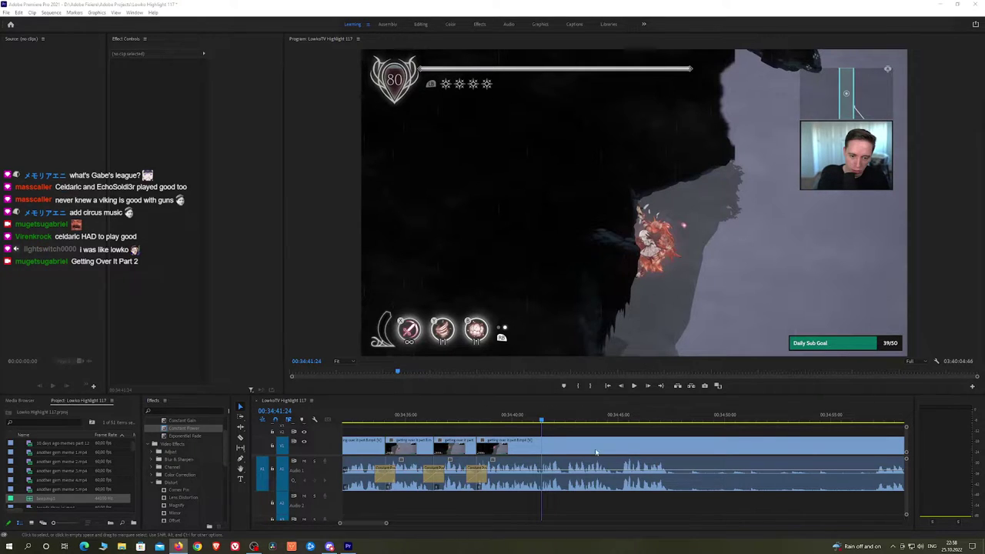
Play the footage from about 00:34:41 and split the gameplay clip at about 00:35:01, before the pause menu appears
left_click(596, 451)
key("space")
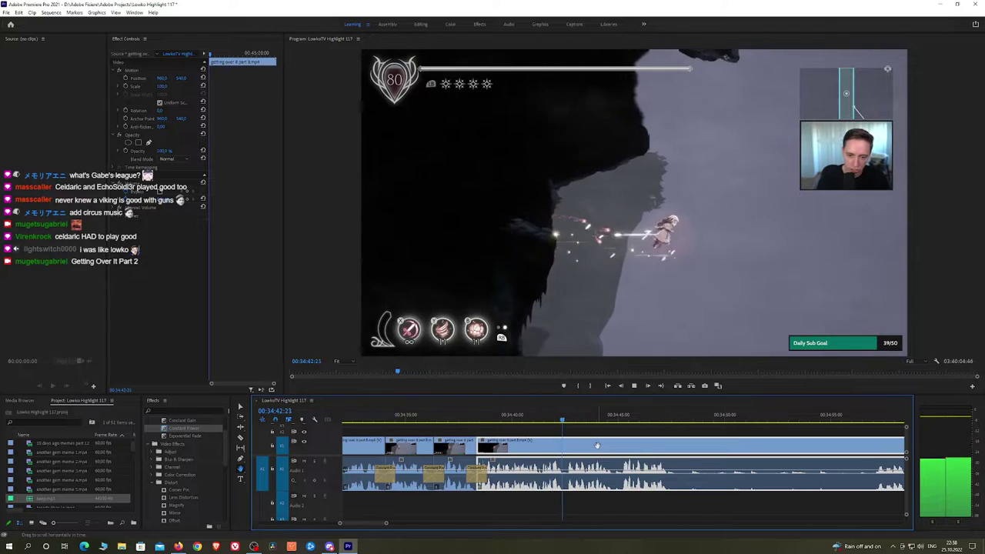
left_click(627, 454)
left_click(628, 452)
key("h")
left_click_drag(629, 449, 642, 422)
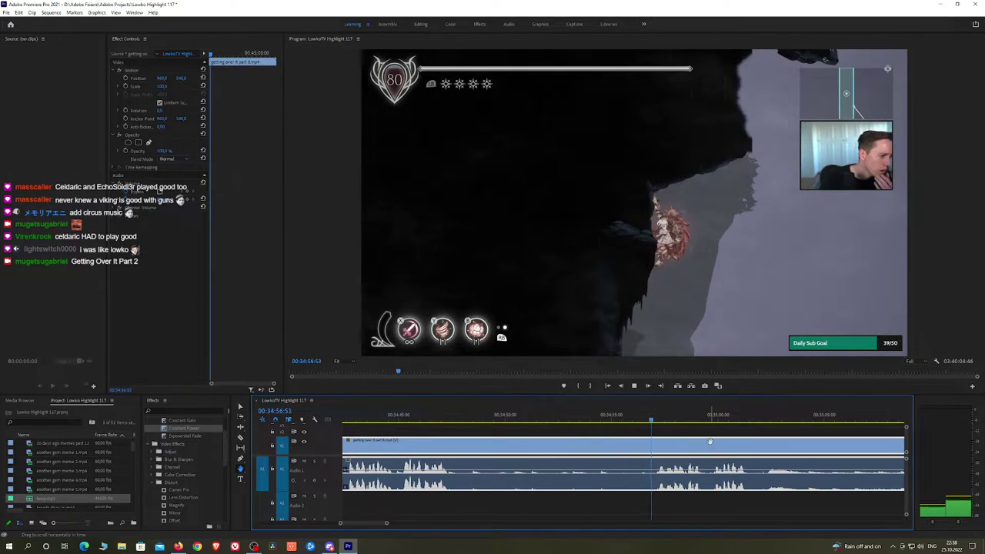
left_click_drag(710, 441, 492, 434)
left_click_drag(593, 446, 541, 442)
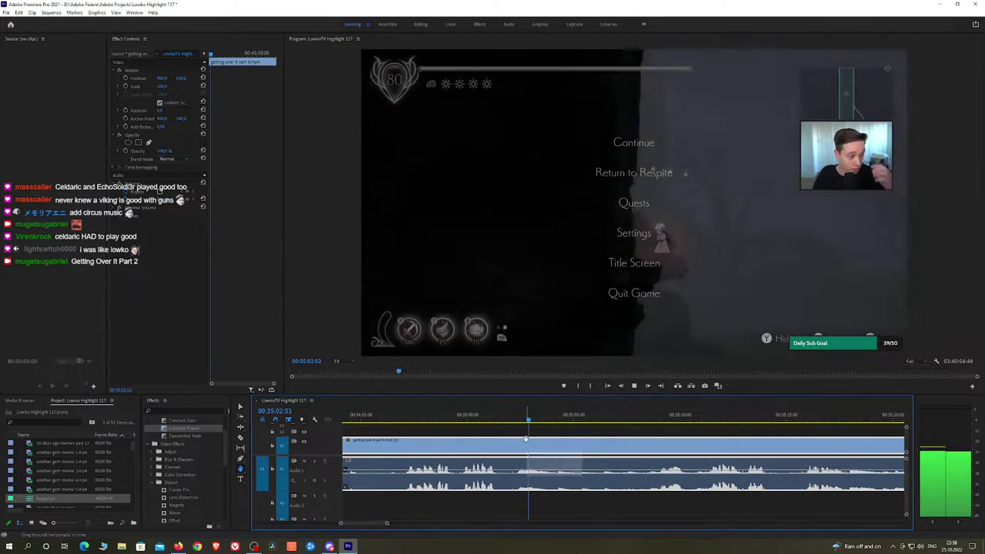
key("space")
key("c")
left_click(501, 452)
Review the footage after the split up to about 00:35:42 for the end of the unwanted section
left_click(574, 418)
left_click_drag(574, 419, 659, 418)
key("space")
scroll(704, 443, "down", 2)
key("minus")
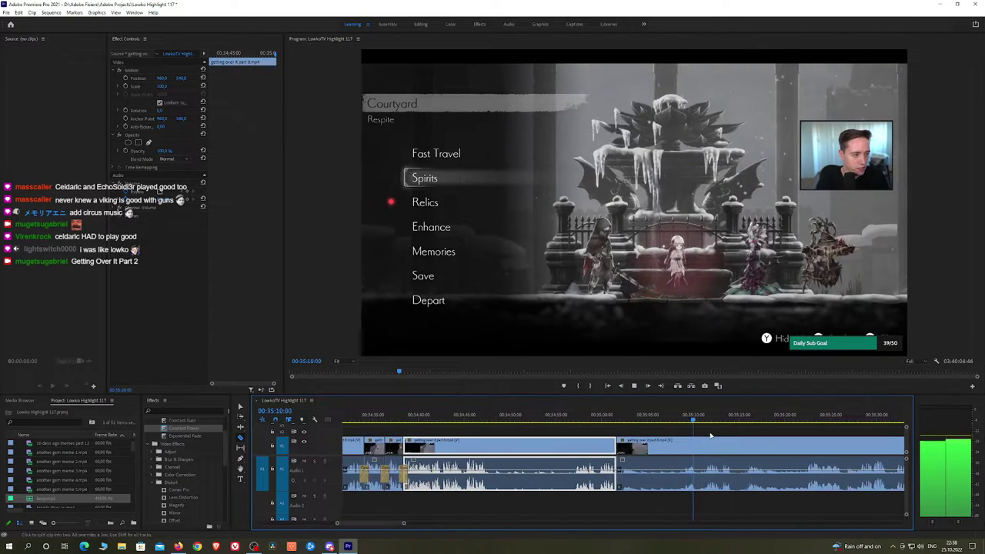
left_click(715, 435)
key("h")
left_click_drag(740, 435, 578, 433)
scroll(578, 433, "down", 1)
key("space")
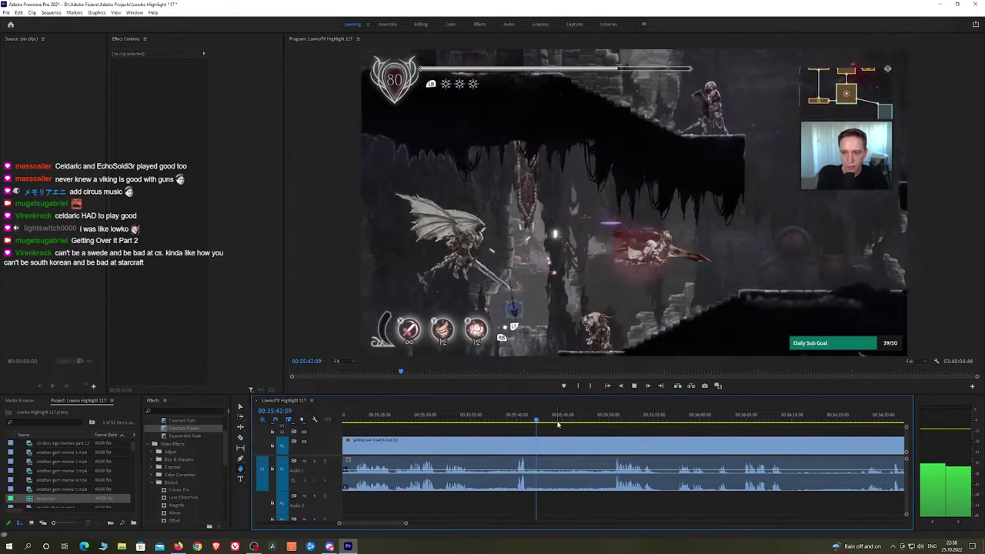
Examine the footage between about 00:35:42 and 00:36:20 for the point where the highlight should resume
left_click_drag(557, 424, 613, 421)
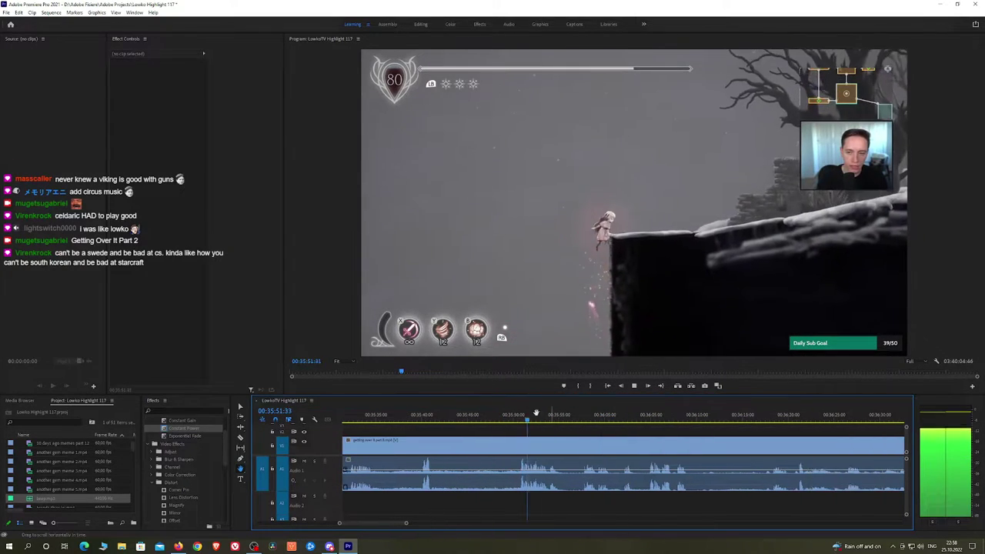
scroll(521, 416, "down", 1)
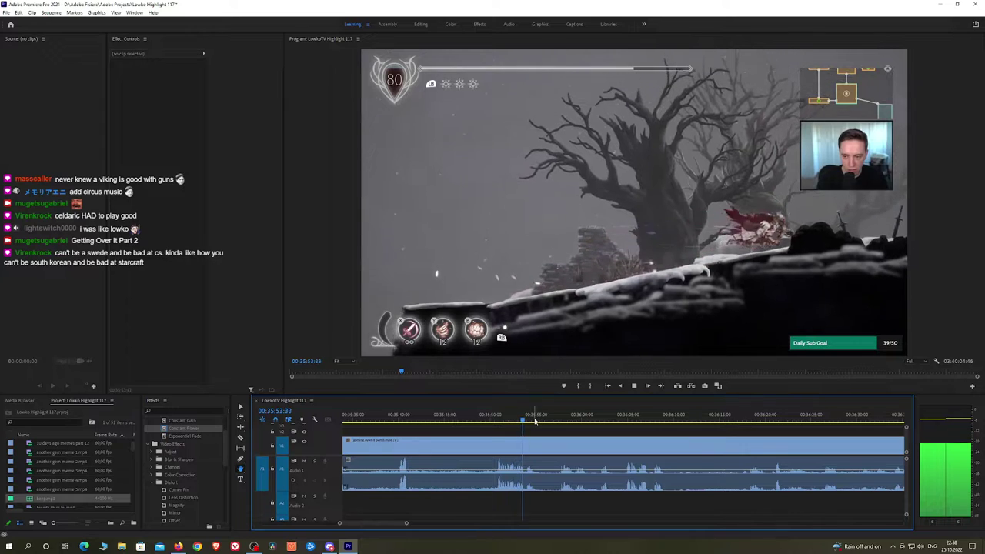
key("space")
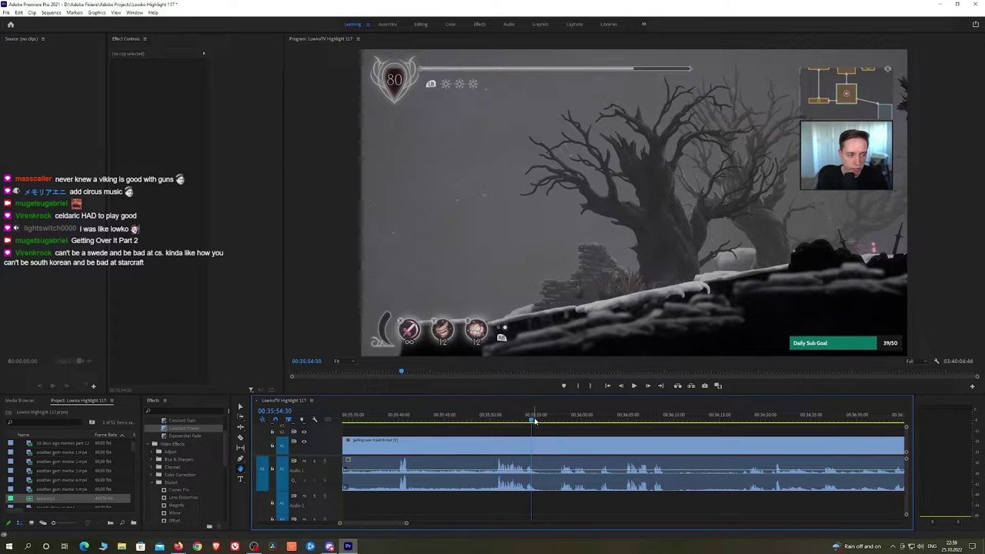
key("space")
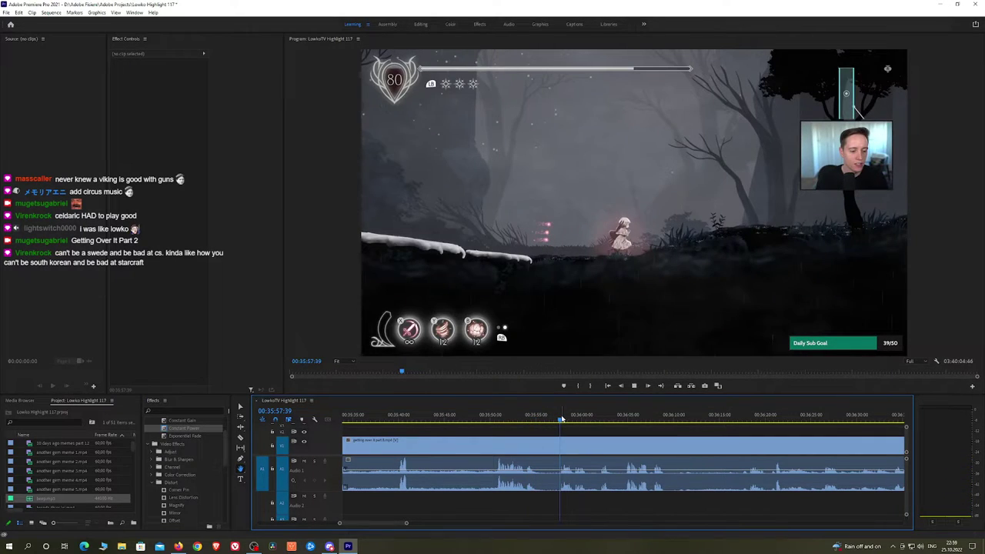
key("space")
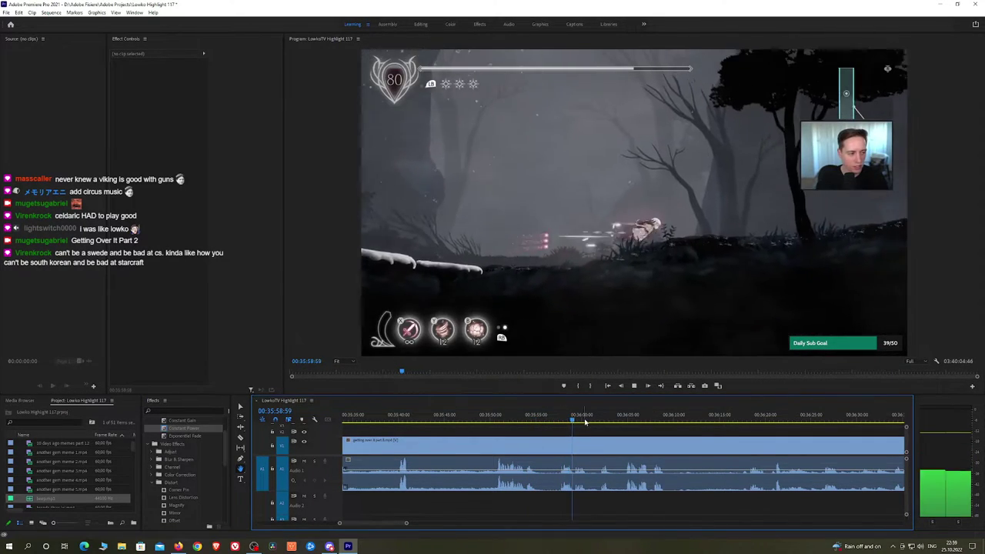
left_click_drag(589, 419, 600, 418)
key("space")
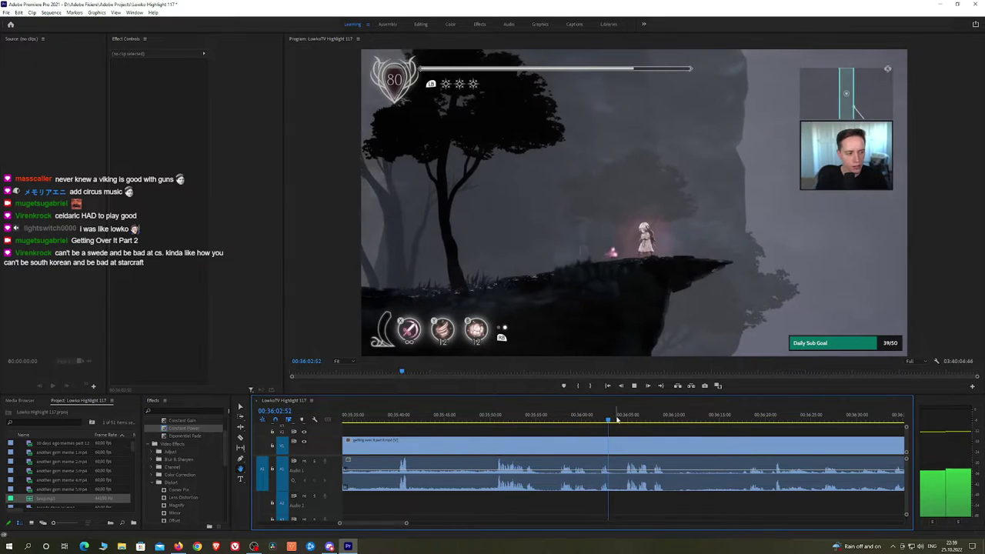
left_click(628, 418)
key("space")
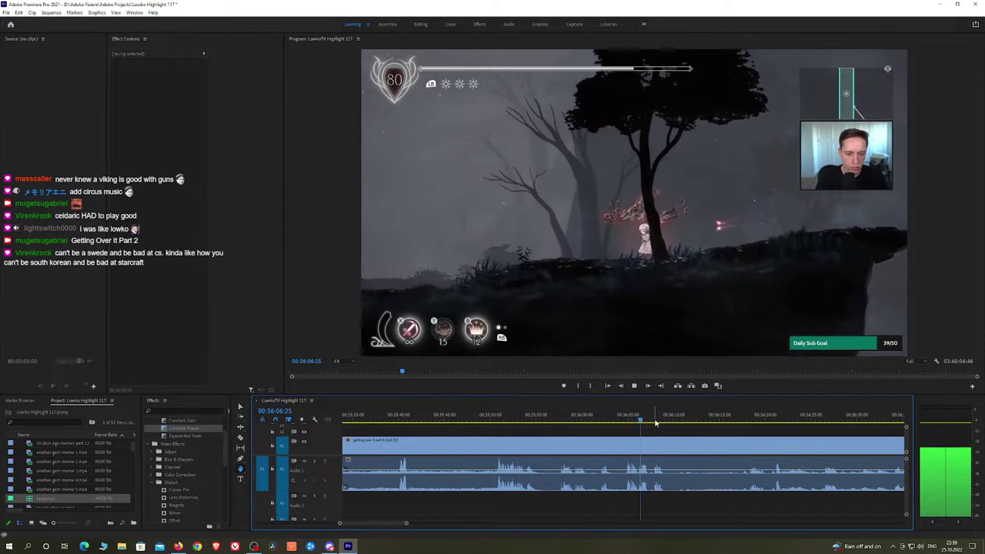
left_click_drag(655, 420, 741, 423)
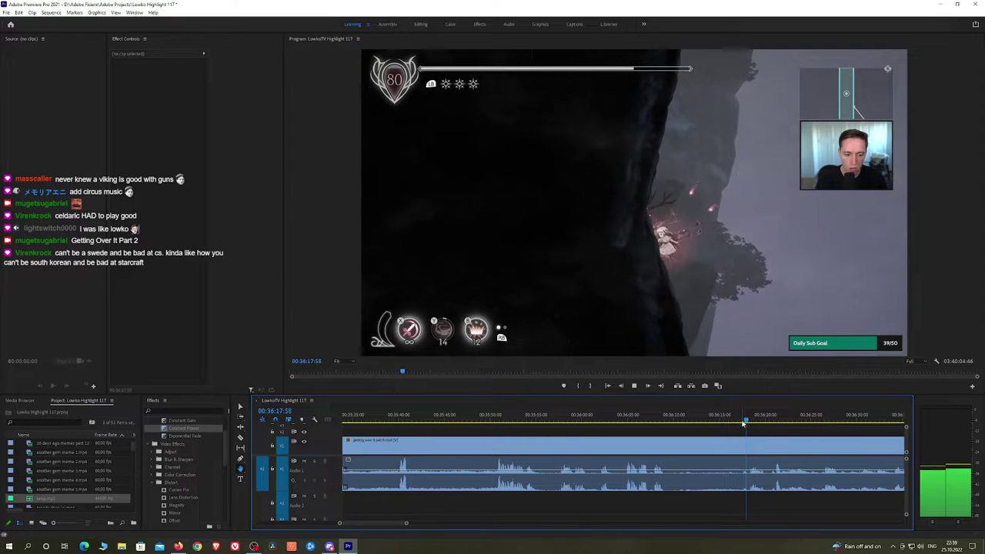
scroll(596, 428, "down", 5)
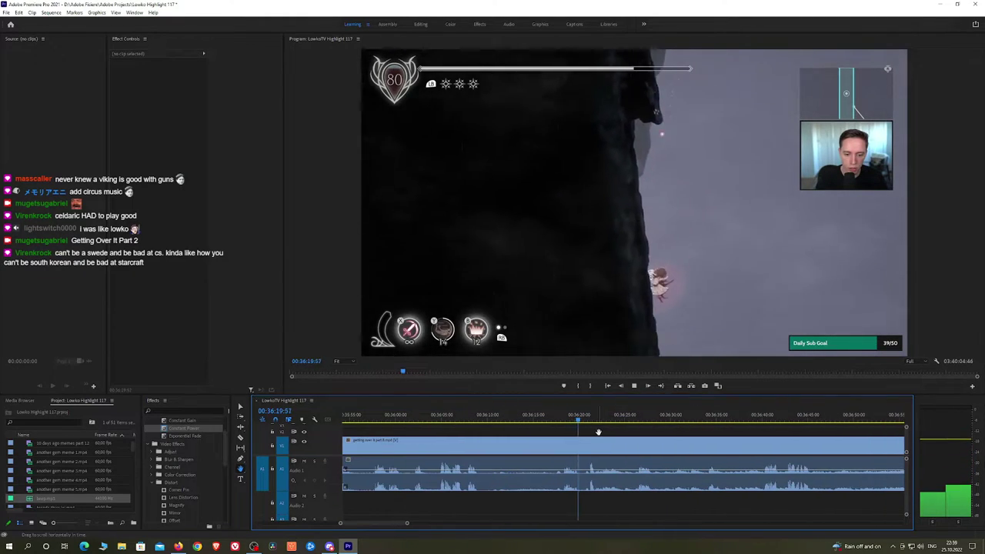
Ripple delete the section between about 00:35:01 and 00:36:16 and add a Constant Power audio crossfade at the join
left_click_drag(596, 423, 548, 421)
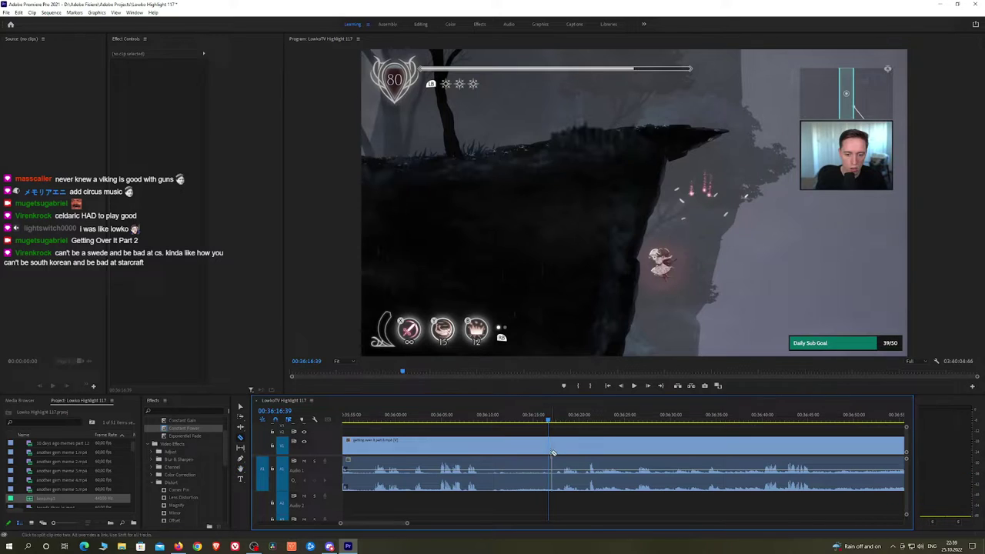
left_click(550, 451)
key("v")
left_click(520, 449)
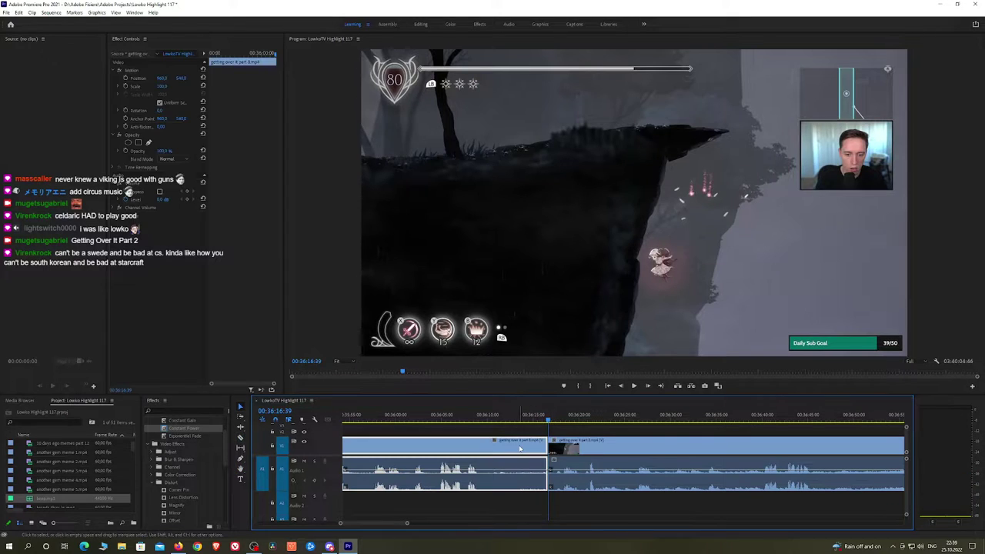
key("q")
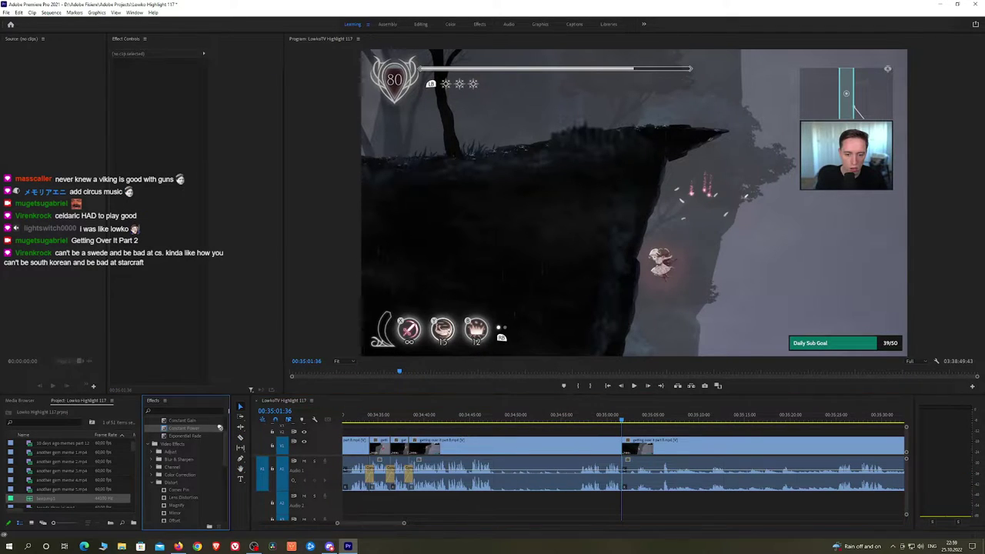
key("space")
Play past the new join and split the gameplay clip at about 00:35:10, at the fountain scene
scroll(645, 451, "down", 2)
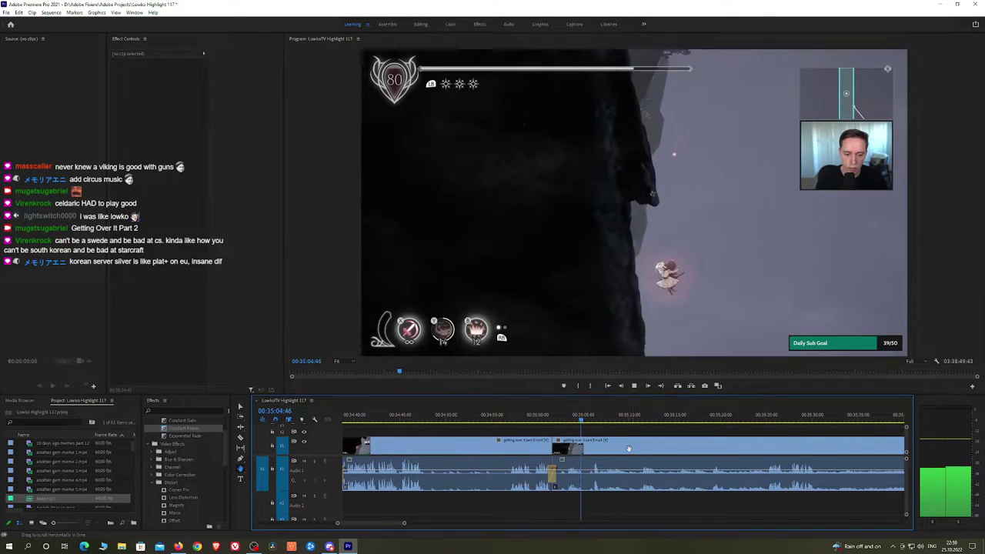
scroll(631, 450, "up", 1)
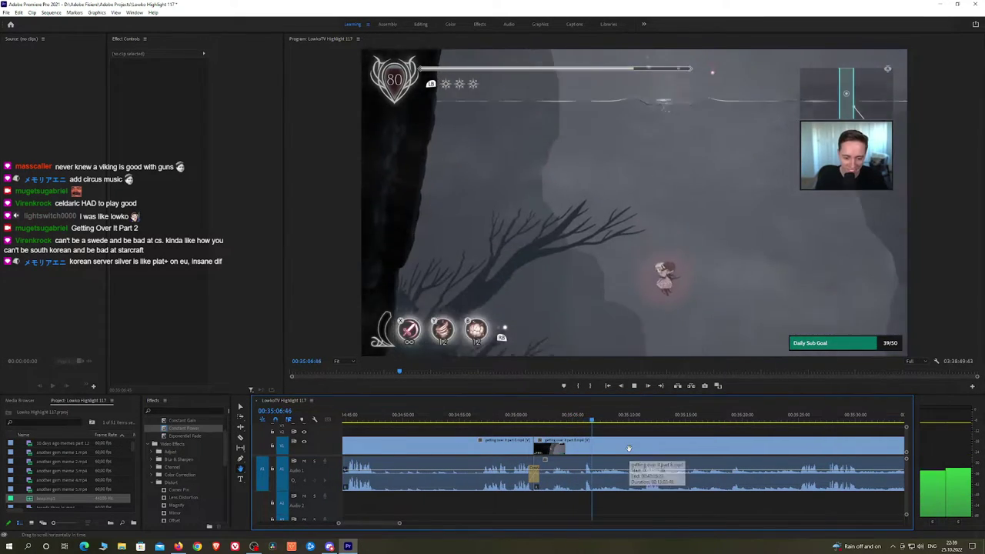
left_click_drag(609, 418, 625, 417)
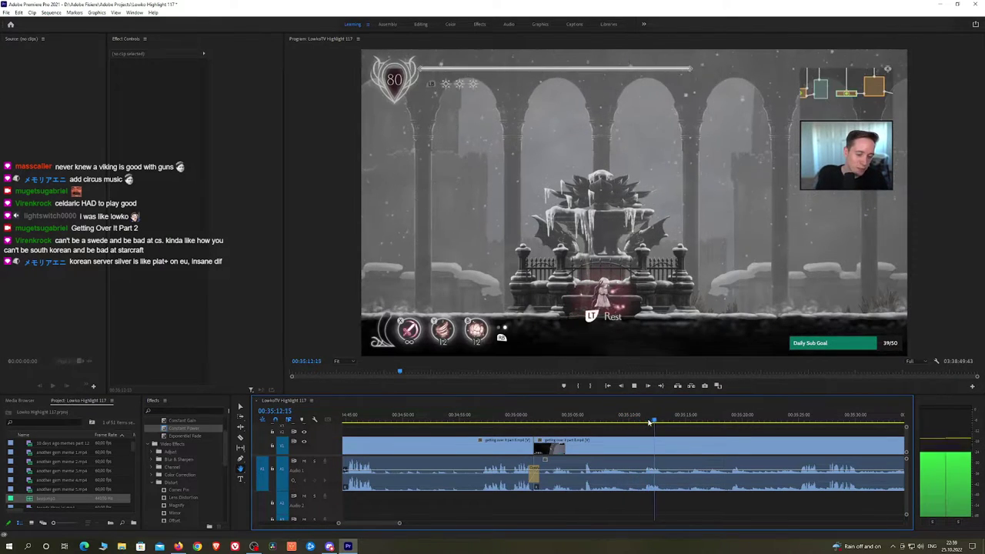
left_click(643, 422)
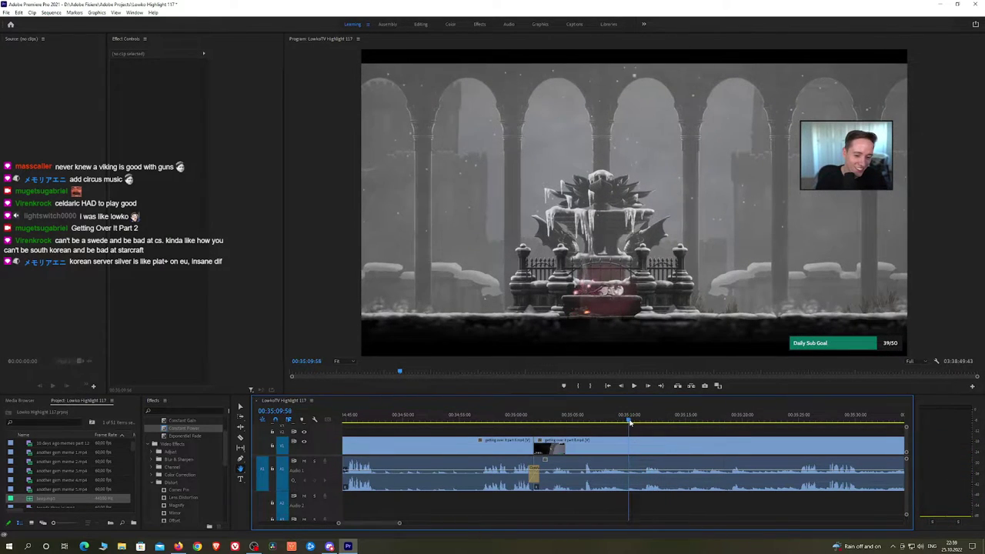
mouse_move(623, 422)
left_mouse_down()
mouse_move(597, 419)
mouse_move(629, 421)
left_mouse_up()
Review the footage after the fountain split up to about 00:36:01 to judge how much to cut
left_click_drag(766, 416, 608, 429)
scroll(810, 460, "down", 5)
key("h")
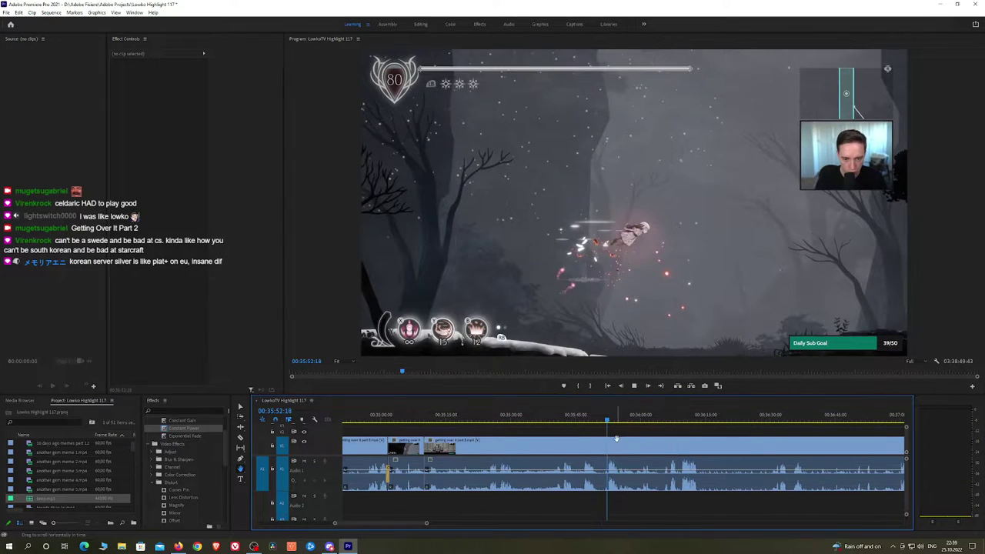
key("space")
key("equal")
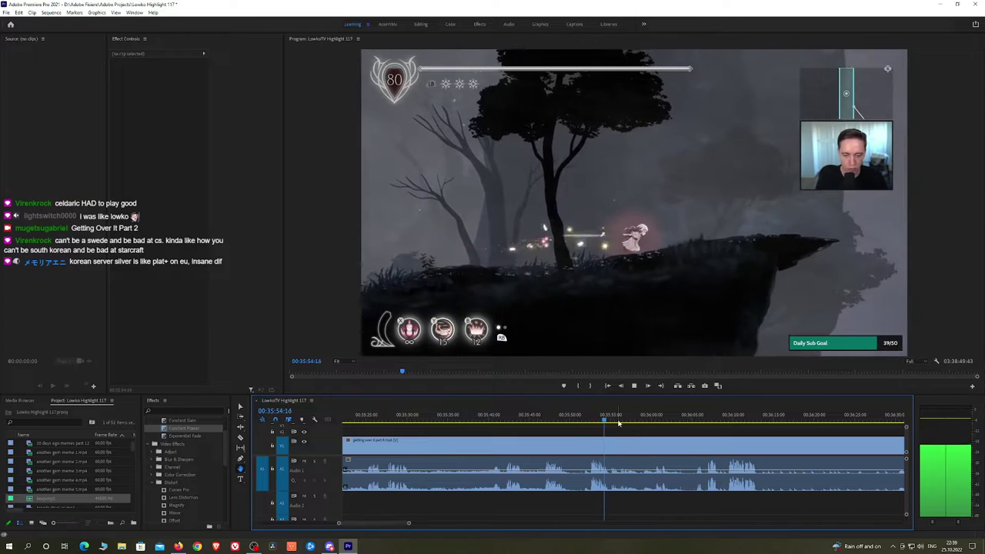
left_click_drag(618, 423, 542, 422)
key("space")
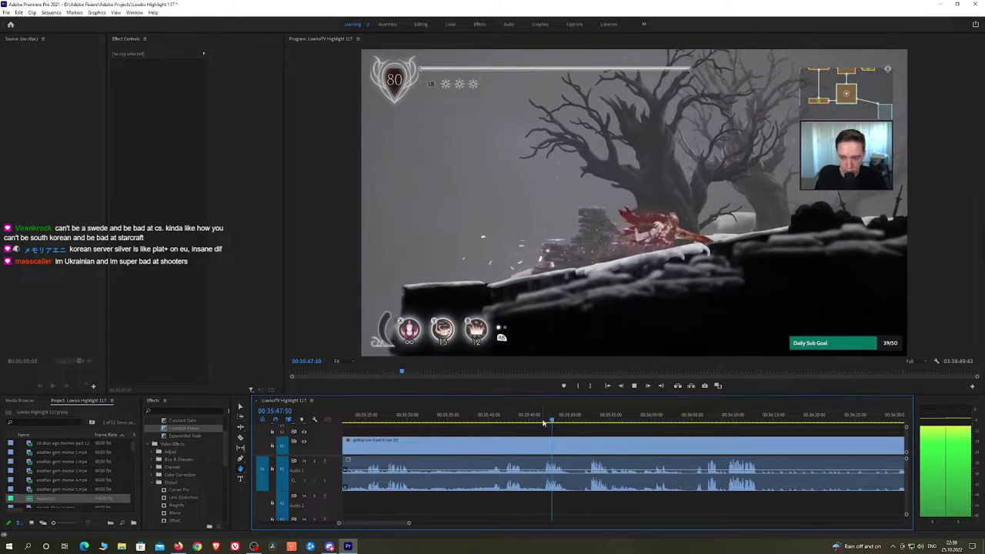
left_click_drag(537, 423, 639, 420)
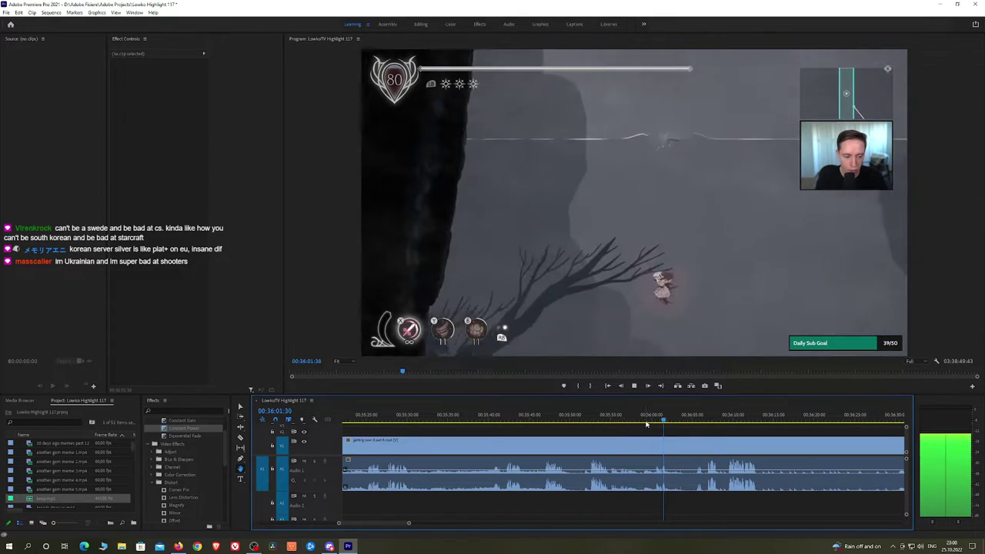
key("space")
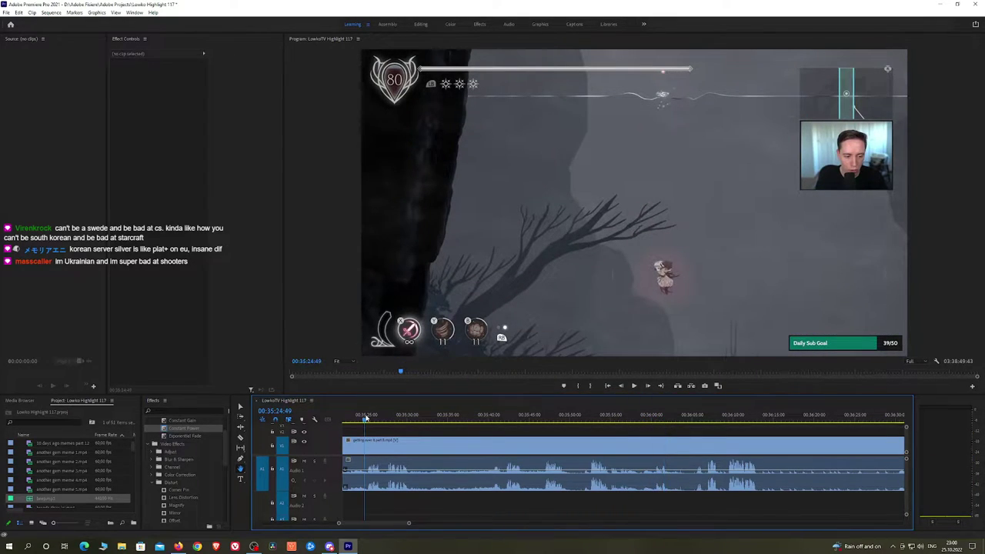
Ripple delete the fountain menu section between about 00:35:10 and 00:35:22, crossfade the join's audio with Constant Power, and play on
key("space")
scroll(492, 436, "up", 5)
left_click_drag(839, 440, 566, 428)
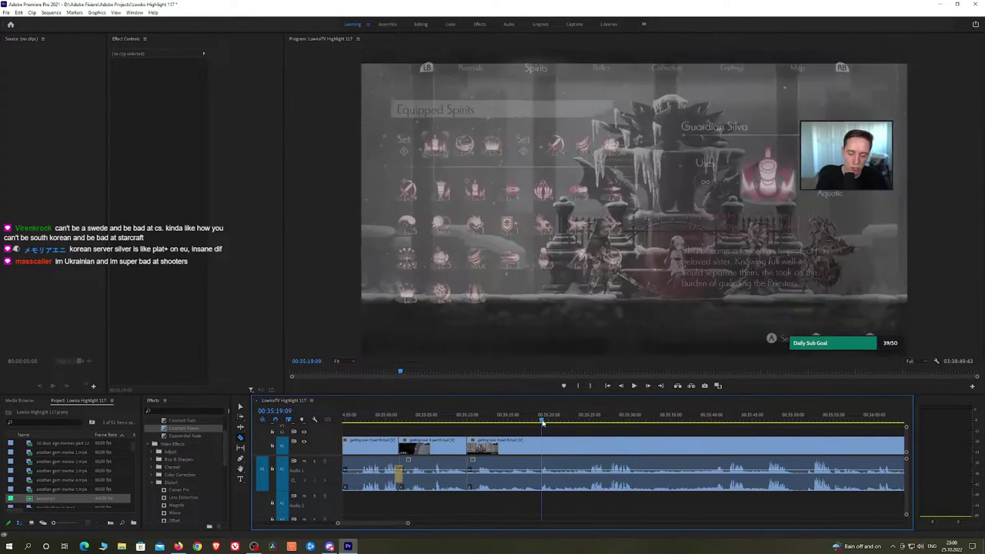
left_click_drag(543, 422, 552, 422)
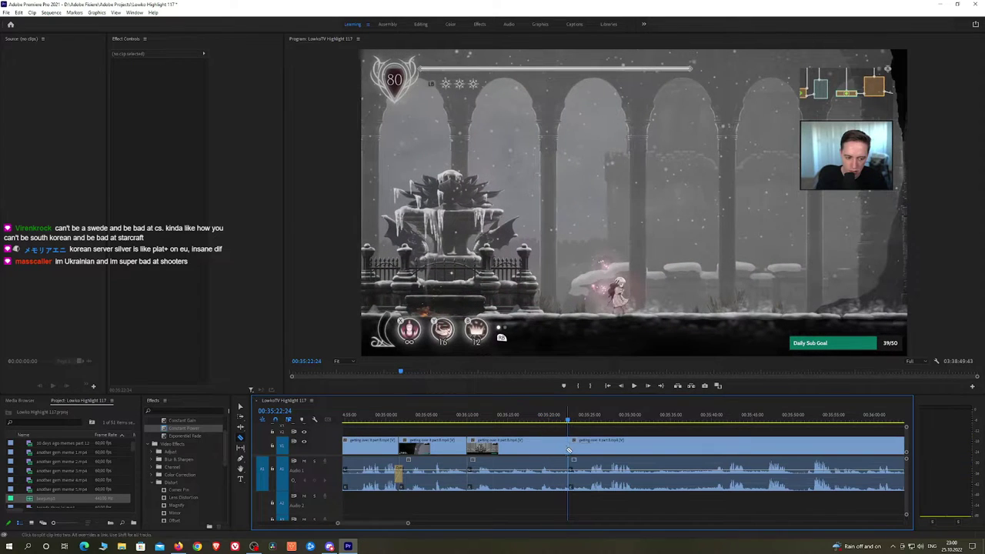
key("v")
left_click(554, 453)
left_click(478, 419)
key("space")
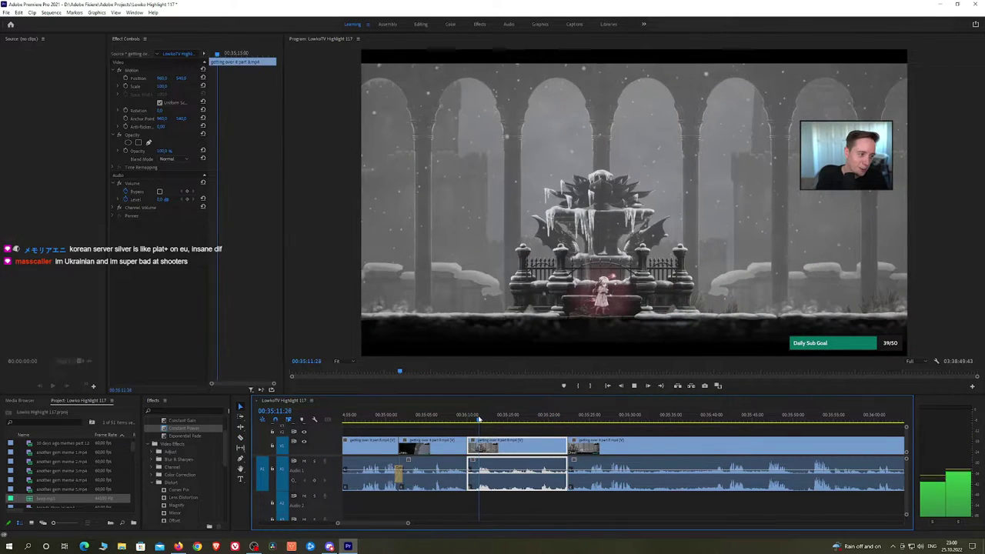
key("shift+Delete")
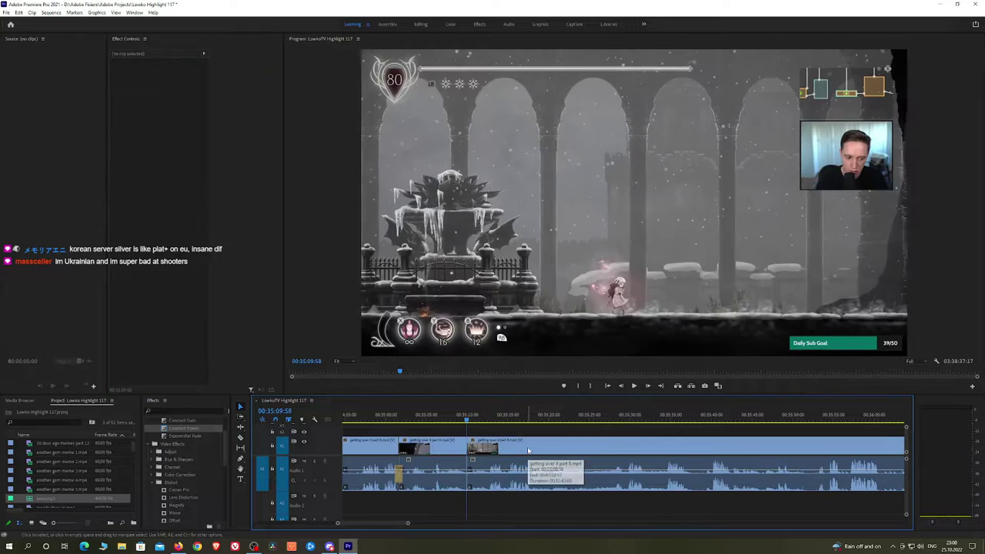
left_click(206, 429)
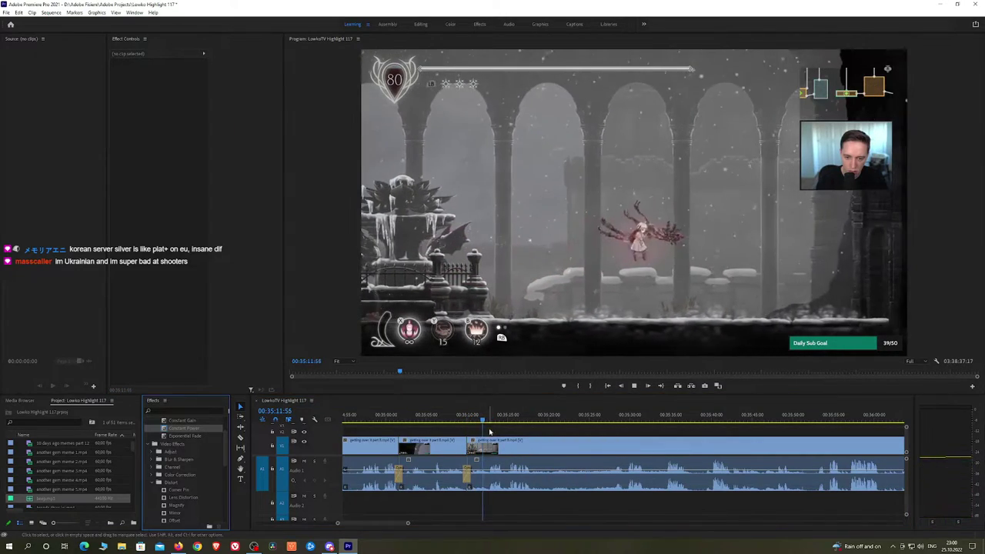
left_click(495, 420)
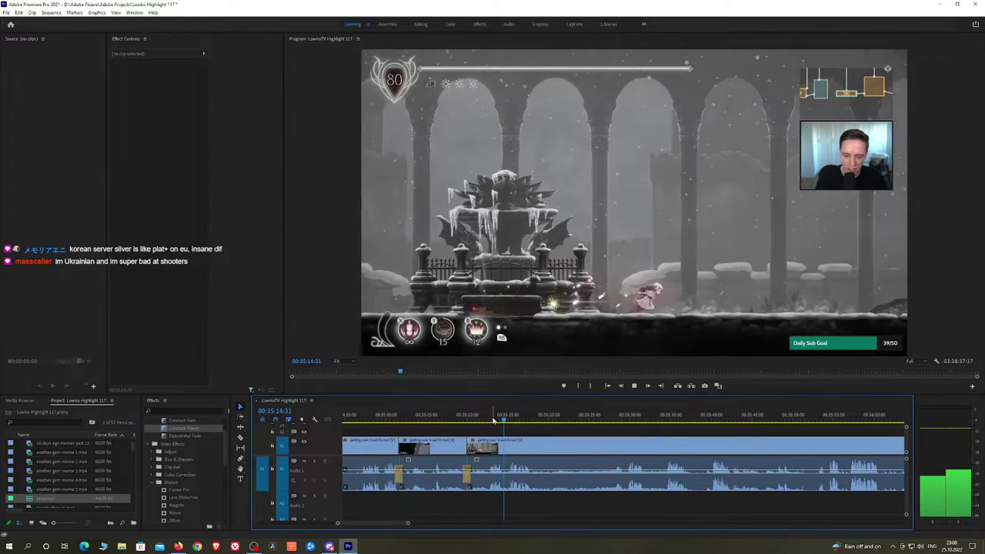
Ripple delete the section between about 00:35:18 and 00:35:30 and smooth the join with a Constant Power audio crossfade
key("h")
left_click_drag(556, 440, 499, 435)
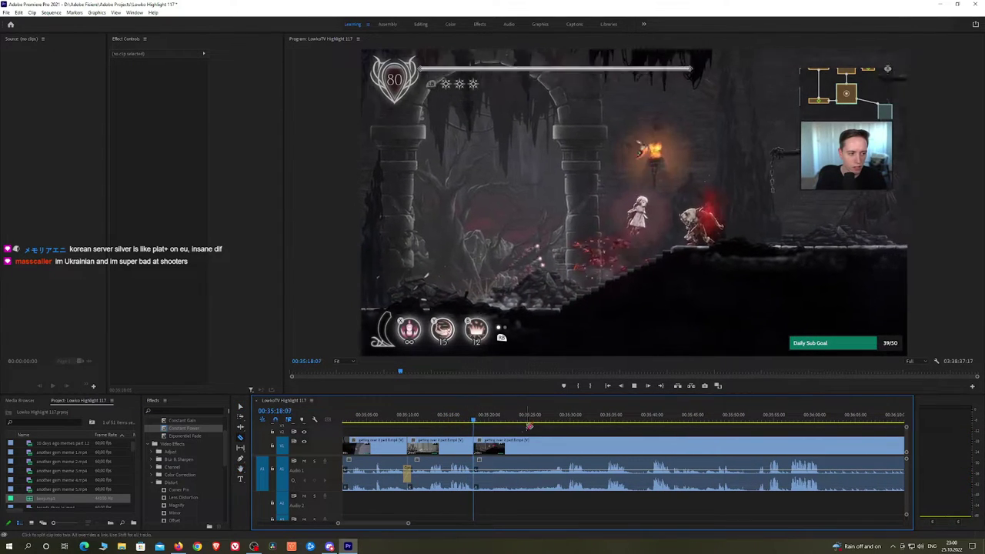
left_click(567, 416)
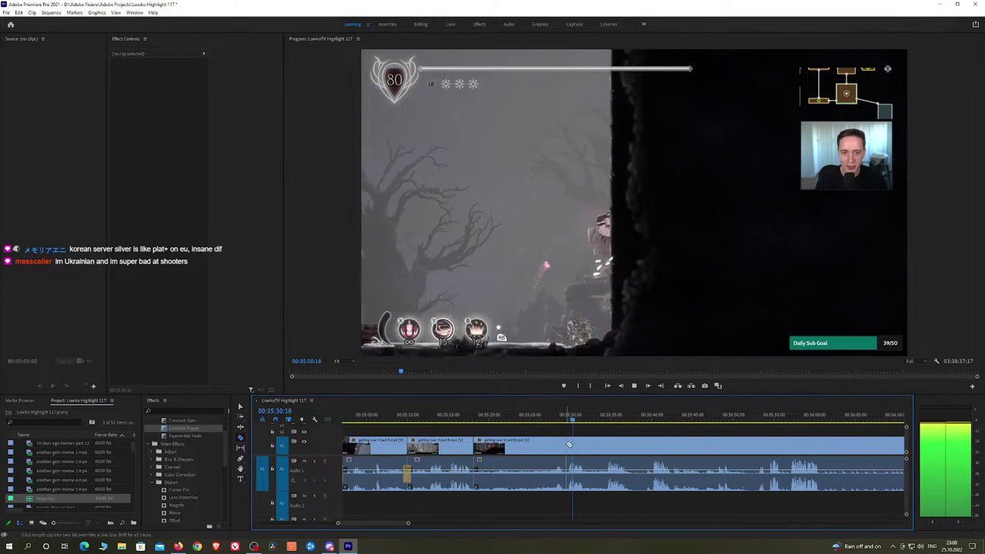
key("v")
left_click(551, 445)
key("shift+Delete")
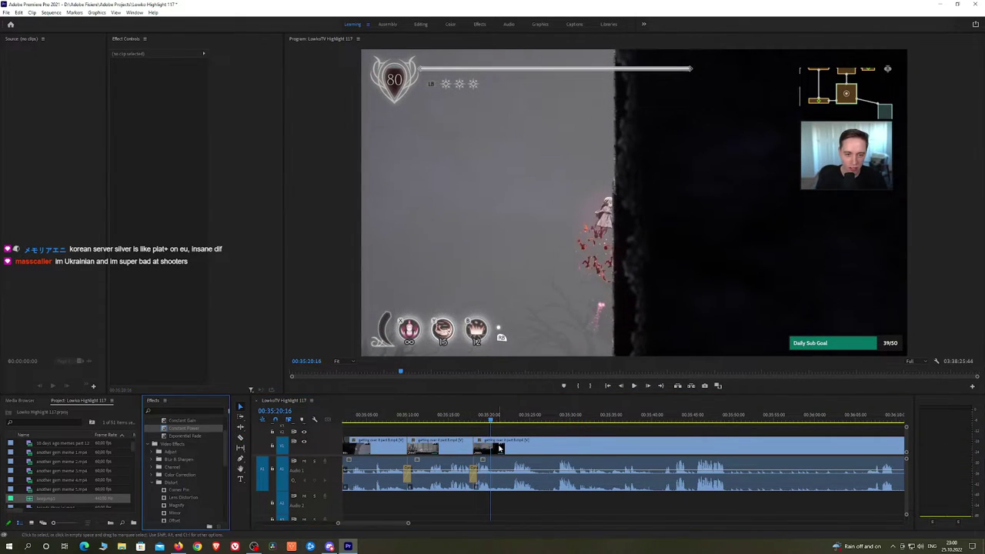
Ripple delete the short section between about 00:35:20 and 00:35:22 and crossfade the join's audio with Constant Power
key("c")
left_click(493, 445)
key("v")
left_click(501, 447)
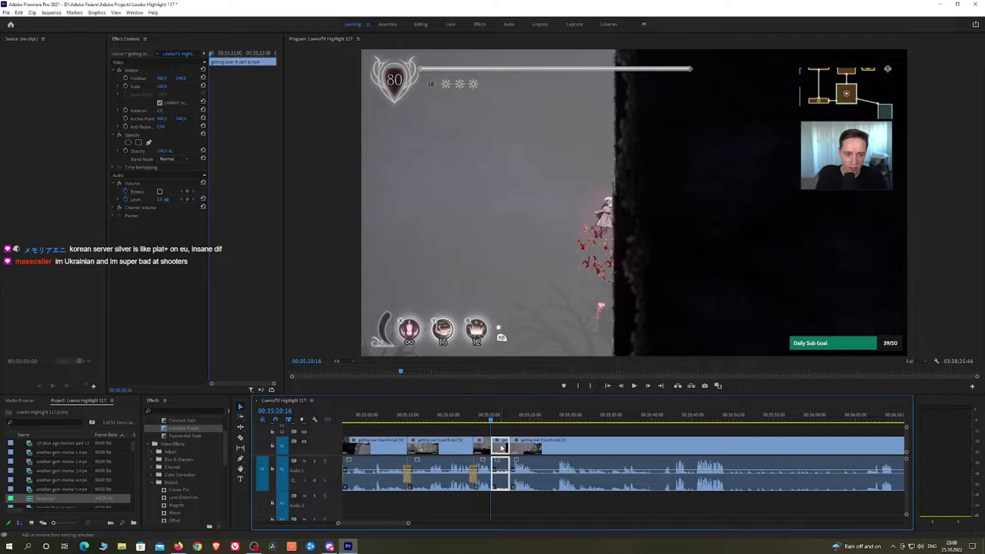
key("shift+Delete")
key("space")
left_click_drag(184, 428, 493, 477)
Ripple delete the black-screen section between about 00:35:23 and 00:35:26 and smooth the join with a Constant Power audio crossfade
key("space")
key("c")
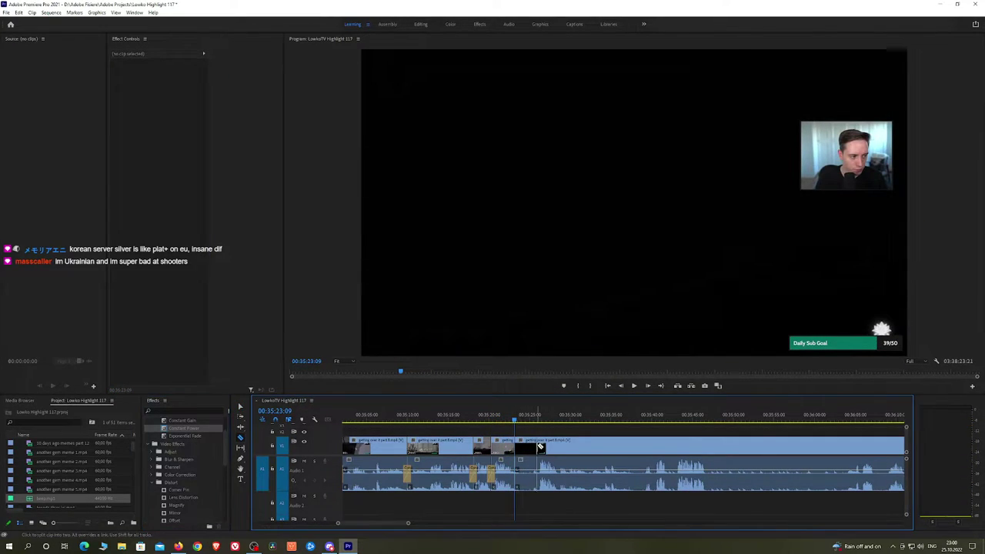
left_click(529, 447)
key("shift+Delete")
key("space")
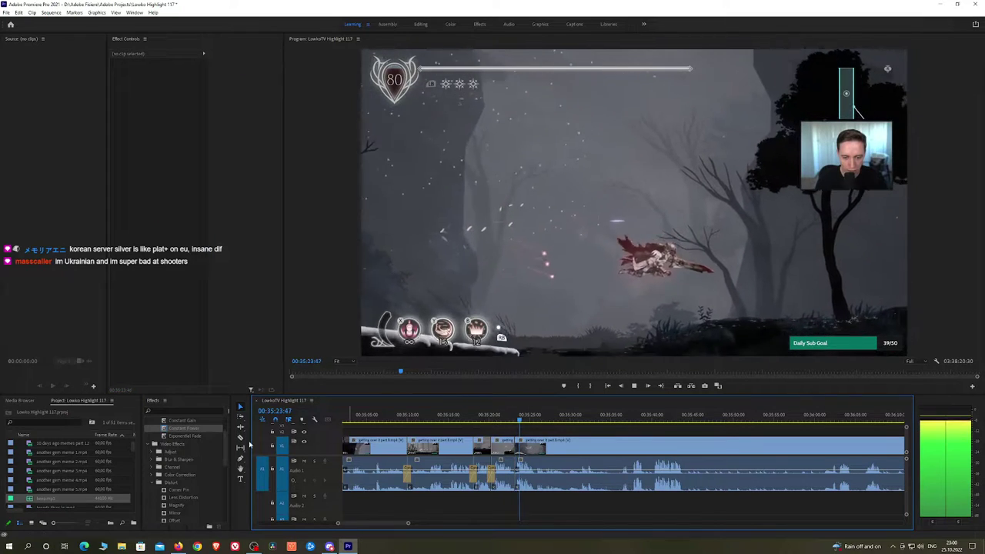
left_click_drag(186, 428, 218, 429)
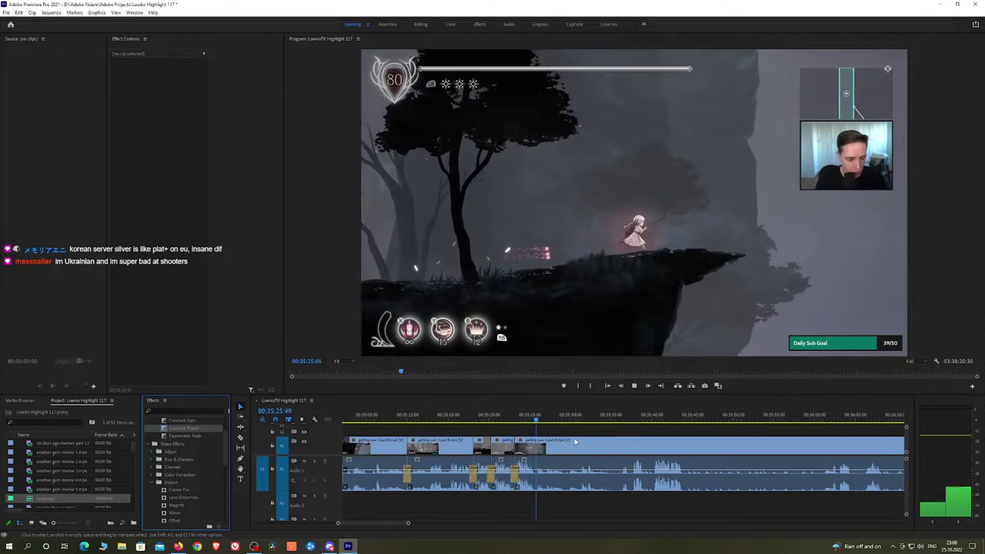
Review the cliff-climbing footage after the join and split the gameplay clip at about 00:35:44
left_click(563, 420)
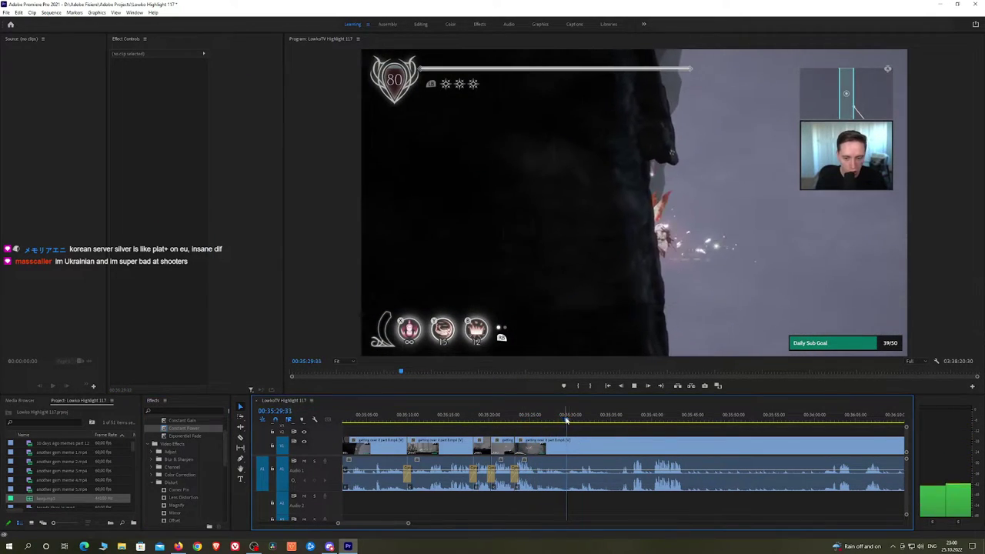
left_click_drag(567, 420, 618, 420)
key("space")
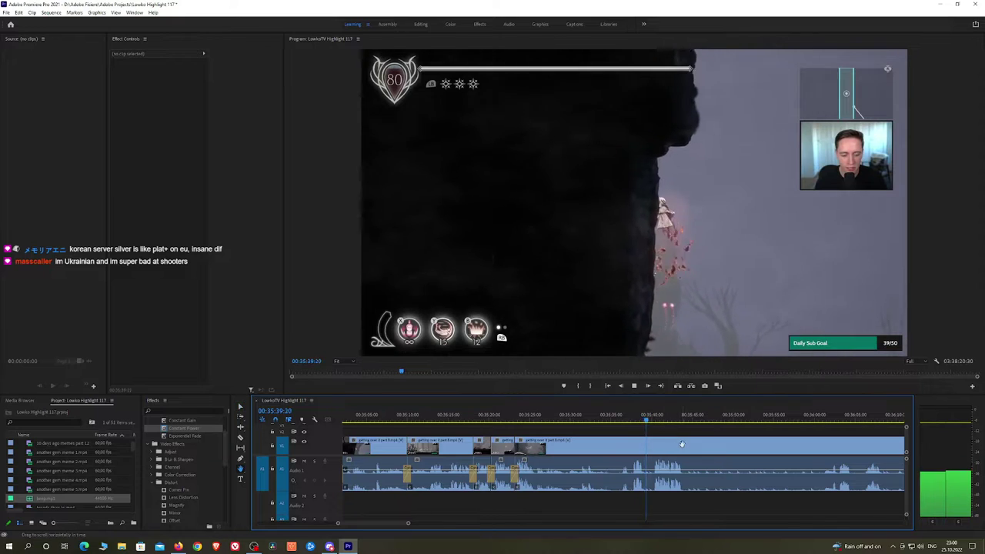
left_click_drag(681, 444, 571, 440)
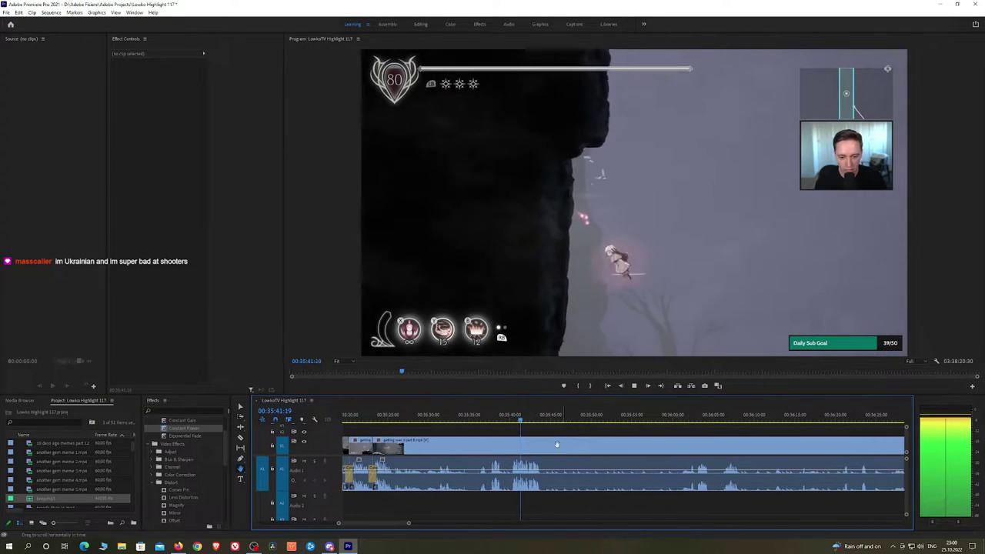
left_click(483, 421)
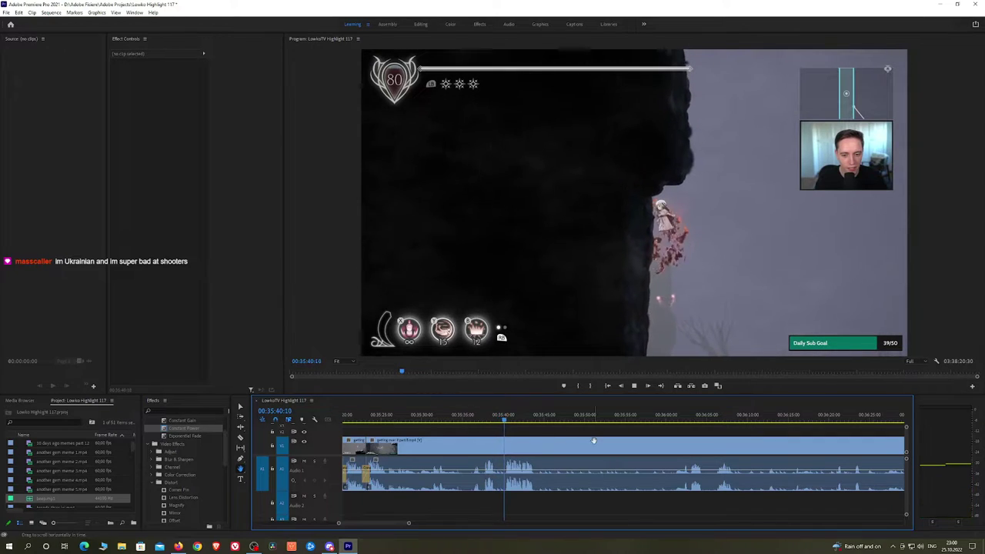
left_click_drag(593, 440, 559, 441)
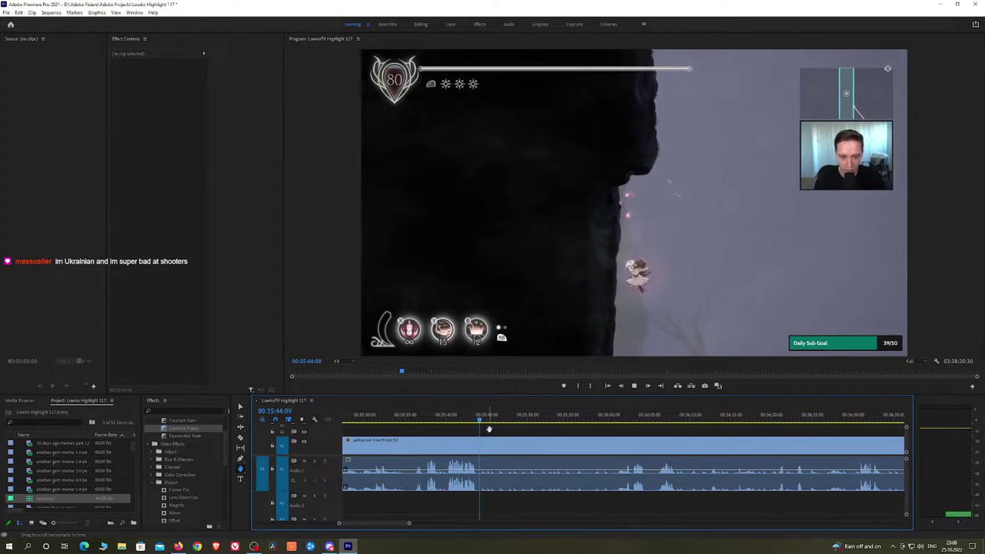
left_click(518, 422)
left_click_drag(519, 423, 485, 432)
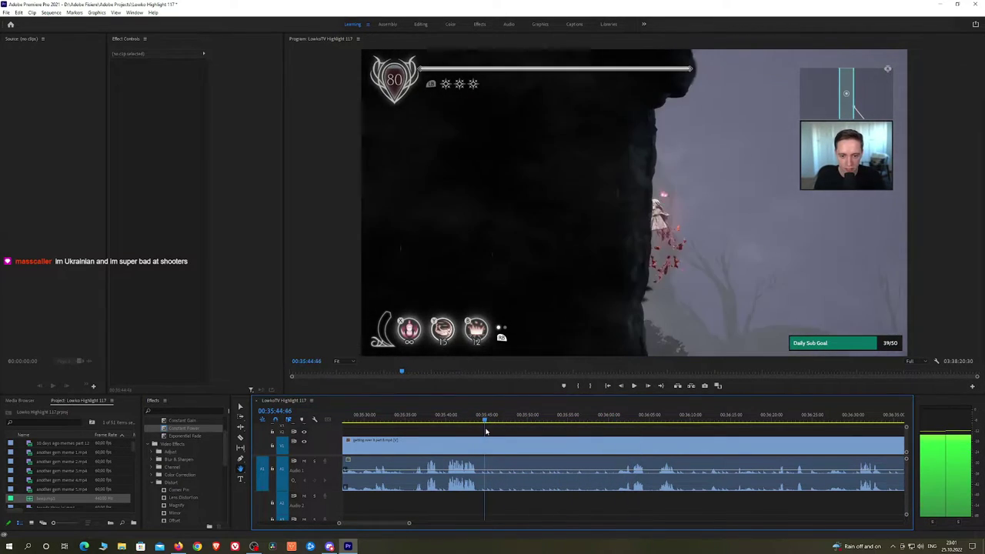
key("c")
left_click(484, 444)
Try ripple deleting the section between about 00:35:44 and 00:36:00, check the join, and undo the deletion
left_click(617, 444)
key("v")
left_click(599, 447)
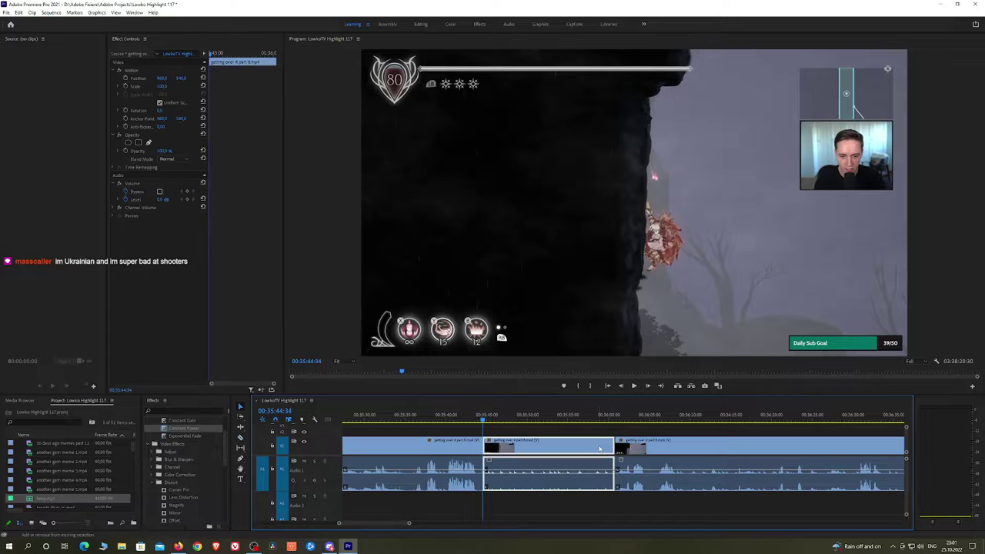
key("shift+Delete")
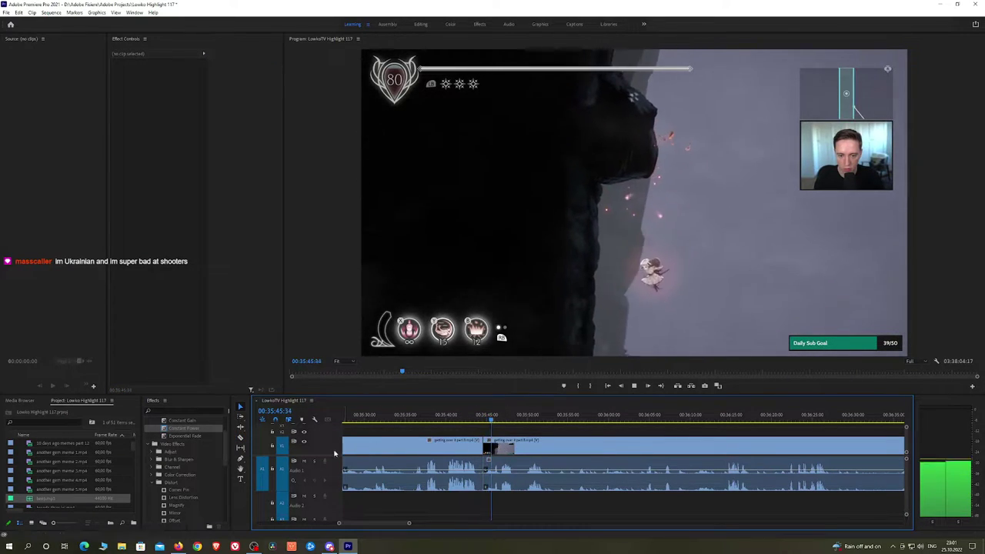
left_click(494, 424)
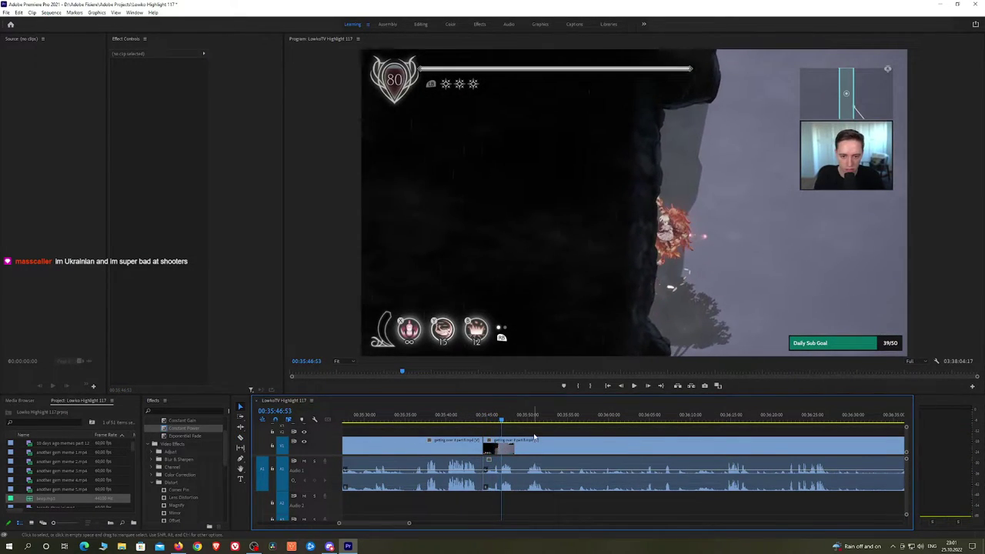
key("ctrl+z")
Ripple delete the section between about 00:35:44 and 00:35:58 and apply a Constant Power audio crossfade at the join
mouse_move(613, 444)
left_mouse_down()
mouse_move(602, 444)
mouse_move(621, 437)
left_mouse_up()
left_click(595, 447)
key("v")
left_click(577, 452)
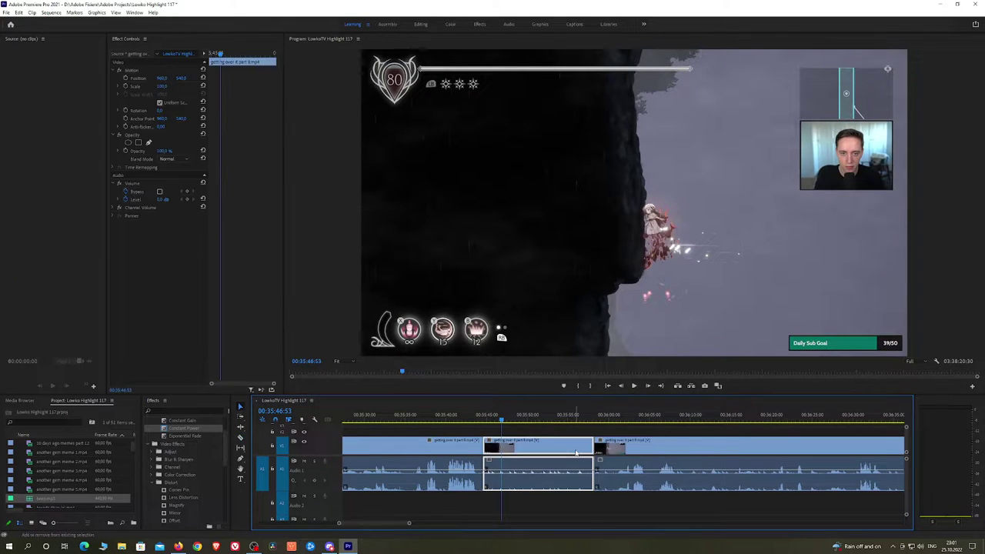
key("shift+Delete")
key("space")
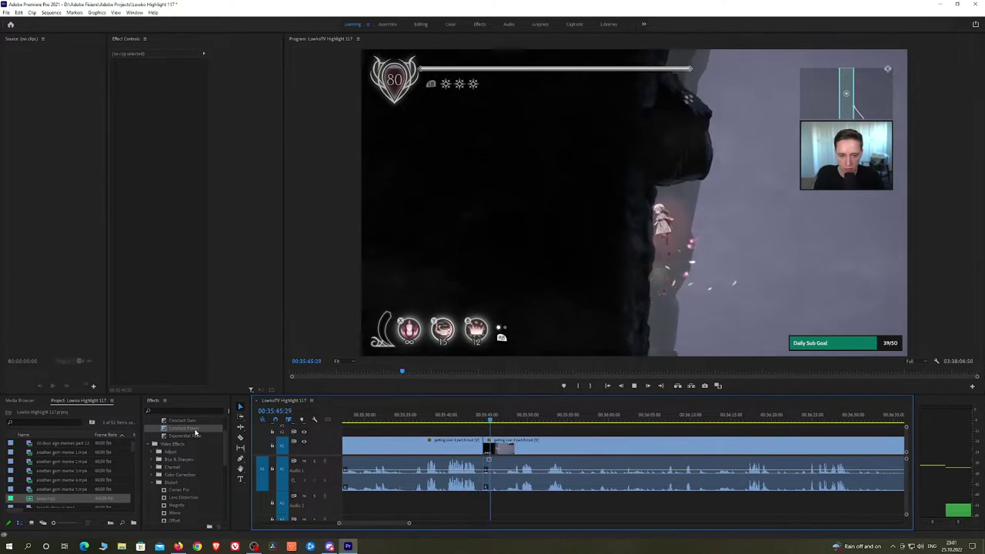
left_click_drag(196, 433, 487, 477)
Ripple delete the brief section between about 00:35:51 and 00:35:52 and crossfade the audio there with Constant Power
key("h")
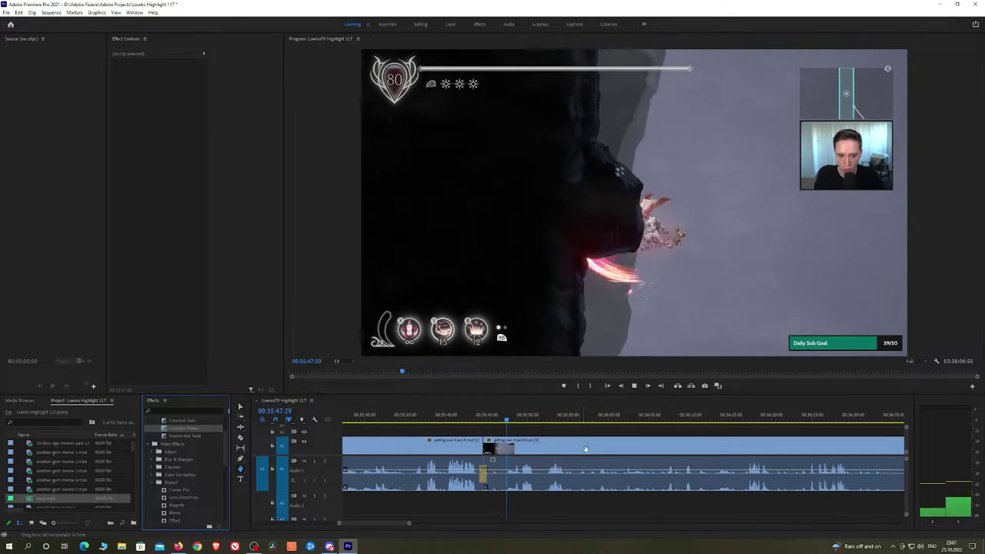
left_click_drag(592, 448, 535, 444)
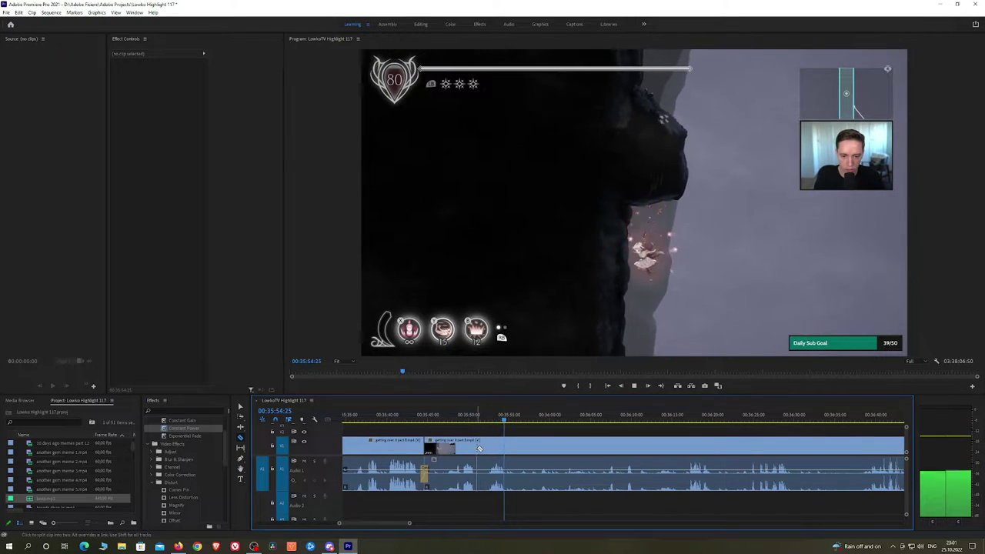
left_click(490, 447)
key("v")
left_click(483, 449)
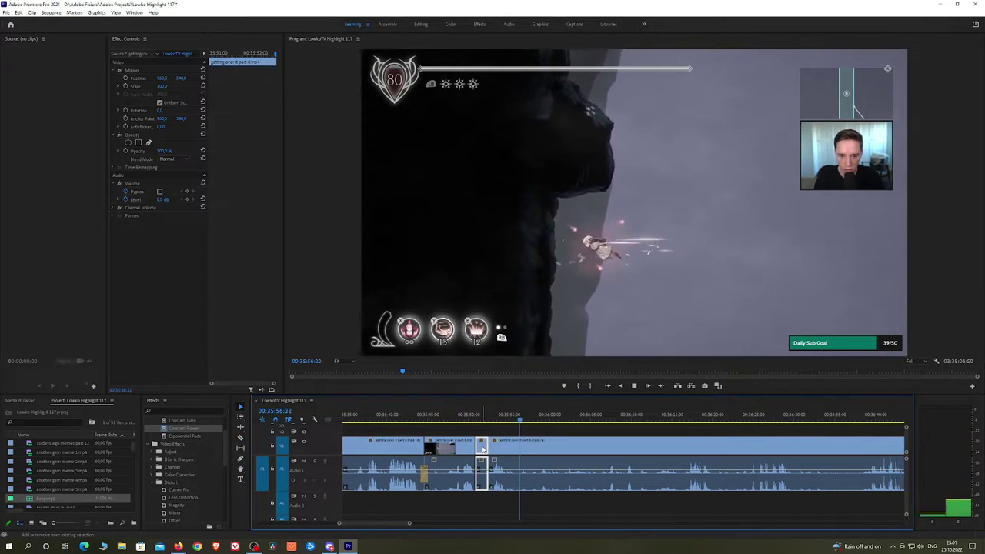
key("shift+Delete")
left_click_drag(178, 435, 441, 442)
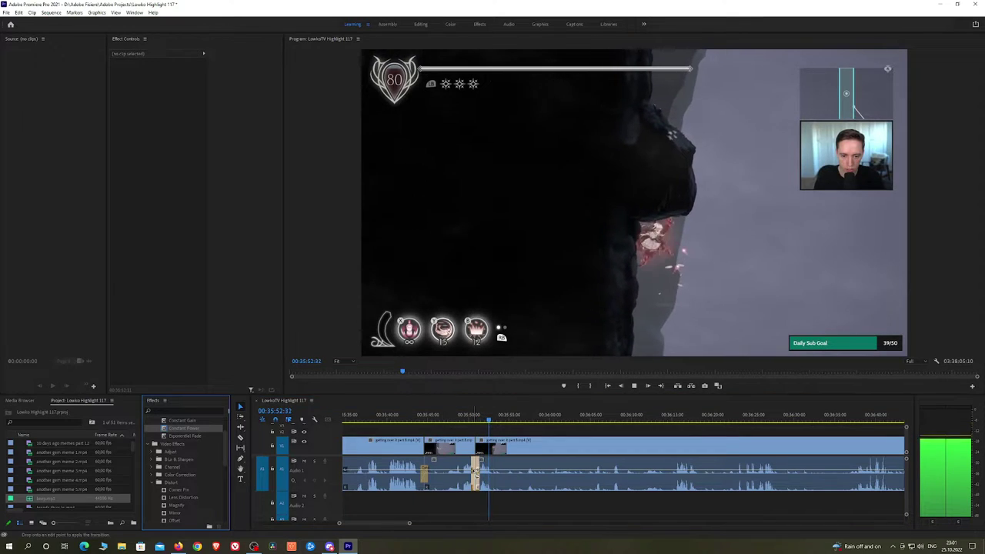
Review the footage onward, ripple delete from about 00:36:18 to 00:36:21, and crossfade the join's audio with Constant Power
mouse_move(512, 422)
left_mouse_down()
mouse_move(613, 421)
mouse_move(588, 429)
mouse_move(674, 420)
mouse_move(630, 433)
mouse_move(495, 423)
left_mouse_up()
key("space")
key("h")
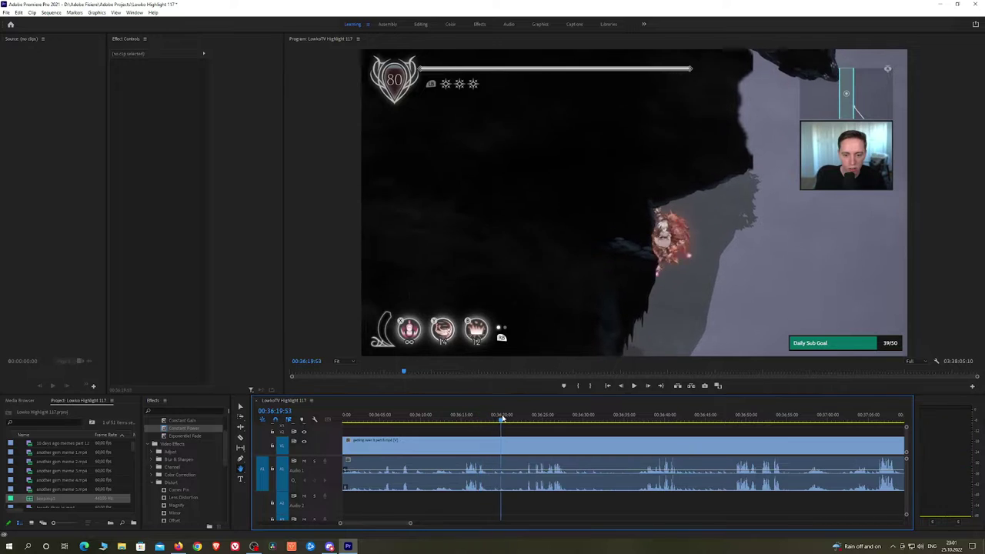
key("space")
key("c")
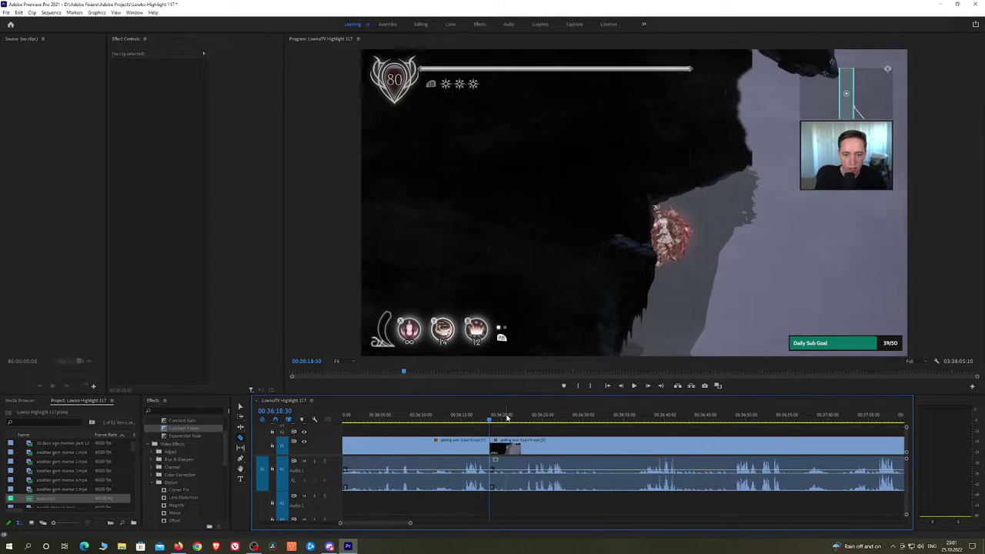
left_click_drag(507, 418, 511, 419)
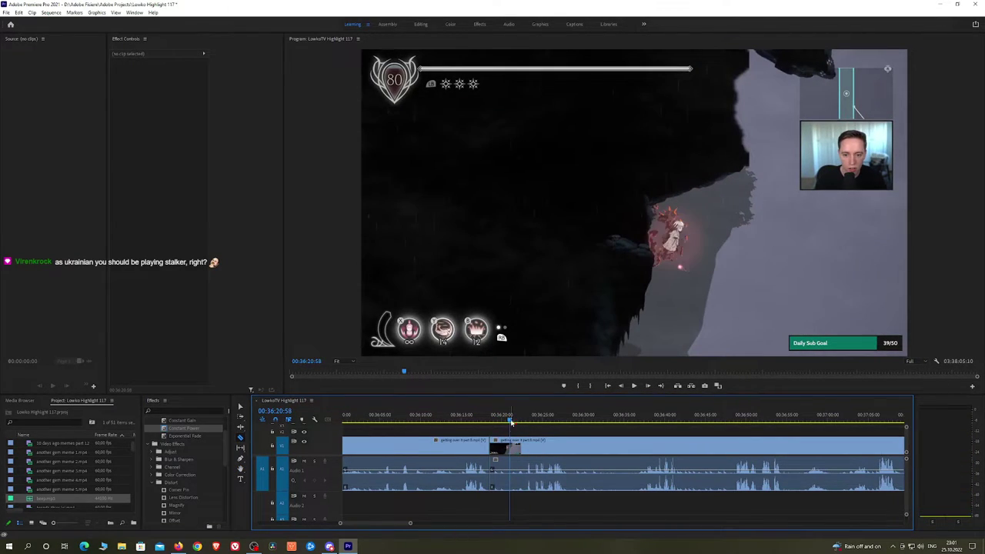
key("q")
key("space")
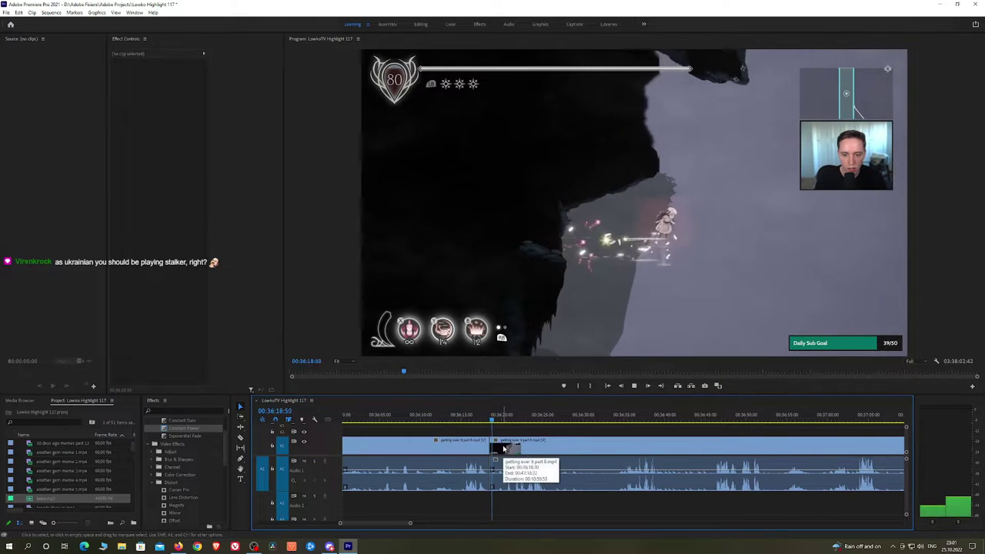
left_click_drag(197, 428, 490, 474)
Ripple delete the quiet section between about 00:36:26 and 00:36:34 and add a Constant Power audio crossfade at the join
scroll(545, 436, "up", 2)
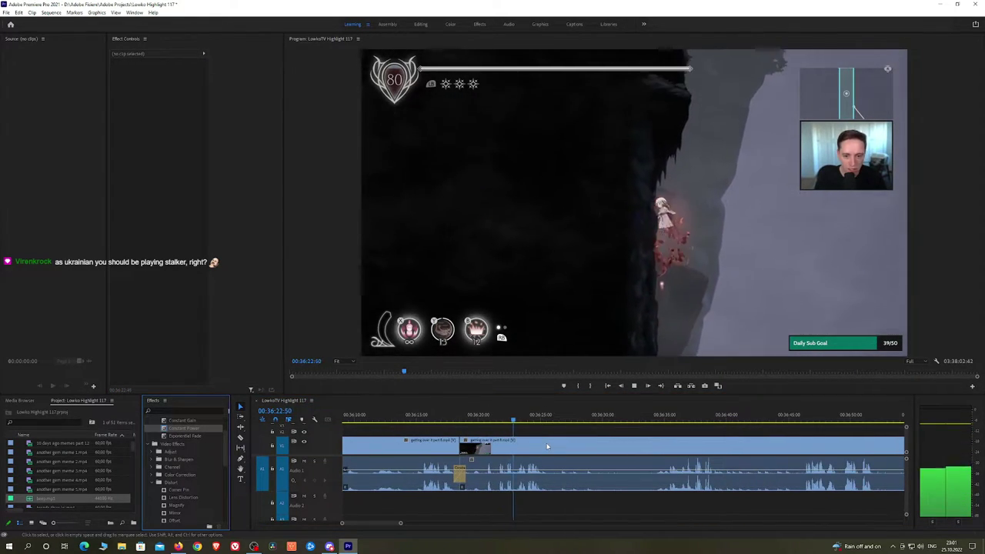
left_click_drag(575, 441, 493, 428)
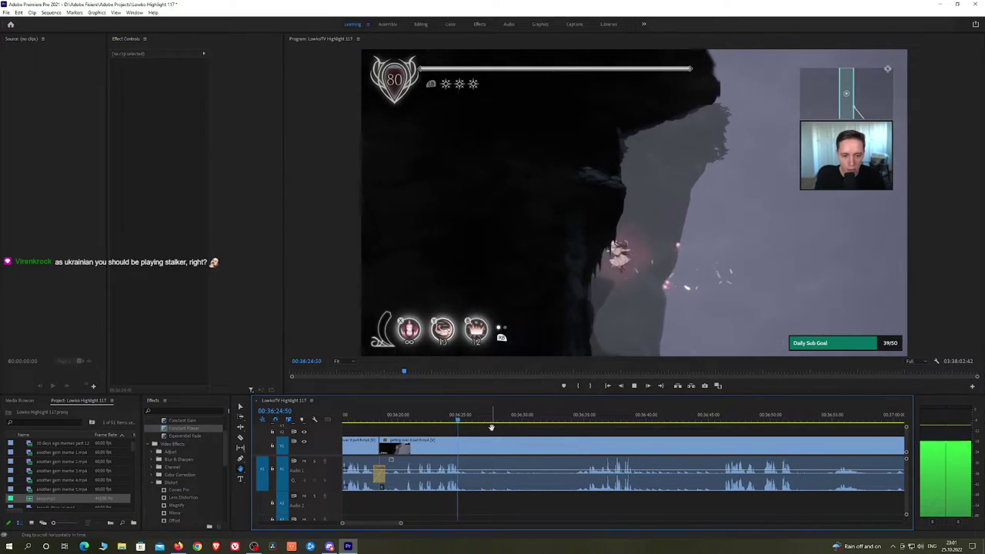
key("space")
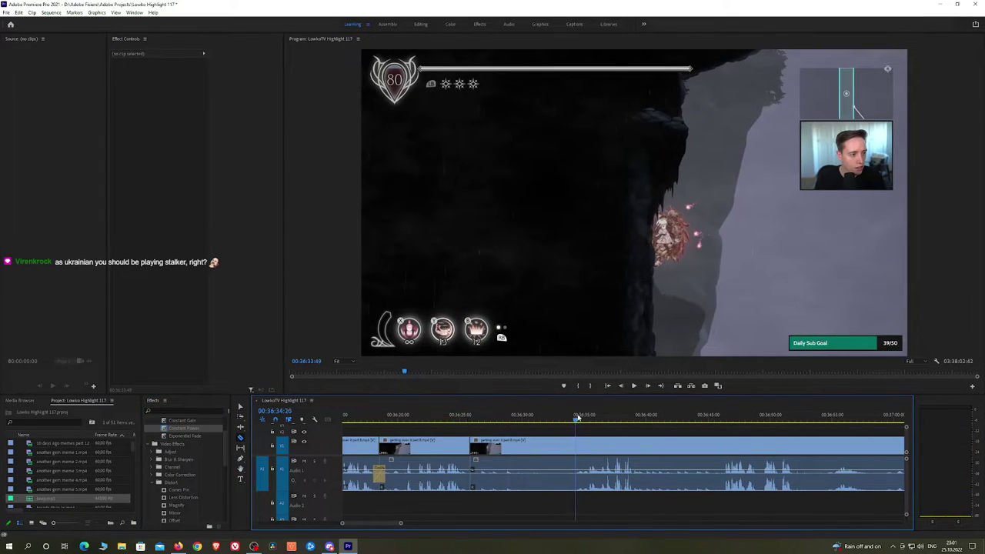
key("space")
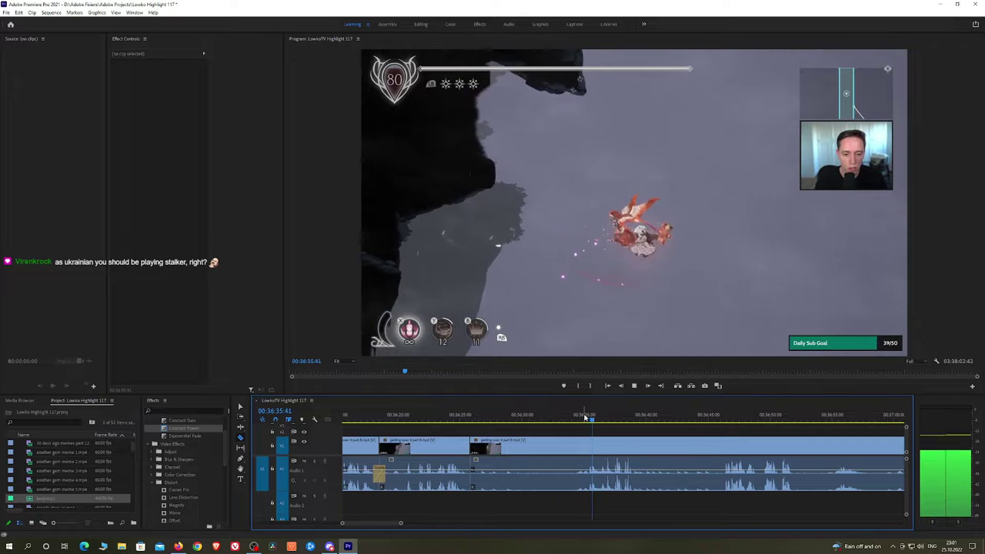
left_click(572, 418)
left_click(557, 448)
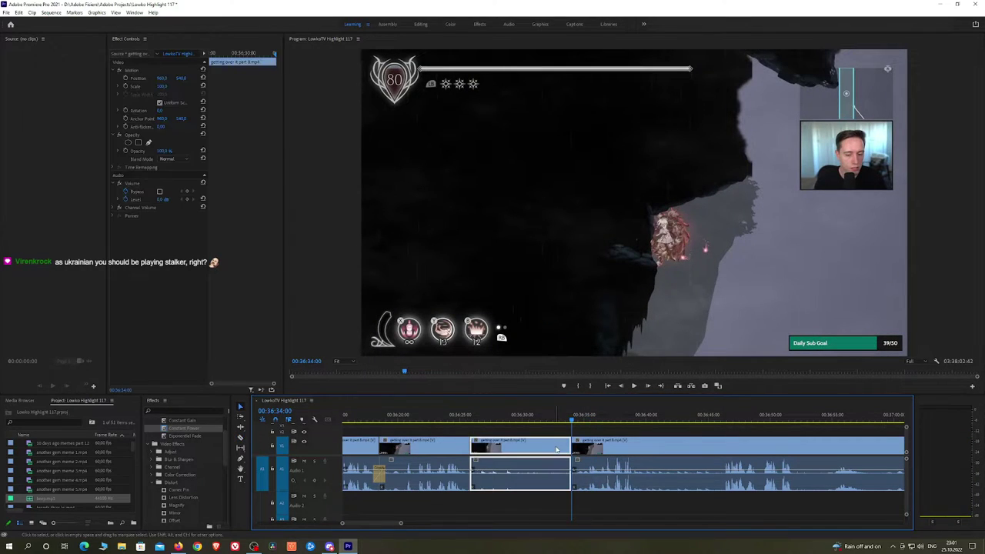
key("shift+Delete")
key("space")
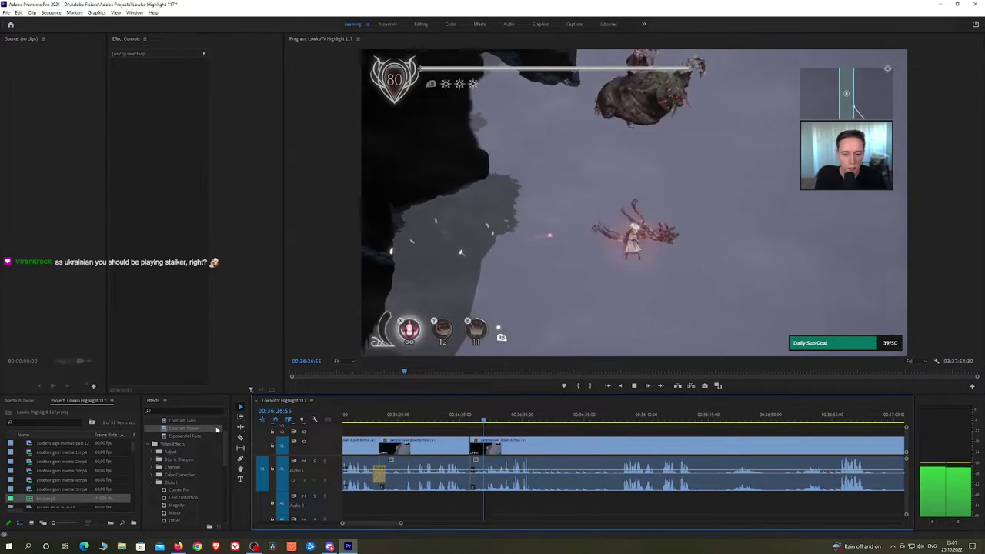
left_click(479, 418)
left_click(471, 418)
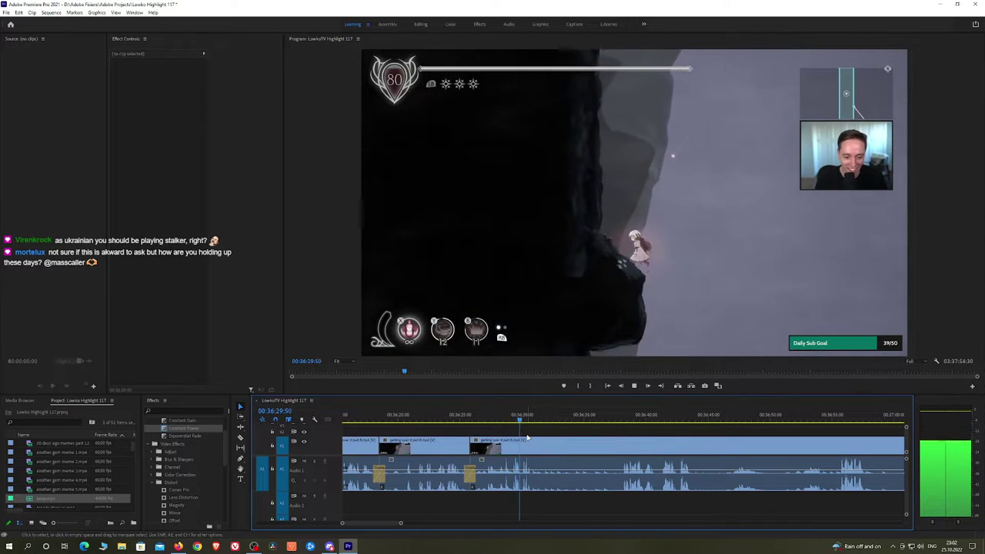
Ripple delete the section between about 00:36:31 and 00:36:38 and smooth the join's audio with Constant Power
scroll(529, 437, "up", 1)
mouse_move(556, 420)
left_mouse_down()
mouse_move(644, 419)
mouse_move(540, 420)
left_mouse_up()
key("c")
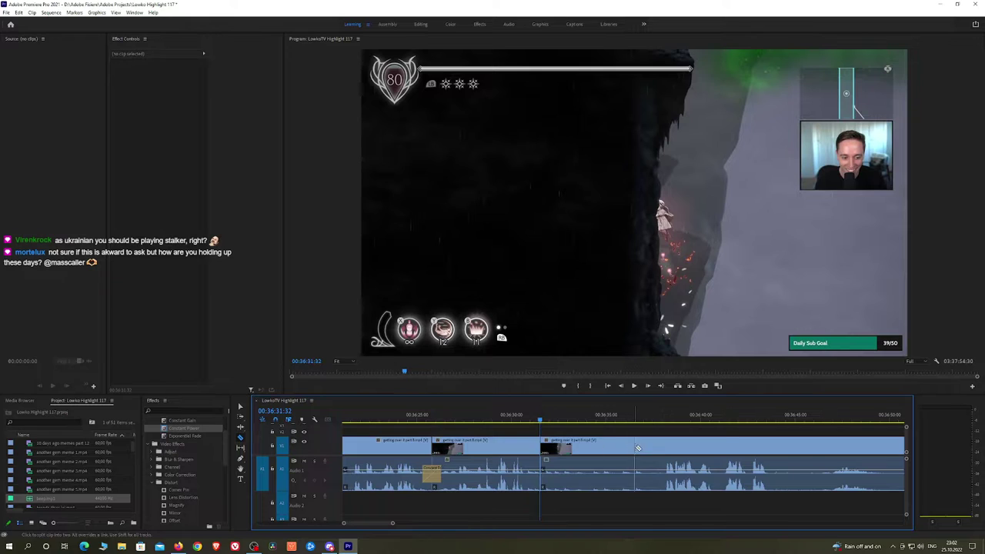
left_click(656, 448)
key("v")
left_click(622, 451)
key("shift+Delete")
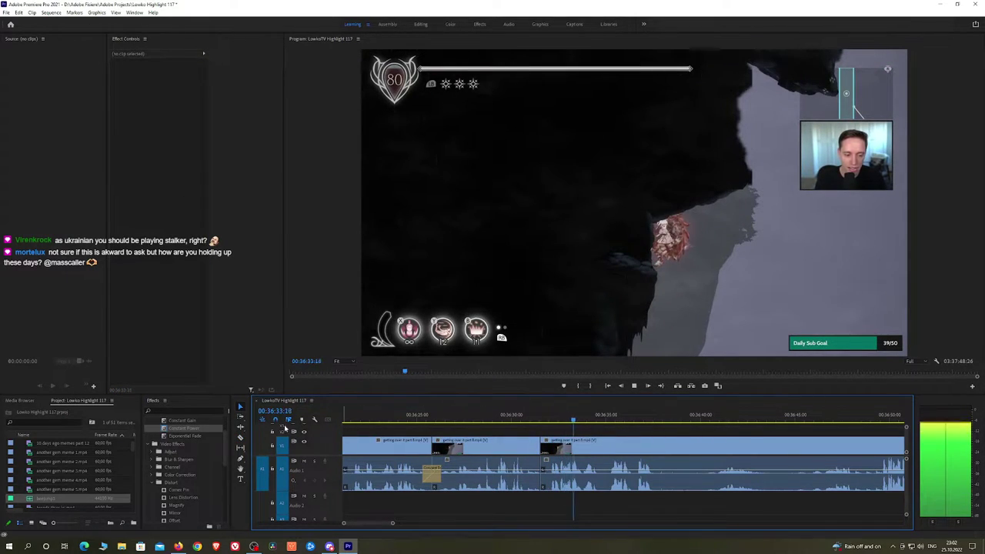
left_click_drag(198, 434, 544, 474)
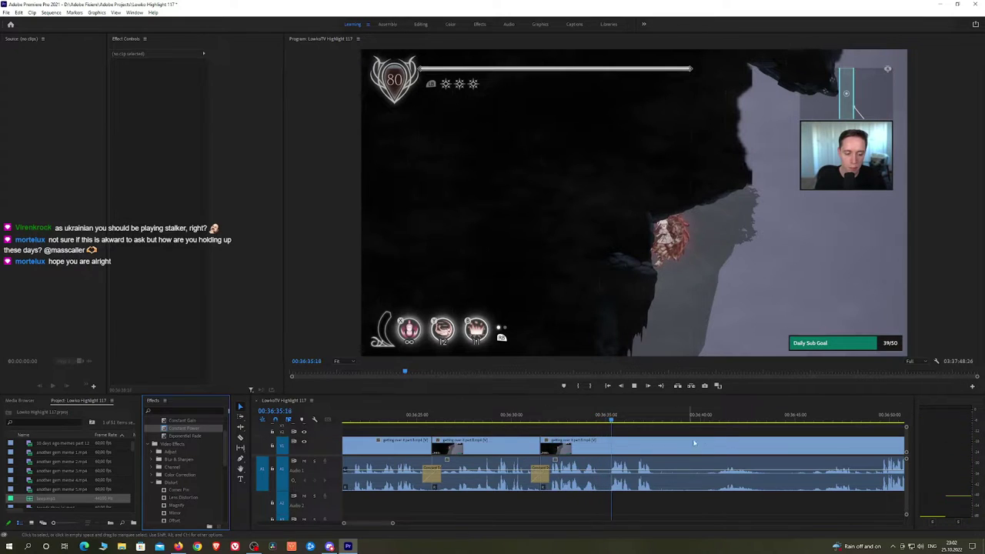
Ripple delete the section between about 00:36:38 and 00:36:45 and smooth the join's audio with a Constant Power crossfade
key("h")
left_click_drag(711, 440, 534, 434)
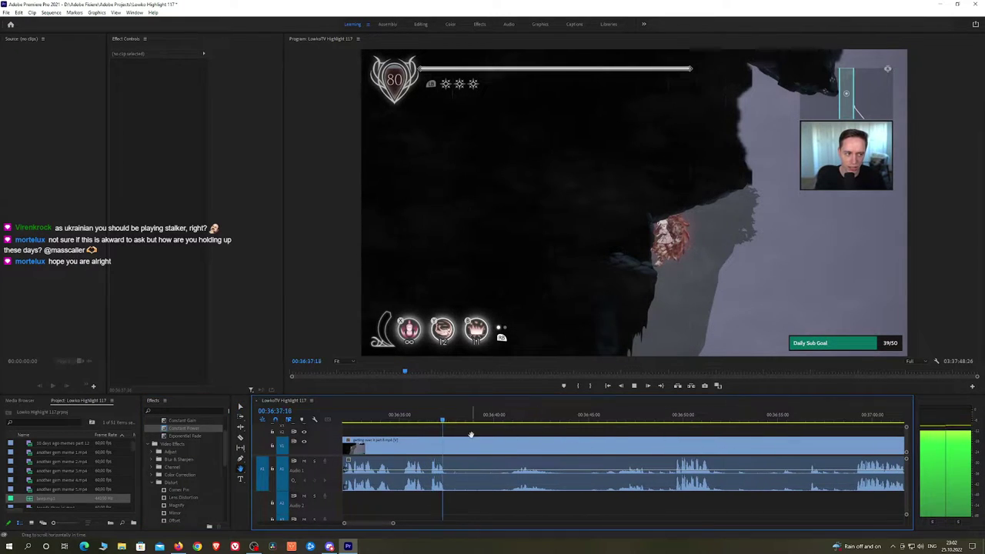
left_click(502, 425)
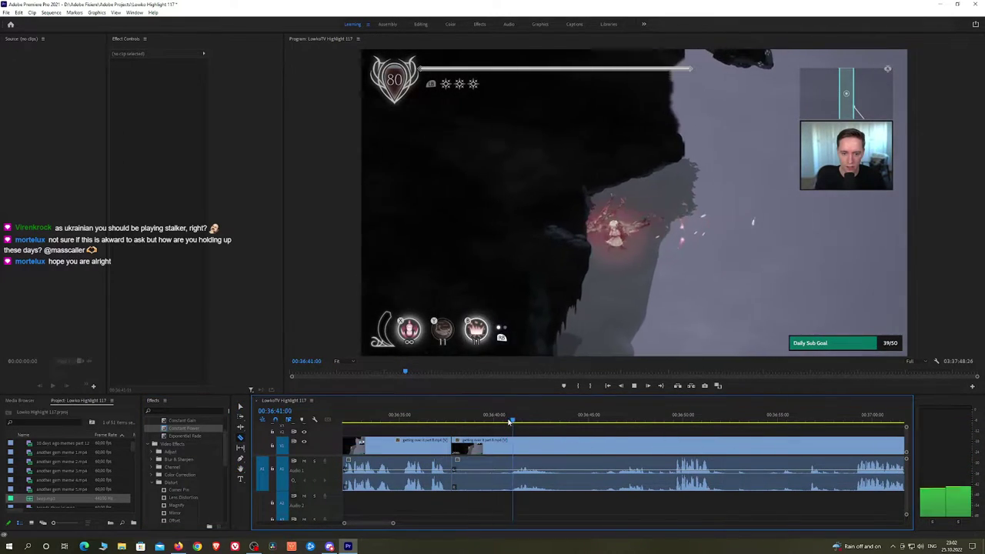
left_click_drag(594, 421, 603, 423)
left_click(583, 453)
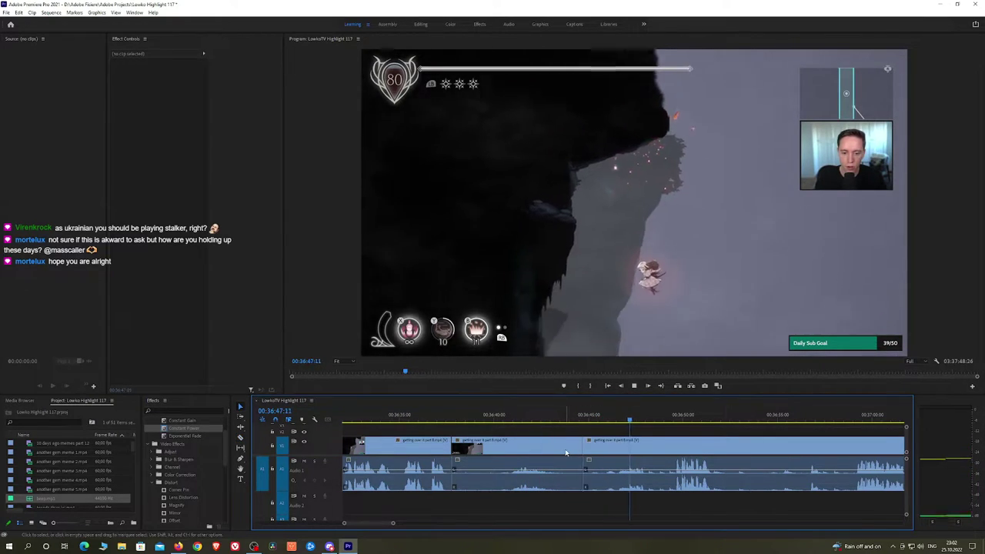
key("v")
left_click(566, 453)
key("shift+Delete")
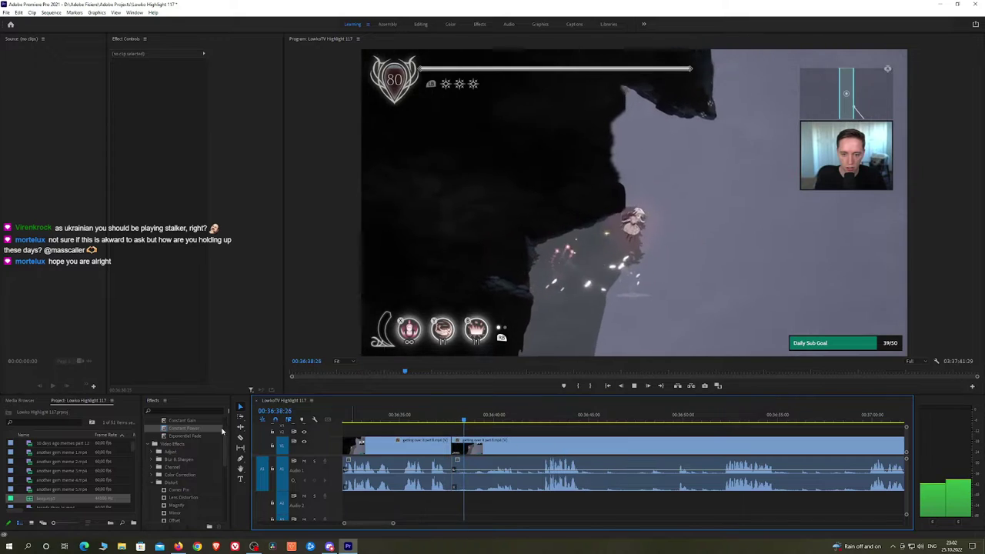
left_click_drag(184, 429, 453, 483)
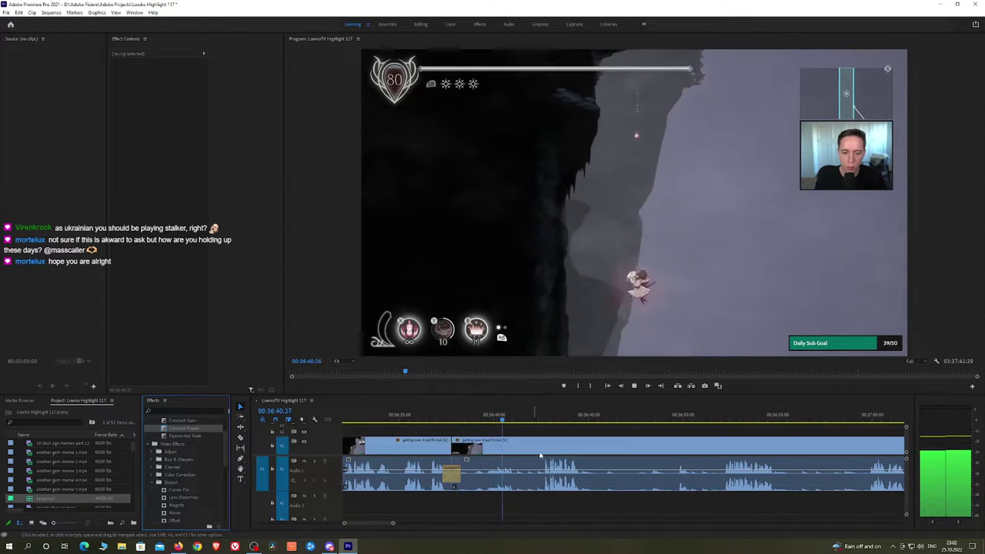
key("h")
left_click_drag(592, 442, 542, 426)
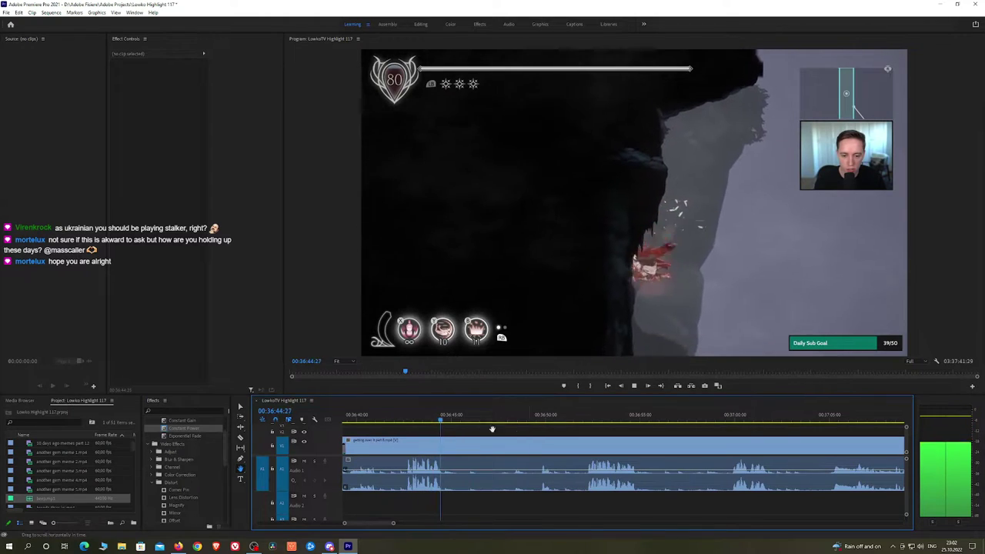
left_click(449, 424)
left_click_drag(383, 418, 377, 419)
key("space")
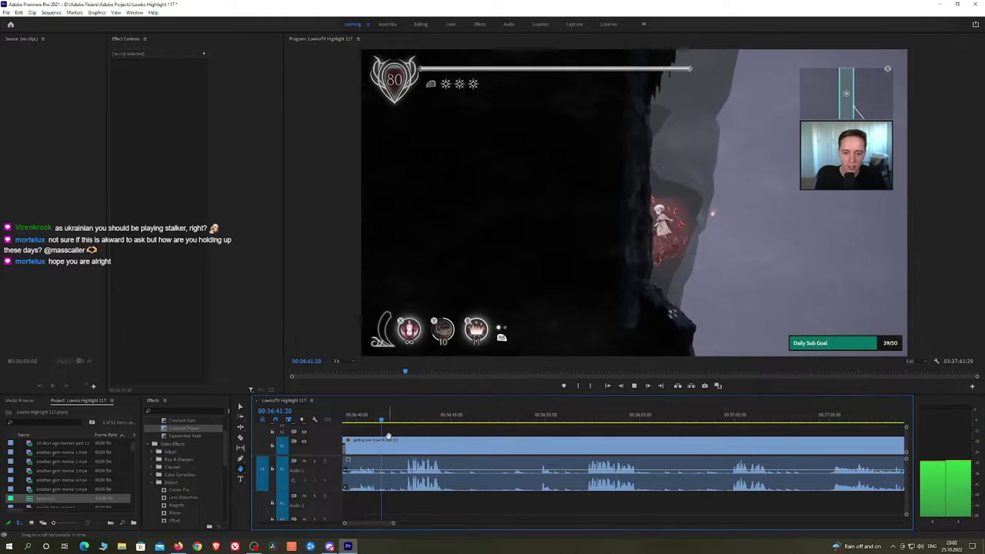
key("space")
key("c")
left_click(388, 449)
key("space")
left_click_drag(532, 418, 398, 420)
key("space")
key("ctrl+z")
Isolate the spoken word just before 00:36:43:58 with two cuts and silence that short piece's audio
key("space")
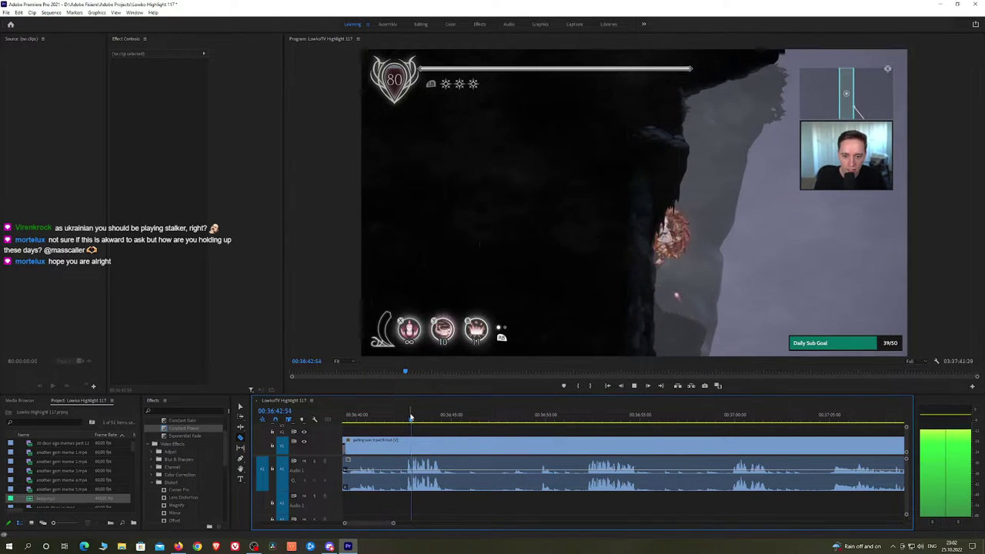
key("space")
key("space")
key("space")
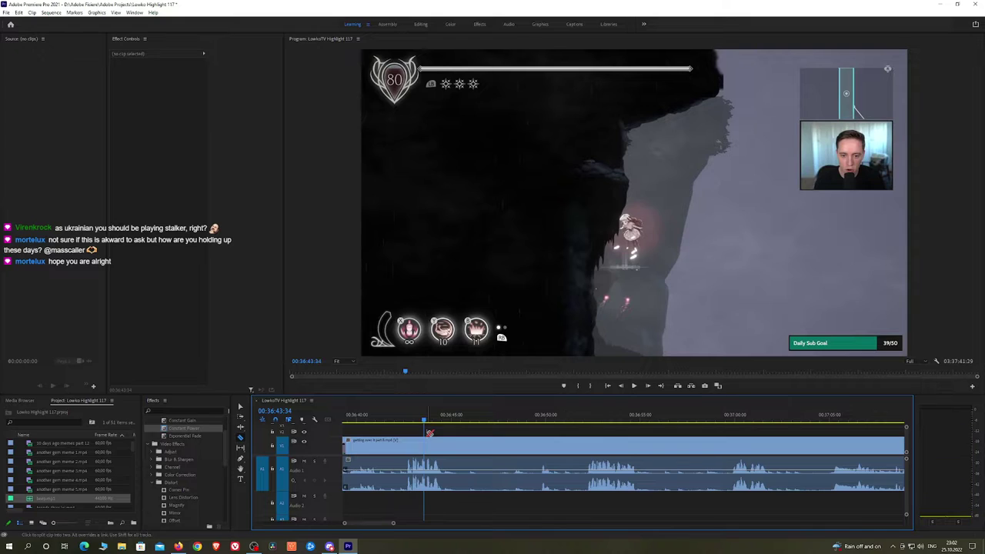
left_click_drag(426, 422, 428, 423)
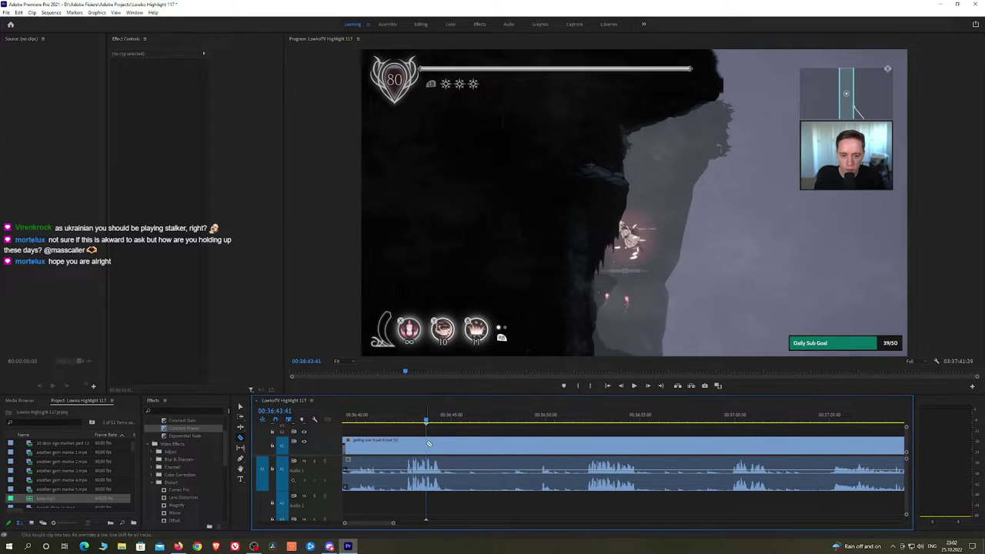
key("space")
key("space")
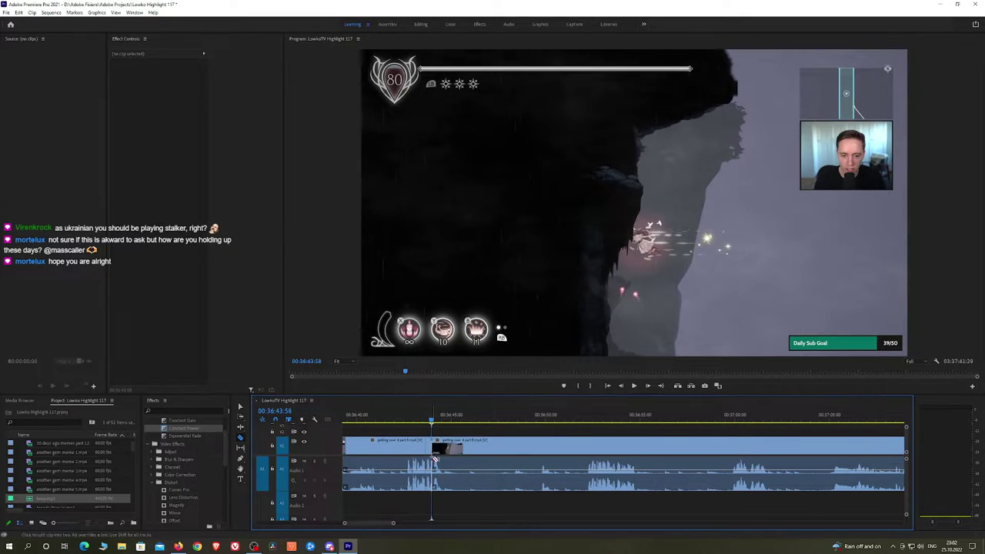
left_click(427, 494)
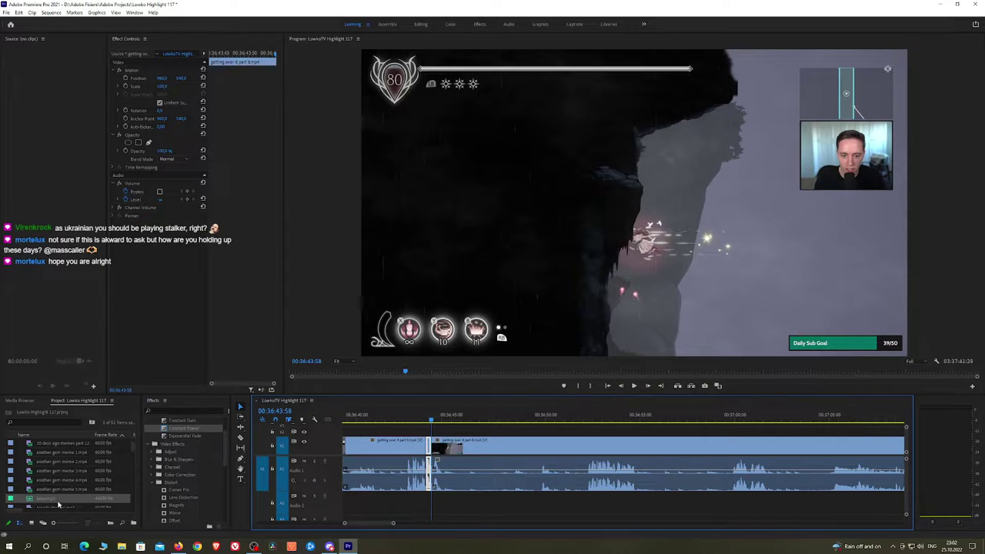
Place the beep sound on Audio 2 beneath the silenced word near 00:36:43:58 and lower its volume level
left_click_drag(58, 503, 390, 509)
left_click_drag(388, 508, 430, 508)
left_click(165, 85)
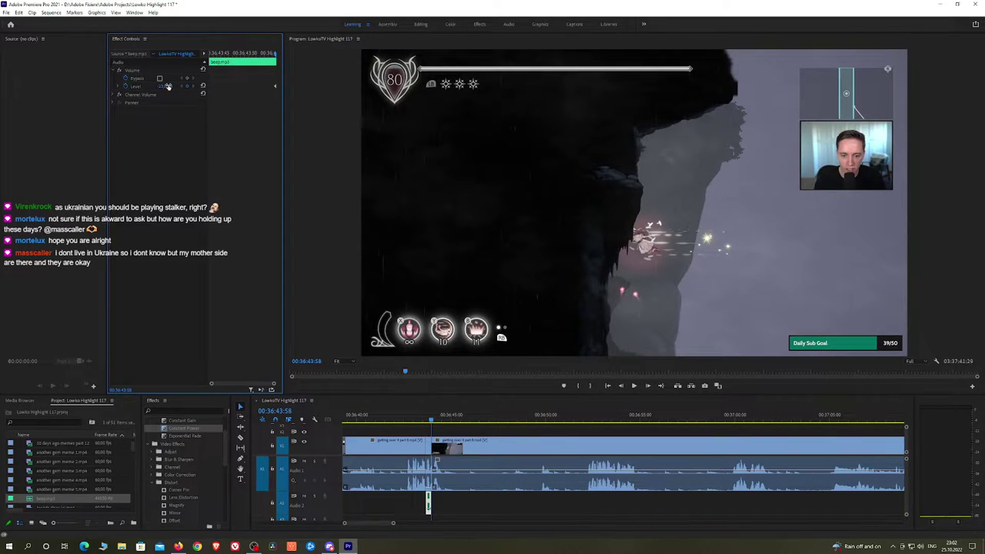
Cut out the short spoken word between about 00:36:49:45 and 00:36:50:01 as its own piece and silence its audio
left_click_drag(445, 417, 541, 418)
key("space")
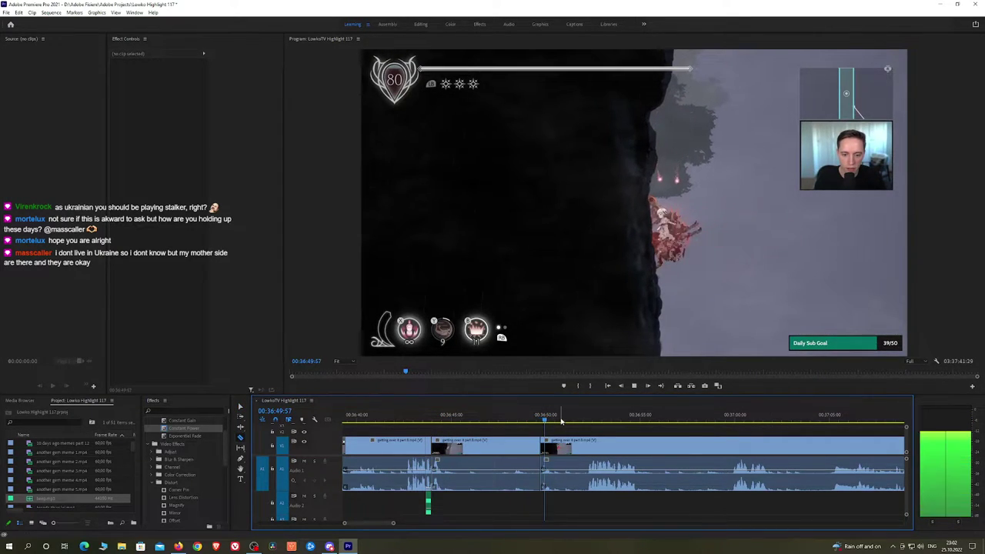
key("space")
left_click(546, 484)
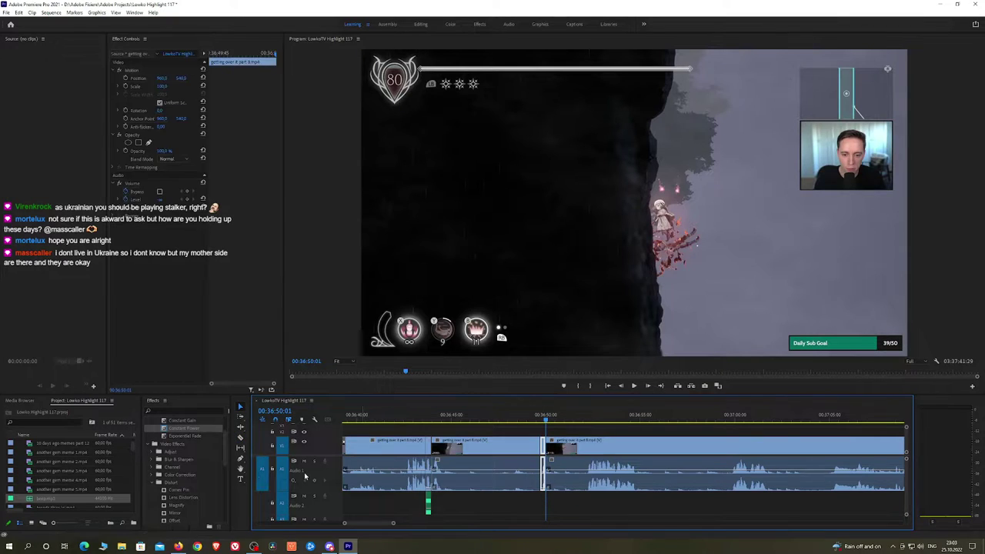
Add the beep sound on Audio 2 under the silenced piece ending at 00:36:50:01 and set its level to -17 dB
left_click_drag(61, 505, 543, 506)
left_click_drag(625, 505, 544, 506)
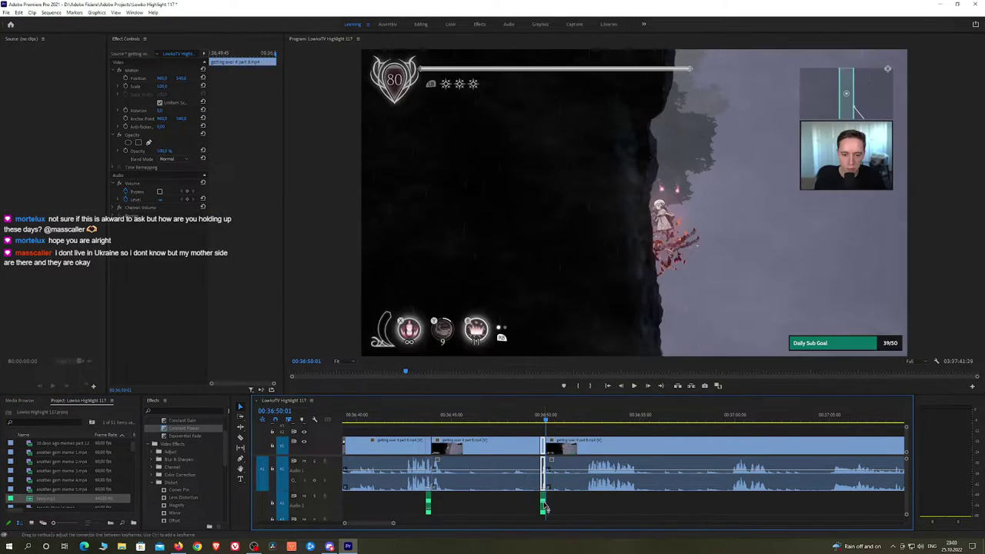
left_click(543, 505)
left_click(165, 87)
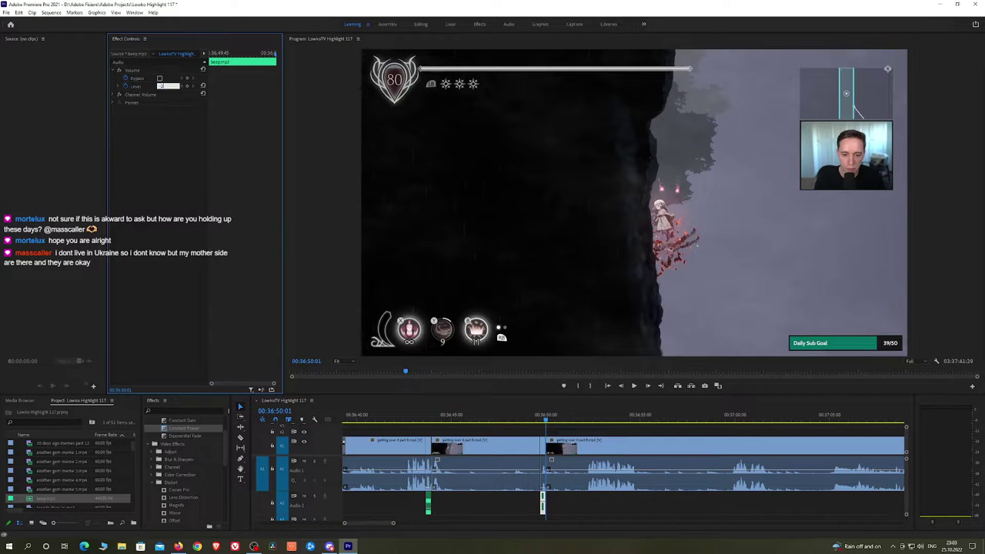
key("space")
left_click(593, 433)
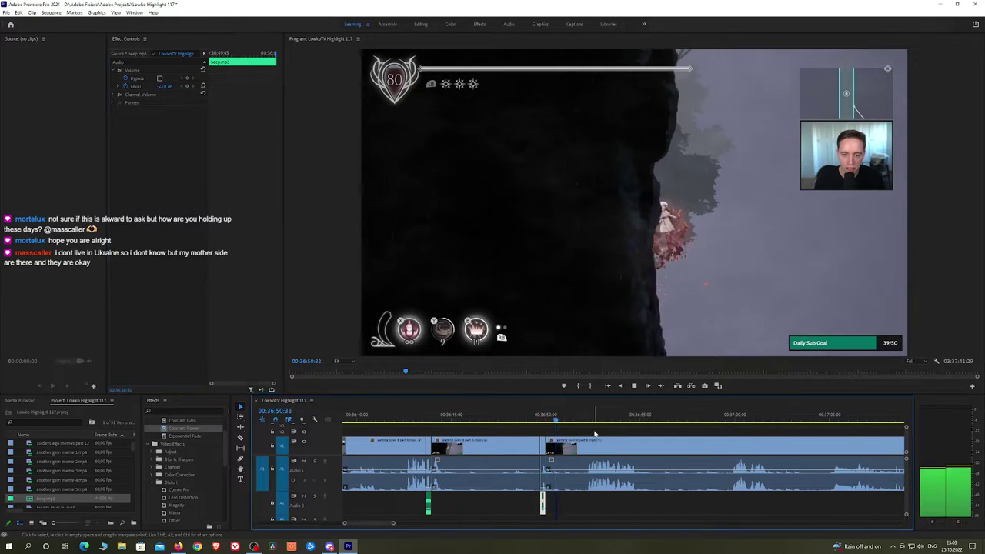
Ripple delete the quiet section between about 00:36:55 and 00:36:59:35 and add a Constant Power audio crossfade at the join
left_click(579, 422)
key("h")
left_click_drag(687, 439, 528, 425)
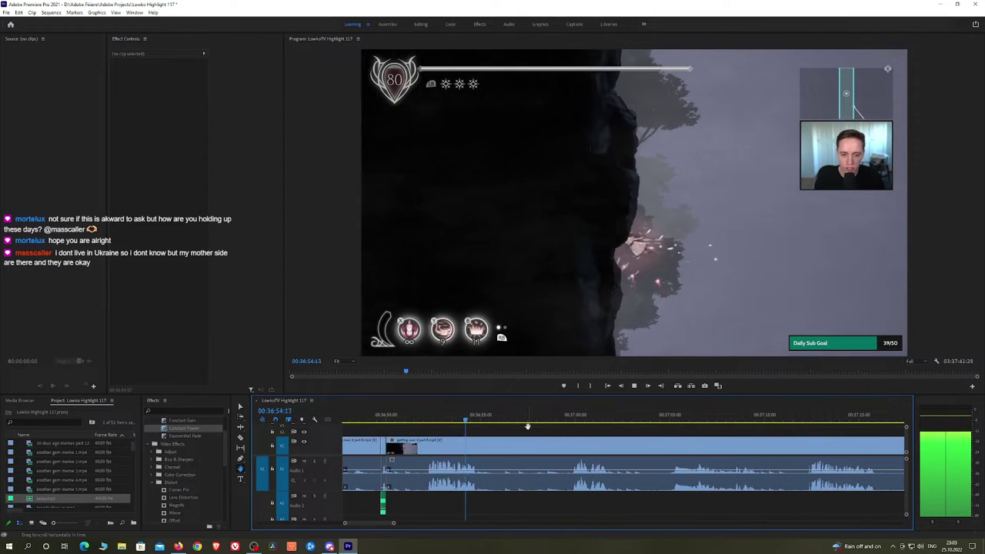
key("c")
left_click(483, 440)
left_click(540, 419)
left_click(567, 419)
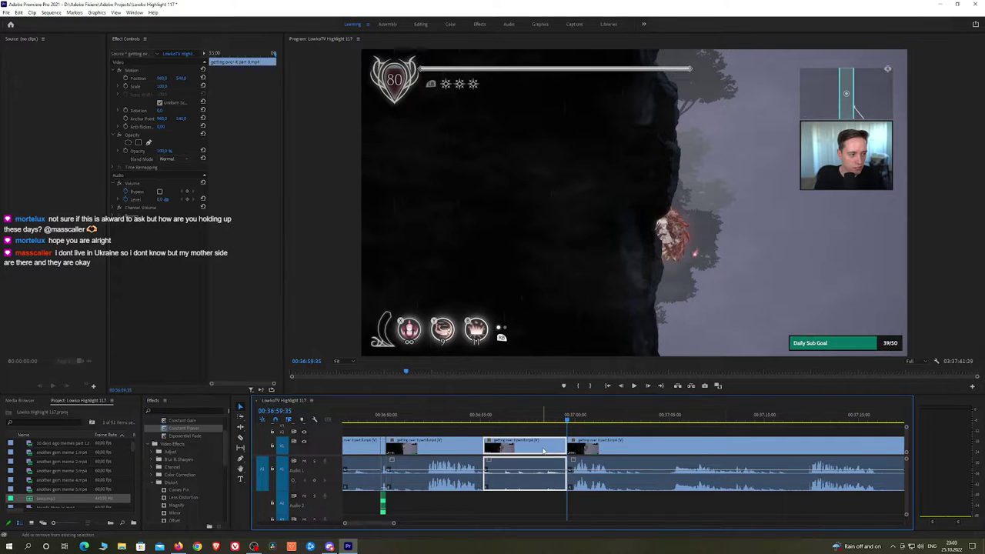
key("shift+Delete")
key("Up")
key("space")
left_click_drag(190, 437, 483, 466)
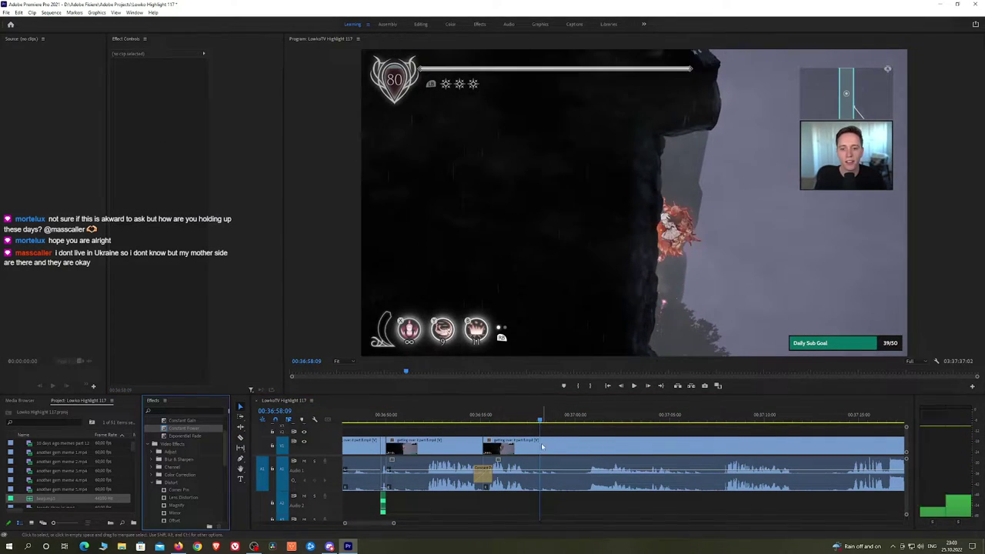
Ripple delete the footage from about 00:36:58:09 to 00:37:12:46 and crossfade the join's audio with Constant Power
left_click(541, 446)
key("space")
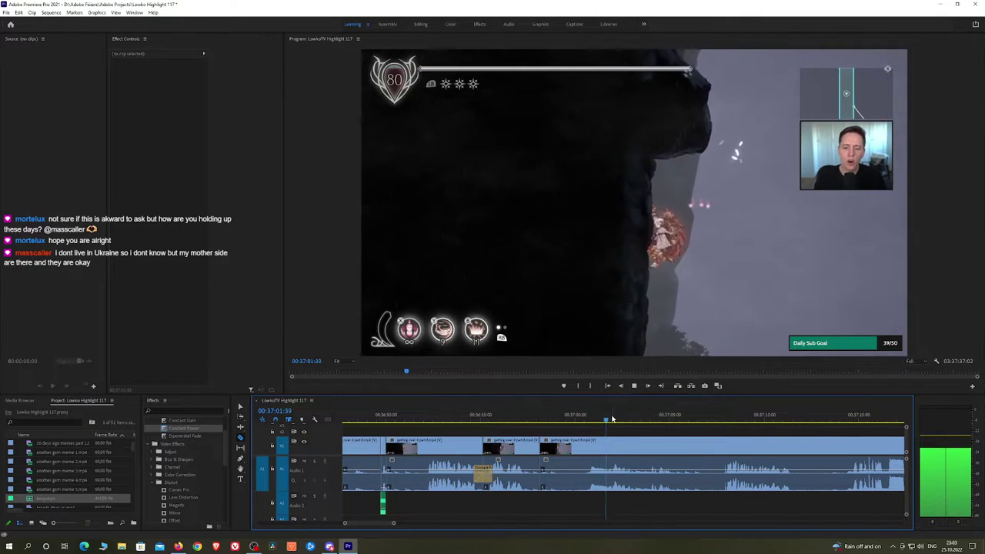
left_click(576, 441)
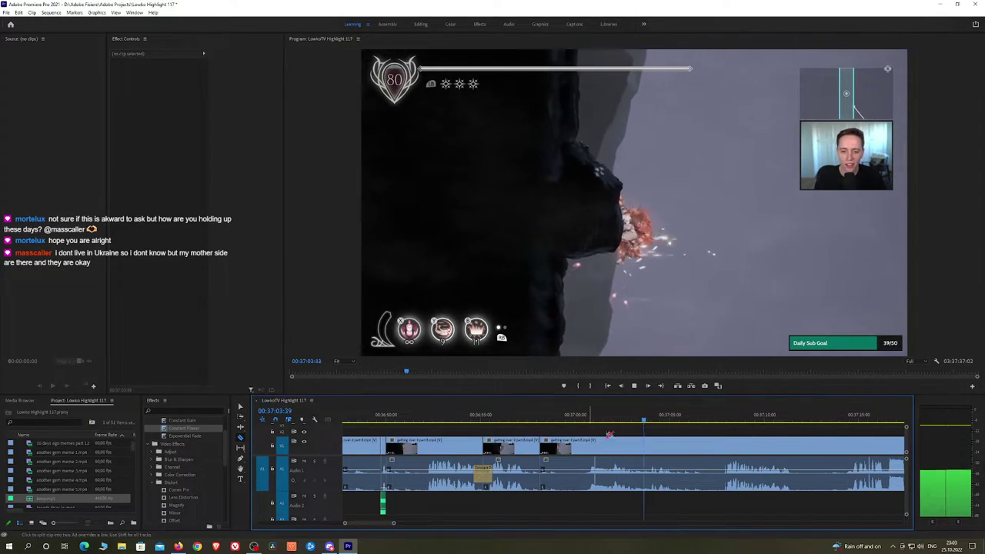
left_click(708, 422)
key("h")
left_click_drag(752, 440, 540, 433)
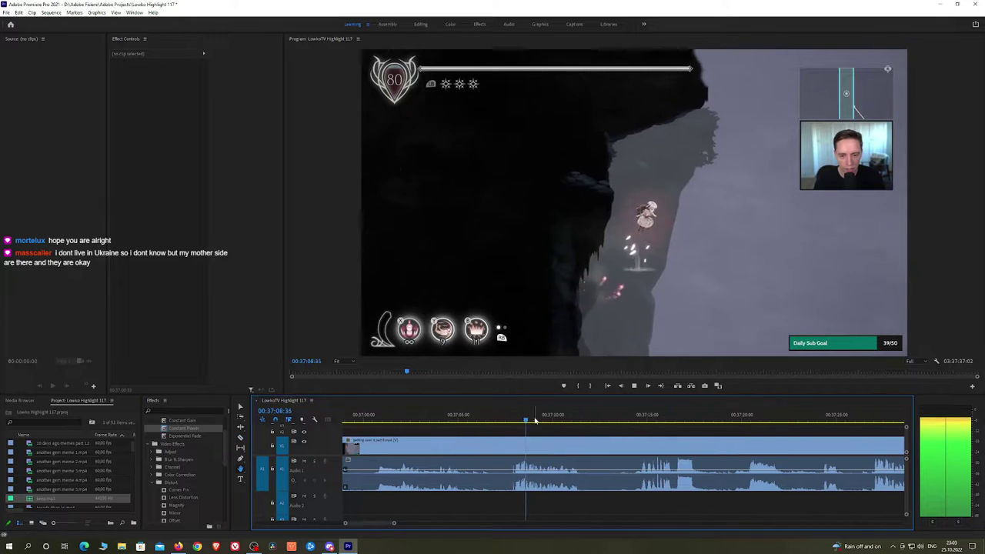
left_click(606, 421)
key("space")
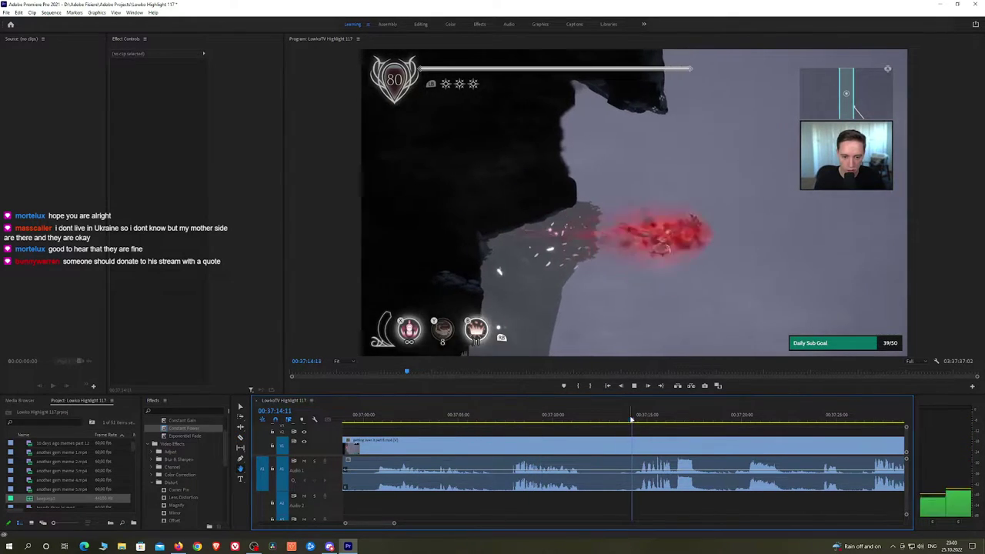
left_click(606, 419)
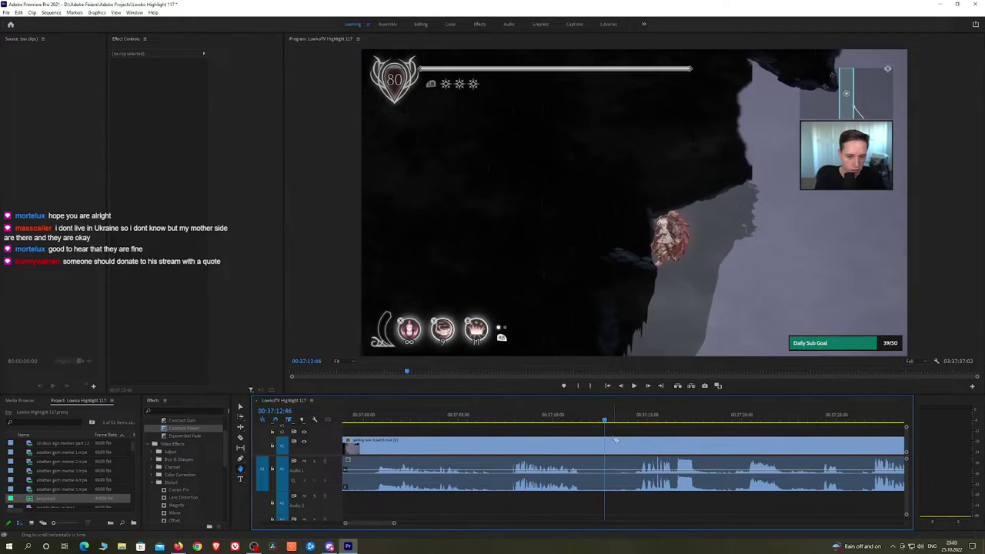
left_click(593, 447)
key("shift+Delete")
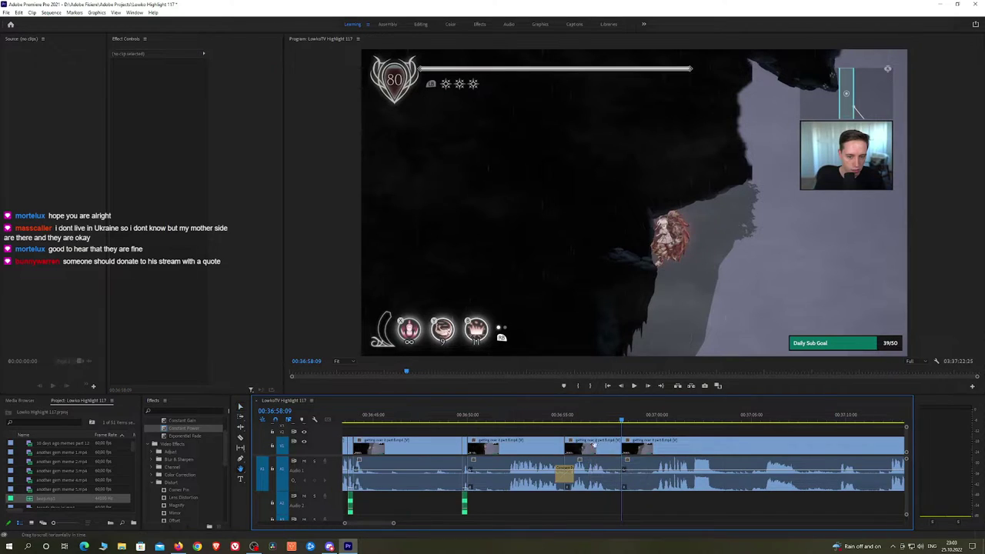
scroll(516, 436, "down", 2)
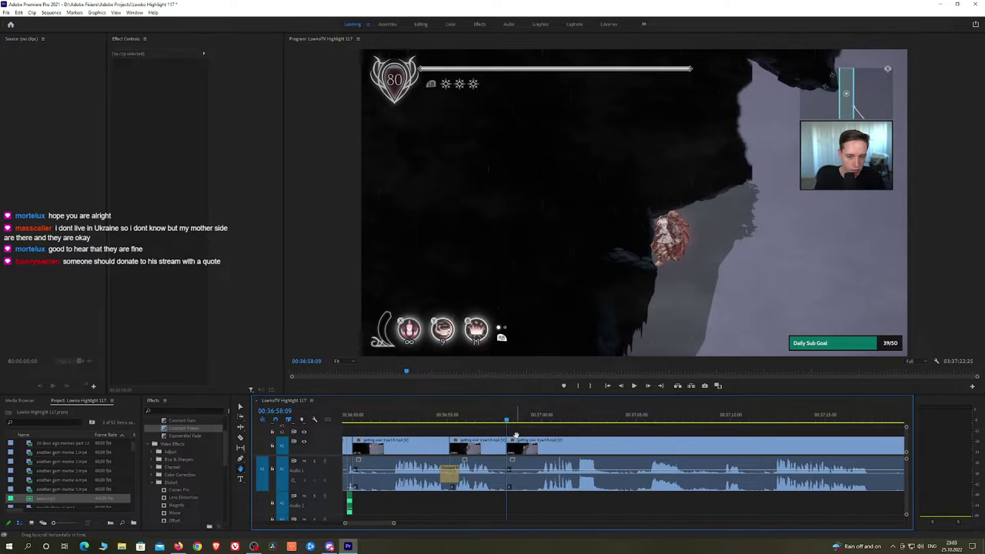
left_click(184, 433)
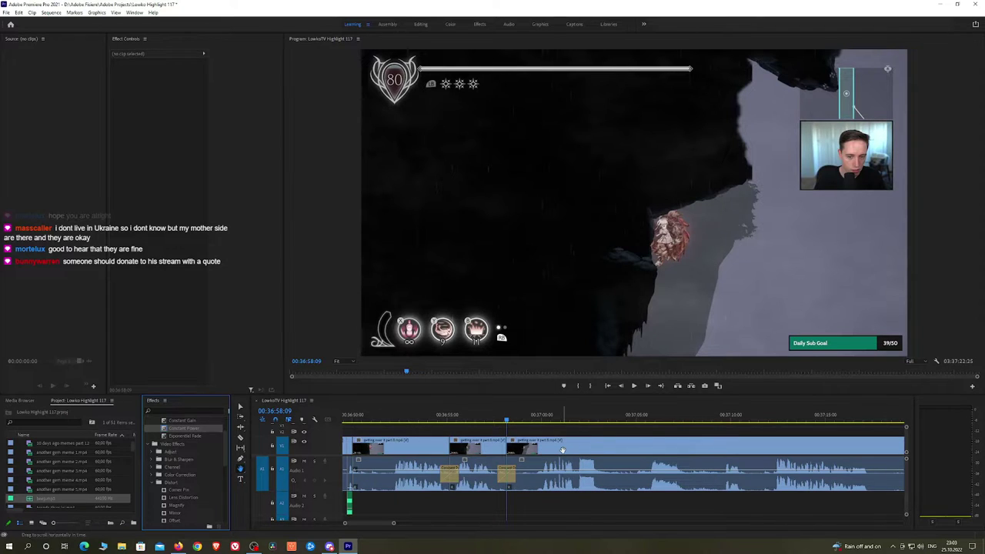
Play back the edited stretch from about 00:36:52 to 00:36:58 to check the new cuts and audio joins
left_click_drag(562, 449, 497, 424)
key("space")
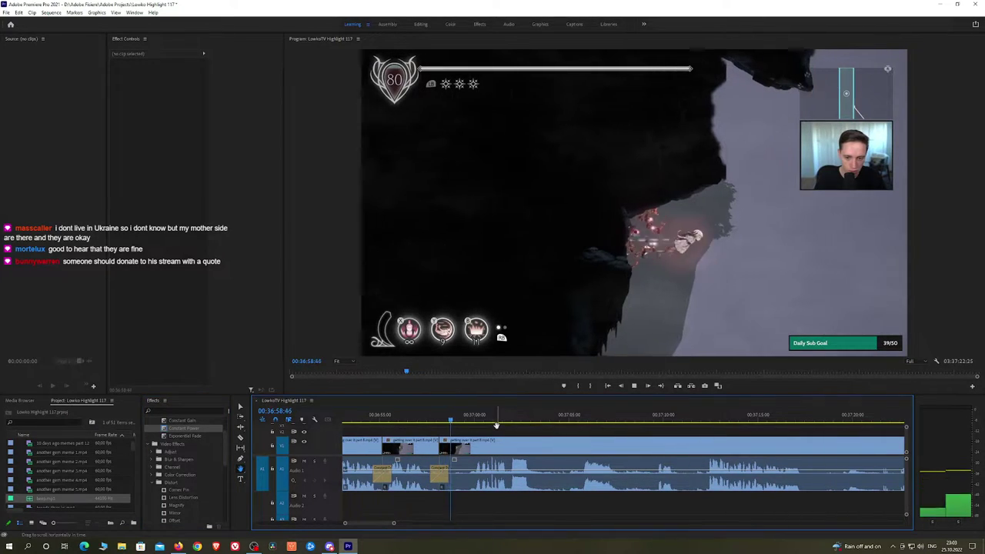
key("space")
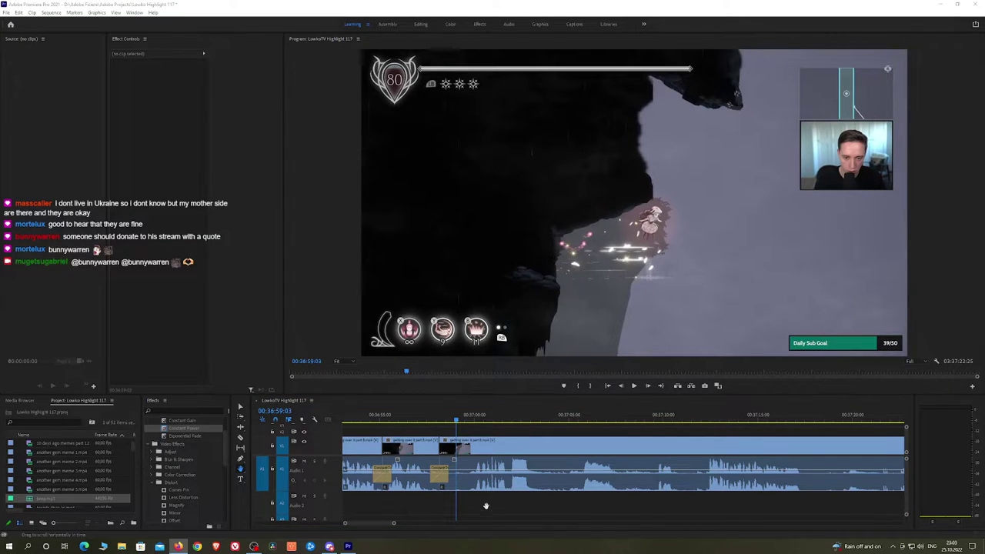
left_click_drag(461, 454, 507, 449)
left_click(367, 420)
key("space")
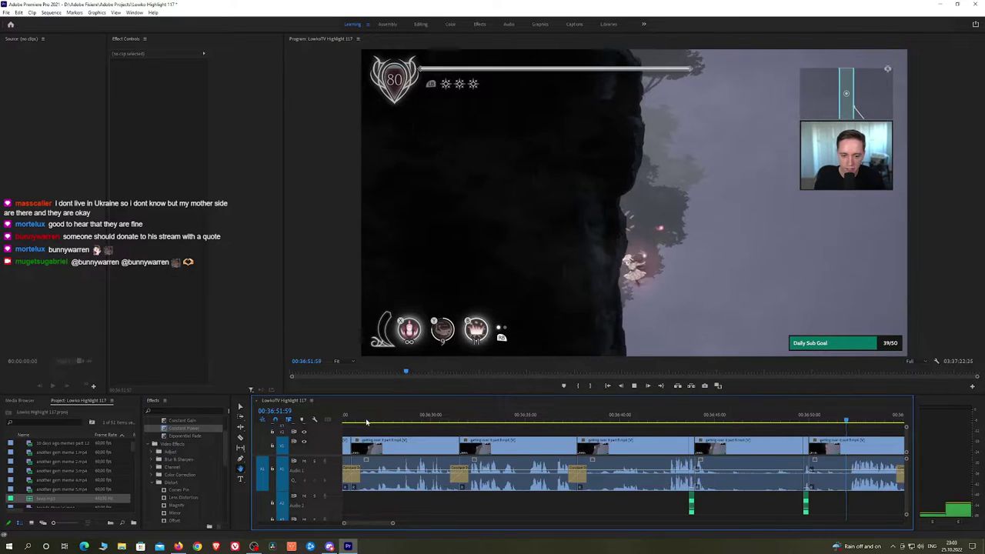
scroll(673, 456, "down", 3)
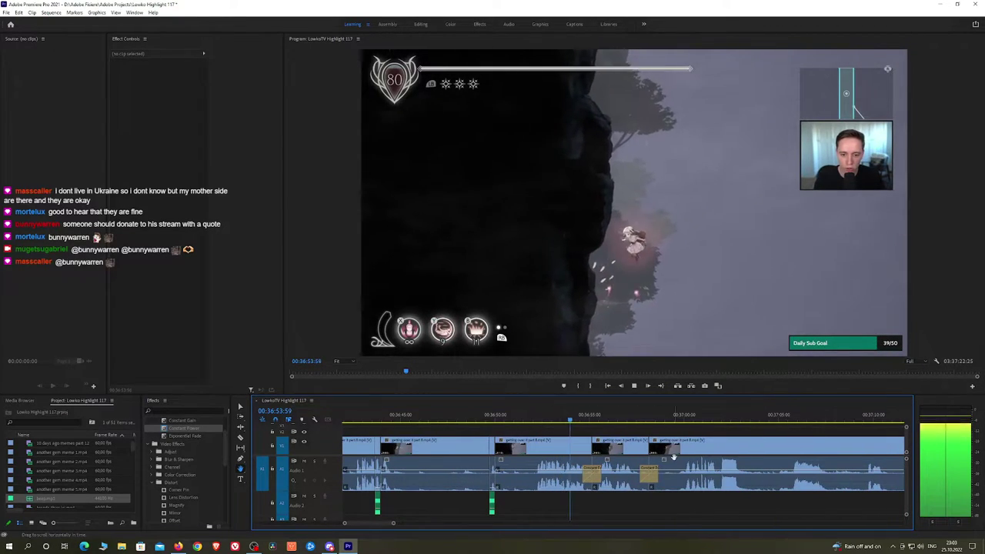
scroll(623, 452, "down", 2)
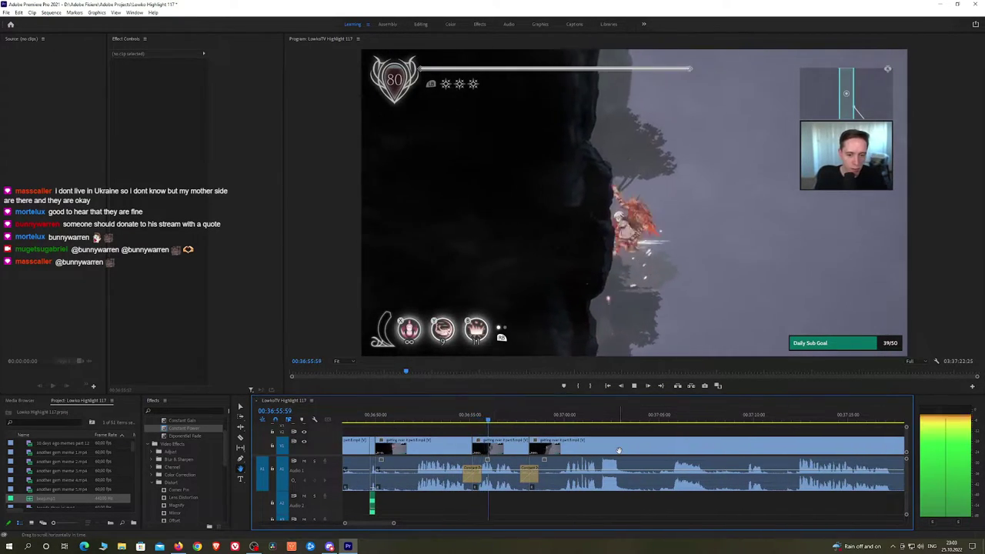
scroll(616, 452, "down", 1)
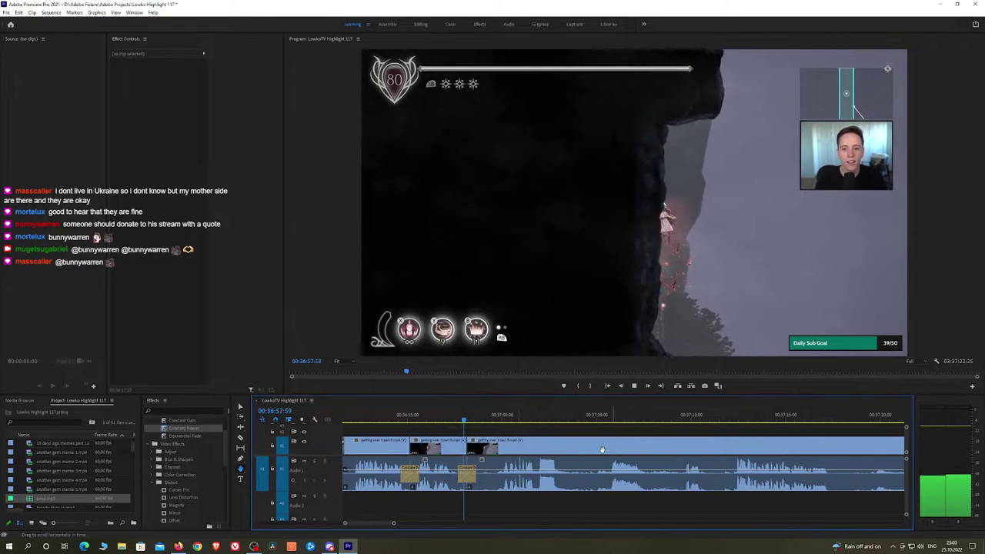
Play back the footage following the latest join, from about 00:36:58 to 00:37:09, listening for speech to cut or censor
scroll(602, 450, "down", 1)
scroll(577, 445, "down", 1)
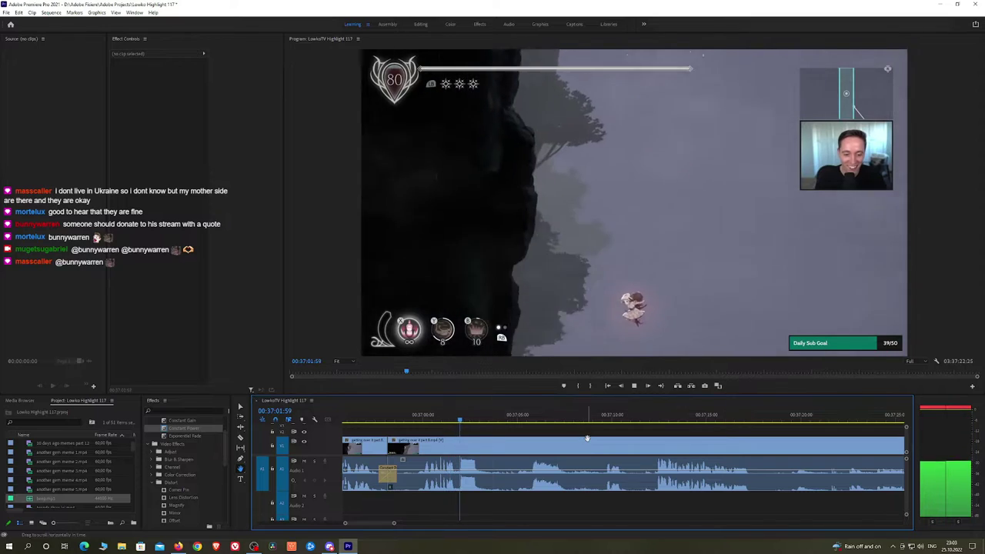
key("space")
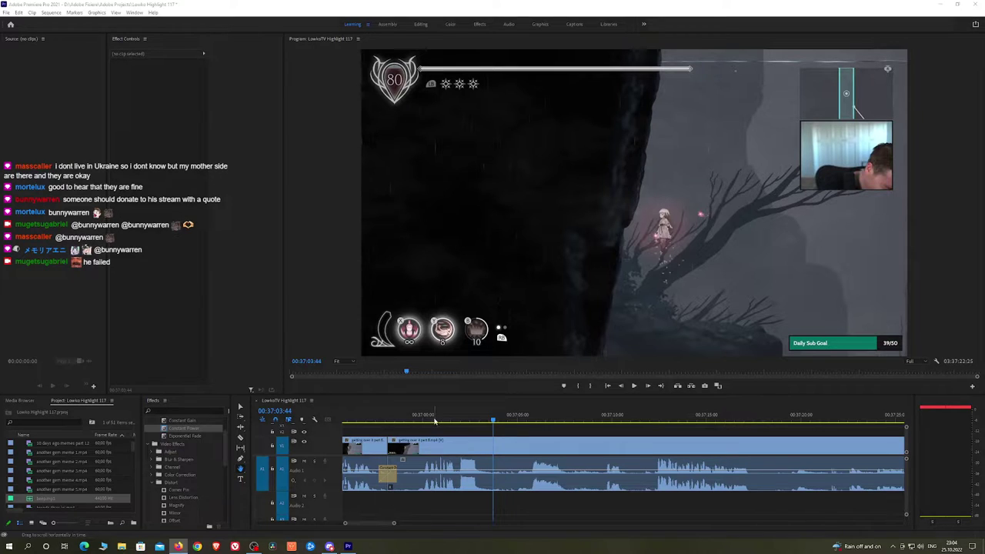
left_click(395, 416)
key("space")
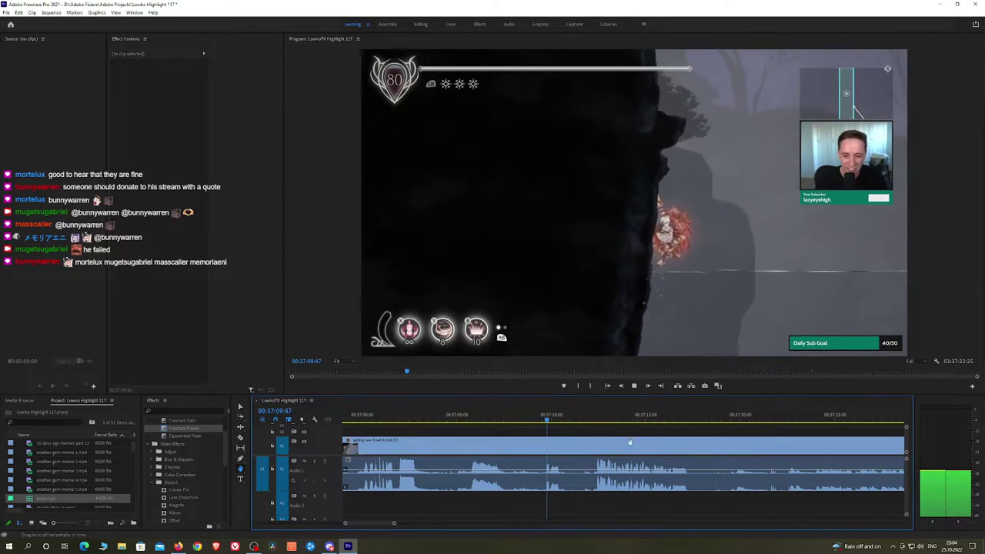
Split out the short piece of speech from about 00:37:09:44 to 00:37:09:57 and silence its audio
left_click_drag(630, 441, 560, 433)
left_click(467, 416)
key("space")
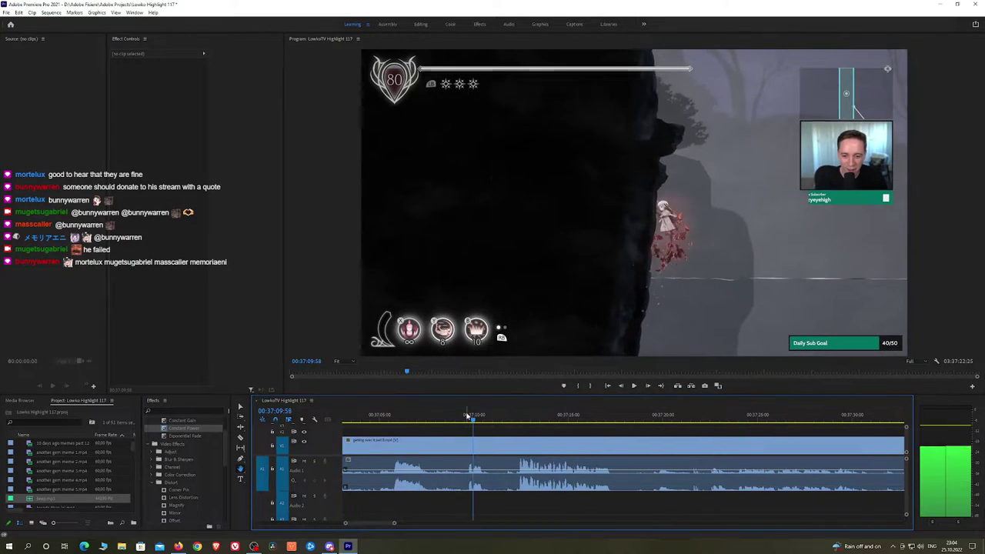
left_click(467, 416)
key("space")
key("space")
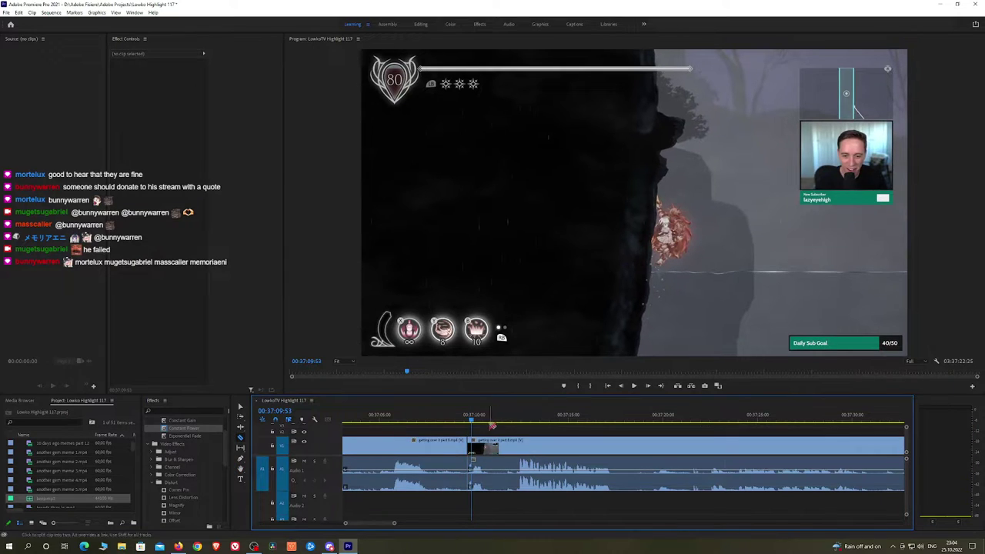
key("space")
left_click(472, 422)
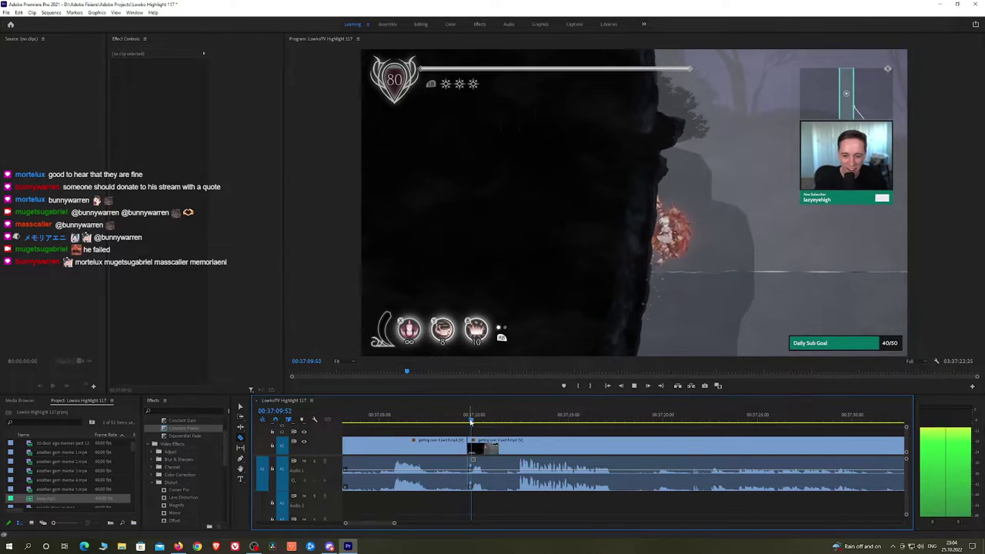
left_click(470, 491)
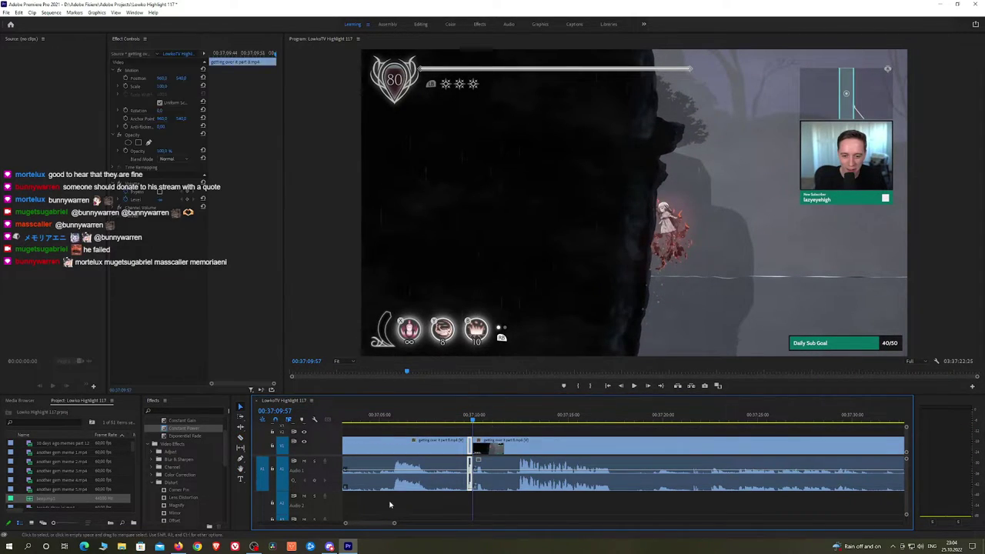
Add beep.mp3 on Audio 2 under the silenced piece ending at 00:37:09:57, trim it to the same length and lower its level
left_click_drag(61, 505, 467, 509)
left_click_drag(530, 510, 470, 501)
left_click(166, 86)
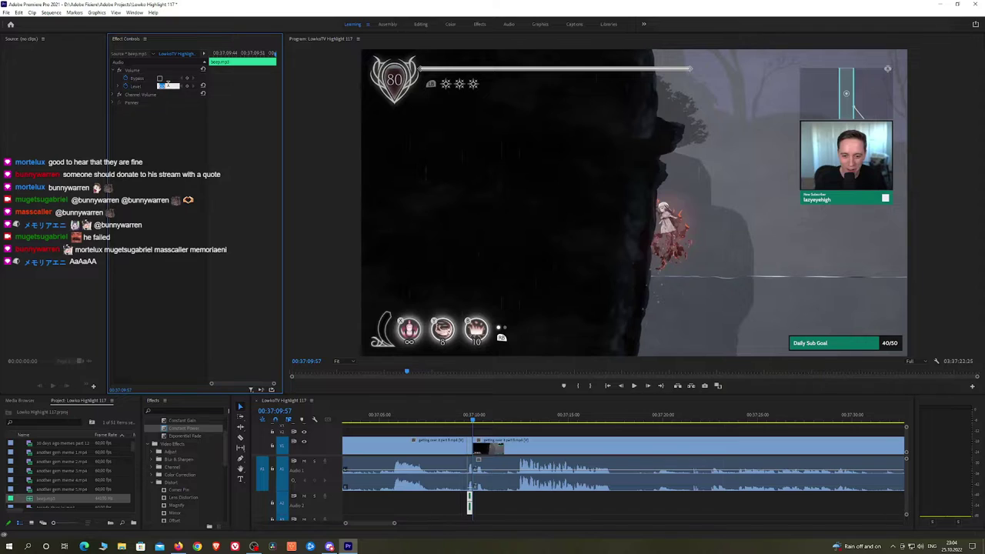
key("alt+Tab")
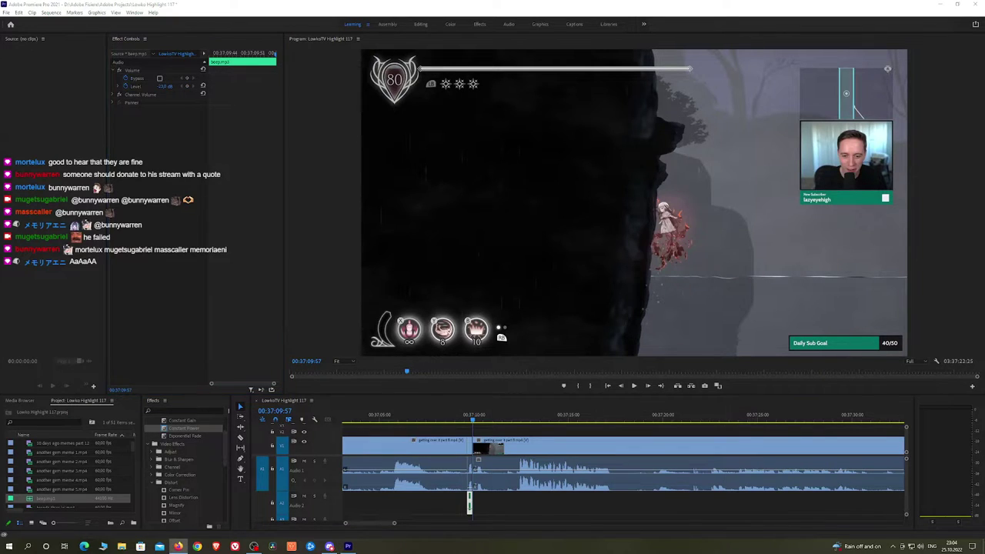
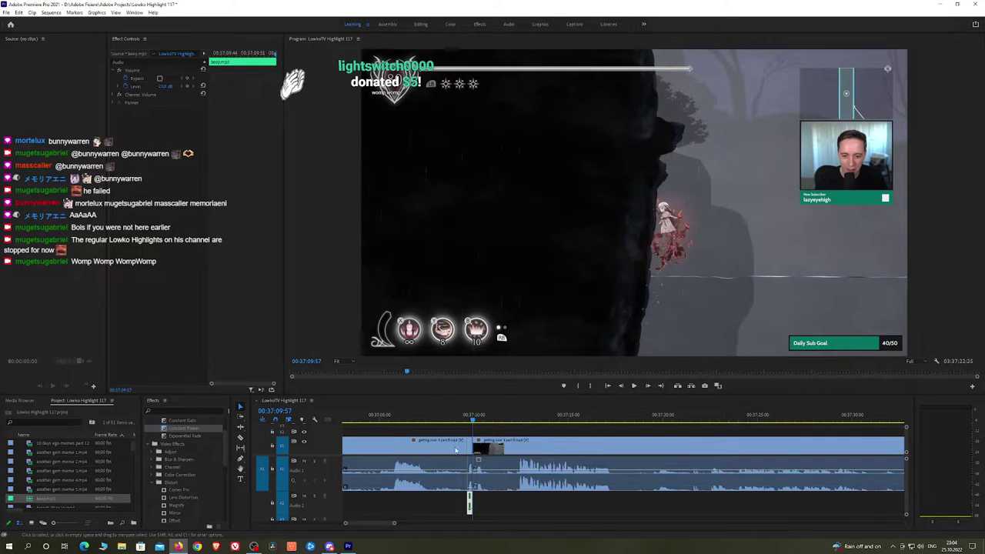
Play back from about 00:37:09 to 00:37:17 to check the new beep and review the following footage
left_click(517, 431)
key("space")
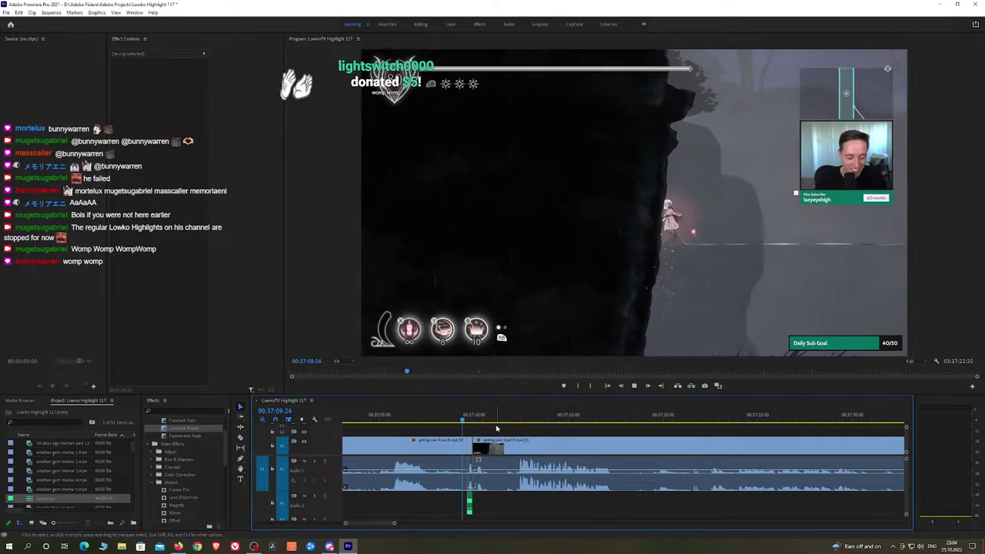
scroll(496, 426, "down", 4)
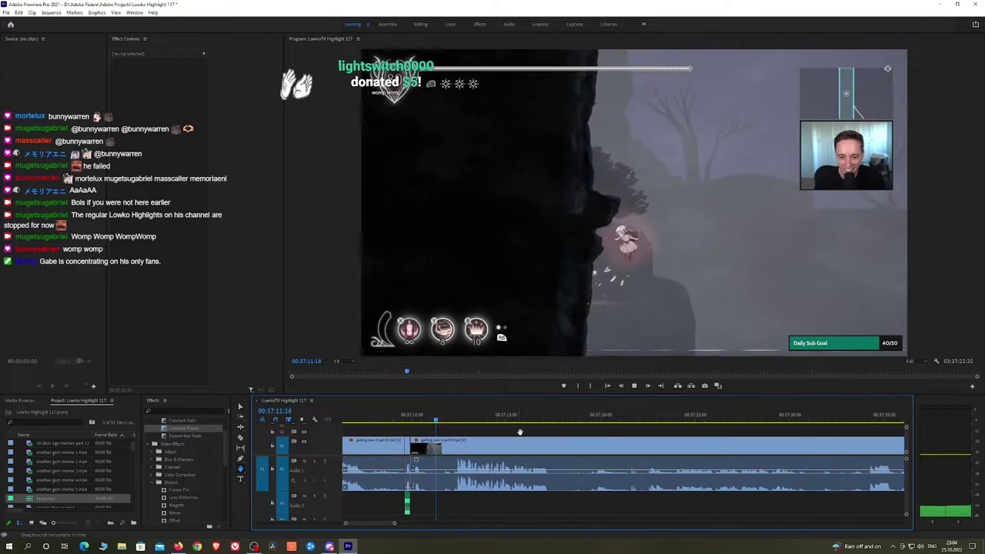
scroll(493, 425, "up", 12)
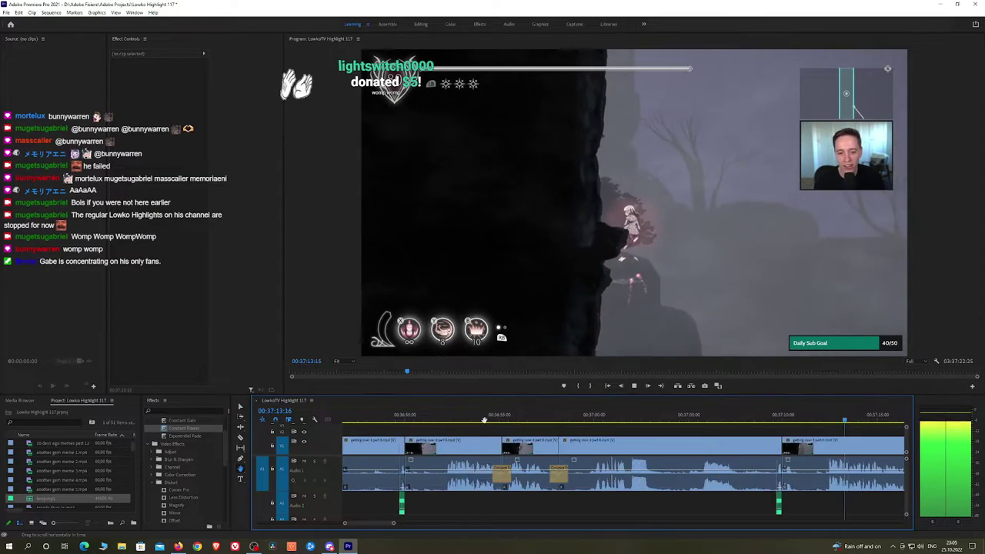
scroll(587, 429, "down", 11)
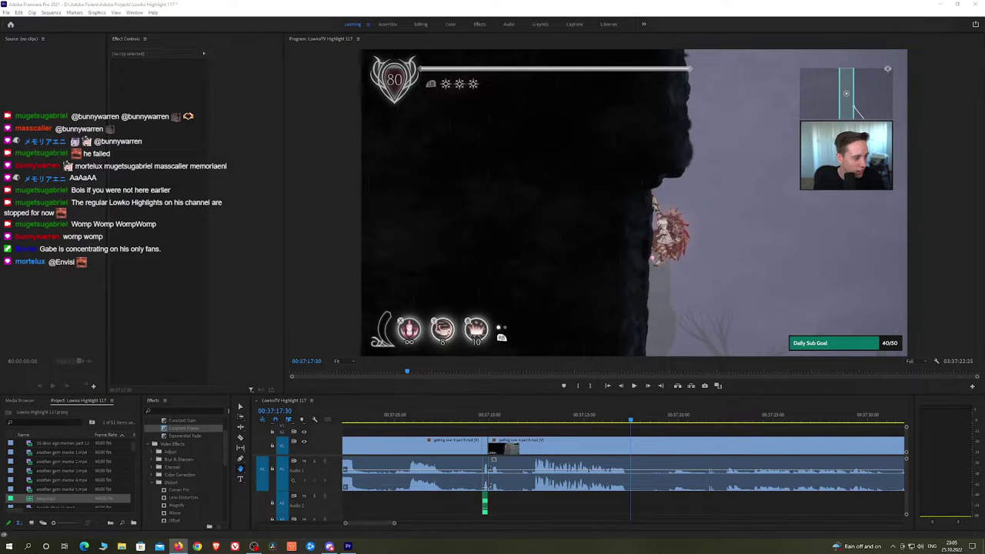
Ripple delete the quiet section from 00:37:17:36 to about 00:37:22 and add a Constant Power audio crossfade at the join
left_click(654, 438)
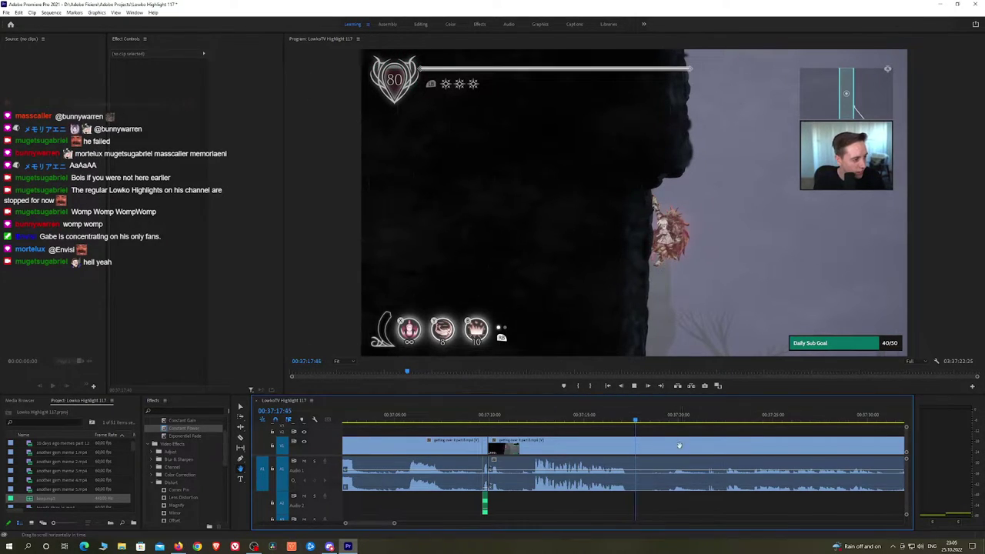
left_click_drag(678, 445, 555, 431)
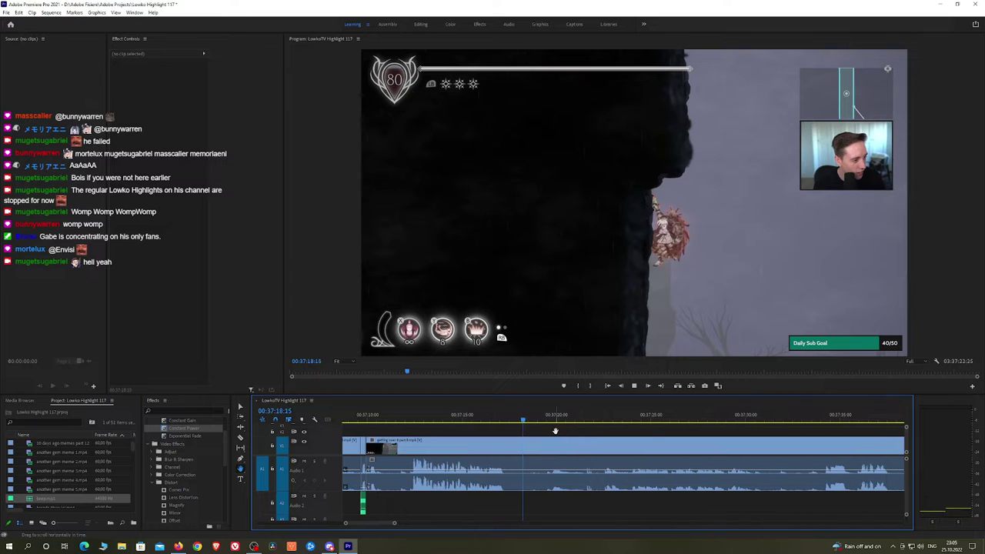
left_click(511, 451)
mouse_move(611, 418)
left_mouse_down()
mouse_move(673, 419)
mouse_move(600, 419)
left_mouse_up()
key("space")
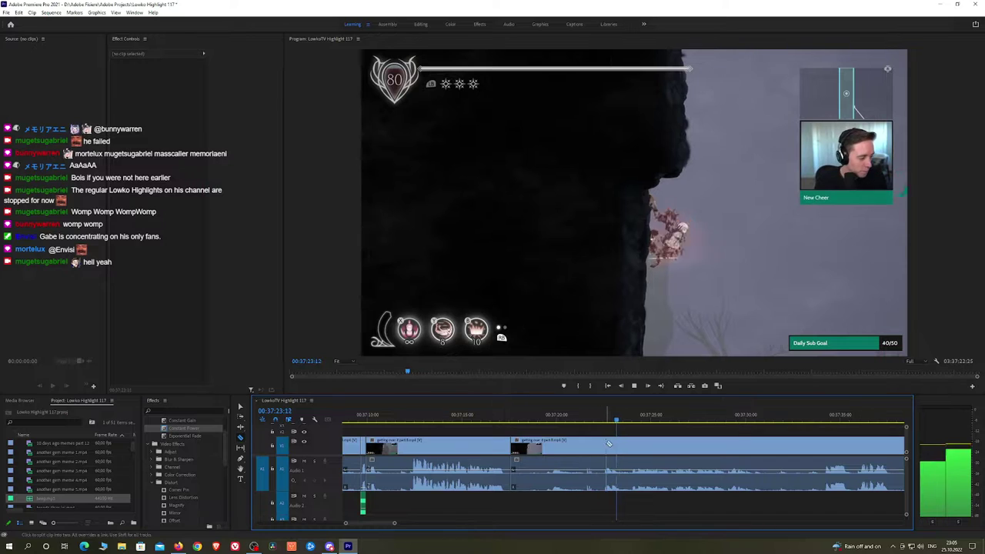
left_click(604, 447)
key("v")
left_click(578, 449)
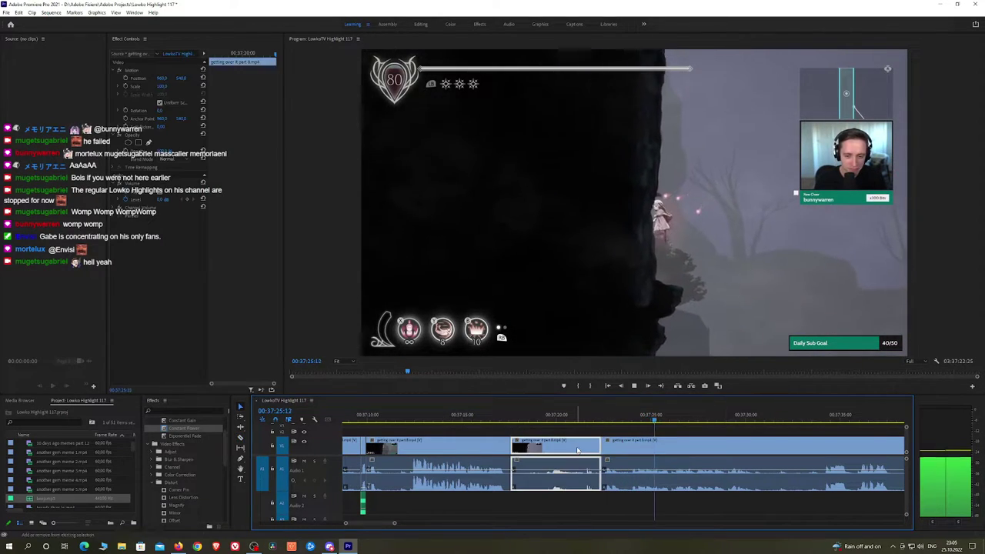
key("shift+Delete")
left_click_drag(185, 429, 496, 471)
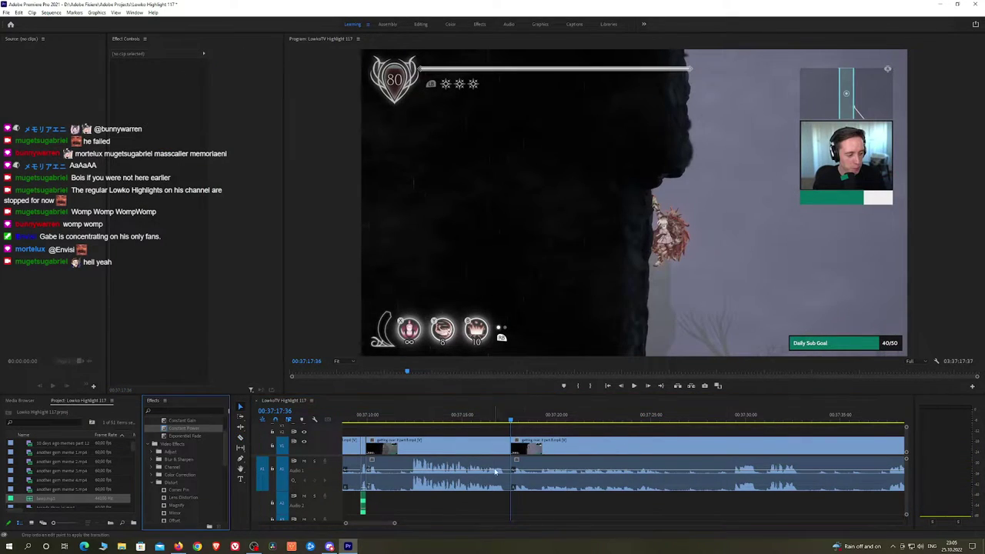
Play back from the join at 00:37:17:36 to about 00:37:32 to check the crossfade and find the next section to cut
key("space")
key("h")
left_click_drag(643, 451, 591, 450)
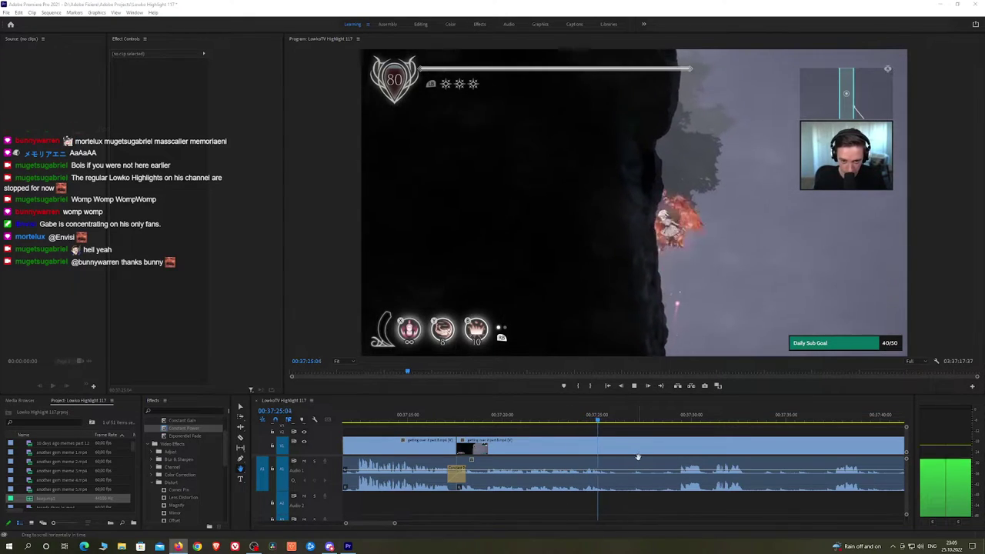
left_click(435, 425)
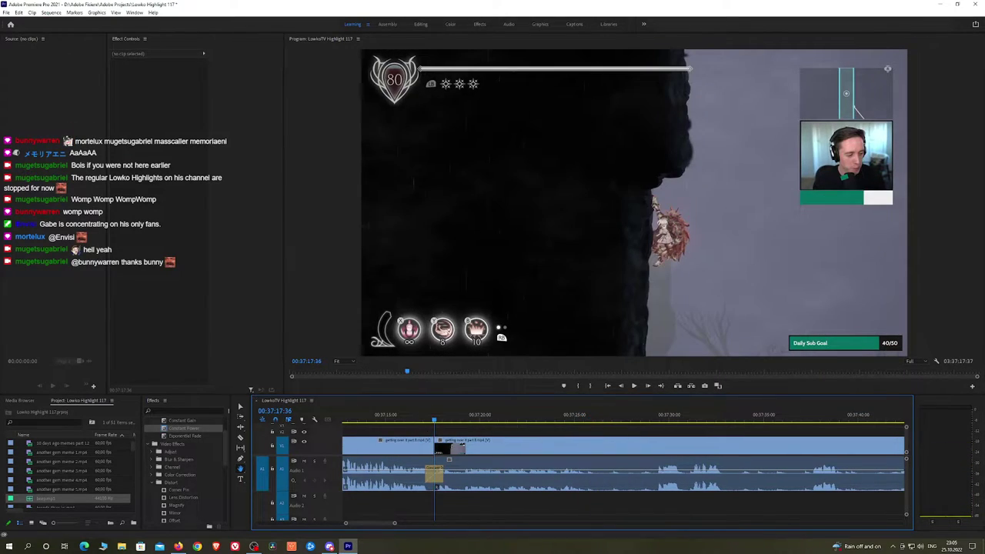
key("alt+Tab")
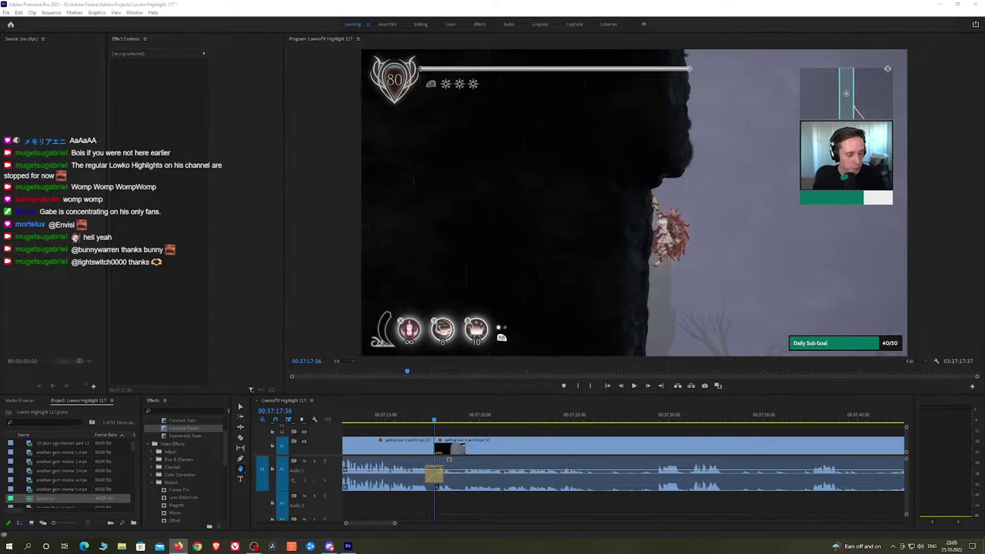
left_click(496, 434)
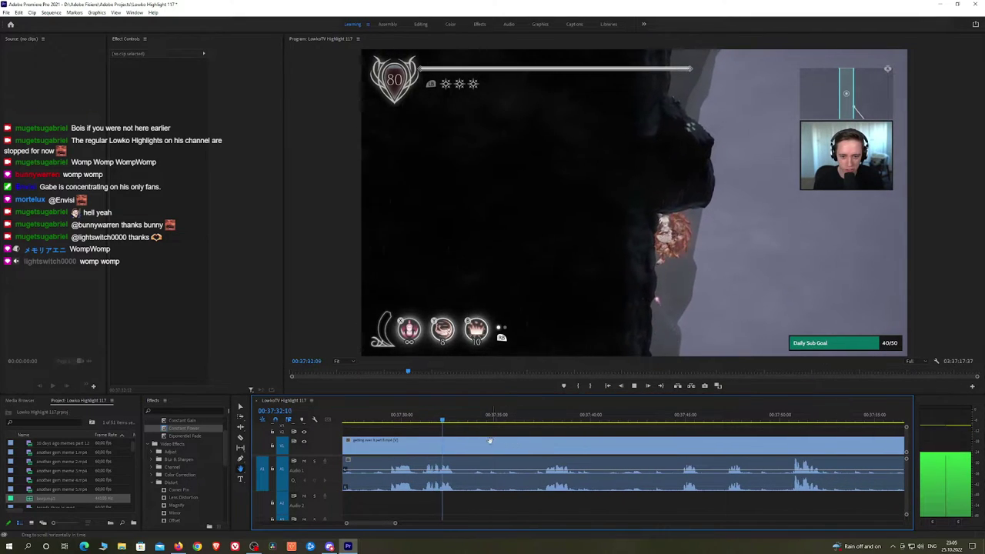
Ripple delete the section from about 00:37:33 to 00:37:37 and crossfade the join's audio with Constant Power
left_click_drag(500, 421, 526, 420)
key("space")
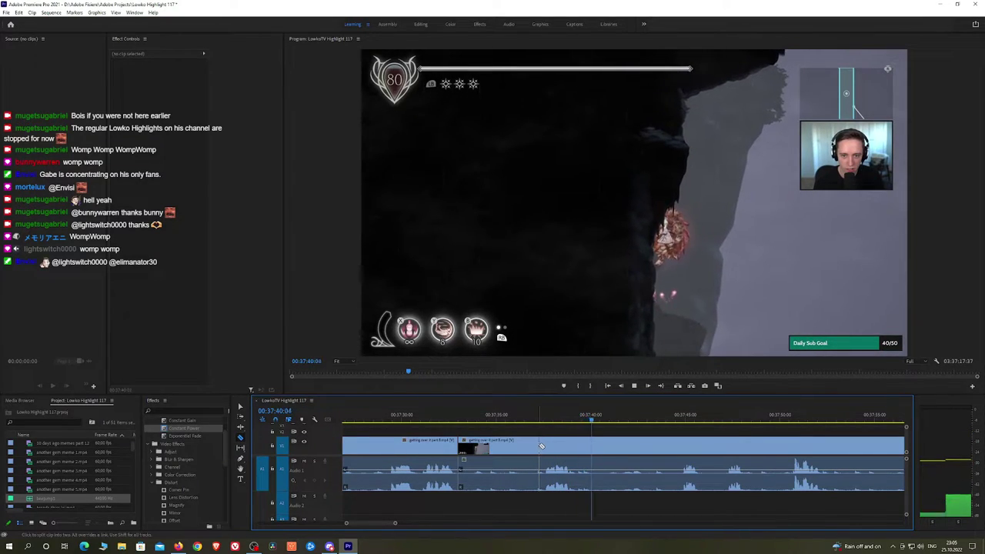
left_click(465, 422)
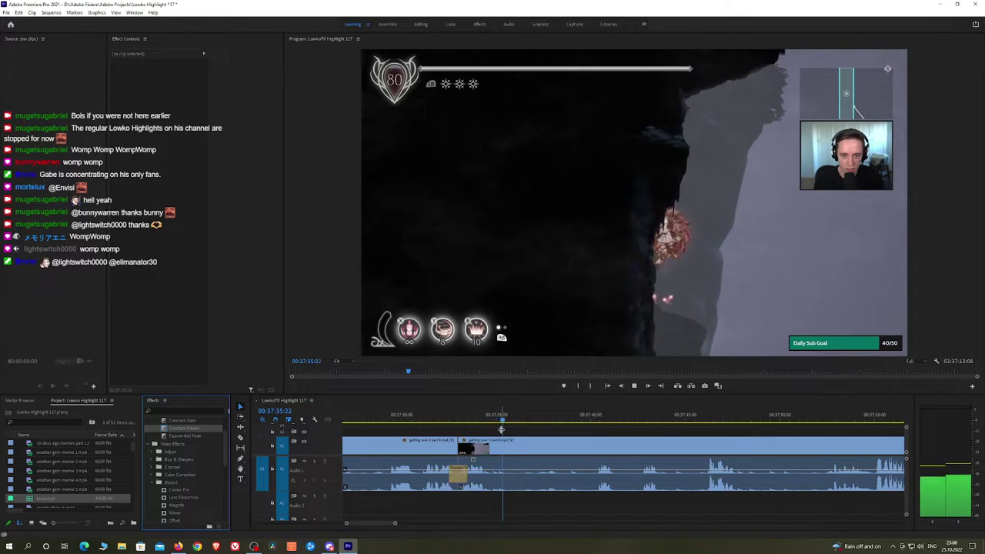
Ripple delete the footage from about 00:37:35 to 00:37:42 and smooth the join with a Constant Power audio crossfade
left_click(559, 436)
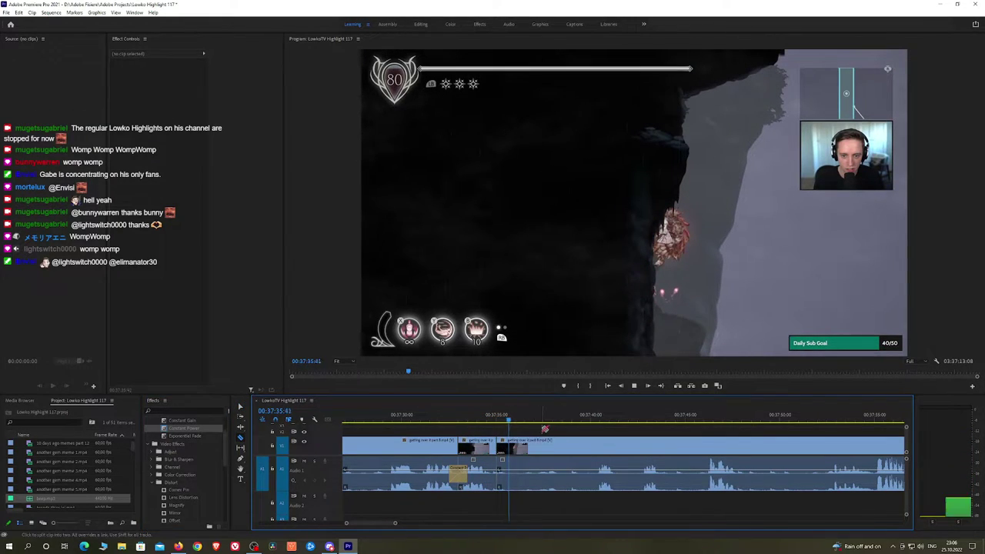
left_click(581, 422)
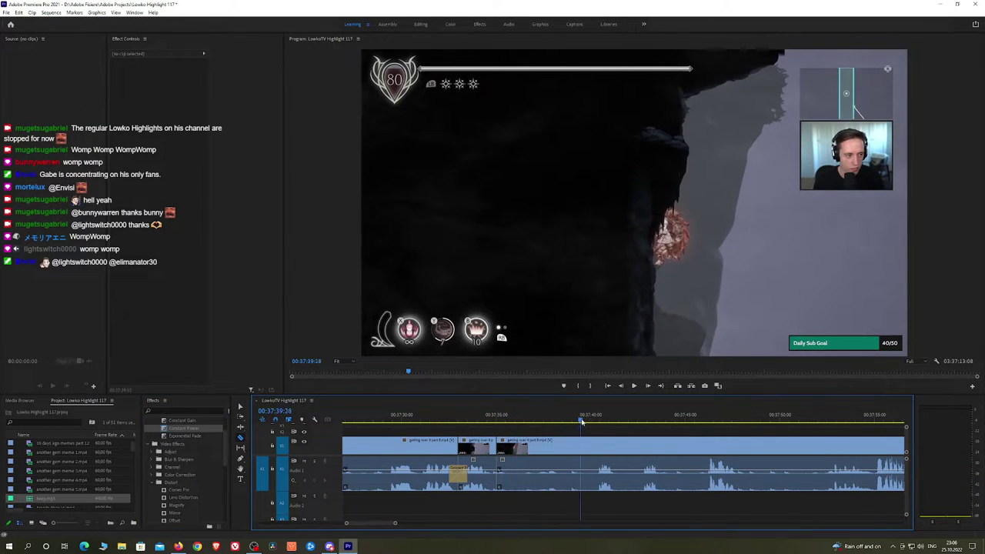
left_click(640, 422)
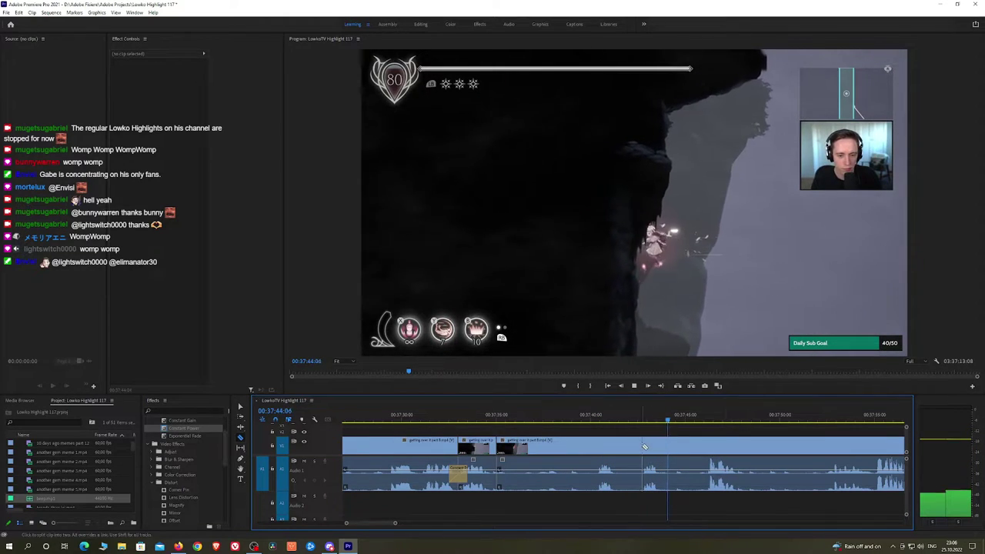
left_click(644, 446)
key("v")
left_click(617, 452)
key("shift+Delete")
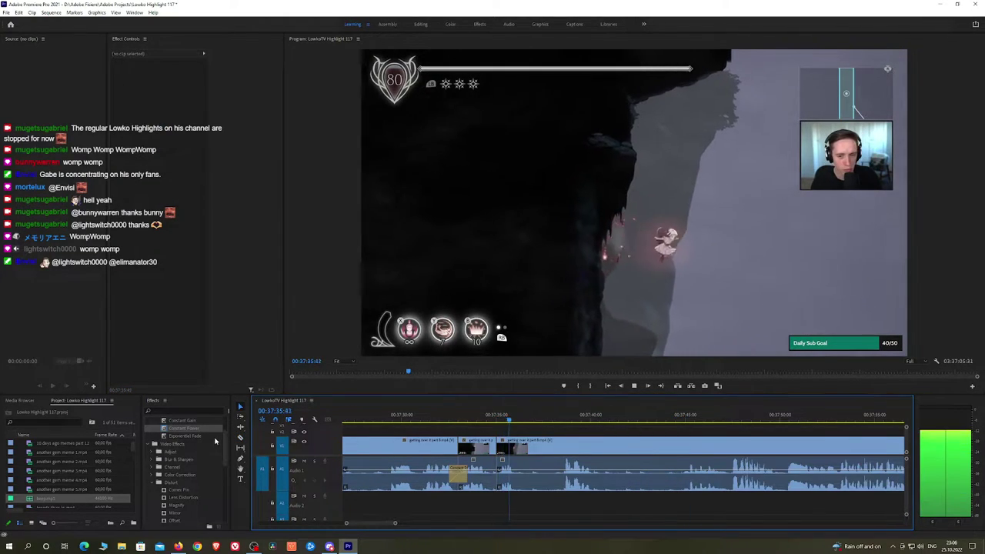
left_click(216, 440)
left_click_drag(499, 487, 498, 487)
Ripple delete the footage from 00:37:36:18 to about 00:37:38 and apply a Constant Power crossfade to the audio join
key("space")
key("space")
key("c")
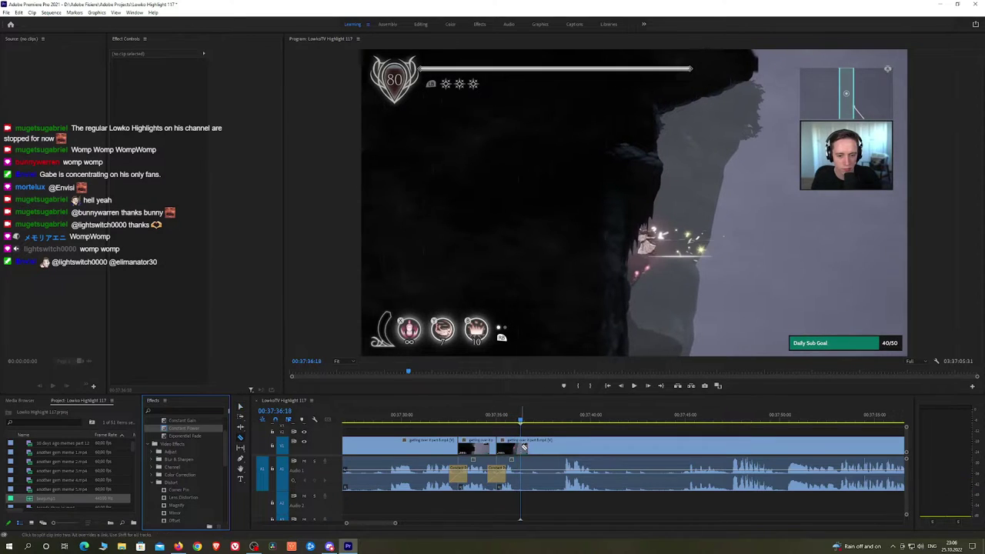
left_click(521, 448)
key("space")
left_click(560, 422)
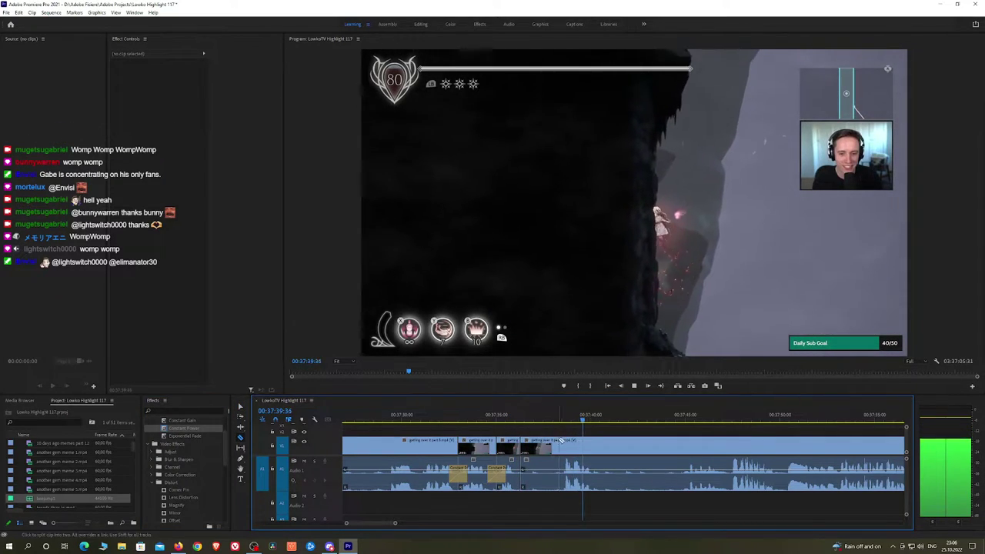
left_click(533, 449)
key("shift+Delete")
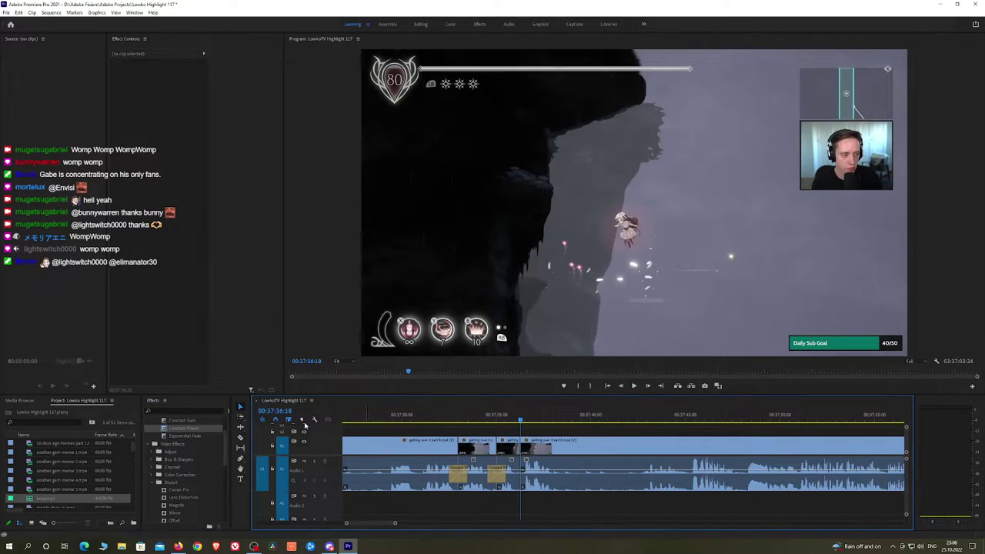
left_click_drag(173, 429, 522, 483)
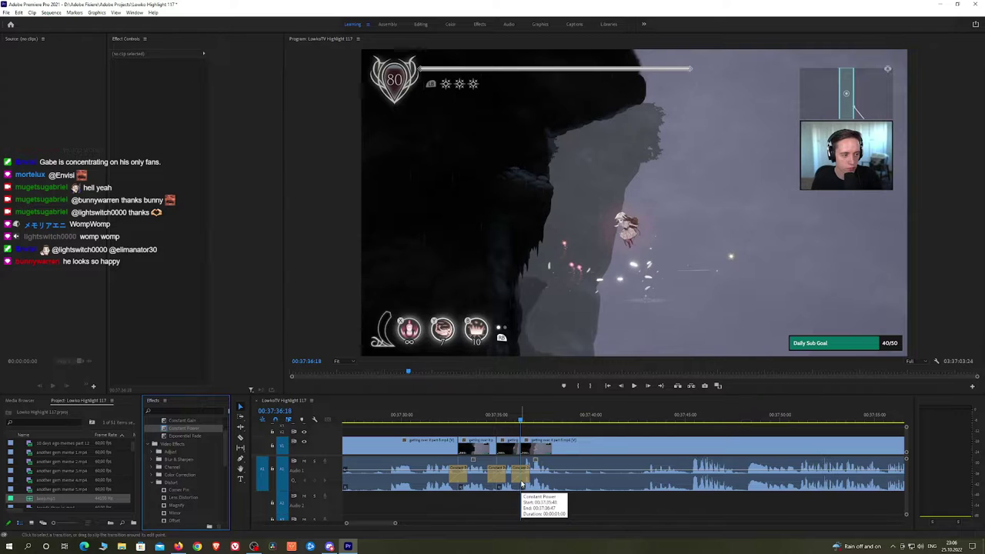
Ripple delete the footage from about 00:37:38:35 to 00:37:40:59, crossfade the audio join with Constant Power, and save the project
key("space")
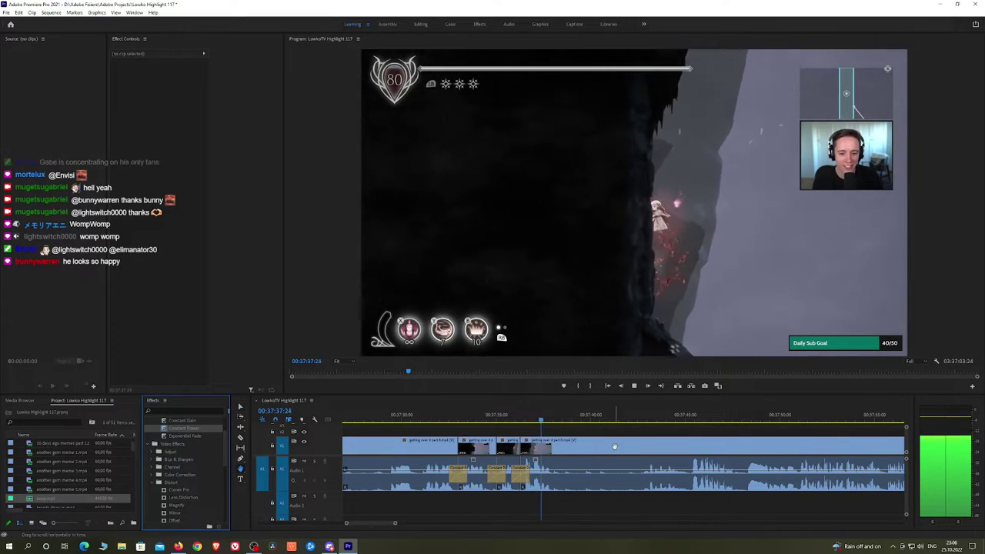
key("h")
left_click_drag(625, 431, 539, 421)
left_click(570, 421)
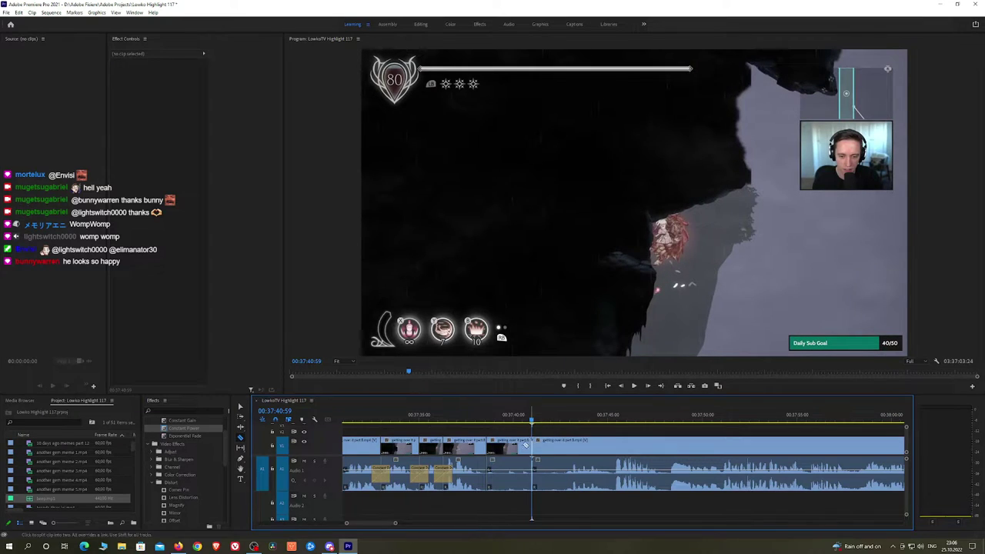
key("q")
left_click_drag(192, 429, 295, 432)
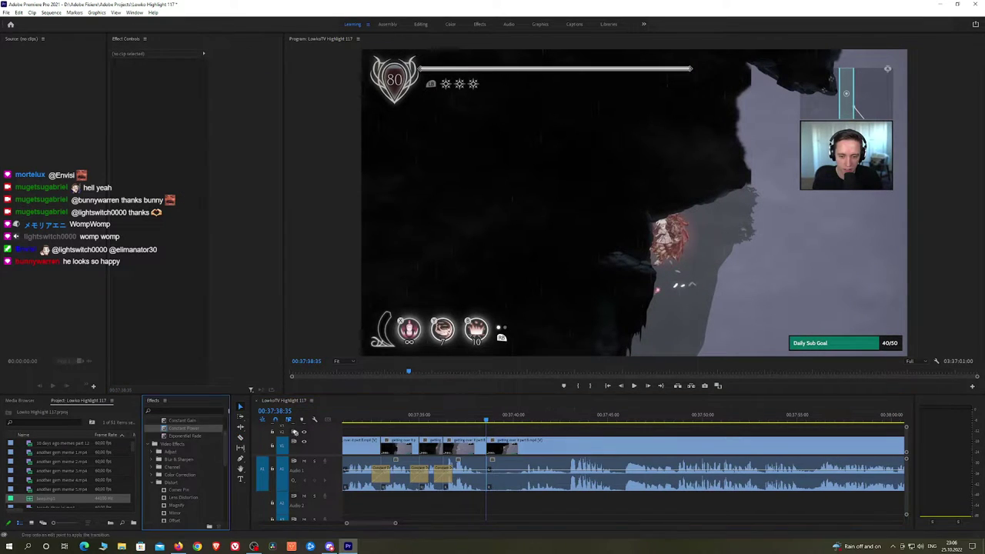
key("space")
key("ctrl+s")
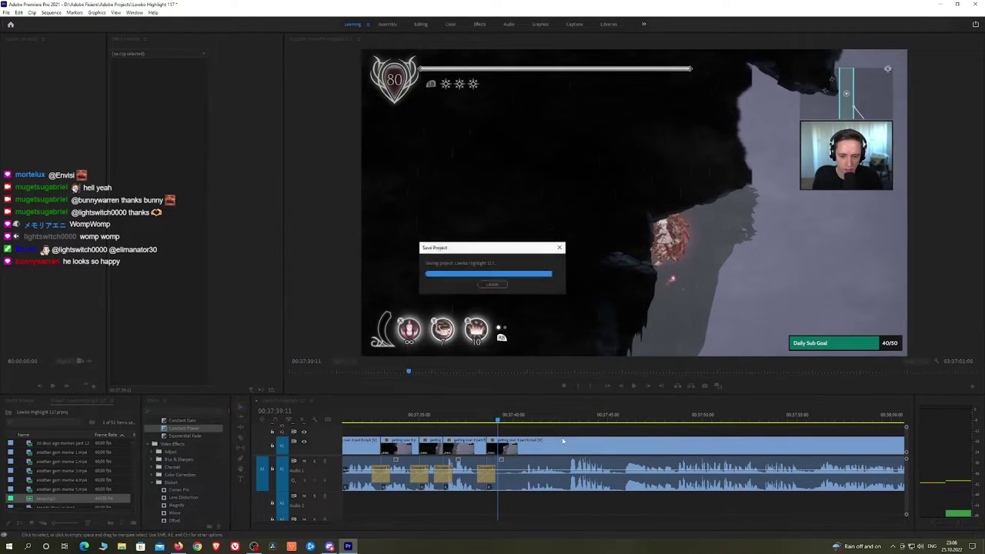
Find the speech to censor just after 00:37:40 and split the clip around it, ending the short segment at 00:37:40:56
key("h")
left_click_drag(640, 436, 592, 439)
key("space")
left_click_drag(408, 420, 454, 423)
scroll(425, 445, "up", 3)
scroll(415, 446, "up", 2)
left_click(458, 451)
key("Right")
key("Right")
key("Right")
key("Right")
key("Right")
key("Right")
key("Right")
key("Right")
key("Right")
key("Right")
key("Right")
key("Right")
key("Right")
key("Right")
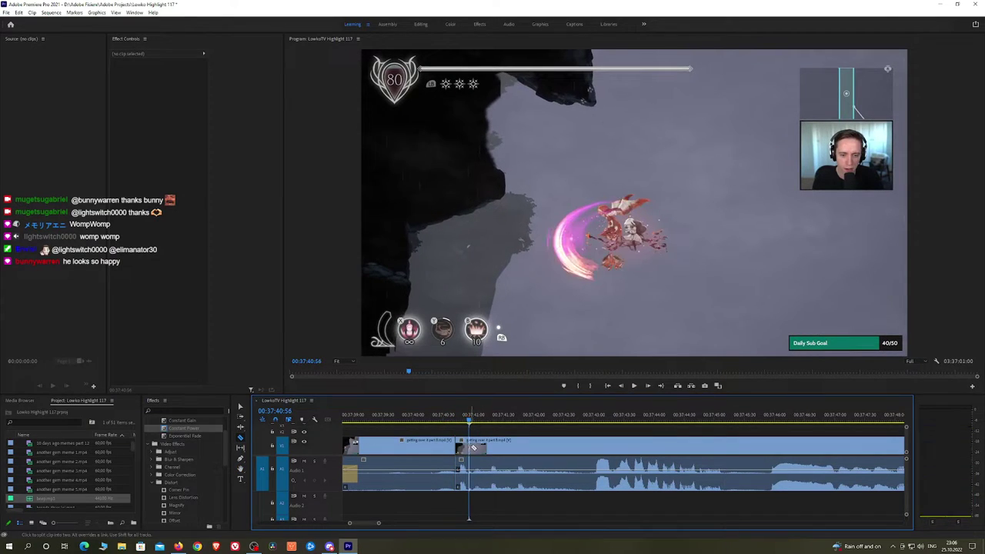
Silence the segment ending at 00:37:40:56 and cover it with a beep on Audio 2, trimmed to its length and lowered in level
left_click(463, 471)
left_click_drag(83, 500, 455, 505)
left_click_drag(730, 504, 467, 504)
left_click(164, 85)
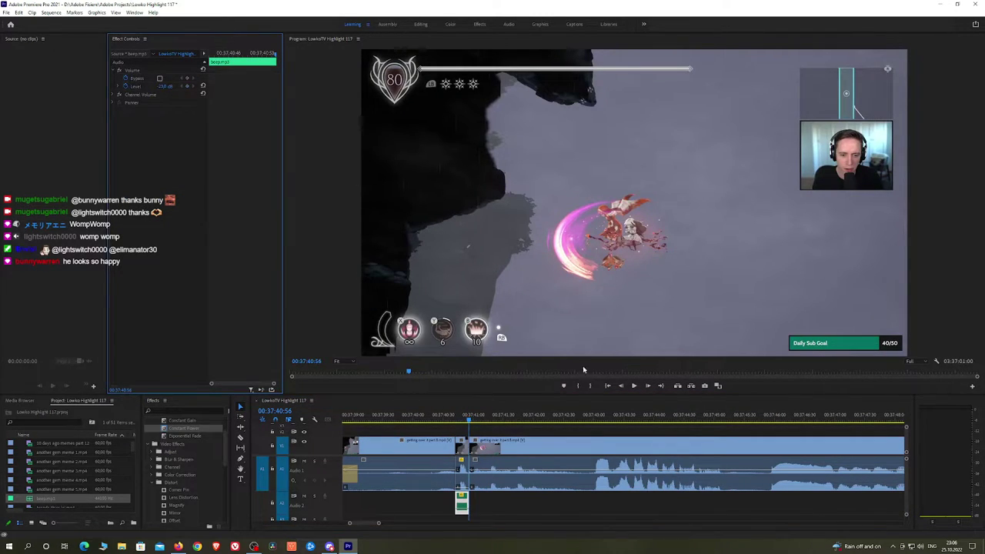
Play on and split out the next speech segment to censor, from about 00:37:41:14 to 00:37:41:28
left_click(528, 432)
key("space")
key("space")
left_click(487, 422)
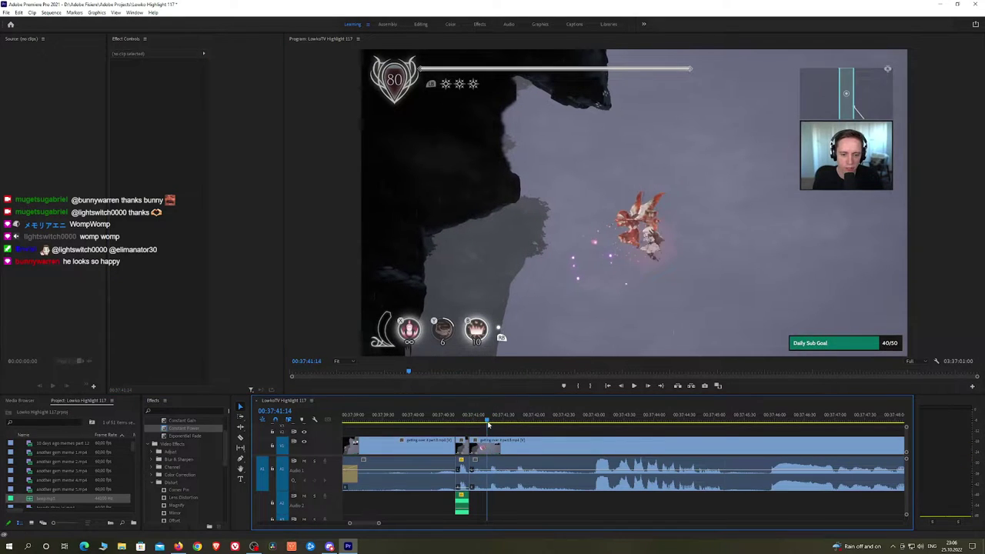
key("space")
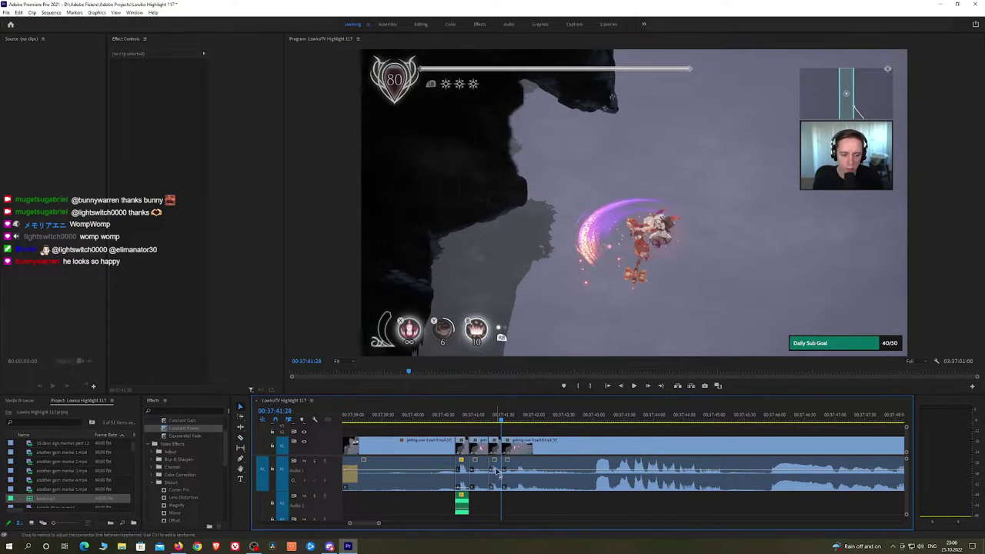
Silence the segment ending at 00:37:41:28 and lay a matching-length beep with reduced volume beneath it on Audio 2
left_click(497, 473)
left_click_drag(90, 505, 542, 500)
left_click_drag(724, 503, 498, 503)
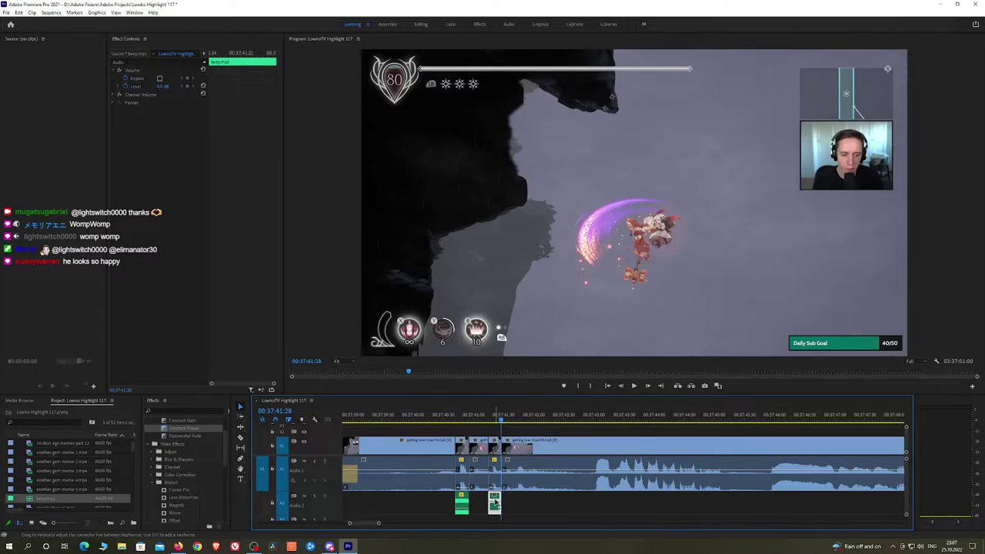
left_click(157, 87)
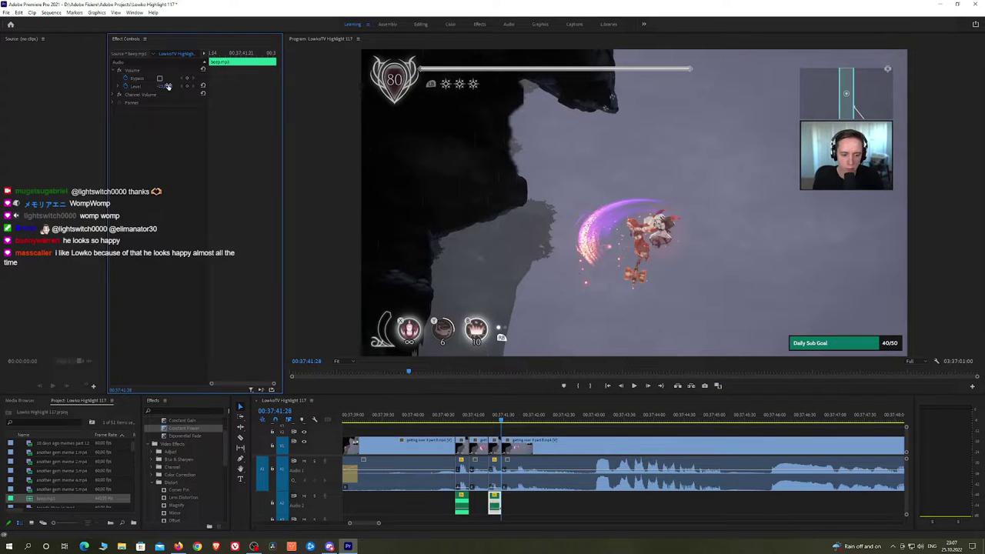
Play back the two beeps and split out a third segment from about 00:37:41:42 to 00:37:41:51
left_click(430, 419)
key("space")
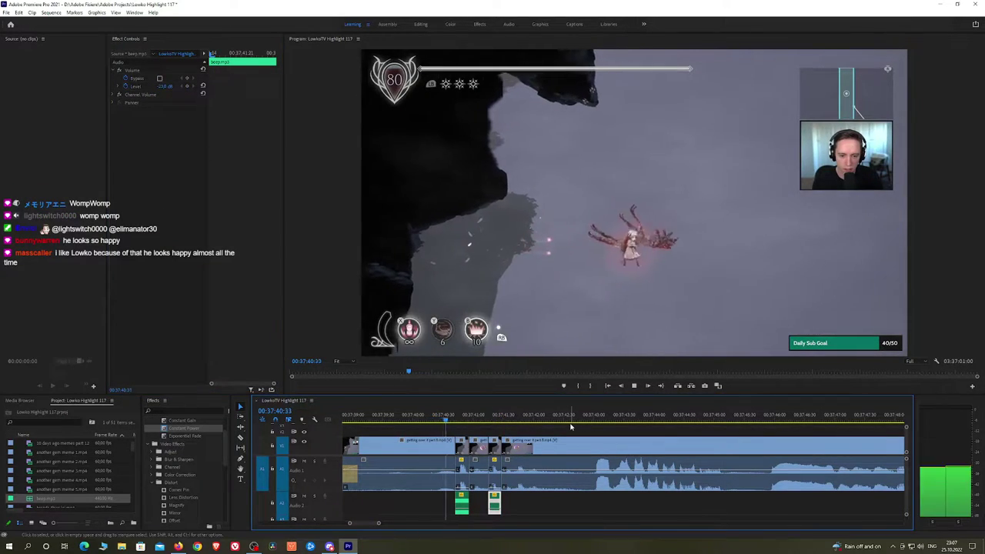
left_click(517, 422)
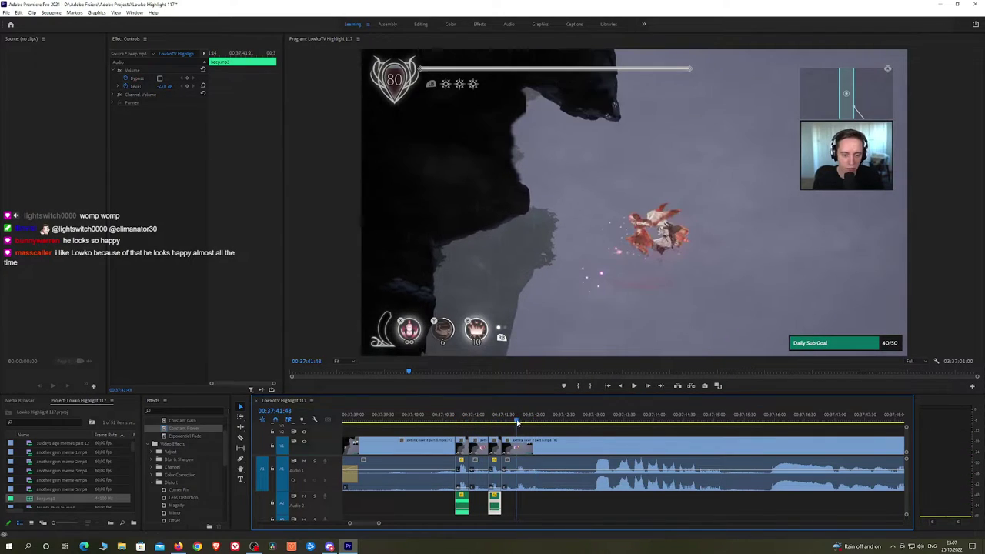
key("space")
key("space")
left_click(518, 421)
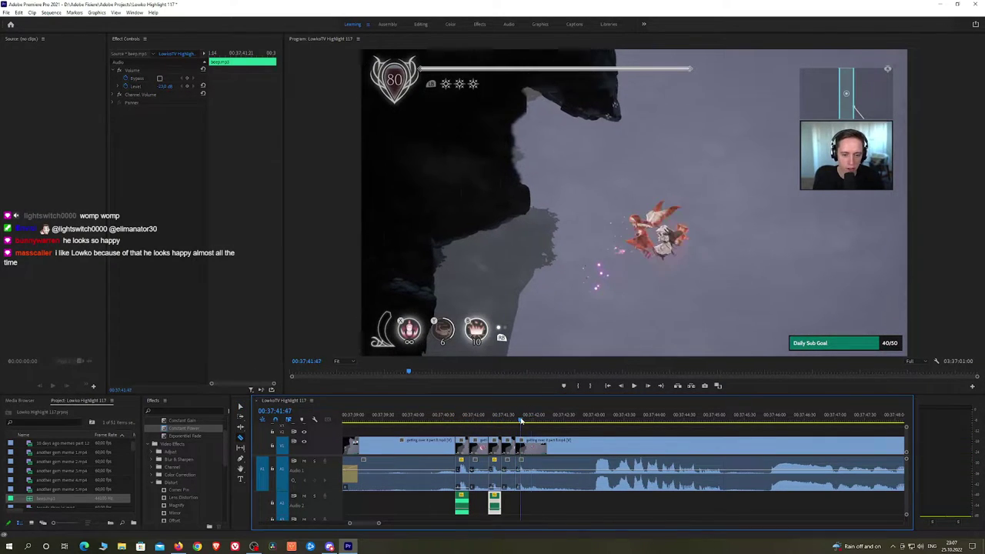
key("space")
left_click(518, 421)
left_click_drag(520, 423, 527, 427)
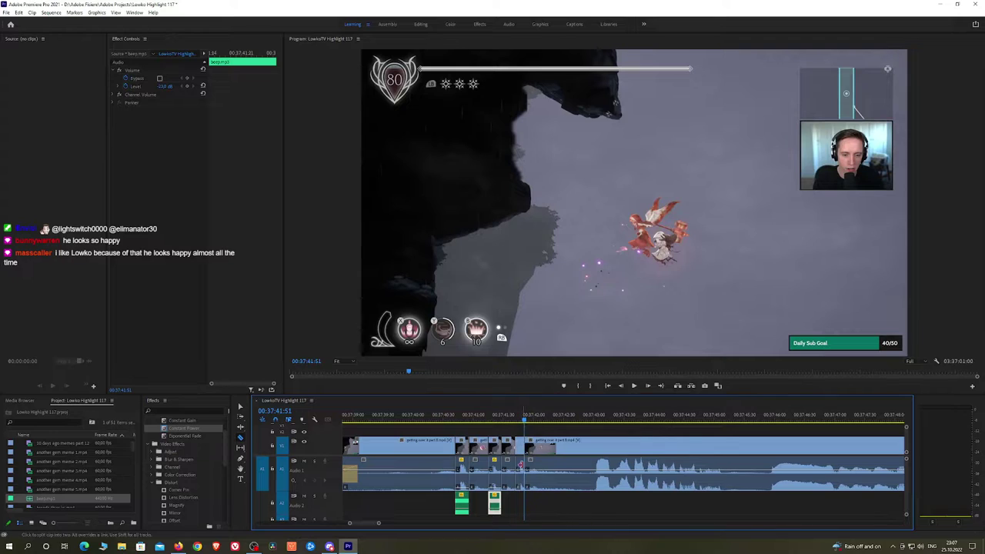
Cover the segment ending at 00:37:41:51 with a beep on Audio 2, trimmed to fit and reduced in level
left_click(470, 490)
left_click_drag(72, 503, 542, 506)
left_click_drag(750, 508, 520, 505)
left_click(163, 84)
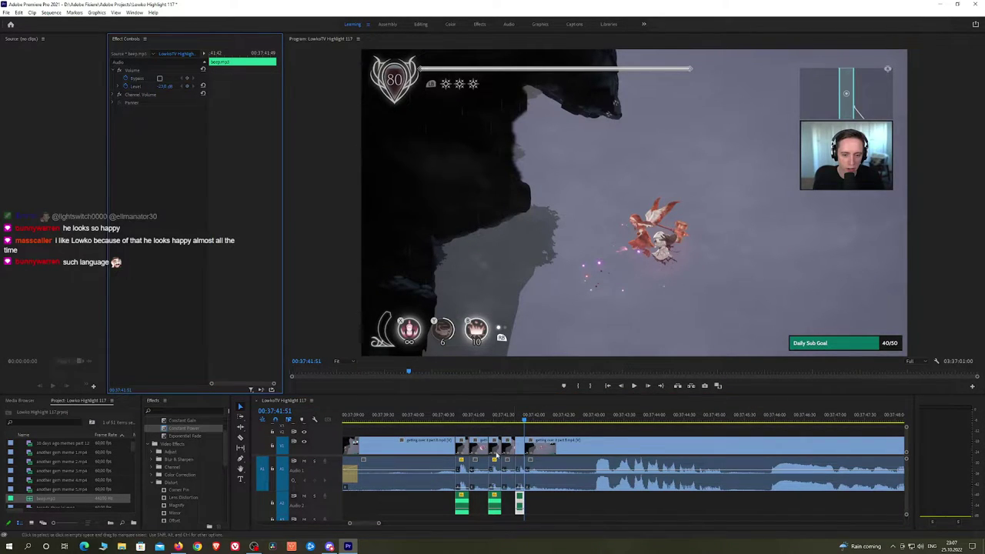
Play back the three beeps from about 00:37:40 to 00:37:43 and undo the unintended timeline trim
left_click(453, 431)
left_click(437, 420)
key("space")
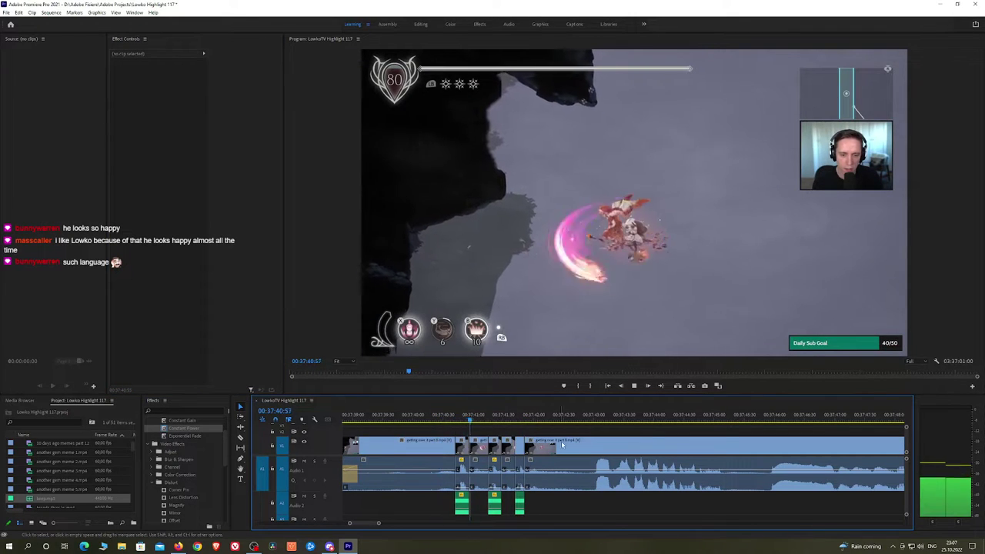
scroll(575, 445, "down", 2)
key("alt+h")
left_click_drag(640, 449, 587, 446)
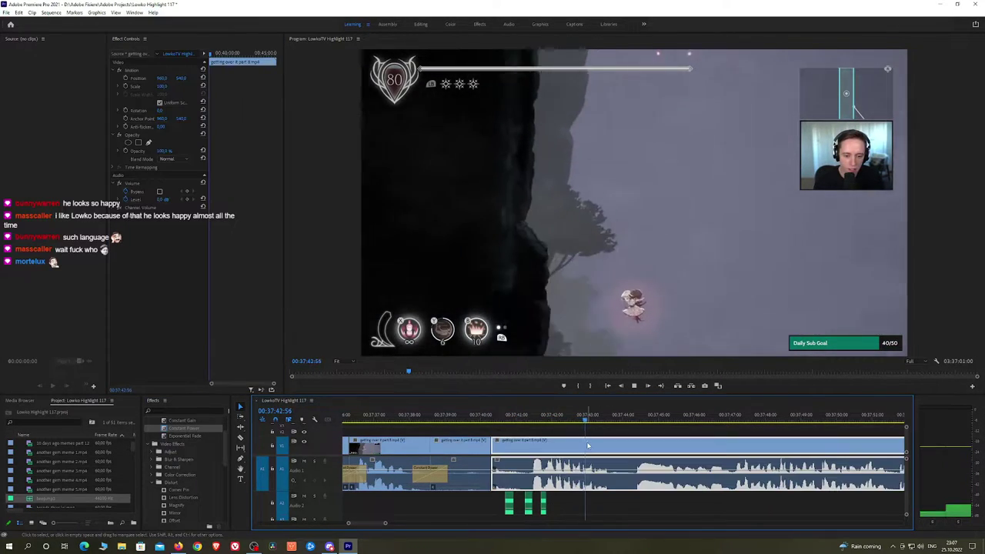
key("ctrl+z")
key("space")
Locate the next speech to censor and split the clip at about 00:37:43:00 and 00:37:43:20
left_click(583, 422)
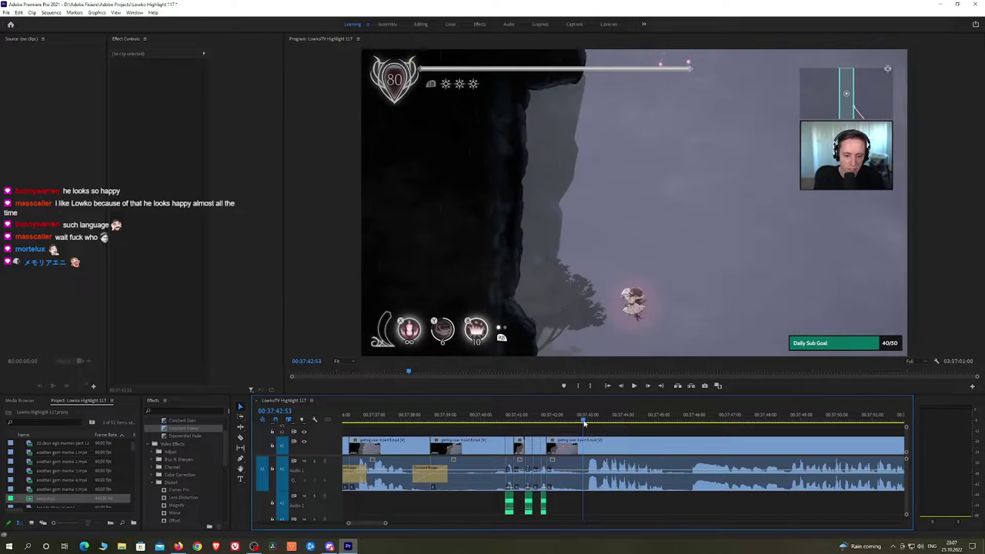
key("space")
key("space")
left_click_drag(581, 421, 599, 422)
key("c")
left_click(587, 440)
key("space")
key("space")
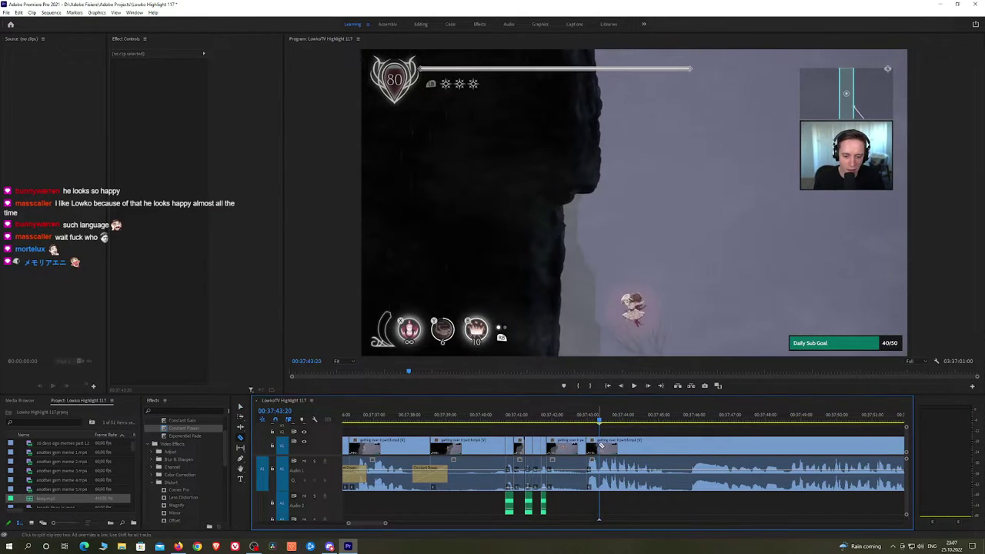
Silence the segment from 00:37:43:00 to 00:37:43:20 and add a beep under it on Audio 2, trimmed to match and made quieter
left_click(592, 474)
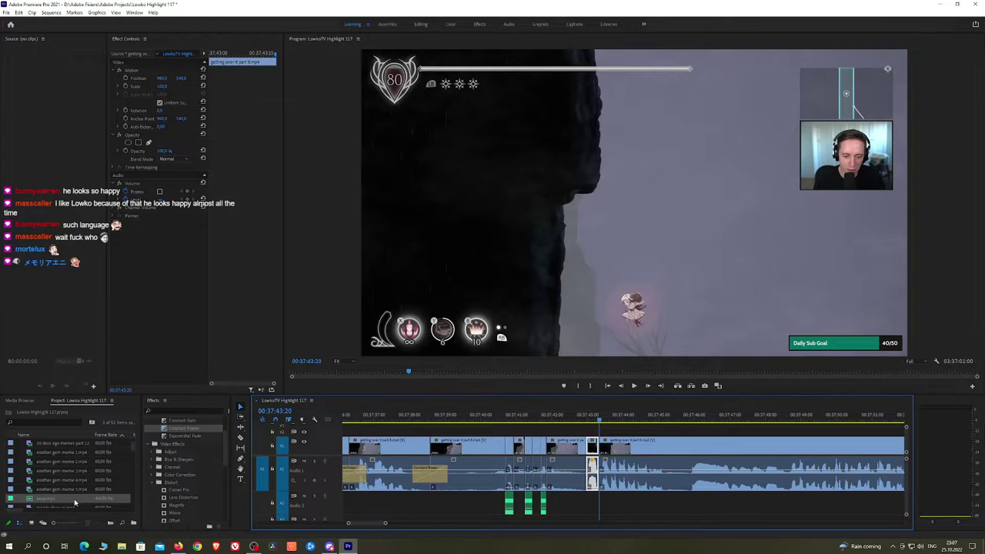
left_click_drag(74, 501, 587, 510)
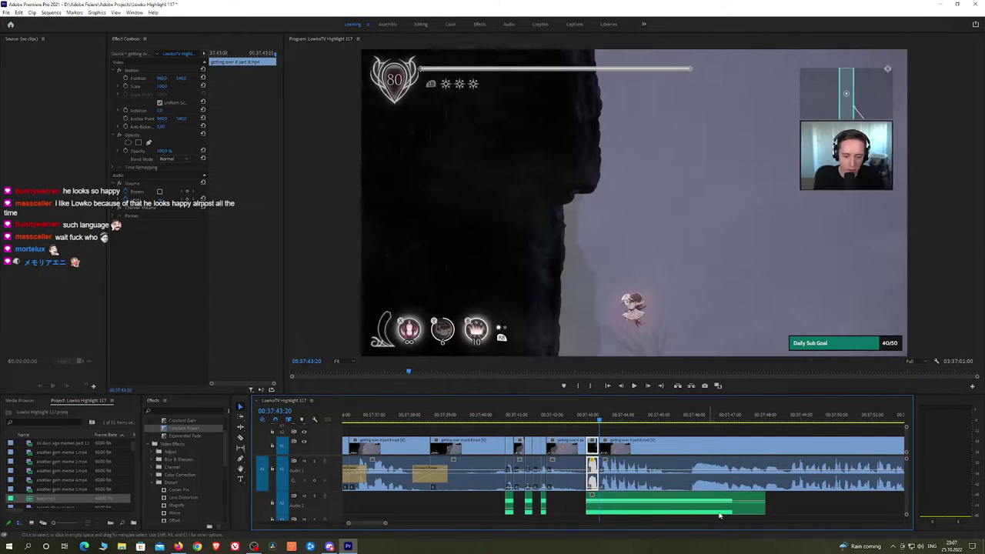
left_click_drag(761, 514, 598, 513)
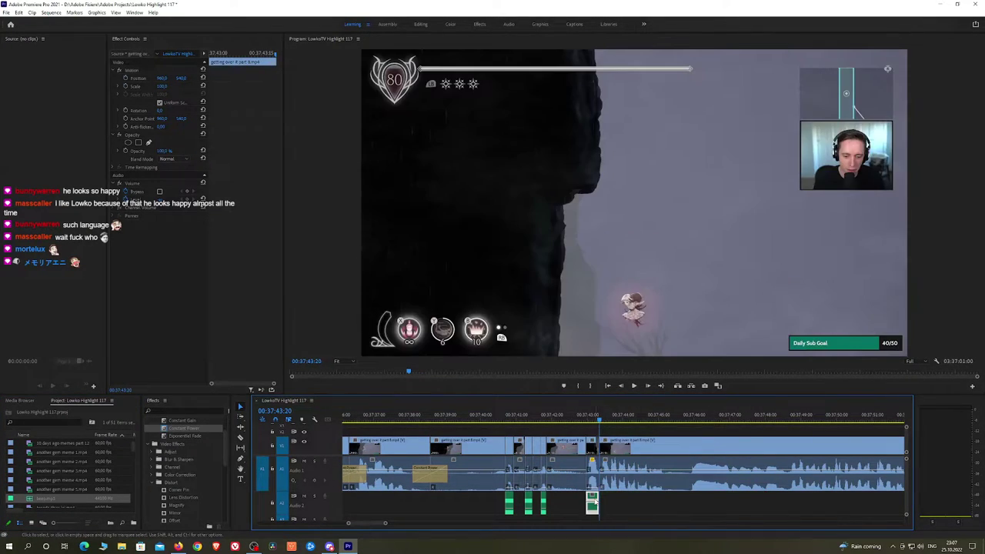
left_click(160, 86)
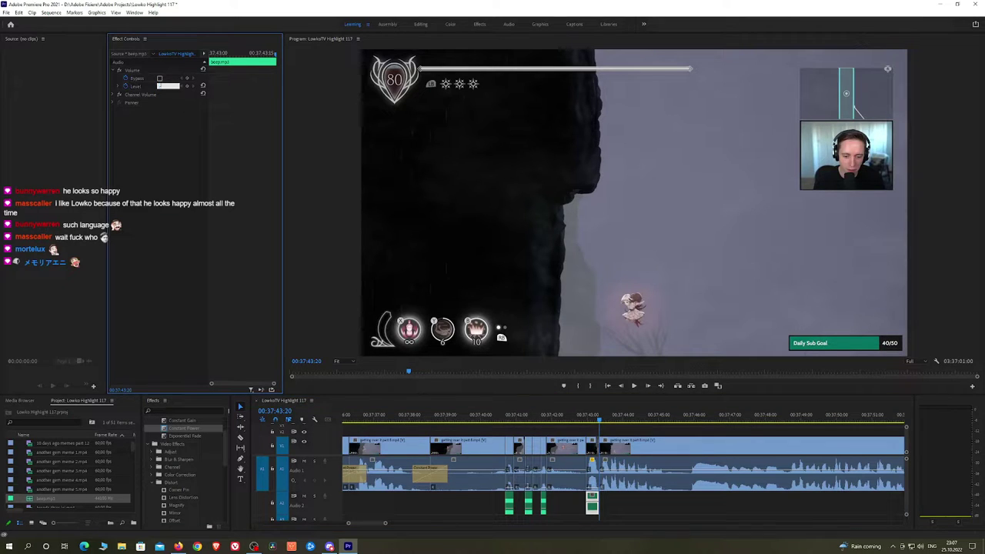
Play back from 00:37:40:30 to about 00:37:46 to check the four beeps and find the next edit point
left_click(498, 418)
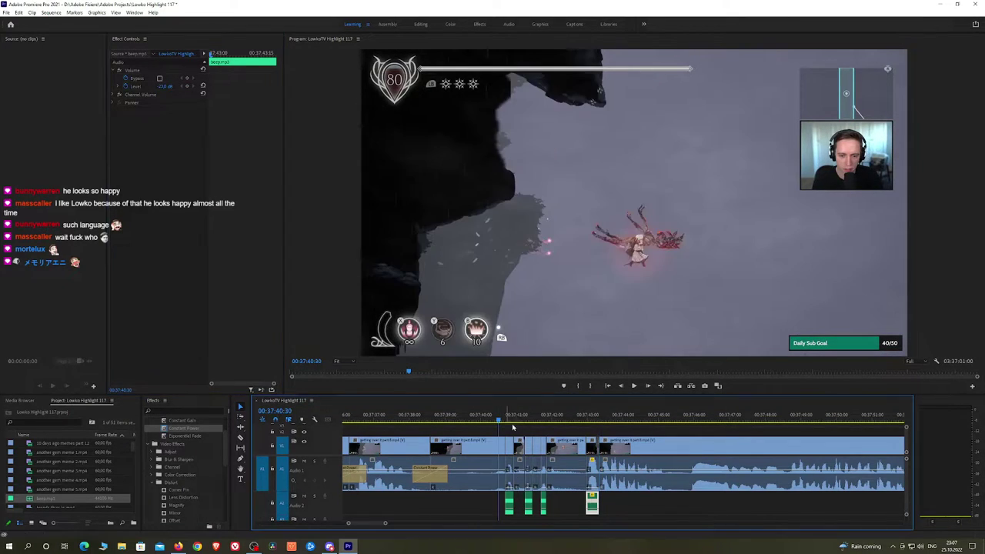
key("space")
scroll(608, 435, "down", 2)
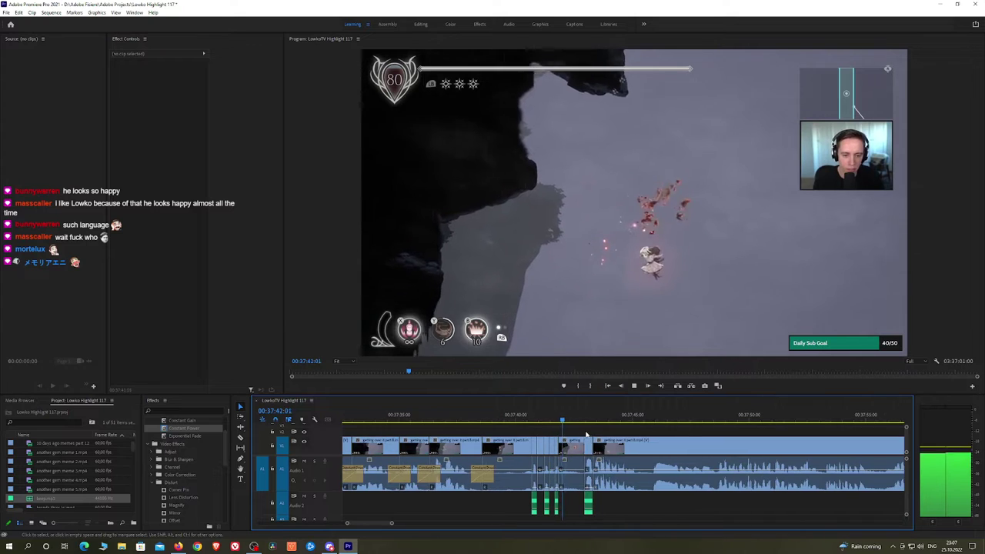
scroll(584, 428, "down", 3)
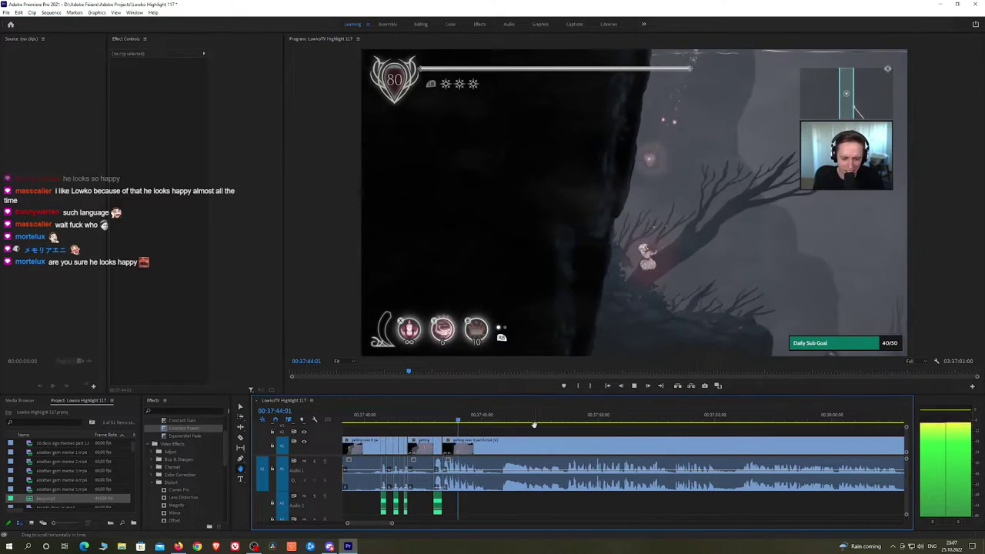
scroll(554, 431, "down", 2)
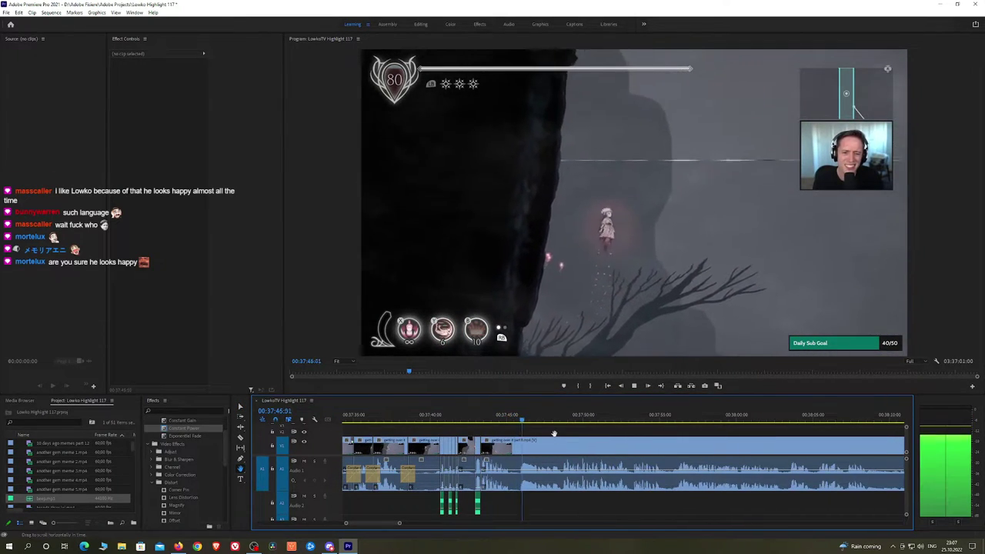
Split the gameplay clip at 00:37:45:42, just before the loud section
left_click(518, 417)
key("c")
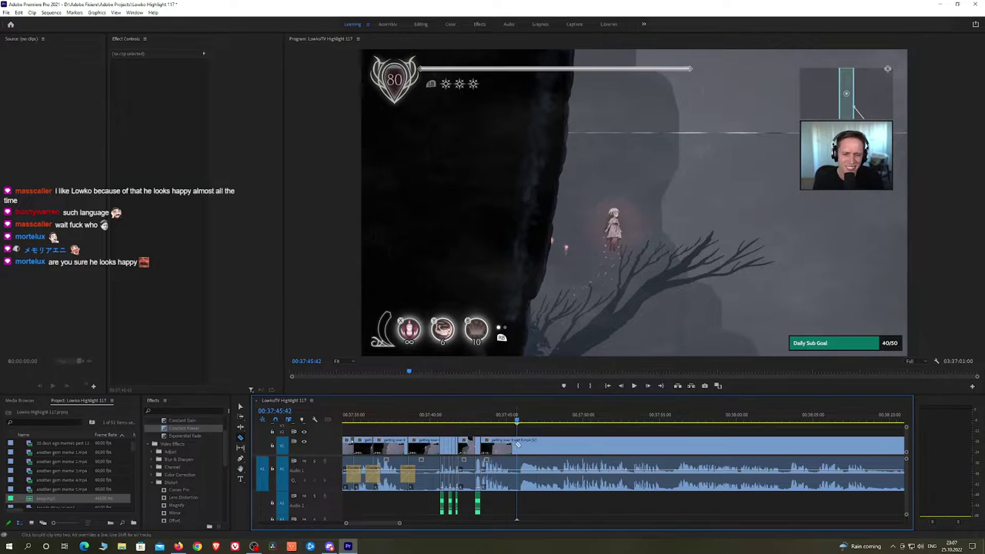
left_click(519, 442)
Try splitting the clip again at 00:37:48:36, play on to about 00:37:51, and undo that split
key("space")
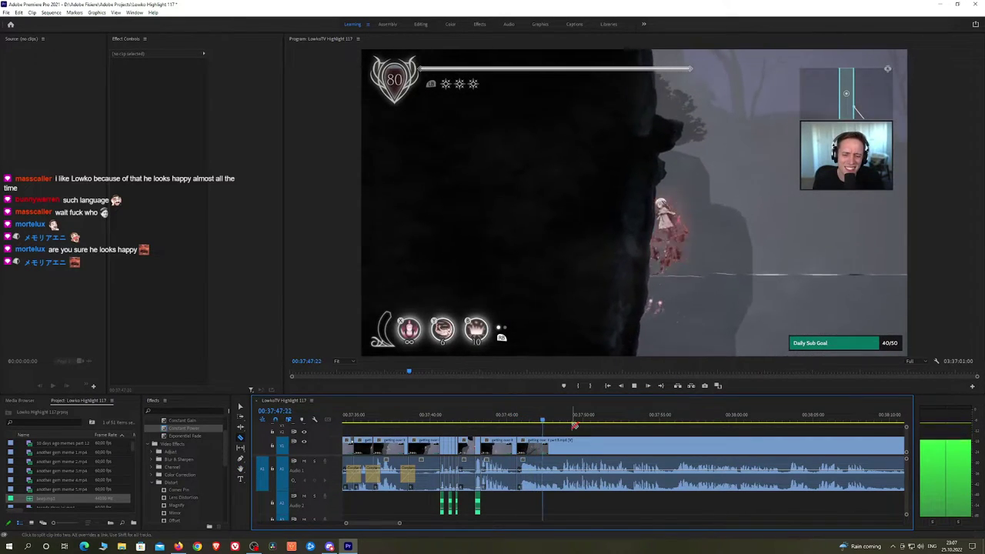
key("space")
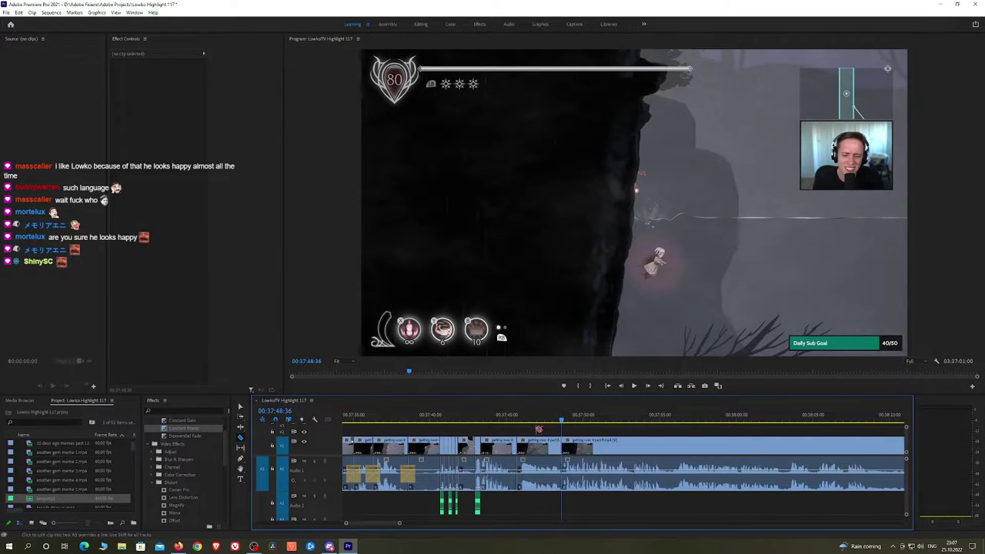
left_click(539, 440)
key("space")
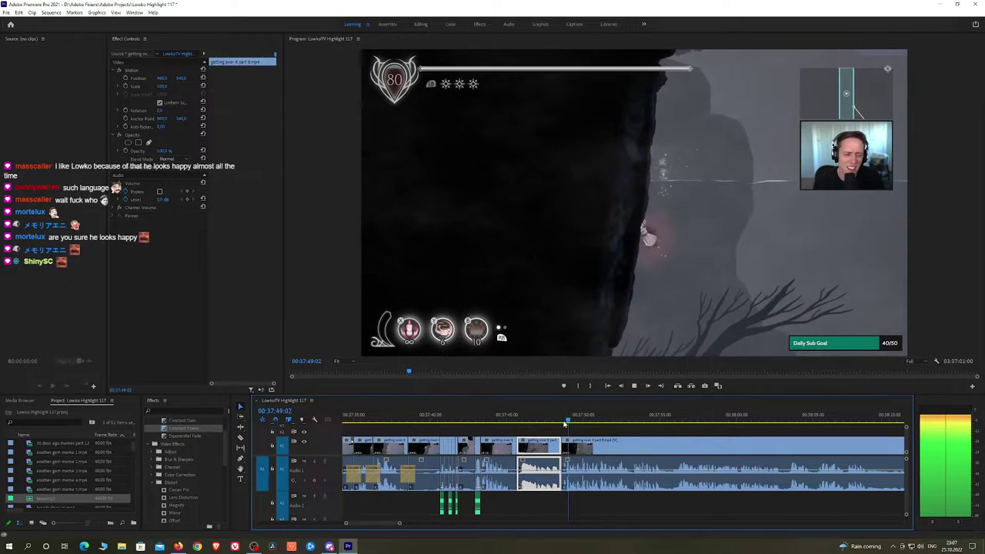
key("ctrl+z")
left_click(608, 436)
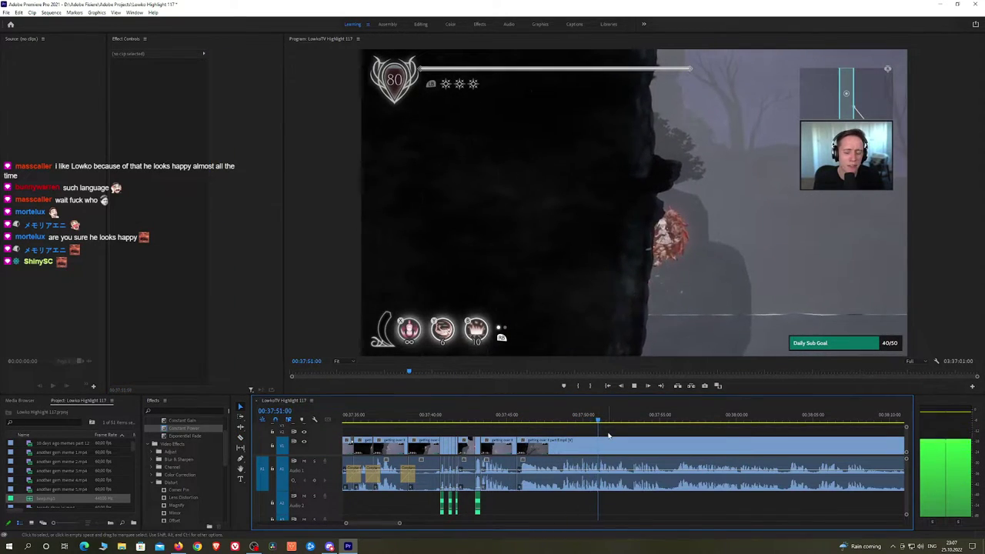
Split at about 00:37:48:30, enlarge the segment from 00:37:45:42 to scale 179 with horizontal position 242 and adjusted vertical position, and save the project
left_click_drag(587, 420, 536, 419)
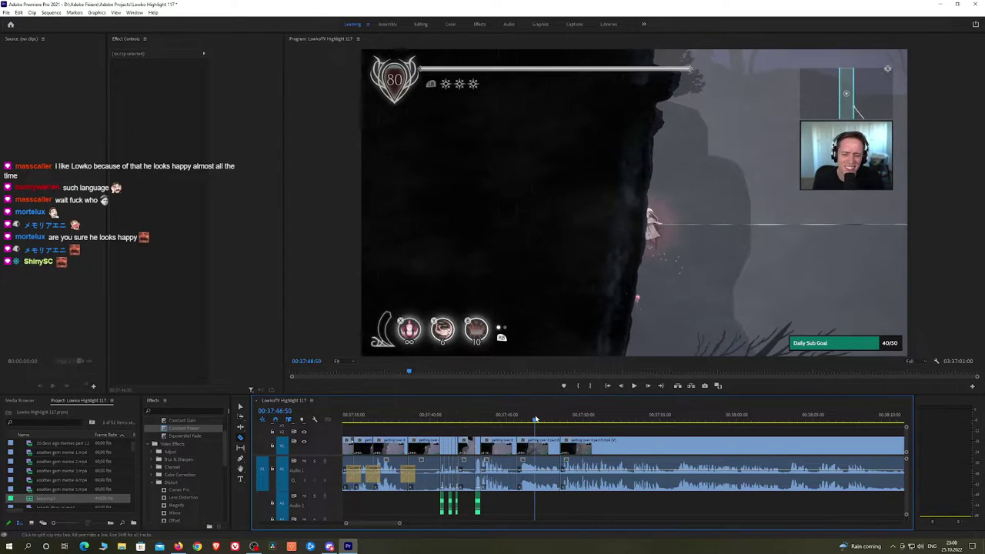
left_click(539, 446)
left_click_drag(163, 86, 6, 79)
left_click_drag(182, 78, 179, 78)
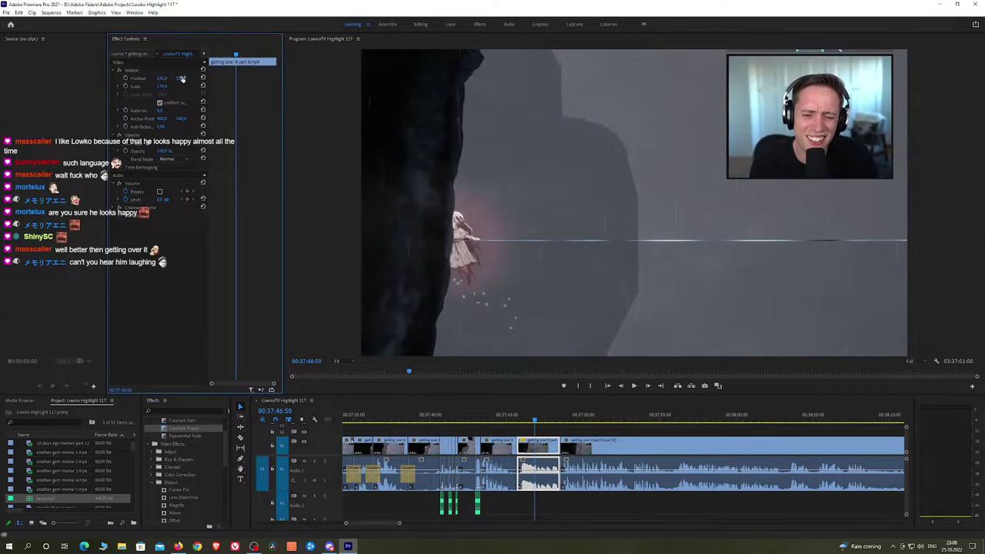
key("ctrl+s")
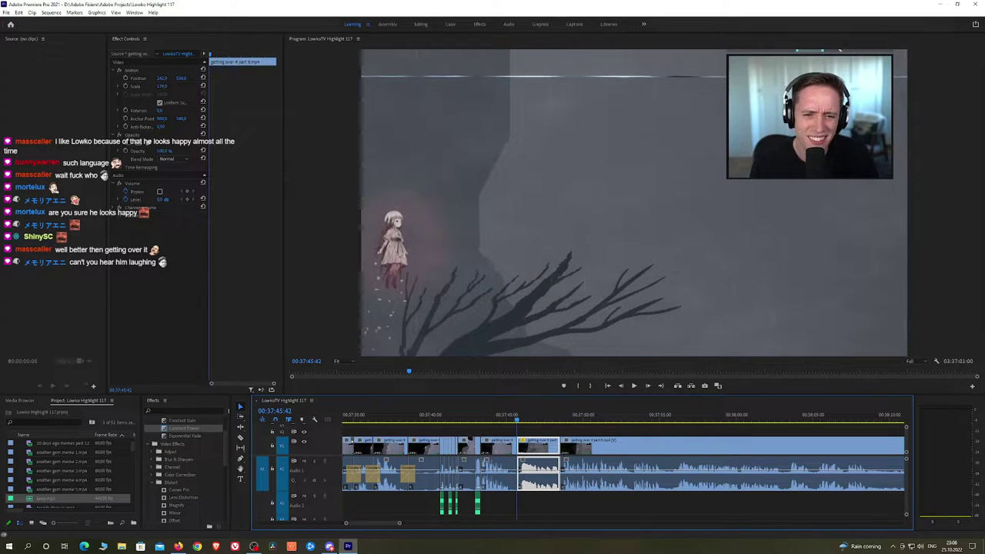
Play the clip from 00:37:45:42 to about 00:37:51 to check the enlarged segment and find the next word to censor
key("alt+Tab")
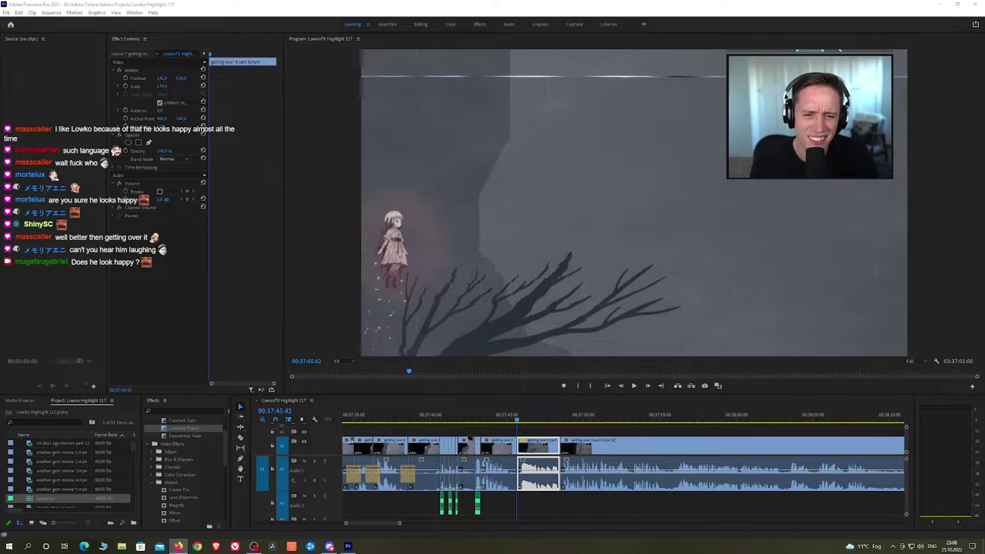
left_click(543, 433)
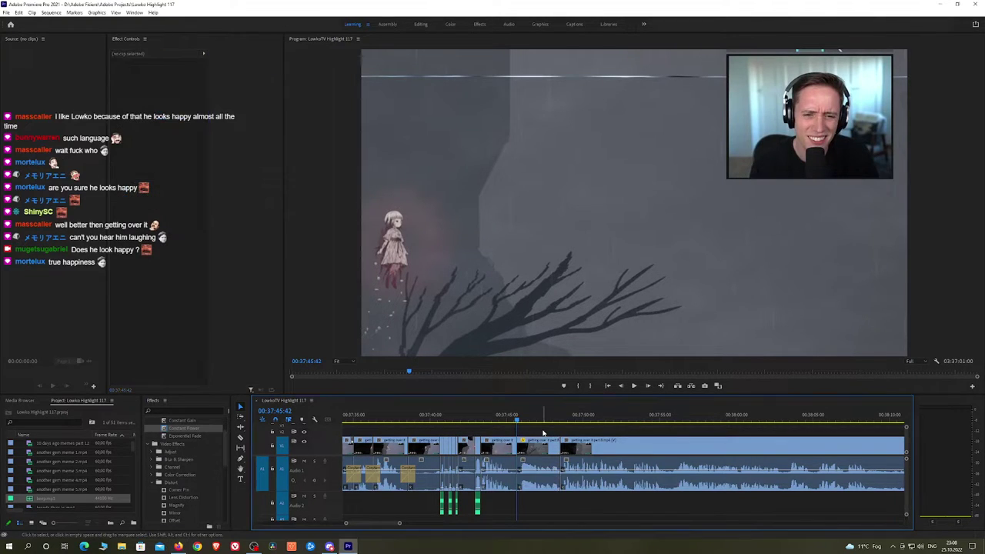
key("space")
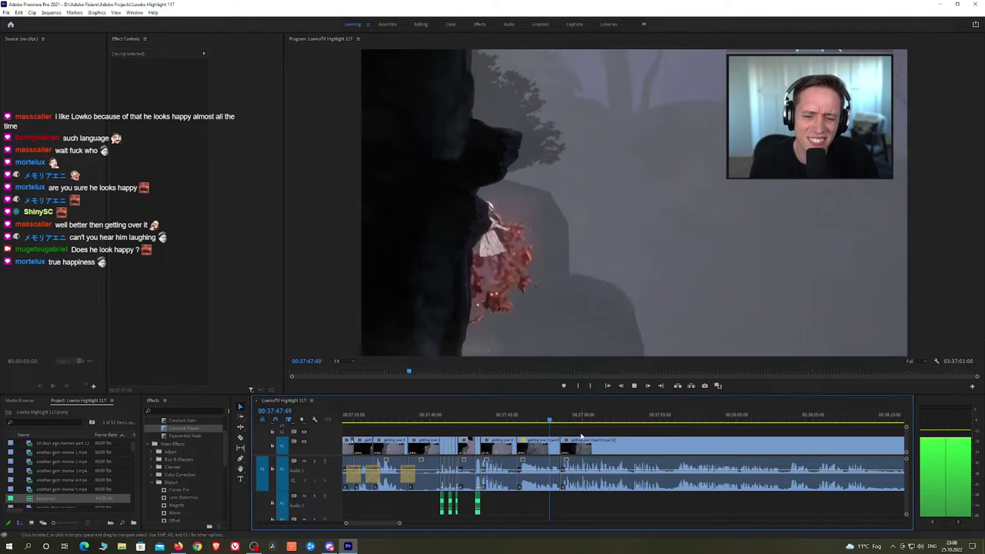
key("h")
left_click_drag(657, 436, 589, 436)
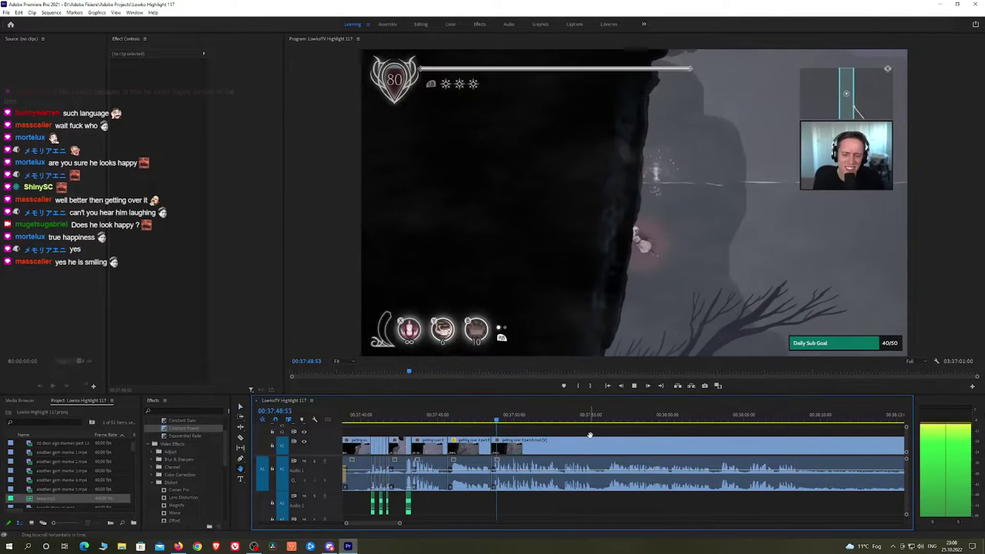
scroll(584, 436, "up", 2, "alt")
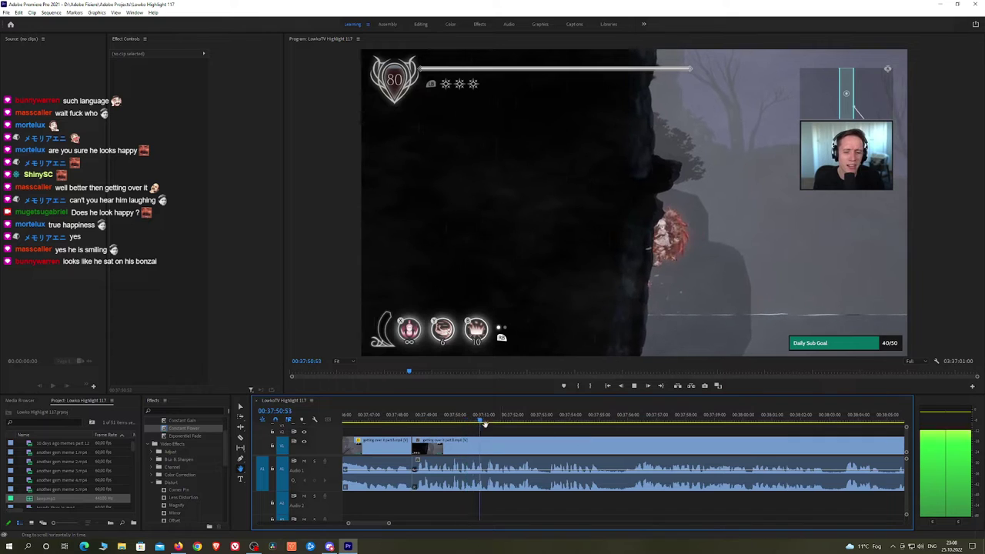
key("space")
Split the gameplay clip at 00:37:50:12 and 00:37:50:32 and mute the audio of the short segment between the cuts
scroll(431, 425, "up", 1, "alt")
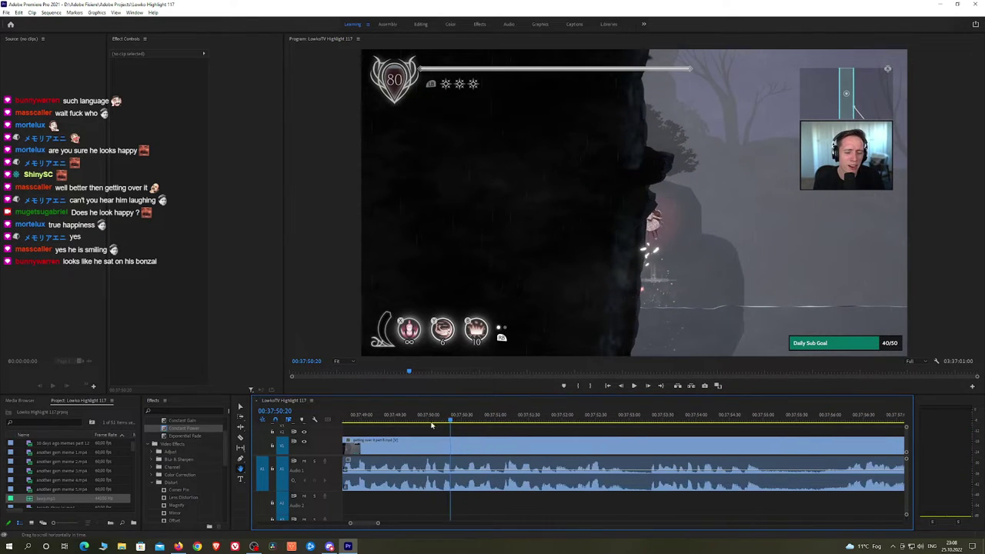
left_click(415, 420)
key("space")
key("space")
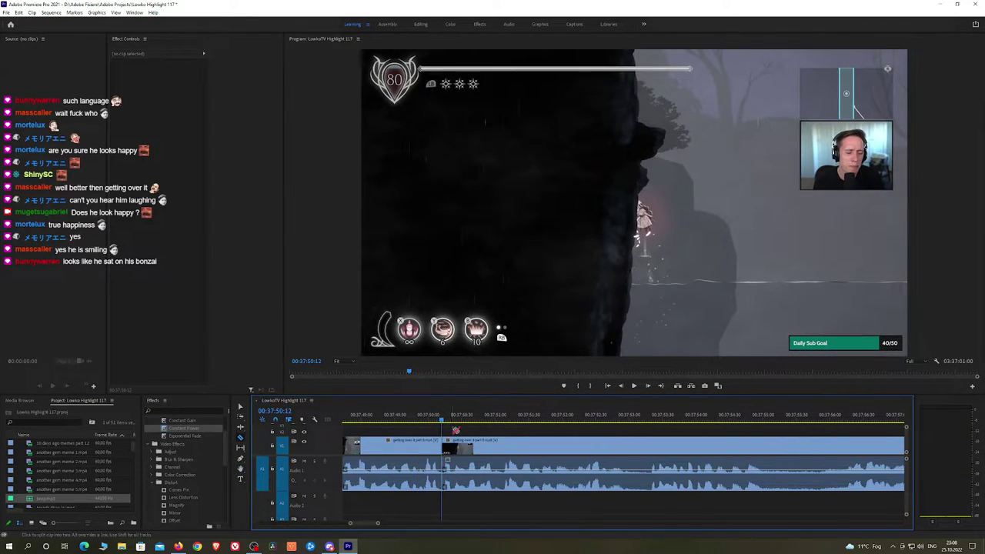
key("space")
key("space")
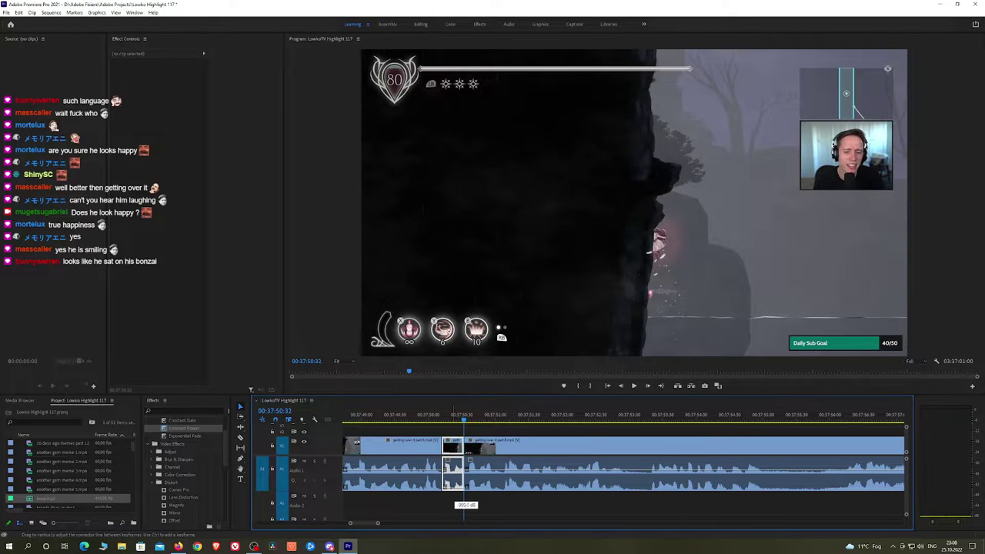
left_click_drag(454, 493, 453, 493)
Place the beep sound on Audio 2 under the muted segment, trim it to end at 00:37:50:32, and set its level to -25 dB
left_click_drag(81, 499, 462, 508)
left_click_drag(775, 507, 464, 507)
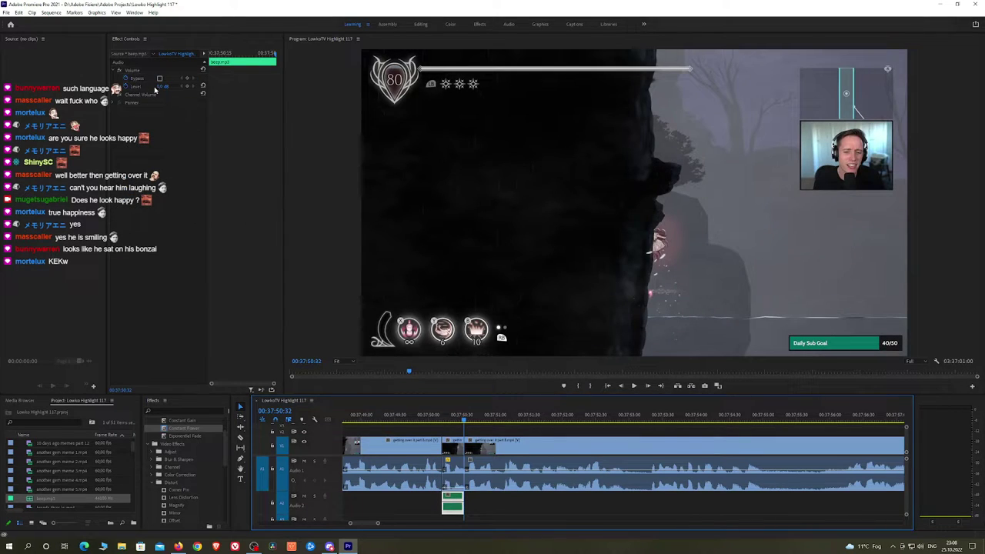
left_click(155, 90)
type("-")
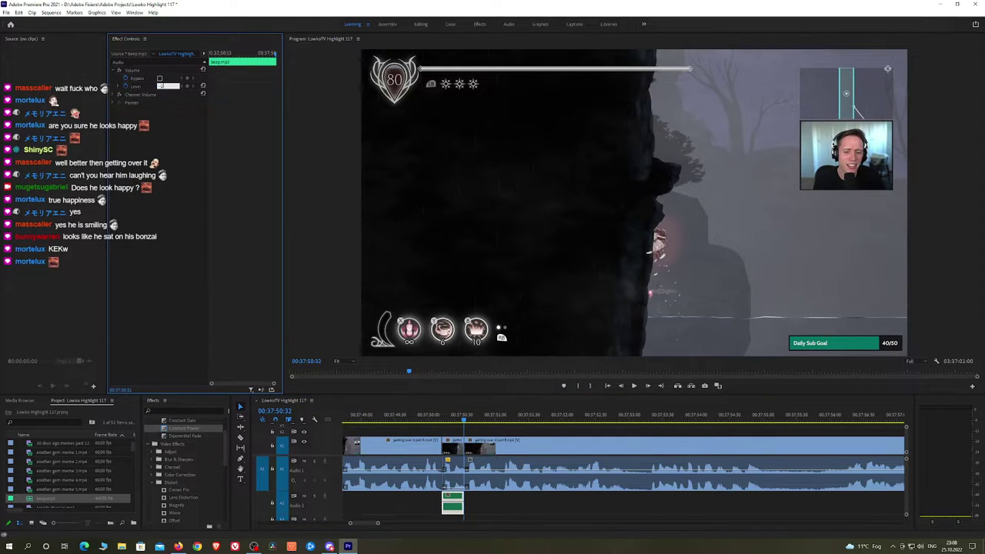
type("25")
key("Return")
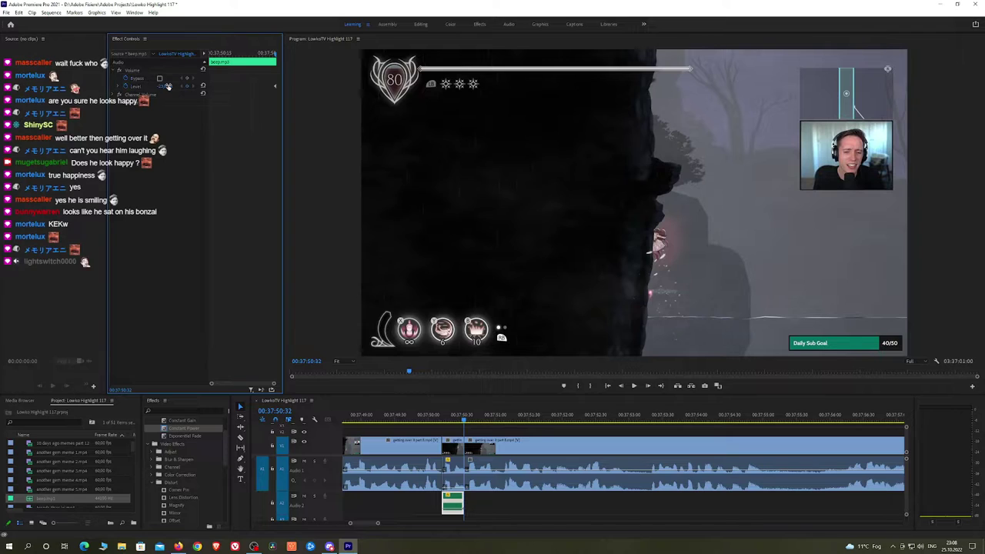
Play back the passage around the beep at 00:37:50:12 to check the censoring
key("alt+Tab")
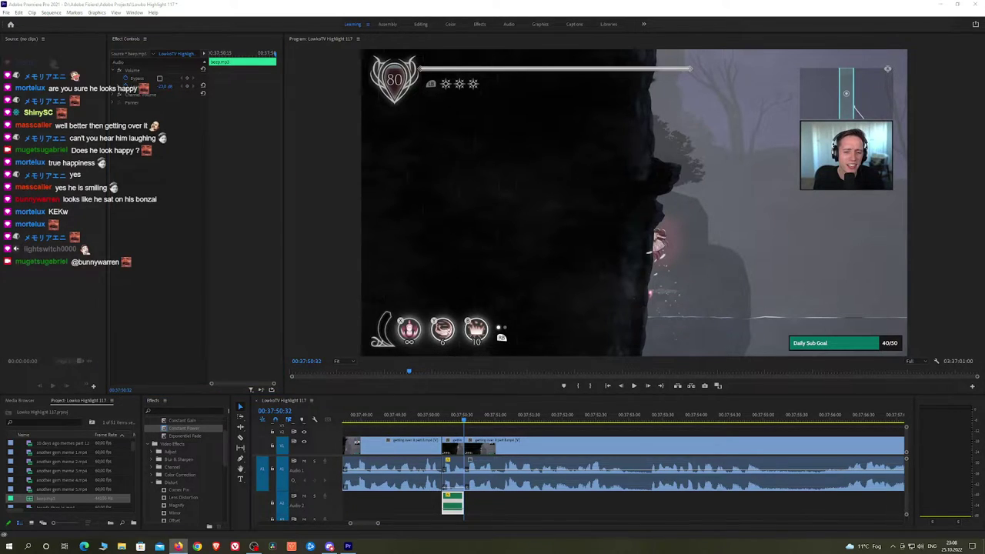
left_click(426, 419)
key("space")
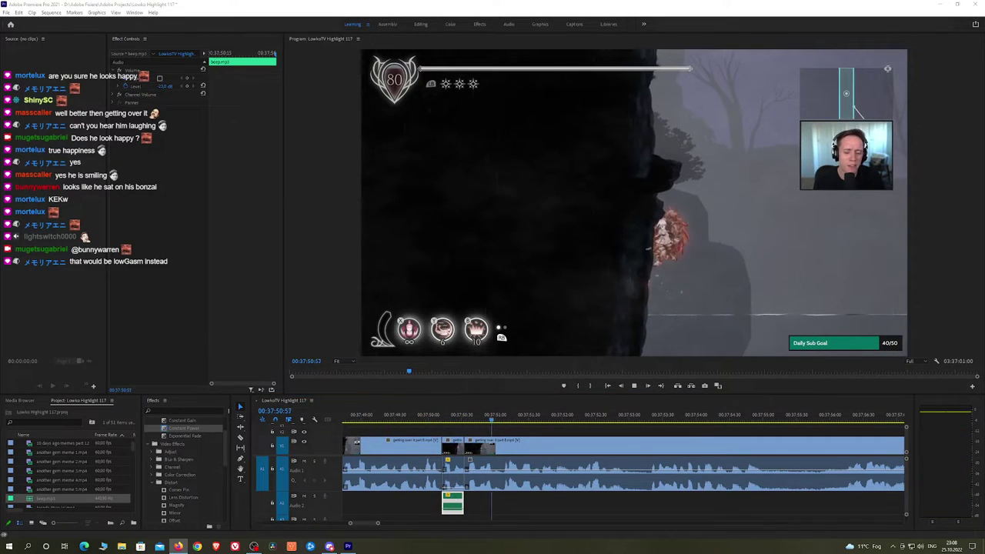
left_click(464, 423)
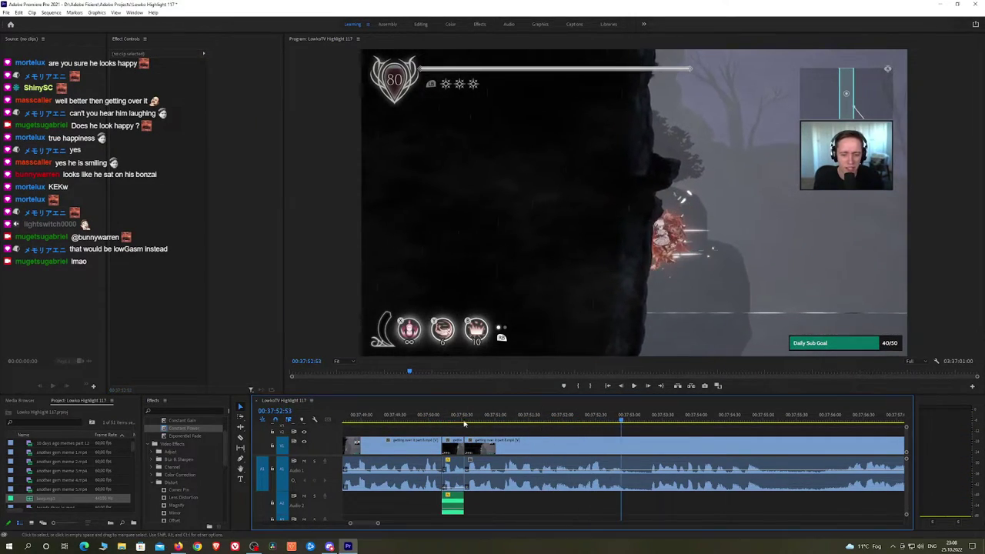
left_click(435, 415)
key("space")
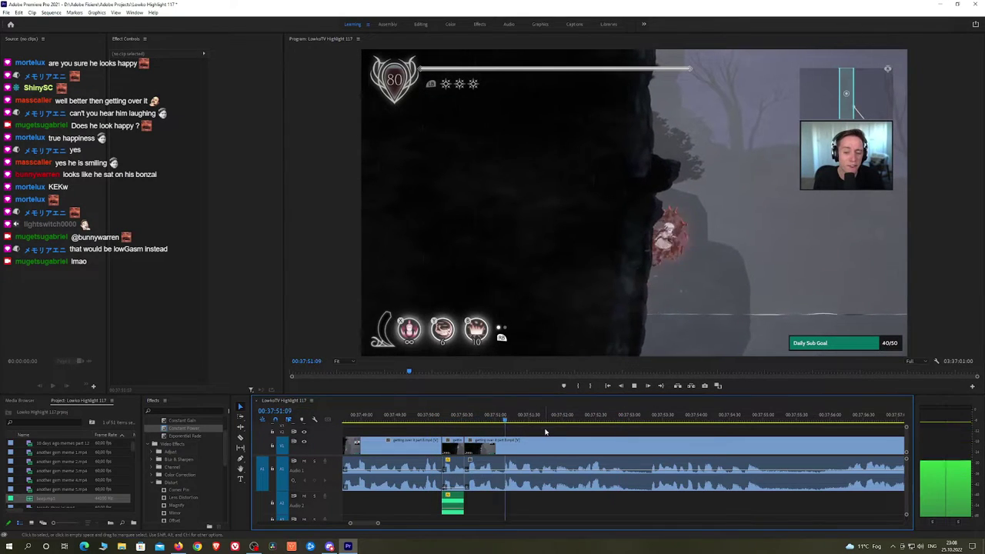
Play on through the footage to 00:38:09:05 and split the gameplay clip there
scroll(550, 432, "down", 3)
scroll(597, 433, "down", 1)
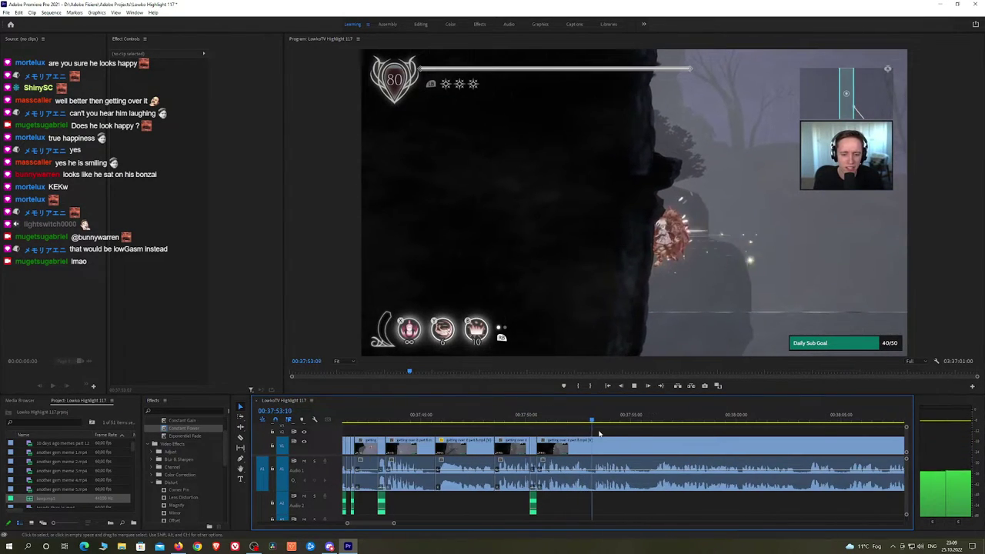
key("h")
left_click_drag(638, 433, 511, 431)
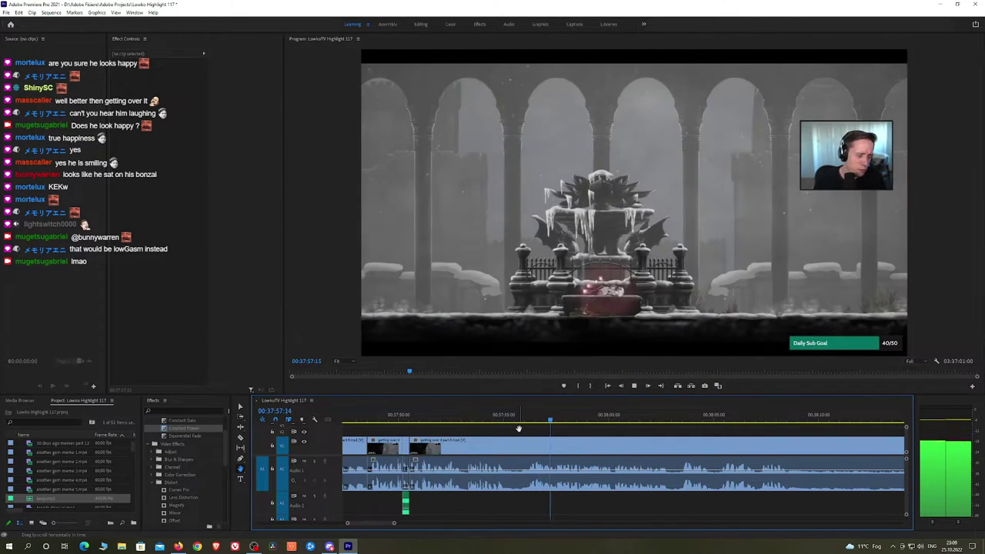
scroll(666, 442, "down", 2)
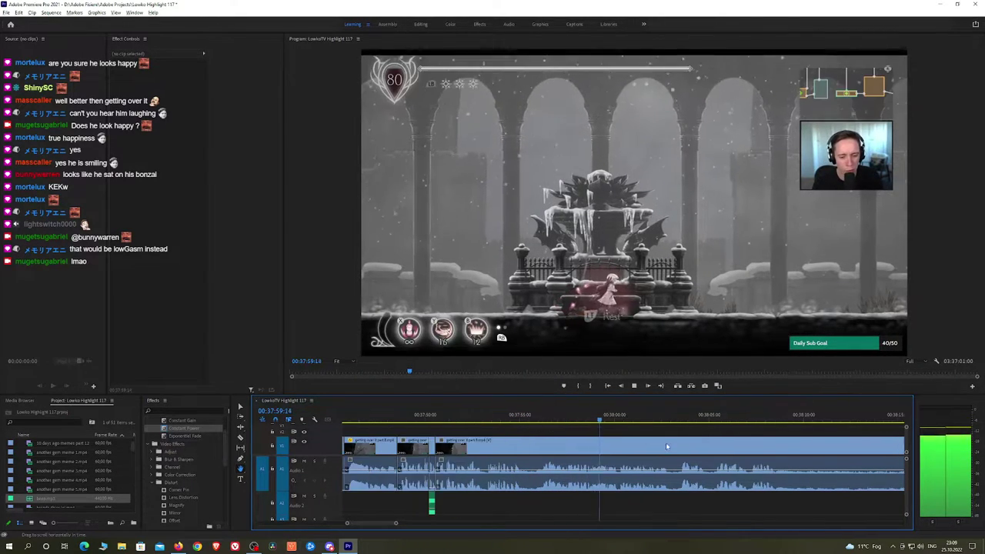
left_click_drag(671, 442, 571, 435)
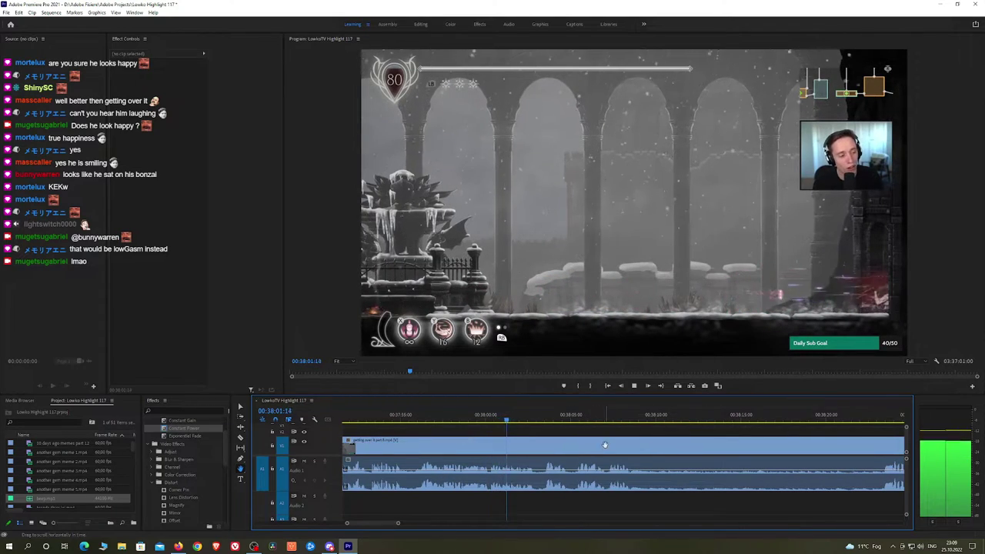
scroll(585, 442, "down", 1)
scroll(572, 440, "down", 1)
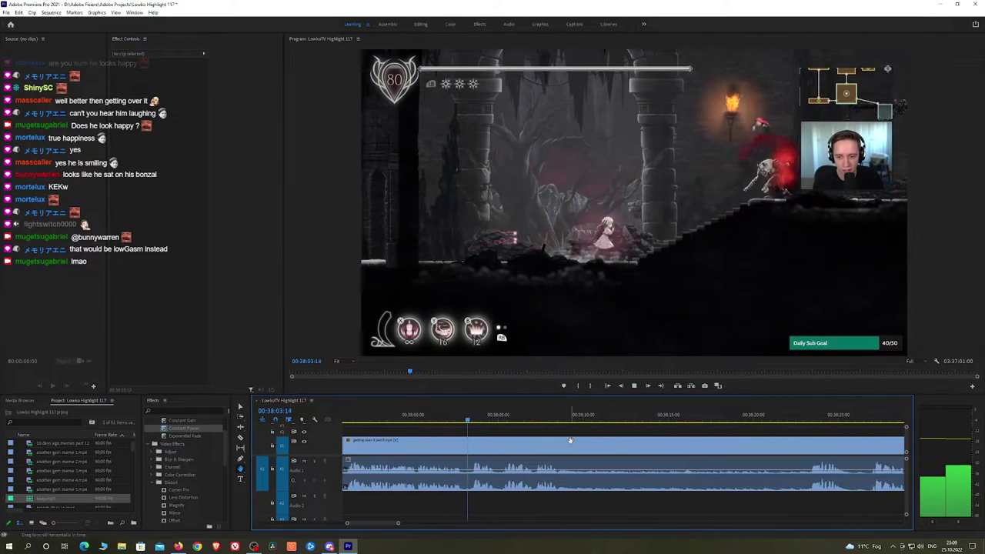
scroll(586, 441, "down", 1)
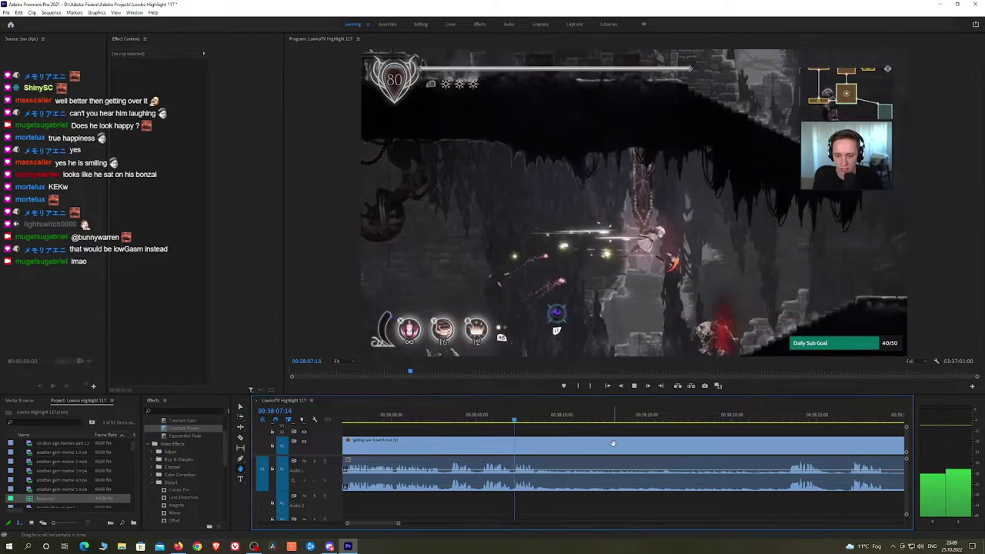
left_click_drag(613, 443, 578, 440)
key("c")
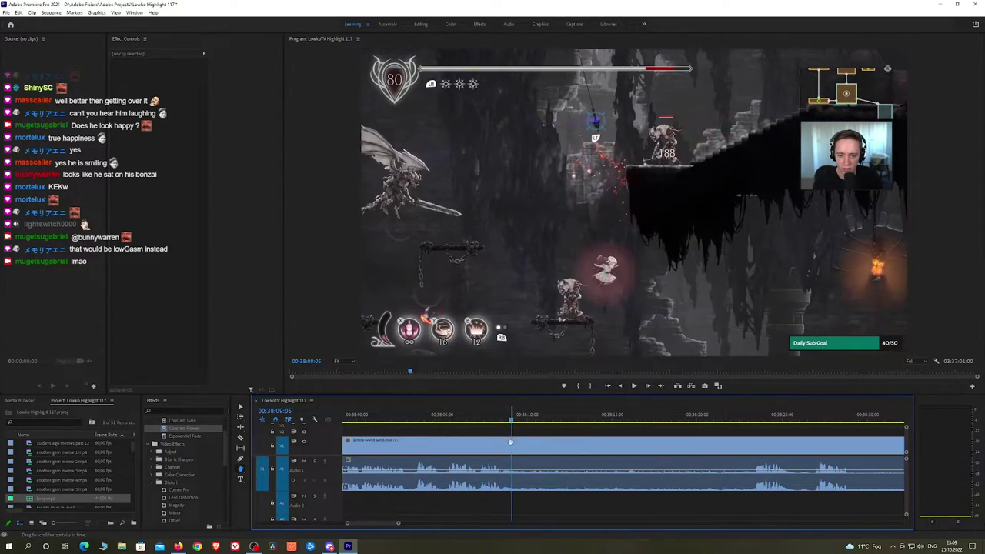
left_click(511, 443)
Ripple-delete the footage from 00:38:09:05 to 00:38:34:31 and add an Exponential Fade at the resulting audio join
left_click(742, 420)
key("space")
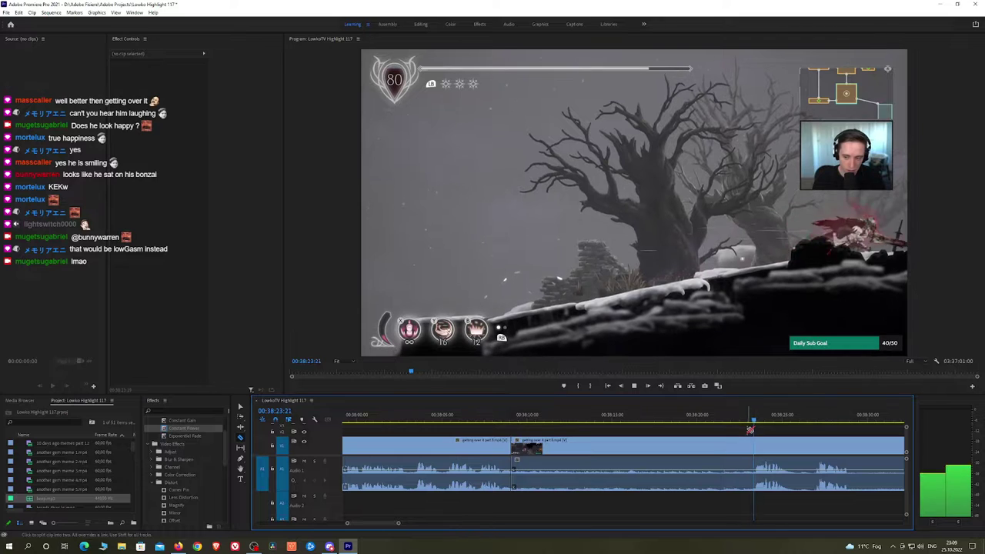
key("minus")
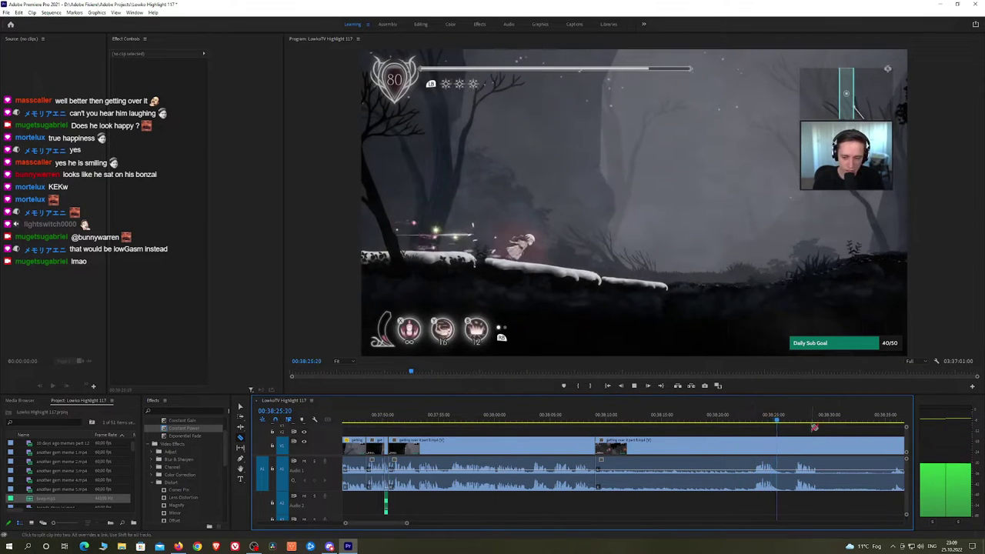
key("h")
left_click_drag(831, 437, 712, 430)
left_click(658, 421)
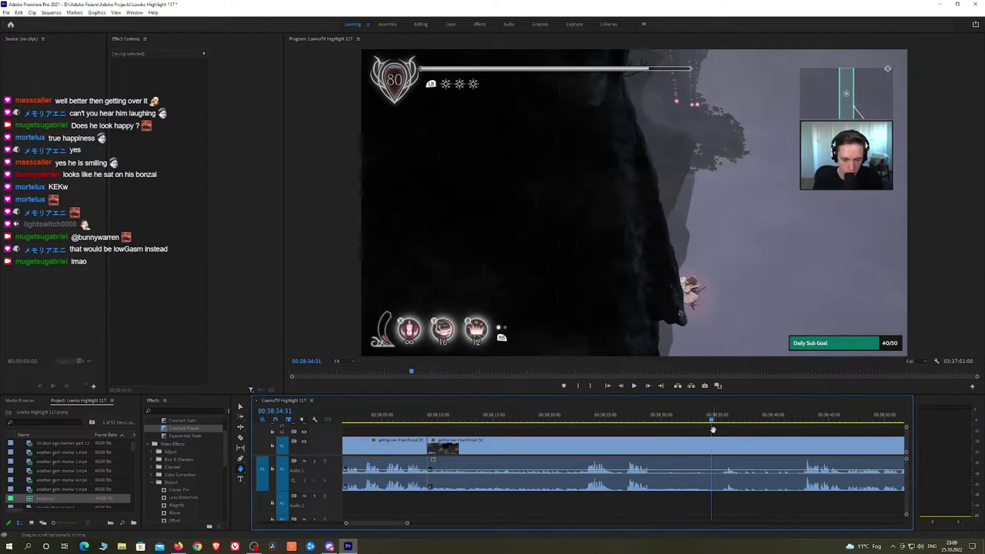
left_click(713, 446)
key("v")
left_click(700, 449)
key("shift+Delete")
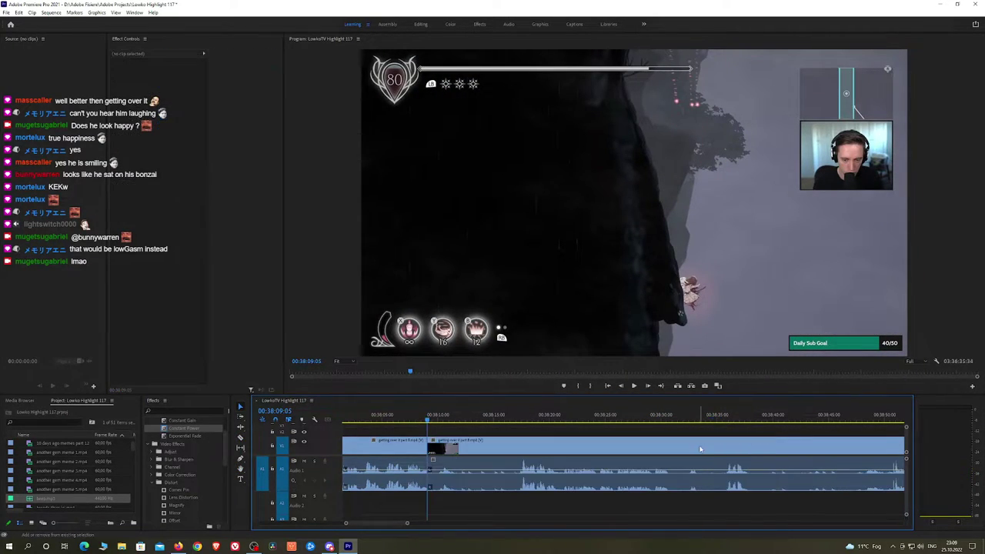
left_click_drag(166, 436, 429, 484)
Ripple-delete the footage from 00:38:12:47 to about 00:38:17 and add a Constant Power crossfade at the resulting audio join
key("space")
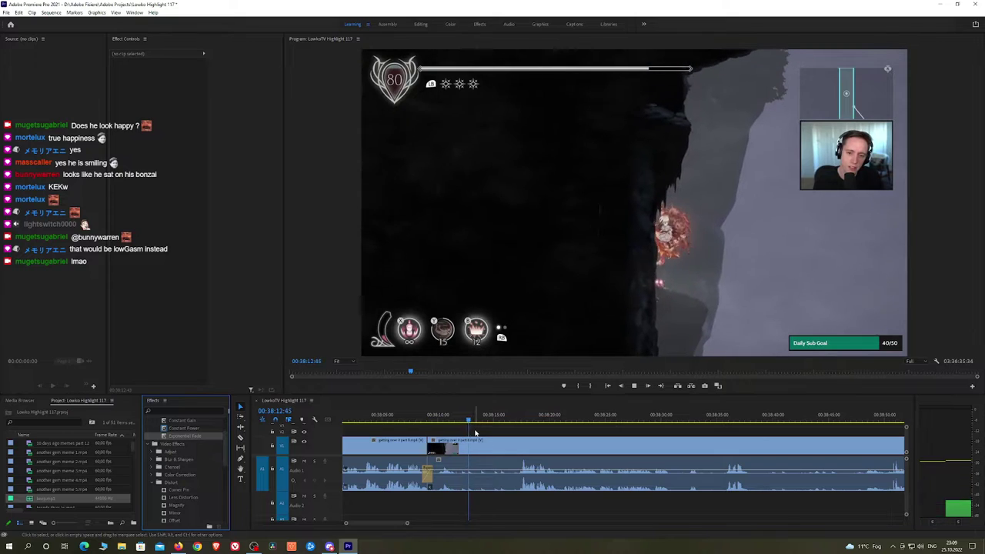
left_click(503, 419)
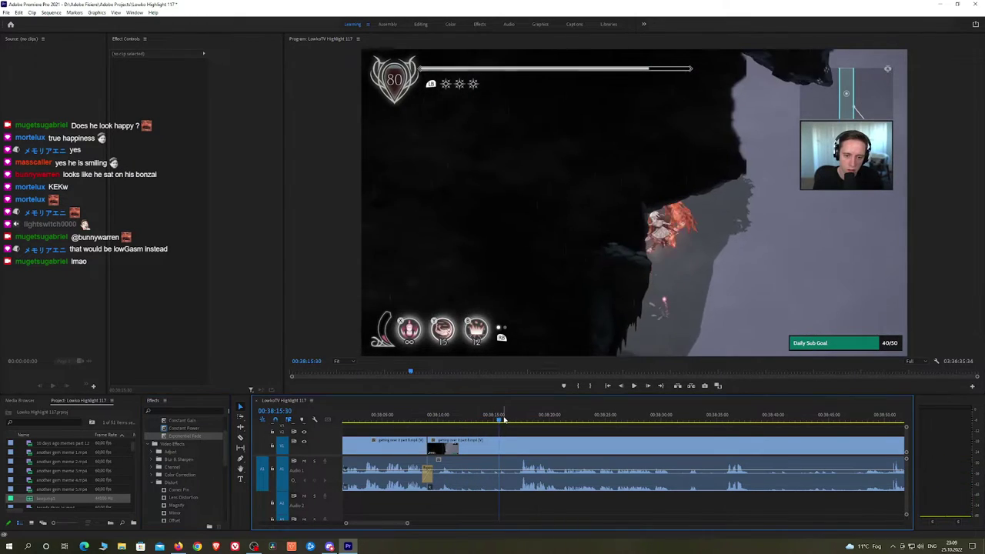
key("space")
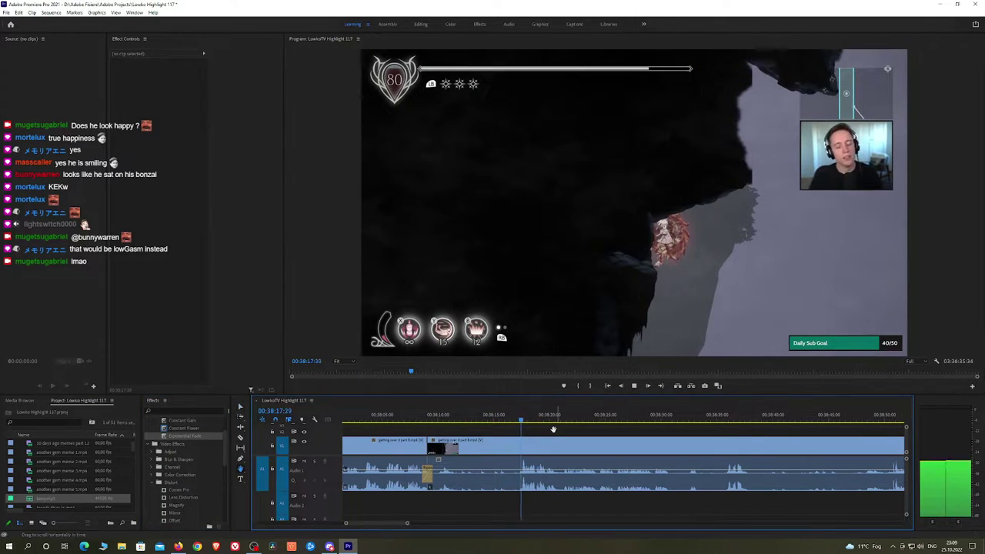
left_click_drag(554, 428, 493, 425)
key("c")
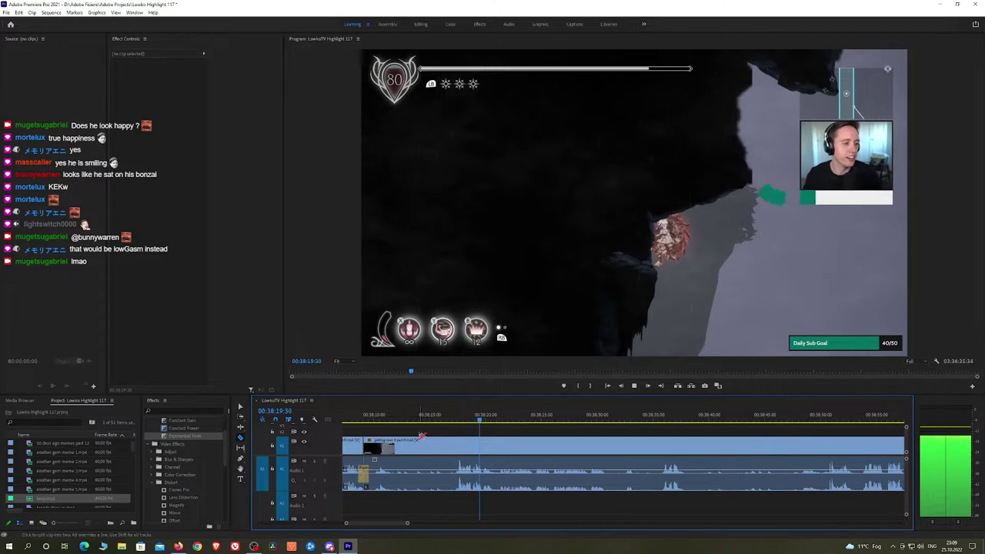
left_click_drag(382, 418, 405, 420)
left_click(406, 443)
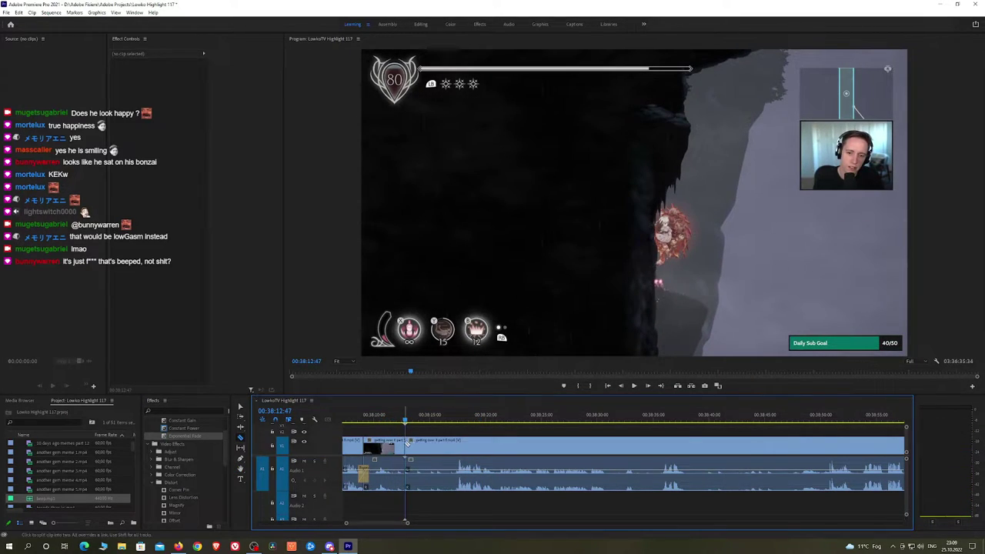
left_click(439, 454)
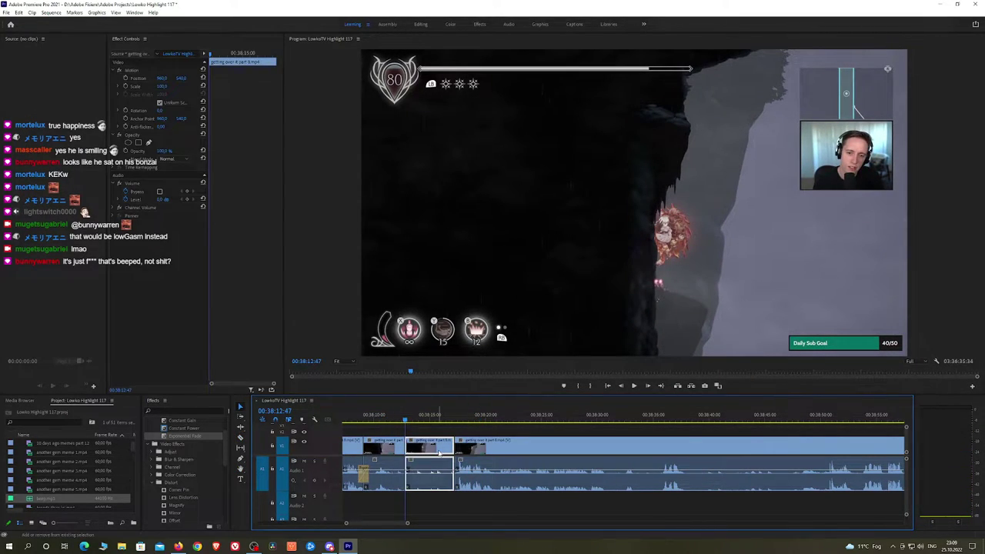
key("shift+Delete")
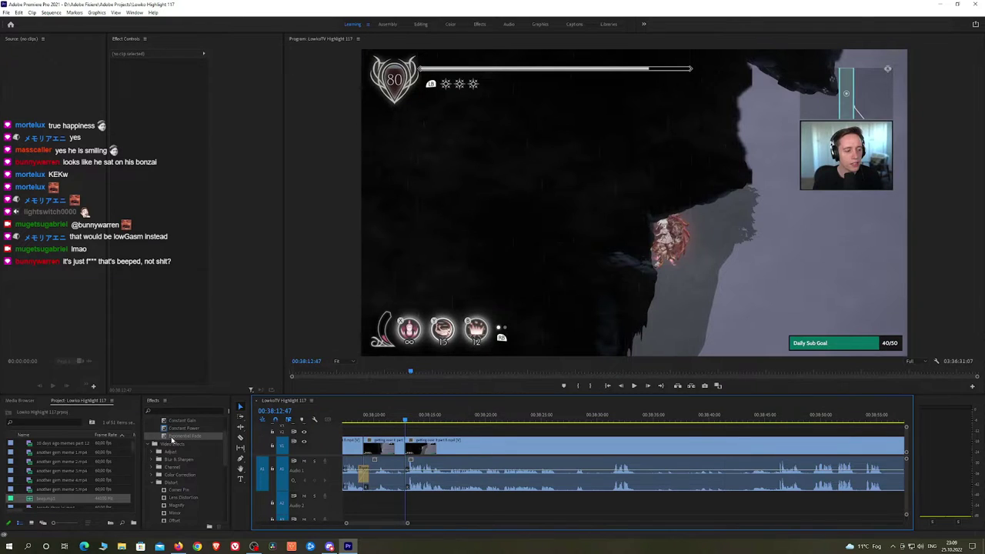
left_click(177, 427)
Go back to before the beep at 00:37:50:12 and play the sequence to review the latest edits
key("space")
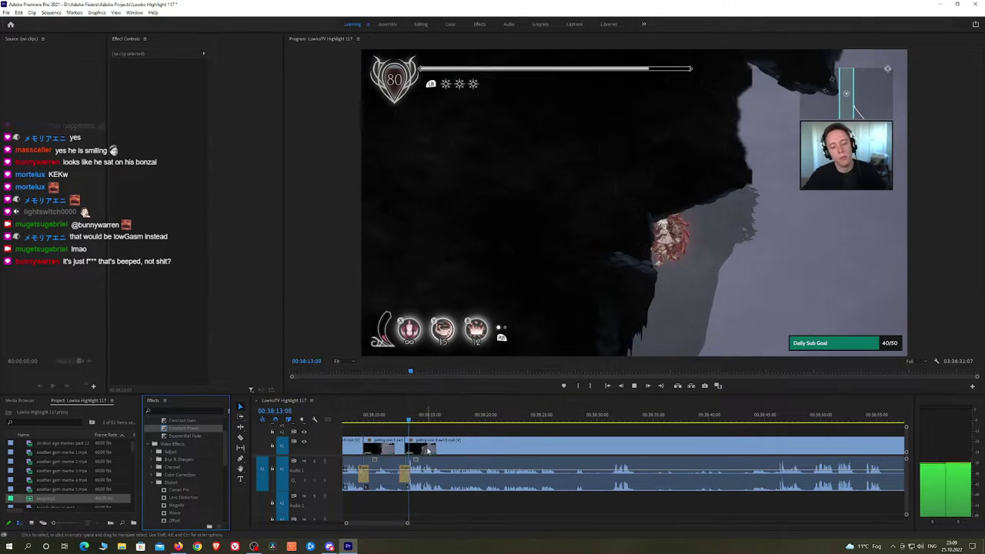
key("space")
key("h")
left_click_drag(451, 431, 674, 433)
left_click_drag(388, 418, 365, 417)
scroll(397, 426, "up", 5)
key("space")
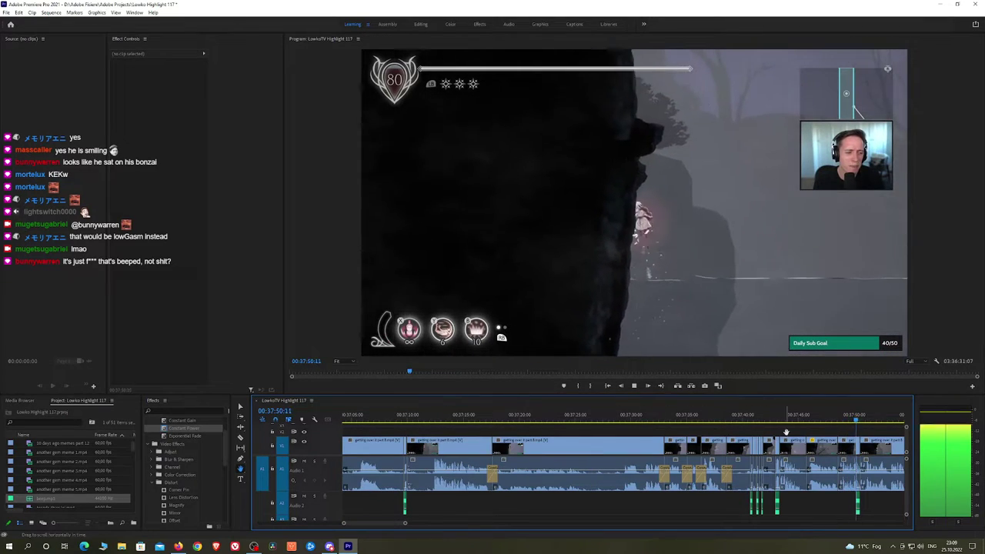
Review the edited footage between about 00:37:43 and 00:38:08, playing through the beeped sections and the new cuts
left_click_drag(860, 435, 648, 425)
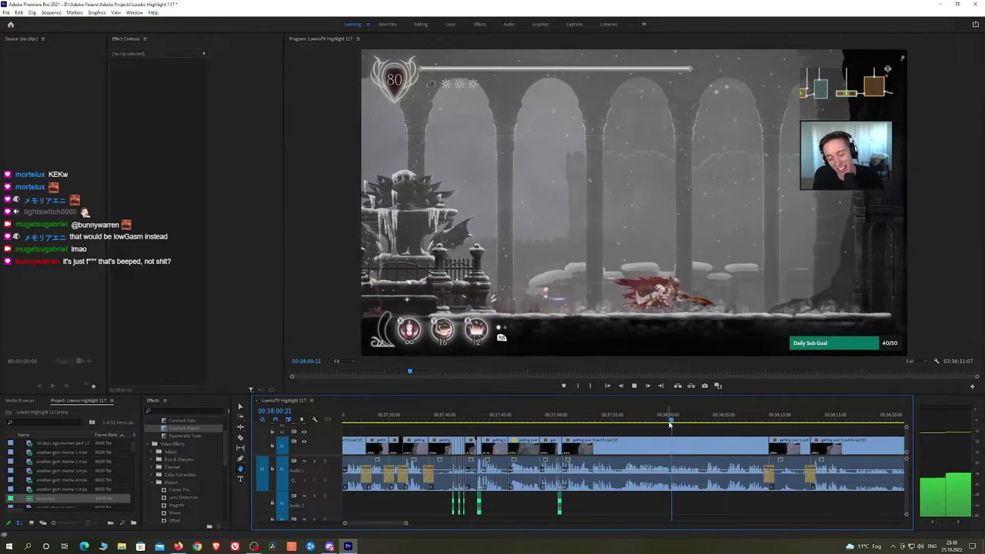
left_click(703, 420)
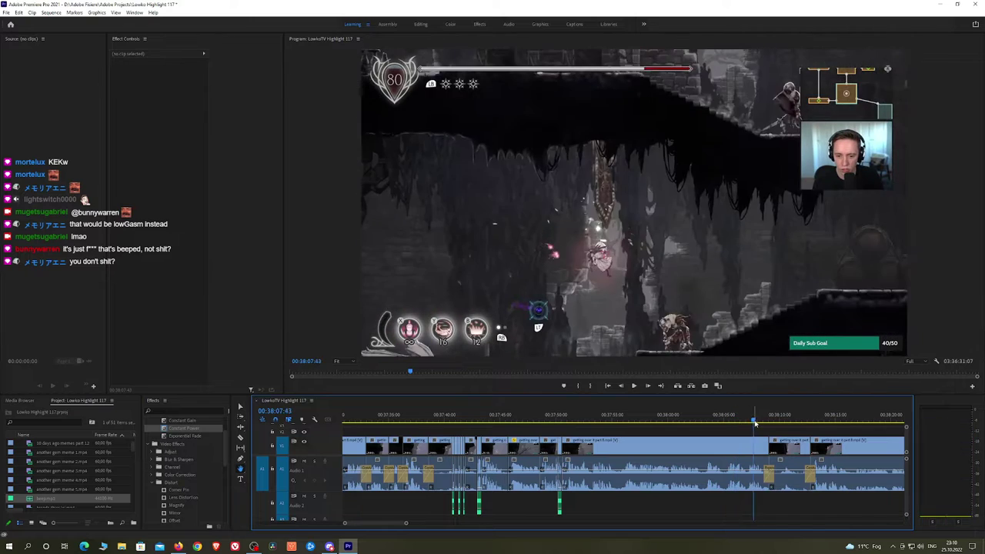
key("space")
key("space")
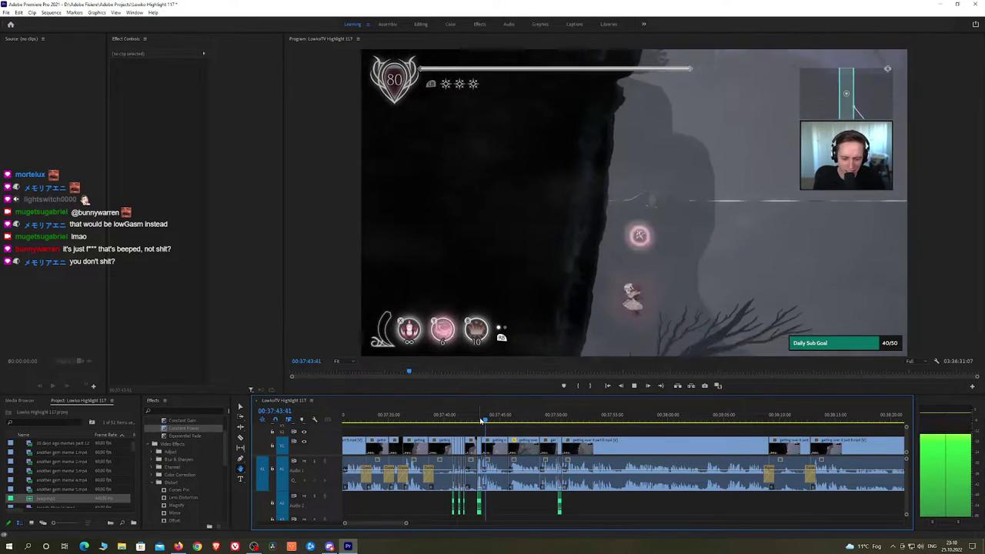
key("space")
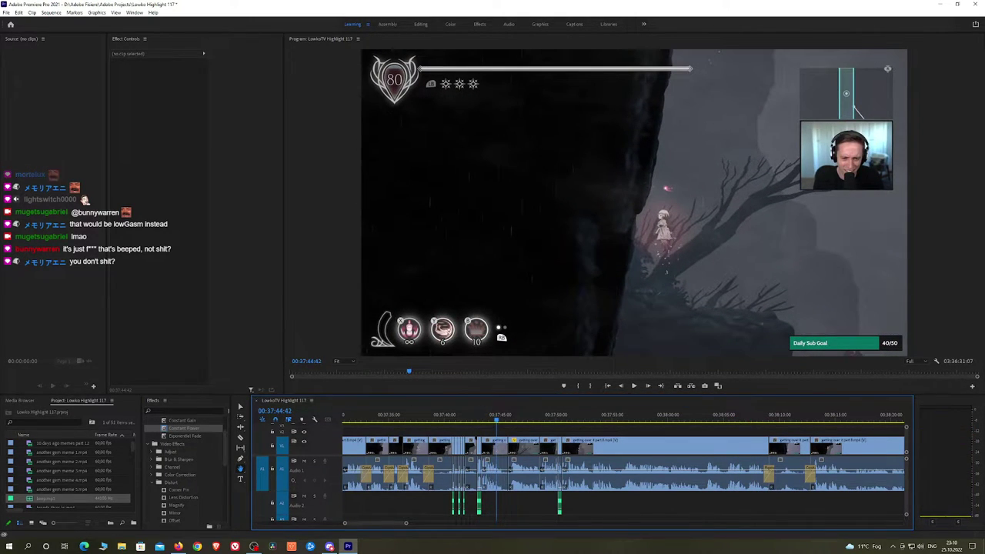
key("alt+Tab")
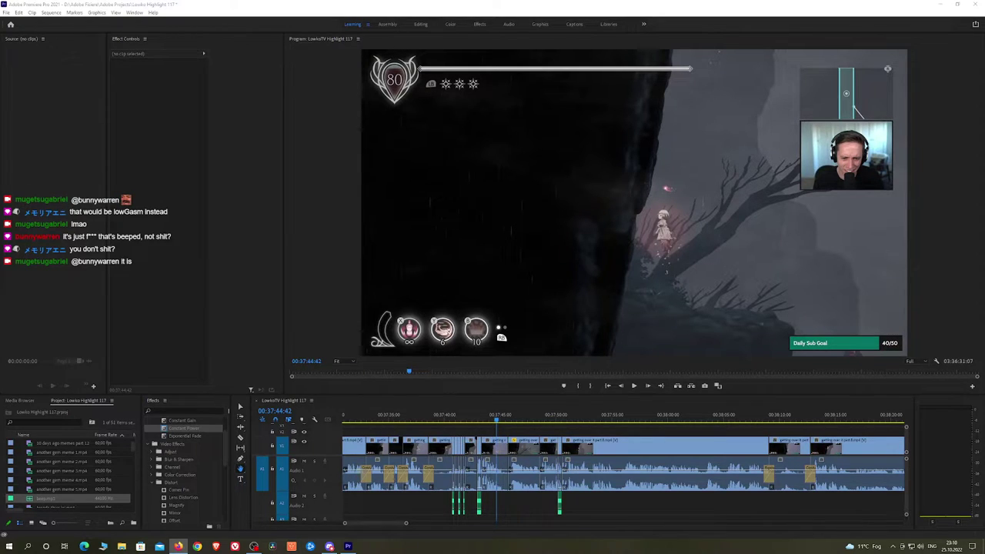
left_click(543, 433)
key("space")
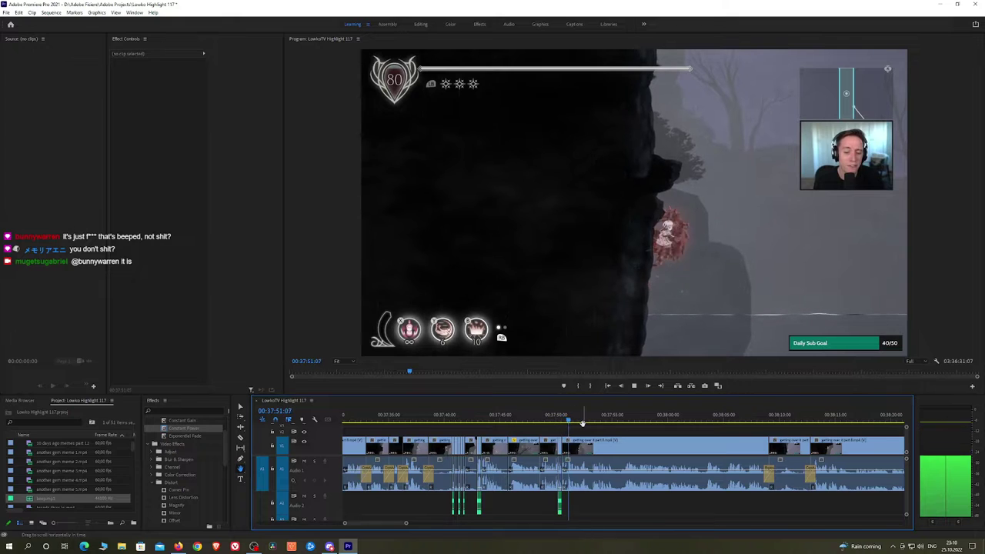
Play on to 00:38:26:31, split the gameplay clip there and ripple-delete the footage up to about 00:38:28
mouse_move(582, 425)
left_mouse_down()
mouse_move(770, 429)
mouse_move(592, 431)
left_mouse_up()
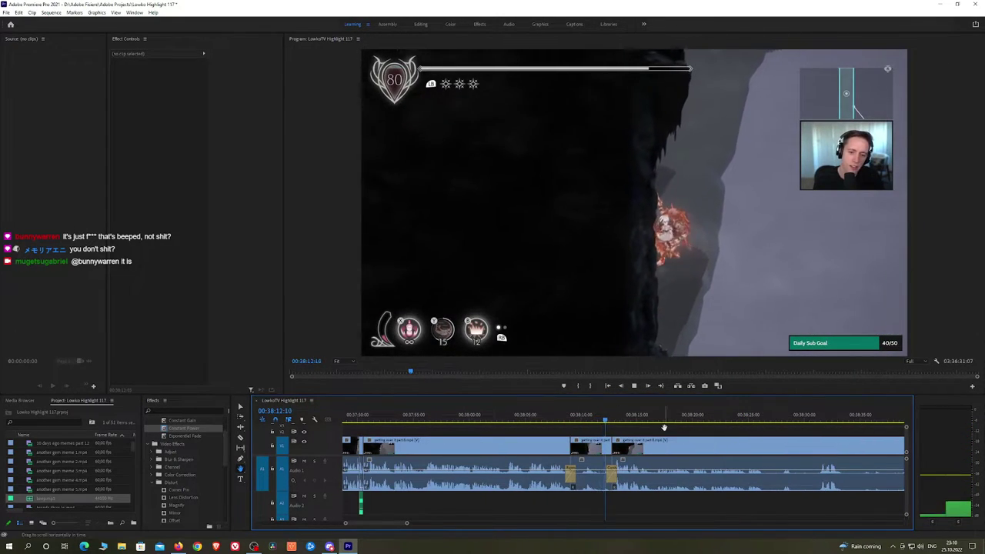
left_click_drag(664, 430, 607, 426)
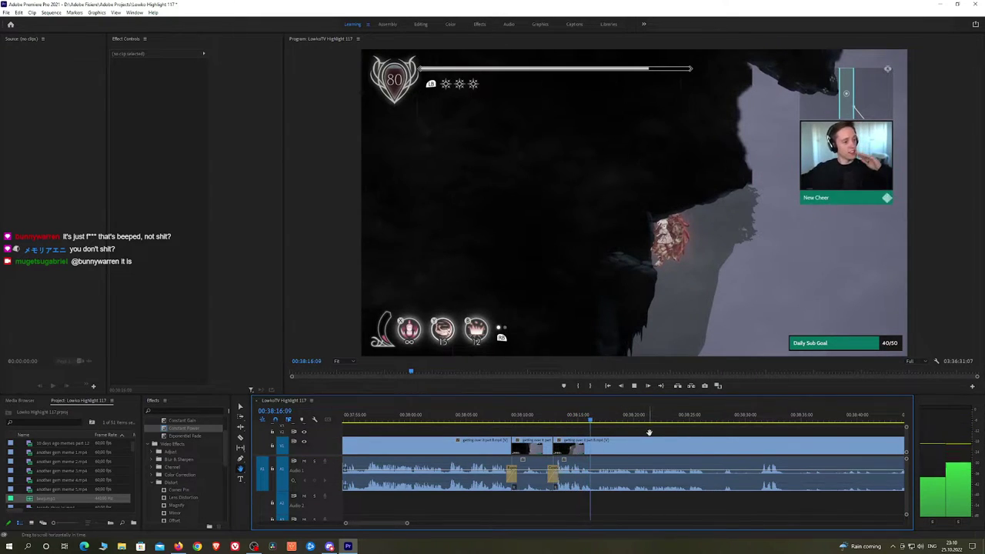
scroll(648, 432, "right", 2)
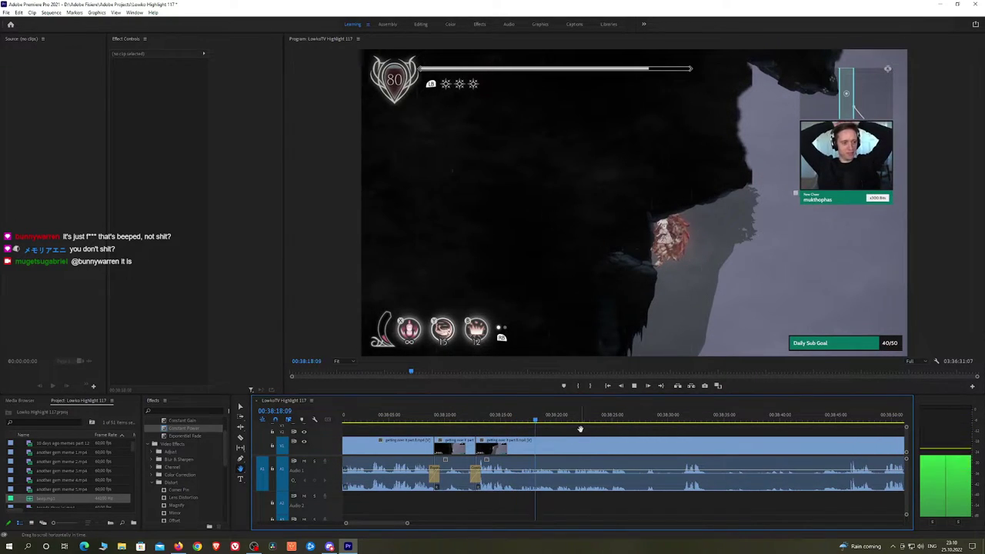
left_click_drag(600, 433, 525, 425)
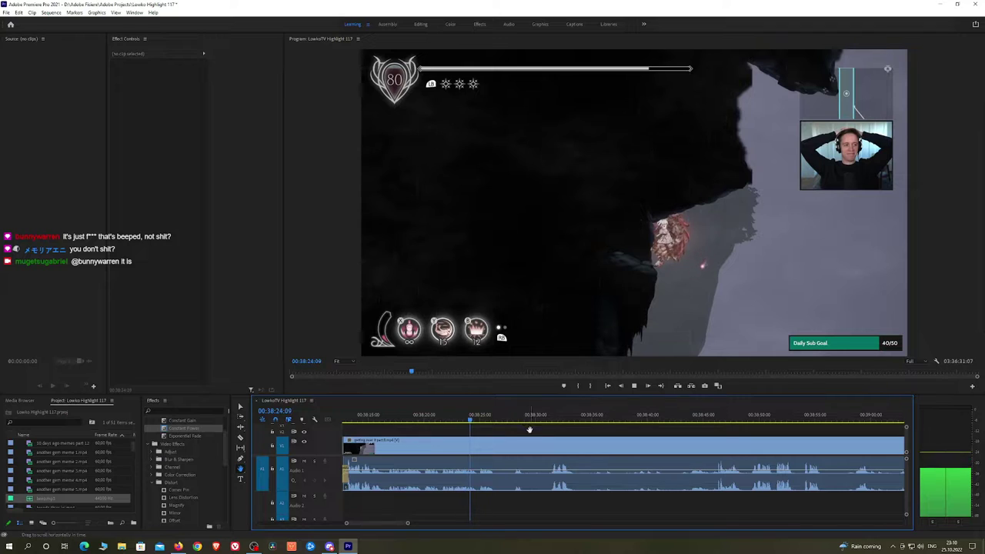
left_click_drag(529, 430, 496, 428)
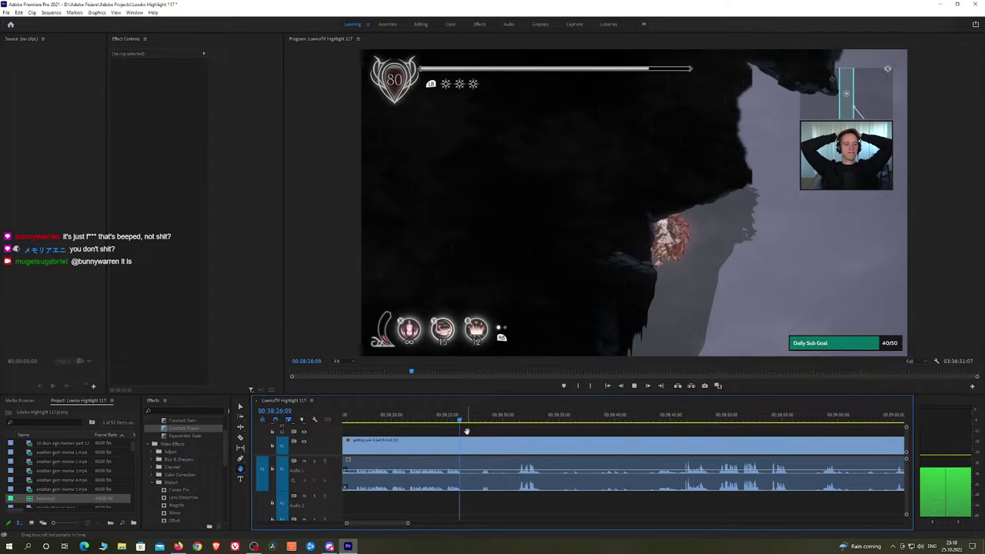
key("space")
key("c")
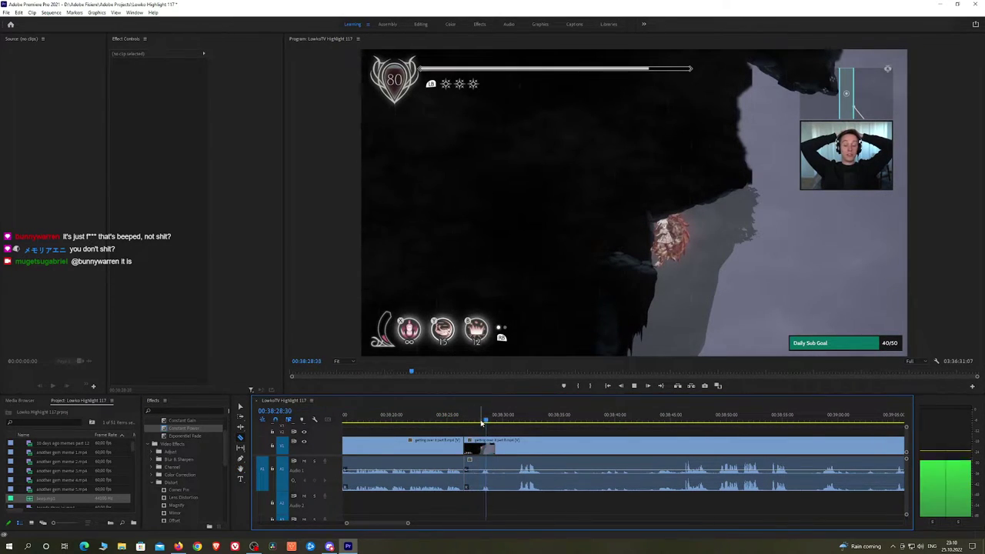
key("v")
left_click(477, 444)
key("shift+Delete")
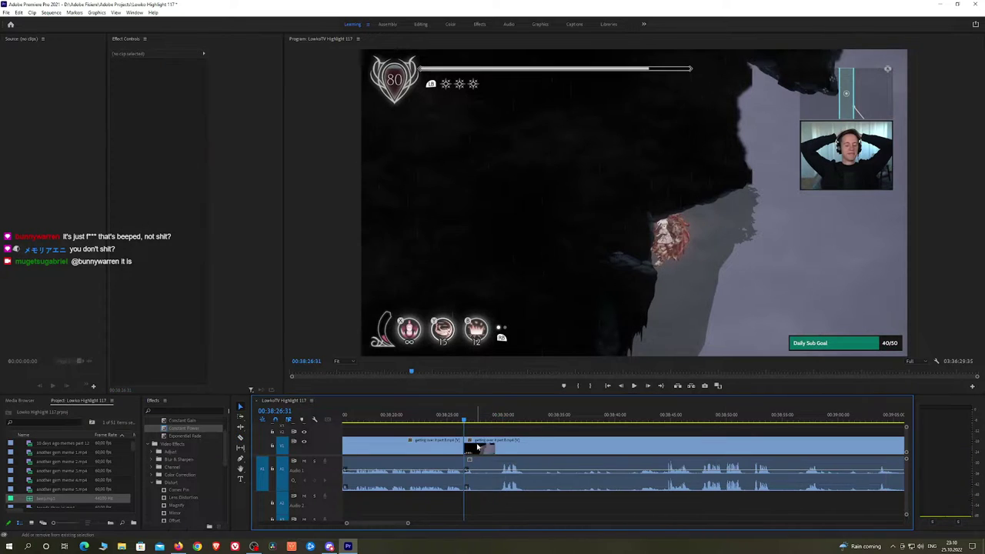
Ripple-delete about two seconds of gameplay footage starting at 00:38:27:28 and play on from the new cut
key("space")
left_click(503, 421)
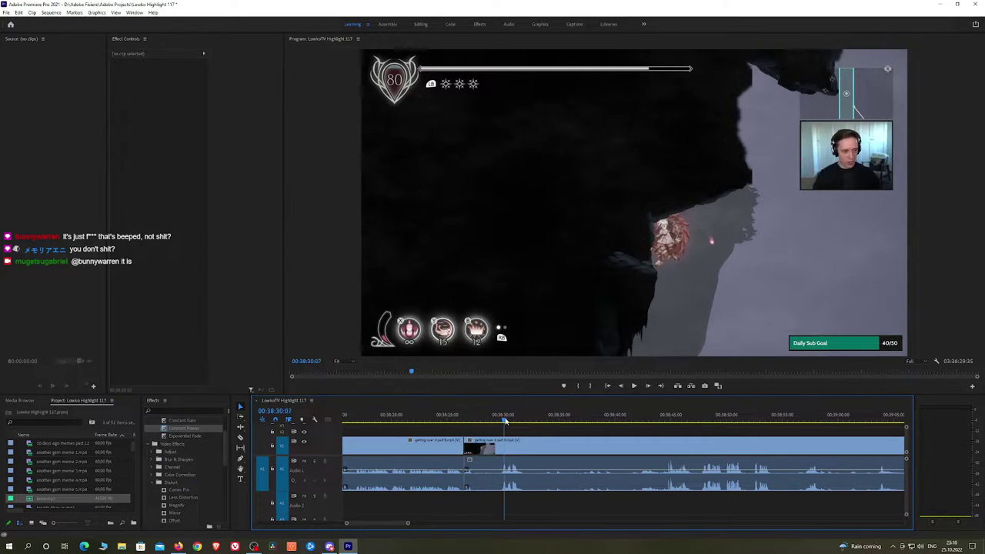
key("c")
left_click(475, 447)
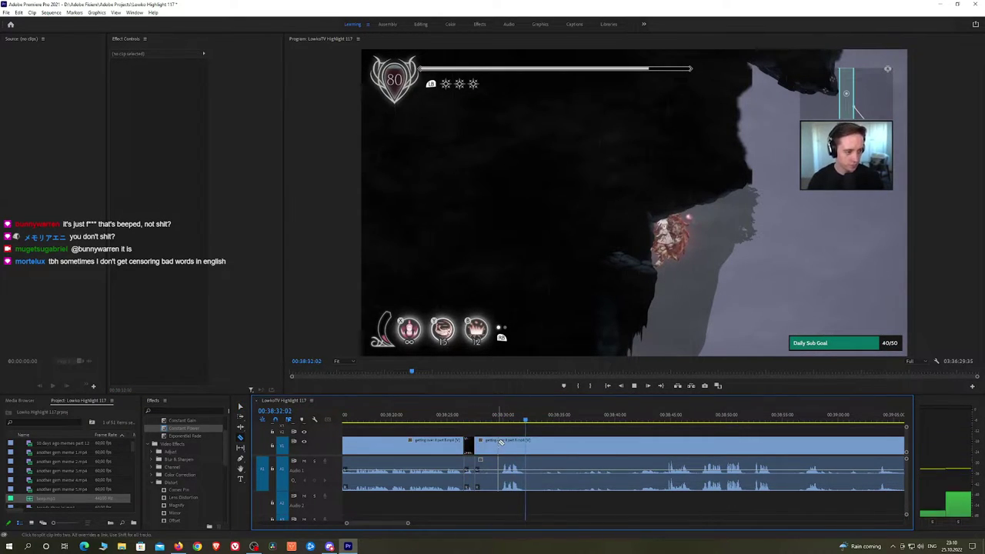
key("v")
left_click(492, 444)
key("shift+Delete")
key("space")
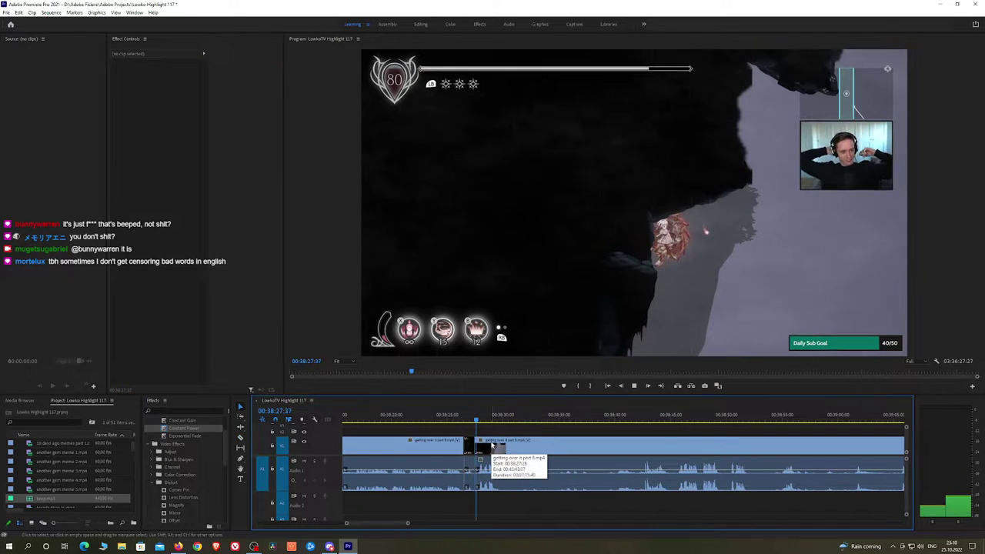
key("h")
left_click_drag(521, 436, 488, 434)
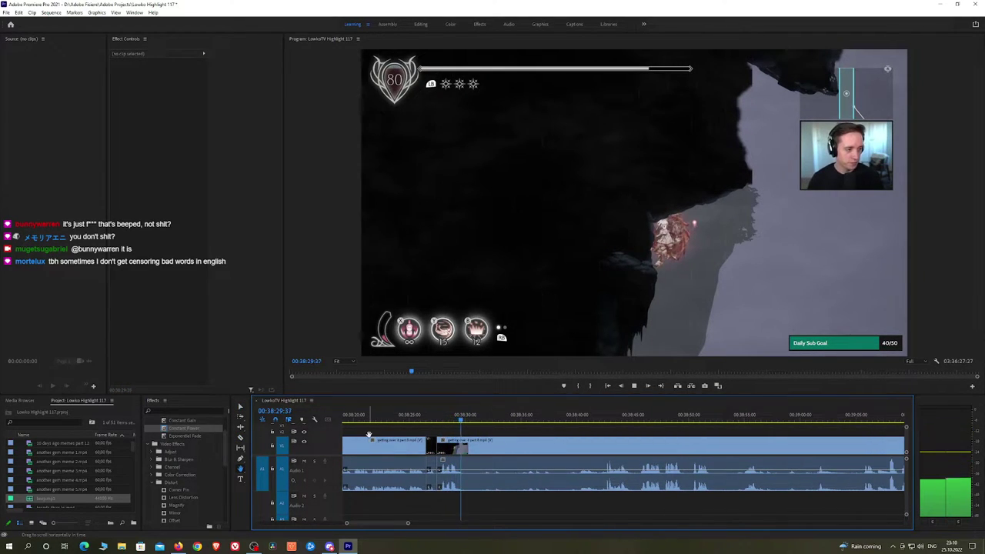
Replay the footage from about 00:38:25 and split the clip with the Razor tool just before 00:38:30
key("space")
key("alt+Tab")
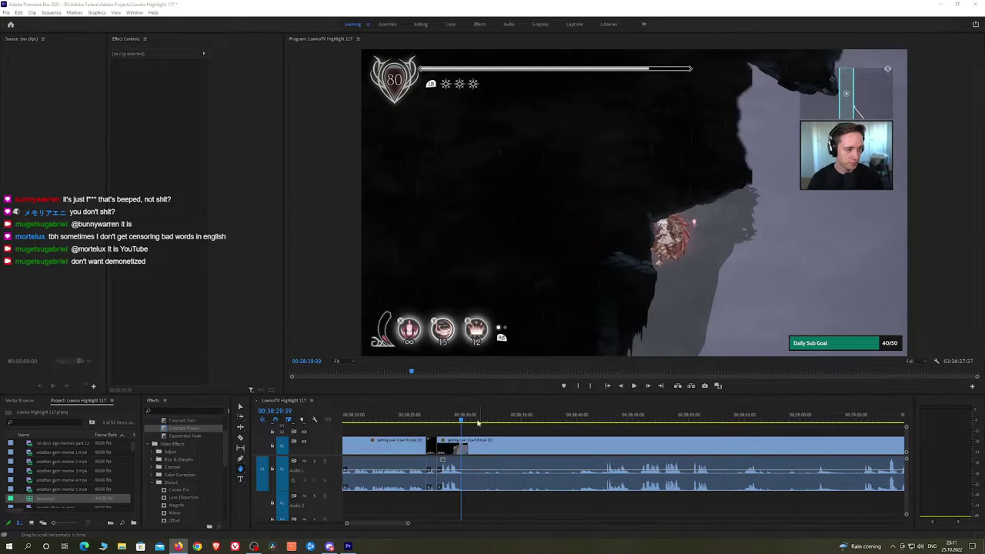
left_click_drag(438, 420, 428, 420)
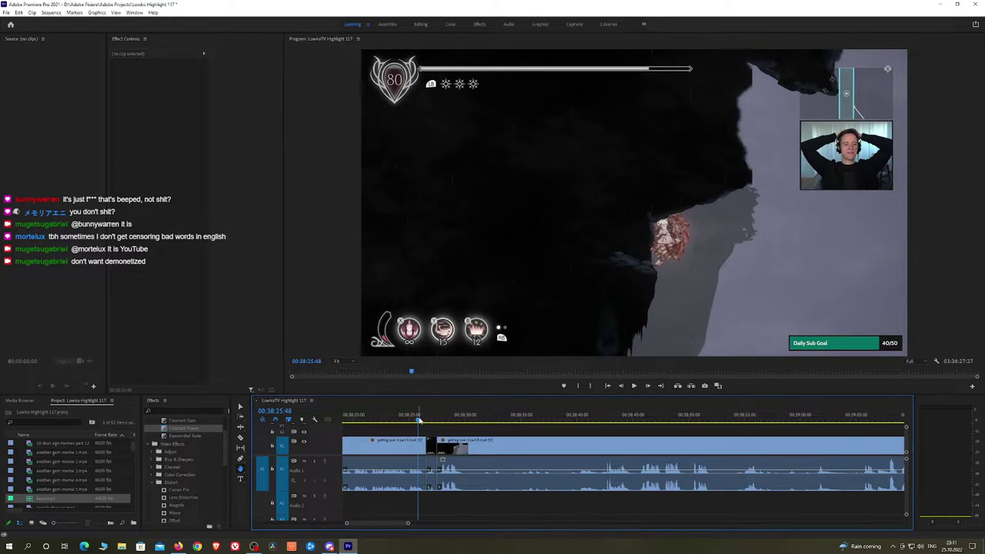
key("space")
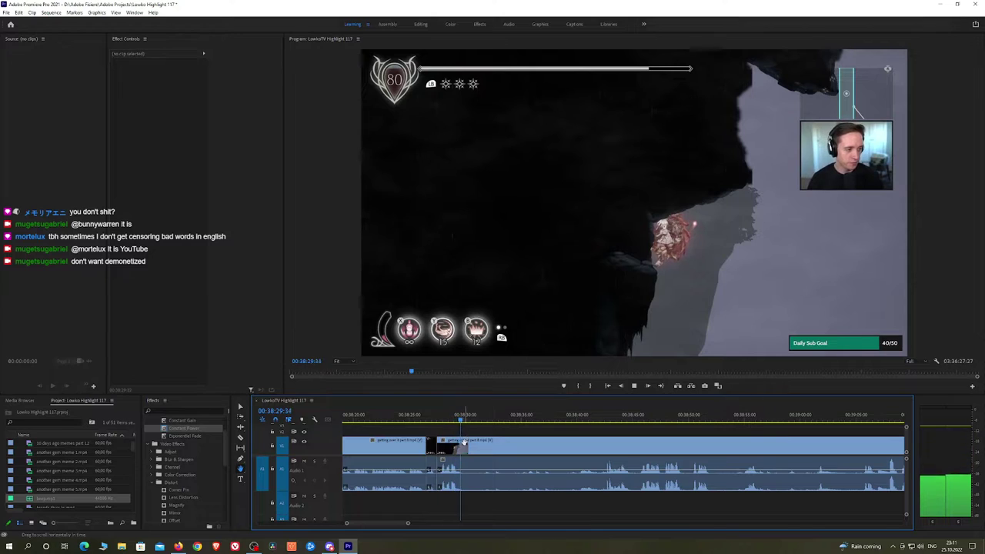
key("space")
key("c")
left_click(463, 446)
left_click(563, 419)
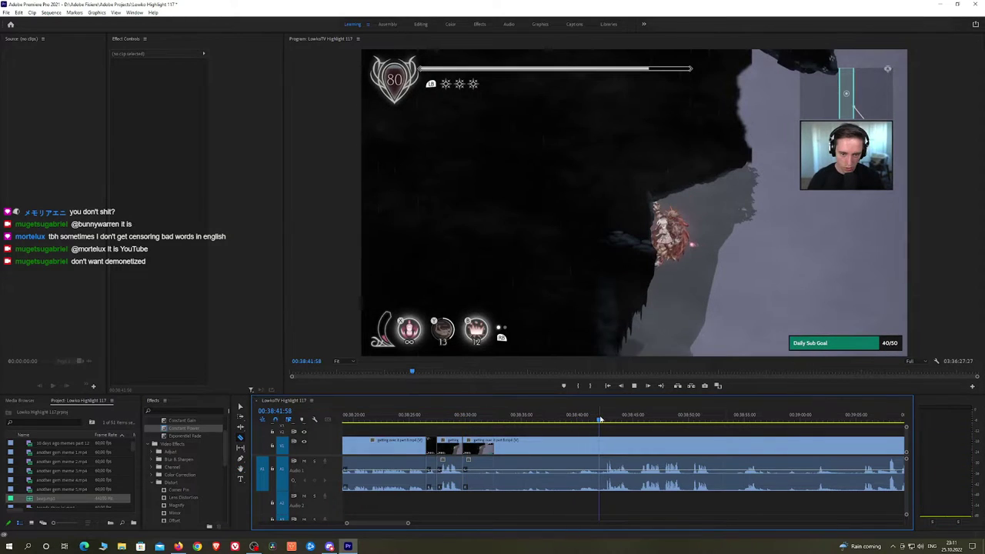
Split the clip again at about 00:38:42 and ripple delete the segment between the two cuts
key("space")
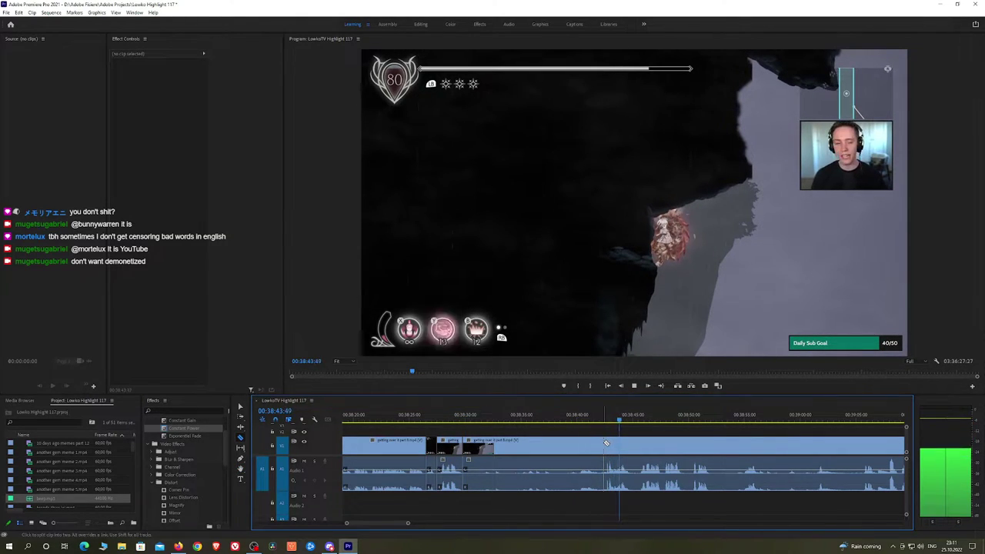
left_click(604, 443)
key("v")
left_click(589, 446)
key("shift+Delete")
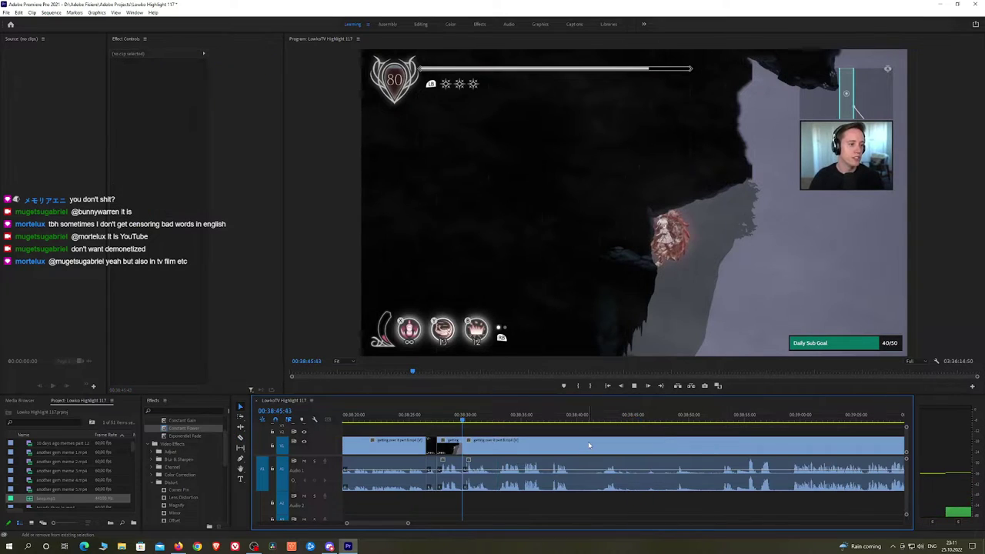
Apply the Constant Power audio transition to the cut just before 00:38:30
key("space")
left_click(190, 431)
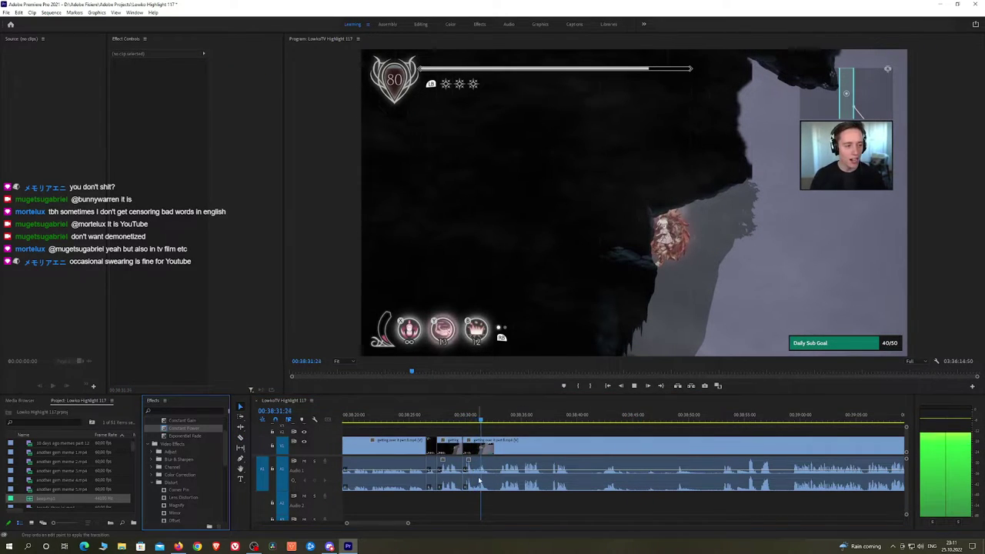
left_click_drag(463, 484, 463, 483)
Cut out and ripple delete the pause of about one second near 00:38:37
key("h")
left_click_drag(533, 447, 466, 447)
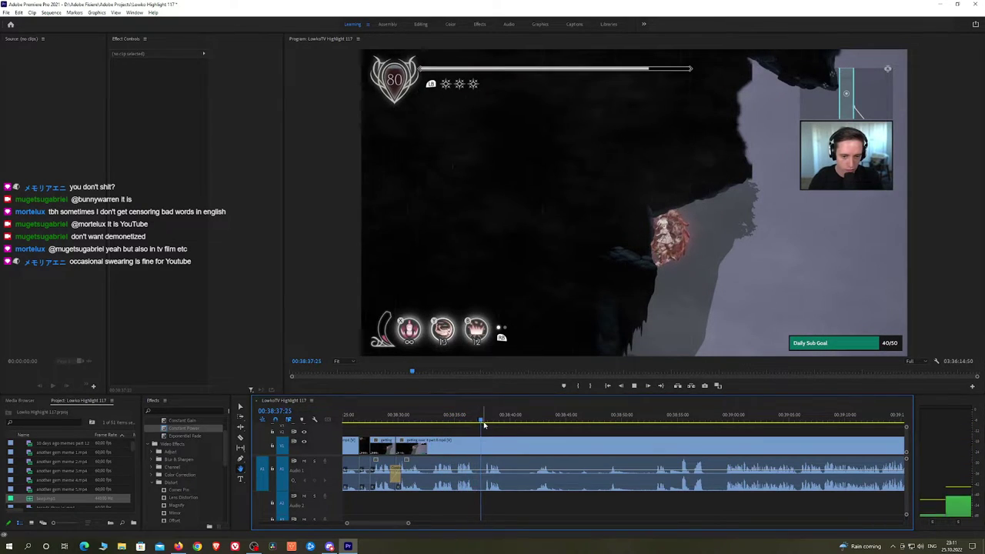
key("c")
left_click(474, 447)
left_click(484, 447)
key("v")
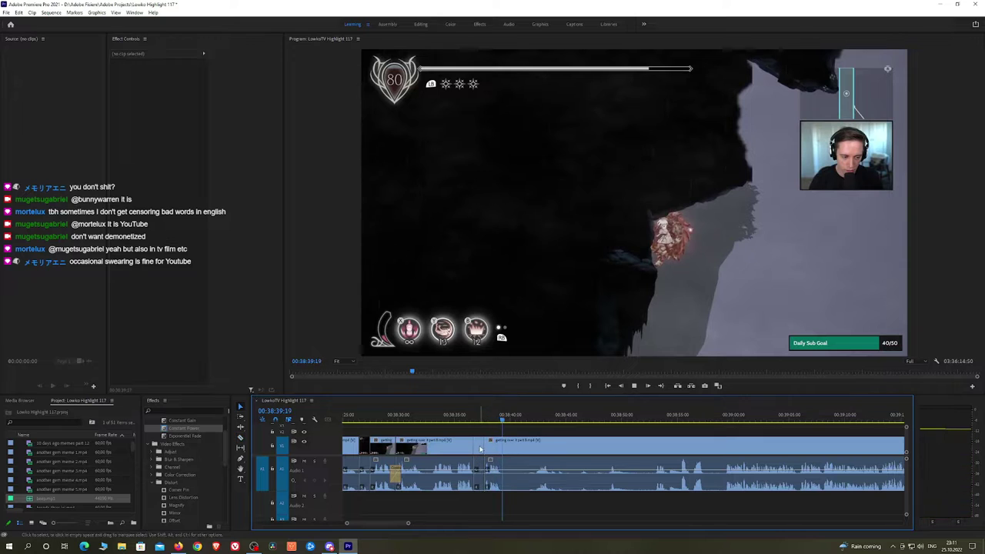
left_click(480, 448)
key("shift+Delete")
key("space")
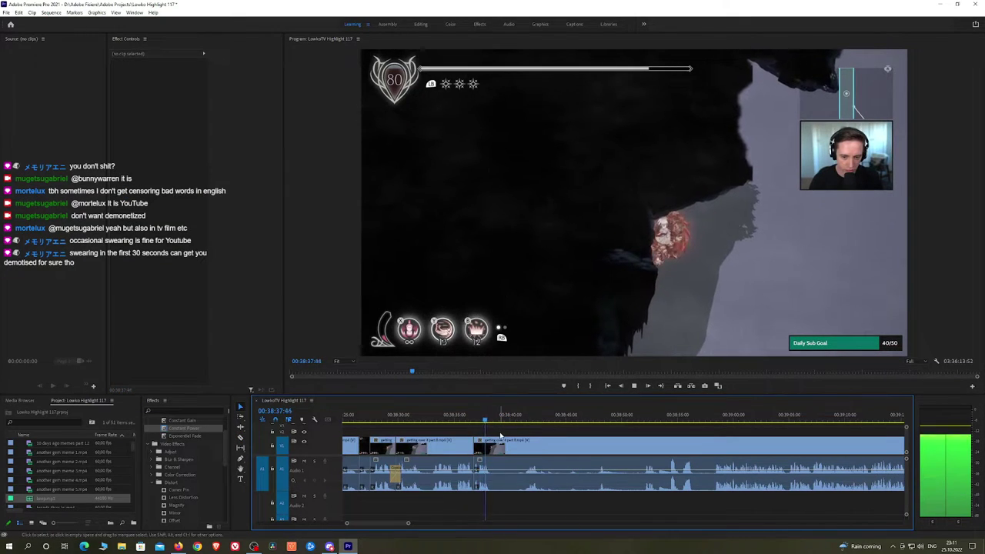
Cut out and ripple delete the segment from 00:38:38:32 to about 00:38:39:52, and save the project
left_click(493, 443)
left_click(523, 420)
key("space")
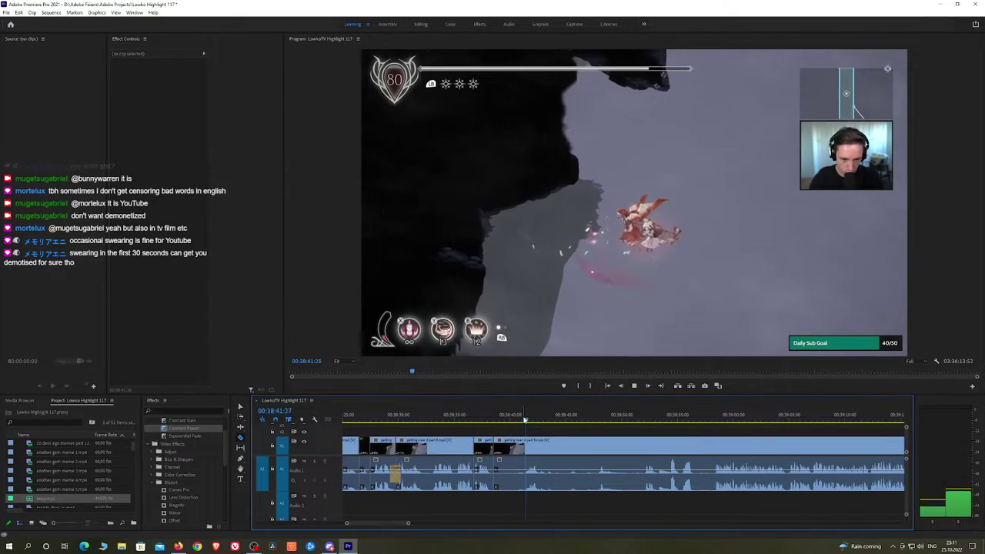
left_click_drag(524, 419, 508, 420)
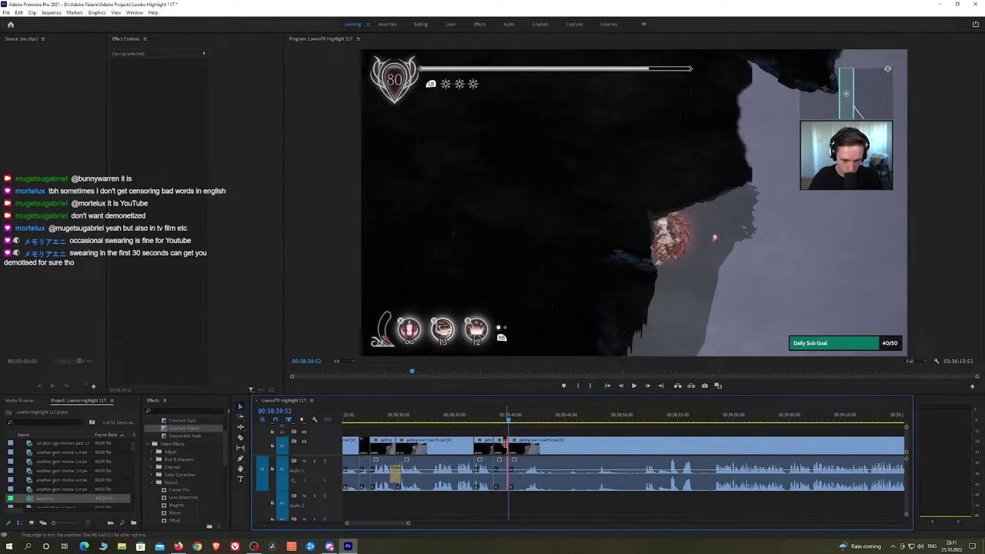
left_click(502, 446)
key("shift+Delete")
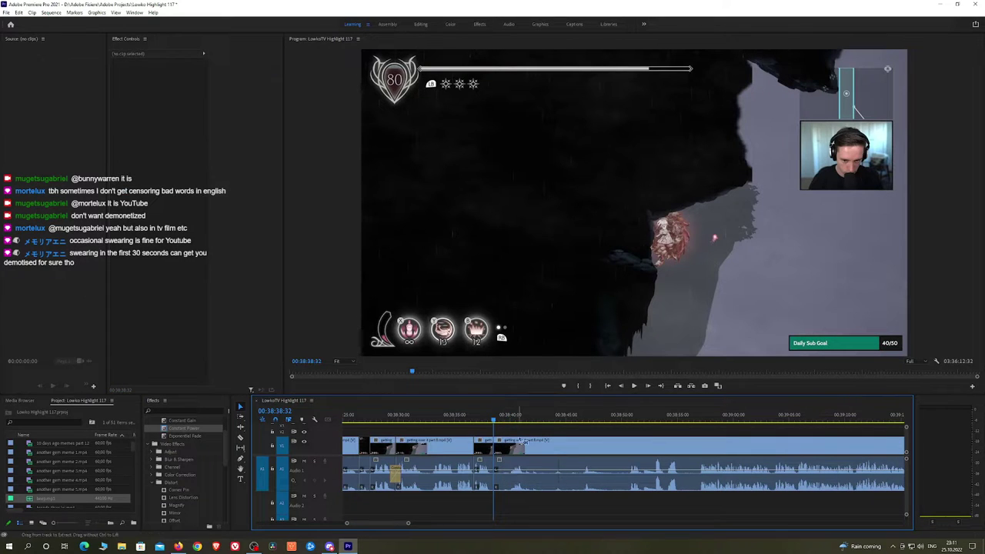
key("ctrl+s")
Play through the footage from about 00:38:38 to 00:38:53 to check for pauses worth cutting
key("space")
key("h")
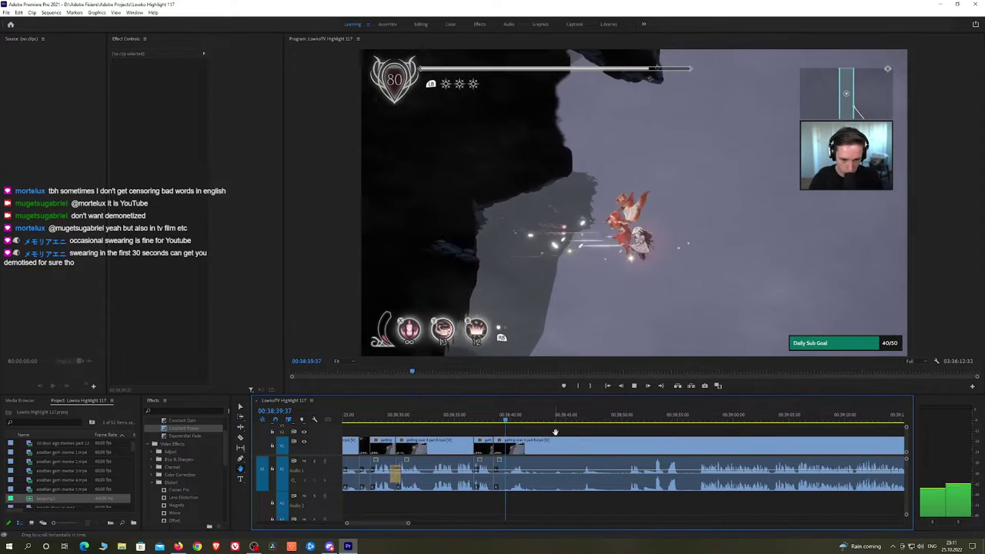
left_click_drag(555, 432, 468, 419)
key("space")
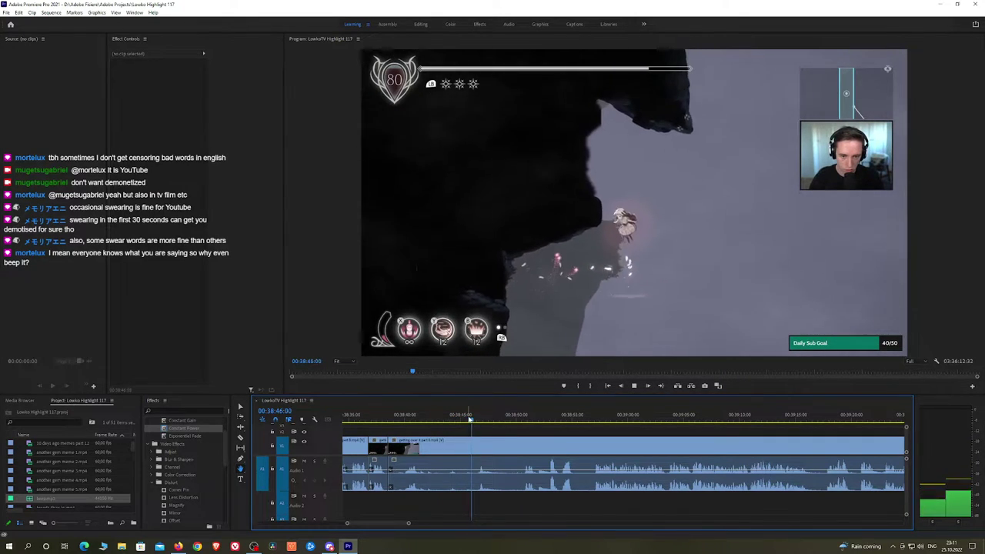
key("space")
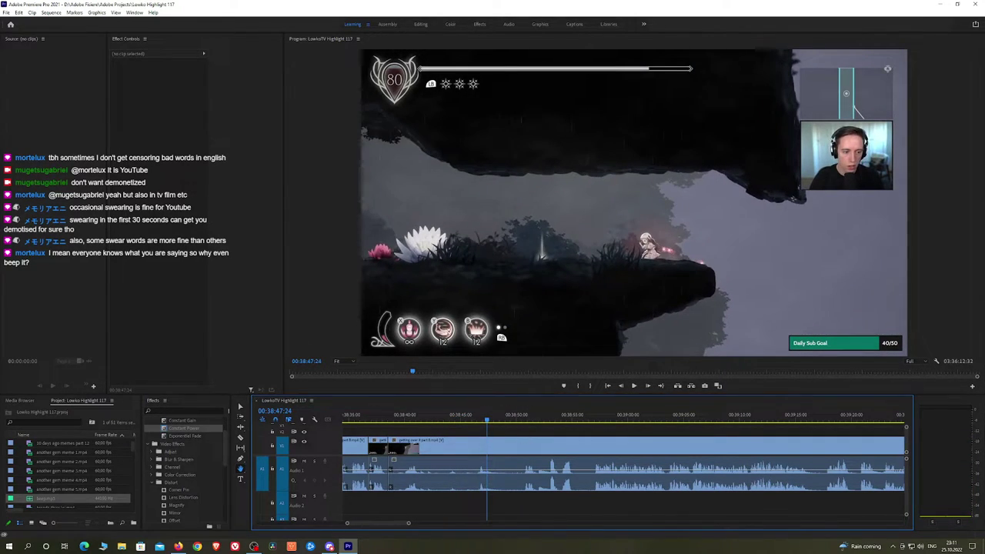
key("alt+Tab")
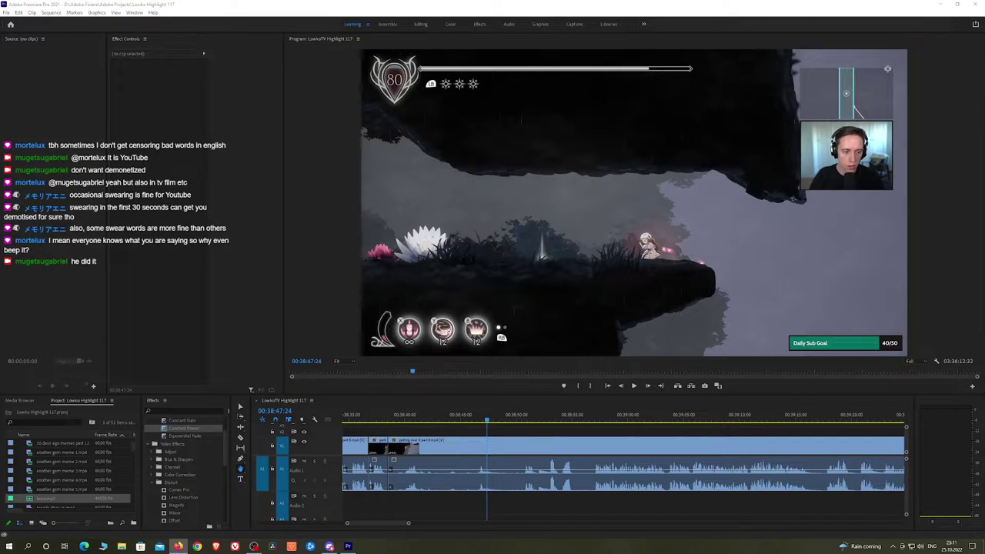
left_click(509, 444)
key("space")
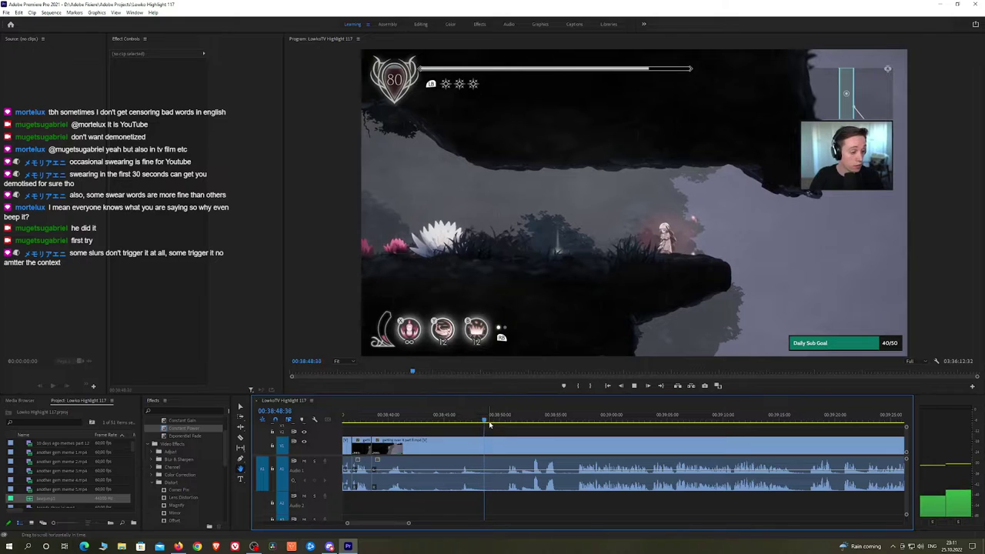
left_click(499, 423)
left_click_drag(549, 438, 483, 440)
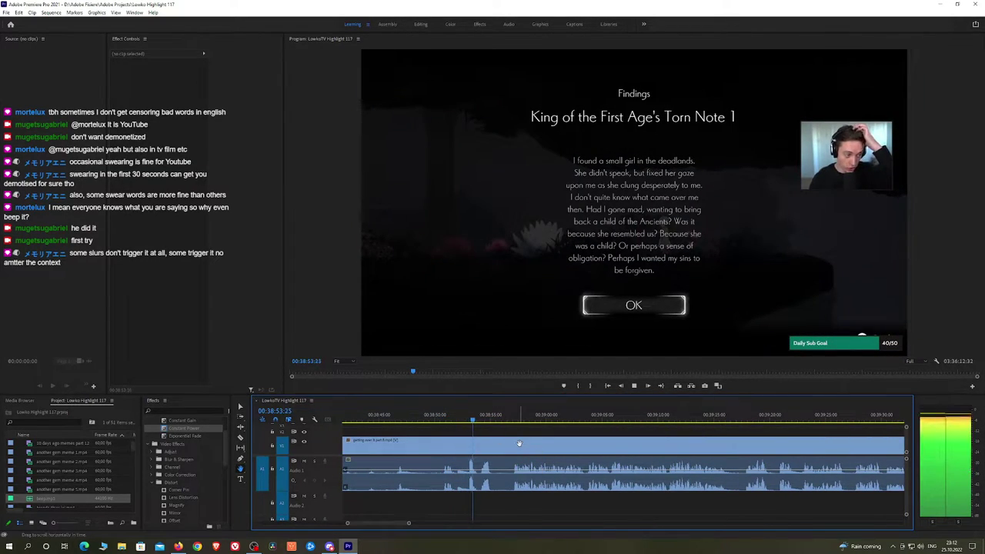
Cut out and ripple delete the short pause starting at 00:38:55:09, during the Torn Note 1 screen
scroll(497, 442, "down", 1)
key("space")
key("c")
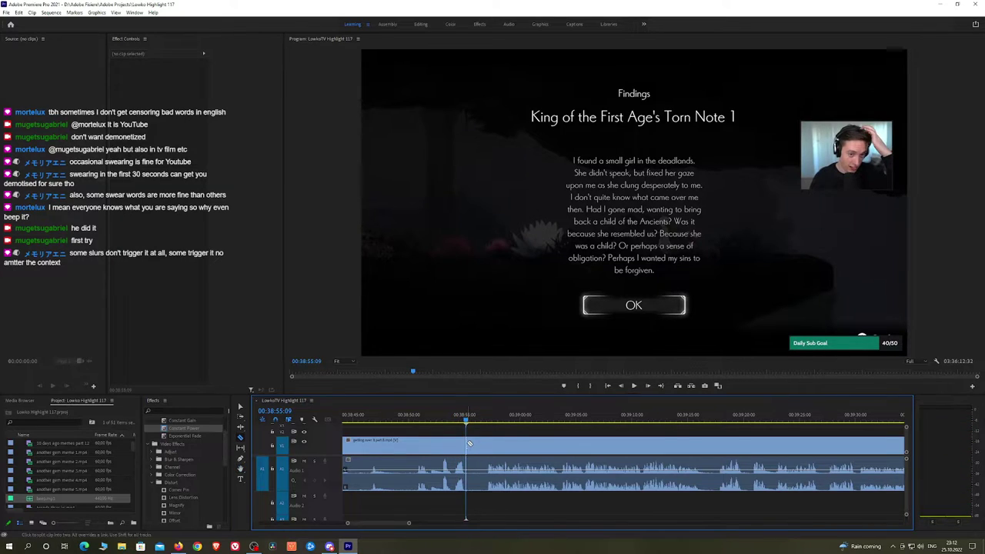
key("v")
left_click(473, 446)
key("shift+Delete")
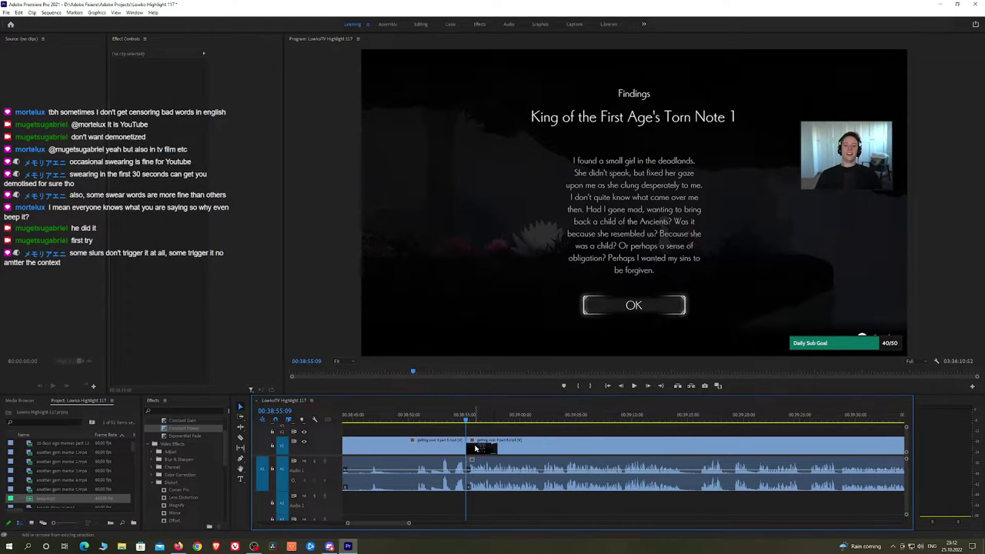
Apply the Constant Power audio transition to the cut at 00:38:55:09 and continue reviewing the playback
key("space")
left_click_drag(192, 429, 466, 477)
key("h")
left_click_drag(597, 446, 548, 437)
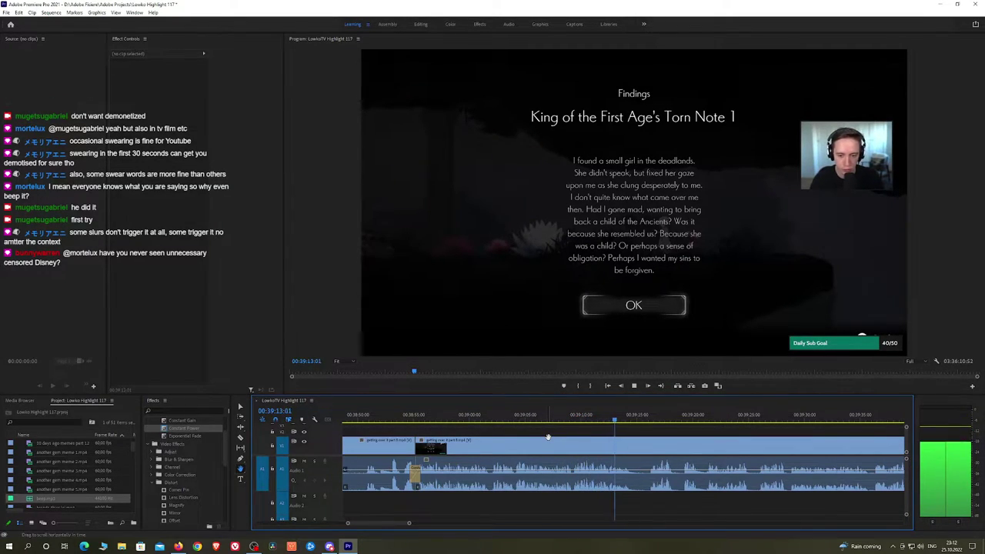
Review the footage from about 00:39:15 and cut out the brief pause at about 00:39:25 with a ripple delete
left_click(649, 423)
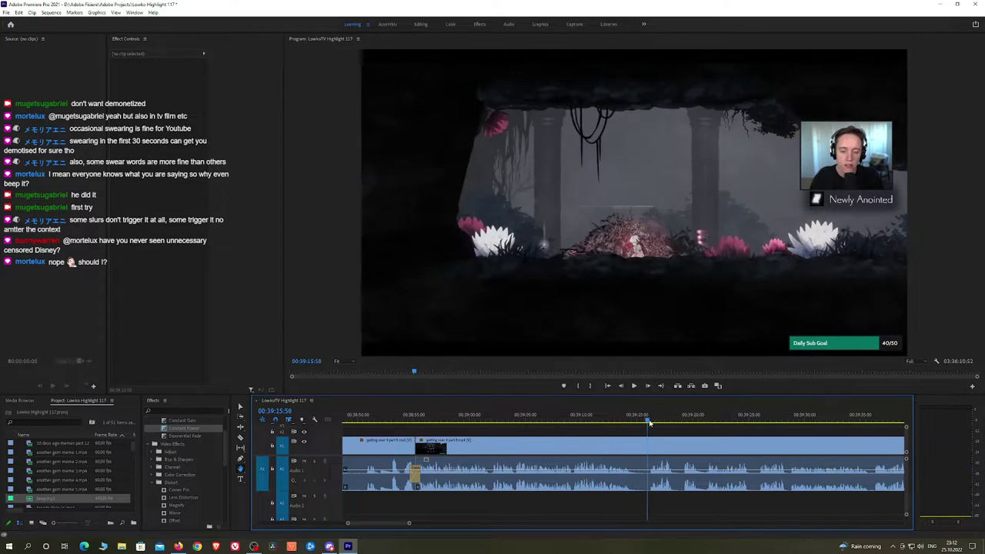
key("space")
left_click_drag(704, 445, 632, 445)
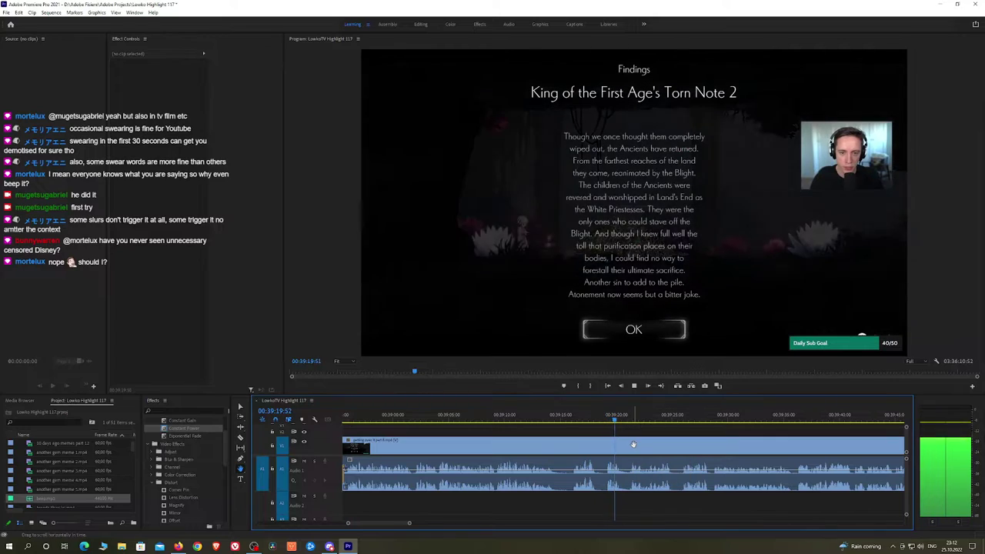
scroll(649, 444, "up", 2)
left_click_drag(692, 440, 590, 437)
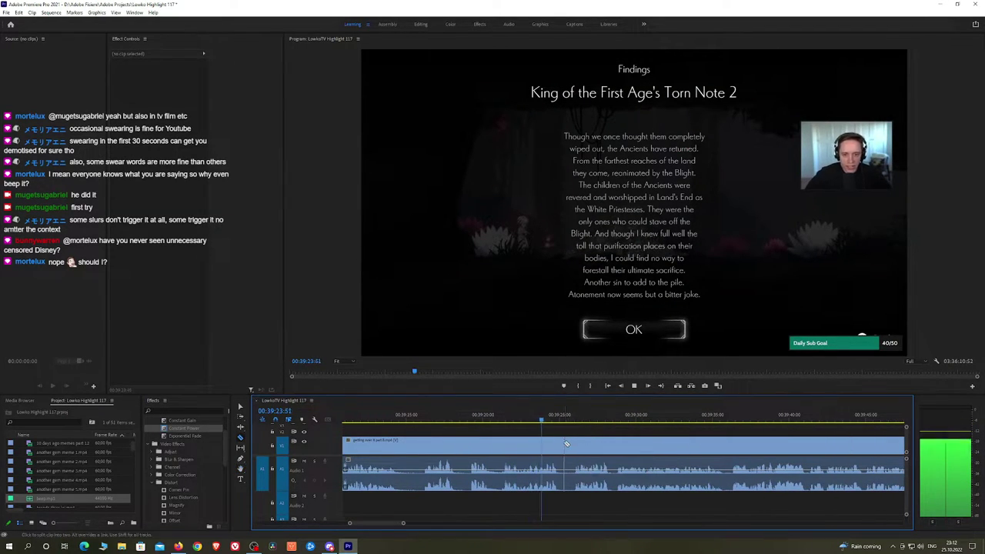
left_click(567, 445)
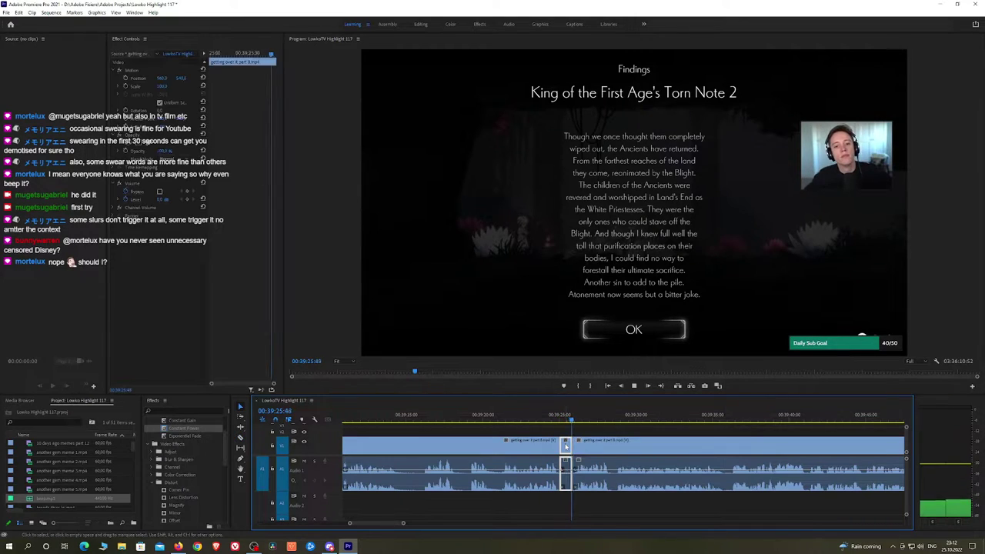
key("shift+Delete")
Play through the Torn Note 2 section up to about 00:39:52 to check for pauses worth cutting
key("h")
left_click_drag(618, 439, 519, 436)
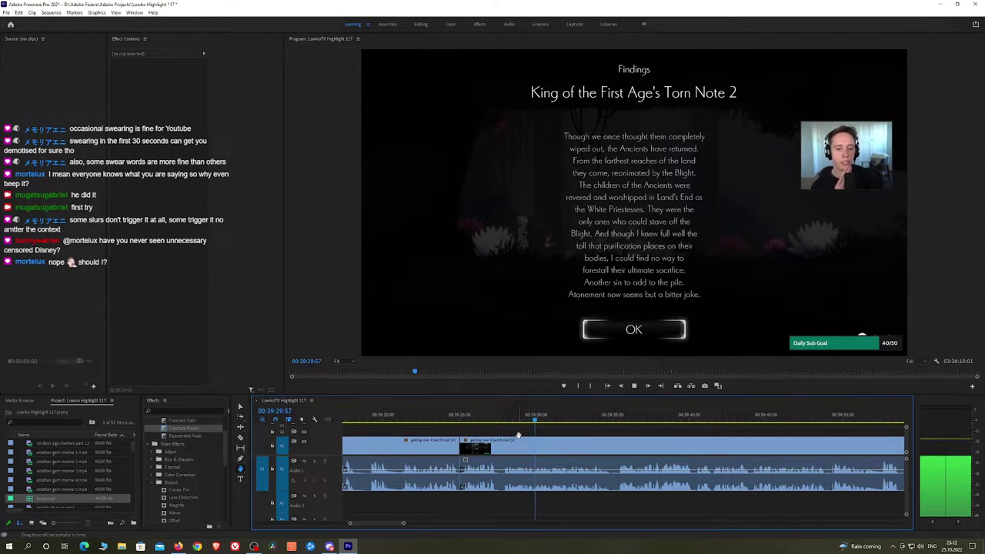
left_click_drag(591, 440, 528, 434)
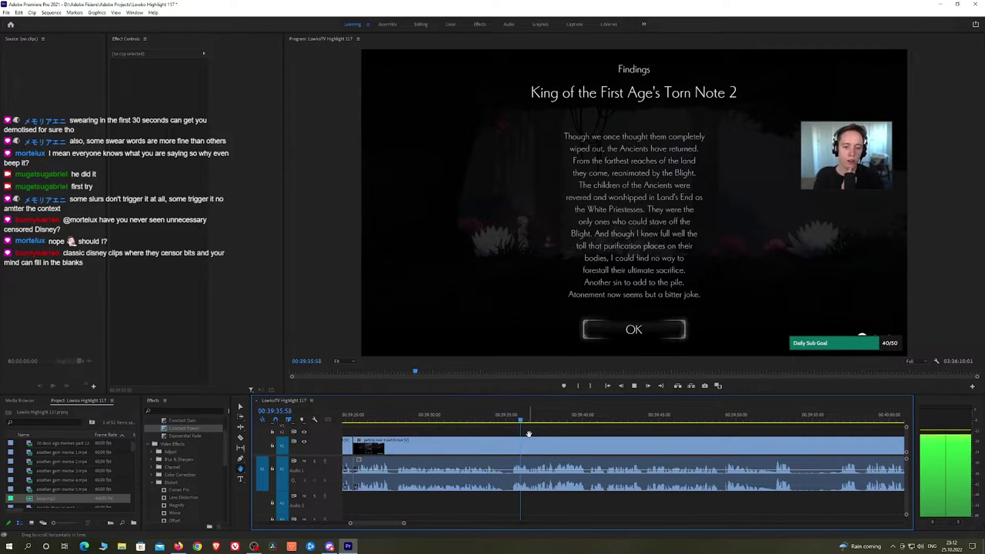
scroll(608, 444, "down", 5)
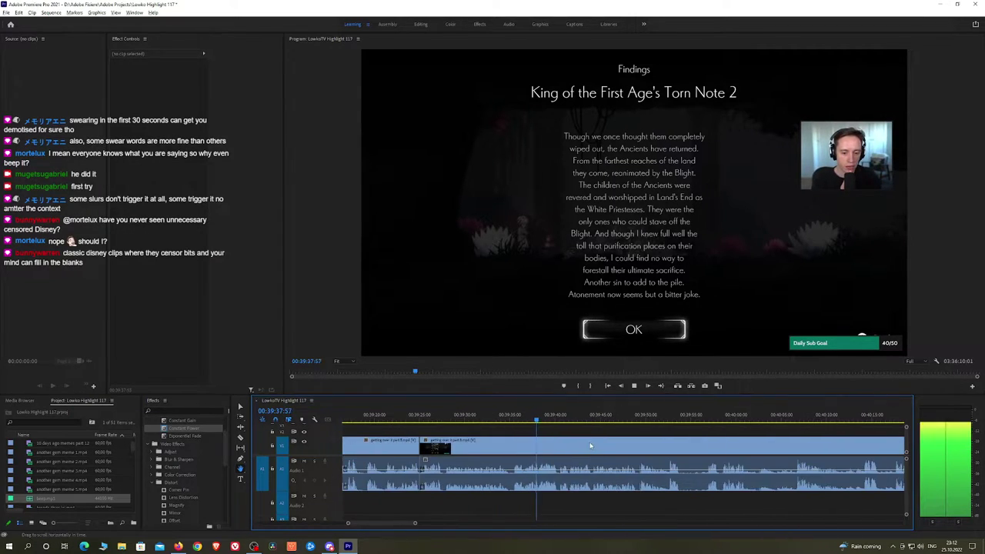
scroll(591, 442, "up", 6)
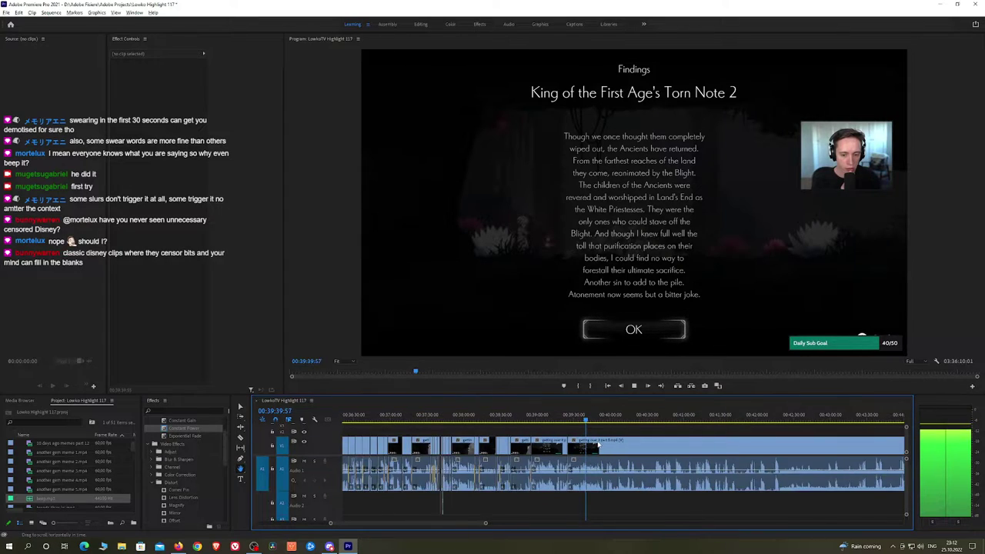
scroll(554, 449, "up", 2)
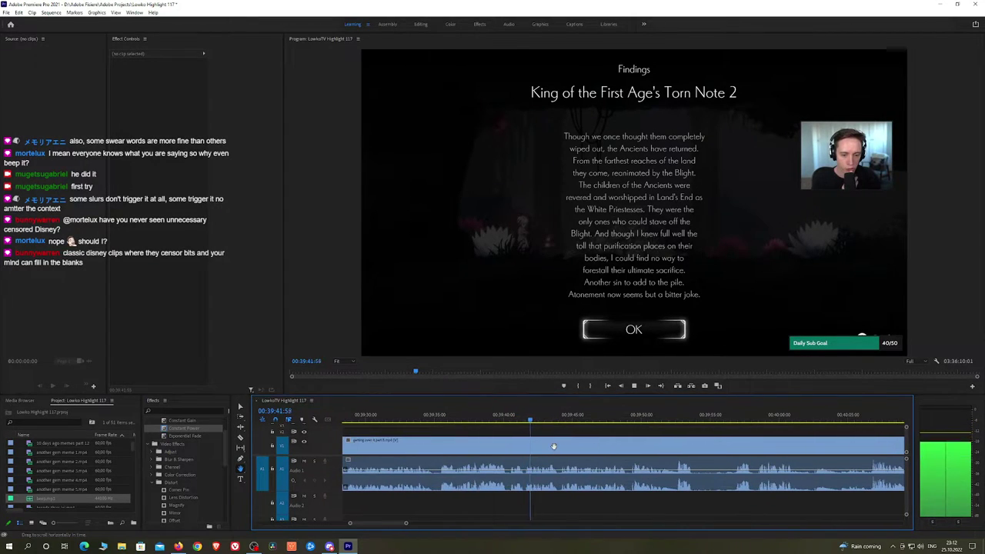
left_click_drag(597, 447, 524, 442)
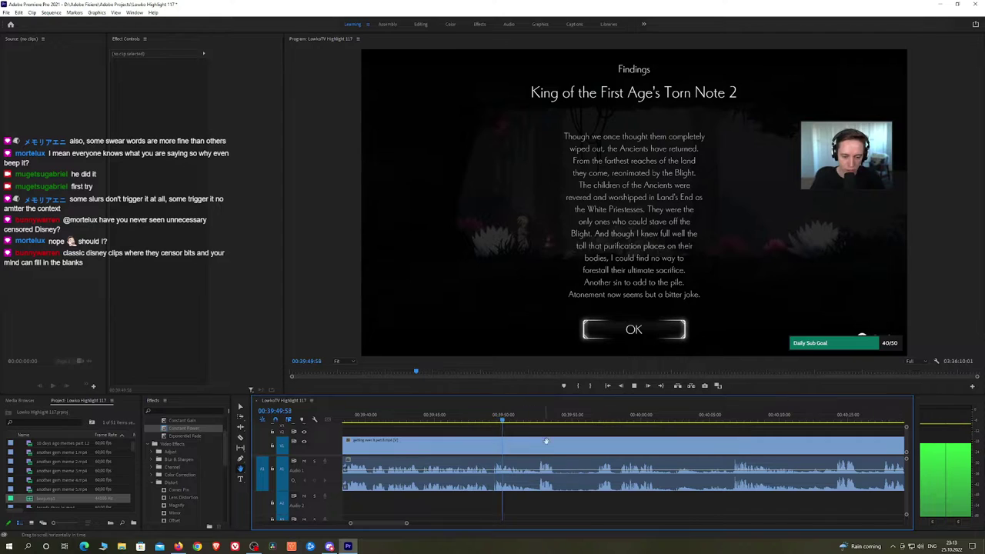
scroll(545, 441, "down", 2)
scroll(544, 445, "down", 1)
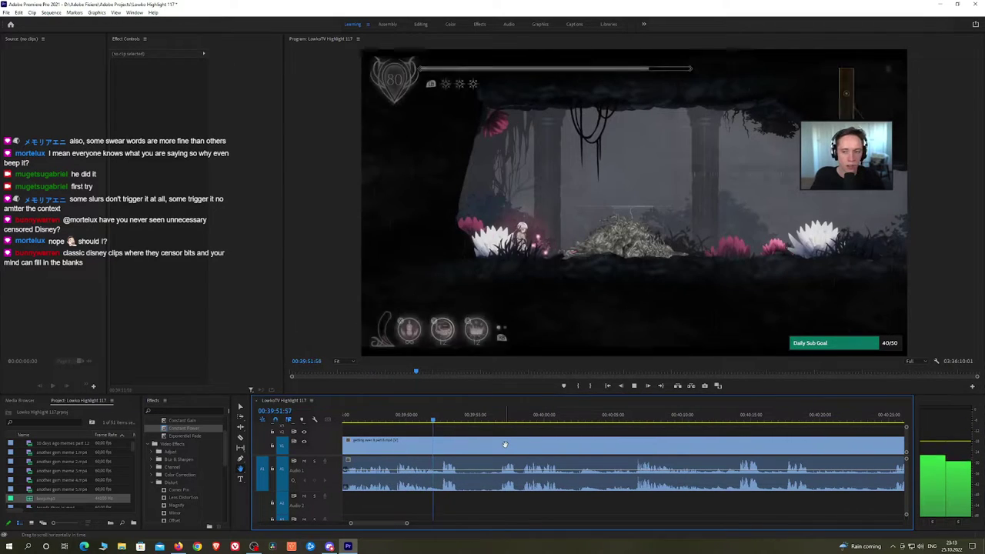
Cut out and ripple delete the pause starting at about 00:39:54, and apply the Constant Power audio transition to that cut
key("space")
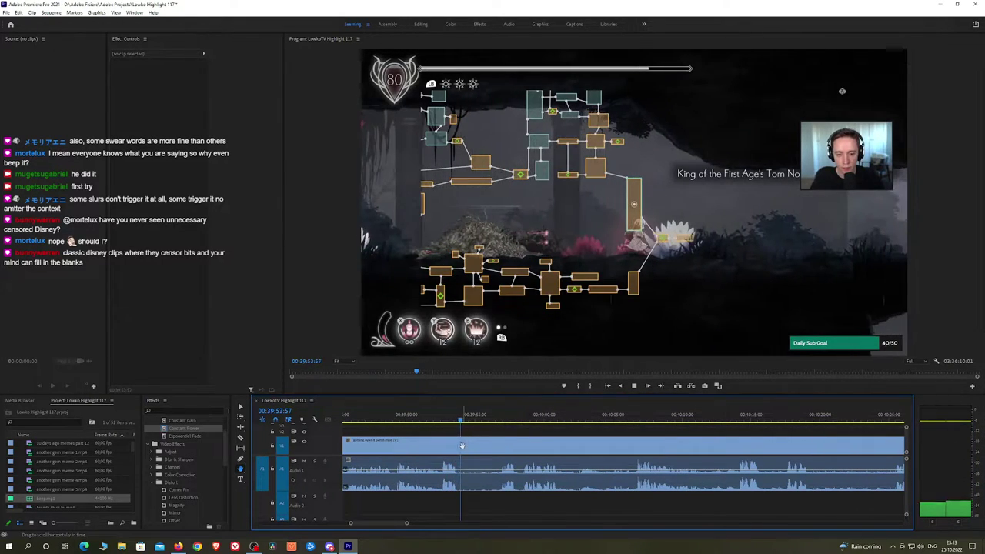
key("c")
left_click(462, 444)
left_click_drag(486, 421, 498, 421)
key("space")
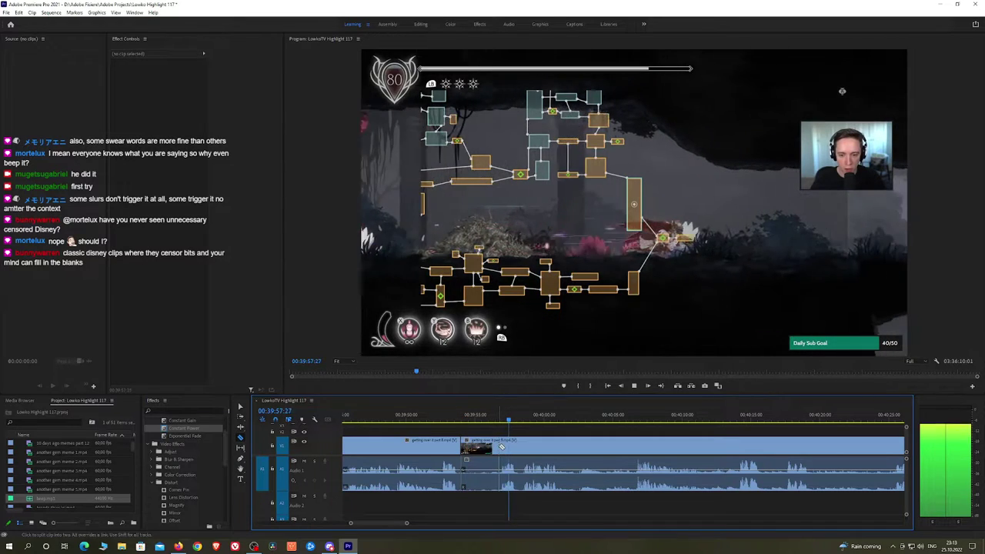
left_click(486, 448)
key("shift+Delete")
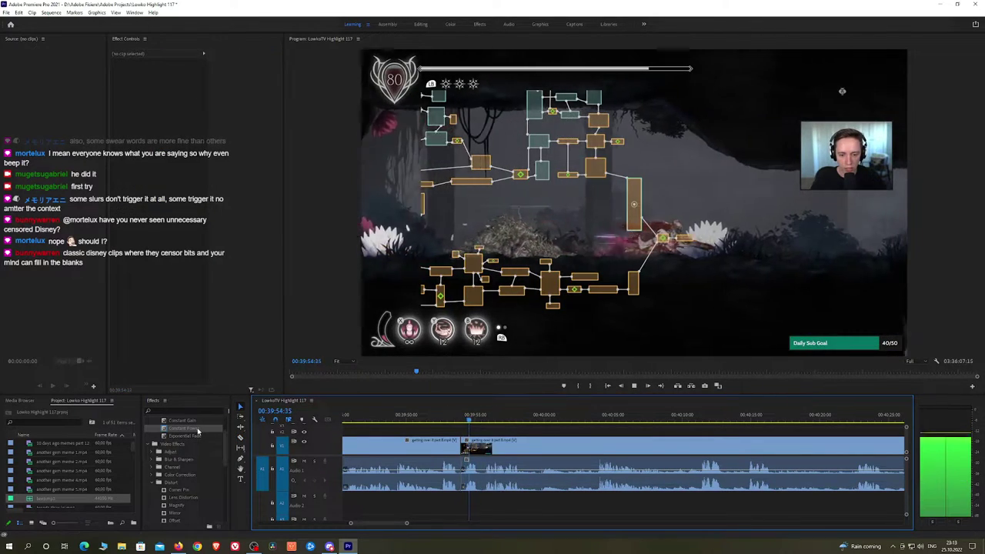
left_click_drag(194, 429, 460, 486)
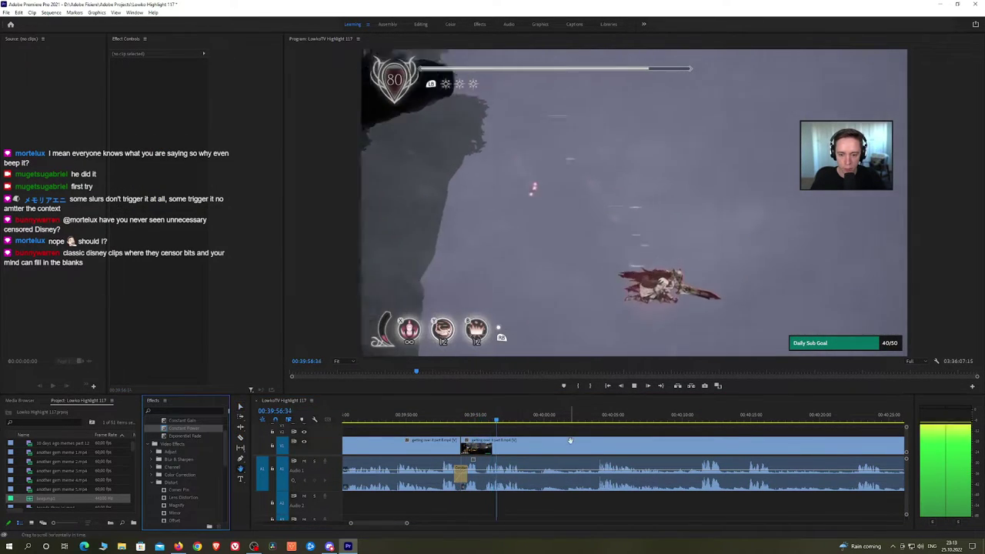
Play on past the smoothed cut and split the clip at 00:39:58:35, just before the pause menu opens
scroll(538, 441, "down", 2)
key("space")
key("c")
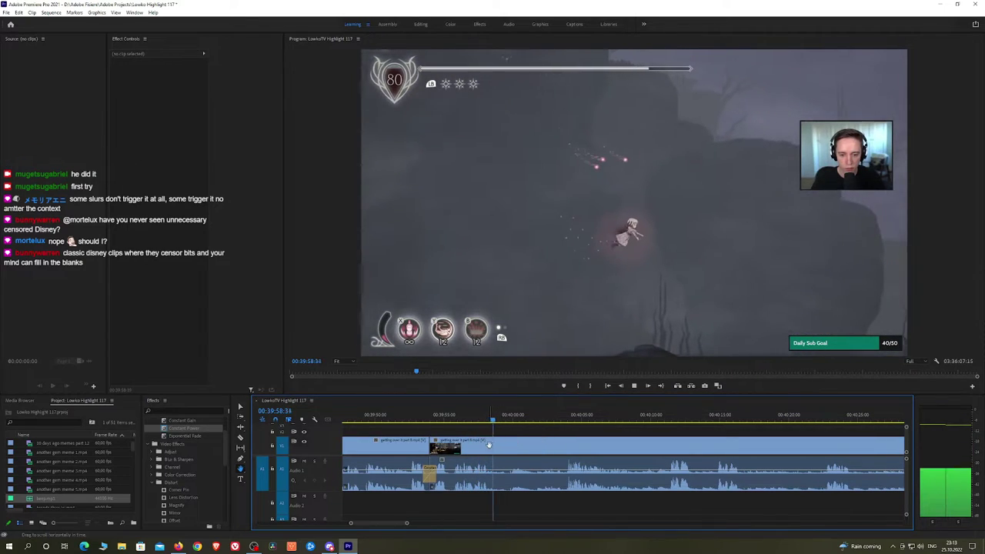
left_click(493, 447)
key("alt+Tab")
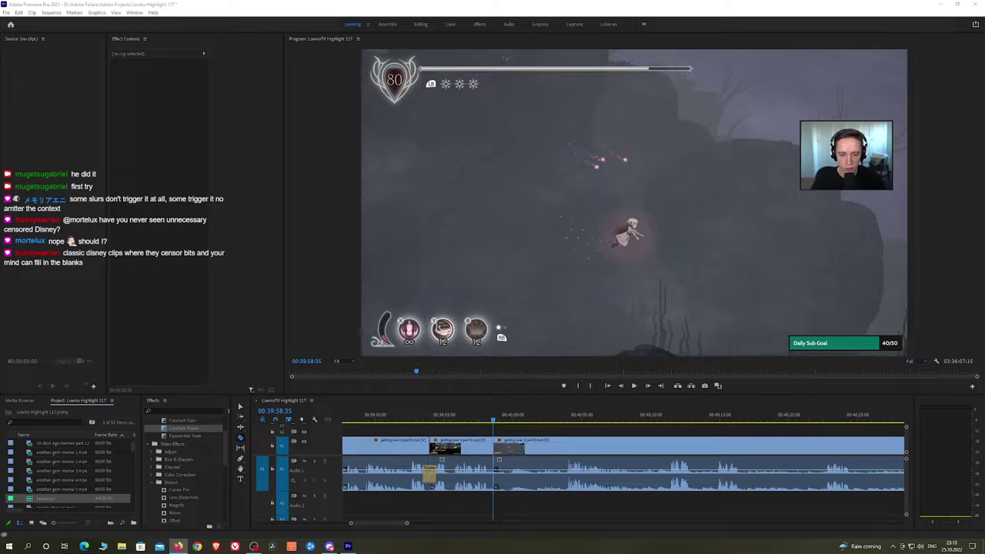
left_click(520, 441)
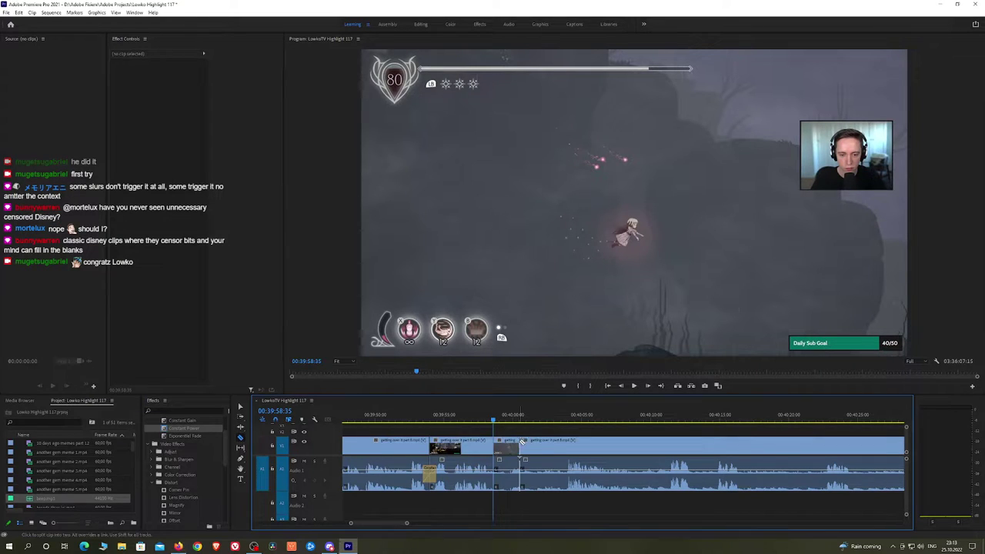
key("ctrl+z")
Cut out the pause menu and loading footage from 00:39:58:35 to about 00:40:04 with a ripple delete, and smooth the cut with Constant Power
key("v")
left_click(528, 440)
key("space")
left_click(536, 432)
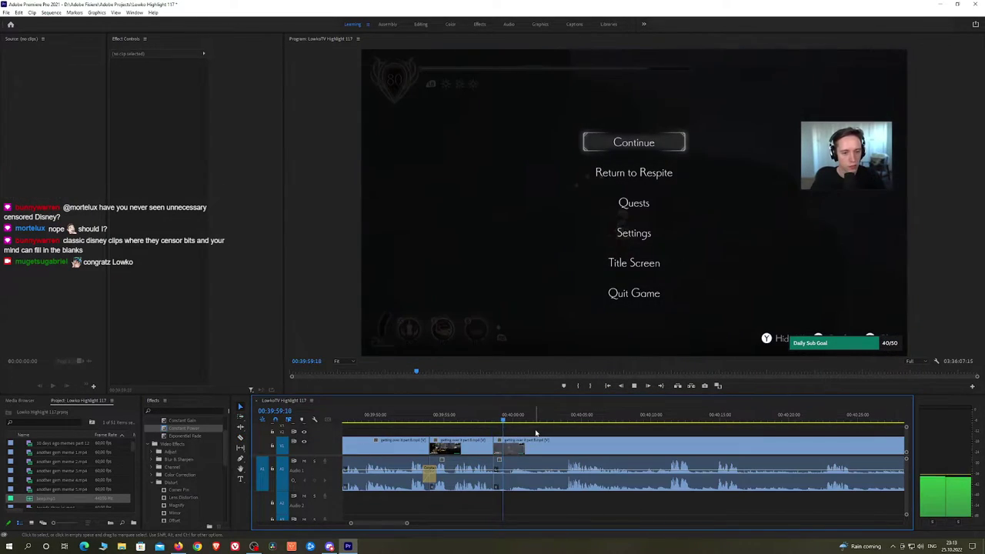
left_click(549, 420)
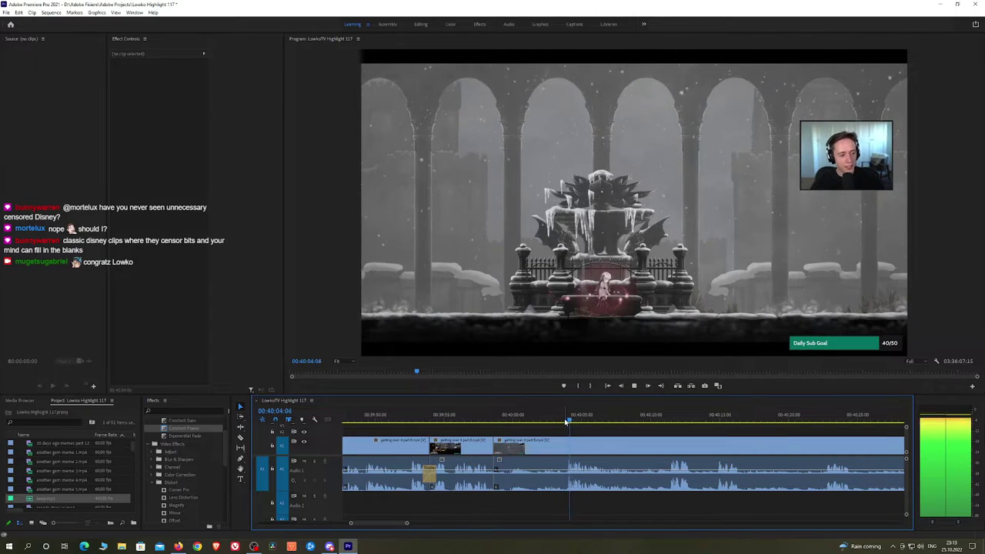
key("c")
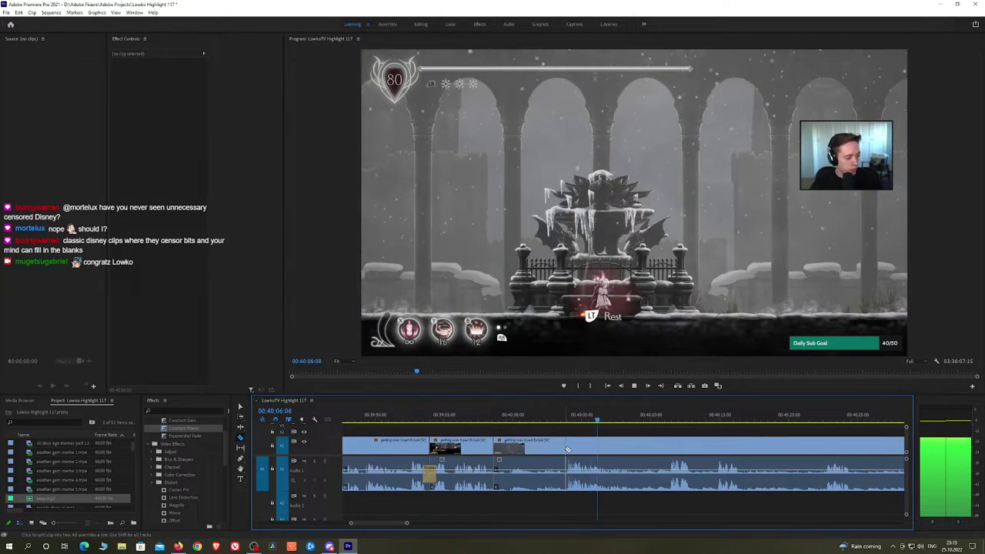
left_click(567, 450)
key("v")
left_click(551, 449)
key("shift+Delete")
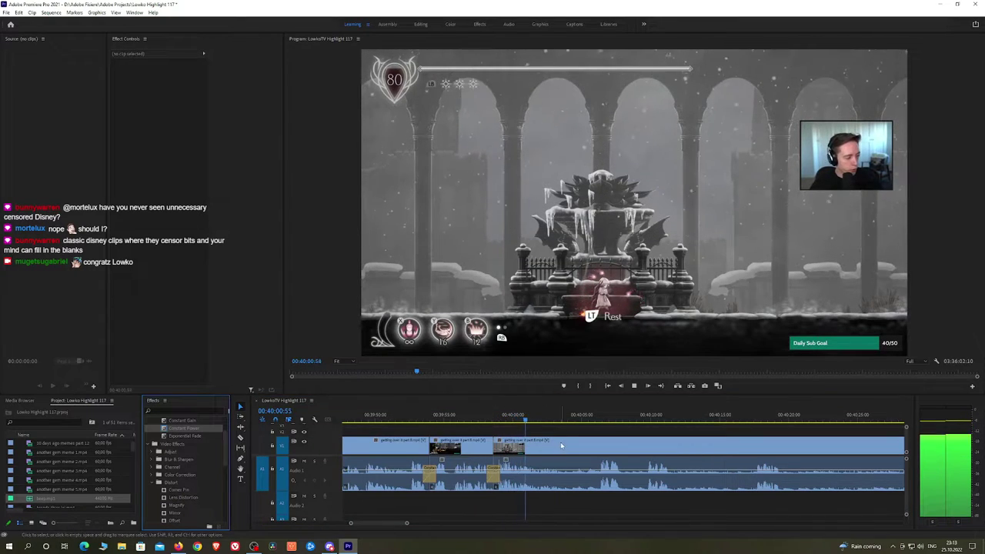
Review the fountain scene and split the clip at about 00:40:04, before the Fast Travel menu appears
key("h")
left_click_drag(561, 446, 480, 444)
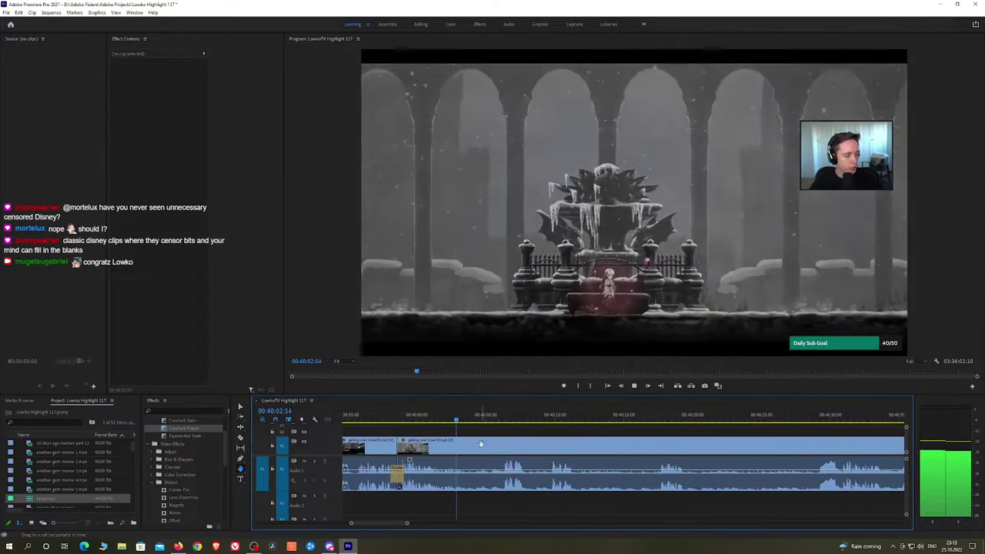
key("space")
key("c")
left_click(469, 449)
Skim the Fast Travel menu footage from the split up to about 00:40:37 to judge whether it is worth keeping
key("space")
left_click_drag(488, 420, 495, 420)
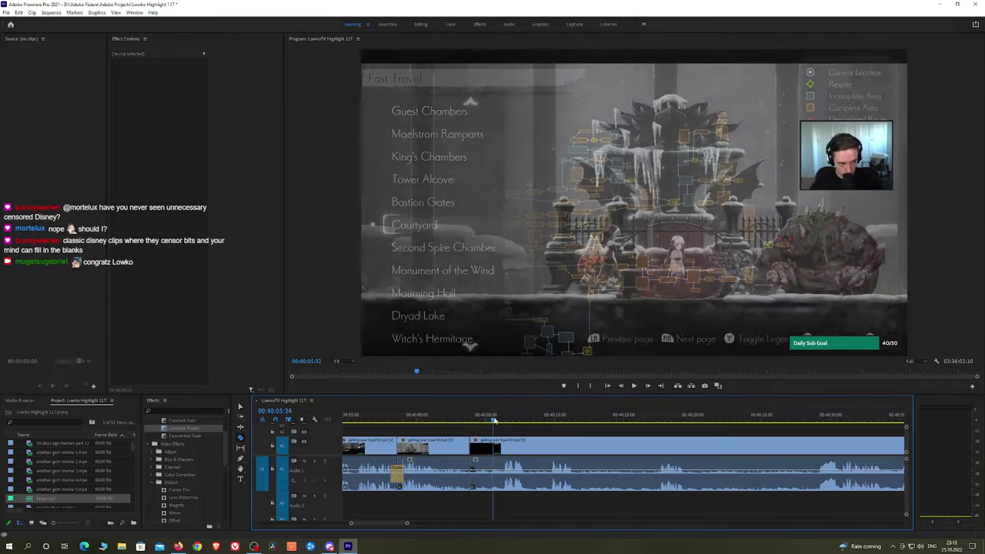
key("space")
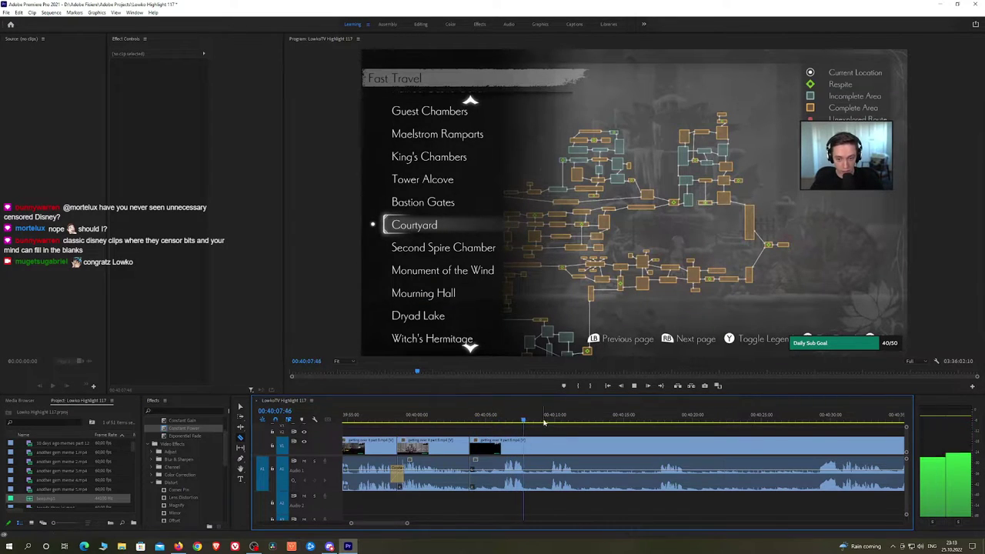
left_click(561, 419)
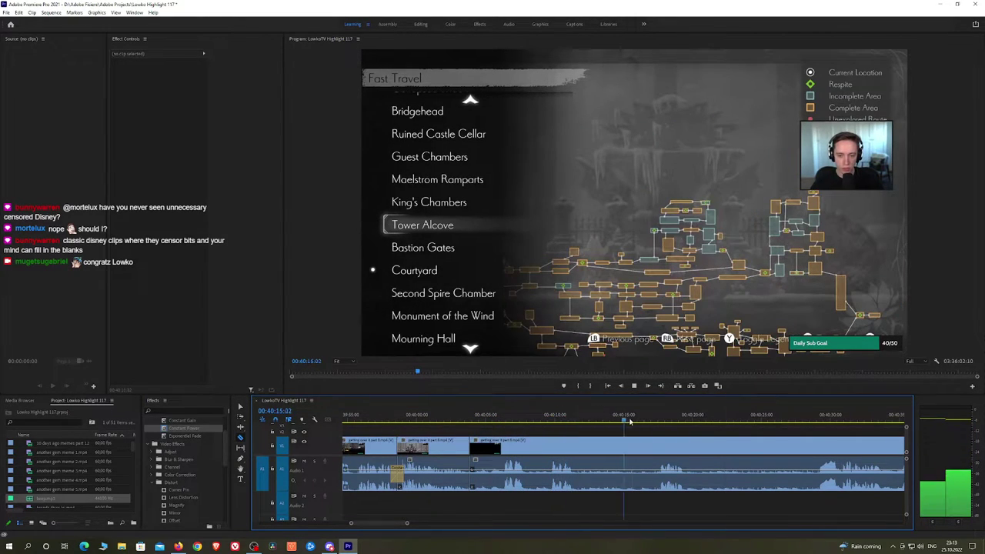
left_click_drag(629, 421, 655, 422)
scroll(681, 439, "down", 3)
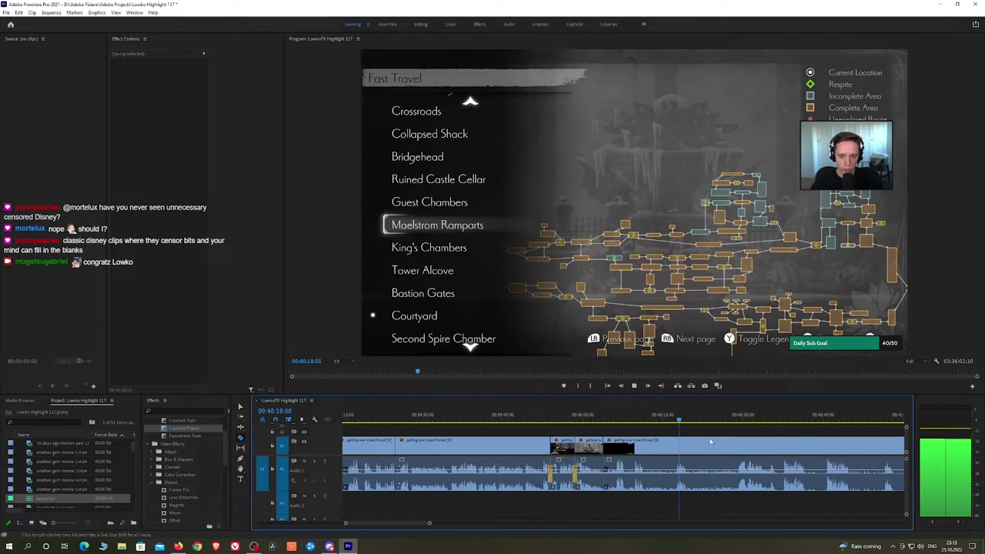
key("h")
left_click_drag(721, 439, 613, 424)
left_click(621, 422)
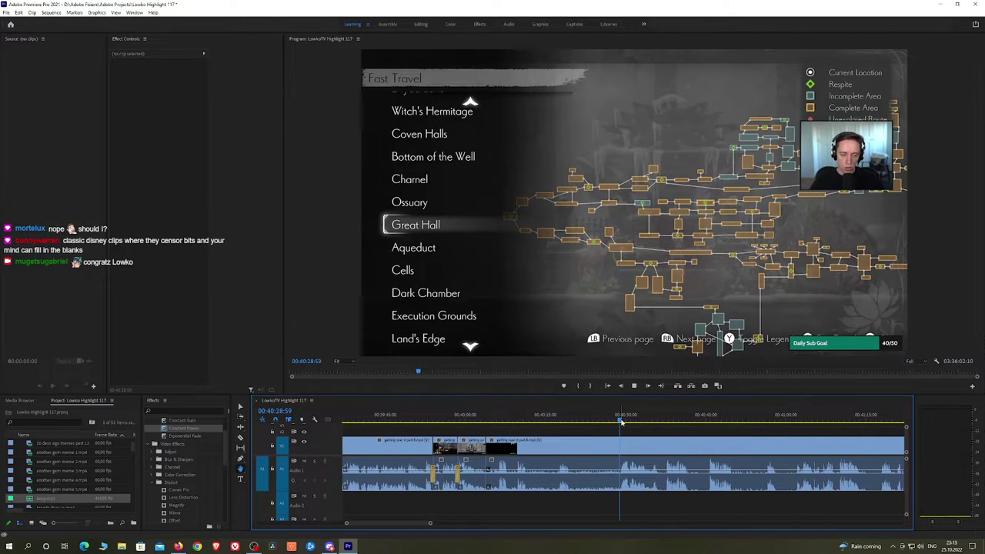
key("space")
scroll(621, 421, "down", 3)
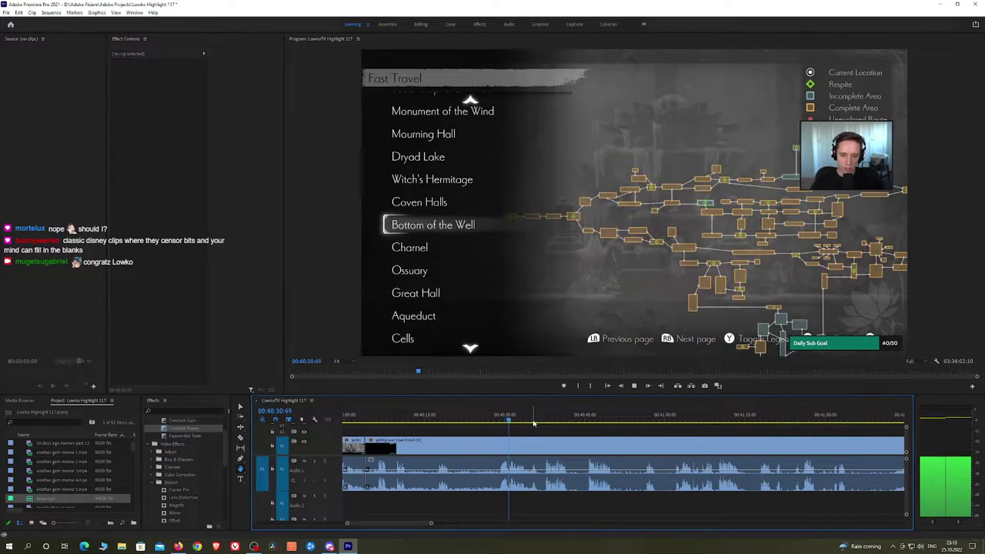
left_click(545, 419)
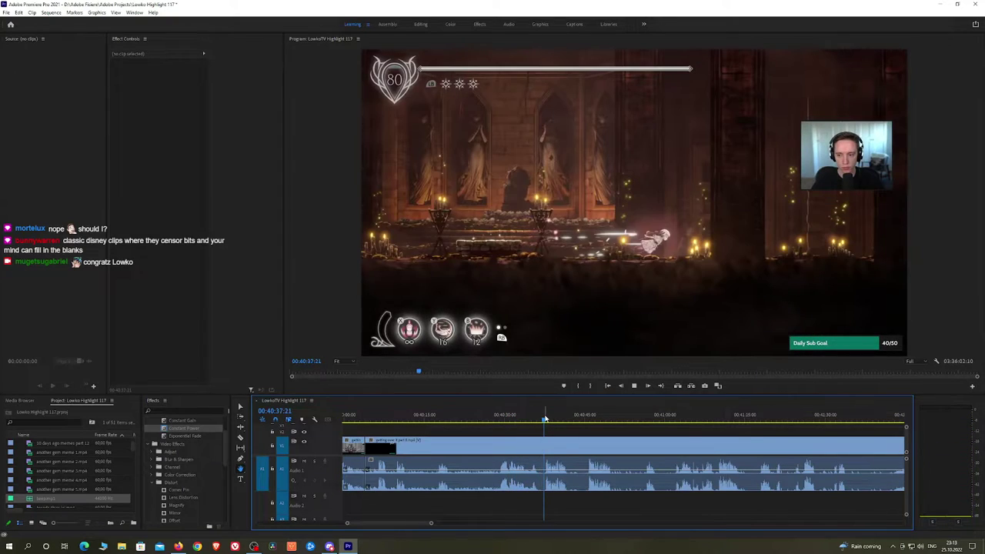
Scan the gameplay from about 00:40:38 to about 00:44:01 for anything worth keeping before the clip ends
scroll(637, 451, "down", 7)
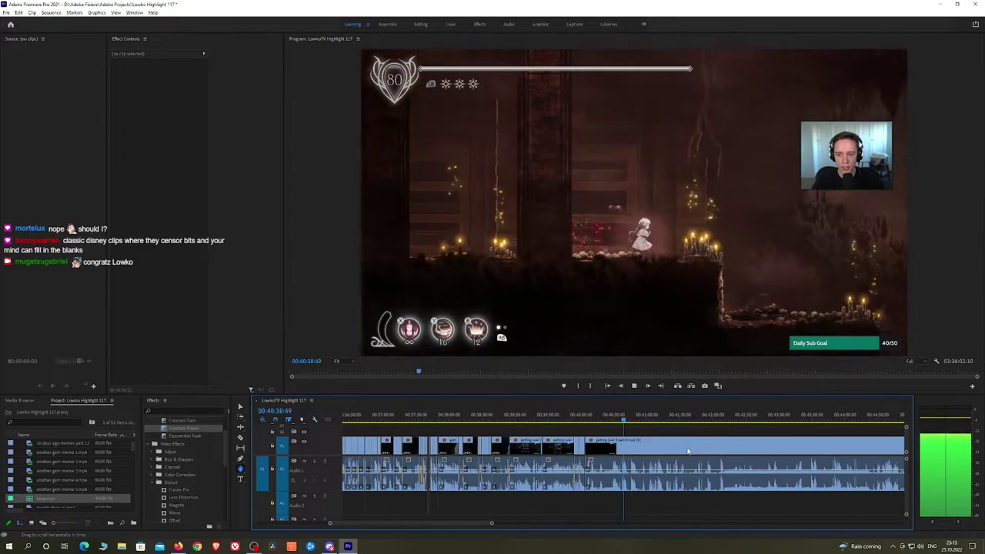
key("equal")
key("equal")
key("equal")
key("equal")
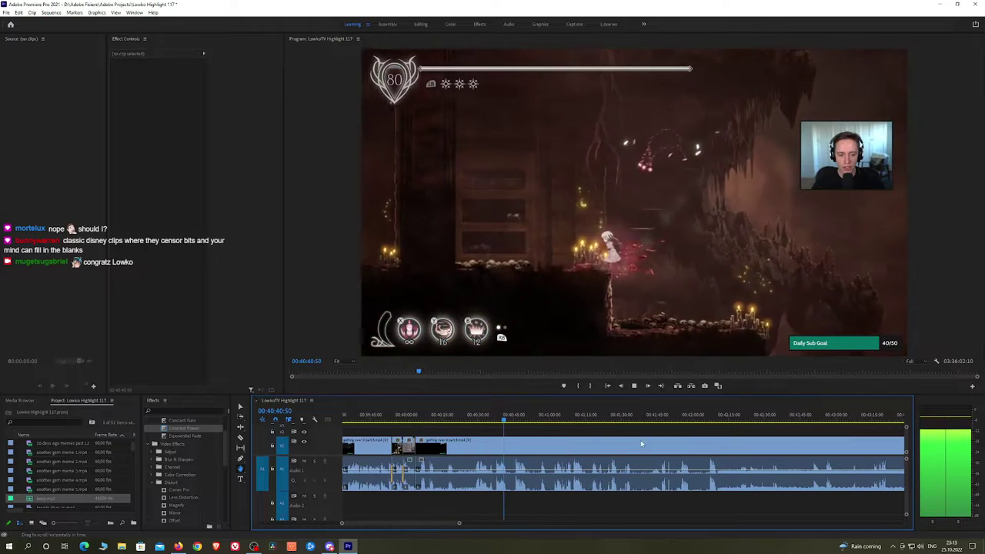
left_click_drag(505, 418, 820, 429)
key("space")
key("space")
key("minus")
key("space")
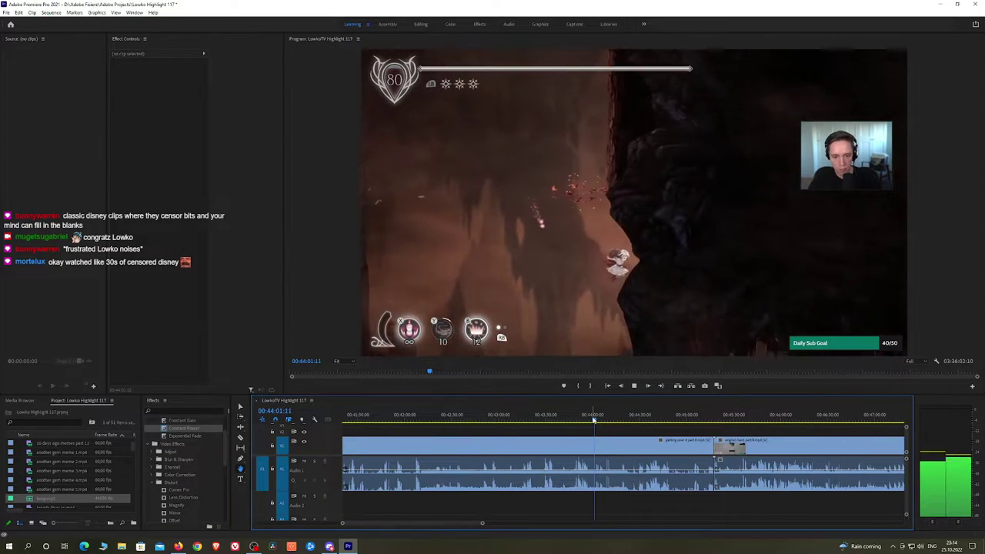
Ripple delete the rest of the gameplay clip from the split at about 00:40:04 up to the next clip
left_click_drag(601, 422, 660, 422)
left_click(685, 453)
key("shift+Delete")
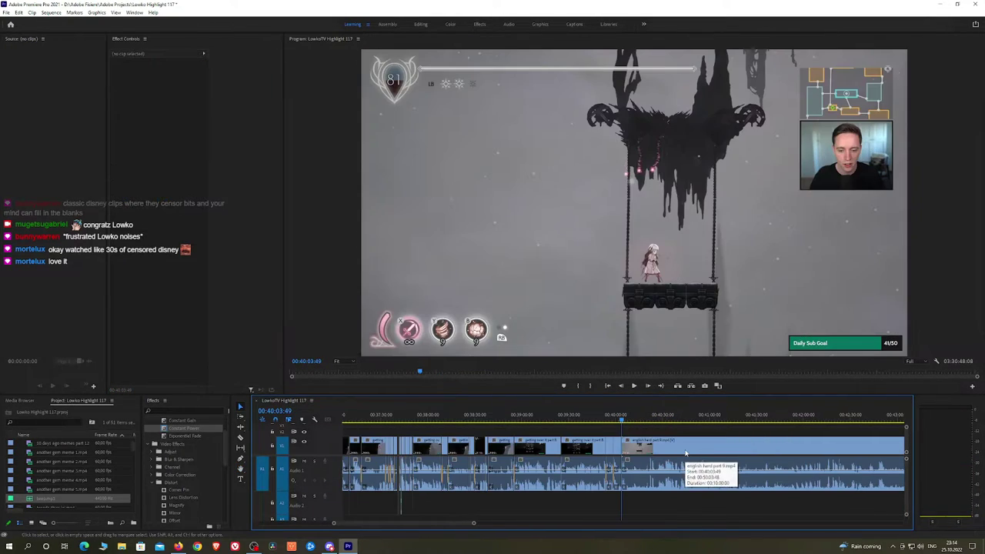
Review the opening of the next gameplay clip from 00:40:03:49 through the Writing on the Wall screen at about 00:40:45
scroll(691, 444, "down", 10)
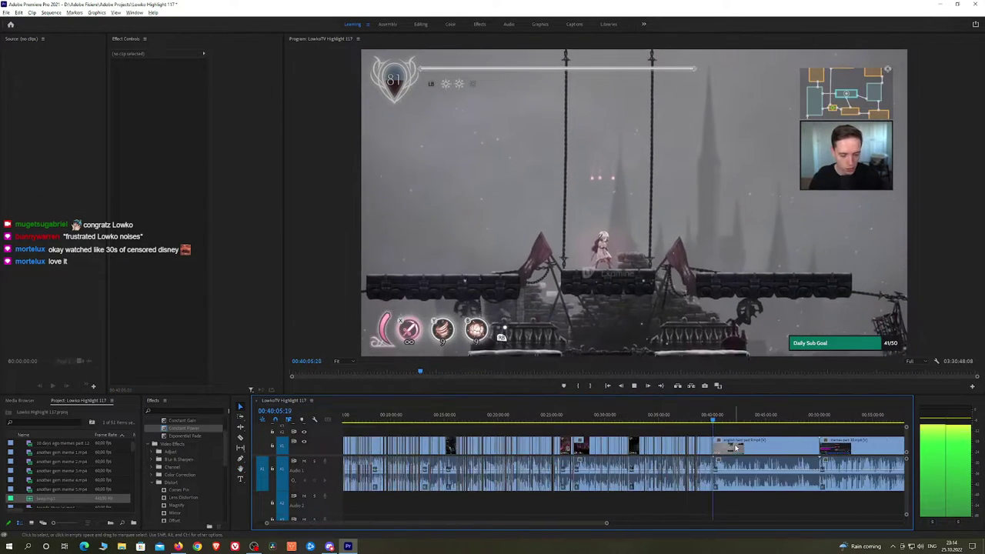
scroll(735, 448, "down", 4)
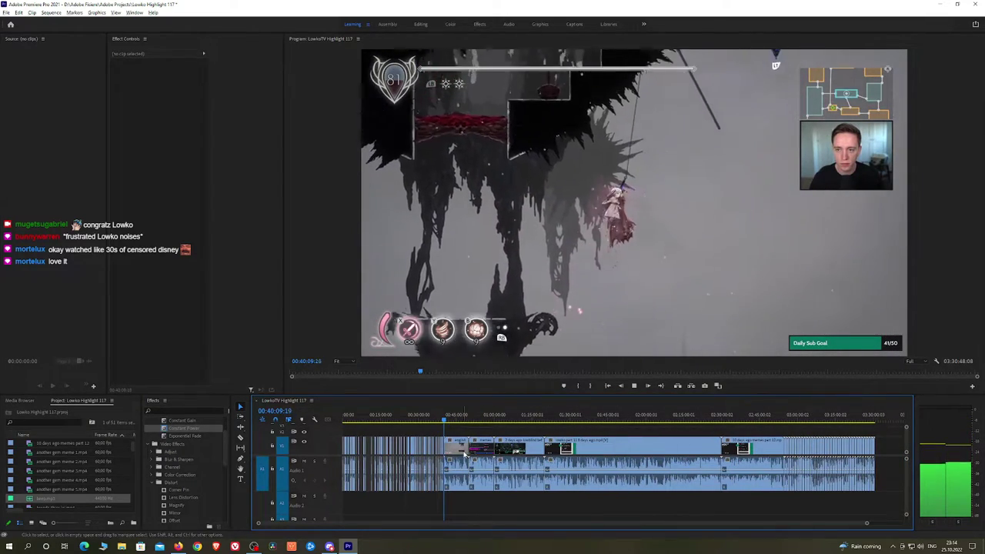
scroll(463, 454, "up", 9)
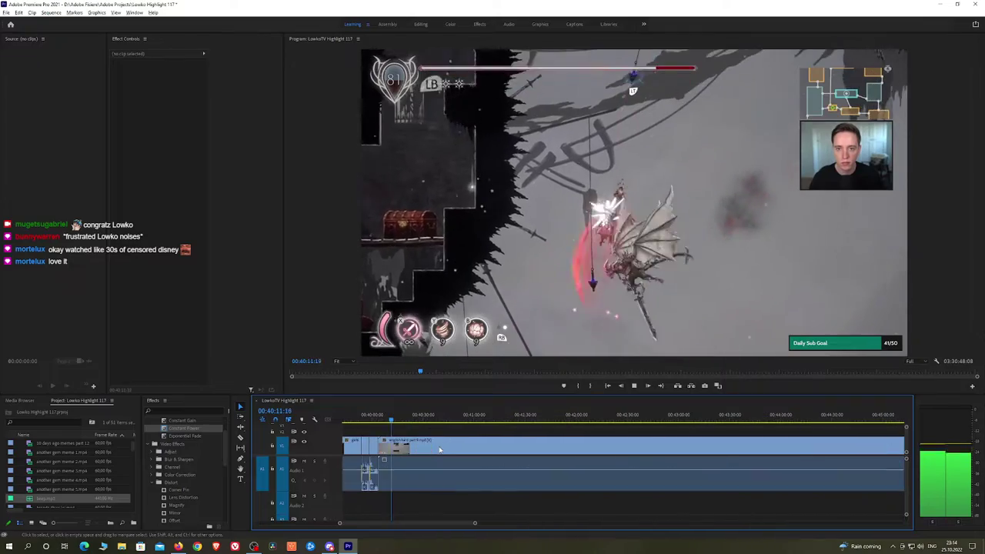
scroll(440, 450, "up", 2)
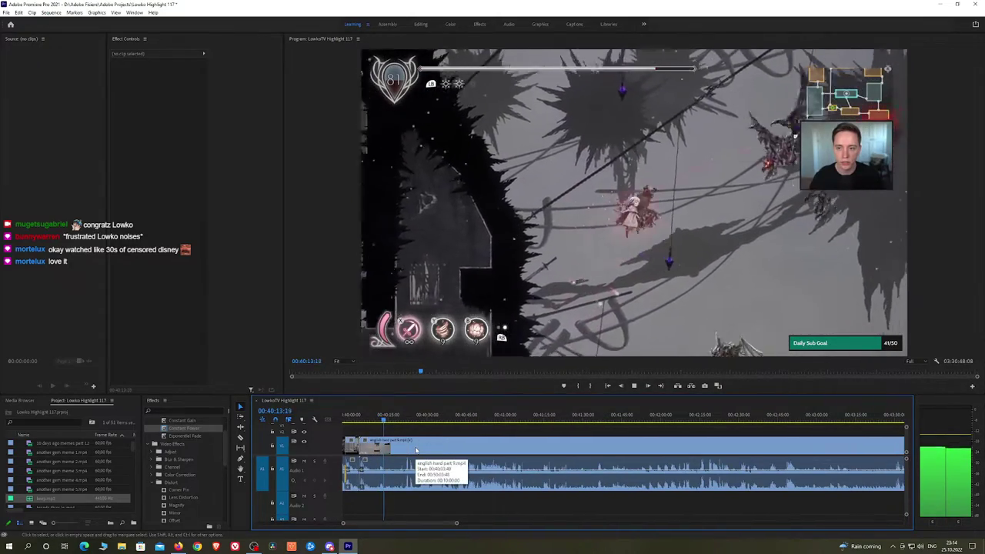
left_click(403, 418)
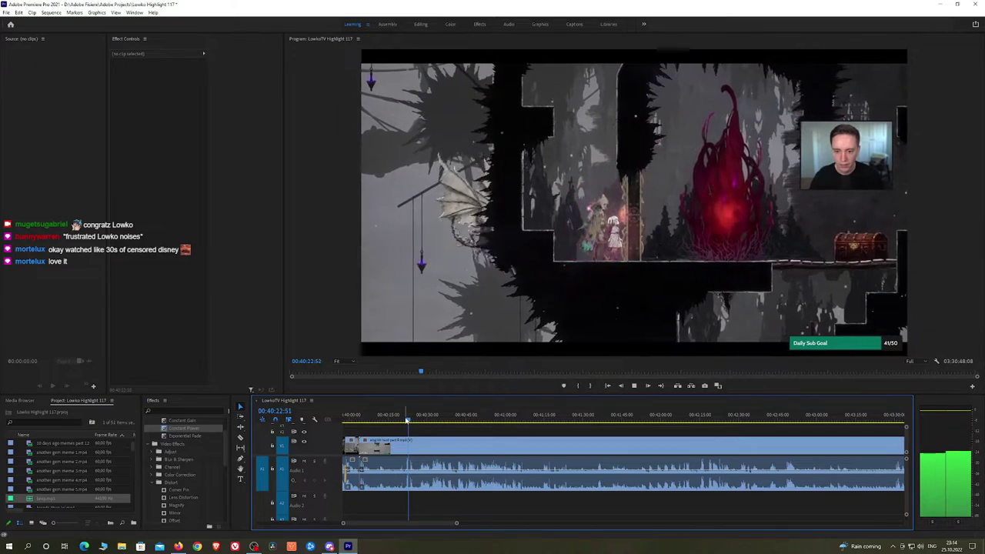
left_click(420, 419)
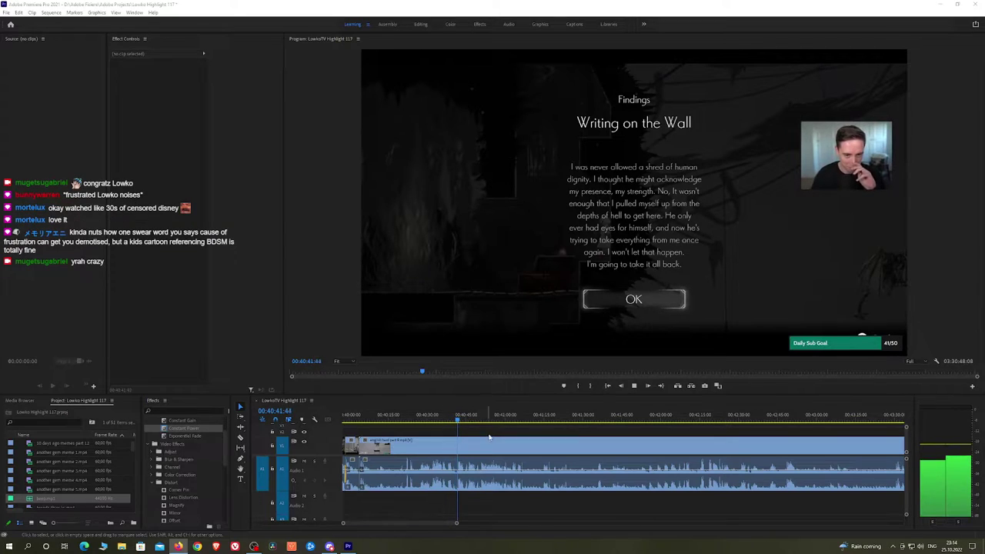
scroll(462, 427, "down", 2)
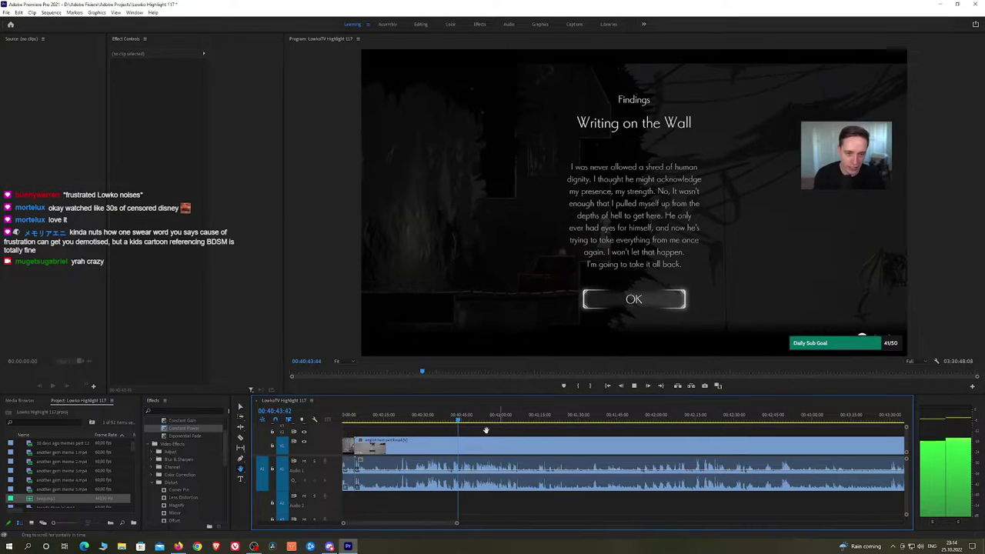
scroll(454, 427, "up", 2)
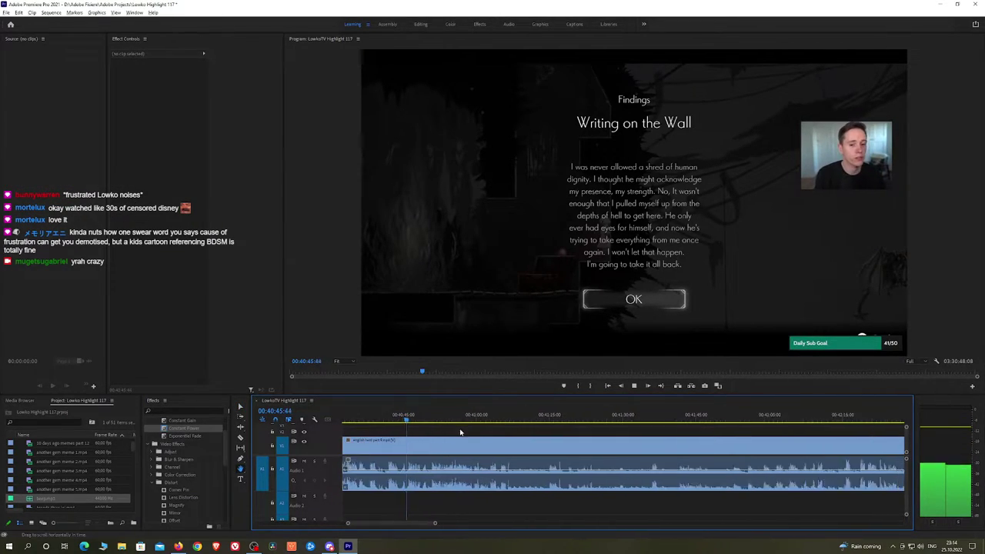
Scan the gameplay clip from about 00:40:45 to about 00:43:15 for moments worth keeping
left_click_drag(422, 417, 586, 422)
scroll(773, 433, "down", 3)
key("space")
scroll(610, 435, "up", 3)
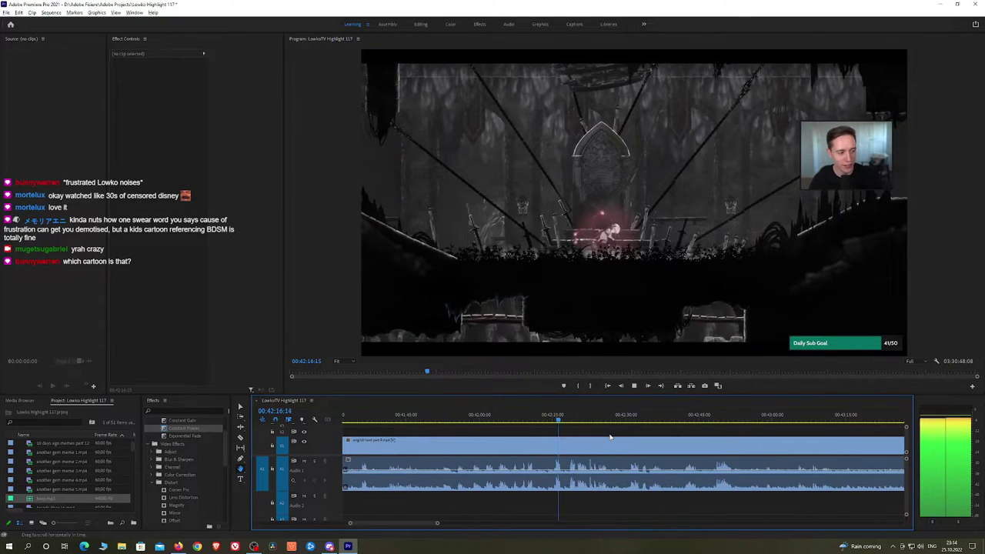
left_click(554, 420)
key("space")
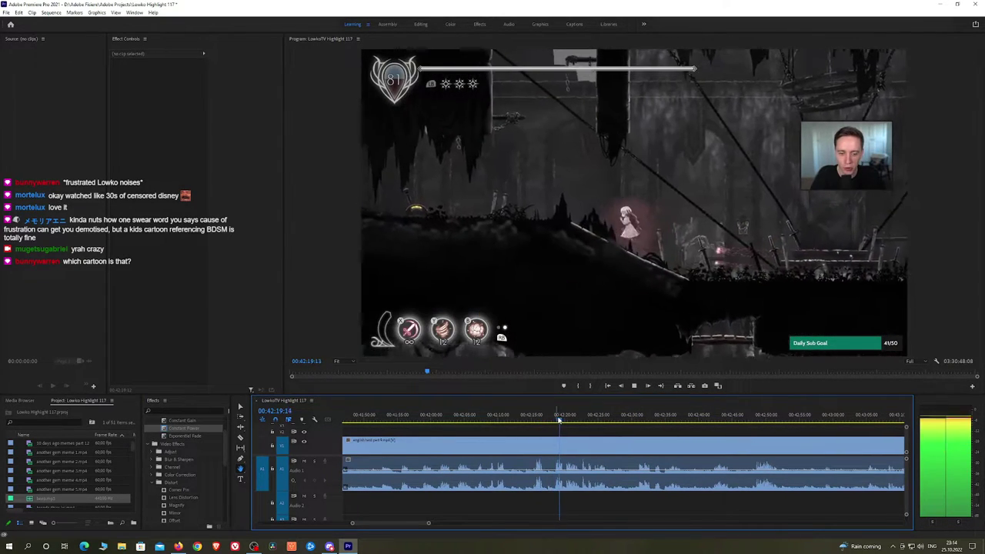
left_click(585, 420)
key("space")
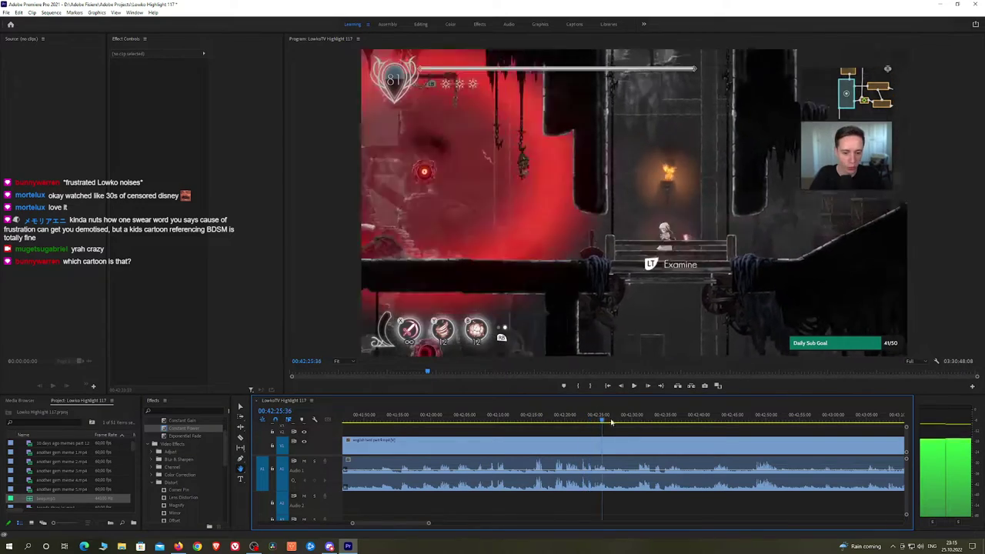
left_click(639, 423)
left_click_drag(708, 450, 586, 443)
left_click(550, 420)
left_click(617, 420)
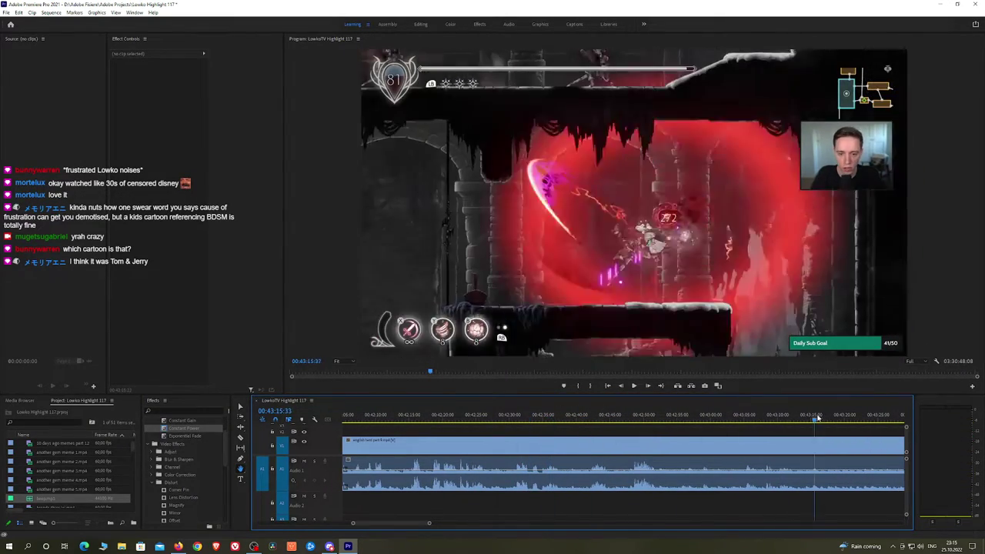
Check the clip's overall length and review the combat around 00:43:16 to 00:43:34 and 00:42:50
left_click_drag(818, 417, 820, 419)
scroll(811, 441, "down", 6)
left_click_drag(713, 440, 706, 440)
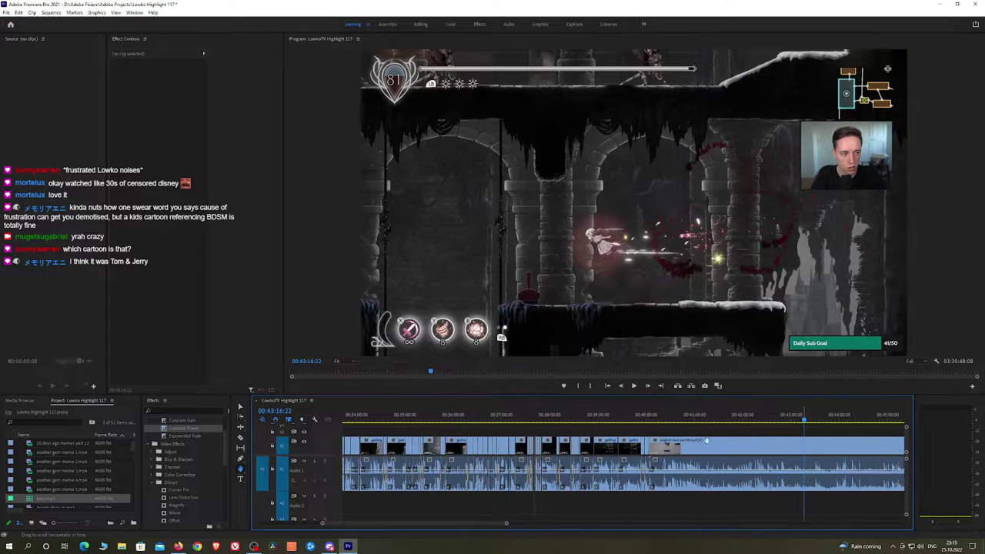
scroll(490, 416, "down", 5)
key("space")
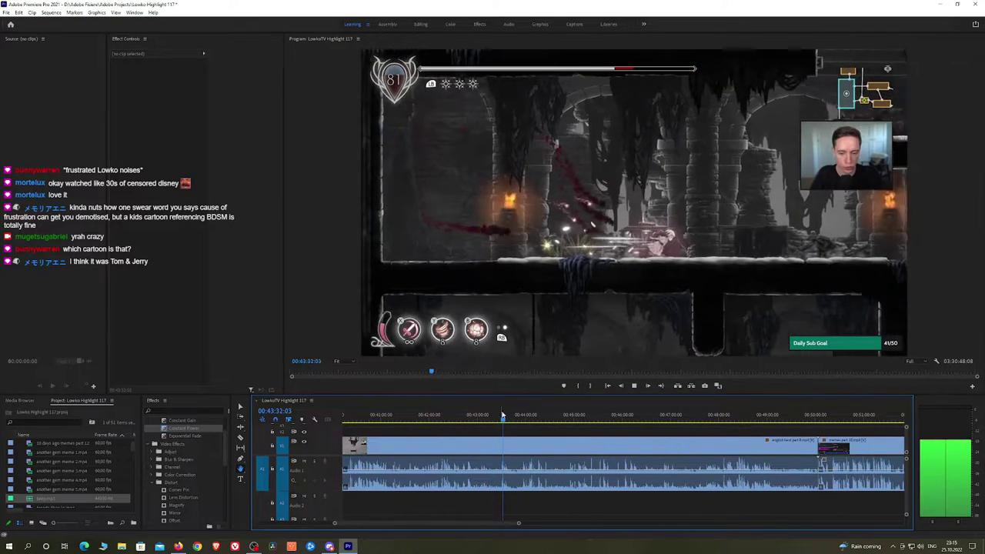
scroll(493, 446, "up", 5)
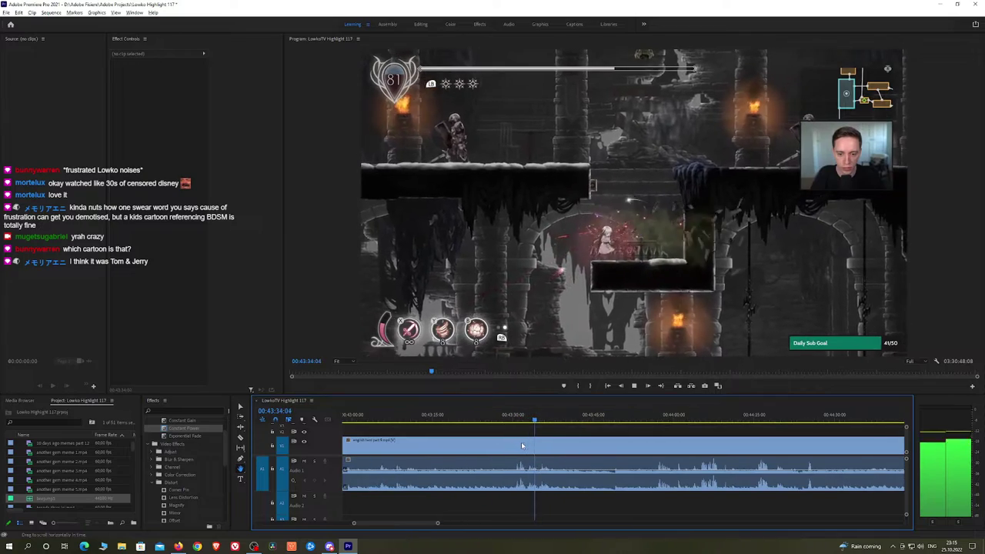
left_click(516, 419)
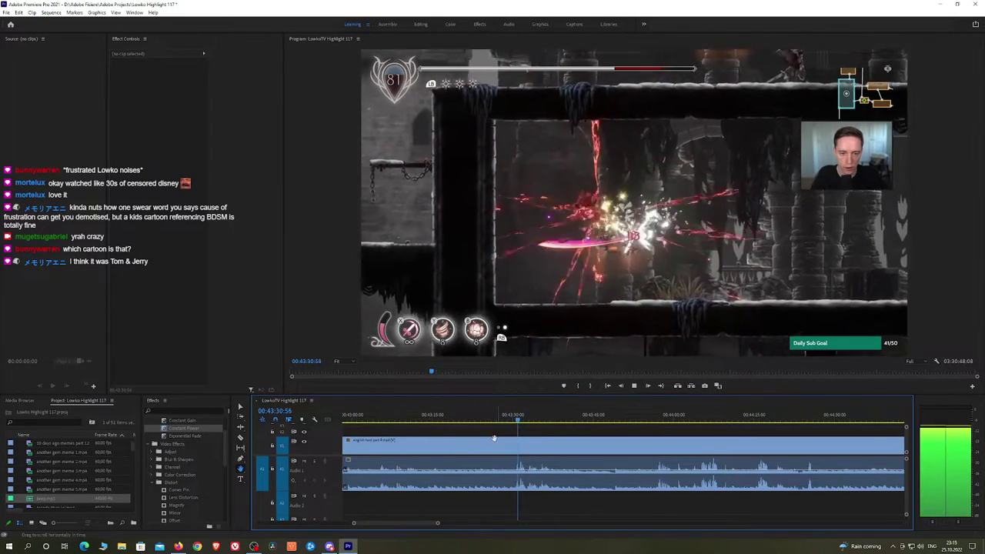
left_click_drag(492, 437, 643, 439)
left_click(438, 420)
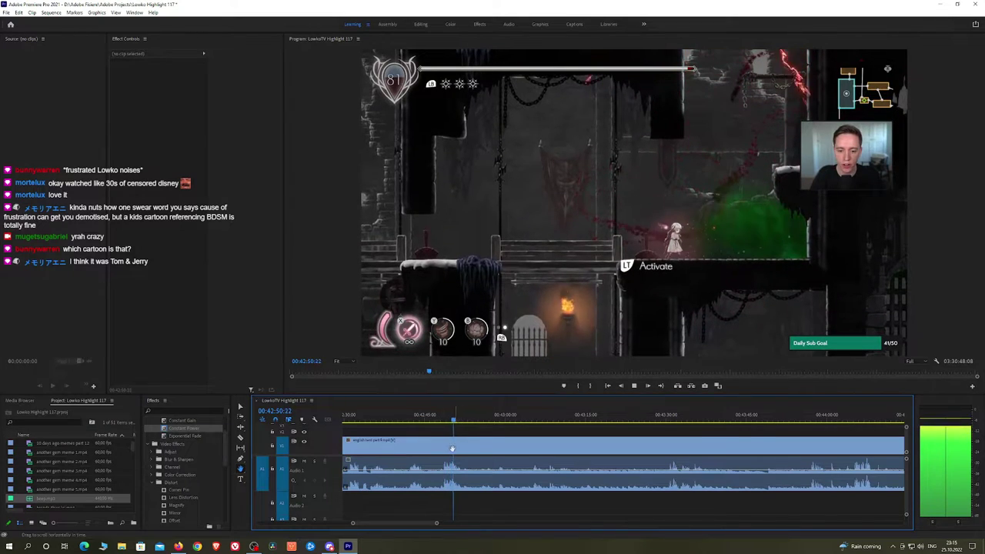
left_click_drag(451, 448, 599, 445)
key("space")
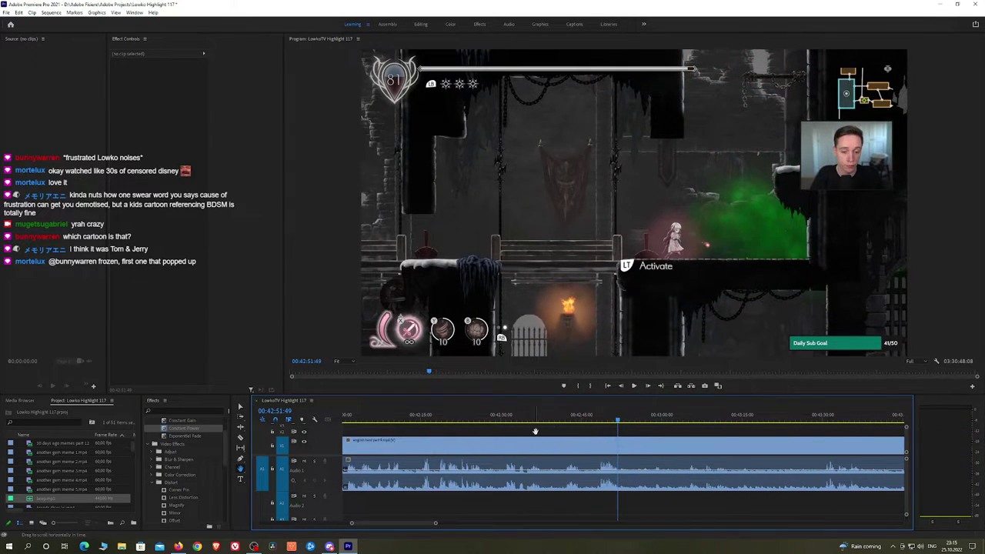
Review the footage backwards from about 00:42:19 to about 00:41:53 to find a suitable starting point for the clip
left_click(441, 420)
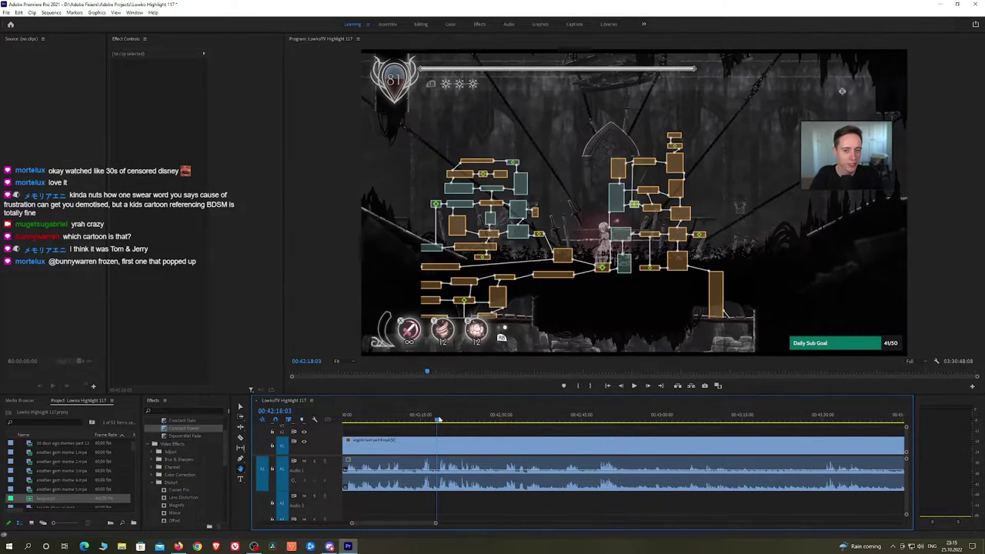
key("space")
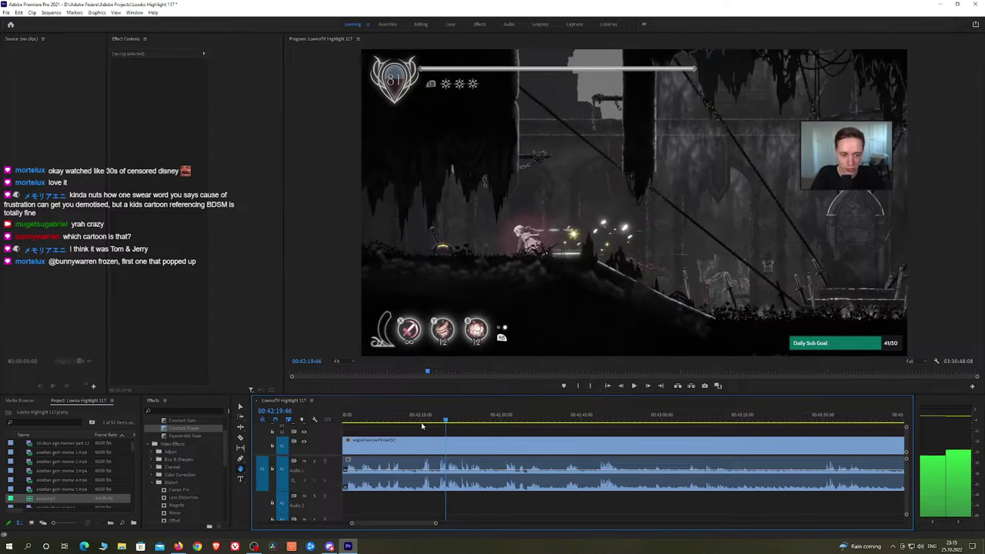
left_click(423, 419)
key("space")
scroll(453, 452, "up", 3)
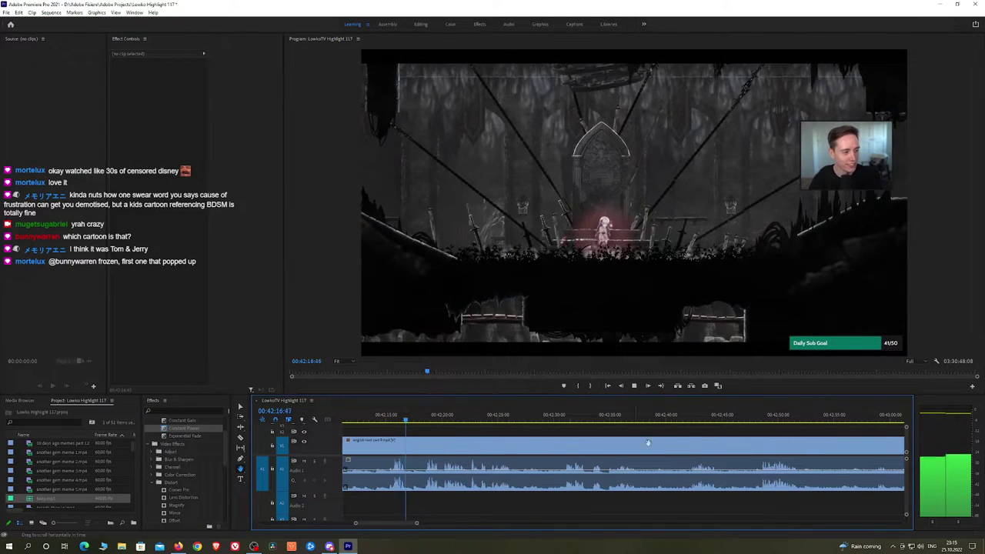
scroll(532, 446, "up", 5)
left_click(451, 418)
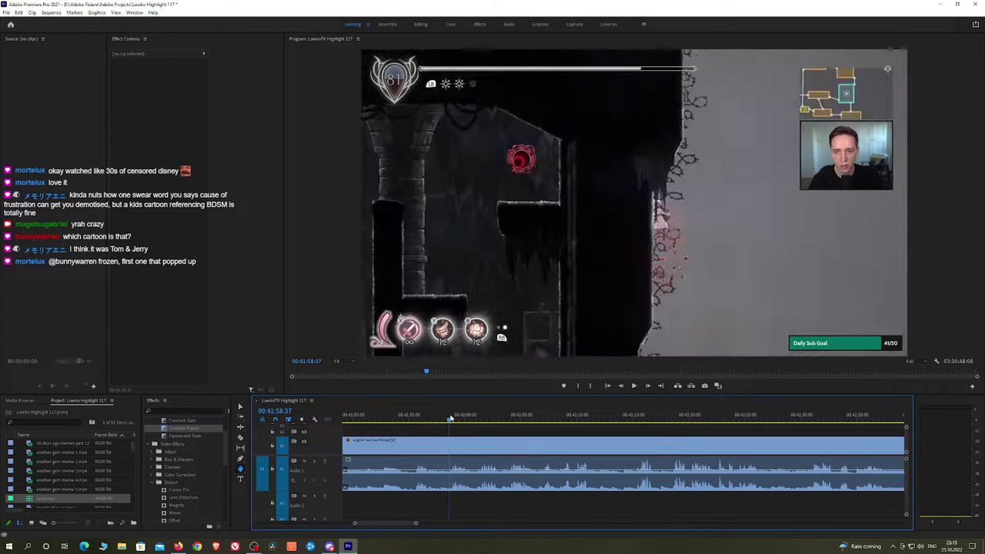
key("minus")
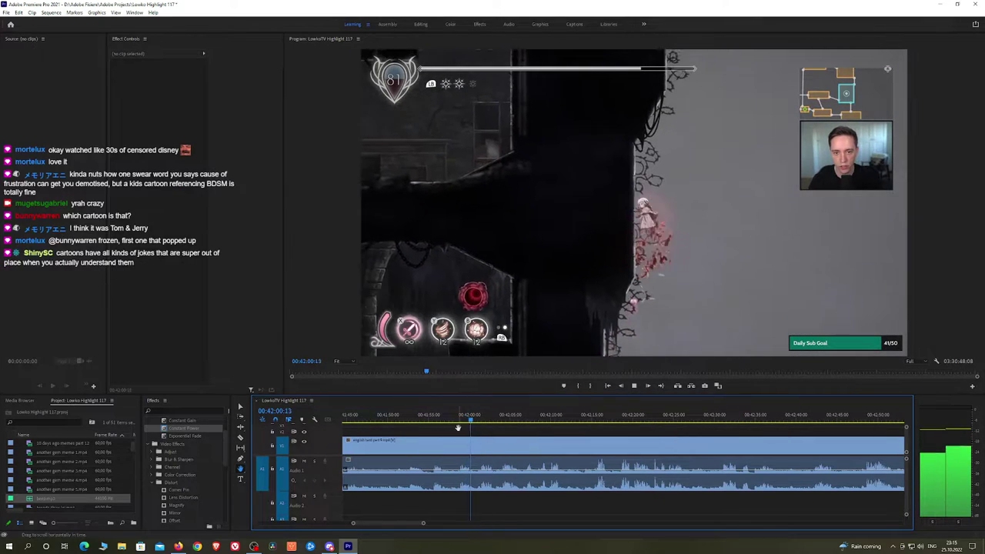
left_click(434, 419)
key("equal")
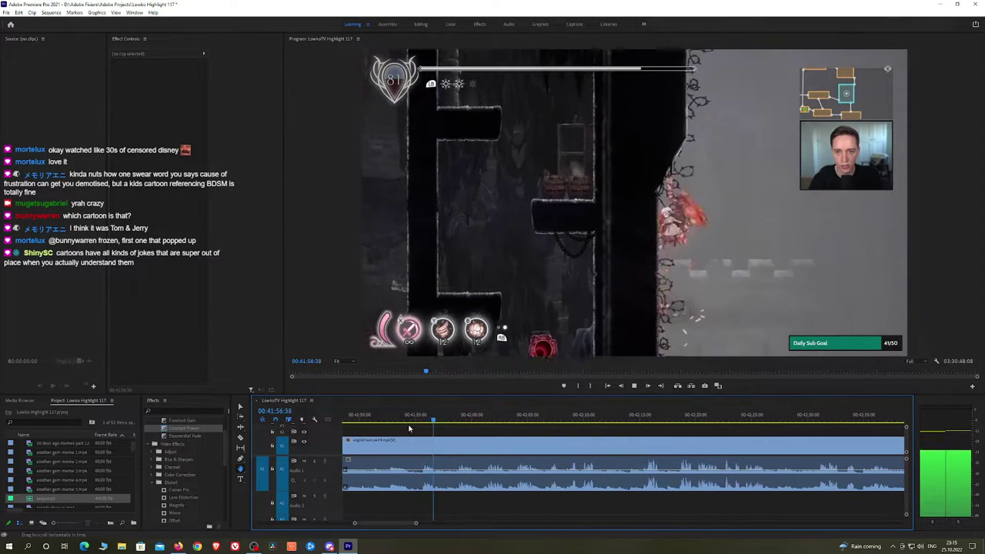
left_click(390, 423)
left_click_drag(428, 436, 502, 436)
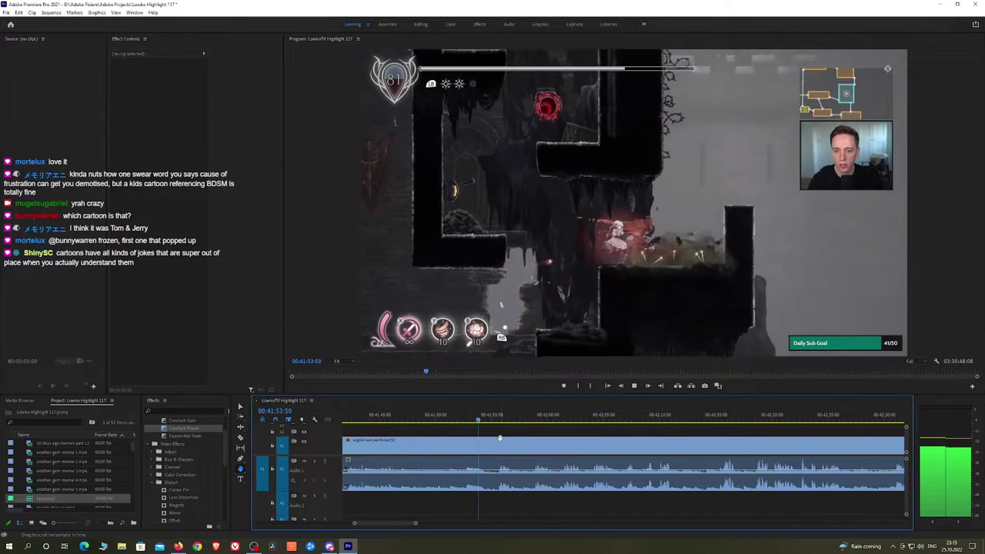
Split the gameplay clip at 00:41:55:08, ripple delete the part before it, and add an Exponential Fade to the audio at the resulting cut
left_click(492, 422)
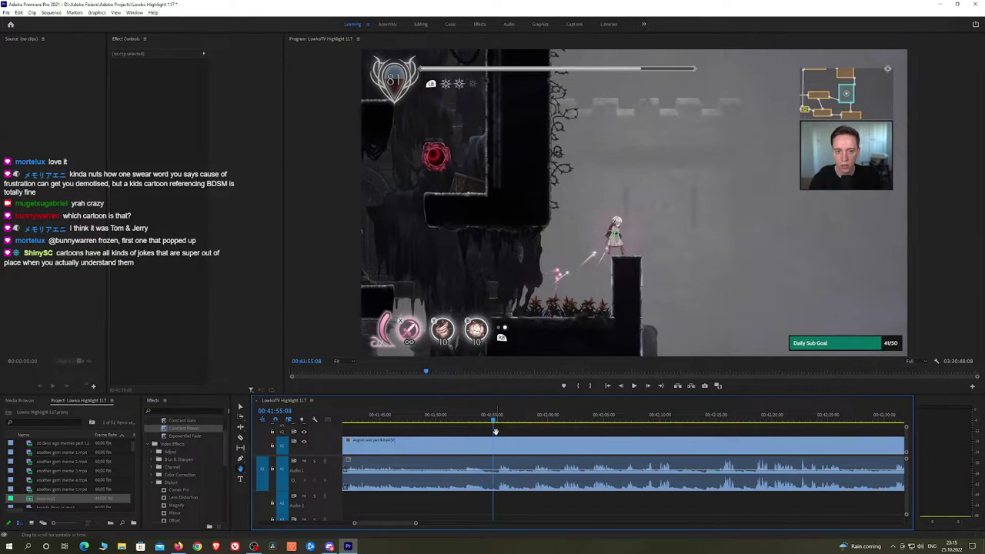
key("c")
left_click(493, 443)
key("v")
left_click(478, 447)
key("shift+Delete")
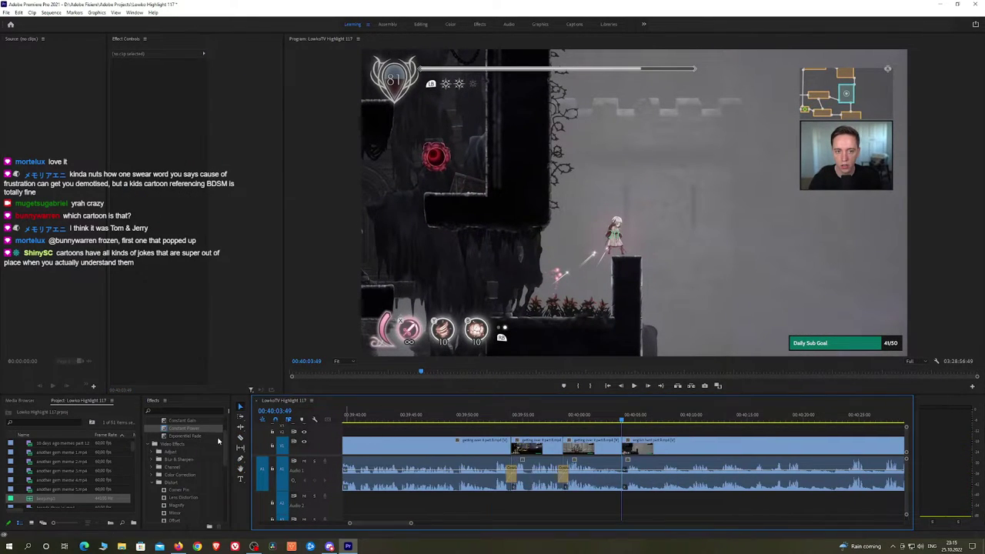
left_click_drag(203, 438, 624, 483)
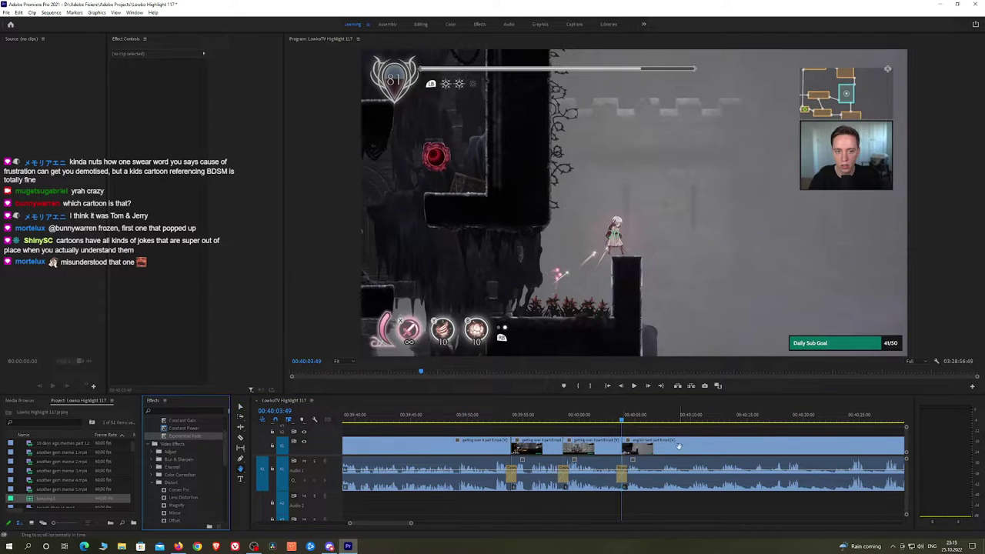
Ripple delete the gameplay from about 00:40:20 to 00:40:23:46 and apply Constant Power to the audio at the cut
scroll(646, 445, "down", 2)
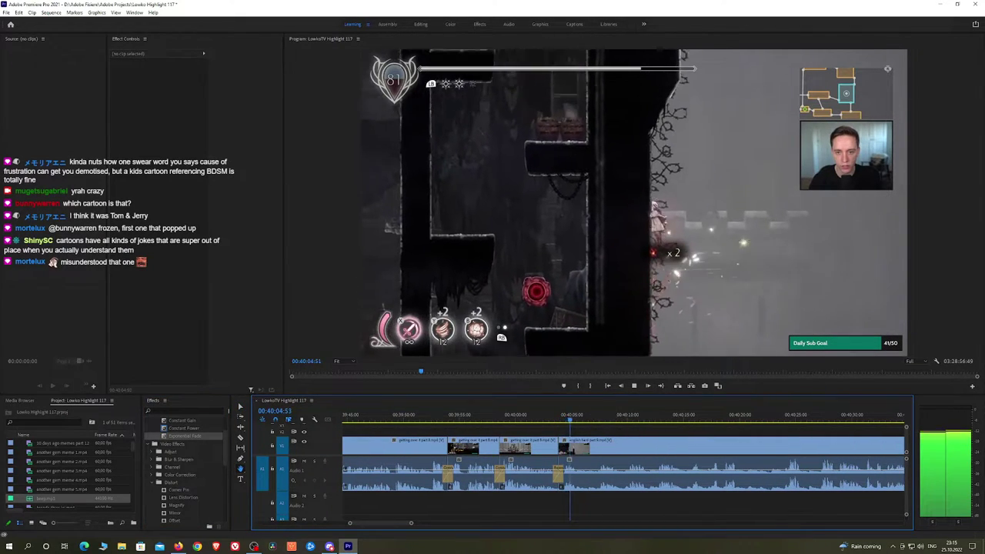
scroll(624, 440, "down", 2)
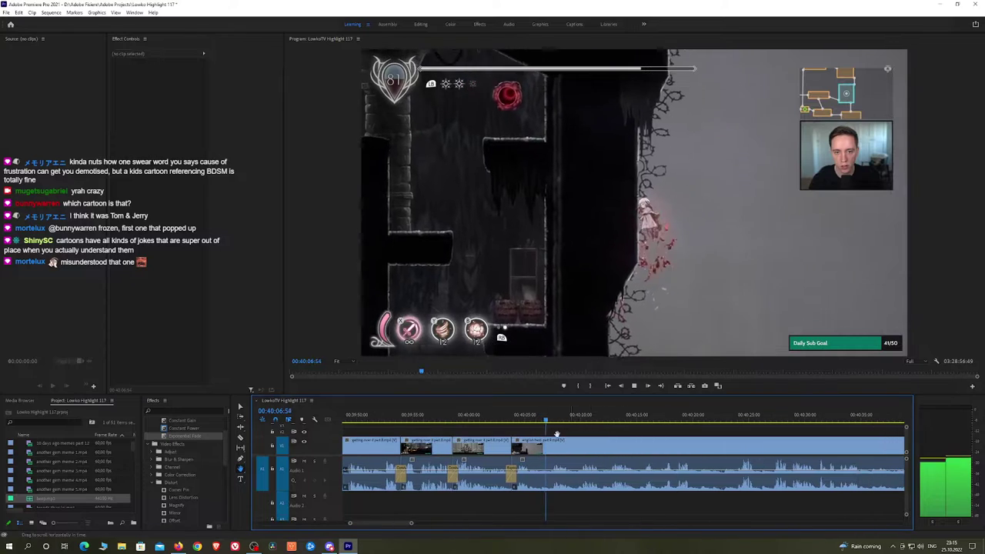
scroll(569, 442, "down", 4)
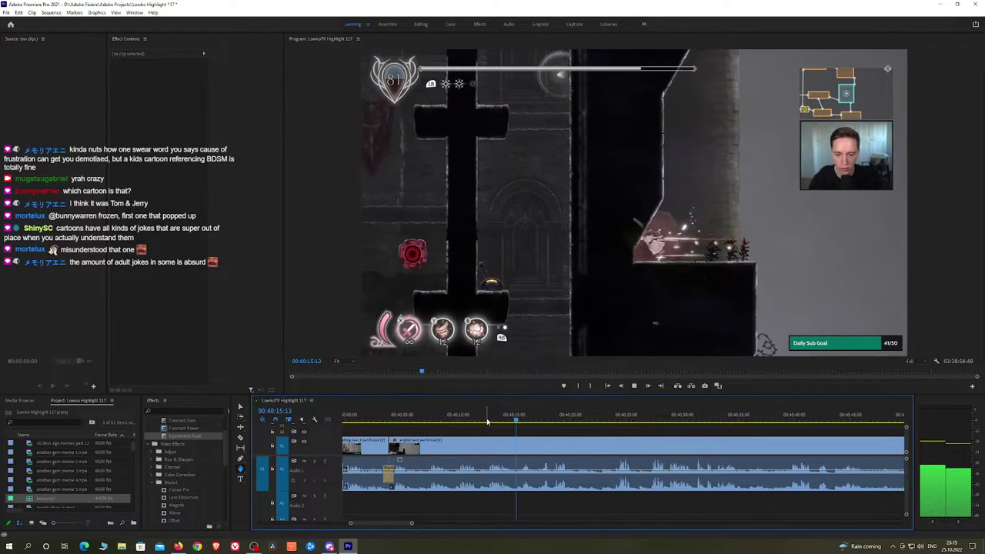
scroll(565, 434, "up", 2)
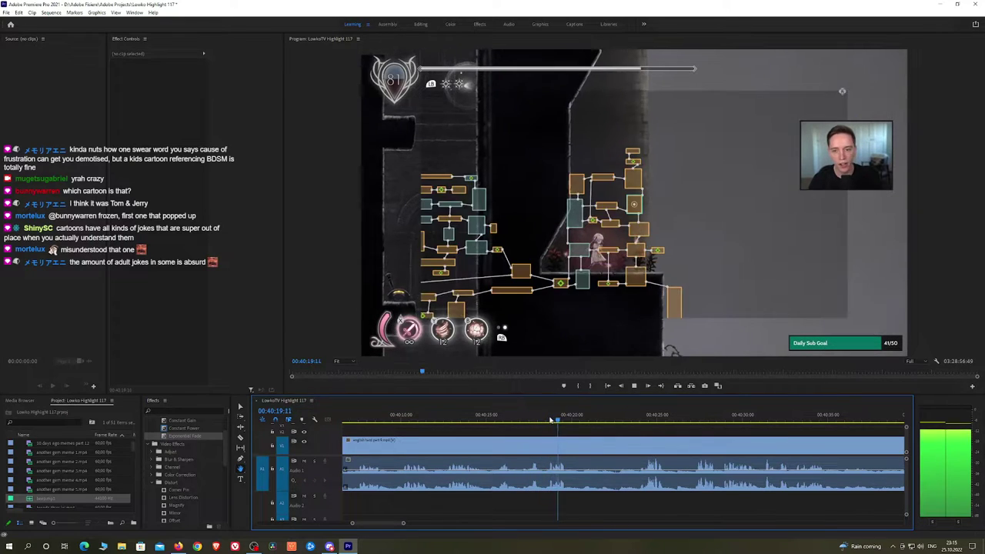
key("c")
left_click(571, 448)
left_click(637, 420)
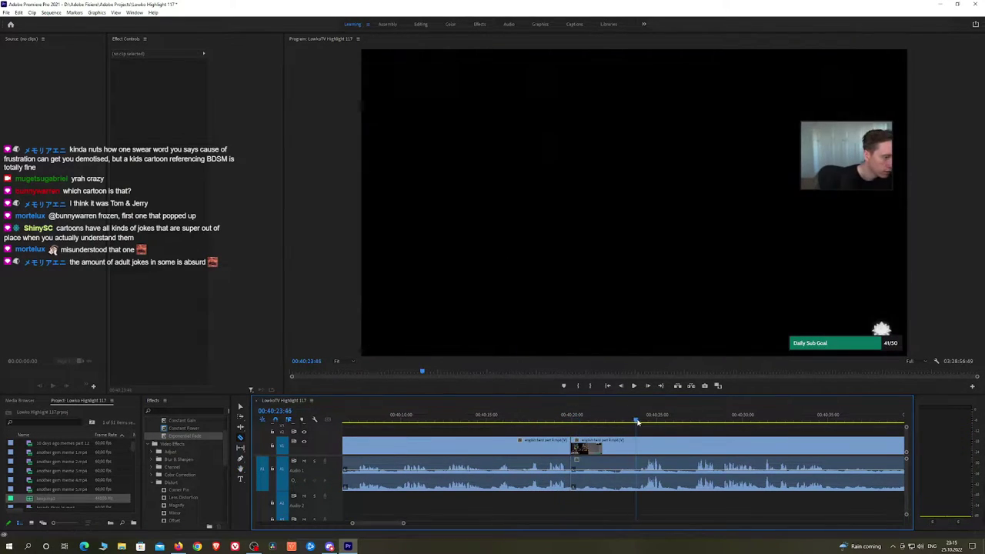
left_click(634, 446)
key("v")
left_click(612, 451)
key("shift+Delete")
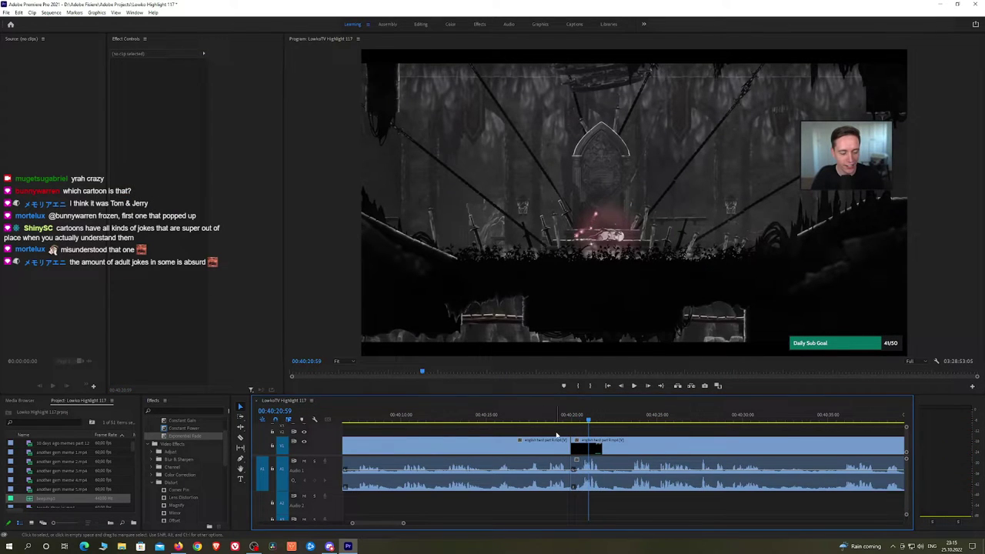
left_click_drag(183, 428, 573, 471)
Split the clip at about 00:40:23:30 and ripple delete the throne scene back to the cut at about 00:40:20
key("space")
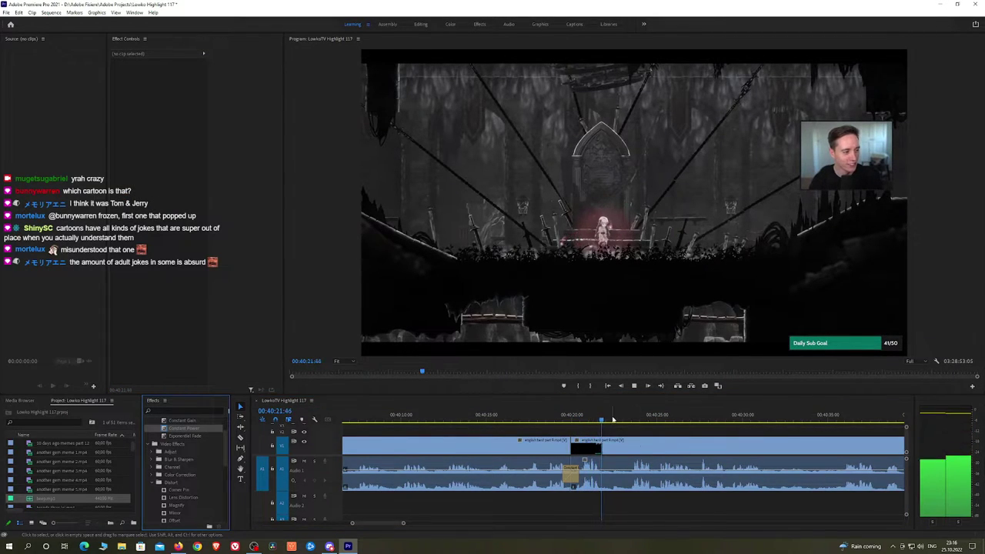
left_click(618, 419)
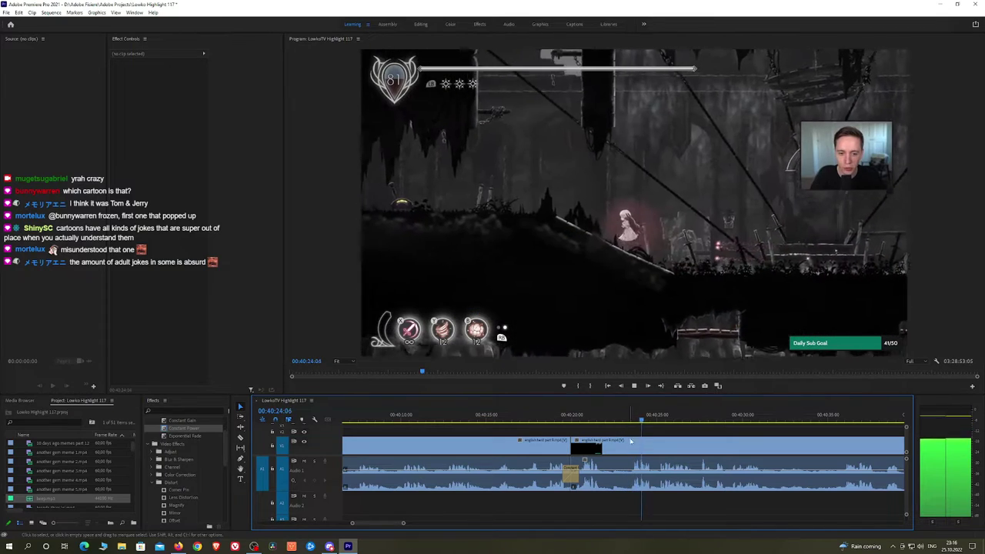
key("c")
left_click(631, 442)
key("v")
left_click(609, 445)
key("shift+Delete")
key("space")
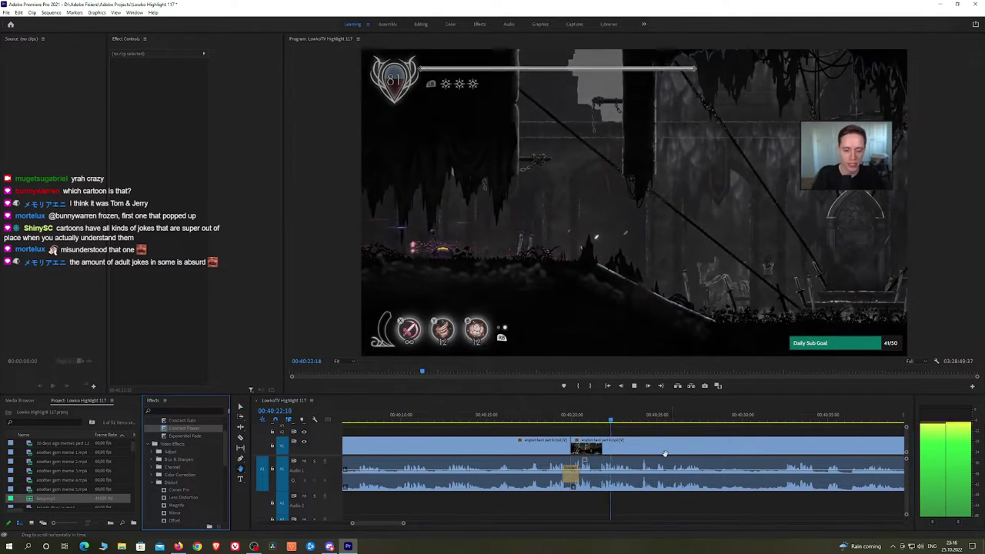
Split the clip at 00:40:27:54, ripple delete about 9 seconds of gameplay after it, and smooth the audio cut with Constant Power
scroll(550, 451, "down", 3)
scroll(565, 449, "down", 1)
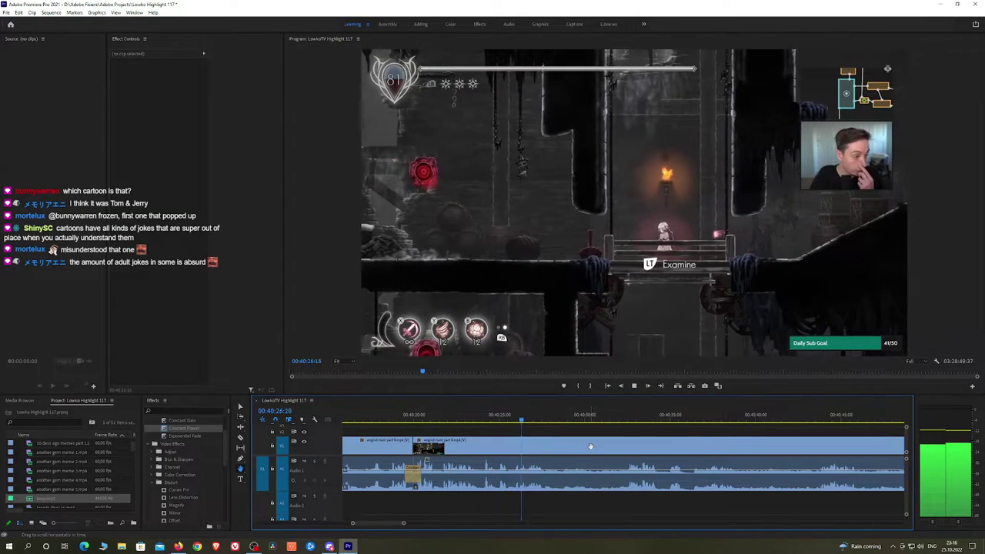
scroll(583, 446, "down", 1)
left_click(532, 443)
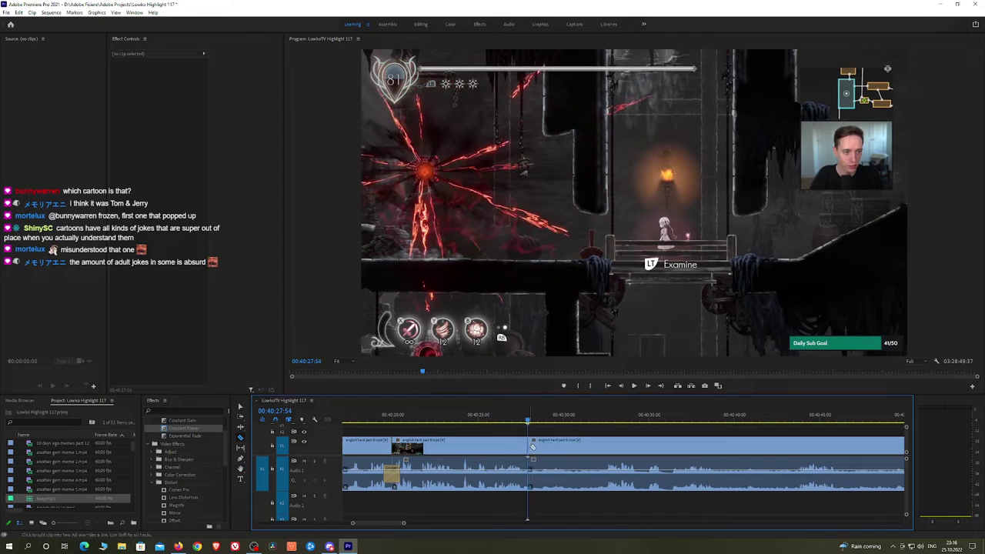
left_click(607, 445)
key("v")
left_click(594, 446)
key("shift+Delete")
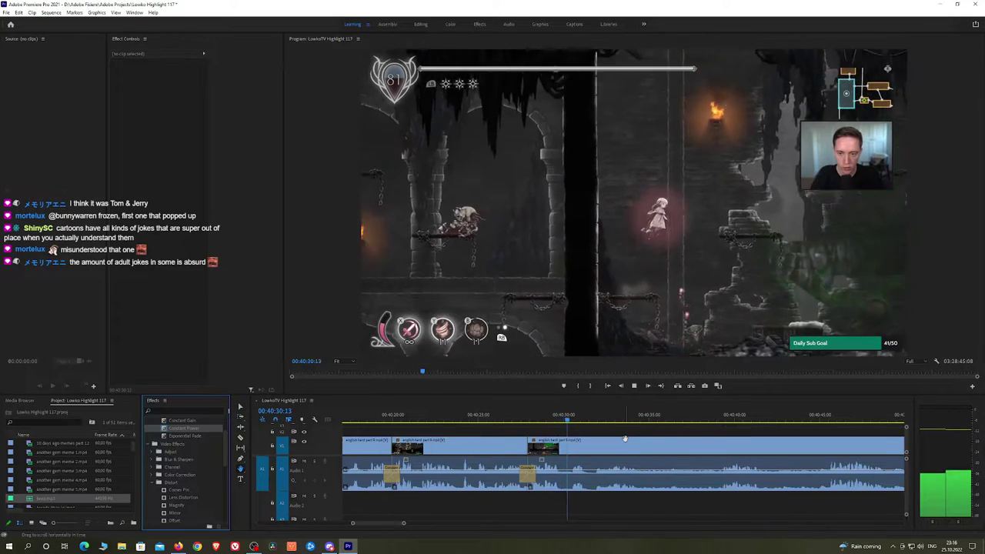
Ripple delete the gameplay from about 00:40:34:30 to 00:40:45 and apply Constant Power to the audio at the cut
scroll(544, 433, "down", 5)
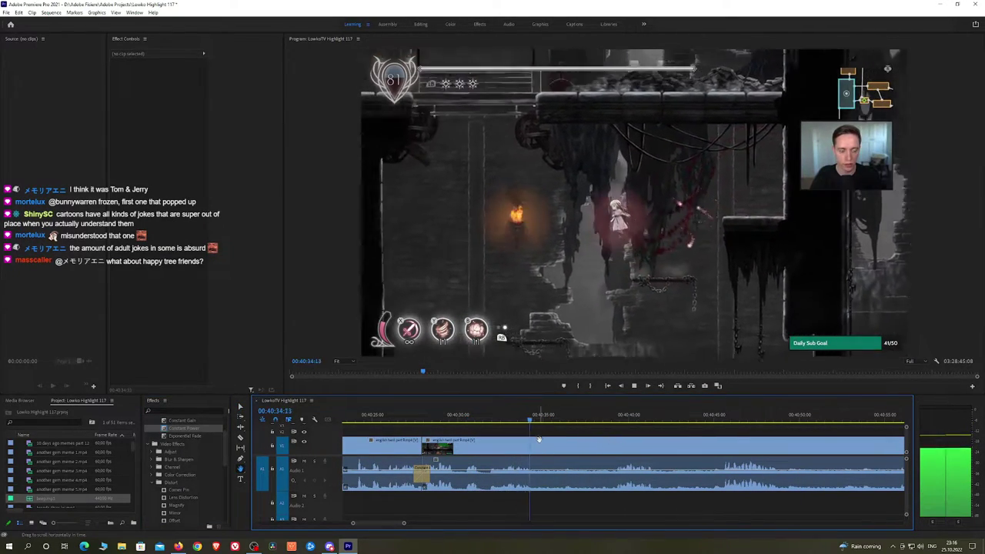
key("c")
left_click(537, 445)
left_click(604, 419)
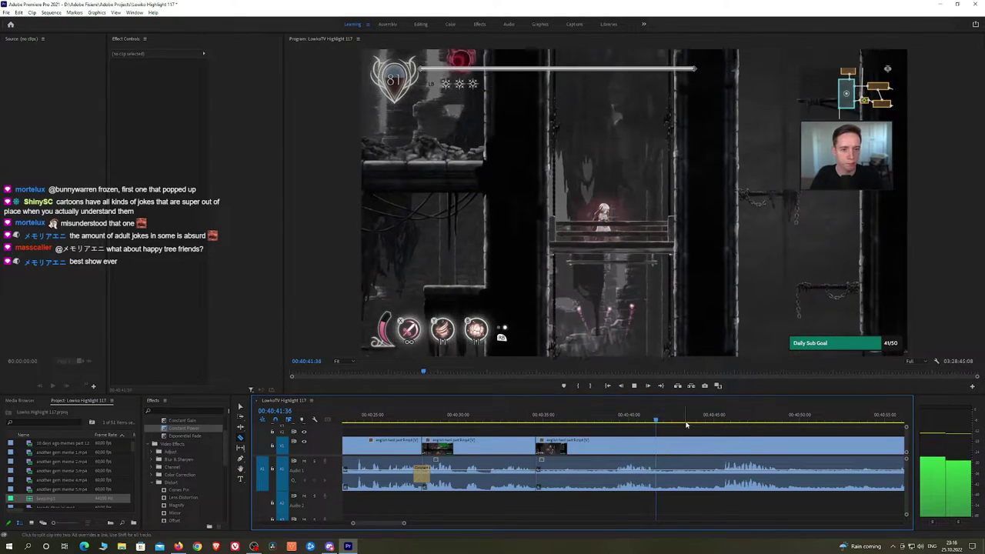
left_click(711, 419)
scroll(750, 444, "down", 2)
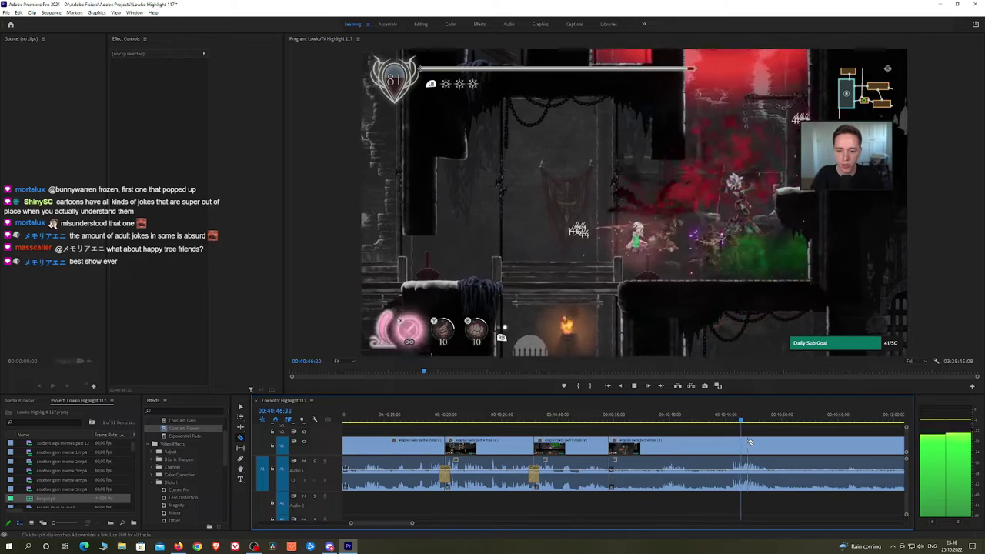
left_click(729, 442)
key("v")
left_click(709, 444)
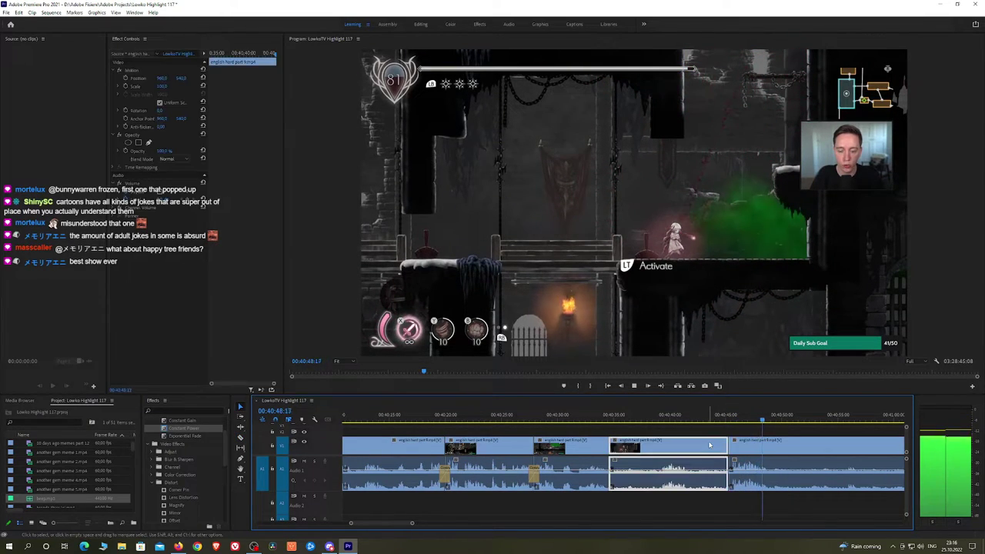
key("shift+Delete")
key("space")
left_click_drag(192, 429, 237, 428)
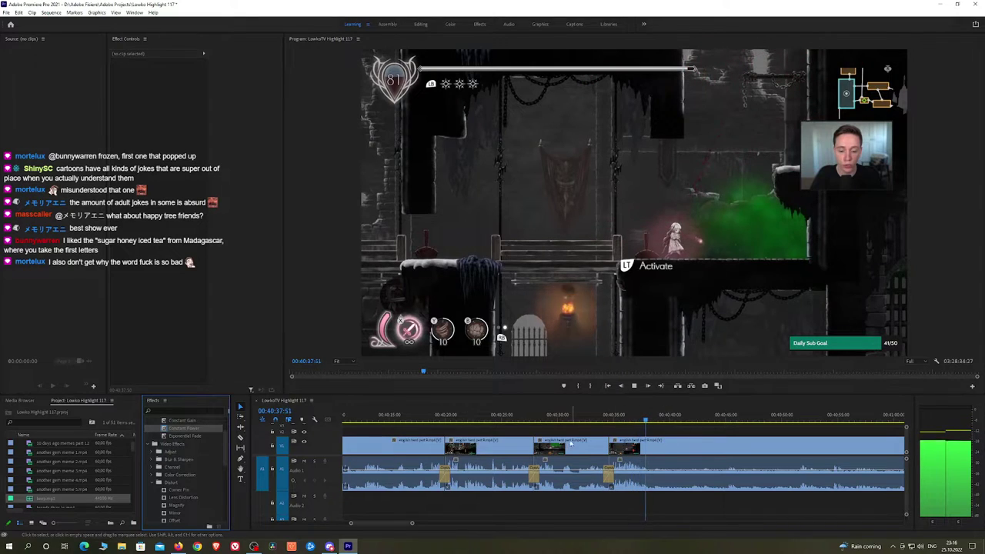
Replay the gameplay from the new cut at about 00:40:34:30 to check the transition and the pause after it
key("space")
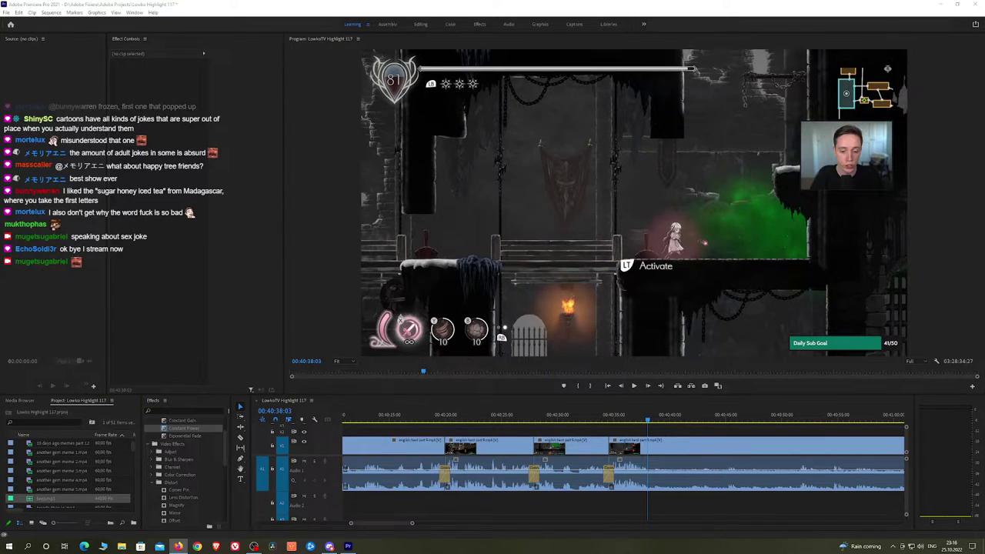
left_click(611, 420)
key("space")
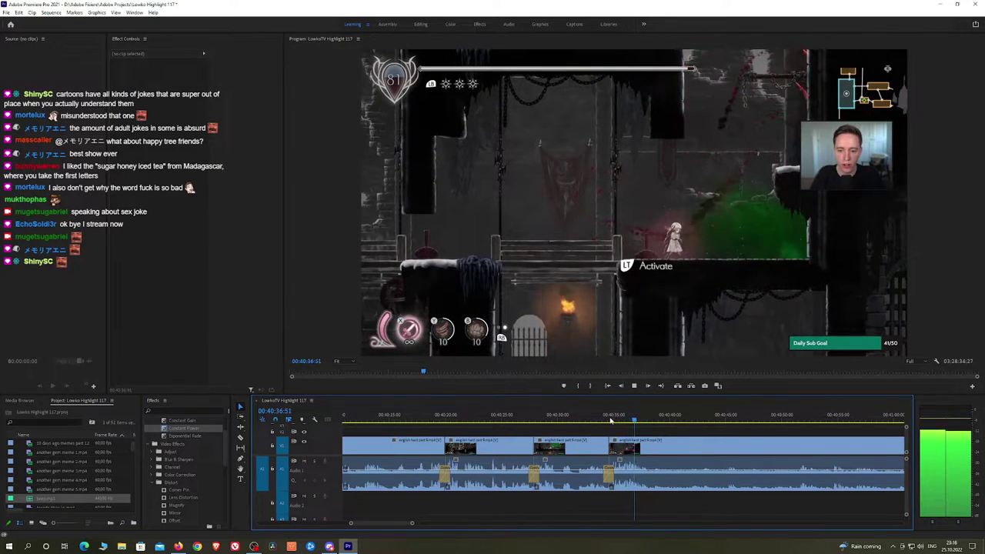
key("space")
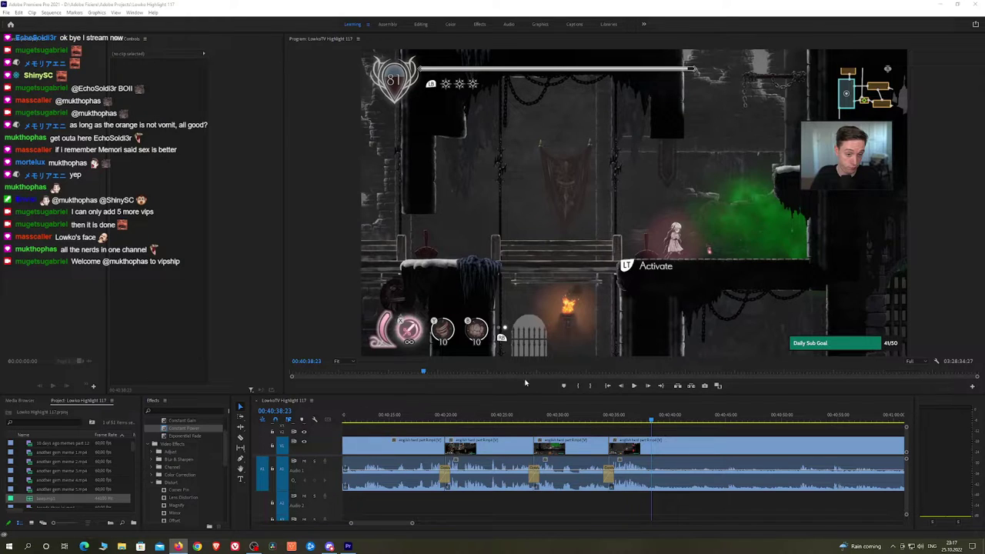
left_click(609, 418)
key("space")
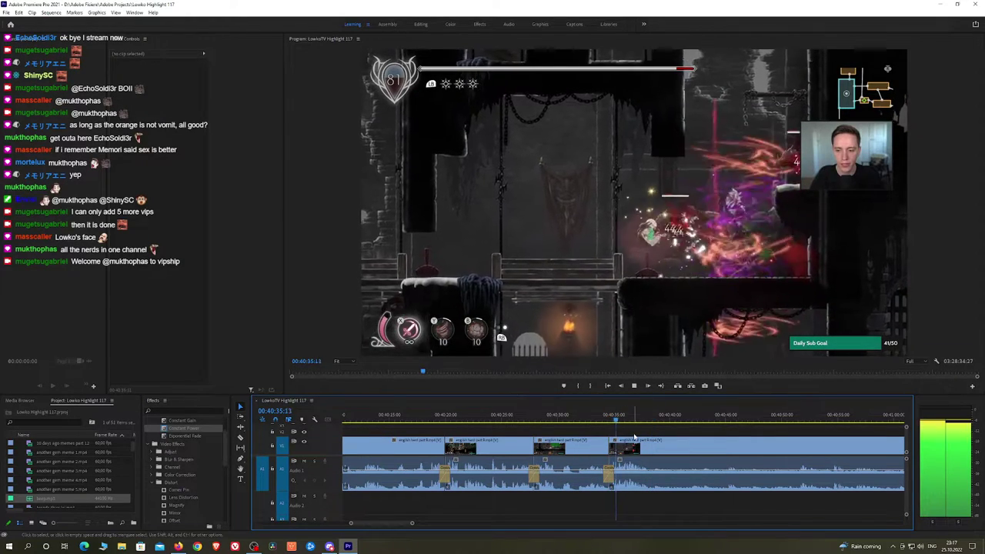
Split the clip at about 00:40:38:30 and 00:40:45, ripple delete the part between, and smooth the audio cut with Constant Power
scroll(567, 429, "down", 2)
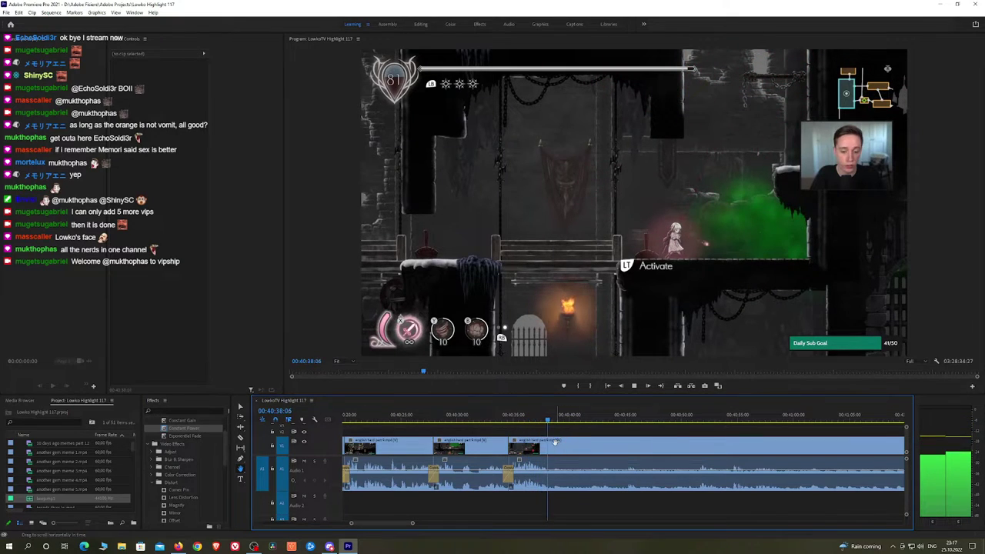
key("c")
left_click(551, 443)
left_click(624, 417)
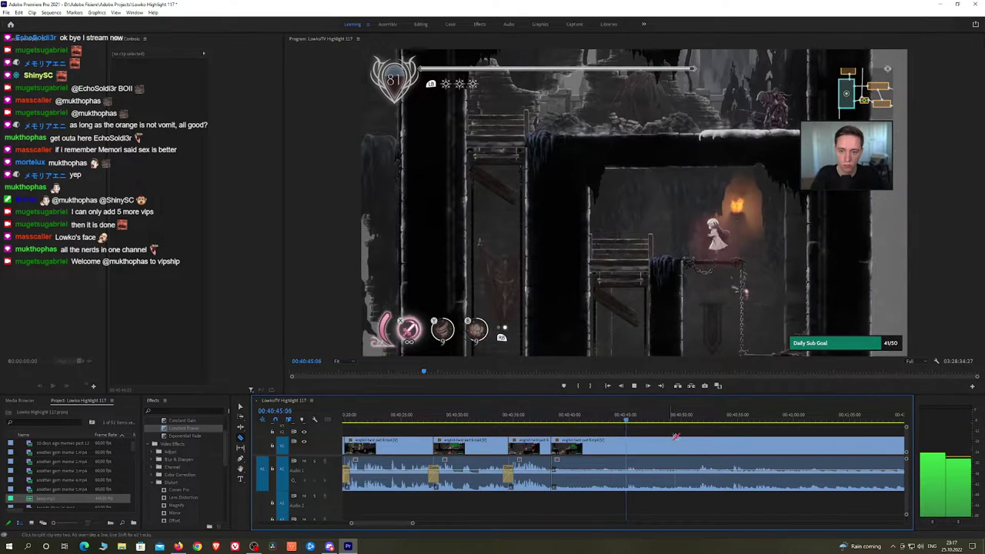
scroll(675, 436, "down", 3)
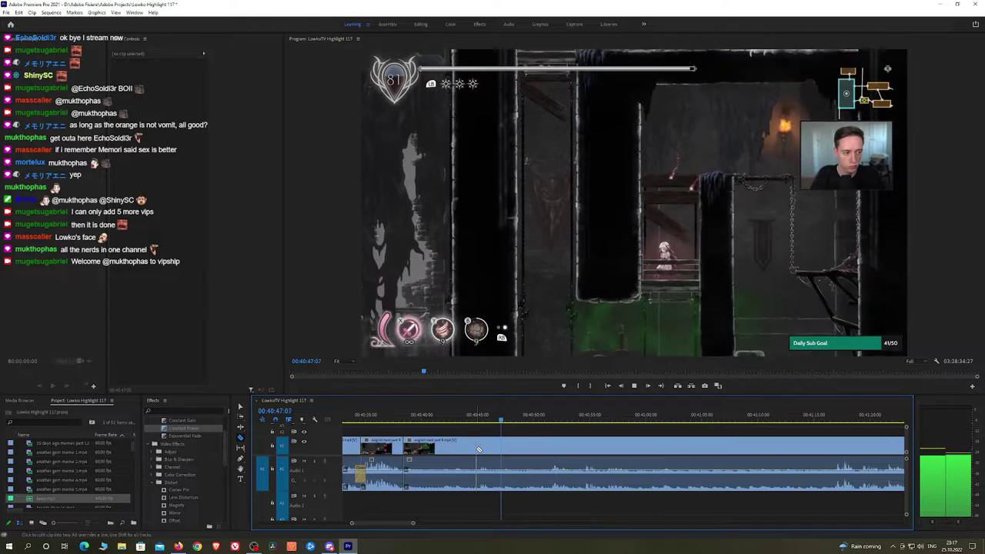
left_click(477, 449)
key("v")
left_click(456, 454)
key("shift+Delete")
key("space")
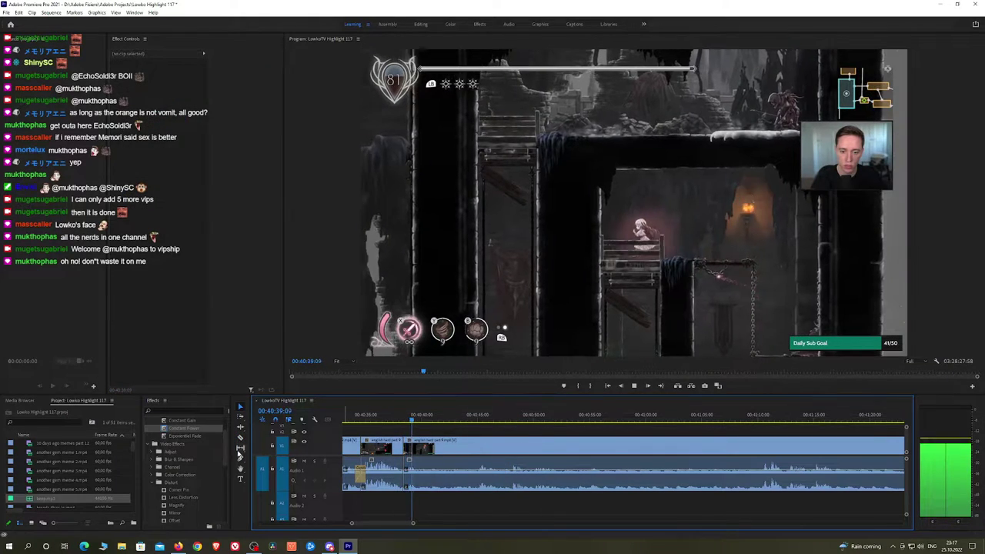
left_click_drag(187, 428, 404, 473)
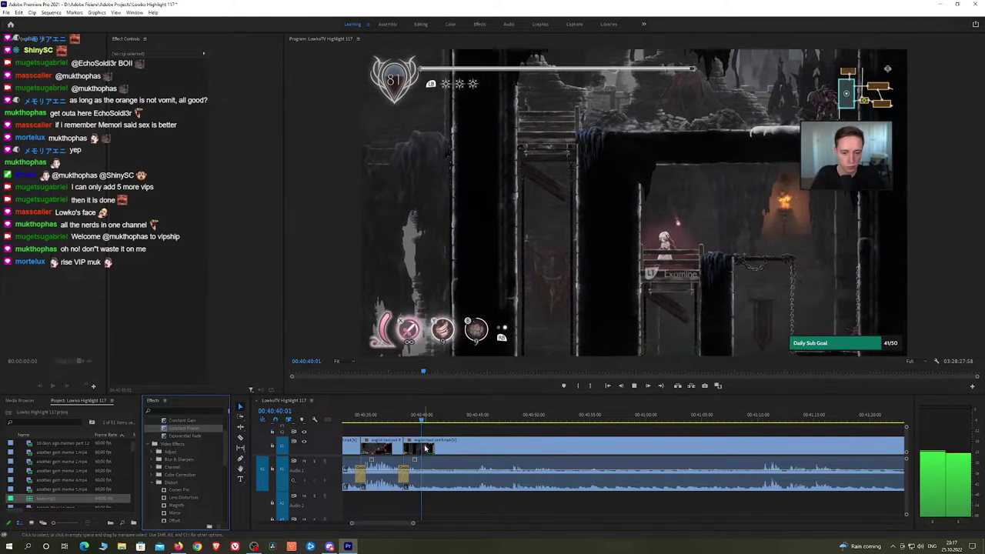
Ripple delete the gameplay from about 00:40:40:10 to 00:40:44:50 and add Constant Power to the audio at the resulting cut
key("c")
left_click(423, 448)
left_click(477, 419)
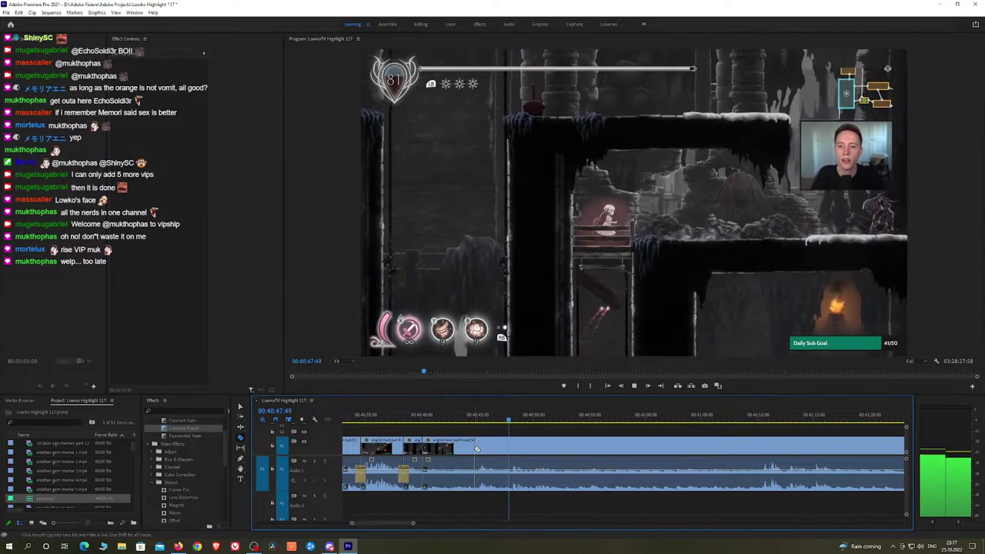
left_click(476, 448)
key("v")
left_click(450, 448)
key("shift+Delete")
left_click_drag(197, 430, 197, 432)
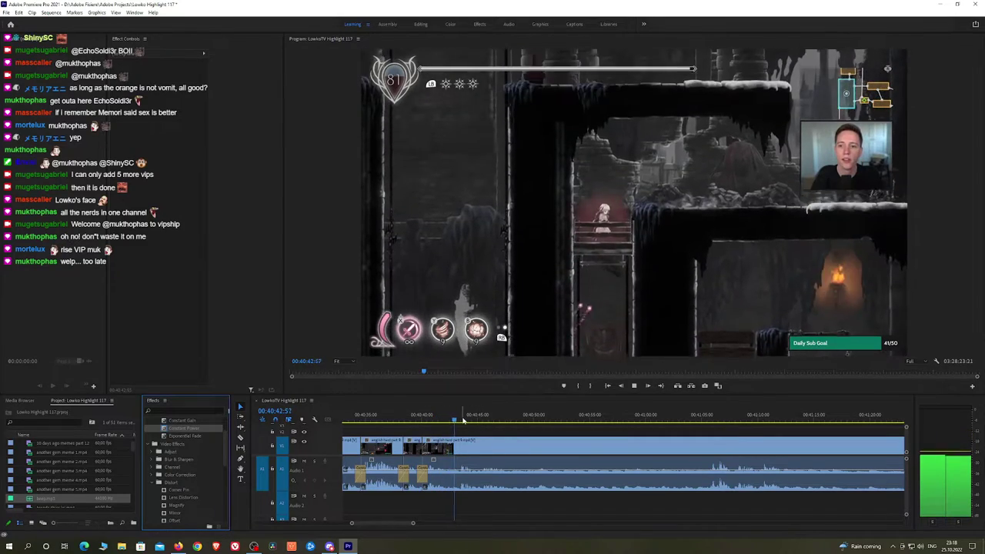
Split the clip at about 00:40:48, ripple delete about 18 seconds of gameplay after it, and apply Constant Power to the audio cut
scroll(514, 433, "down", 1)
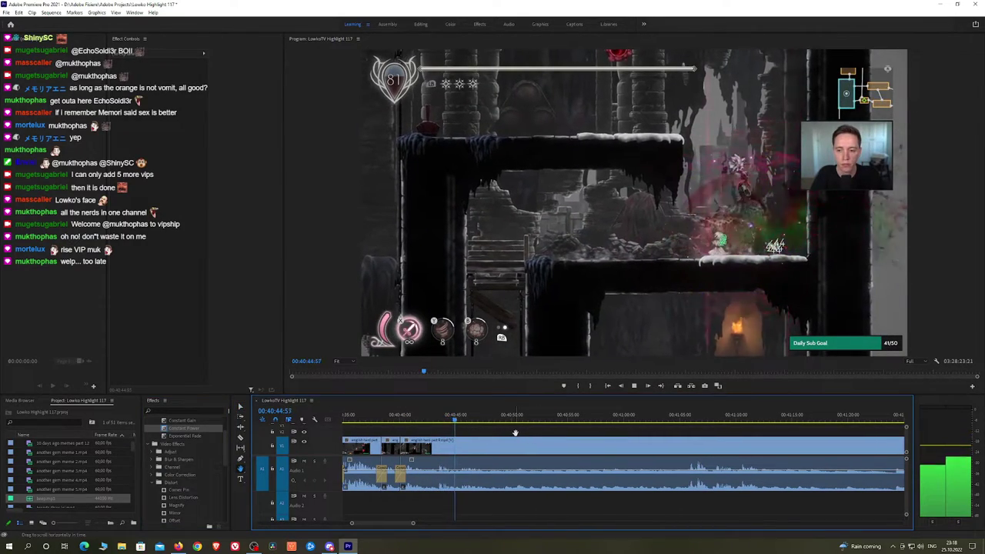
scroll(529, 433, "down", 1)
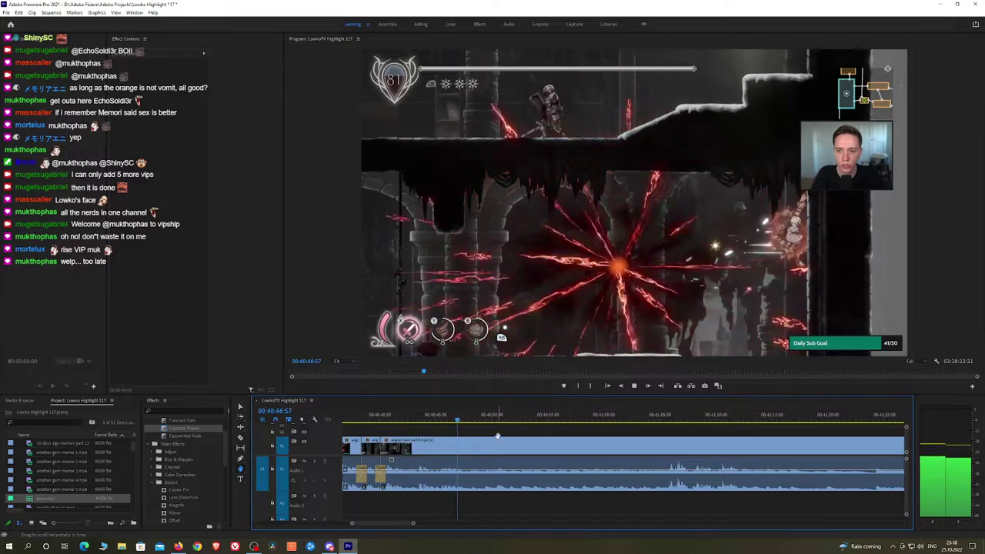
left_click(468, 442)
left_click(660, 422)
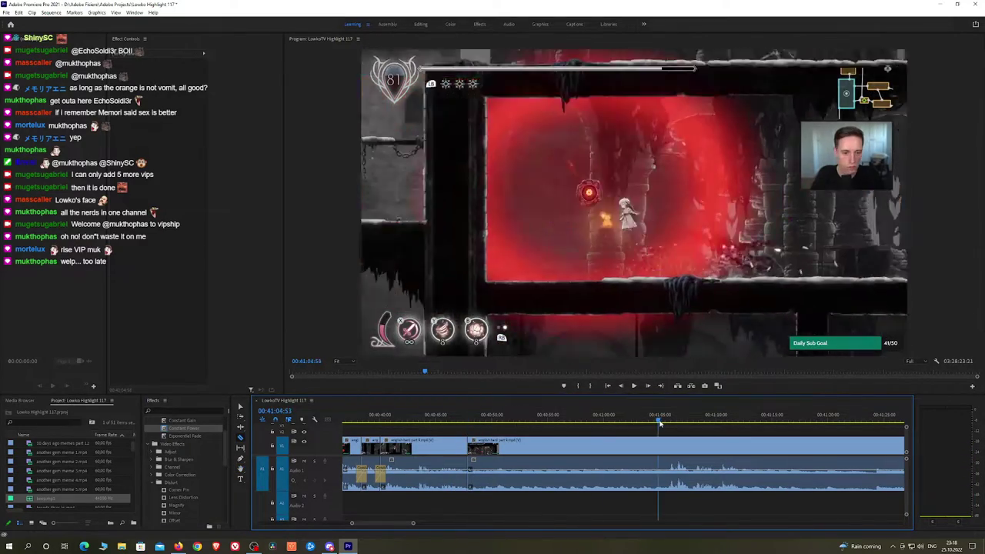
key("space")
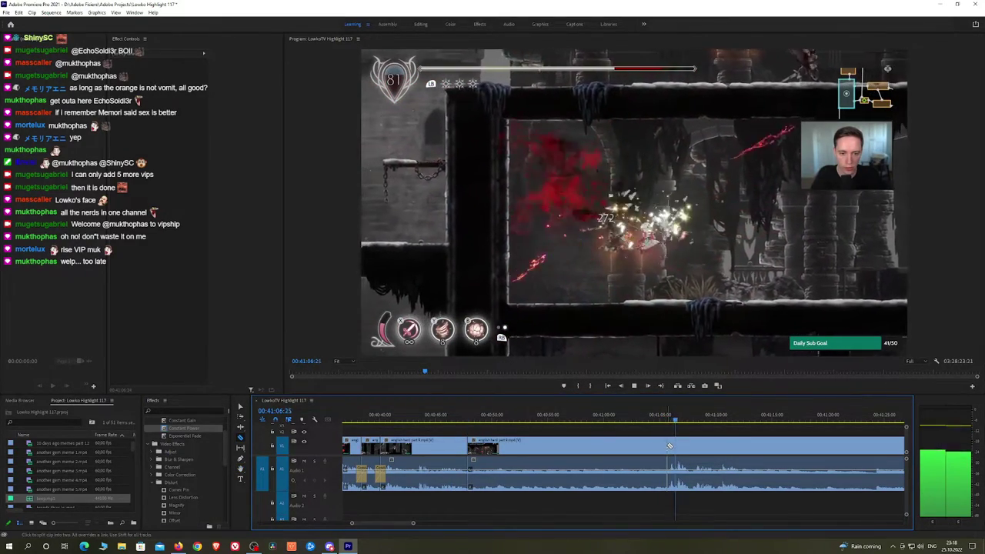
key("q")
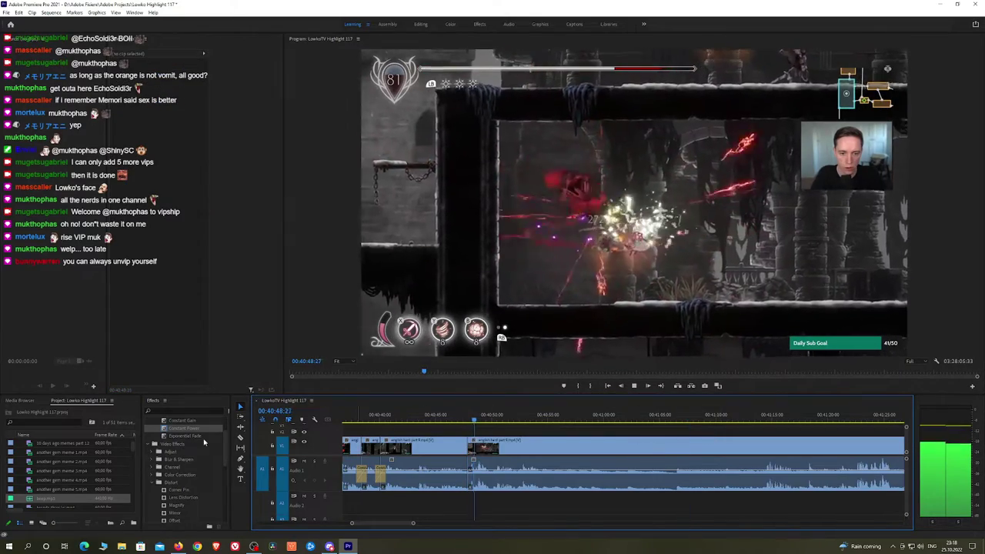
left_click_drag(185, 429, 468, 474)
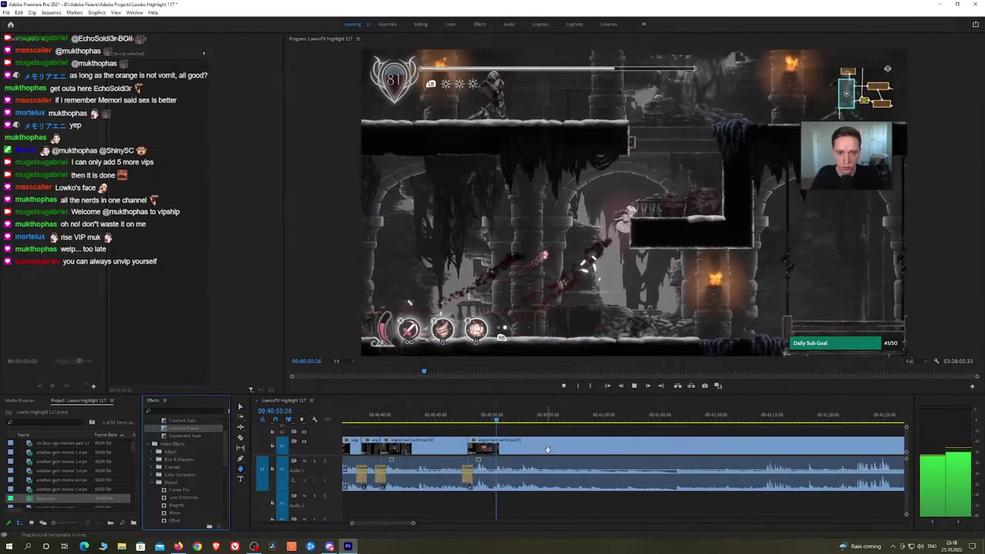
Ripple delete the gameplay from about 00:40:55 to 00:41:14 and smooth the audio at the cut with Constant Power
scroll(467, 441, "down", 2)
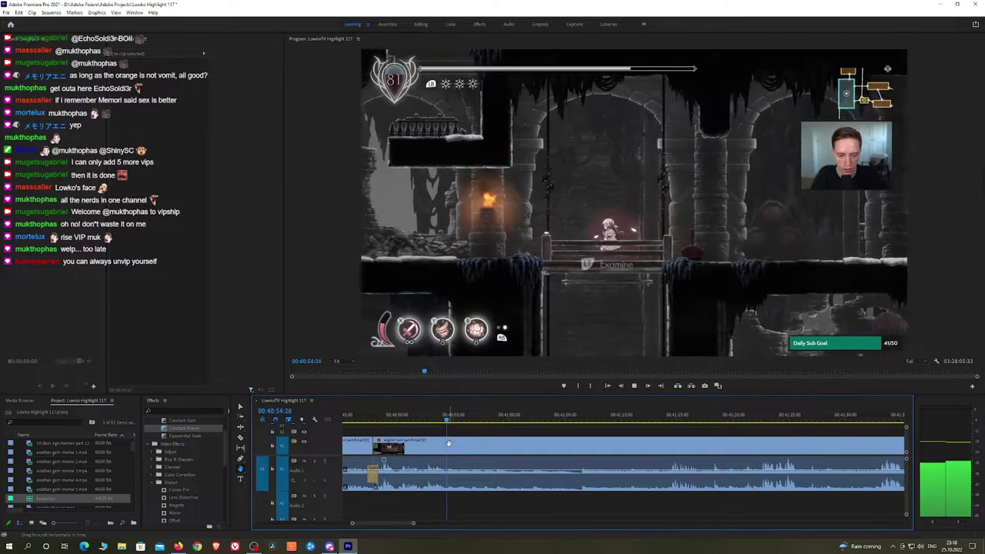
left_click(452, 444)
left_click(671, 418)
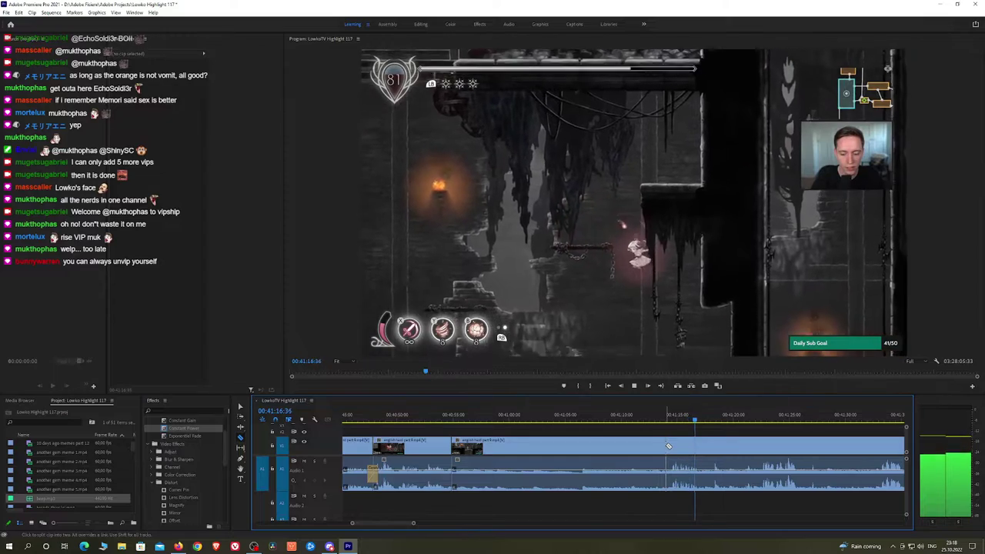
left_click(667, 446)
key("v")
left_click(631, 451)
key("shift+Delete")
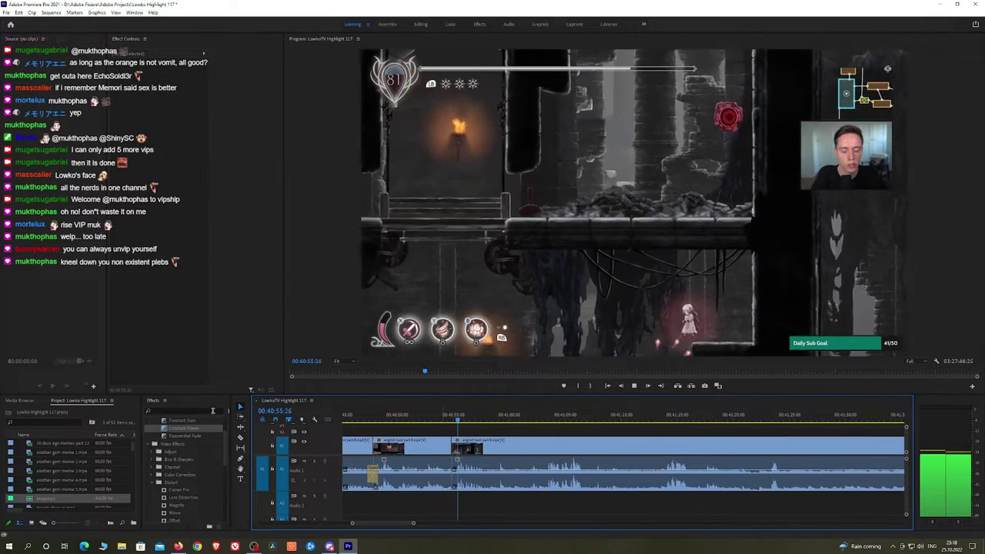
left_click_drag(196, 429, 452, 472)
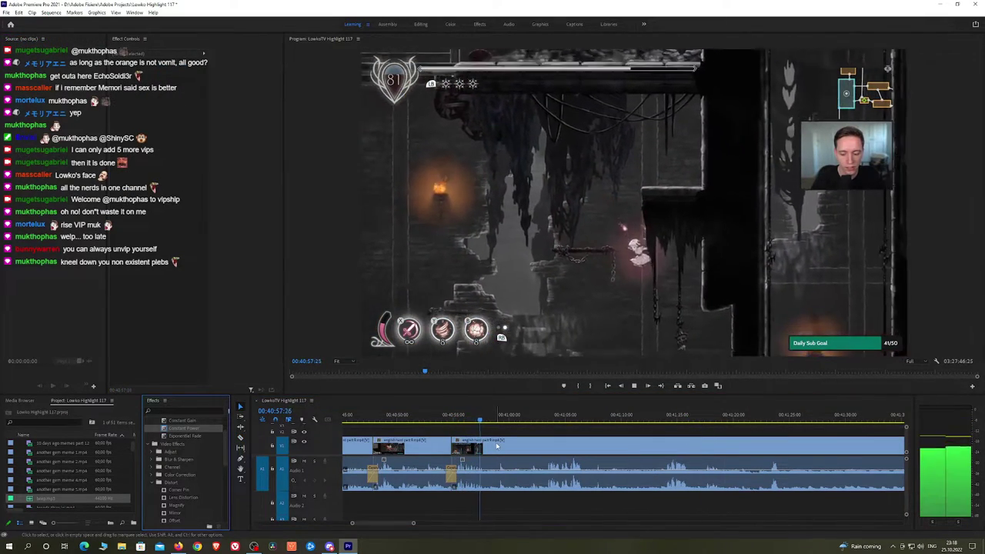
Split the clip at about 00:40:58, ripple delete about 3.5 seconds after it, and apply Constant Power to the audio cut
key("space")
key("c")
left_click(486, 446)
left_click_drag(495, 422, 525, 423)
key("space")
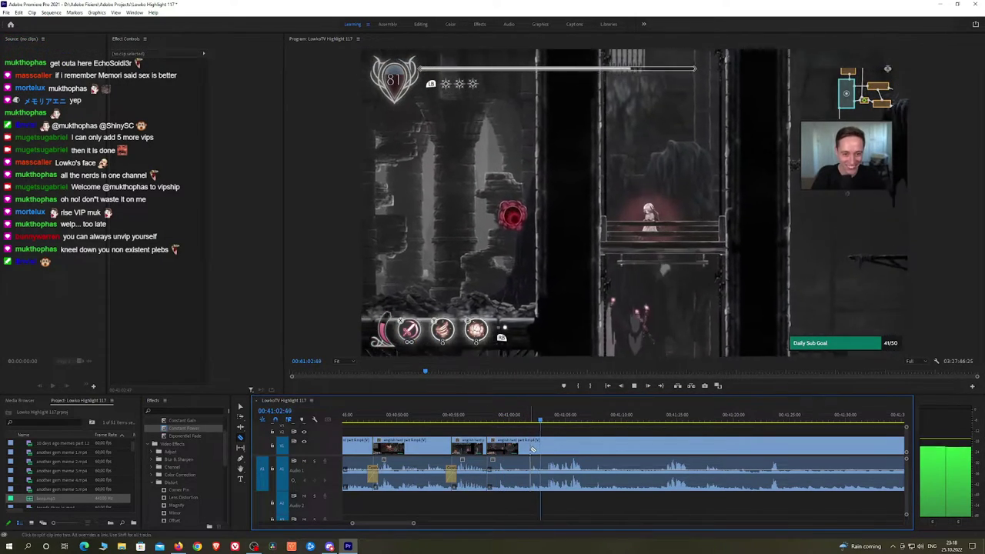
left_click(526, 449)
left_click(524, 449)
key("shift+Delete")
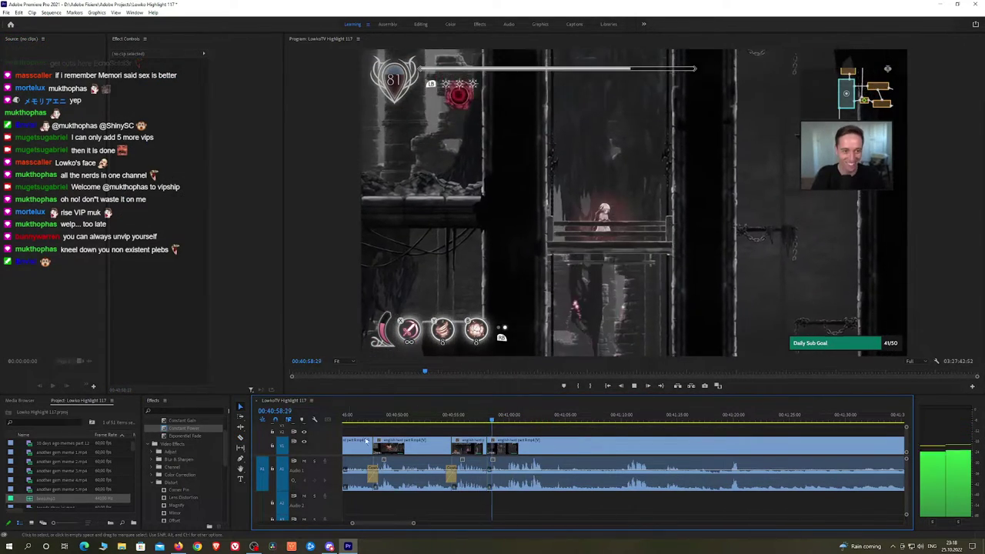
left_click_drag(193, 429, 490, 479)
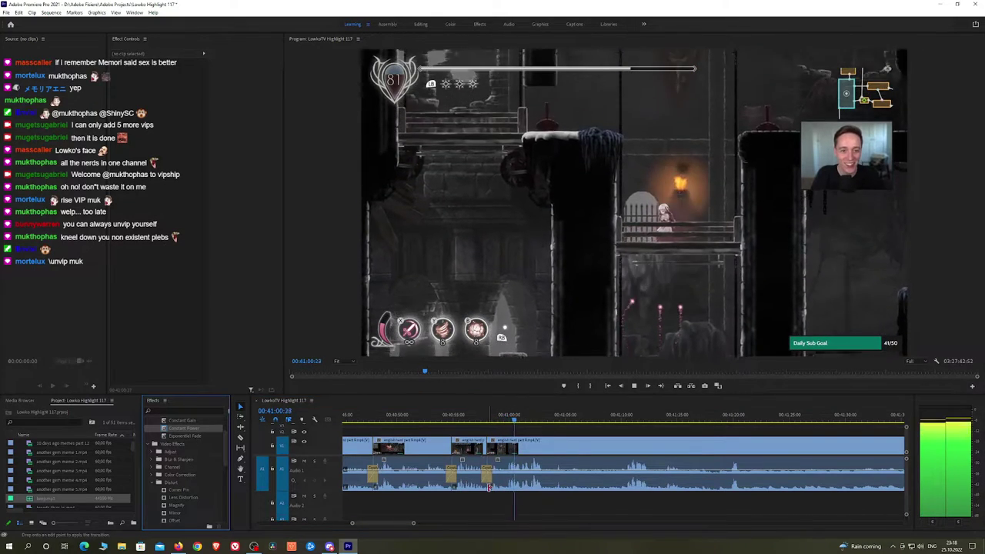
Ripple delete the gameplay from about 00:41:03:15 to 00:41:10:15 and apply Constant Power to the audio at the cut
key("h")
left_click_drag(568, 457, 517, 422)
key("c")
left_click(445, 443)
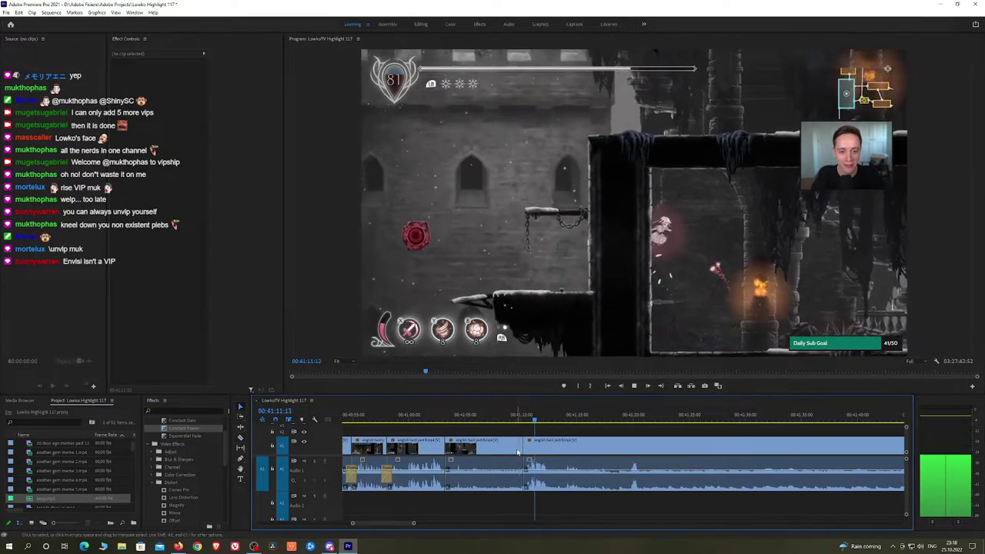
key("Up")
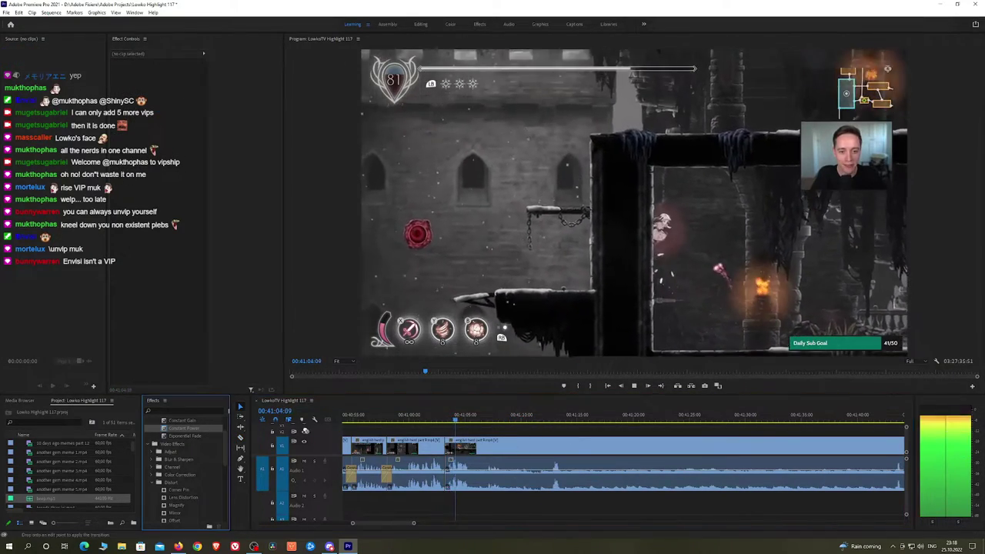
Split the english hard part 9.mp4 gameplay clip and its audio at about 00:41:08:33
key("c")
left_click(505, 445)
left_click_drag(542, 420, 548, 420)
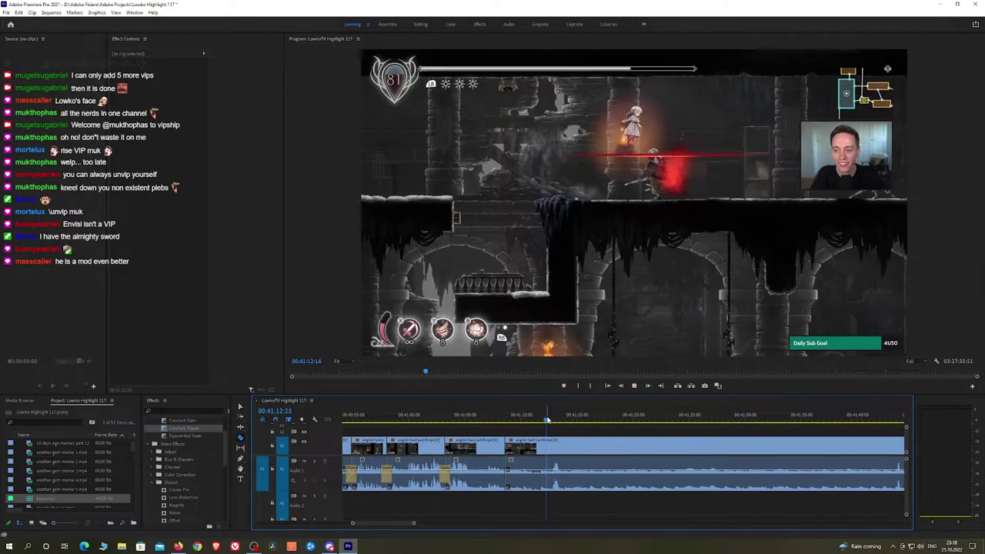
Skim the gameplay from about 00:41:12 to 00:43:00 to judge whether any of it is worth keeping
key("space")
scroll(600, 440, "down", 1)
key("h")
left_click_drag(649, 438, 527, 438)
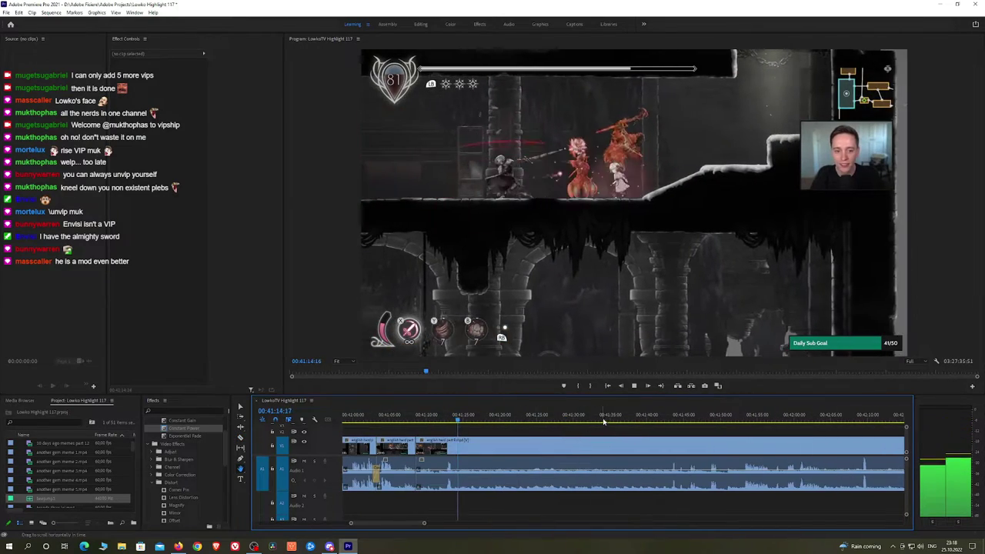
left_click_drag(658, 420, 668, 420)
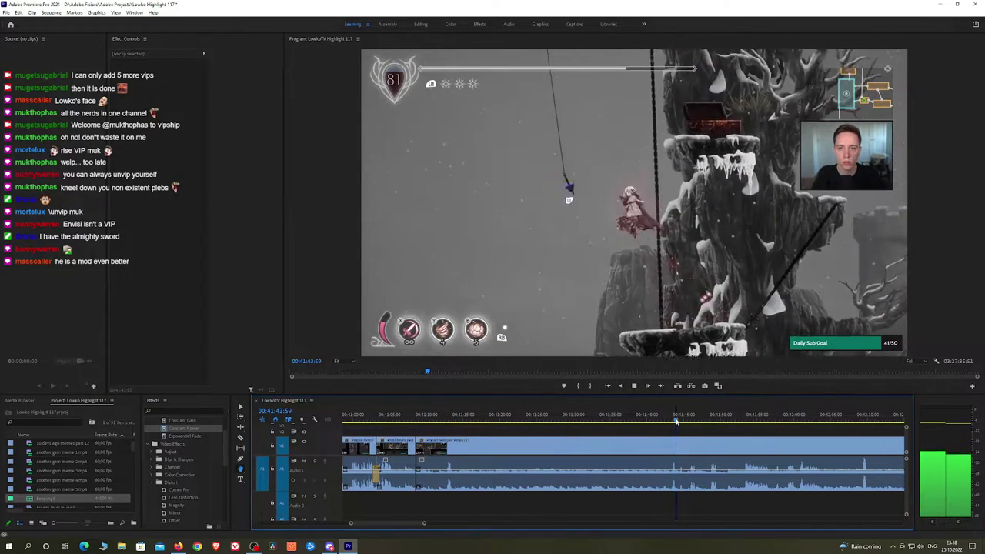
left_click(690, 420)
left_click(707, 420)
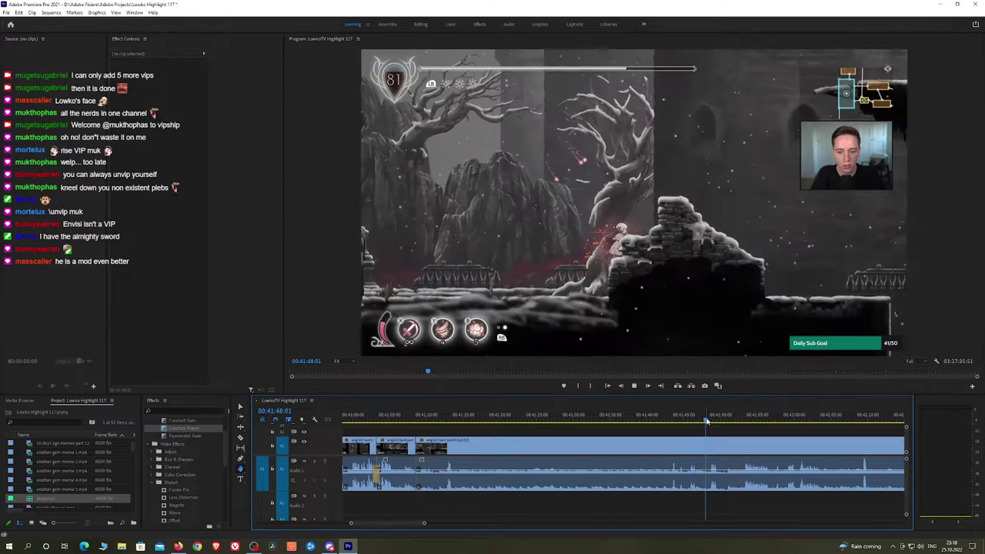
left_click(744, 420)
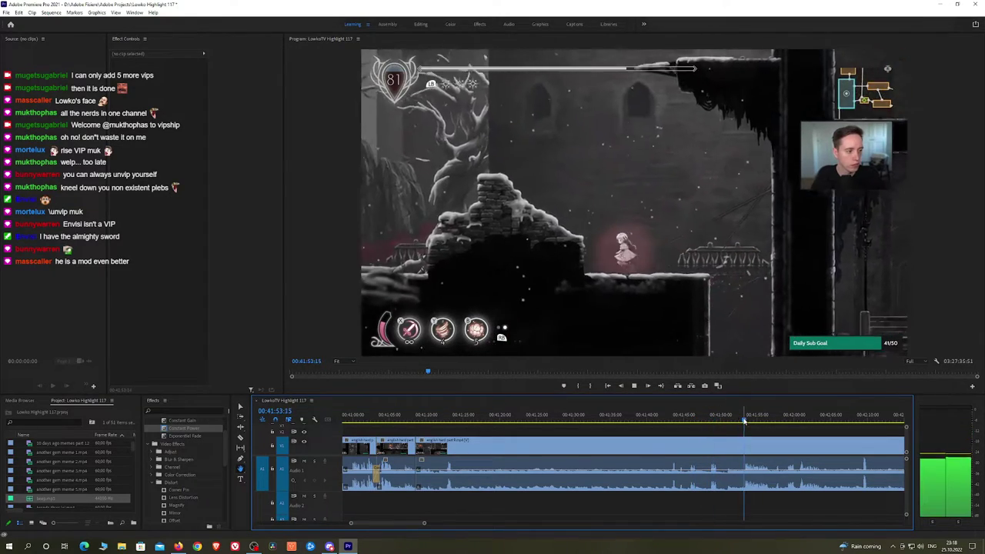
left_click(786, 421)
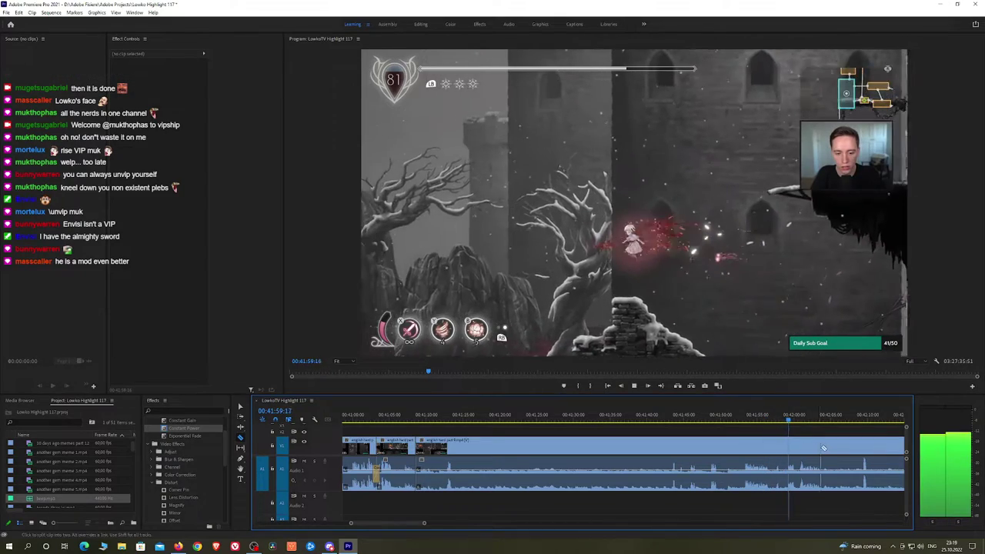
scroll(607, 443, "down", 2)
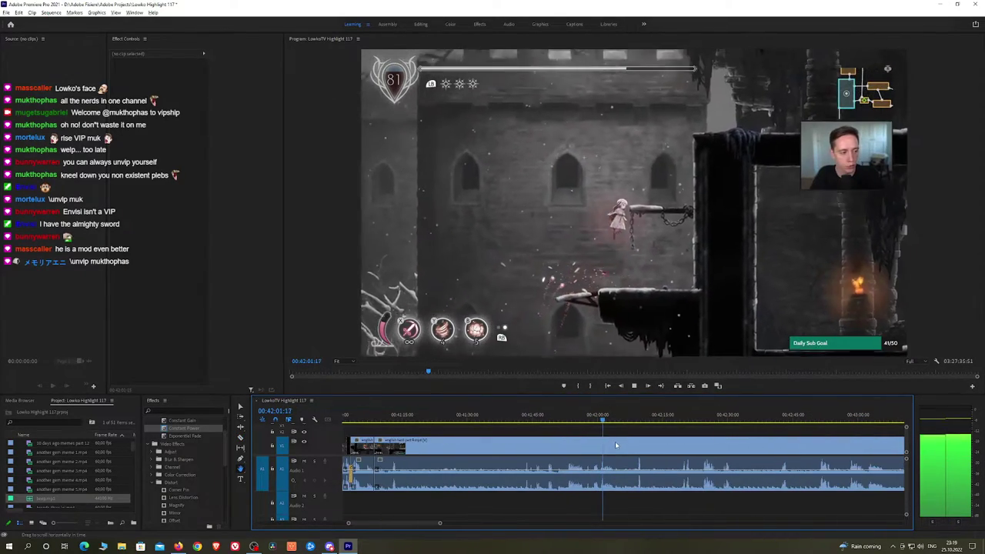
scroll(650, 441, "right", 2)
left_click(537, 421)
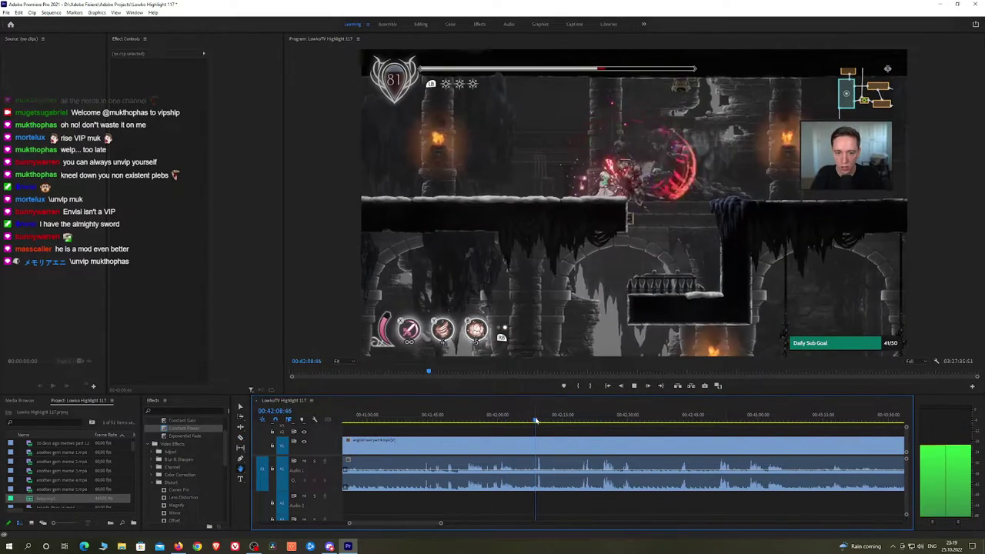
key("space")
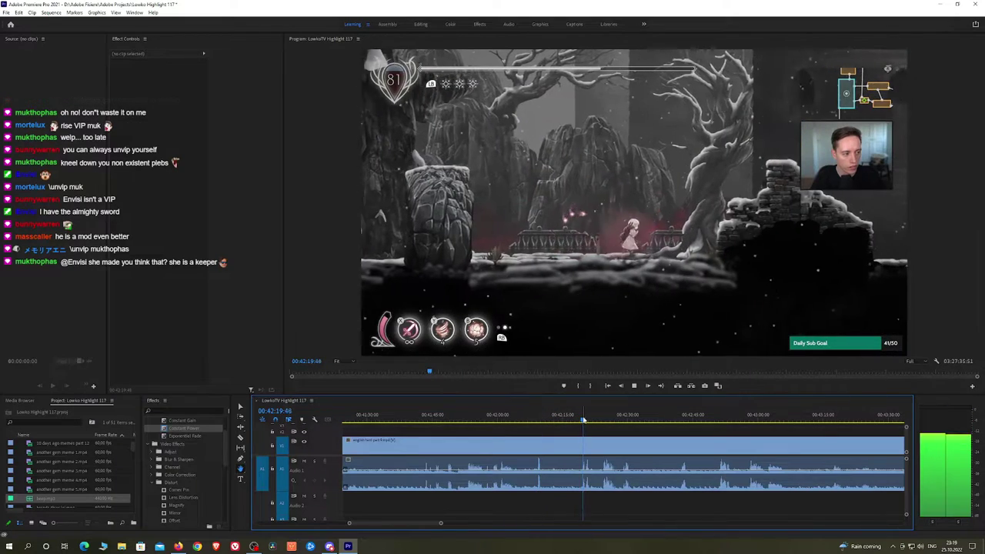
left_click(604, 421)
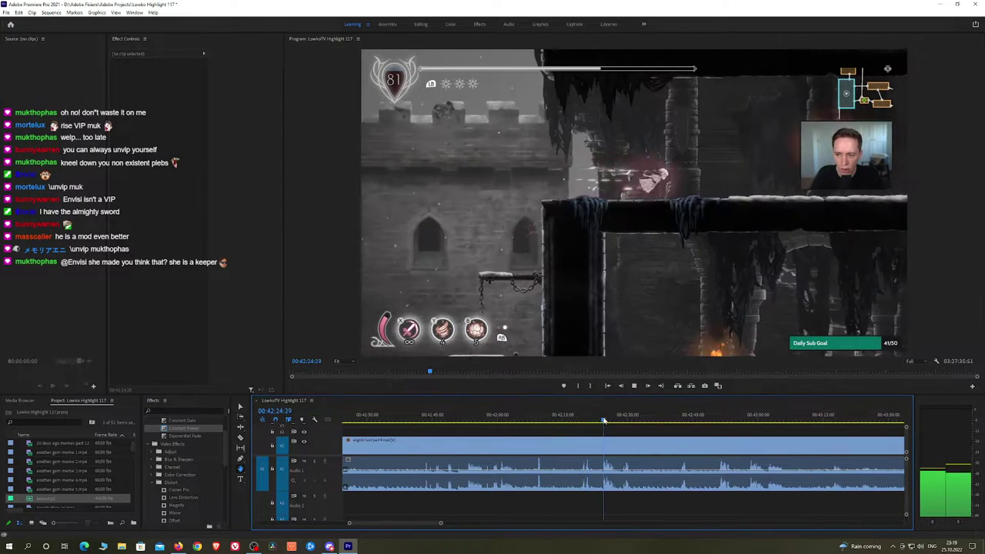
left_click(625, 421)
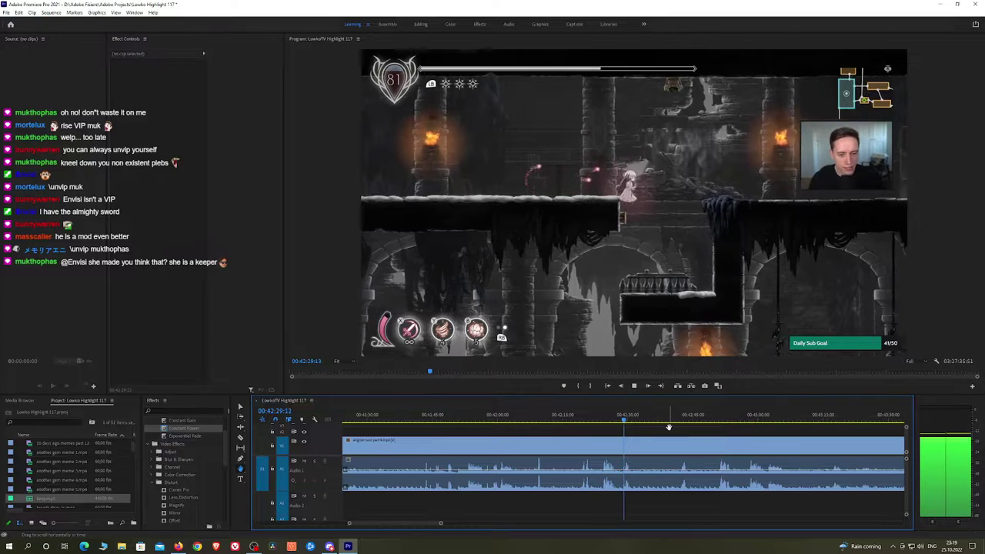
left_click(681, 422)
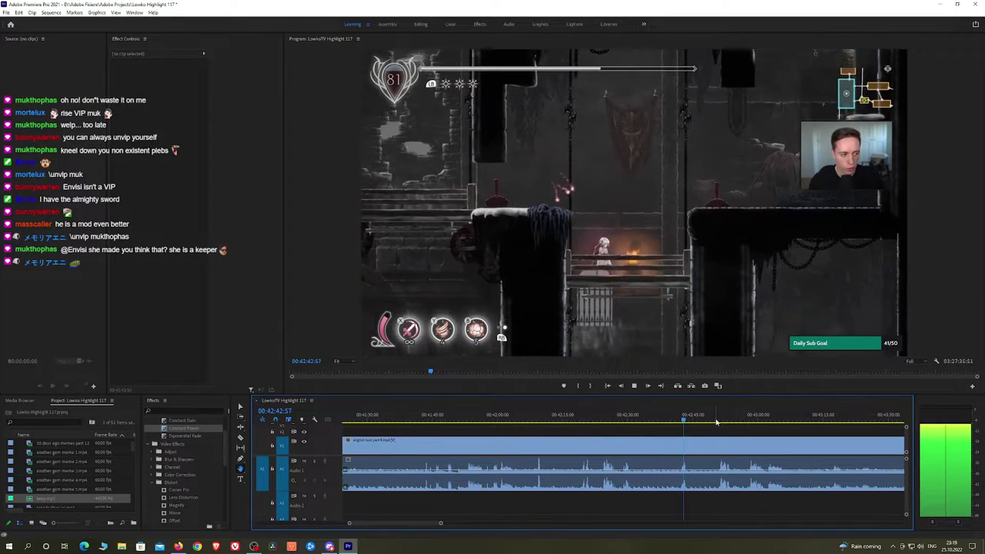
left_click(719, 422)
scroll(760, 446, "down", 3)
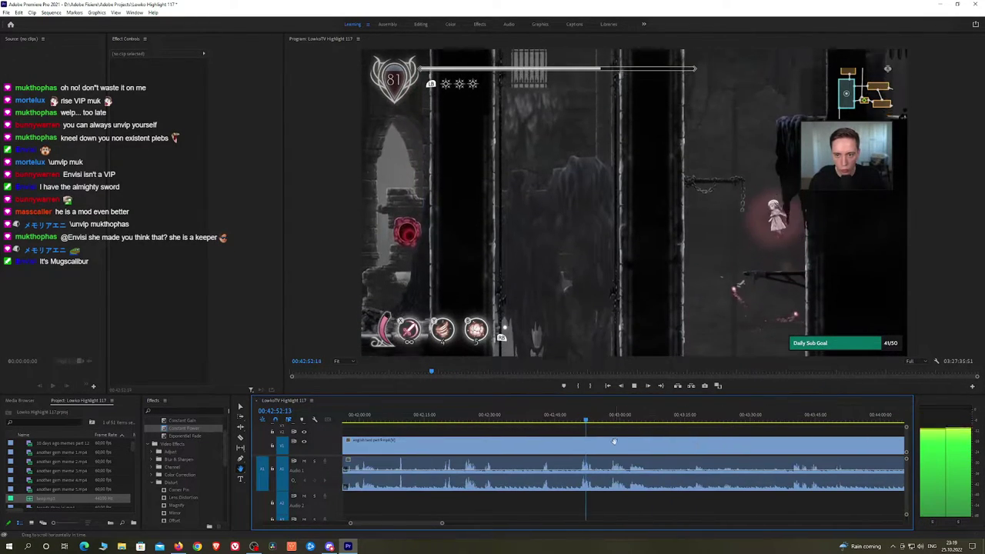
left_click(613, 422)
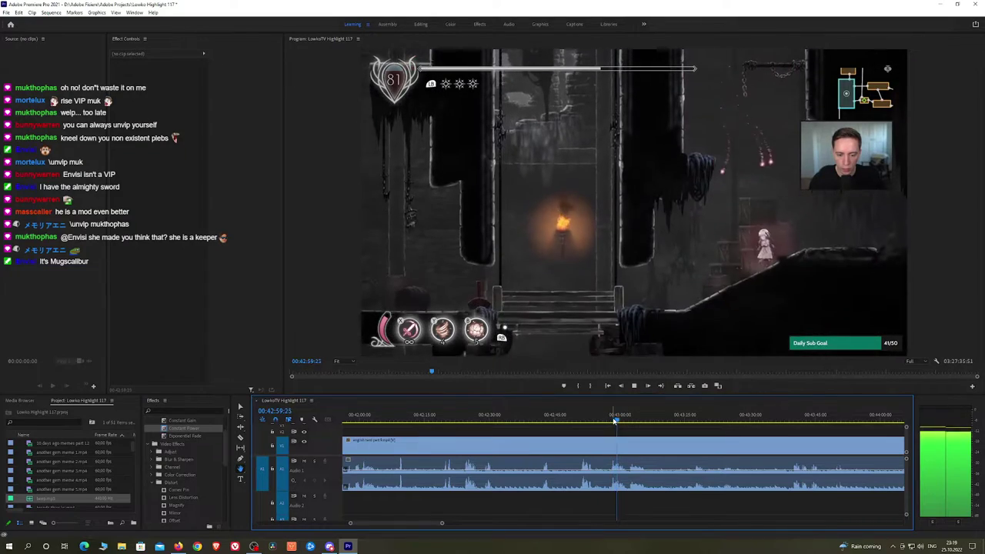
Skim the rest of the gameplay clip from about 00:43:00 to 00:45:37 for footage worth keeping
scroll(644, 451, "down", 5)
key("alt+h")
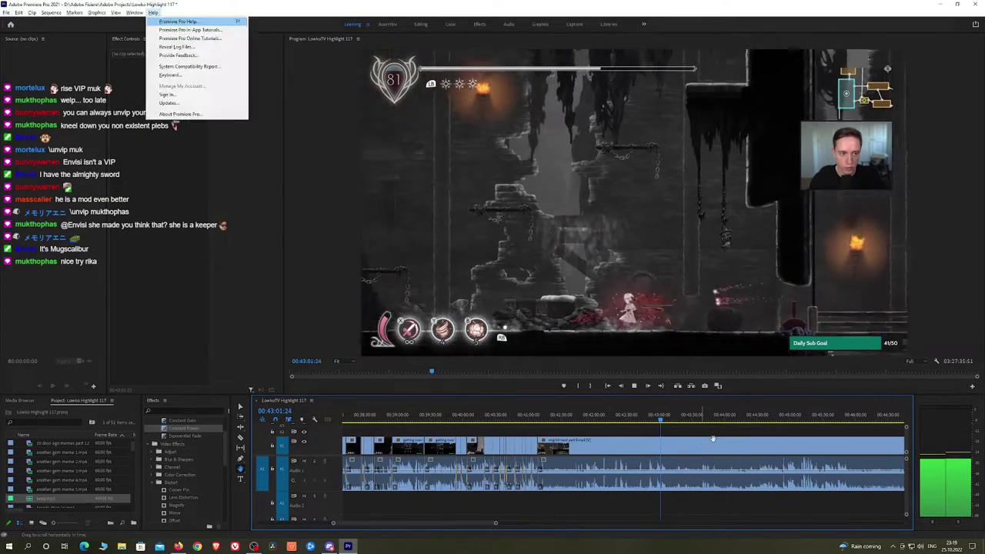
left_click_drag(712, 438, 518, 437)
left_click(570, 421)
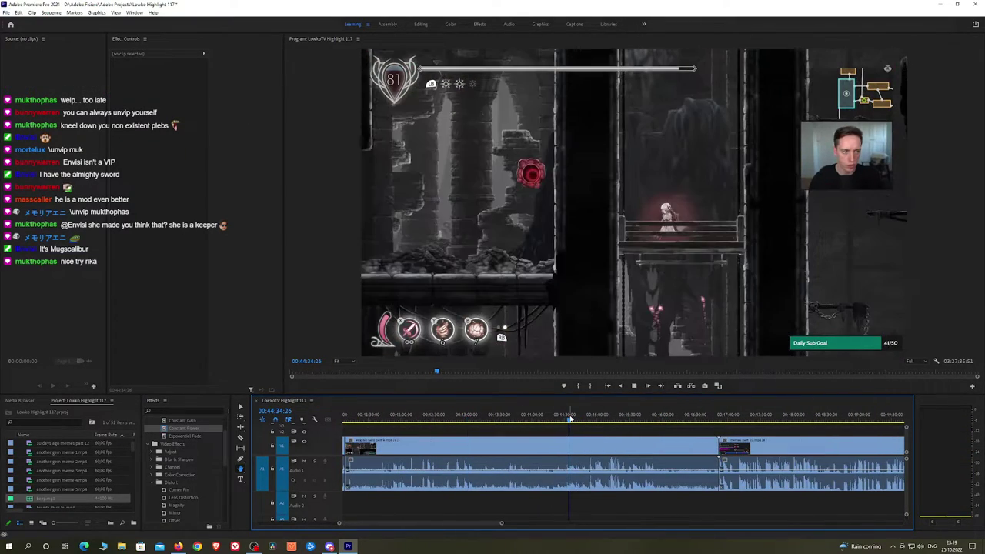
left_click(584, 420)
key("space")
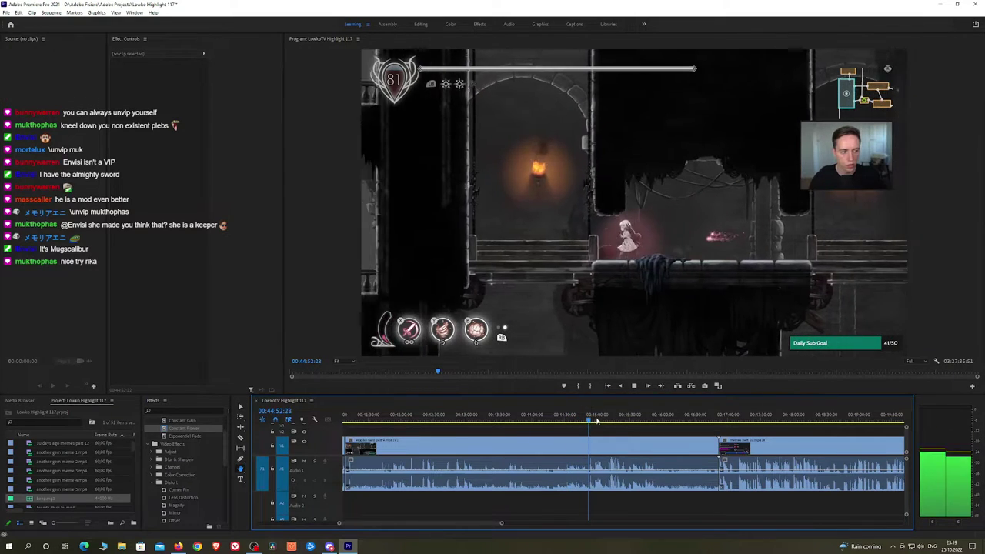
left_click(616, 420)
scroll(622, 444, "up", 3)
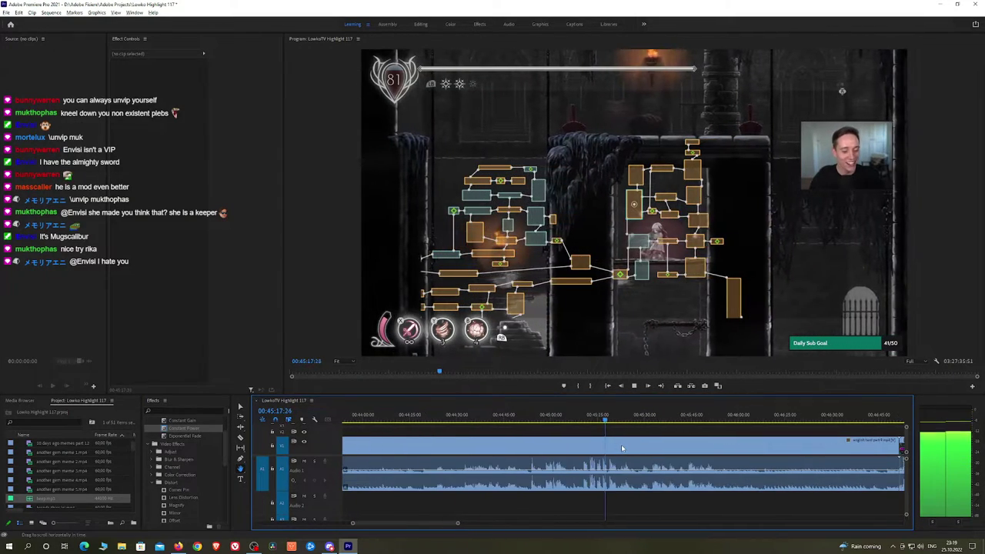
left_click(562, 420)
key("space")
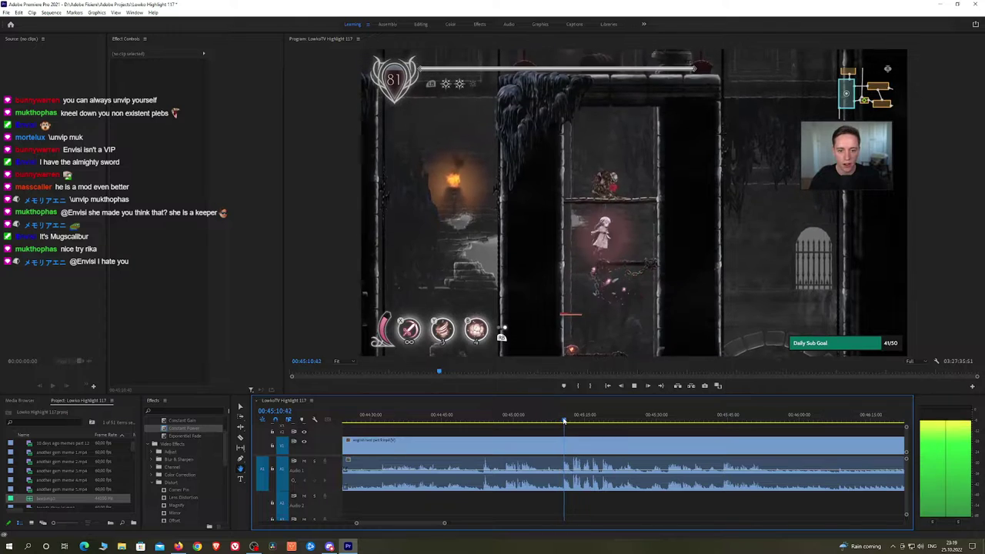
left_click(577, 420)
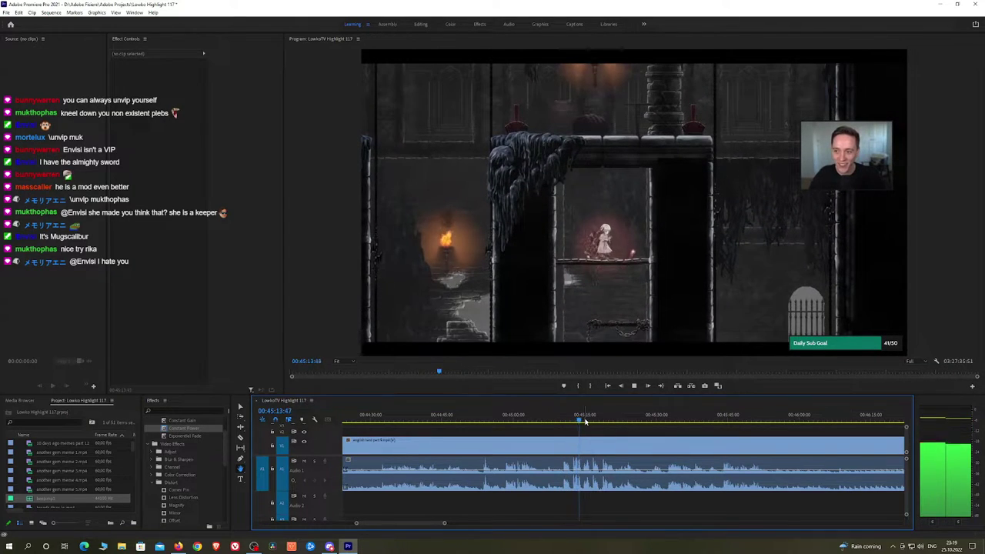
left_click(587, 420)
left_click(595, 420)
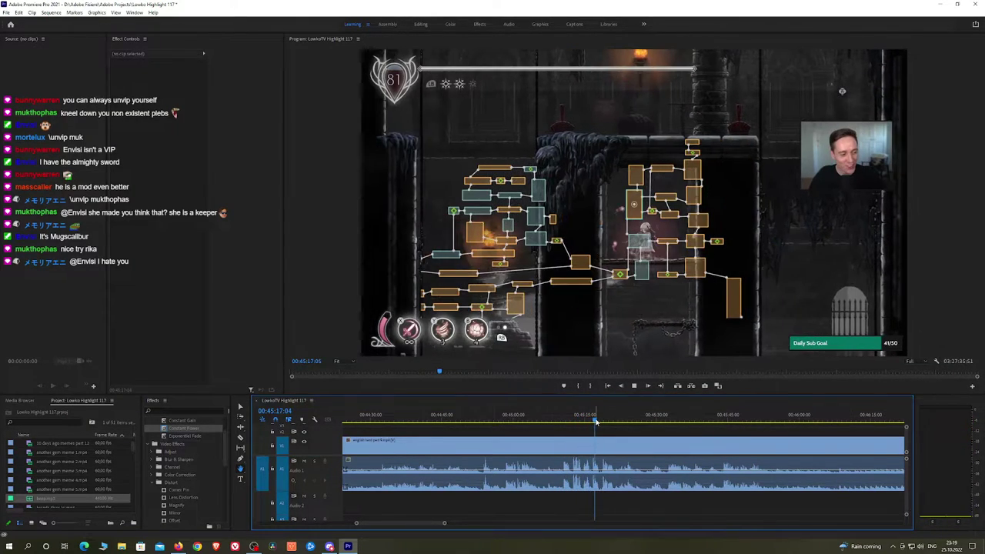
left_click_drag(598, 421, 674, 422)
Ripple delete the entire remaining gameplay piece between the split at 00:41:08:33 and the memes part 10.mp4 clip
scroll(718, 445, "down", 3)
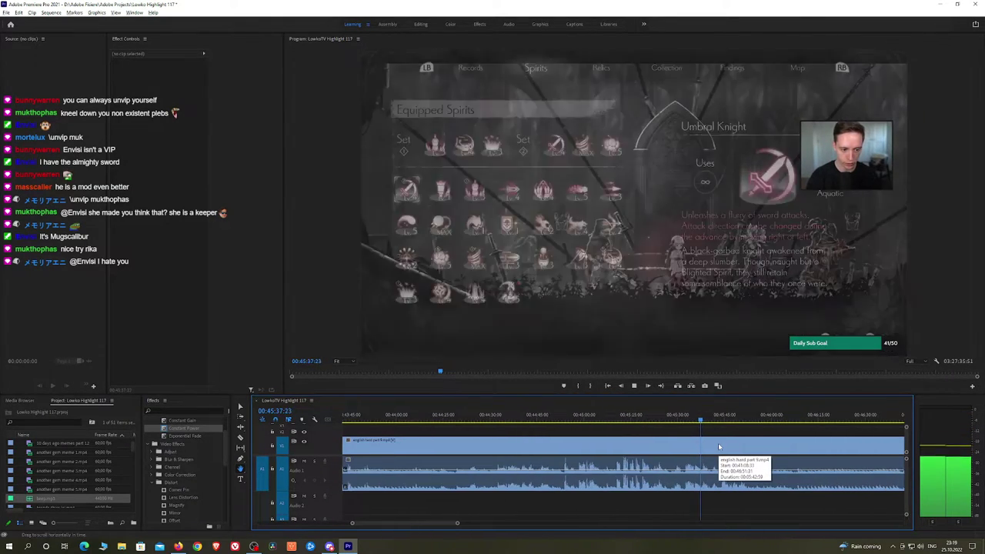
key("minus")
left_click(732, 451)
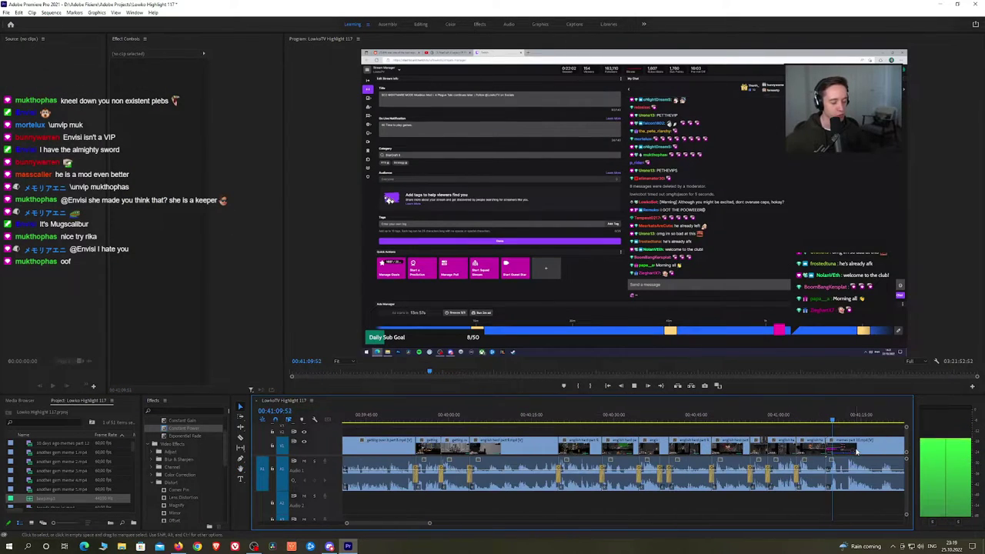
Split memes part 10.mp4 at 00:41:26:38 and ripple delete its opening portion of about 18 seconds
key("equal")
left_click(542, 422)
left_click_drag(542, 422, 536, 423)
key("c")
left_click(535, 446)
key("v")
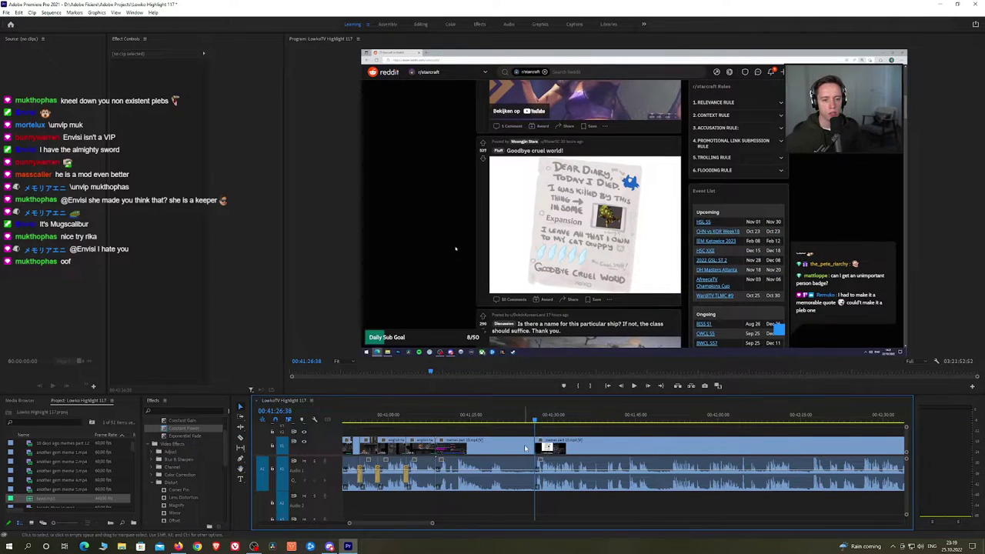
left_click(525, 448)
key("shift+Delete")
Apply Exponential Fade to the audio cut at 00:41:08:33 and play the memes clip from there
left_click(188, 437)
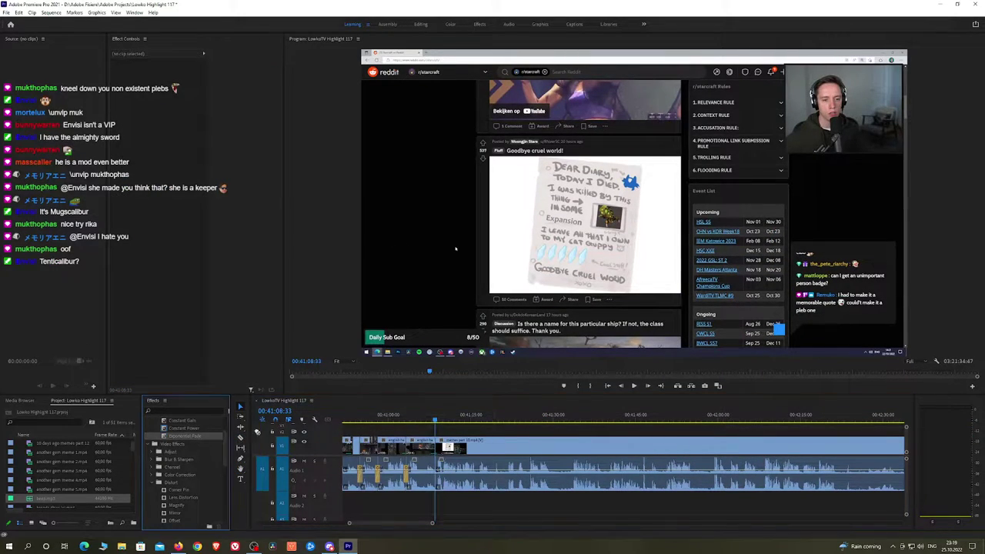
key("space")
scroll(488, 445, "up", 1)
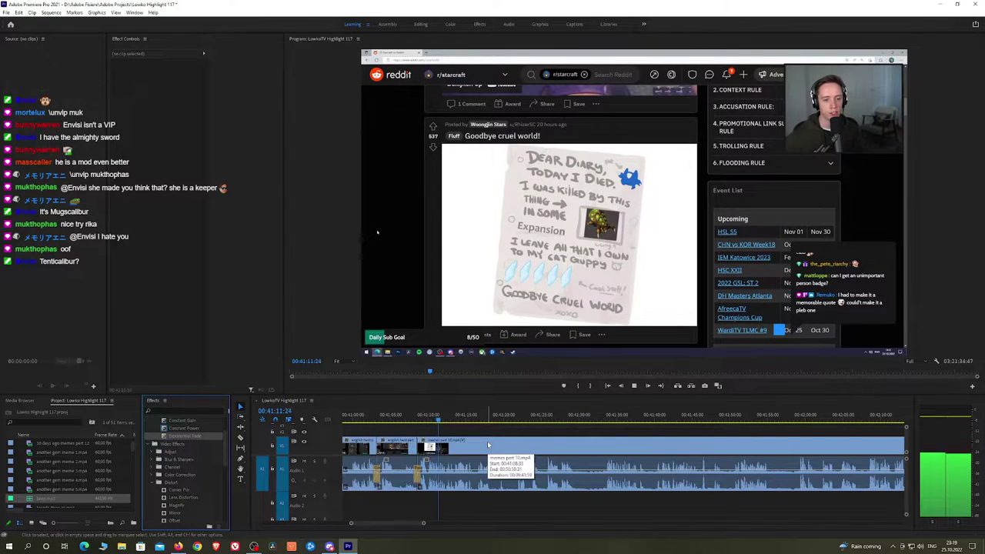
scroll(491, 446, "up", 1)
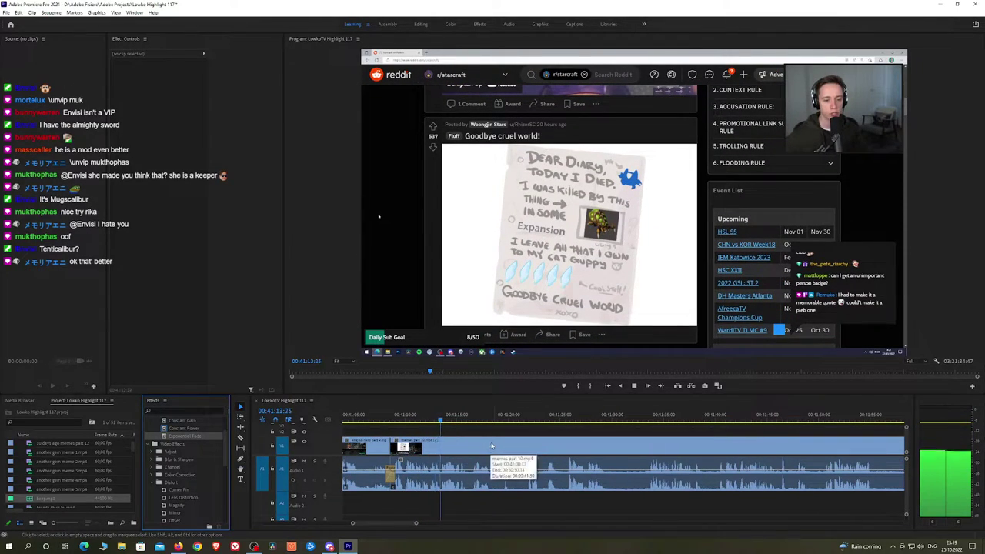
Ripple delete about 3 seconds of the memes clip from about 00:41:18:30 and apply Constant Power to the audio cut
key("h")
left_click_drag(495, 444, 488, 444)
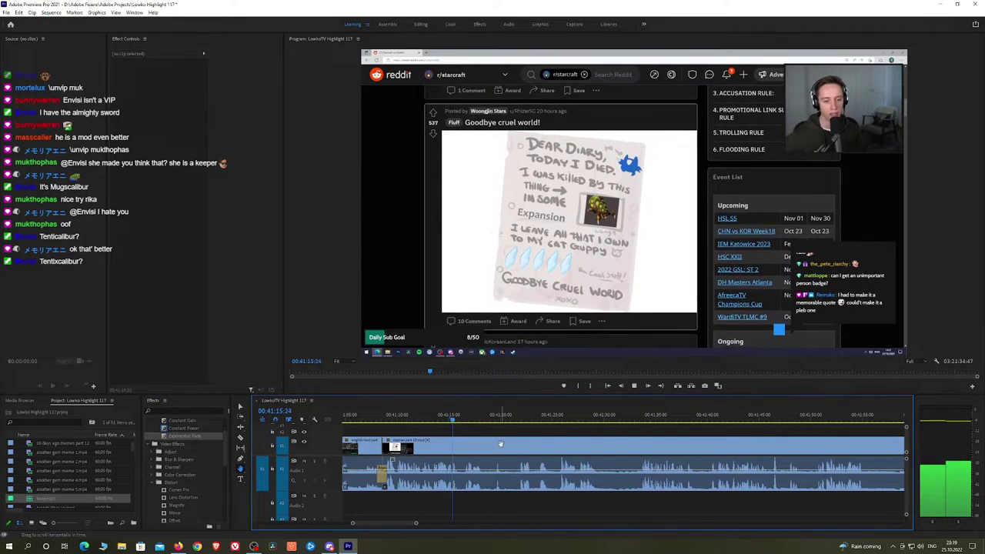
scroll(481, 445, "down", 2)
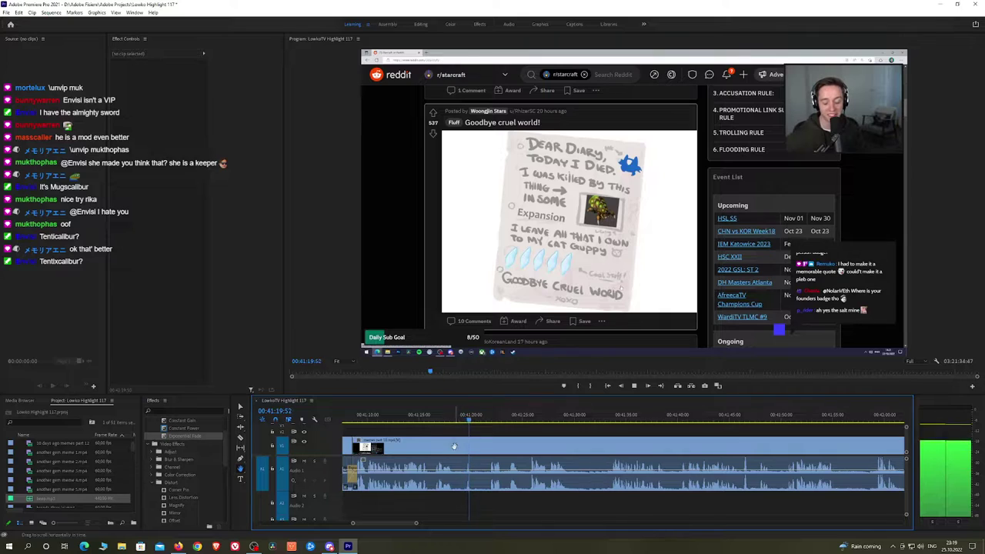
left_click(457, 446)
left_click(488, 445)
key("v")
left_click(472, 447)
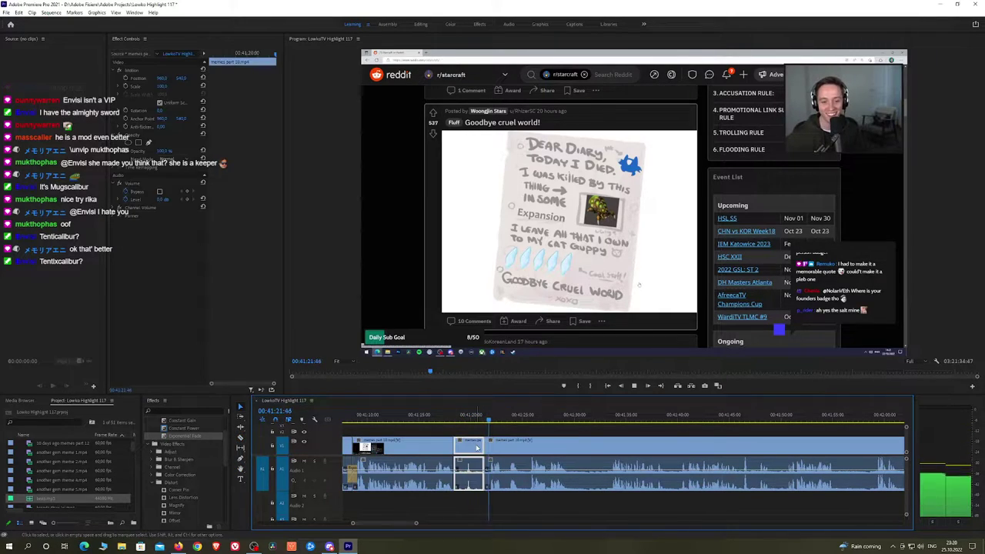
key("shift+Delete")
left_click_drag(180, 428, 456, 473)
Ripple delete about 2.4 seconds of the memes clip from about 00:41:20:25 and smooth the audio cut with Constant Power
key("h")
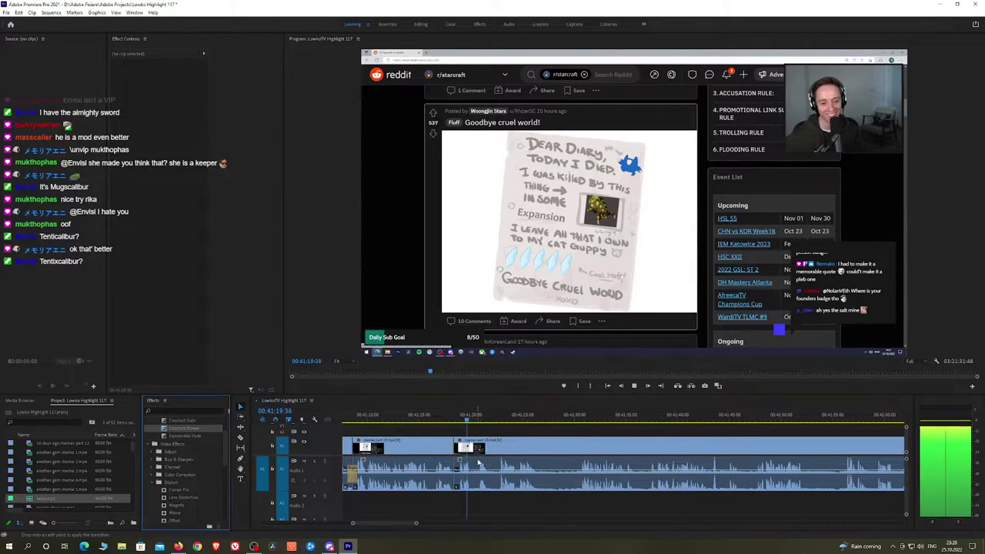
left_click_drag(530, 428, 483, 427)
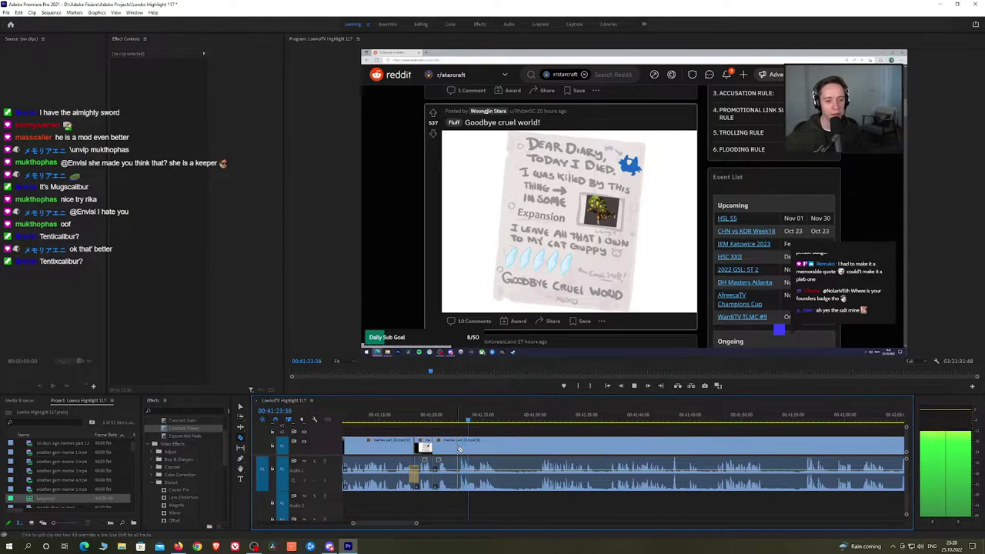
left_click(459, 450)
key("v")
left_click(449, 449)
key("shift+Delete")
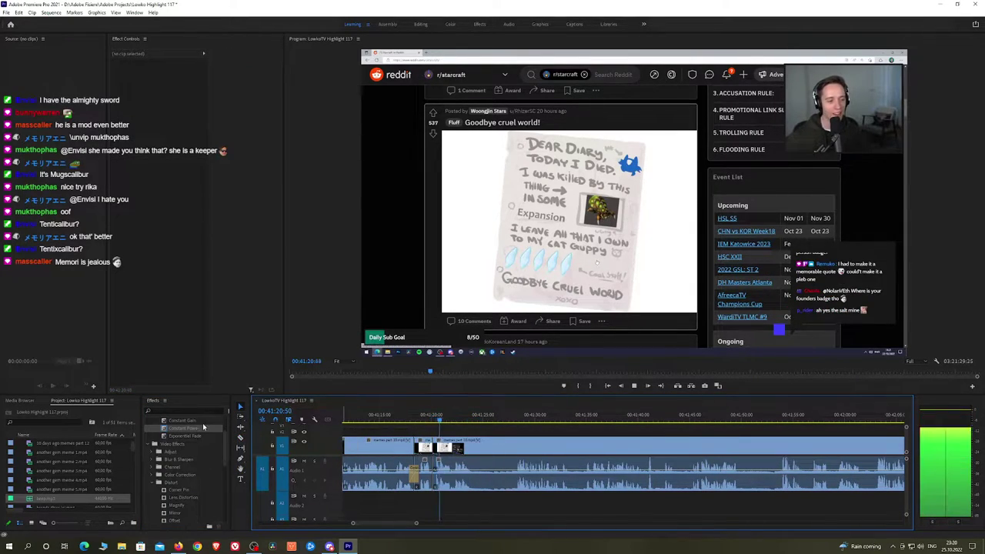
left_click(204, 427)
left_click_drag(436, 474, 435, 475)
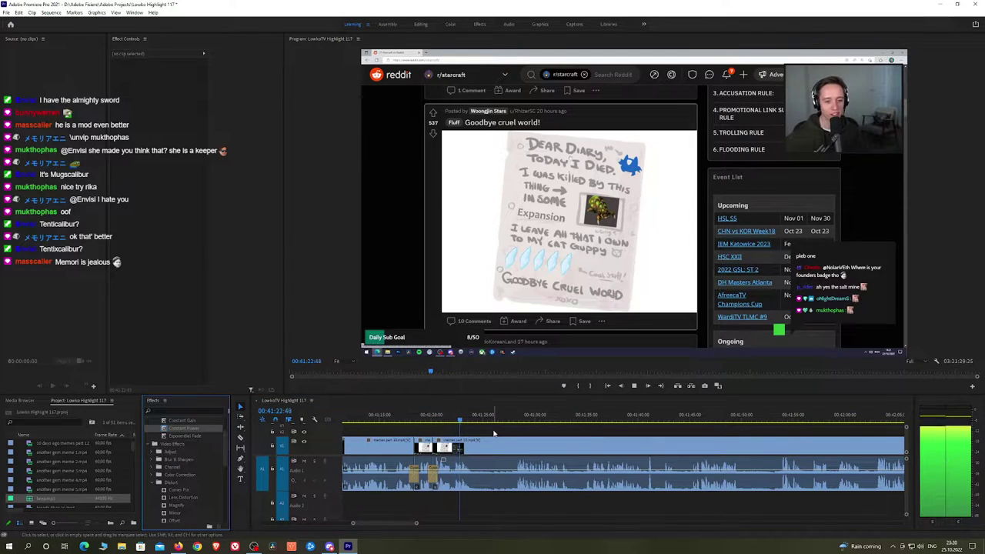
Ripple delete about 3.8 seconds of memes part 10.mp4 from 00:41:24:07 and apply Exponential Fade to the audio cut
key("space")
key("c")
left_click(474, 444)
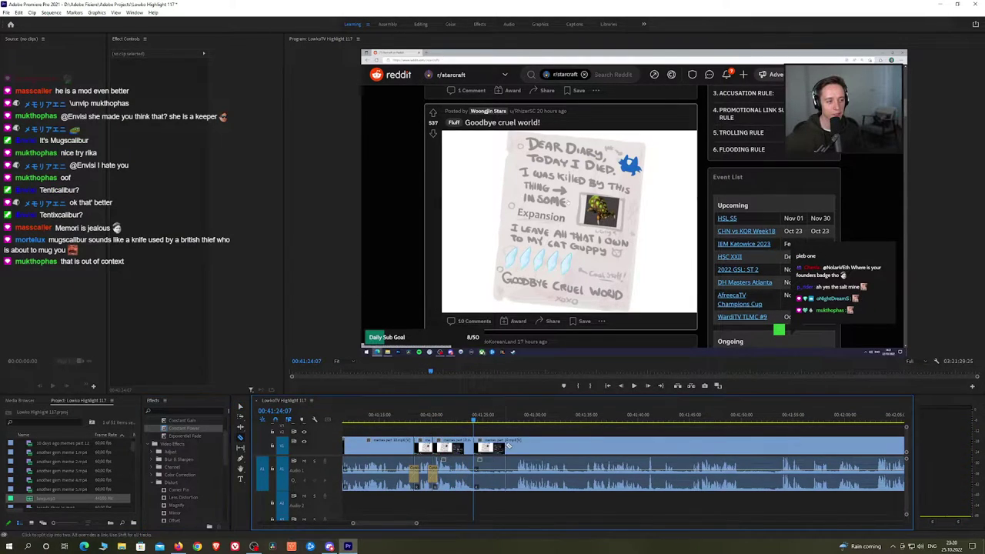
left_click(513, 449)
key("v")
left_click(505, 451)
key("shift+Delete")
key("space")
key("space")
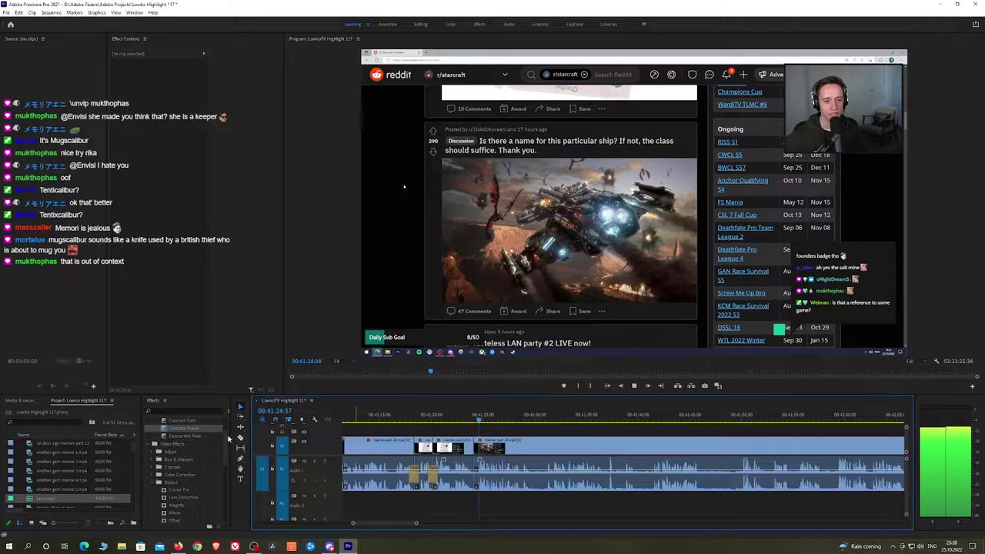
left_click_drag(190, 437, 472, 466)
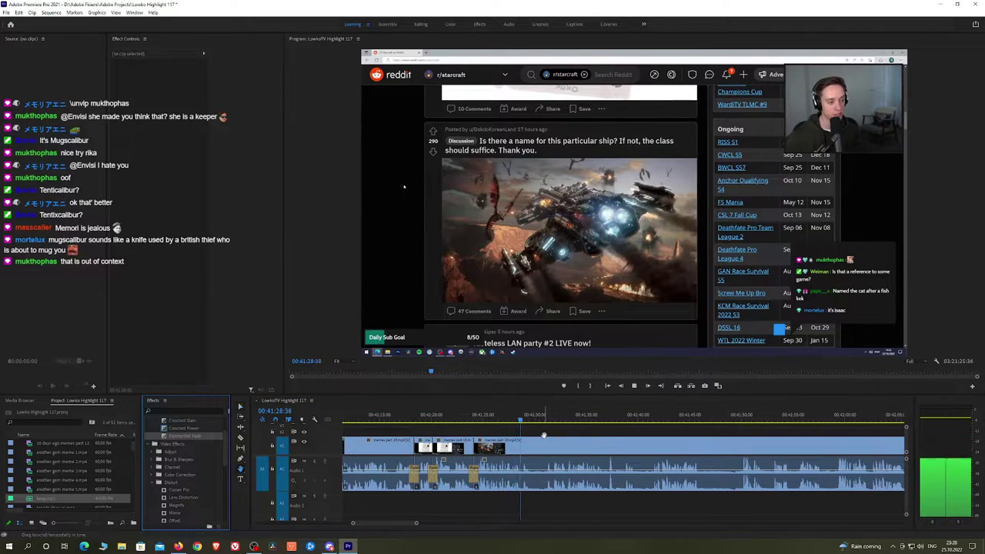
Ripple delete about 1.5 seconds of the memes clip from 00:41:39:49 and smooth the audio cut with Constant Power
scroll(470, 426, "down", 2)
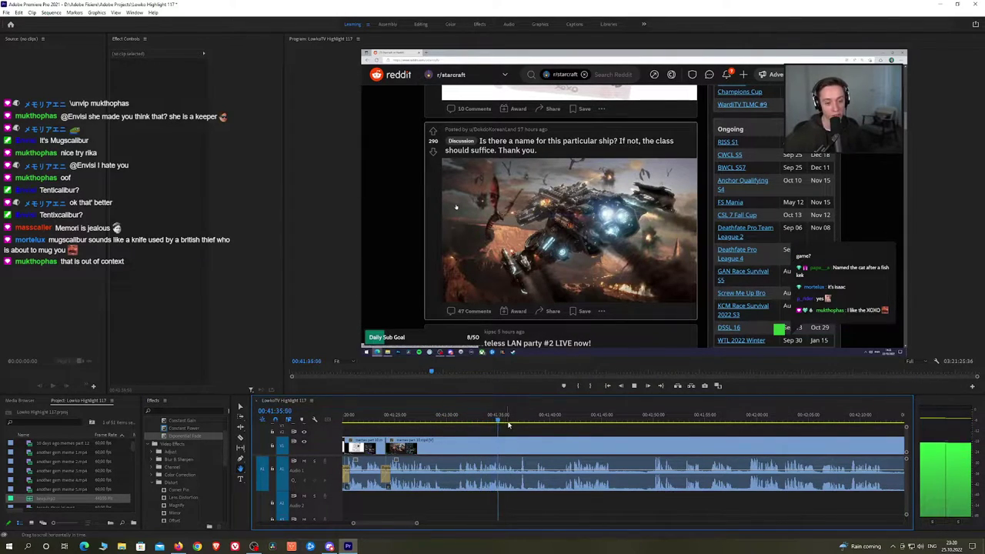
key("space")
left_click(564, 446)
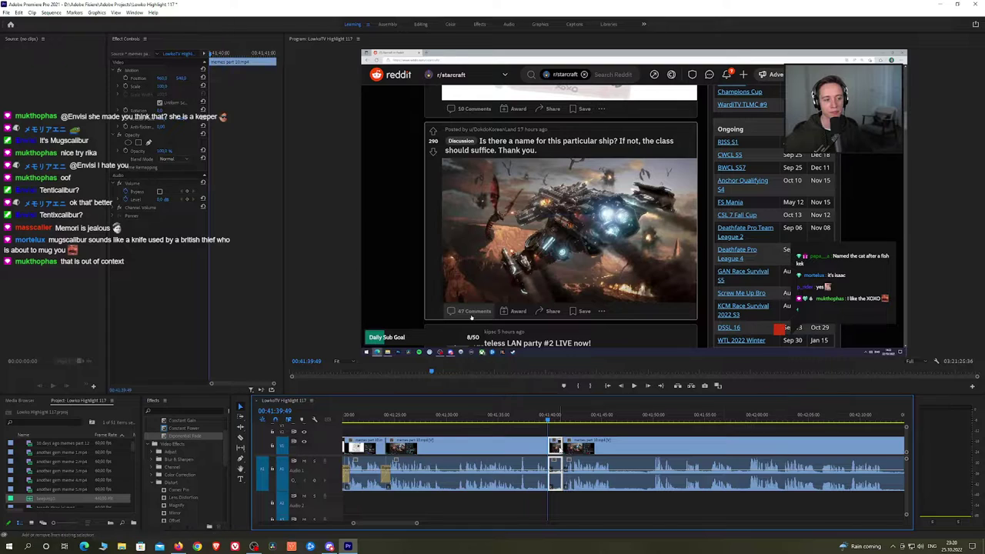
key("space")
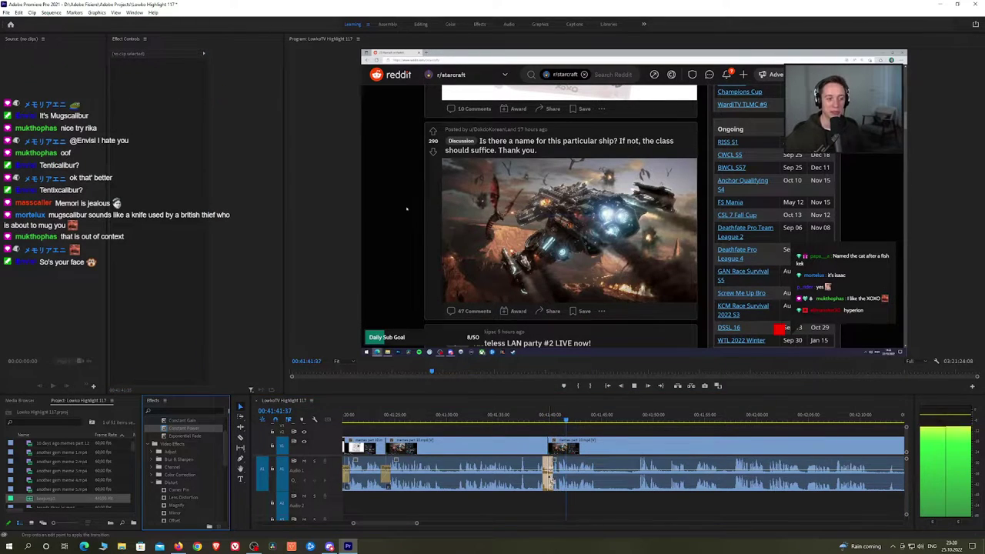
Ripple delete about 3.5 seconds of the memes clip from about 00:41:45 and apply Constant Power to the audio cut
scroll(493, 442, "down", 3)
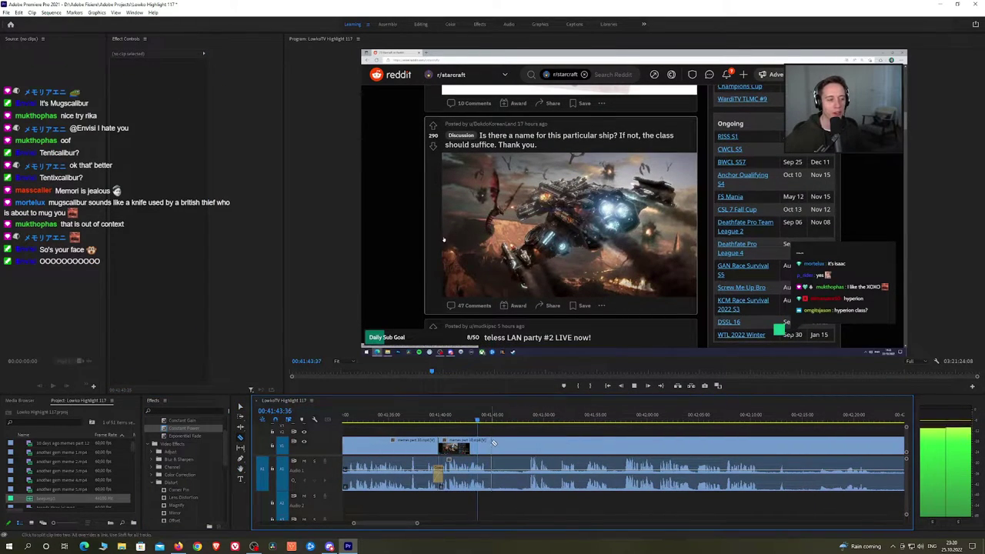
left_click(517, 445)
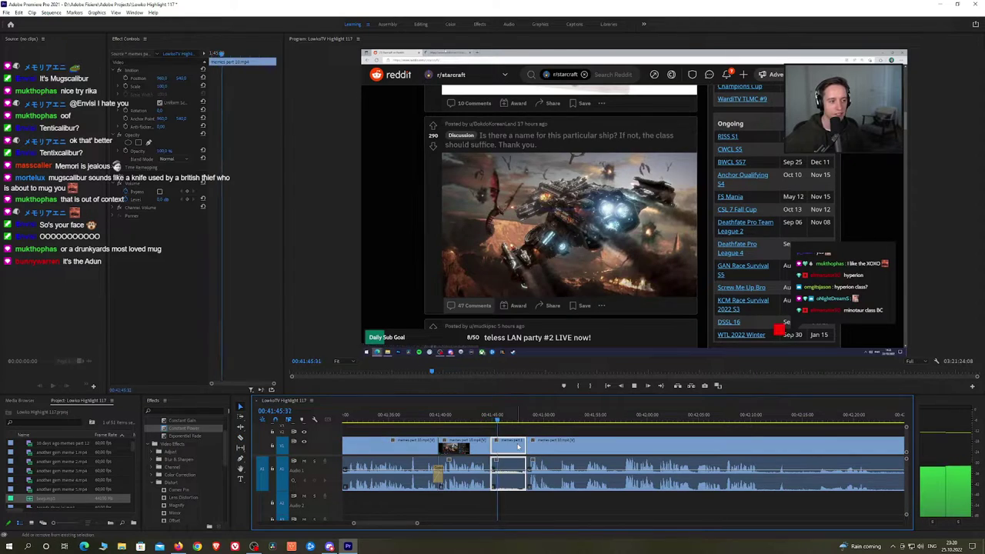
key("shift+Delete")
left_click_drag(185, 428, 492, 482)
Ripple delete about 1.3 seconds of the memes clip from about 00:41:53 and smooth the audio cut with Constant Power
left_click(526, 420)
key("h")
left_click_drag(561, 444, 575, 444)
left_click_drag(654, 444, 561, 441)
scroll(491, 441, "up", 2)
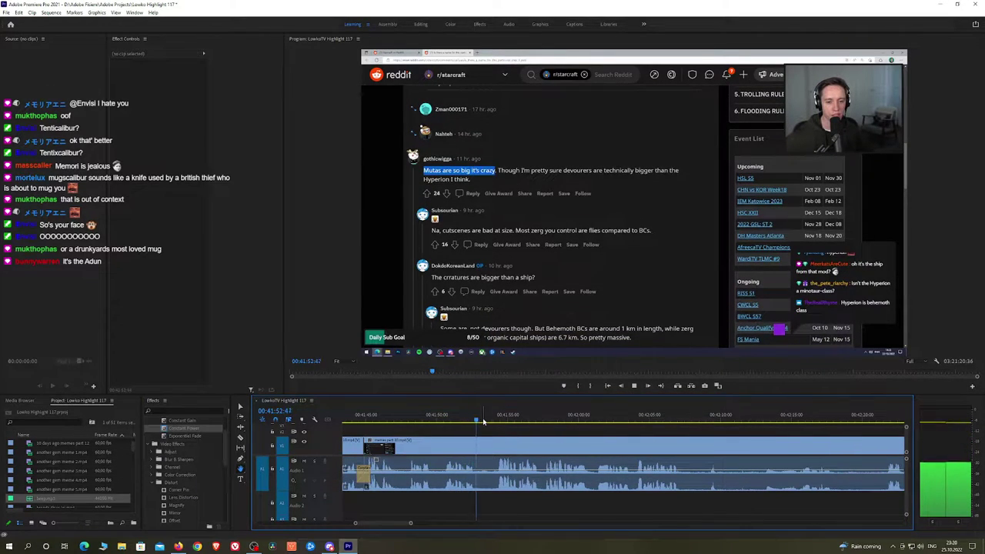
left_click(480, 455)
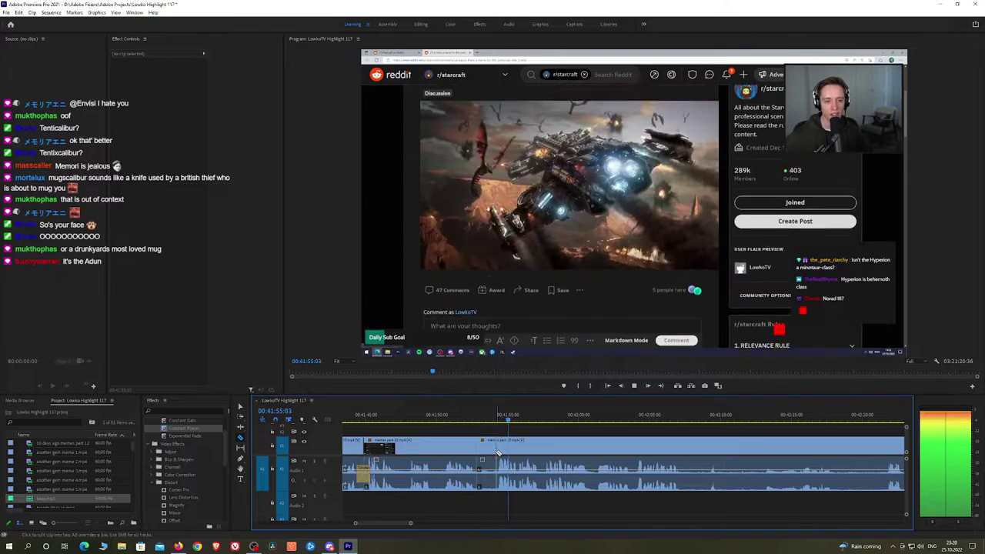
left_click(497, 452)
key("v")
left_click(489, 453)
key("shift+Delete")
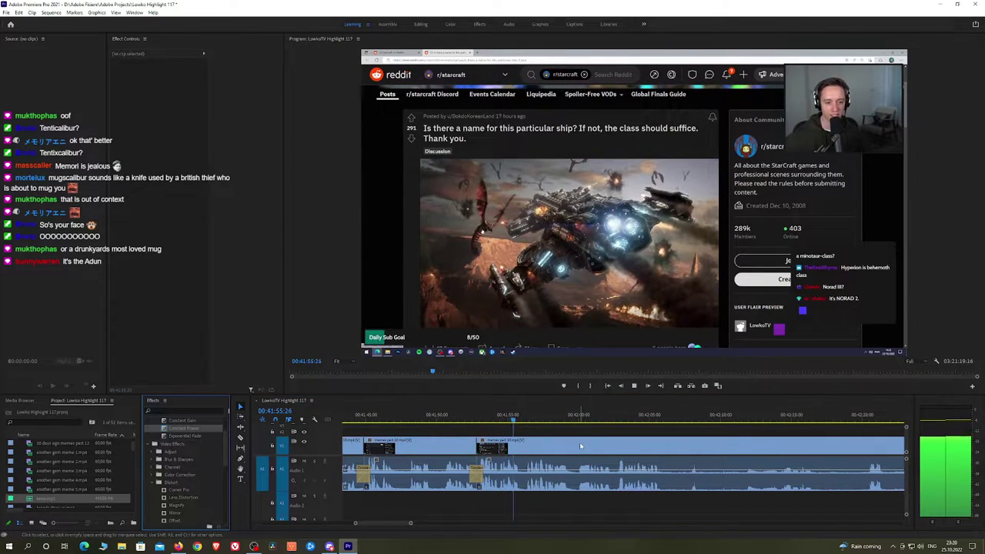
key("space")
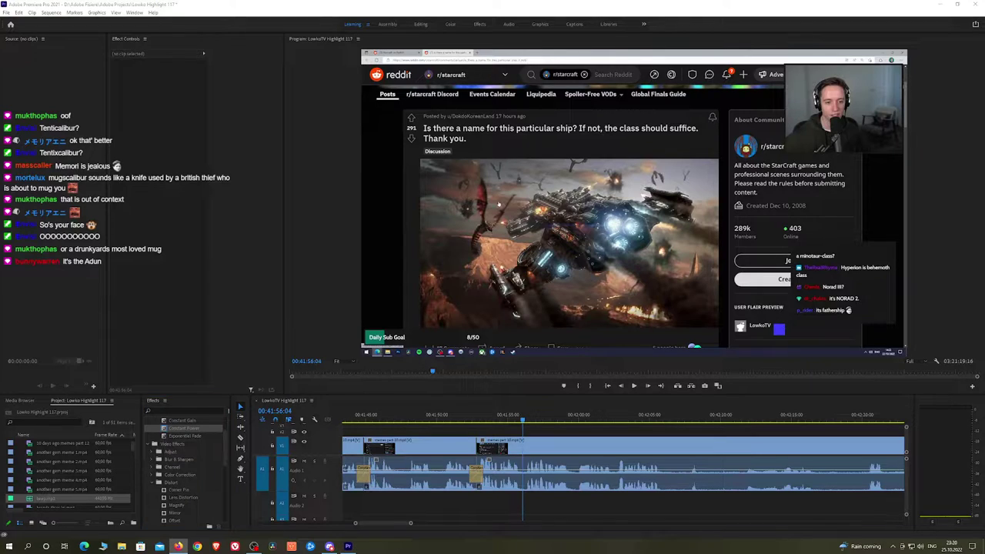
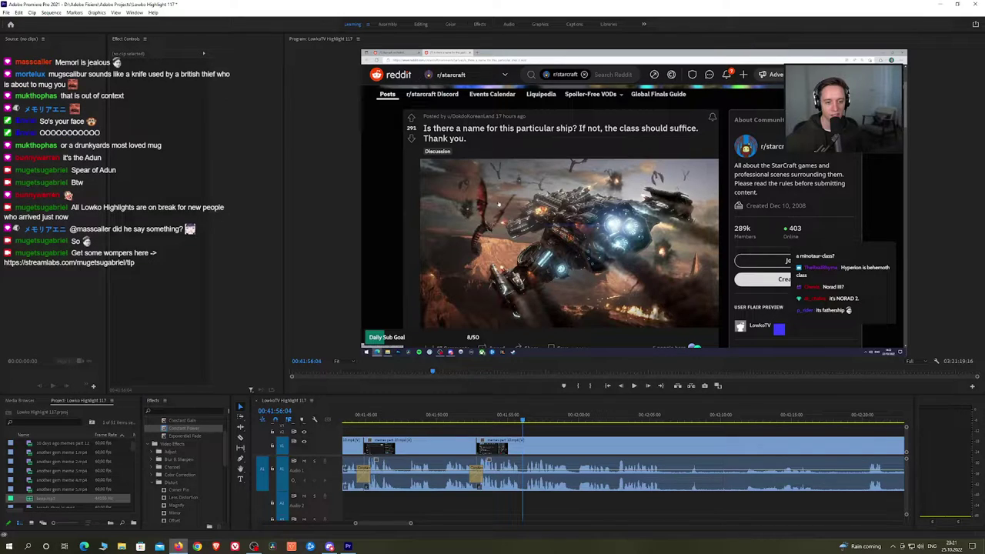
Cut the memes clip at 00:42:02:21 and ripple delete the 20 frames that follow
key("space")
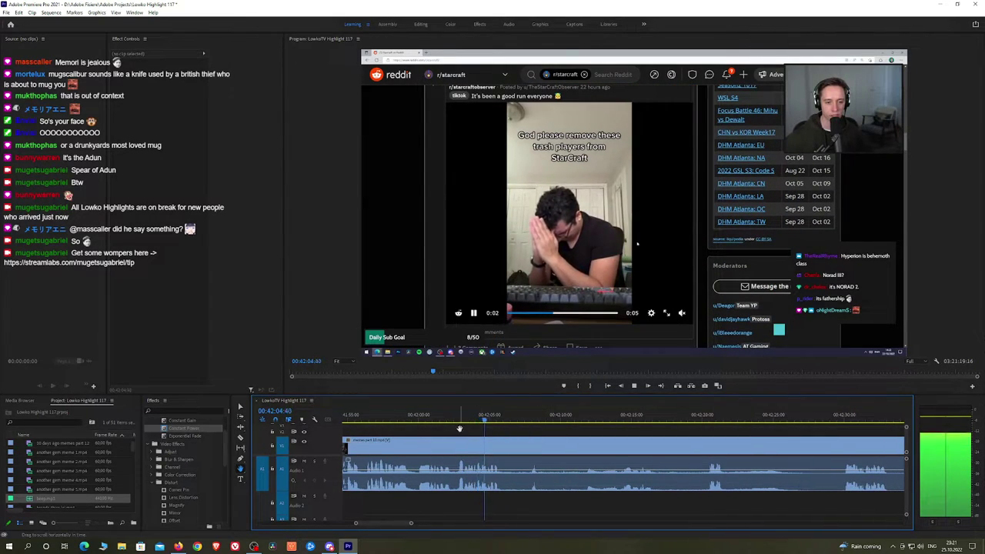
left_click(453, 421)
mouse_move(452, 420)
left_mouse_down()
mouse_move(418, 420)
mouse_move(452, 424)
left_mouse_up()
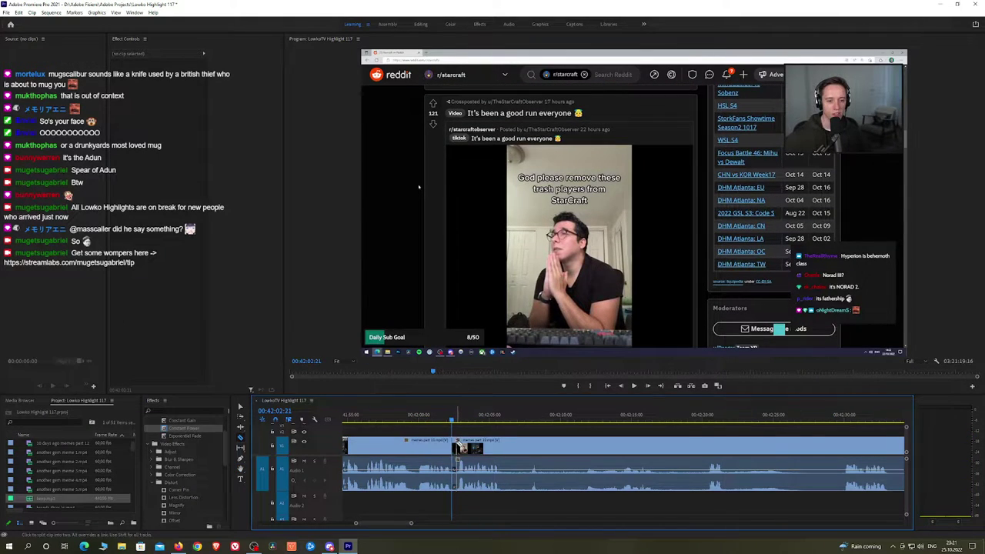
left_click(458, 446)
key("shift+Delete")
key("space")
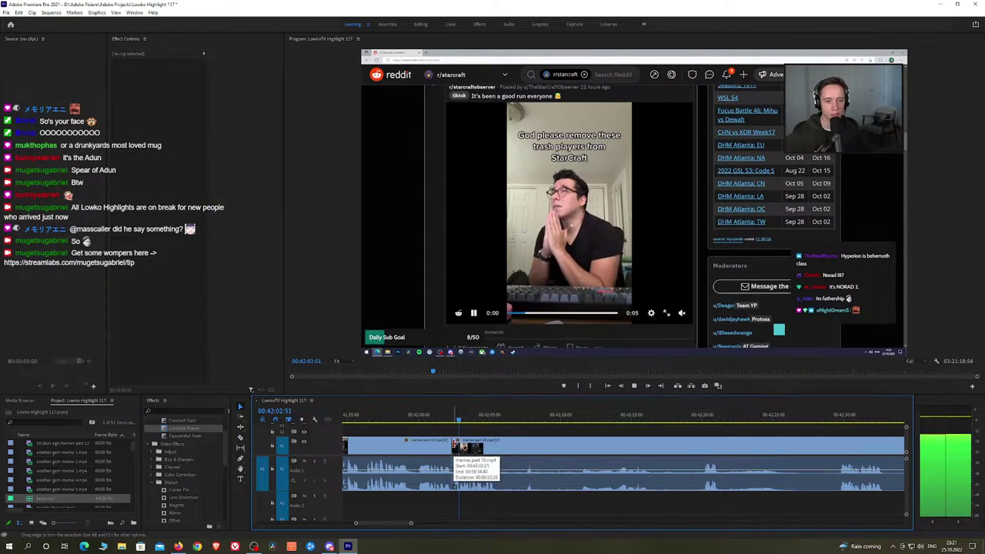
Ripple delete about 4.7 seconds of the memes clip from about 00:42:09 and apply Constant Power to the audio cut
key("h")
left_click_drag(519, 427, 482, 426)
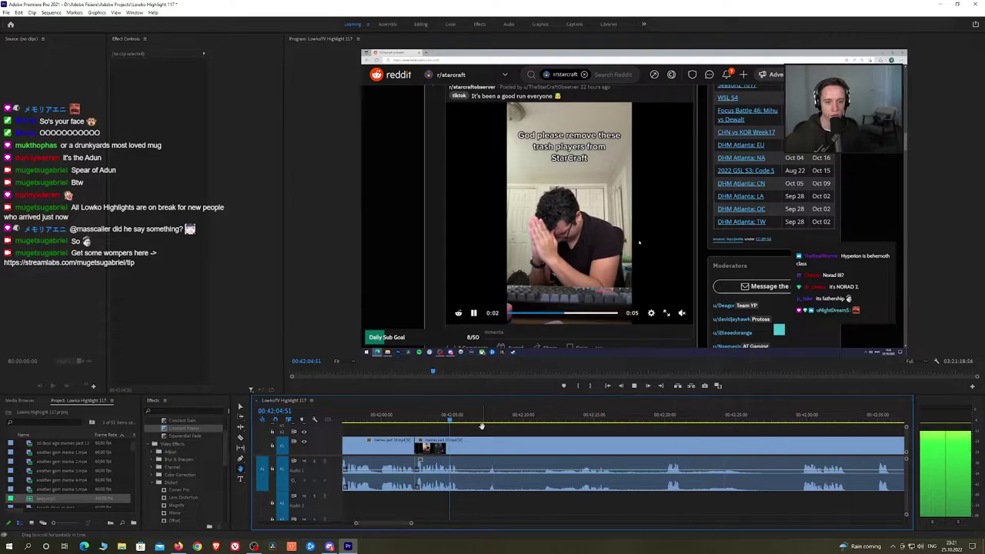
left_click(476, 420)
left_click(463, 421)
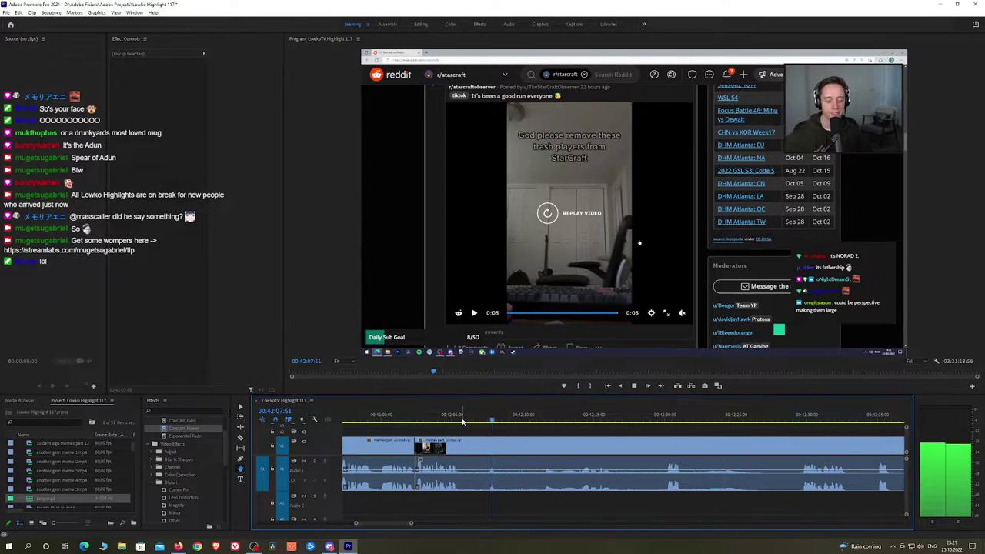
key("space")
key("c")
left_click(511, 445)
key("space")
left_click(541, 421)
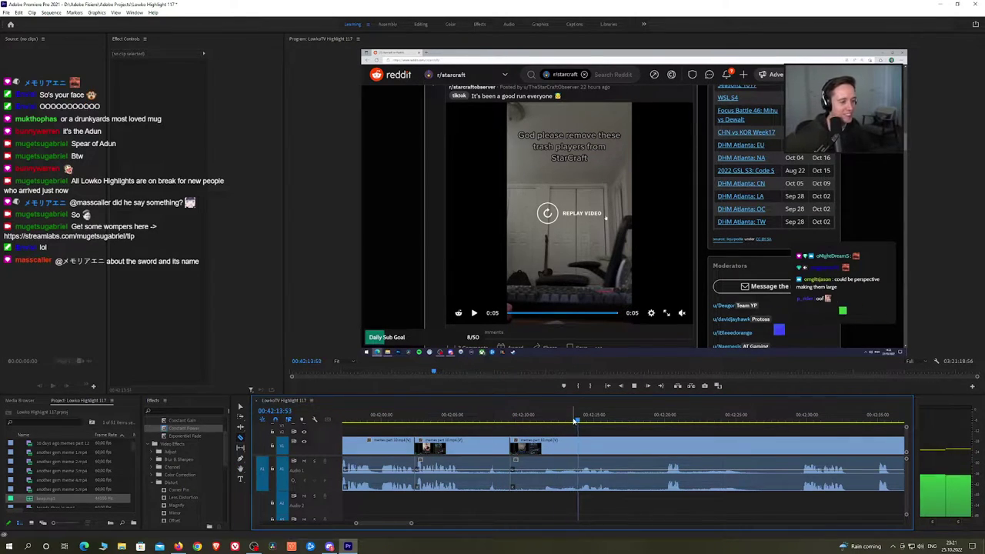
left_click(578, 444)
key("v")
left_click(566, 446)
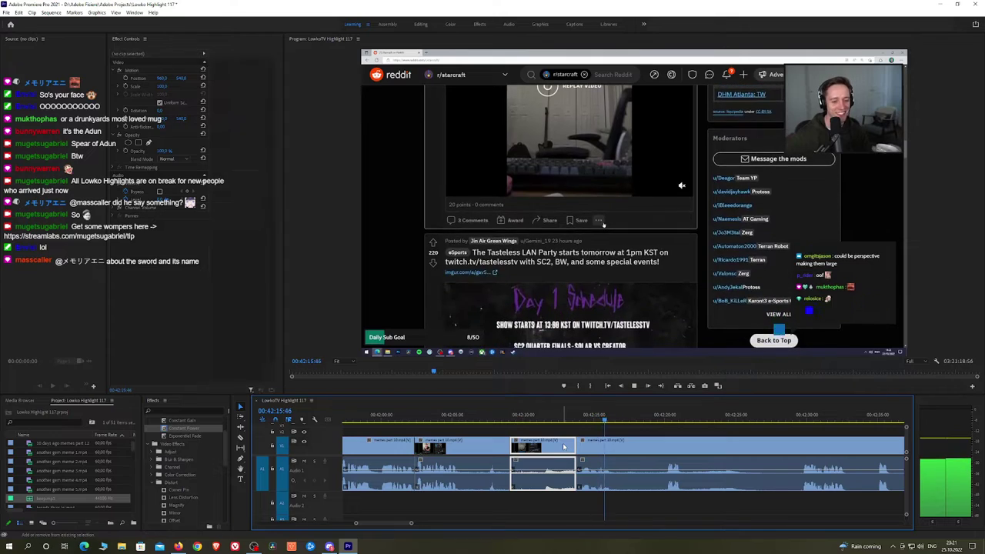
key("shift+Delete")
key("space")
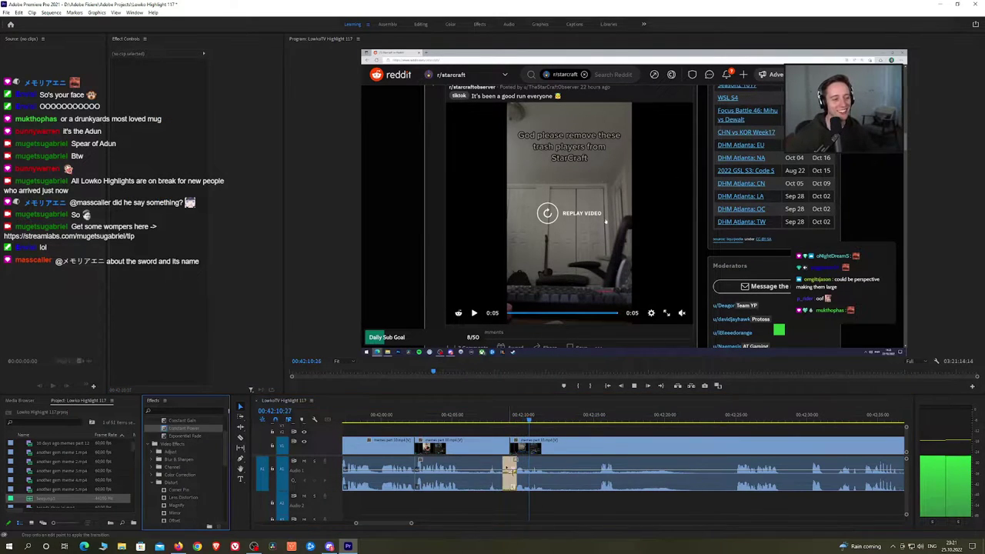
Split the memes clip at 00:42:11:53, where the Tasteless LAN Party post is shown
key("space")
key("c")
left_click(550, 445)
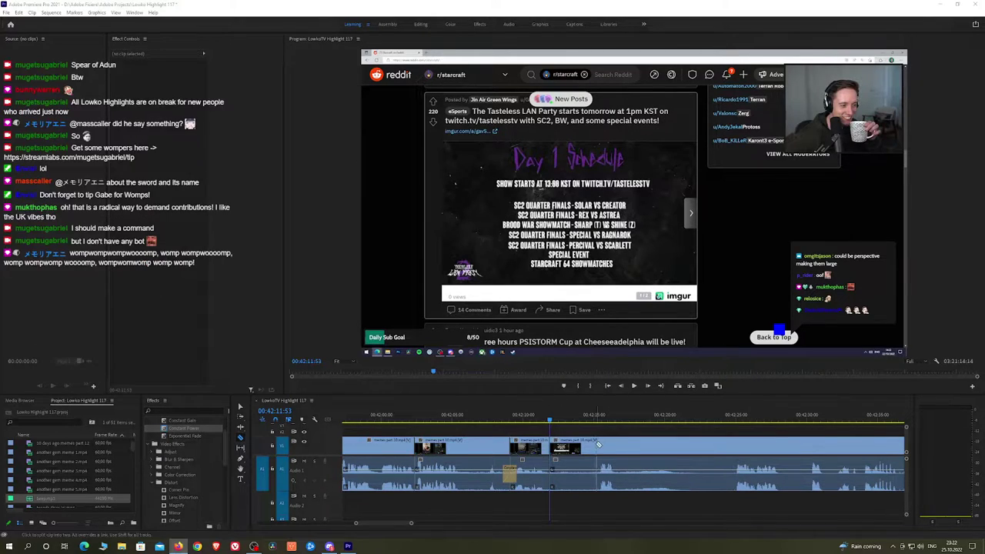
left_click_drag(588, 436, 588, 432)
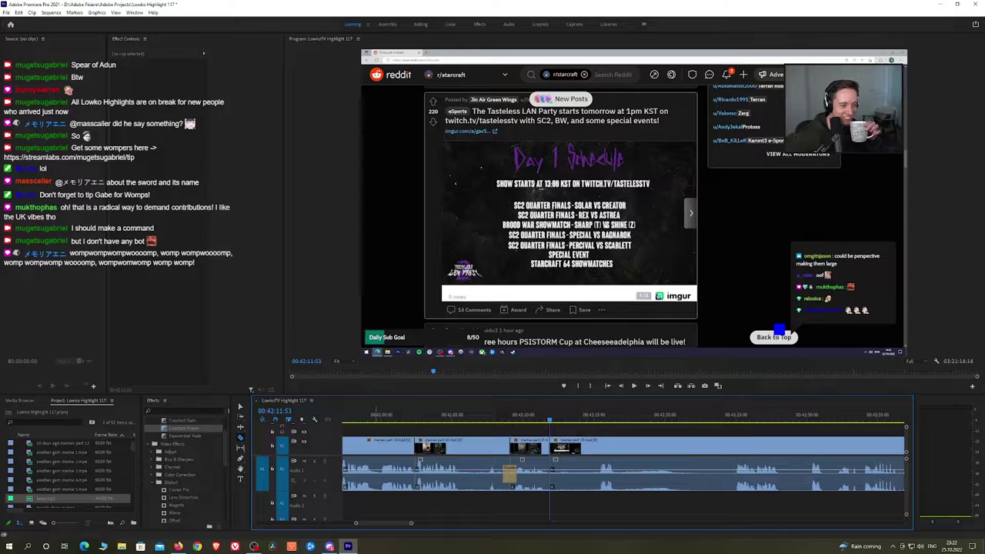
key("alt+Tab")
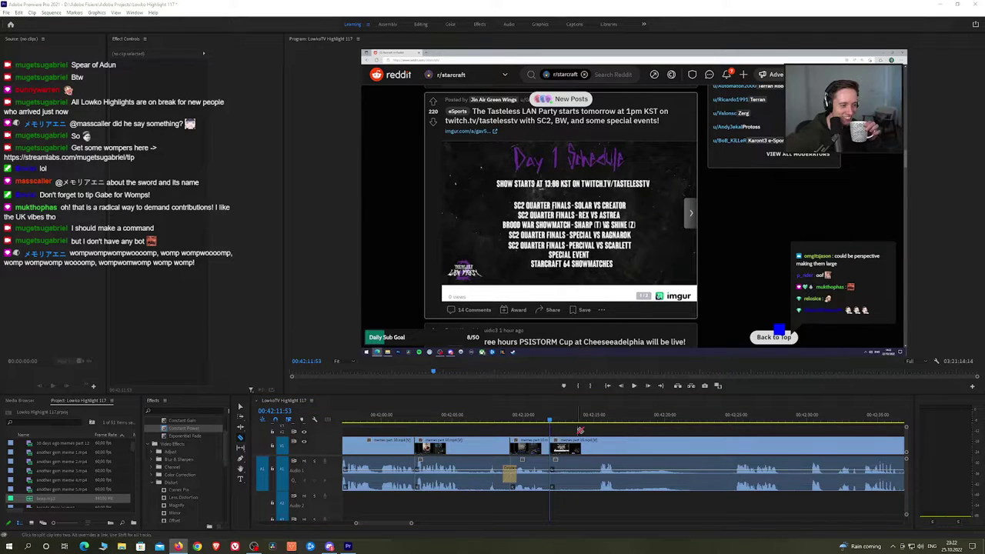
left_click_drag(579, 431, 583, 430)
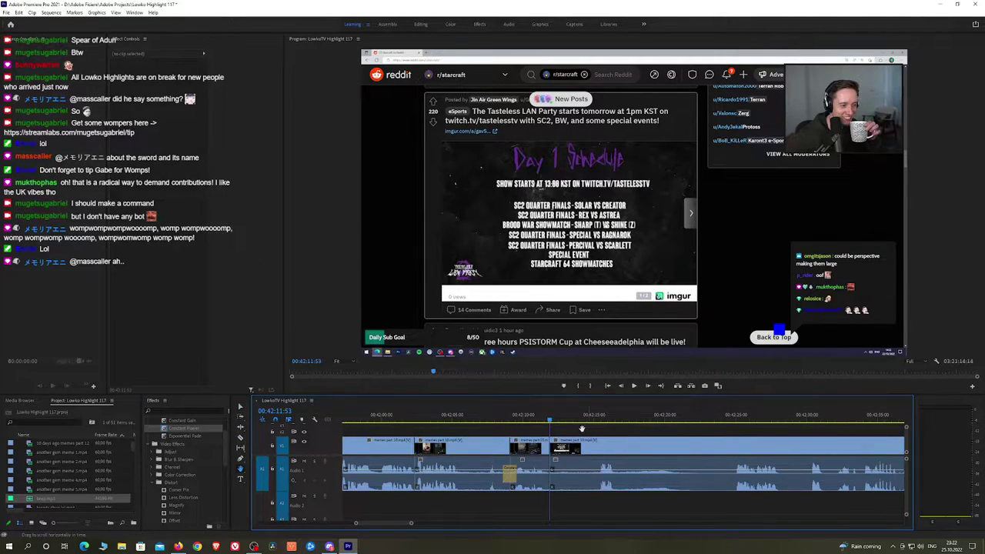
Skim the protoss widow mine section of the memes clip from about 00:42:14 to 00:42:38
scroll(554, 427, "down", 2)
key("space")
left_click(506, 419)
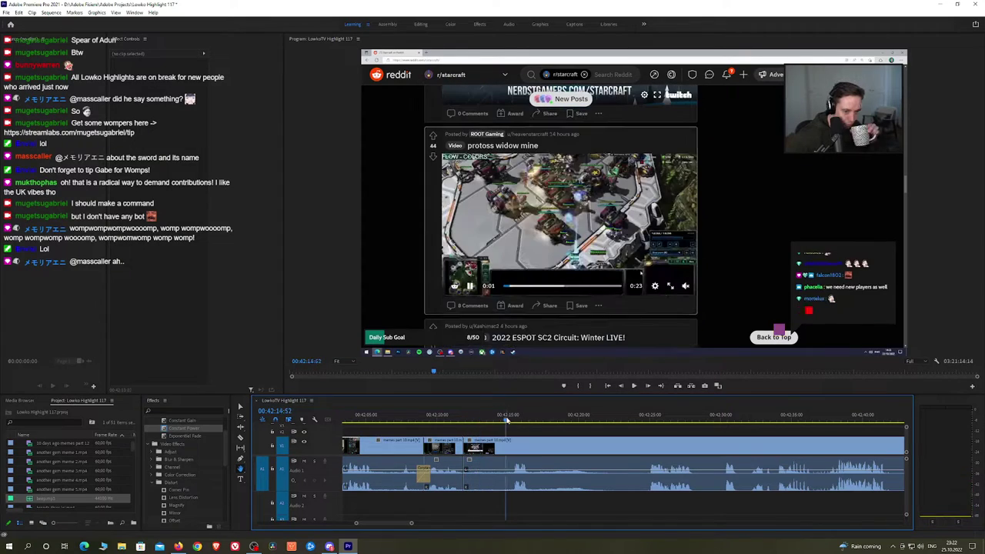
key("space")
key("space")
key("alt+Tab")
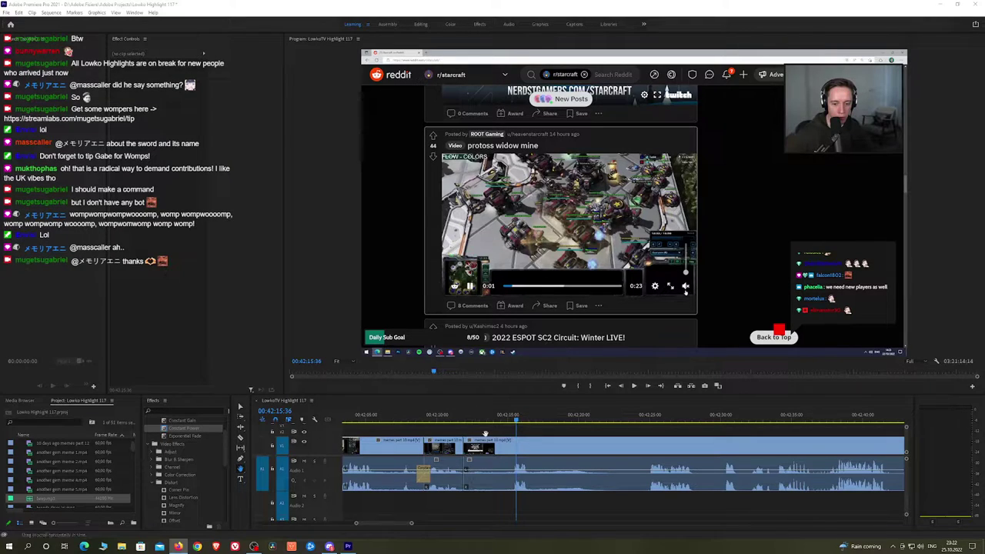
left_click(541, 423)
key("space")
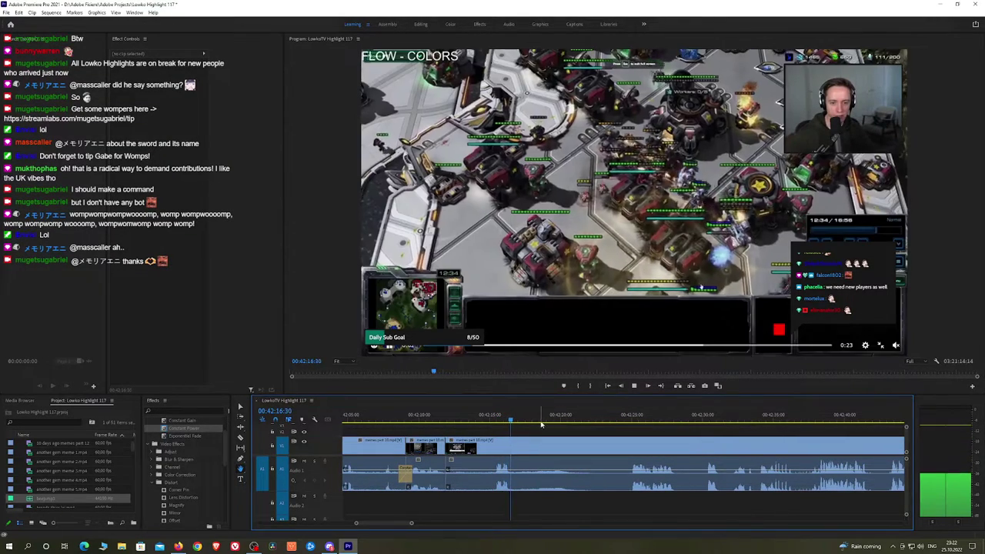
left_click(611, 422)
key("space")
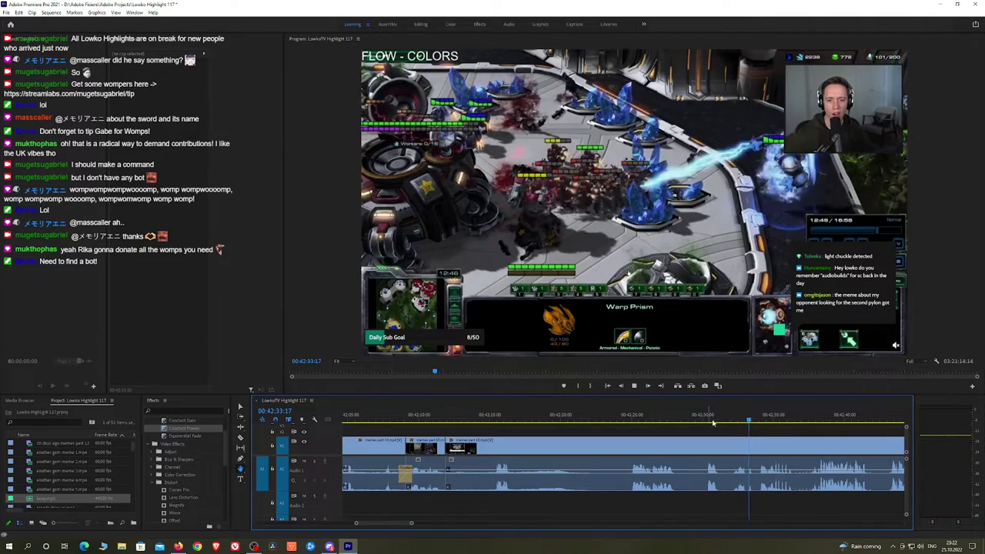
left_click(822, 422)
key("space")
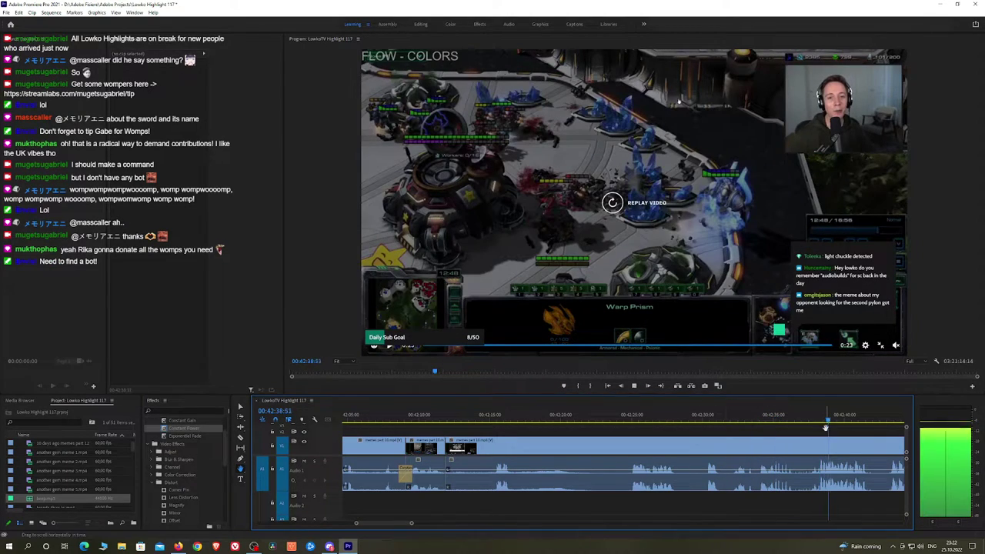
Skim the memes clip from about 00:42:38 to 00:43:38, through the Warp Prism video and the Which race are you post
key("minus")
key("minus")
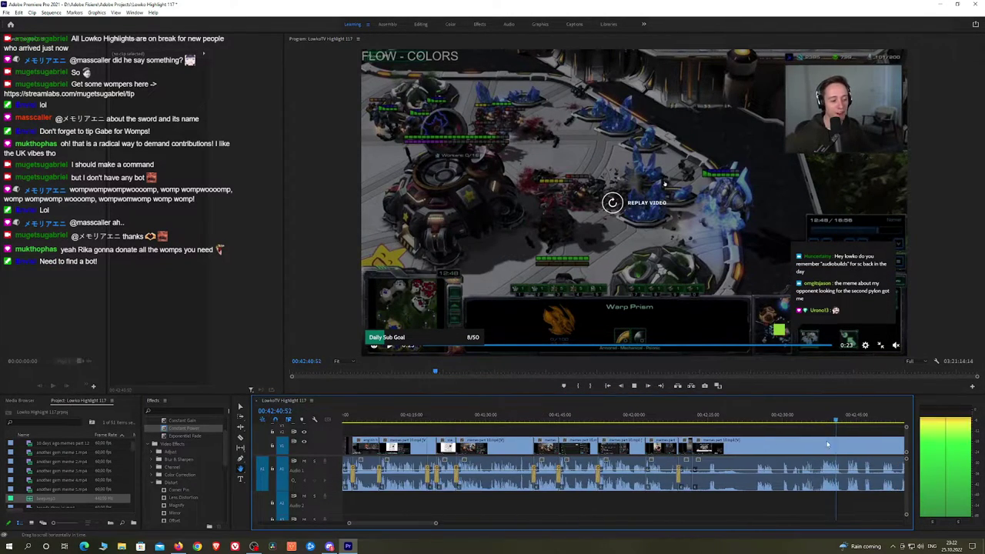
left_click(858, 423)
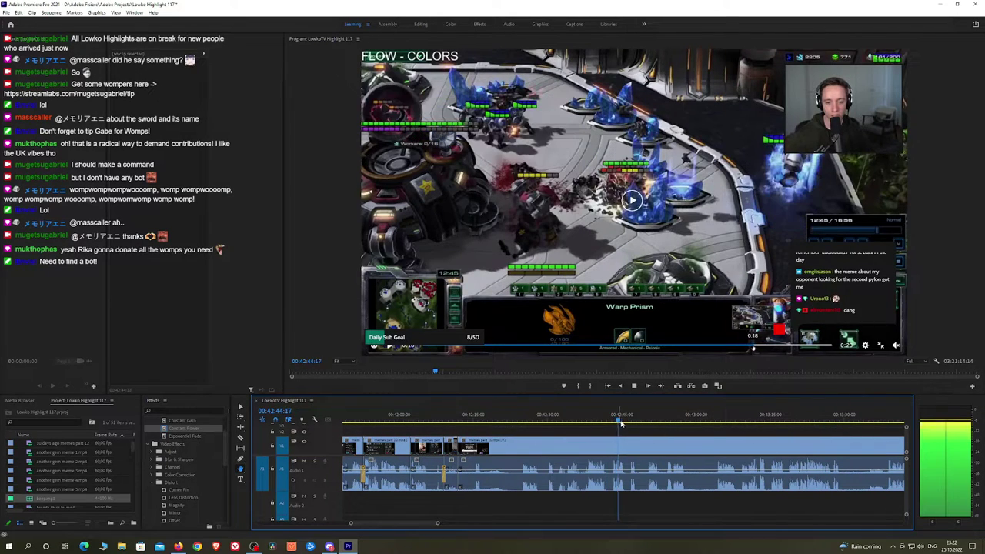
left_click_drag(632, 421, 569, 414)
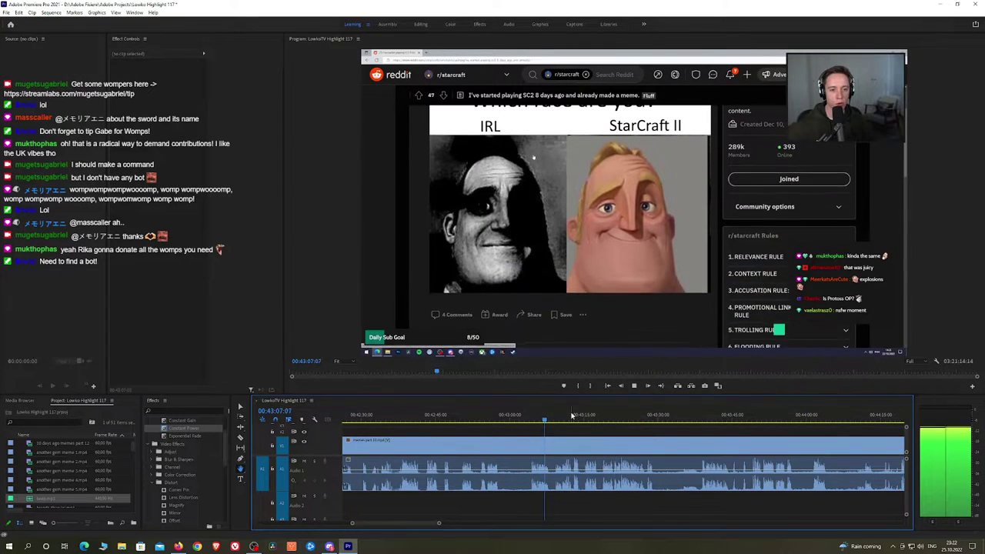
left_click(599, 421)
key("space")
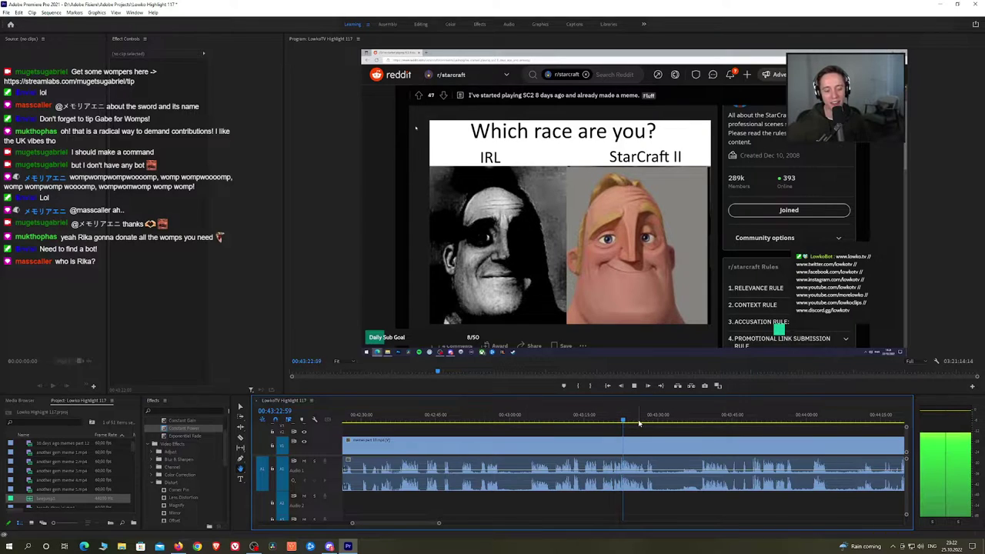
left_click(645, 421)
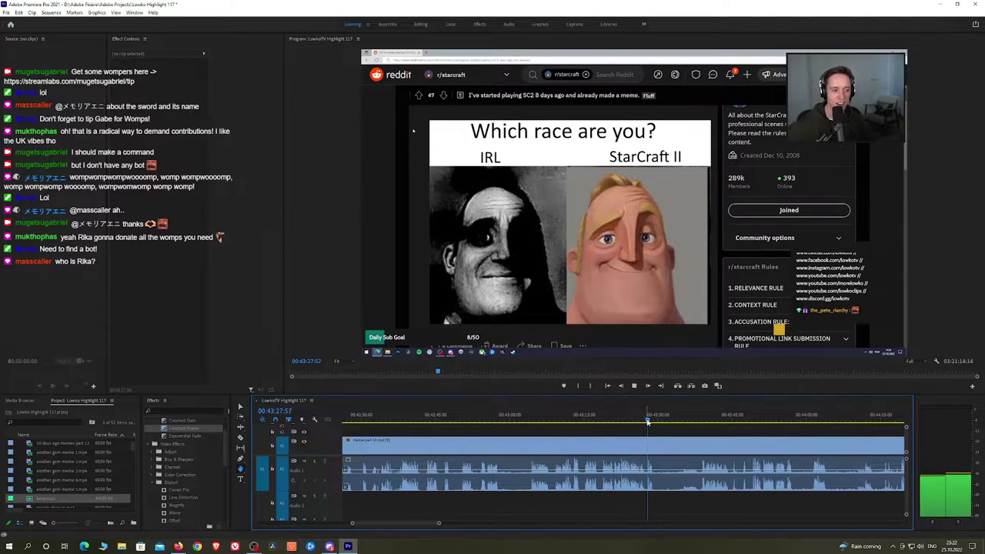
left_click(700, 422)
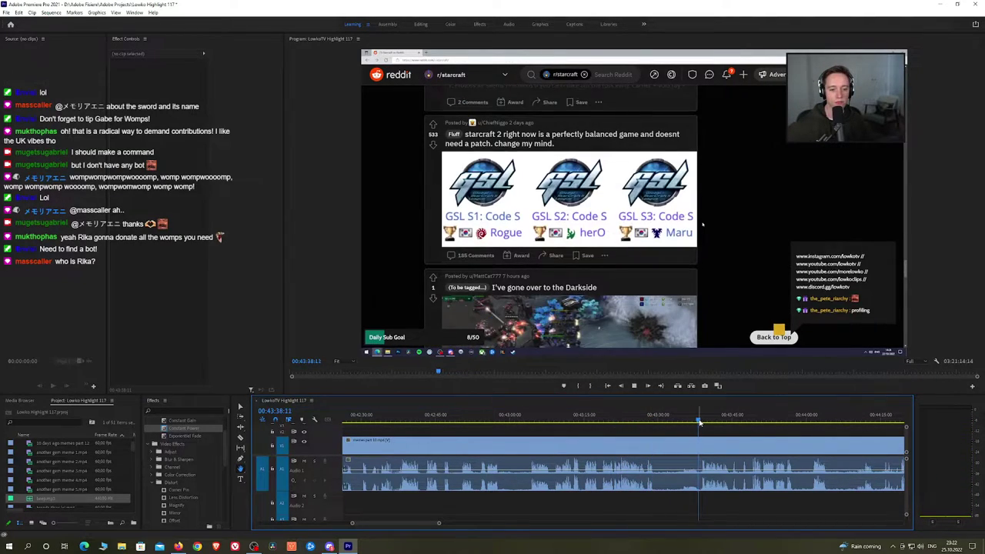
Skim the memes clip from about 00:43:40 to 00:44:31, covering the GSL balance post and the I've gone over to the Darkside post
left_click_drag(740, 439, 618, 429)
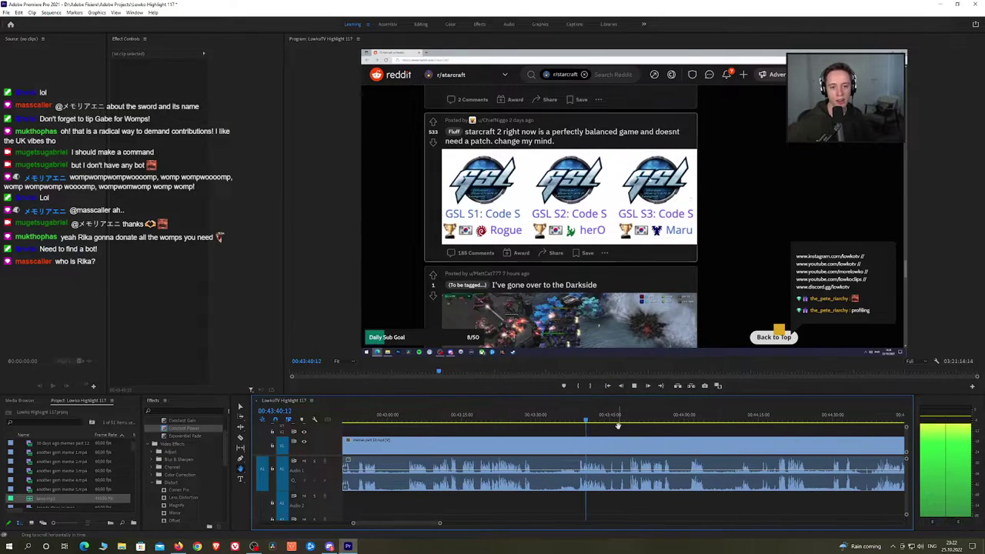
left_click(607, 422)
left_click(628, 421)
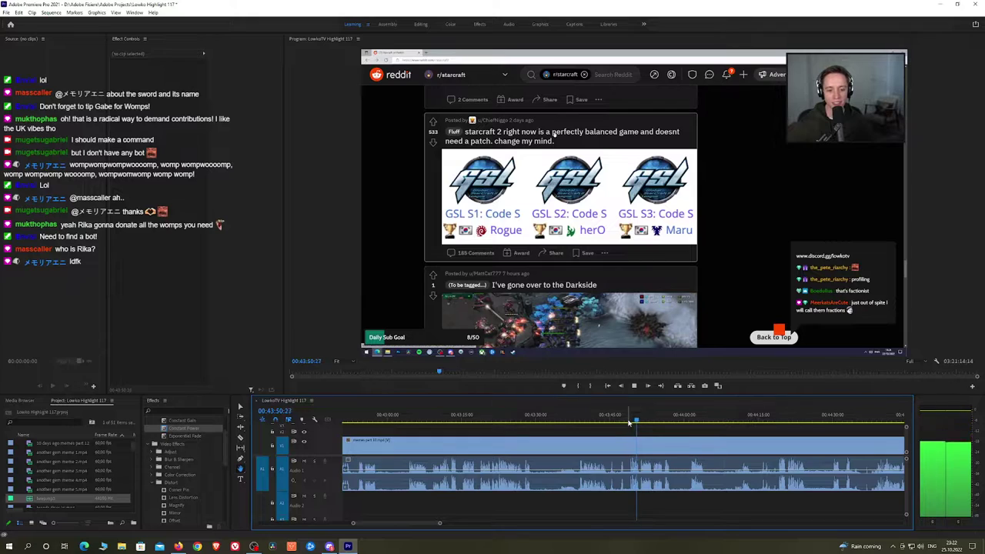
left_click(690, 422)
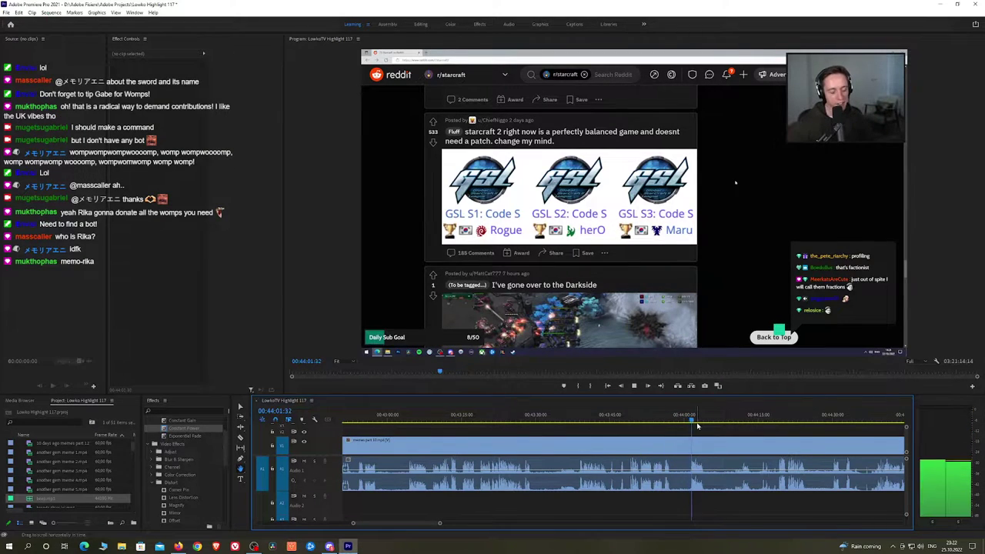
left_click(745, 416)
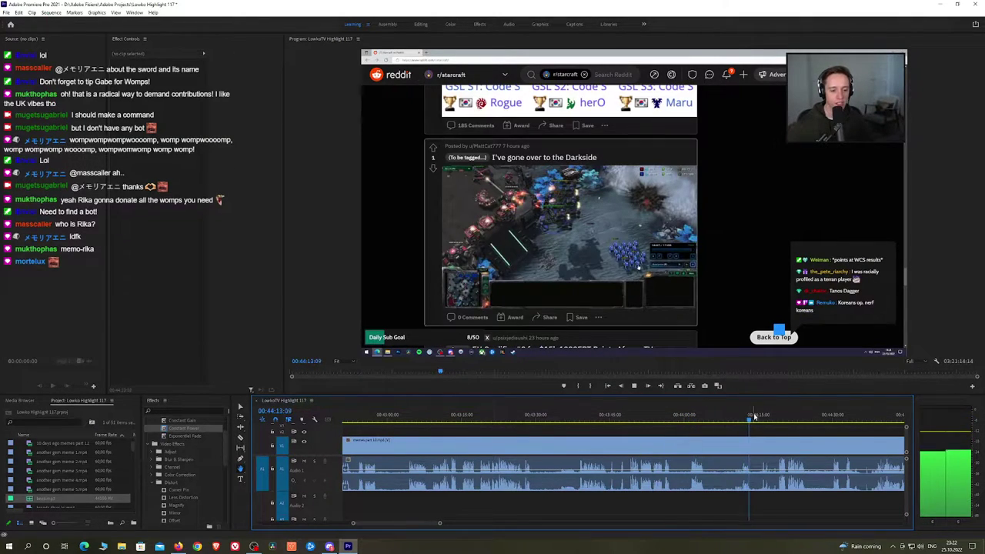
left_click(772, 418)
left_click_drag(809, 441, 597, 423)
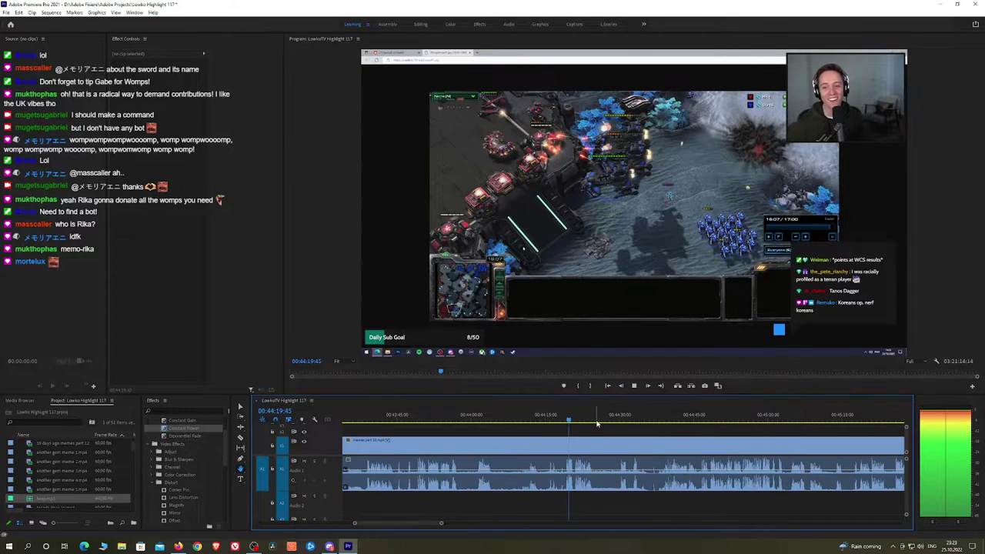
left_click(583, 420)
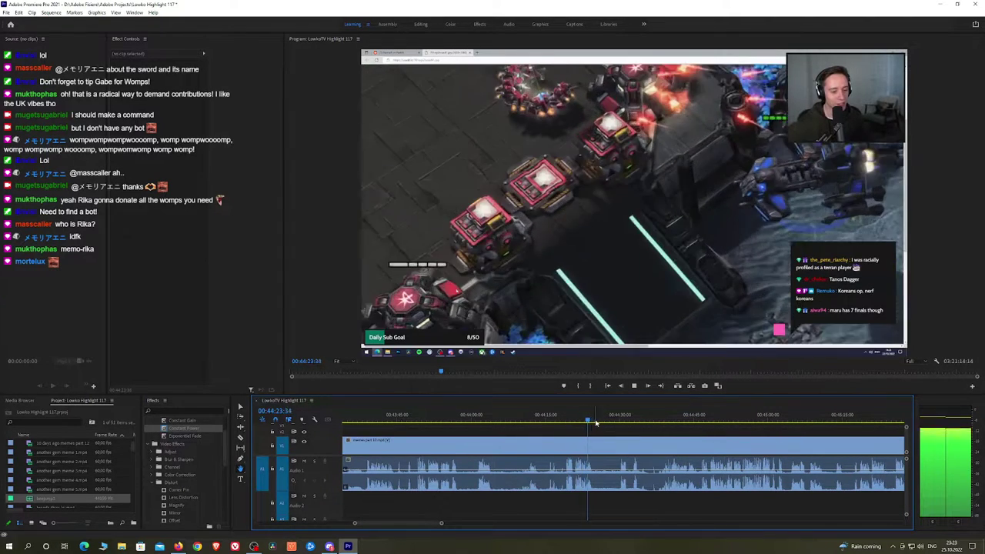
left_click(613, 422)
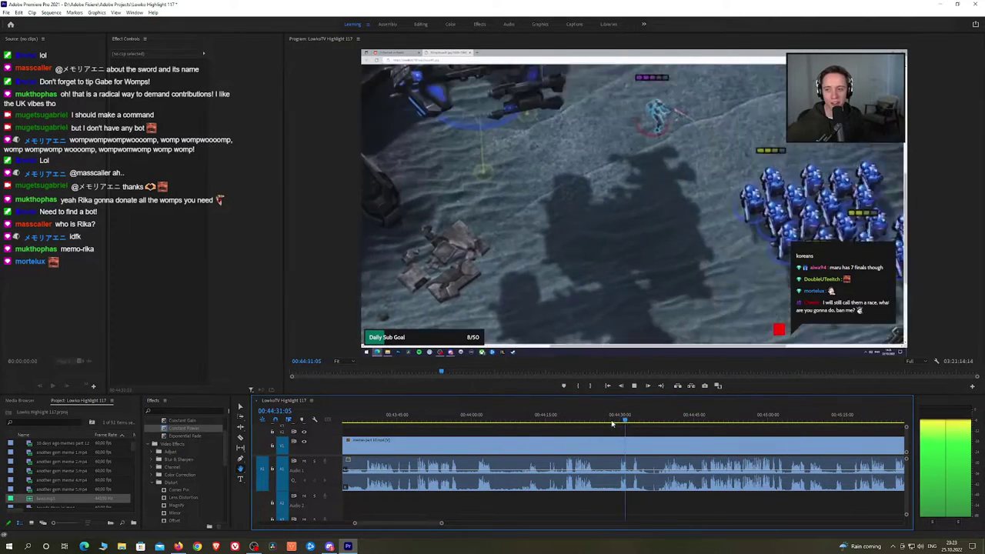
Split the memes clip at 00:44:11:41 and ripple delete the section before it back to the cut at 00:42:11:53
left_click(531, 420)
scroll(555, 444, "up", 1)
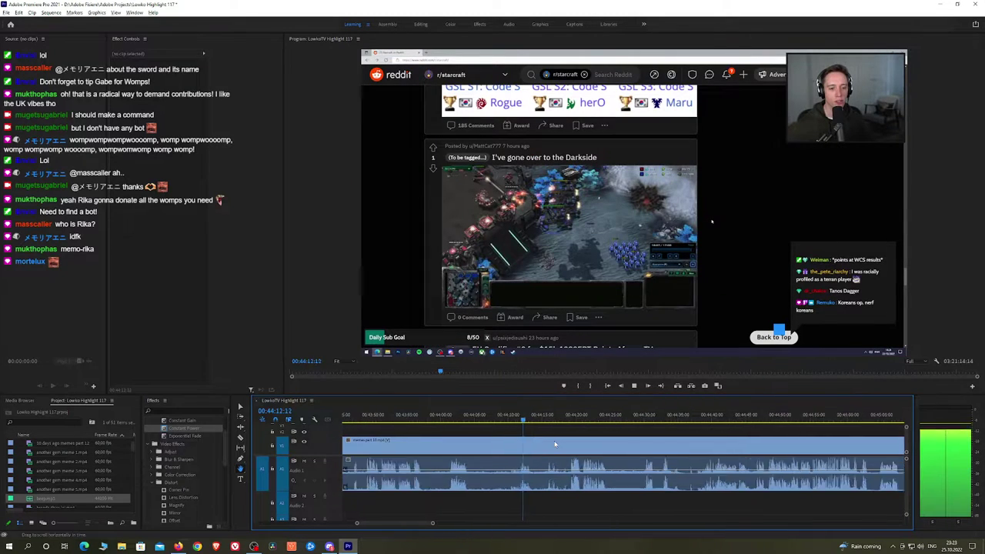
scroll(549, 442, "up", 2)
key("space")
left_click_drag(505, 421, 498, 418)
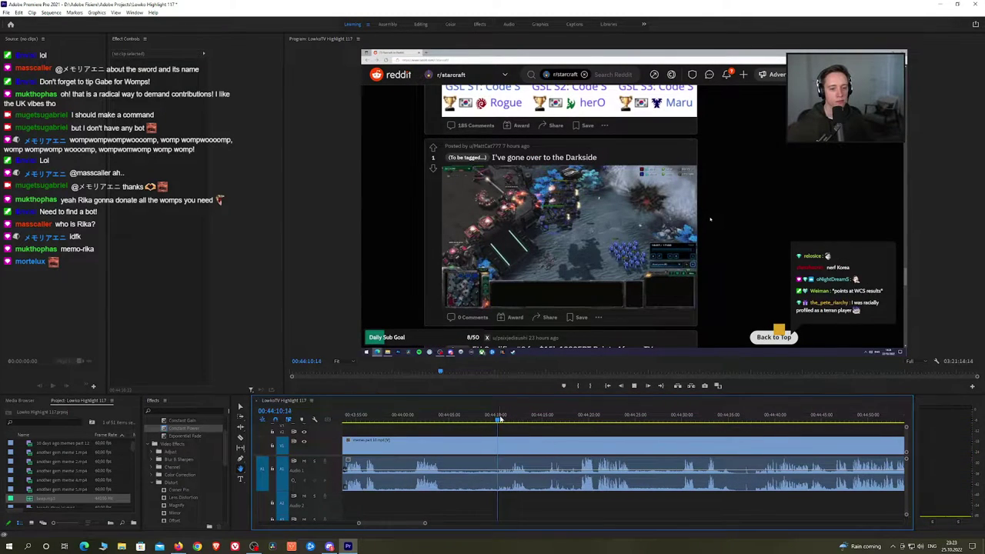
key("space")
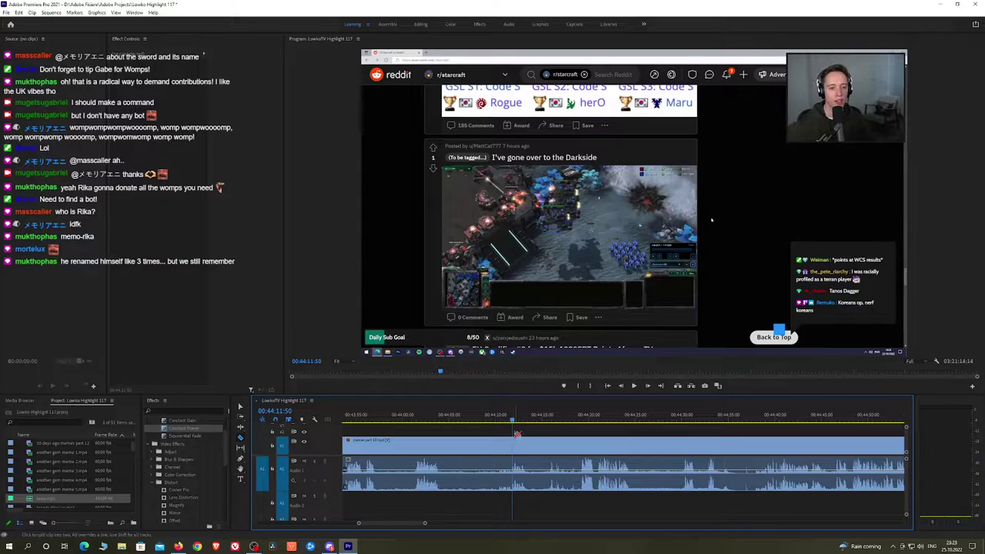
left_click(512, 421)
left_click(510, 446)
key("v")
left_click(491, 452)
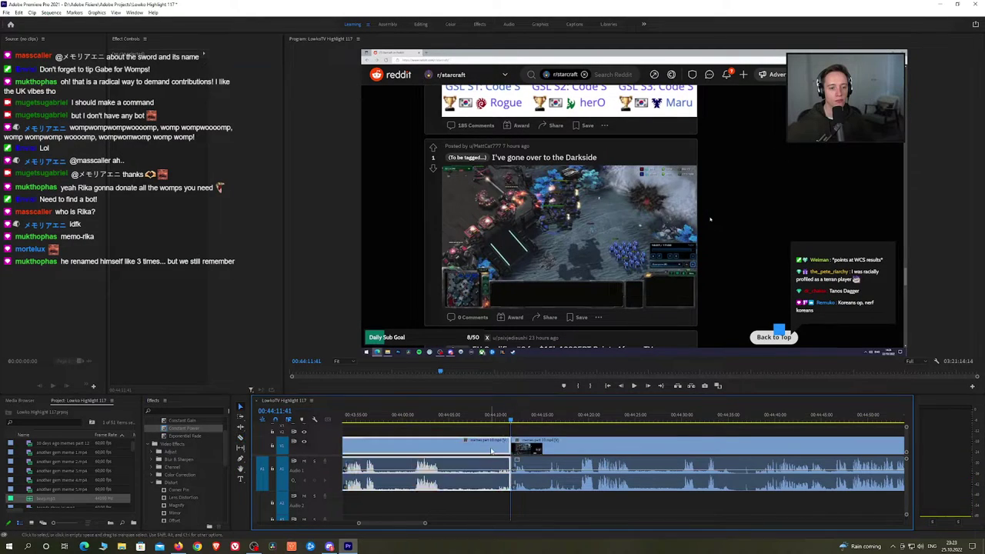
key("shift+Delete")
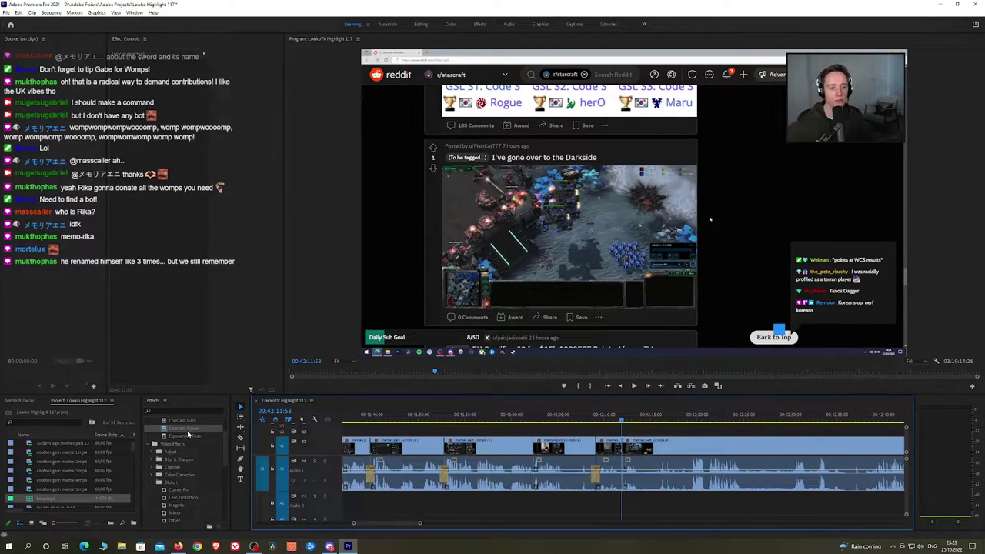
Apply an Exponential Fade to the audio cut at 00:42:11:53 and play past it
left_click(192, 436)
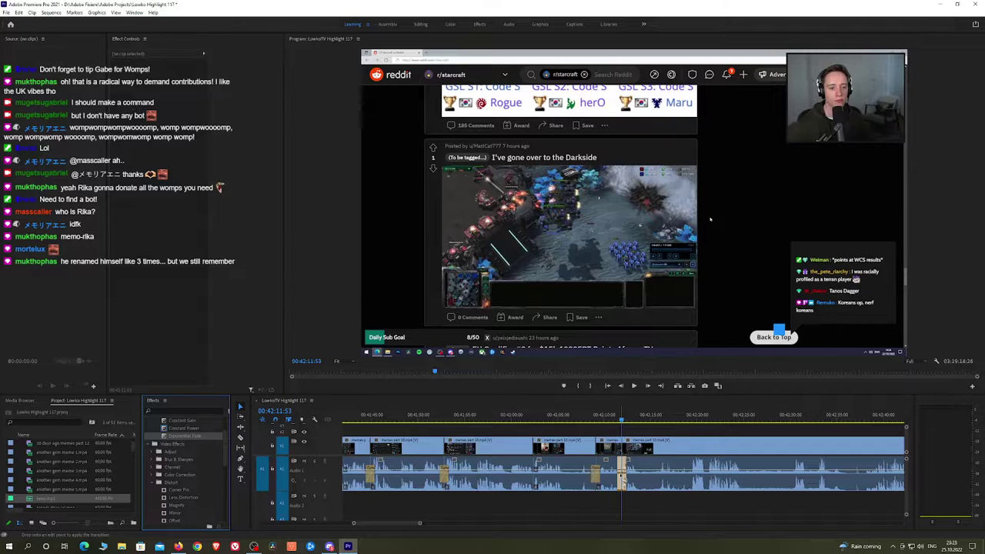
left_click_drag(620, 475, 621, 475)
key("space")
Ripple delete about 1.6 seconds of the memes clip from 00:42:14:11 and apply Constant Power to the audio cut
key("h")
left_click_drag(681, 439, 581, 425)
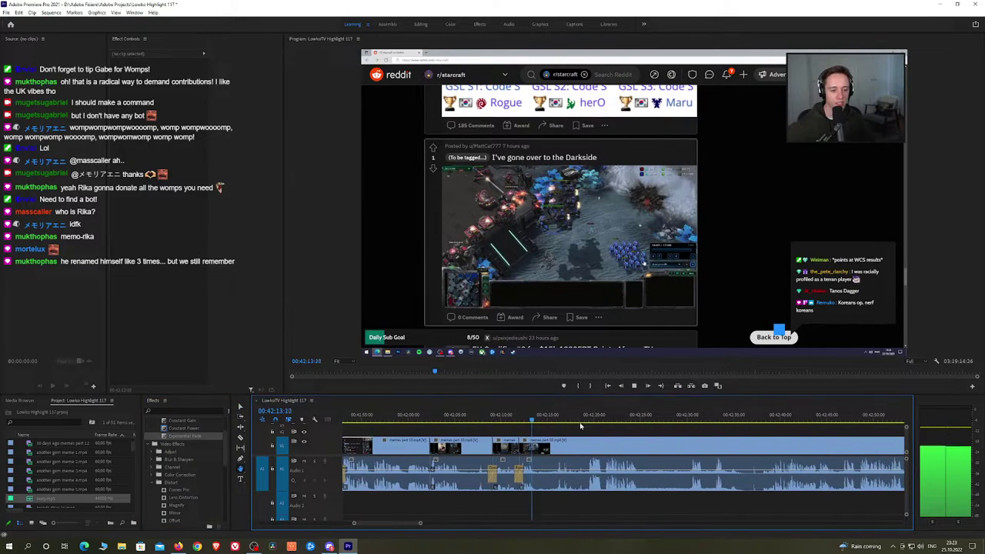
key("space")
key("c")
left_click(540, 449)
left_click(555, 449)
key("v")
left_click(548, 450)
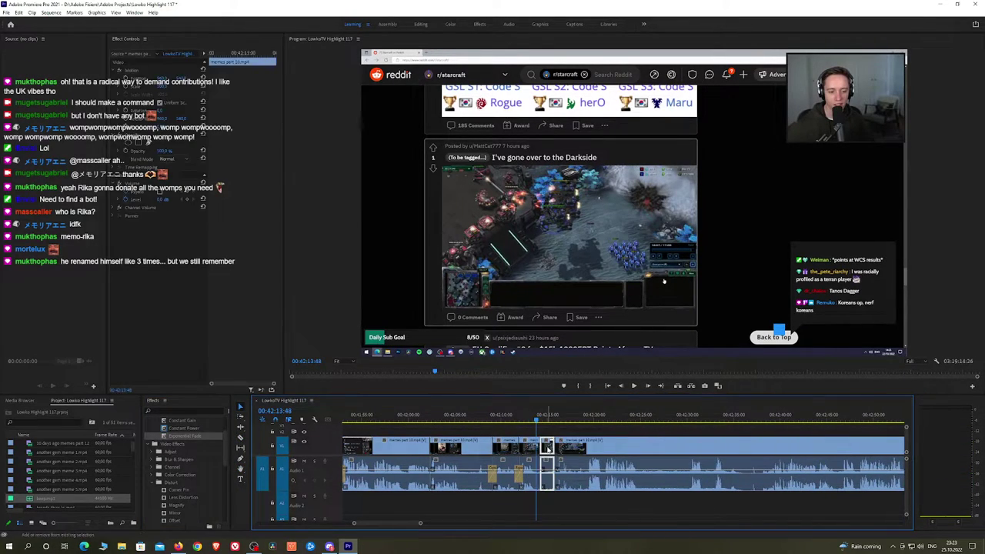
key("shift+Delete")
key("space")
left_click_drag(185, 428, 543, 483)
Review the Darkside image section from about 00:42:18 and split the memes clip at 00:42:33:00
left_click(571, 420)
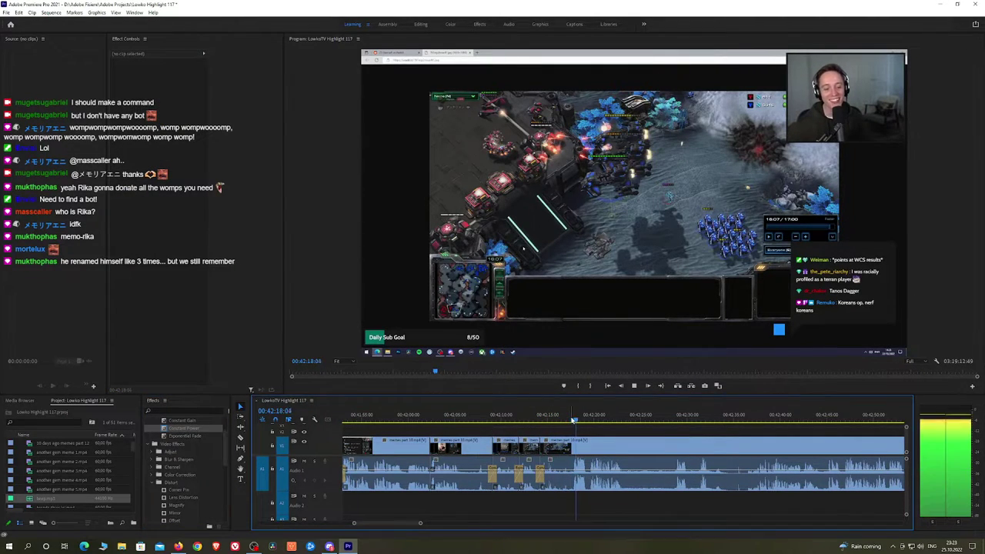
key("h")
left_click_drag(639, 446, 531, 444)
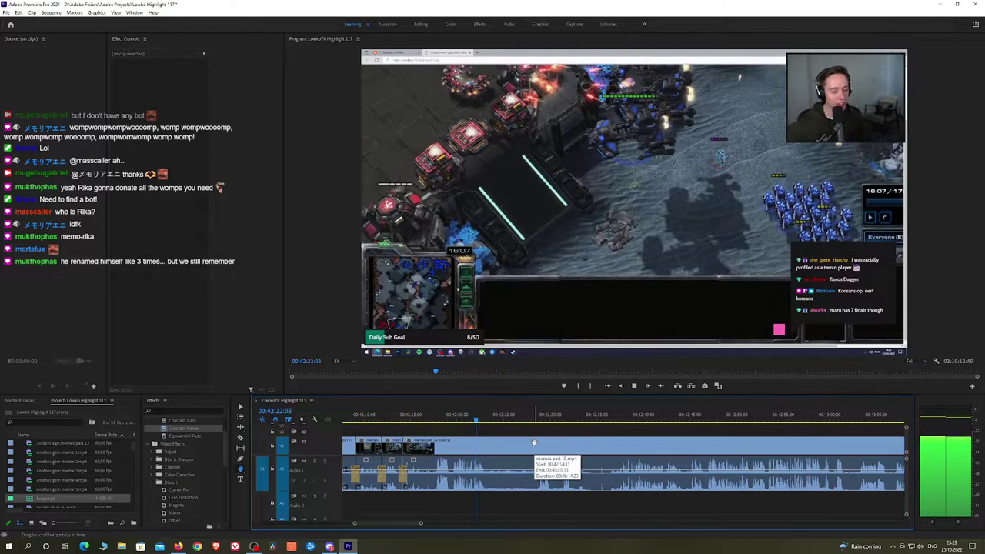
left_click_drag(494, 423, 584, 443)
key("space")
left_click(541, 421)
key("space")
key("space")
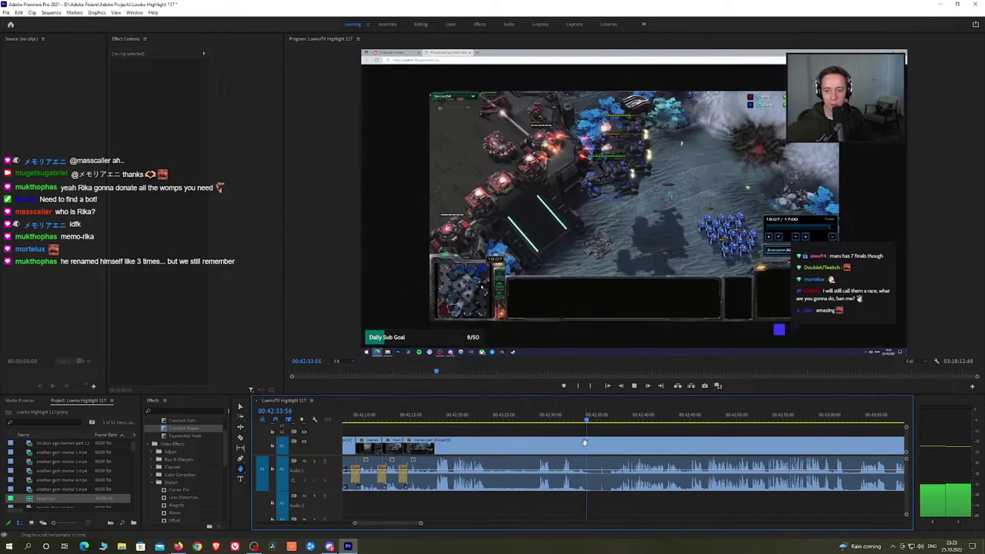
key("space")
key("c")
left_click(581, 448)
Cut the memes clip at 00:42:36:23 and ripple delete the section from 00:42:33:00 up to it
key("space")
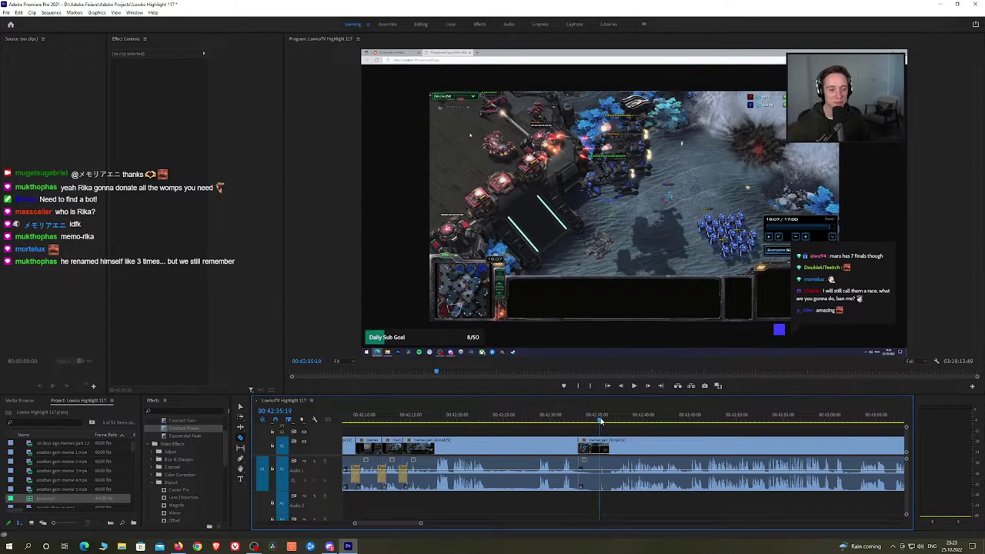
key("space")
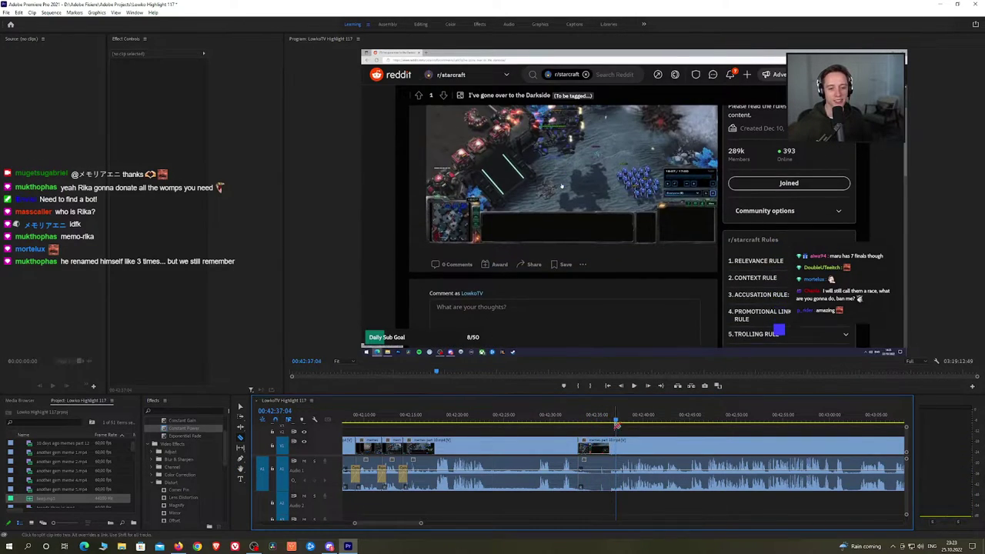
left_click_drag(614, 420, 609, 421)
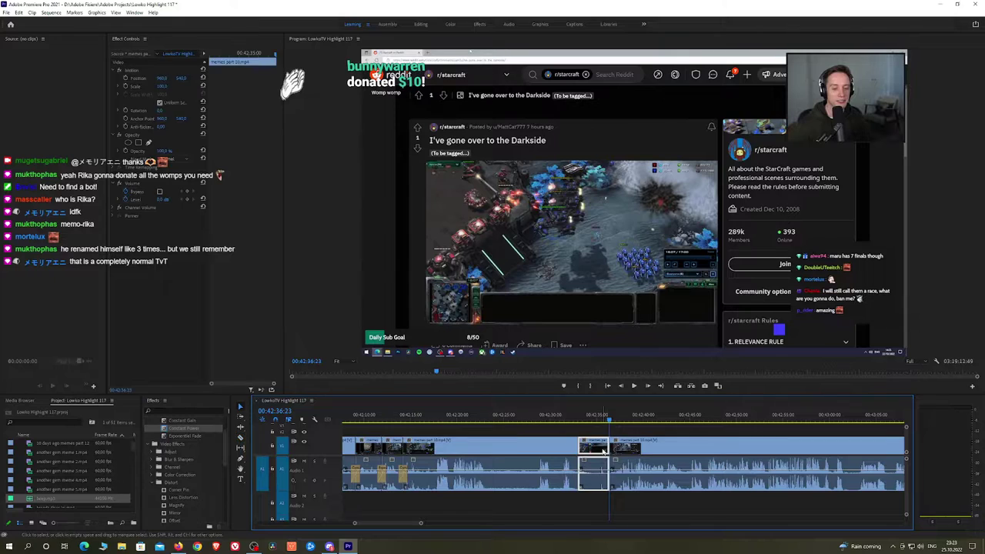
key("Up")
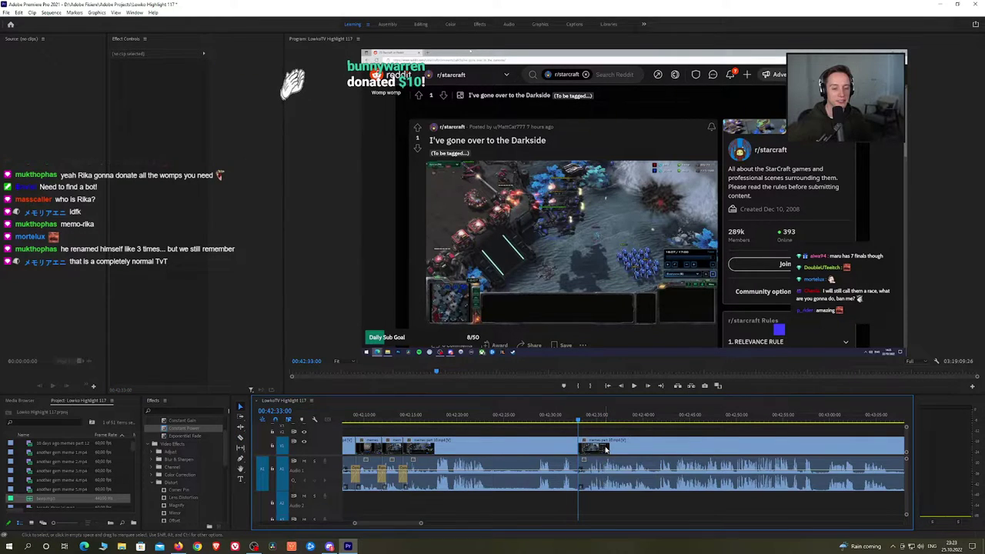
Apply an Exponential Fade to the audio cut at 00:42:33:00
key("alt+Tab")
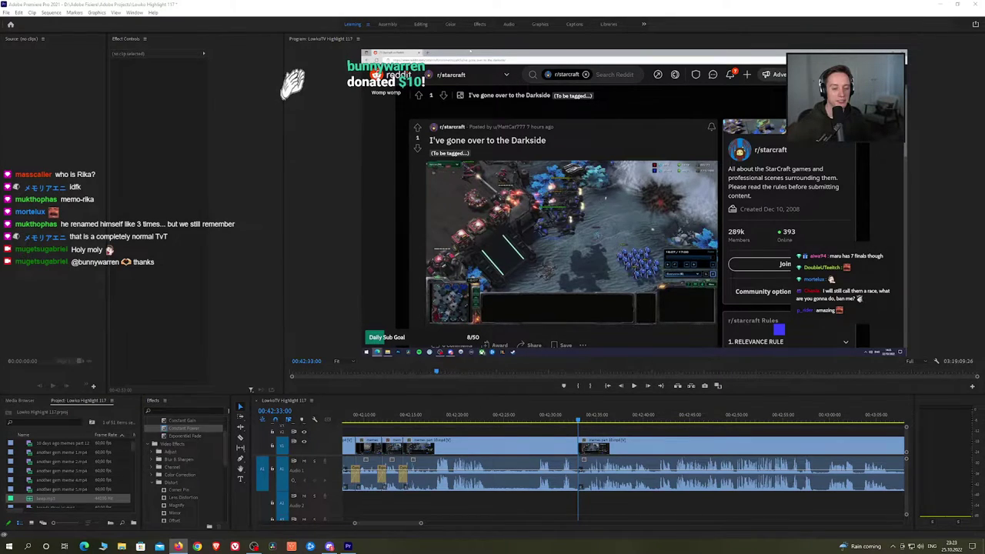
left_click_drag(195, 435, 579, 472)
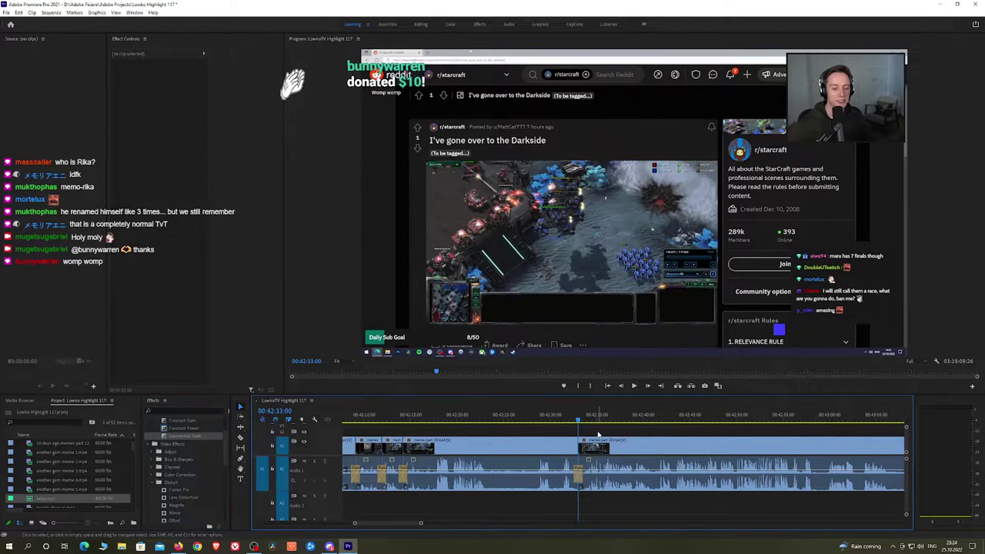
key("alt+Tab")
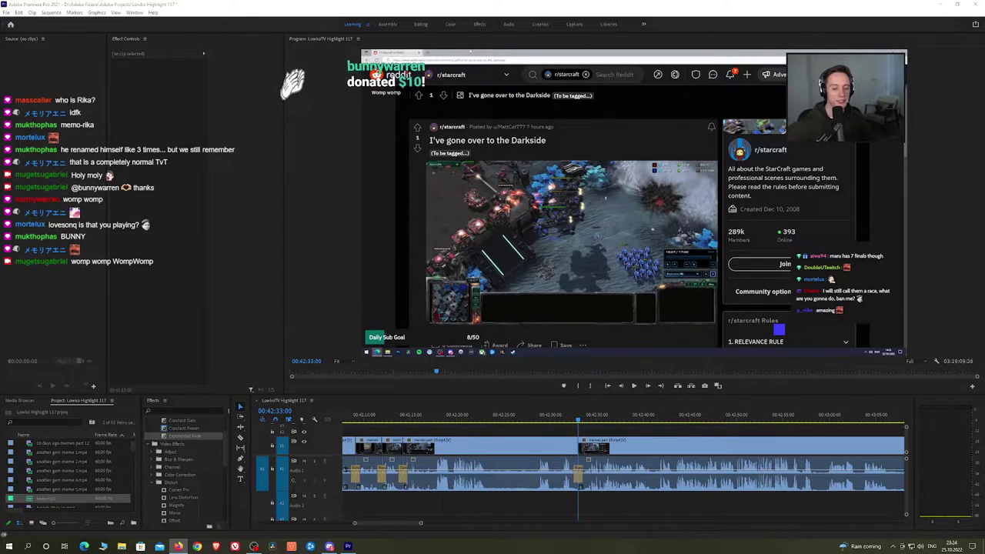
Play the memes clip from 00:42:33:00 to about 00:42:57 and review the Darkside discussion for footage to cut
left_click(592, 433)
key("space")
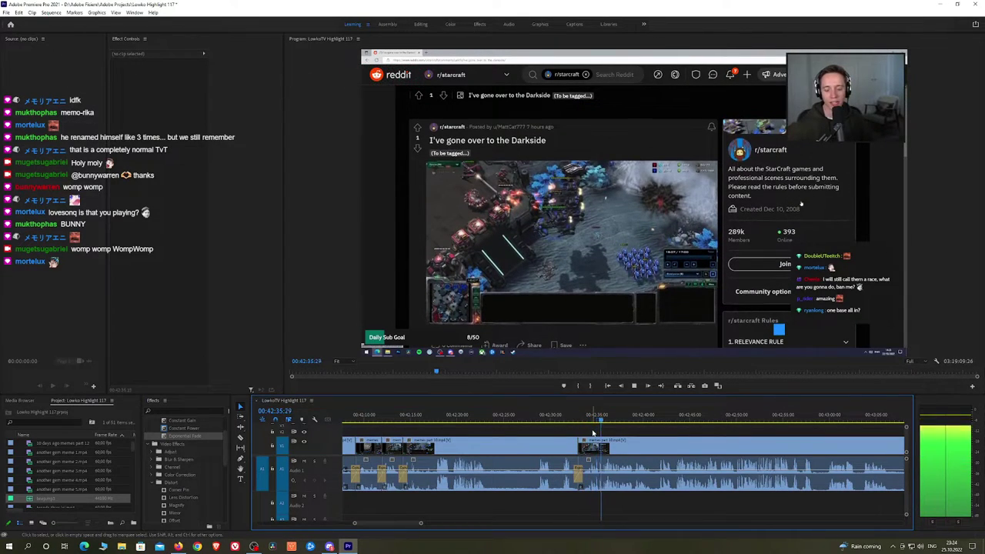
scroll(593, 432, "up", 2)
scroll(684, 434, "down", 3)
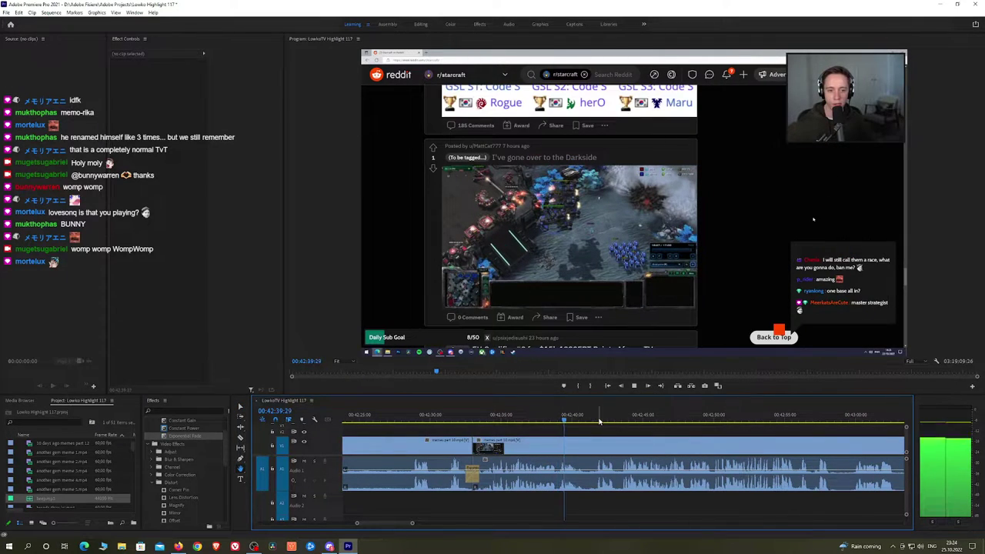
scroll(567, 426, "down", 2)
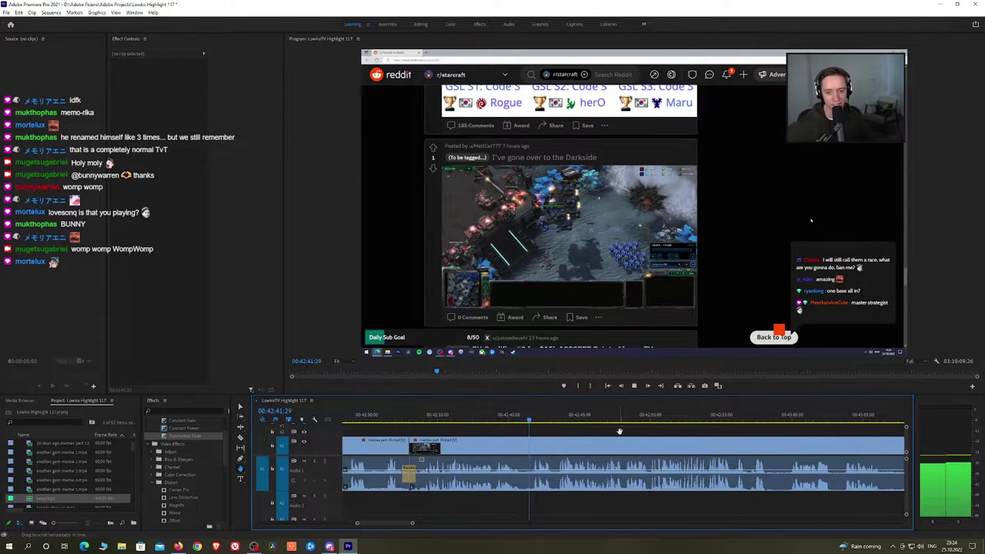
scroll(567, 426, "down", 2)
scroll(564, 427, "down", 2)
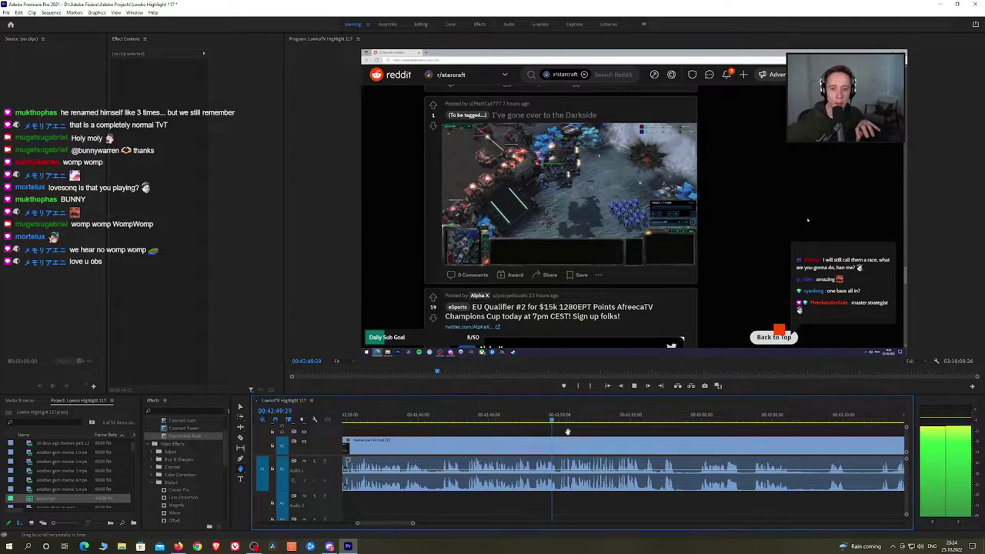
scroll(565, 431, "down", 4)
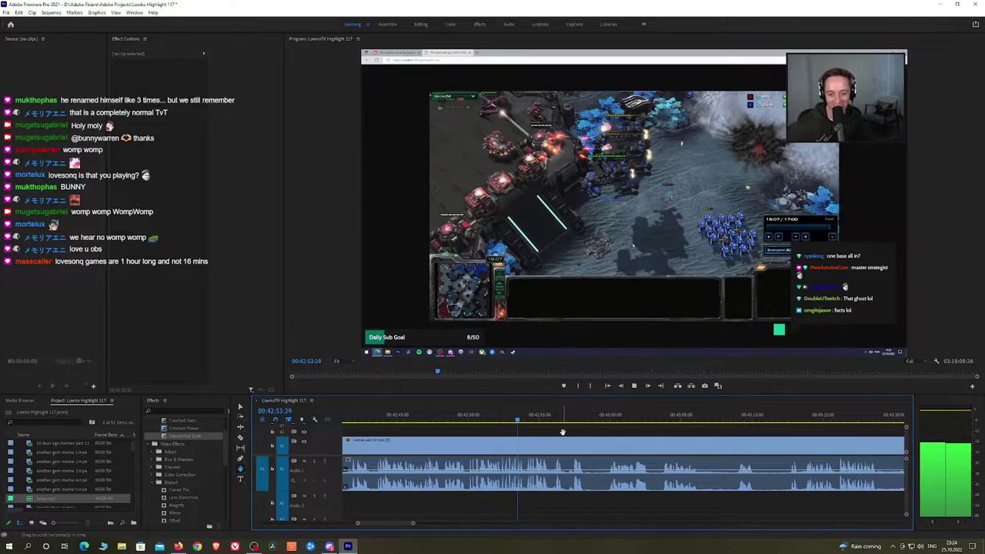
left_click_drag(589, 432, 581, 432)
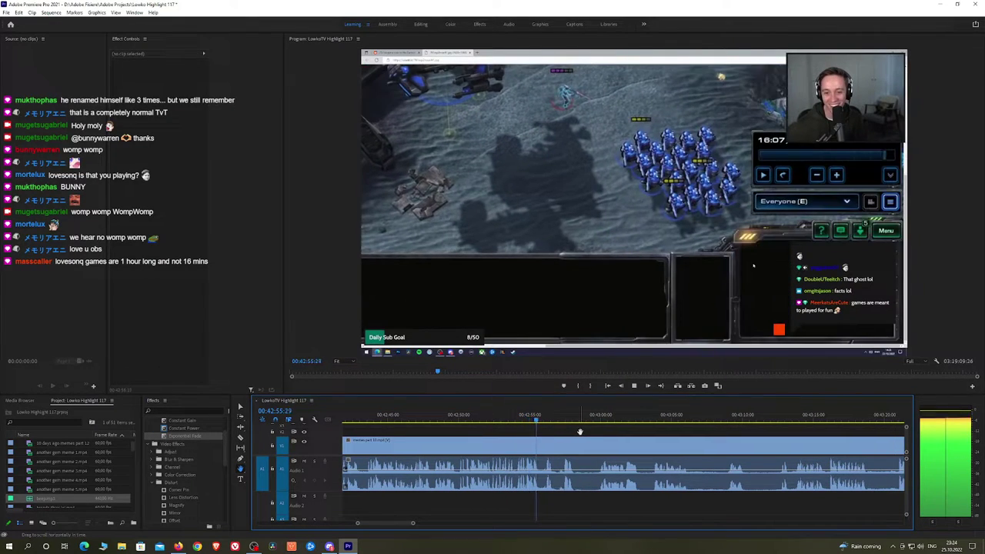
key("space")
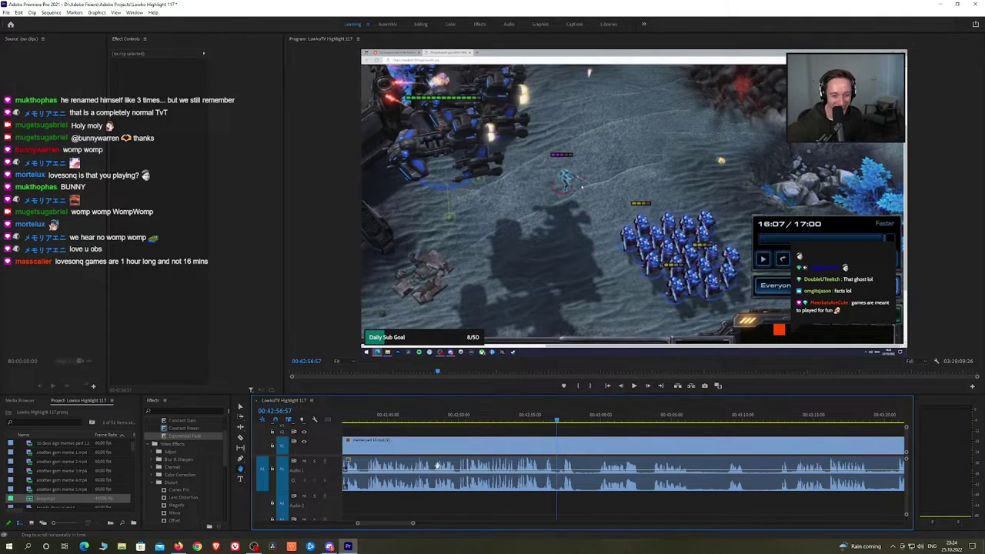
Choose a different Windows playback device for the system sound and switch to Firefox
left_click(921, 548)
left_click(927, 512)
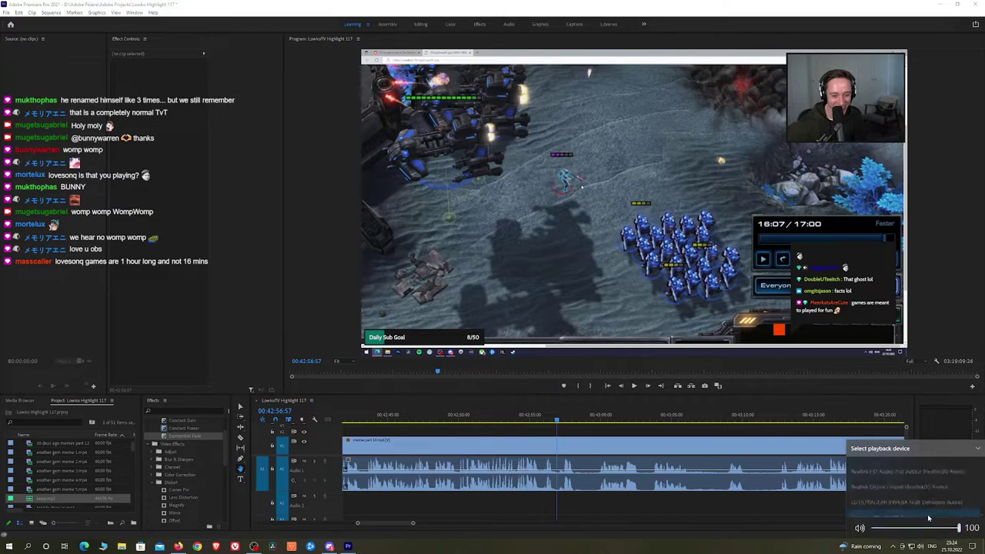
left_click(924, 466)
left_click(179, 546)
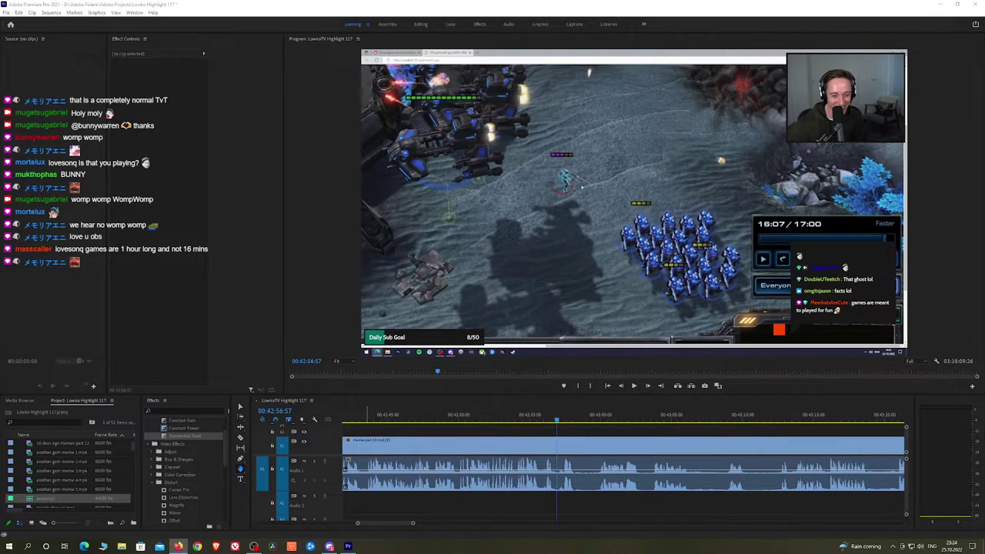
Switch back to Premiere Pro, save the project and replay the memes clip from about 00:42:54
left_click(552, 421)
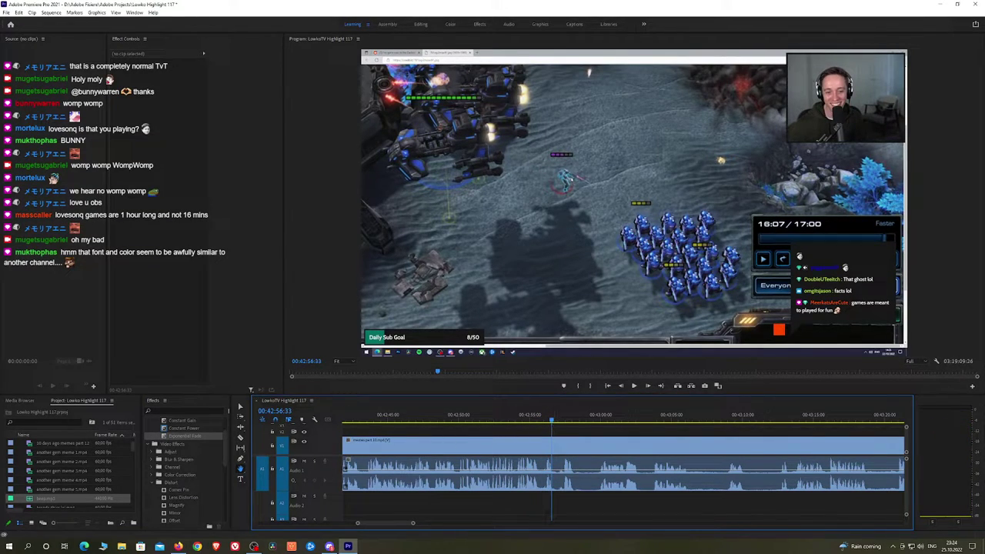
key("ctrl+s")
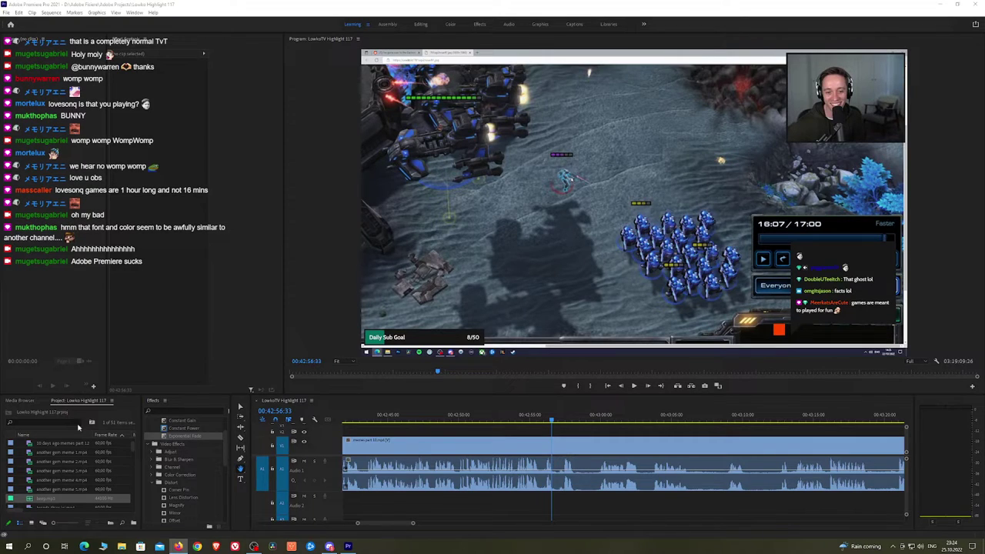
left_click(529, 415)
key("space")
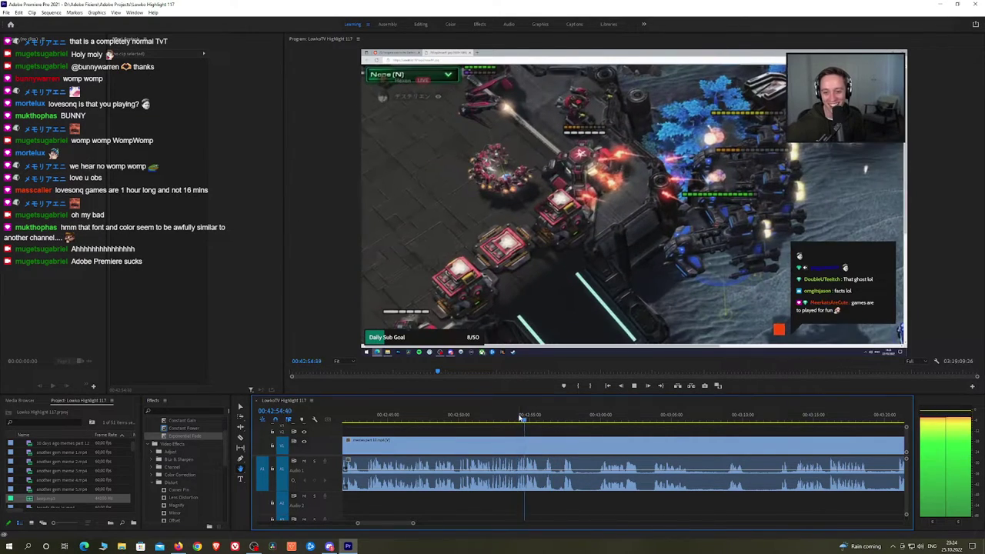
key("space")
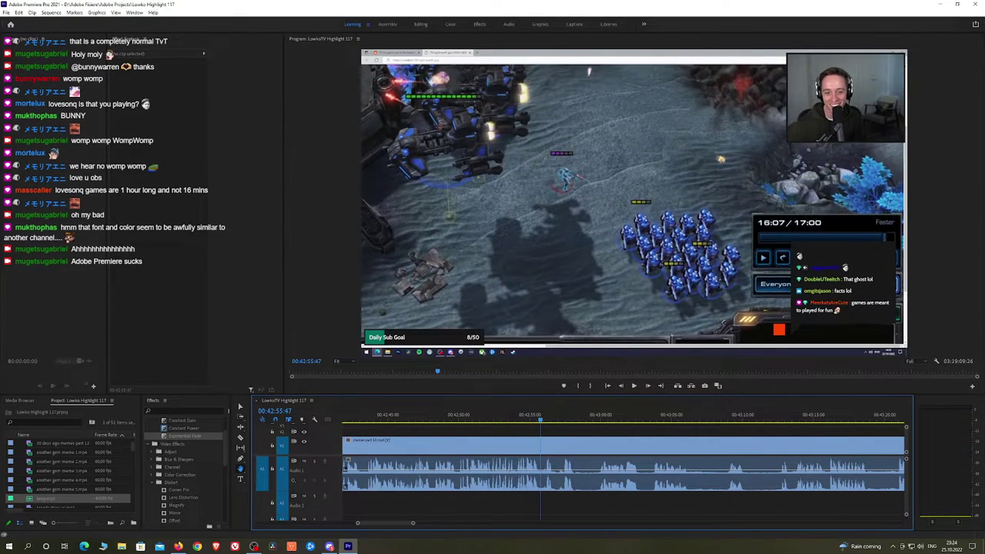
key("alt+Tab")
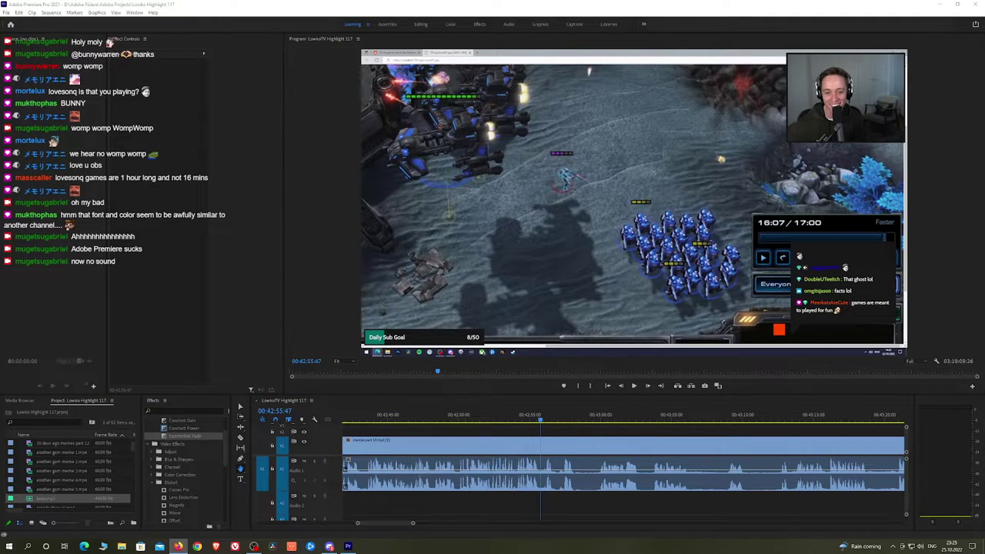
left_click(551, 440)
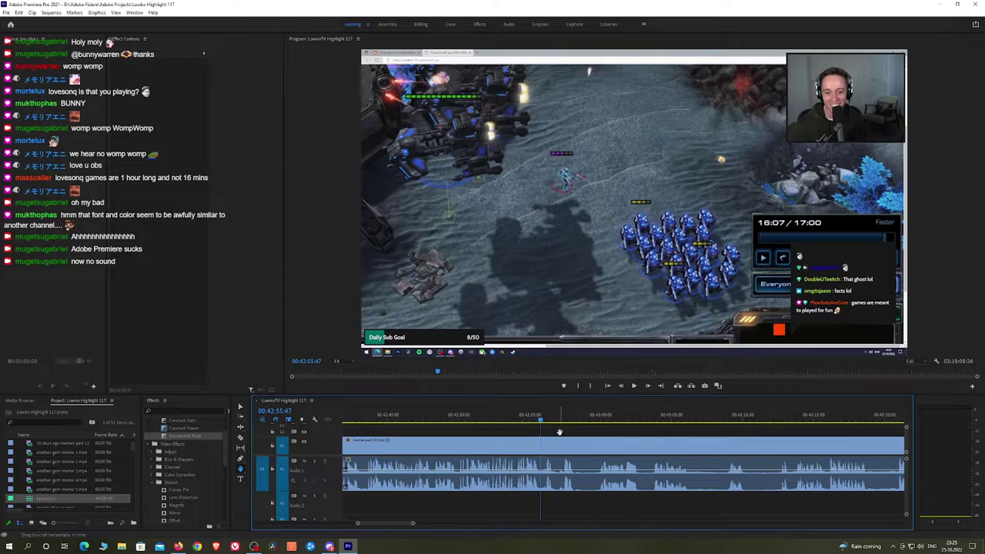
left_click(254, 546)
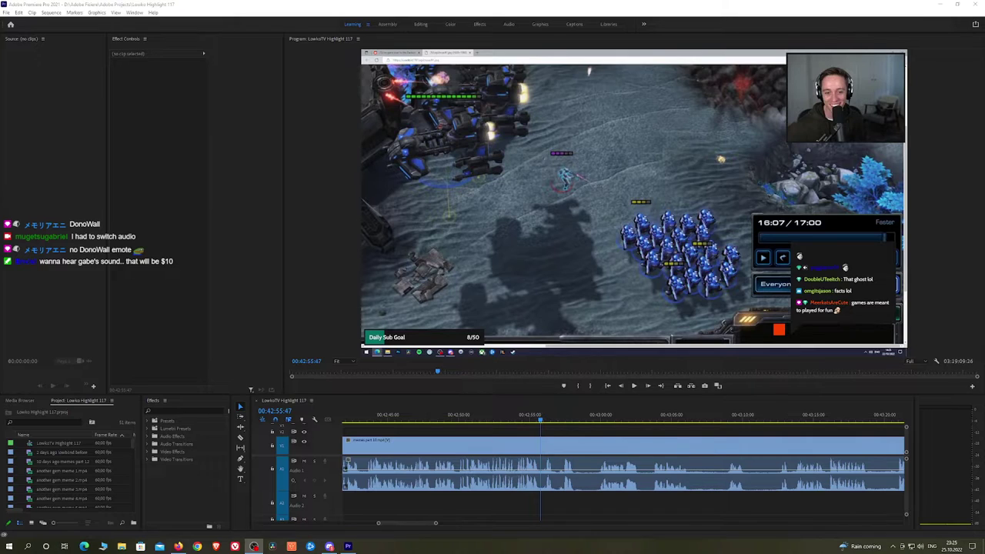
Play the memes clip from 00:42:55:47 and scrub back to 00:42:58:20 to examine the end of the zoomed image
left_click(556, 435)
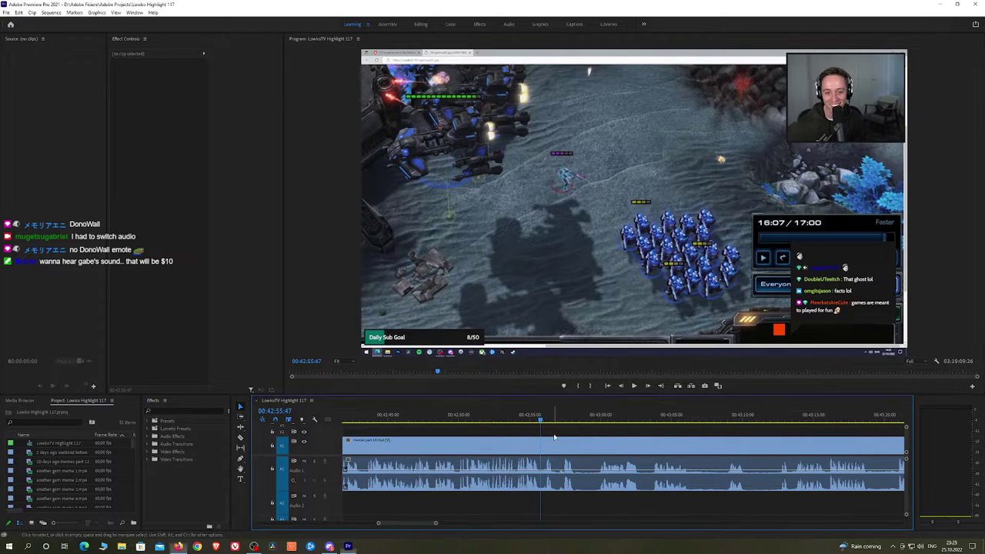
key("space")
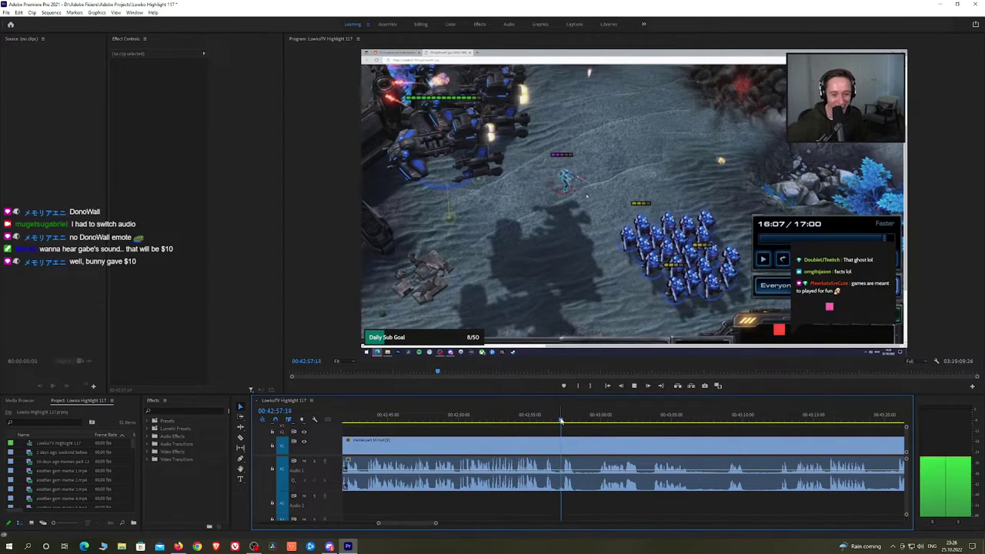
left_click(593, 421)
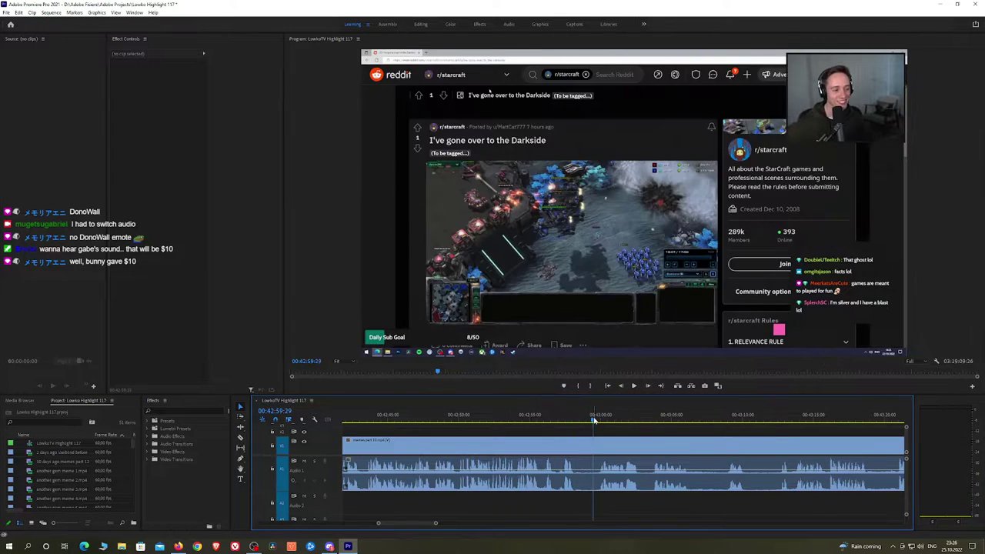
left_click_drag(594, 420, 577, 420)
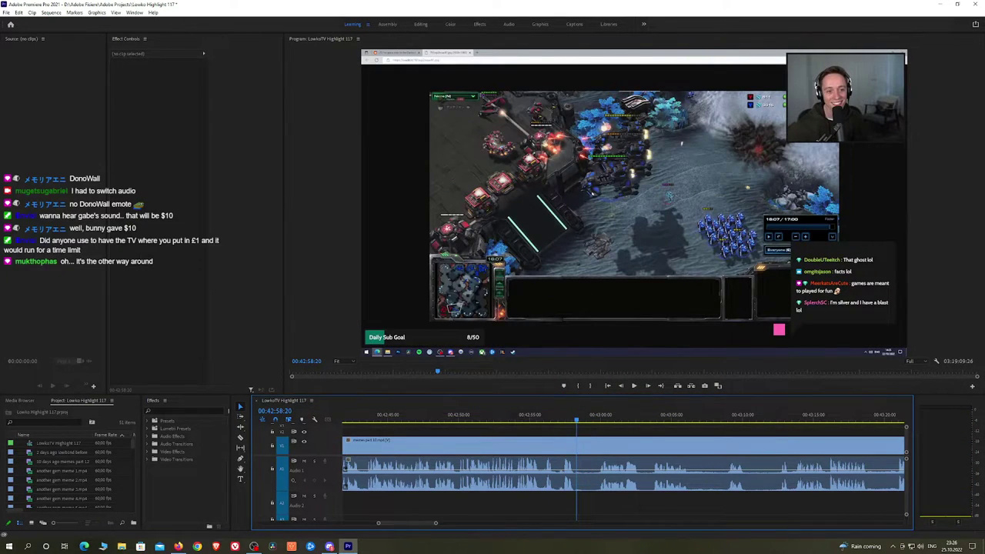
left_click(178, 546)
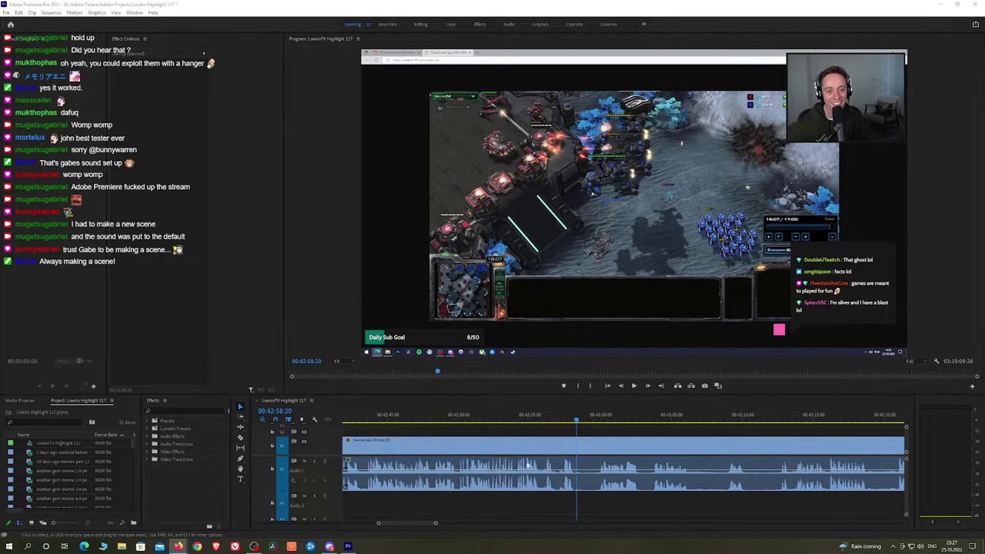
left_click(586, 433)
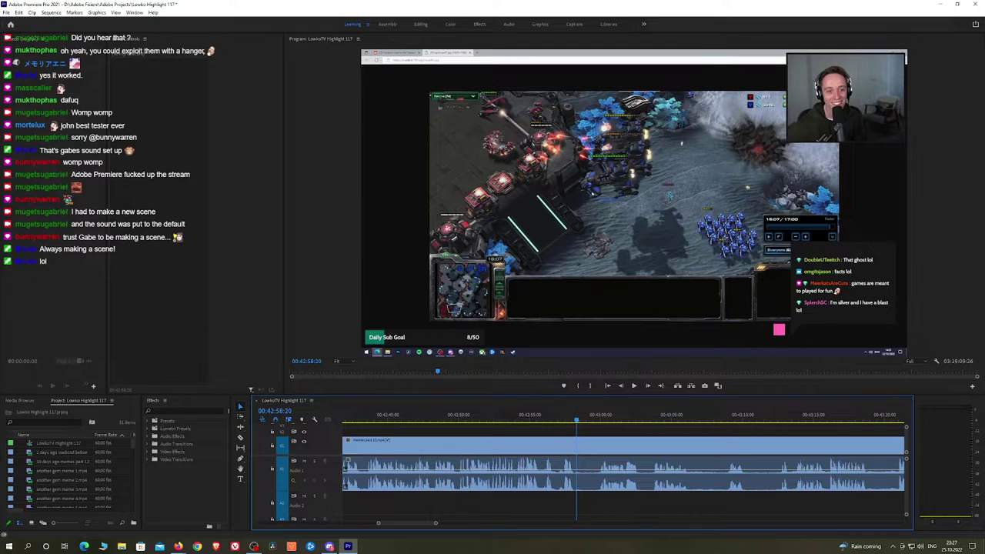
key("alt+Tab")
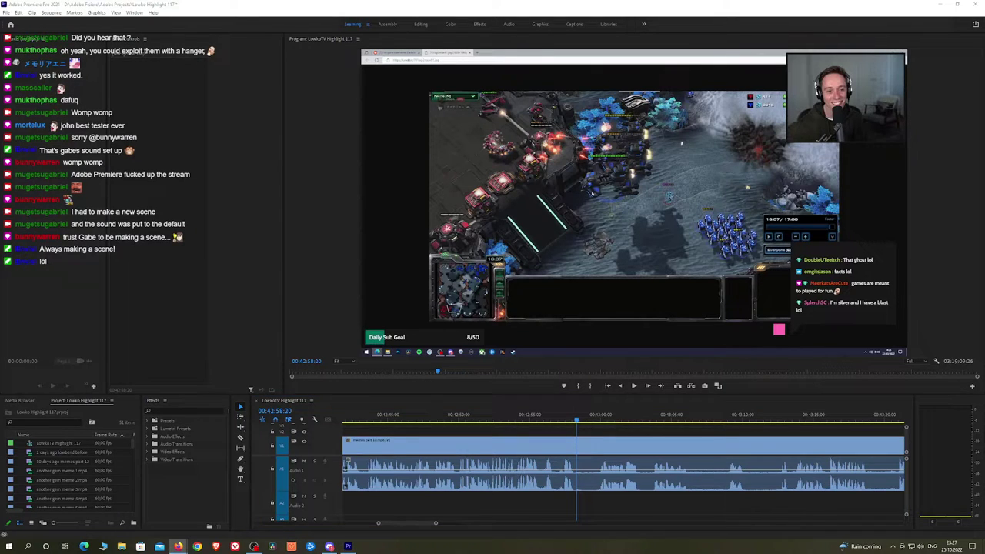
Cut the memes clip at about 00:42:58:20 and ripple delete about 1.5 seconds of footage following it
left_click(558, 420)
key("space")
key("space")
scroll(577, 432, "down", 1)
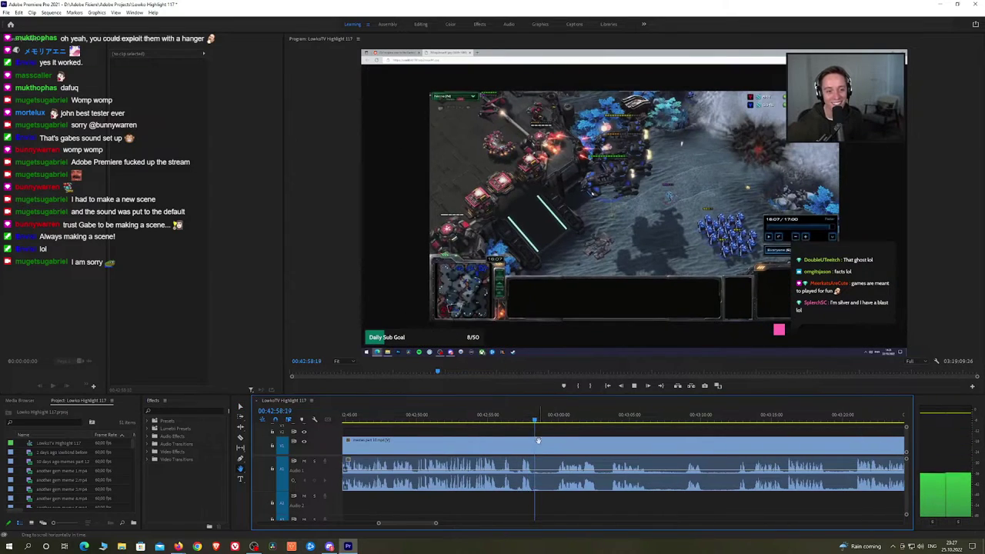
key("c")
left_click(539, 445)
key("space")
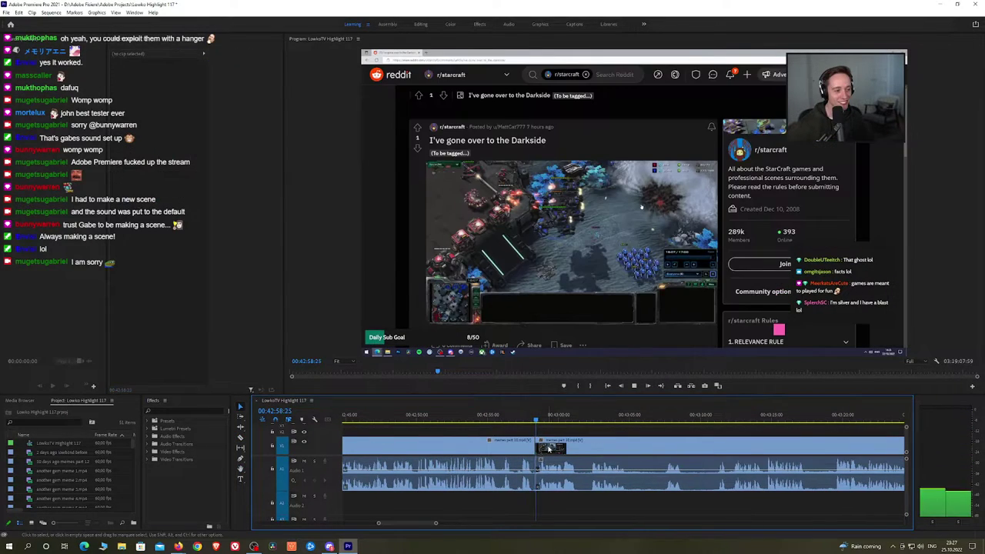
Apply the Constant Power crossfade to the audio cut at about 00:42:58:20
left_click(154, 444)
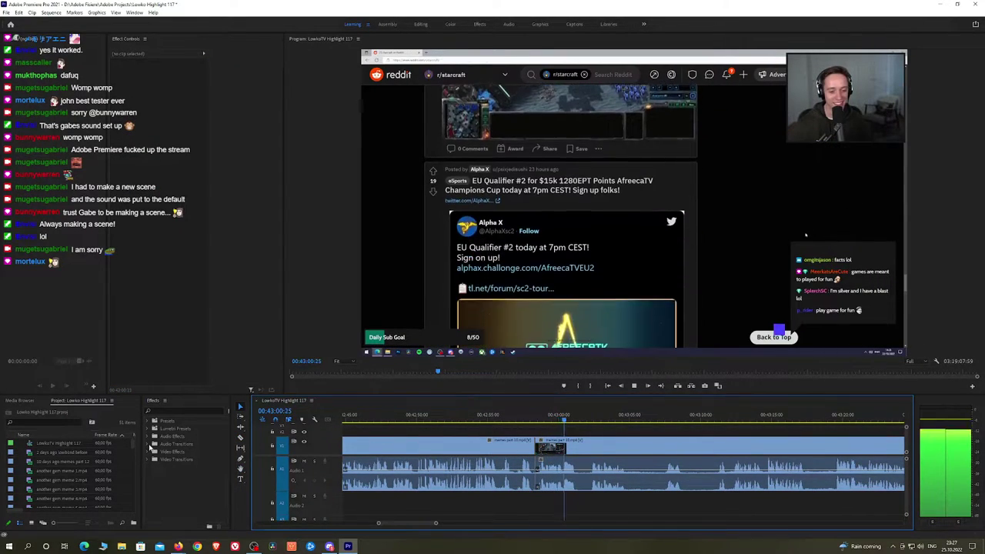
left_click(151, 452)
left_click_drag(170, 466, 540, 481)
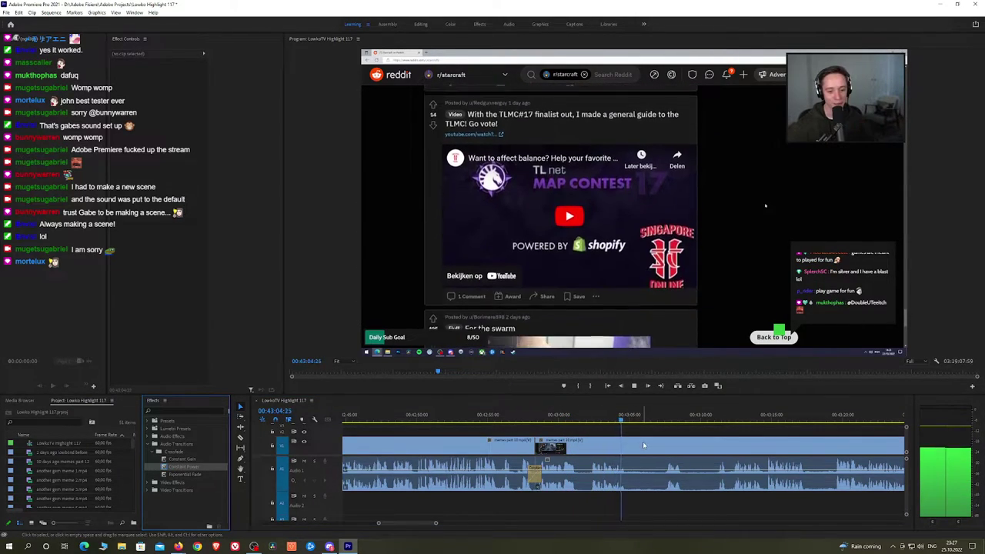
Stop playback and split the memes clip at 00:43:04:58
key("space")
key("c")
left_click(629, 448)
Expand the Video Effects and Distort categories in the effects list
left_click(148, 483)
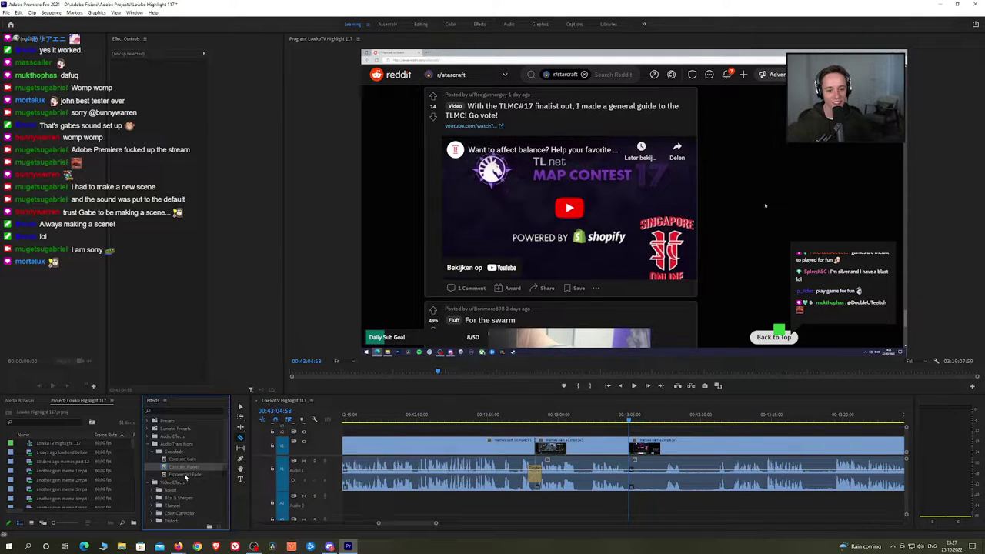
scroll(184, 486, "down", 1)
scroll(154, 501, "down", 1)
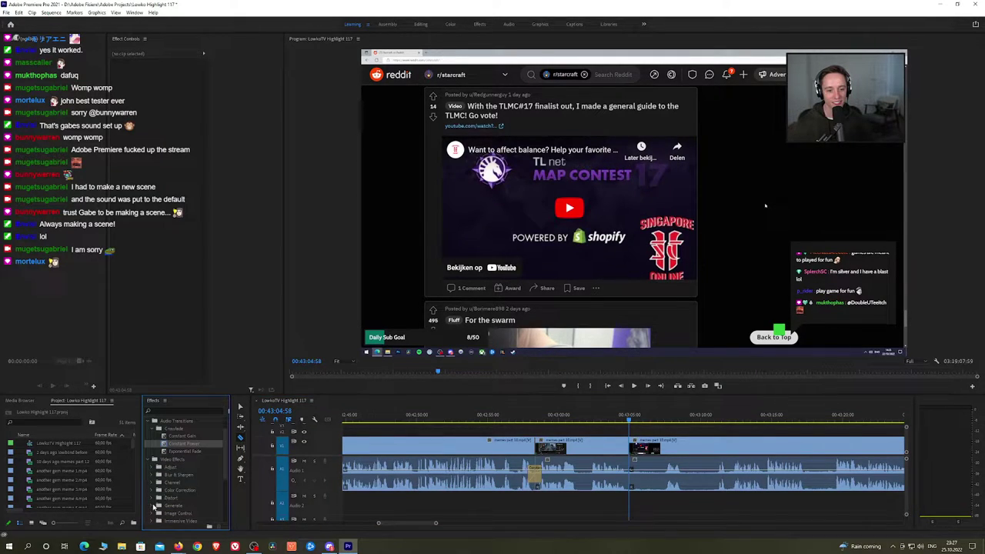
left_click(153, 498)
scroll(154, 500, "down", 2)
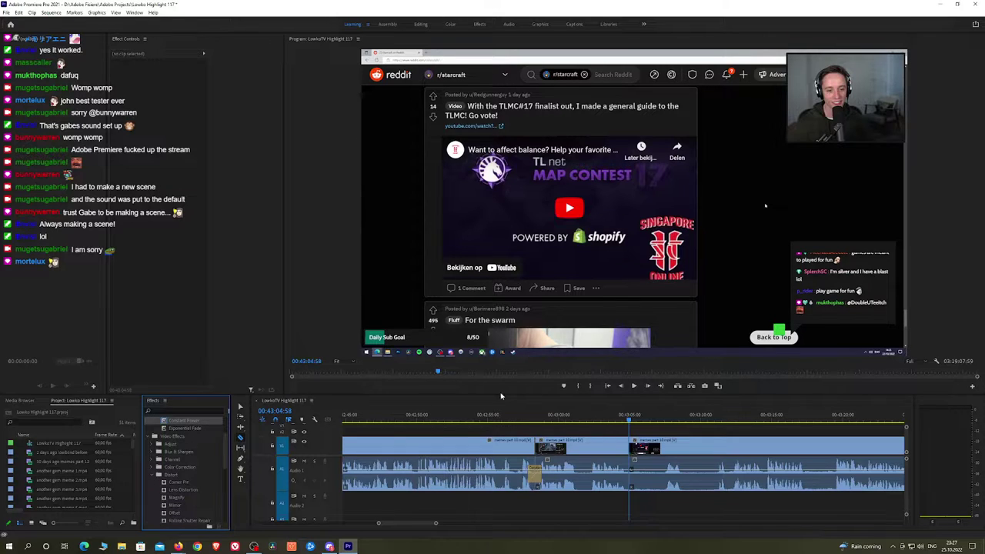
Enlarge the program preview slightly and browse through the project's media items
left_click_drag(497, 395, 498, 401)
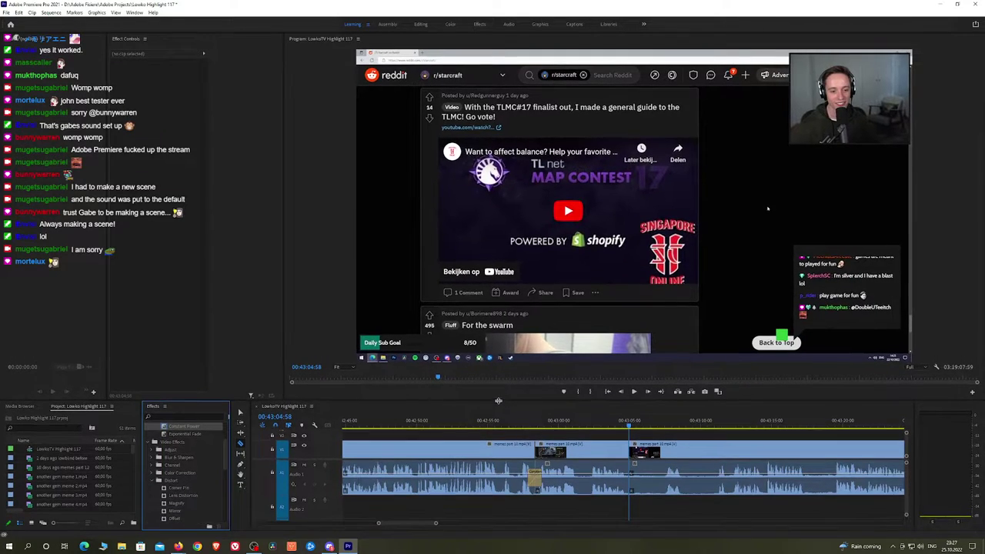
scroll(94, 471, "down", 15)
scroll(95, 470, "down", 4)
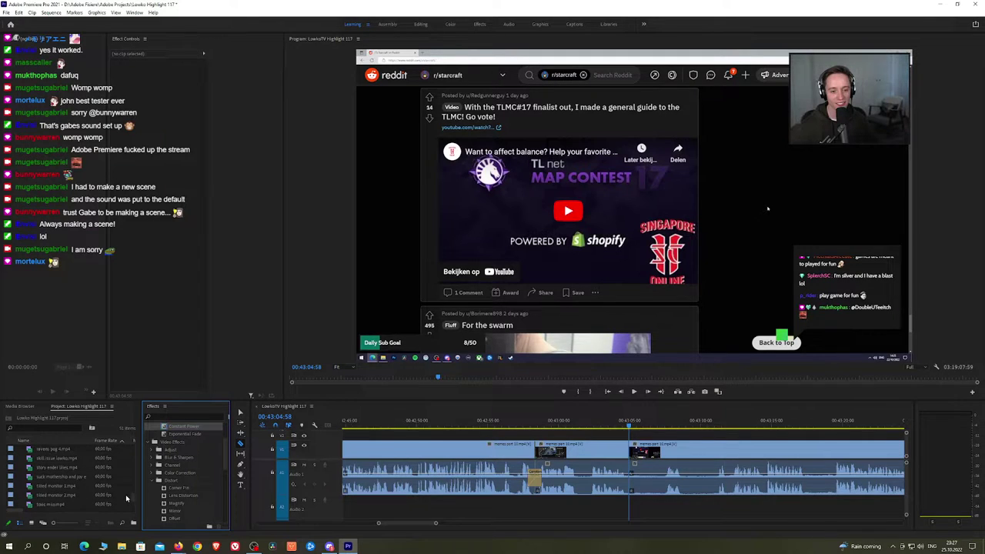
left_click_drag(134, 498, 134, 490)
scroll(134, 490, "down", 5)
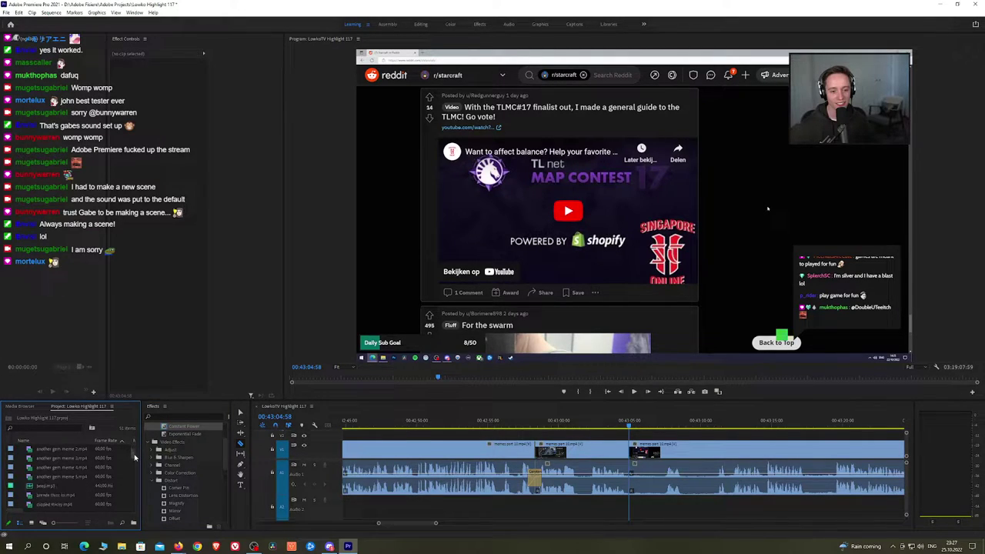
Review the memes footage after the 00:43:04:58 split, skipping ahead through the "For the swarm" tattoo post to about 00:44:20
left_click(661, 440)
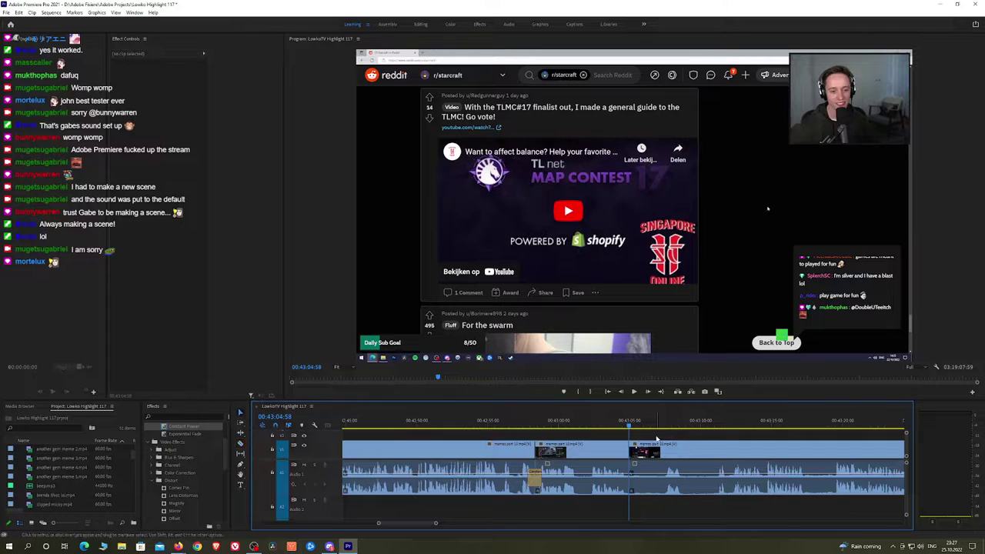
left_click_drag(663, 436, 551, 436)
key("space")
left_click(547, 427)
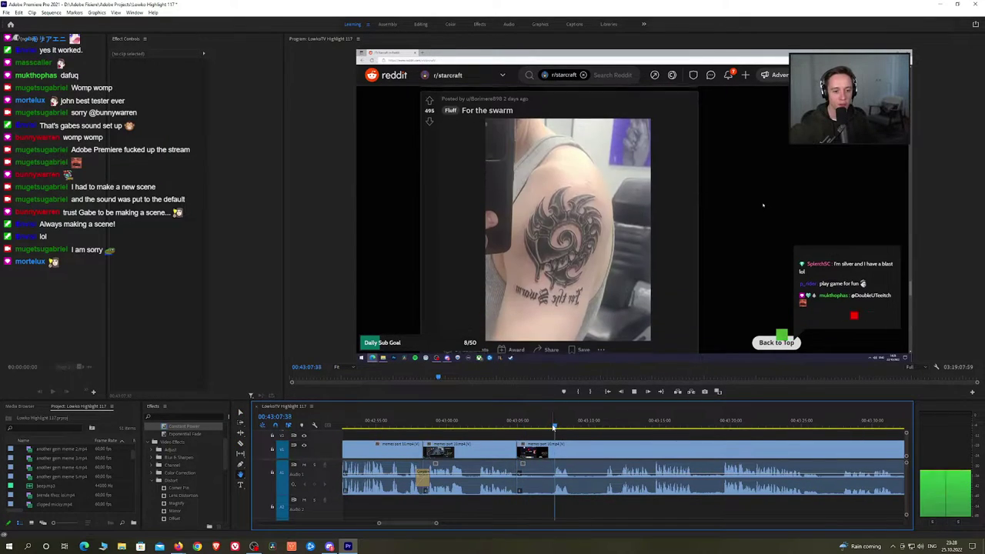
left_click(605, 427)
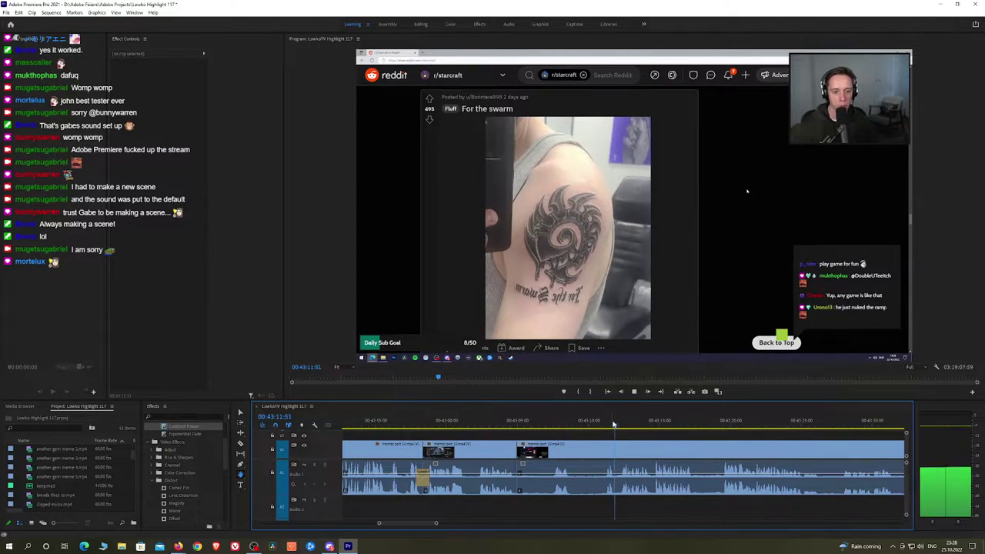
mouse_move(627, 426)
left_mouse_down()
mouse_move(724, 424)
mouse_move(617, 434)
left_mouse_up()
scroll(758, 443, "down", 4)
left_click(639, 425)
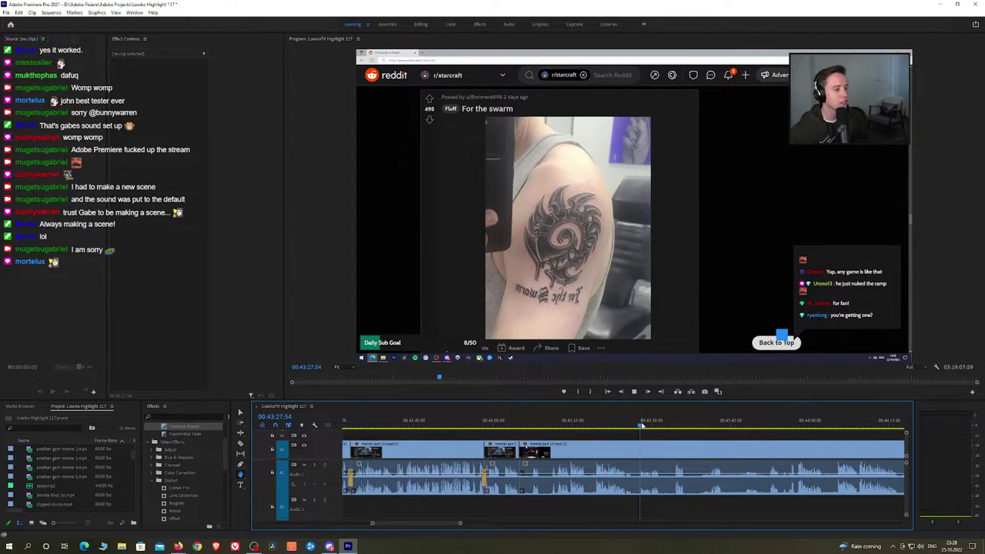
left_click(676, 425)
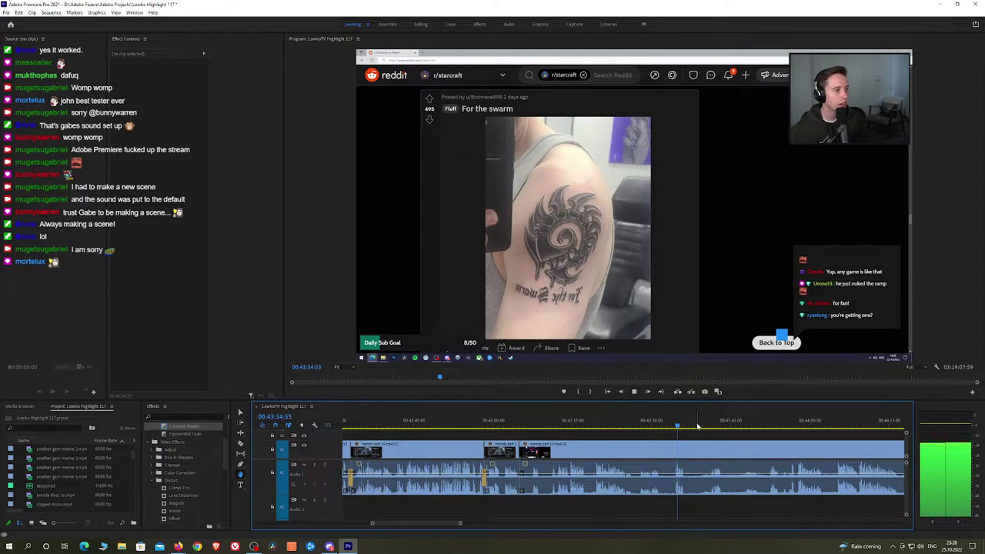
left_click_drag(712, 425, 628, 428)
key("space")
key("space")
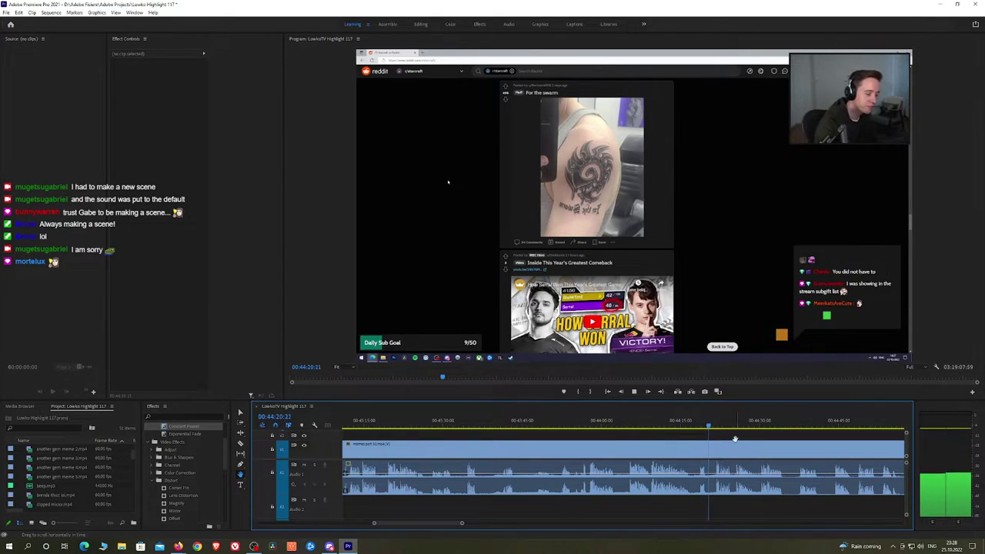
Replay the tattoo post discussion from about 00:44:06 and pause playback at 00:44:22:39
scroll(514, 442, "down", 3)
scroll(511, 439, "down", 2)
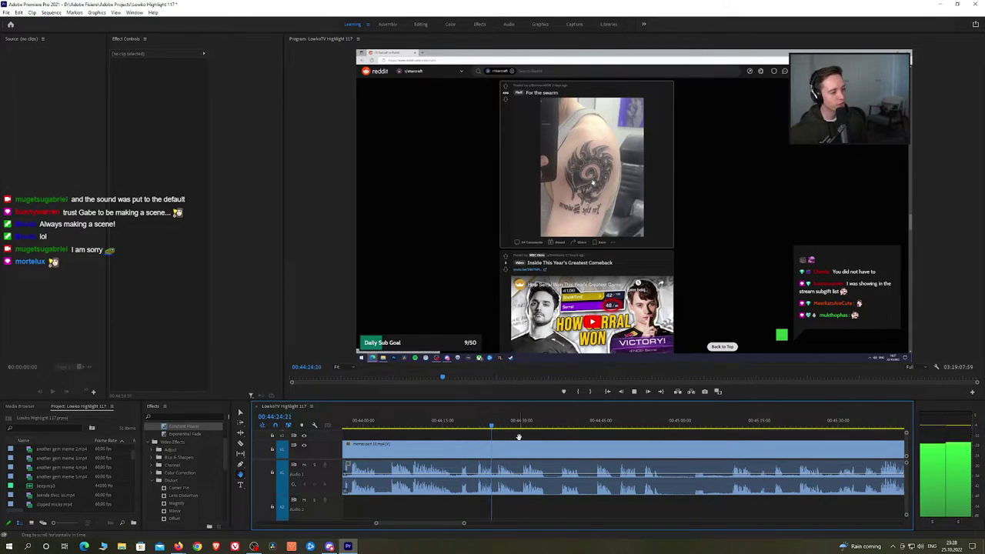
key("space")
key("alt+Tab")
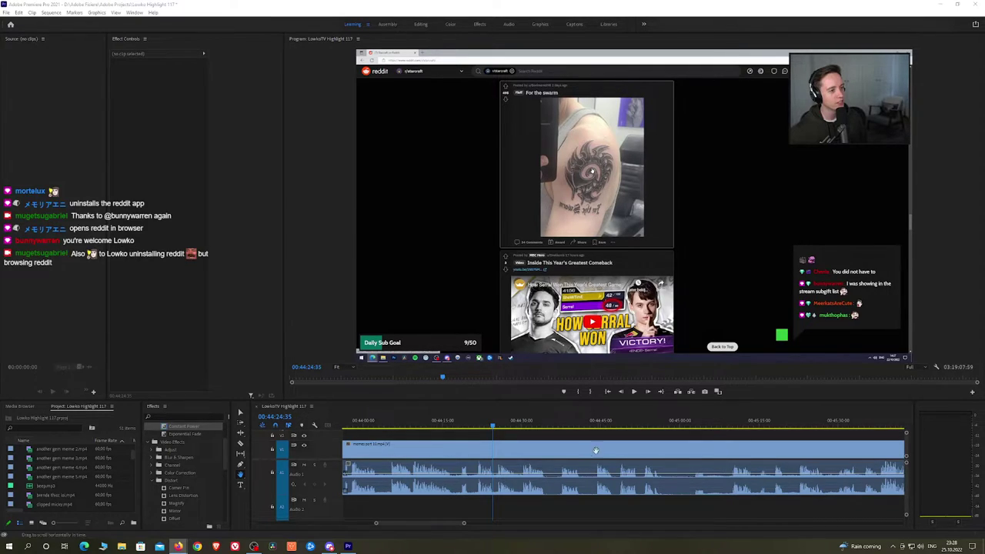
left_click(527, 435)
key("space")
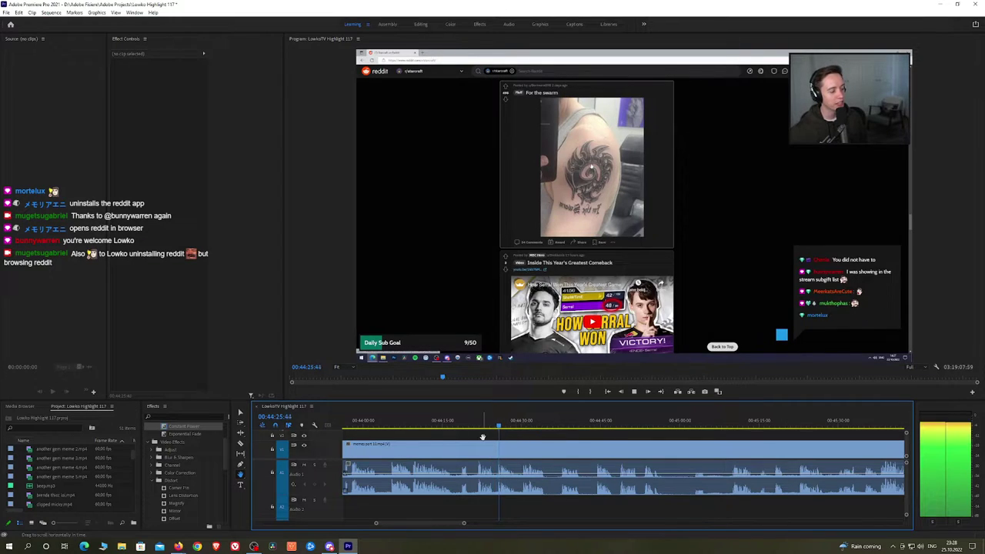
left_click(473, 426)
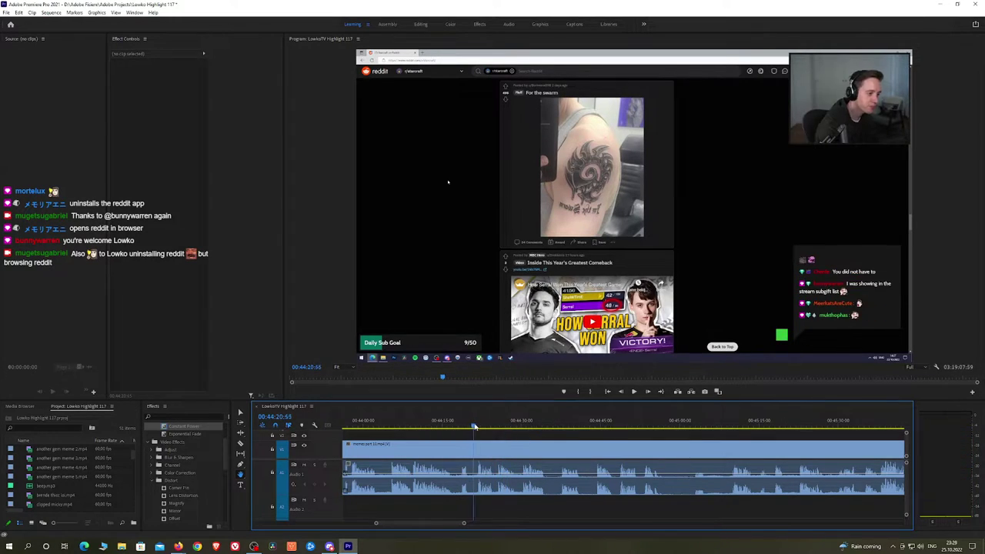
left_click(399, 429)
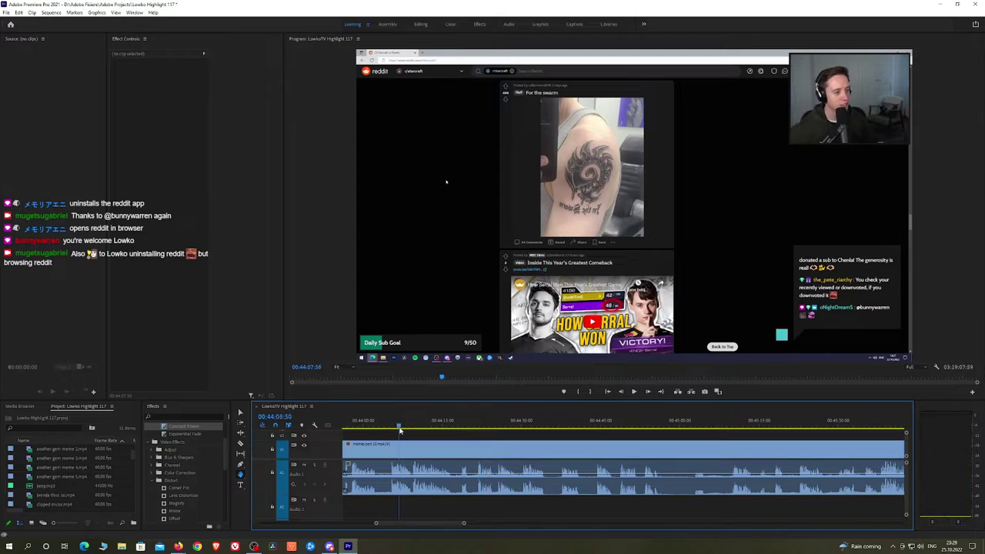
key("space")
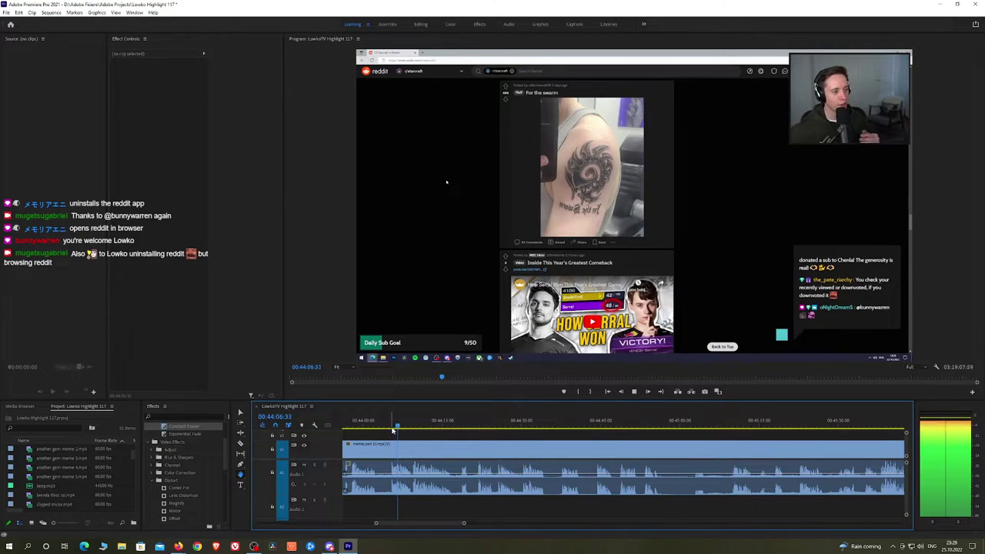
left_click_drag(437, 436, 431, 435)
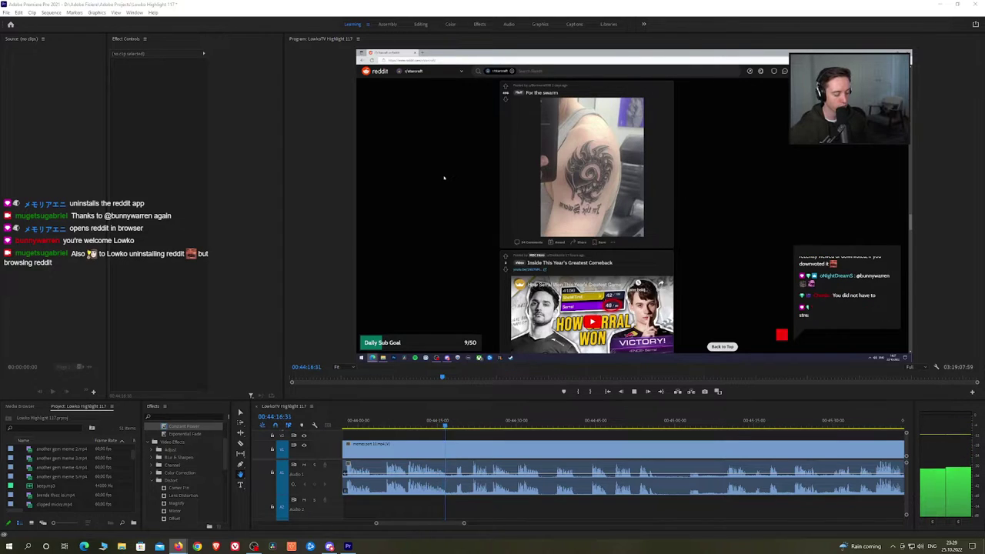
left_click_drag(509, 441, 494, 436)
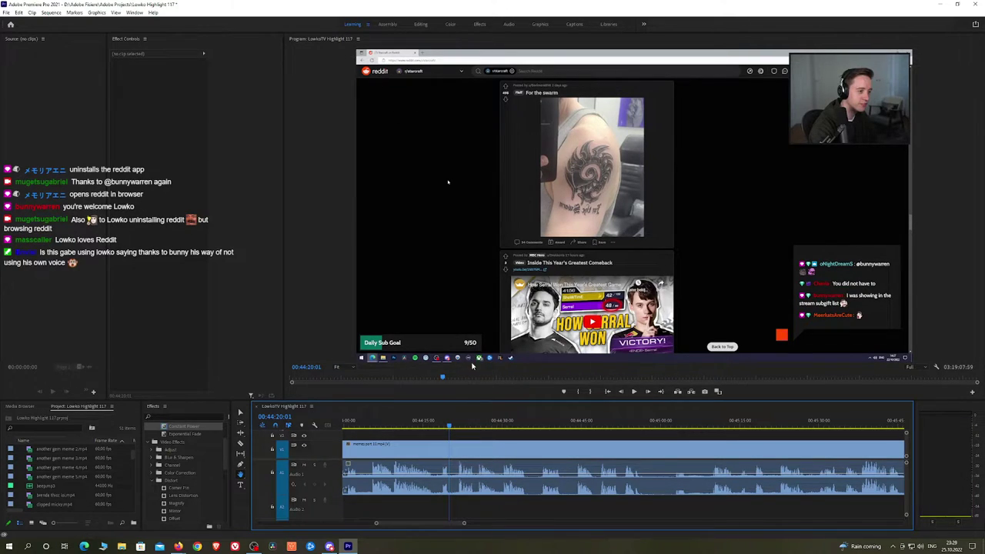
key("space")
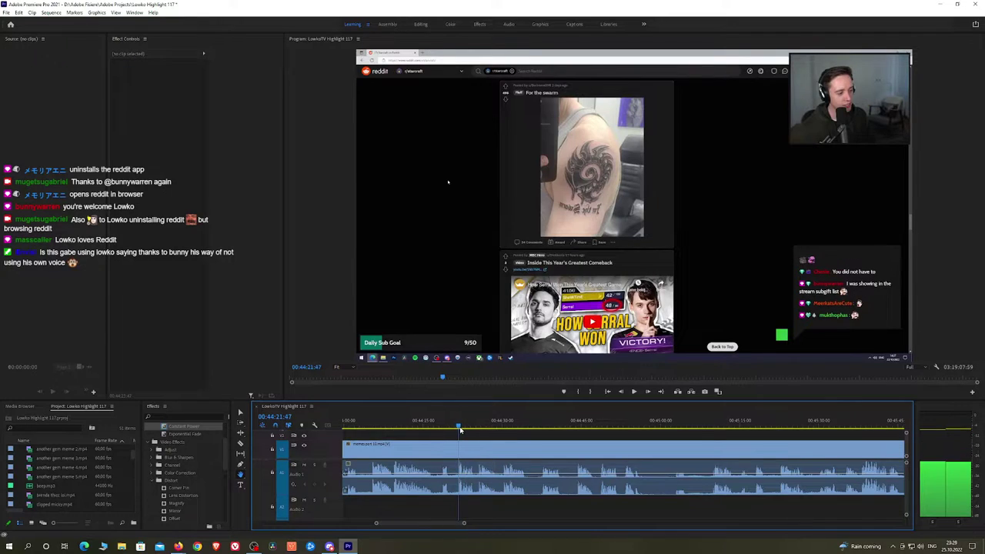
key("space")
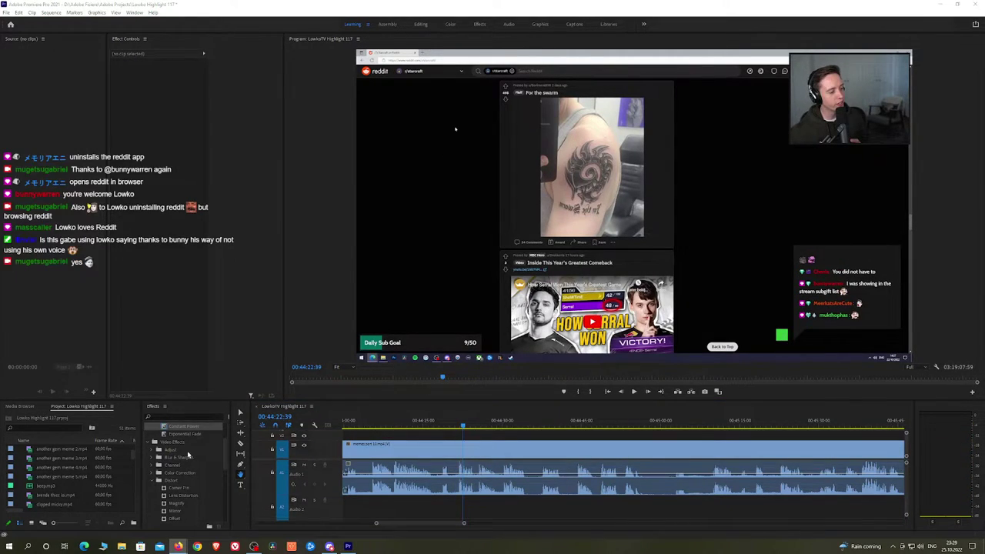
Recheck the moment around 00:44:21:30 and place the playhead at 00:44:21:21
left_click(457, 426)
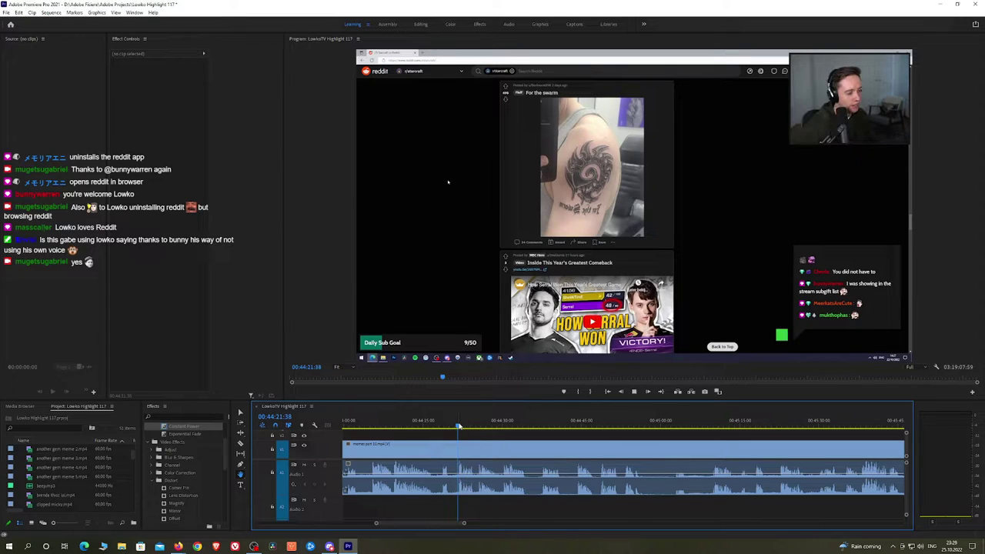
key("space")
key("space")
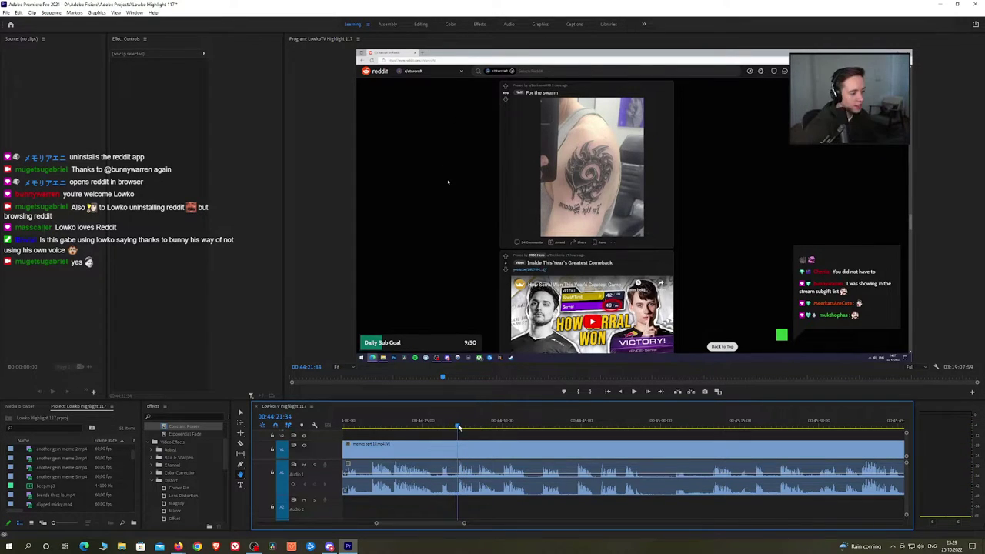
left_click(458, 426)
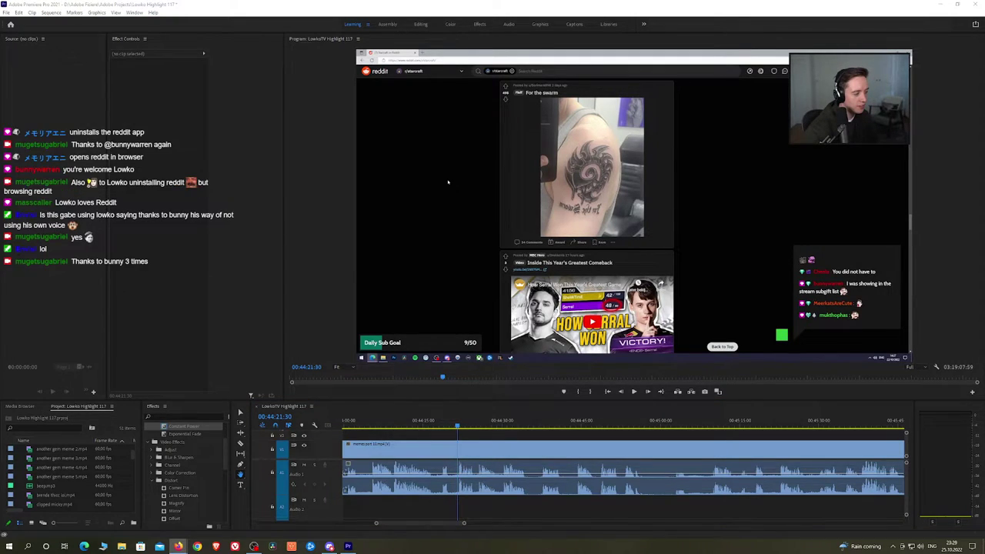
left_click(457, 427)
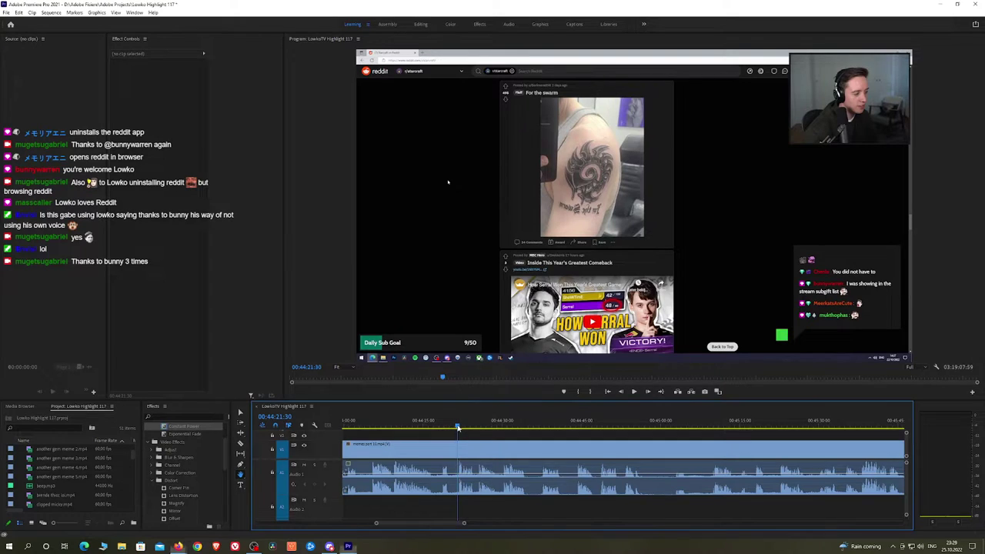
key("space")
left_click(458, 427)
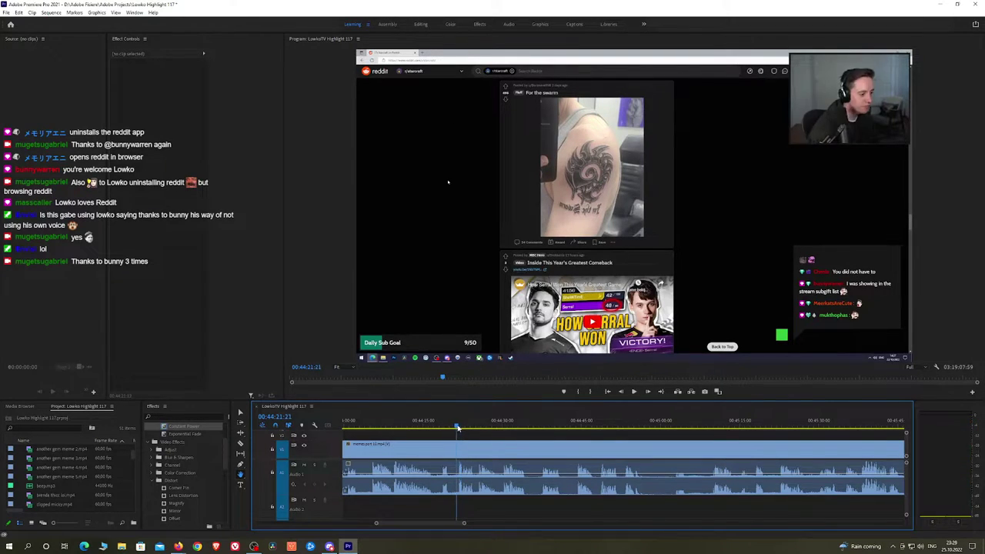
Skip to about 00:44:37 and preview the "Inside This Year's Greatest Comeback" post section past 00:44:53
left_click_drag(457, 429, 542, 432)
key("space")
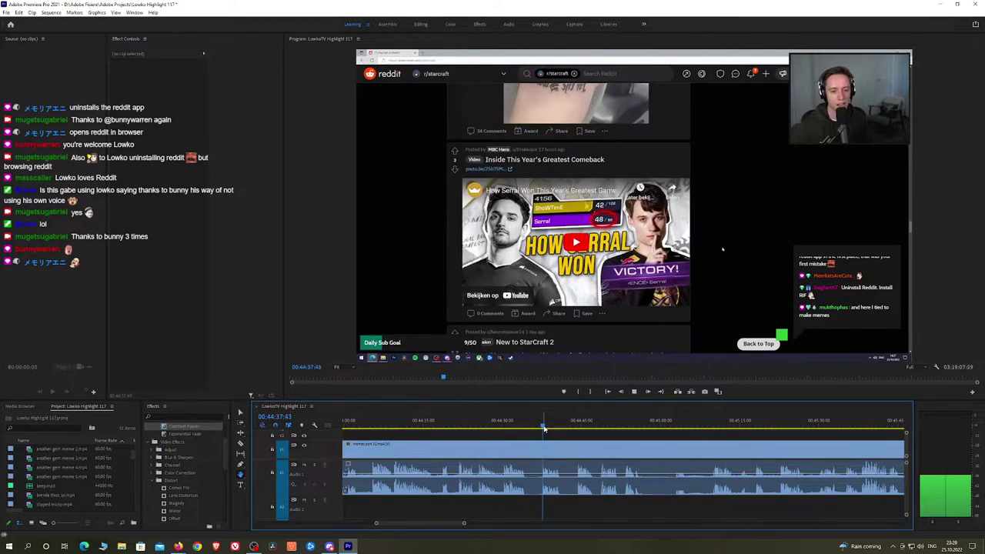
scroll(584, 435, "down", 2)
left_click(490, 428)
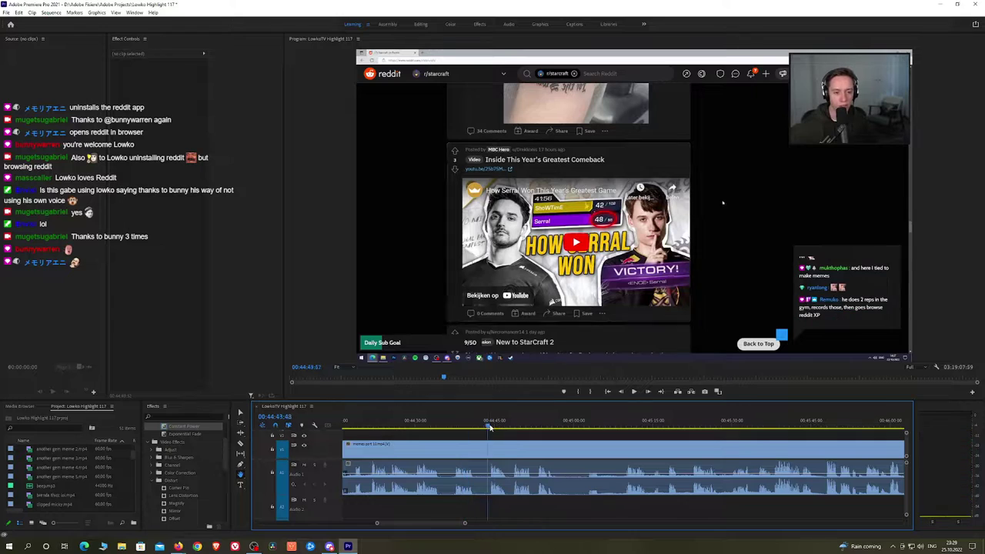
key("space")
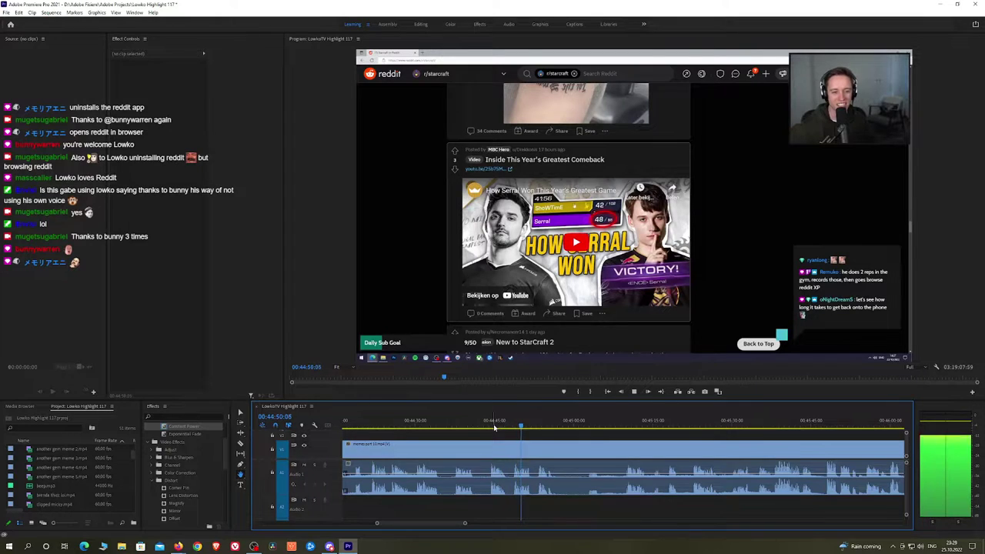
left_click(539, 427)
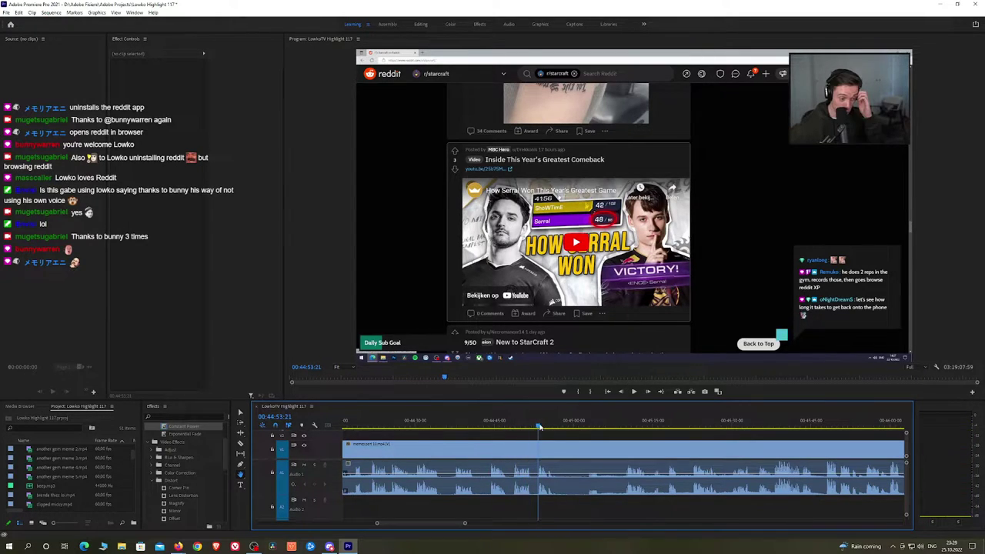
key("space")
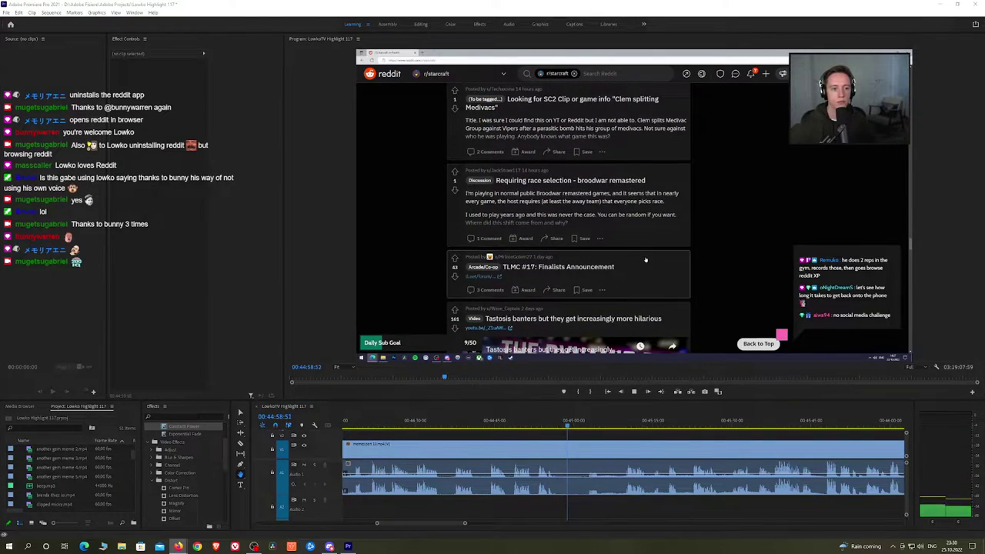
Preview the Reddit scrolling at about 00:45:13 and skip ahead to the full-screen webcam footage at 00:45:35
left_click_drag(618, 427, 471, 436)
key("space")
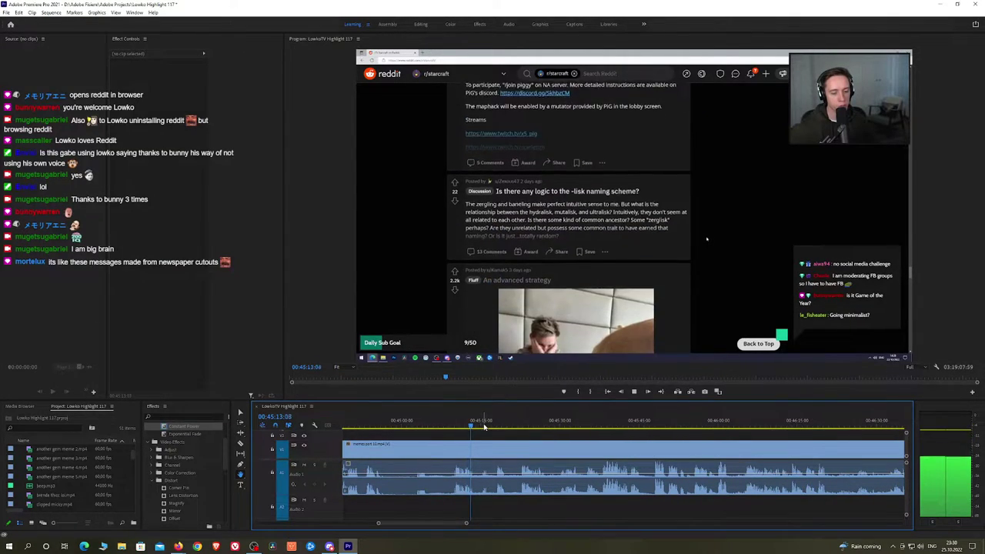
left_click(482, 427)
key("space")
left_click_drag(483, 425, 591, 429)
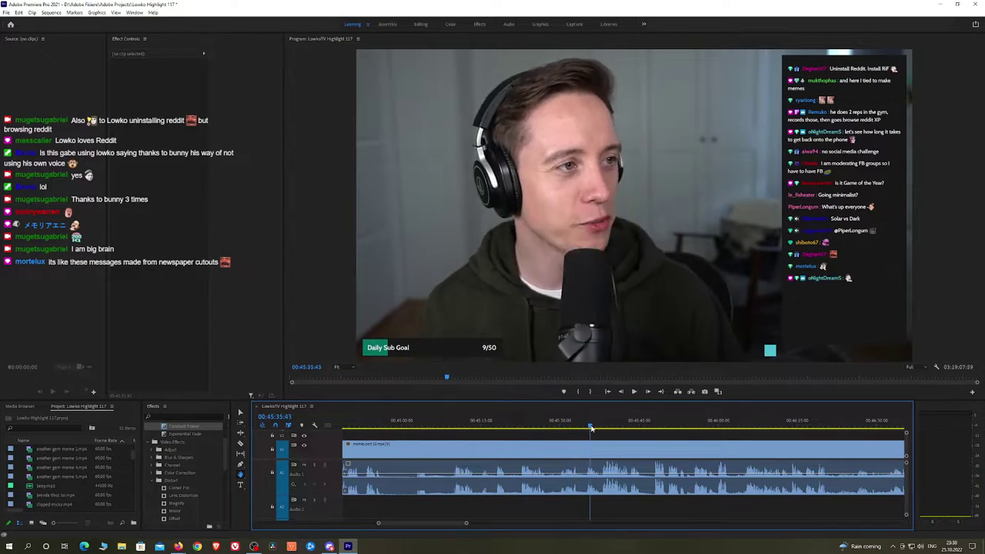
Skim the webcam footage from about 00:45:47 through to the StarCraft II menu near the memes clip's end
scroll(673, 446, "down", 7)
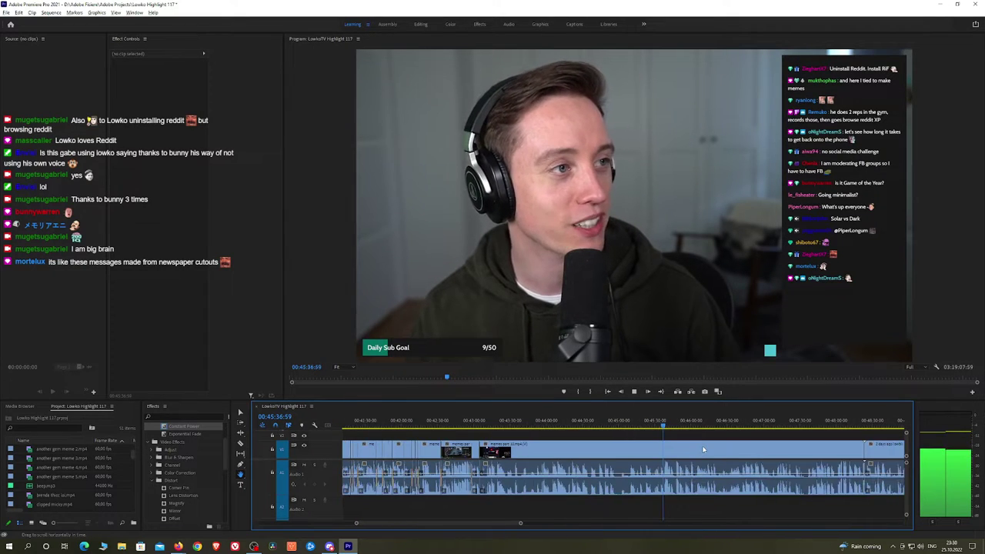
scroll(703, 450, "up", 2)
scroll(702, 449, "up", 3)
left_click(634, 426)
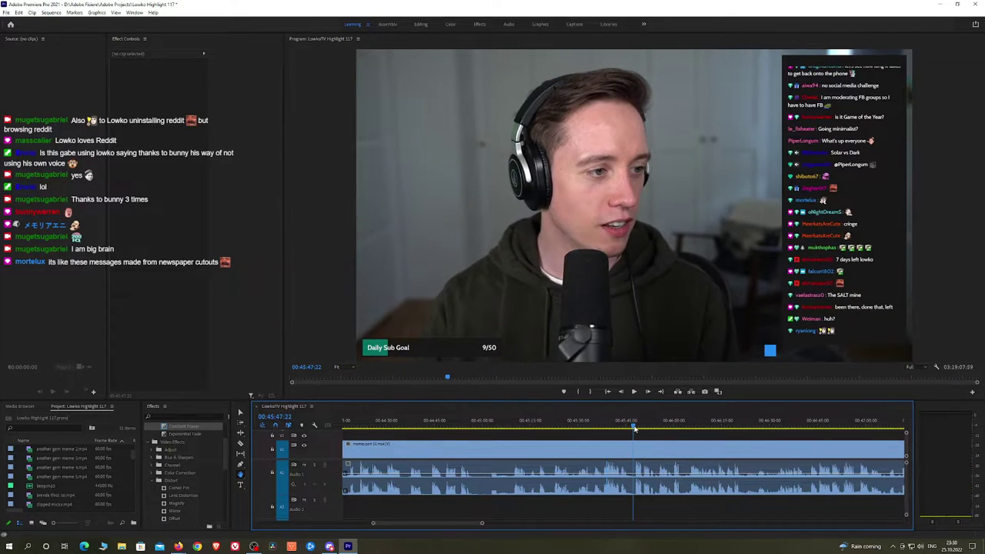
key("space")
scroll(584, 427, "down", 4)
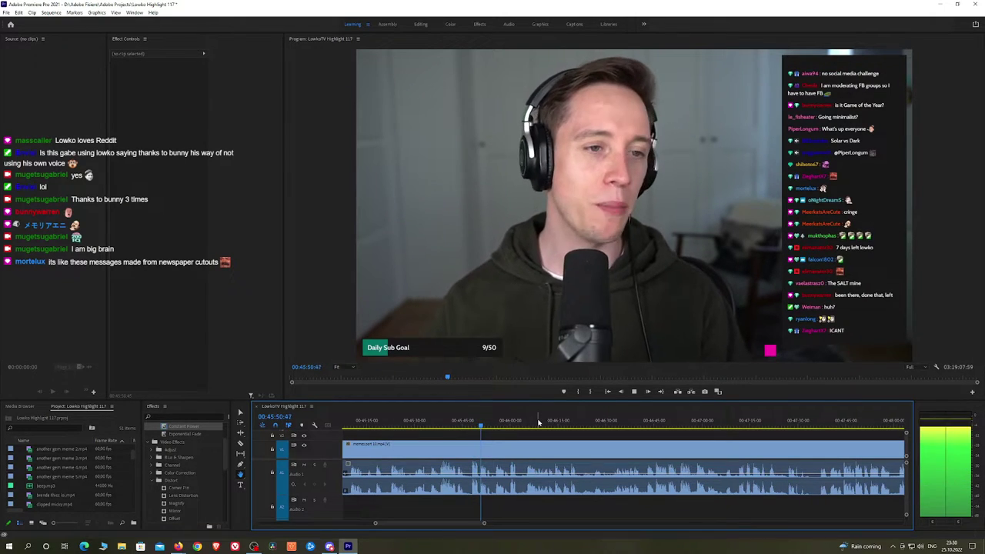
left_click_drag(492, 427, 642, 433)
scroll(836, 439, "down", 4)
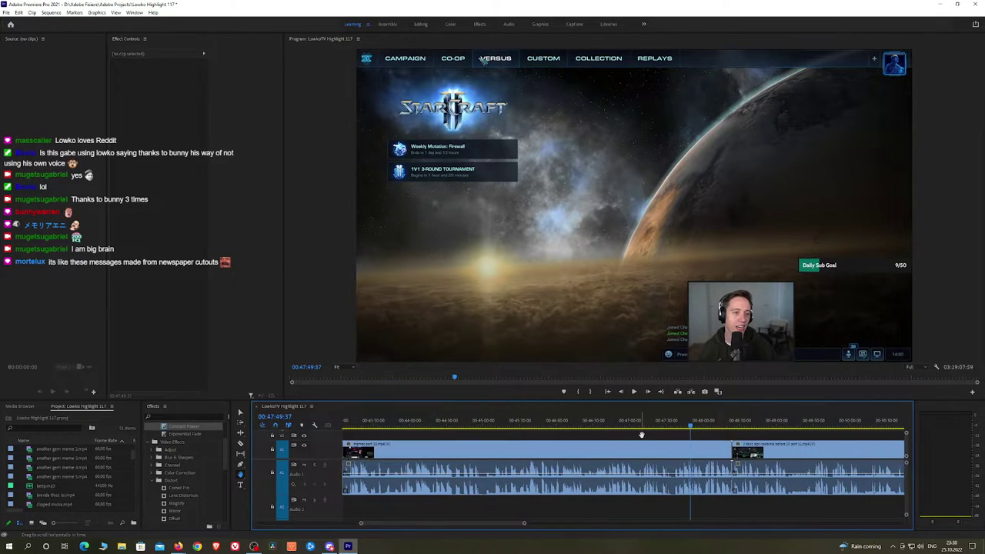
Ripple delete the rest of the memes clip, from the 00:43:04:58 split to the start of the gameplay clip
key("space")
left_click(717, 428)
left_click(676, 454)
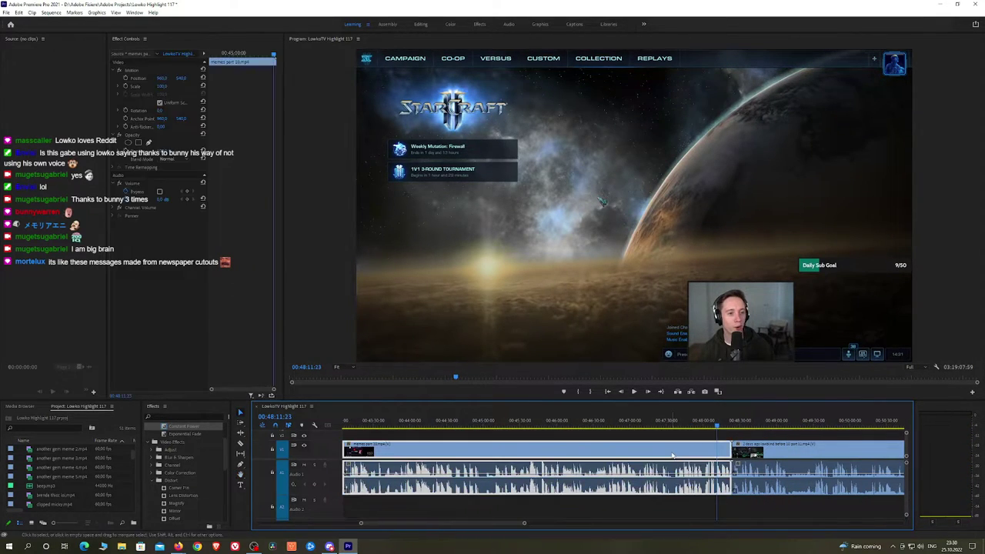
key("shift+Delete")
Preview the start of the gameplay clip up to about 00:43:14, replaying the Brutalisk fight from about 00:43:06:52
key("space")
scroll(670, 454, "up", 5)
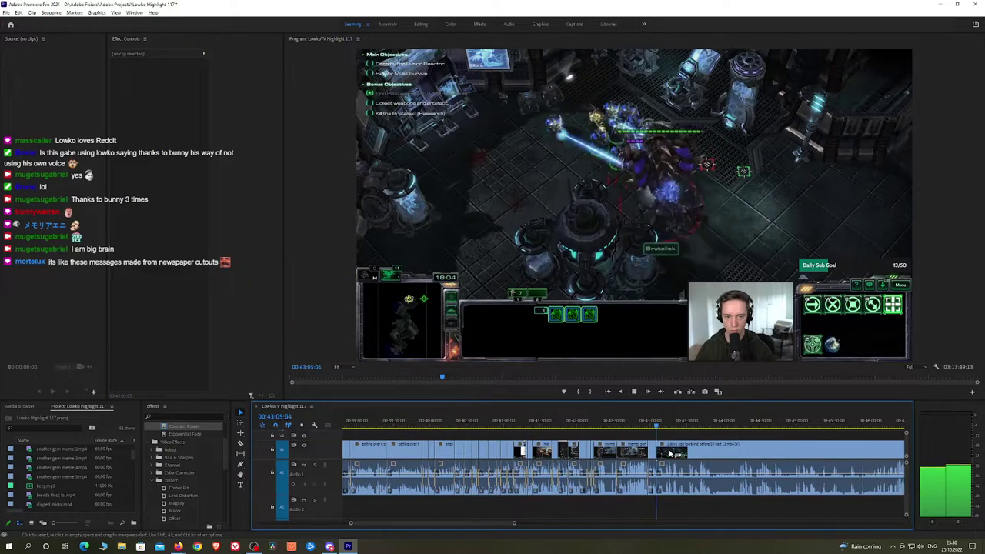
key("h")
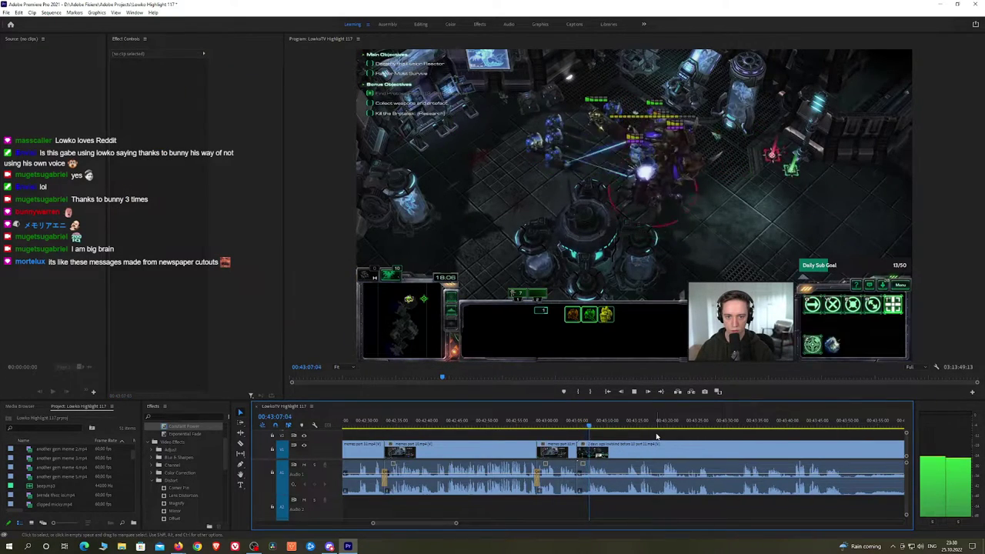
left_click_drag(656, 435, 478, 431)
left_click(444, 424)
key("space")
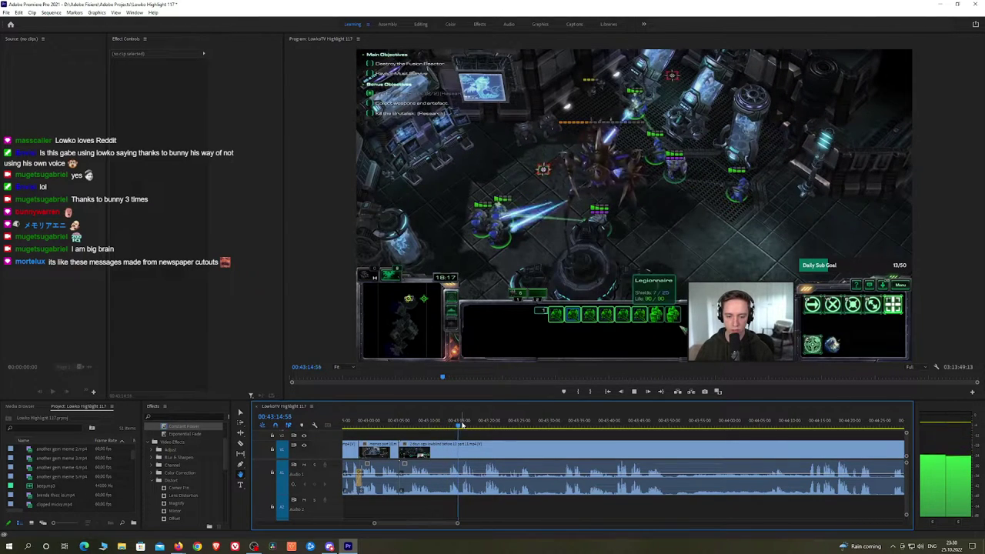
left_click_drag(464, 425, 413, 425)
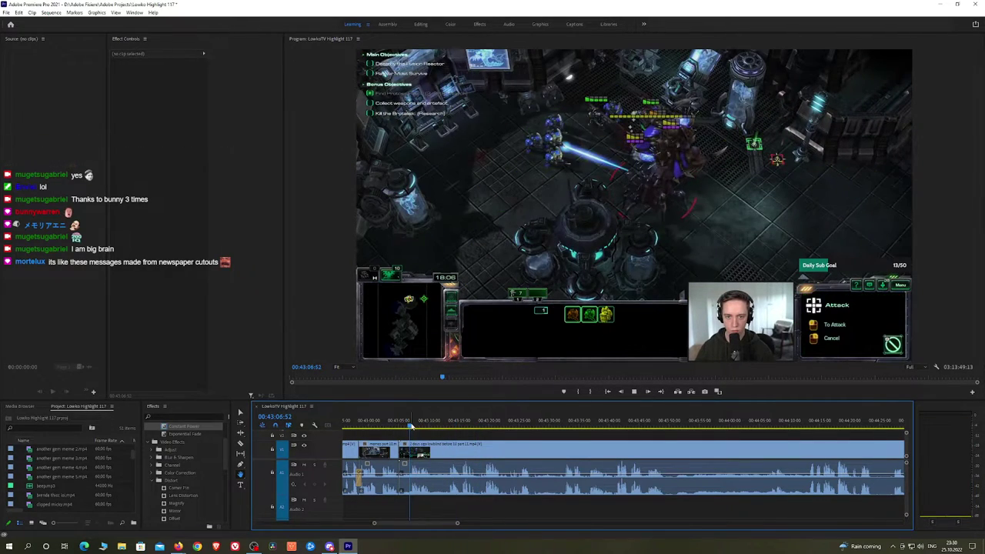
key("space")
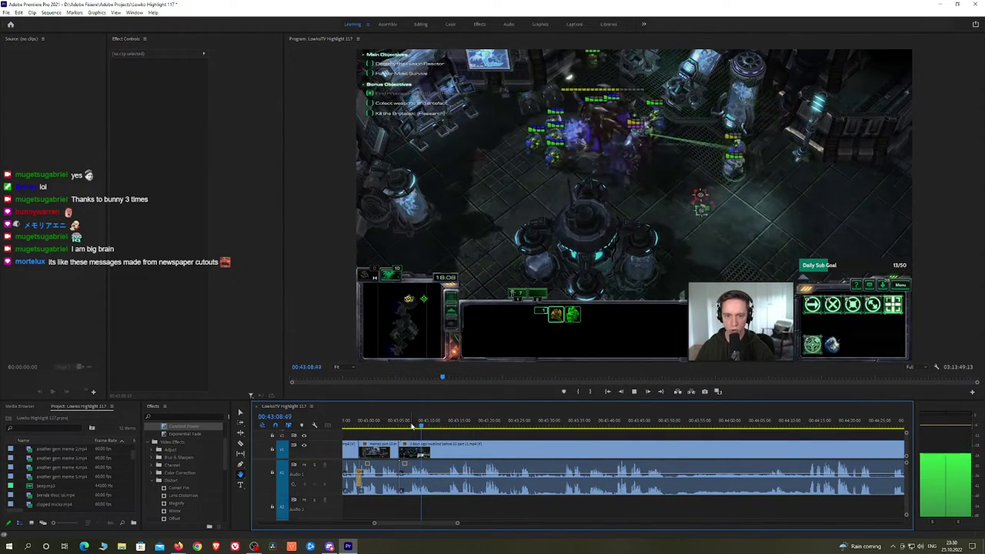
key("space")
Ripple delete the gameplay clip's opening from 00:43:04:58 to 00:43:06:58 and put an Exponential Fade on the audio at the join
scroll(444, 448, "up", 2, "alt")
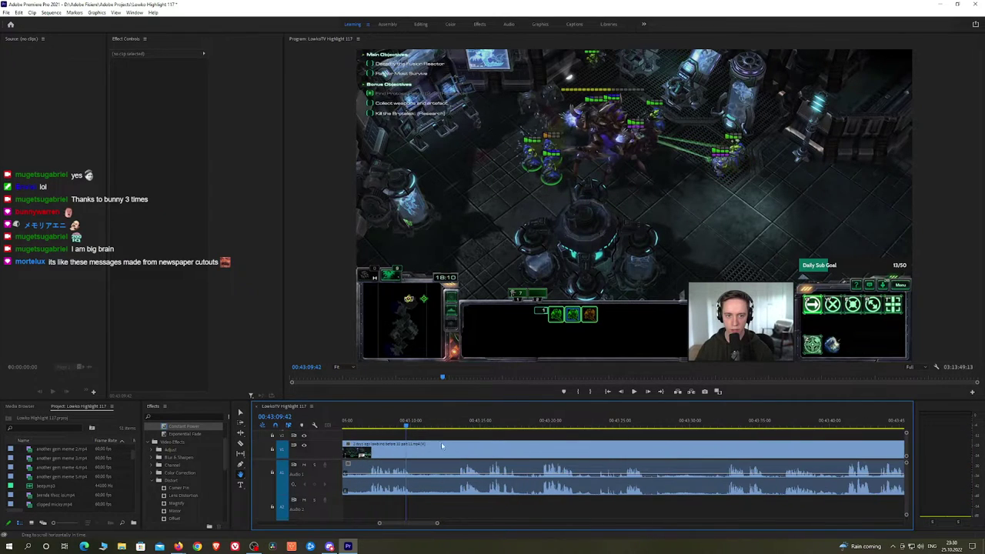
scroll(443, 449, "up", 2, "alt")
left_click(456, 424)
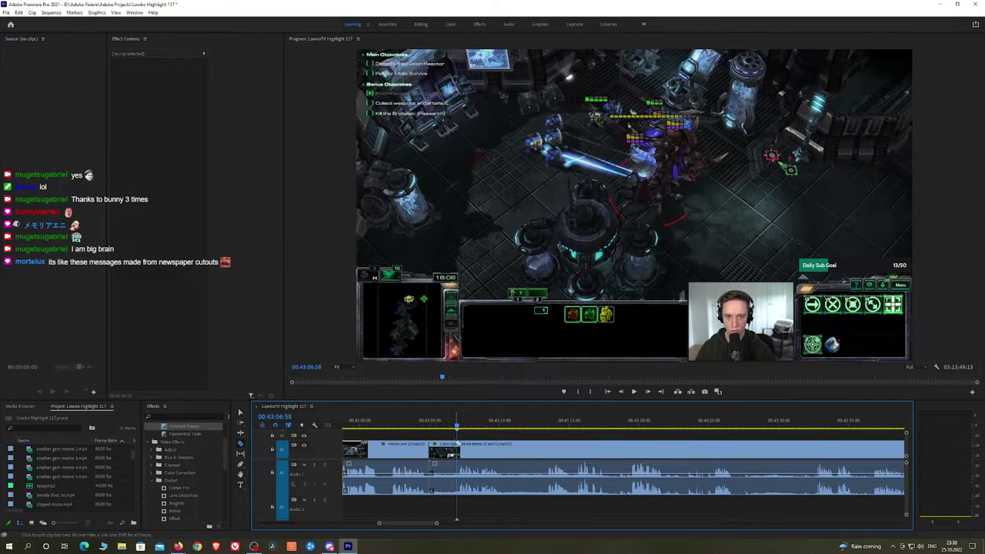
key("ctrl+k")
left_click(446, 453)
key("q")
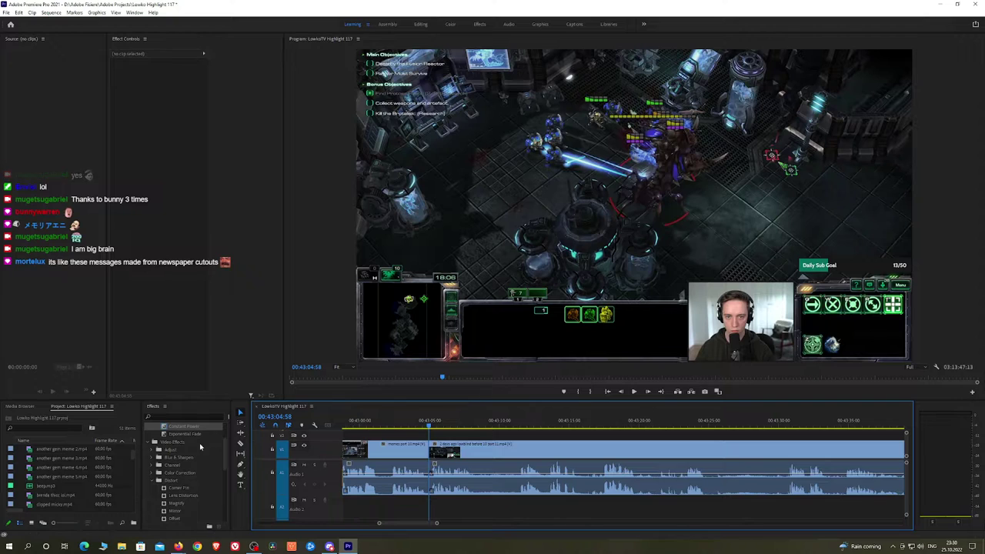
left_click_drag(195, 453, 429, 484)
key("space")
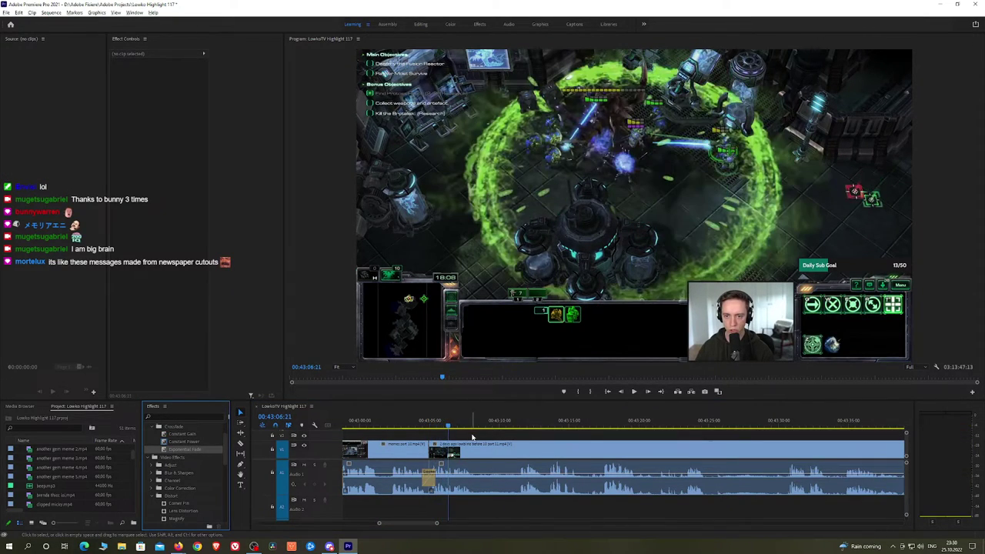
Isolate the short gameplay segment at about 00:43:06:23, cover it with beep.mp3 trimmed to its length on the second audio track, and adjust the beep's level
scroll(473, 437, "up", 2)
left_click(425, 450)
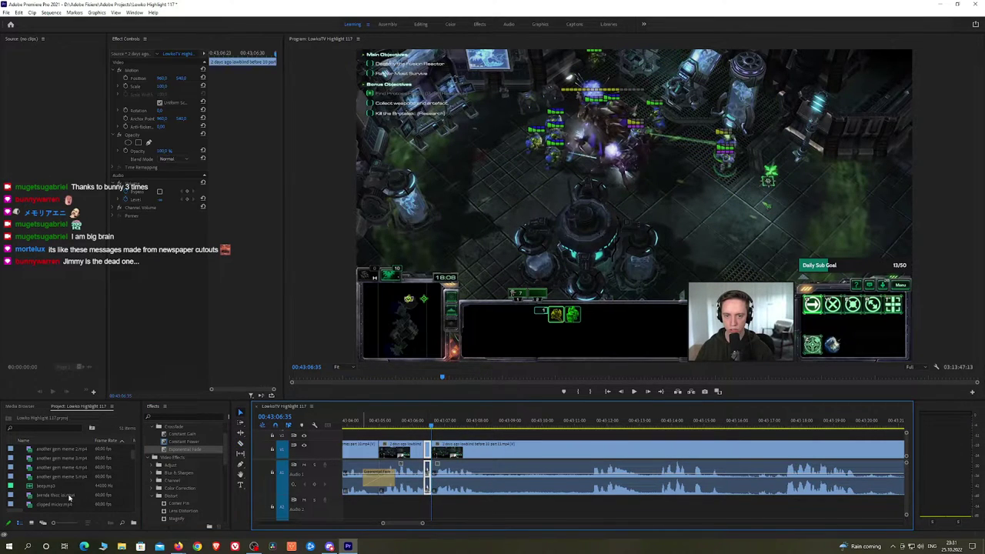
left_click_drag(46, 485, 426, 511)
left_click_drag(576, 509, 431, 509)
left_click(164, 85)
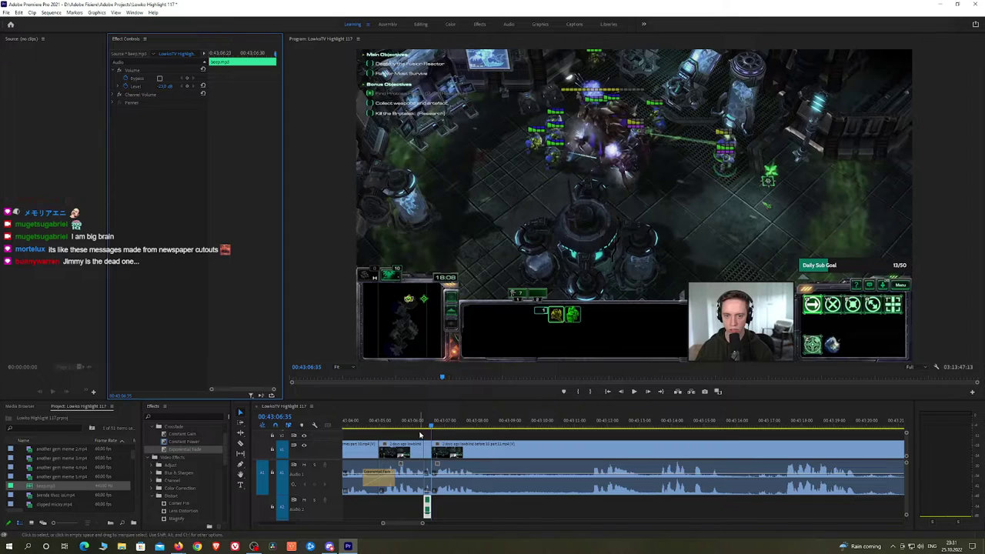
left_click(421, 435)
key("space")
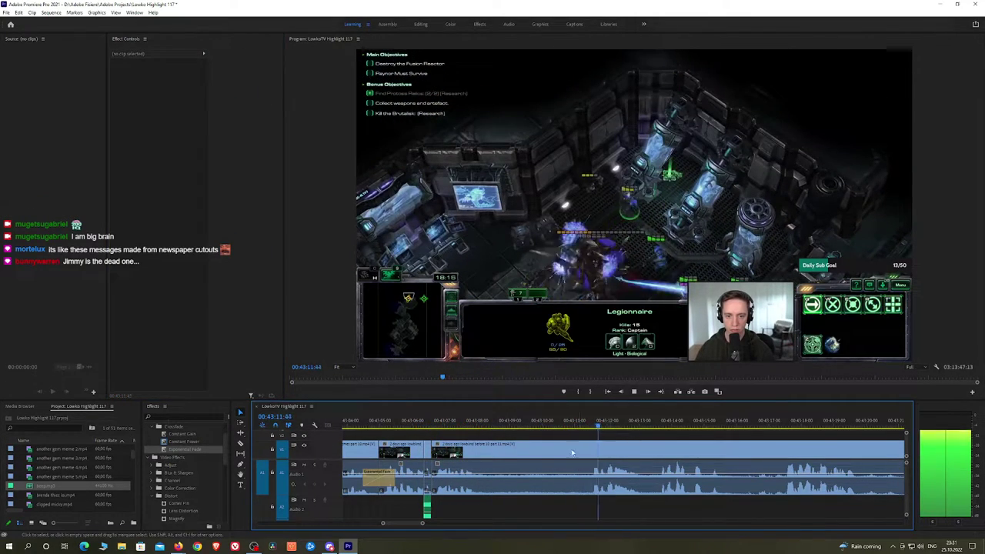
key("space")
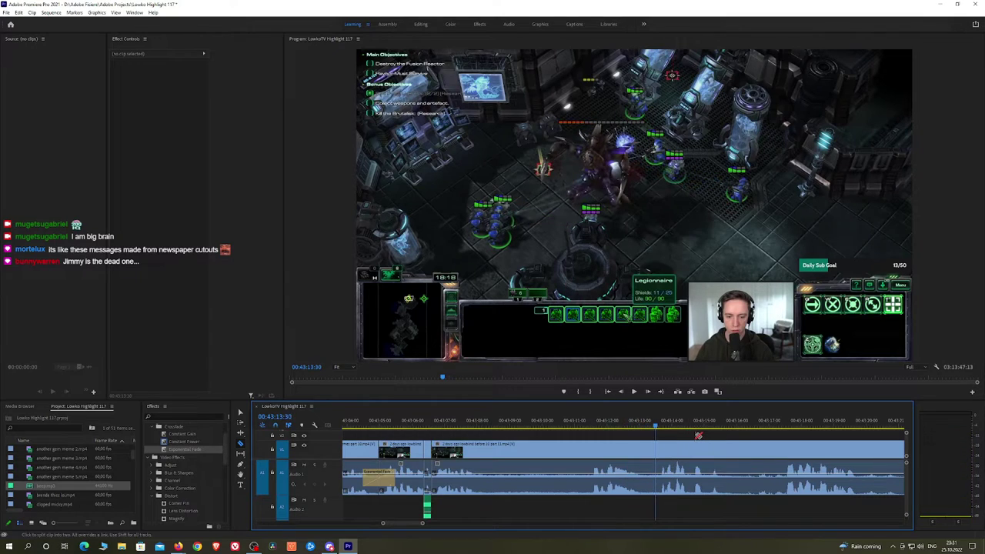
Preview the gameplay from about 00:43:13 through the Load Game dialog to the Piercing the Shroud loading screen at about 00:43:20
key("h")
left_click_drag(666, 434, 405, 429)
key("space")
key("space")
left_click_drag(479, 437, 656, 437)
left_click_drag(504, 429, 435, 431)
key("space")
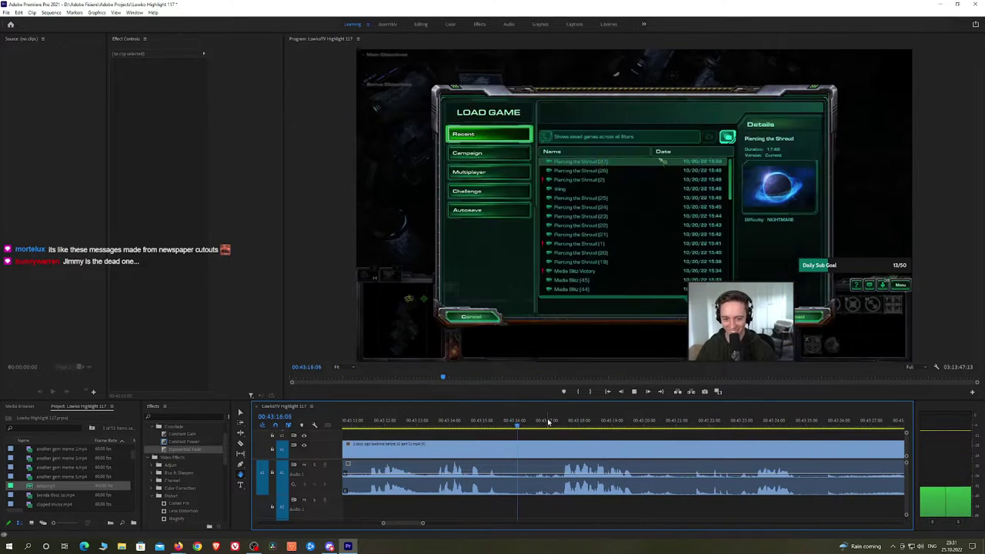
scroll(581, 429, "down", 2)
left_click_drag(633, 435, 545, 428)
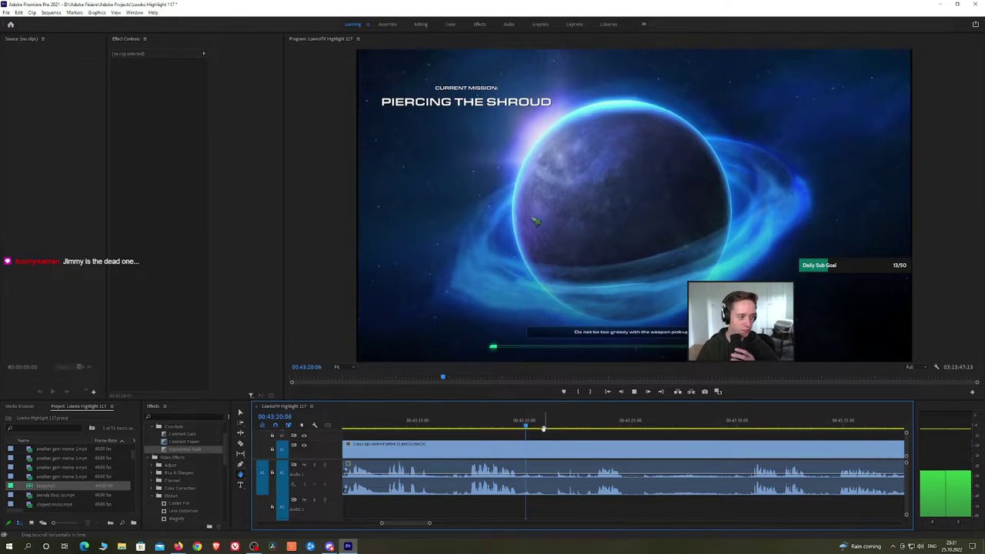
Ripple delete the loading-screen pause from about 00:43:20 to 00:43:23 and add a Constant Power crossfade to the audio at the join
left_click(587, 428)
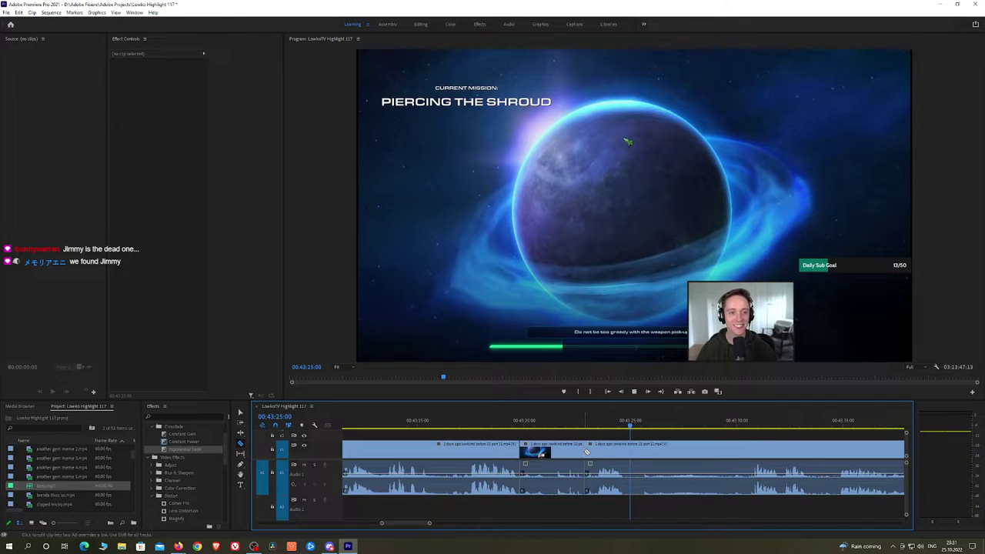
key("v")
left_click(568, 452)
key("shift+Delete")
left_click_drag(191, 441, 226, 443)
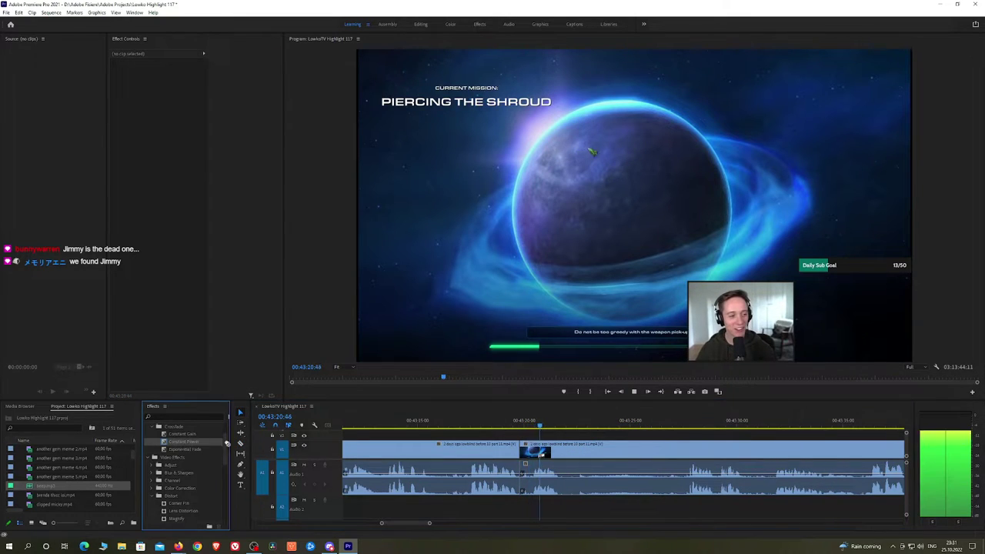
left_click_drag(523, 484, 521, 481)
Split the loading-screen clip at about 00:43:22 and preview the reloaded mission footage up to about 00:43:32
left_click(568, 449)
left_click_drag(653, 424, 547, 433)
key("space")
key("minus")
key("h")
left_click(552, 428)
key("space")
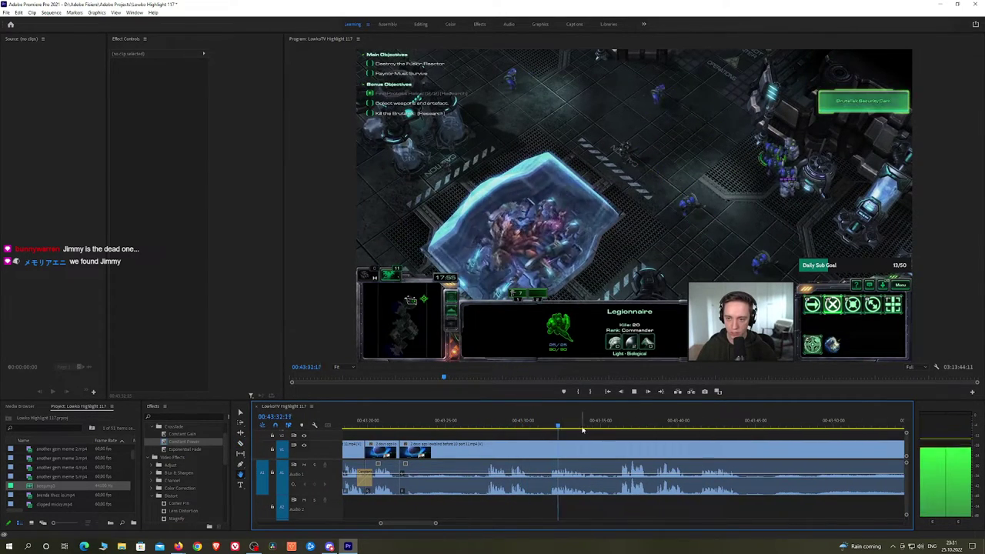
Skim the reloaded mission footage around the frozen Brutalisk between about 00:43:32 and 00:43:42
left_click(618, 428)
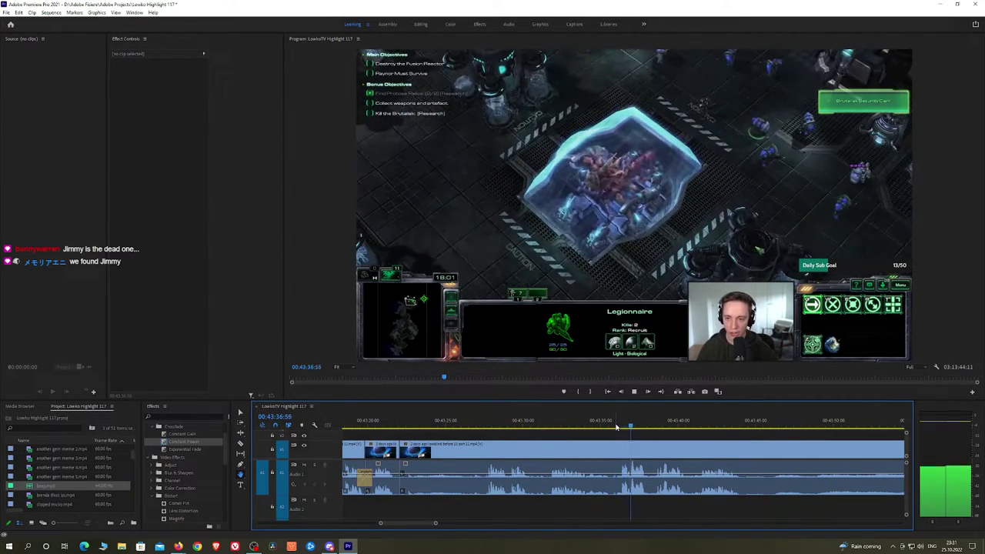
key("space")
key("space")
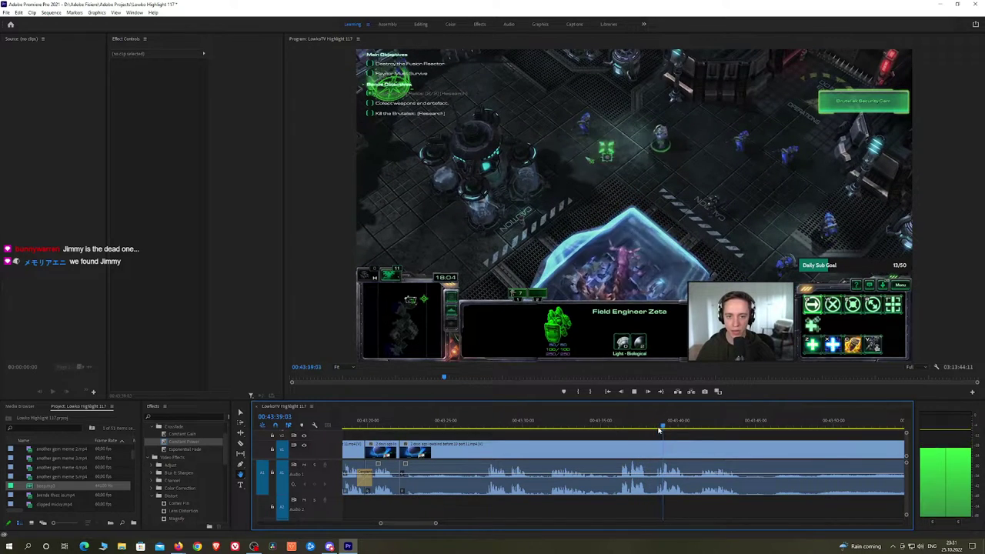
key("c")
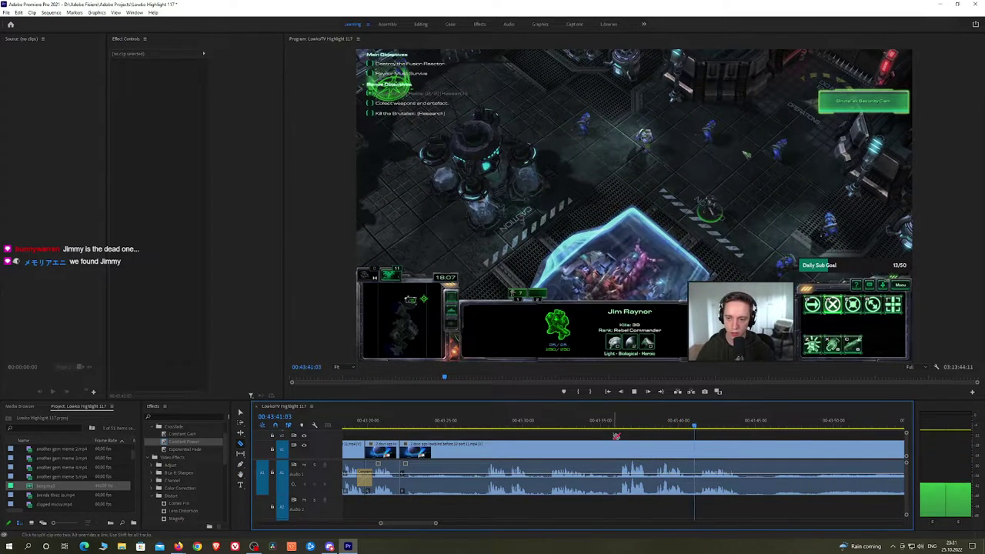
left_click(613, 428)
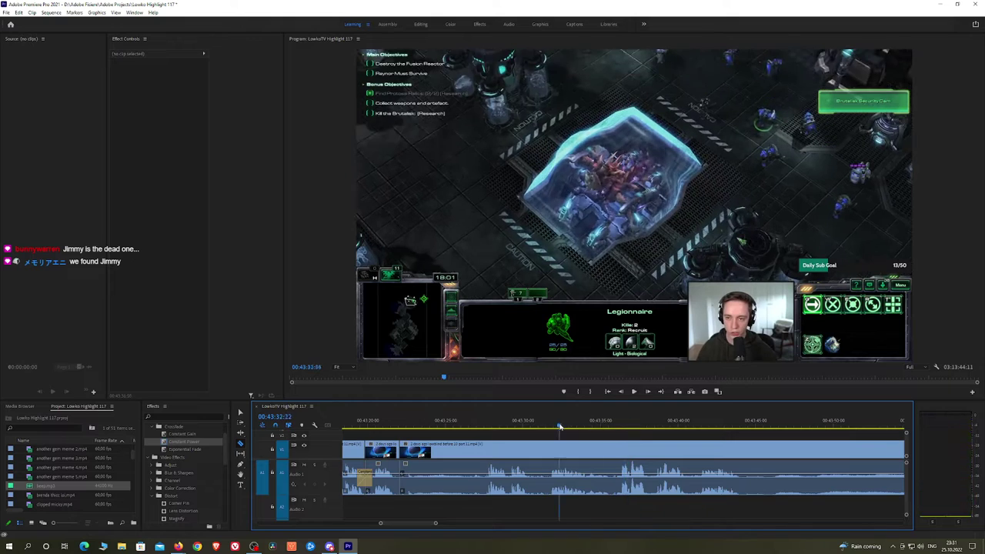
left_click(568, 426)
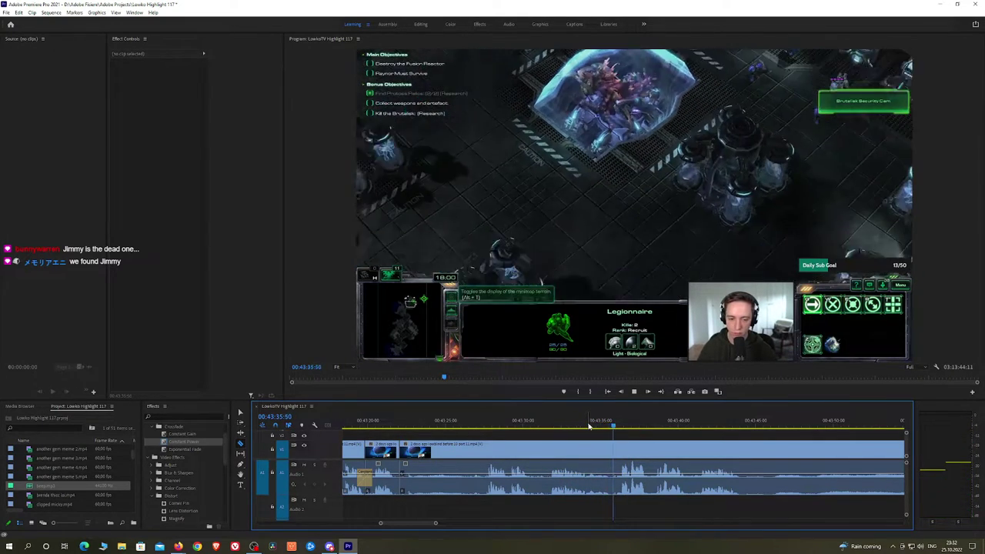
left_click(694, 427)
key("minus")
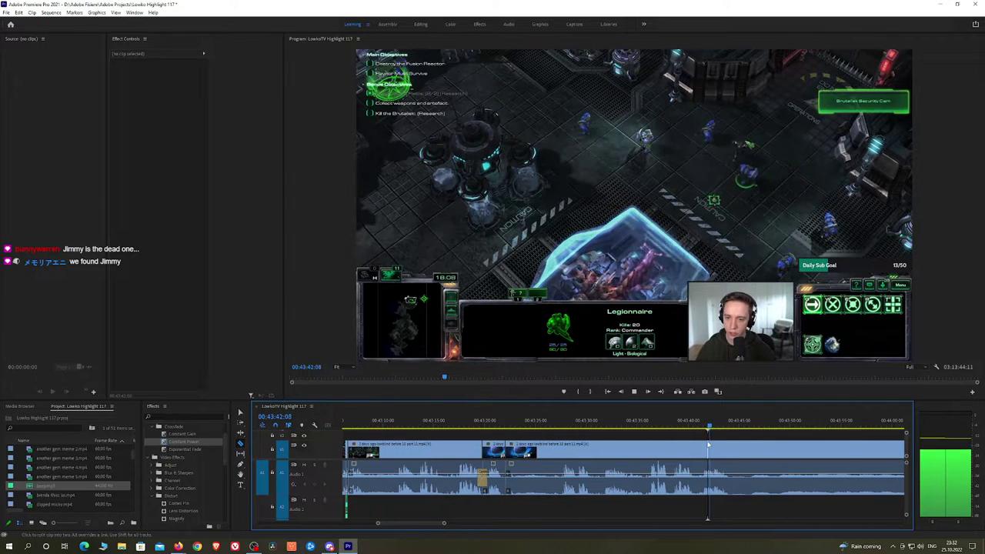
Skip ahead past the Brutalisk release at about 00:44:02 and preview the fight from about 00:44:06
key("h")
left_click_drag(750, 444, 528, 425)
left_click(693, 426)
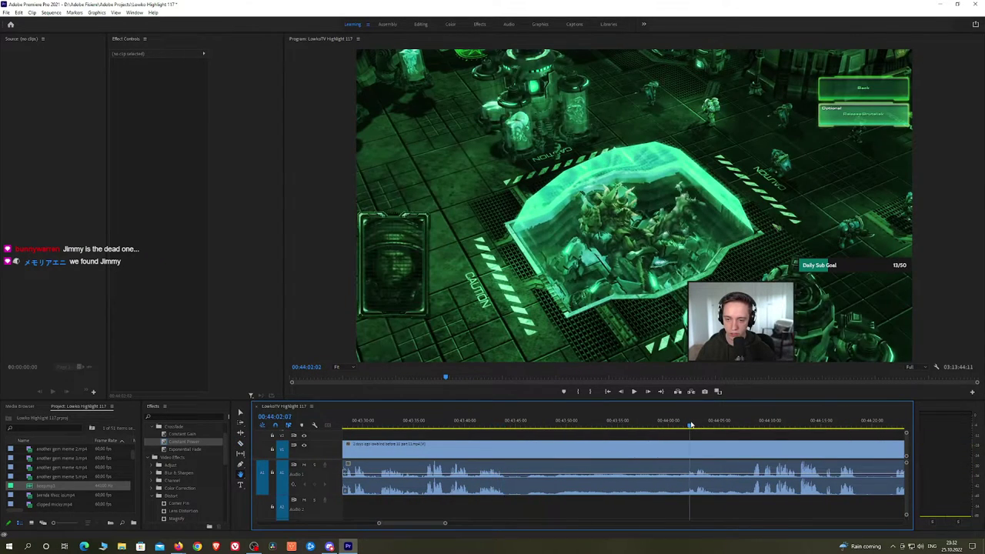
left_click_drag(703, 428, 739, 428)
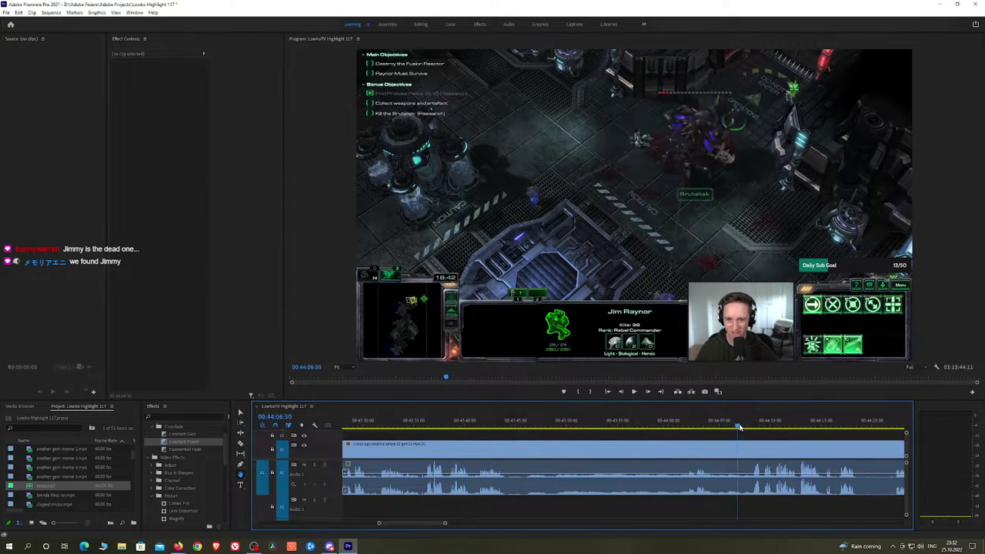
key("space")
scroll(615, 428, "down", 3)
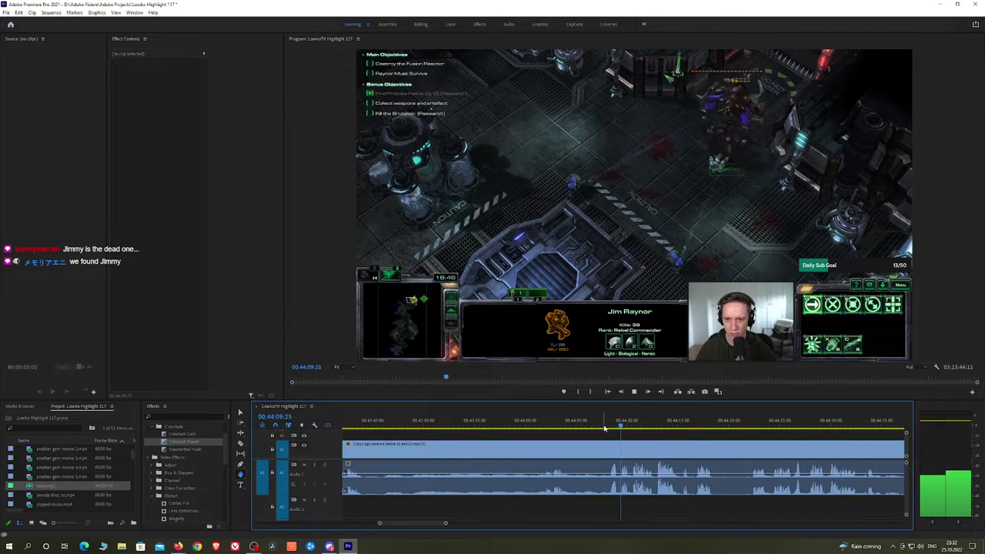
Ripple delete the mission footage between the 00:43:22:02 split and the Brutalisk fight at 00:44:06:37
left_click_drag(603, 428, 592, 429)
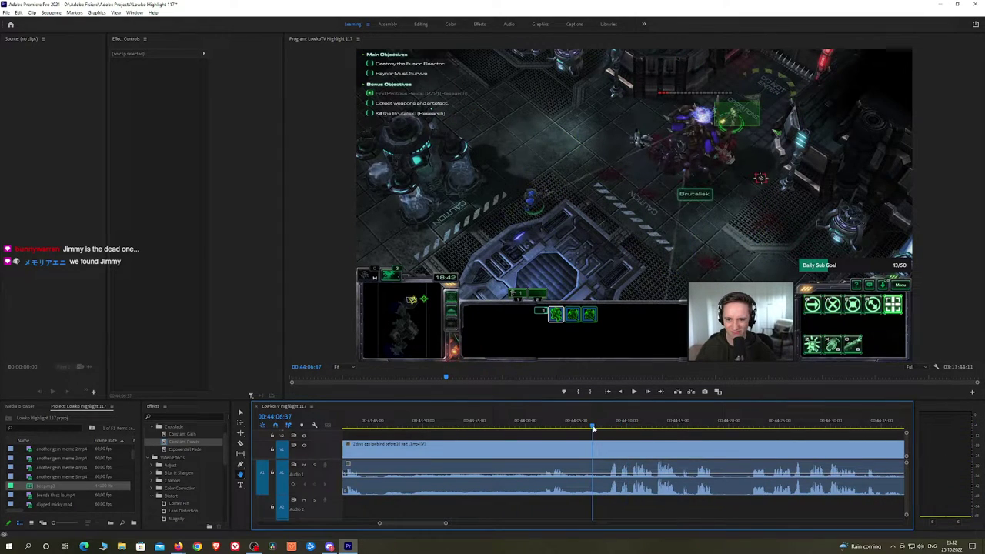
left_click(593, 452)
key("v")
left_click(579, 453)
key("shift+Delete")
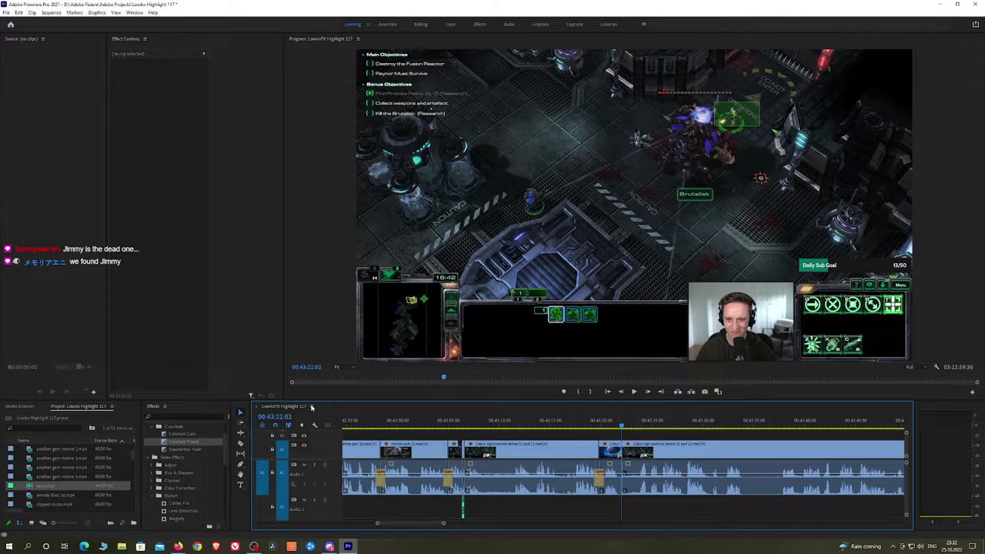
Apply an Exponential Fade to the audio cut at 00:43:22:02 and preview the join
left_click_drag(185, 450, 602, 452)
left_click_drag(625, 493, 625, 486)
key("space")
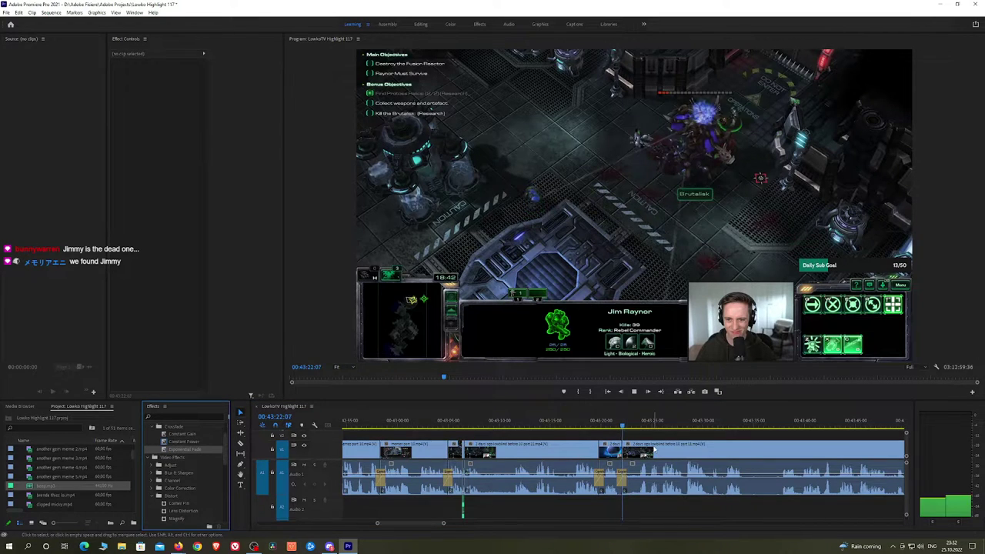
Preview the Brutalisk fight from about 00:43:22 and split the footage where the mission reload starts, at about 00:43:34
left_click_drag(660, 440, 557, 433)
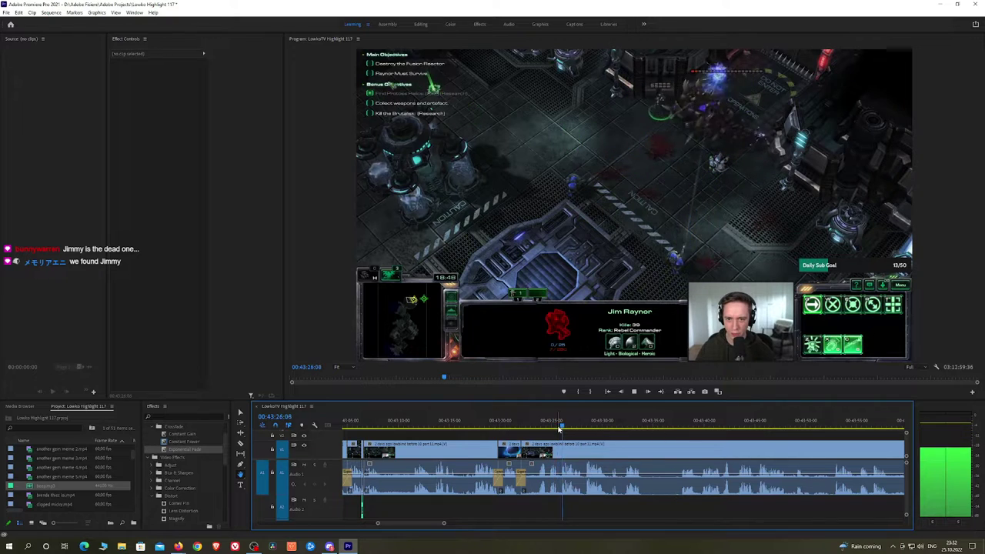
key("space")
scroll(536, 442, "up", 3)
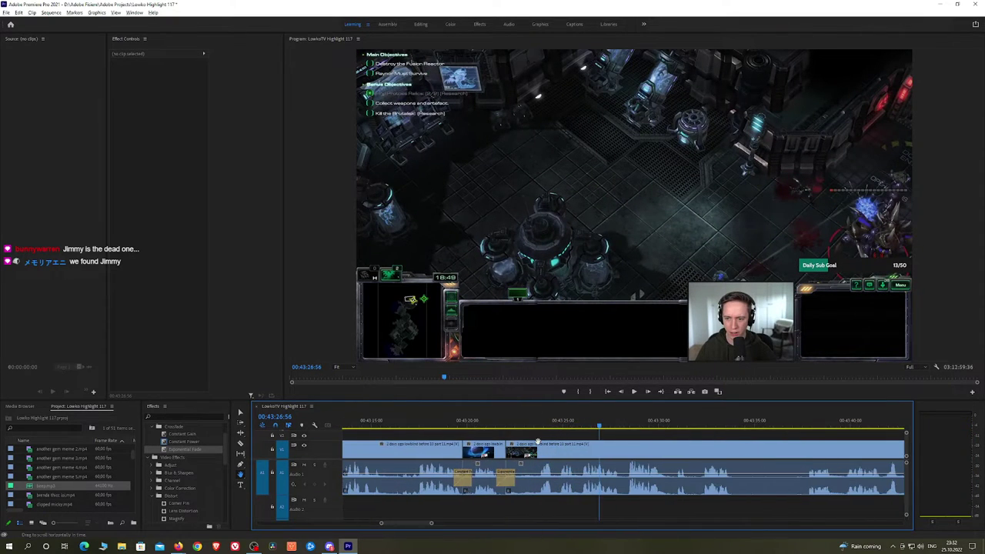
left_click(524, 427)
key("space")
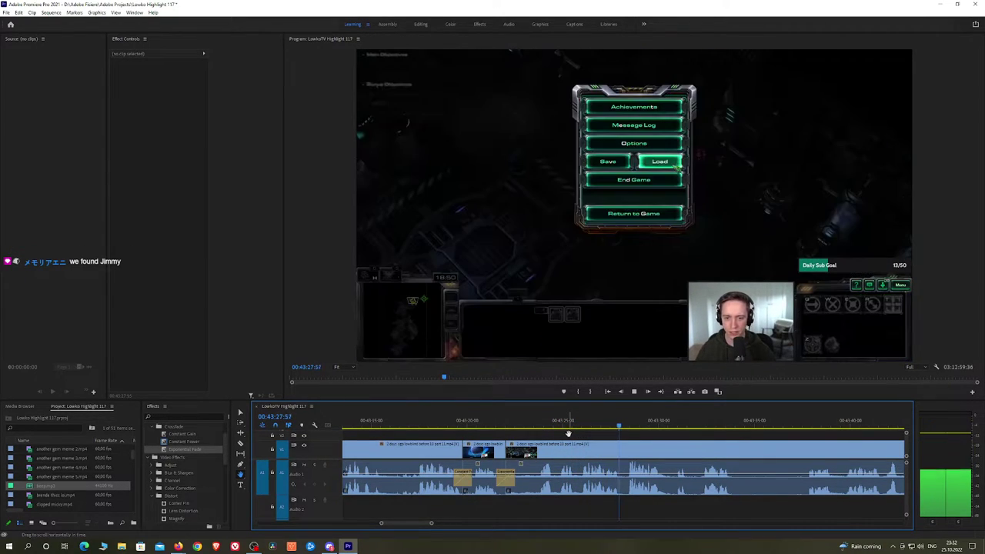
left_click_drag(713, 444, 505, 431)
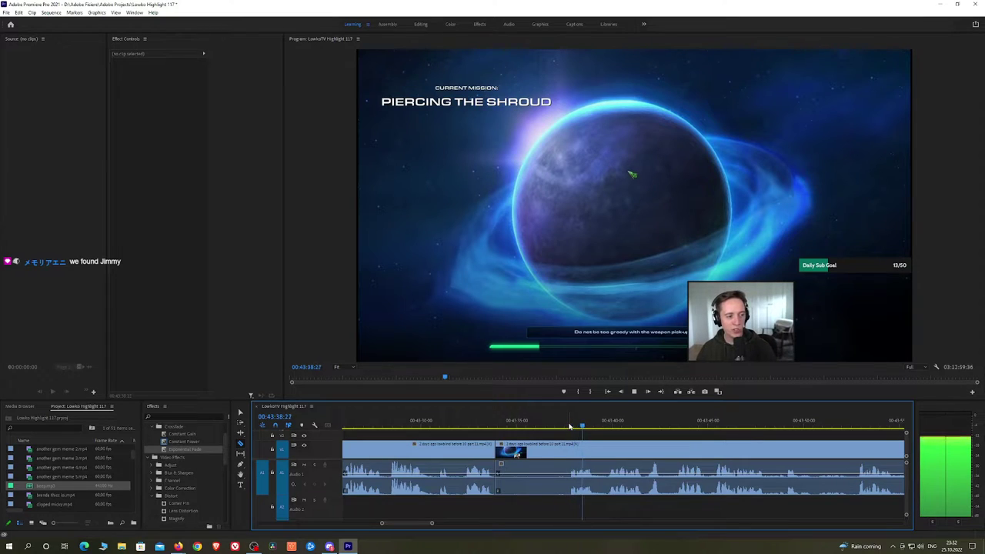
Skim the reloaded mission footage from the loading screen at about 00:43:38 to about 00:44:12
scroll(649, 444, "down", 2)
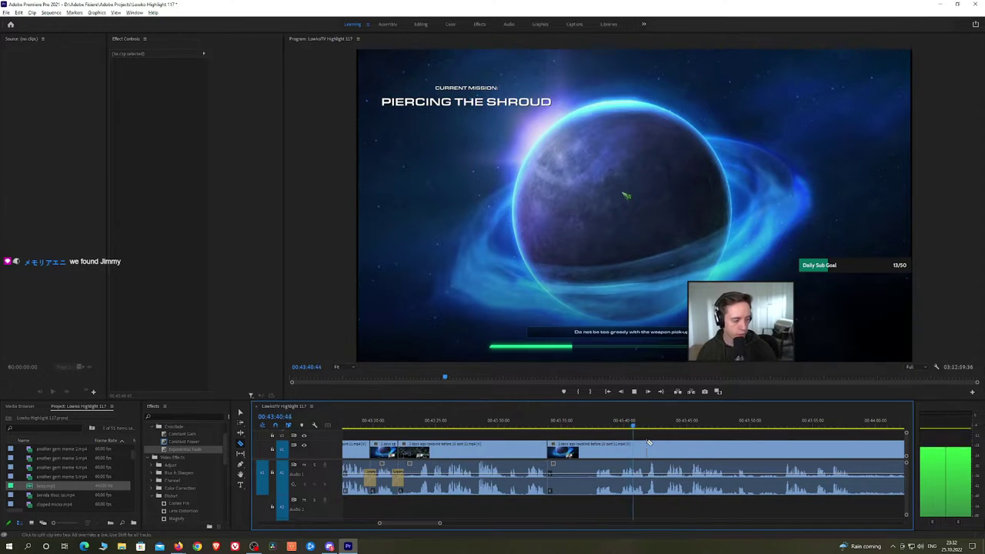
key("h")
left_click_drag(682, 441, 543, 436)
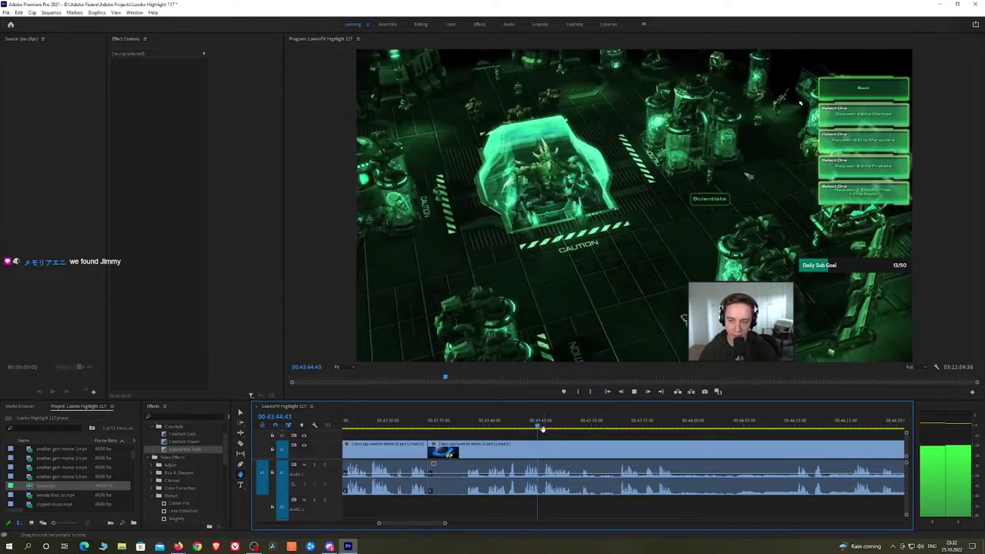
left_click(581, 426)
left_click(617, 426)
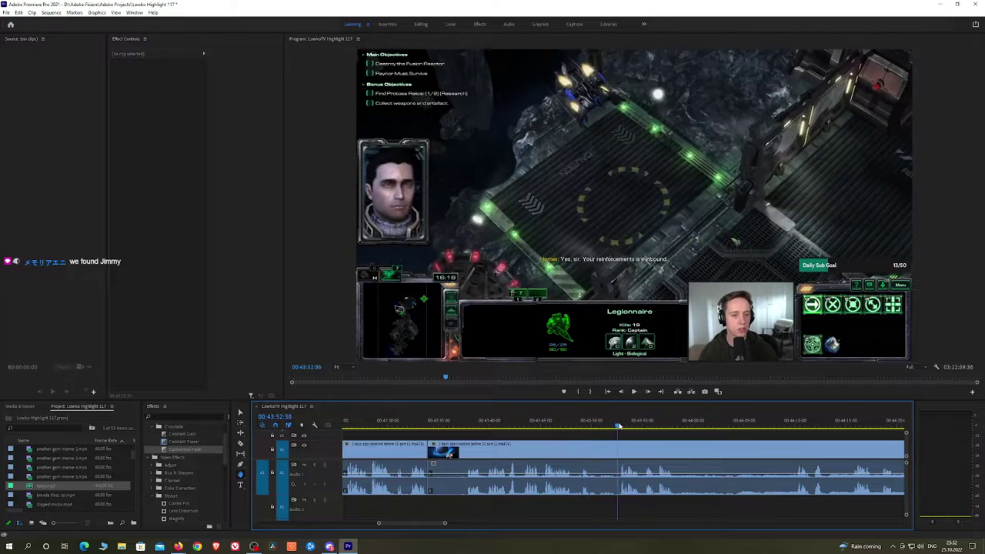
left_click_drag(642, 428, 797, 433)
key("space")
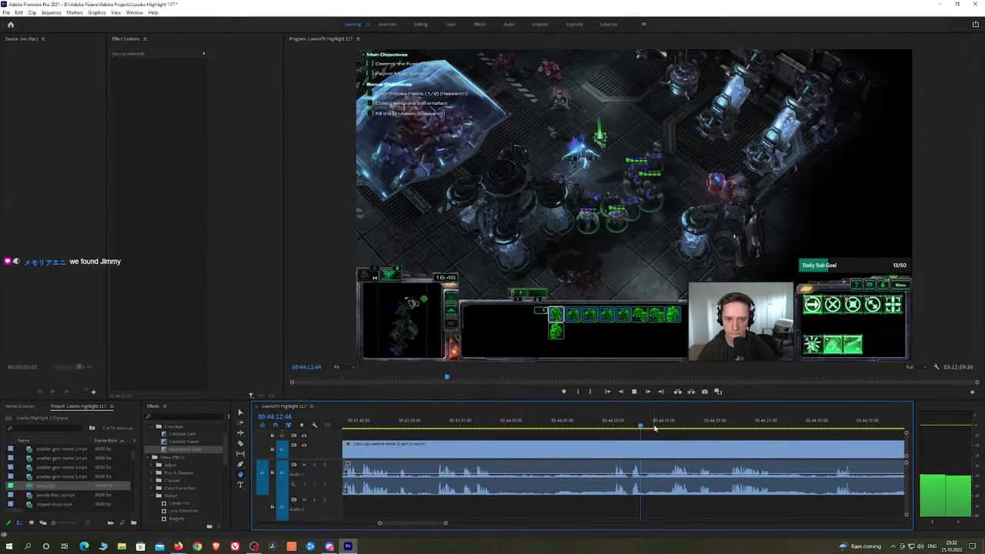
Replay the troop movement beside the frozen Brutalisk between about 00:44:10 and 00:44:15 to judge whether to keep it
left_click_drag(667, 428, 671, 427)
key("space")
left_click(630, 429)
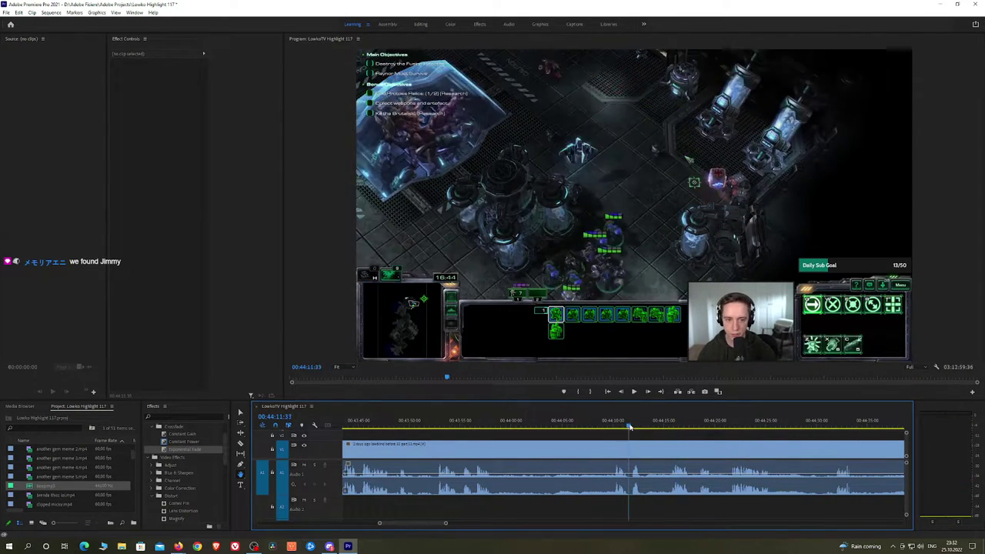
key("space")
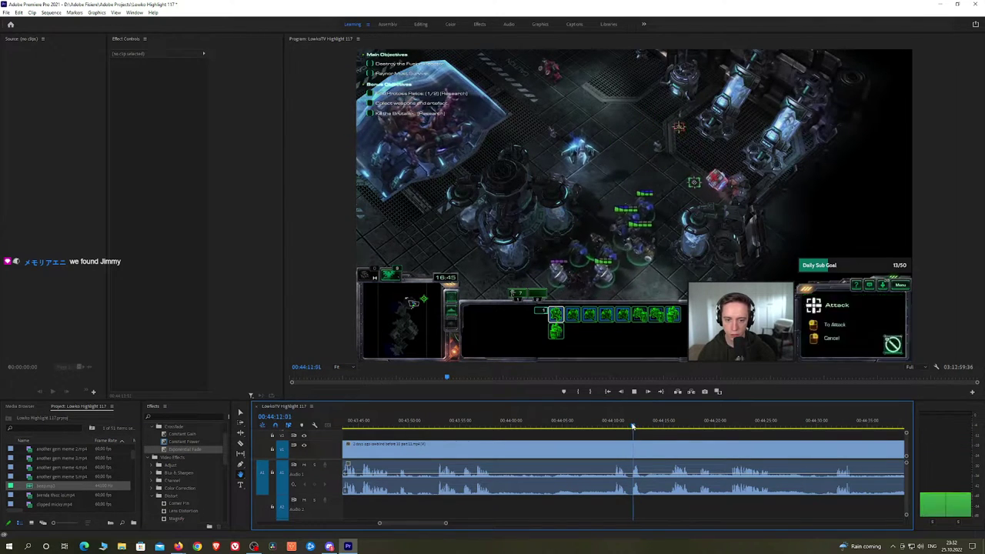
left_click(631, 427)
key("space")
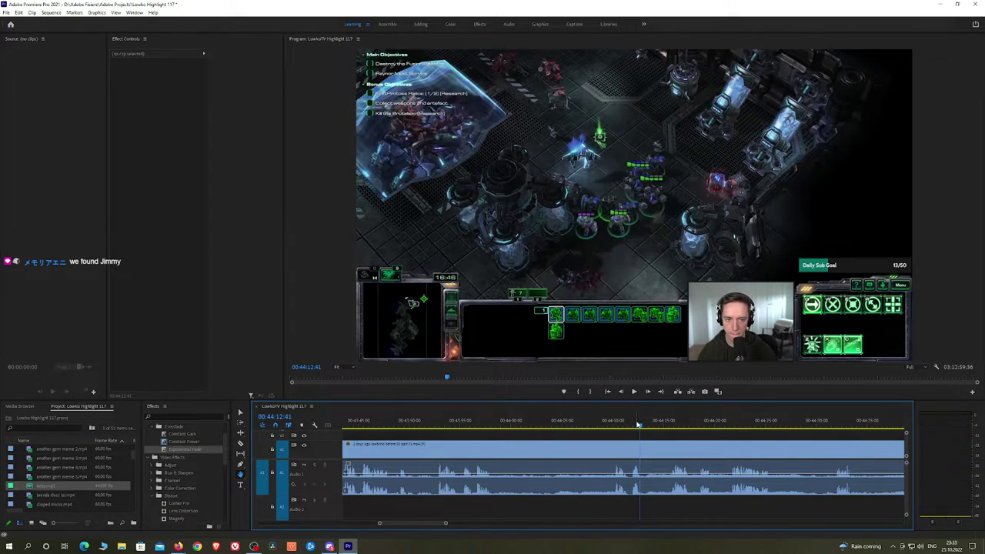
key("alt+Tab")
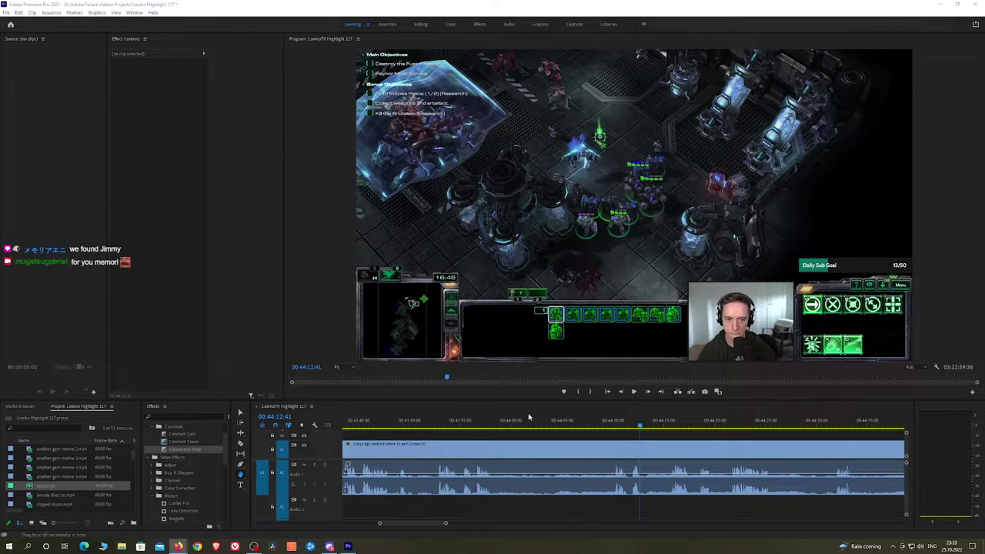
left_click(613, 423)
key("space")
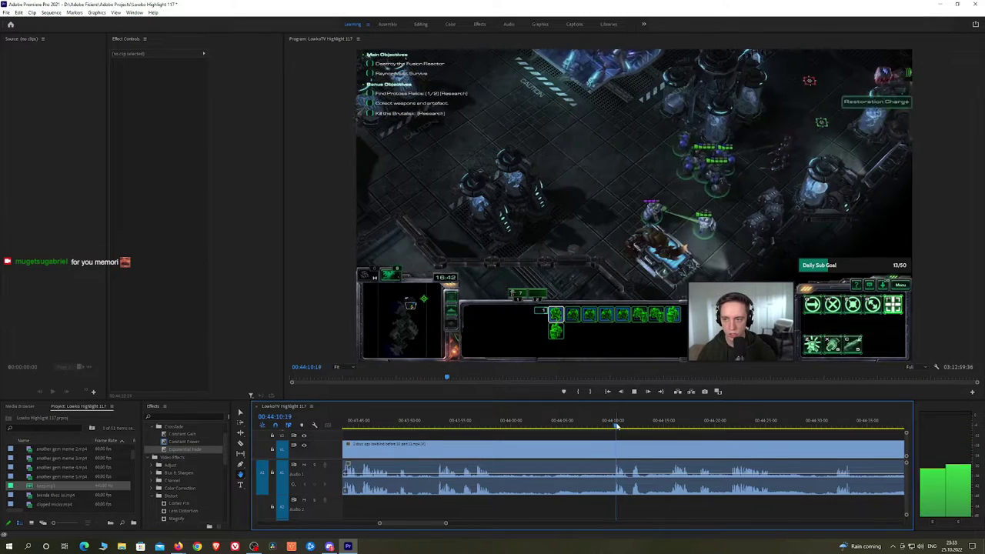
key("space")
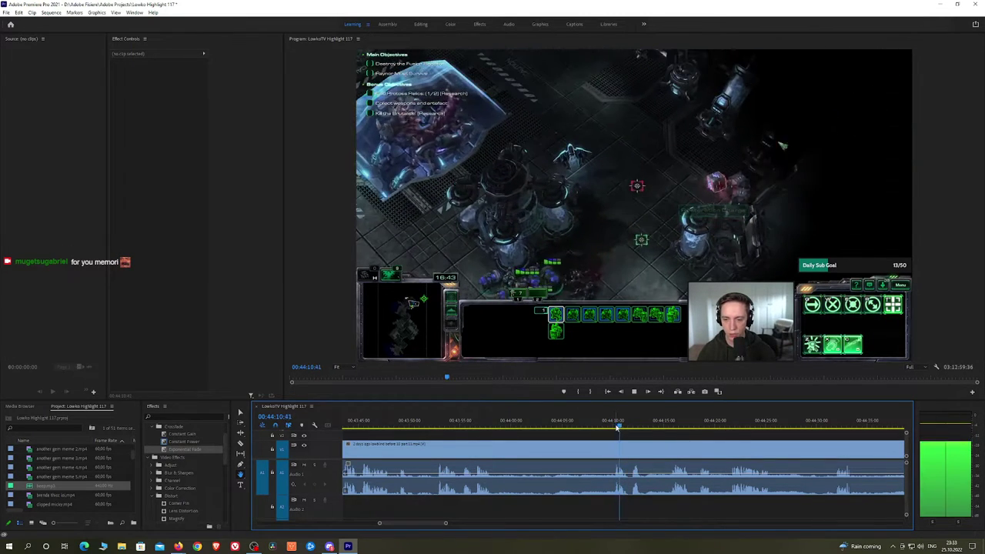
key("space")
key("space")
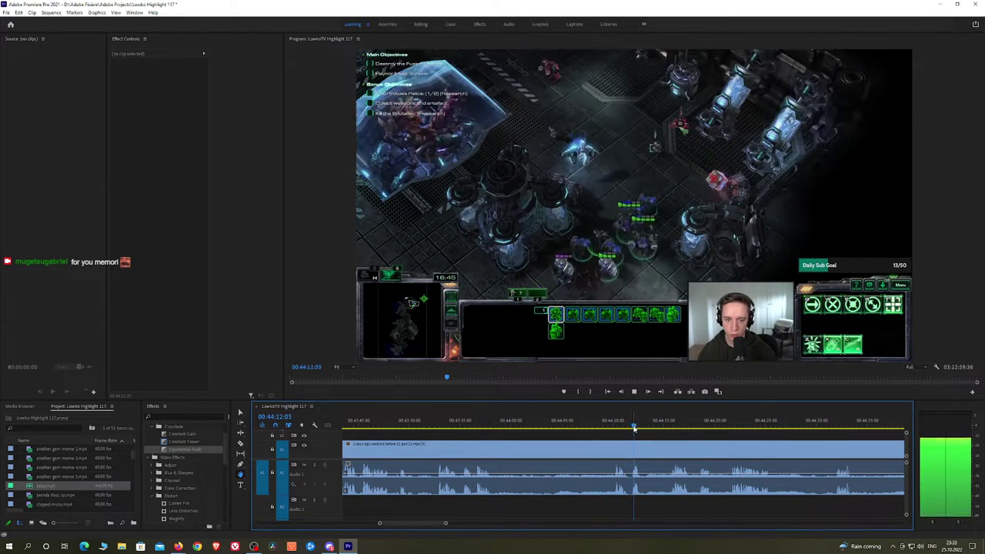
key("space")
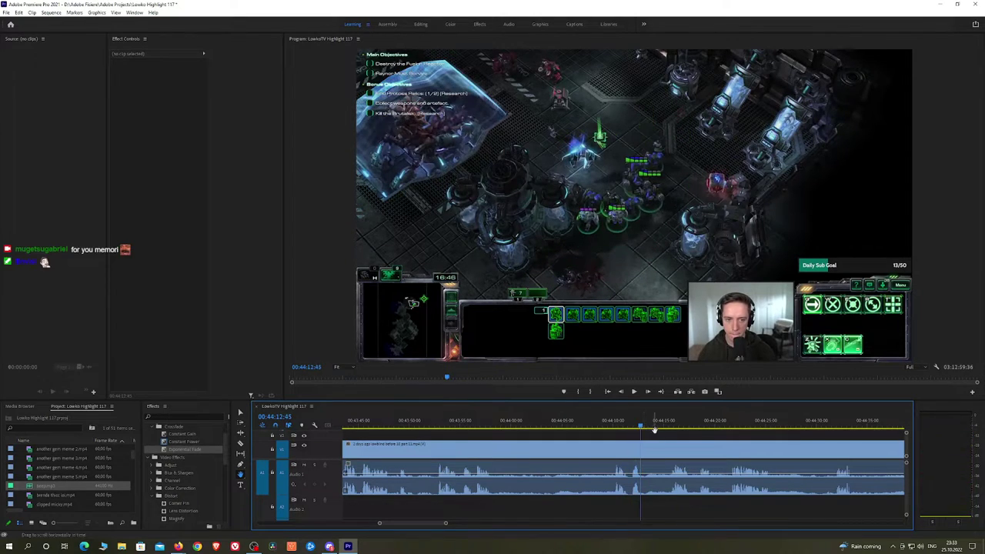
left_click(671, 427)
key("space")
Skim the mission footage from about 00:44:25 to the released Brutalisk at about 00:45:20
left_click_drag(683, 434, 608, 426)
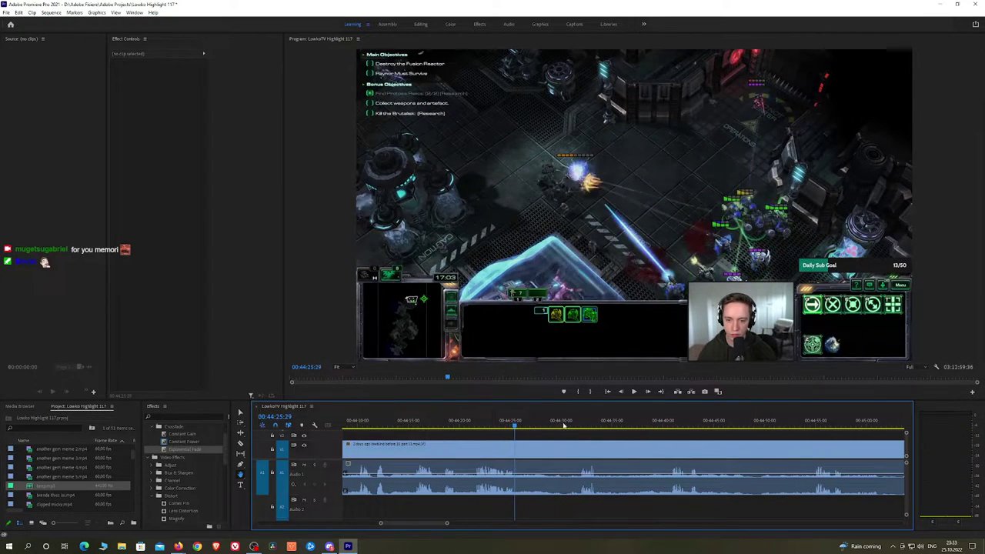
left_click(574, 430)
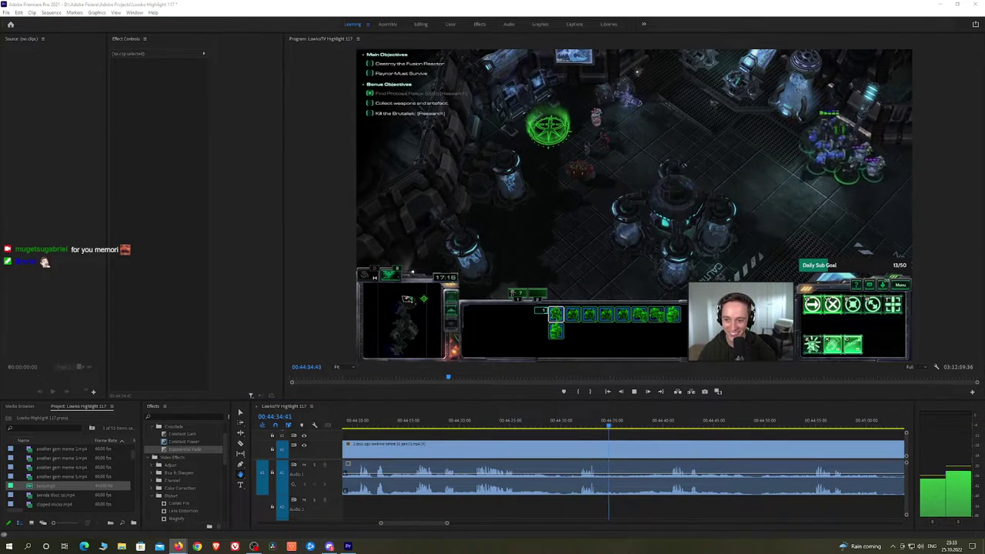
left_click_drag(685, 452, 574, 445)
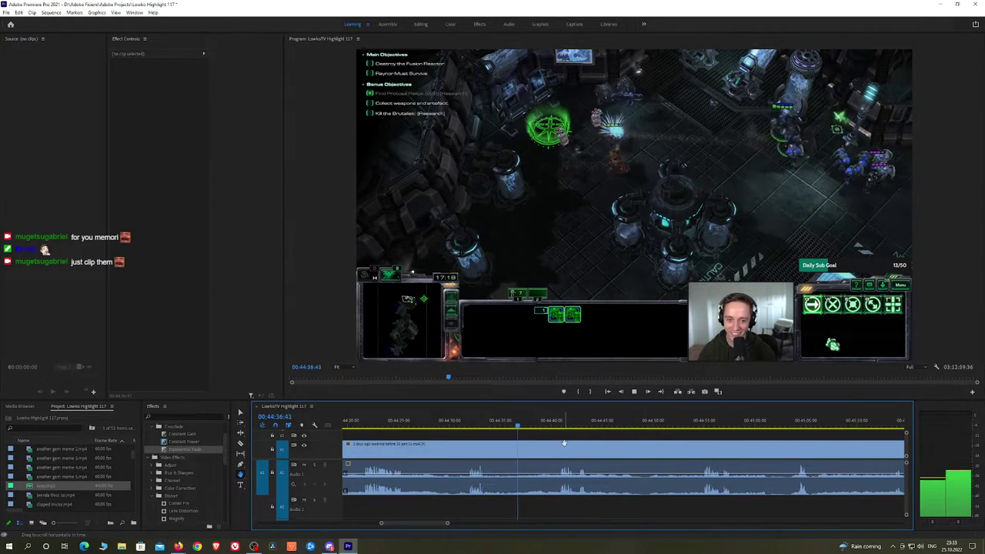
left_click(558, 428)
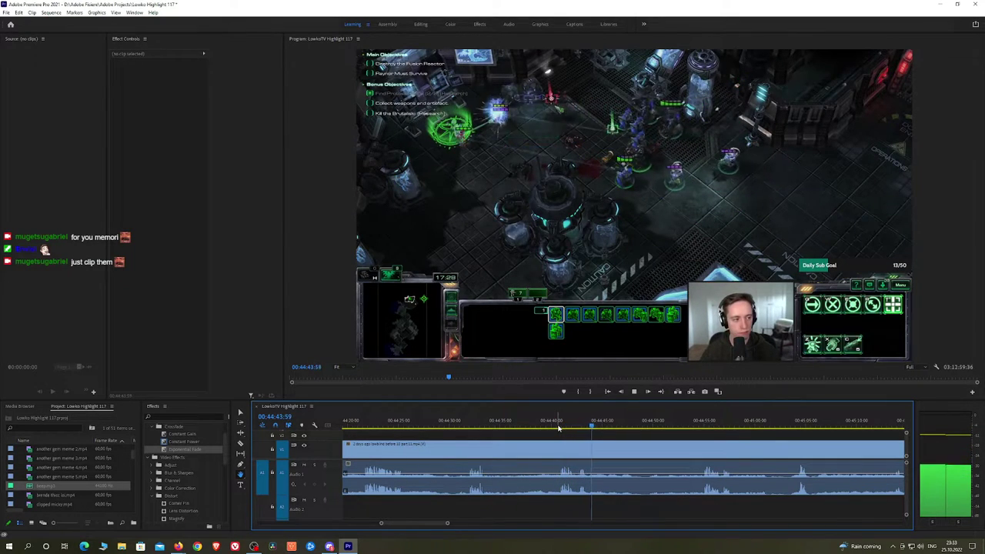
left_click(699, 427)
scroll(716, 436, "down", 5)
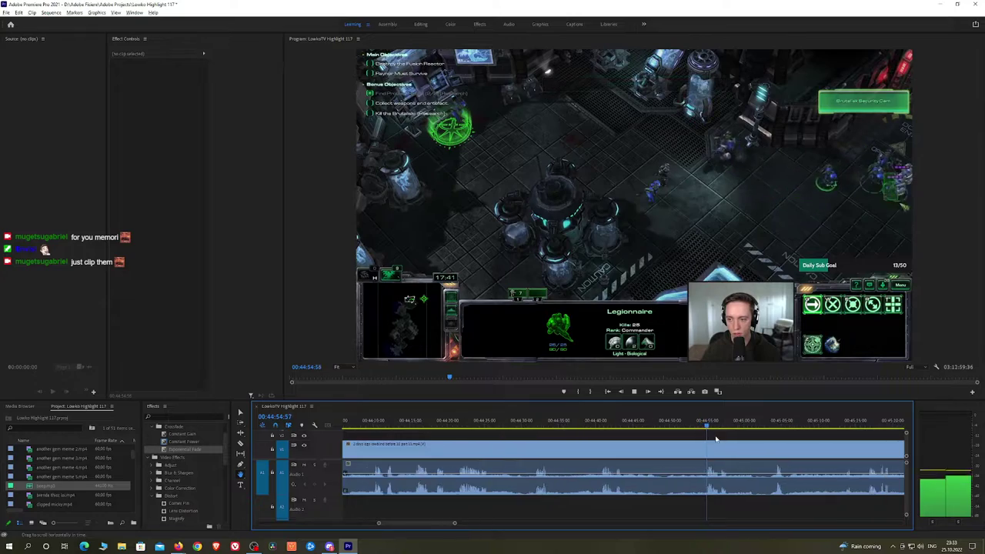
left_click_drag(750, 443, 568, 426)
key("space")
scroll(581, 437, "up", 4)
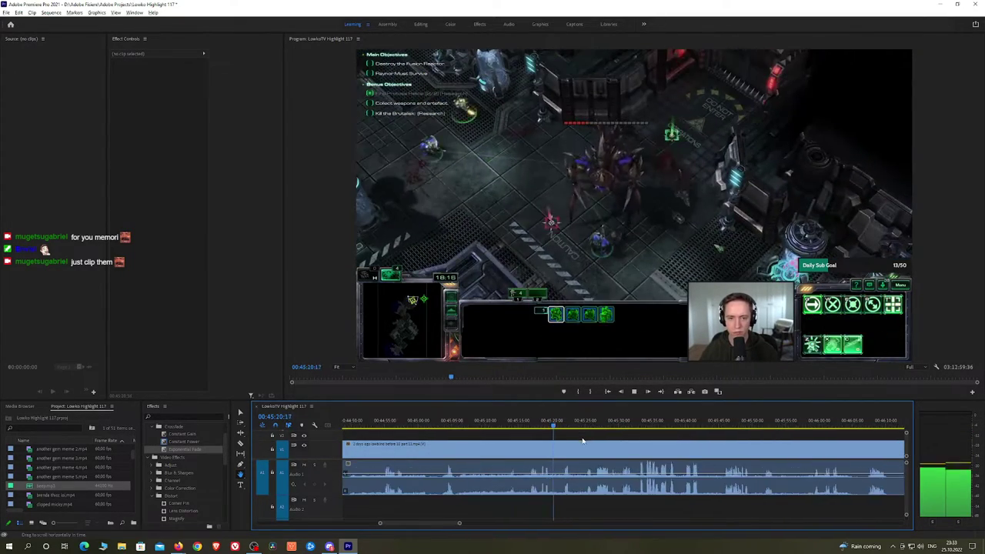
Ripple delete the footage between the 00:43:33:55 split and about 00:44:49, and apply an Exponential Fade to the audio join
left_click(514, 426)
left_click_drag(509, 441, 477, 425)
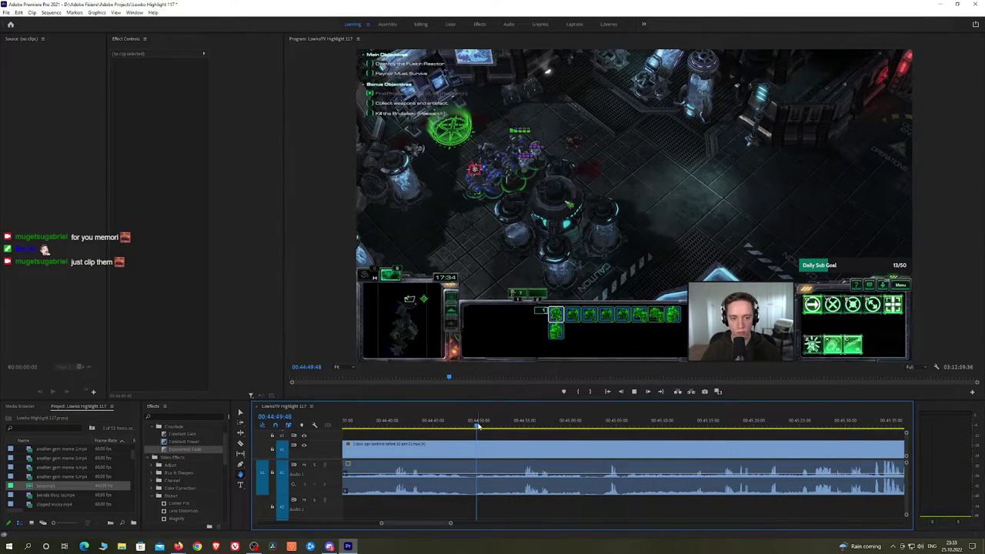
key("space")
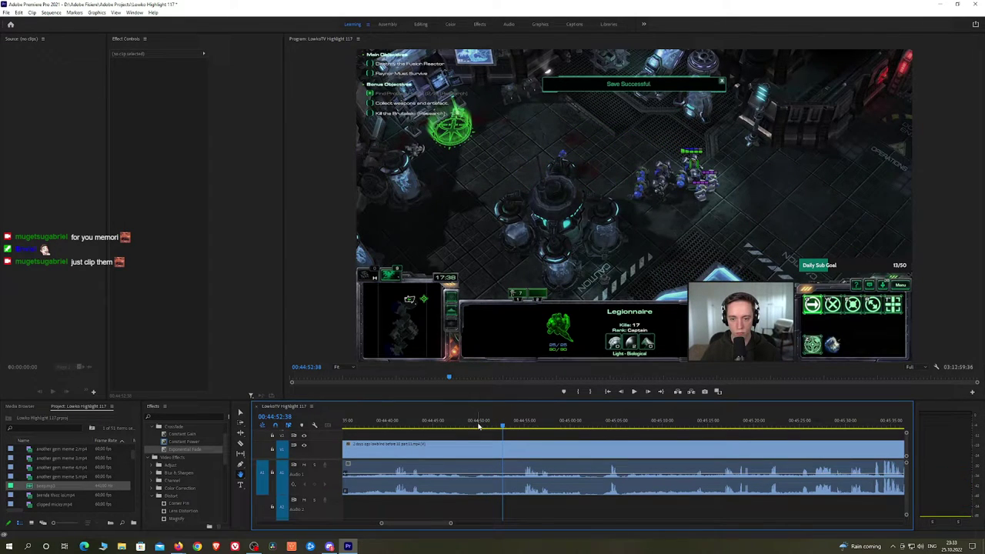
left_click_drag(483, 425, 475, 427)
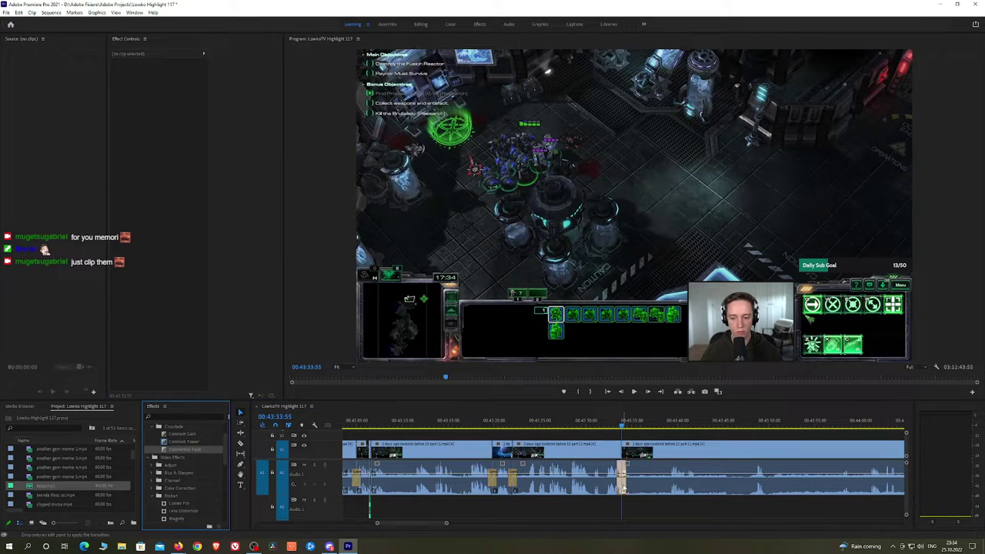
key("space")
Ripple delete the Brutalisk release footage between about 00:43:42 and 00:43:57
scroll(569, 445, "down", 2)
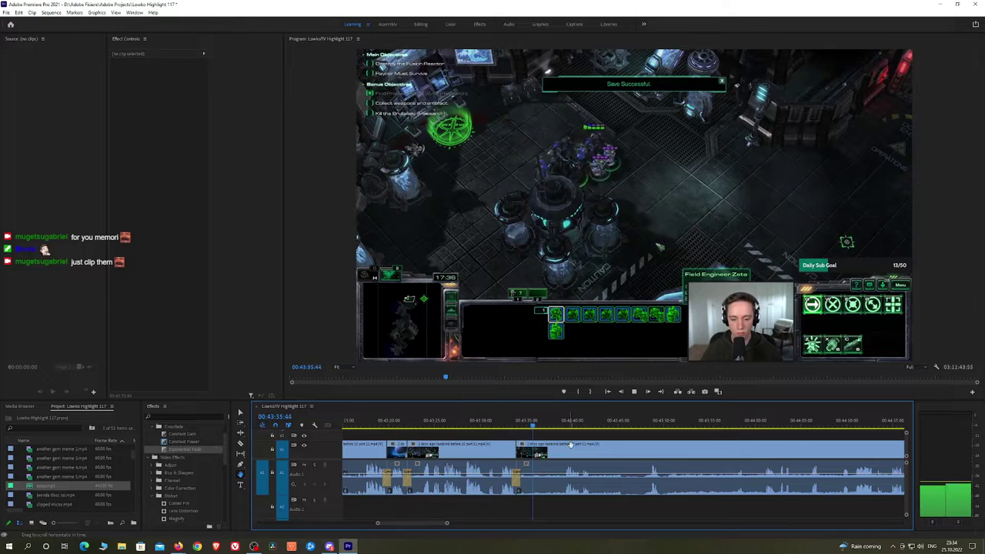
scroll(570, 445, "down", 1)
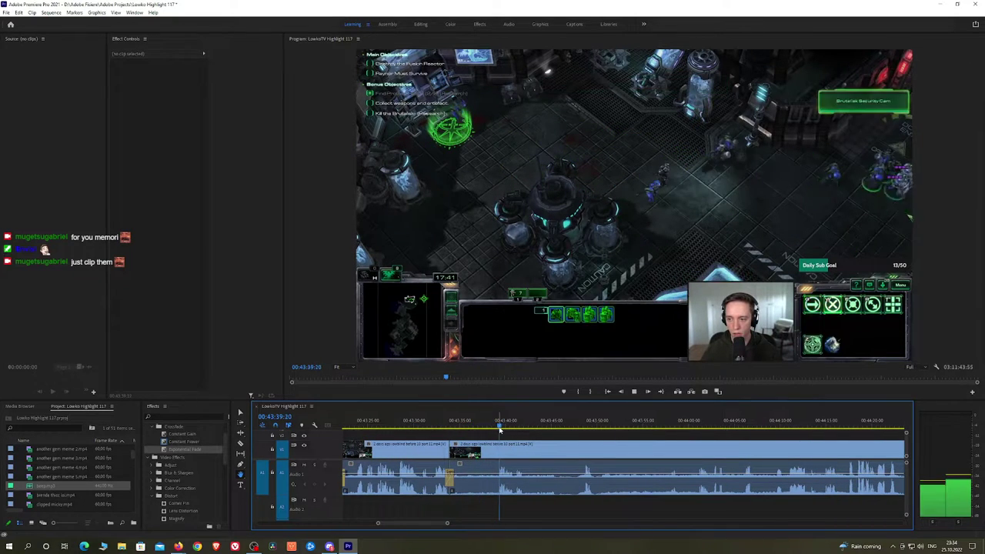
scroll(497, 435, "down", 1)
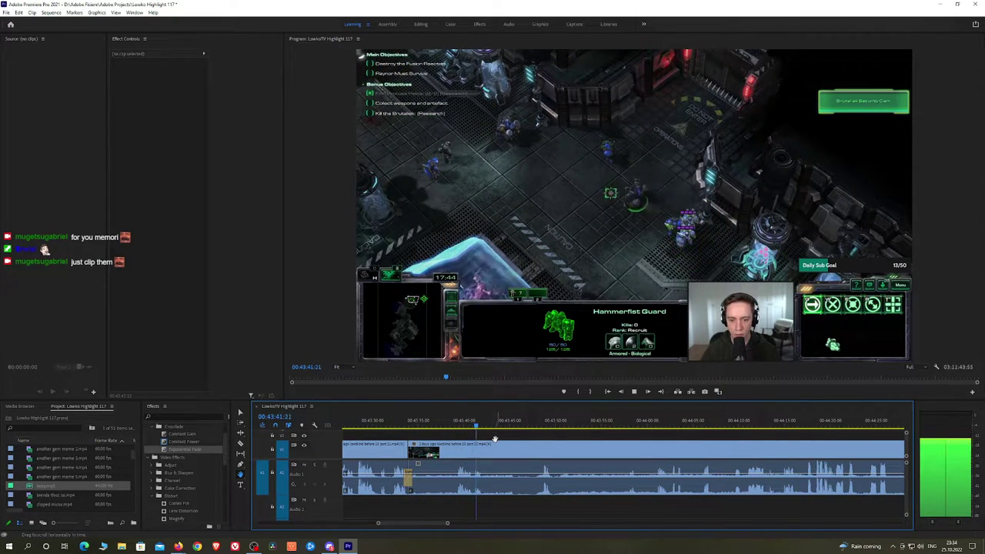
key("c")
left_click(484, 448)
left_click(539, 424)
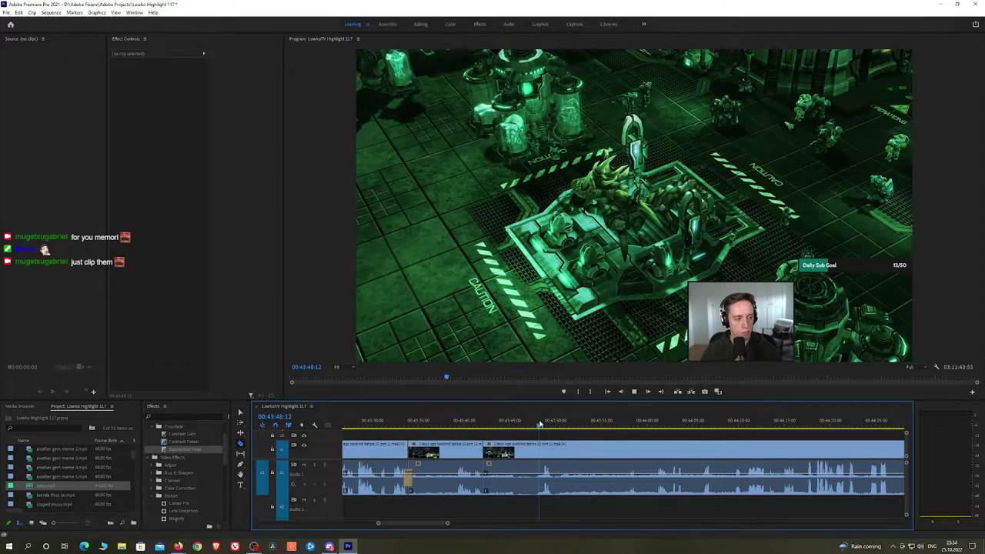
left_click(622, 423)
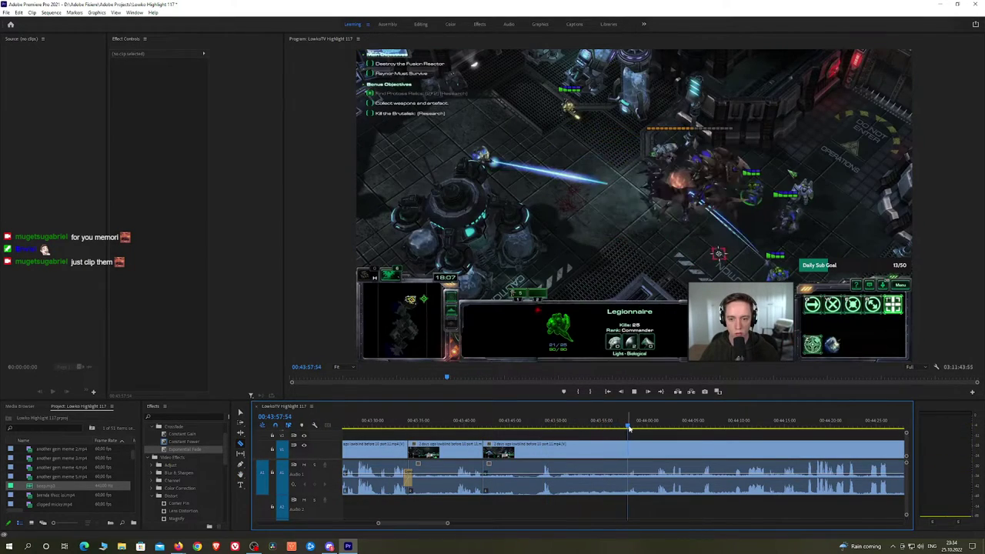
left_click(621, 451)
key("v")
left_click(604, 454)
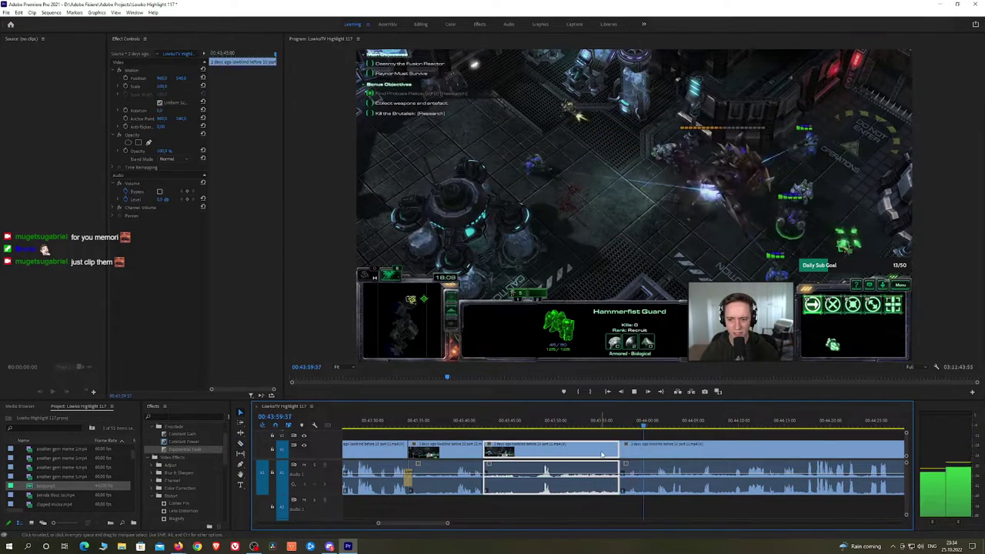
key("shift+Delete")
Apply a Constant Power crossfade to the audio cut at about 00:43:42 and preview the Brutalisk fight up to about 00:44:07
left_click_drag(191, 442, 477, 485)
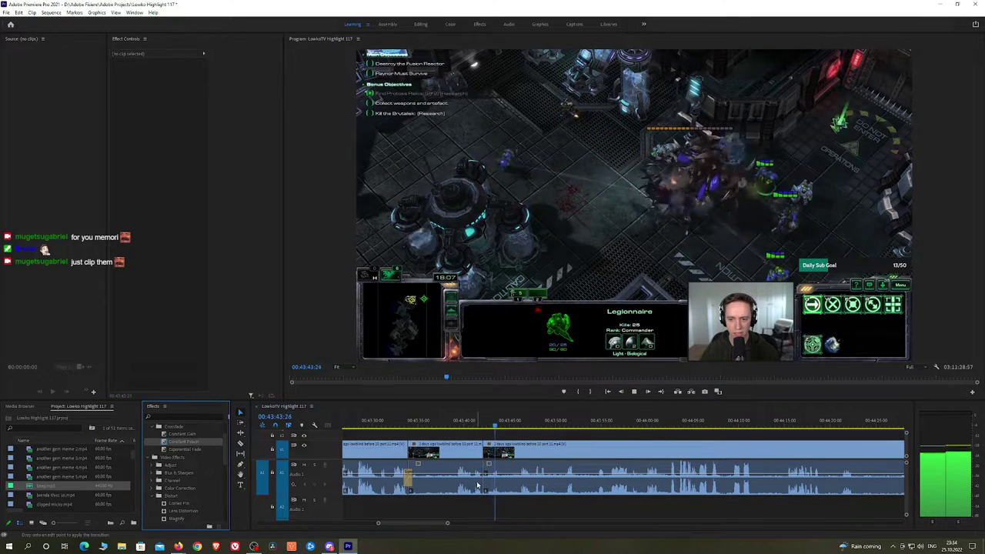
left_click(520, 422)
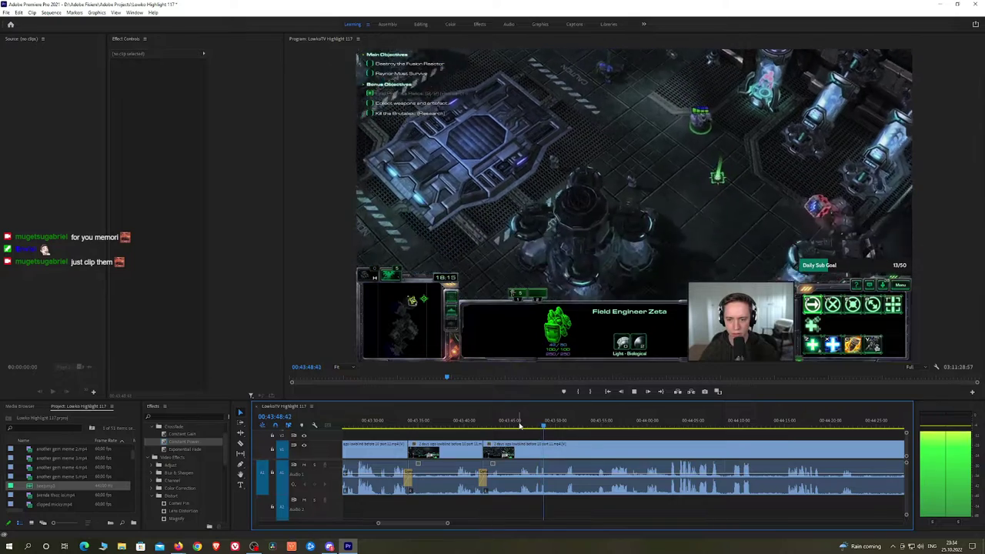
scroll(518, 436, "down", 2)
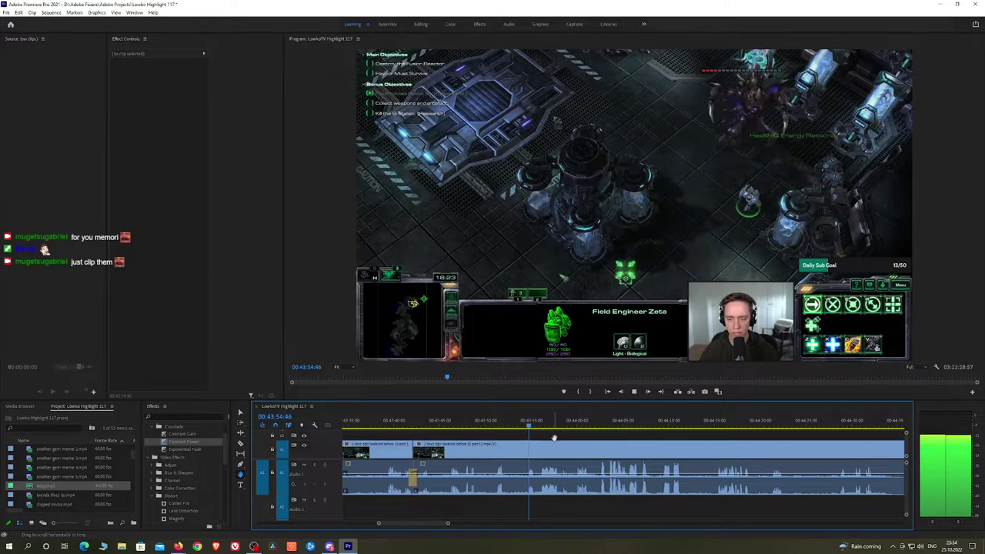
scroll(522, 433, "down", 3)
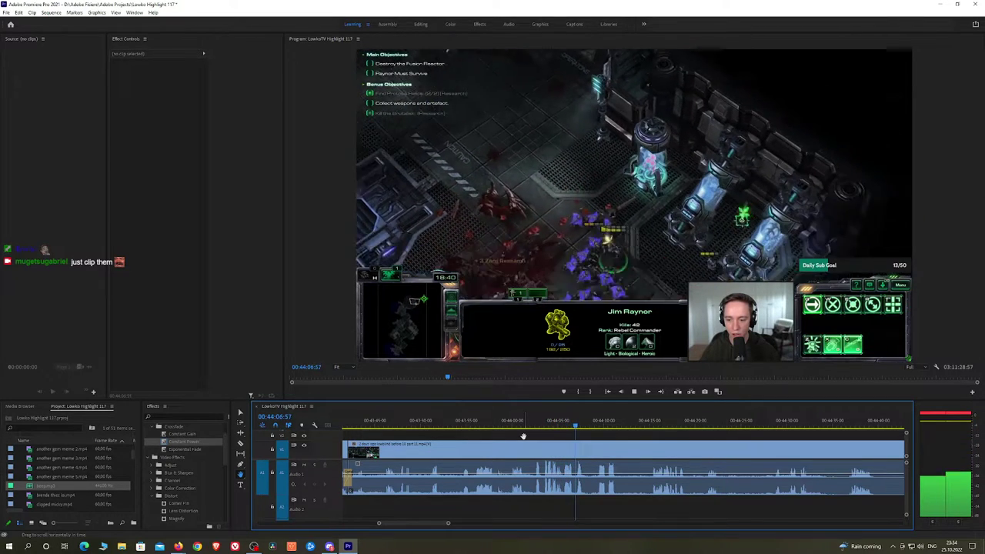
Split the clip at about 00:44:11 and 00:44:14:50 to isolate the short fight moment after the Brutalisk kill
scroll(598, 449, "up", 2)
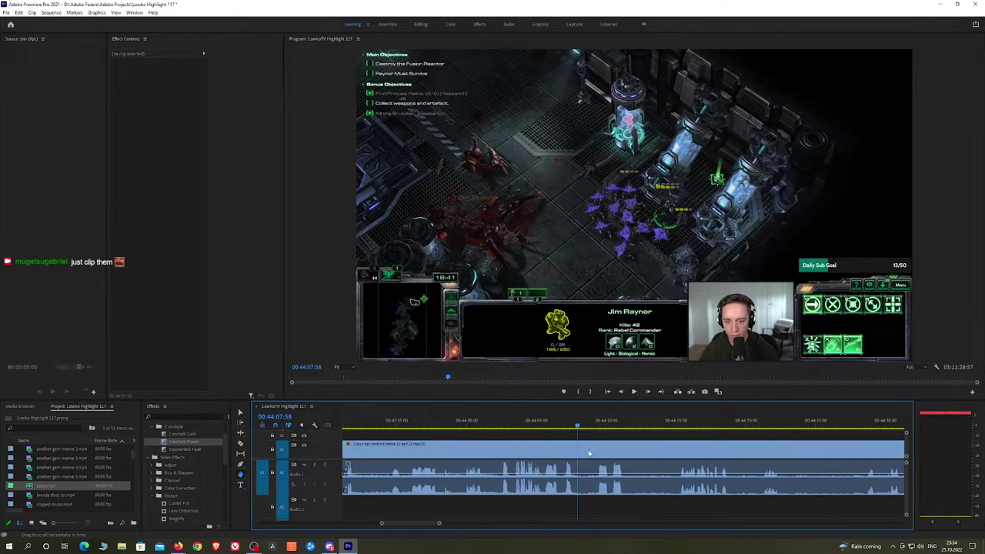
key("space")
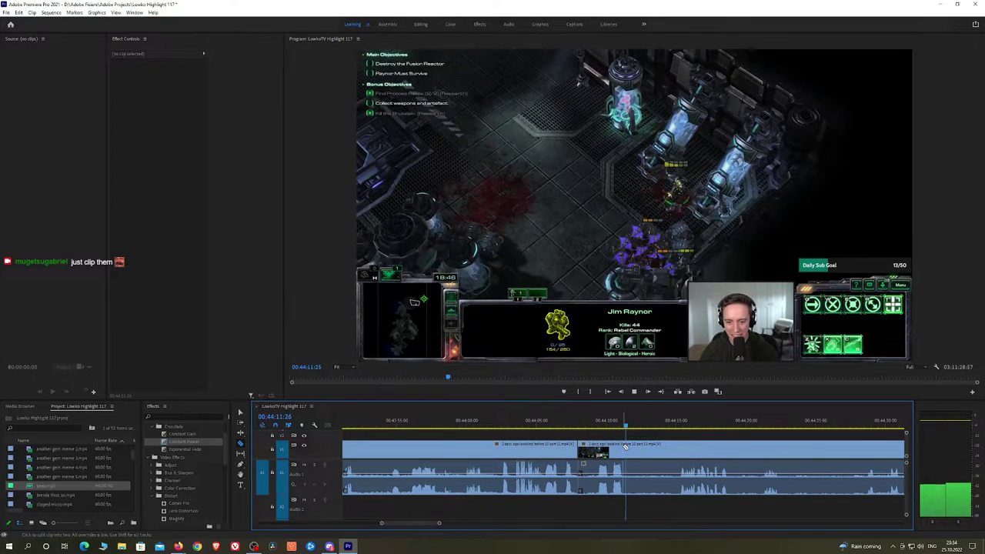
key("space")
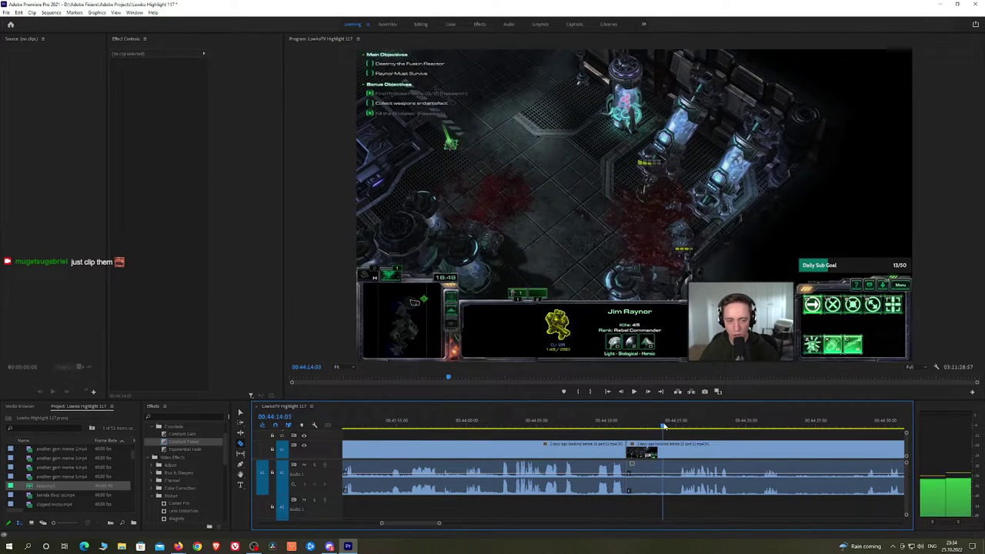
left_click_drag(670, 425, 675, 425)
left_click(642, 426)
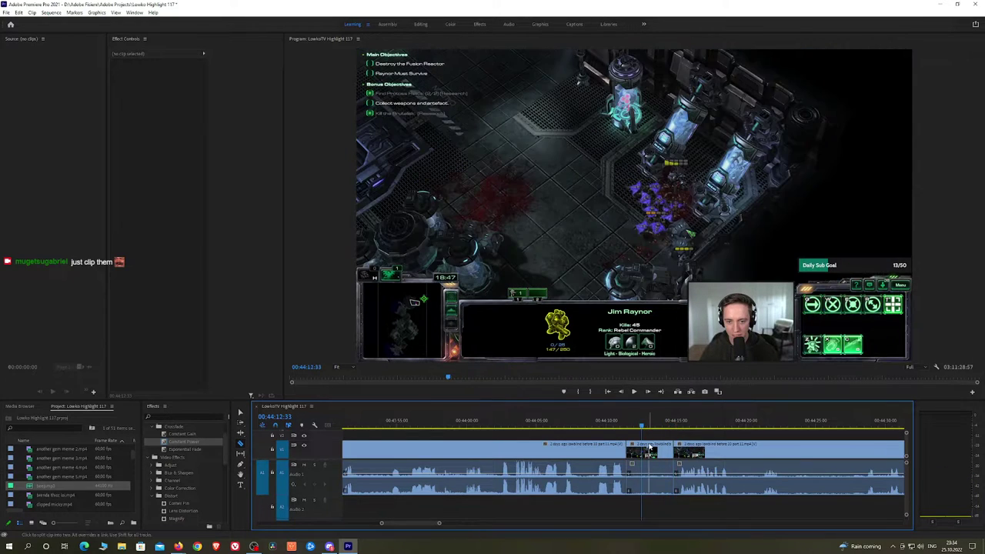
Zoom the isolated fight segment in to about 155% scale and set its vertical position to 700
key("v")
left_click(653, 449)
left_click_drag(162, 86, 184, 79)
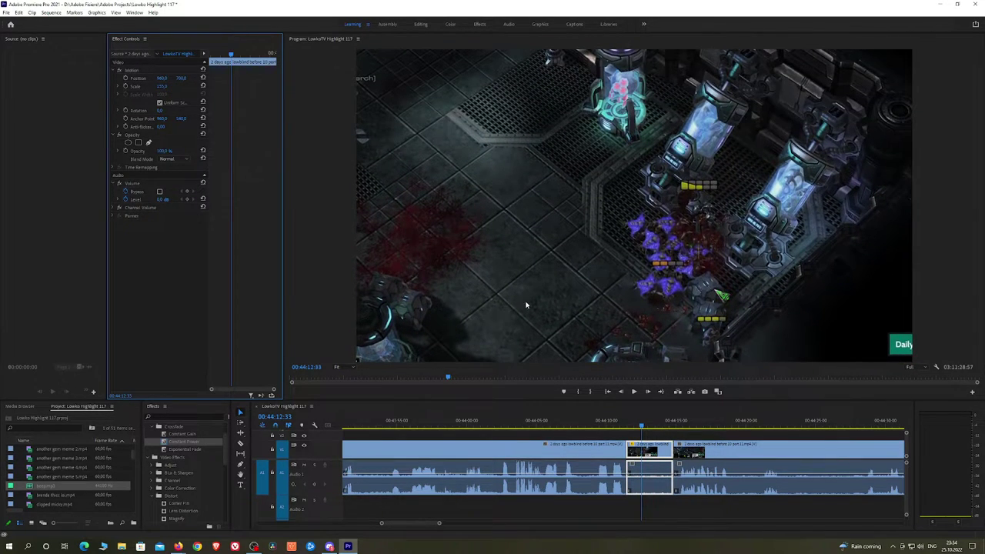
Ripple delete the pause between about 00:44:19 and 00:44:21, and apply a Constant Power crossfade to the audio join
left_click(698, 434)
key("h")
left_click_drag(701, 430, 550, 418)
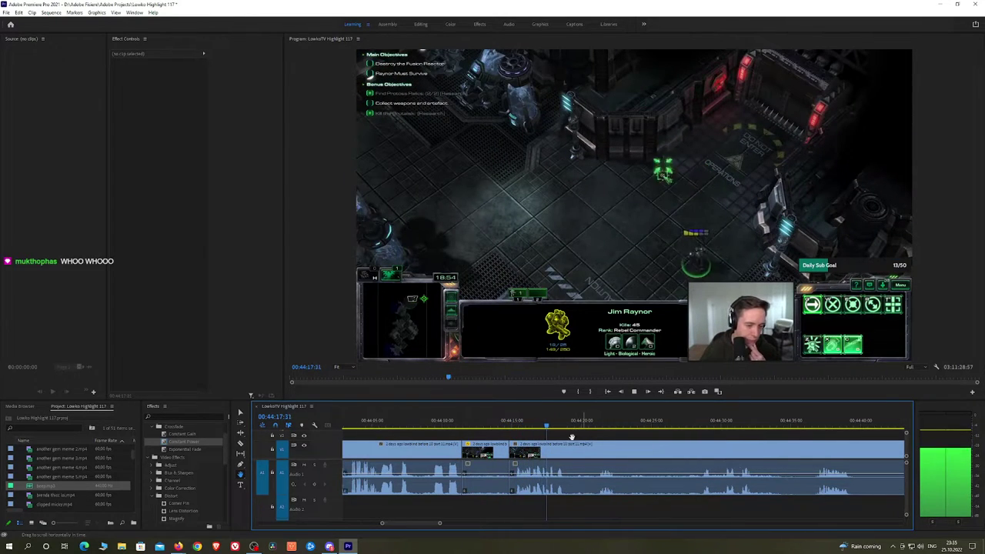
scroll(586, 432, "down", 1)
key("space")
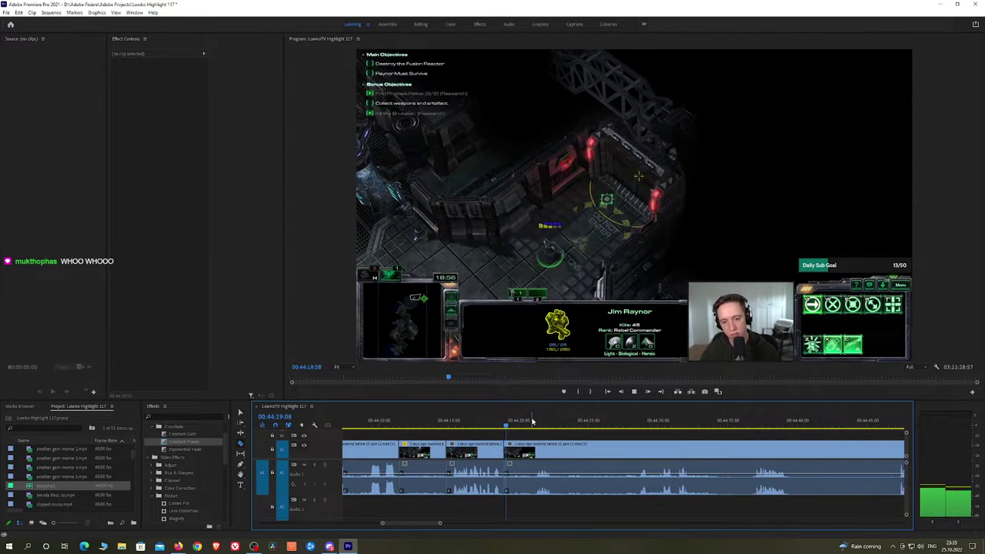
left_click(531, 422)
left_click(525, 452)
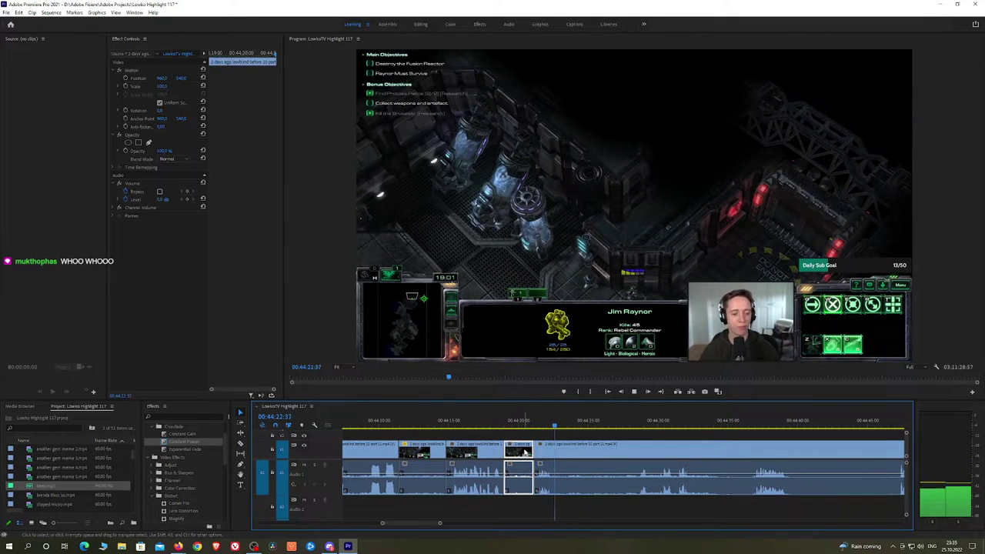
key("shift+Delete")
left_click_drag(184, 442, 505, 480)
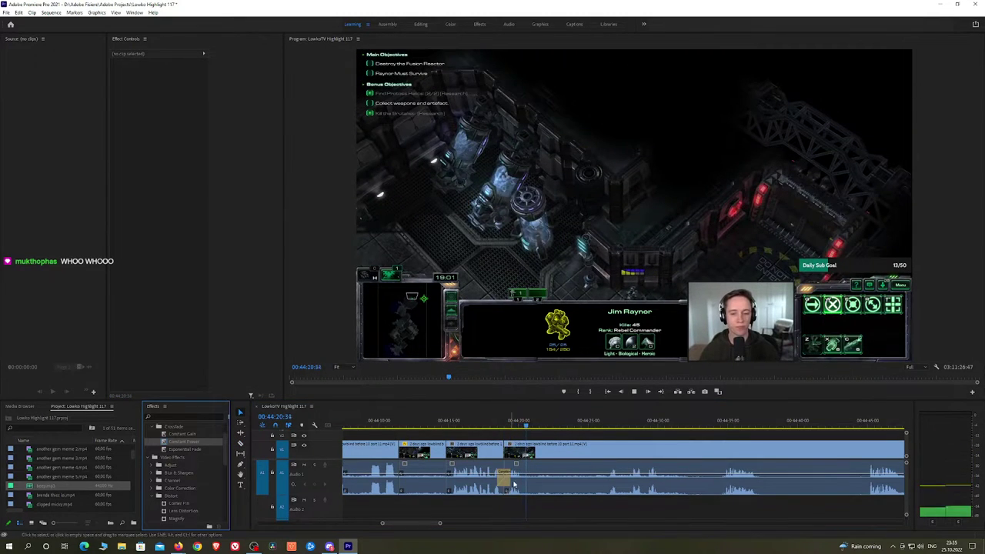
Ripple delete the footage between about 00:44:21 and 00:44:26, and apply a Constant Power crossfade to the audio join
left_click(608, 422)
key("space")
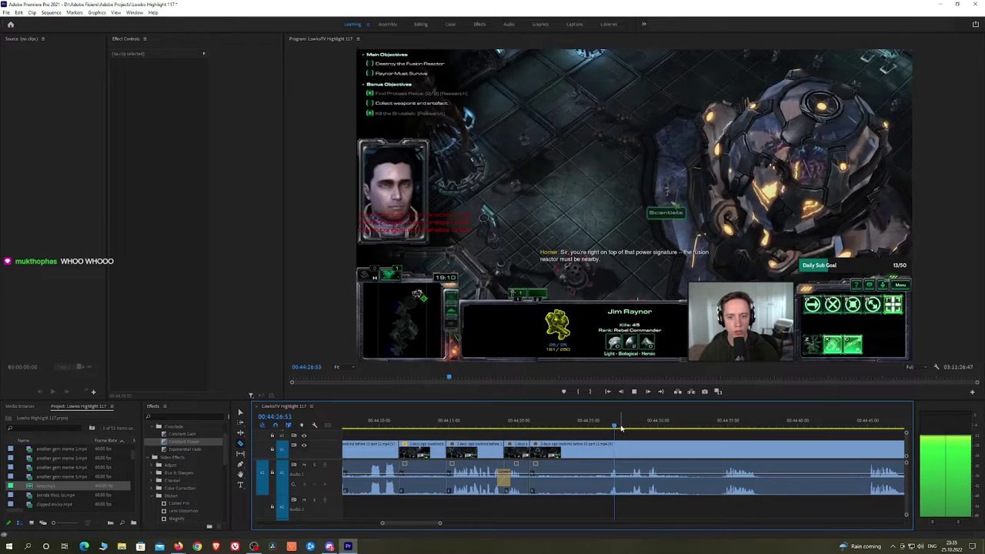
key("space")
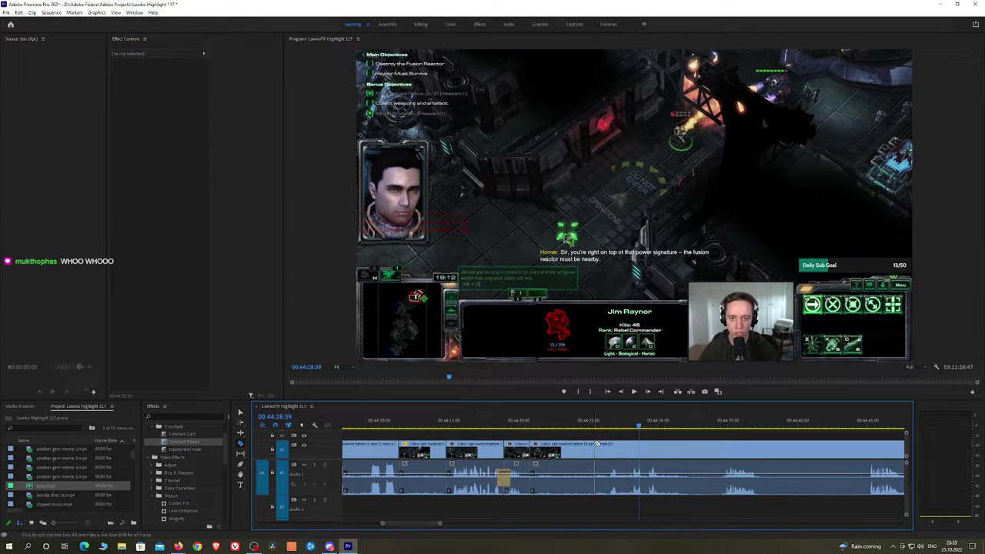
left_click(588, 446)
key("shift+Delete")
key("space")
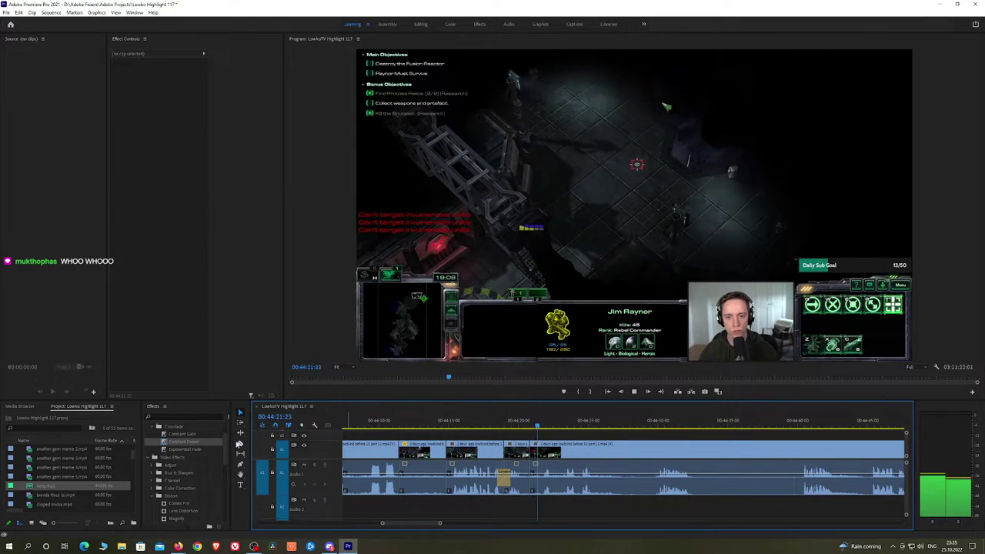
left_click_drag(184, 442, 509, 443)
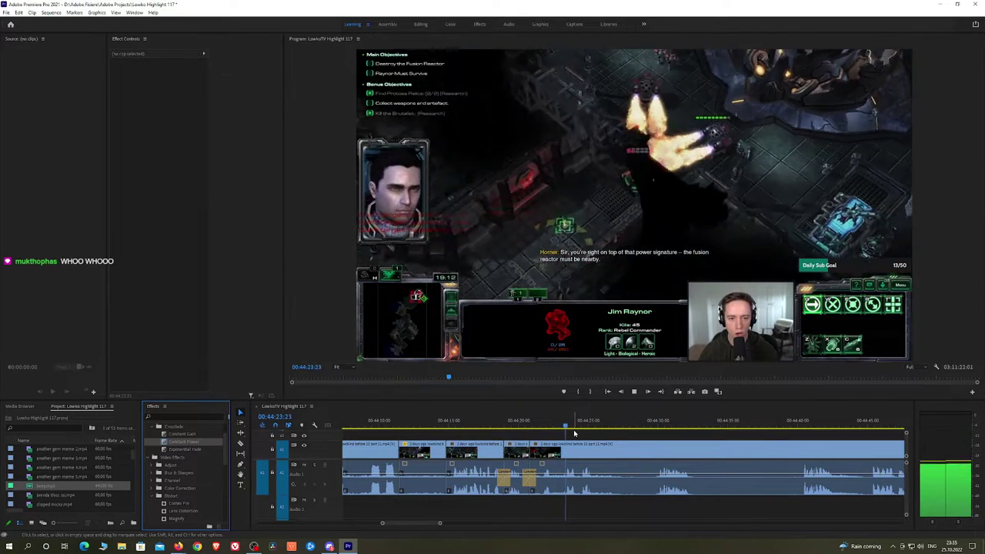
Isolate the brief speech just before 00:44:24:13 and place the beep sound under it, trimmed to its length and reduced in level
key("space")
key("c")
left_click(571, 442)
key("space")
key("space")
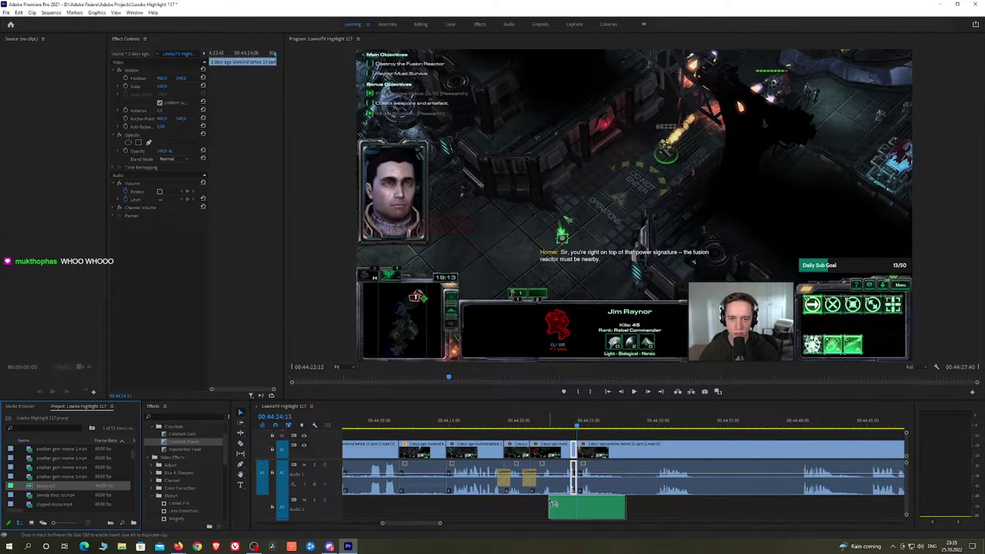
left_click_drag(553, 504, 573, 508)
left_click(180, 108)
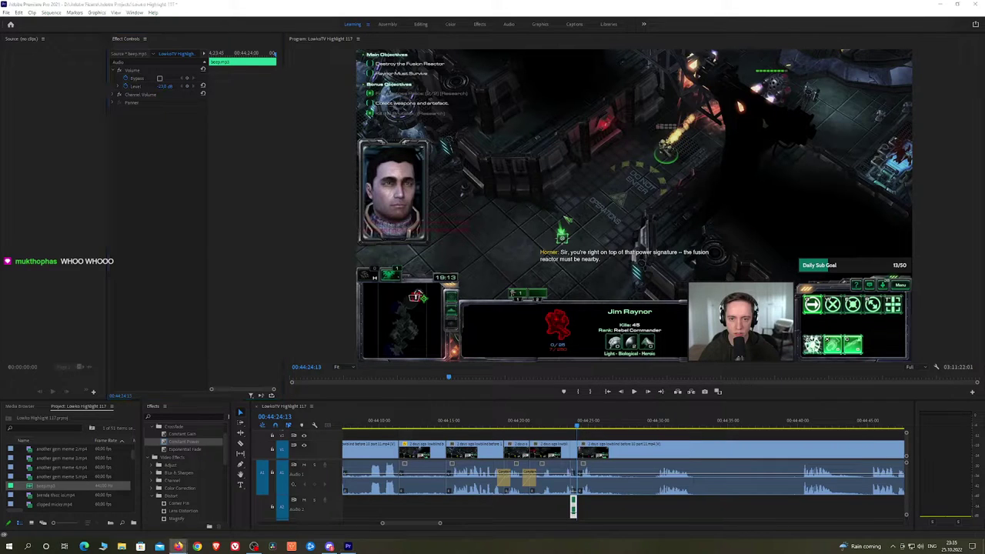
Ripple delete the pause between about 00:44:27:43 and 00:44:30, and apply a Constant Power crossfade to the audio join
left_click(604, 436)
key("space")
key("h")
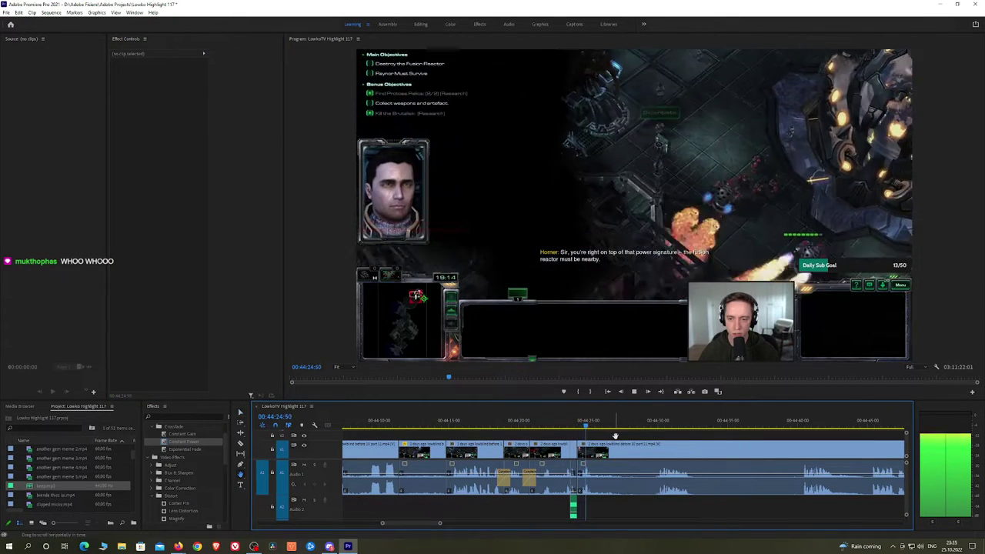
left_click_drag(616, 434, 518, 431)
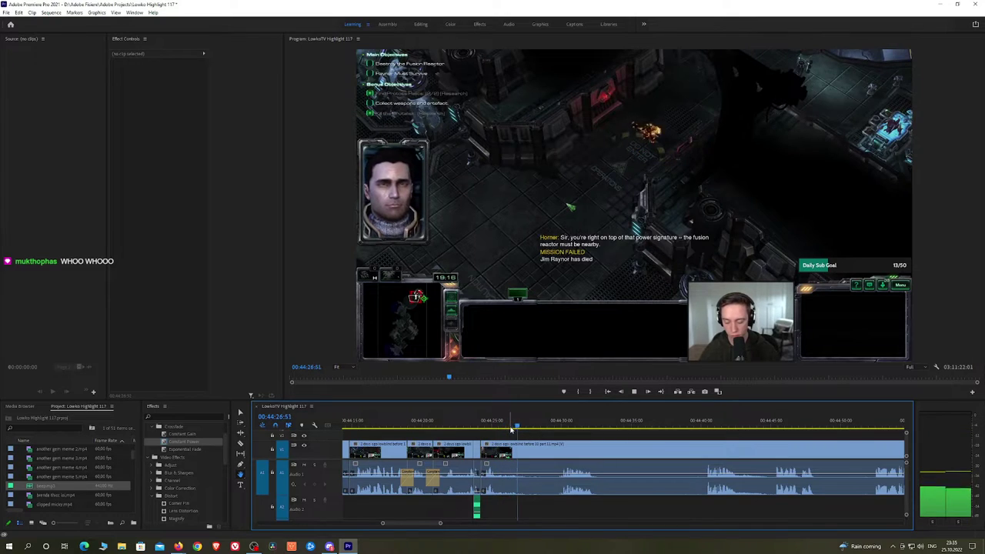
key("ctrl+k")
left_click(561, 425)
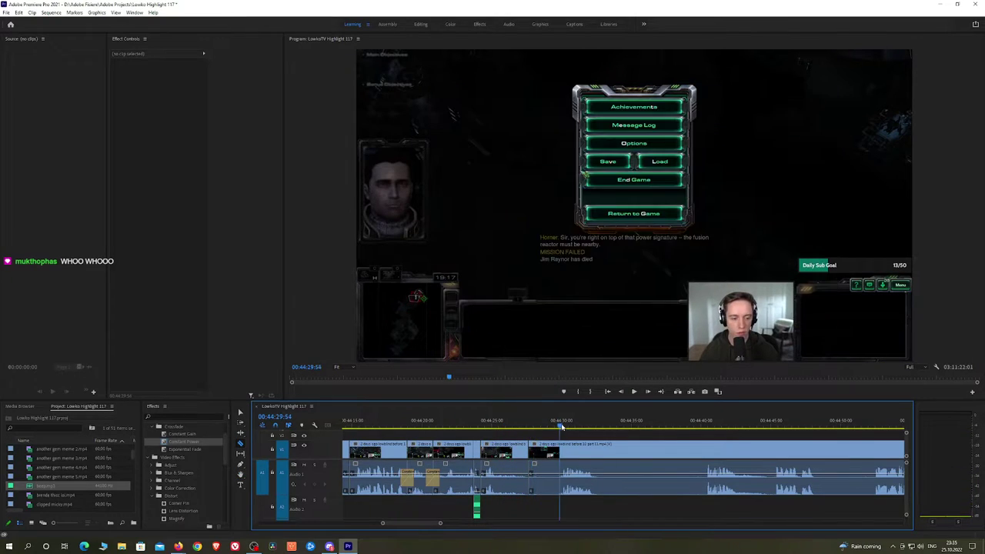
left_click(561, 462, "ctrl")
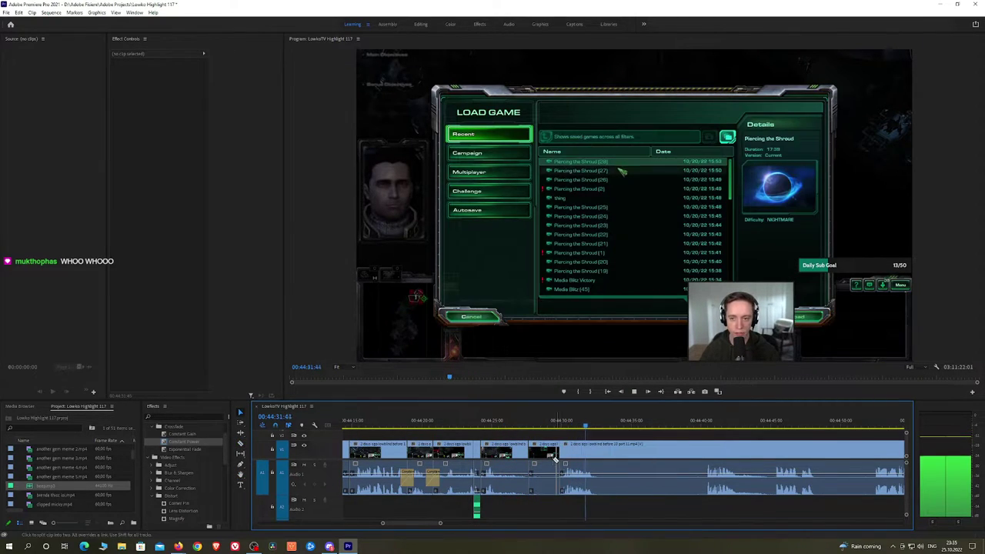
left_click(547, 452)
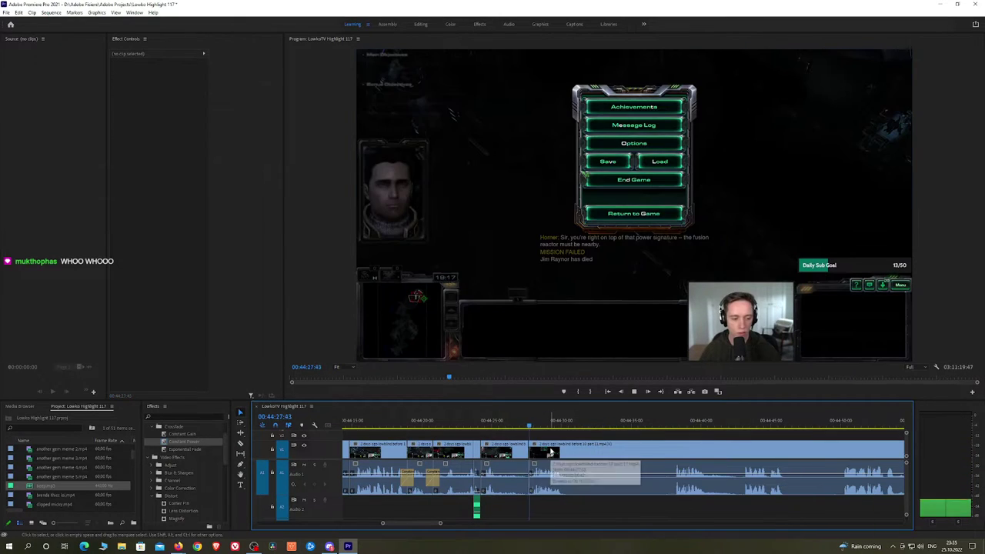
key("shift+Delete")
left_click_drag(529, 491, 530, 489)
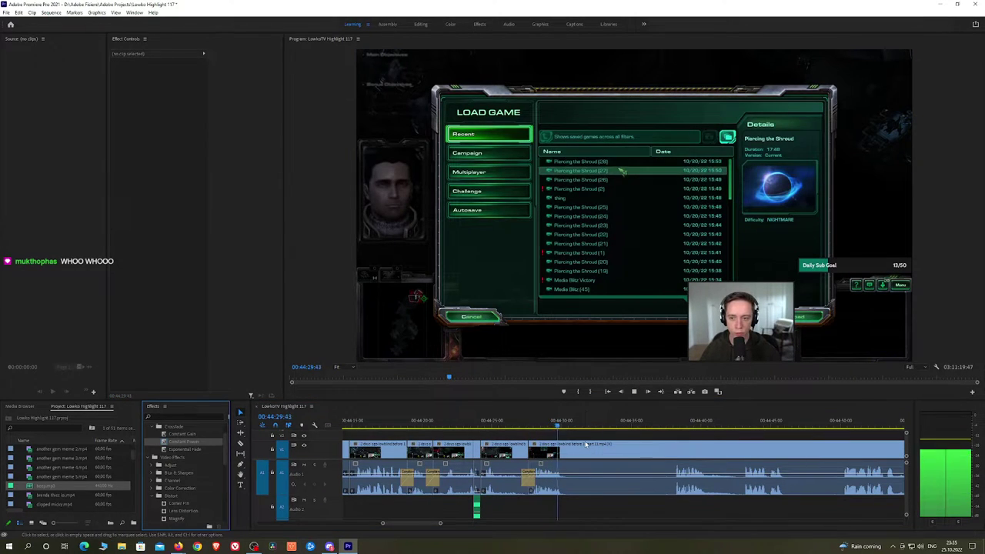
Split the clip at about 00:44:30:22, after the Load Game list is shown
key("space")
key("c")
left_click(568, 448)
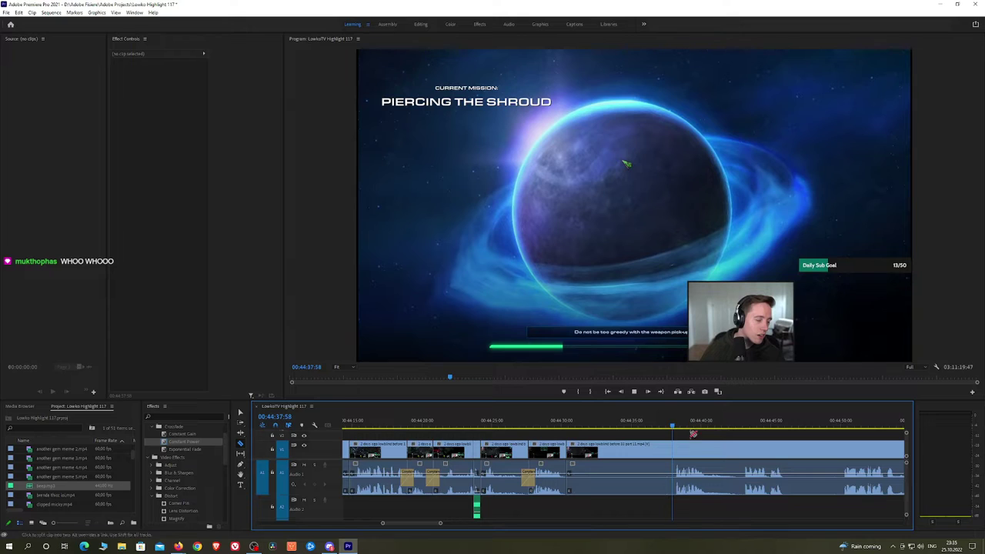
Skim the reloading and repeated mission footage from about 00:44:38 to the successful game save at about 00:46:57
key("h")
left_click_drag(699, 442, 473, 440)
left_click(512, 424)
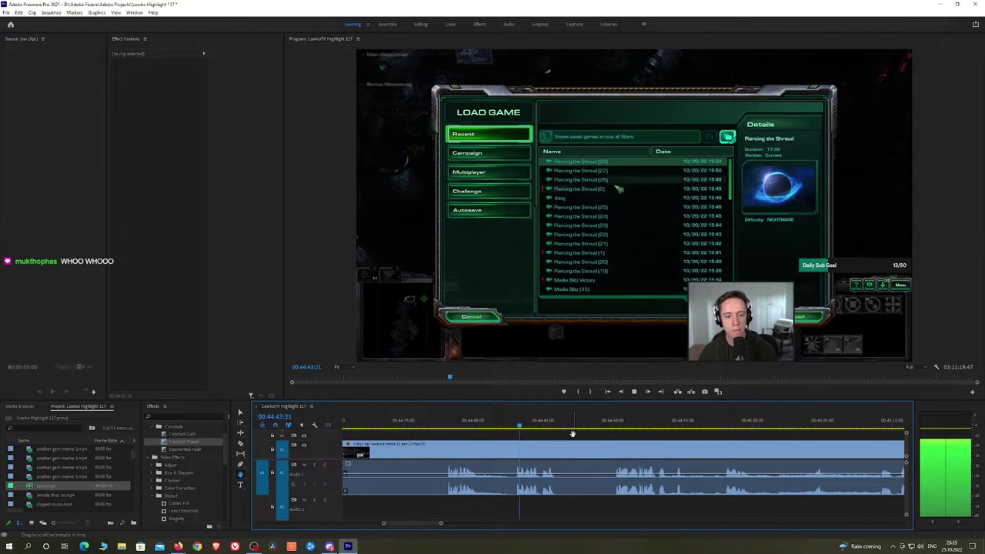
scroll(587, 439, "down", 2)
left_click(600, 428)
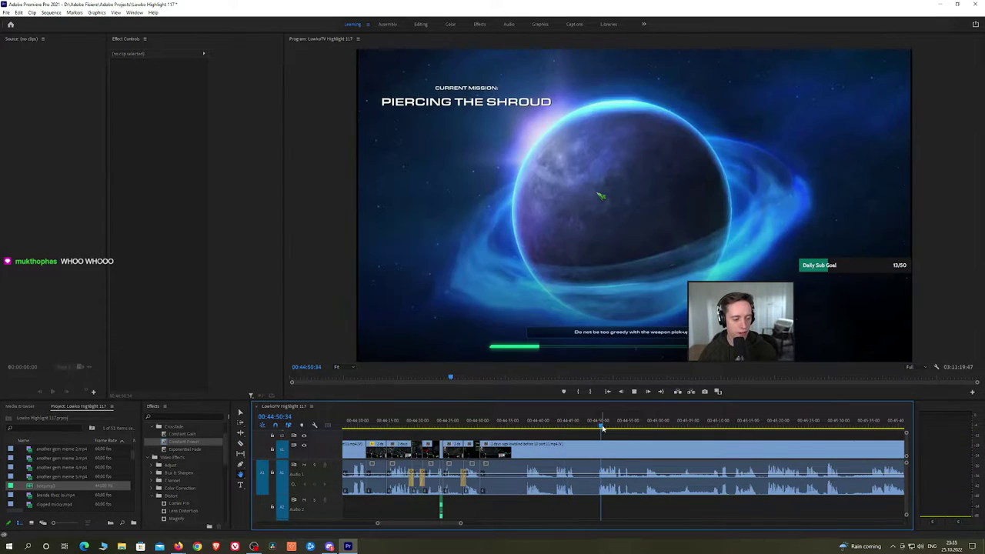
scroll(677, 452, "down", 3)
left_click_drag(720, 447, 705, 429)
key("space")
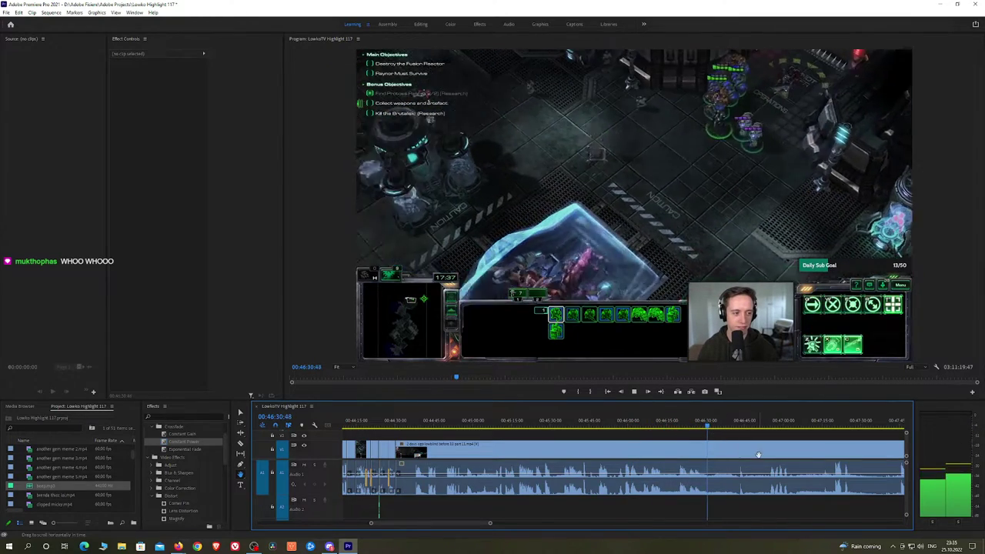
left_click_drag(756, 455, 579, 443)
left_click(566, 423)
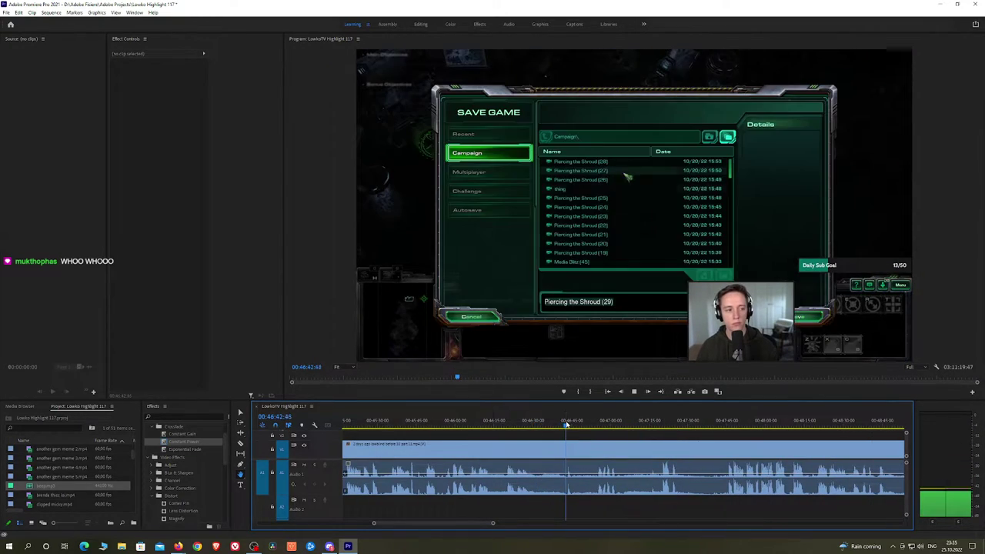
left_click_drag(580, 424, 596, 425)
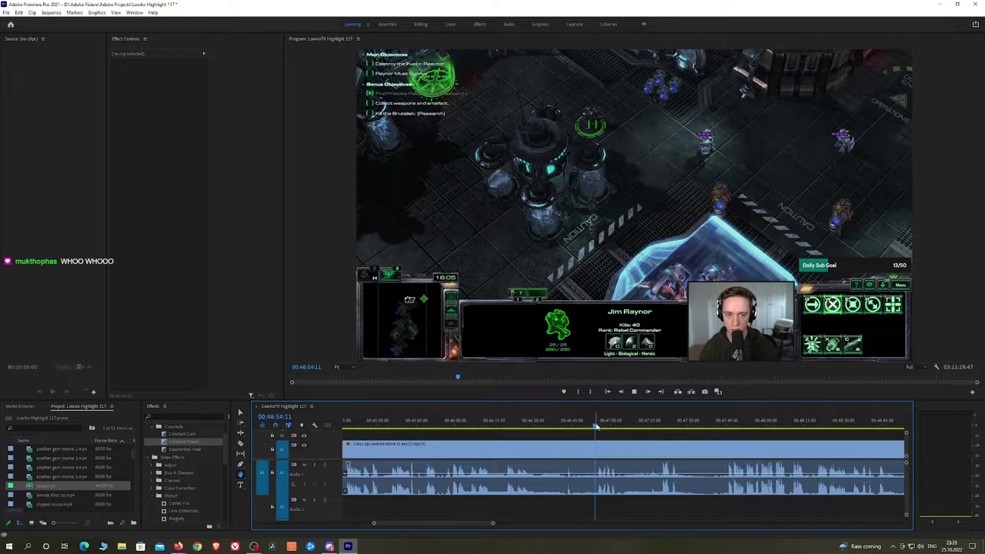
scroll(614, 436, "up", 5)
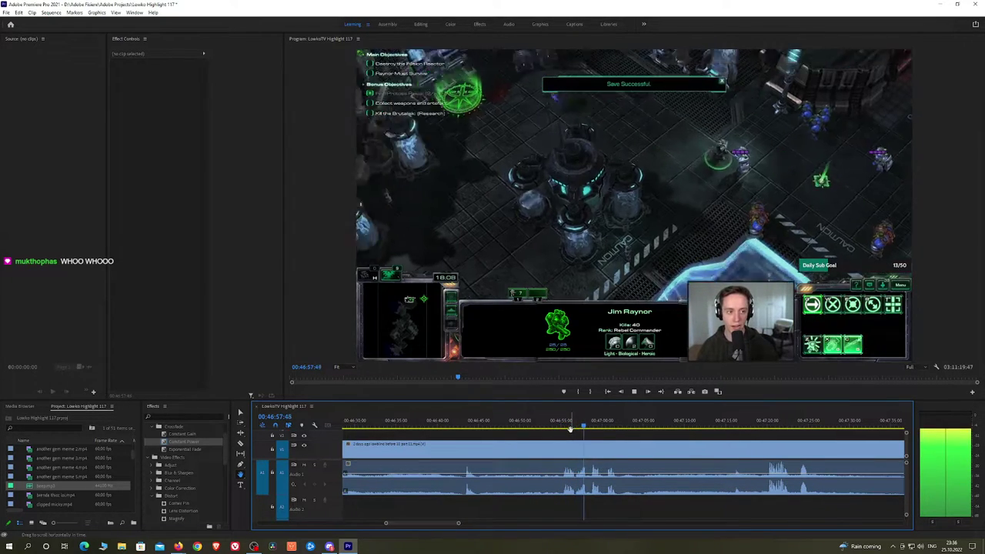
Ripple delete the footage between the 00:44:30:22 split and about 00:46:52:39, and apply an Exponential Fade to the audio join
left_click_drag(603, 431, 394, 431)
key("space")
key("space")
key("space")
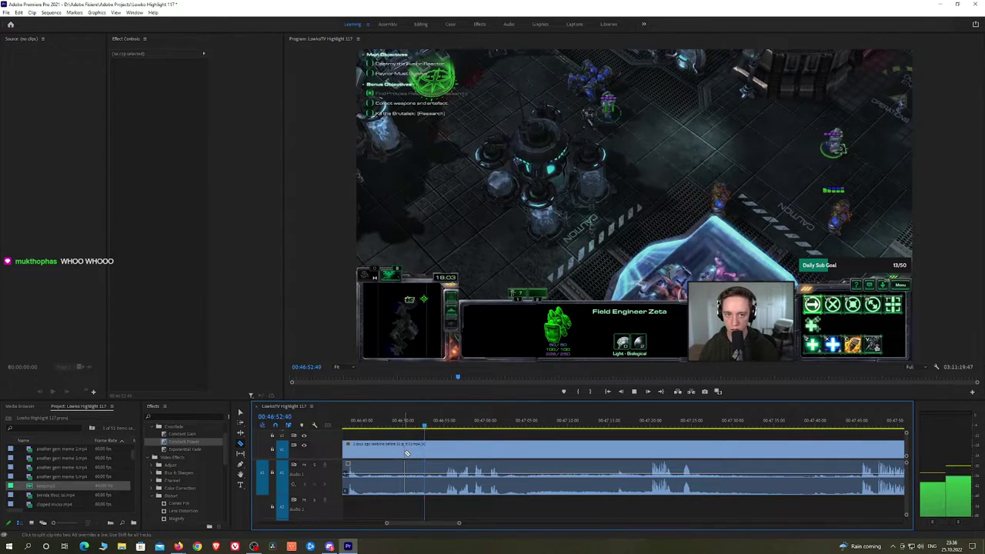
key("space")
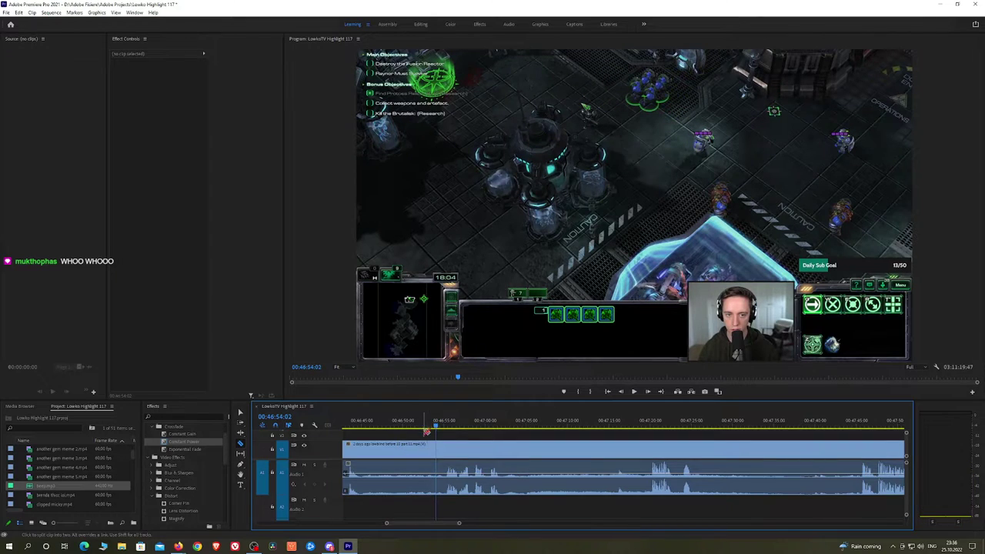
left_click(427, 427)
key("space")
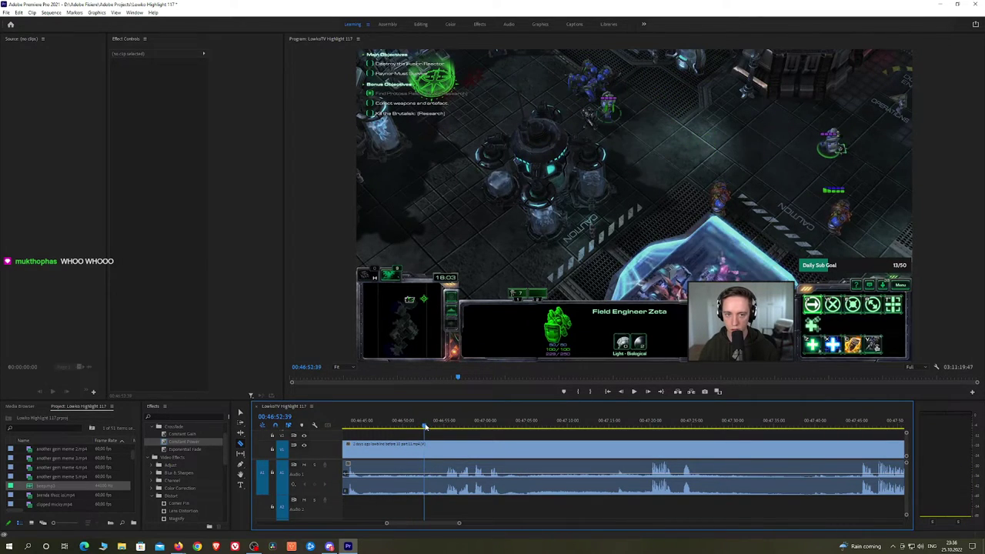
key("shift+Delete")
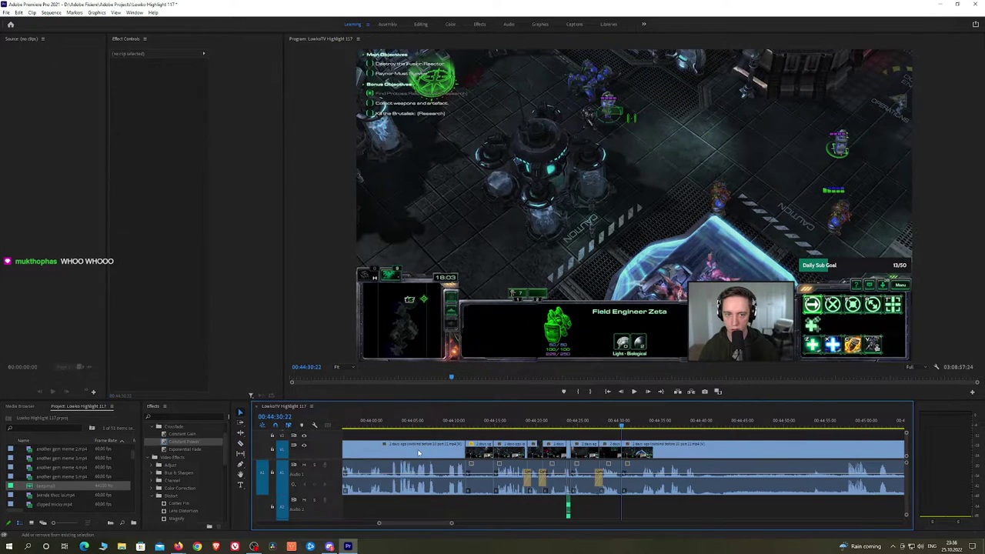
left_click_drag(184, 451, 624, 493)
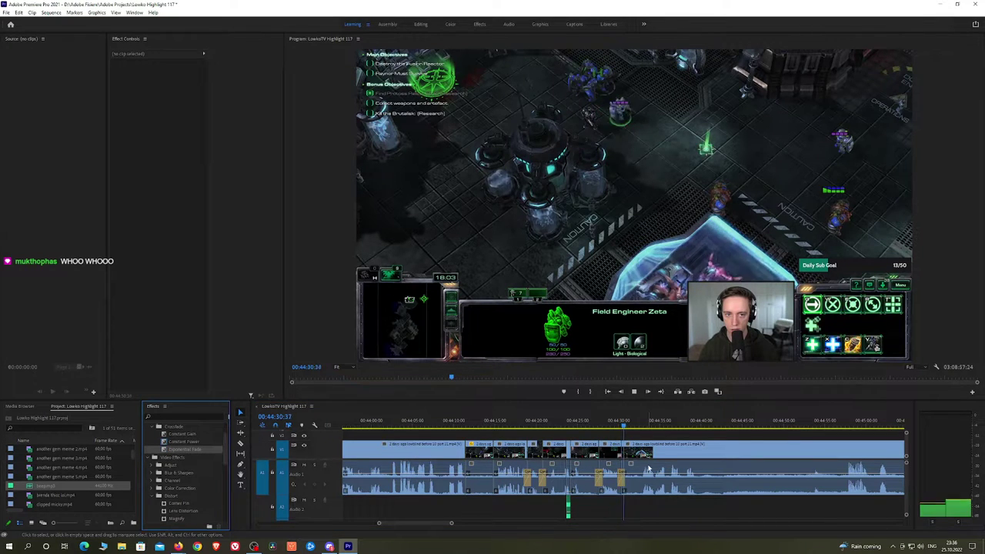
Ripple delete the Brutalisk release footage between about 00:44:40 and 00:44:49:38, and apply a Constant Power crossfade to the audio join
key("h")
left_click_drag(654, 463, 514, 459)
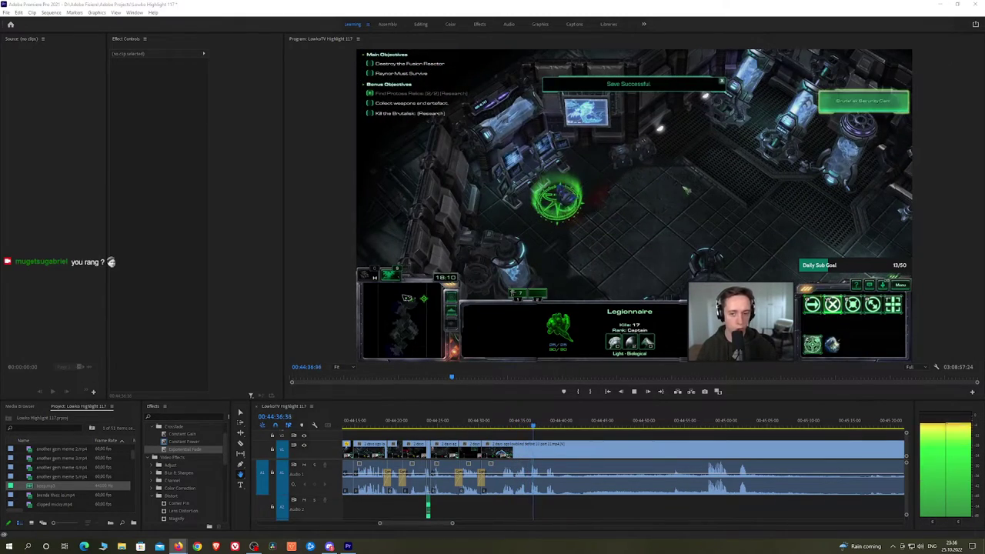
scroll(505, 441, "down", 3)
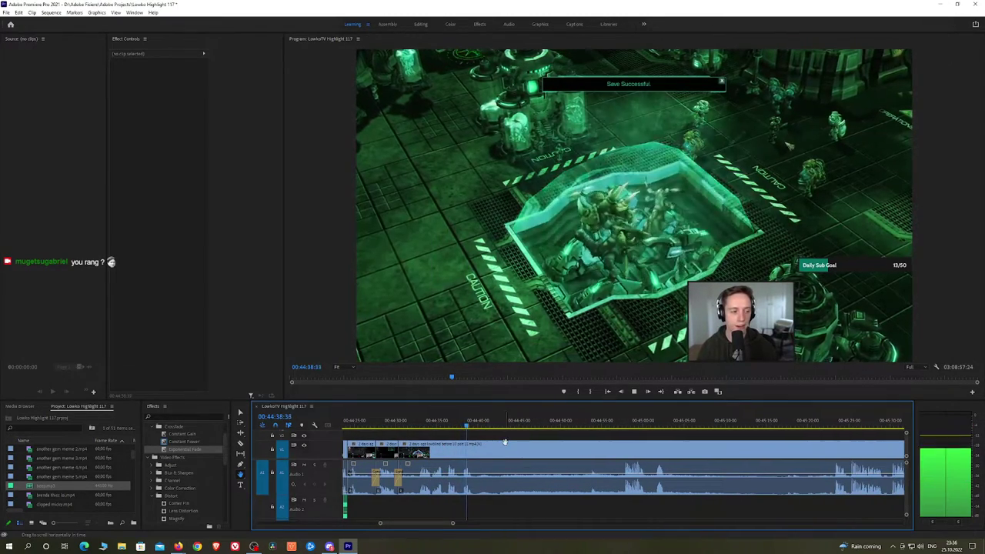
scroll(505, 442, "down", 1)
left_click(526, 424)
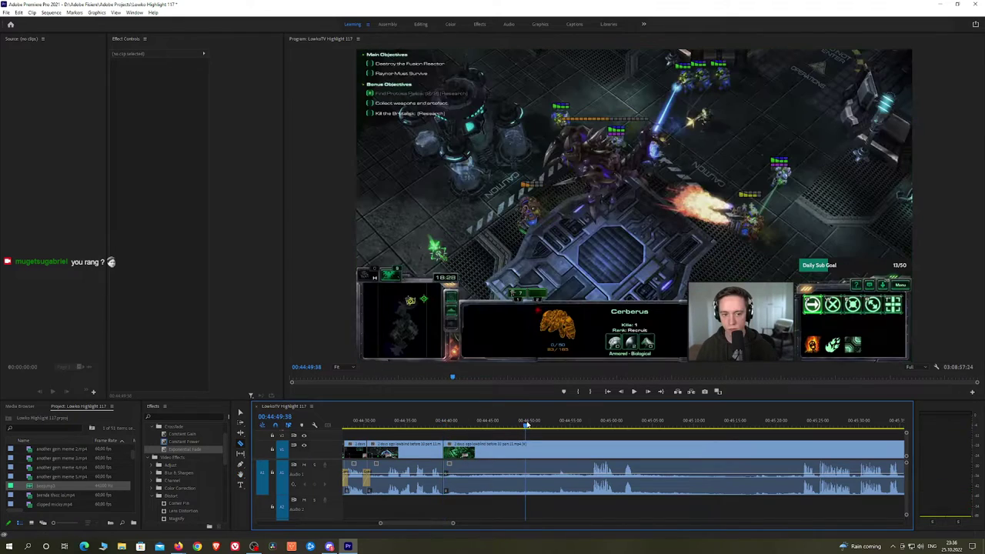
key("v")
left_click(512, 452)
key("shift+Delete")
key("space")
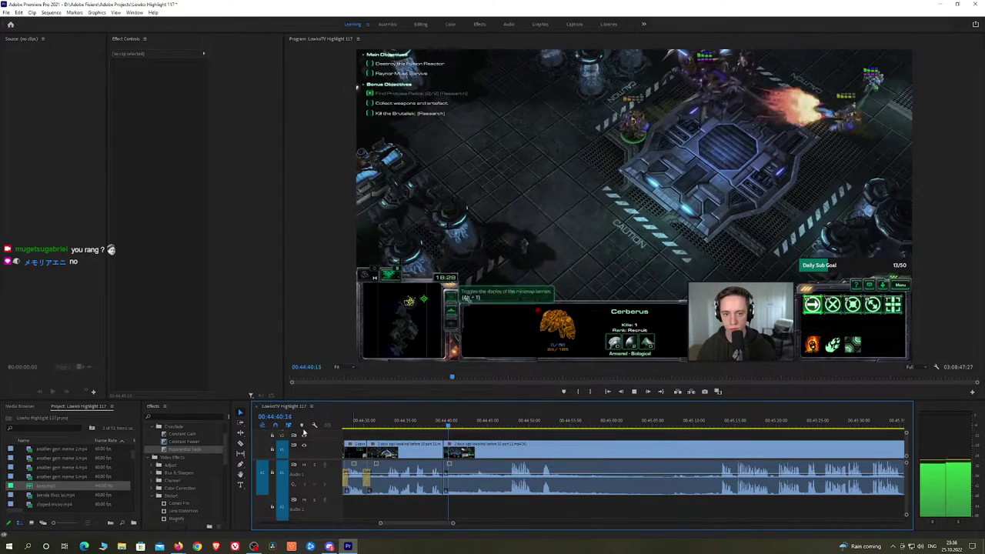
left_click_drag(185, 442, 445, 478)
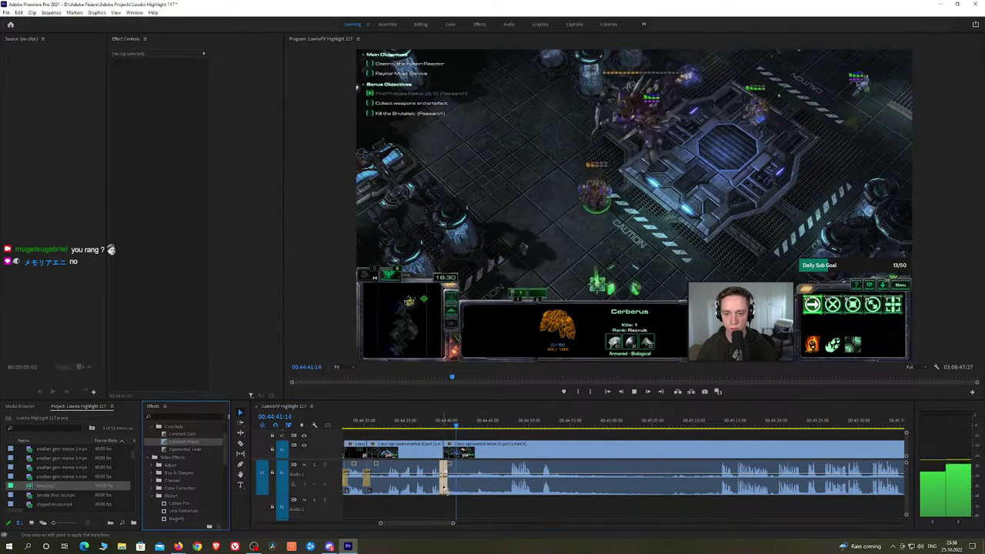
left_click(500, 436)
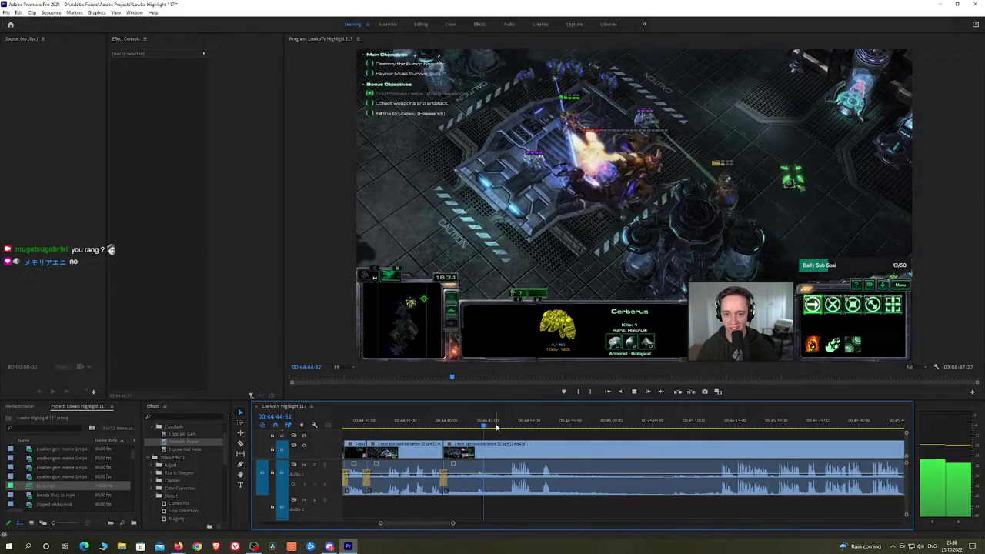
Ripple-delete the footage between about 00:44:56 and 00:45:10 and add a Constant Power crossfade at the audio cut
left_click(503, 426)
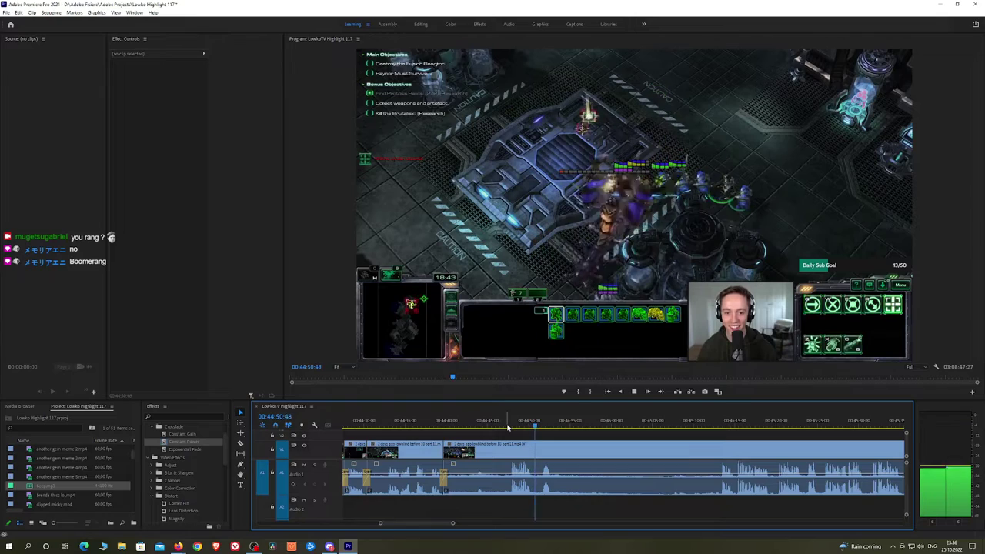
left_click(575, 427)
key("c")
left_click(583, 444)
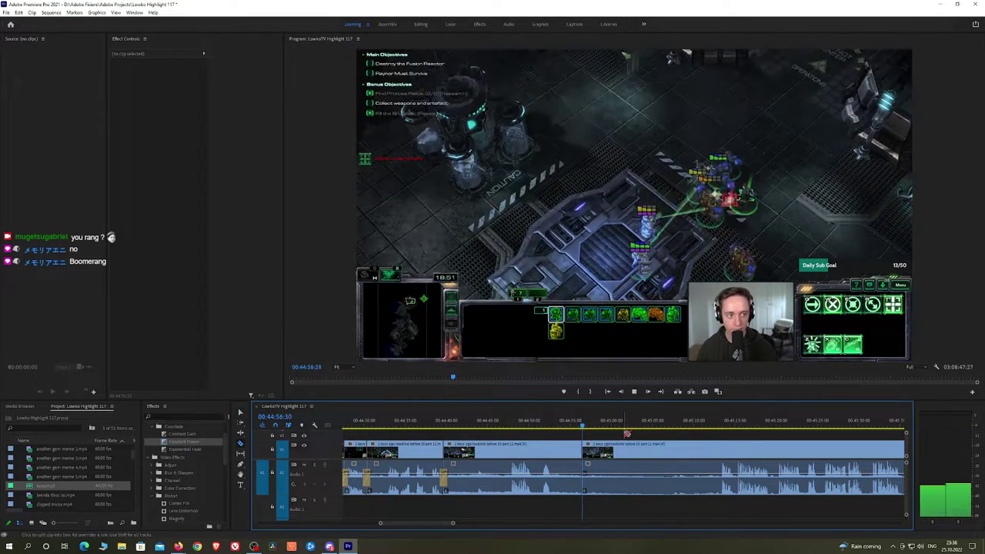
left_click_drag(659, 429, 693, 429)
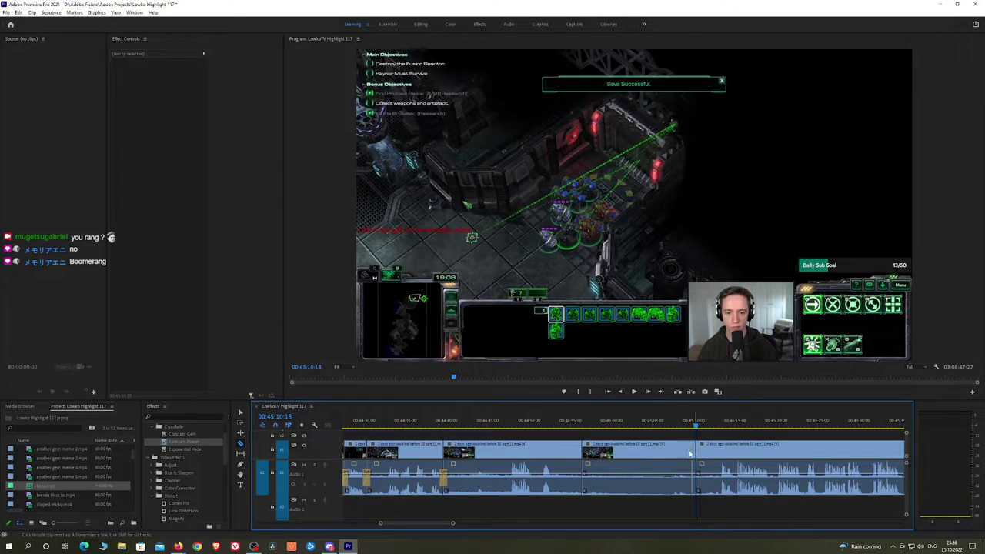
key("q")
key("space")
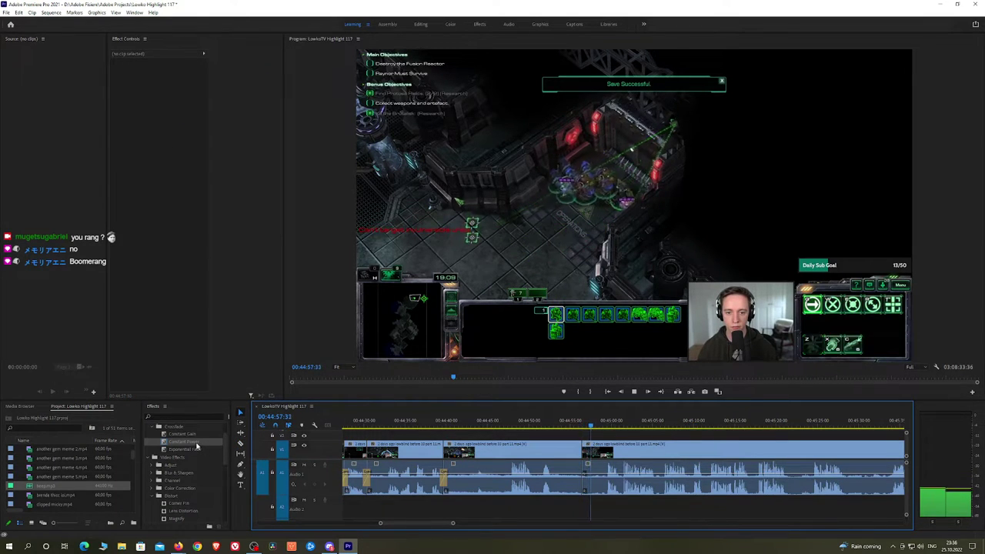
scroll(561, 431, "right", 2)
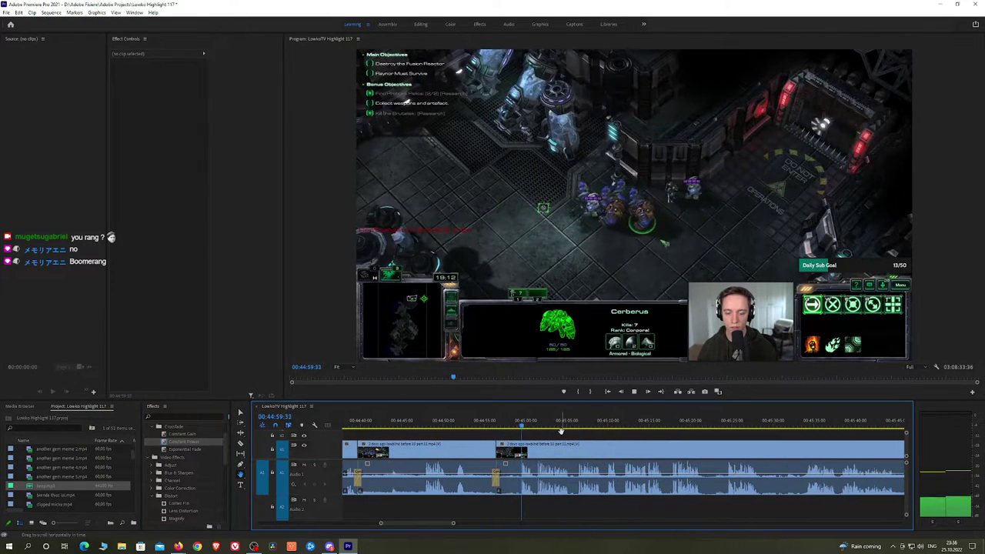
Cut out the short pause at about 00:45:16, close the gap and add a Constant Power crossfade at the audio cut
scroll(554, 434, "right", 1)
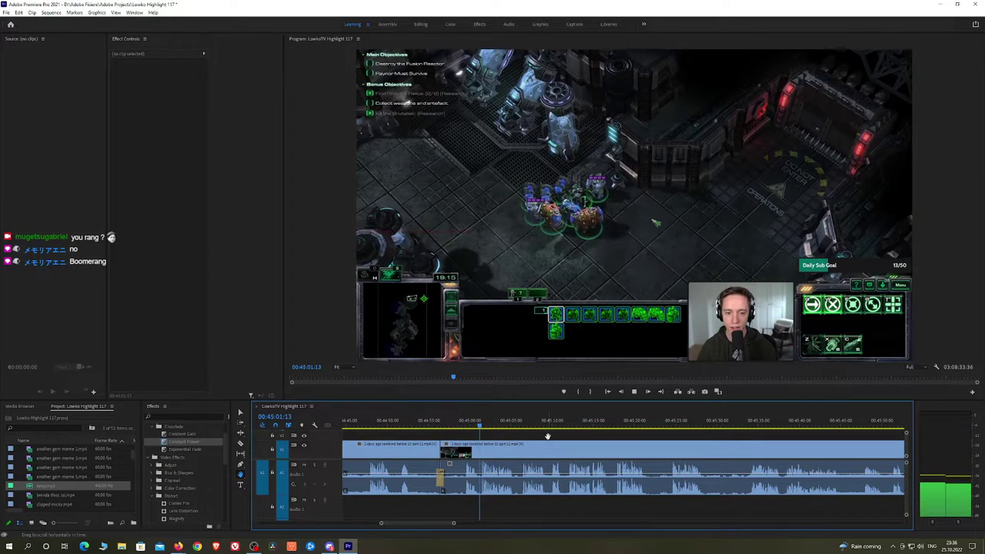
scroll(548, 443, "up", 1)
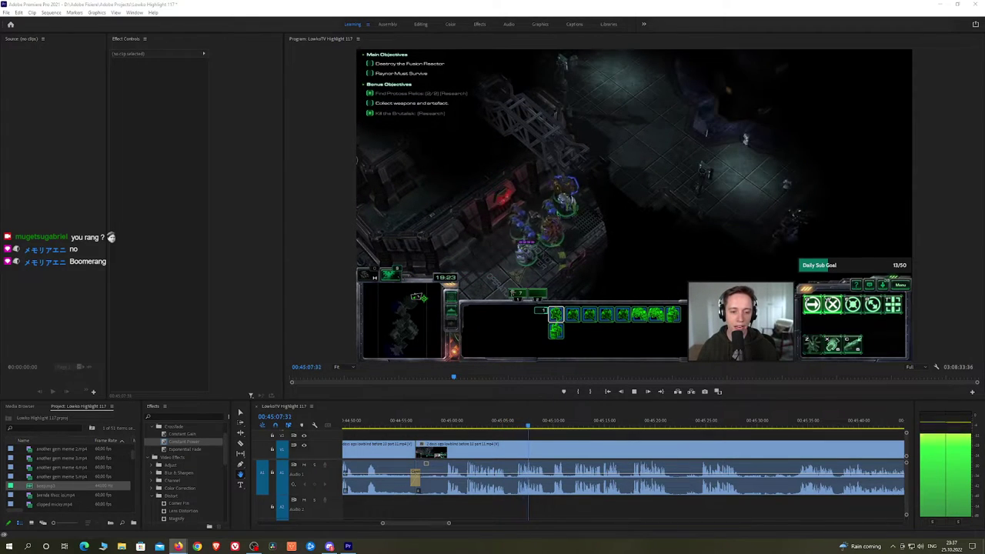
scroll(519, 428, "down", 3)
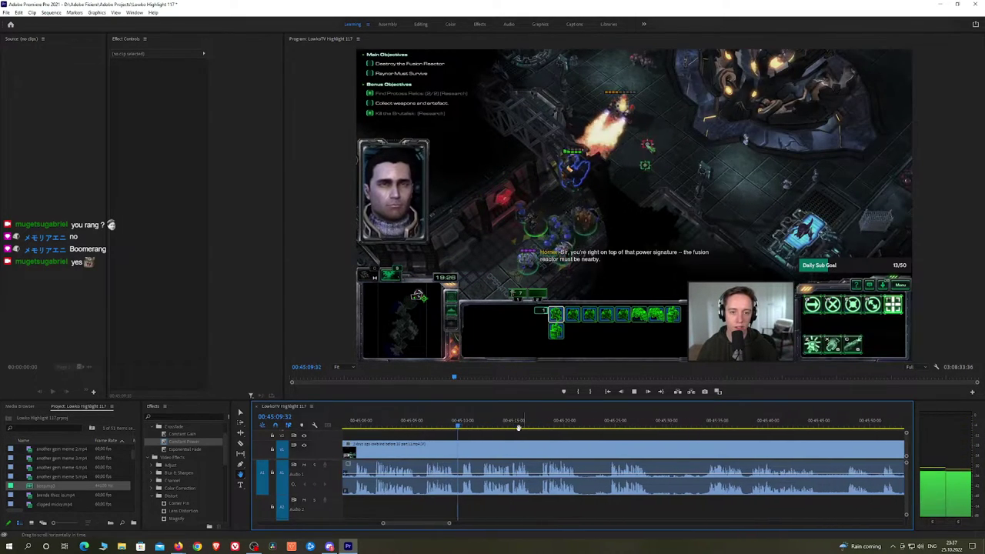
scroll(514, 429, "down", 1)
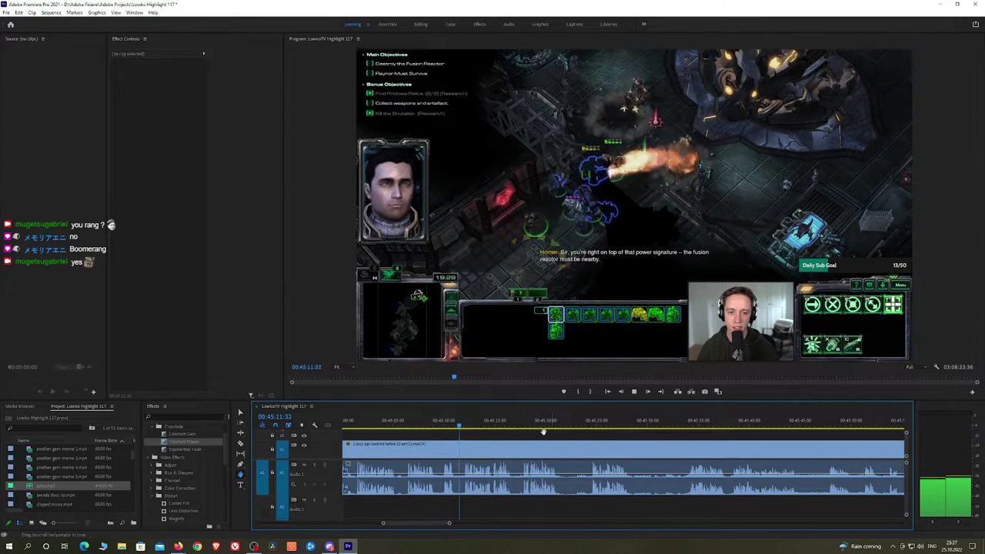
scroll(516, 431, "down", 2)
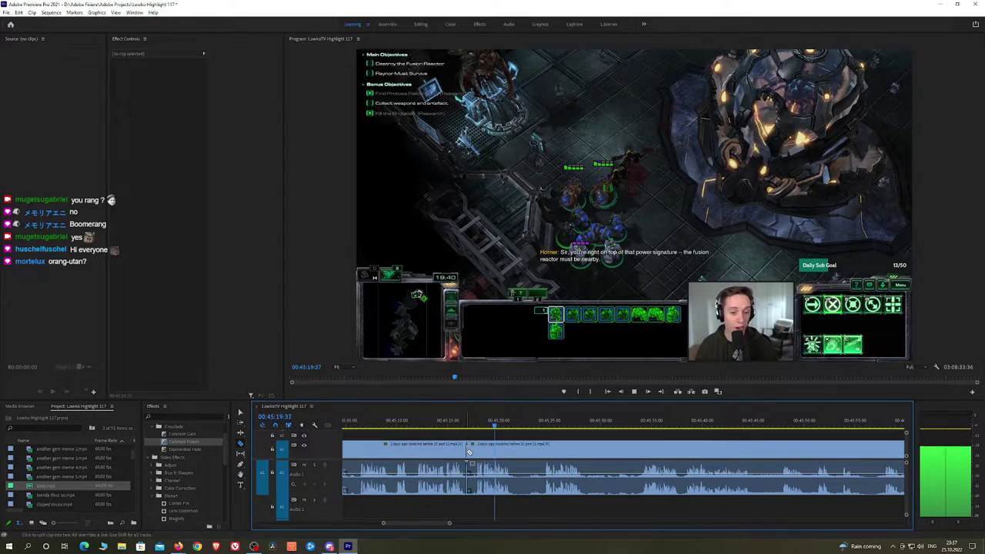
left_click(470, 451)
key("shift+Delete")
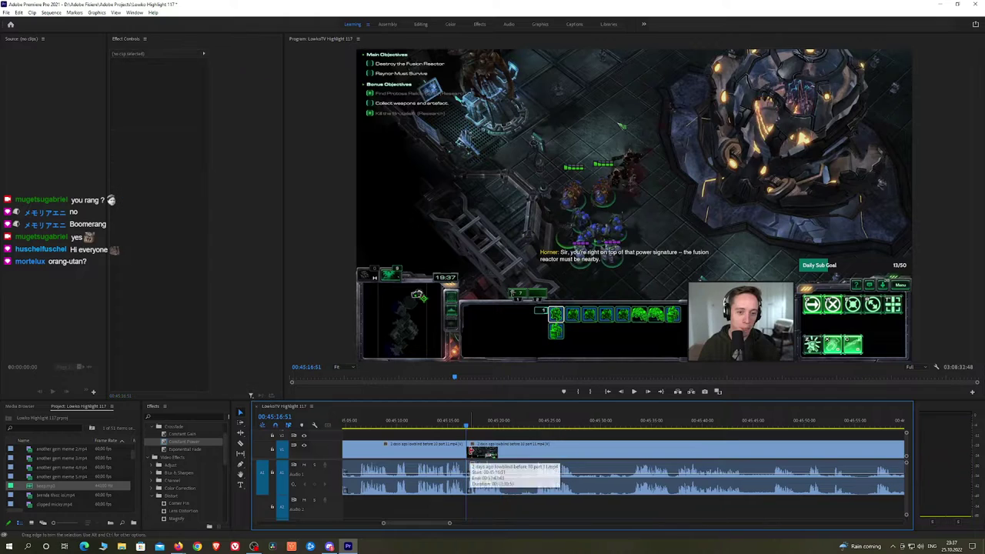
left_click_drag(184, 442, 362, 441)
left_click_drag(467, 477, 466, 477)
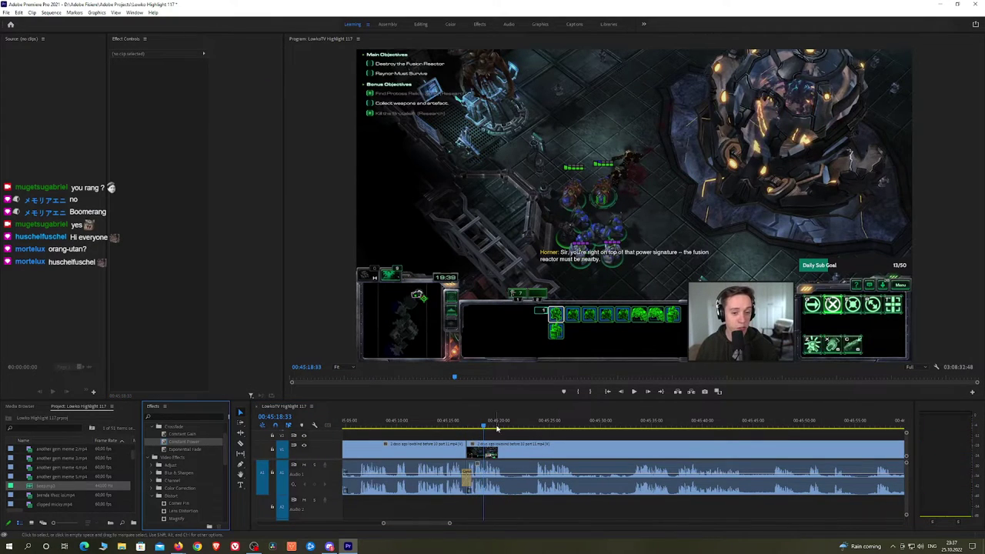
Remove the stretch between about 00:45:21 and 00:45:23 with its gap and bridge the audio cut with Constant Power
left_click(506, 426)
left_click(536, 425)
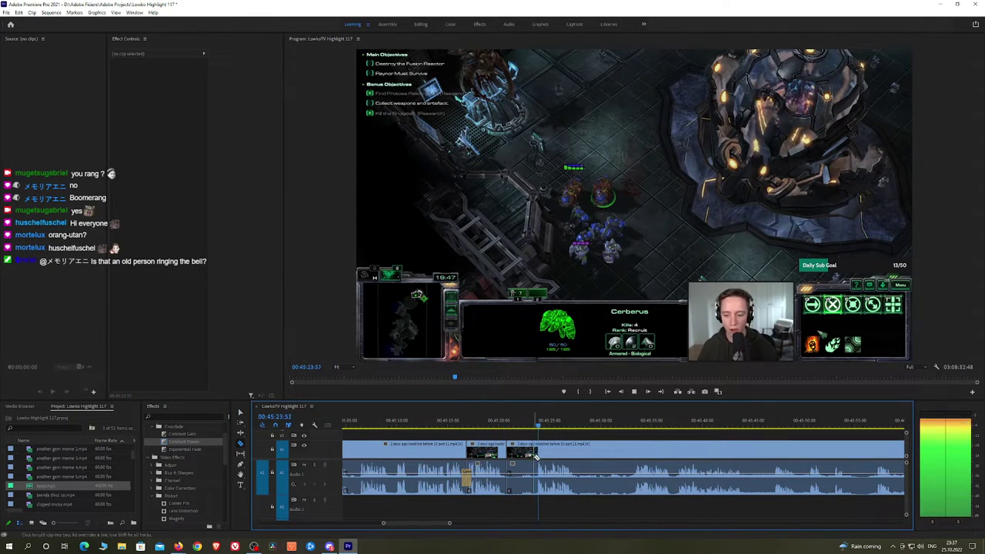
key("v")
left_click(528, 455)
key("shift+Delete")
key("Up")
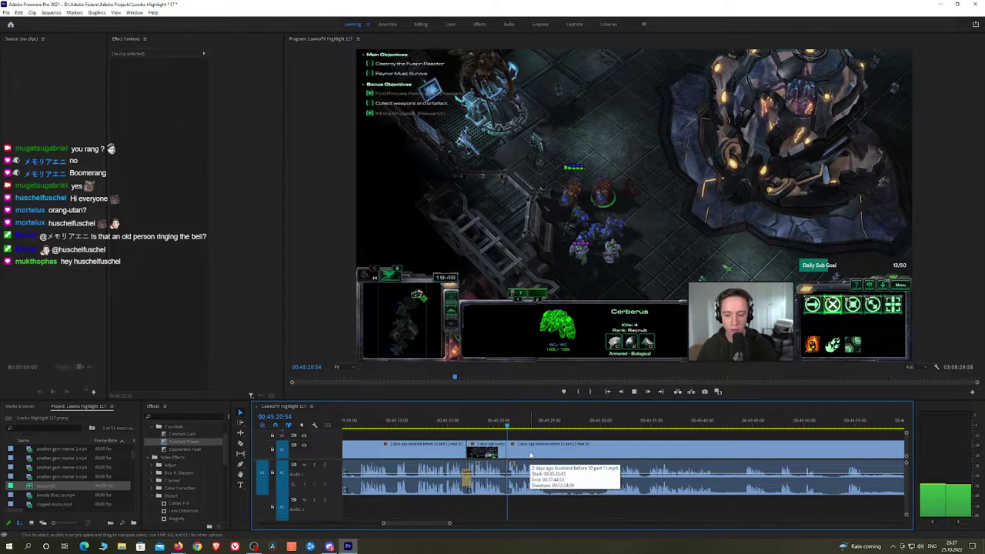
key("h")
left_click_drag(588, 447, 531, 446)
left_click(197, 441)
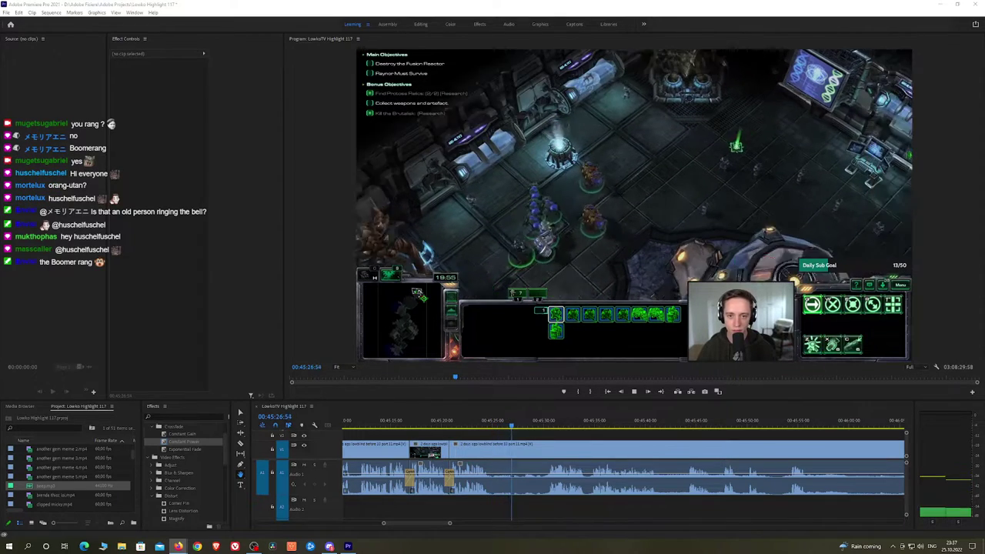
Ripple-delete the quiet section from about 00:45:25 to 00:45:30 and apply a Constant Power crossfade to the audio cut
left_click(492, 446)
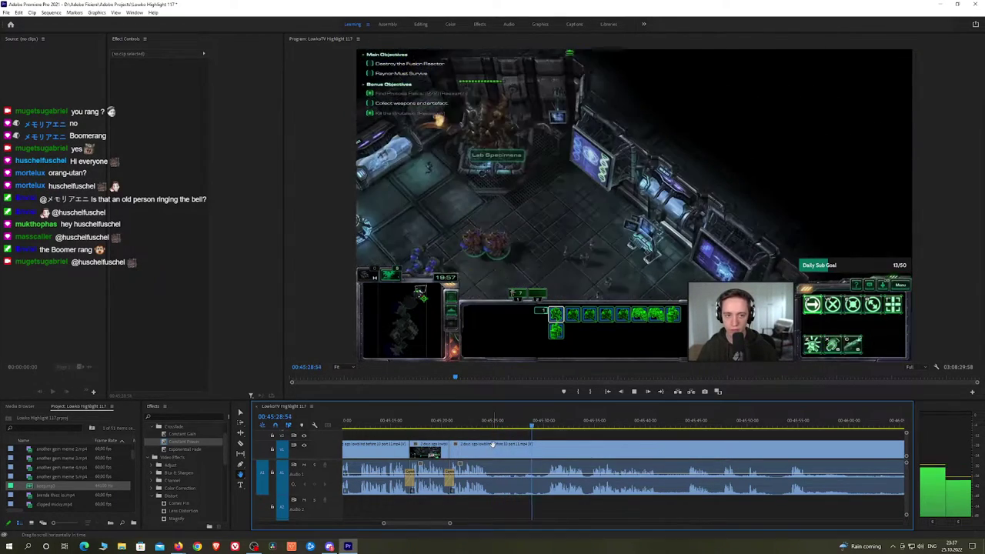
key("c")
left_click(492, 446)
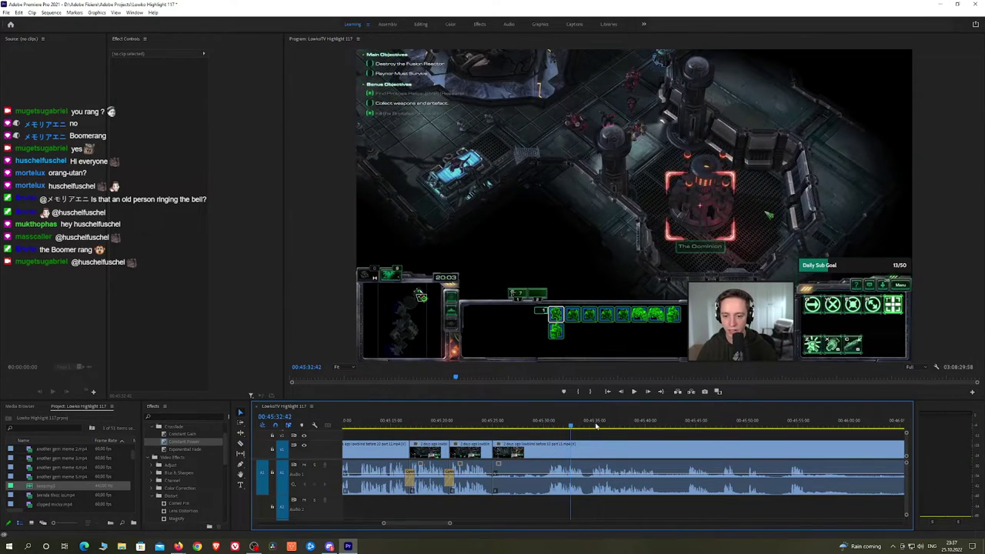
left_click(597, 431)
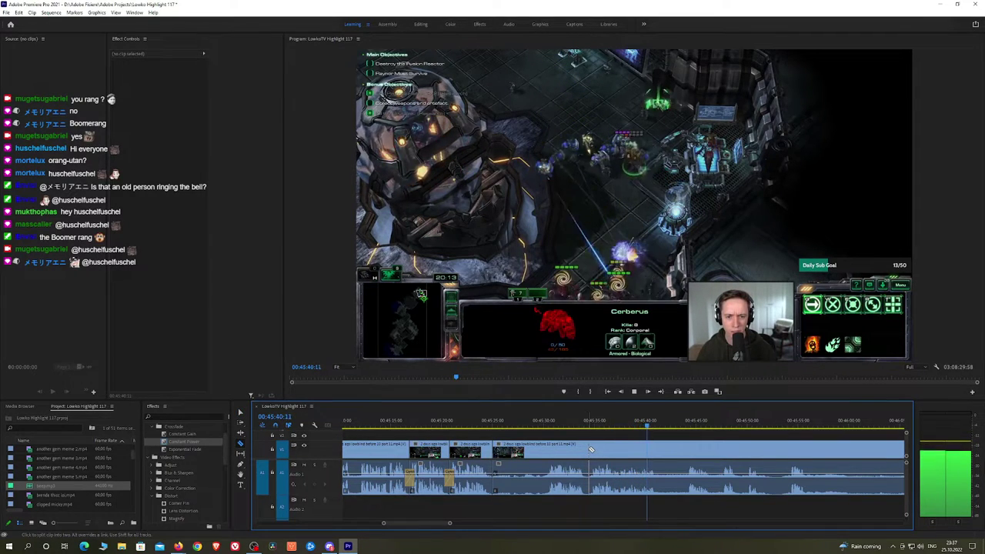
left_click(592, 424)
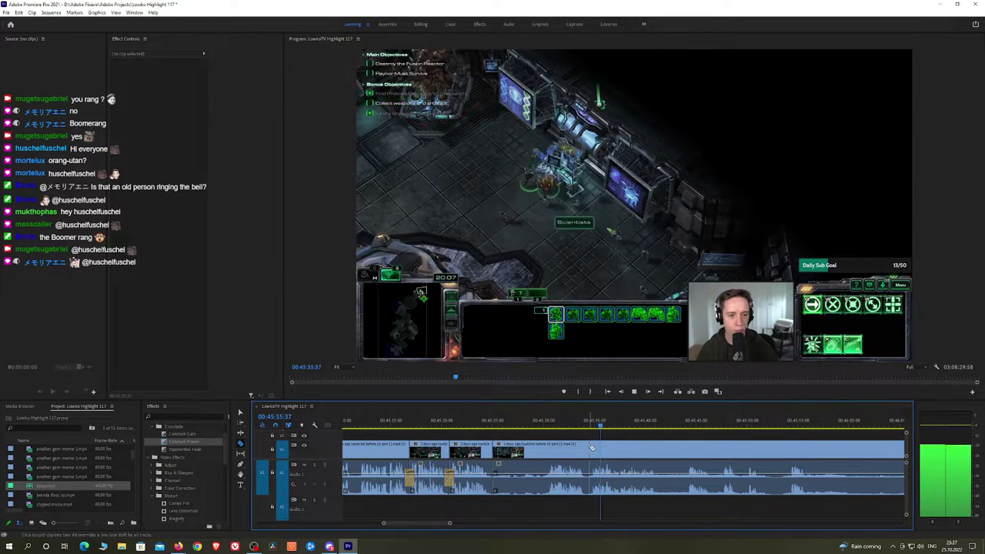
left_click_drag(592, 448, 545, 454)
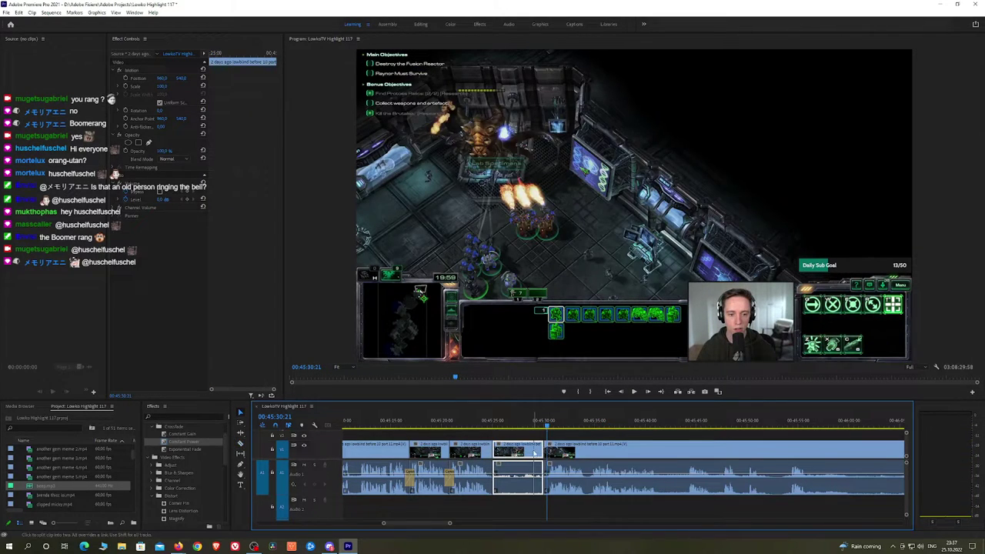
key("shift+Delete")
key("Up")
key("space")
left_click(192, 442)
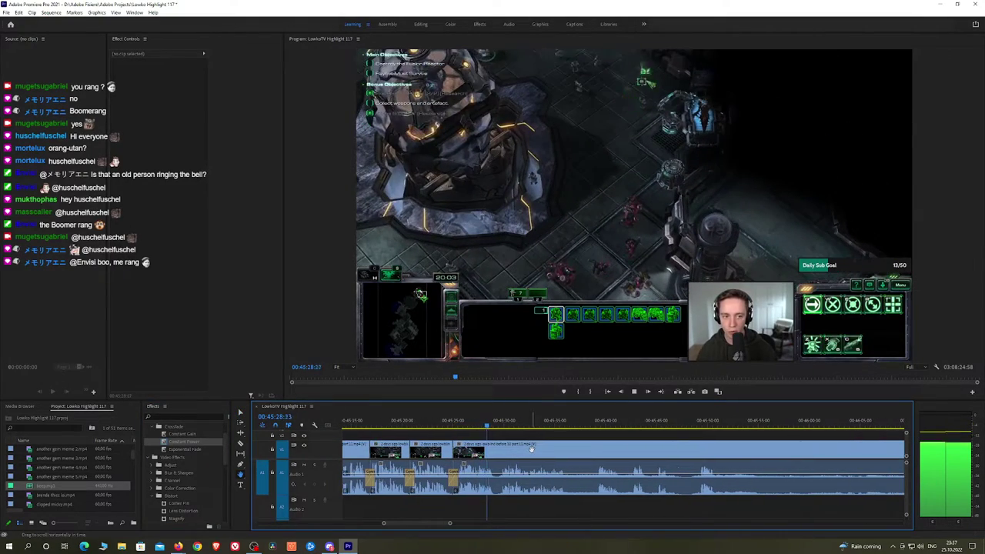
Split the gameplay clip at about 00:45:36, just after the end of the commentary
scroll(576, 458, "down", 3)
left_click(550, 429)
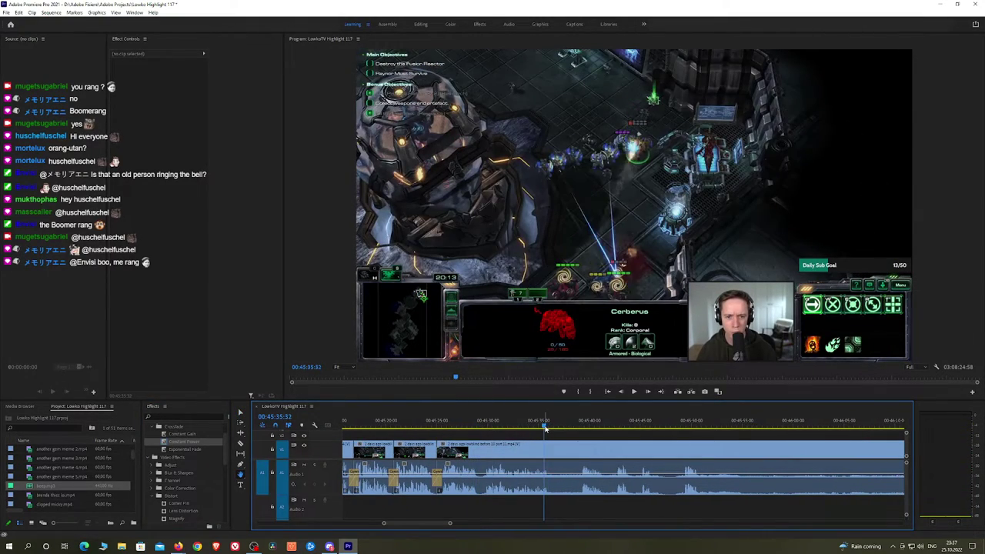
key("c")
left_click(551, 447)
Skim the gameplay from about 00:45:36 to 00:46:28, sampling the commentary peaks for moments worth keeping
left_click(580, 429)
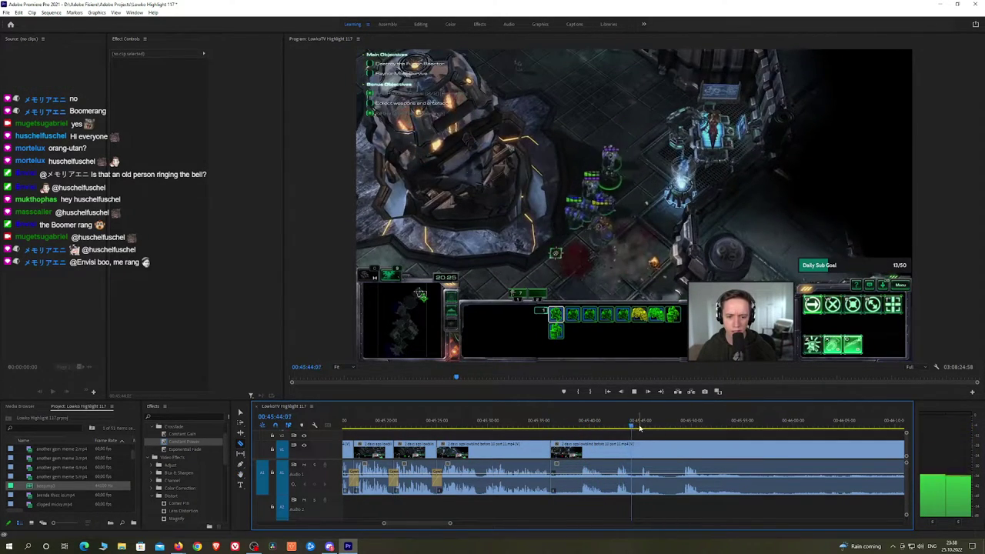
left_click(642, 426)
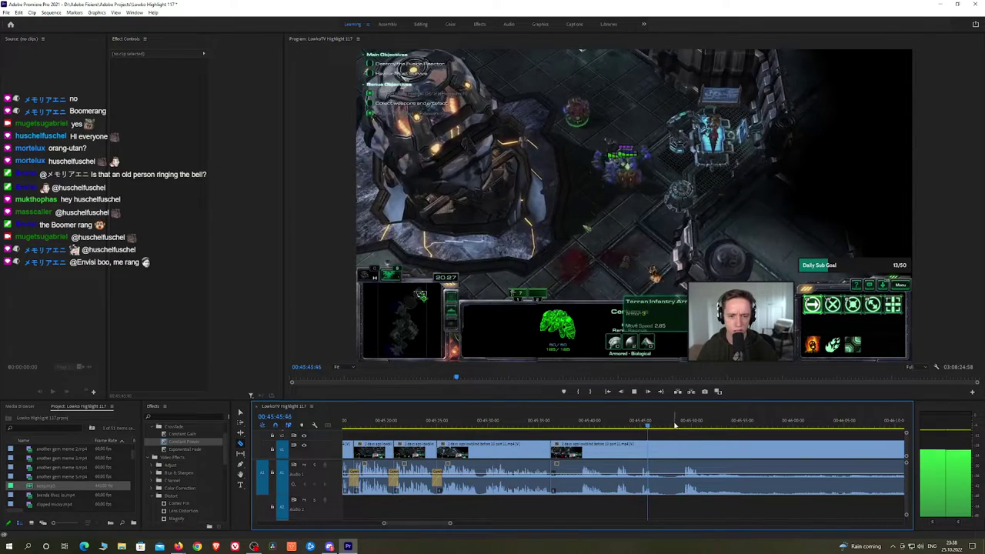
left_click(687, 425)
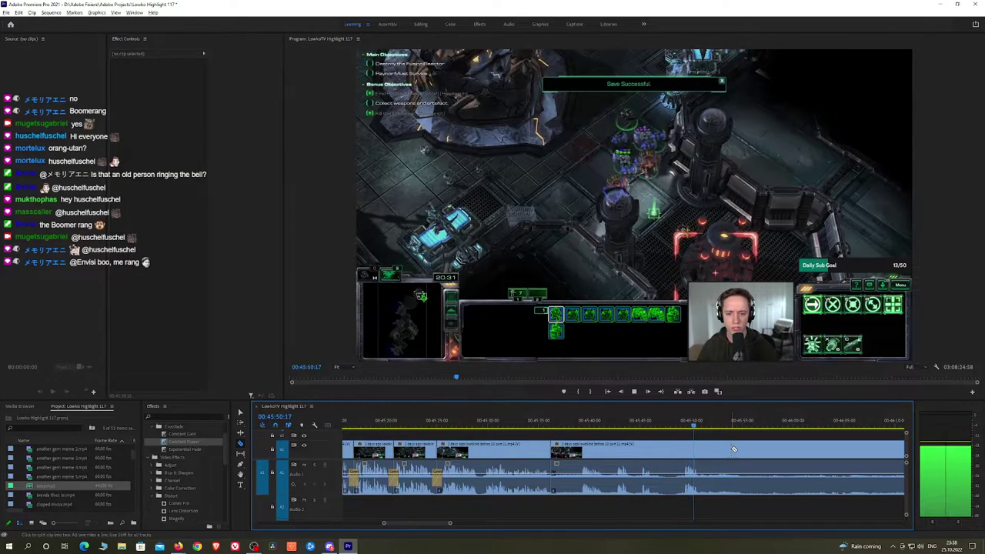
scroll(736, 450, "down", 3)
key("h")
left_click_drag(743, 452, 550, 451)
left_click(644, 430)
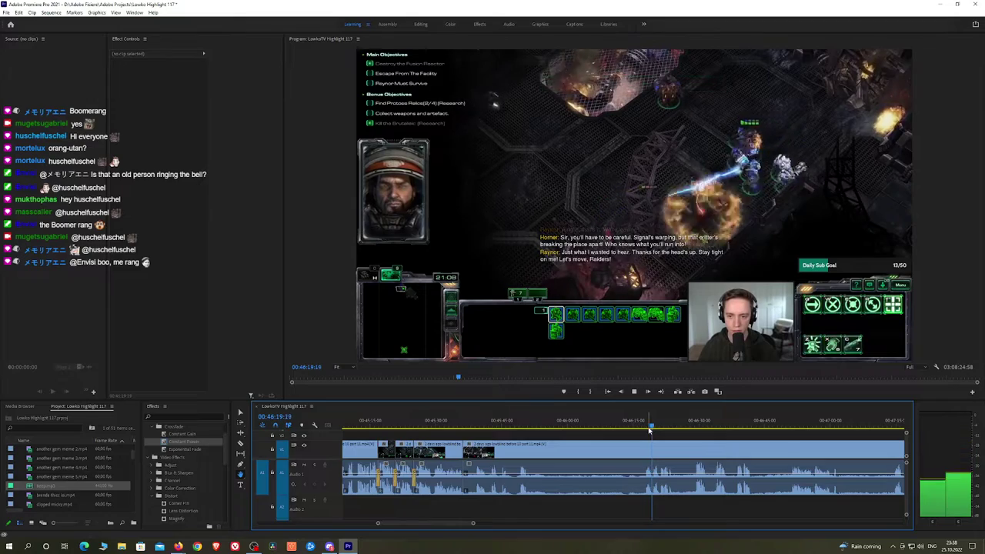
scroll(660, 445, "up", 4)
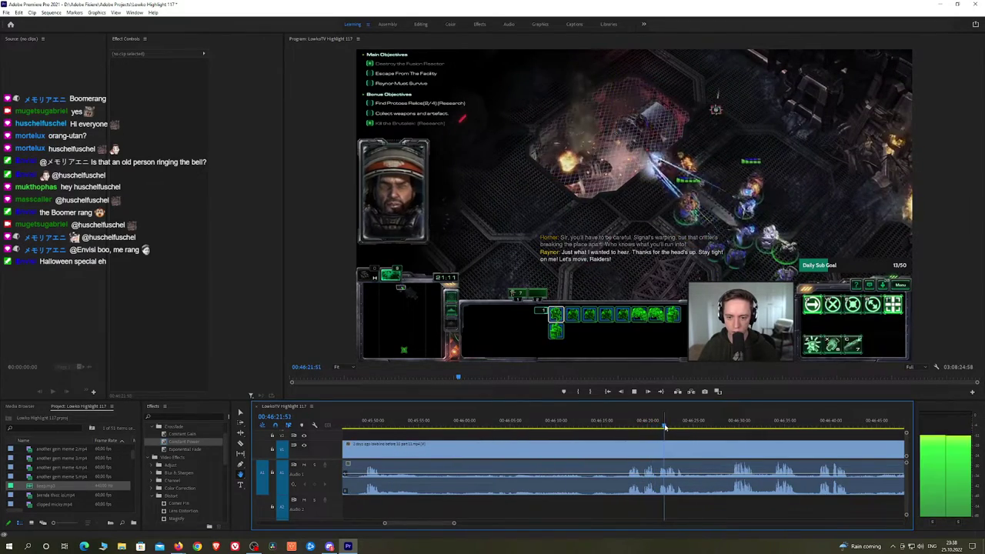
left_click(715, 426)
left_click(727, 426)
Sample the footage between about 00:46:30 and 00:47:41 at each audio peak to judge whether it belongs in the highlight
scroll(784, 445, "down", 5)
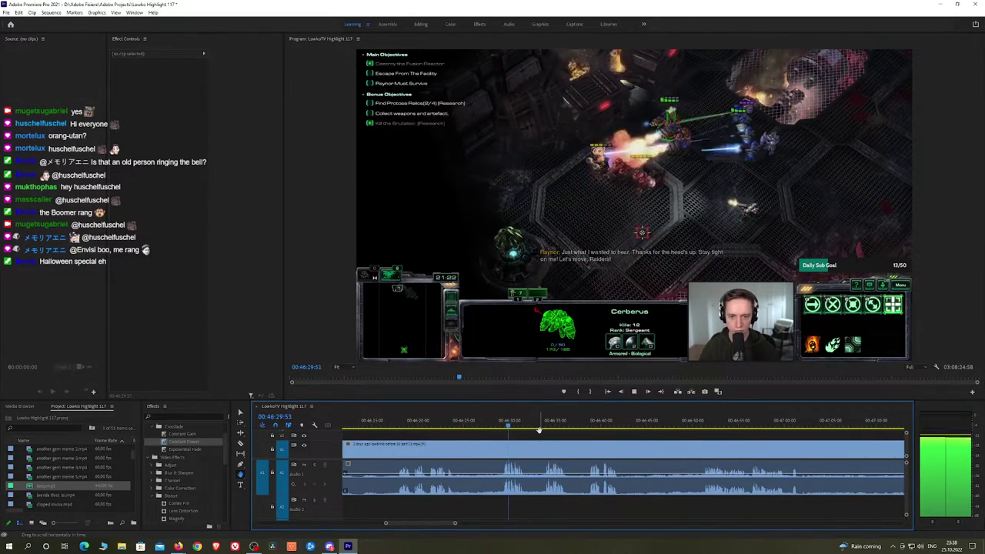
left_click_drag(522, 426, 549, 425)
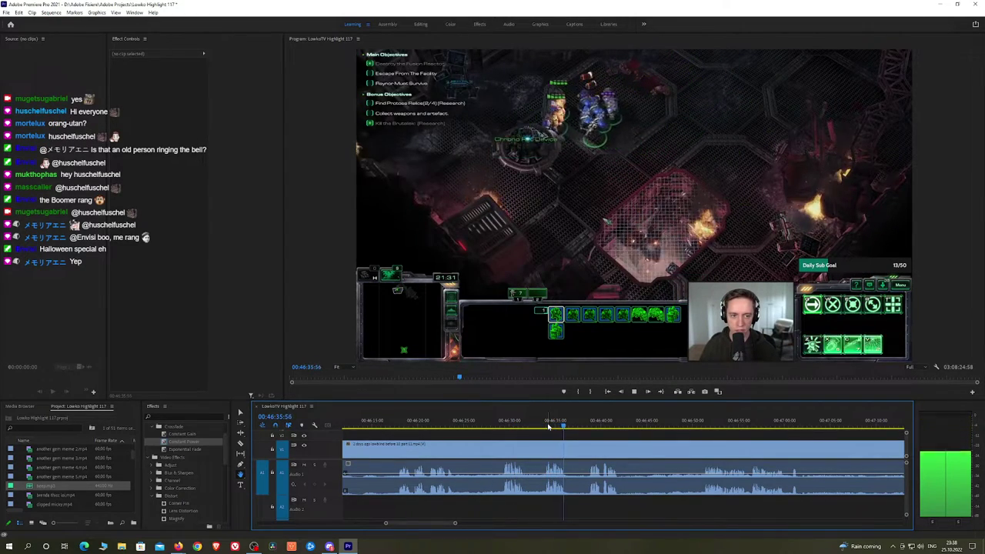
left_click(587, 426)
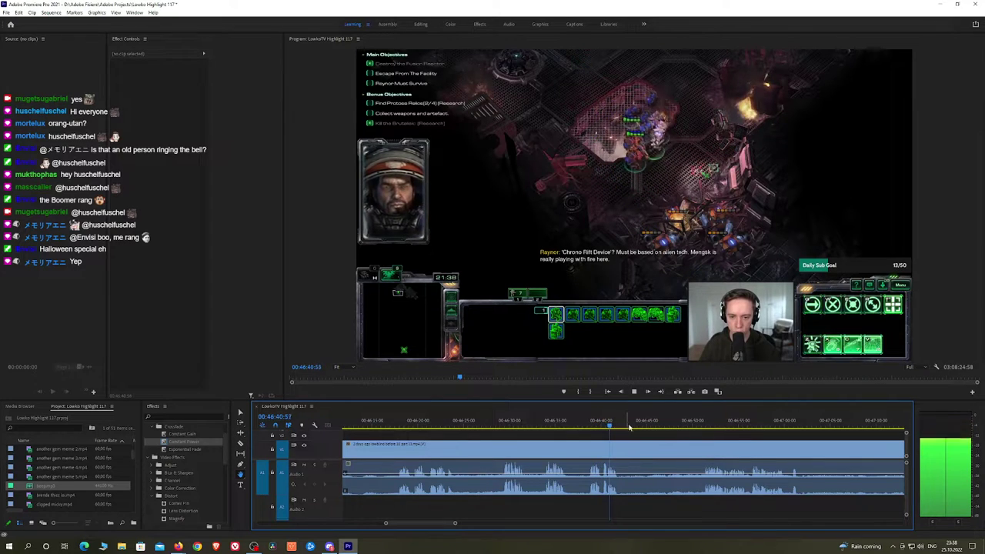
left_click_drag(630, 426, 679, 426)
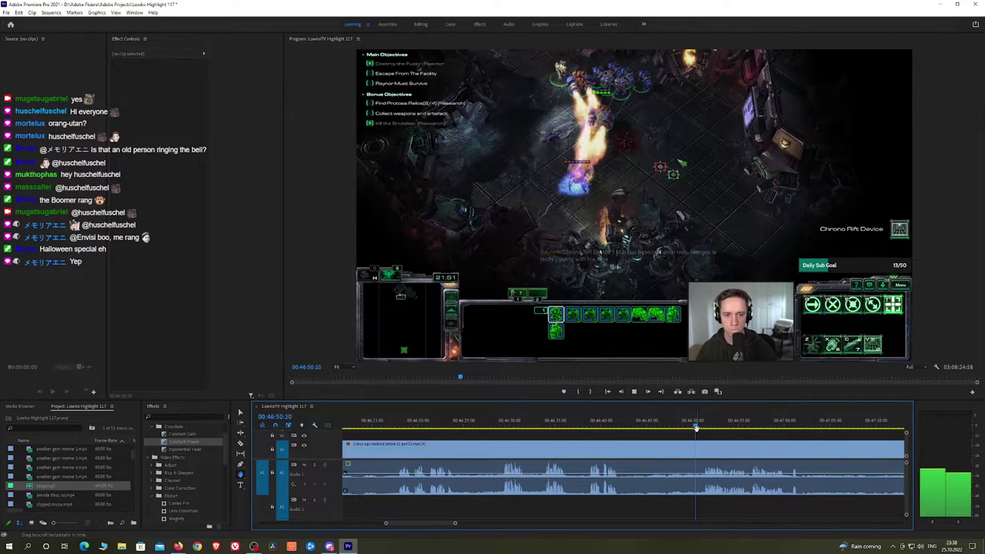
scroll(693, 444, "down", 3)
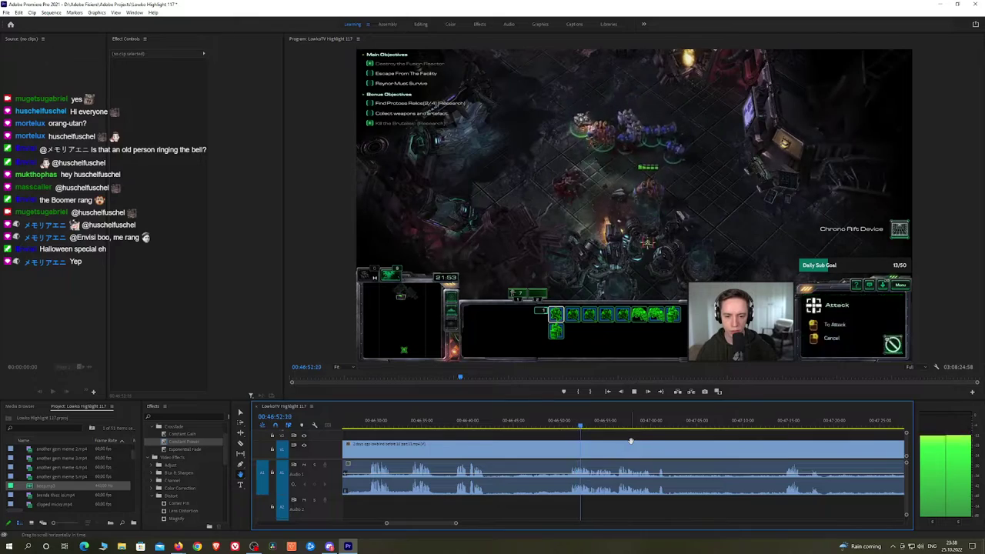
scroll(608, 441, "down", 1)
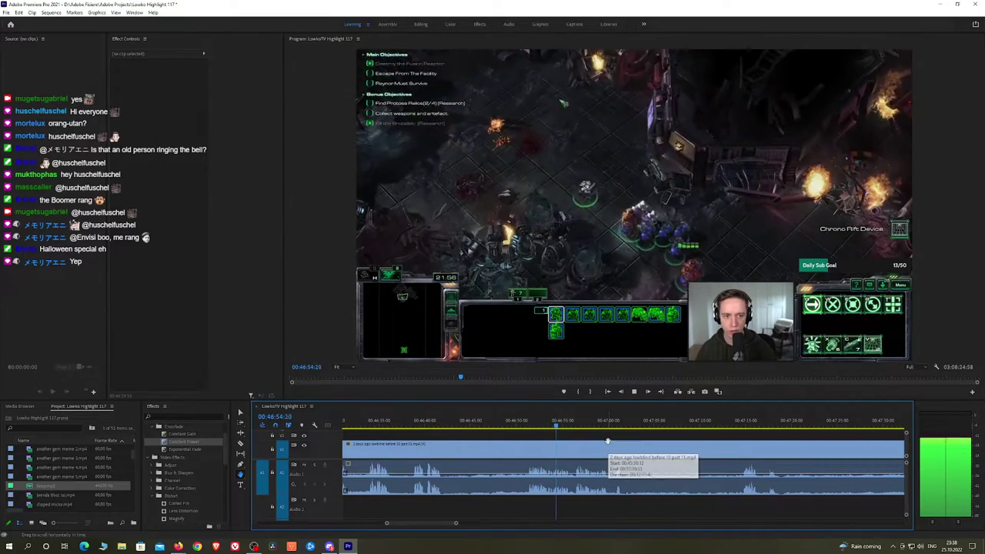
left_click(573, 423)
left_click_drag(575, 424, 736, 426)
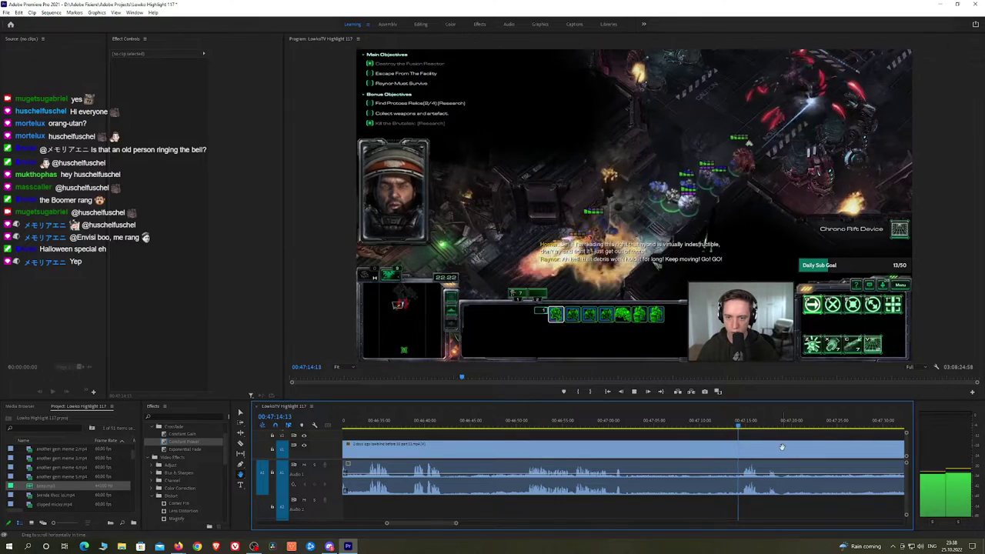
left_click_drag(780, 449, 731, 425)
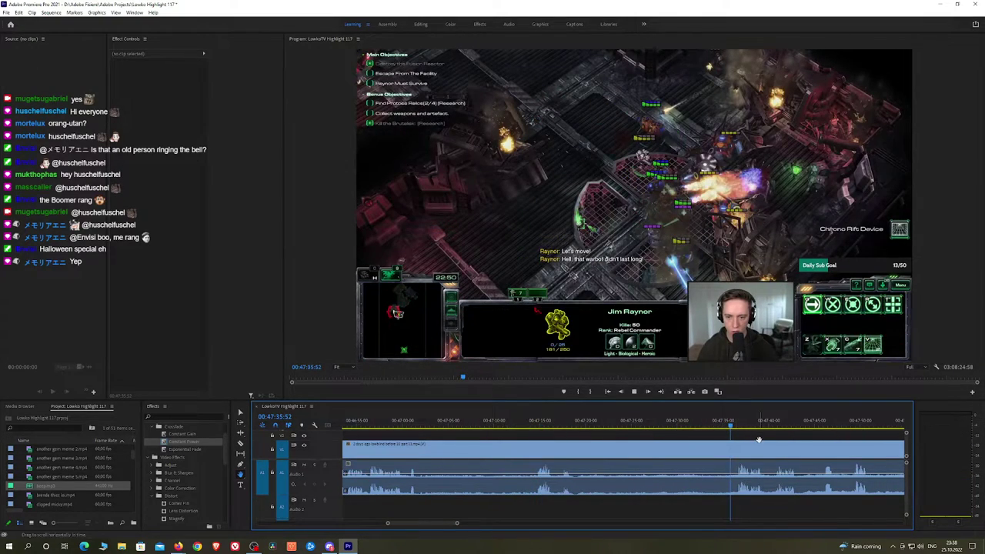
scroll(771, 446, "down", 4)
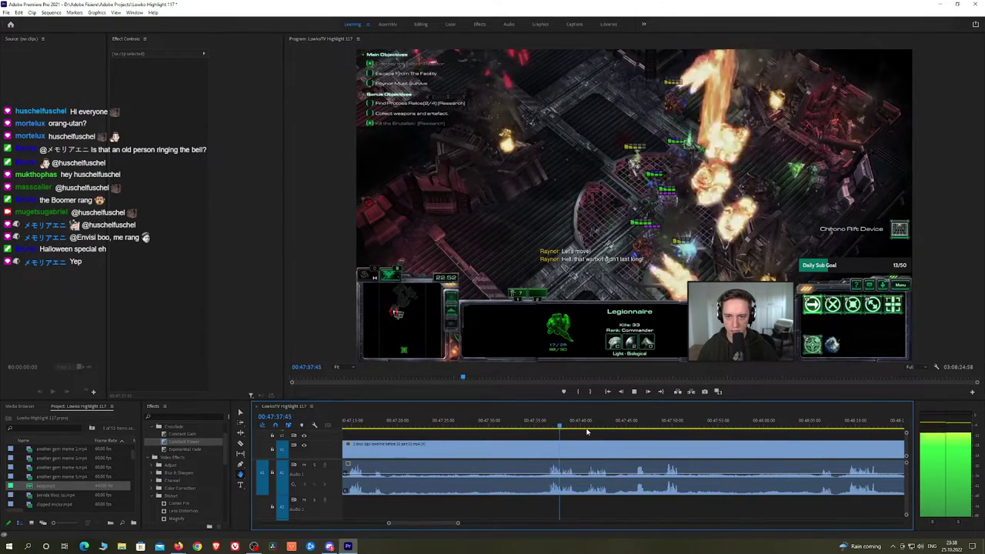
left_click(591, 422)
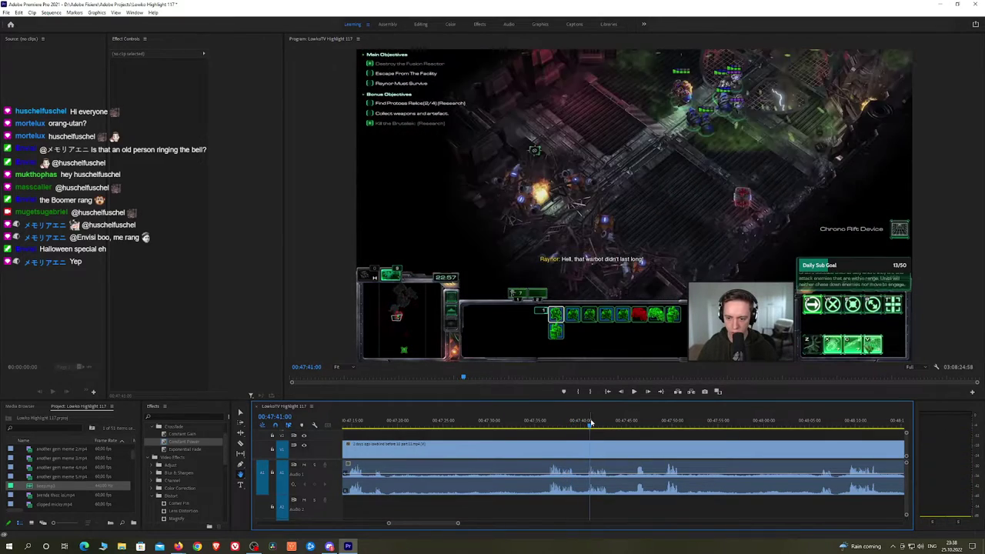
Ripple-delete the uneventful gameplay from about 00:45:36 to 00:48:35 and put an Exponential Fade on the audio cut
left_click(633, 424)
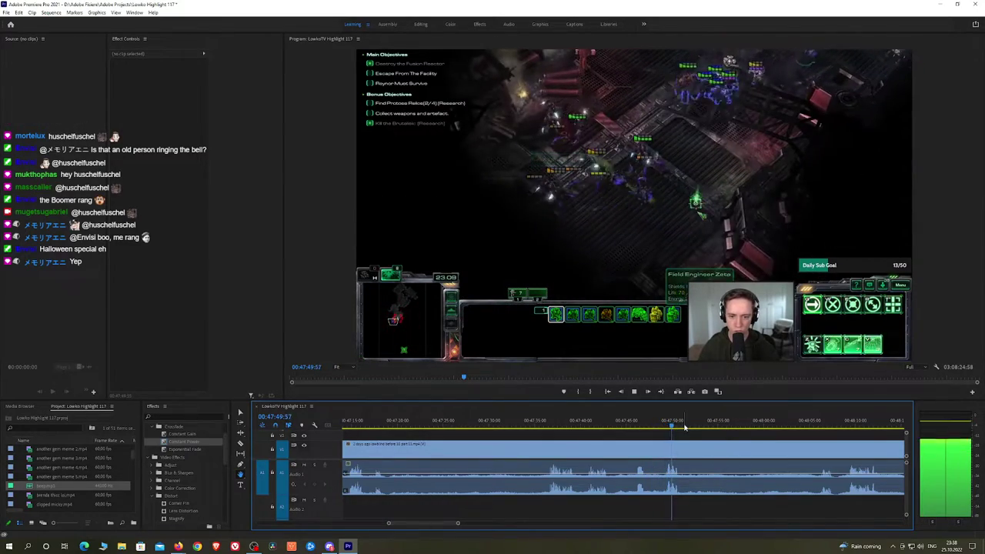
left_click_drag(684, 428, 641, 426)
key("space")
key("space")
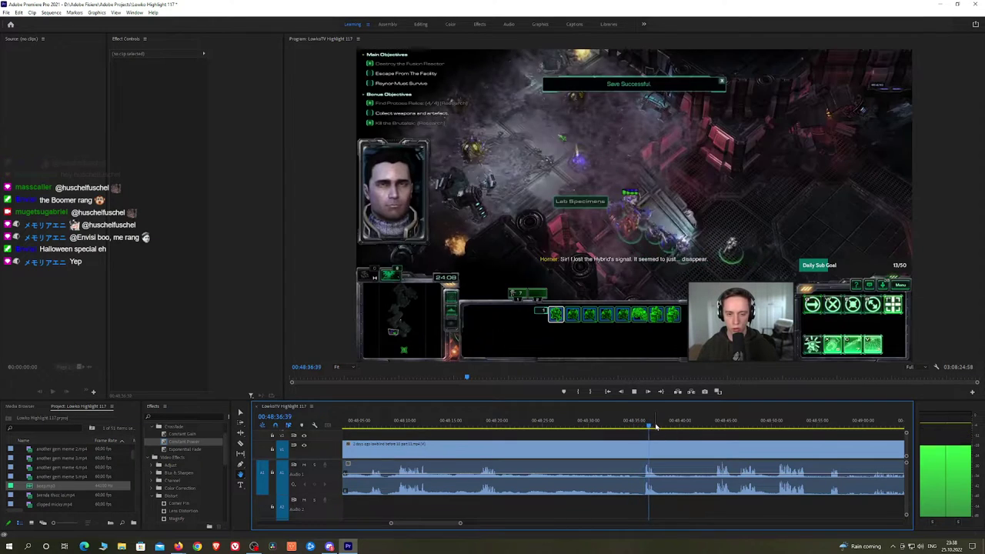
left_click_drag(654, 428, 640, 425)
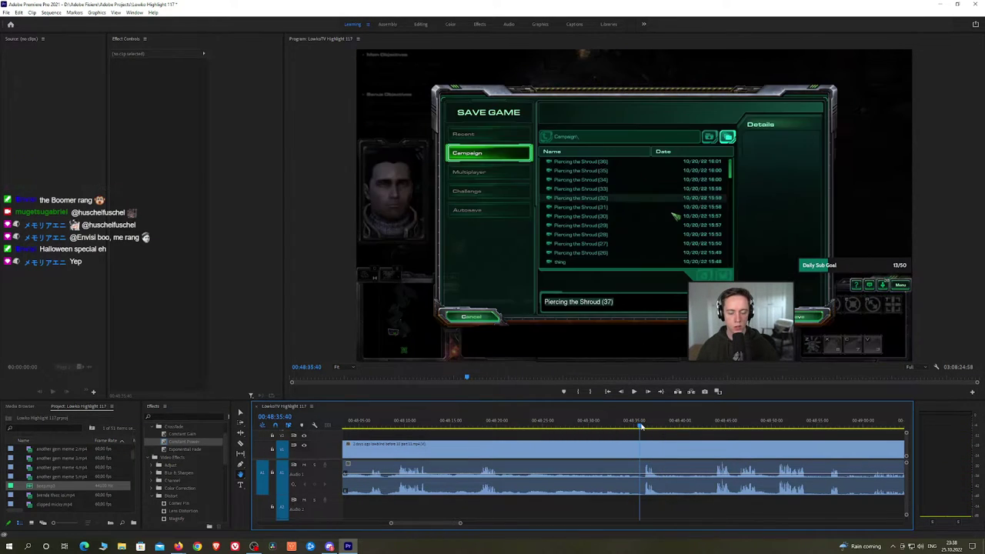
key("q")
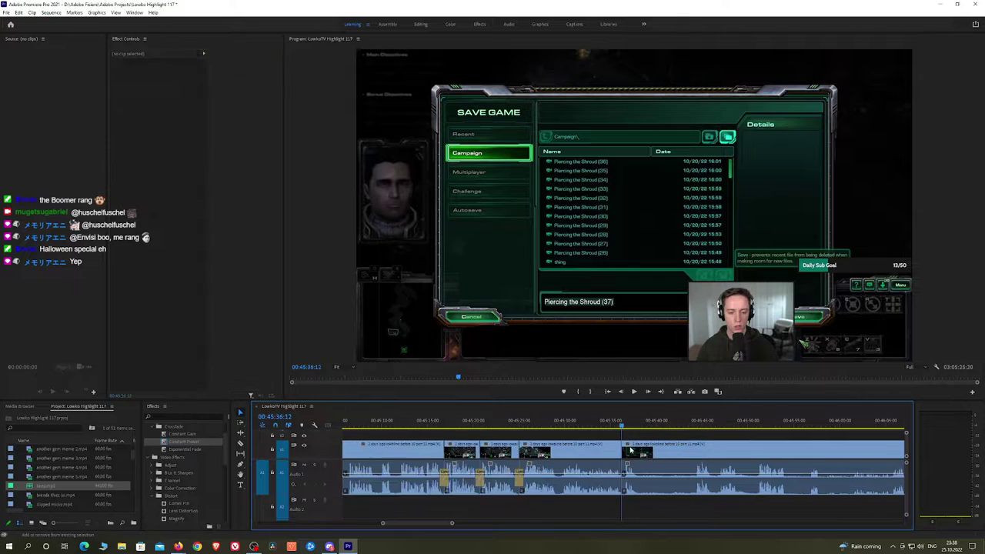
left_click_drag(176, 449, 545, 446)
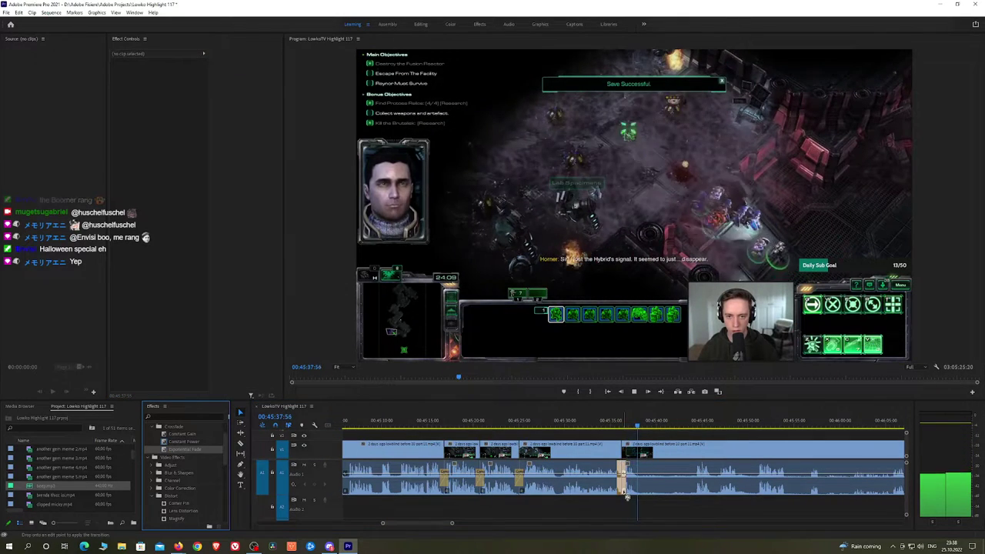
left_click_drag(627, 496, 625, 491)
Ripple-delete the stretch from about 00:45:54 to 00:46:05 and apply a Constant Power crossfade at the audio cut
left_click_drag(653, 426, 698, 427)
scroll(729, 444, "down", 3)
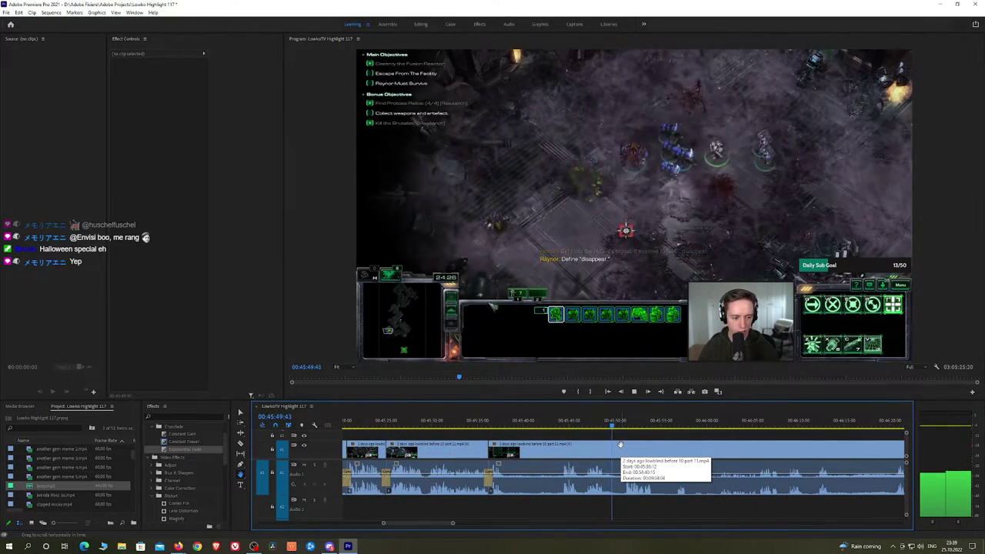
scroll(656, 450, "up", 2)
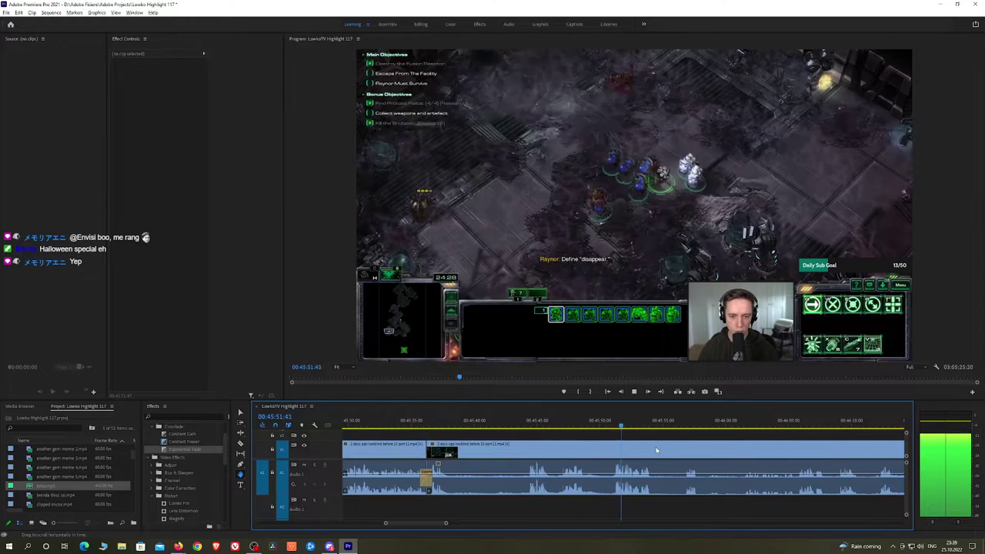
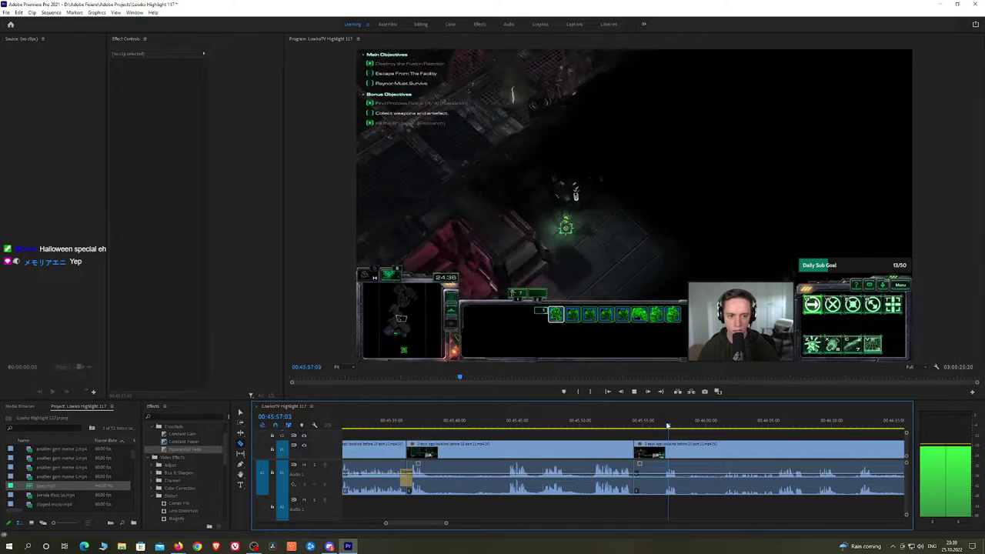
left_click_drag(690, 429, 775, 428)
left_click(775, 450)
key("v")
left_click(759, 456)
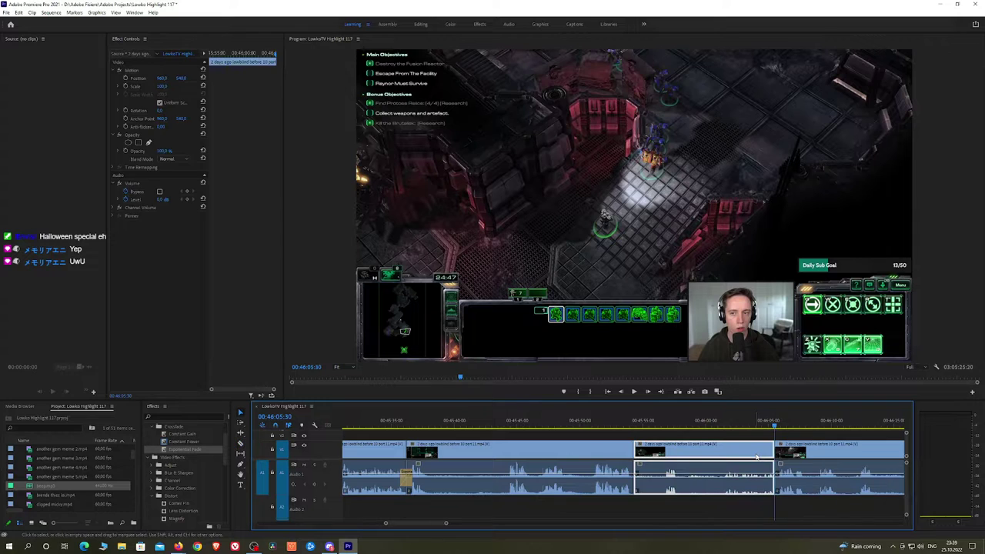
key("shift+Delete")
key("space")
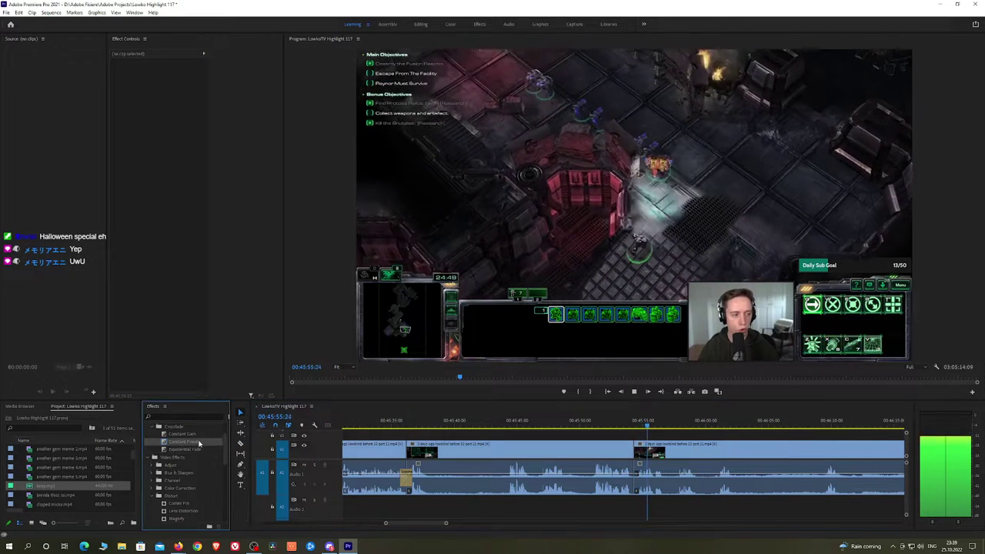
left_click_drag(177, 442, 637, 483)
Cut out the short pause from about 00:45:59 to 00:46:01, close the gap and smooth the audio cut with Constant Power
key("h")
left_click_drag(722, 450, 618, 448)
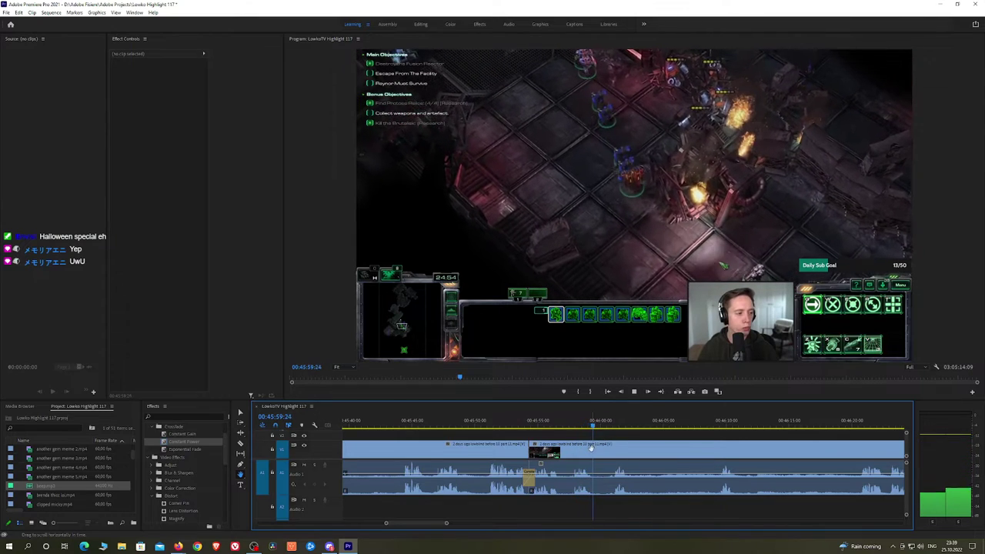
key("c")
left_click(609, 453)
key("space")
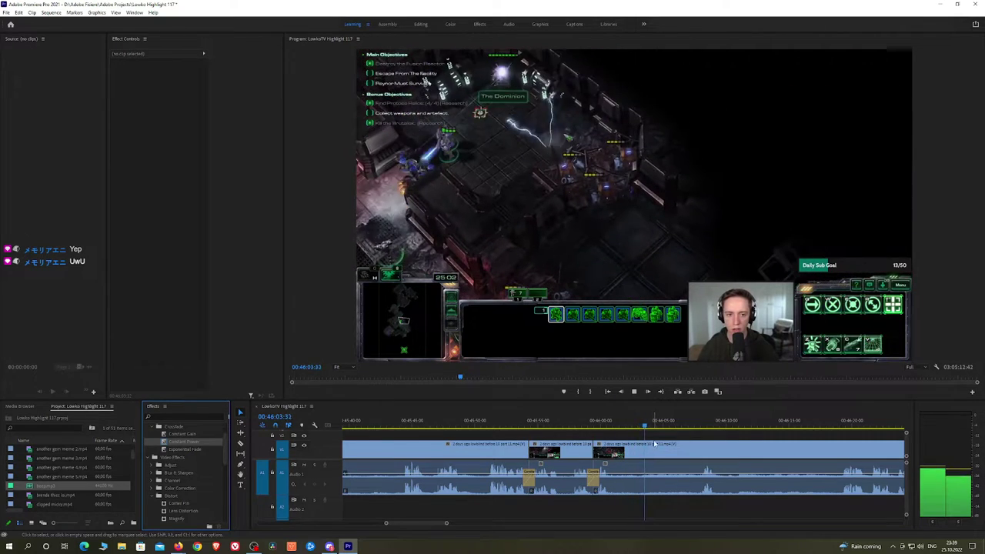
Remove the section from about 00:46:01 to 00:46:19 with its gap and bridge the audio cut with Constant Power
left_click(620, 454)
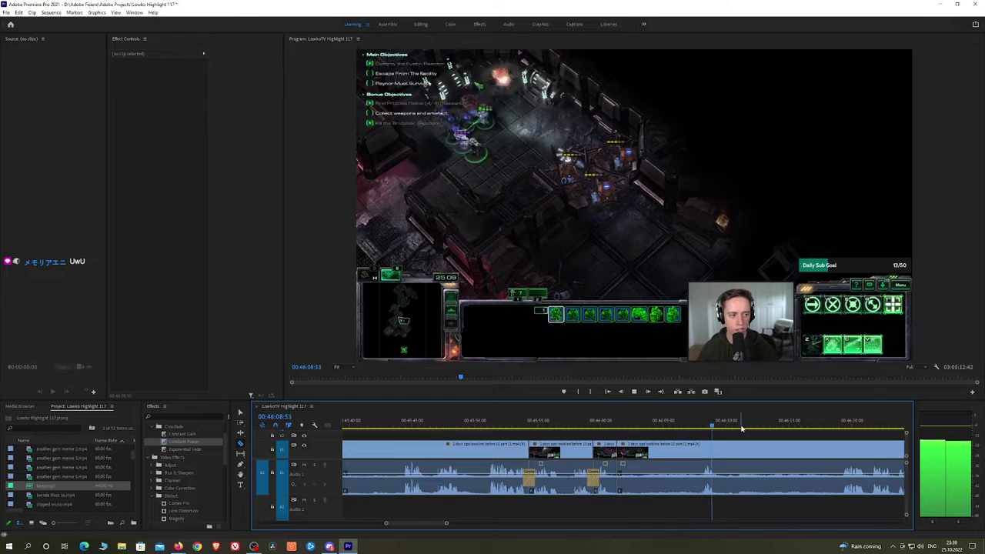
left_click(826, 425)
key("h")
left_click_drag(838, 428, 695, 429)
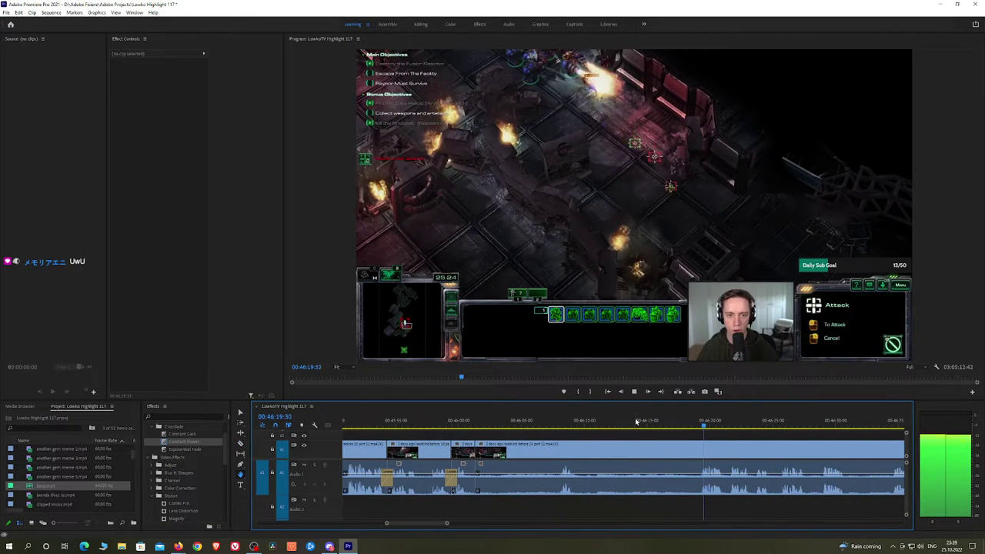
left_click(697, 454)
key("shift+Delete")
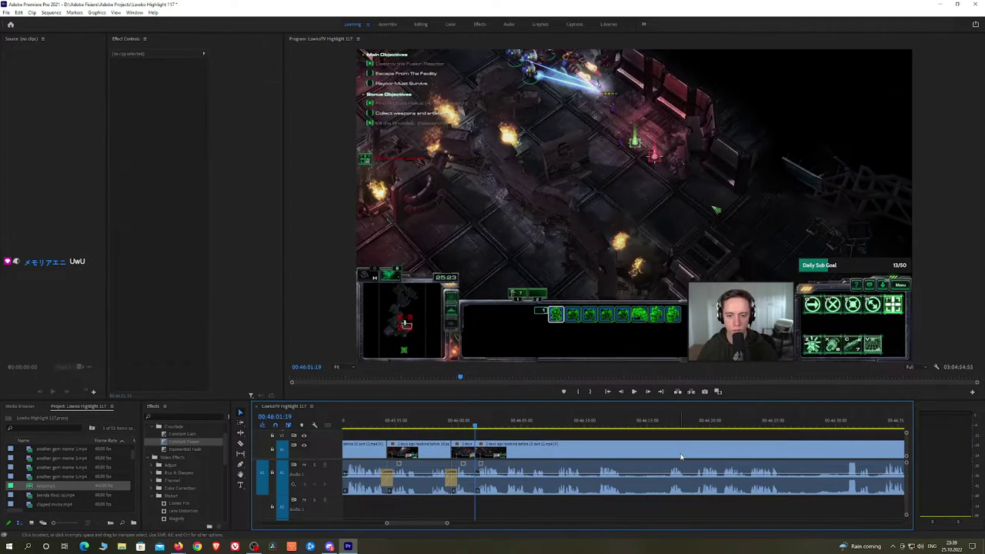
left_click_drag(192, 443, 475, 478)
Ripple-delete the section from about 00:46:13 to 00:46:16 and add a Constant Power crossfade at the audio cut
scroll(559, 457, "down", 1)
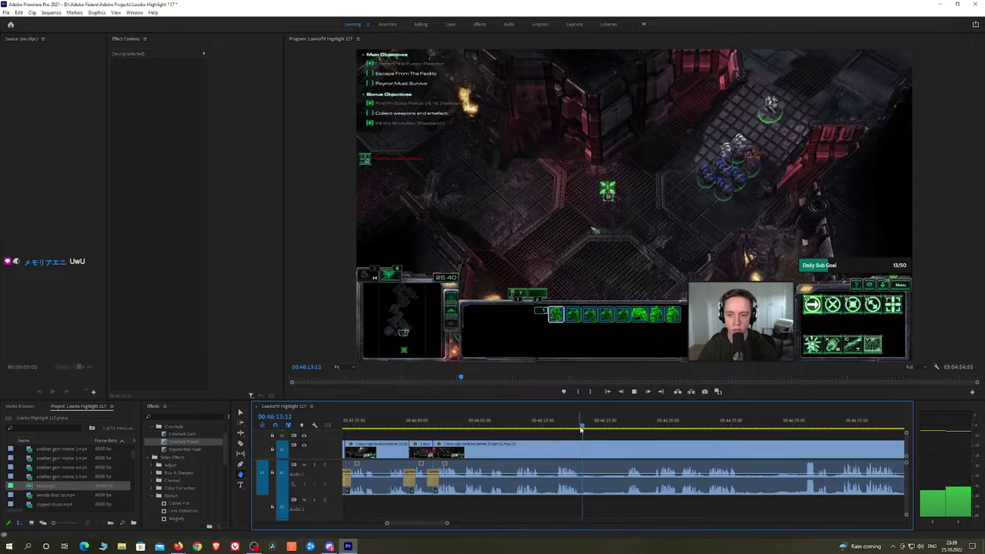
key("space")
key("c")
left_click(588, 451)
left_click(627, 425)
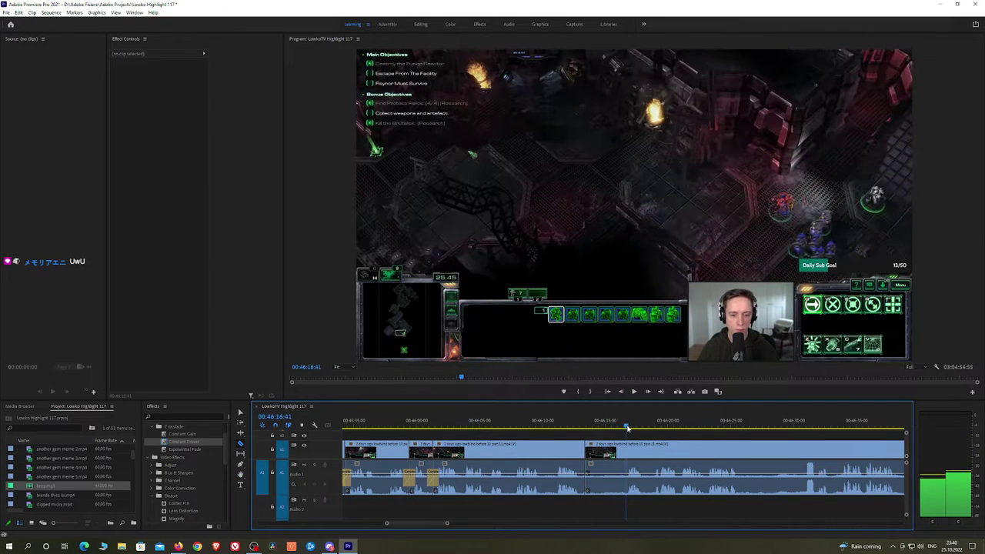
left_click(626, 450)
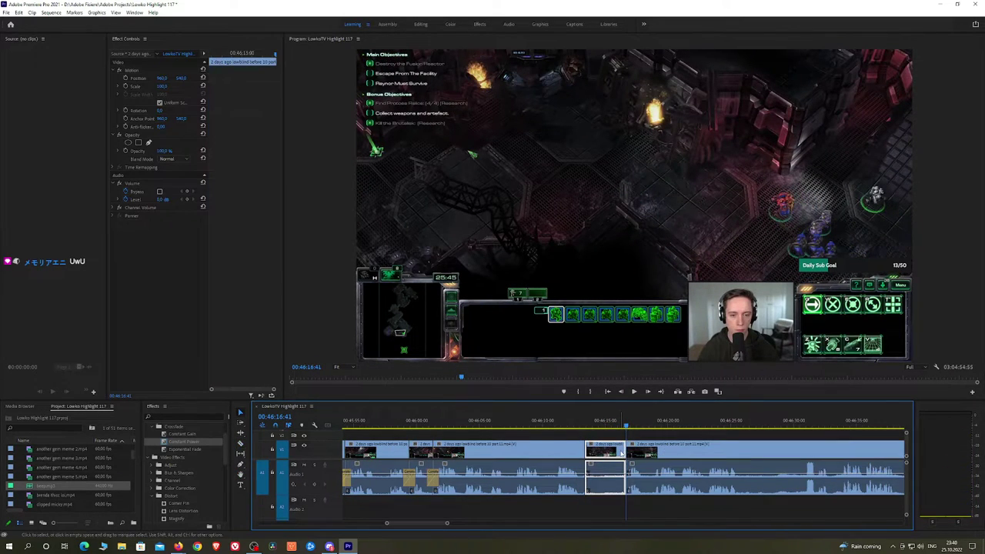
key("shift+Delete")
key("space")
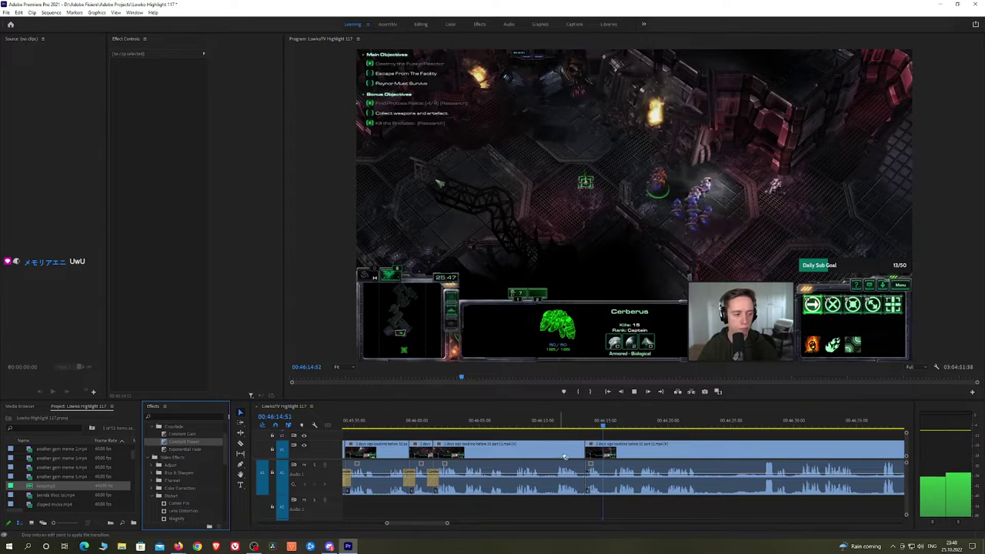
left_click_drag(564, 456, 591, 478)
key("h")
left_click_drag(677, 450, 618, 437)
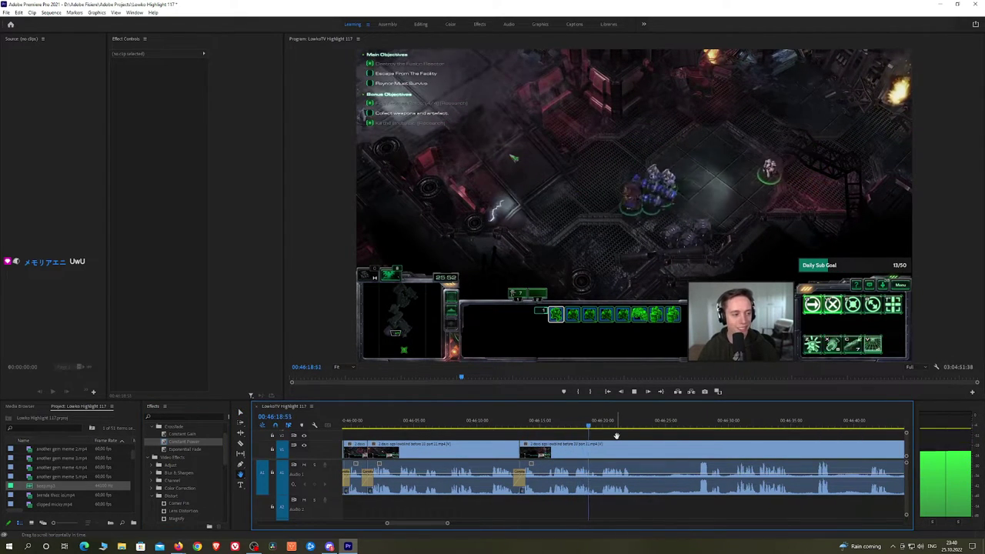
Ripple-delete the section from about 00:46:22 to 00:46:25 and bridge the audio cut with a Constant Power crossfade
scroll(609, 434, "down", 2)
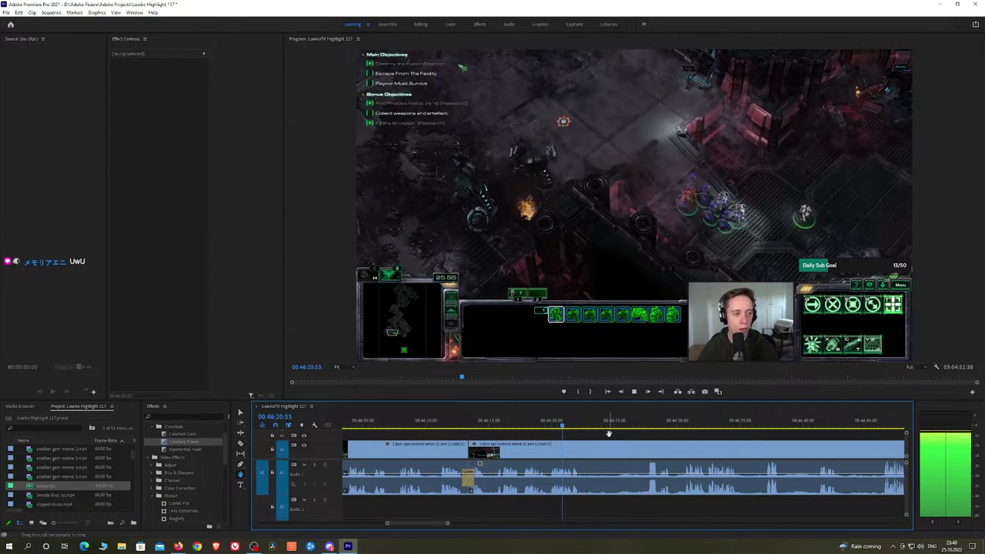
key("space")
key("c")
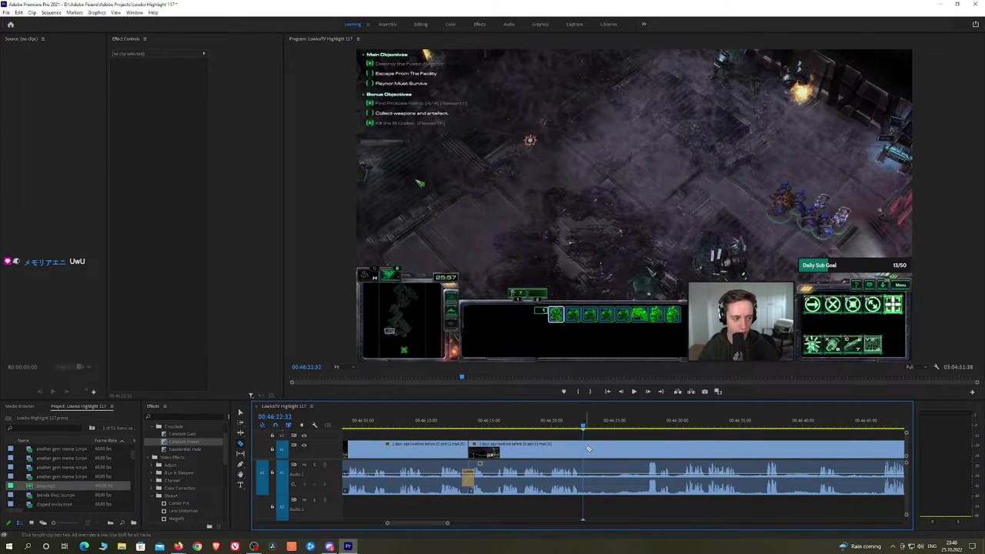
left_click(583, 447)
key("space")
left_click(639, 428)
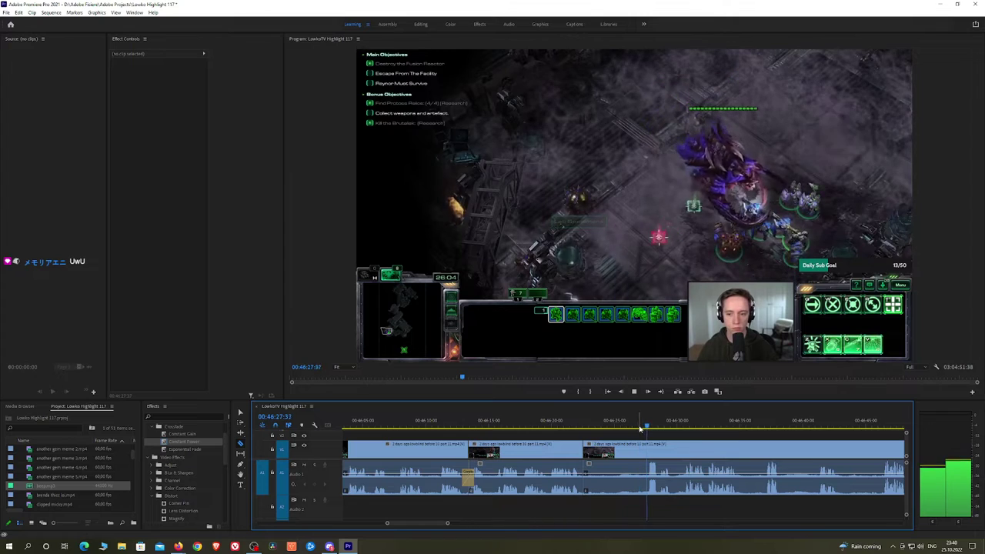
left_click_drag(641, 427, 614, 428)
key("v")
left_click(604, 454)
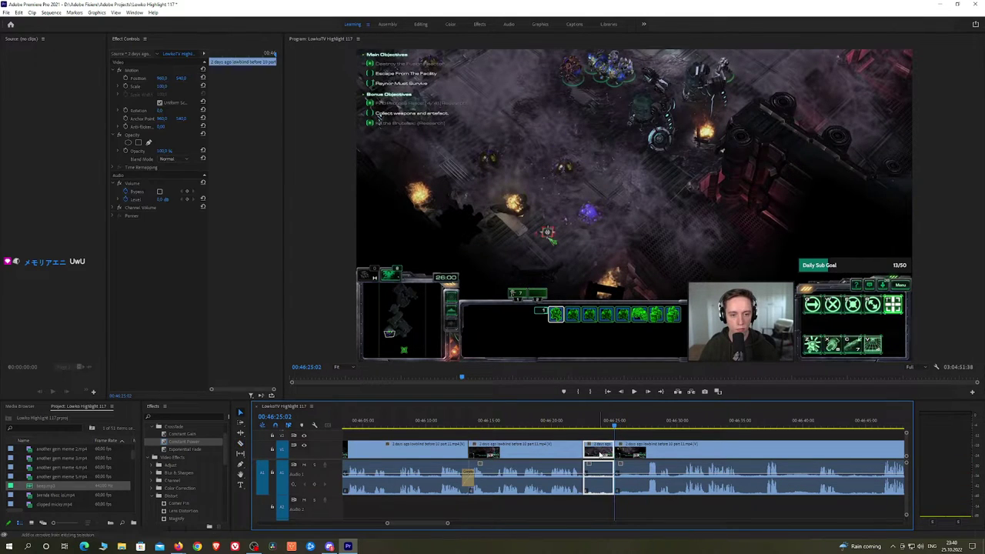
key("shift+Delete")
key("space")
left_click_drag(189, 441, 190, 441)
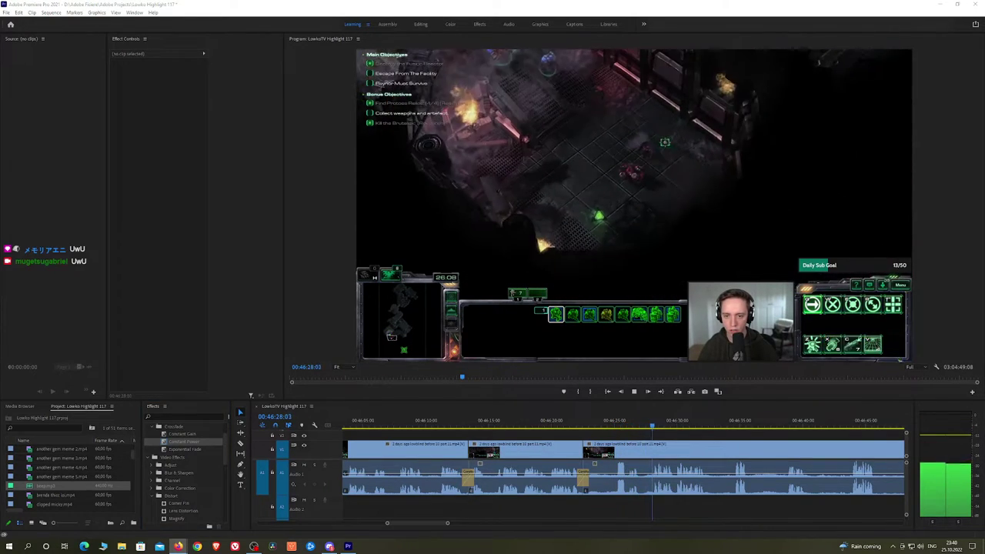
Cut out the stretch from about 00:46:36 to 00:46:38, close the gap and apply Constant Power at the audio cut
left_click(695, 436)
key("h")
left_click_drag(696, 436, 577, 431)
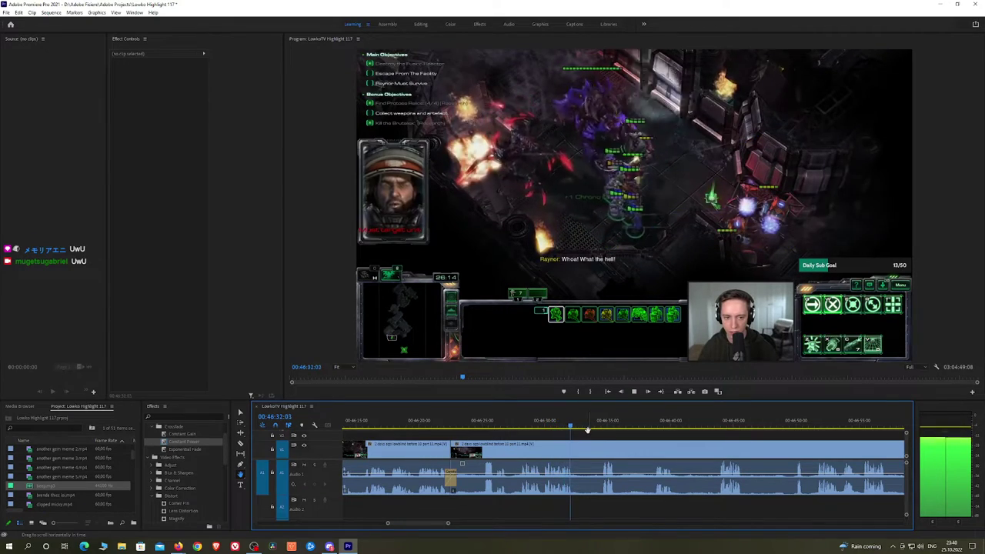
left_click_drag(572, 429, 552, 425)
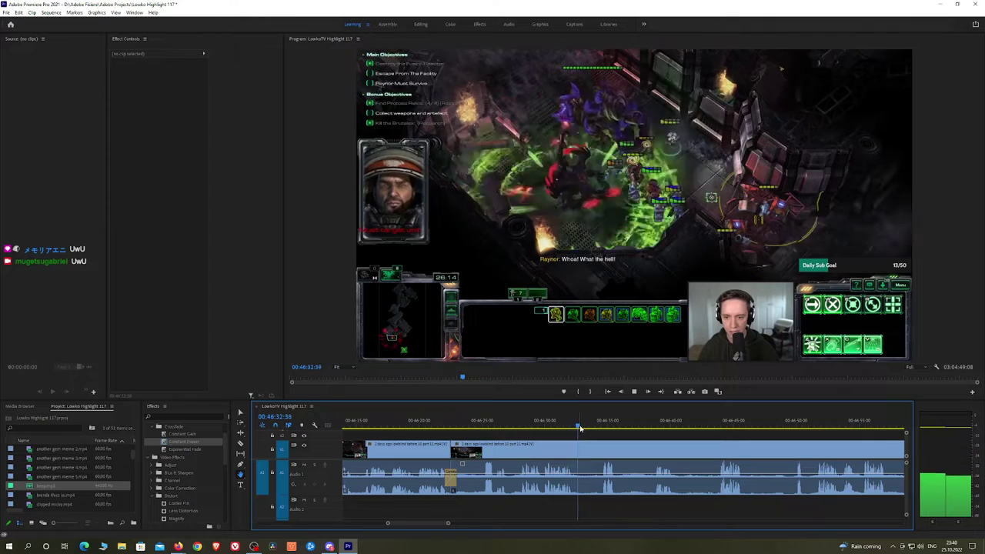
left_click_drag(643, 443, 572, 427)
key("space")
key("c")
left_click(538, 448)
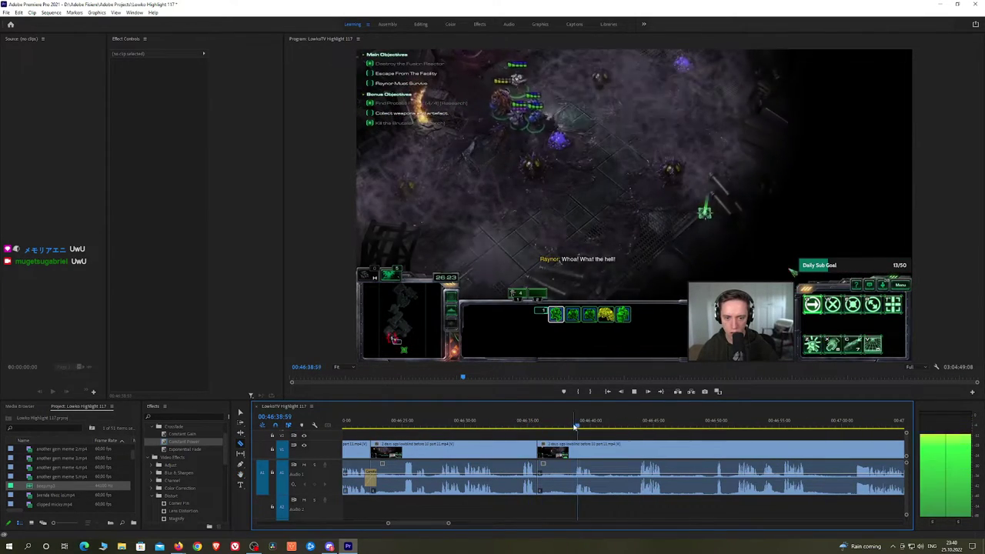
left_click(570, 448)
key("v")
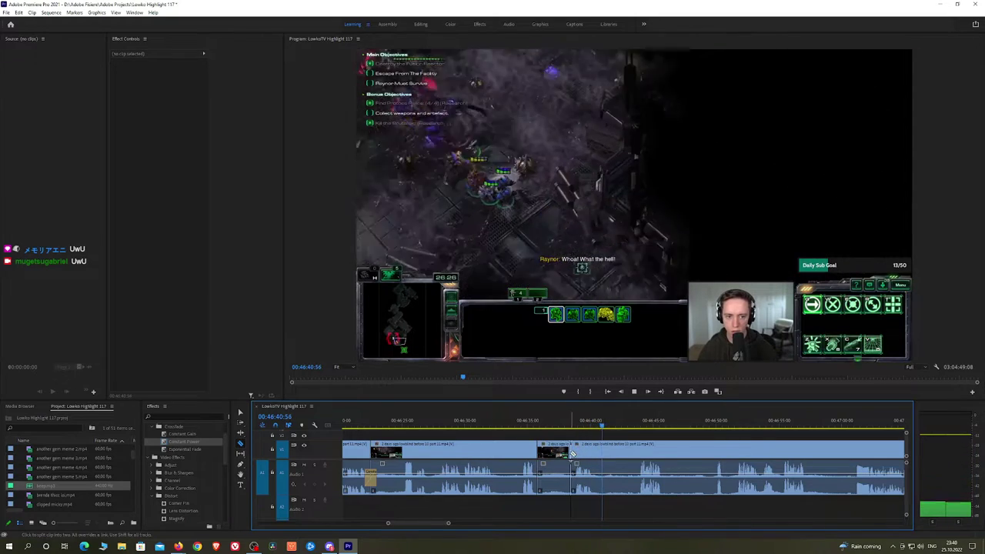
left_click(562, 455)
key("shift+Delete")
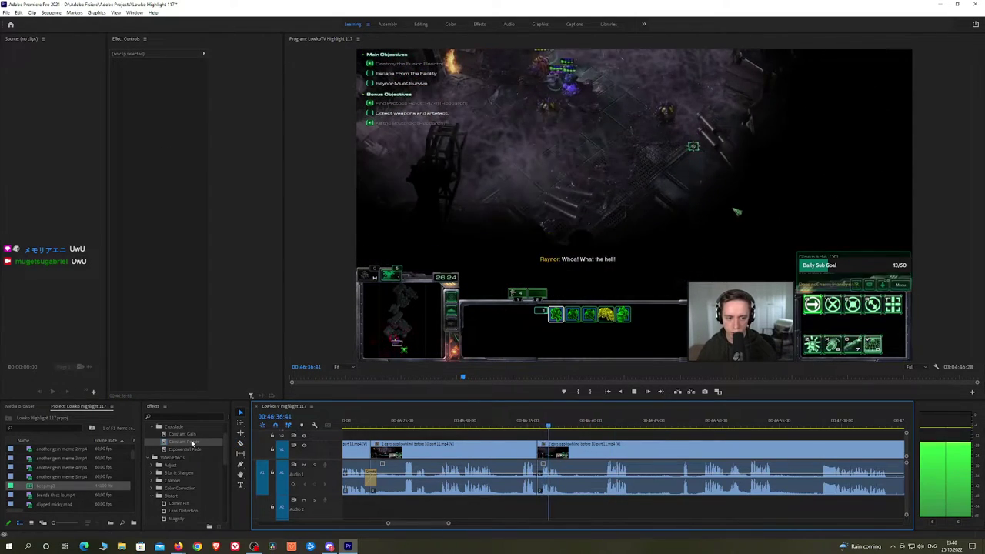
left_click_drag(182, 442, 544, 486)
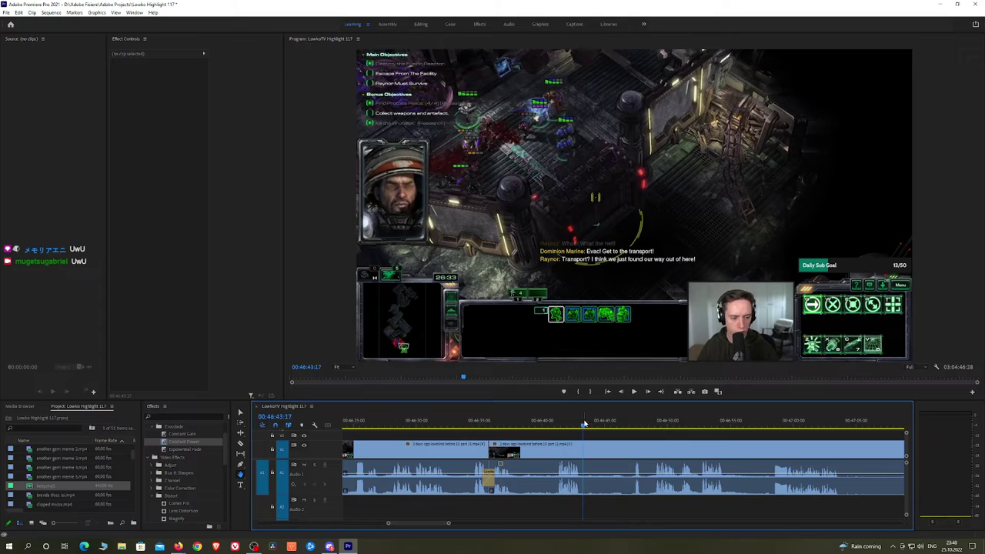
Remove the section from about 00:46:43 to 00:46:47 with its gap and smooth the audio cut with Constant Power
left_click_drag(617, 428, 628, 428)
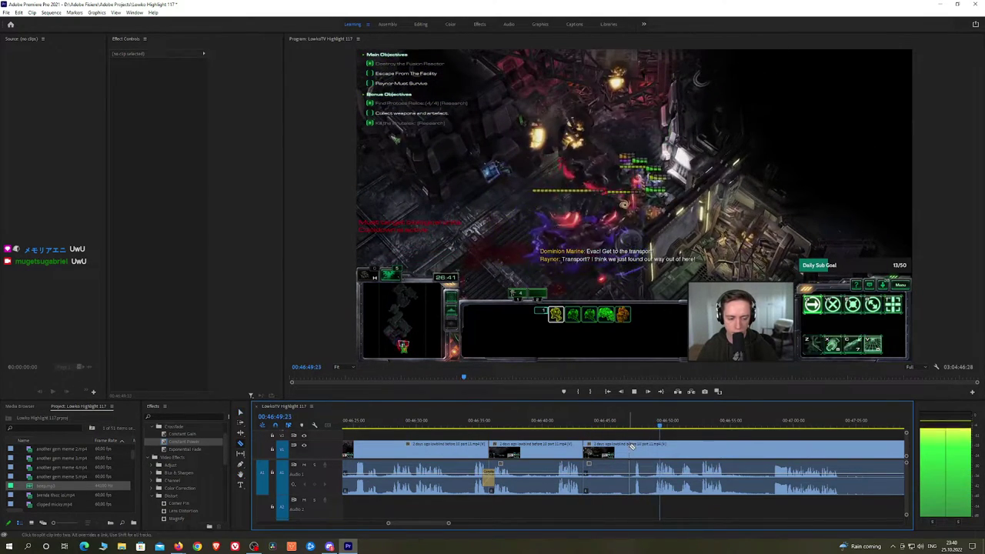
left_click(630, 447)
key("v")
left_click(619, 451)
key("shift+Delete")
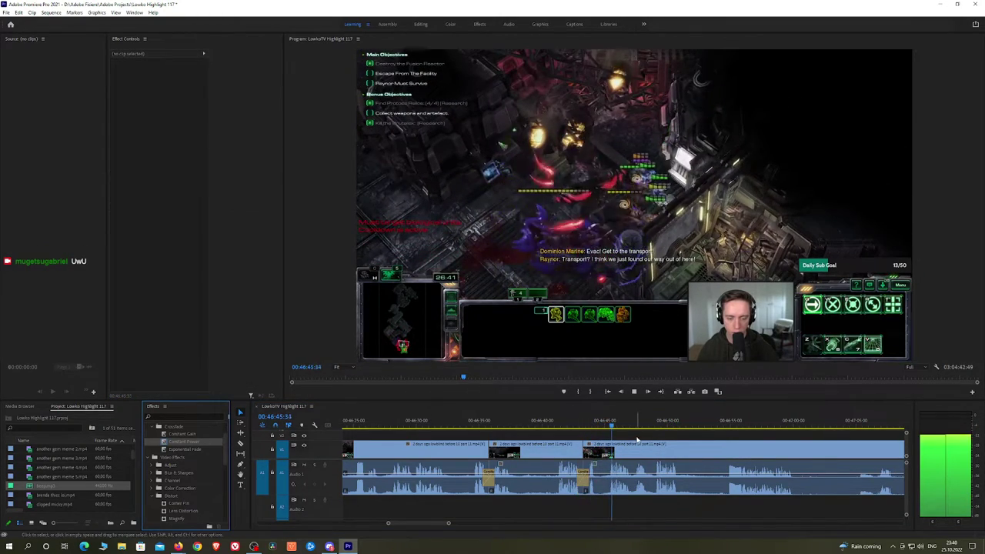
Isolate the short piece of speech from 00:46:45:48 to about 00:46:46:07 by splitting the clip on both sides of it
key("space")
key("=")
key("=")
key("=")
key("=")
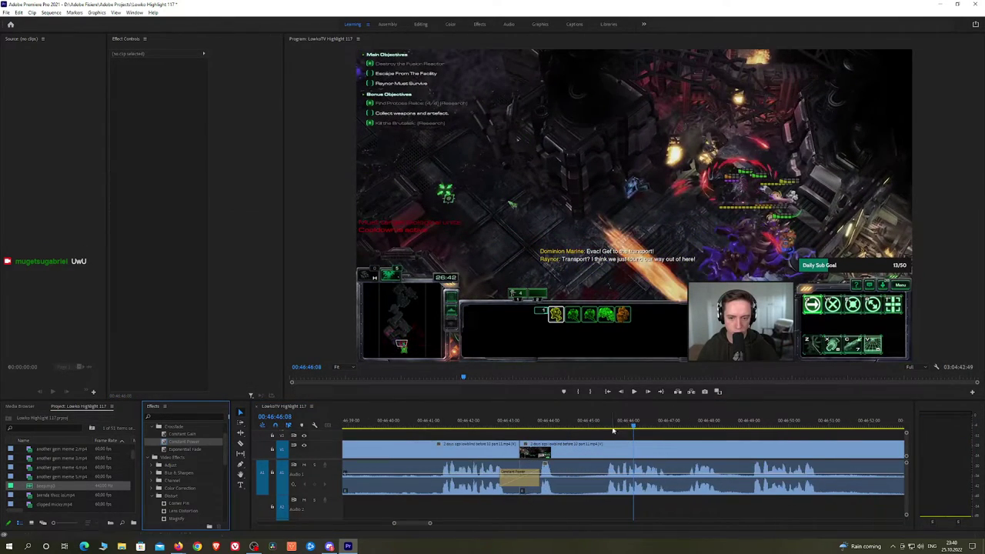
left_click_drag(614, 431, 620, 429)
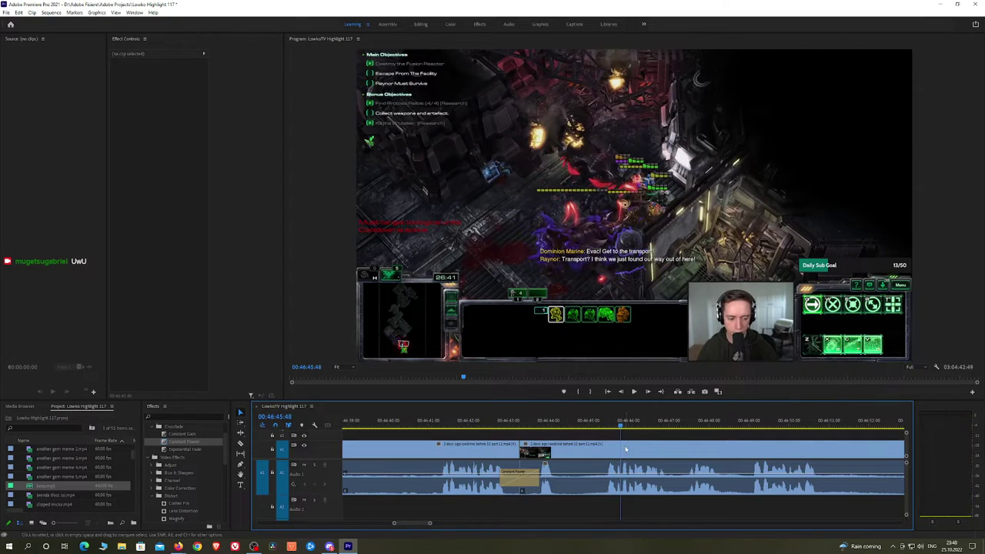
left_click(632, 427)
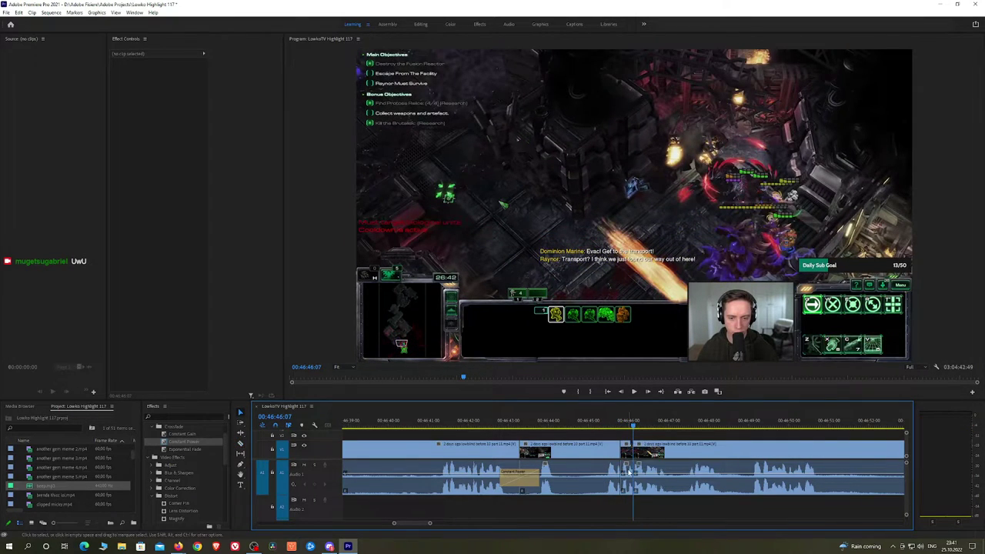
Replace the isolated piece's sound with the beep audio clip on the second audio track, trimmed to the same length and lowered in level
left_click_drag(44, 490, 622, 511)
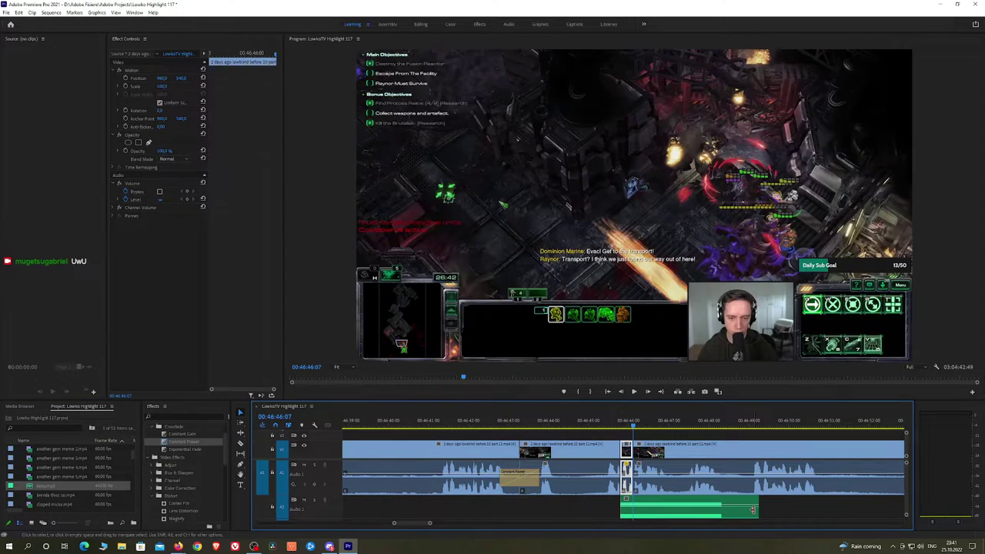
left_click_drag(755, 510, 632, 509)
left_click(627, 509)
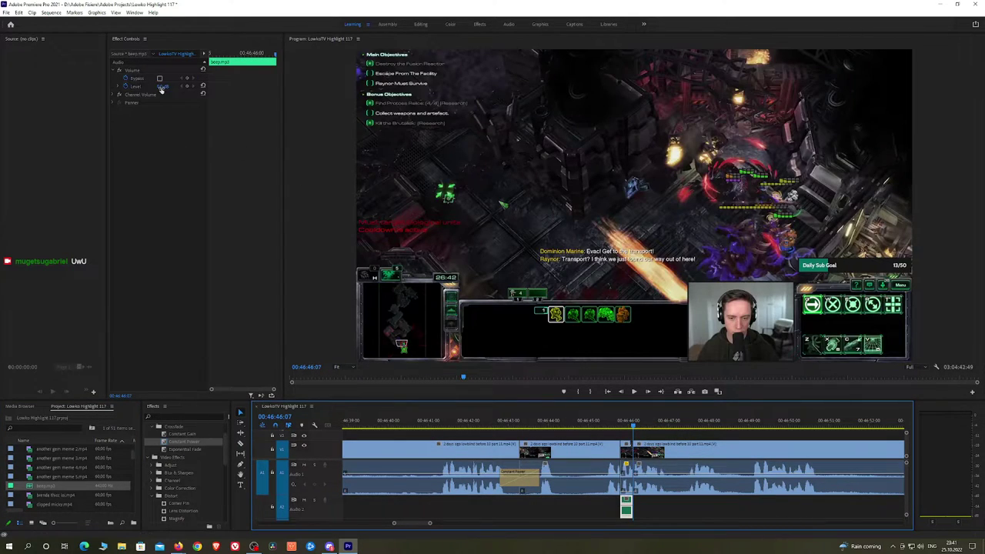
left_click(162, 86)
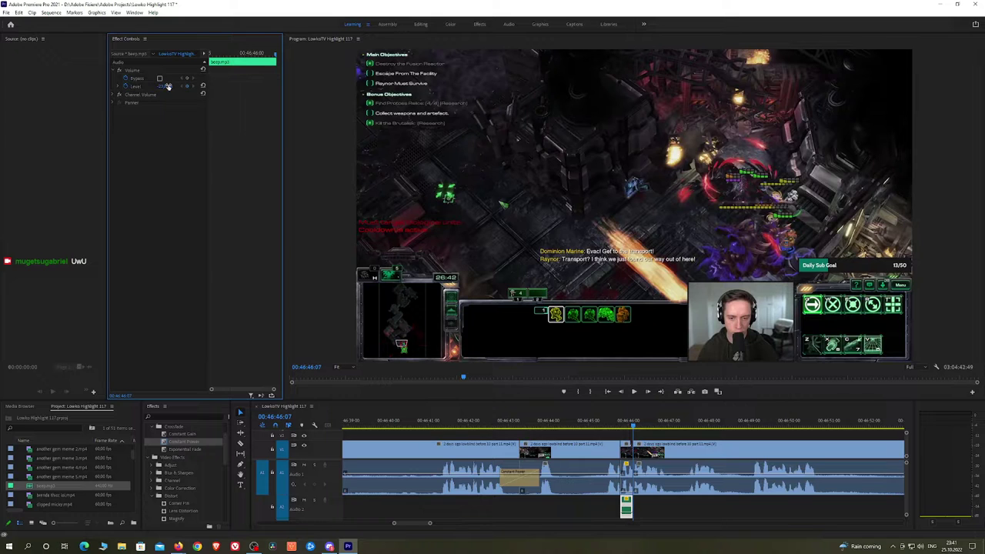
left_click(506, 422)
scroll(506, 422, "down", 2)
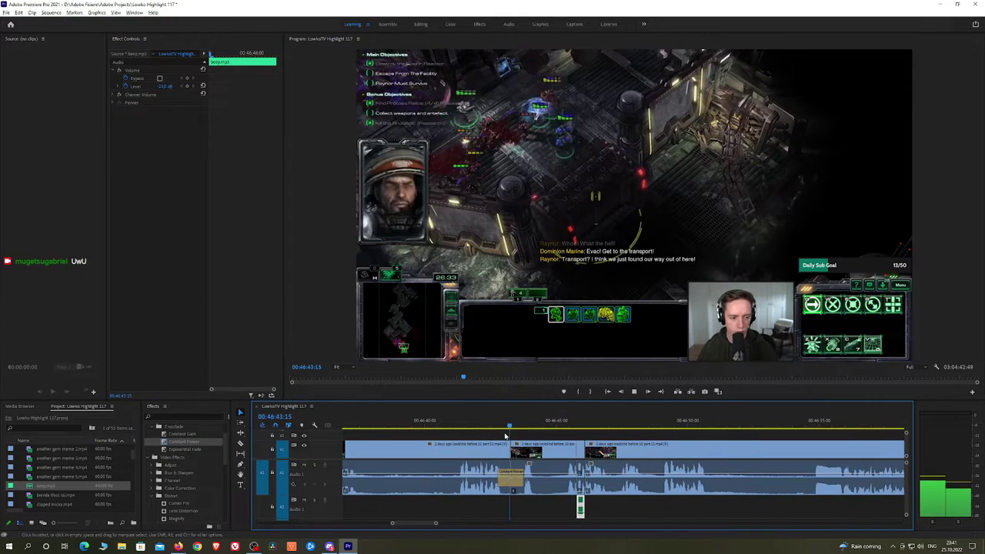
left_click(568, 425)
key("h")
left_click_drag(666, 448, 547, 424)
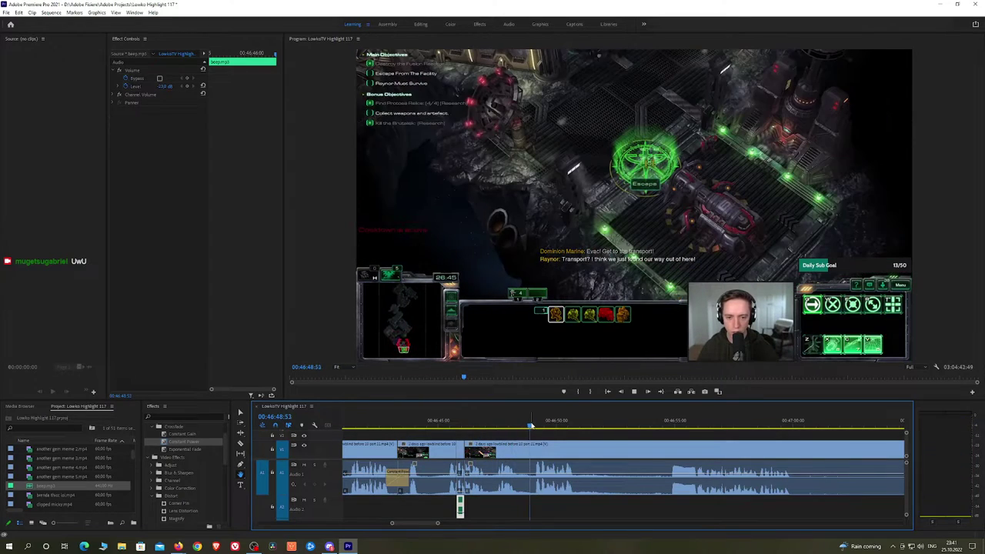
key("c")
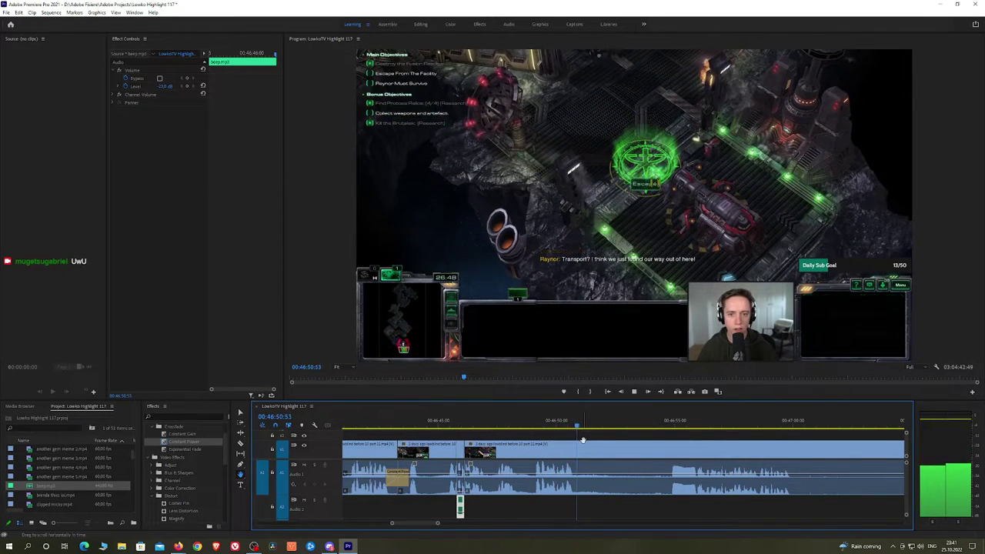
left_click(579, 445)
left_click(663, 425)
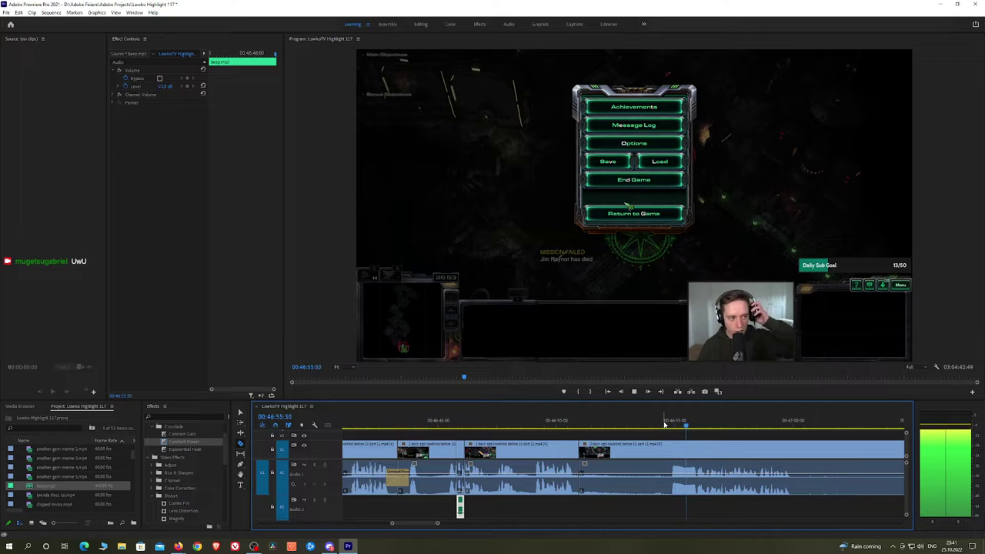
left_click_drag(604, 425, 633, 425)
key("ctrl+z")
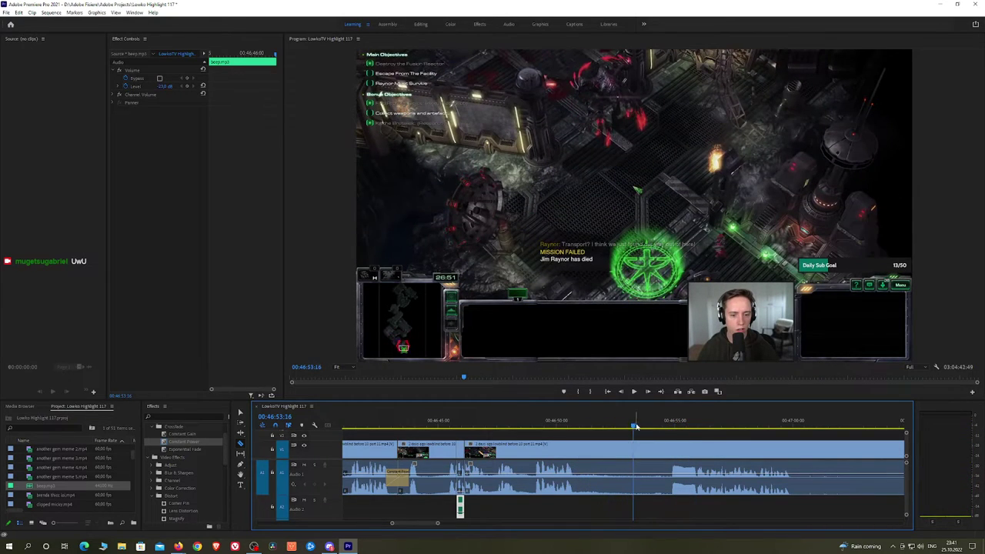
Cut out the section from about 00:46:53:39 to 00:46:55:59 and close the gap
left_click(643, 446)
left_click(690, 426)
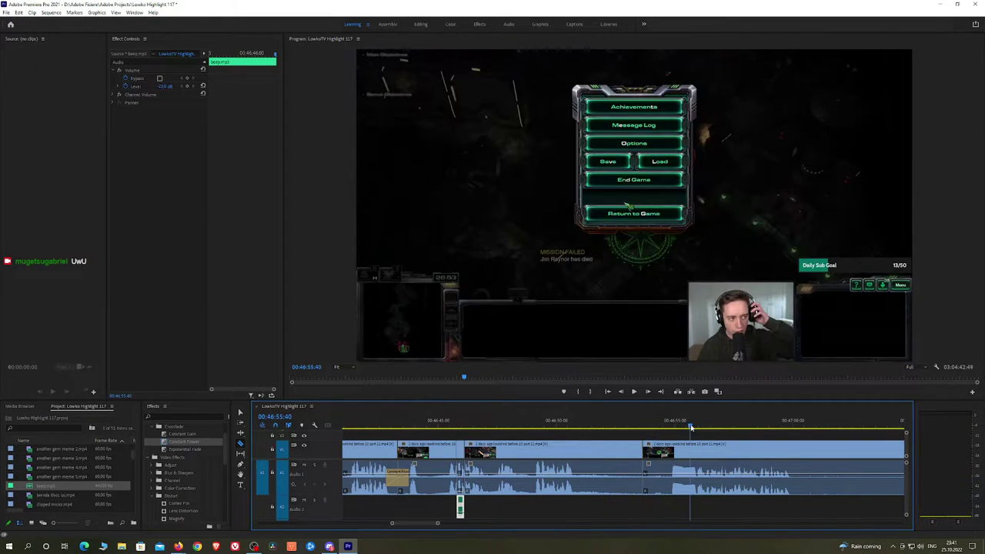
key("space")
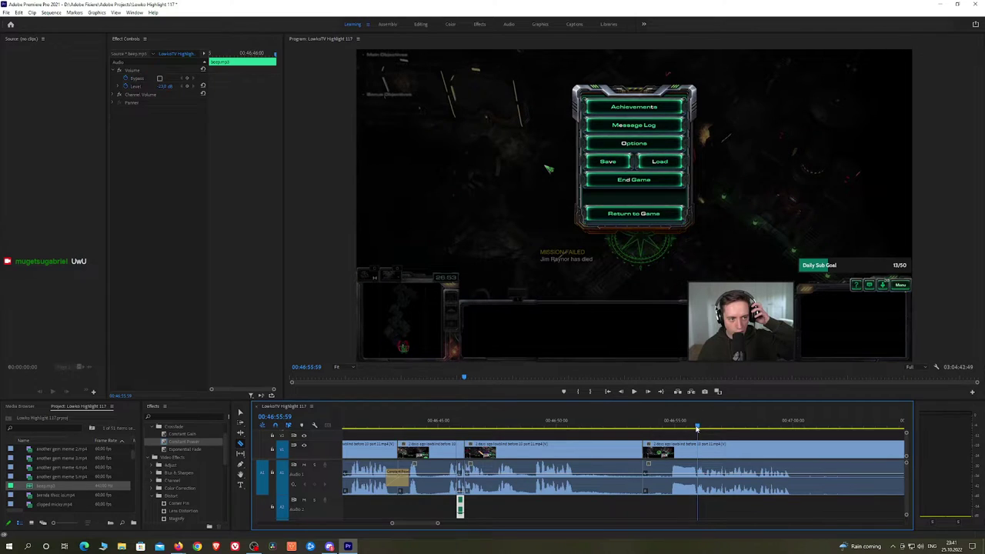
key("shift+Delete")
key("space")
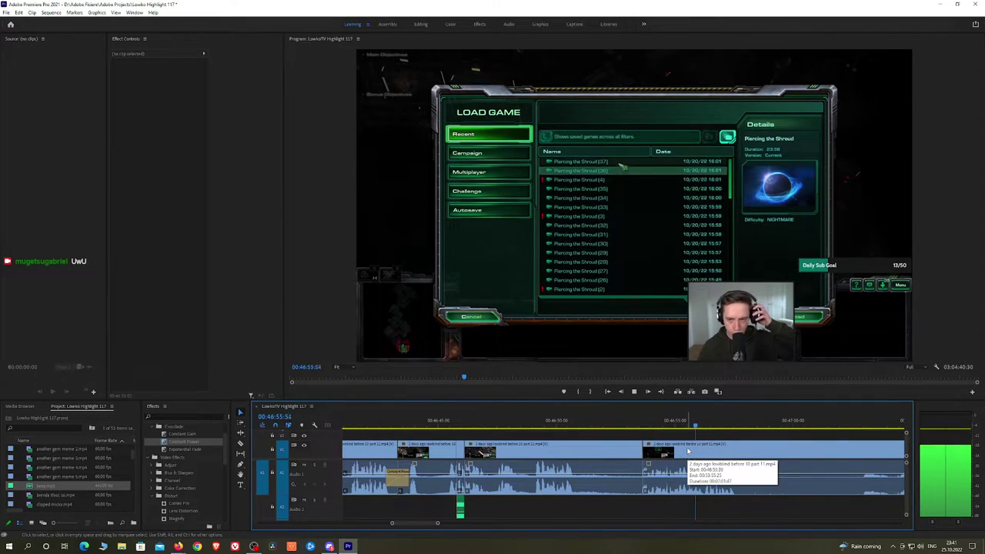
Ripple-delete the long stretch from about 00:46:58 in the Load Game screen to 00:47:20 in the resumed gameplay
left_click(744, 446)
scroll(753, 446, "down", 5)
key("h")
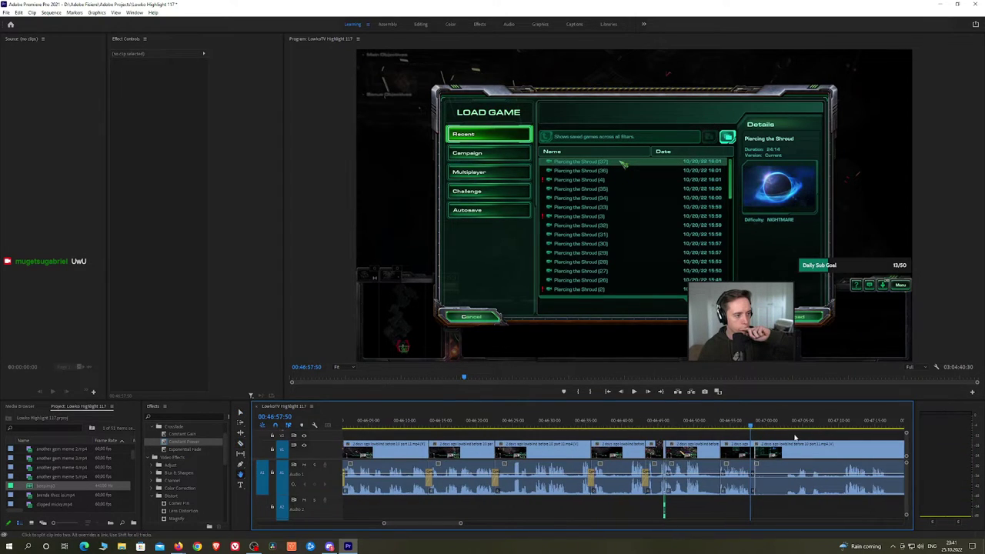
left_click_drag(790, 435, 690, 429)
key("space")
scroll(681, 450, "up", 2)
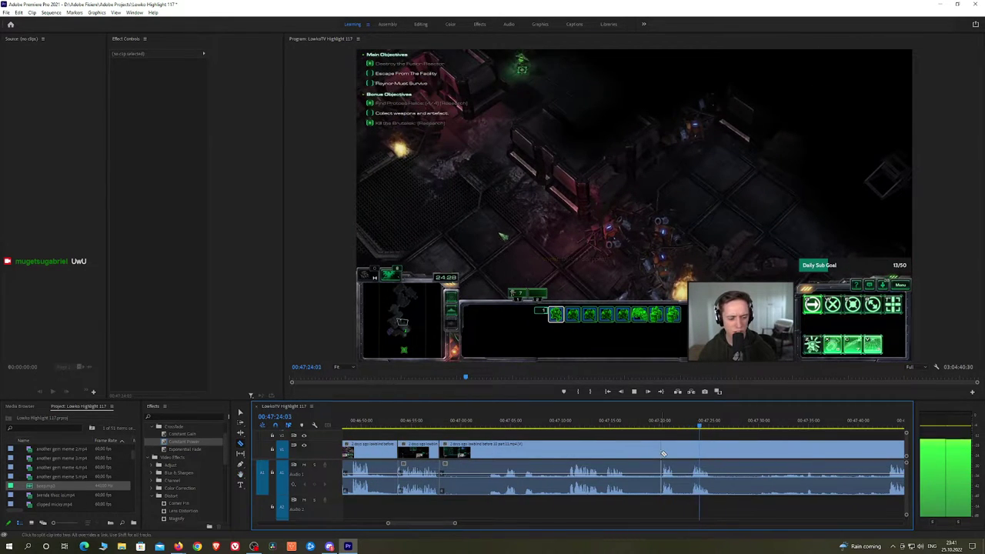
left_click(662, 454)
key("v")
left_click(637, 453)
key("shift+Delete")
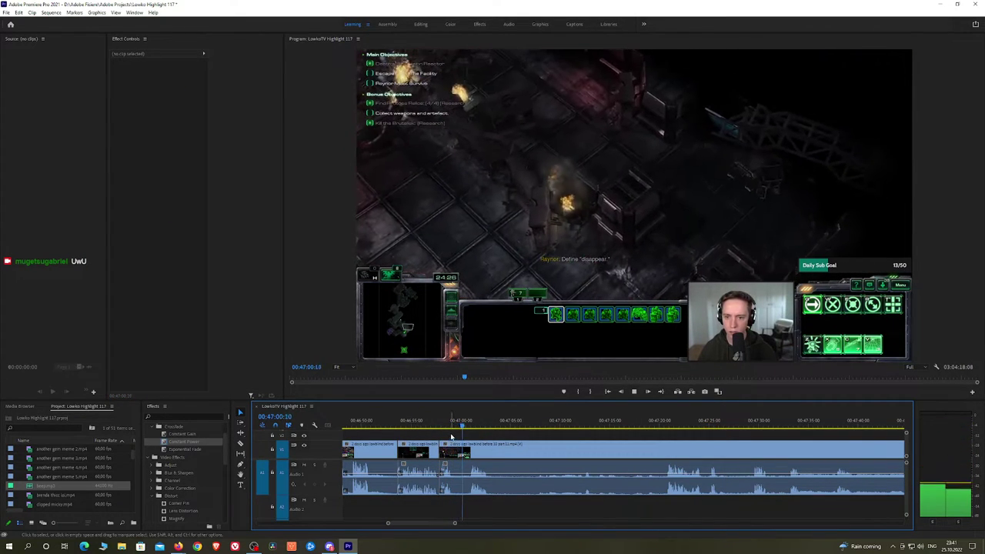
Remove the section from about 00:47:03 to 00:47:21 with its gap and add a Constant Power crossfade at the audio cut
key("c")
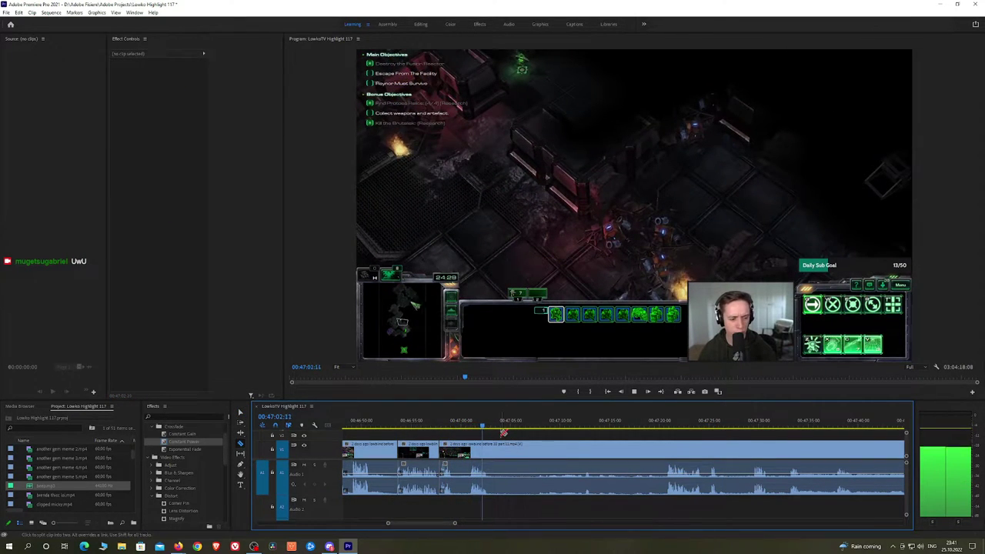
key("space")
left_click(490, 451)
left_click_drag(531, 427, 663, 429)
key("space")
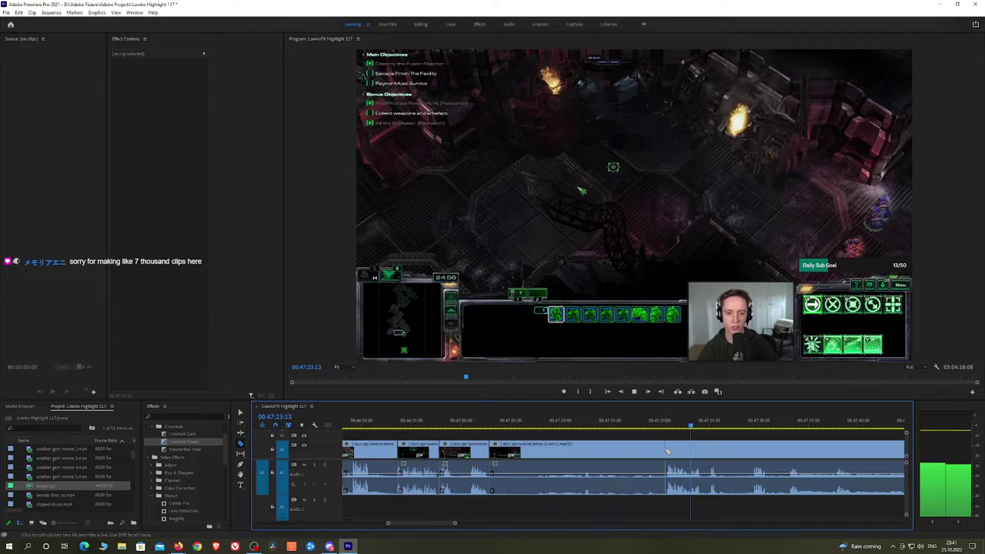
key("Up")
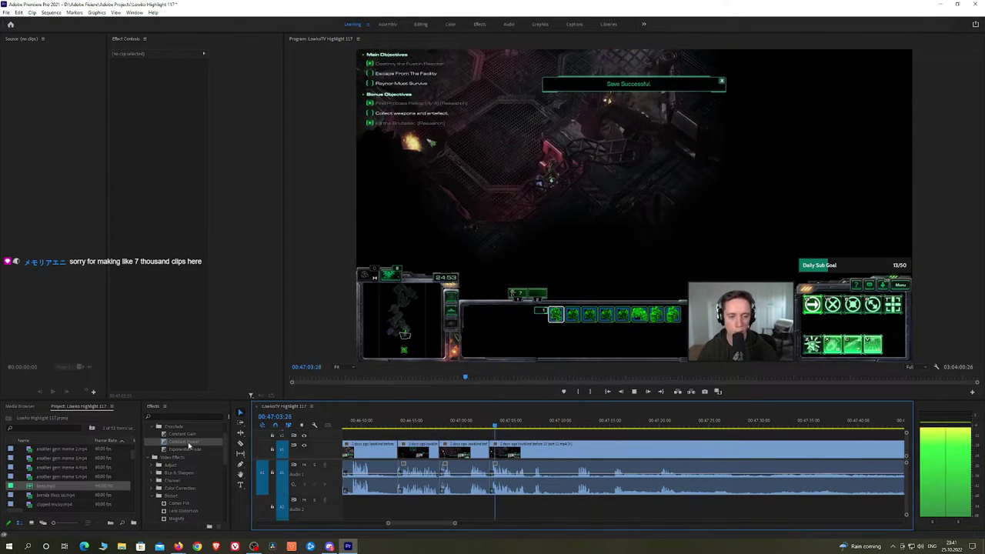
left_click_drag(188, 442, 495, 484)
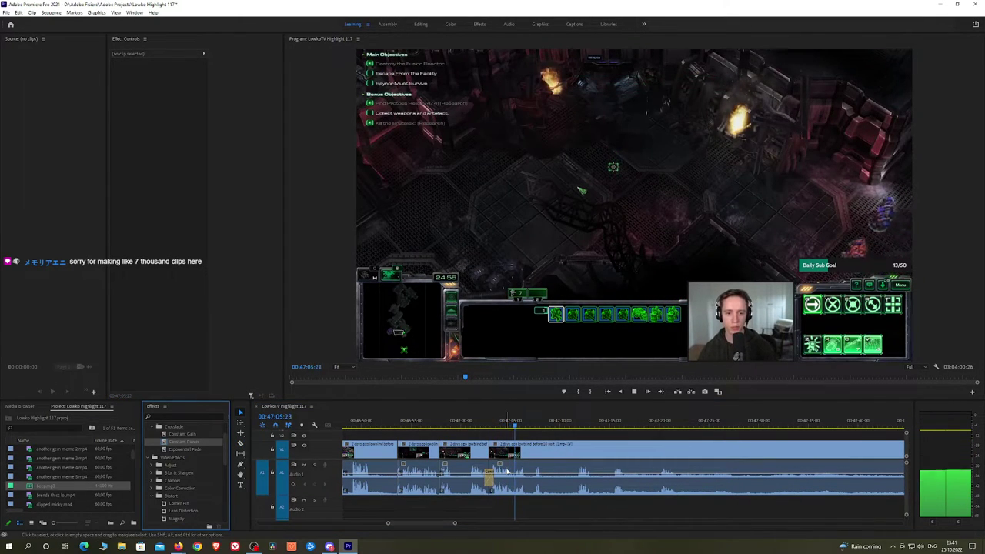
key("h")
left_click_drag(530, 452, 503, 448)
scroll(503, 454, "down", 1)
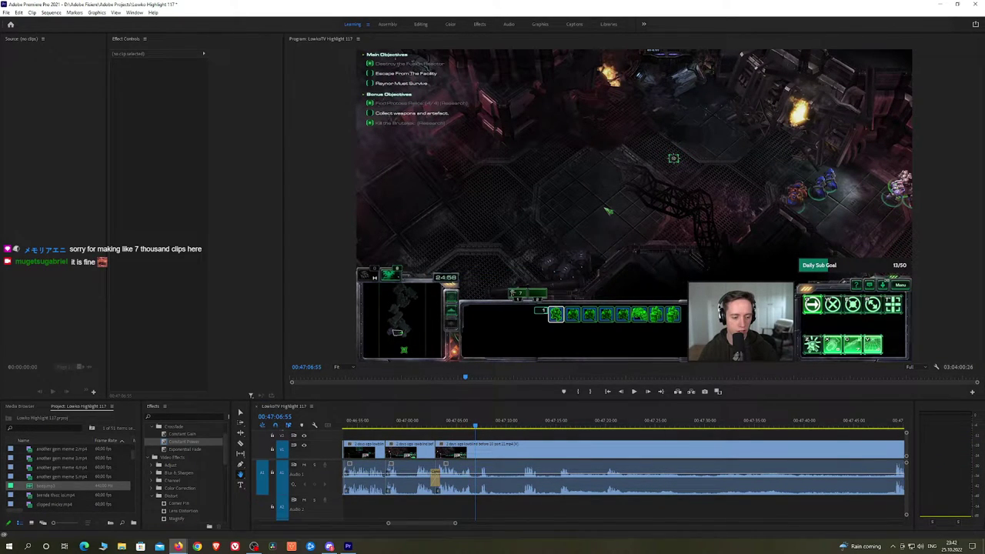
Cut out the section from 00:47:08:36 to about 00:47:11:31, close the gap and crossfade the audio cut with Constant Power
left_click(513, 433)
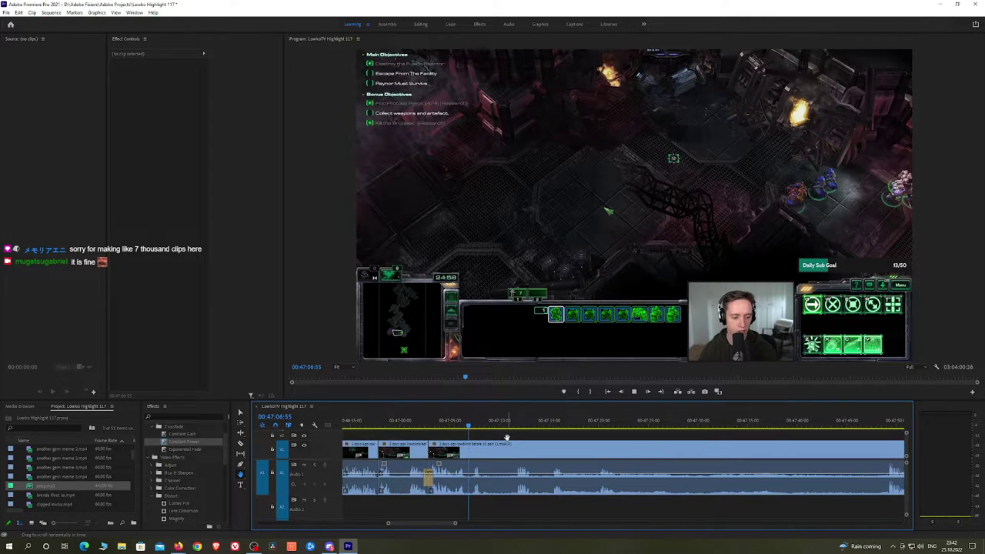
key("space")
key("c")
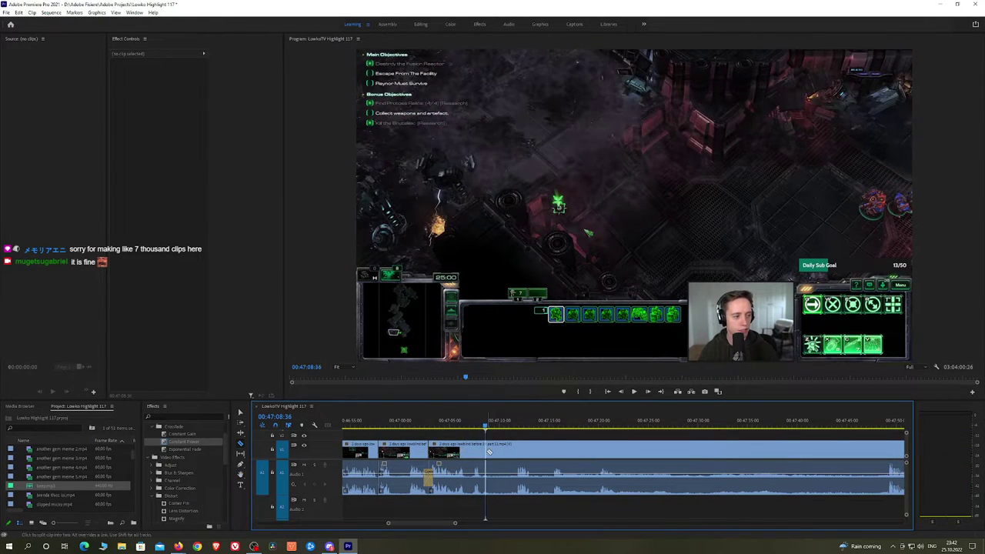
left_click(485, 449)
left_click(514, 426)
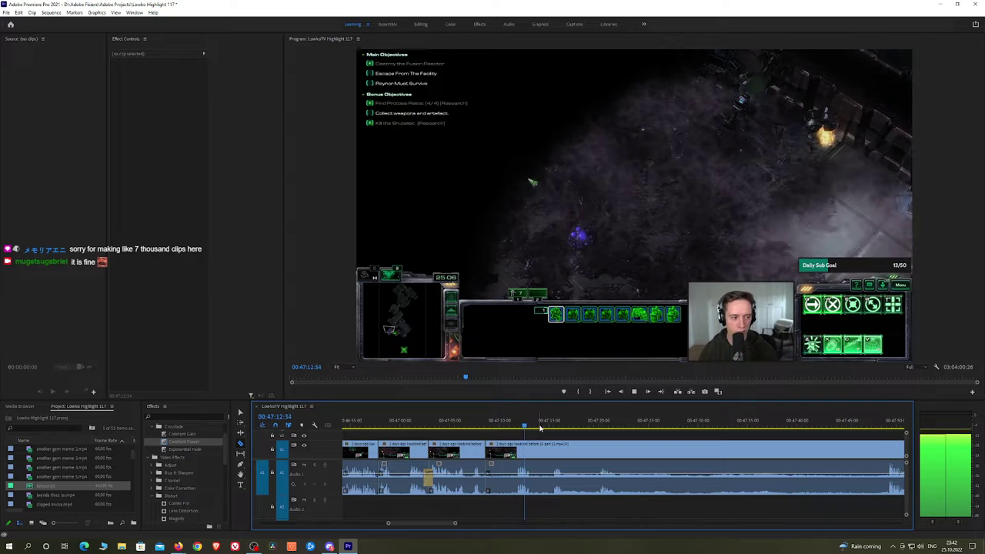
left_click(508, 454)
key("shift+Delete")
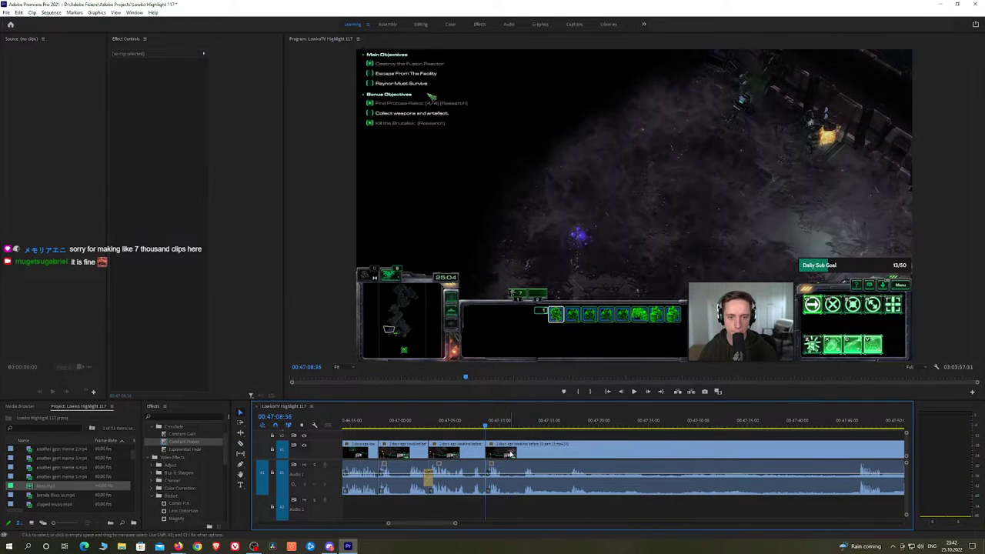
key("space")
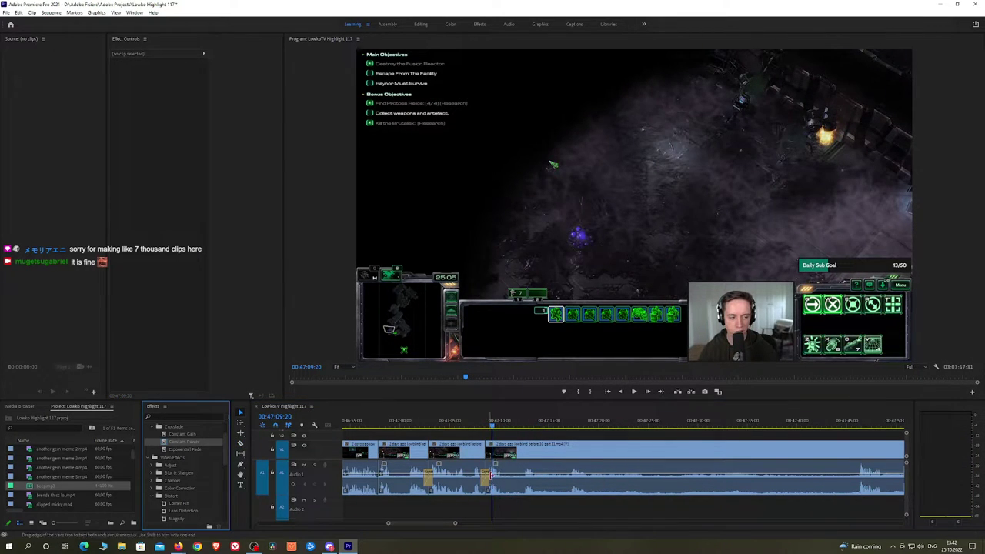
Ripple-delete the short piece from about 00:47:10:45 to 00:47:12:34 and add a Constant Power crossfade at its audio cut
left_click(526, 422)
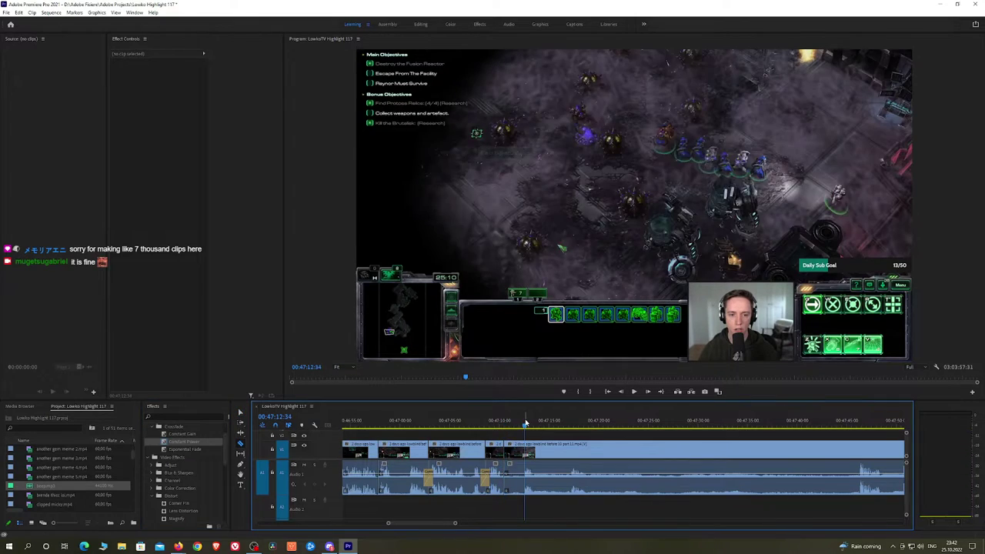
key("space")
left_click(513, 452)
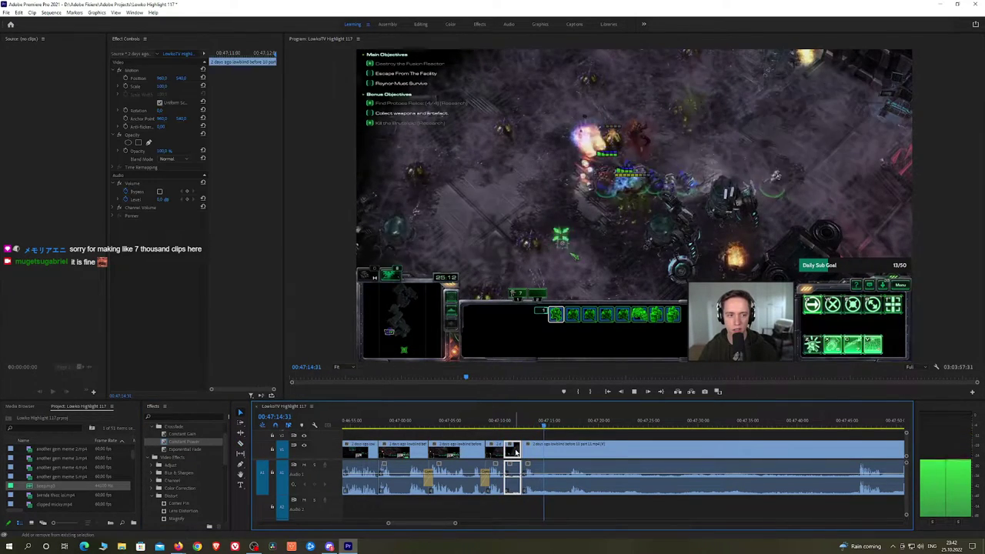
key("shift+Delete")
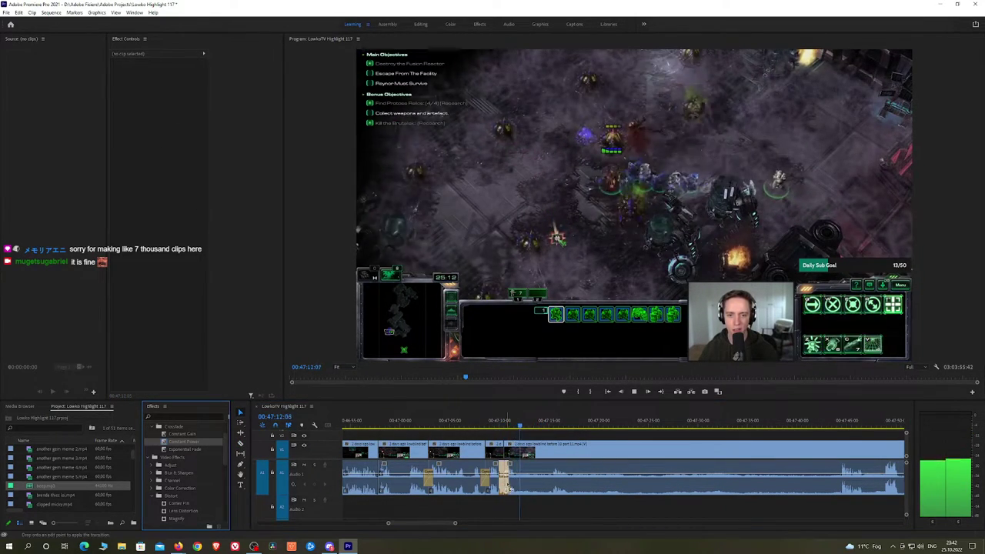
left_click_drag(508, 489, 506, 484)
Remove the piece from about 00:47:12:45 to 00:47:15:15 with its gap and smooth the audio cut with Constant Power
key("c")
left_click(526, 452)
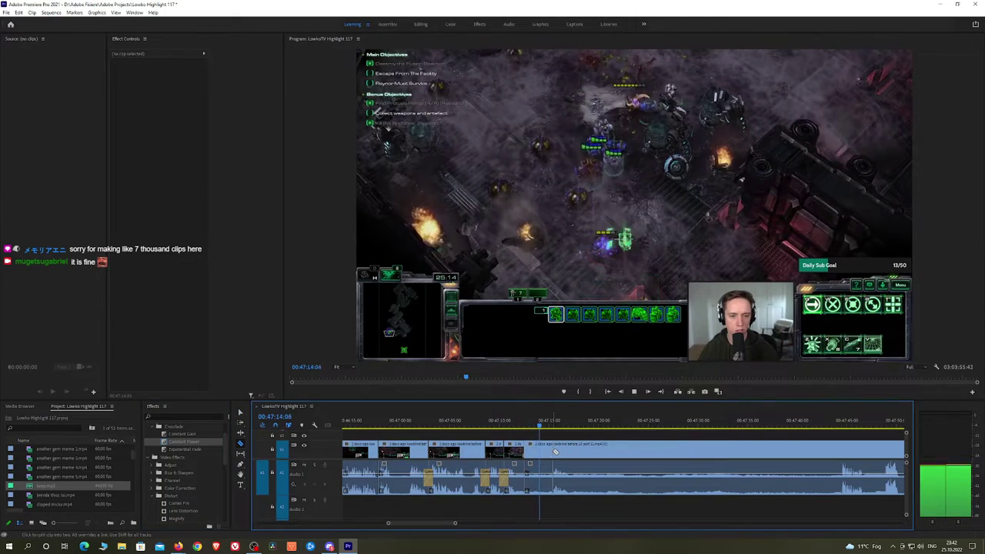
key("v")
left_click(542, 453)
key("shift+Delete")
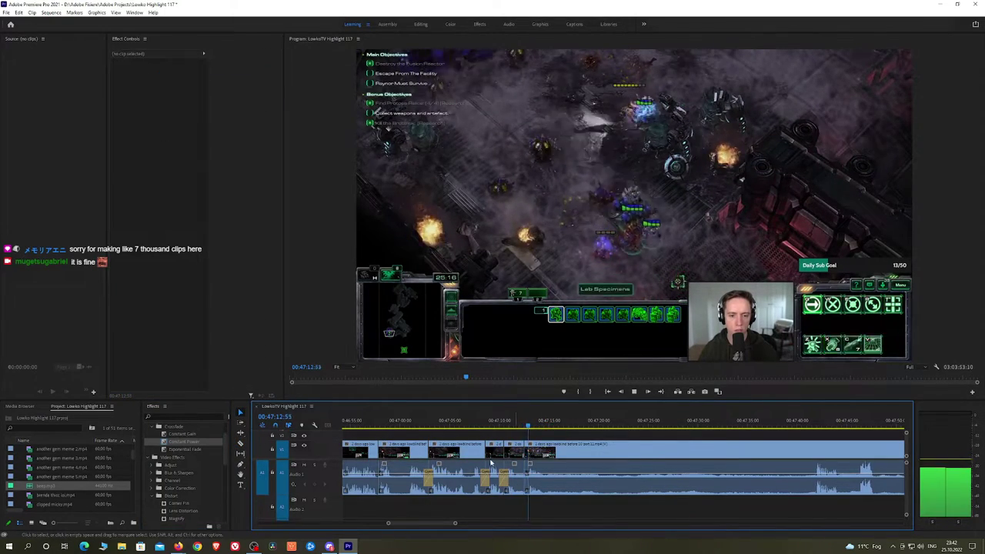
left_click_drag(198, 444, 530, 490)
Cut out the section from 00:47:14:49 to about 00:47:16:21 and close the gap
key("space")
key("c")
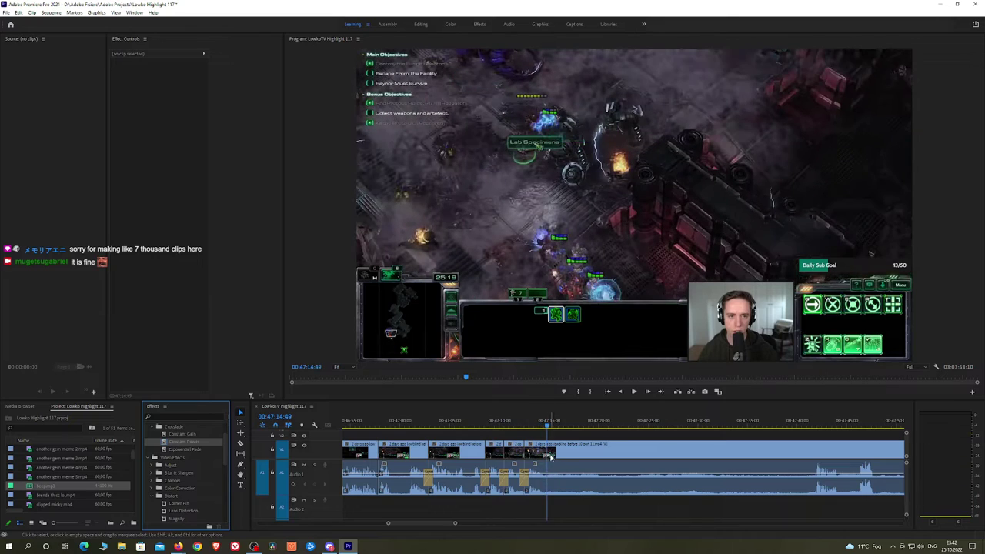
left_click(547, 455)
mouse_move(552, 428)
left_mouse_down()
mouse_move(586, 428)
mouse_move(551, 428)
left_mouse_up()
key("space")
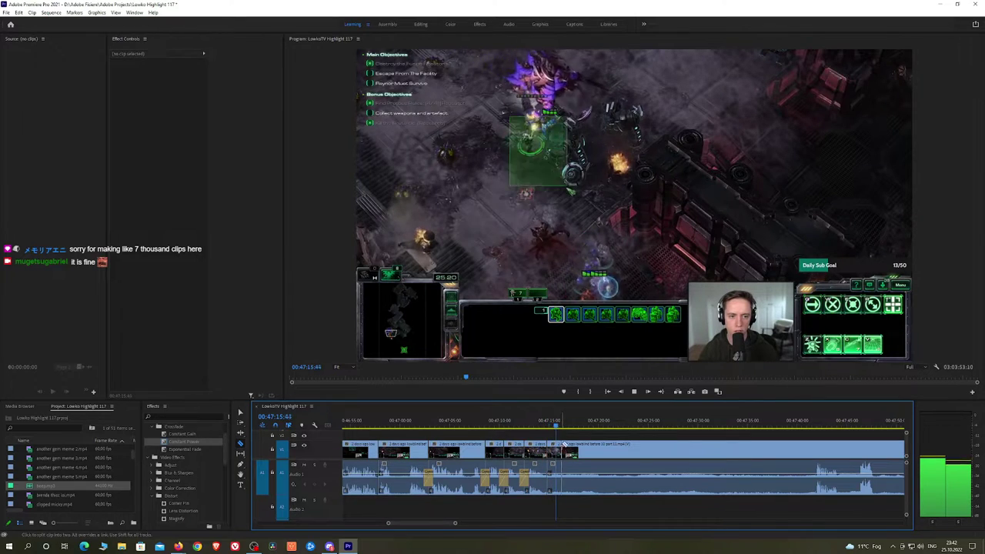
left_click(562, 452)
key("v")
left_click(557, 453)
key("shift+Delete")
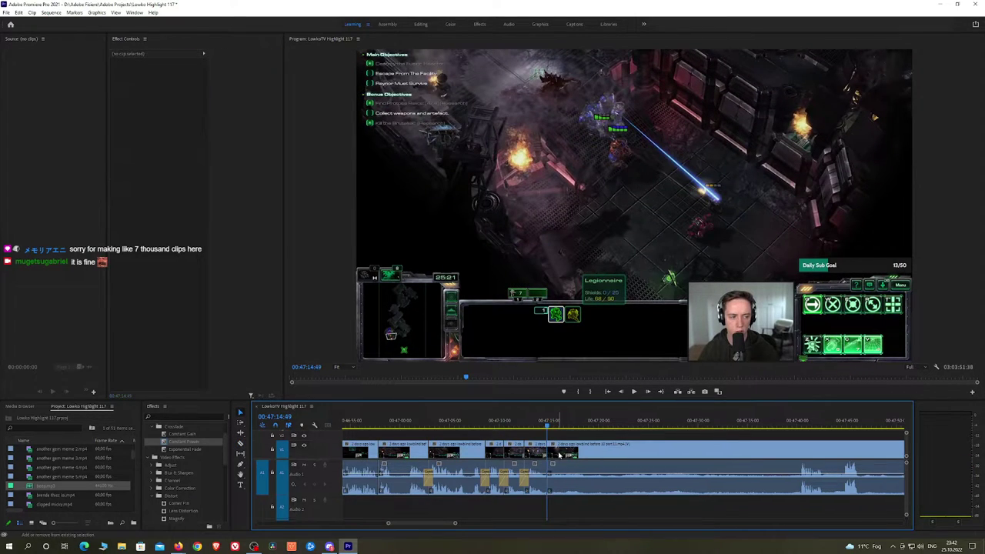
Add a Constant Power crossfade at the audio cut at 00:47:14:49
key("space")
key("space")
left_click_drag(185, 443, 283, 443)
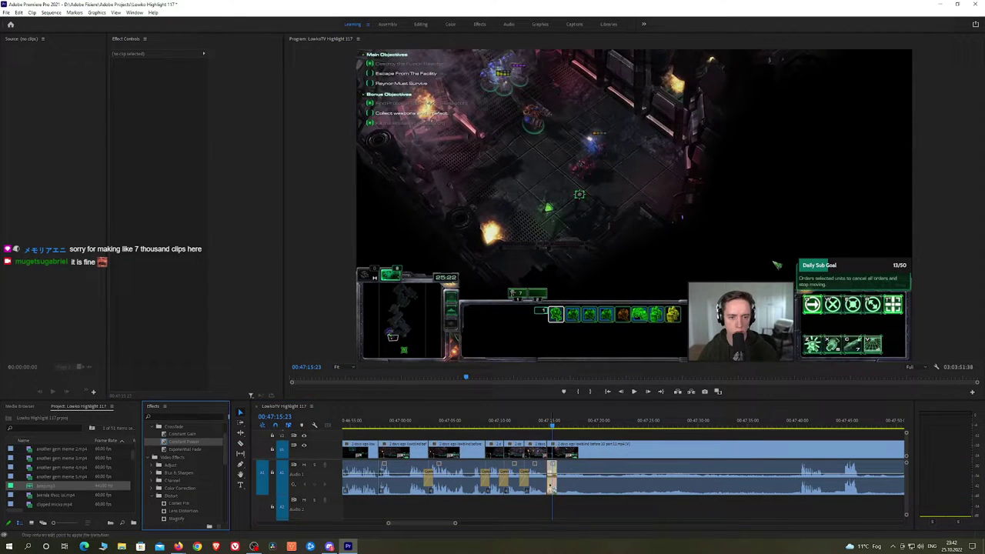
left_click_drag(551, 488, 547, 487)
key("space")
key("space")
key("c")
left_click(563, 452)
key("space")
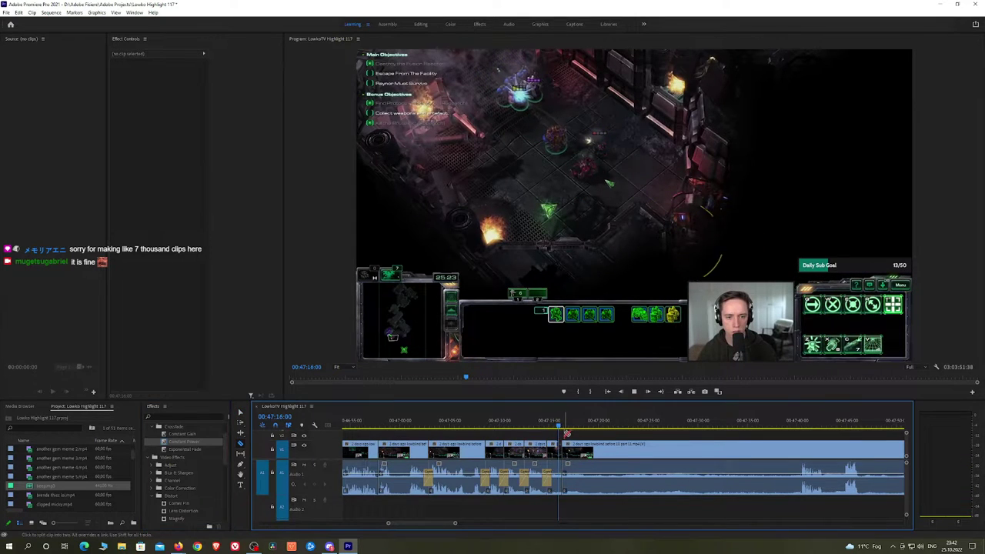
key("space")
Split the gameplay clip at 00:47:18:44 and about 00:47:27 to isolate the fight where Raynor says "Whoa! What the hell!"
scroll(596, 445, "up", 2)
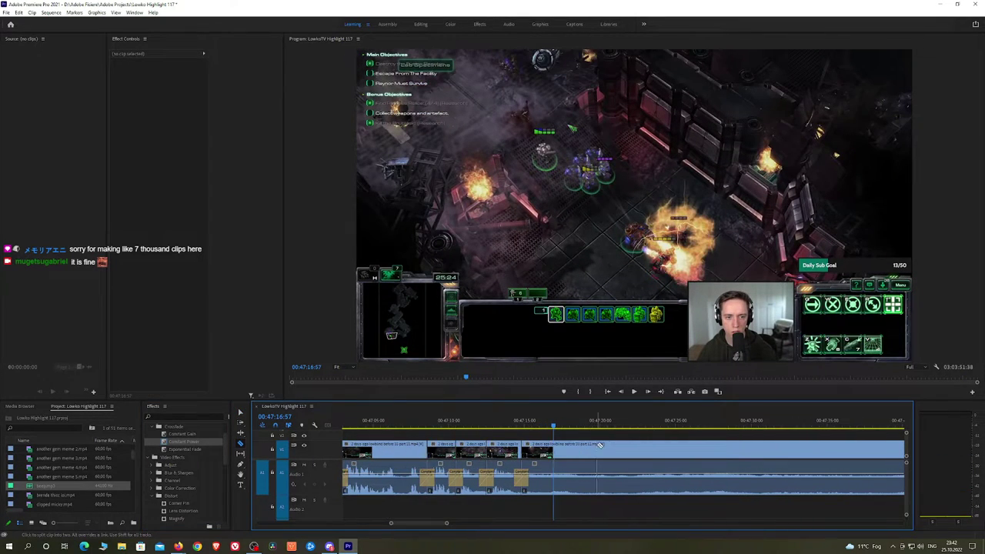
key("space")
left_click(583, 424)
key("space")
key("space")
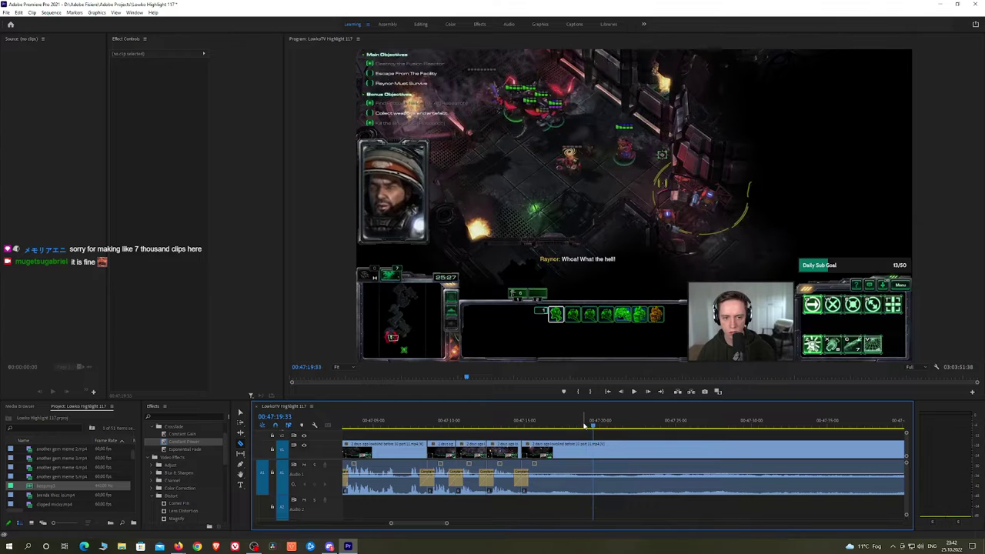
left_click_drag(584, 425, 582, 425)
left_click(582, 450)
key("space")
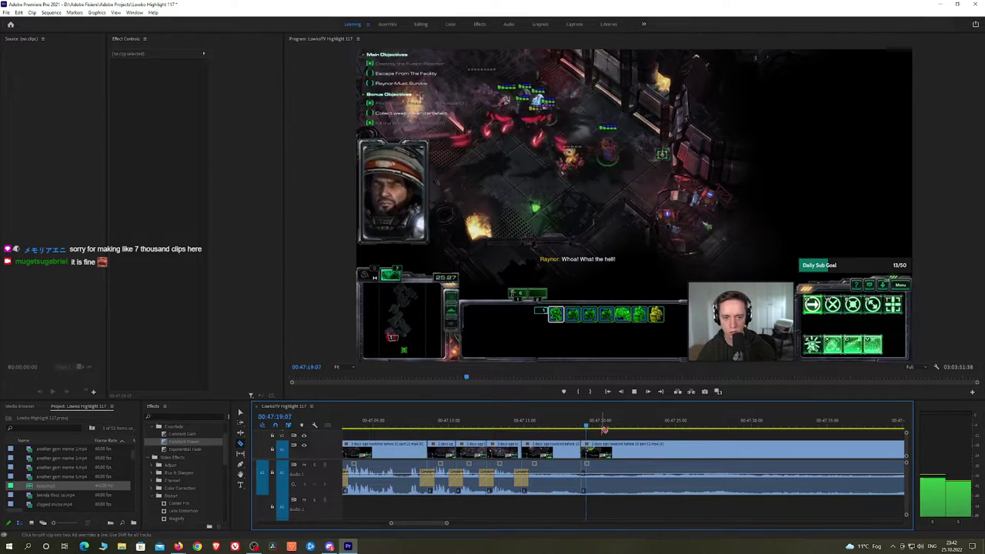
left_click(628, 426)
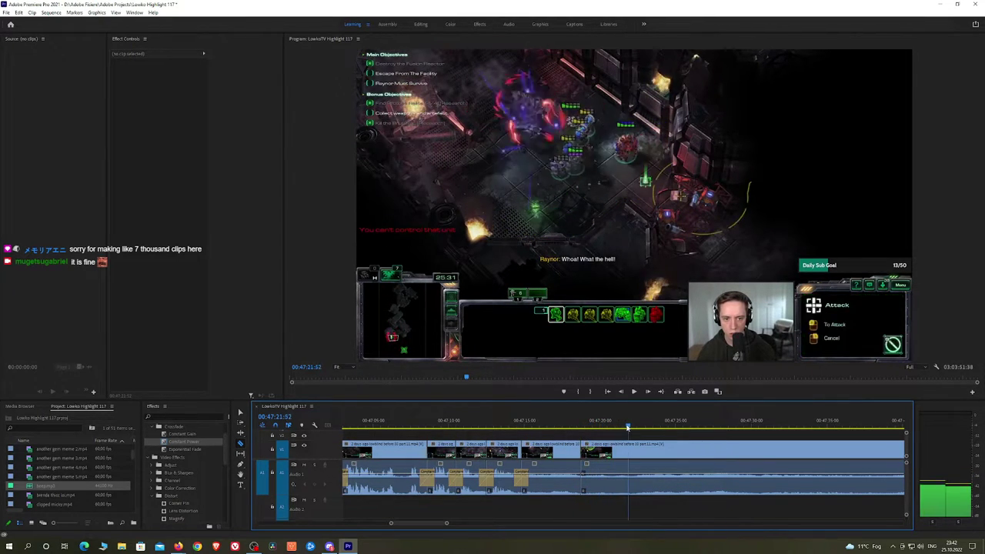
left_click_drag(627, 427, 709, 429)
left_click(709, 450)
Scale the isolated fight clip up to about 224% and reposition it to frame the green triangular marker and the units
left_click(644, 427)
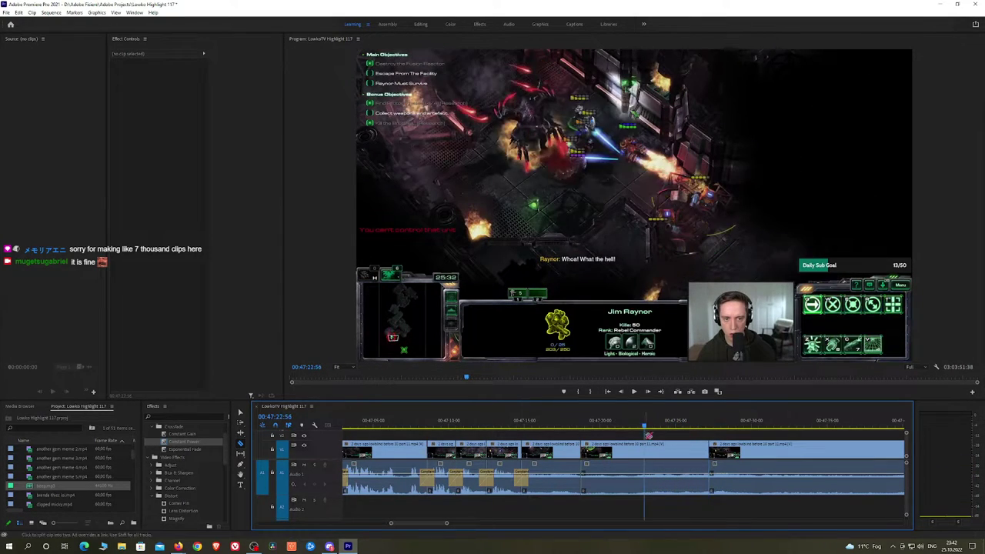
key("v")
left_click(648, 448)
mouse_move(167, 87)
left_mouse_down()
mouse_move(166, 79)
mouse_move(182, 78)
left_mouse_up()
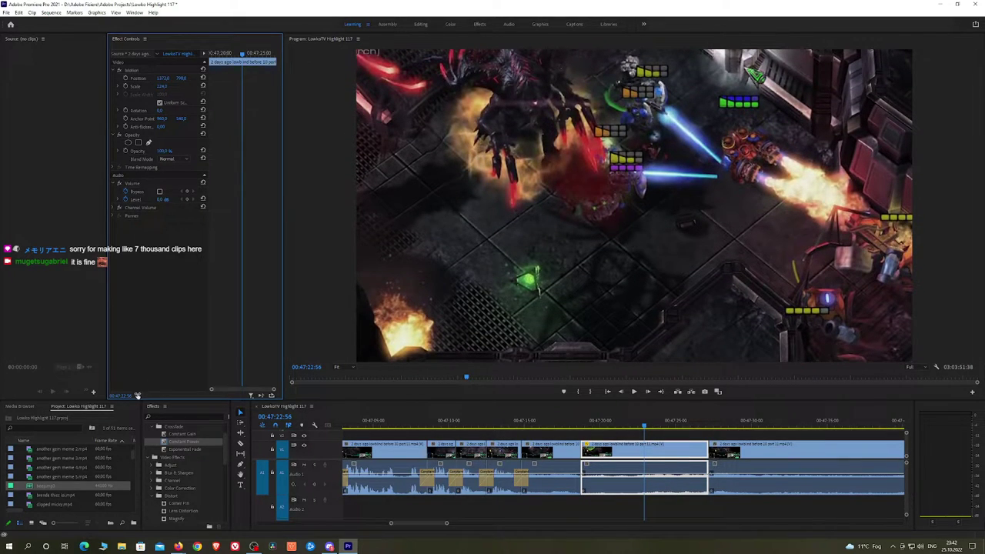
Bring lowBlind.png from File Explorer onto the second video track at 00:47:18:44, scaled to about 345% and positioned at 887, 827
left_click(121, 548)
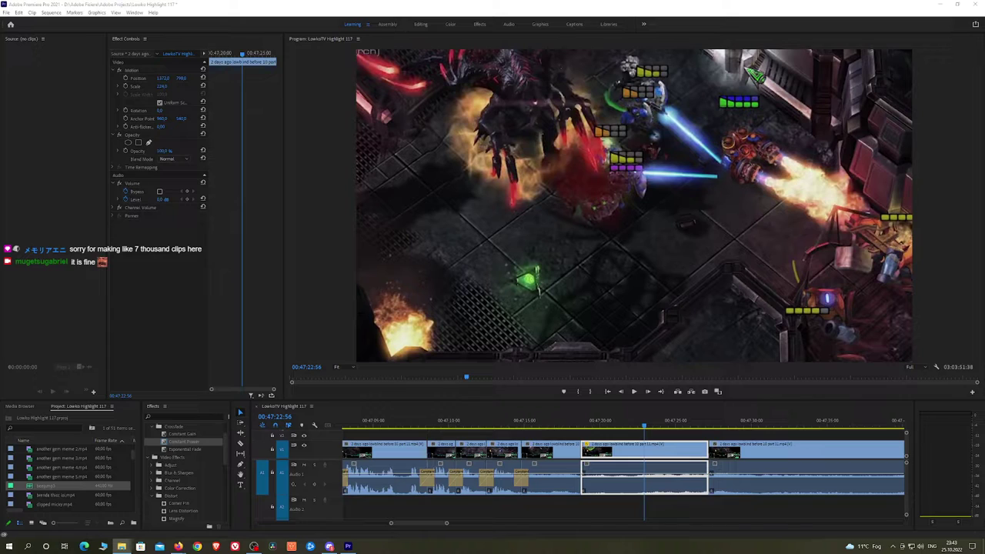
left_click_drag(1, 446, 584, 437)
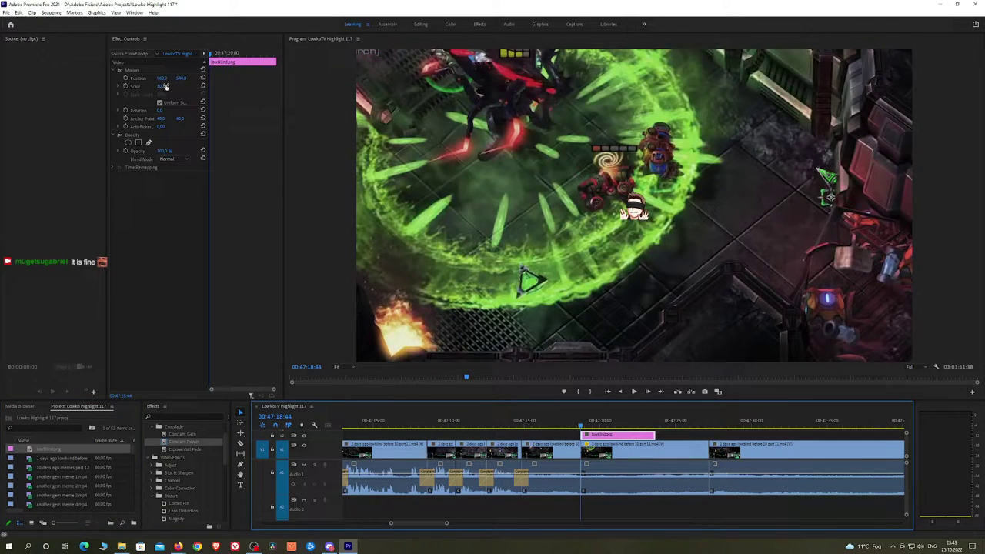
mouse_move(180, 77)
left_mouse_down()
mouse_move(277, 77)
mouse_move(4, 77)
mouse_move(231, 86)
mouse_move(168, 84)
mouse_move(202, 78)
mouse_move(180, 78)
mouse_move(190, 78)
left_mouse_up()
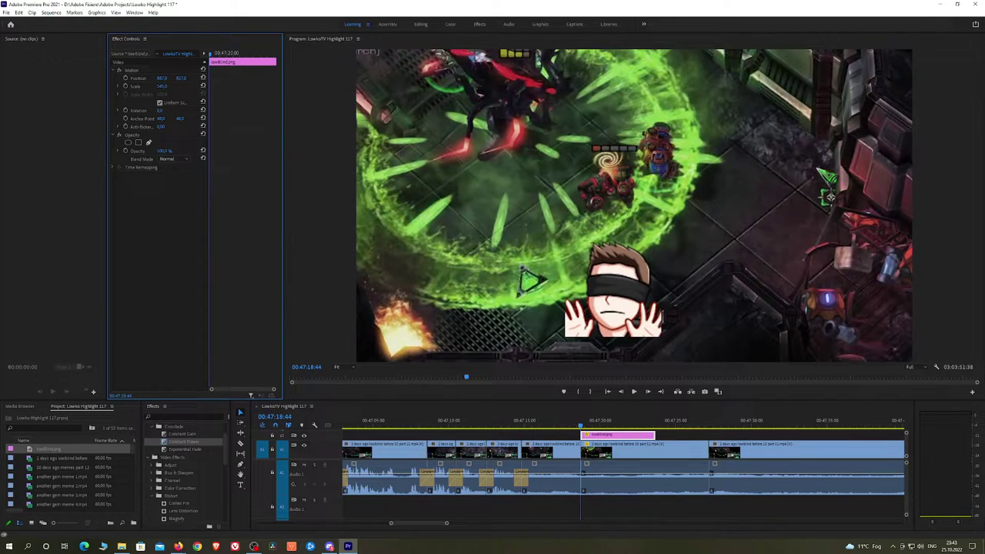
Bring in arrow.png from File Explorer and place it on a third video track directly above the lowBlind.png clip
key("alt+Tab")
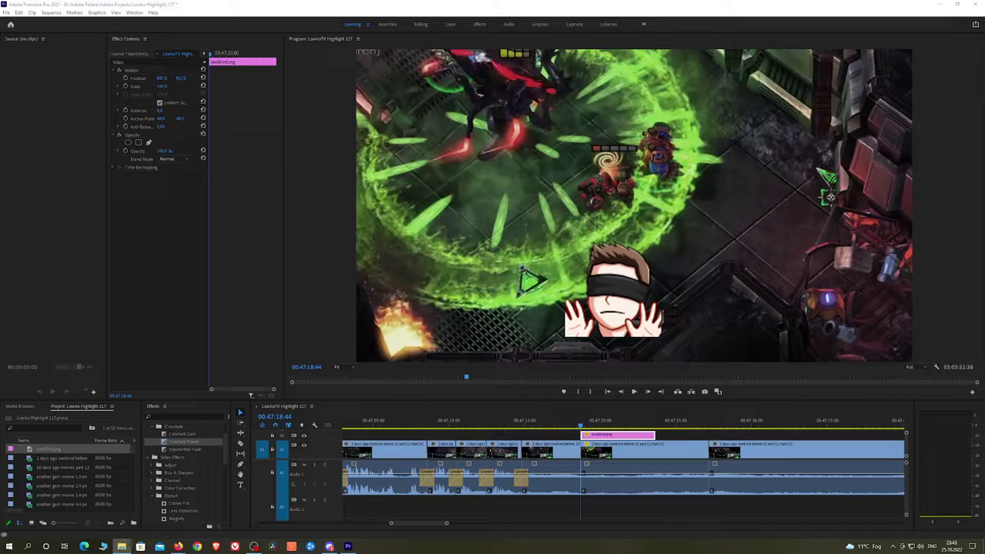
key("alt+Tab")
key("alt+Tab")
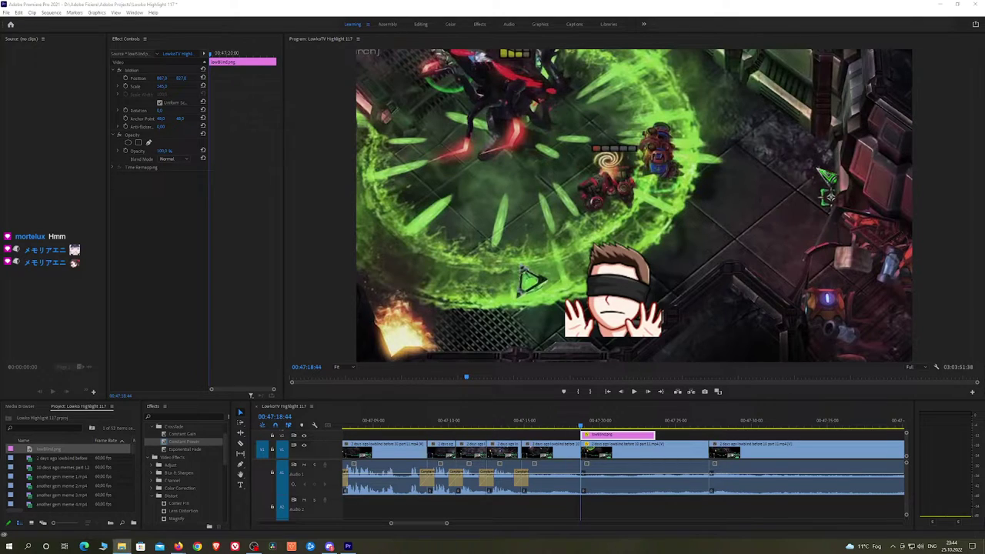
left_click_drag(1, 247, 660, 441)
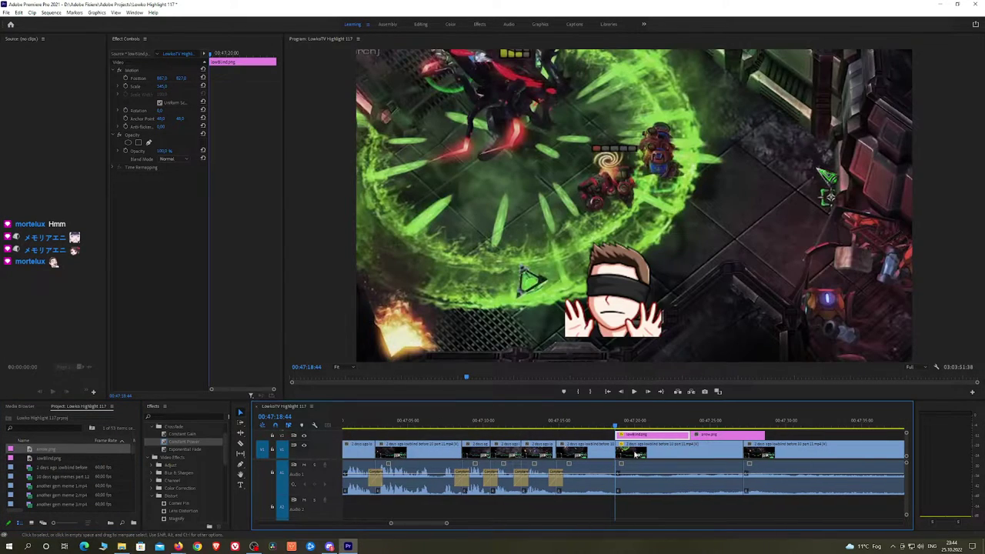
scroll(692, 459, "up", 1)
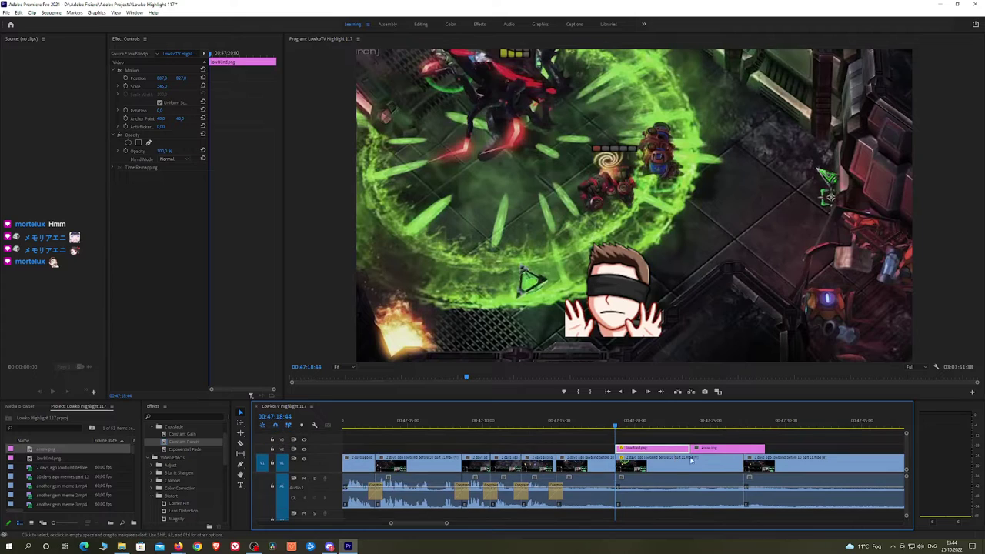
left_click_drag(719, 450, 683, 440)
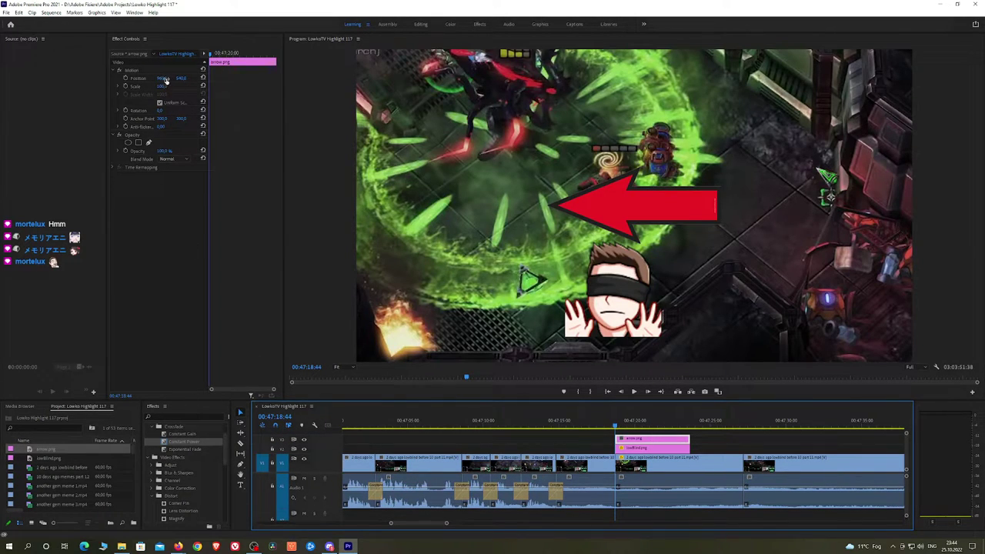
Scale the arrow to 37% at position 779, 797, pointing at the green marker, and shift the blindfolded figure right beside it
left_click_drag(165, 80, 16, 79)
mouse_move(180, 80)
left_mouse_down()
mouse_move(200, 80)
mouse_move(115, 87)
mouse_move(177, 78)
mouse_move(167, 86)
left_mouse_up()
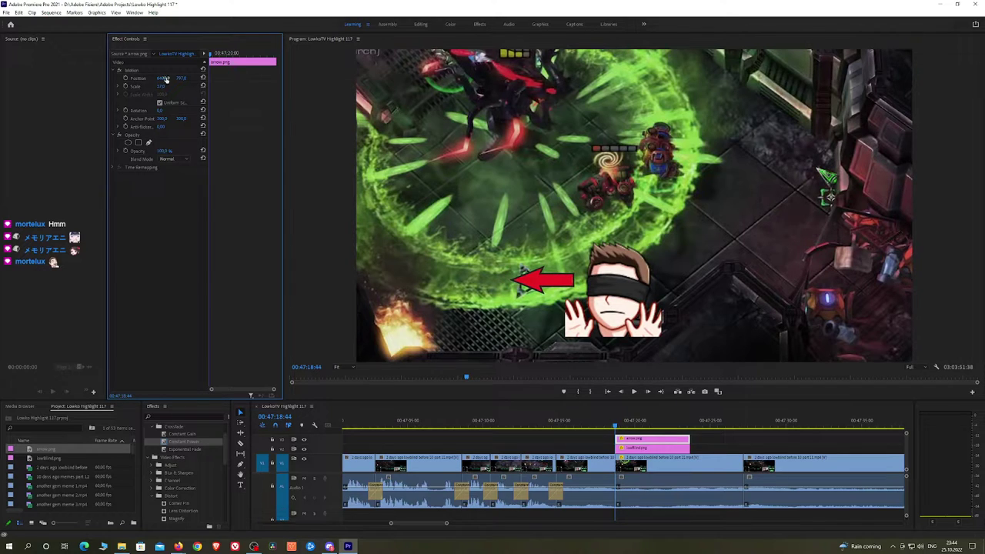
left_click(648, 448)
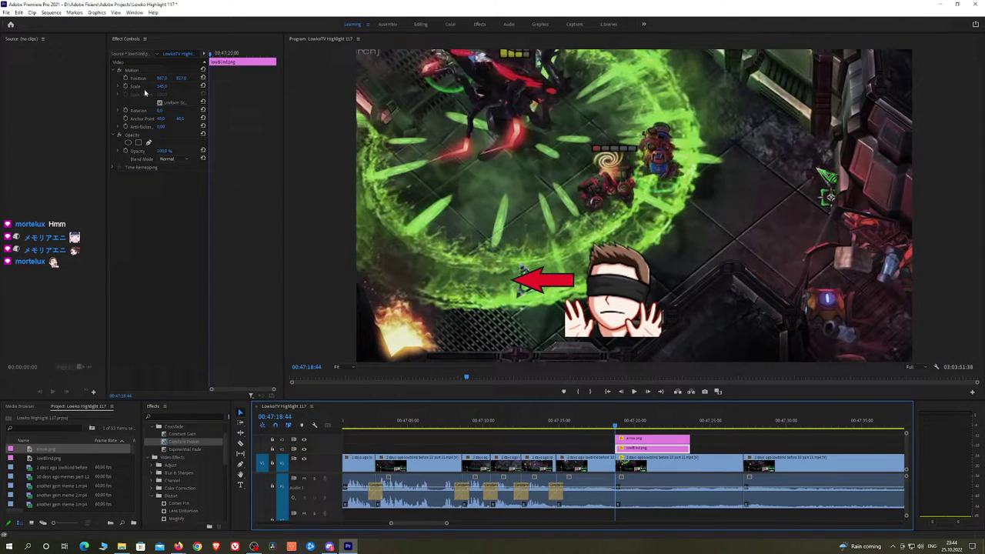
left_click_drag(163, 79, 232, 78)
left_click(636, 438)
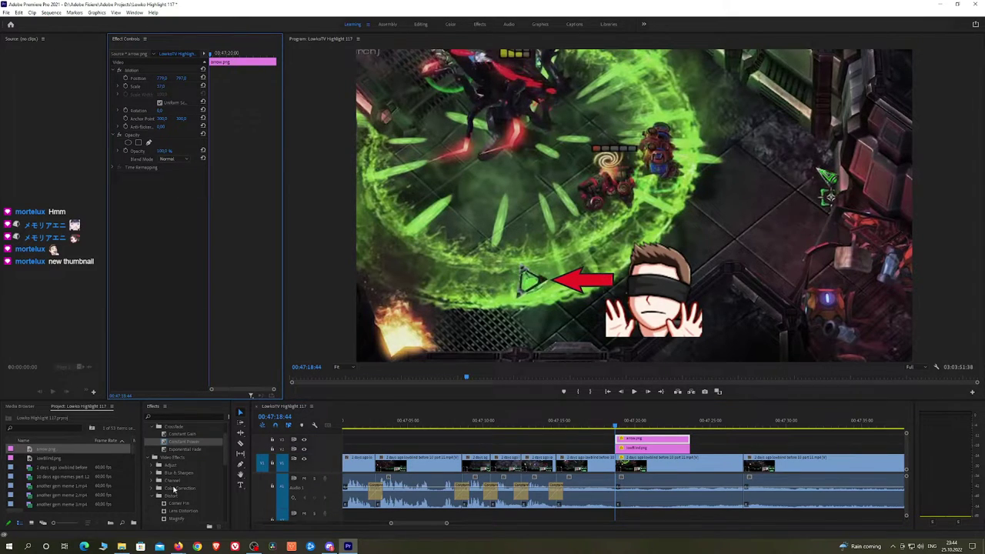
Apply the Cross Dissolve video transition to the start and end of both the arrow.png and lowBlind.png overlays
left_click(154, 458)
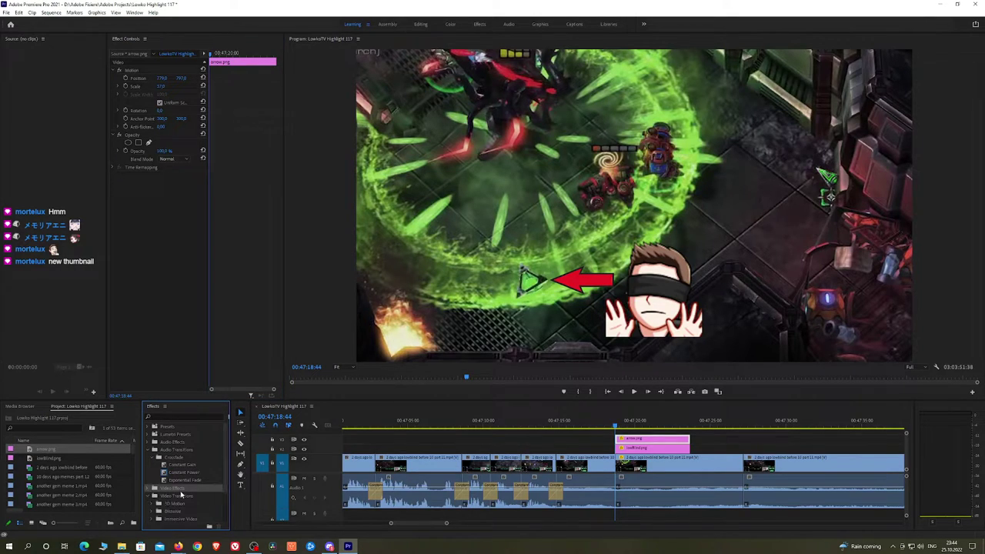
left_click(154, 511)
scroll(187, 508, "down", 1)
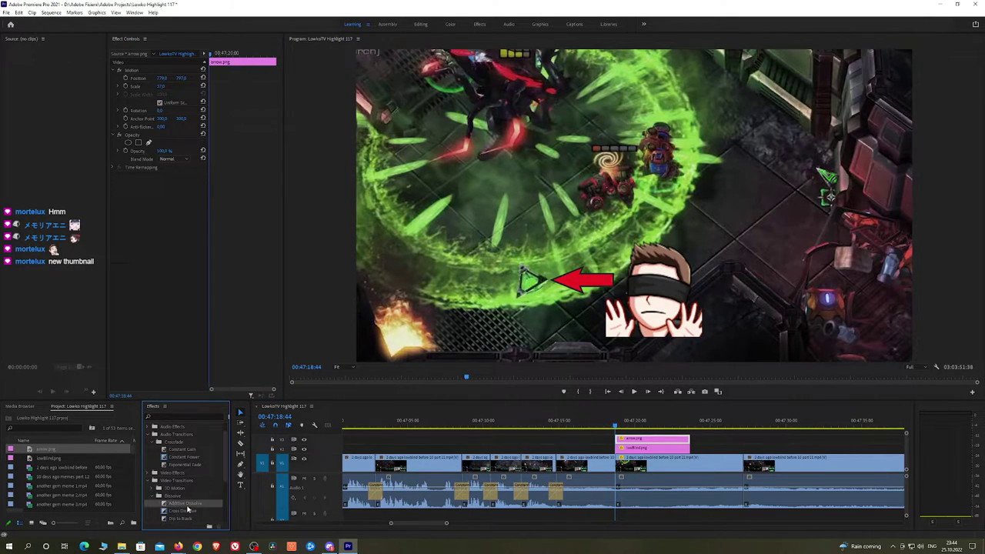
left_click(187, 510)
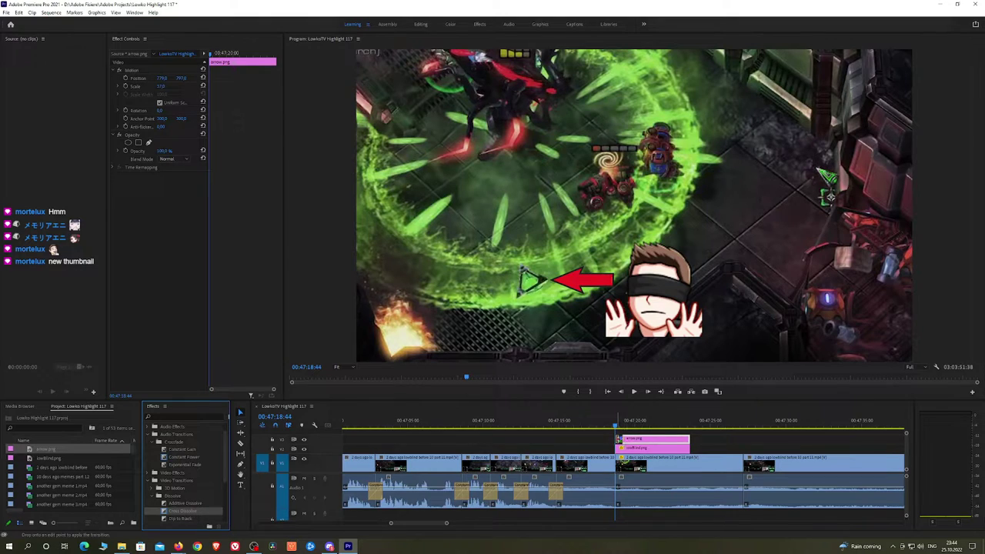
left_click_drag(185, 510, 617, 440)
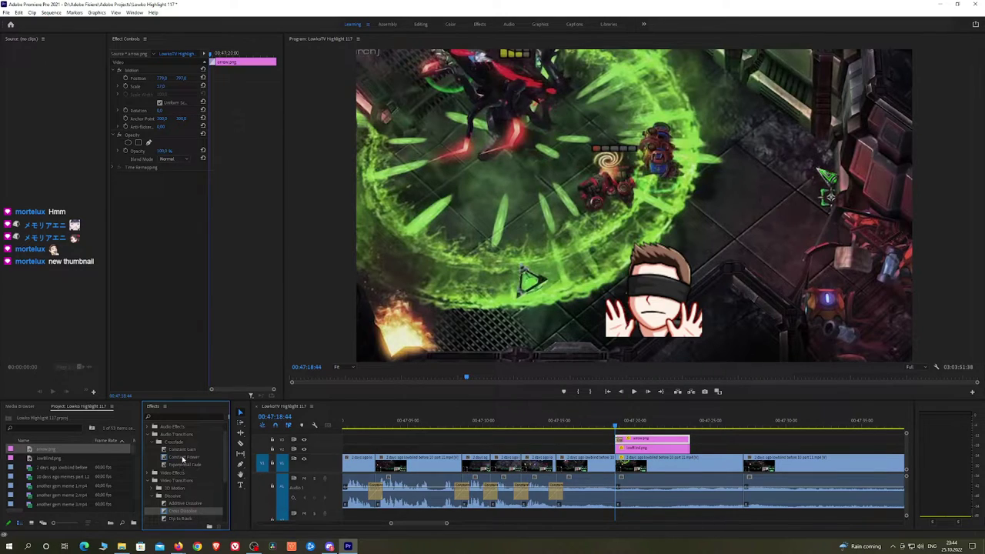
left_click(183, 459)
left_click_drag(181, 512, 255, 507)
left_click_drag(618, 448, 618, 448)
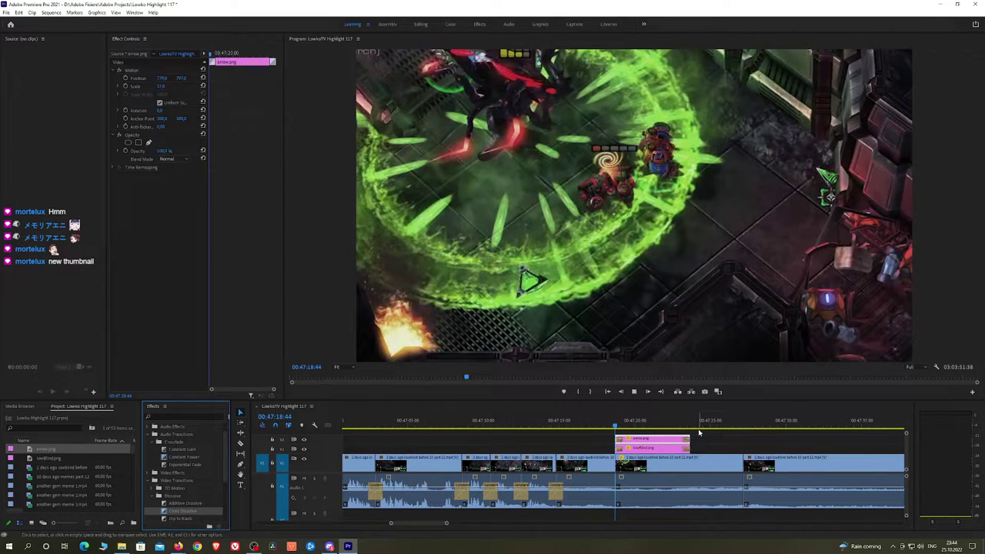
Extend the arrow.png and lowBlind.png overlays to the end of the zoomed fight clip and play the result back
left_click(615, 428)
key("space")
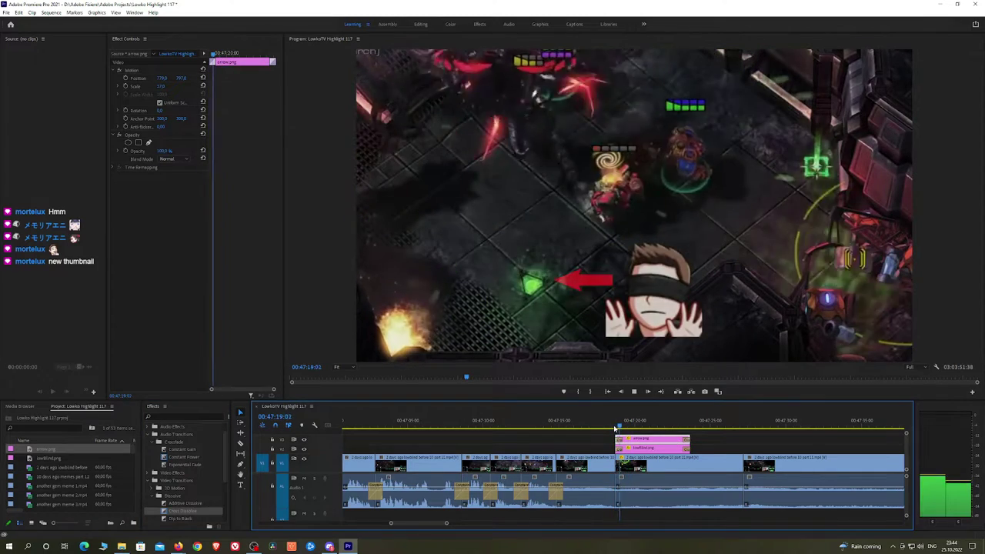
key("space")
left_click_drag(689, 439, 743, 448)
key("space")
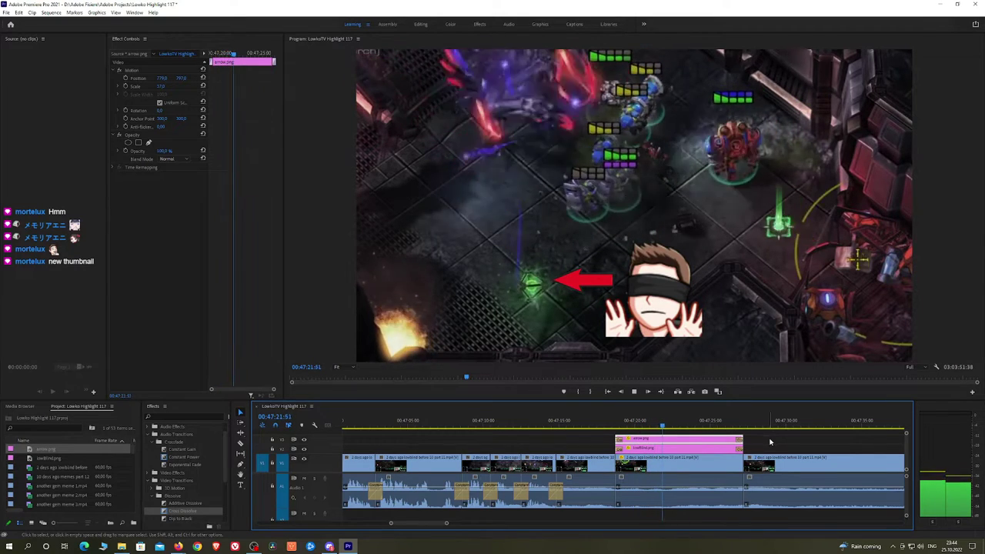
key("space")
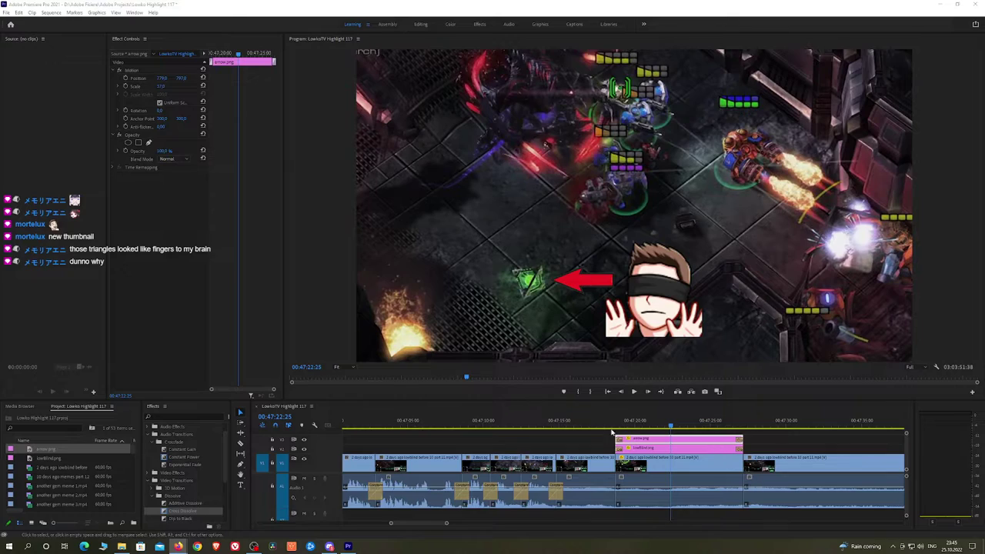
left_click(606, 428)
key("space")
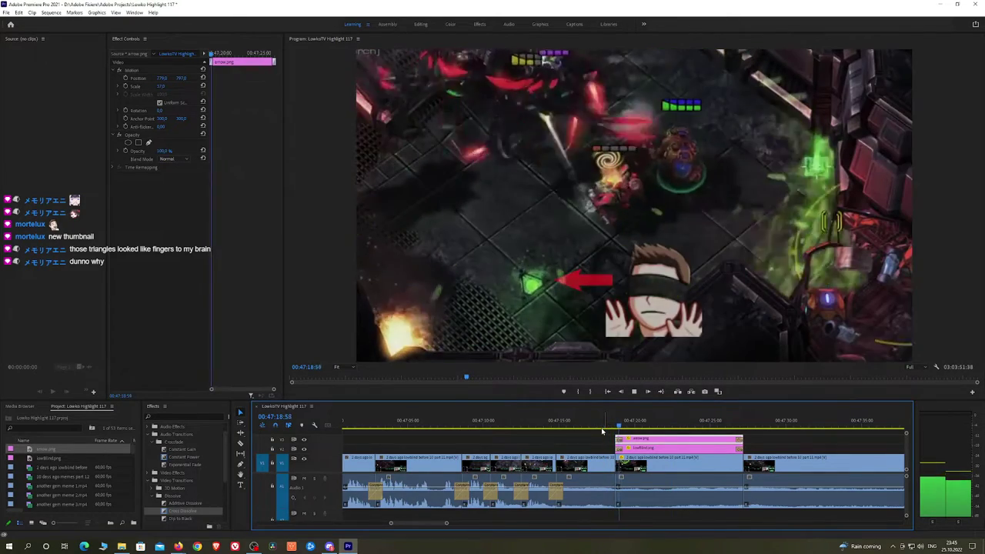
Remove the stream footage from 00:47:30:34 to 00:47:39:40, close the gap and add a Constant Power crossfade at the join
left_click(774, 448)
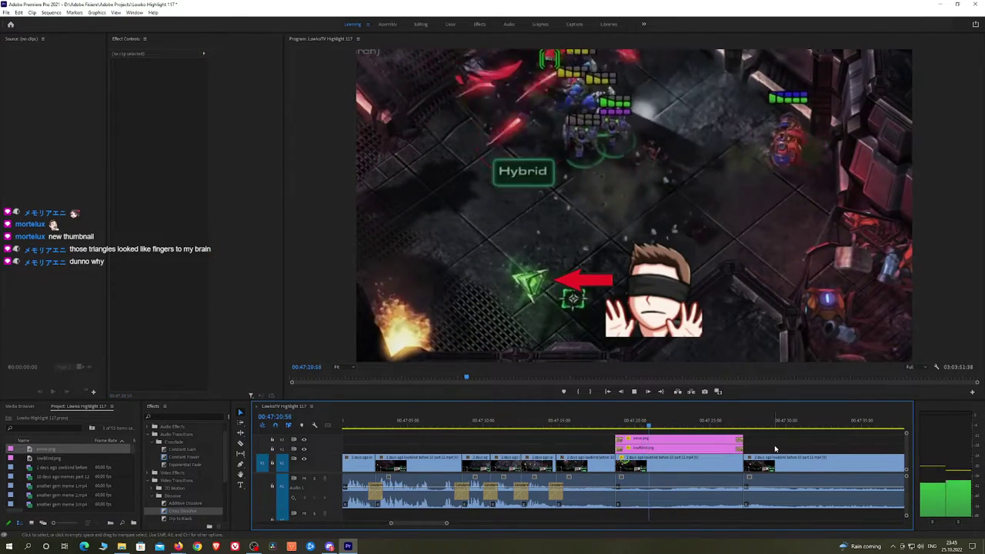
key("h")
left_click_drag(778, 446, 679, 432)
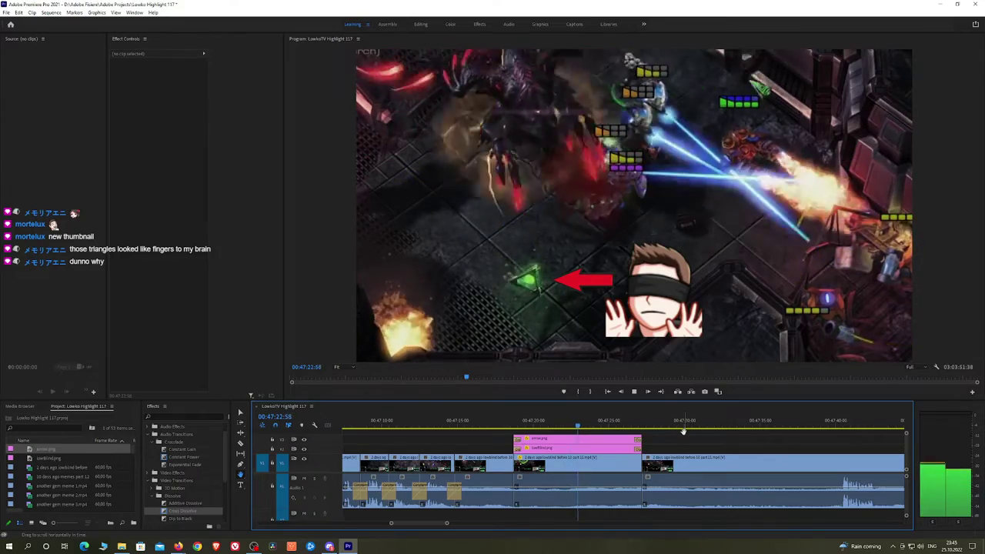
scroll(654, 437, "down", 1)
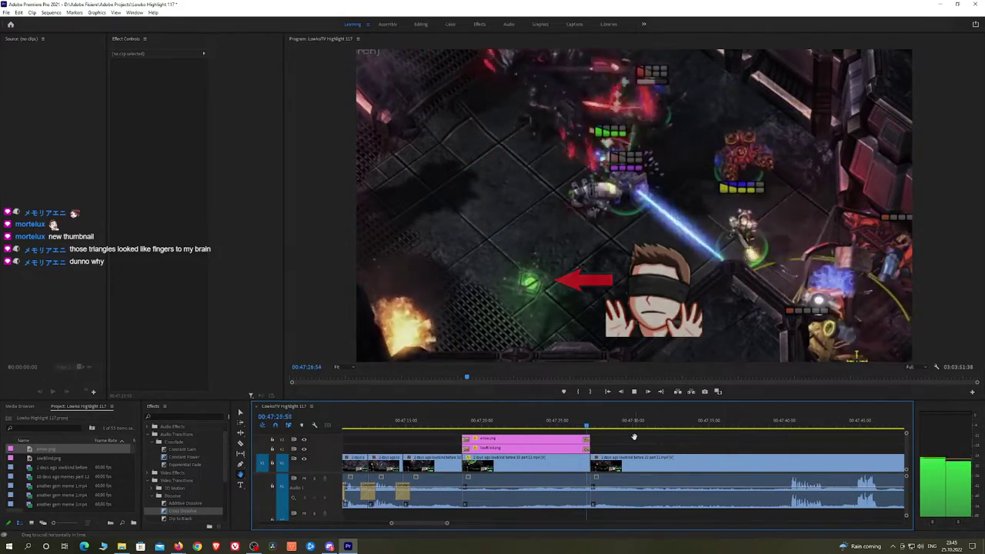
scroll(639, 442, "down", 1)
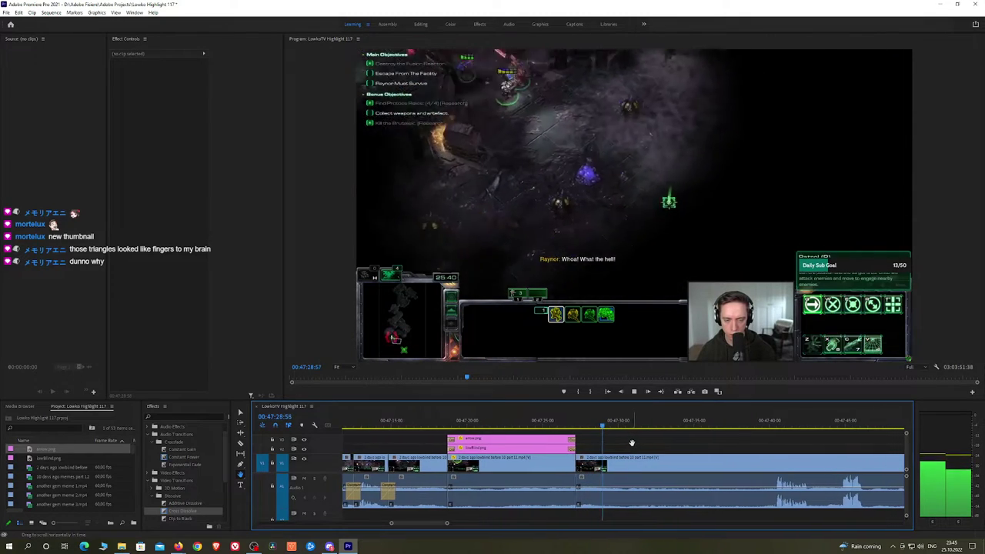
key("space")
key("c")
left_click(627, 464)
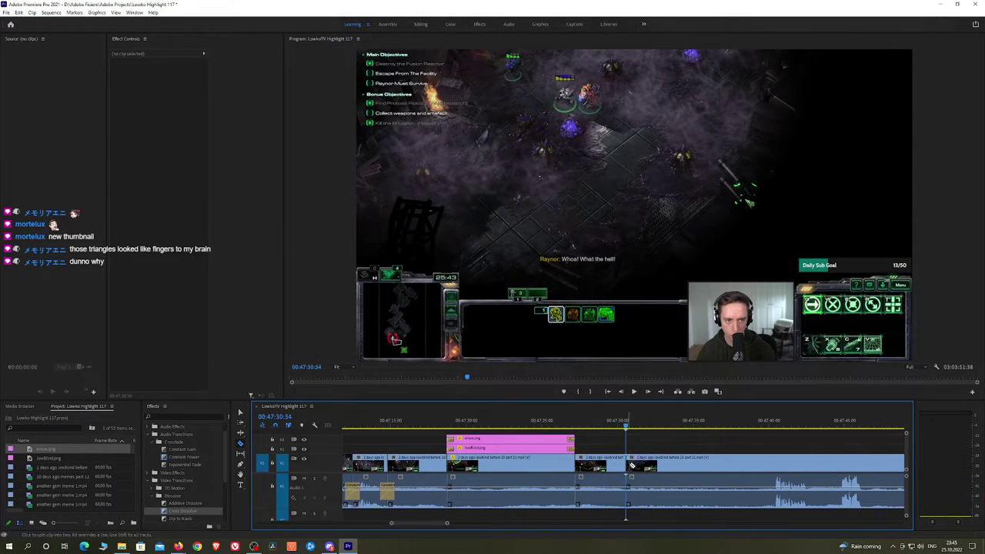
left_click_drag(634, 426, 755, 428)
key("Up")
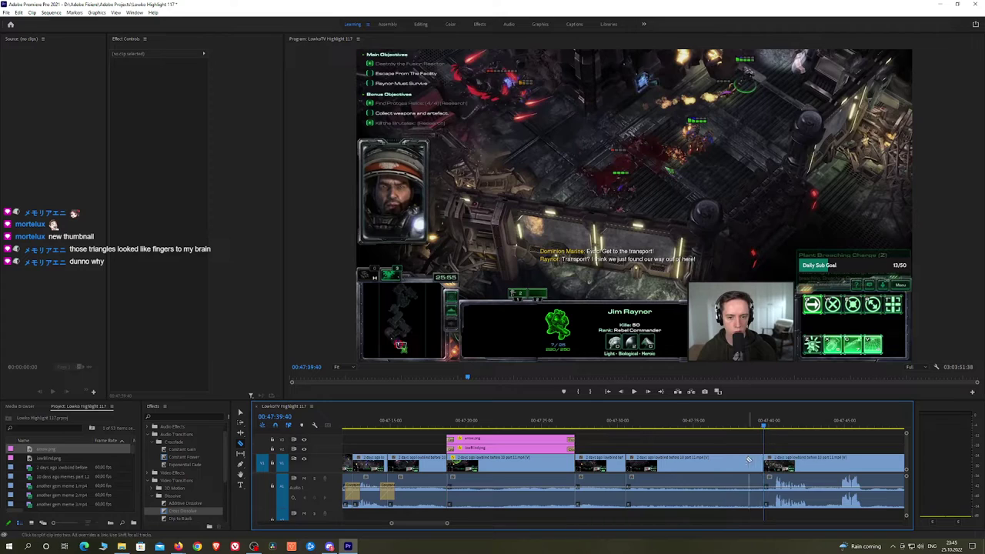
key("space")
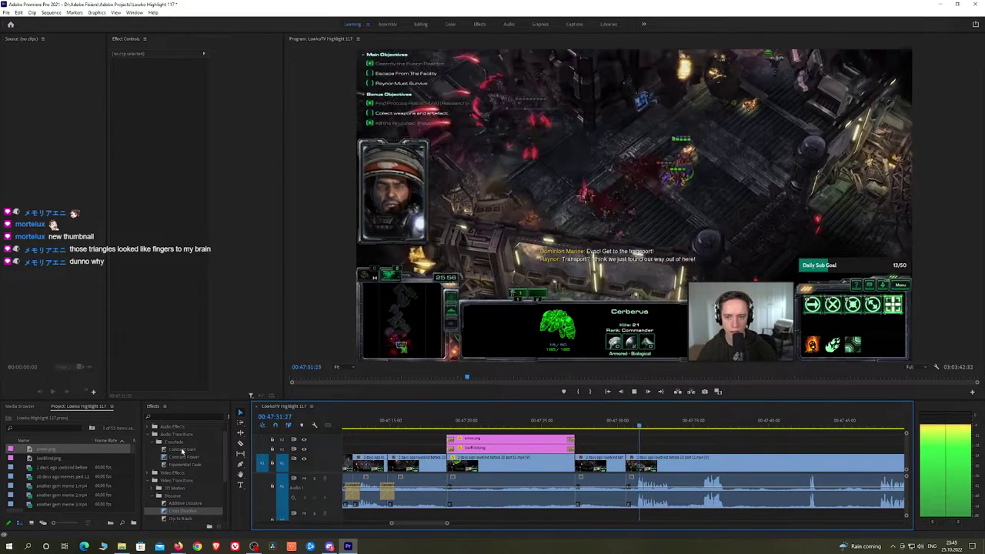
left_click_drag(183, 457, 629, 501)
Review the footage after the new join and split the stream clip just before 00:47:34
key("h")
left_click_drag(731, 447, 561, 429)
key("space")
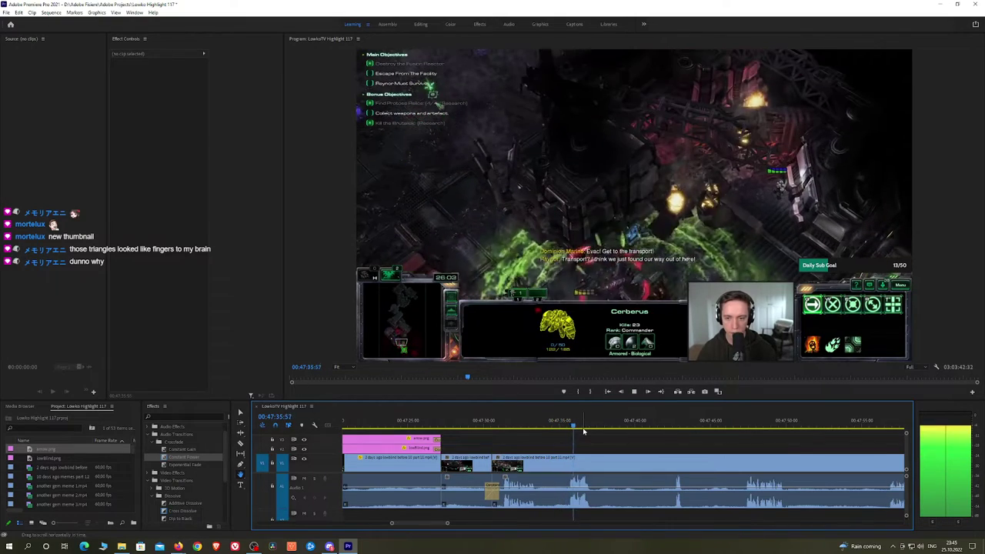
key("space")
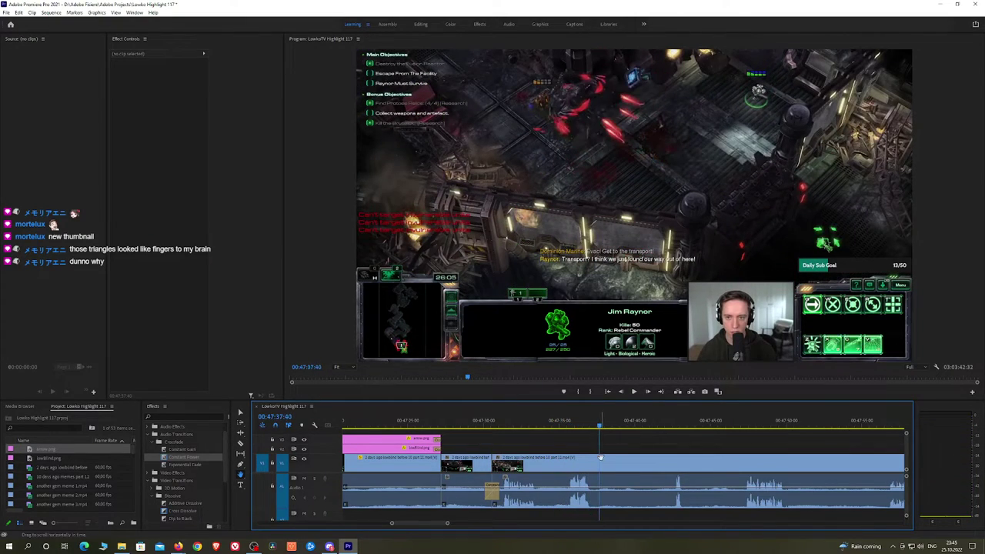
left_click_drag(543, 426, 539, 427)
key("c")
left_click(543, 460)
Remove the footage from that split to about 00:47:42, close the gap and add a Constant Power crossfade at the join
left_click(675, 424)
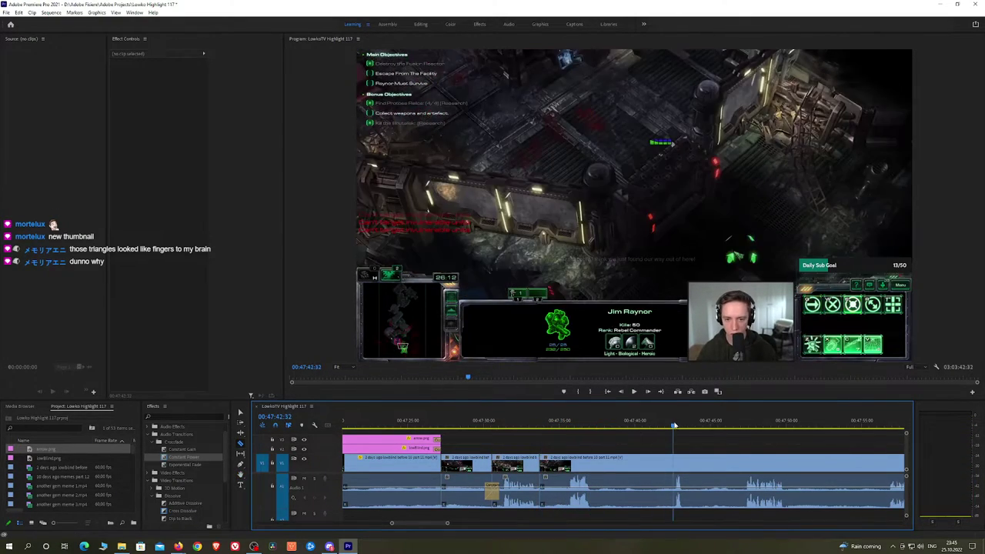
key("space")
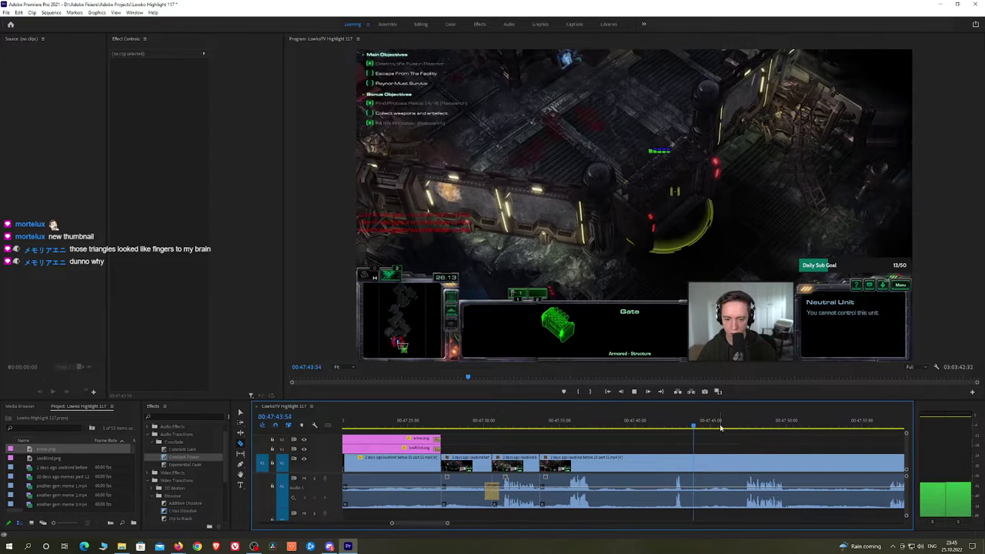
left_click(733, 425)
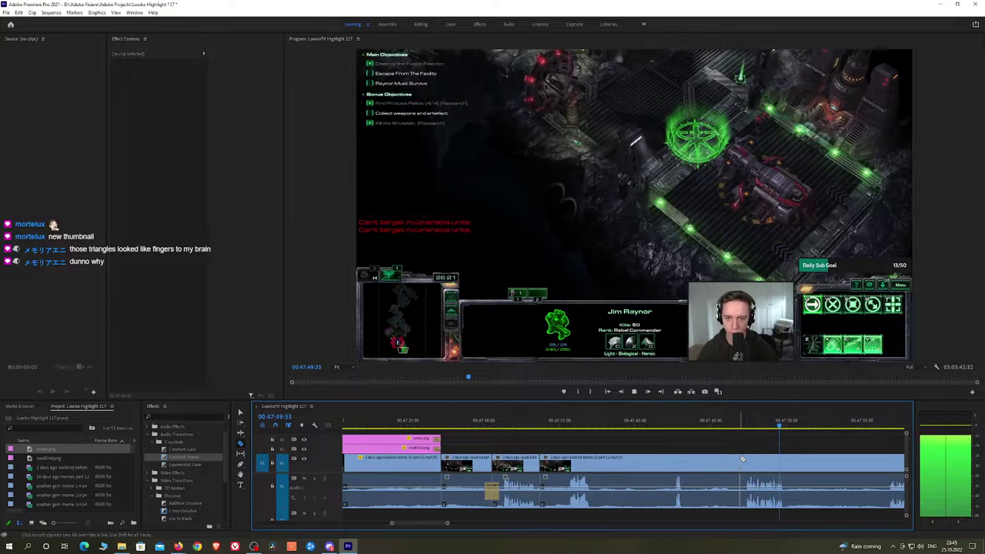
left_click(672, 460)
key("v")
left_click(645, 464)
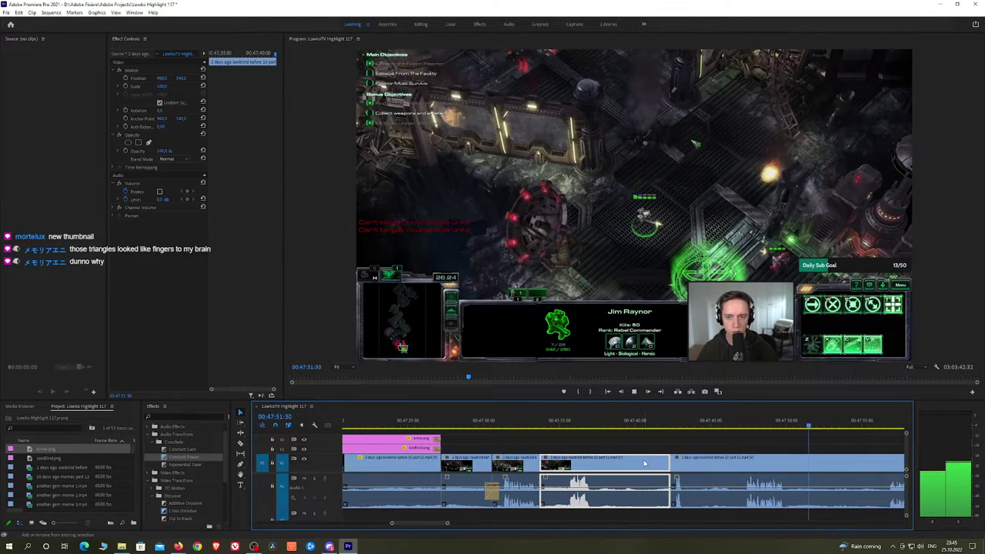
key("shift+Delete")
left_click_drag(185, 457, 543, 493)
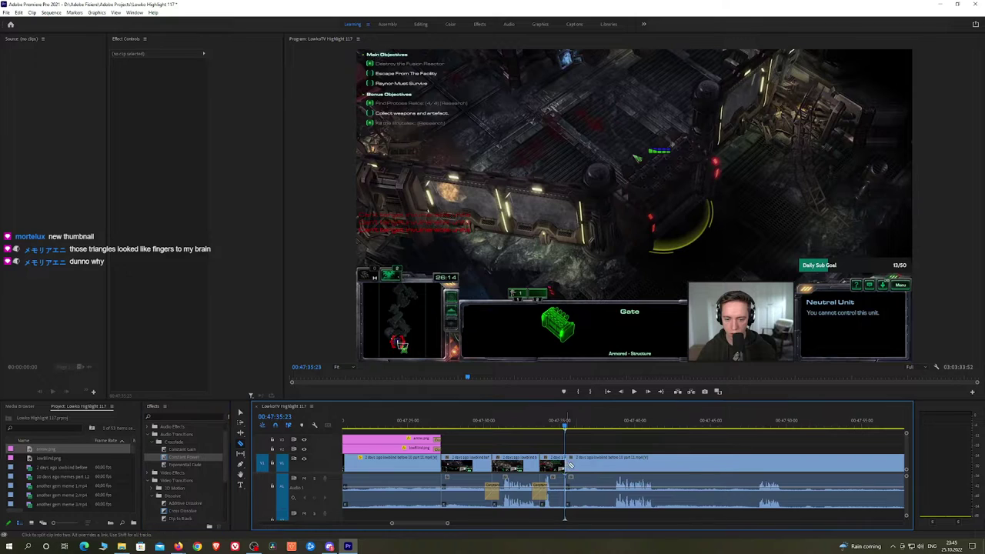
Remove the quiet stretch of about 3 seconds after 00:47:35:23, close the gap and add a Constant Power crossfade there
left_click(611, 464)
key("v")
left_click(588, 465)
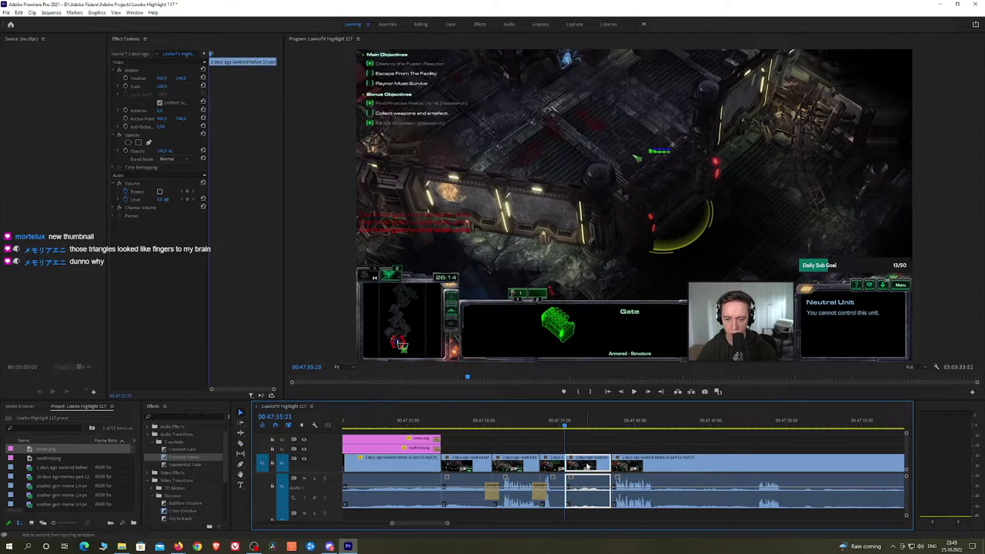
key("shift+Delete")
key("space")
left_click_drag(191, 457, 566, 490)
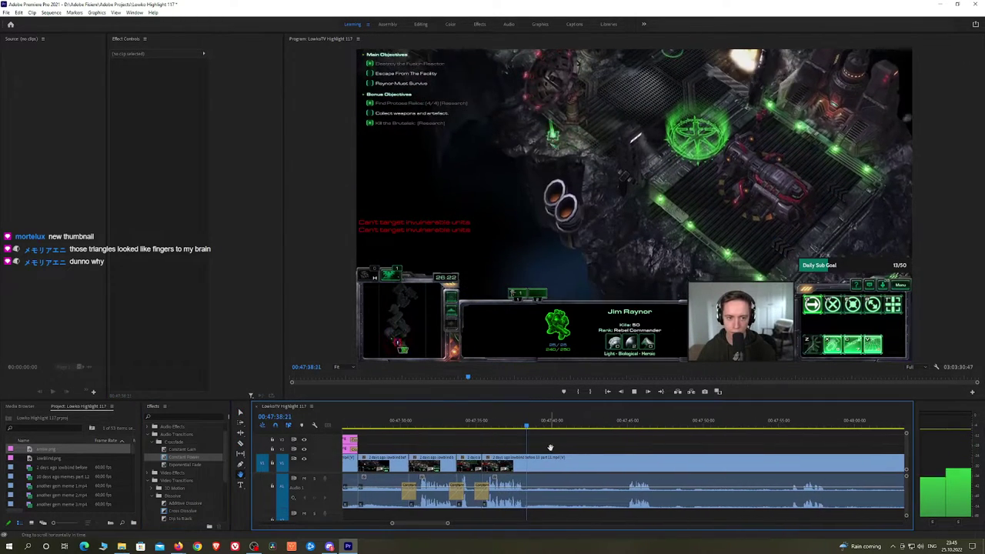
Remove the quiet stretch from just before 00:47:39 to 00:47:43:45, close the gap and add a Constant Power crossfade
left_click(613, 428)
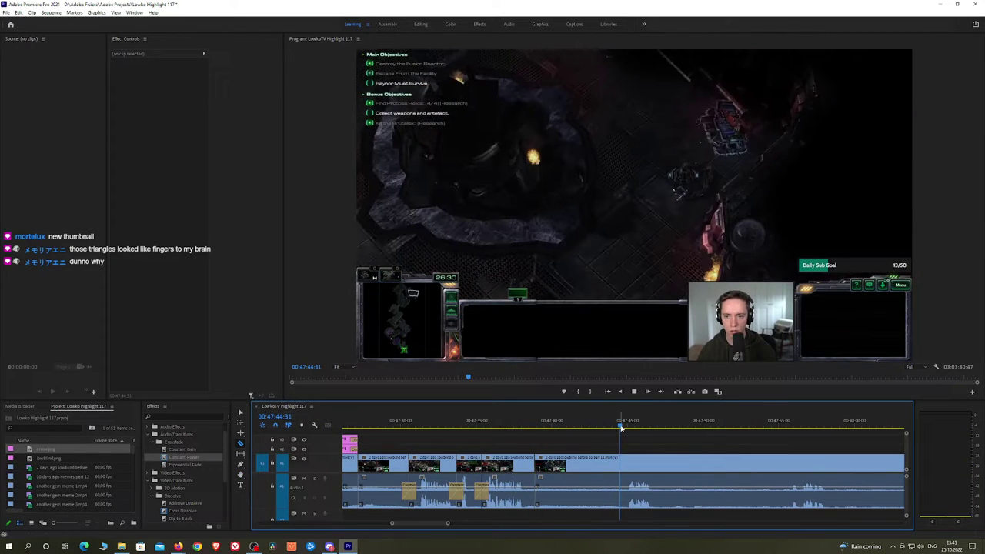
left_click(580, 430)
left_click_drag(579, 431, 609, 429)
left_click(610, 461)
key("v")
left_click(592, 464)
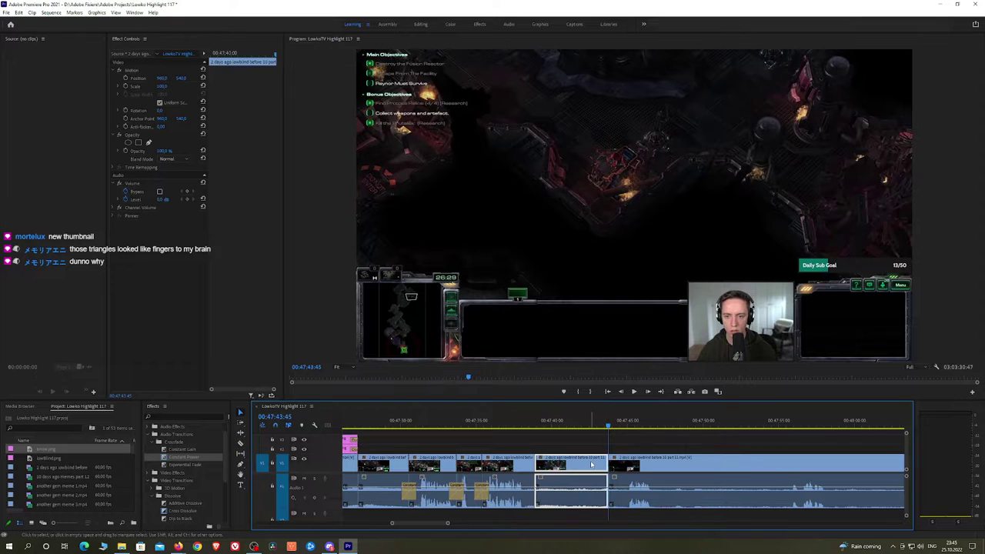
key("shift+Delete")
key("space")
left_click(184, 459)
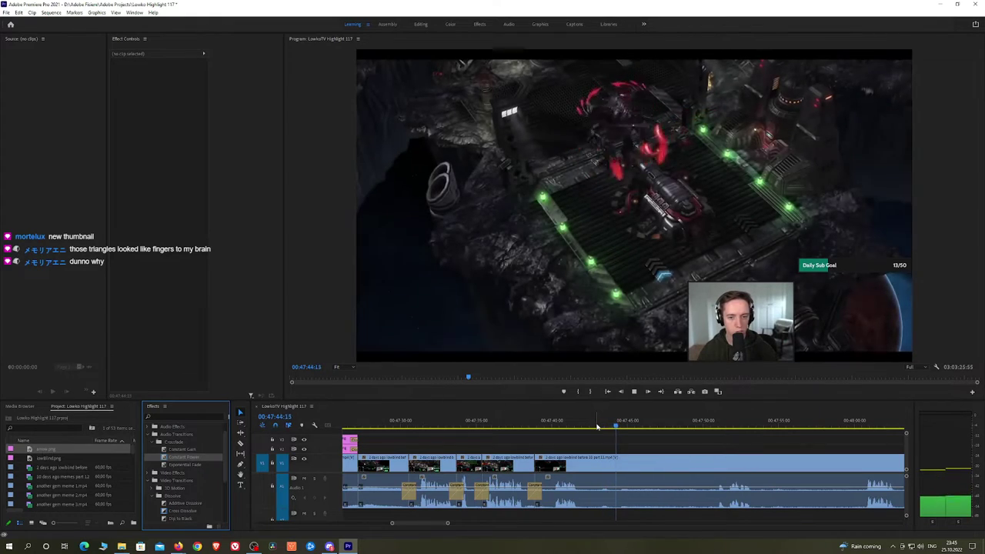
Try splitting the stream clip at 00:47:45:48 on the victory screen and skim ahead from there
key("space")
key("c")
left_click(639, 464)
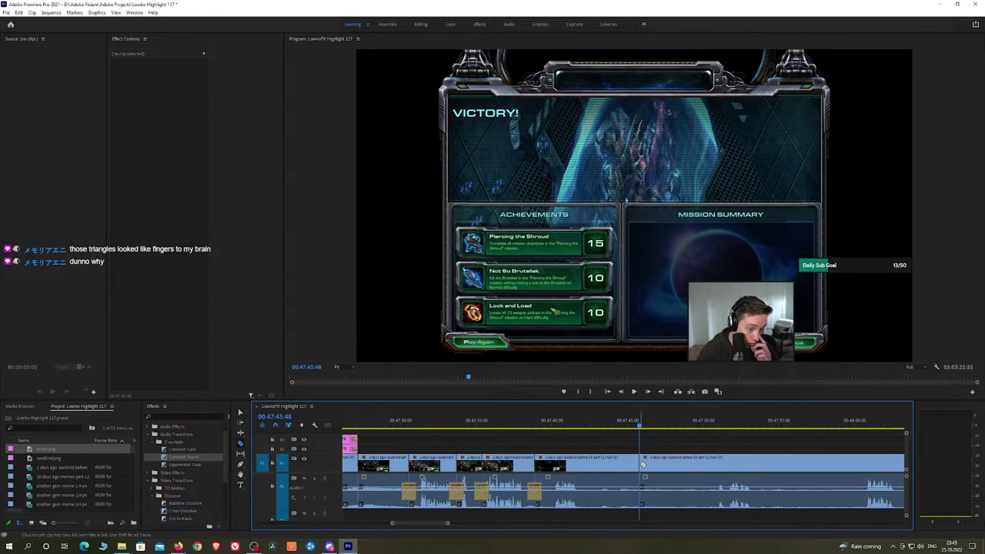
left_click_drag(643, 425, 703, 427)
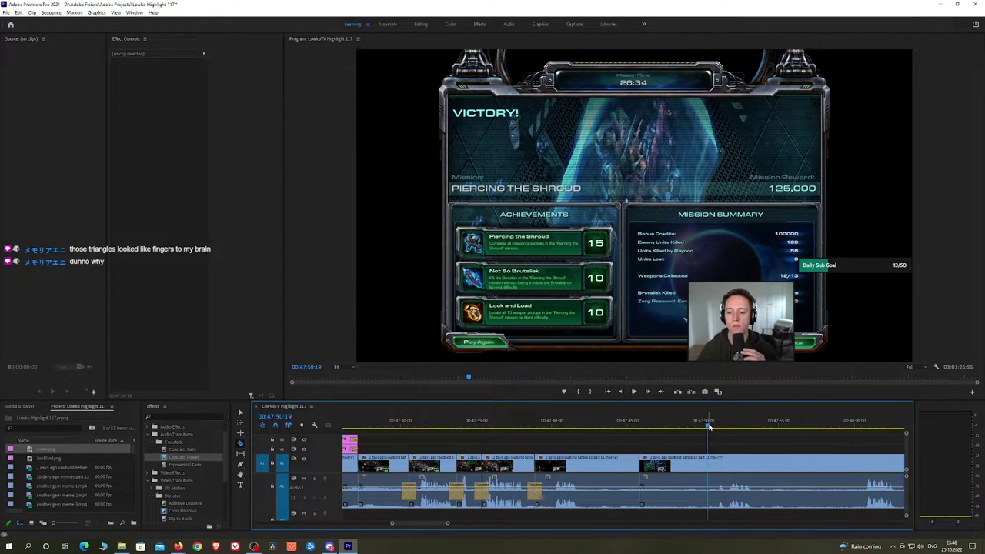
Remove about 7 seconds of the victory screen from about 00:47:53, close the gap and add a Constant Power crossfade
left_click_drag(785, 451, 655, 445)
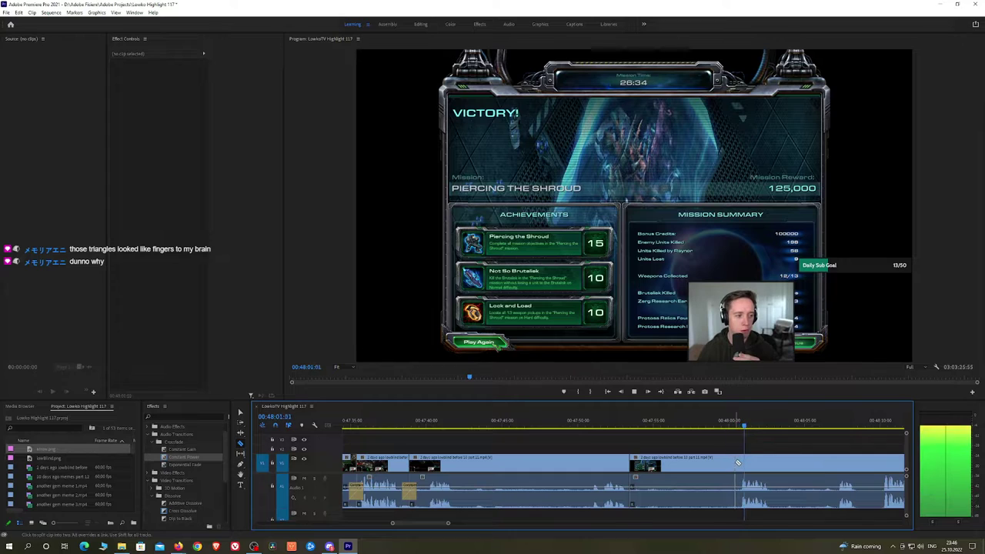
key("v")
left_click(726, 464)
key("shift+Delete")
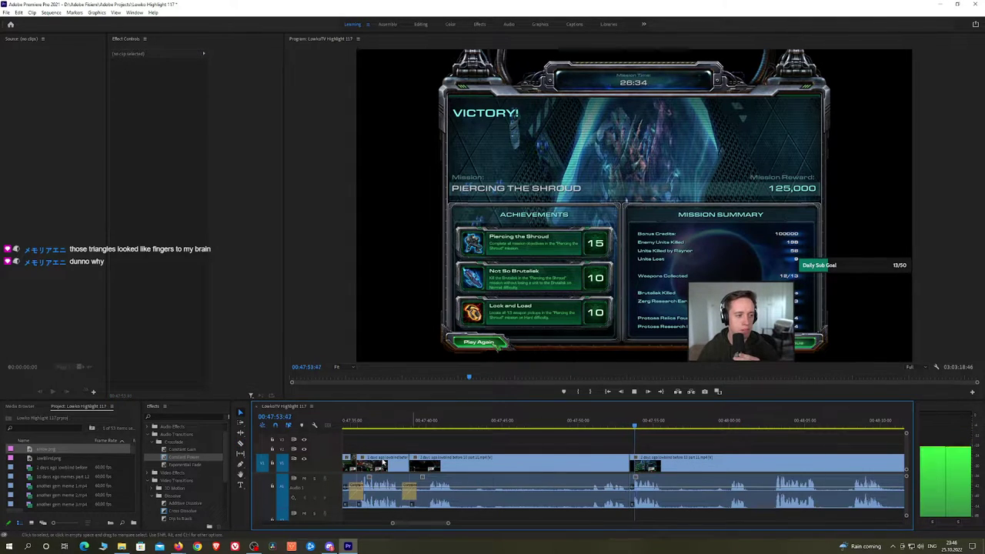
left_click(204, 460)
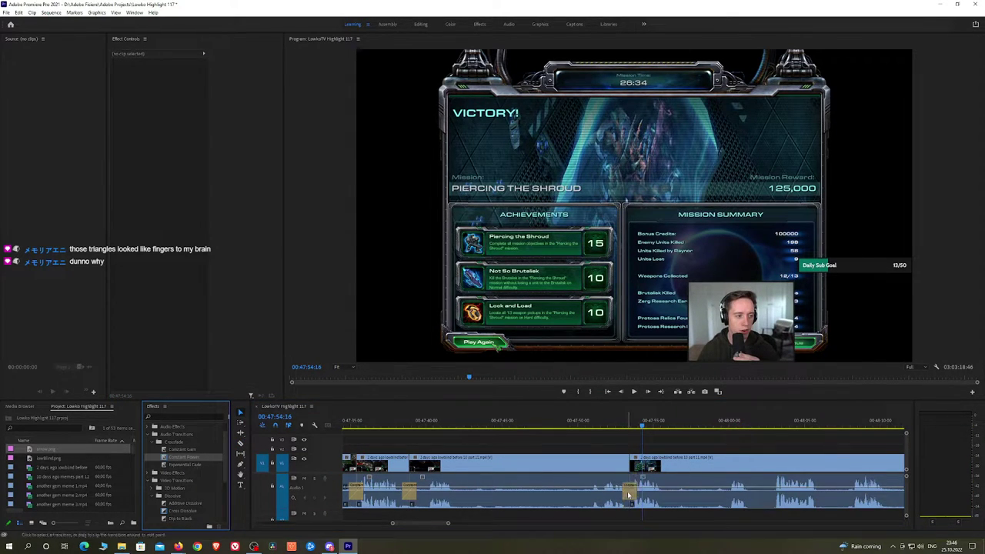
Remove about 4 seconds of the recording from 00:47:55:55, close the gap and add a Constant Power crossfade
key("space")
scroll(677, 462, "down", 3)
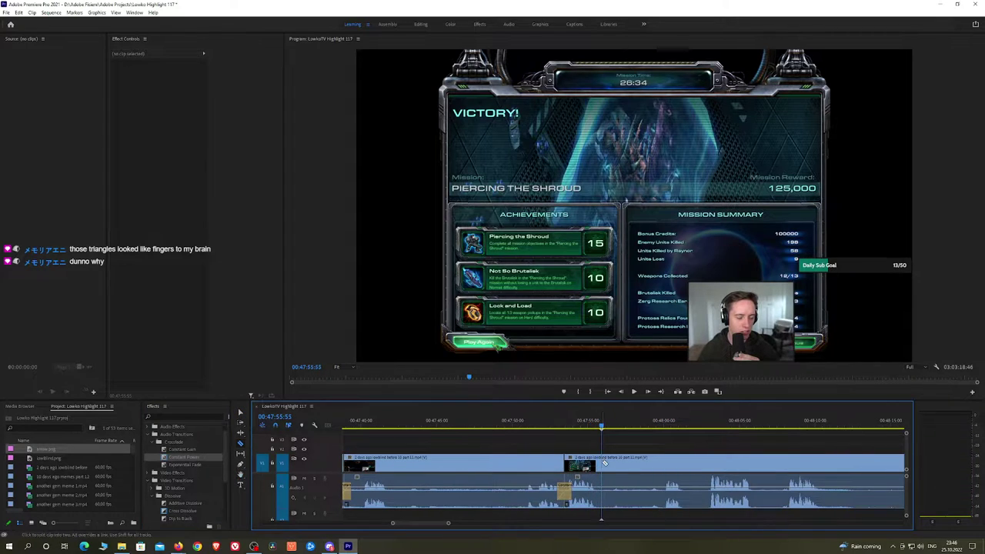
left_click(603, 463)
key("space")
left_click(658, 426)
left_click(660, 463)
key("v")
left_click(633, 462)
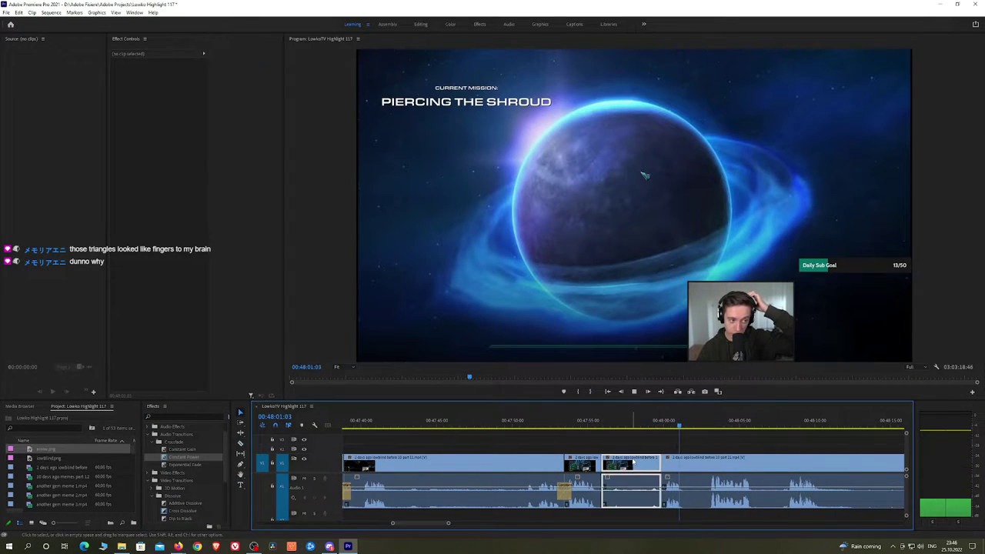
key("shift+Delete")
left_click_drag(193, 460, 573, 471)
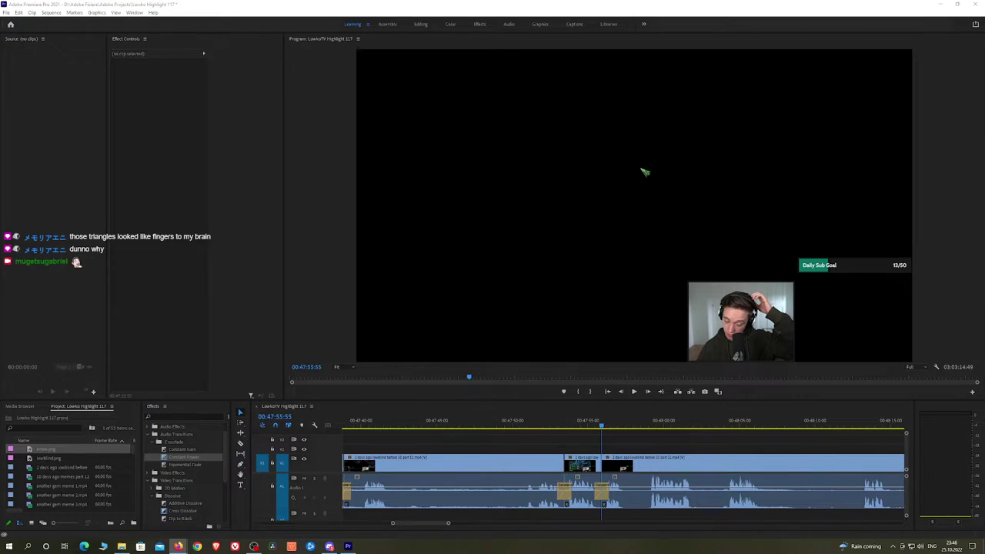
Remove about 1.5 seconds of the mission loading screen from about 00:47:57:30 and close the gap
left_click(624, 447)
key("space")
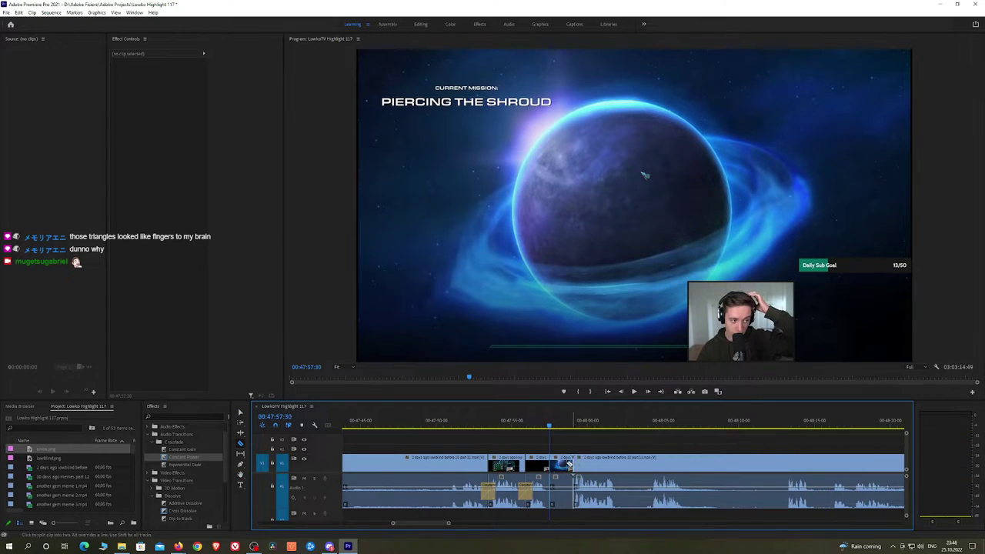
key("v")
left_click(566, 465)
key("shift+Delete")
key("space")
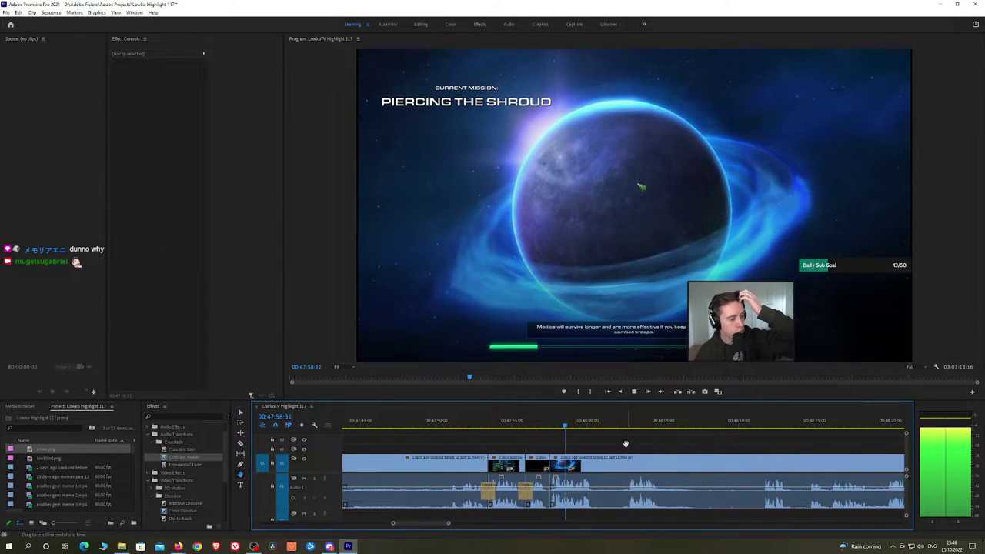
Remove the quiet stretch of about 2 seconds from 00:48:00:28 on the loading screen and close the gap
key("space")
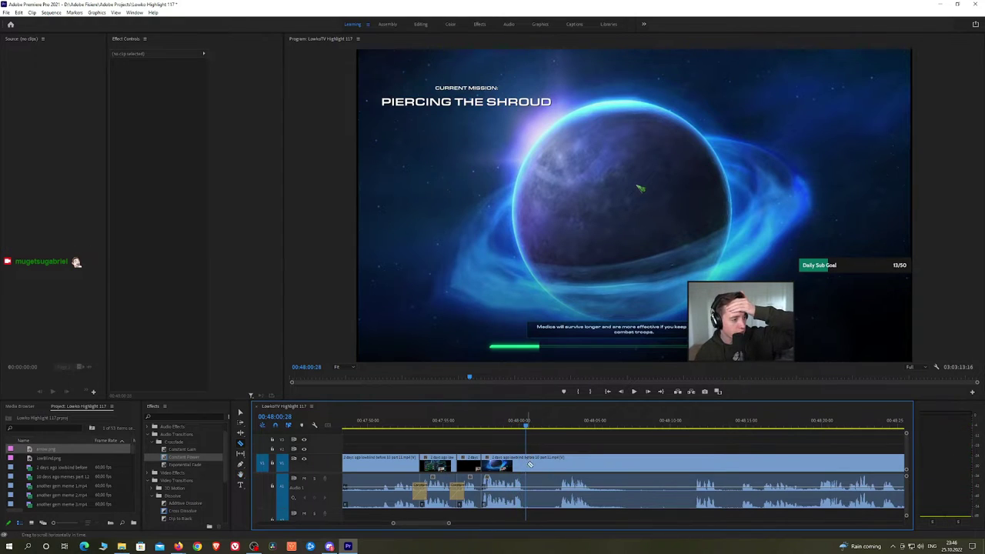
left_click(559, 465)
key("v")
left_click(549, 464)
key("shift+Delete")
key("space")
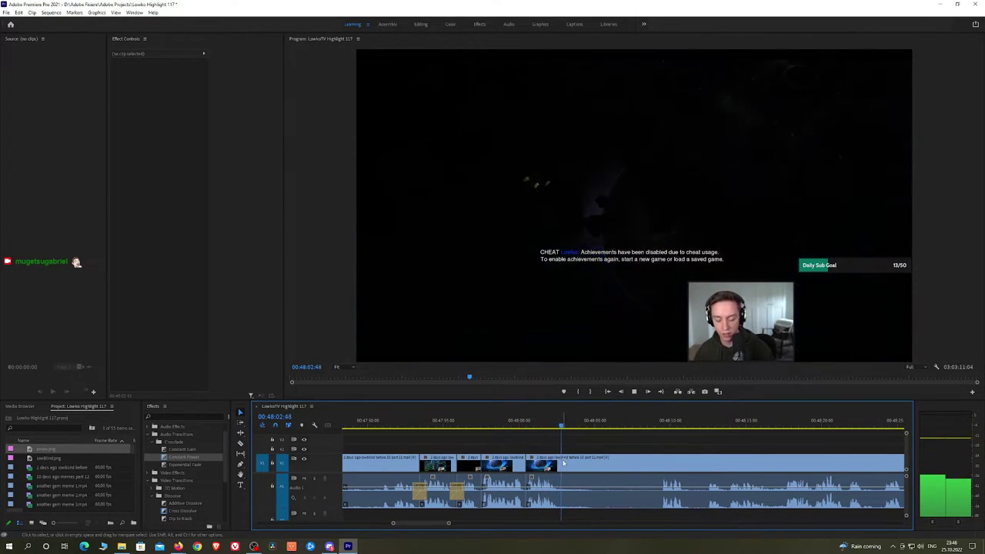
Remove about 6.5 seconds of silence from 00:48:02:59, close the gap and add a Constant Power crossfade there
key("c")
left_click(660, 424)
left_click_drag(661, 424, 665, 424)
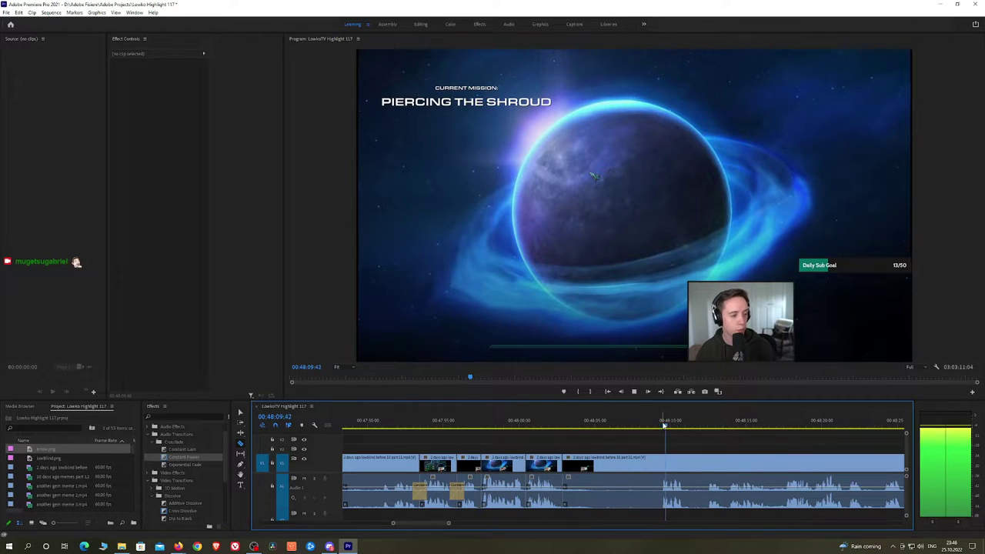
left_click(661, 461)
key("v")
left_click(646, 461)
key("shift+Delete")
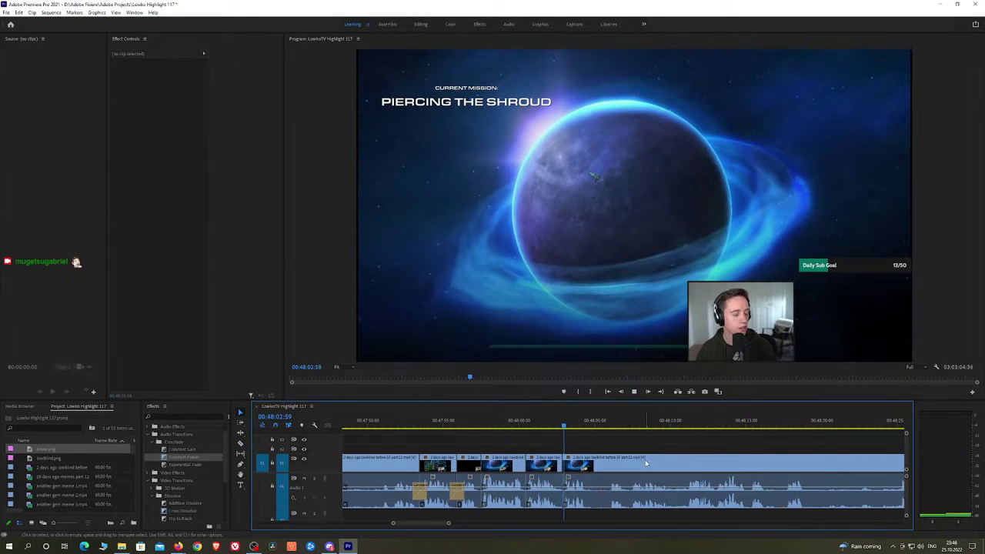
left_click_drag(190, 462, 539, 500)
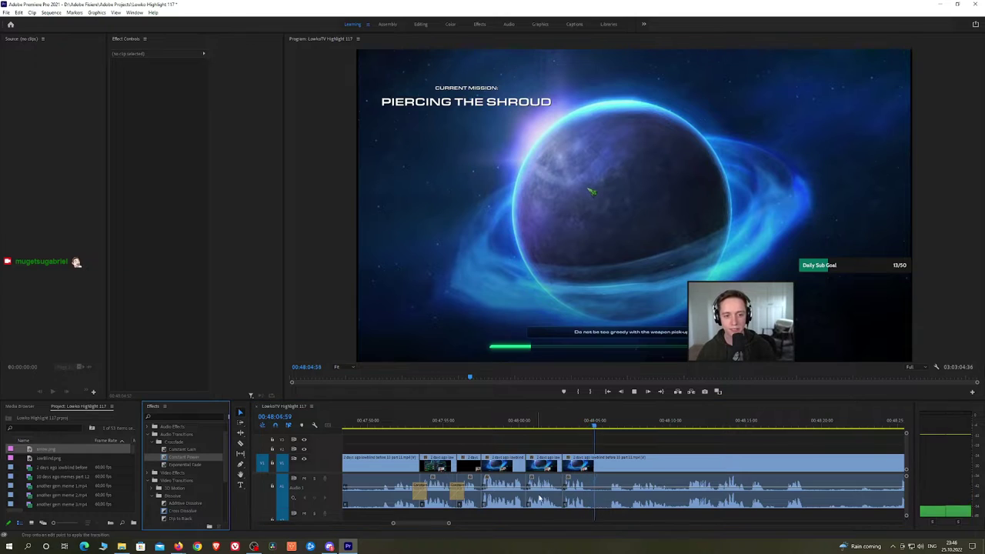
Remove the pause of about 1.3 seconds starting just before 00:48:05, close the gap and add a Constant Power crossfade
scroll(654, 460, "down", 3)
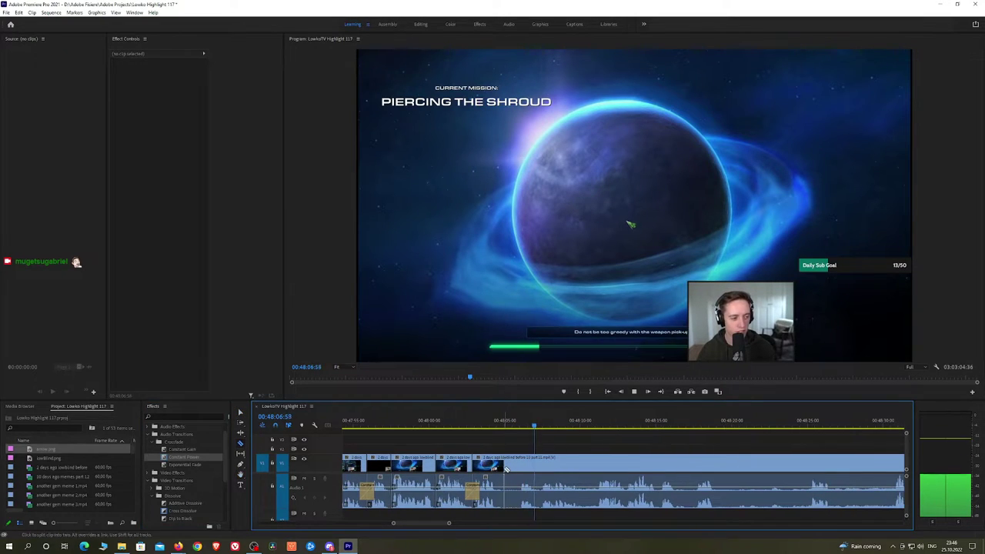
left_click(500, 469)
left_click(519, 470)
key("v")
left_click(512, 470)
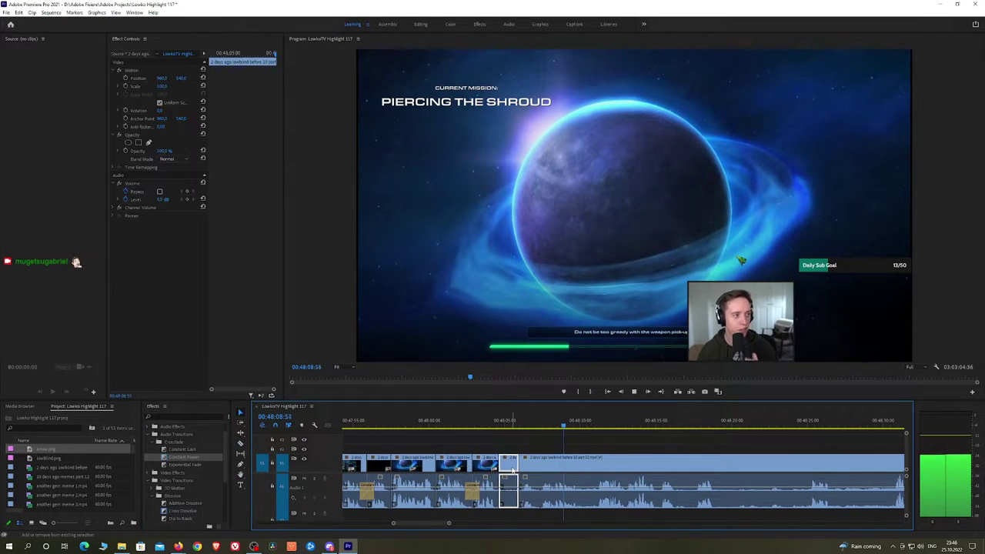
key("shift+Delete")
left_click_drag(203, 458, 504, 492)
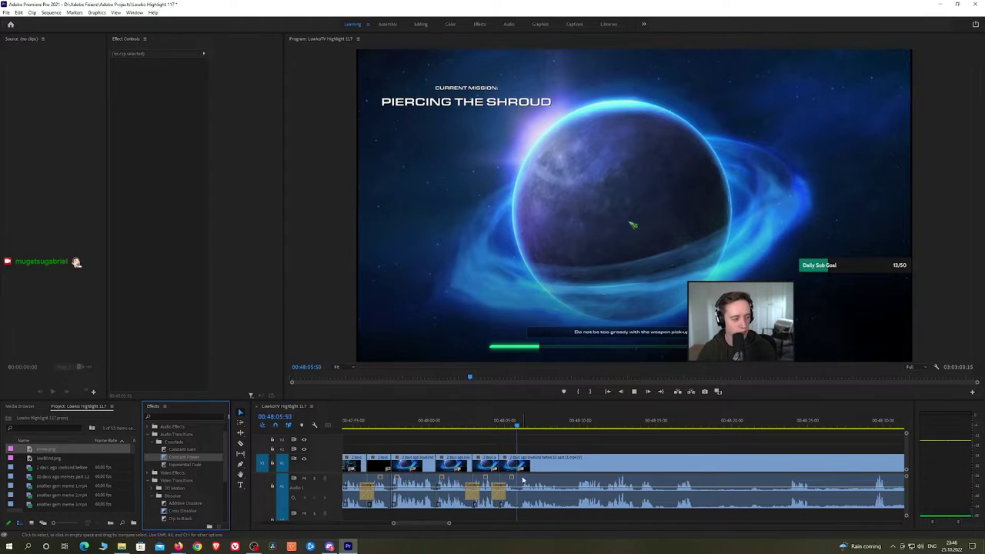
Remove about 6 seconds of quiet gameplay from between 00:48:17 and 00:48:18, close the gap and add a Constant Power crossfade
key("h")
left_click_drag(572, 453, 565, 453)
scroll(565, 454, "down", 2)
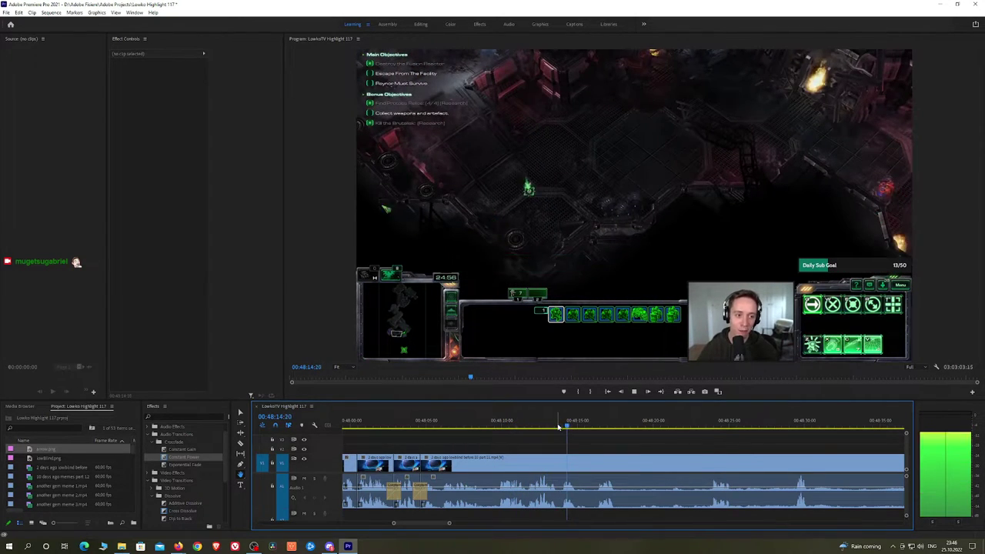
key("c")
left_click(618, 463)
left_click(699, 427)
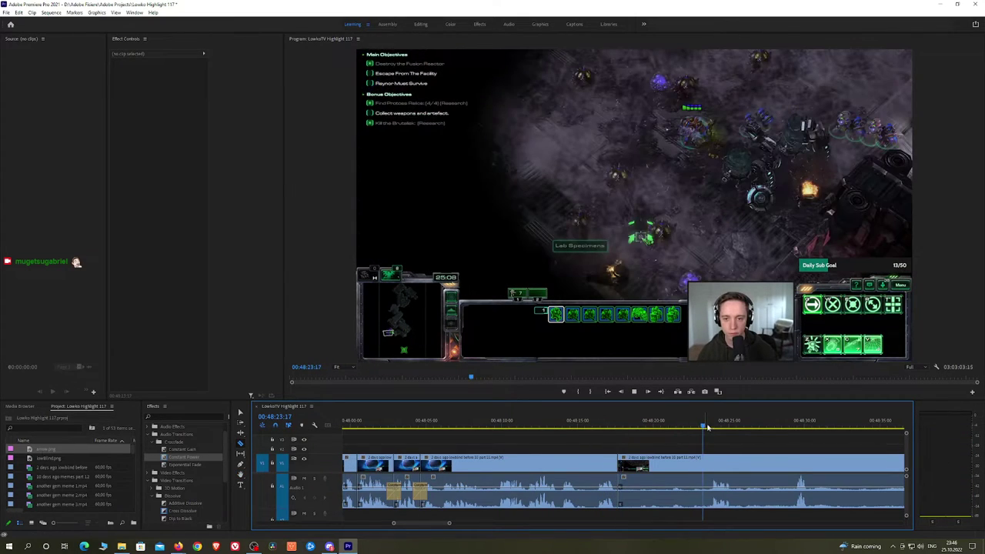
scroll(719, 439, "down", 2)
key("h")
left_click_drag(742, 441, 545, 432)
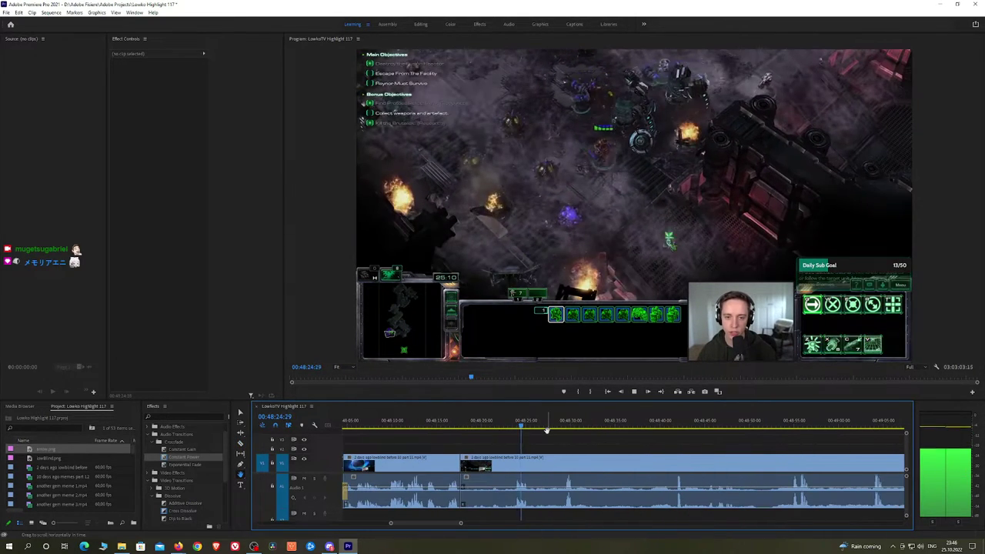
key("c")
left_click(515, 460)
key("v")
left_click(501, 463)
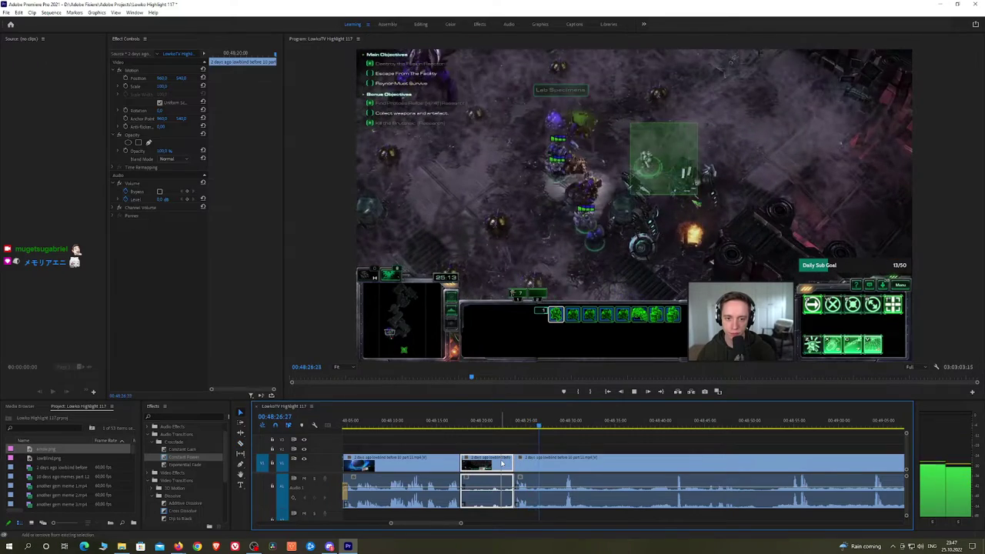
key("shift+Delete")
left_click_drag(178, 457, 473, 489)
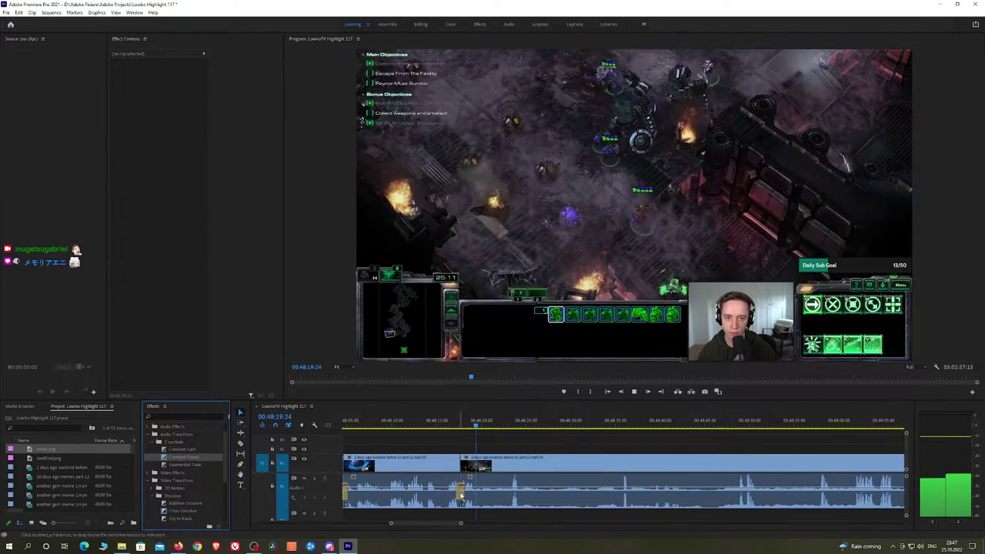
Remove about 21.5 seconds of gameplay from just before 00:48:27, close the gap and add a Constant Power crossfade
left_click(496, 425)
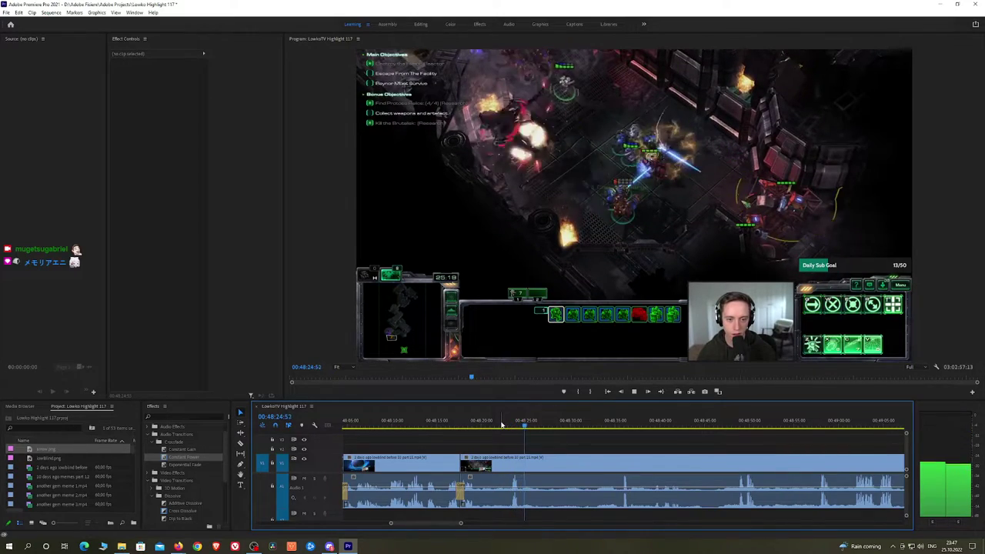
left_click_drag(546, 429, 567, 439)
scroll(641, 444, "up", 2)
key("h")
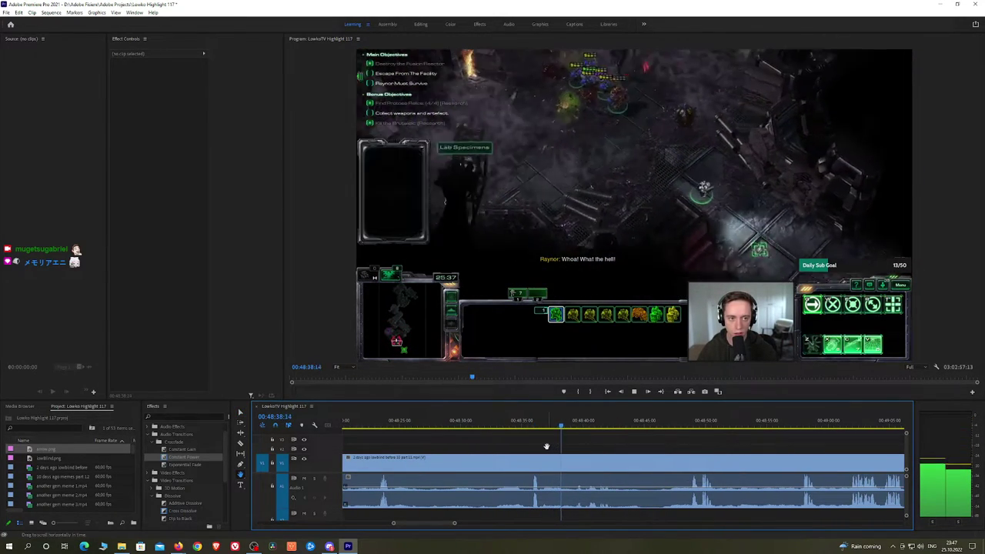
key("space")
left_click_drag(391, 432, 419, 429)
left_click_drag(531, 423, 686, 425)
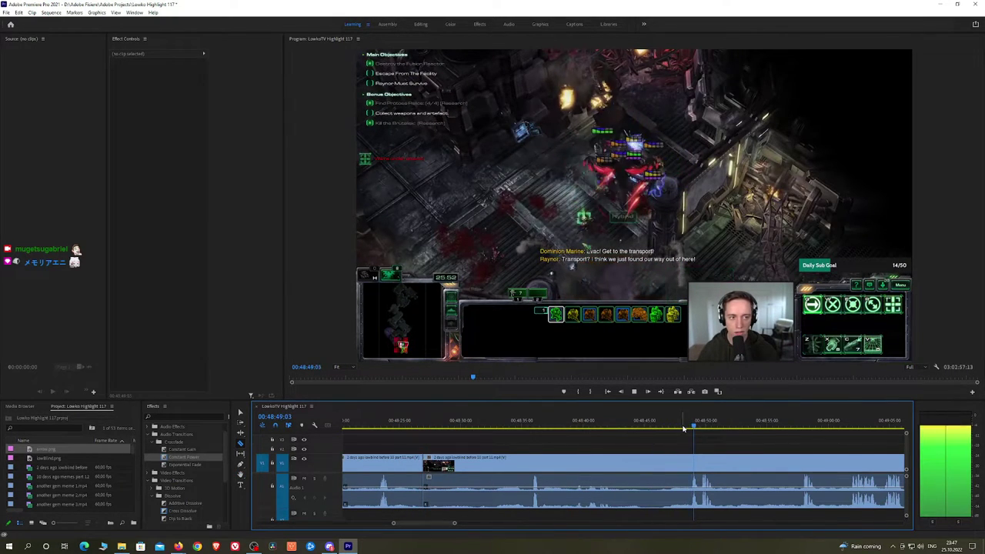
left_click(659, 459)
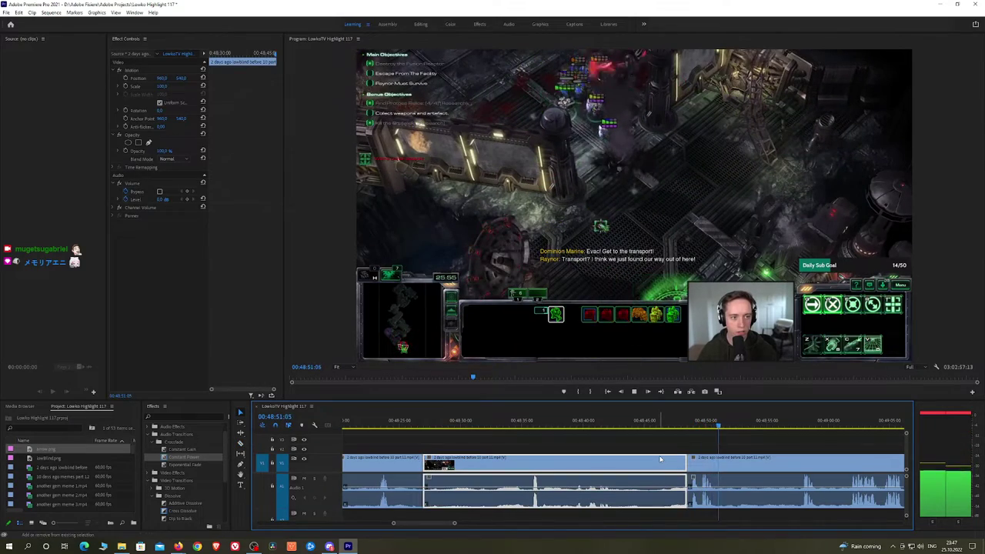
key("shift+Delete")
left_click_drag(210, 458, 427, 504)
Remove about 10 seconds of gameplay from about 00:48:29:40, close the gap and add a Constant Power crossfade
left_click(530, 424)
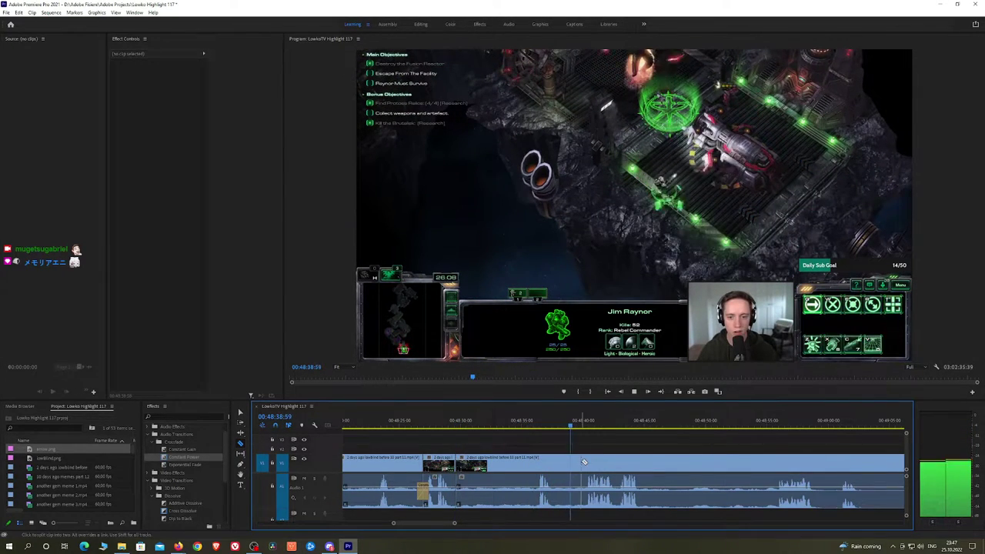
left_click(582, 461)
key("v")
left_click(563, 464)
key("shift+Delete")
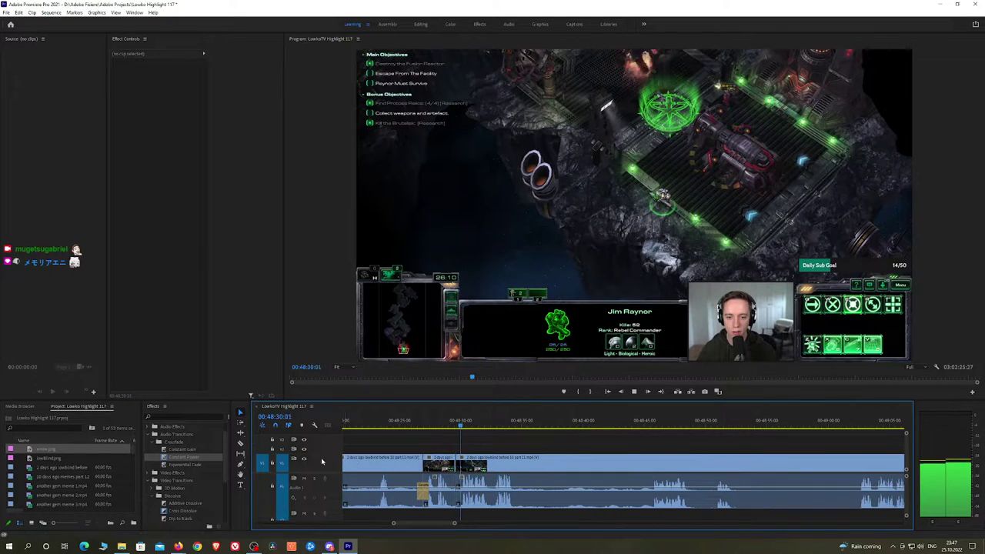
left_click_drag(194, 459, 455, 491)
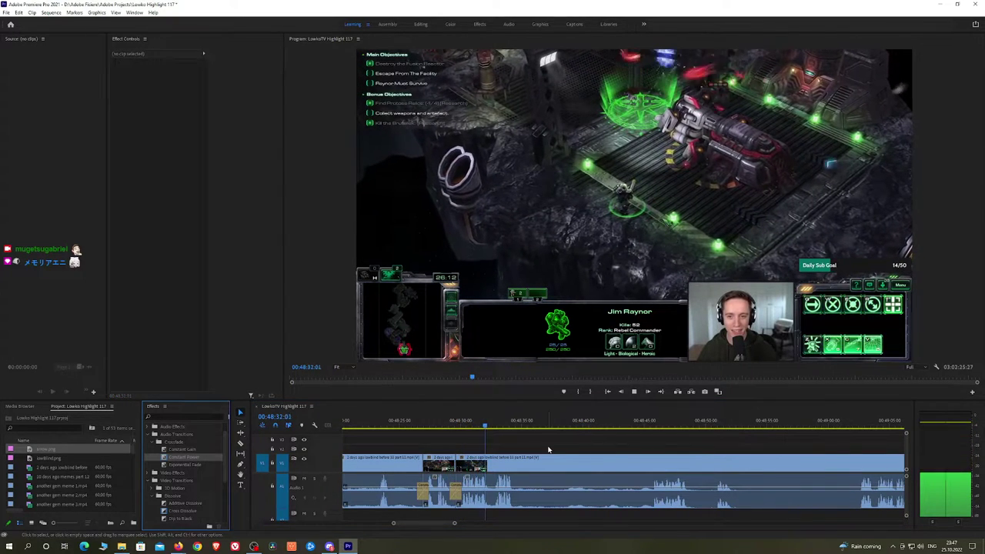
Remove about 10 seconds of gameplay from 00:48:34:44, close the gap and add a Constant Power crossfade
key("h")
left_click_drag(538, 448, 470, 439)
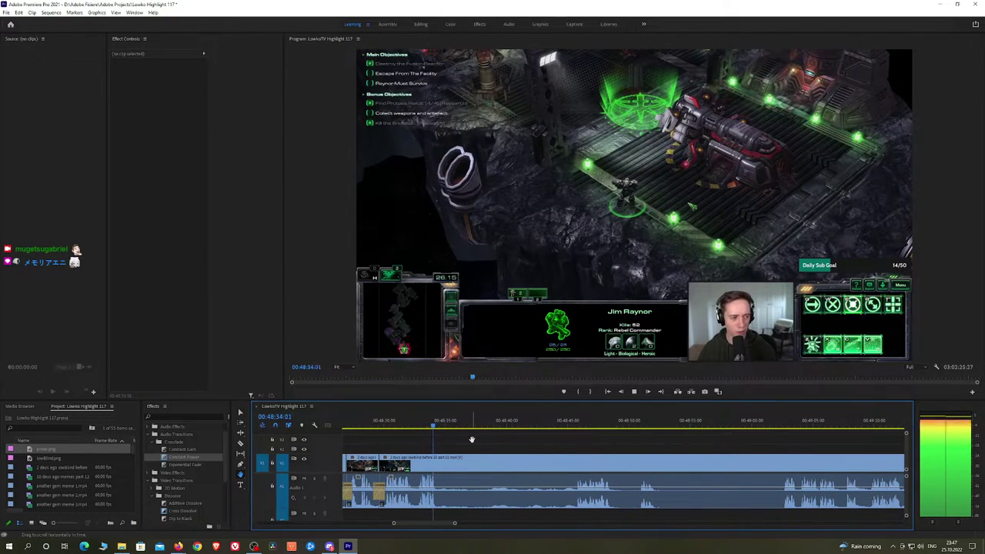
key("space")
key("c")
left_click(444, 461)
key("space")
left_click_drag(489, 427, 569, 425)
left_click(570, 462)
key("v")
left_click(550, 464)
key("shift+Delete")
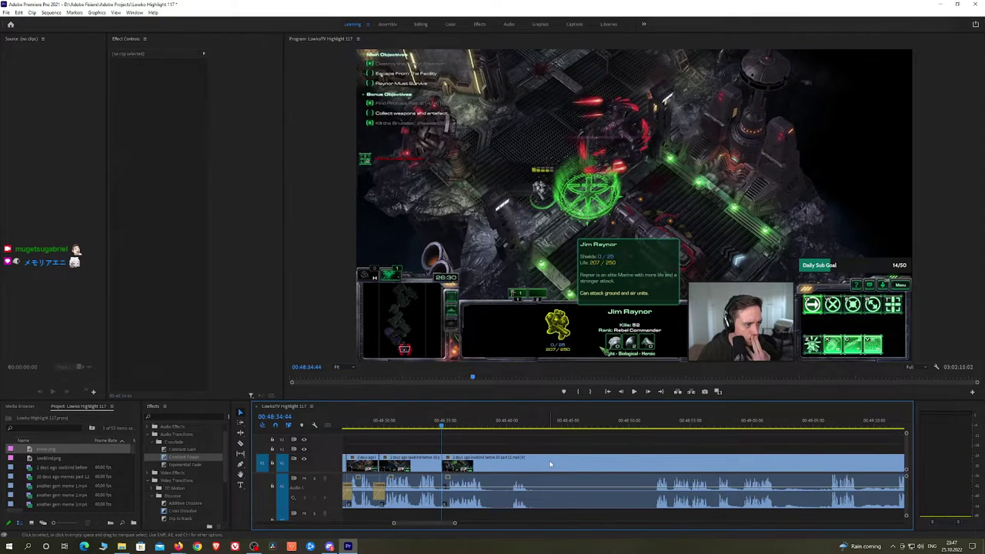
key("space")
left_click_drag(185, 457, 442, 490)
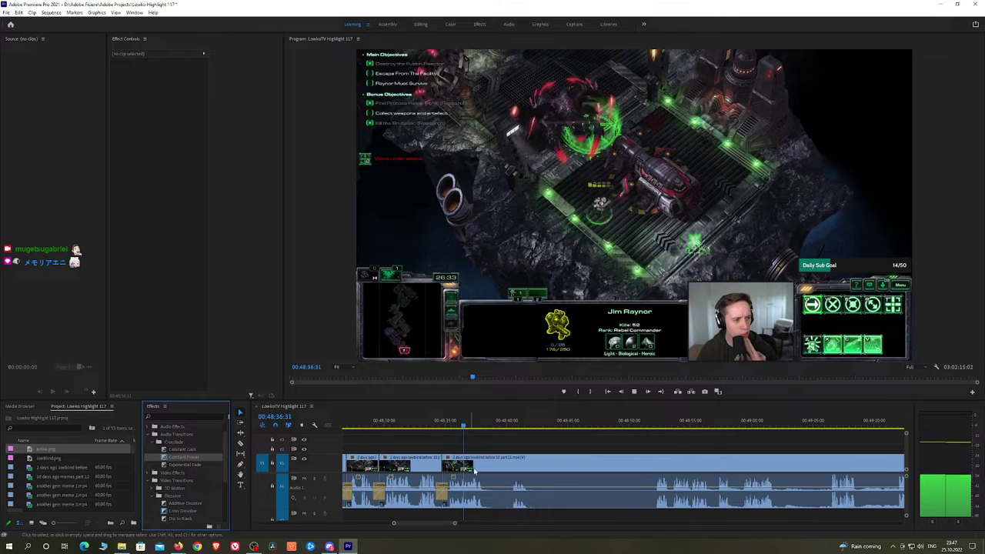
Remove about 2 seconds of the in-game menu from 00:48:38:19, close the gap and add a Constant Power crossfade
key("h")
left_click_drag(519, 448, 490, 442)
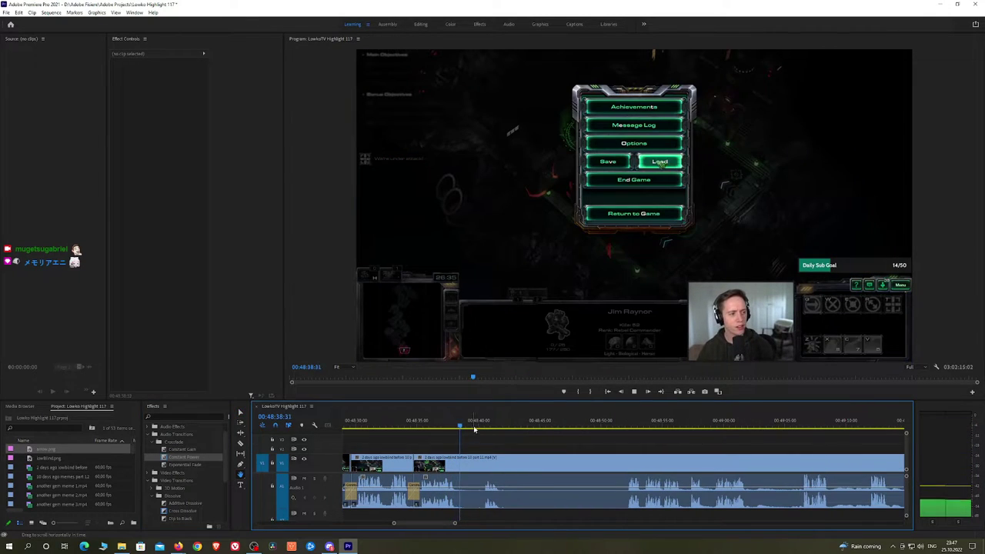
left_click(483, 427)
left_click_drag(593, 426, 458, 435)
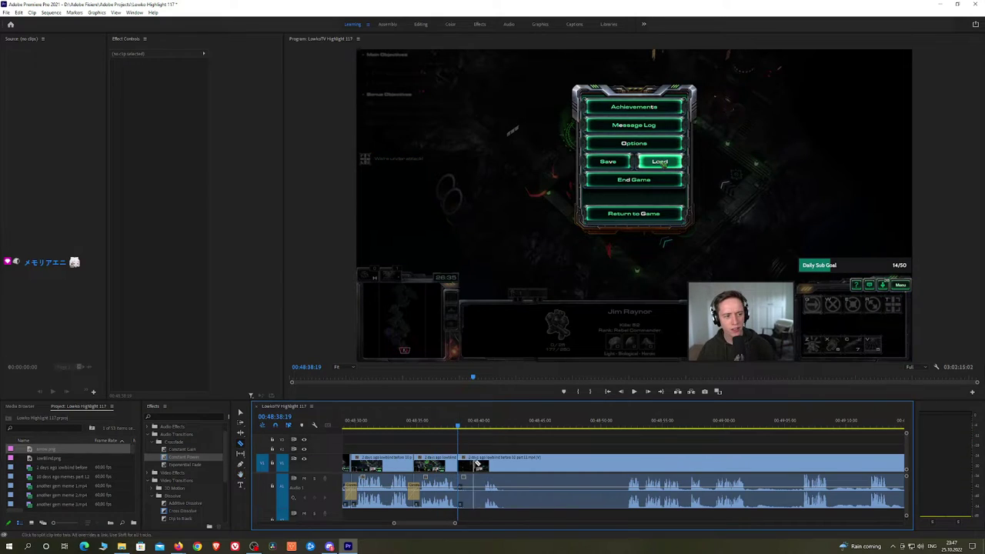
key("v")
left_click(471, 464)
key("shift+Delete")
key("space")
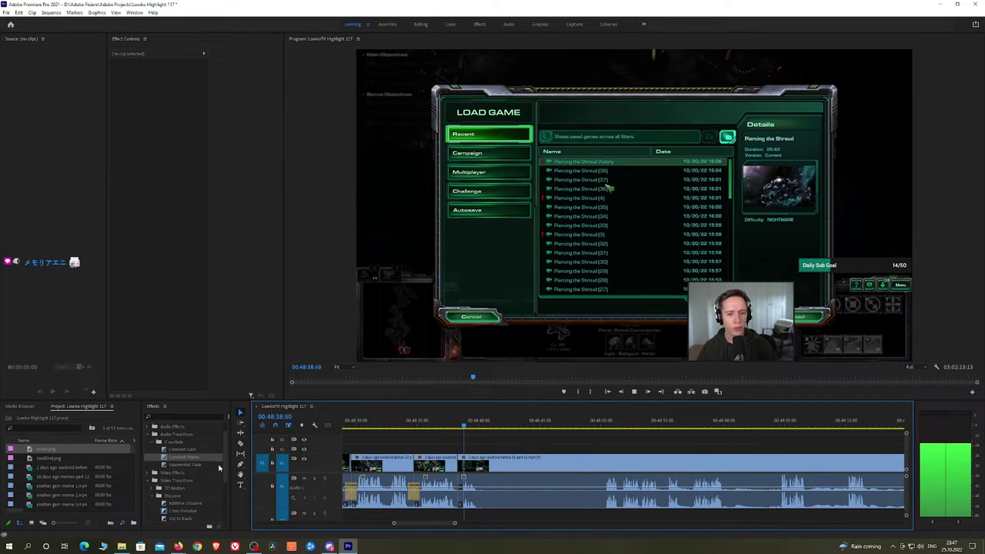
key("space")
left_click_drag(184, 457, 335, 448)
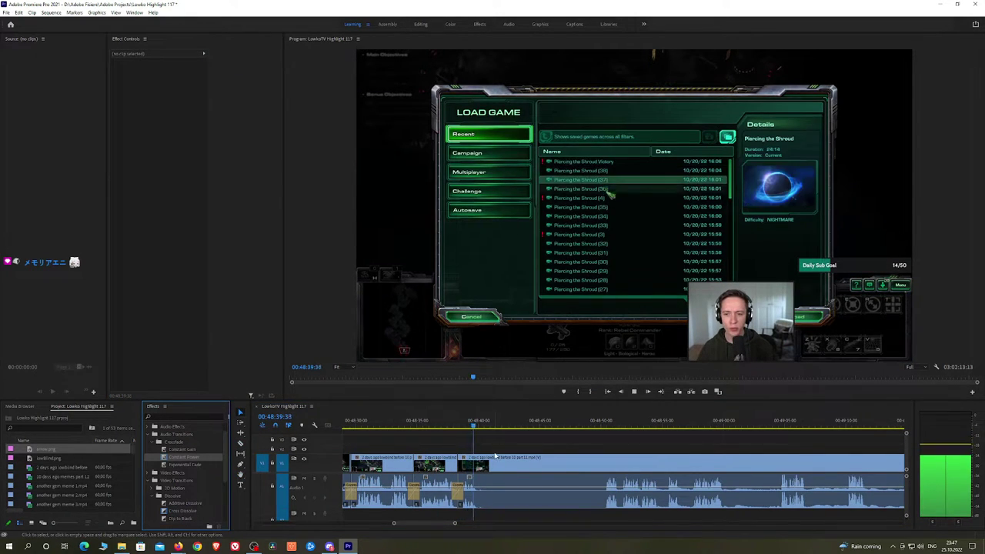
Remove the silent stretch of about 10 seconds from about 00:48:40 and close the gap
key("c")
left_click(483, 460)
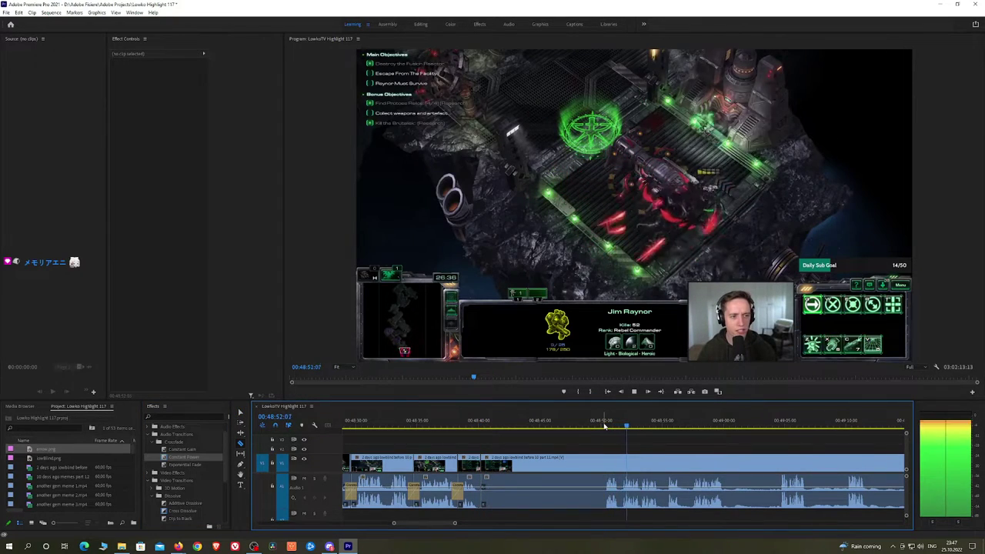
left_click(604, 461)
key("v")
left_click(580, 463)
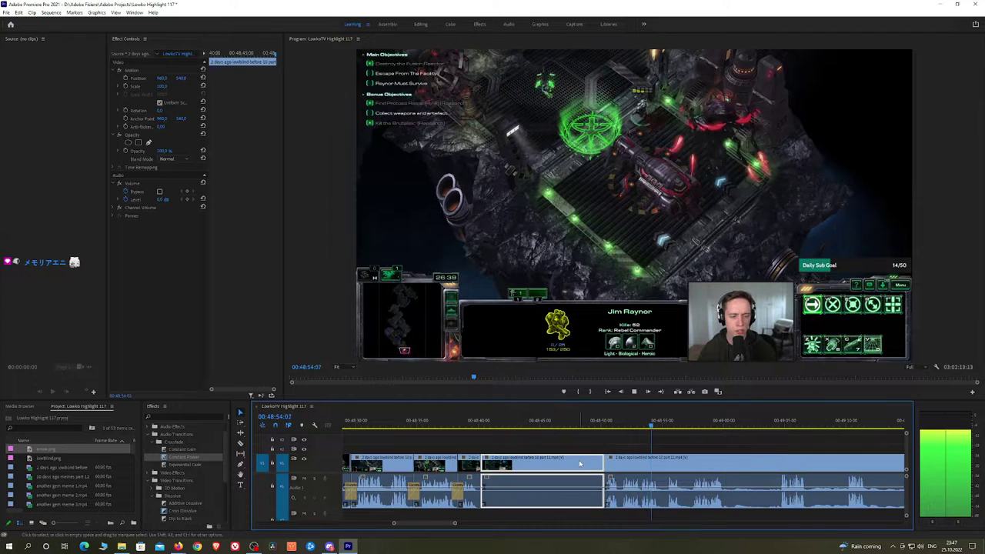
key("shift+Delete")
key("Up")
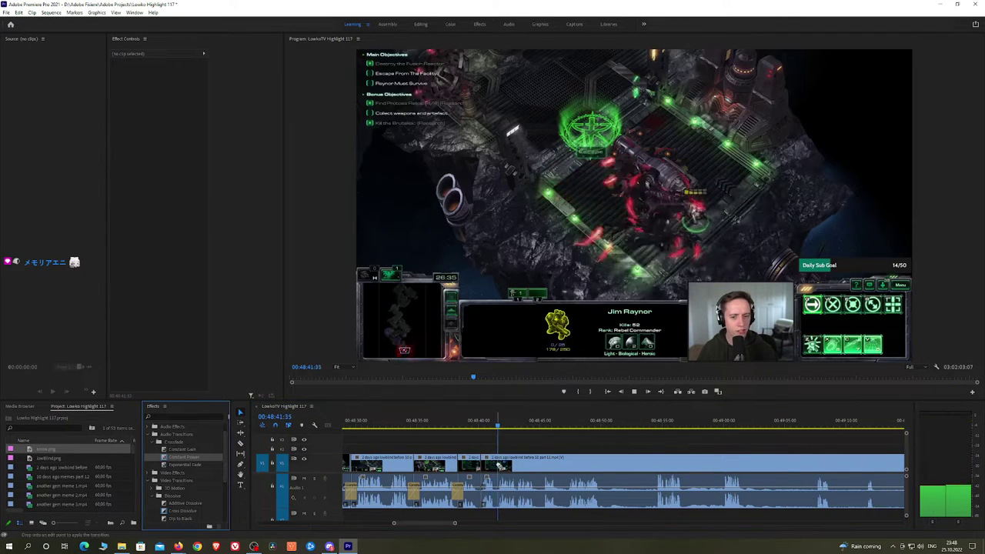
Remove about 4 seconds of gameplay from about 00:48:50, close the gap and add a Constant Power crossfade
scroll(532, 437, "down", 2)
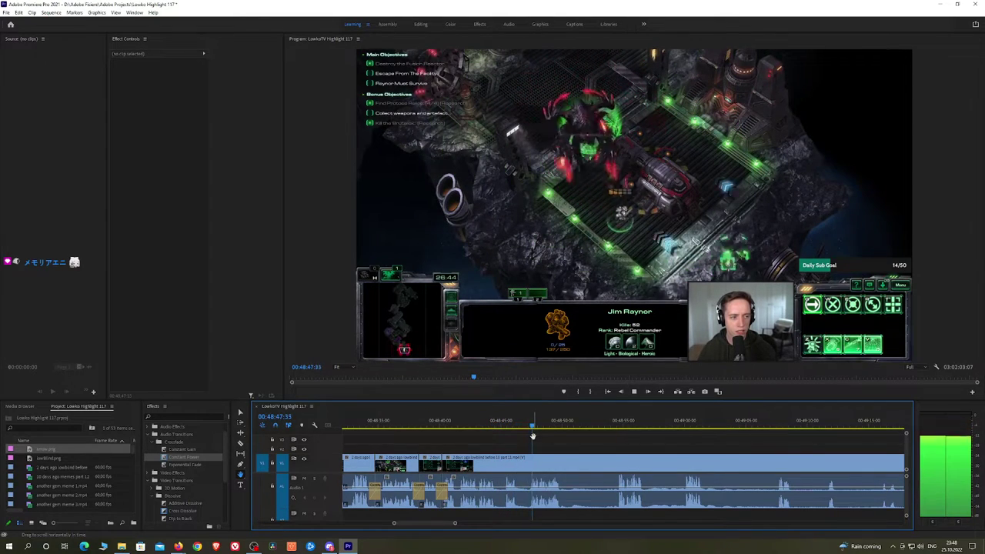
scroll(585, 443, "down", 4)
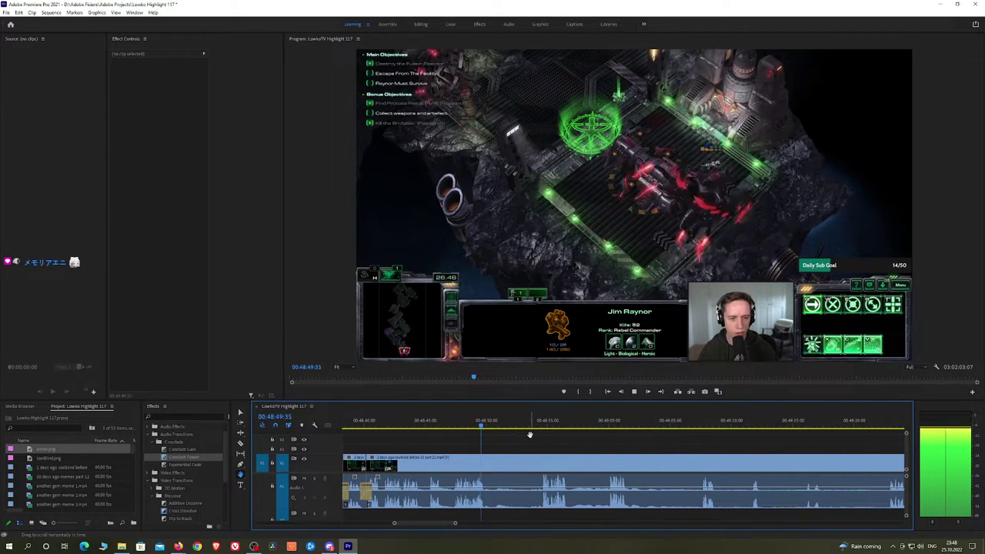
key("space")
key("c")
left_click(489, 457)
left_click(535, 426)
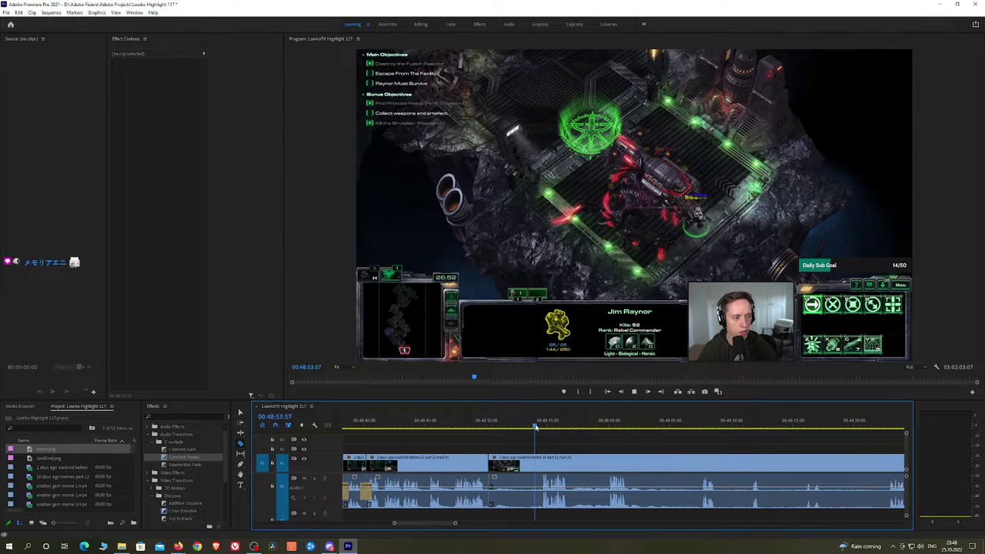
key("space")
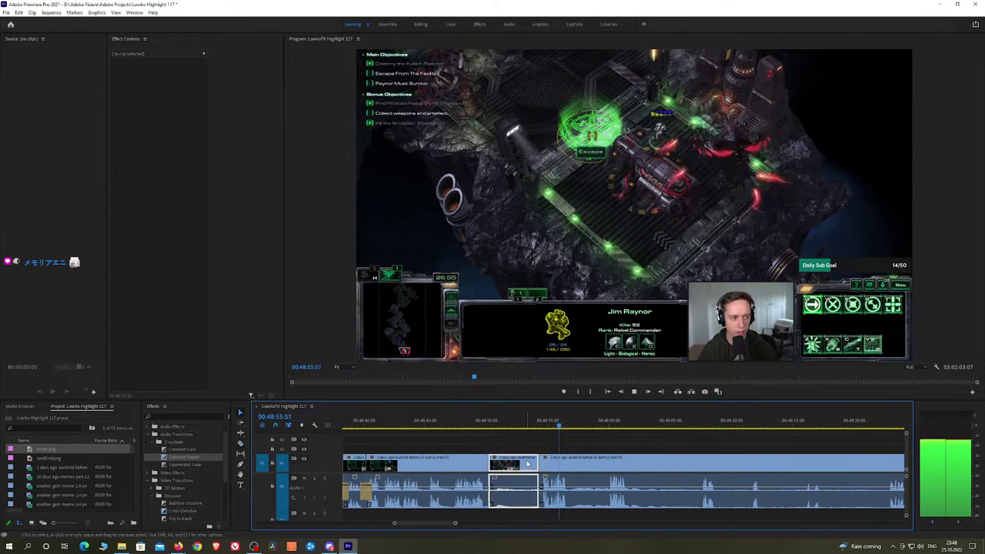
left_click(527, 462)
key("shift+Delete")
left_click(193, 460)
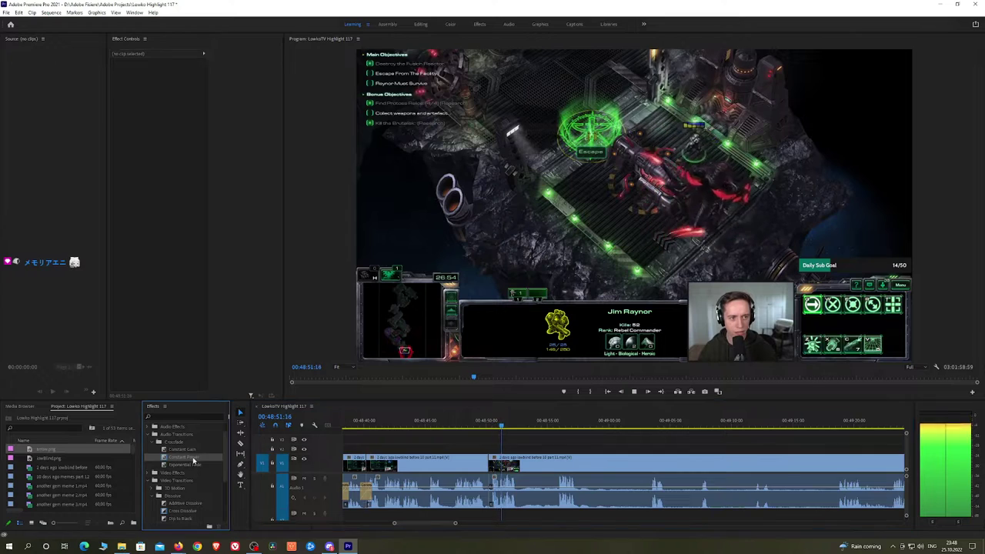
left_click_drag(495, 492, 489, 492)
Remove about 5 seconds of the fade to the victory screen from 00:48:58:22, close the gap and add a Constant Power crossfade
key("h")
left_click_drag(554, 451, 527, 451)
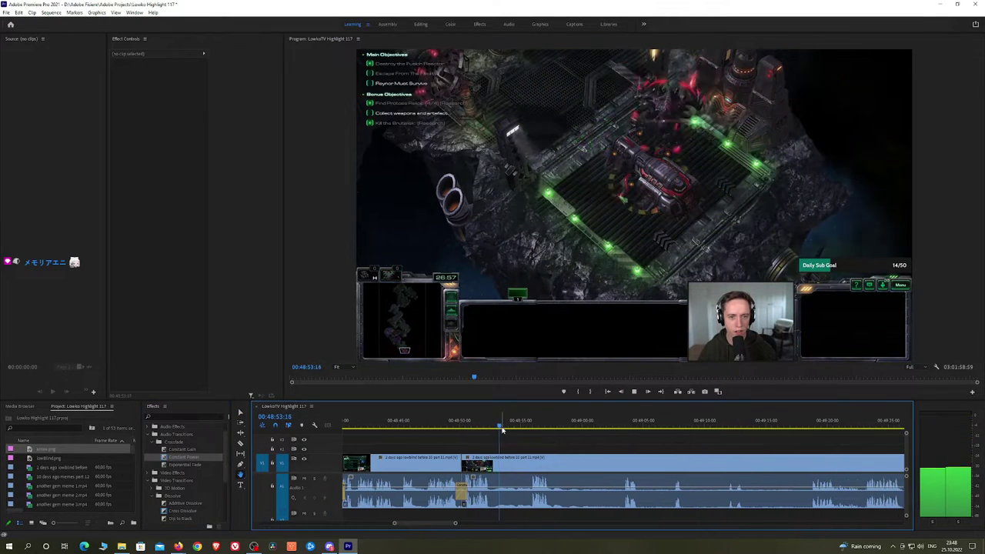
left_click(525, 425)
key("space")
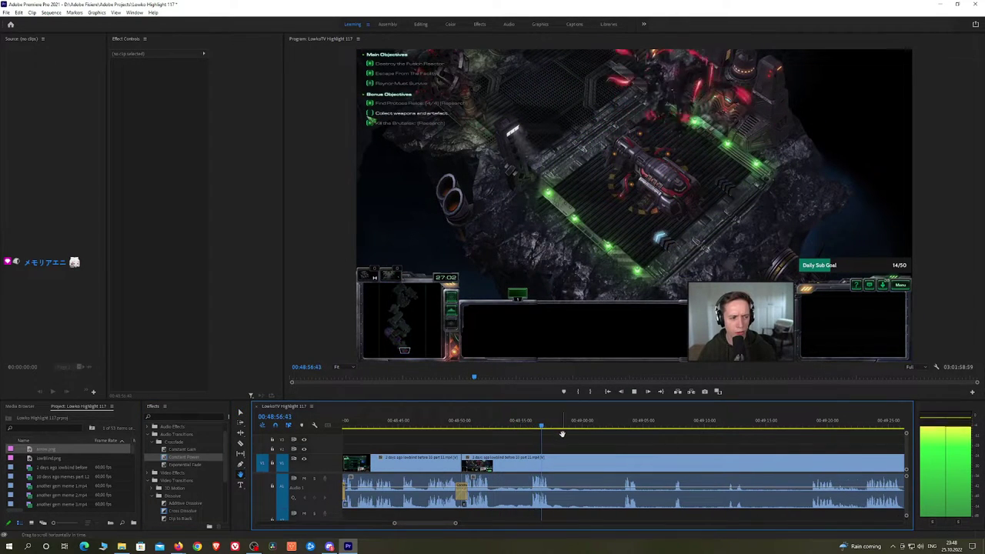
key("ctrl+k")
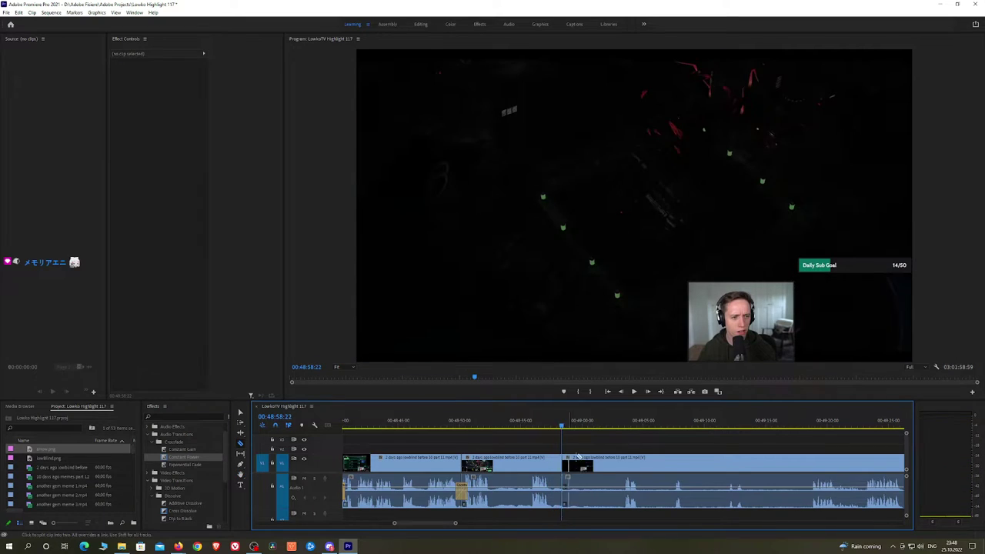
left_click(623, 426)
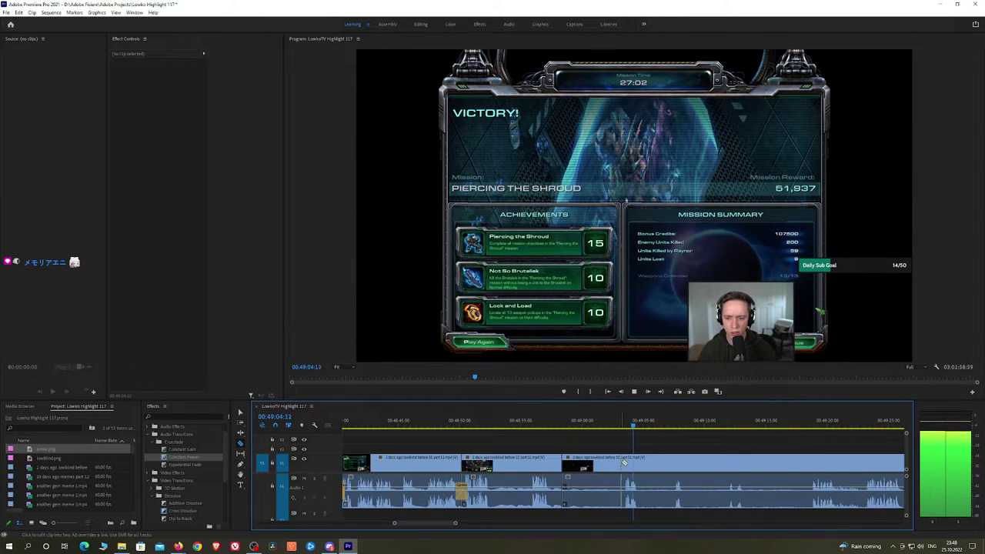
left_click(622, 463)
key("v")
left_click(614, 465)
key("shift+Delete")
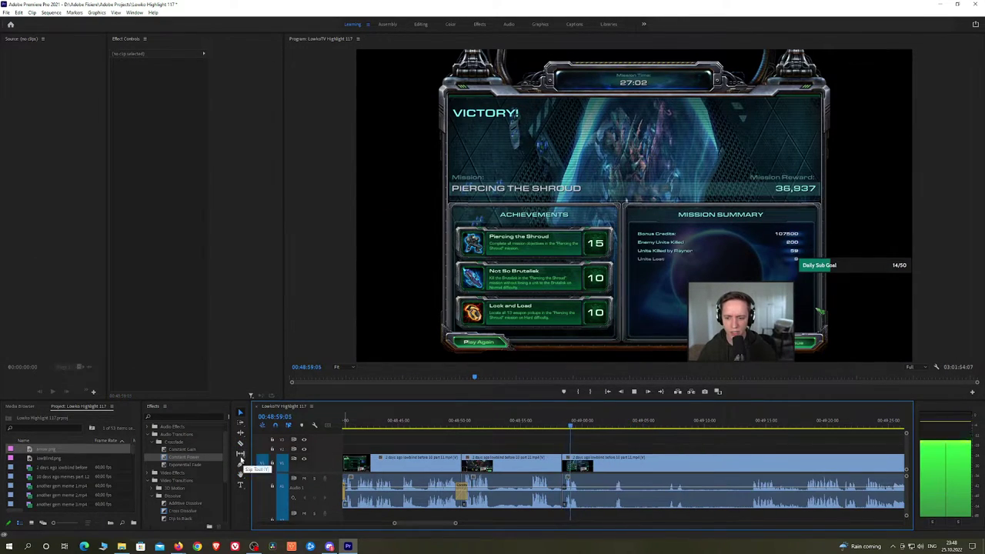
left_click_drag(184, 457, 565, 497)
Split the victory screen footage at about 00:49:00 and 00:49:03:36 to isolate the streamer's reaction
scroll(565, 457, "down", 3)
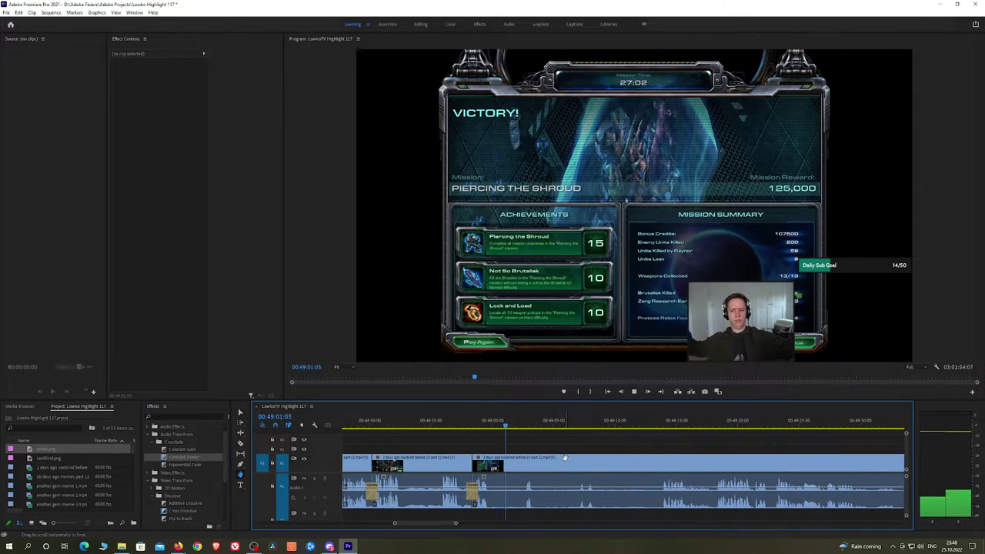
left_click(481, 426)
key("space")
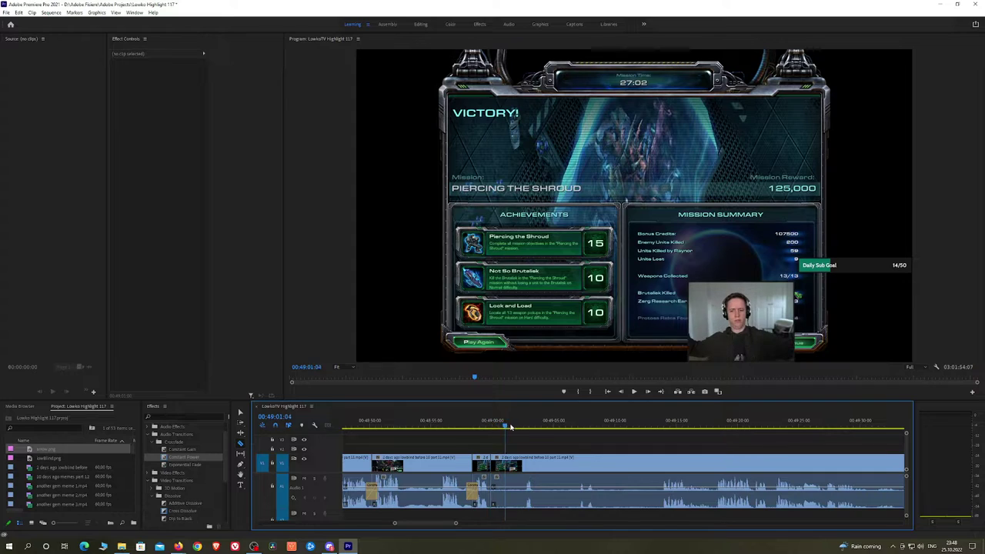
key("space")
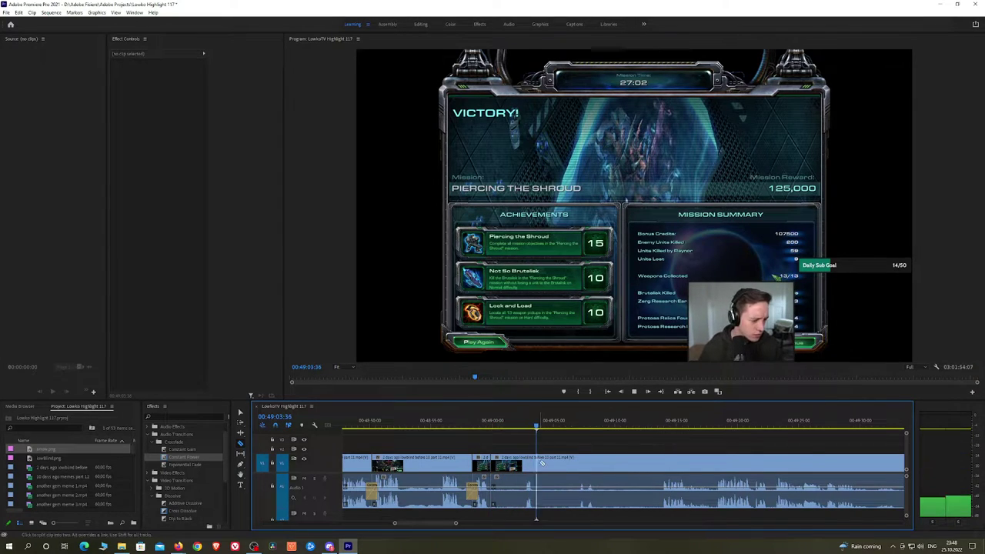
left_click(538, 464)
Scale the isolated victory screen clip to 180 and reposition it to frame the mission summary and webcam
left_click(518, 427)
key("v")
left_click(513, 460)
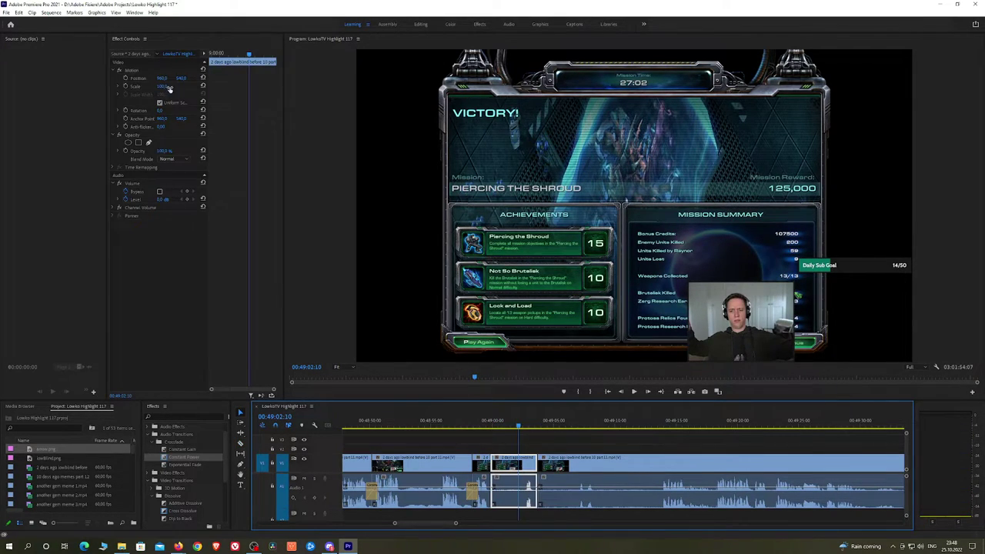
left_click_drag(161, 85, 138, 78)
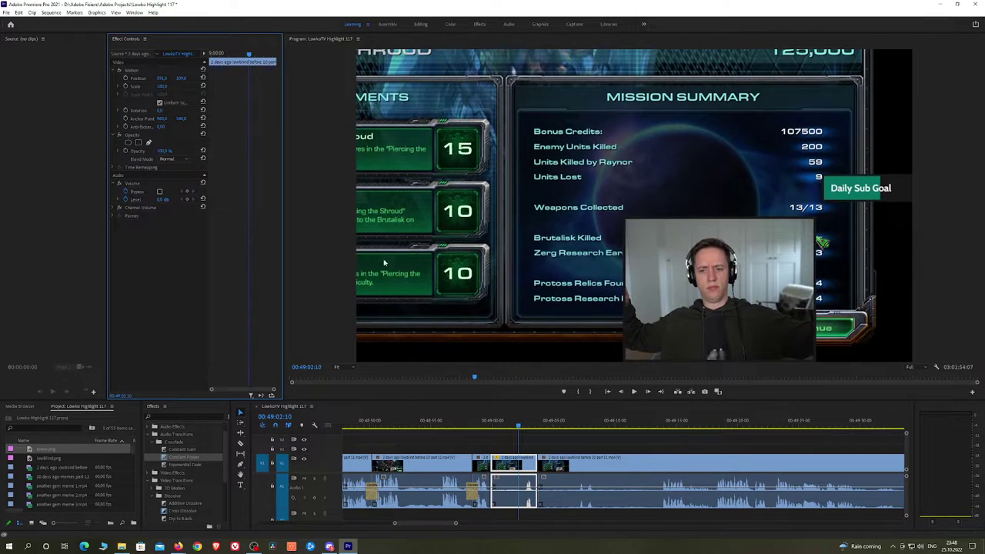
Play back the zoomed victory screen clip and check its framing in an enlarged preview
left_click(490, 421)
key("space")
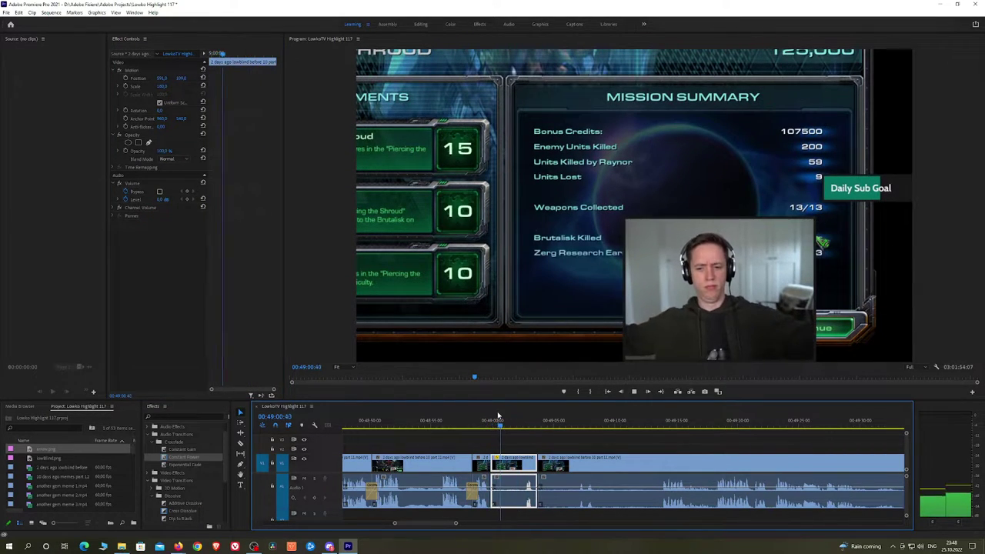
key("space")
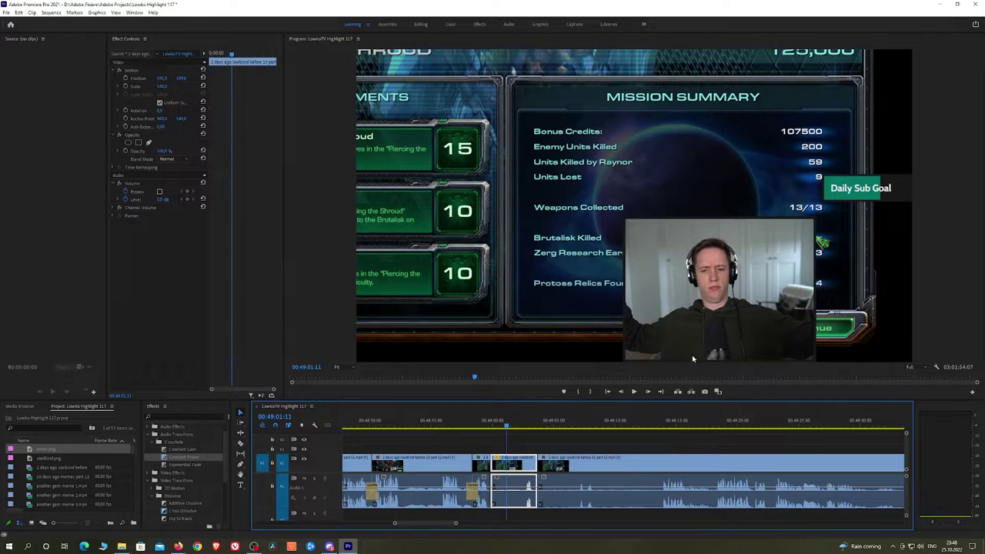
key("grave")
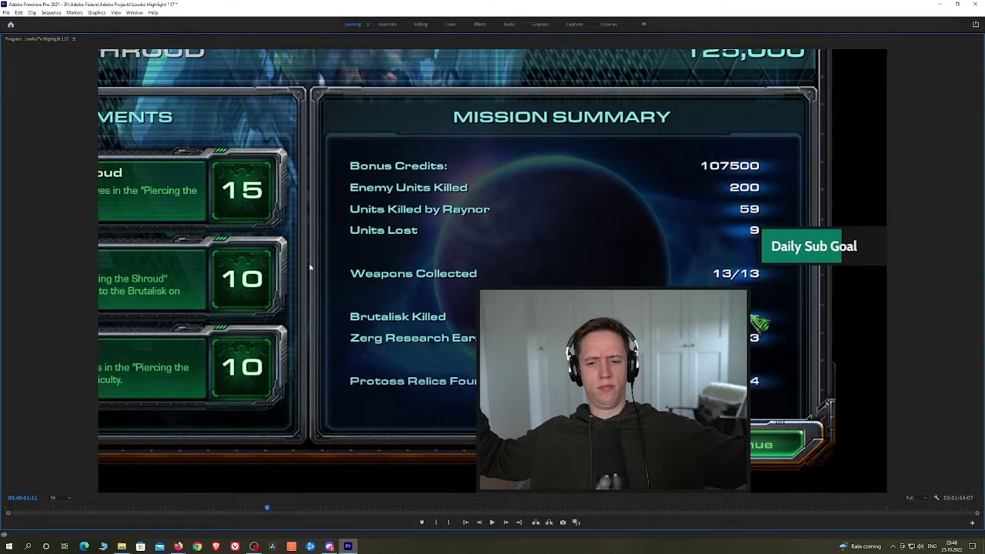
key("grave")
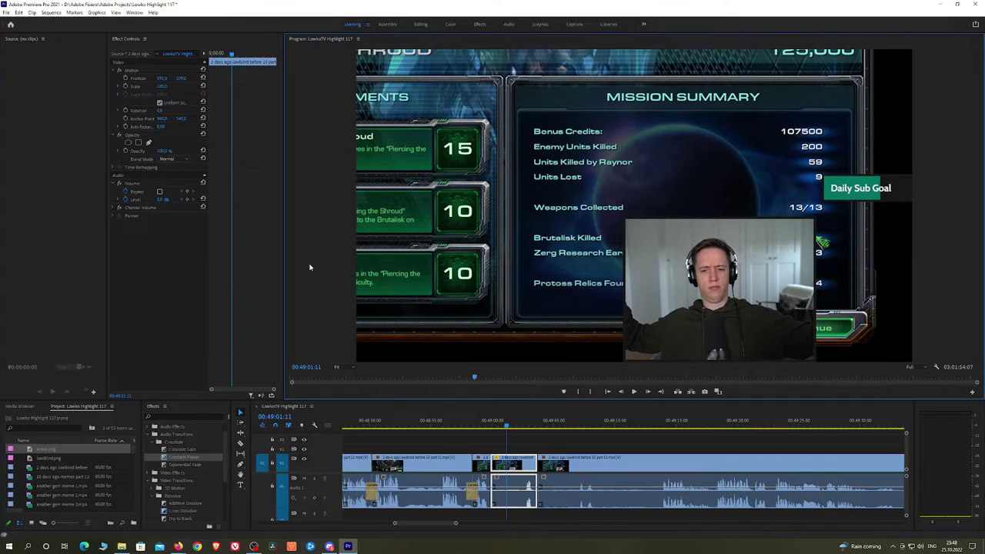
key("space")
left_click(547, 447)
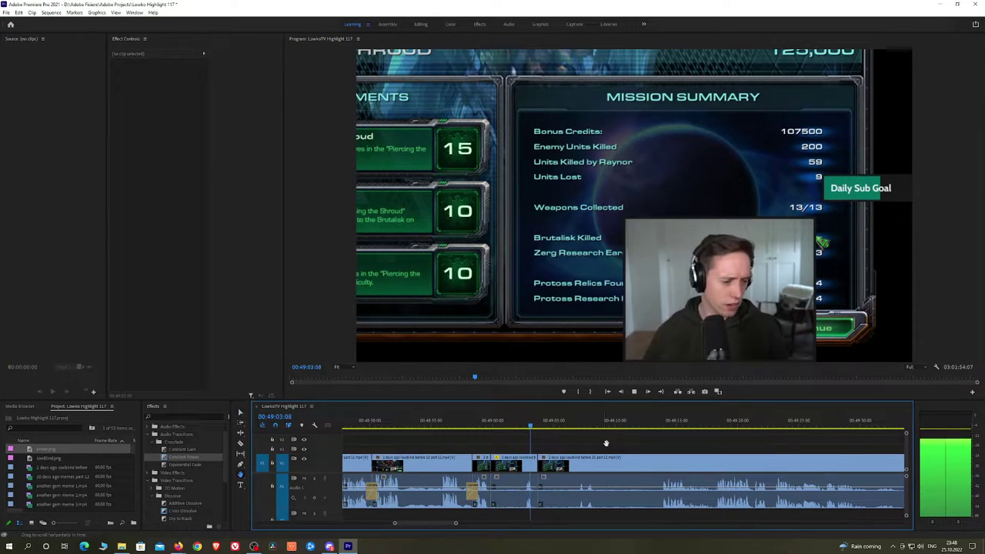
Remove about 10 seconds of the victory screen after the zoomed clip, close the gap and add a Constant Power crossfade
key("h")
left_click_drag(617, 442, 503, 431)
left_click(462, 426)
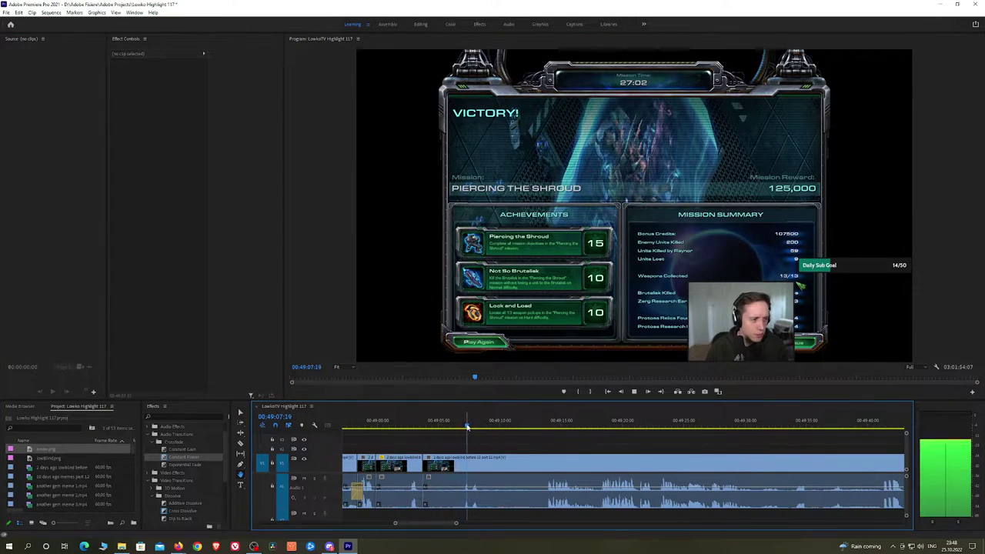
left_click(546, 425)
key("space")
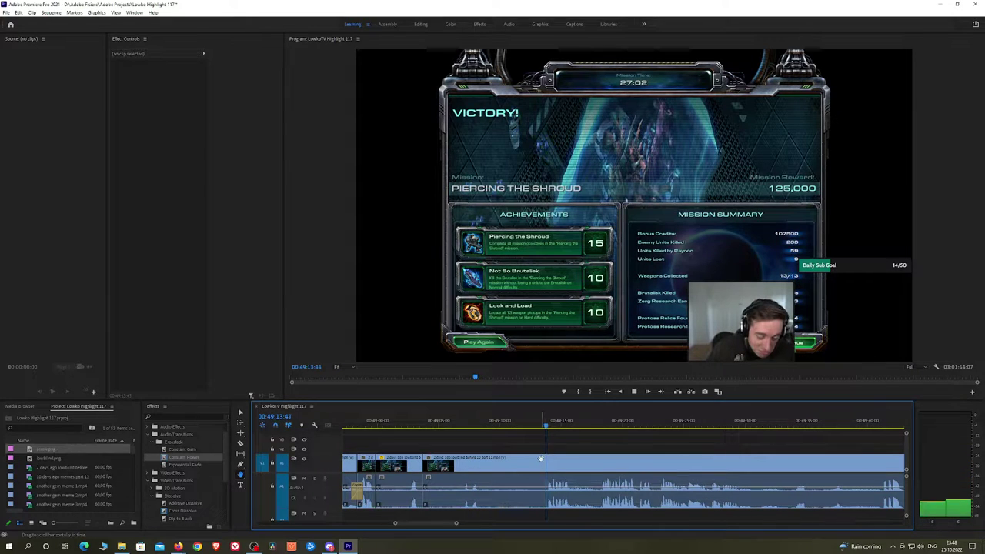
left_click(547, 465)
key("v")
left_click(535, 465)
key("shift+Delete")
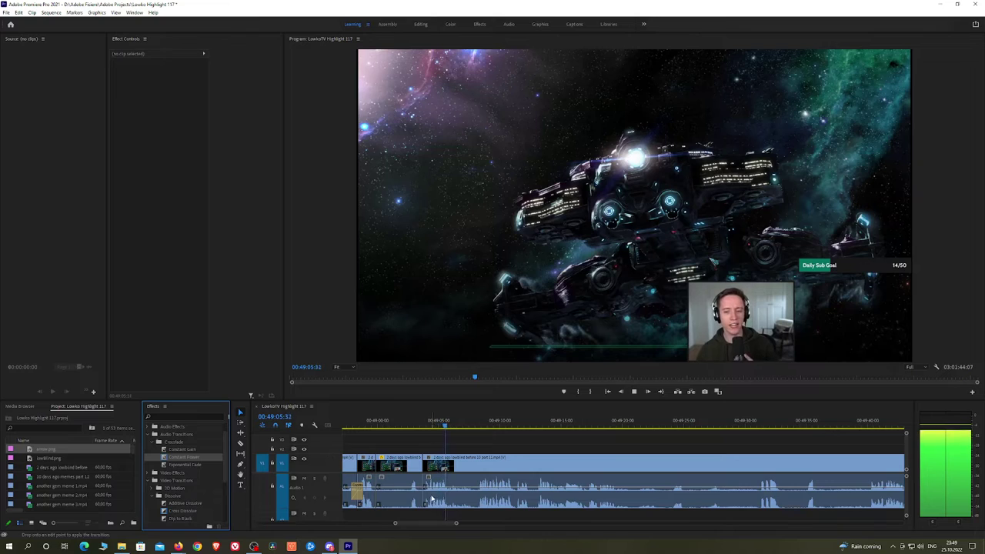
left_click_drag(432, 500, 428, 497)
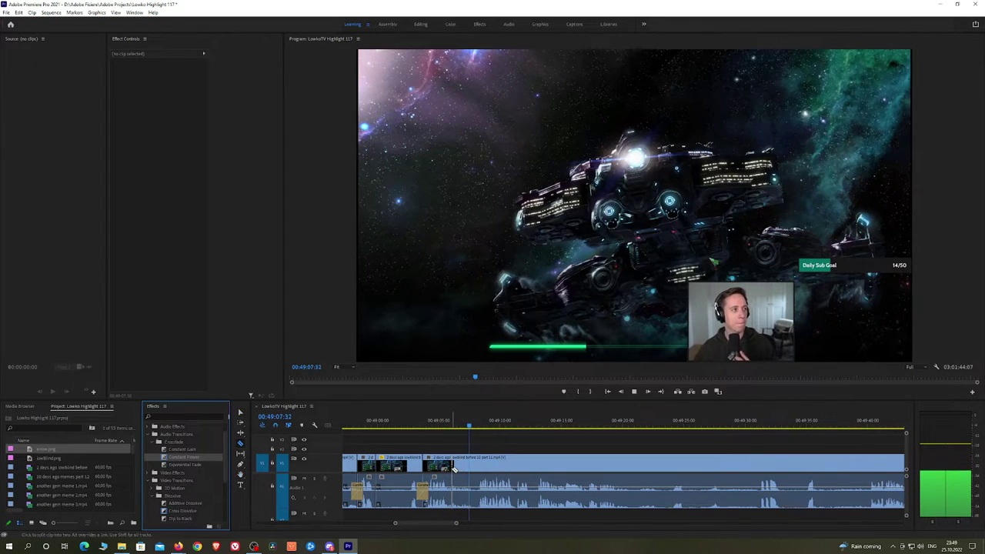
Remove about 2 seconds of the loading screen from about 00:49:06, close the gap and add a Constant Power crossfade
left_click(444, 425)
key("space")
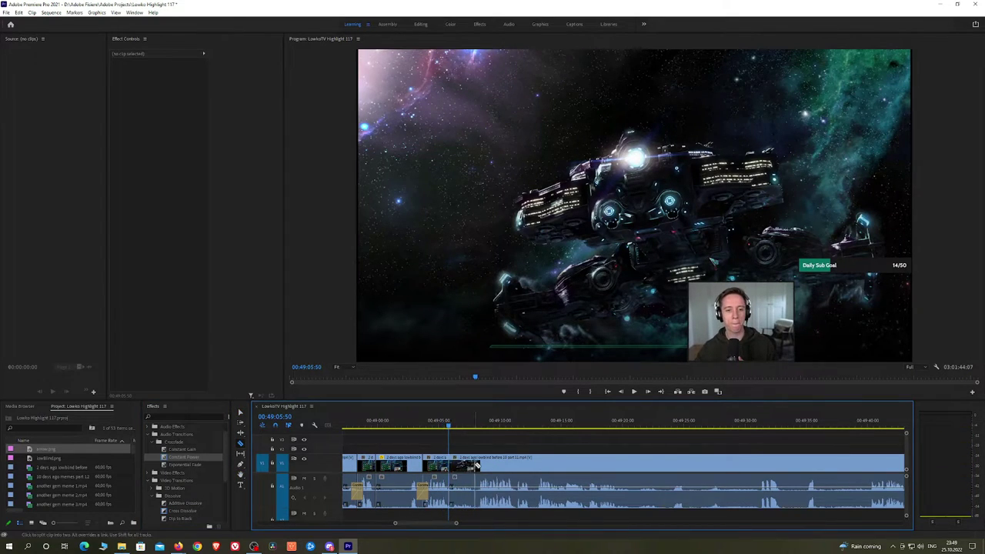
key("v")
left_click(472, 467)
key("shift+Delete")
key("space")
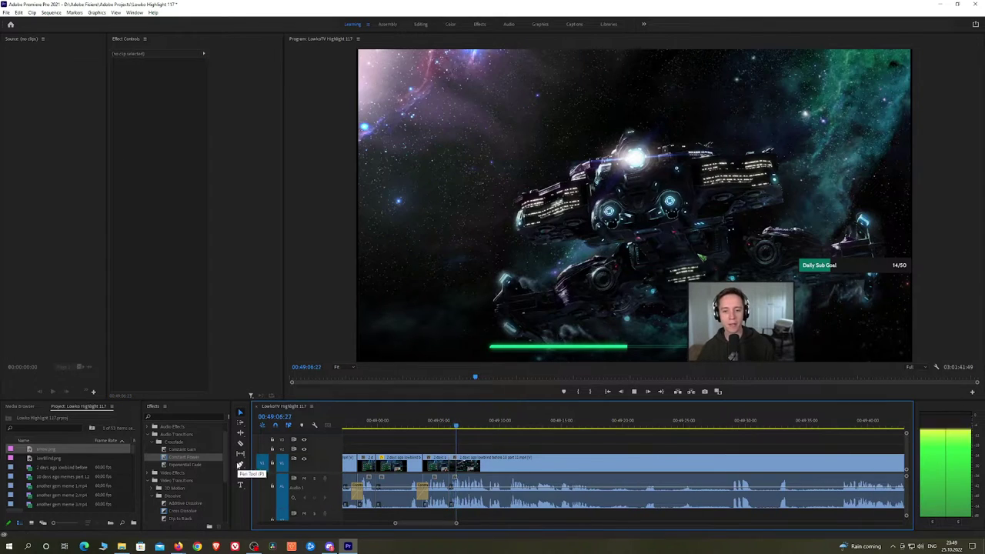
left_click(203, 459)
Split the footage at about 00:49:17:26, during the Hyperion Bridge cutscene
key("h")
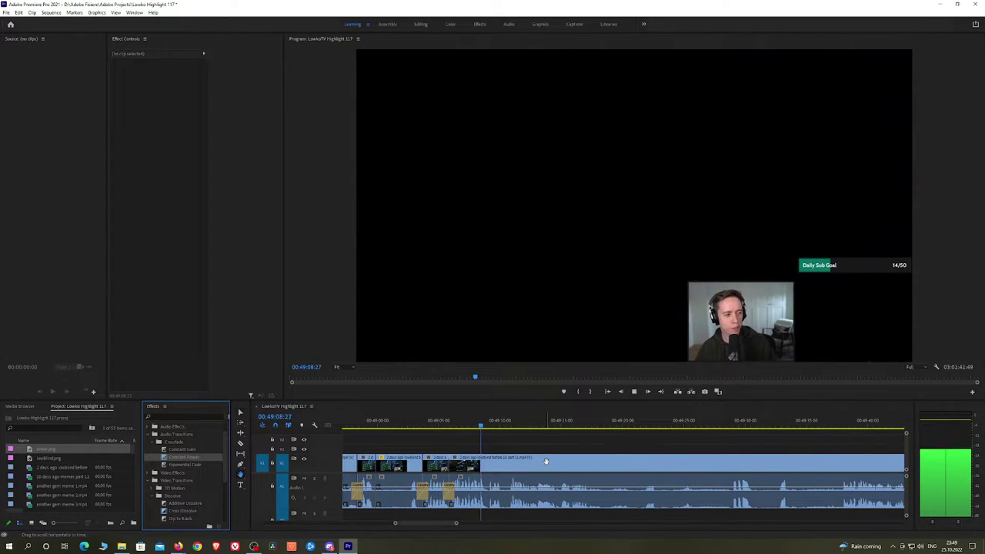
left_click_drag(544, 462, 478, 456)
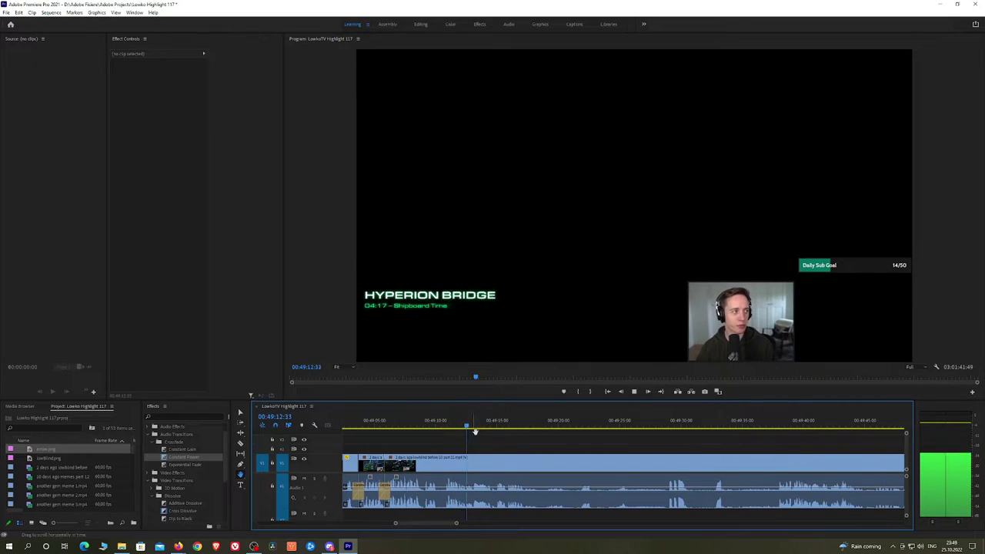
scroll(492, 444, "down", 2)
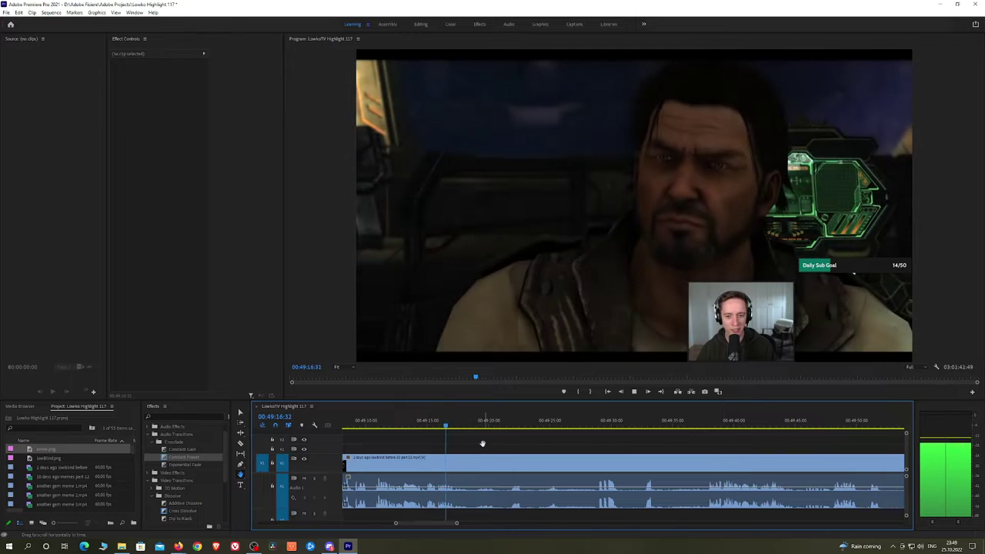
key("space")
key("c")
left_click(458, 460)
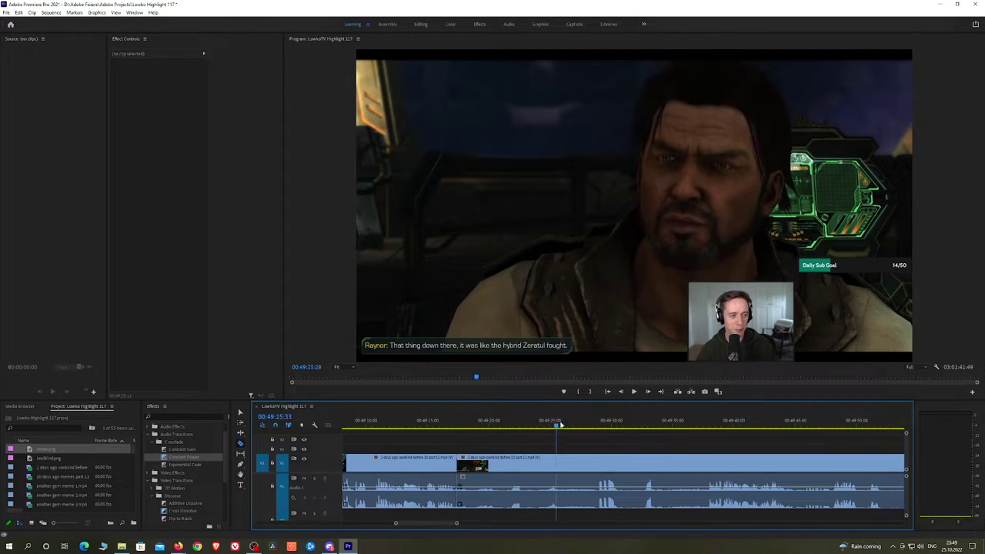
Delete the rest of this recording from the cutscene split to the next recording, close the gap and save the project
left_click_drag(558, 424, 601, 425)
key("space")
key("minus")
key("minus")
key("minus")
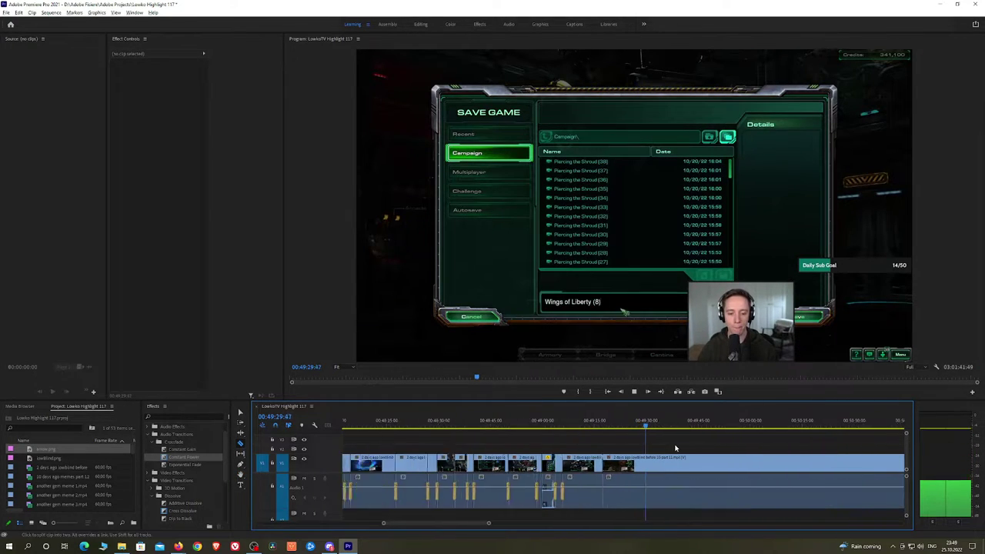
key("h")
left_click_drag(697, 448, 530, 443)
left_click_drag(465, 434, 686, 429)
key("v")
left_click(656, 467)
key("shift+Delete")
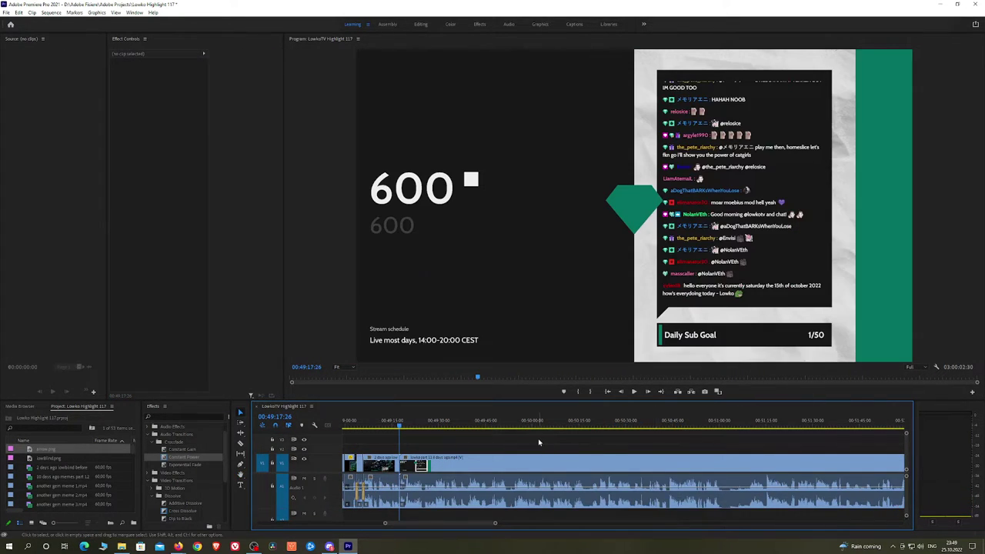
key("Return")
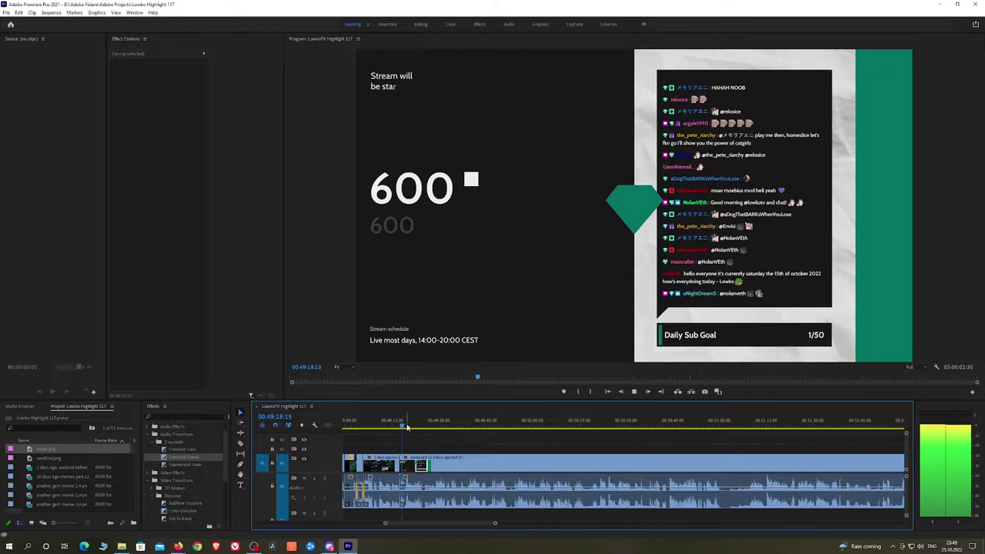
Remove about 4 minutes 17 seconds from the start of the next recording, up to shortly before the Twitter segment, and close the gap
left_click_drag(416, 428, 669, 428)
key("space")
key("h")
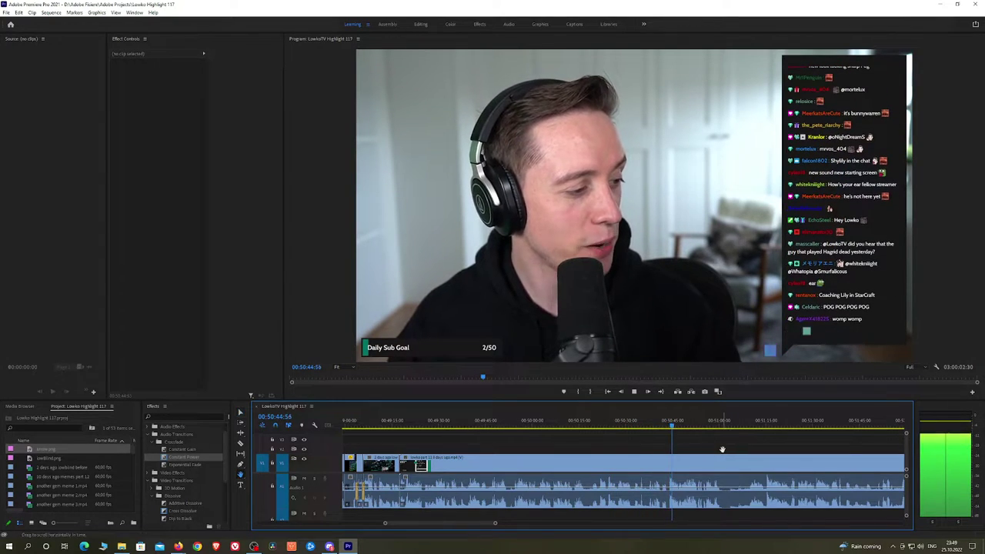
left_click_drag(721, 449, 550, 430)
key("space")
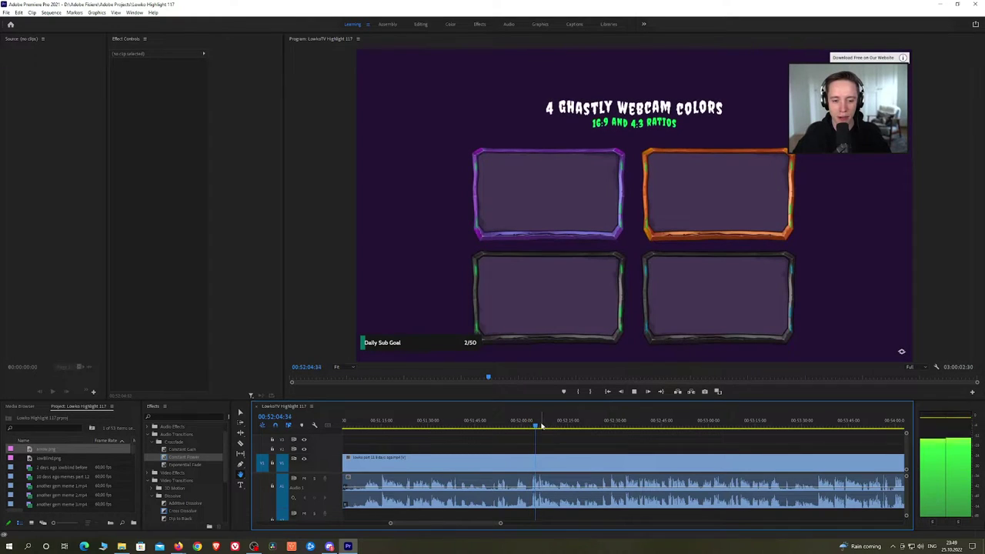
left_click_drag(538, 426, 812, 426)
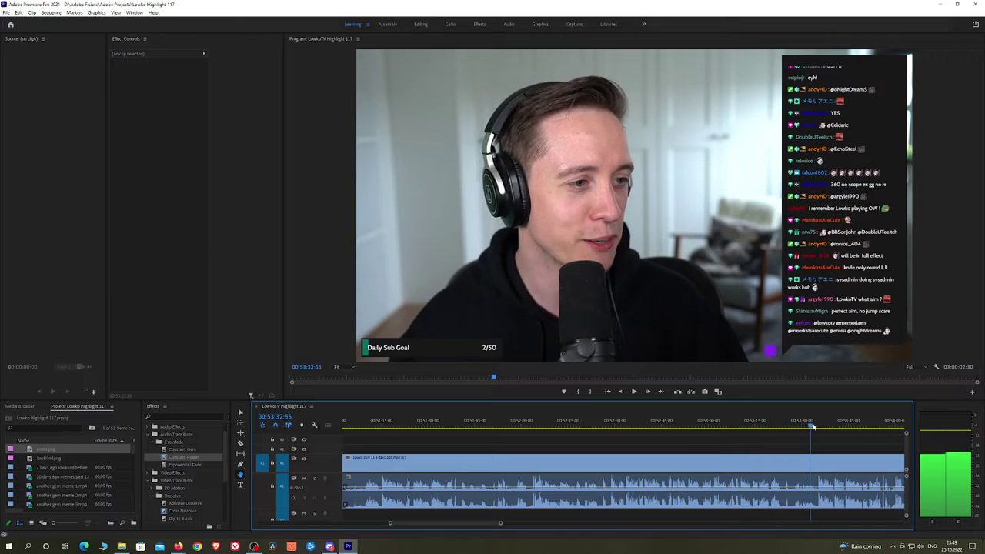
key("space")
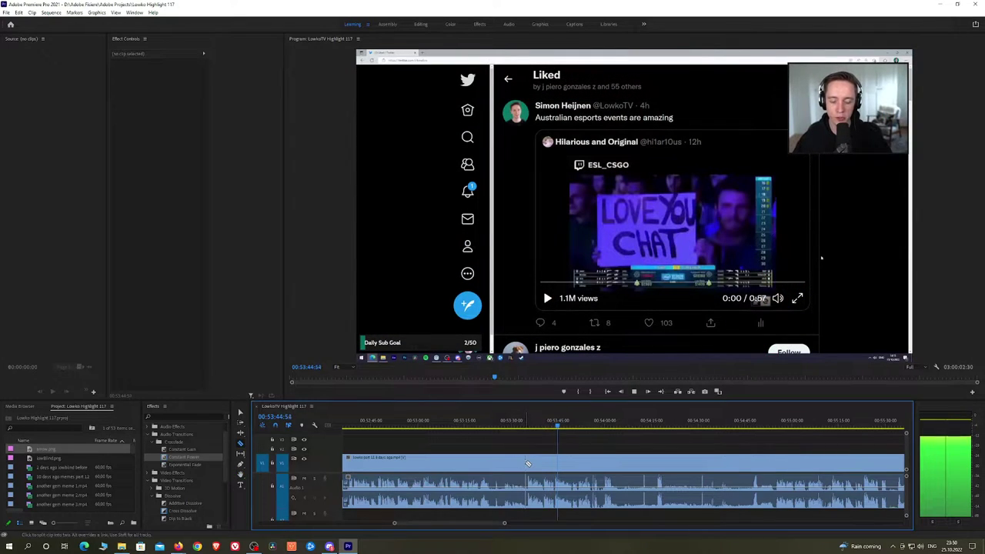
left_click(526, 464)
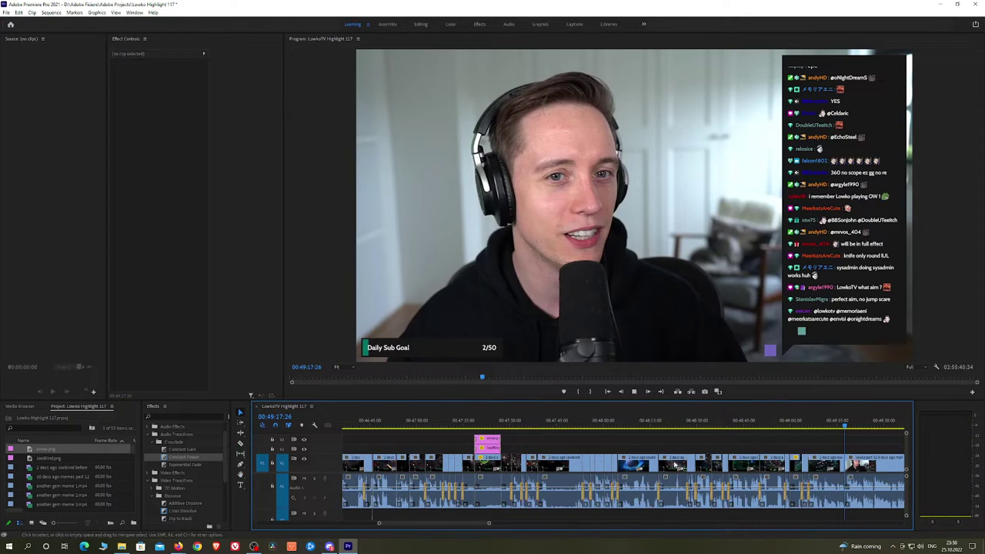
Add an Exponential Fade audio transition at the start of the trimmed recording, at about 00:49:17:26
key("h")
left_click_drag(826, 448, 447, 446)
left_click(185, 465)
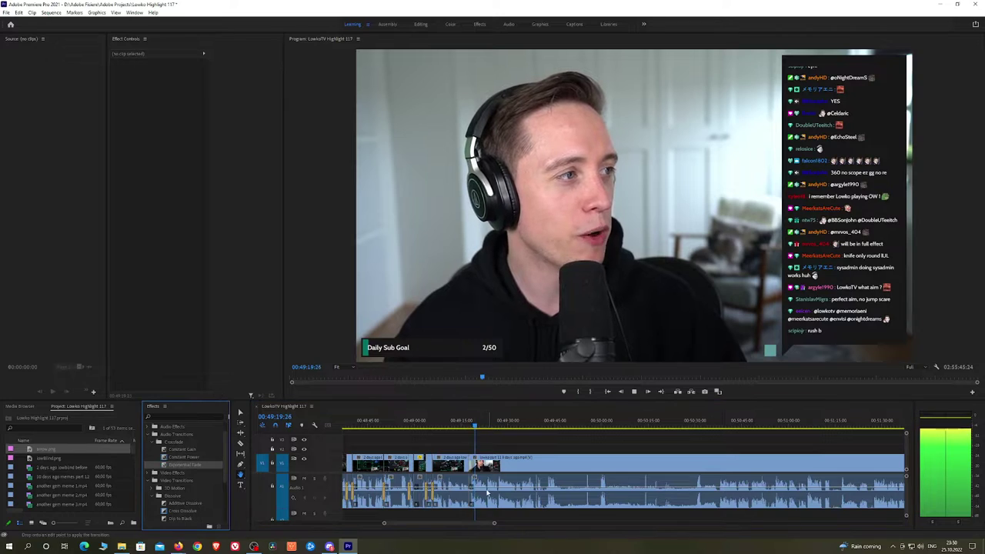
scroll(512, 471, "up", 3)
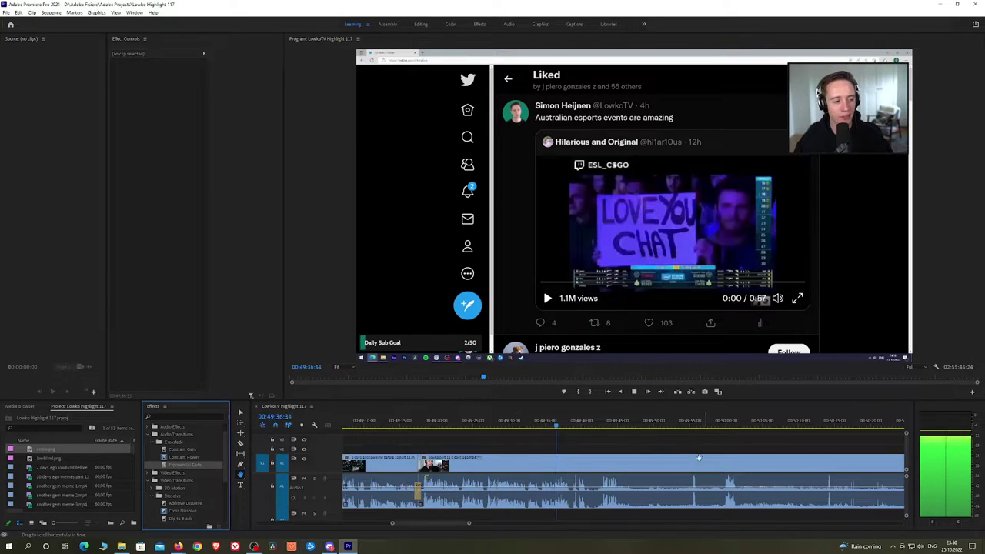
Play the ESL_CSGO crowd clip from about 00:49:36 and locate the swear word around 00:49:43
scroll(613, 458, "up", 2, "alt")
left_click_drag(612, 457, 564, 447)
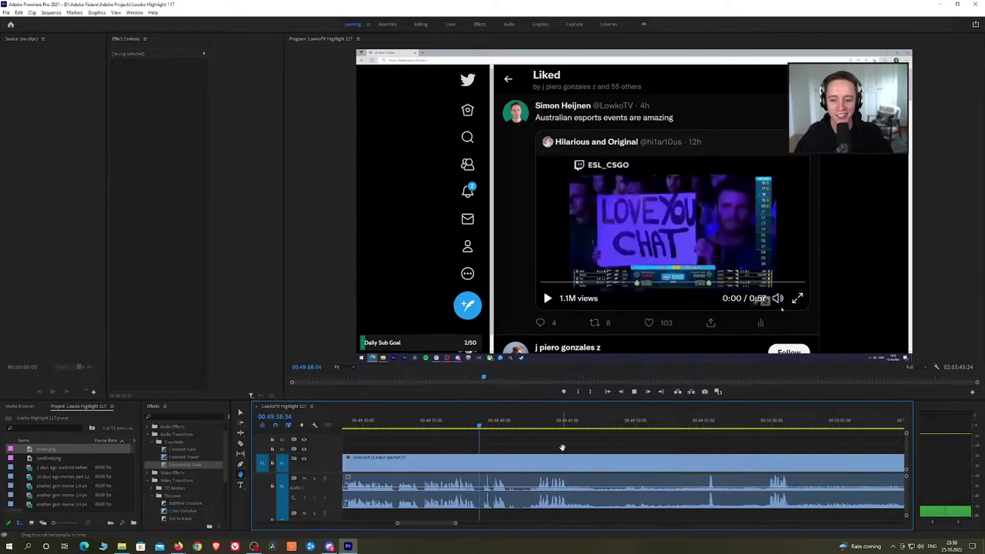
scroll(562, 445, "down", 1)
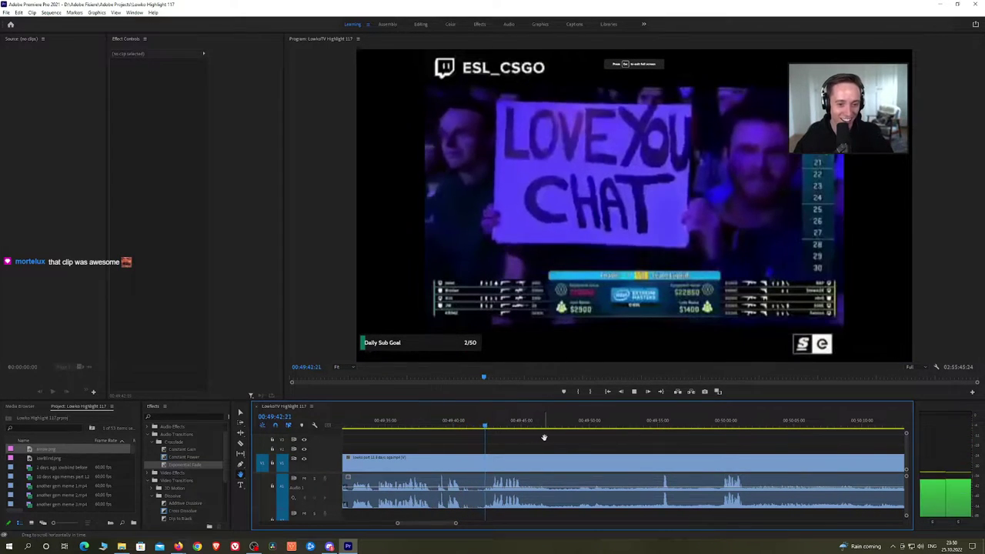
scroll(565, 442, "down", 1)
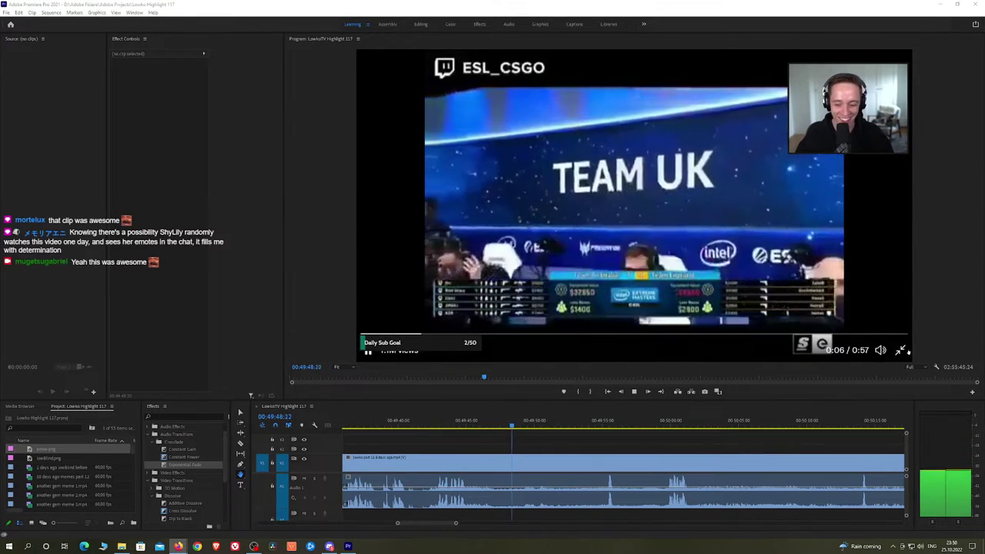
left_click(442, 425)
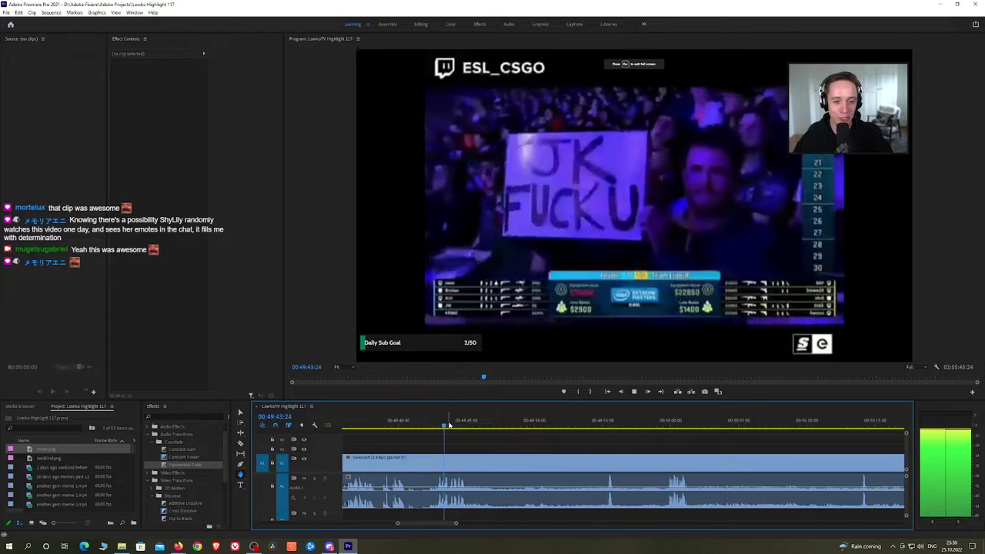
left_click(450, 425)
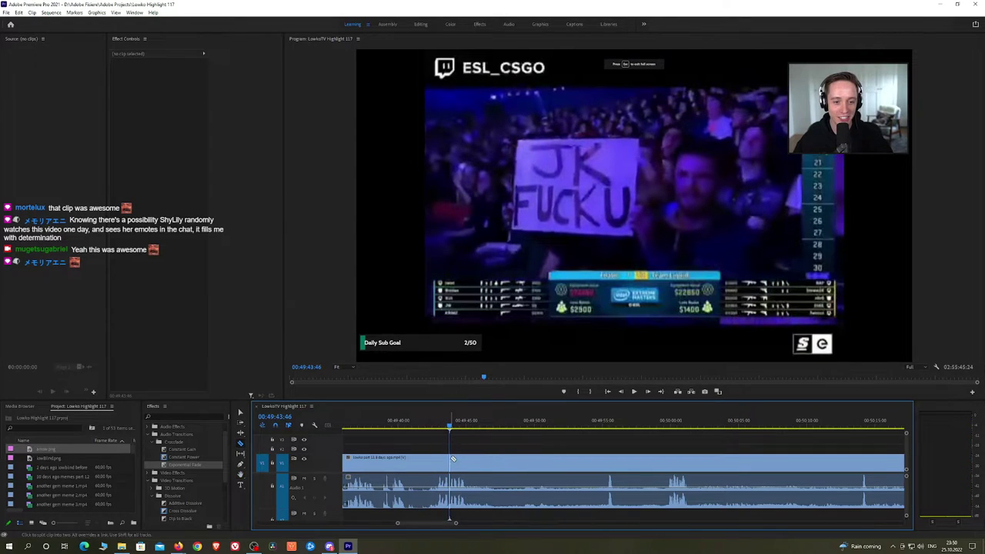
left_click(451, 460)
key("space")
key("space")
scroll(464, 443, "up", 5)
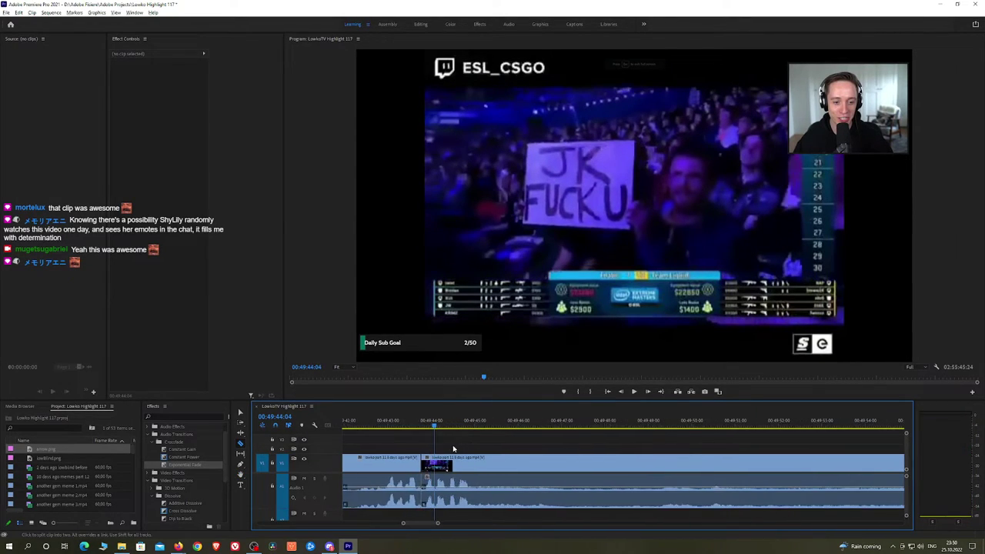
scroll(453, 448, "up", 1)
key("ctrl+z")
Isolate the swear word between about 00:49:44:27 and 00:49:44:36 with two splits and mute that piece's audio
key("space")
key("space")
left_click(430, 425)
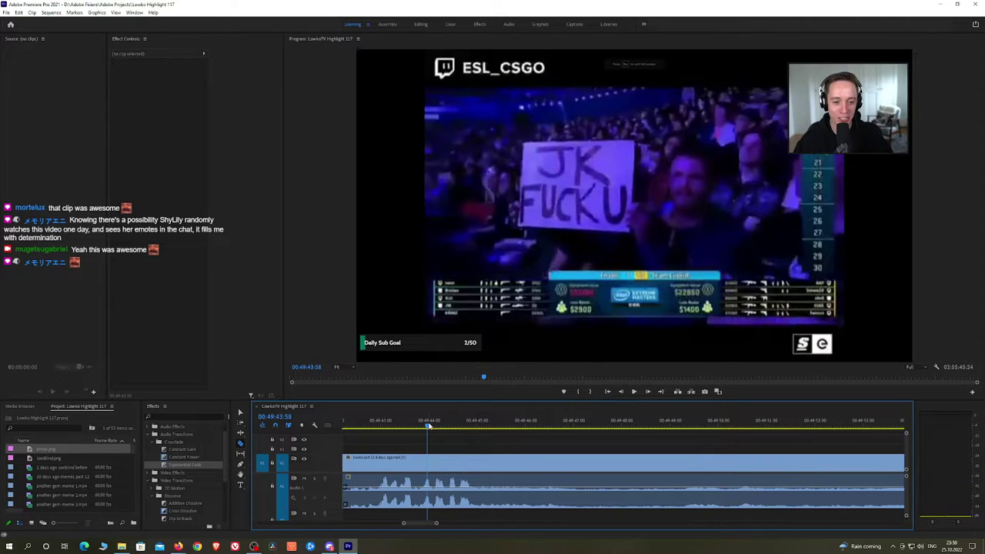
key("space")
key("space")
left_click_drag(443, 431, 458, 428)
left_click(448, 458)
key("space")
key("space")
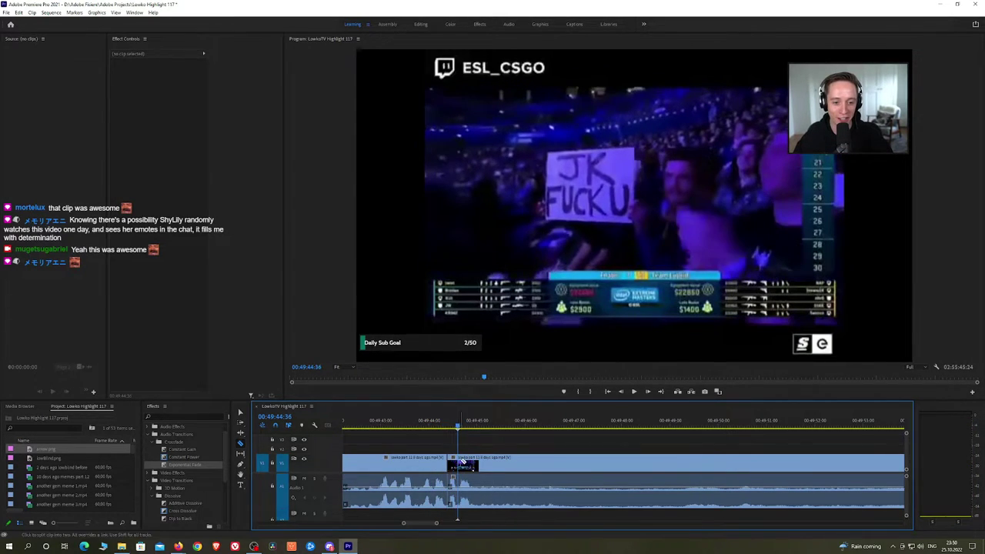
left_click(463, 500)
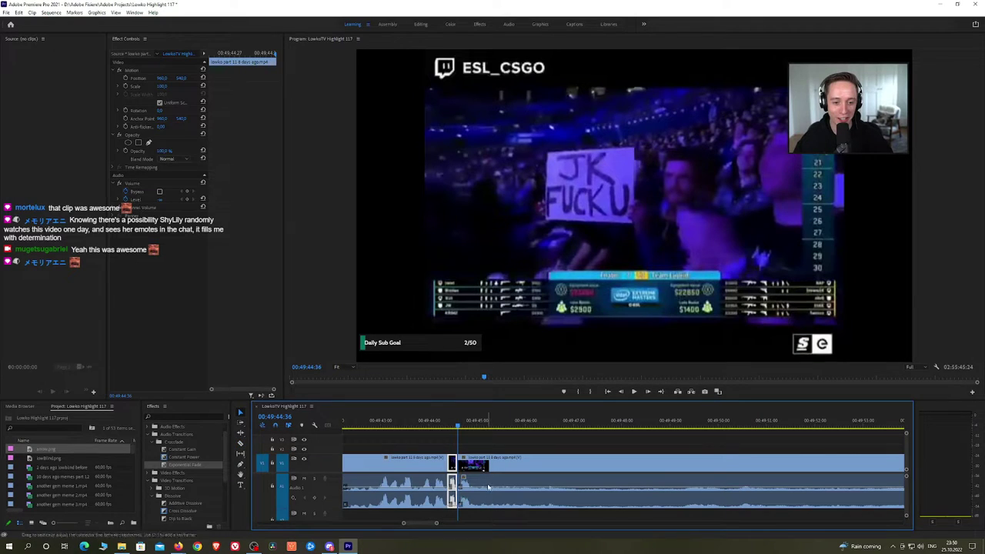
Place beep.mp3 on the audio track below the muted word, trim it to the word's length, adjust its level and play it back
scroll(70, 463, "down", 1)
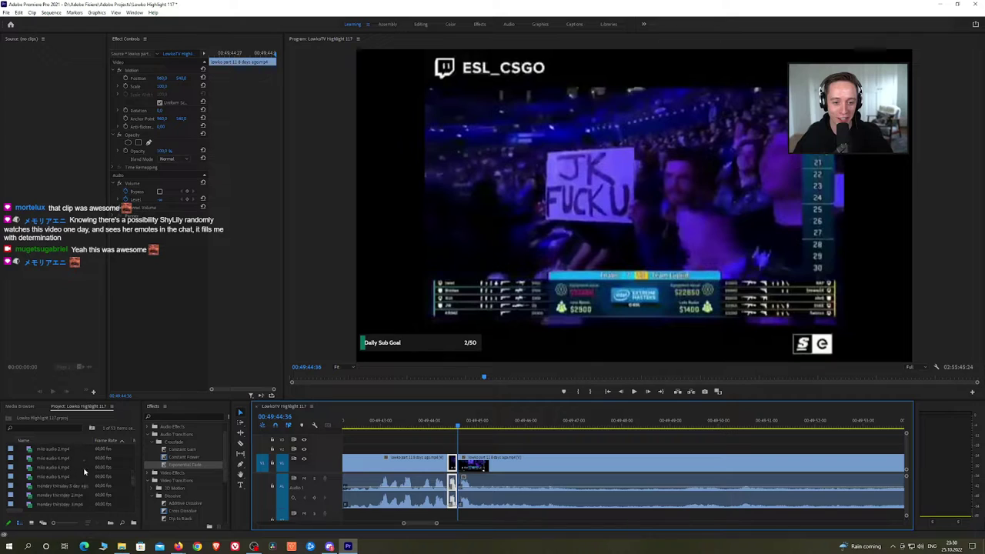
left_click_drag(66, 496, 447, 516)
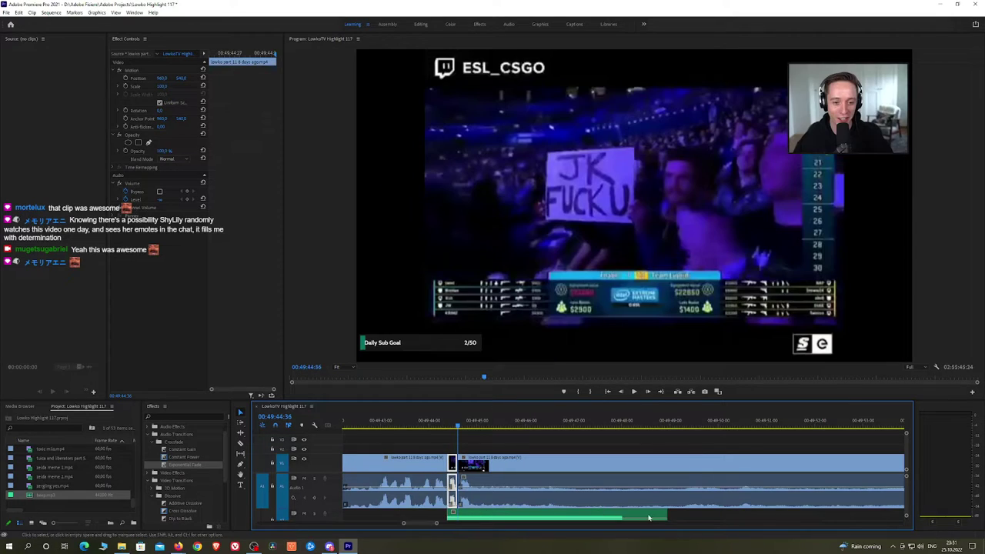
left_click_drag(668, 515, 451, 514)
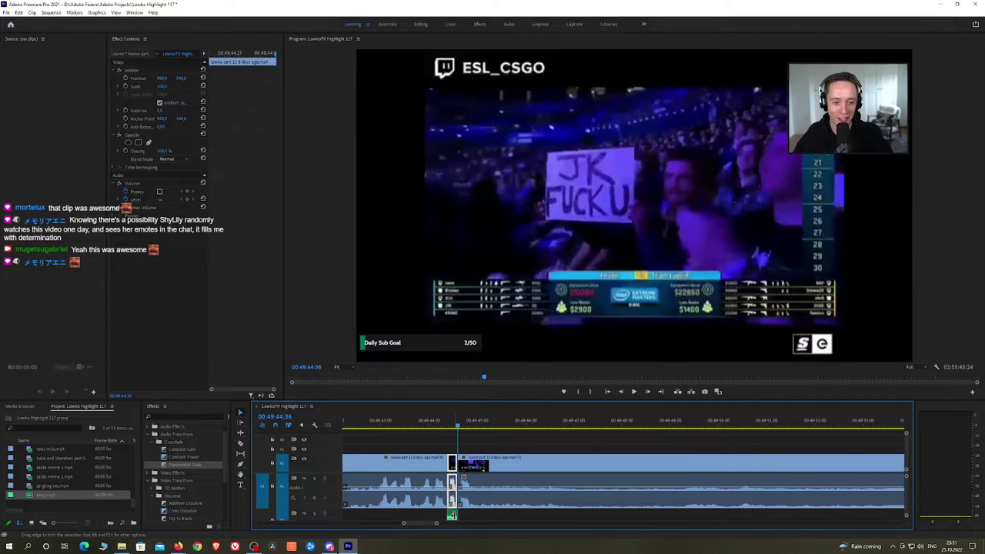
left_click(173, 105)
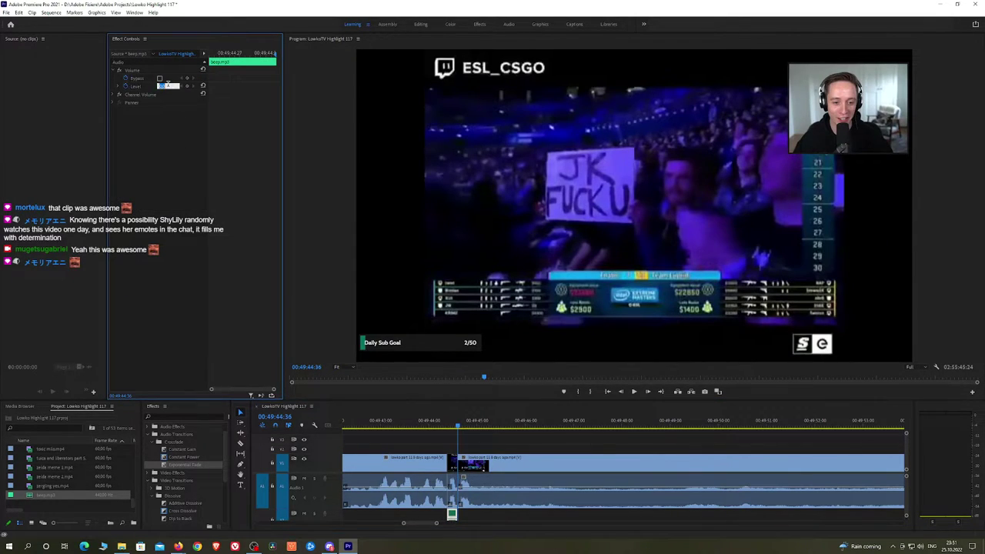
left_click(437, 425)
key("space")
left_click(518, 441)
scroll(528, 439, "down", 5)
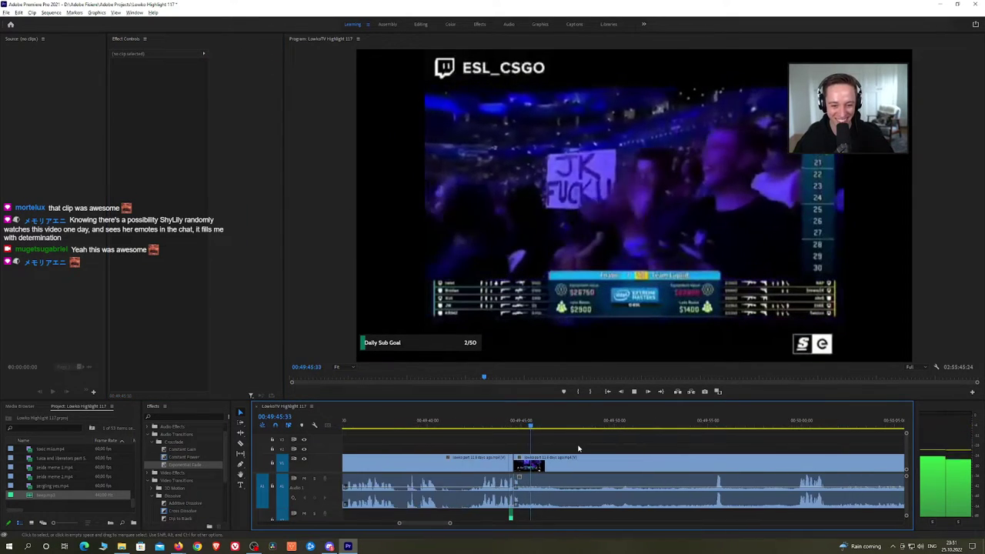
Review the rest of the ESL_CSGO clip and the streamer's reaction for swear words and pauses to cut
key("minus")
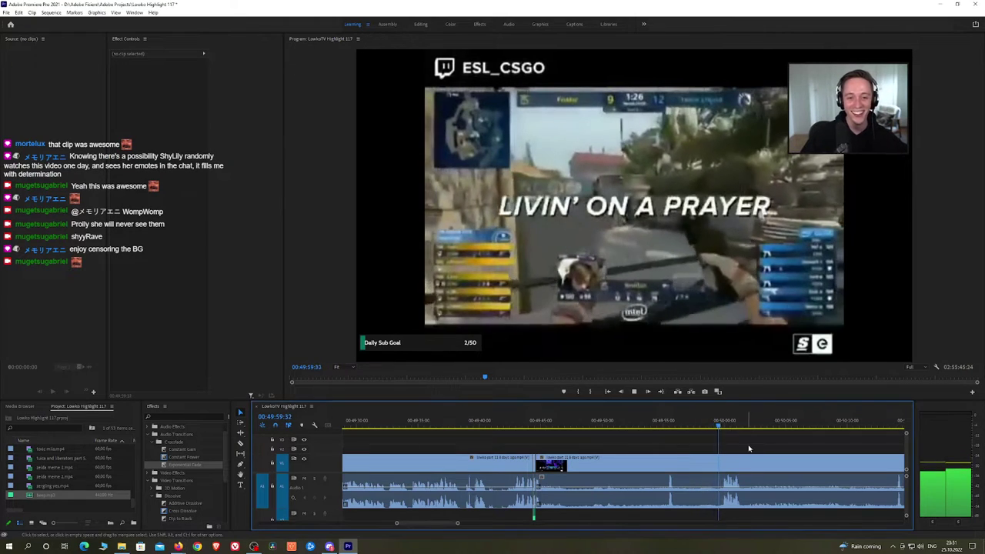
scroll(525, 436, "down", 3)
left_click(491, 426)
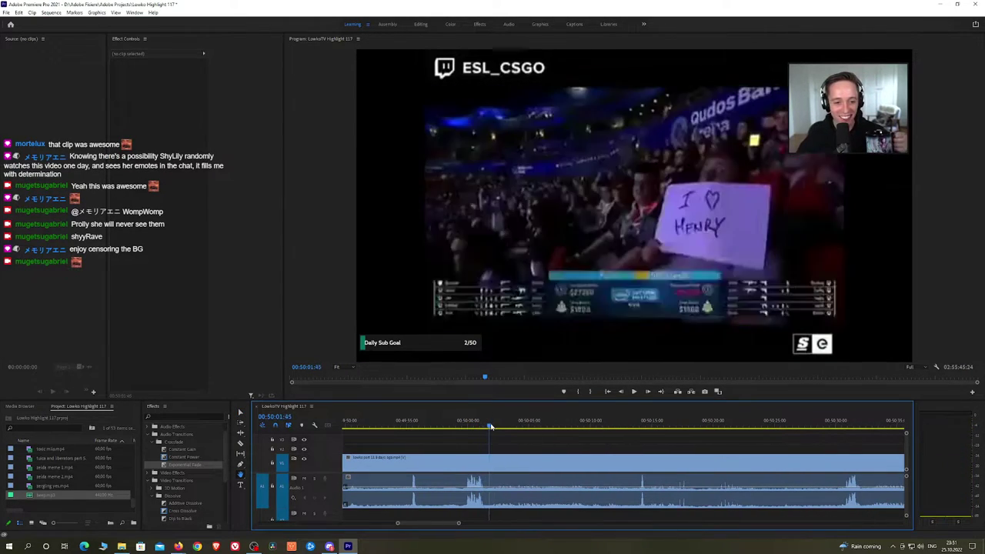
key("space")
left_click(494, 426)
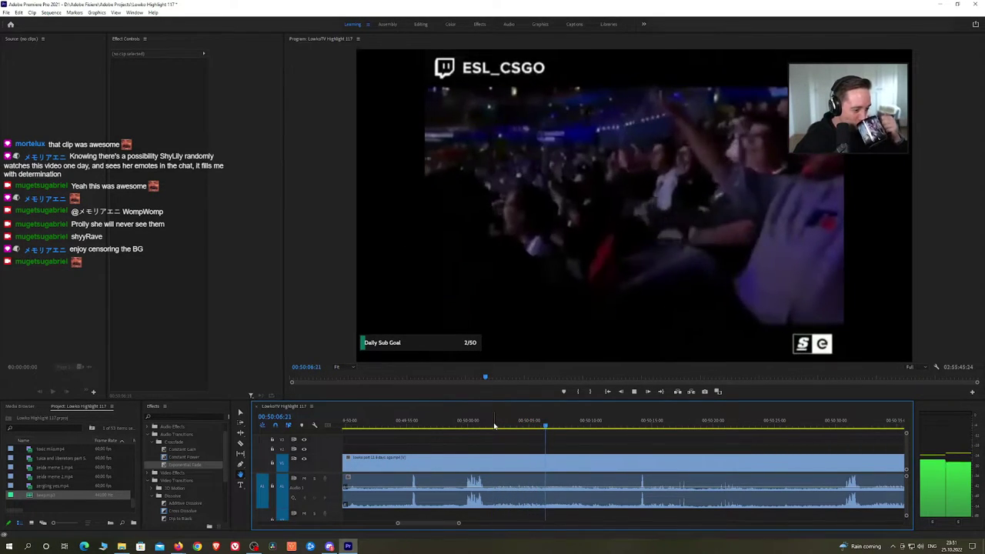
scroll(577, 442, "down", 3)
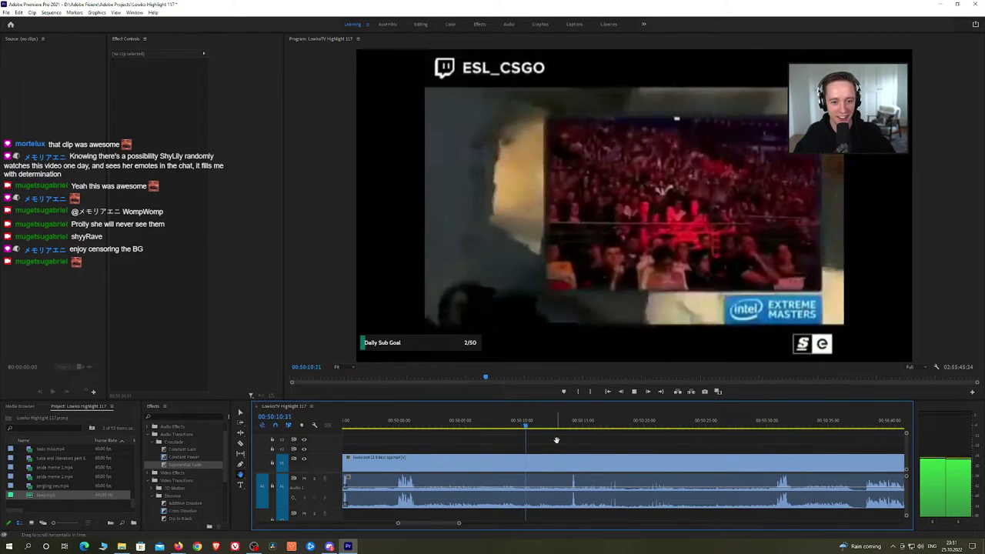
scroll(557, 440, "down", 2)
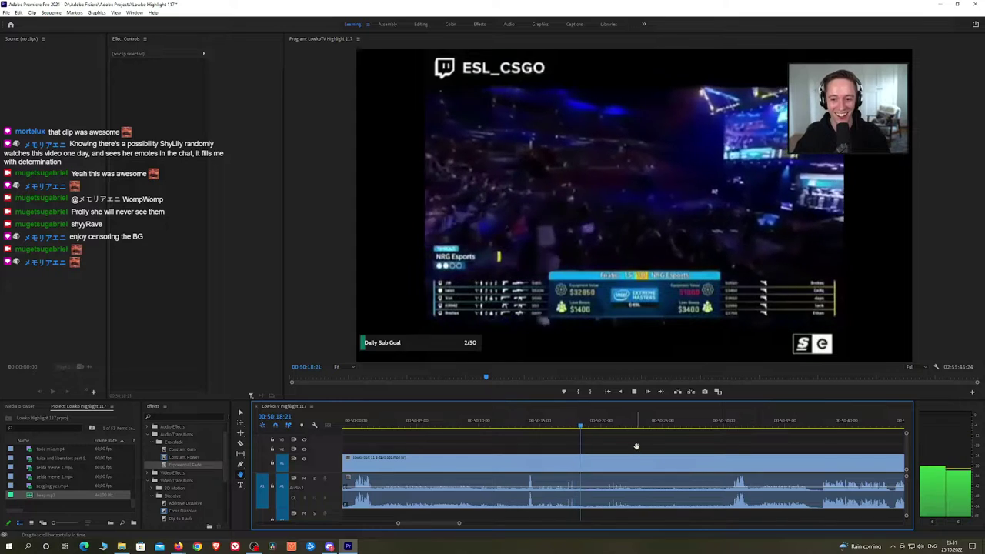
scroll(637, 446, "down", 3)
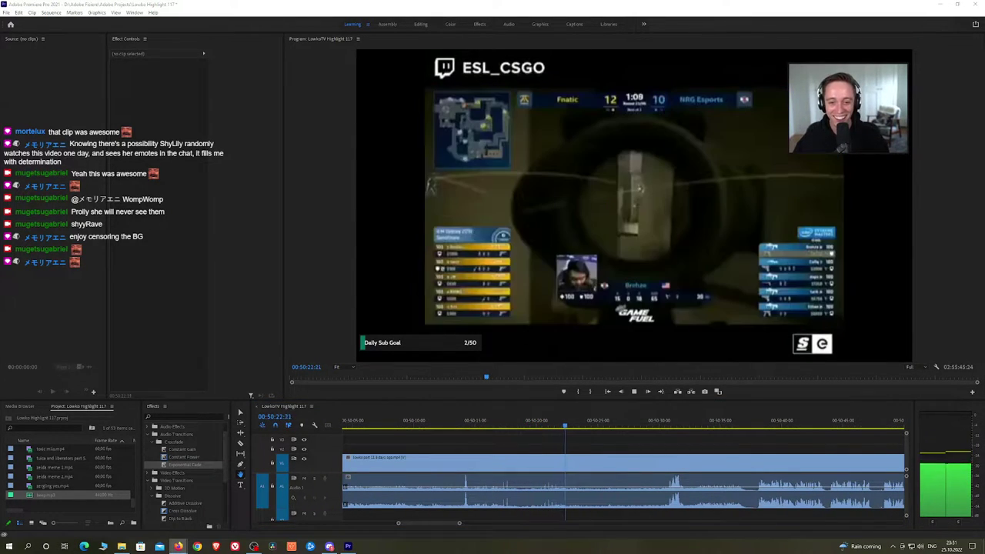
left_click(558, 429)
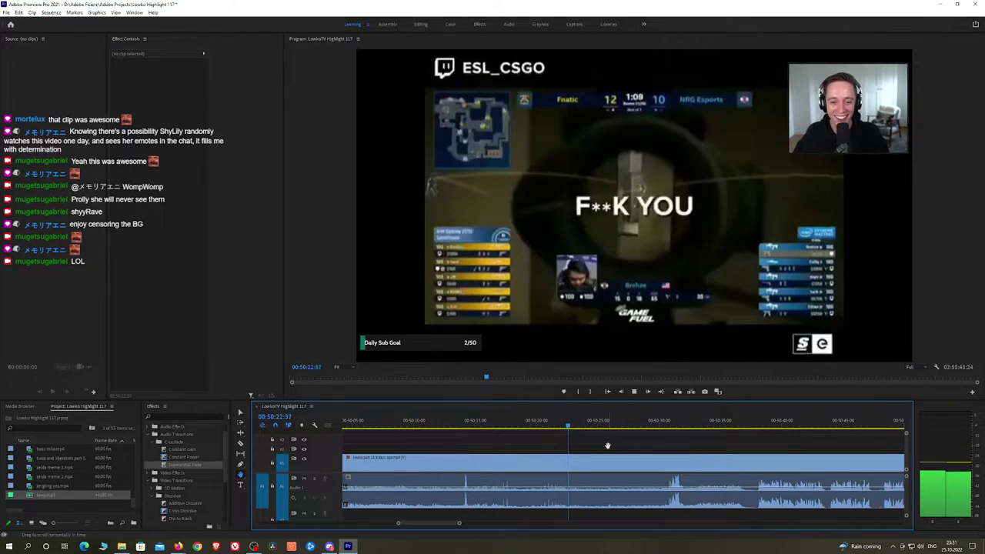
scroll(600, 444, "down", 3)
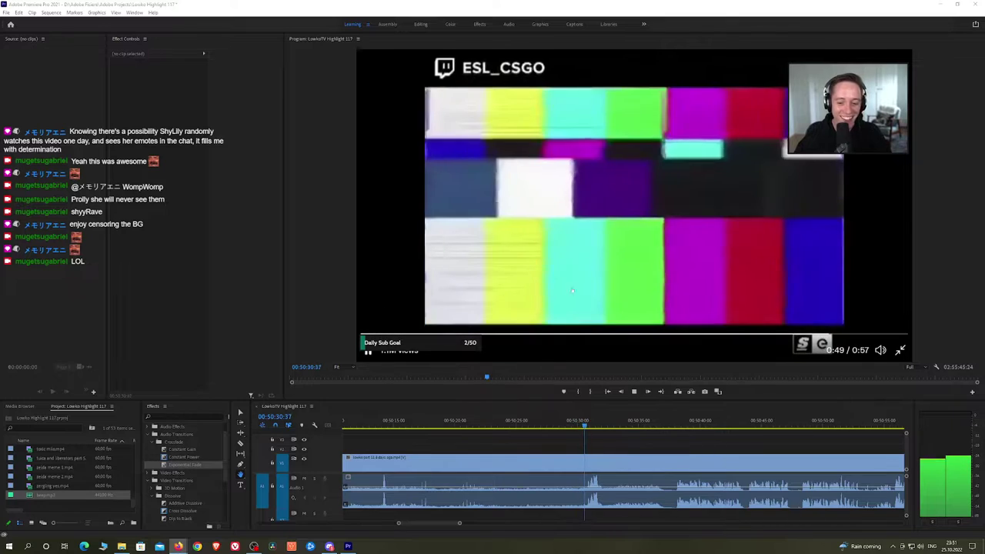
left_click_drag(619, 443, 568, 442)
scroll(566, 443, "down", 2)
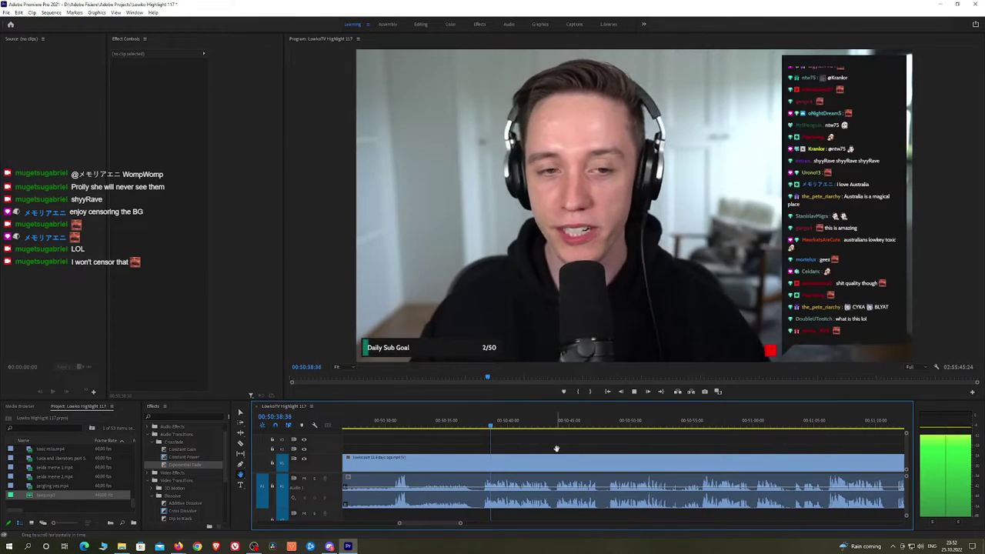
scroll(570, 448, "down", 2)
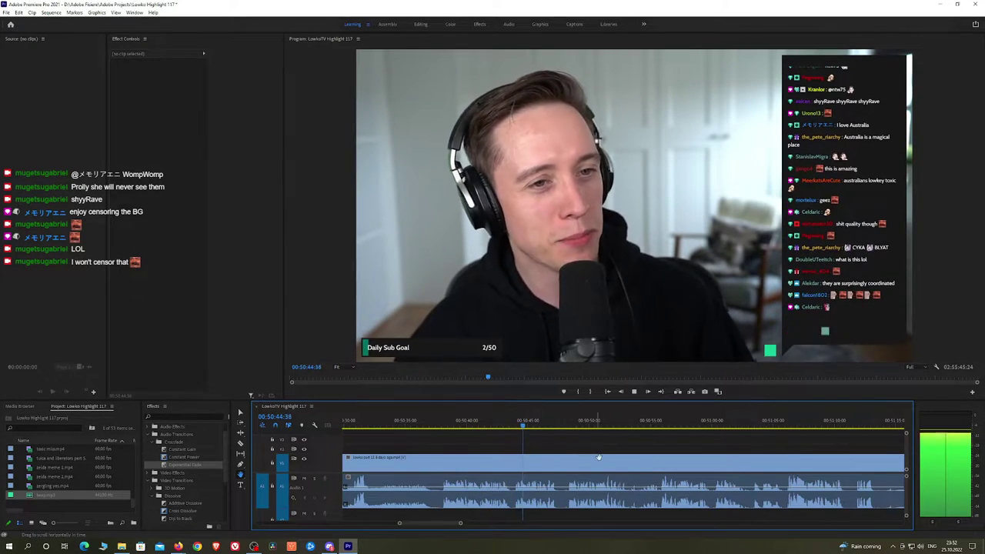
Remove just under one second of the pause at about 00:50:47:25 in the streamer's reaction and close the gap
left_click_drag(599, 458, 495, 440)
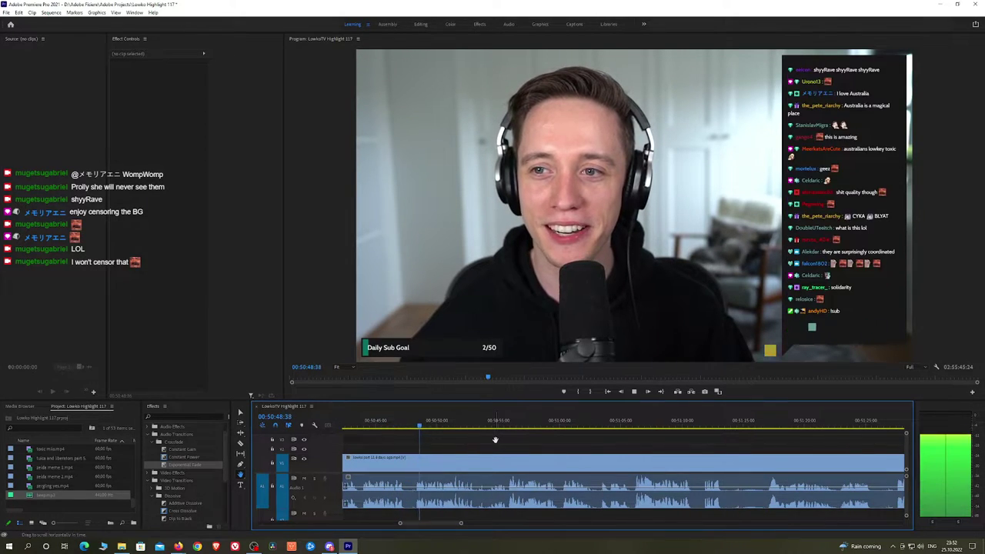
key("space")
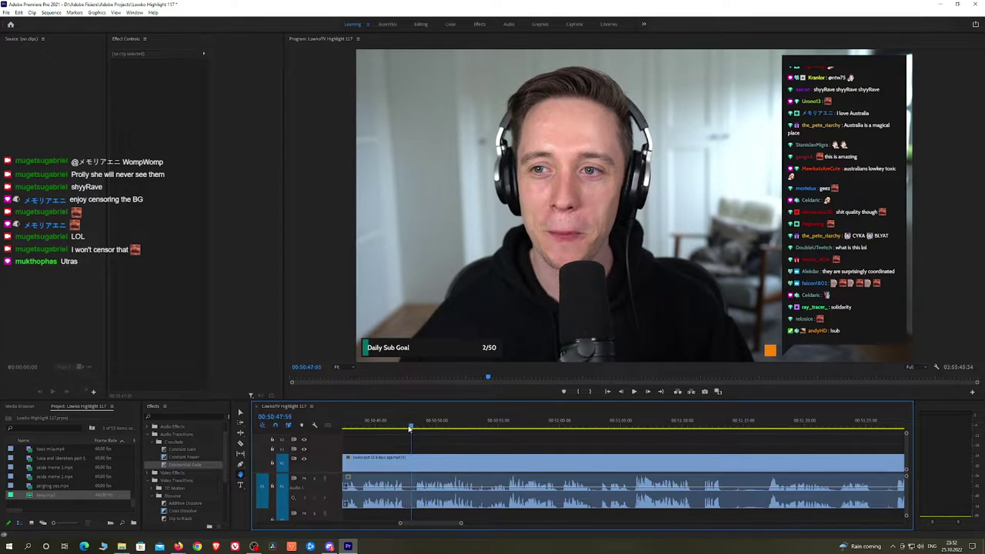
left_click_drag(410, 429, 403, 428)
left_click(408, 461)
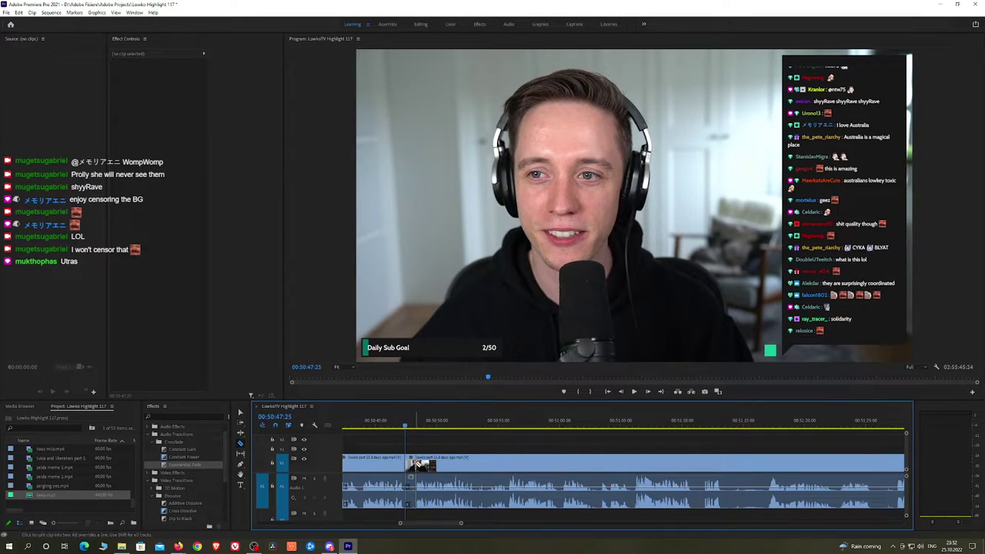
scroll(412, 466, "up", 5)
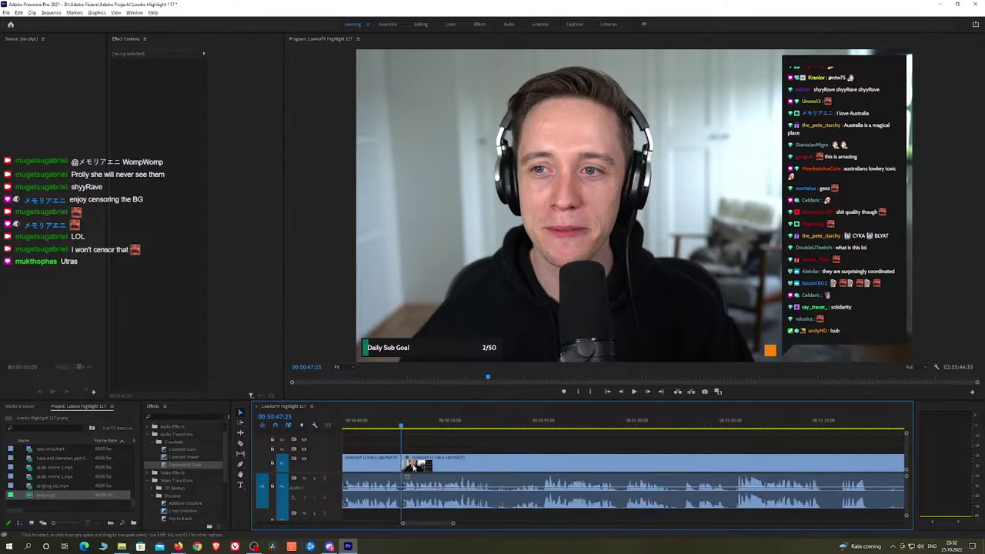
Isolate the swear word ending at about 00:50:48:26 with two splits in the streamer's reaction and mute that piece's audio
key("space")
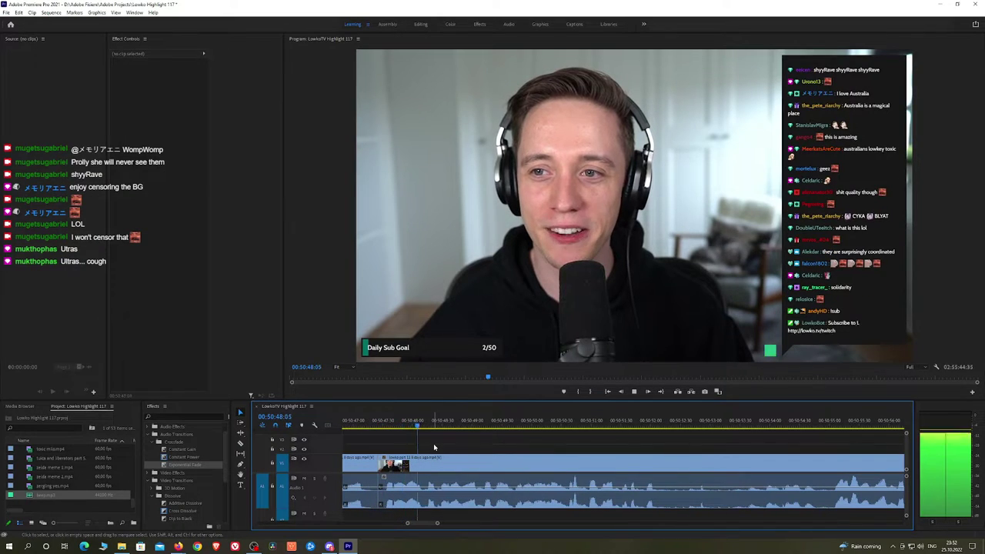
key("space")
key("c")
left_click(427, 461)
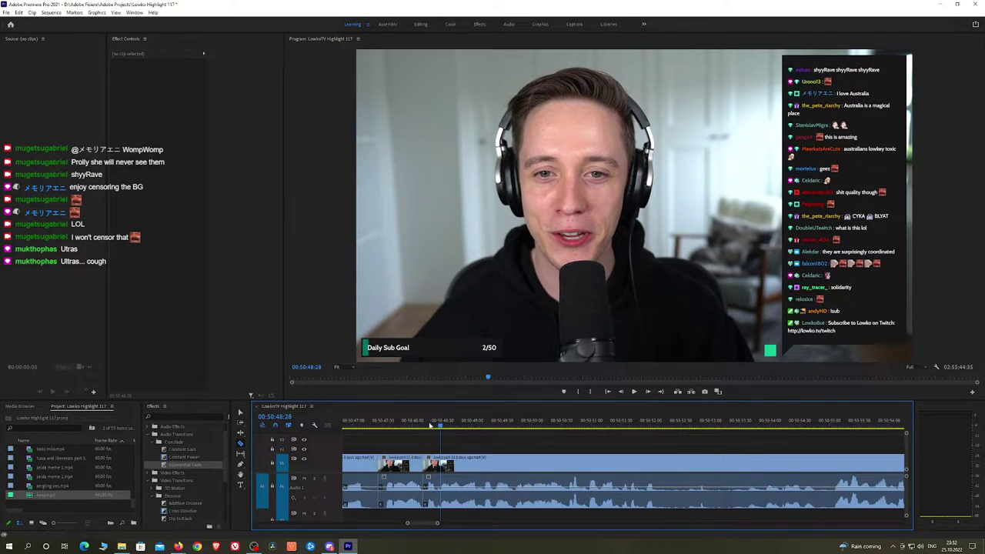
left_click_drag(435, 425, 439, 430)
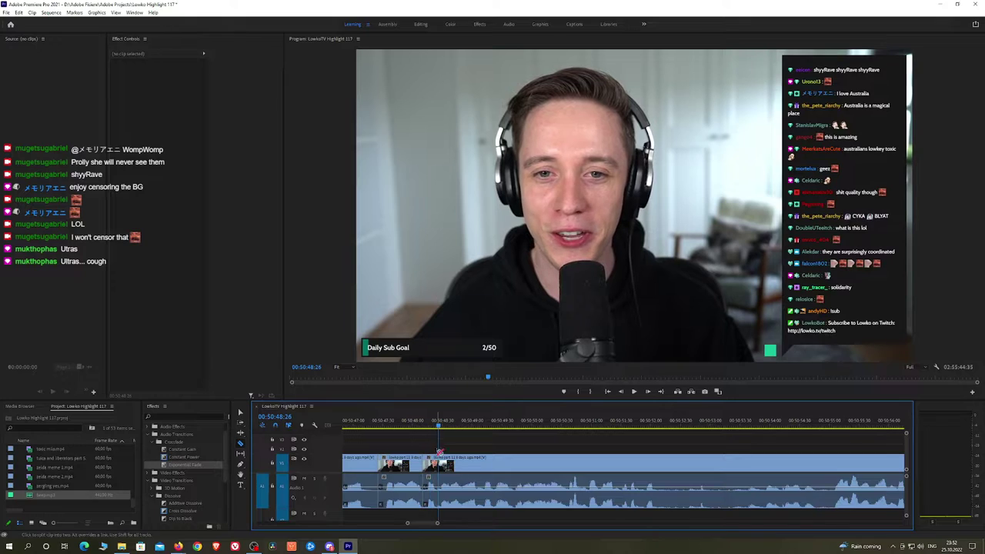
left_click(440, 464)
key("v")
left_click(431, 489)
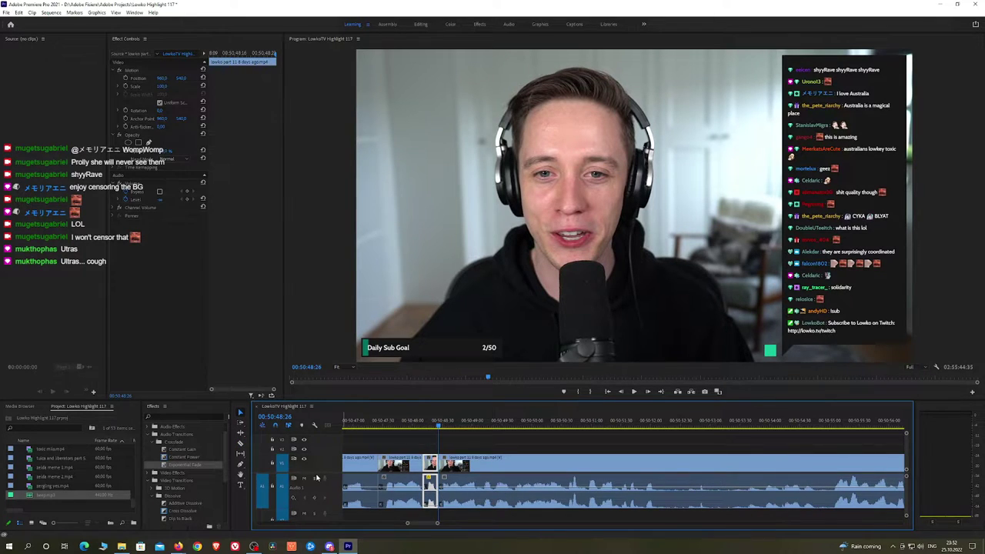
Place beep.mp3 on the second audio track below the muted word, trim it to the word's length, lower its level and resume playback
scroll(331, 462, "down", 1)
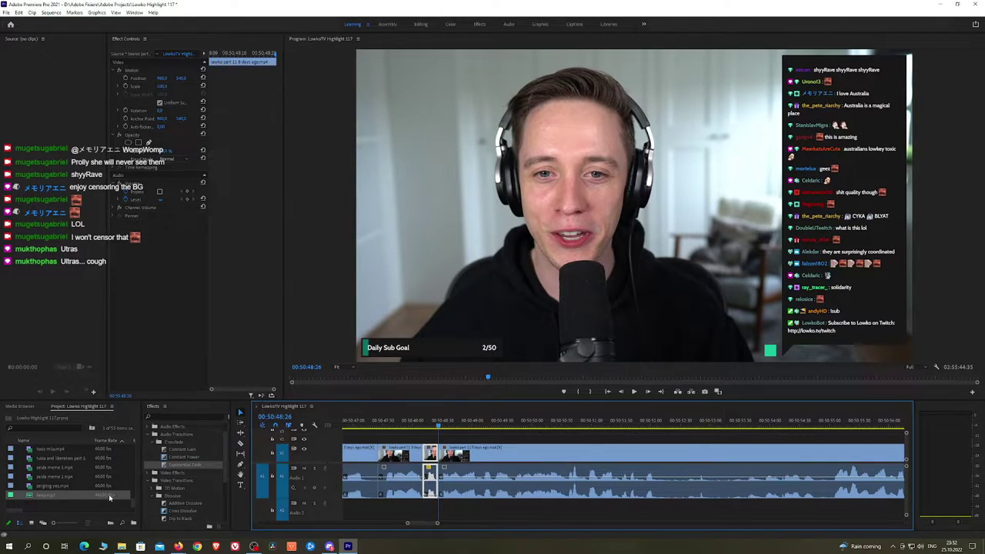
left_click_drag(109, 497, 423, 513)
left_click_drag(715, 512, 437, 512)
left_click(431, 511)
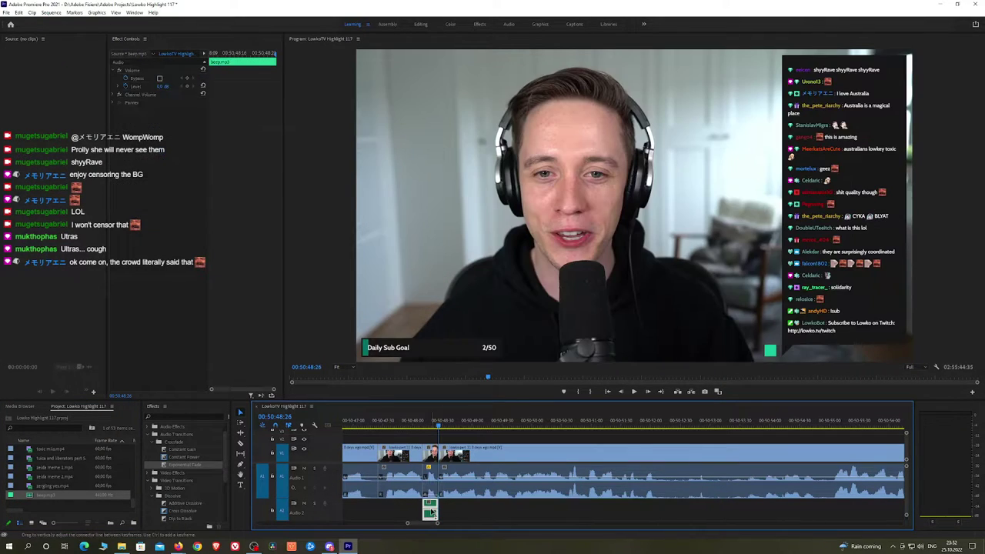
left_click(166, 86)
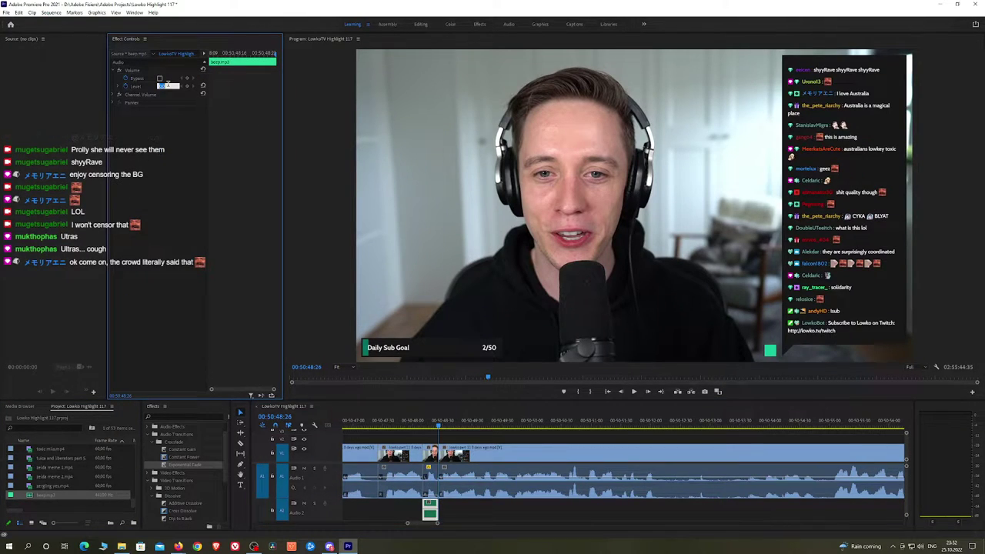
left_click(467, 433)
key("space")
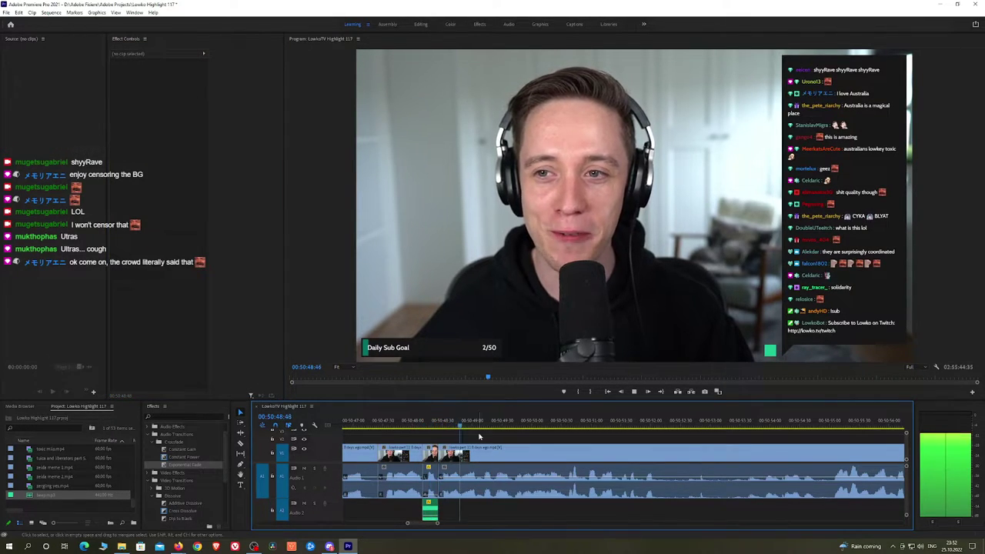
Isolate the next swear word between about 00:50:49:09 and 00:50:49:22 with two splits and mute that piece's audio
key("space")
left_click(481, 425)
key("c")
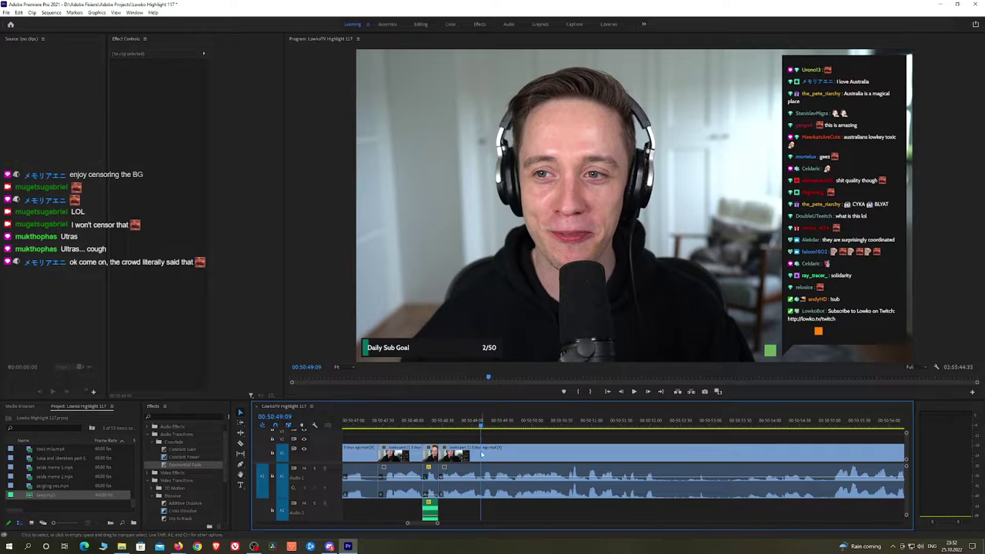
left_click(481, 452)
key("space")
key("space")
key("v")
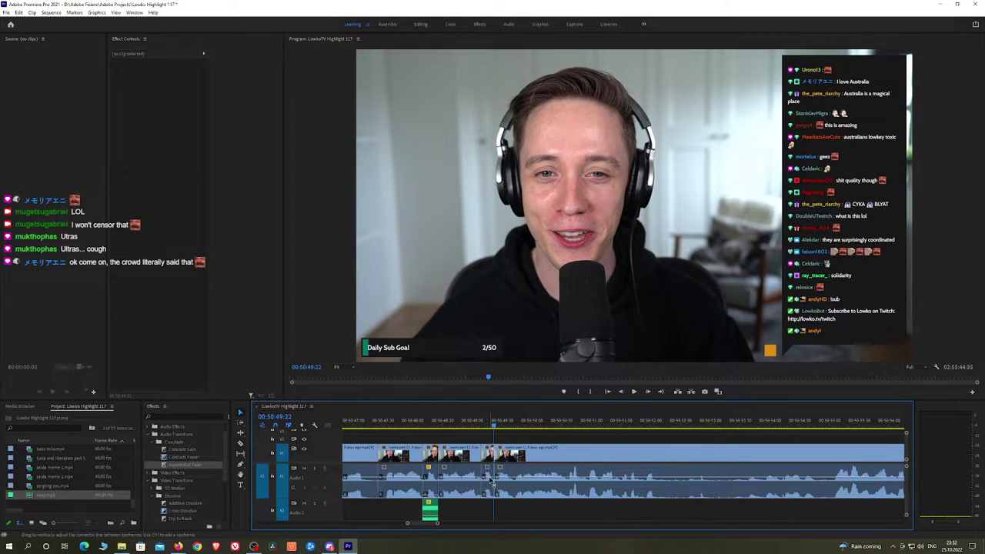
left_click(496, 452)
Add beep.mp3 under the muted word ending at about 00:50:49:22, shorten it to match, lower its level and continue playback
left_click_drag(71, 501, 501, 508)
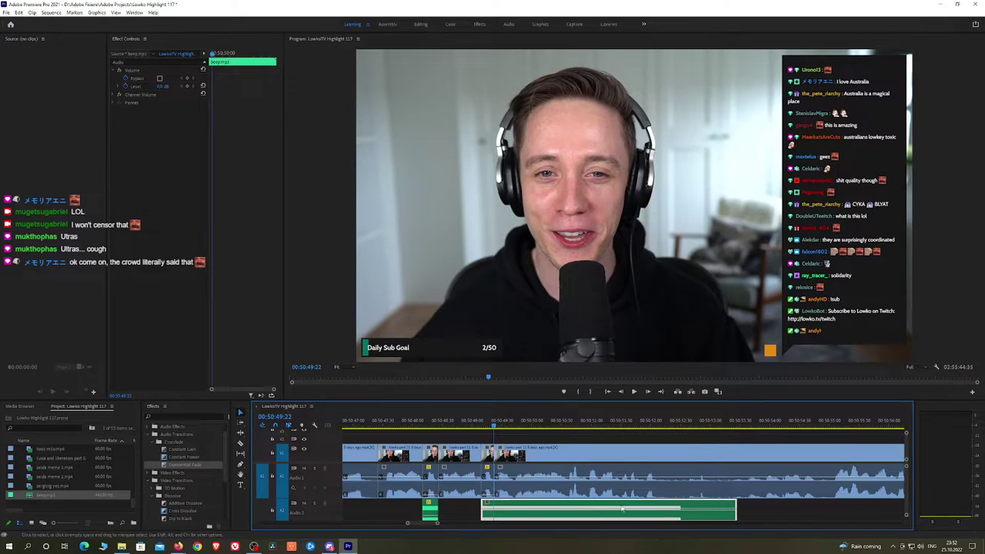
left_click_drag(731, 517, 494, 514)
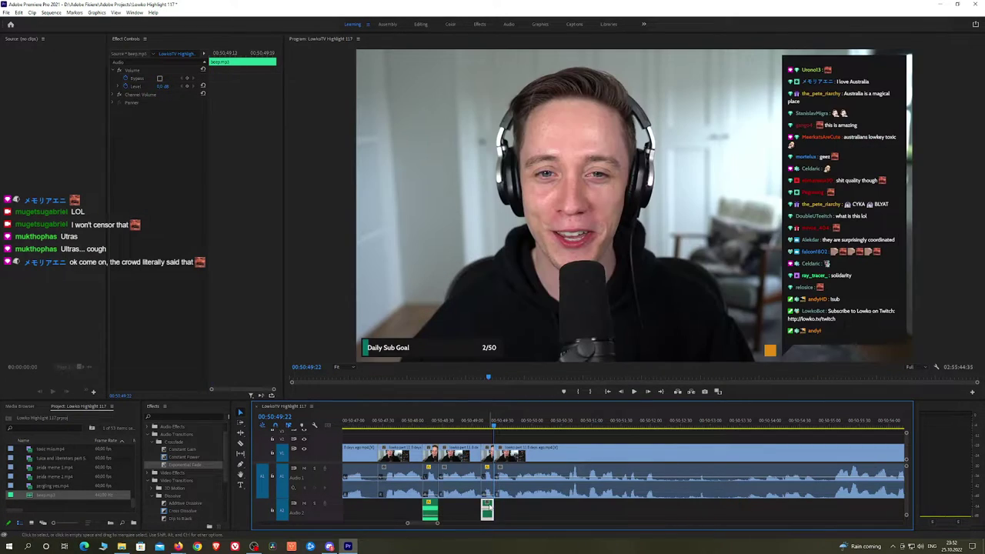
left_click(163, 87)
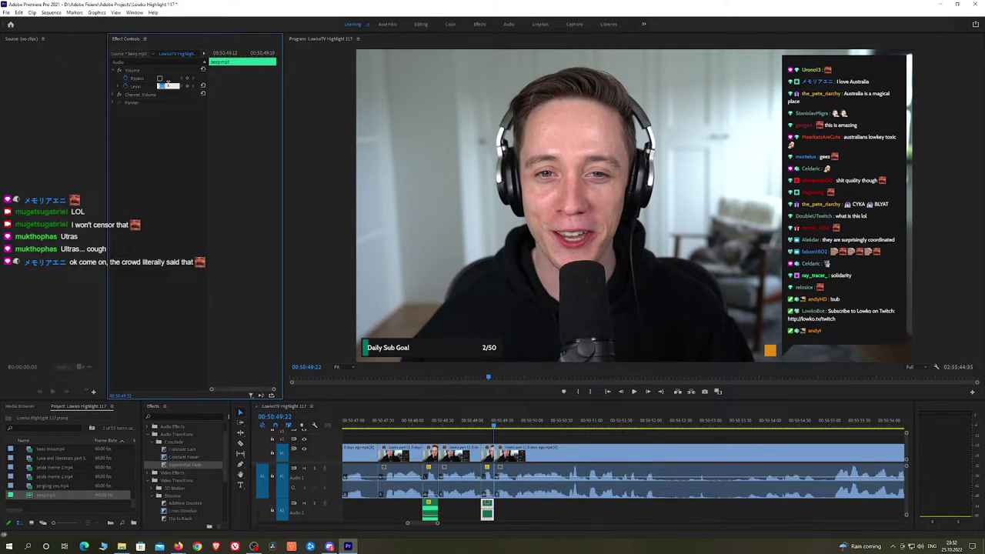
left_click(522, 433)
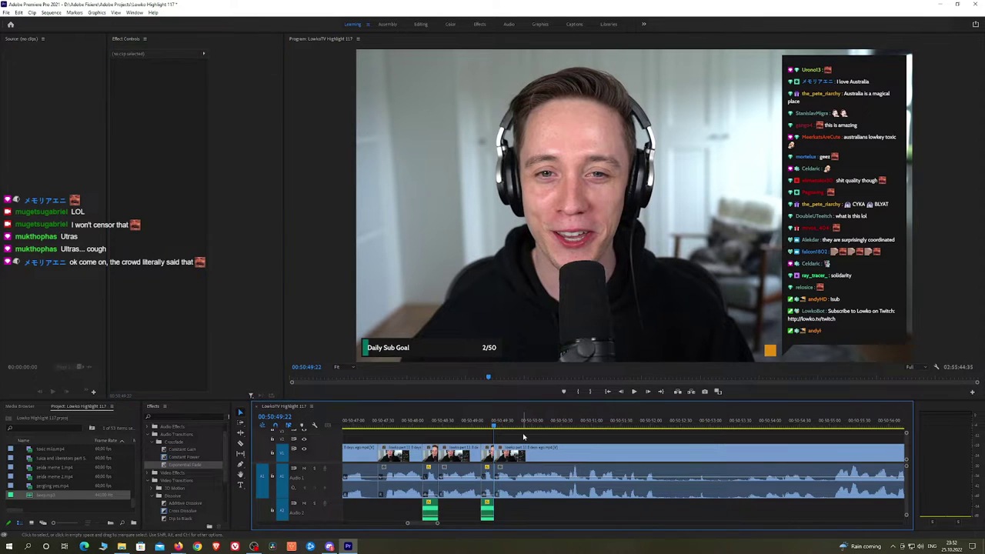
key("space")
Find the next swear word, isolate it between about 00:50:50:35 and 00:50:50:51 with two splits, and mute its audio
scroll(617, 445, "down", 1)
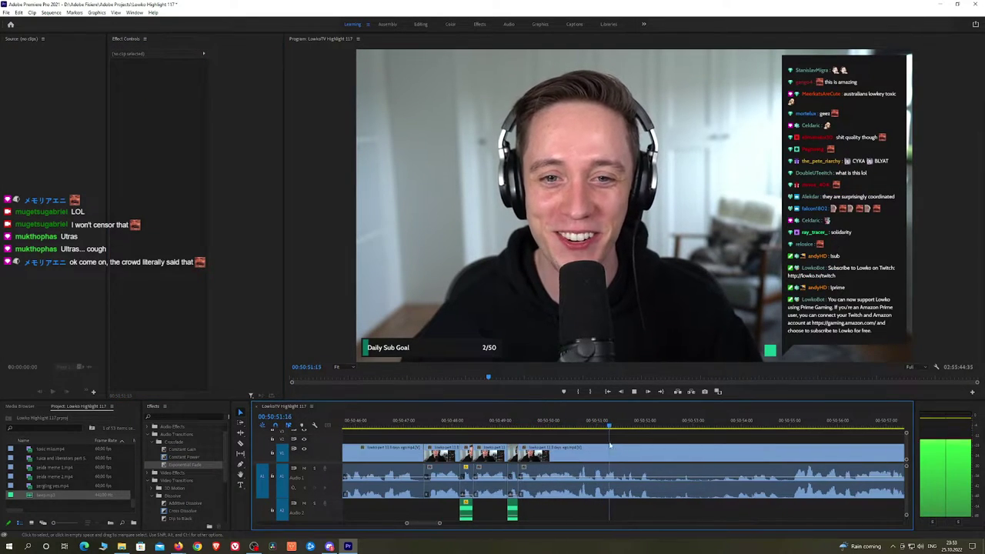
left_click(569, 427)
key("space")
key("space")
left_click(577, 427)
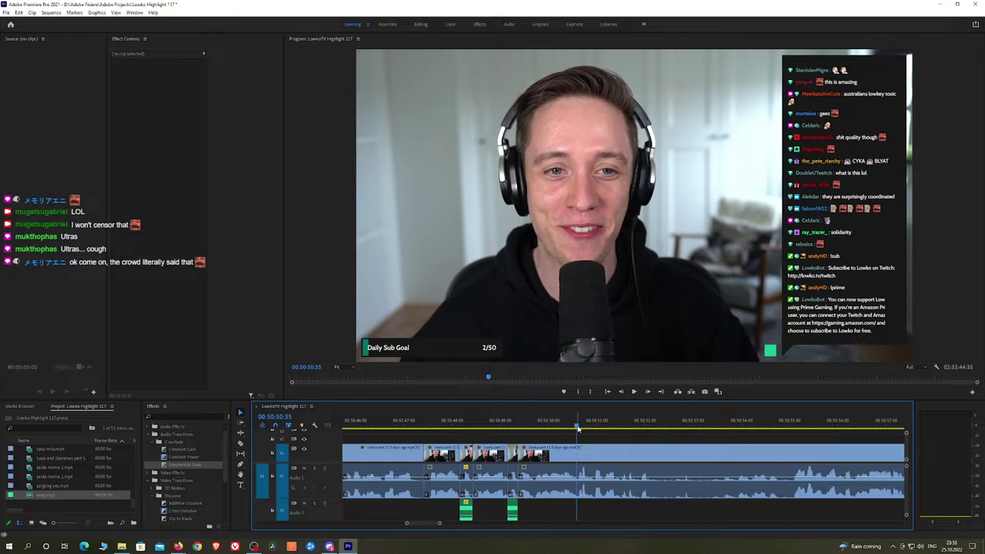
key("c")
left_click(577, 448)
left_click(589, 427)
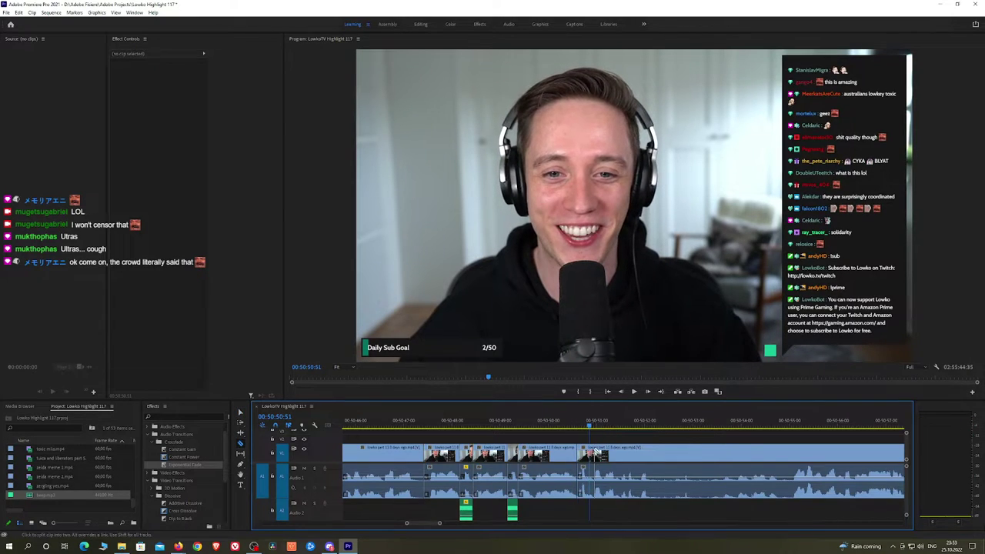
left_click(589, 451)
key("v")
left_click_drag(584, 478, 583, 488)
left_click(586, 484)
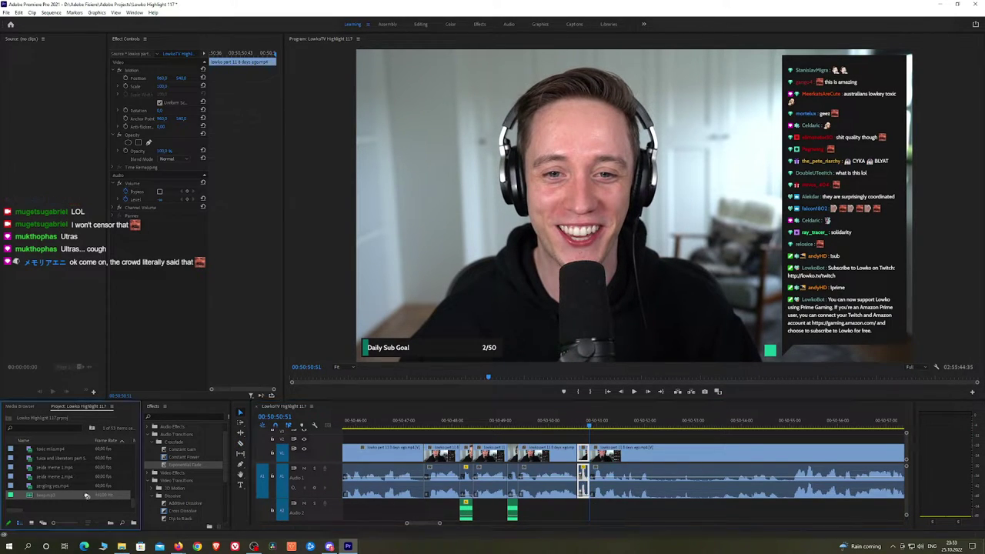
Cover the muted word at about 00:50:50:35 with beep.mp3, trimmed to its length and lowered in level, and continue playback
left_click_drag(575, 526, 600, 510)
left_click_drag(775, 514, 587, 515)
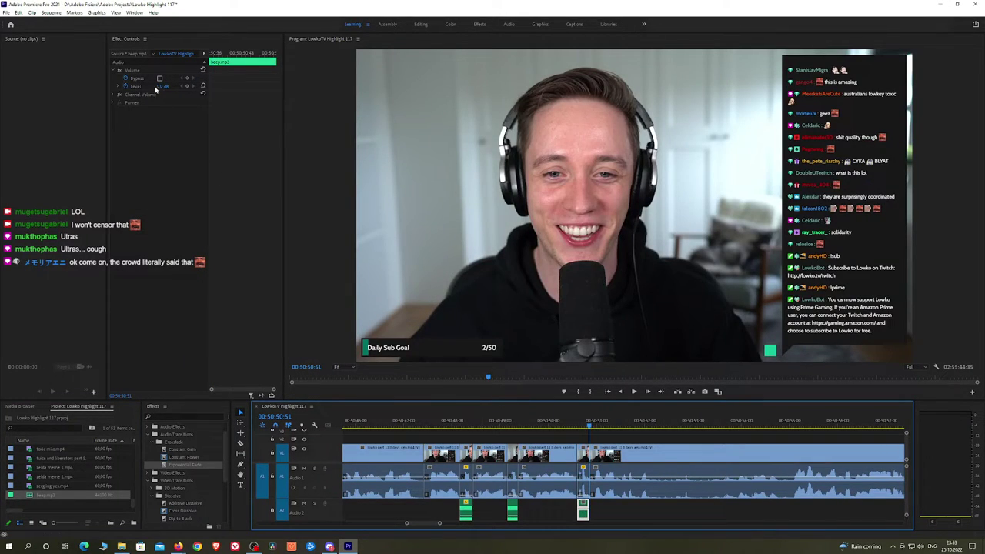
left_click(156, 89)
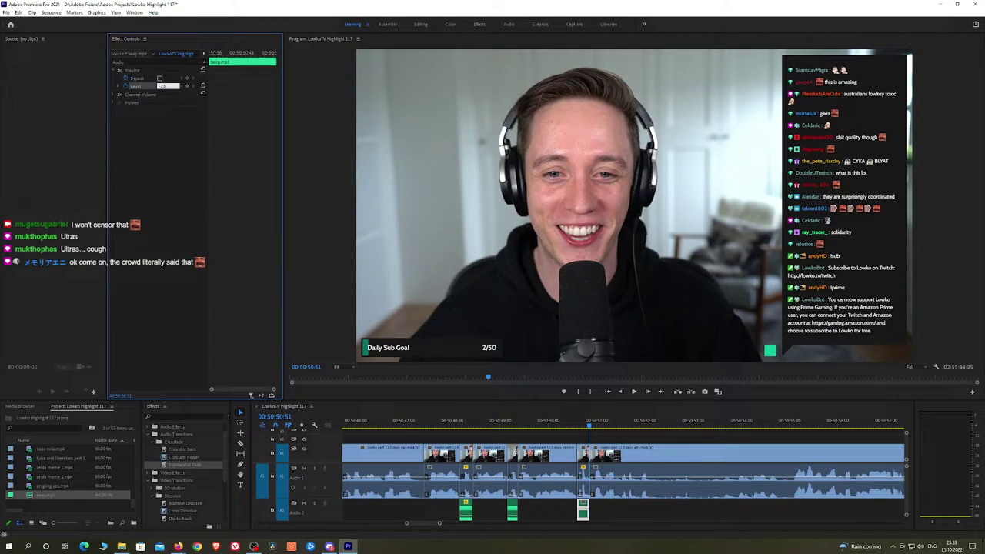
left_click(636, 440)
key("space")
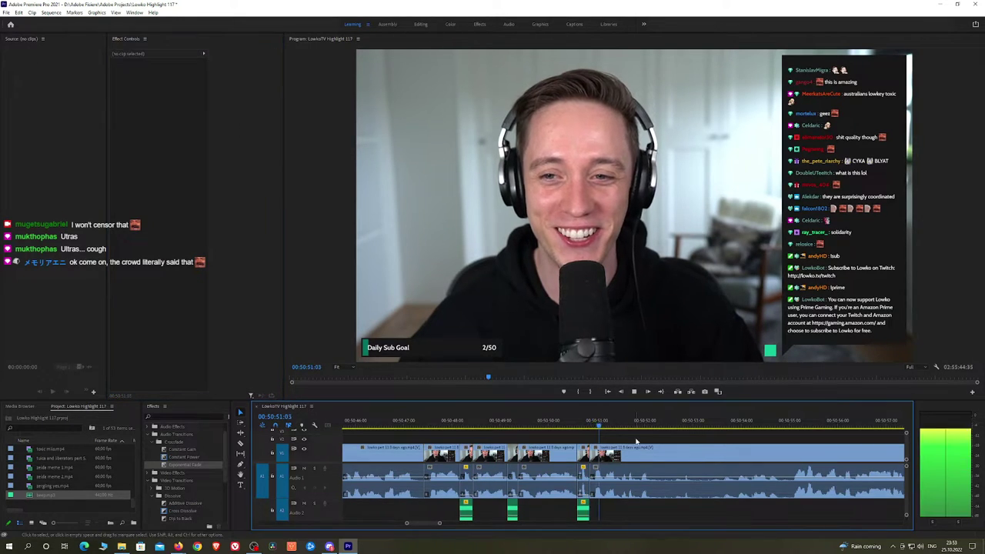
Isolate the swear word between about 00:50:51:49 and 00:50:52:07 with two splits and mute that piece's audio
scroll(658, 441, "down", 2)
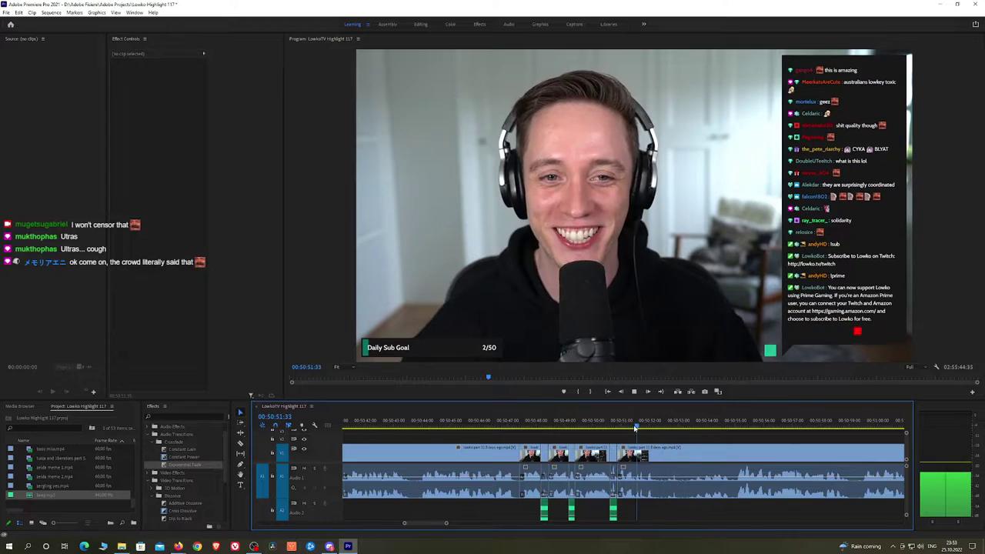
left_click(642, 425)
left_click_drag(643, 425, 645, 426)
key("c")
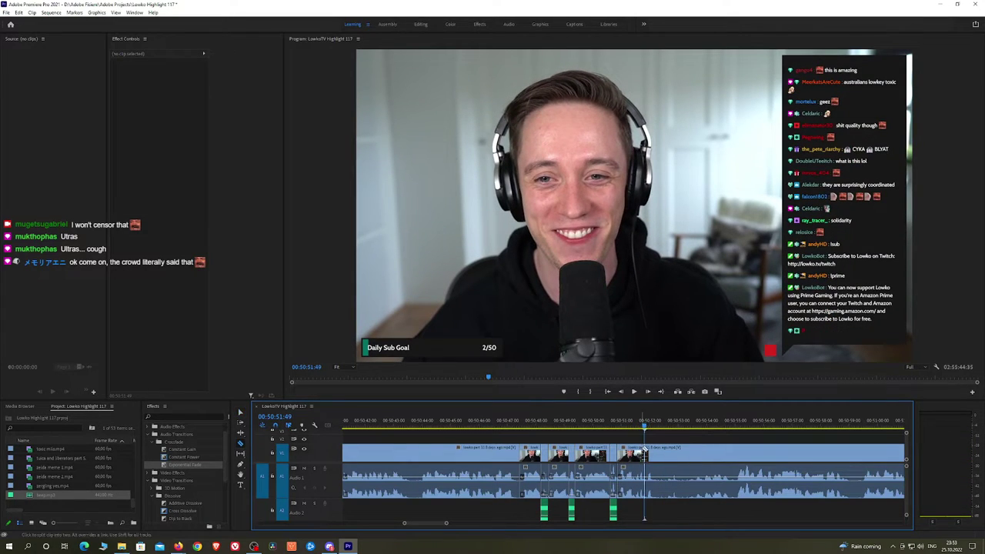
left_click(644, 451)
key("space")
left_click(654, 452)
key("v")
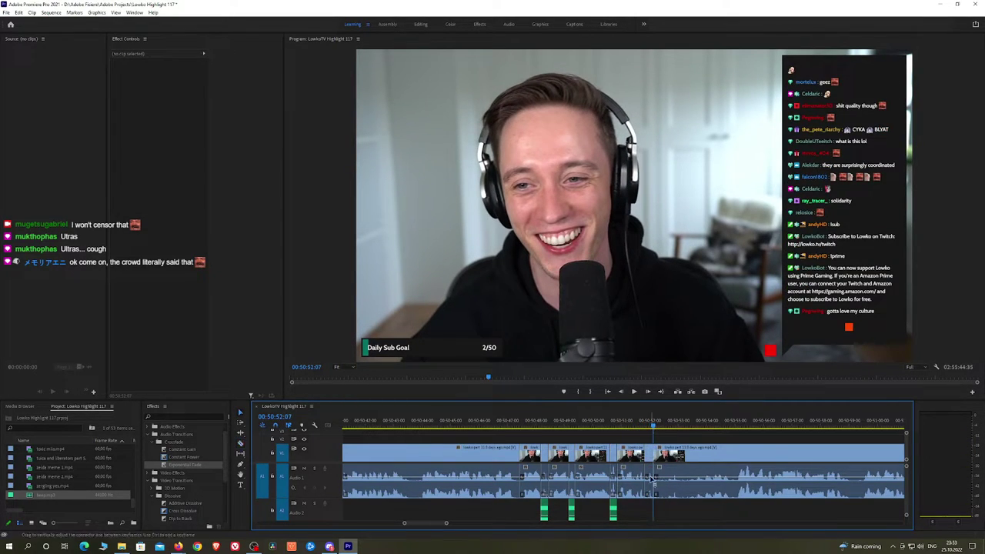
left_click(649, 494)
Place beep.mp3 below the muted word at about 00:50:51:49, trim it to fit, lower its level and play it back
left_click_drag(66, 496, 673, 509)
left_click_drag(769, 513, 649, 505)
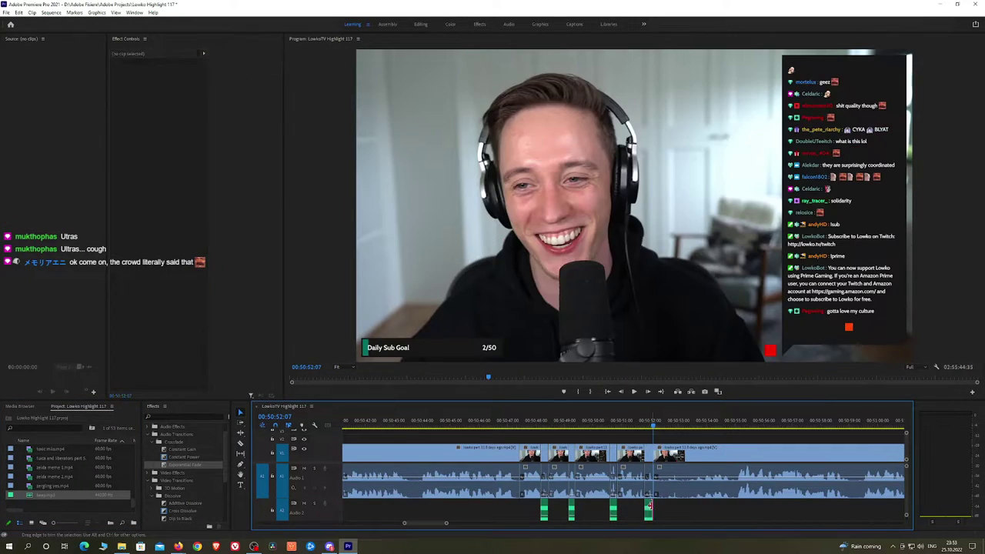
left_click(649, 505)
left_click(167, 85)
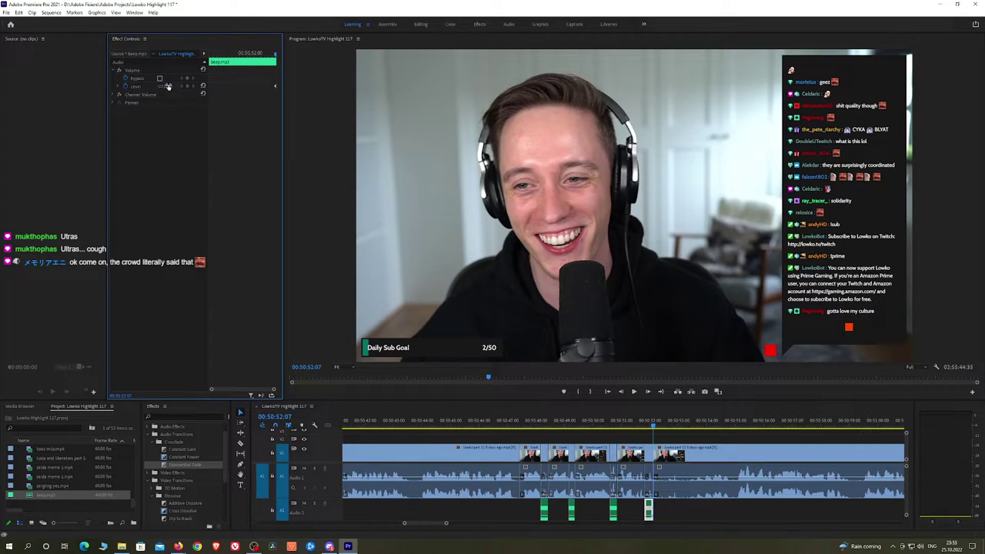
left_click(644, 426)
key("space")
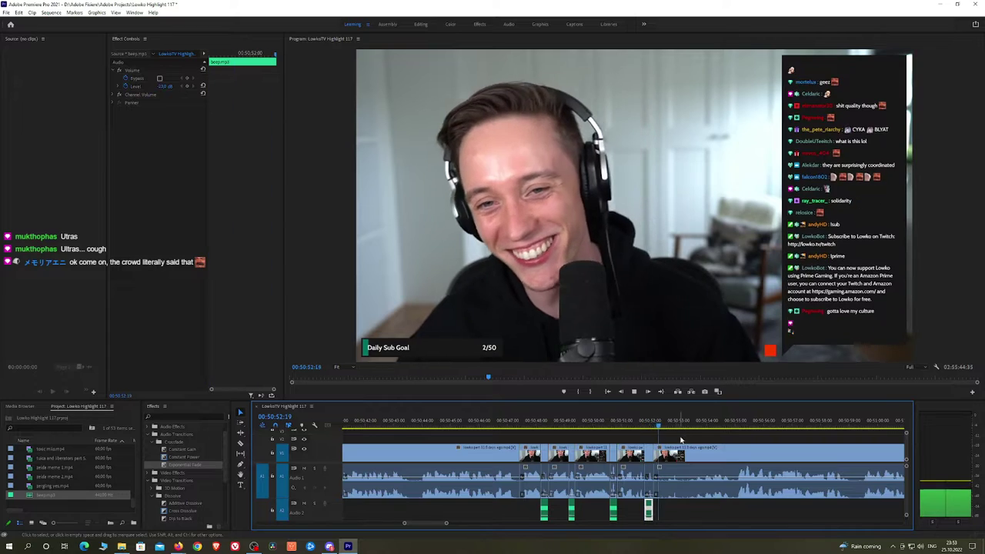
Review the streamer's reaction from about 00:50:52 to 00:51:08 for further swear words and pauses to cut
left_click(695, 438)
scroll(712, 439, "down", 3)
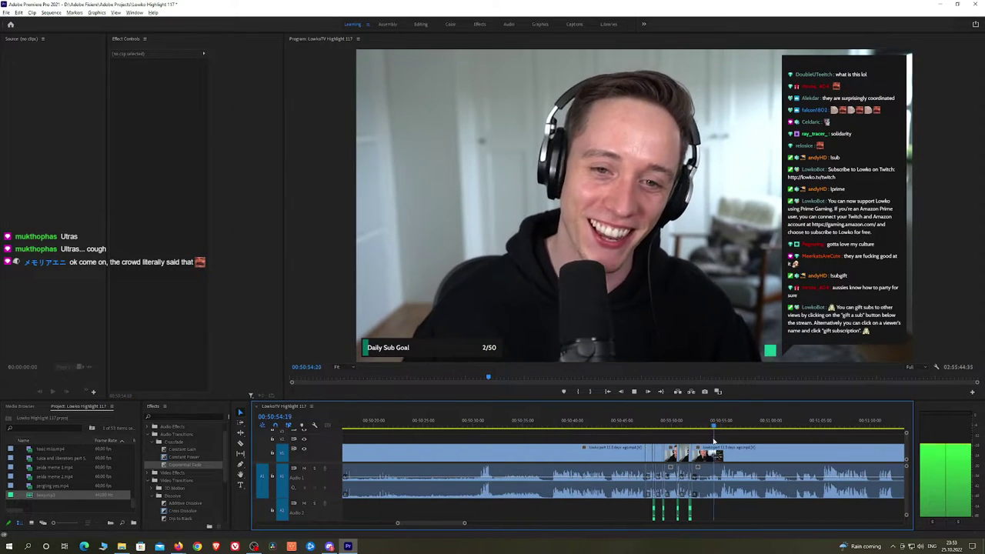
key("equal")
key("equal")
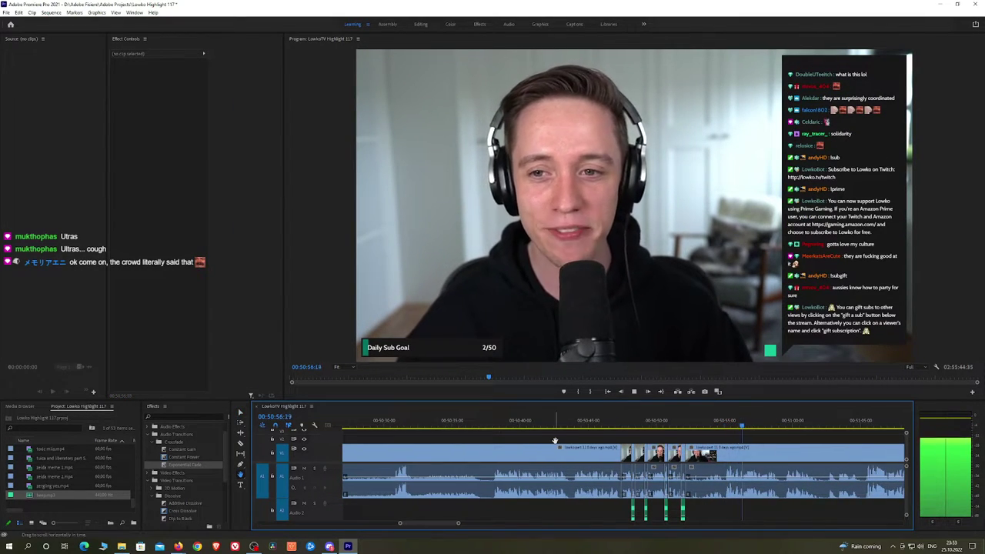
left_click_drag(699, 440, 490, 440)
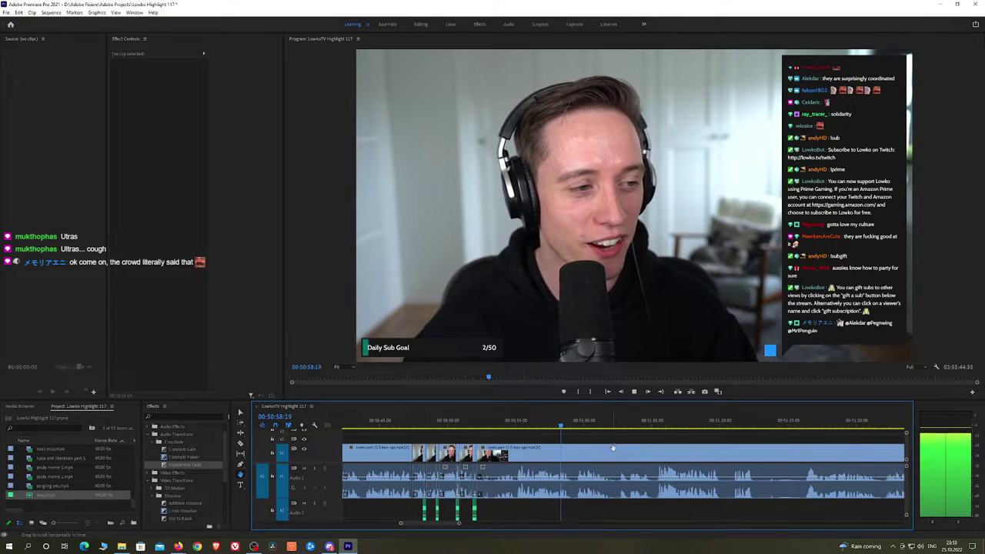
left_click_drag(579, 441, 524, 435)
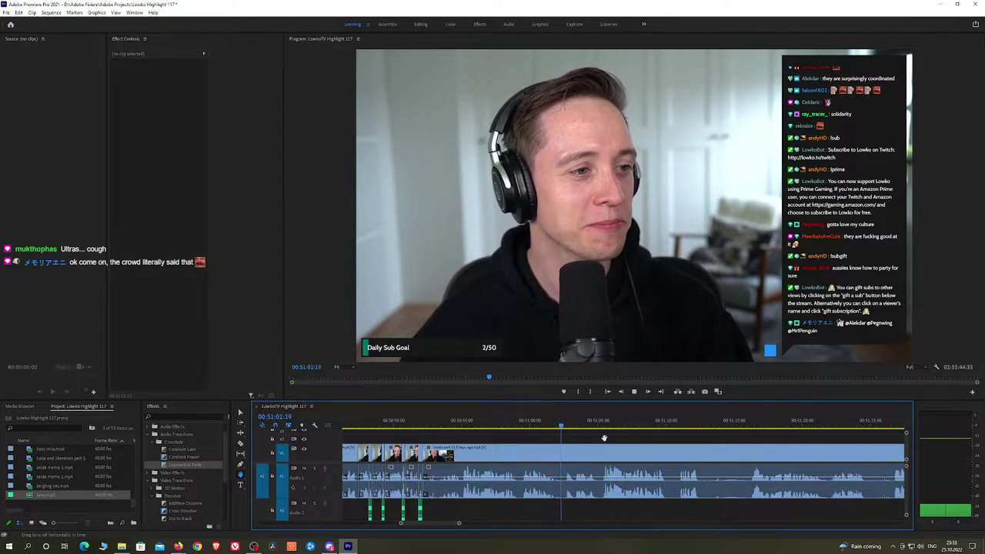
scroll(551, 437, "down", 1)
scroll(542, 440, "down", 1)
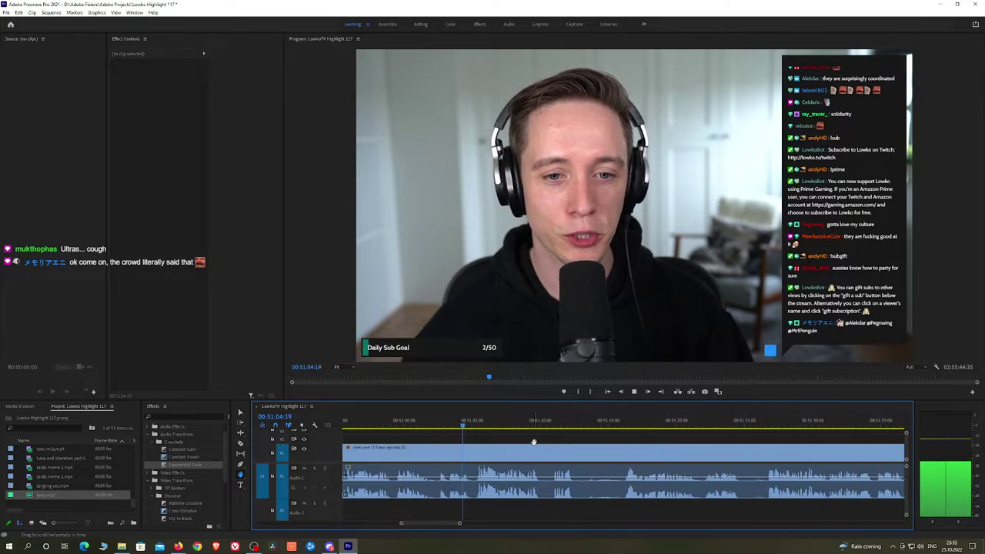
scroll(533, 443, "down", 1)
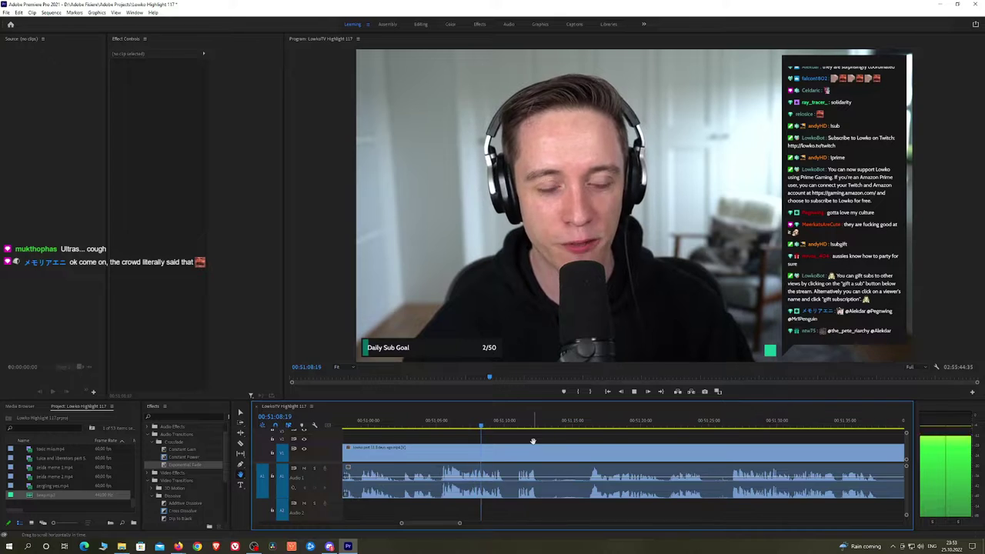
Replay the recording from about 00:51:04 and split it at about 00:51:05:13
left_click(426, 421)
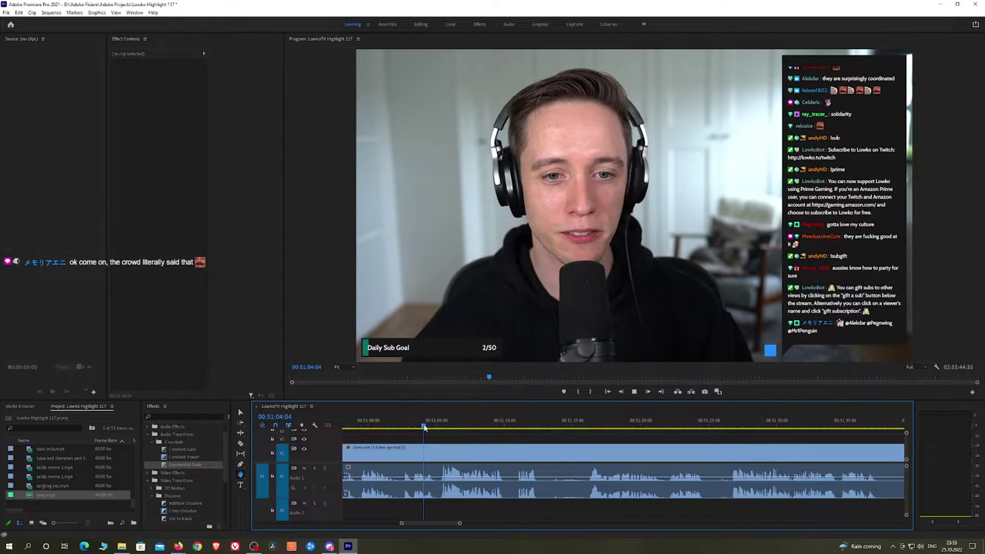
left_click(440, 447)
left_click(520, 422)
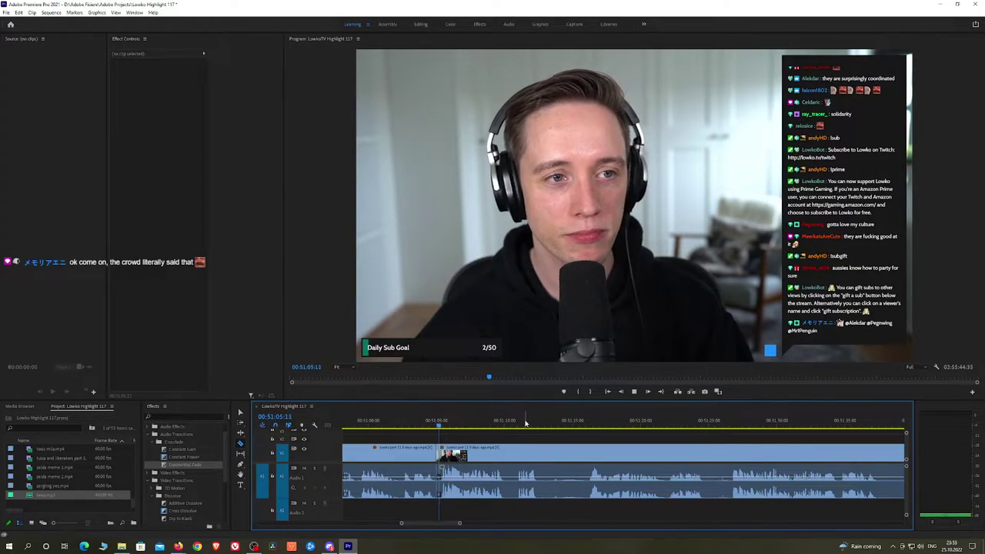
Skim the recording from about 00:51:16 to 00:51:58 to find where the Stormgate interview part begins and how far it runs
left_click(588, 423)
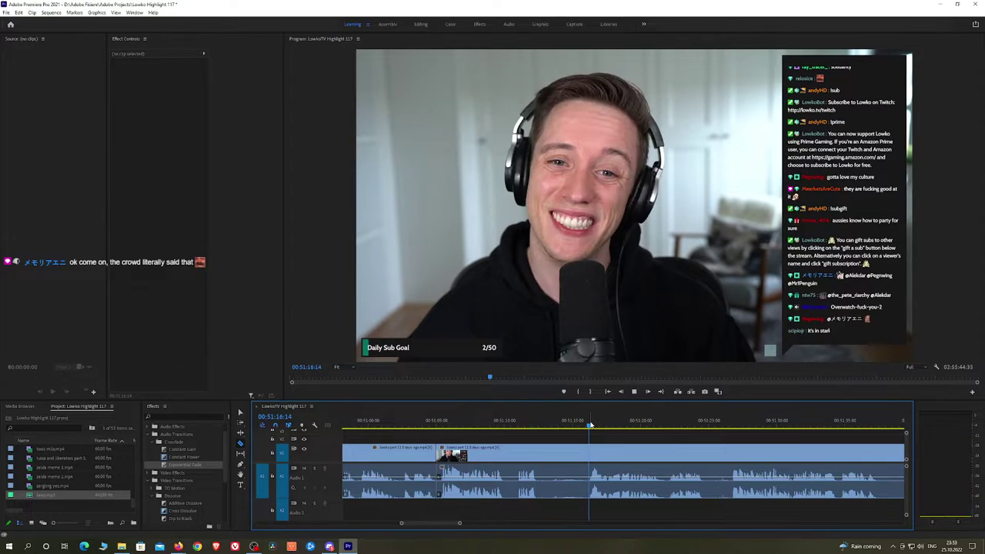
scroll(659, 439, "down", 3)
scroll(688, 442, "down", 3)
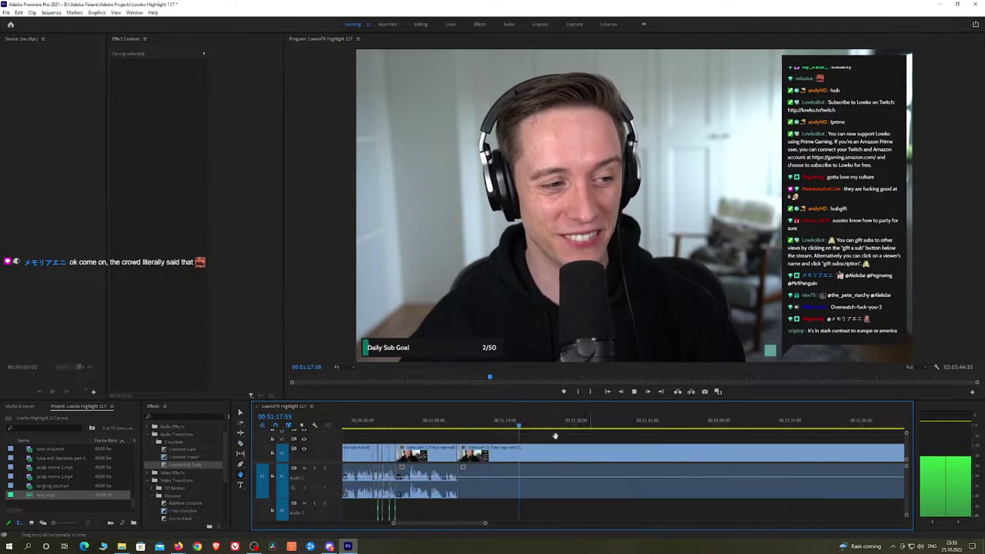
left_click(524, 424)
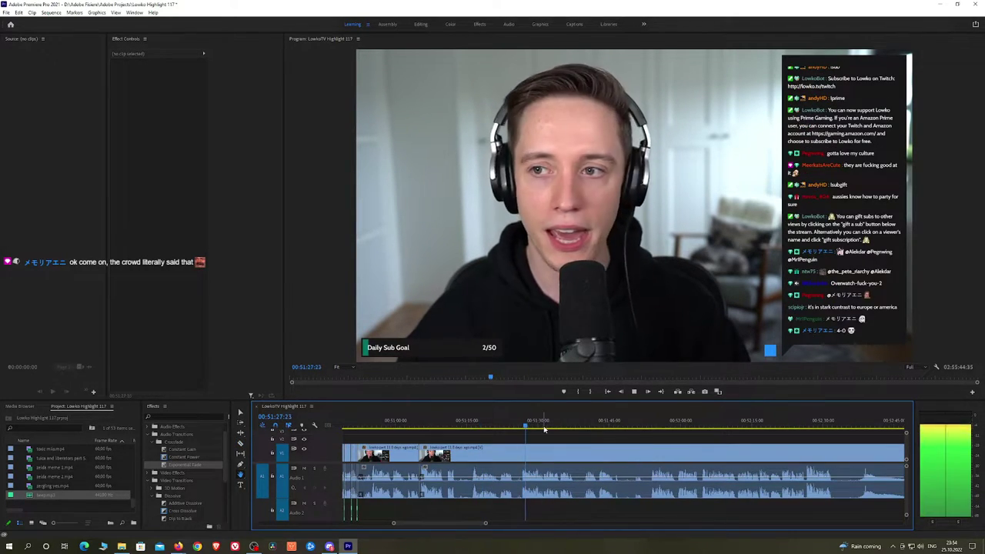
left_click(570, 425)
left_click_drag(570, 427, 654, 429)
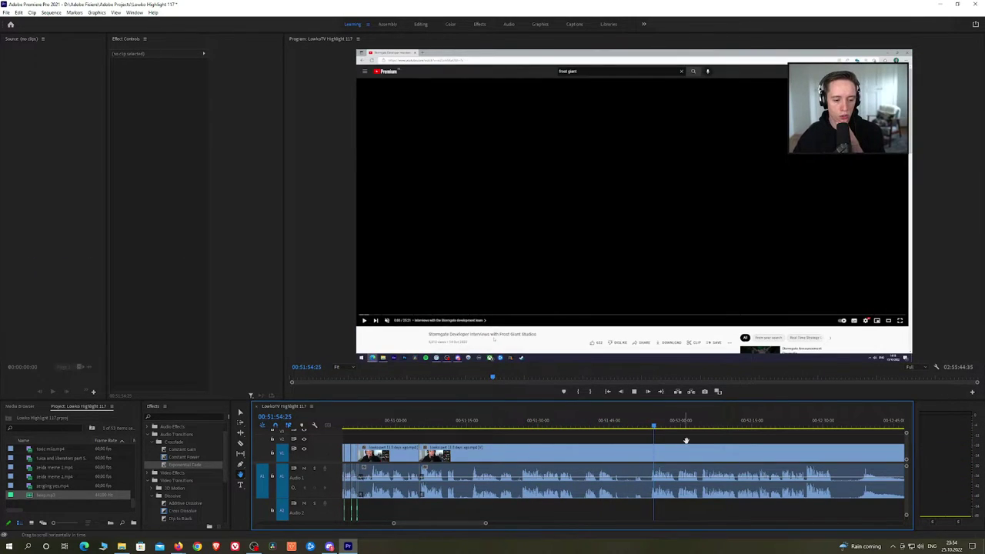
key("space")
scroll(703, 440, "down", 5)
scroll(741, 455, "down", 3)
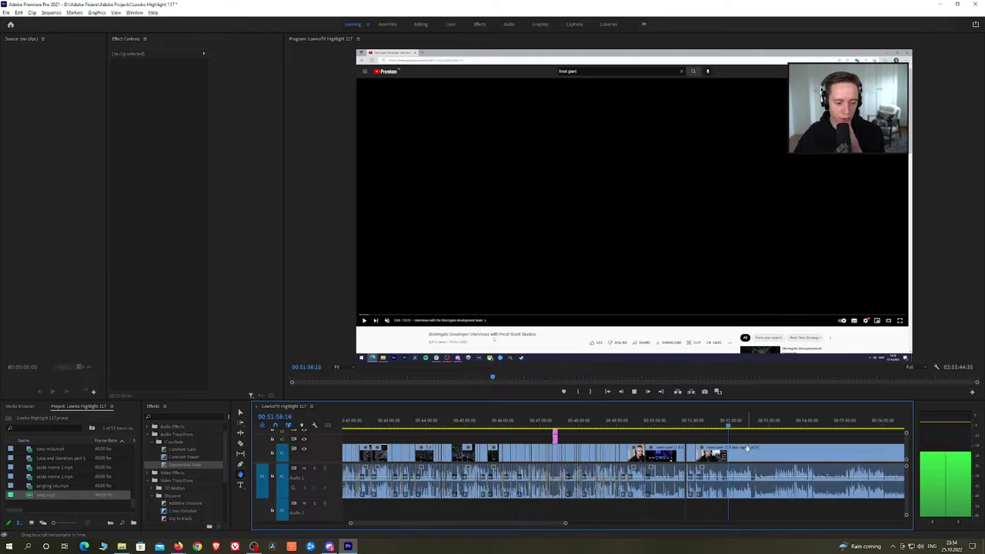
left_click_drag(780, 440, 525, 429)
key("space")
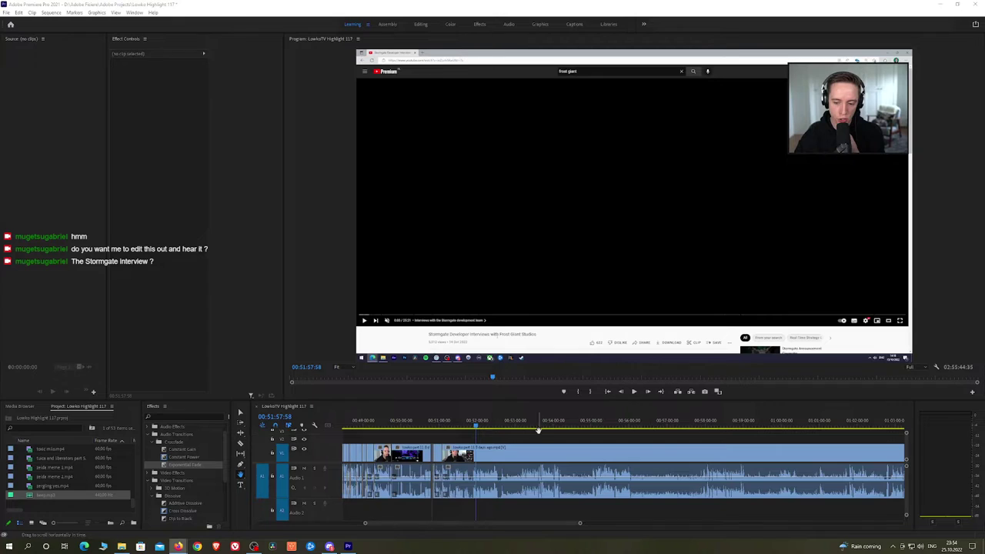
scroll(510, 438, "down", 6)
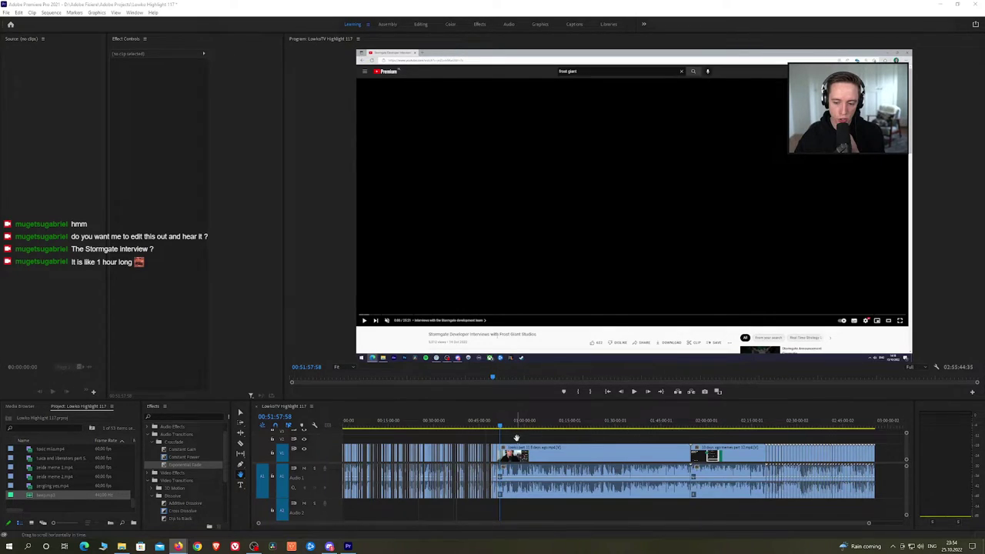
scroll(516, 438, "up", 8)
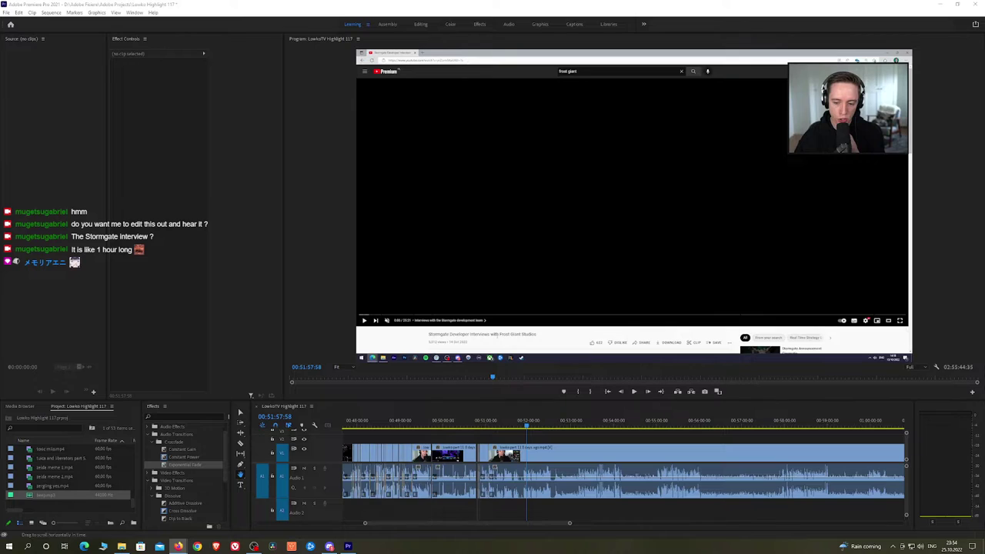
scroll(500, 492, "up", 5)
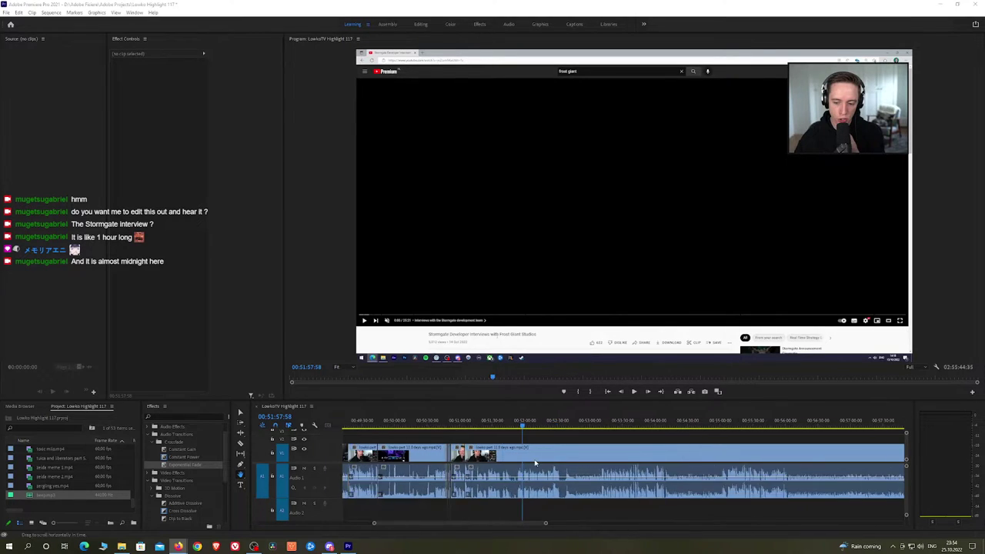
Replay the lead-in to the Stormgate interview around 00:51:43 to 00:51:55 to decide where the cut should end
left_click(473, 426)
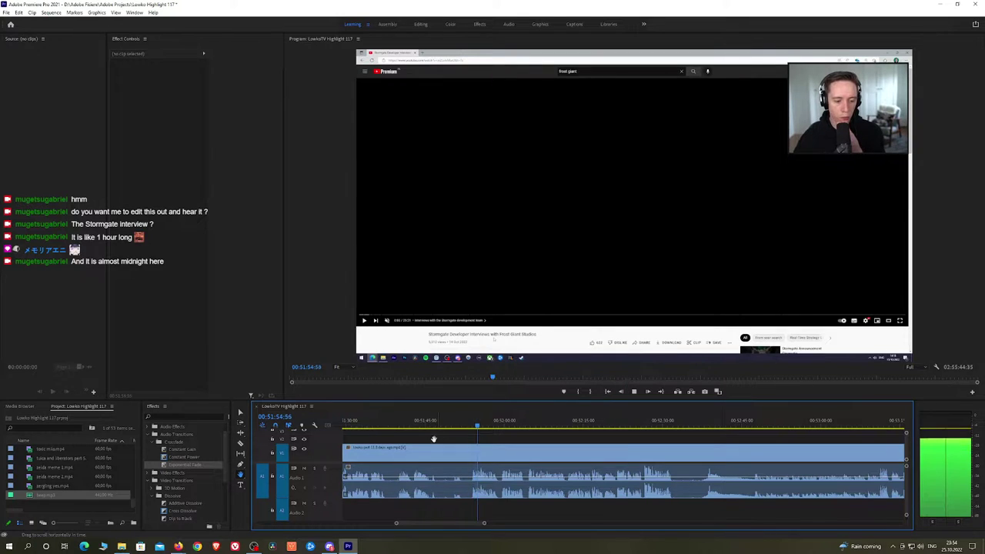
key("space")
left_click(402, 425)
key("space")
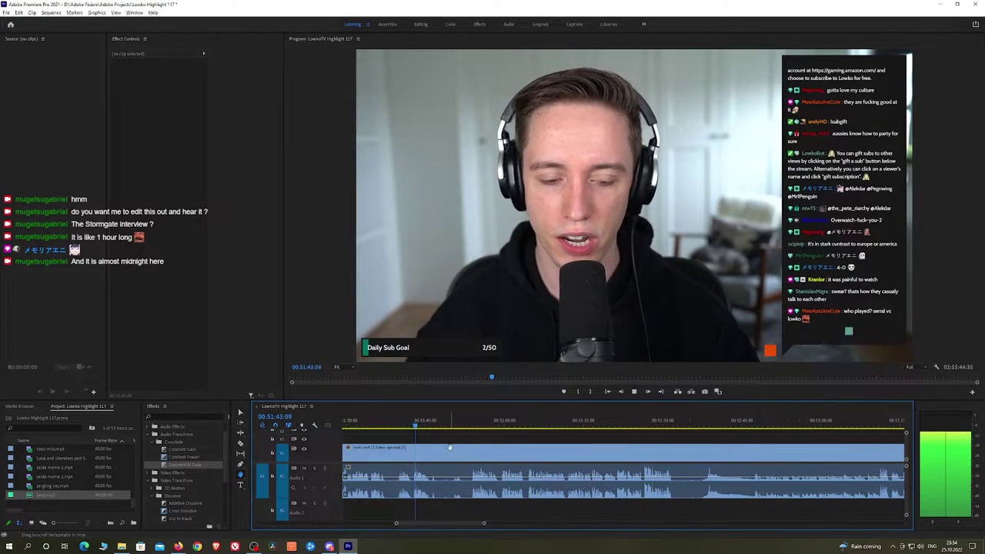
scroll(451, 449, "up", 2)
scroll(451, 450, "up", 3)
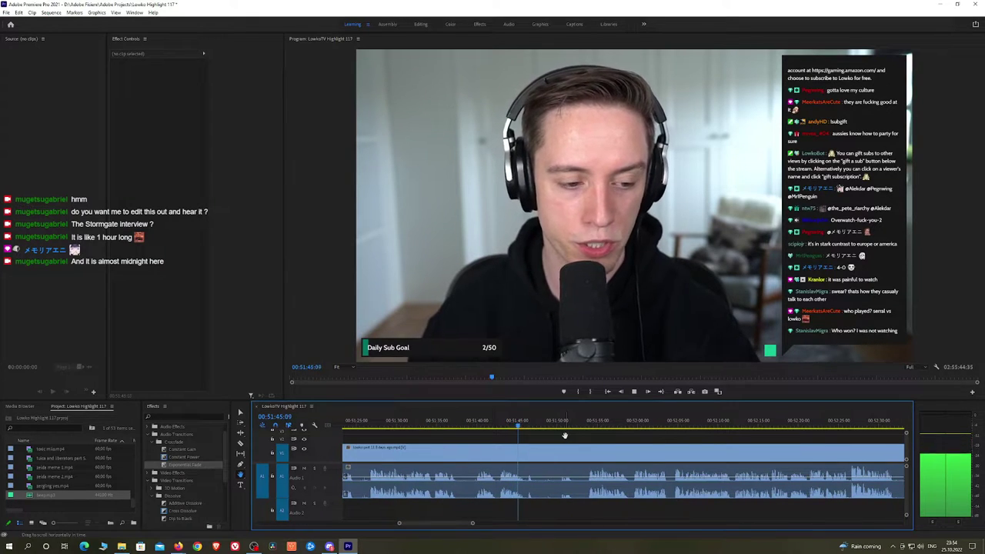
key("space")
left_click_drag(494, 425, 498, 429)
key("space")
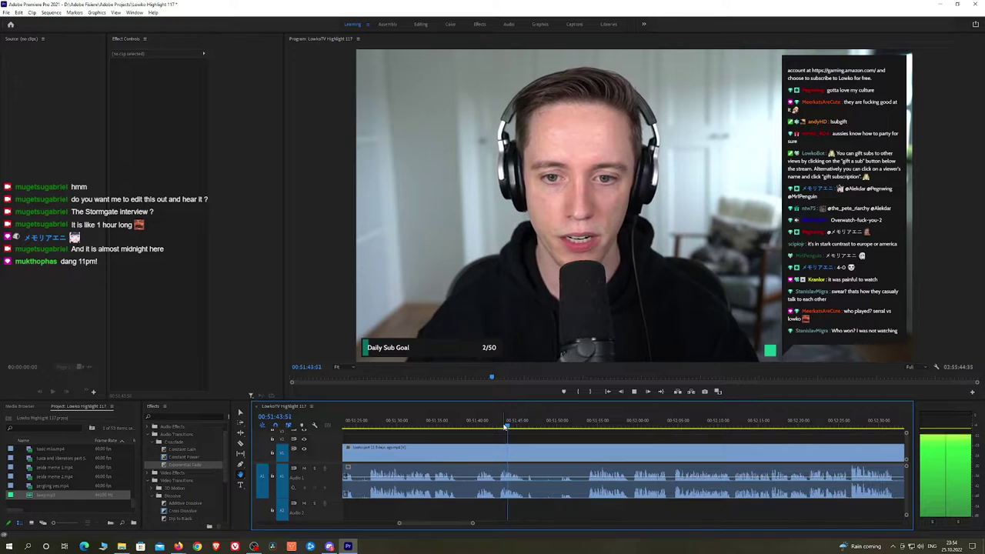
key("space")
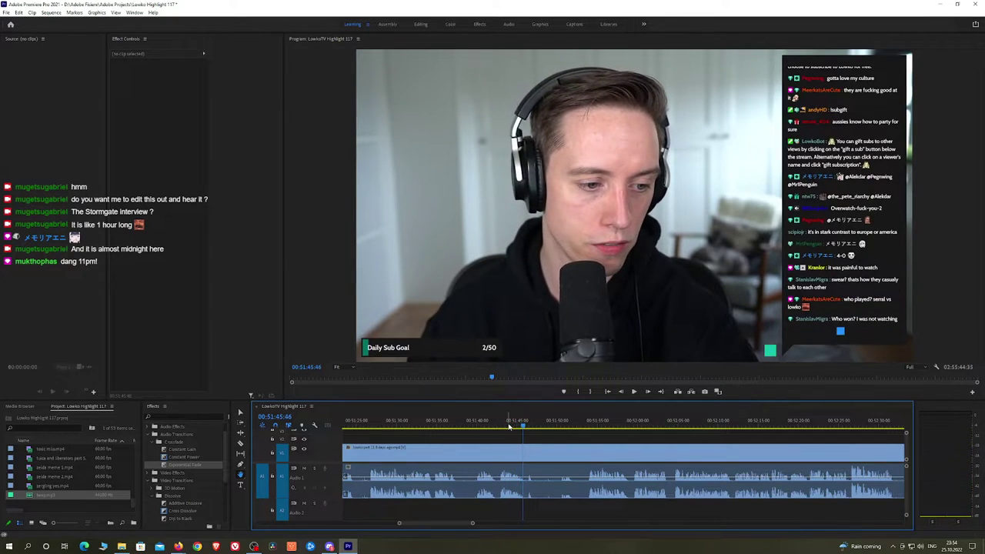
key("alt+Tab")
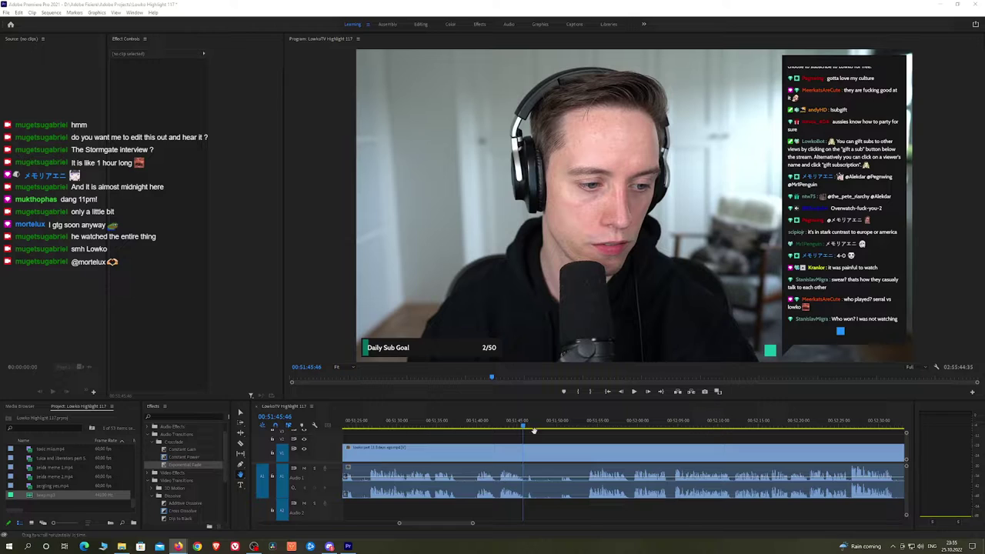
Split the recording at about 00:51:53:28 and ripple delete the section back to the cut at 00:51:05
left_click(567, 429)
key("ctrl+k")
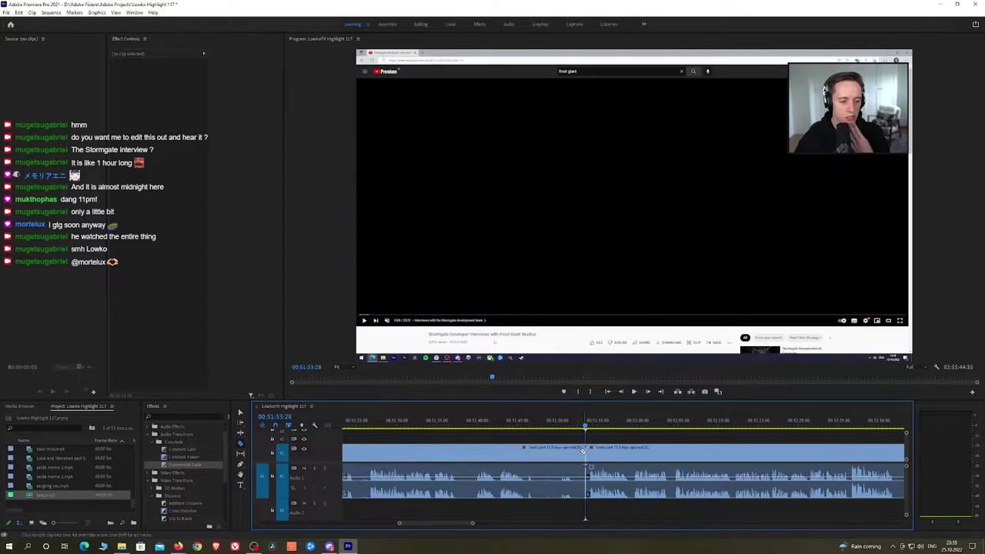
key("v")
left_click(576, 451)
key("shift+Delete")
key("space")
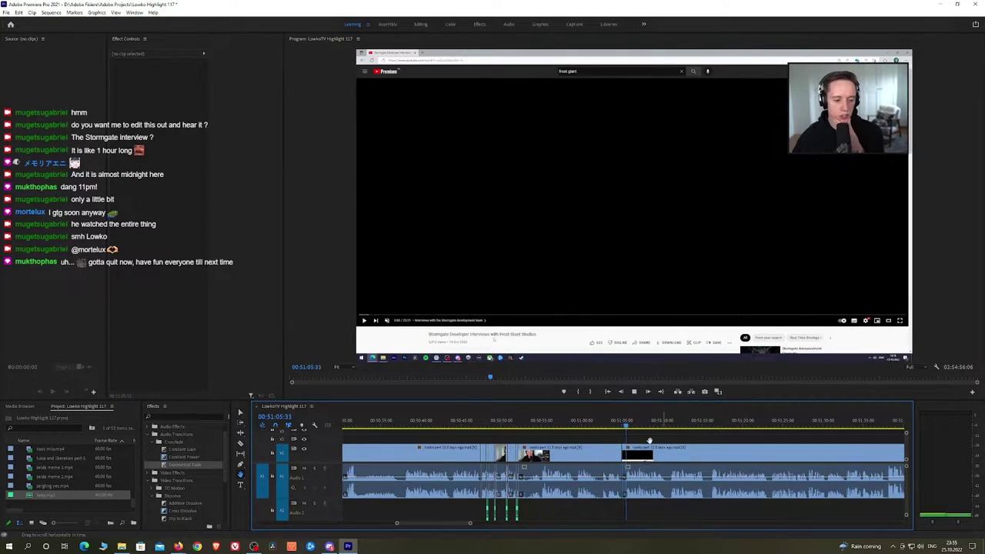
Apply the Exponential Fade audio transition to the cut at about 00:51:05 on Audio 1
scroll(648, 441, "down", 5)
key("space")
left_click_drag(187, 467, 425, 480)
key("ctrl+z")
left_click_drag(312, 459, 428, 481)
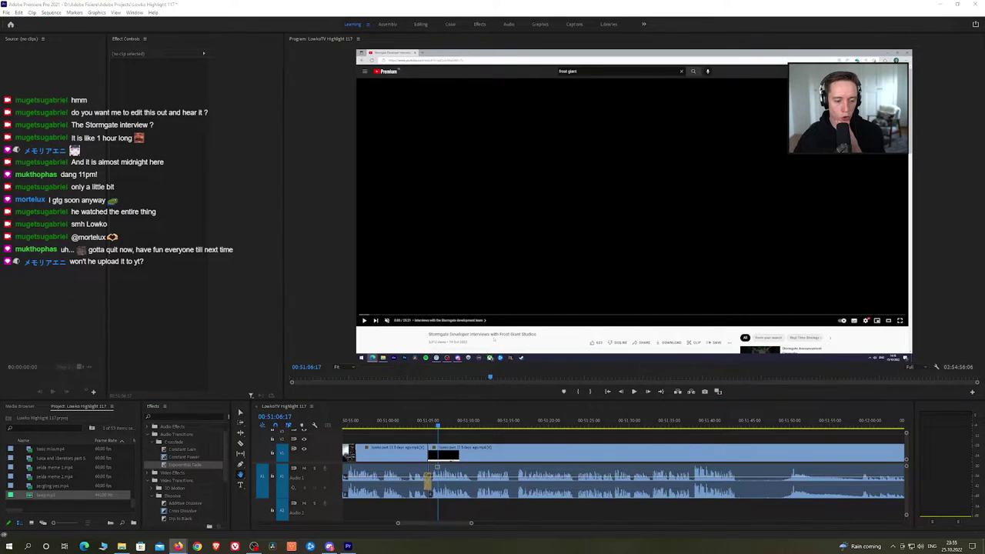
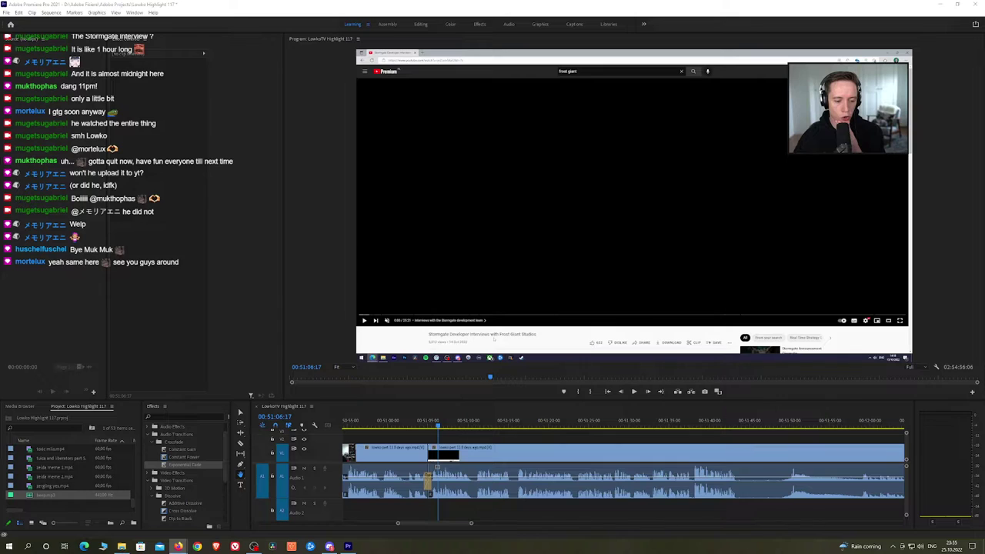
Switch to Firefox, search YouTube for "lwokotv", check the LowkoTV channel's uploads for the Stormgate interview, and return to Premiere Pro
left_click_drag(0, 215, 167, 216)
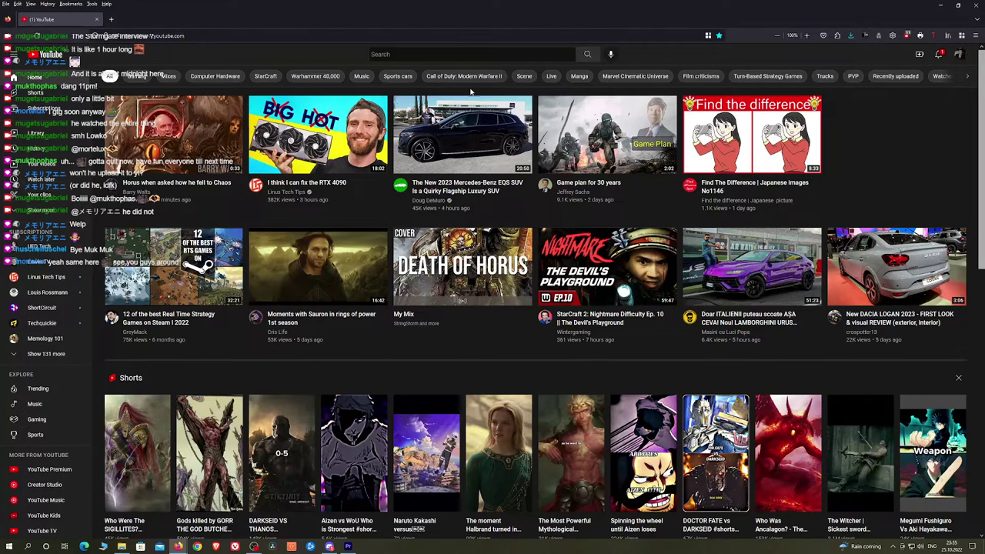
left_click(464, 55)
type("lwokotv")
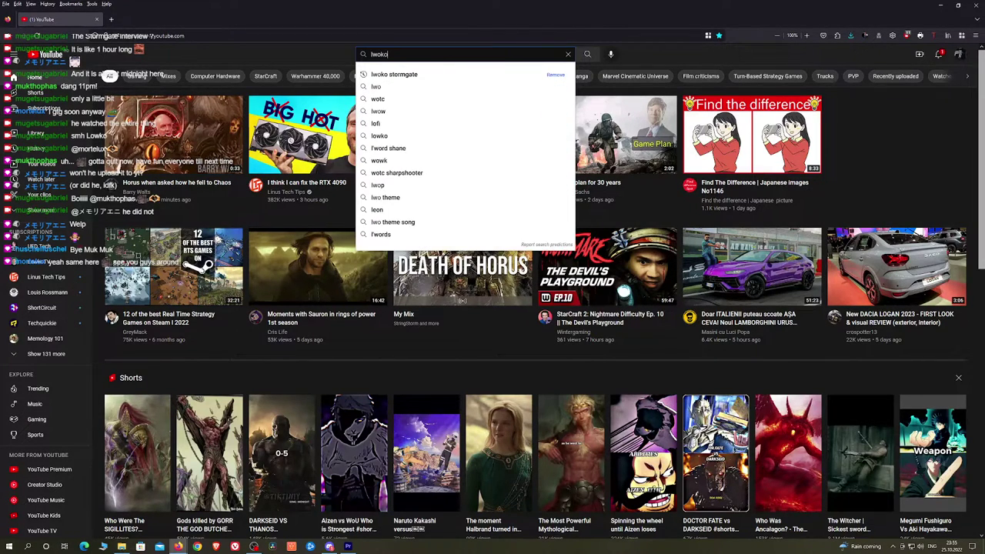
key("Return")
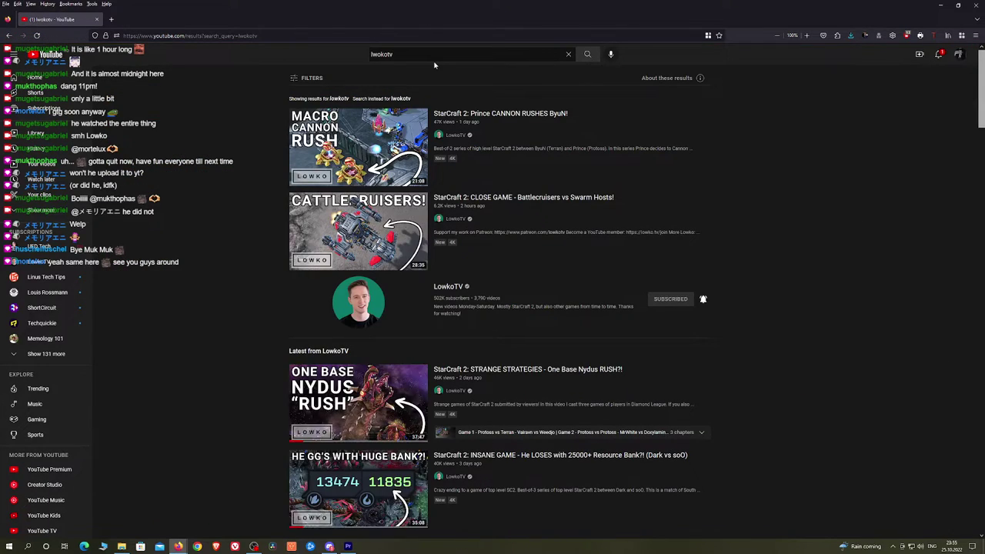
left_click(444, 136)
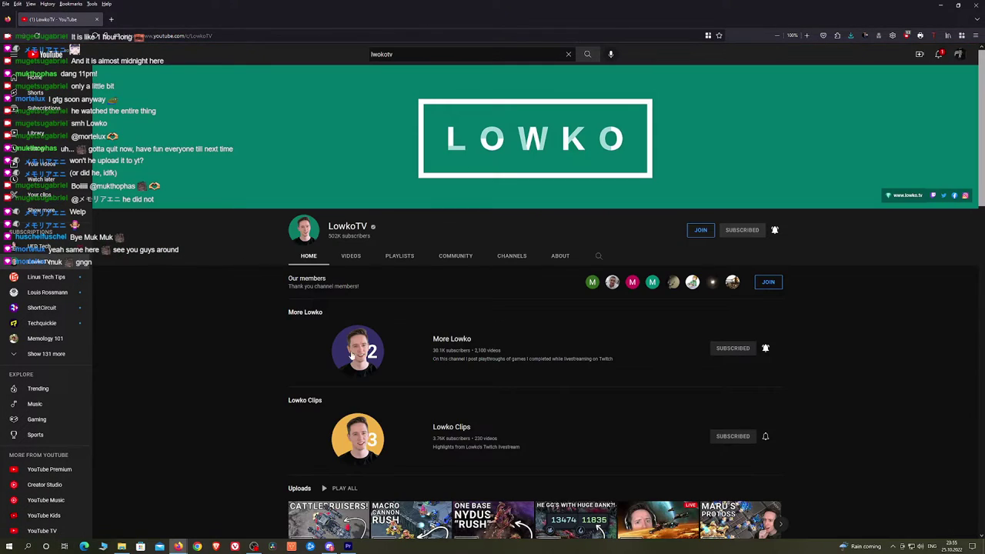
left_click(353, 257)
scroll(454, 295, "down", 1)
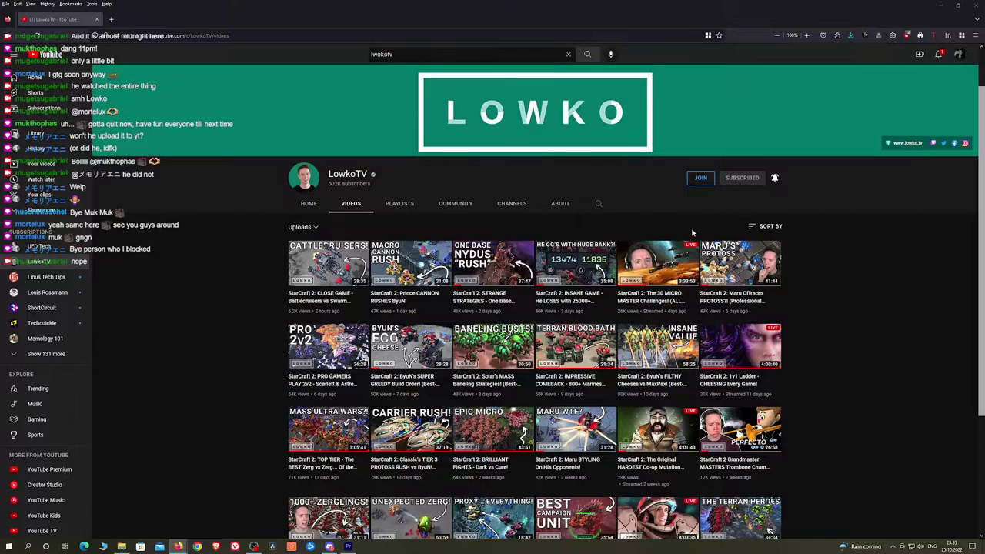
left_click_drag(71, 23, 984, 23)
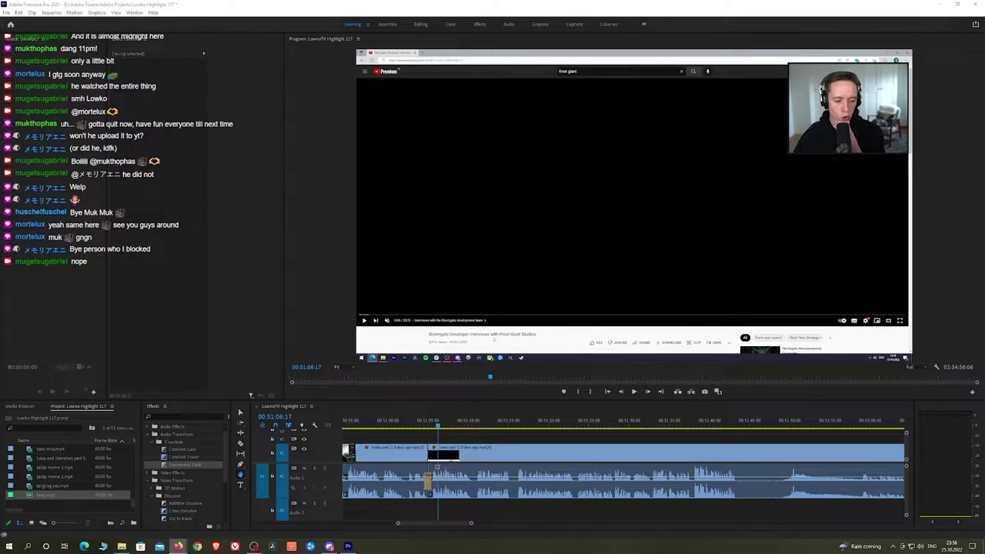
Play on from about 00:51:06, ripple delete the short pause at about 00:51:15:18 and continue playback past the cut
left_click(461, 441)
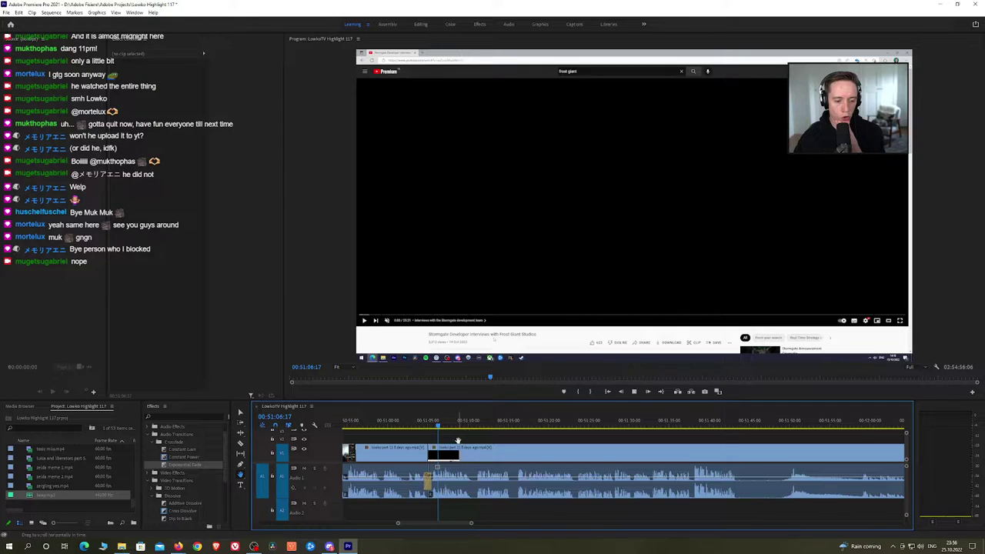
key("space")
scroll(462, 444, "up", 2)
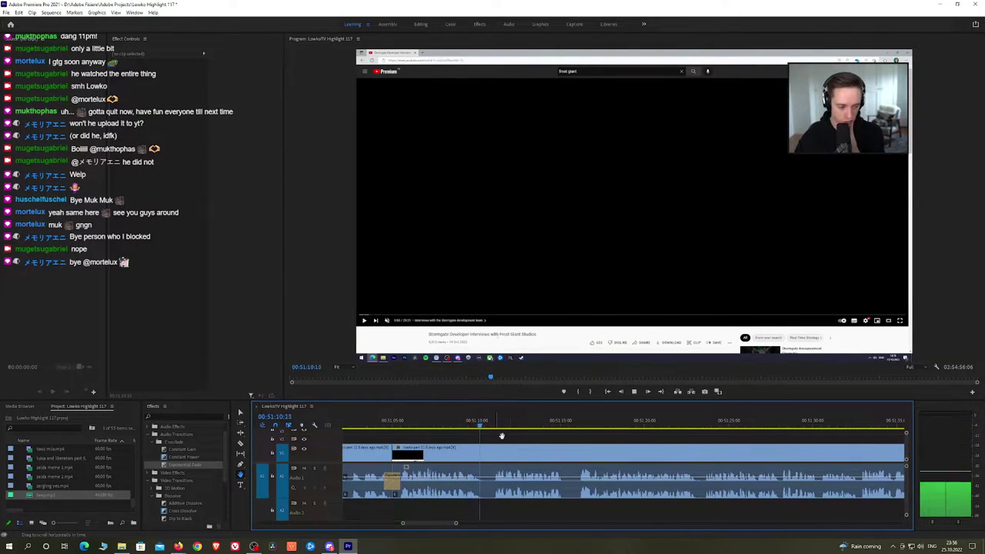
scroll(499, 436, "down", 2)
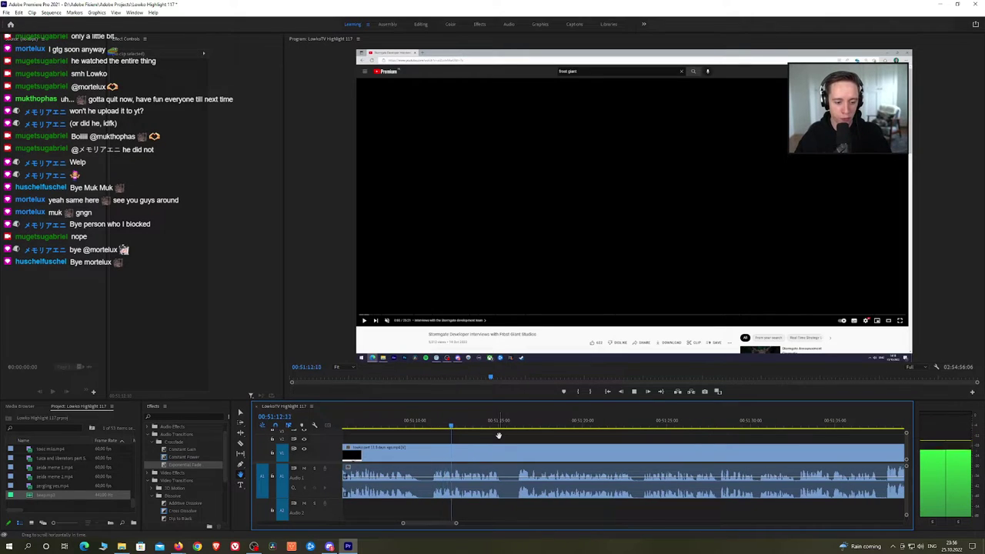
scroll(500, 435, "down", 2)
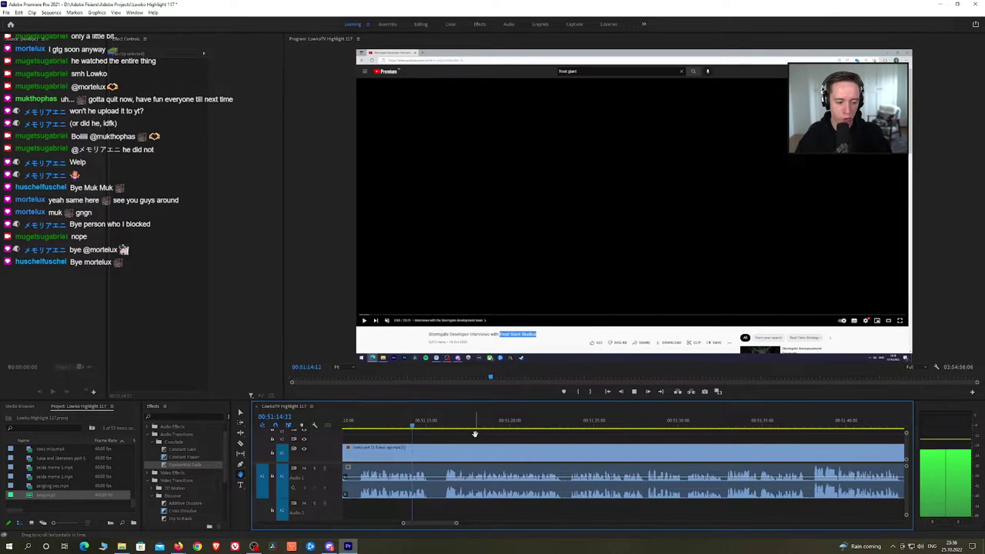
scroll(471, 443, "down", 2)
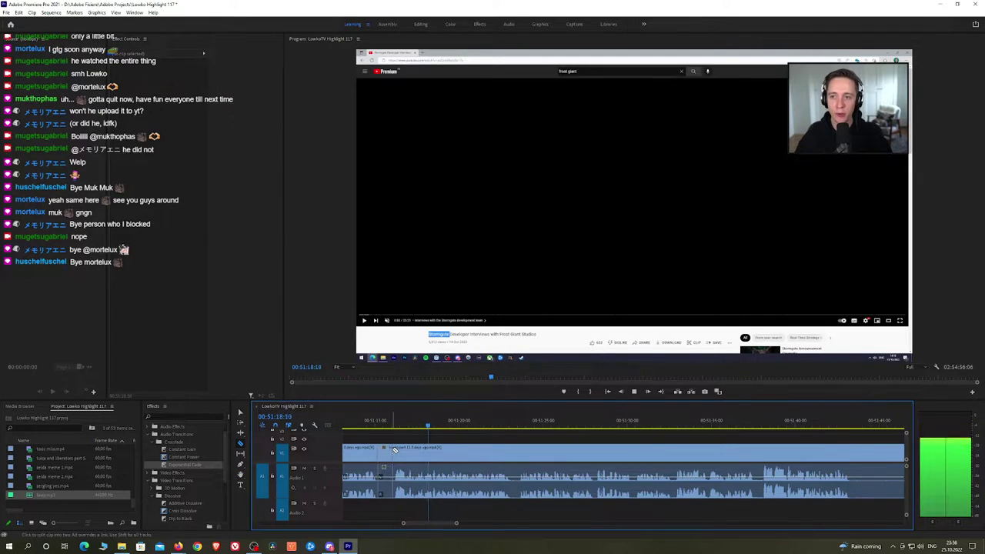
key("shift+Delete")
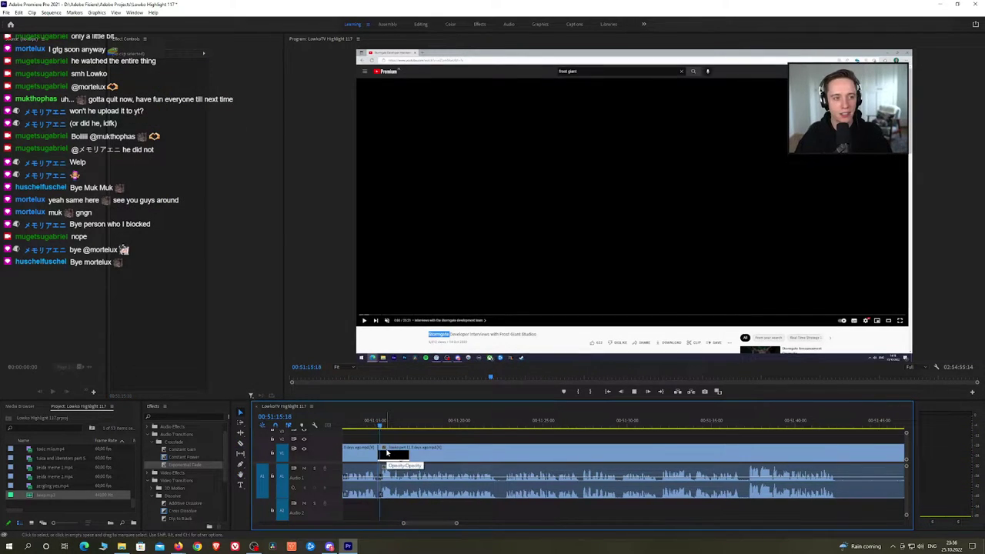
scroll(461, 456, "down", 5, "alt")
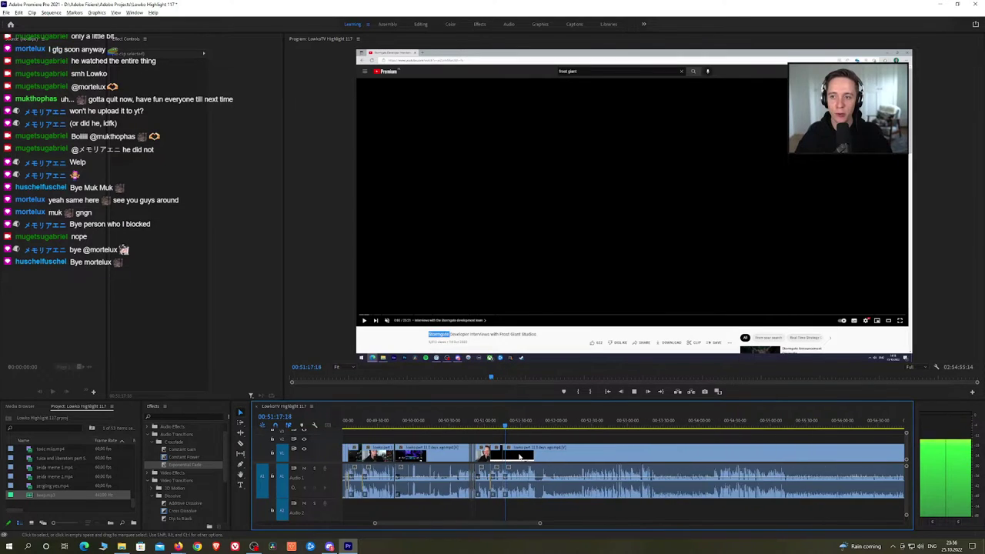
scroll(520, 456, "up", 5, "alt")
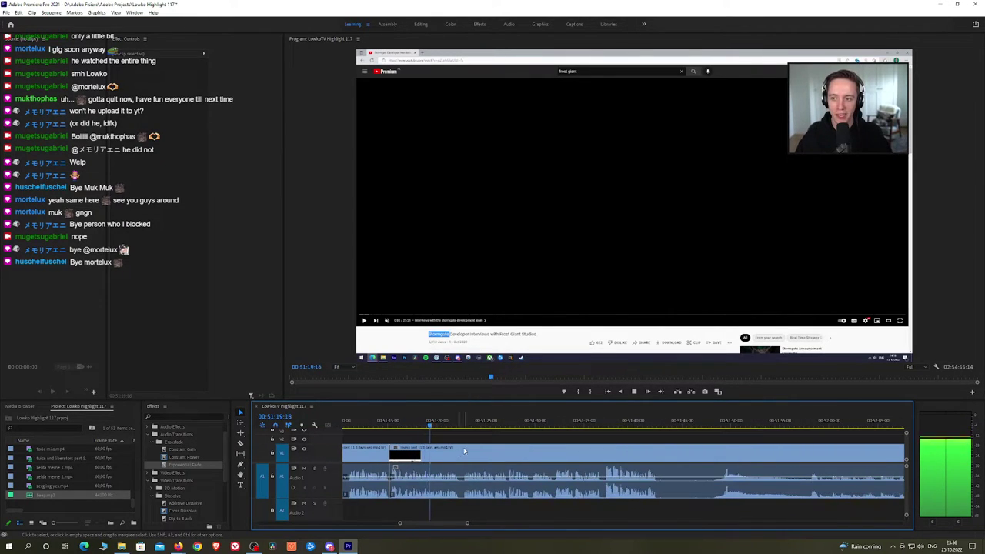
Play on, ripple delete the section from about 00:51:42:32 to 00:51:47:50 before the interview's snow intro, and play across the cut
scroll(469, 445, "down", 2)
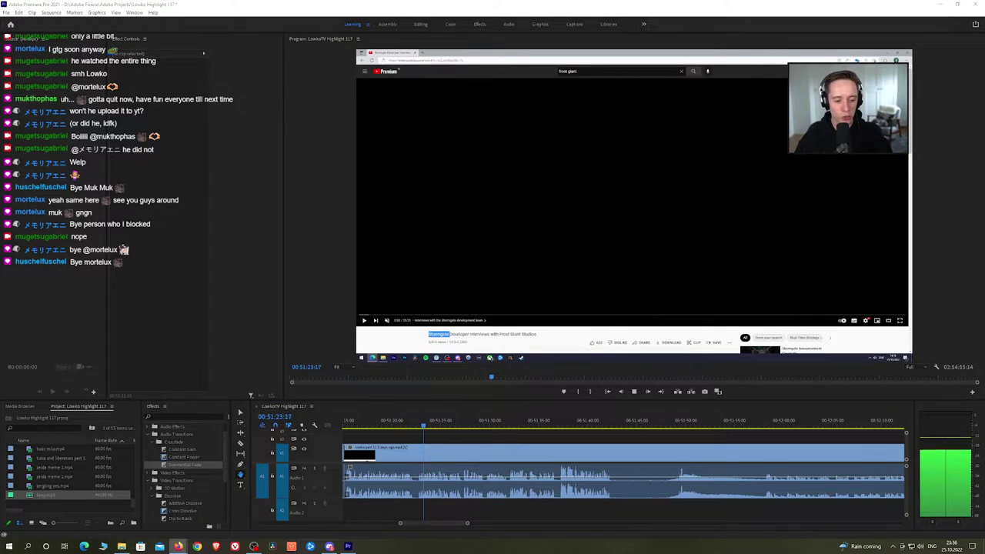
left_click_drag(480, 456, 470, 455)
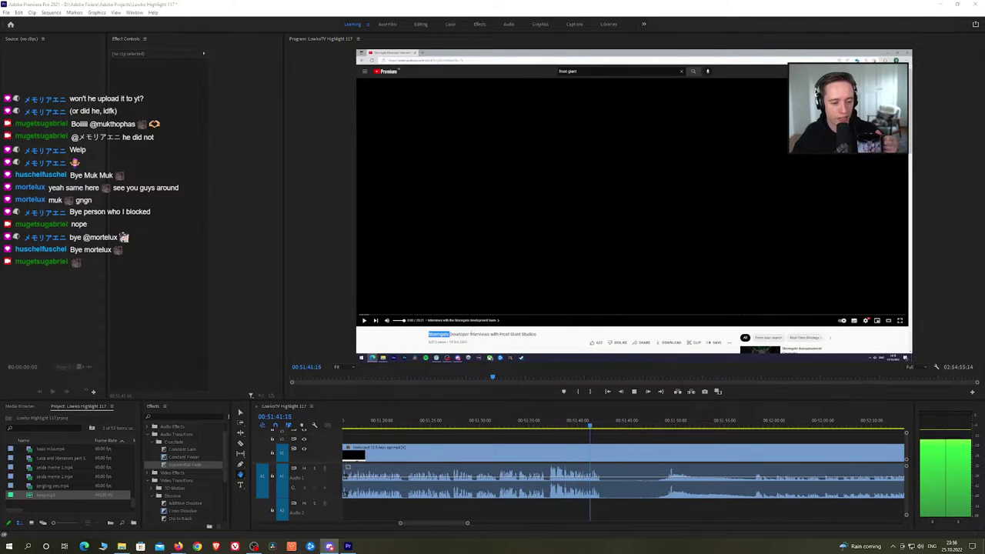
left_click(356, 439)
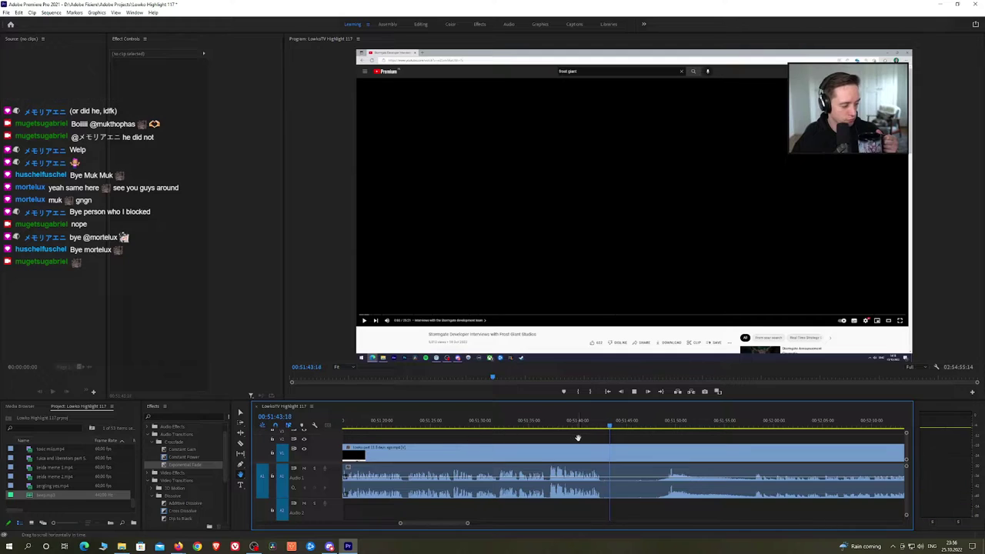
left_click(582, 428)
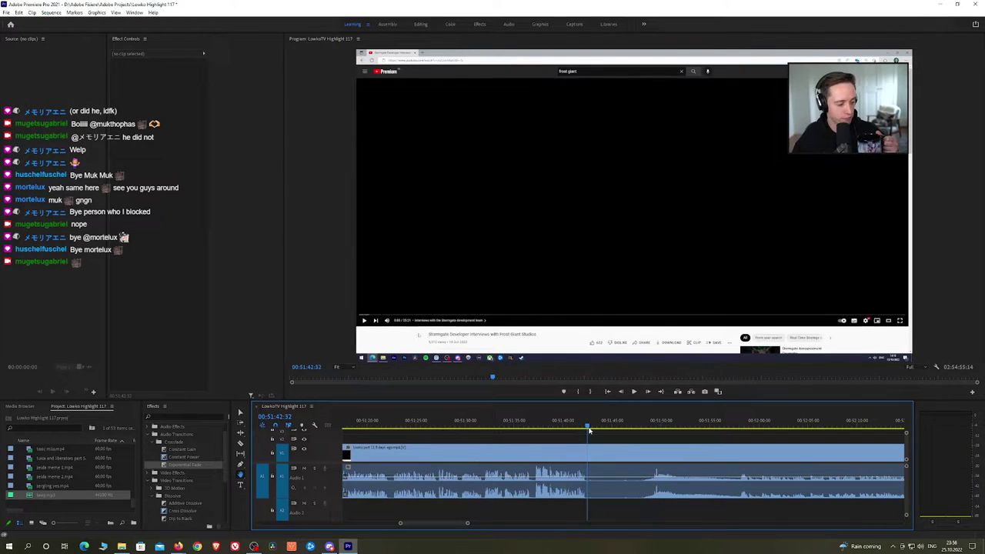
left_click_drag(637, 428, 639, 427)
left_click(640, 453)
key("v")
left_click(630, 457)
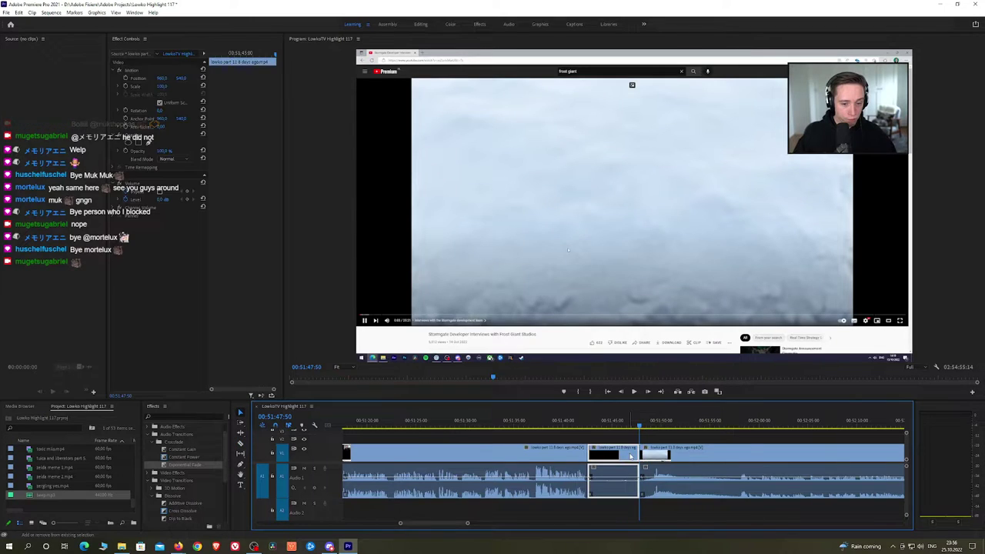
key("shift+Delete")
key("Up")
key("space")
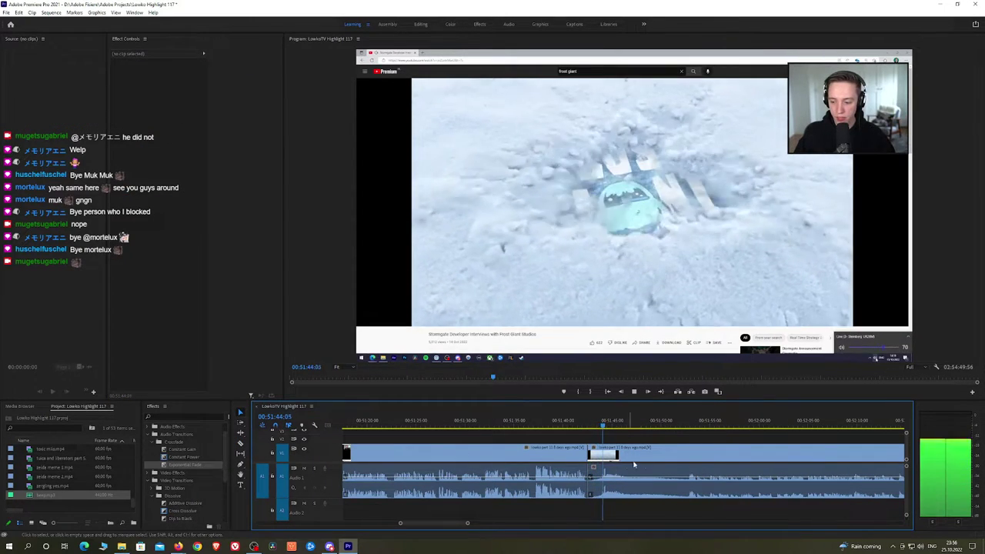
Apply the Exponential Fade audio transition to the cut at about 00:51:42:32 on Audio 1 and skip playback ahead to about 00:51:53
scroll(447, 454, "down", 3)
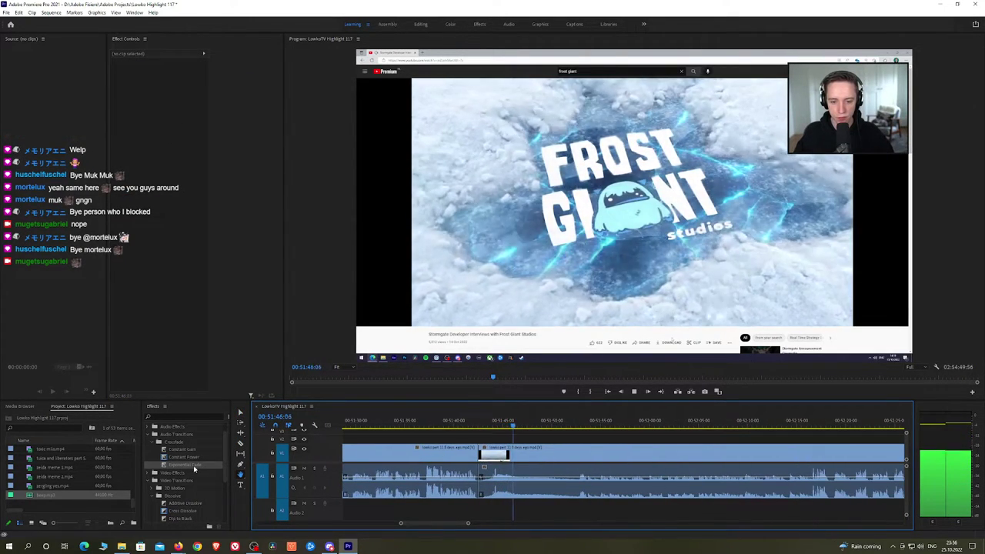
left_click_drag(192, 466, 481, 489)
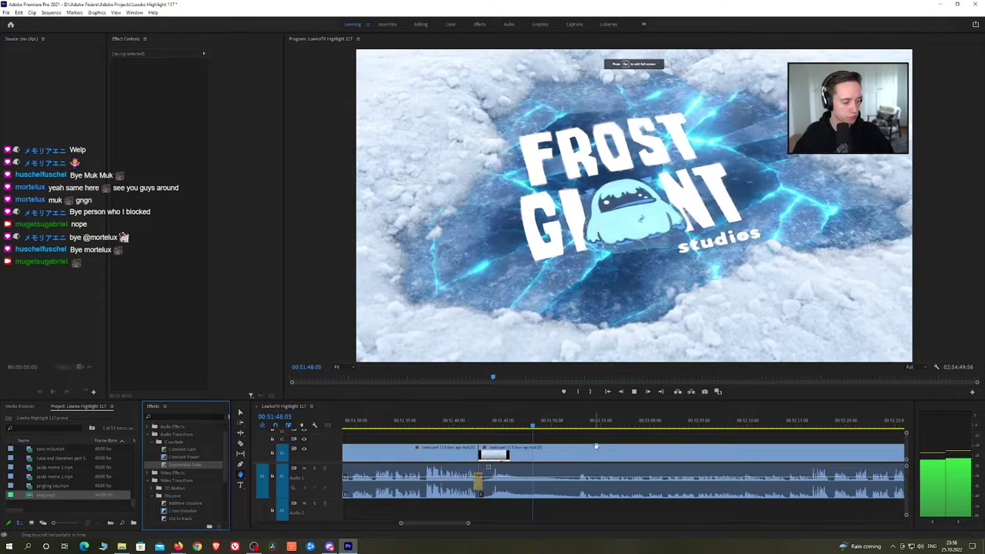
scroll(569, 441, "down", 1)
left_click(525, 427)
key("space")
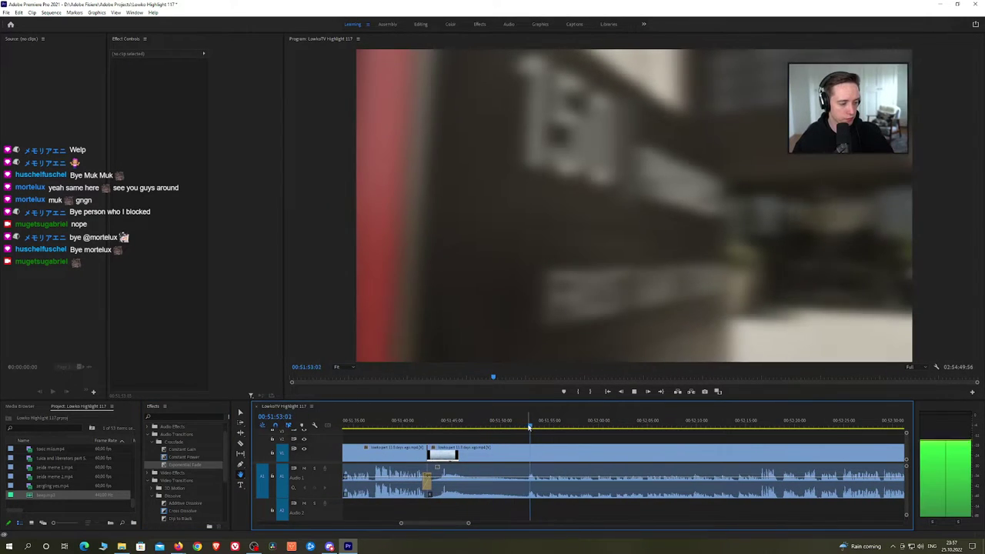
Play the Frost Giant interview intro from about 00:51:53 to 00:52:17 and survey the remaining footage on the timeline
scroll(531, 451, "down", 3)
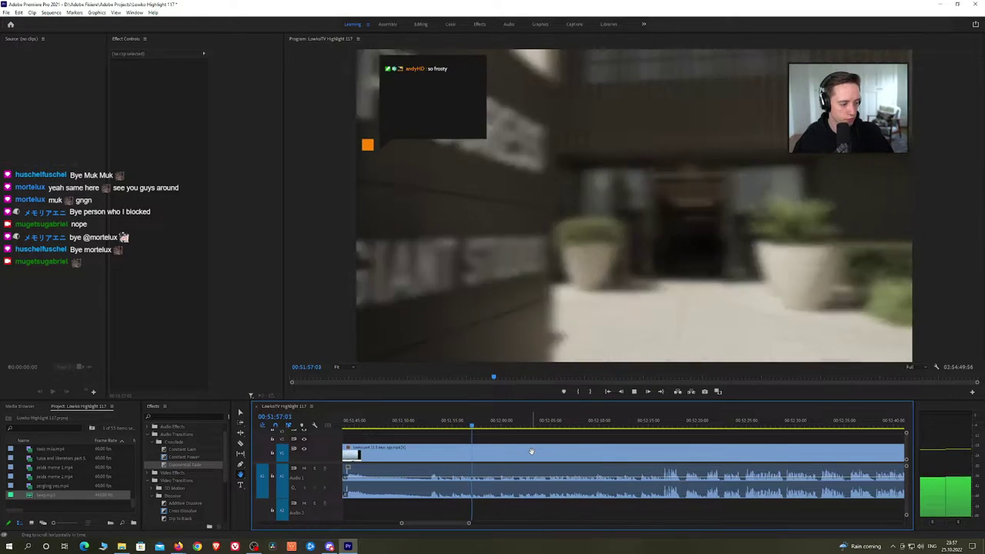
scroll(535, 450, "down", 2)
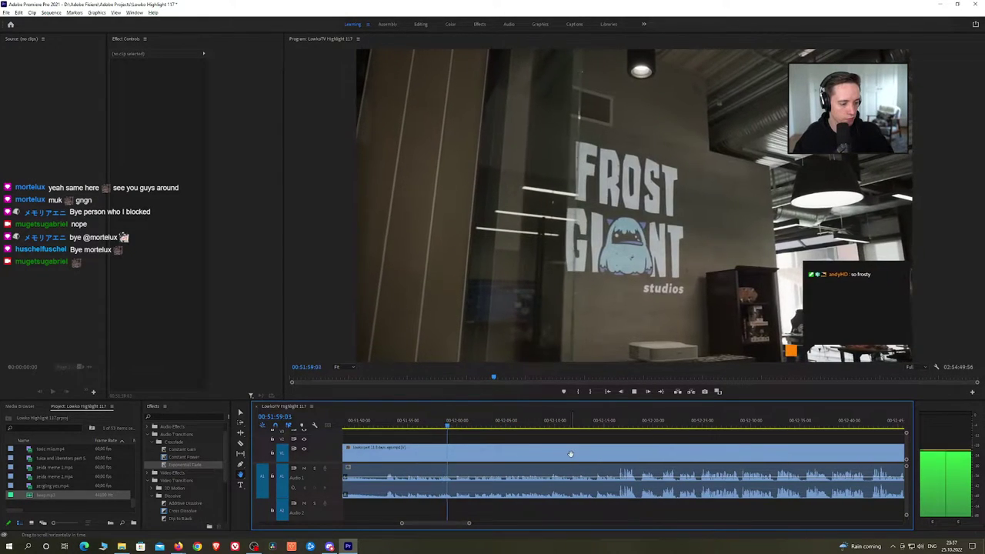
scroll(569, 454, "down", 5)
scroll(650, 454, "down", 4)
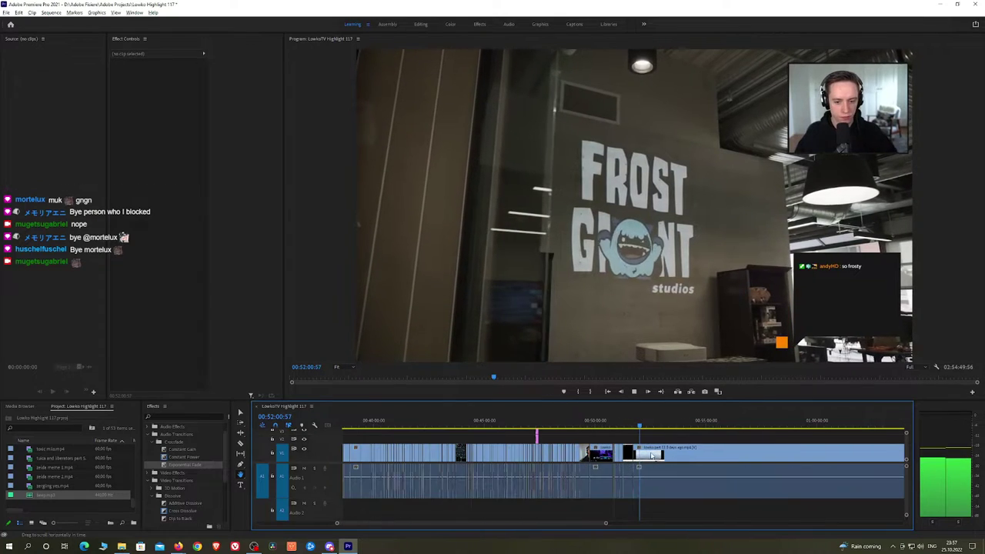
scroll(658, 454, "down", 4)
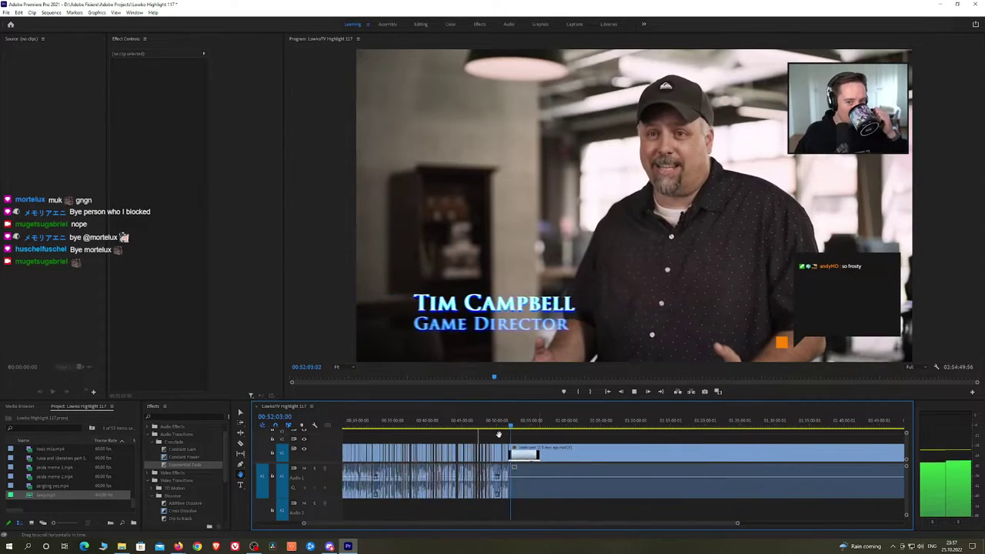
scroll(720, 462, "down", 2)
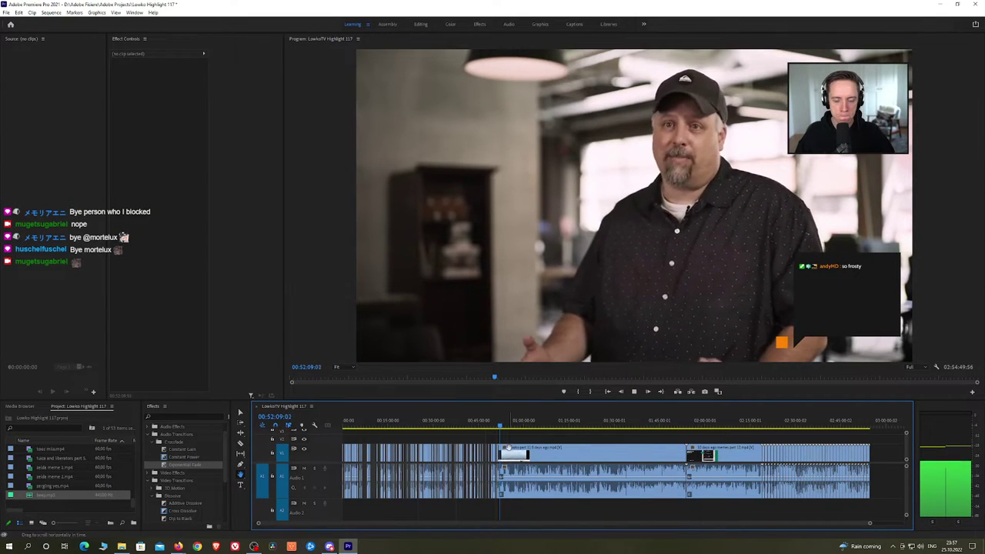
scroll(508, 448, "up", 6)
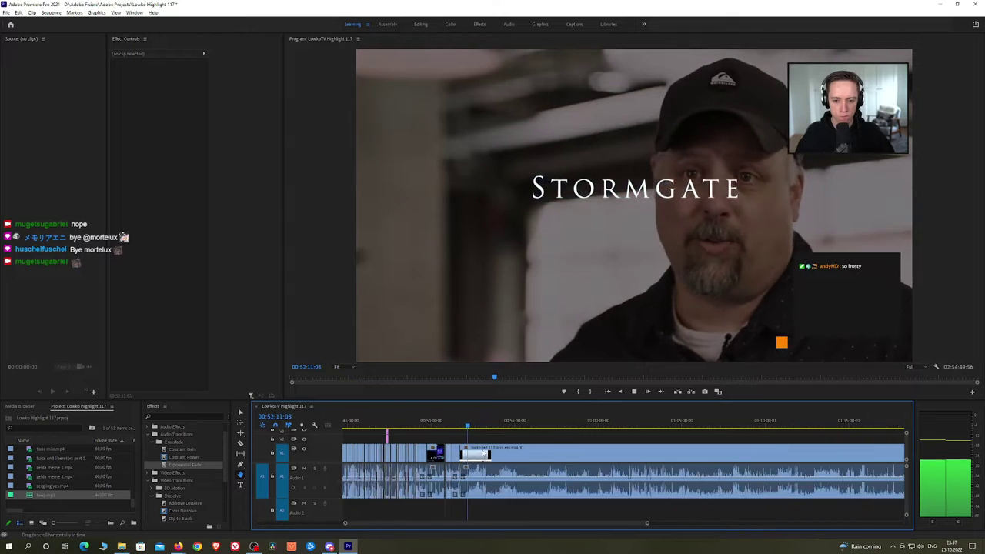
scroll(465, 446, "up", 6)
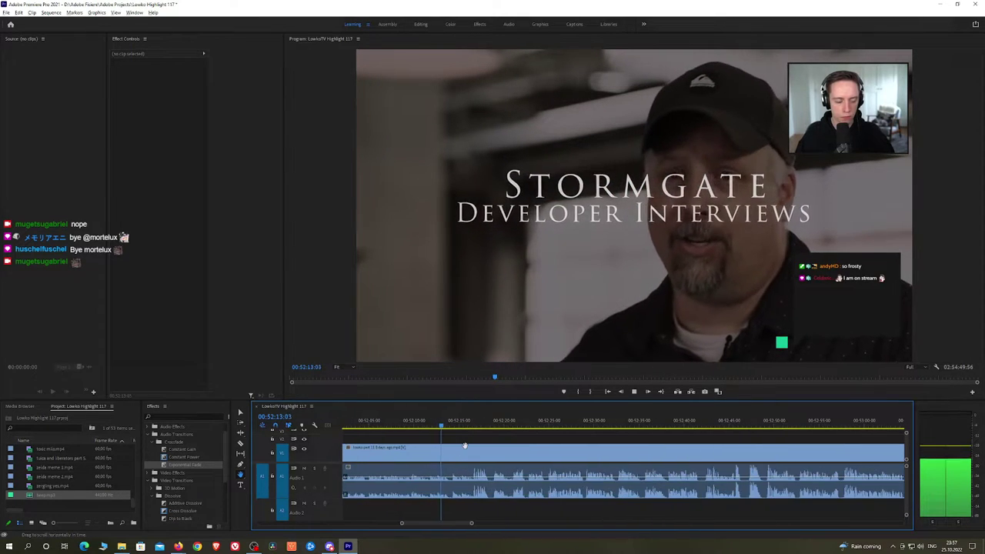
scroll(484, 447, "up", 2)
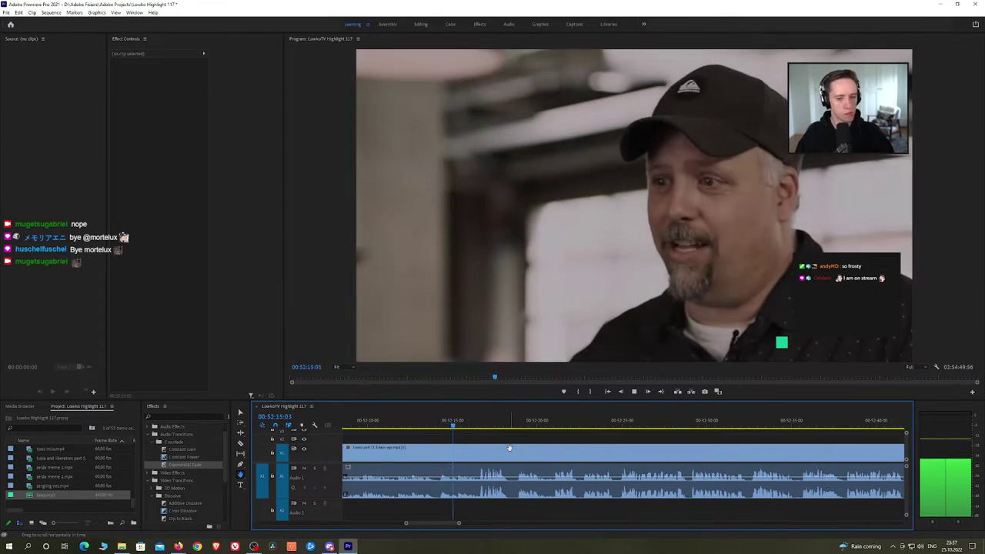
scroll(508, 448, "down", 3)
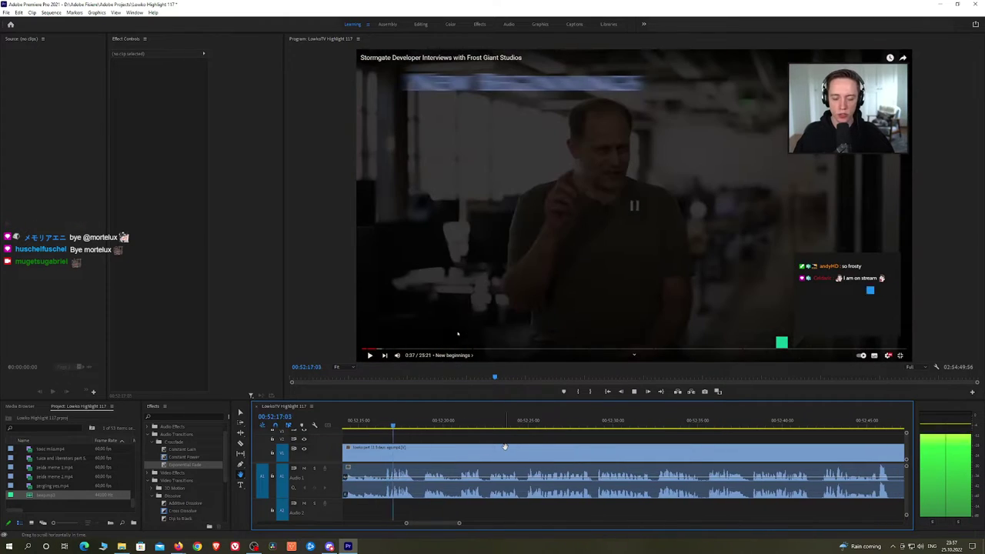
Split around the short pause at about 00:52:18:17, ripple delete it and resume playback across the cut
key("c")
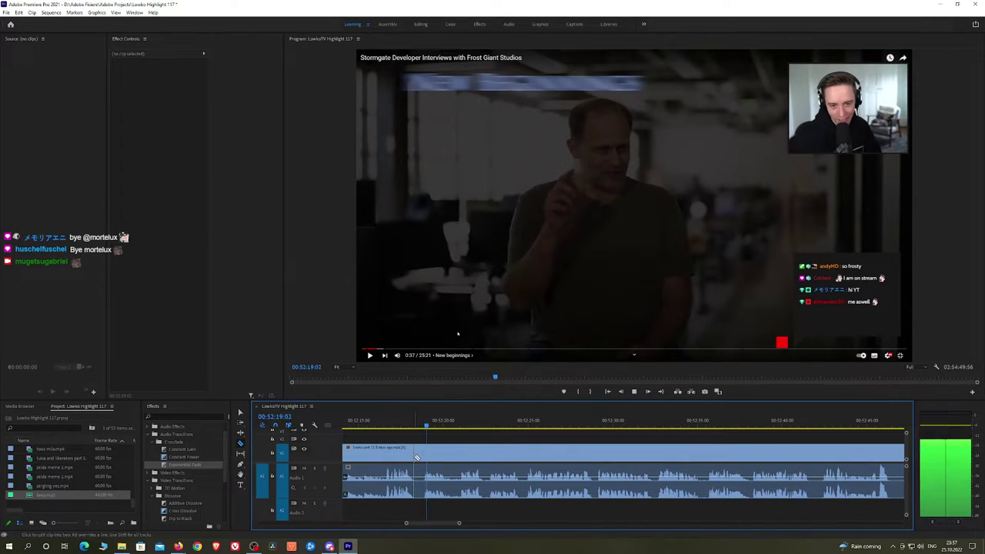
left_click(419, 454)
left_click(423, 456)
key("v")
left_click(419, 455)
key("shift+Delete")
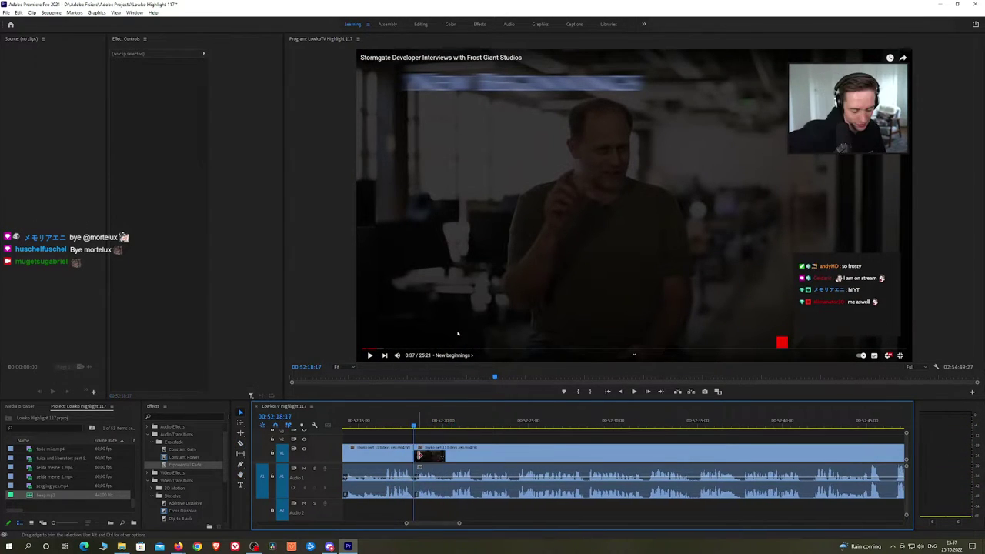
key("space")
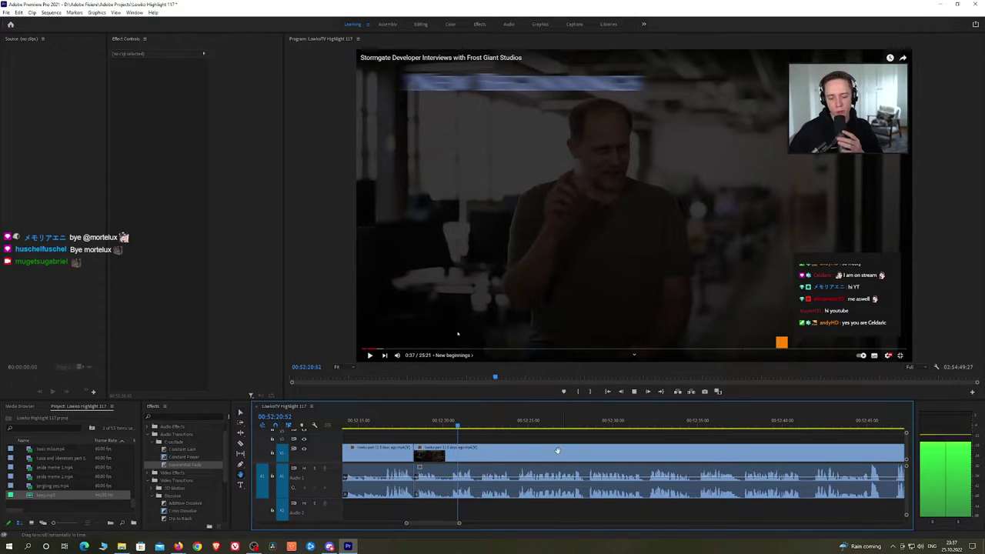
Play on from about 00:52:20, ripple delete the short pause at about 00:52:41 and continue playback past the cut
left_click_drag(557, 451, 503, 451)
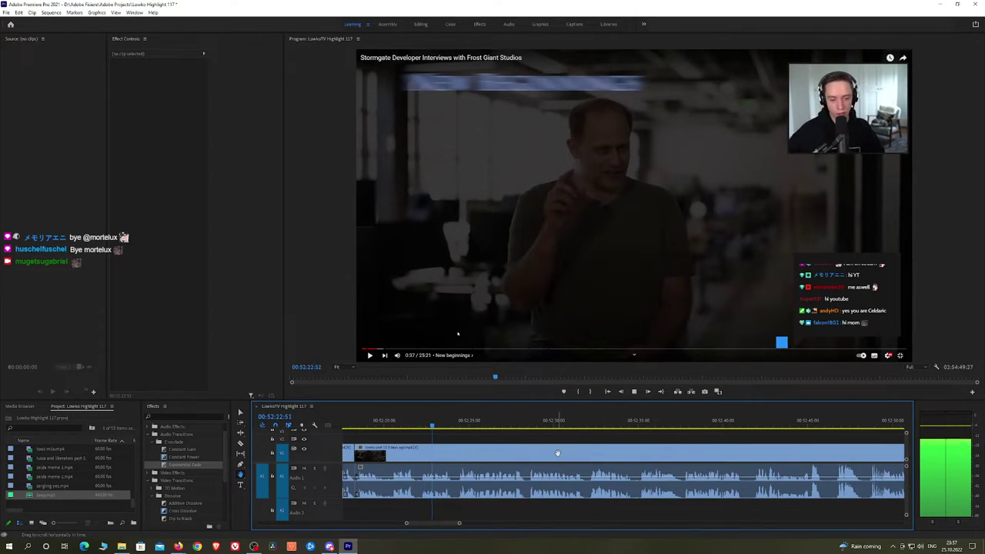
scroll(493, 446, "down", 2)
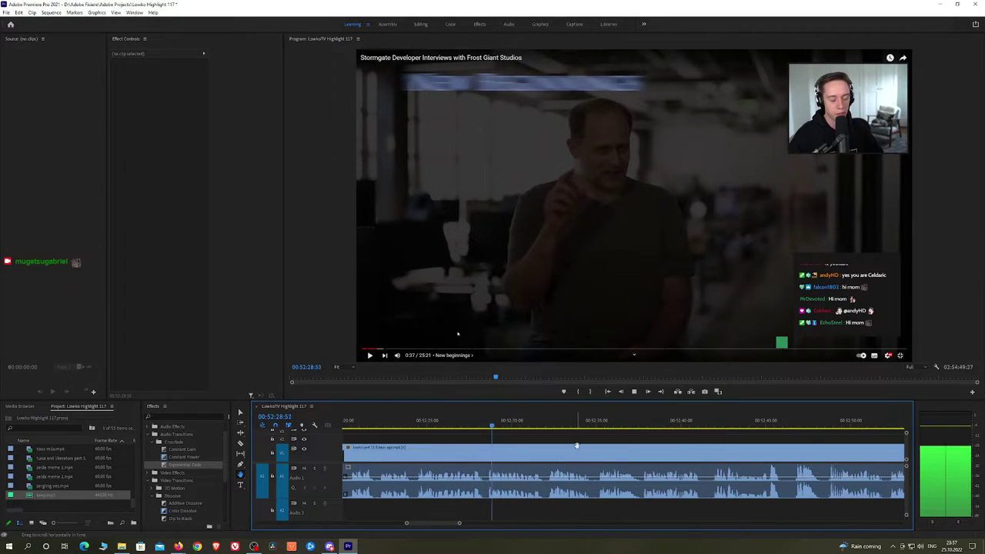
scroll(577, 445, "down", 4)
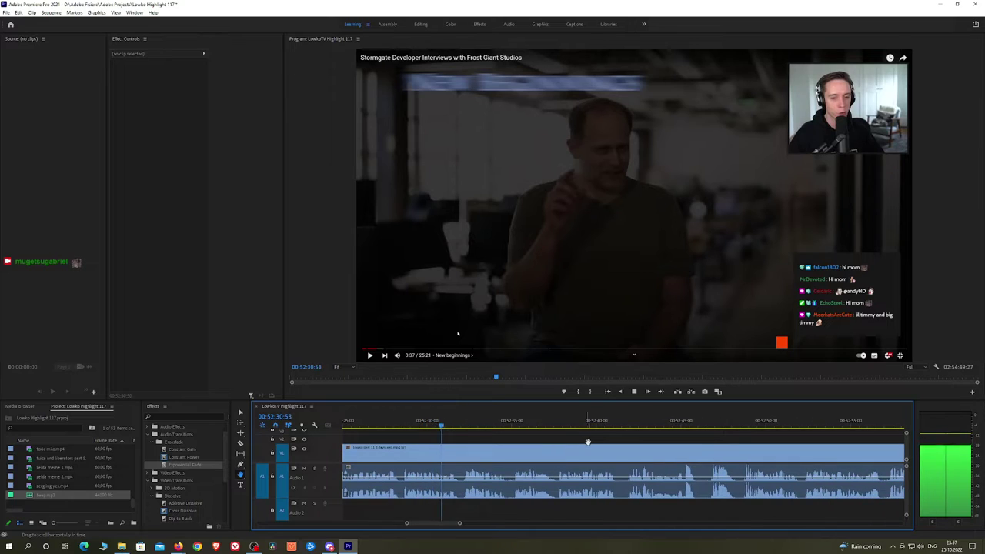
scroll(587, 443, "down", 3)
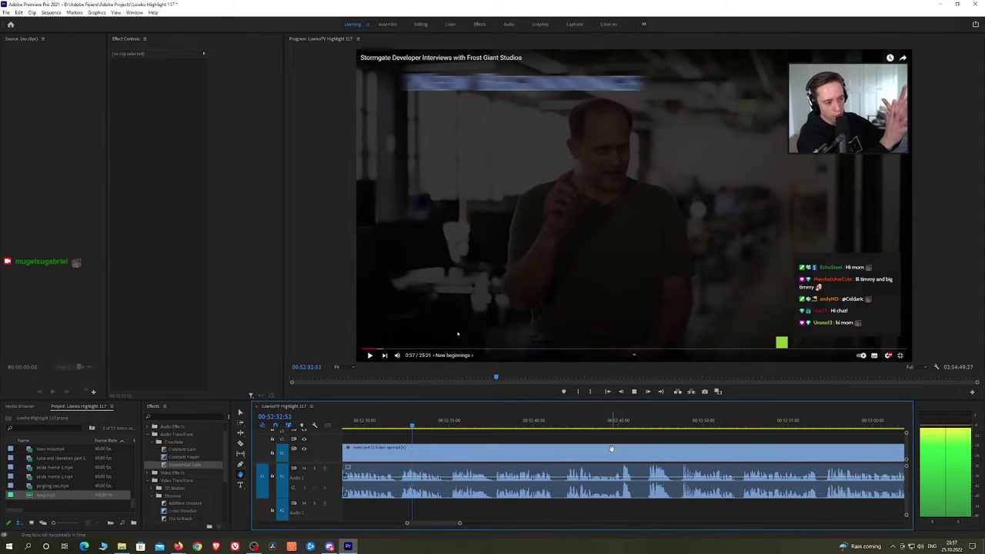
scroll(611, 448, "down", 1)
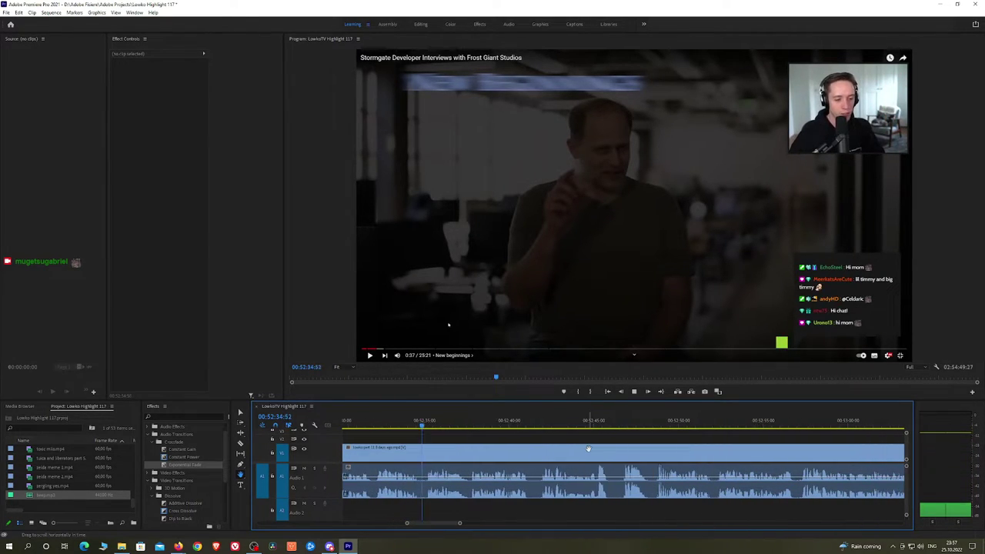
scroll(614, 449, "down", 1)
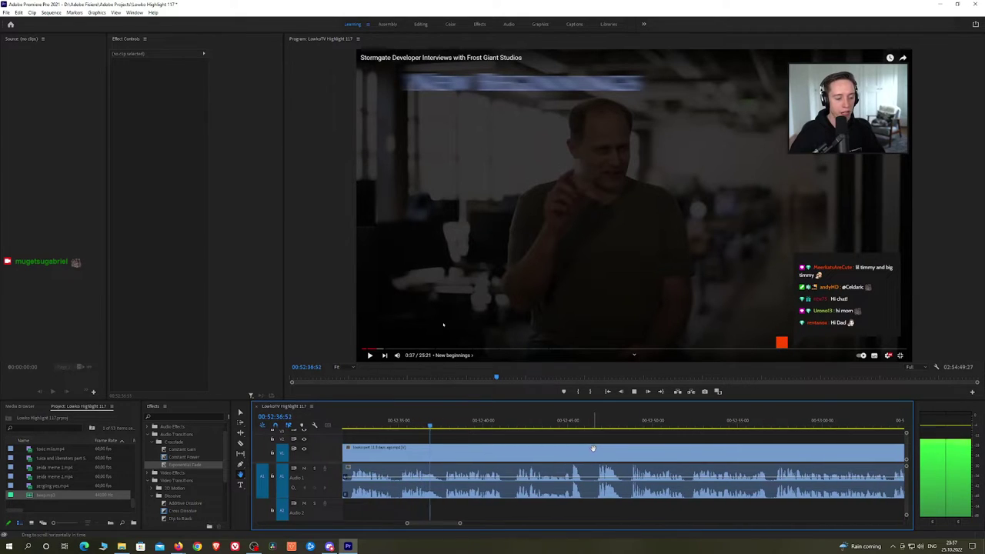
scroll(588, 448, "down", 2)
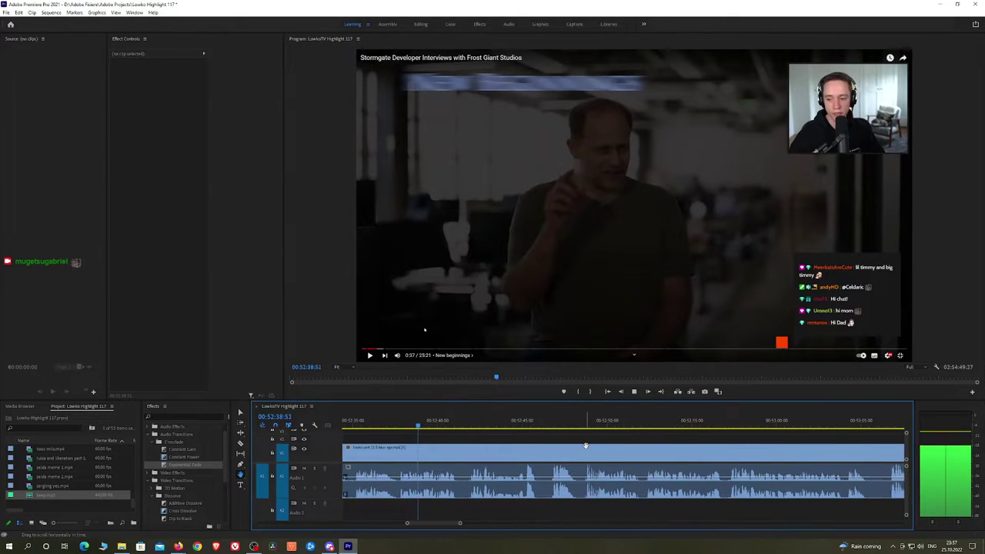
key("c")
left_click(458, 454)
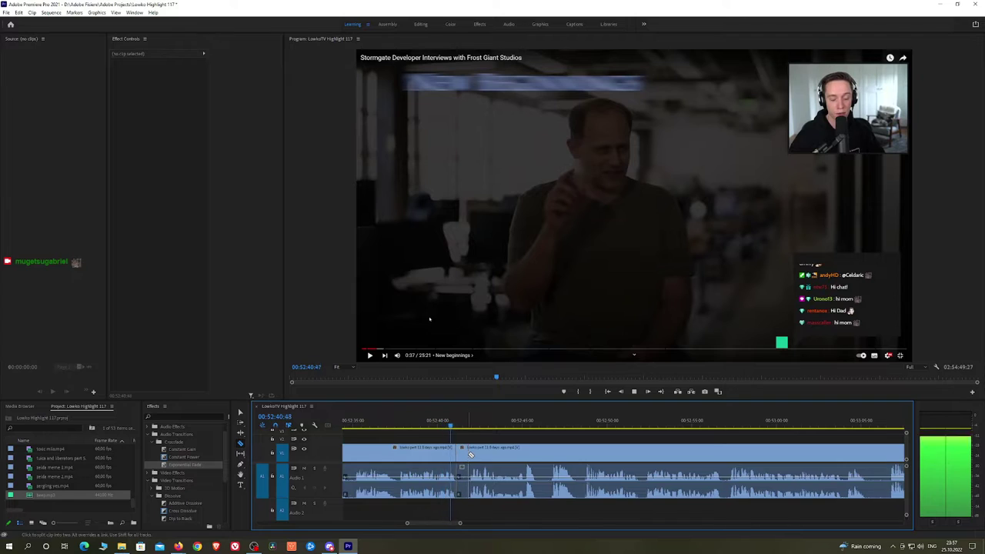
left_click(468, 455)
key("v")
left_click(463, 457)
key("shift+Delete")
key("space")
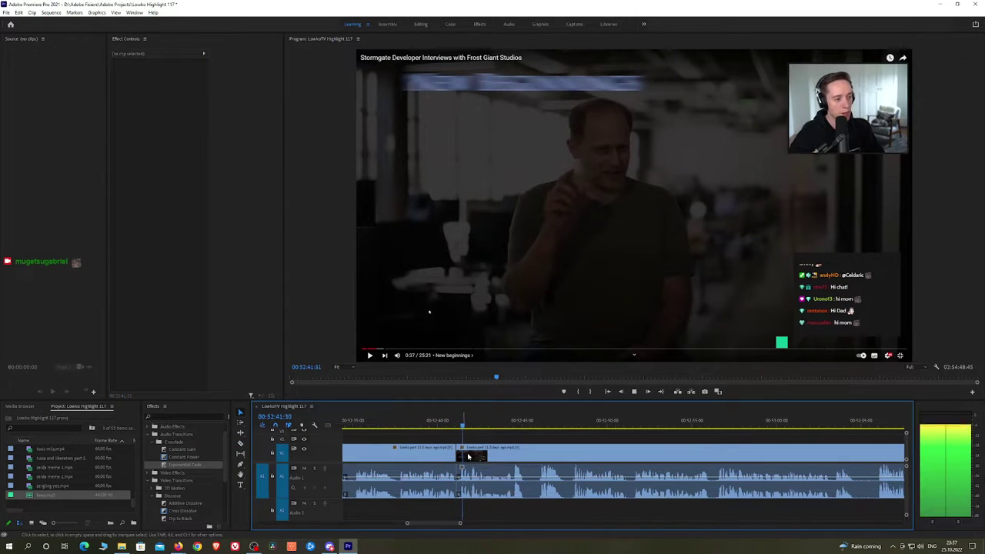
Play on to about 00:52:45, ripple delete the section from about 00:52:44:30 to 00:52:46, and play over the cut
key("h")
left_click_drag(562, 444, 506, 435)
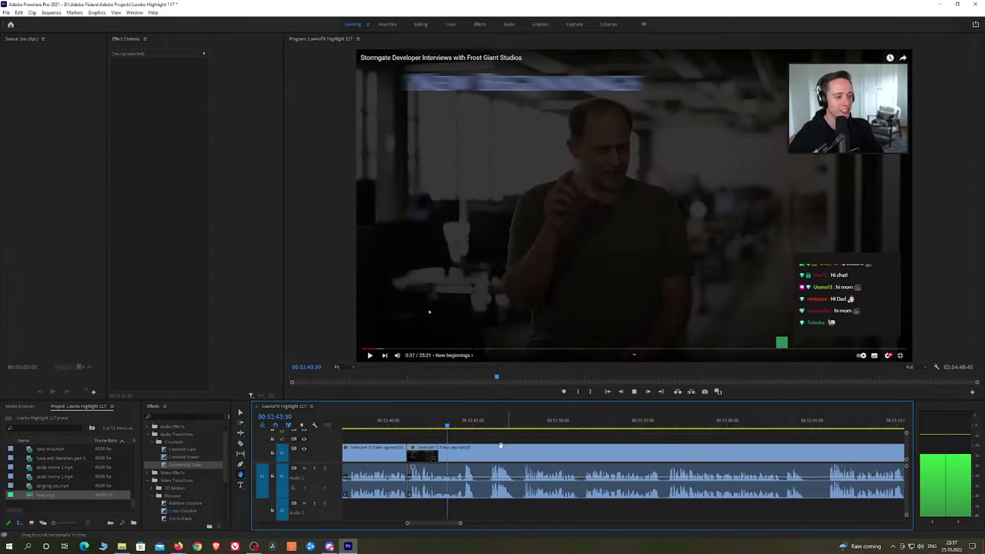
scroll(492, 439, "down", 1)
key("space")
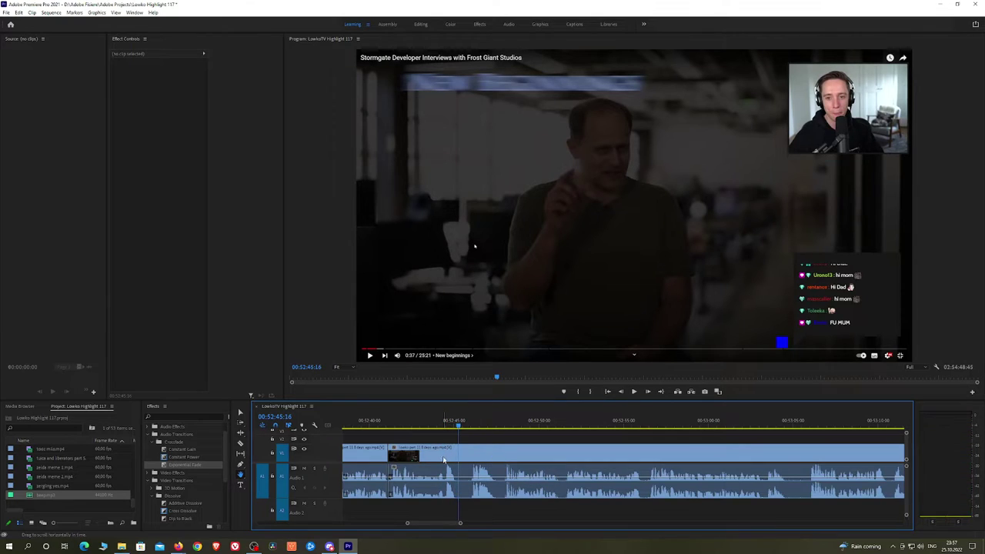
key("c")
left_click(447, 457)
key("v")
left_click(461, 454)
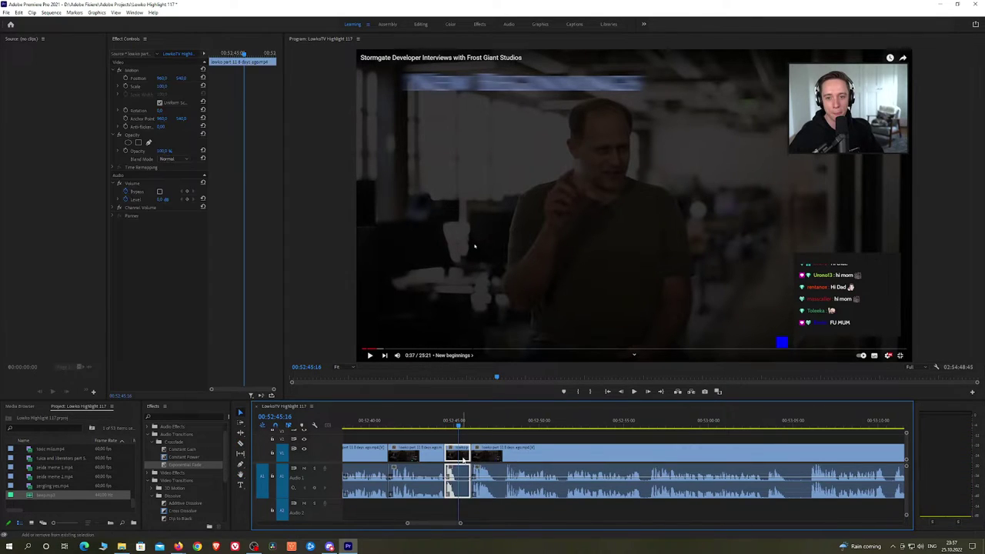
key("shift+Delete")
key("Up")
key("space")
Ripple delete the short pause right after the cut at about 00:52:45:43 and resume playback across the join
key("h")
left_click_drag(496, 454, 400, 451)
key("space")
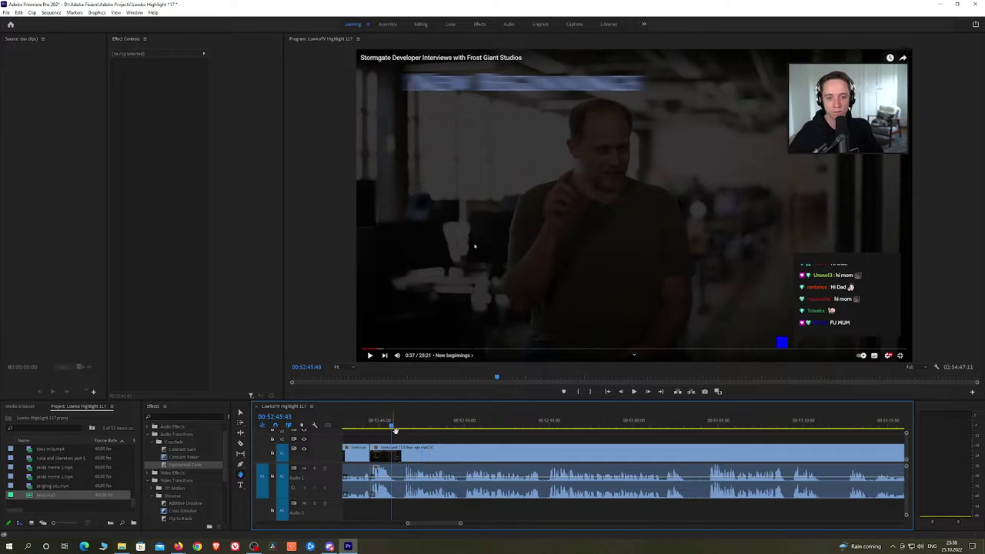
scroll(421, 454, "up", 2)
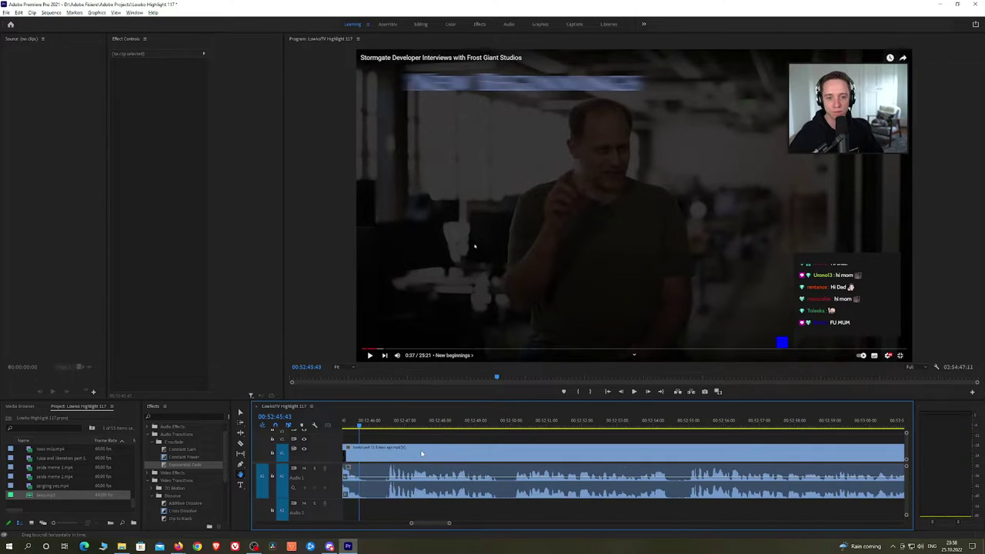
key("v")
left_click(377, 454)
key("shift+Delete")
key("space")
scroll(543, 447, "up", 3)
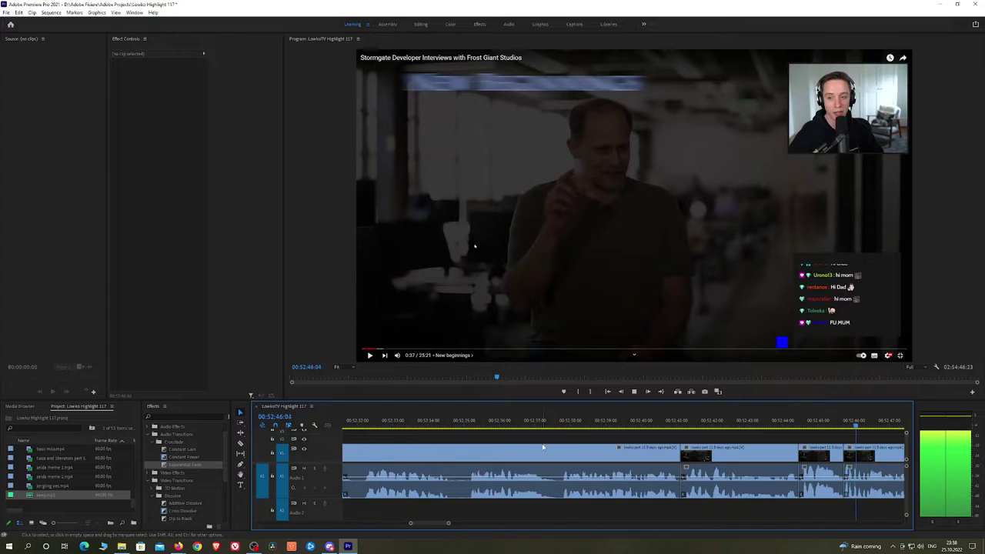
Play on from about 00:52:46, split around the pause between 00:53:02:14 and 00:53:03:34, and ripple delete it
scroll(781, 446, "down", 1)
scroll(782, 446, "down", 1)
key("h")
left_click_drag(817, 444, 481, 440)
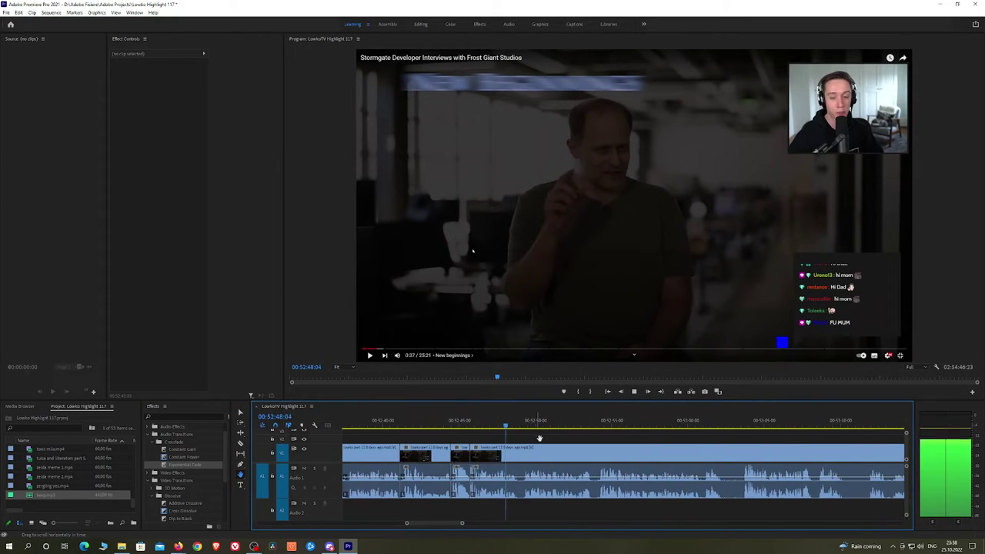
left_click_drag(551, 438, 490, 436)
left_click_drag(587, 454, 530, 454)
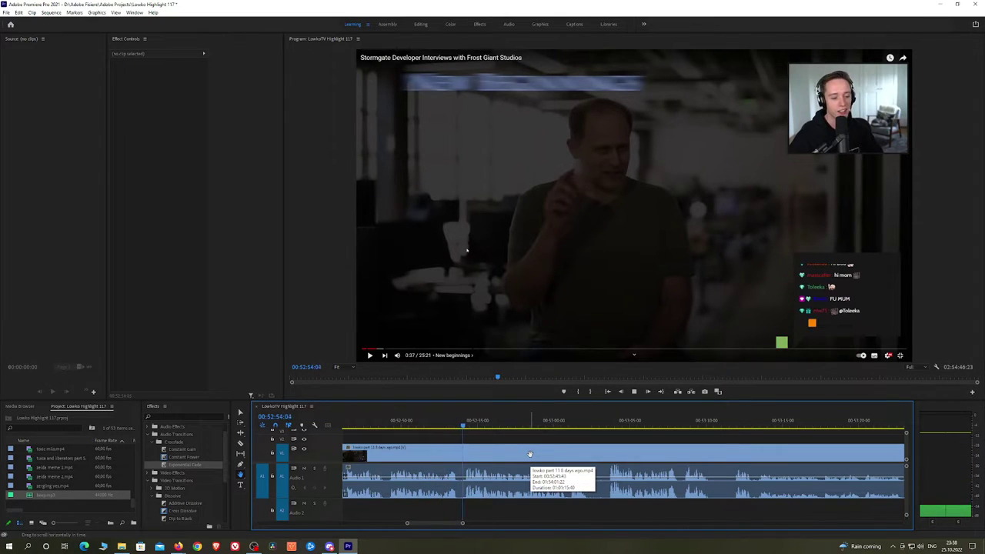
scroll(544, 448, "down", 1)
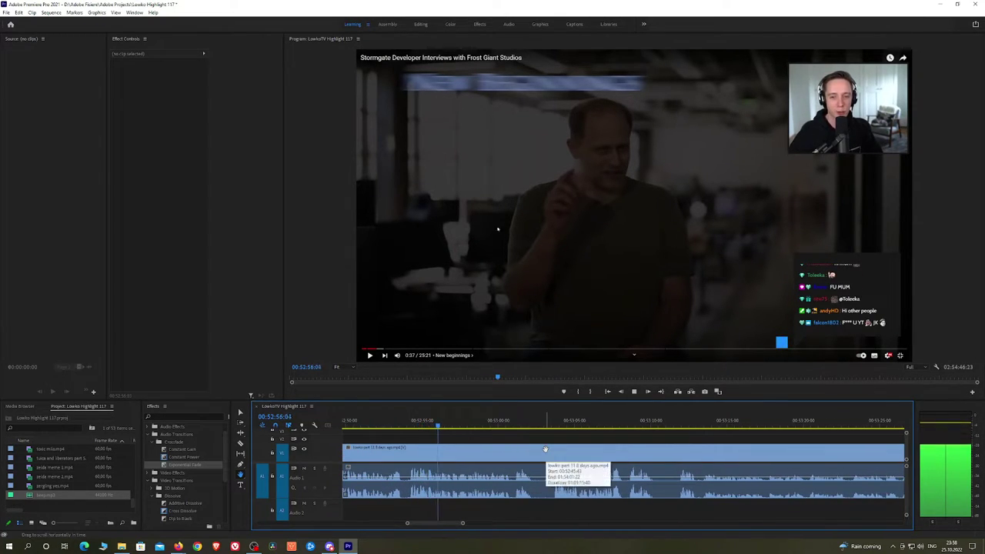
key("c")
left_click(534, 457)
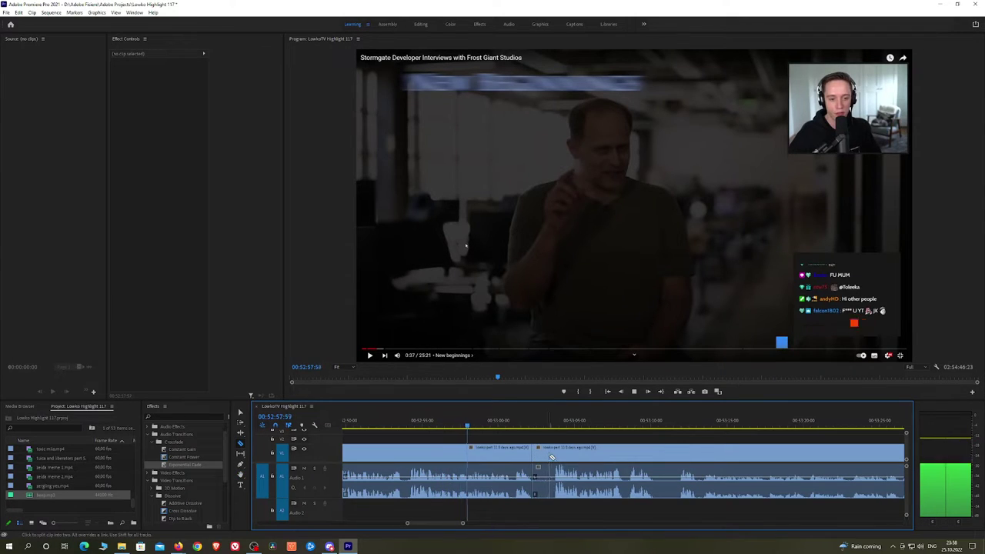
left_click(545, 456)
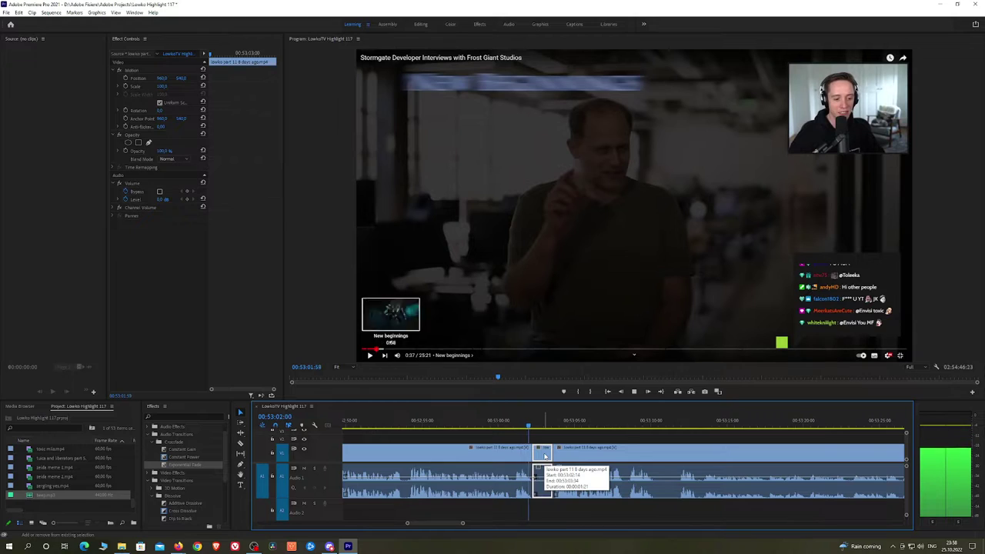
key("Delete")
Split out the pause from 00:53:09:00 to about 00:53:10:25 and ripple delete it while playback continues
scroll(542, 454, "down", 3)
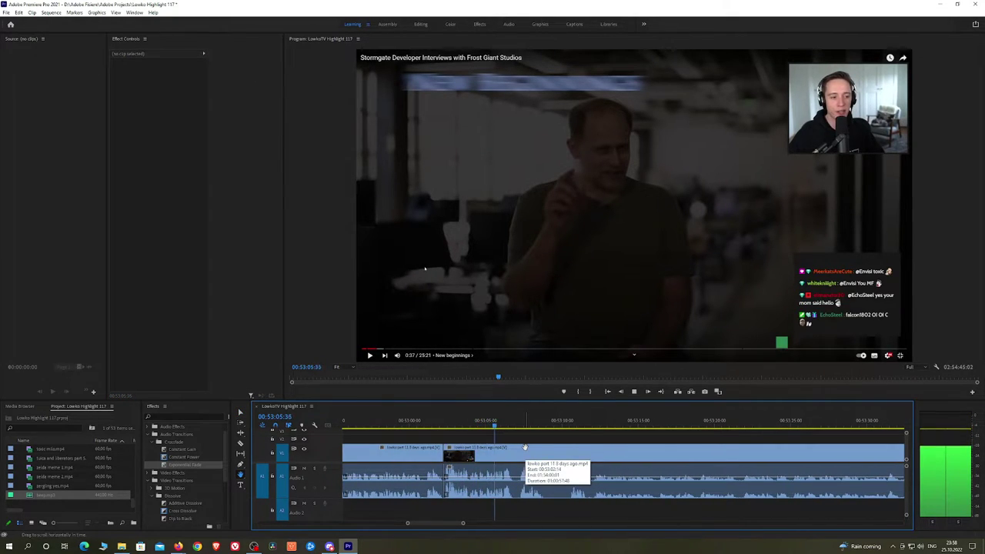
scroll(508, 450, "down", 2)
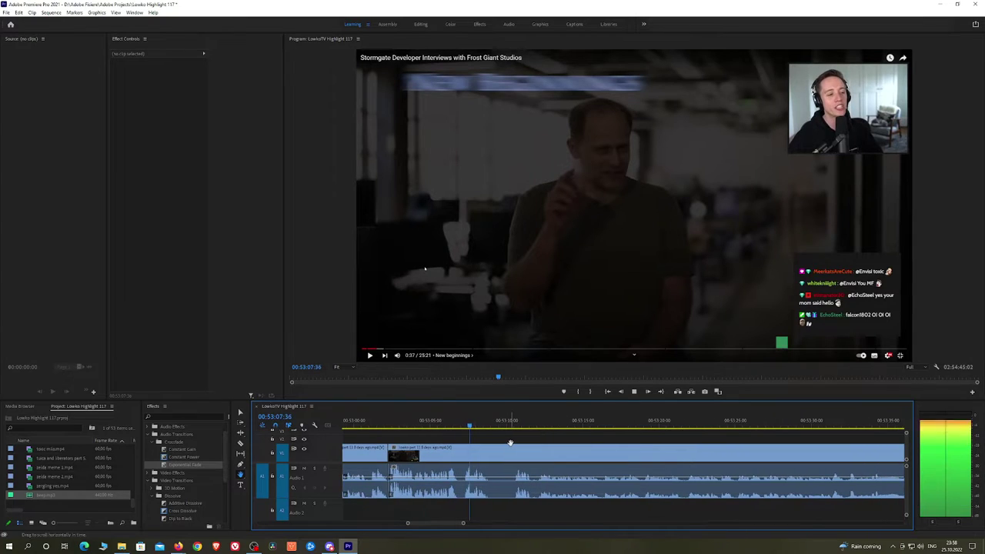
left_click(497, 454)
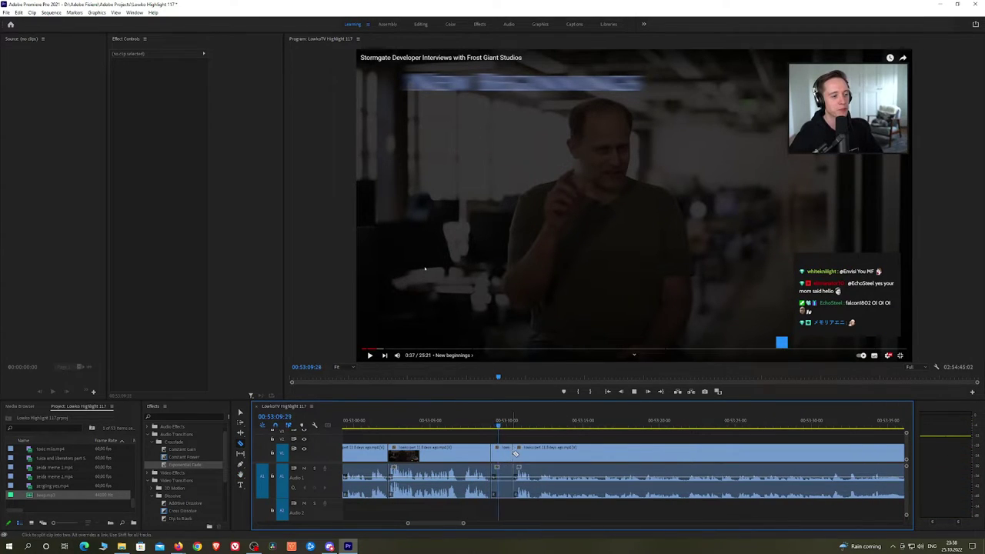
key("v")
left_click(505, 456)
key("shift+Delete")
key("h")
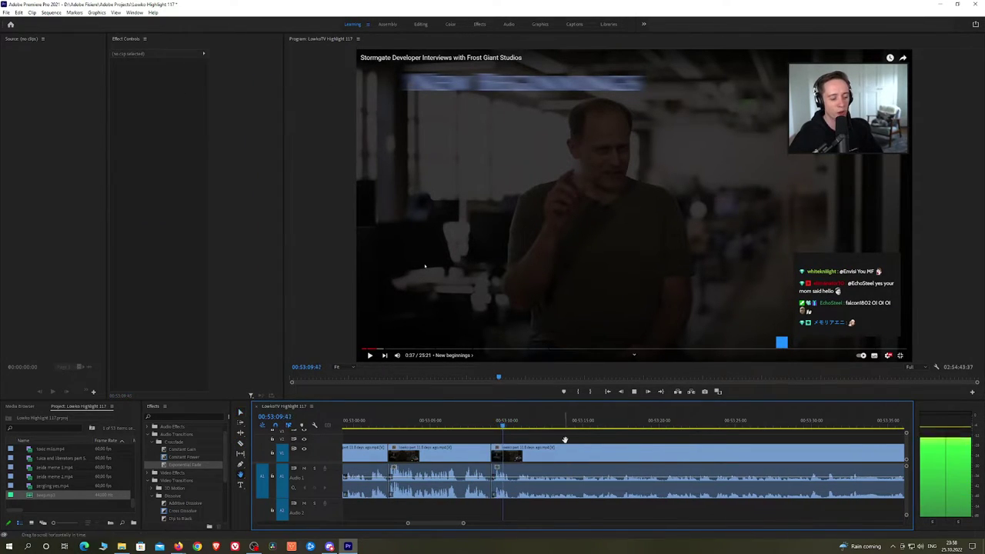
Play the interview footage from about 00:53:10 to 00:54:01 and examine the waveform for the next pause in the streamer's commentary
scroll(546, 443, "down", 3)
scroll(501, 444, "down", 2)
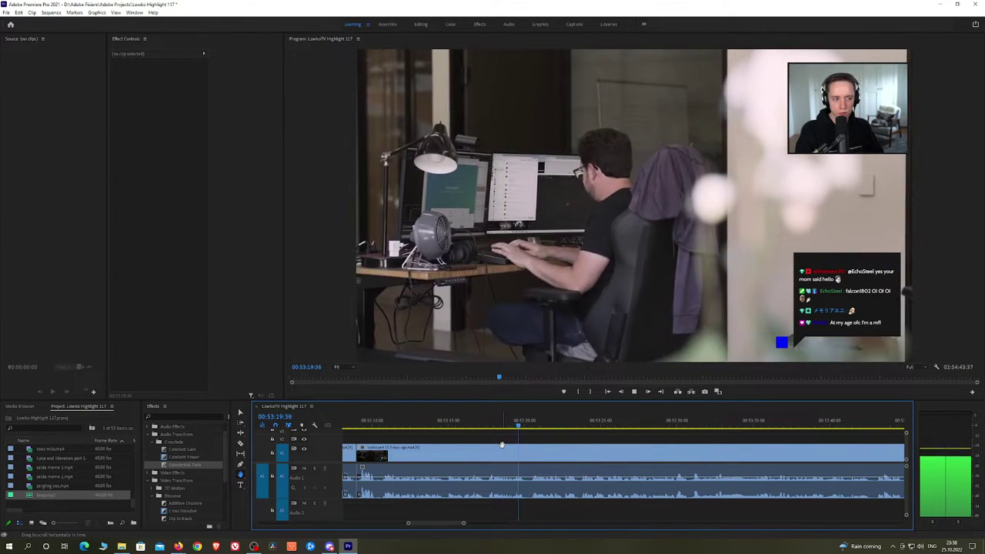
left_click_drag(618, 454, 537, 448)
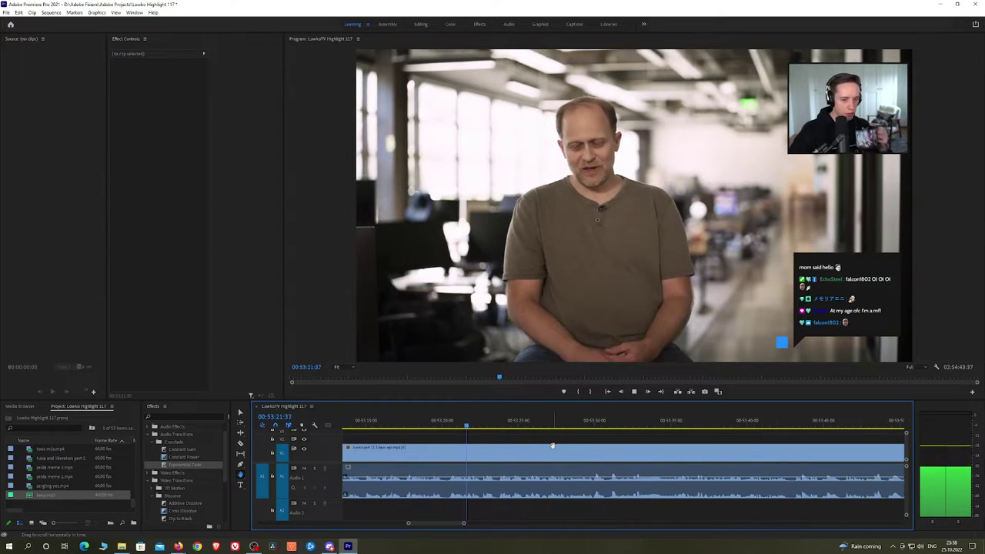
scroll(615, 449, "down", 3)
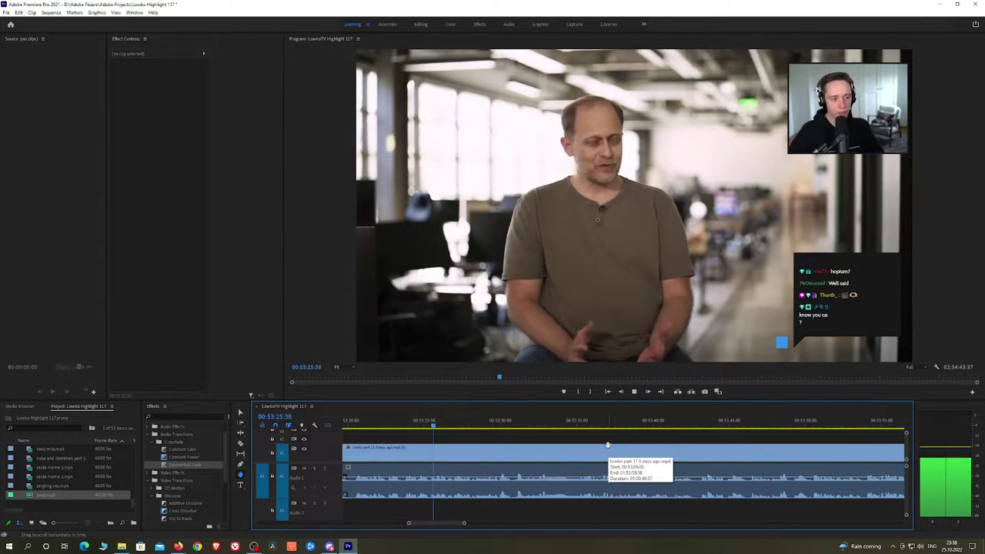
scroll(587, 446, "down", 2)
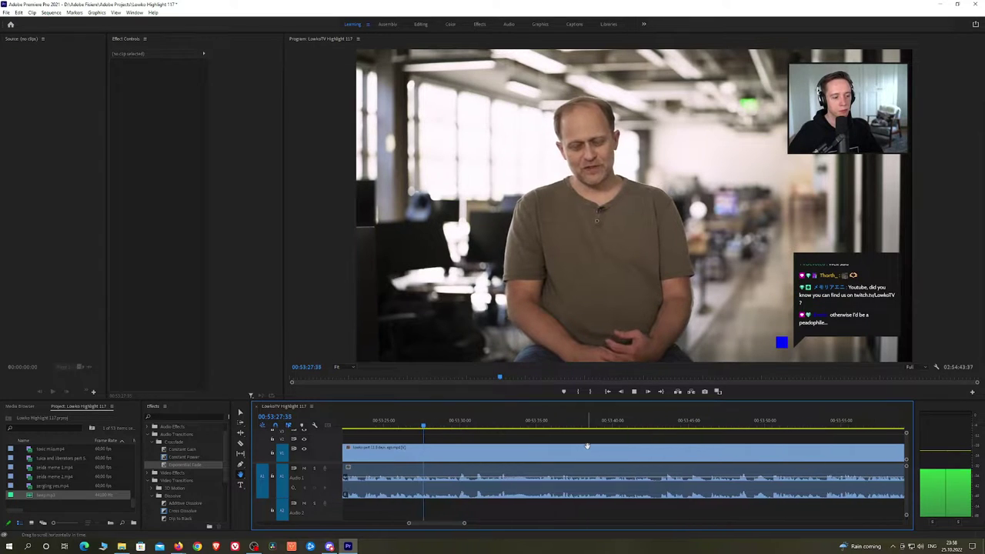
scroll(607, 449, "down", 8)
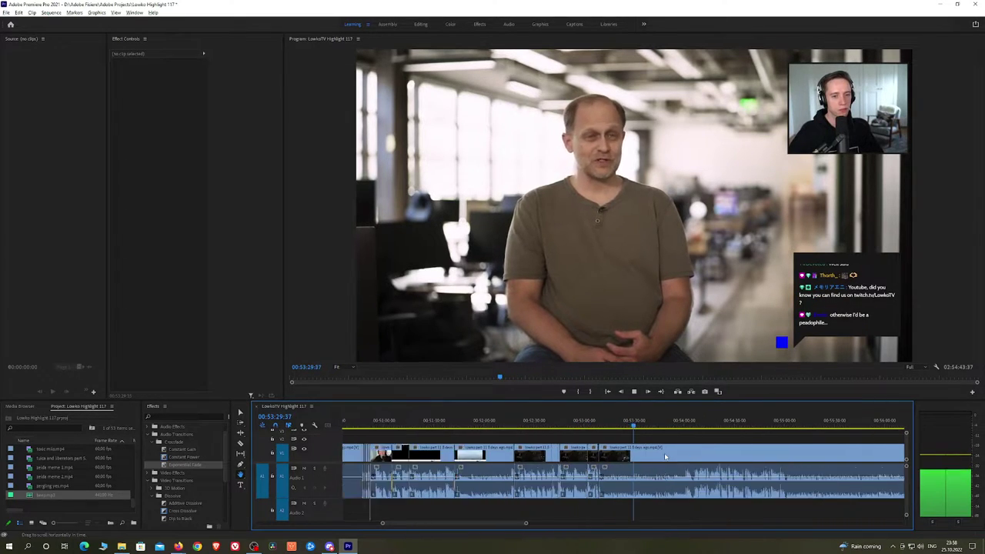
scroll(671, 454, "up", 6)
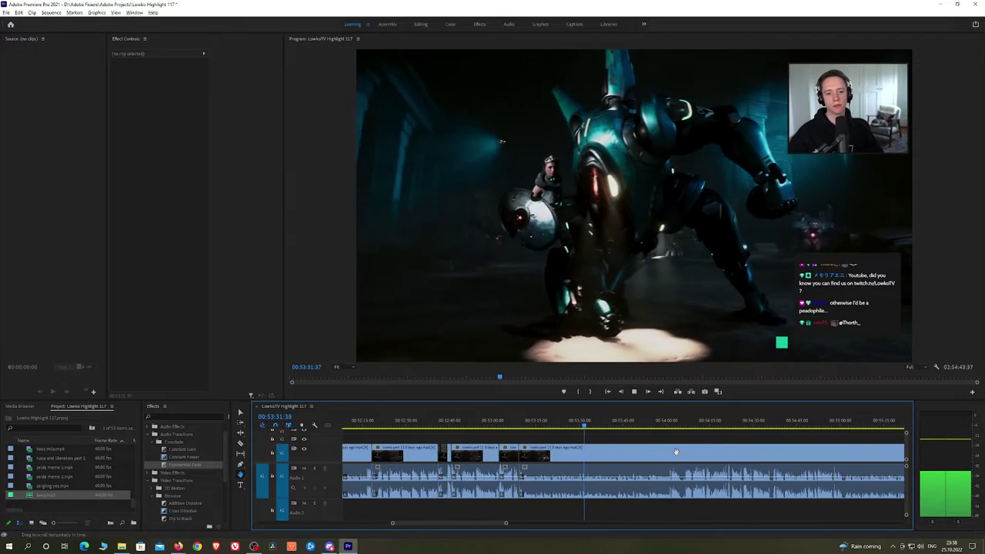
scroll(676, 452, "up", 2)
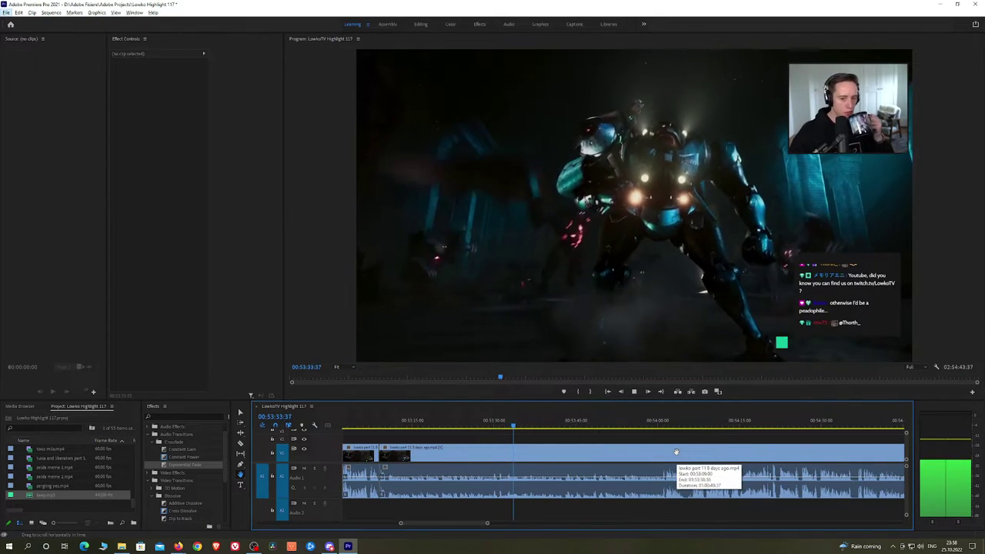
scroll(564, 451, "up", 2)
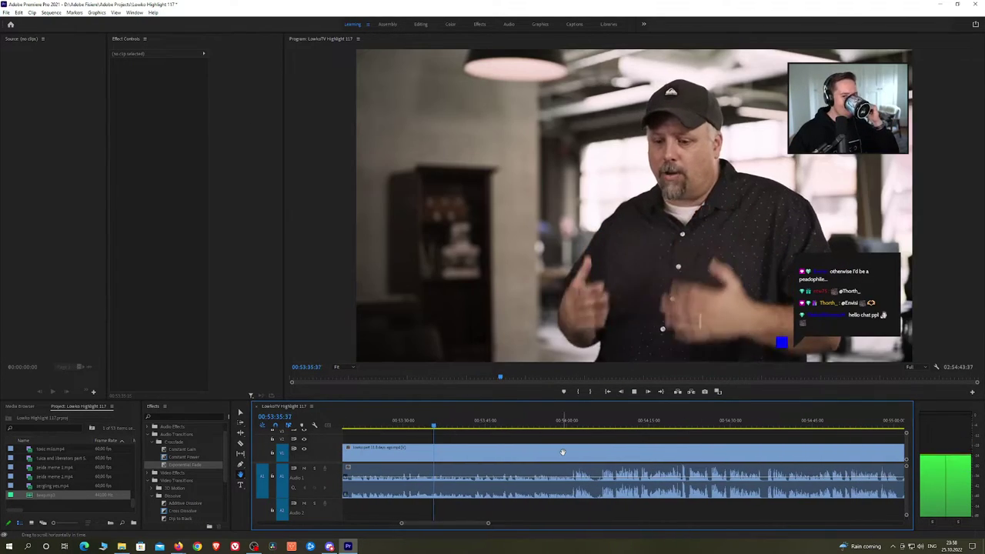
scroll(547, 455, "up", 1)
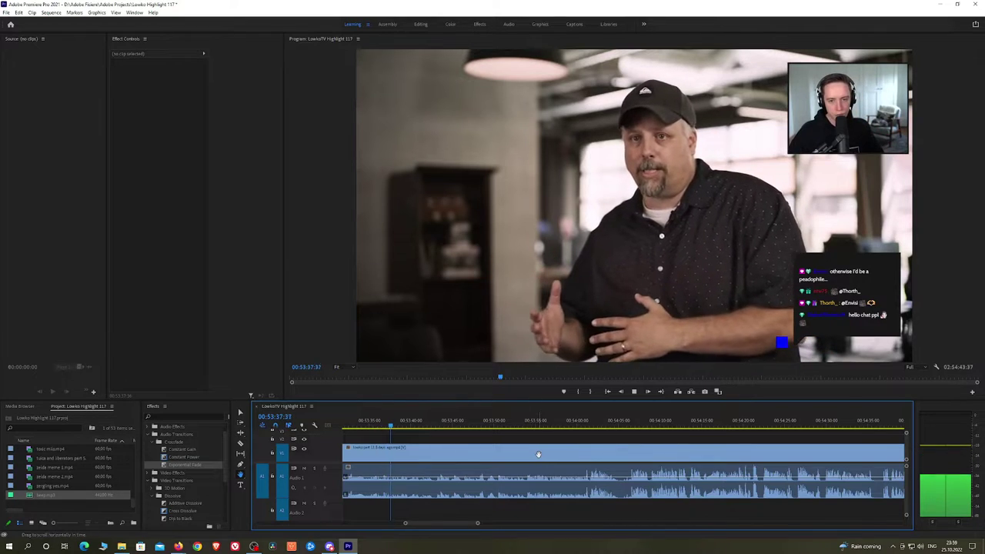
scroll(548, 453, "down", 1)
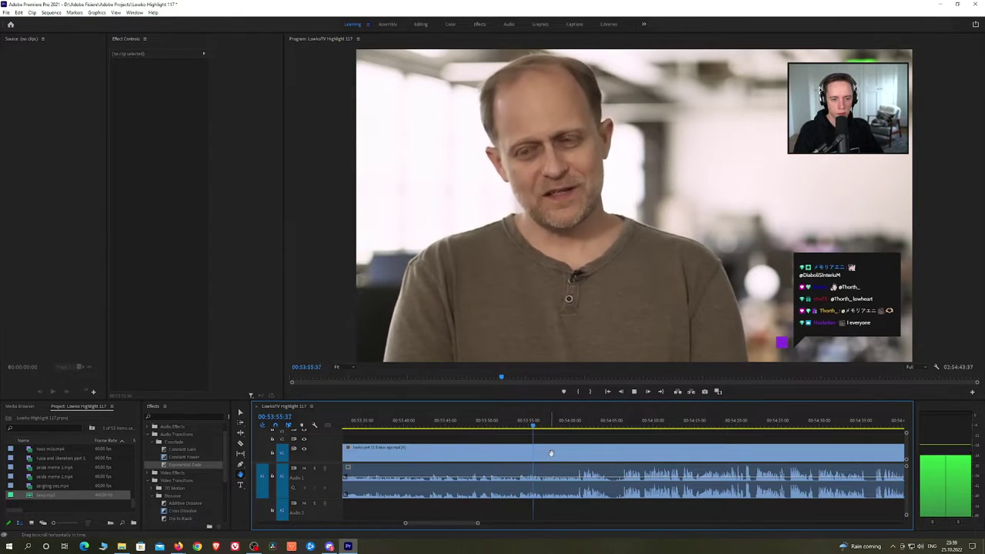
left_click_drag(592, 443, 538, 444)
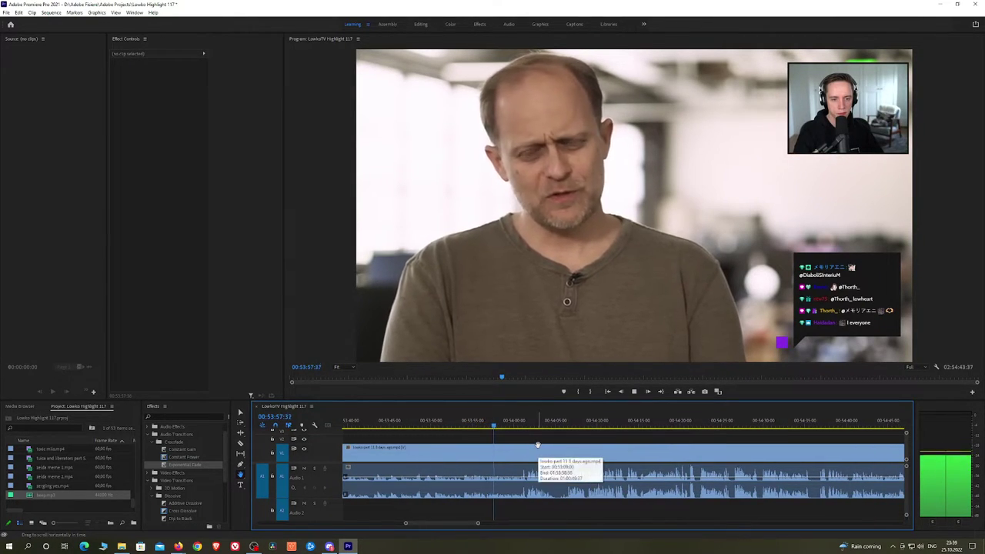
scroll(545, 445, "down", 2)
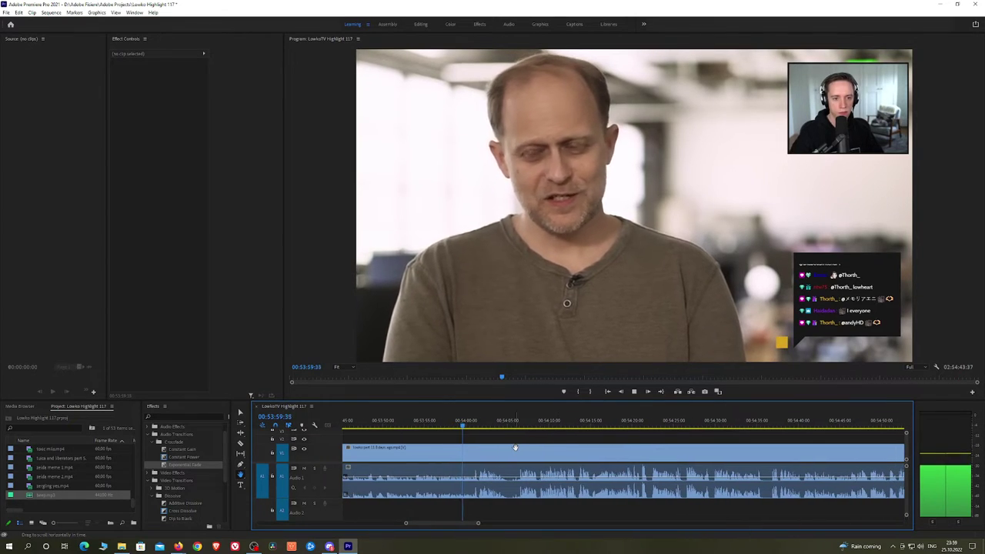
scroll(508, 451, "up", 3)
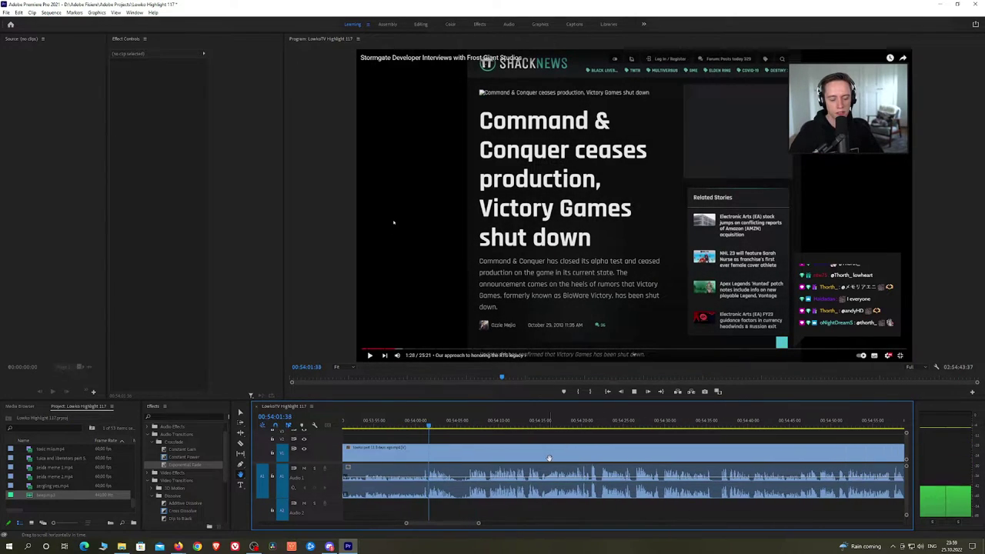
Ripple delete the pause from about 00:54:04:45 to 00:54:06:30 and add a Constant Power crossfade to the audio at the cut
scroll(487, 460, "up", 1)
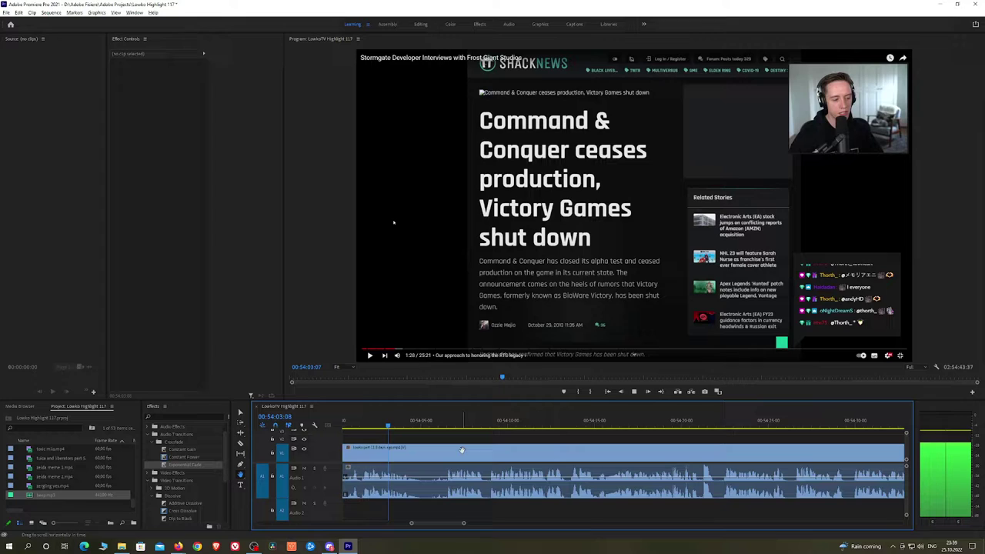
left_click(418, 457)
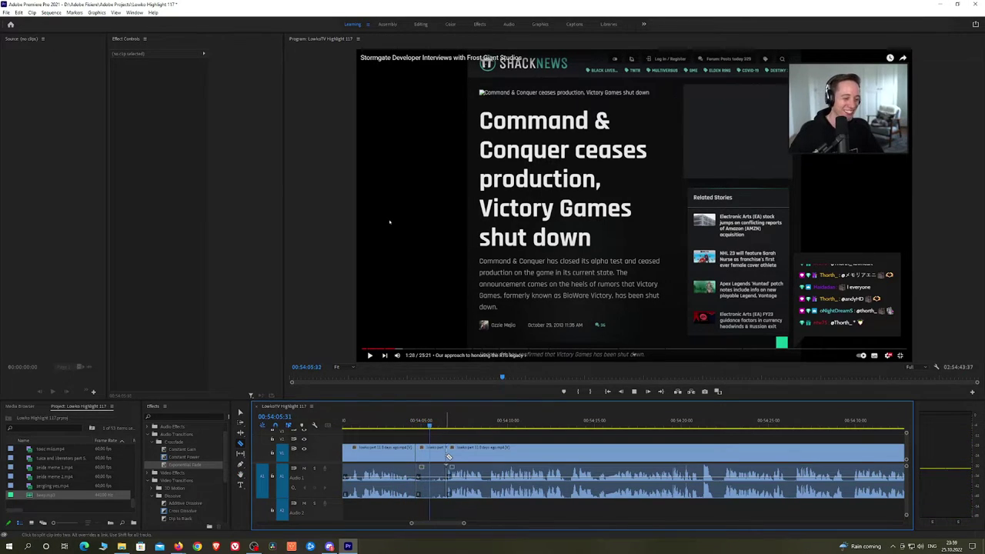
key("v")
left_click(439, 457)
key("shift+Delete")
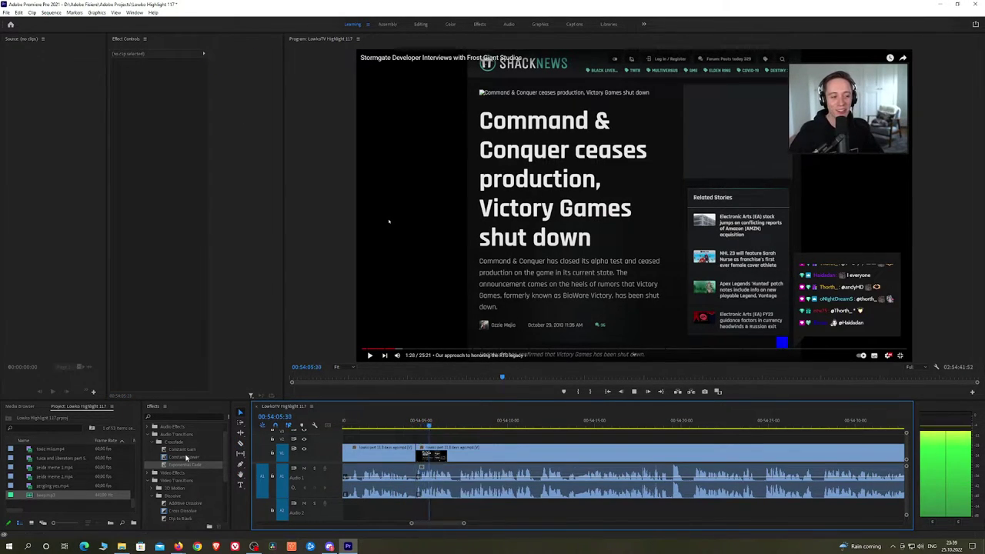
left_click_drag(185, 458, 416, 478)
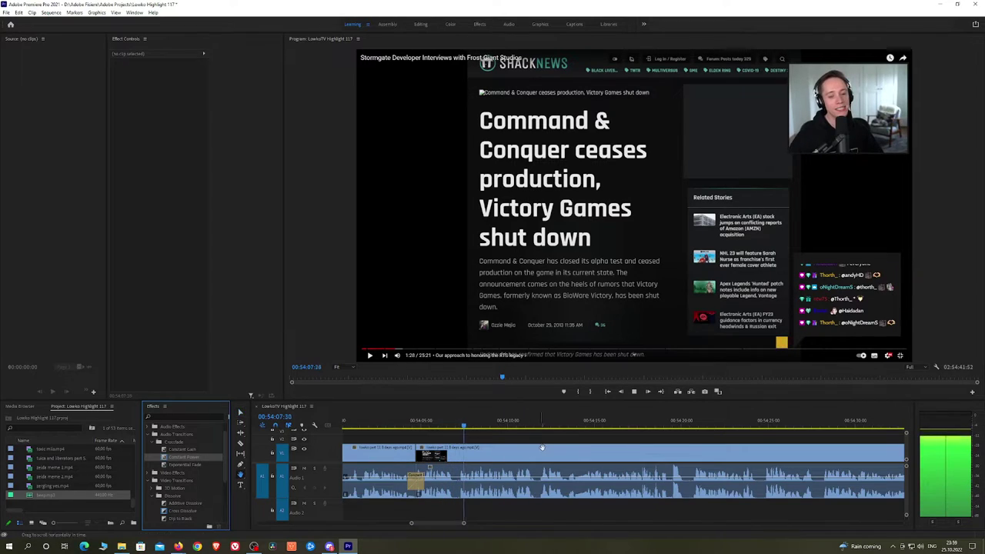
scroll(538, 447, "down", 1)
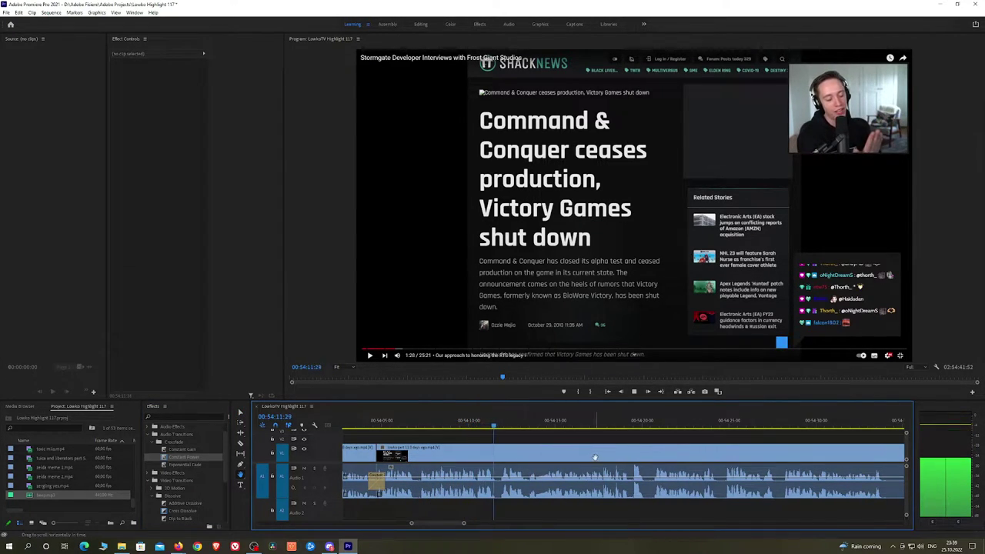
Find the start of the laughing reaction and split the stream clip there, at about 00:54:13:27
scroll(516, 447, "down", 2)
scroll(507, 442, "down", 1)
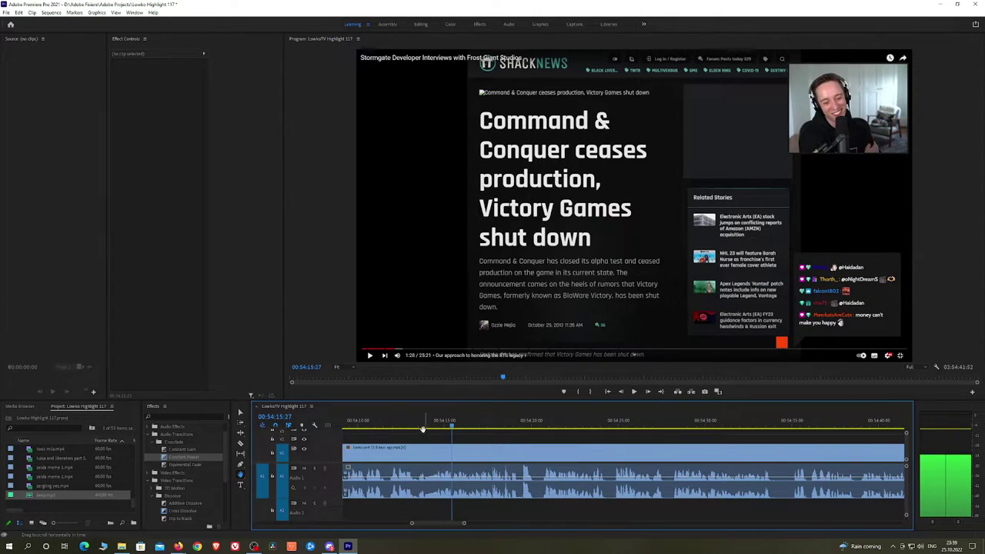
left_click_drag(407, 427, 400, 427)
key("space")
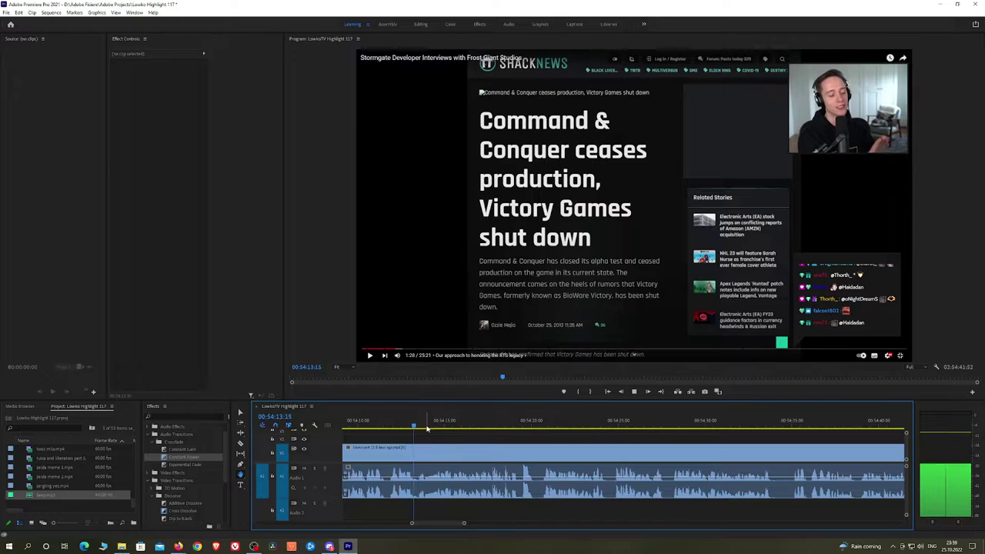
key("ctrl+k")
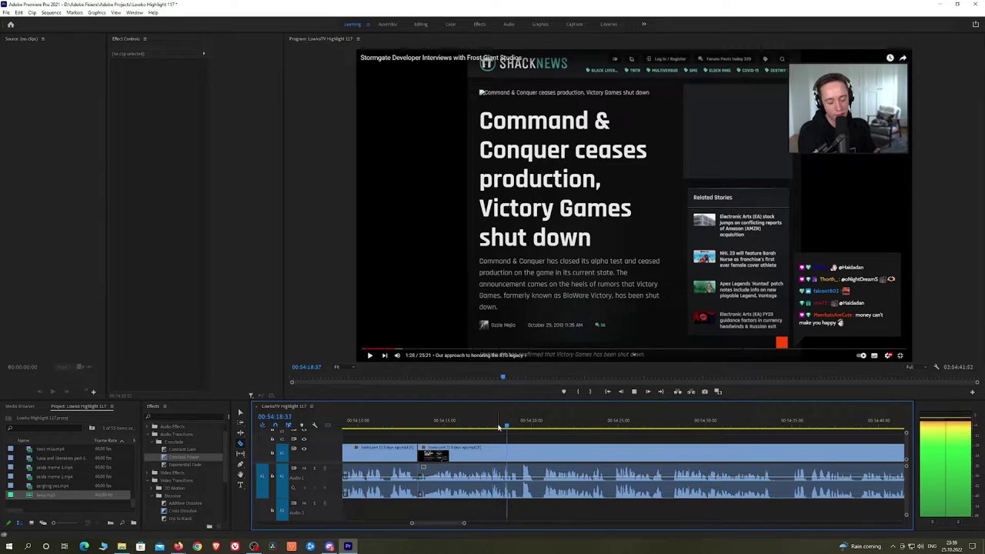
Cut out the pause from about 00:54:19:21 and ripple delete it so the following footage closes the gap
key("space")
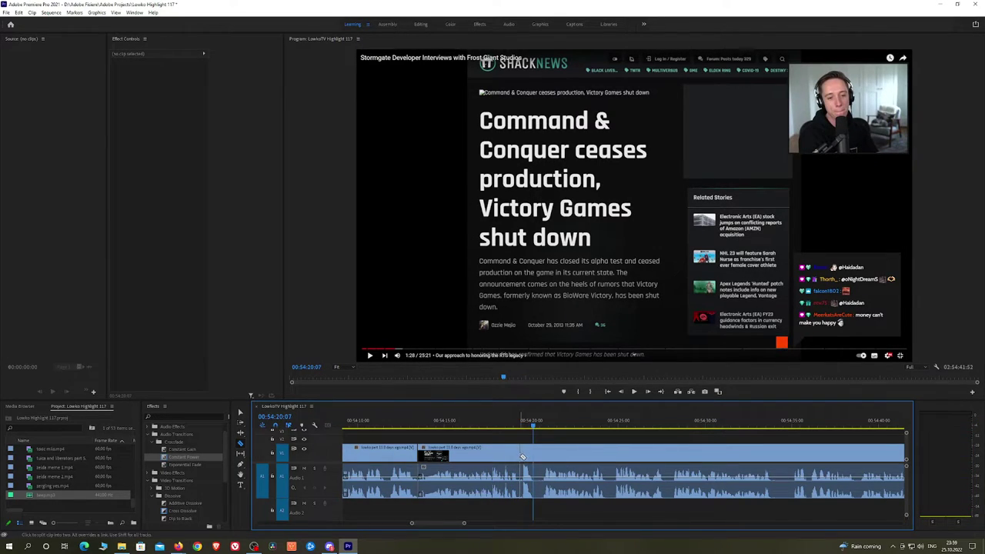
left_click(540, 454)
key("v")
left_click(530, 471)
key("shift+Delete")
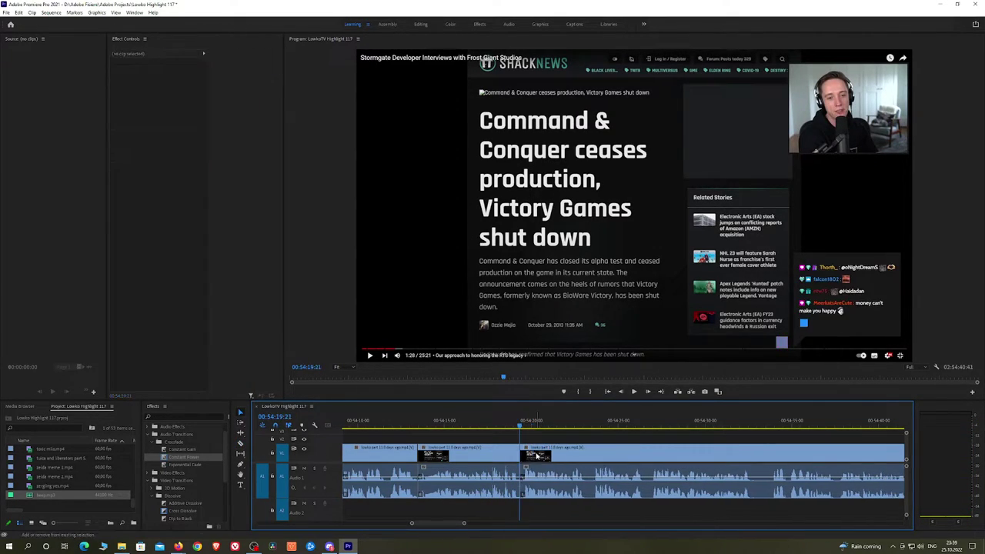
Apply the Transform effect to the clip segment starting at 00:54:13:27 and add position and scale keyframes at 00:54:13:44
left_click(417, 423)
left_click(453, 450)
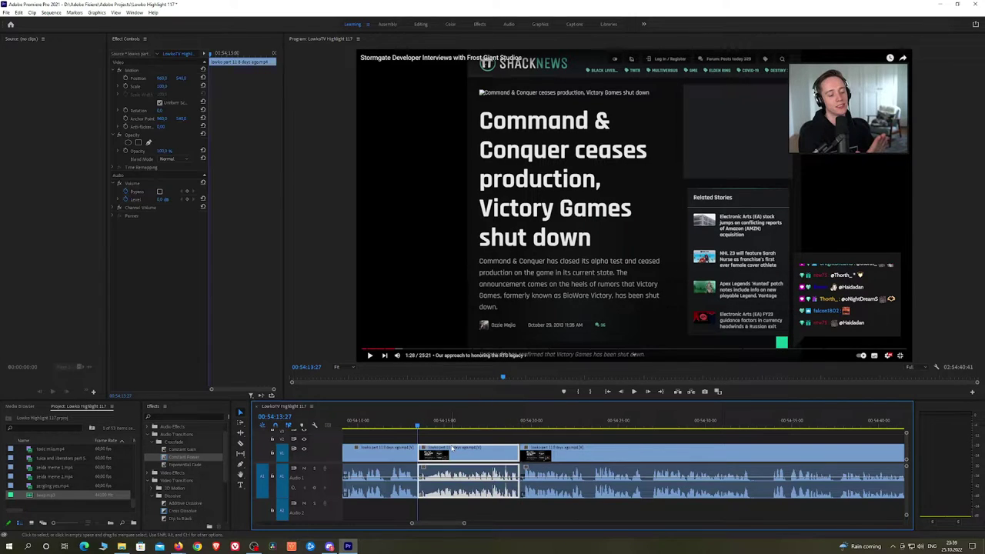
key("space")
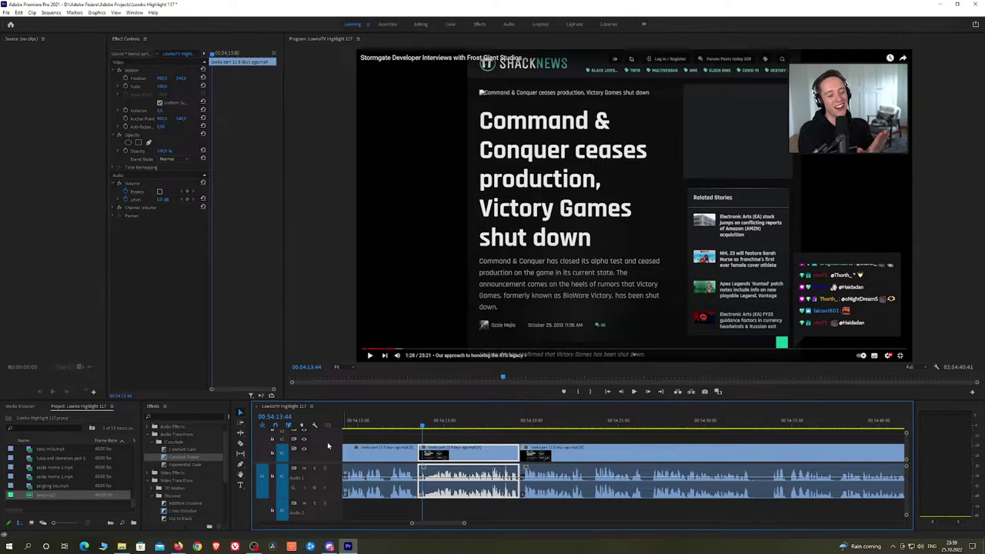
scroll(200, 491, "down", 2)
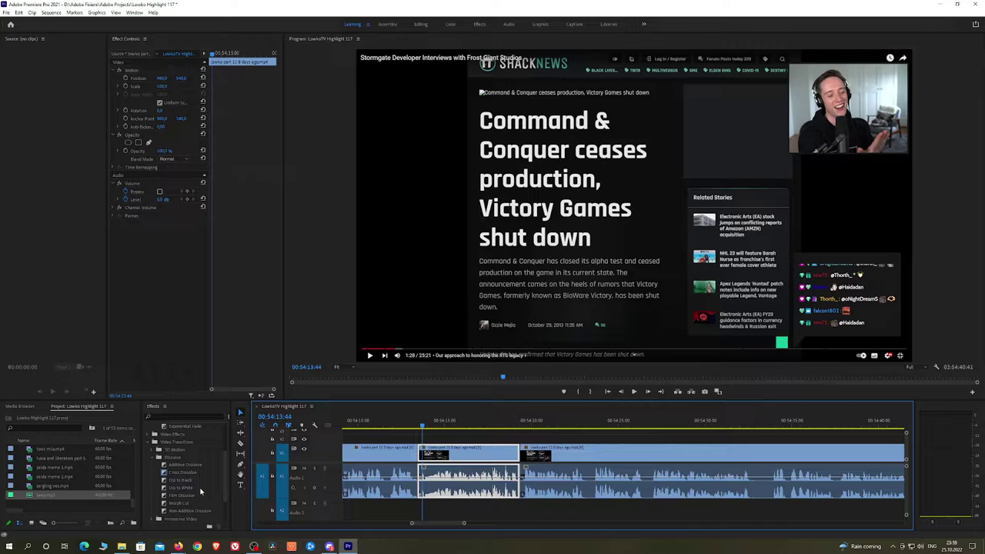
left_click(158, 458)
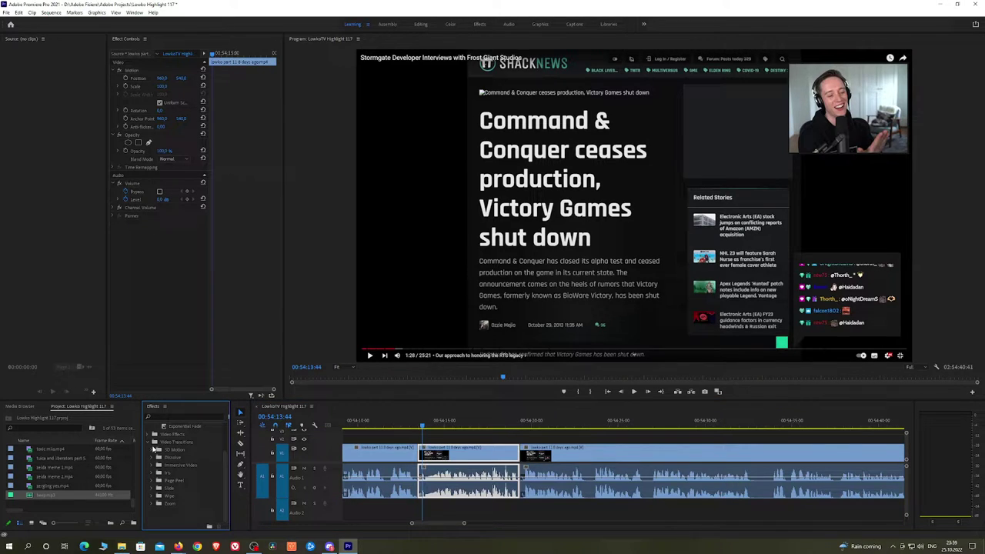
left_click(151, 443)
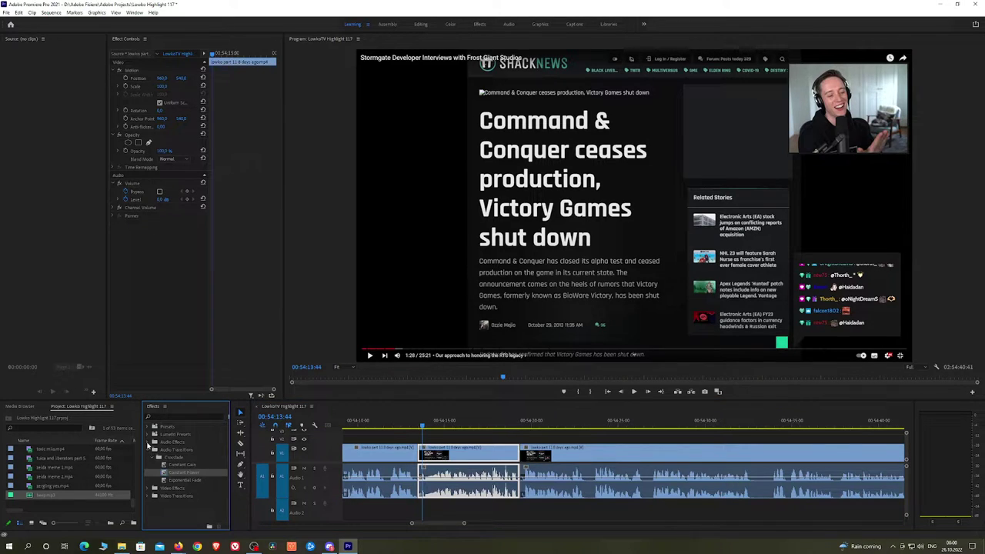
scroll(175, 488, "down", 5)
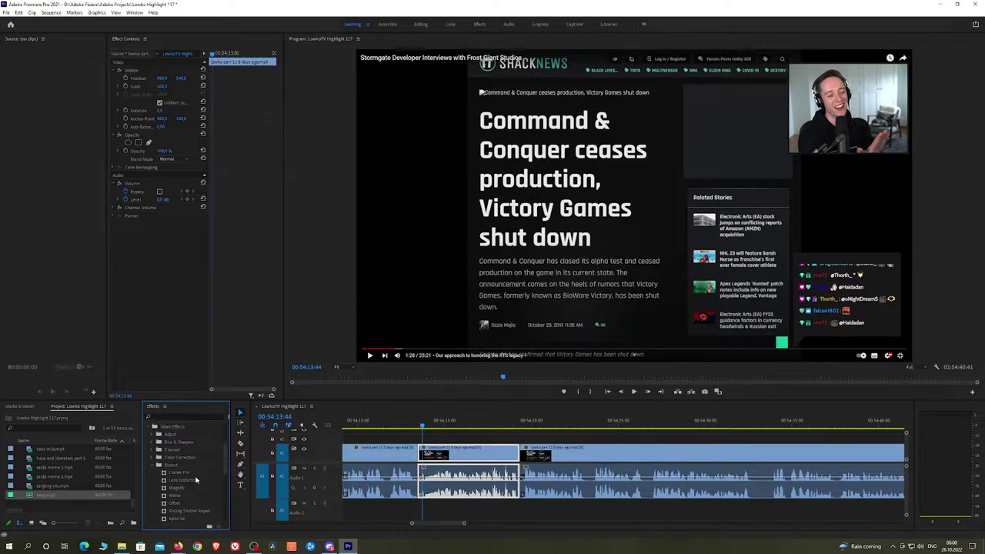
left_click_drag(444, 439, 457, 456)
left_click_drag(164, 274, 308, 274)
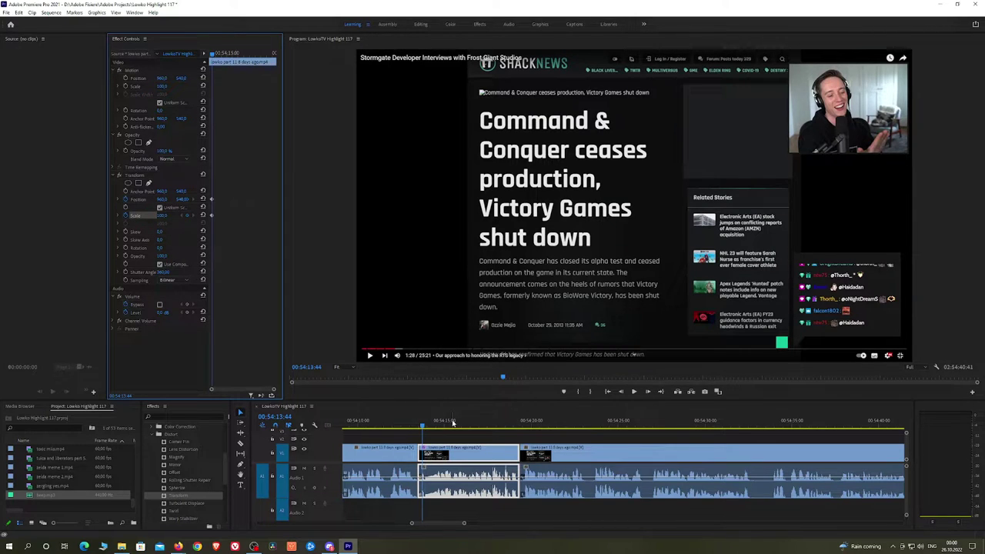
At 00:54:13:58, set the Transform scale to 170 and shift the position so the zoom frames the webcam
key("Right")
key("Right")
key("Right")
key("Right")
key("Right")
key("Right")
key("Right")
key("Right")
key("Right")
key("Right")
key("Right")
key("Right")
key("Right")
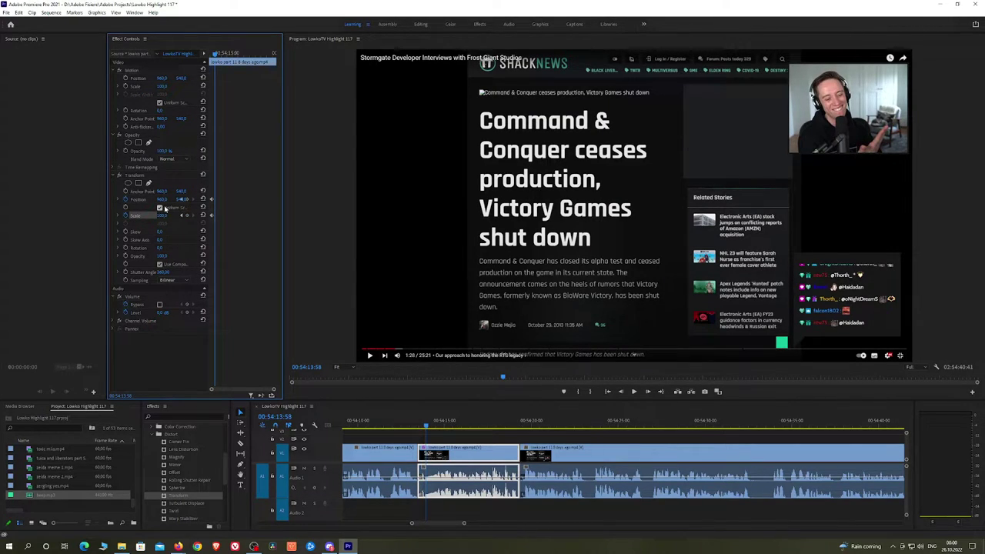
left_click_drag(163, 219, 231, 219)
left_click_drag(163, 200, 184, 199)
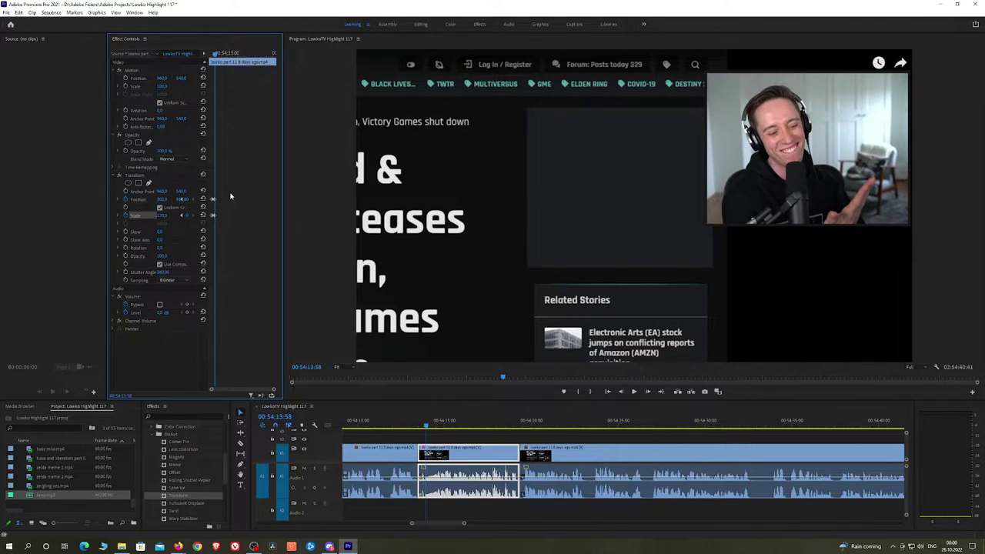
Change the temporal interpolation of the Transform keyframes to smooth the zoom, and play the segment from its start
right_click(214, 218)
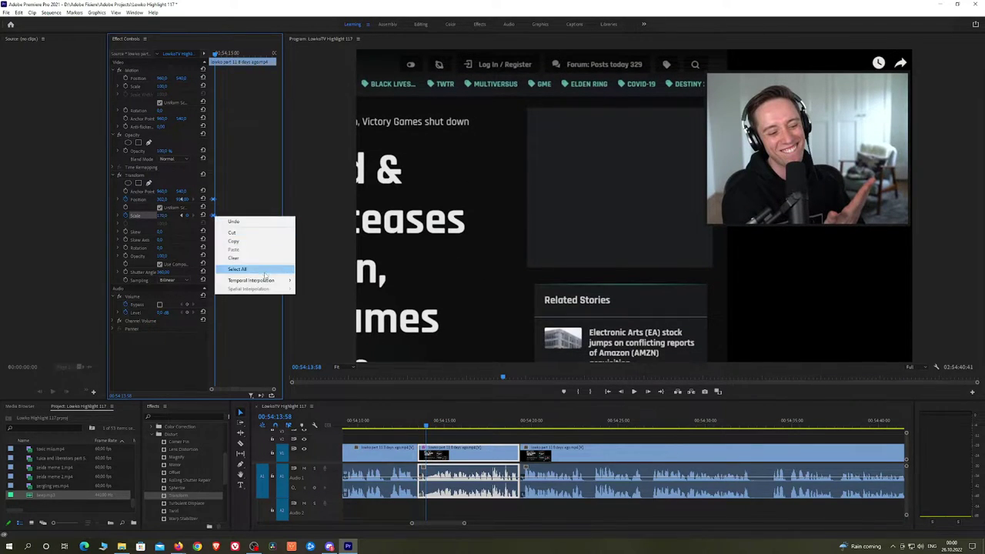
mouse_move(262, 282)
left_click(339, 323)
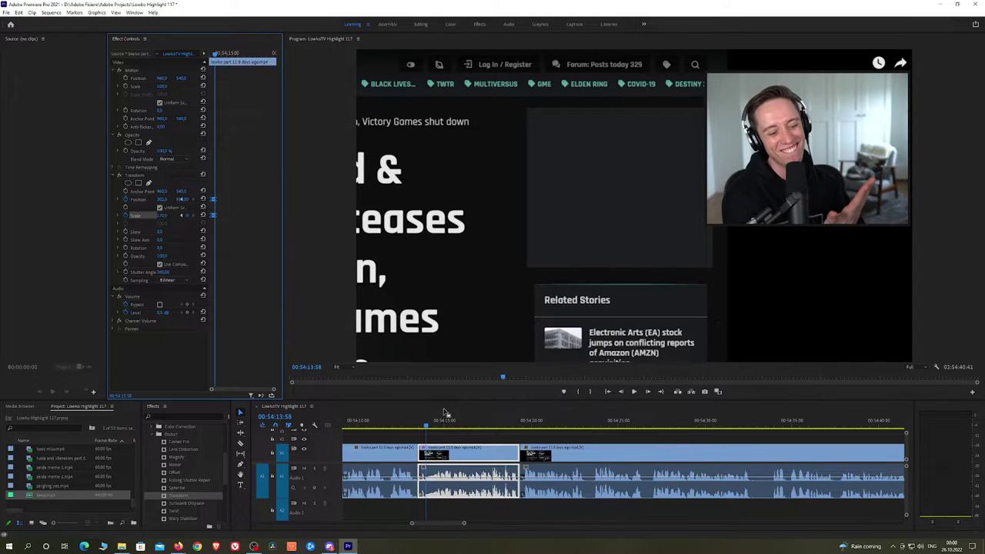
left_click(418, 427)
left_click(456, 436)
key("space")
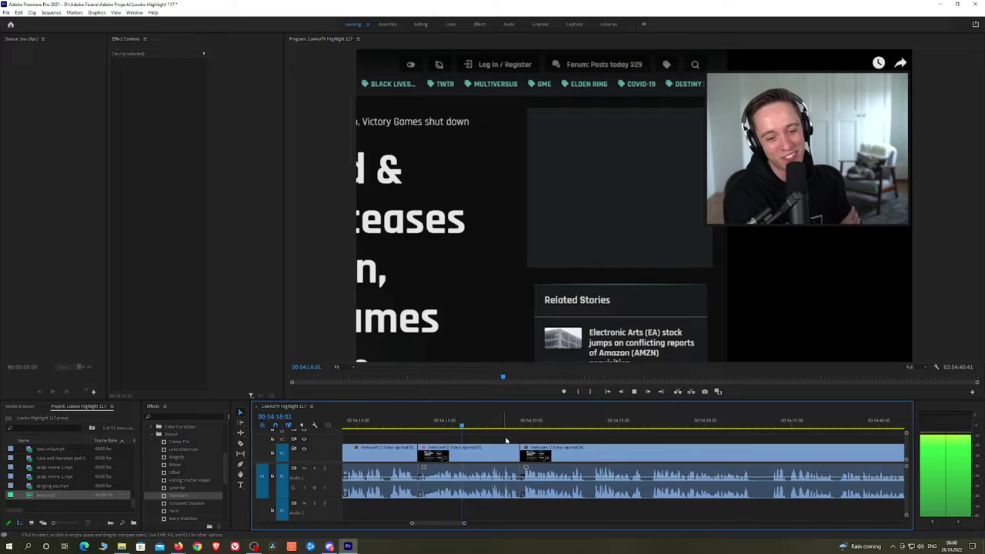
Cut out the short pause after about 00:54:23:05 on both sides and ripple delete it
left_click_drag(522, 436, 499, 435)
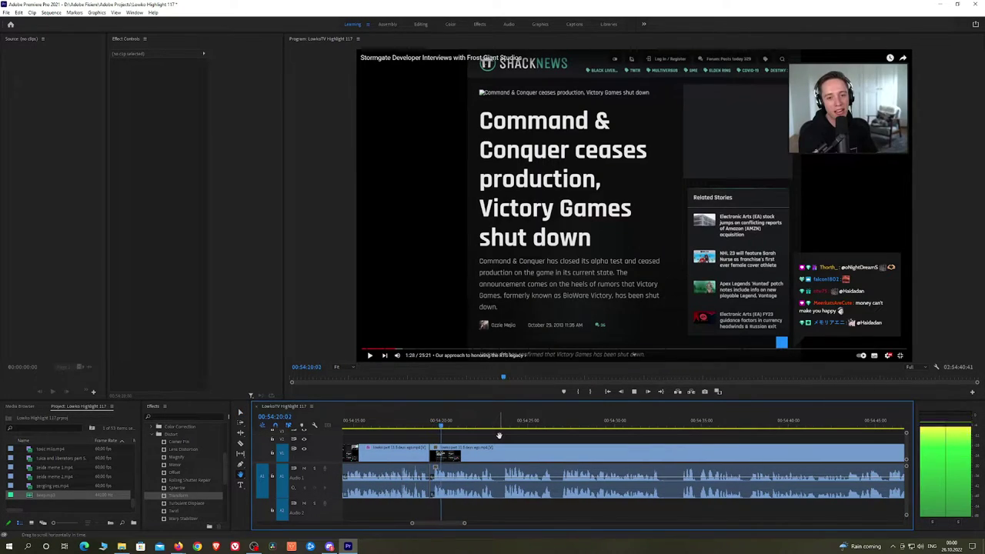
scroll(564, 437, "down", 2)
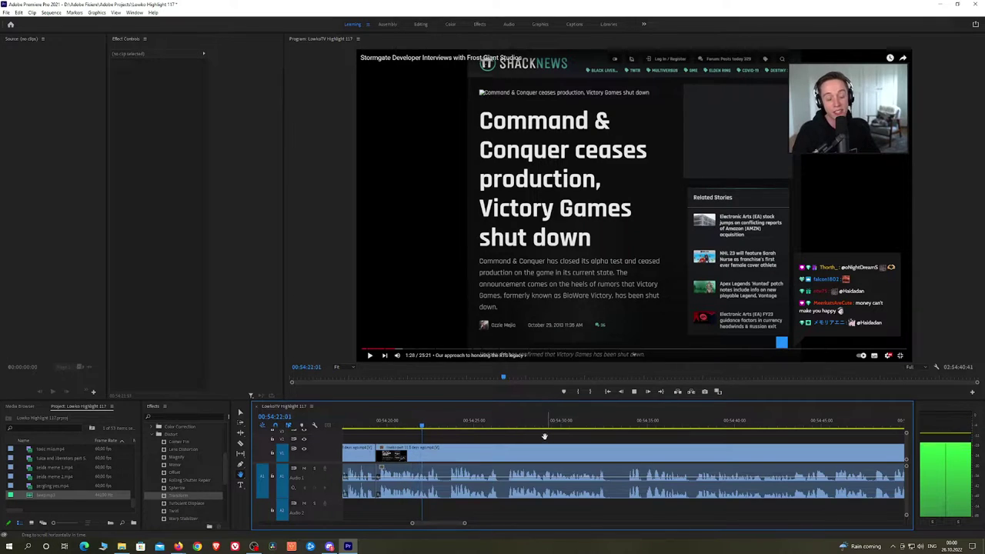
scroll(544, 436, "down", 1)
key("c")
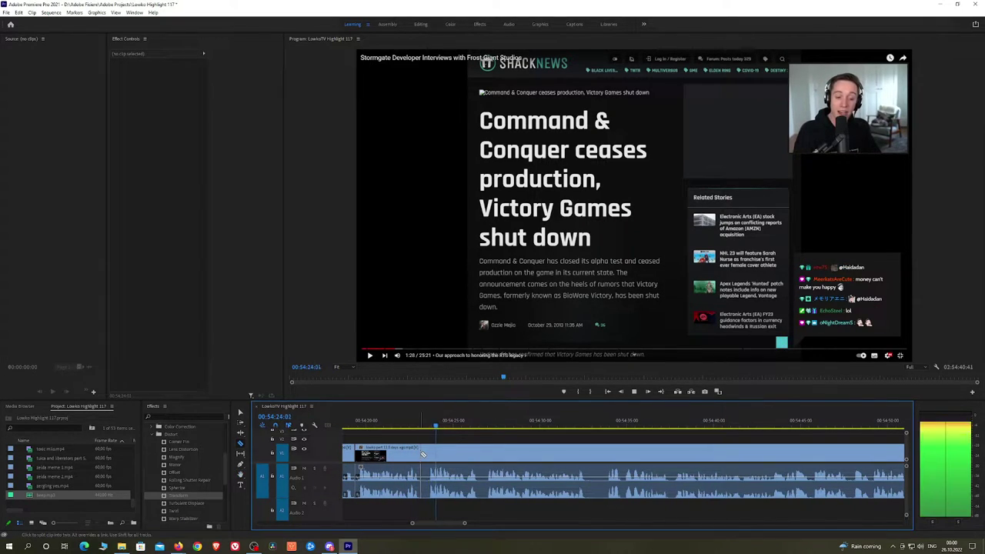
left_click(421, 454)
left_click(428, 454)
key("v")
left_click(424, 454)
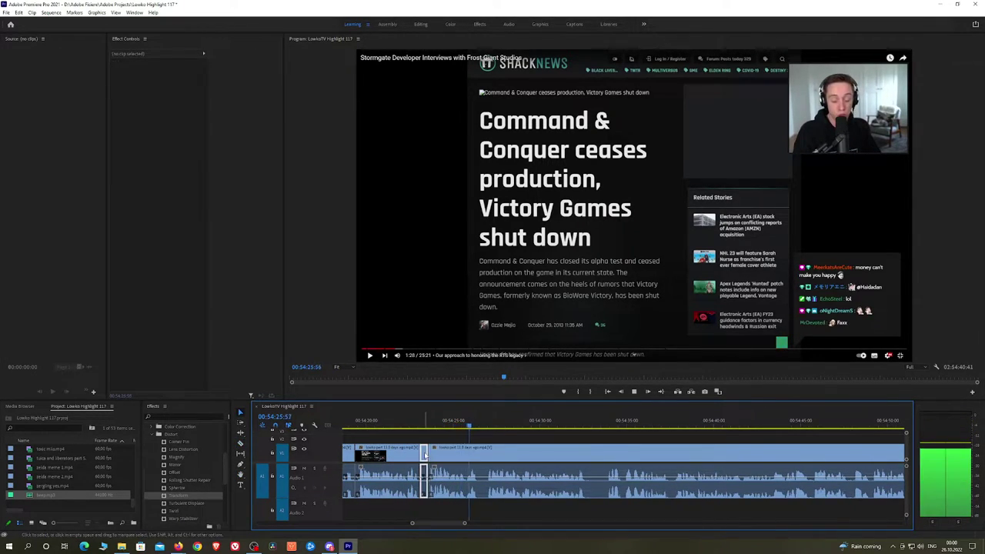
key("shift+Delete")
Isolate the short silence at about 00:54:26 with two cuts and ripple delete it
key("c")
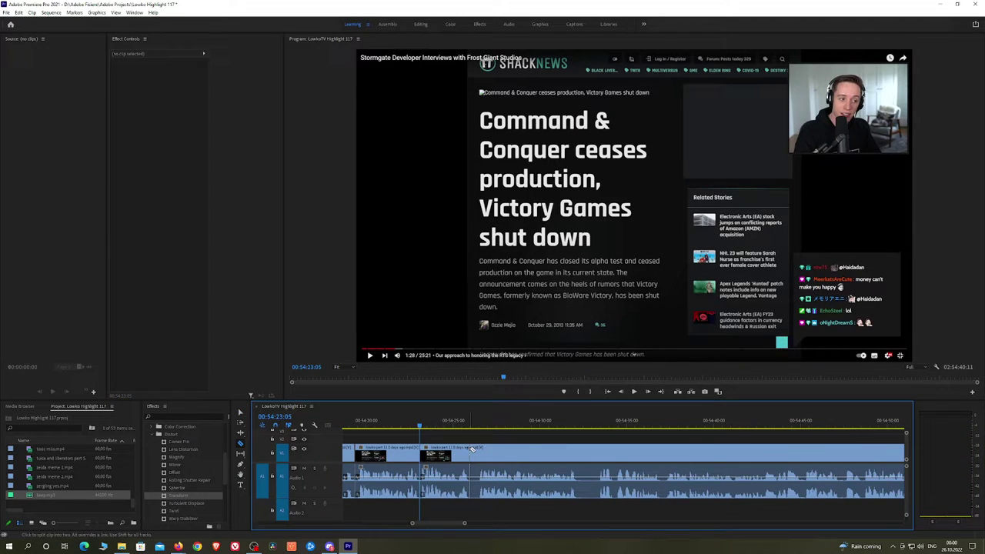
left_click(479, 450)
key("v")
left_click(474, 452)
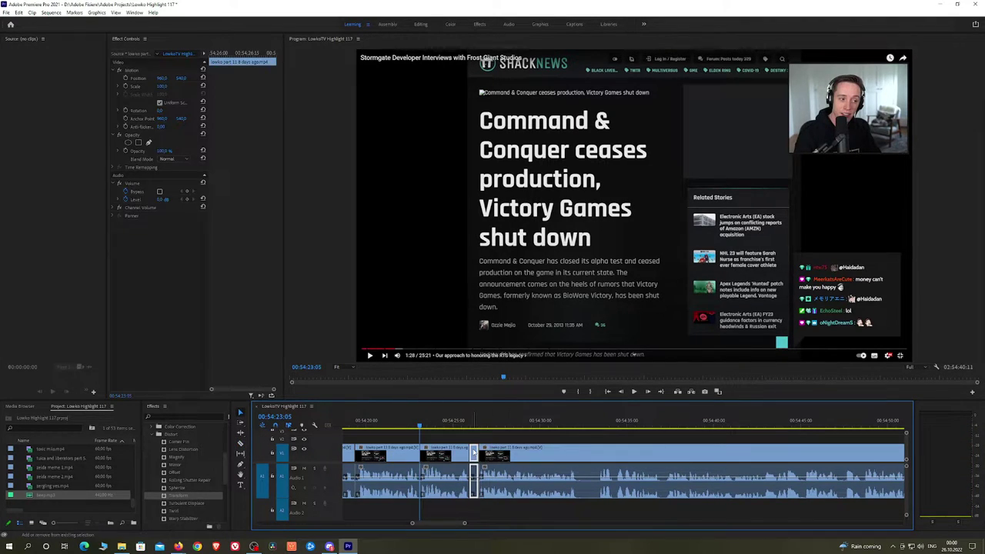
key("Down")
Continue playback and remove the silent gap of about one second near 00:54:32 with a ripple delete
key("space")
scroll(495, 433, "right", 3)
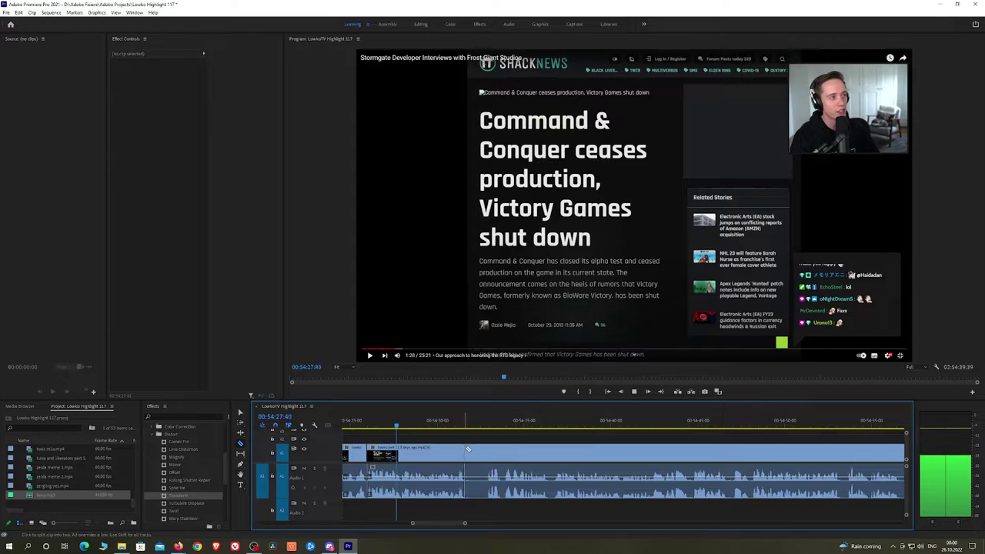
left_click(470, 450)
key("v")
left_click(477, 452)
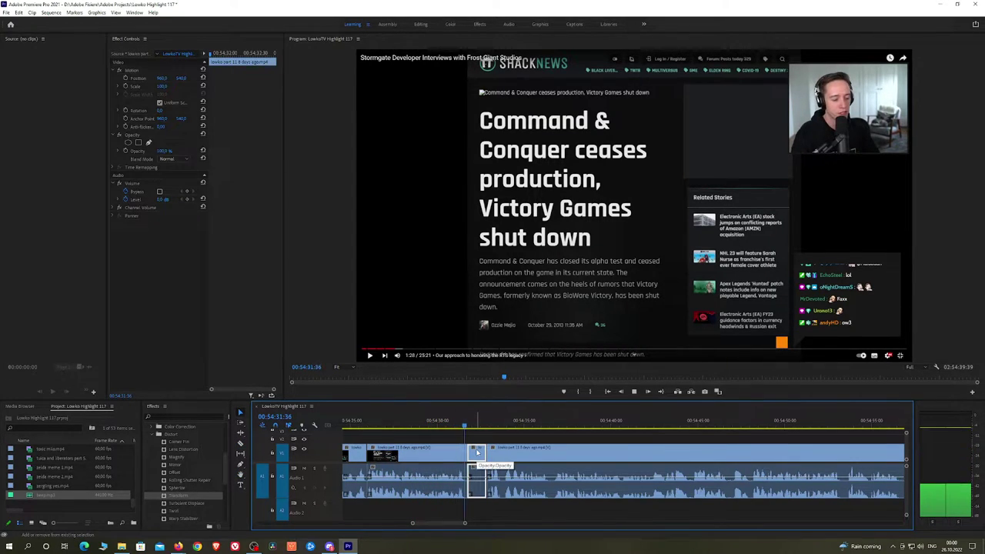
key("shift+Delete")
Cut out the roughly one-second pause starting near 00:54:55:30 and ripple delete it
key("h")
left_click_drag(557, 454, 532, 452)
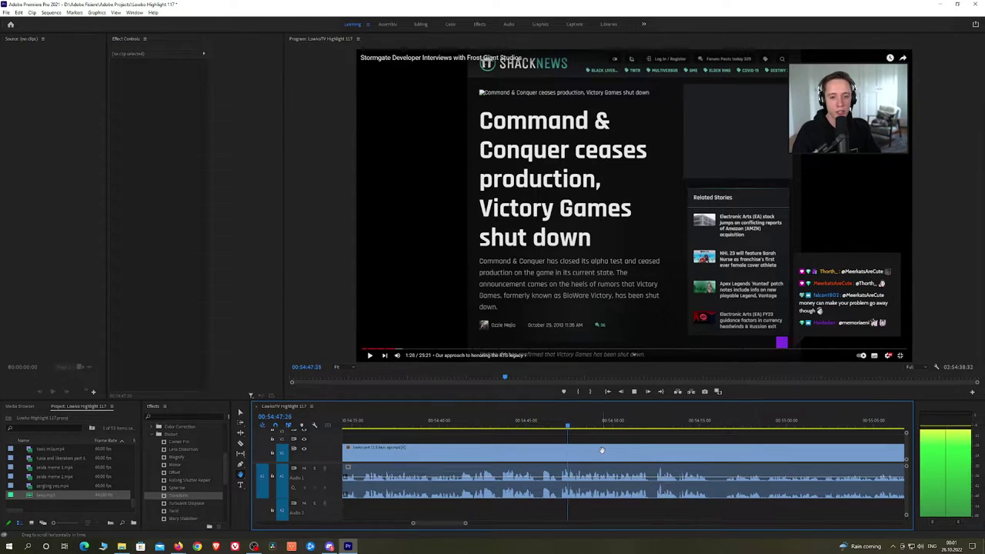
scroll(538, 448, "down", 3)
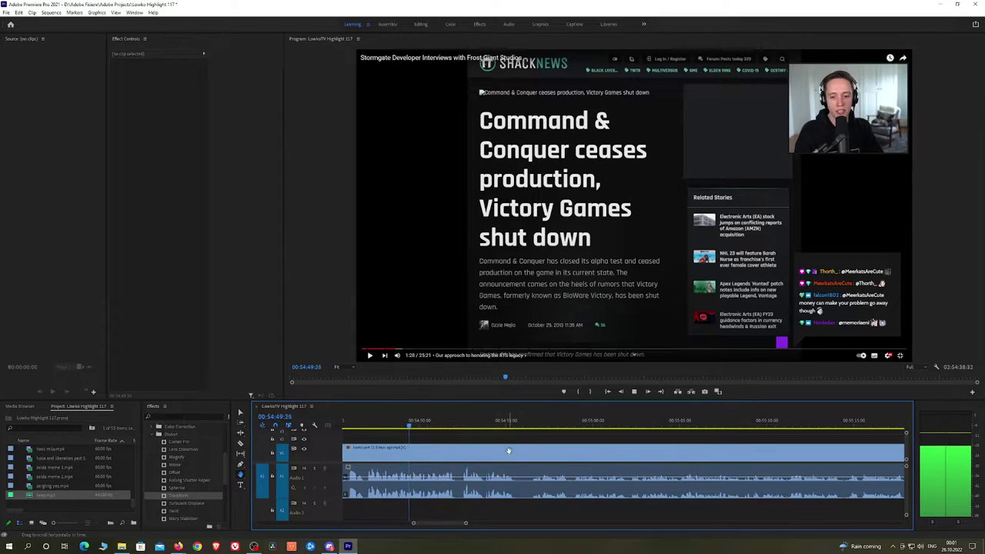
key("c")
left_click(528, 457)
key("v")
left_click(523, 457)
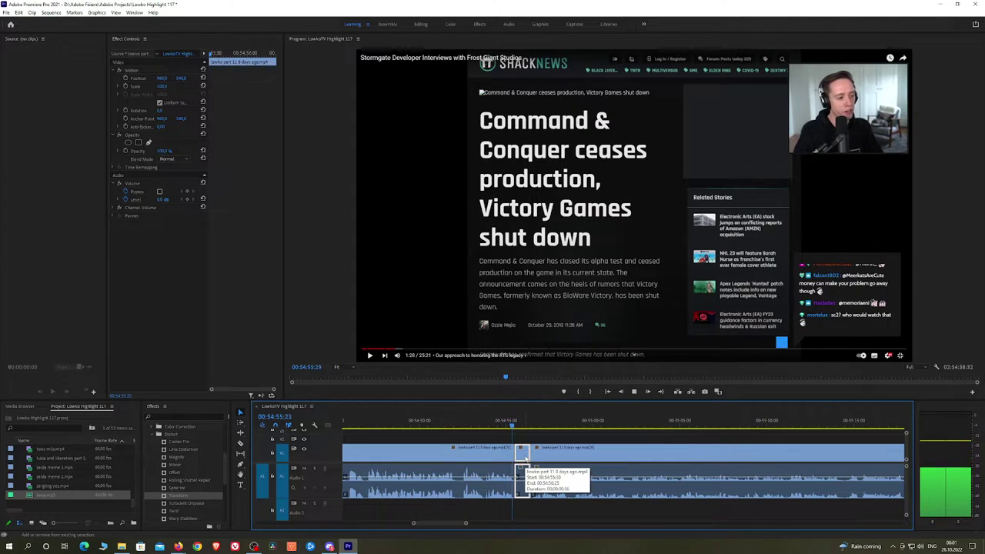
key("shift+Delete")
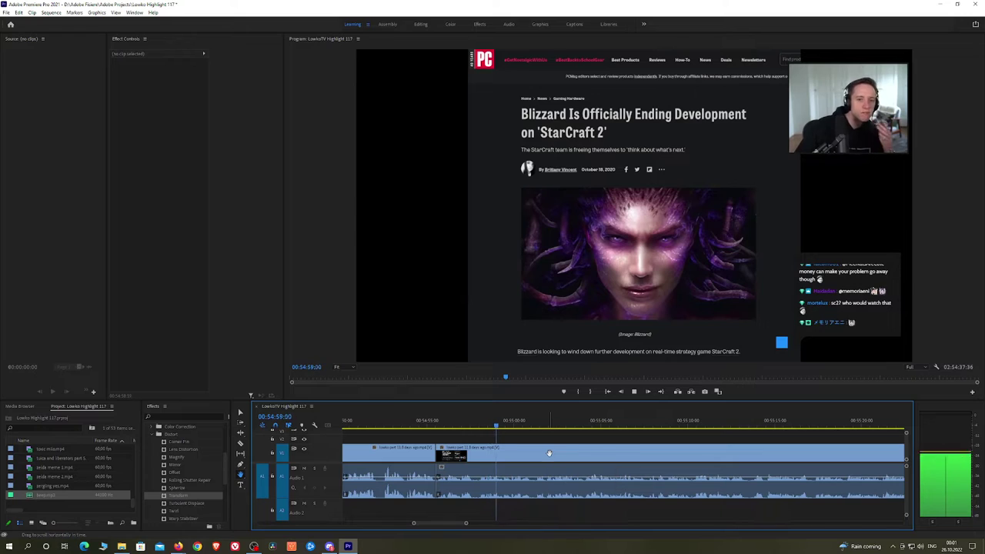
Skip past the interview playback to about 00:56:49, looking in the waveform for where the streamer's commentary resumes
left_click_drag(667, 457, 576, 456)
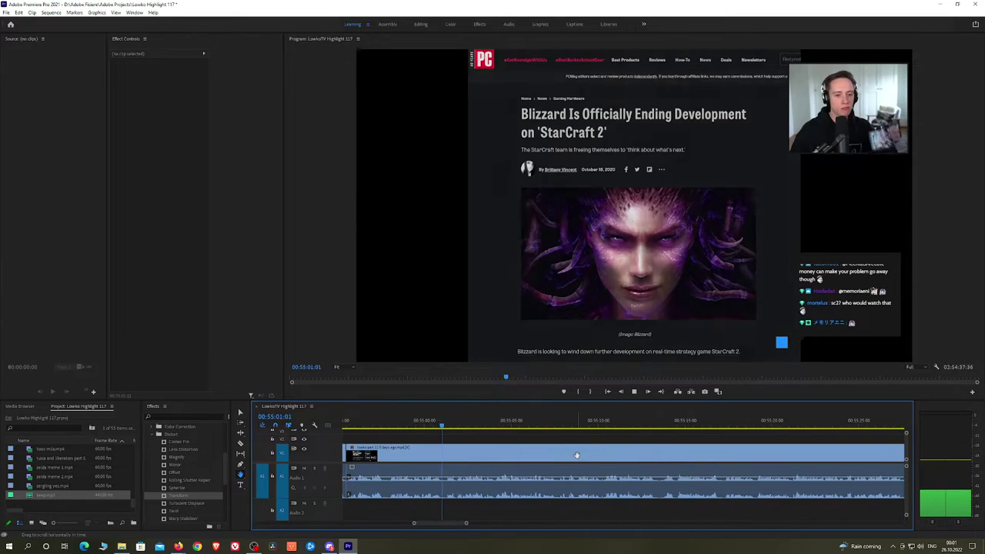
left_click_drag(640, 455, 593, 455)
scroll(603, 458, "down", 2)
scroll(620, 456, "down", 2)
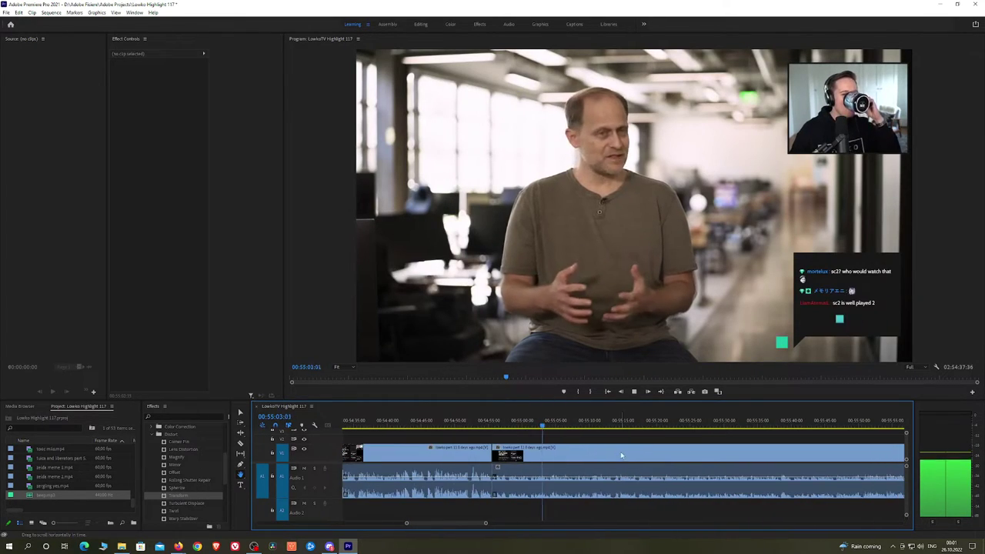
left_click_drag(719, 455, 580, 439)
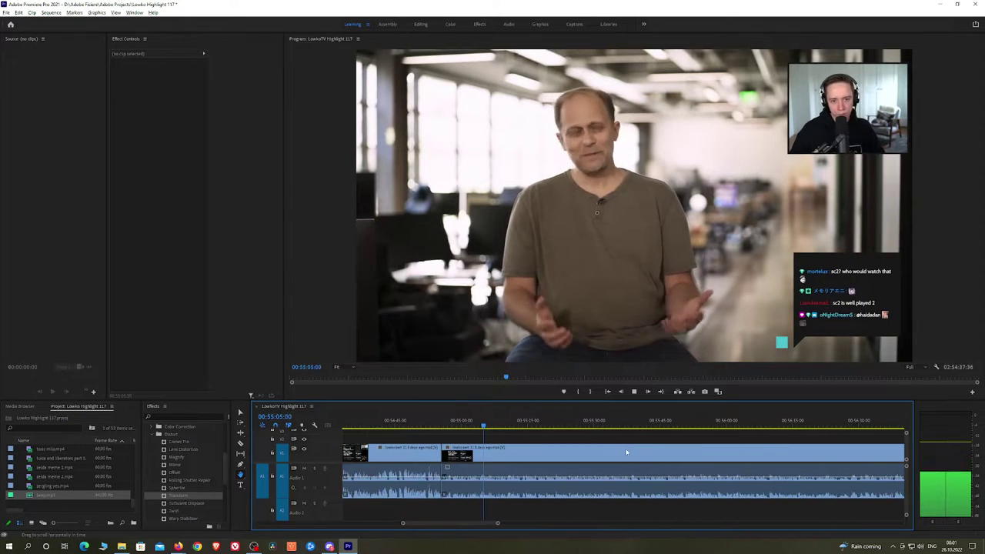
key("minus")
left_click(570, 428)
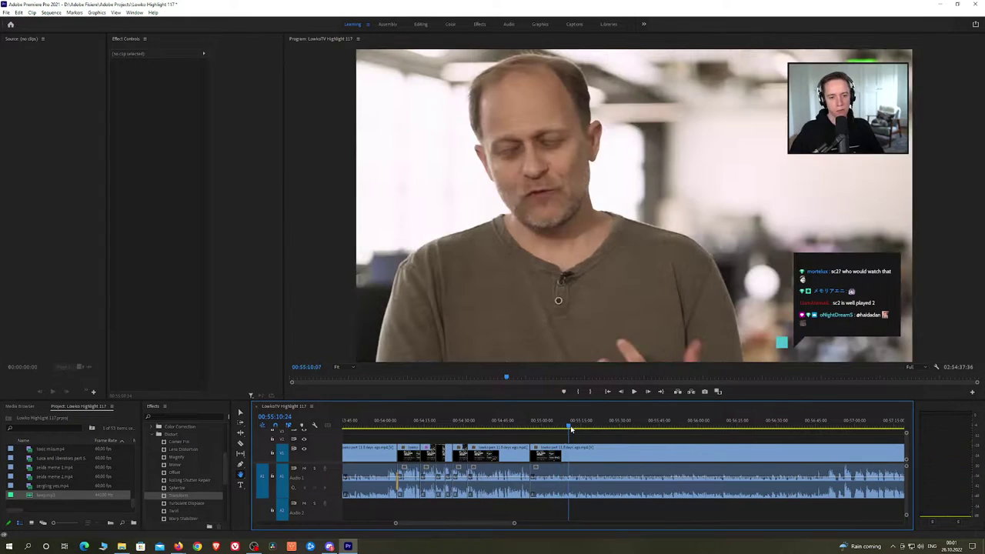
left_click_drag(591, 425, 563, 436)
key("space")
scroll(822, 442, "up", 5)
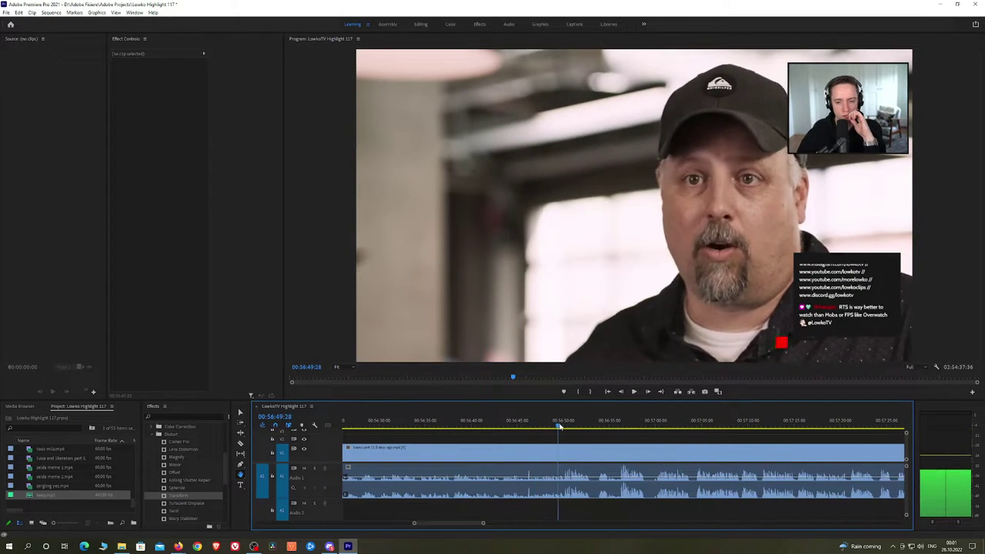
Cut out the short commentary pause near 00:56:53 and ripple delete it
scroll(596, 446, "up", 2)
key("c")
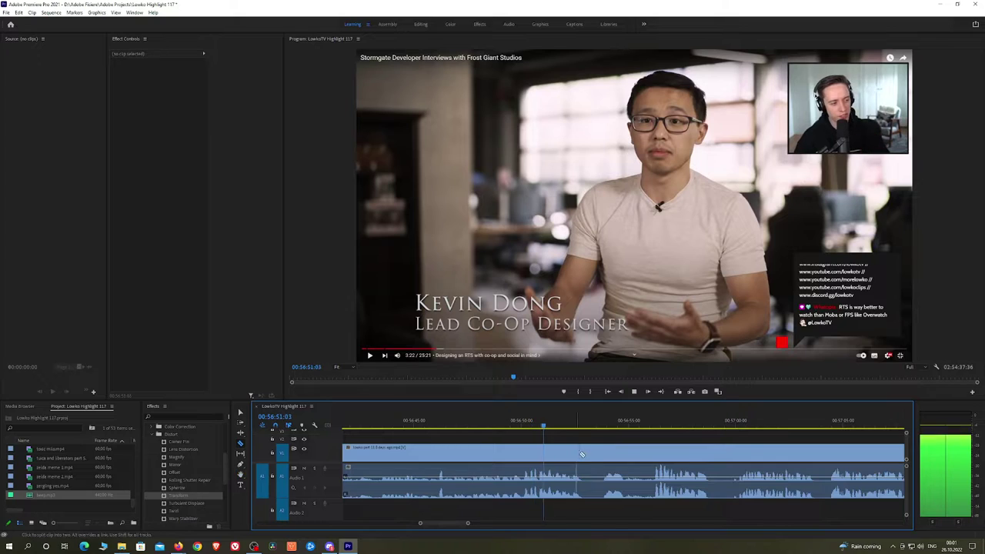
left_click(588, 454)
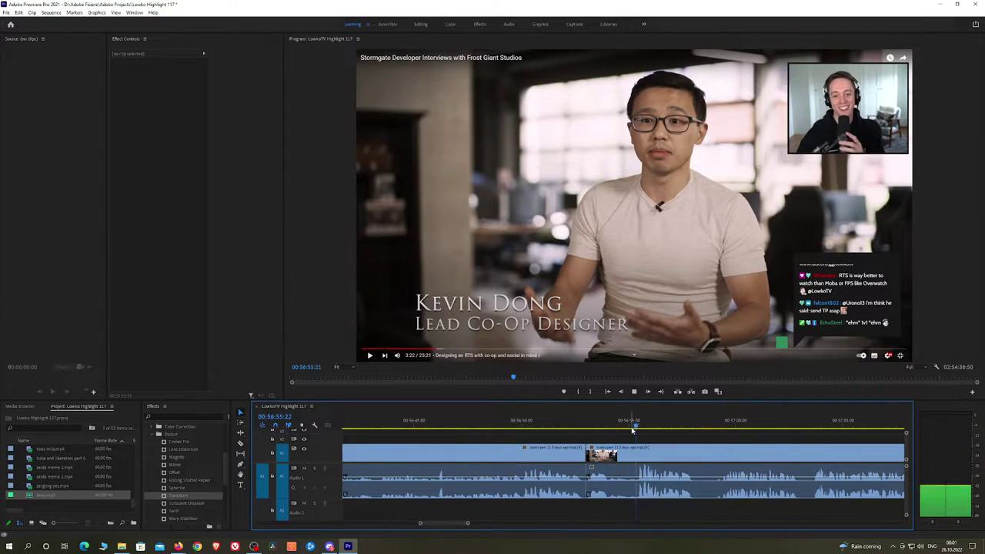
Isolate the pause near 00:56:58 with razor cuts and ripple delete it
left_click(722, 457)
key("v")
left_click(709, 456)
key("shift+Delete")
key("h")
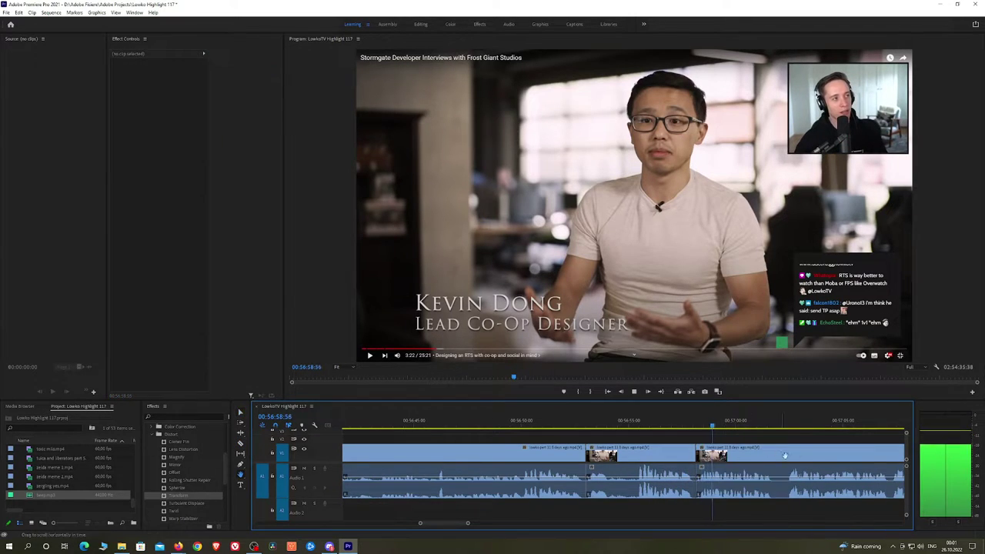
Cut out the short silence at about 00:57:01:47 and ripple delete it
left_click_drag(785, 455, 602, 447)
left_click(590, 455)
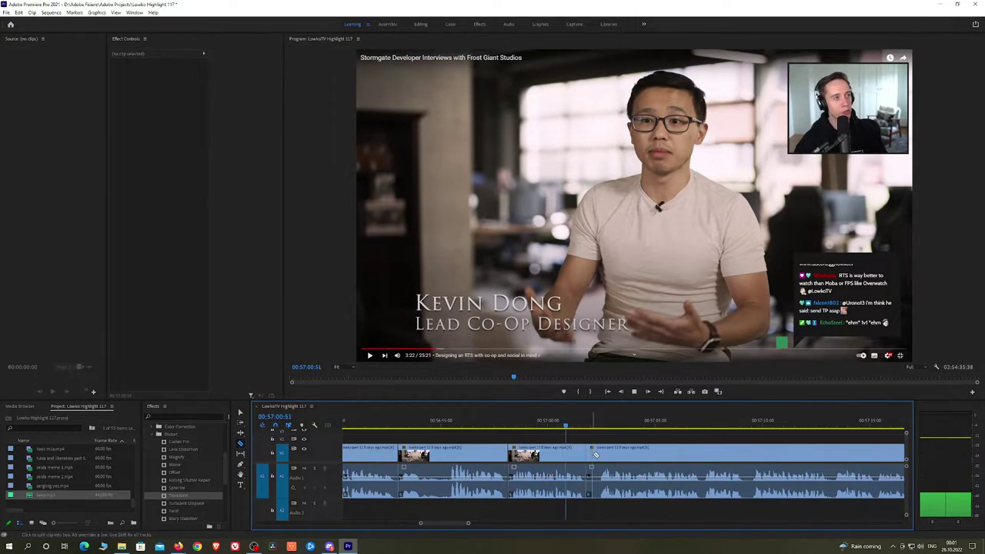
key("v")
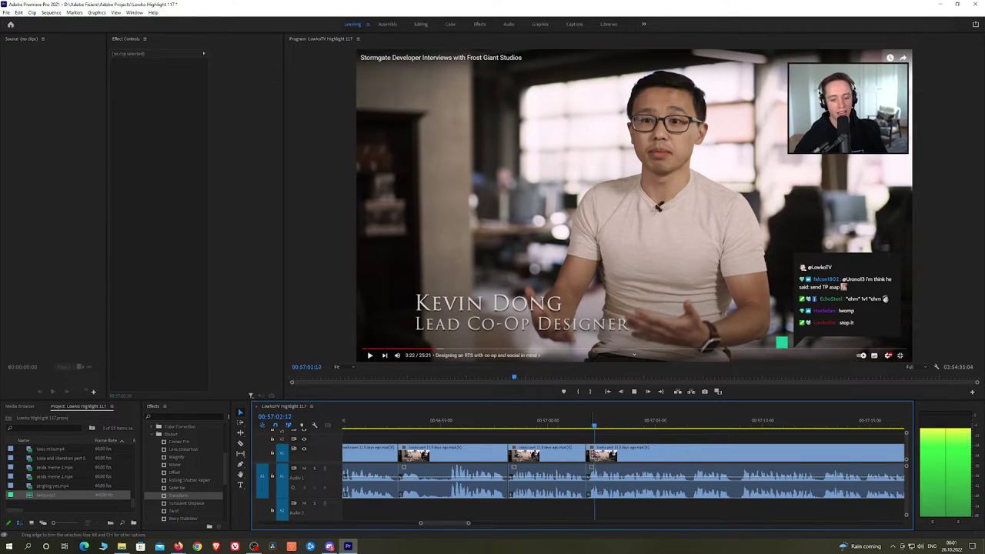
key("h")
Play the commentary from about 00:57:02 to 00:57:20 and examine its waveform for further pauses
left_click_drag(700, 451, 575, 451)
scroll(687, 459, "down", 10)
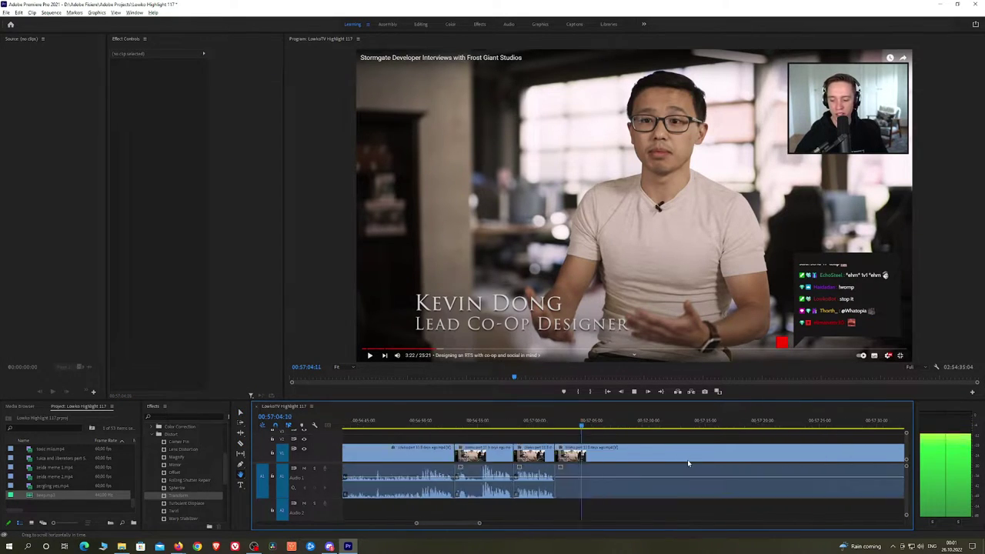
scroll(711, 455, "down", 8)
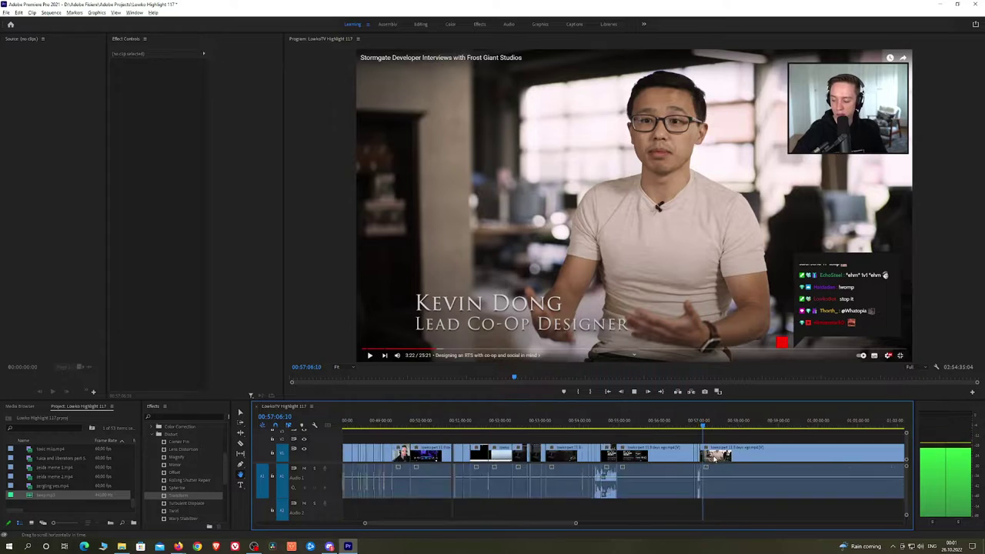
scroll(721, 457, "up", 10)
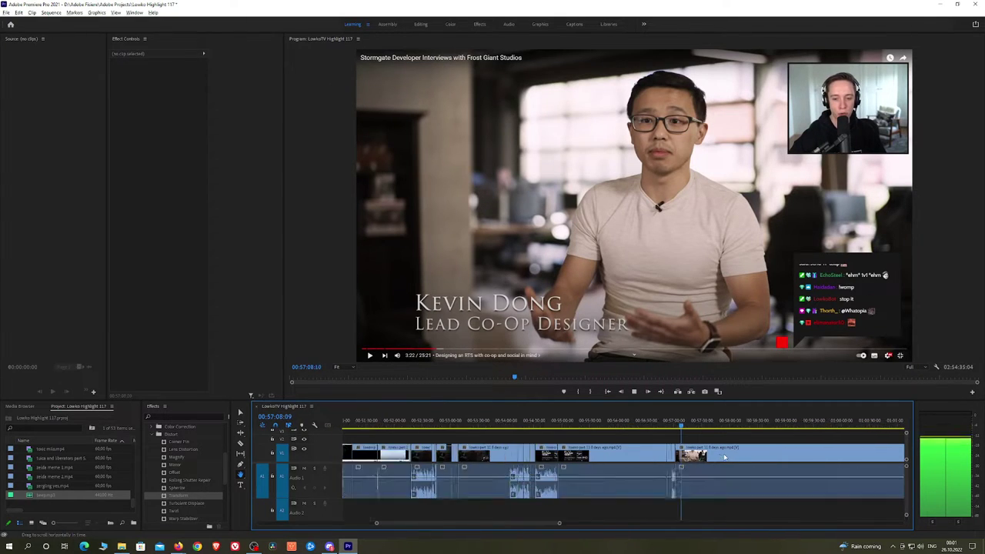
scroll(663, 457, "up", 1)
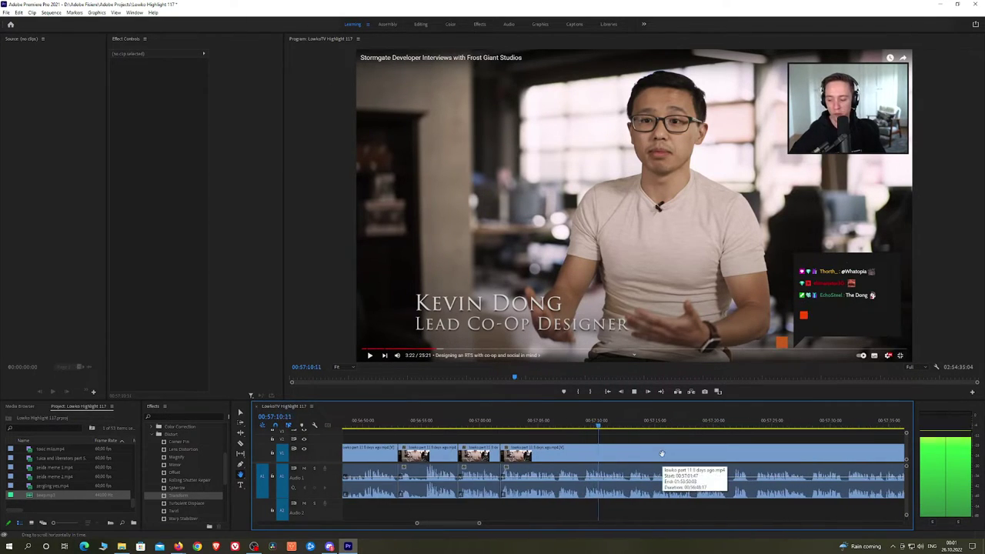
left_click_drag(715, 453, 587, 447)
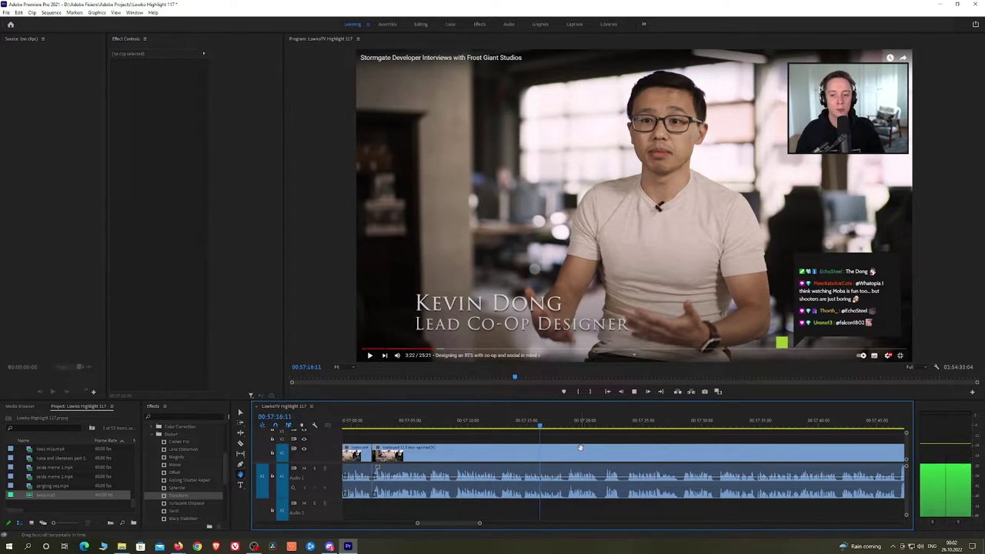
scroll(587, 447, "up", 2)
scroll(557, 441, "down", 1)
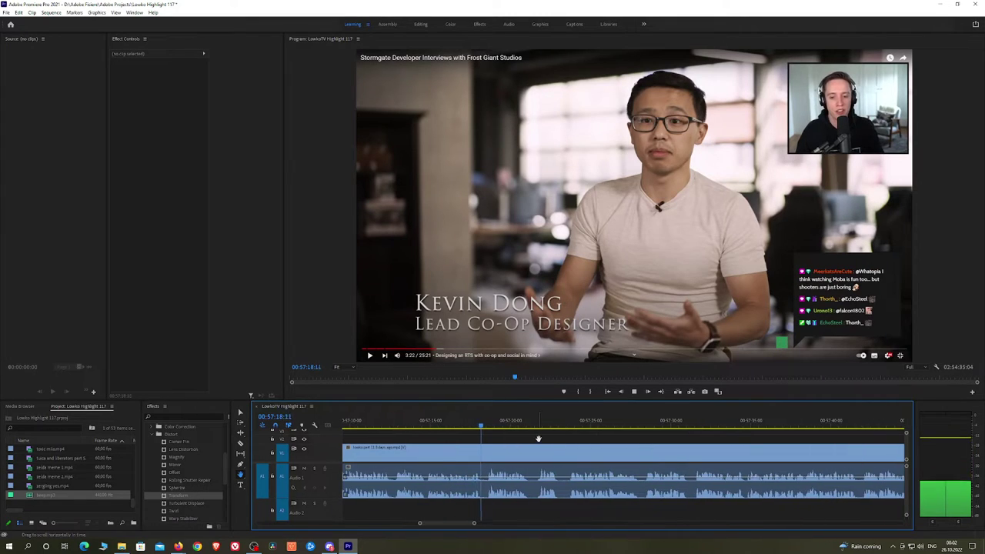
scroll(539, 447, "down", 2)
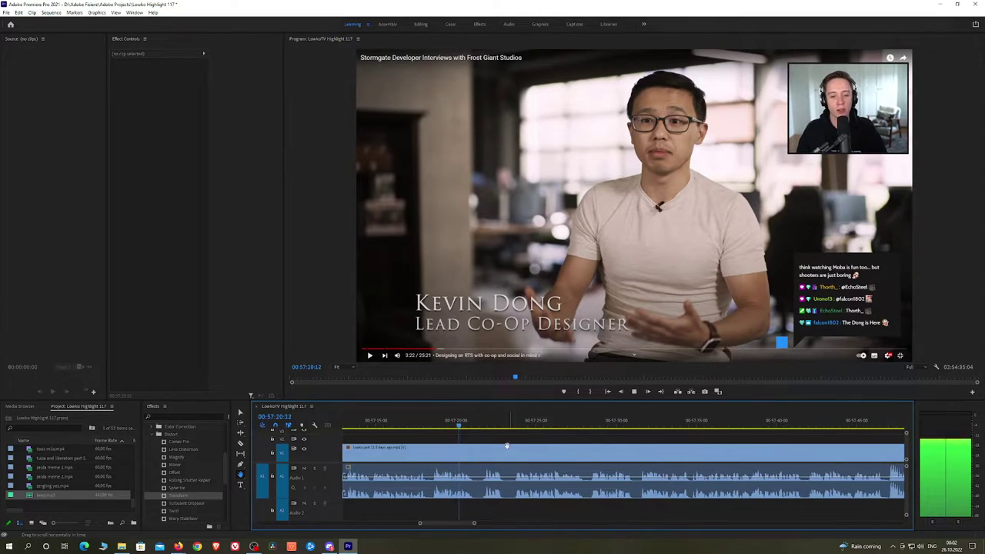
Split the clip on both sides of the short pause near 00:57:21 and ripple delete the piece
left_click(477, 461)
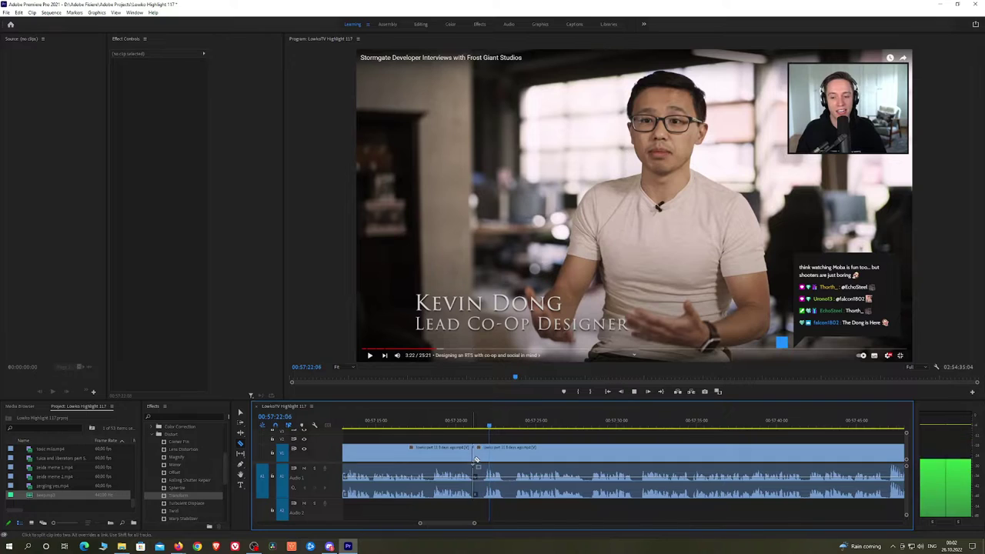
left_click(485, 456)
key("v")
left_click(479, 458)
key("shift+Delete")
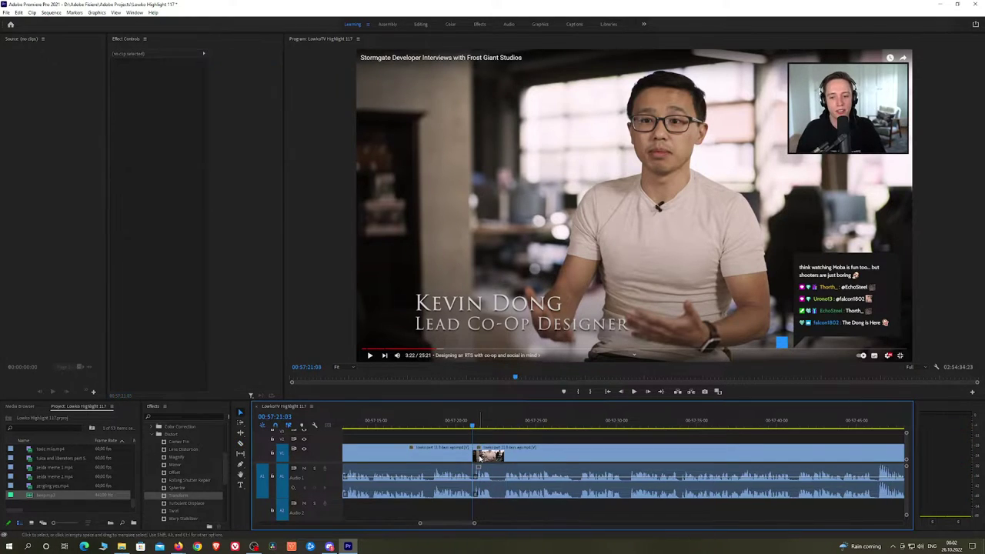
Replay the last edit, isolate the short silence starting at 00:57:22:23 and ripple delete it
left_click(463, 428)
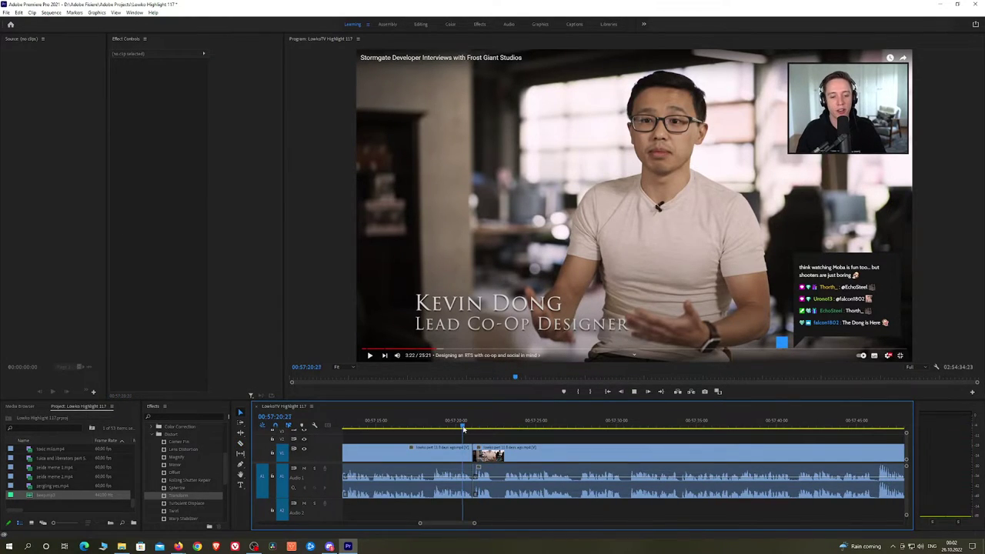
key("space")
key("space")
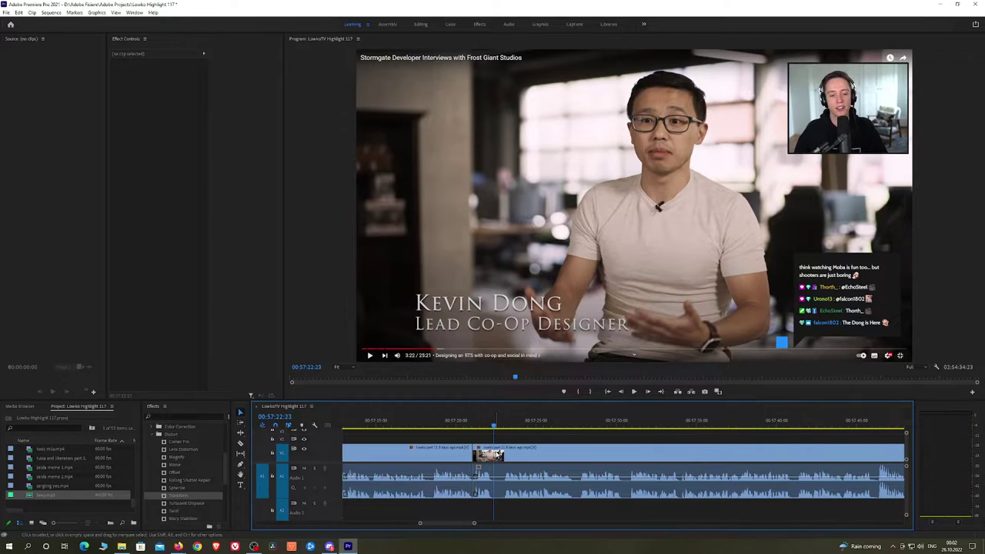
left_click(499, 456)
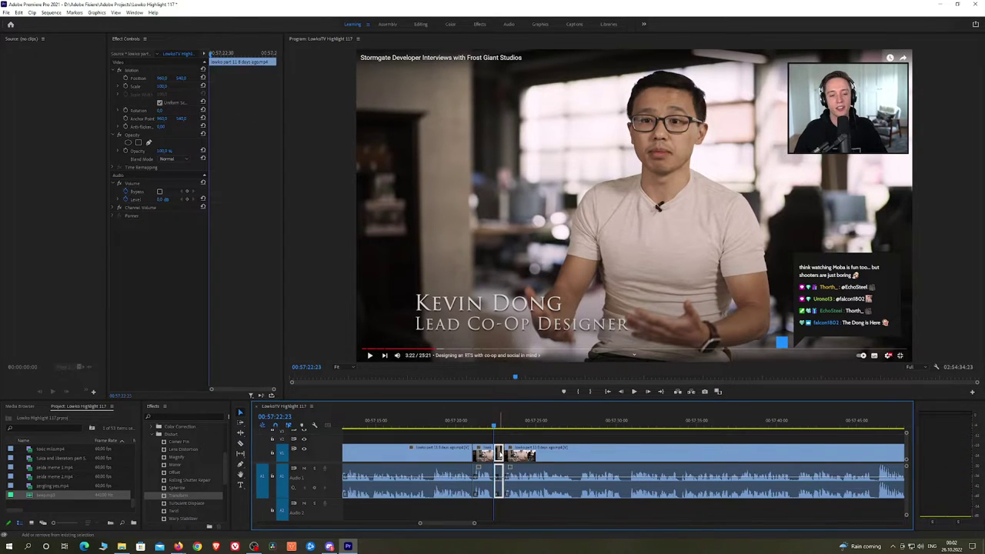
key("shift+Delete")
key("space")
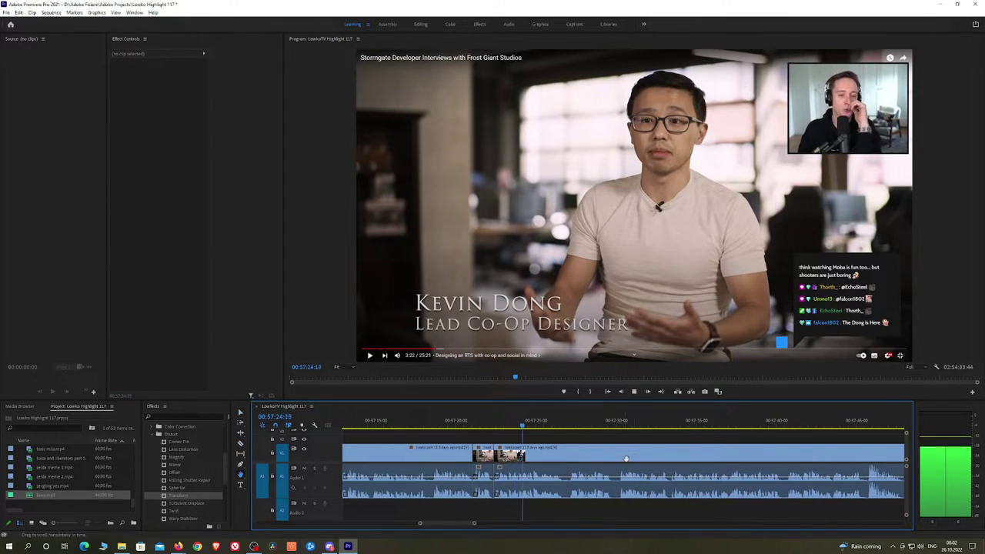
Cut out the brief pause near 00:57:30, ripple delete it and resume playback from 00:57:32:15
left_click_drag(625, 458, 547, 431)
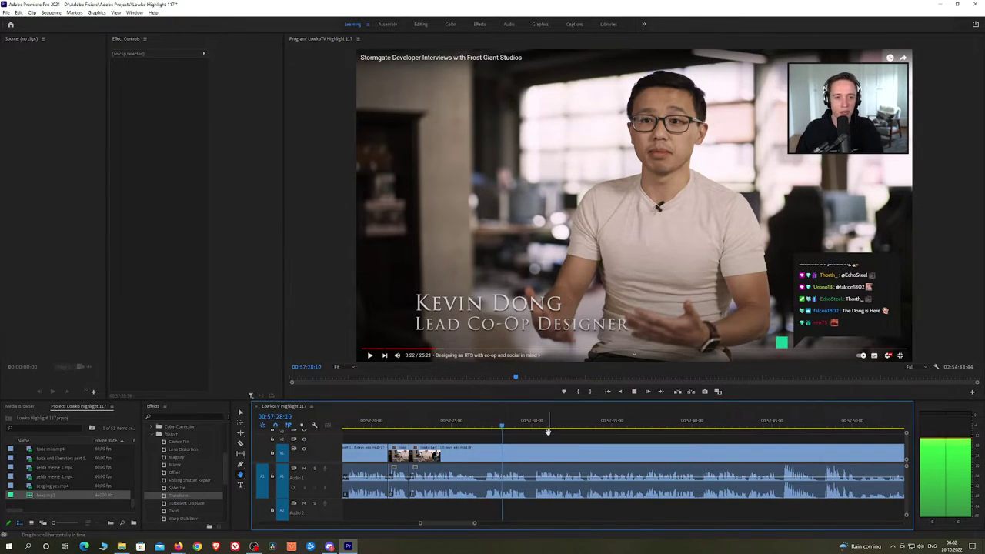
key("space")
left_click(473, 459)
key("v")
left_click(468, 458)
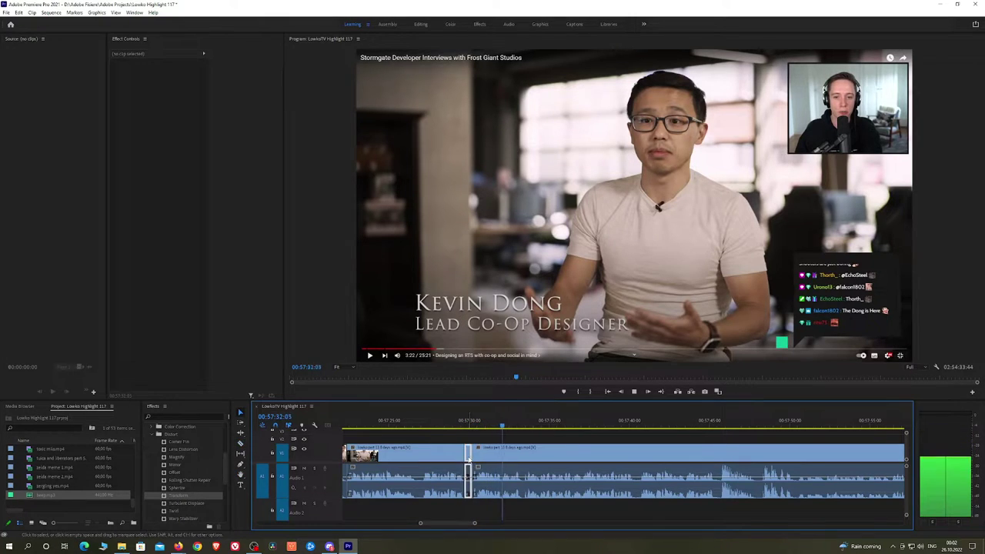
key("shift+Delete")
left_click(506, 424)
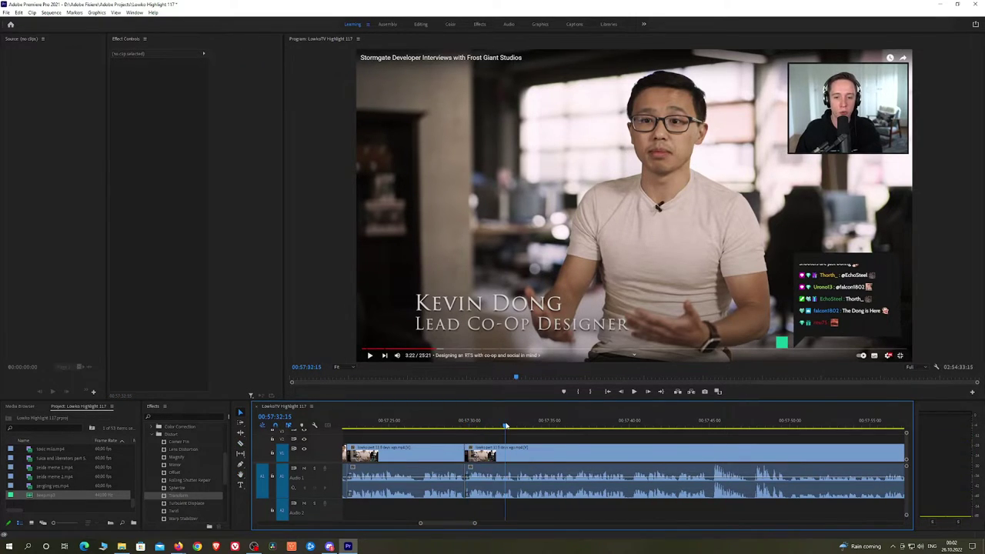
key("space")
Continue to the next gap, cut out the short pause starting at 00:57:47:21 and ripple delete it
left_click_drag(599, 451, 471, 428)
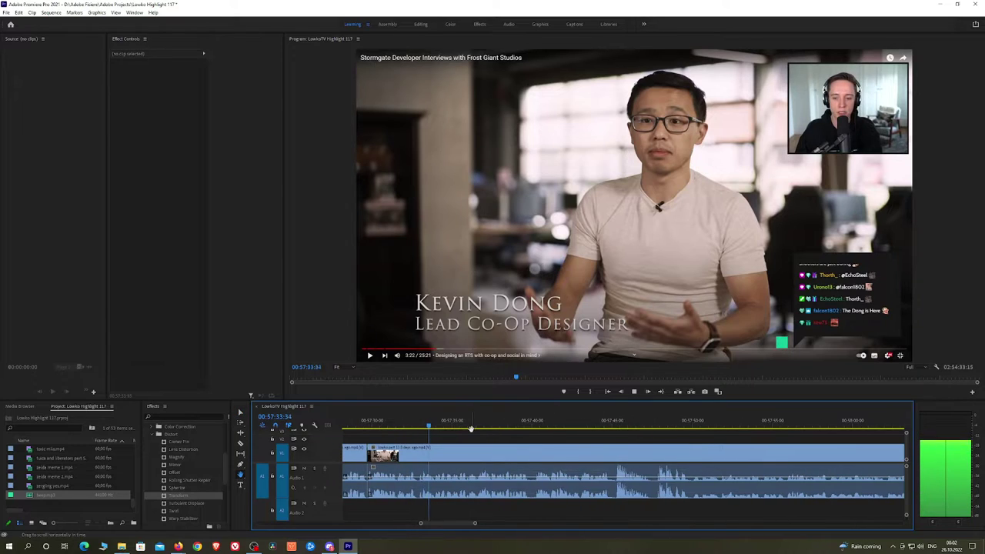
left_click_drag(567, 451, 537, 447)
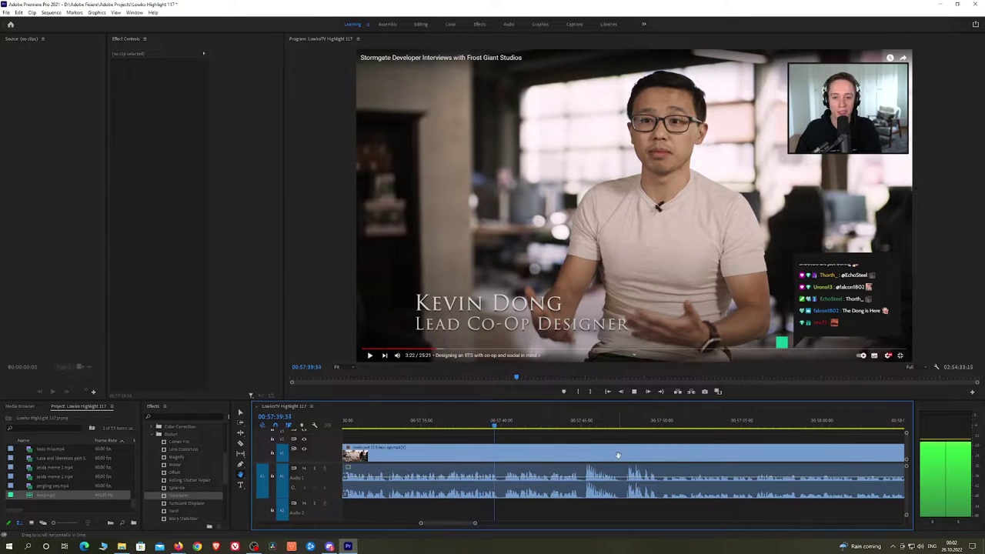
left_click_drag(615, 454, 571, 452)
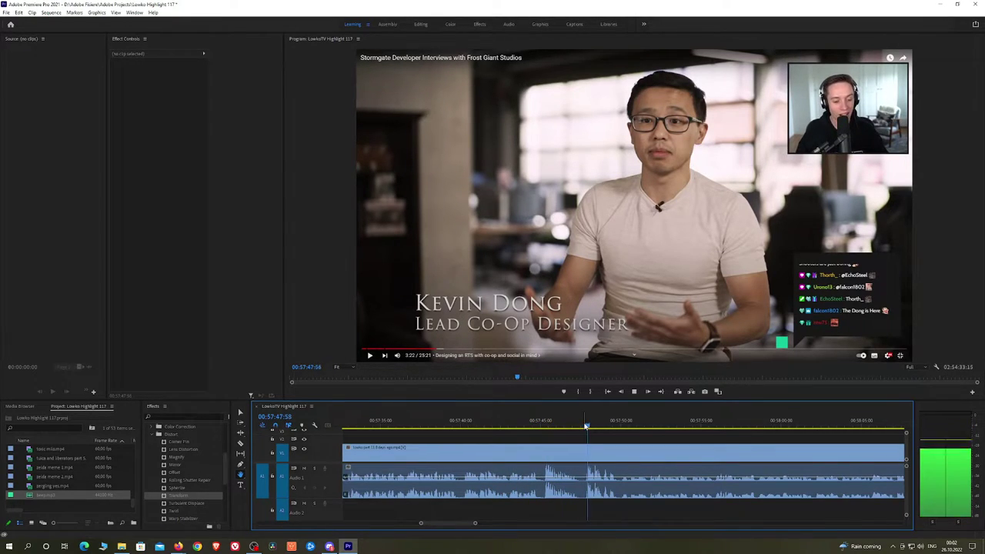
left_click(579, 425)
scroll(589, 438, "up", 5)
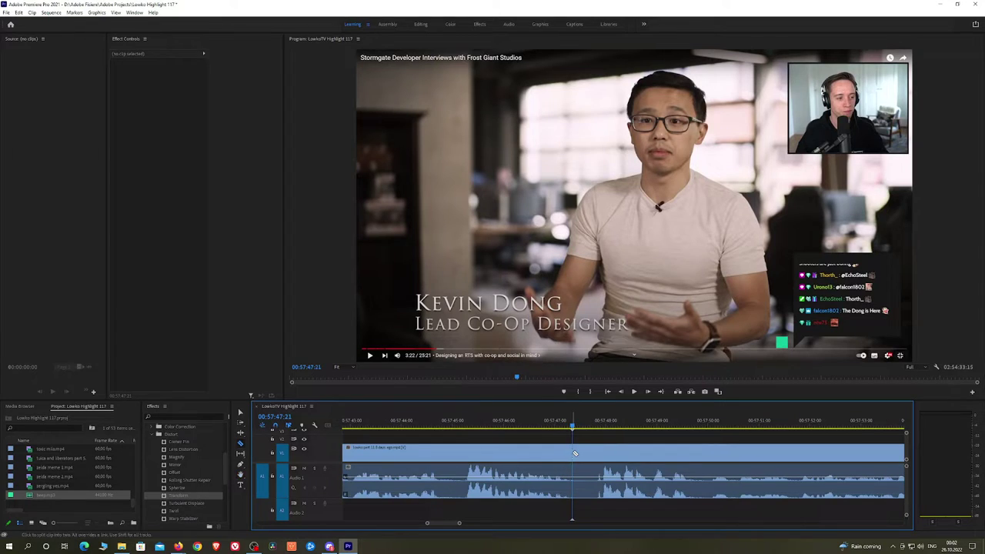
key("v")
left_click(587, 455)
key("ctrl+k")
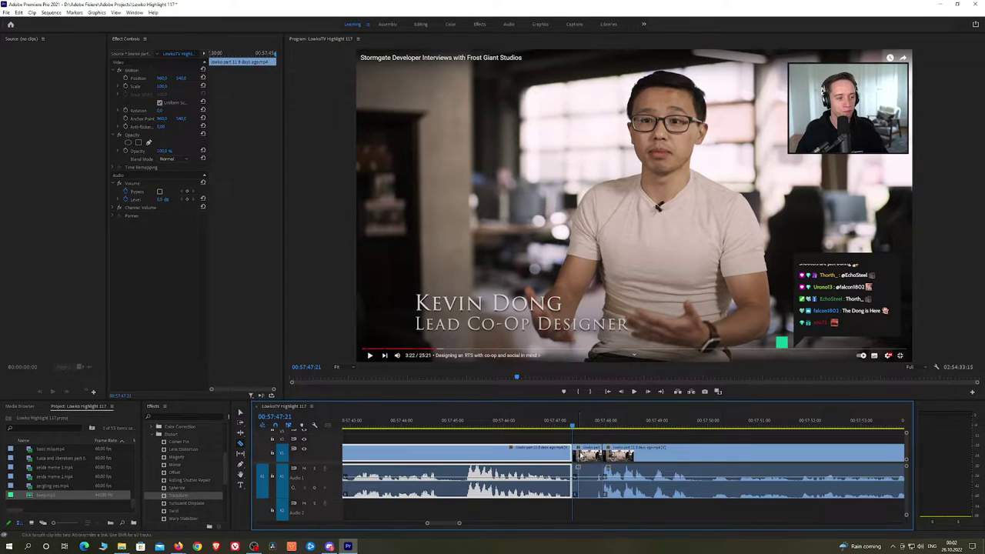
left_click(583, 456)
key("shift+Delete")
key("space")
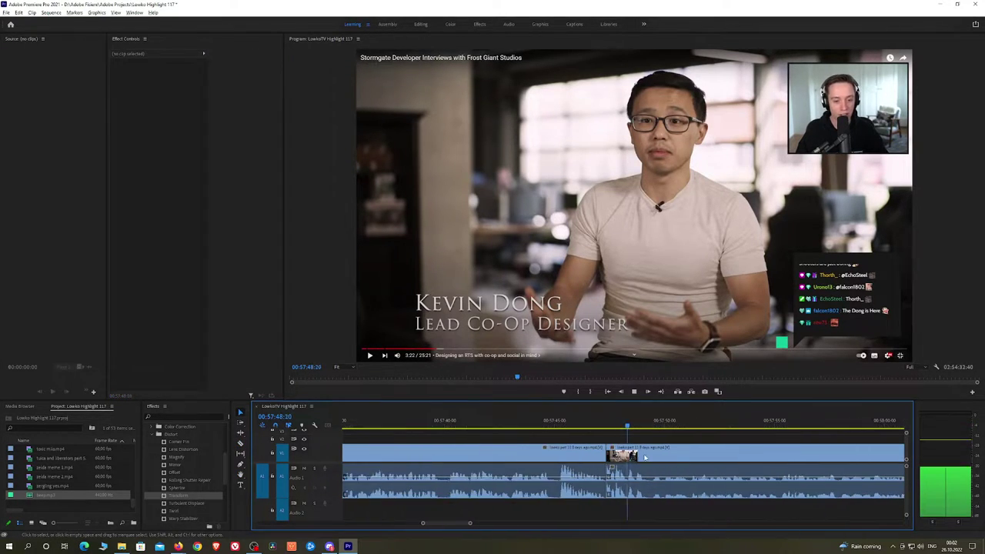
Skip the following interview section by moving the playhead to 00:58:46:42 and play from there
scroll(649, 454, "down", 4)
scroll(569, 455, "up", 3)
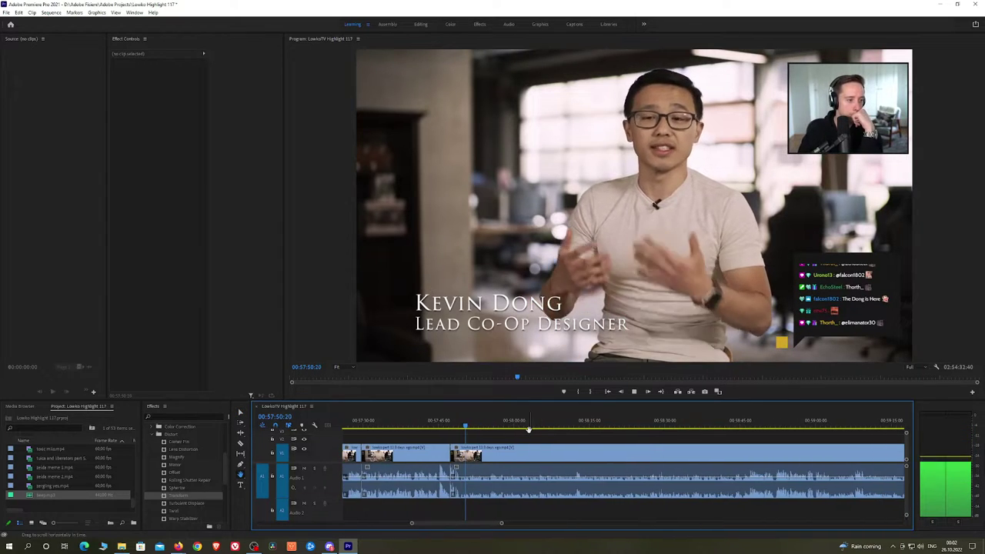
left_click(494, 428)
left_click_drag(494, 428, 750, 425)
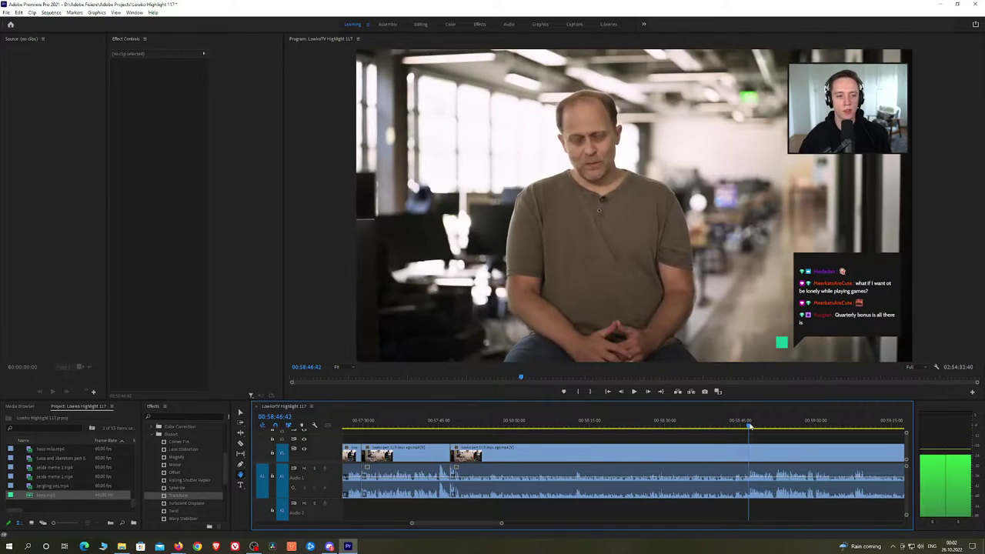
key("space")
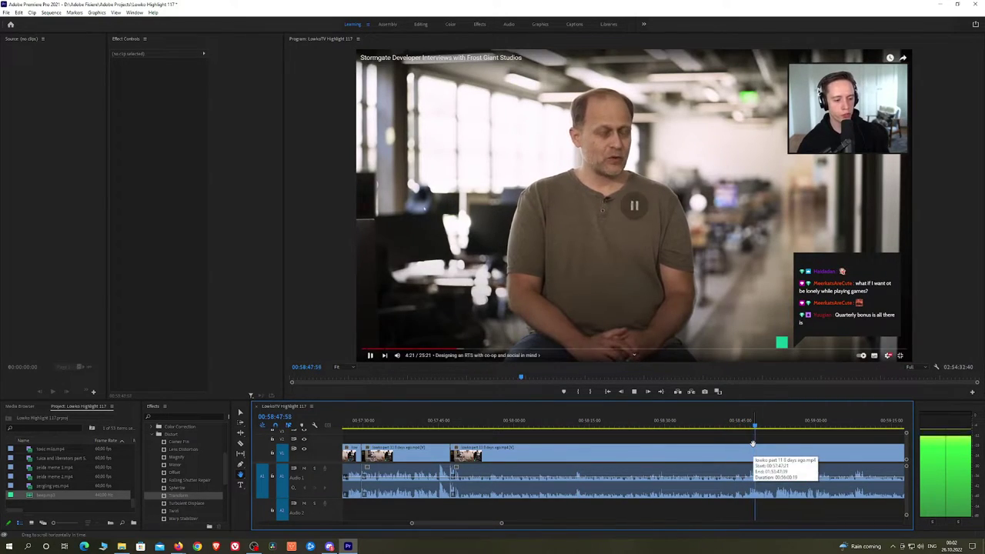
Play through the commentary after 00:58:47 while examining the audio waveform for pauses and the end of the talking section
scroll(795, 454, "up", 2)
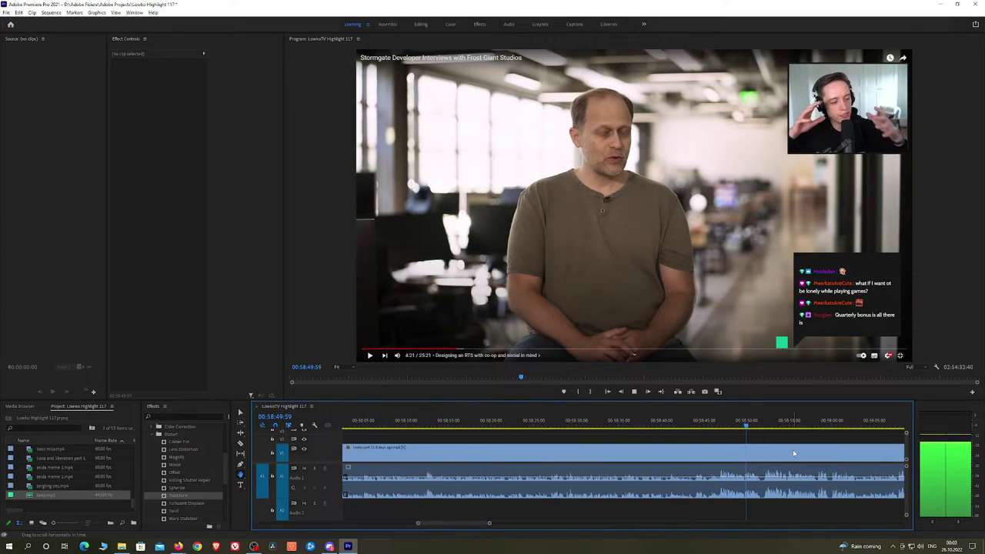
scroll(795, 454, "down", 4)
key("minus")
key("minus")
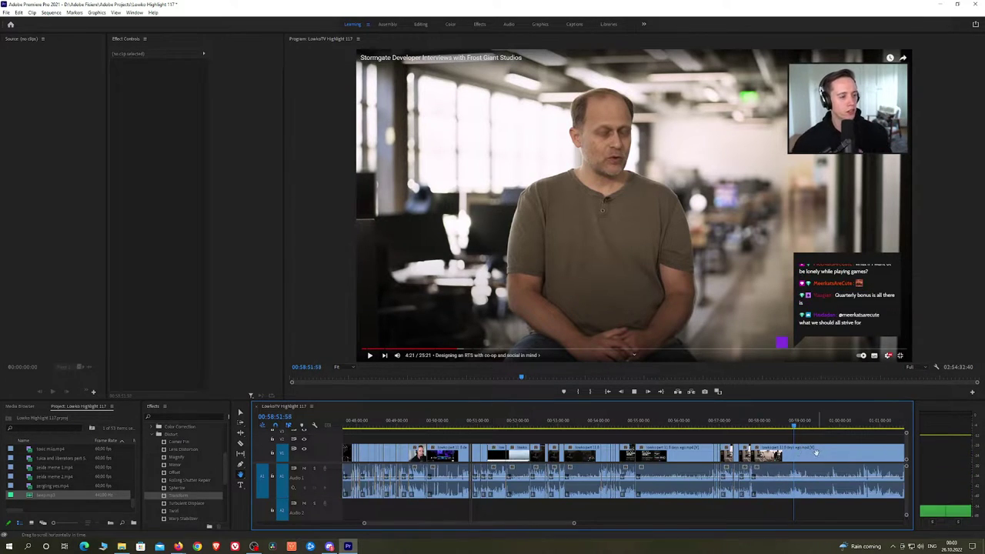
left_click_drag(816, 453, 506, 435)
mouse_move(587, 444)
left_mouse_down()
mouse_move(500, 436)
mouse_move(607, 437)
left_mouse_up()
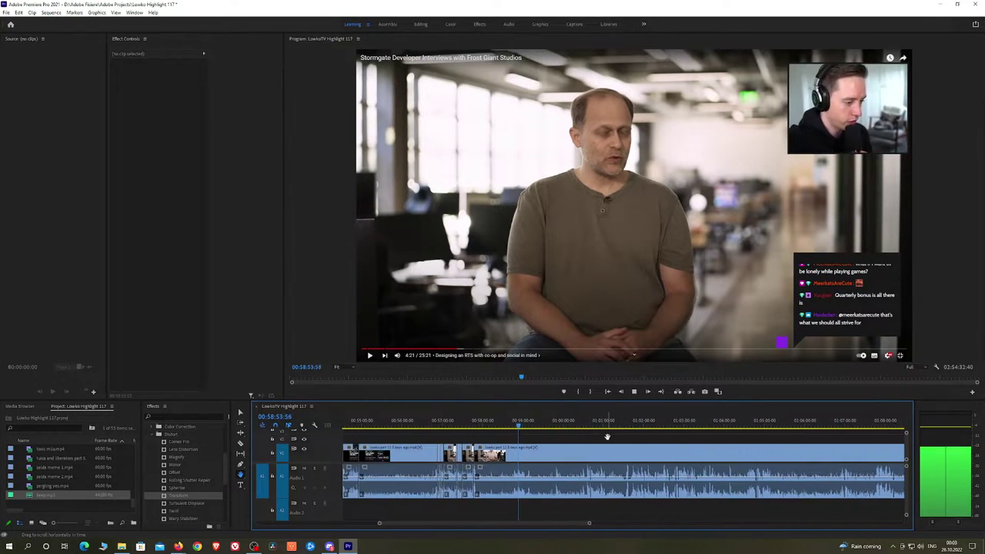
key("equal")
key("equal")
key("equal")
key("equal")
key("equal")
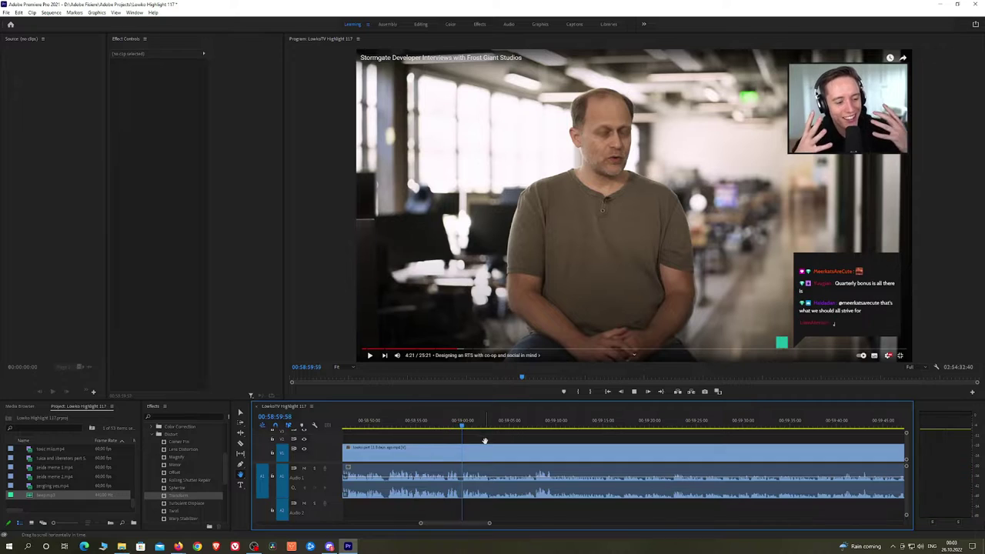
key("equal")
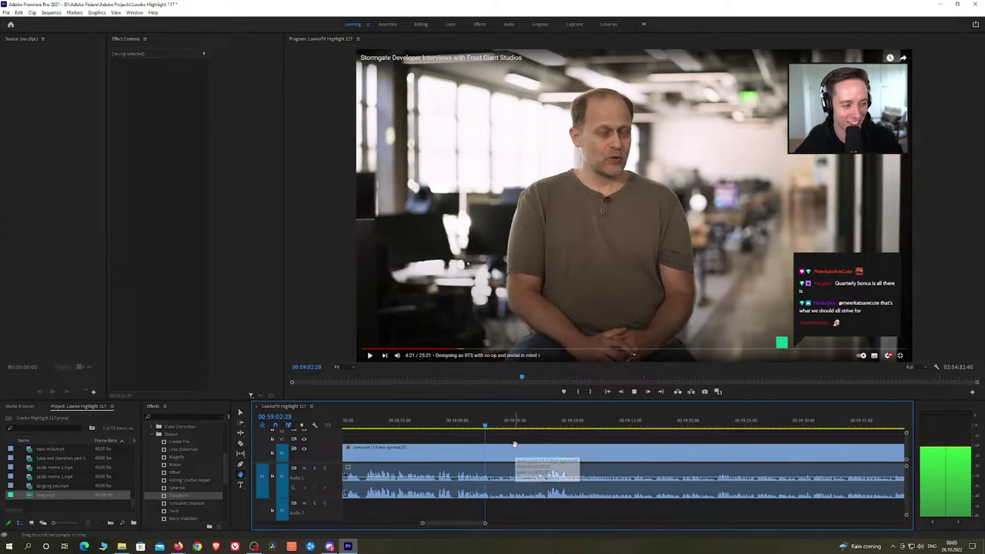
Skip through the following interview section to about 00:59:48 and resume playback just before the next commentary
left_click_drag(497, 425, 722, 428)
key("space")
key("space")
scroll(754, 471, "down", 1, "alt")
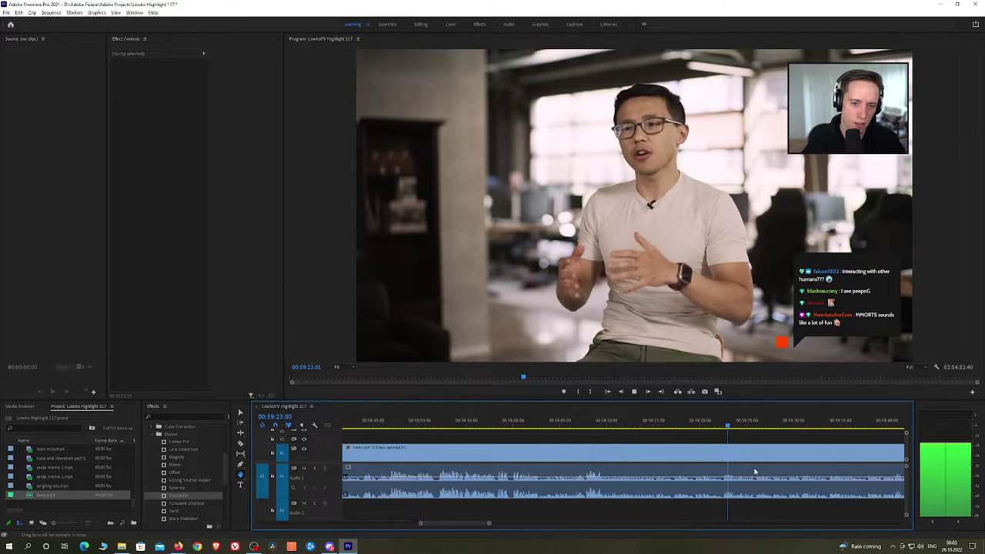
scroll(755, 471, "down", 1, "alt")
left_click_drag(783, 453, 690, 424)
key("space")
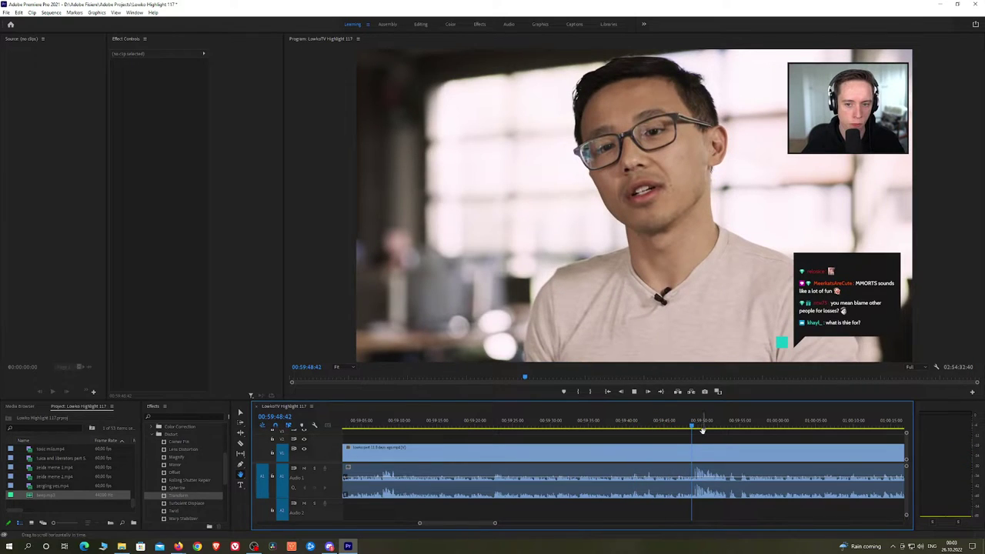
Isolate the short pause near 00:59:54 after the streamer's comment and ripple delete it
scroll(719, 448, "up", 1, "alt")
left_click_drag(749, 441, 550, 434)
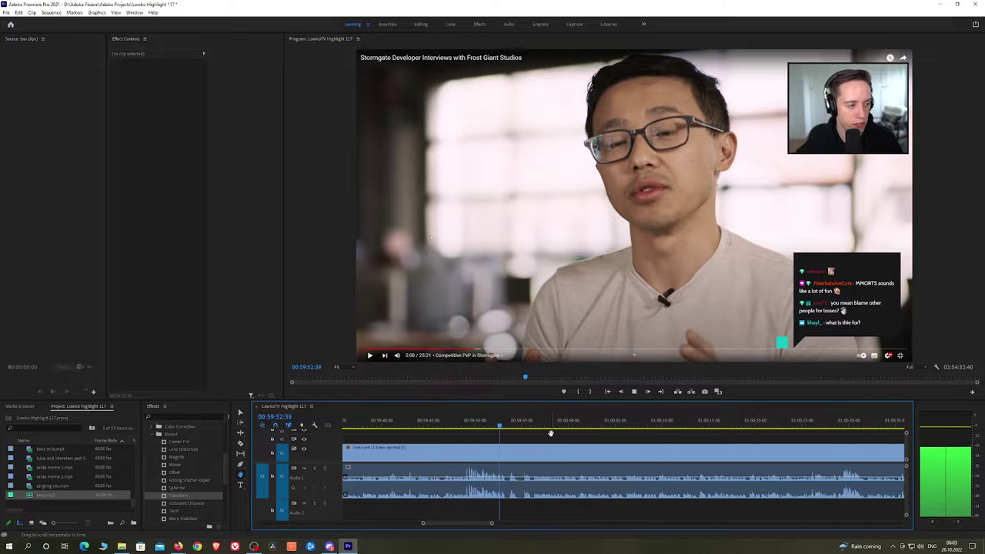
key("equal")
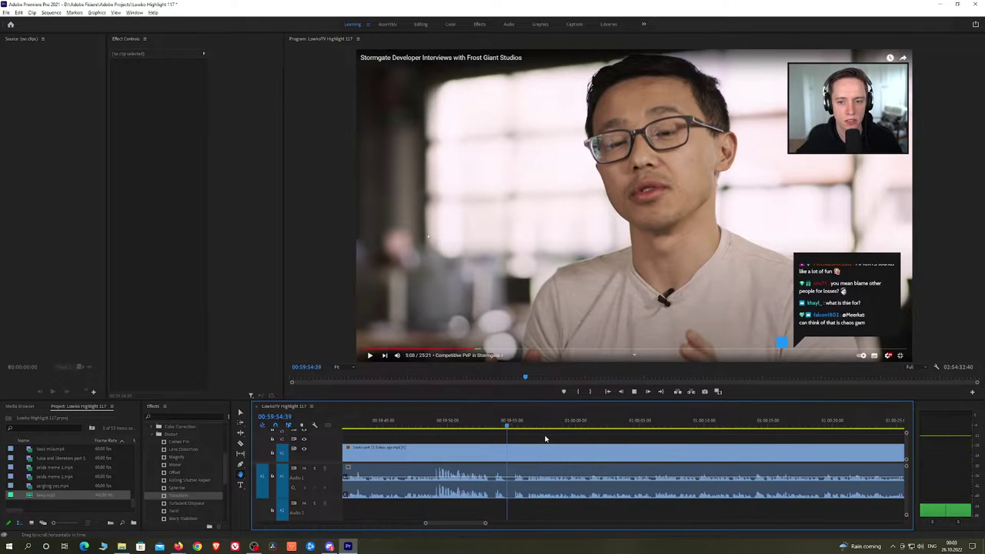
key("c")
left_click(515, 451)
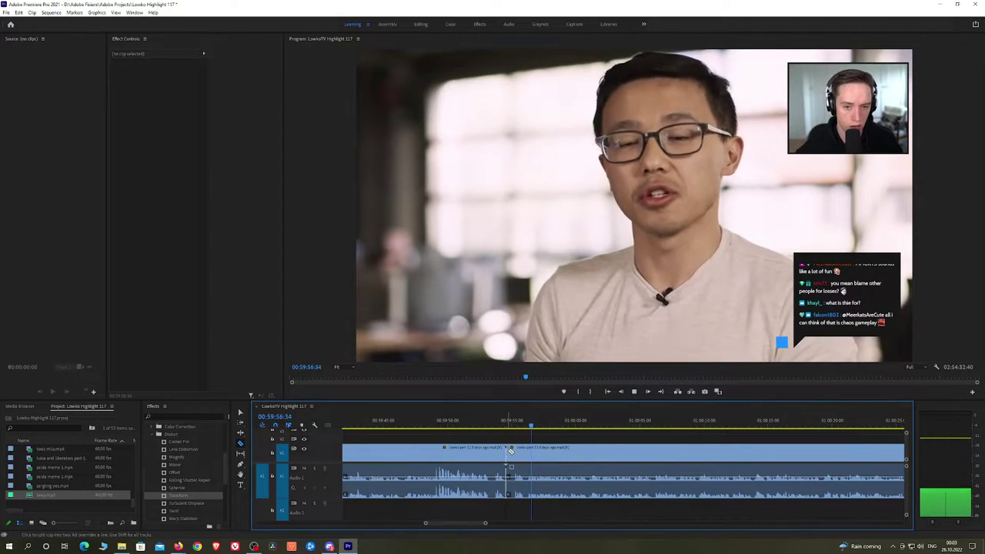
key("v")
left_click(510, 454)
key("shift+Delete")
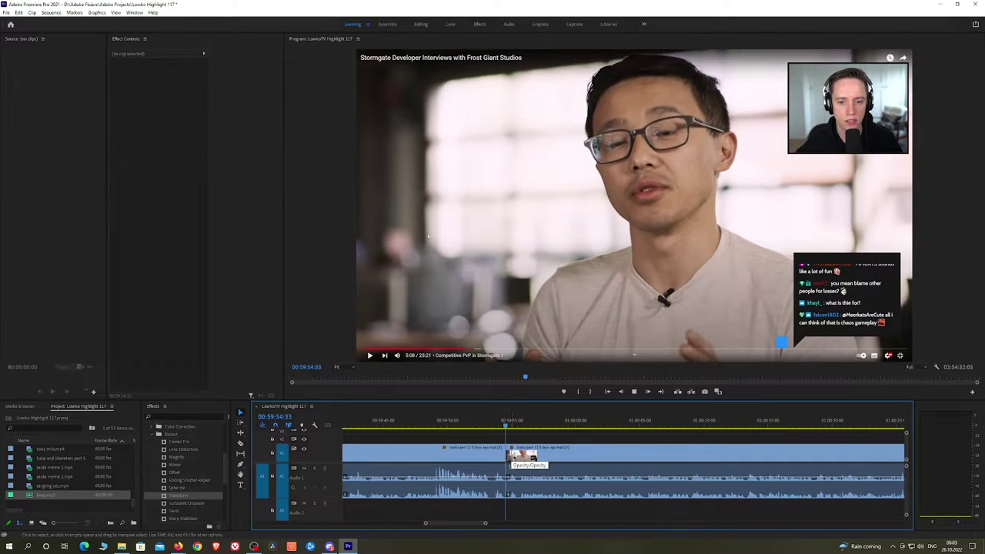
Skip the next interview section by moving the playhead to about 01:00:35 and play the commentary from there
left_click_drag(671, 427, 523, 450)
scroll(834, 448, "down", 5)
key("space")
left_click(543, 427)
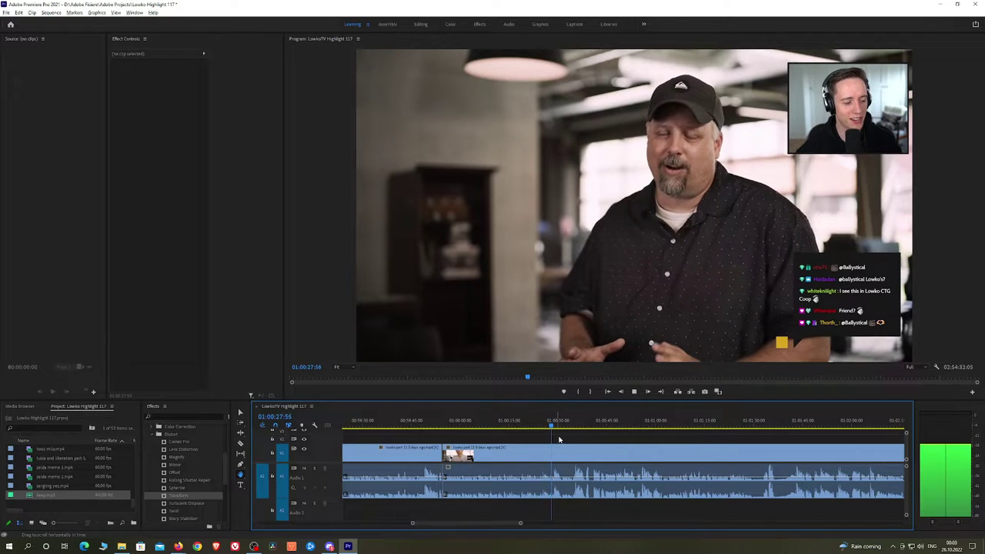
key("equal")
key("equal")
scroll(560, 436, "up", 2)
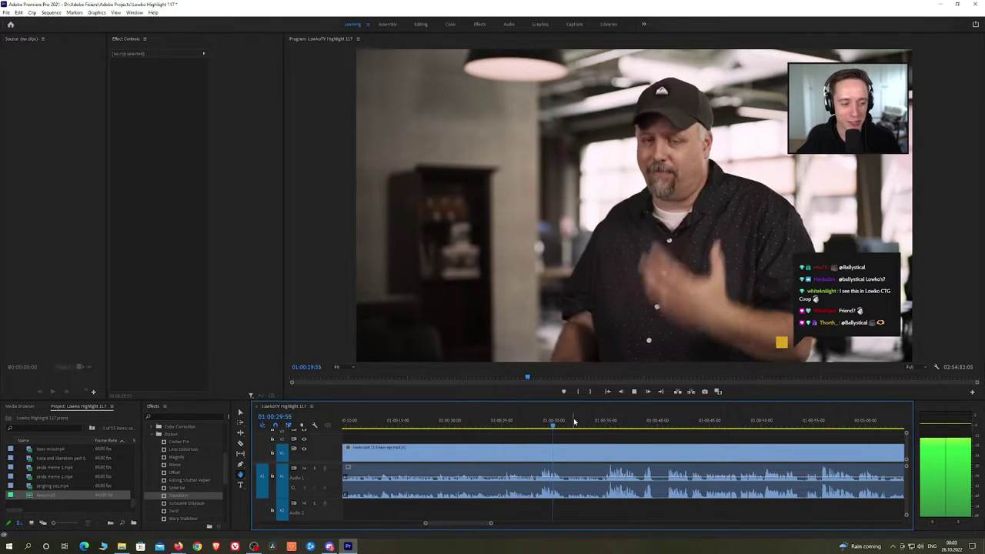
left_click(604, 426)
left_click_drag(703, 445, 567, 446)
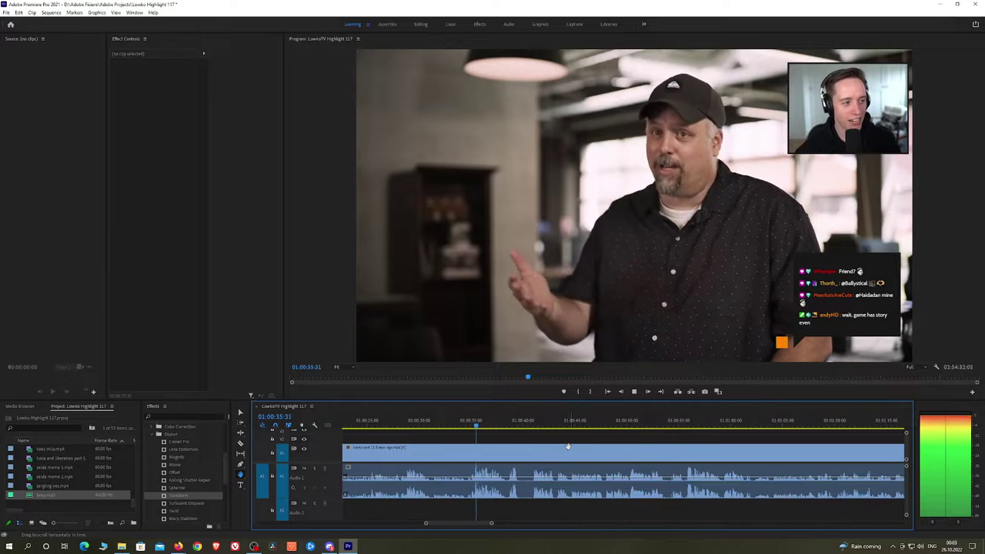
Cut out the short pause starting at 01:00:39:44 and ripple delete it
key("c")
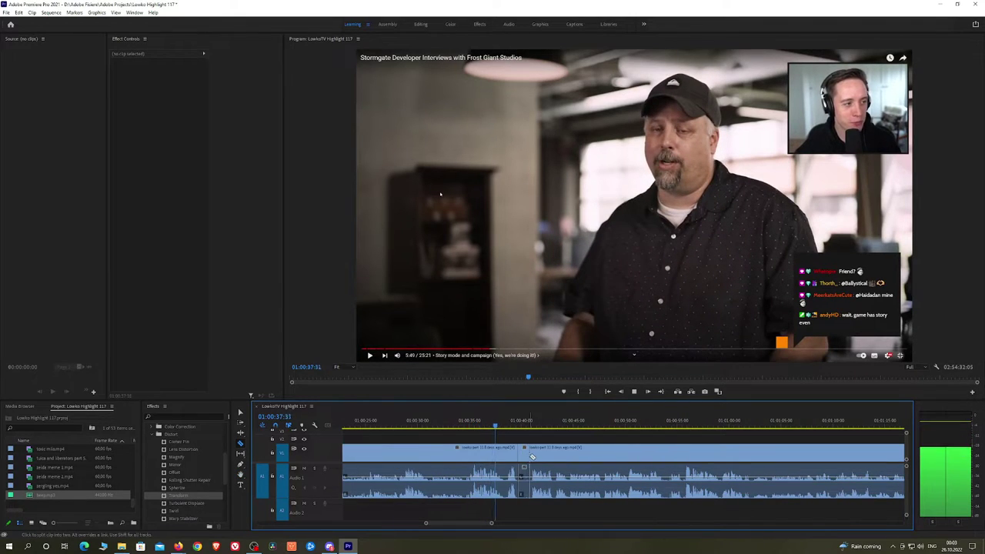
left_click(533, 456)
left_click(527, 456)
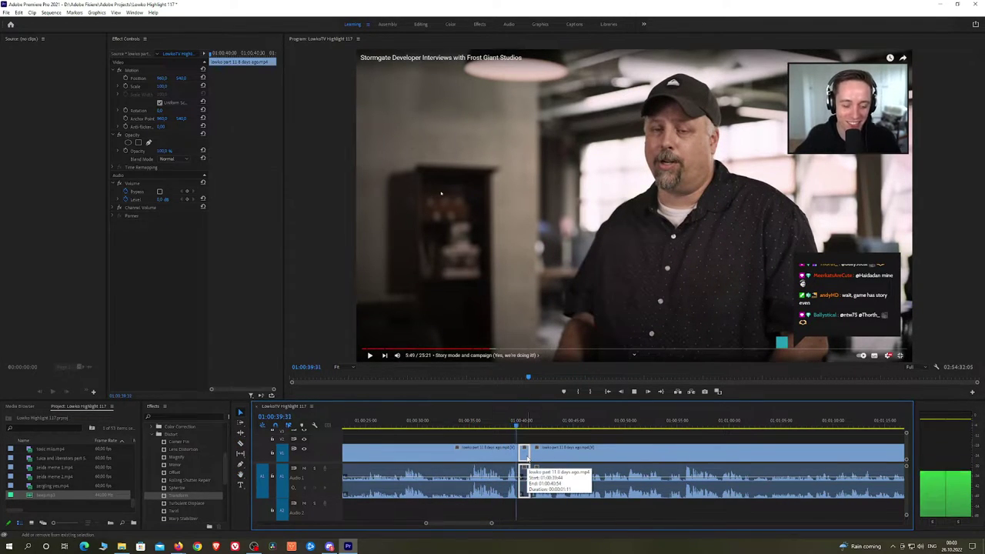
key("shift+Delete")
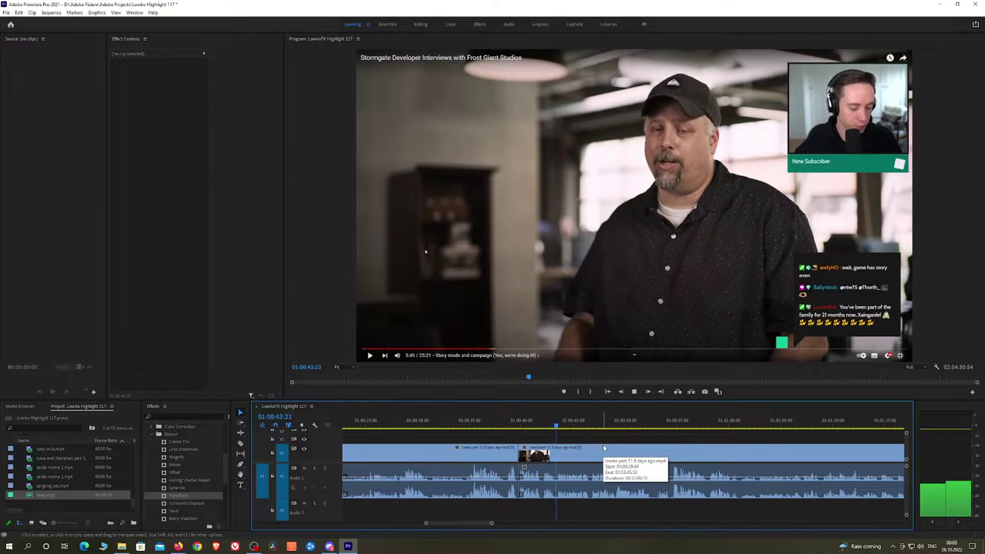
Review the commentary after 01:00:43, skip the interview that follows and resume playback from about 01:01:32
key("h")
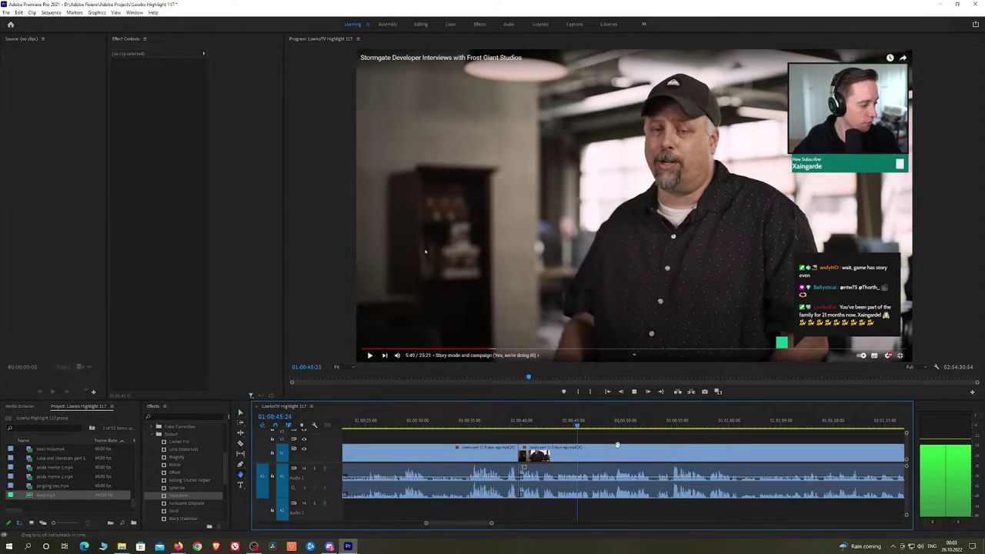
left_click_drag(654, 446, 547, 437)
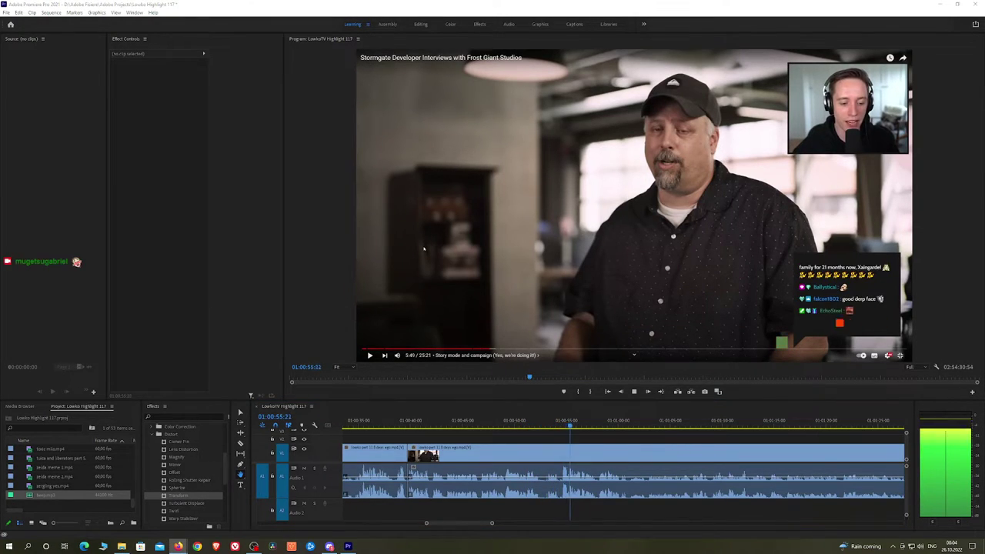
left_click_drag(636, 448, 572, 449)
scroll(573, 449, "down", 2)
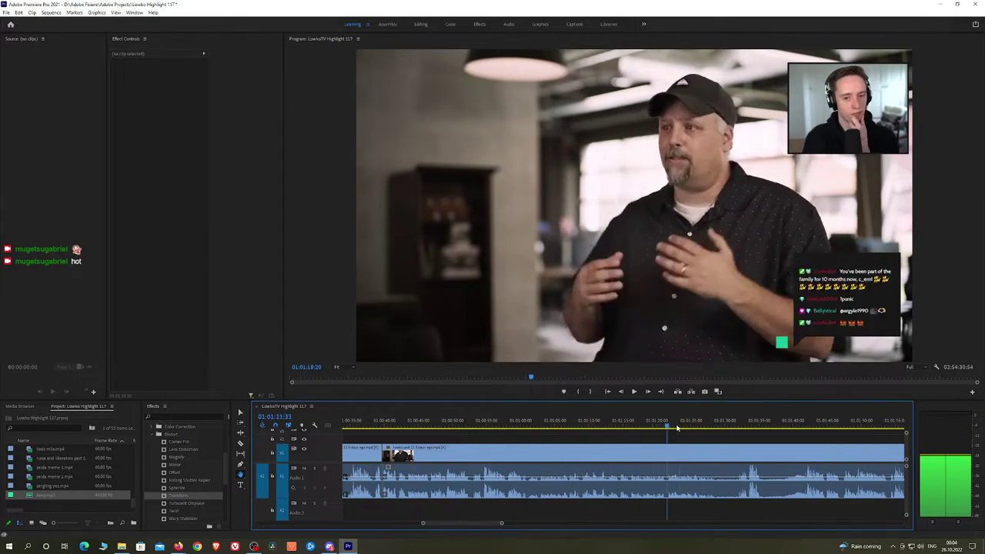
left_click(734, 425)
left_click_drag(735, 428, 742, 426)
key("space")
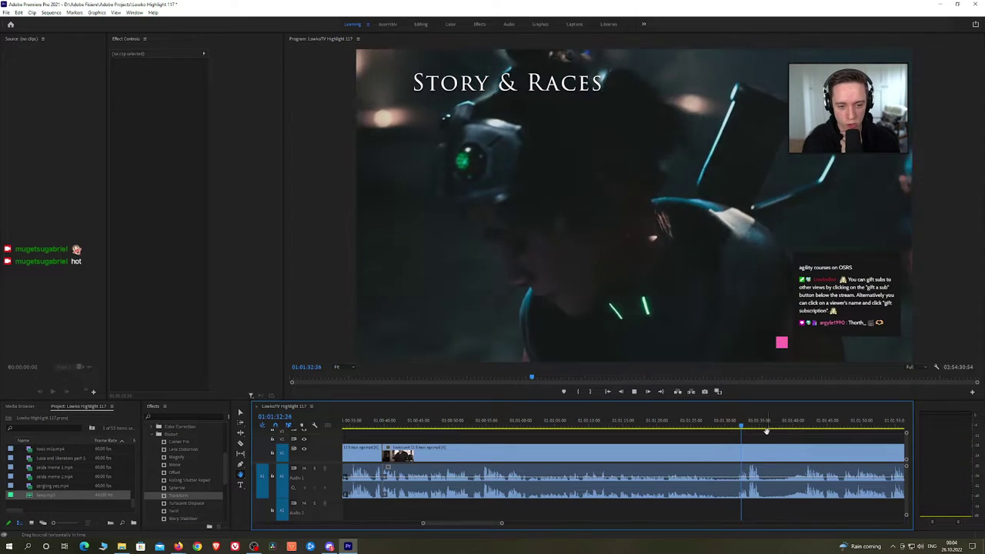
Move to the commentary starting near 01:01:42, isolate the short piece just before it, ripple delete it and resume playback
key("equal")
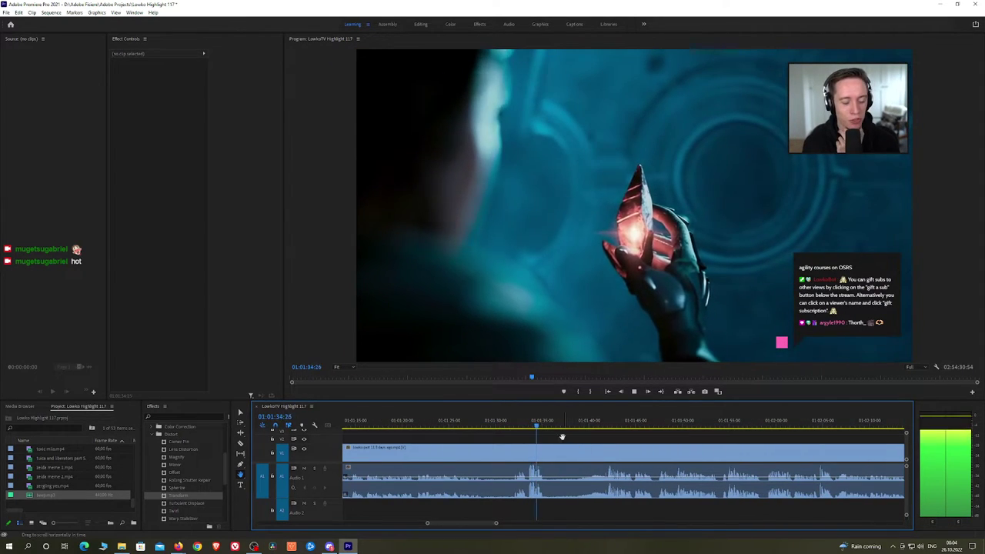
left_click(605, 425)
key("space")
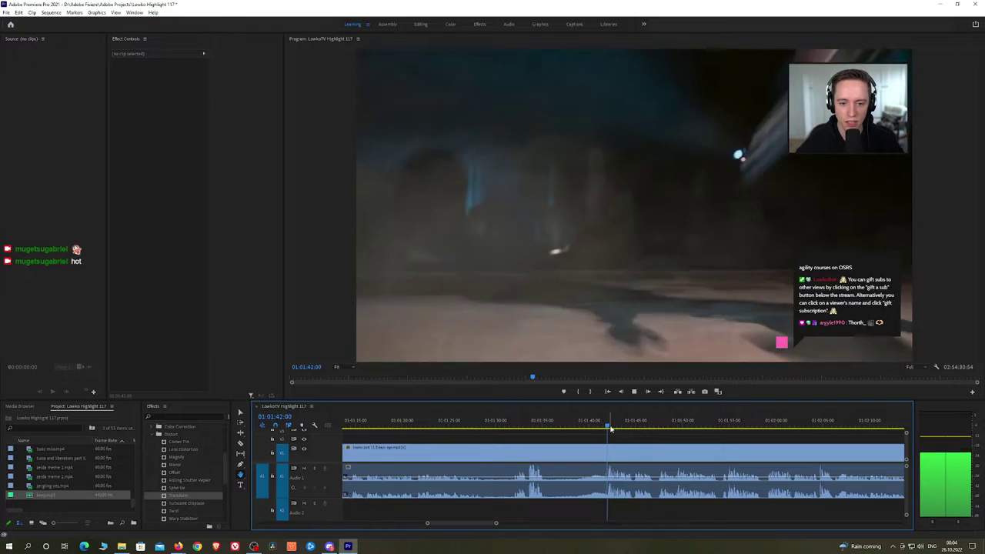
key("equal")
key("equal")
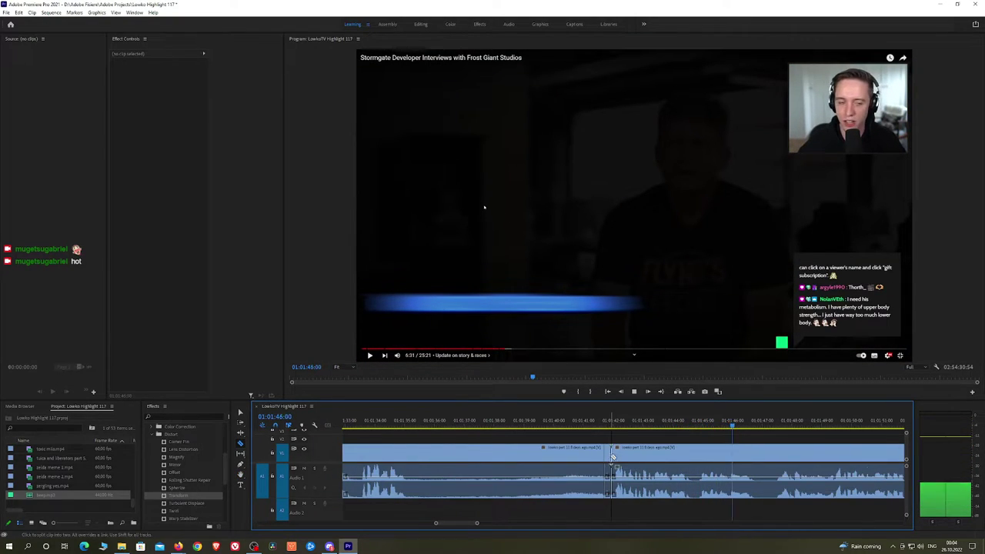
key("v")
left_click(608, 456)
key("shift+Delete")
key("space")
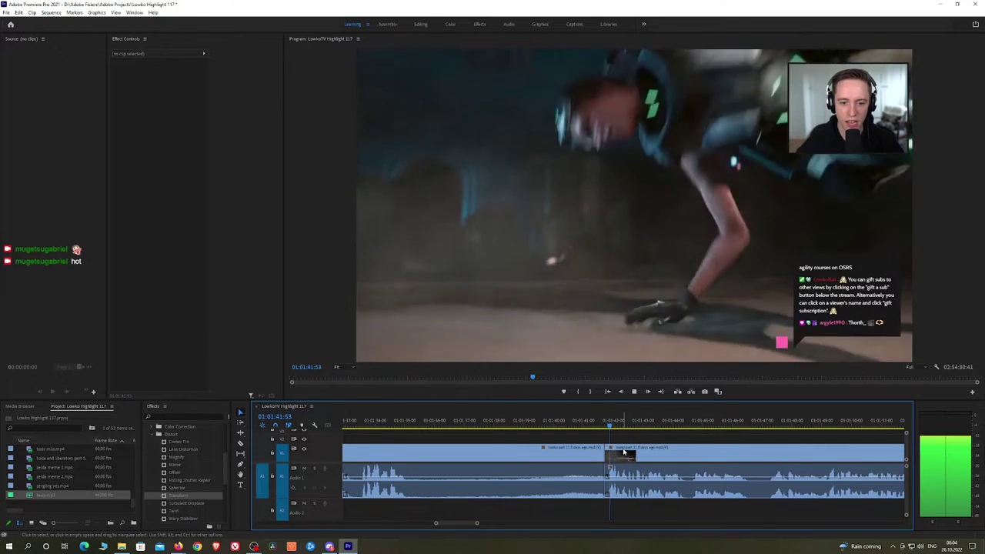
Cut out the brief silence in the commentary near 01:01:46 and ripple delete it
scroll(622, 450, "down", 3)
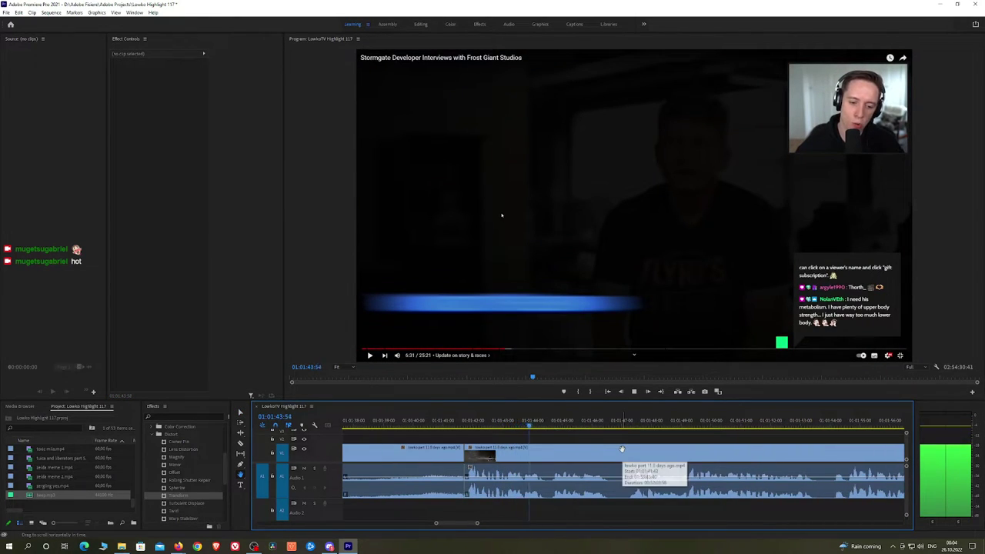
scroll(623, 452, "down", 3)
key("c")
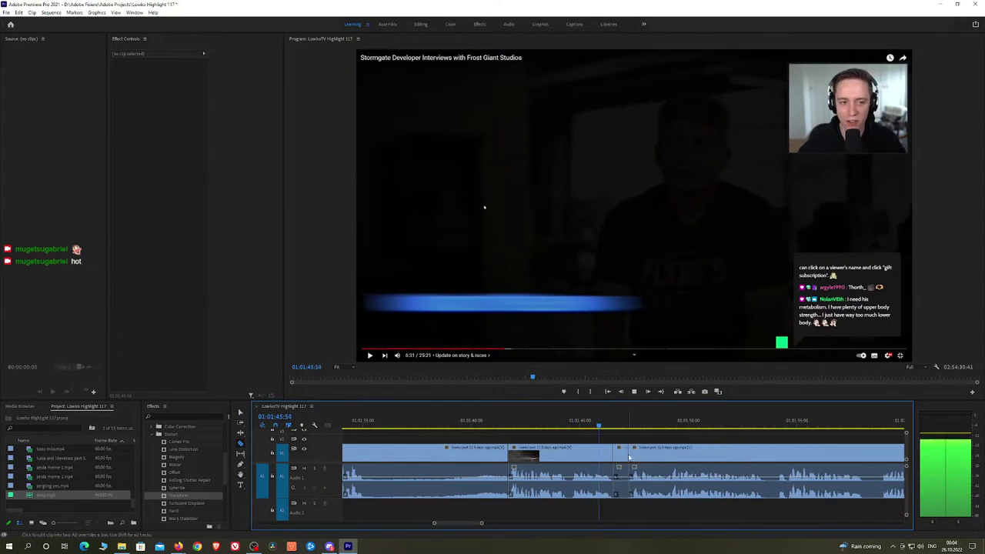
left_click(628, 457)
key("shift+Delete")
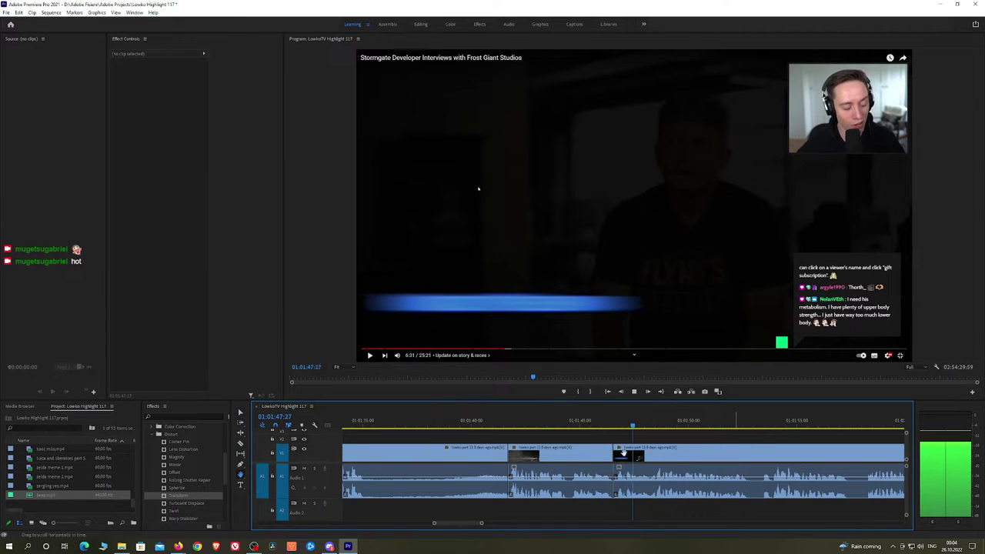
Continue to the pause near 01:01:53, undo the misplaced cut, split at the pause's end and ripple delete it
scroll(534, 457, "down", 4)
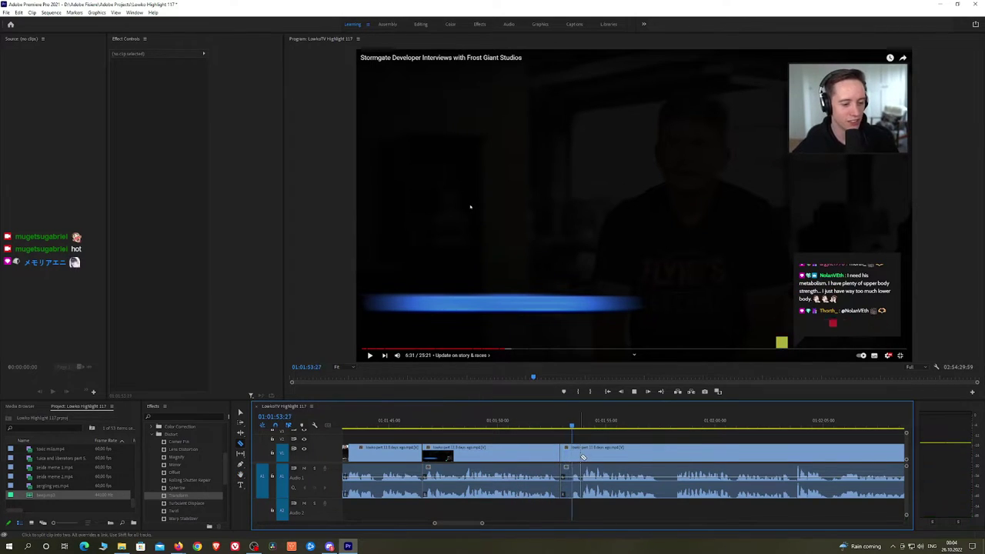
key("ctrl+k")
key("ctrl+z")
key("c")
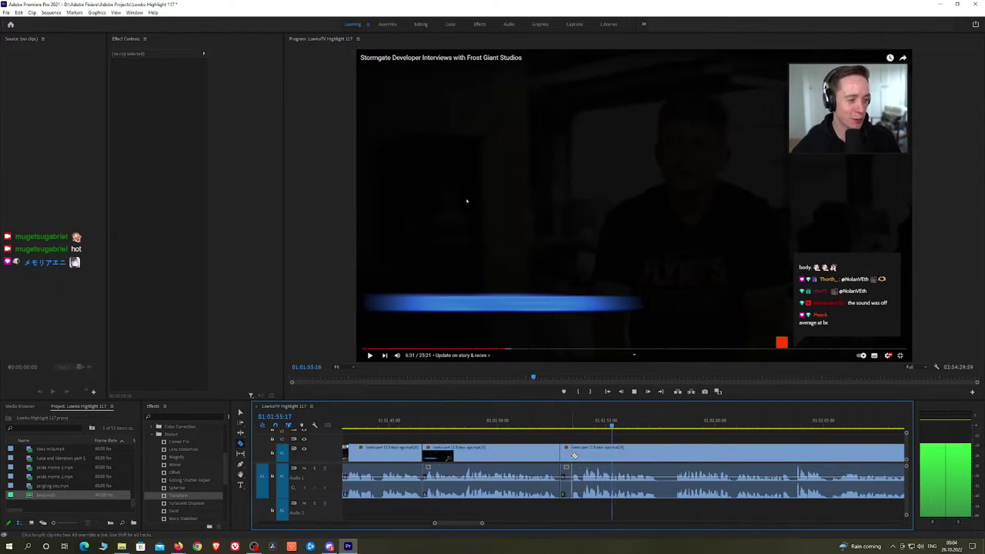
key("shift+Delete")
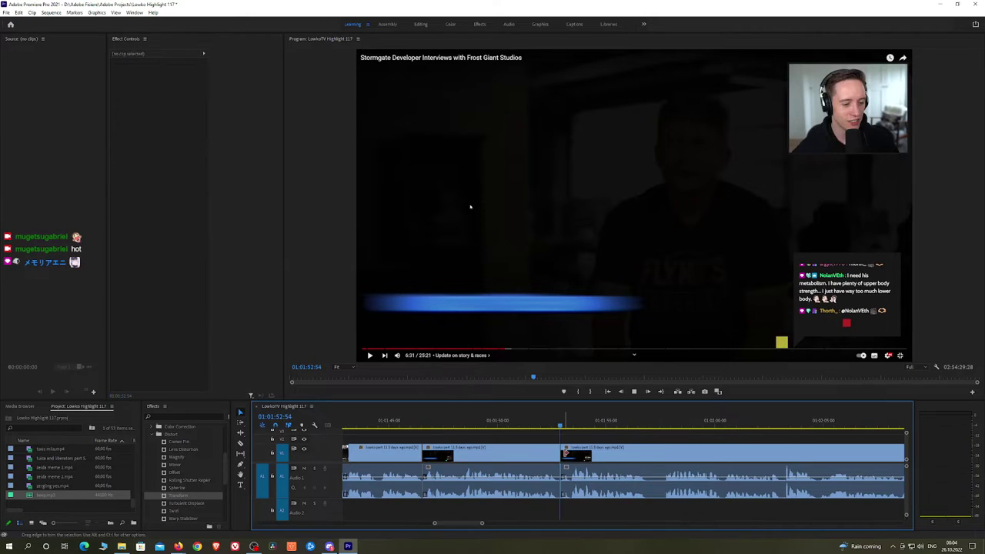
Isolate the next short pause near 01:01:57, ripple delete it and play back the result
key("space")
left_click(666, 457)
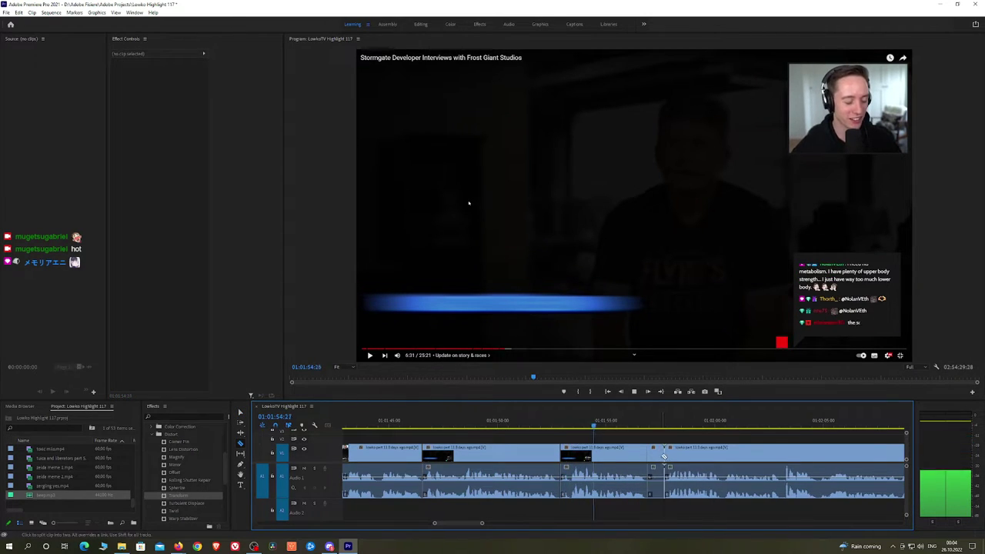
key("v")
left_click(656, 455)
key("shift+Delete")
key("space")
key("space")
Skip ahead in the following interview section by moving the playhead to 01:02:12:05
scroll(544, 442, "down", 3)
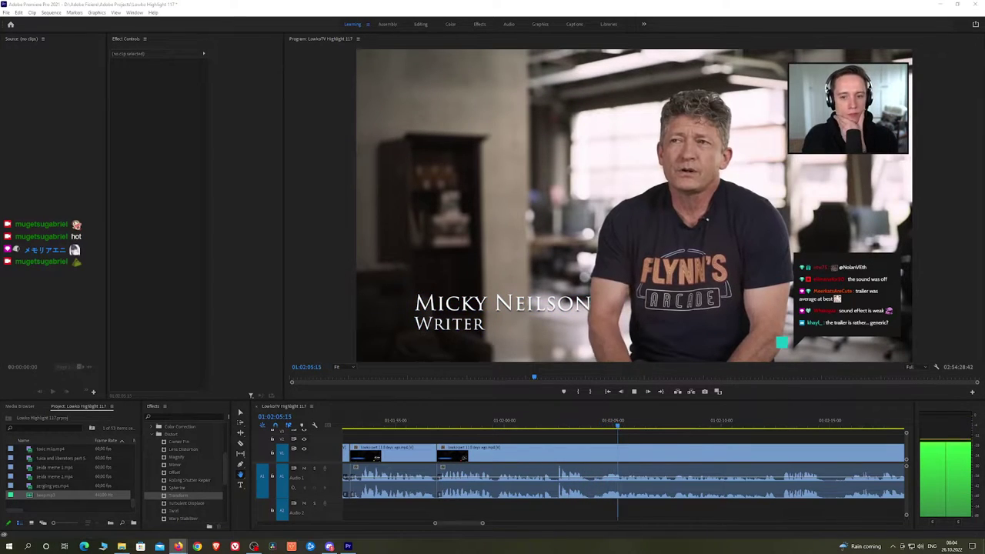
left_click_drag(741, 454, 572, 440)
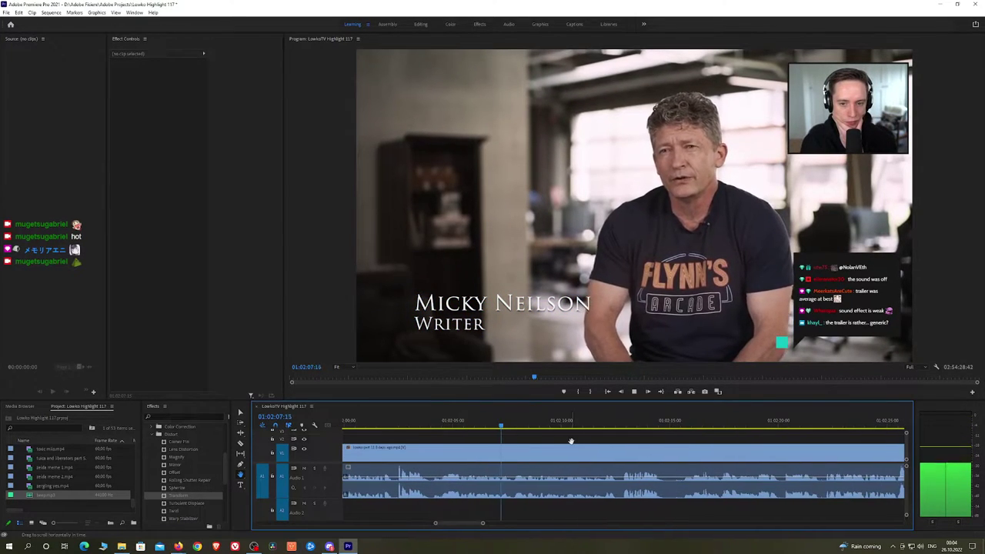
scroll(606, 453, "down", 1)
scroll(606, 454, "down", 1)
left_click(601, 426)
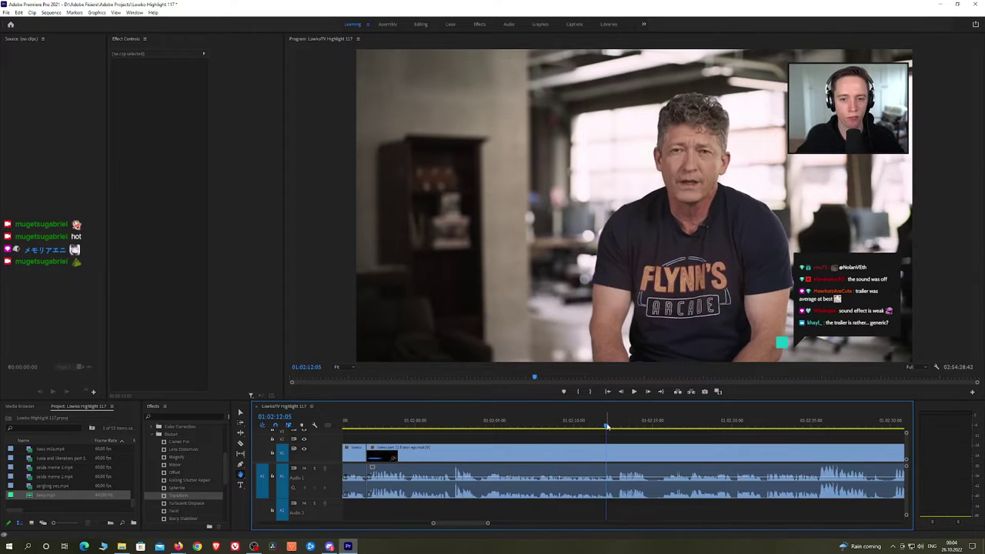
Review the interview section from 01:02:12 and the commentary reaction that follows it up to about 01:02:27
scroll(643, 448, "up", 1)
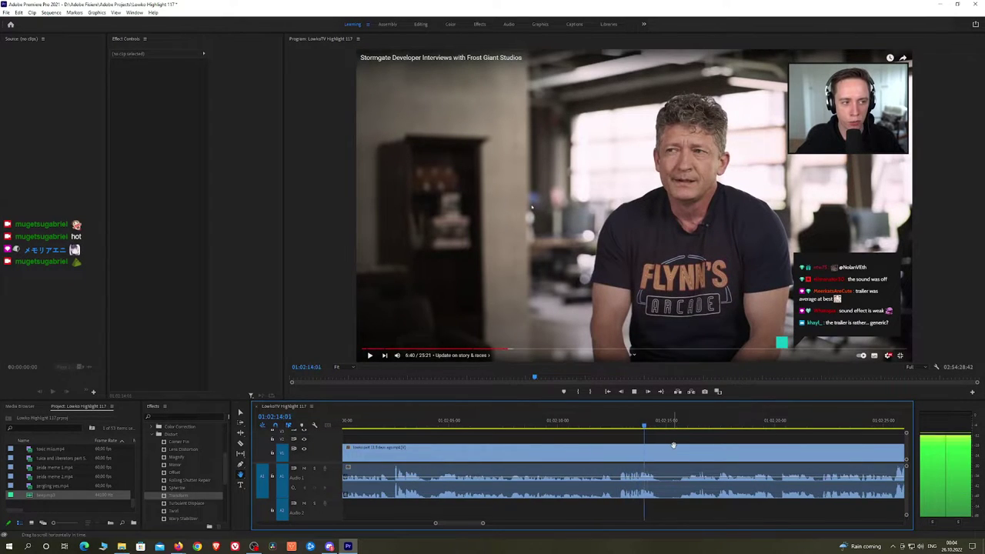
left_click_drag(716, 446, 592, 447)
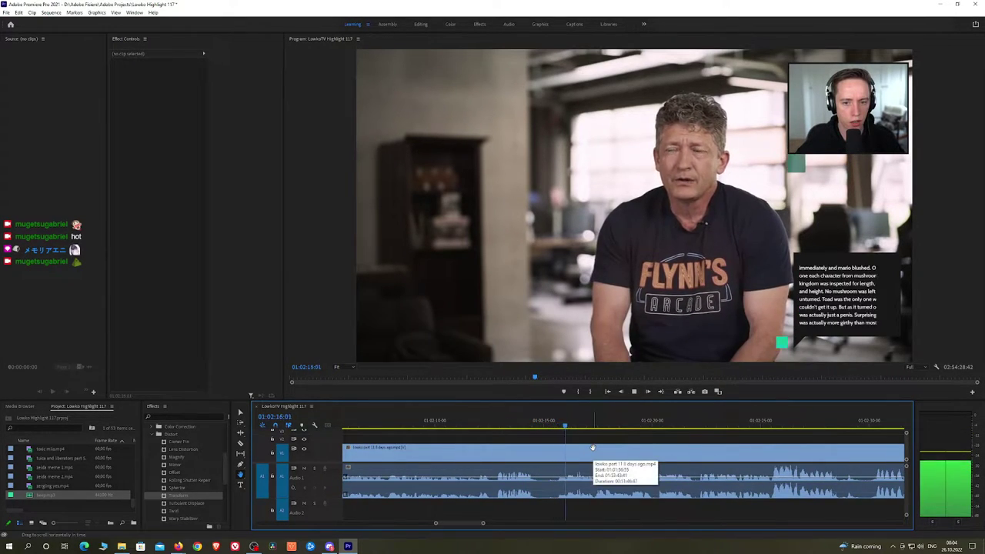
scroll(631, 449, "down", 2)
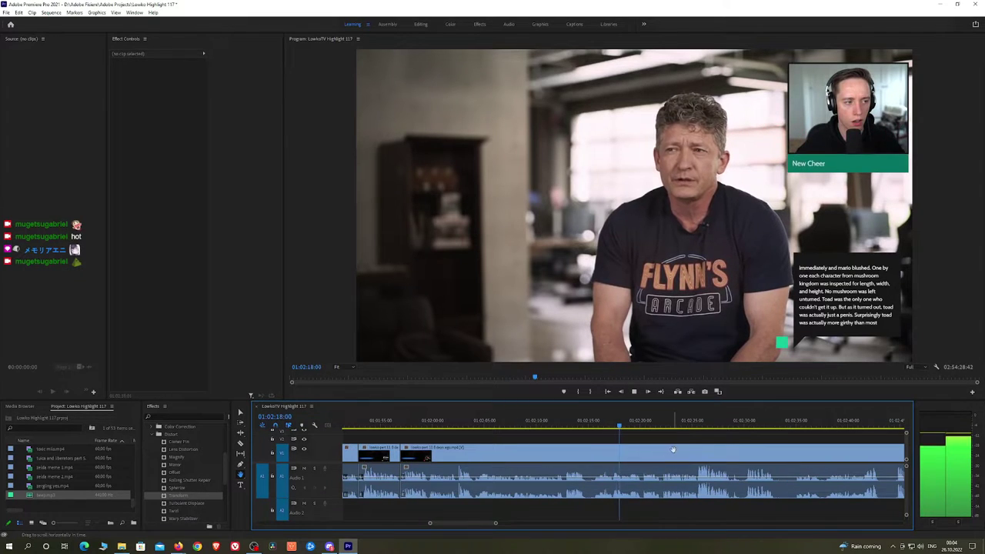
left_click(693, 425)
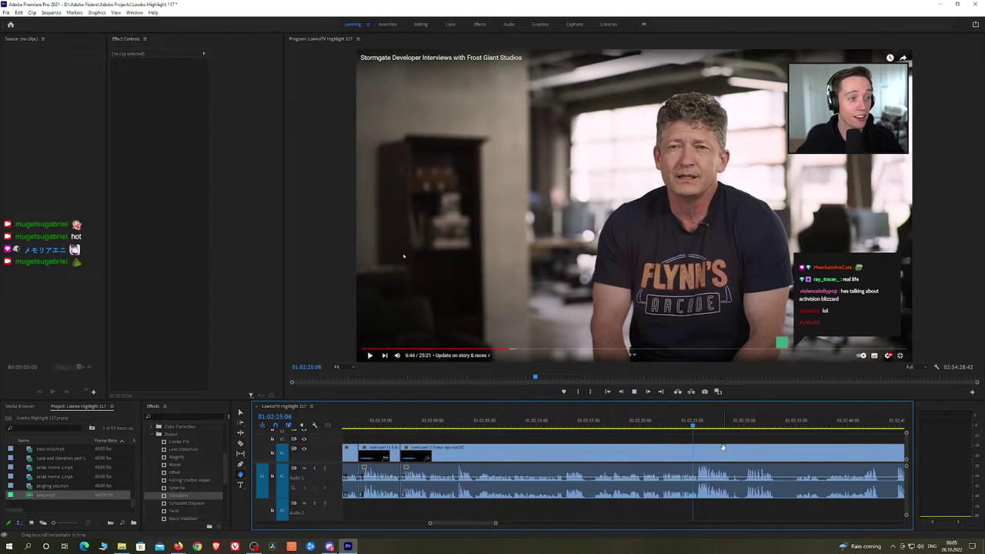
scroll(724, 448, "up", 1)
left_click_drag(730, 448, 556, 434)
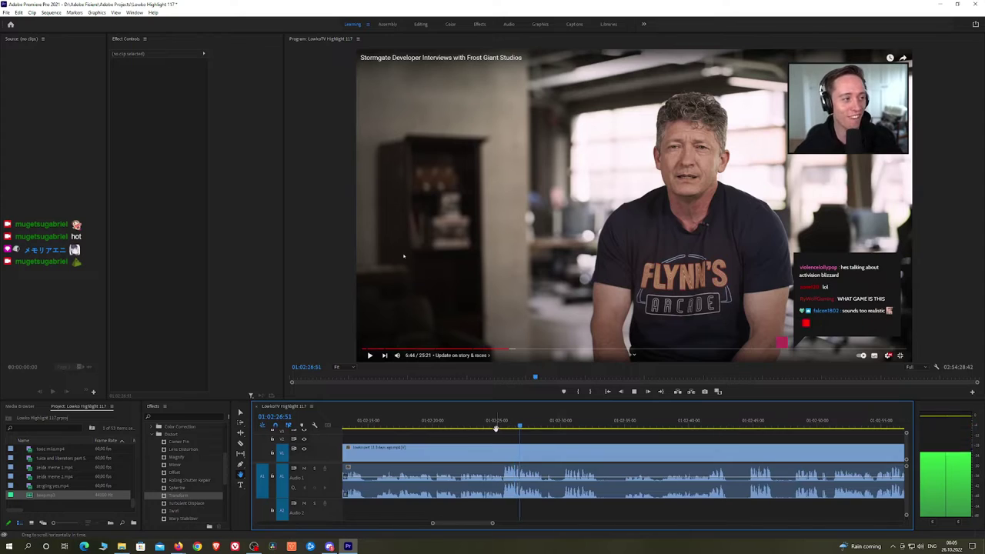
left_click(437, 424)
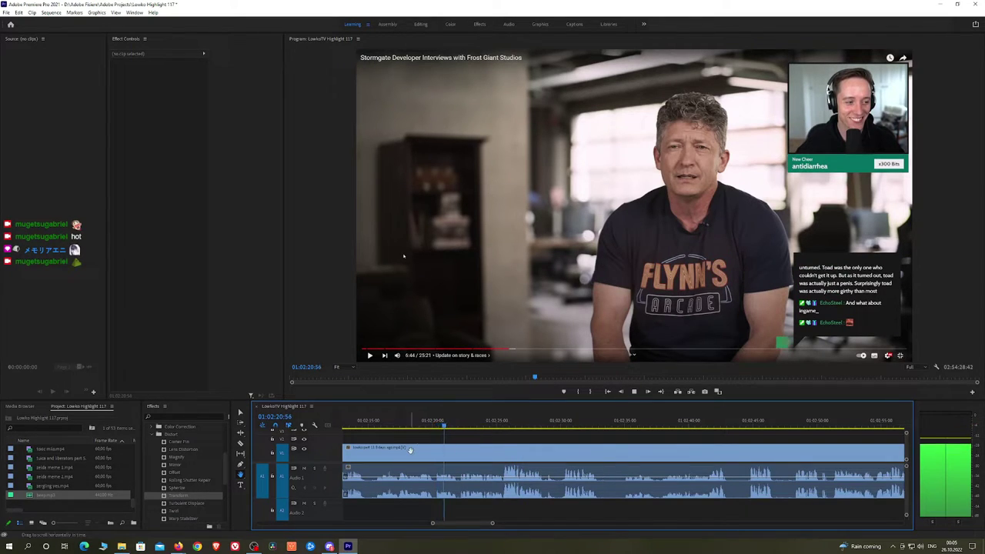
scroll(410, 450, "left", 2)
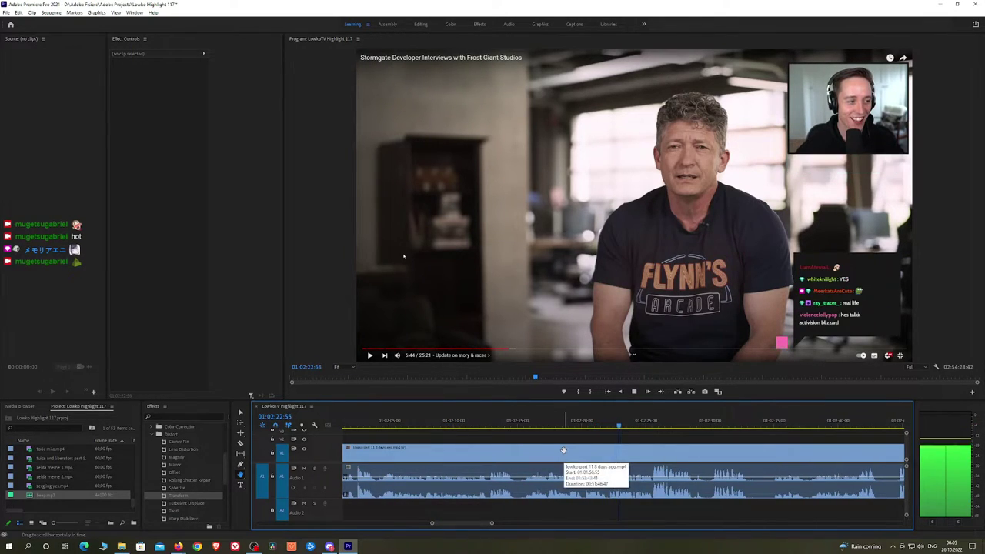
Split the clip at 01:02:14:55 during the interview section
left_click(505, 424)
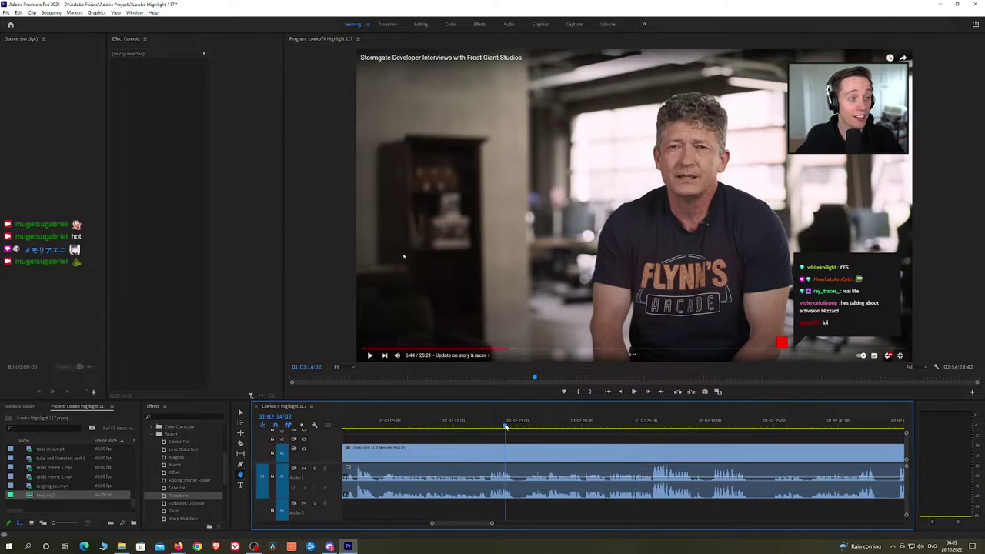
key("space")
key("c")
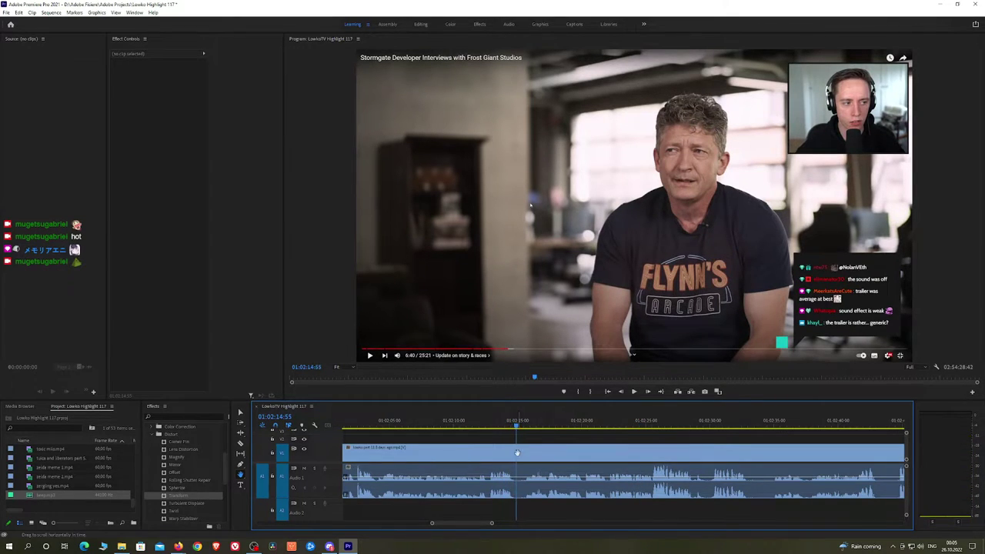
left_click(517, 453)
Undo the split at 01:02:14:55 and split the clip at about 01:02:17 instead
left_click(718, 423)
key("space")
left_click(535, 424)
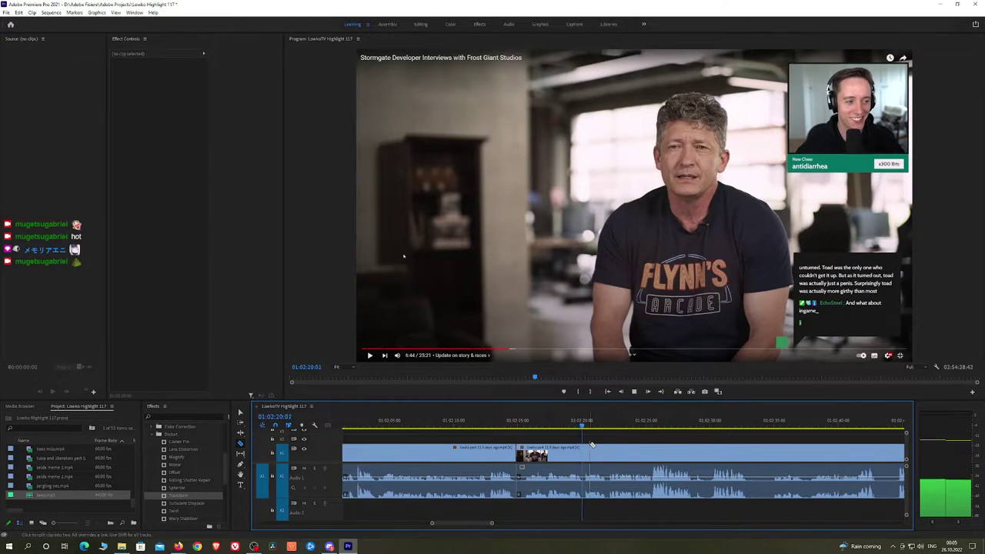
left_click(540, 424)
left_click_drag(540, 426, 547, 425)
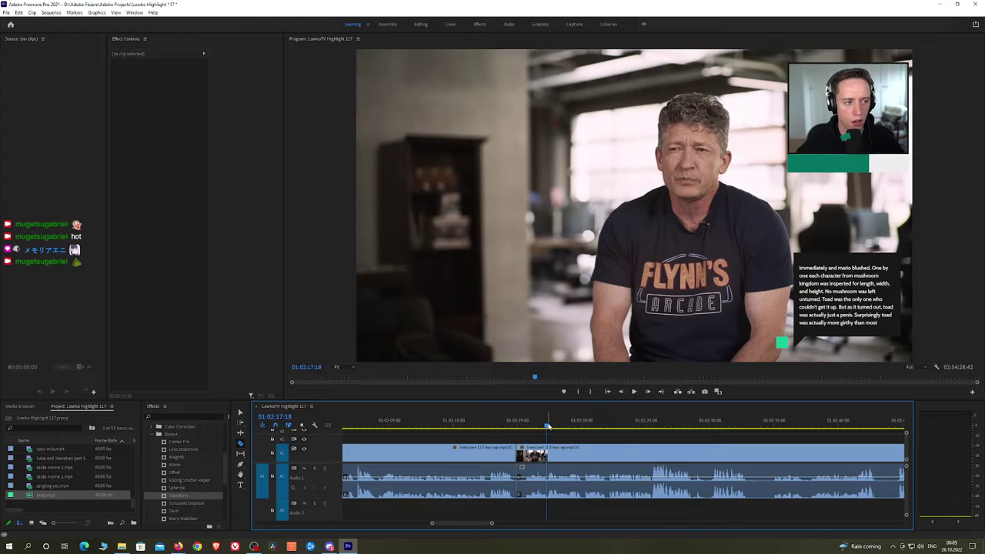
key("space")
left_click(538, 425)
key("space")
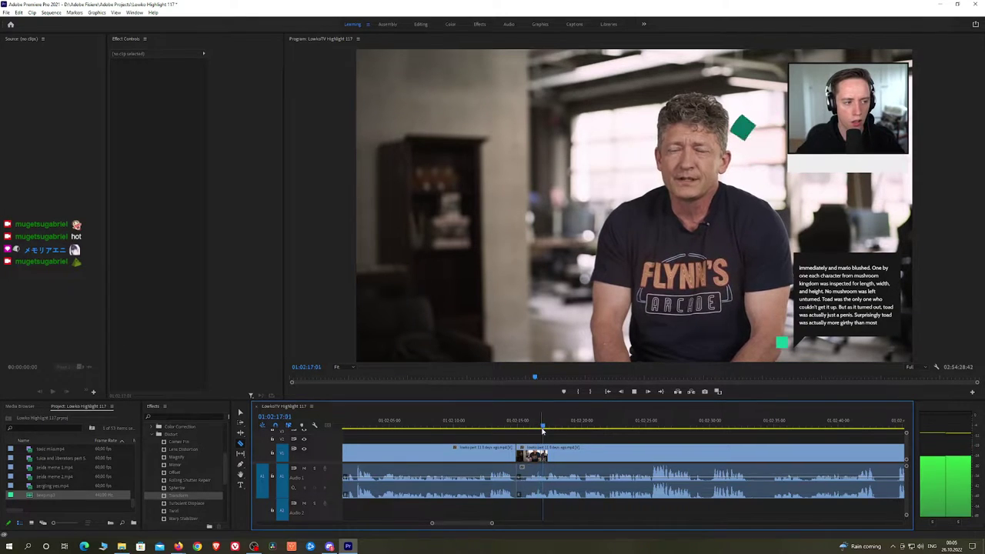
key("space")
key("ctrl+z")
left_click(547, 452)
Isolate the section between about 01:02:17 and 01:02:35, ripple delete it and save the project
key("space")
left_click_drag(631, 424, 686, 421)
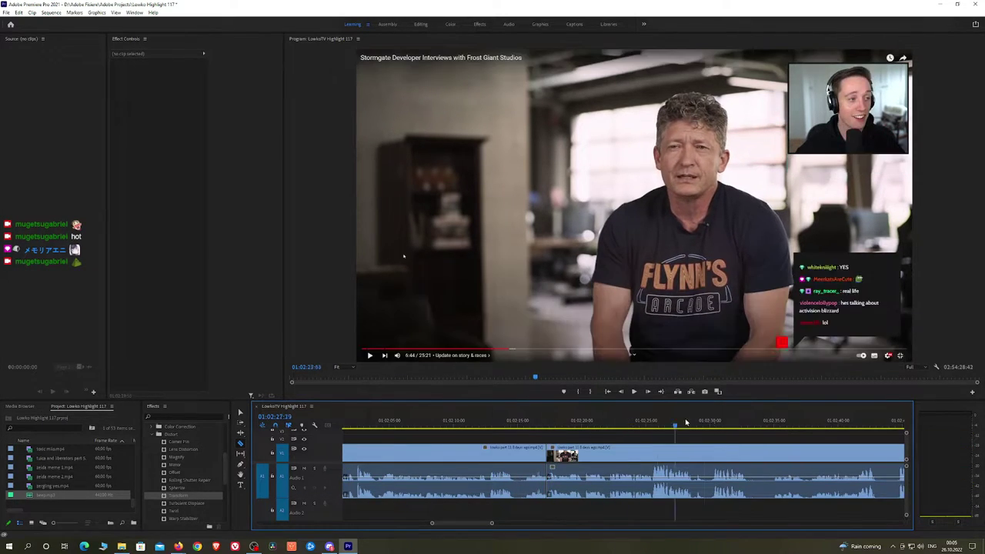
left_click(776, 422)
key("space")
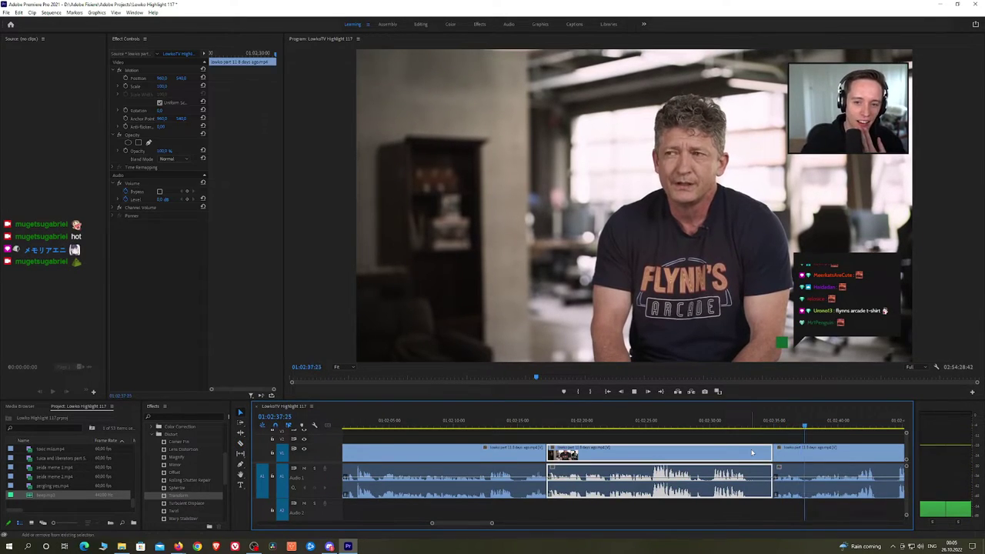
key("Up")
left_click(536, 424)
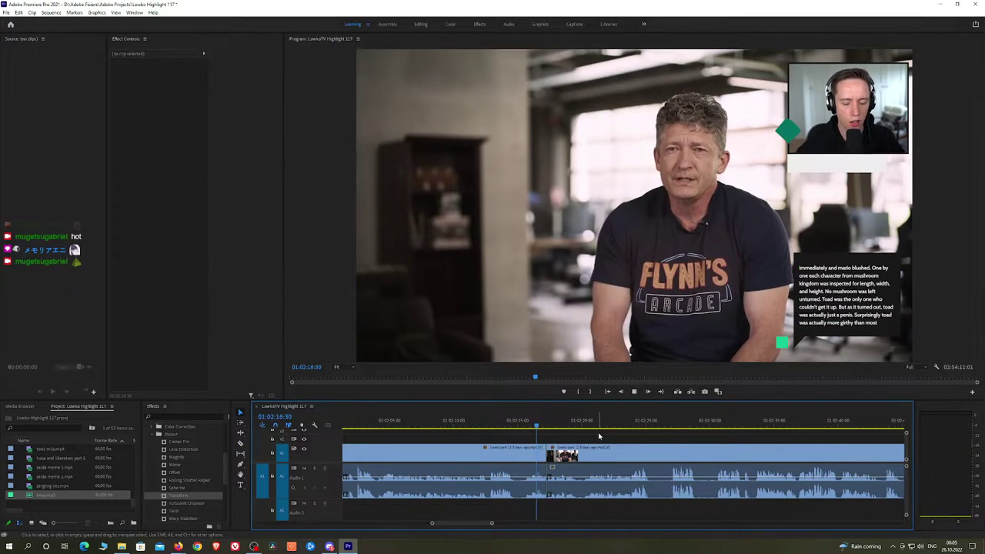
key("ctrl+s")
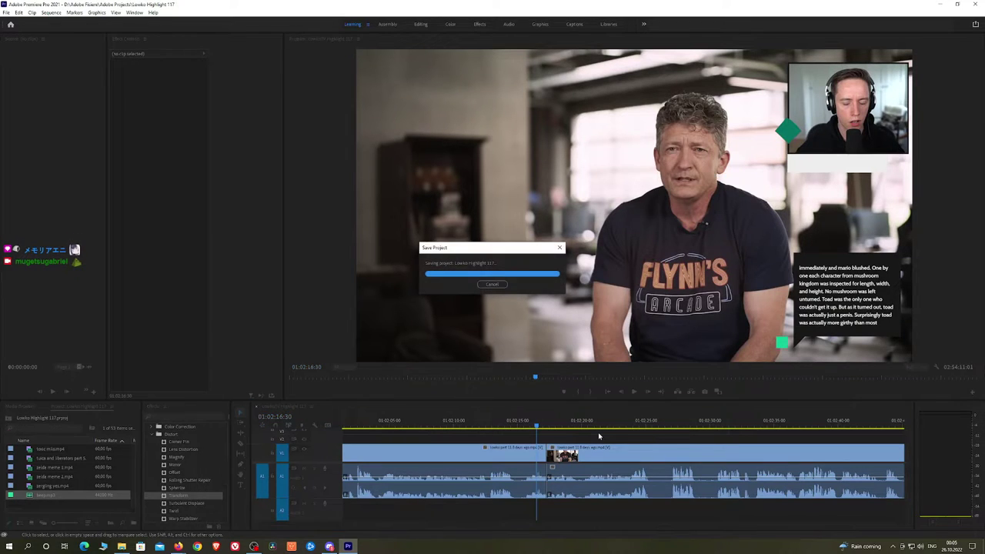
Play on to the pause near 01:02:26, split the clip around it and ripple delete it
key("space")
scroll(554, 436, "down", 3)
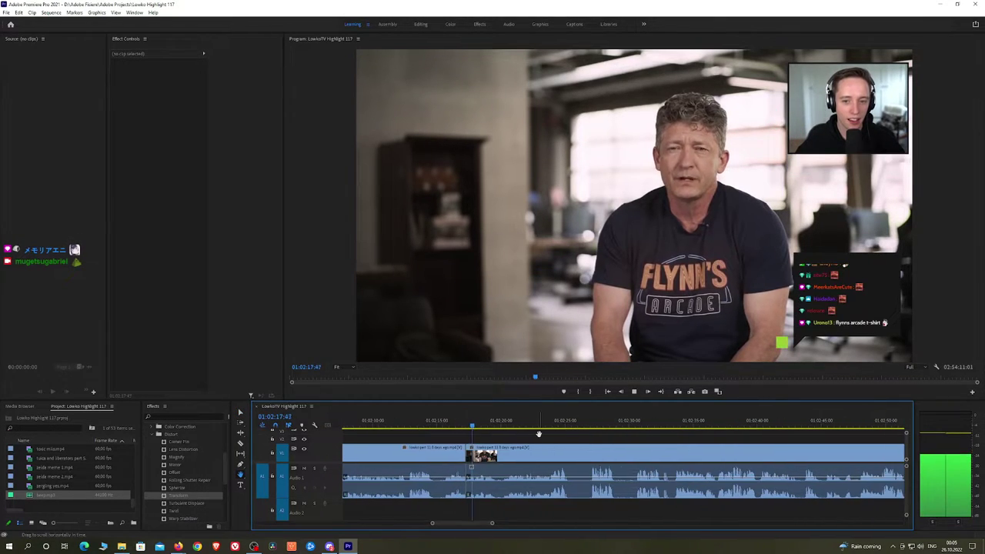
scroll(608, 441, "down", 2)
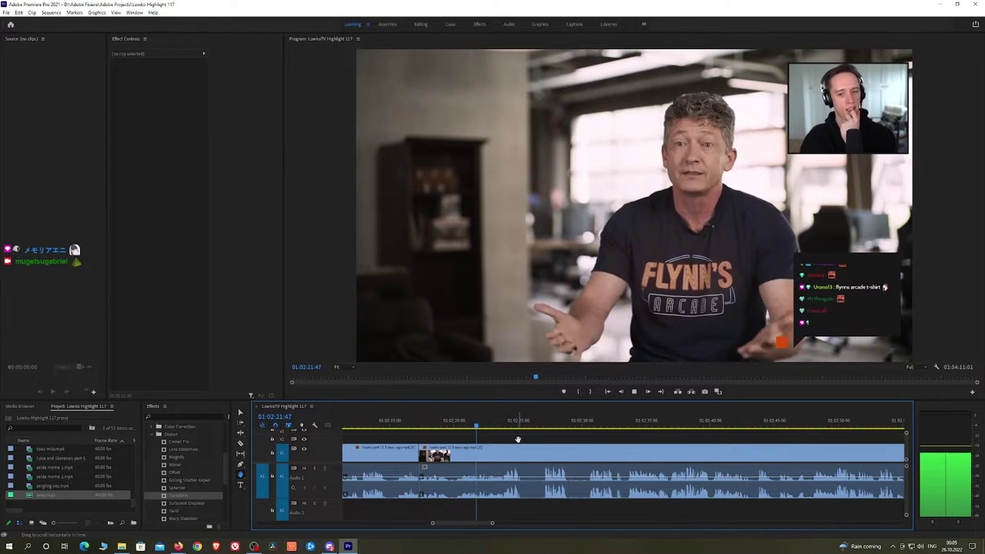
scroll(511, 449, "down", 1)
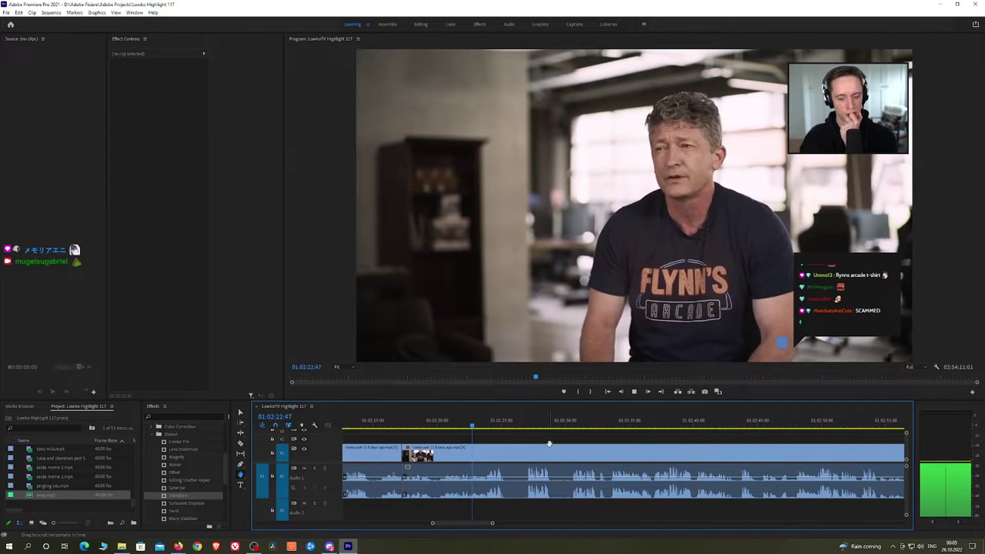
left_click(507, 457)
left_click(527, 457)
key("v")
left_click(521, 456)
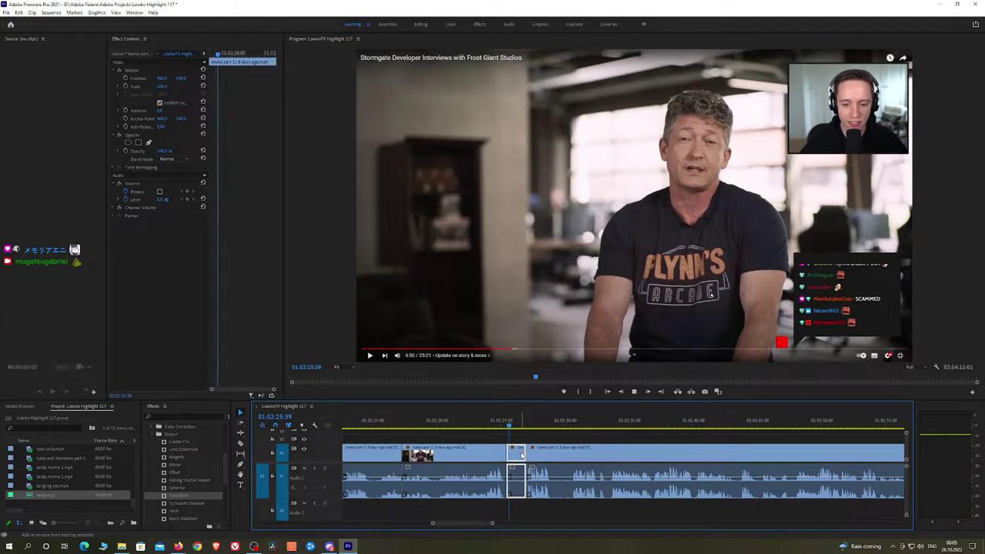
key("shift+Delete")
Cut out the next short pause in the commentary near 01:02:28 and ripple delete it
left_click(533, 453)
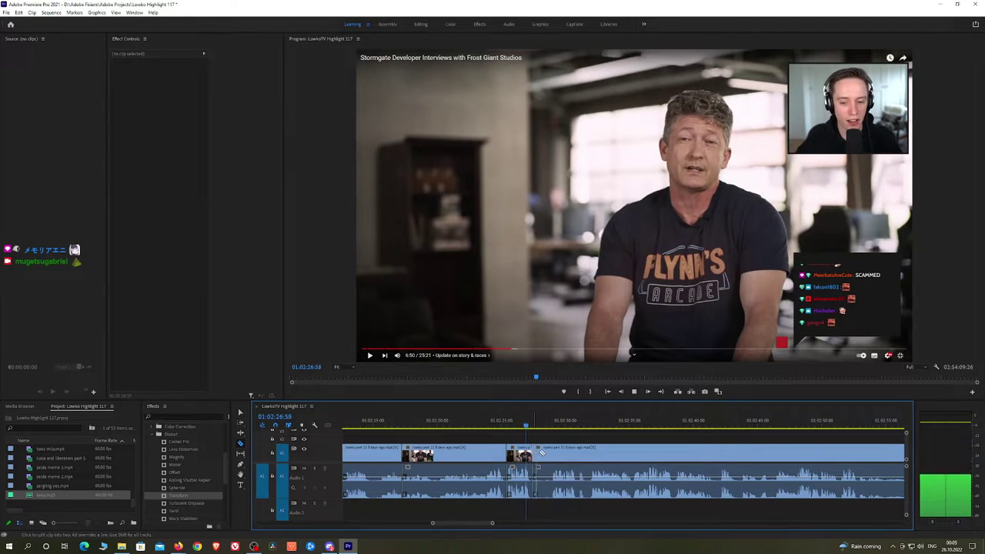
left_click(551, 453)
key("v")
left_click(546, 453)
key("shift+Delete")
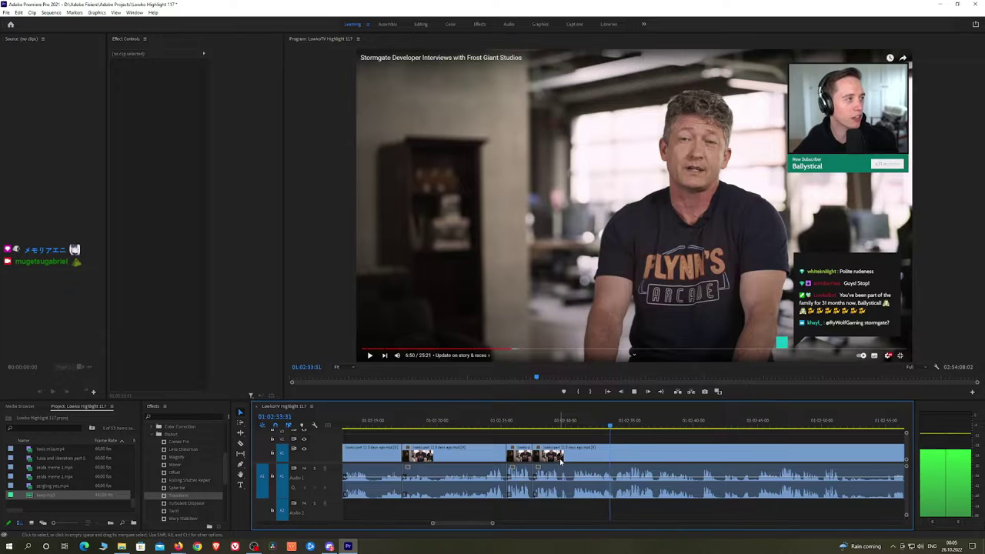
Review the commentary after the last cut and skim the footage from about 01:02:33 to 01:03:13
key("h")
left_click_drag(708, 443, 563, 442)
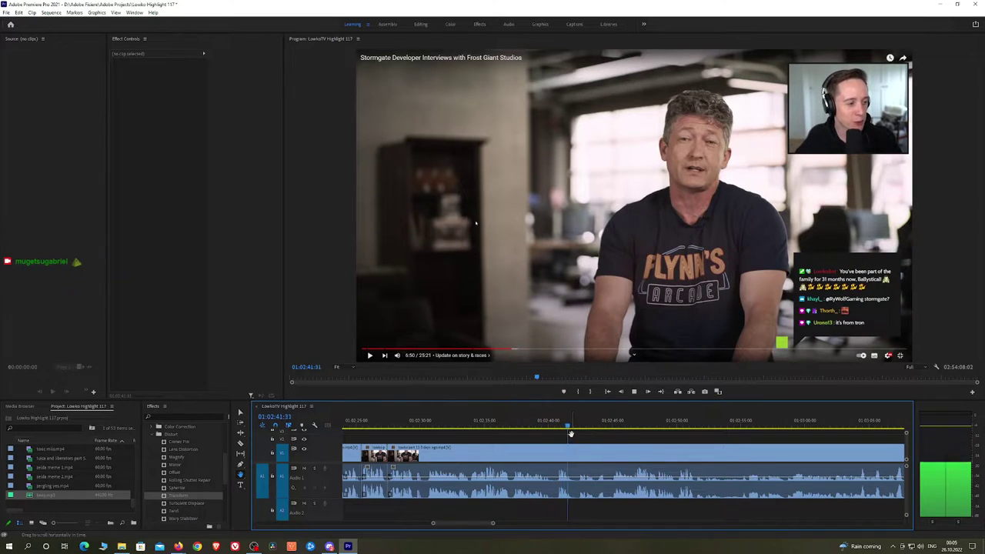
left_click_drag(628, 446, 497, 447)
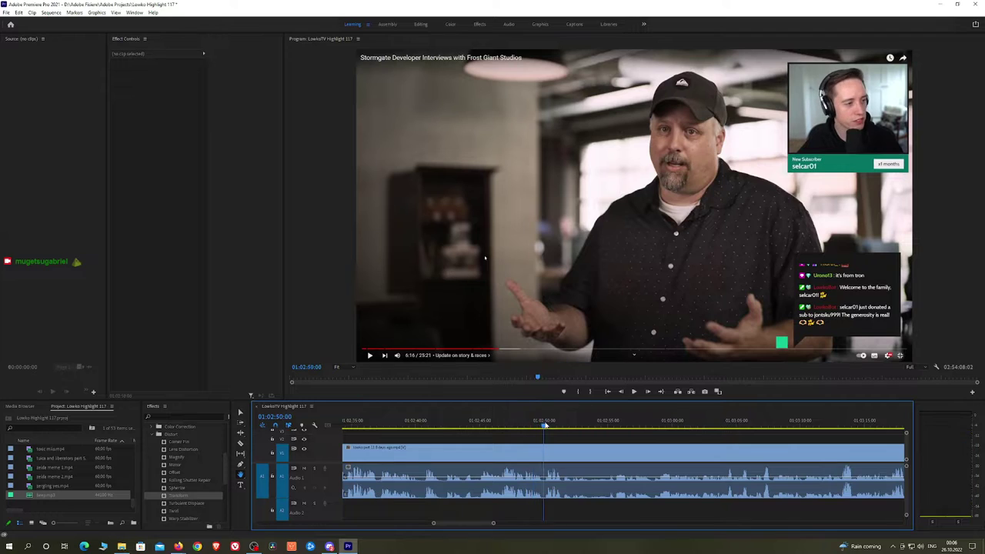
left_click(470, 422)
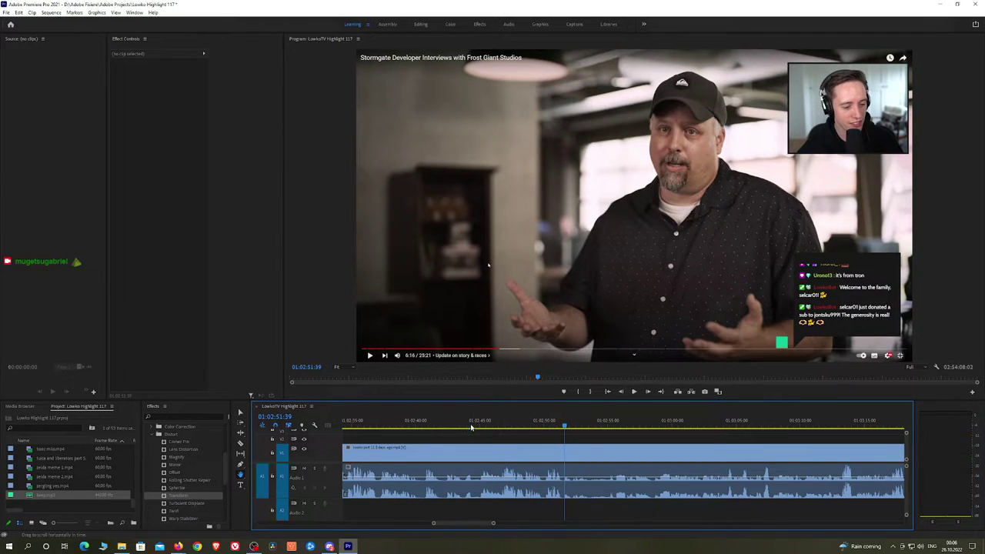
left_click(497, 423)
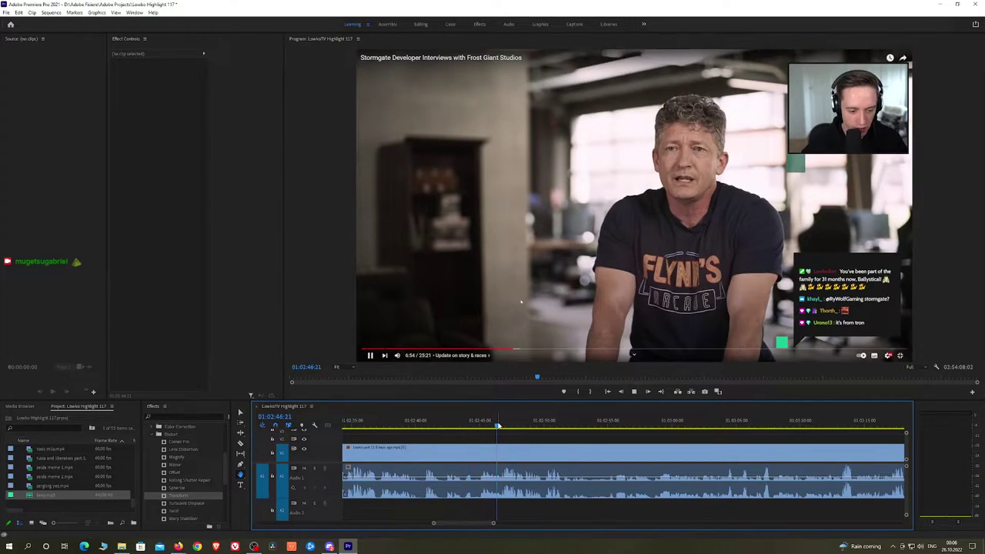
left_click(541, 424)
left_click_drag(558, 424, 836, 431)
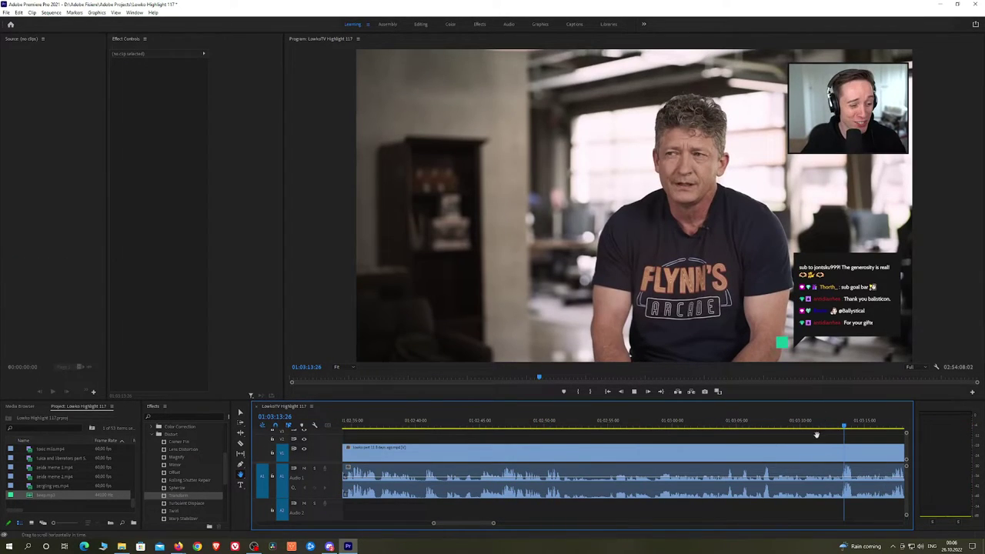
Skim the following interview section past 01:03:43 to find where the commentary resumes near 01:04:16
scroll(814, 448, "down", 7)
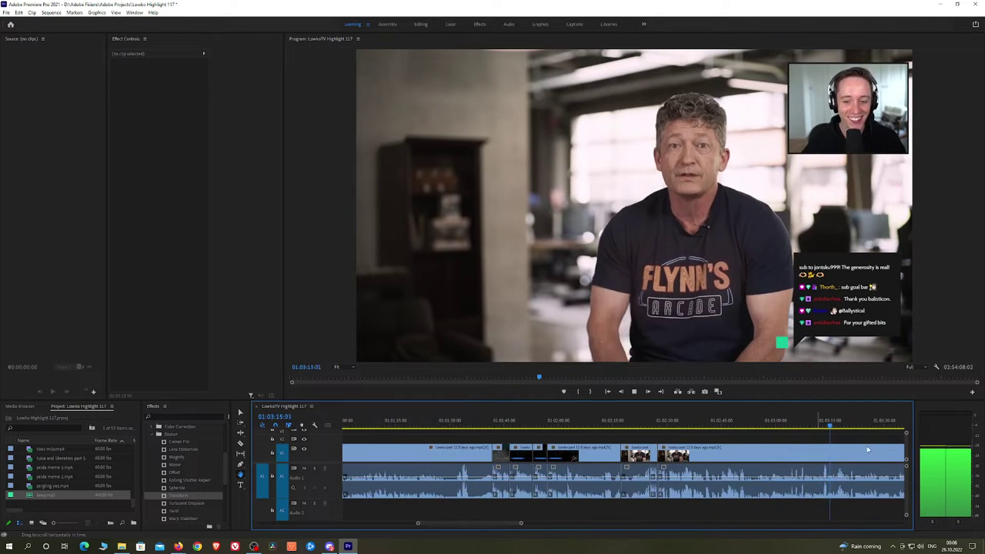
left_click_drag(867, 449, 608, 425)
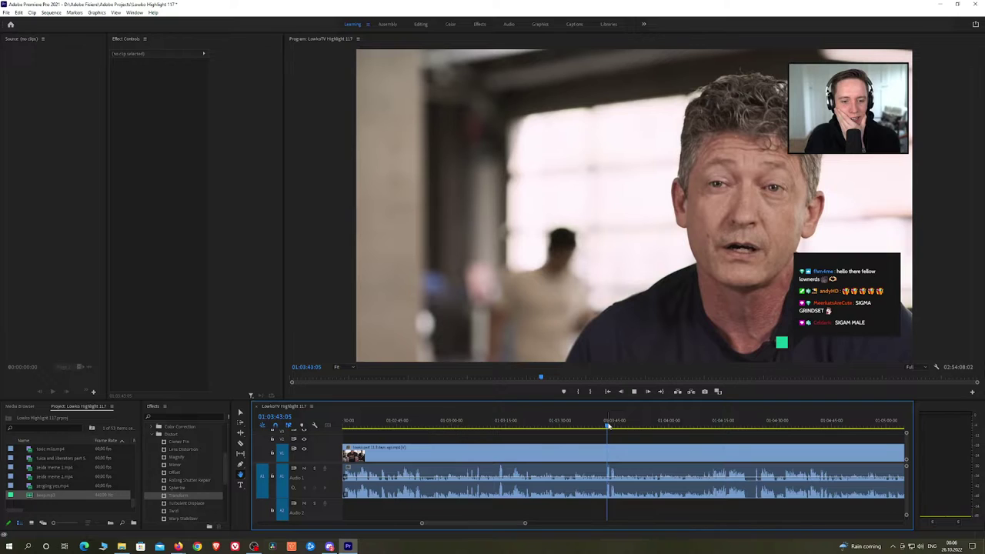
key("space")
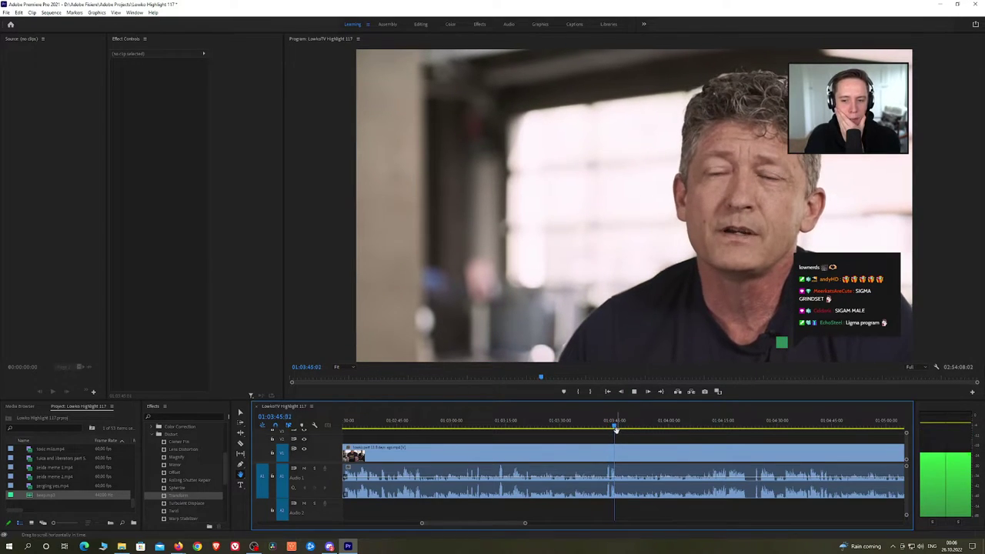
scroll(646, 455, "up", 2)
left_click_drag(620, 428, 751, 437)
scroll(752, 434, "up", 3)
key("space")
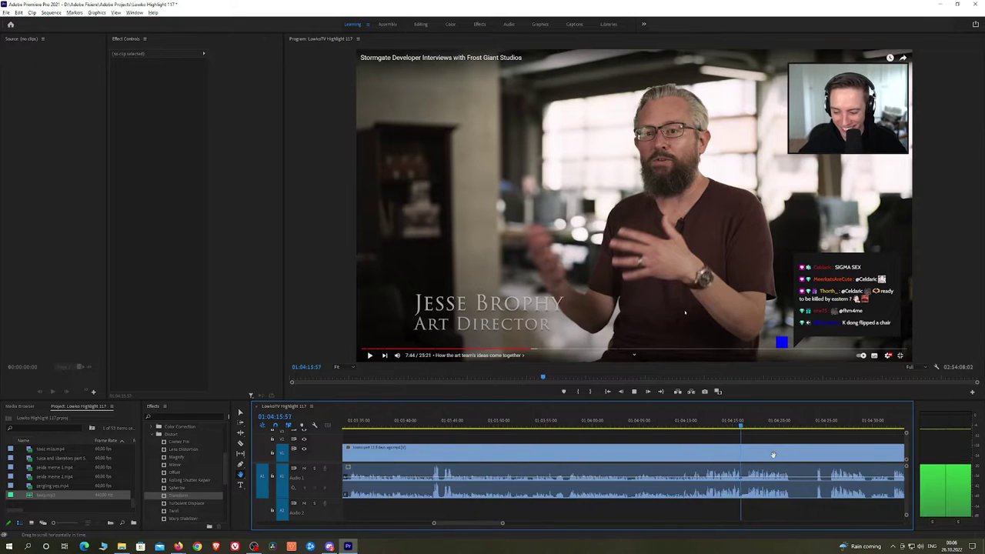
key("space")
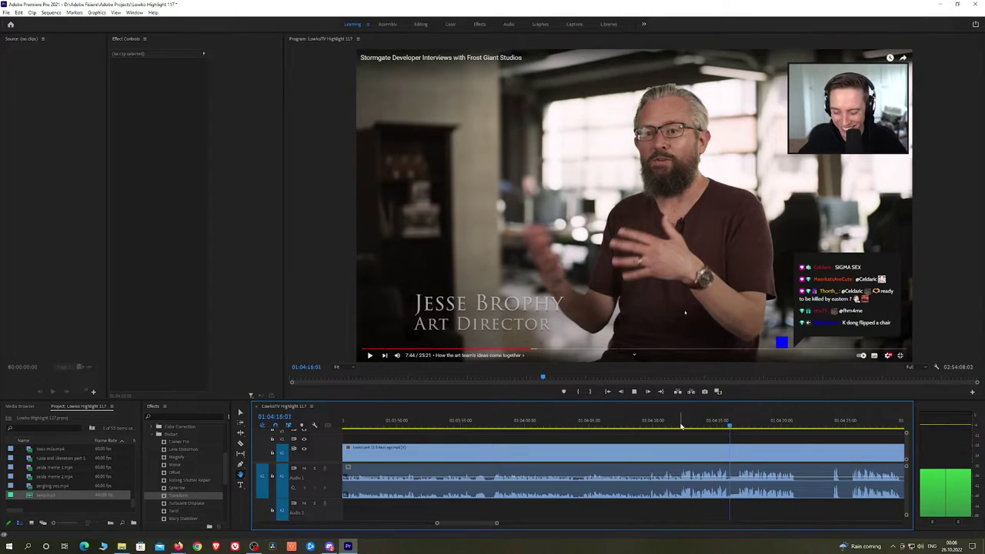
Isolate the pause between about 01:04:21 and 01:04:24 in the commentary and ripple delete it
scroll(762, 455, "up", 2)
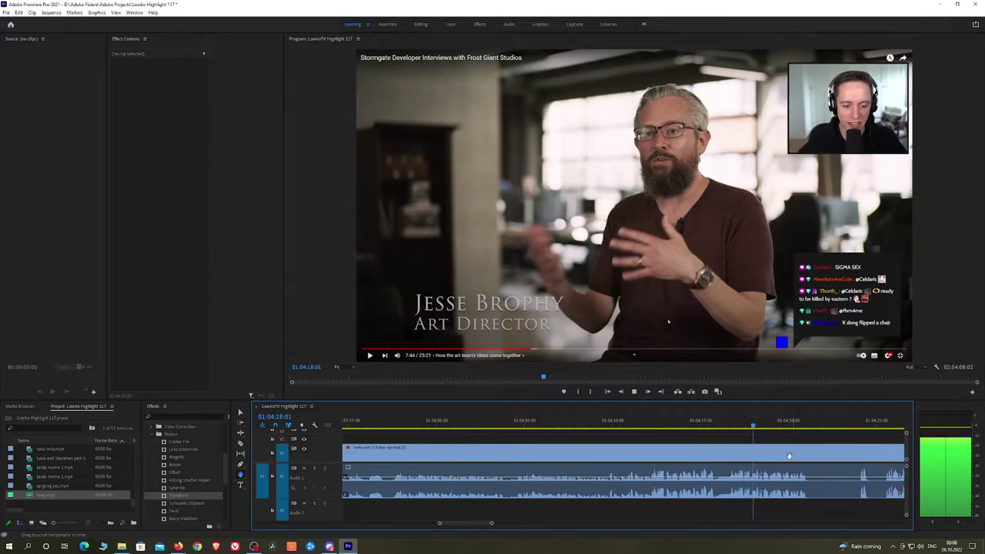
scroll(788, 455, "down", 3)
key("c")
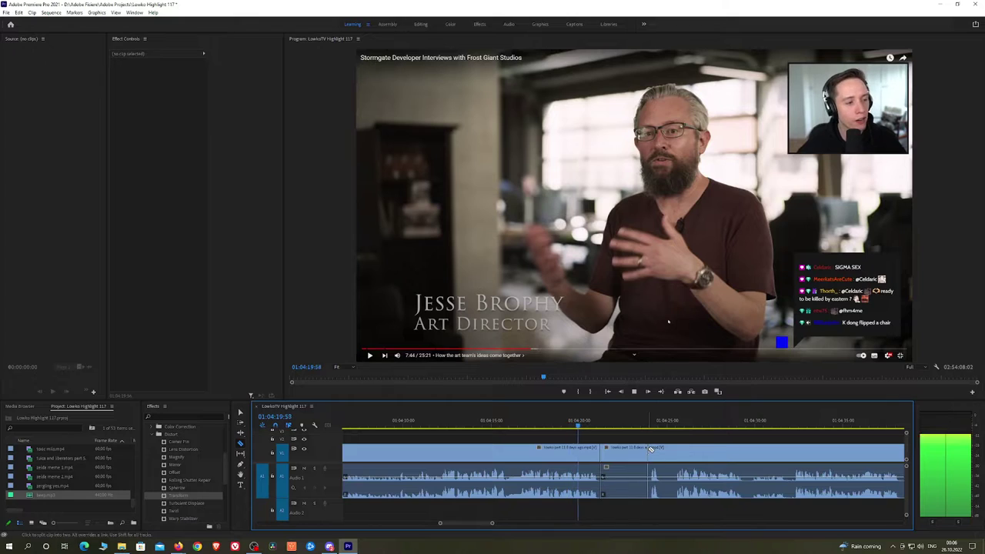
key("v")
left_click(635, 452)
key("shift+Delete")
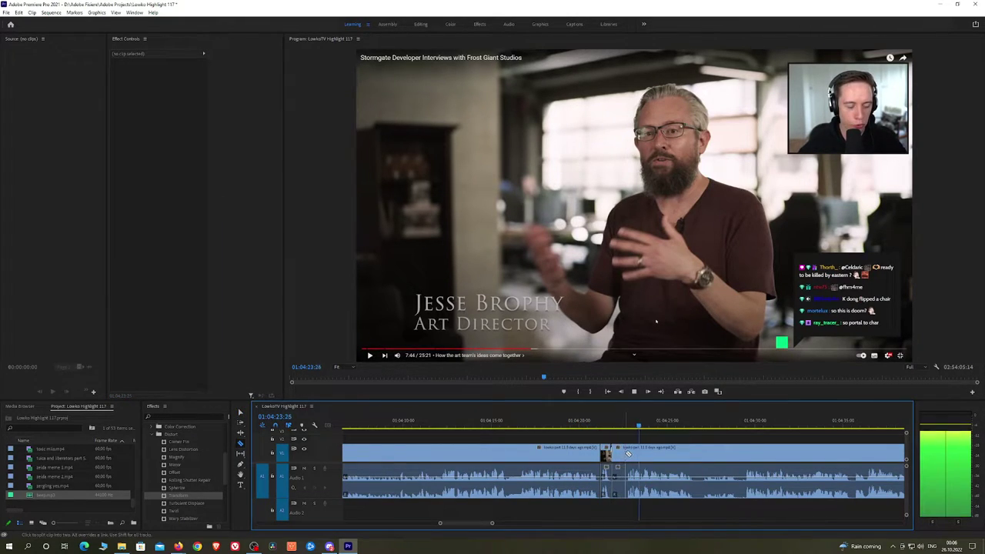
Ripple delete the isolated pause near 01:04:22, then cut out and ripple delete the next short pause near 01:04:26
key("shift+Delete")
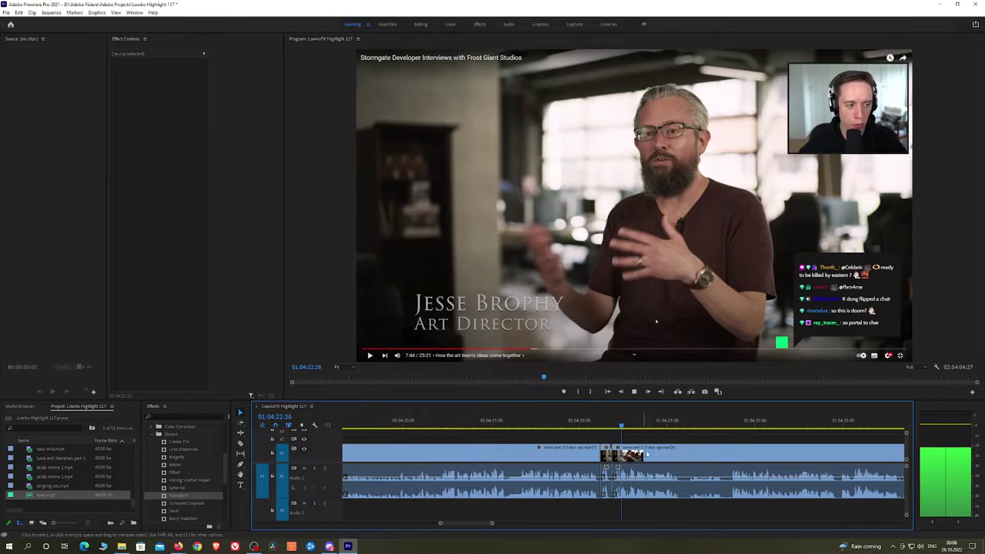
key("h")
left_click_drag(664, 438, 553, 436)
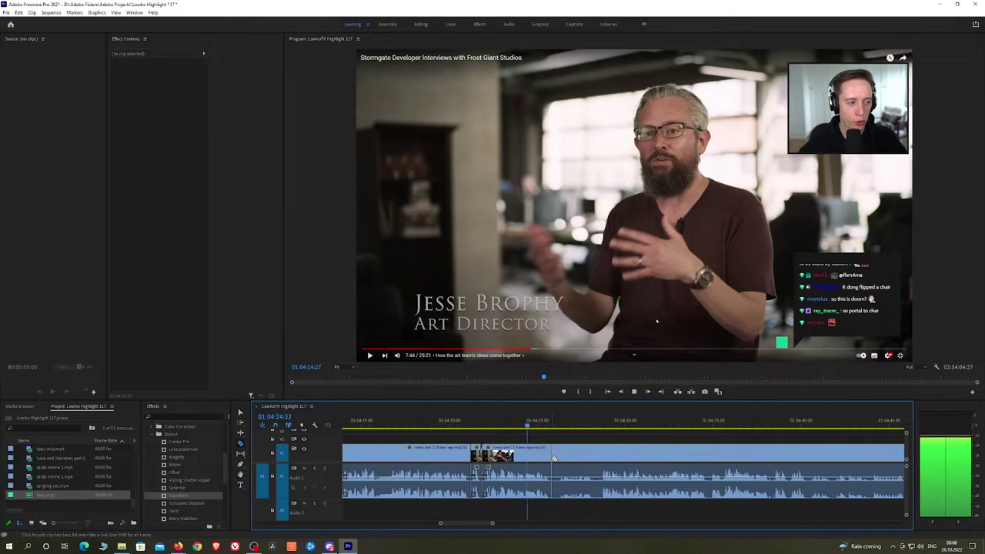
left_click(559, 457)
key("v")
left_click(554, 457)
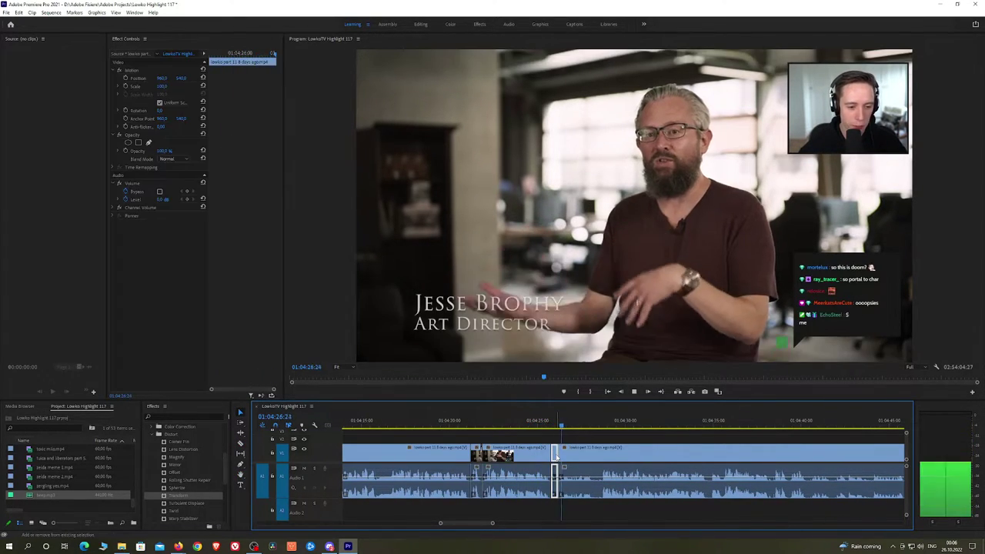
key("shift+Delete")
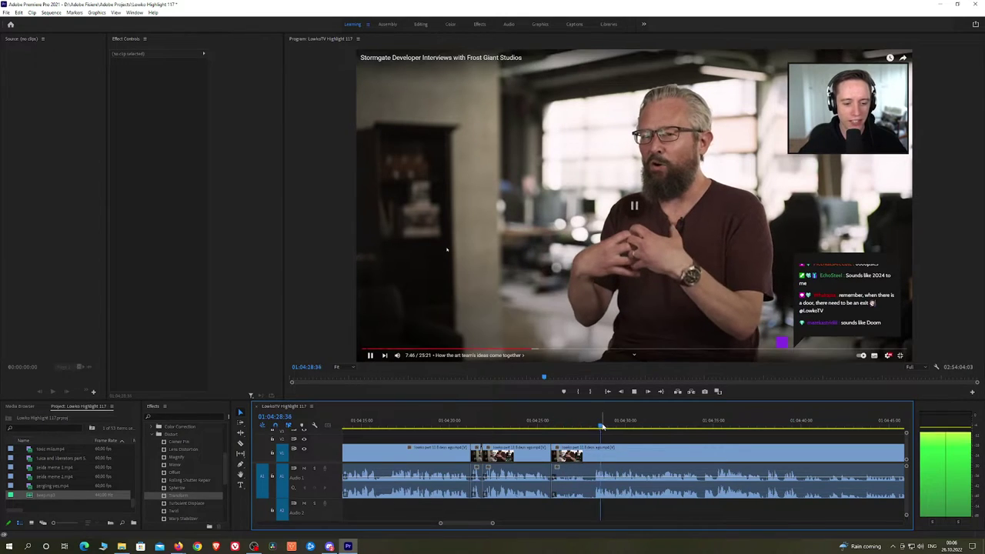
Review the commentary after the cuts and skim the interview from about 01:04:38 to where the commentary resumes near 01:06:25
scroll(724, 459, "down", 6)
key("h")
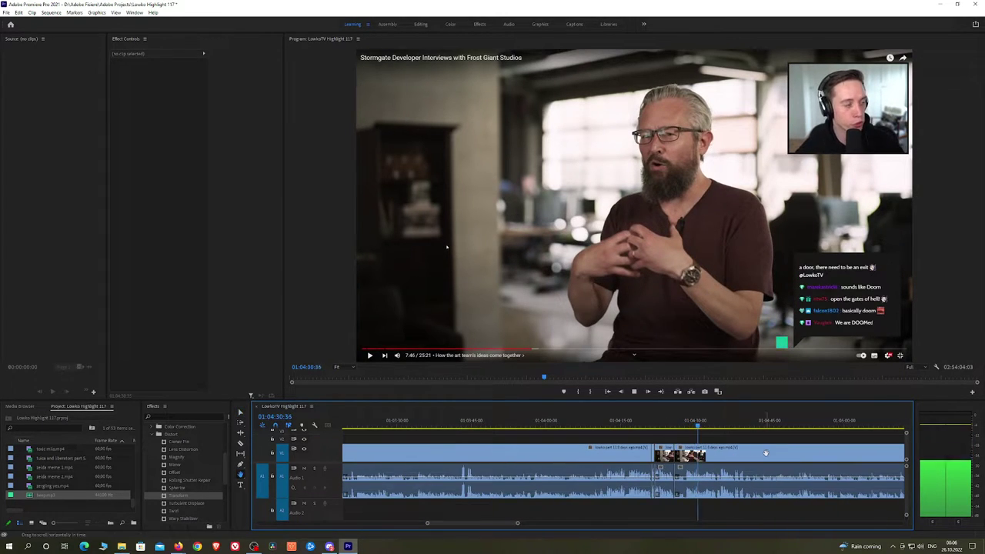
left_click_drag(762, 453, 536, 451)
scroll(536, 452, "up", 4)
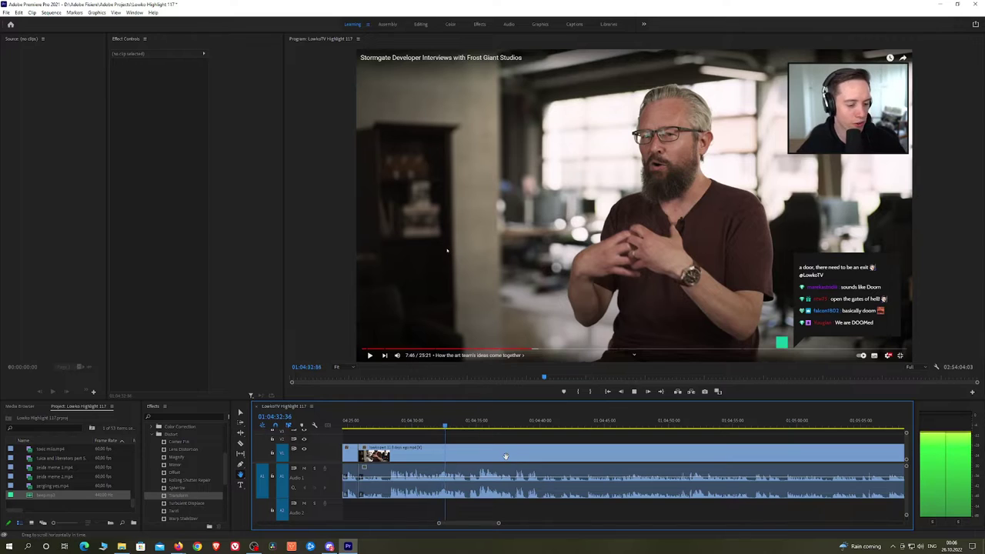
left_click_drag(562, 457, 523, 452)
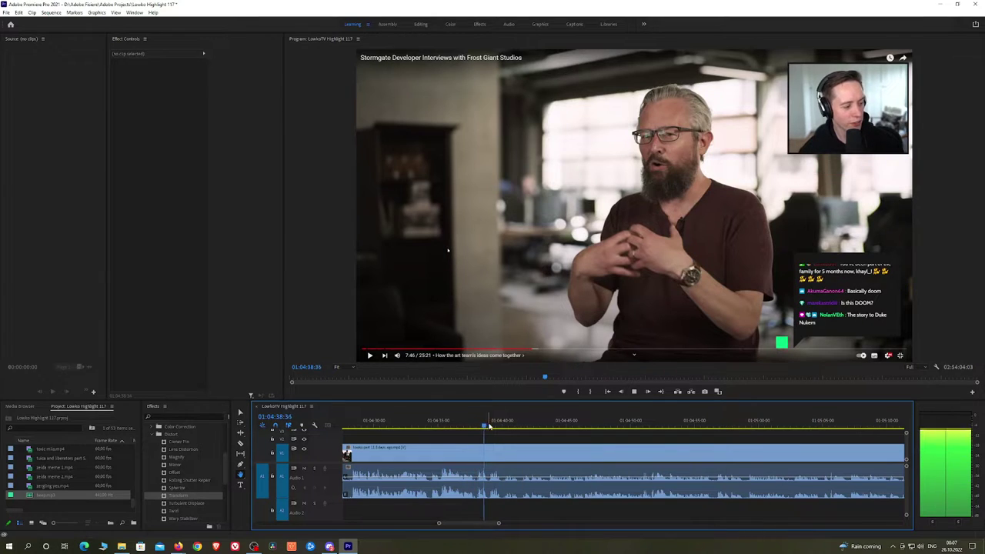
left_click_drag(656, 427, 597, 427)
scroll(761, 455, "down", 8)
key("space")
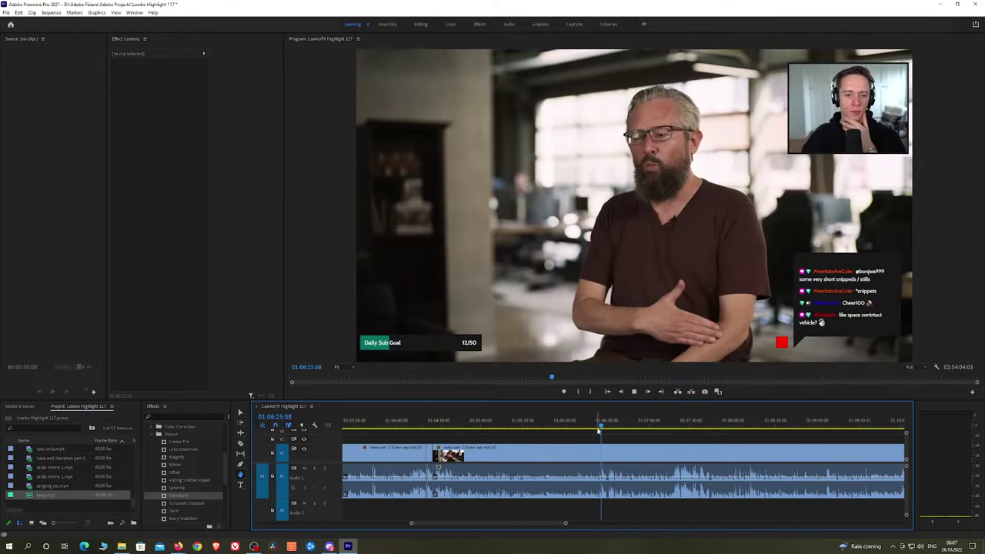
Isolate the pause between about 01:06:29 and 01:06:31 in the commentary and ripple delete it
scroll(629, 437, "up", 3)
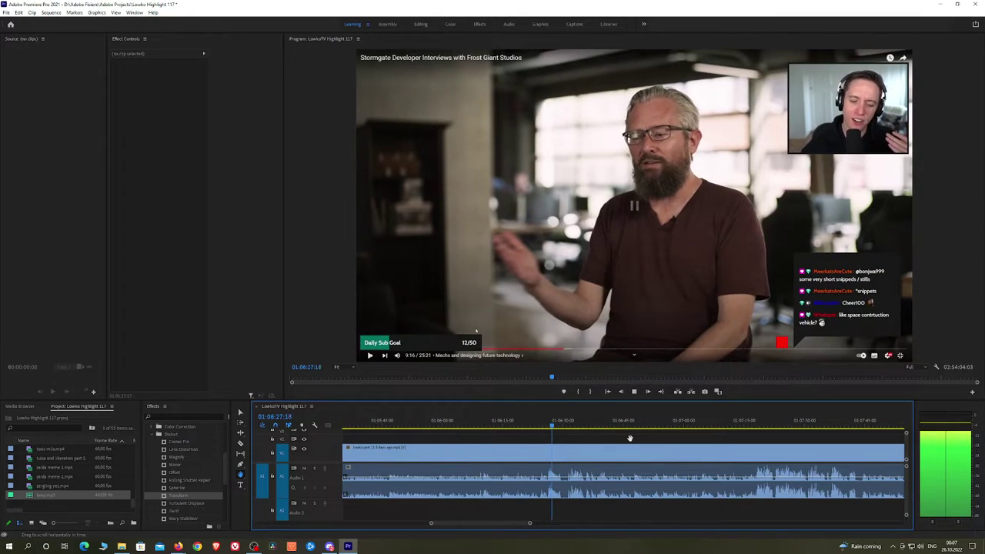
scroll(573, 436, "up", 2)
key("c")
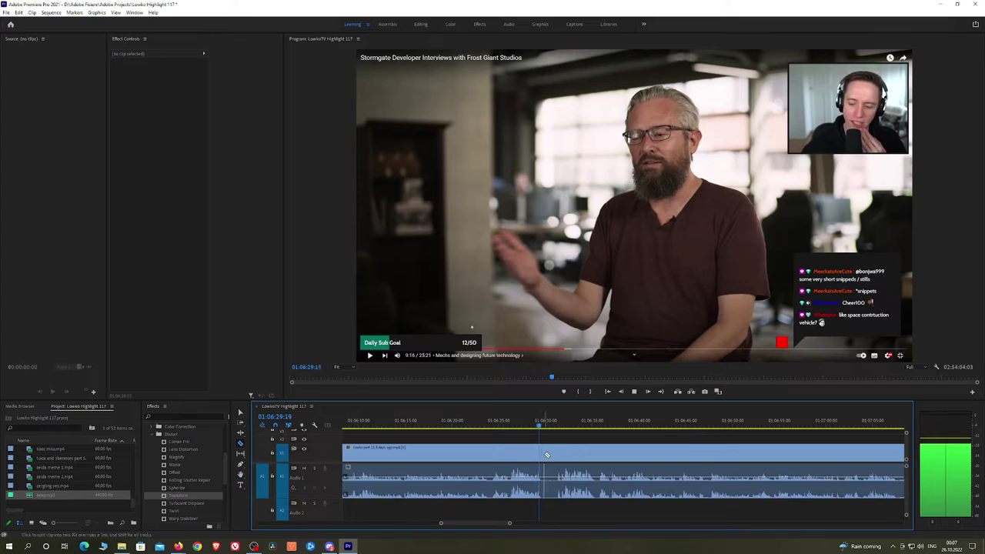
left_click(545, 454)
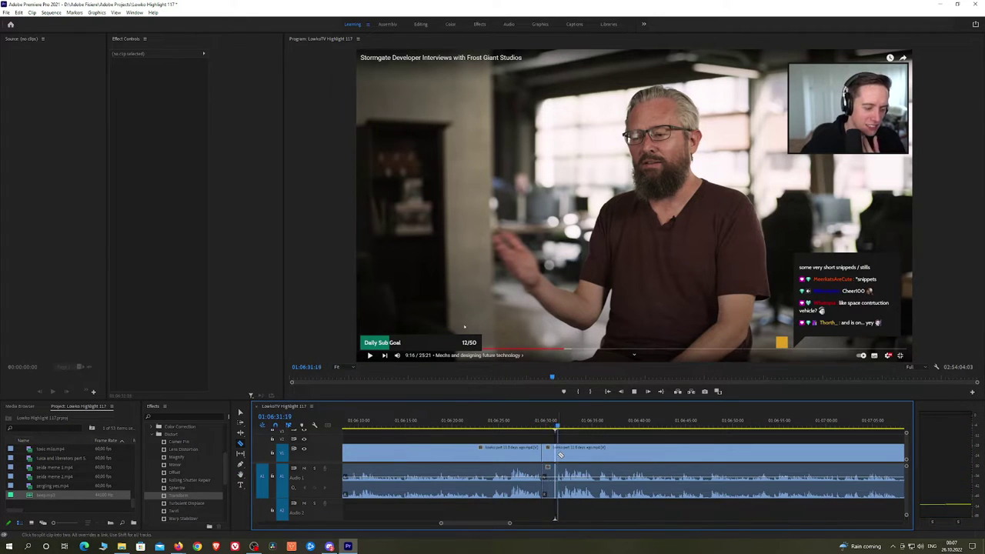
left_click(560, 453)
key("v")
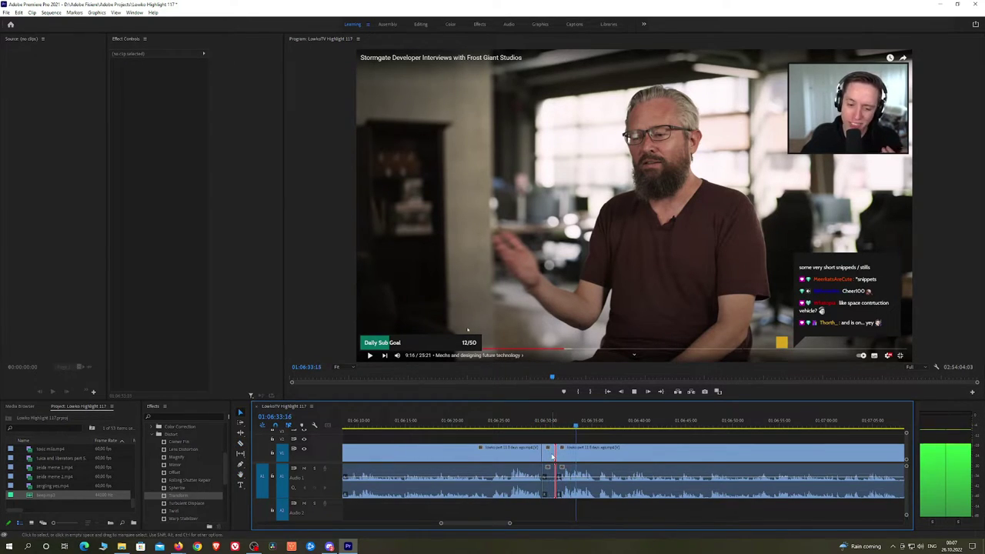
left_click(550, 455)
key("shift+Delete")
key("space")
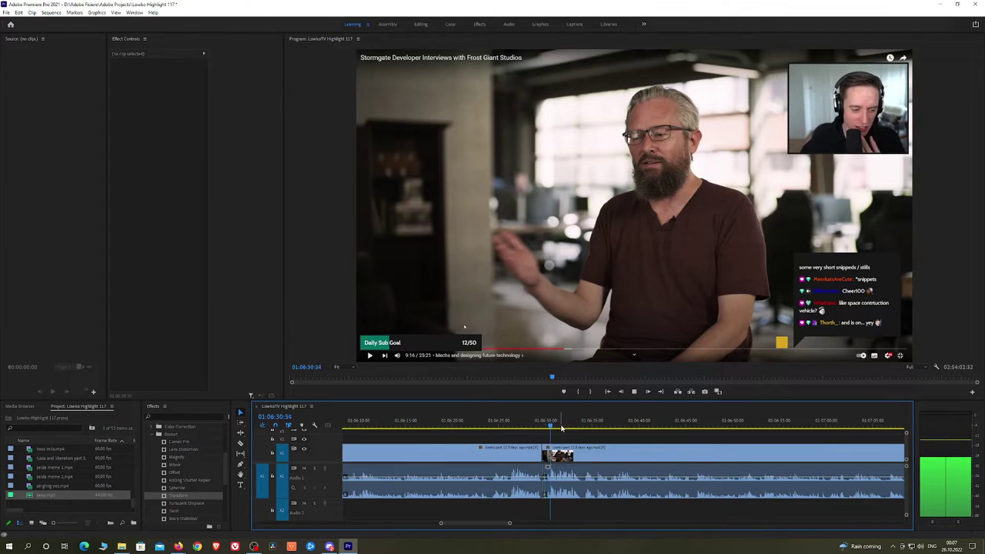
Skim the following interview section to find where the commentary resumes near 01:07:16
scroll(631, 446, "down", 4)
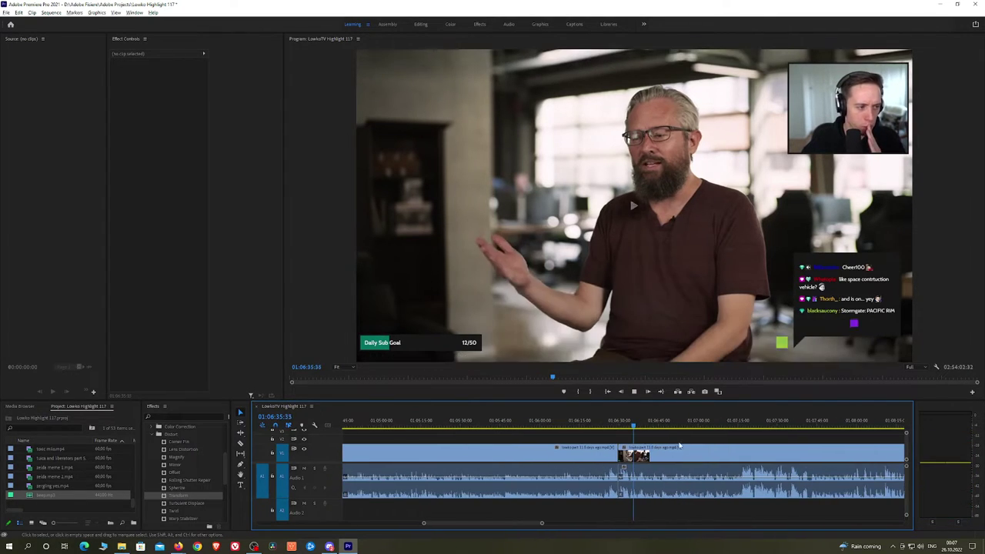
left_click_drag(668, 427, 739, 428)
key("space")
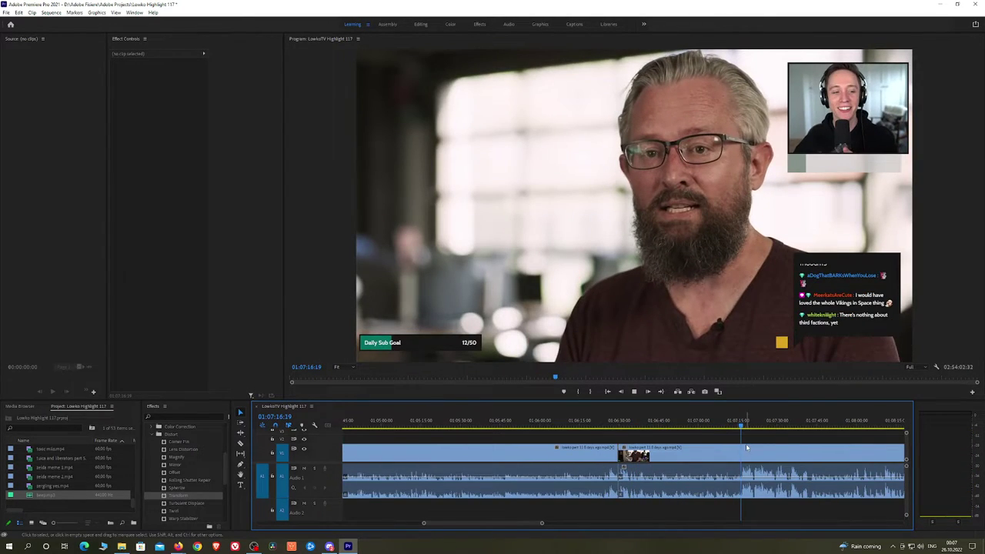
Survey the finished cuts and the remaining unedited footage across the whole sequence while the commentary plays
key("minus")
key("minus")
key("minus")
key("minus")
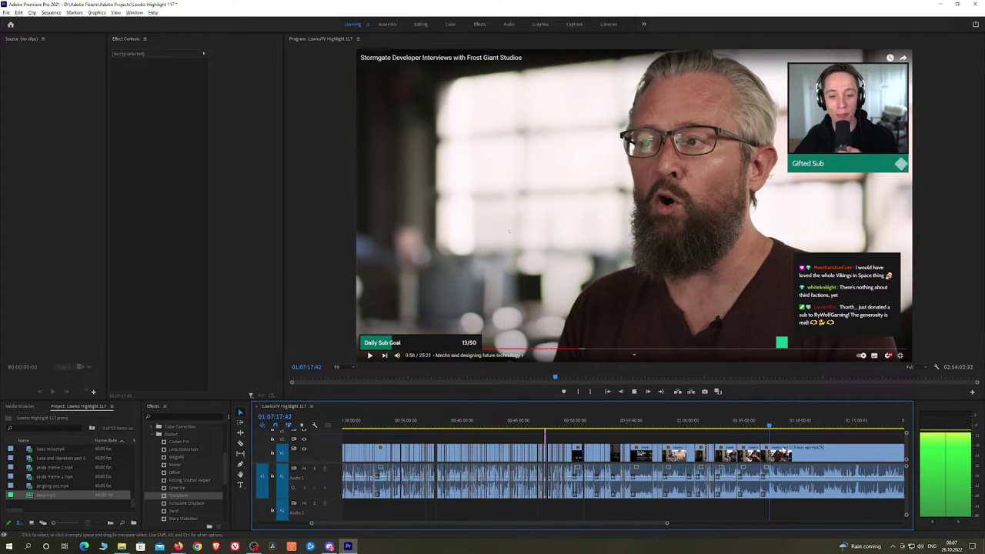
key("equal")
key("equal")
key("equal")
key("equal")
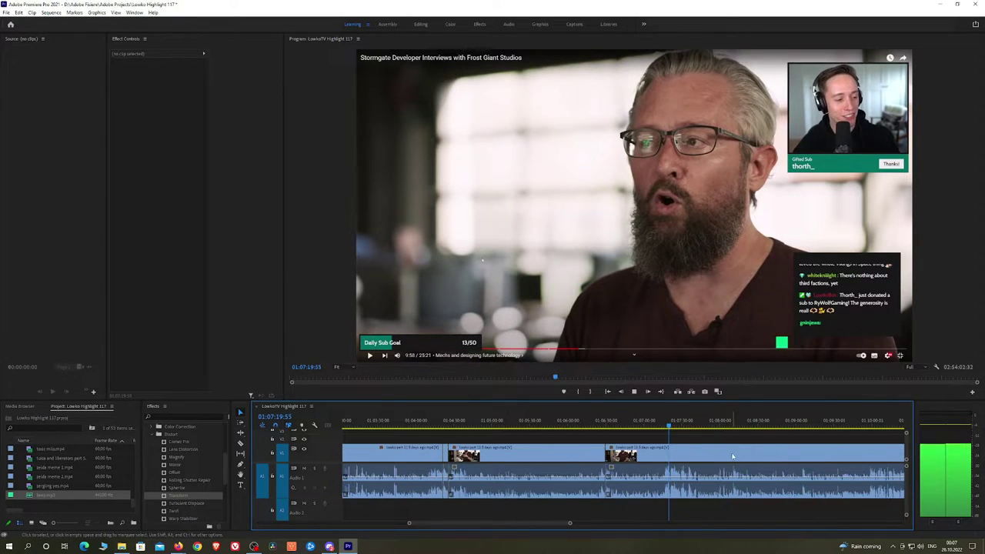
key("minus")
key("minus")
key("minus")
key("minus")
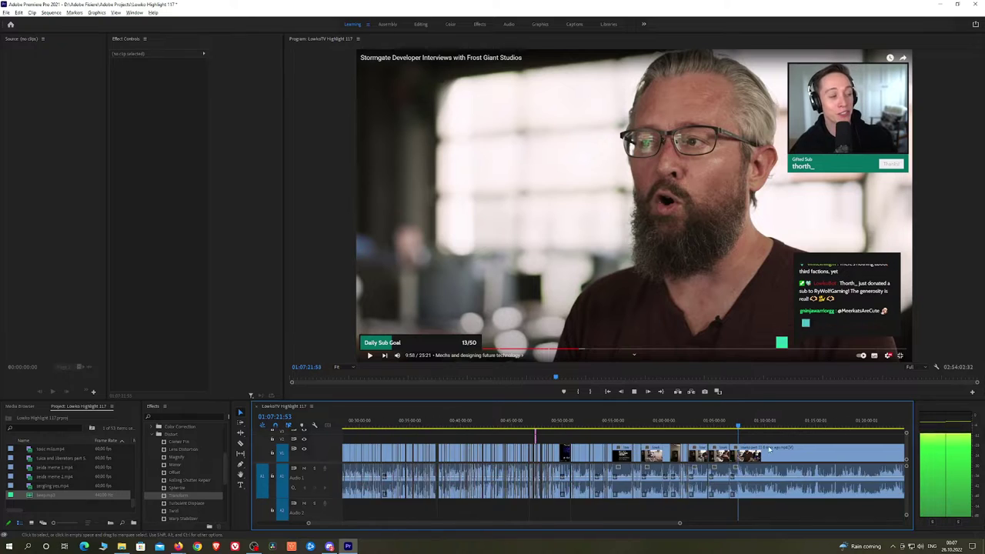
left_click_drag(851, 454, 553, 453)
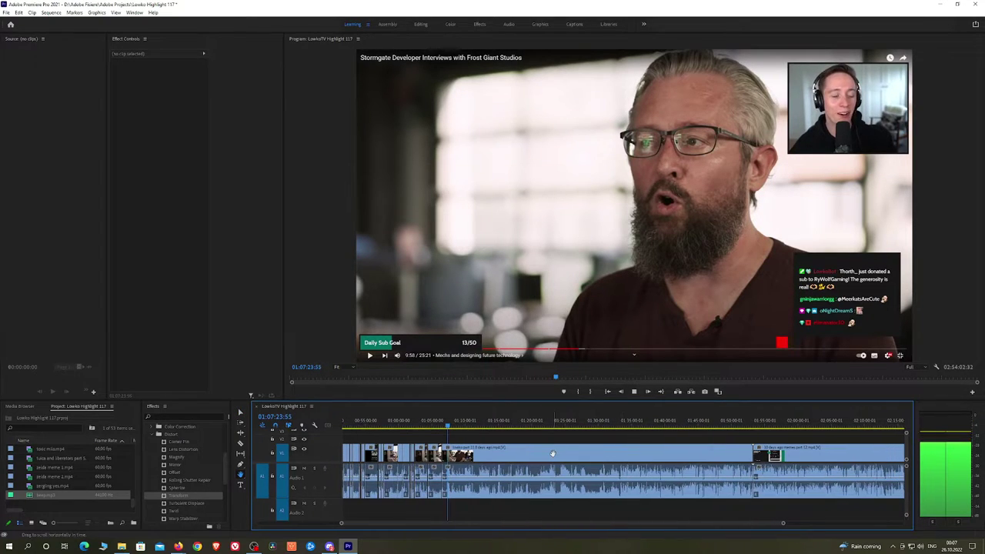
Isolate the pause between about 01:07:41 and 01:07:43 in the commentary and ripple delete it
key("equal")
key("equal")
key("equal")
key("equal")
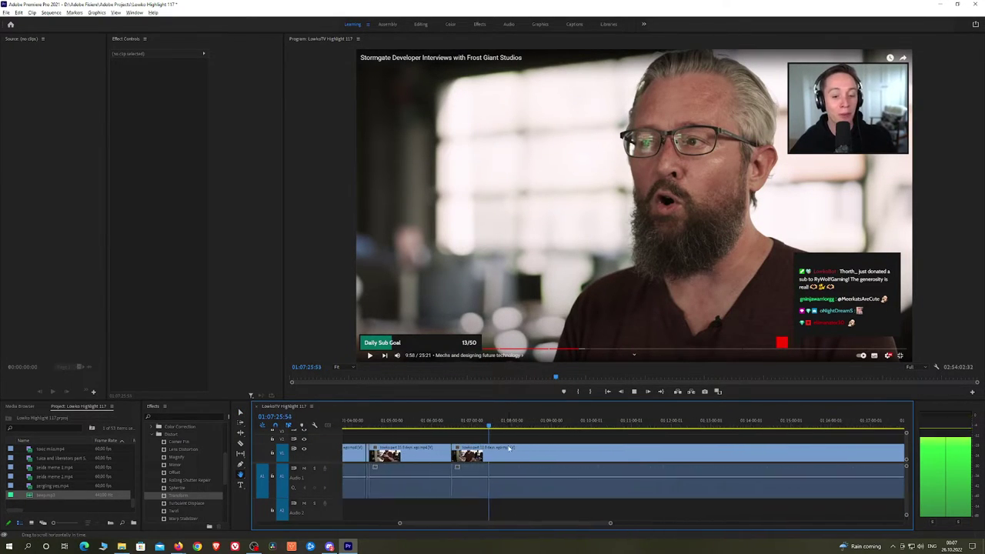
key("equal")
key("equal")
key("equal")
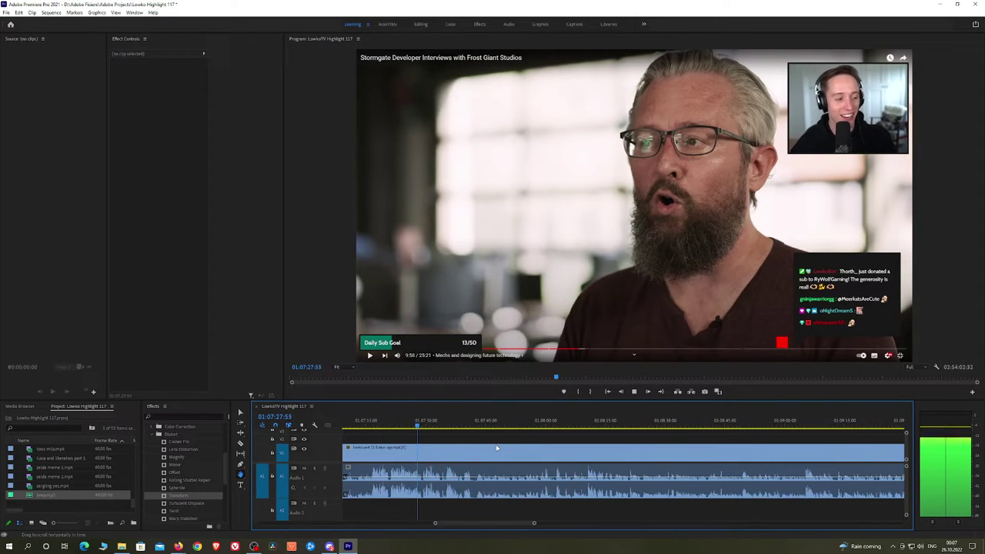
scroll(480, 447, "up", 4)
left_click_drag(810, 455, 498, 446)
scroll(624, 458, "up", 4)
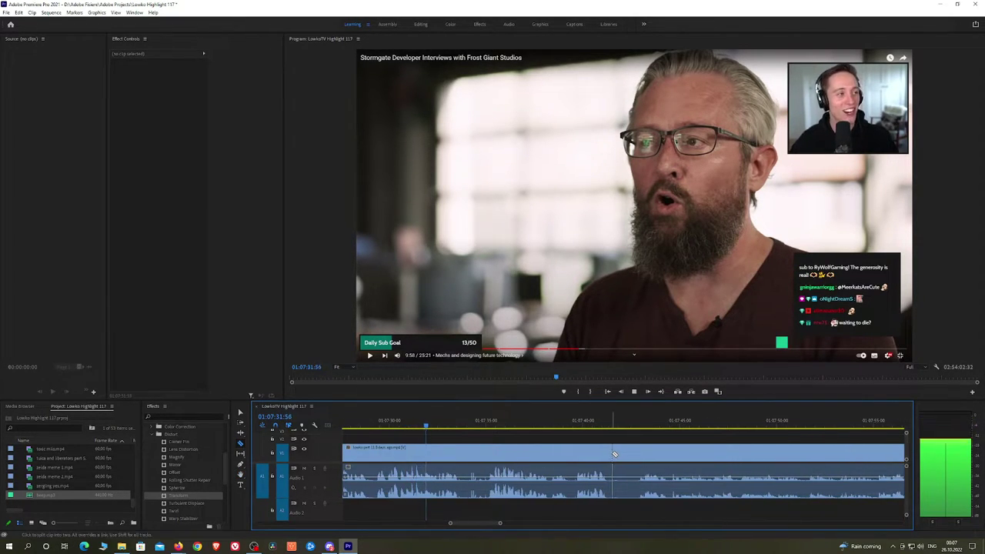
left_click(614, 454)
left_click(642, 453)
key("v")
left_click(624, 452)
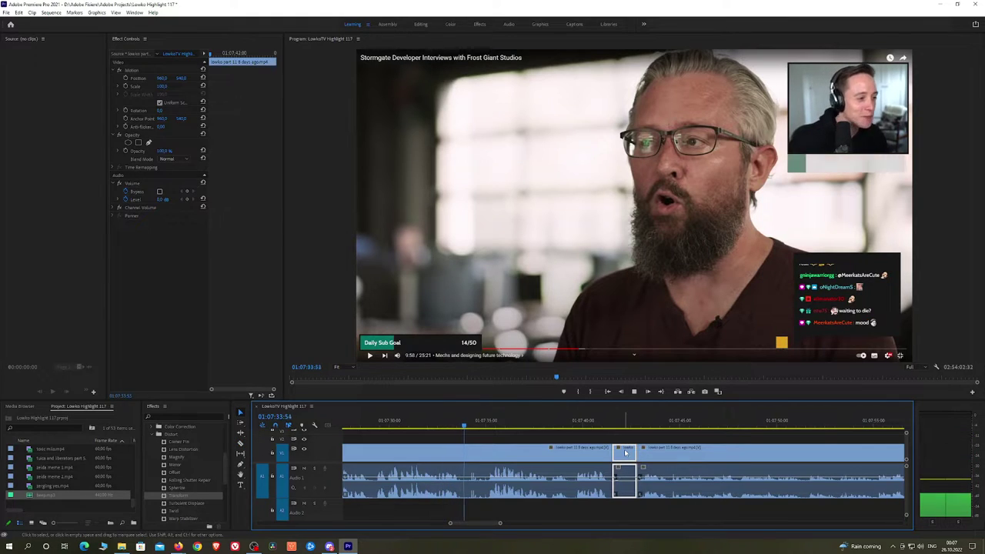
key("shift+Delete")
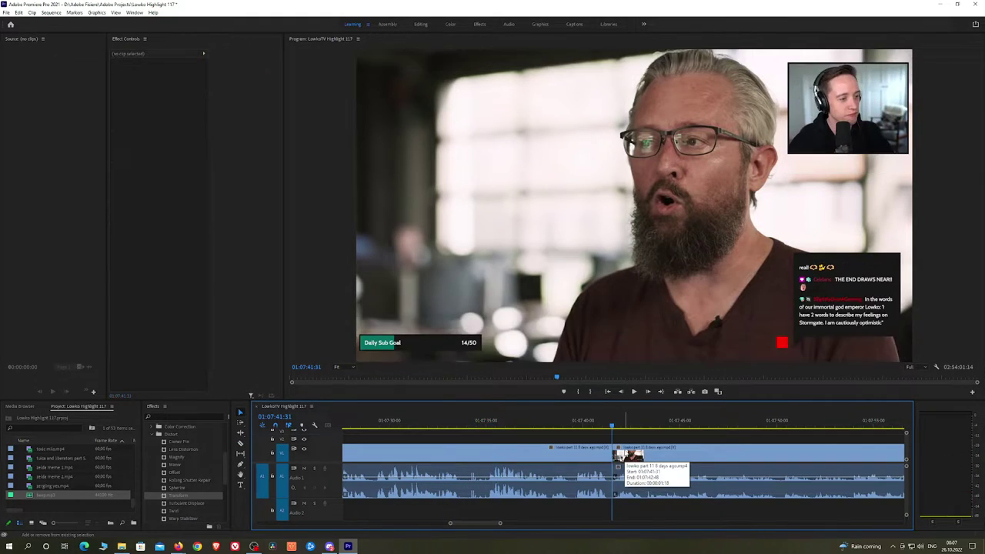
Replay the commentary from about 01:07:32, cut it near 01:07:34, and ripple delete the section up to the previous cut near 01:07:41
left_click(578, 420)
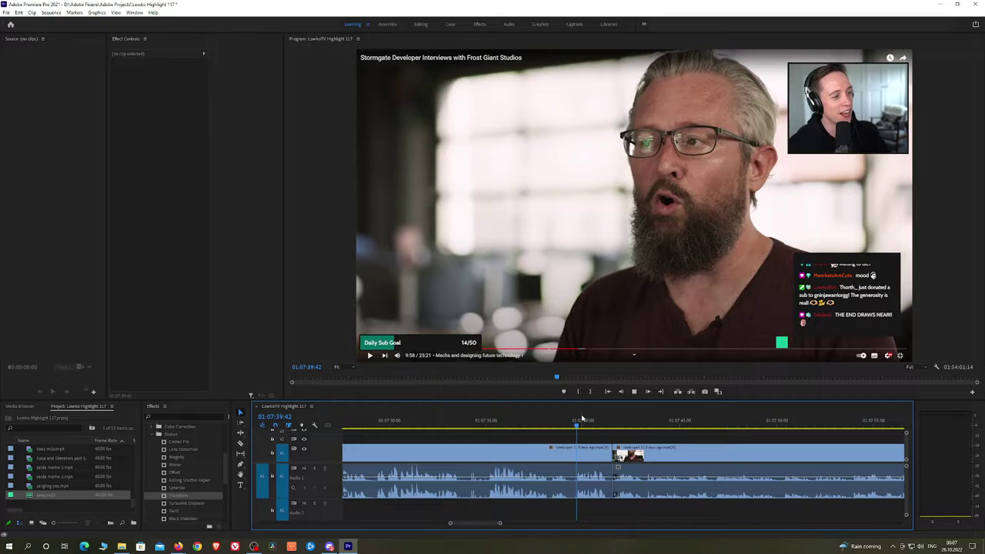
left_click_drag(582, 418, 443, 422)
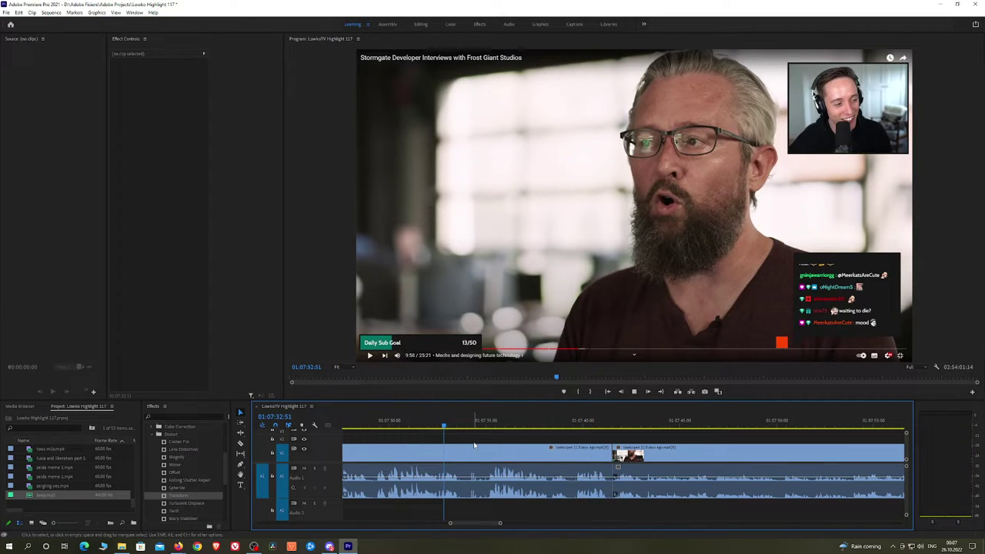
key("c")
left_click(463, 459)
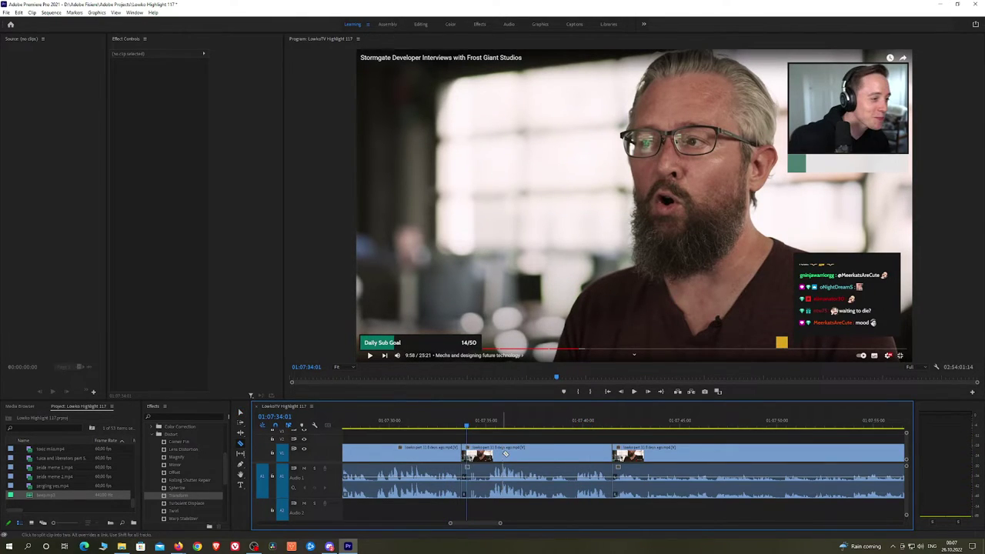
key("v")
left_click(507, 453)
key("shift+Delete")
key("space")
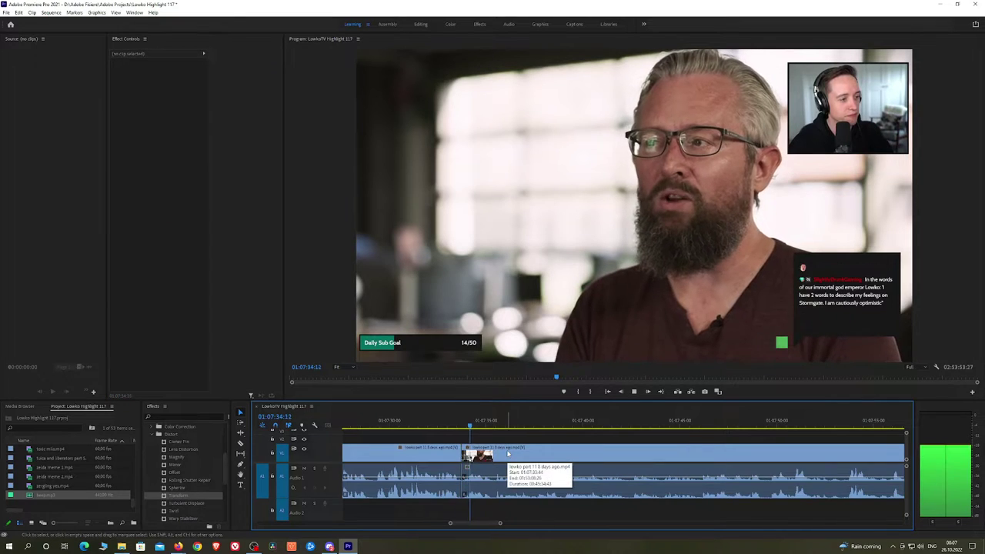
Skim the interview section to where the commentary resumes near 01:09:50 and review the commentary up to about 01:10:04
key("minus")
key("minus")
left_click_drag(654, 427, 743, 424)
key("minus")
key("h")
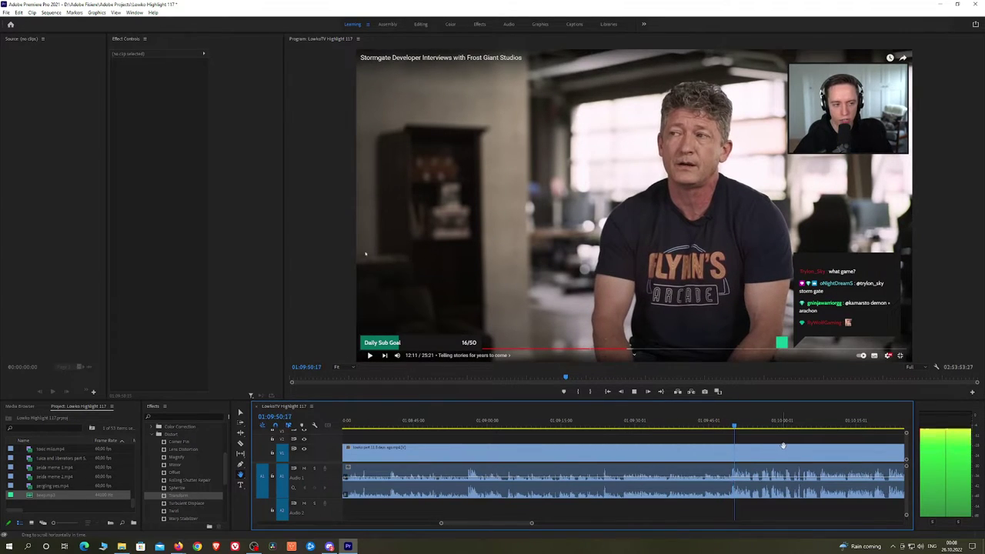
scroll(797, 445, "up", 1)
left_click_drag(797, 444, 574, 430)
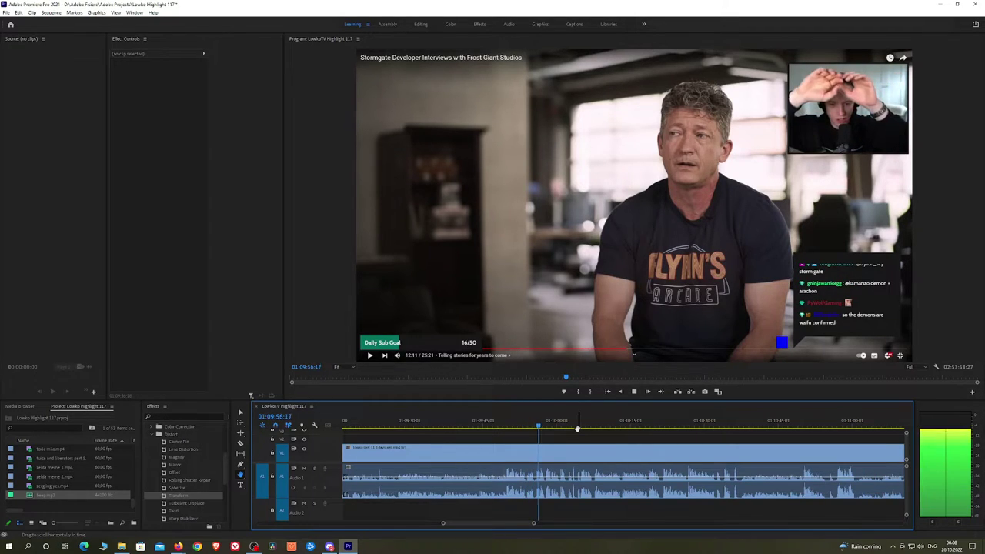
left_click_drag(608, 461, 569, 452)
scroll(519, 452, "up", 3)
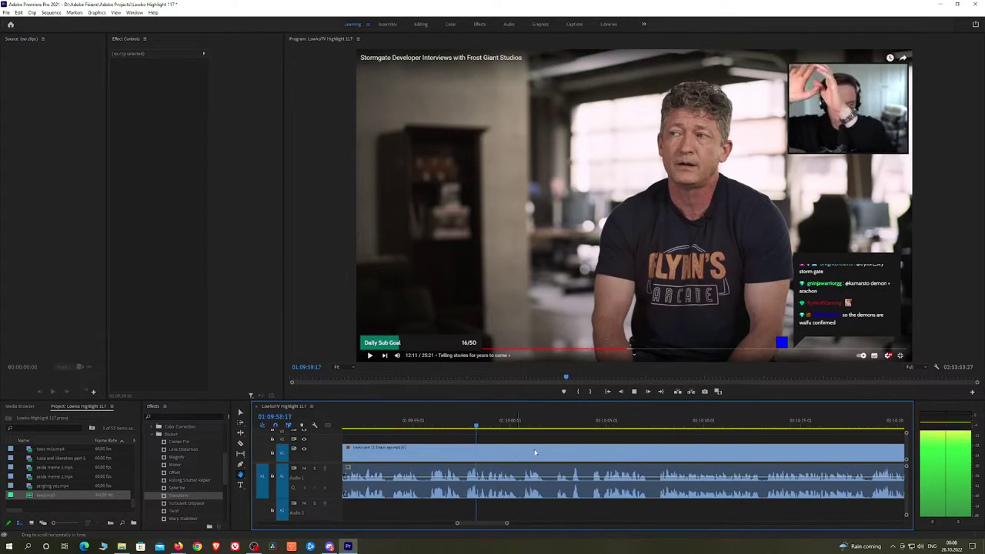
left_click_drag(514, 423, 525, 426)
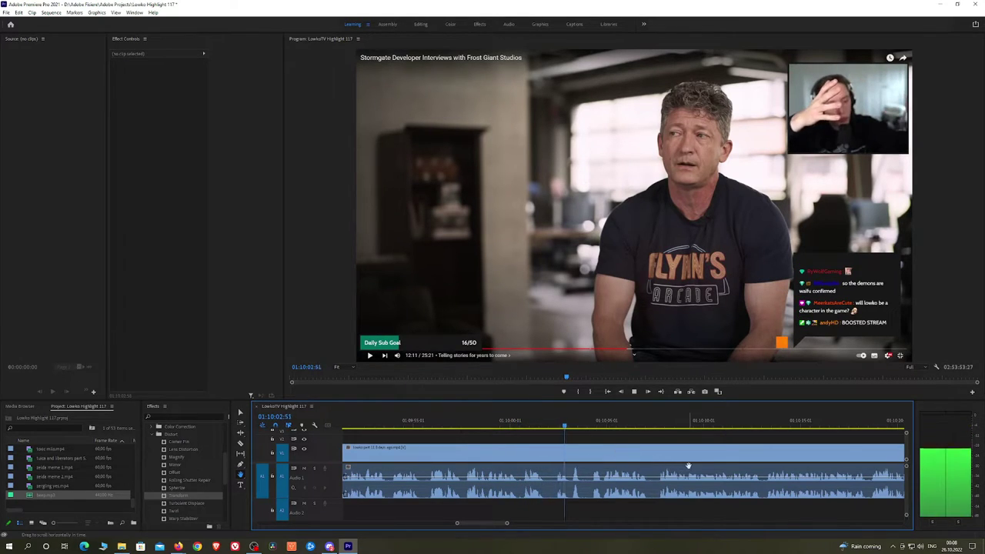
left_click_drag(681, 463, 515, 452)
key("minus")
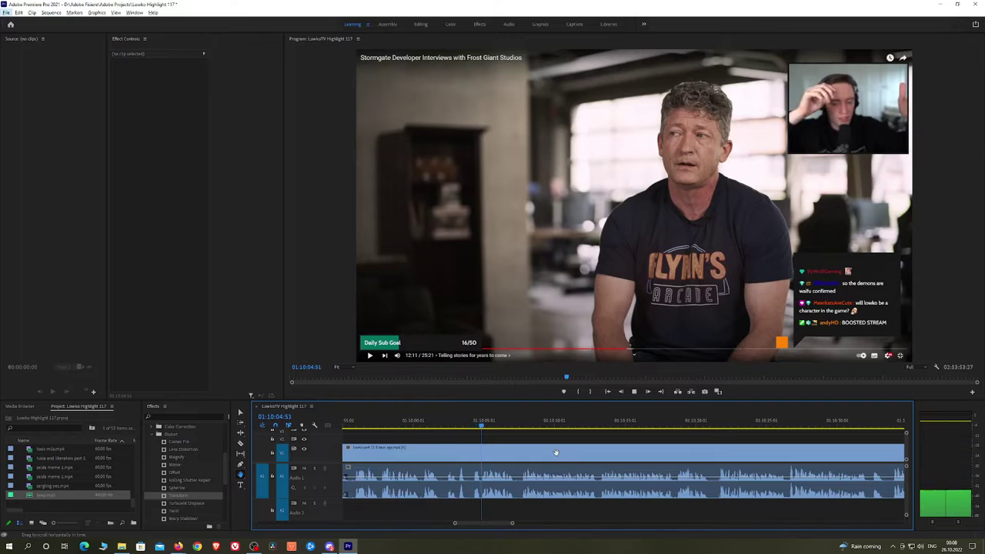
Isolate the pause between about 01:10:03 and 01:10:05 in the commentary and ripple delete it
key("c")
key("Escape")
key("c")
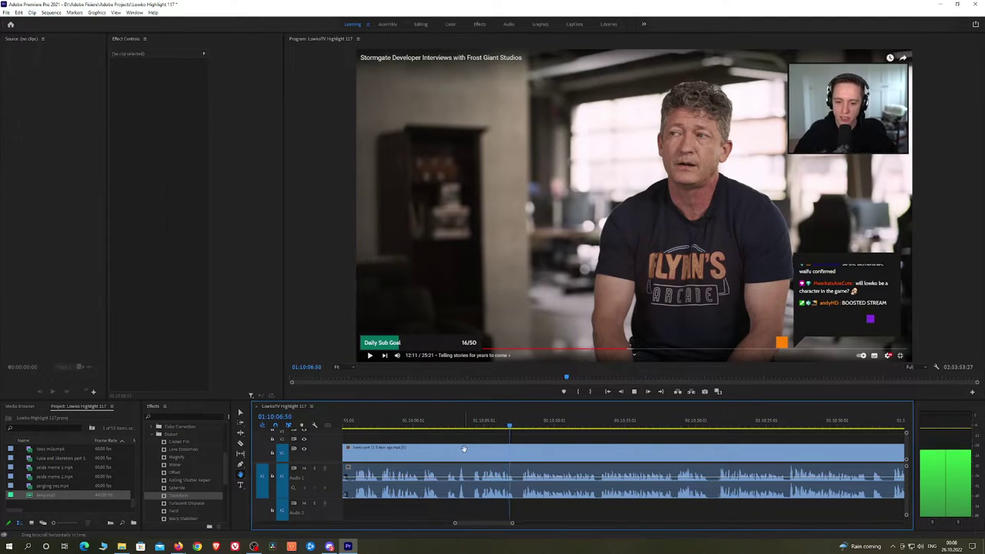
left_click(461, 457)
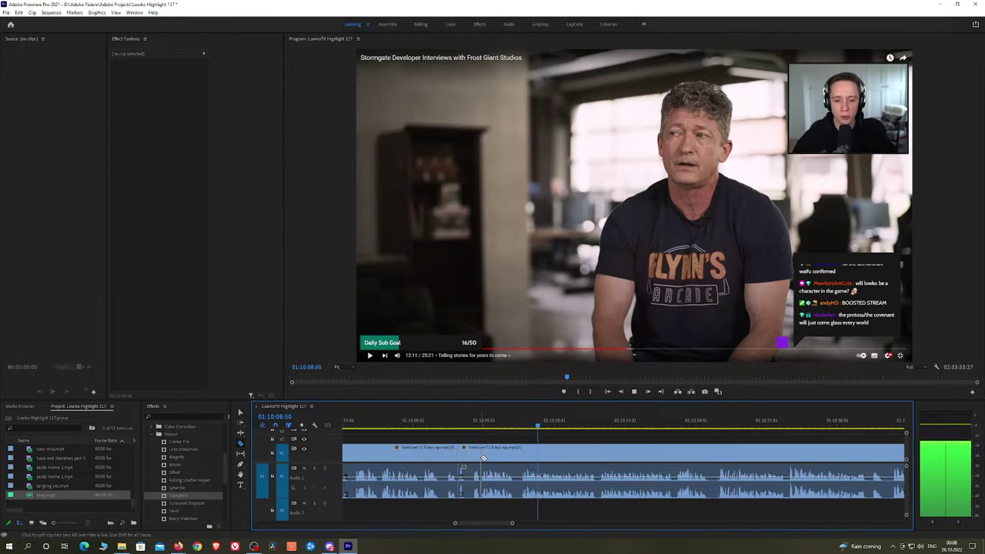
left_click(482, 458)
key("v")
left_click(474, 460)
key("shift+Delete")
key("Up")
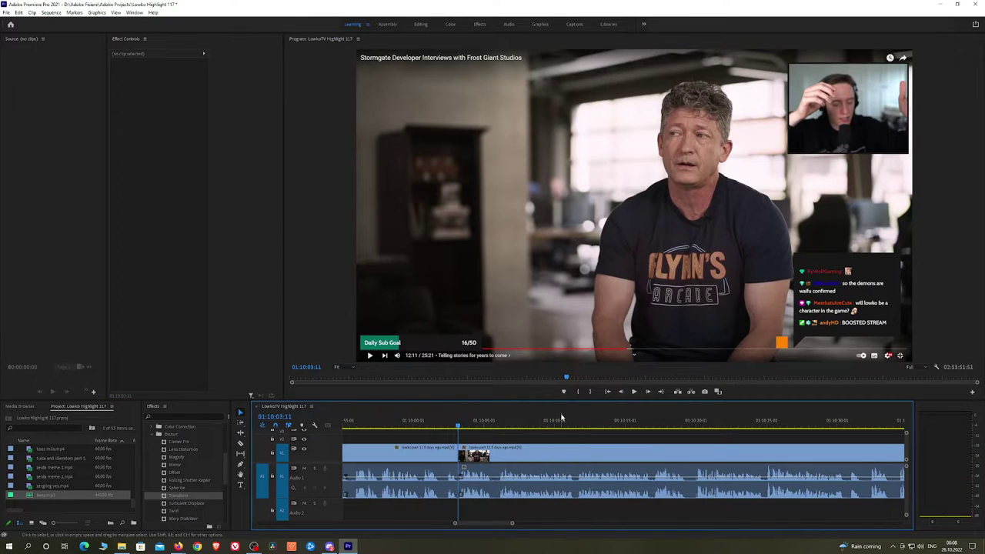
Ripple delete the commentary pause between about 01:10:31 and 01:10:32, plus the short gap near 01:10:32 before the interview resumes
left_click_drag(566, 421, 849, 431)
scroll(867, 471, "down", 2)
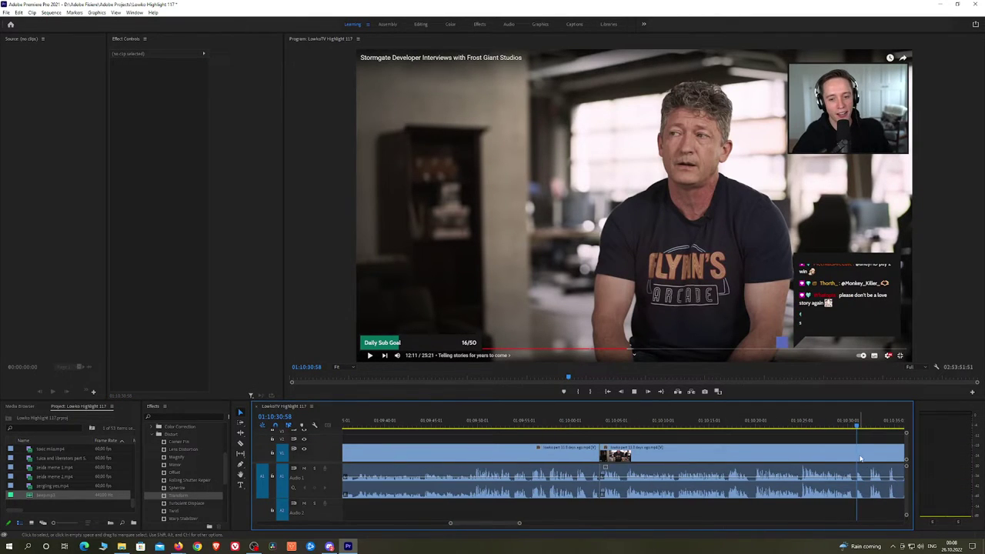
key("space")
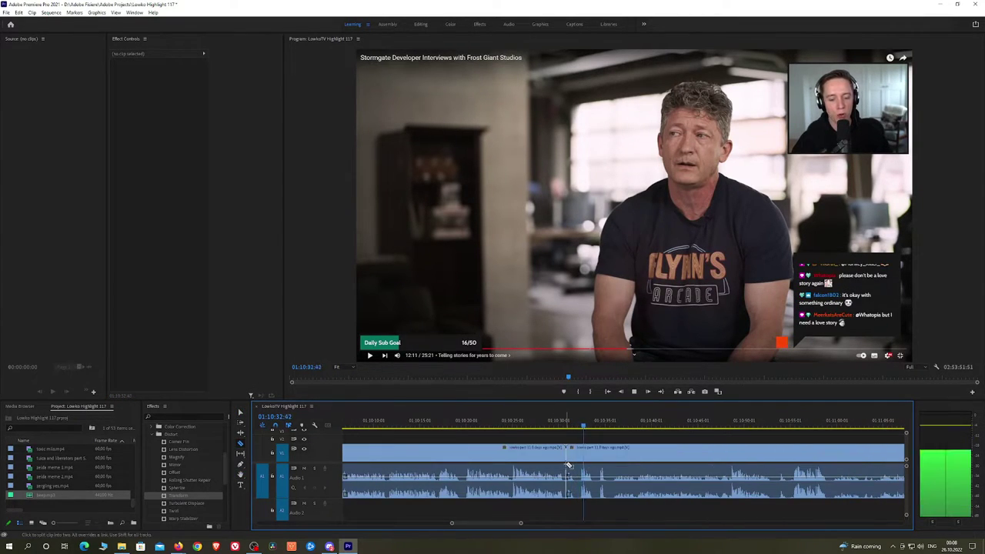
left_click(581, 459)
key("v")
left_click(573, 460)
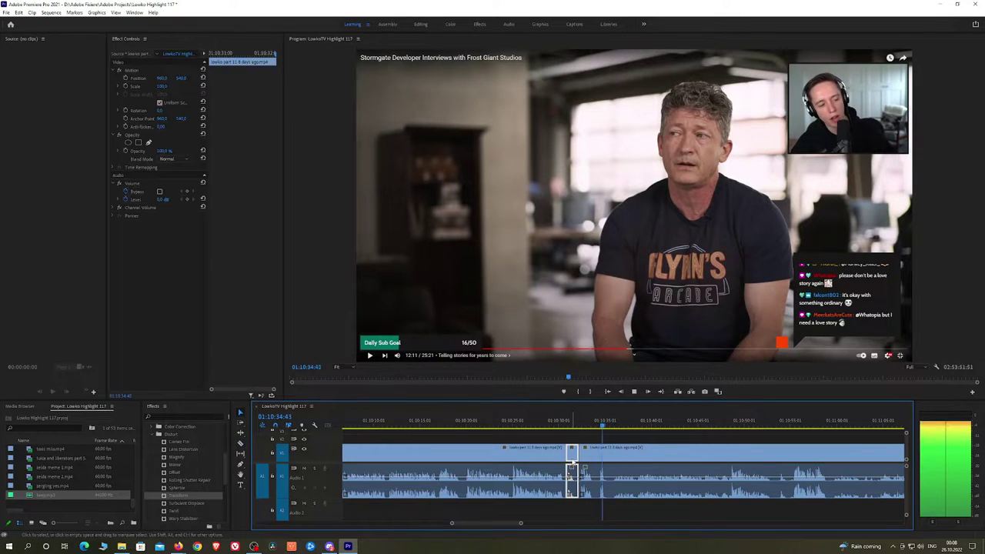
key("shift+Delete")
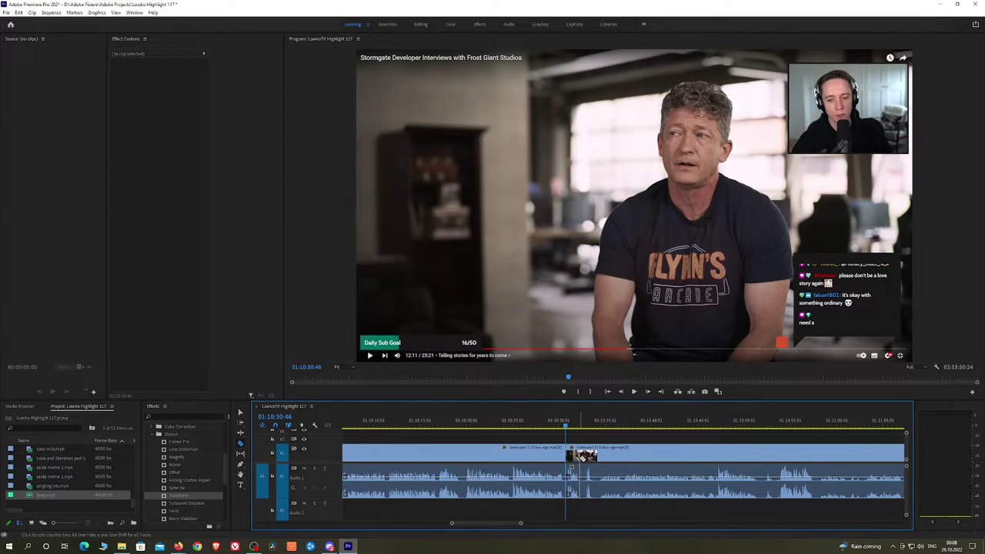
key("space")
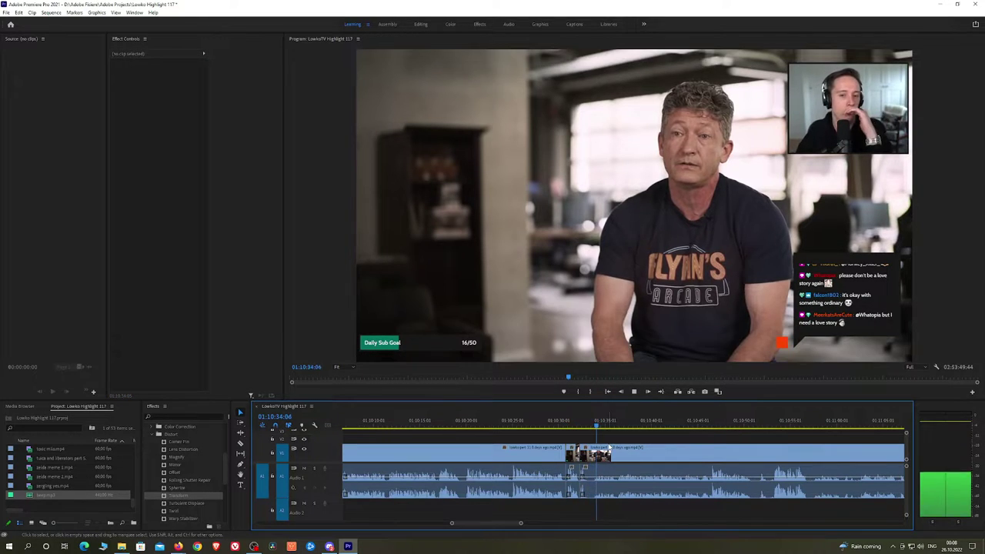
Skim the interview to the commentary near 01:10:51, isolate the pause up to about 01:10:53, and ripple delete it
left_click(710, 427)
key("space")
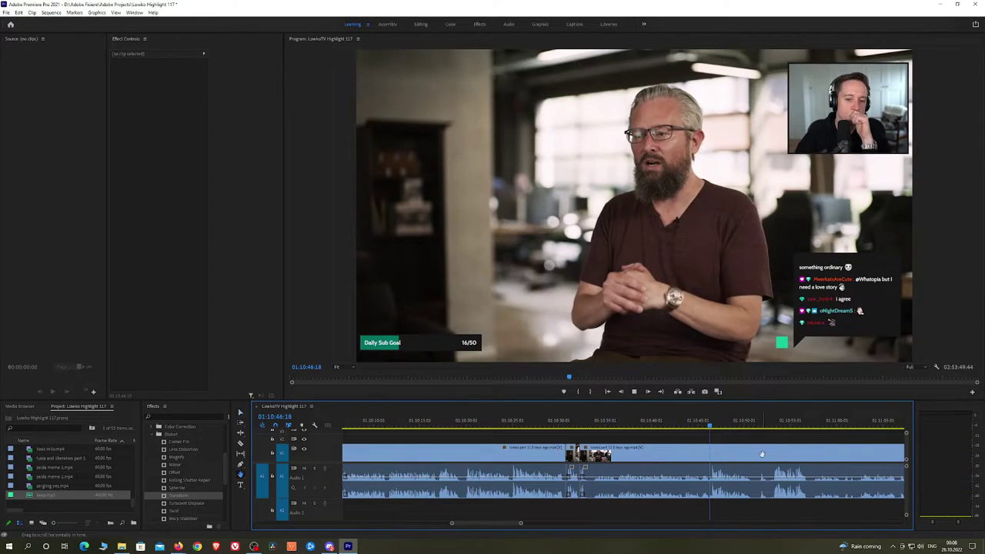
scroll(762, 454, "down", 3)
left_click(590, 427)
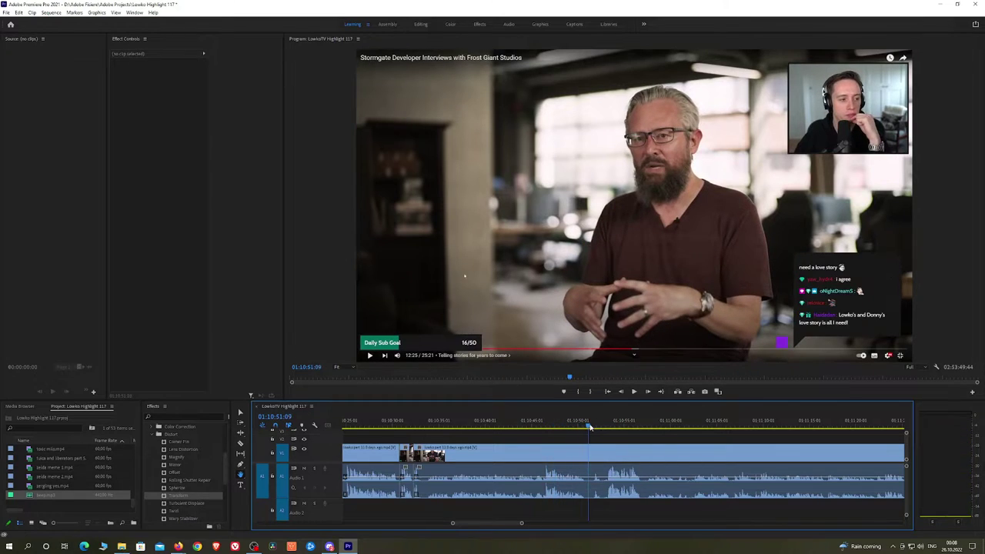
key("space")
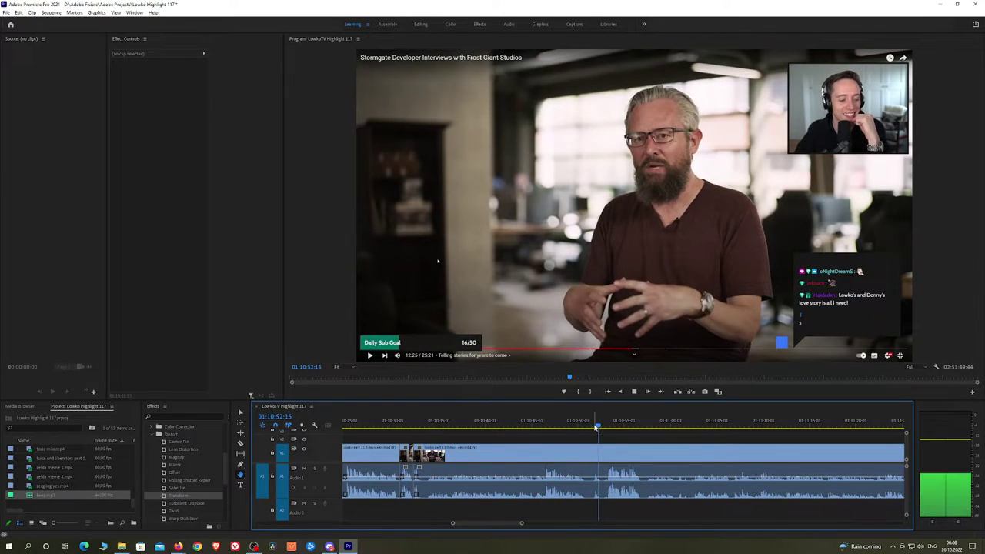
left_click(589, 456)
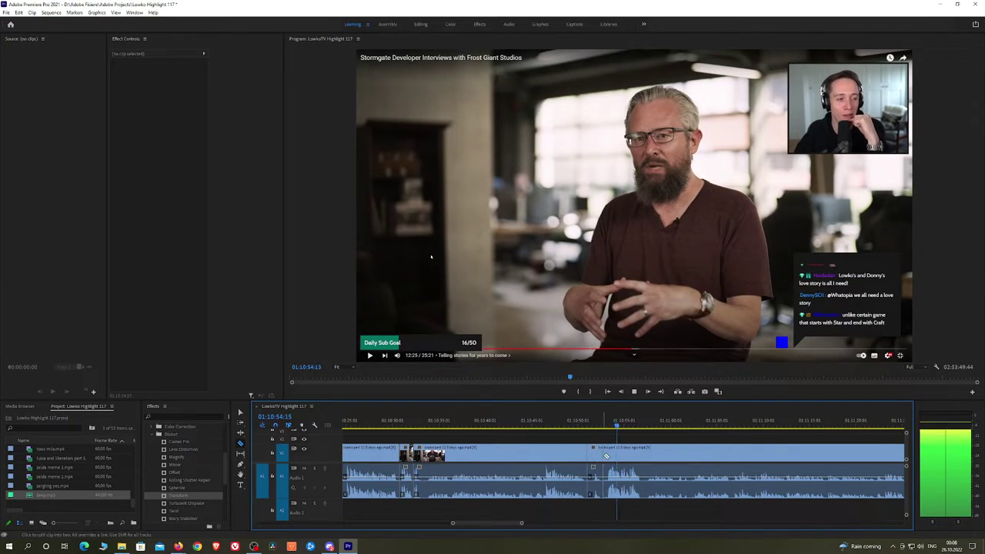
left_click(607, 456)
key("v")
left_click(600, 455)
key("shift+Delete")
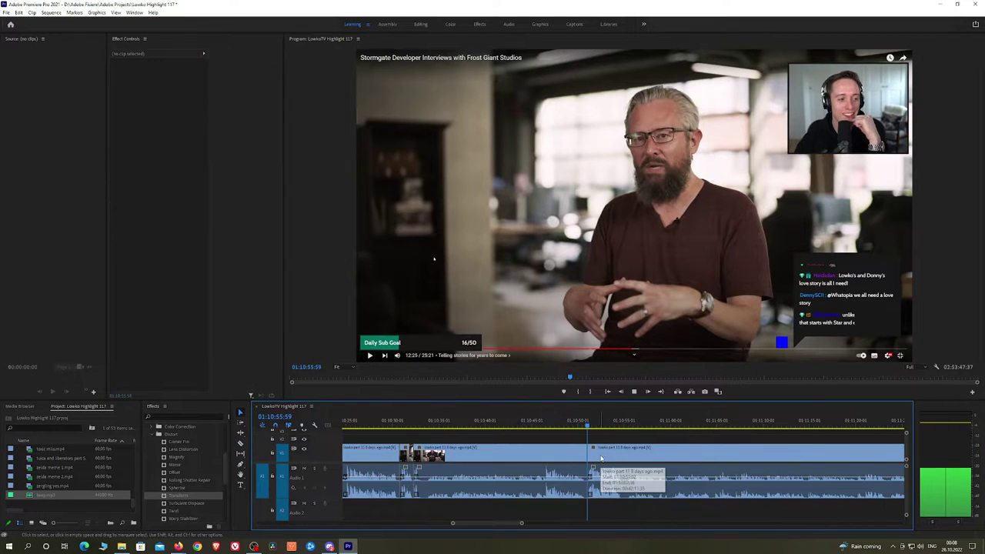
Find where the commentary resumes near 01:11:53, isolate the short pause between about 01:11:57 and 01:11:58, and ripple delete it
left_click_drag(694, 448, 560, 425)
scroll(822, 454, "down", 3)
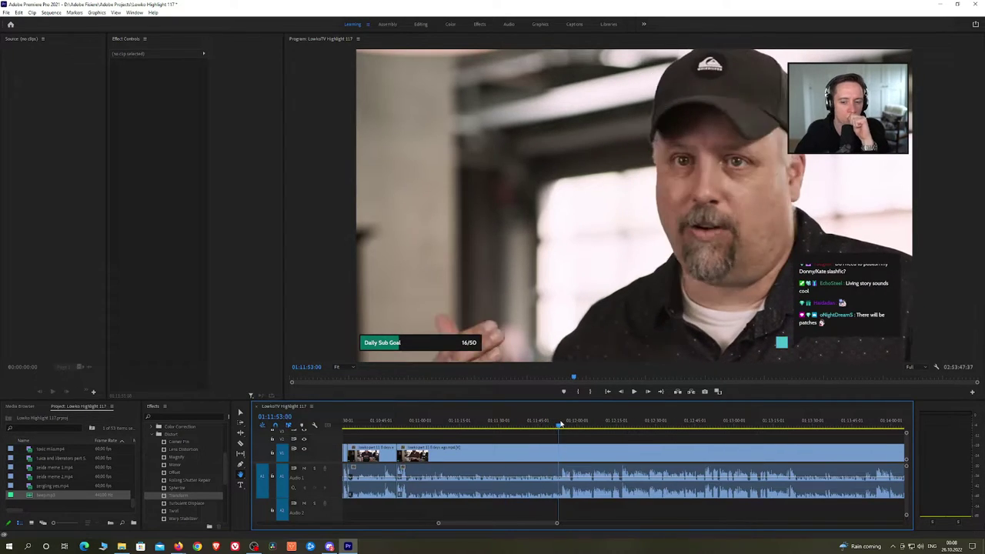
key("space")
key("space")
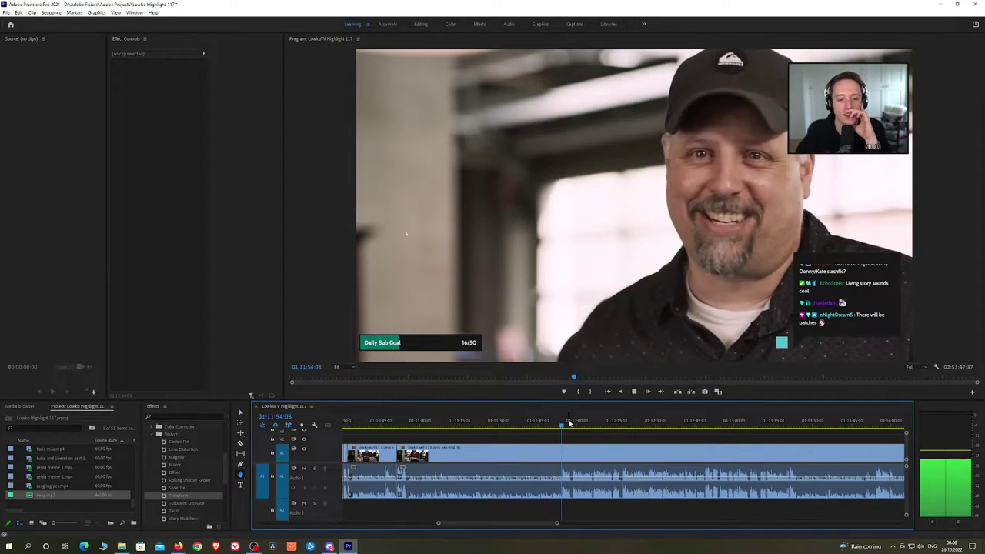
key("equal")
key("equal")
key("equal")
key("equal")
key("equal")
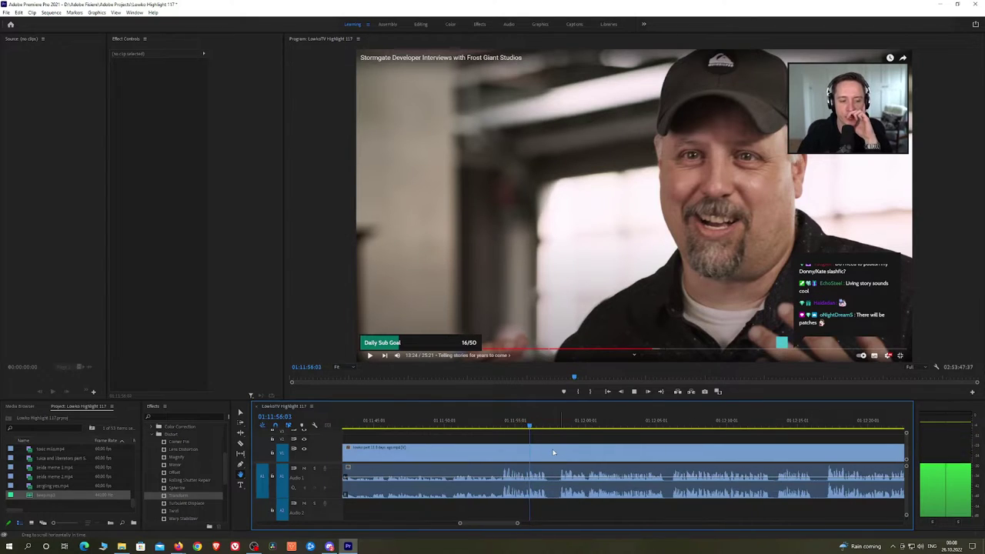
key("c")
left_click(551, 451)
left_click(559, 451)
key("v")
left_click(554, 452)
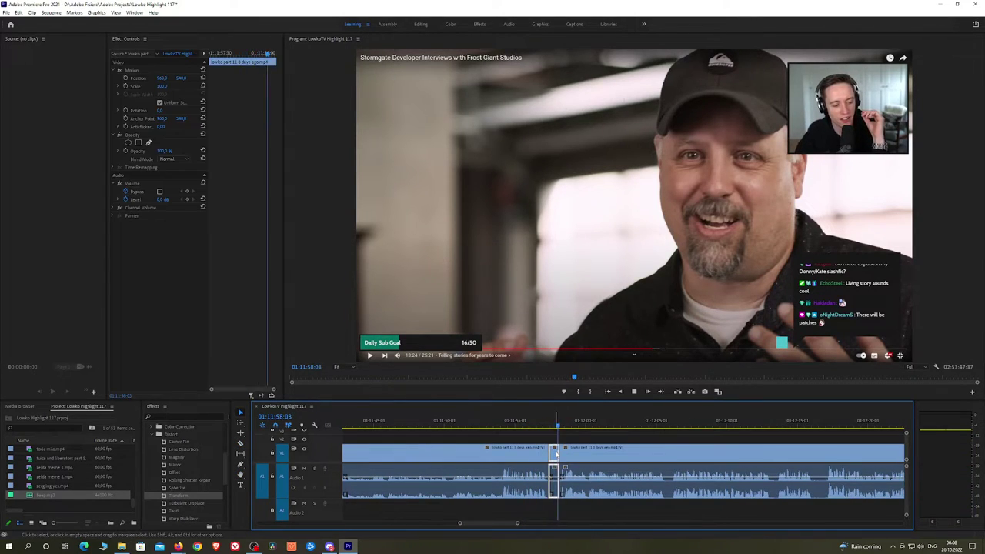
key("shift+Delete")
Isolate the short pause near 01:12:05 in the commentary, ripple delete it, and resume playback
left_click_drag(625, 428, 653, 428)
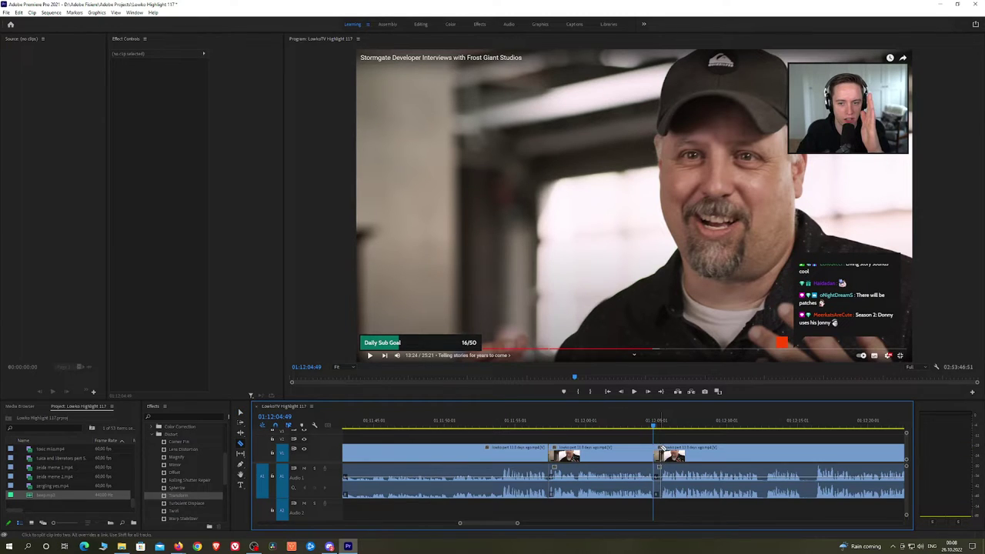
left_click(655, 450)
key("v")
left_click(657, 453)
key("shift+Delete")
key("space")
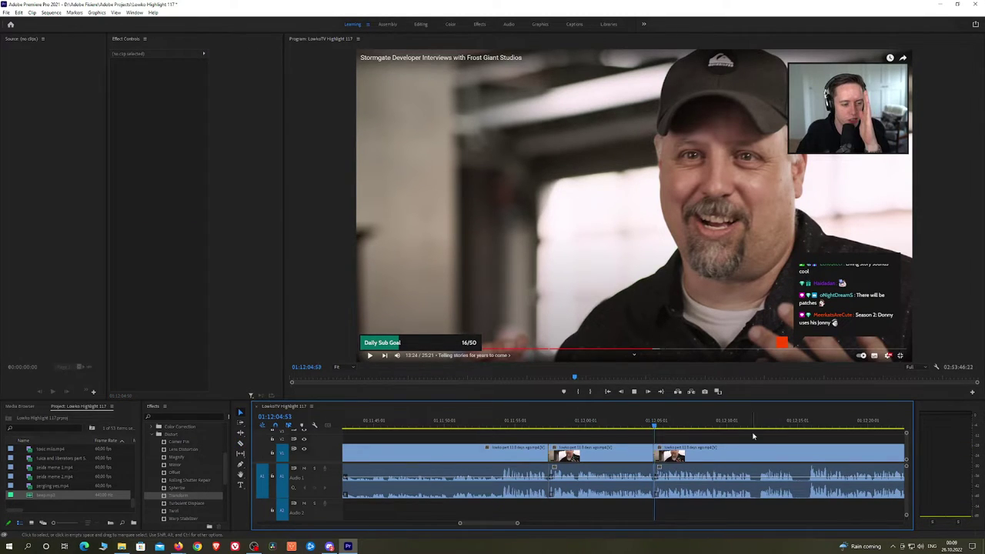
Isolate the short pause near 01:12:12 in the commentary and ripple delete it
key("h")
left_click_drag(753, 436, 609, 438)
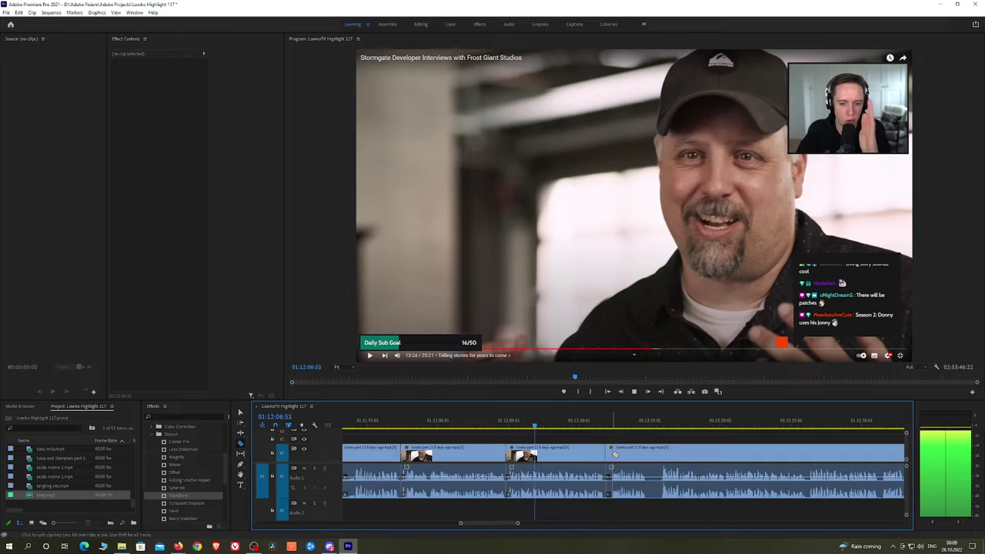
left_click(613, 453)
key("v")
left_click(609, 454)
key("shift+Delete")
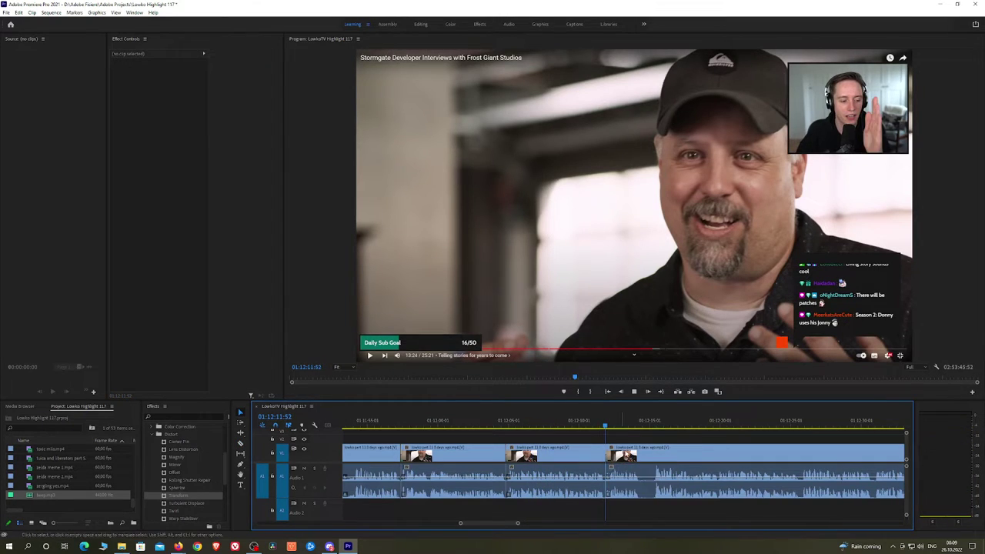
Isolate the pause between about 01:12:14 and 01:12:15 in the commentary and ripple delete it
key("space")
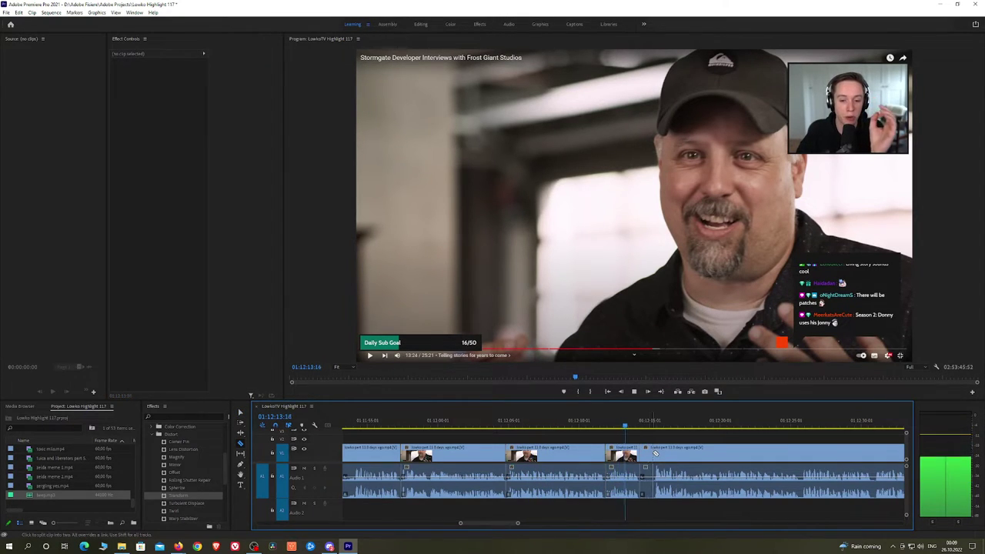
left_click(654, 454)
key("v")
left_click(647, 454)
key("shift+Delete")
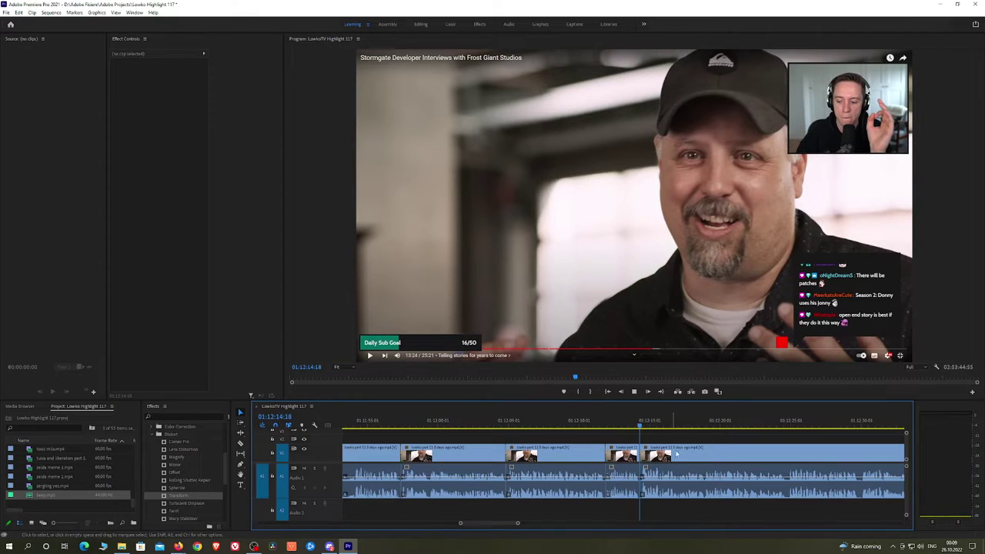
Skim the remaining commentary from about 01:12:16 to 01:13:54 and examine the audio waveform around the next interview section
scroll(718, 452, "down", 5)
key("h")
left_click_drag(791, 461, 526, 441)
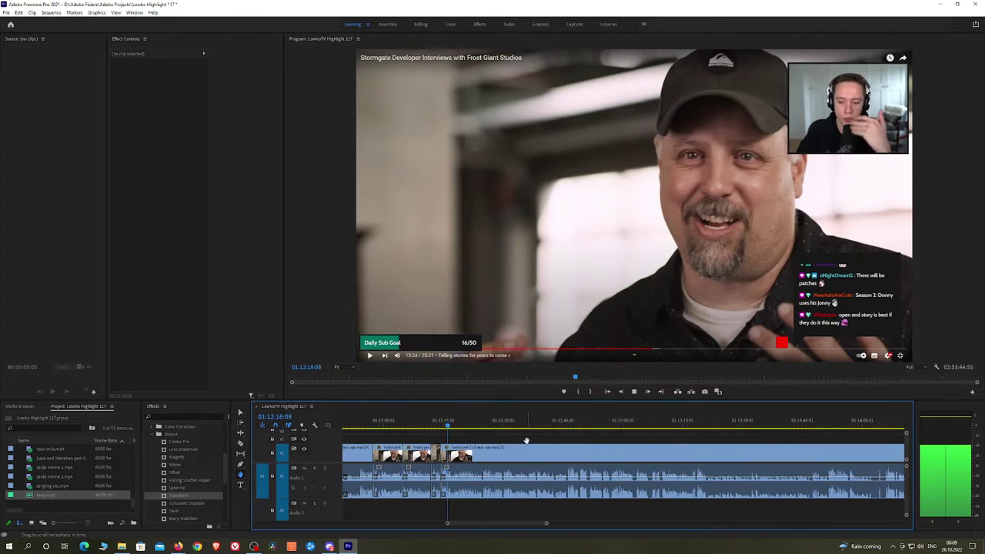
left_click_drag(454, 431, 597, 426)
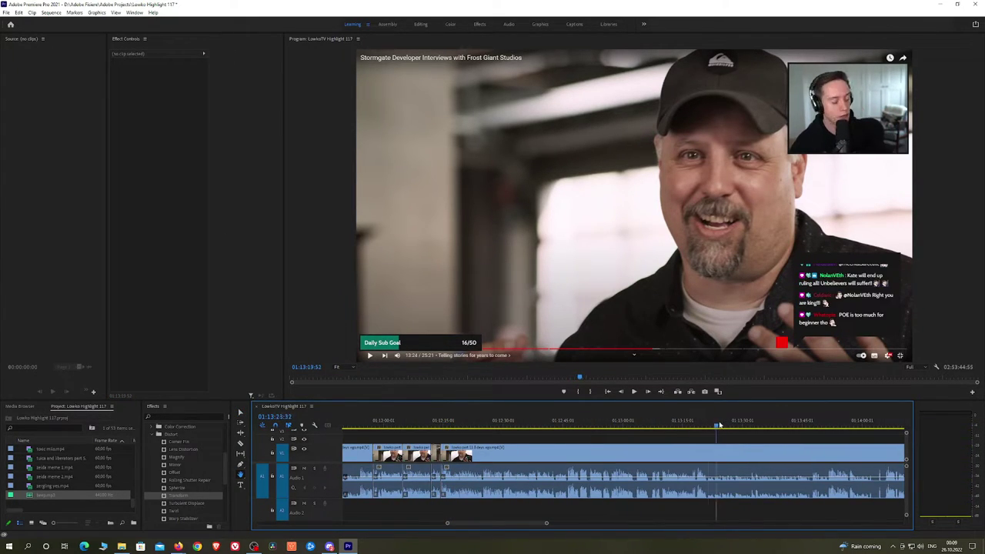
left_click_drag(720, 425, 838, 425)
key("minus")
key("minus")
key("minus")
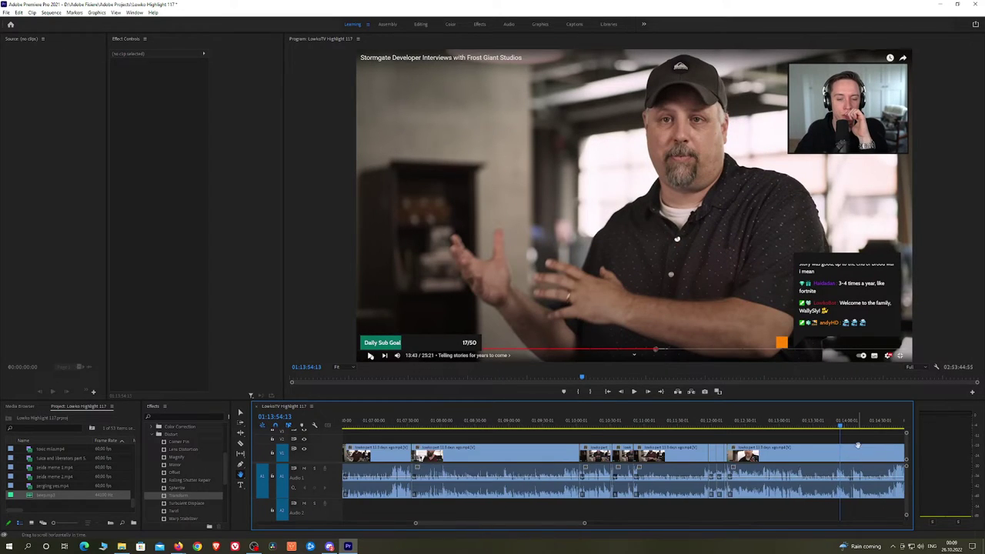
key("equal")
key("equal")
key("equal")
Play from about 01:14:00, isolate the section between about 01:14:02 and 01:14:06, and ripple delete it
left_click(510, 426)
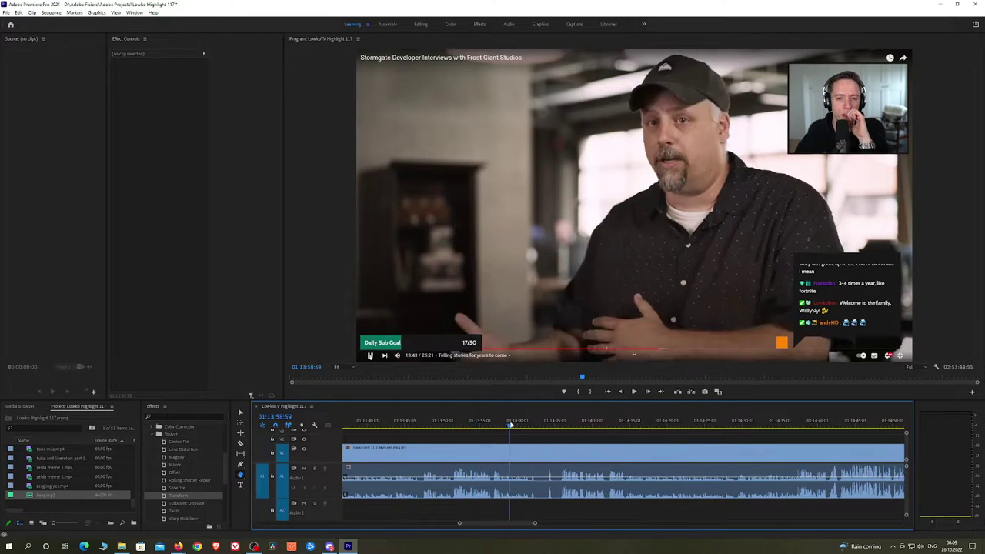
key("equal")
key("equal")
key("space")
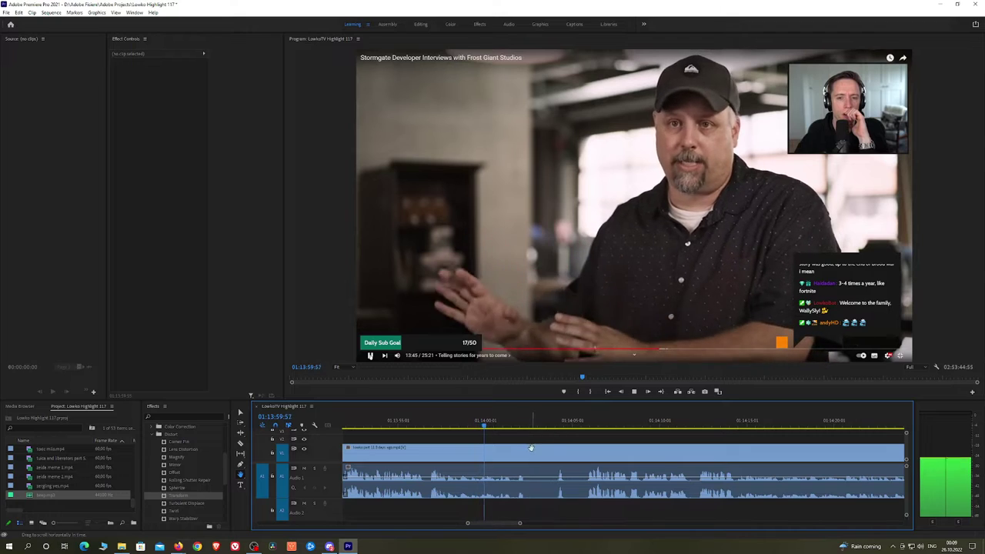
key("c")
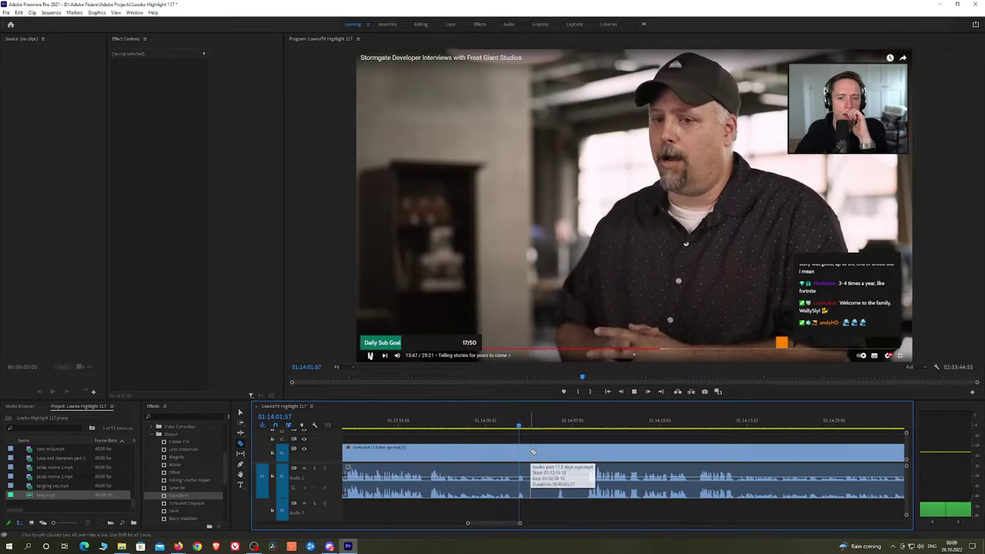
key("space")
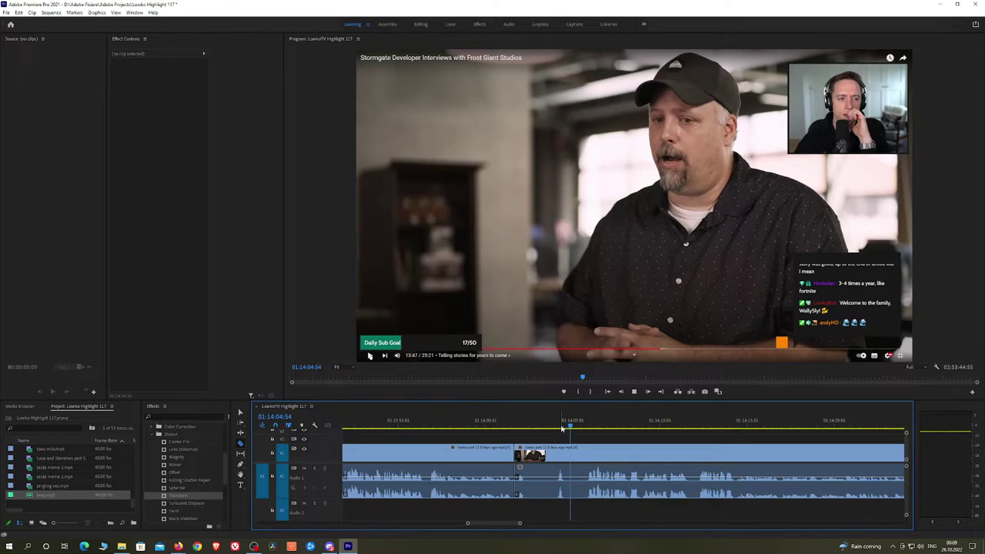
left_click(587, 459)
key("v")
left_click(576, 460)
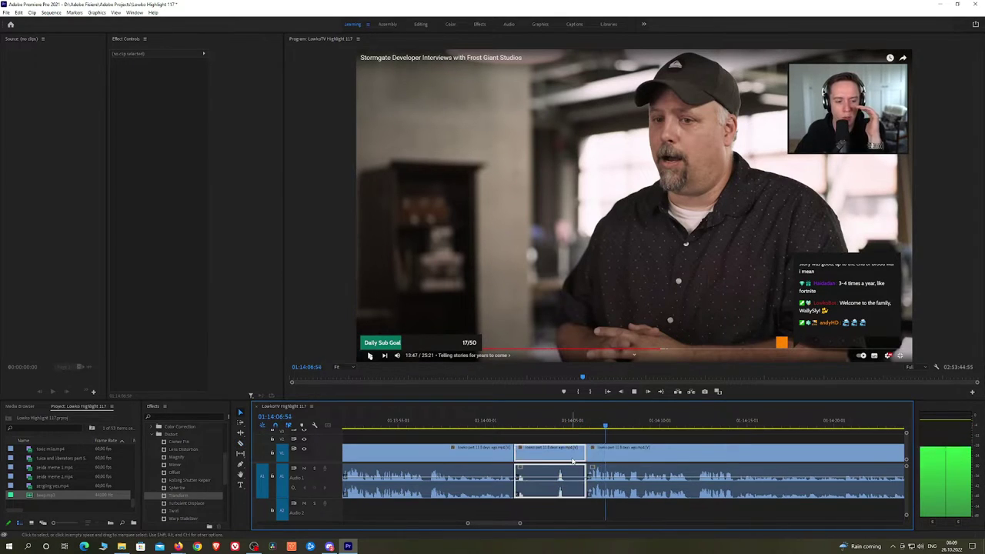
key("shift+Delete")
key("space")
Skim the interview section from about 01:14:02 to 01:32:53 to find where the interview video ends
key("minus")
key("minus")
key("minus")
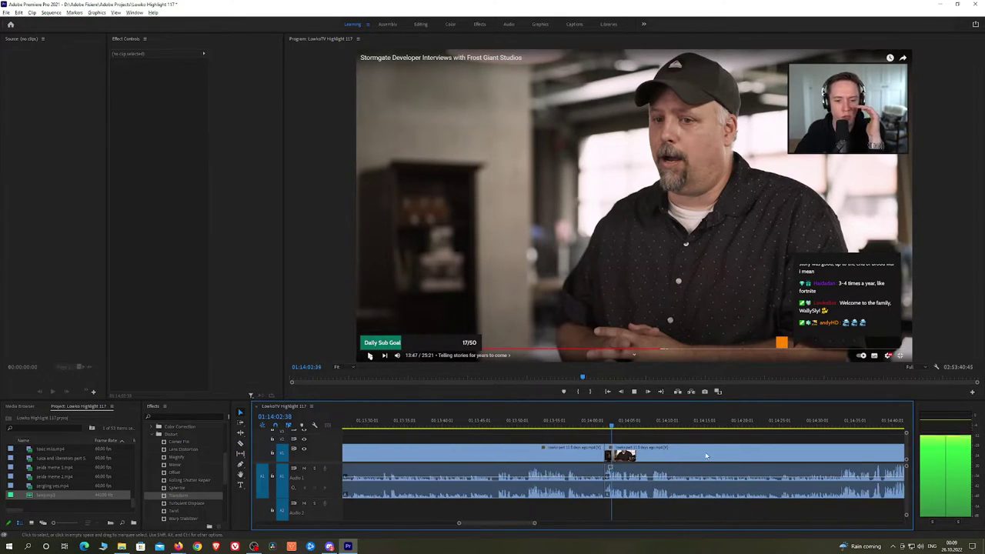
scroll(768, 448, "down", 5)
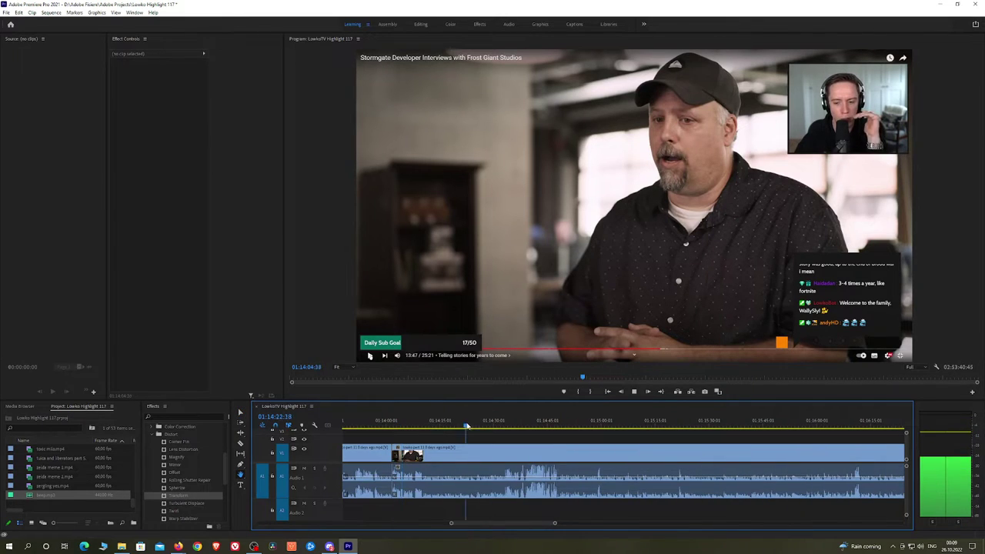
left_click(506, 427)
left_click_drag(505, 427, 865, 427)
scroll(849, 462, "down", 4)
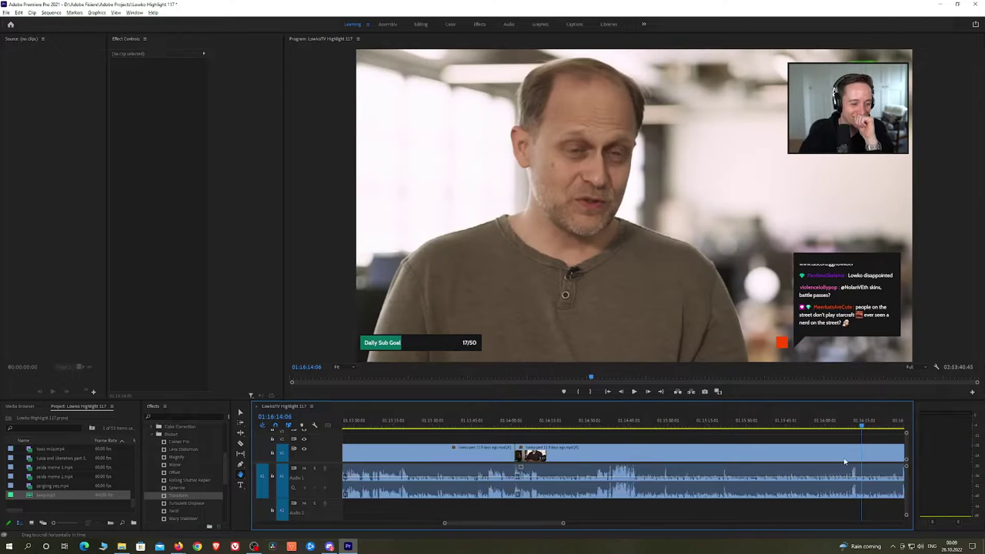
scroll(863, 450, "down", 5)
left_click(774, 427)
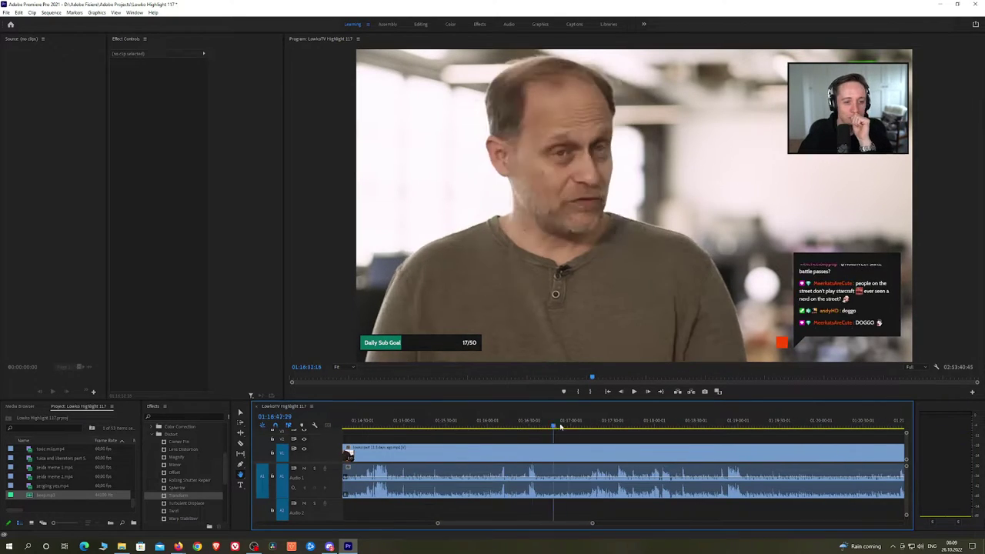
left_click_drag(777, 428, 743, 432)
scroll(837, 448, "down", 4)
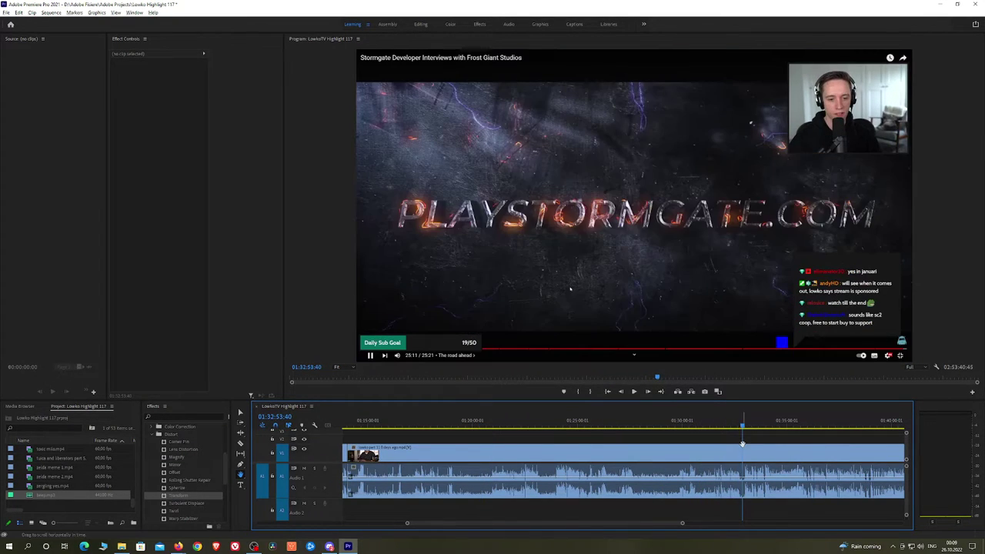
Play the interview's closing part from about 01:32:37 and try splitting the clip near 01:32:47
scroll(740, 450, "up", 6)
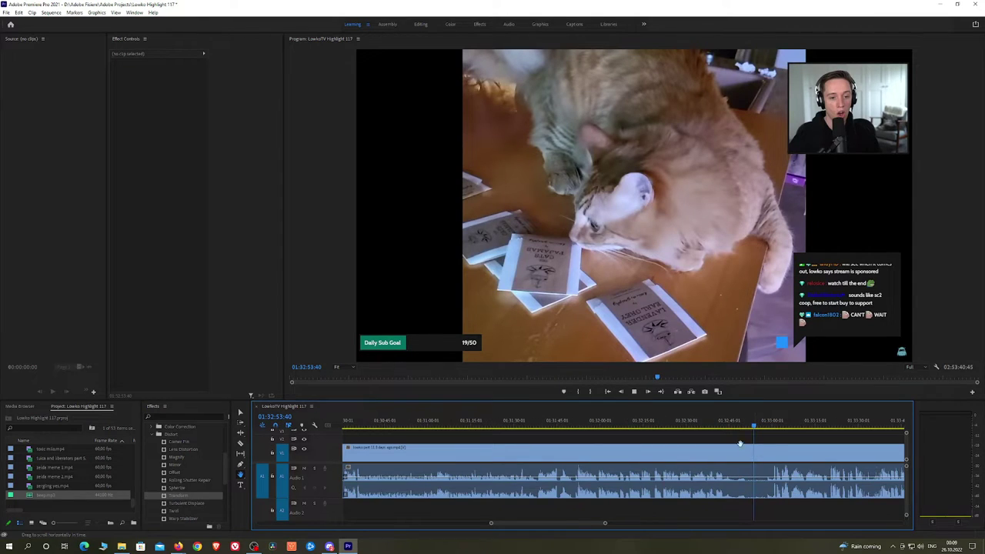
left_click(703, 428)
scroll(722, 444, "up", 5)
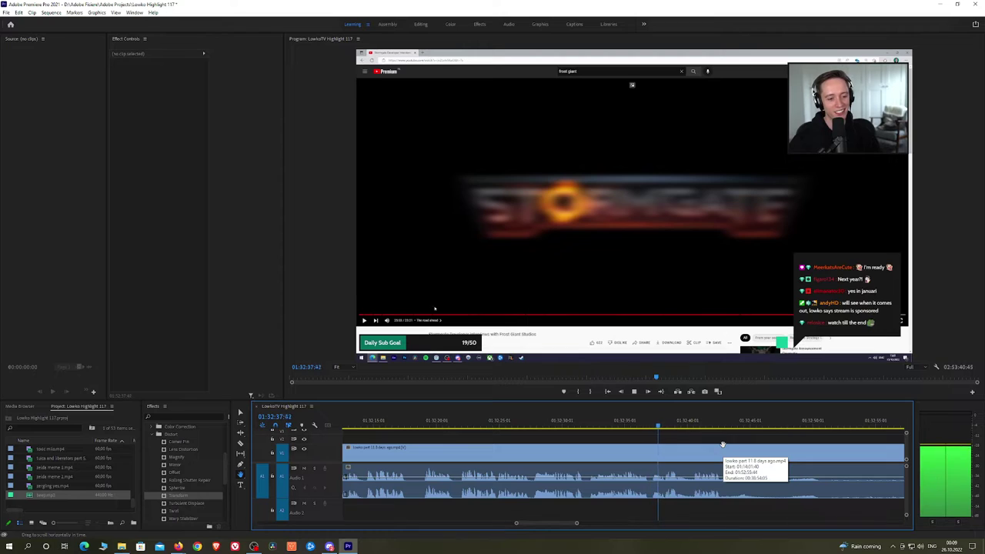
scroll(610, 450, "down", 3)
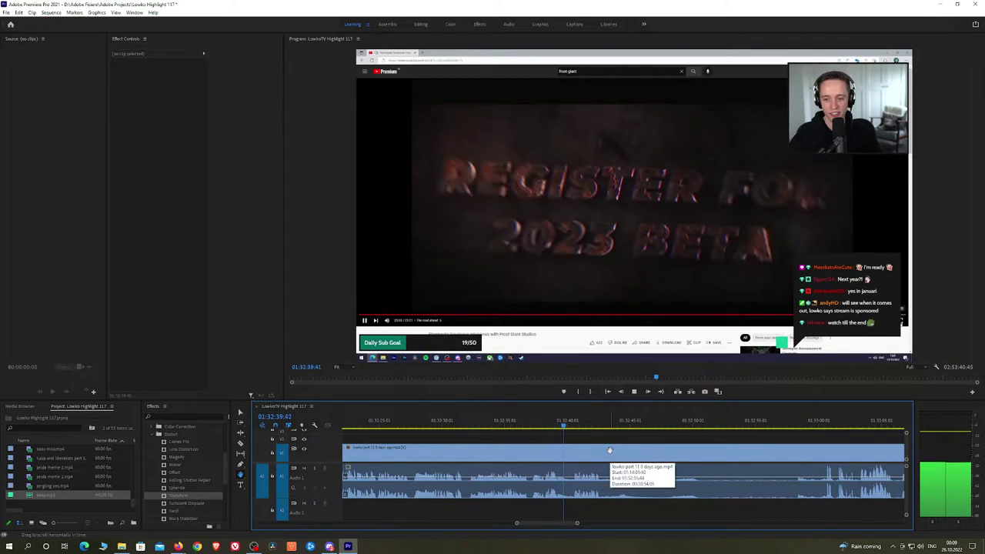
scroll(601, 445, "down", 1)
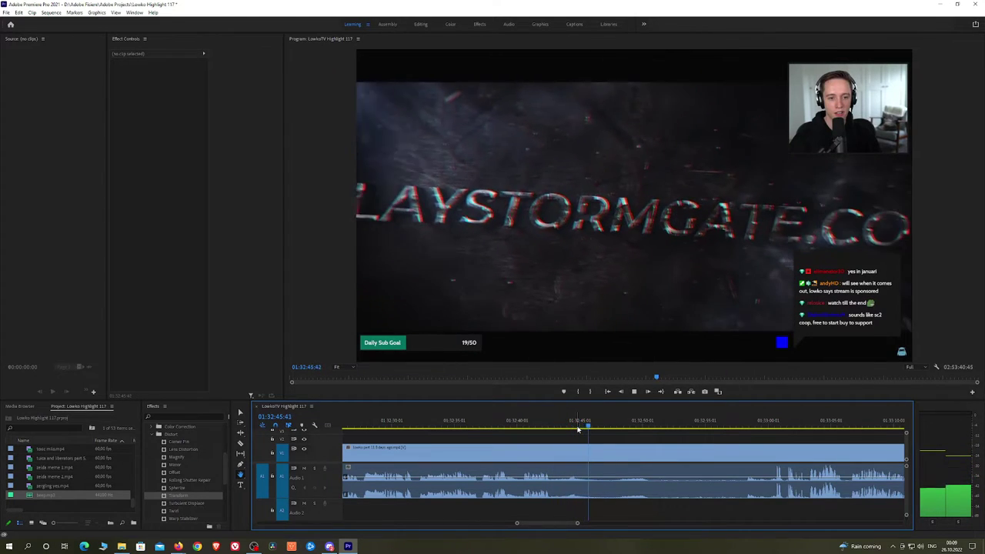
left_click(605, 452)
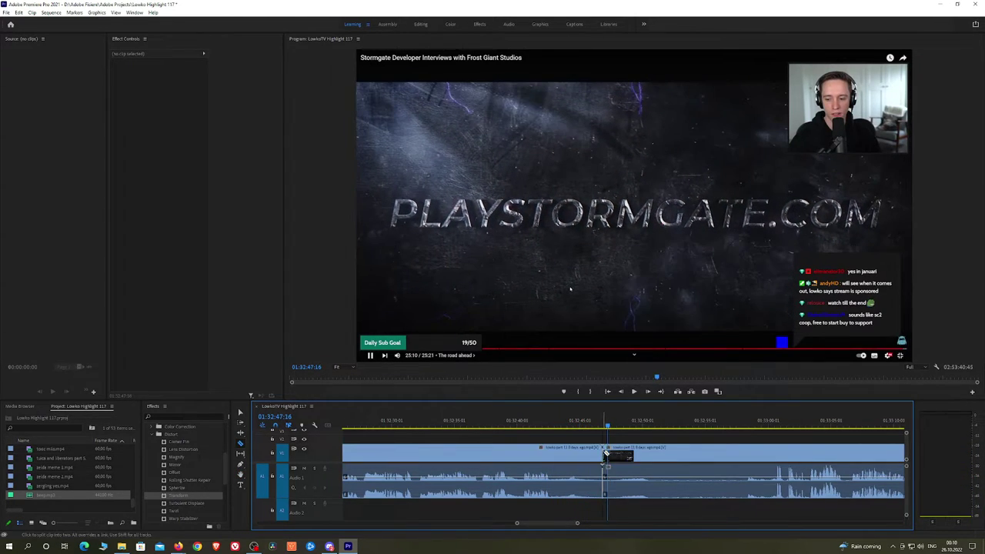
Play the commentary after the interview from about 01:32:58, isolate the pause between about 01:33:11 and 01:33:12, and ripple delete it
left_click(752, 427)
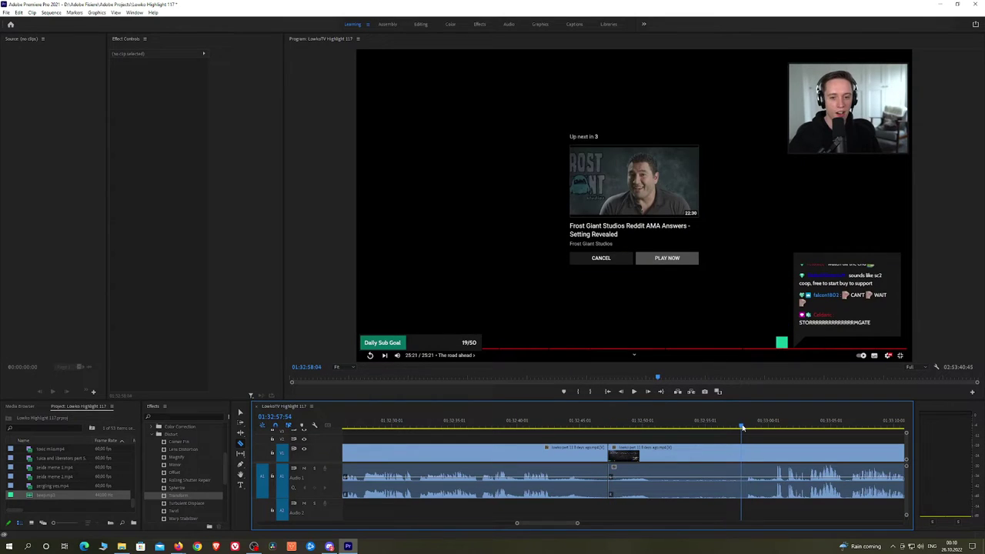
left_click_drag(720, 431, 604, 437)
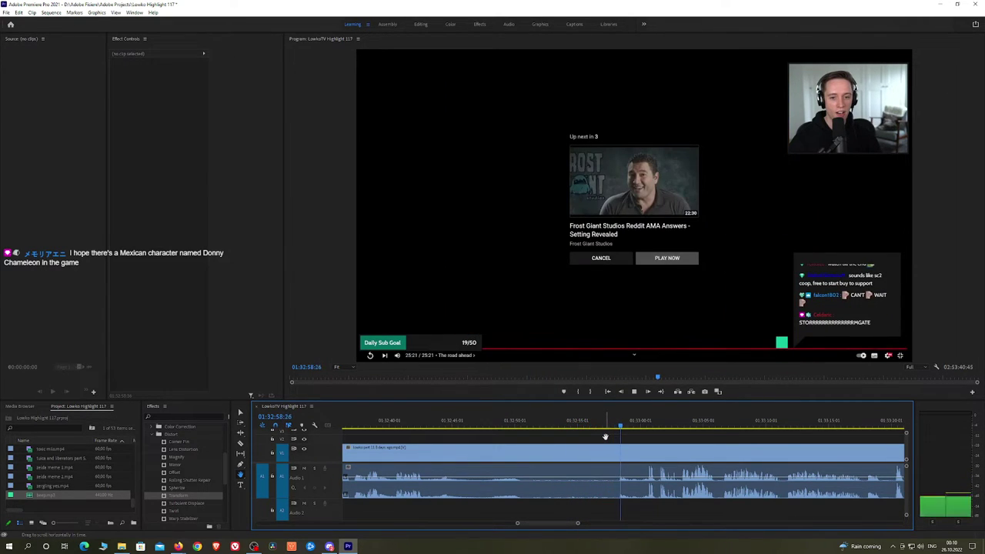
left_click_drag(687, 438, 582, 440)
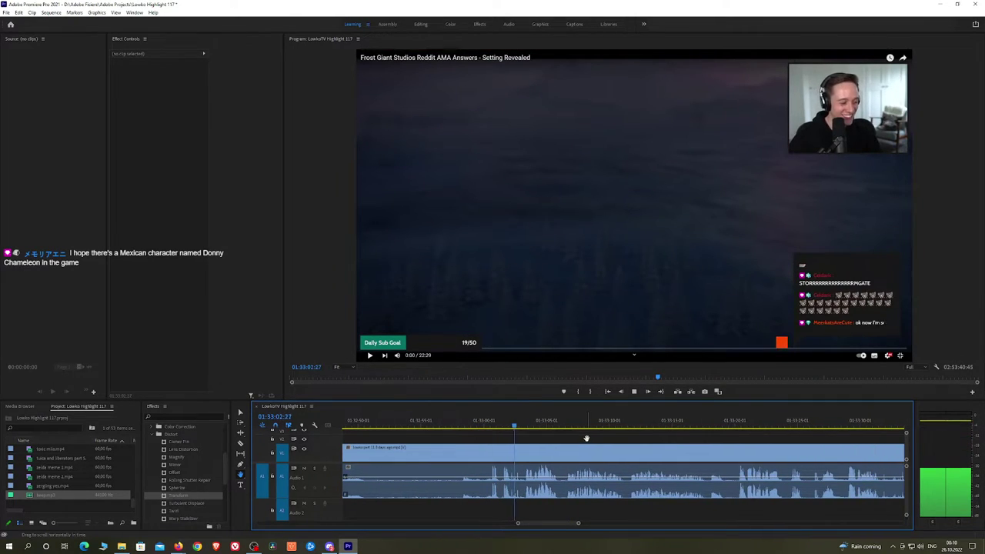
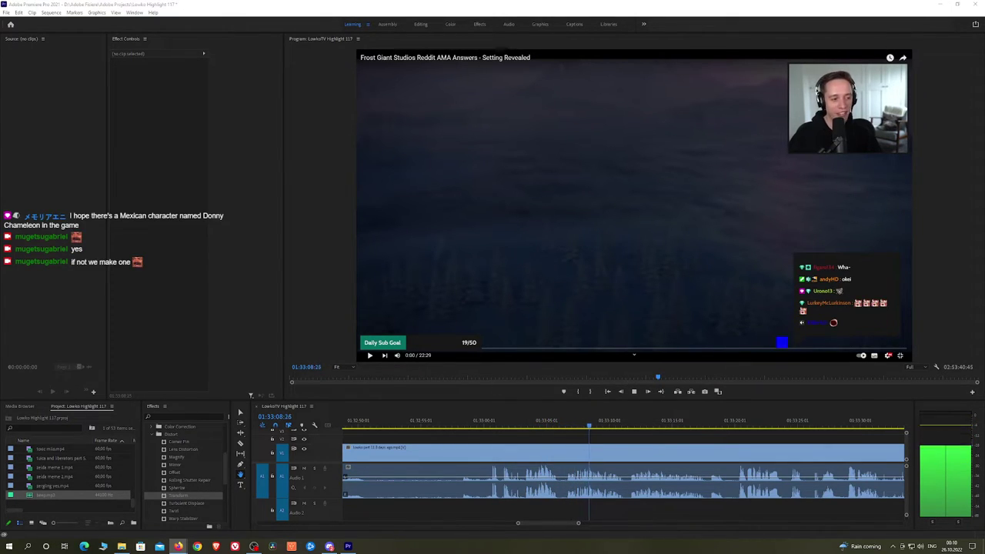
scroll(659, 460, "down", 3)
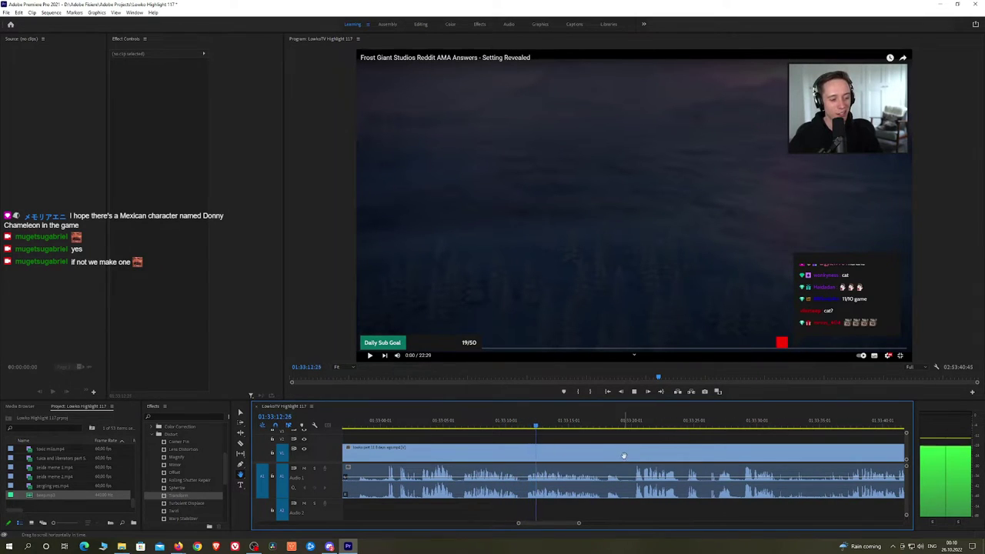
left_click_drag(624, 455, 570, 456)
scroll(490, 459, "up", 4)
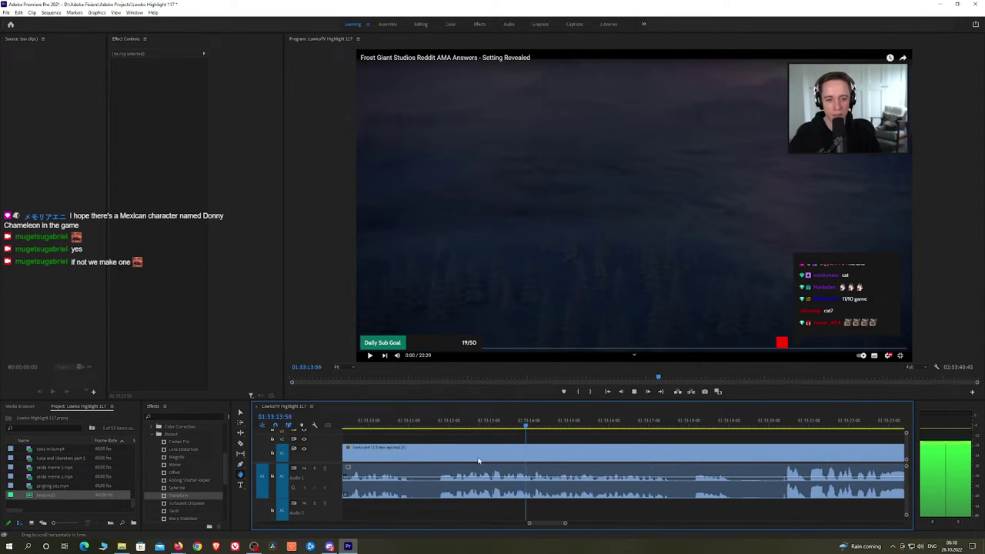
left_click(444, 425)
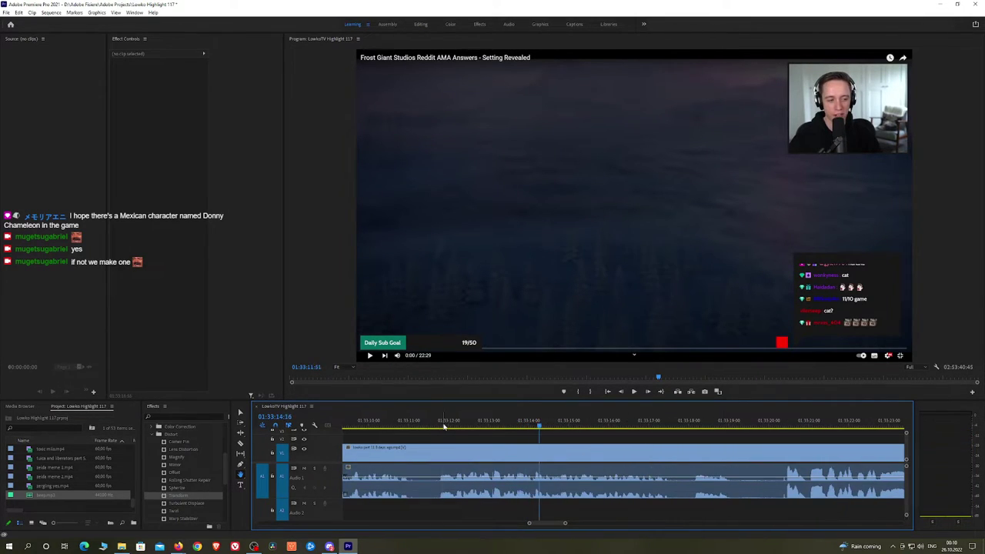
left_click_drag(440, 426, 419, 426)
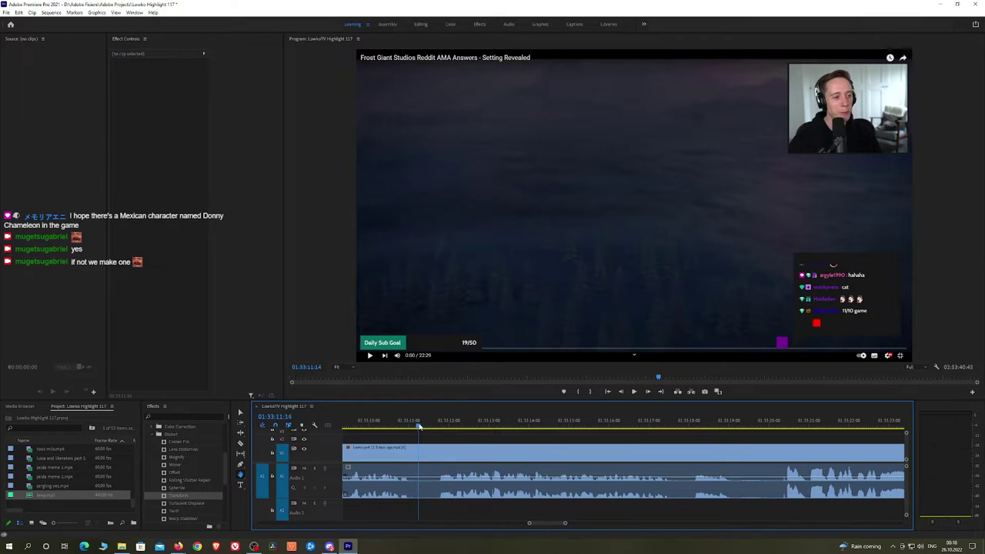
left_click(456, 452)
key("v")
left_click(447, 456)
key("shift+Delete")
key("space")
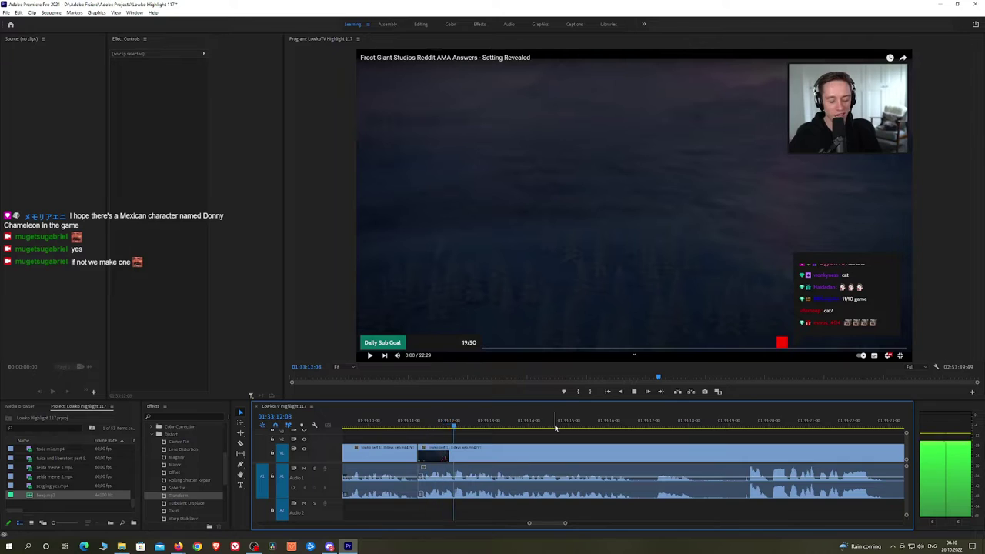
Isolate the pause between about 01:33:18 and 01:33:19 in the commentary and ripple delete it
left_click(653, 427)
scroll(724, 449, "down", 2)
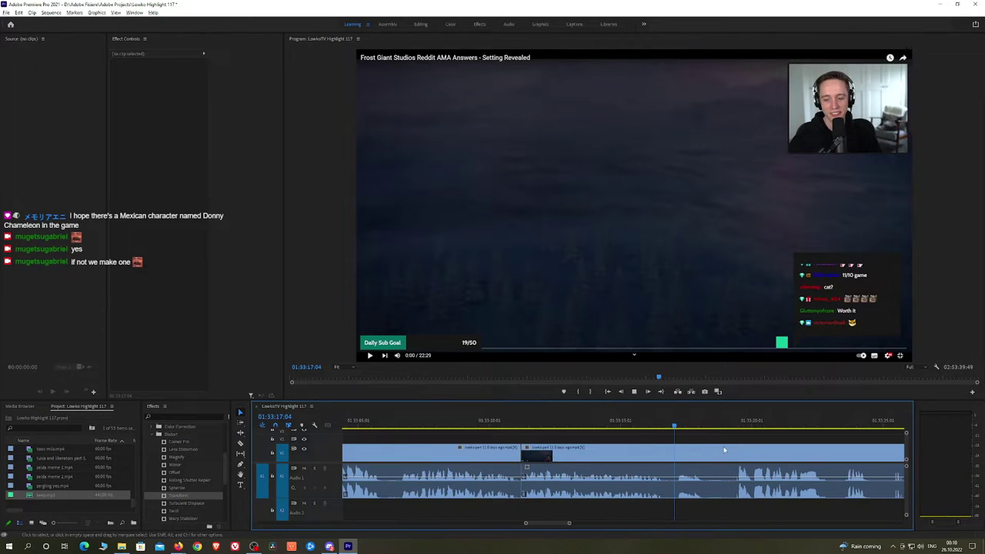
key("h")
left_click_drag(726, 448, 480, 436)
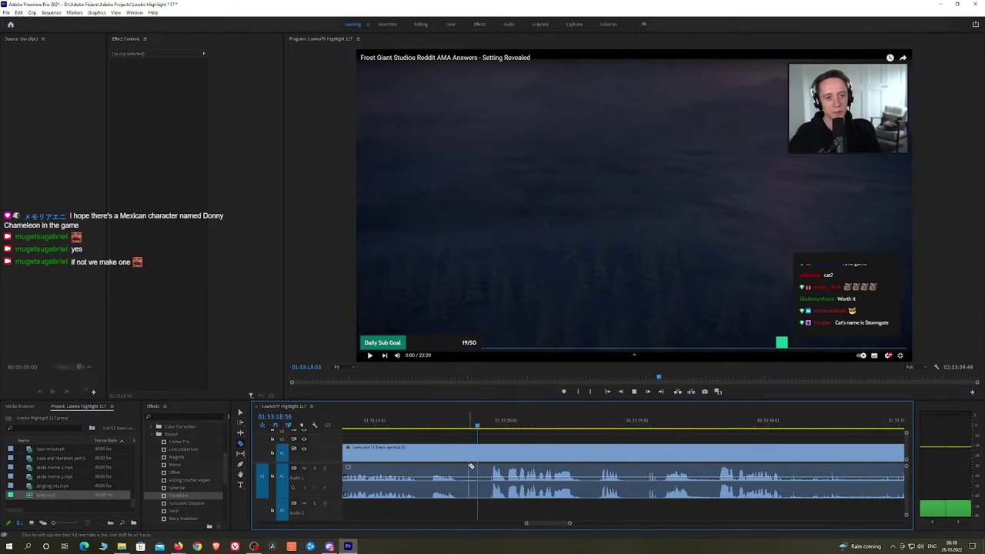
left_click(462, 464)
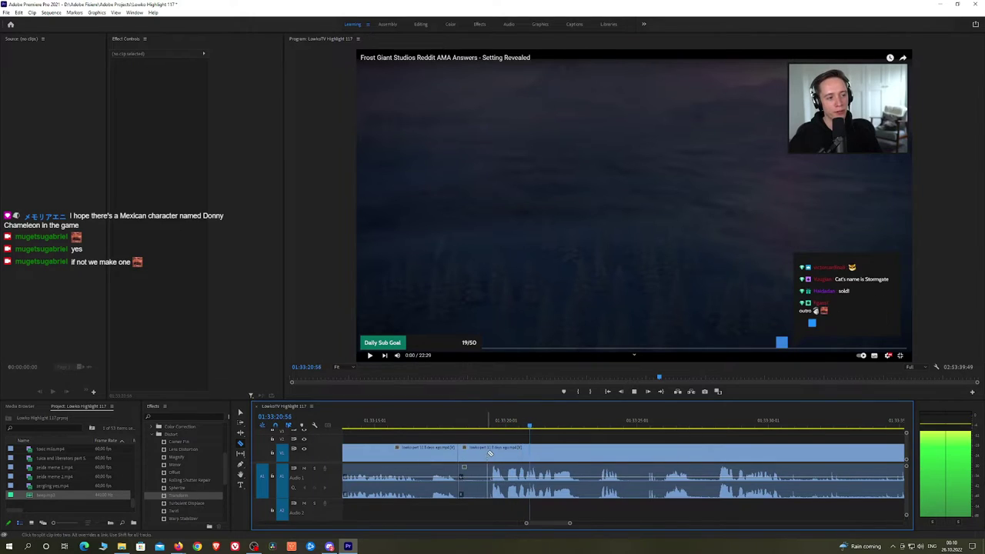
left_click(494, 453)
key("v")
left_click(480, 454)
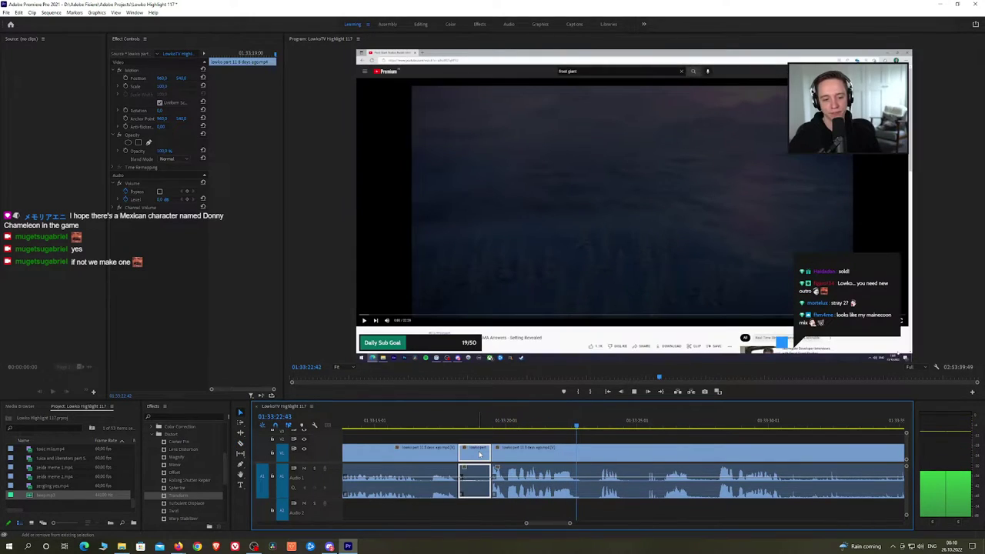
key("shift+Delete")
key("space")
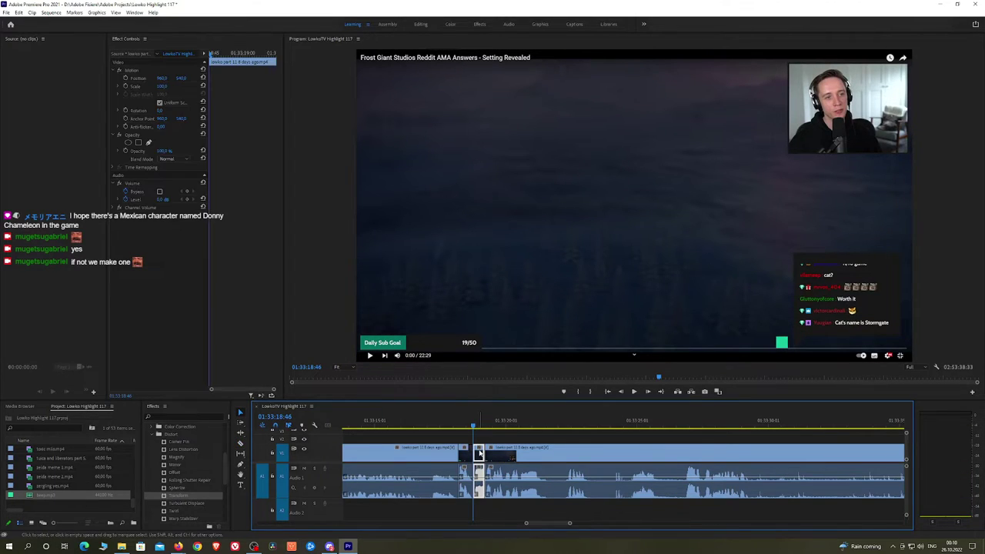
Isolate the section between about 01:33:22 and 01:33:26, before the cat video opens, and ripple delete it
key("space")
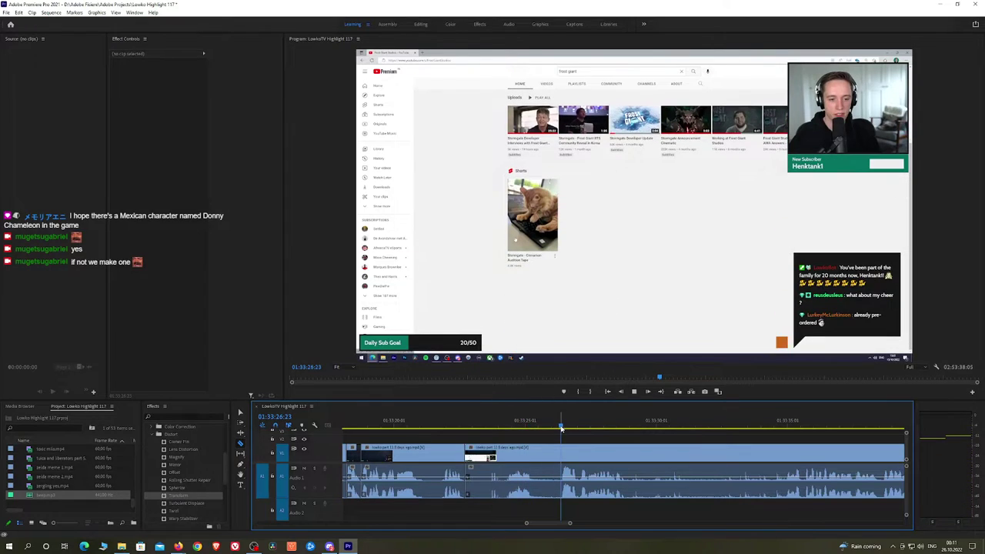
key("ctrl+k")
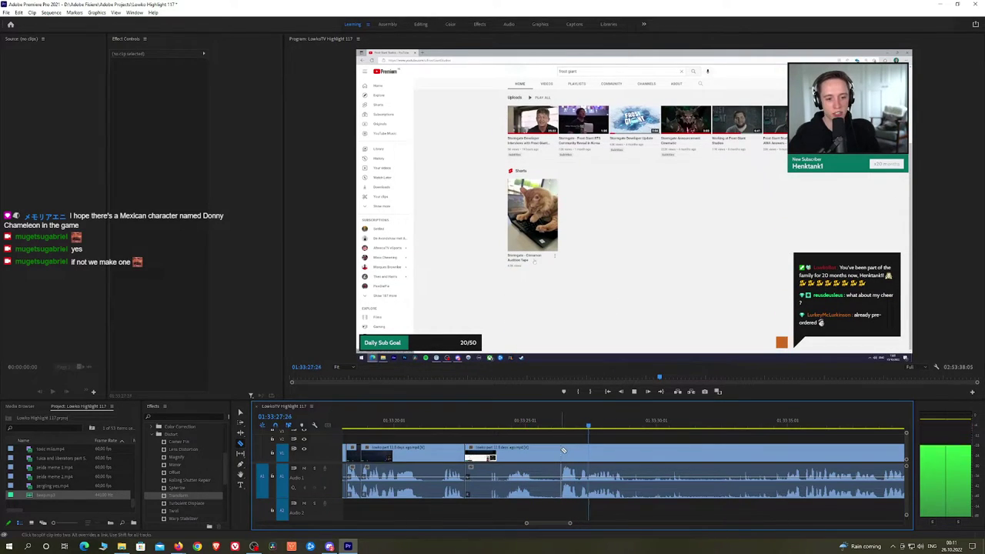
left_click(546, 453)
key("shift+Delete")
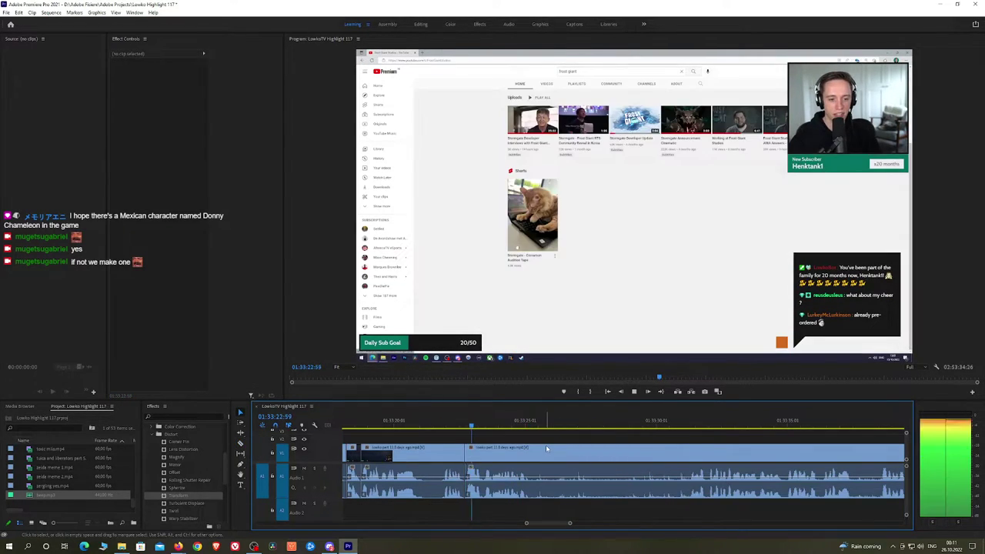
Apply the Exponential Fade audio transition to the cut near 01:33:22 and play across it
left_click(454, 428)
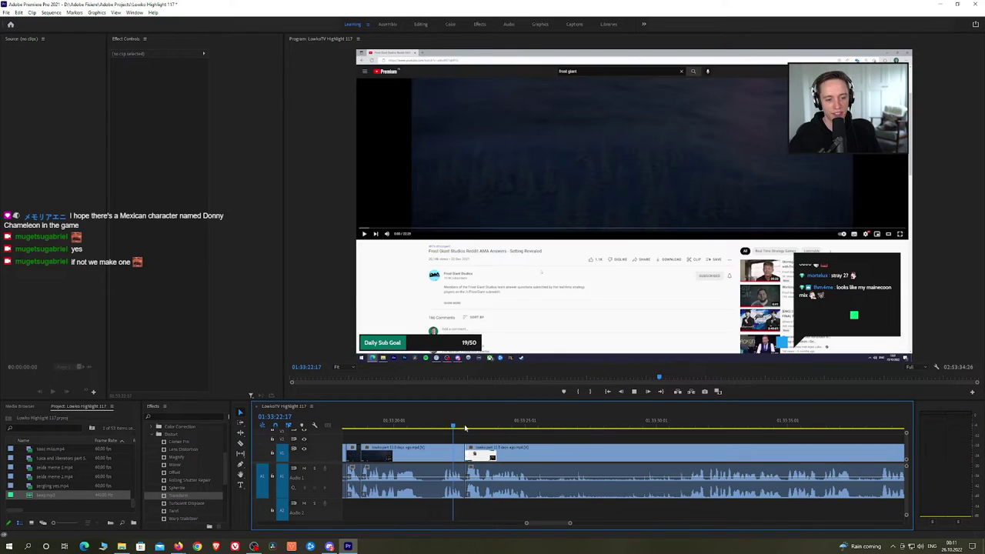
key("space")
key("space")
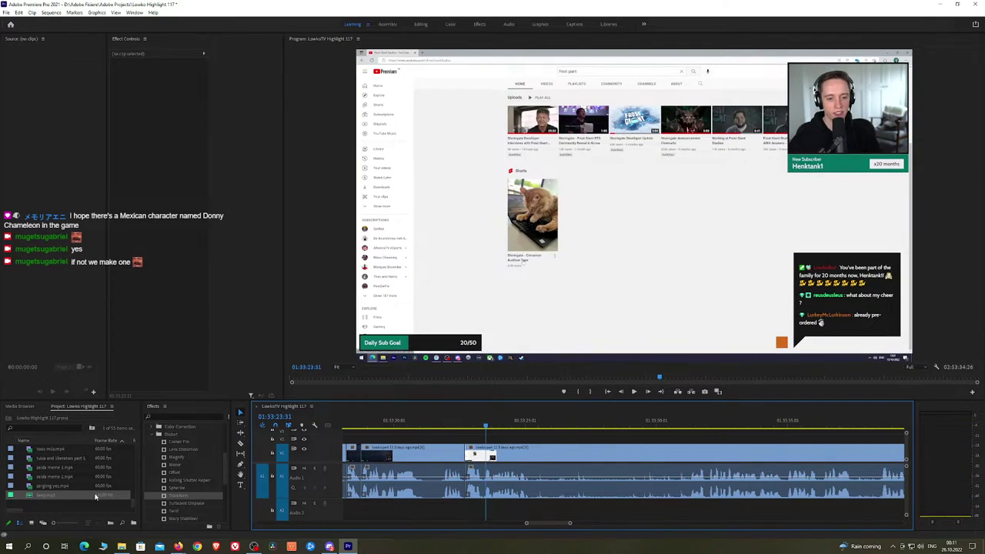
left_click_drag(190, 475, 253, 470)
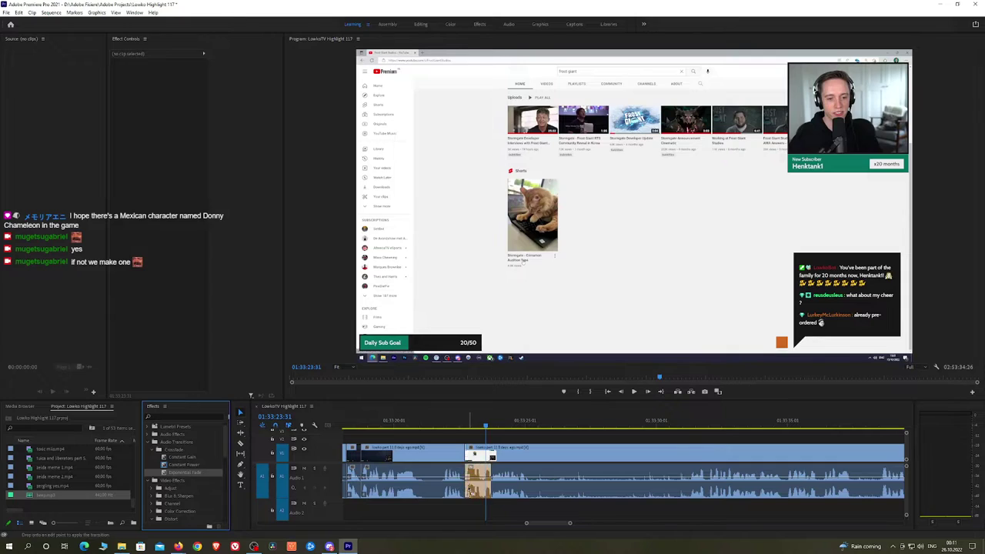
left_click(444, 425)
key("space")
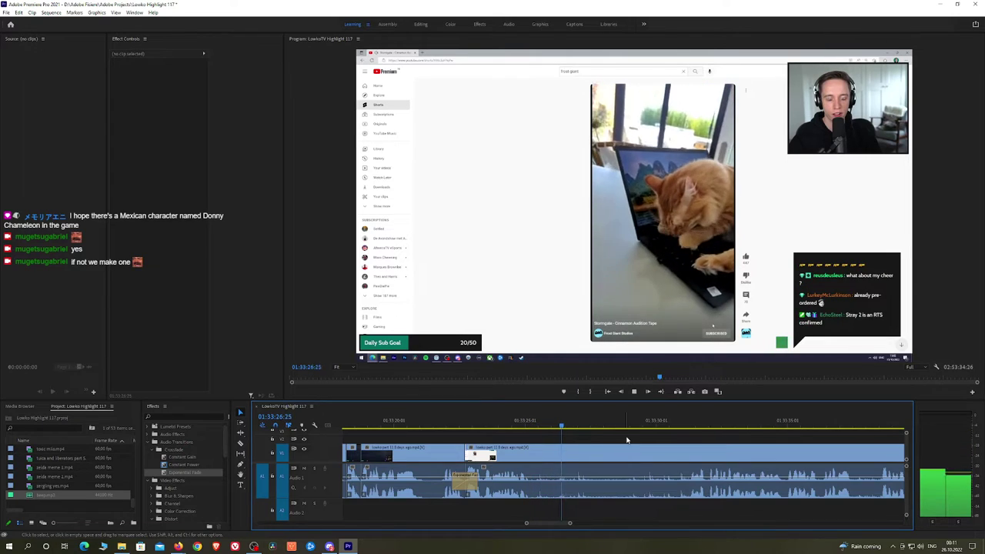
Play through the cat video reaction, isolate the short section just after 01:33:45, and ripple delete it
scroll(529, 438, "down", 2)
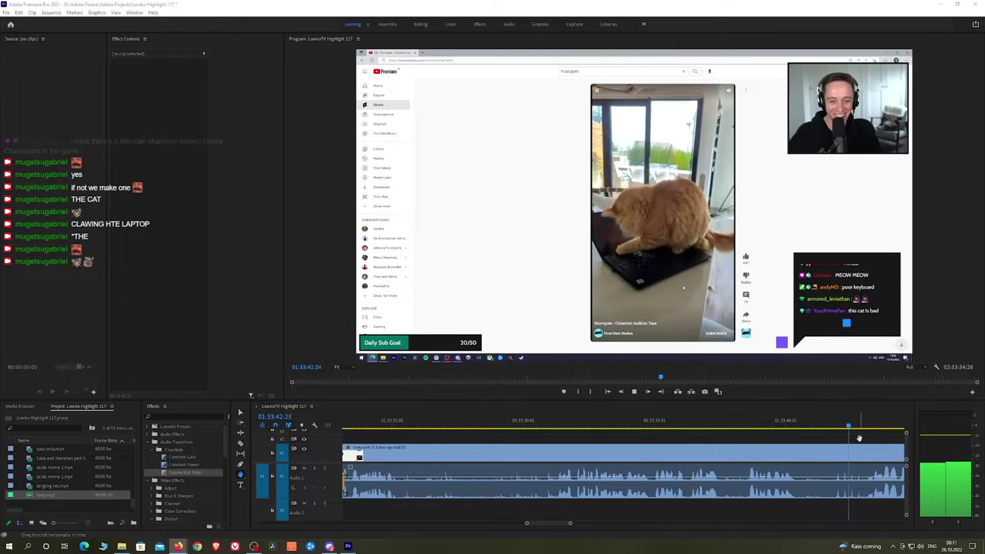
left_click_drag(861, 438, 628, 439)
left_click_drag(737, 446, 603, 447)
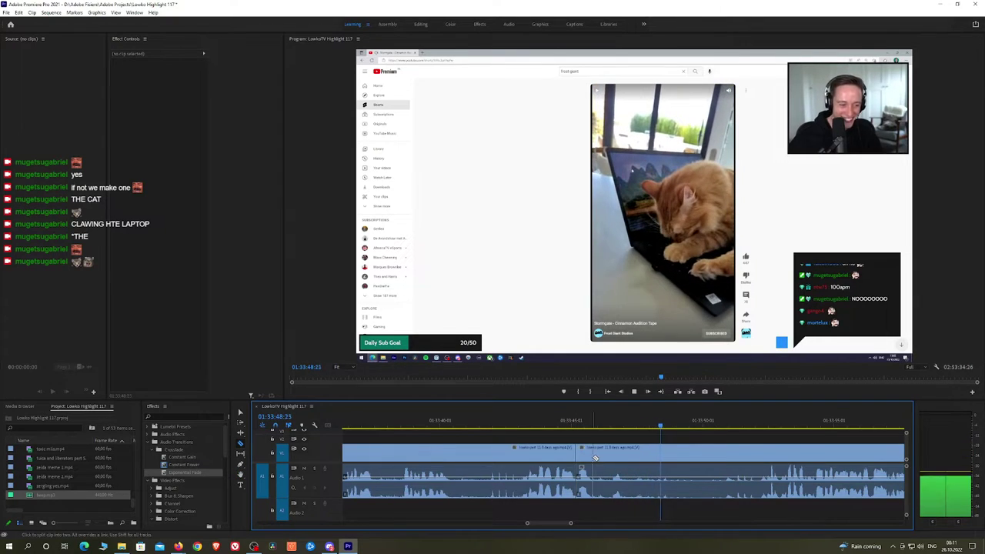
key("v")
left_click(585, 459)
key("shift+Delete")
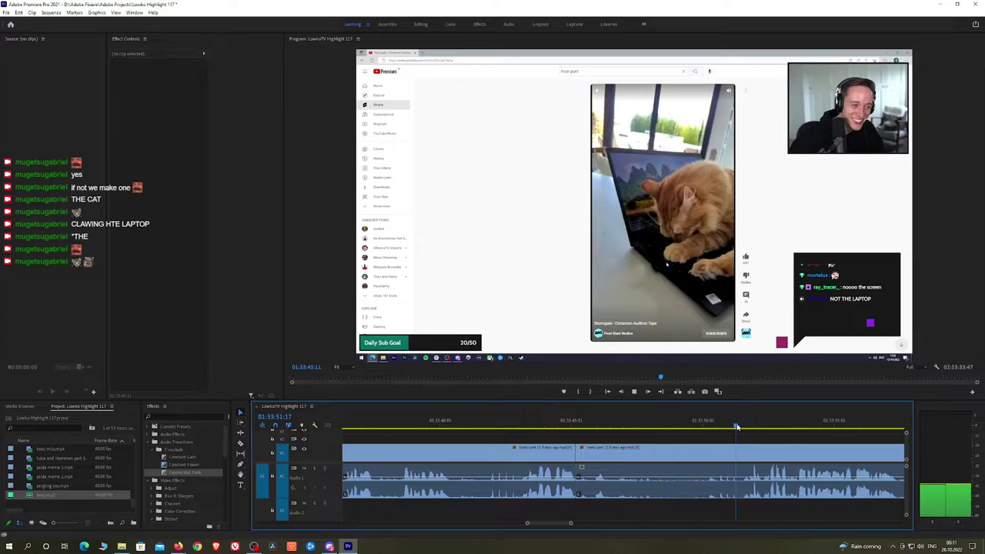
left_click_drag(736, 427, 510, 443)
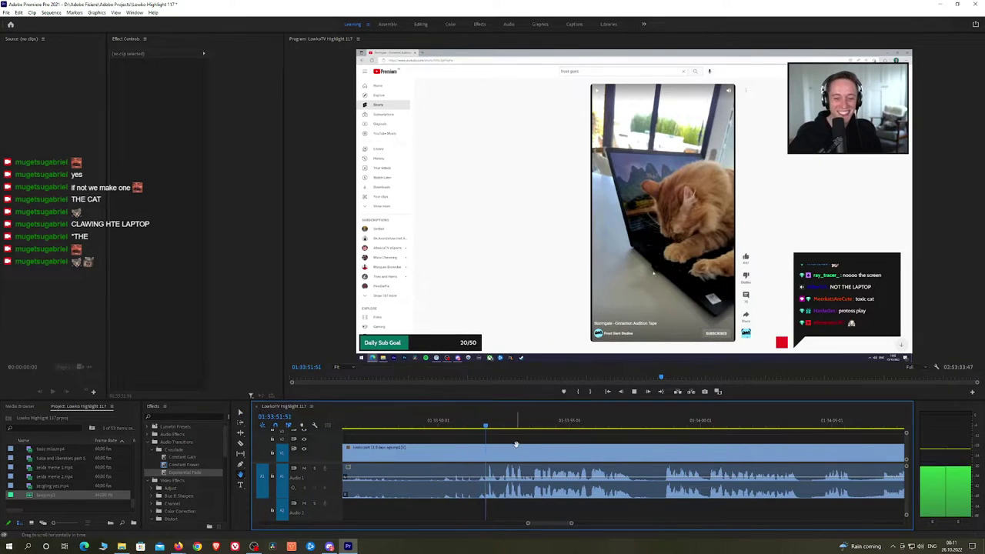
Isolate the short section between about 01:33:57 and 01:33:59, after the cat video reaction, and ripple delete it
scroll(585, 447, "down", 2)
scroll(637, 453, "up", 1)
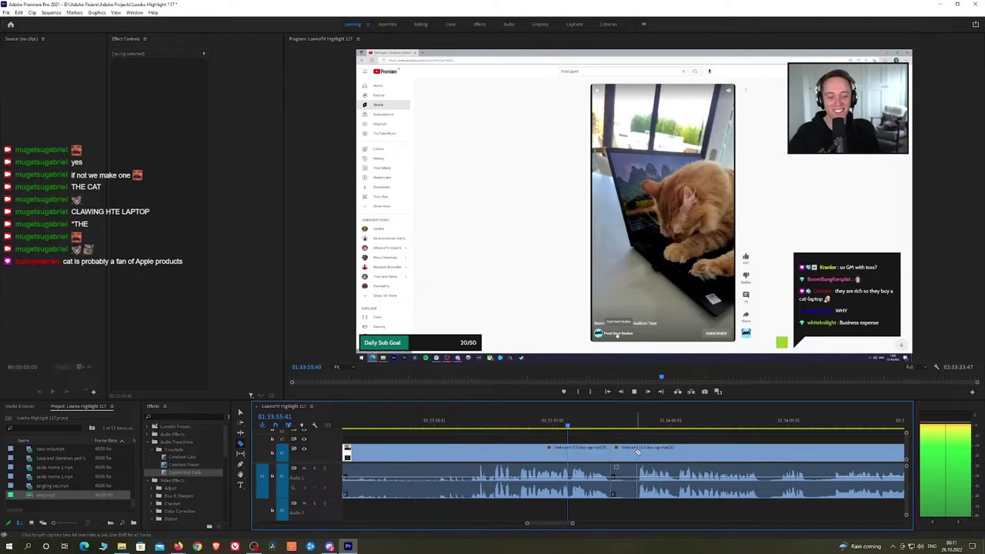
left_click(629, 453)
key("shift+Delete")
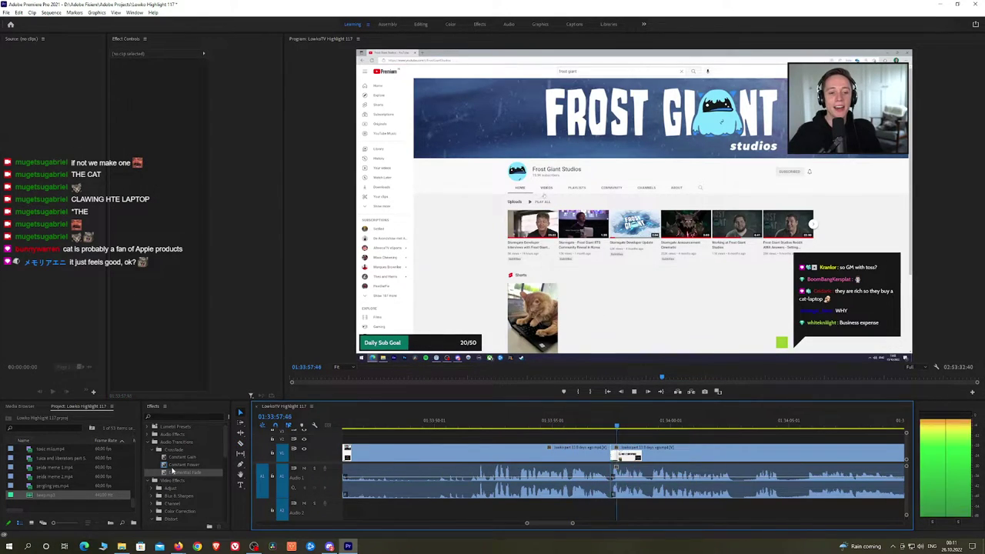
Apply the Constant Power audio transition to the cut near 01:33:57 and play on from it
left_click_drag(183, 464, 611, 485)
key("h")
left_click_drag(724, 453, 555, 438)
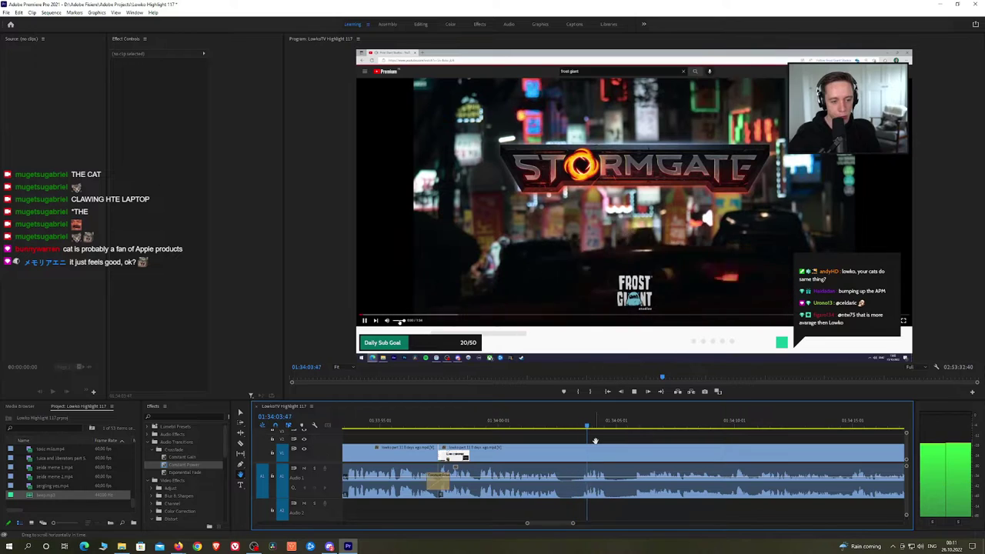
Play through the Stormgate community reveal video from about 01:34:03 to 01:34:35, examining the waveform ahead for pauses
scroll(628, 445, "down", 2)
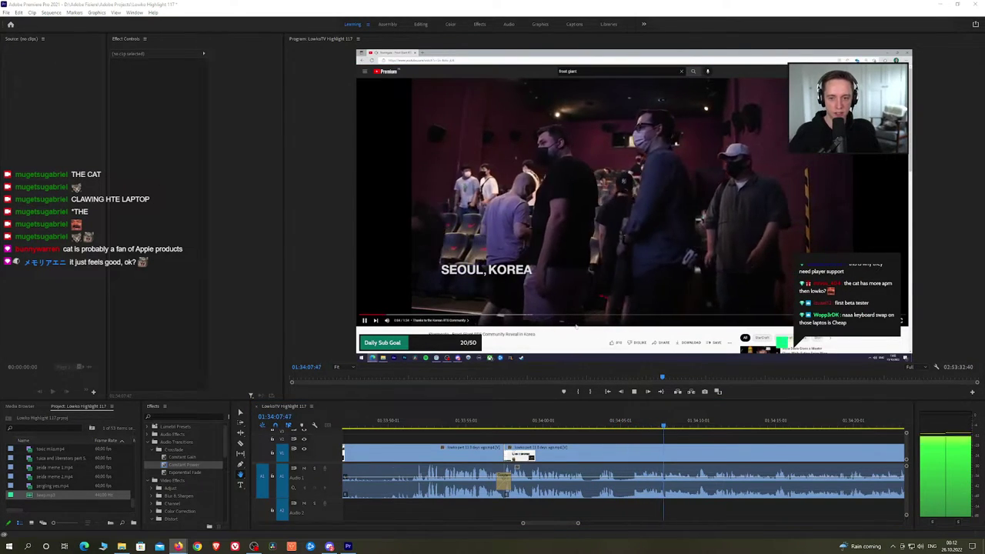
scroll(740, 444, "right", 3)
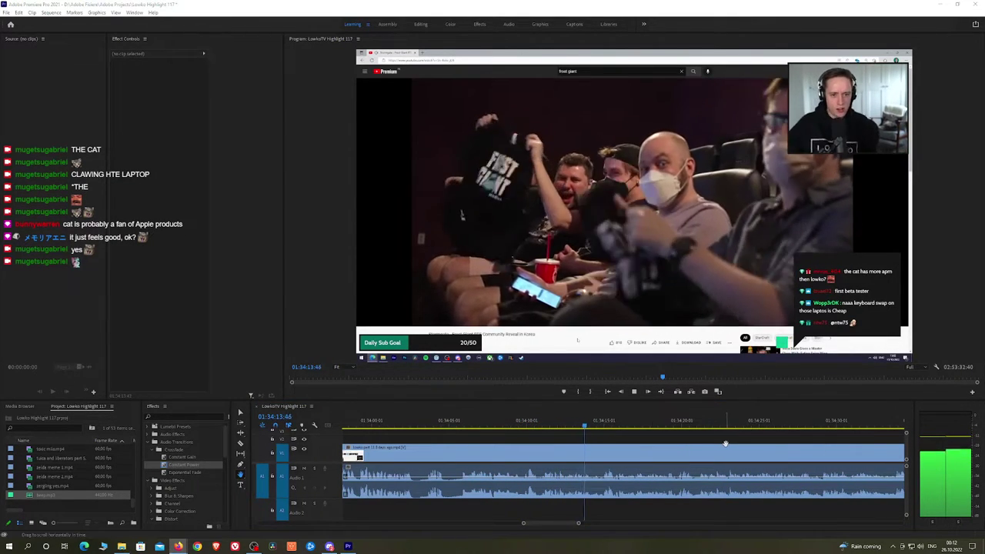
scroll(725, 444, "right", 2)
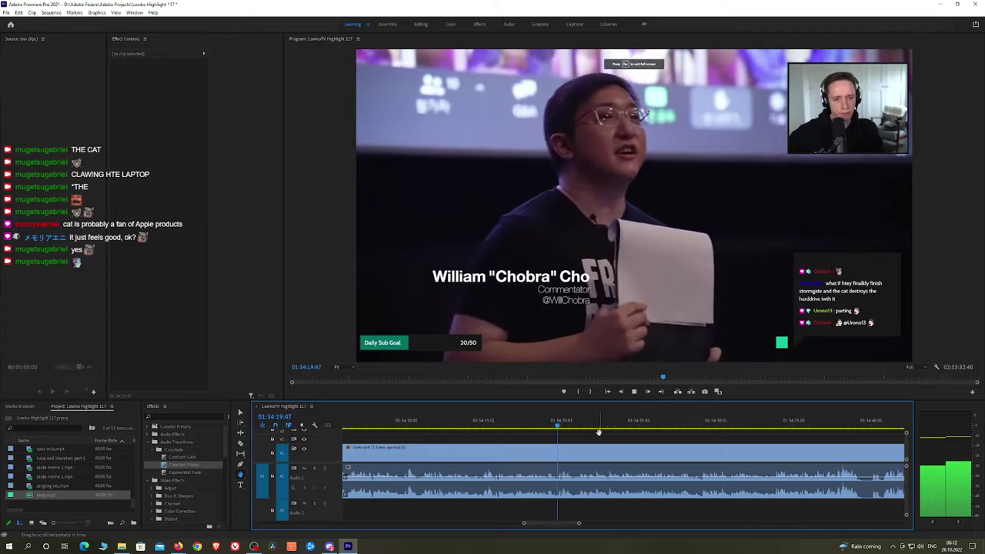
scroll(628, 444, "down", 4)
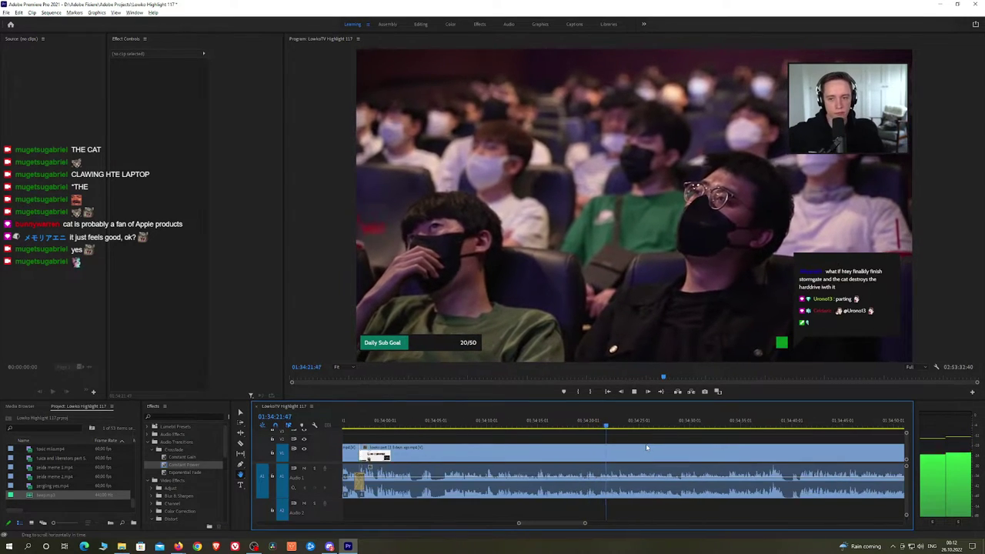
left_click_drag(656, 437, 480, 433)
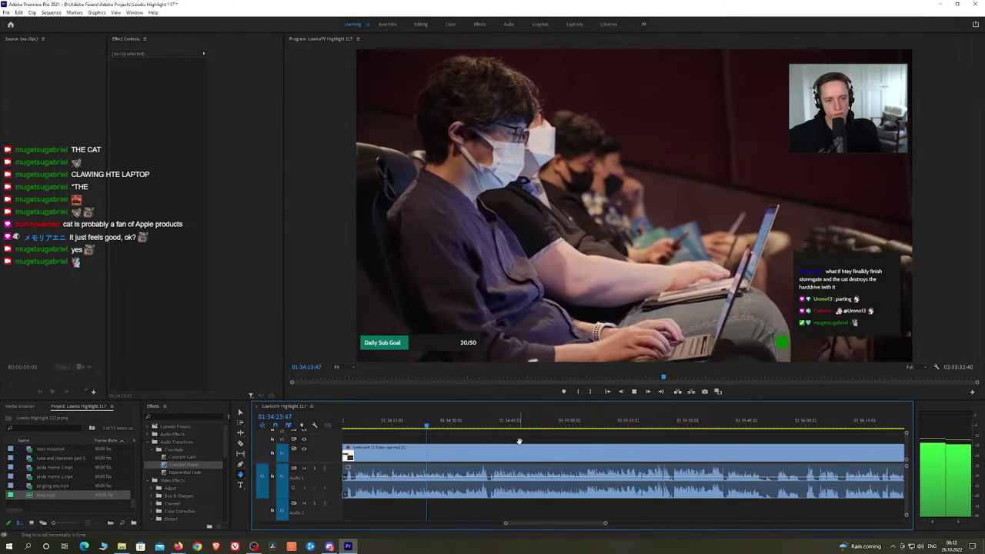
scroll(492, 435, "up", 3)
scroll(437, 449, "up", 6)
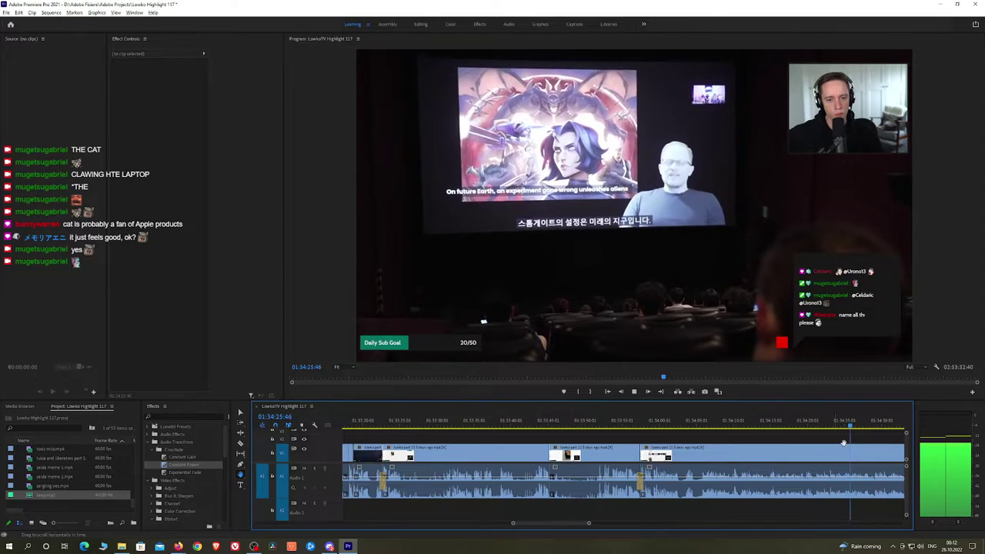
scroll(843, 443, "up", 4)
left_click_drag(869, 440, 584, 439)
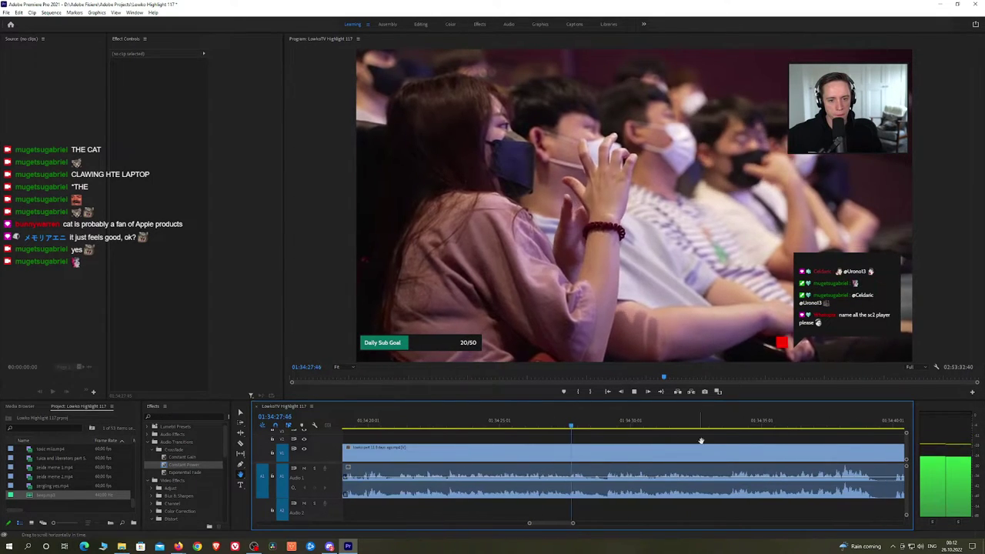
left_click_drag(707, 439, 539, 439)
left_click_drag(600, 440, 559, 441)
scroll(569, 453, "down", 3)
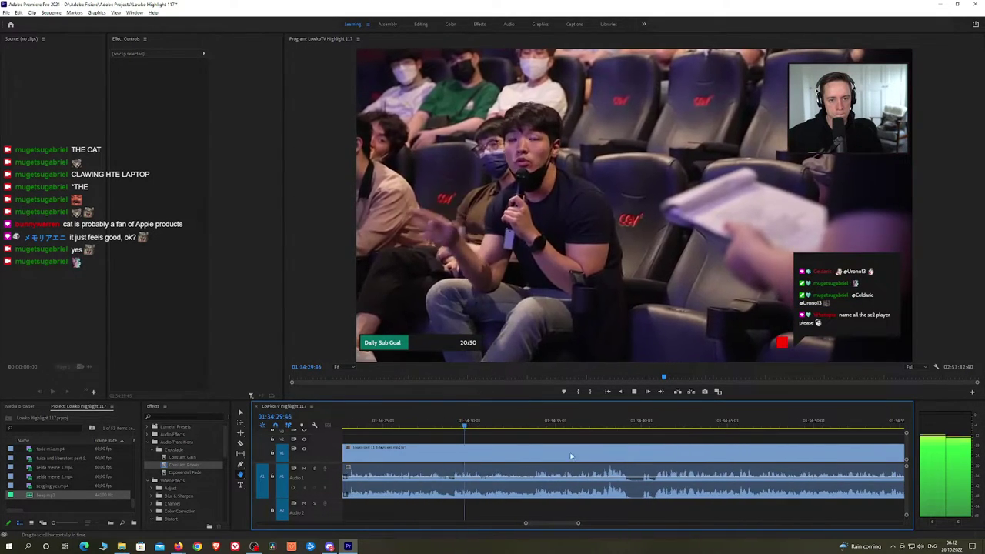
scroll(618, 449, "up", 1)
scroll(619, 449, "up", 2)
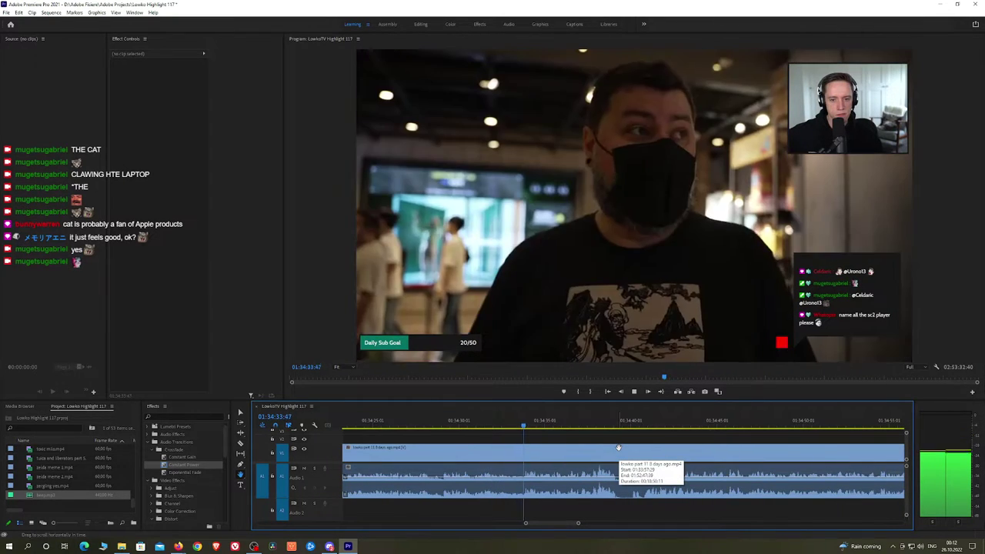
left_click_drag(619, 447, 546, 438)
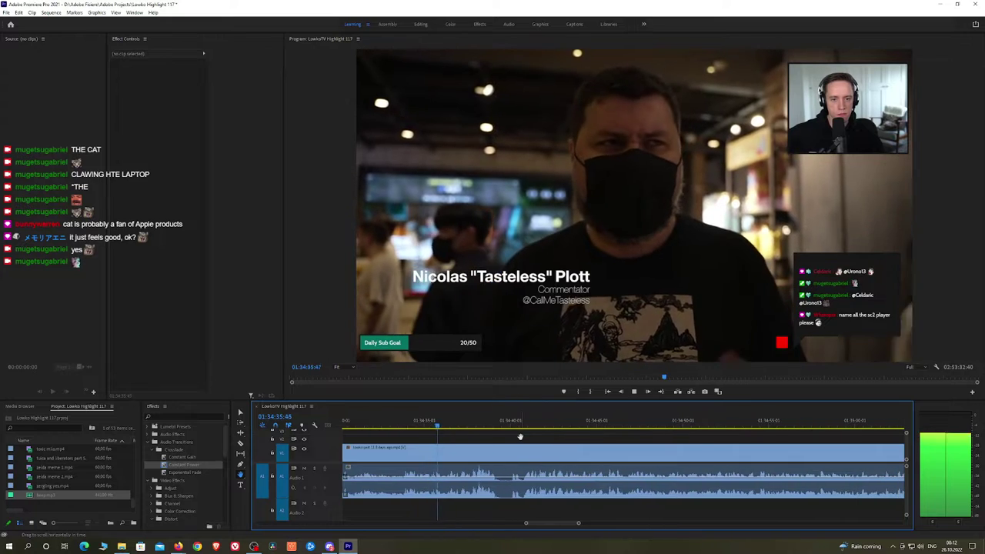
Isolate the short pause just before 01:34:40, where the reveal video is stopped, and ripple delete it
scroll(508, 454, "down", 1)
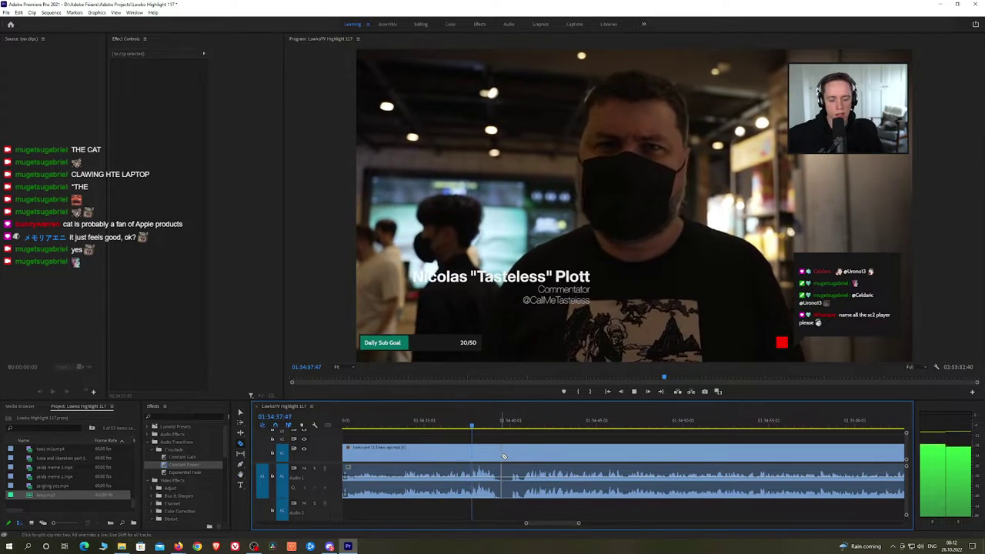
left_click(512, 455)
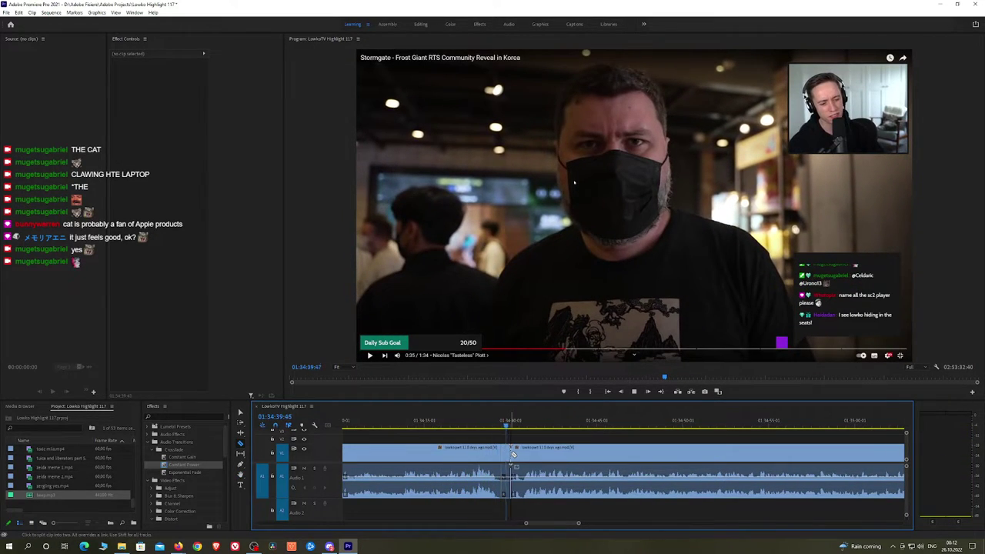
key("v")
left_click(506, 455)
key("shift+Delete")
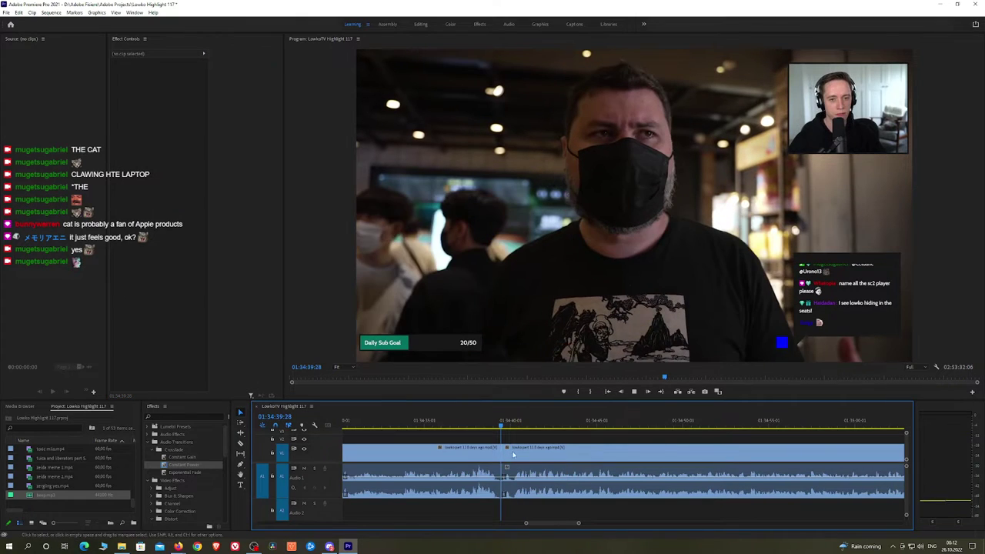
Review the rest of the reveal video and the streamer's commentary up to its end screen near 01:35:45
scroll(544, 442, "down", 2)
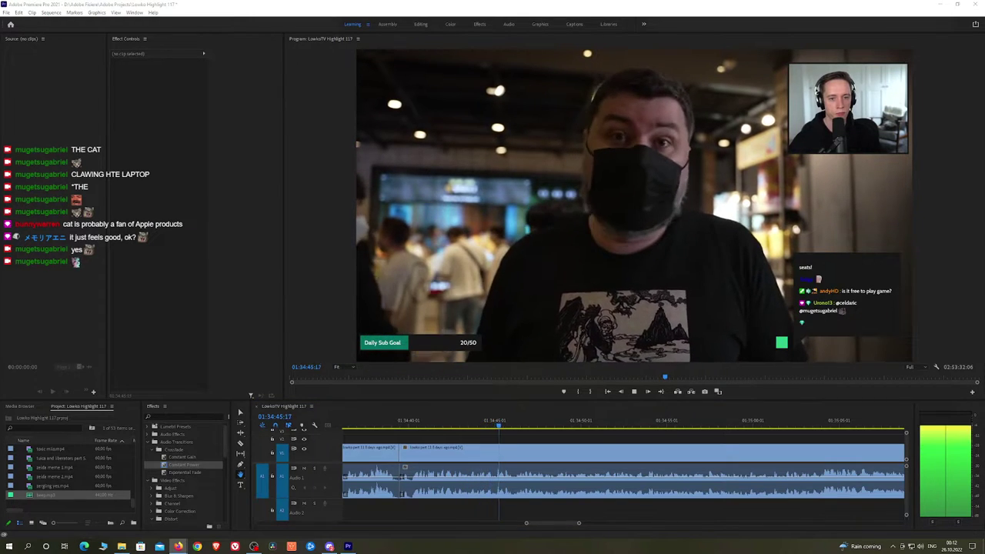
scroll(538, 443, "down", 1)
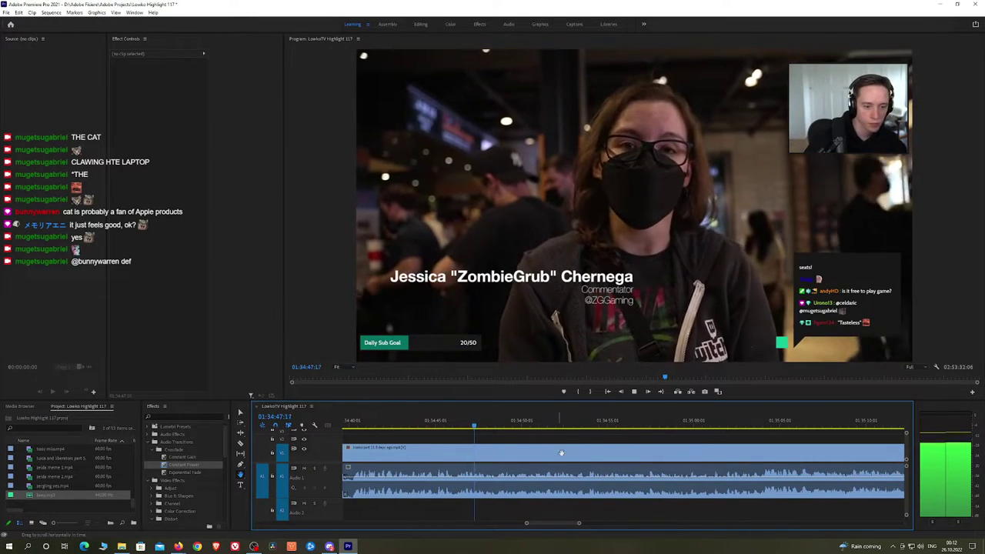
scroll(608, 456, "down", 4)
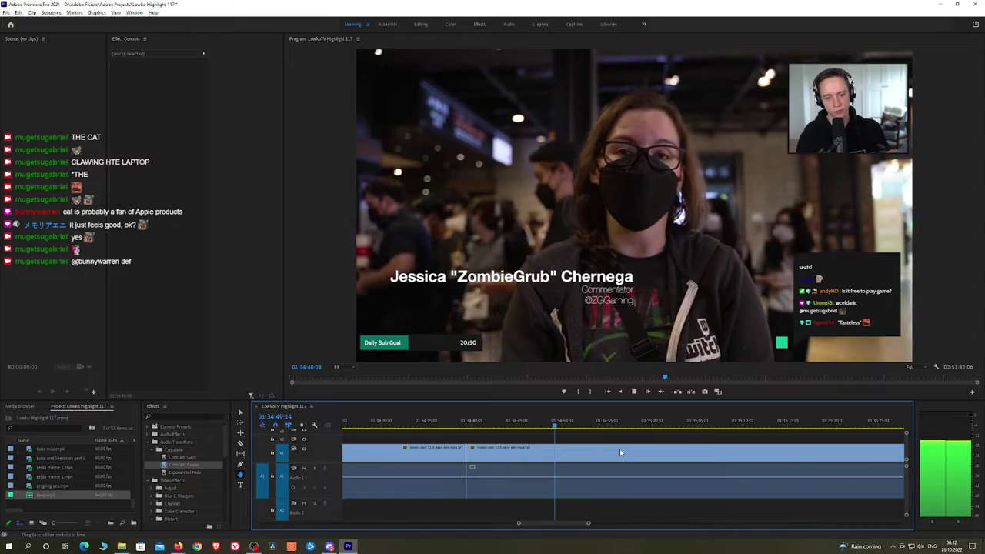
scroll(620, 452, "down", 1)
left_click_drag(626, 441, 505, 426)
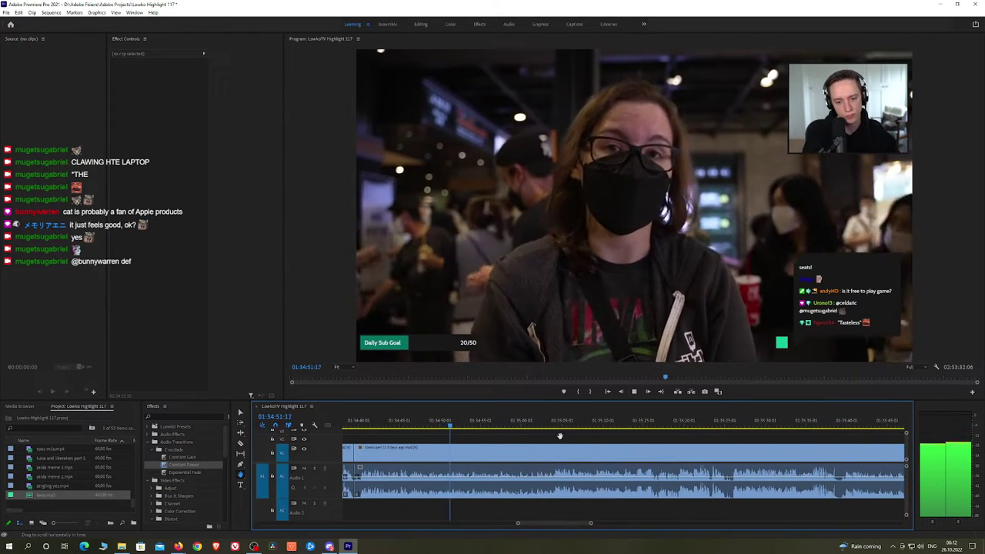
mouse_move(567, 436)
left_mouse_down()
mouse_move(533, 437)
mouse_move(568, 443)
left_mouse_up()
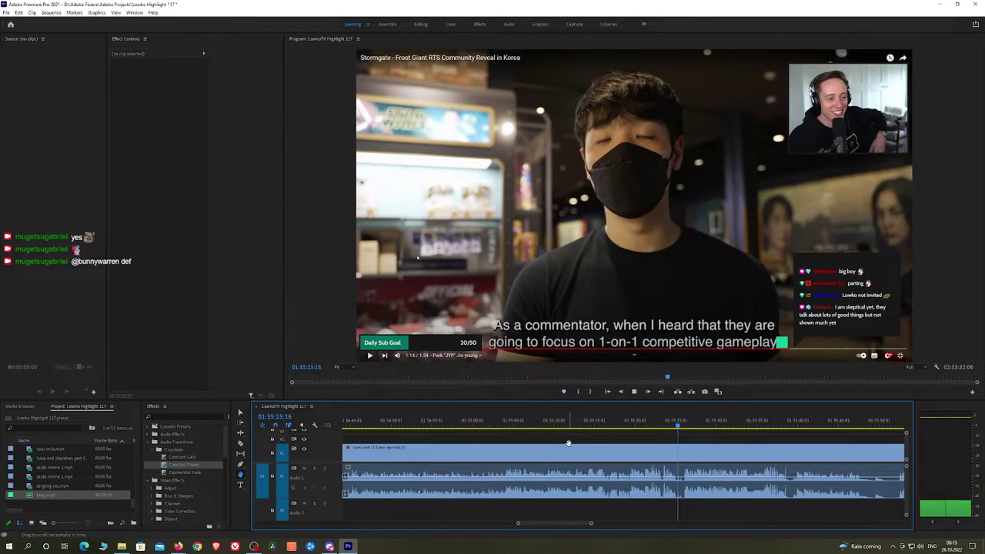
left_click_drag(734, 448, 676, 427)
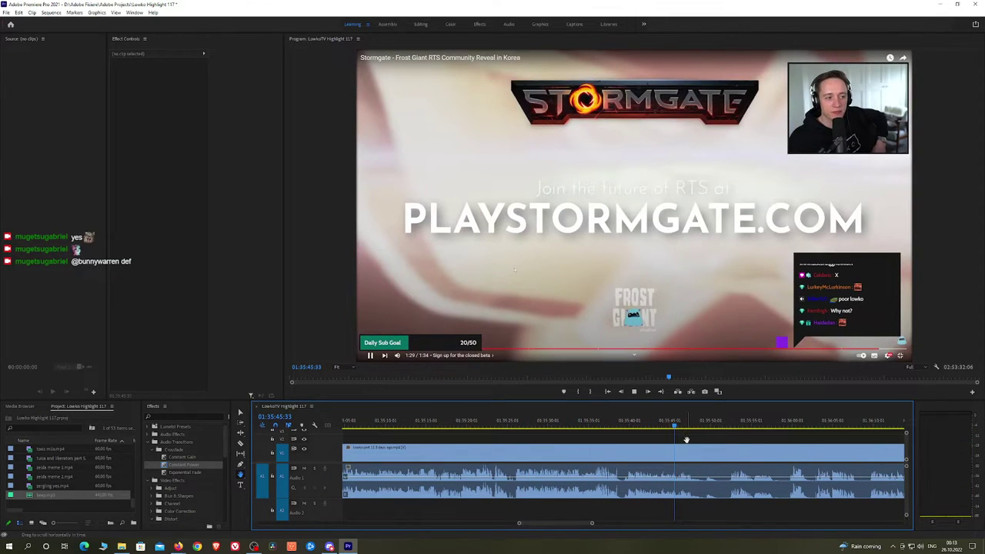
Isolate the section between about 01:35:49 and 01:35:52, after the reveal video's end screen, and ripple delete it
scroll(697, 439, "up", 2)
left_click_drag(702, 437, 595, 425)
key("c")
key("space")
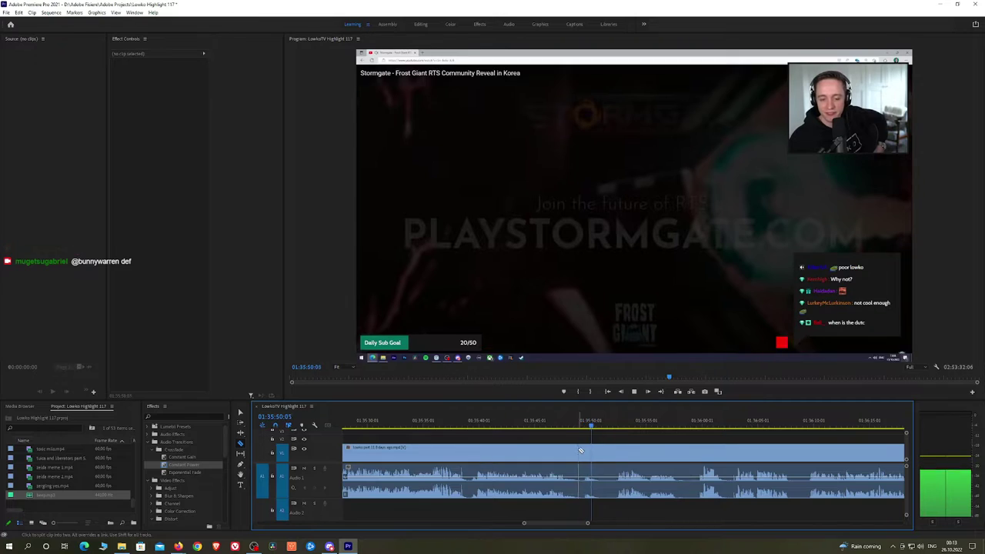
left_click(583, 452)
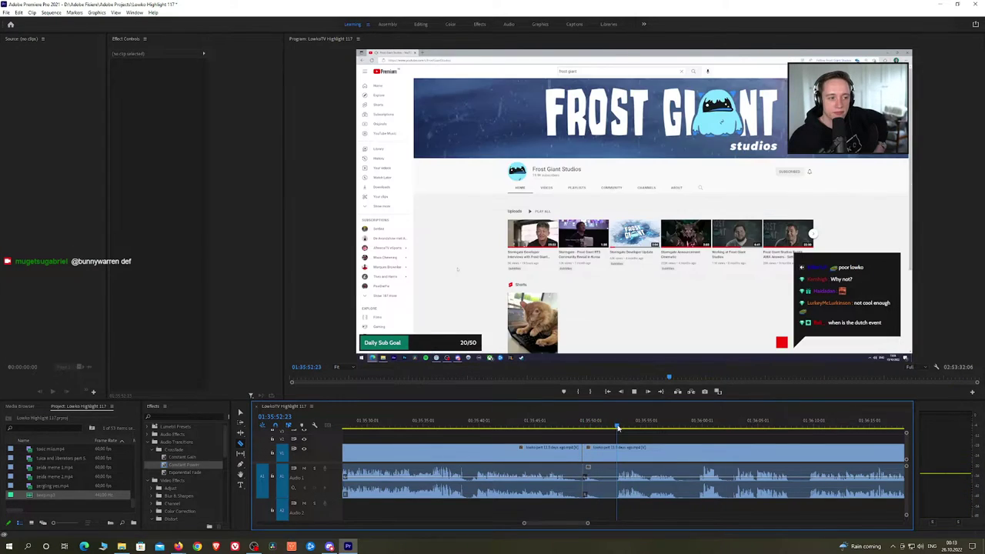
key("space")
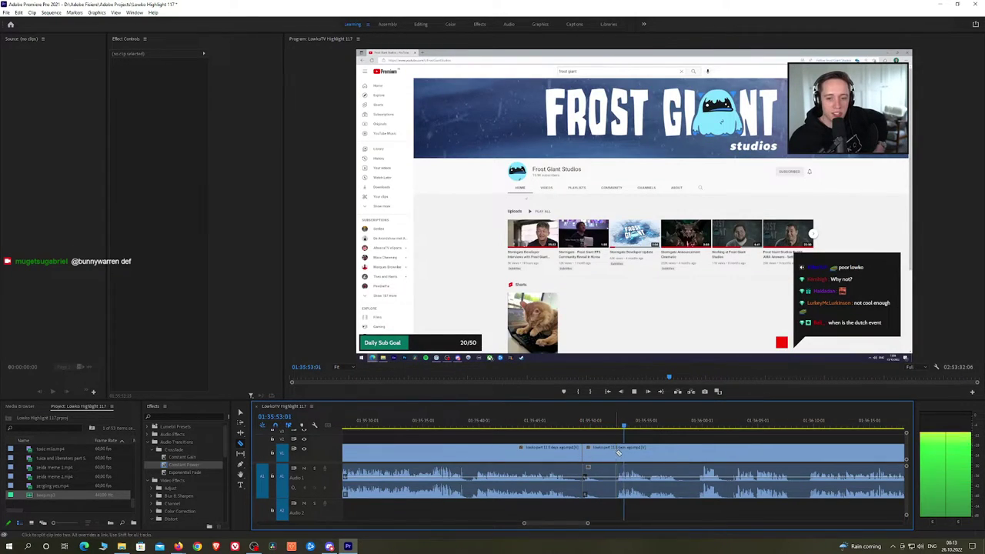
left_click(615, 457)
key("v")
left_click(604, 457)
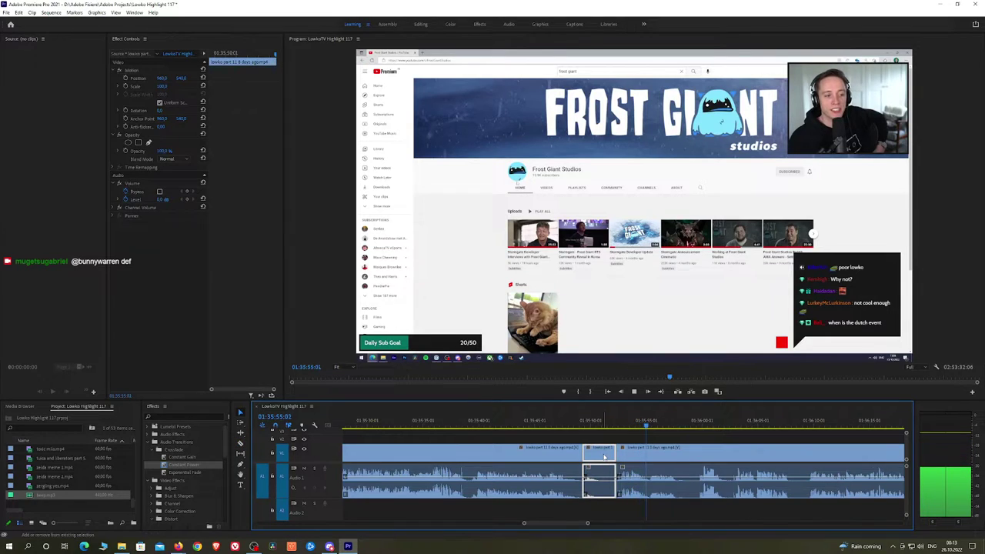
key("shift+Delete")
Apply the Exponential Fade audio transition to the cut near 01:35:49 and continue playback past it
left_click_drag(180, 471, 587, 500)
key("h")
left_click_drag(654, 446, 495, 418)
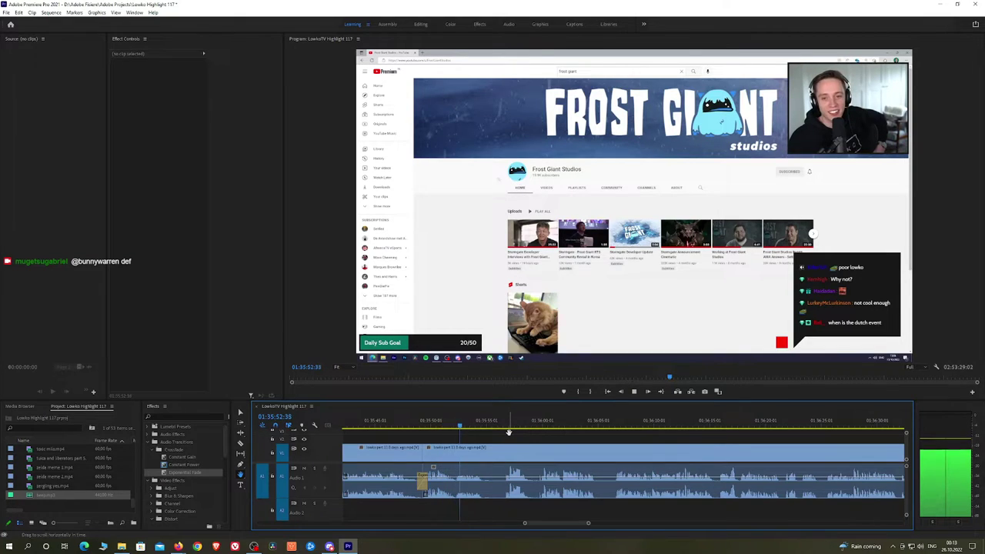
Isolate the pause between about 01:35:54 and 01:35:56 in the commentary, ripple delete it, and save the project
key("space")
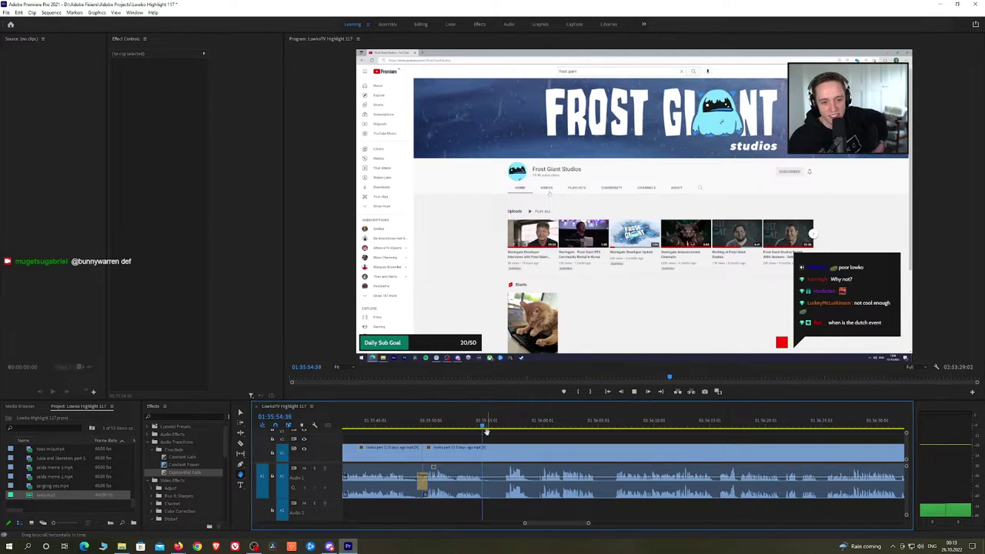
left_click_drag(487, 428, 484, 427)
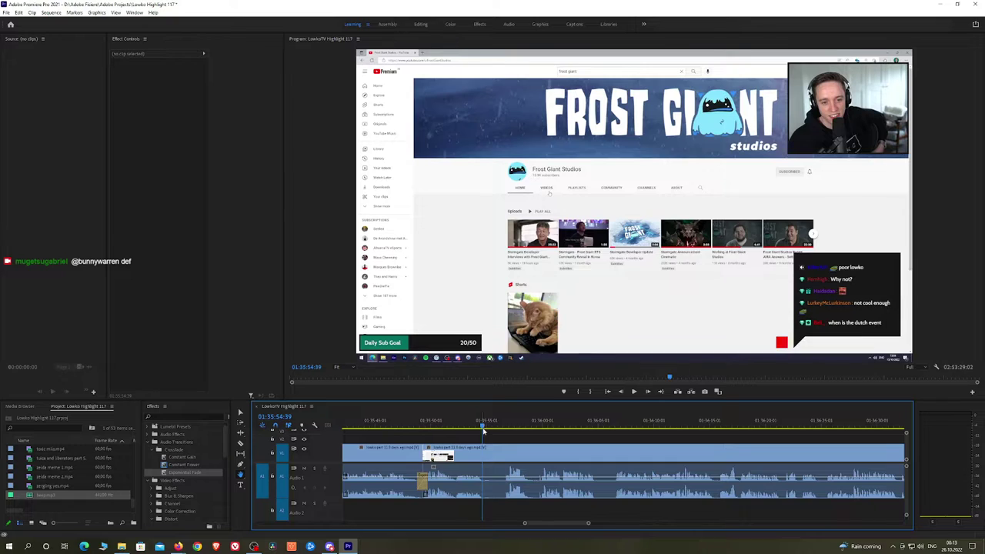
key("c")
left_click(483, 450)
left_click(506, 451)
key("v")
left_click(492, 454)
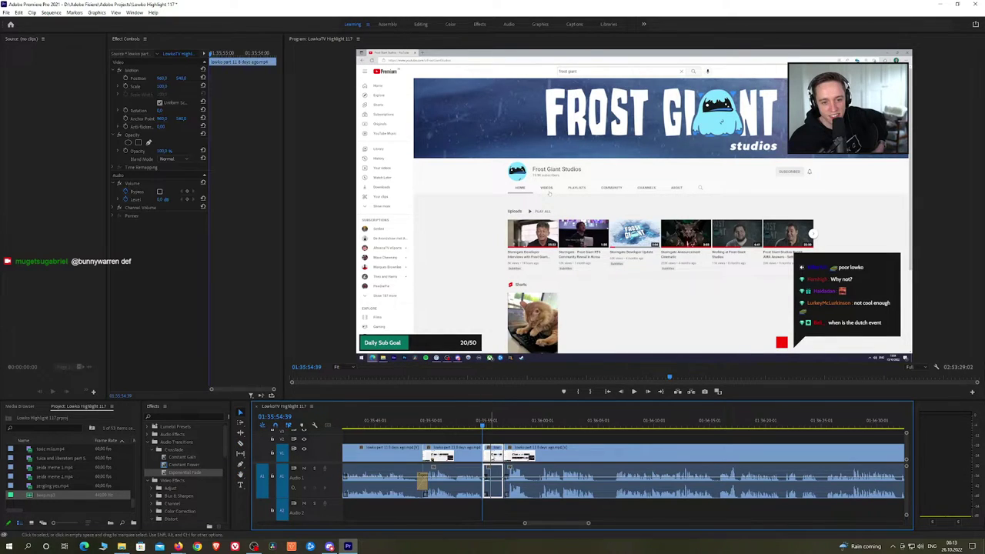
key("shift+Delete")
key("ctrl+s")
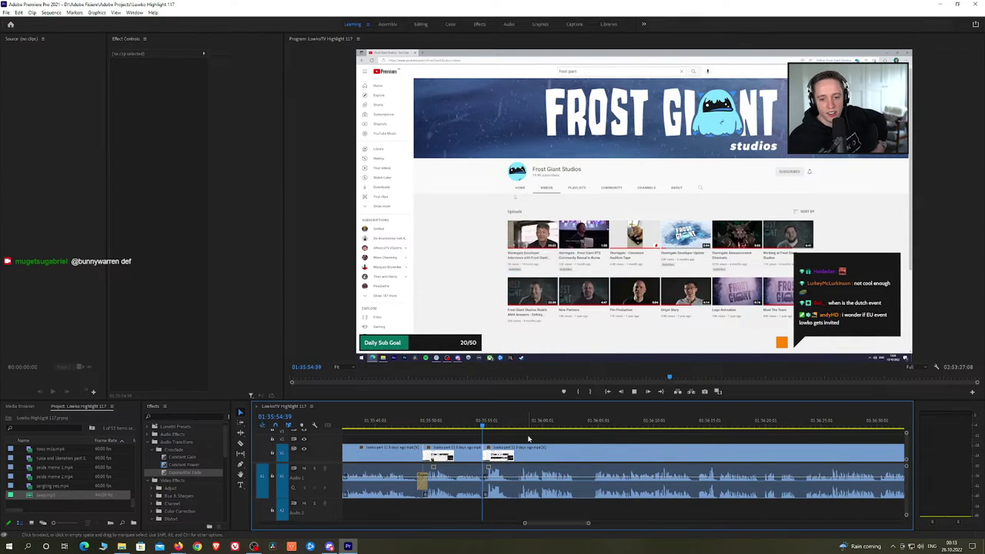
Isolate the pause between about 01:35:57 and 01:35:58 in the commentary and ripple delete it
key("space")
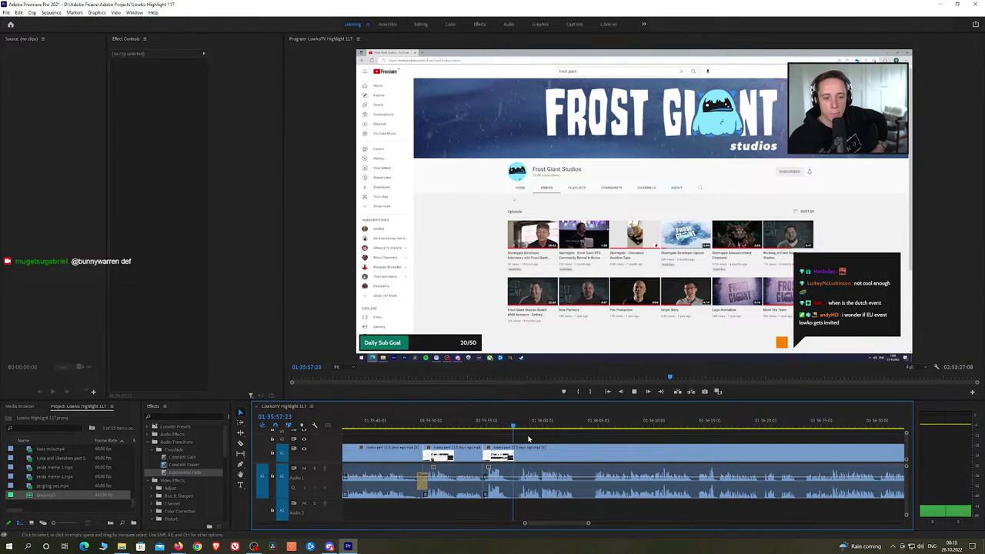
scroll(518, 447, "up", 3)
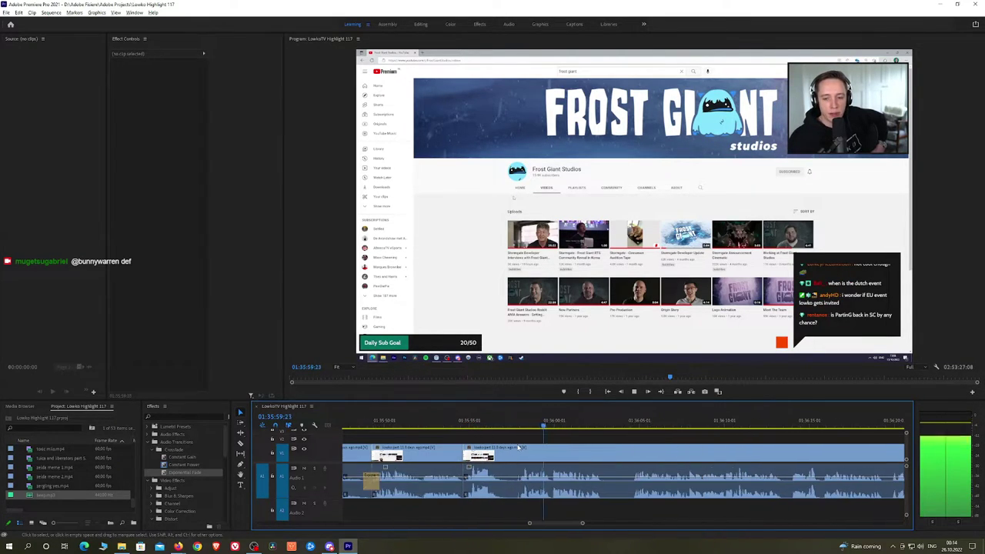
key("c")
left_click(522, 452)
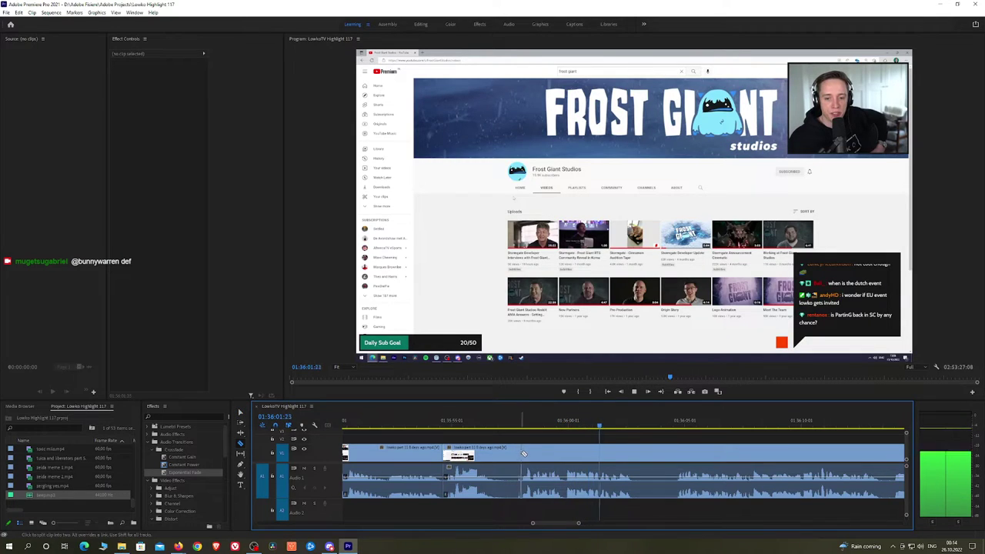
left_click(497, 452)
key("v")
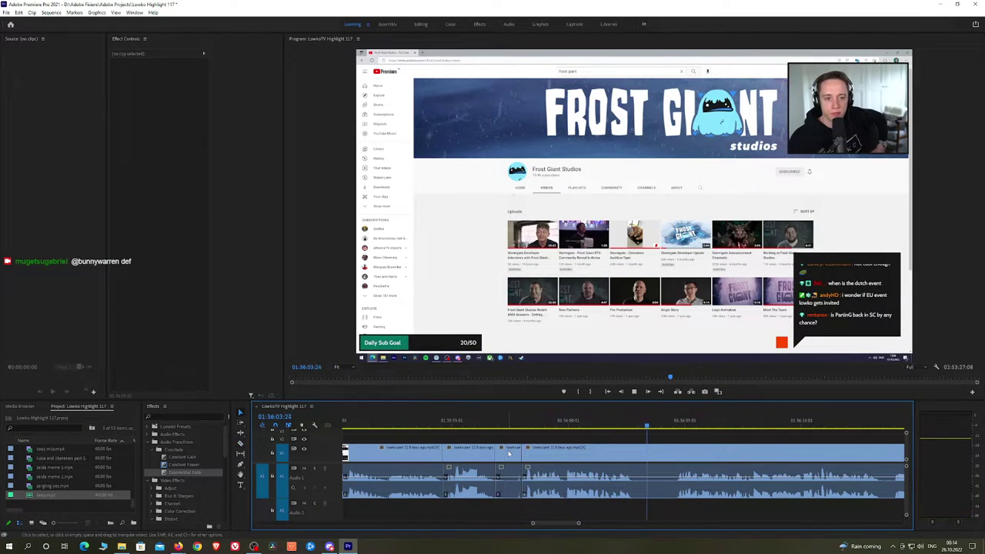
left_click(508, 454)
key("shift+Delete")
Split the clip around the pause between about 01:36:01.5 and 01:36:03.5 and ripple delete that piece
key("c")
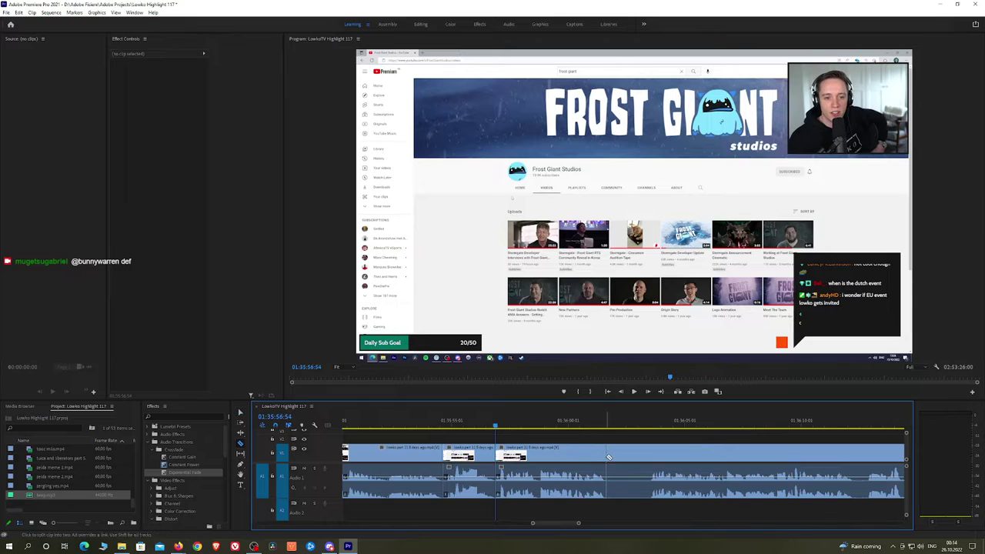
left_click(606, 455)
left_click(652, 453)
key("v")
left_click(638, 453)
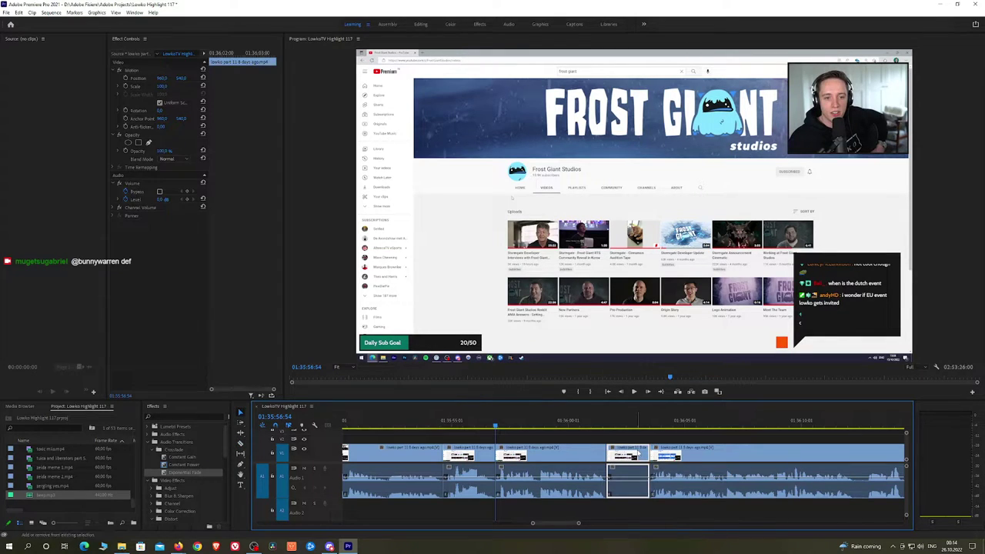
key("shift+Delete")
Review the streamer's commentary over the Frost Giant Studios channel page up to about 01:36:30
key("space")
key("h")
left_click_drag(736, 450, 600, 444)
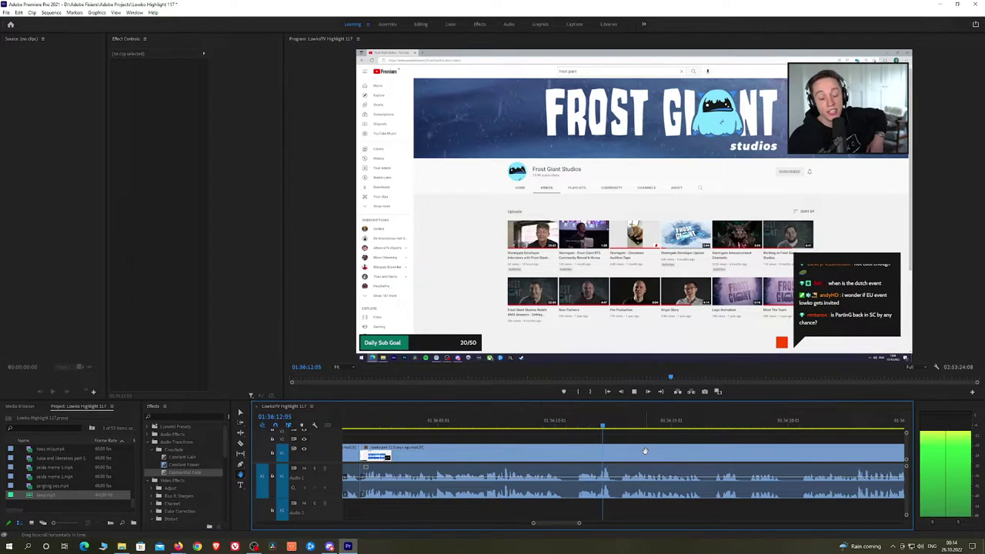
key("minus")
key("minus")
key("equal")
key("equal")
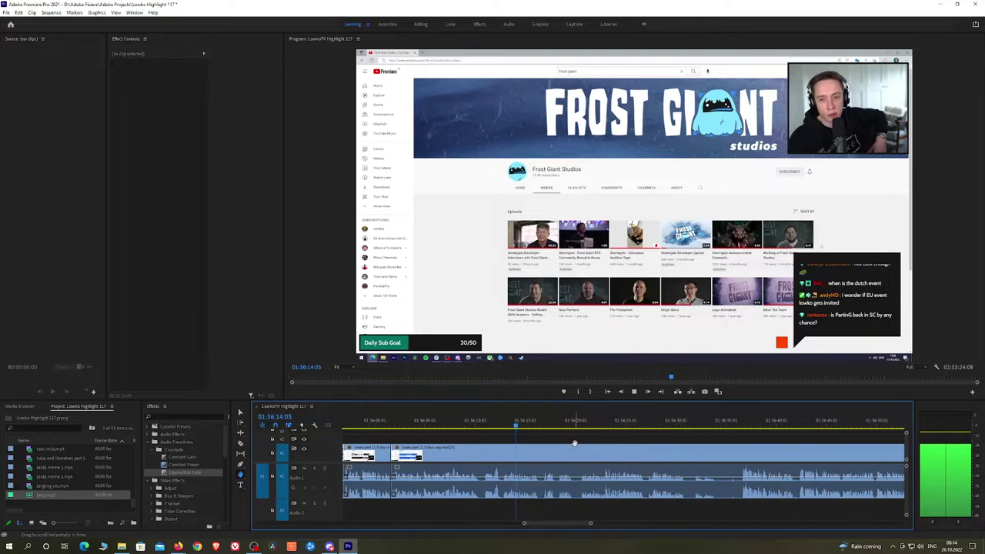
scroll(584, 448, "right", 2)
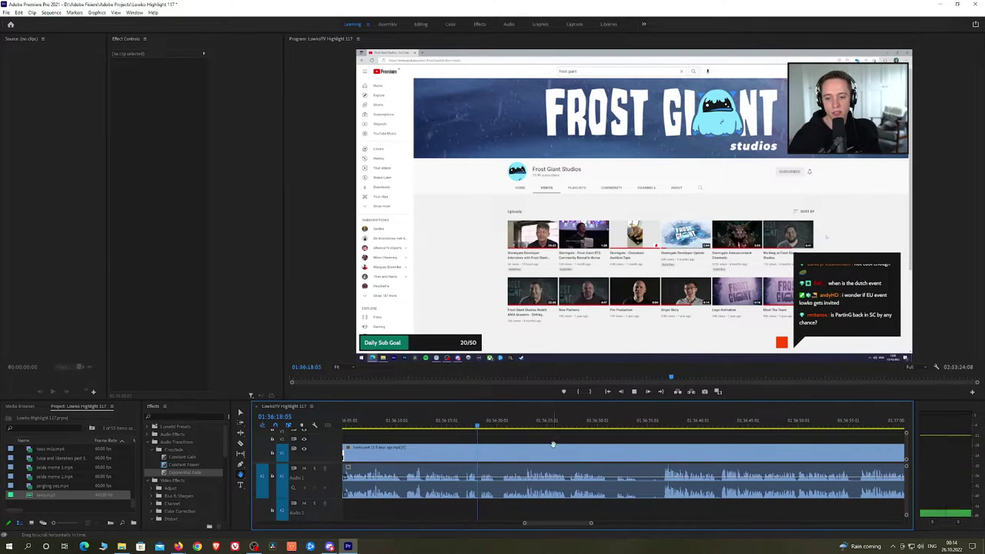
scroll(523, 439, "right", 2)
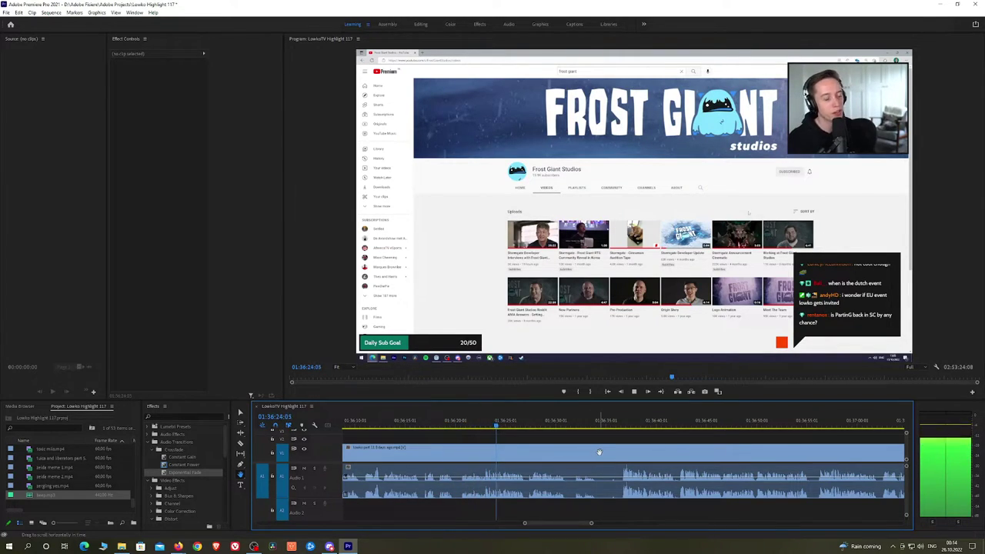
scroll(584, 450, "right", 2)
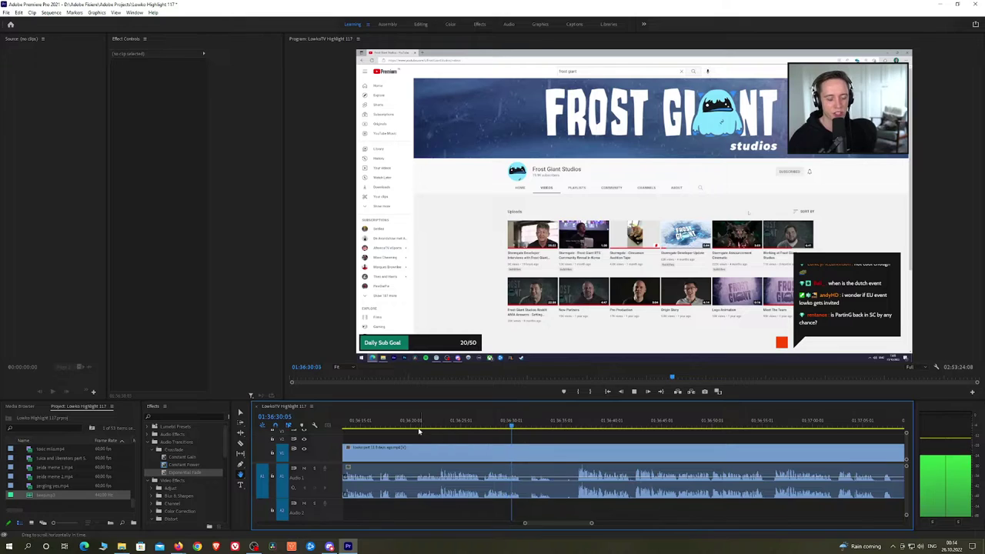
Split the commentary clip at 01:36:19:58 and play on from the cut
left_click_drag(395, 428, 410, 427)
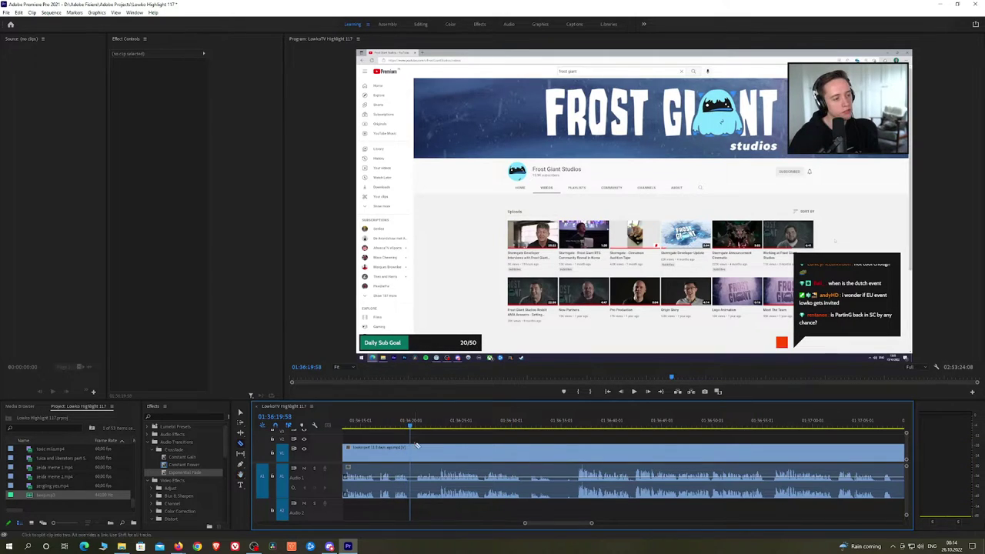
key("c")
left_click(411, 450)
key("space")
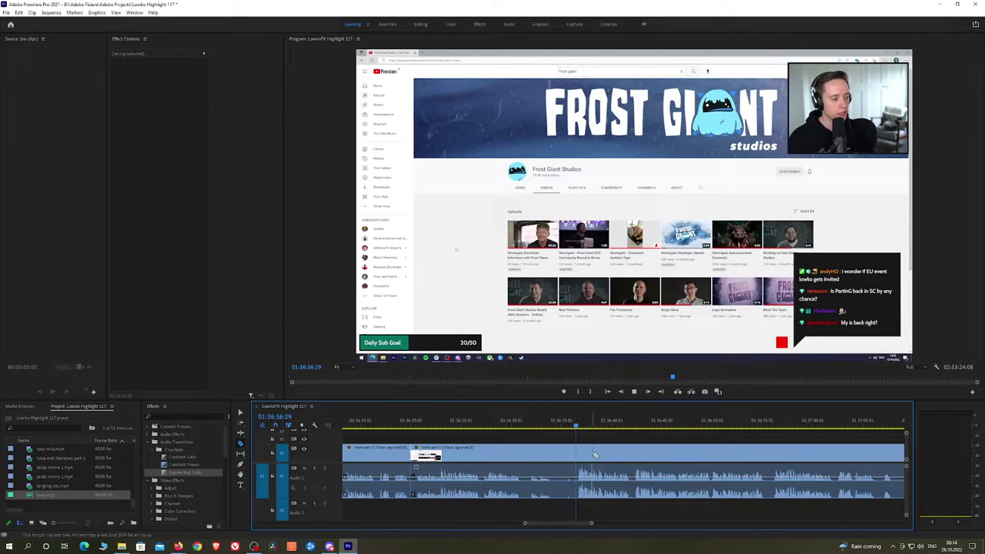
Skim the rest of the commentary clip after the 01:36:20 cut to about 01:47:56 and ripple delete it
scroll(628, 449, "down", 3)
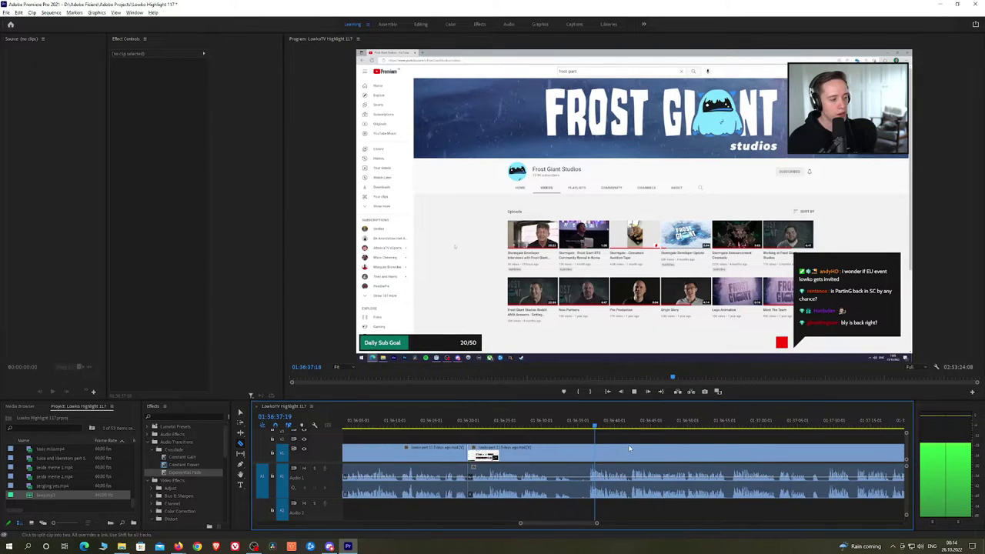
scroll(632, 448, "down", 6)
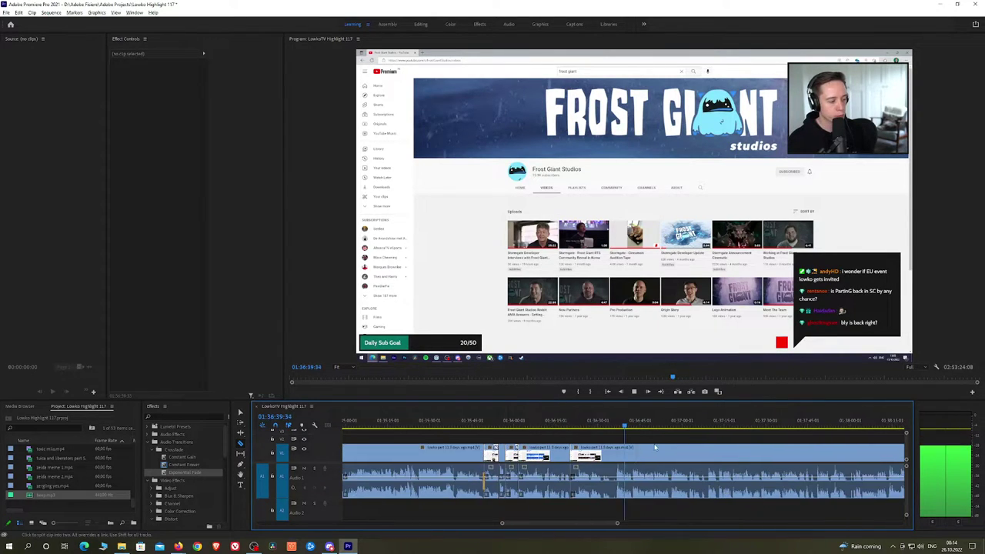
key("minus")
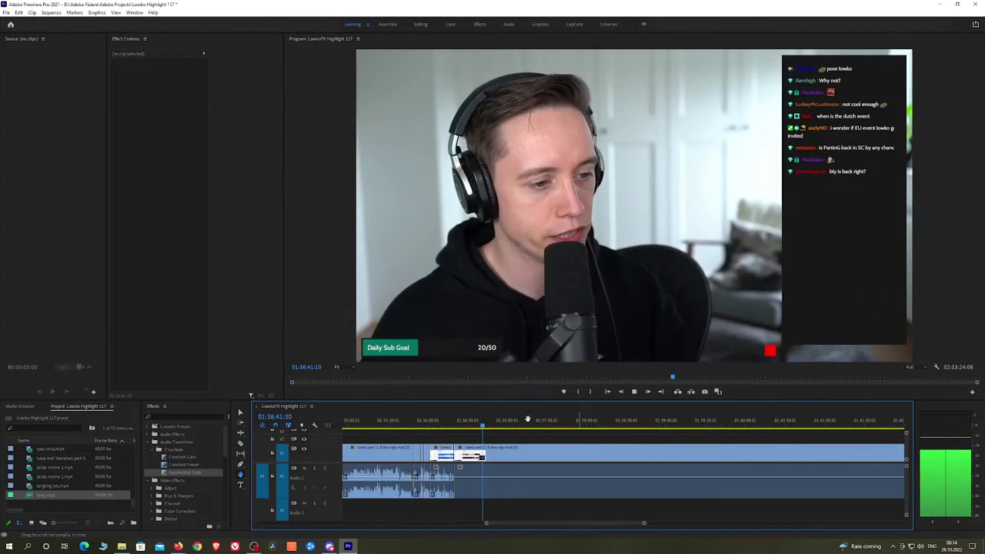
scroll(667, 453, "down", 3)
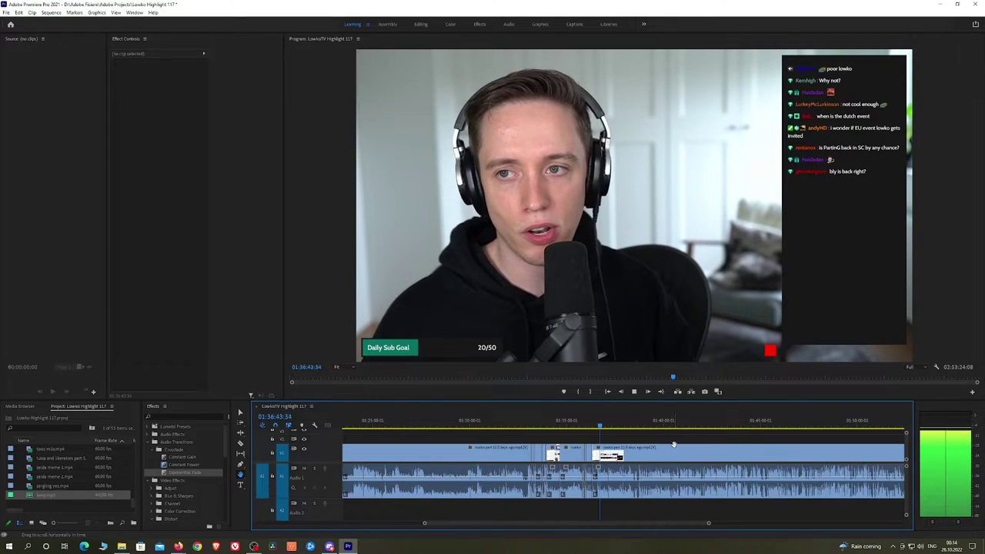
left_click_drag(730, 459, 540, 441)
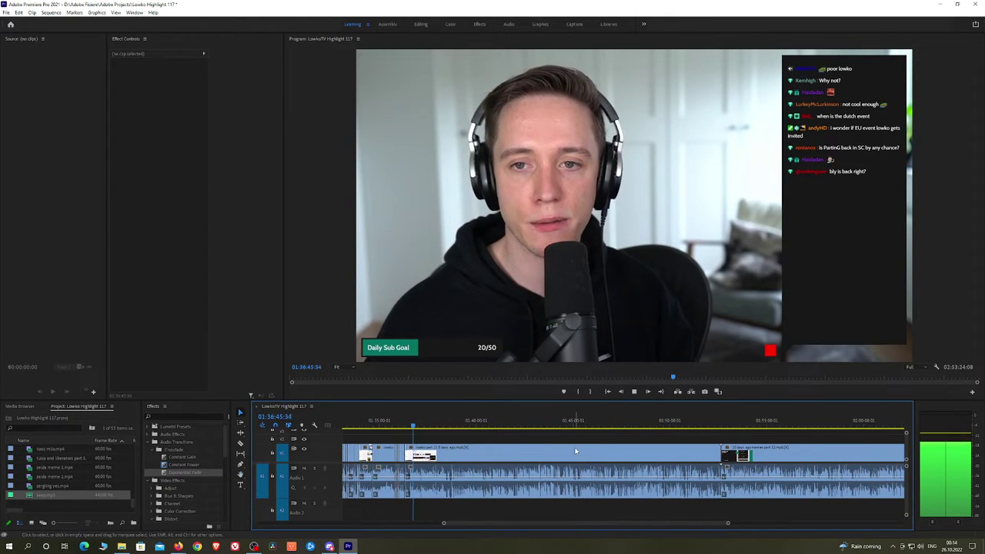
left_click(576, 451)
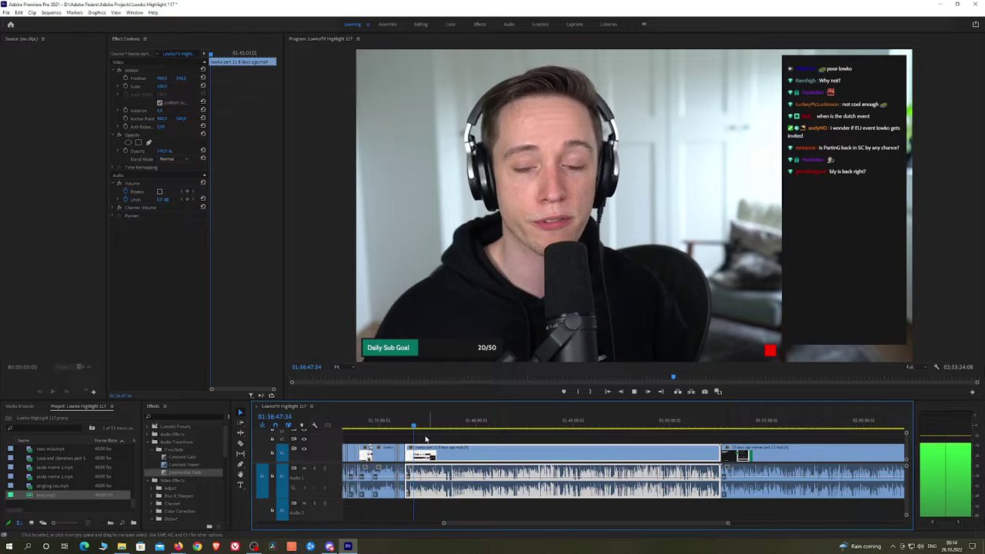
left_click(432, 428)
left_click_drag(433, 427, 630, 426)
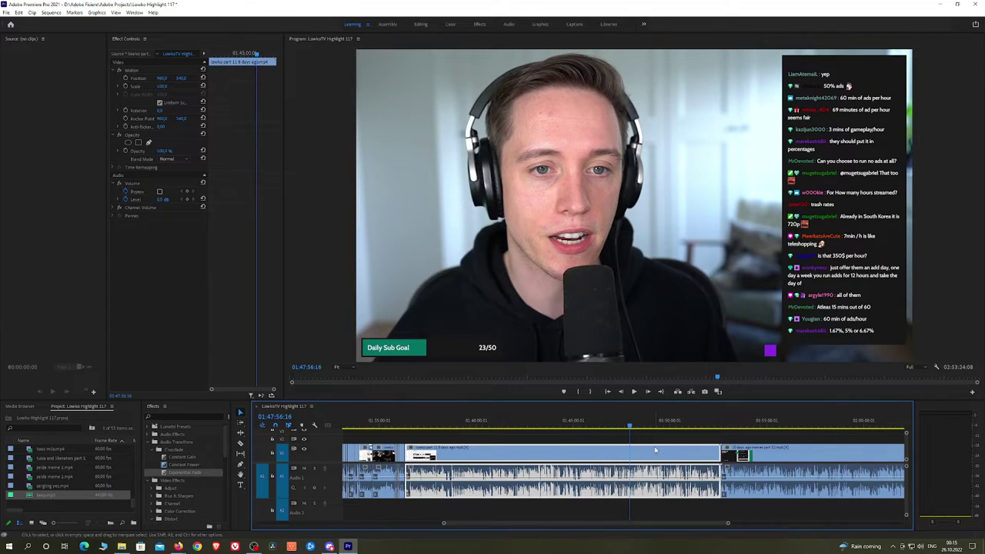
key("shift+Delete")
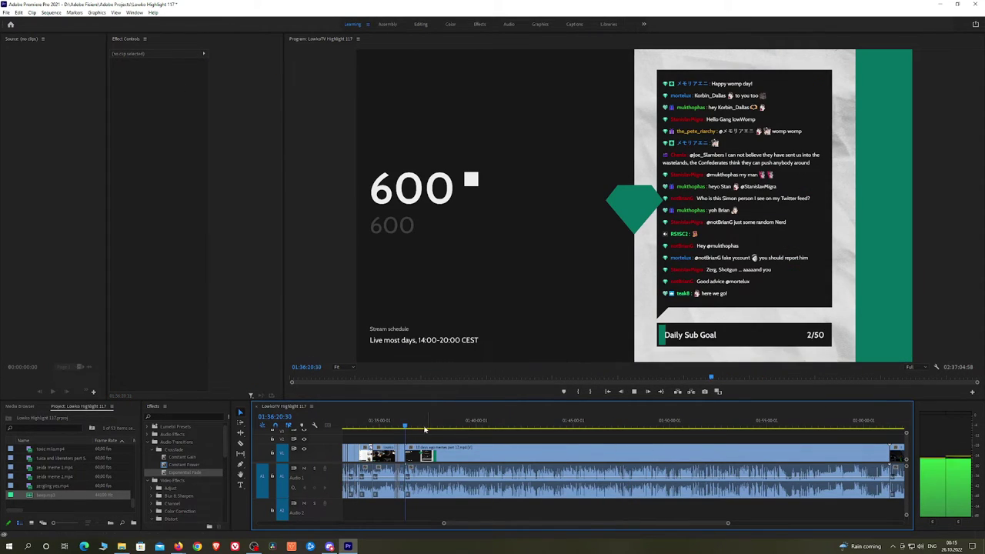
Skim the "10 days ago memes part 12" clip to about 01:58:50, ripple delete it, and save the project
left_click(416, 428)
left_click_drag(421, 427, 842, 427)
left_click(818, 457)
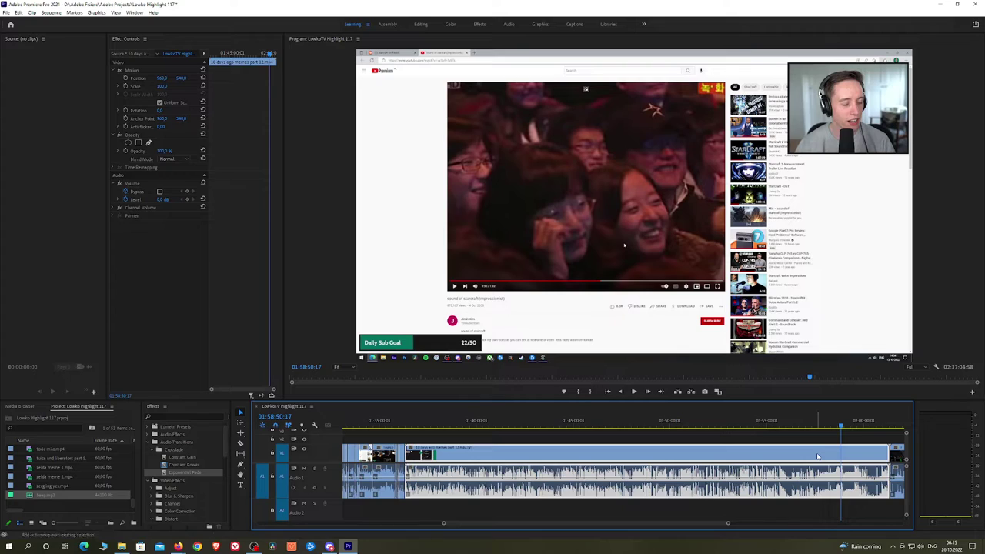
key("shift+Delete")
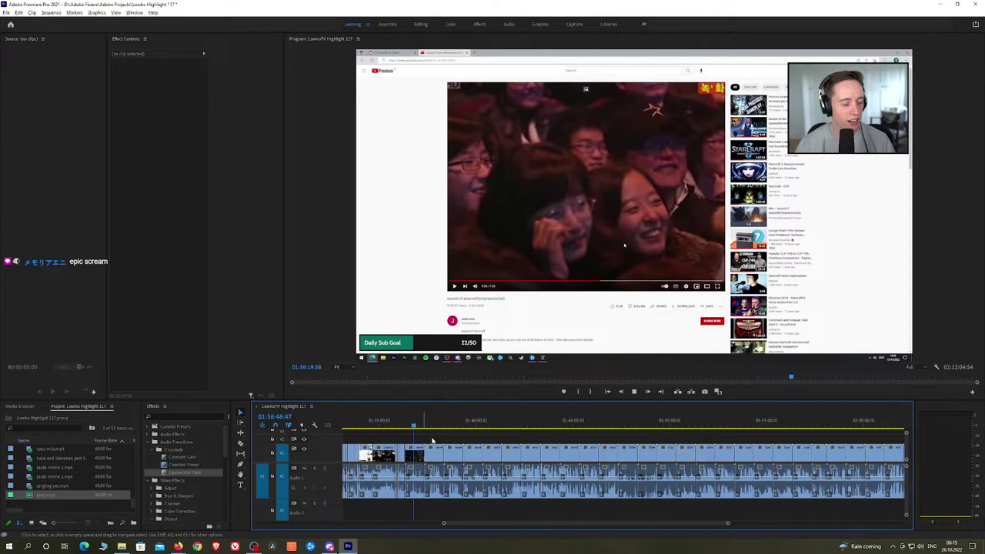
key("equal")
key("equal")
key("alt+Tab")
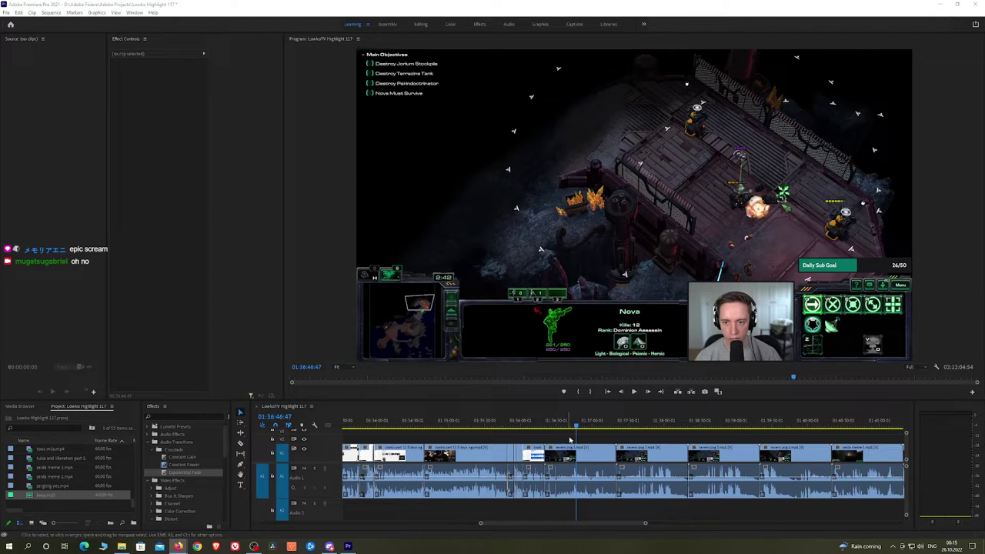
key("ctrl+s")
Ripple delete the Nova gameplay clip's opening from about 01:36:20 to 01:36:59 and apply Exponential Fade to the resulting audio cut
scroll(602, 437, "up", 2)
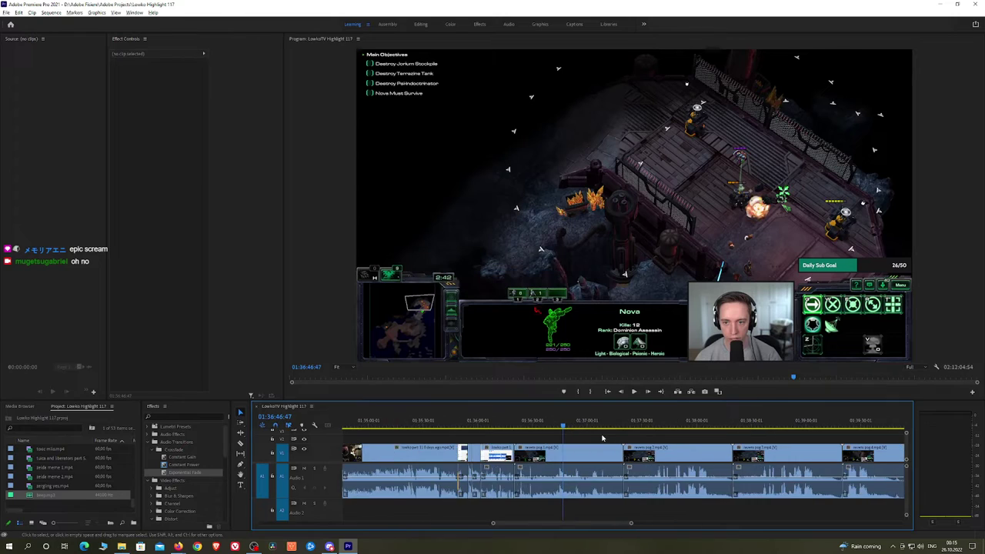
left_click_drag(474, 427, 491, 428)
key("space")
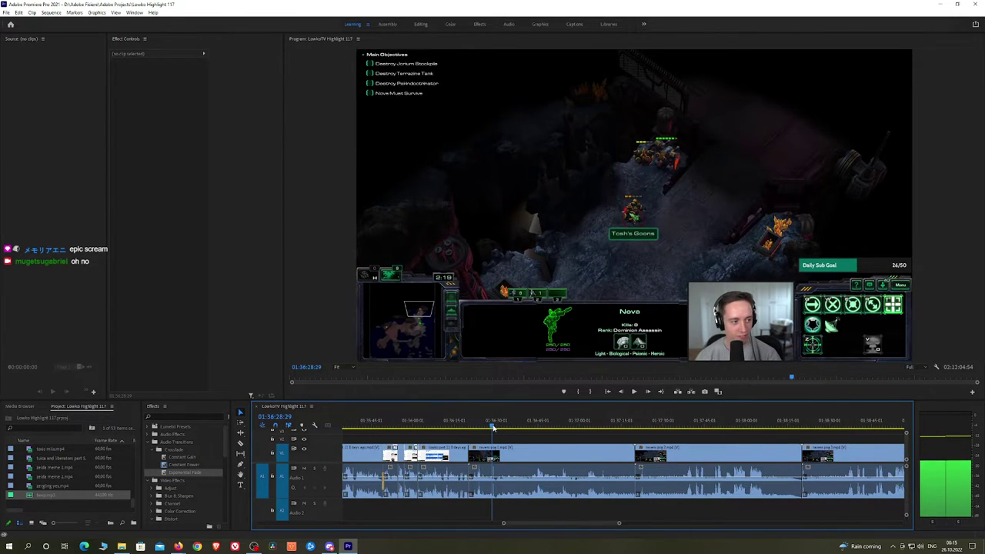
scroll(507, 442, "up", 2)
scroll(507, 442, "up", 1)
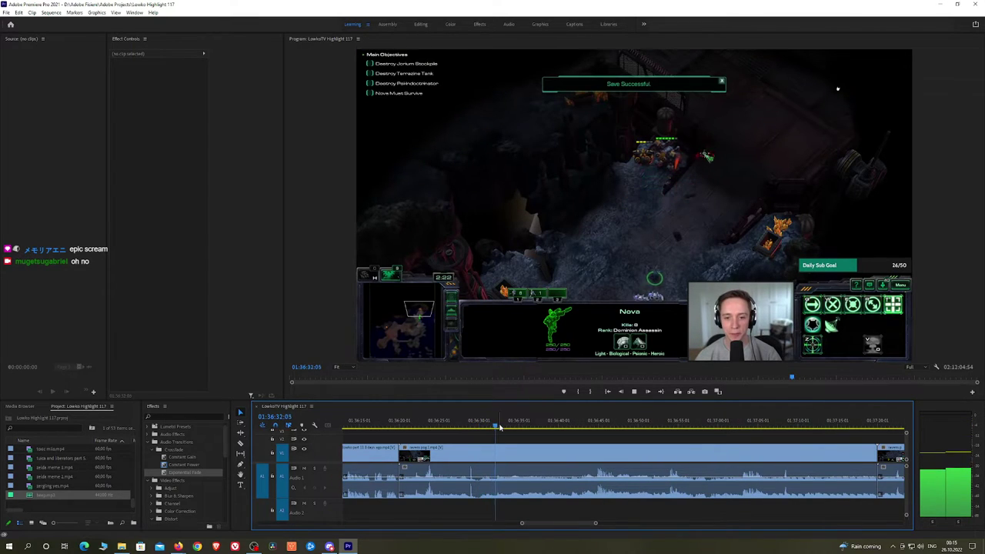
left_click_drag(517, 427, 743, 426)
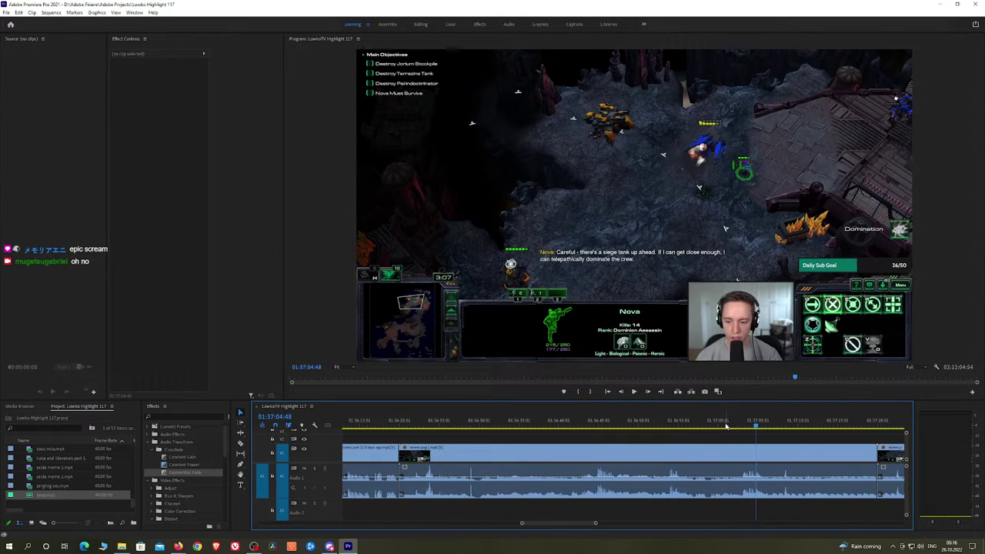
left_click(710, 425)
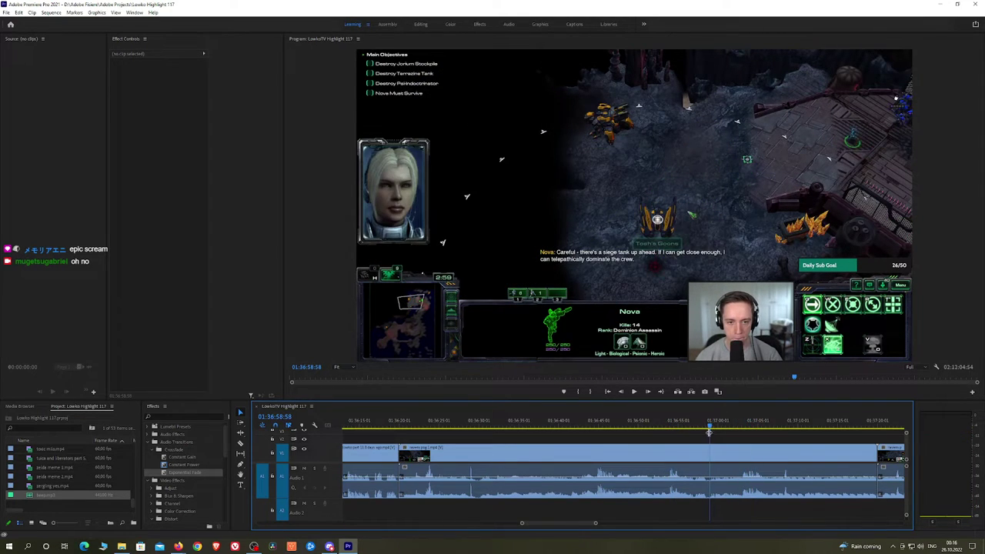
left_click(703, 452)
key("shift+Delete")
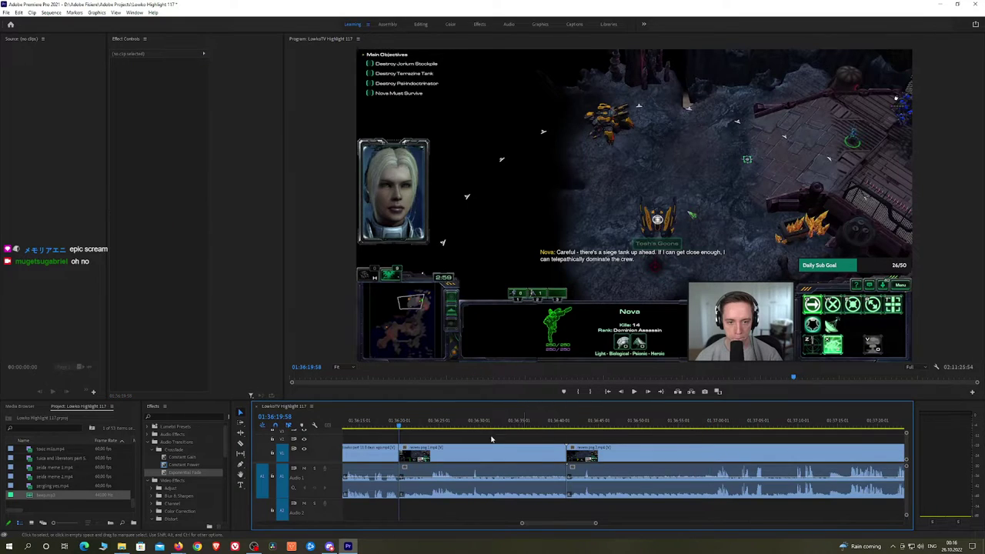
left_click_drag(190, 474, 423, 495)
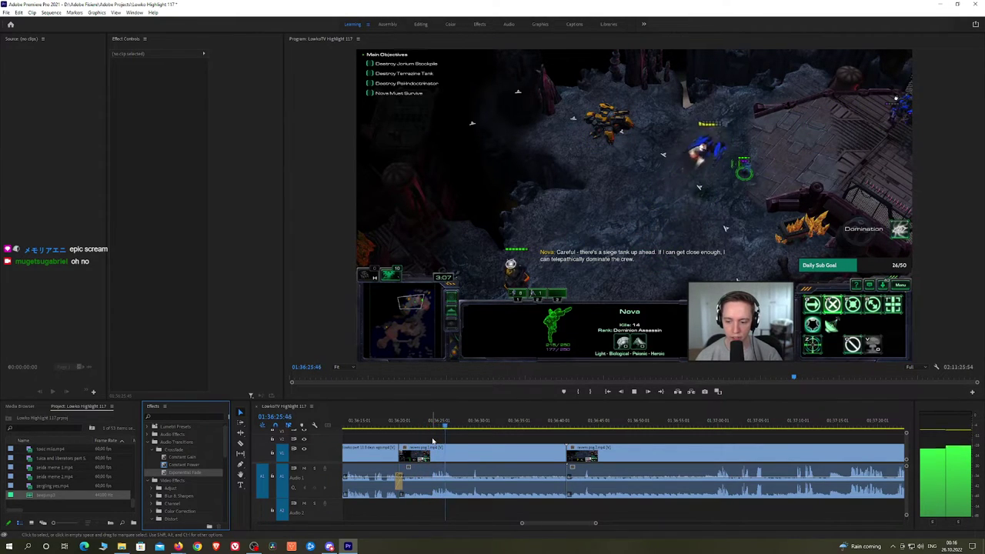
Split the first Nova gameplay clip at 01:36:34:04 and ripple delete its remainder up to the next clip
scroll(481, 446, "up", 2, "alt")
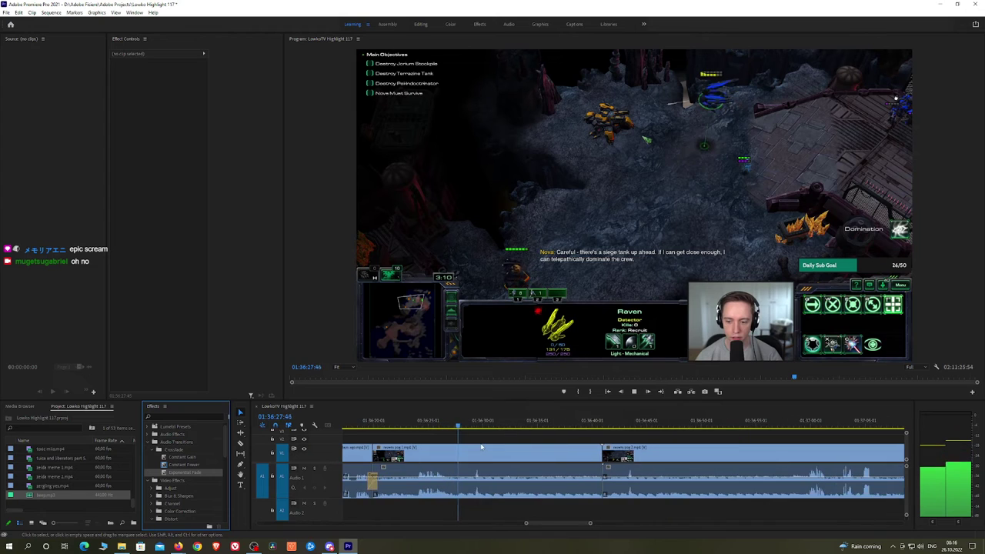
key("space")
key("c")
left_click(527, 452)
key("v")
left_click(549, 456)
key("shift+Delete")
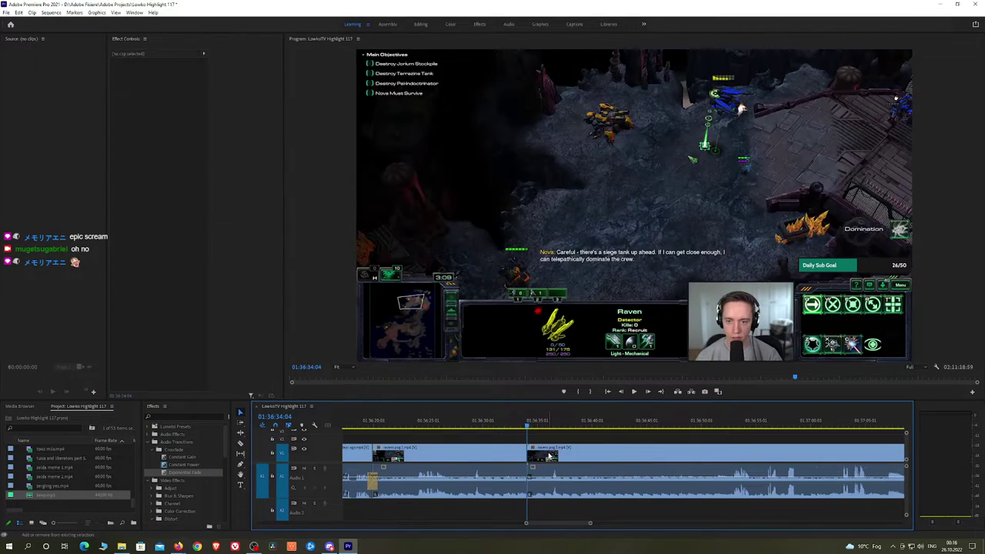
Ripple delete the Nova gameplay from 01:36:34:04 to about 01:36:51 and apply Constant Power to the resulting audio cut
key("space")
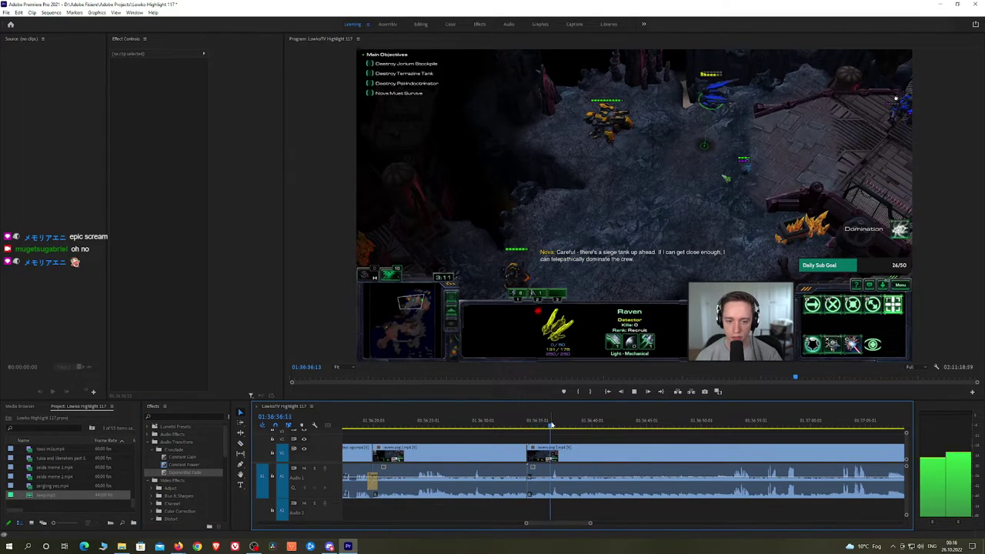
left_click_drag(551, 424, 706, 426)
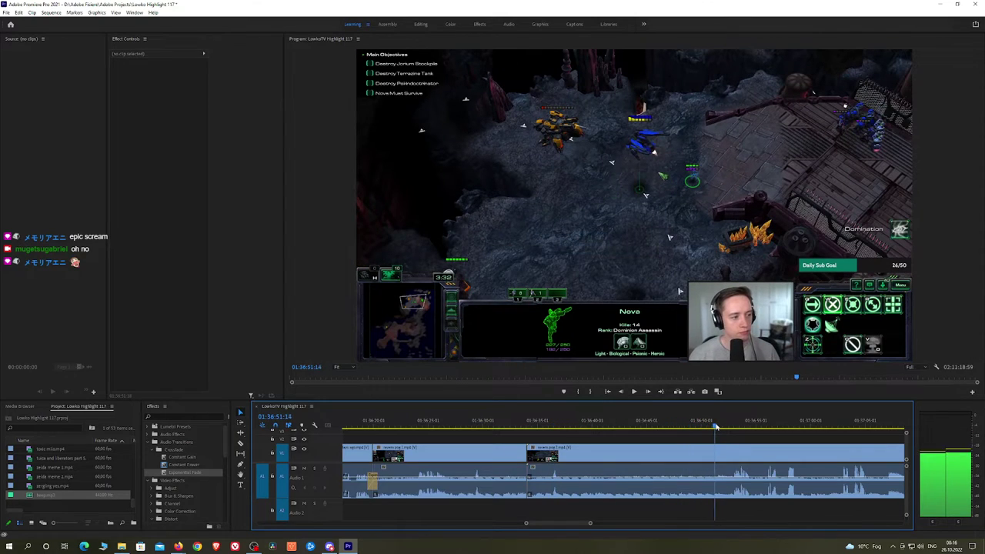
key("c")
left_click(716, 453)
key("v")
left_click(694, 456)
key("shift+Delete")
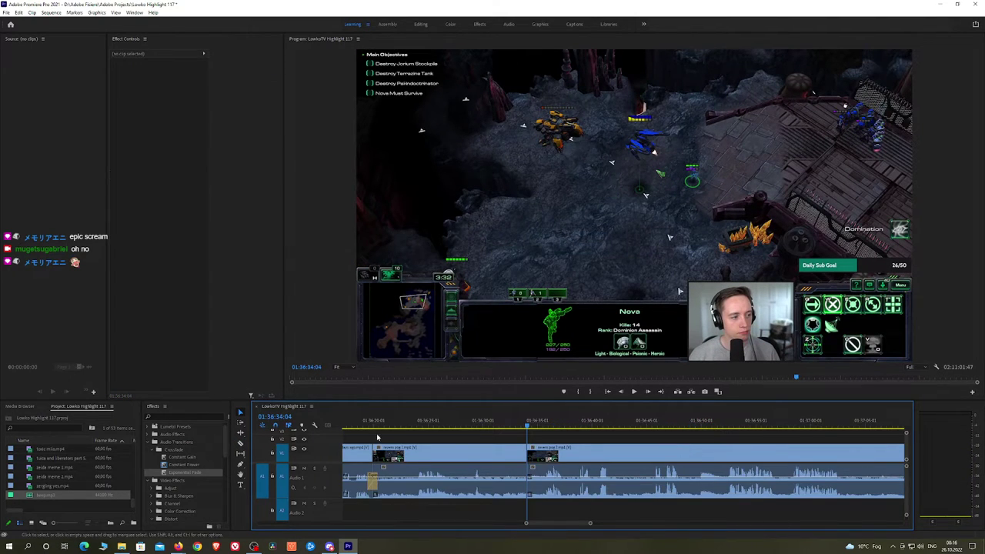
key("space")
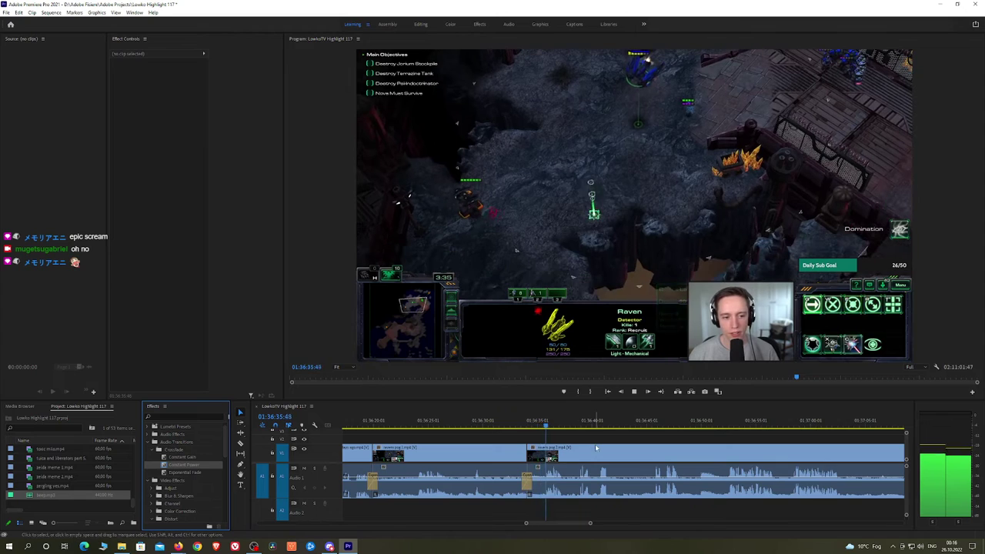
Review the gameplay to 01:36:46:00, isolate the spoken word there as a short segment, and lower its audio level
scroll(595, 448, "down", 3)
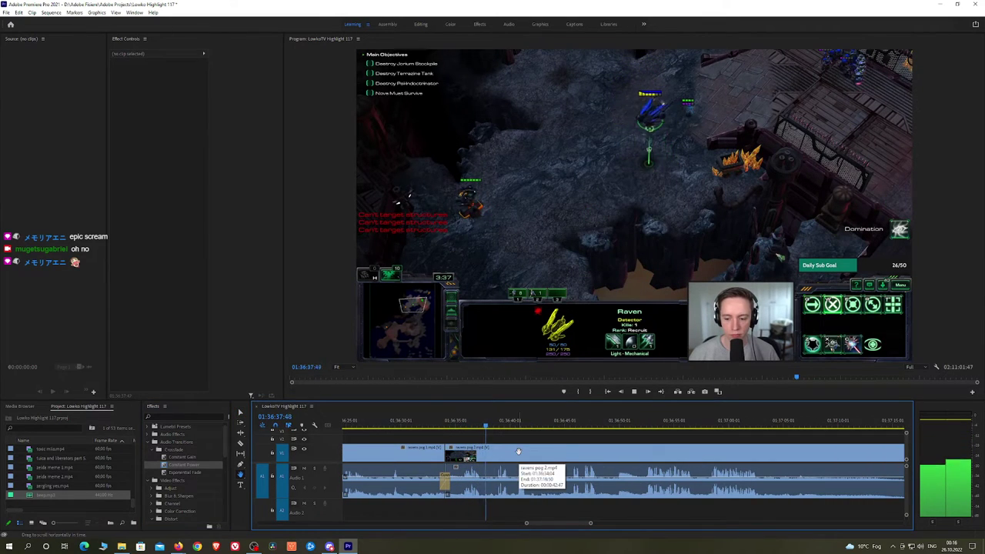
scroll(518, 451, "down", 1)
scroll(523, 448, "down", 1)
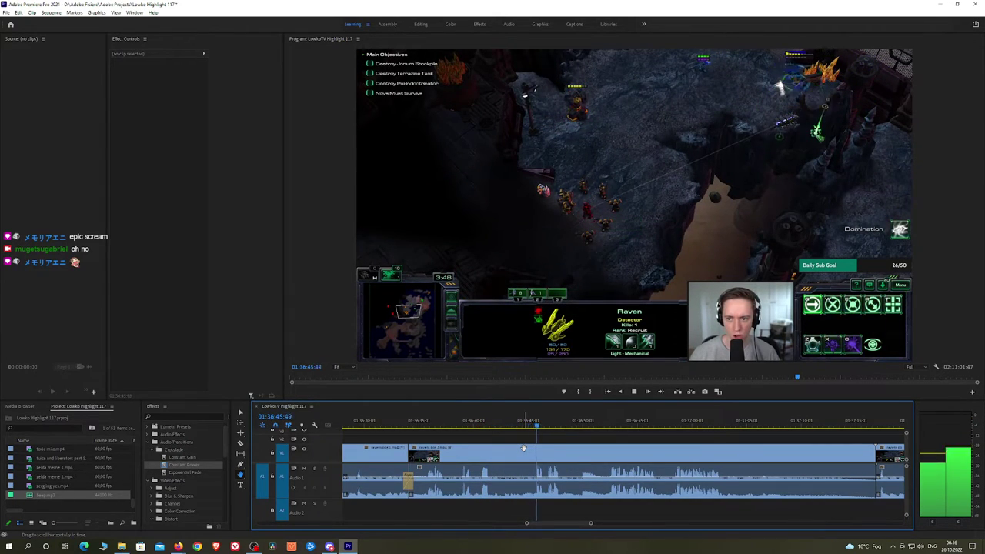
key("space")
key("space")
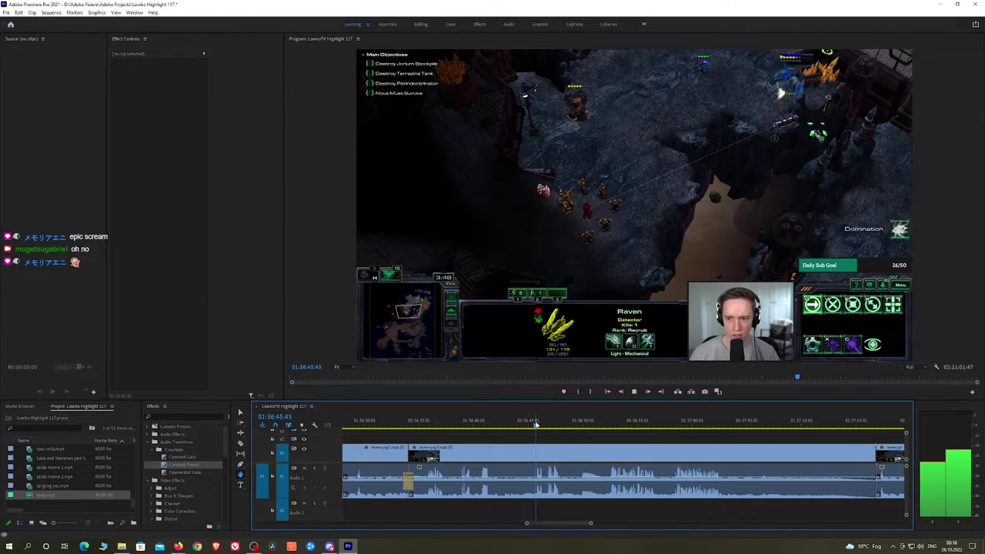
key("space")
scroll(546, 442, "up", 3)
key("c")
scroll(532, 451, "up", 1)
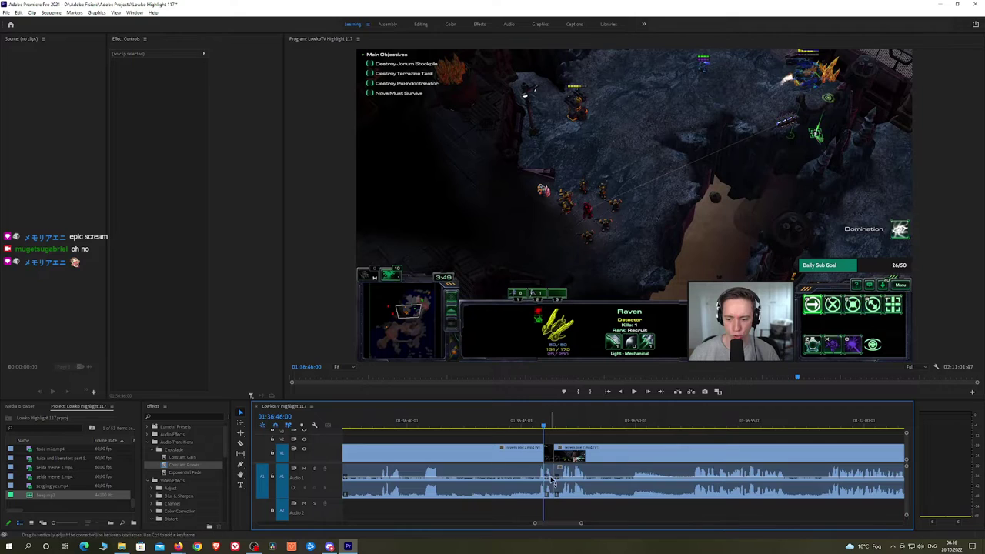
left_click_drag(552, 503, 551, 505)
Place beep.mp3 on Audio 2 under the isolated segment, trim it to the segment's length, and adjust its volume level
left_click_drag(65, 495, 572, 511)
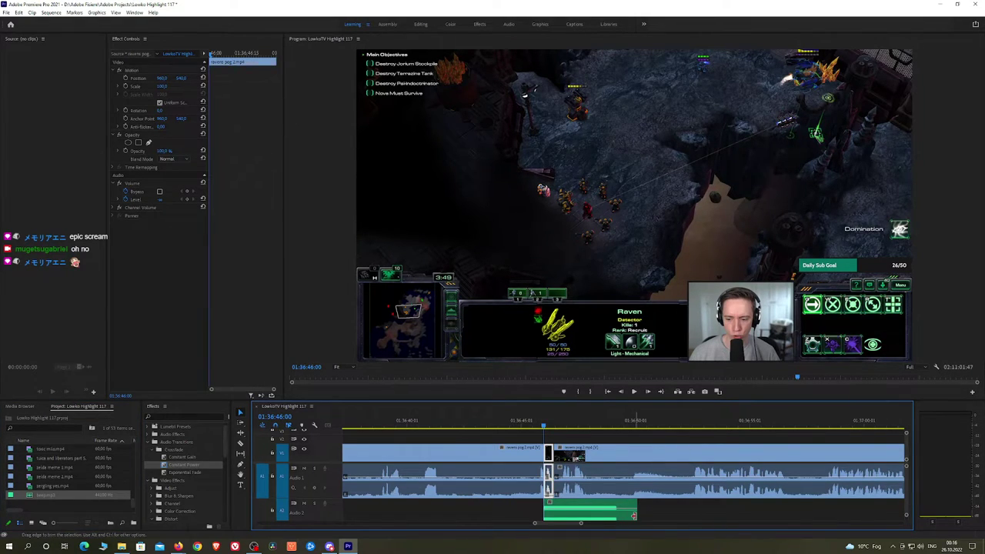
left_click_drag(634, 515, 551, 513)
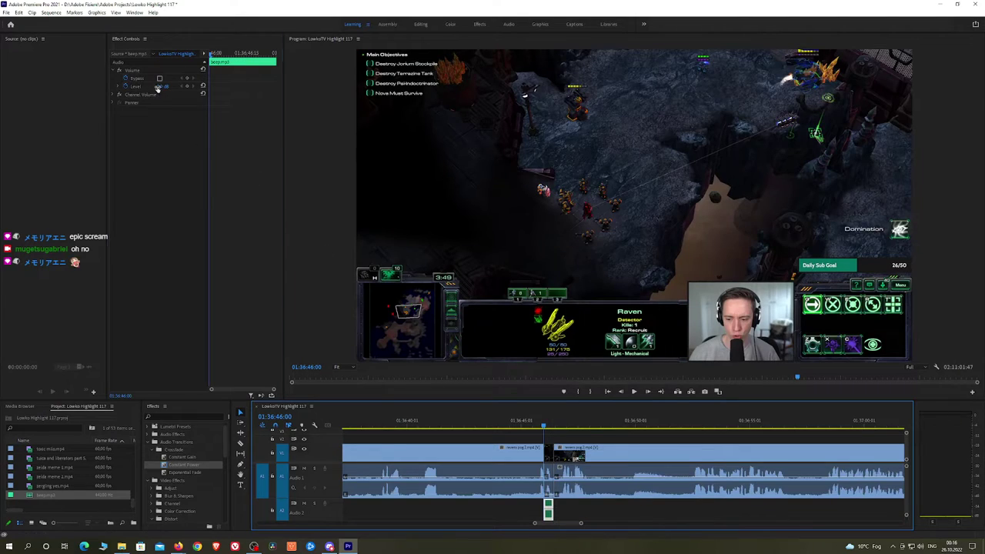
left_click(164, 85)
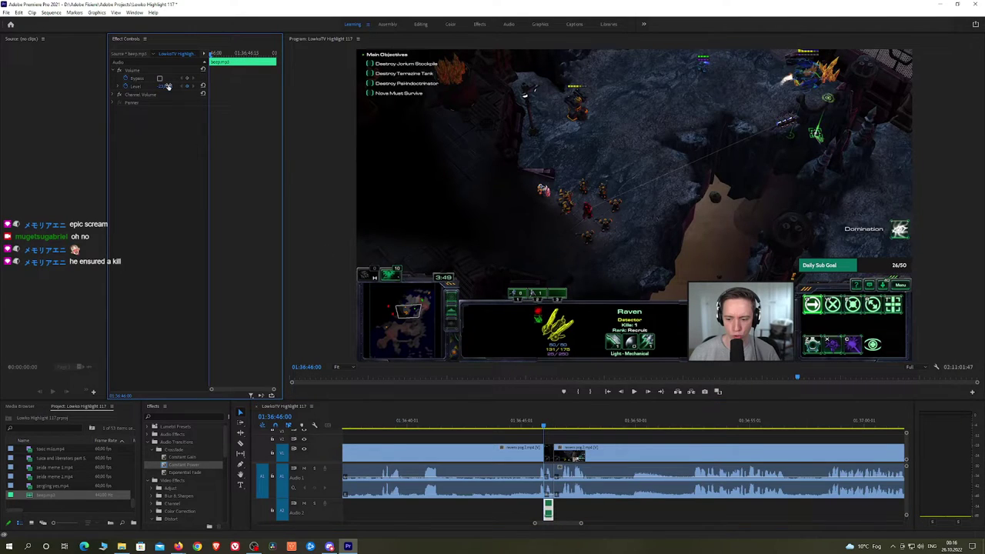
Play back the beeped section around 01:36:46 to check how the censor sound fits the commentary
key("alt+Tab")
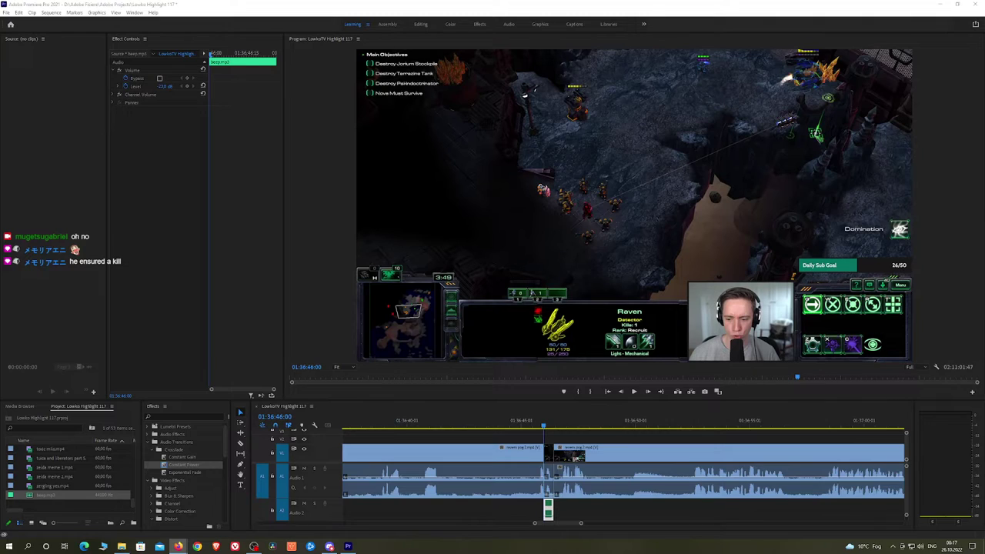
left_click(575, 440)
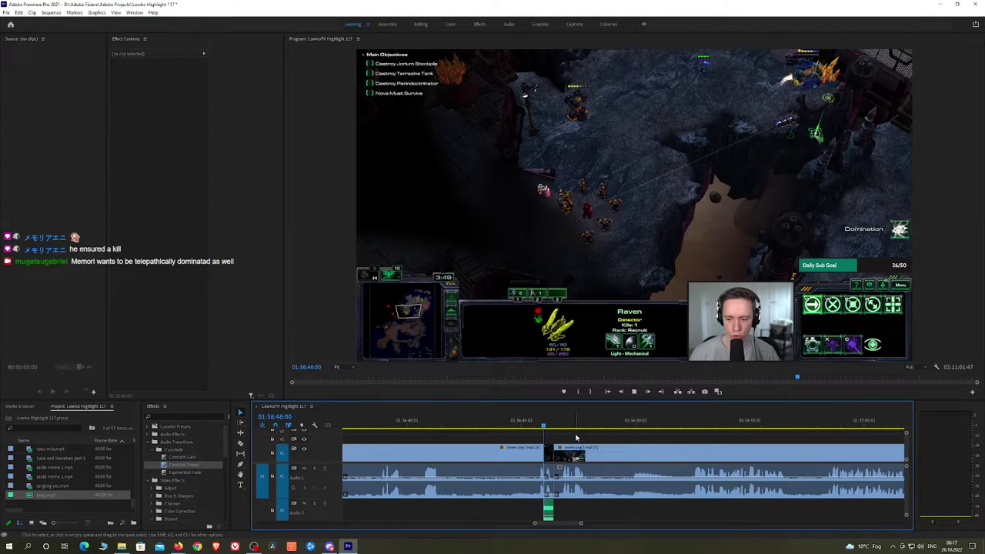
key("space")
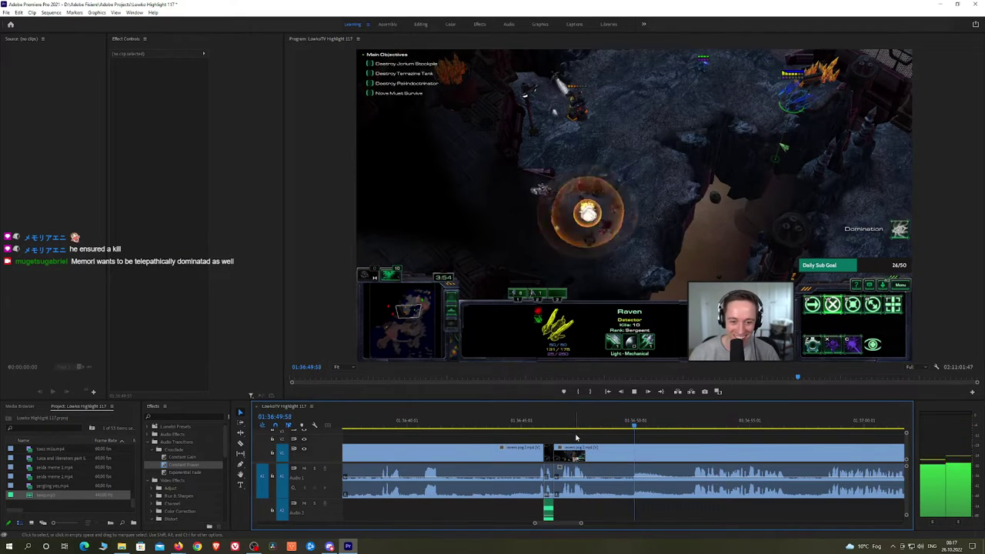
key("space")
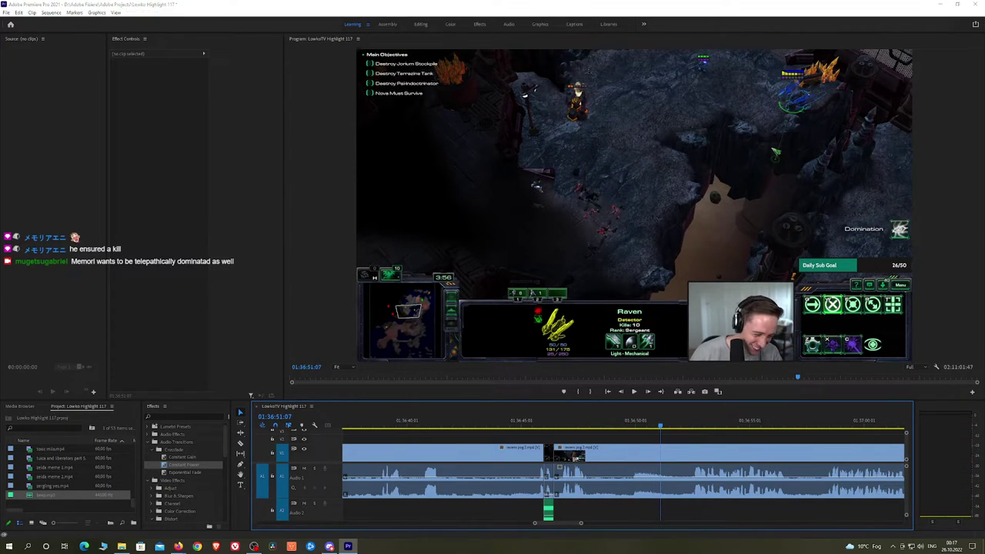
key("alt+Tab")
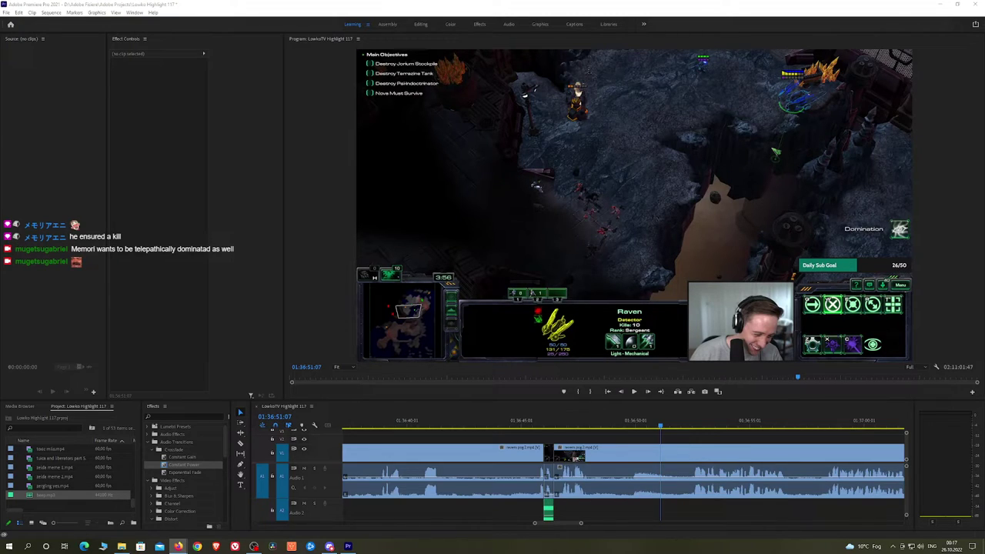
left_click(531, 427)
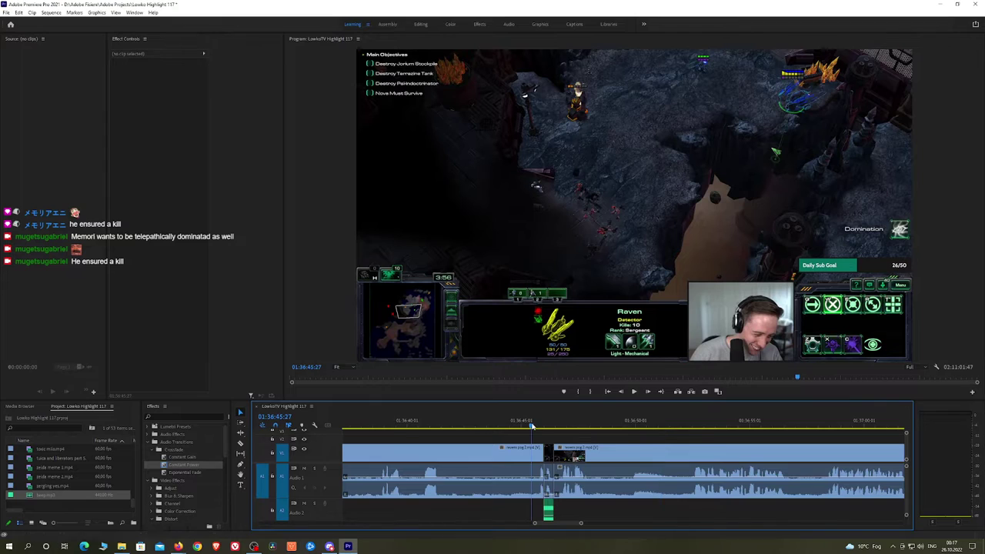
key("space")
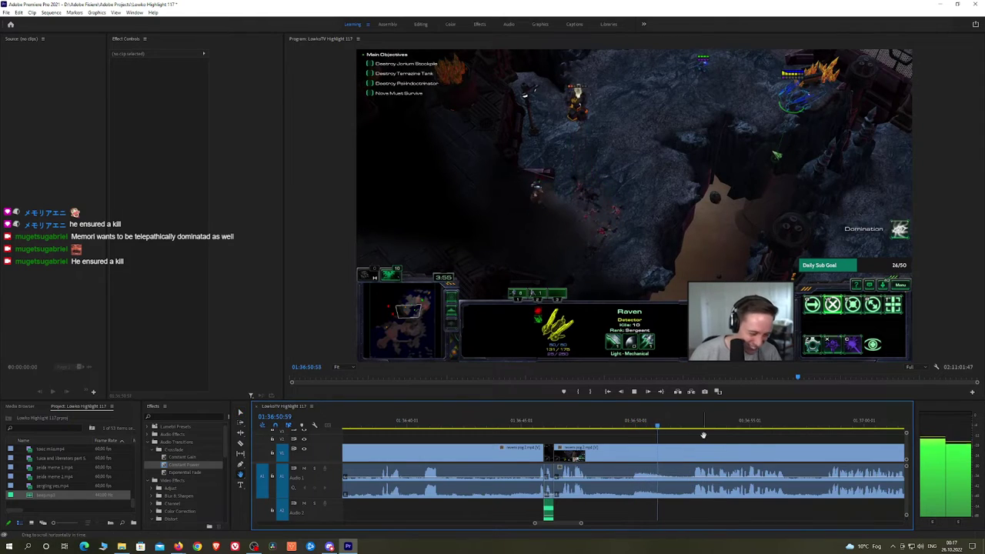
Split the Nova gameplay clip at 01:37:03:07 and ripple delete its remainder up to the next clip
left_click_drag(703, 435, 579, 436)
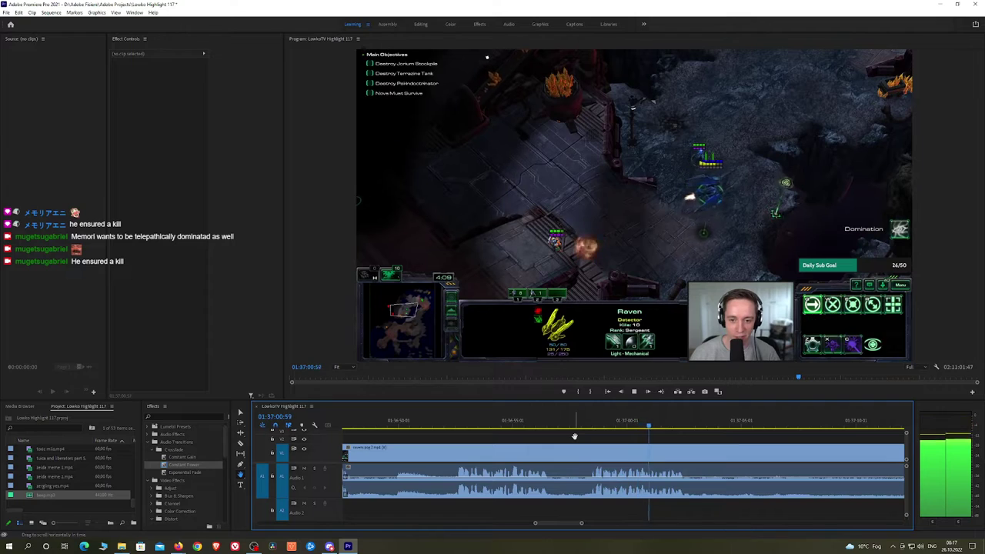
key("space")
key("c")
left_click(699, 452)
scroll(758, 448, "down", 2)
left_click_drag(783, 440, 569, 440)
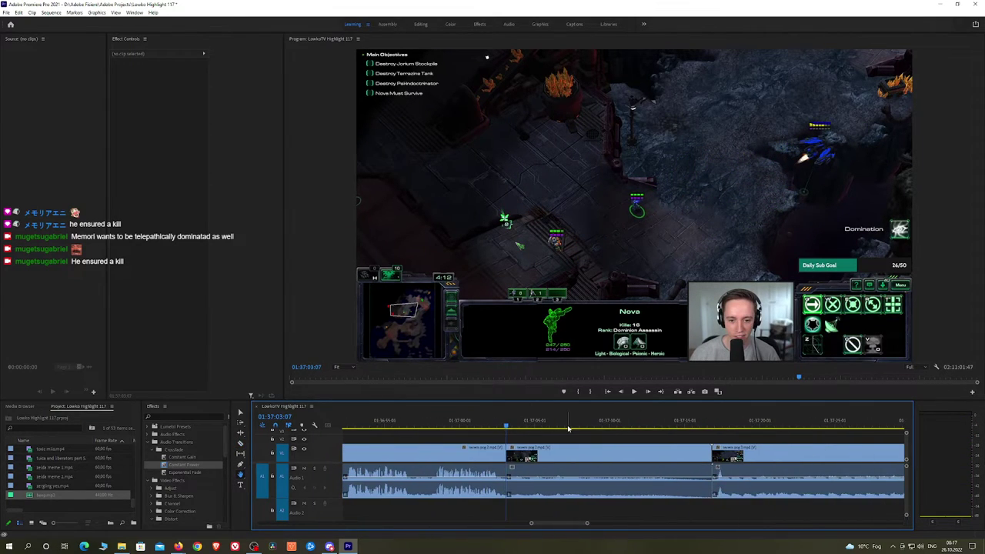
key("v")
left_click(611, 449)
key("shift+Delete")
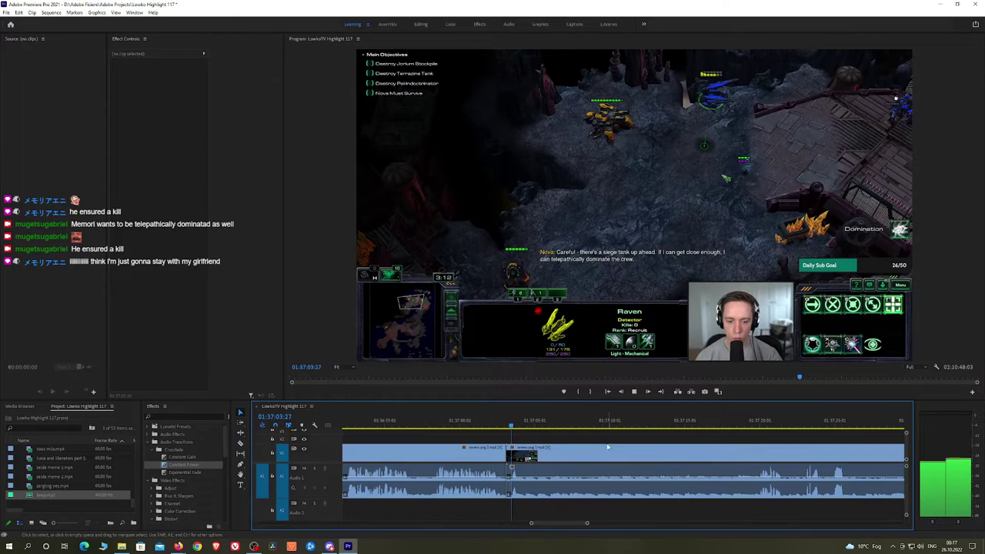
Skim the repeated Nova gameplay clip after 01:37:03:07 to about 01:37:50 and ripple delete the whole clip
left_click(775, 421)
key("space")
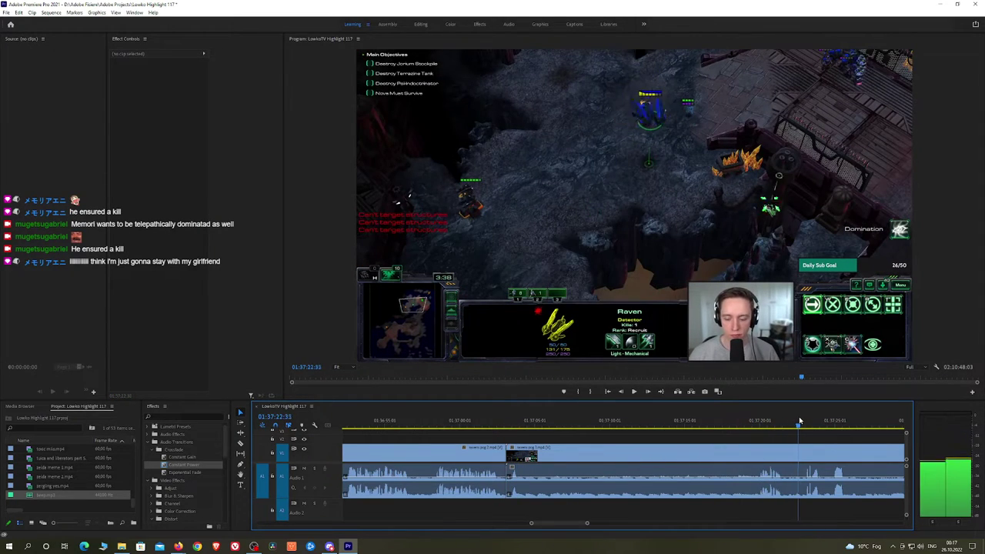
key("minus")
key("h")
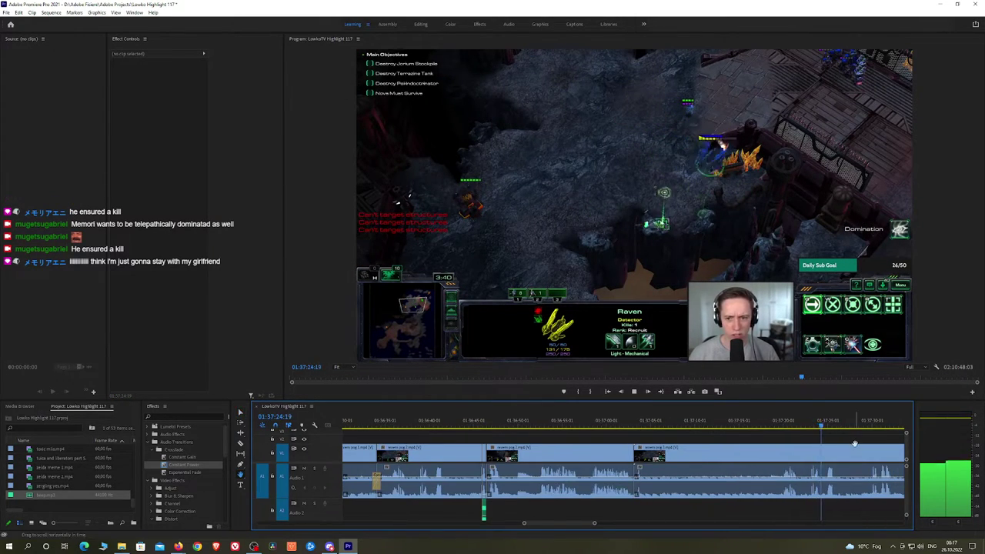
left_click_drag(855, 444, 800, 447)
scroll(806, 448, "down", 2)
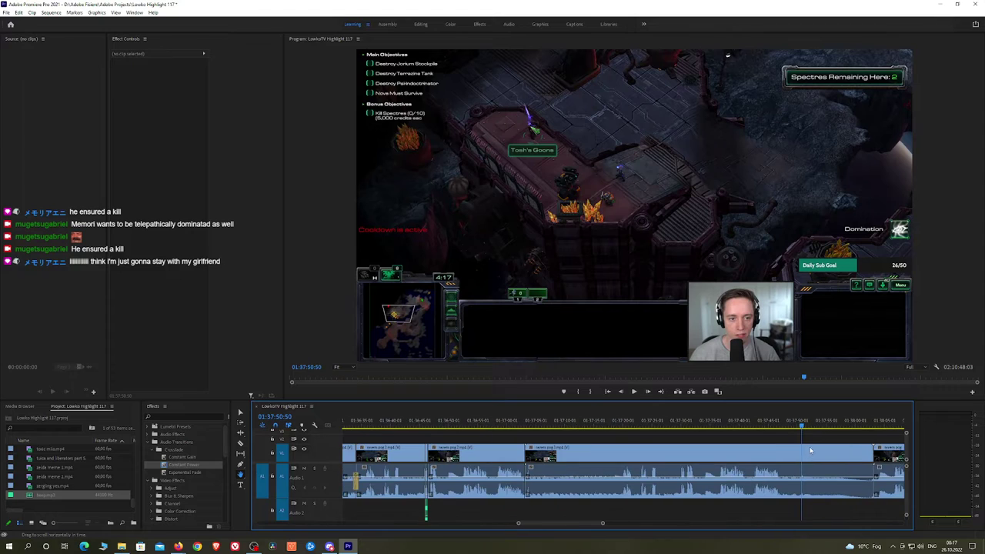
left_click(804, 457)
key("shift+Delete")
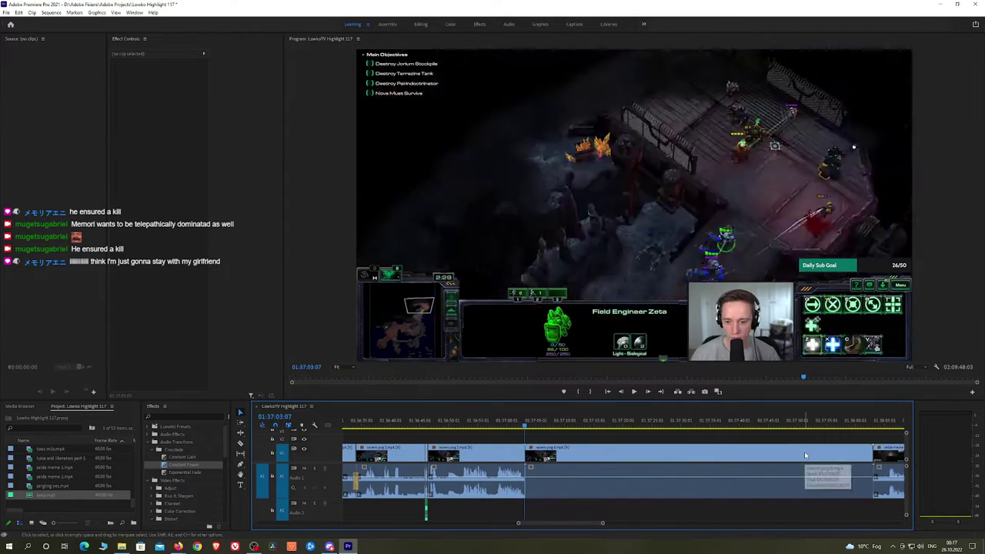
Ripple delete the next Nova clip's opening from 01:37:03:07 to 01:37:18:44 and apply Constant Power to the audio cut
key("space")
mouse_move(614, 424)
left_mouse_down()
mouse_move(638, 425)
mouse_move(602, 426)
left_mouse_up()
key("space")
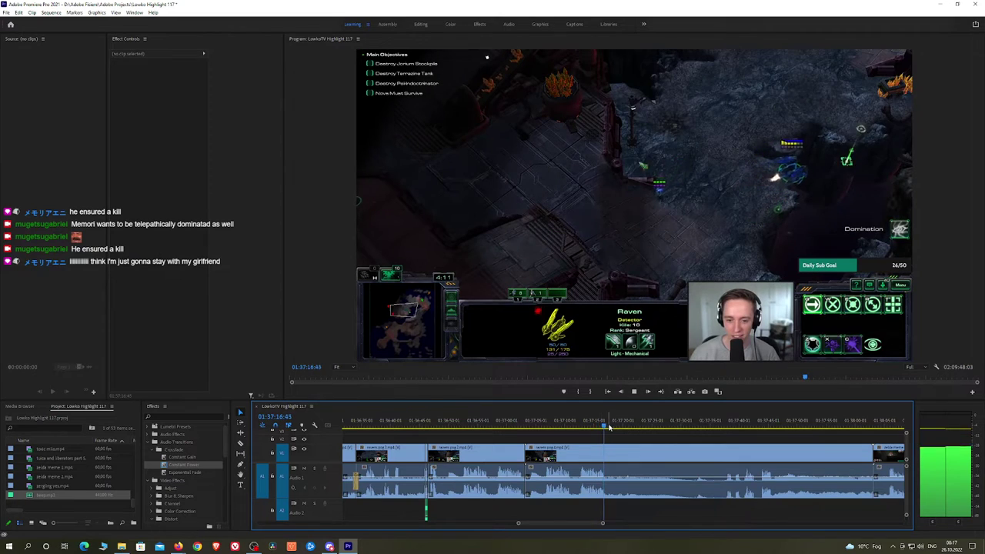
key("space")
key("ctrl+z")
key("space")
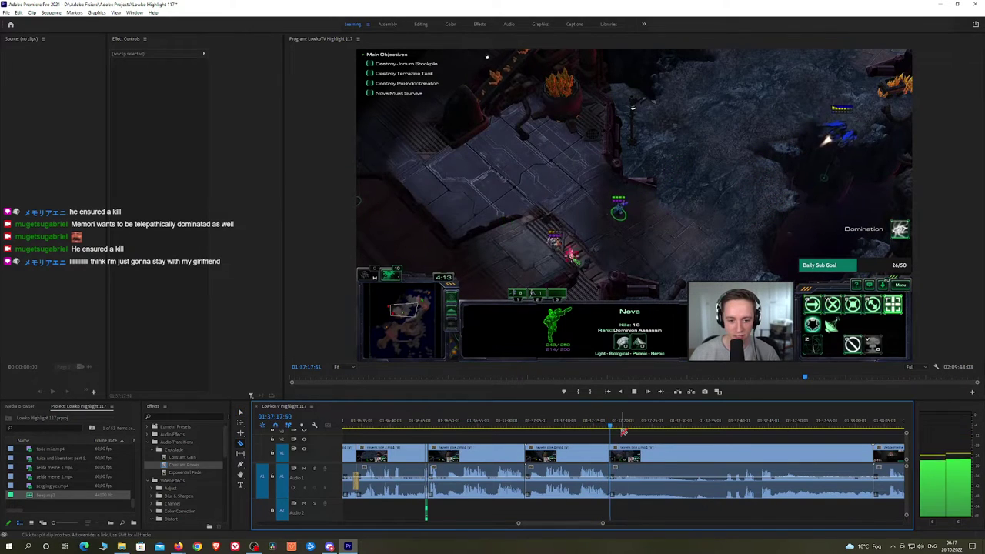
key("space")
left_click(592, 452)
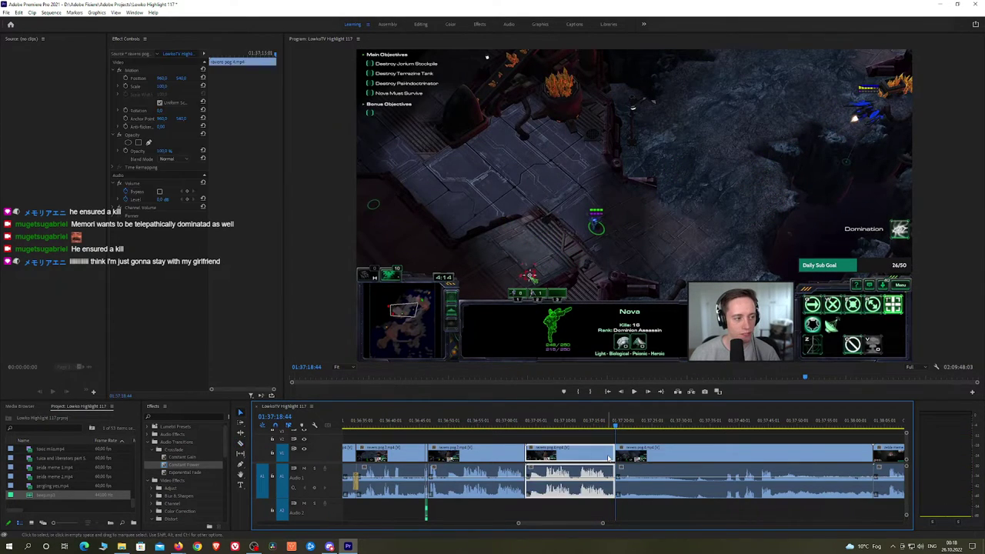
key("shift+Delete")
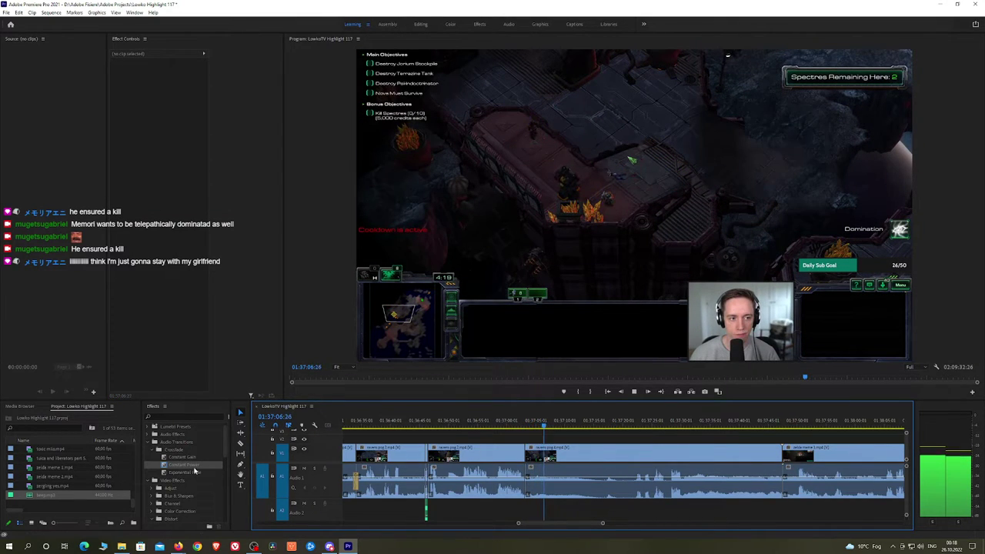
left_click_drag(195, 471, 491, 460)
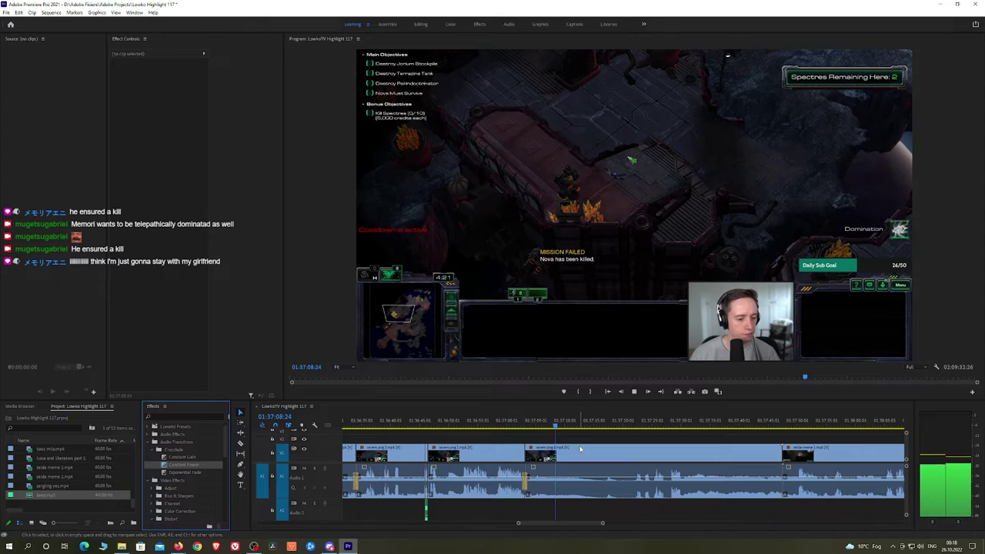
Ripple delete the defeat screen section from about 01:37:11 to 01:37:21:44 and apply Constant Power to the audio cut
scroll(580, 448, "up", 2)
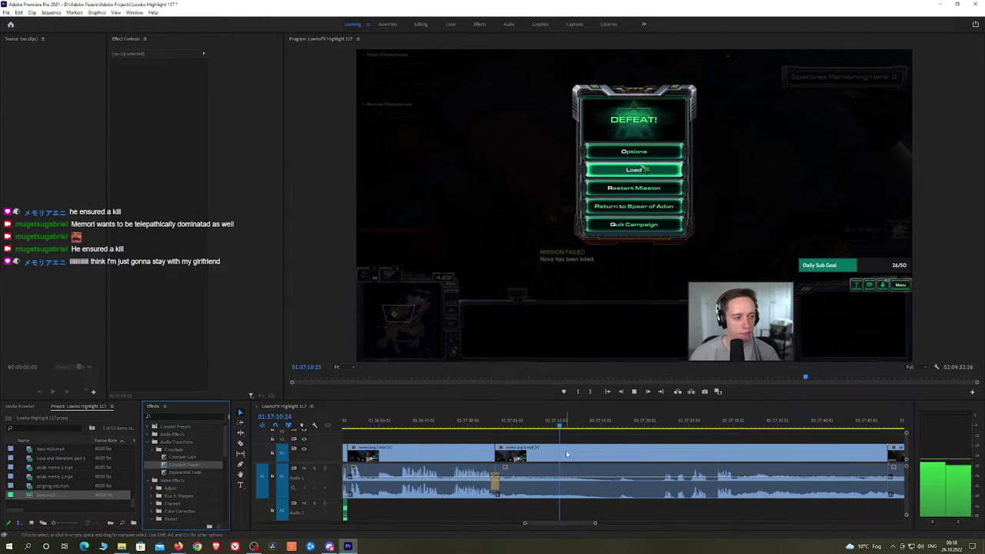
key("space")
key("c")
left_click(567, 453)
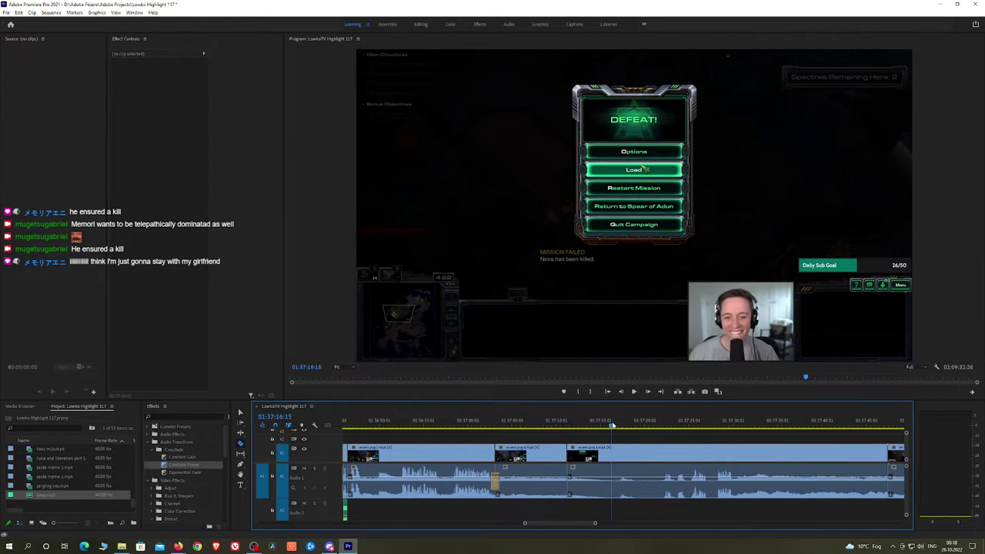
left_click_drag(631, 425, 660, 426)
left_click(660, 454)
key("v")
left_click(642, 455)
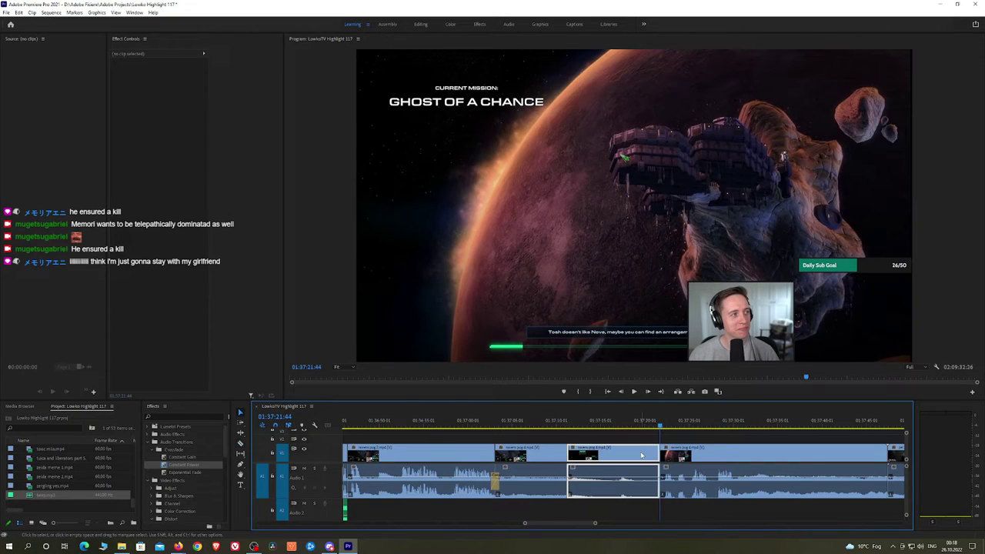
key("shift+Delete")
key("space")
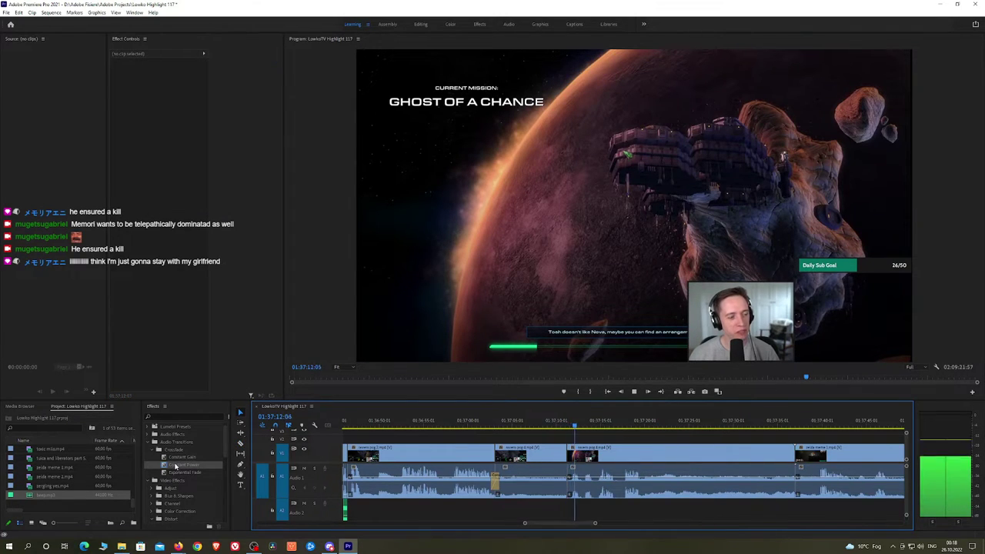
left_click_drag(181, 465, 569, 478)
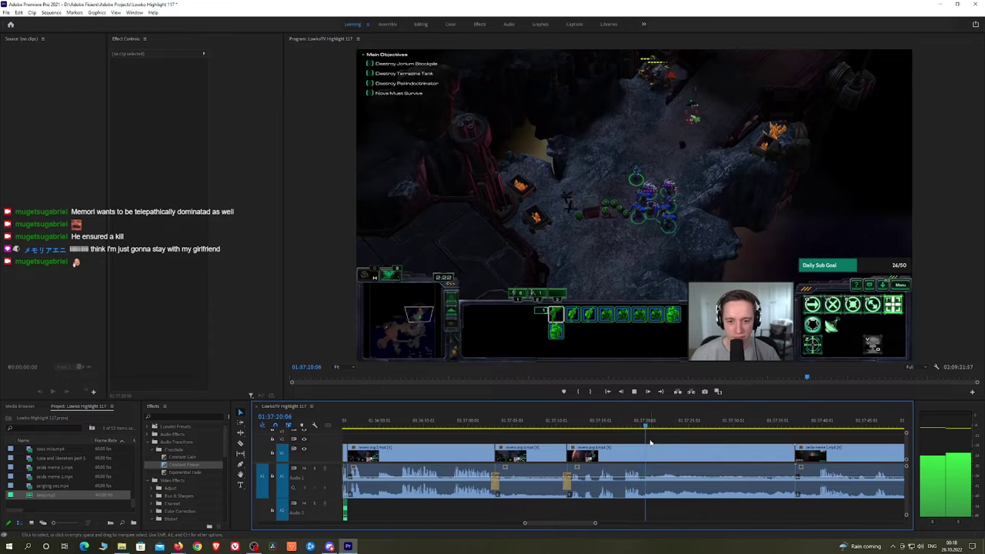
Split the Nova gameplay clip at 01:37:19:41 and ripple delete its remainder up to the Zelda meme clip
left_click(649, 453)
left_click_drag(644, 430, 606, 430)
left_click(676, 457)
key("shift+Delete")
Ripple delete the Zelda meme clip's opening from 01:37:19:41 to about 01:37:22 and apply Exponential Fade to the audio cut
key("space")
key("h")
scroll(606, 430, "down", 5)
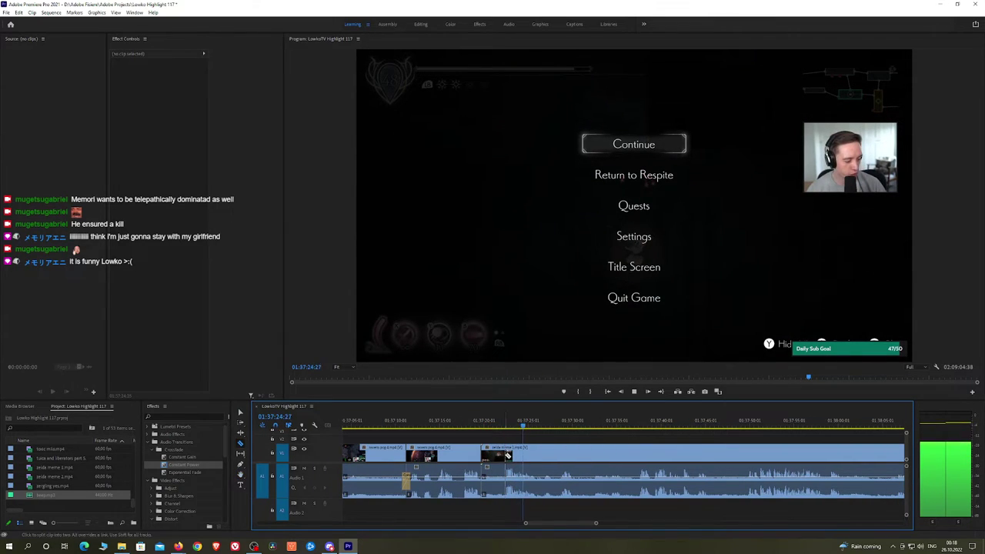
left_click(498, 456)
key("shift+Delete")
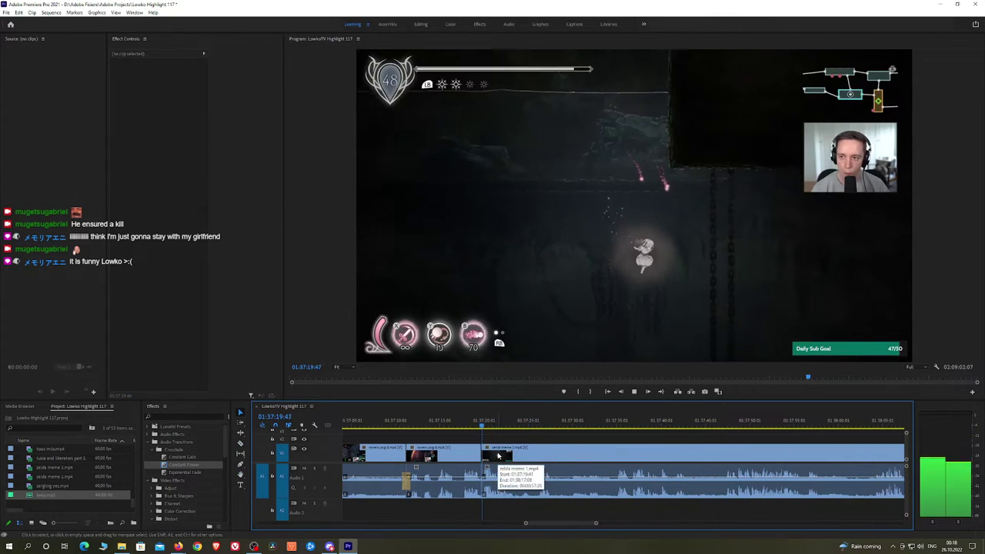
left_click_drag(179, 471, 482, 474)
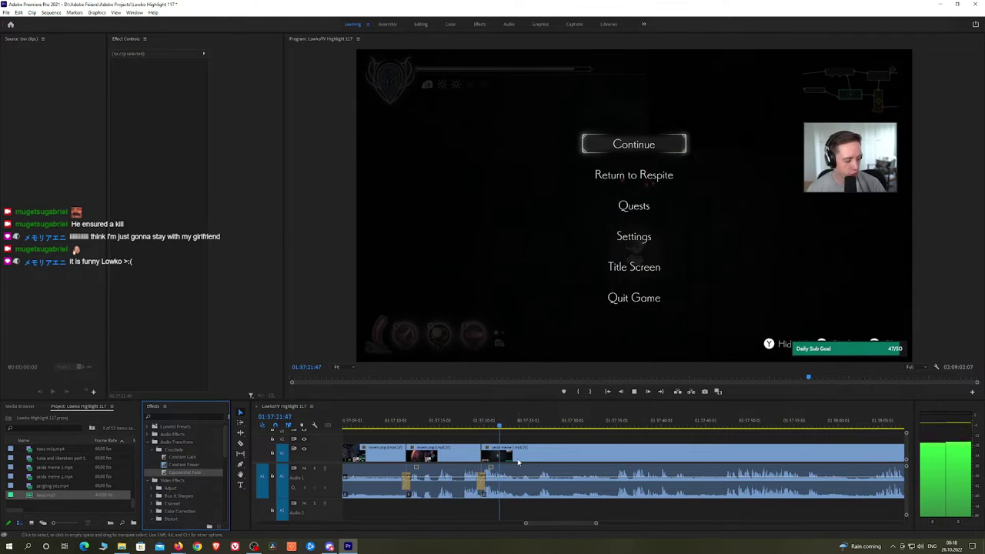
Ripple delete the Zelda meme section from about 01:37:24 to 01:37:34:51 and apply Constant Power to the audio cut
scroll(510, 443, "down", 1)
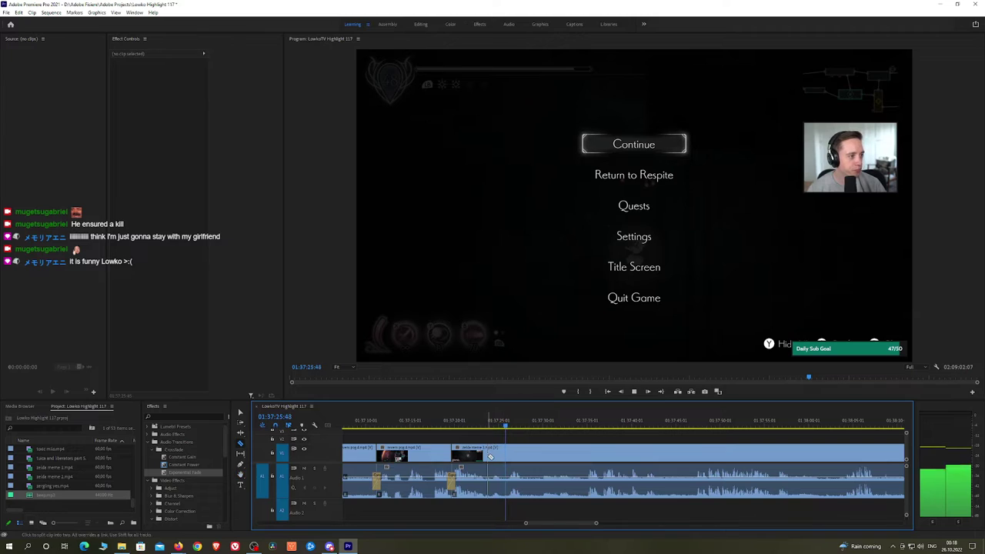
left_click_drag(545, 425, 585, 426)
left_click(586, 453)
key("v")
left_click(577, 457)
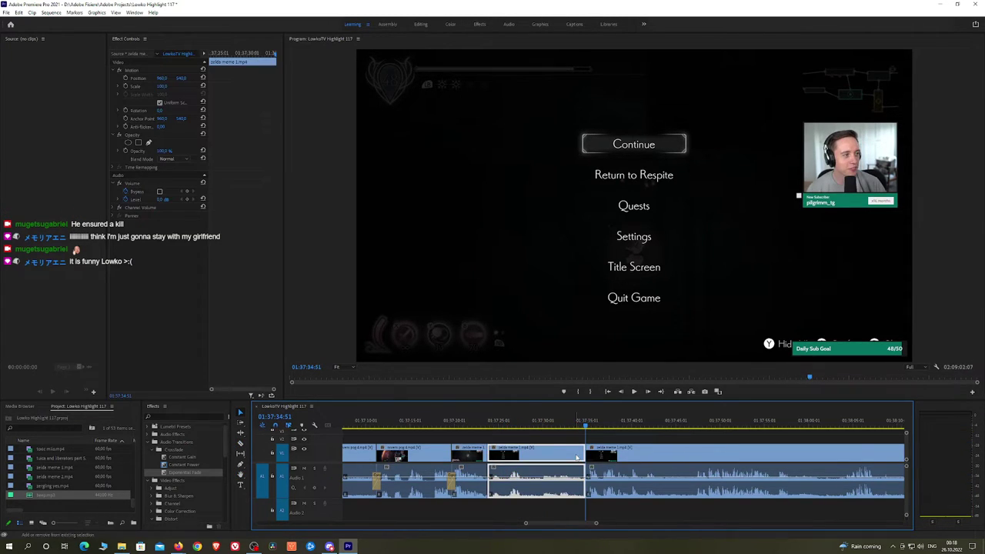
key("shift+Delete")
key("space")
left_click_drag(199, 464, 488, 484)
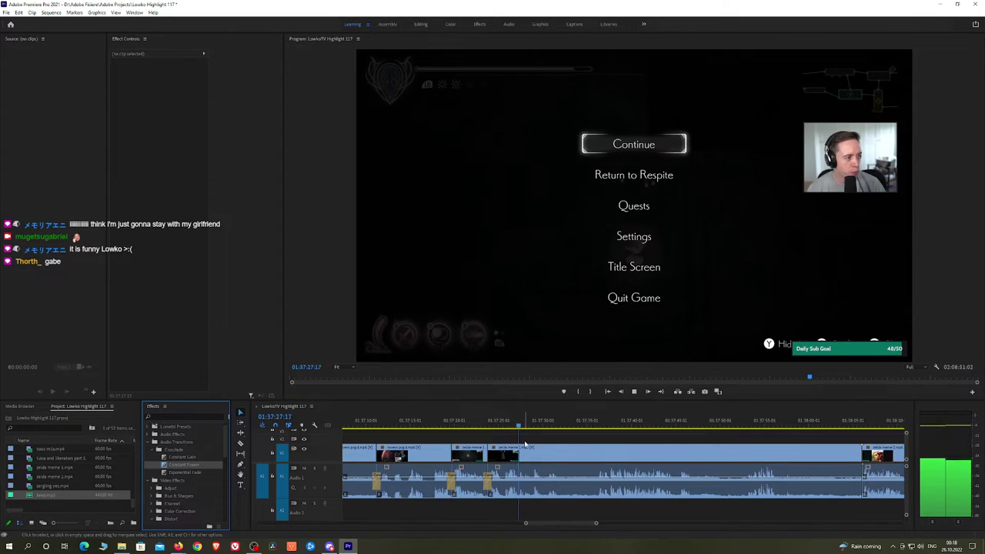
Split the Zelda meme clip at 01:37:31:56, ripple delete its remainder up to the Facebook post clip, and apply Constant Power to the audio cut
key("space")
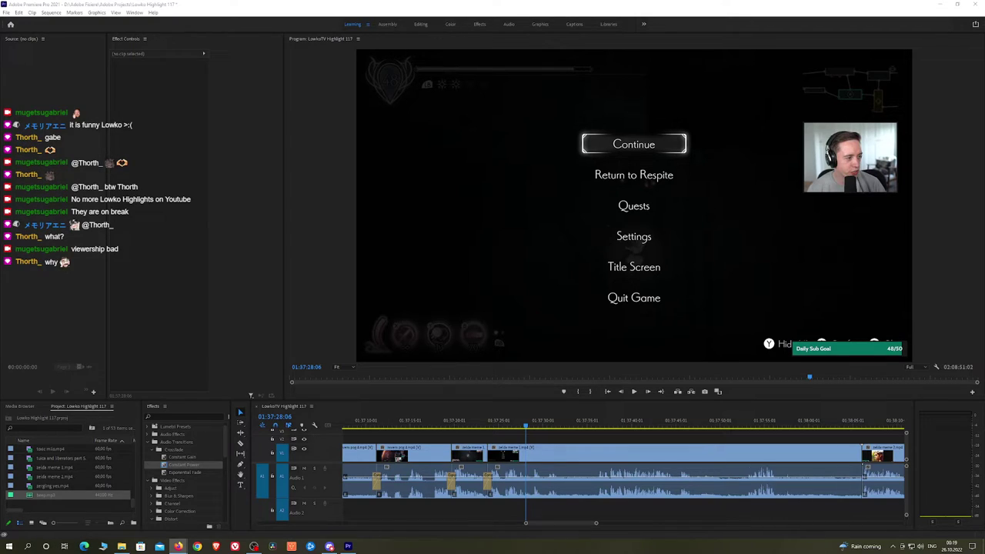
left_click(527, 427)
key("space")
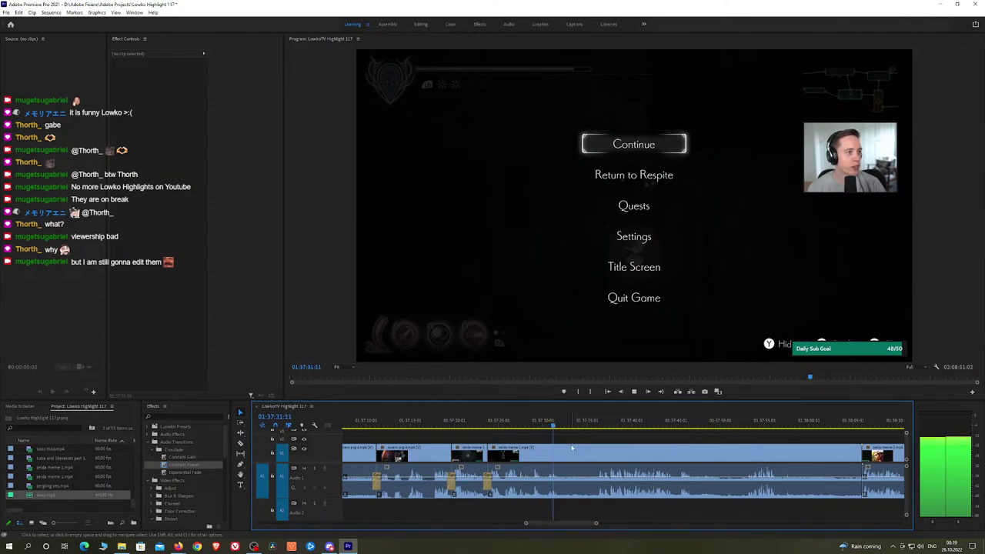
key("space")
key("ctrl+k")
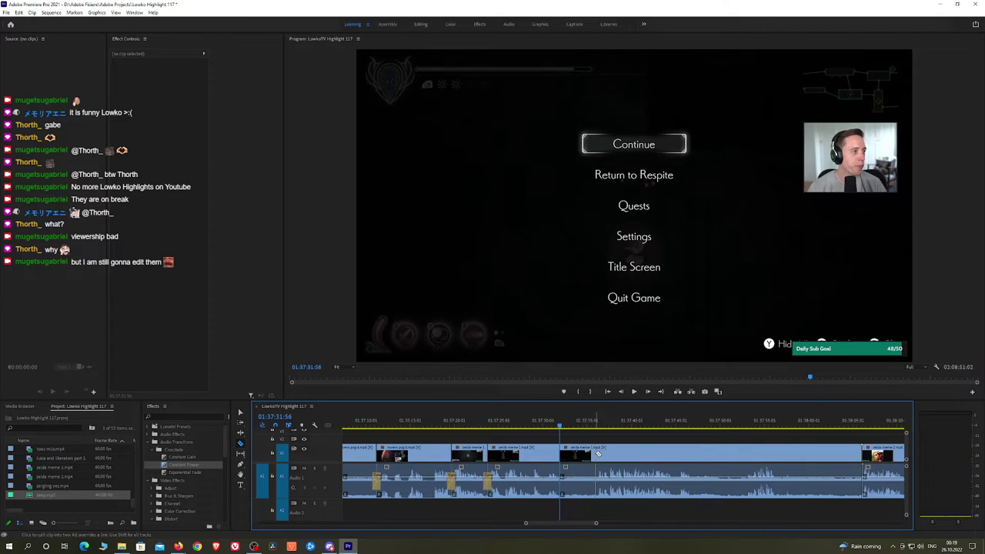
left_click(592, 454)
key("shift+Delete")
key("space")
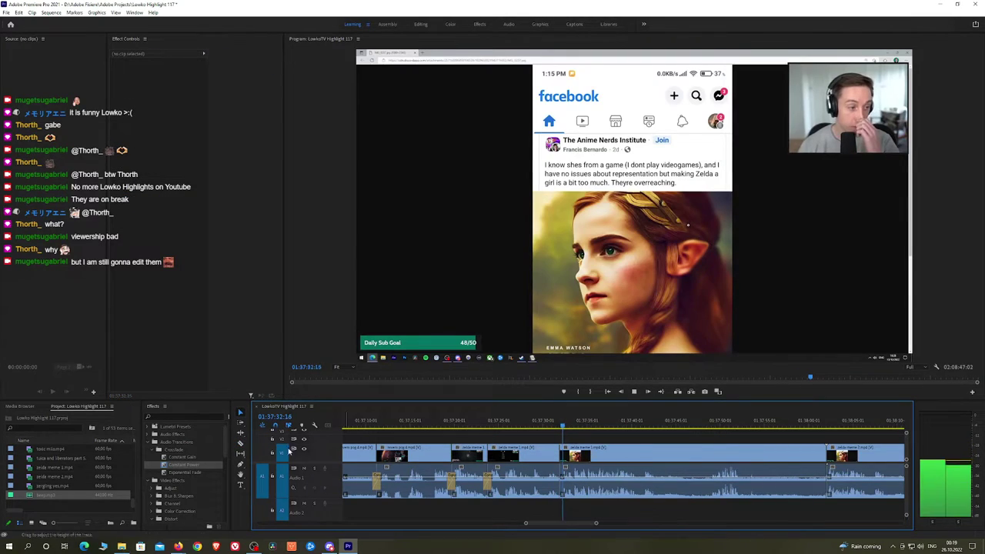
left_click_drag(185, 465, 560, 481)
Ripple delete the Facebook post clip's section from about 01:37:43 to 01:37:47:43 and apply Constant Power to the audio cut
key("h")
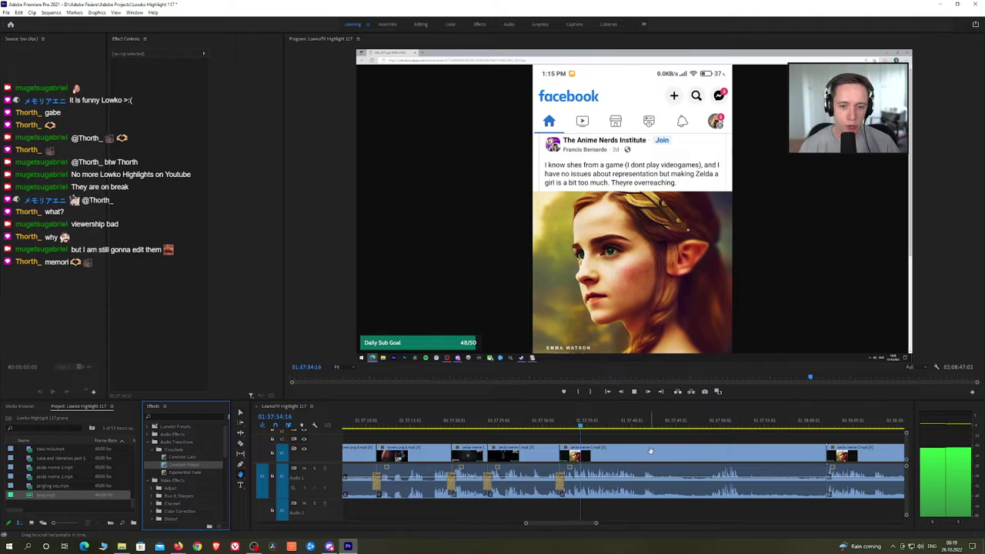
scroll(650, 452, "down", 3)
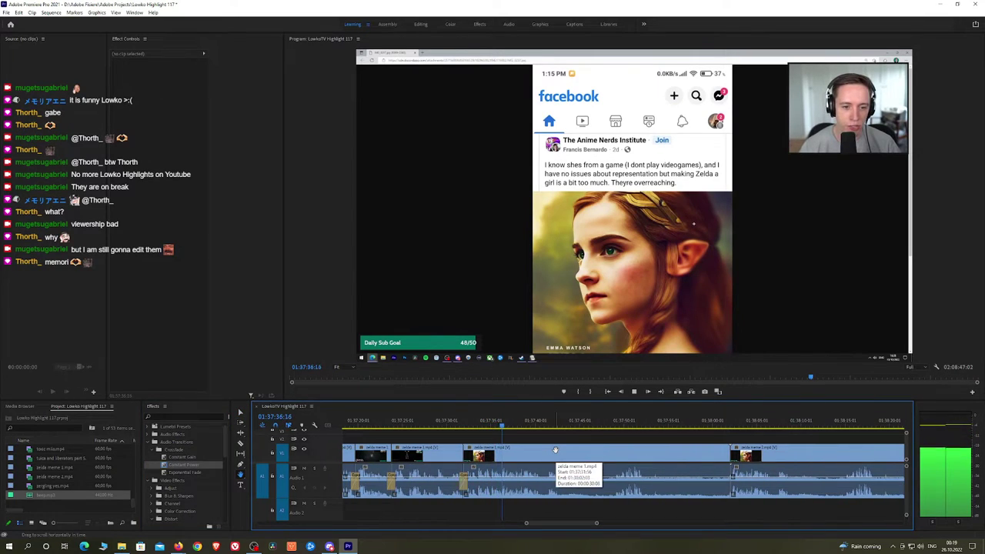
scroll(543, 452, "up", 3)
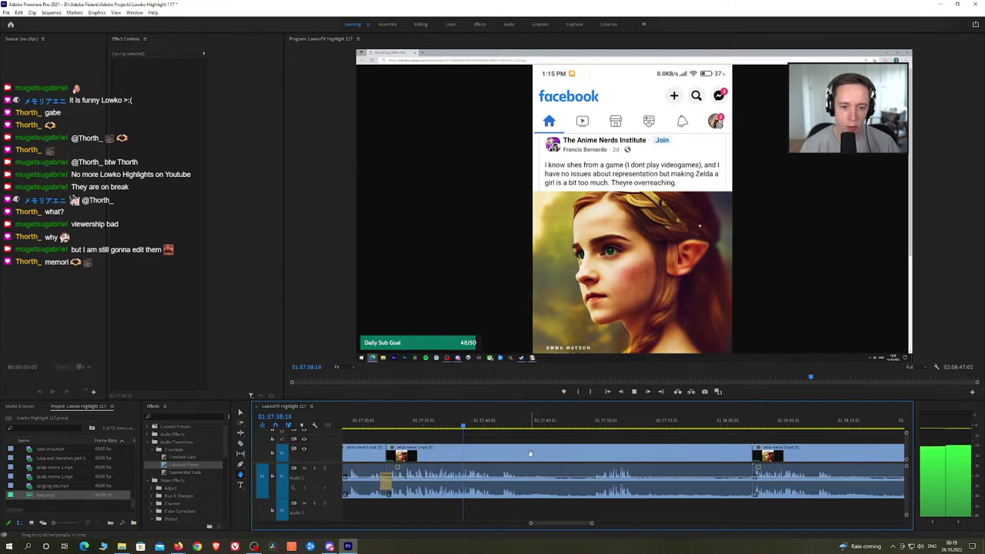
scroll(530, 453, "up", 2)
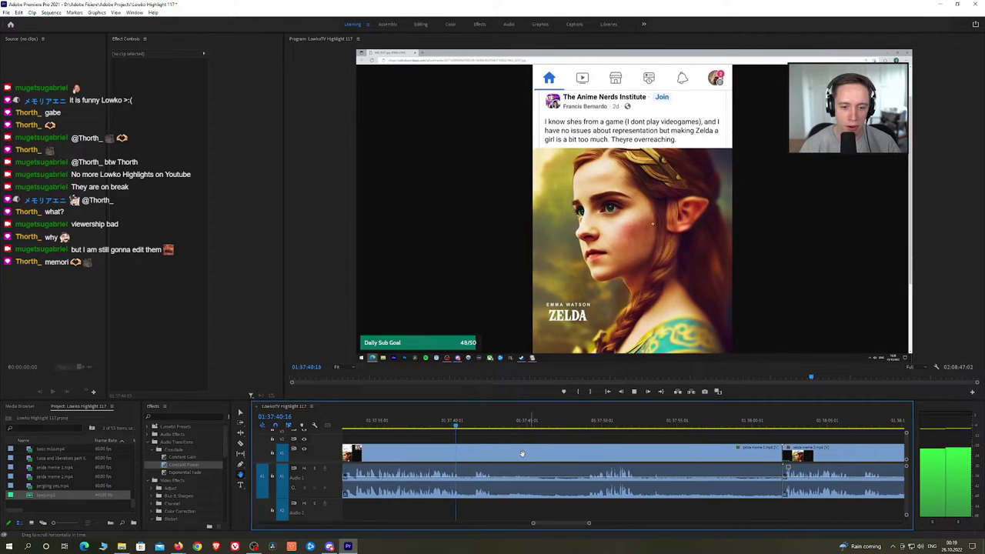
left_click_drag(522, 454, 512, 454)
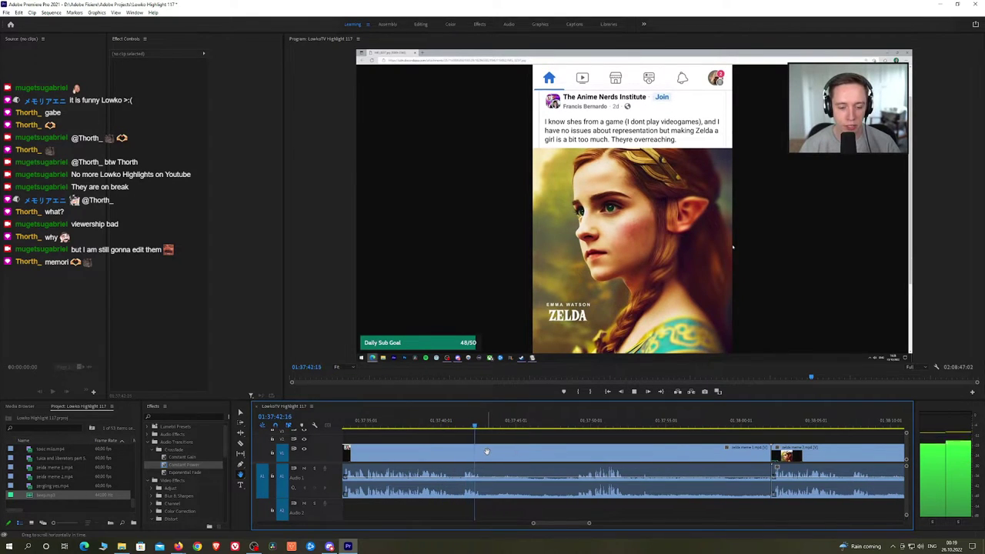
left_click(540, 427)
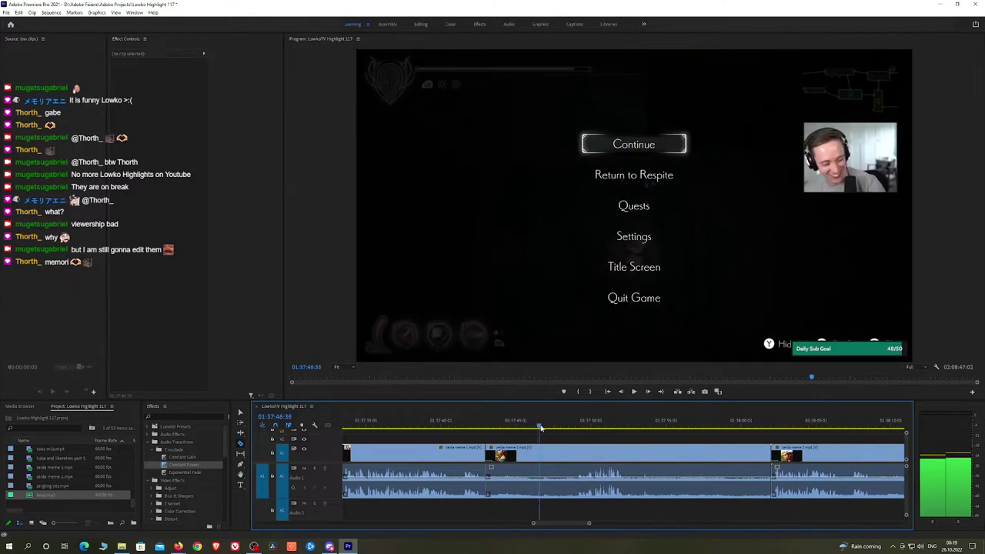
mouse_move(540, 428)
left_mouse_down()
mouse_move(570, 428)
mouse_move(534, 429)
left_mouse_up()
key("space")
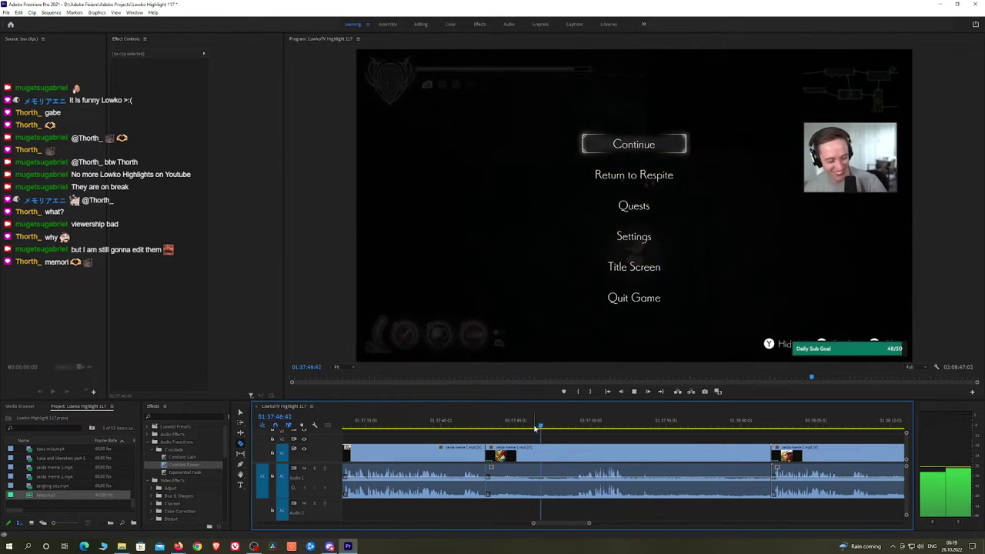
key("space")
left_click(557, 453)
key("v")
left_click(545, 455)
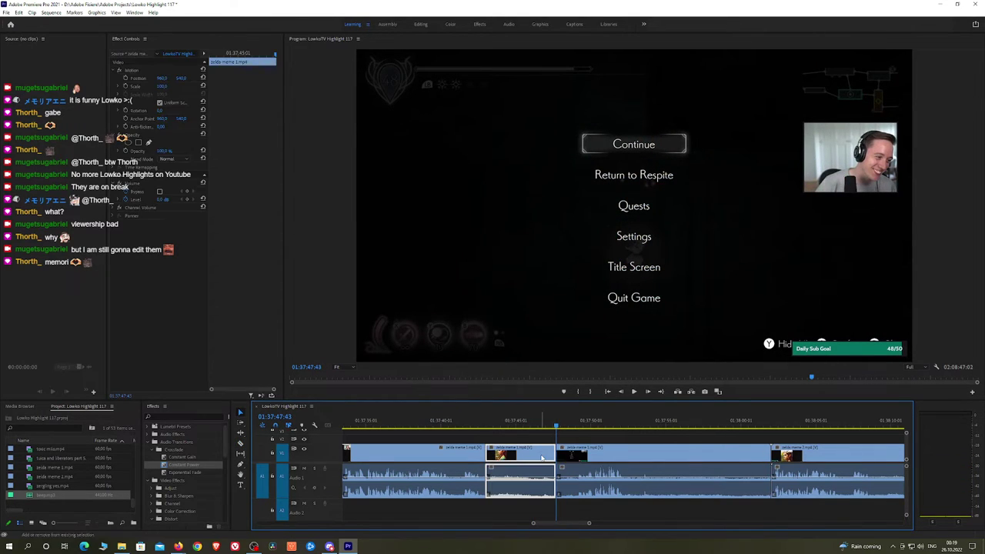
key("shift+Delete")
key("space")
left_click_drag(188, 465, 491, 484)
Split the Zelda meme clip at 01:37:47:30 and ripple delete its gameplay remainder up to the next clip
scroll(510, 450, "down", 2)
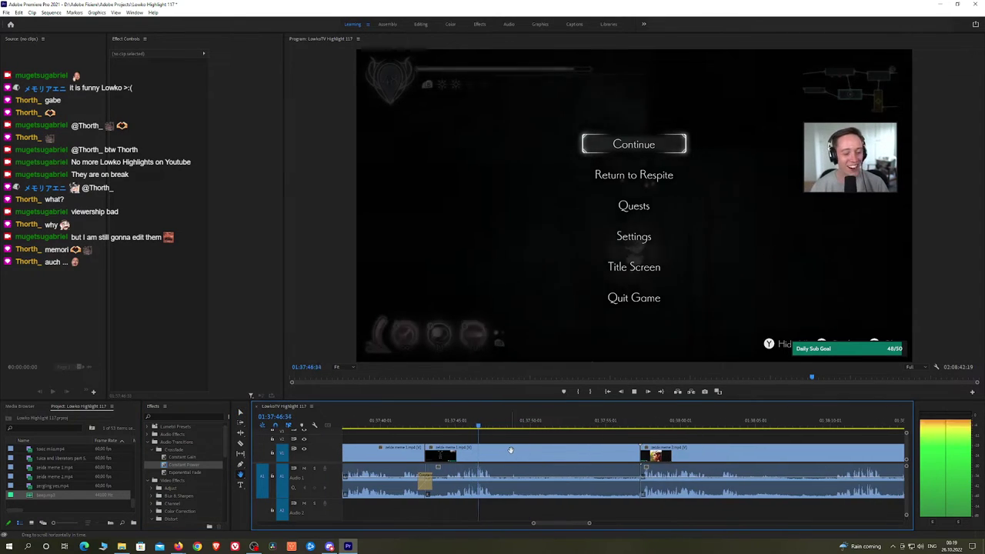
key("space")
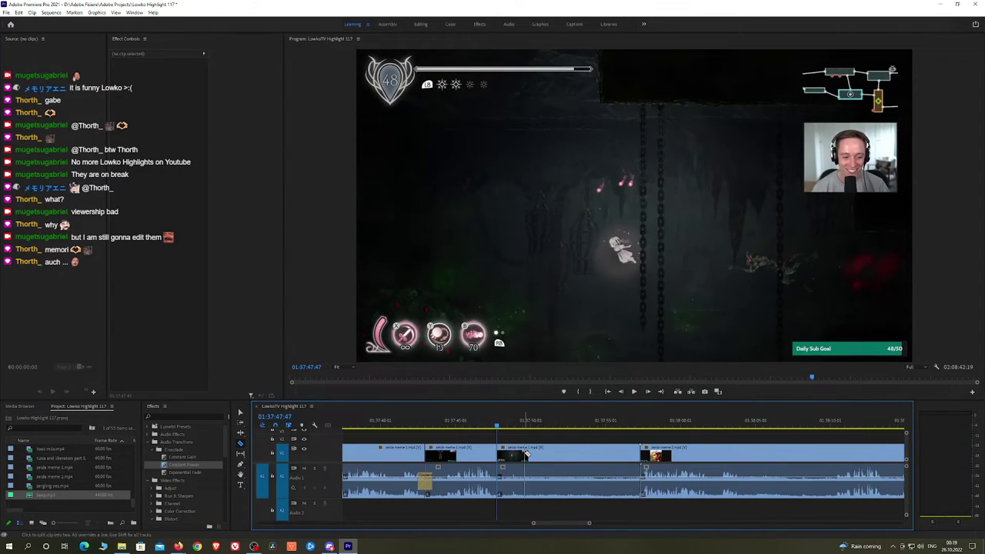
key("ctrl+z")
left_click_drag(497, 428, 493, 428)
left_click(494, 452)
key("v")
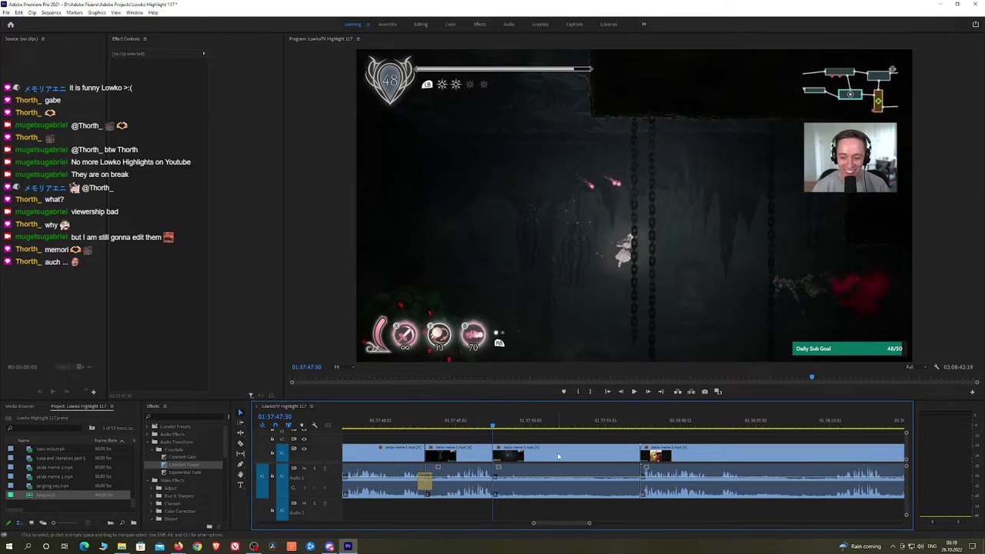
left_click(558, 457)
key("shift+Delete")
Ripple delete the repeated Facebook post section from 01:37:47:30 to 01:38:19:03 and apply Constant Power to the audio cut
key("space")
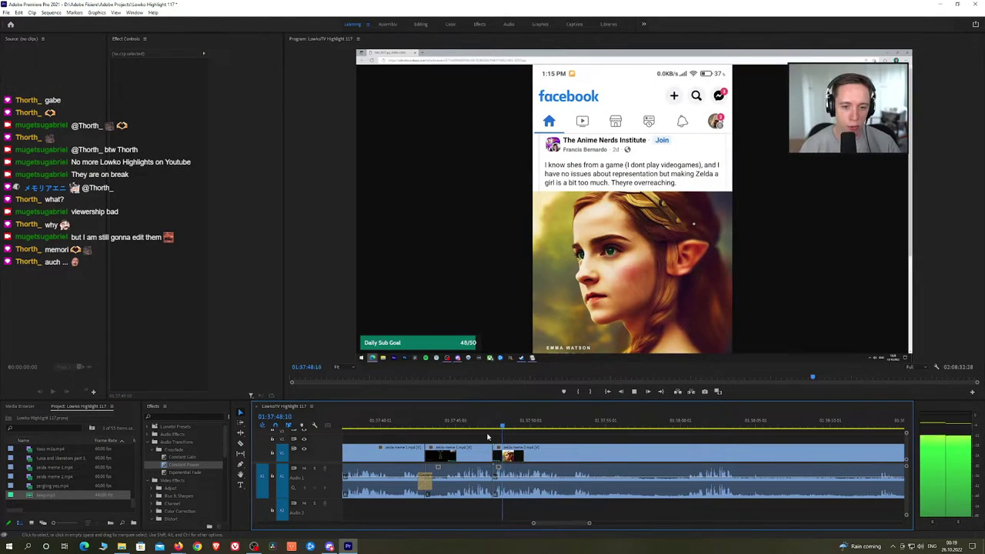
left_click(459, 425)
key("space")
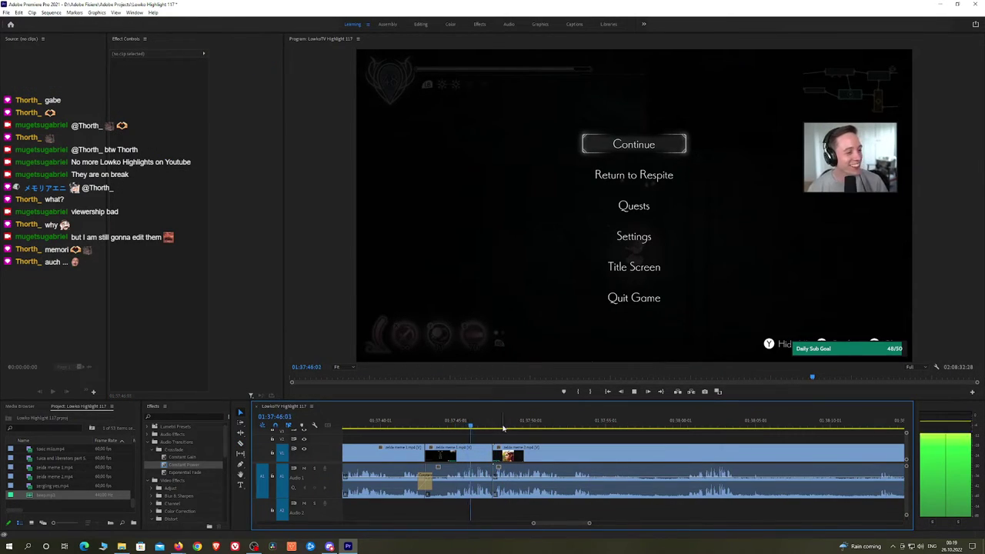
left_click_drag(552, 427, 812, 430)
key("h")
key("space")
key("c")
left_click(811, 449)
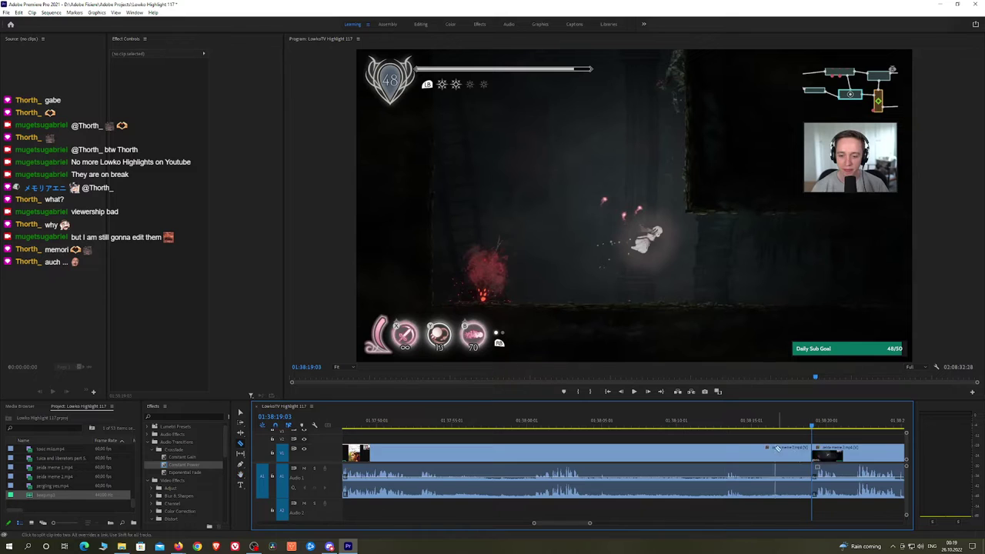
key("v")
left_click(772, 449)
key("shift+Delete")
key("Up")
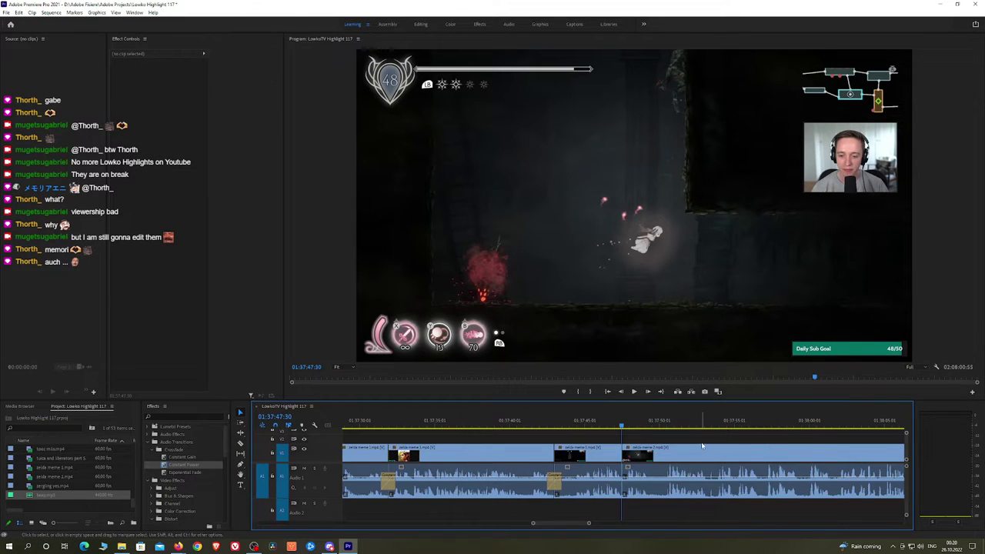
key("space")
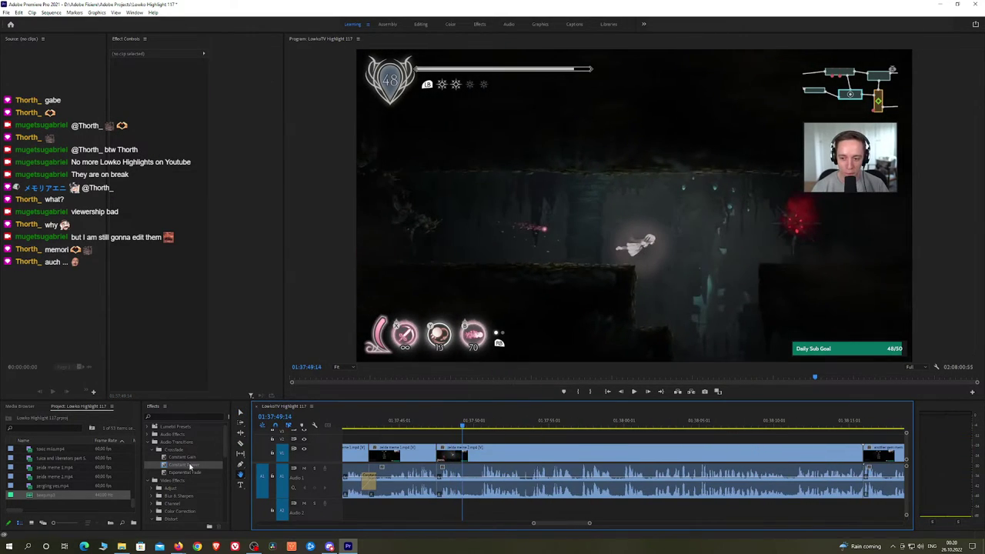
left_click_drag(190, 467, 429, 485)
Ripple delete the short section of the Zelda meme clip from about 01:37:49:15 to about 01:37:50:35
key("c")
key("space")
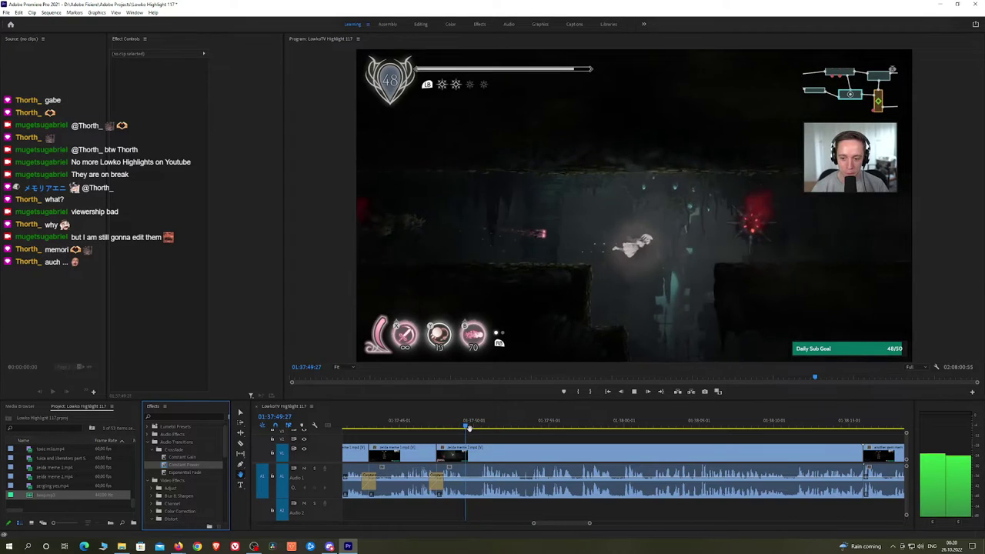
left_click(464, 454)
scroll(467, 454, "up", 2)
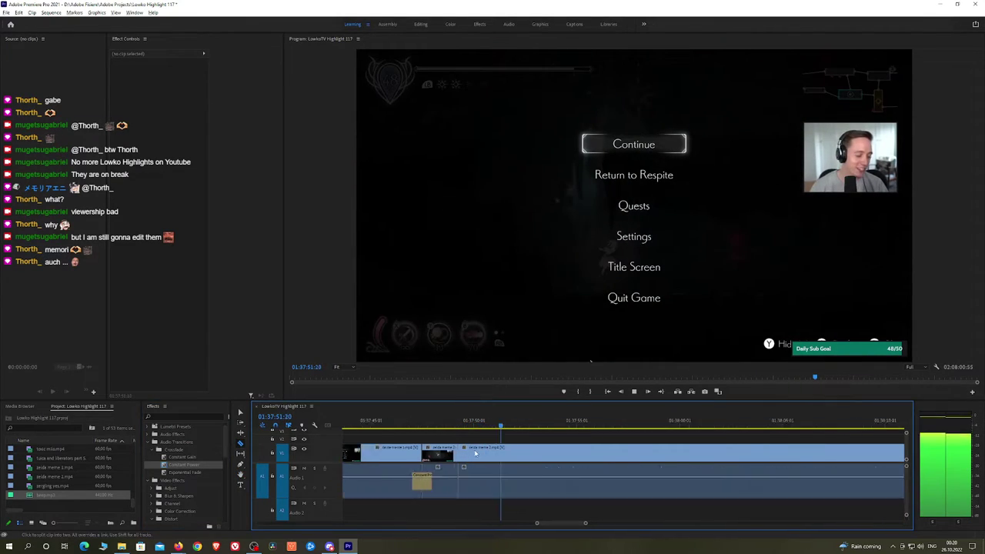
key("space")
left_click(491, 454)
key("v")
left_click(475, 454)
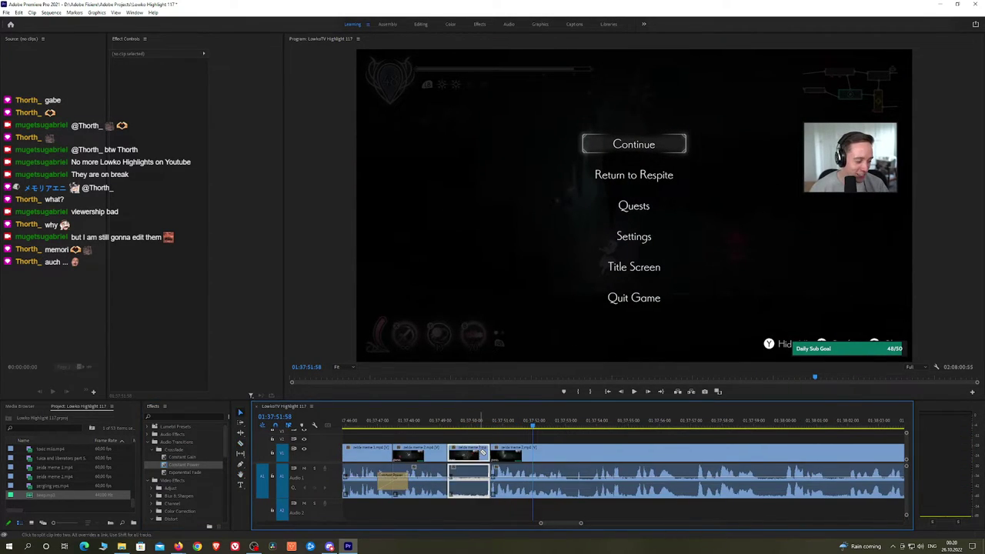
key("shift+Delete")
key("space")
Ripple delete the short pause from about 01:37:57:50 to about 01:37:58:37 and apply Constant Power to the audio cut
scroll(536, 446, "down", 2)
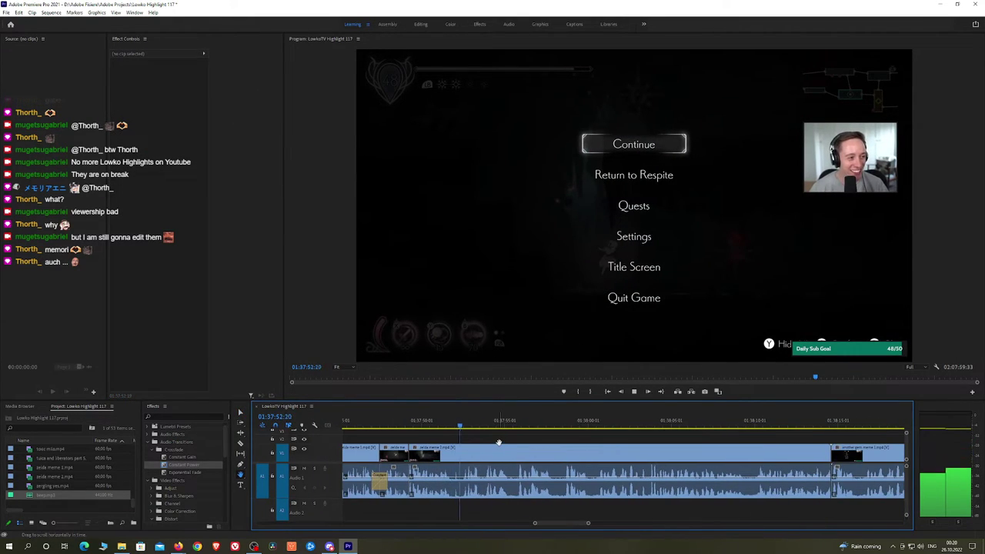
key("space")
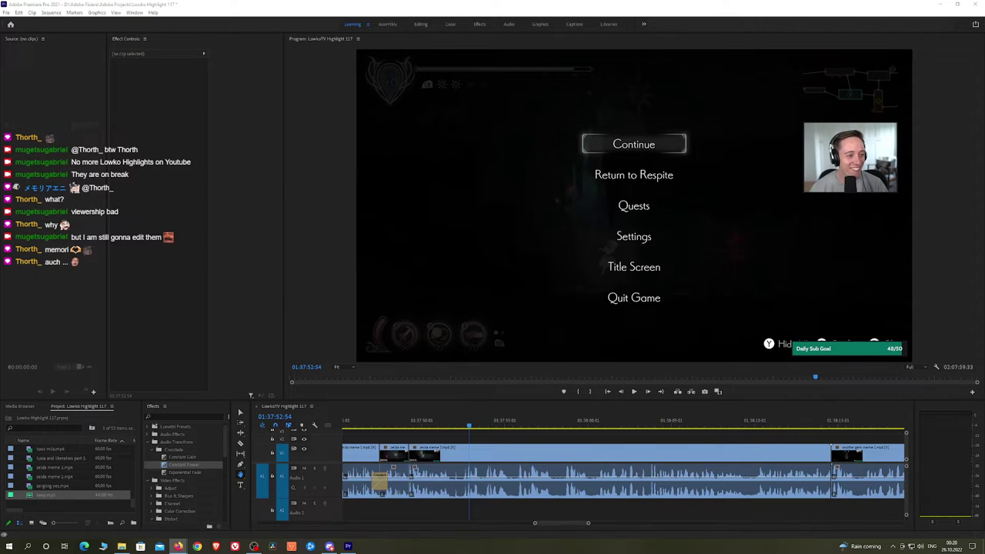
left_click(517, 447)
key("space")
left_click_drag(576, 446, 533, 438)
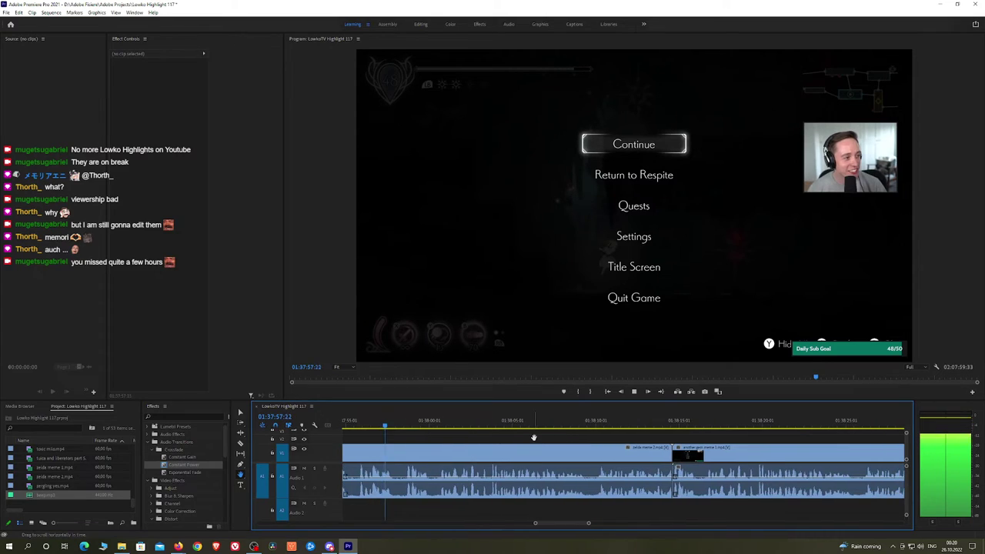
key("c")
left_click(392, 463)
left_click(406, 463)
key("v")
left_click(401, 455)
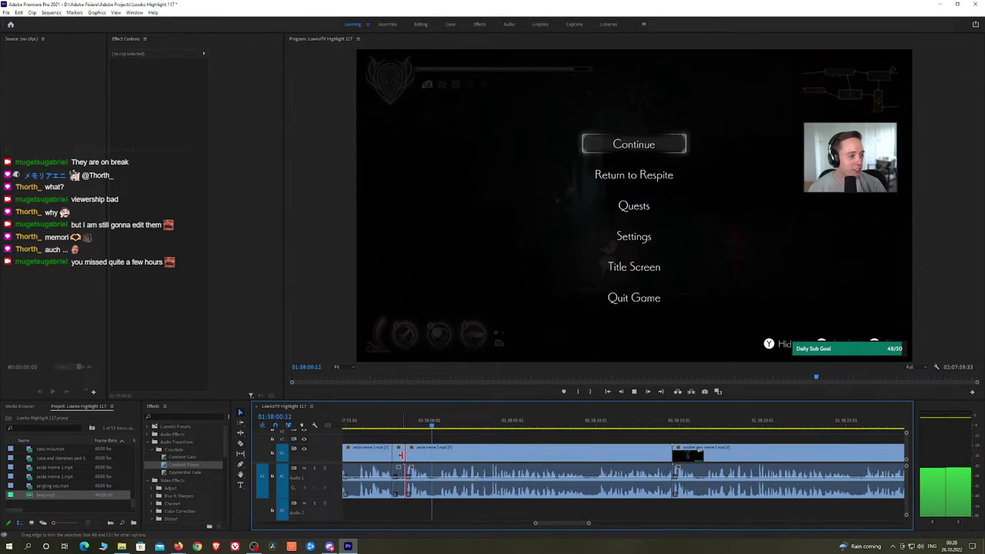
left_click(399, 454)
key("shift+Delete")
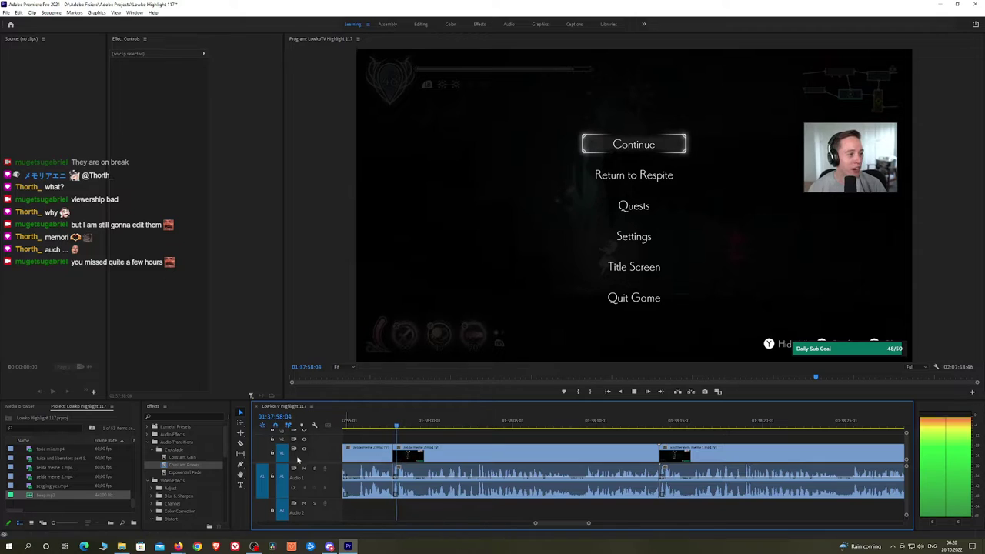
left_click_drag(170, 466, 394, 482)
key("h")
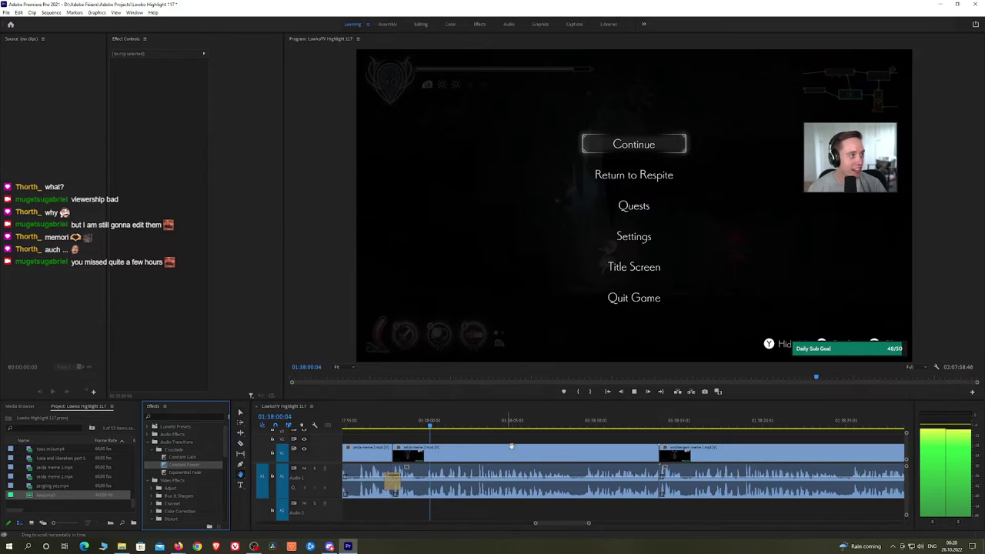
Play the Zelda meme clip's closing seconds and examine the cut density across the whole sequence
scroll(511, 446, "down", 3)
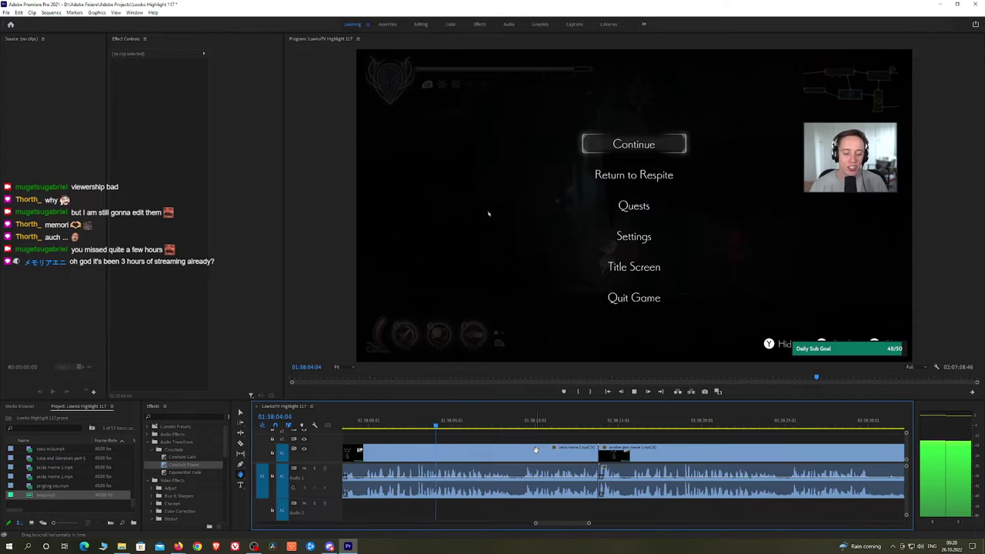
left_click_drag(535, 525, 346, 525)
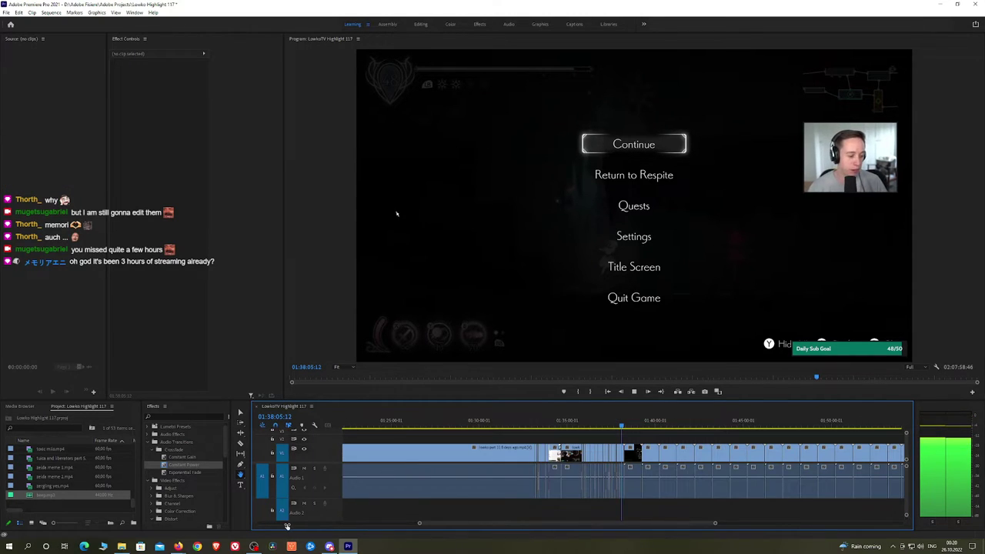
key("minus")
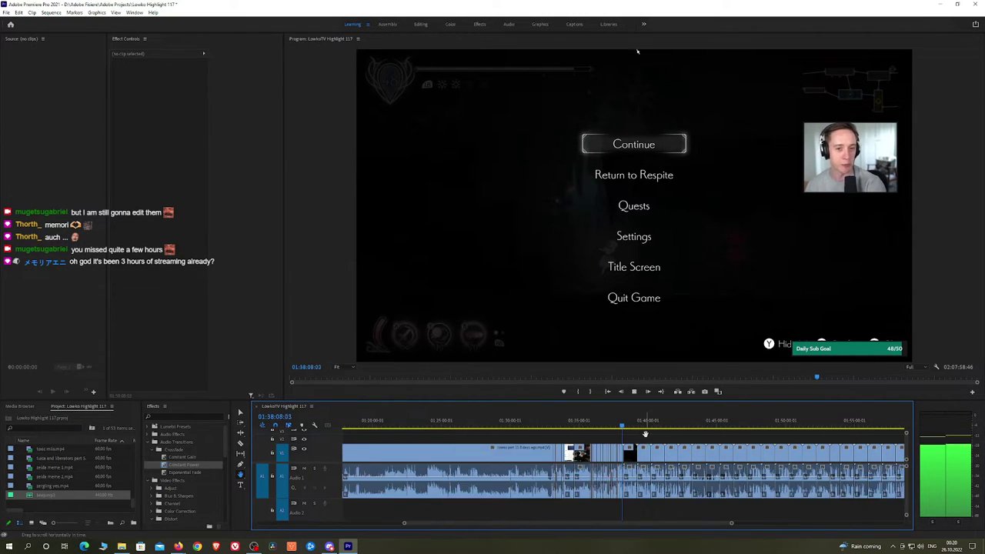
key("space")
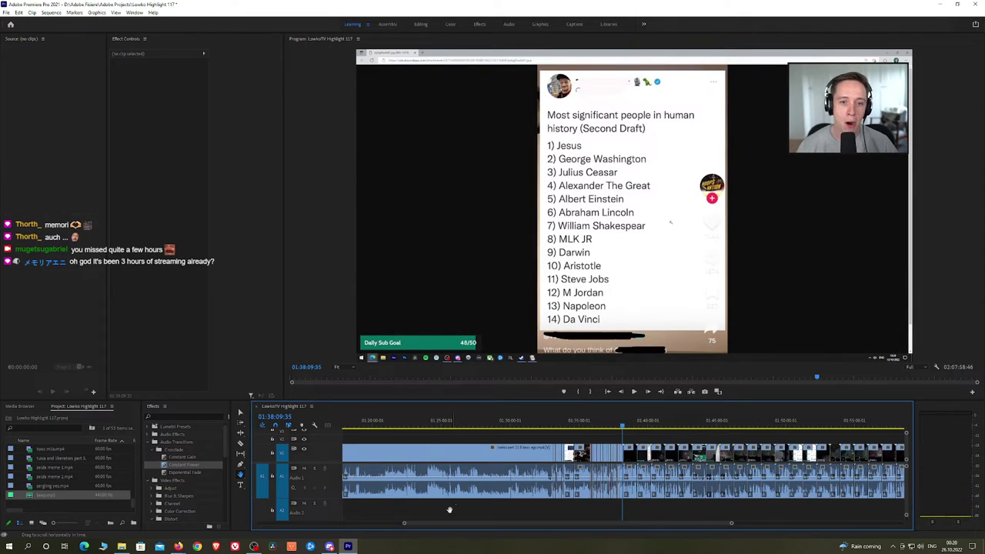
left_click_drag(405, 524, 319, 525)
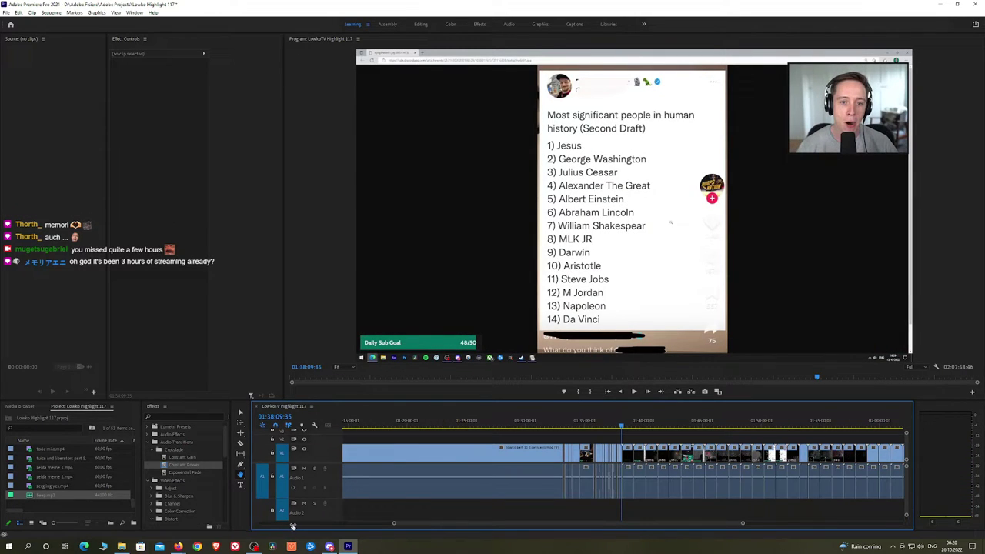
key("minus")
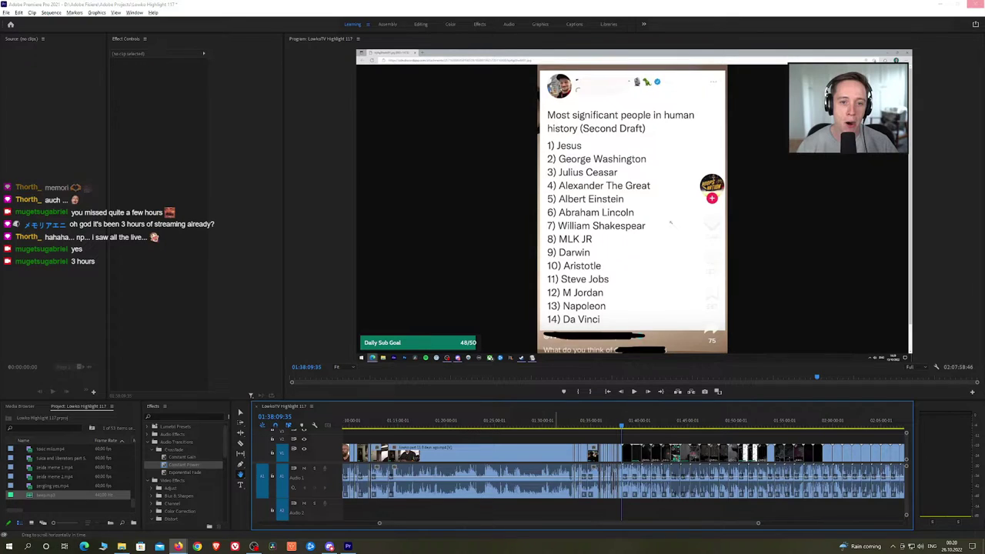
key("backslash")
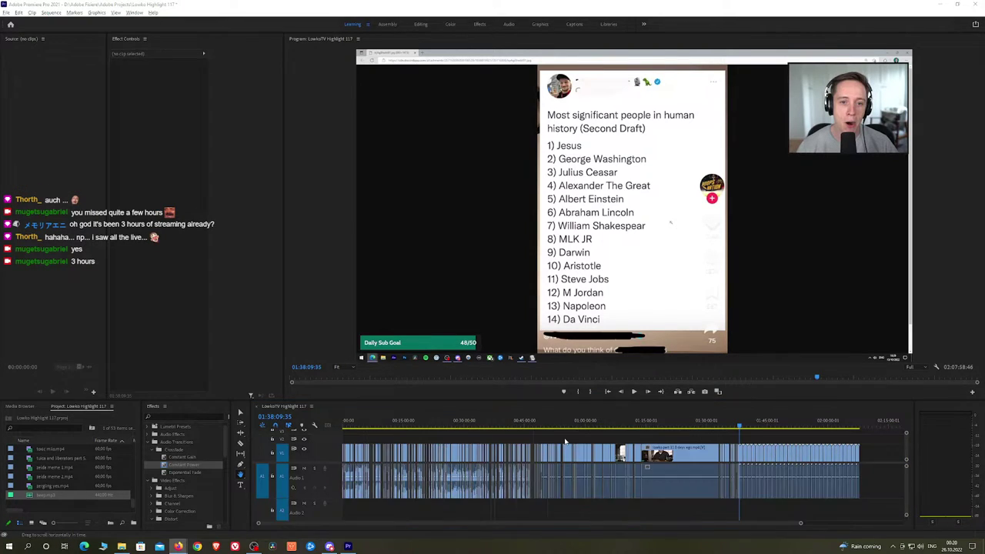
left_click(608, 438)
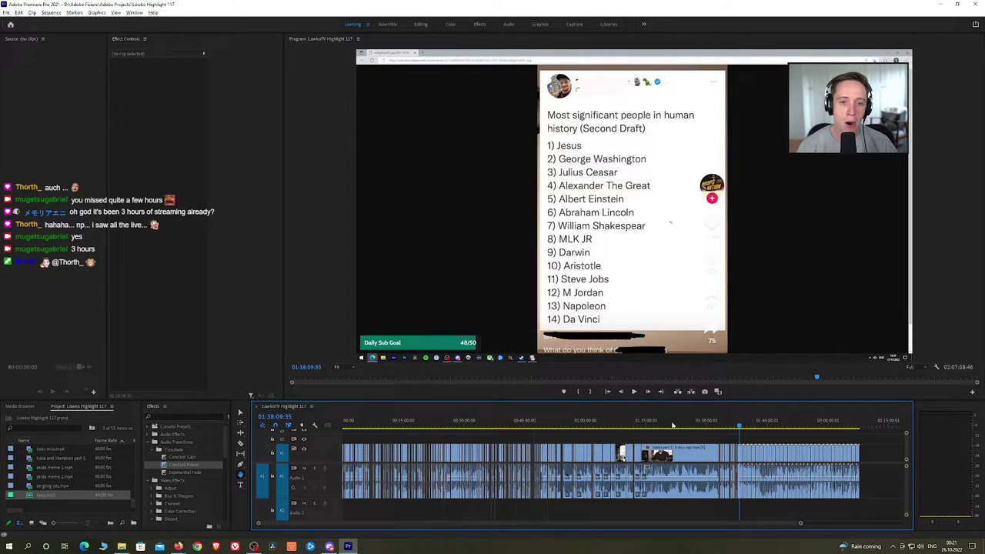
Split the Zelda meme clip at about 01:38:09:05 and ripple delete its remainder up to the next clip
scroll(737, 439, "up", 8)
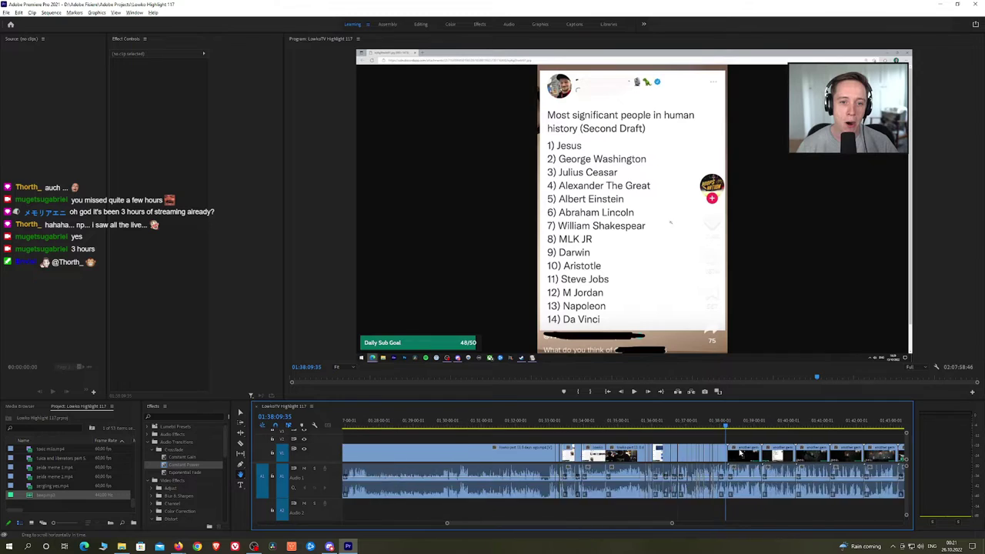
scroll(734, 453, "up", 8)
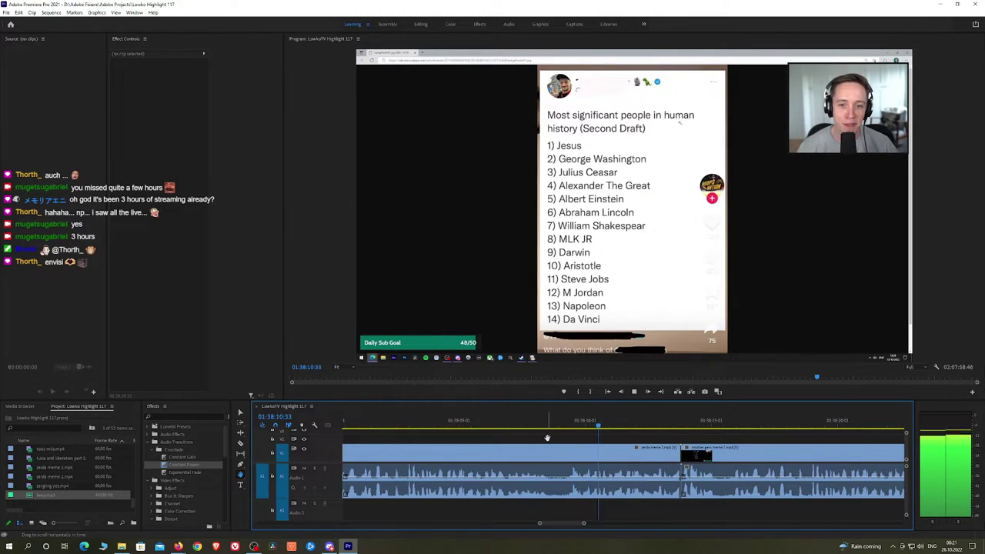
key("space")
left_click_drag(527, 425, 554, 425)
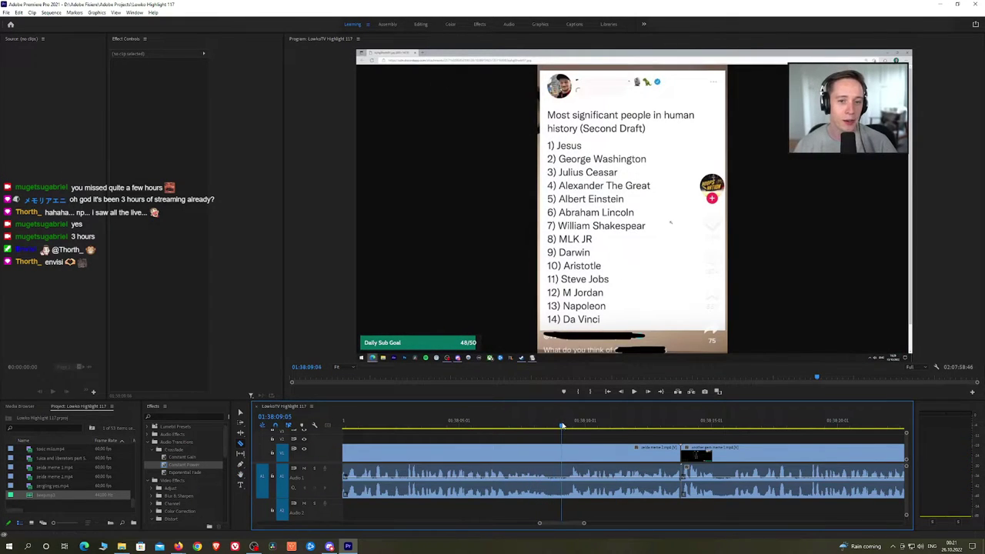
left_click(562, 447, "ctrl")
left_click(615, 456)
key("shift+Delete")
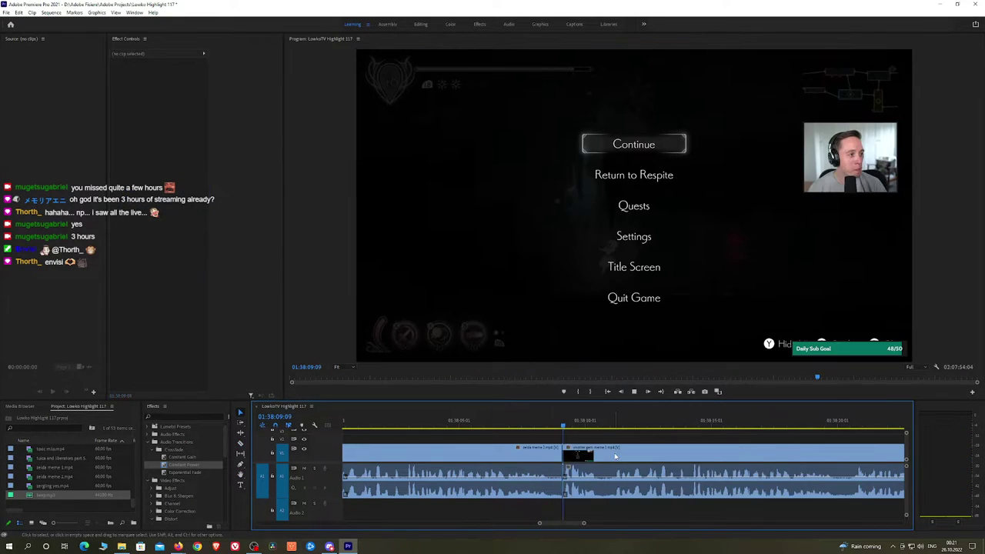
Split the following gem meme clip at 01:38:20:41 and ripple delete its opening part before that point
left_click(854, 425)
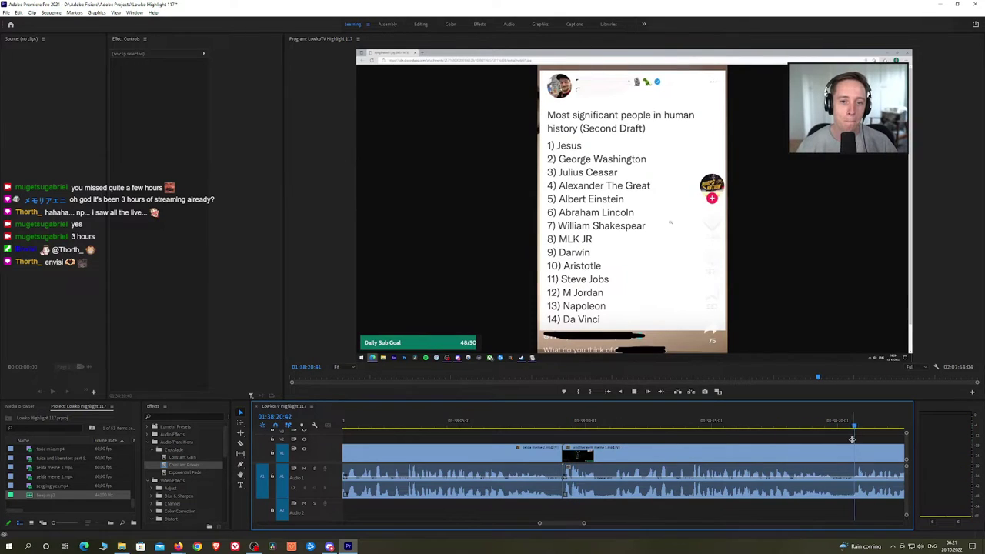
key("space")
left_click(818, 425)
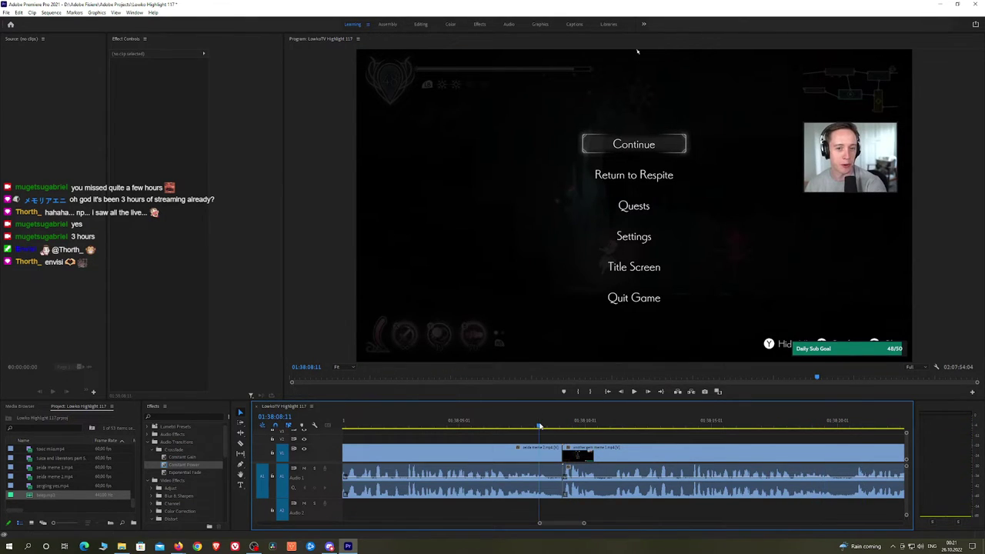
left_click(847, 425)
key("space")
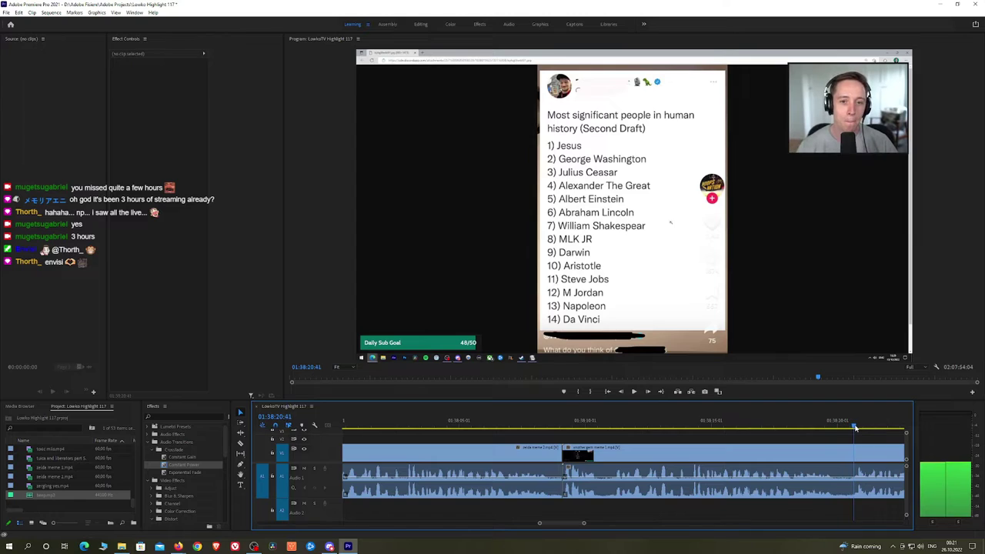
key("space")
key("ctrl+k")
left_click(812, 457)
key("shift+Delete")
key("space")
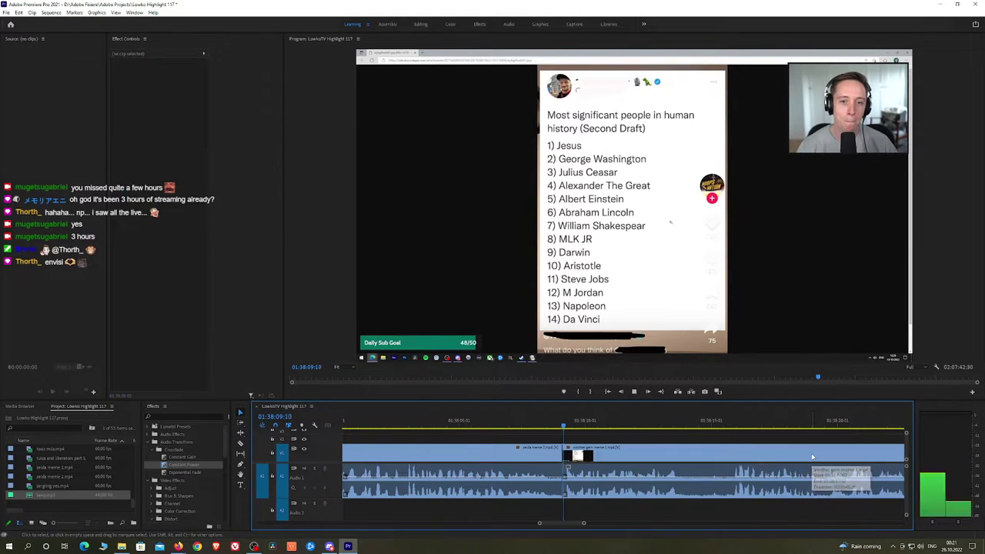
Ripple delete the pause from about 01:38:14 to about 01:38:16 and apply Constant Power to the audio cut
key("minus")
scroll(576, 444, "down", 3)
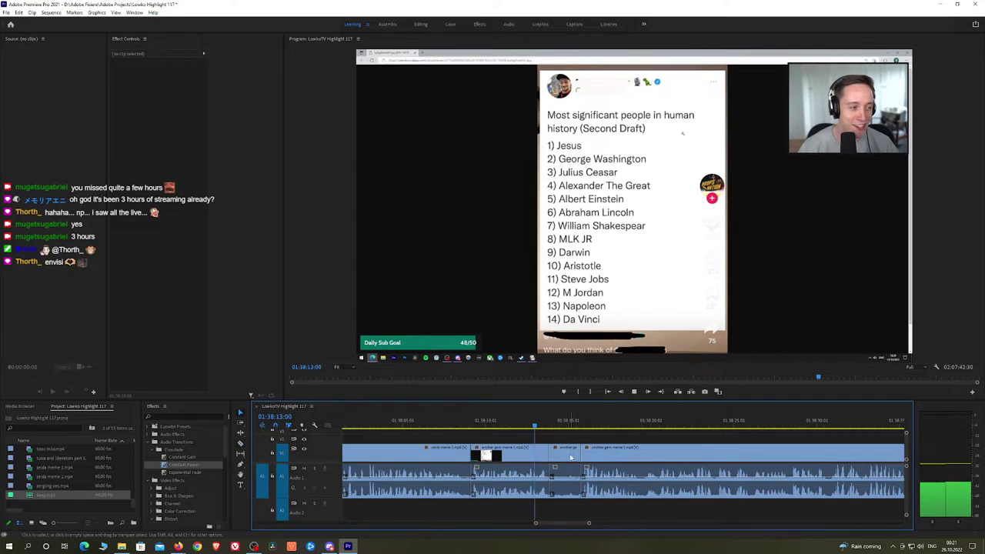
left_click_drag(195, 460, 551, 479)
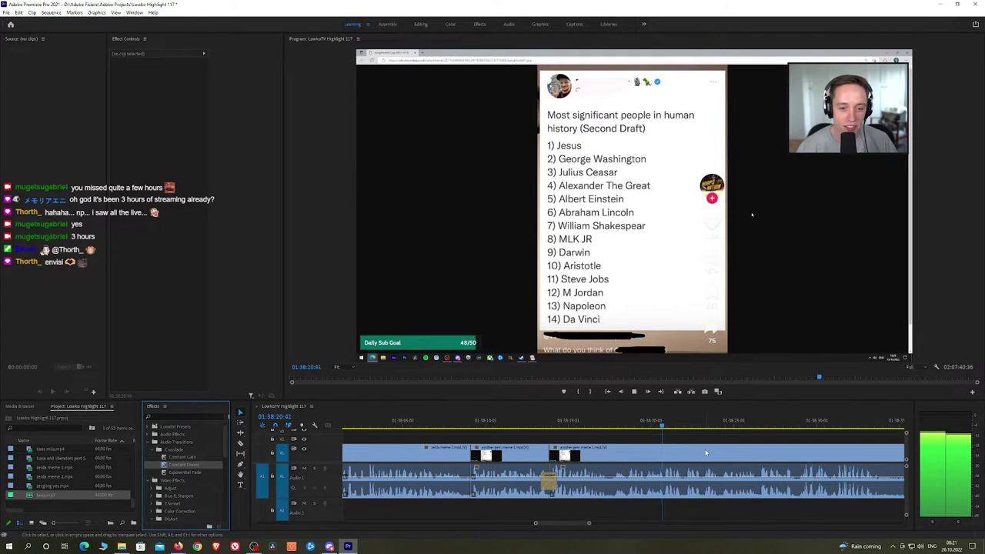
Ripple delete the gem meme section from about 01:38:34 to about 01:38:37 and apply Constant Power to the audio cut
left_click_drag(738, 451, 565, 442)
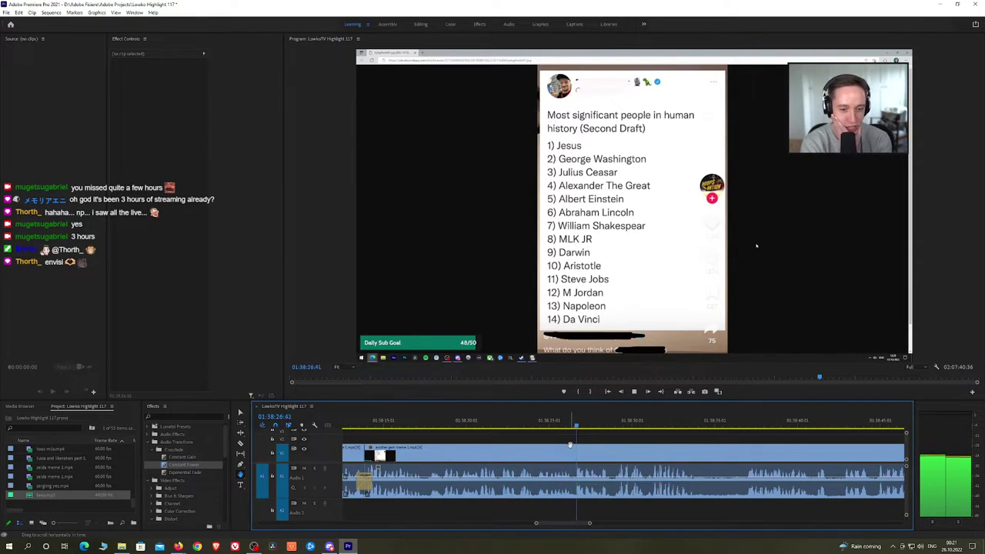
left_click_drag(680, 449, 580, 453)
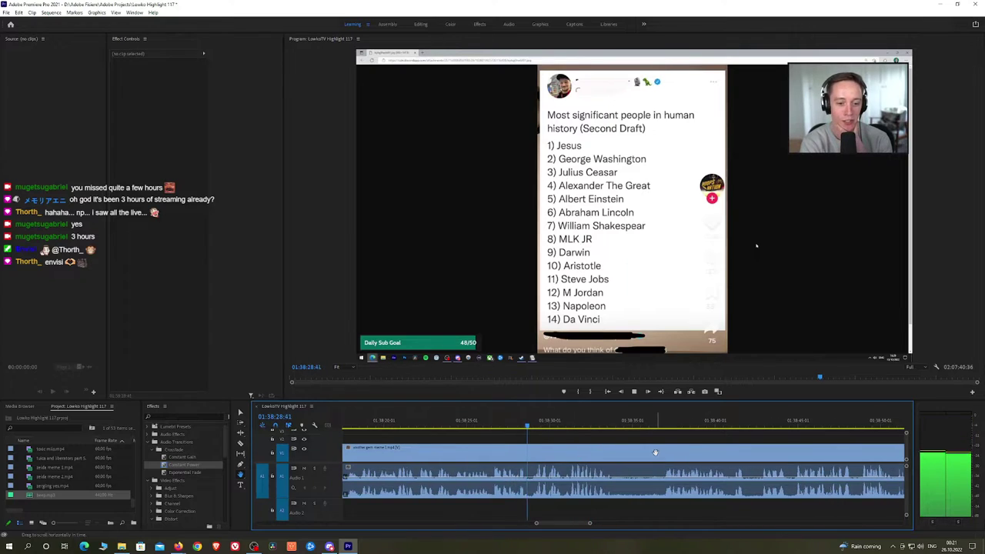
left_click_drag(655, 452, 604, 445)
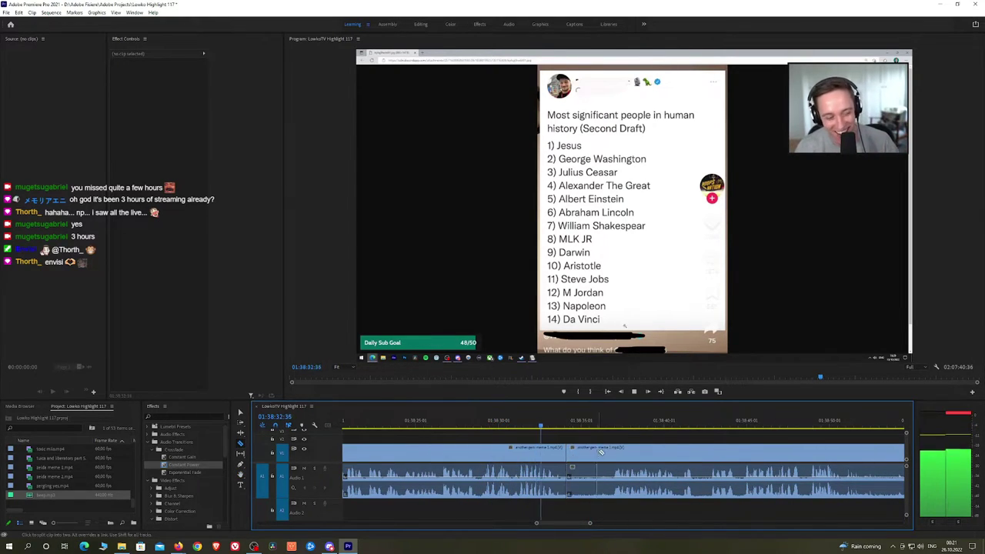
left_click(590, 451)
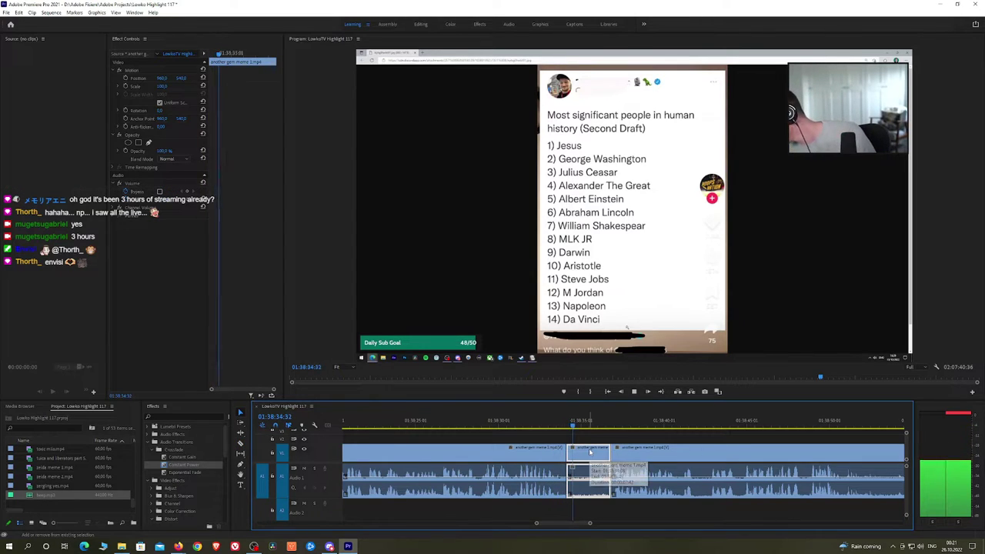
key("shift+Delete")
left_click(174, 465)
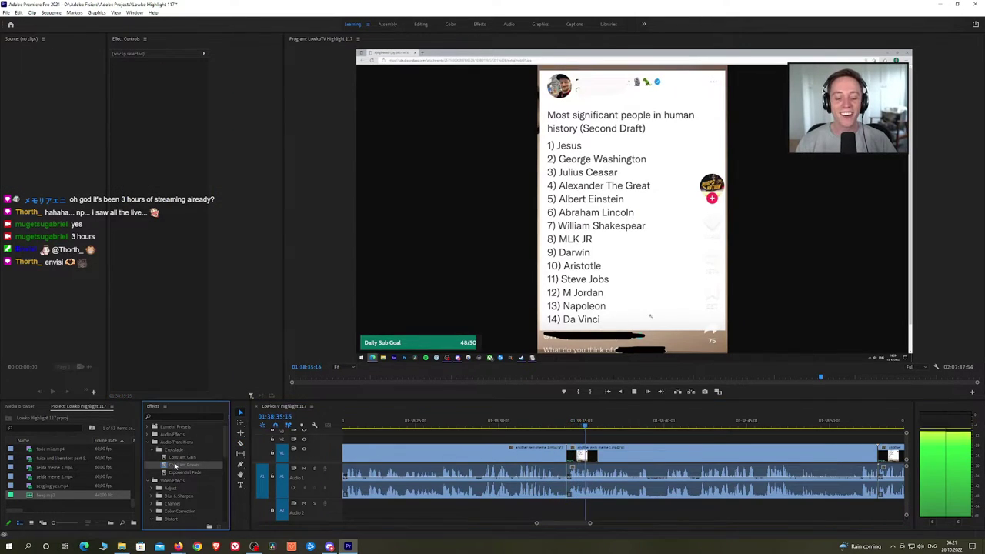
left_click_drag(583, 488, 567, 486)
Ripple delete the short gem meme section from about 01:38:39:10 to about 01:38:40:02
scroll(583, 451, "down", 3)
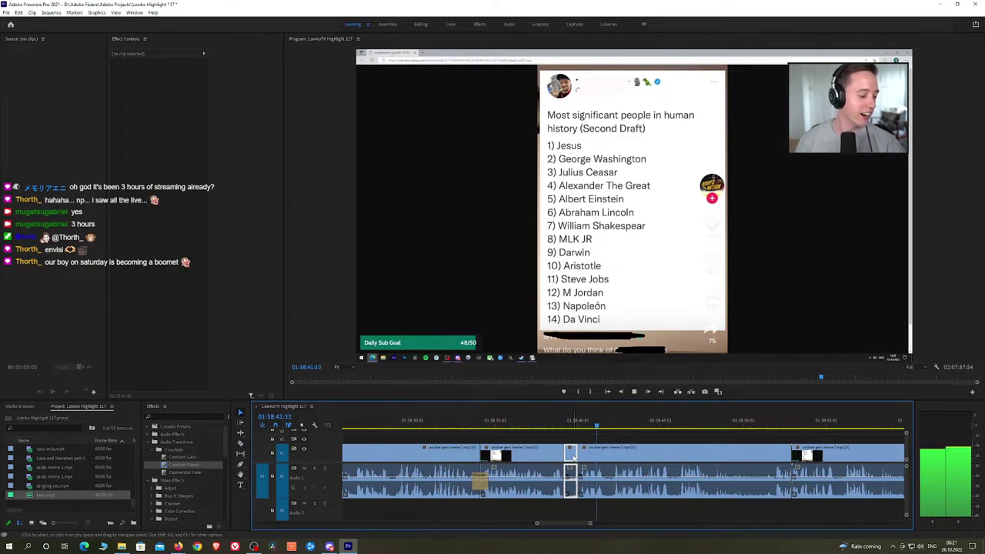
key("q")
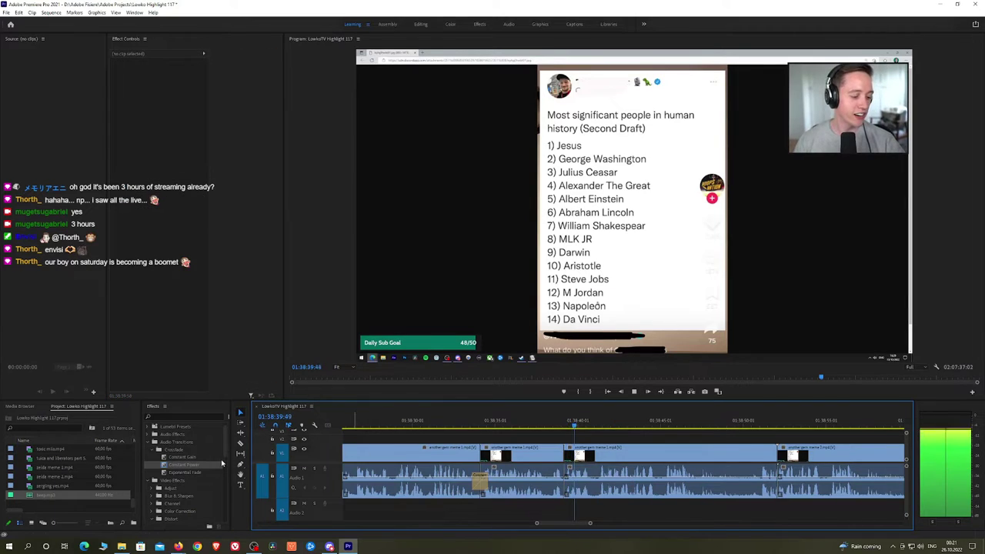
Add a Constant Power crossfade at the audio cut near 01:38:39 and ripple delete the section from 01:38:48:34 to the next cut
left_click_drag(184, 465, 444, 457)
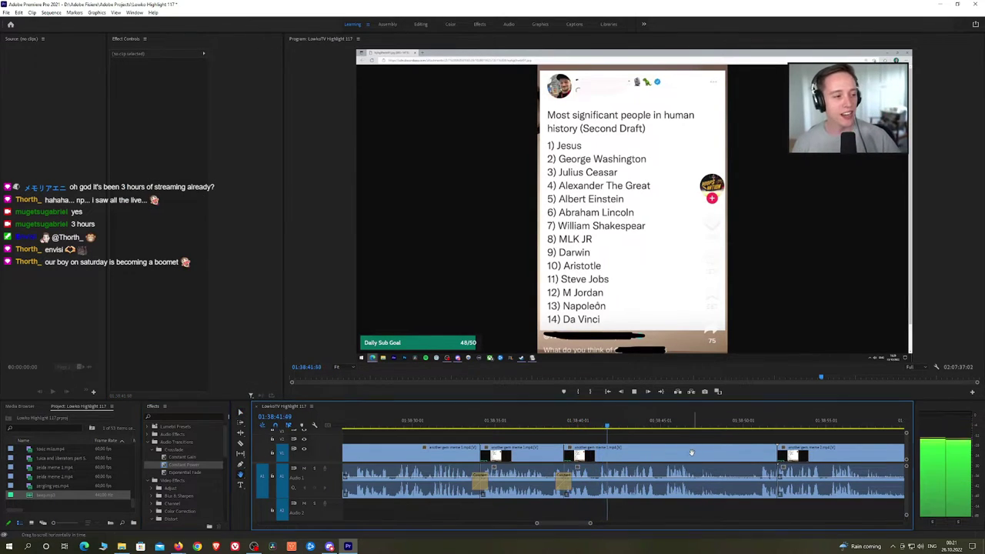
scroll(559, 448, "down", 3)
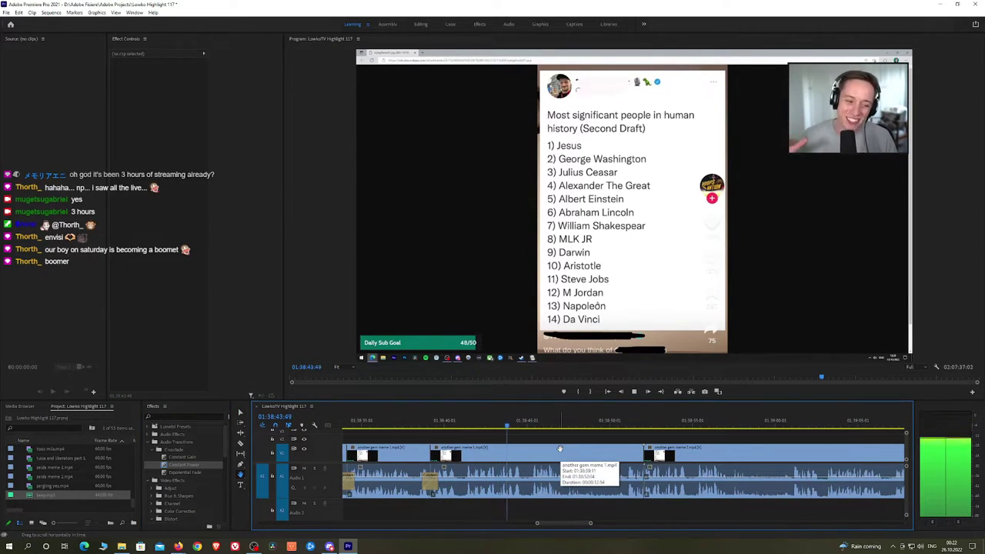
scroll(585, 449, "down", 1)
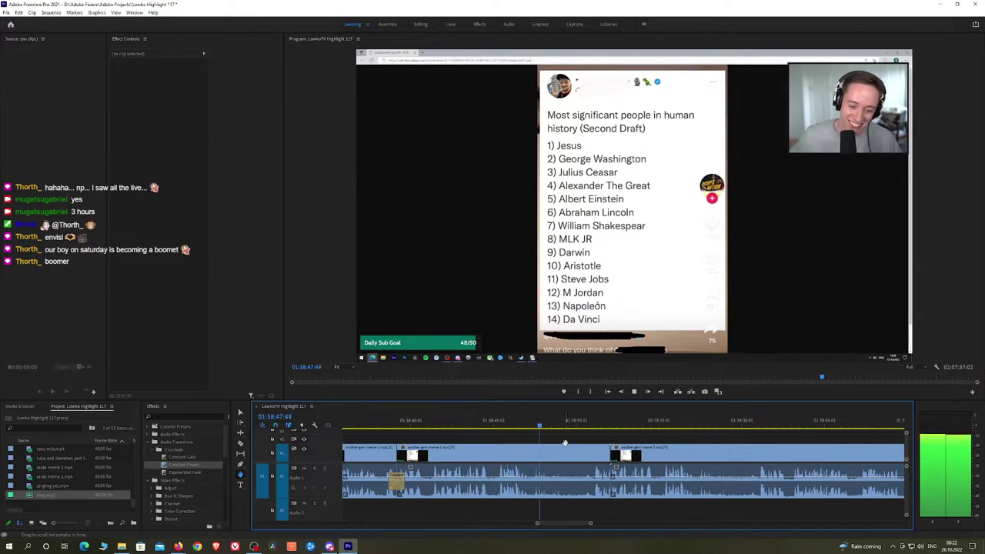
key("space")
key("w")
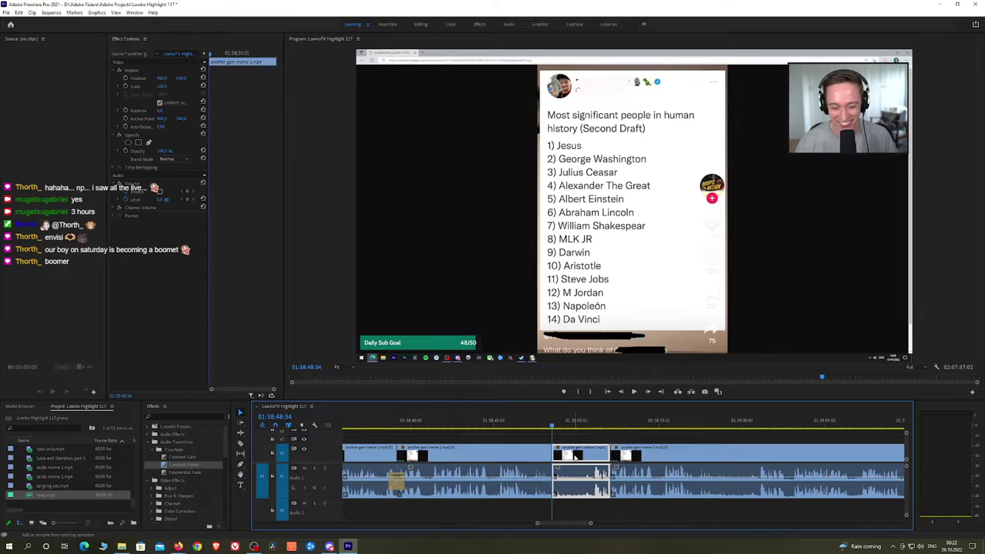
Ripple delete the section from the cut at 01:38:48:34 up to 01:38:57:29 and crossfade the join with Constant Power
left_click(610, 426)
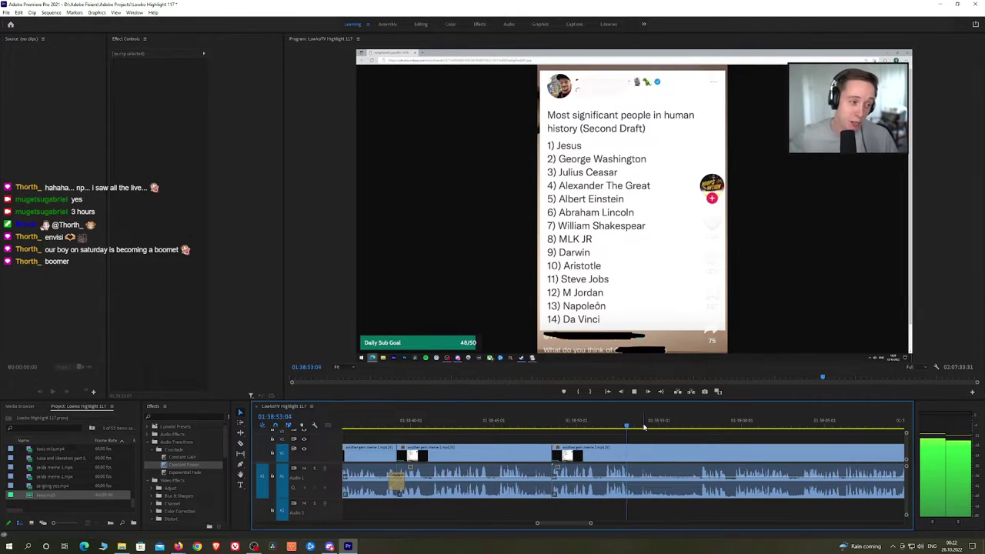
left_click(644, 426)
left_click_drag(646, 426, 699, 428)
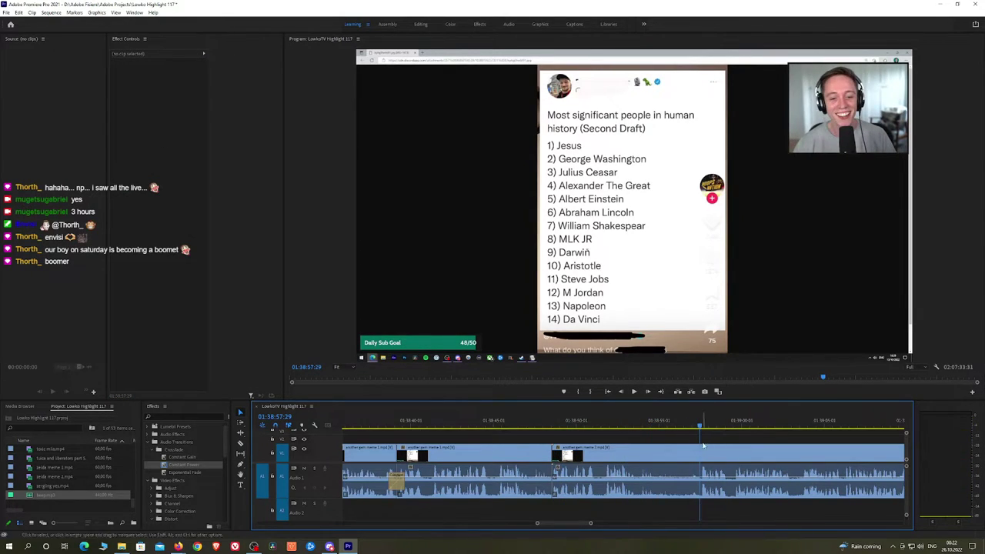
left_click(702, 461)
key("v")
left_click(665, 458)
key("shift+Delete")
key("space")
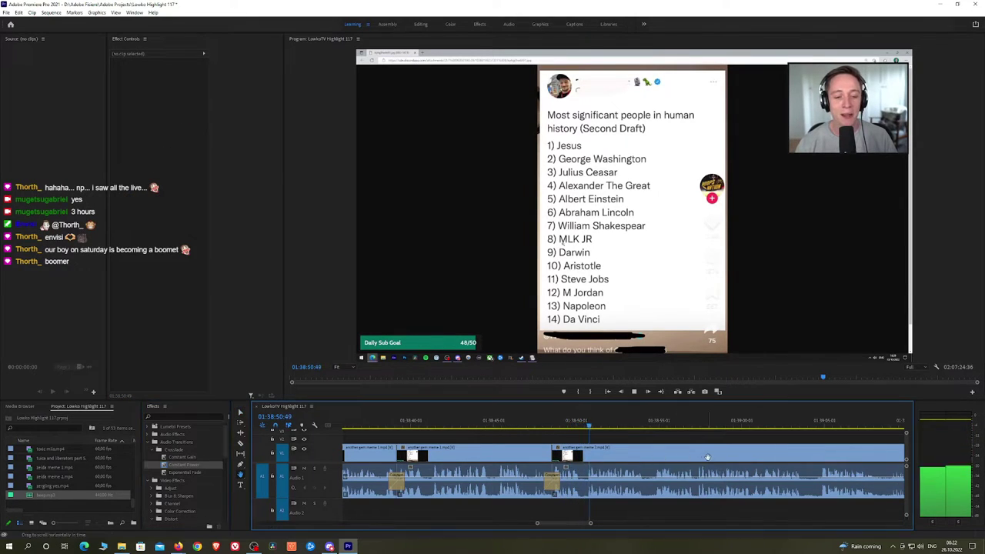
Ripple delete a section of about half a second just after 01:38:54 and apply a Constant Power crossfade at the join
scroll(583, 446, "down", 3)
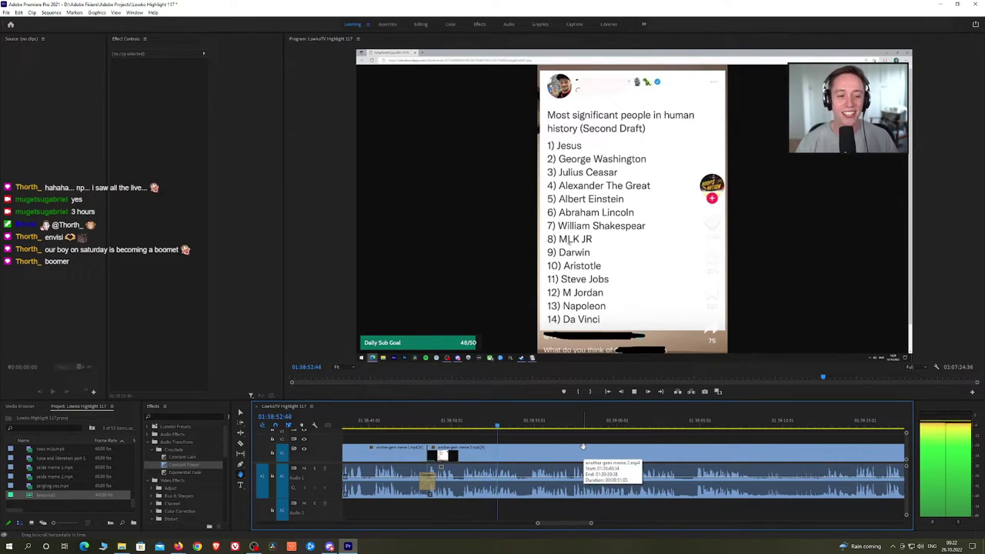
key("space")
key("c")
left_click(521, 456)
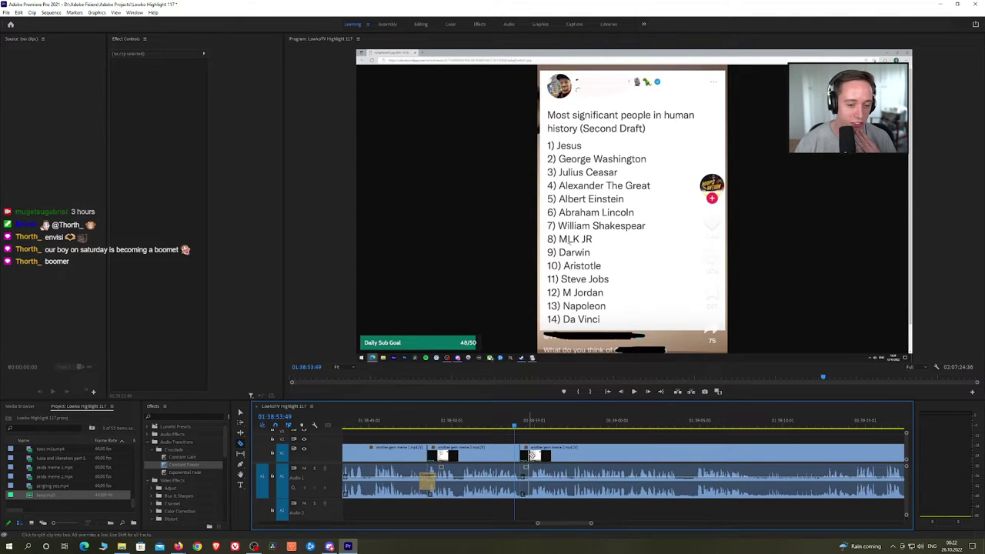
key("space")
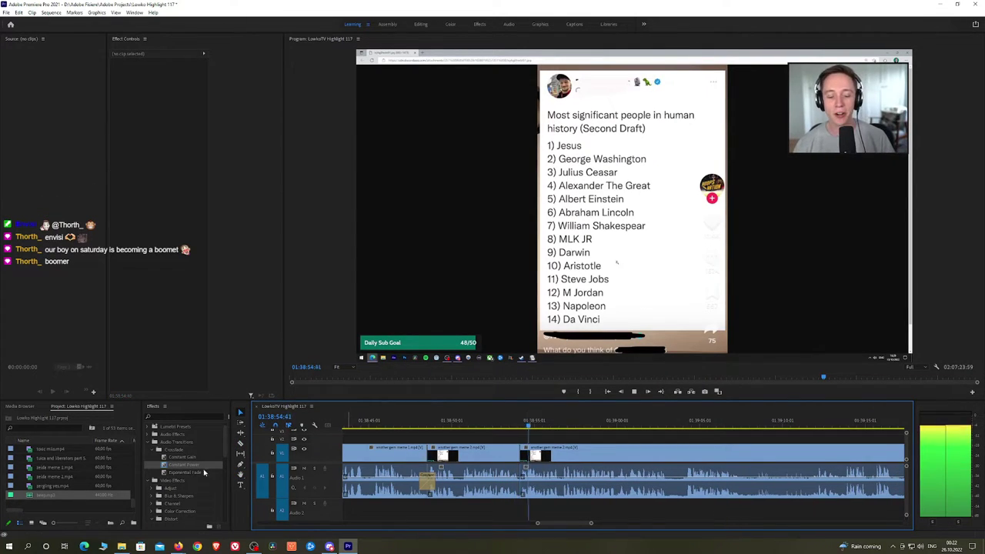
left_click_drag(203, 468, 551, 468)
Ripple delete the one-second section from 01:39:03:02 to 01:39:04:03 and apply a Constant Power crossfade at the join
key("h")
left_click_drag(683, 457, 566, 454)
key("c")
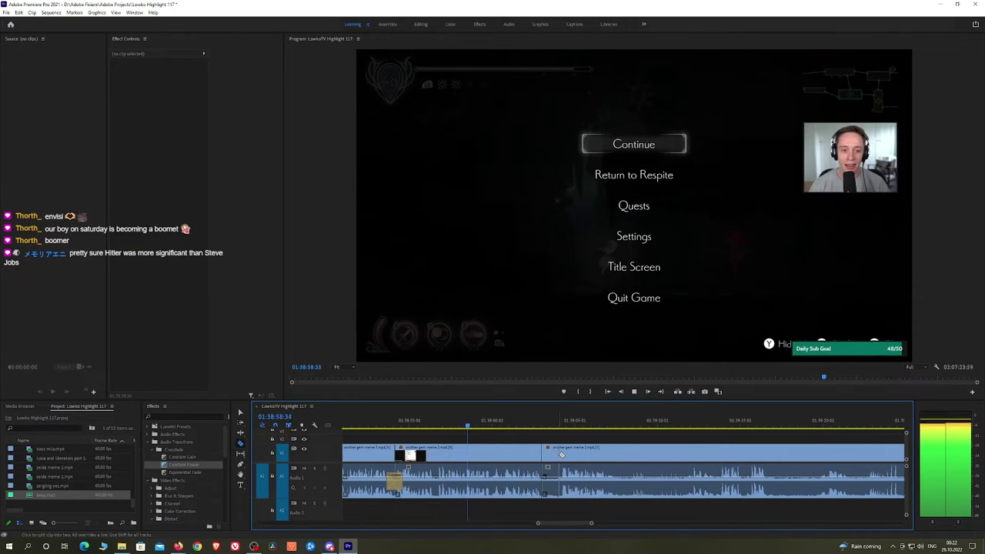
left_click(554, 455)
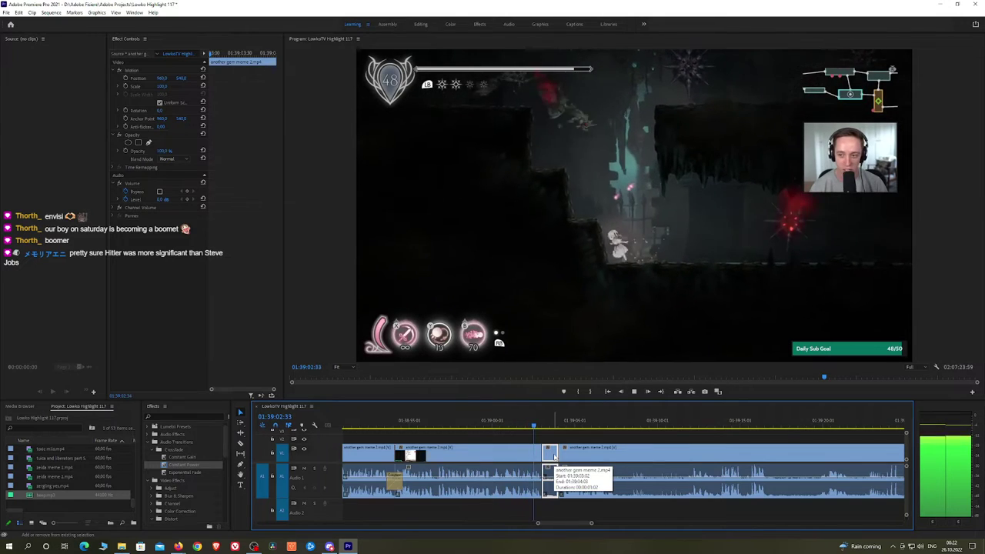
key("shift+Delete")
left_click_drag(187, 465, 542, 481)
Ripple delete the section from about 01:39:07 to 01:39:11 and apply a Constant Power crossfade at the join
scroll(538, 462, "down", 4)
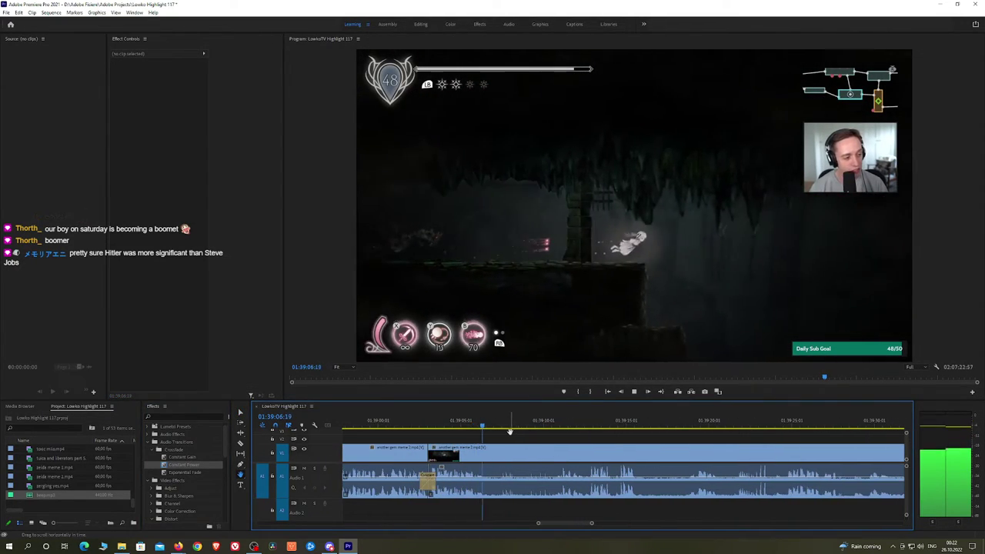
left_click(538, 431)
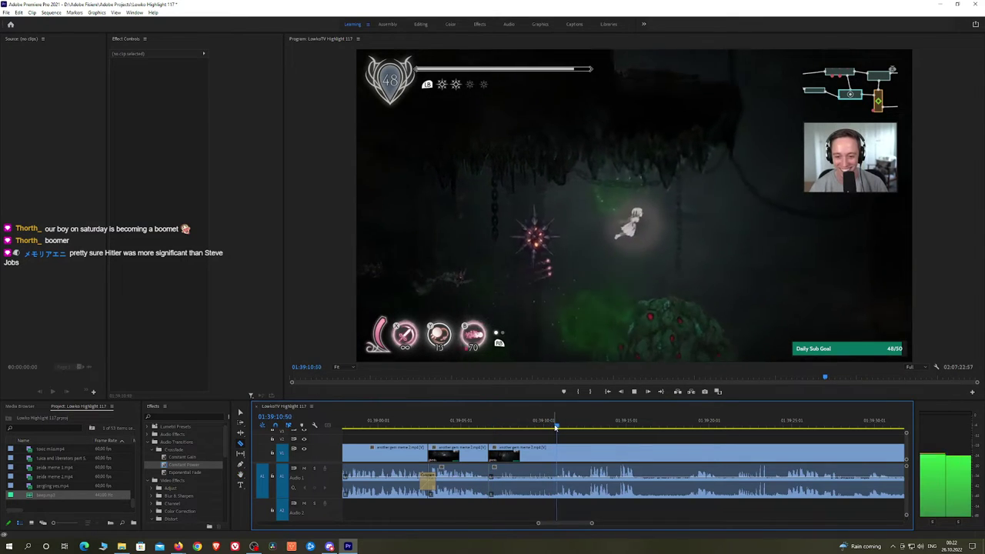
left_click(556, 453)
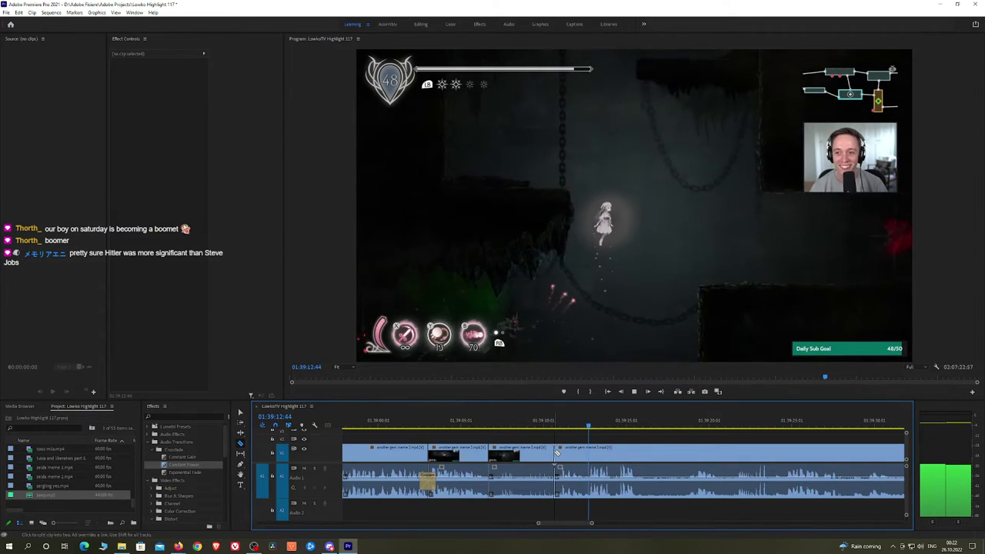
key("v")
left_click(532, 454)
key("shift+Delete")
key("space")
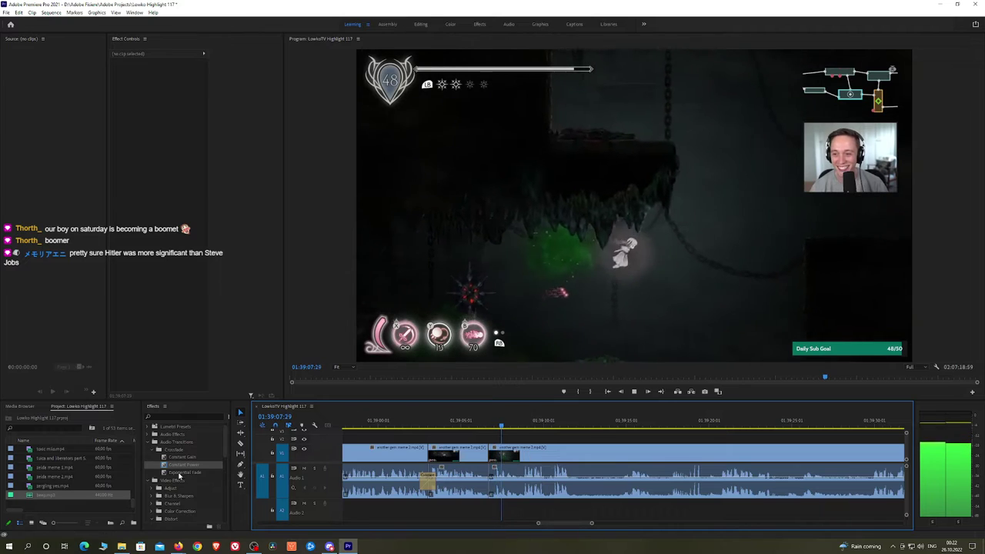
left_click_drag(183, 465, 491, 489)
Ripple delete the section of about 2.5 seconds starting near 01:39:12 and apply a Constant Power crossfade at the join
key("h")
left_click_drag(604, 448, 539, 439)
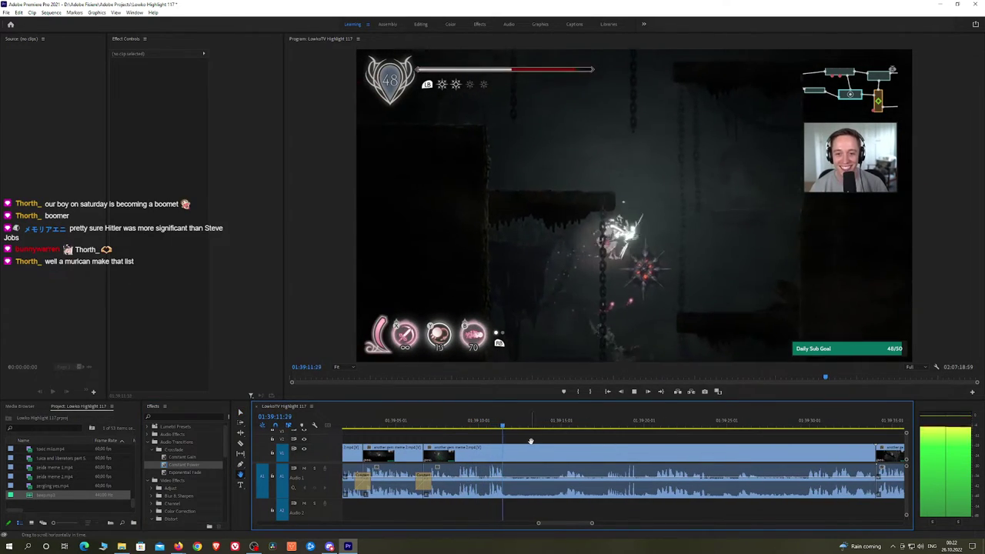
left_click(555, 426)
key("space")
left_click(556, 452)
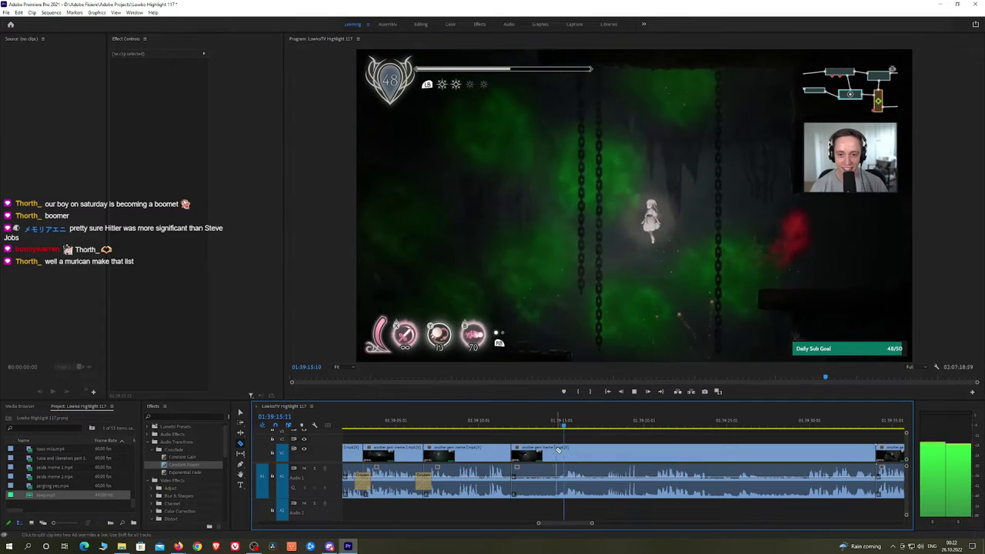
key("v")
left_click(531, 454)
key("shift+Delete")
key("space")
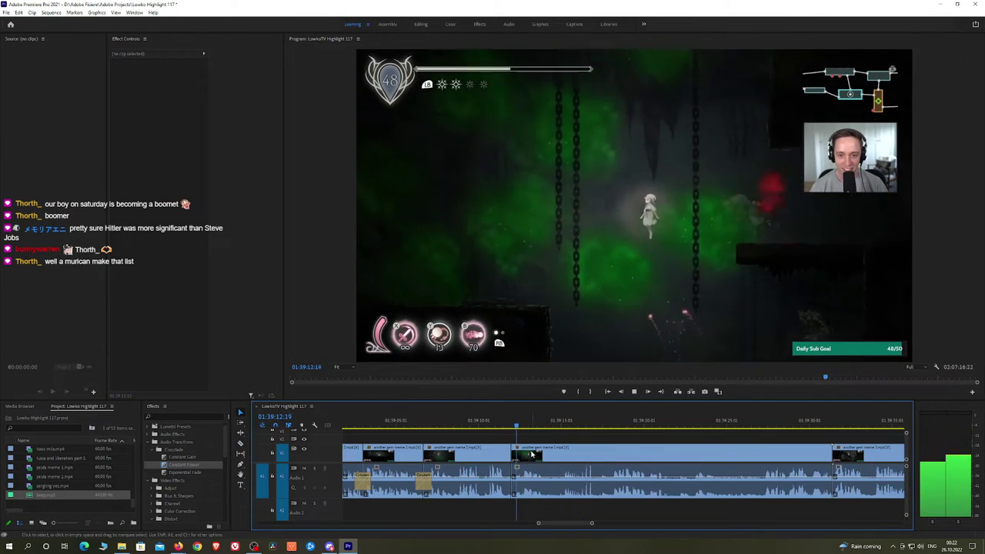
left_click_drag(196, 465, 486, 475)
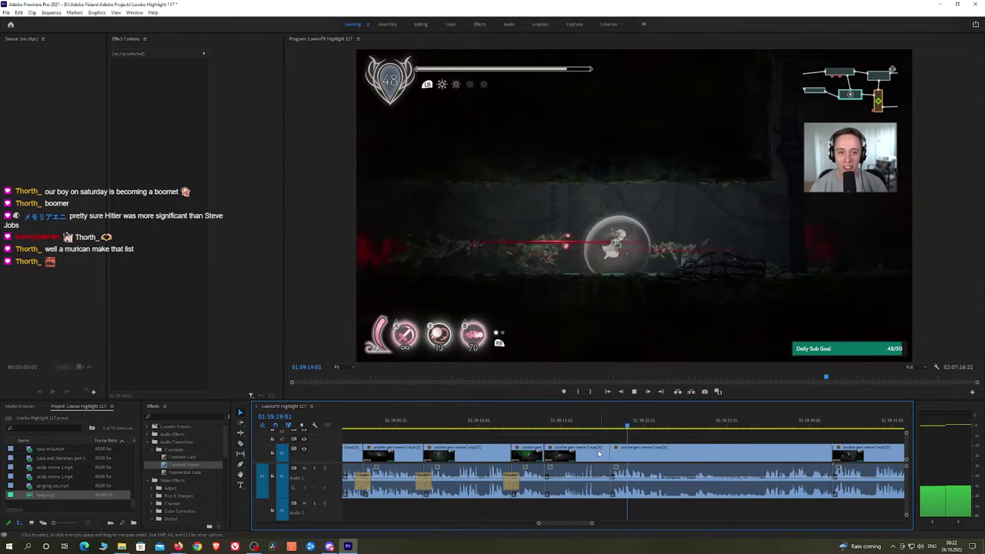
Ripple delete the split-off section from about 01:39:14 to 01:39:18 and apply a Constant Power crossfade at the join
left_click(598, 454)
key("shift+Delete")
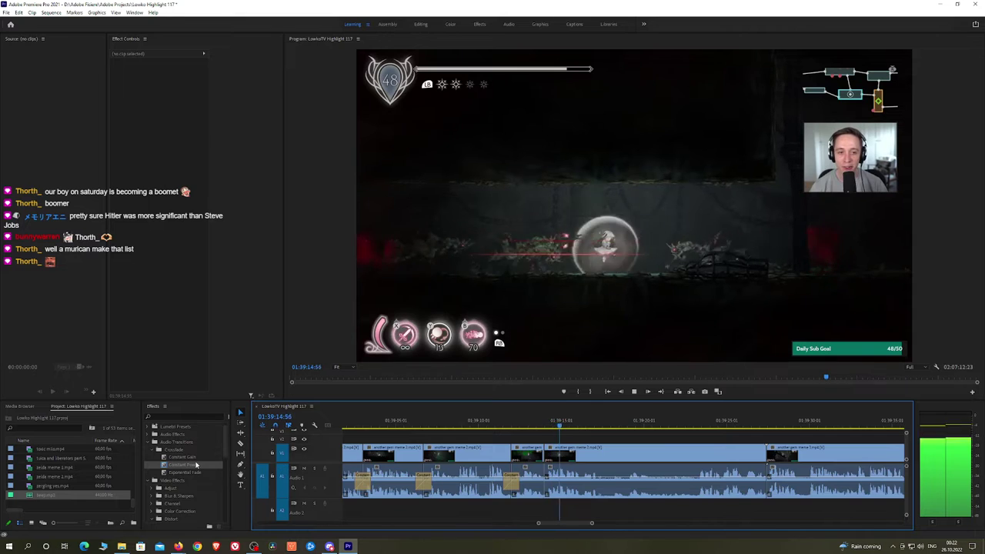
left_click_drag(197, 465, 545, 478)
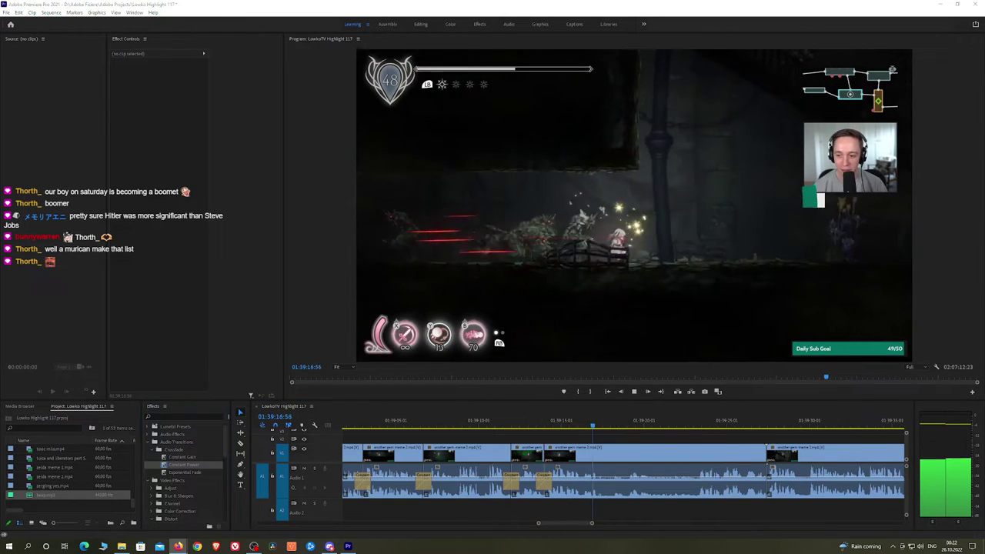
Split the clip near 01:39:17:45 and ripple delete everything from there to the next cut
left_click(593, 425)
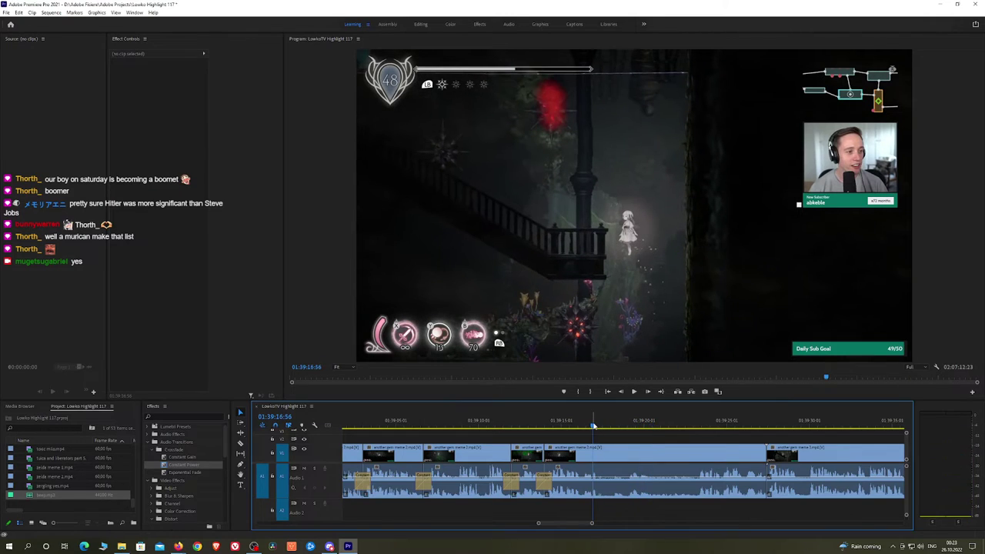
key("space")
key("c")
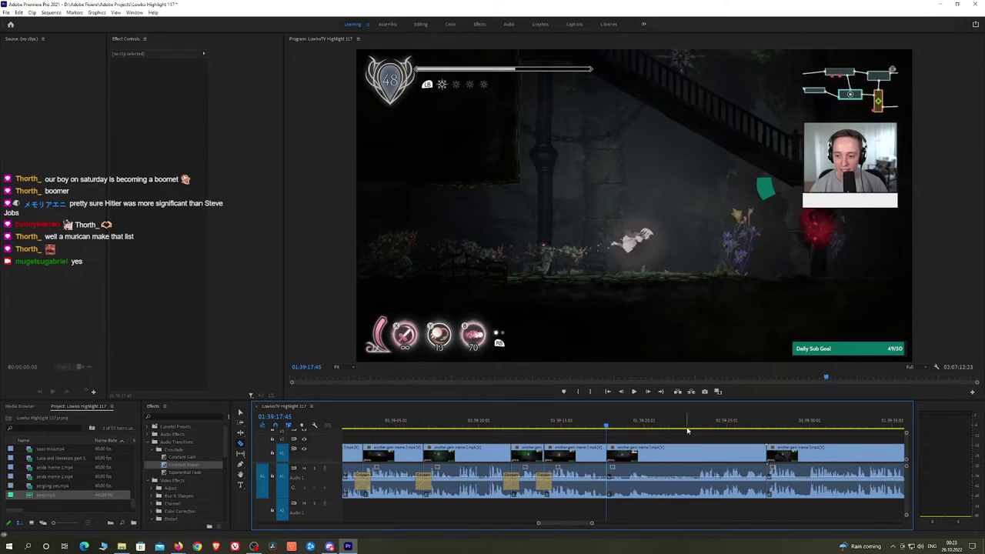
left_click(687, 428)
key("space")
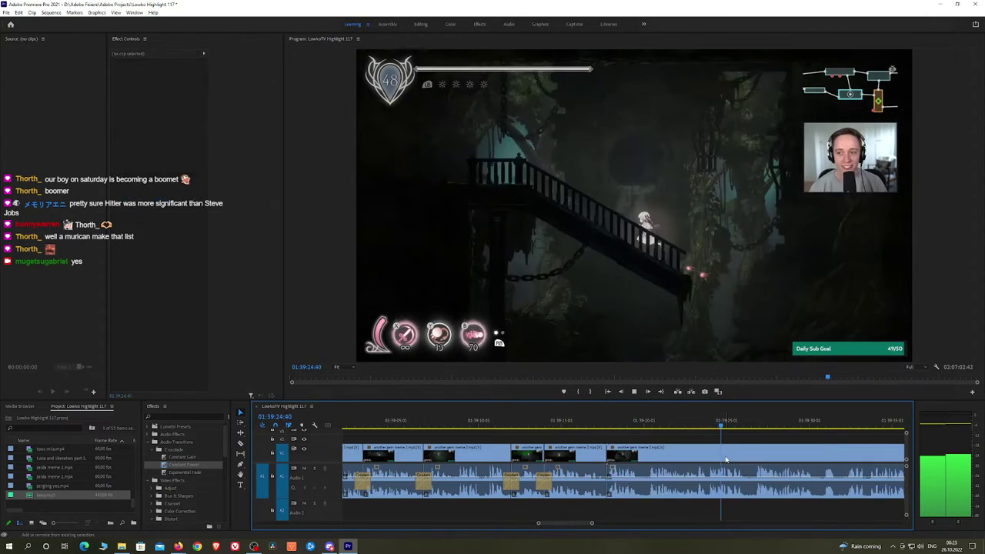
key("space")
Try to apply an Exponential Fade transition to the audio at the cut near 01:39:17:45
scroll(490, 443, "right", 3)
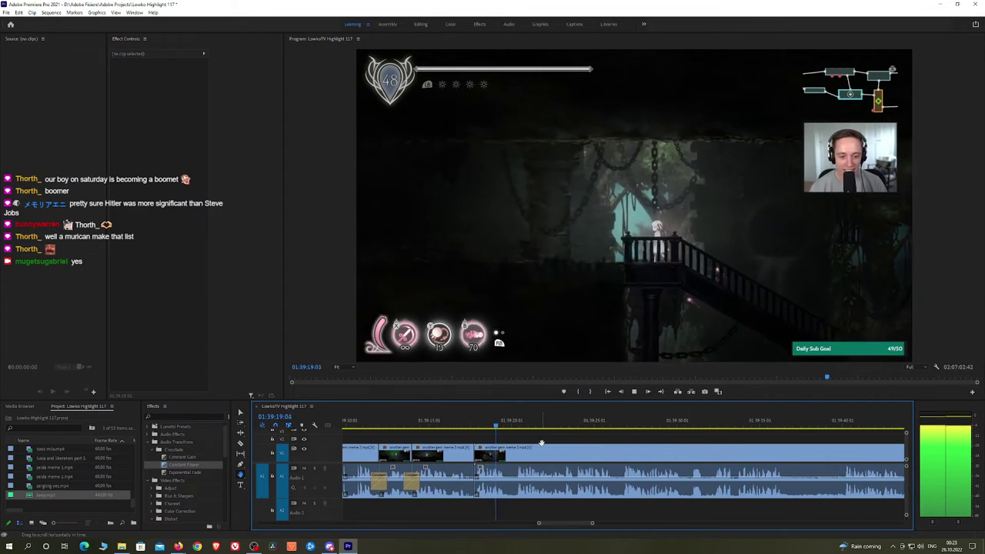
left_click(194, 471)
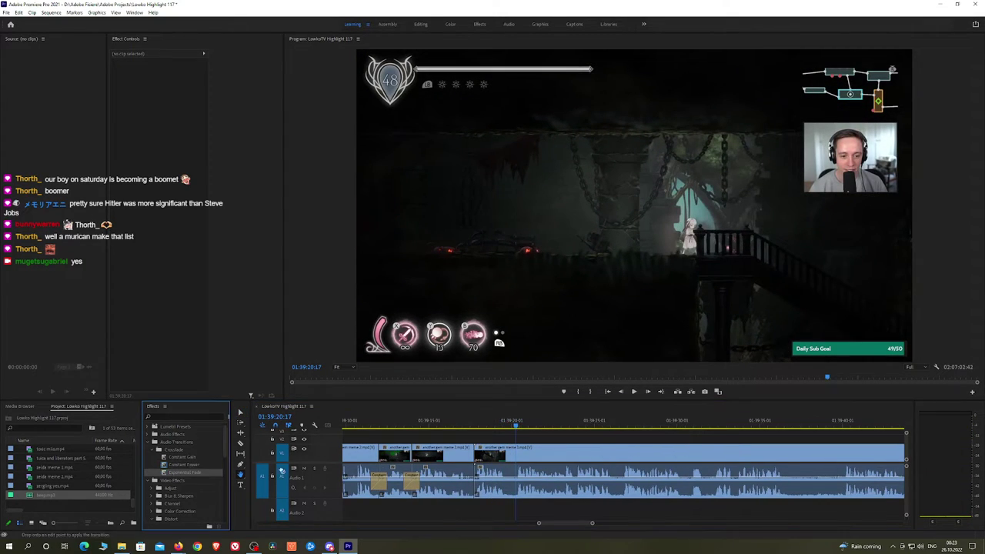
left_click(462, 430)
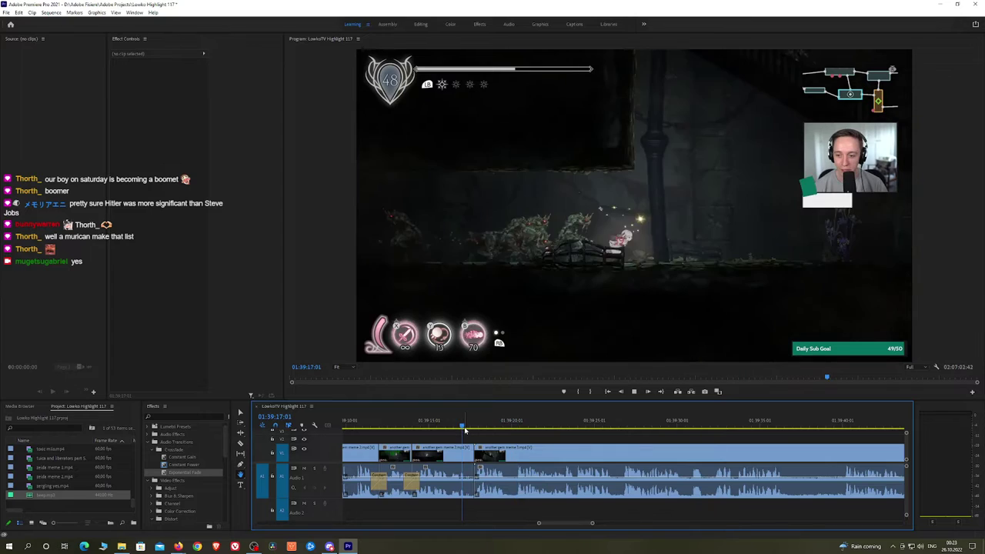
key("space")
key("space")
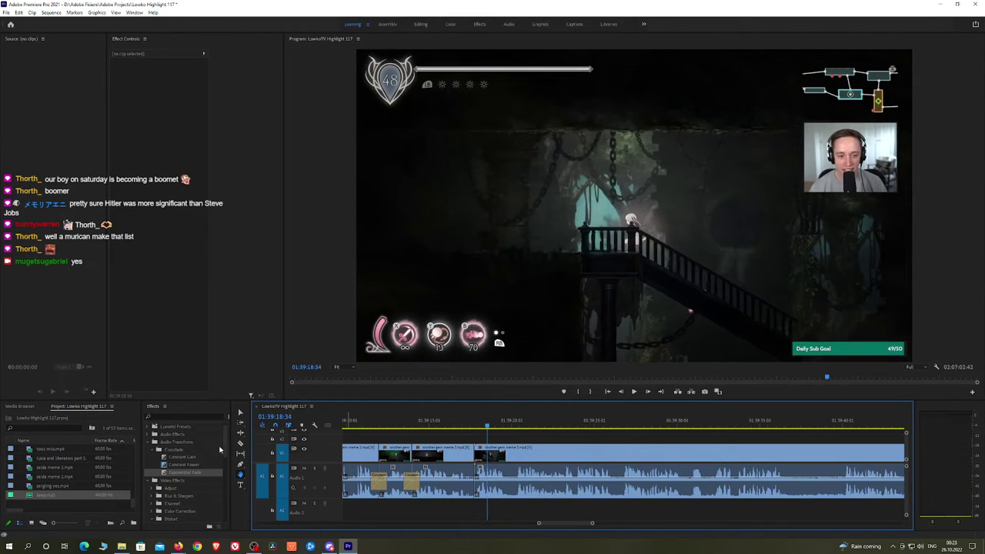
left_click_drag(188, 473, 362, 474)
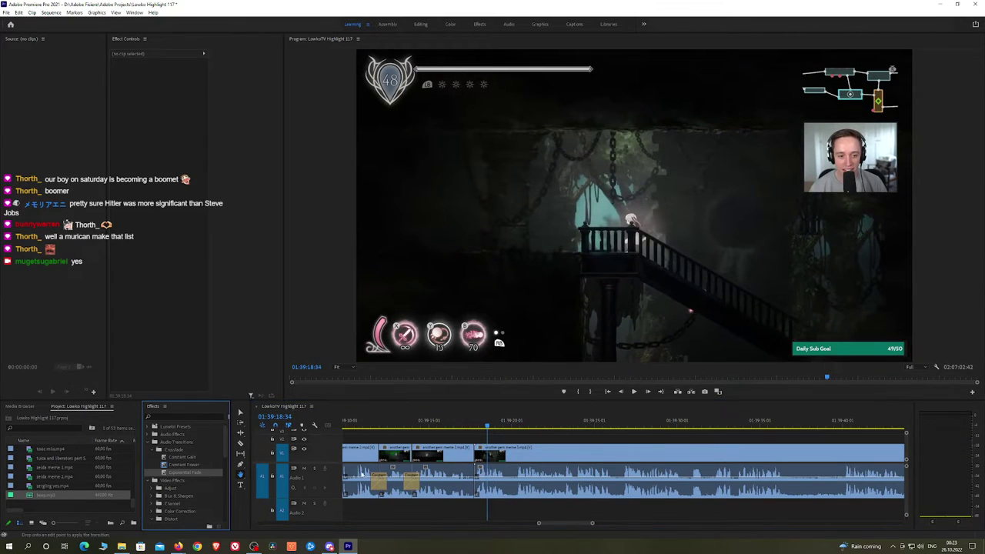
Ripple delete a section of about half a second starting at 01:39:19:40 and apply a Constant Power crossfade at the join
left_click(477, 427)
key("space")
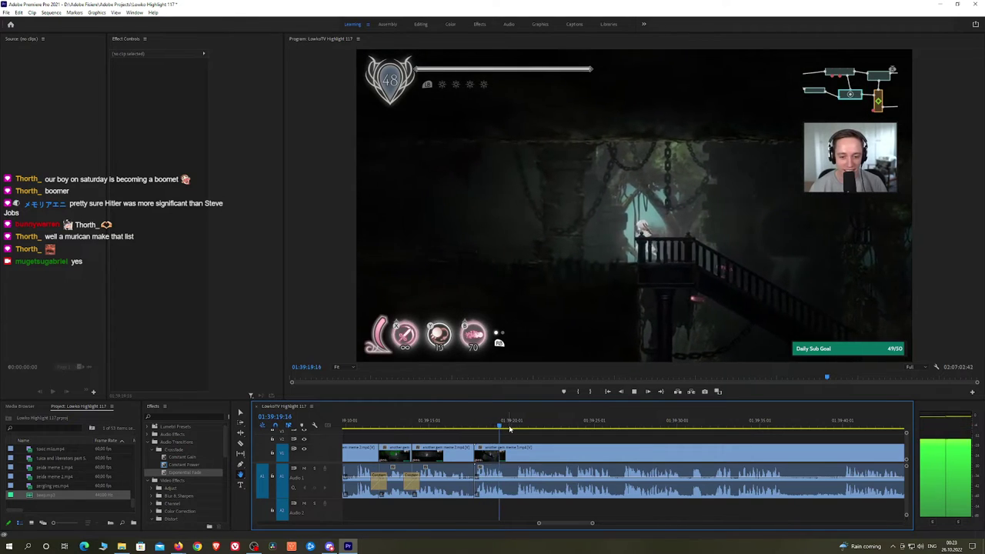
left_click(513, 427)
key("space")
key("c")
left_click(507, 455)
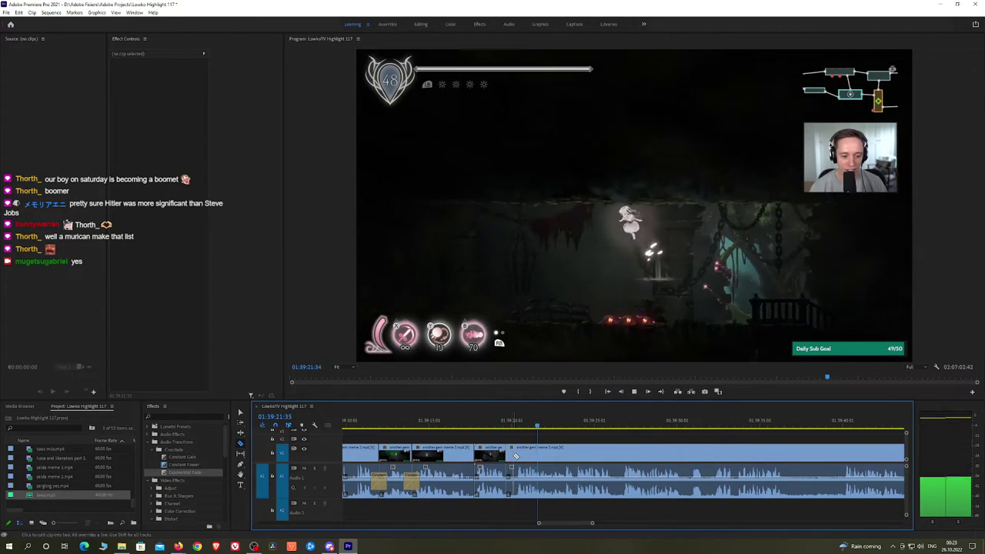
left_click(515, 456)
key("v")
left_click(512, 456)
key("shift+Delete")
key("space")
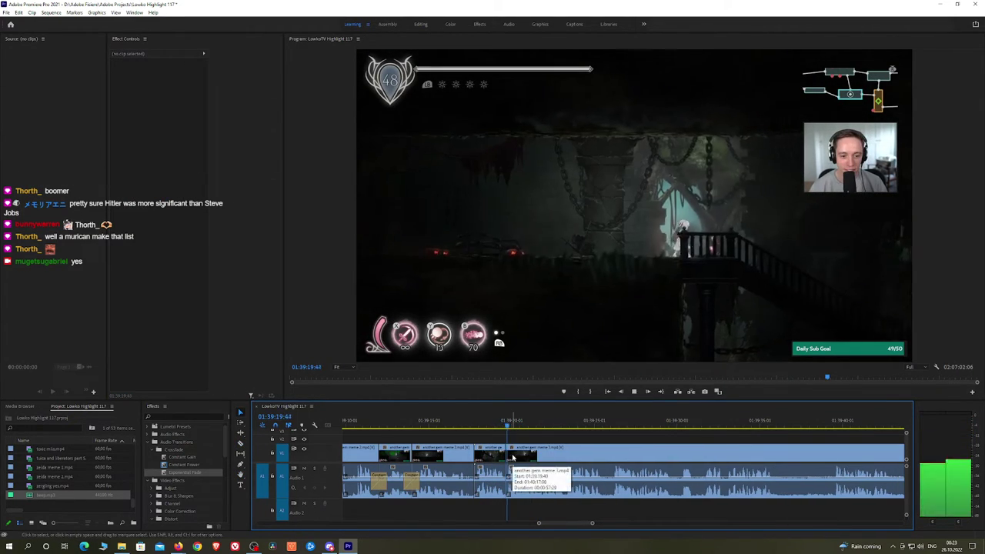
left_click_drag(191, 464, 507, 484)
Split the clip at about 01:39:17:07 and ripple delete the short section from there to the next cut
left_click(450, 424)
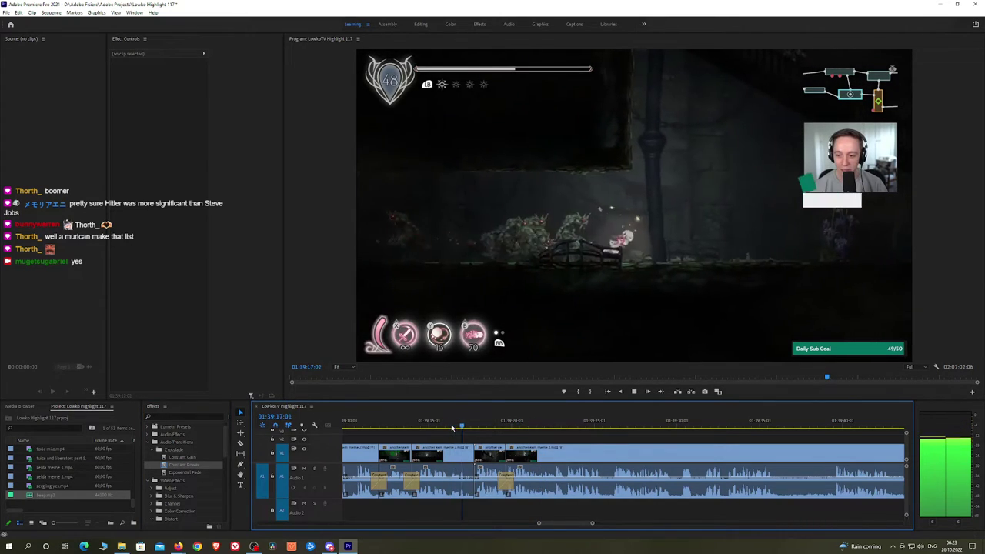
left_click(429, 424)
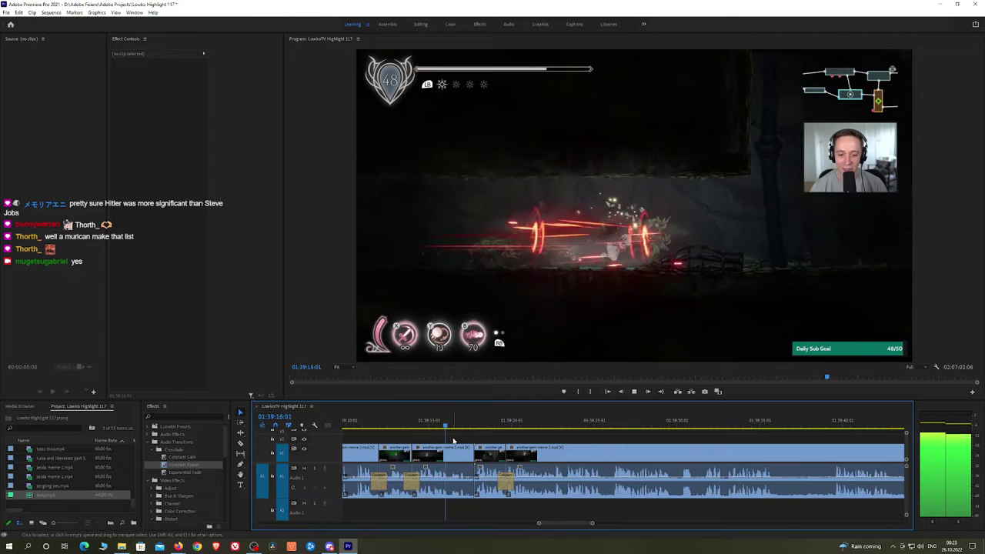
key("space")
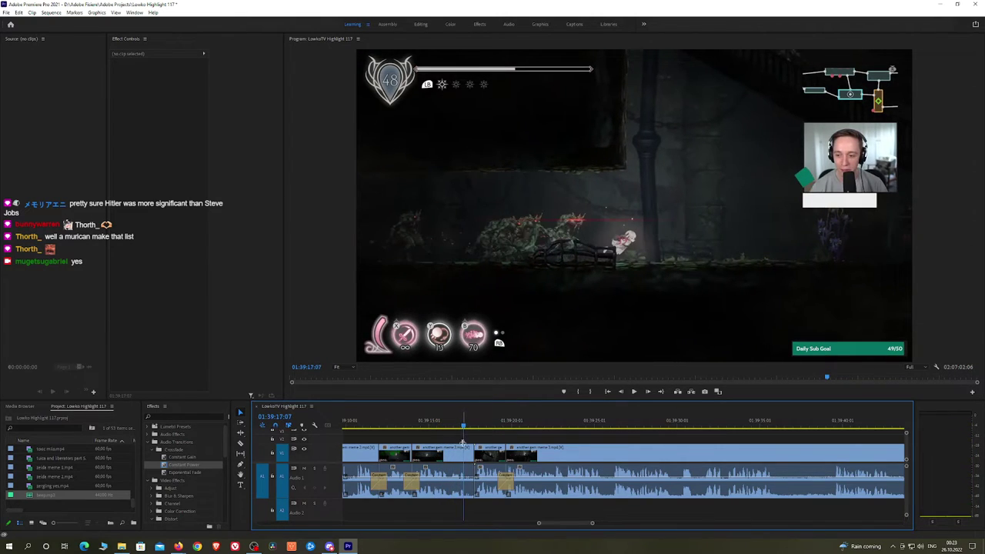
left_click(470, 454)
key("Delete")
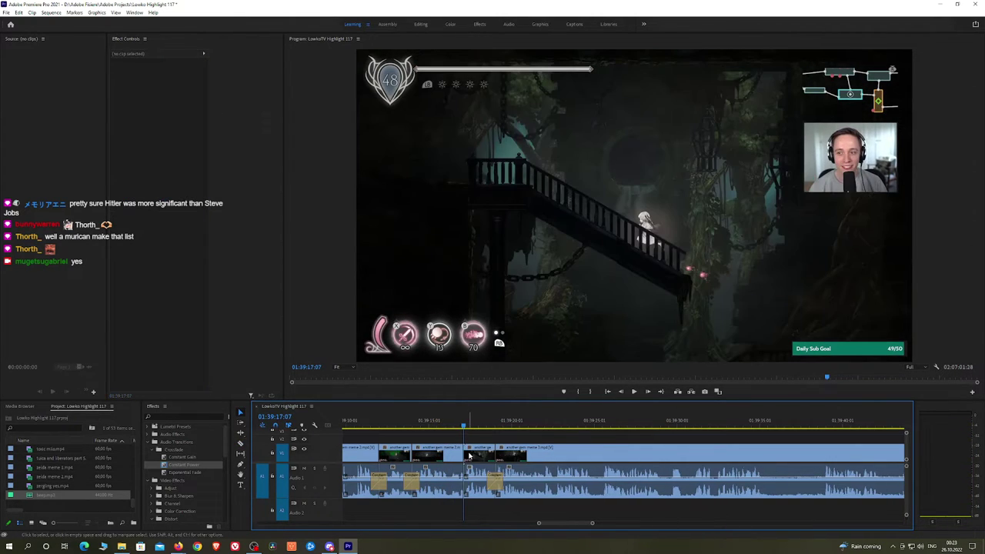
Try a Constant Power crossfade on the audio join near 01:39:17:07, play it back, and undo the transition
left_click_drag(187, 467, 463, 485)
key("space")
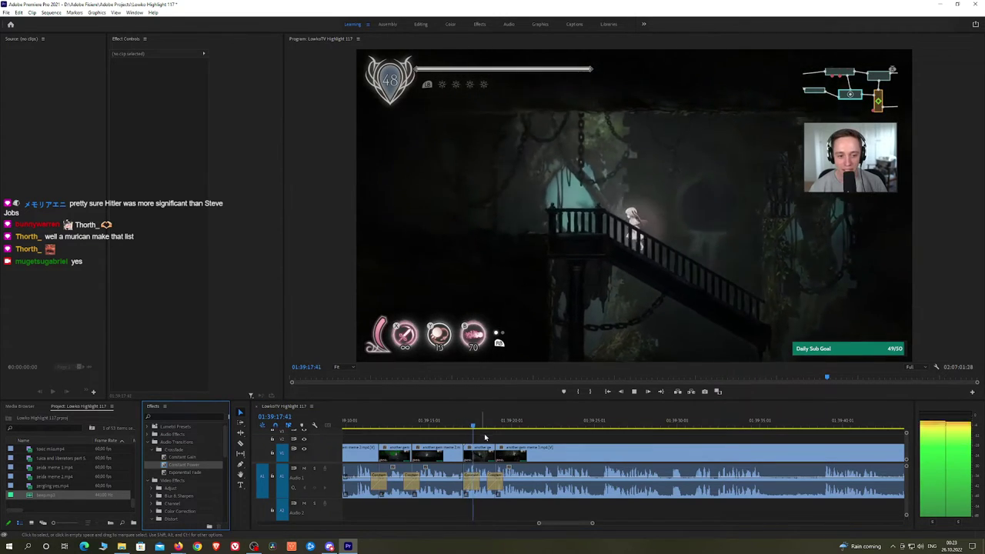
key("ctrl+z")
left_click(454, 425)
key("space")
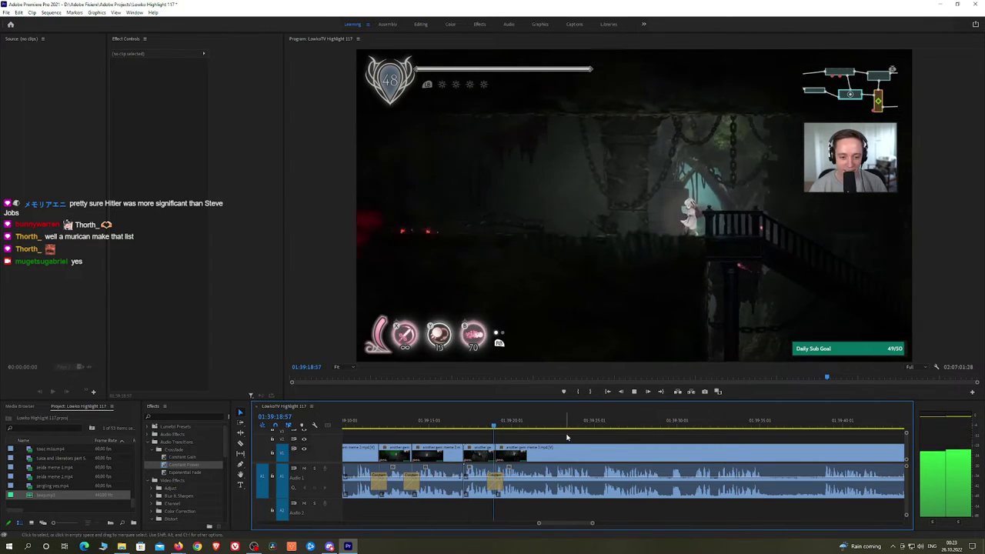
Cut out and ripple delete about half a second starting near 01:39:24:48, and apply a Constant Power crossfade at the join
key("h")
left_click_drag(585, 435, 516, 432)
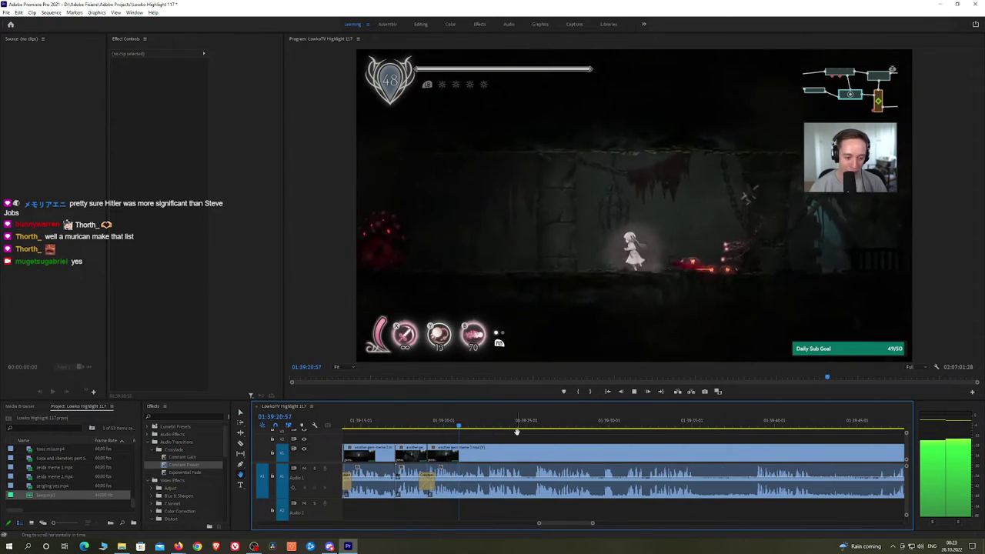
scroll(530, 433, "down", 2)
key("c")
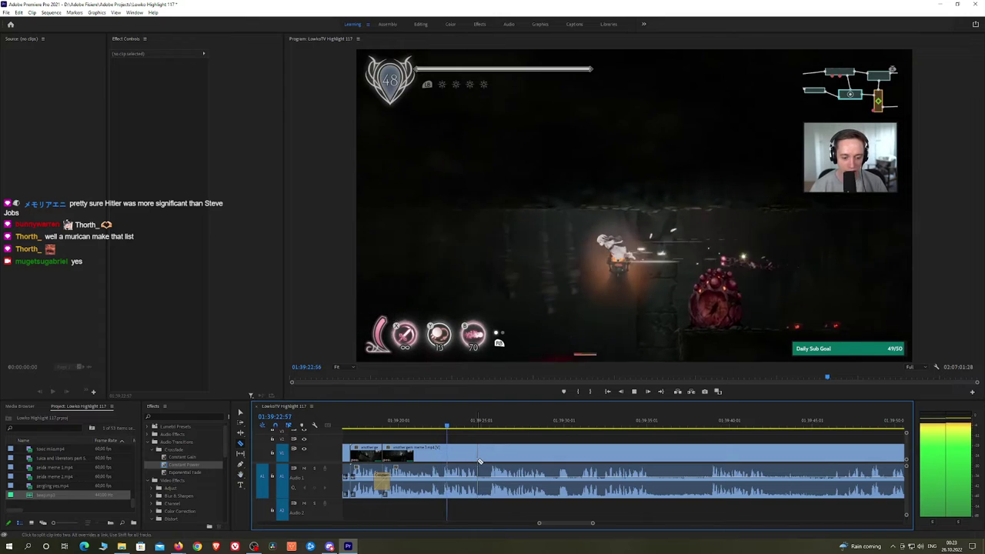
left_click(477, 459)
left_click(488, 460)
key("v")
left_click(484, 457)
key("shift+Delete")
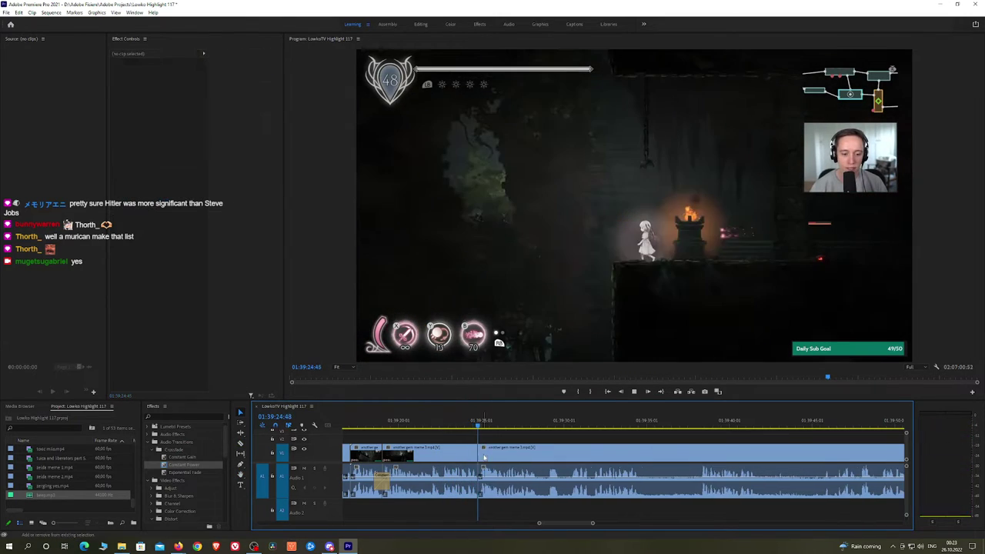
left_click_drag(203, 465, 478, 481)
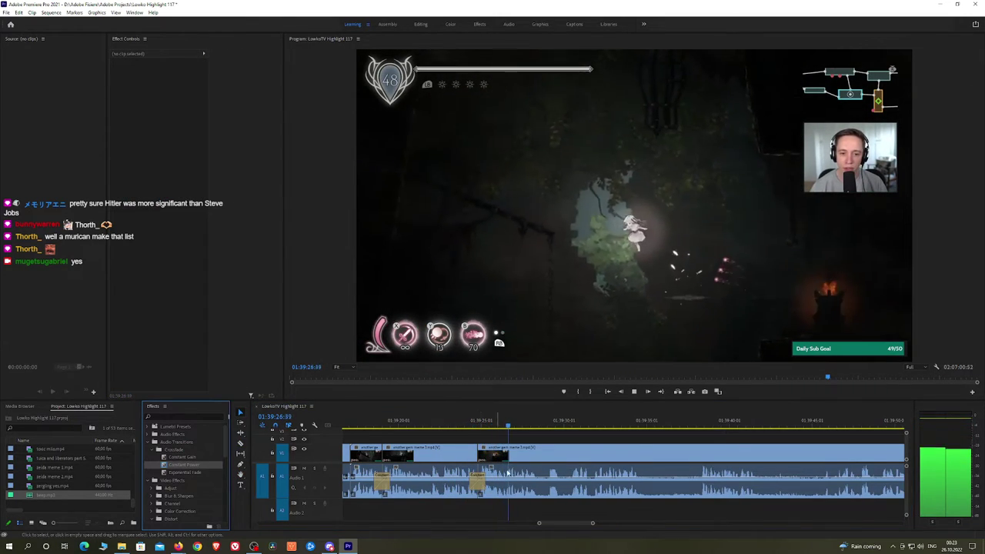
Cut out and ripple delete about 1.6 seconds starting near 01:39:28:37, and apply a Constant Power crossfade at the join
key("c")
left_click(539, 460)
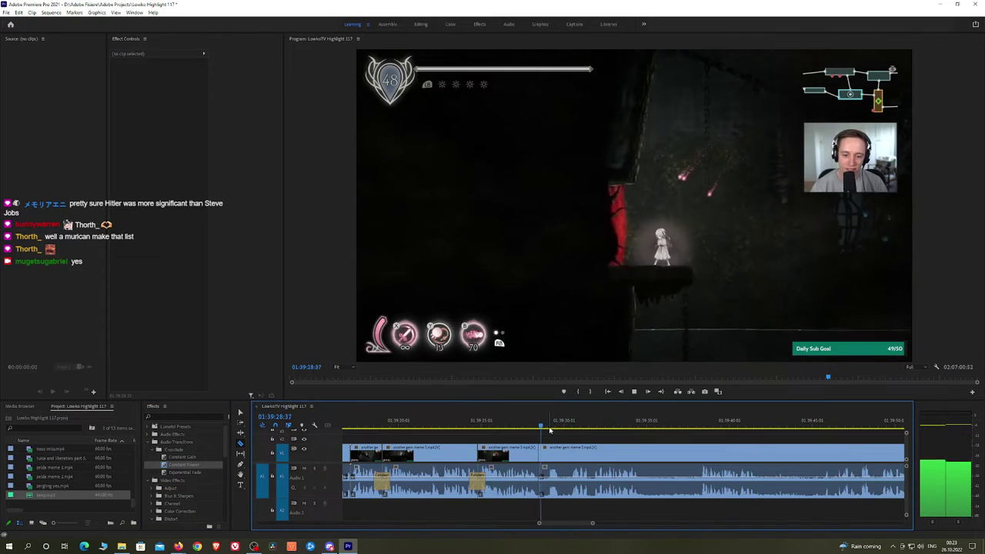
left_click(568, 455)
key("v")
left_click(561, 457)
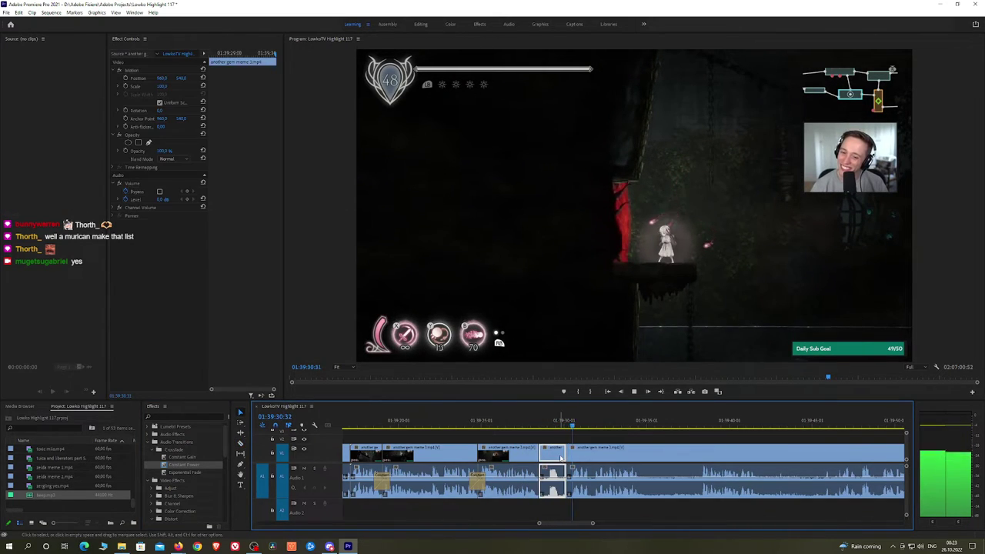
key("shift+Delete")
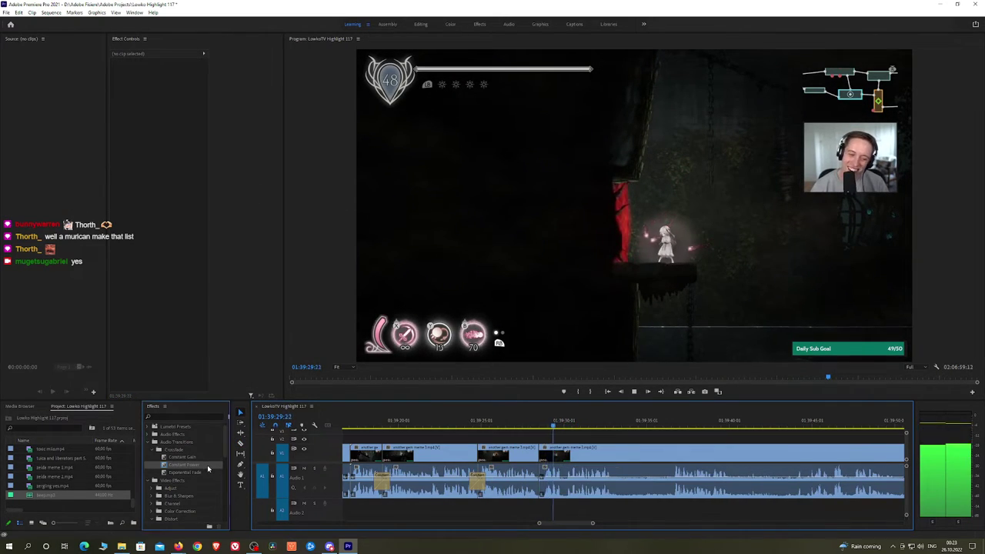
Ripple delete a section of about three seconds starting near 01:39:33:15 and apply a Constant Power crossfade at the join
key("h")
left_click_drag(627, 459, 569, 443)
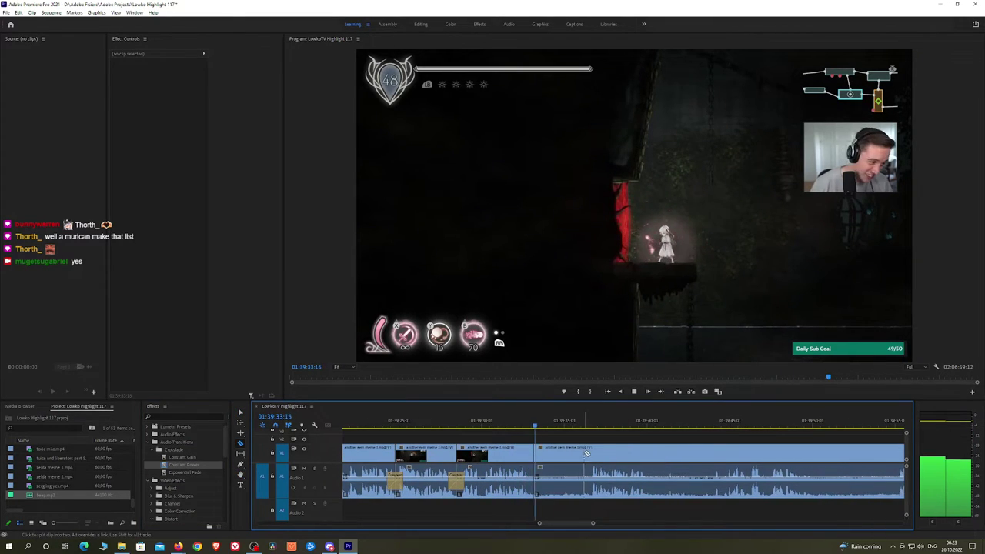
left_click(573, 455)
key("shift+Delete")
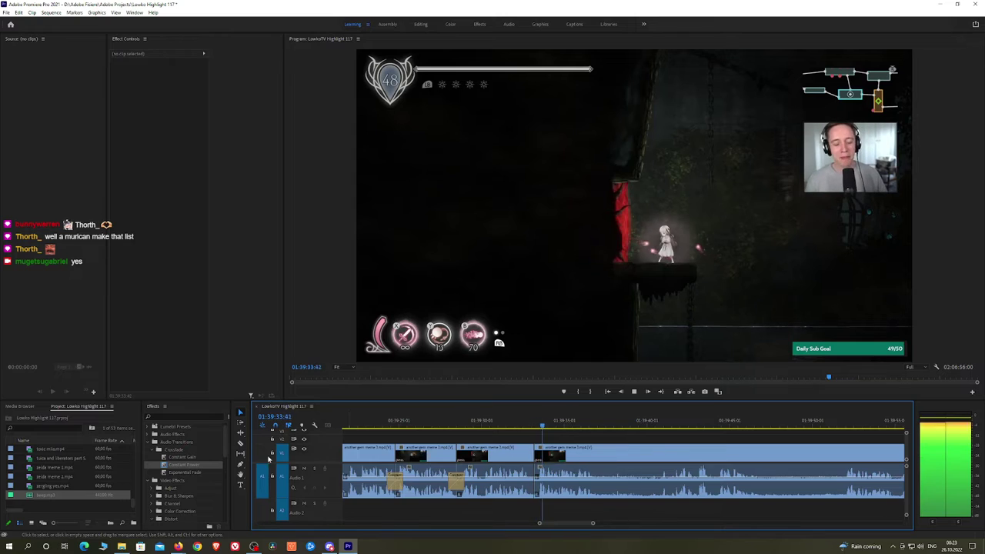
left_click_drag(182, 464, 366, 465)
left_click_drag(537, 486, 536, 485)
Ripple delete a section of about 3.5 seconds starting near 01:39:37:09 and apply a Constant Power crossfade at the join
scroll(531, 469, "down", 5)
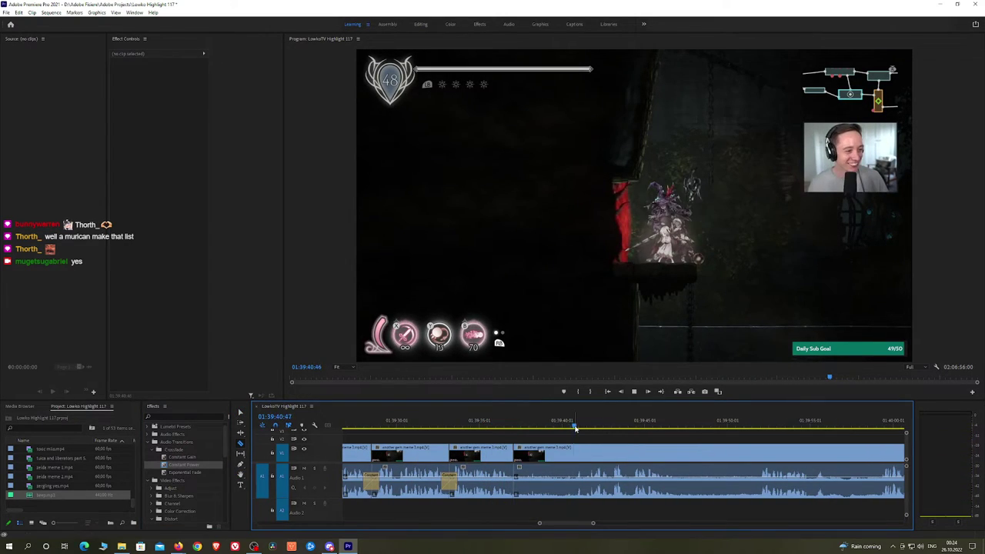
left_click(569, 455)
key("shift+Delete")
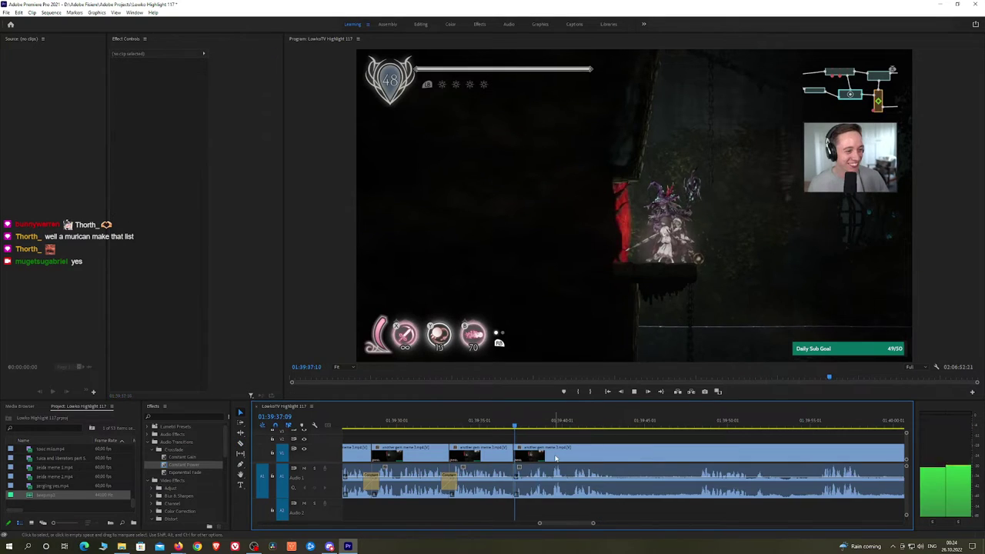
left_click_drag(225, 467, 556, 470)
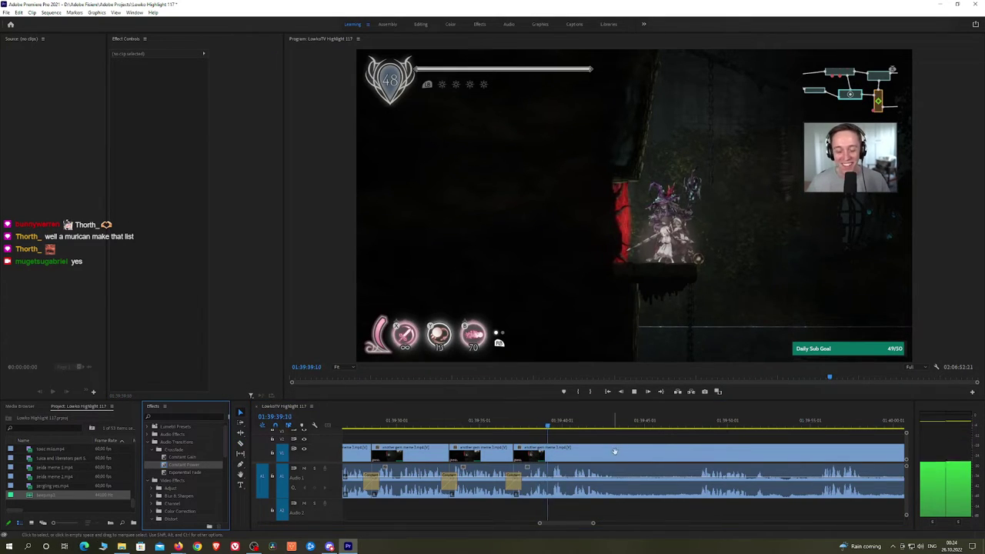
Ripple delete a section of about five seconds starting at 01:39:43:26 and apply a Constant Power crossfade at the join
key("h")
left_click_drag(614, 452, 539, 448)
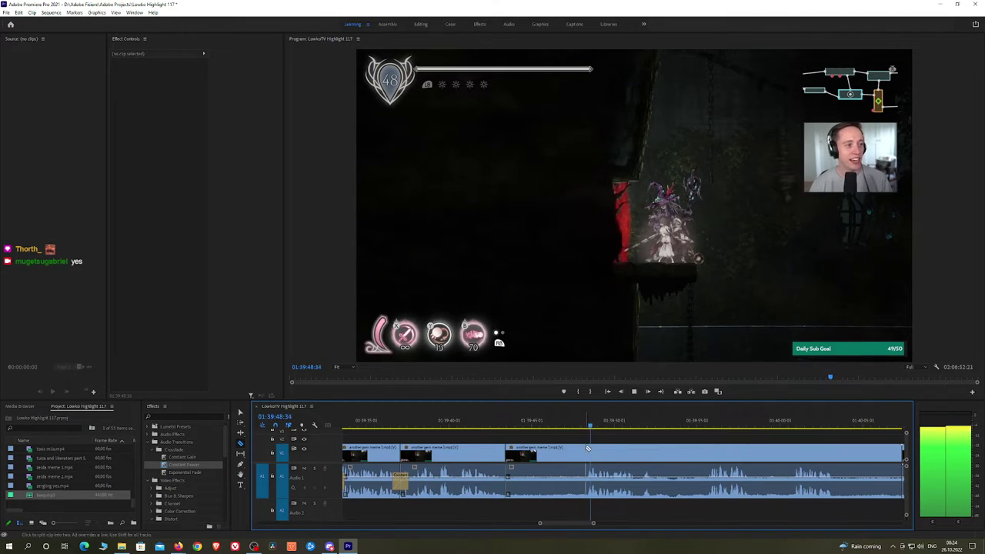
key("shift+Delete")
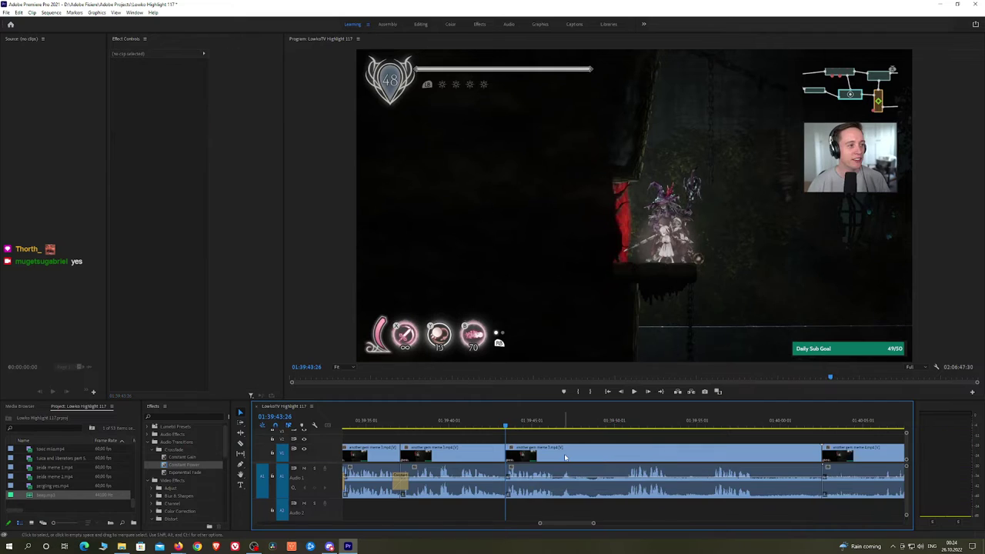
left_click_drag(217, 467, 506, 483)
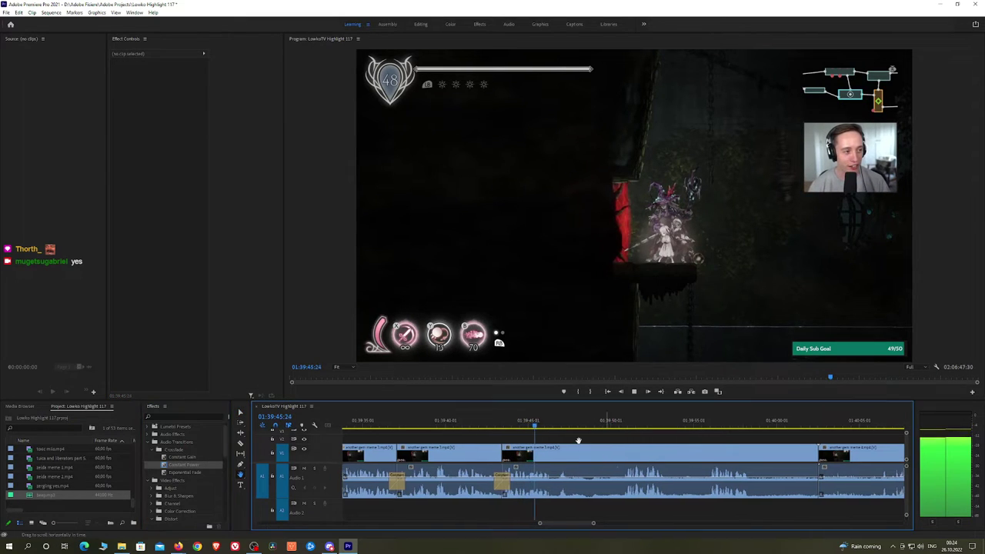
Try ripple deleting a section of about two seconds starting near 01:39:48:26, and undo the deletion
scroll(529, 433, "down", 2)
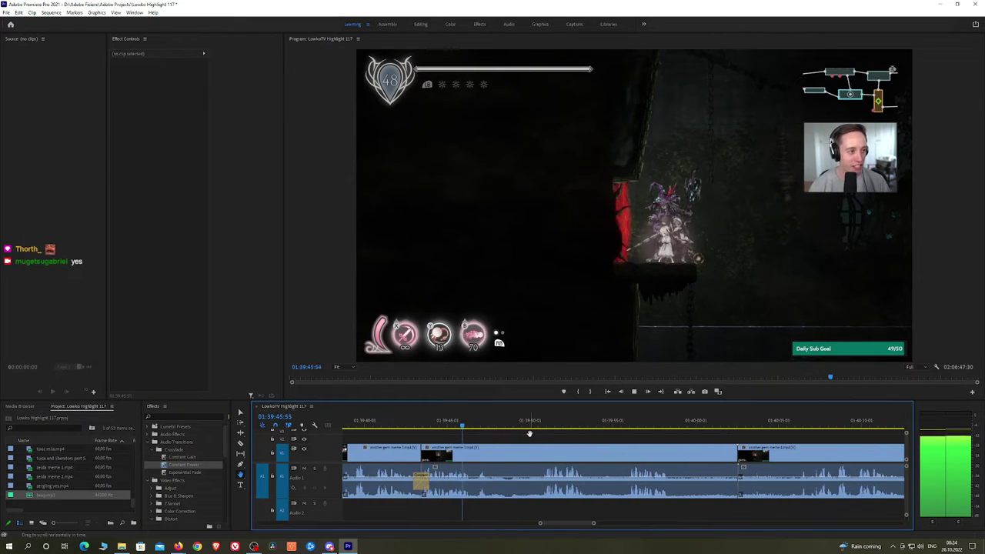
key("c")
left_click(473, 452)
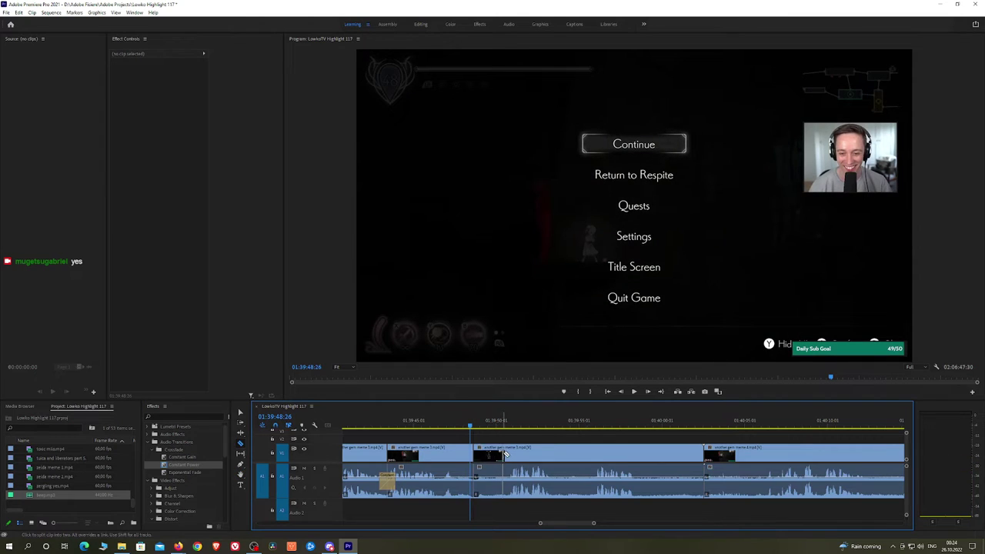
key("shift+Delete")
key("space")
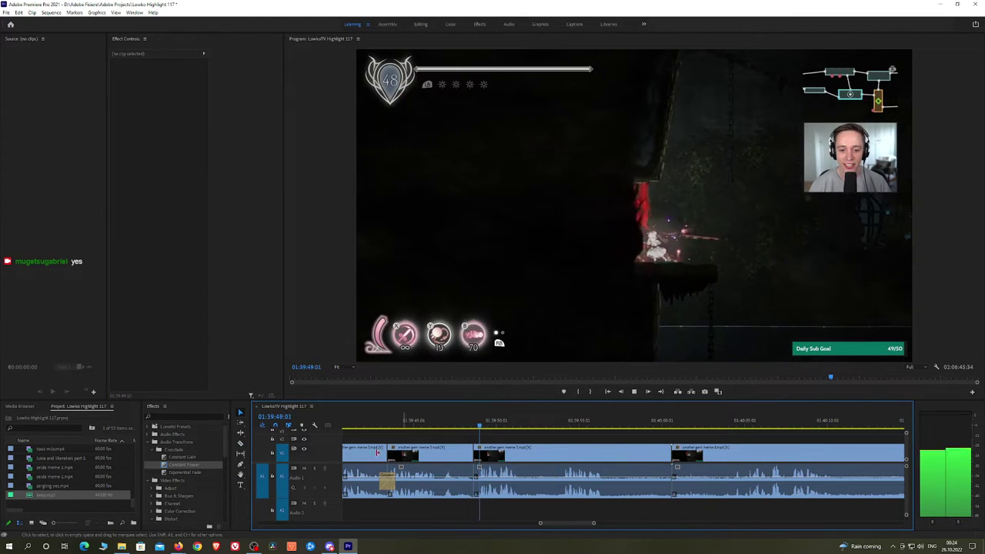
left_click_drag(195, 466, 460, 486)
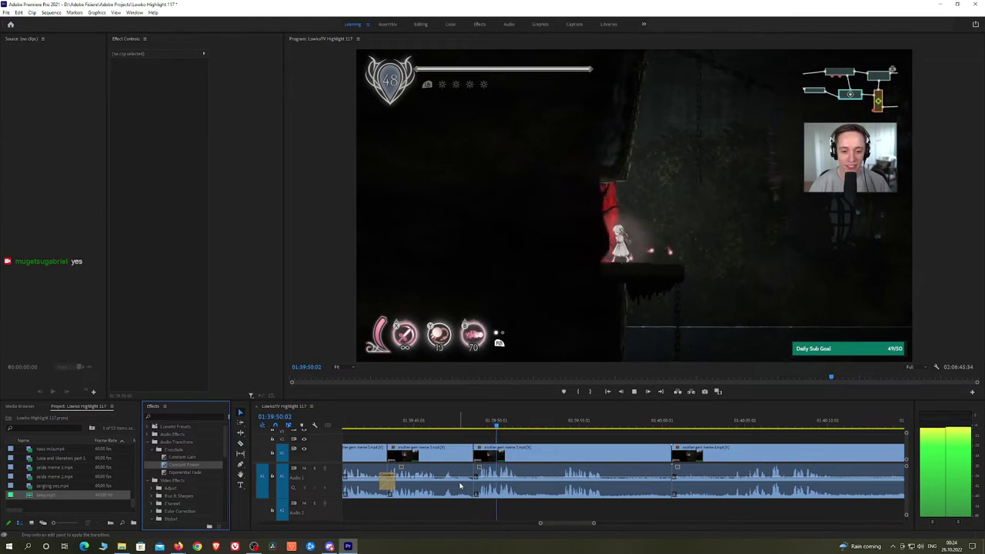
key("ctrl+z")
Split at 01:39:47:56, ripple delete about 2.6 seconds from there, and apply a Constant Power crossfade at the join
left_click(464, 427)
left_click_drag(465, 427, 462, 427)
key("c")
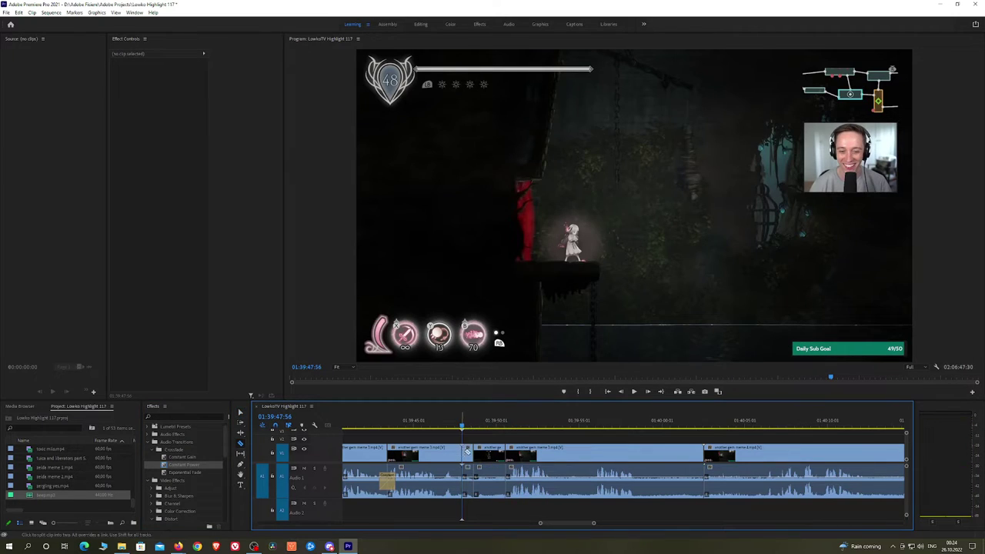
key("shift+Delete")
key("space")
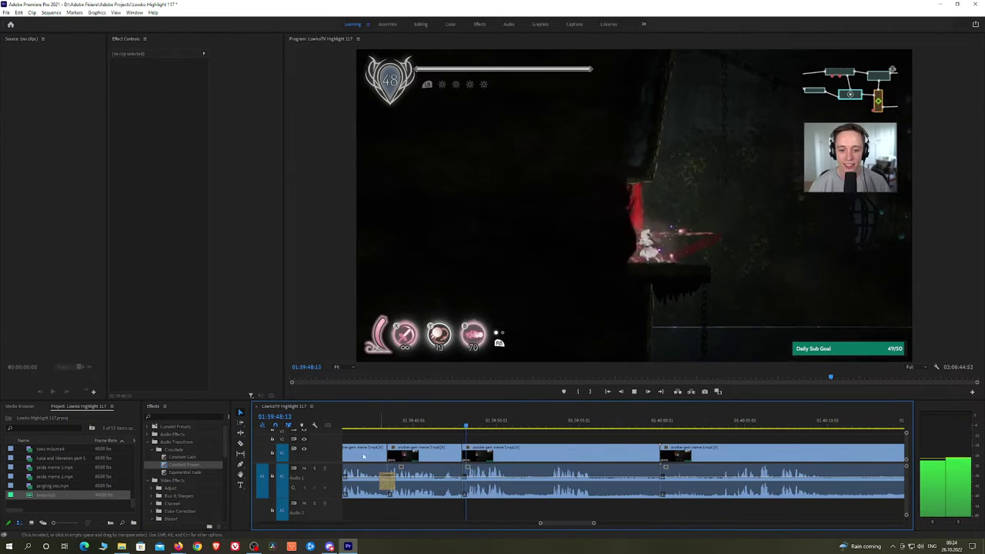
left_click_drag(183, 464, 464, 492)
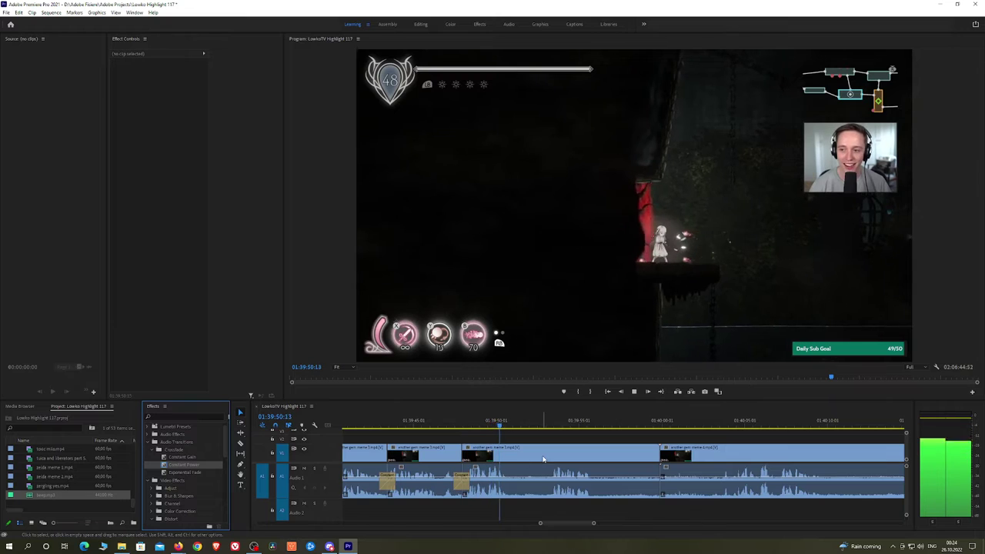
Cut out and ripple delete about two seconds starting at 01:39:50:56, and apply a Constant Power crossfade at the join
key("space")
key("c")
left_click(512, 453)
left_click(546, 455)
key("v")
left_click(537, 455)
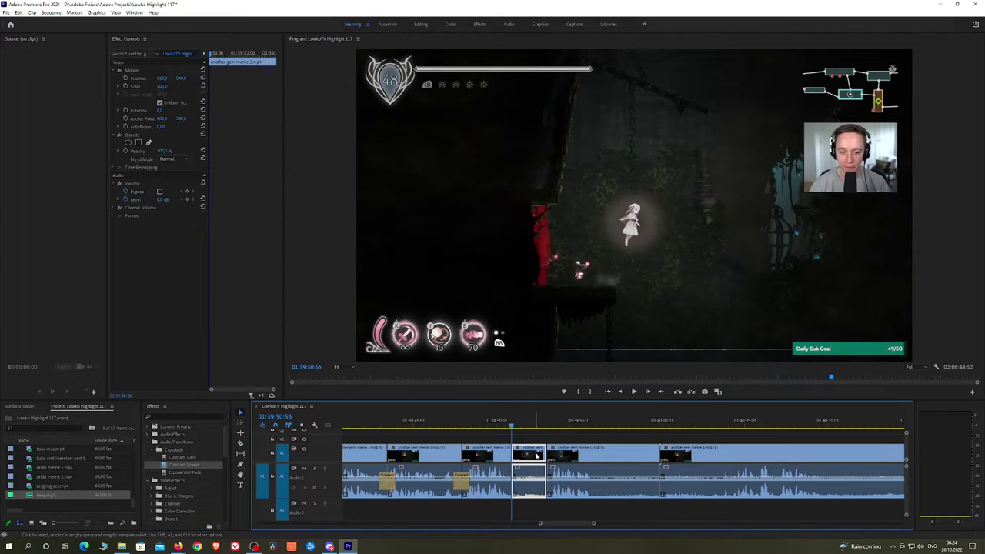
key("shift+Delete")
key("space")
left_click_drag(182, 465, 515, 485)
Split the clip at 01:39:53:54 and ripple delete its remainder up to the start of the another gem meme 4 clip
key("space")
key("c")
left_click(560, 455)
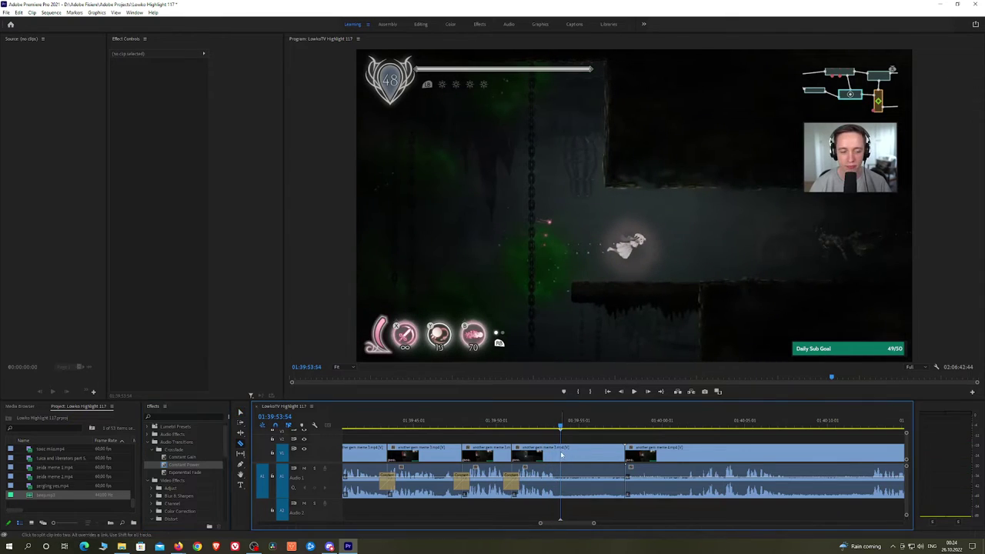
key("v")
left_click(587, 456)
key("shift+Delete")
key("space")
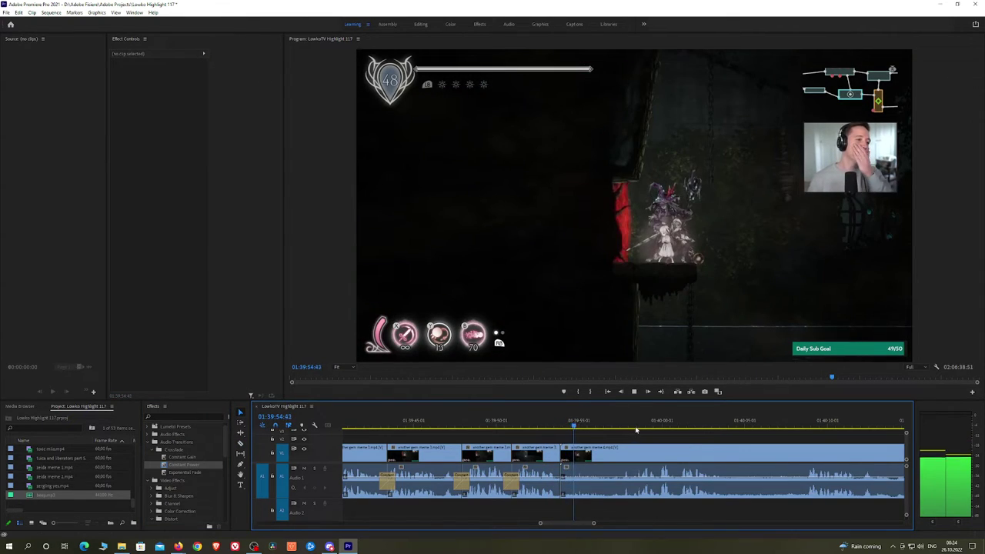
Cut out and ripple delete about 35 seconds starting at 01:39:53:54, and apply a Constant Power crossfade at the join
left_click(636, 425)
key("h")
left_click_drag(724, 441, 556, 440)
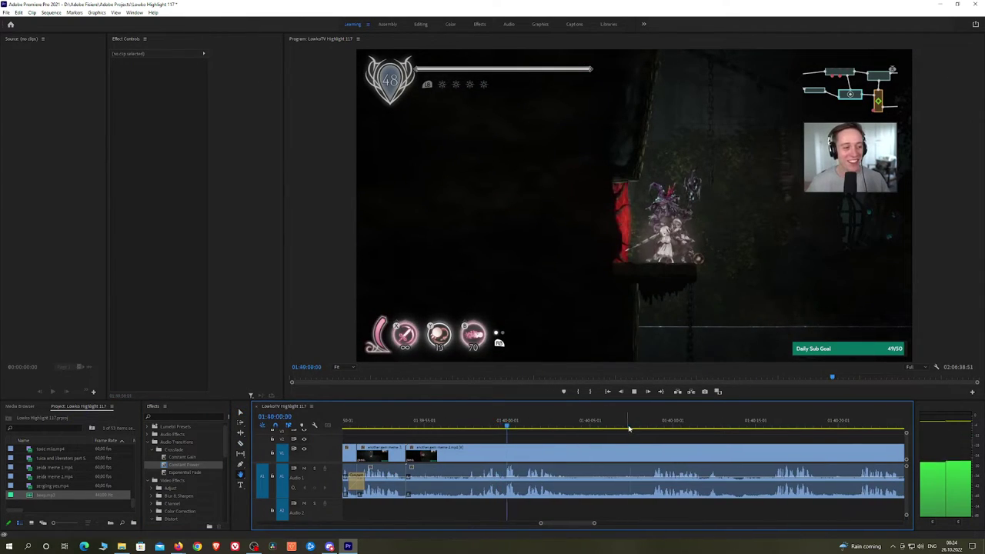
scroll(701, 437, "down", 2)
left_click(757, 428)
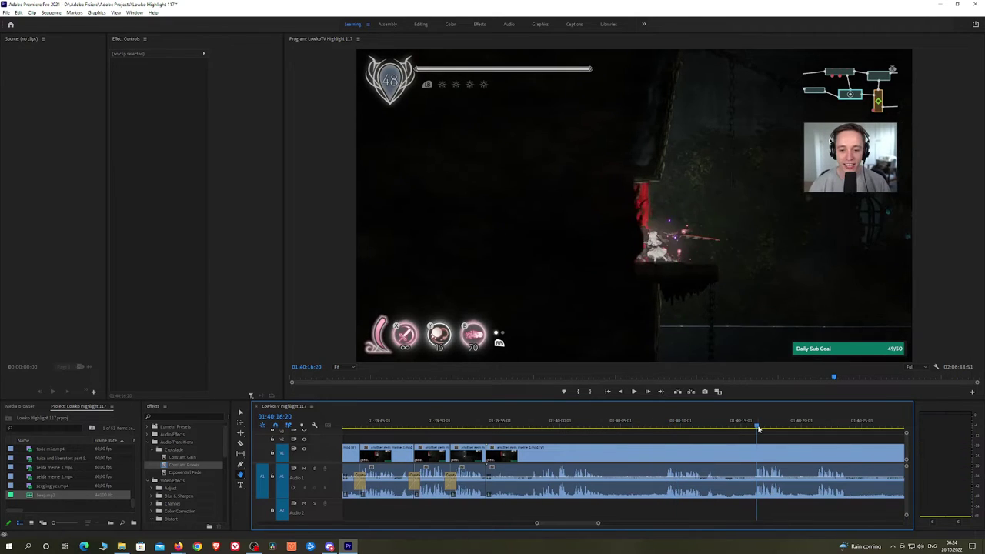
left_click(820, 426)
left_click_drag(867, 441, 591, 436)
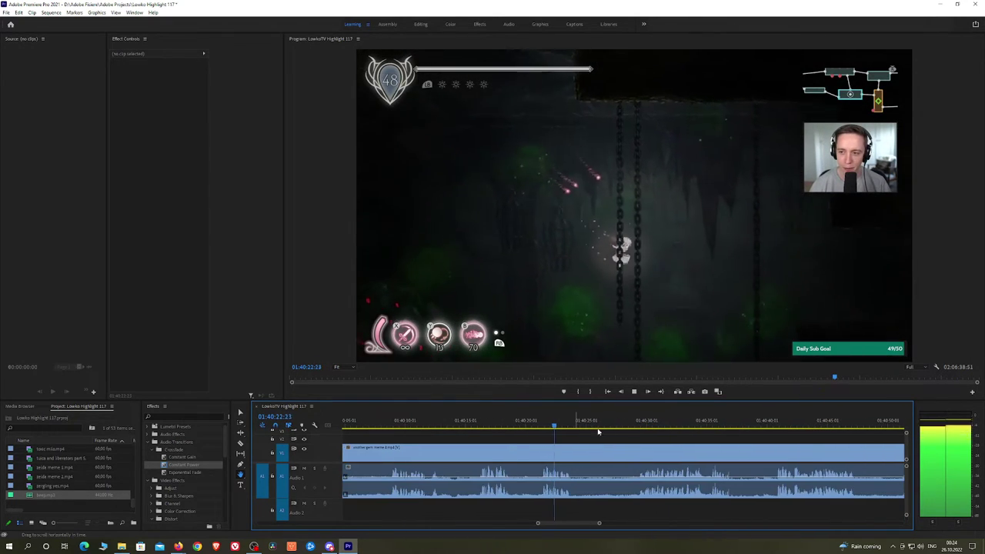
left_click(635, 425)
key("c")
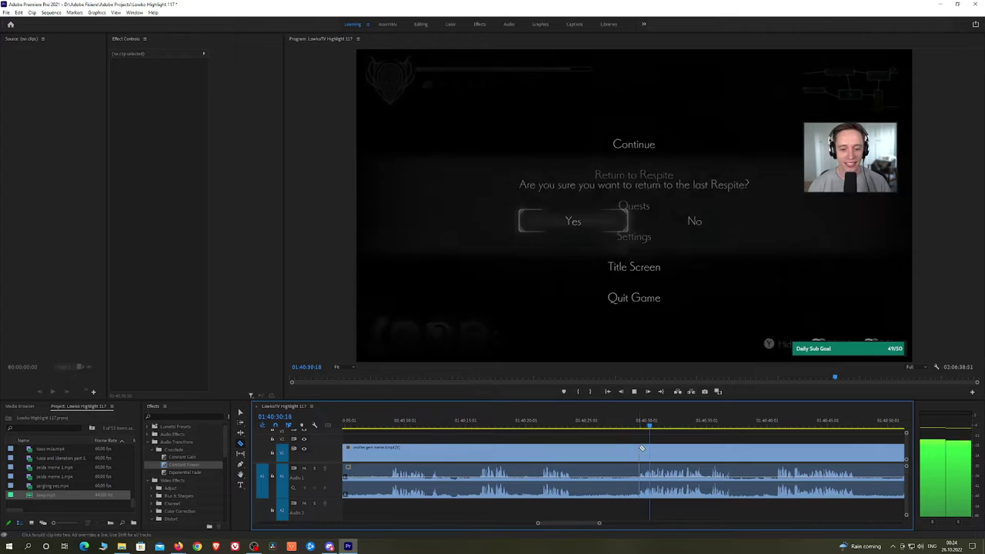
left_click(637, 449)
key("v")
left_click(619, 449)
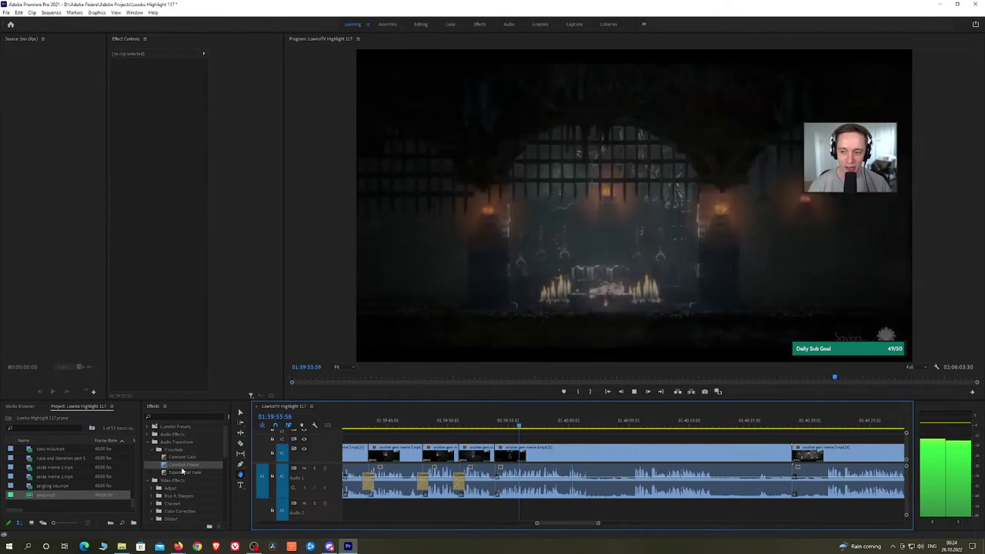
left_click_drag(183, 465, 389, 467)
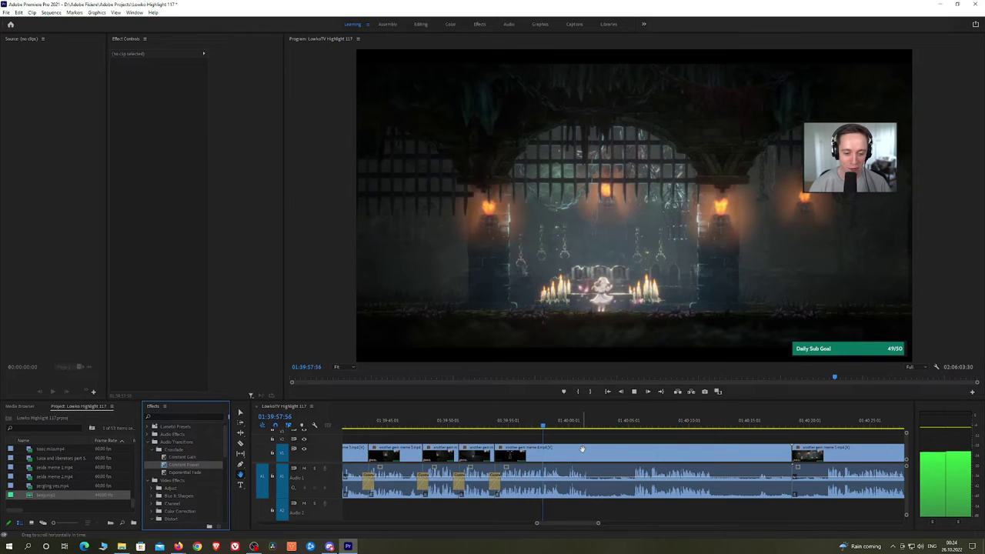
Cut out and ripple delete about three seconds starting near 01:40:02, and apply a Constant Power crossfade at the join
left_click_drag(582, 457, 507, 442)
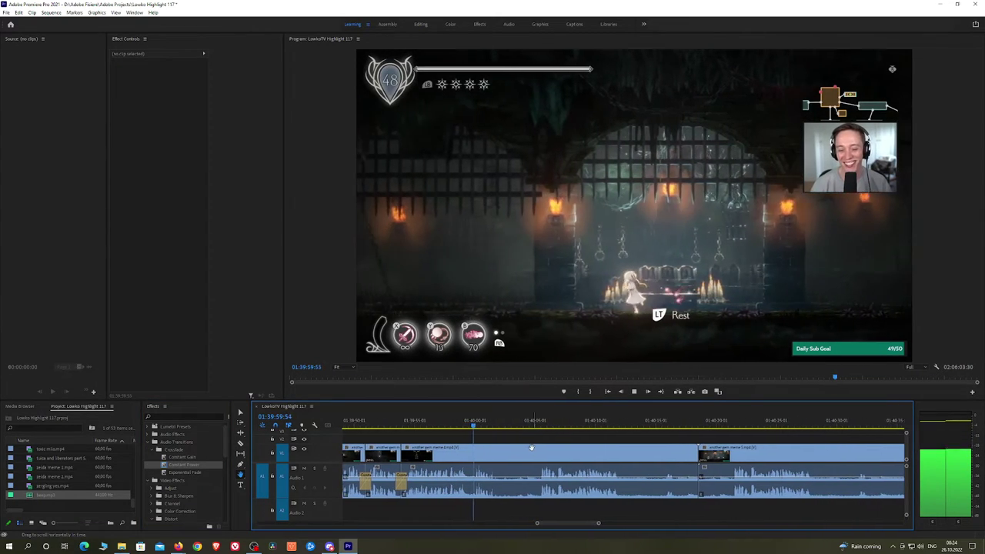
key("c")
left_click(501, 459)
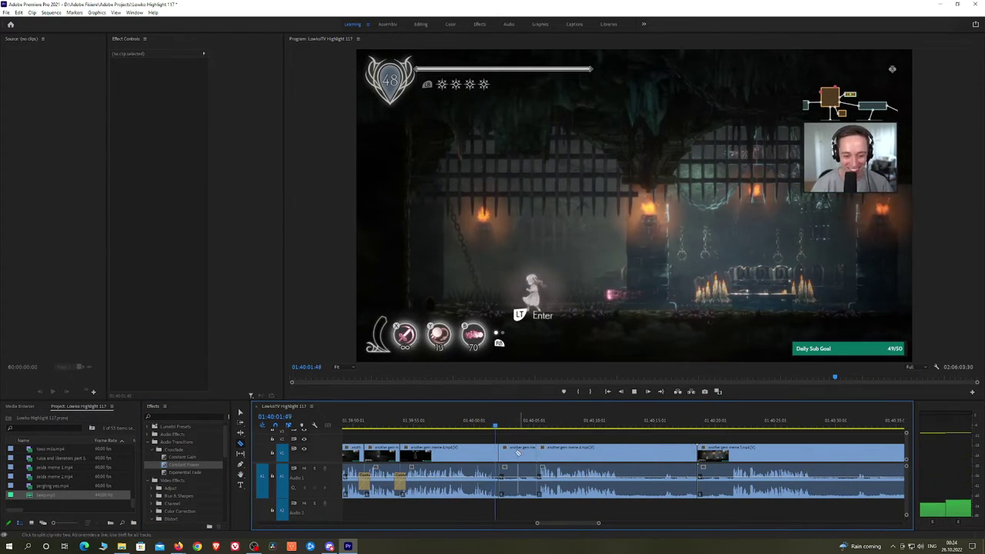
key("v")
left_click(518, 453)
key("shift+Delete")
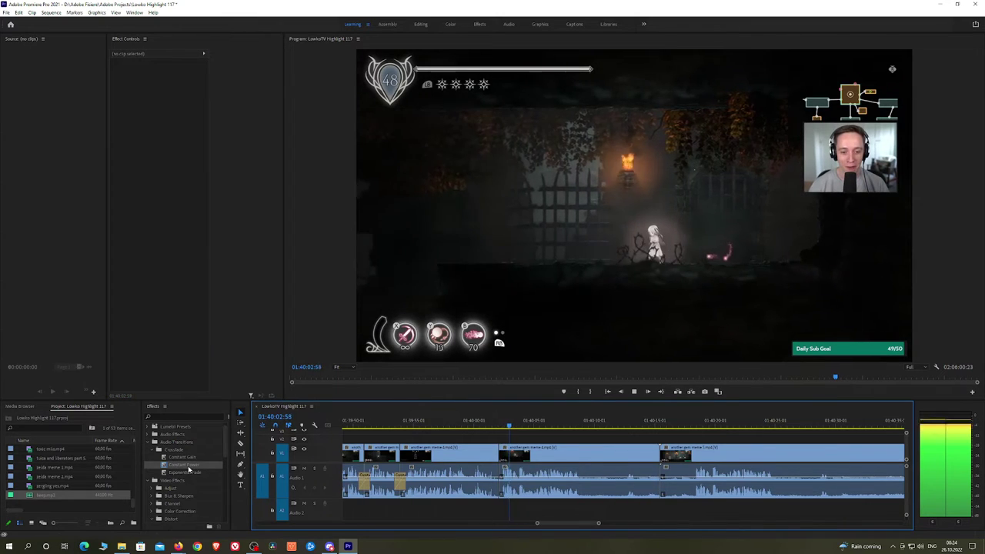
left_click_drag(190, 468, 499, 483)
Split the clip near 01:40:09 and ripple delete its remainder up to the start of the another gem meme 5 clip
left_click_drag(611, 438, 581, 435)
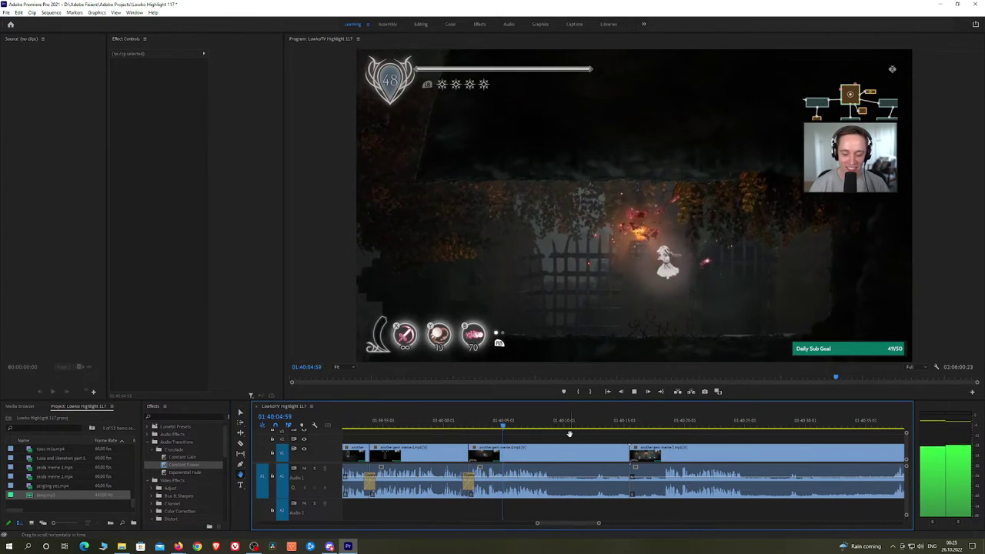
key("c")
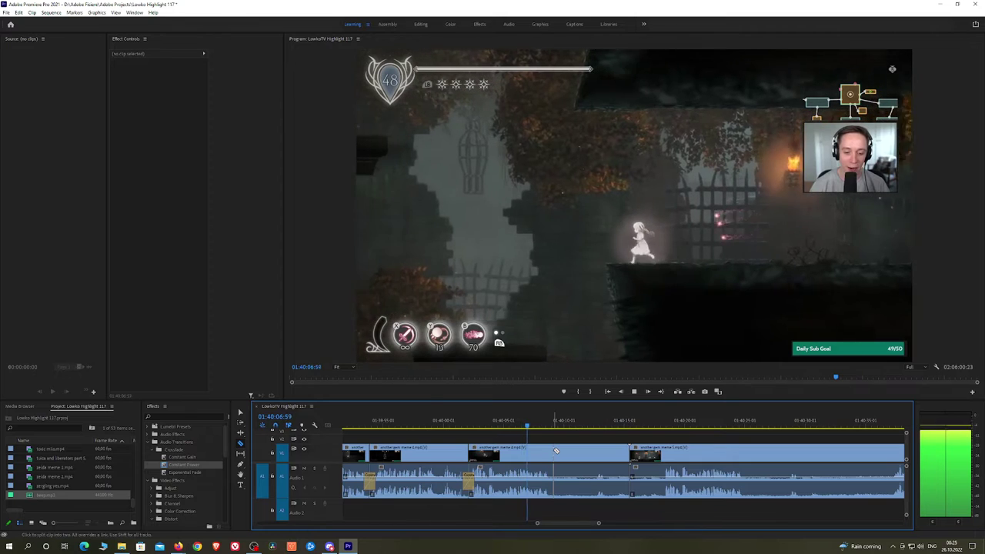
left_click(555, 451)
key("v")
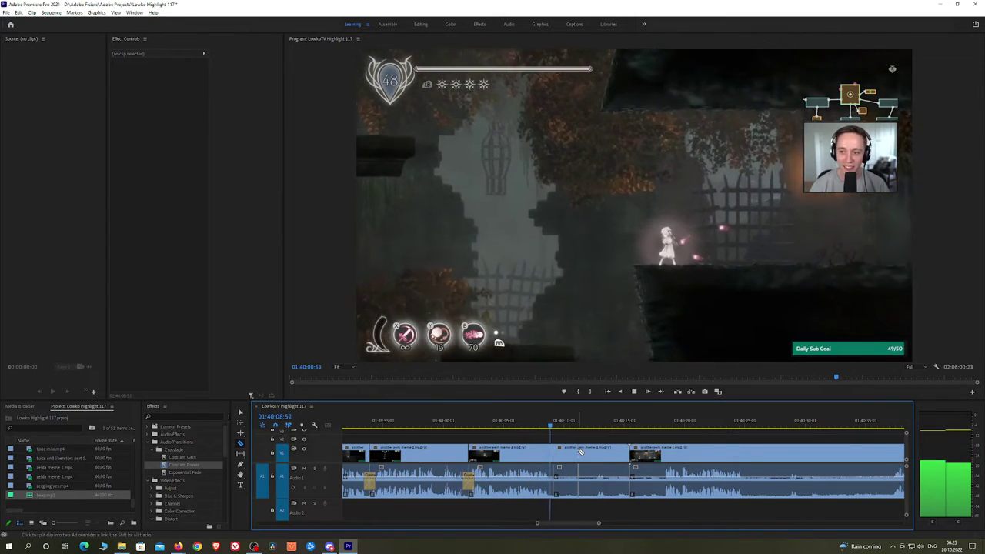
left_click(586, 451)
key("shift+Delete")
Ripple delete the first 13 seconds or so of the another gem meme 5 clip, and apply a Constant Power crossfade at the join
left_click(588, 426)
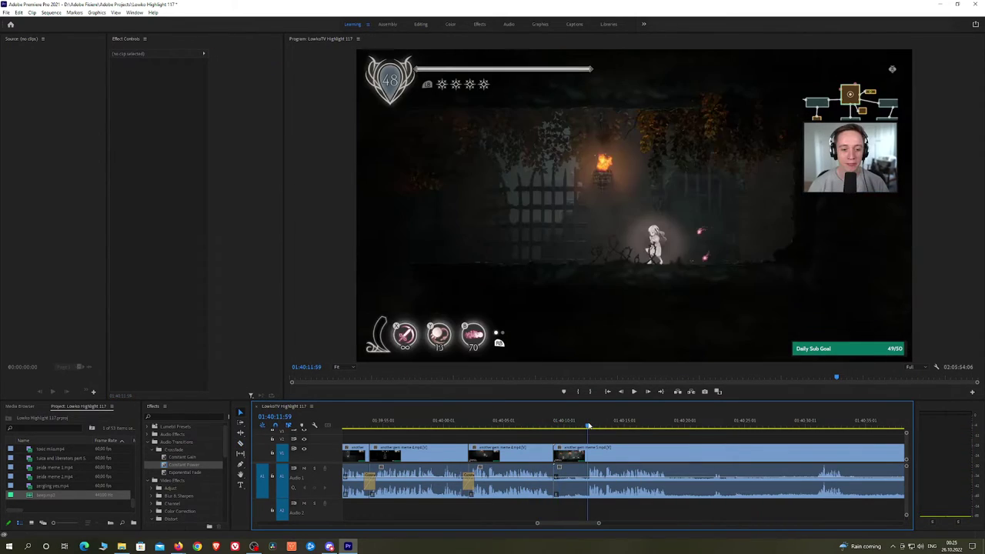
left_click_drag(638, 427, 709, 429)
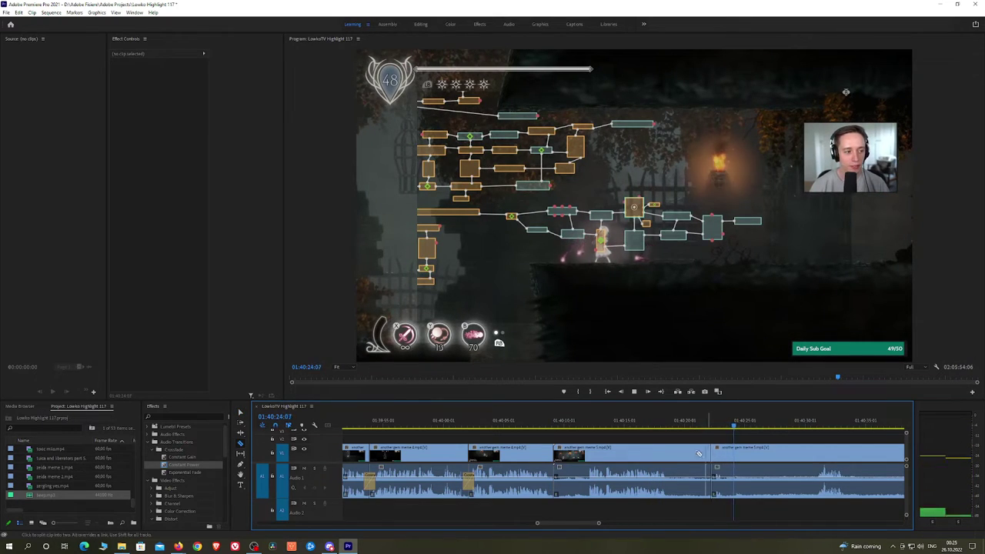
key("v")
left_click(696, 453)
key("shift+Delete")
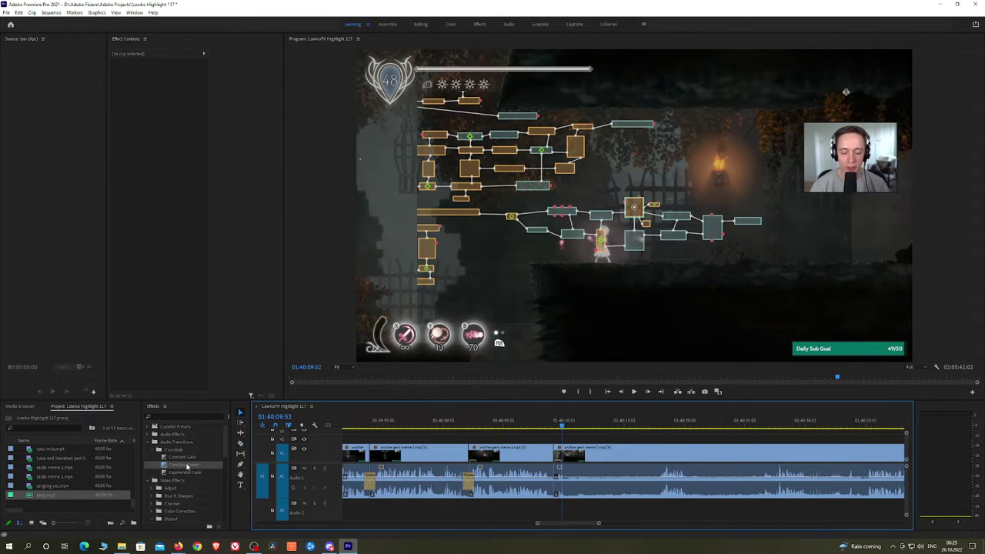
Cut out and ripple delete about 7.5 seconds starting at 01:40:10:24, and apply a Constant Power crossfade at the join
left_click(654, 426)
key("h")
left_click_drag(692, 440, 580, 431)
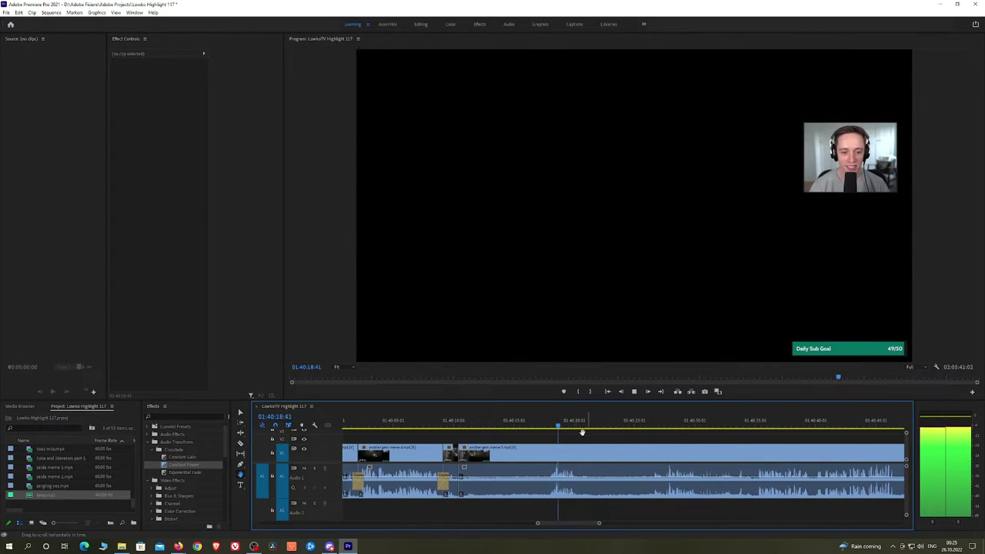
key("c")
key("v")
left_click(535, 457)
key("shift+Delete")
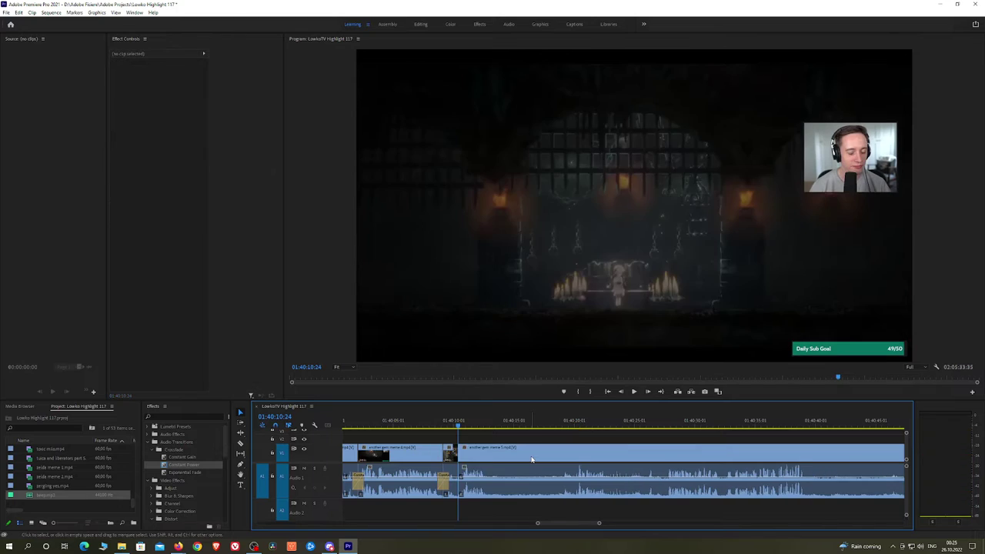
left_click_drag(185, 467, 451, 479)
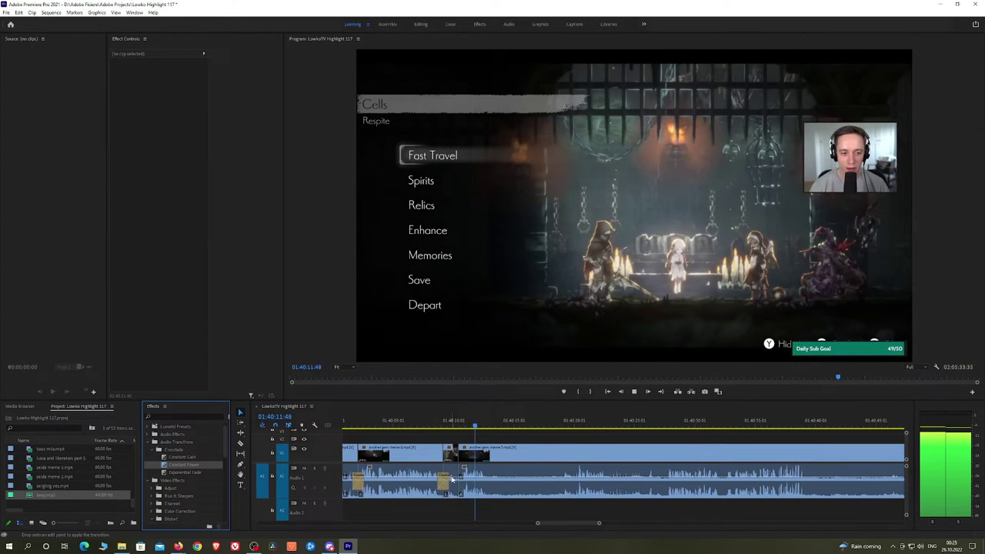
Split at 01:40:13:07, ripple delete about six seconds from there, and apply a Constant Power crossfade at the join
key("c")
left_click(491, 454)
left_click(559, 427)
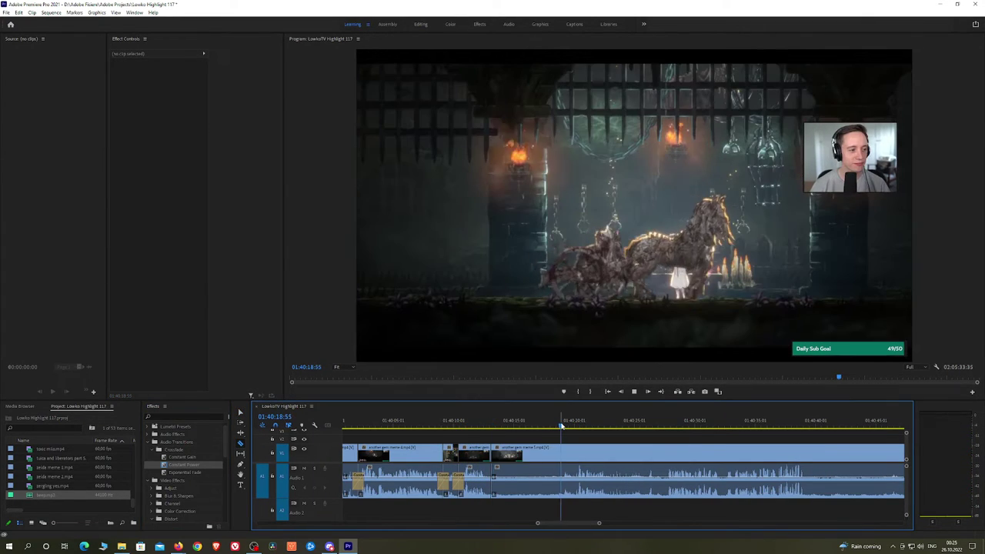
key("v")
left_click(546, 456)
key("shift+Delete")
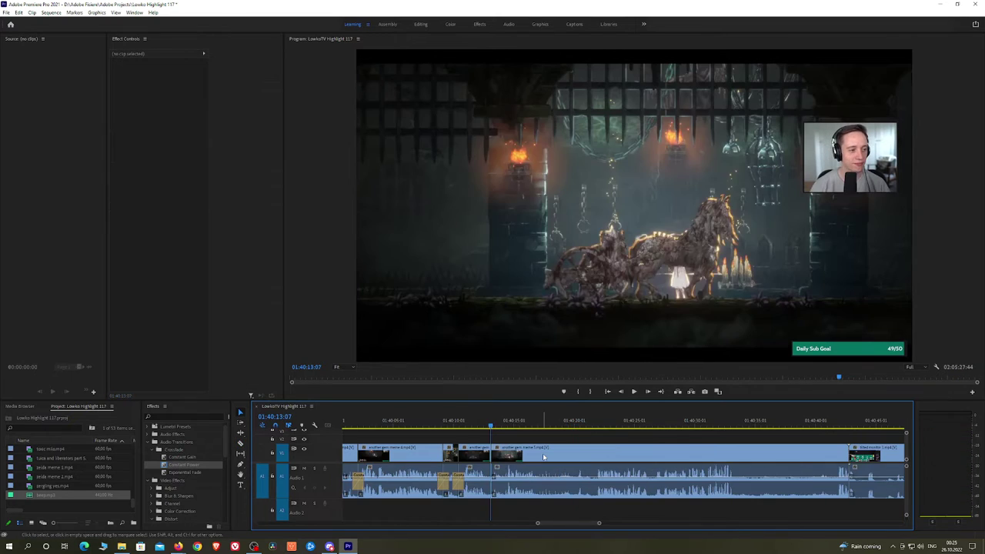
left_click_drag(215, 467, 493, 480)
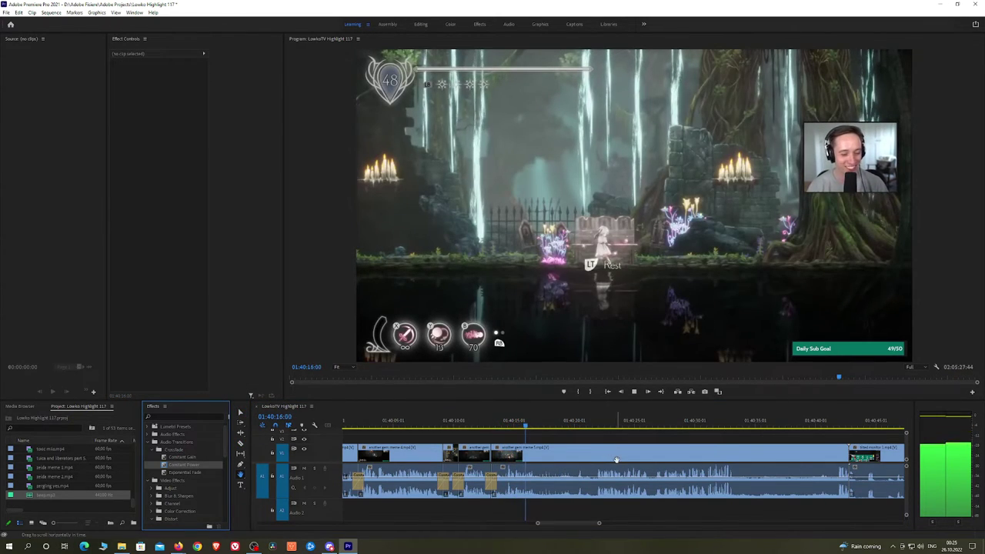
Cut out and ripple delete about 1.8 seconds starting near 01:40:20, and apply a Constant Power crossfade at the join
left_click_drag(616, 460, 560, 455)
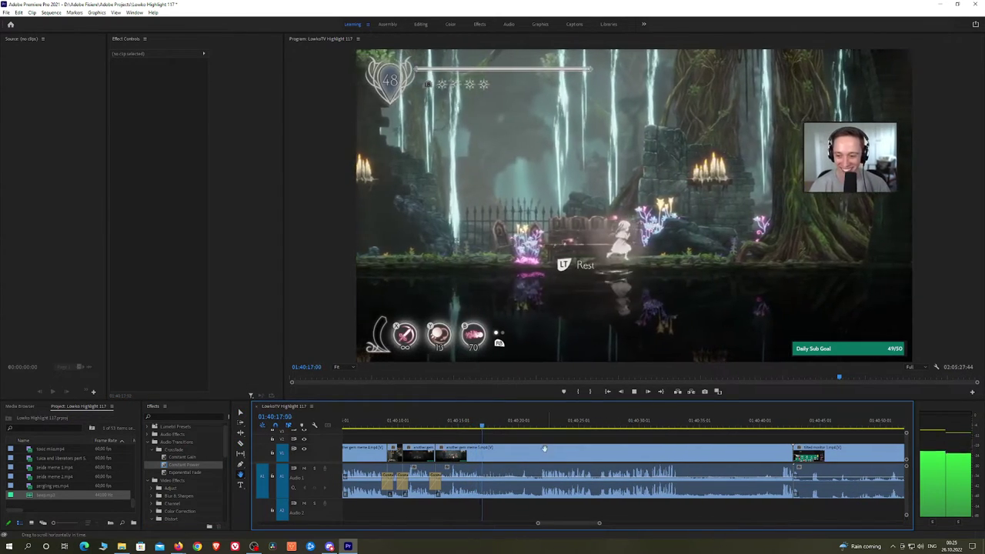
left_click(514, 426)
key("space")
key("c")
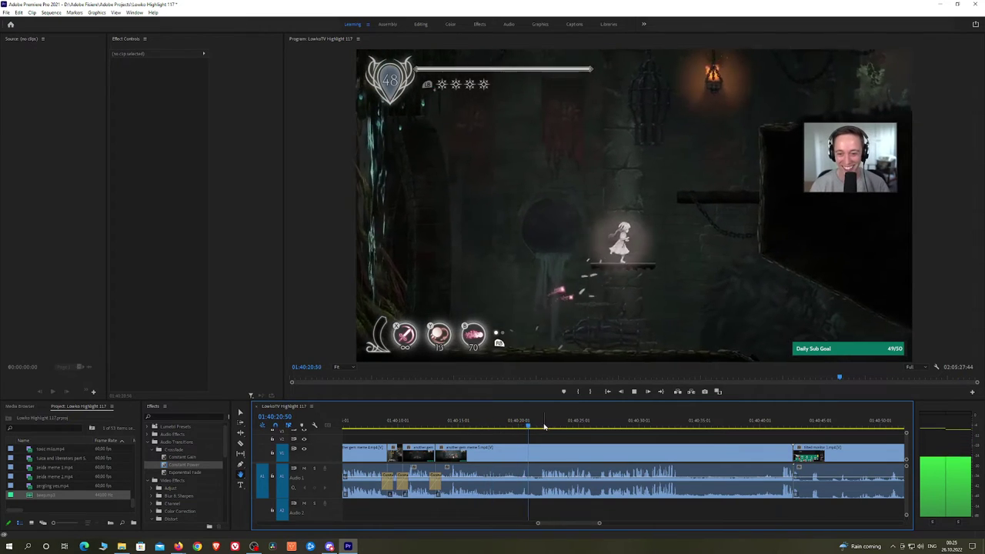
left_click(520, 453)
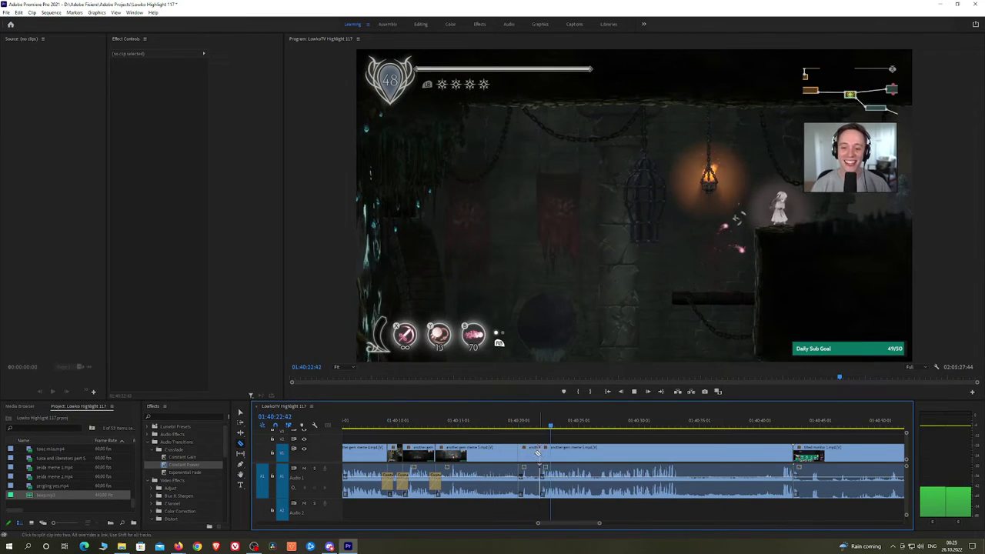
key("v")
left_click(533, 453)
key("shift+Delete")
key("space")
left_click_drag(186, 465, 230, 468)
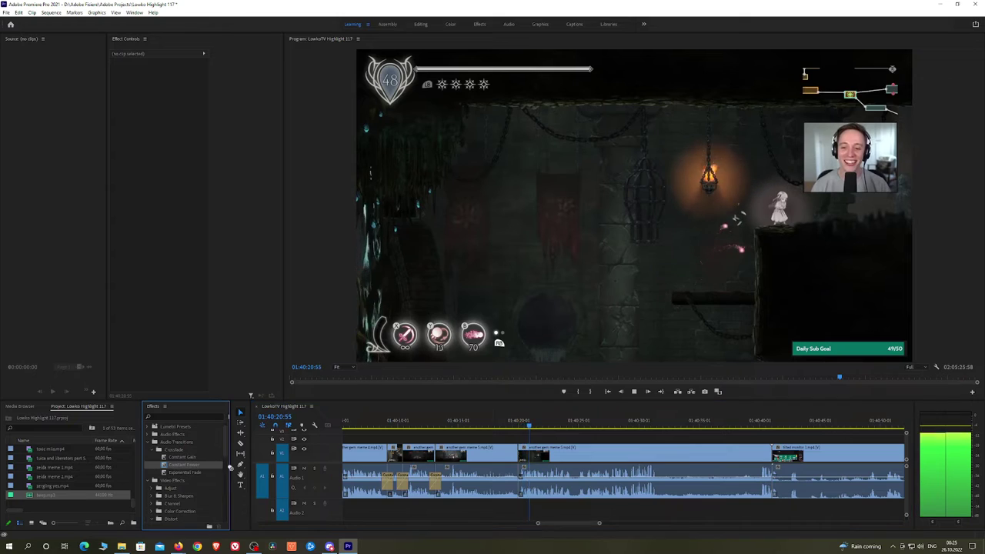
Split the another gem meme 5 clip near 01:40:32:26 and ripple delete its remainder up to the following clip
scroll(608, 449, "down", 3)
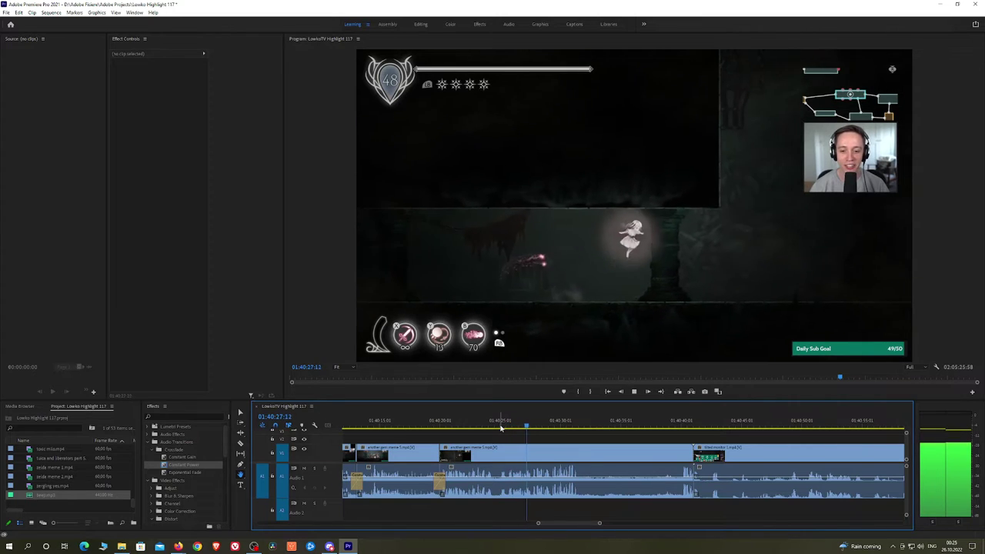
left_click_drag(613, 448, 560, 451)
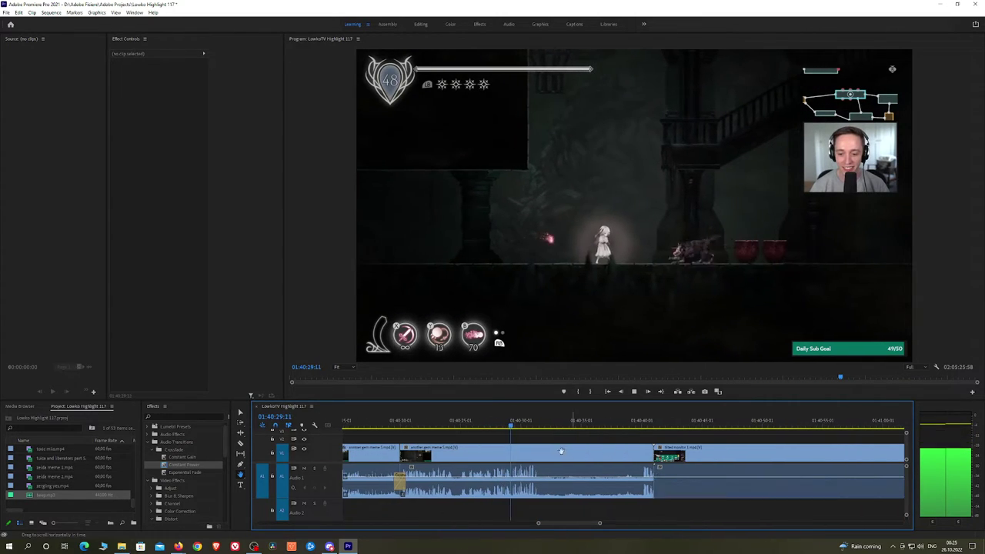
key("c")
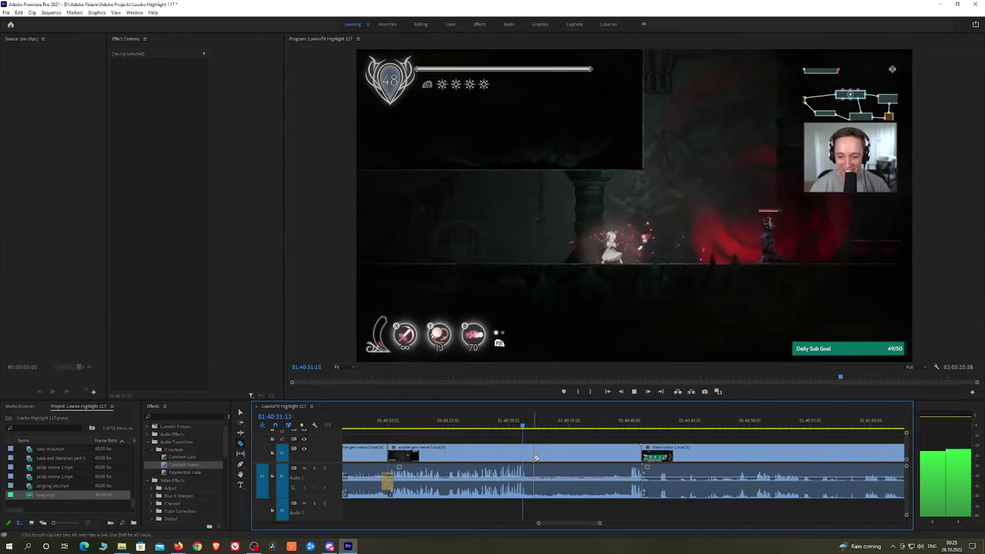
left_click(537, 457)
key("space")
key("v")
left_click(575, 457)
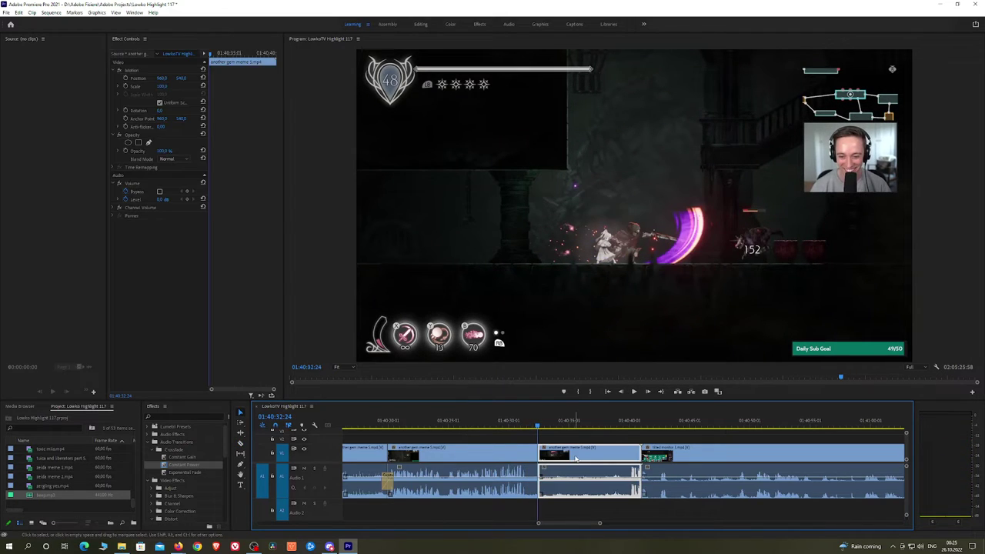
key("shift+Delete")
Ripple delete about the first three seconds of the clip that starts at 01:40:32:26
key("space")
key("h")
left_click_drag(637, 450, 541, 447)
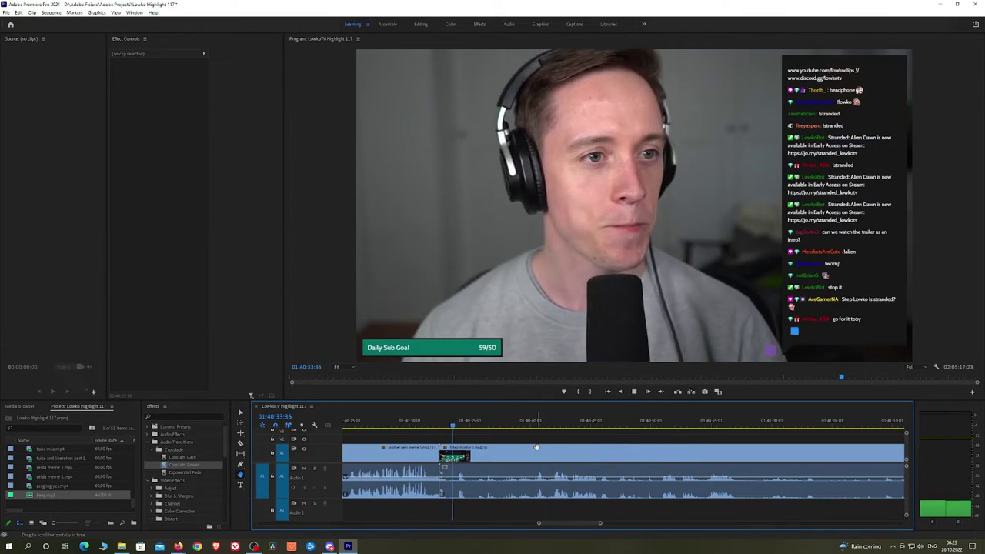
left_click(479, 428)
key("space")
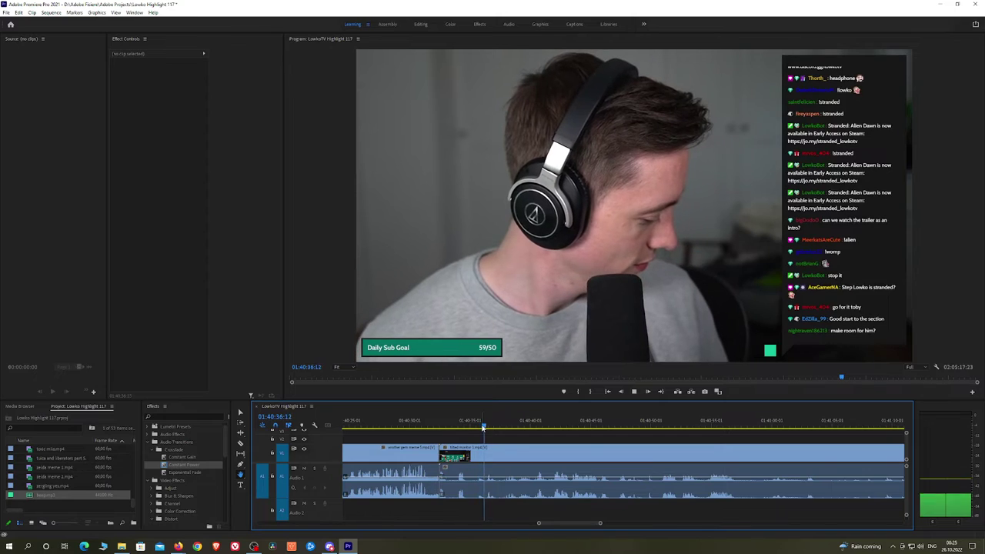
left_click(476, 424)
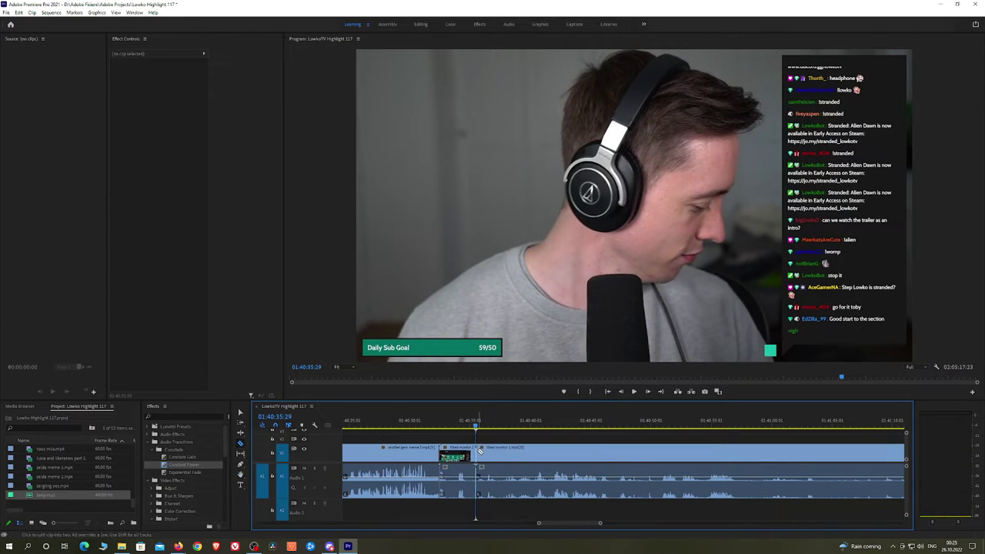
key("q")
Apply an Exponential Fade to the audio join at 01:40:32:26 and save the project
left_click(194, 474)
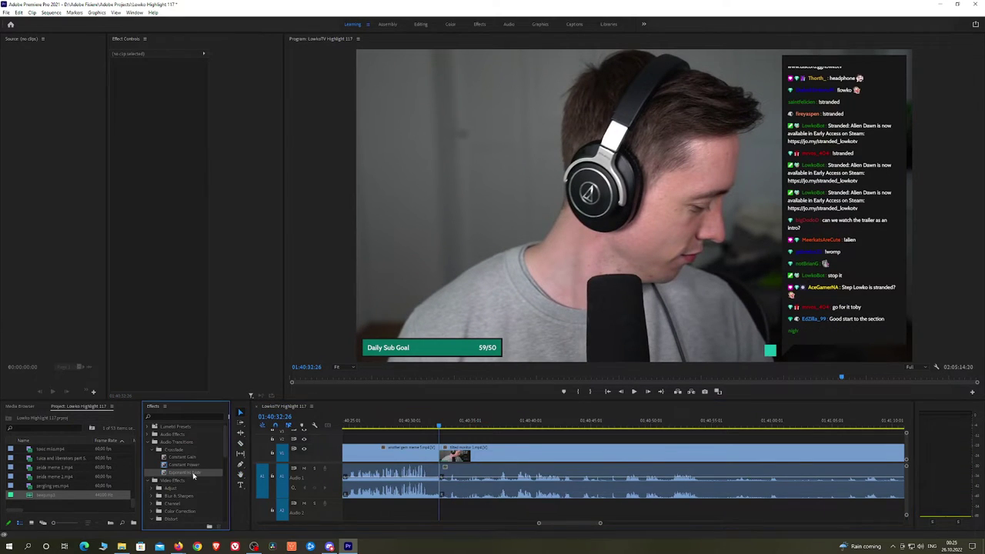
key("ctrl+s")
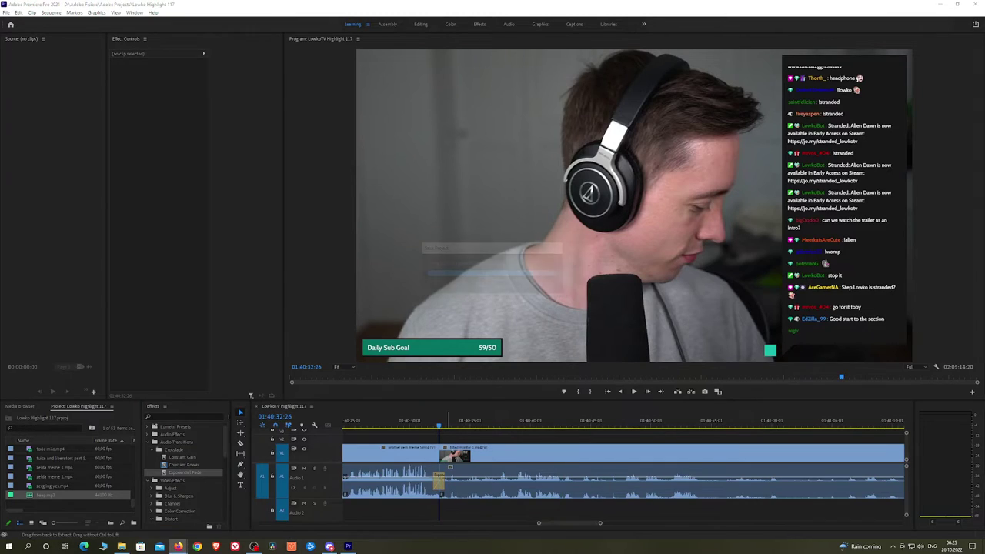
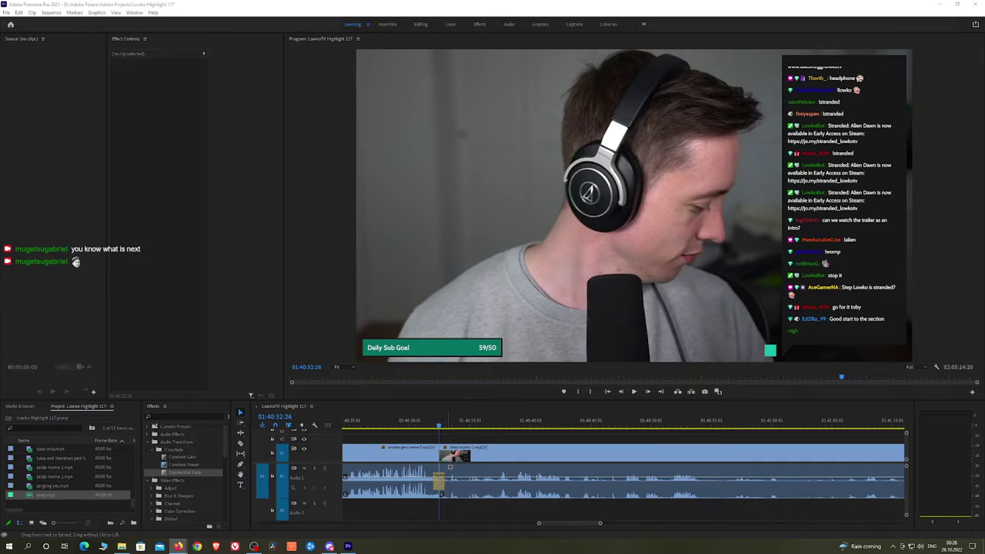
Save the project and review the footage from the join at 01:40:32:26 to about 01:40:53 for the next cut
left_click(497, 440)
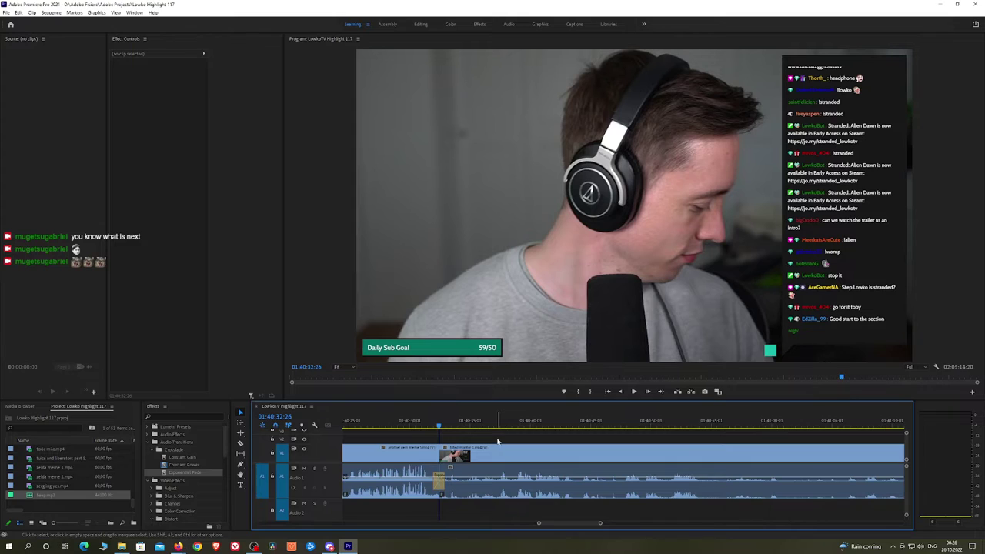
key("ctrl+s")
key("space")
key("h")
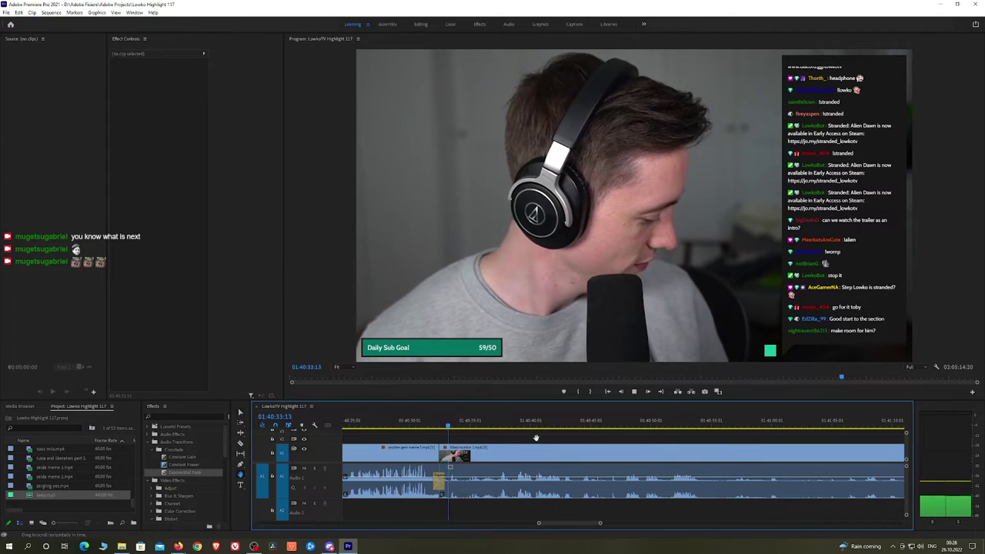
left_click_drag(538, 437, 513, 436)
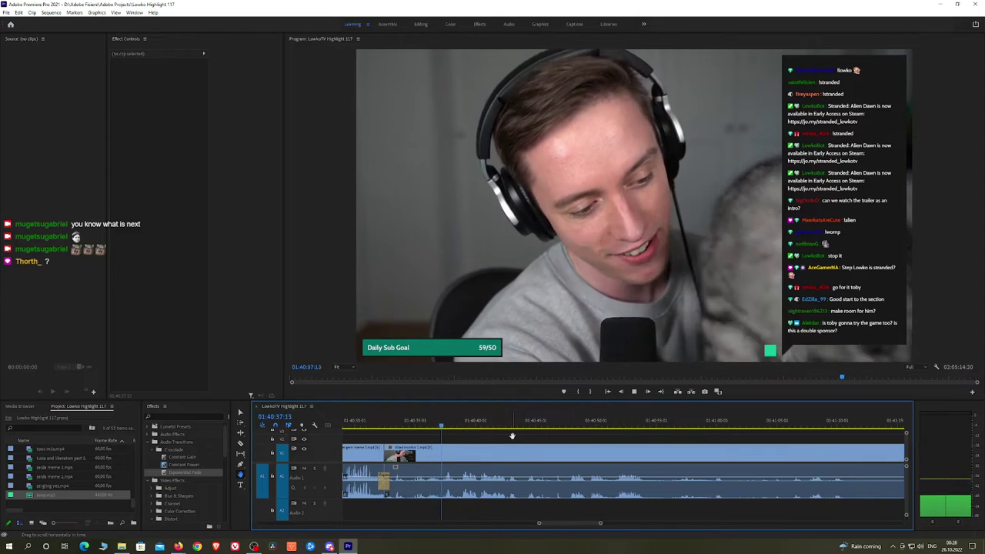
left_click_drag(539, 436, 526, 435)
scroll(525, 436, "down", 1)
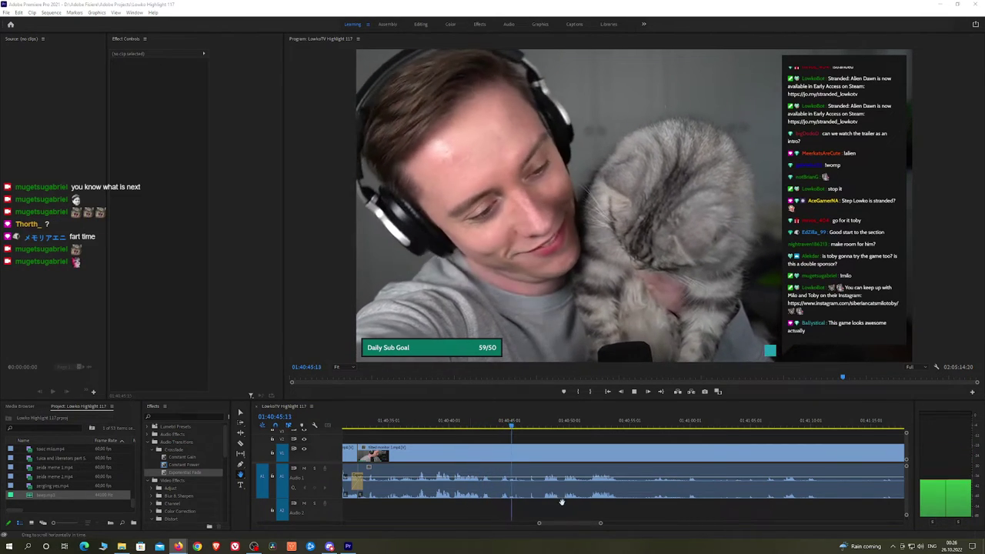
left_click_drag(559, 436, 543, 437)
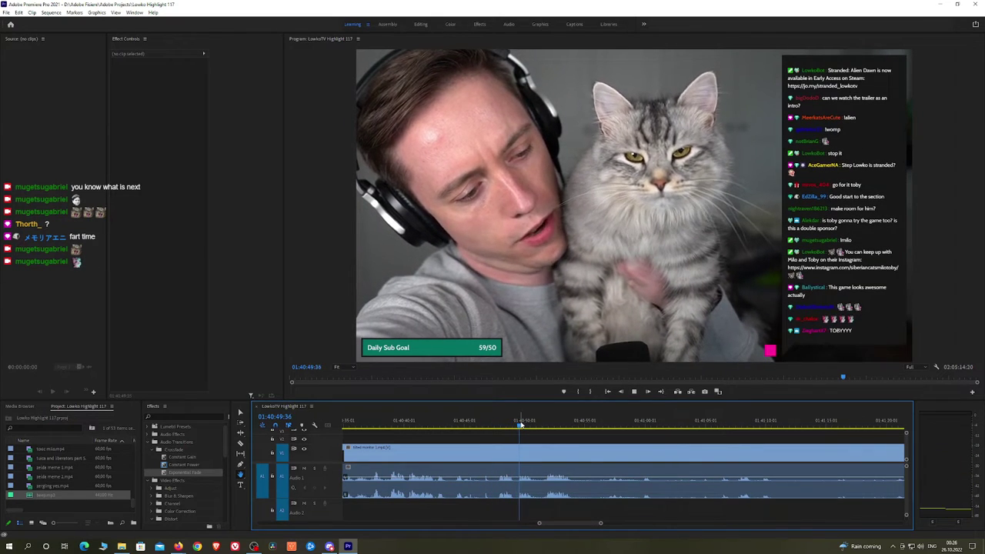
left_click_drag(583, 439, 529, 431)
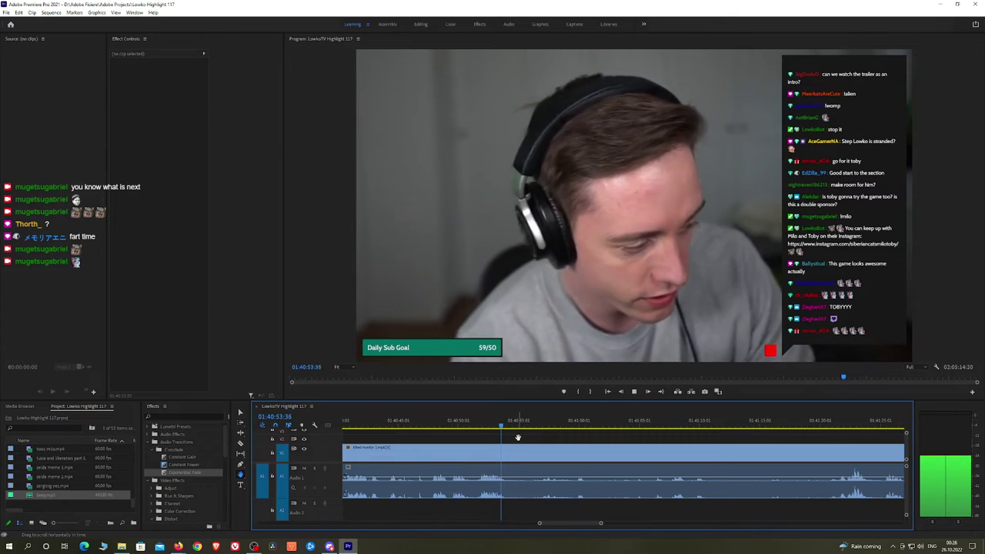
Cut out and ripple delete about 2.2 seconds starting near 01:40:54, and apply a Constant Power crossfade at the join
left_click(541, 426)
key("space")
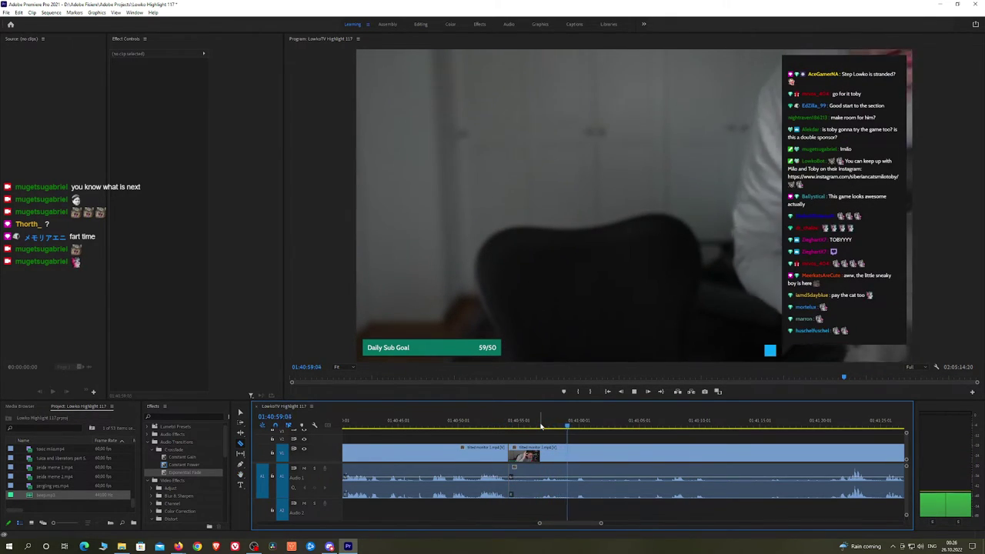
left_click(536, 423)
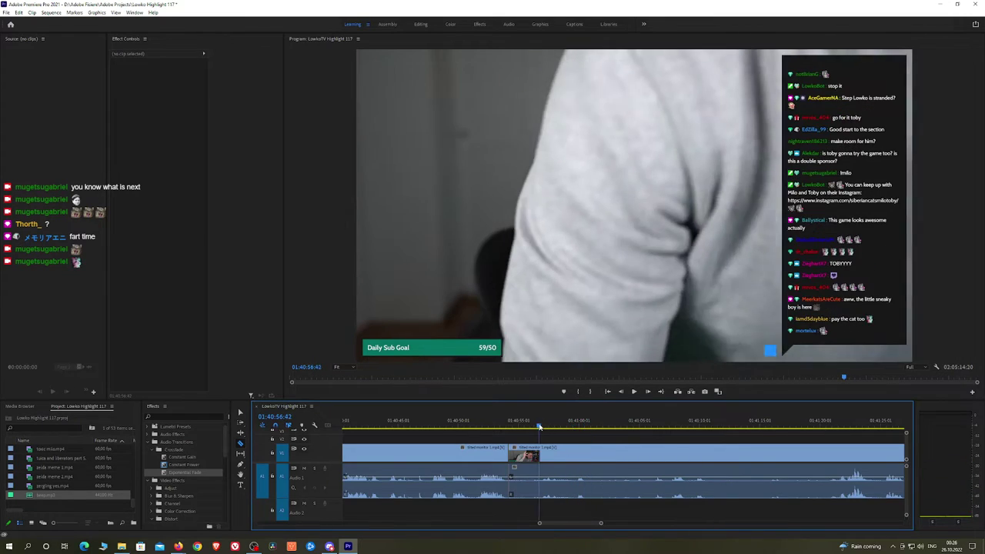
left_click(528, 455)
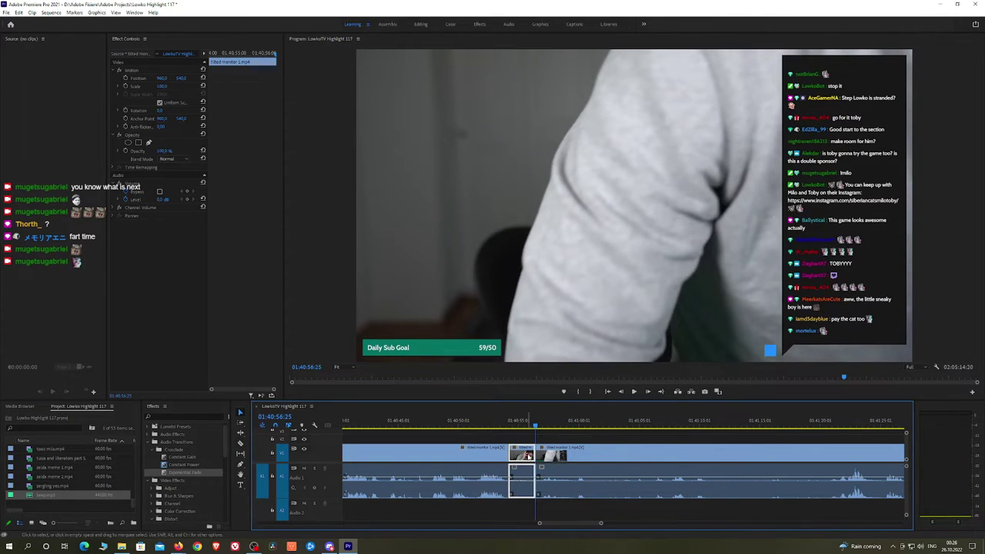
key("shift+Delete")
key("space")
left_click_drag(176, 466, 508, 487)
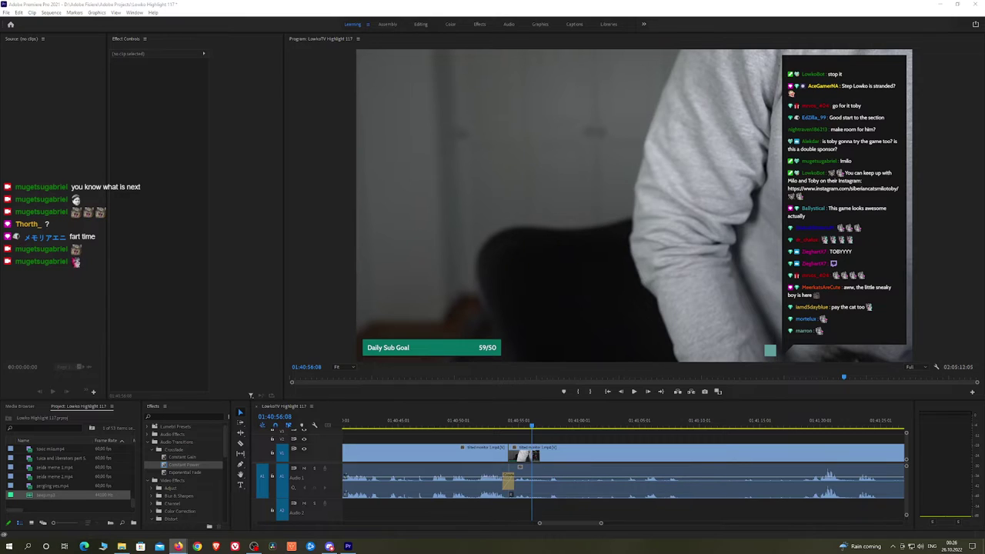
Review the footage after the join near 01:40:54 and split the clip near 01:40:59
left_click(577, 441)
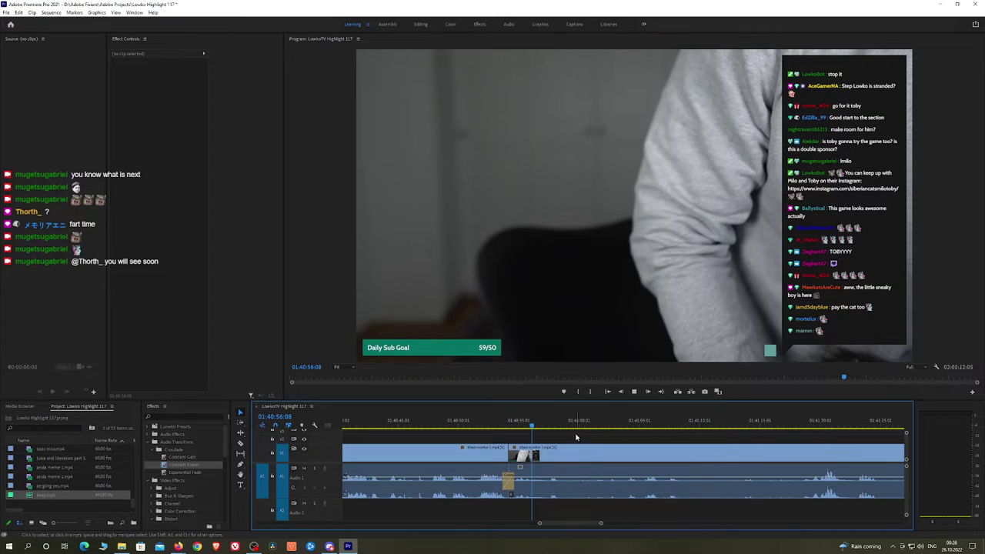
key("space")
left_click_drag(551, 426, 594, 426)
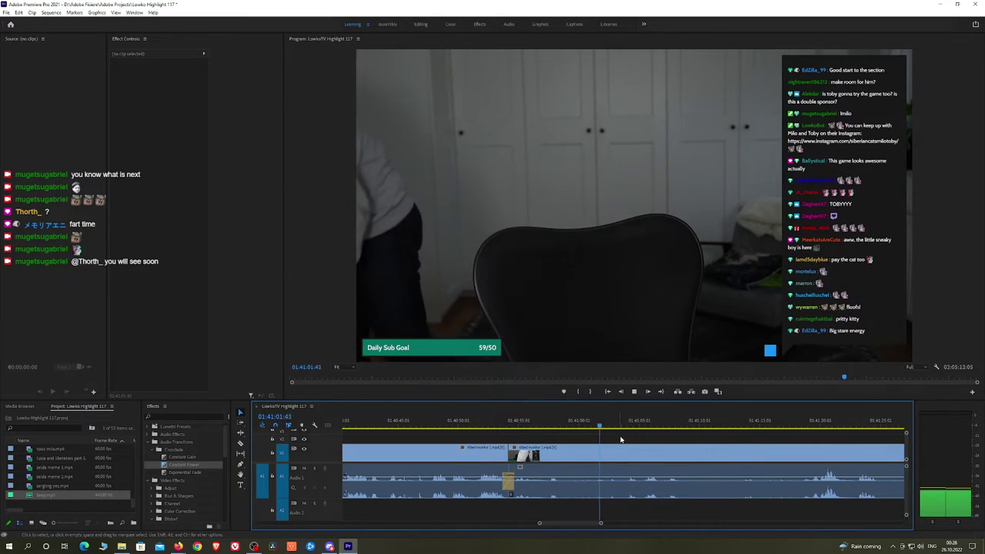
left_click(551, 424)
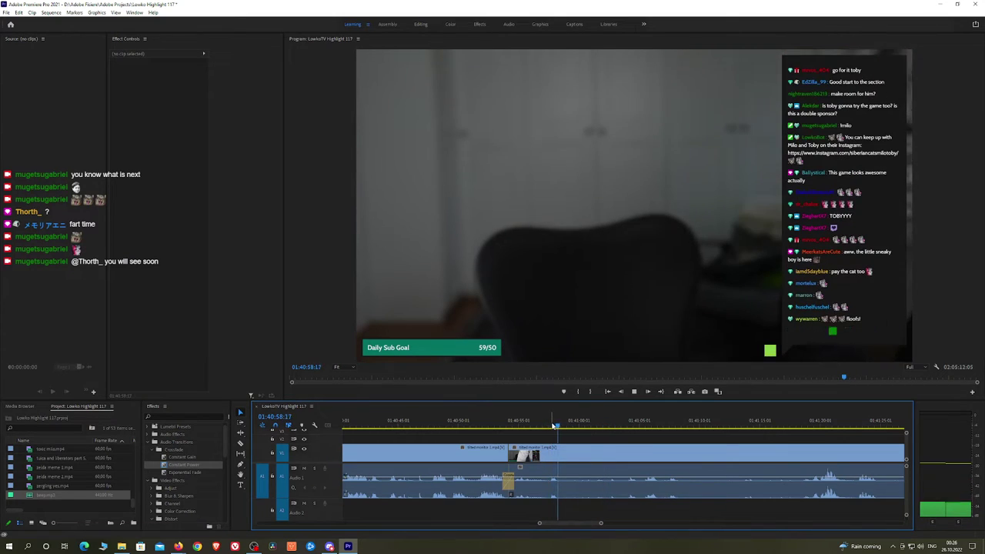
key("c")
left_click(568, 453)
left_click(507, 425)
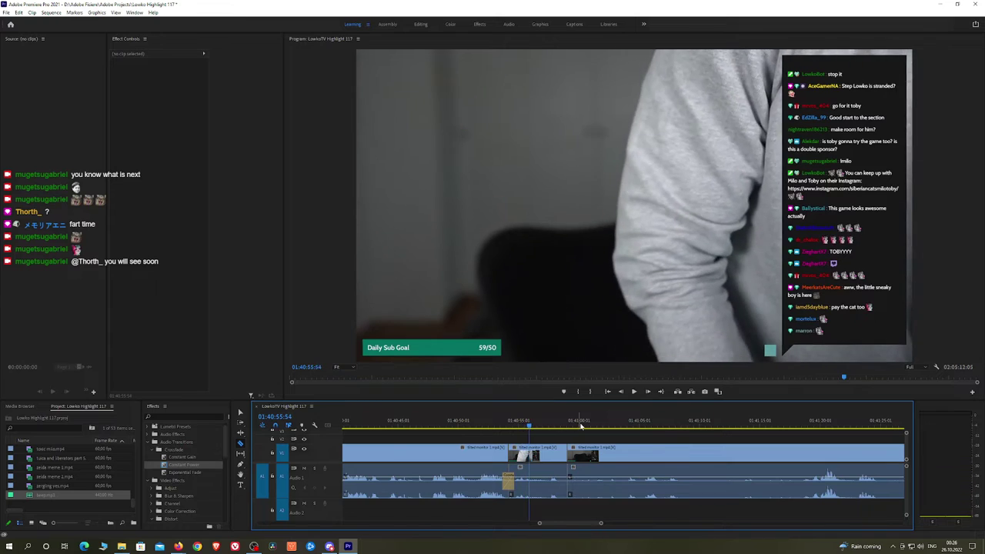
Ripple delete about 4.8 seconds following the split near 01:40:59, and apply a Constant Power crossfade at the join
left_click(629, 425)
left_click(641, 426)
key("space")
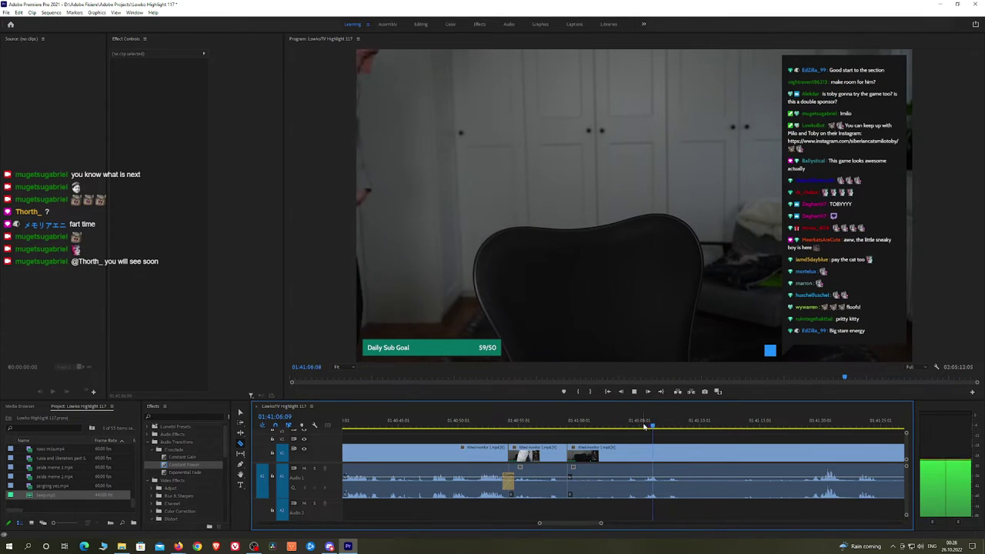
left_click(625, 425)
left_click(623, 426)
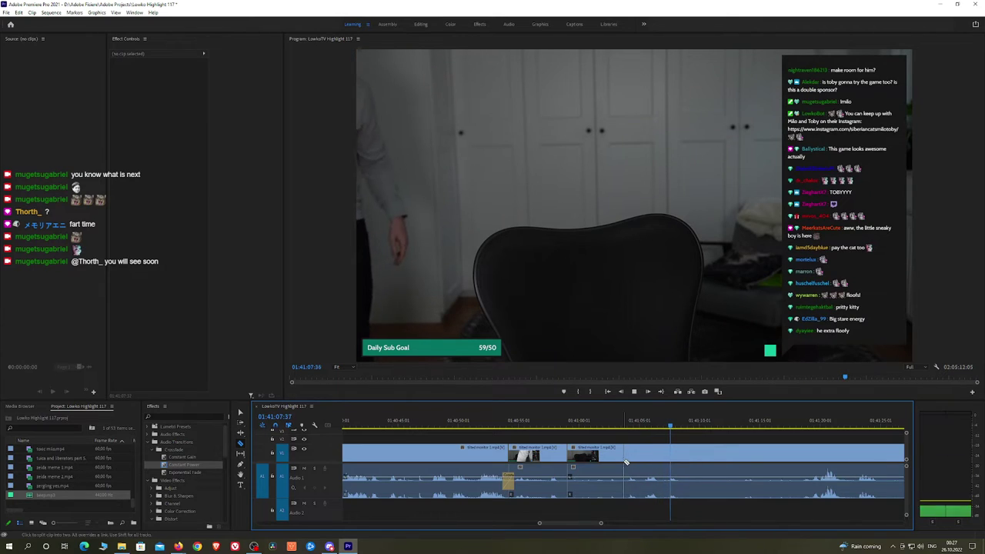
left_click(625, 462)
key("v")
left_click(616, 460)
key("shift+Delete")
key("Up")
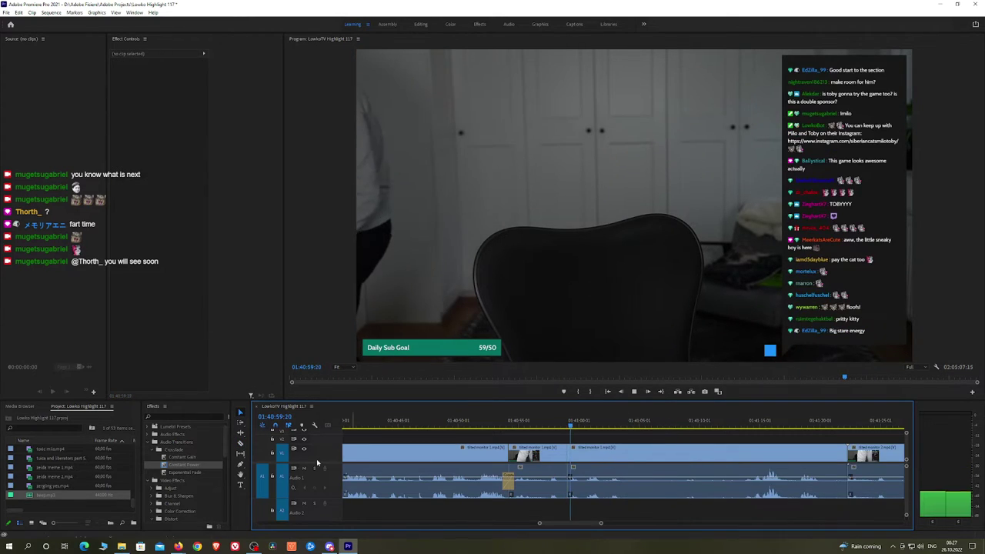
left_click_drag(200, 465, 570, 485)
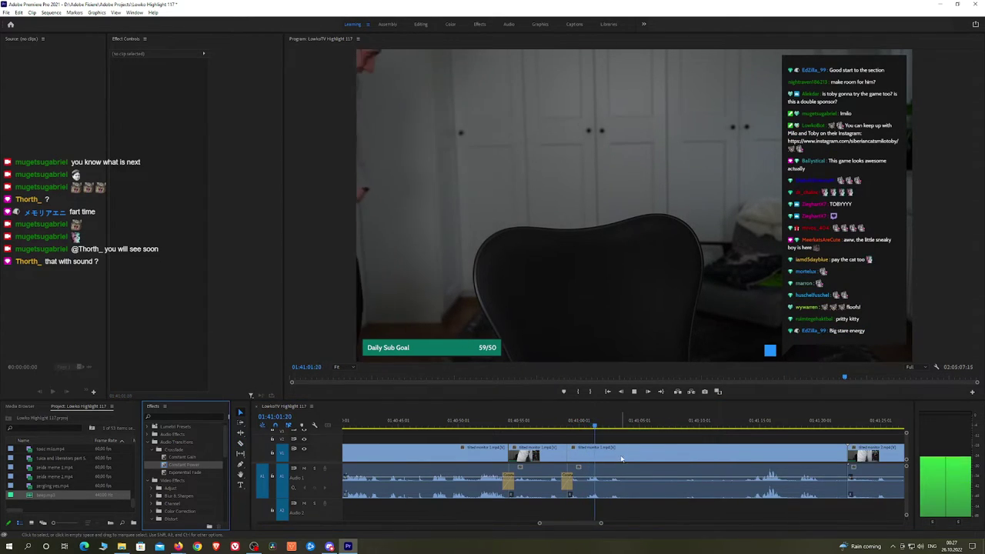
Split the tilted monitor 1 clip near 01:41:03 and ripple delete its remainder up to the following clip
left_click_drag(623, 454, 562, 455)
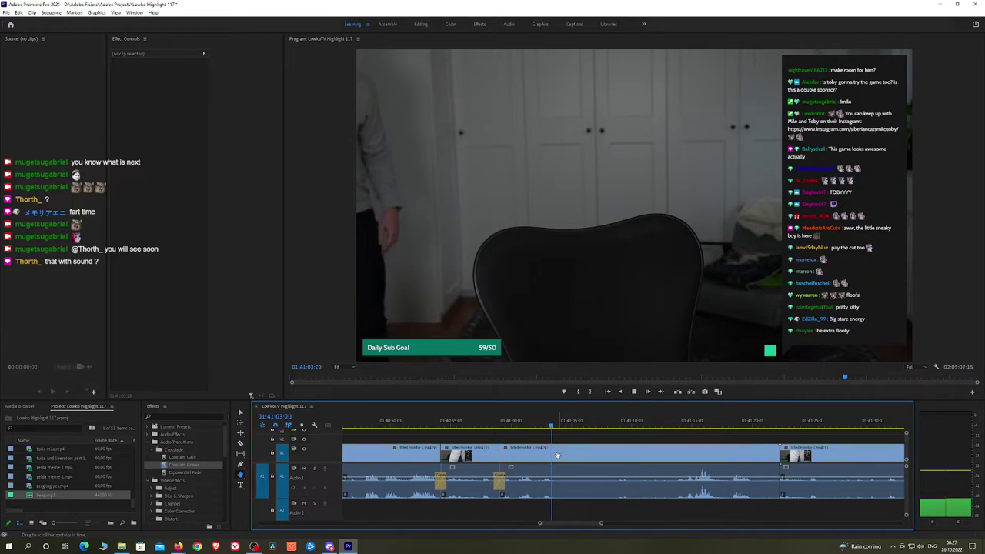
key("space")
key("c")
left_click_drag(664, 424, 677, 424)
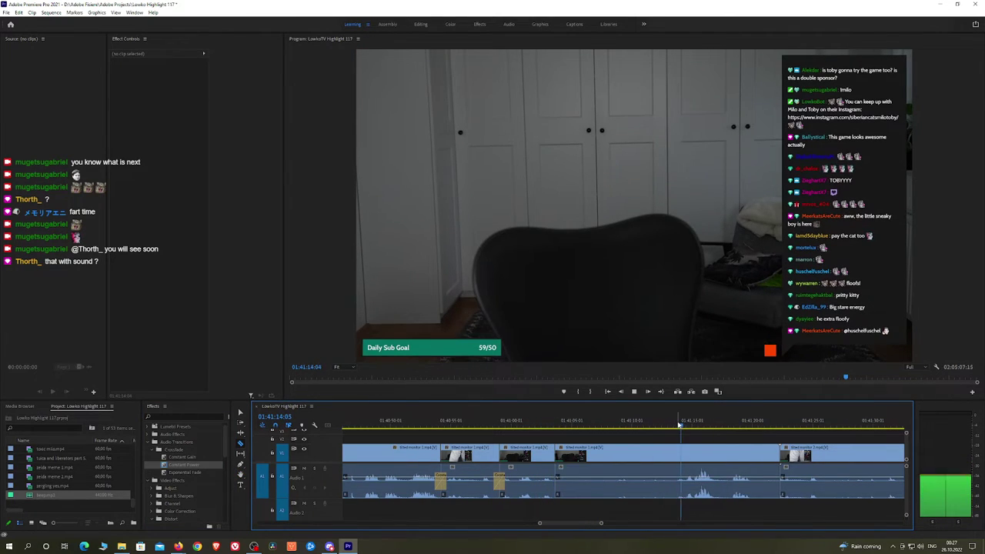
key("v")
left_click(718, 455)
key("shift+Delete")
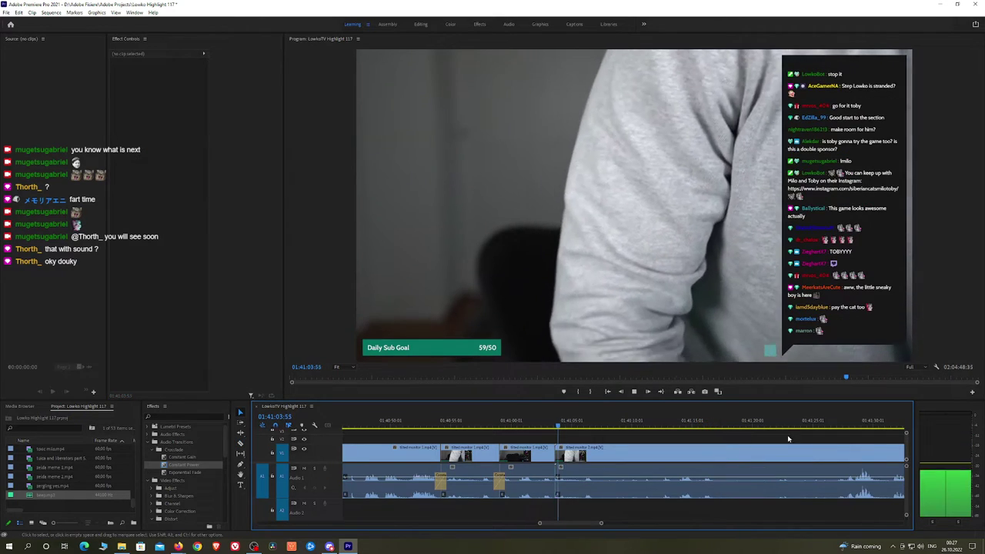
Ripple delete about the first 24 seconds of the tilted monitor 2 clip near 01:41:03, plus about 0.8 seconds more from its start
left_click_drag(851, 423, 844, 423)
left_click(839, 455)
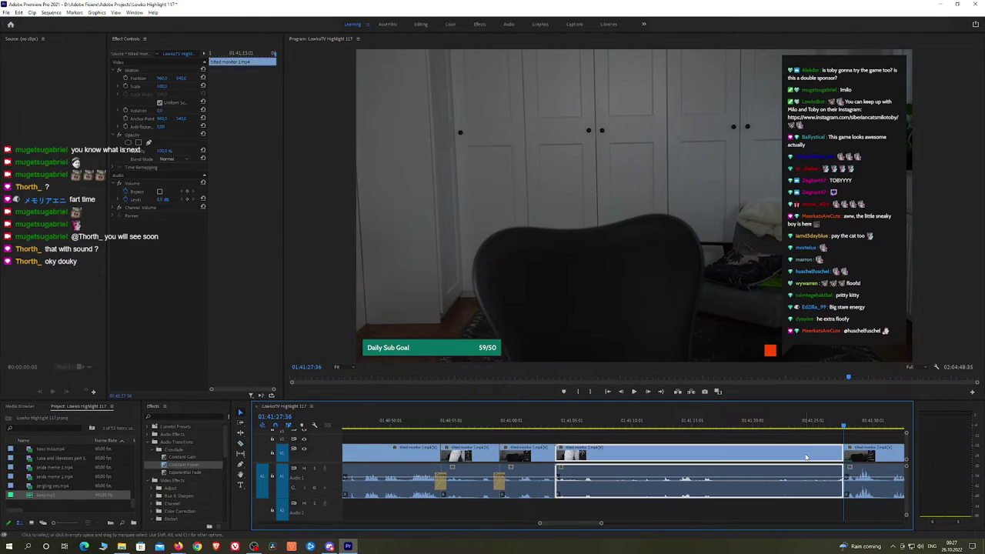
key("shift+Delete")
key("space")
key("space")
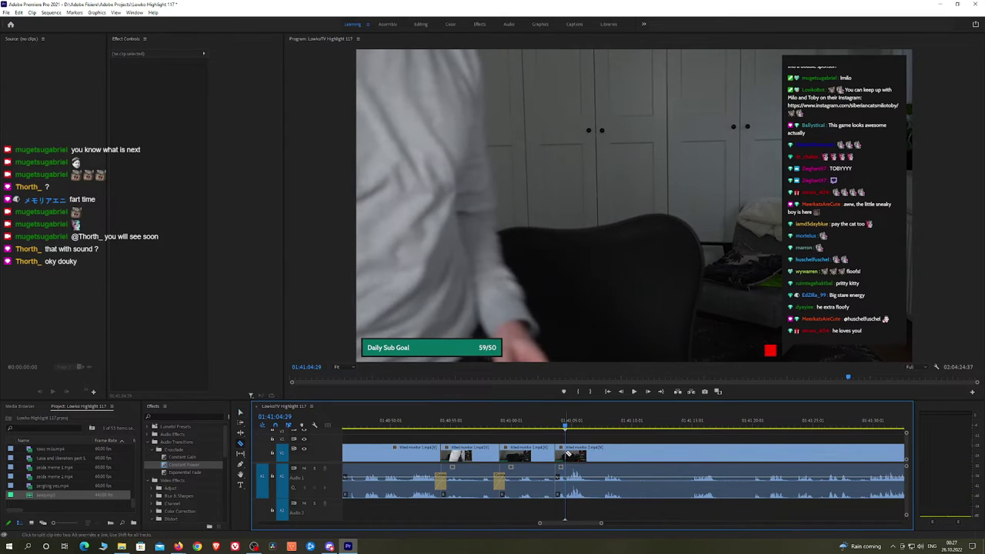
key("space")
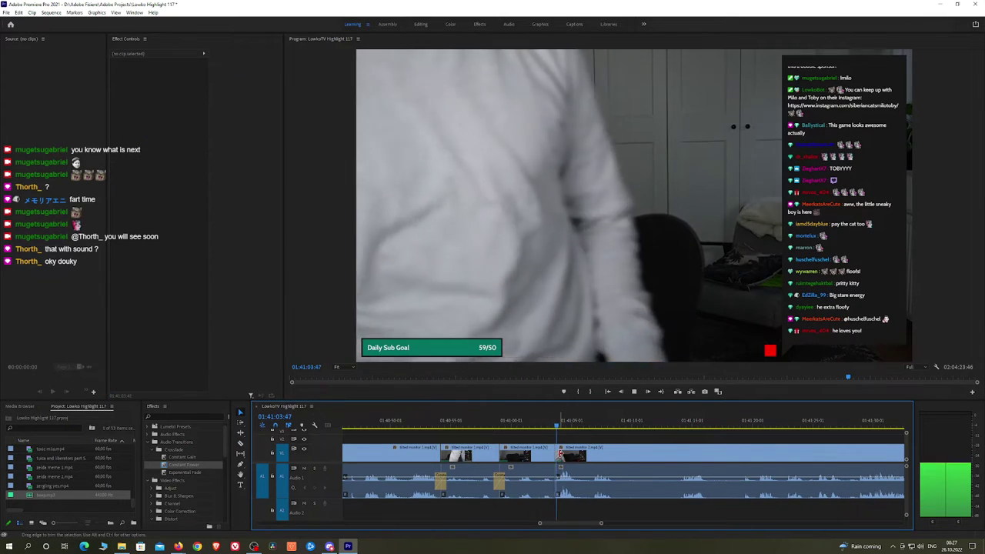
Review the tilted monitor 2 clip from about 01:41:04 to 01:41:32 to find where it should end
scroll(564, 446, "down", 1)
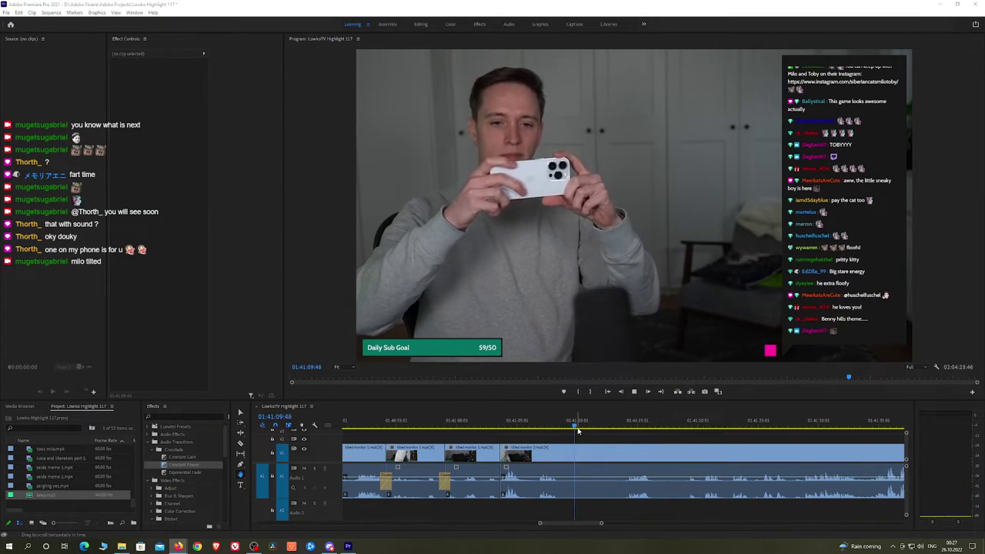
left_click_drag(578, 432, 619, 431)
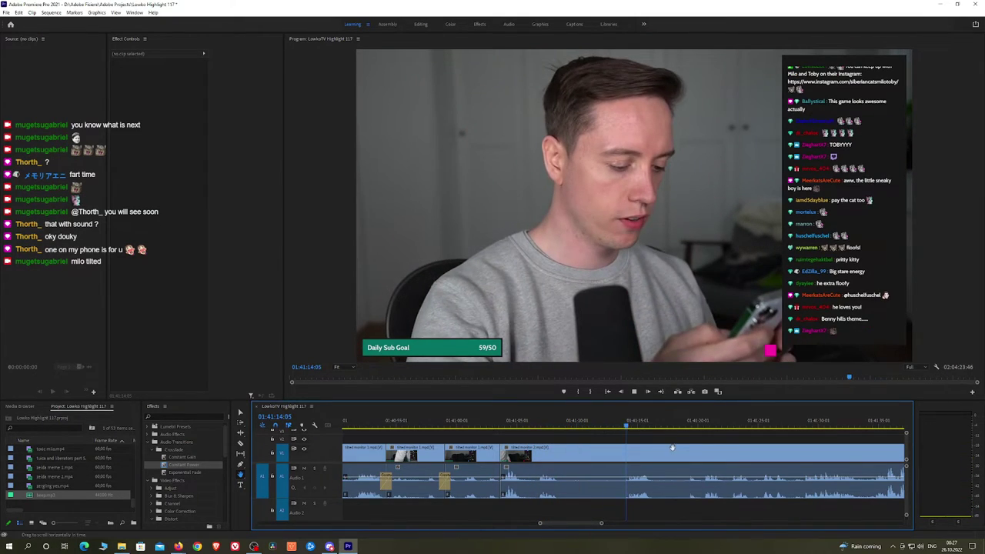
left_click_drag(685, 453, 564, 437)
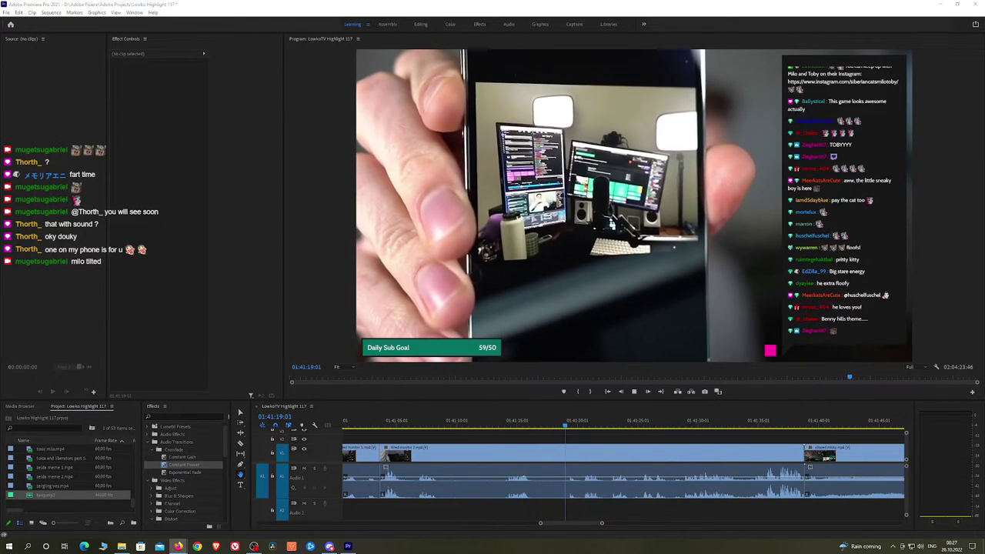
left_click_drag(542, 436, 562, 424)
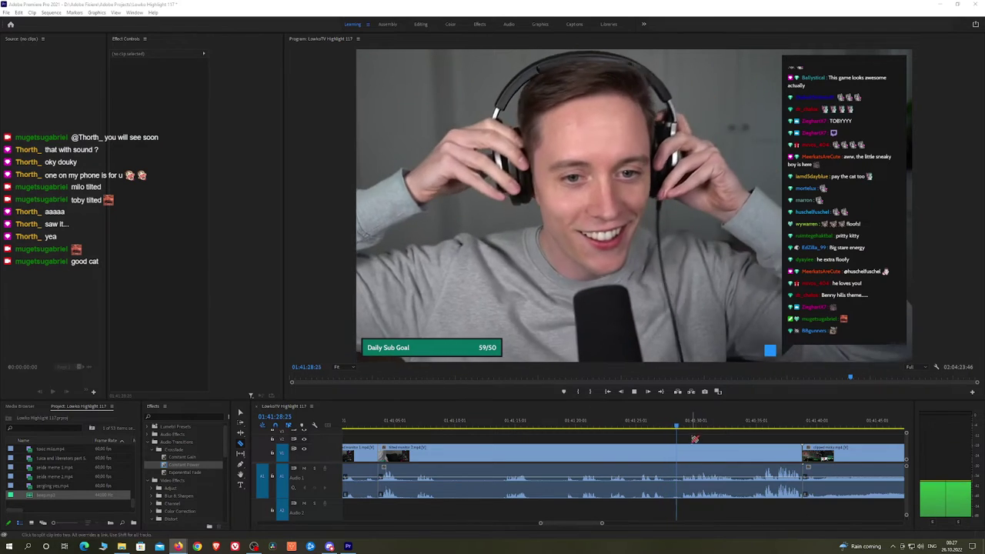
key("v")
key("h")
left_click_drag(692, 441, 592, 432)
left_click_drag(671, 439, 613, 435)
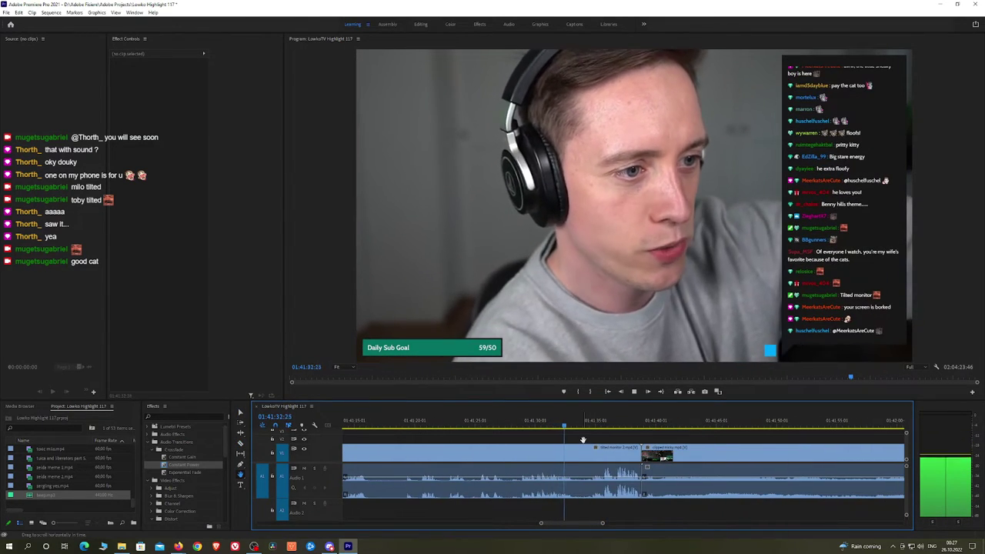
Split the tilted monitor 2 clip near 01:41:35:33 and ripple delete its remainder up to the clipped micky clip
left_click(595, 423)
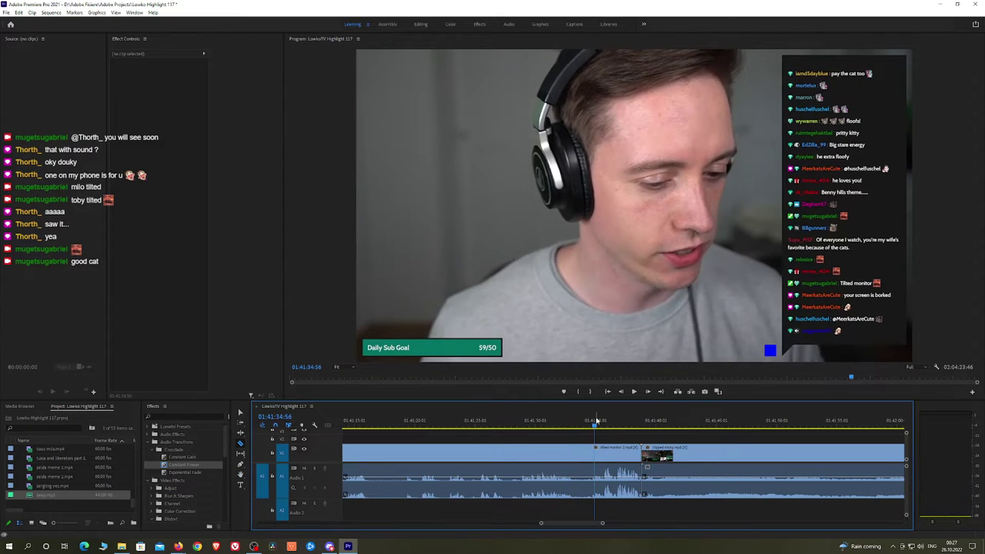
key("space")
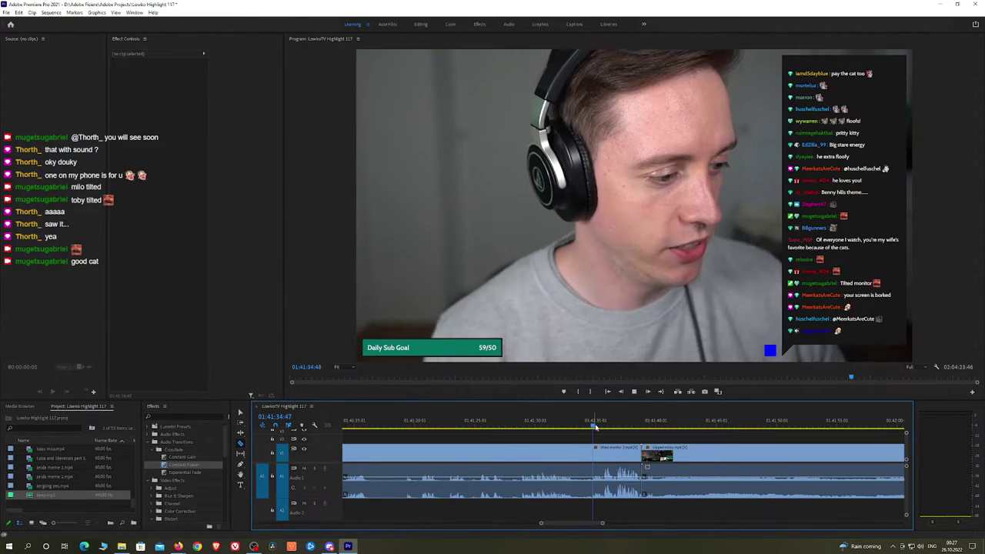
left_click(601, 425)
left_click(618, 454)
key("shift+Delete")
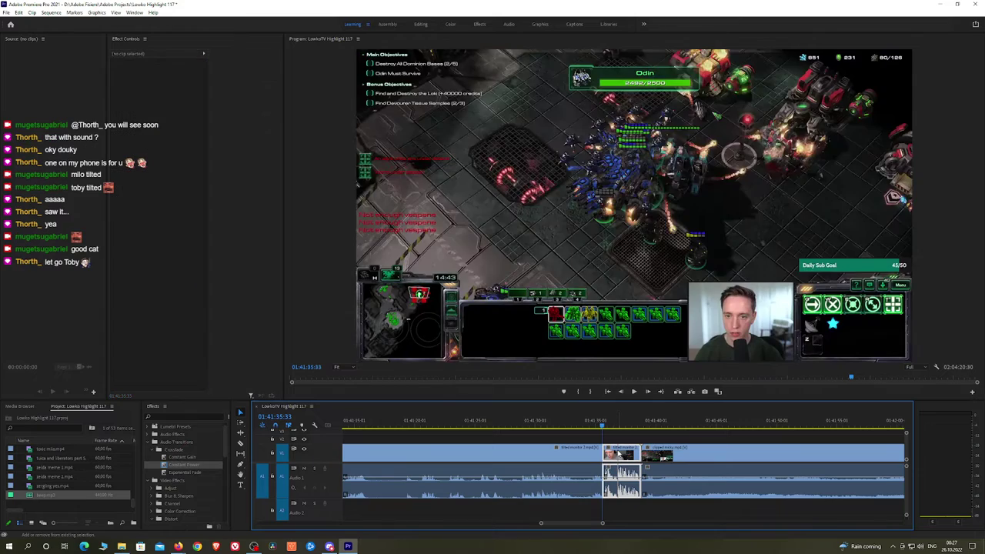
Review the clipped micky clip between about 01:41:57 and 01:42:06 to find its usable section
key("space")
key("h")
left_click_drag(664, 441, 467, 425)
left_click(680, 426)
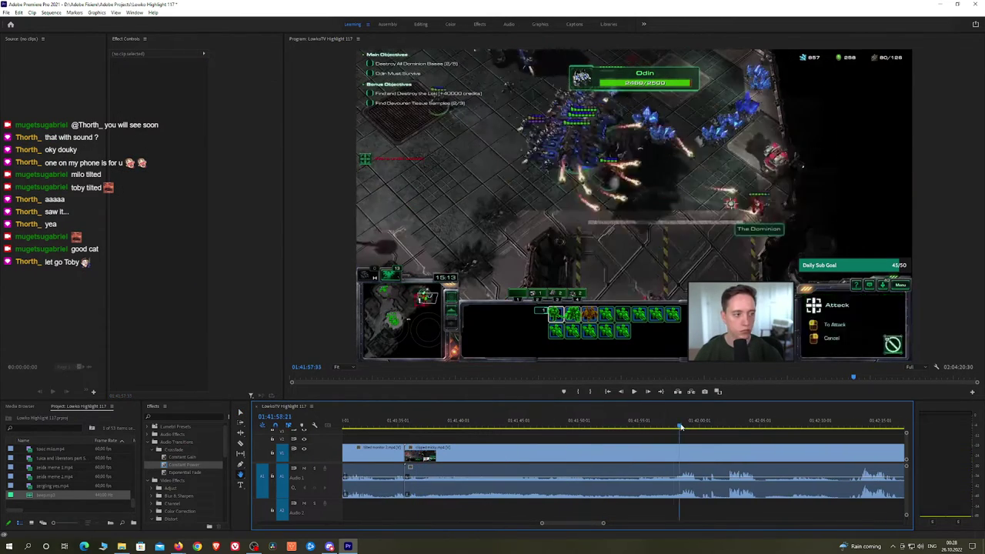
key("space")
scroll(725, 448, "down", 2, "alt")
key("space")
left_click(732, 454)
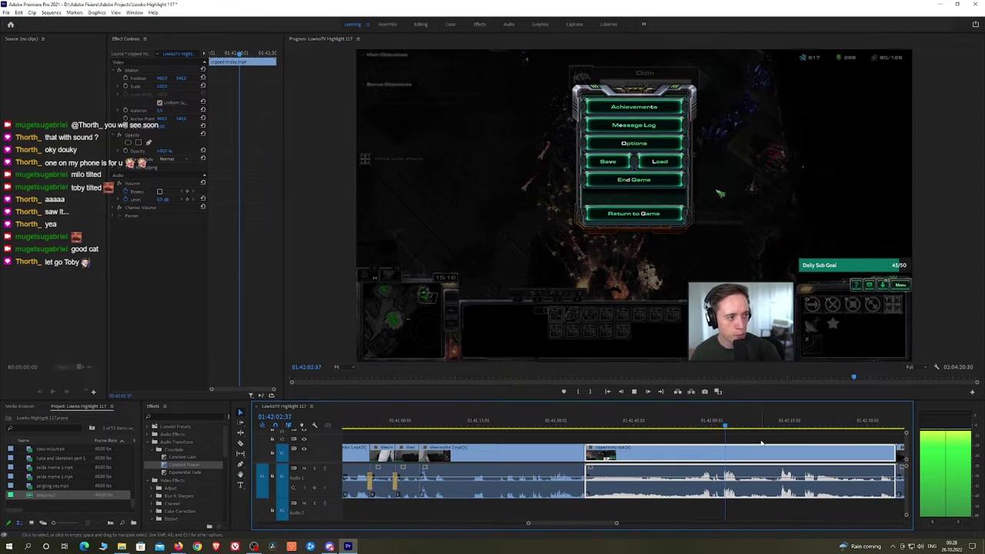
left_click(761, 444)
left_click(743, 425)
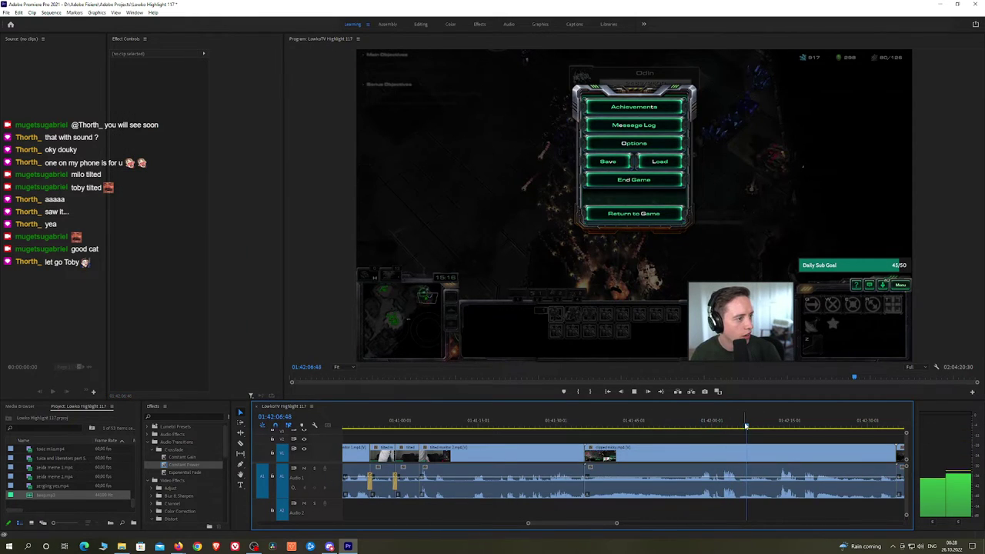
Review the clipped micky clip around 01:42:10 and ripple delete the whole clip after the tilted monitor 2 clip
scroll(771, 446, "up", 2)
left_click_drag(775, 439, 608, 437)
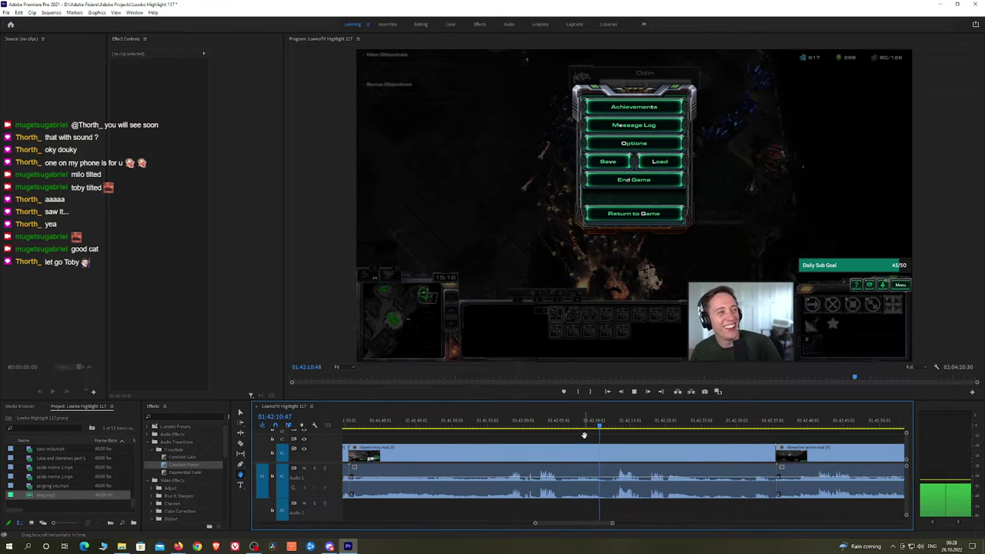
key("v")
left_click(639, 457)
key("space")
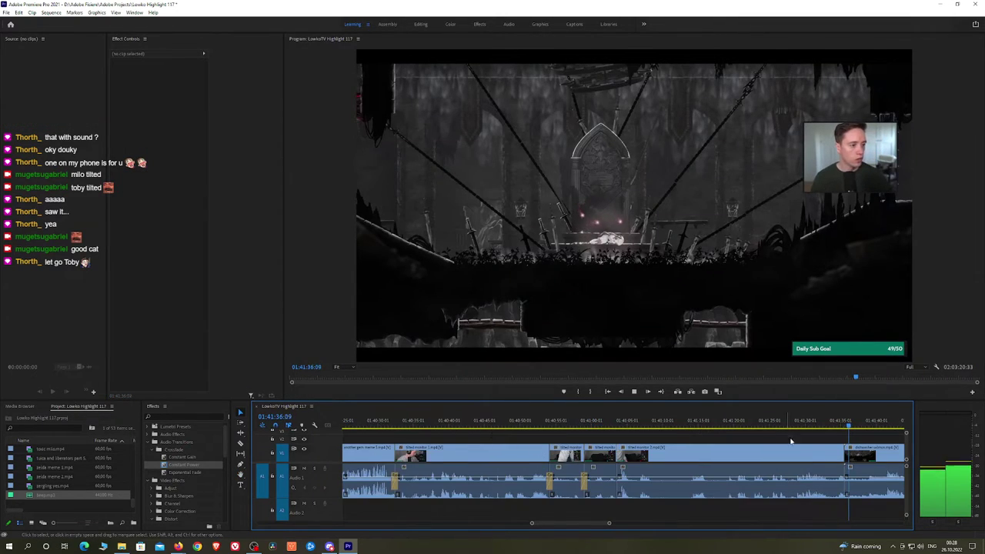
Ripple delete about the first 5.7 seconds of the dishwasher salmon clip and apply an Exponential Fade at its join with tilted monitor 2
key("h")
left_click_drag(831, 440, 510, 424)
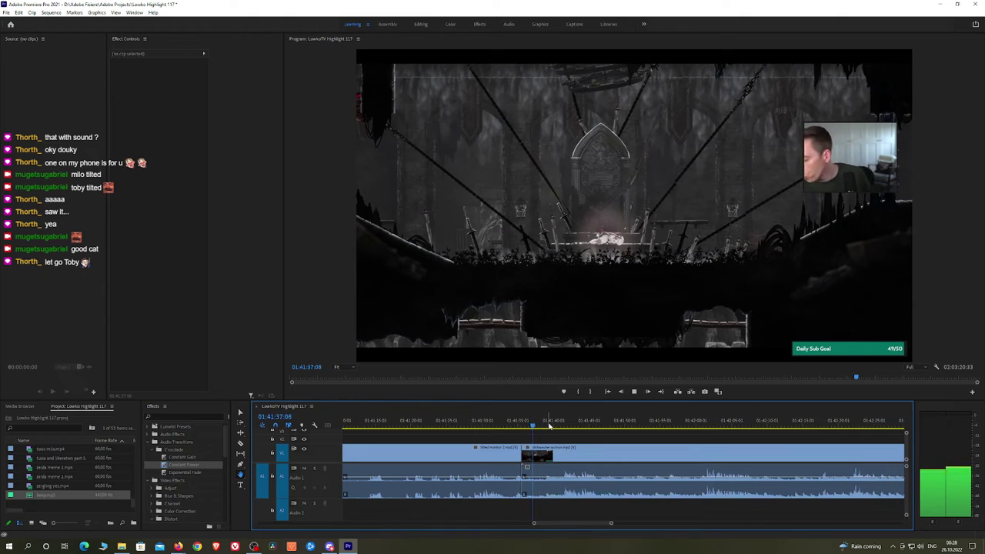
left_click(558, 424)
left_click_drag(610, 448, 523, 432)
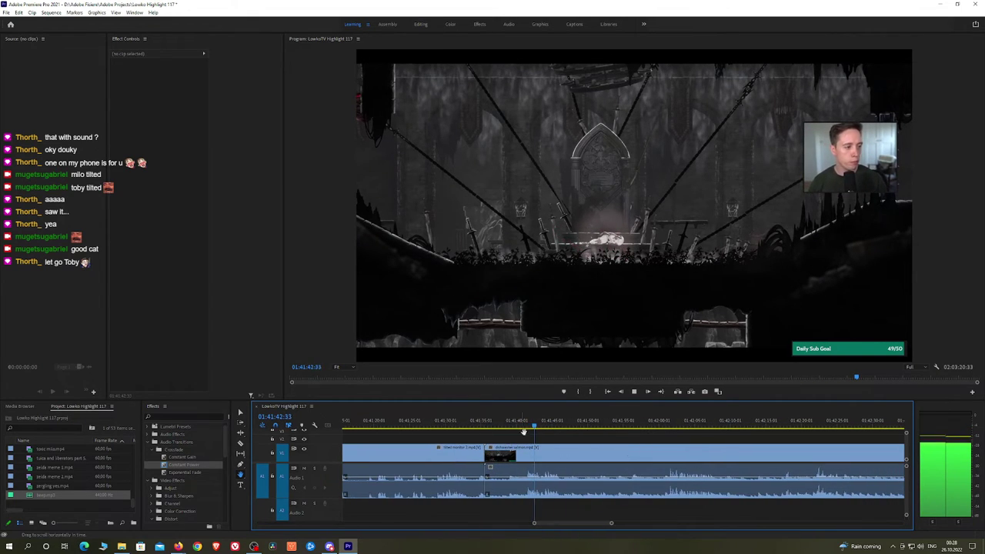
left_click(528, 452)
key("v")
left_click(514, 454)
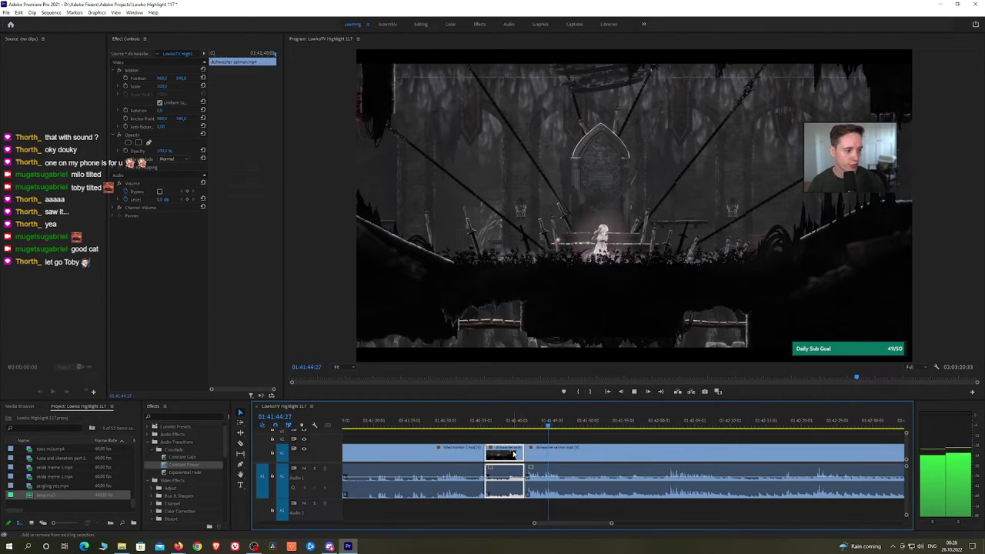
key("shift+Delete")
left_click(189, 473)
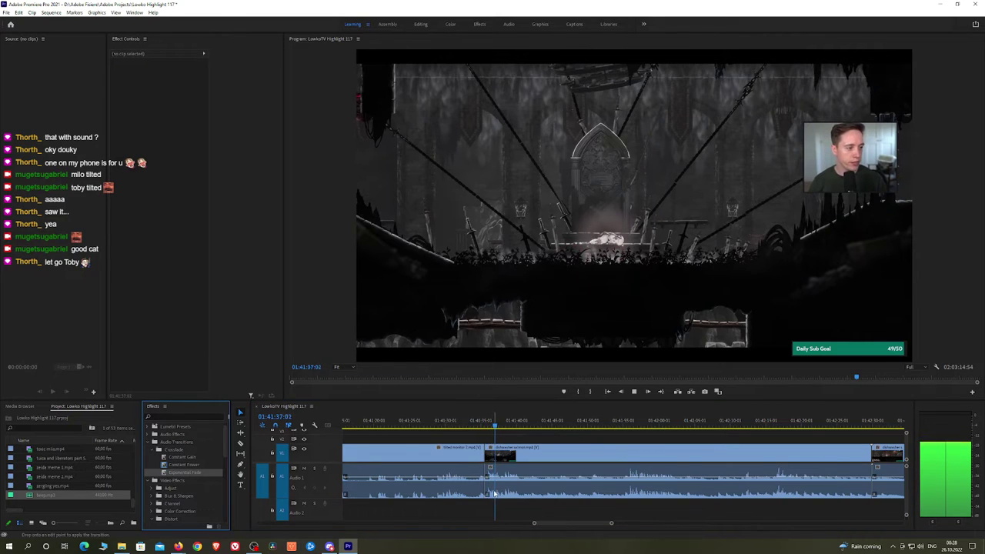
left_click_drag(543, 453, 514, 434)
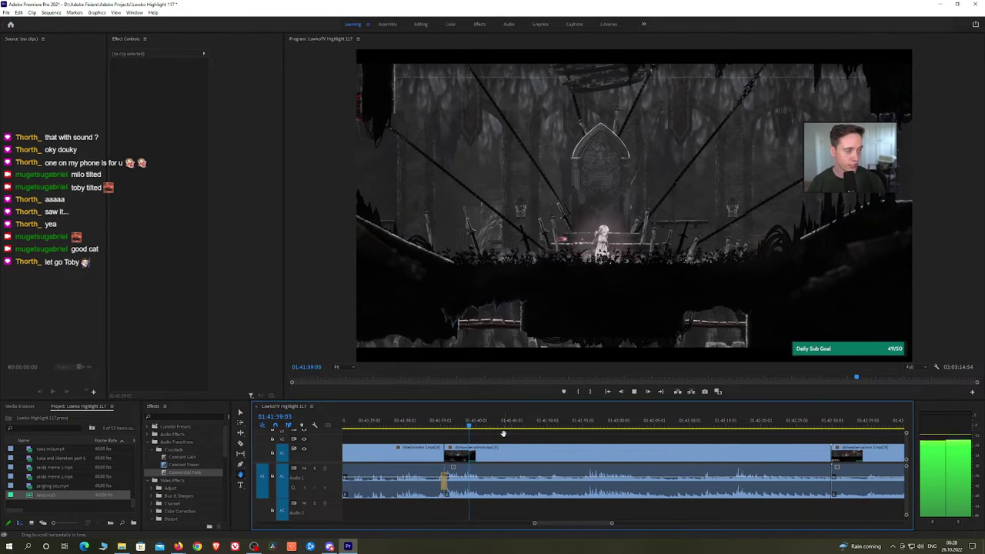
Split the dishwasher salmon clip at 01:41:40:44 and 01:41:53:50 and ripple delete the section between the cuts
key("ctrl+k")
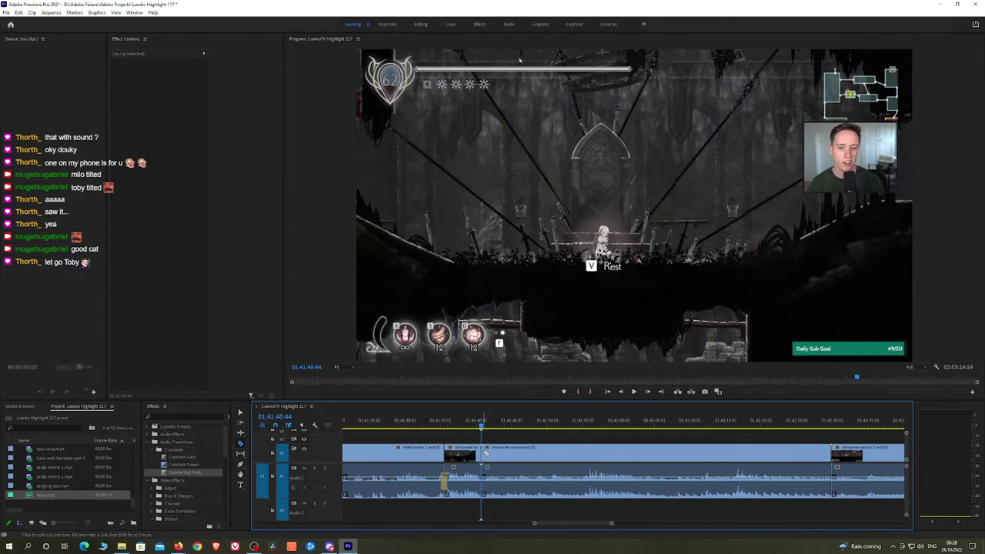
left_click(579, 429)
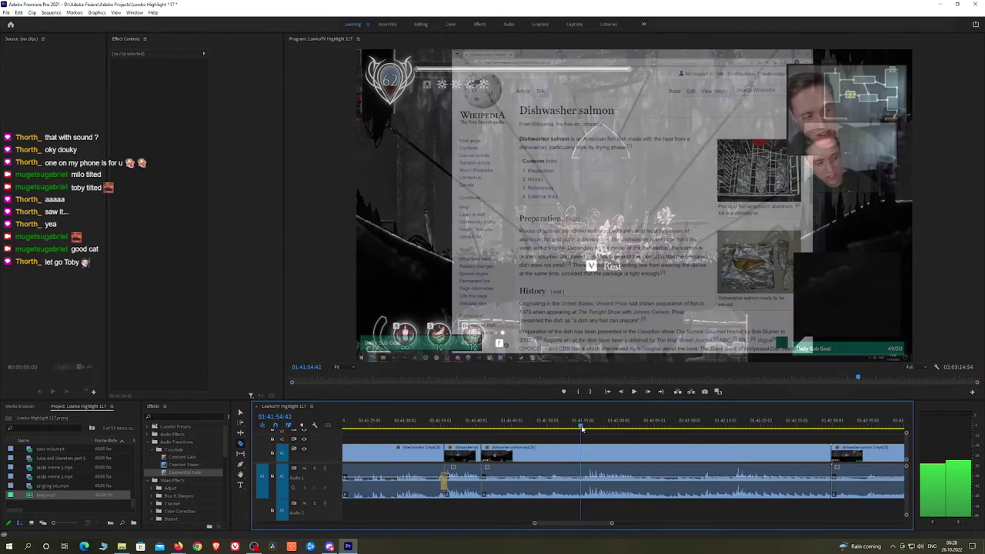
key("c")
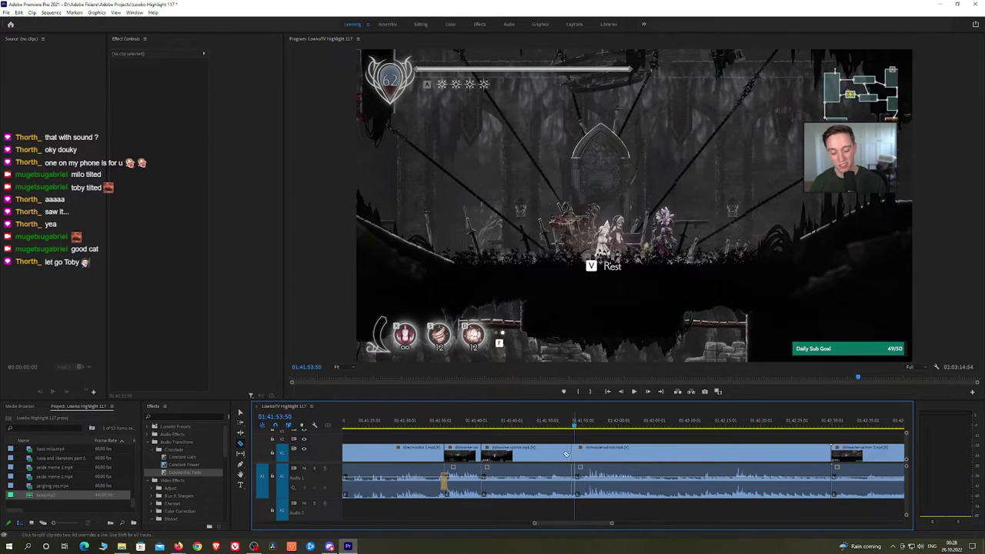
key("v")
left_click(559, 456)
key("shift+Delete")
Apply a Constant Power crossfade at the dishwasher salmon audio join at 01:41:40:44 and play the result
left_click(208, 466)
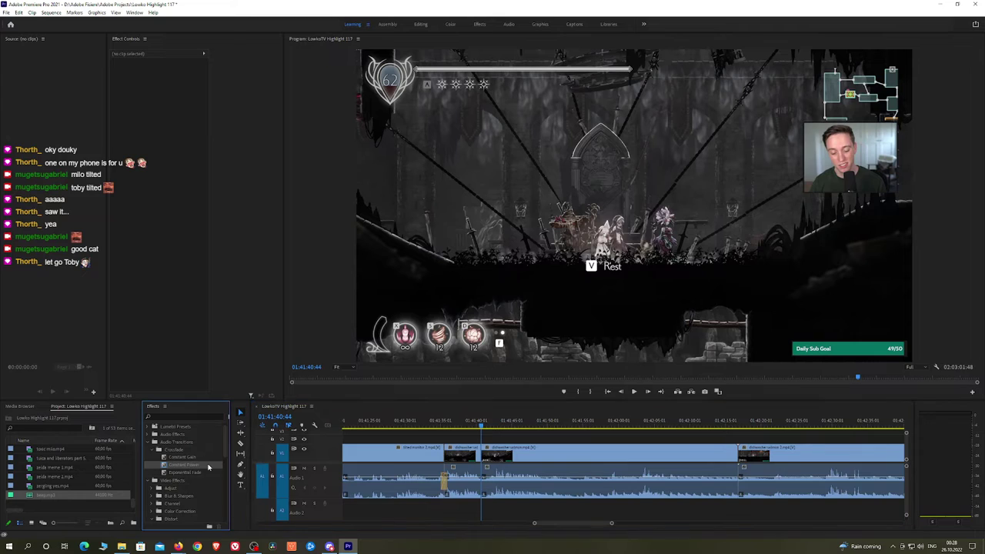
left_click_drag(485, 486, 485, 486)
key("space")
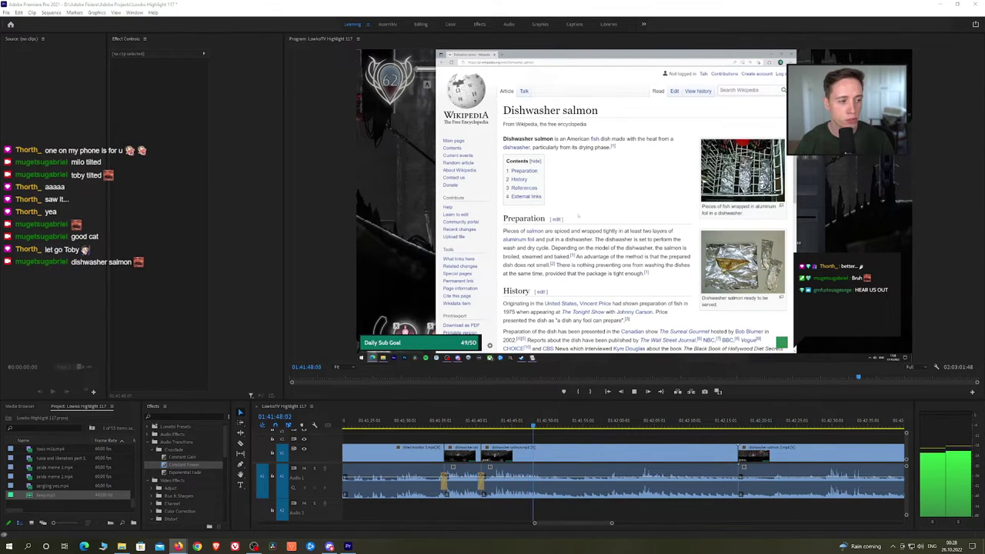
Split the dishwasher salmon clip at 01:41:49:42 and ripple delete the section up to 01:41:58:16
left_click(568, 439)
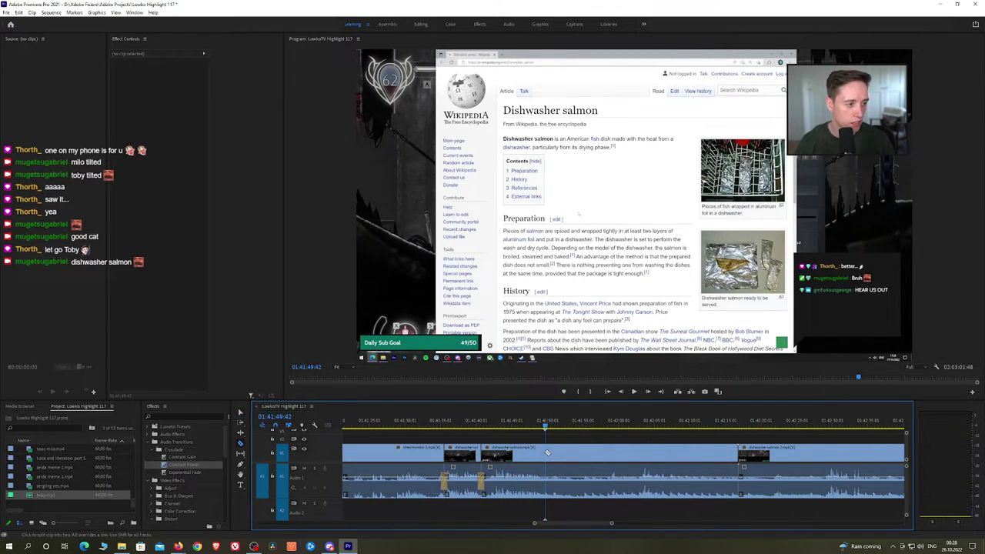
left_click(545, 453)
left_click_drag(567, 428, 606, 429)
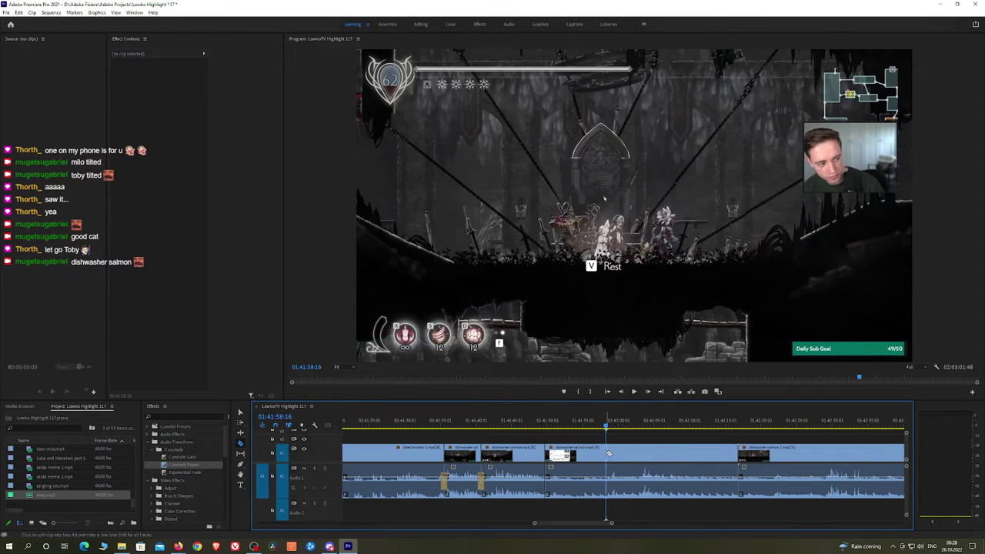
key("q")
key("space")
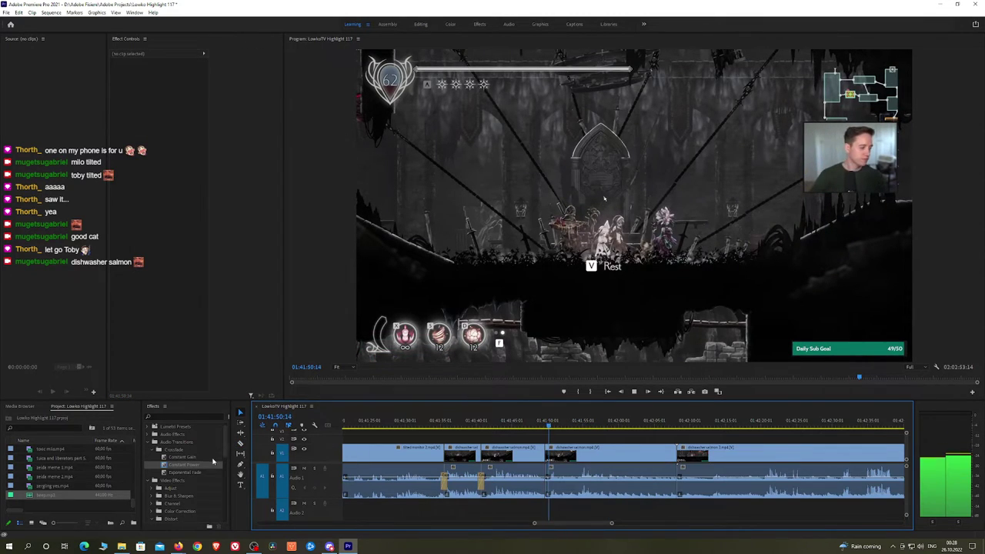
Try to ripple delete the entire last dishwasher salmon segment, from about 01:41:50 up to dishwasher salmon 2
left_click(213, 461)
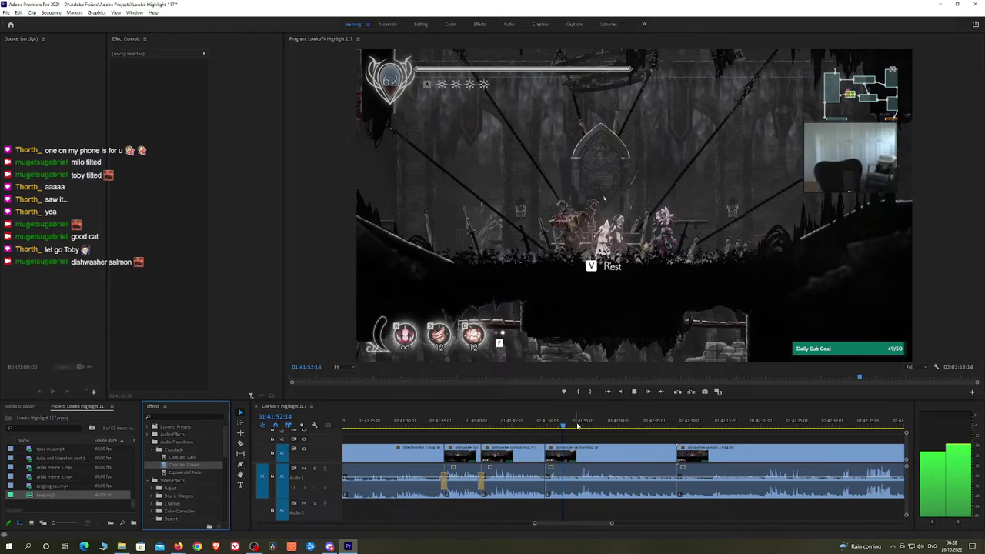
left_click(585, 426)
key("=")
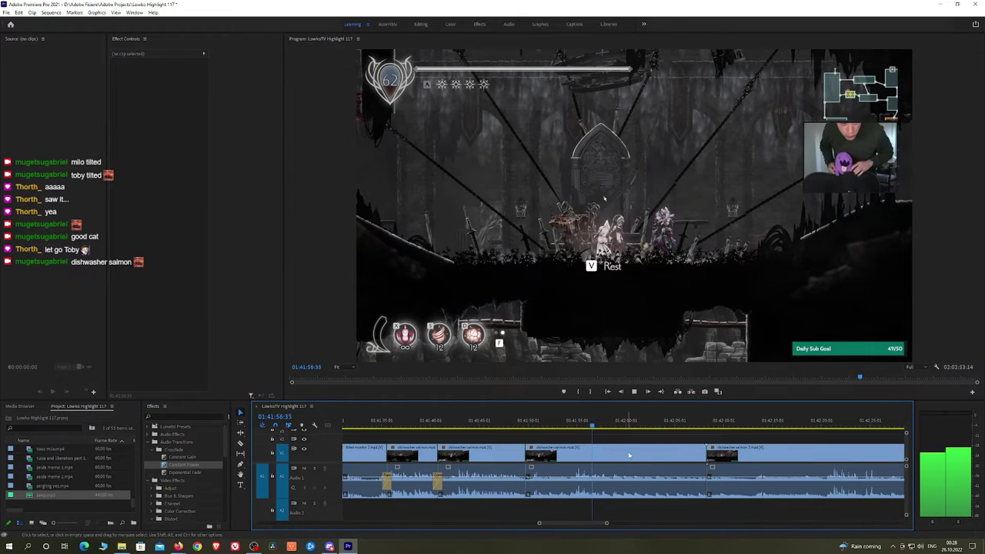
left_click(629, 455)
key("shift+Delete")
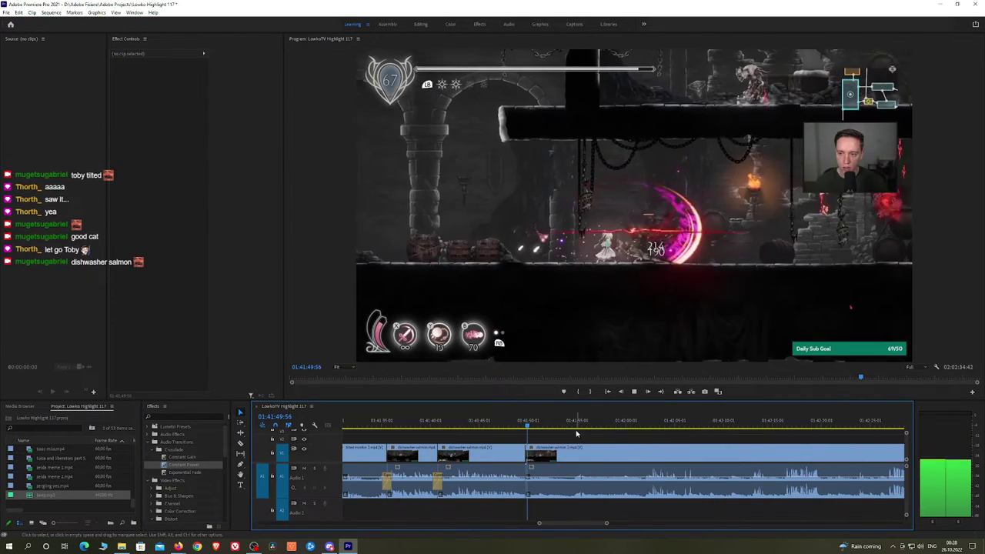
Review the dishwasher salmon 2 clip from its start to about 01:42:13 to see how it continues the scene
left_click_drag(576, 434, 662, 431)
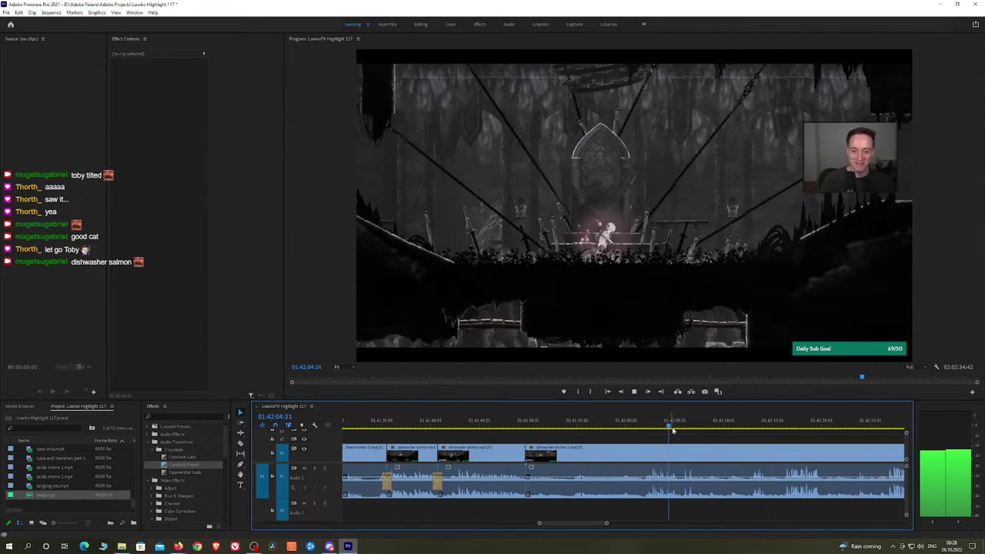
left_click(755, 425)
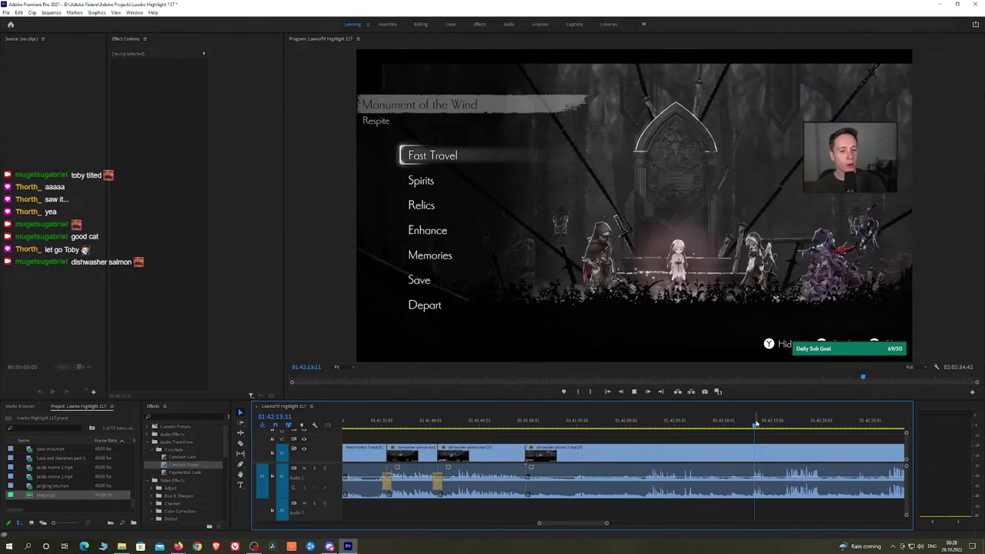
key("h")
left_click_drag(775, 436, 670, 428)
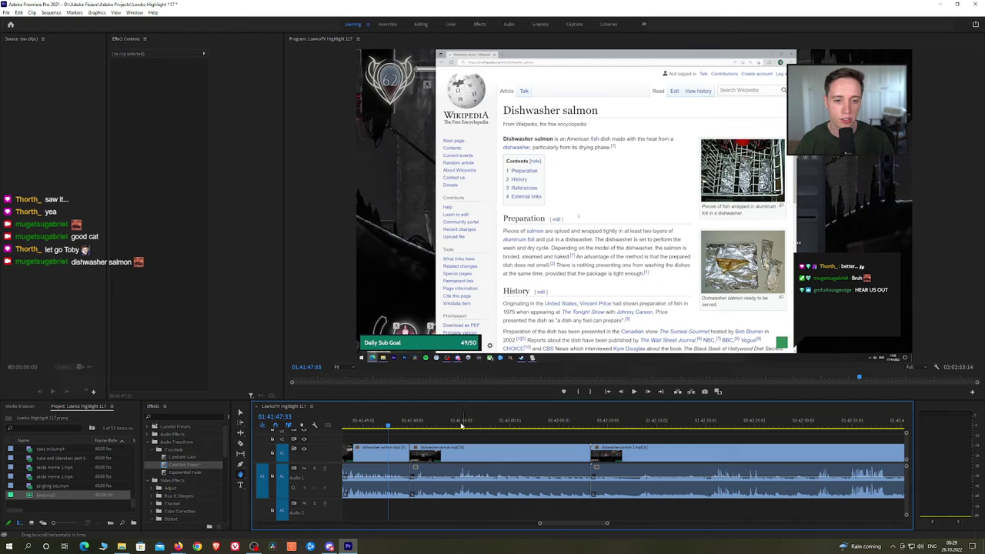
Ripple delete about the first 4.5 seconds of the dishwasher salmon segment near 01:41:50 and apply a Constant Power crossfade at the join
left_click(453, 426)
key("space")
left_click(411, 425)
key("space")
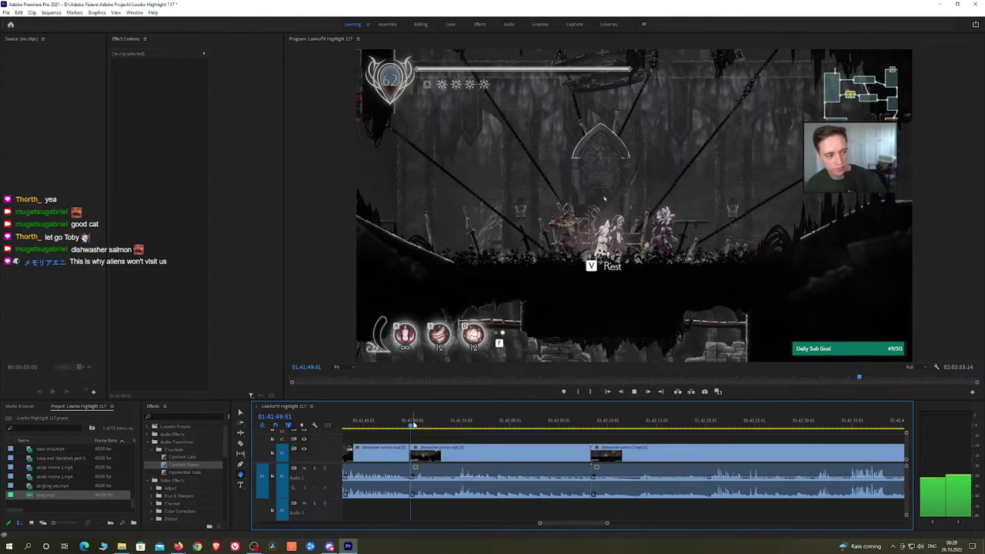
left_click(454, 423)
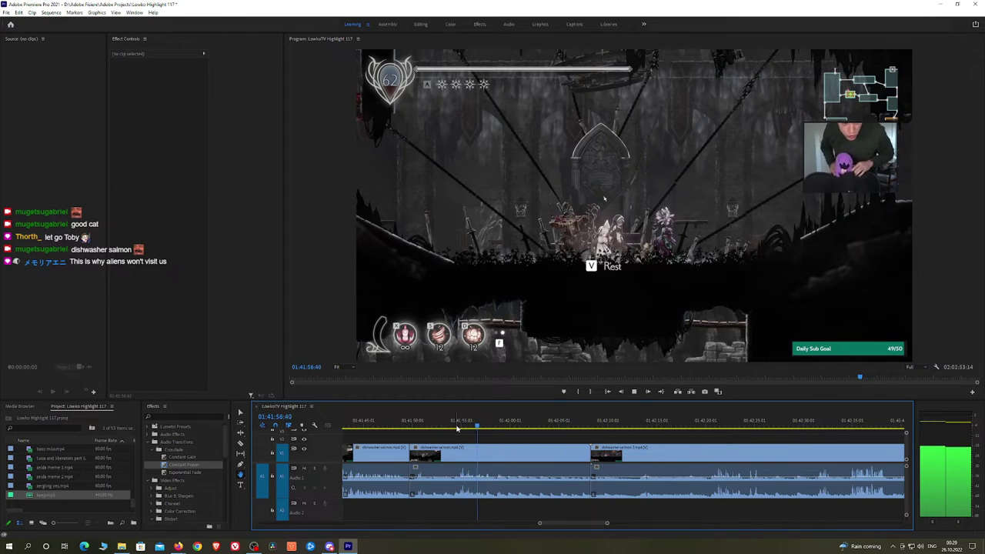
left_click(454, 459)
key("v")
left_click(432, 457)
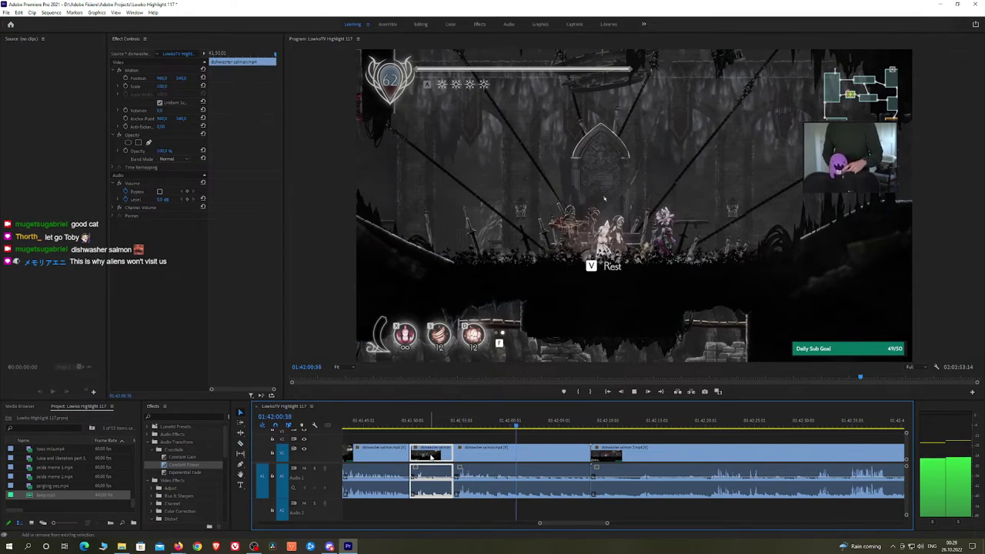
key("shift+Delete")
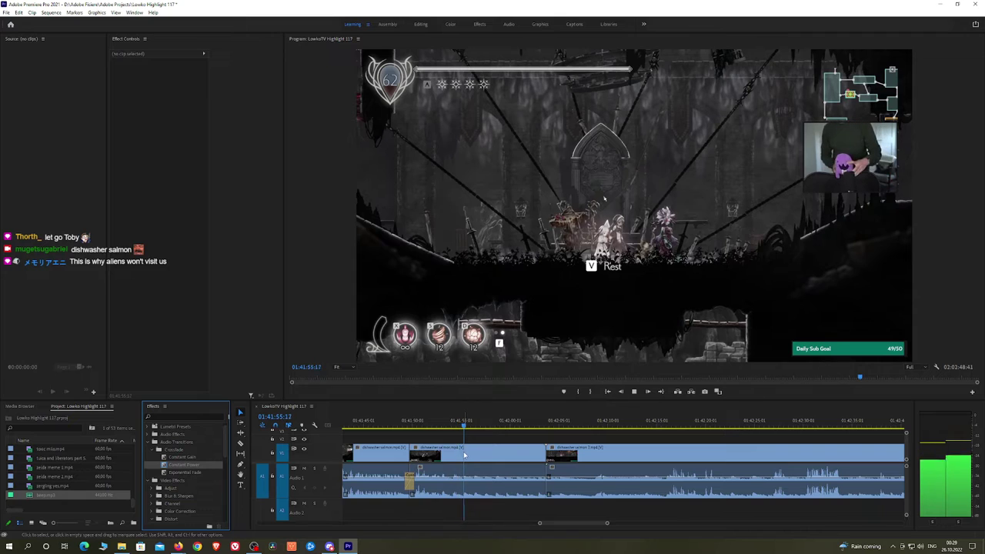
Split the last dishwasher salmon segment near 01:41:55 and ripple delete its remainder up to dishwasher salmon 2
key("ctrl+k")
left_click(508, 456)
key("shift+Delete")
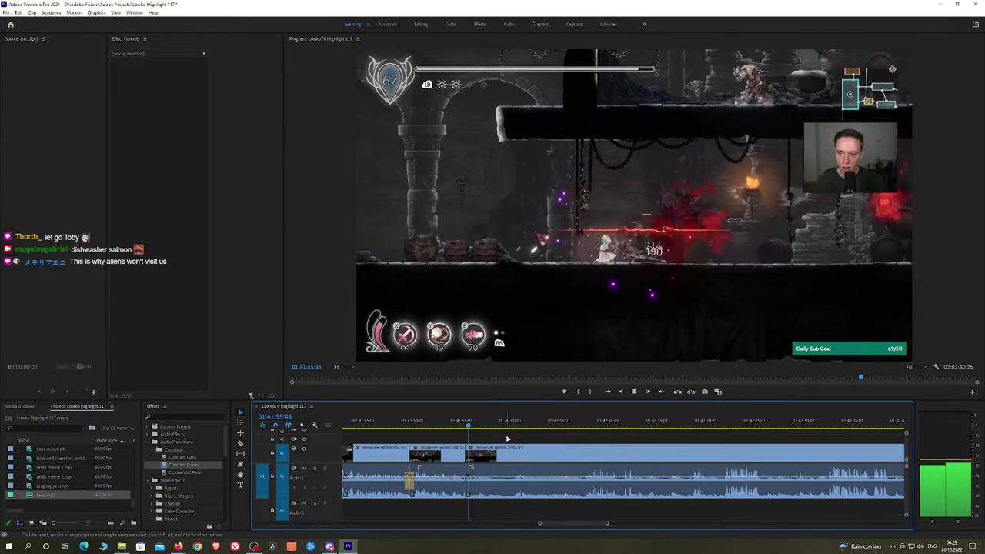
Ripple delete about the first 23 seconds of the dishwasher salmon 2 clip and apply a Constant Power crossfade at the join before it
left_click(692, 426)
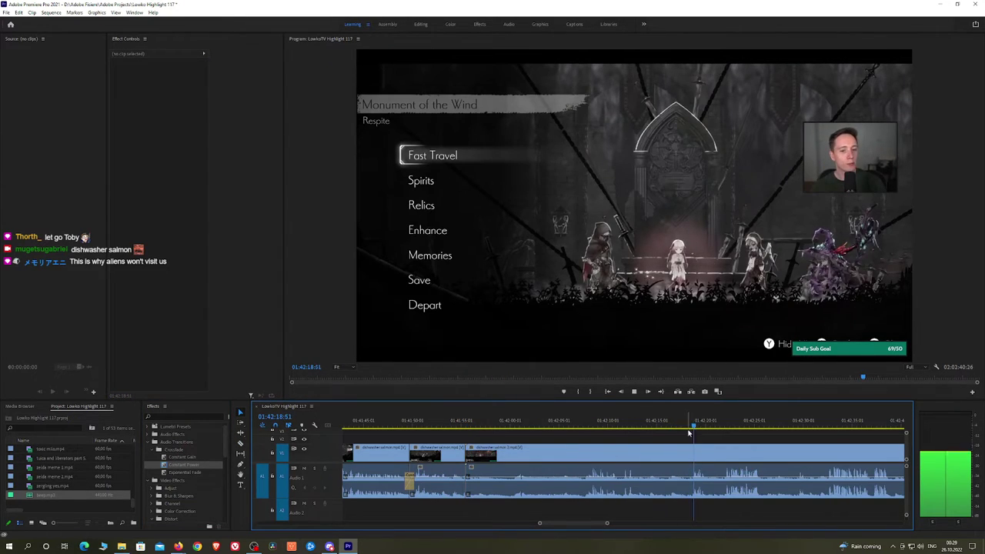
left_click(688, 462)
key("v")
left_click(675, 460)
key("shift+Delete")
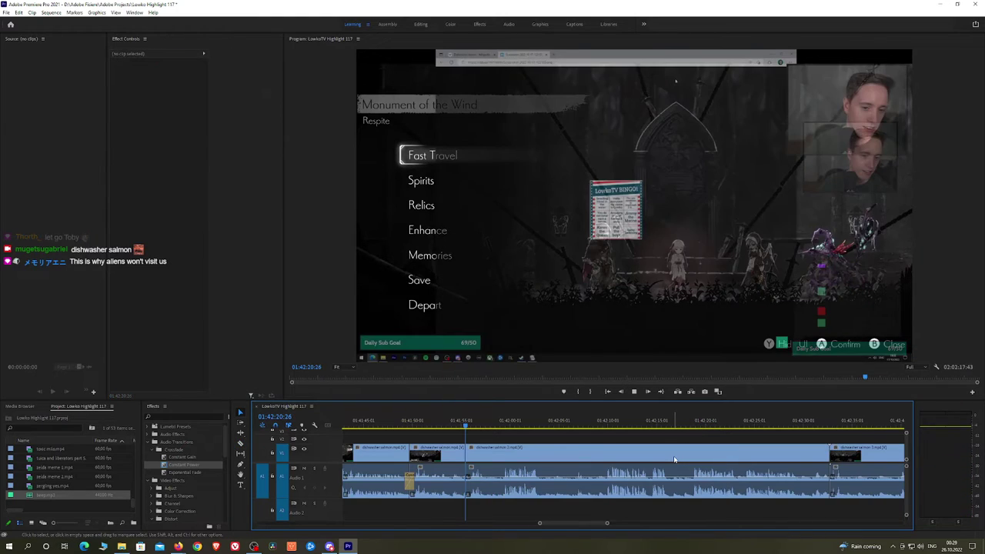
left_click_drag(182, 469, 466, 486)
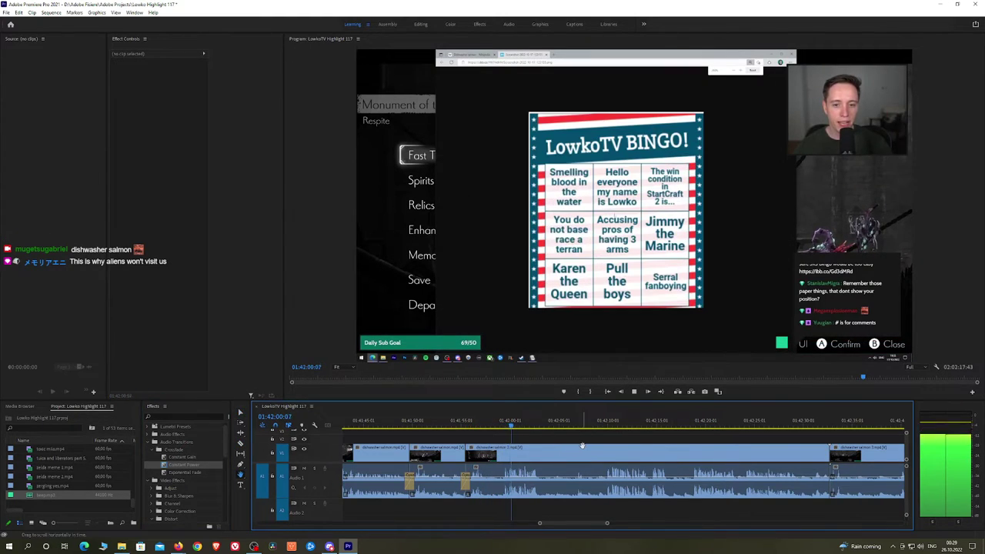
Split dishwasher salmon 2 near 01:42:03, ripple delete the section up to 01:42:09:17, and apply a Constant Power crossfade at the join
left_click_drag(582, 446, 514, 444)
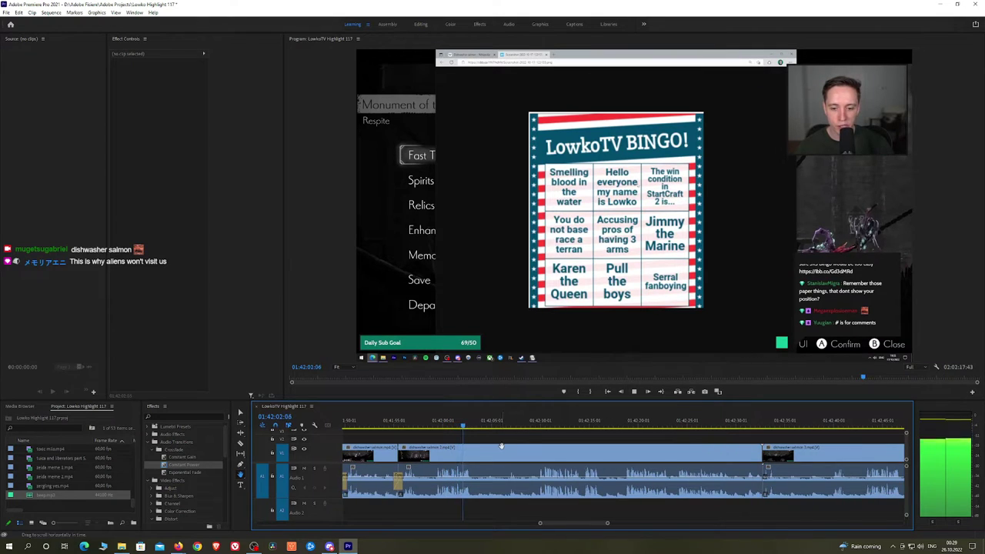
key("c")
left_click(476, 450)
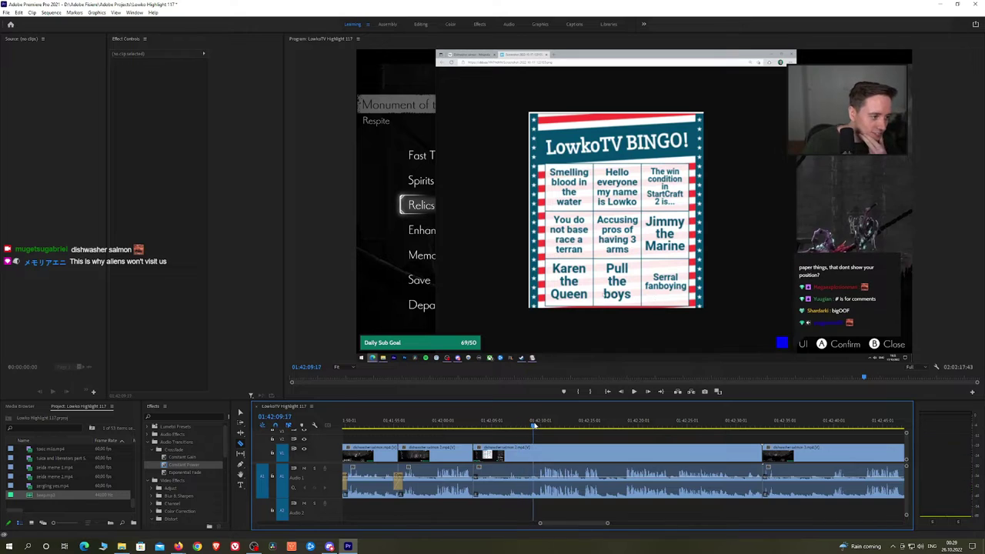
key("q")
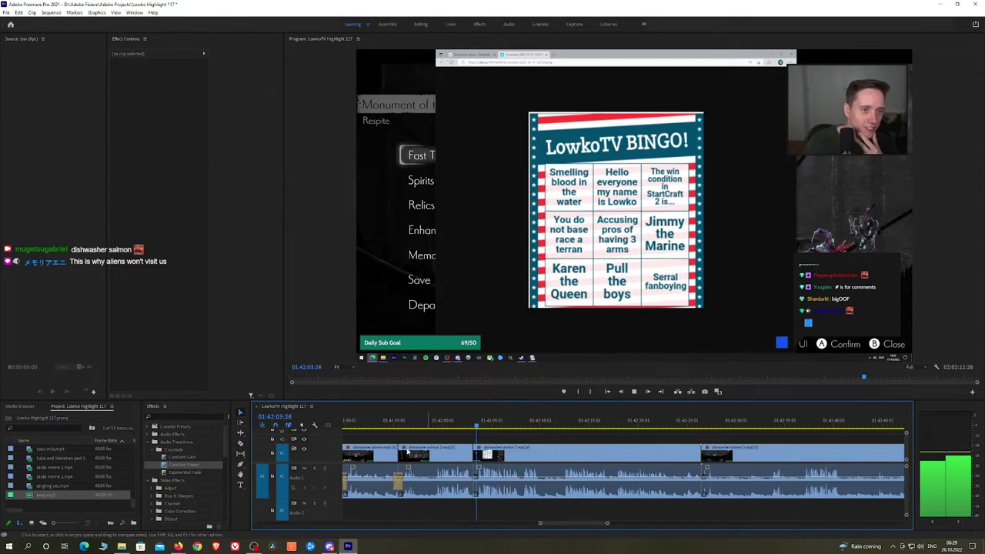
left_click_drag(197, 464, 473, 482)
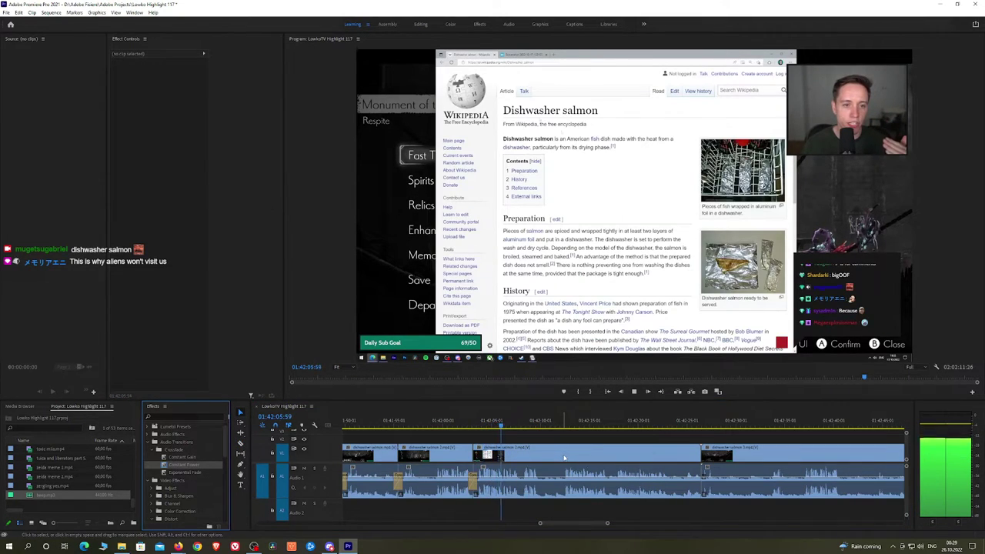
Save the project and resume playback of the dishwasher salmon 2 clip from 01:42:06:13
key("space")
key("ctrl+s")
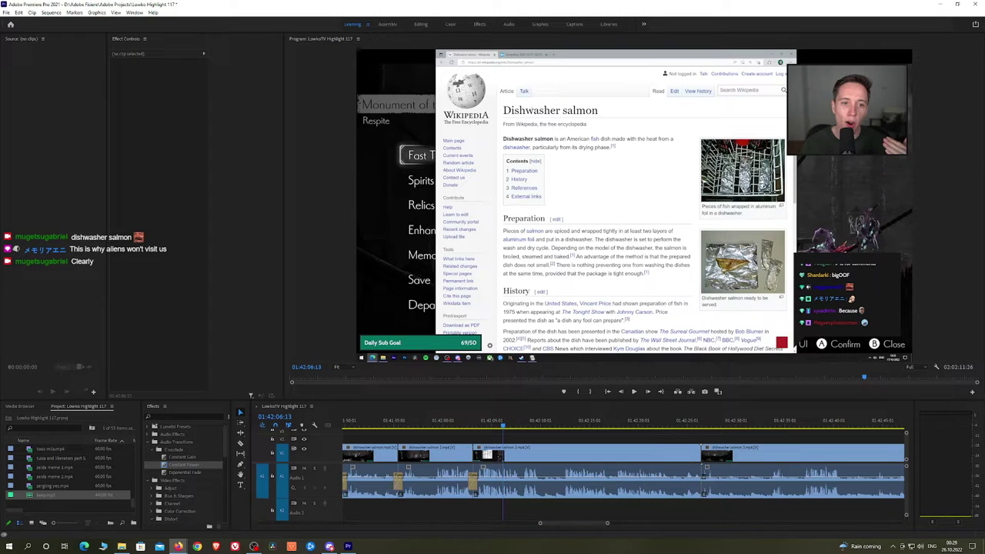
left_click(537, 443)
key("space")
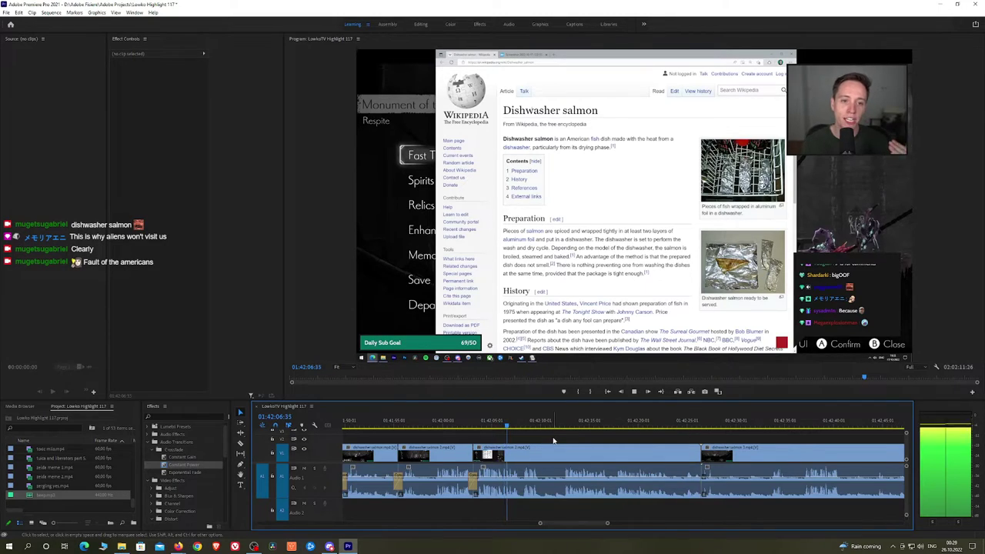
Cut out the section of dishwasher salmon 2 from 01:42:10:34 to about 01:42:12 and apply a Constant Power crossfade at the join
scroll(553, 440, "up", 1)
left_click_drag(570, 441, 517, 435)
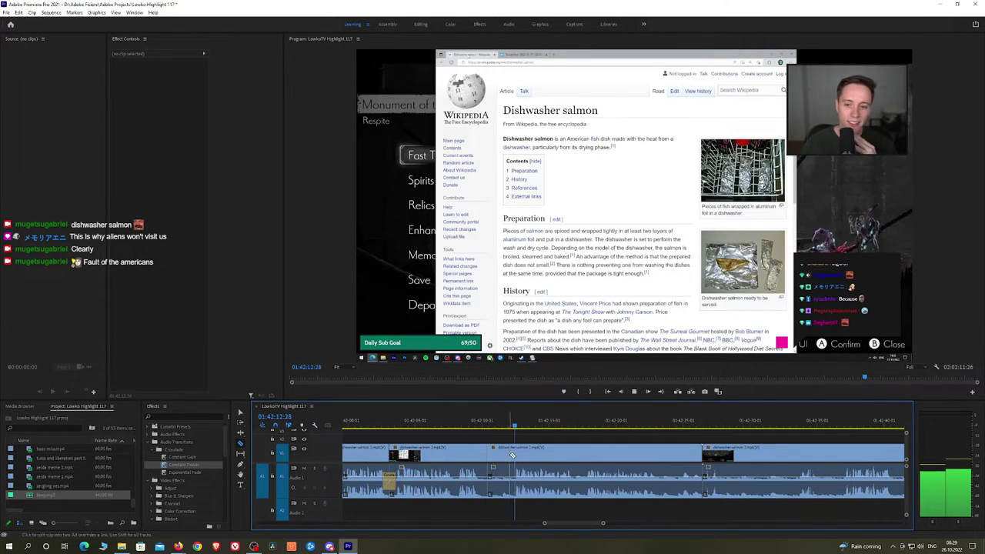
left_click(513, 455)
key("v")
left_click(506, 457)
key("shift+Delete")
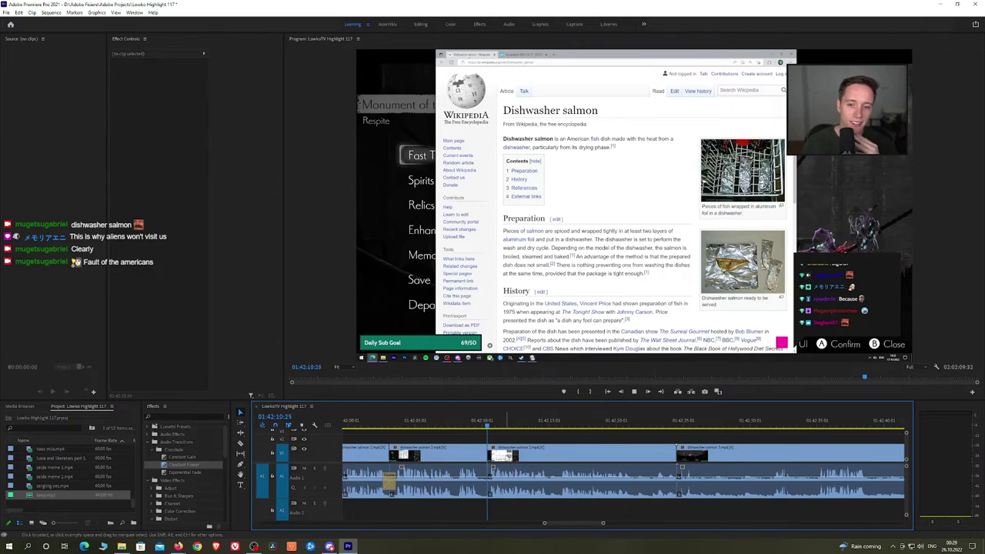
key("h")
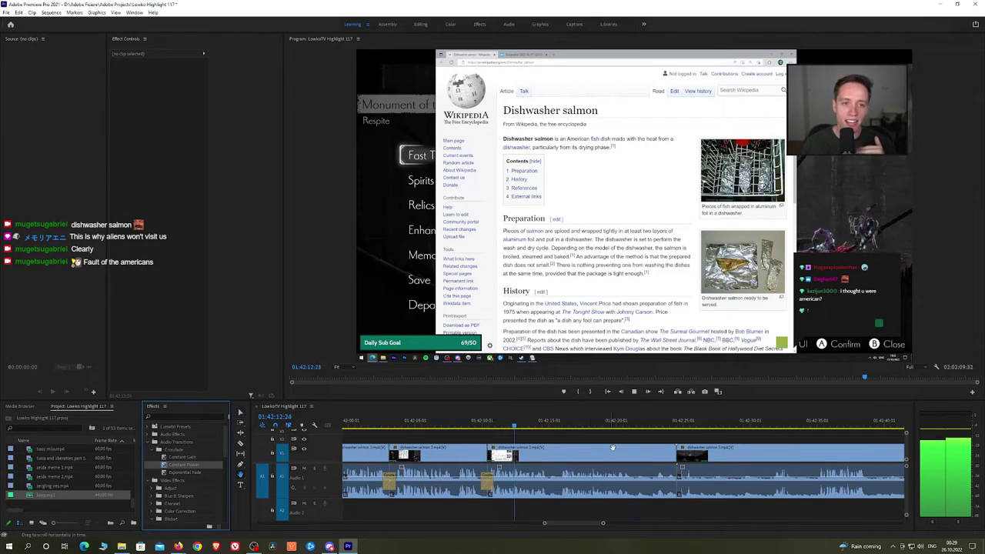
Split dishwasher salmon 2 near 01:42:22 and ripple delete its remainder up to the dishwasher salmon 3 clip
left_click_drag(632, 443, 598, 442)
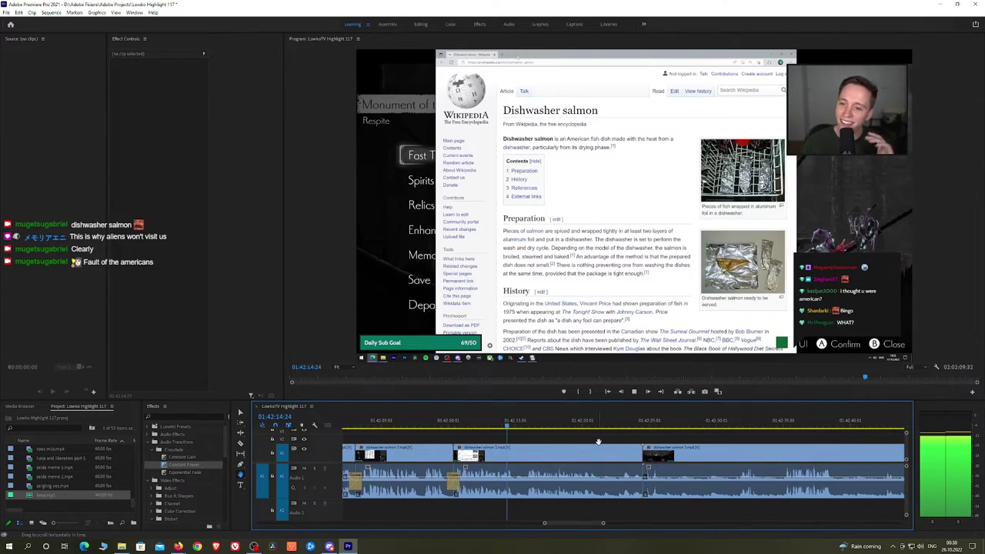
scroll(561, 445, "down", 2)
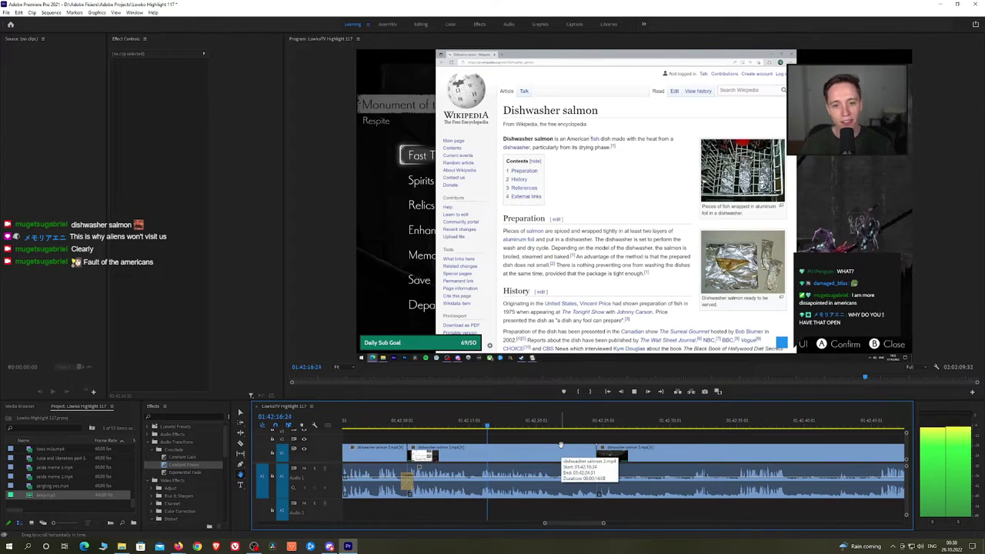
key("c")
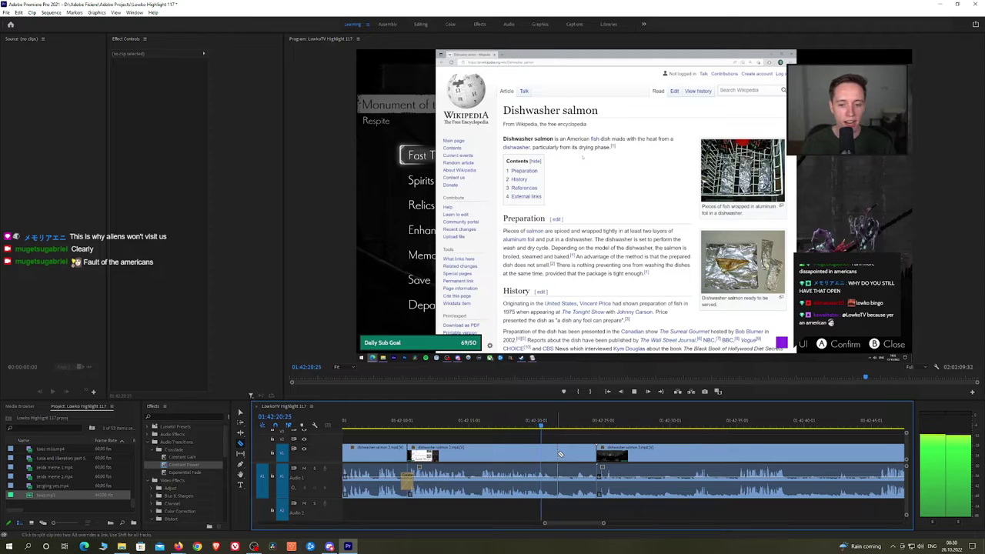
key("v")
left_click(568, 455)
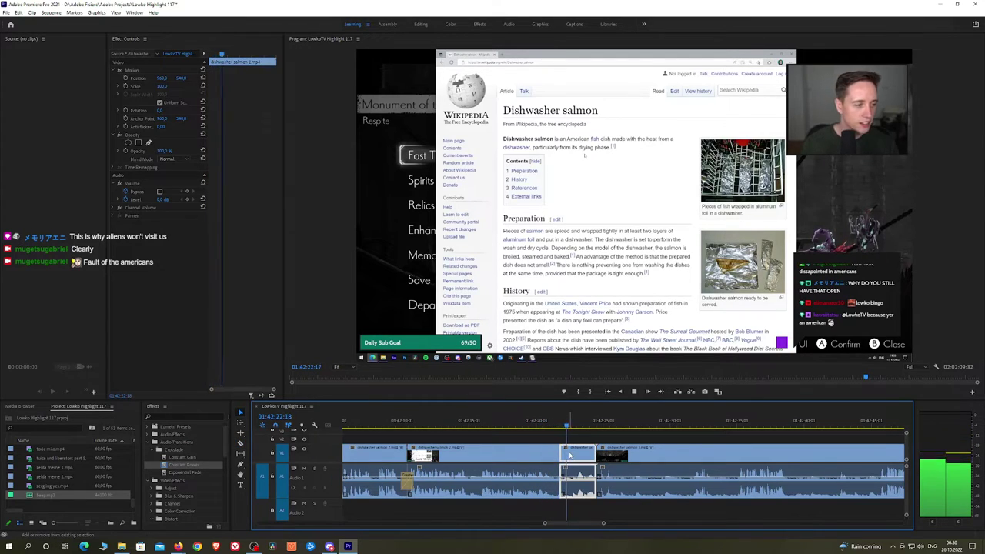
key("shift+Delete")
Skim dishwasher salmon 3, split it near 01:43:04, and ripple delete everything in the clip before that point
left_click(675, 427)
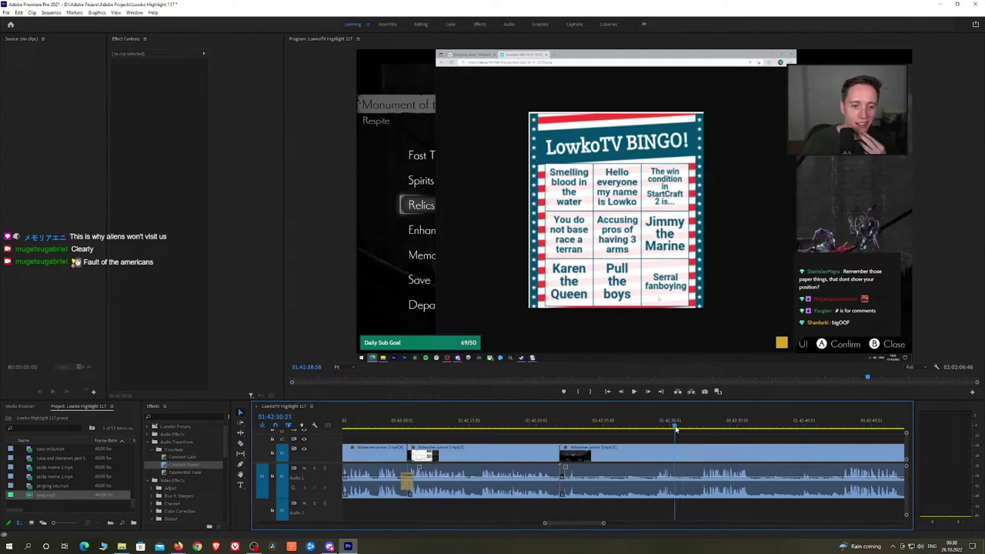
left_click(874, 426)
key("h")
left_click_drag(840, 443, 568, 437)
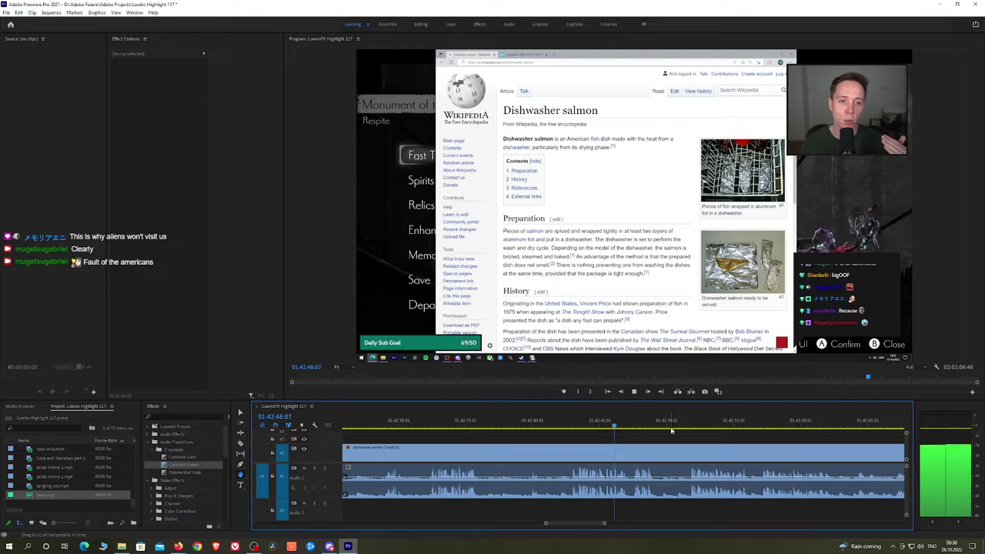
left_click(737, 423)
left_click(817, 421)
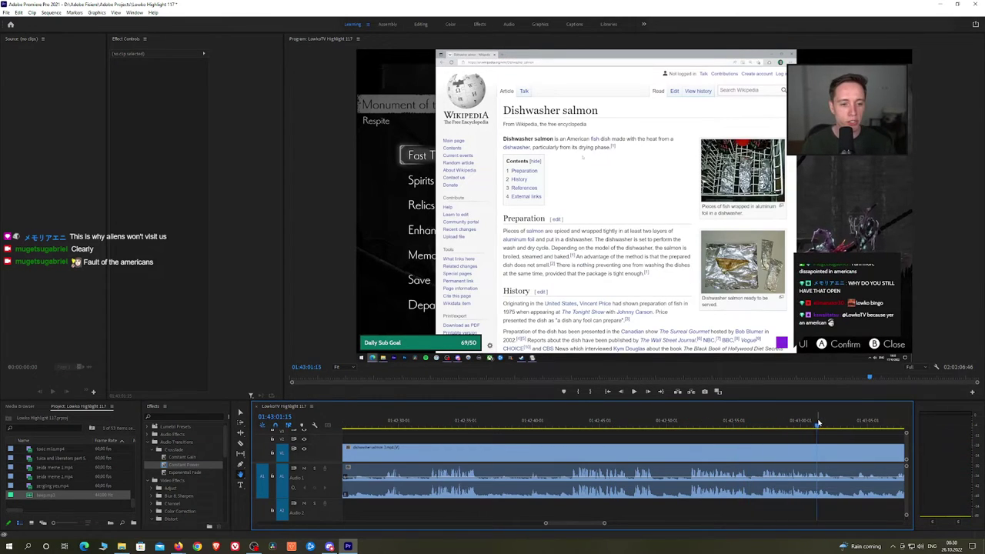
left_click_drag(783, 442, 528, 438)
left_click(603, 423)
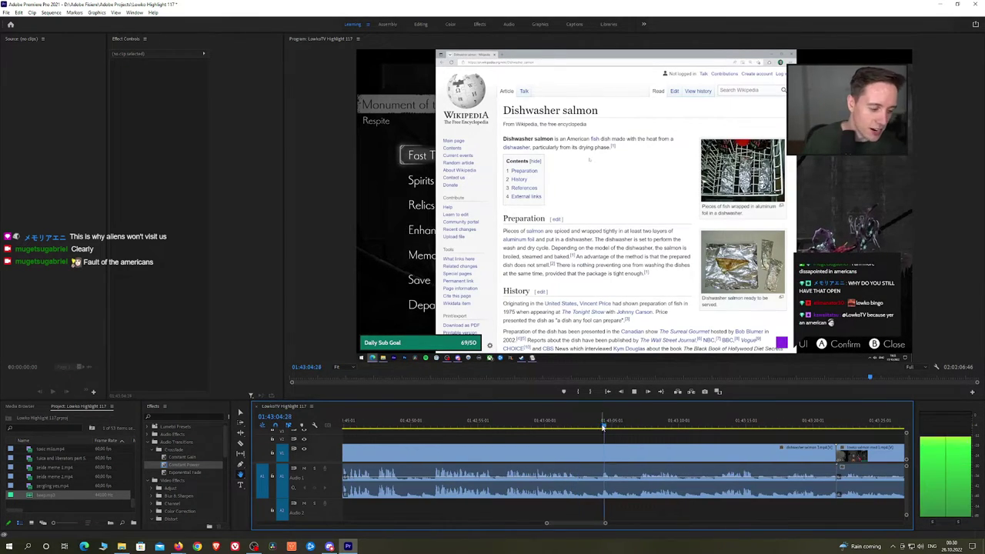
key("v")
left_click(591, 459)
key("shift+Delete")
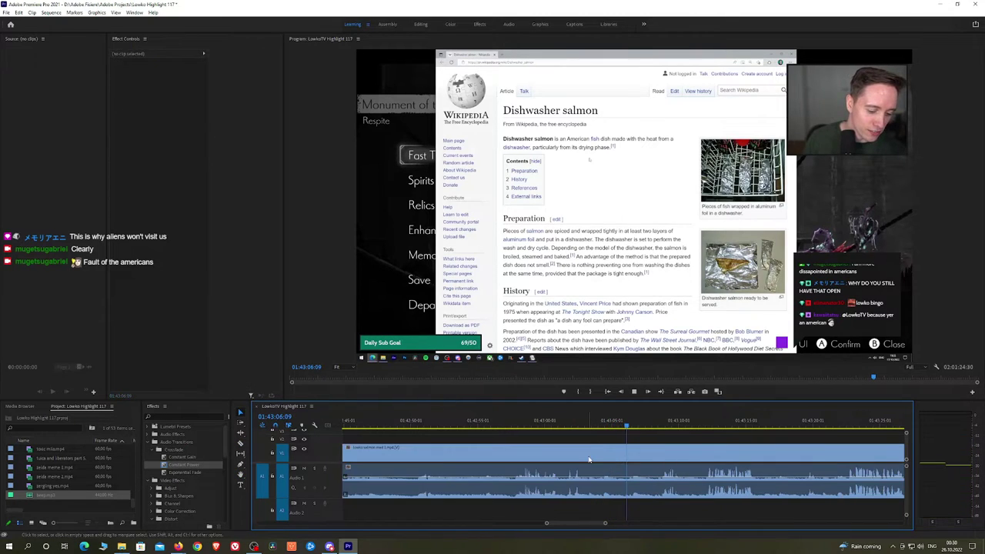
Apply a Constant Power crossfade at the join between dishwasher salmon 2 and dishwasher salmon 3 near 01:42:22
key("space")
key("h")
left_click_drag(749, 452, 648, 450)
scroll(648, 450, "down", 3)
left_click(207, 465)
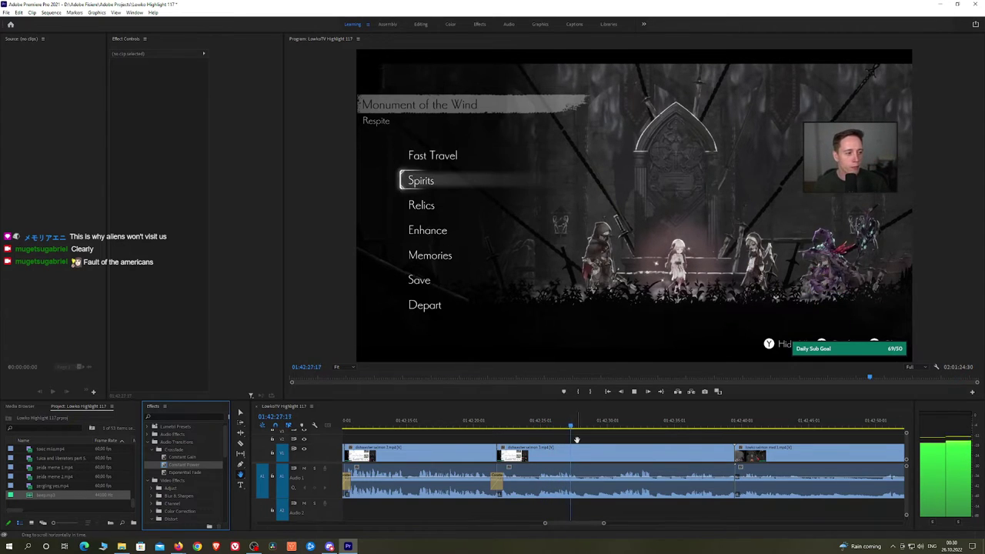
Cut out the section of dishwasher salmon 3 from about 01:42:28 to 01:42:30 and apply a Constant Power crossfade at the join
key("c")
left_click(580, 451)
left_click(622, 424)
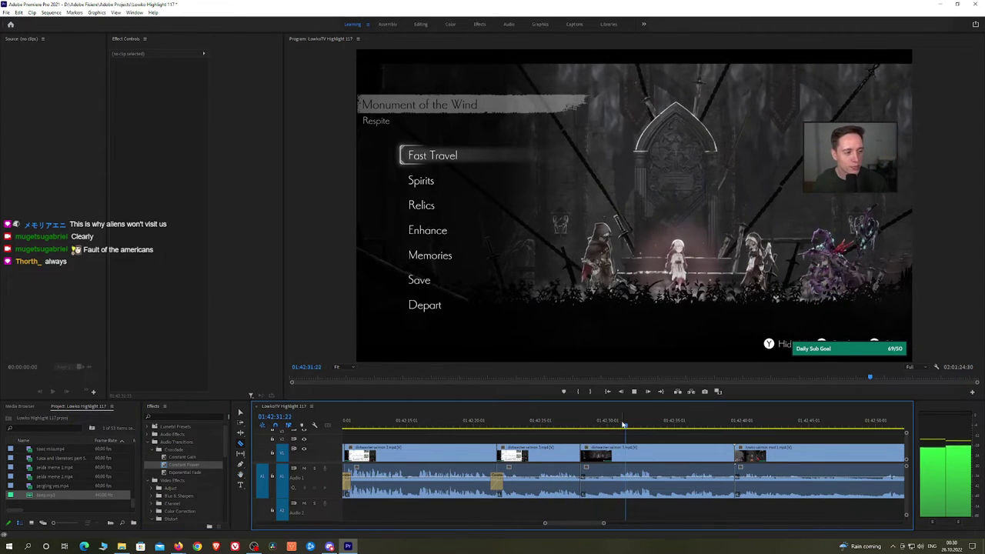
key("v")
left_click(605, 454)
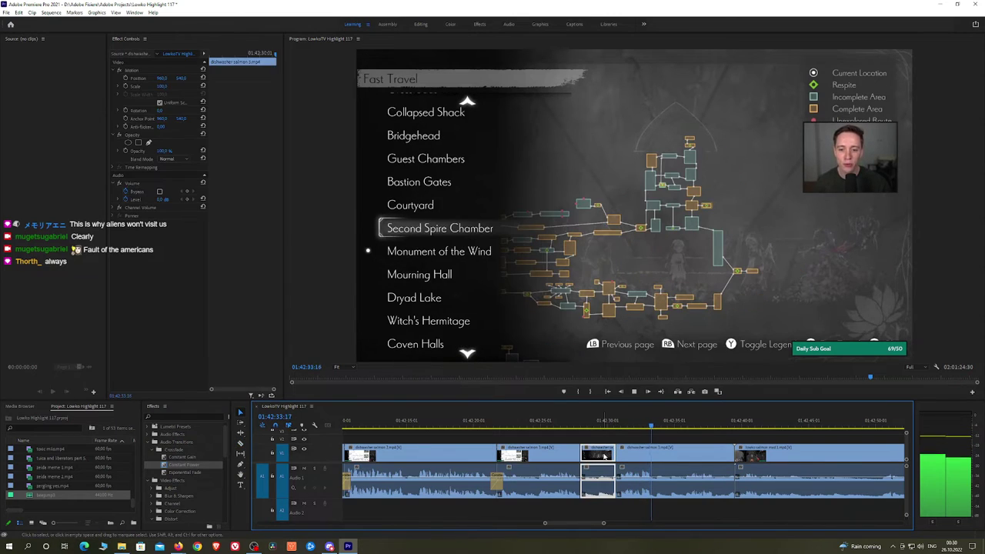
key("shift+Delete")
left_click_drag(184, 464, 581, 482)
Ripple delete the section of dishwasher salmon 3 from about 01:42:31 to 01:42:33 and crossfade the join with Constant Power
key("h")
left_click_drag(631, 454, 585, 432)
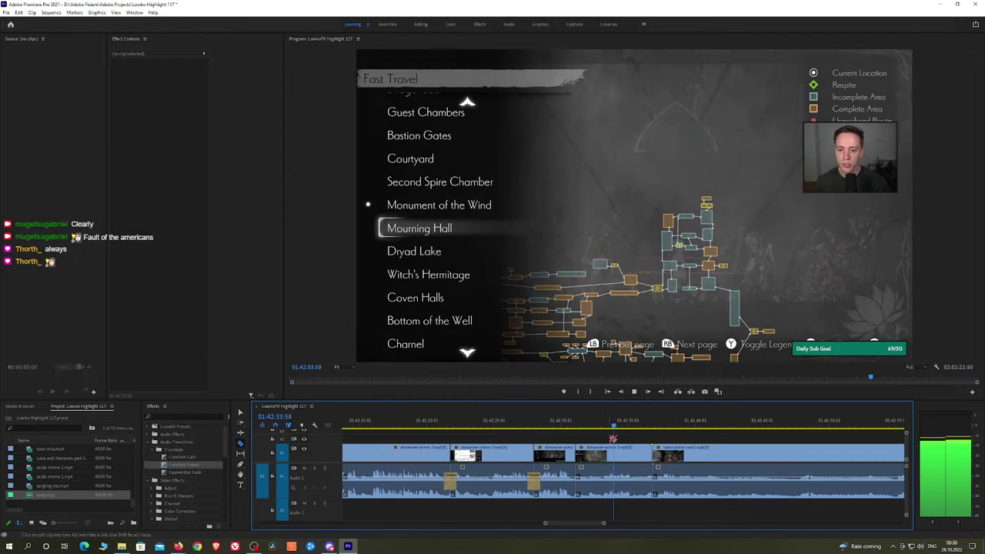
left_click(600, 460)
key("v")
left_click(589, 459)
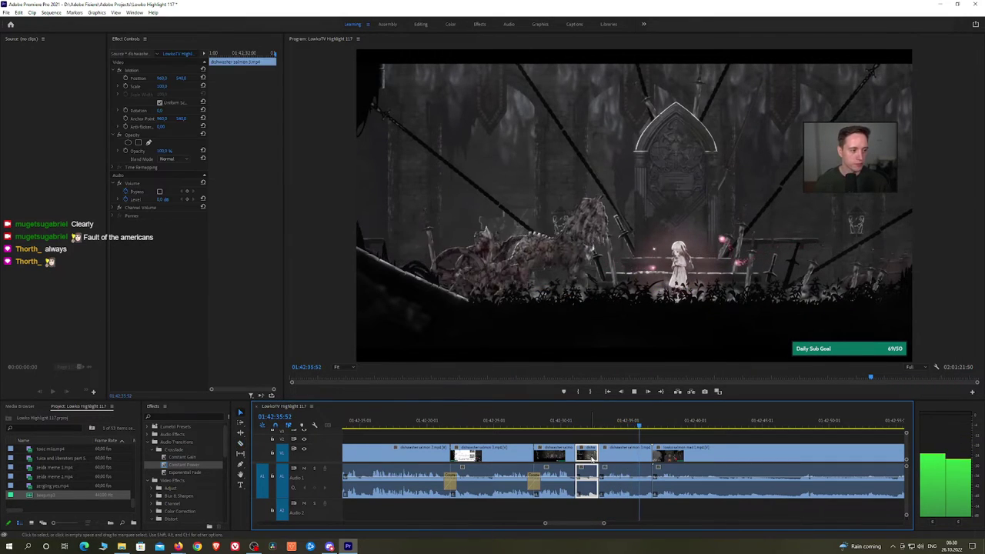
key("shift+Delete")
left_click_drag(185, 465, 576, 480)
Split dishwasher salmon 3 near 01:42:34 and ripple delete its remainder up to the first lowko salmon clip
left_click(620, 456)
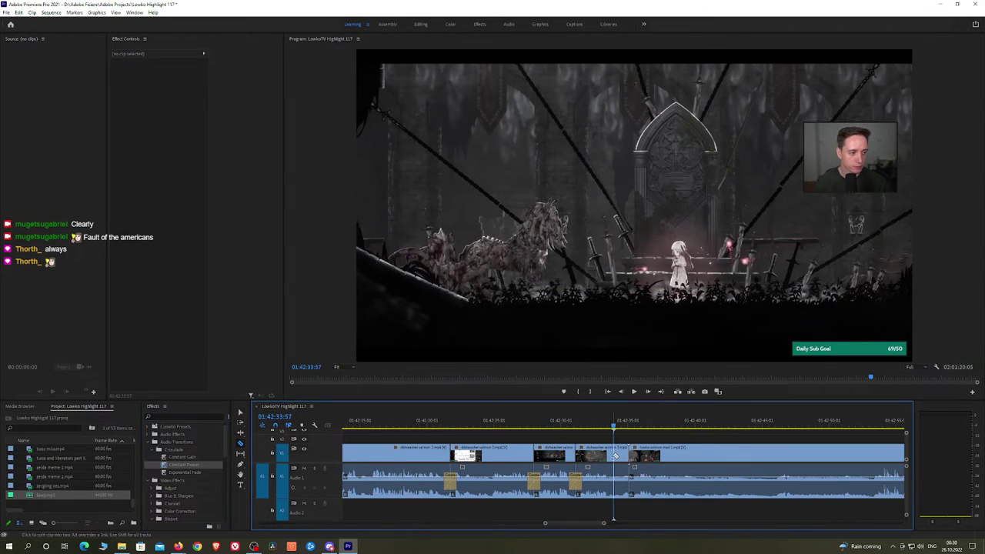
key("shift+Delete")
Skim the first lowko salmon clip up to about 01:43:06 and ripple delete the whole clip
key("h")
left_click_drag(736, 454, 544, 452)
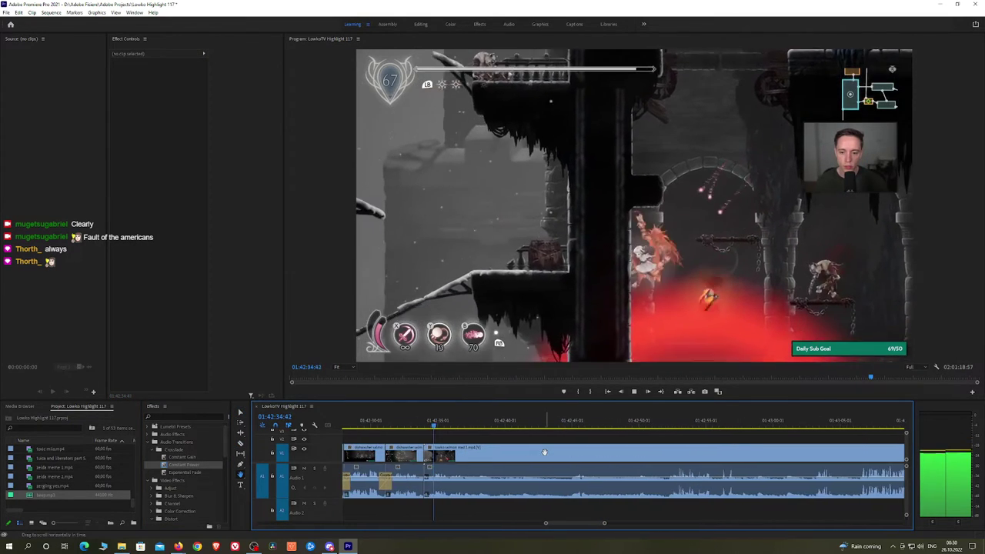
left_click_drag(501, 426, 856, 427)
key("space")
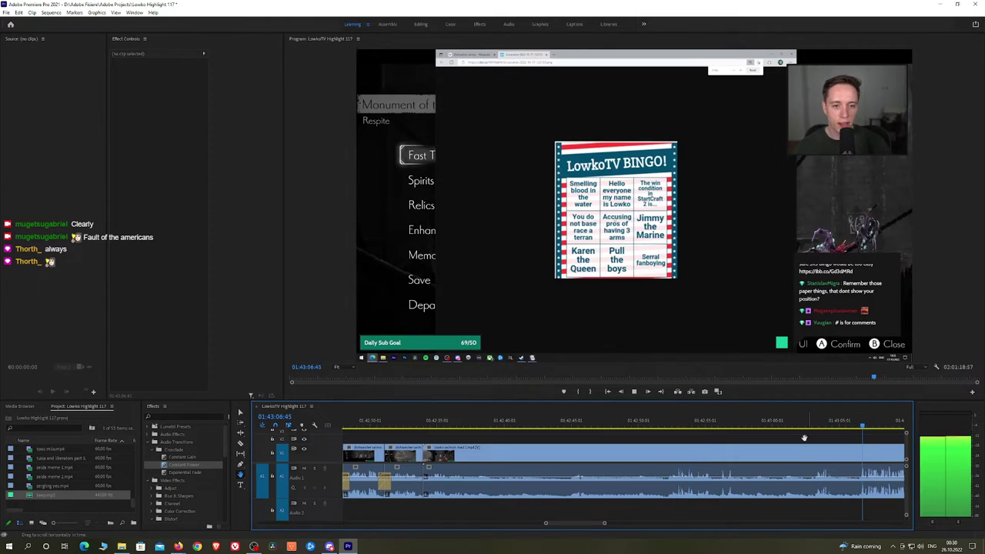
scroll(797, 444, "down", 3)
key("v")
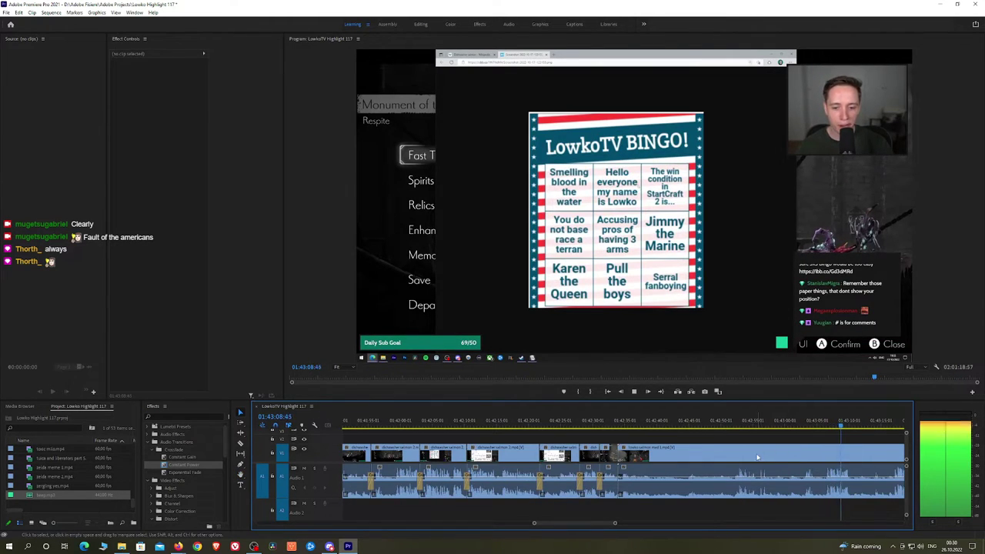
left_click(757, 457)
key("shift+Delete")
key("Up")
key("space")
Review the second lowko salmon clip by playing it from several points between about 01:42:52 and 01:43:27
key("h")
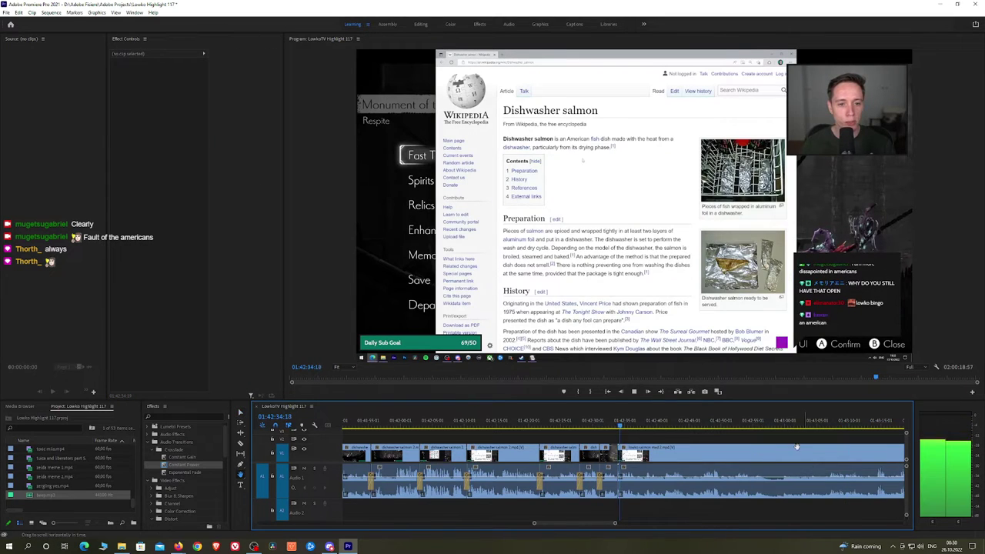
left_click_drag(796, 448, 578, 446)
left_click_drag(703, 428, 744, 430)
scroll(668, 423, "down", 1)
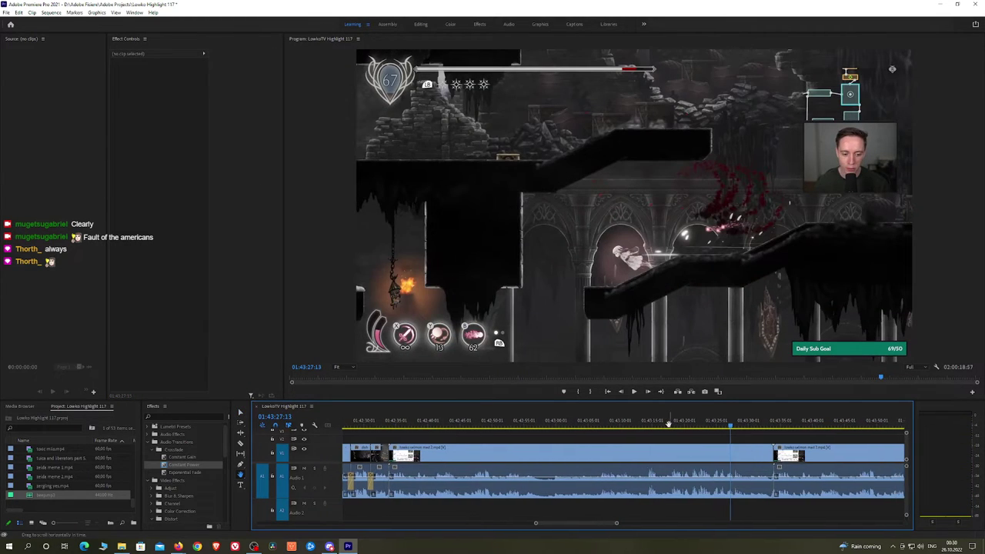
key("space")
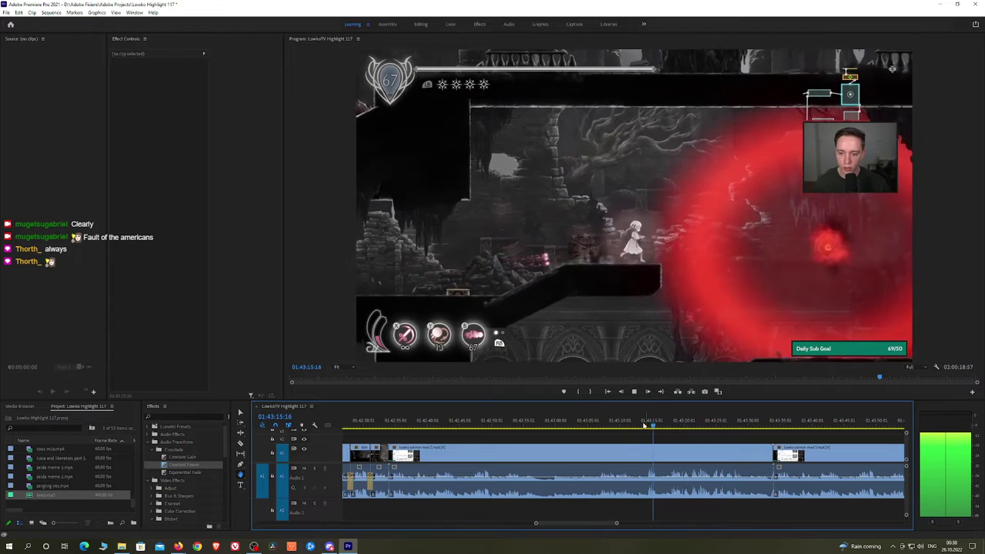
left_click_drag(645, 423, 597, 419)
key("space")
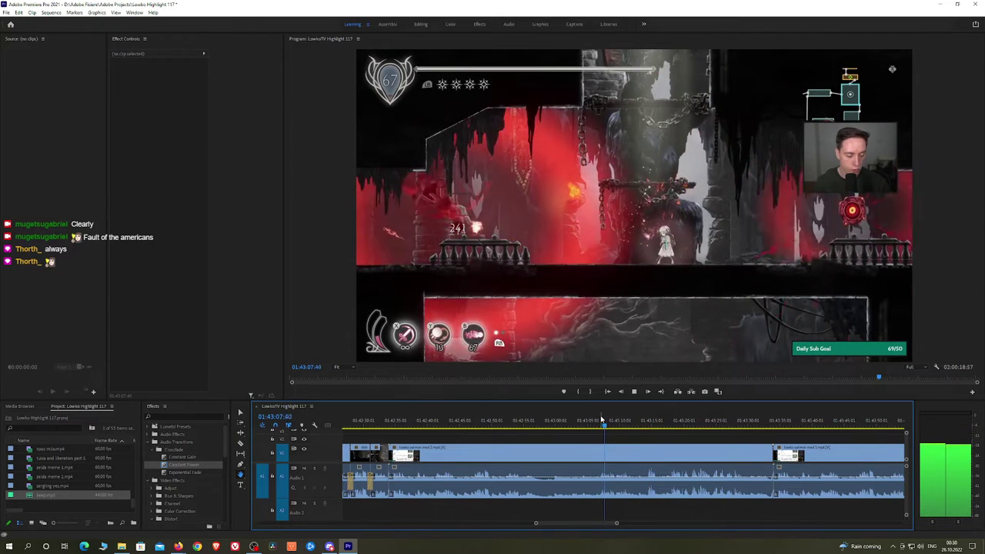
left_click_drag(514, 417, 508, 419)
key("space")
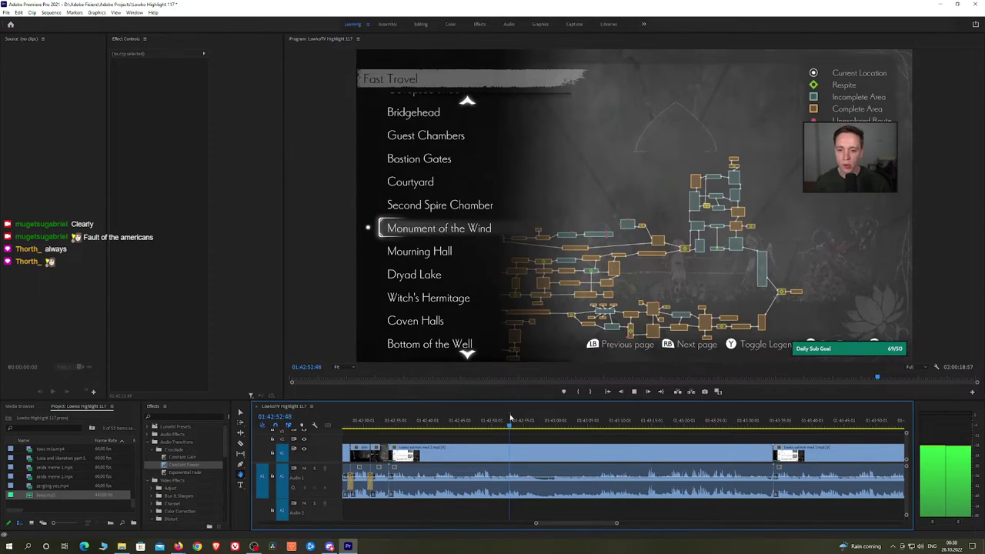
left_click(673, 417)
left_click(698, 418)
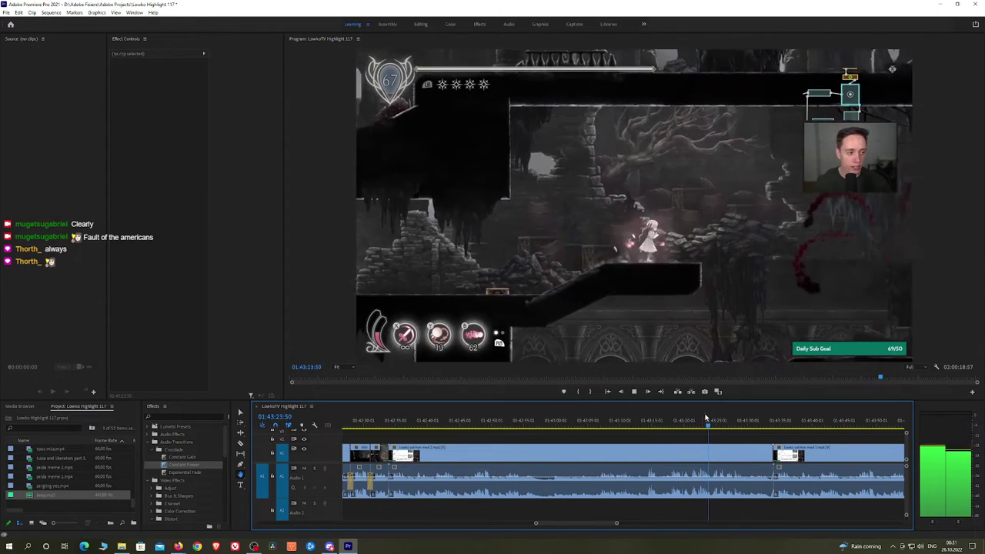
Skim the third and fourth lowko salmon clips and ripple delete both, from 01:43:33:57 up to the first monday clip
left_click_drag(726, 431, 484, 437)
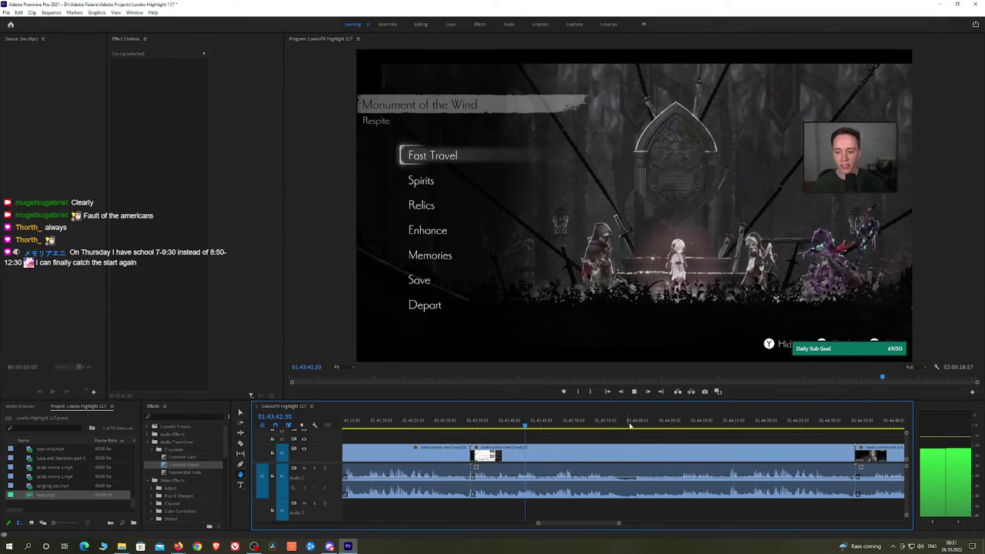
mouse_move(693, 424)
left_mouse_down()
mouse_move(769, 424)
mouse_move(640, 428)
mouse_move(681, 425)
left_mouse_up()
left_click(704, 424)
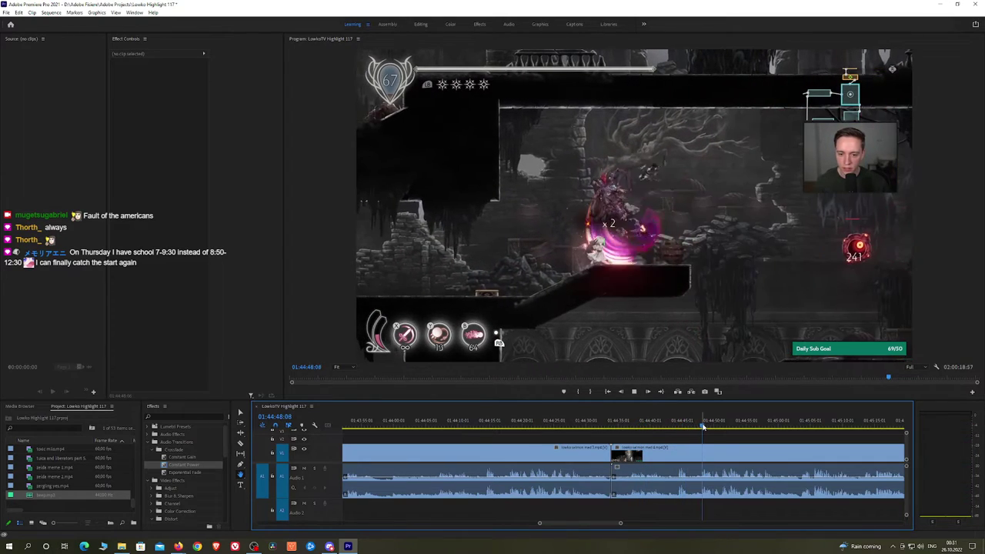
left_click_drag(772, 435, 607, 427)
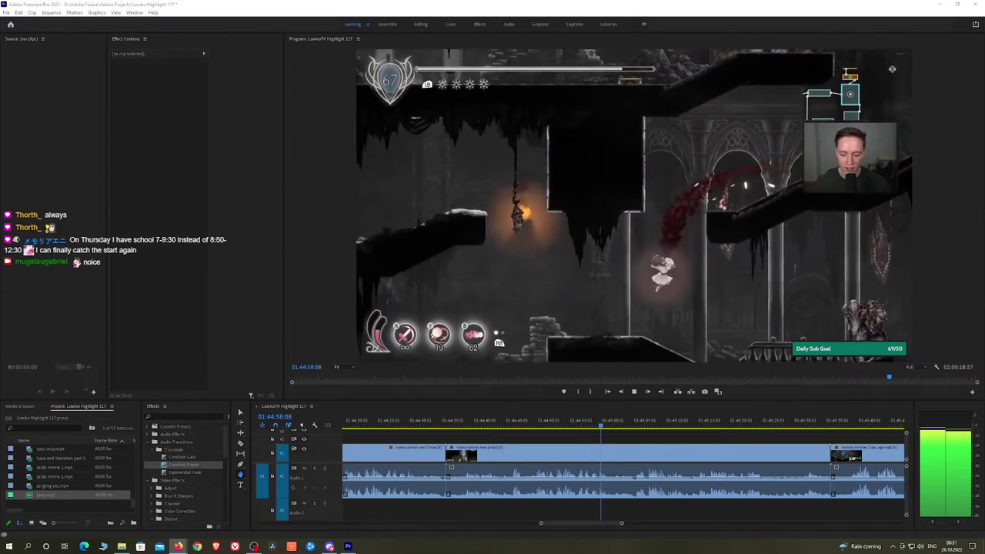
left_click(641, 422)
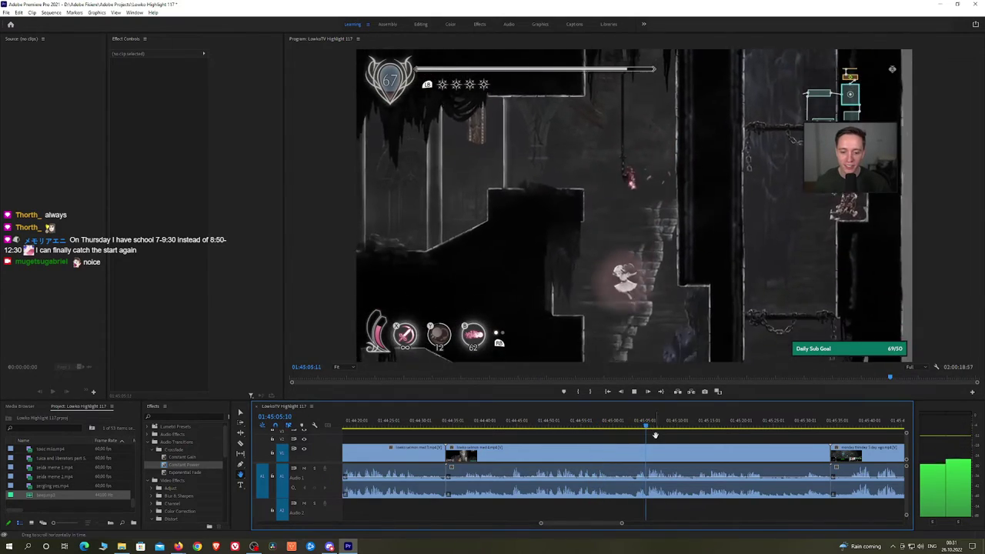
scroll(656, 435, "down", 5)
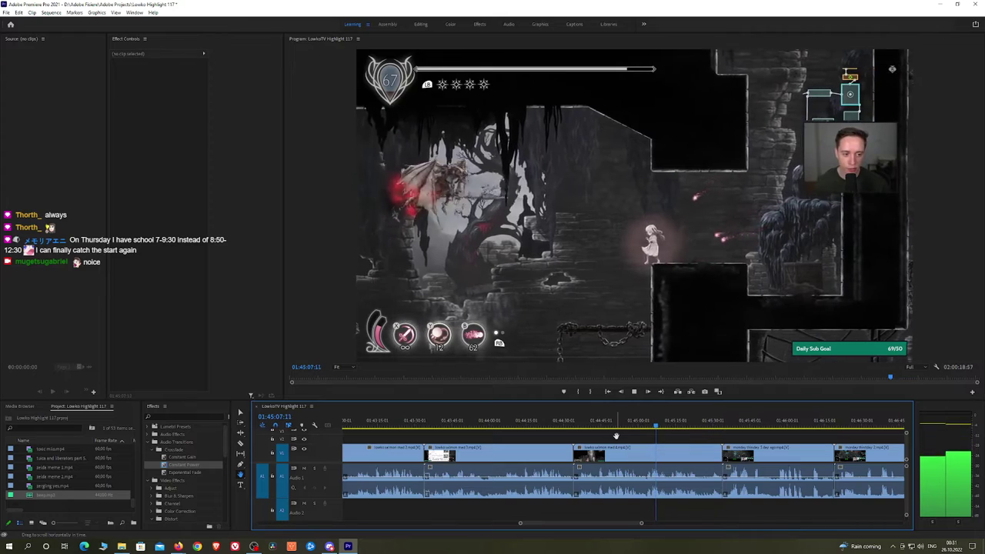
left_click_drag(680, 430, 507, 463)
key("shift+Delete")
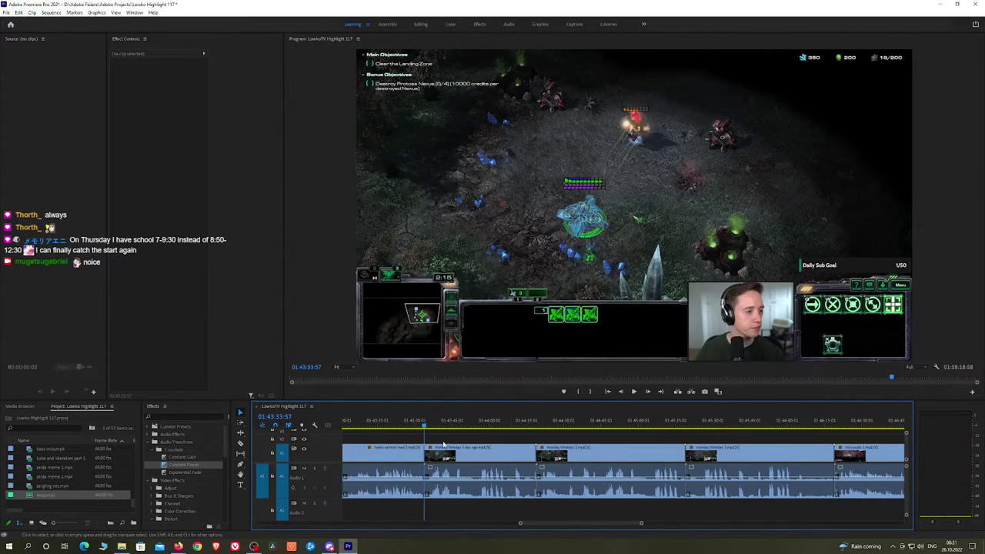
Play back the end of the remaining lowko salmon clip from 01:43:28:35
key("space")
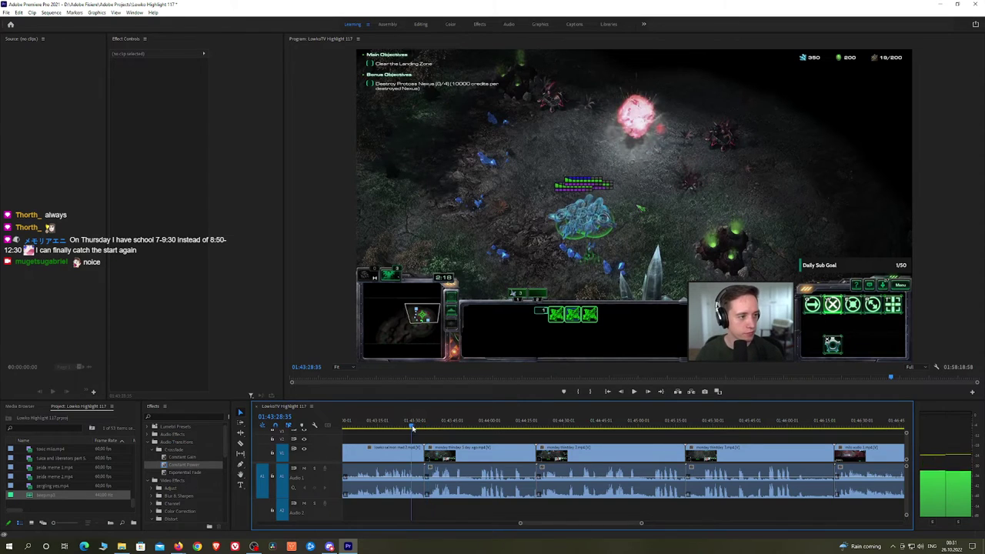
key("space")
scroll(440, 439, "up", 3)
key("h")
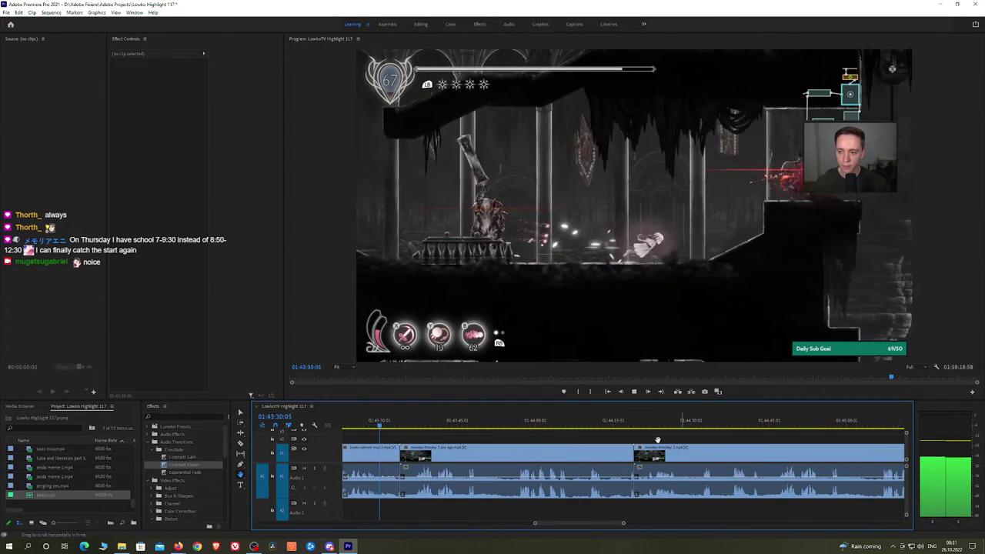
Ripple delete the remaining lowko salmon clip in front of the first monday clip
key("v")
left_click(388, 458)
key("shift+Delete")
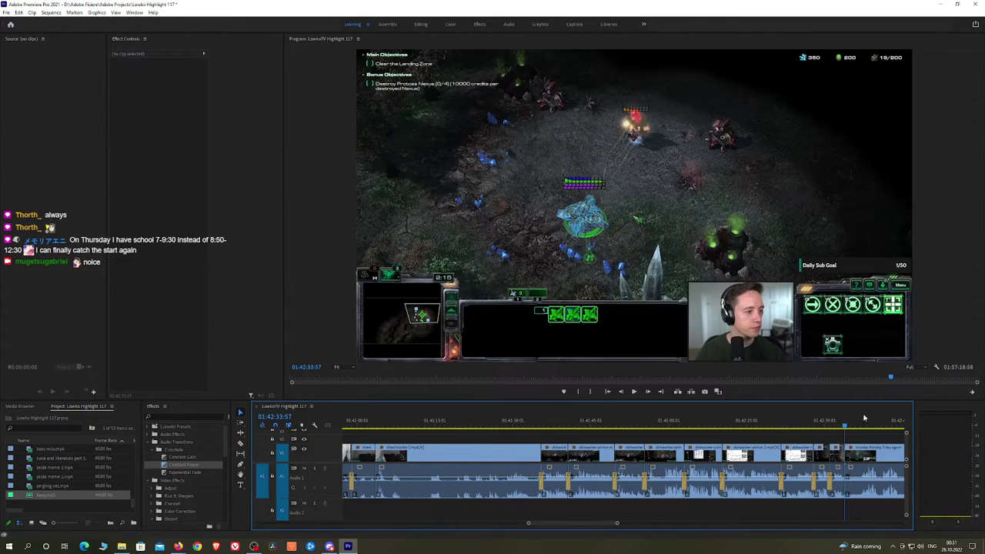
Play the start of the first monday clip, then ripple delete its opening three seconds and crossfade the new audio join
key("space")
key("equal")
key("equal")
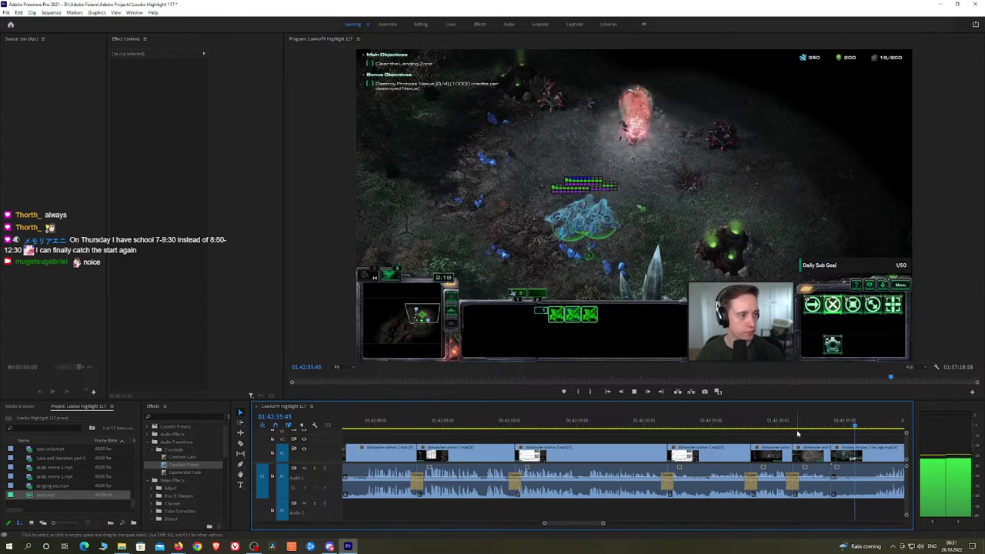
left_click_drag(862, 432, 590, 429)
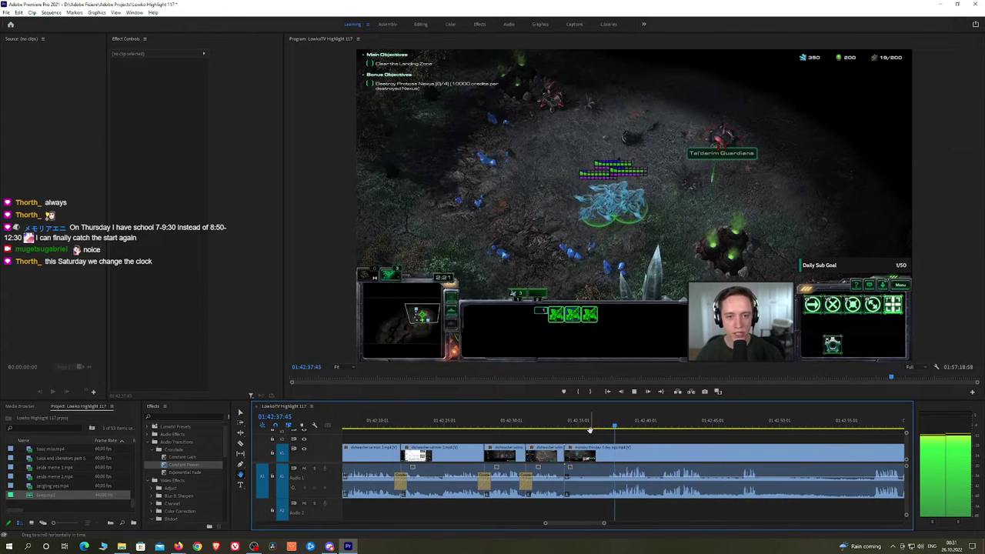
left_click(575, 452)
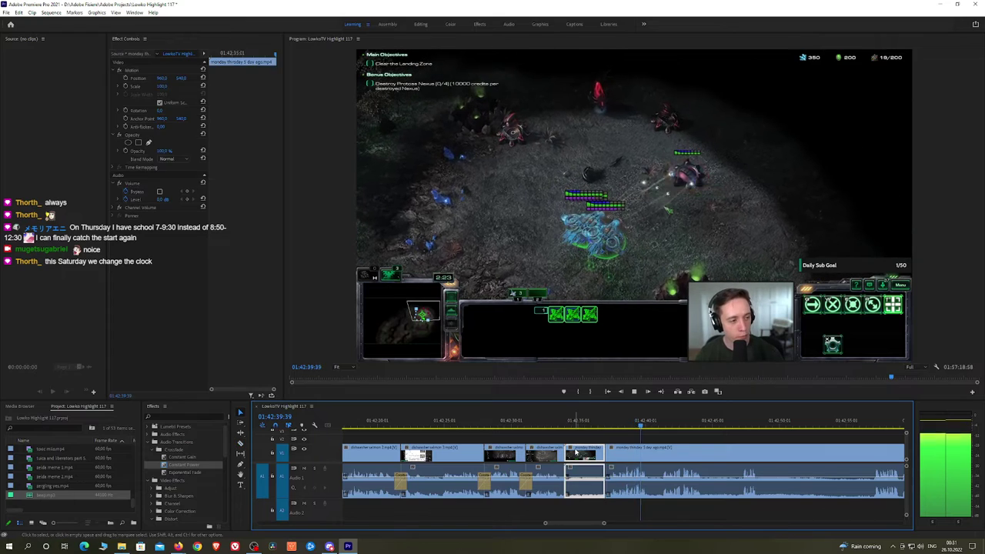
key("shift+Delete")
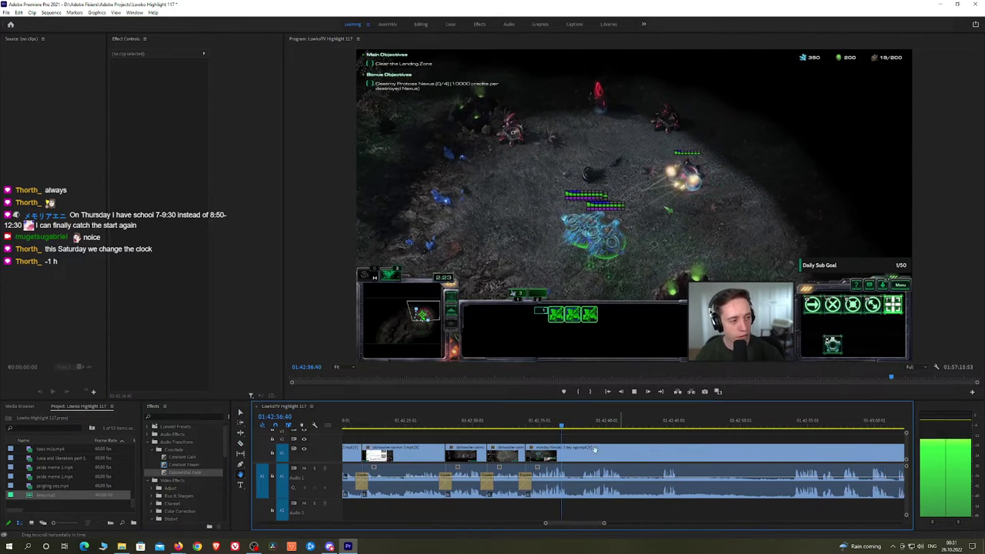
Cut the first monday clip at 01:42:41:27 and about 01:42:44, and ripple delete the section between the cuts
scroll(589, 445, "down", 2)
scroll(586, 442, "down", 1)
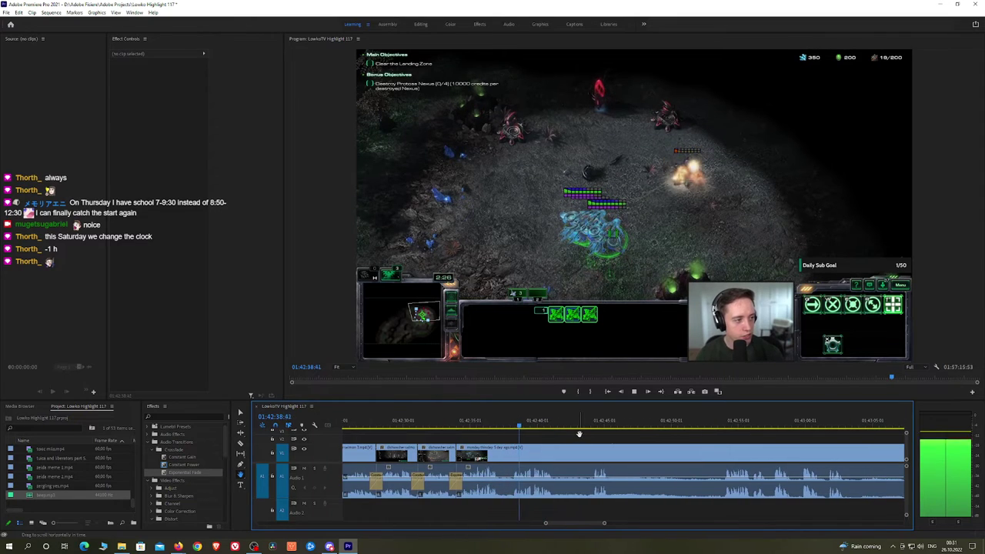
key("c")
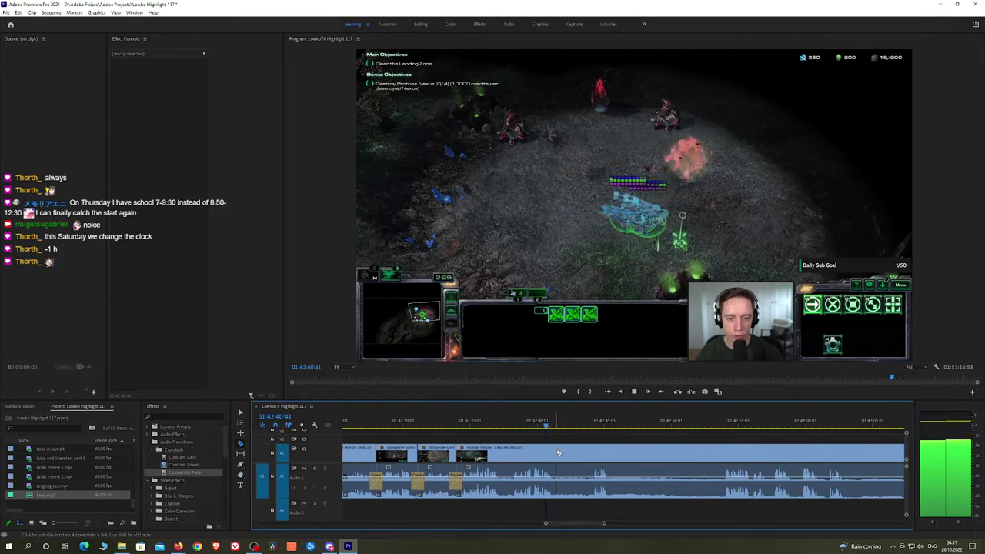
left_click(559, 453)
left_click(590, 453)
key("v")
left_click(580, 452)
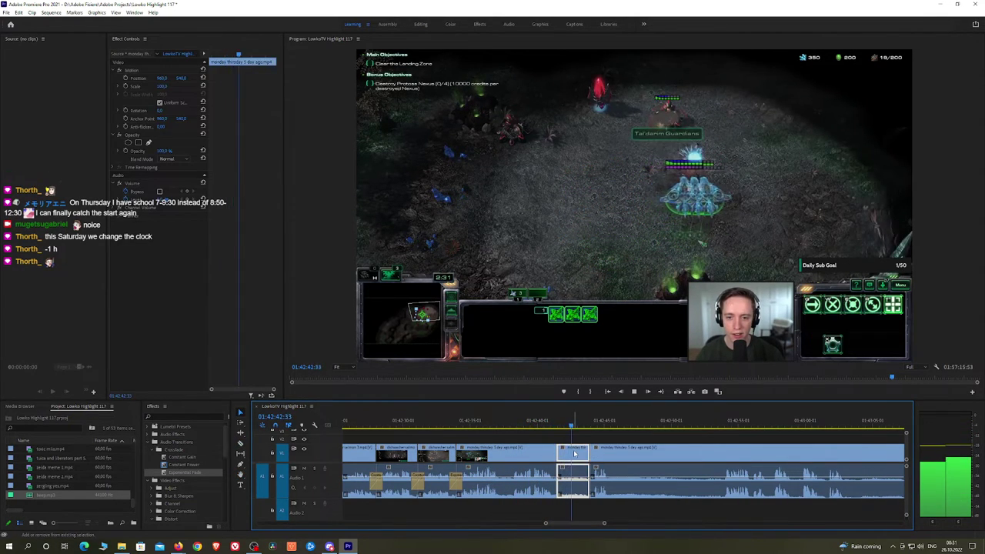
key("shift+Delete")
Apply a Constant Power crossfade to the audio join at 01:42:41:27 and play back across it
left_click_drag(175, 465, 231, 468)
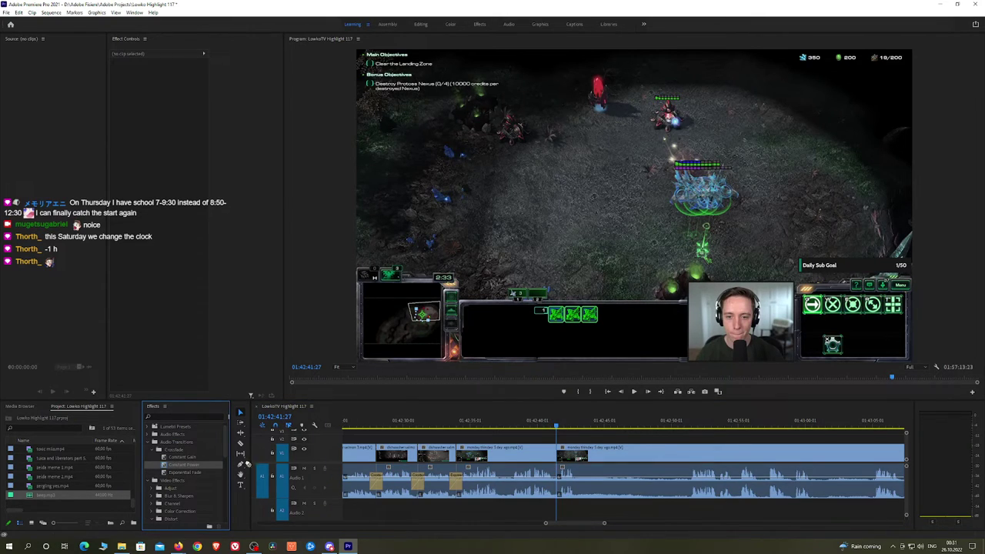
left_click(451, 421)
key("space")
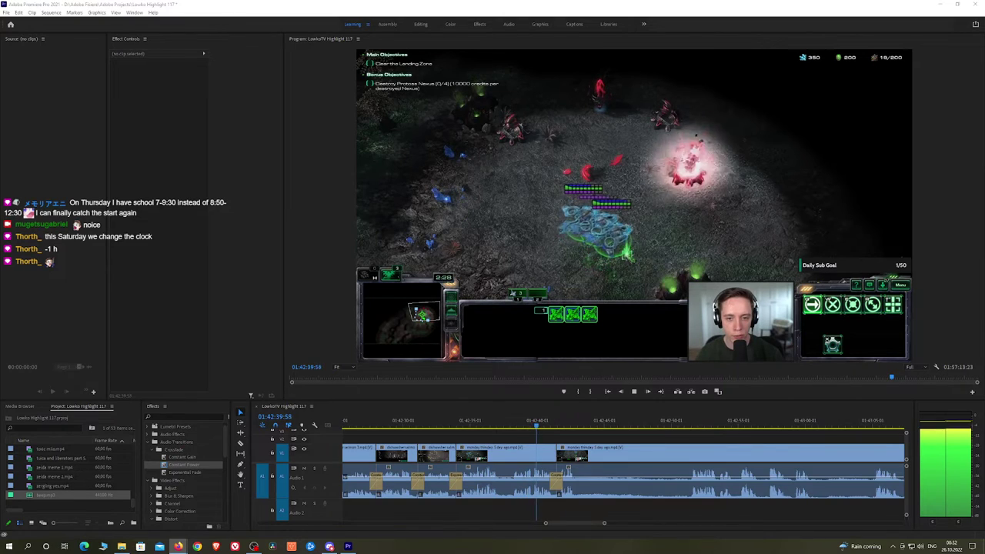
left_click(601, 439)
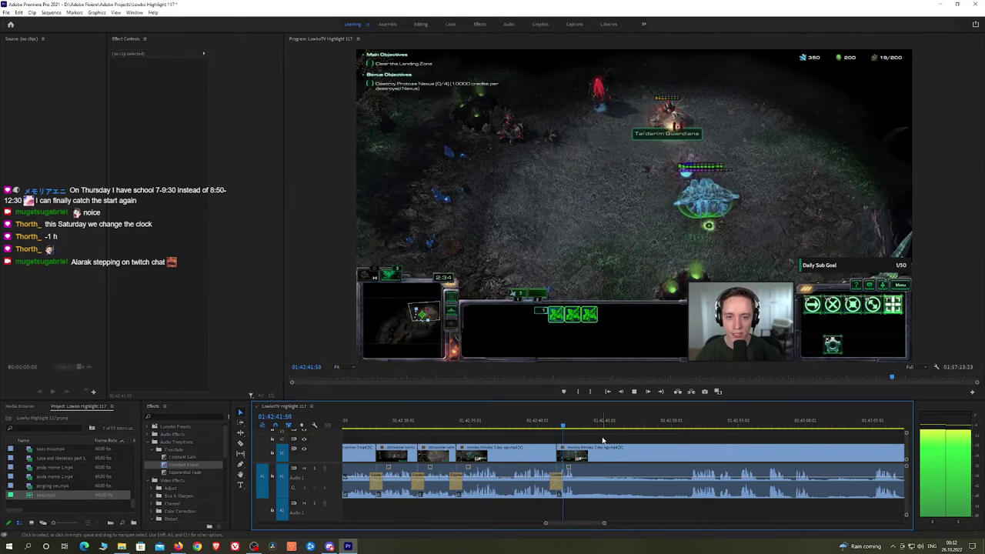
Ripple delete the section from about 01:42:43 to 01:42:51 in the monday clip and add a Constant Power crossfade at the join
key("space")
key("c")
left_click(582, 452)
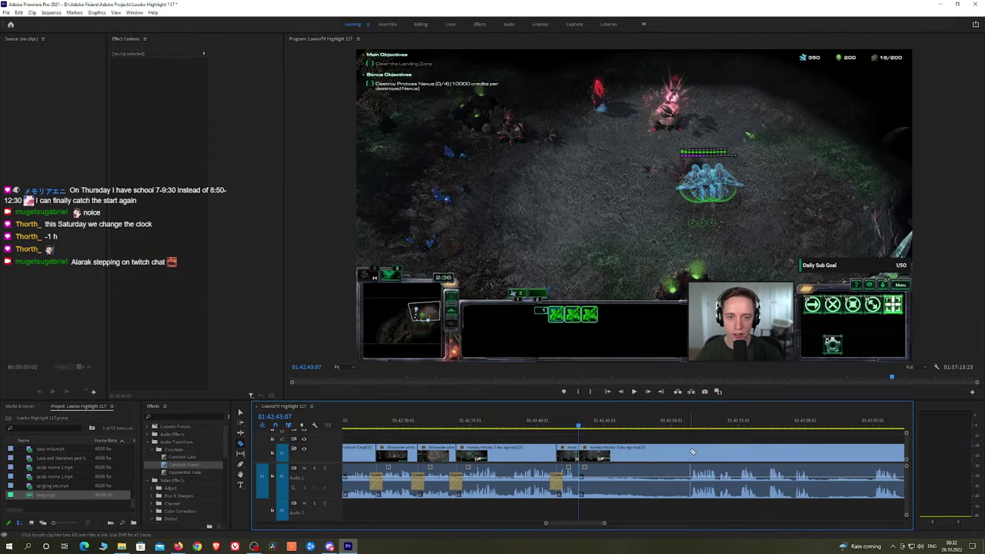
left_click(691, 452)
key("v")
left_click(662, 454)
key("shift+Delete")
key("space")
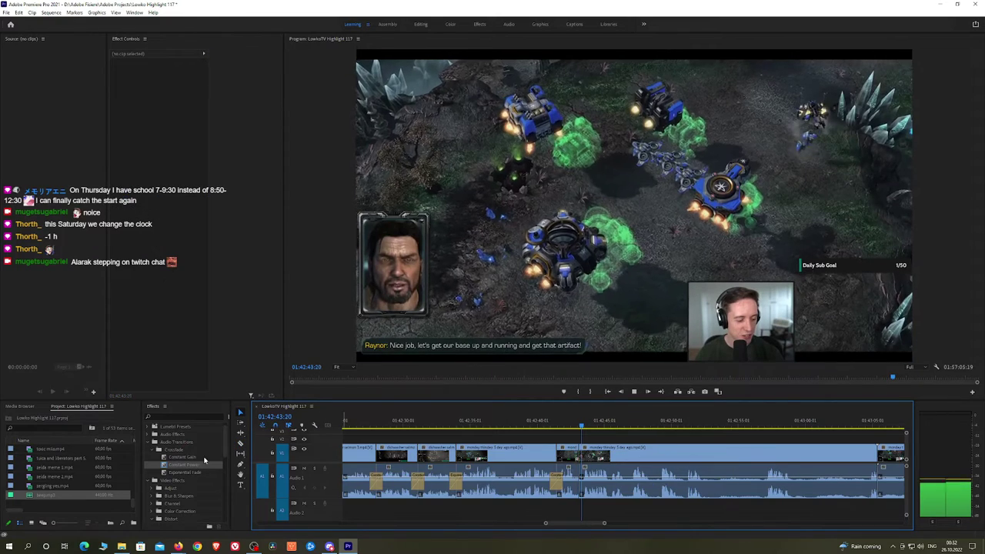
left_click_drag(194, 466, 579, 481)
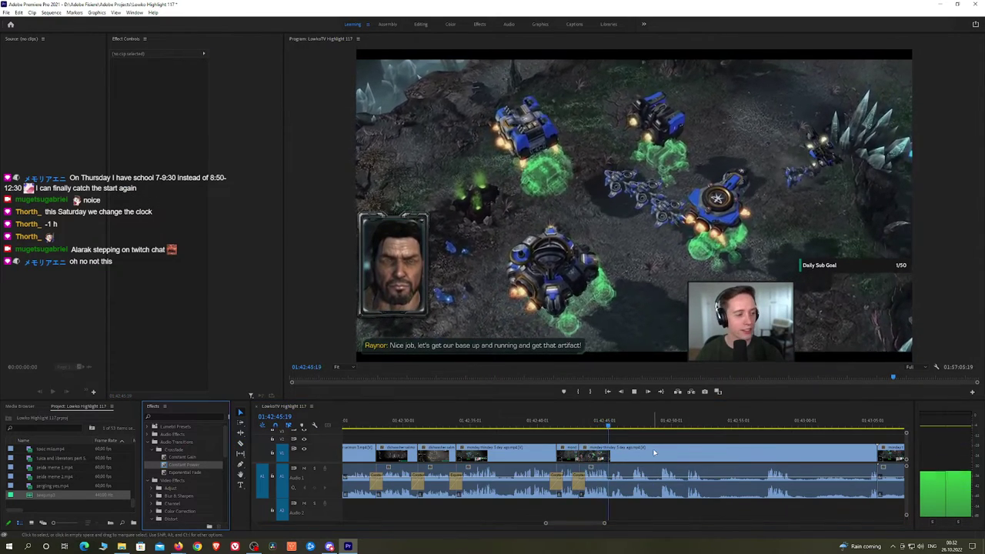
Ripple delete the section from about 01:42:52 to 01:42:57 in the monday clip and add a Constant Power crossfade at the join
scroll(616, 451, "down", 5)
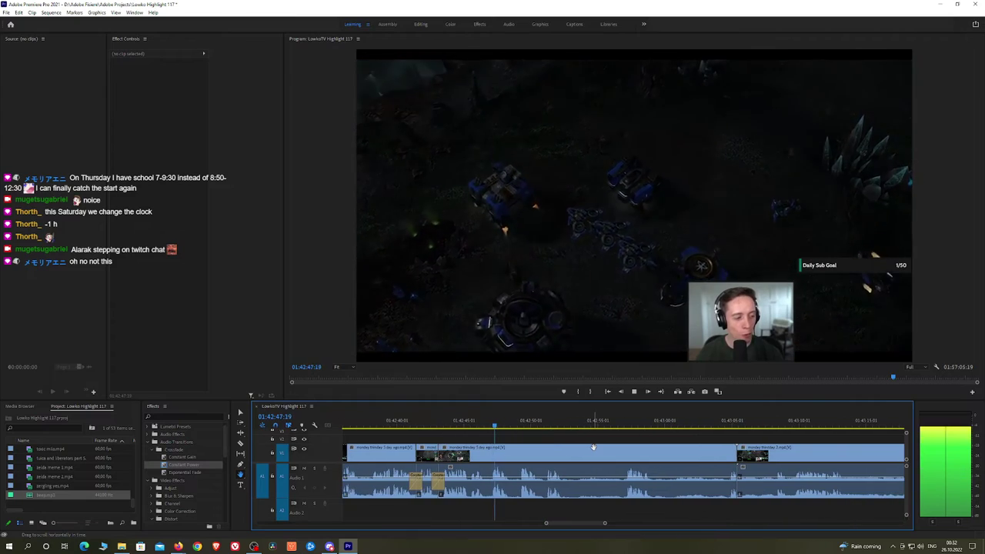
scroll(585, 448, "down", 2)
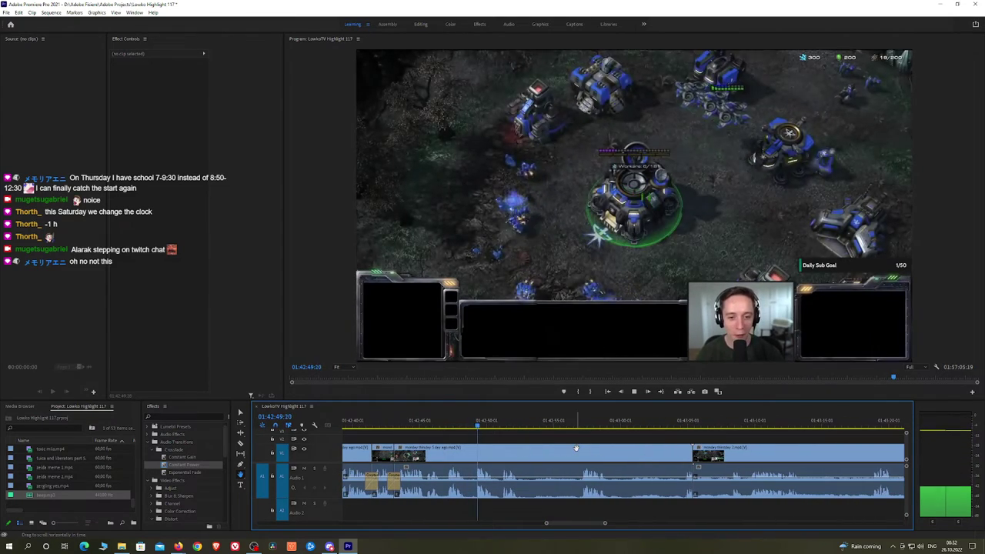
key("c")
left_click(520, 452)
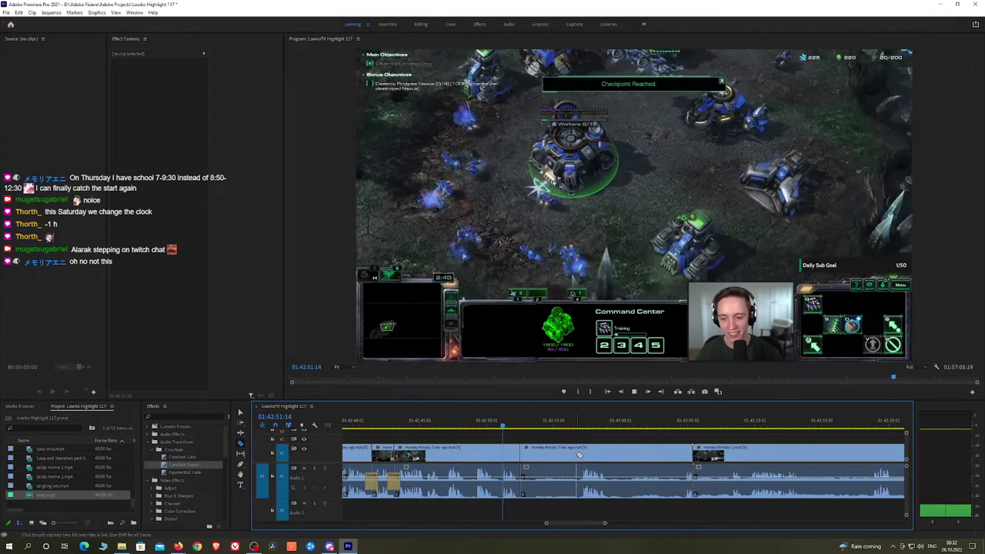
left_click(577, 455)
key("v")
left_click(560, 455)
key("shift+Delete")
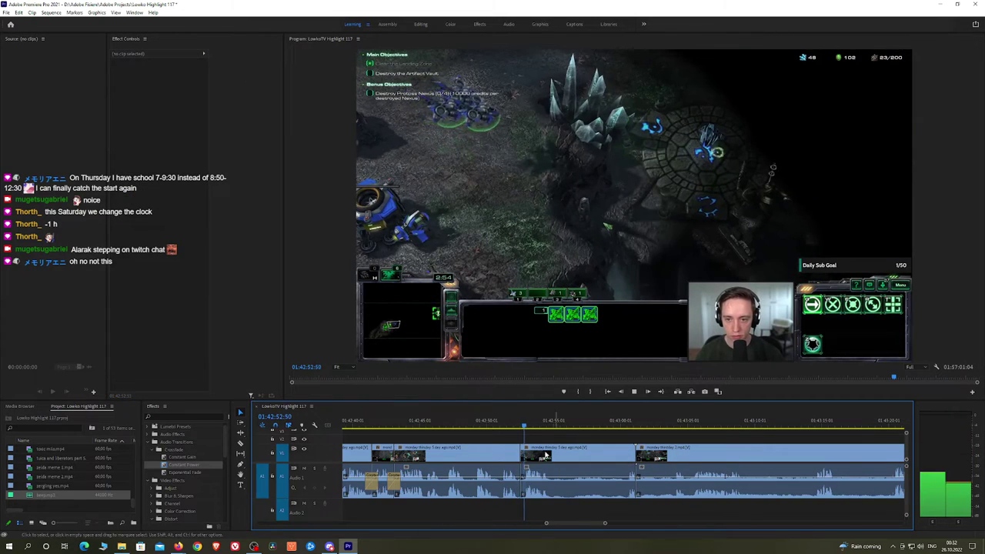
left_click_drag(198, 465, 532, 480)
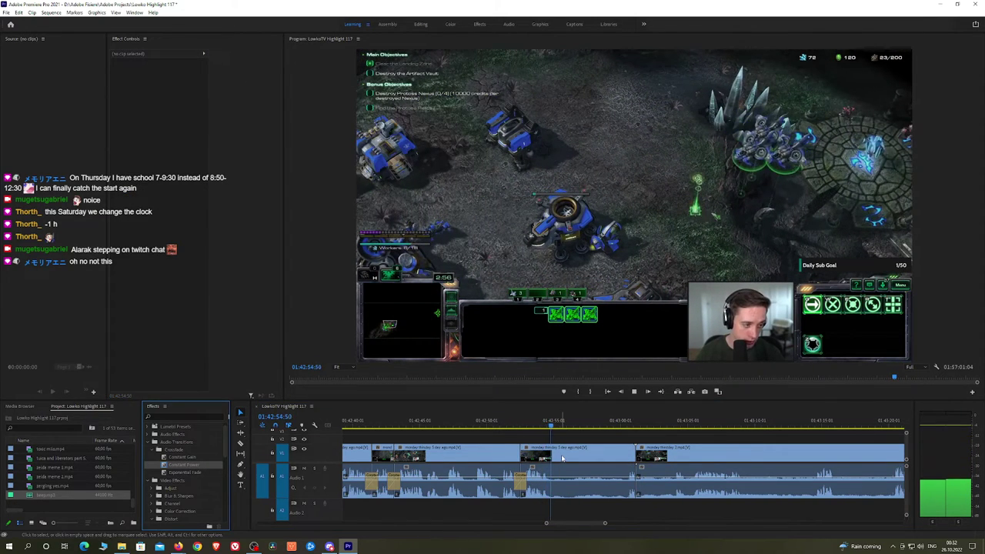
Split the first monday clip at 01:42:54:58 and ripple delete the rest of it up to the second monday clip
key("space")
key("ctrl+k")
left_click(589, 457)
key("shift+Delete")
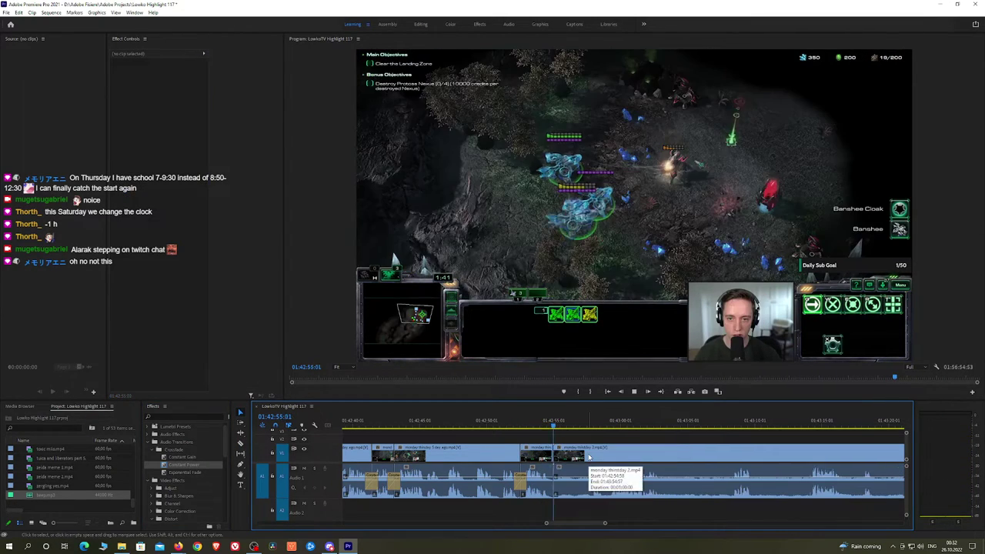
key("space")
Skim the second monday clip up to about 01:43:51 and ripple delete the whole clip
key("h")
left_click_drag(695, 428, 581, 428)
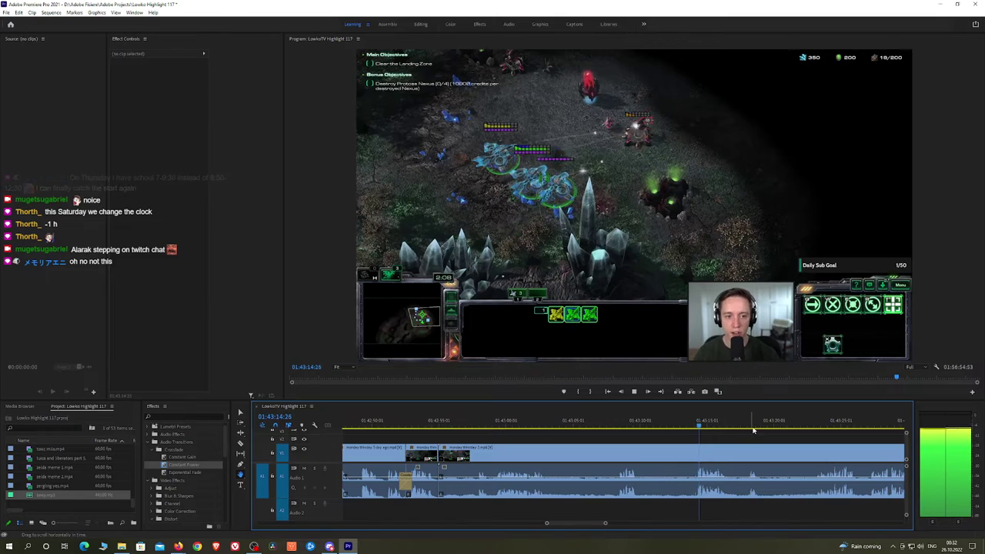
scroll(548, 441, "down", 5)
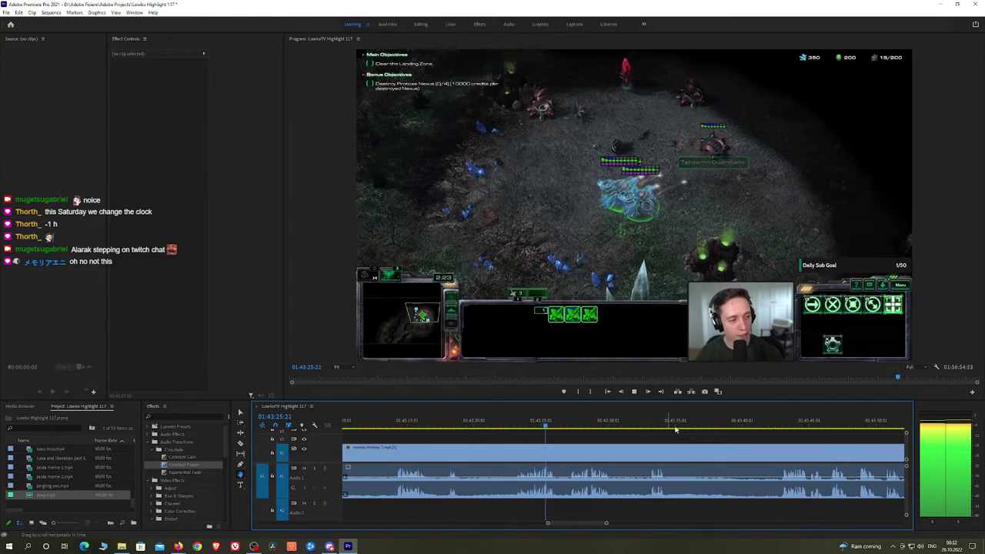
left_click(801, 427)
scroll(828, 445, "down", 4)
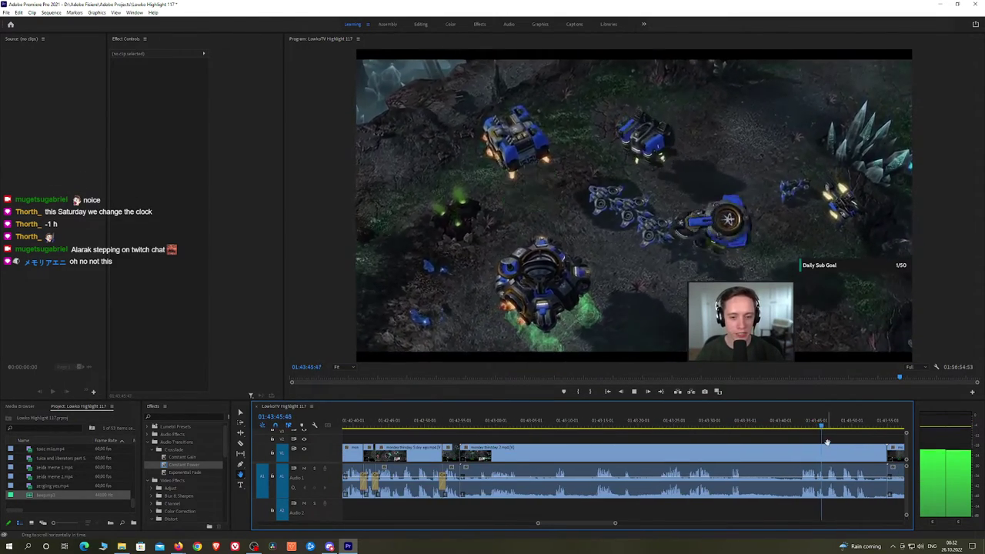
left_click_drag(839, 441, 644, 437)
left_click(660, 427)
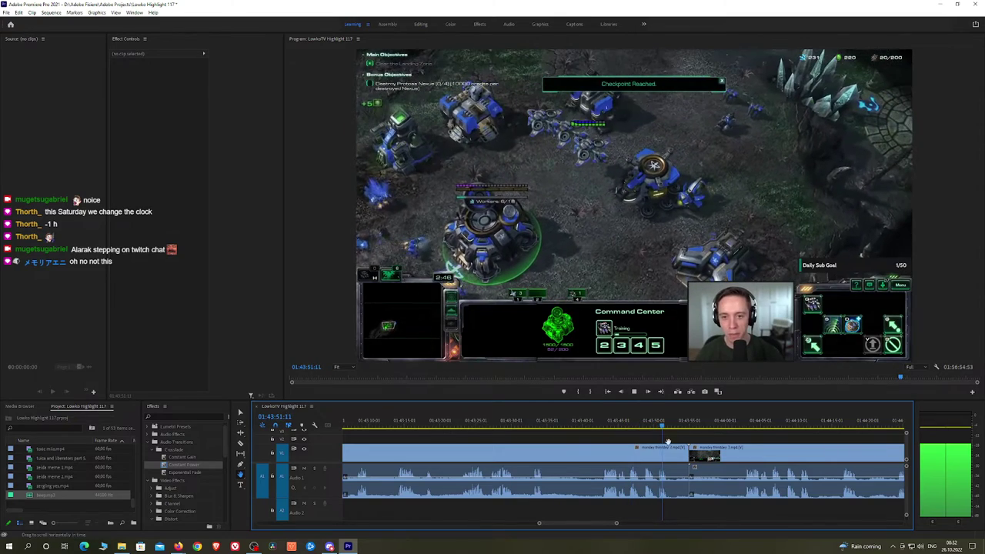
key("v")
left_click(664, 447)
key("shift+Delete")
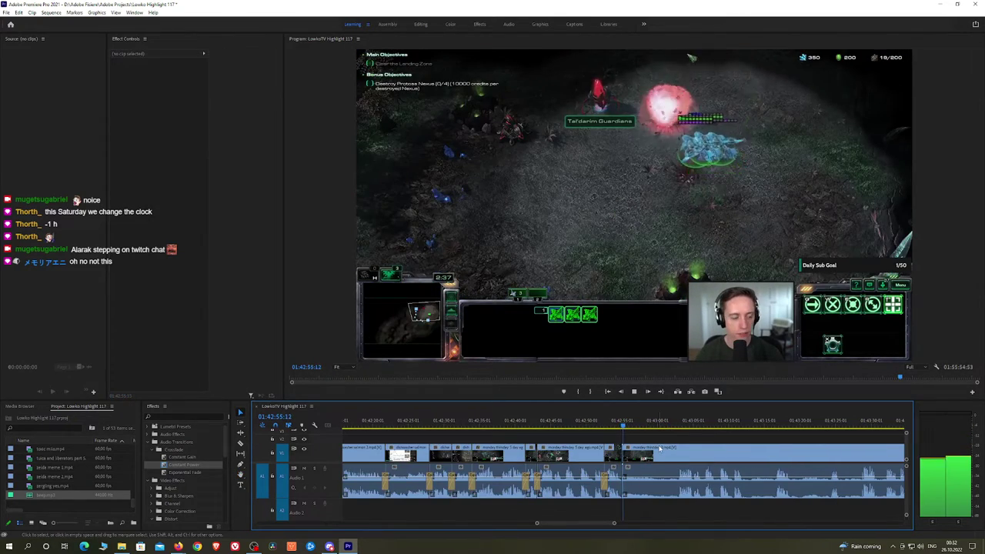
Skim the third monday clip, split it at about 01:43:24, and ripple delete everything before the cut
left_click(675, 426)
key("space")
scroll(704, 444, "up", 2)
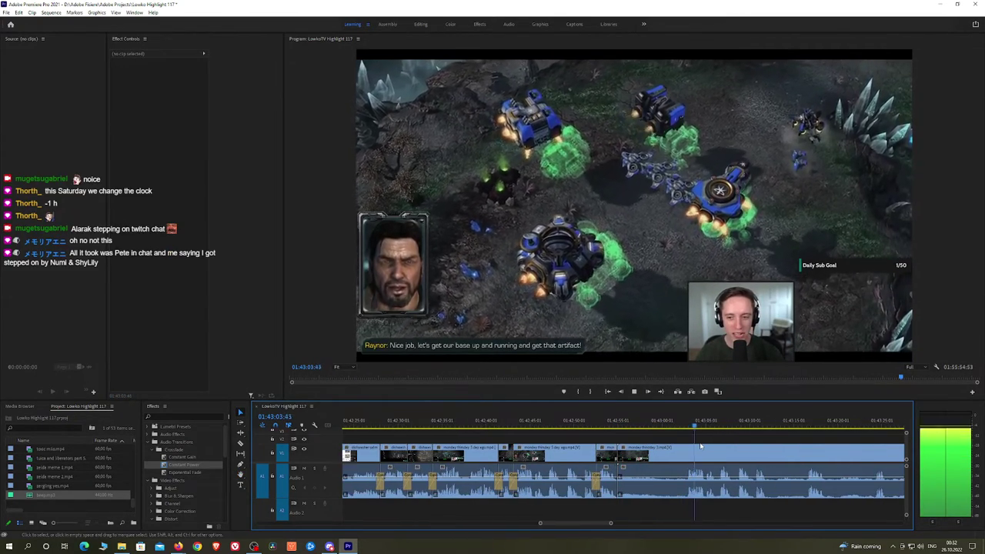
scroll(700, 446, "down", 2)
left_click(627, 427)
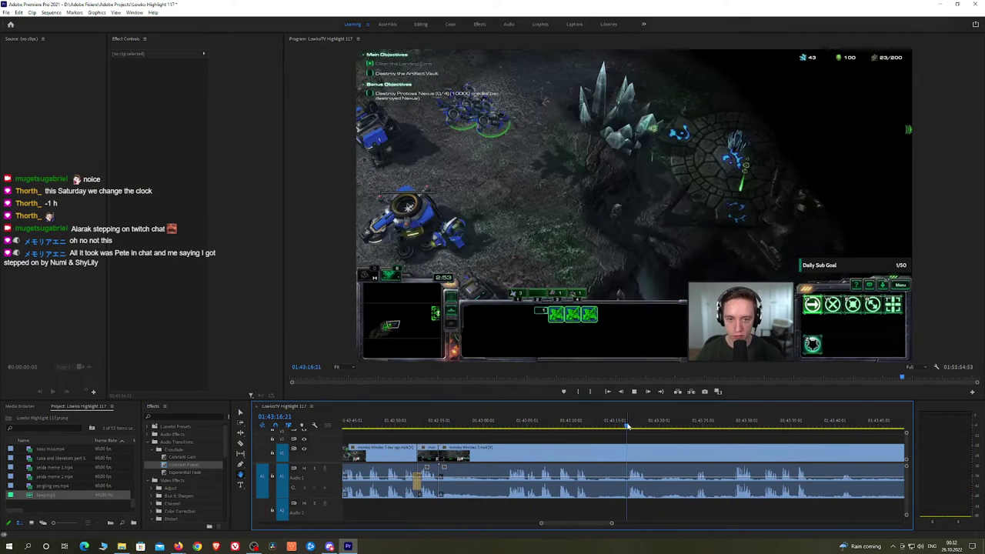
key("space")
left_click_drag(668, 426, 695, 426)
key("c")
left_click(696, 453)
key("v")
left_click(678, 456)
key("shift+Delete")
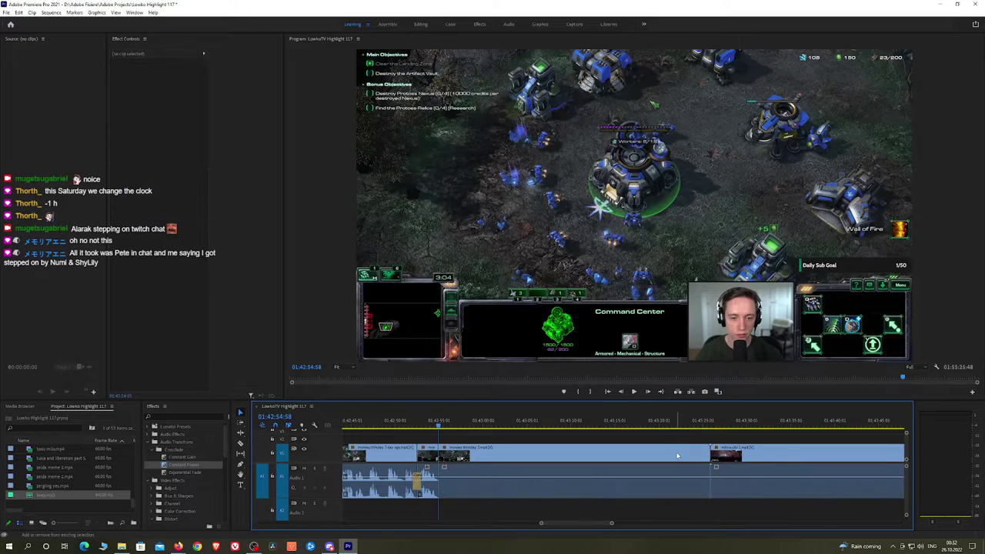
Apply a Constant Power crossfade to the audio join at 01:42:54:58 and play back across it
key("space")
left_click_drag(195, 464, 452, 451)
left_click(428, 426)
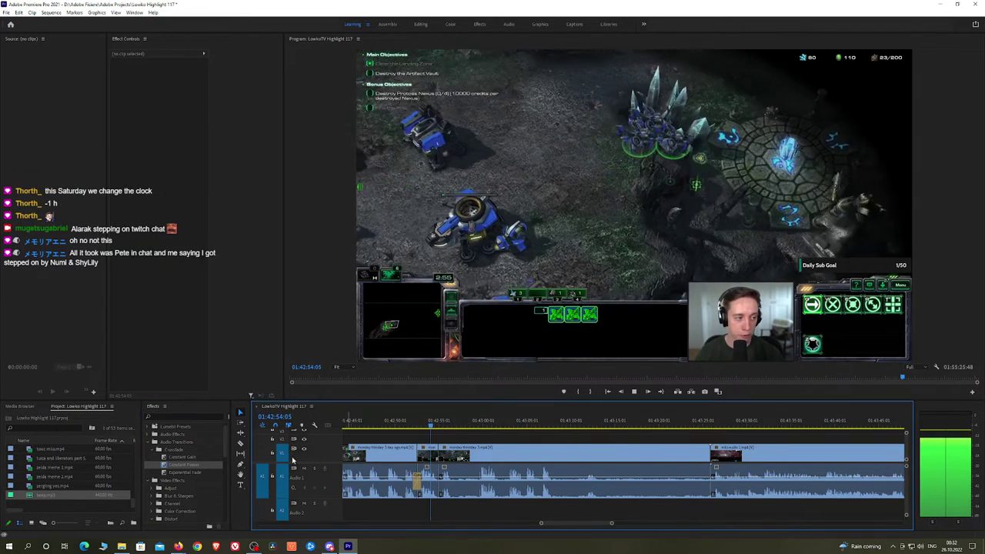
left_click_drag(195, 465, 439, 478)
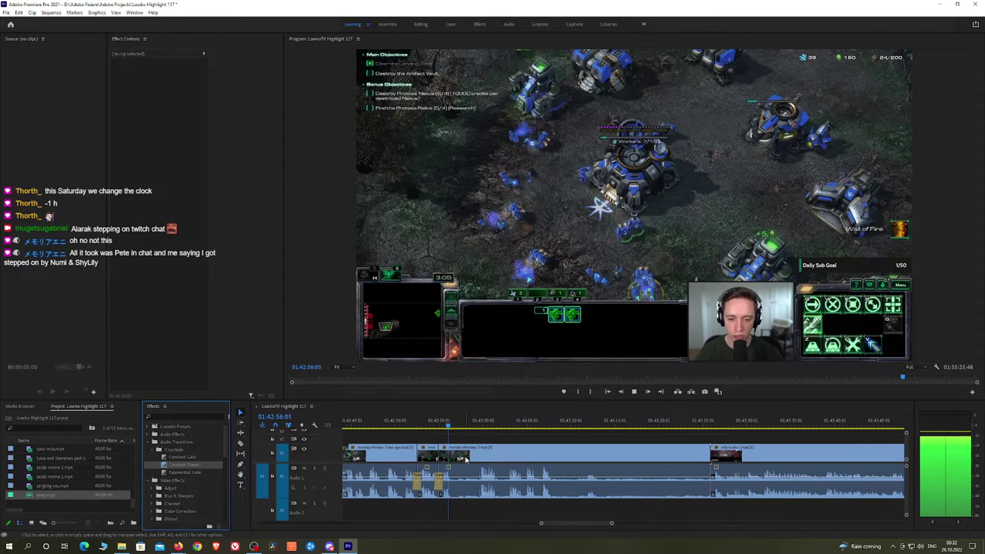
Split the third monday clip at about 01:42:57, skim the remainder, and ripple delete everything after the cut
key("c")
left_click(453, 460)
left_click(473, 424)
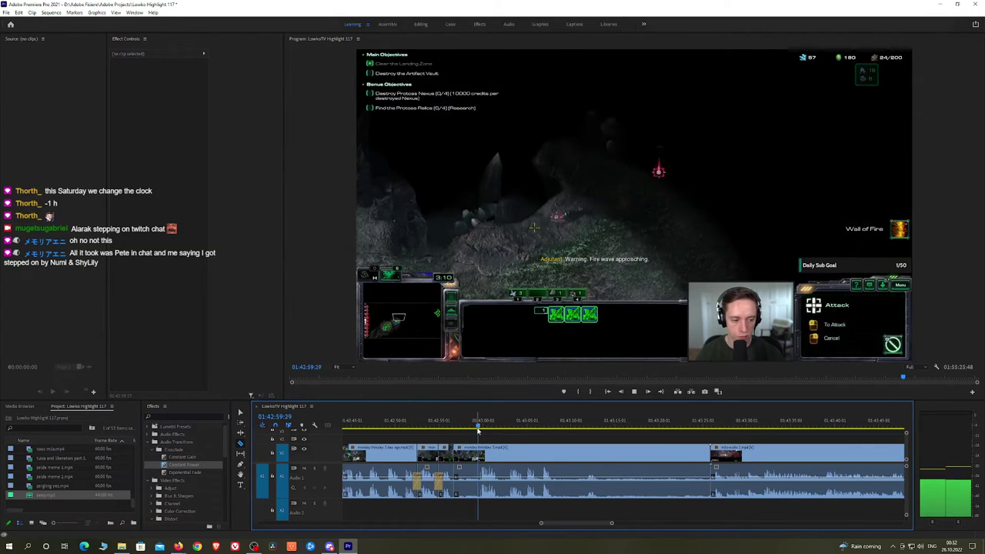
scroll(478, 429, "up", 3)
left_click(573, 424)
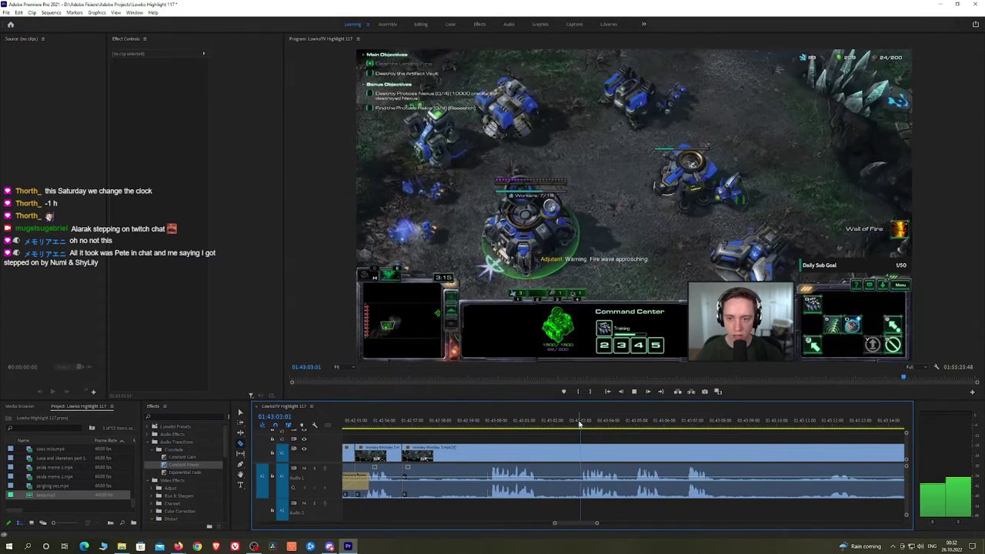
scroll(622, 437, "down", 3)
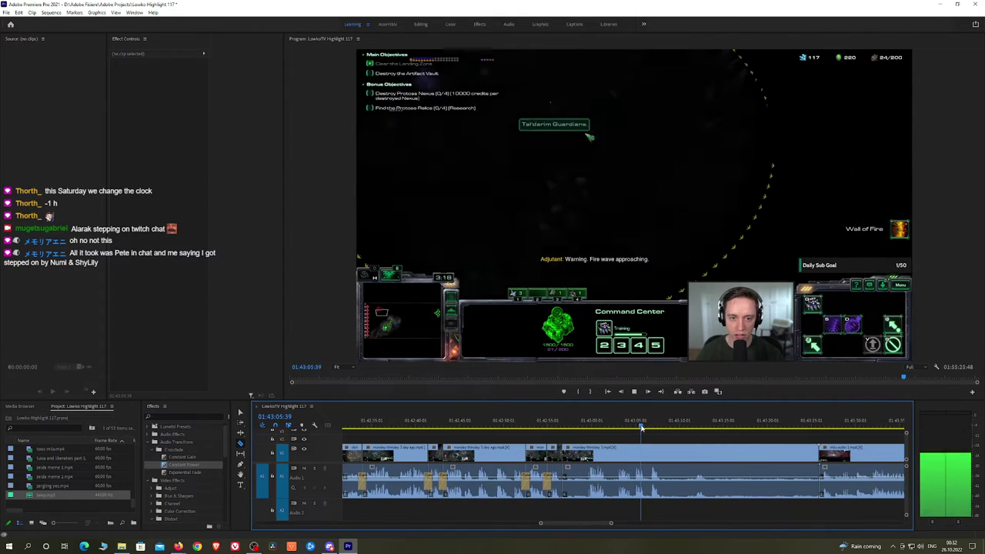
left_click(701, 454)
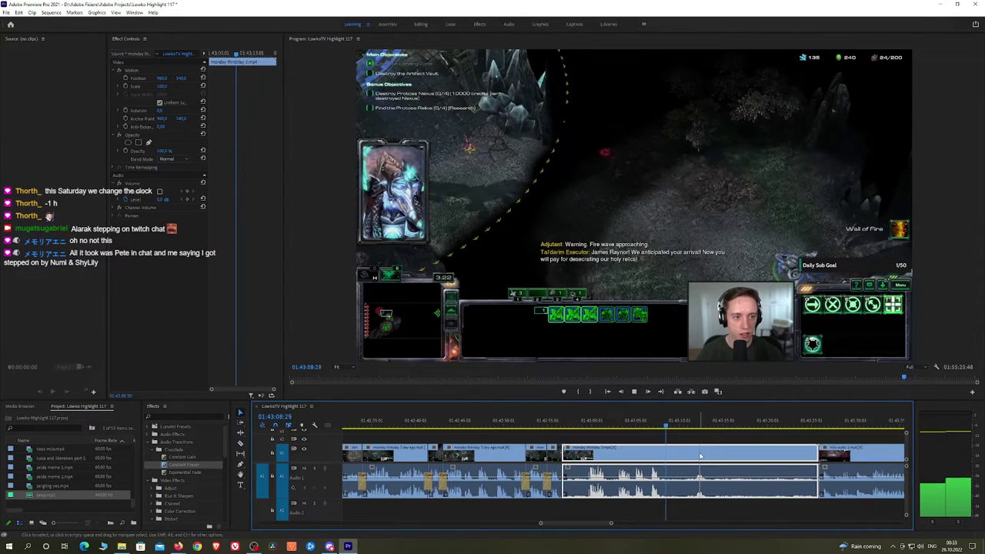
key("shift+Delete")
key("Up")
key("h")
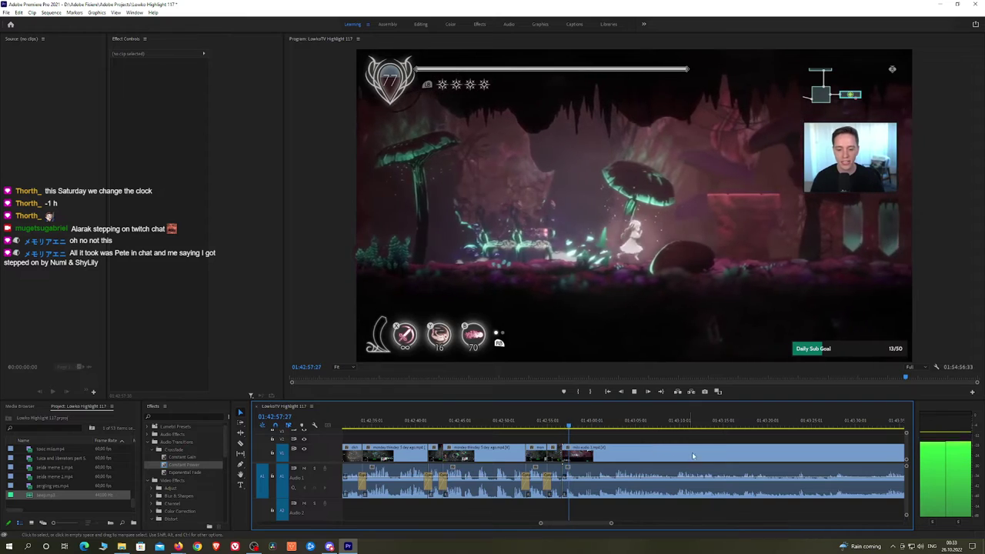
Skim the milo audio 1 clip from its start up to about 01:43:36 to find where the wanted moment begins
left_click_drag(694, 455, 570, 446)
left_click(471, 425)
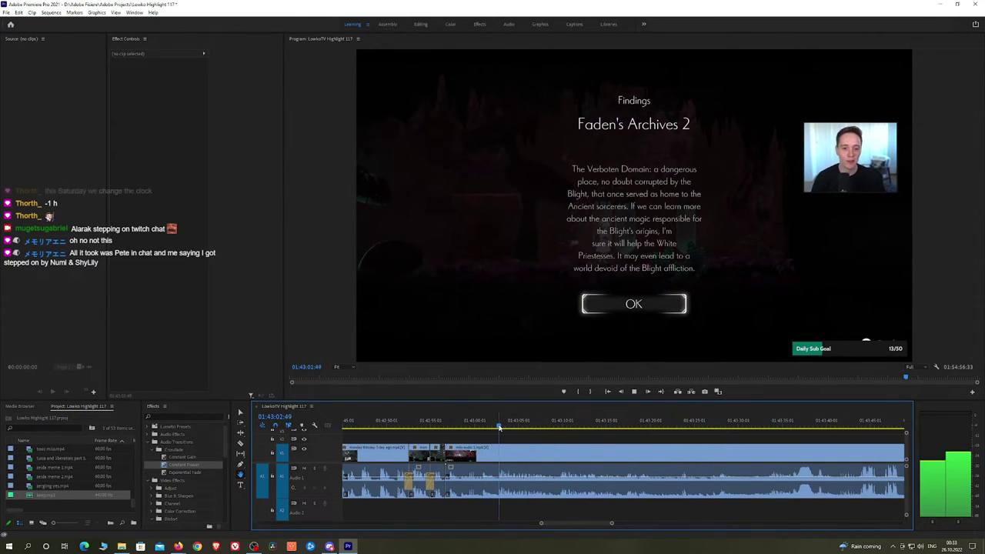
left_click_drag(527, 429, 787, 427)
key("space")
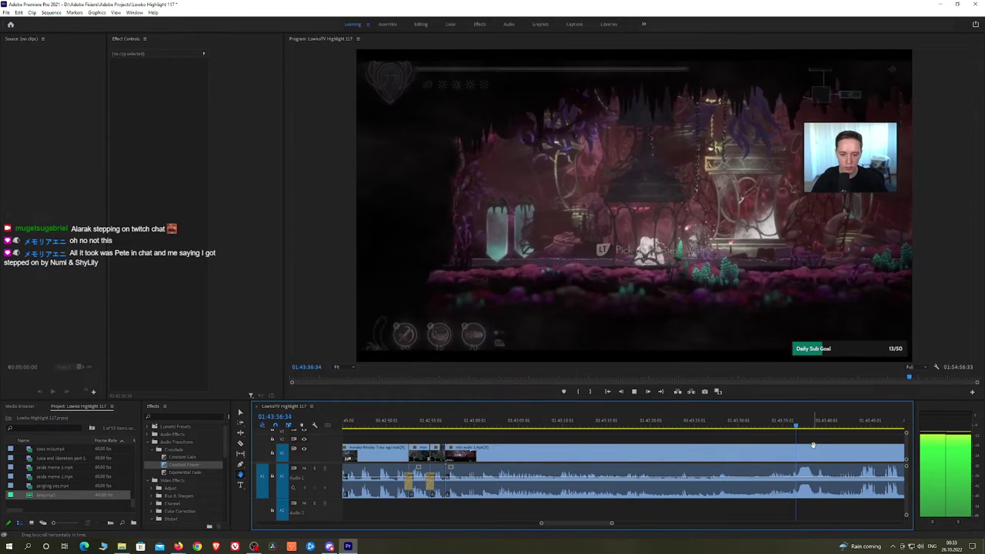
key("space")
left_click(766, 425)
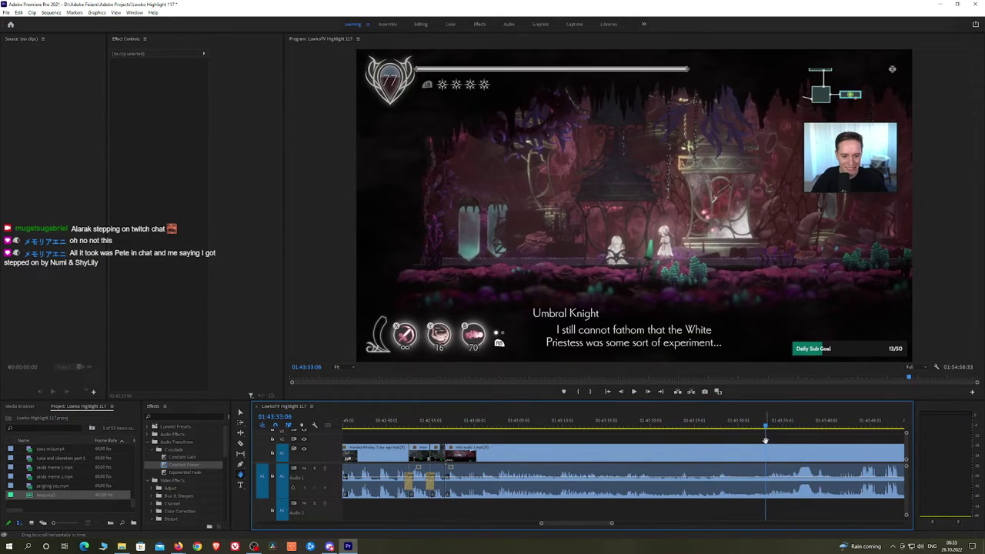
key("ctrl+k")
left_click(744, 454)
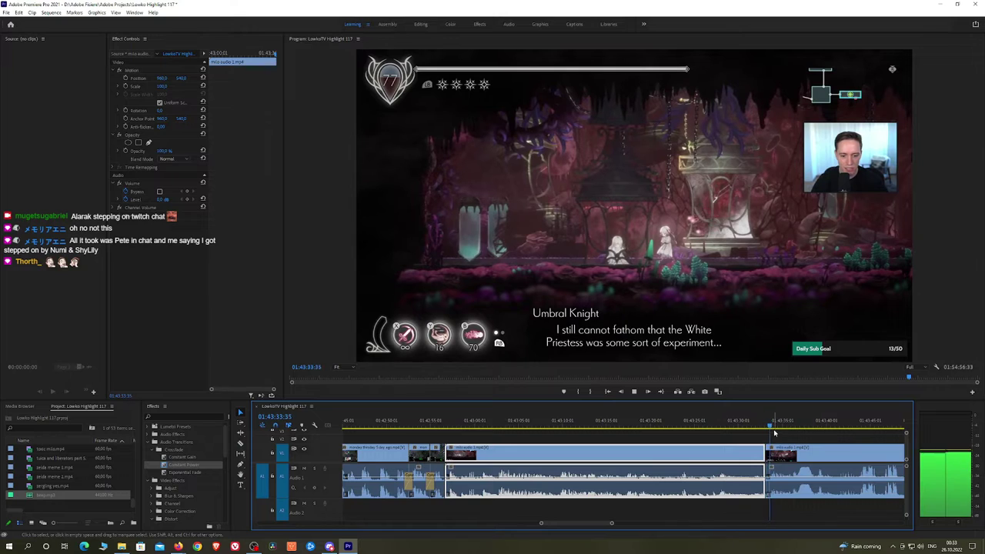
key("ctrl+z")
Split the milo audio 1 clip at about 01:43:31 and ripple delete everything before the cut
mouse_move(763, 427)
left_mouse_down()
mouse_move(741, 425)
mouse_move(754, 428)
left_mouse_up()
key("space")
left_click(753, 428)
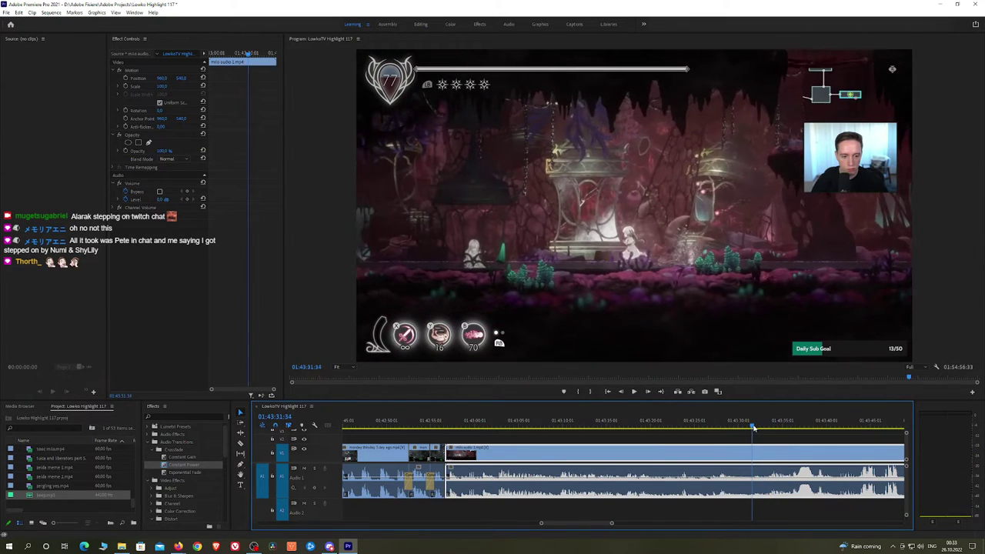
left_click(754, 453)
key("v")
key("shift+Delete")
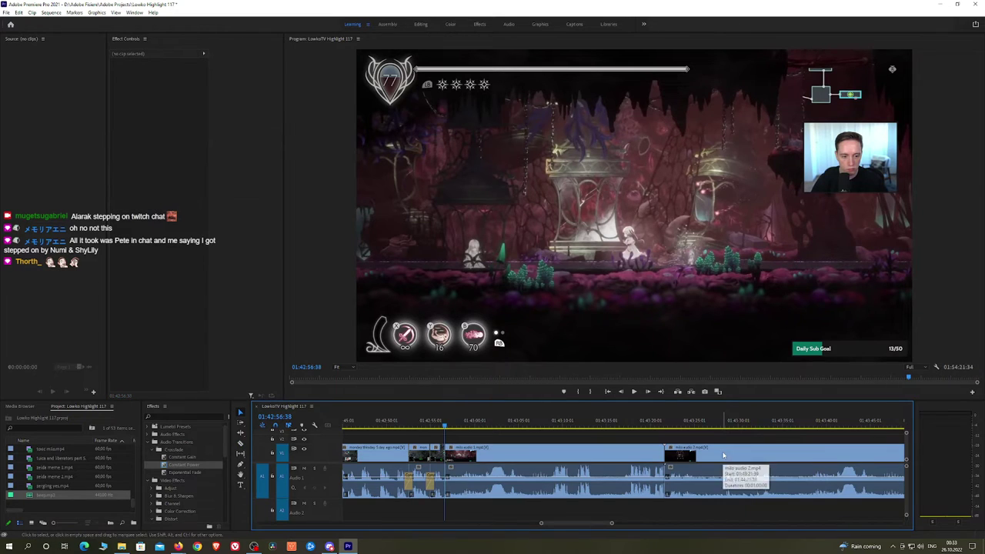
Apply an Exponential Fade to the audio join at 01:42:56:38 and play back across it
key("space")
left_click_drag(185, 473, 443, 483)
key("space")
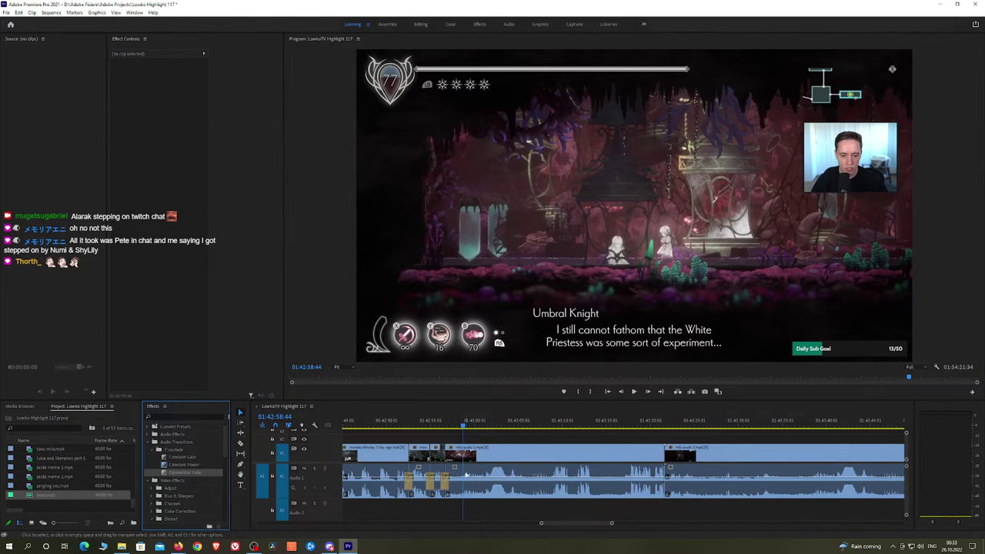
key("space")
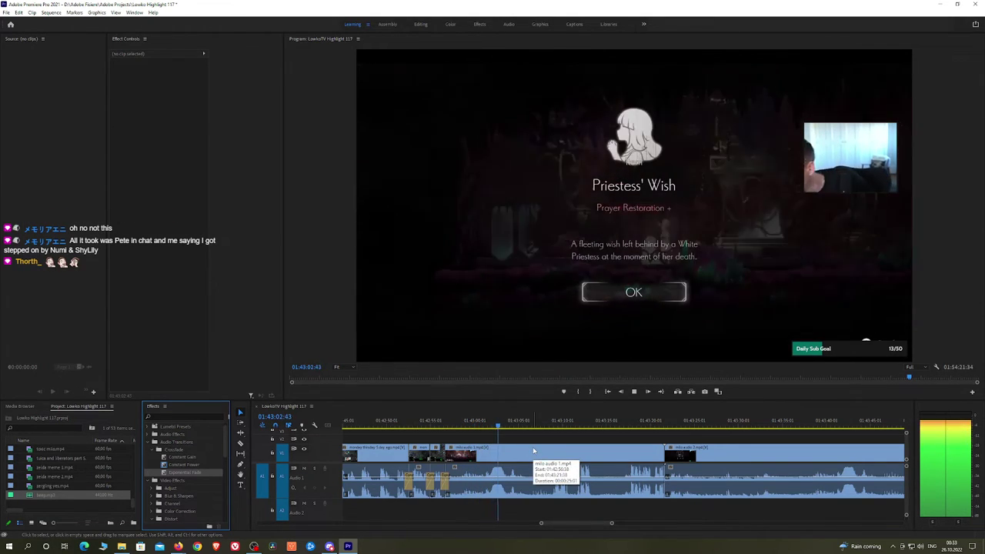
key("space")
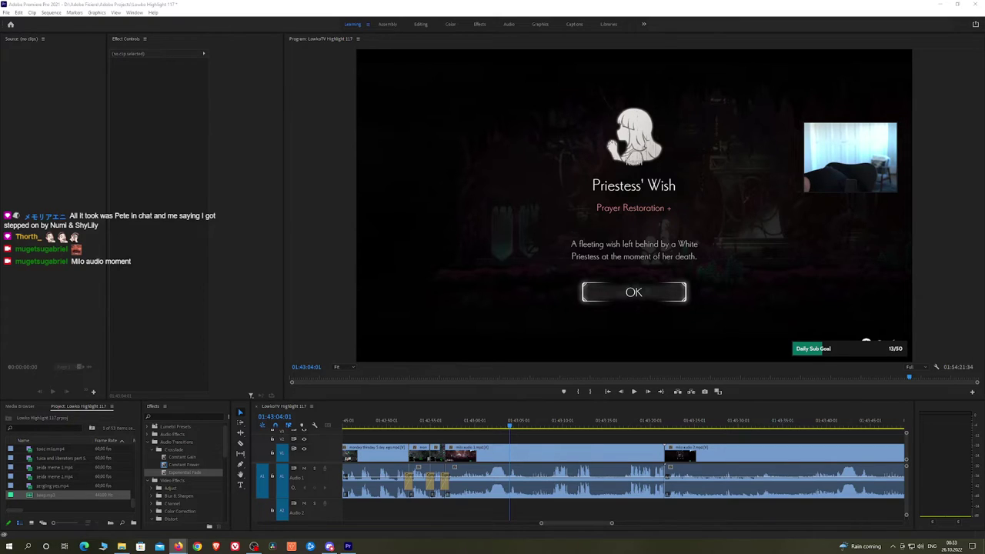
Review the milo audio 1 clip, split it at about 01:43:13, and ripple delete everything after the cut
left_click(484, 422)
key("space")
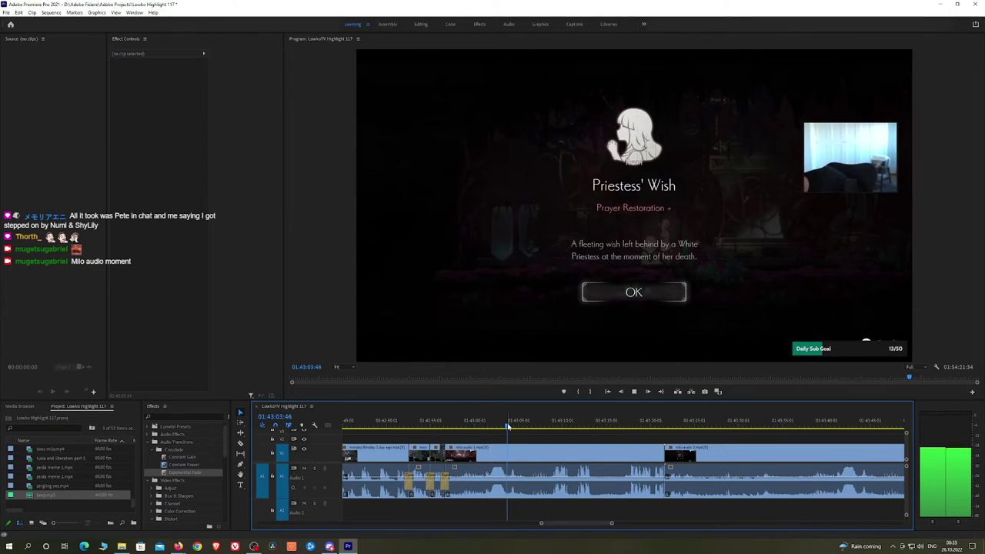
scroll(549, 447, "up", 2)
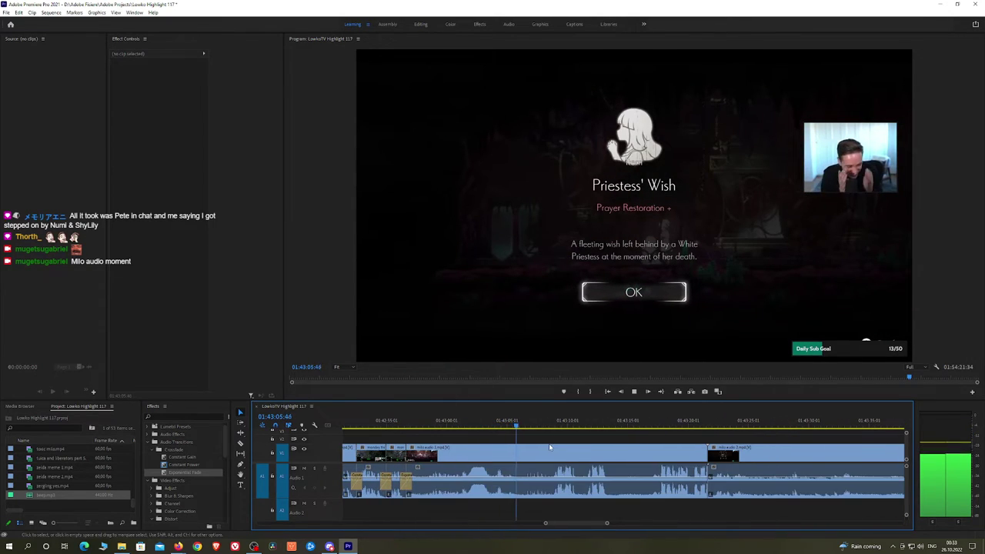
key("h")
left_click_drag(591, 447, 512, 444)
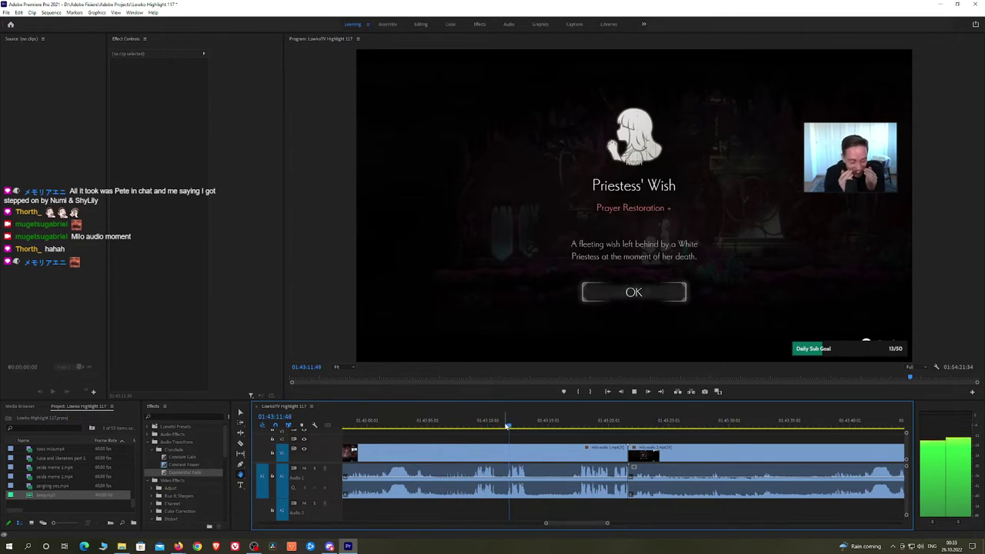
key("space")
key("ctrl+k")
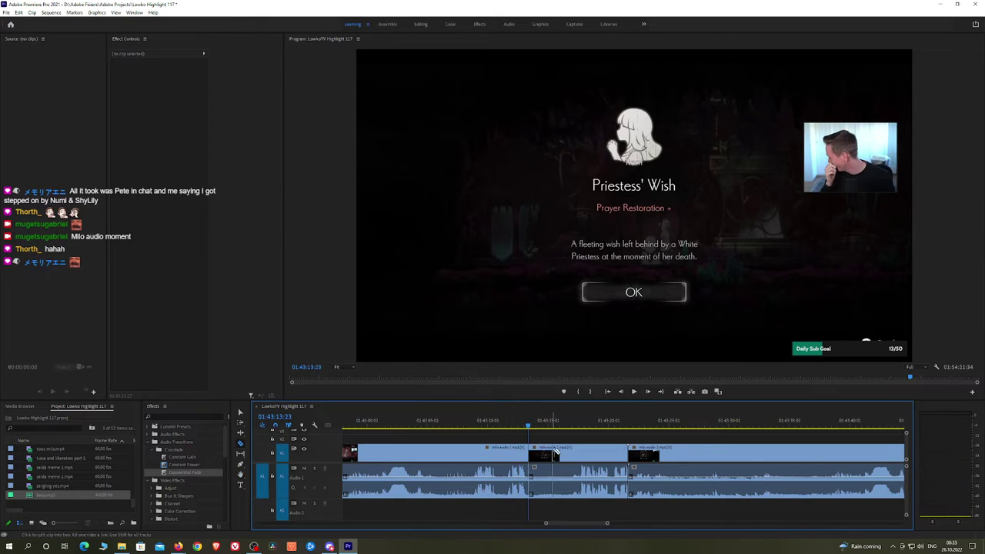
key("v")
left_click(578, 448)
key("shift+Delete")
Skim the milo audio 2 clip, split it at about 01:43:48, and ripple delete everything before the cut
key("space")
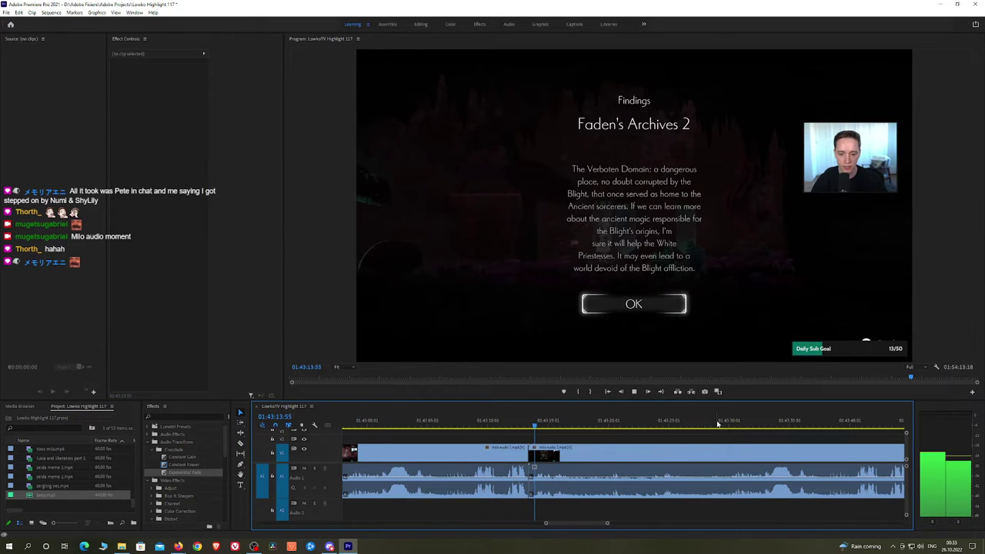
left_click(740, 424)
key("space")
key("h")
left_click_drag(816, 439, 621, 438)
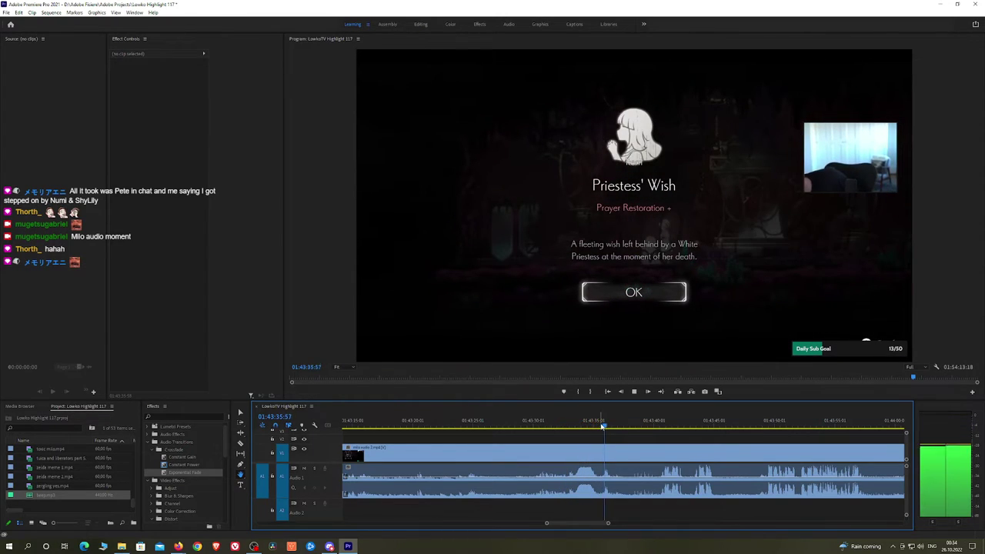
left_click(669, 425)
left_click(690, 426)
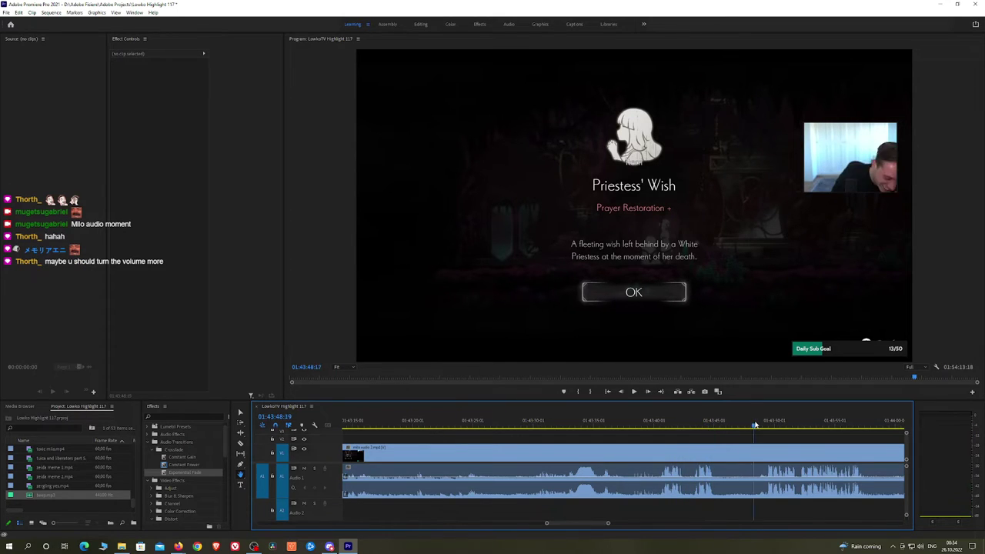
left_click(738, 456)
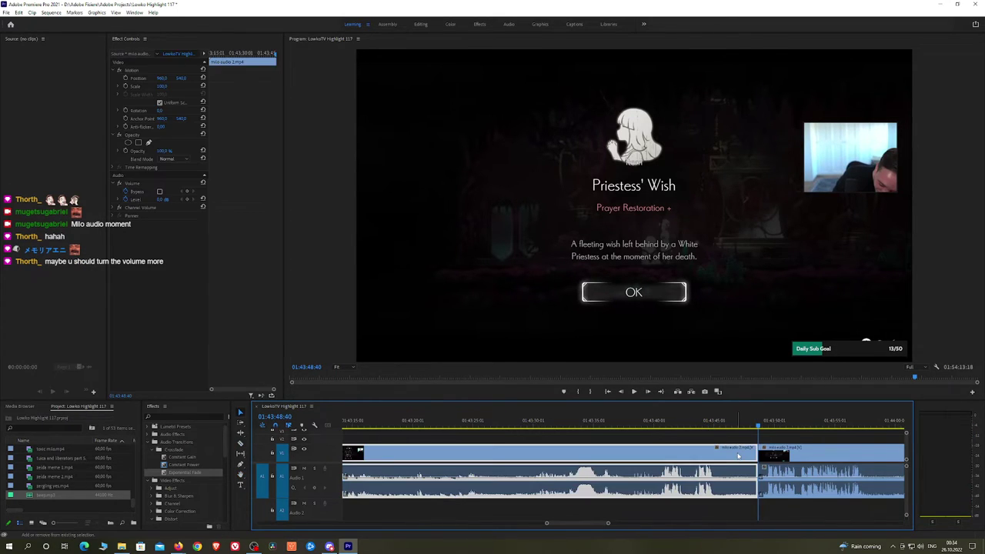
key("shift+Delete")
Apply a Constant Power crossfade to the audio join at about 01:43:13 and play back across it
key("space")
left_click(204, 467)
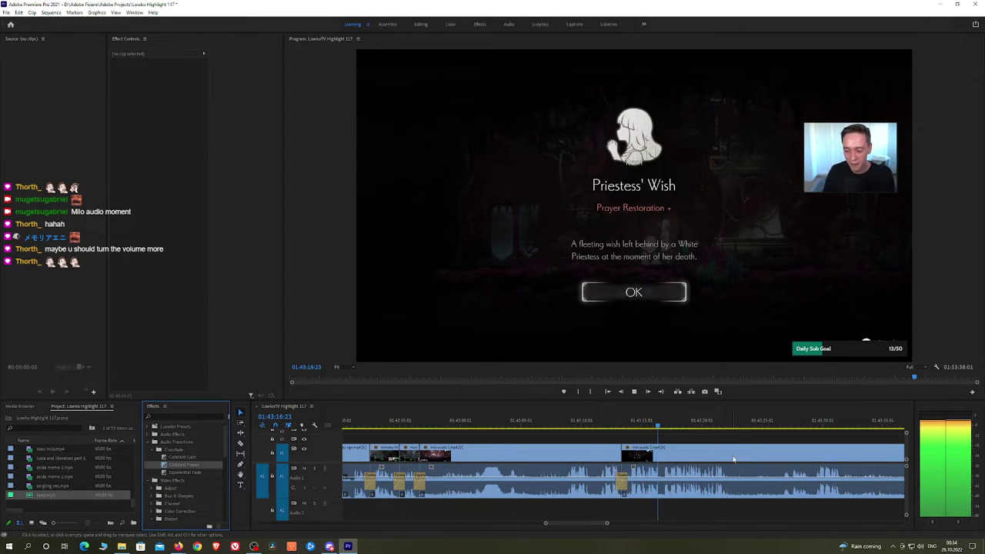
scroll(692, 456, "down", 3)
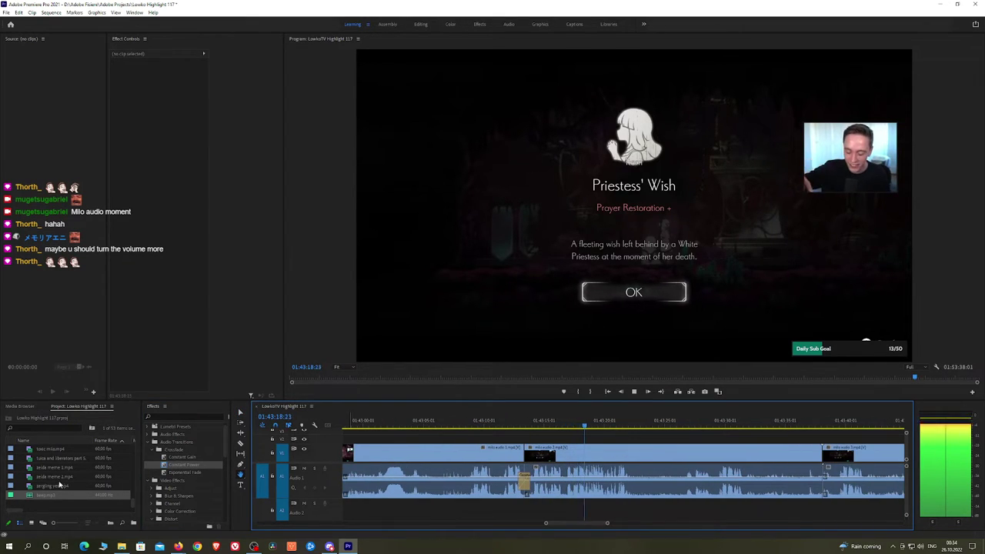
Split the milo audio 2 clip at about 01:43:24 and 01:43:27, and ripple delete the short section between the cuts
key("alt+Tab")
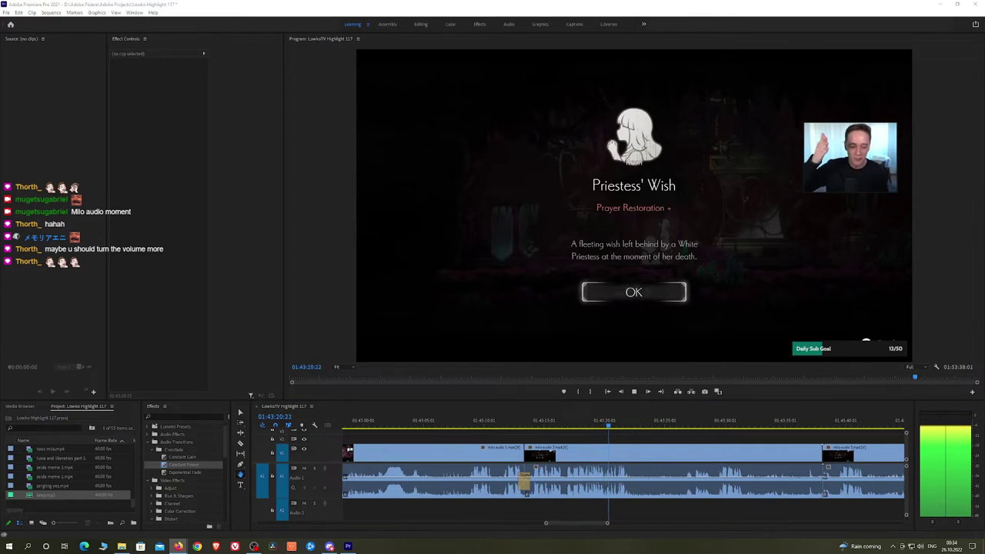
left_click(662, 440)
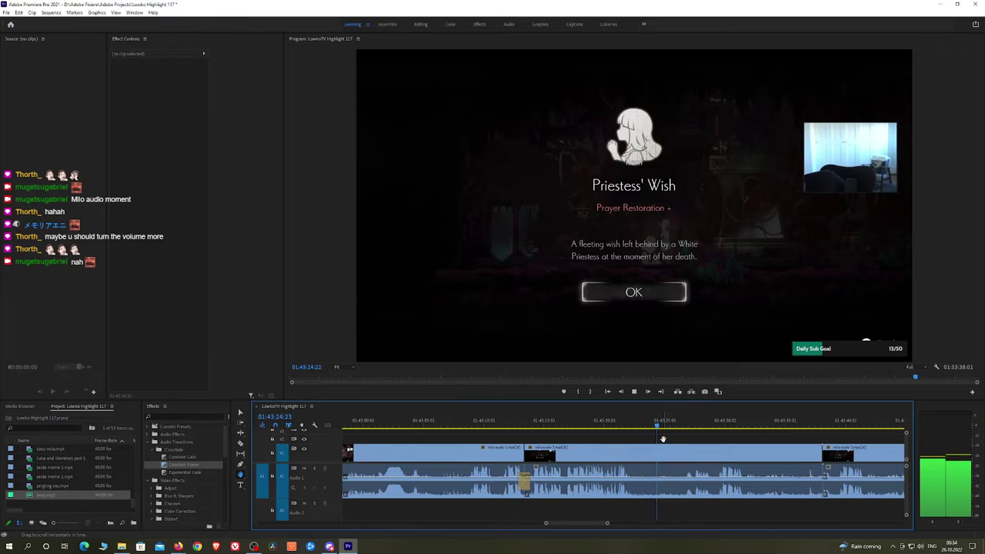
key("c")
left_click(667, 454)
left_click(684, 428)
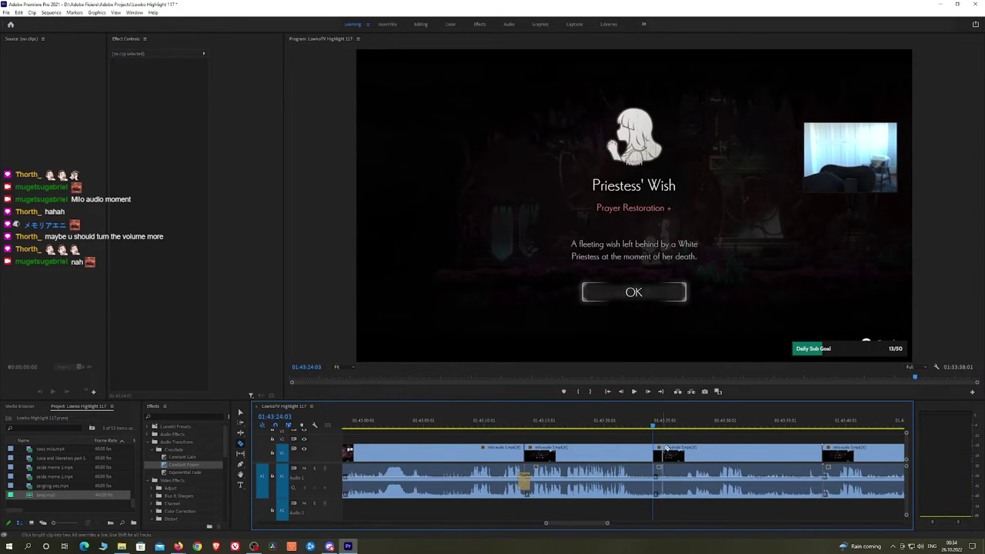
left_click(685, 453)
key("v")
left_click(669, 455)
key("shift+Delete")
Apply a Constant Power crossfade to the audio join at about 01:43:24 and play back across it
key("space")
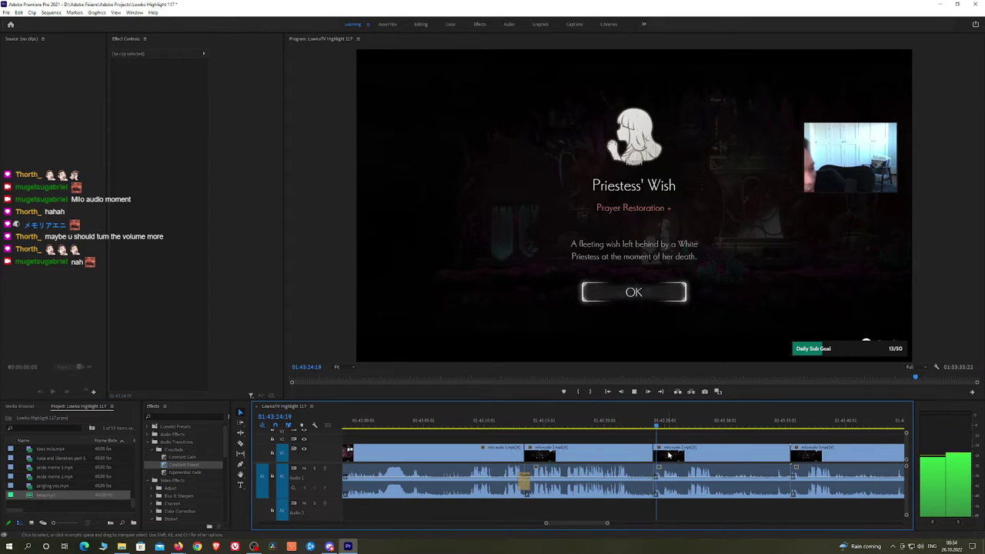
left_click(183, 467)
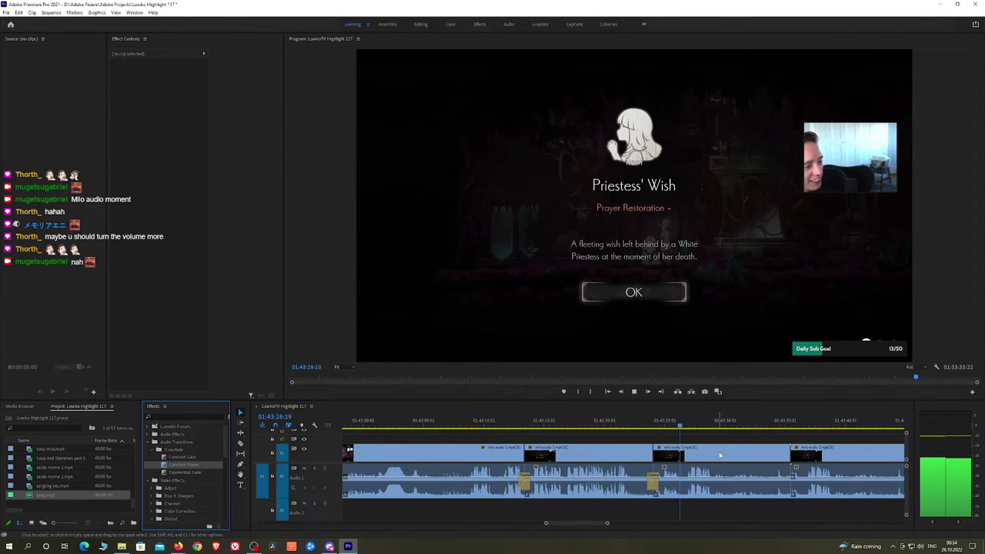
scroll(669, 446, "down", 3)
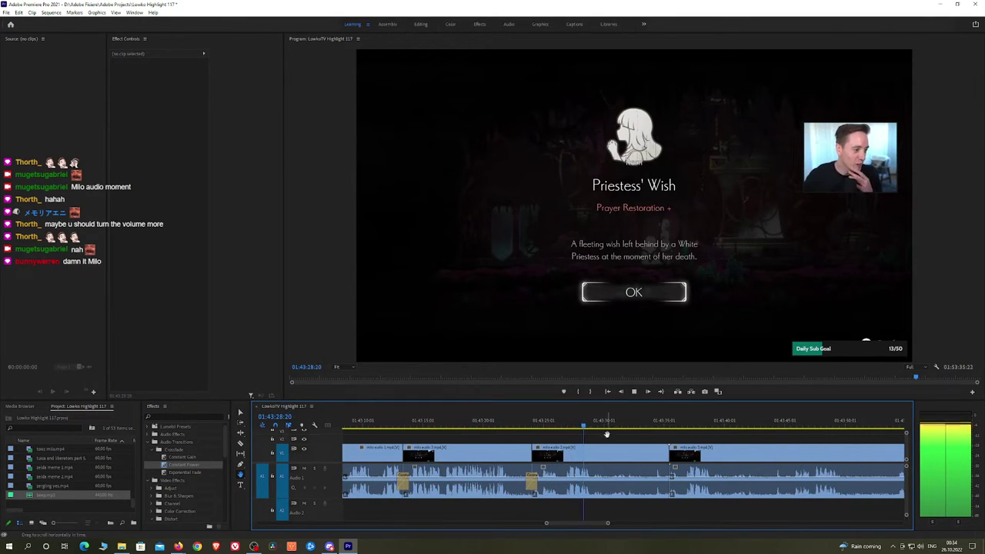
Split the second part of the milo audio 2 clip at about 01:43:33 and ripple delete everything after the cut
key("c")
left_click(593, 444)
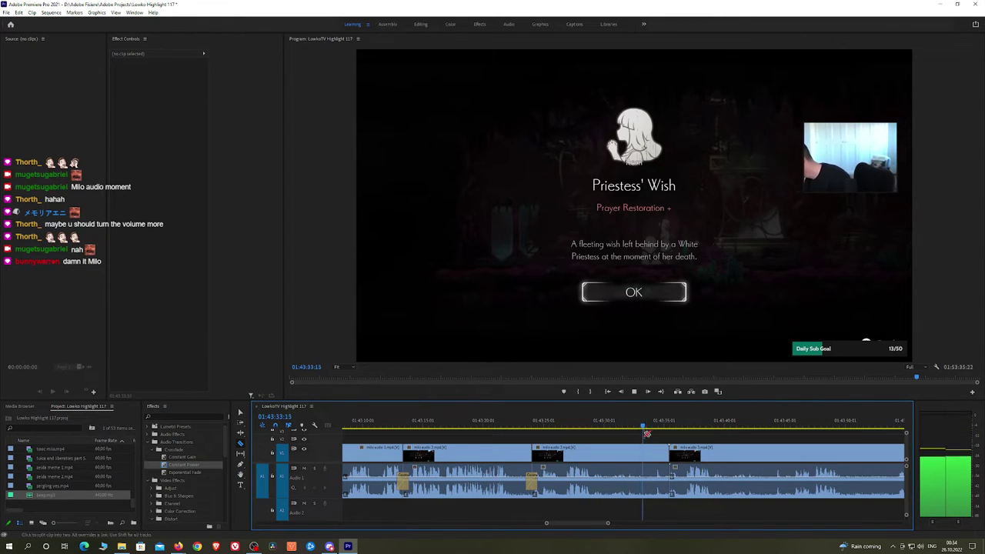
key("space")
left_click(651, 457)
key("space")
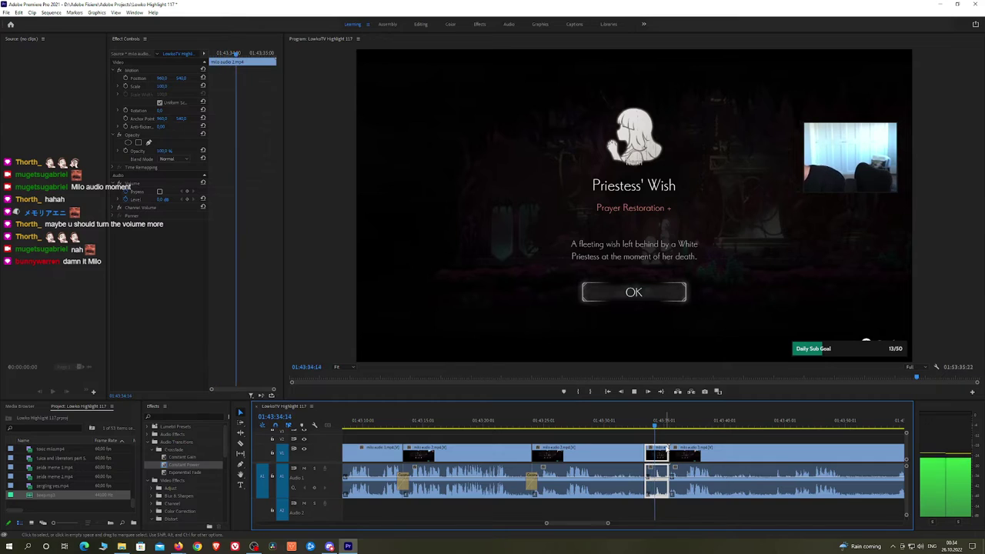
key("shift+Delete")
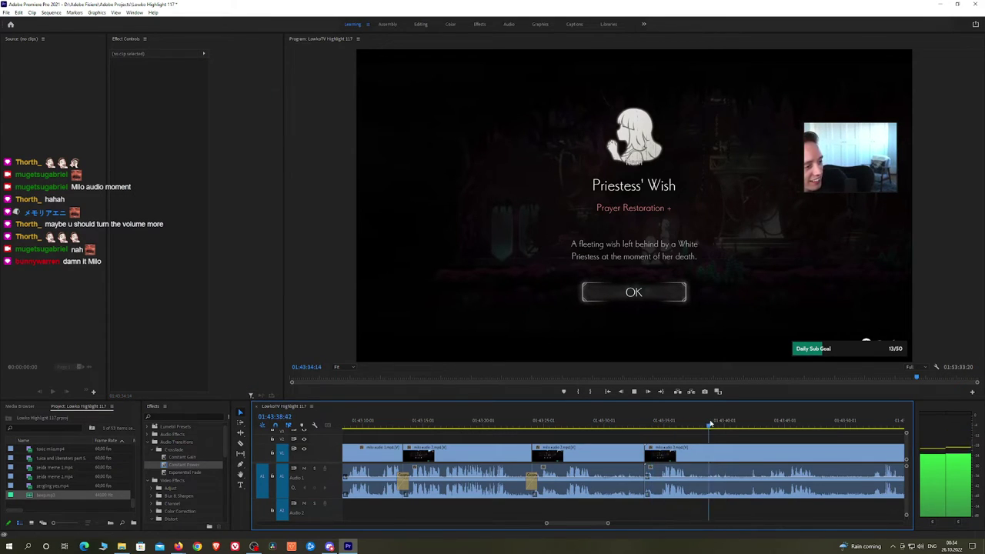
Skim the milo audio 3 clip, split it at about 01:43:43, and ripple delete everything before the cut
key("h")
left_click_drag(754, 431, 568, 437)
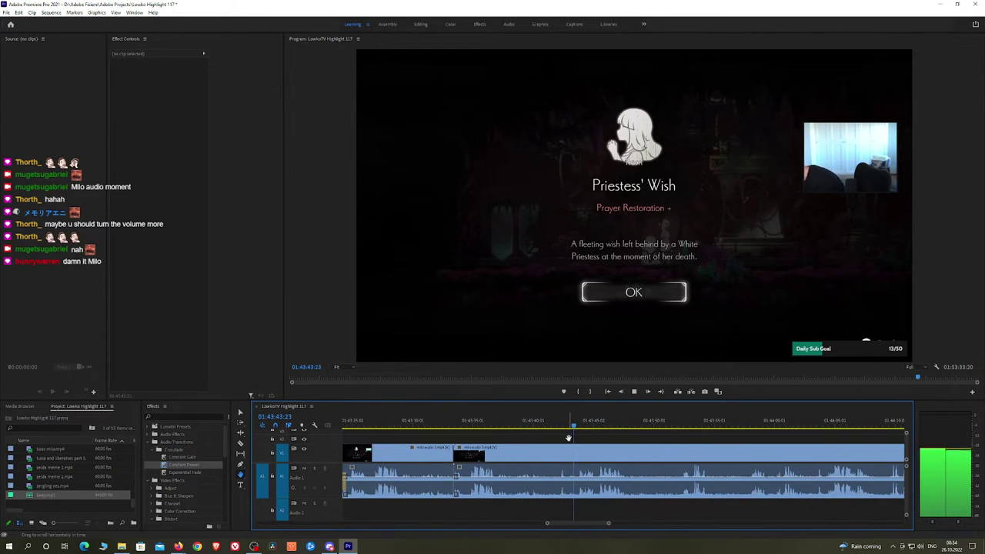
left_click(578, 462)
key("v")
left_click(565, 462)
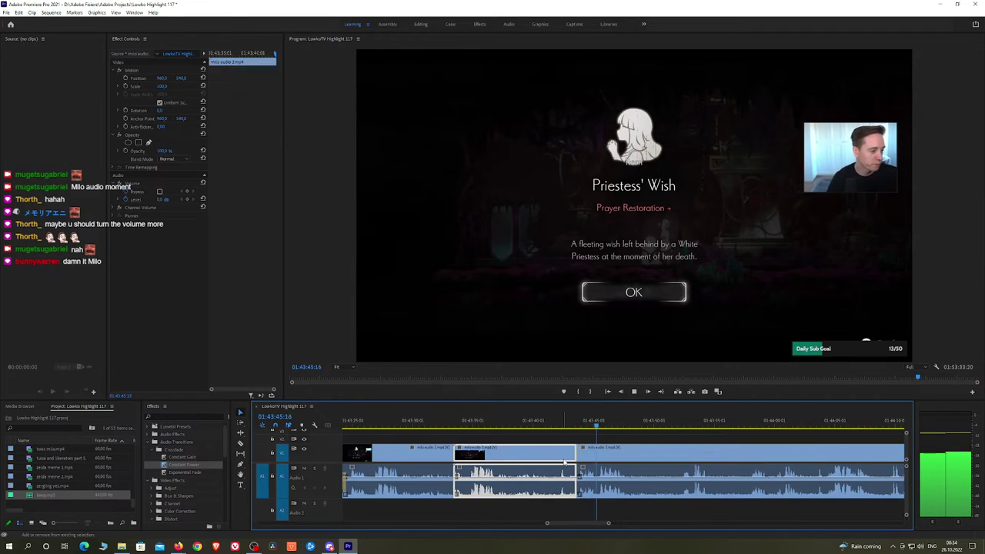
key("shift+Delete")
Apply a Constant Power crossfade to the audio join at about 01:43:33 and play back across it
key("Up")
left_click_drag(186, 465, 247, 464)
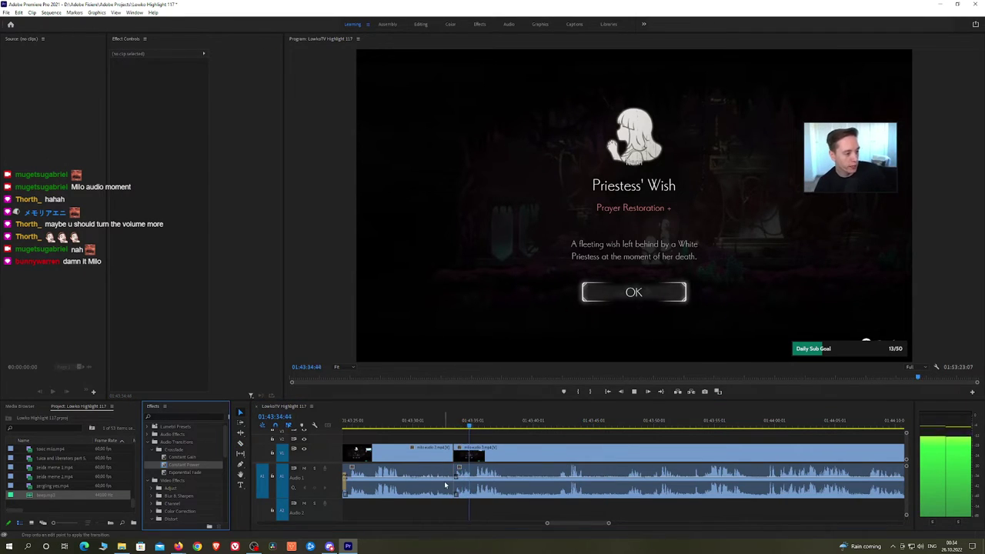
left_click_drag(445, 485, 454, 482)
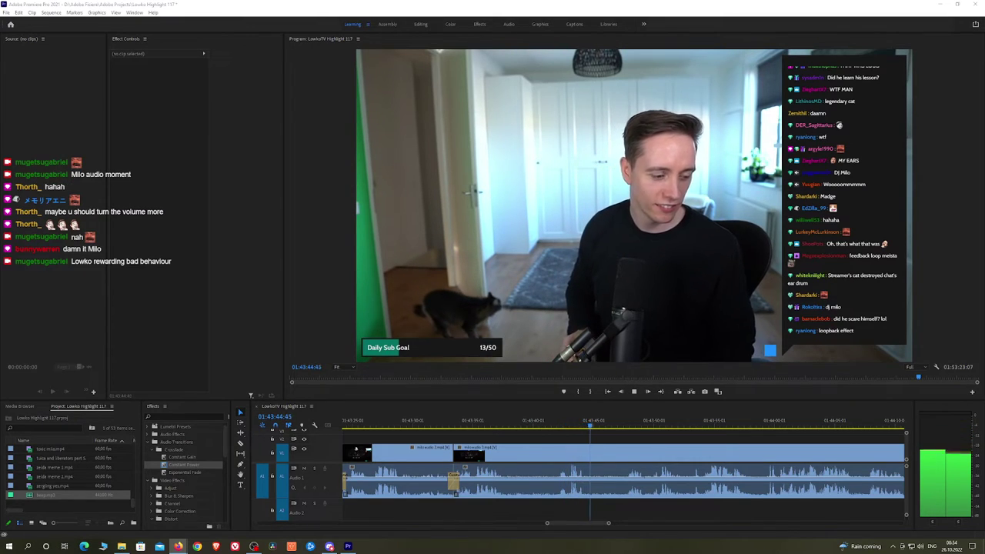
Review the milo audio 3 clip, split it at about 01:43:58, and ripple delete everything after the cut
left_click(630, 427)
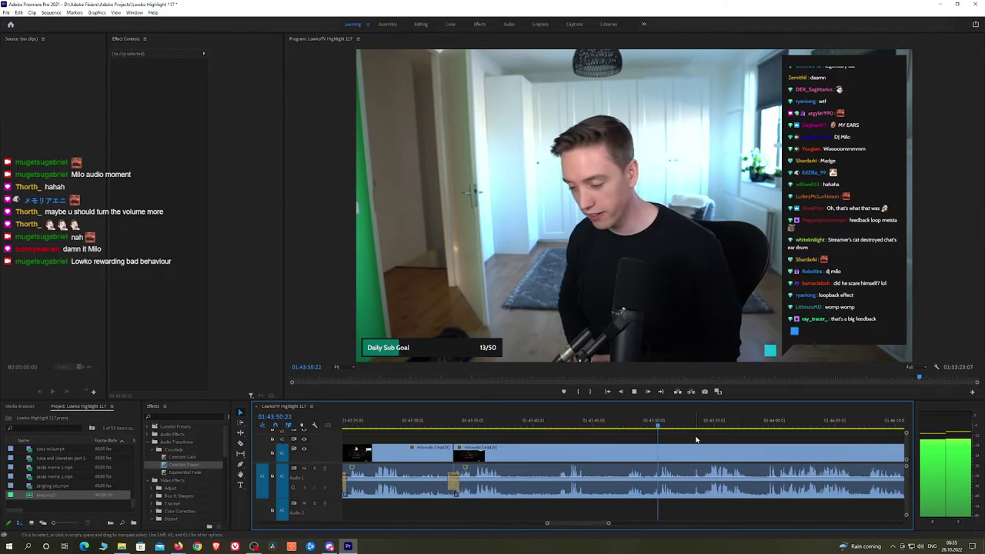
scroll(695, 439, "down", 3)
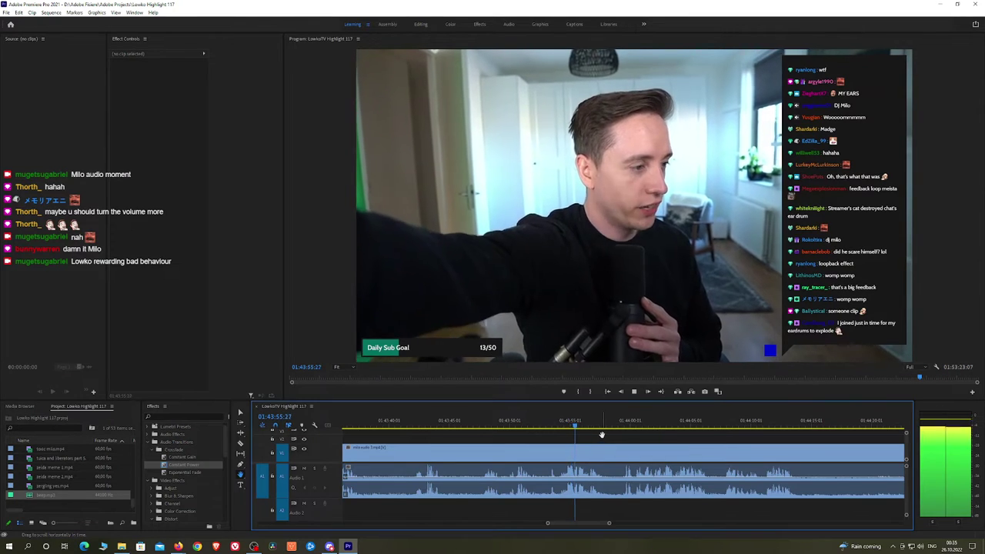
left_click_drag(654, 437, 636, 440)
key("c")
left_click(587, 451)
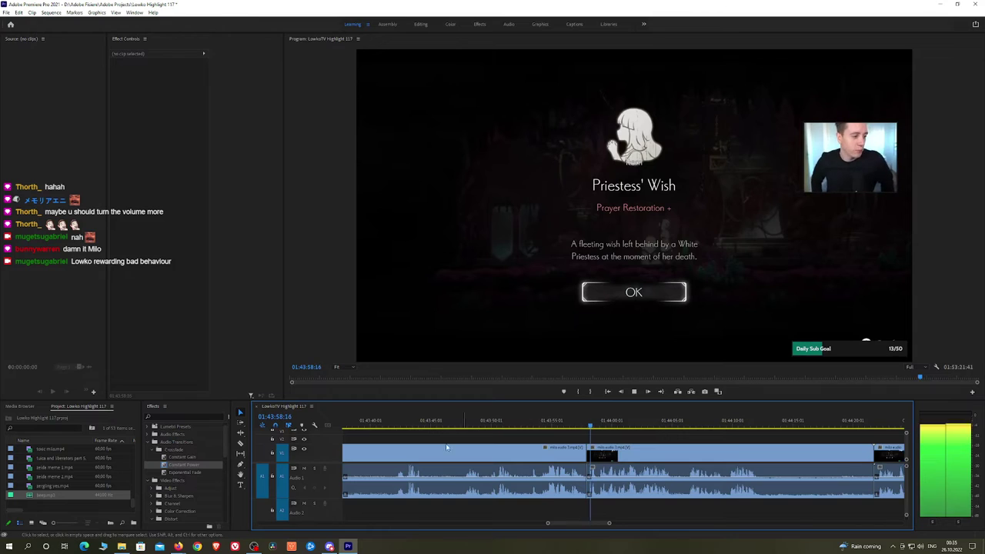
Apply a Constant Power crossfade to the audio join at about 01:43:58 and play back across it
left_click_drag(200, 468, 604, 488)
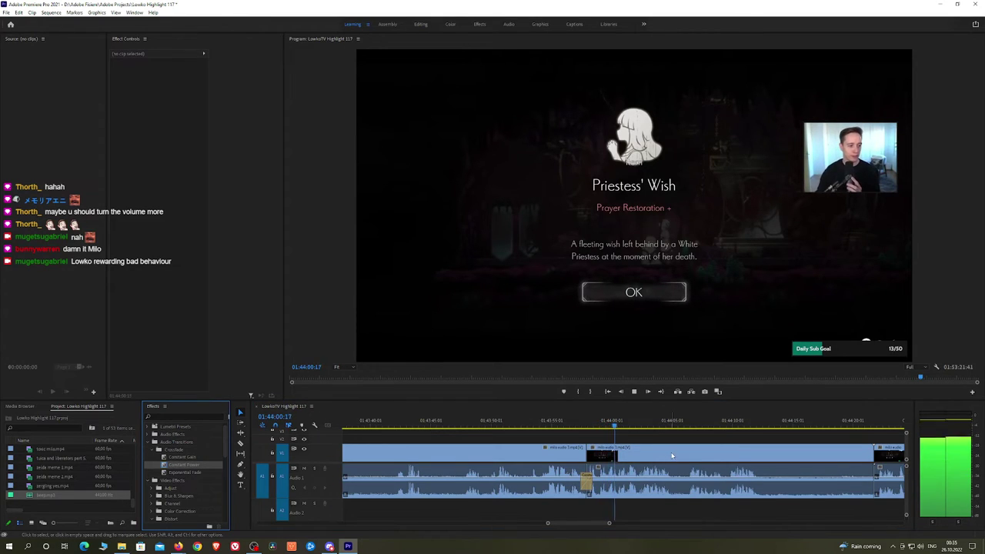
left_click_drag(701, 454, 608, 450)
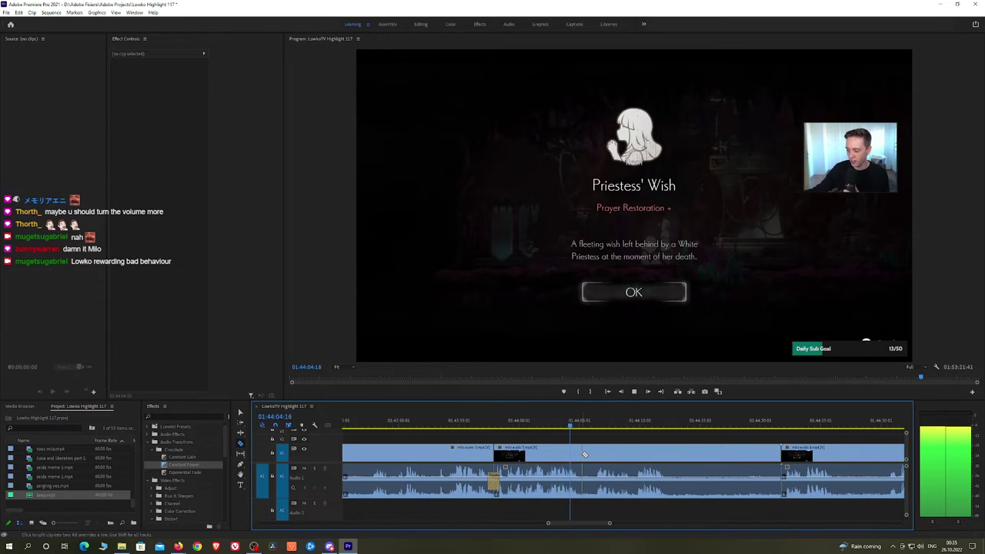
Ripple delete the short section of milo audio 3 starting at about 01:44:05 and smooth the join with a Constant Power crossfade
left_click(583, 454)
left_click(589, 454)
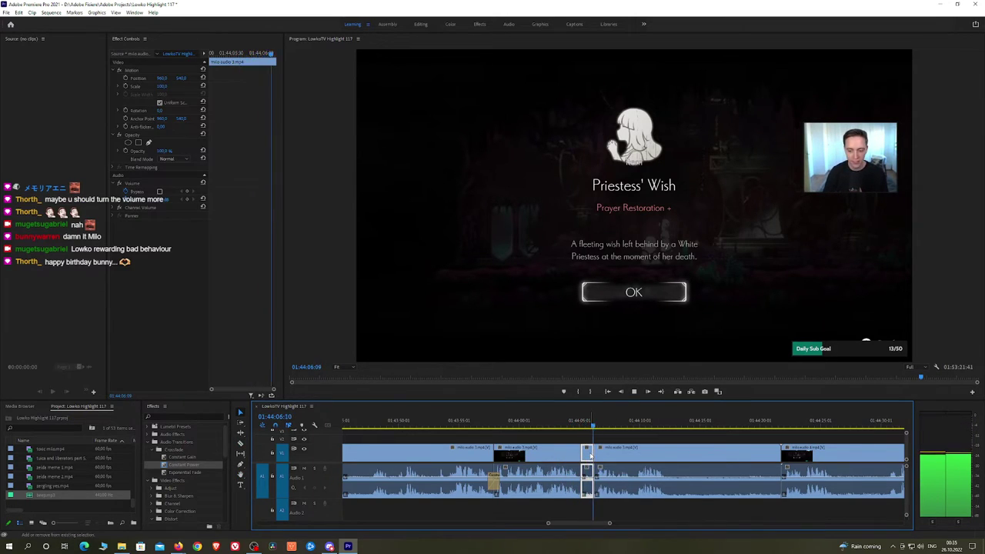
key("shift+Delete")
left_click_drag(204, 463, 583, 479)
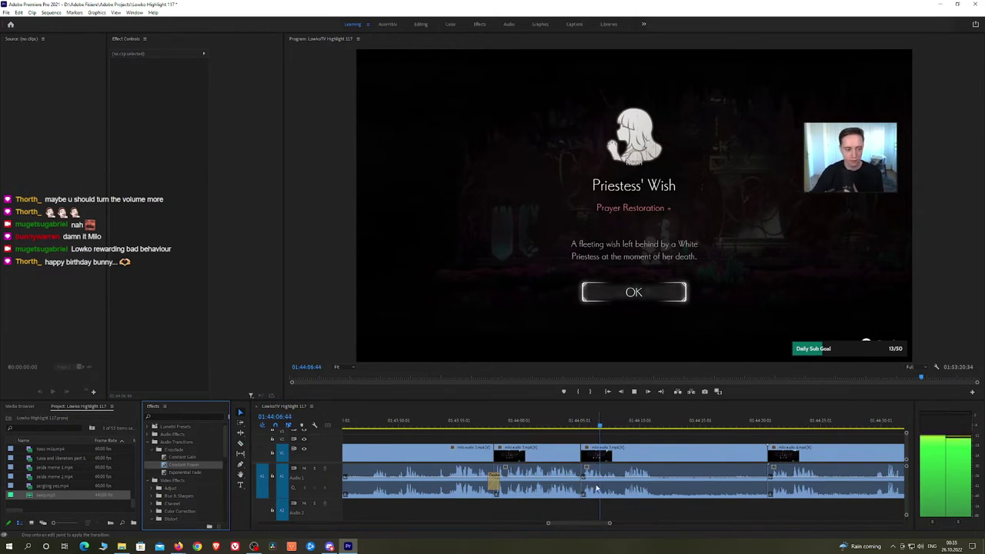
left_click_drag(675, 446, 571, 439)
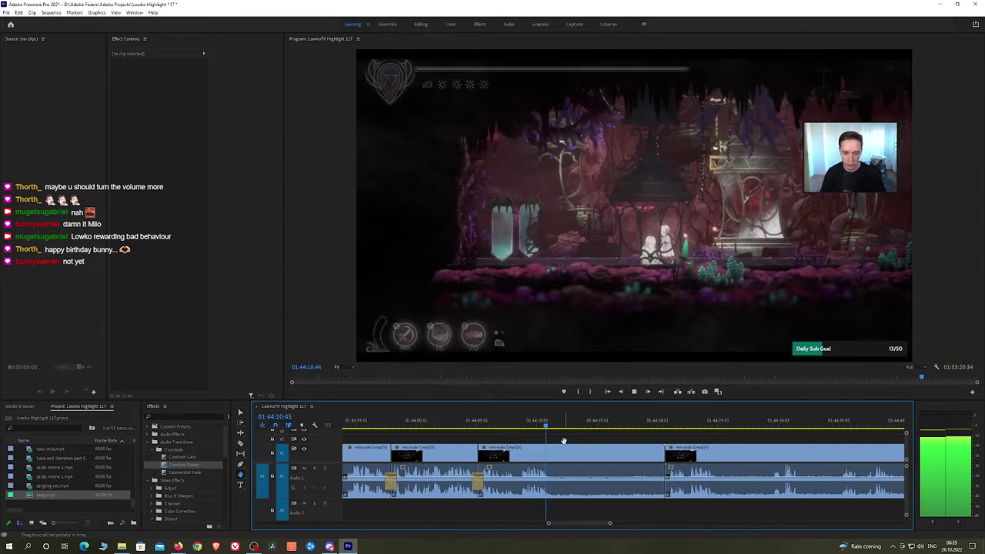
Split the last part of milo audio 3 at about 01:44:11 and ripple delete everything after the cut
key("space")
key("c")
left_click(555, 454)
key("v")
left_click(602, 456)
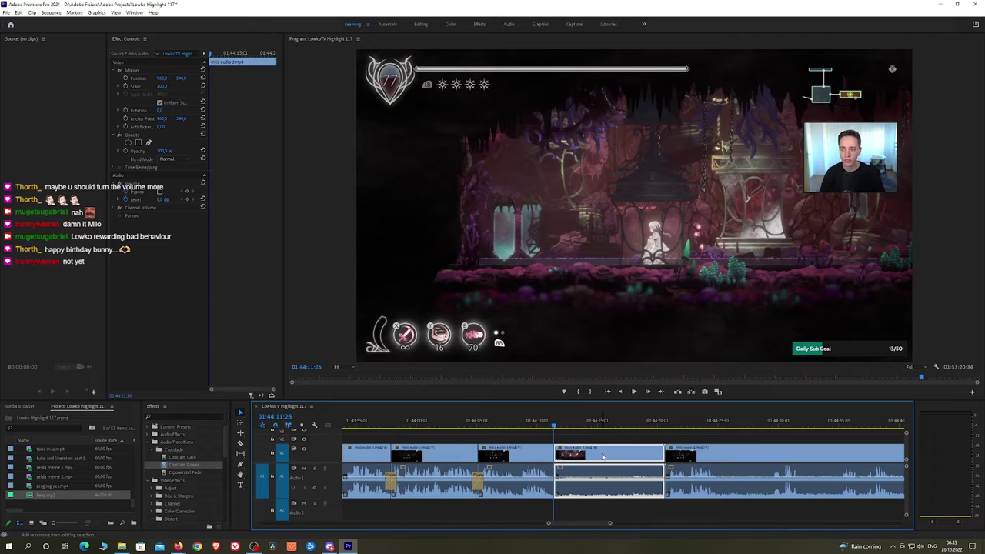
key("shift+Delete")
key("space")
Skim the milo audio 4 clip, split it at about 01:45:02, and ripple delete everything before the cut
left_click_drag(720, 423, 779, 425)
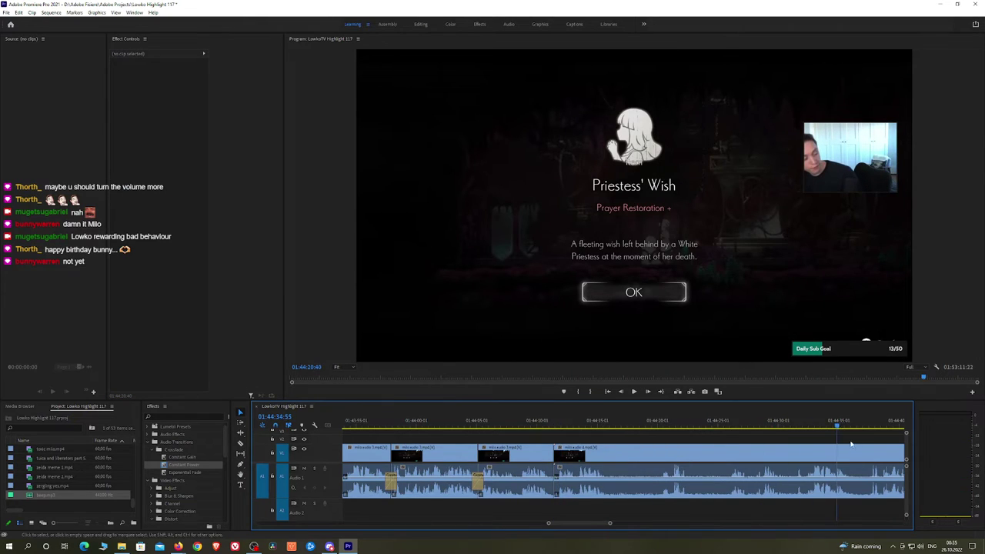
key("h")
left_click_drag(844, 445, 611, 436)
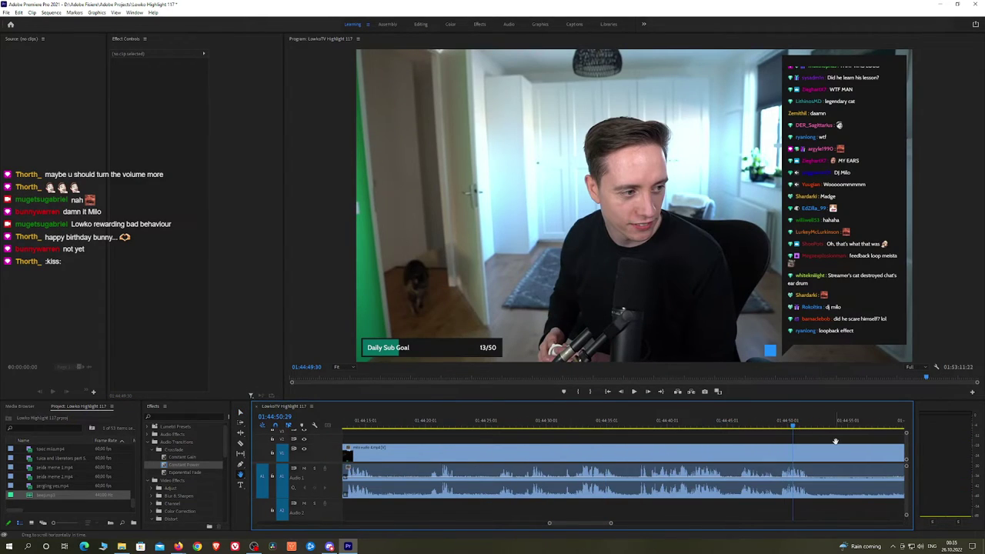
left_click_drag(836, 440, 687, 441)
key("space")
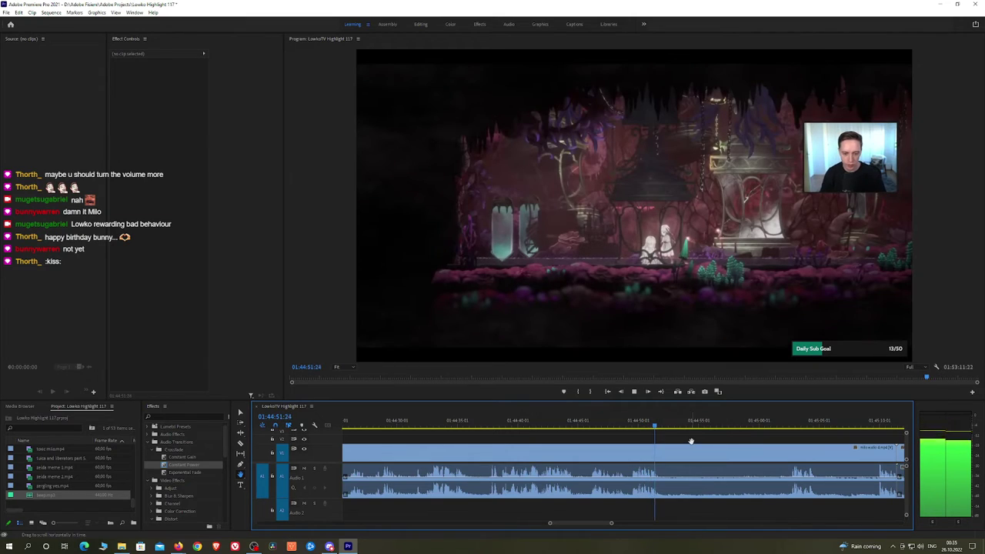
left_click_drag(756, 425, 788, 427)
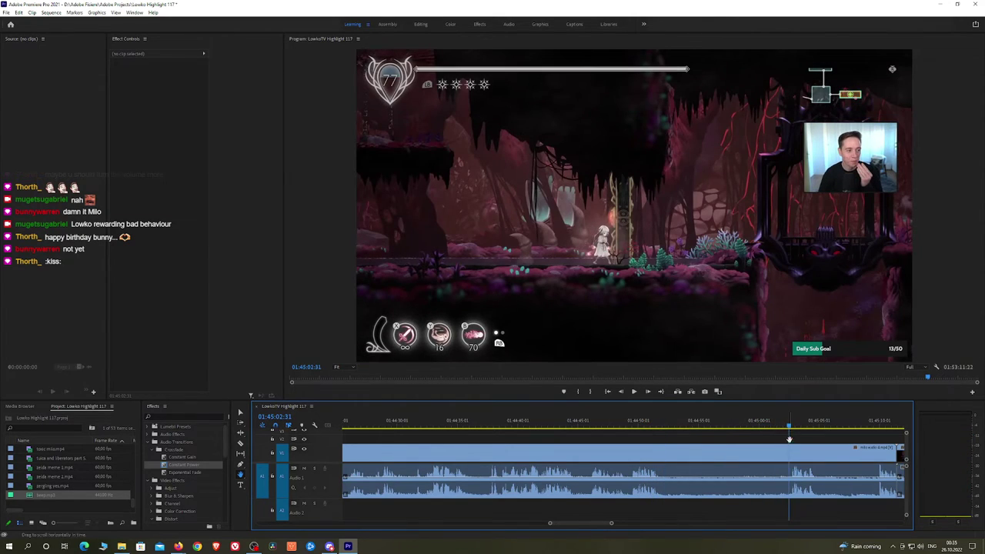
key("c")
left_click(788, 452)
key("v")
left_click(771, 455)
key("shift+Delete")
key("space")
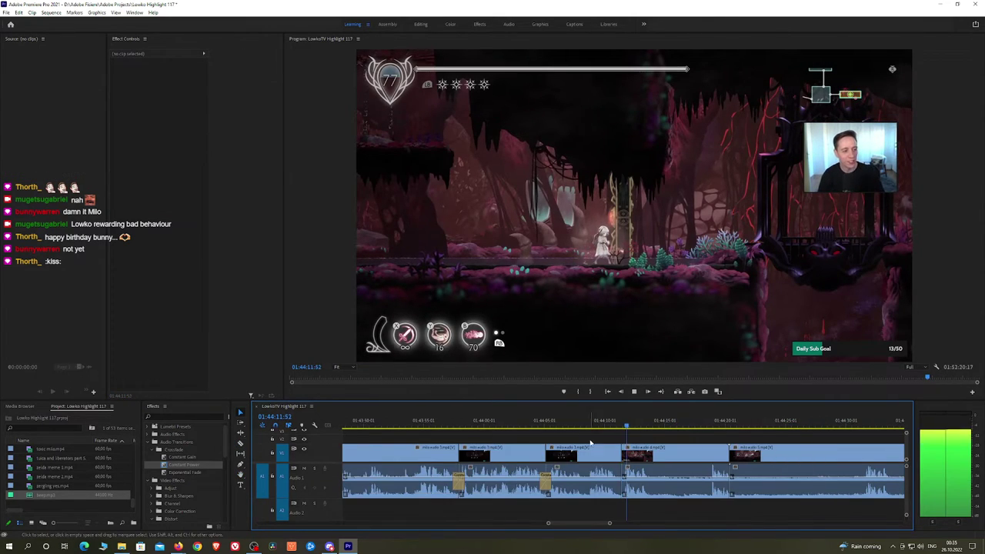
Try a Constant Power crossfade on the audio join at about 01:44:11
left_click_drag(202, 465, 623, 486)
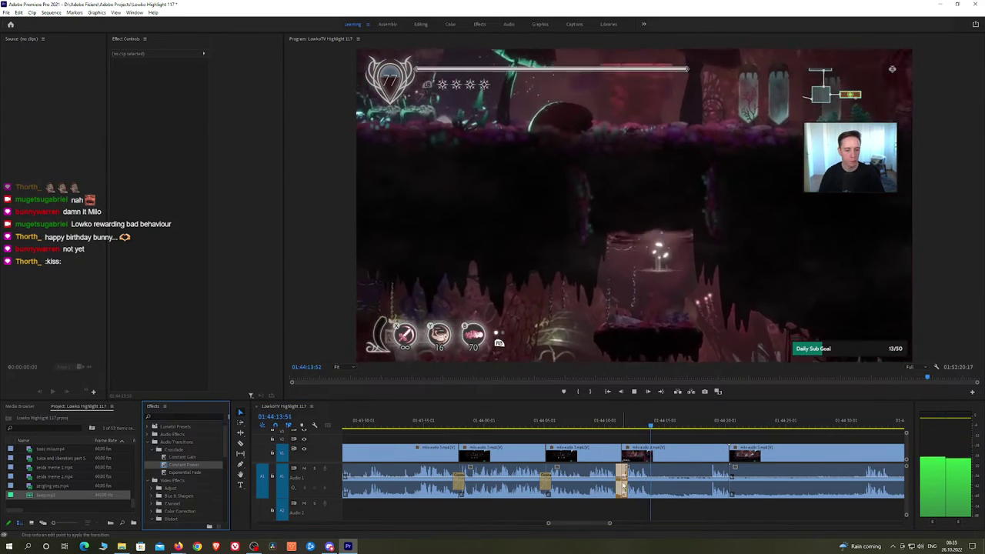
left_click(622, 425)
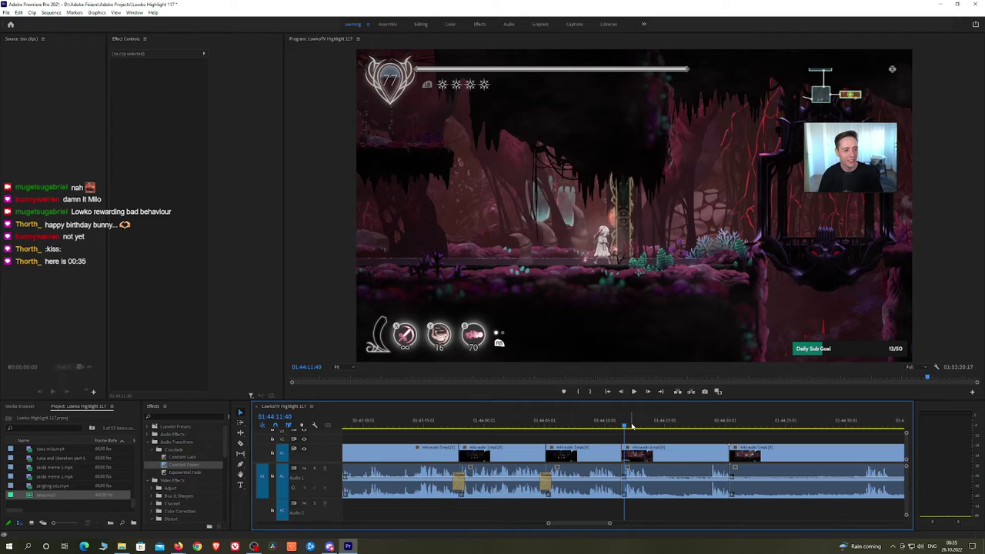
Review the join at about 01:44:11 and ripple trim a few frames off the start of milo audio 4
key("space")
left_click(617, 427)
key("space")
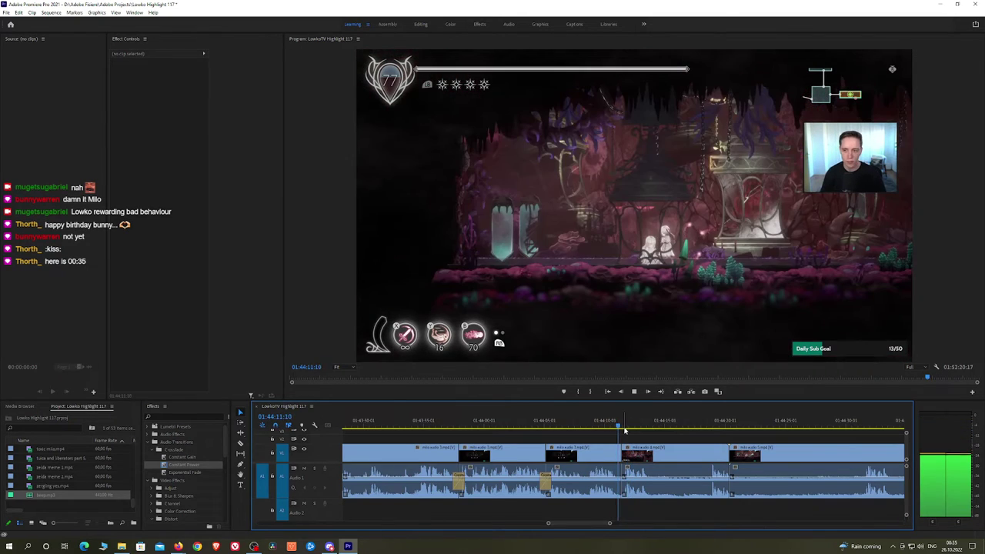
key("space")
scroll(635, 437, "up", 6)
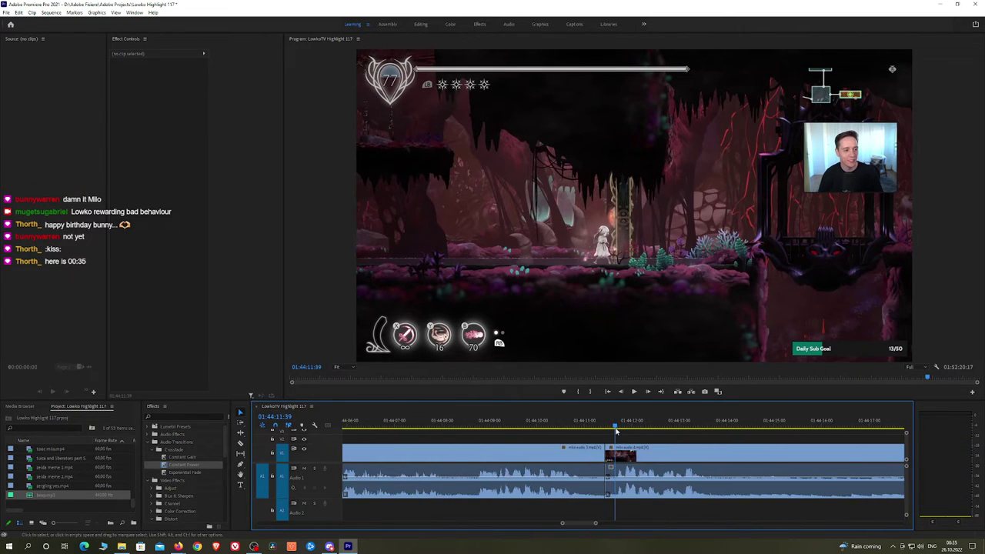
left_click(572, 428)
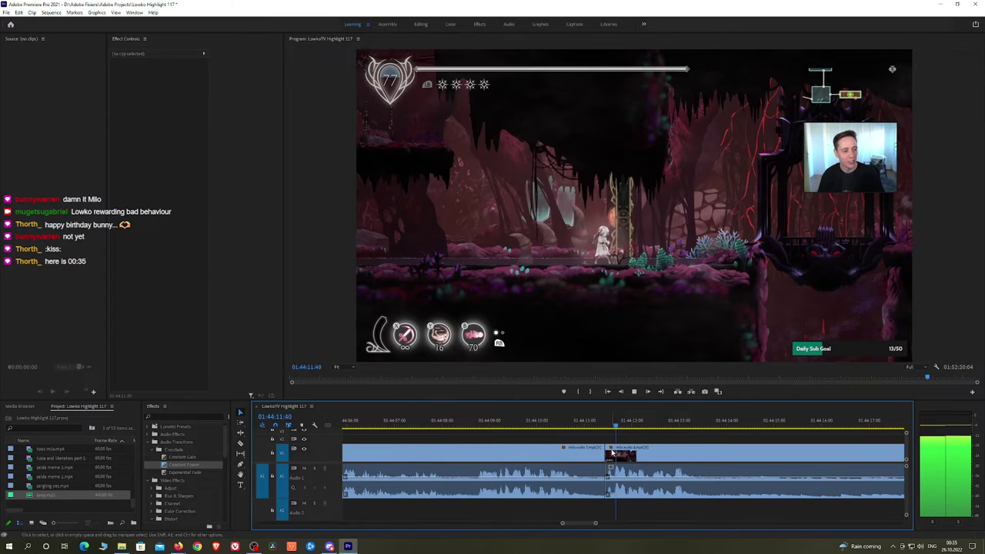
key("space")
Review milo audio 4, split it at about 01:44:13, and ripple delete everything after the cut
scroll(696, 443, "down", 4)
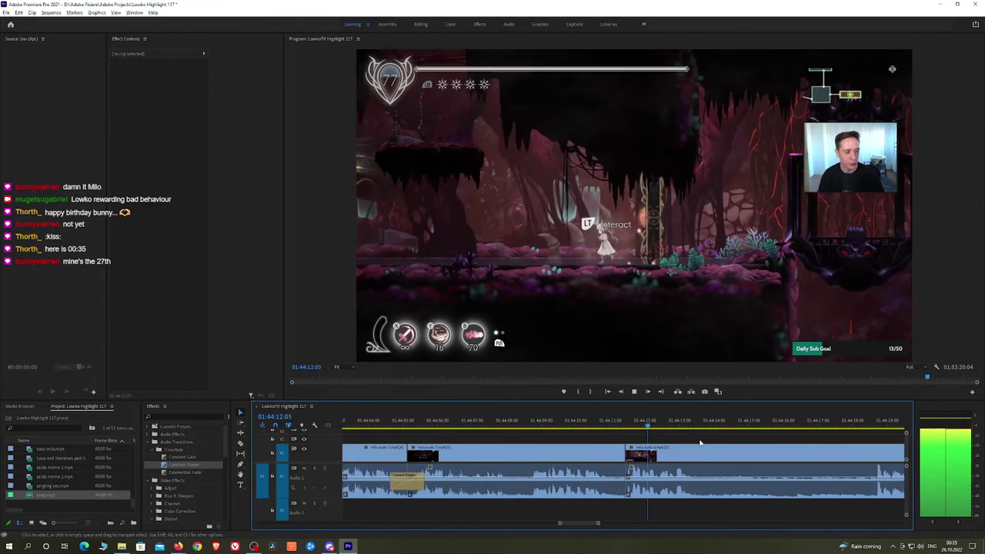
scroll(701, 442, "down", 1)
key("h")
left_click_drag(717, 442, 587, 433)
key("space")
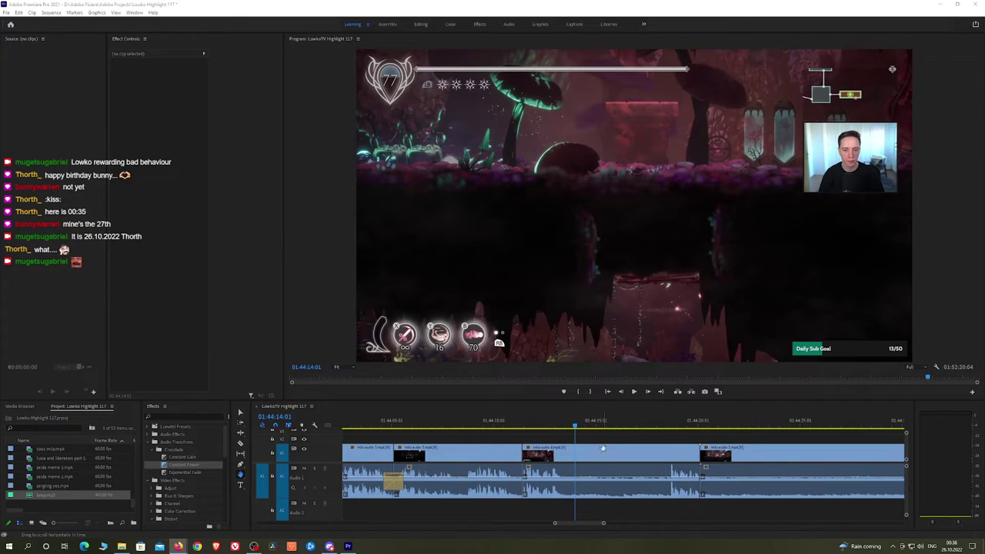
left_click(571, 436)
key("space")
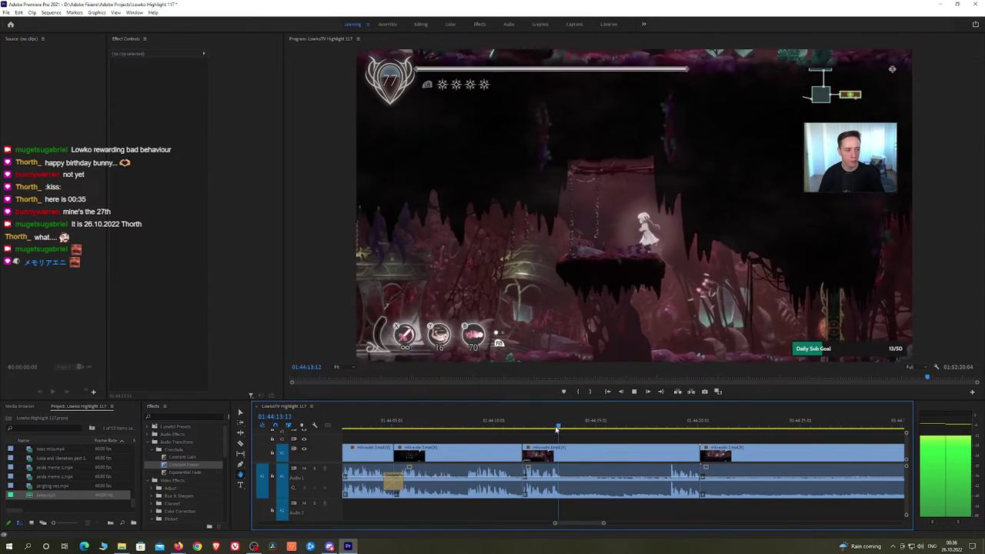
key("space")
key("c")
left_click(570, 453)
left_click(663, 429)
key("space")
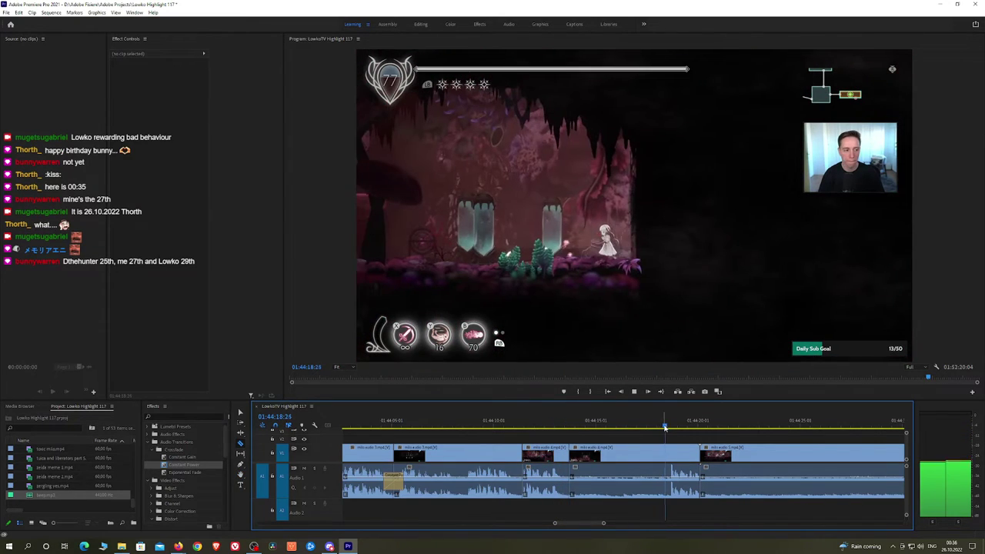
left_click(661, 456)
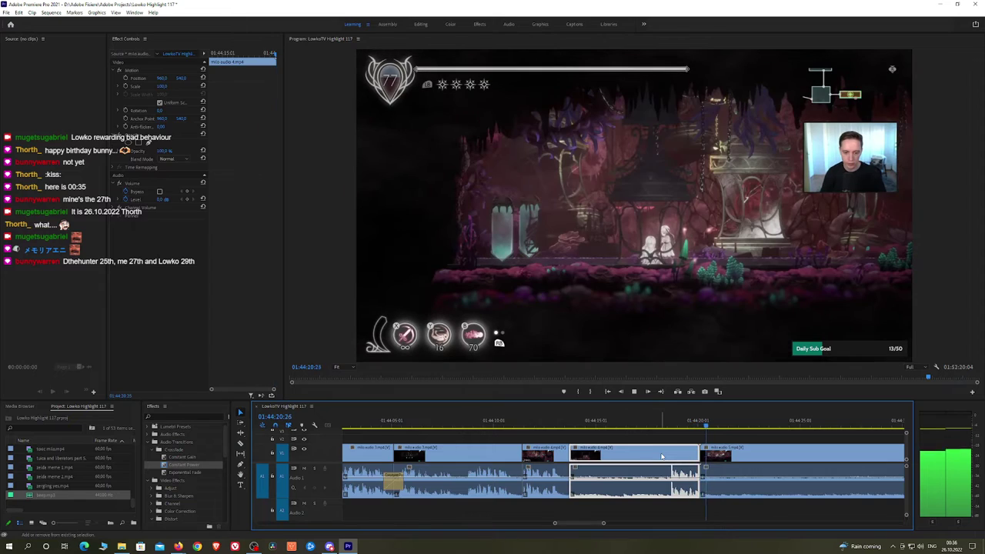
key("shift+Delete")
Skim the milo audio 5 clip, split it at about 01:44:32, and ripple delete everything before the cut
left_click(788, 423)
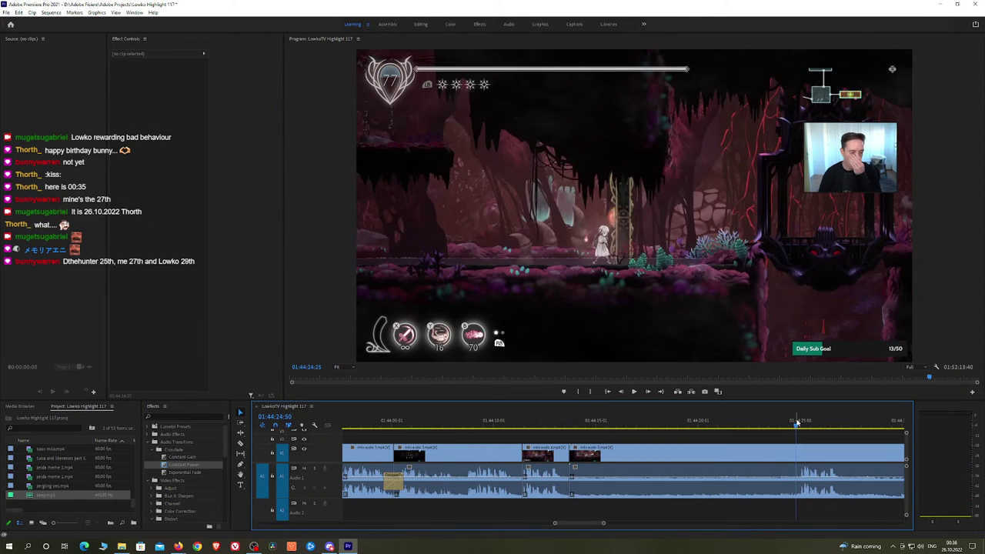
key("space")
scroll(804, 434, "down", 2)
key("h")
left_click_drag(773, 439, 552, 437)
key("space")
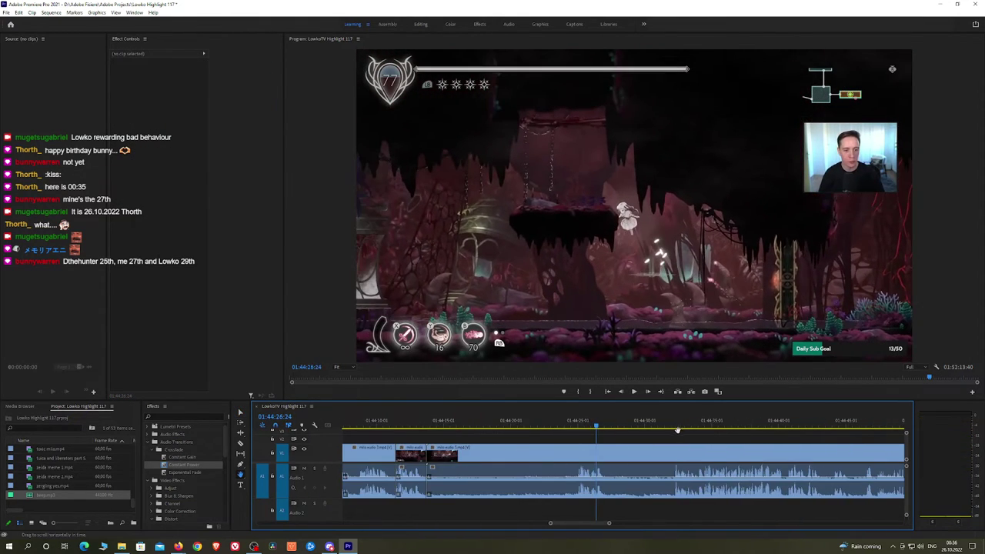
left_click(674, 428)
left_click(676, 449)
key("v")
left_click(642, 455)
key("shift+Delete")
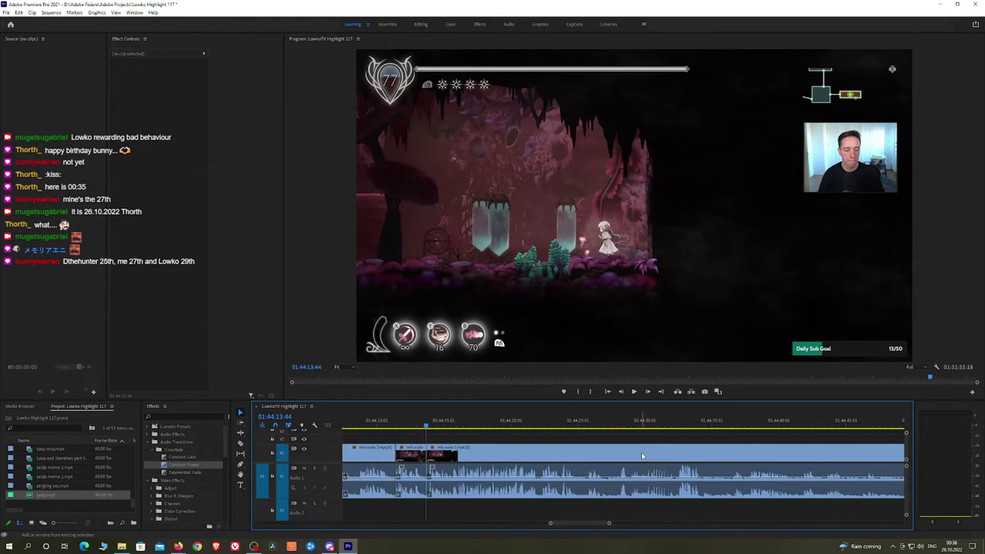
Apply a Constant Power crossfade to the audio join at about 01:44:13 and play back the start of milo audio 5
key("space")
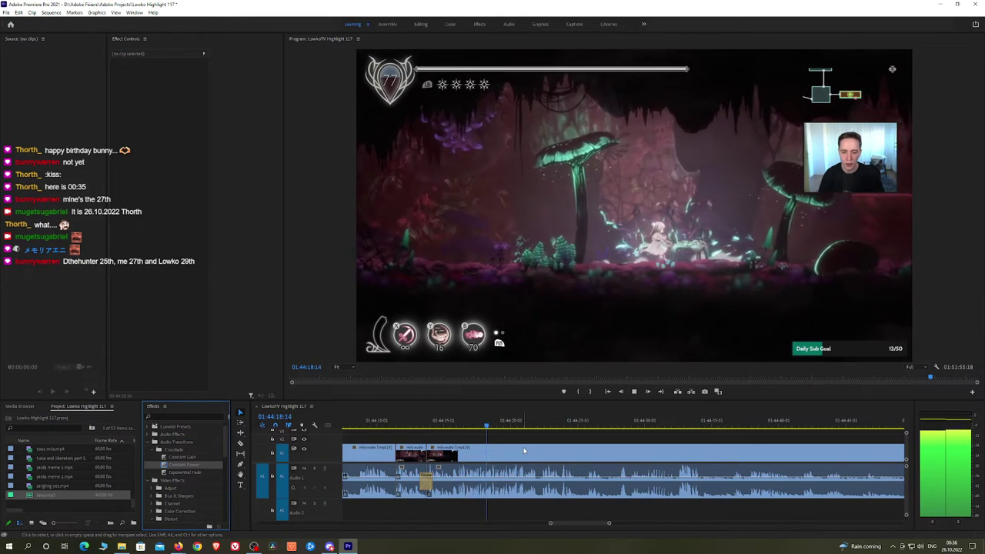
scroll(502, 441, "down", 2)
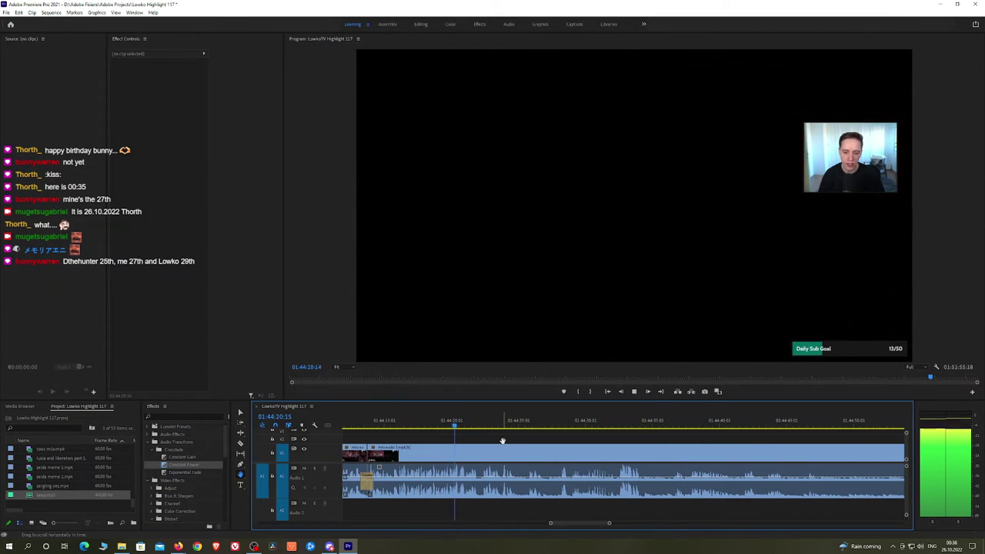
scroll(521, 445, "up", 2)
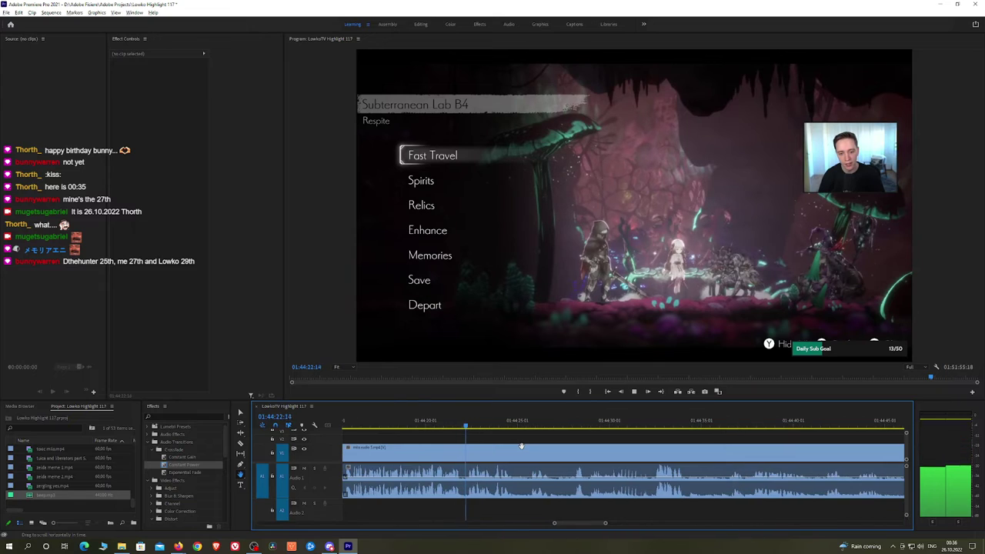
left_click_drag(608, 448, 571, 449)
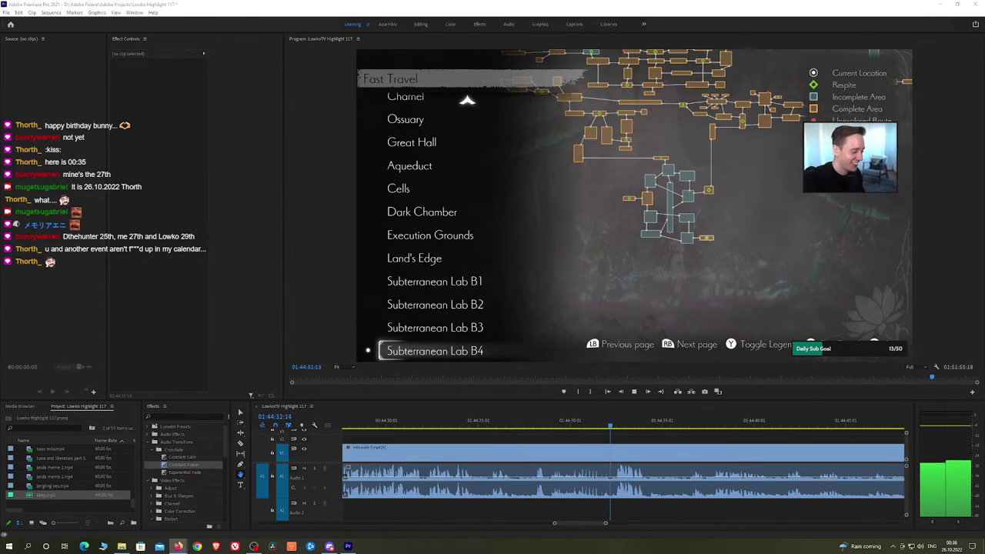
Isolate the short section of milo audio 5 ending at about 01:44:35 with two cuts and mute its audio
left_click_drag(678, 451, 567, 433)
left_click(590, 426)
key("space")
key("space")
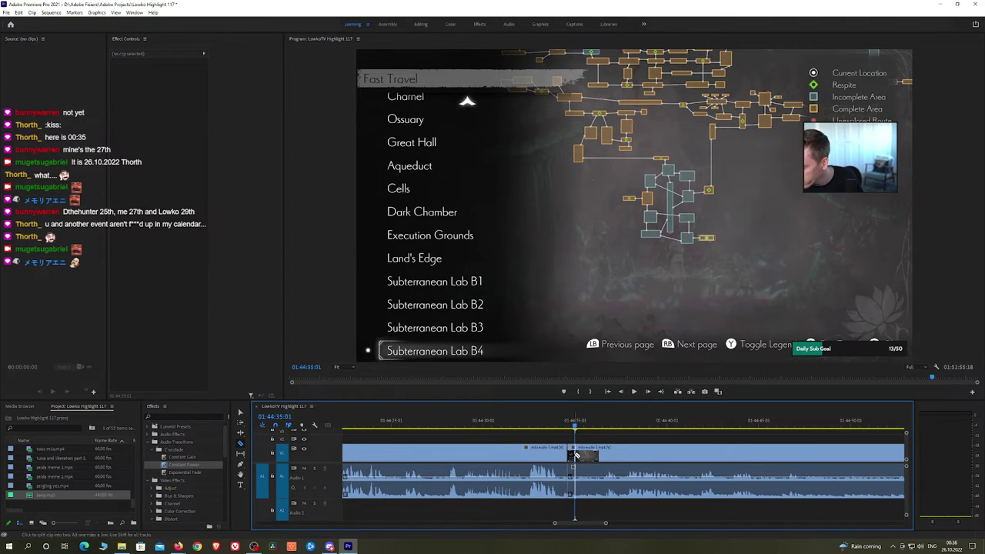
left_click(576, 495)
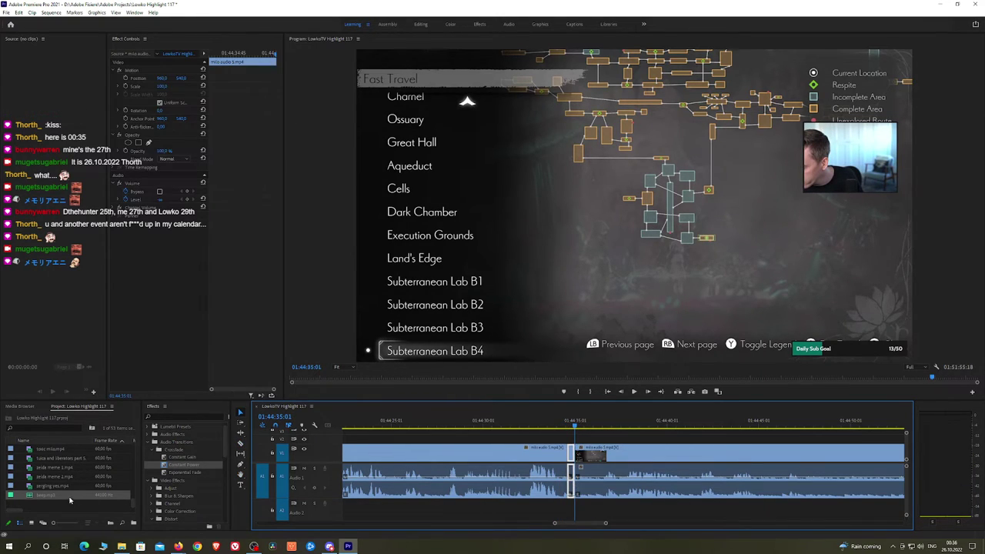
Place beep.mp3 on Audio 2 under the muted section, fit it to that section, and lower its level
left_click_drag(70, 500, 573, 514)
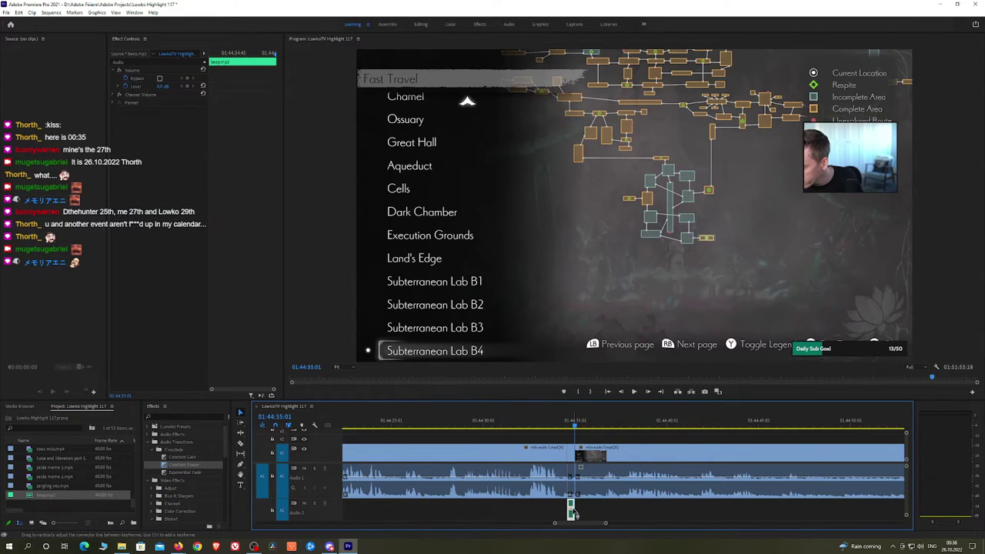
left_click(186, 135)
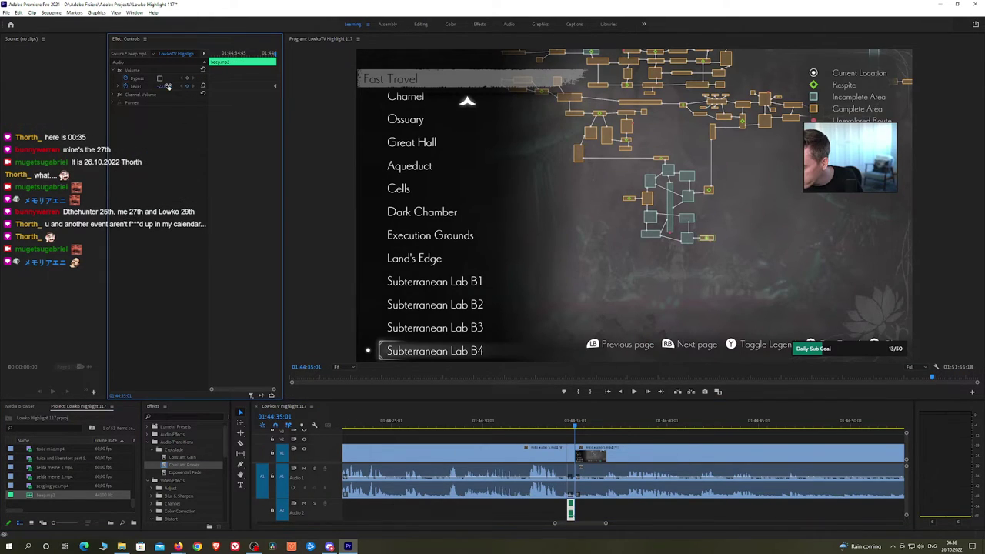
key("space")
Skim the rest of milo audio 5, split it at about 01:44:47, and ripple delete everything after the cut
left_click(638, 440)
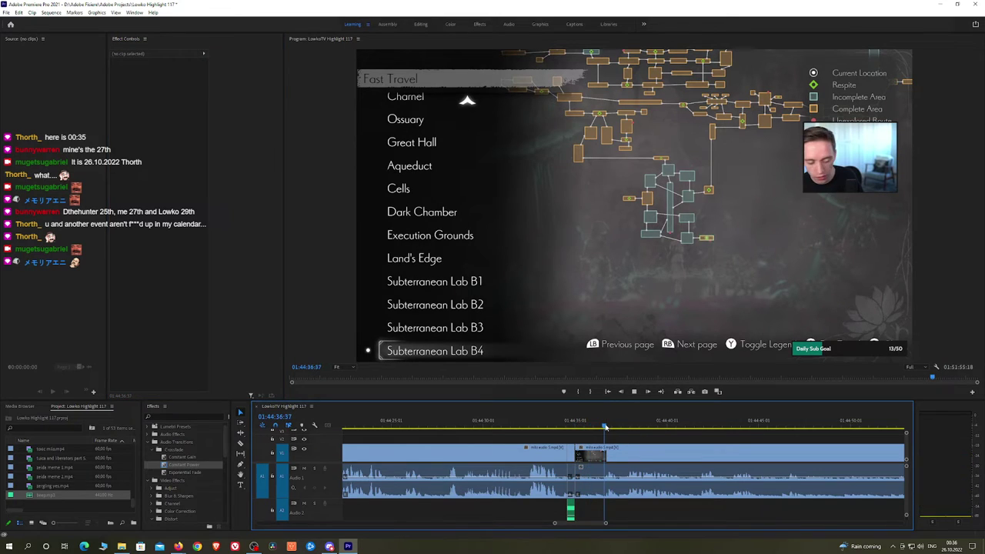
scroll(623, 436, "down", 2)
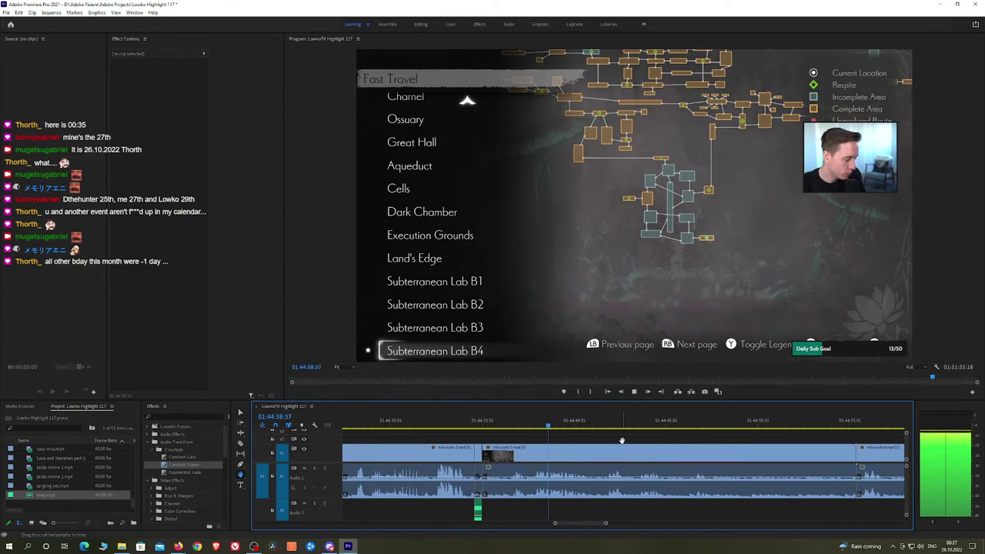
scroll(652, 440, "down", 1)
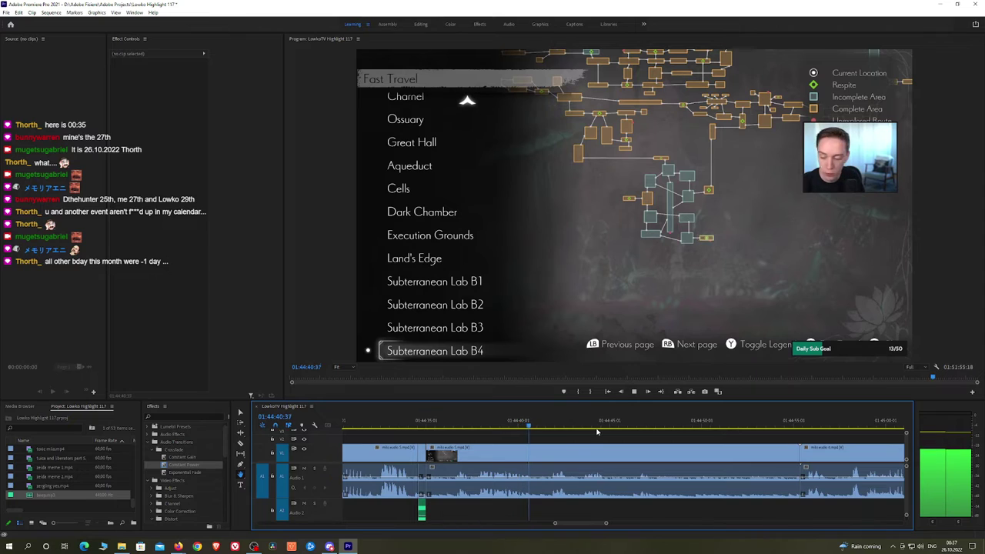
left_click(555, 426)
left_click(590, 427)
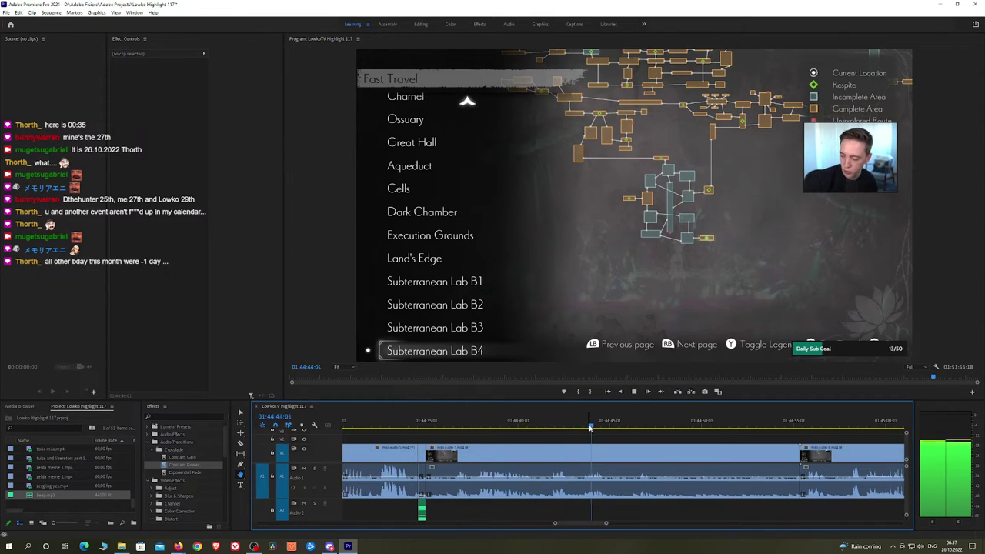
scroll(526, 445, "down", 3)
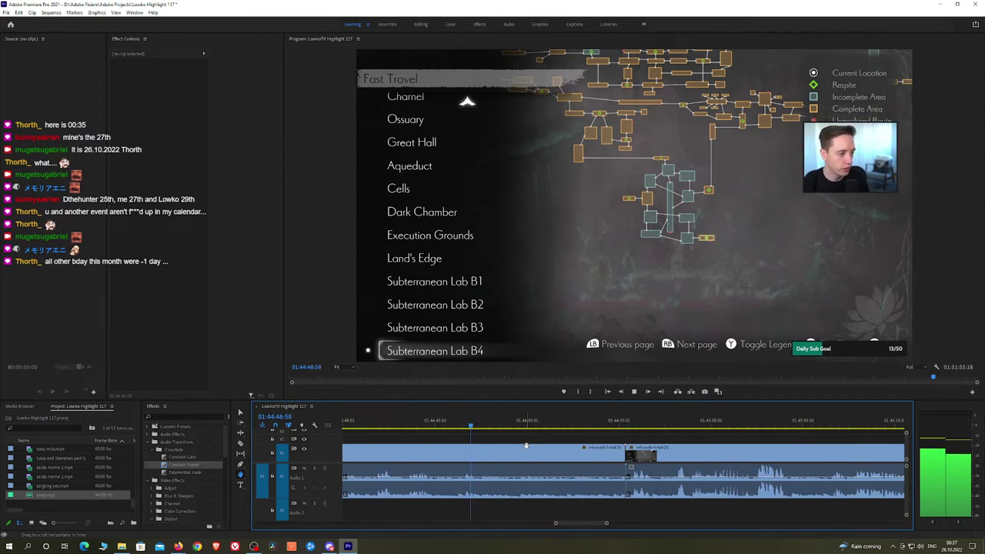
key("space")
key("ctrl+k")
left_click(519, 457)
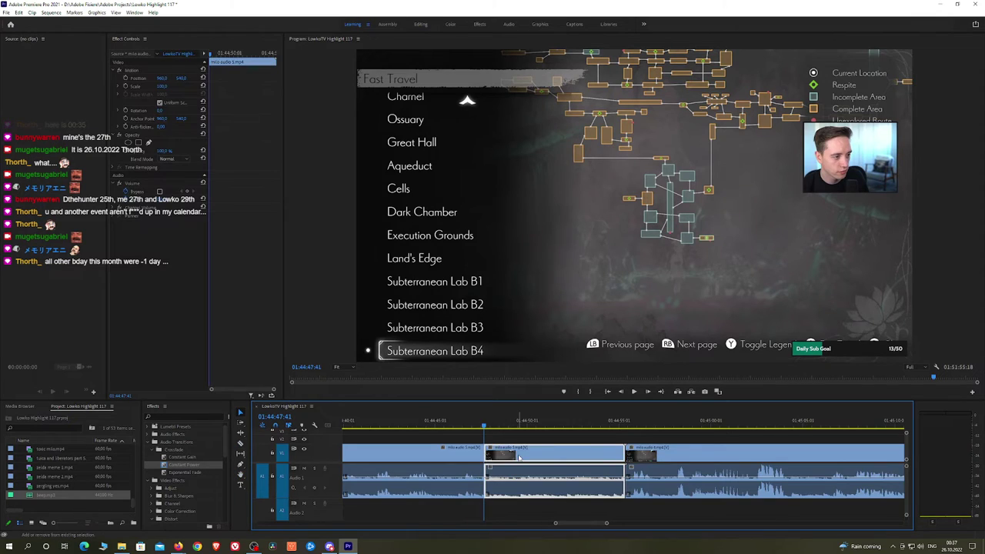
key("shift+Delete")
Skim the next milo audio clip, which starts at about 01:44:47, through to its end and ripple delete the whole clip
key("space")
left_click(643, 424)
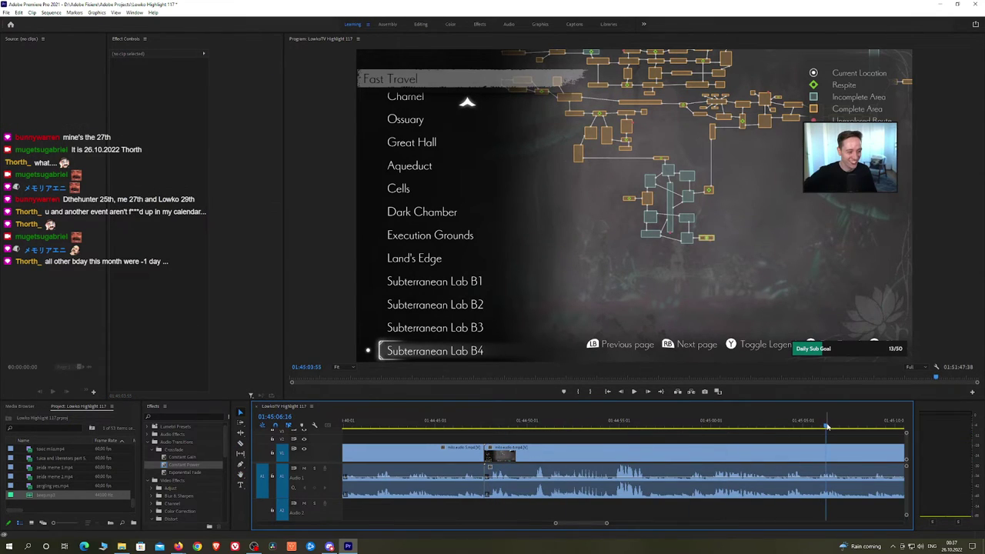
key("h")
left_click_drag(849, 440, 677, 440)
key("space")
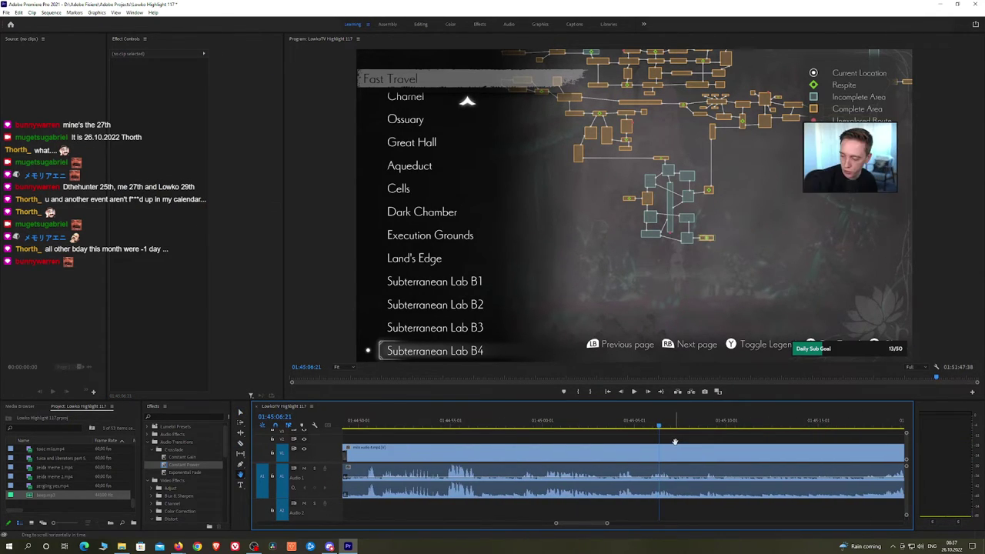
key("space")
left_click_drag(785, 450, 616, 448)
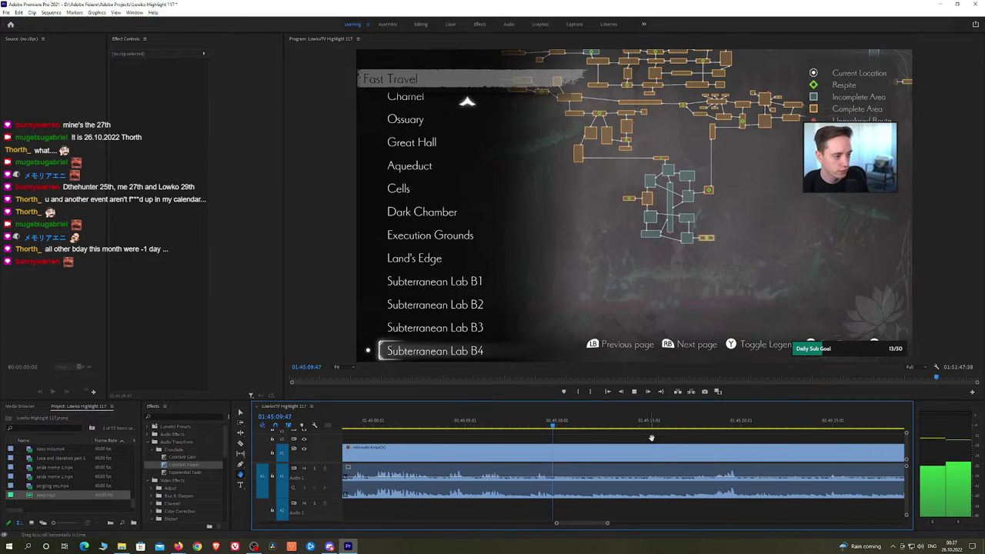
left_click(712, 423)
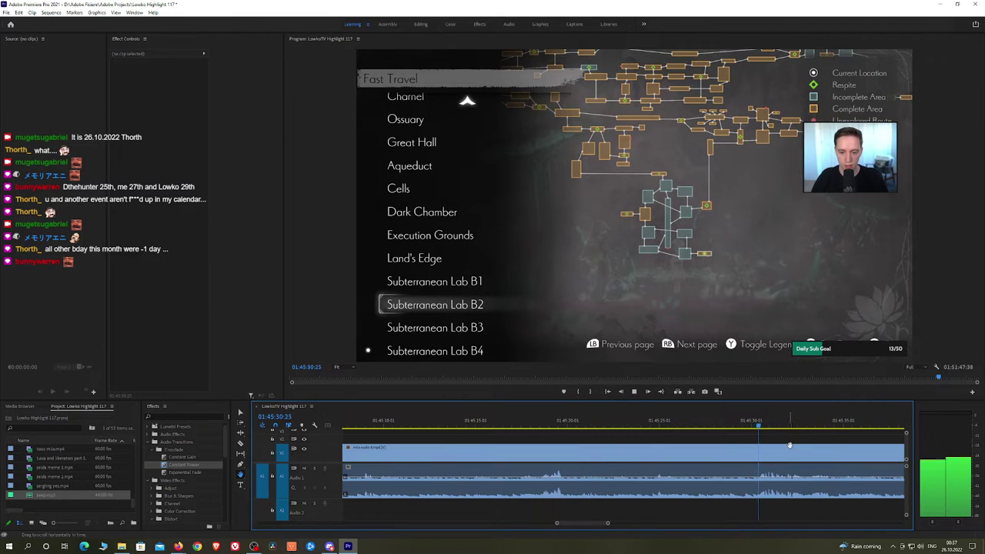
left_click_drag(789, 446, 636, 445)
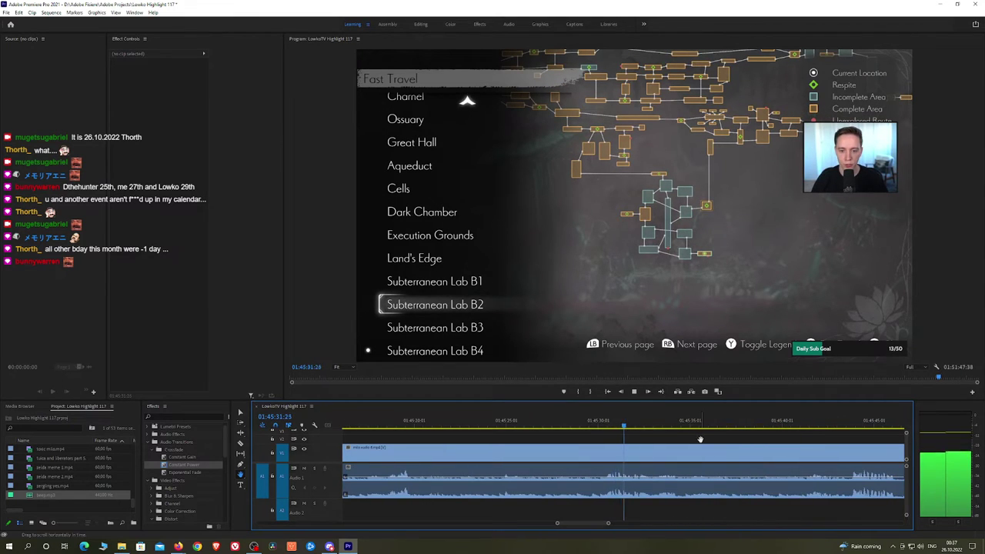
left_click_drag(700, 439, 602, 425)
left_click(747, 425)
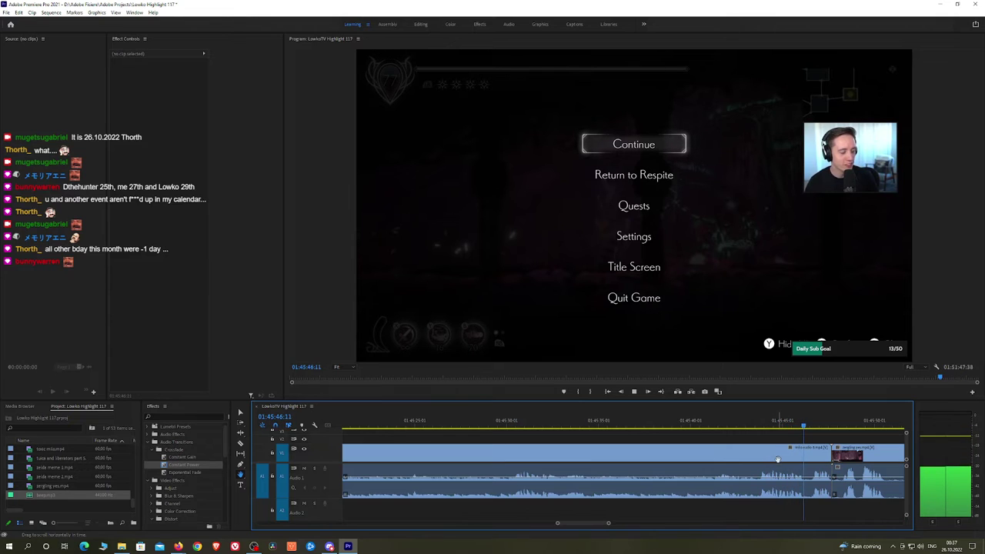
key("v")
left_click(777, 461)
key("shift+Delete")
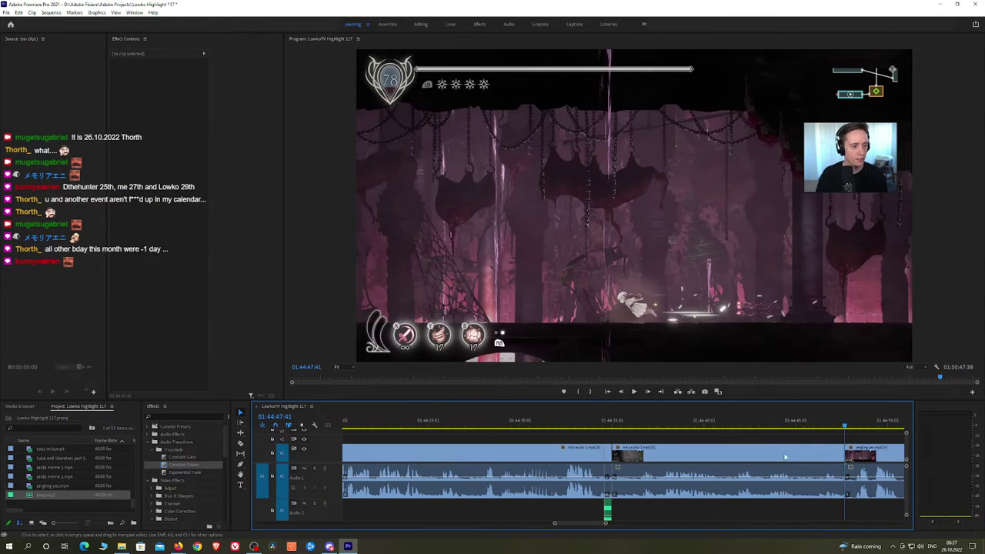
Play and skim the boss-fight clip between milo audio 5 and toxic milo, and ripple delete it entirely
key("space")
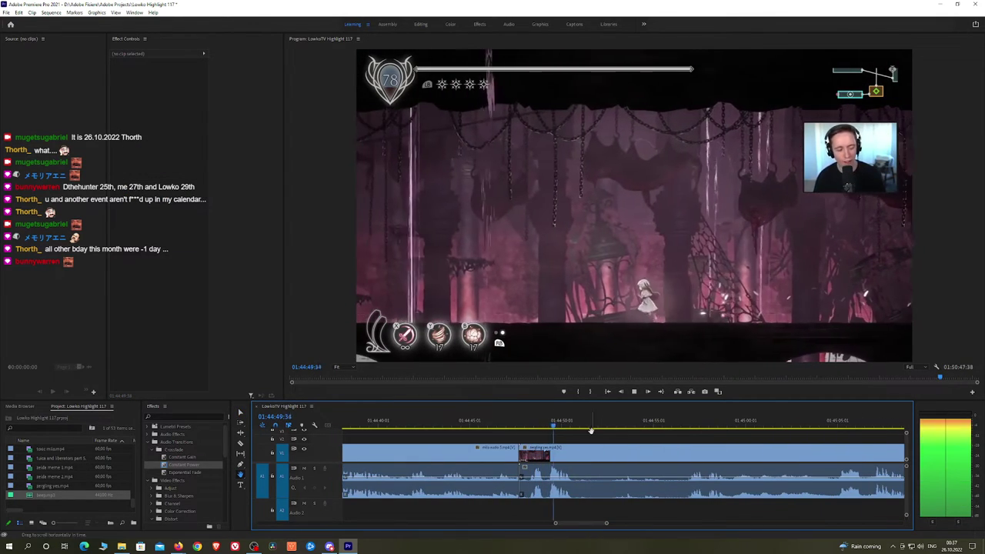
left_click_drag(593, 428, 692, 425)
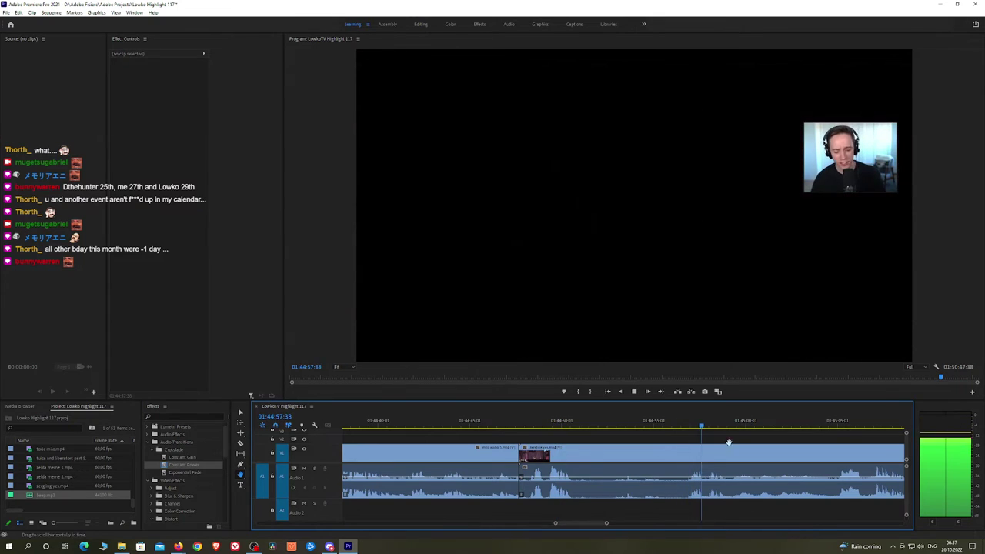
mouse_move(748, 441)
left_mouse_down()
mouse_move(662, 435)
mouse_move(756, 425)
left_mouse_up()
scroll(782, 445, "down", 2)
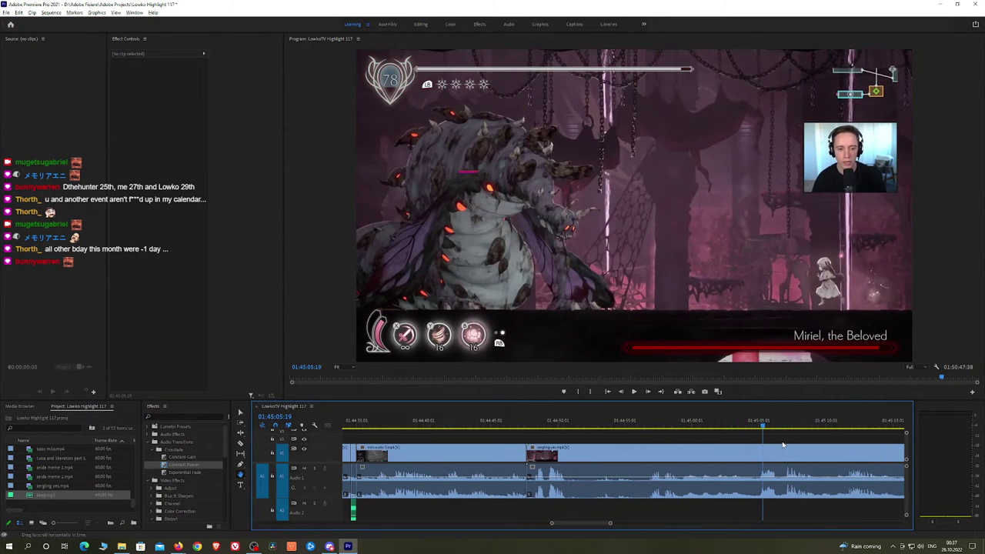
scroll(784, 445, "down", 2)
scroll(597, 440, "down", 5)
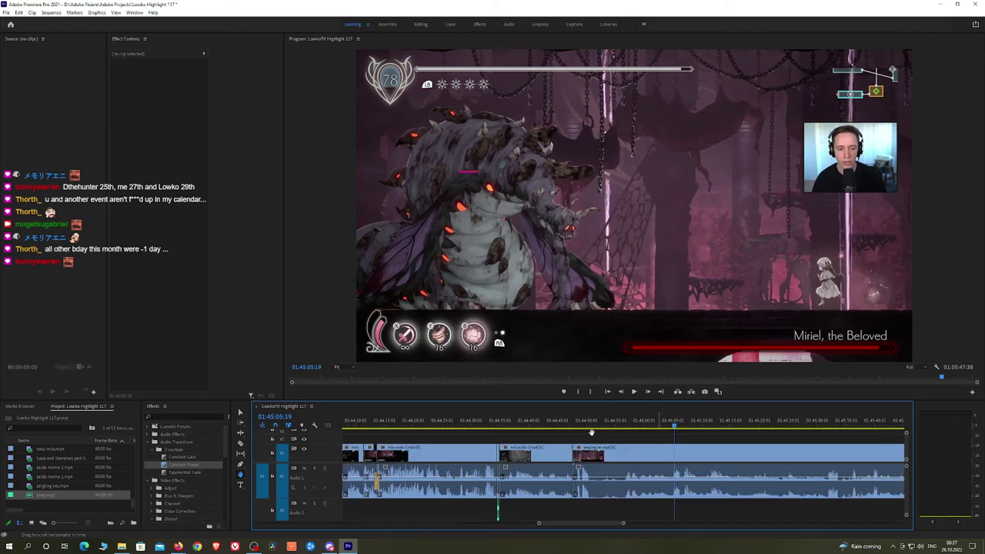
left_click(649, 454)
key("shift+Delete")
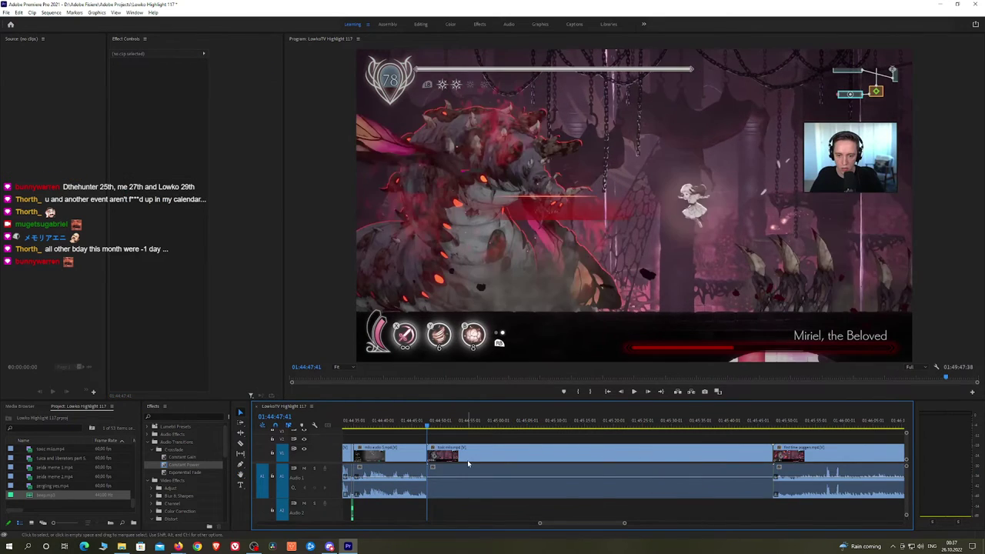
Skim the toxic milo clip from its start at about 01:44:47 and ripple delete the whole clip
key("Up")
key("space")
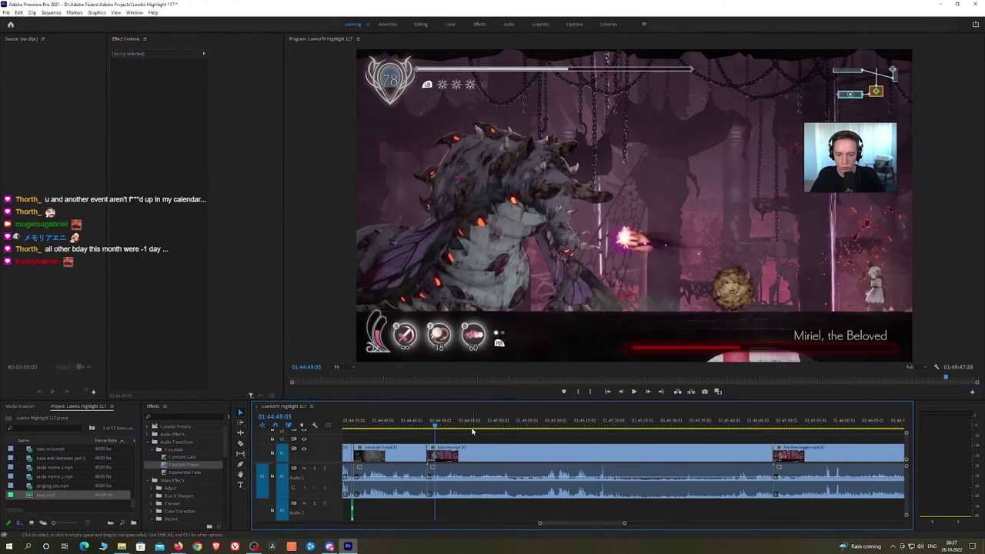
left_click_drag(489, 422, 548, 428)
key("space")
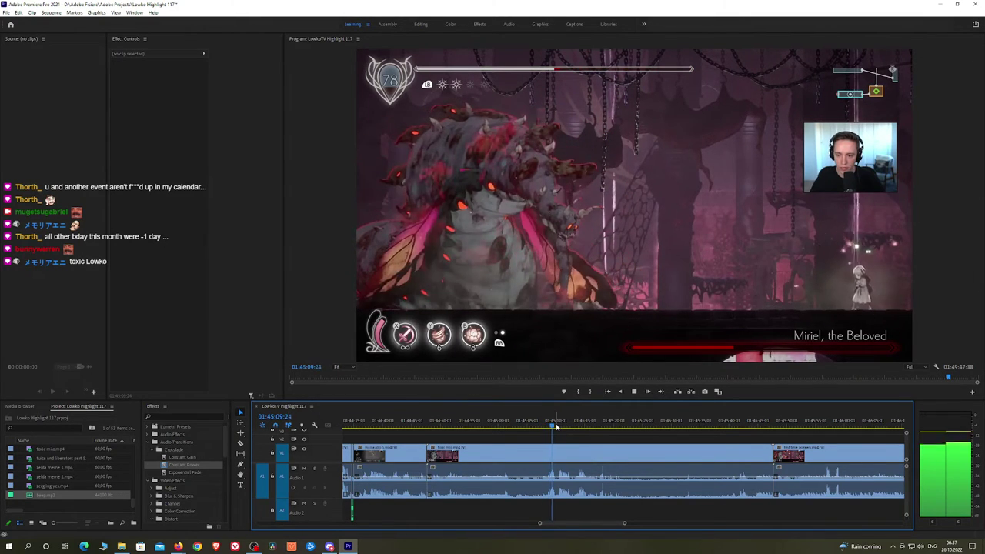
left_click(565, 427)
key("space")
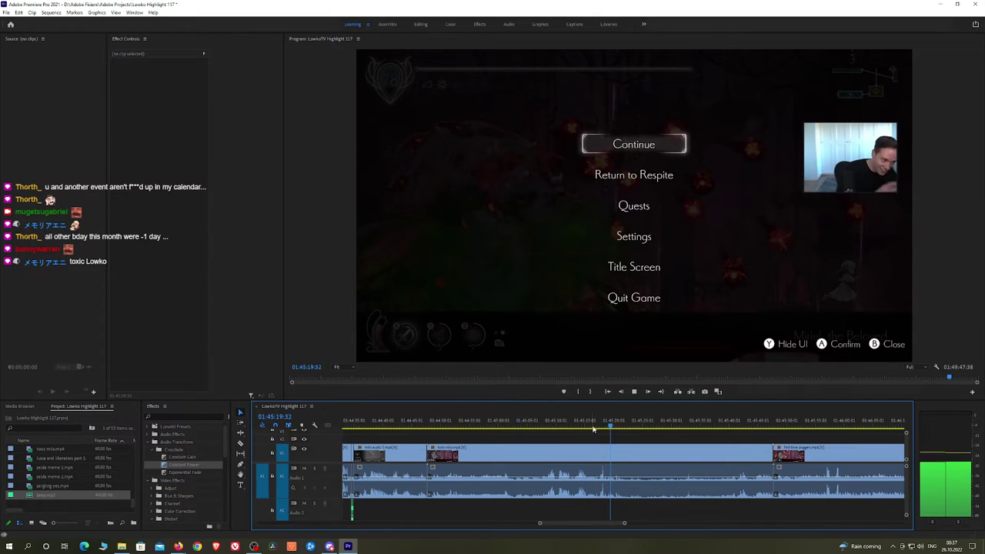
left_click(586, 427)
left_click_drag(586, 426, 664, 425)
key("space")
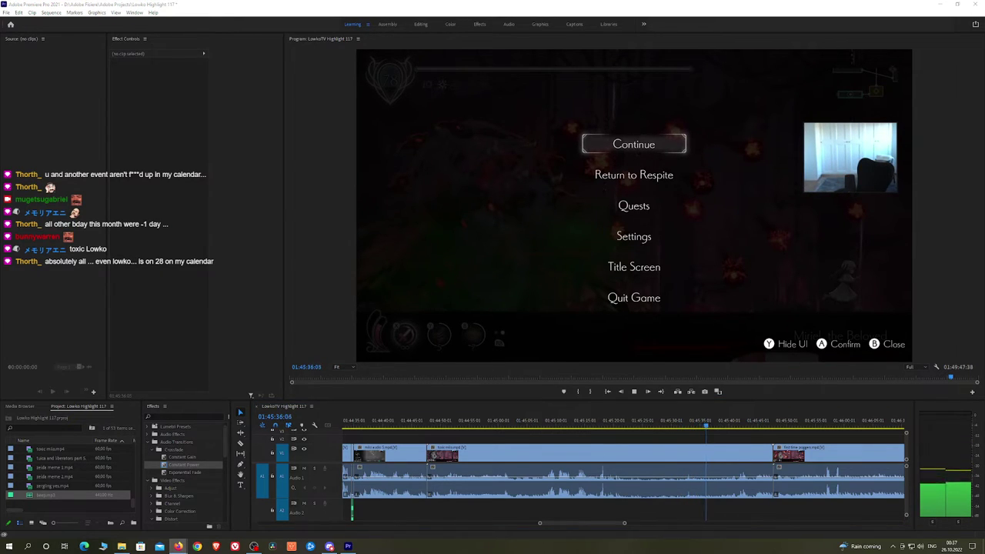
left_click(713, 463)
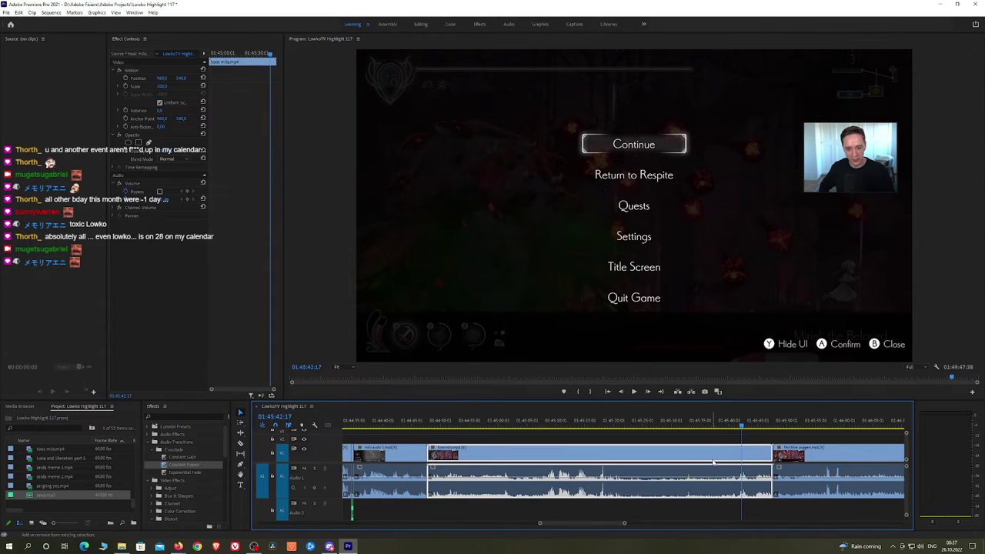
Check the remaining Miriel boss-fight clip and ripple delete it up to the StarCraft clip
left_click(628, 421)
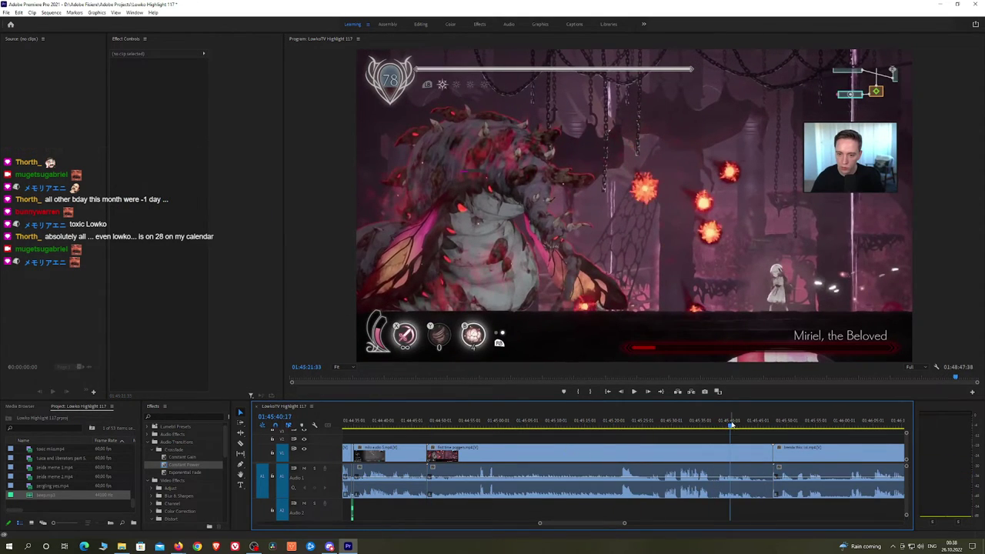
left_click(711, 457)
key("shift+Delete")
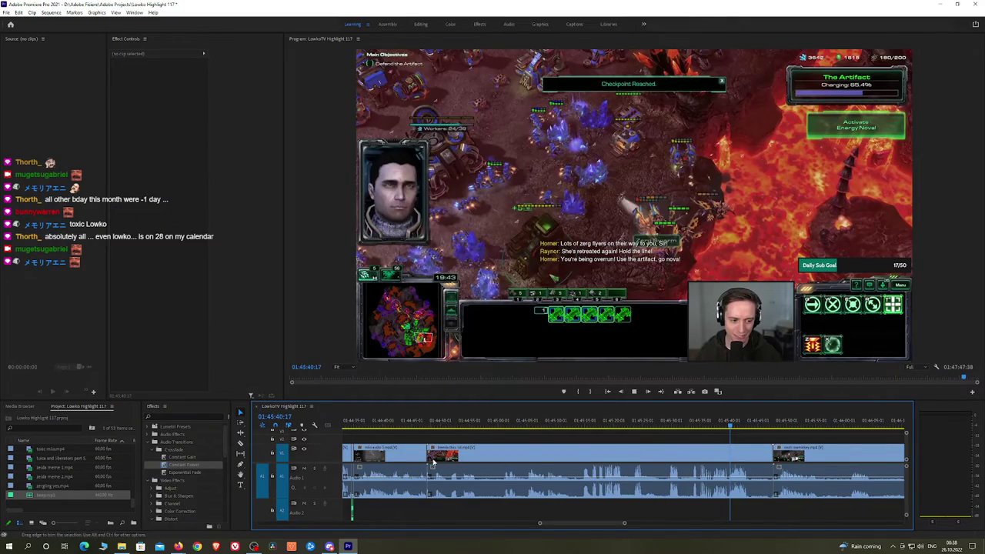
Skim the StarCraft clip after milo audio 5, split it at about 01:45:01, and ripple delete everything before the cut
left_click(429, 420)
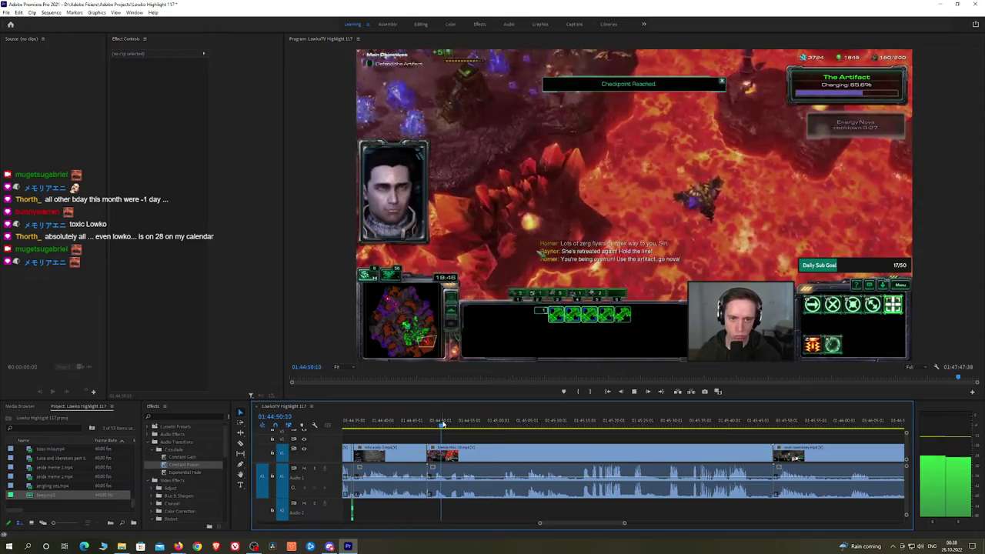
left_click(449, 424)
left_click(462, 425)
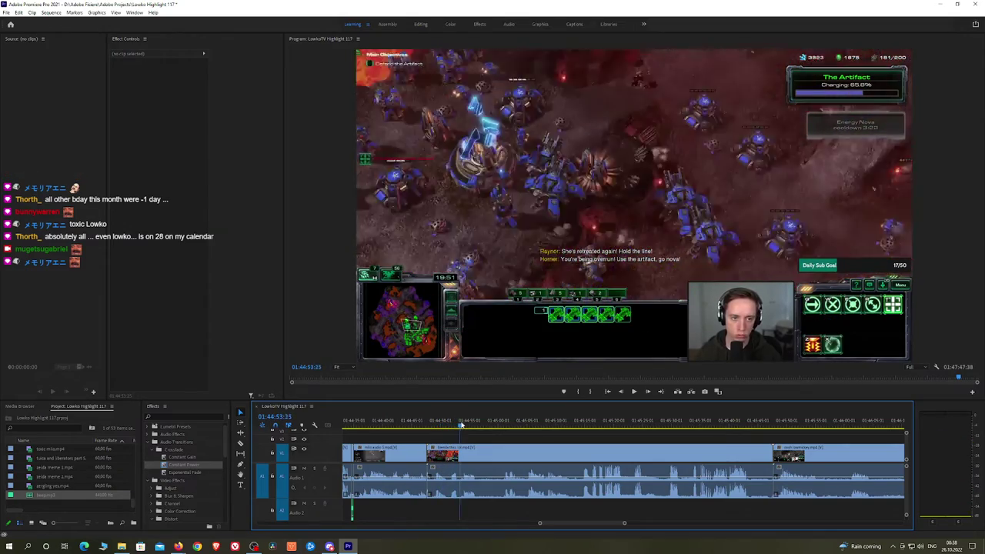
left_click_drag(460, 424, 528, 420)
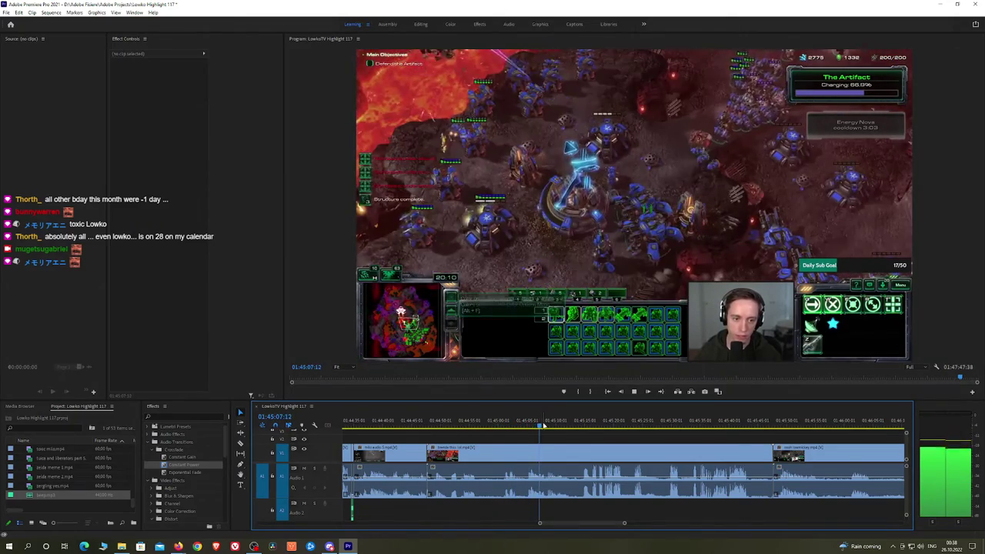
scroll(559, 435, "up", 3)
key("c")
key("v")
left_click(447, 453)
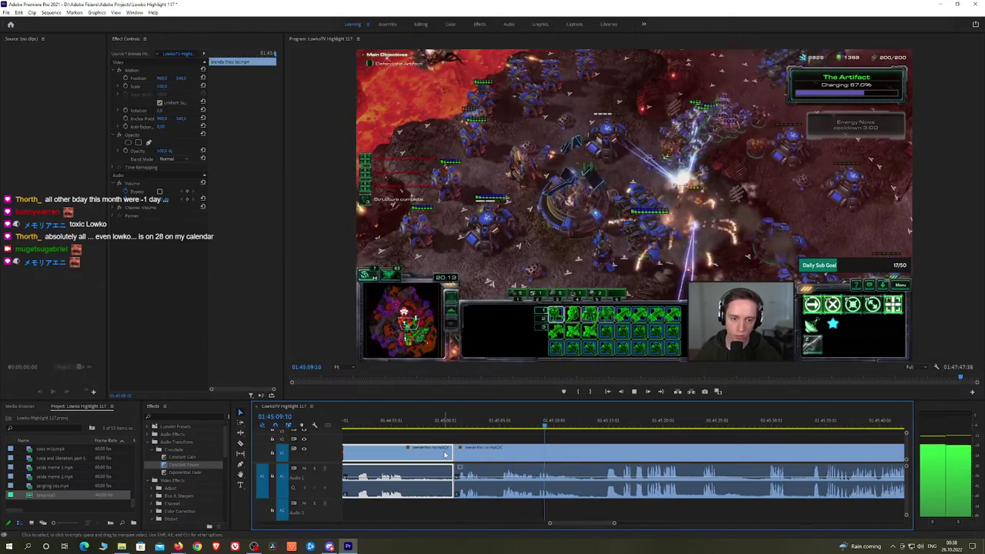
key("shift+Delete")
Apply an Exponential Fade to the audio join at about 01:44:47 and play back the start of the StarCraft clip
key("Up")
left_click_drag(197, 472, 290, 466)
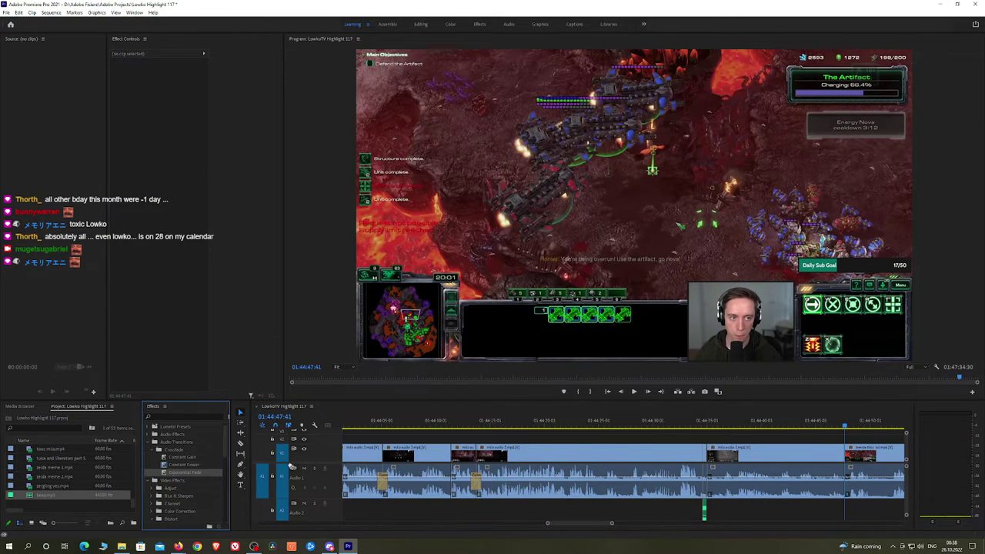
key("space")
key("equal")
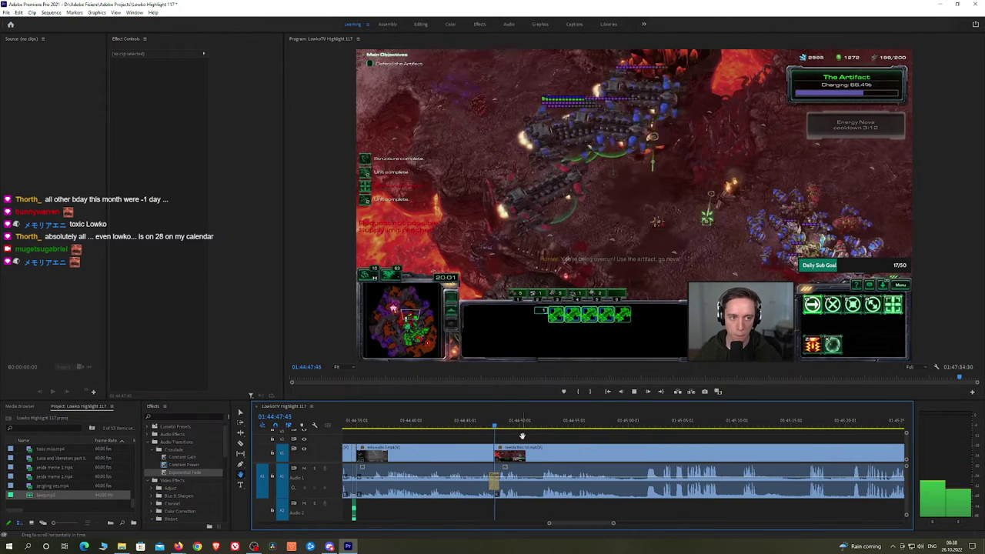
key("equal")
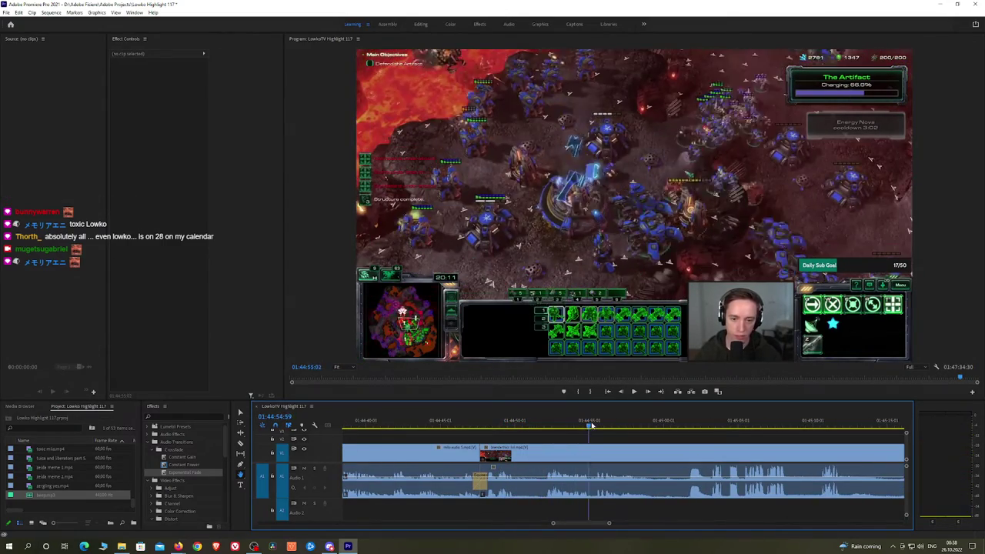
Cut the StarCraft clip at about 01:44:58 and 01:45:03 and ripple delete the section between the cuts
left_click_drag(659, 437, 551, 429)
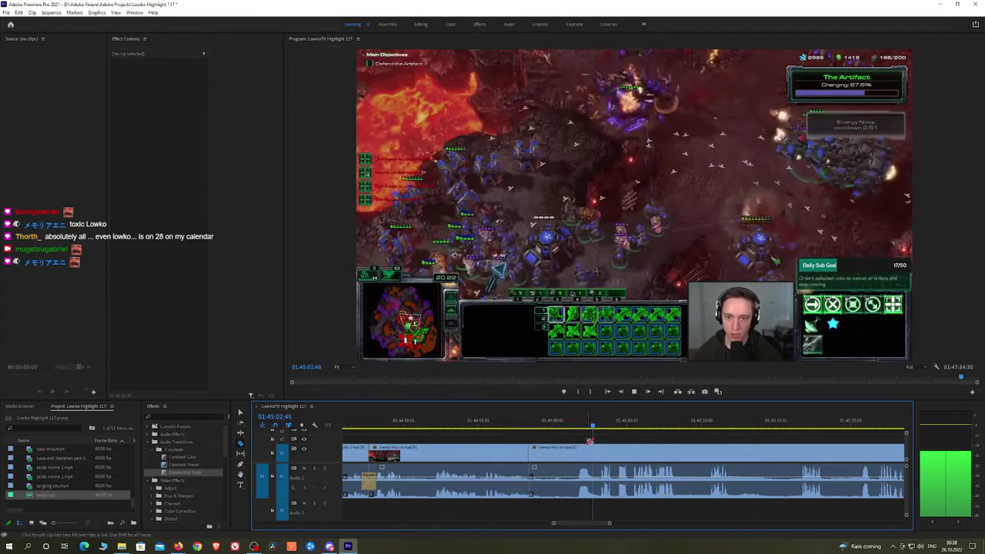
left_click(529, 450)
left_click(596, 445)
key("v")
left_click(581, 451)
key("shift+Delete")
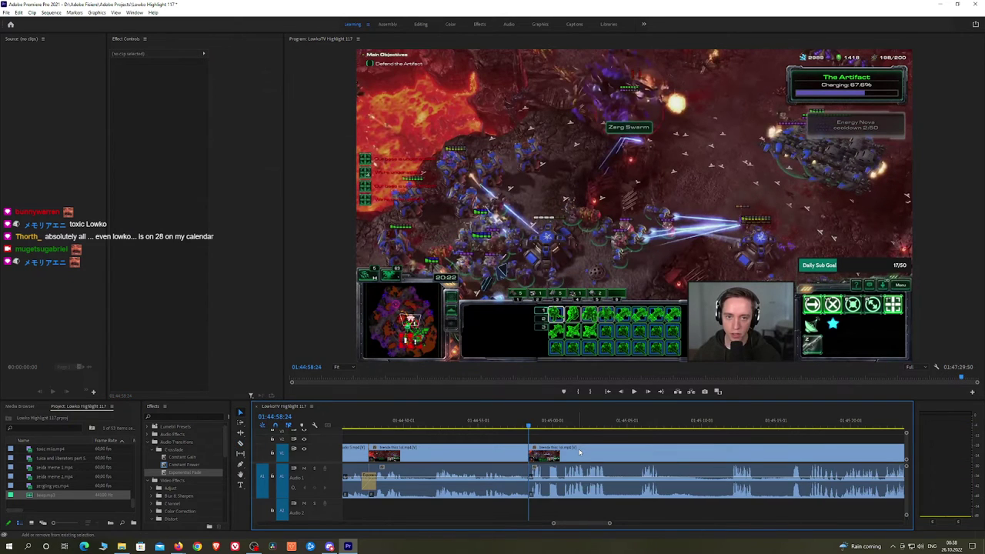
Play back the new join at about 01:44:58 and apply a Constant Power crossfade to its audio
key("space")
key("space")
left_click_drag(185, 464, 537, 484)
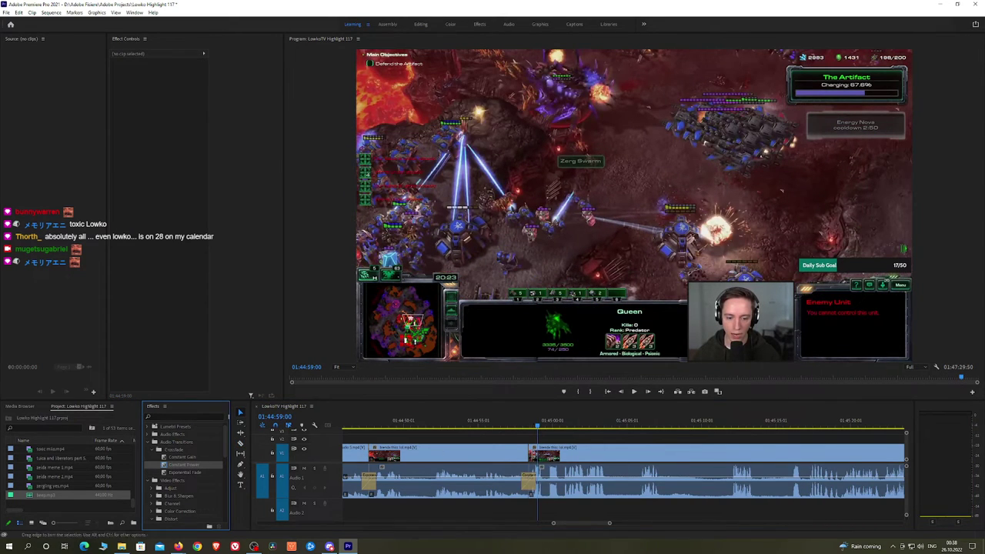
Cut the StarCraft clip at about 01:45:10 and 01:45:12 and ripple delete the section between the cuts
left_click(579, 434)
key("space")
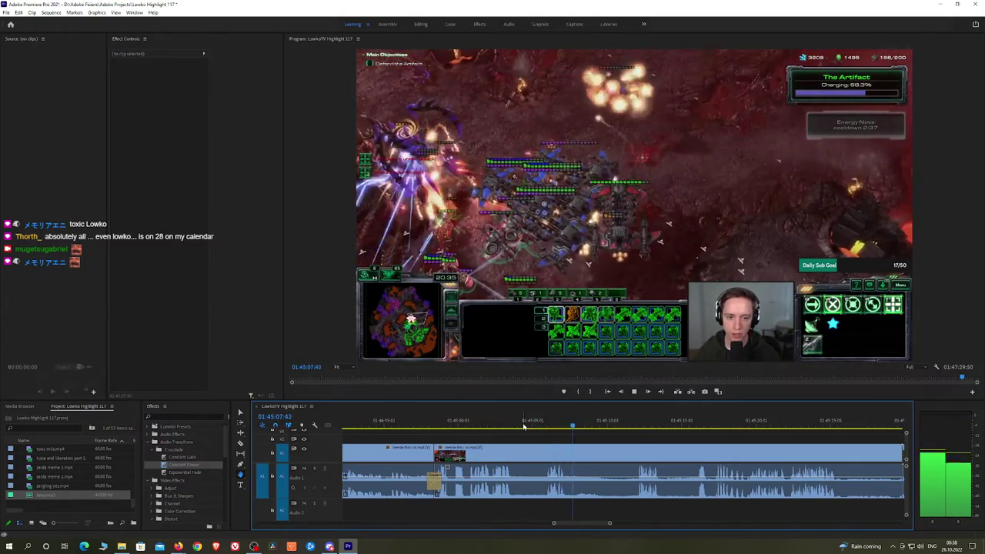
left_click(607, 451)
left_click(634, 452)
key("v")
left_click(626, 452)
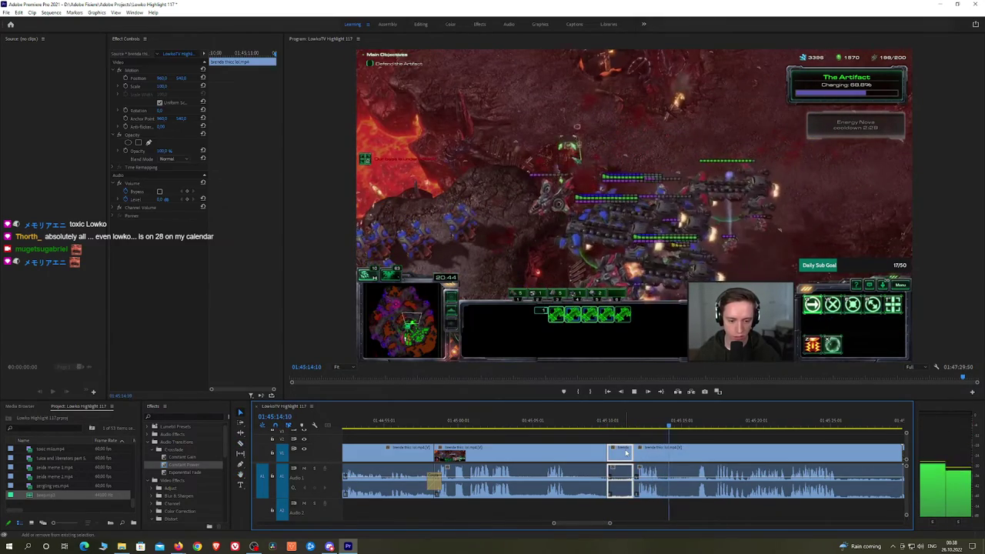
key("shift+Delete")
Apply a Constant Power crossfade to the new audio join at about 01:45:10
key("h")
left_click_drag(669, 451, 555, 439)
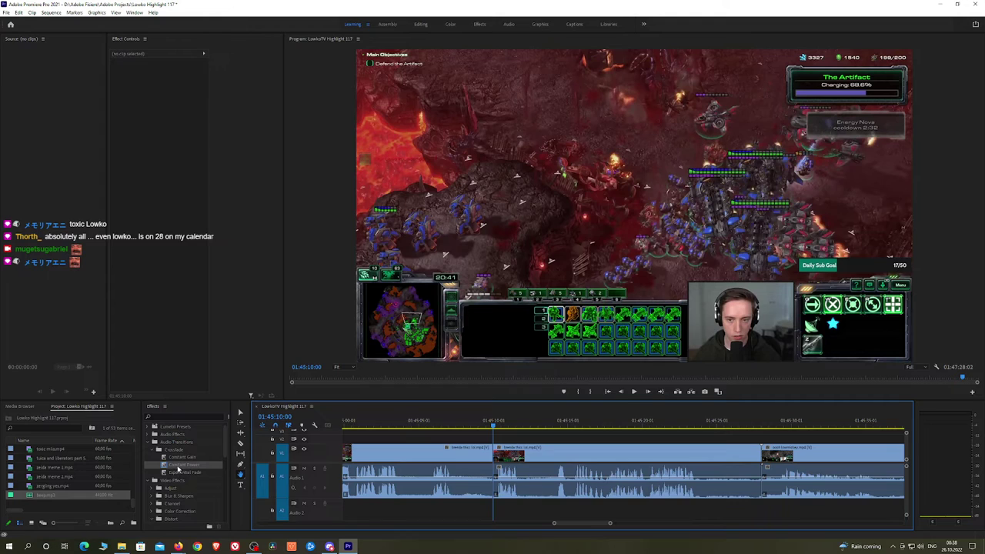
left_click_drag(177, 466, 472, 491)
Play back the StarCraft clip from about 01:45:04 to check the crossfaded join at 01:45:10
left_click(452, 428)
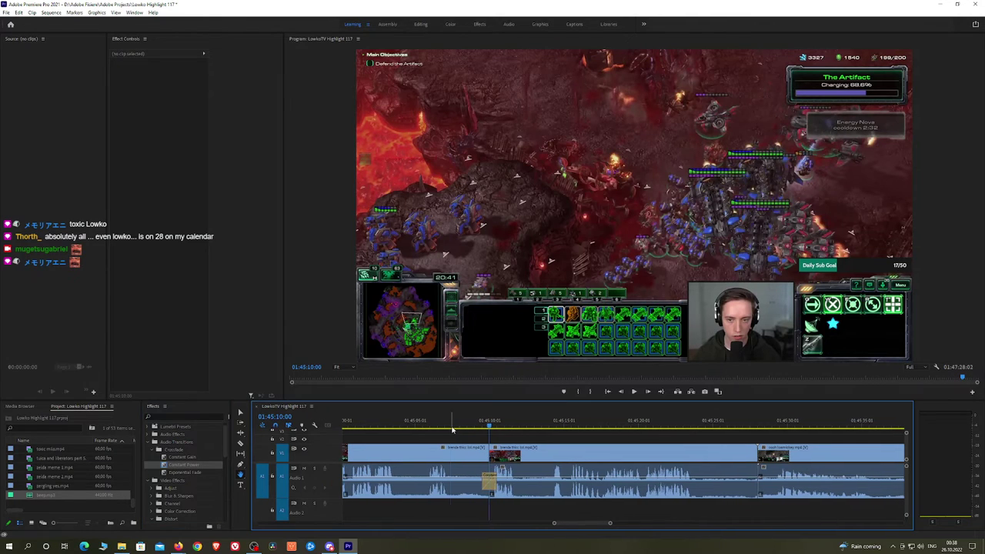
left_click_drag(445, 439, 496, 428)
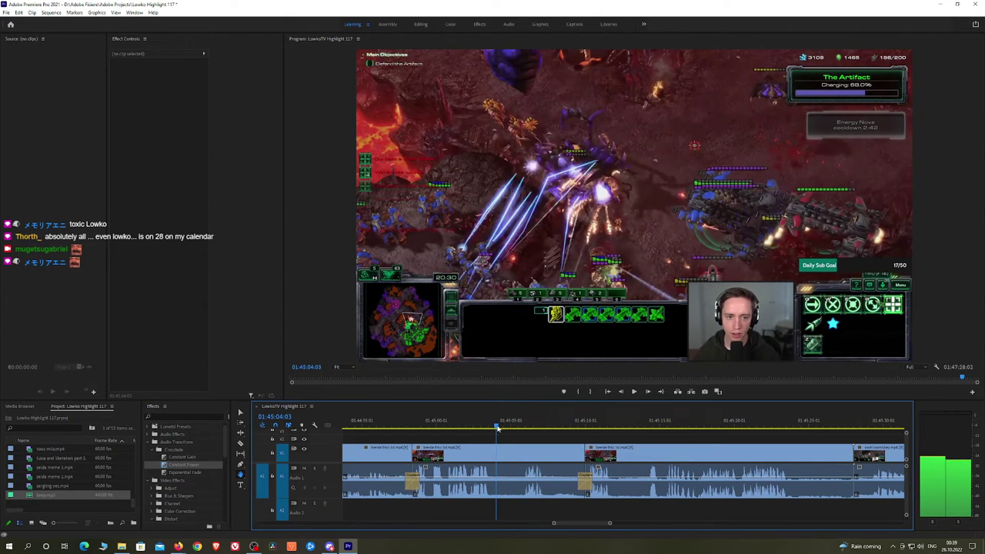
left_click(178, 546)
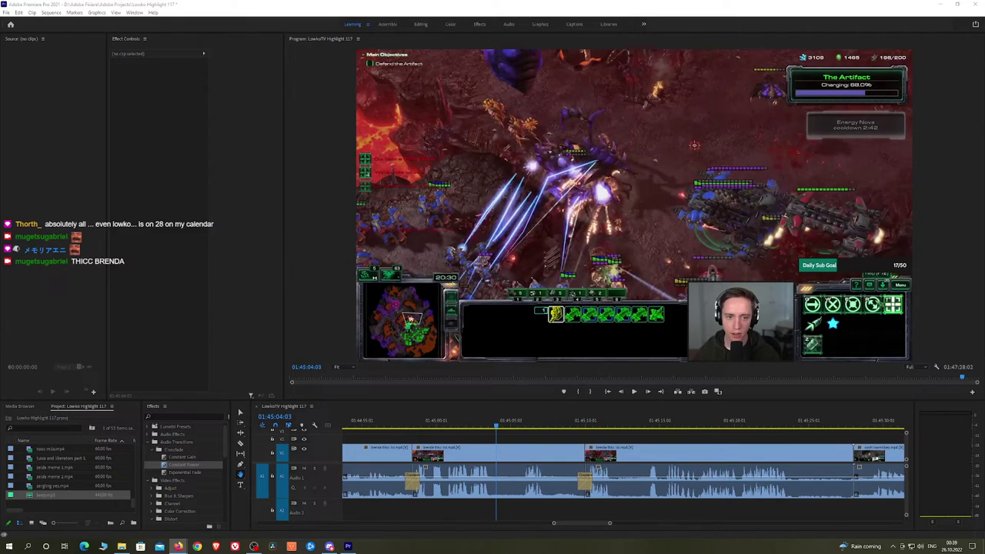
left_click(552, 429)
key("space")
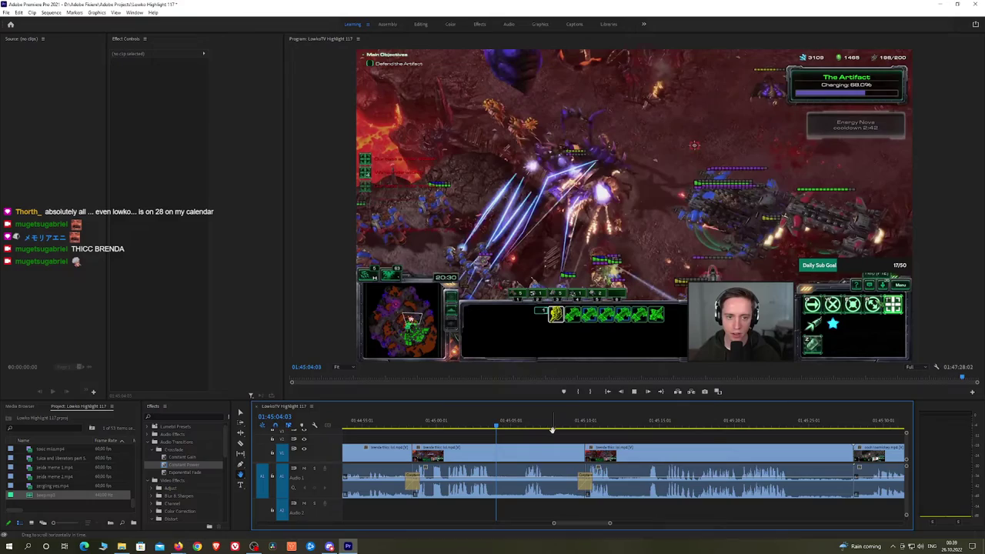
left_click(438, 426)
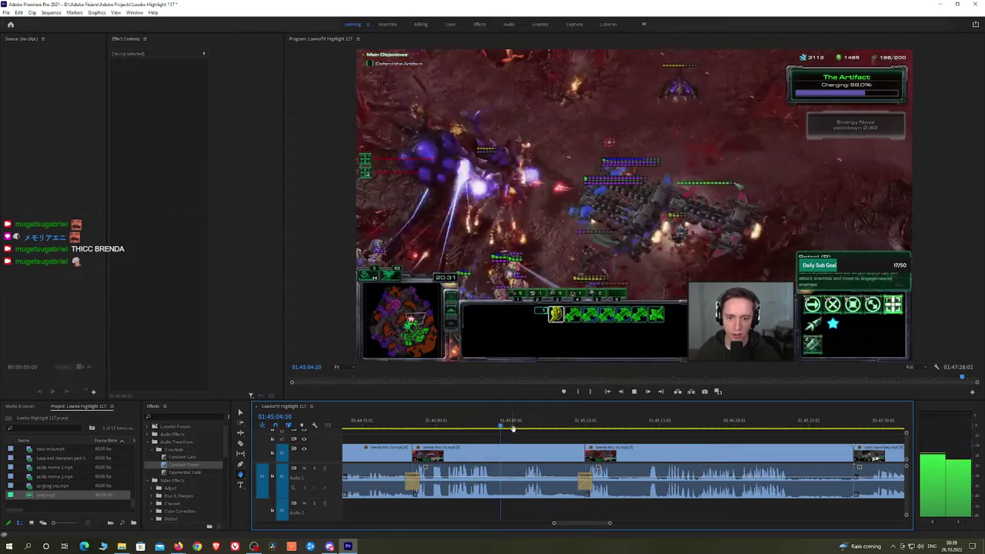
scroll(512, 431, "down", 4)
left_click(496, 426)
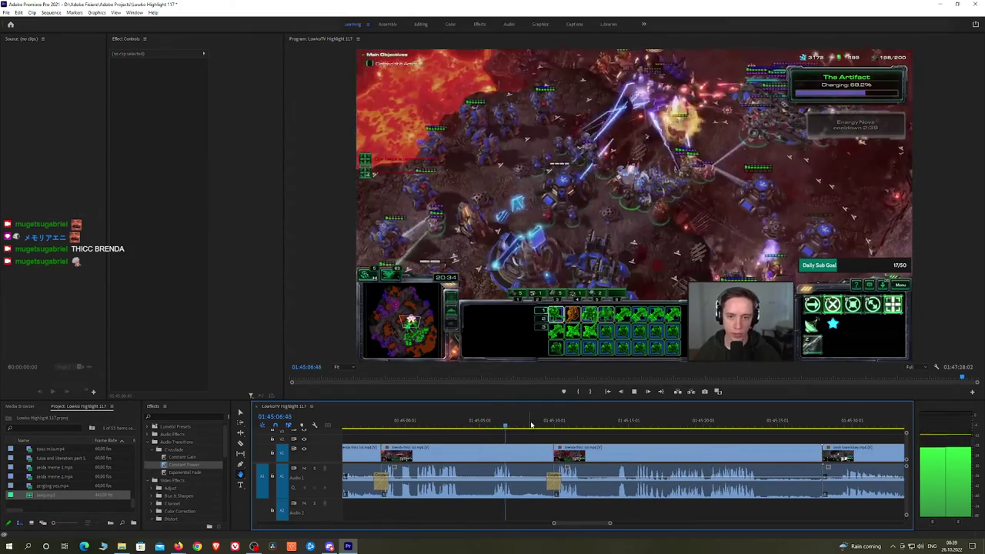
left_click(541, 425)
Cut the StarCraft clip at about 01:45:12 and 01:45:14 and ripple delete the section between the cuts
key("c")
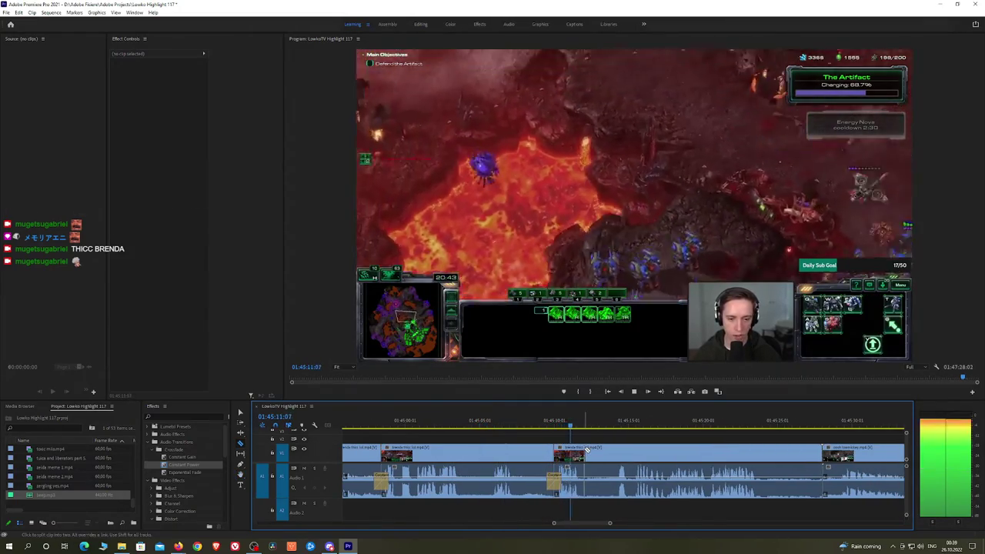
left_click(586, 450)
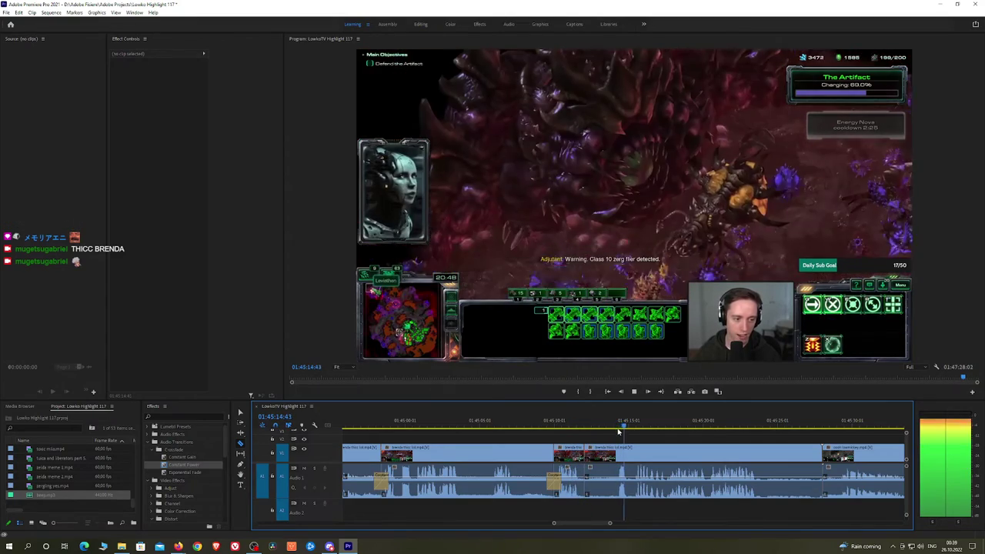
left_click(614, 453)
key("v")
left_click(607, 452)
key("shift+Delete")
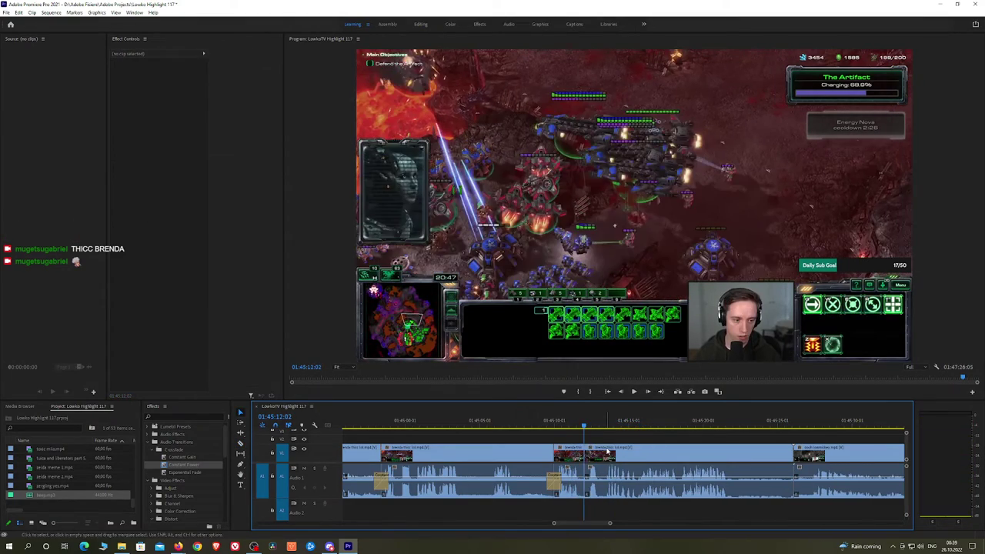
Apply a Constant Power crossfade to the audio join at about 01:45:12 and play on past it
key("space")
left_click_drag(184, 465, 591, 488)
scroll(616, 454, "right", 2)
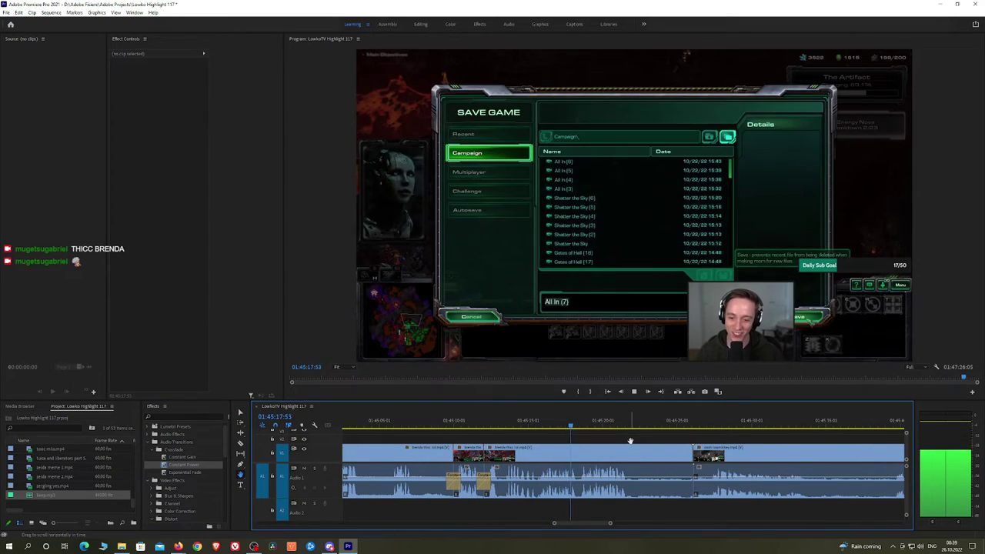
Split the StarCraft clip at about 01:45:22 and ripple delete the remainder after the cut
left_click_drag(627, 436, 590, 442)
key("c")
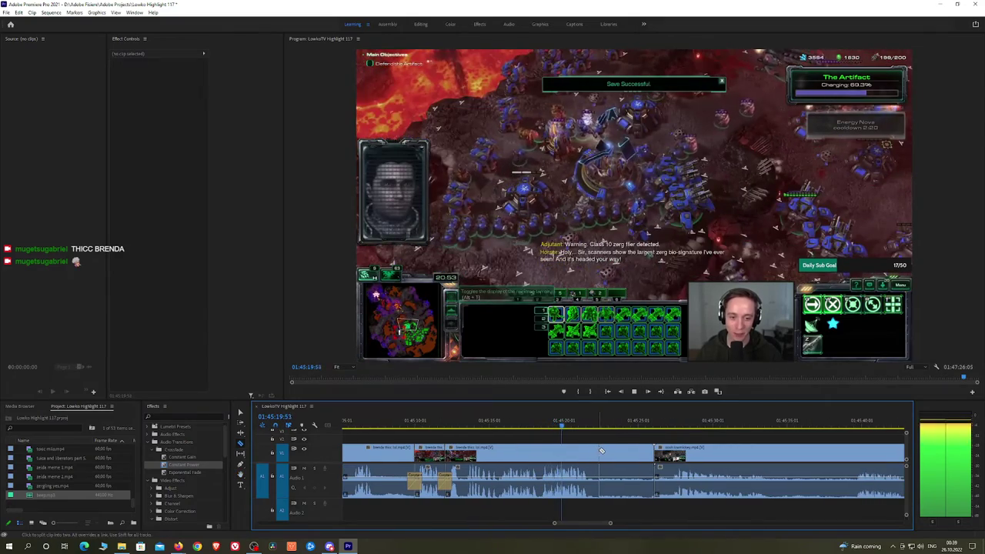
left_click(624, 452)
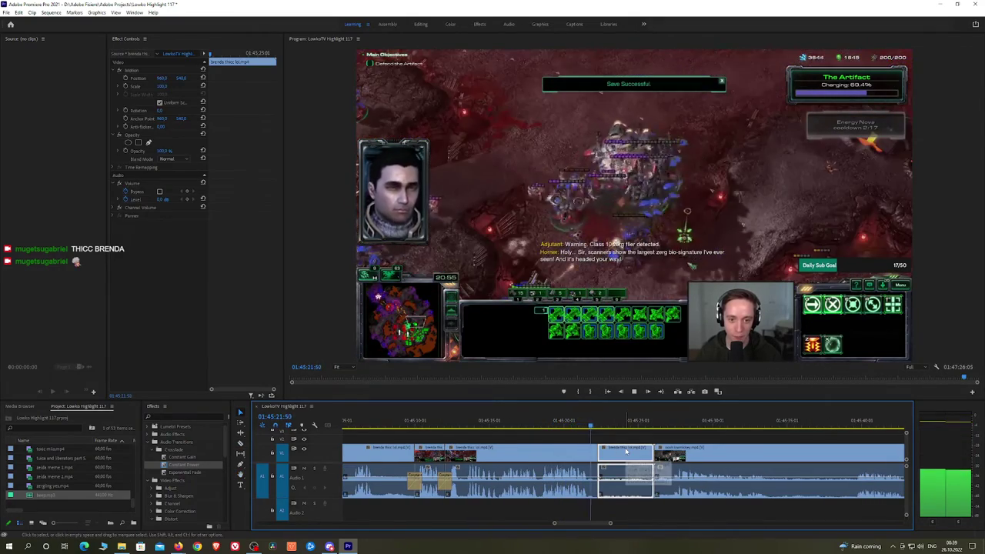
key("shift+Delete")
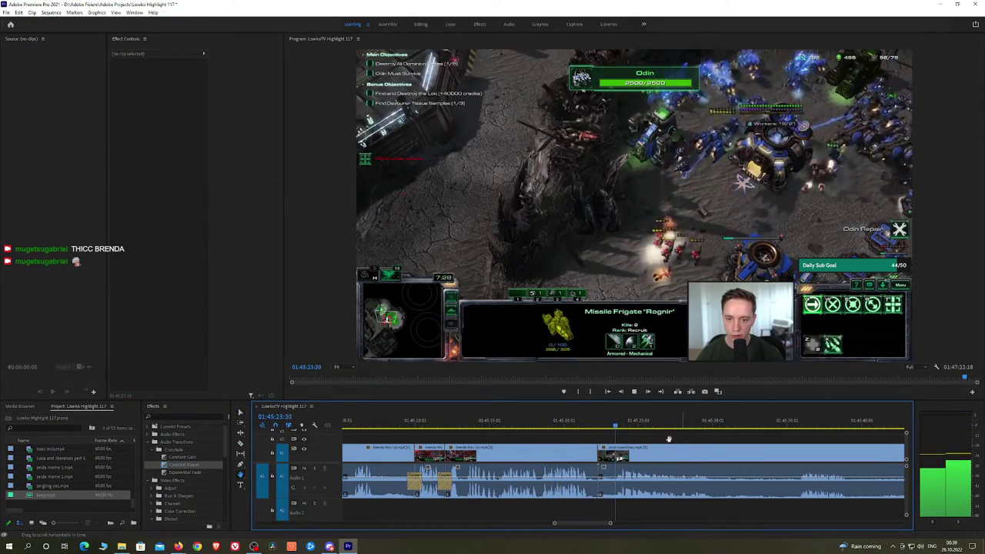
Ripple delete the entire Odin mission clip that follows the StarCraft clip at about 01:45:22
scroll(616, 443, "right", 2)
left_click(627, 454)
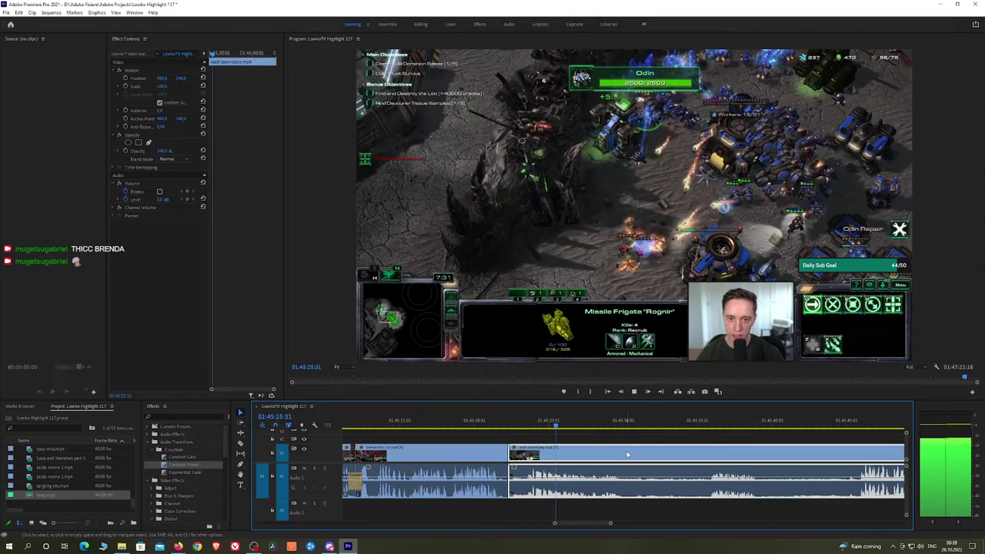
key("shift+Delete")
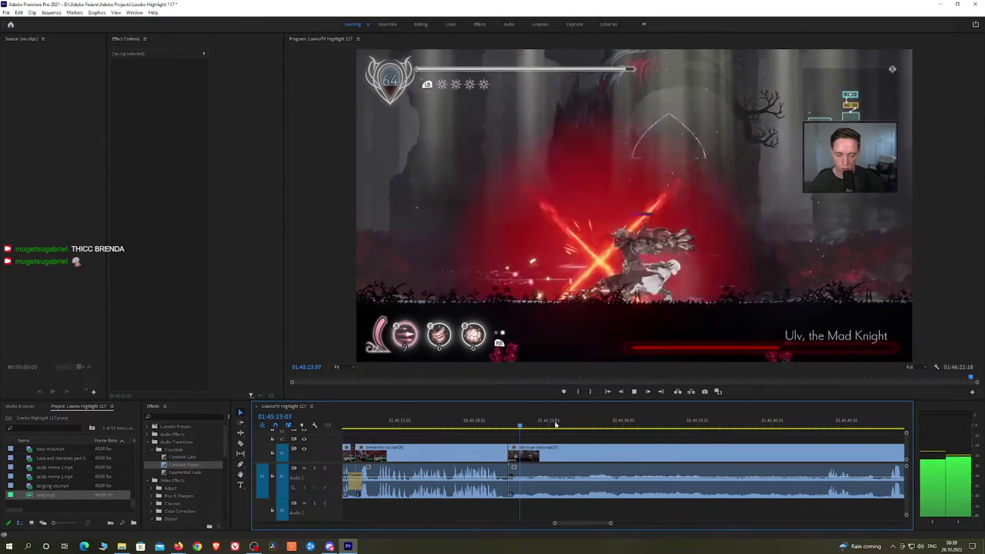
Skim the Ulv, the Mad Knight boss fight clip at the end of the sequence to about 01:46:15
left_click_drag(555, 424, 576, 442)
scroll(798, 462, "down", 3)
key("h")
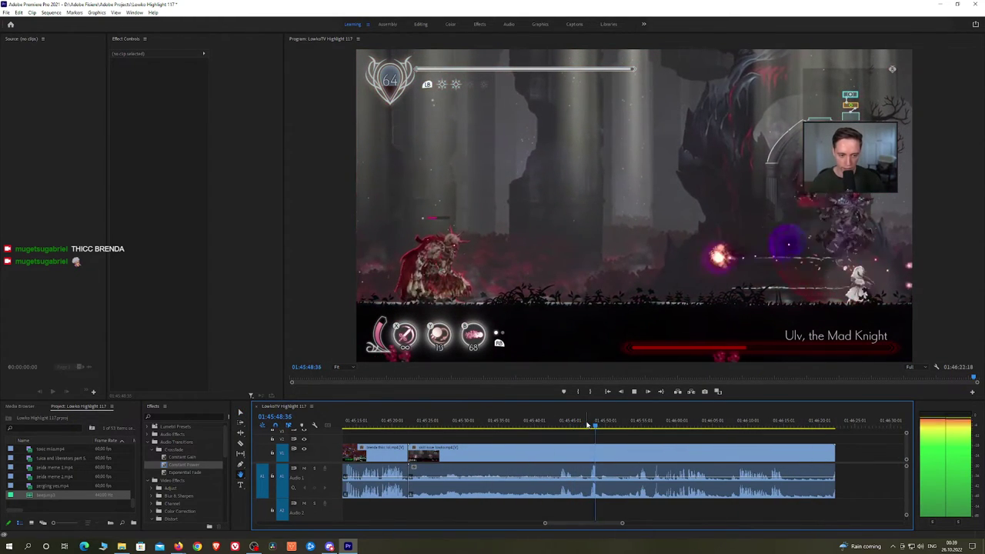
left_click(636, 425)
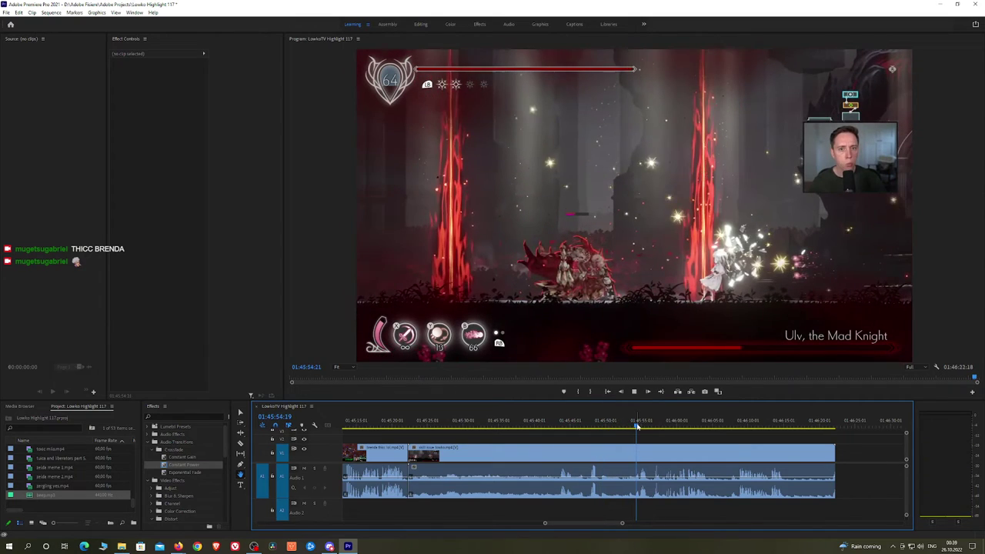
left_click(656, 426)
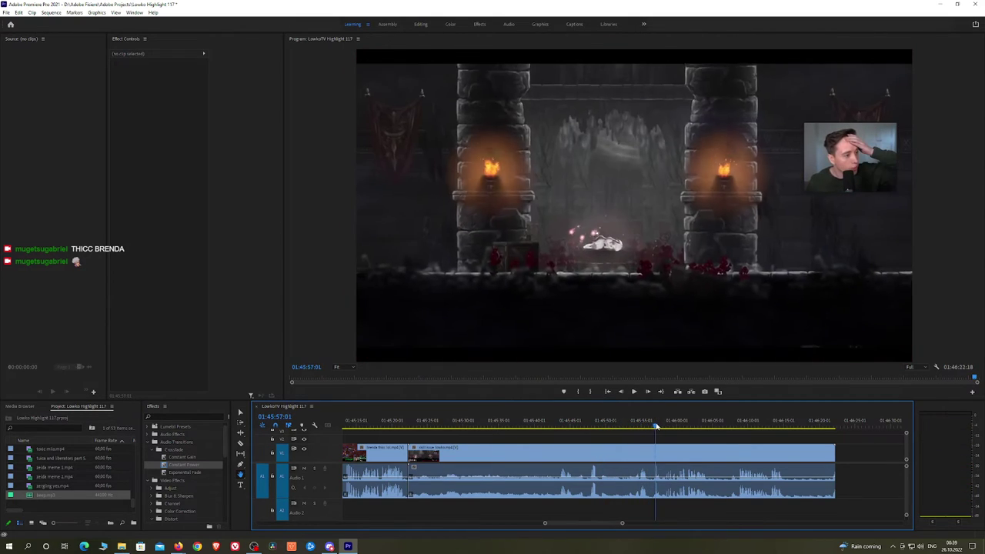
left_click(677, 425)
left_click(754, 425)
left_click(786, 426)
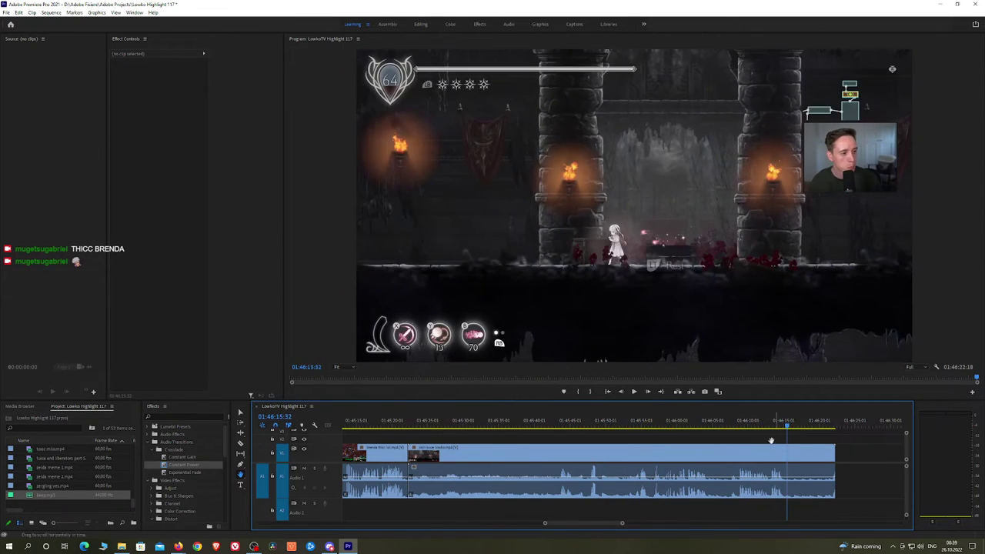
Delete the Ulv, the Mad Knight clip from the end of the sequence and save the project
left_click(769, 452)
key("Delete")
key("ctrl+s")
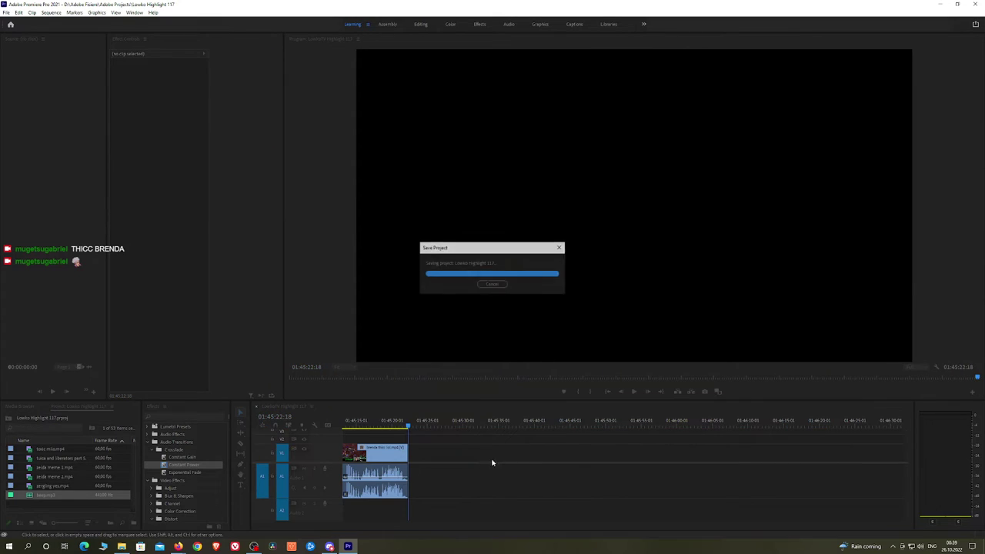
scroll(459, 446, "down", 5)
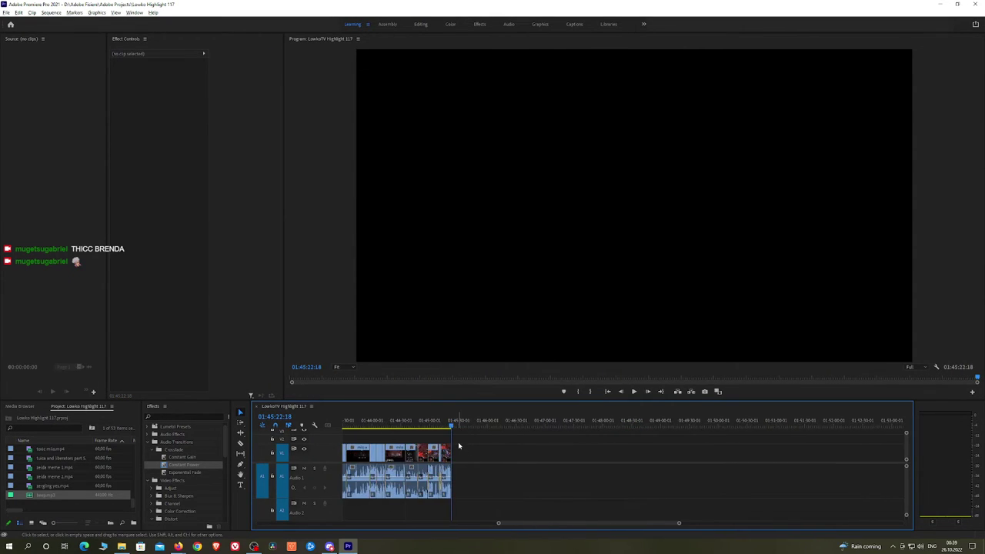
scroll(458, 441, "down", 6)
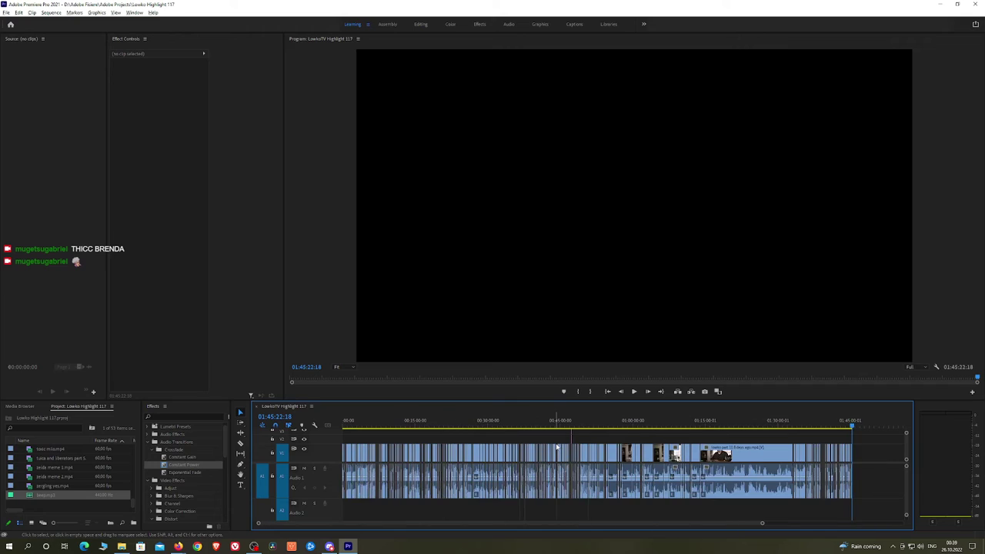
key("ctrl+s")
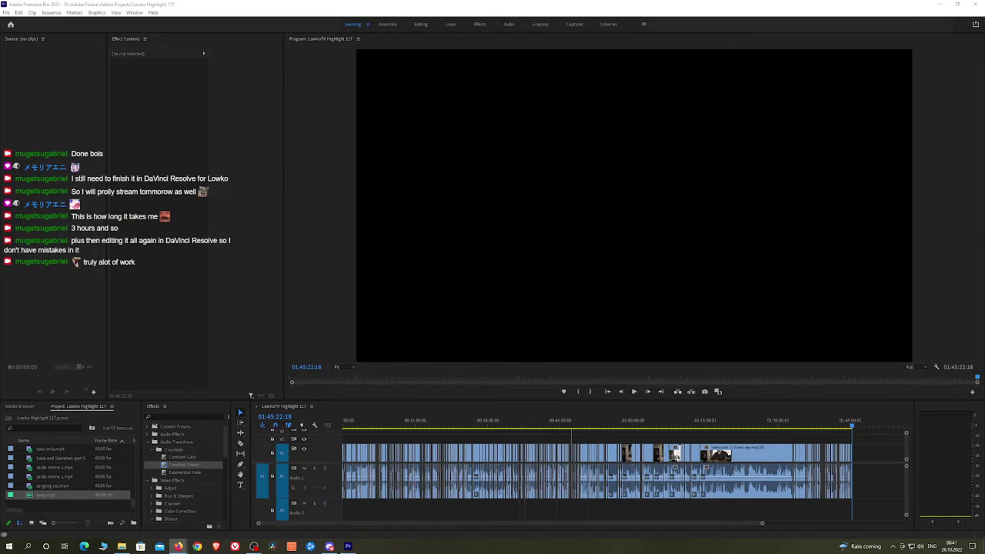
left_click(502, 440)
key("Delete")
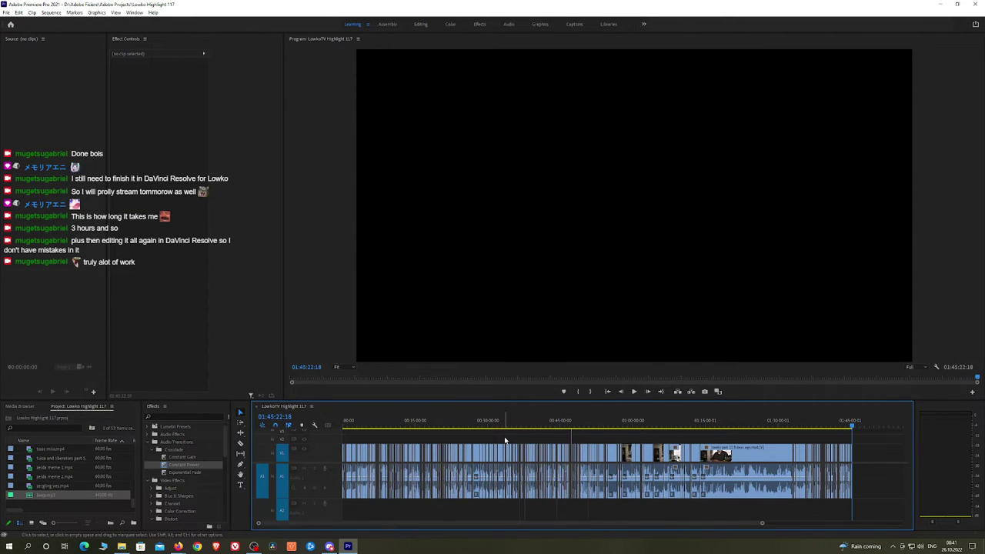
Switch to Firefox and look over the video rows on the YouTube channel's home page
left_click(178, 546)
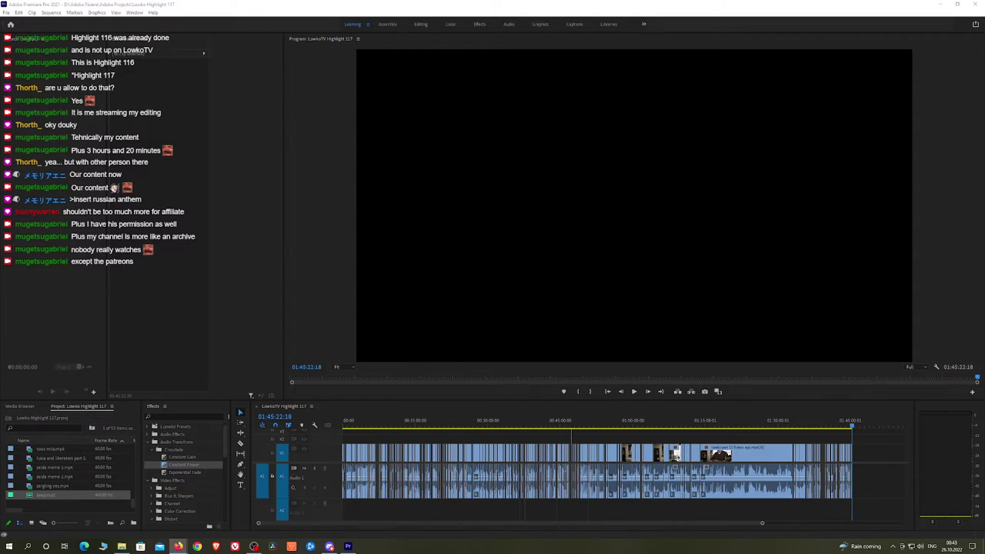
mouse_move(177, 547)
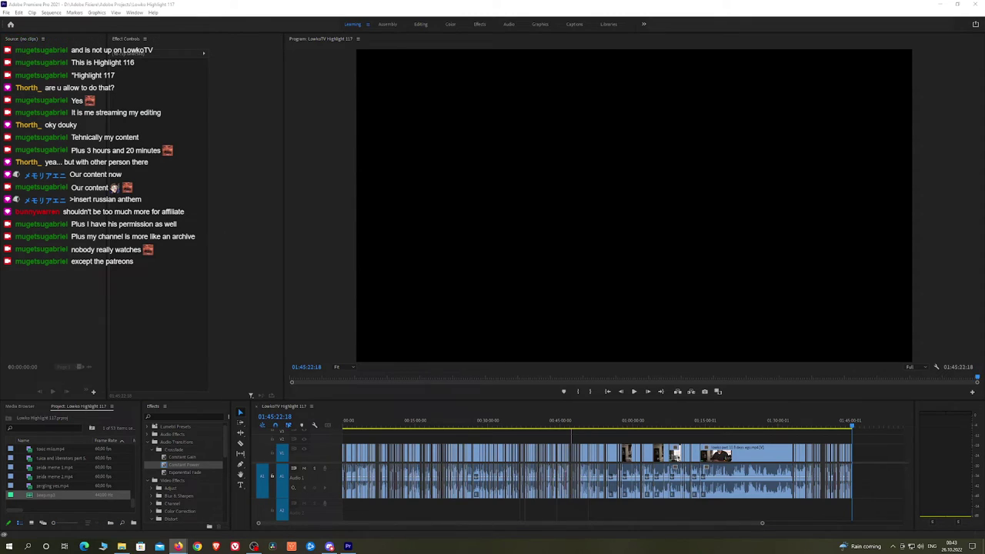
key("alt+Tab")
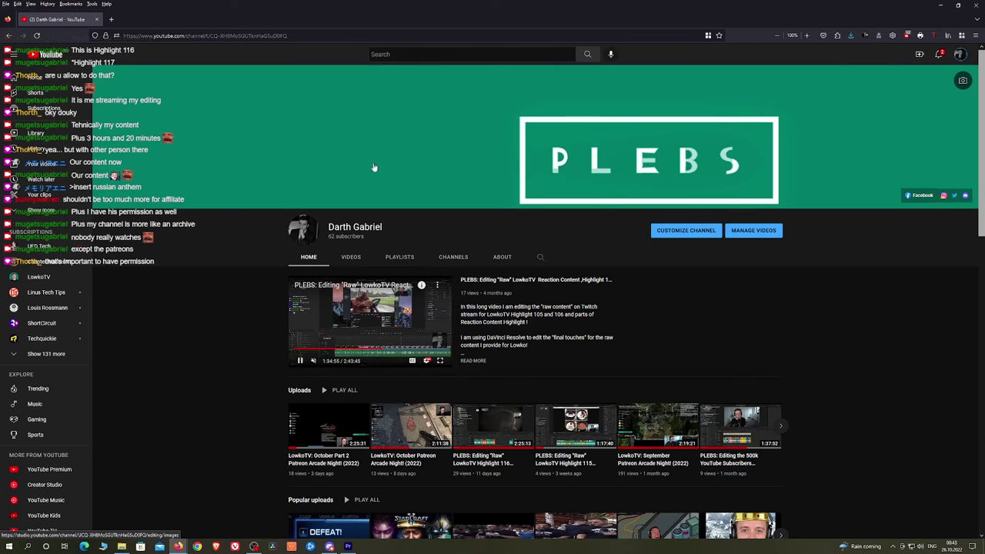
scroll(287, 297, "down", 1)
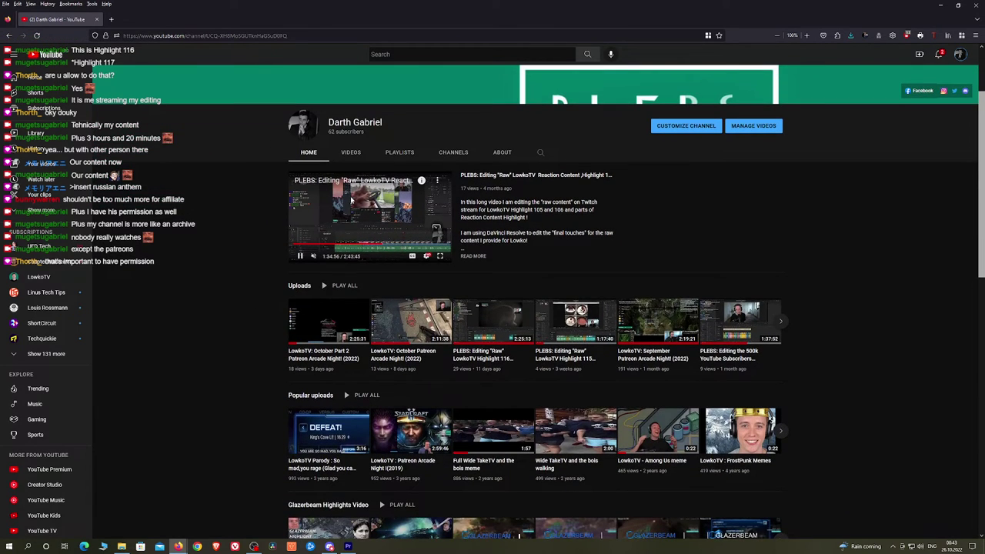
scroll(346, 287, "down", 3)
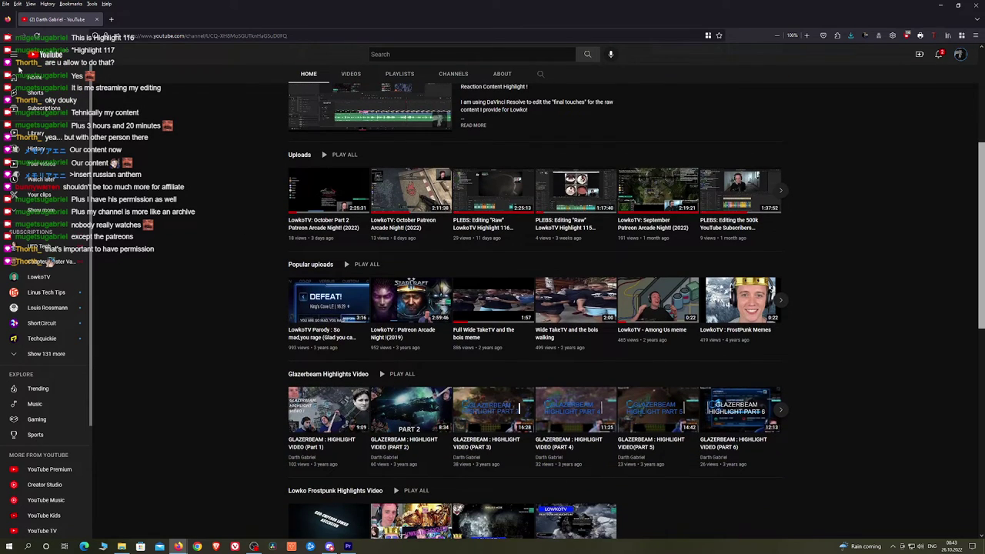
left_click(14, 56)
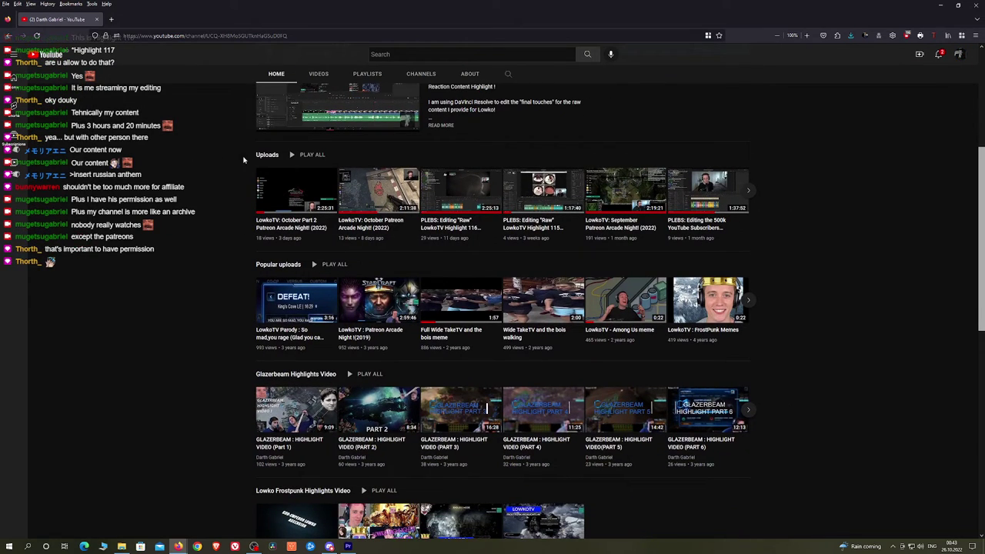
scroll(370, 231, "up", 3)
scroll(601, 264, "down", 4)
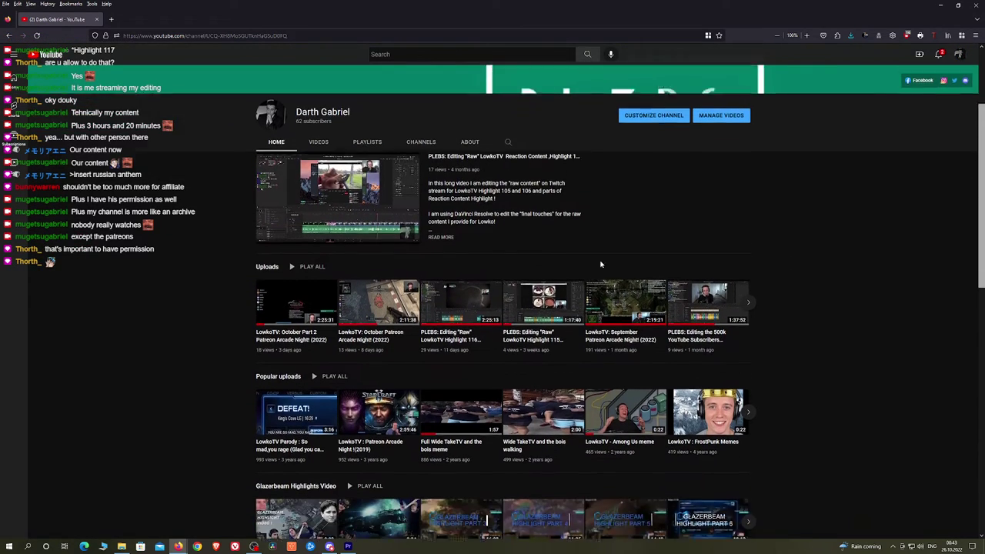
scroll(486, 247, "down", 2)
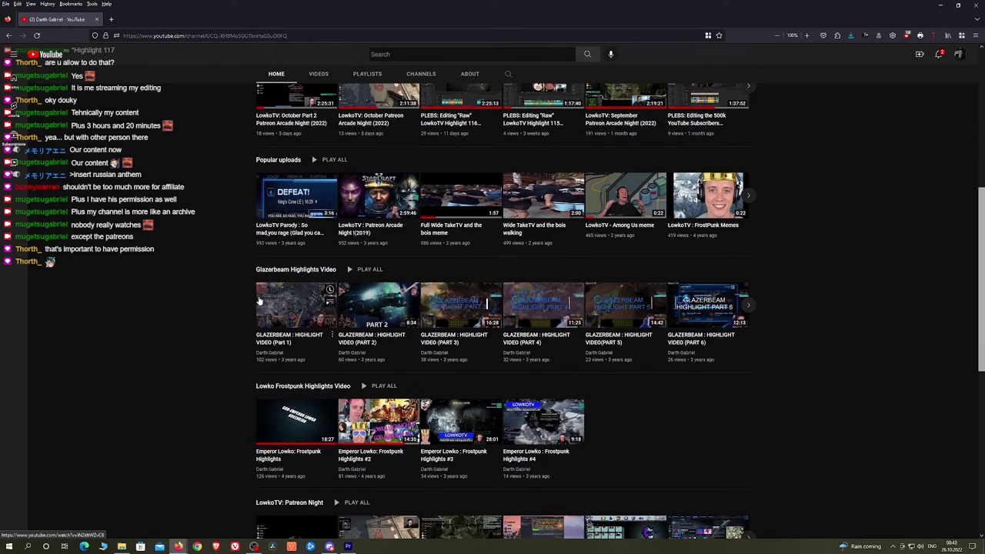
Look through the uploaded videos on the YouTube channel
scroll(308, 289, "up", 6)
left_click(319, 271)
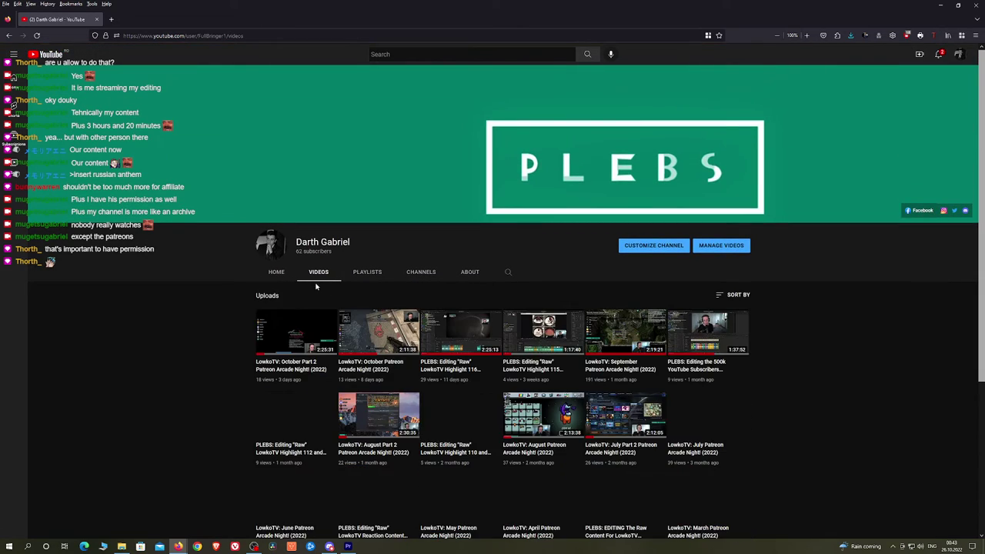
scroll(226, 330, "down", 2)
scroll(225, 330, "down", 2)
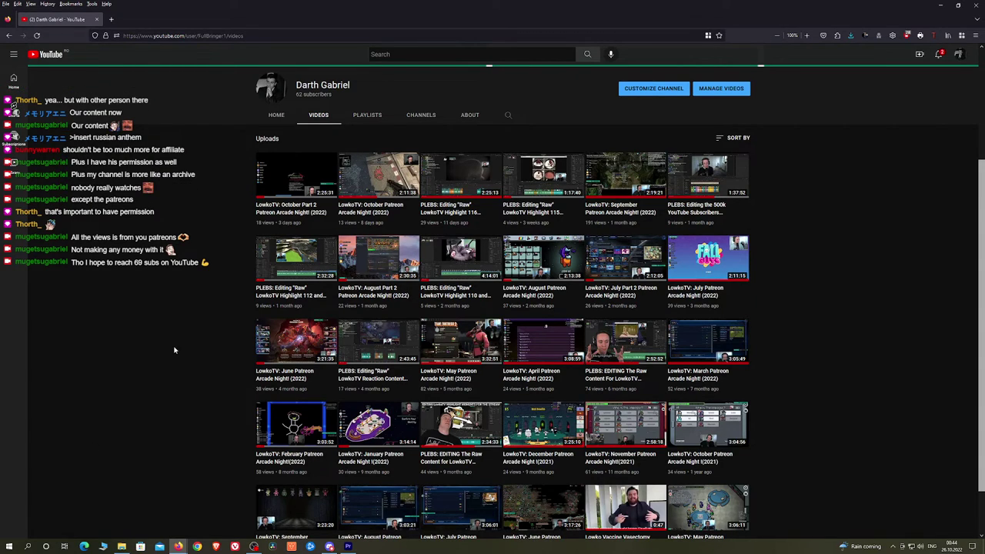
scroll(182, 349, "down", 1)
scroll(190, 346, "up", 3)
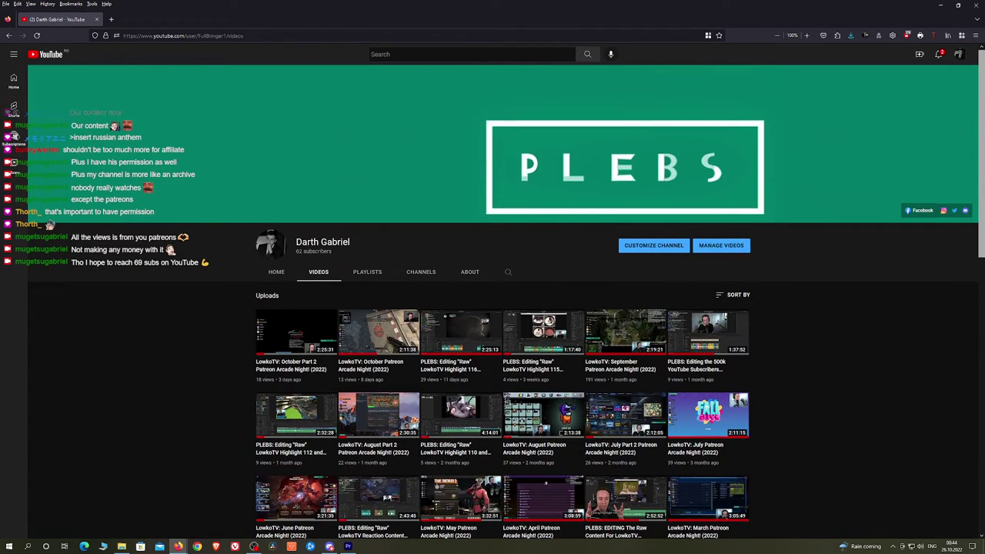
Visit the LowkoTV channel from the special channels to watch and set Lowko Clips notifications to All
left_click(420, 271)
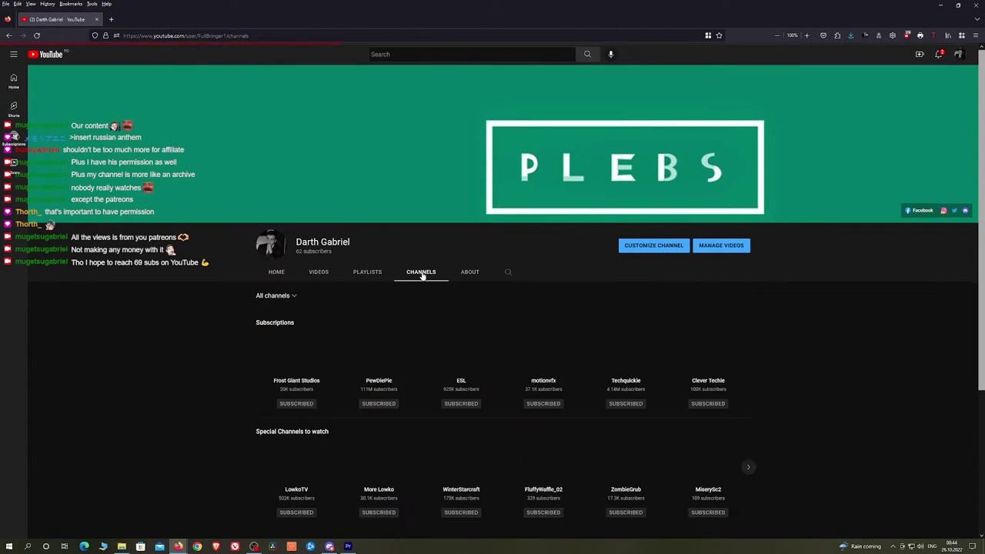
left_click(296, 490)
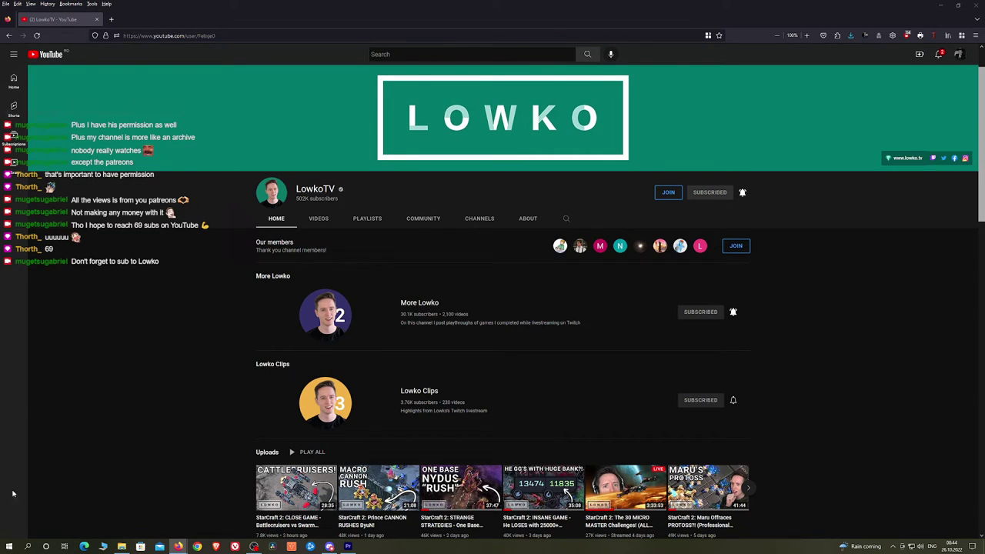
left_click(734, 402)
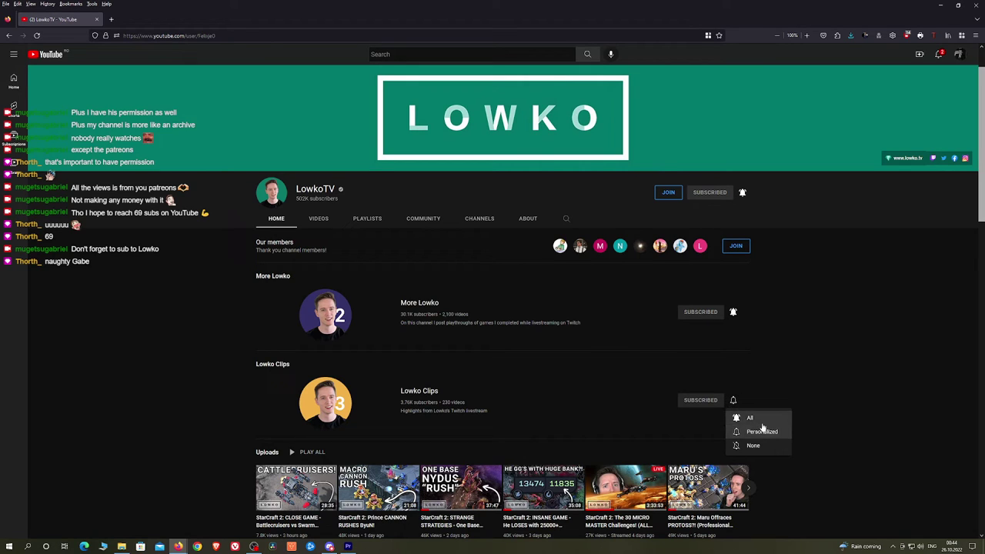
left_click(758, 420)
scroll(793, 331, "down", 2)
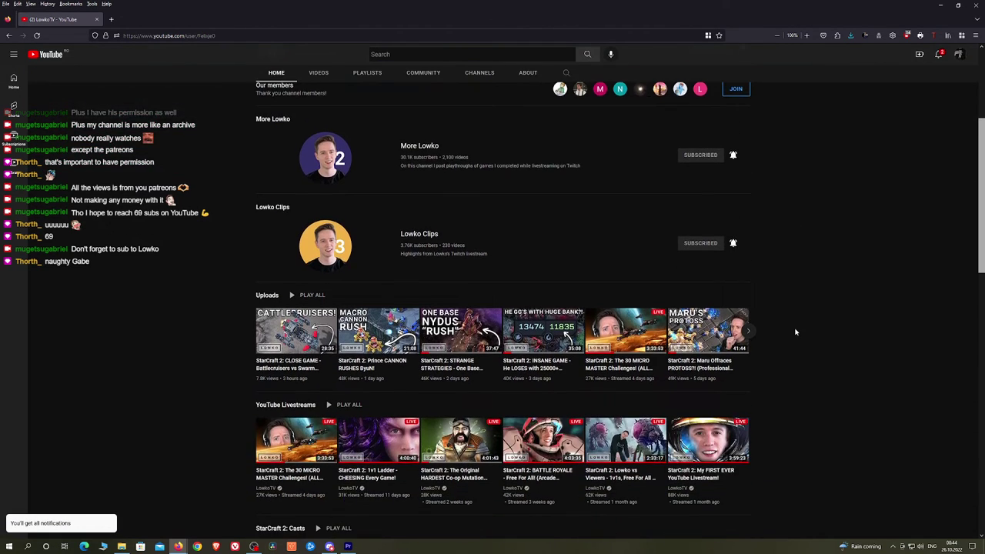
scroll(783, 336, "up", 2)
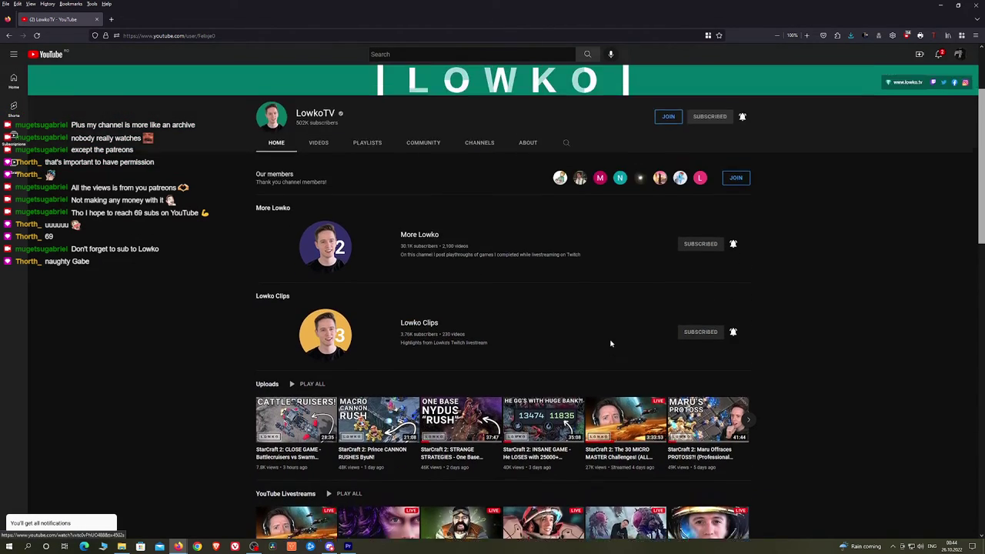
scroll(611, 344, "up", 2)
left_click(97, 19)
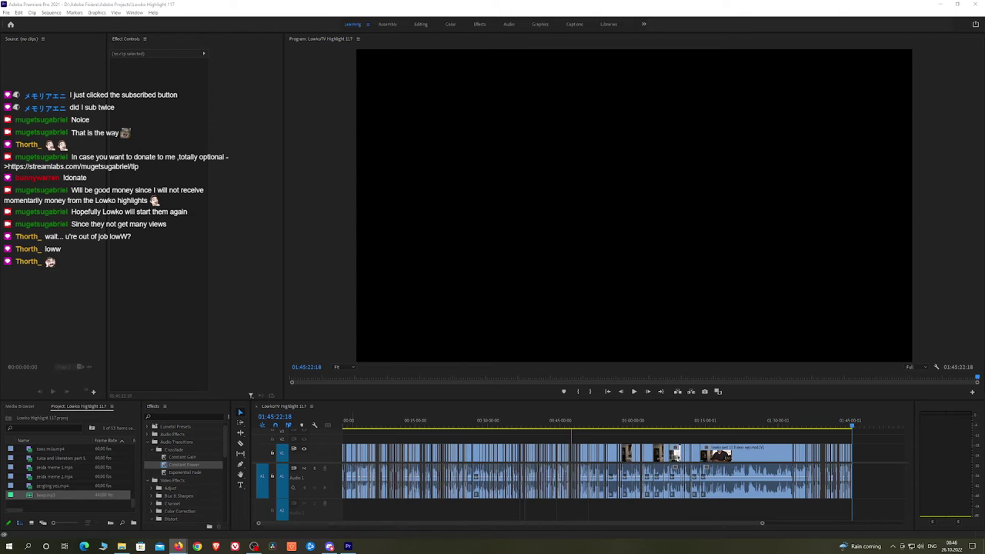
Examine the title, view count and upload date of the LowkoTV Trombone Champ highlight video
left_click_drag(0, 198, 324, 198)
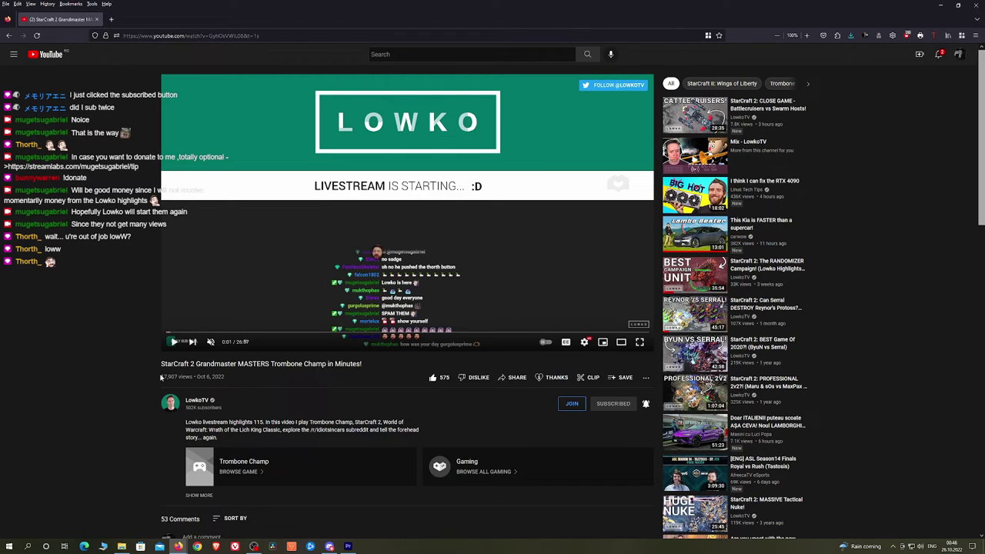
left_click_drag(160, 376, 258, 377)
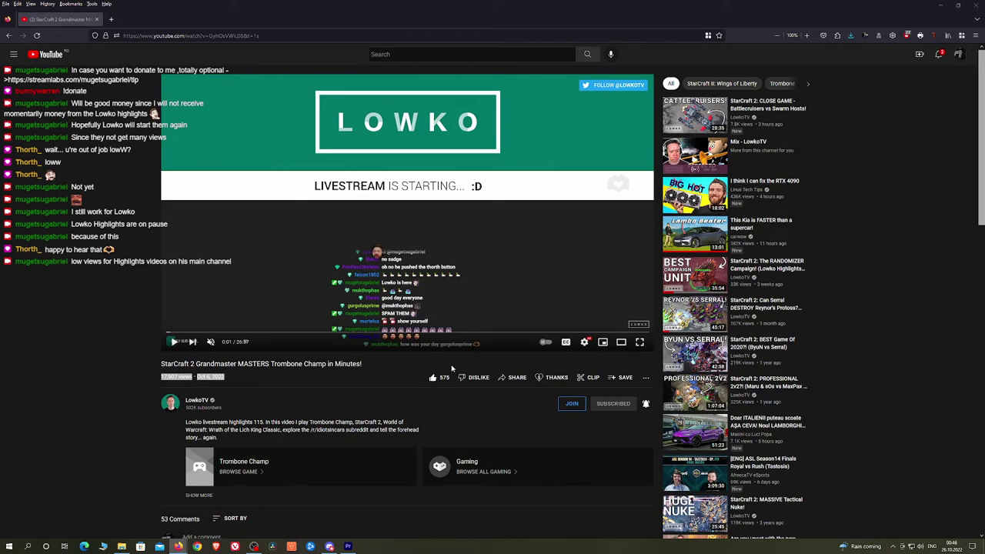
left_click(294, 386)
left_click_drag(161, 377, 278, 376)
left_click(280, 378)
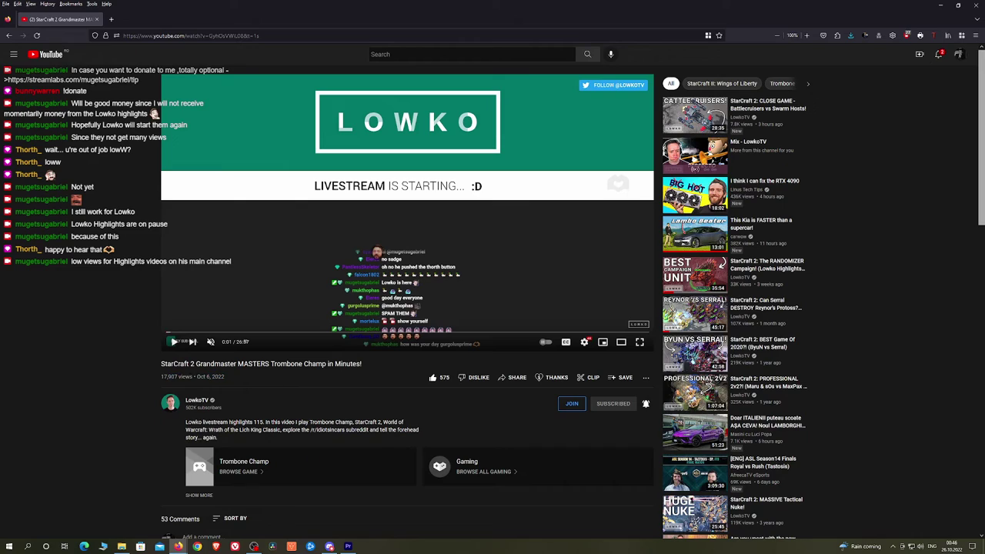
left_click_drag(161, 363, 292, 375)
left_click(303, 380)
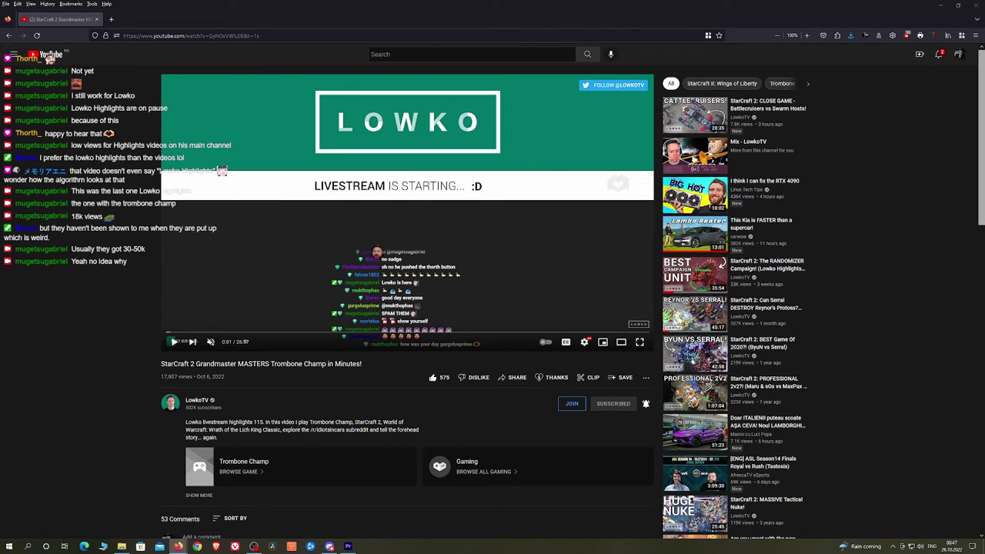
Return to Premiere Pro and move the playhead one frame back from the sequence's end, to 01:45:22:17
left_click(976, 4)
left_click(404, 432)
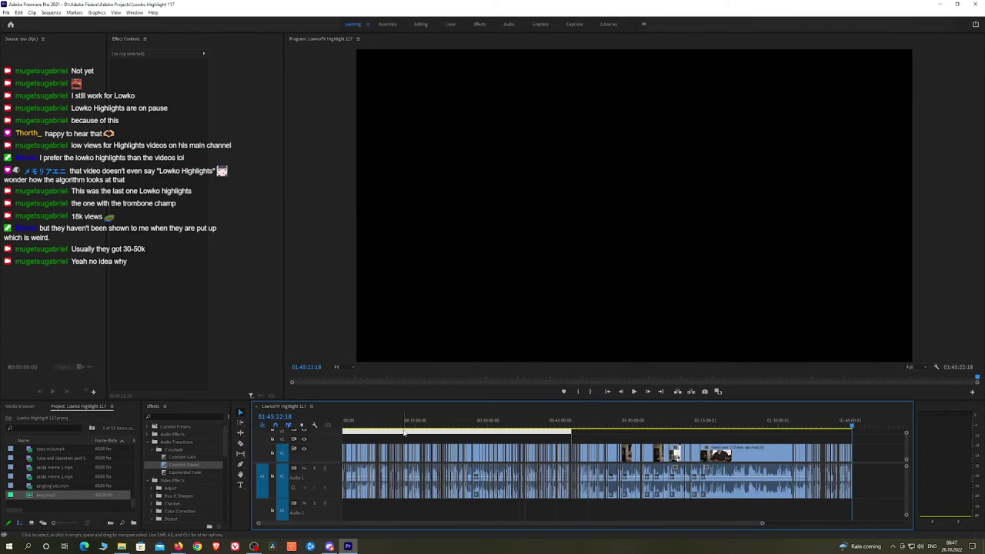
left_click(579, 431)
key("Left")
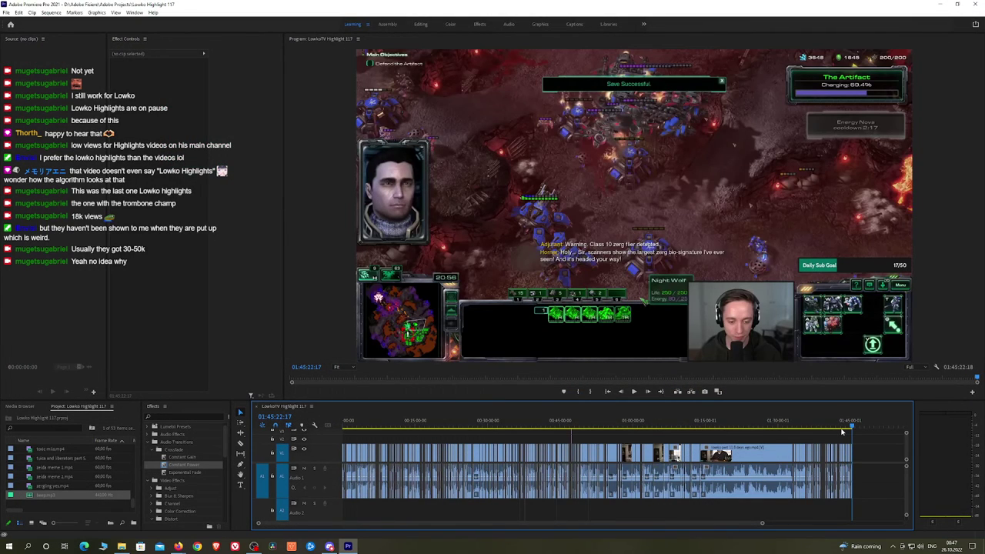
Switch to Firefox
left_click(177, 546)
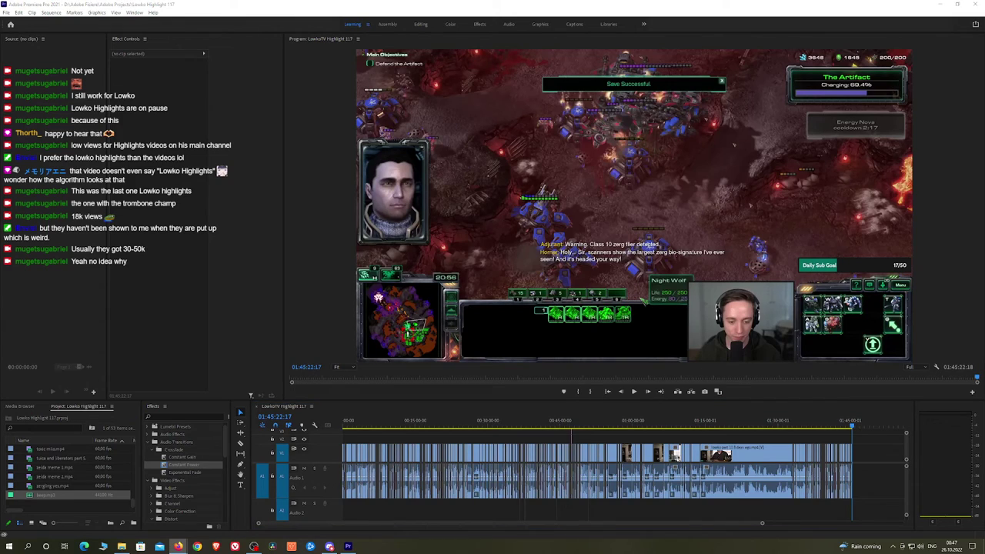